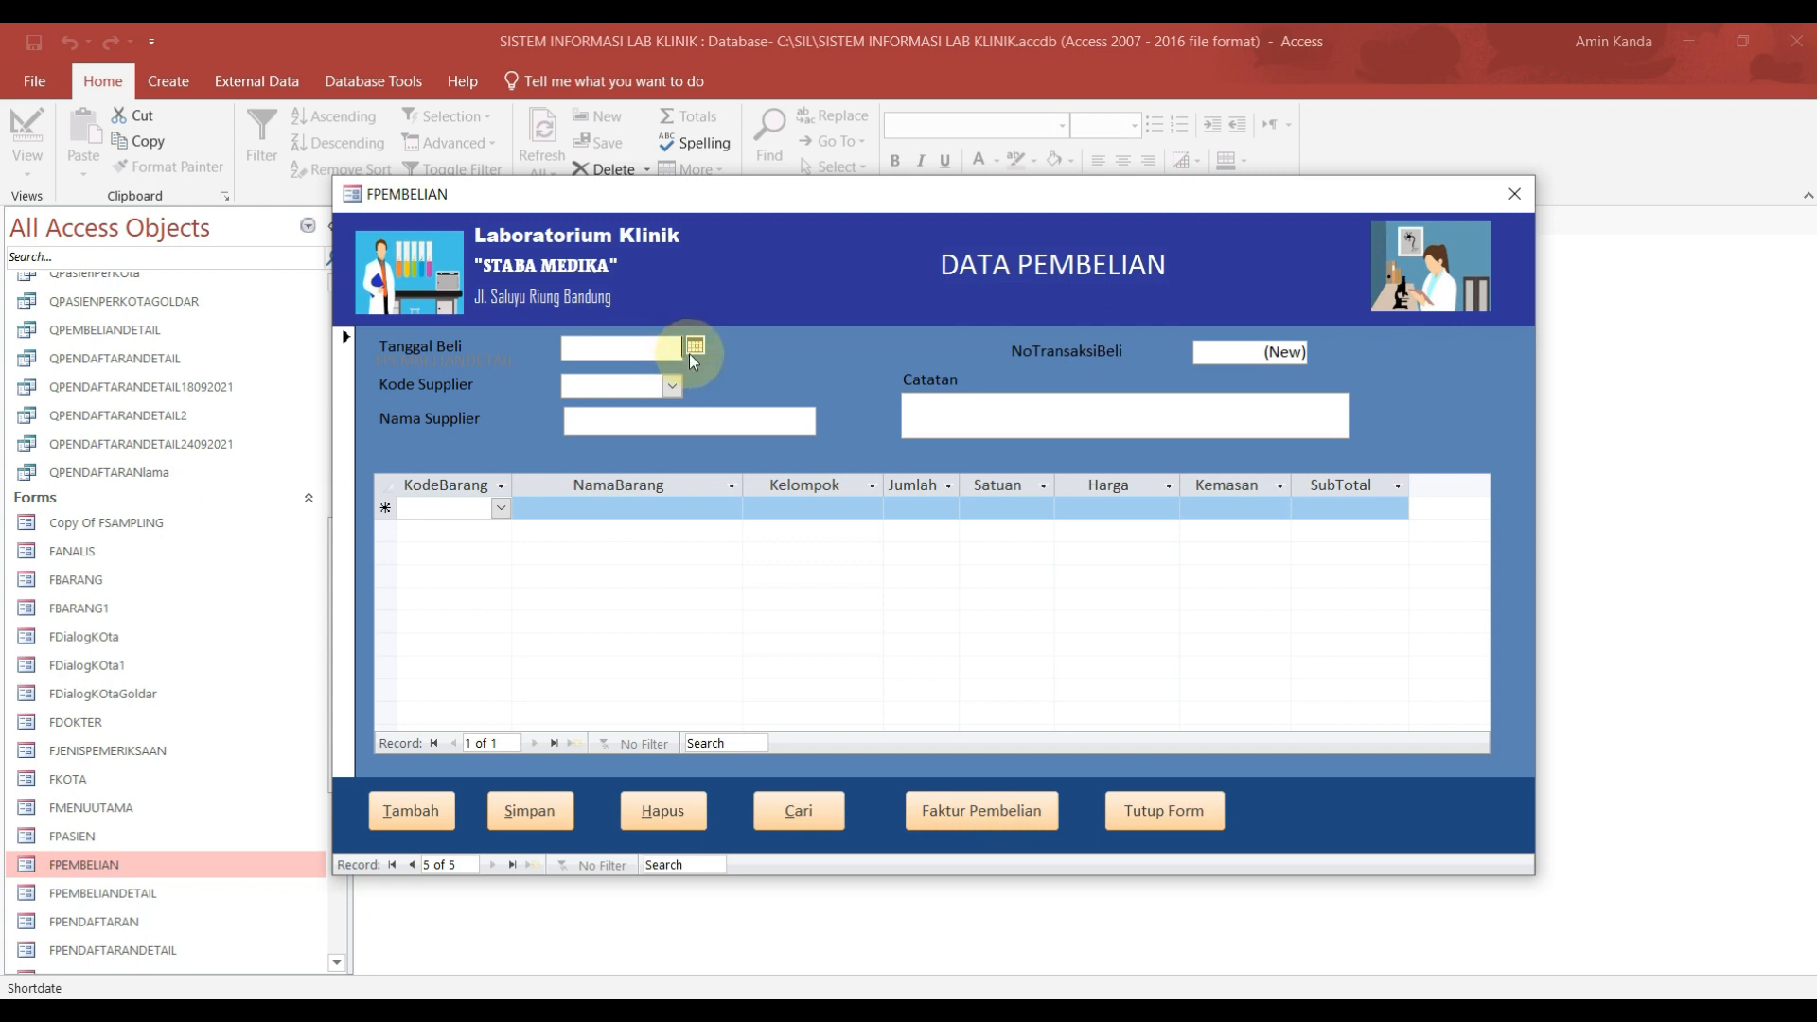
Step: Fill in the new purchase's header with Tanggal Beli 01/10/2021, Kode Supplier S001 and the Catatan text "wertety"
{"action": "left_click", "coordinate": [694, 346]}
{"action": "left_click", "coordinate": [656, 418]}
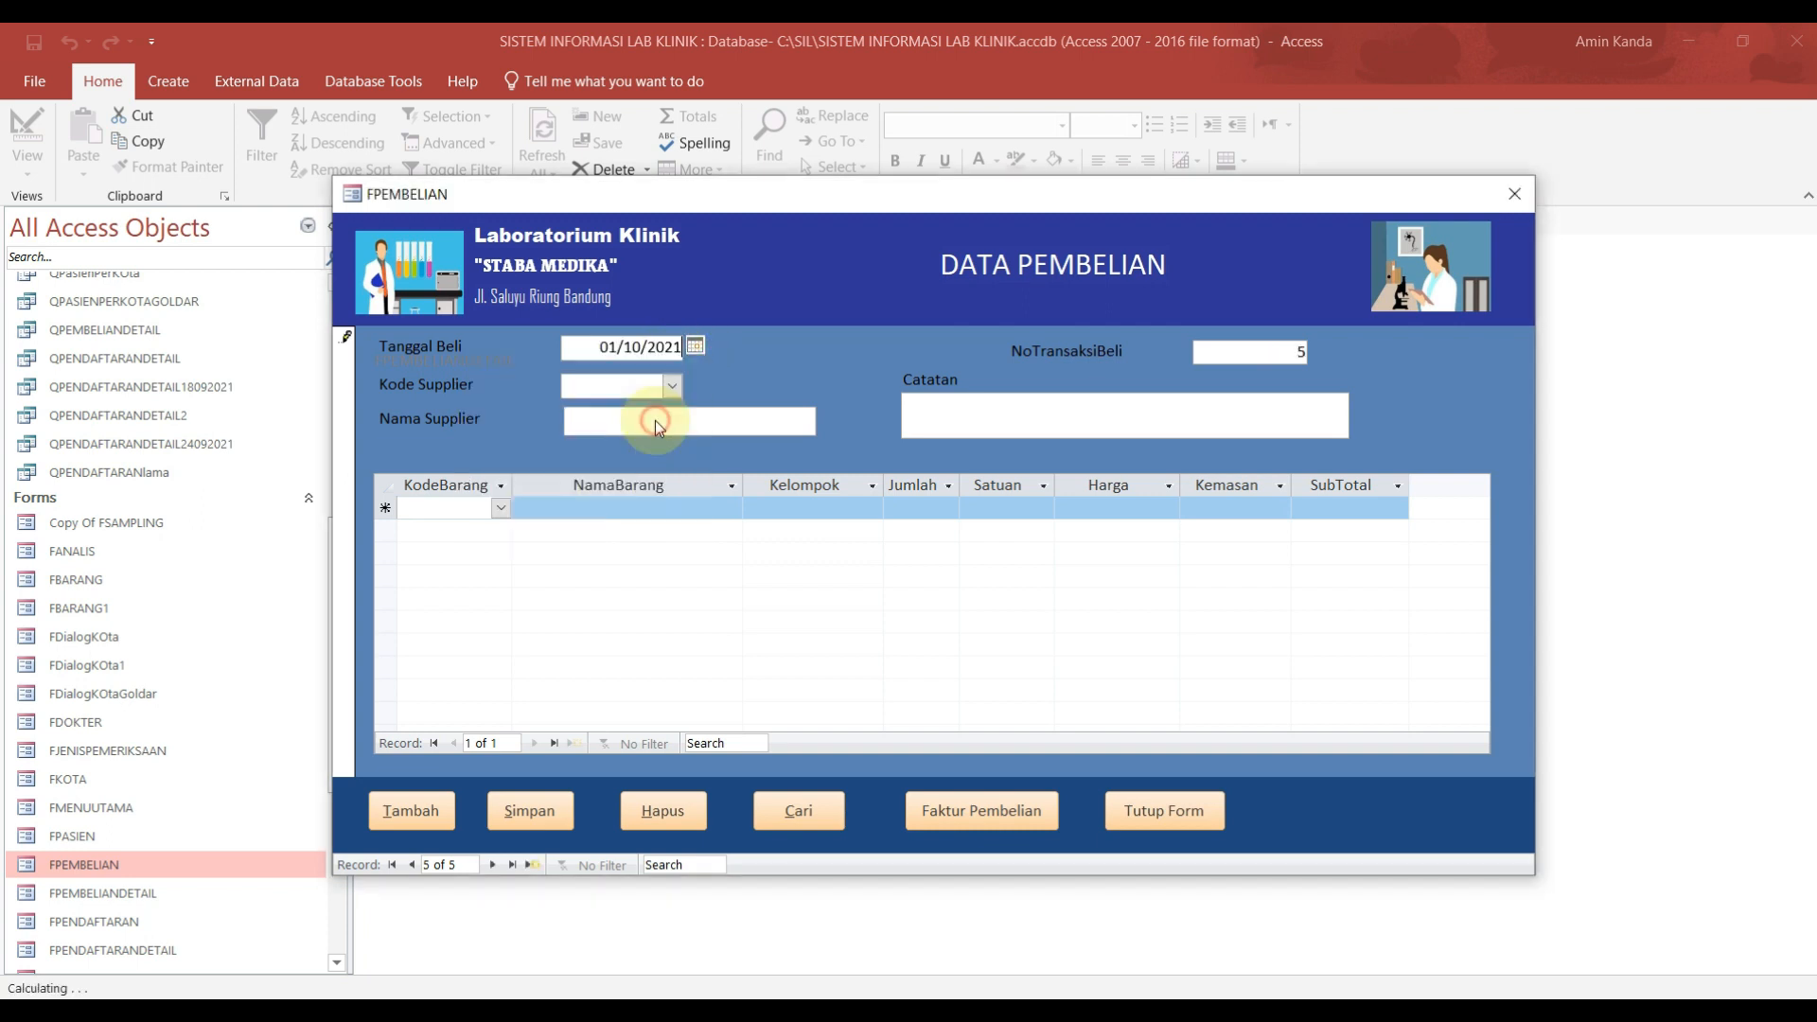
{"action": "left_click", "coordinate": [660, 394]}
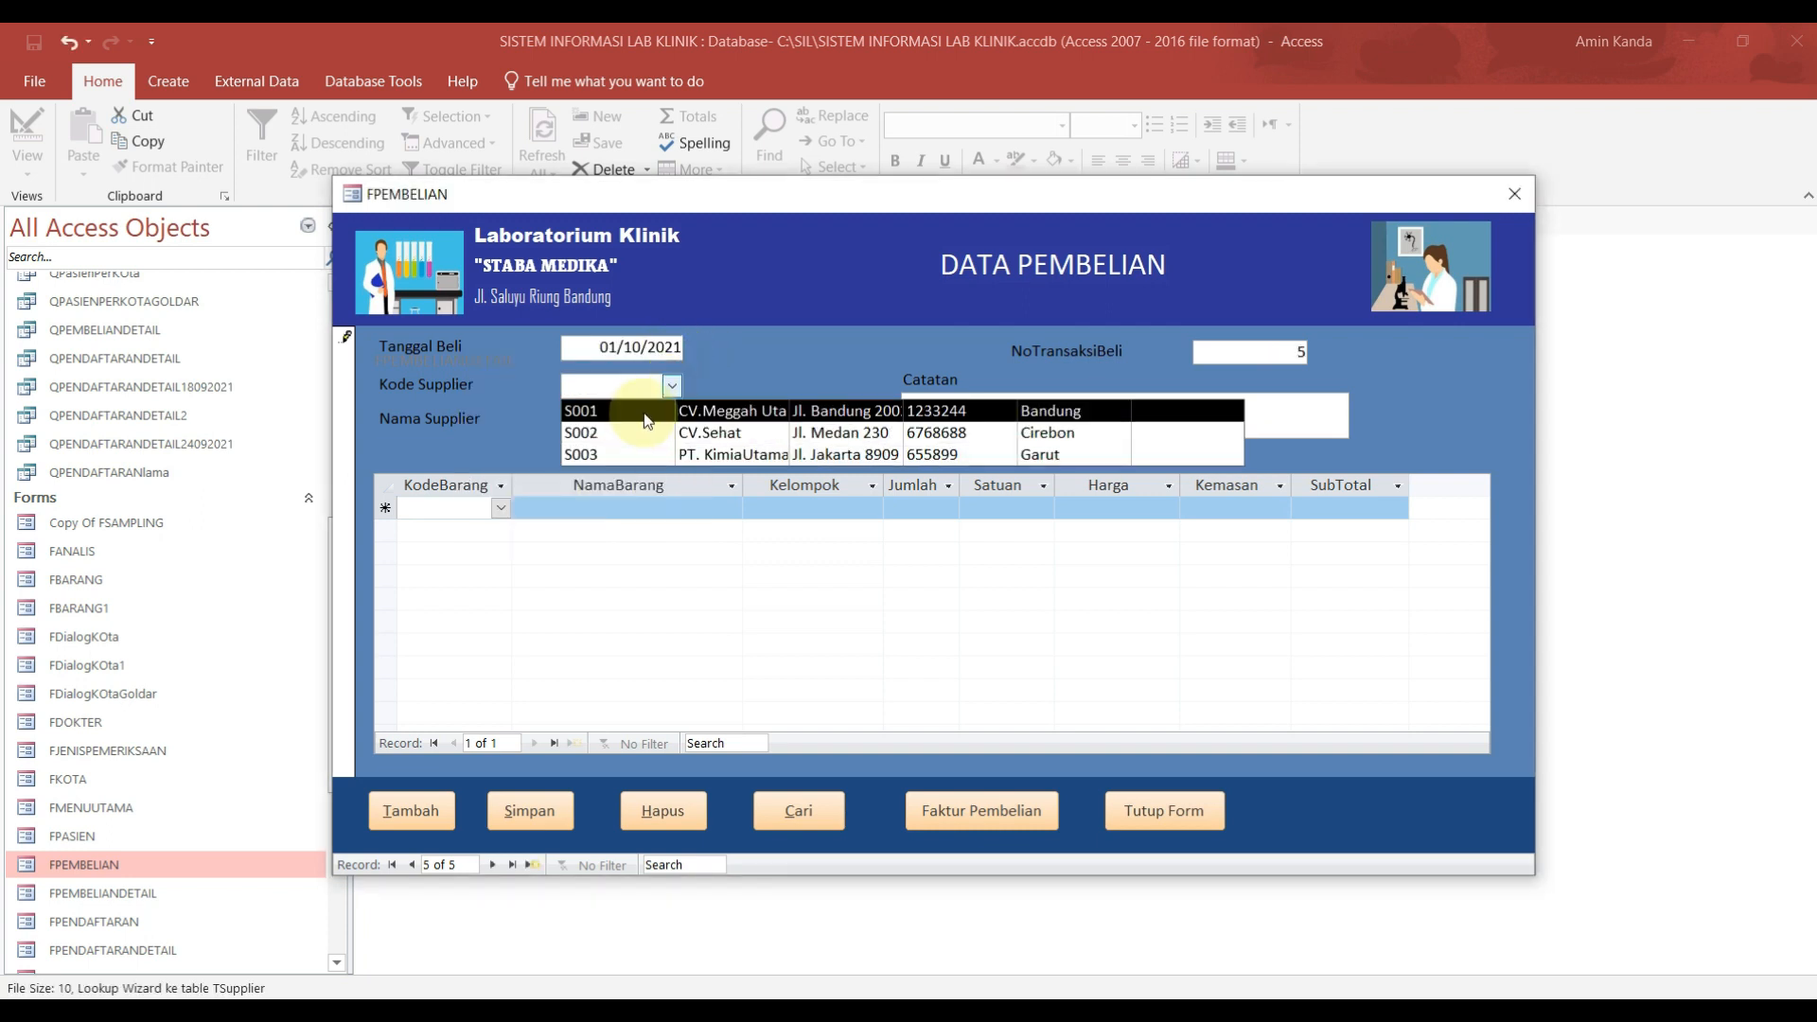
{"action": "left_click", "coordinate": [646, 413]}
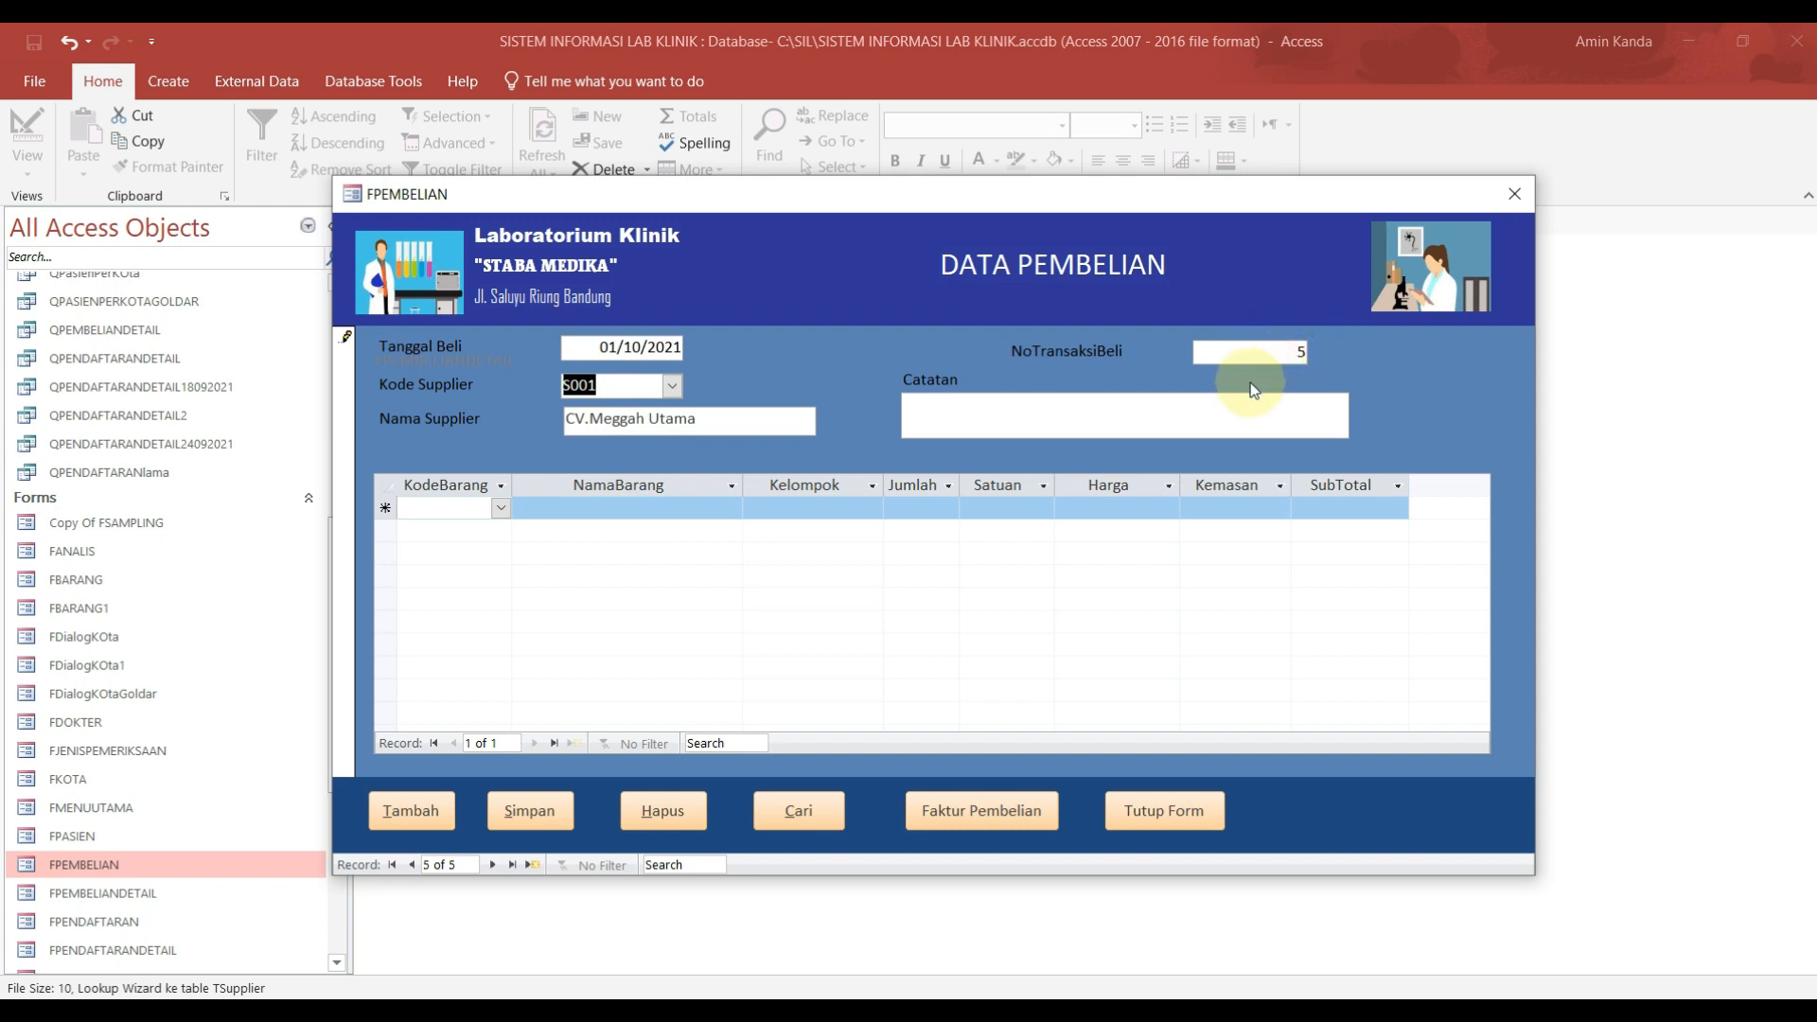
{"action": "left_click", "coordinate": [1180, 406]}
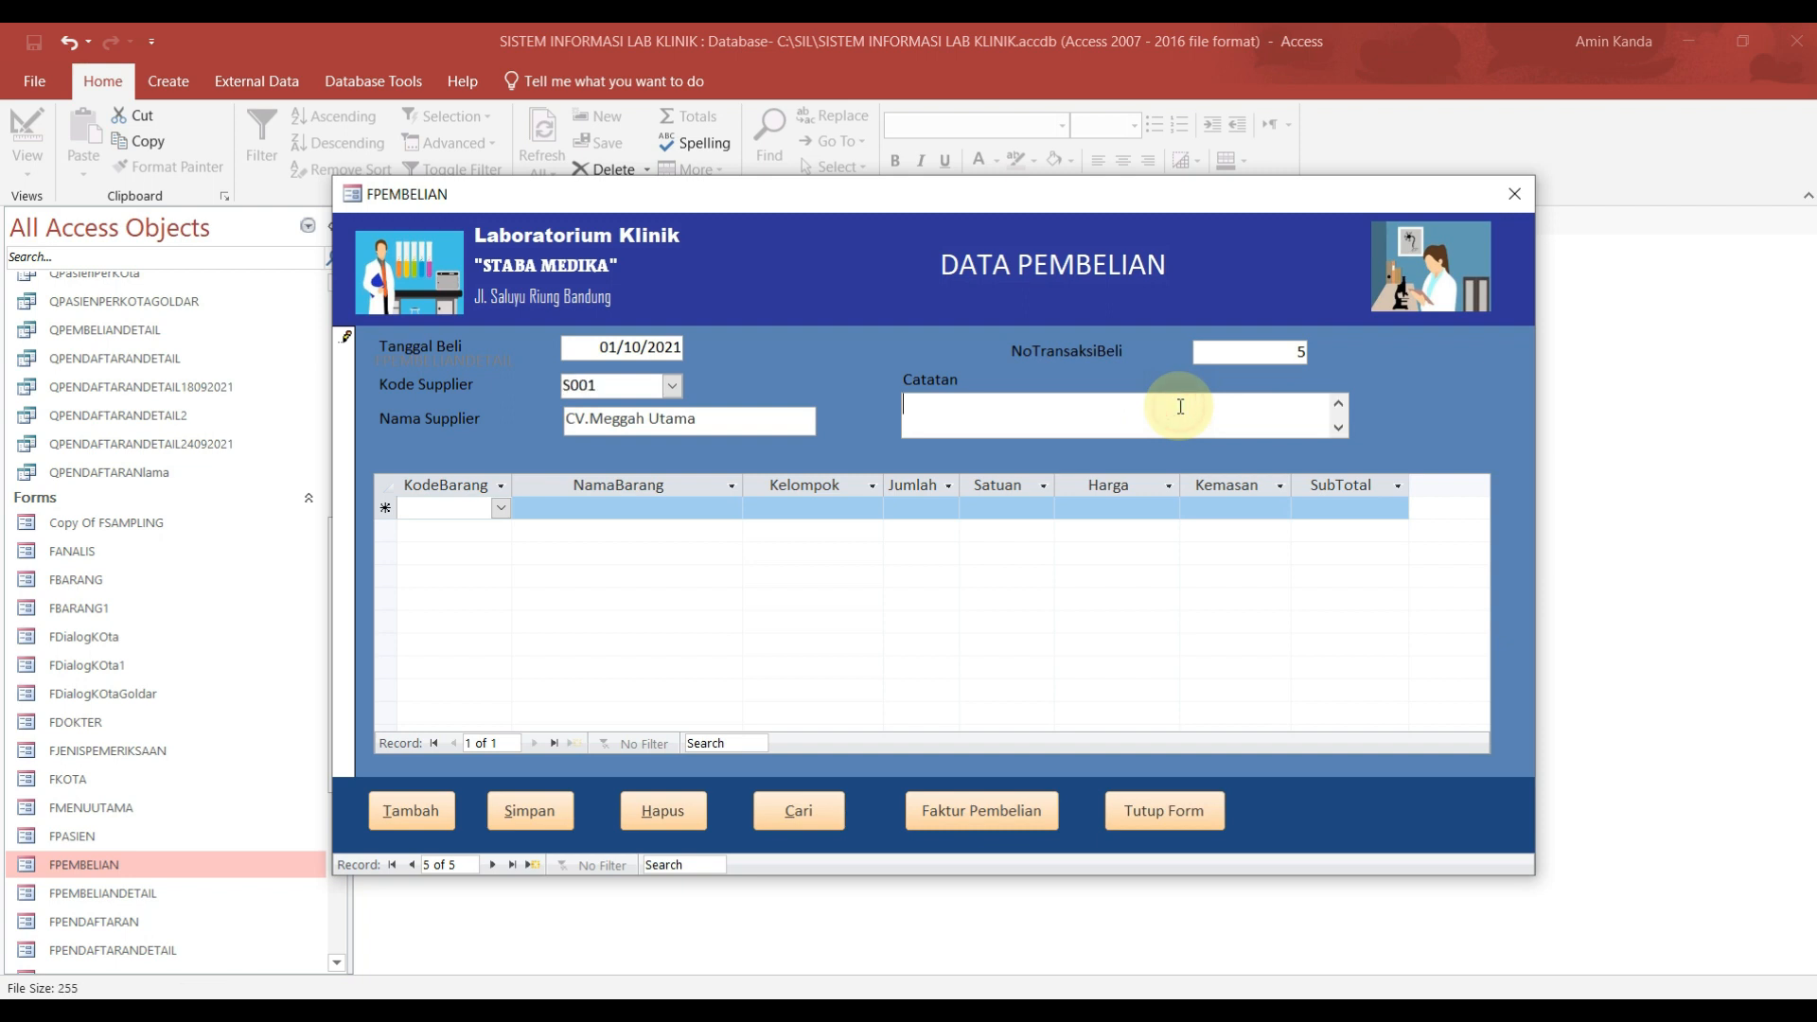
{"action": "type", "text": "wertety"}
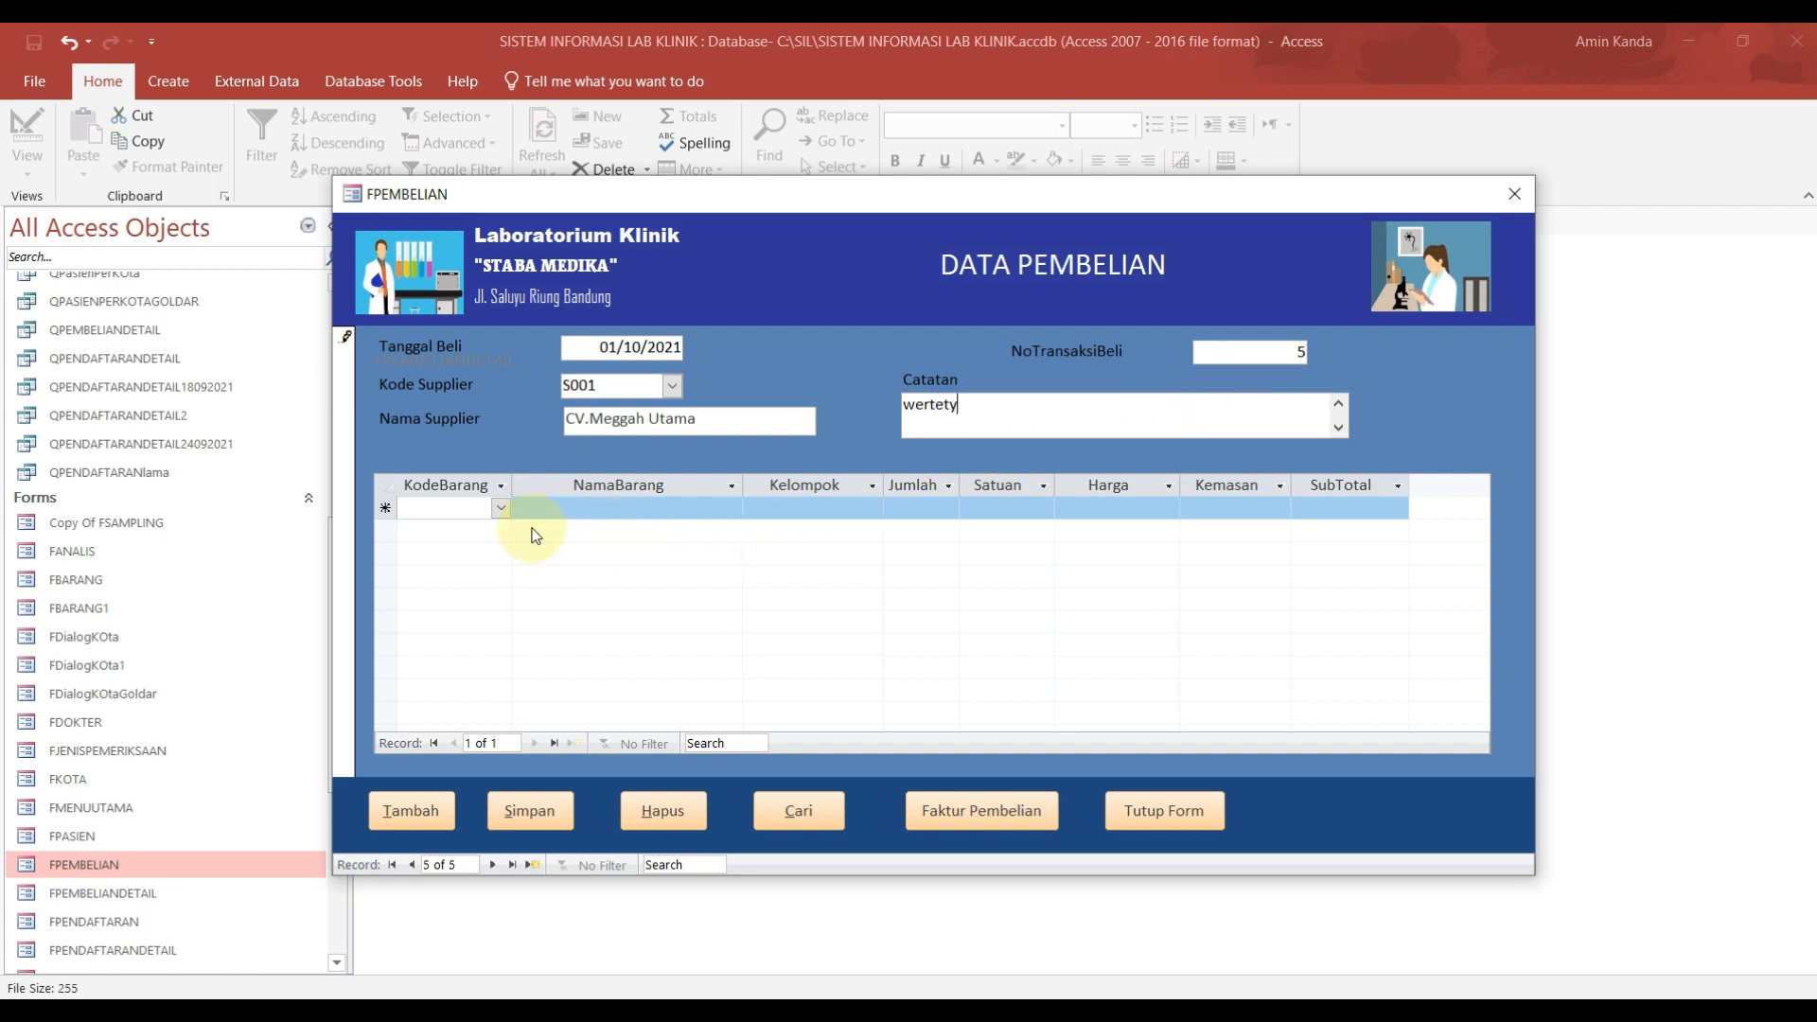
Step: Add ATK-16 Ballpoint as the first purchase line with Jumlah 100 and Kemasan Dus
{"action": "left_click", "coordinate": [501, 508]}
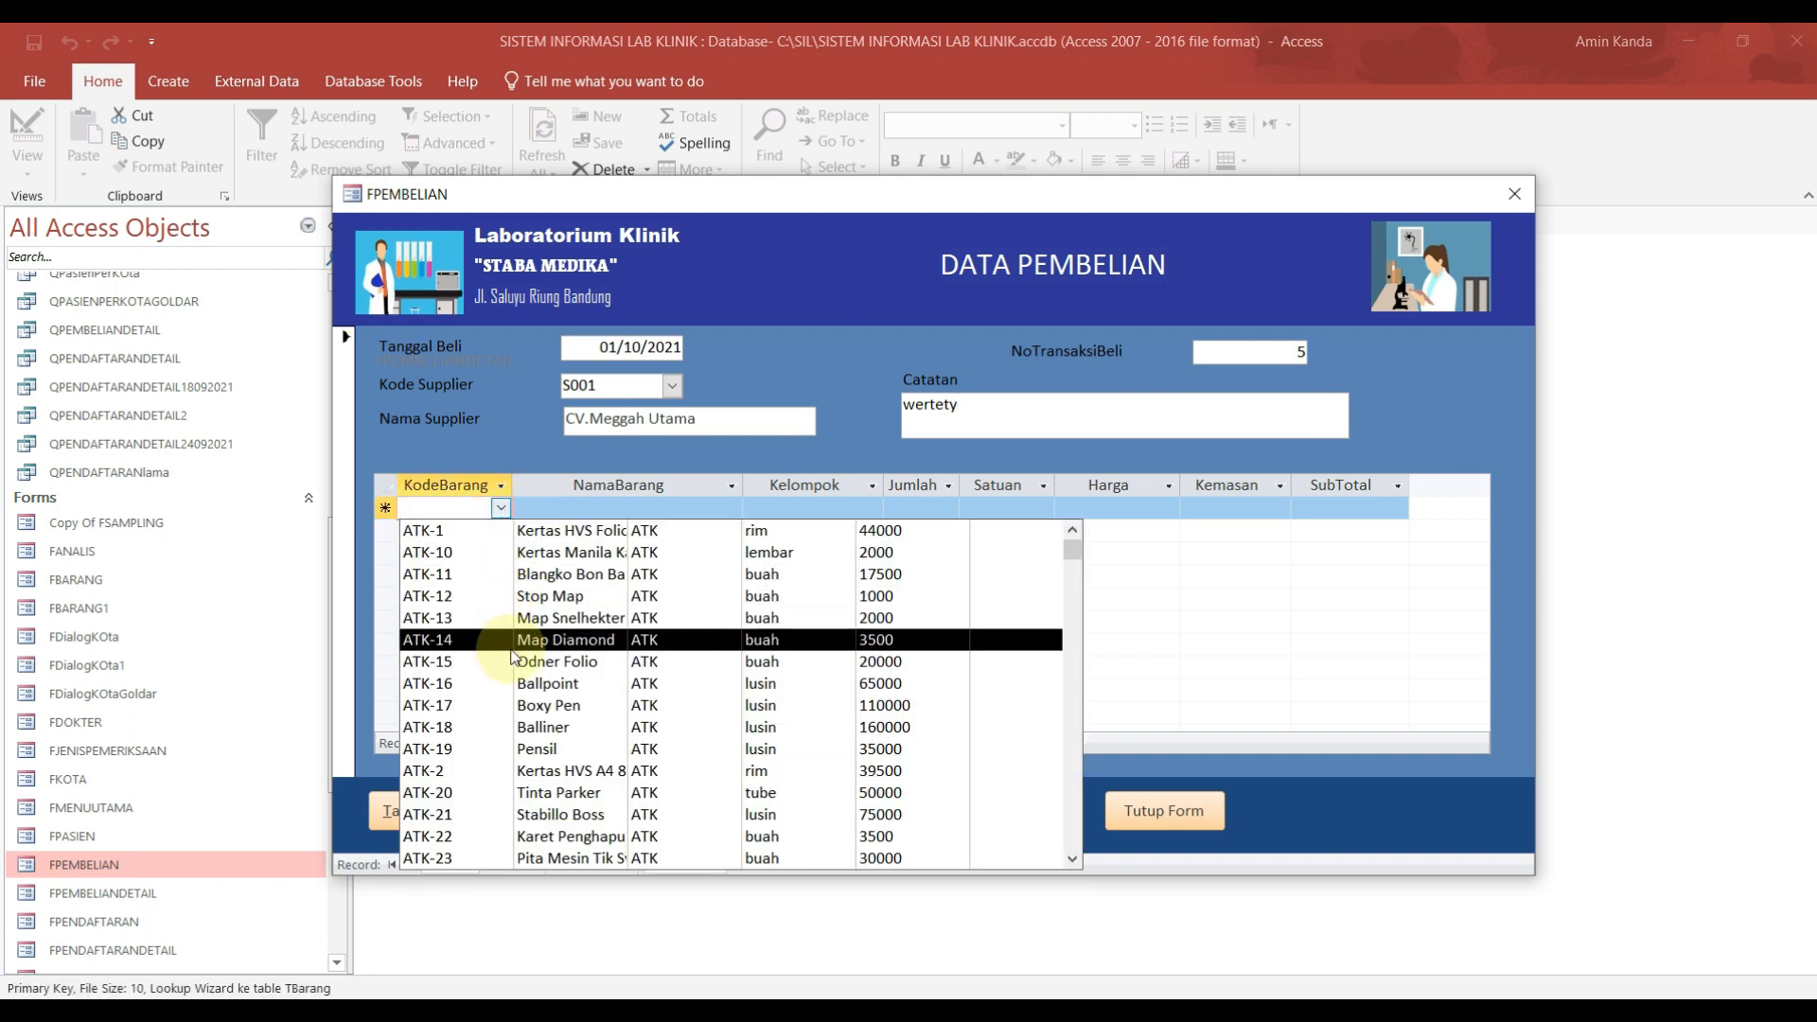
{"action": "left_click", "coordinate": [528, 683]}
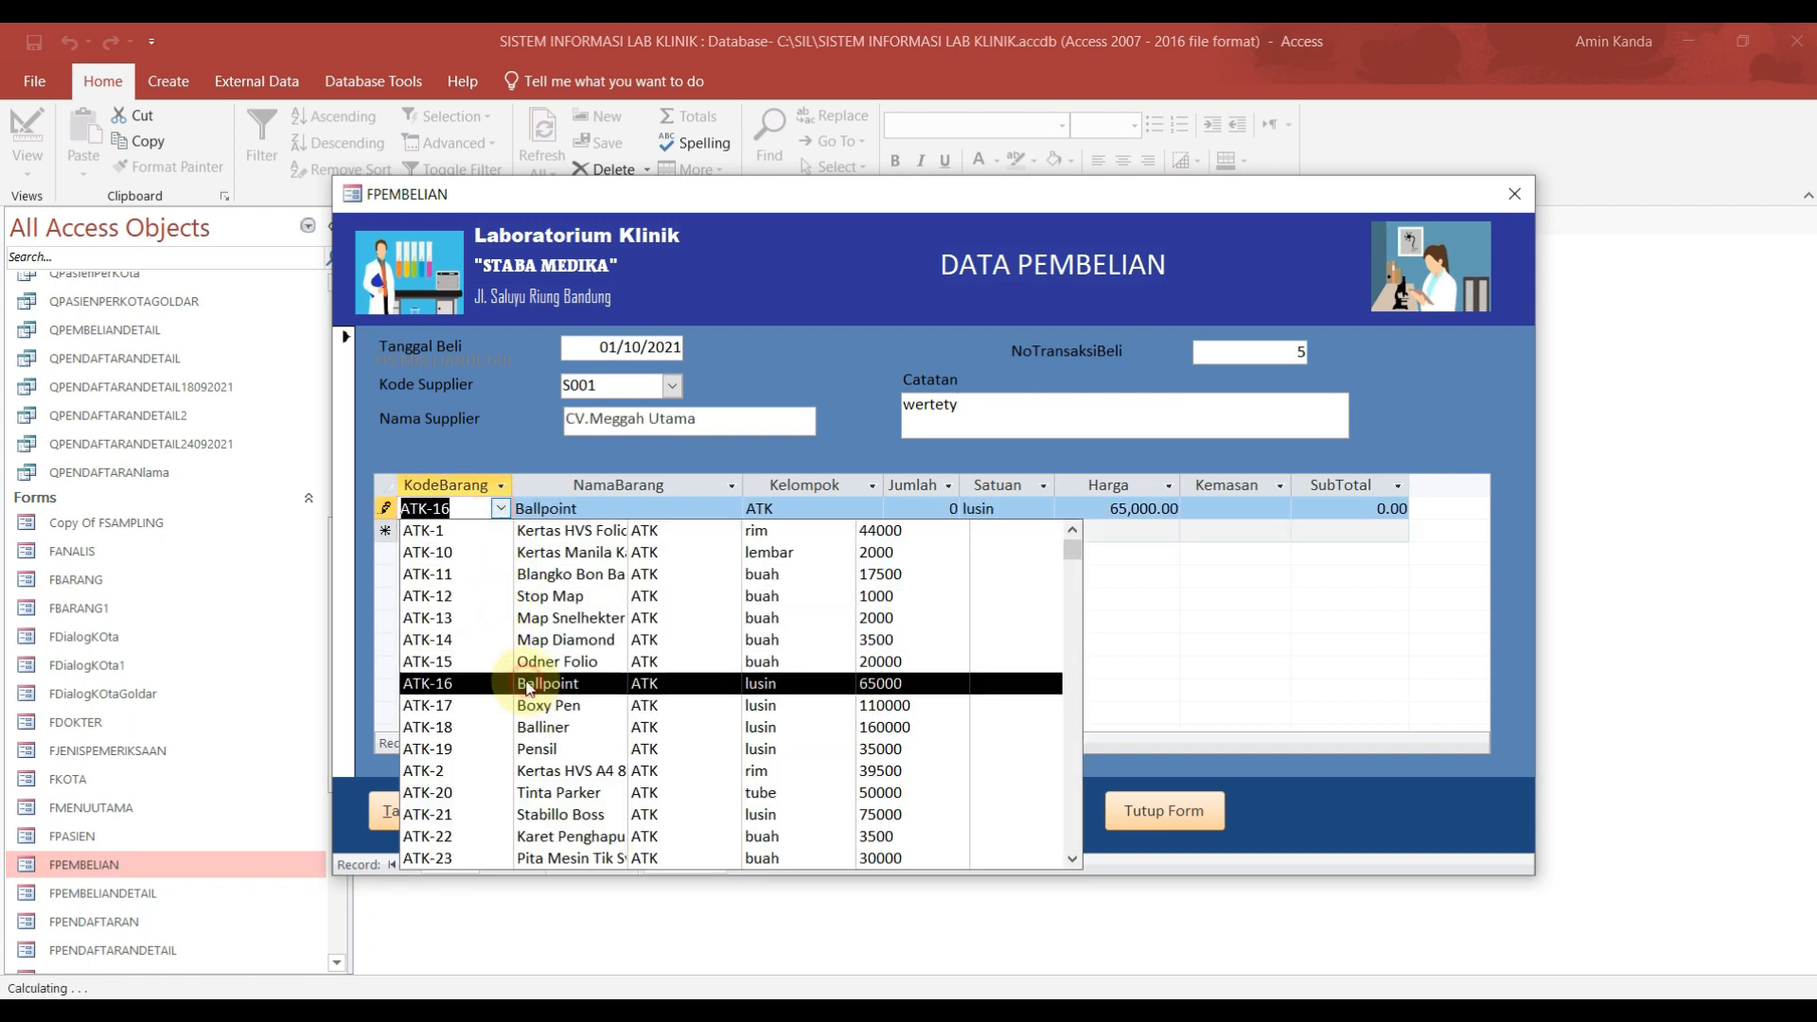
{"action": "left_click", "coordinate": [926, 511]}
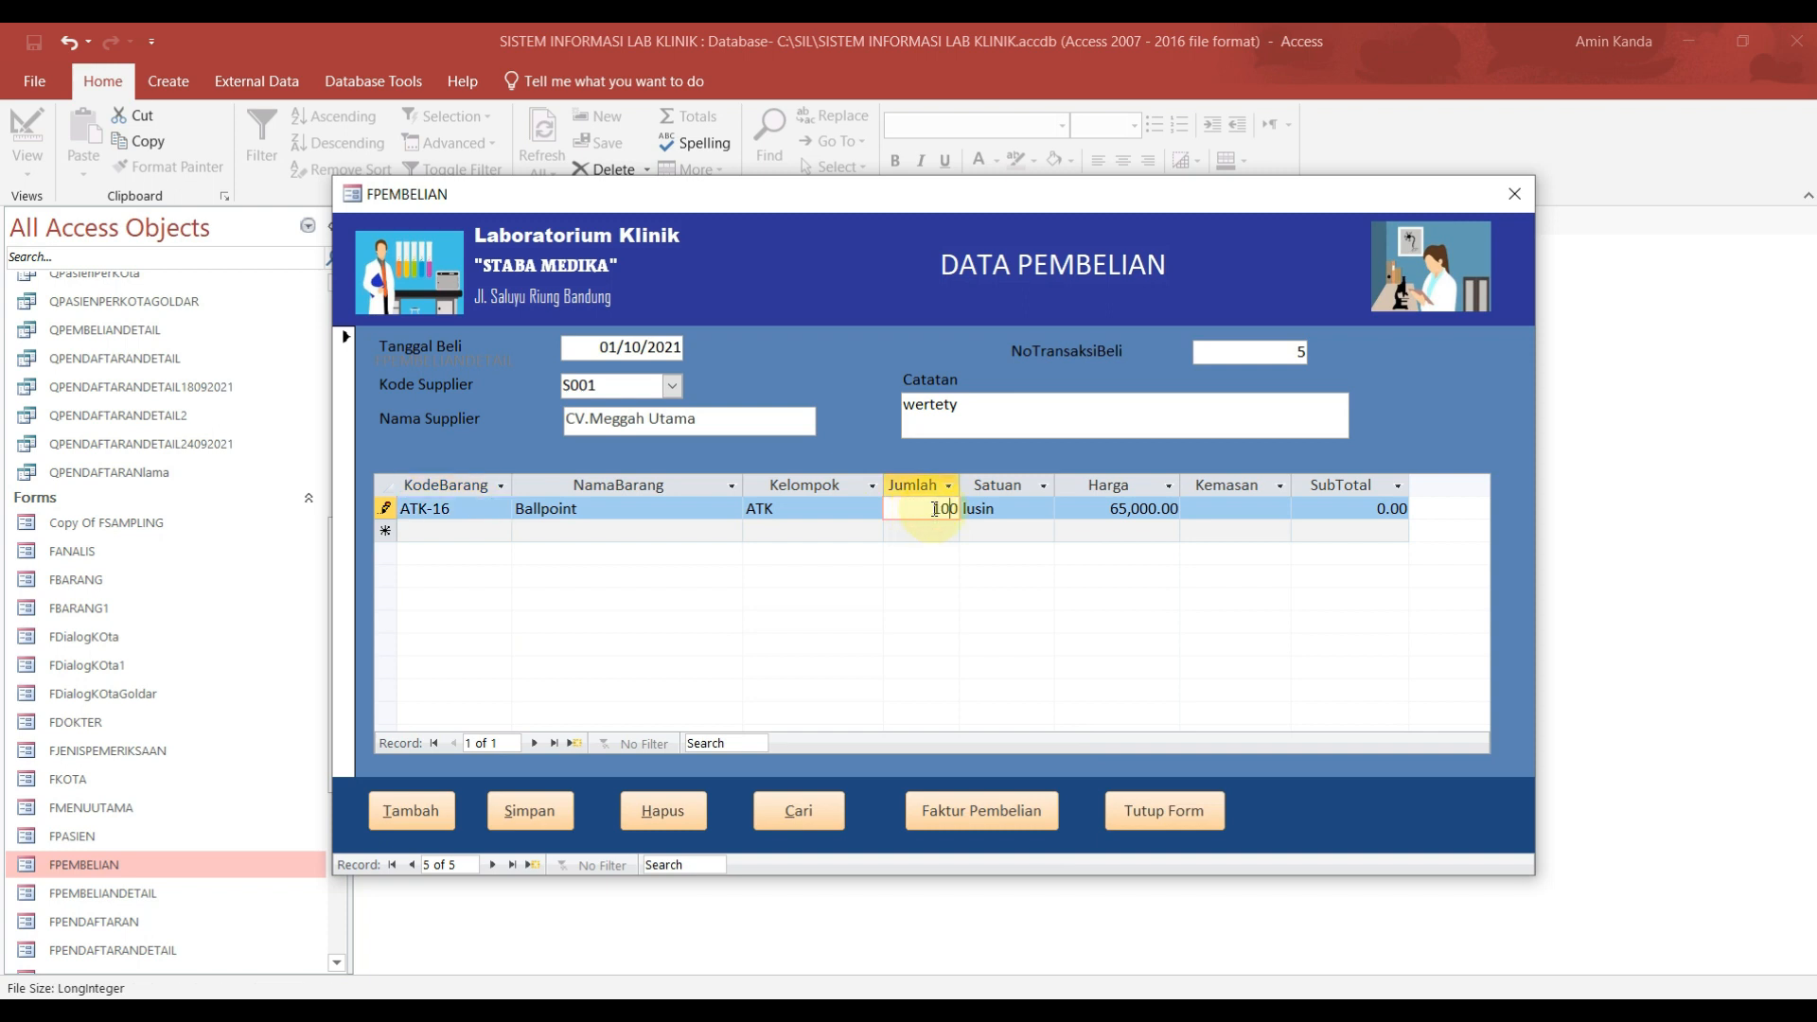
{"action": "left_click", "coordinate": [1232, 509]}
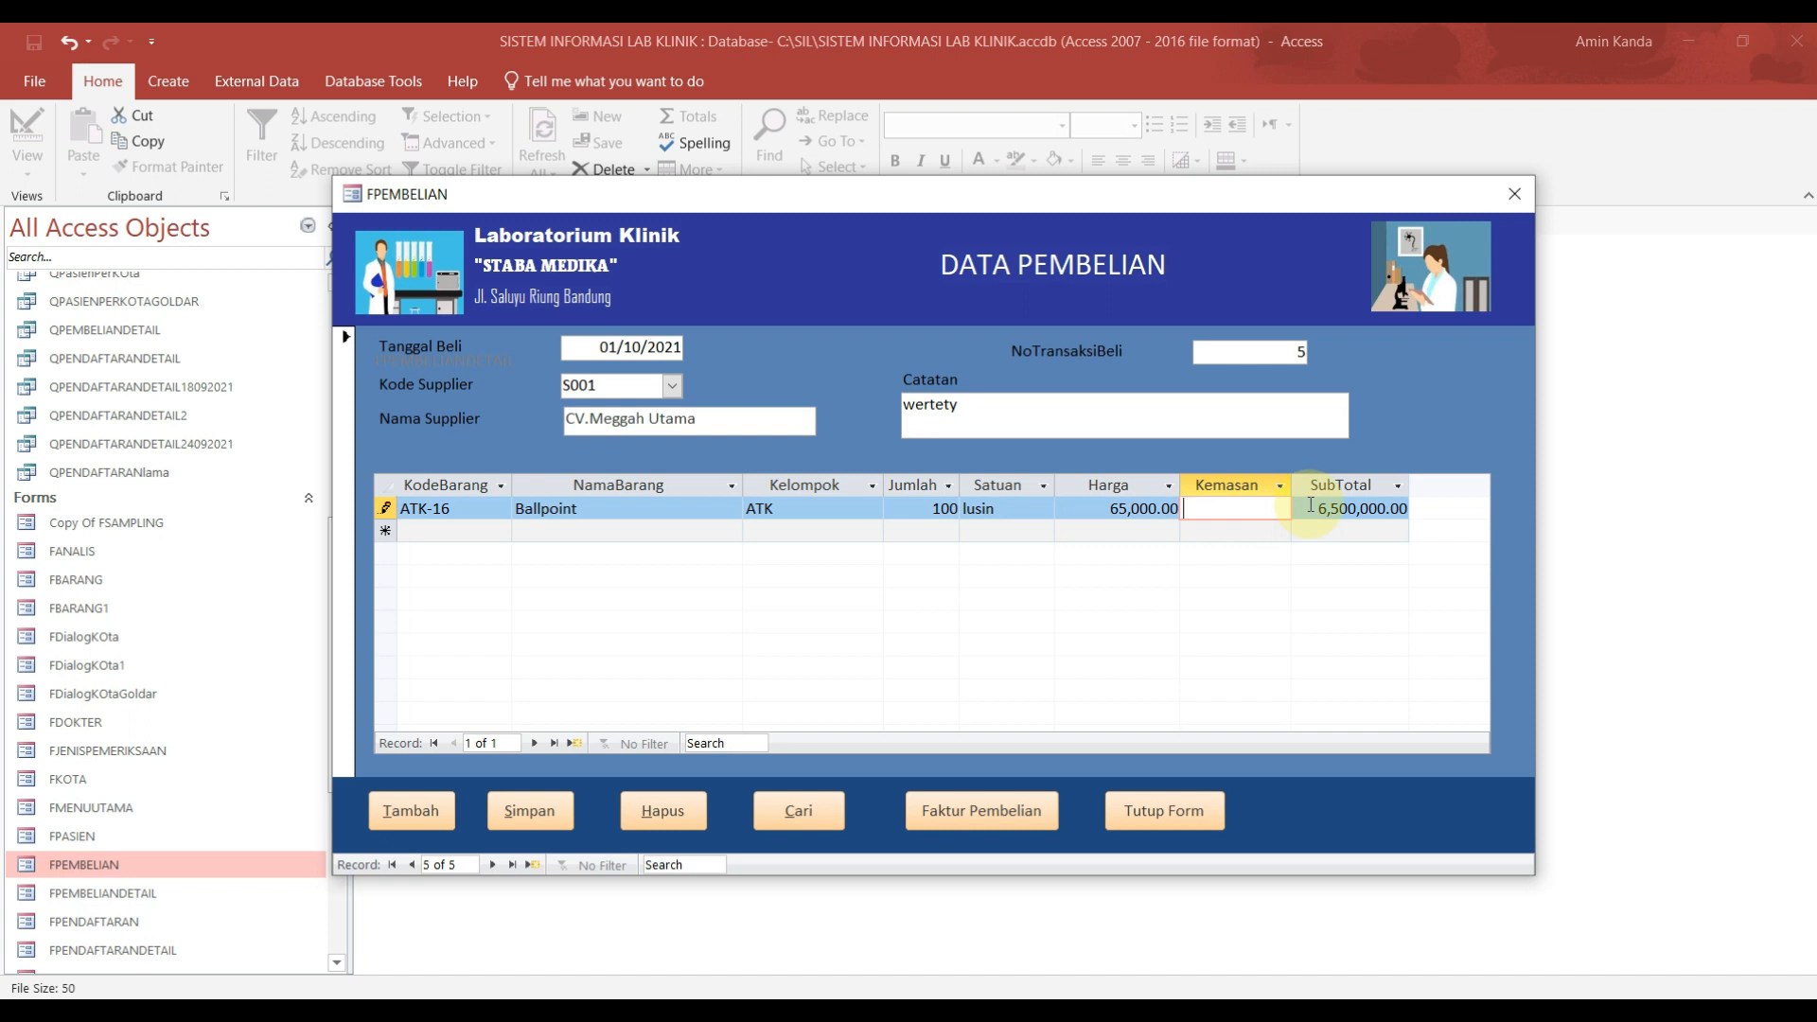
{"action": "type", "text": "Dus"}
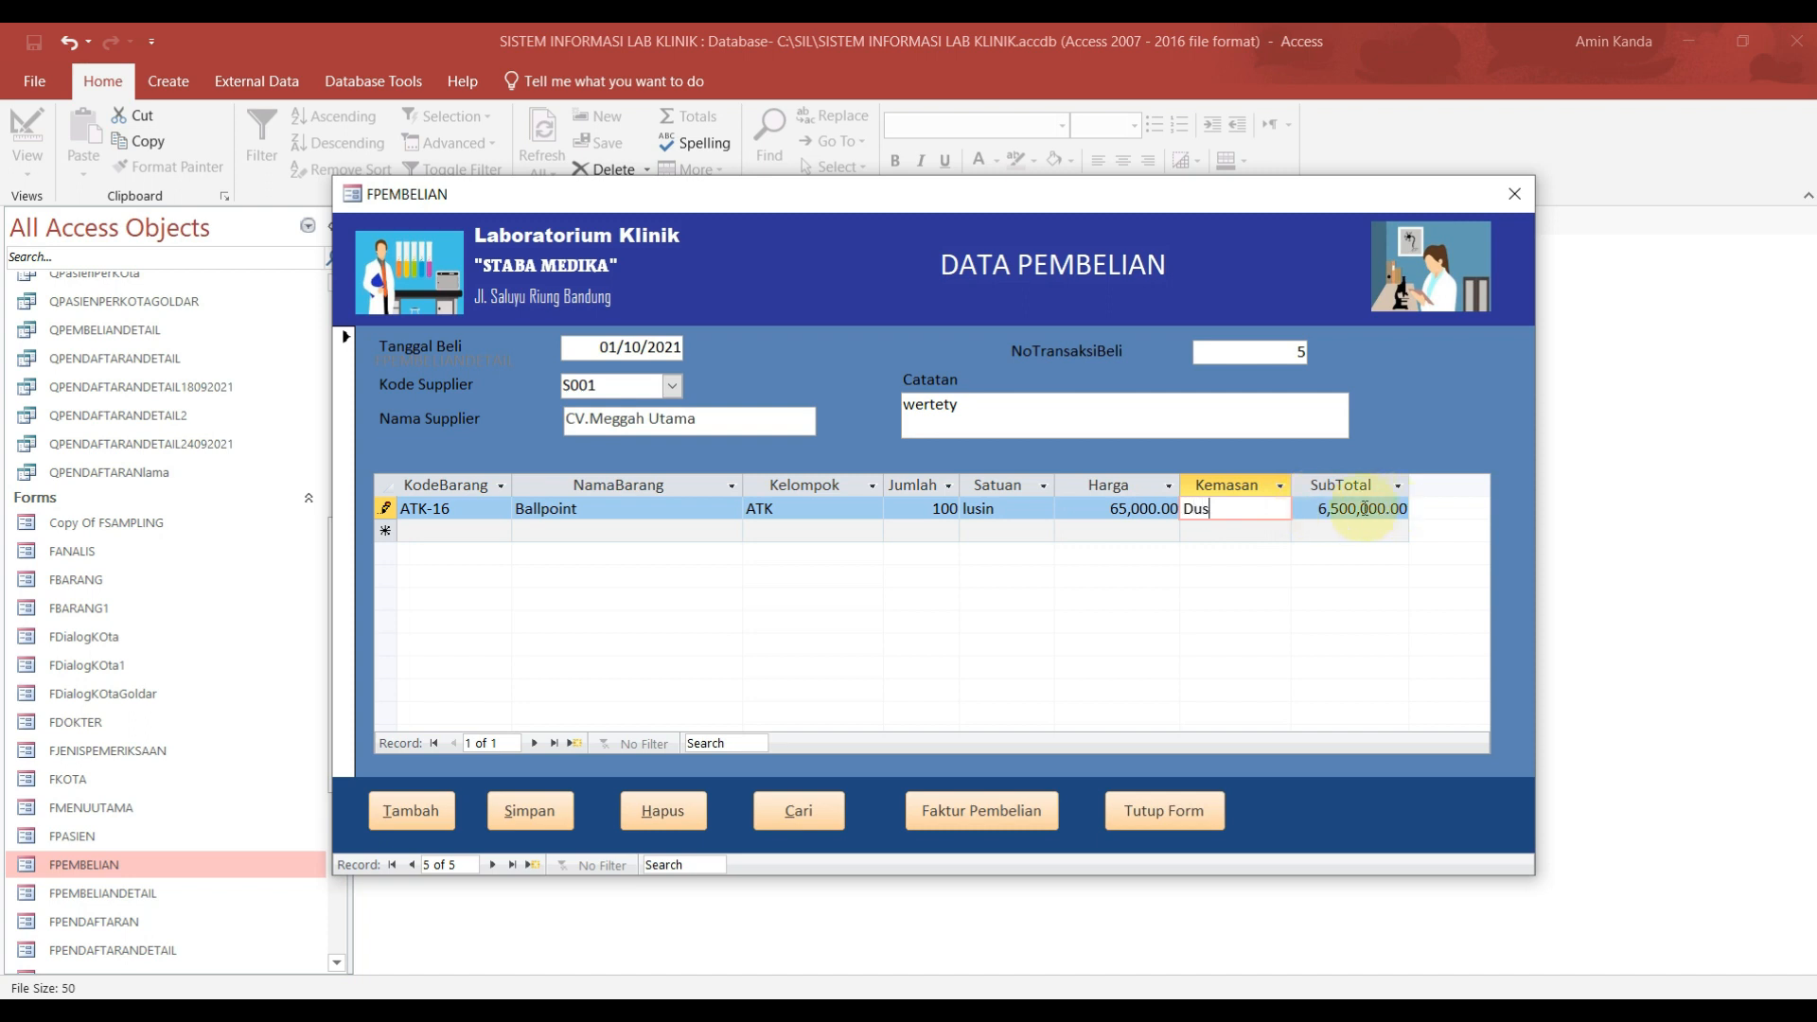
{"action": "left_click", "coordinate": [1351, 508]}
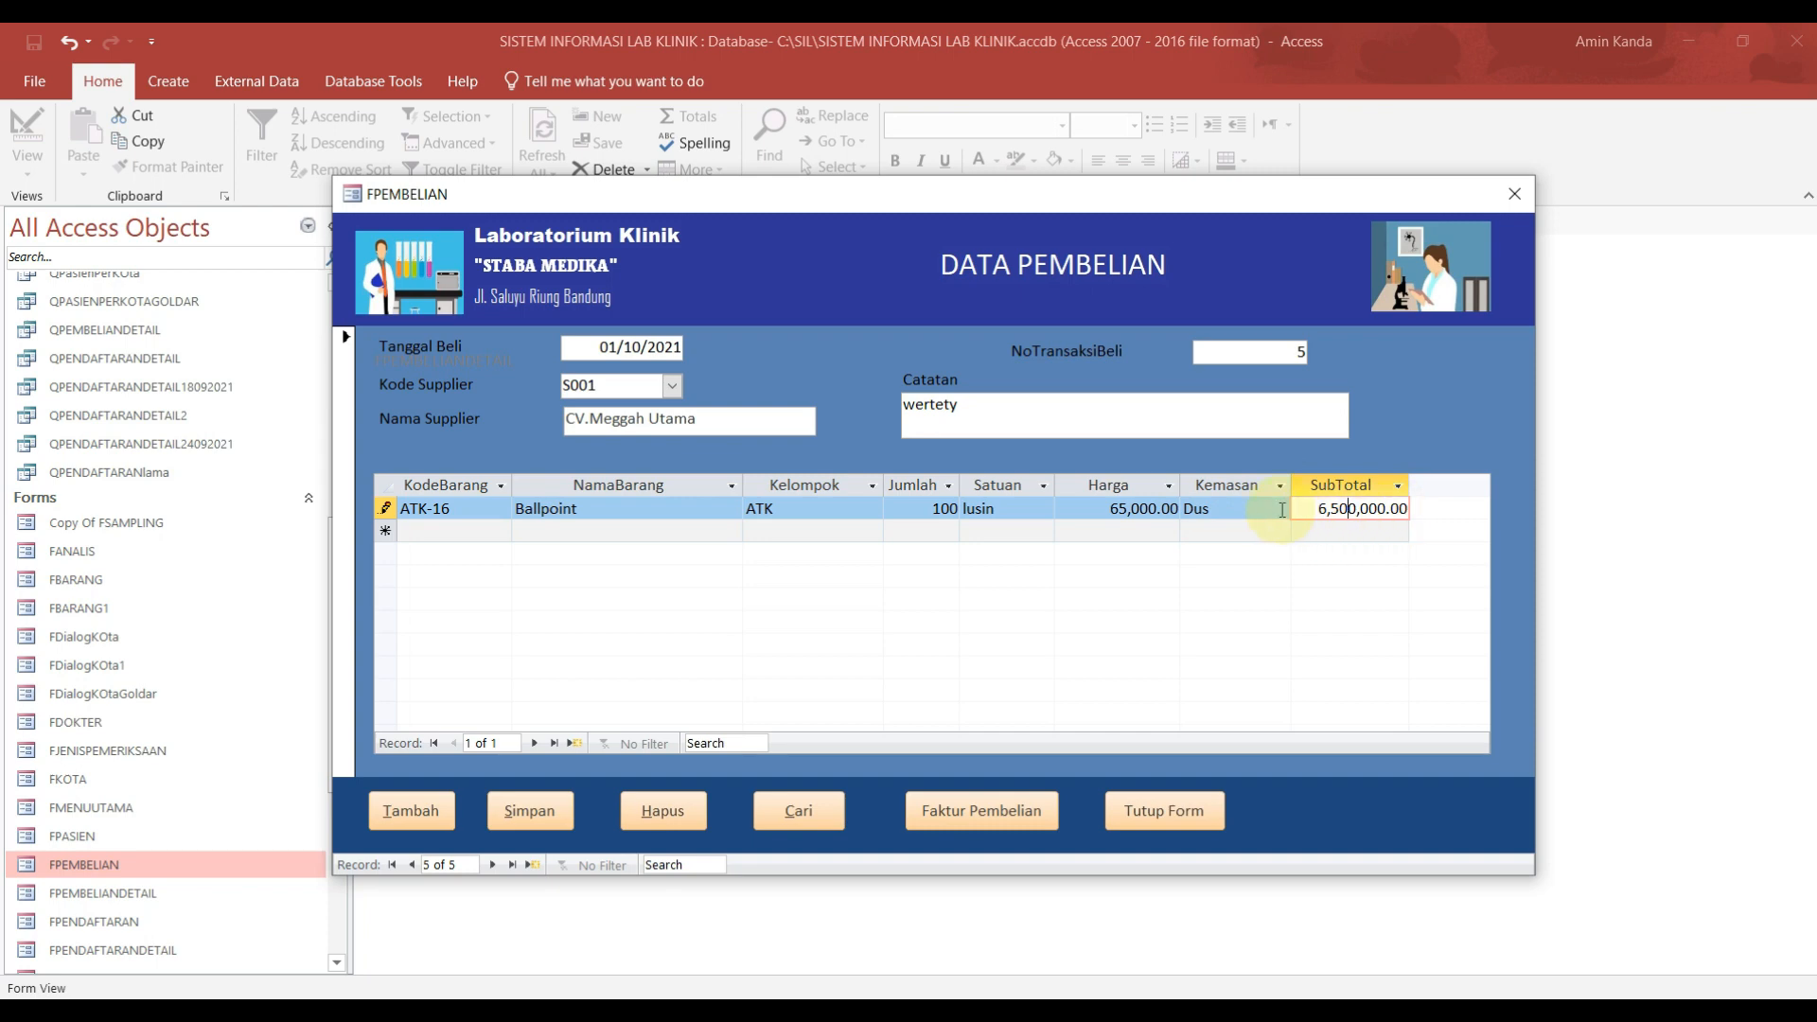
Step: Add ATK-19 Pensil as the second purchase line with Jumlah 1000 and Kemasan Dus
{"action": "left_click", "coordinate": [492, 531]}
{"action": "left_click", "coordinate": [499, 530]}
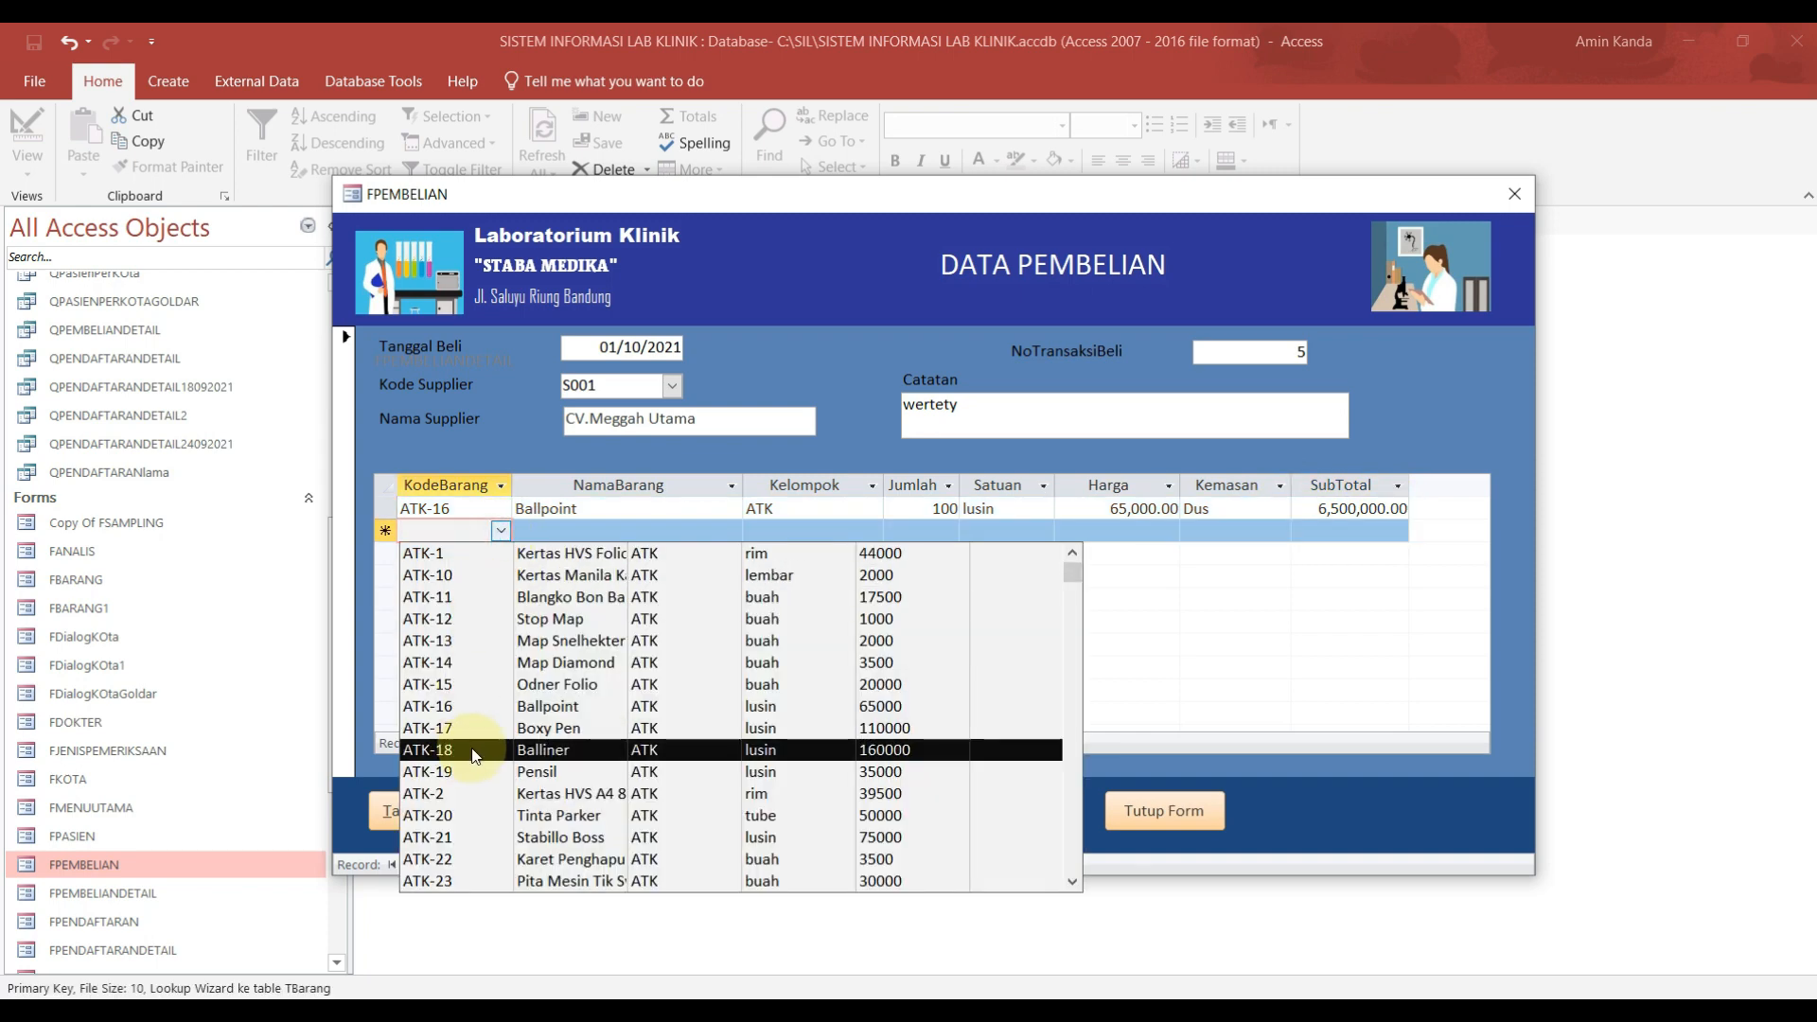
{"action": "left_click", "coordinate": [473, 771]}
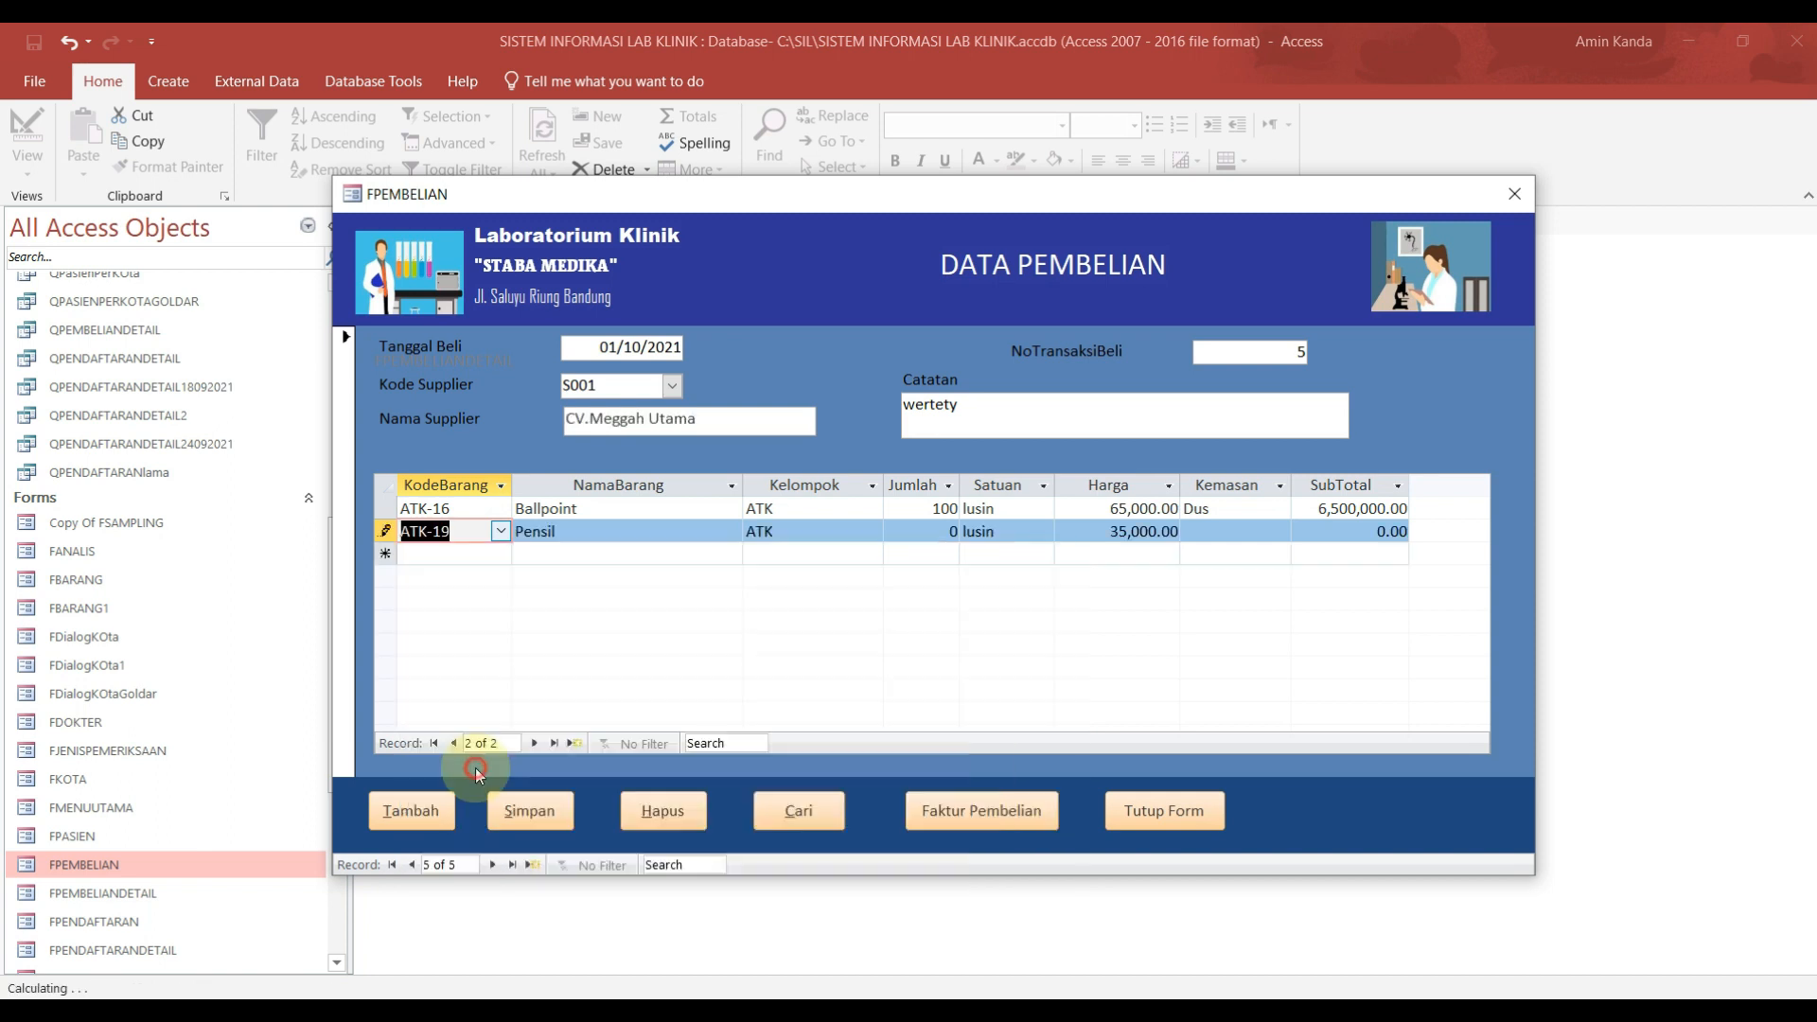
{"action": "left_click", "coordinate": [951, 528]}
{"action": "type", "text": "100"}
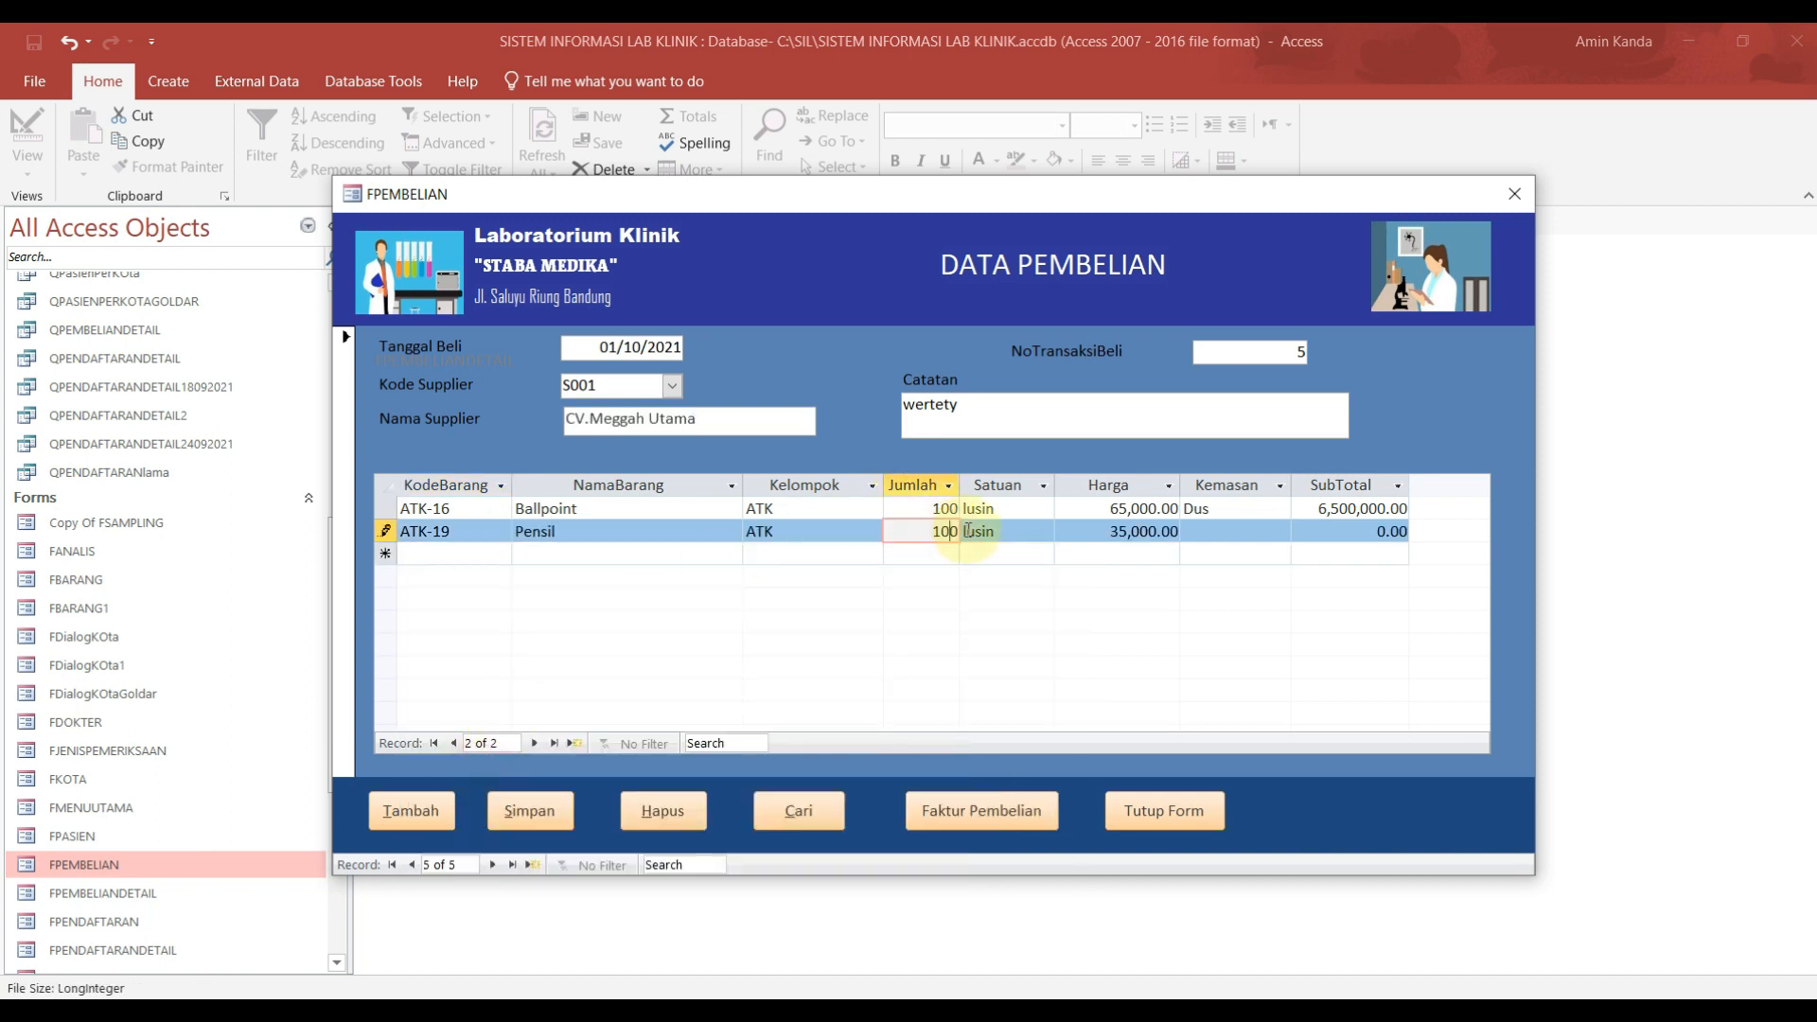
{"action": "type", "text": "00"}
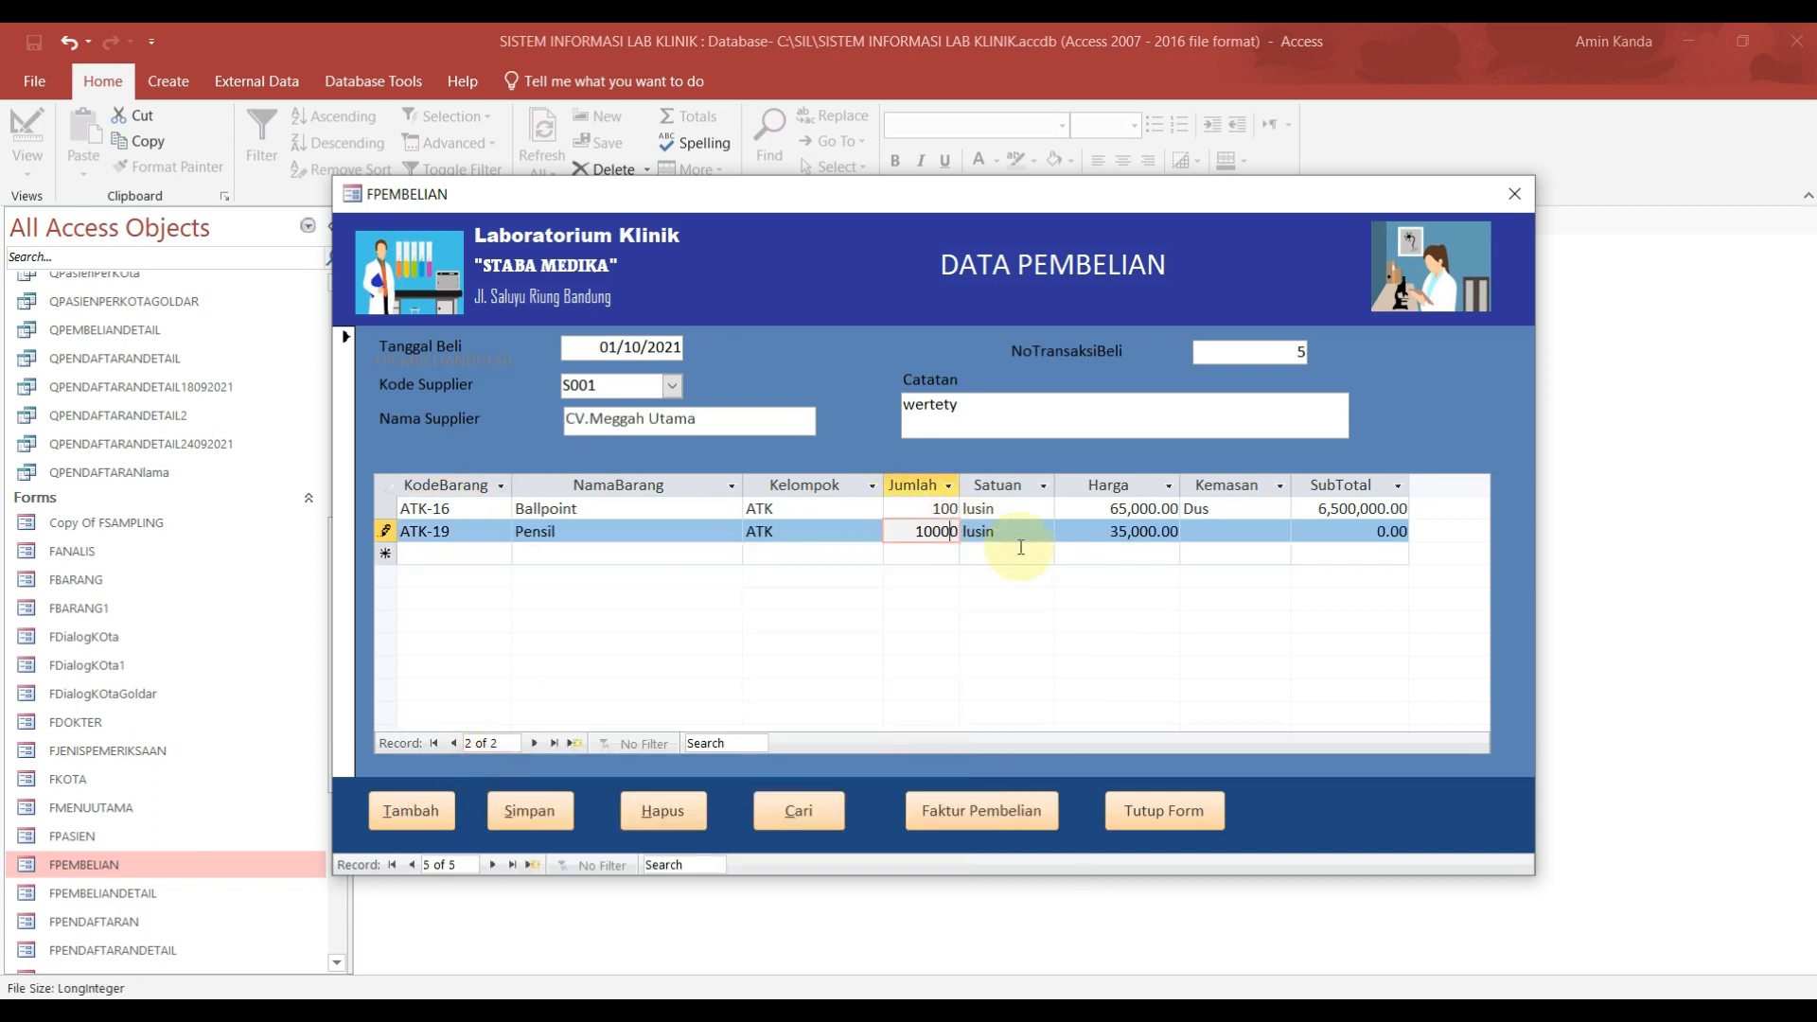
{"action": "left_click", "coordinate": [1207, 532]}
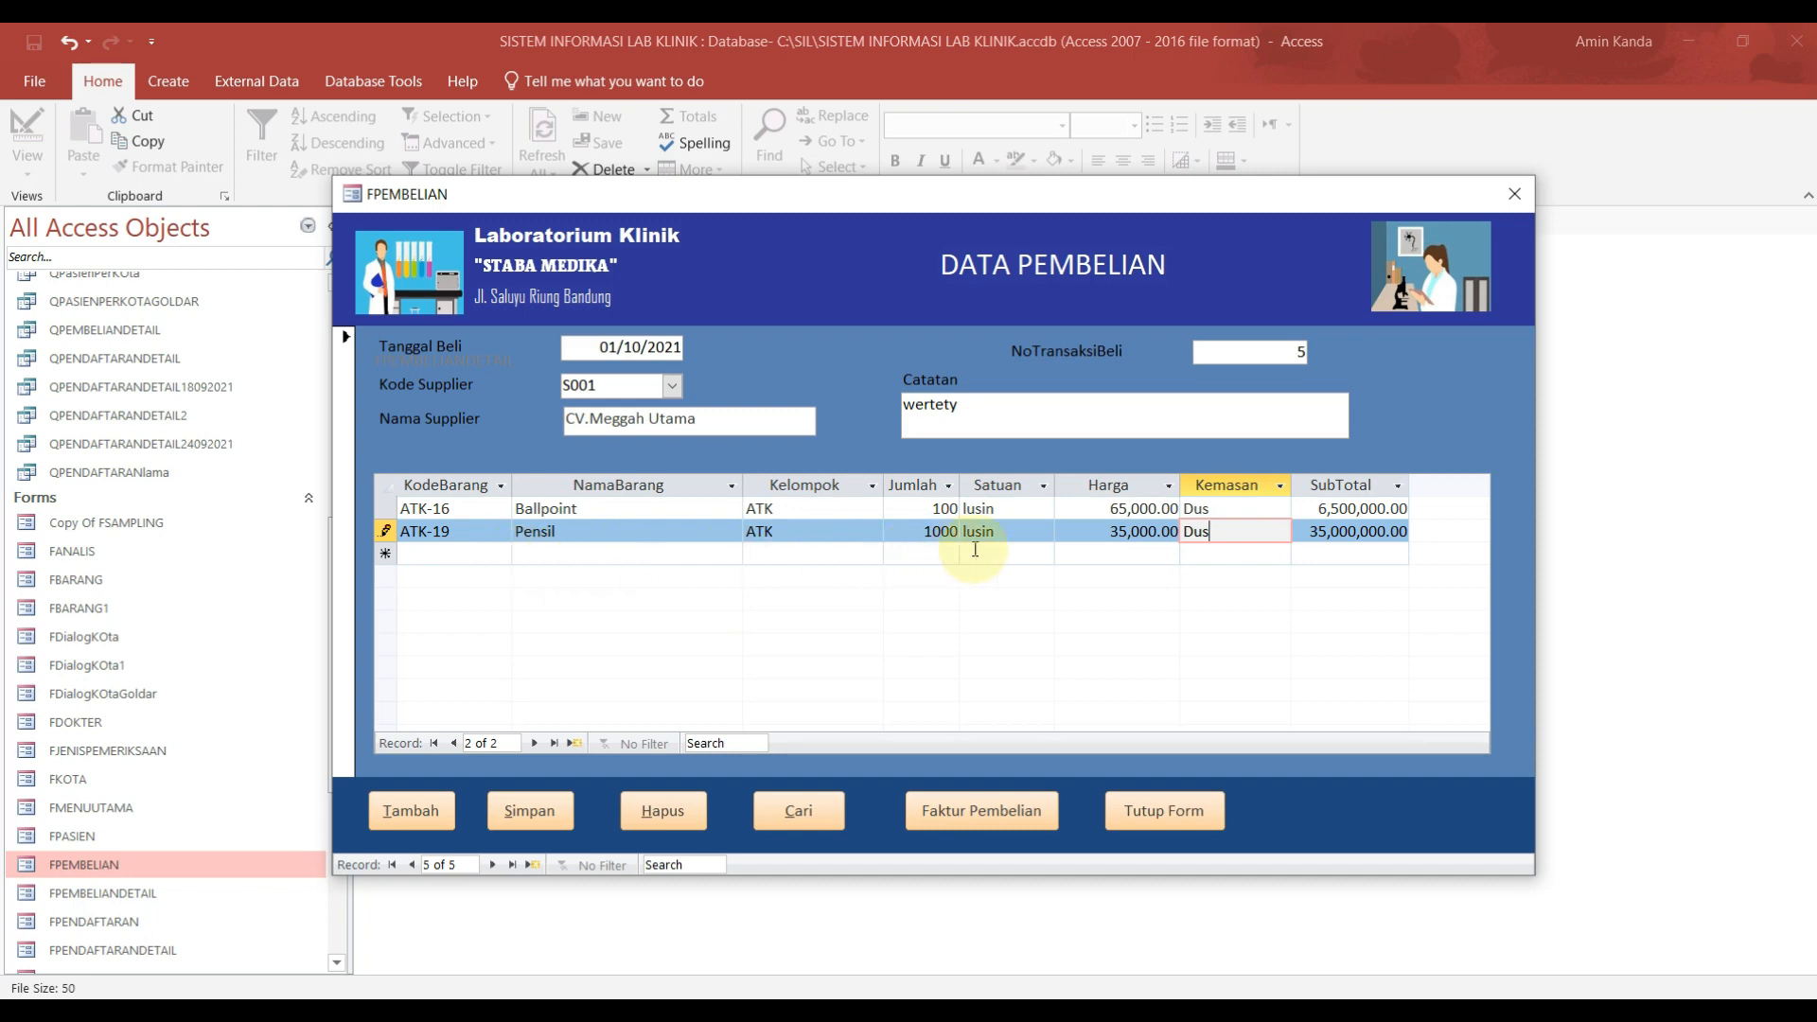
{"action": "left_click", "coordinate": [1108, 558]}
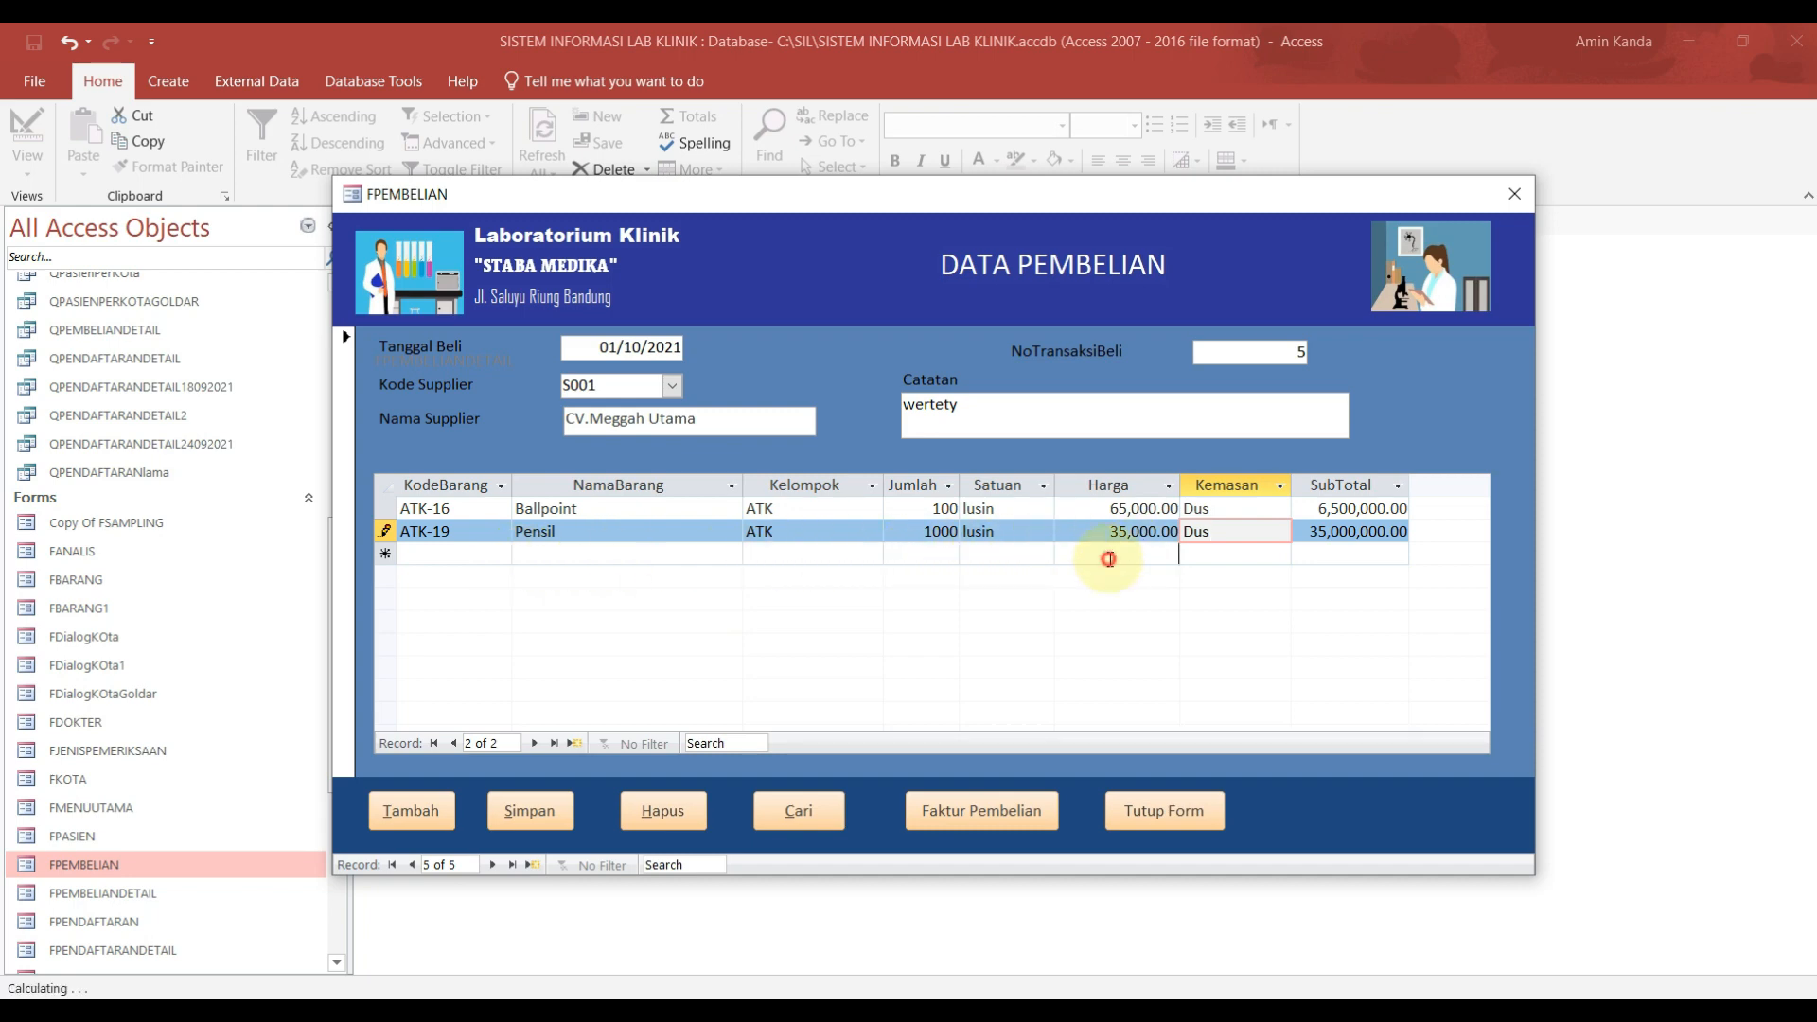
Step: Add KIT-2 Cholesterol Kit as the third purchase line with Jumlah 10 and Kemasan Botol
{"action": "left_click", "coordinate": [492, 553]}
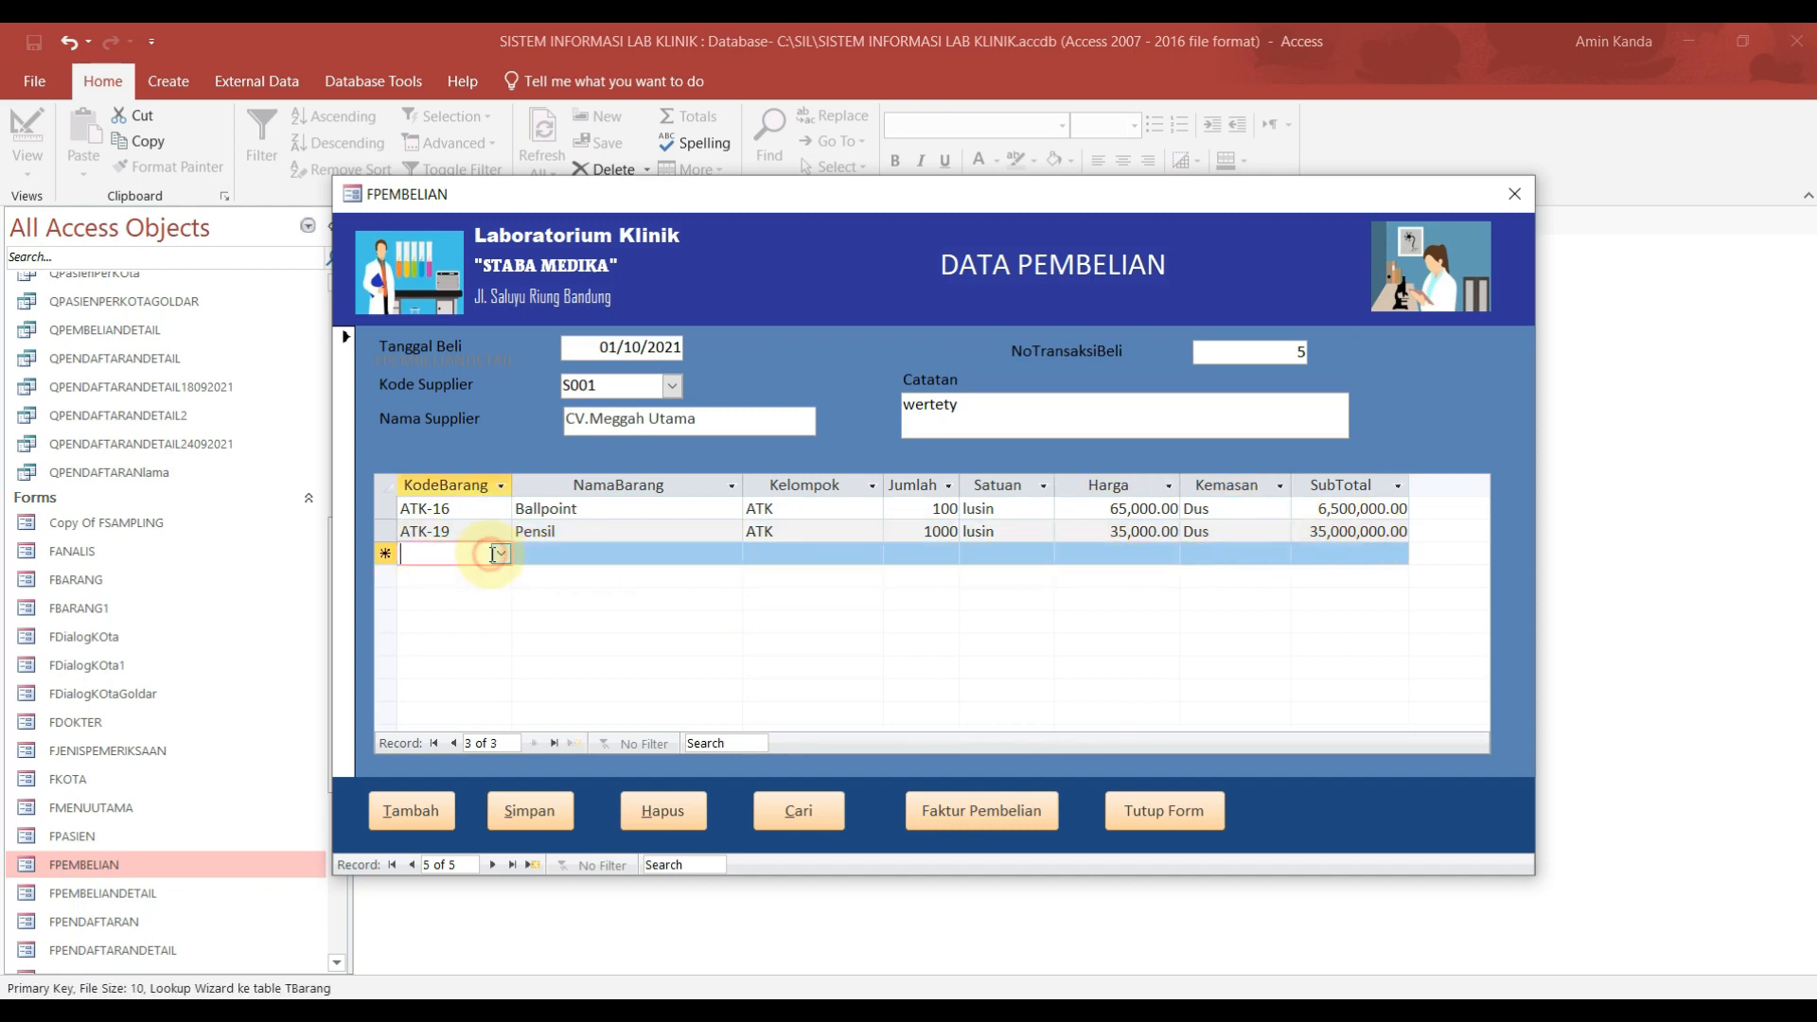
{"action": "left_click", "coordinate": [499, 554]}
{"action": "scroll", "coordinate": [453, 729], "scroll_direction": "down", "scroll_amount": 6}
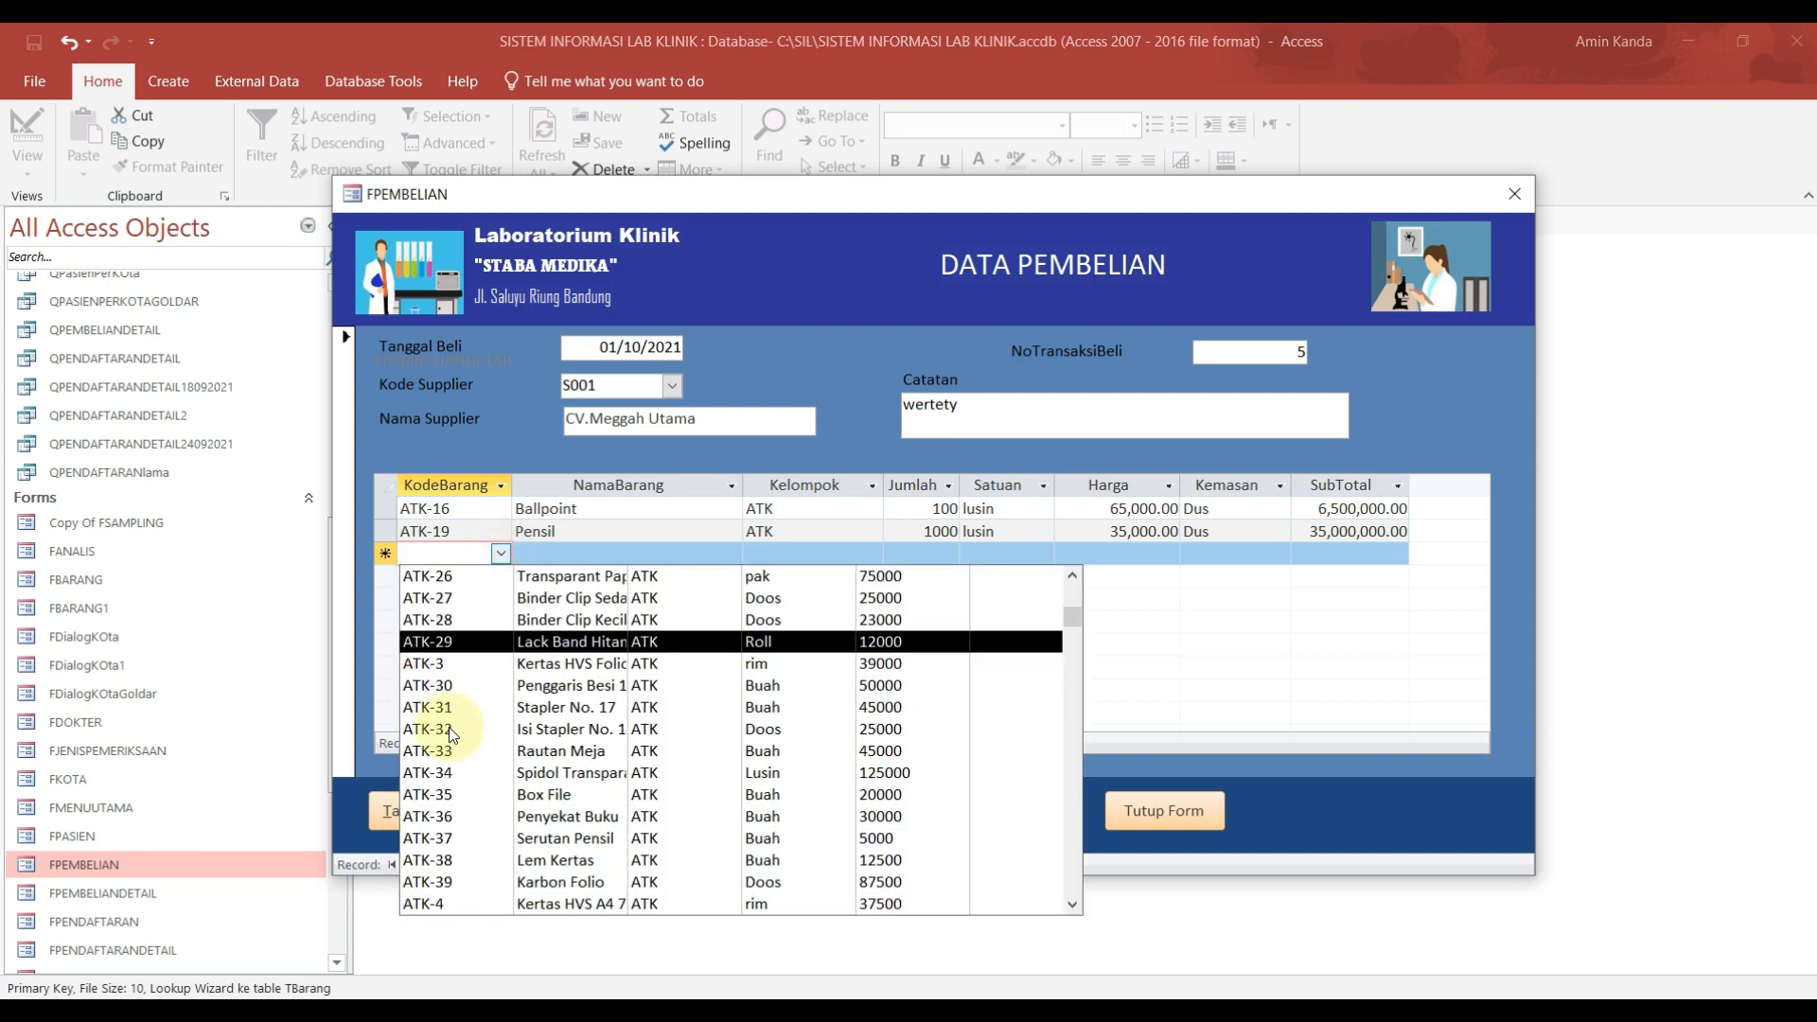
{"action": "scroll", "coordinate": [452, 733], "scroll_direction": "down", "scroll_amount": 12}
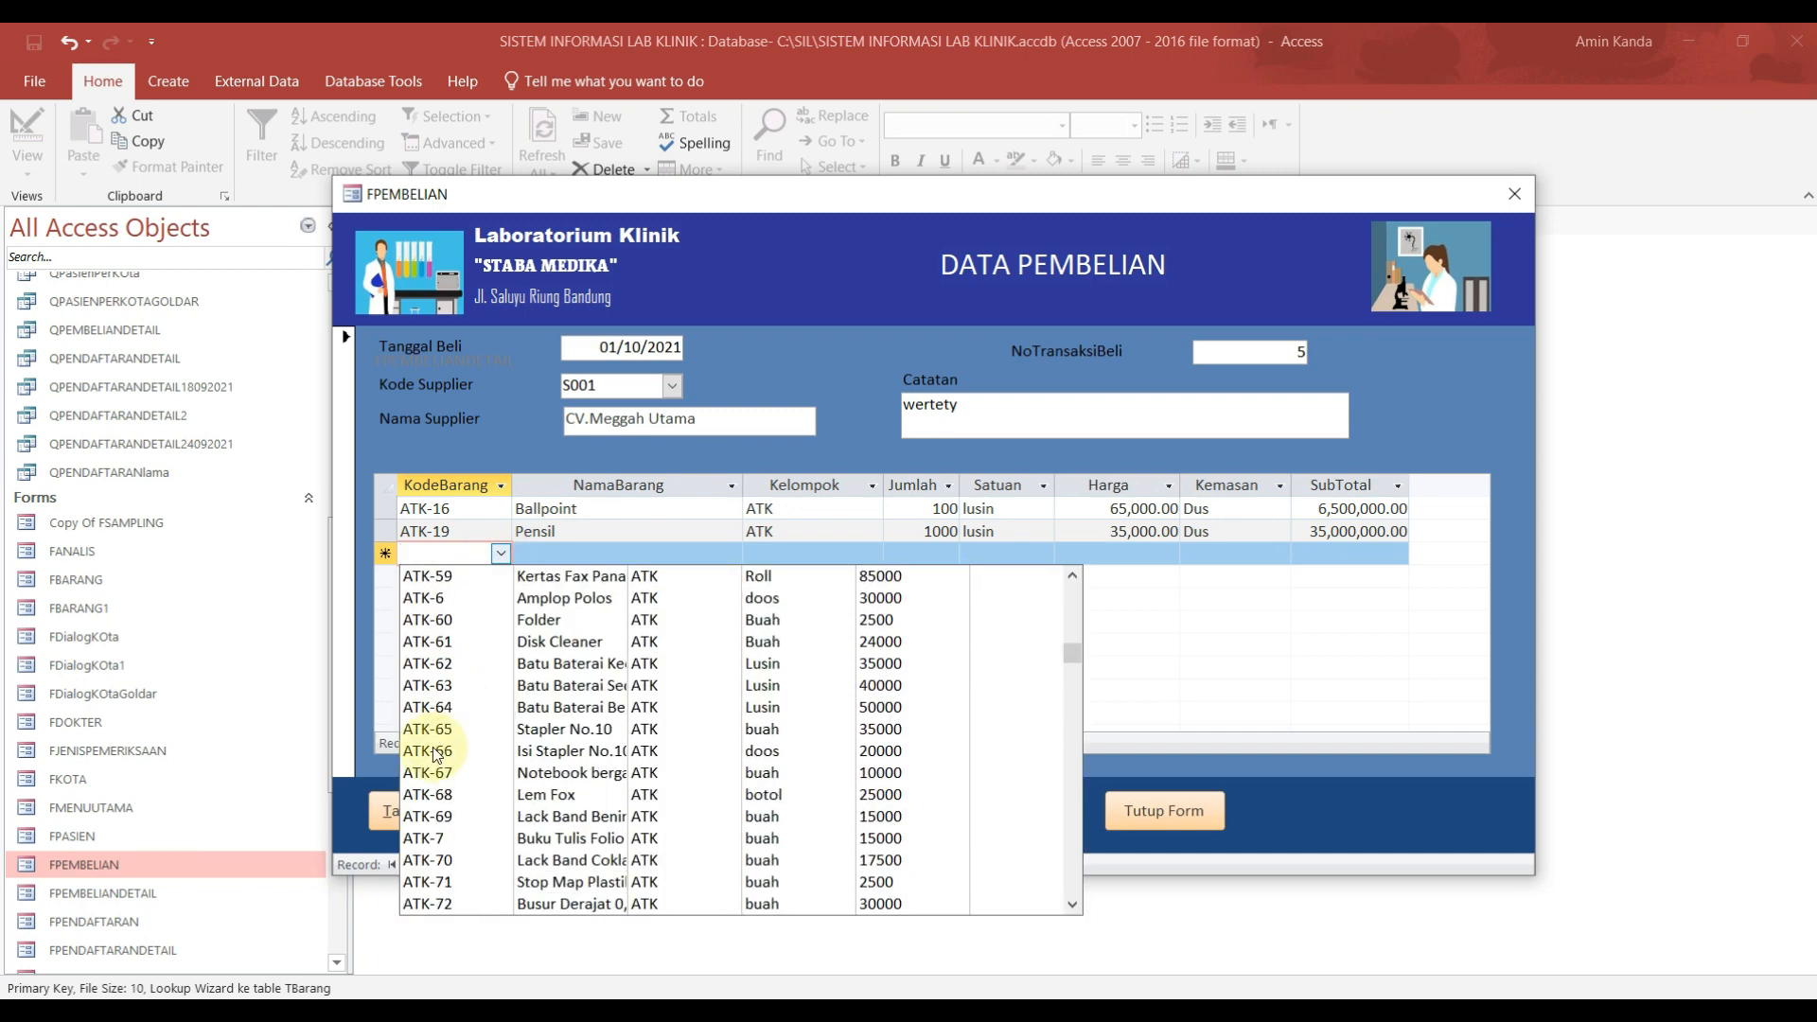
{"action": "scroll", "coordinate": [436, 755], "scroll_direction": "down", "scroll_amount": 4}
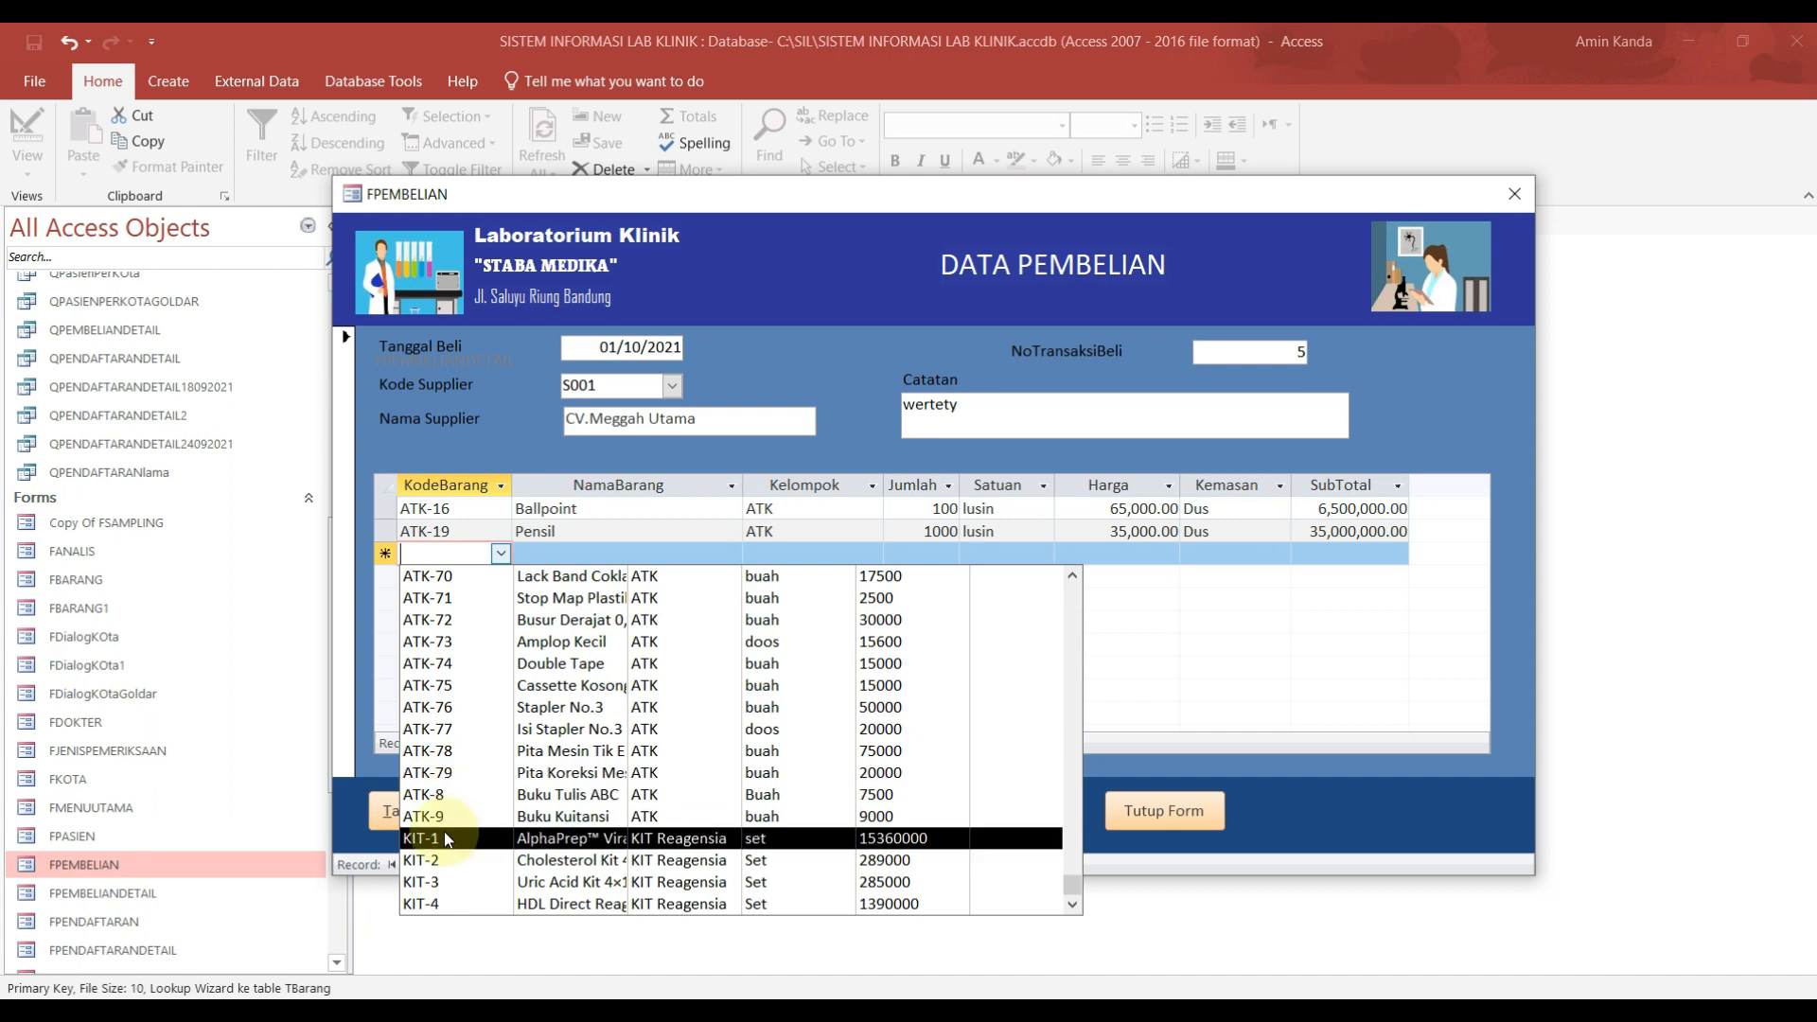
{"action": "left_click", "coordinate": [444, 859]}
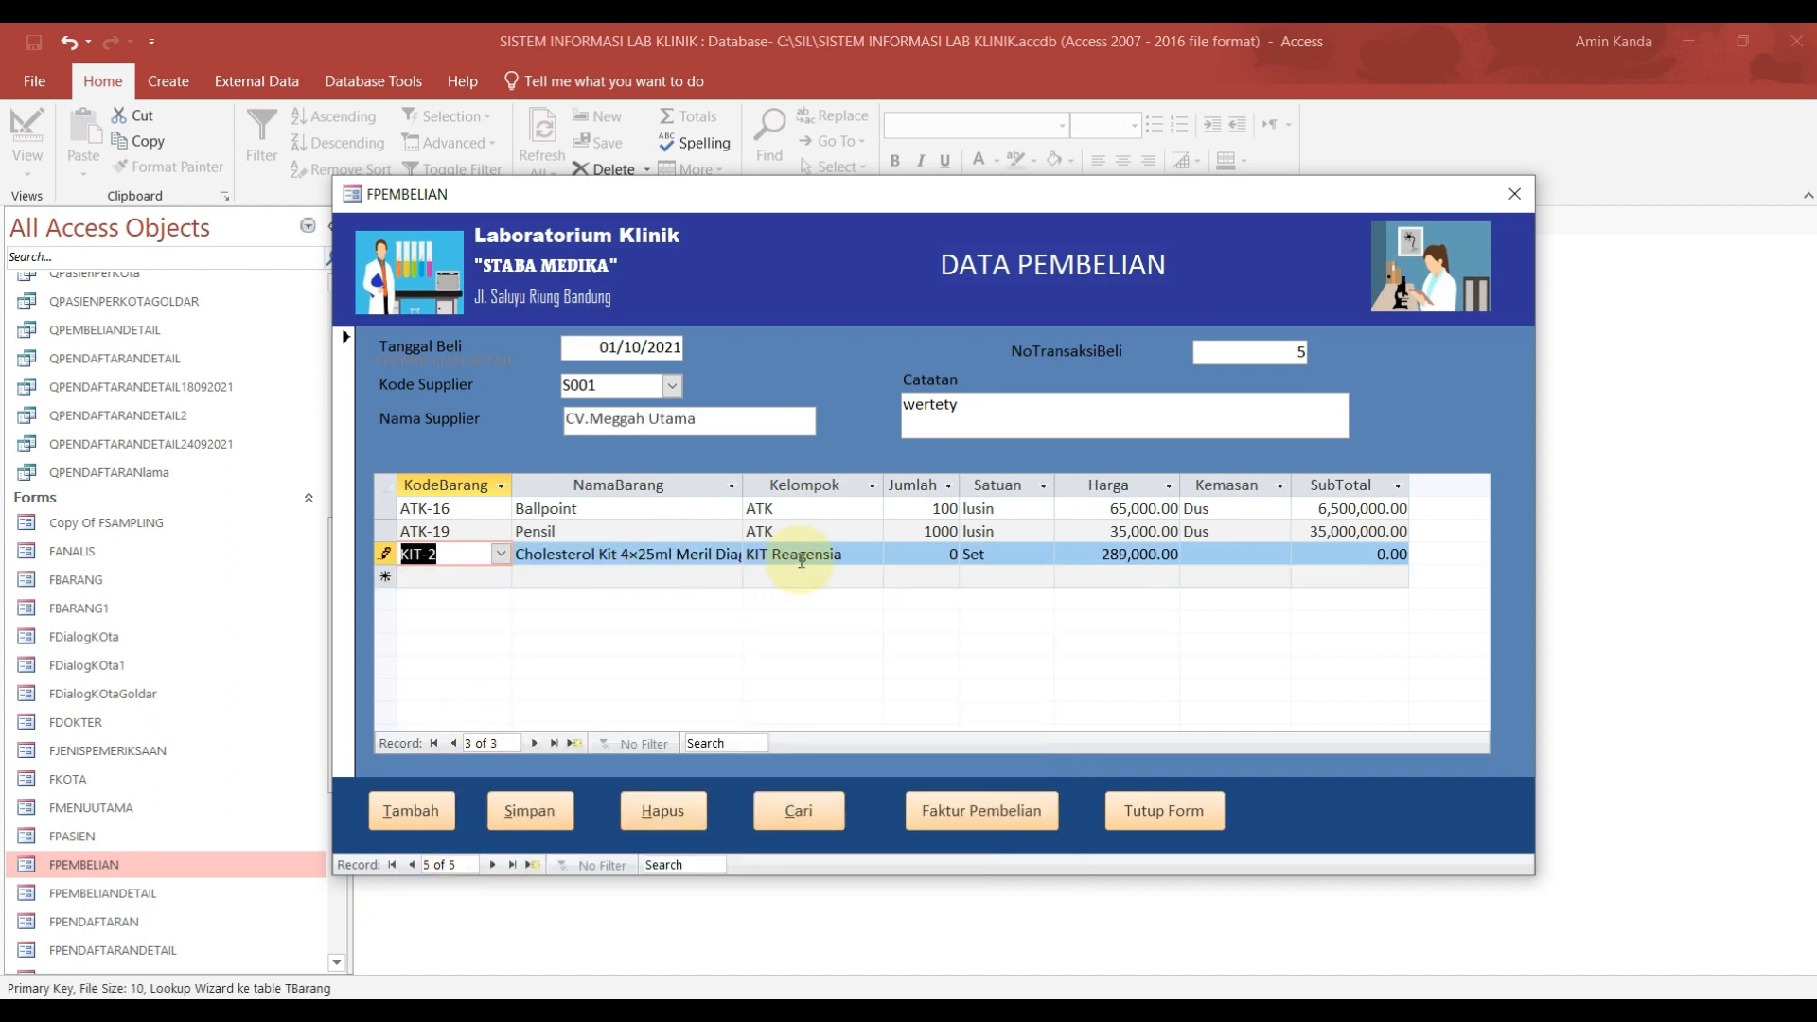
{"action": "left_click", "coordinate": [878, 554]}
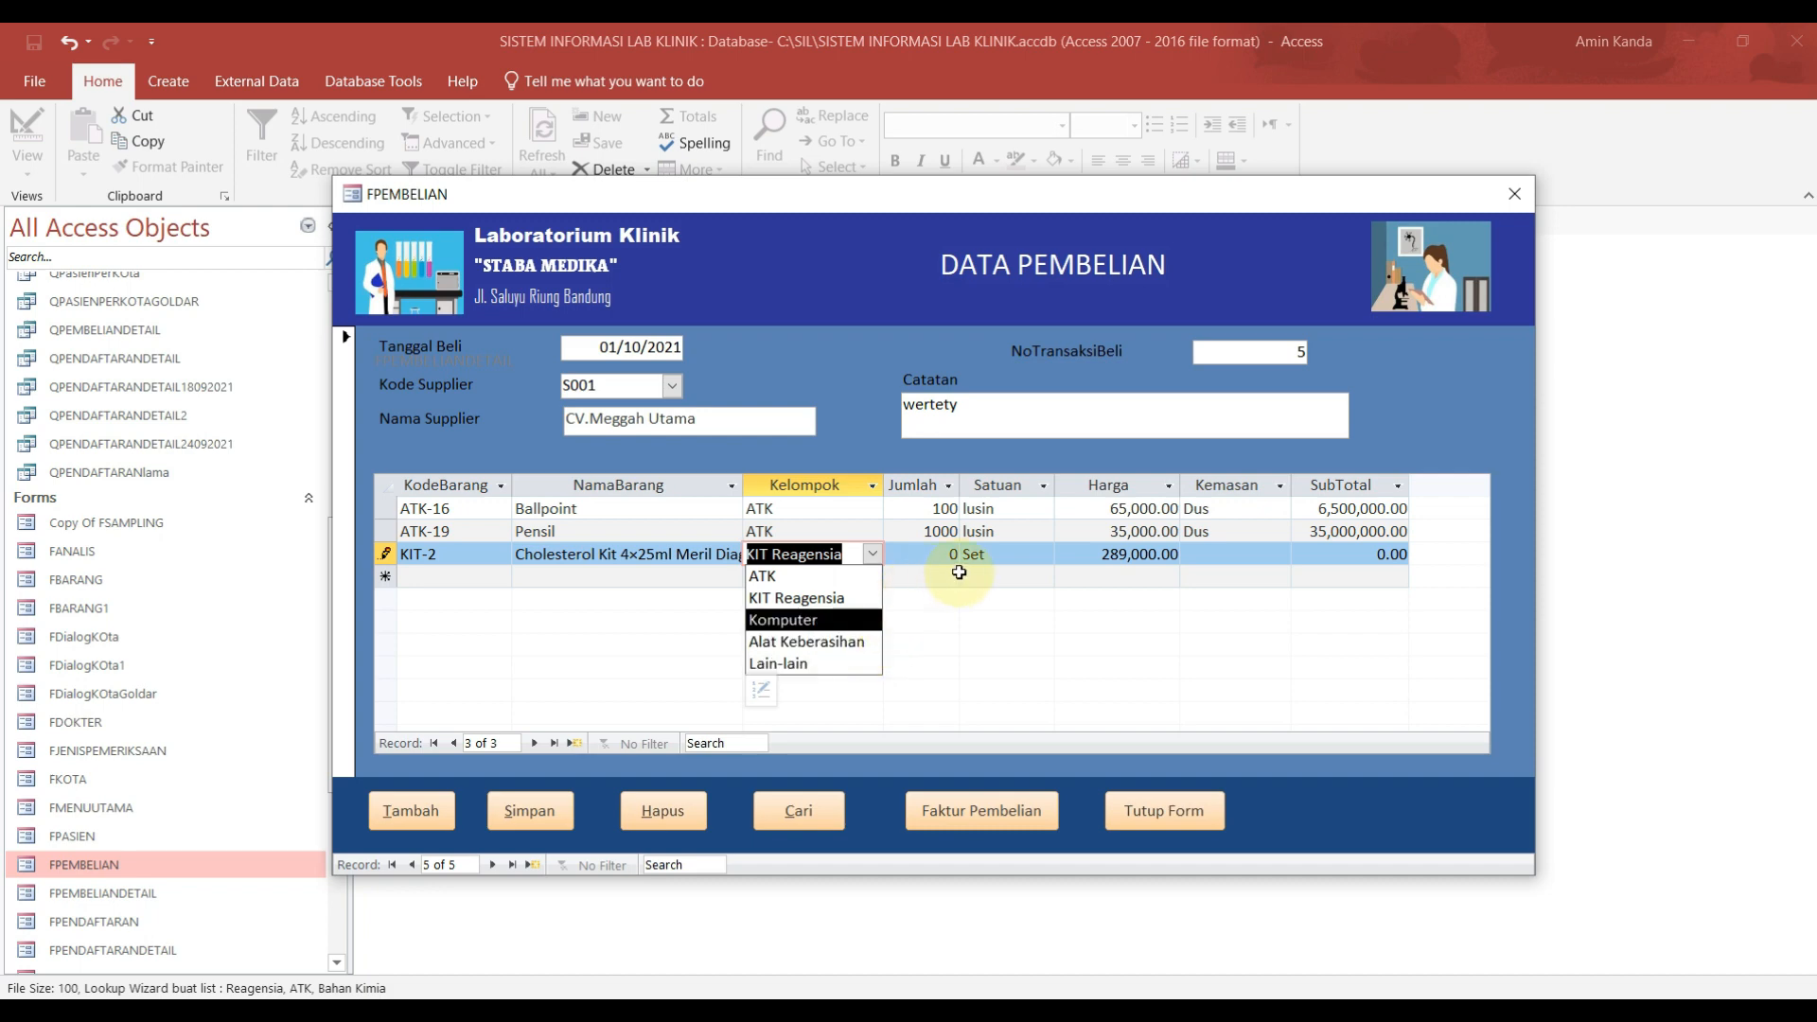
{"action": "left_click", "coordinate": [943, 554]}
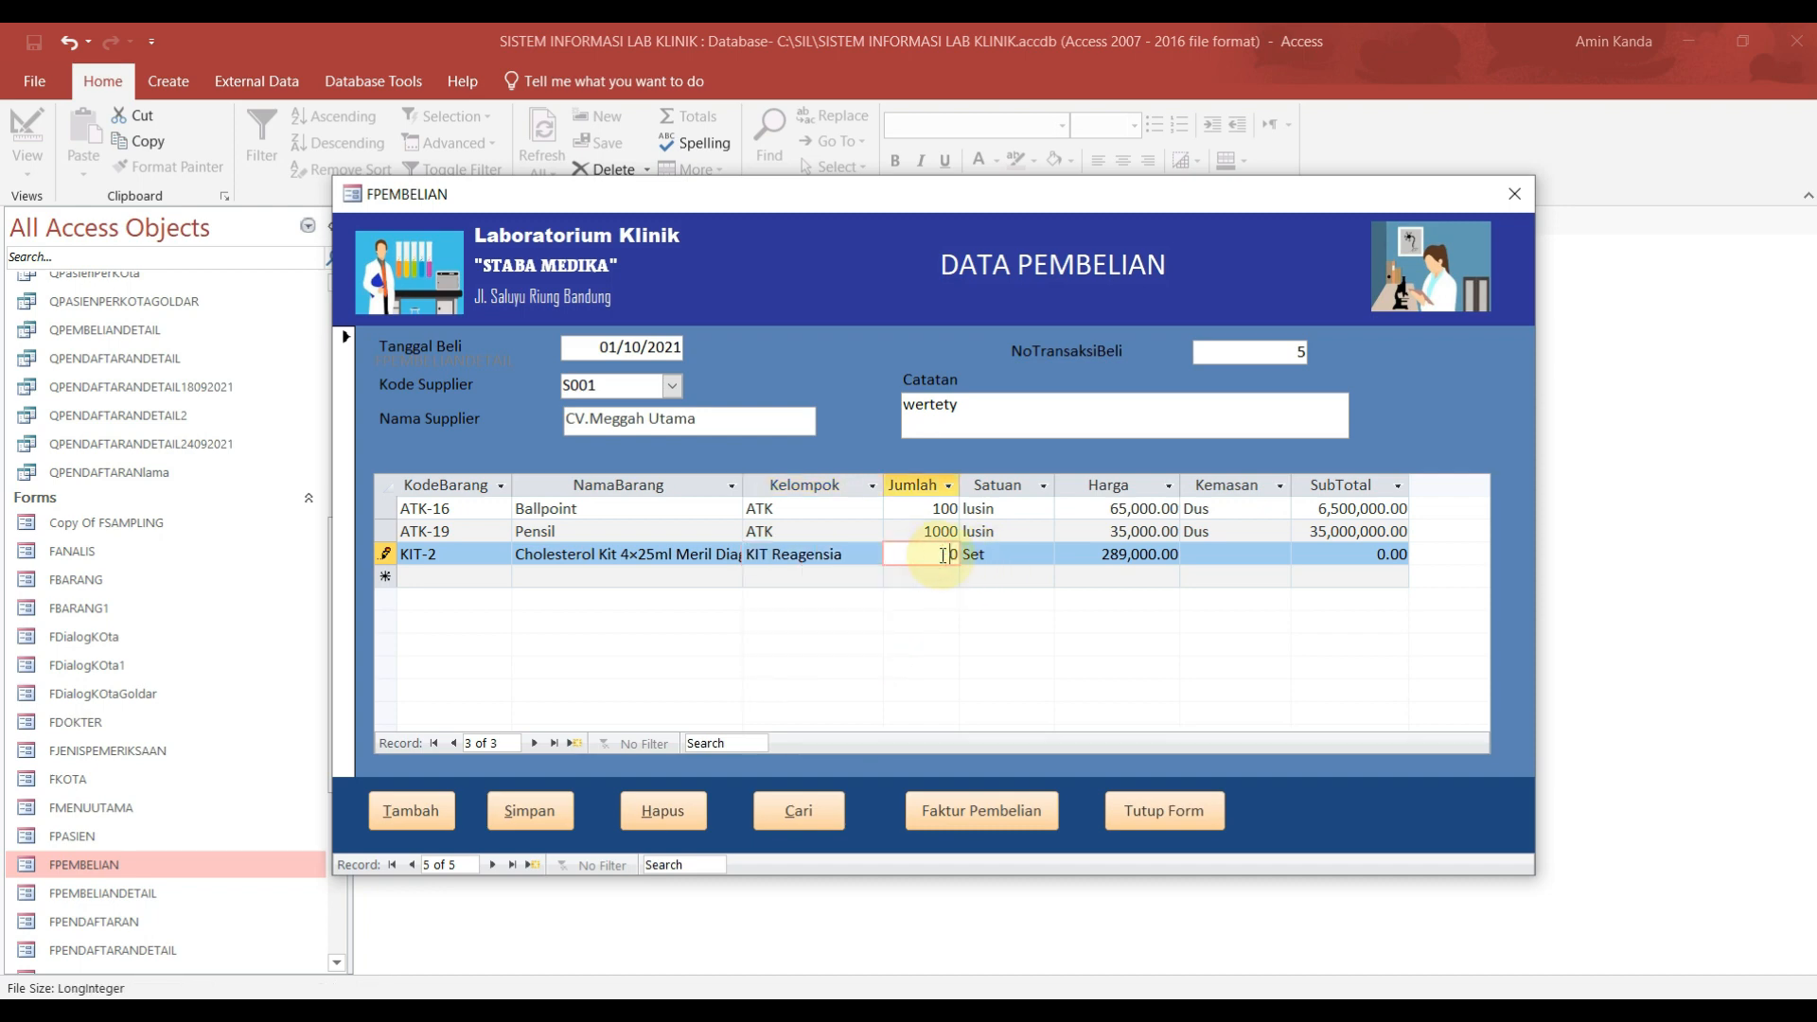
{"action": "key", "text": "Delete"}
{"action": "type", "text": "10"}
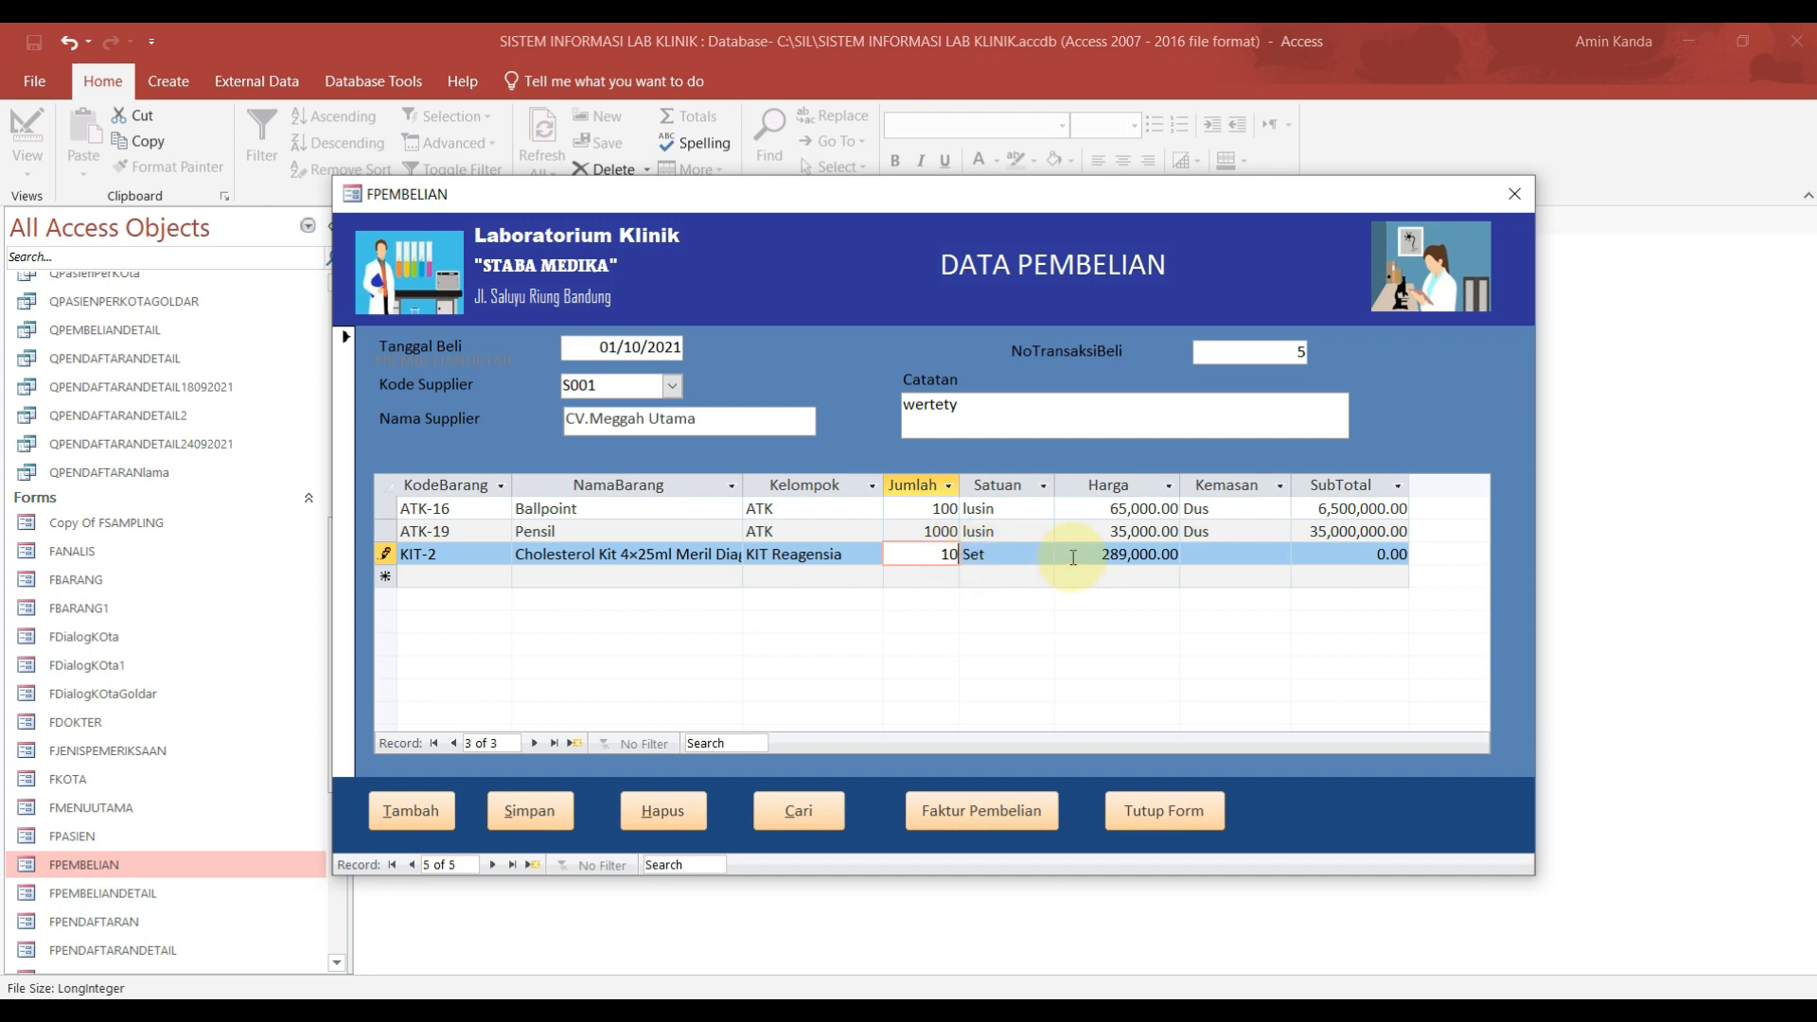
{"action": "left_click", "coordinate": [1214, 554]}
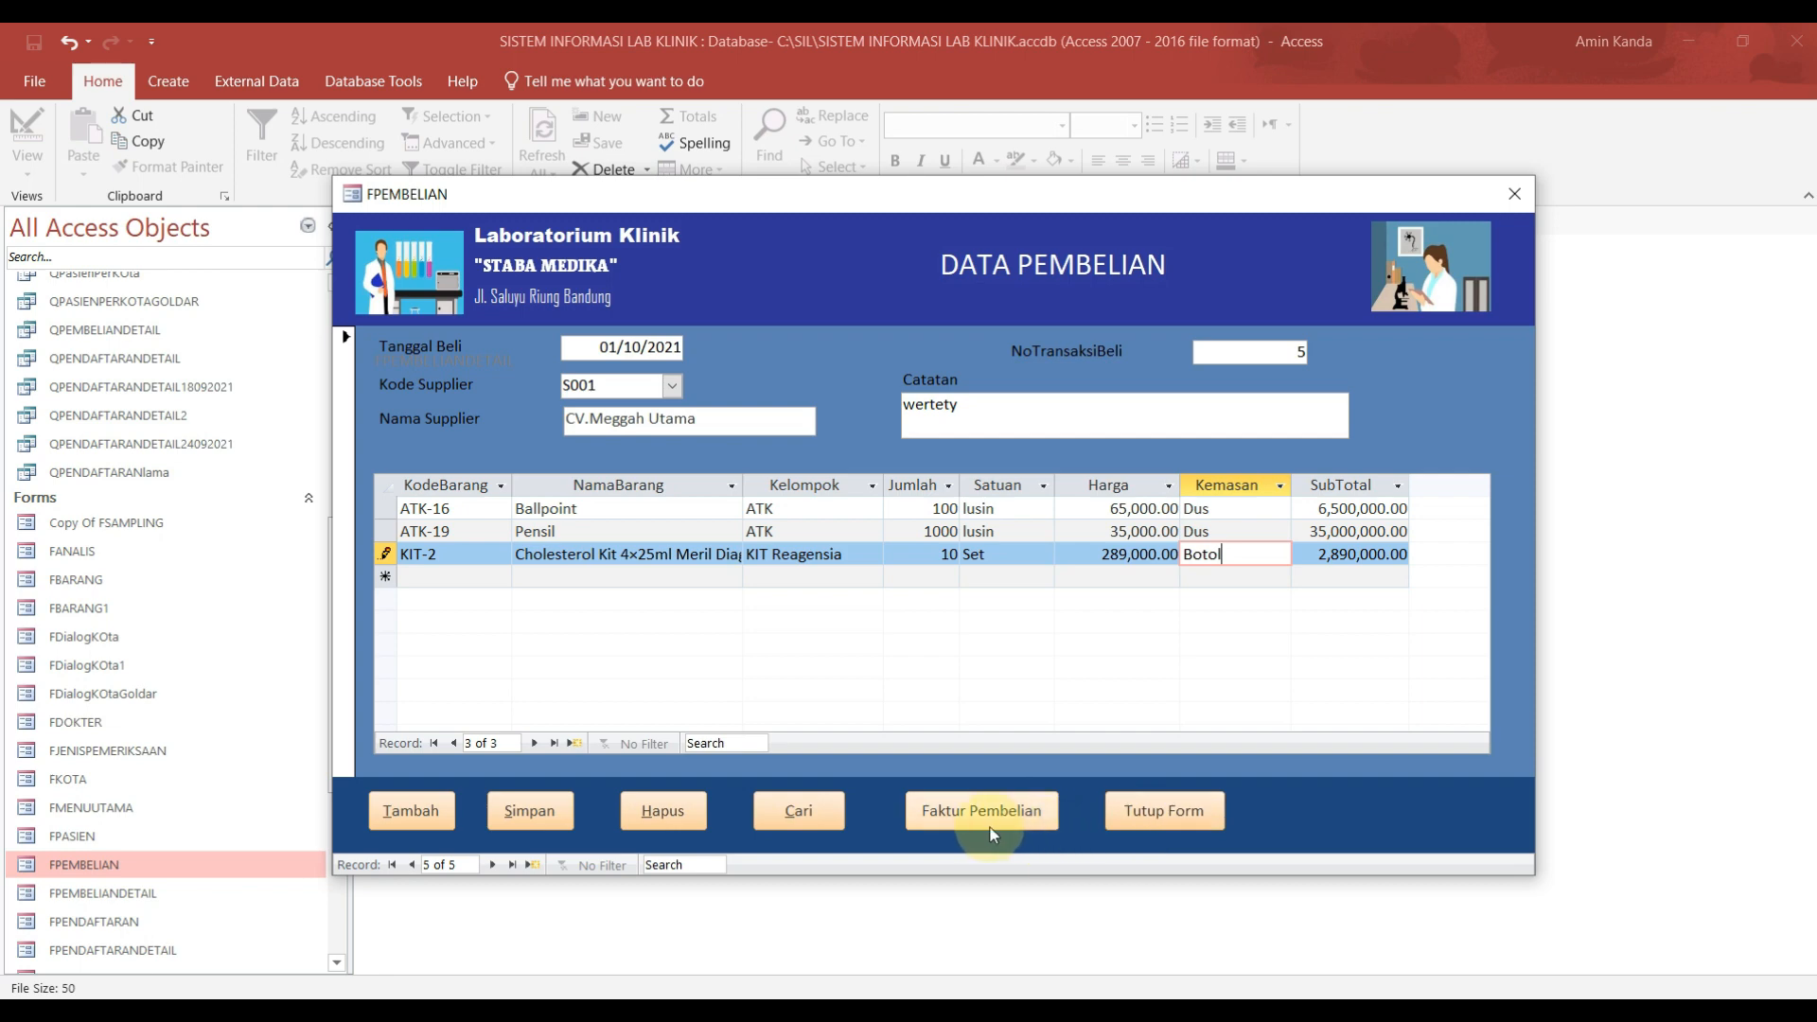
Step: Open the Faktur Pembelian report for this purchase, examine its lines and total, and close it
{"action": "left_click", "coordinate": [1014, 816]}
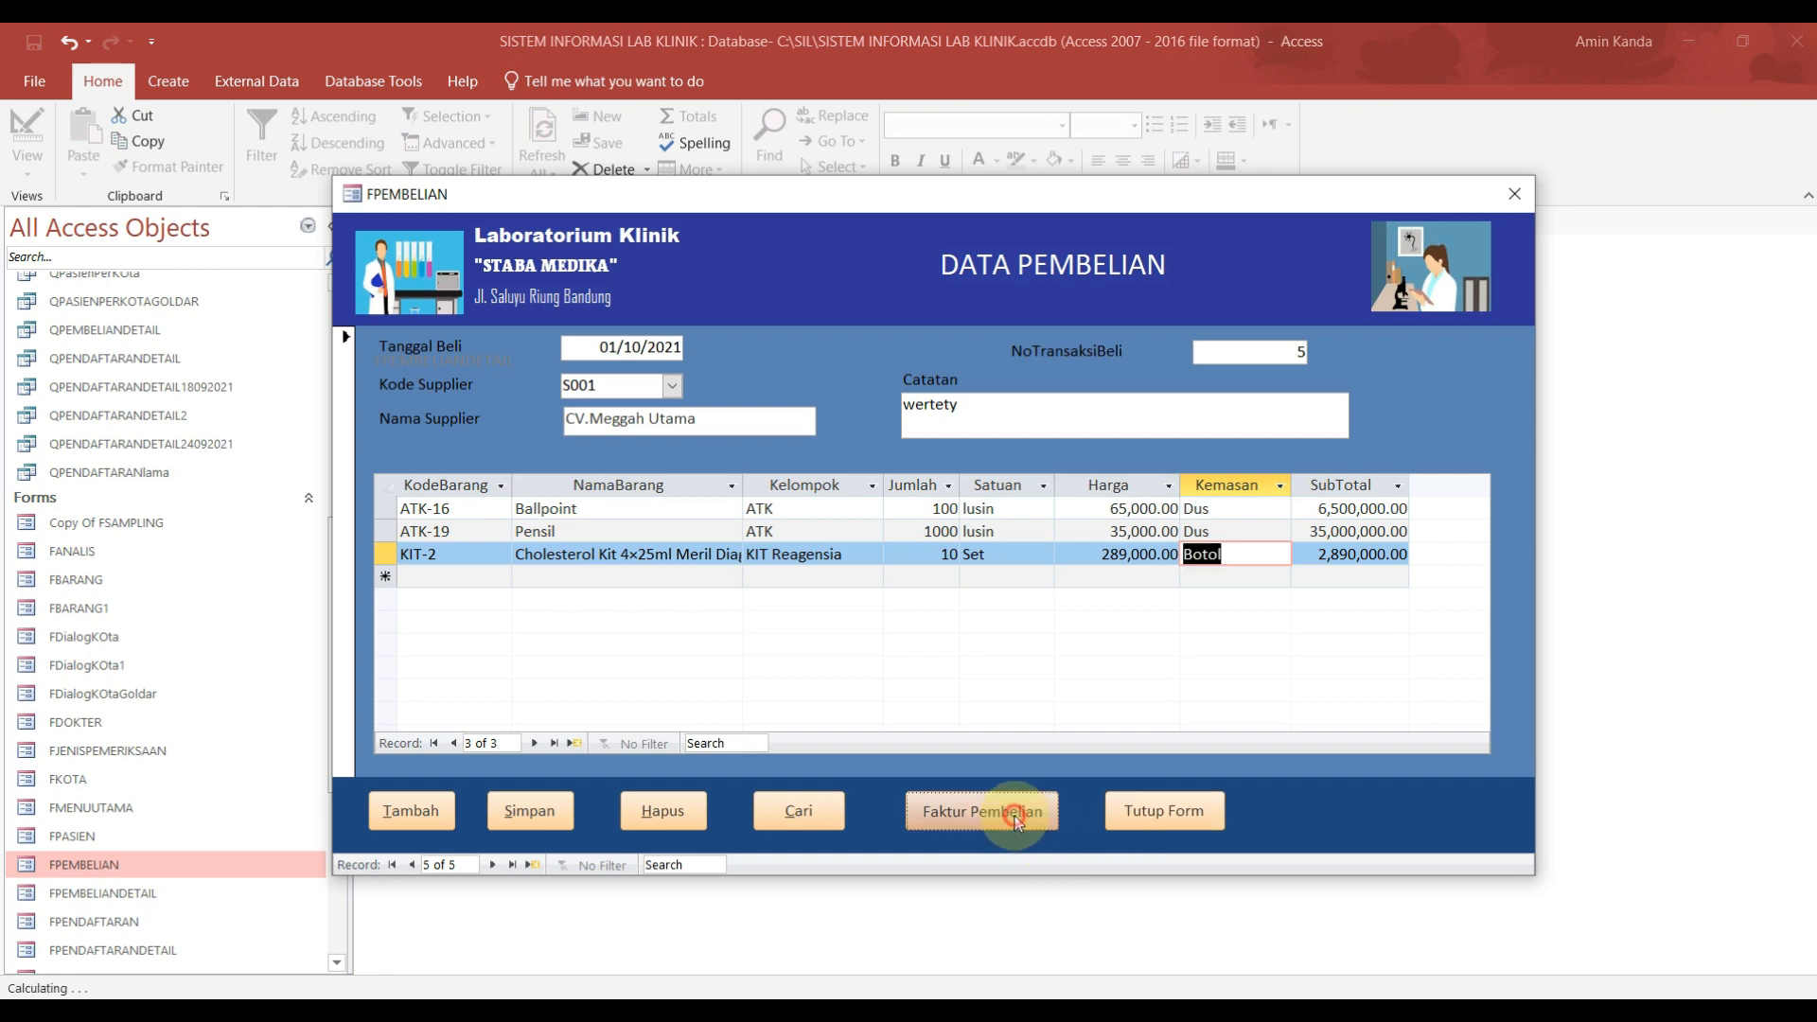
{"action": "left_click_drag", "start_coordinate": [1093, 288], "coordinate": [745, 257]}
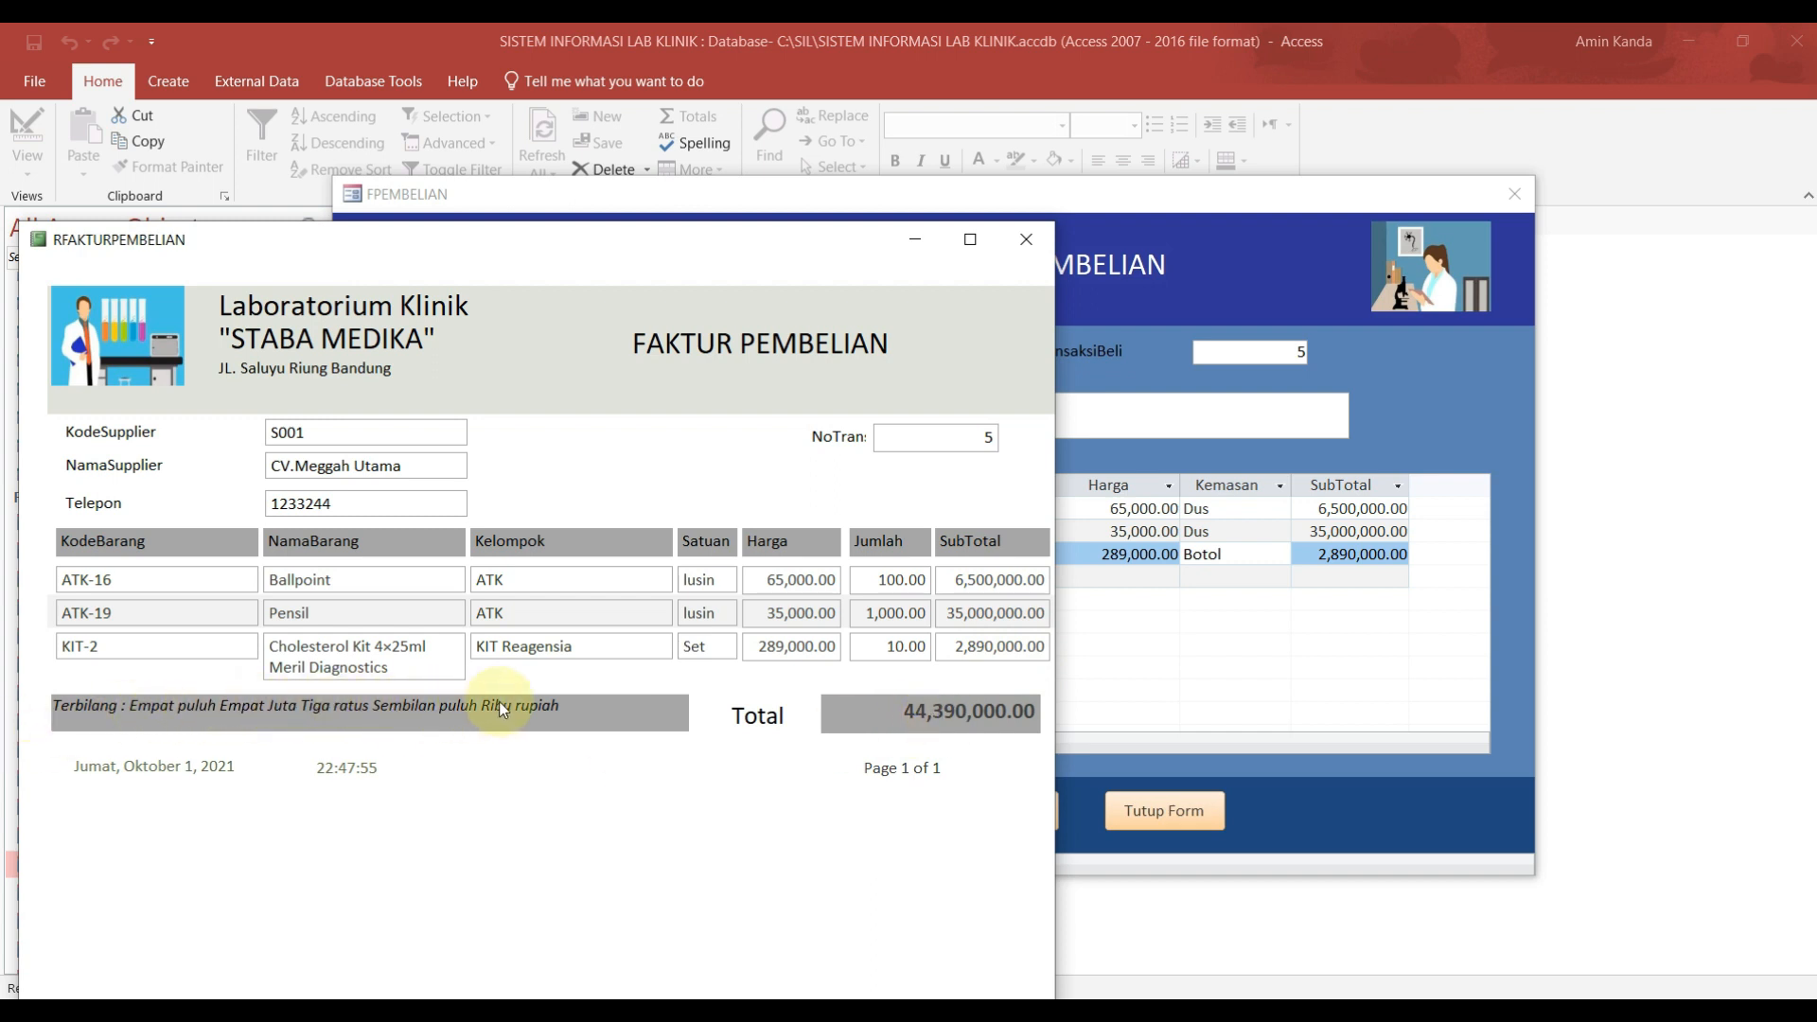
{"action": "left_click_drag", "start_coordinate": [428, 253], "coordinate": [843, 236]}
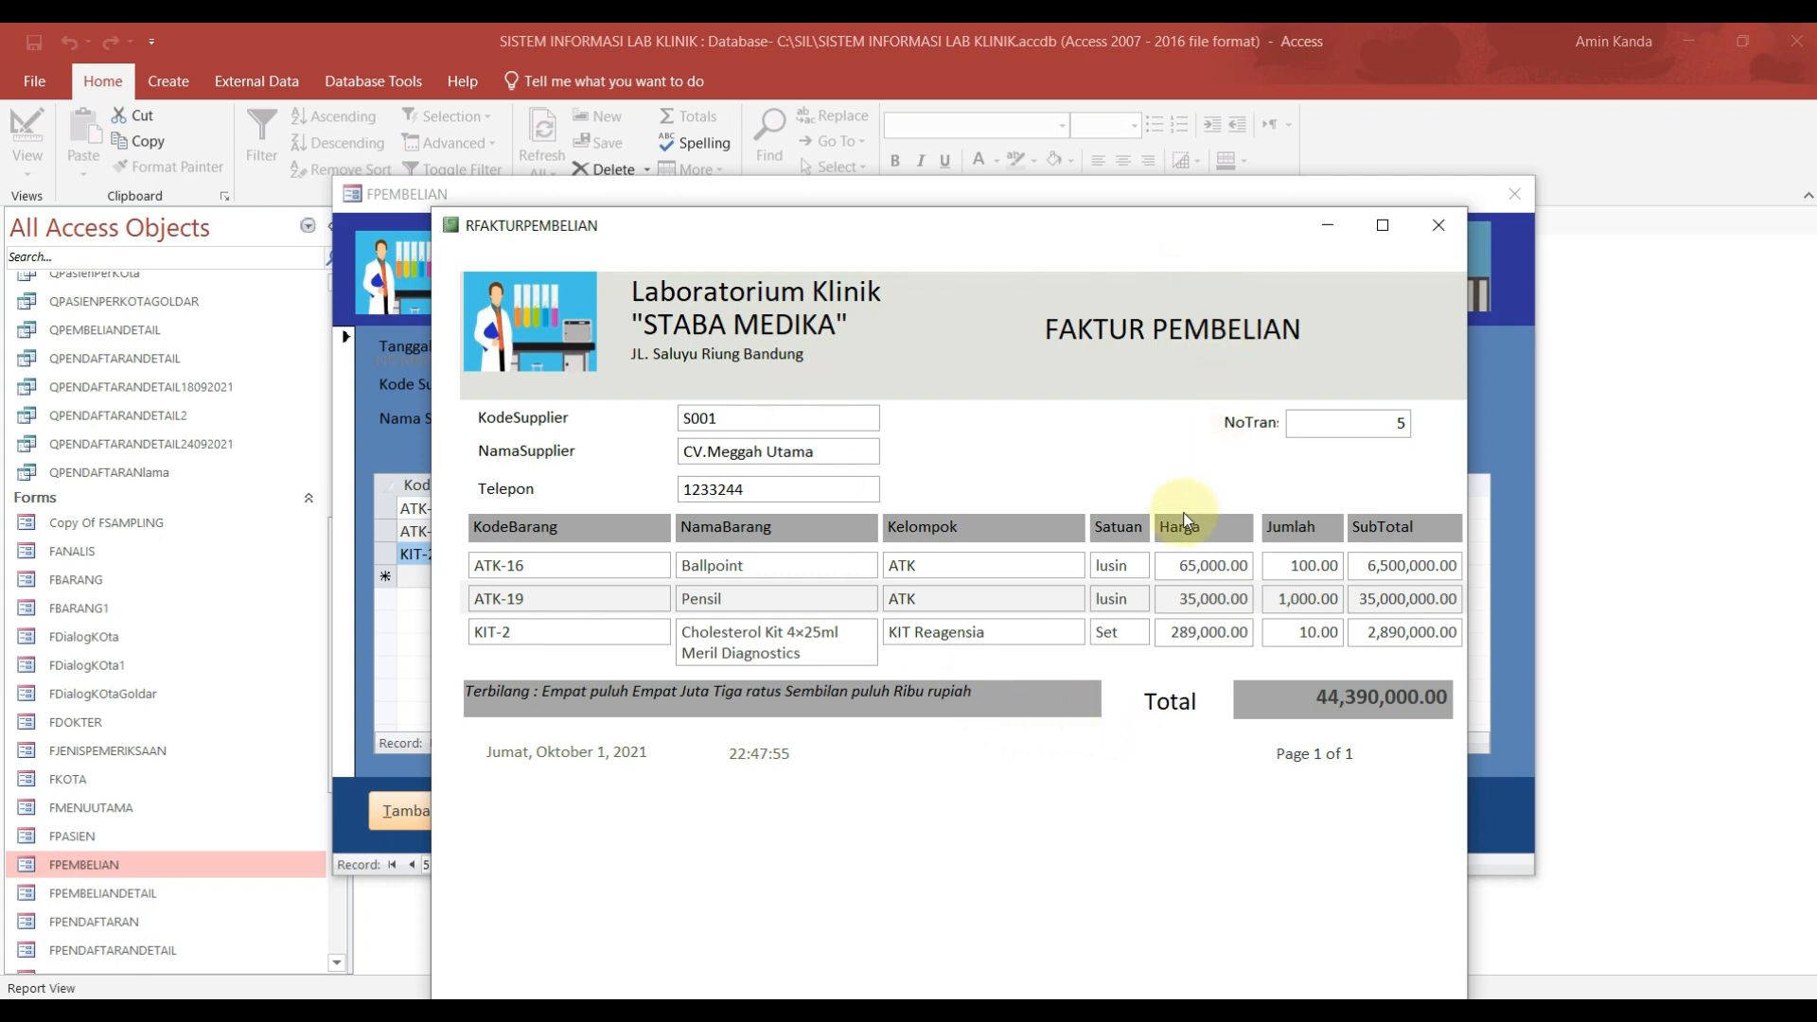
{"action": "left_click", "coordinate": [1446, 236]}
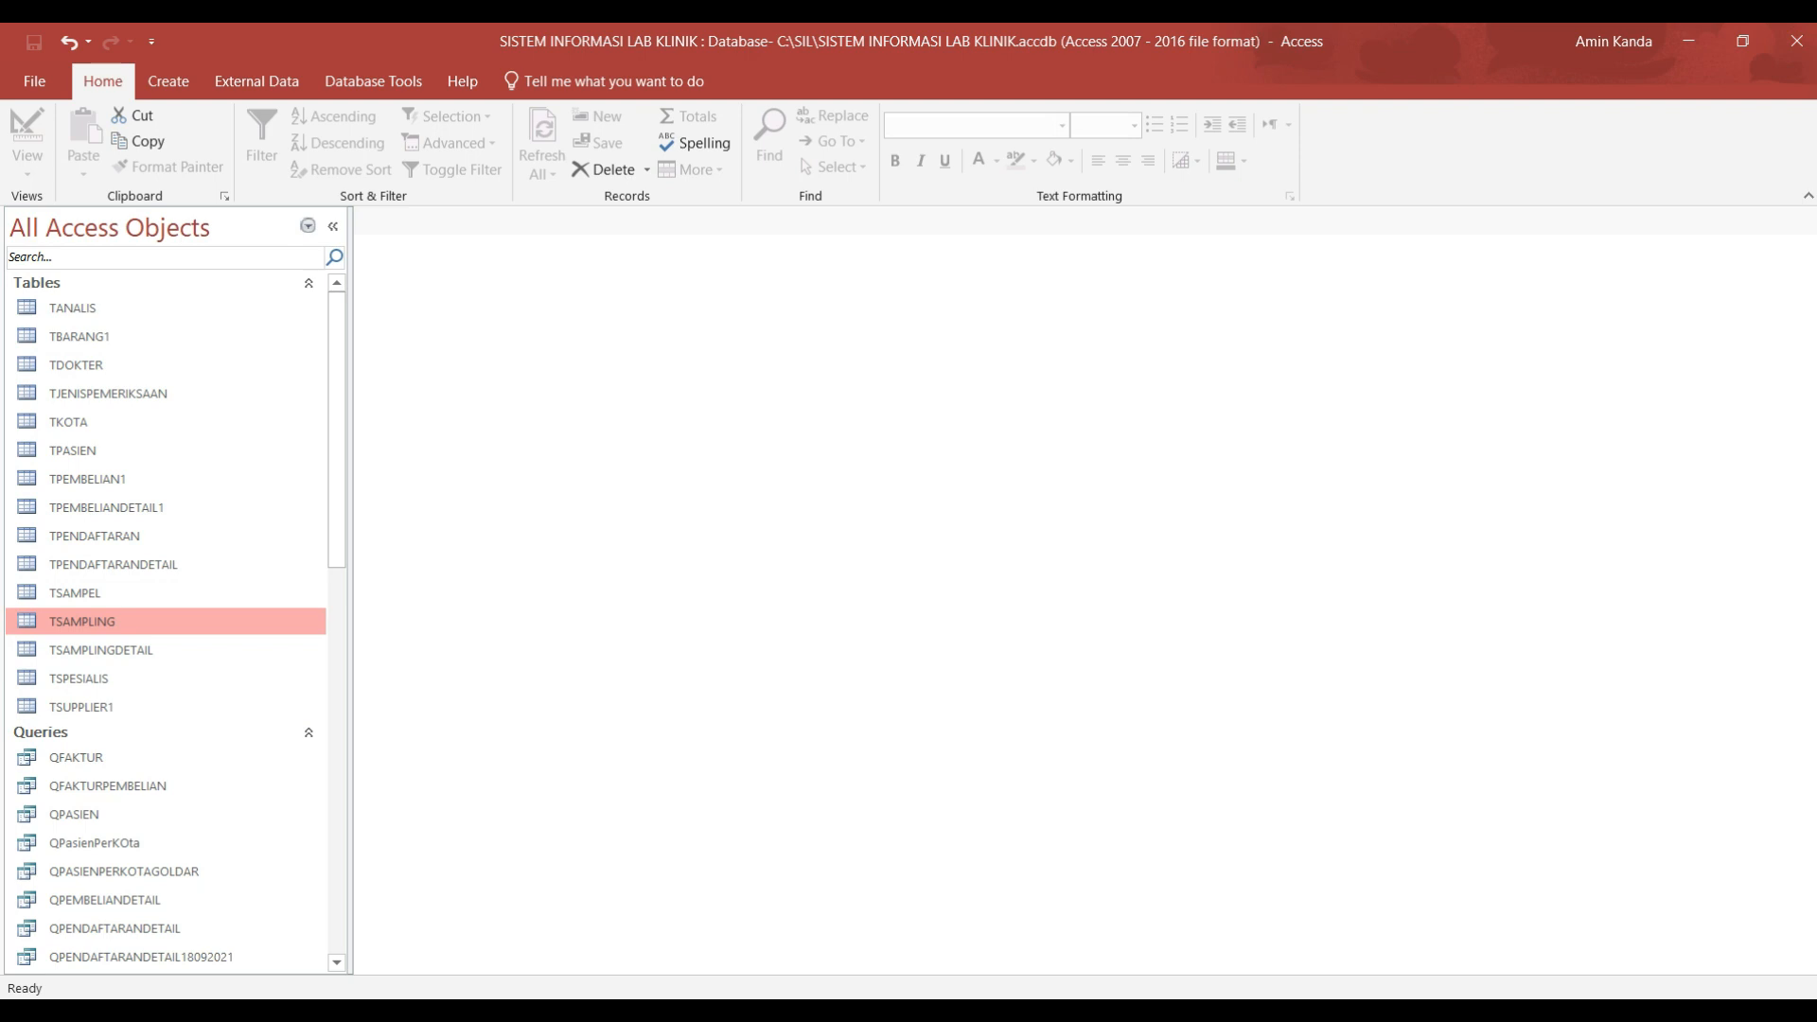
Step: Examine the TKOTA table's fields in Design View, and close the table
{"action": "left_click", "coordinate": [131, 423]}
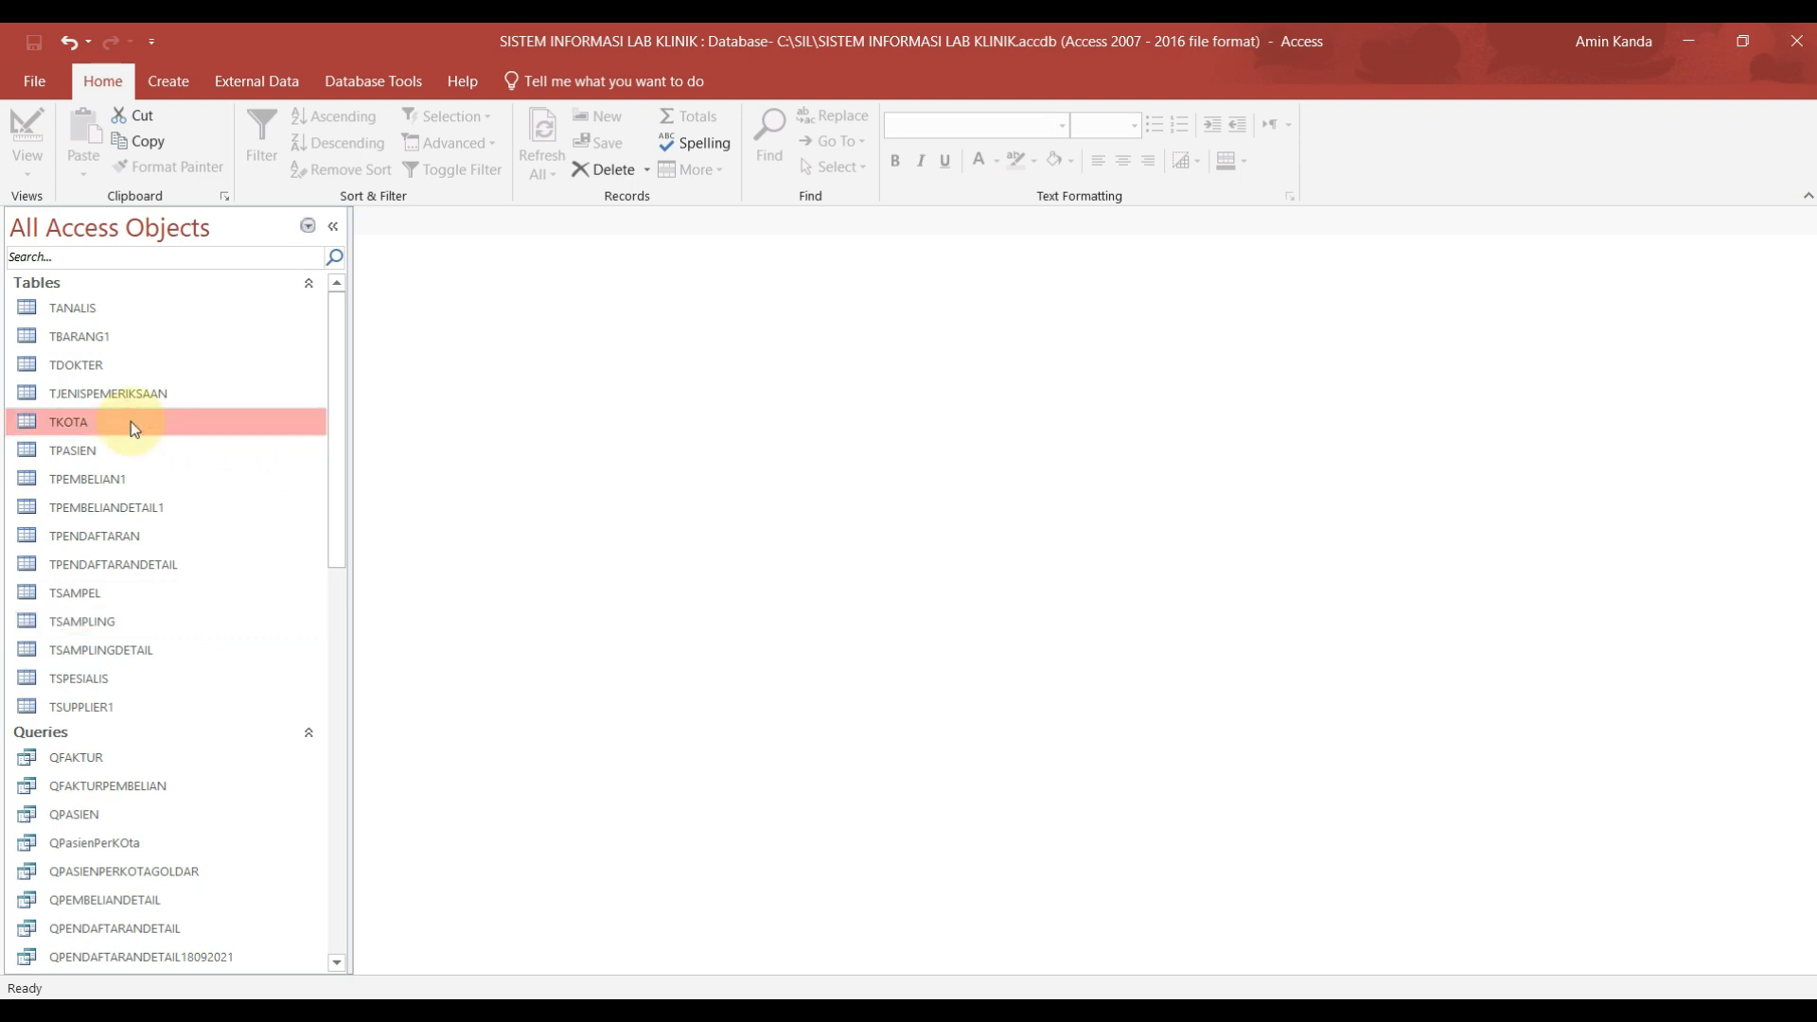
{"action": "right_click", "coordinate": [131, 422]}
{"action": "left_click", "coordinate": [233, 462]}
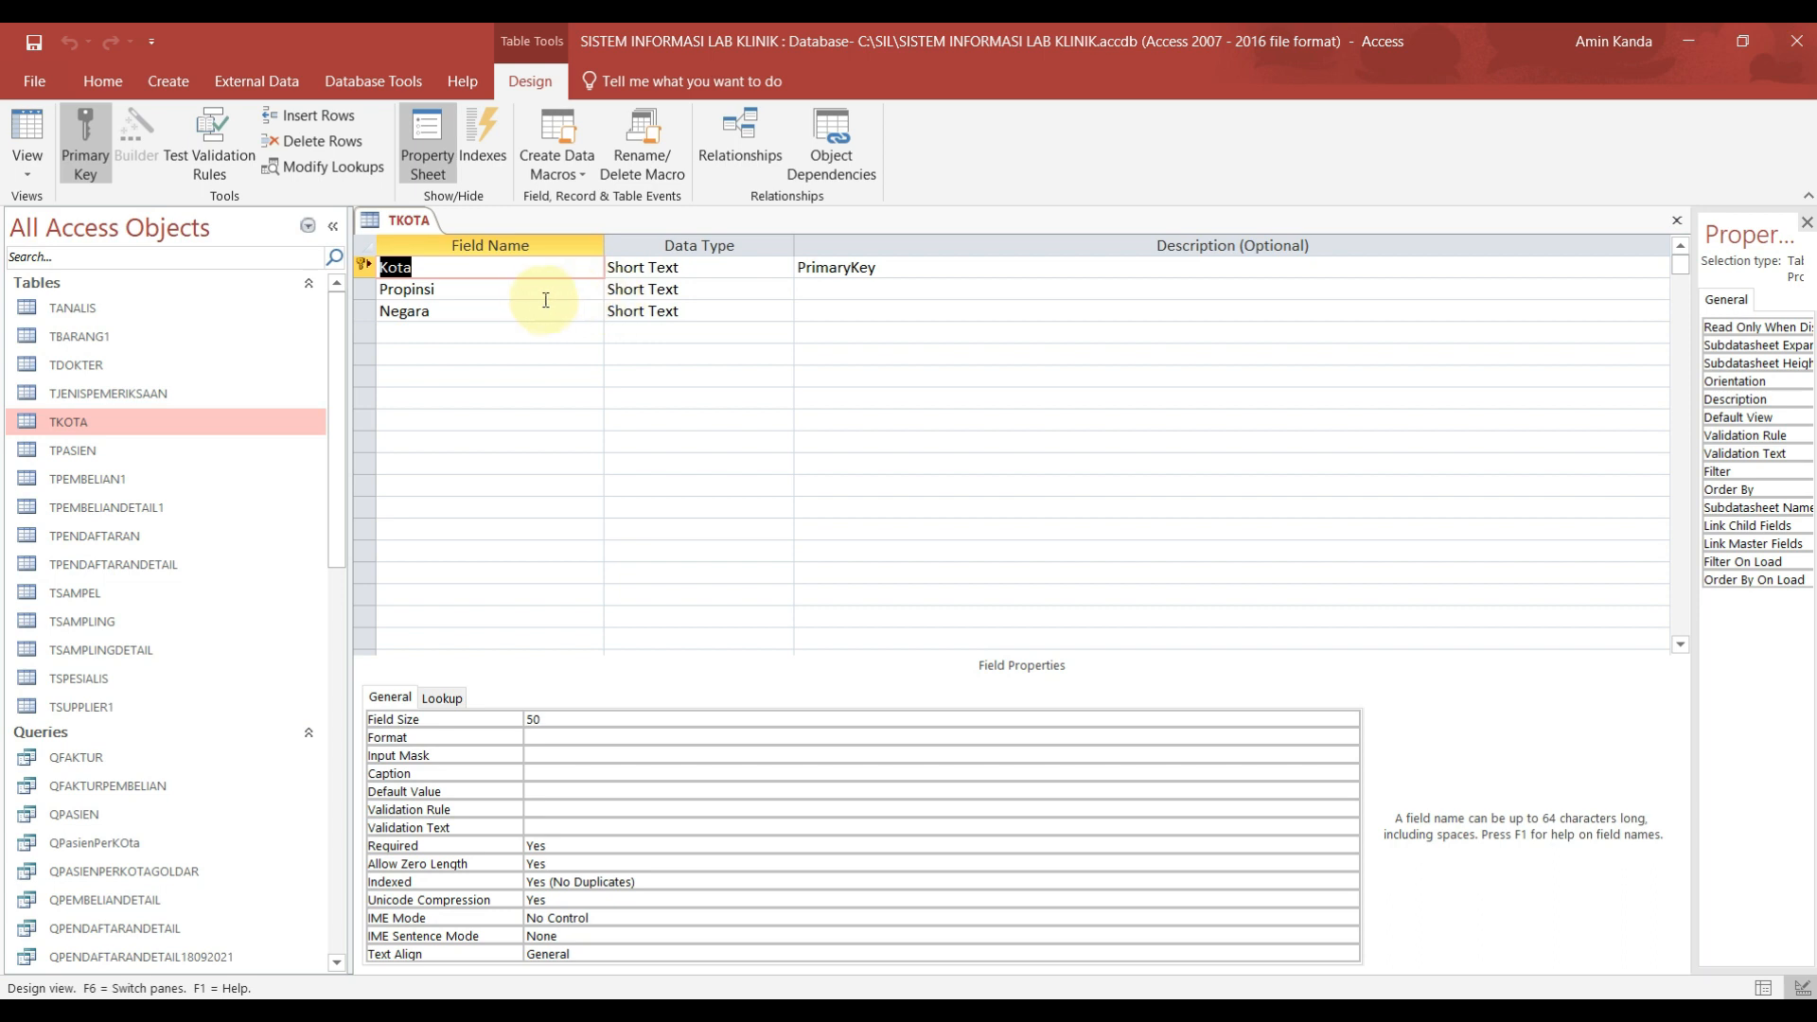
{"action": "right_click", "coordinate": [417, 219]}
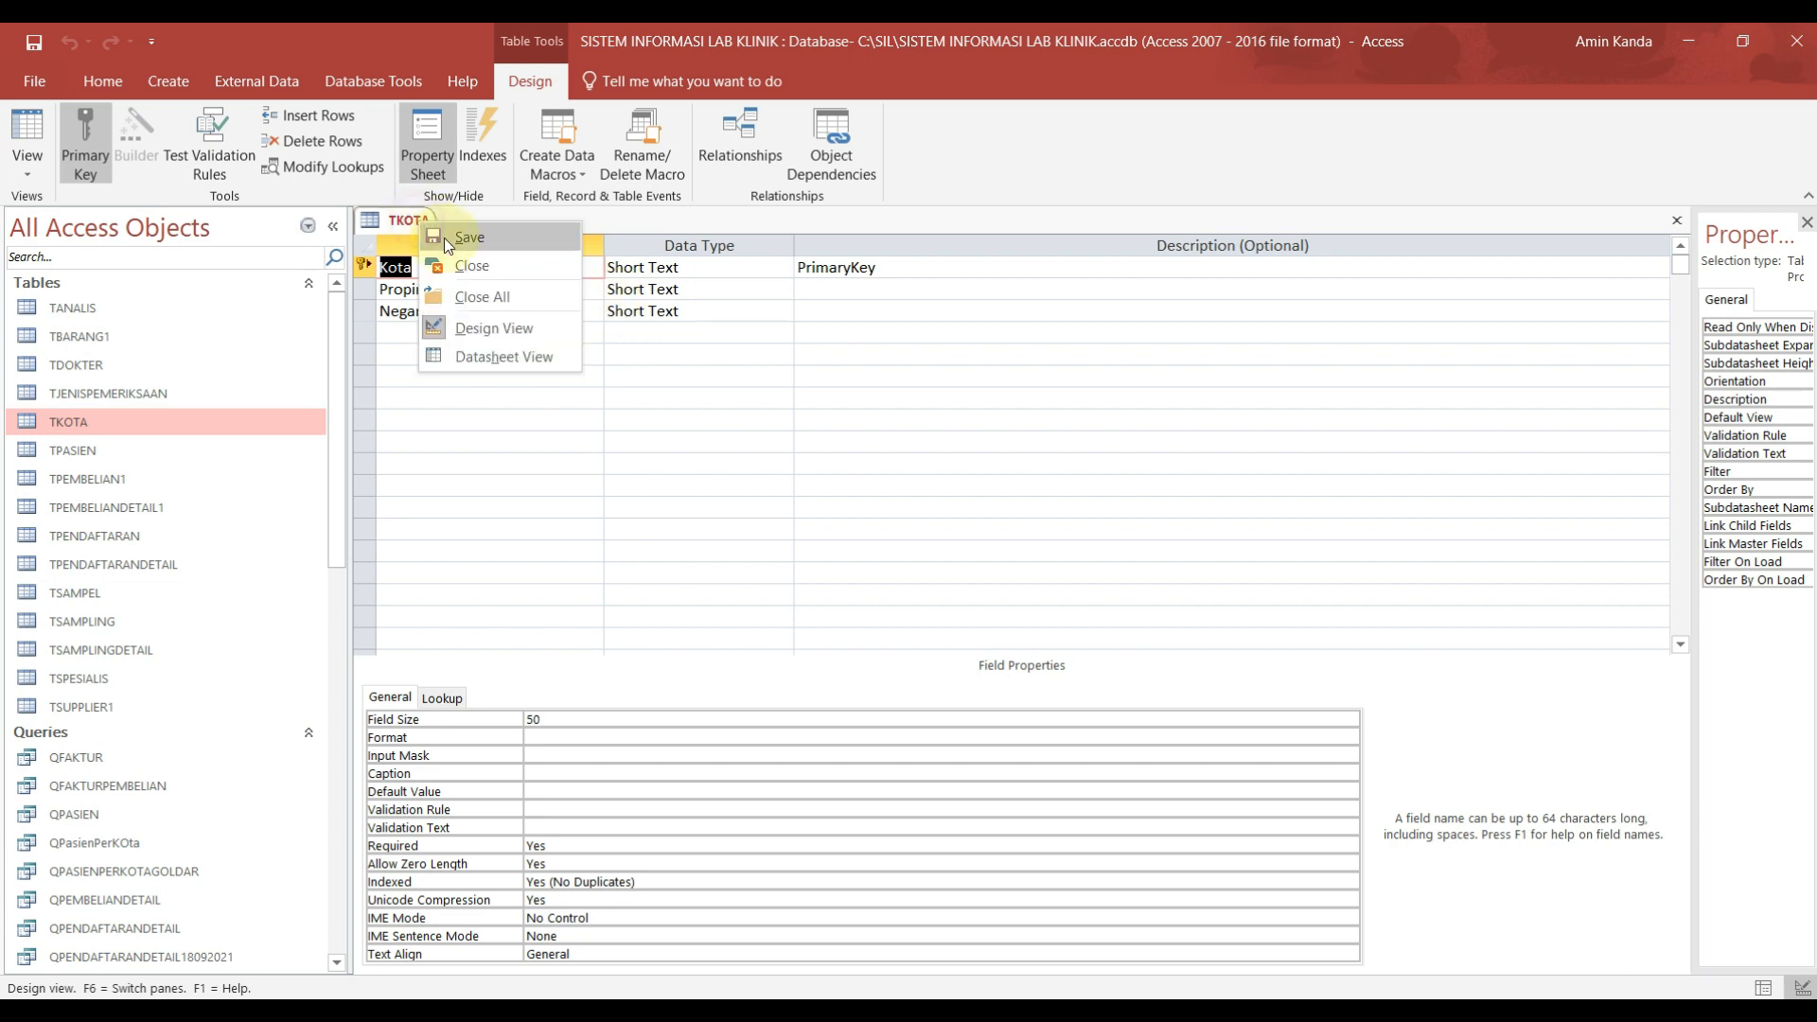
{"action": "left_click", "coordinate": [483, 275]}
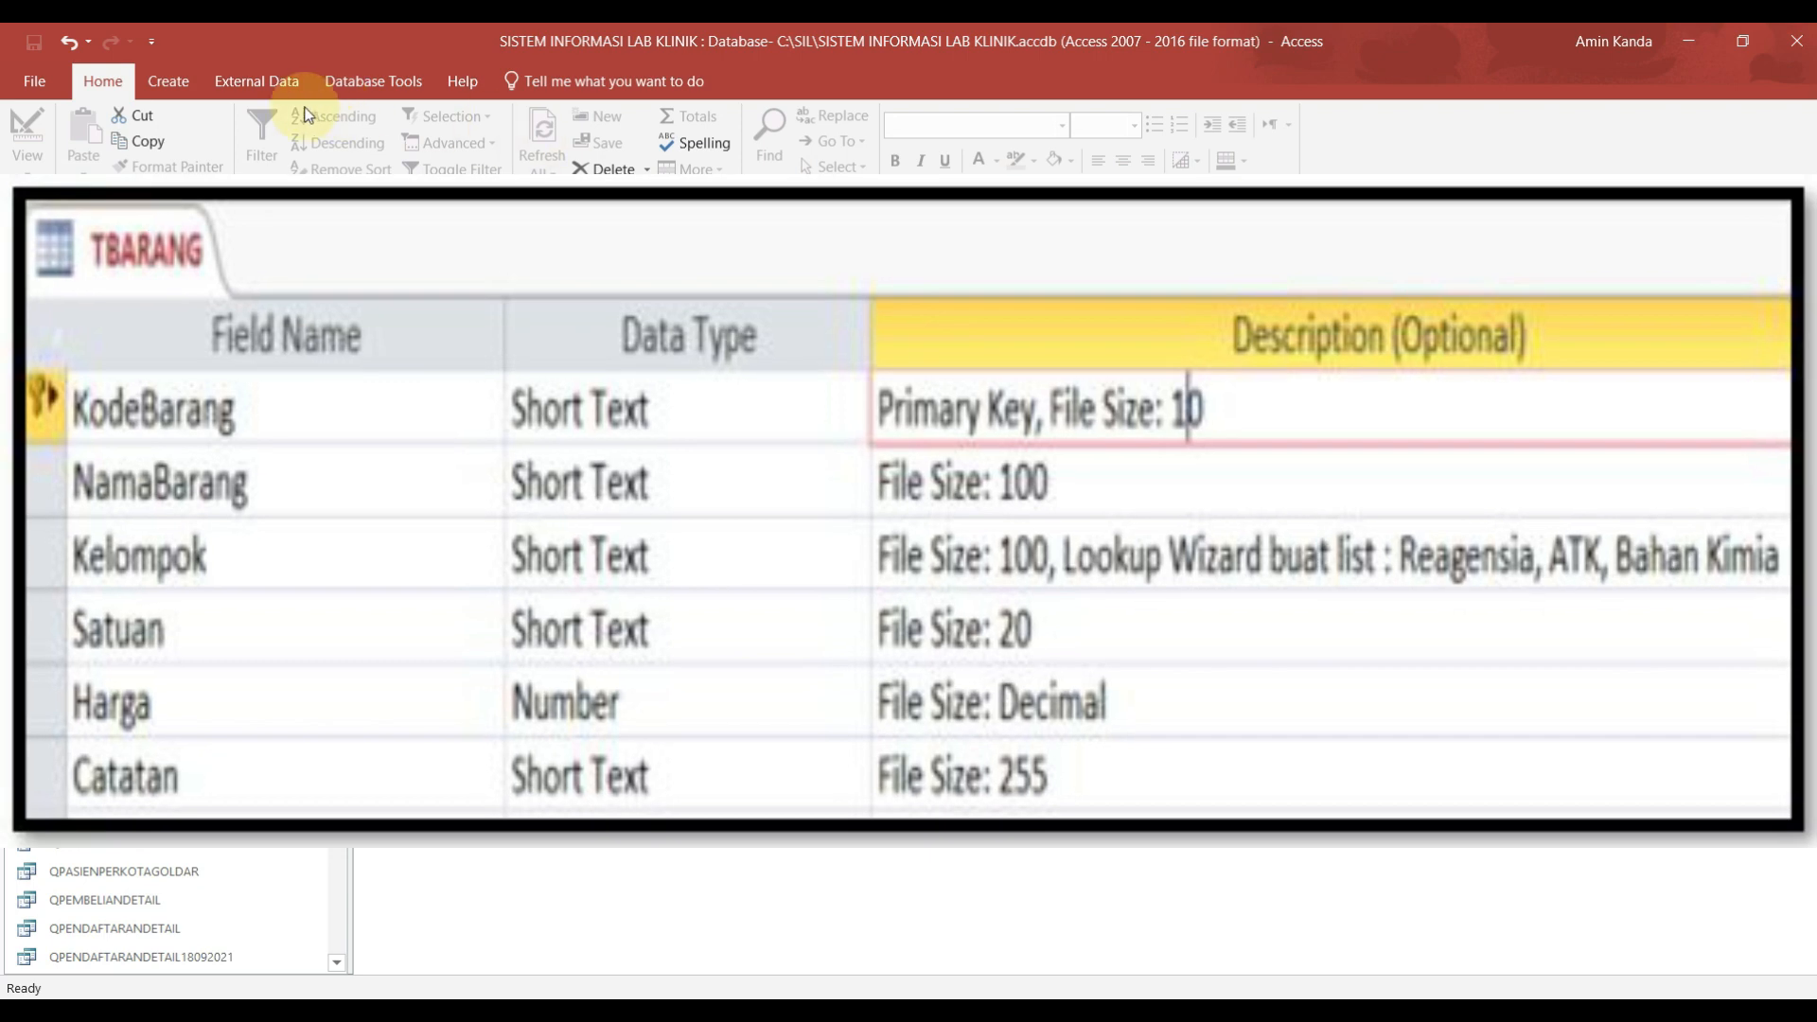
Step: Create a new table in Design View with a Short Text field KodeBarang as its primary key
{"action": "left_click", "coordinate": [179, 87]}
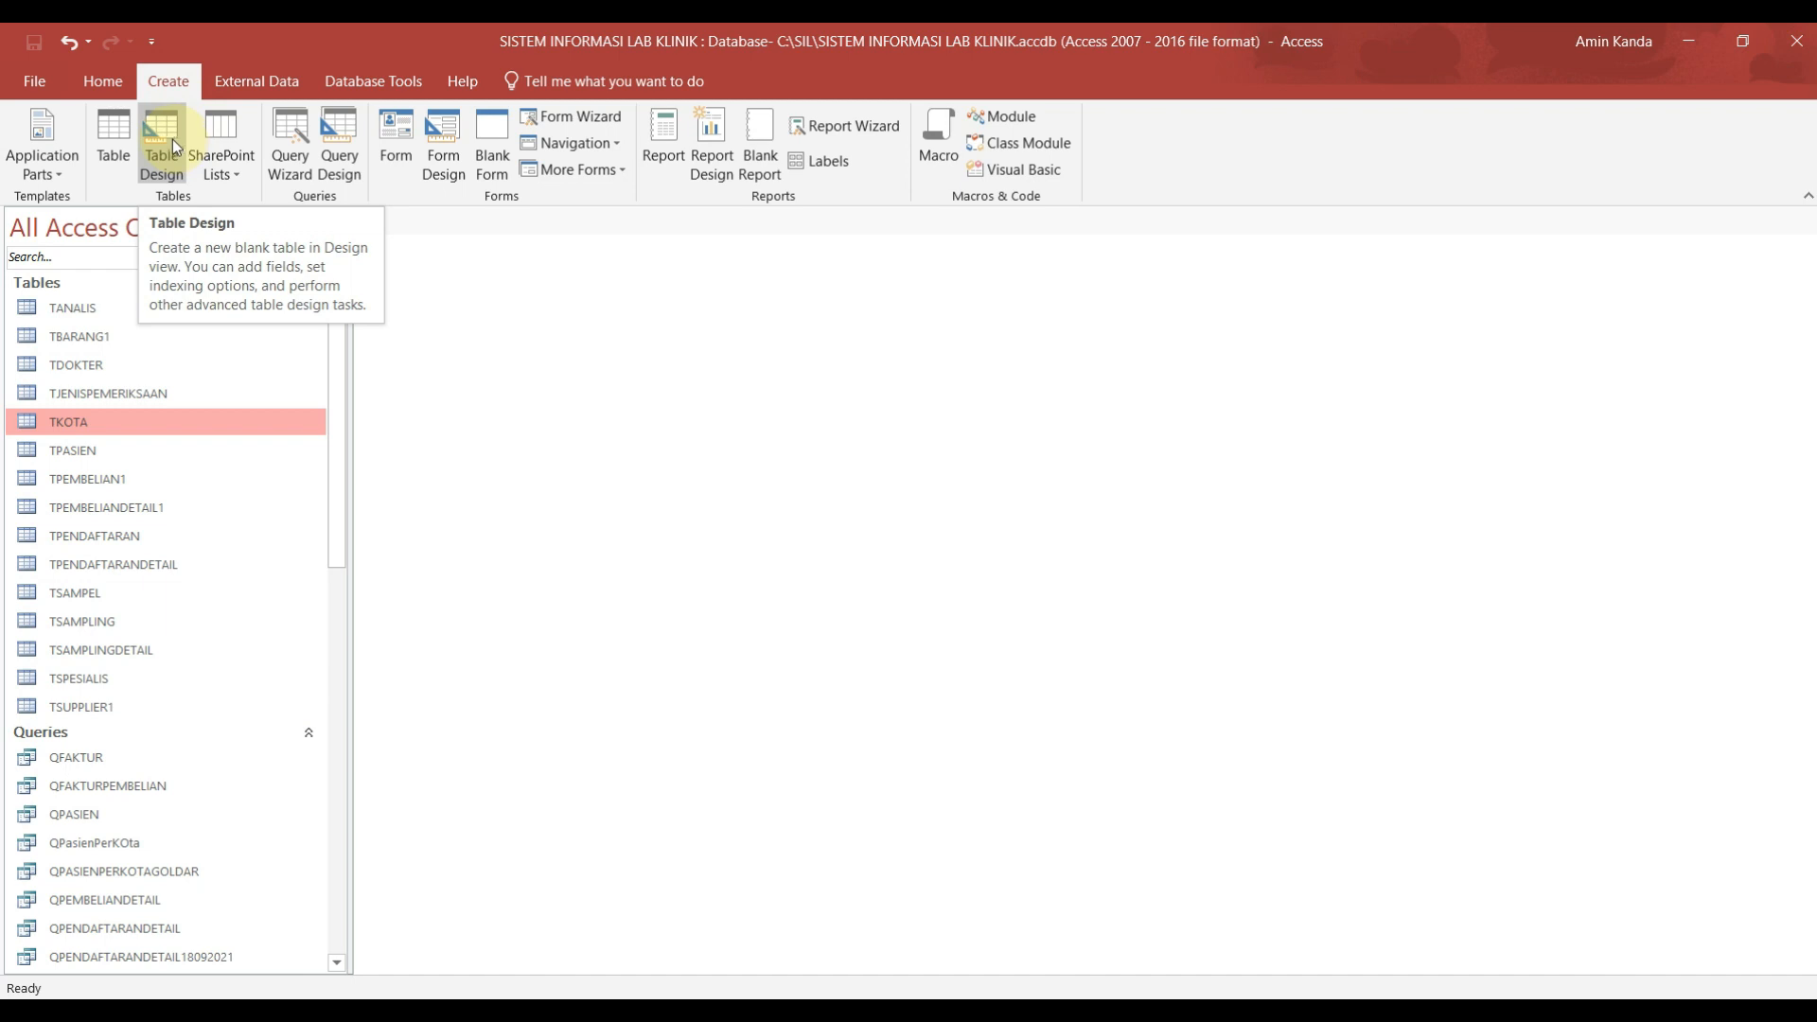
{"action": "left_click", "coordinate": [170, 138]}
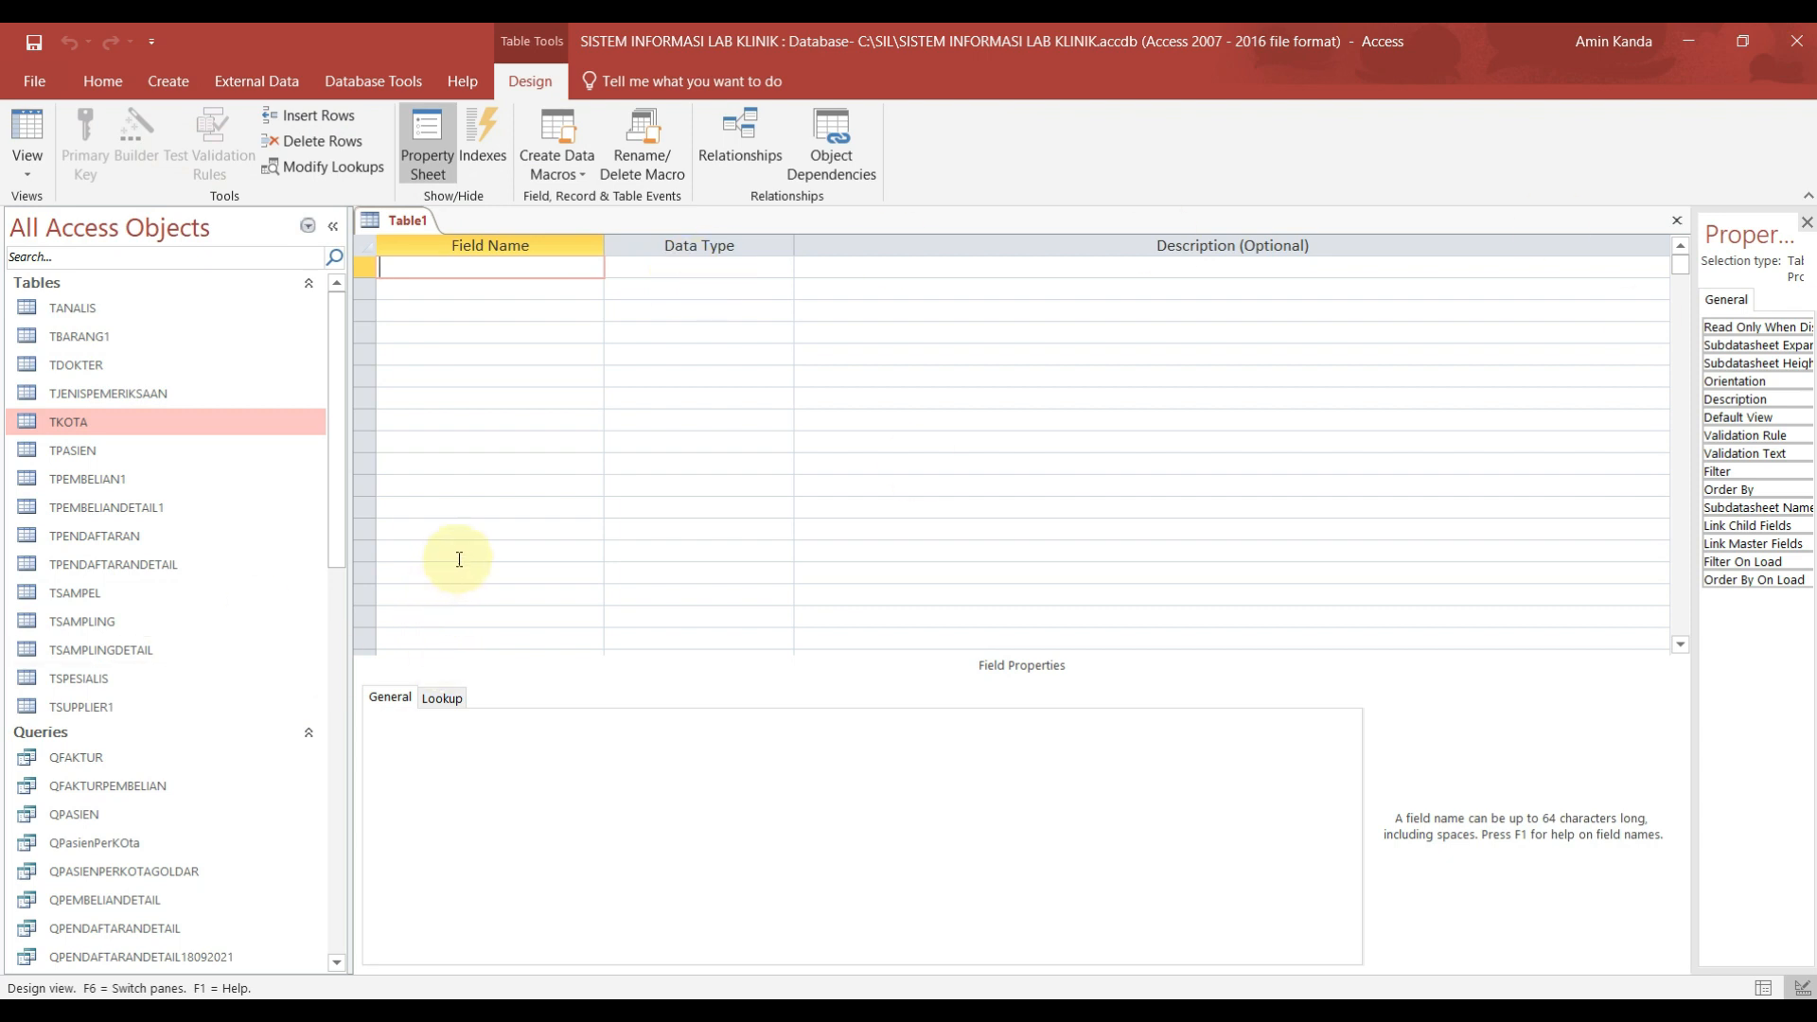
{"action": "type", "text": "KodeBarang"}
{"action": "left_click", "coordinate": [705, 272]}
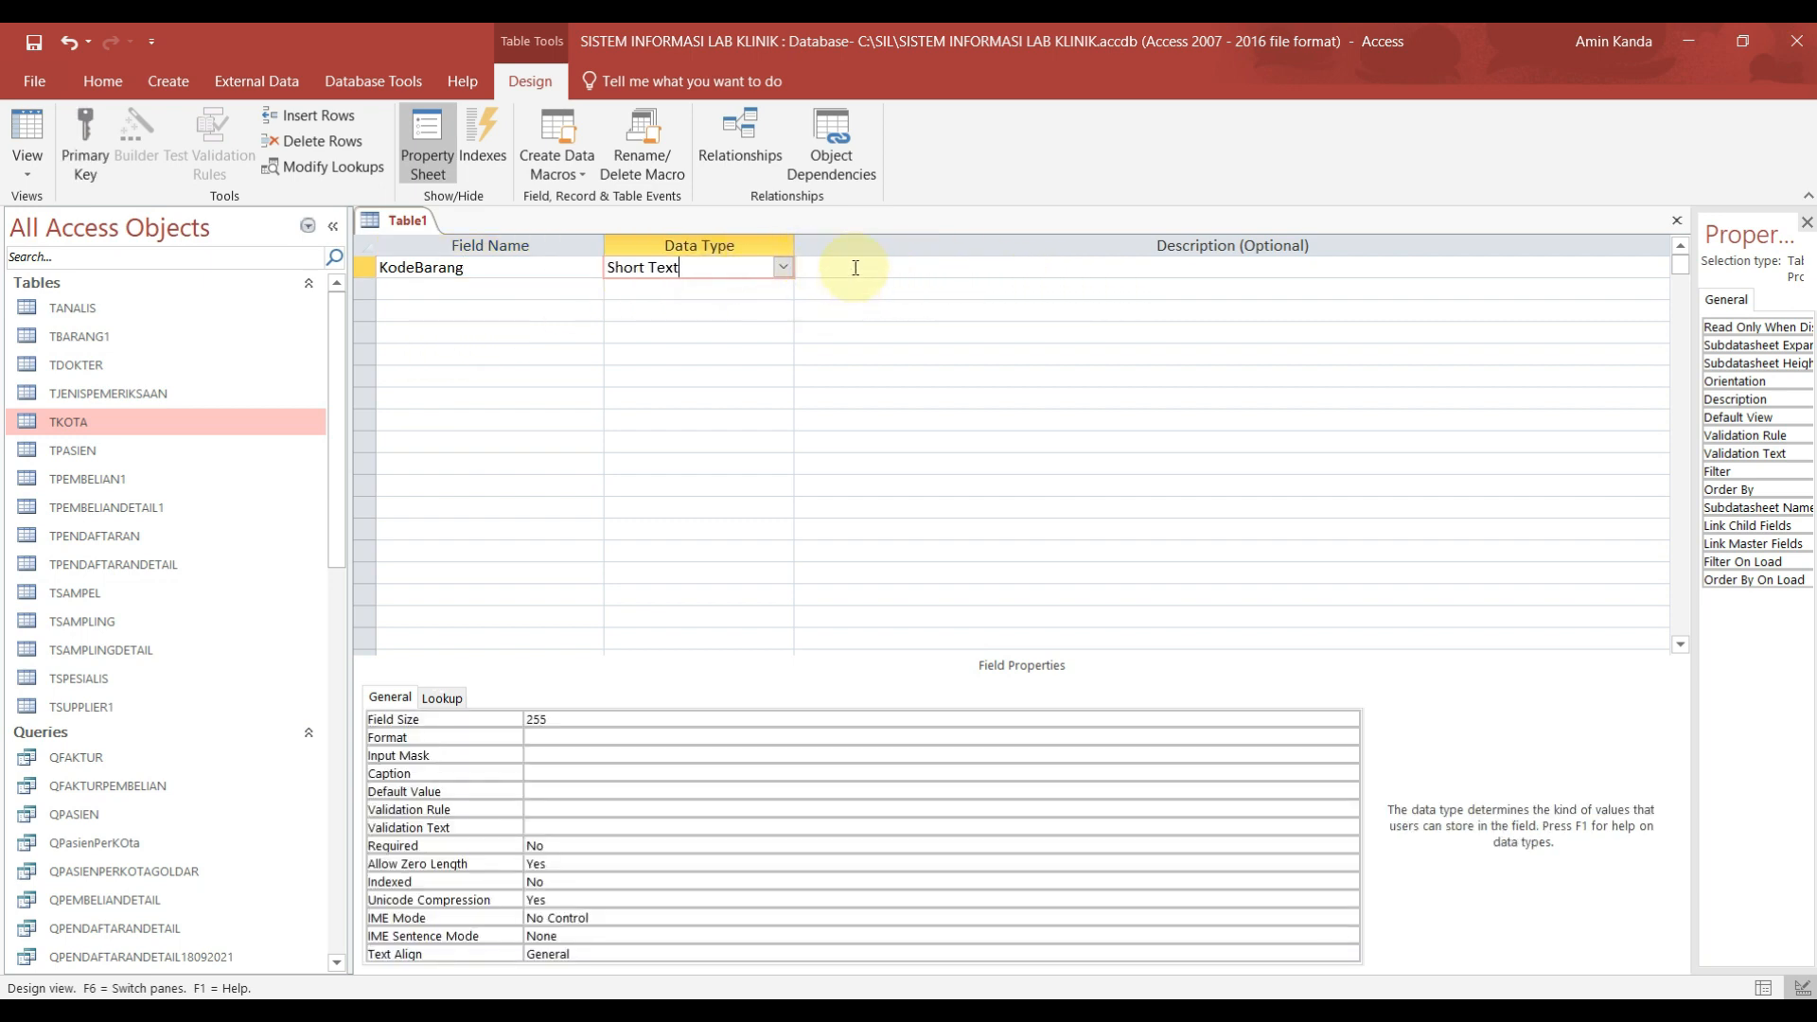
{"action": "left_click", "coordinate": [95, 130]}
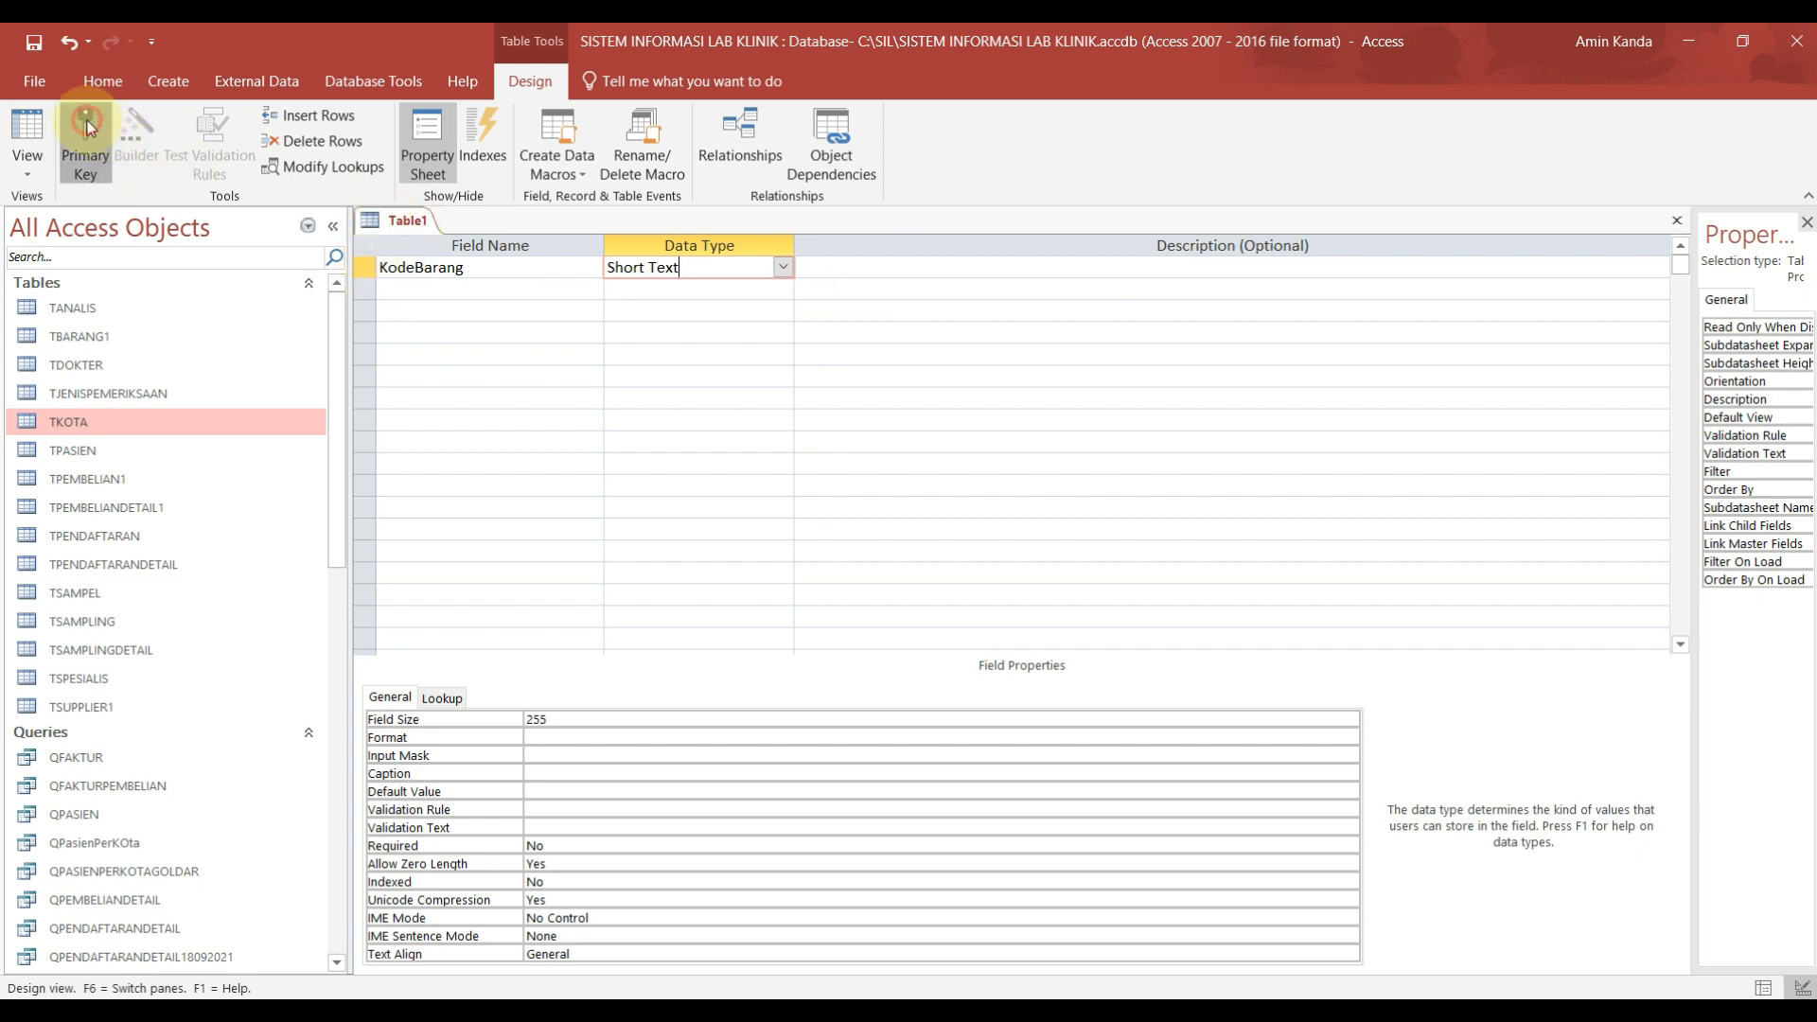
Step: Add a second field named NamaBarang with the Short Text data type
{"action": "left_click", "coordinate": [446, 290]}
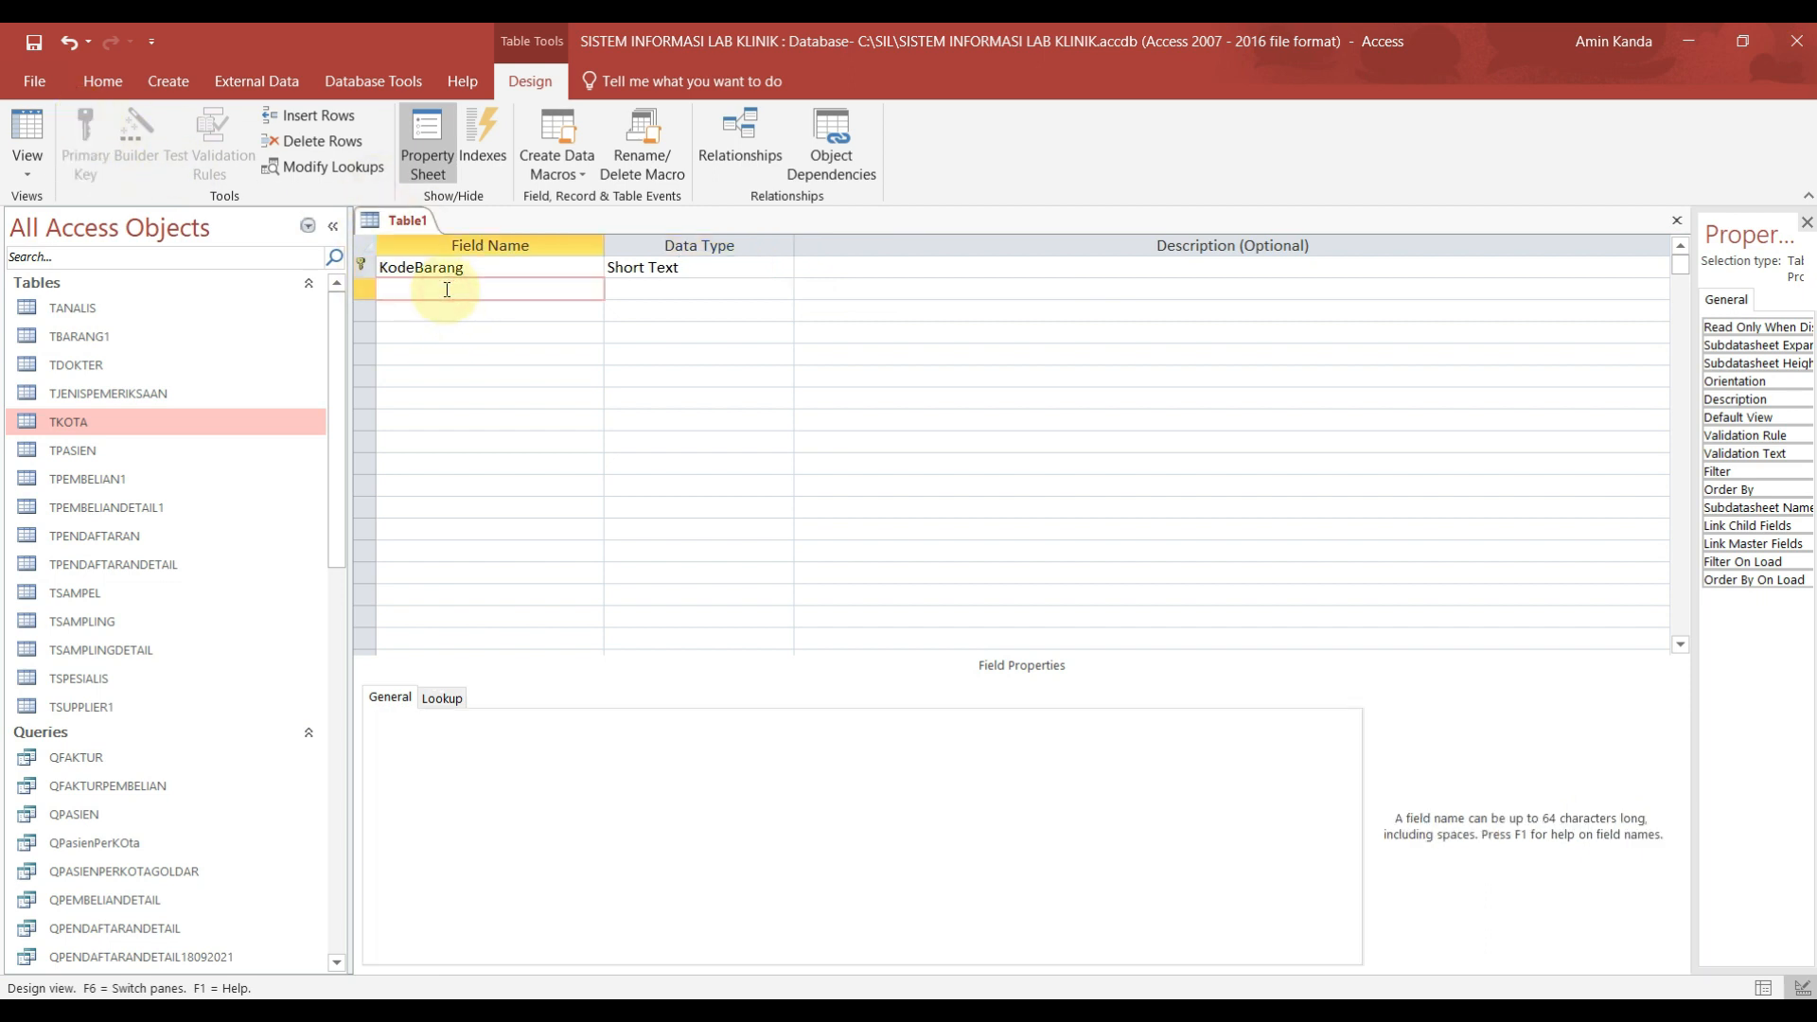
{"action": "type", "text": "NamaBarang"}
{"action": "left_click", "coordinate": [446, 291]}
{"action": "type", "text": "a"}
{"action": "key", "text": "Delete"}
{"action": "left_click", "coordinate": [682, 290]}
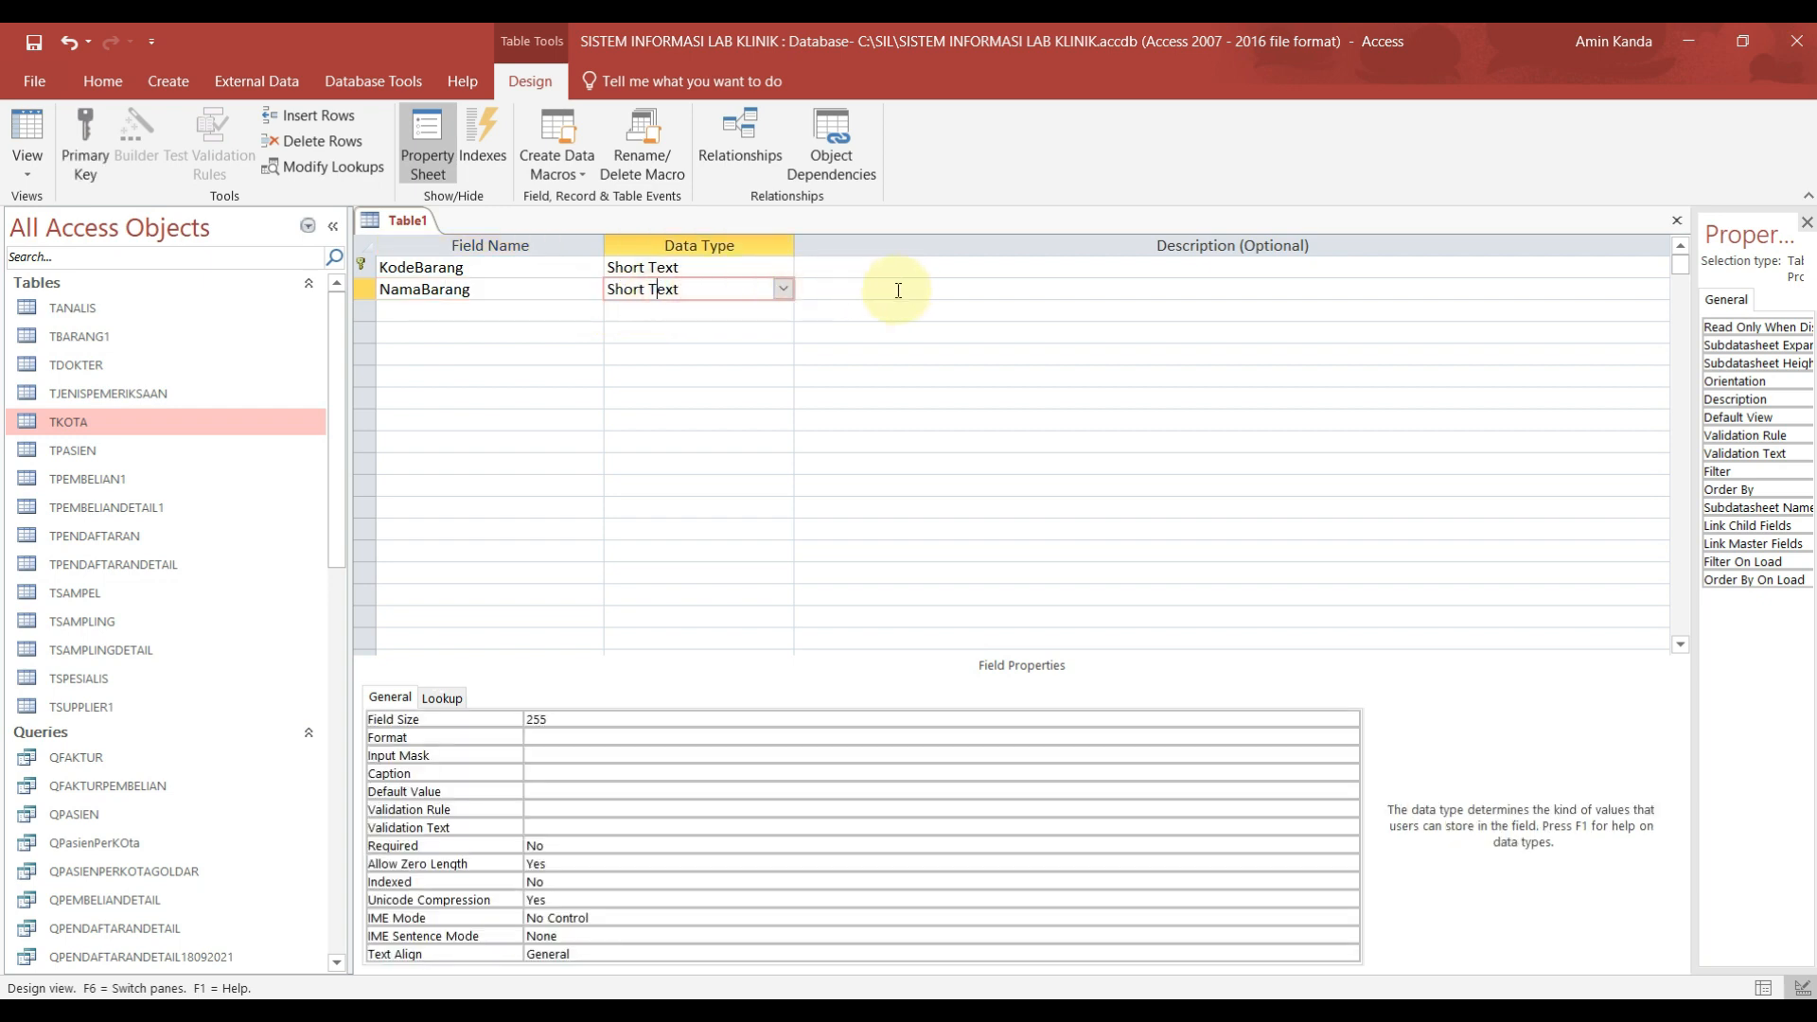
{"action": "left_click", "coordinate": [831, 290]}
{"action": "type", "text": "100"}
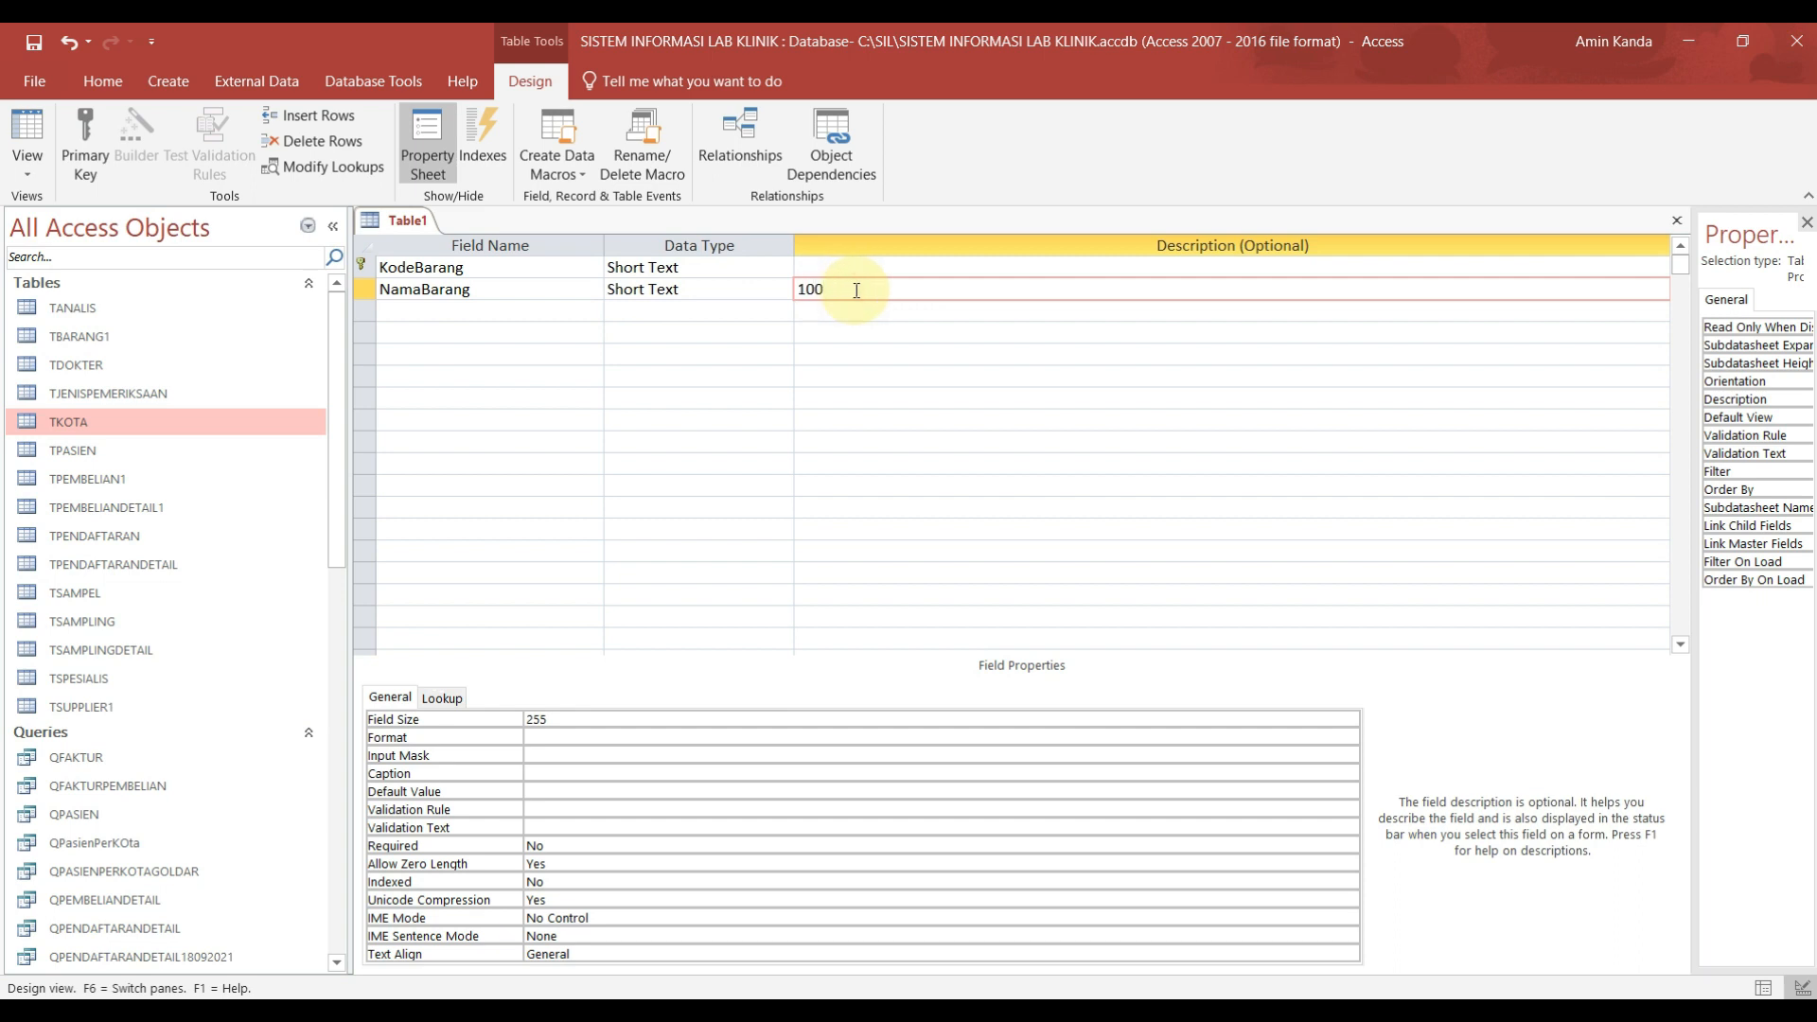
{"action": "key", "text": "BackSpace"}
{"action": "key", "text": "BackSpace"}
{"action": "key", "text": "BackSpace"}
Step: Set the field size of NamaBarang to 100 and of KodeBarang to 10
{"action": "left_click", "coordinate": [530, 720]}
{"action": "type", "text": "100"}
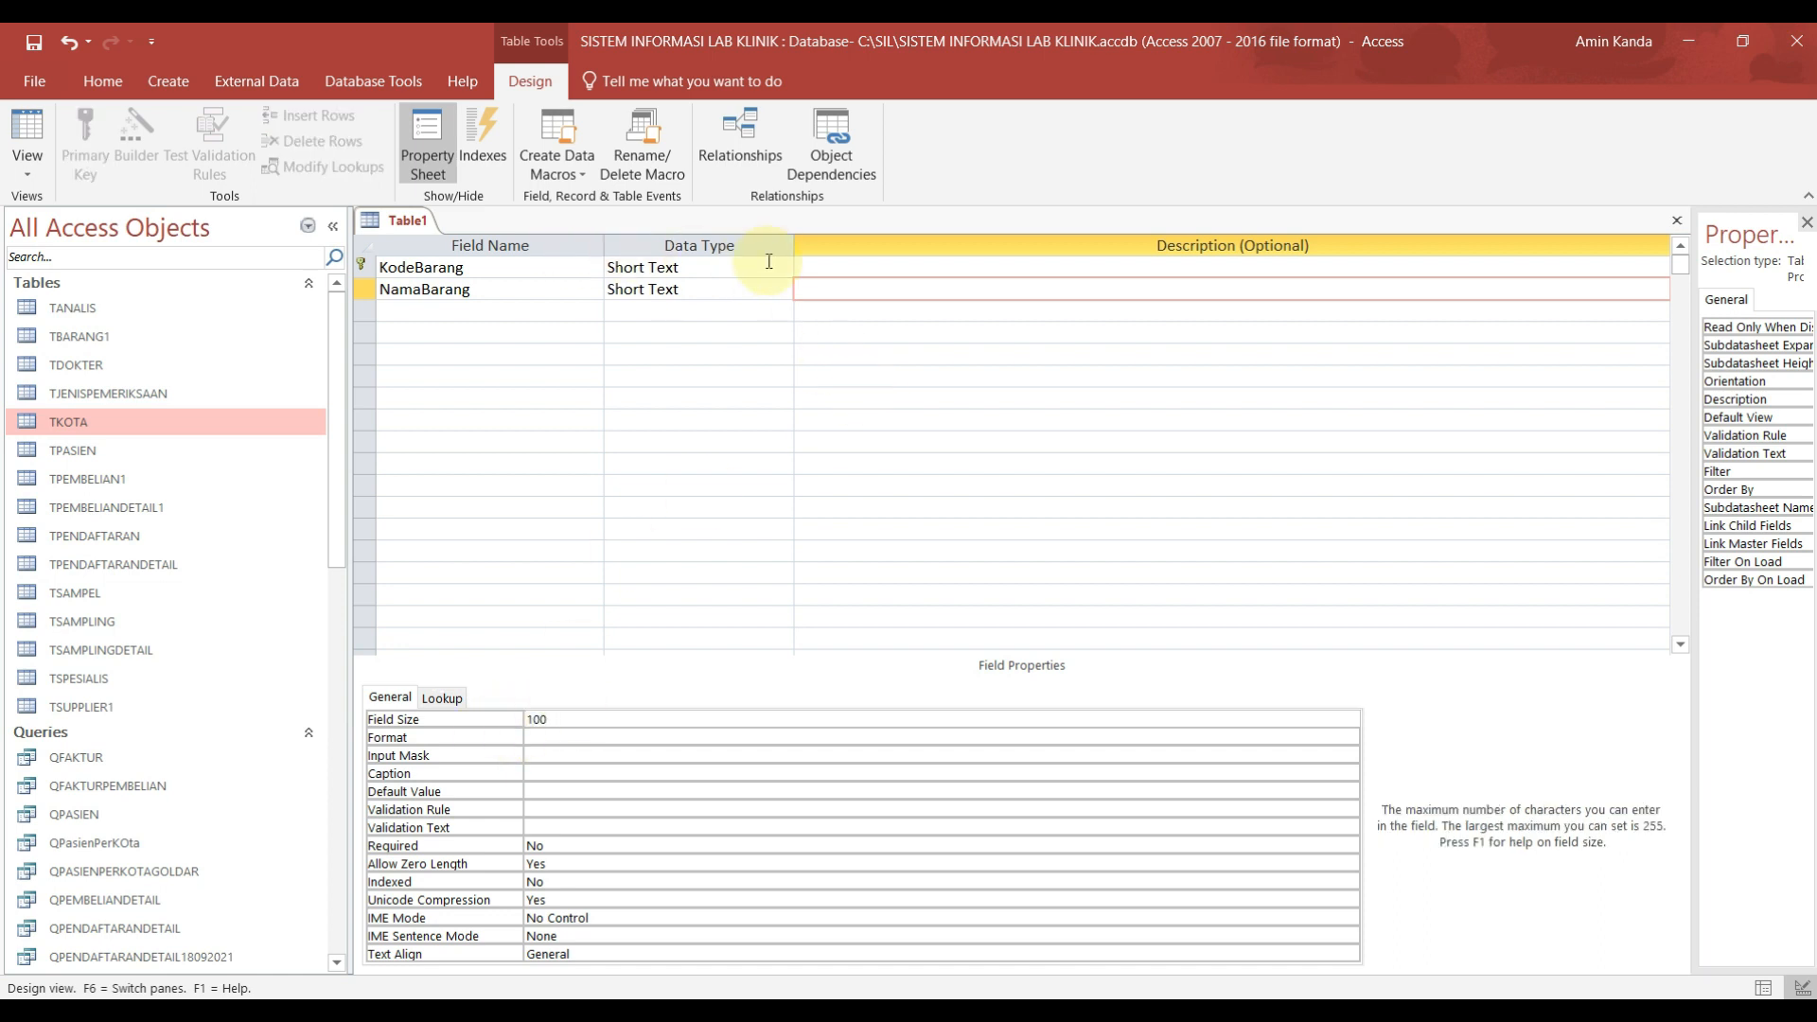
{"action": "left_click", "coordinate": [824, 268]}
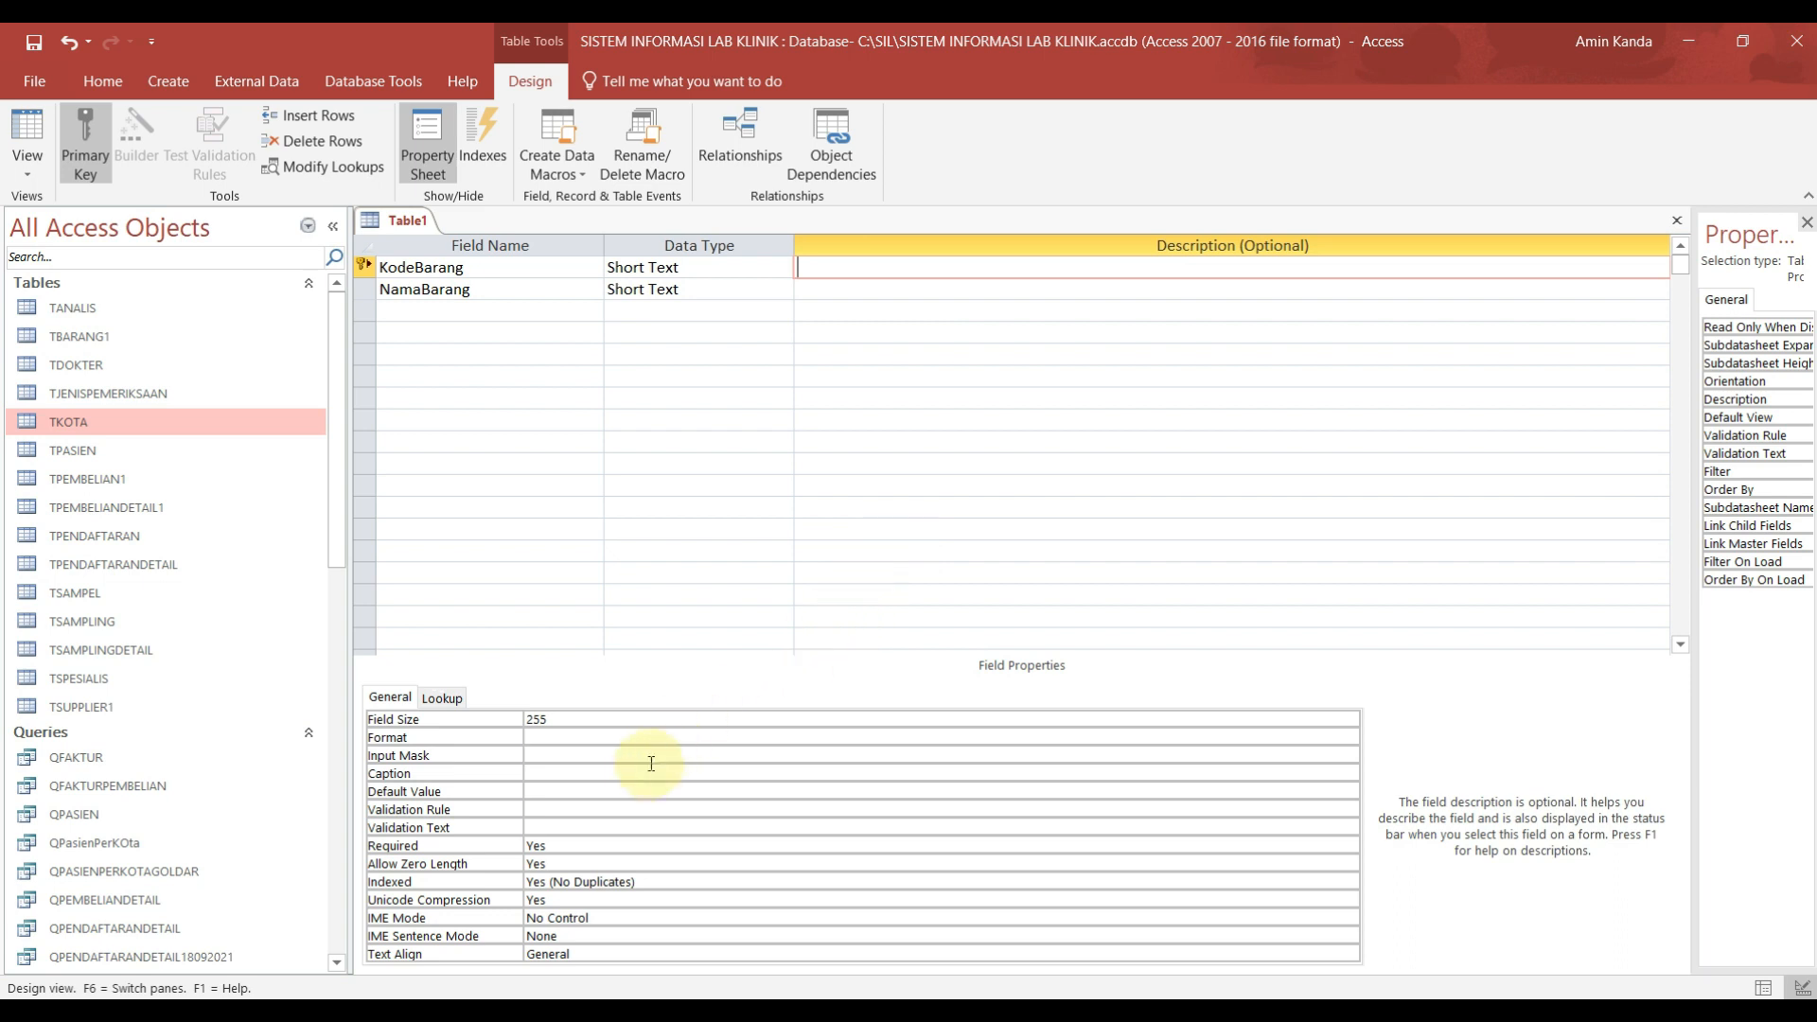
{"action": "left_click", "coordinate": [495, 725]}
{"action": "type", "text": "100"}
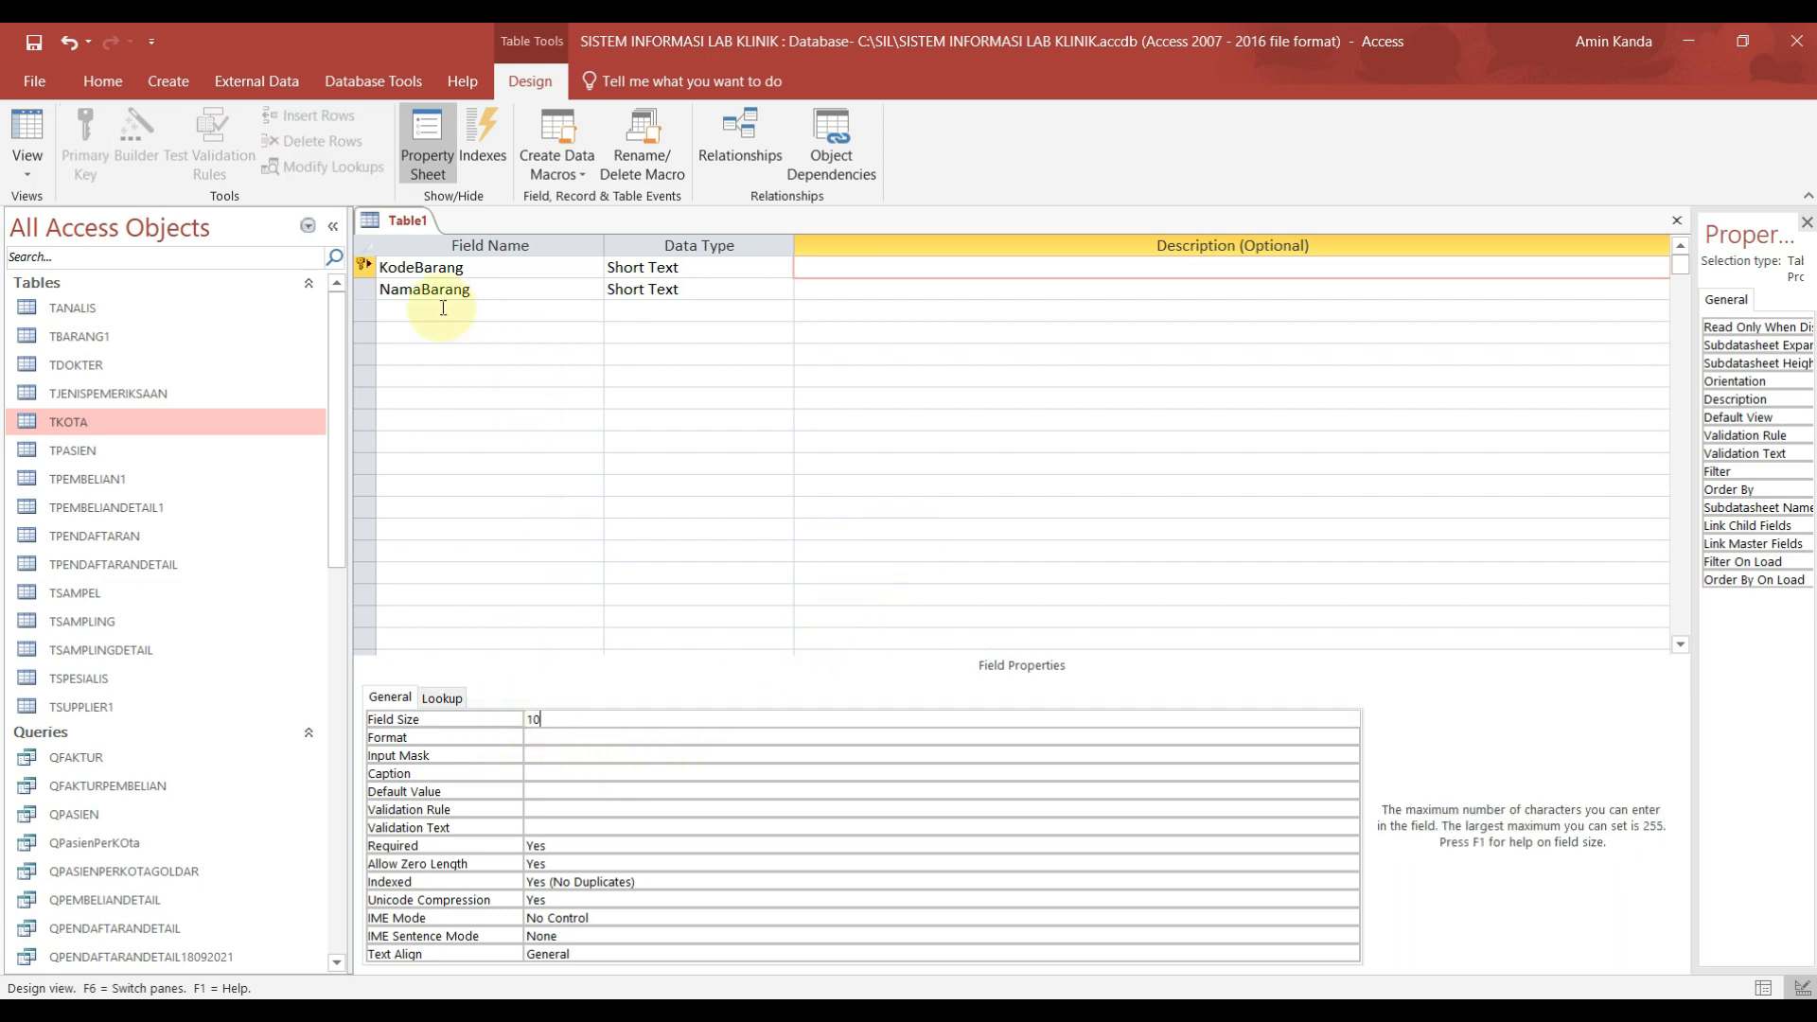
Step: Add a field named Kelompok and start the Lookup Wizard for it, choosing to type in the values
{"action": "left_click", "coordinate": [490, 309]}
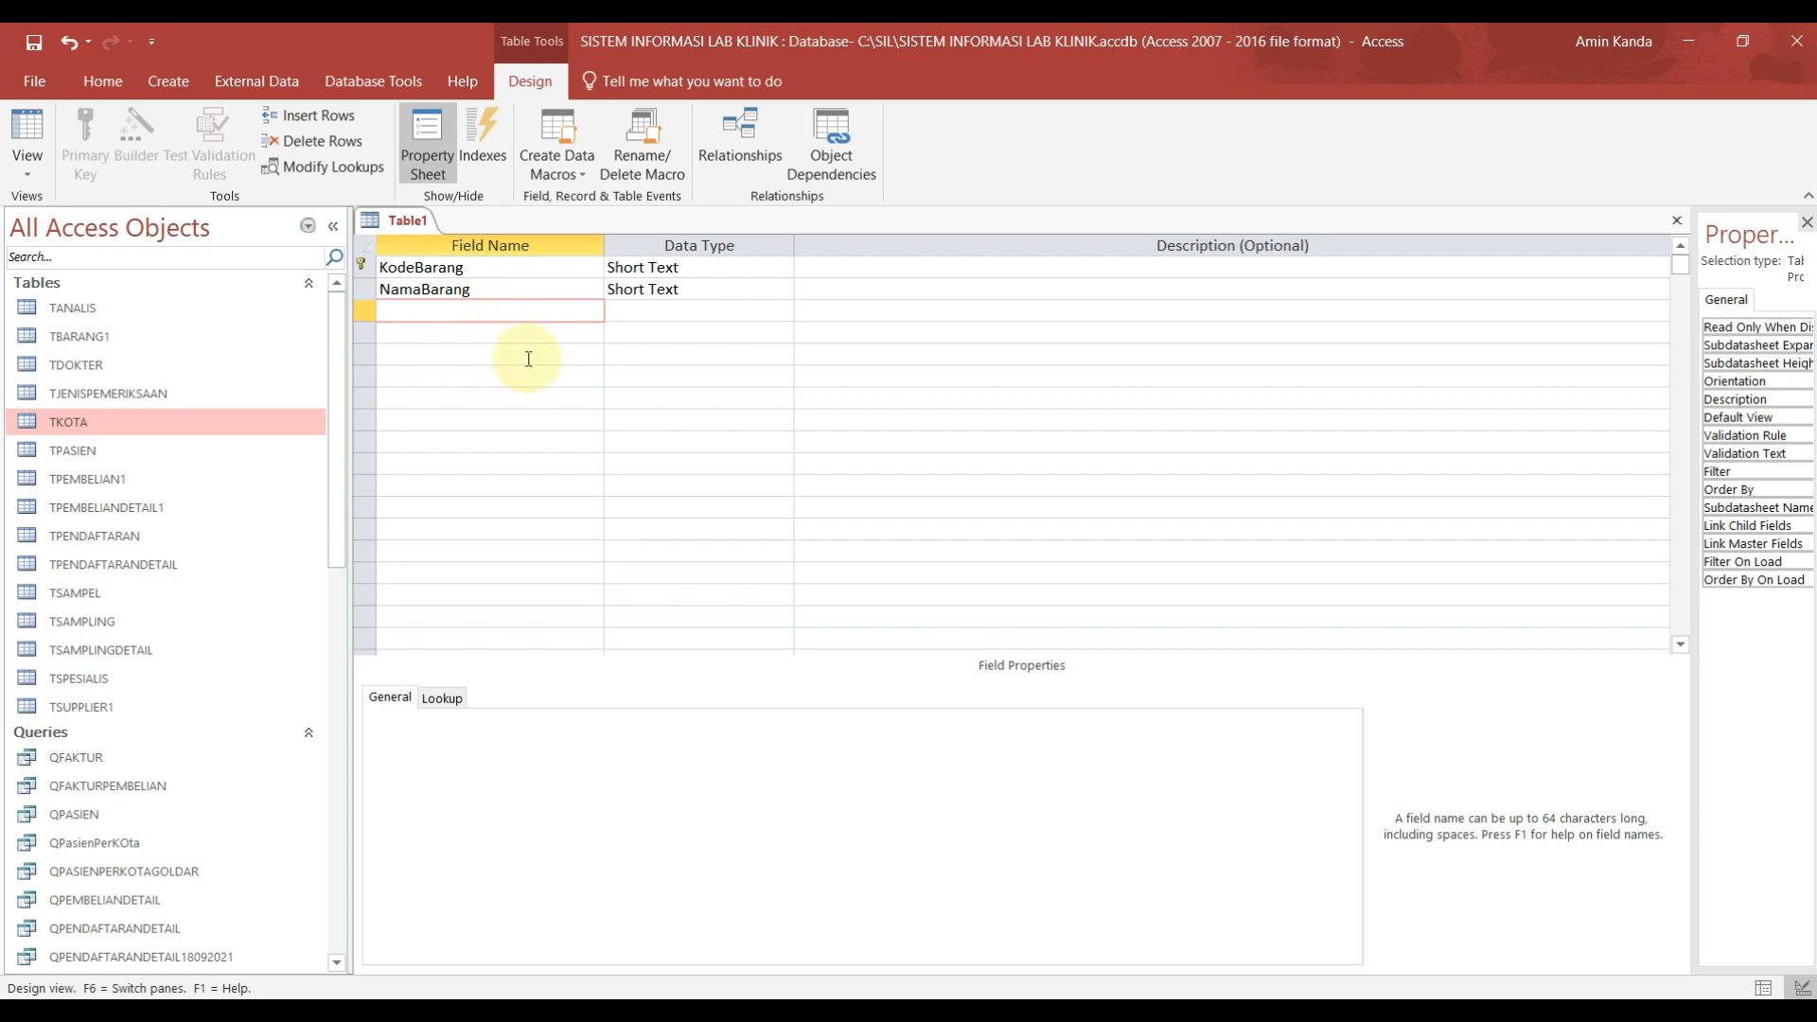
{"action": "type", "text": "Kelompok"}
{"action": "left_click", "coordinate": [719, 311]}
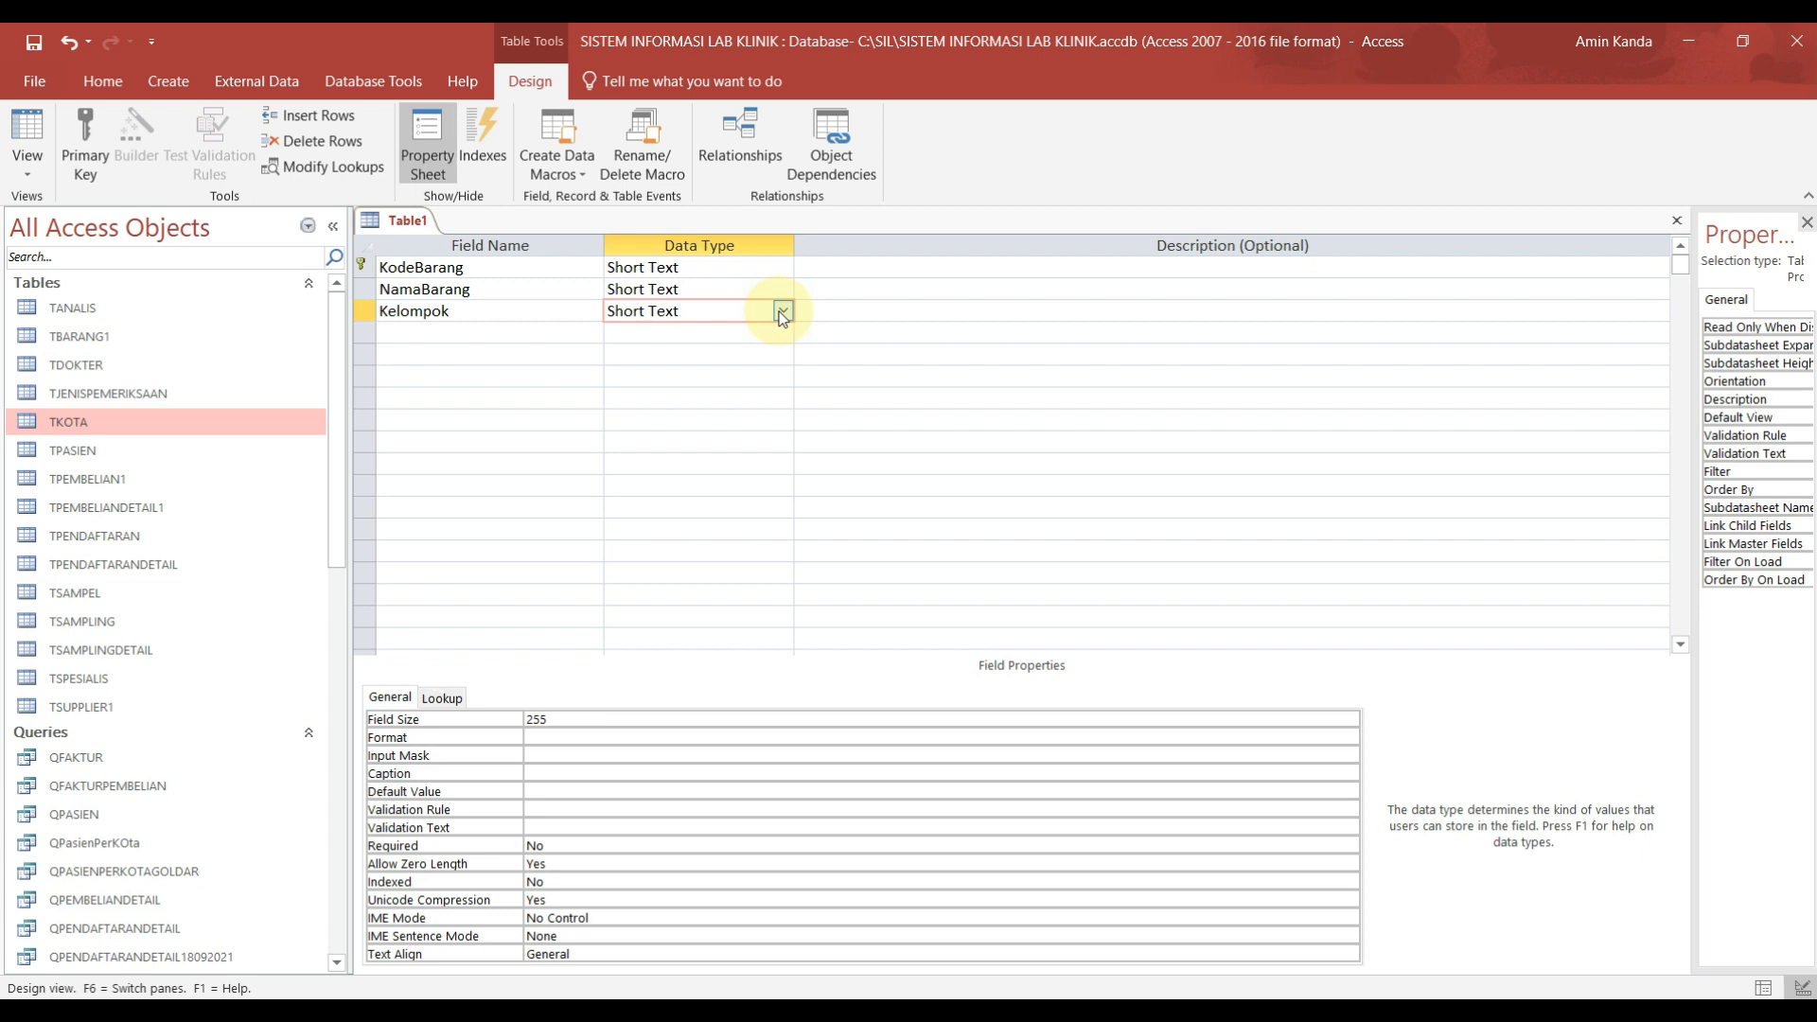
{"action": "left_click", "coordinate": [783, 312]}
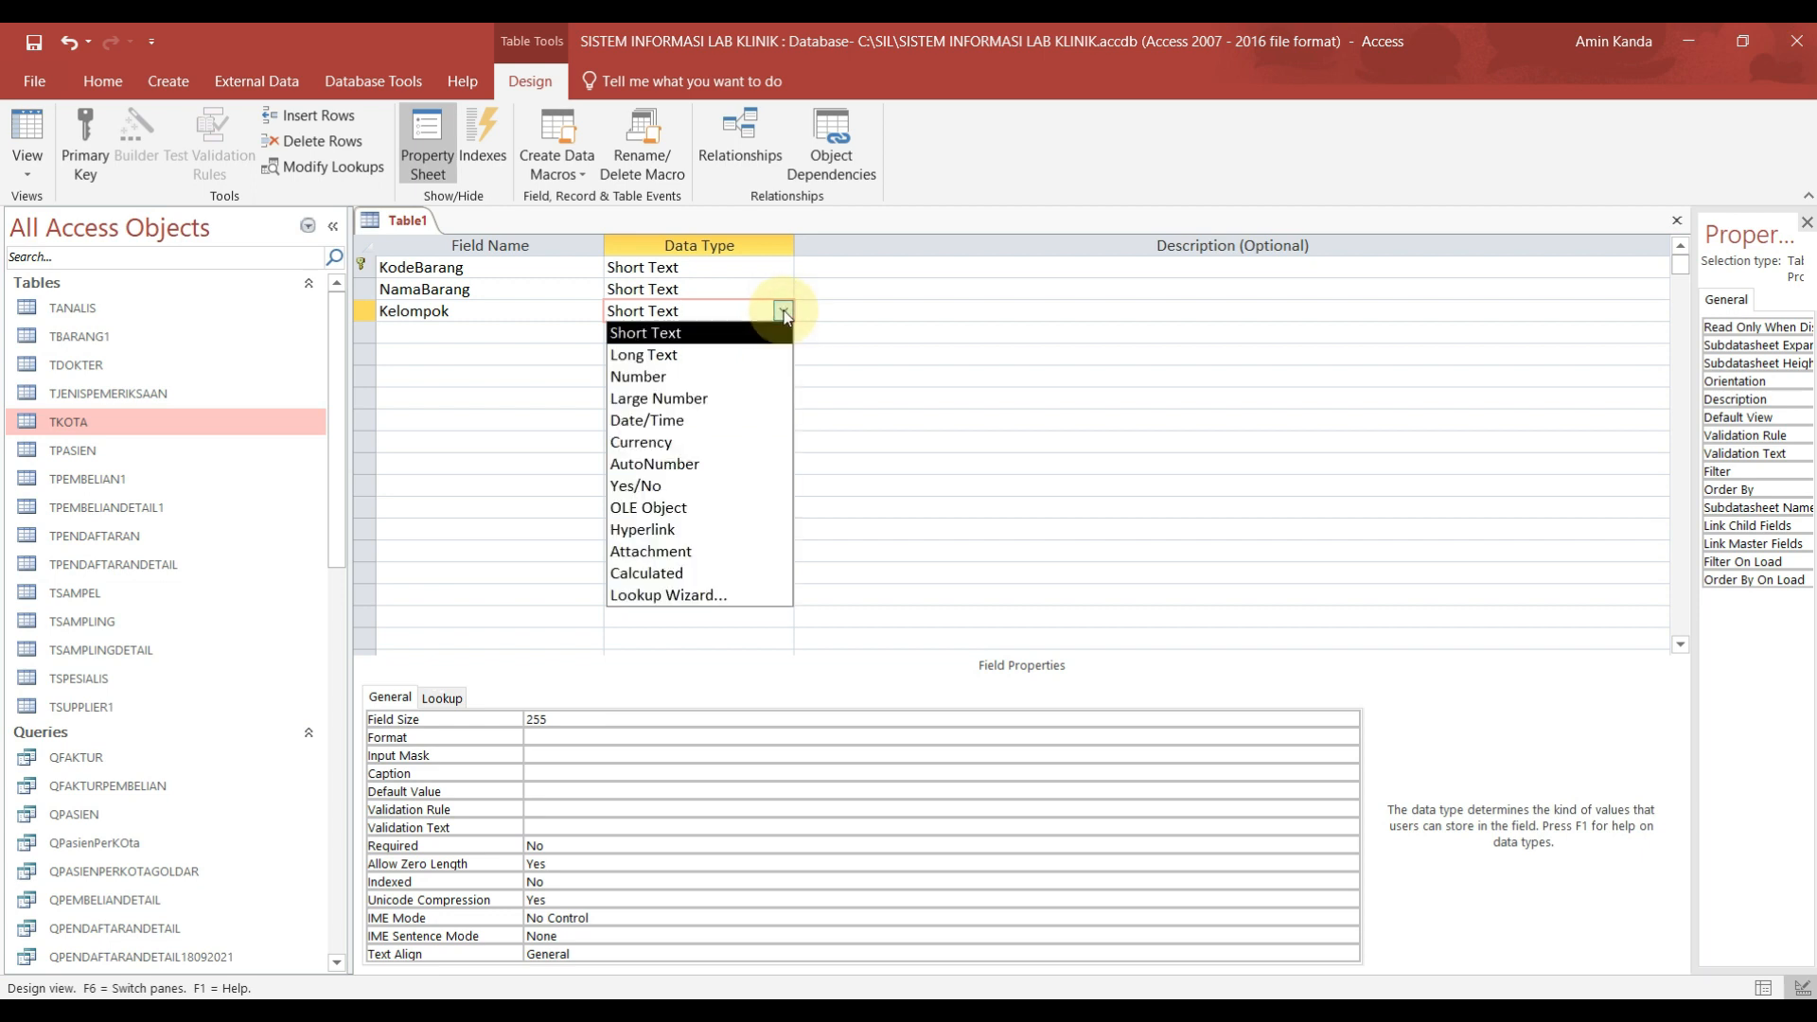
{"action": "left_click", "coordinate": [702, 596]}
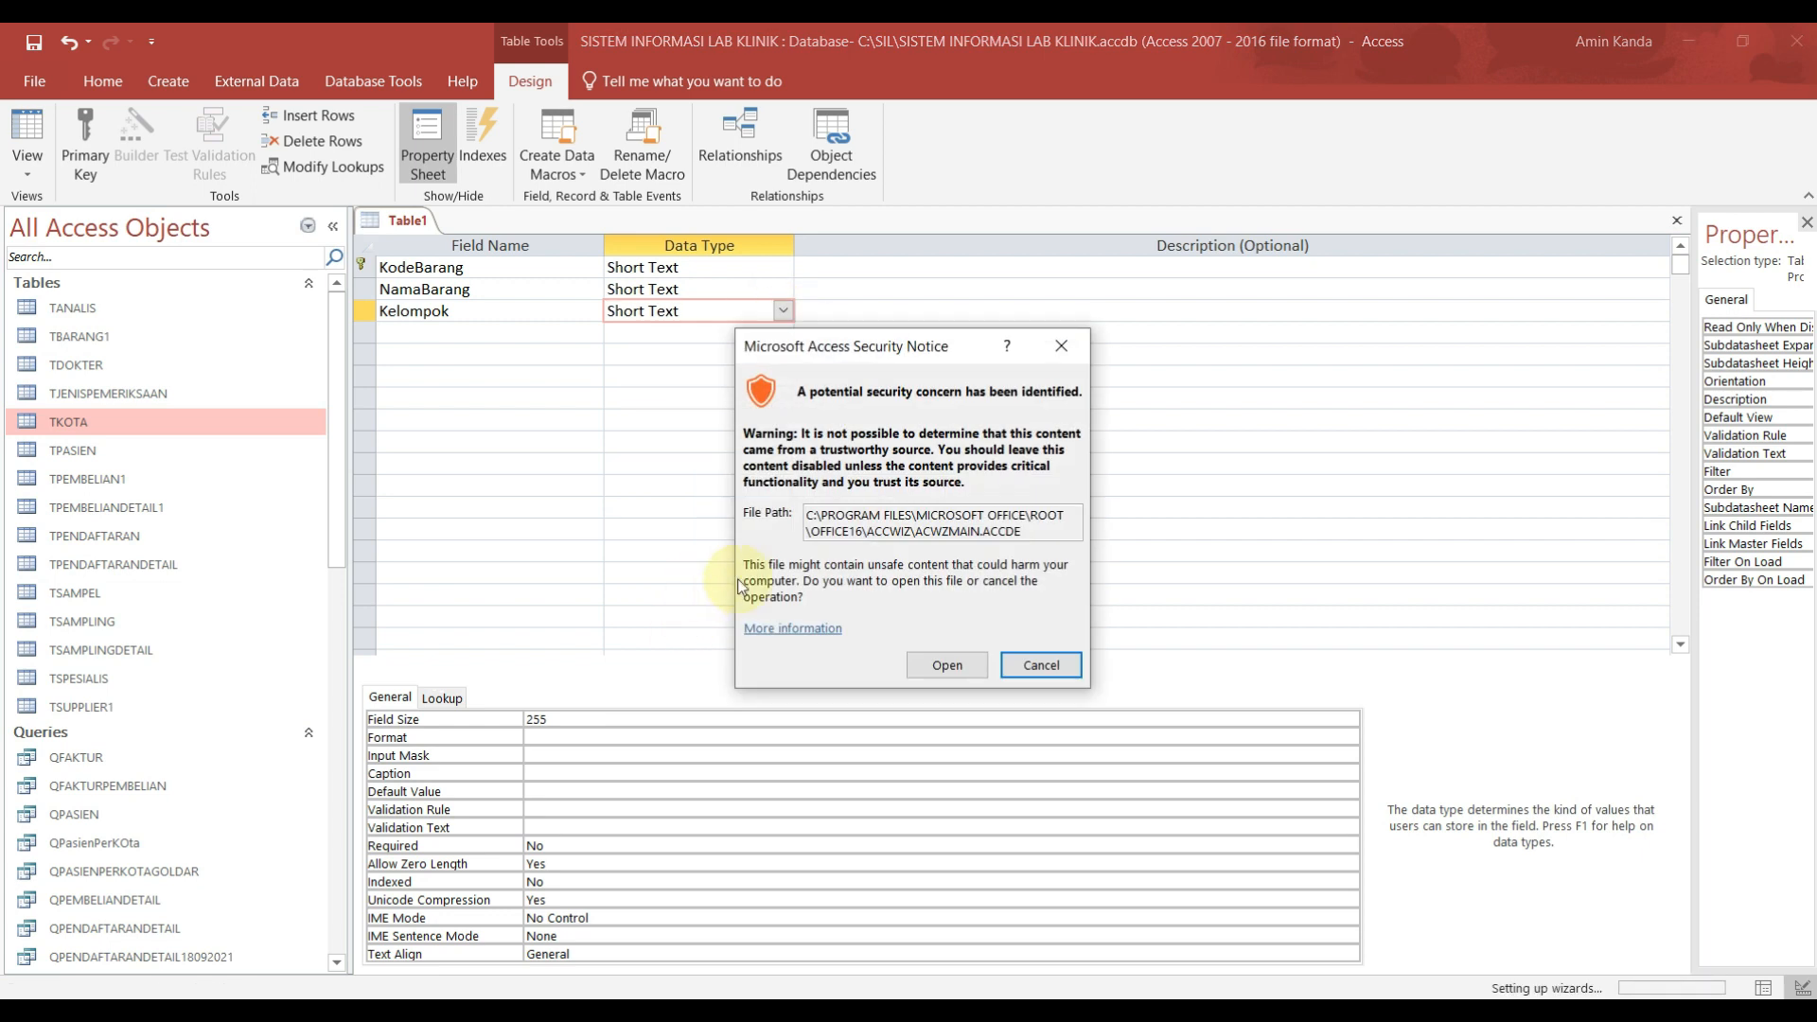
{"action": "left_click", "coordinate": [923, 661]}
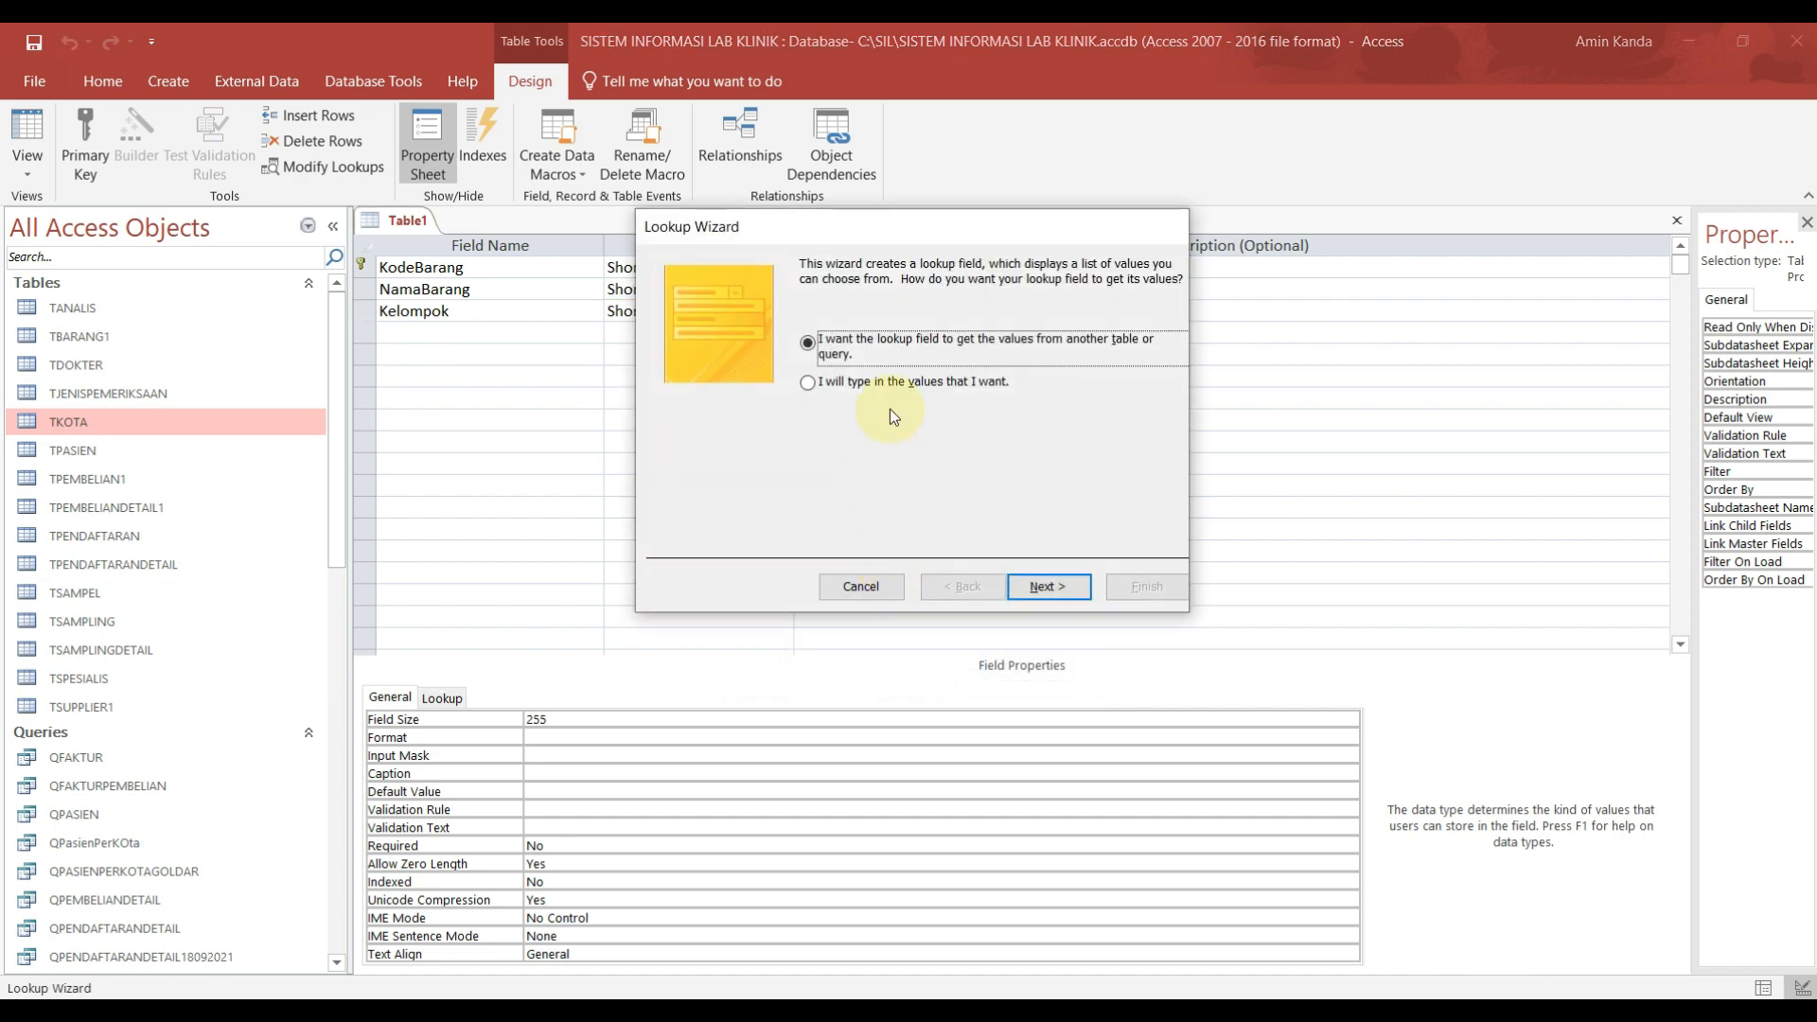
{"action": "left_click", "coordinate": [893, 385]}
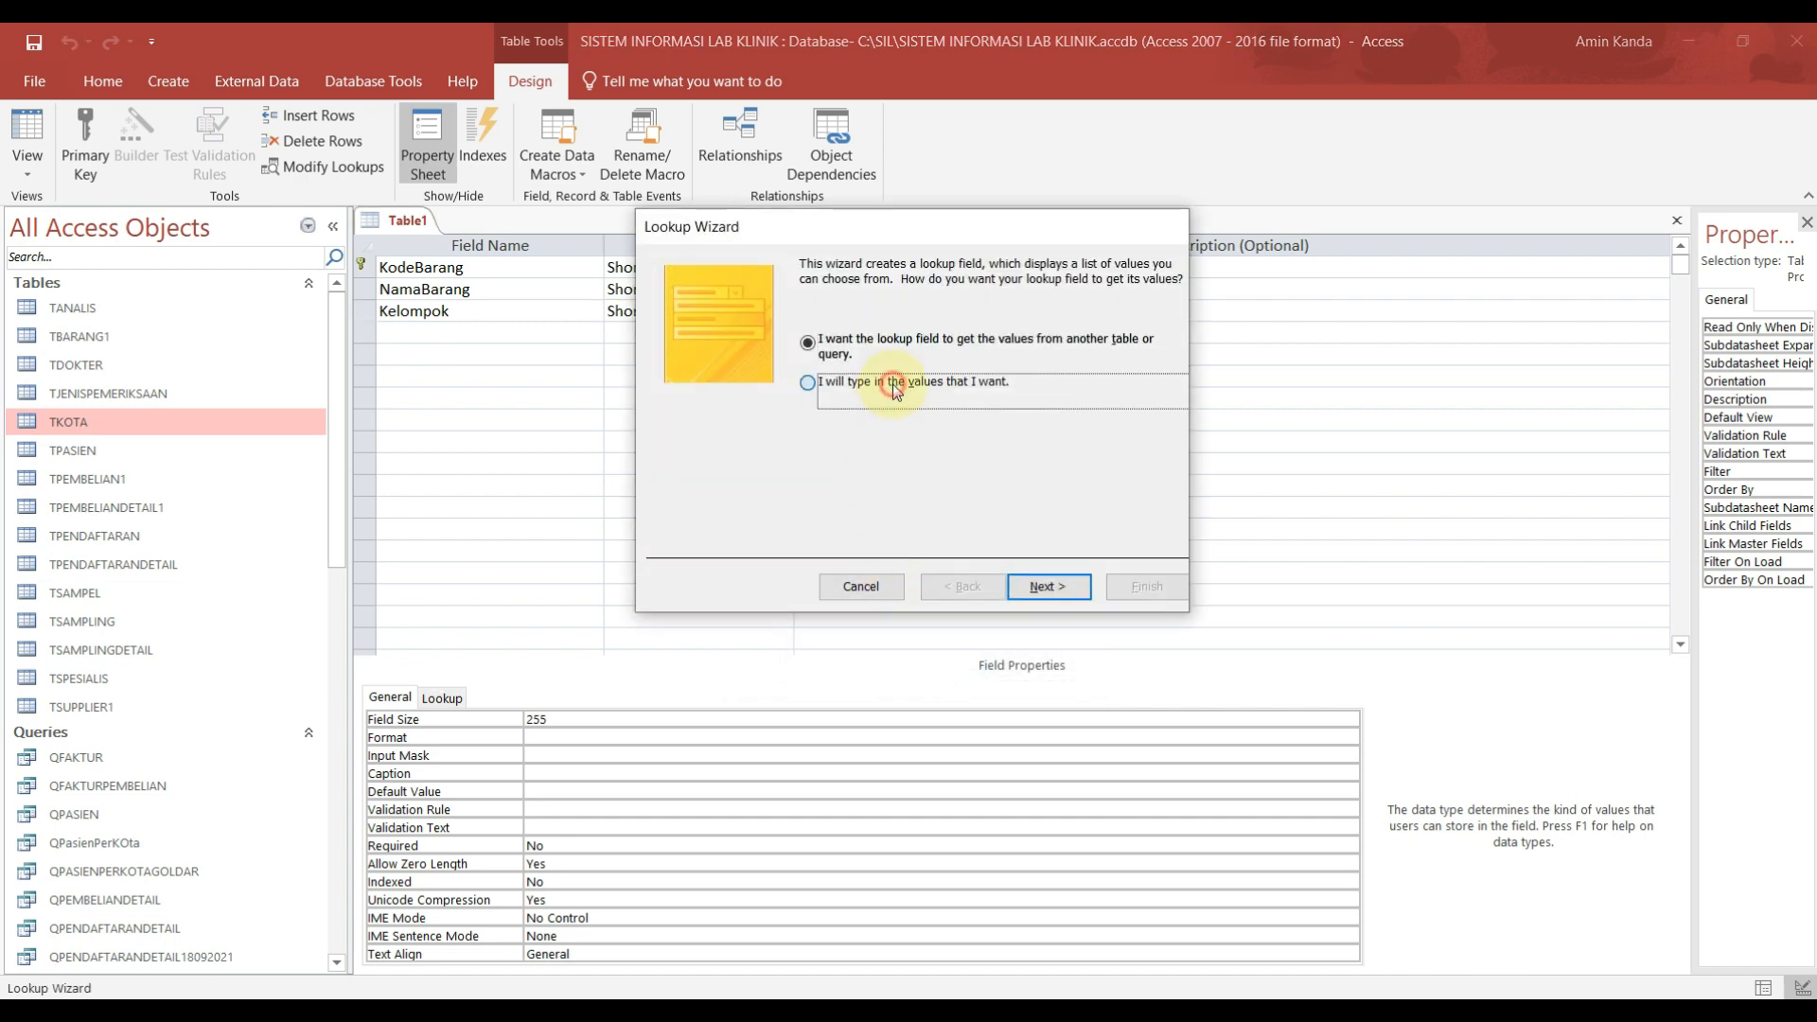
{"action": "left_click", "coordinate": [1043, 587]}
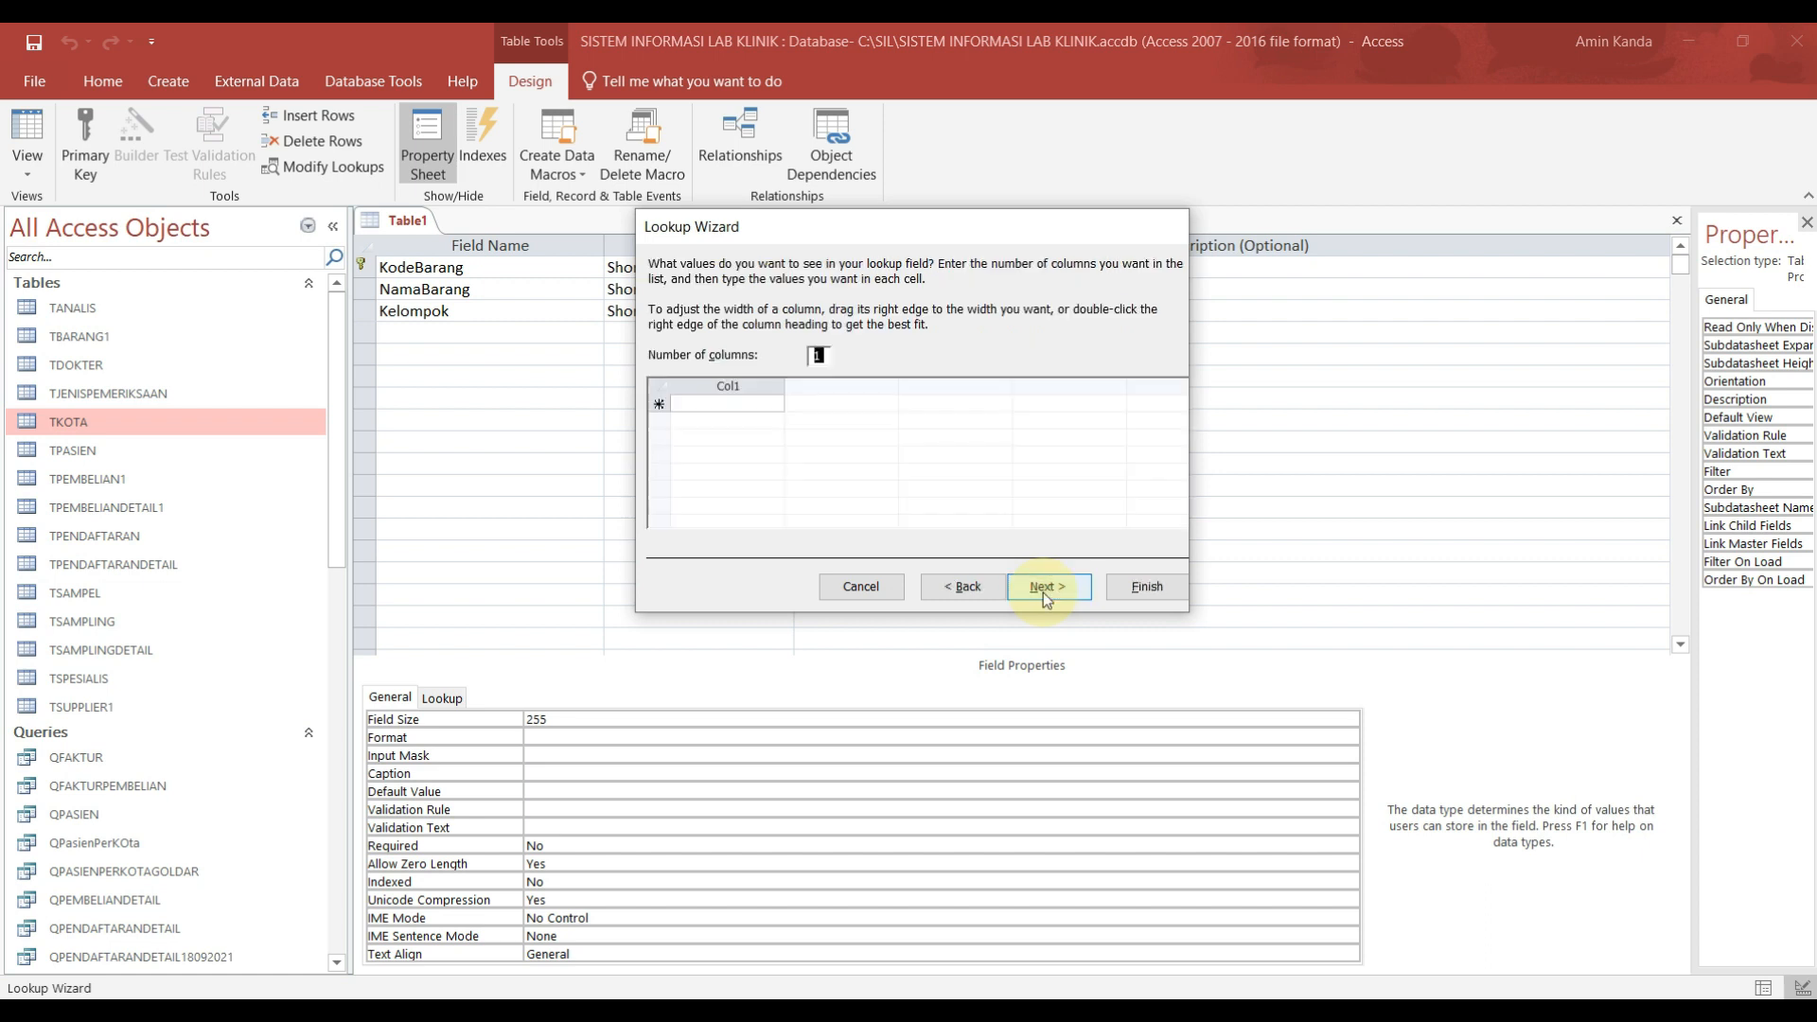
Step: Enter ATK, Reagensia and Bahan Kimia as the lookup values and finish the wizard with the label Kelompok
{"action": "left_click", "coordinate": [737, 405]}
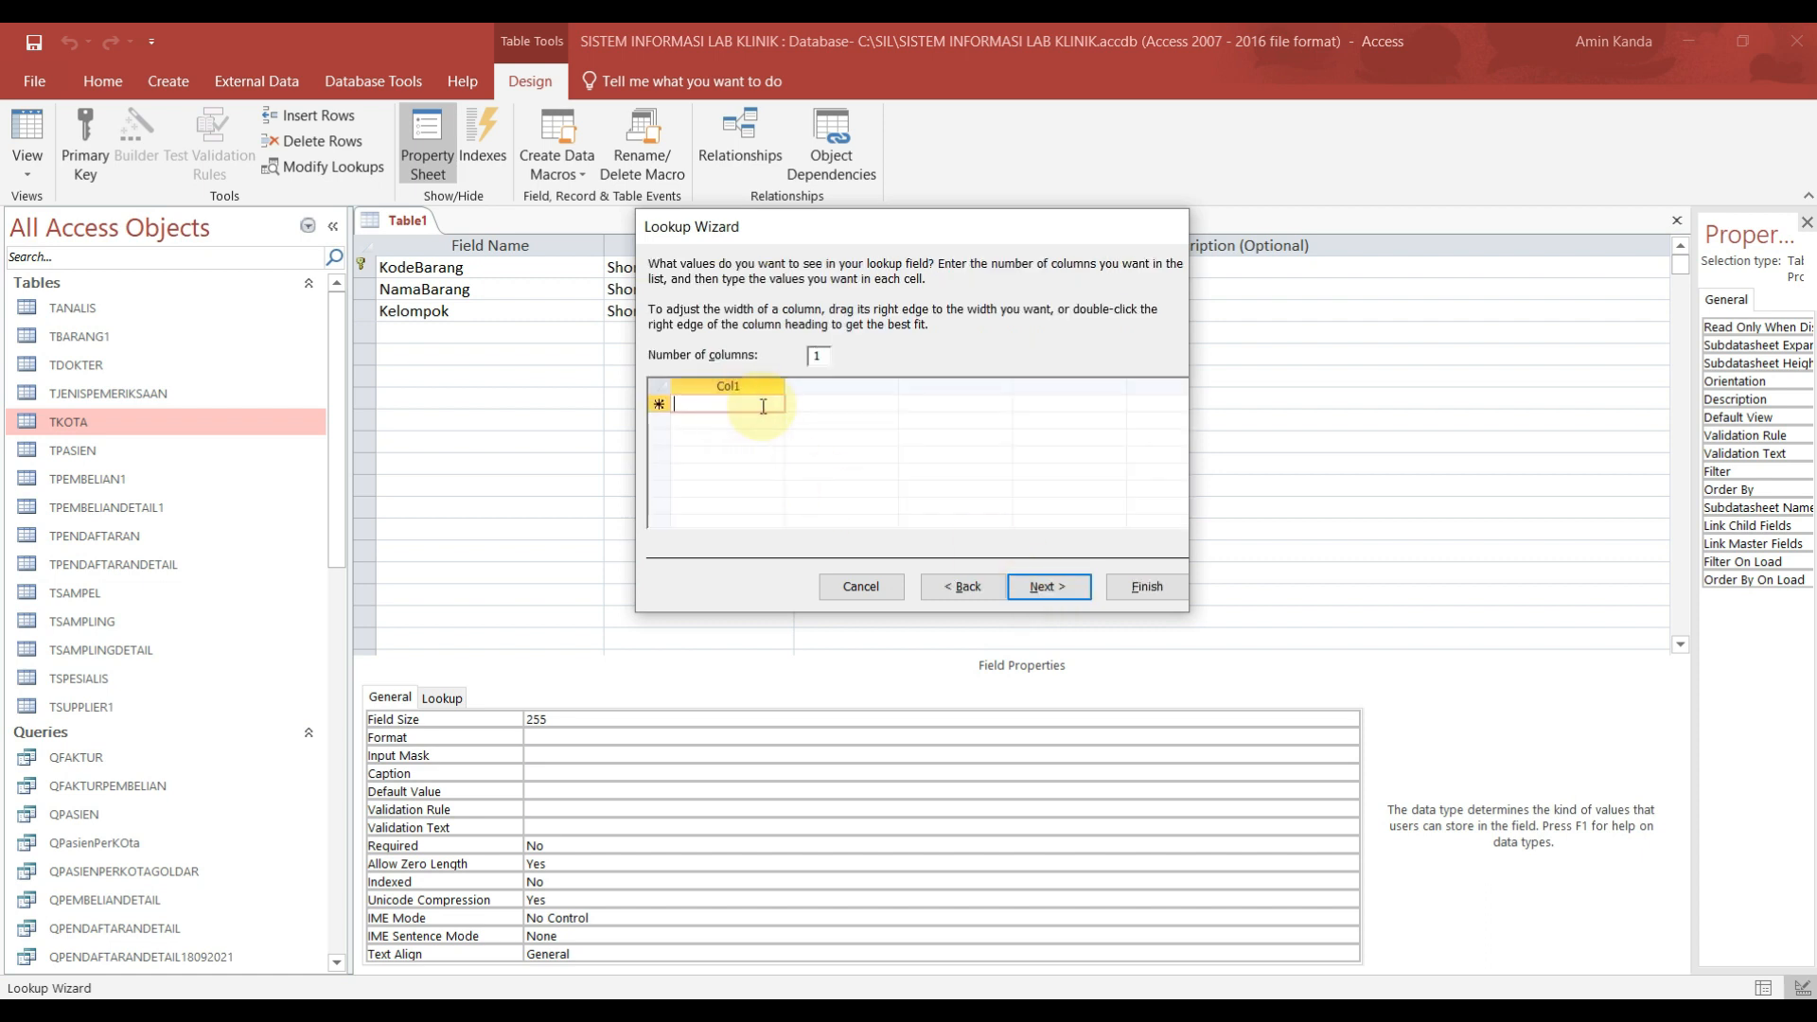
{"action": "type", "text": "ATK"}
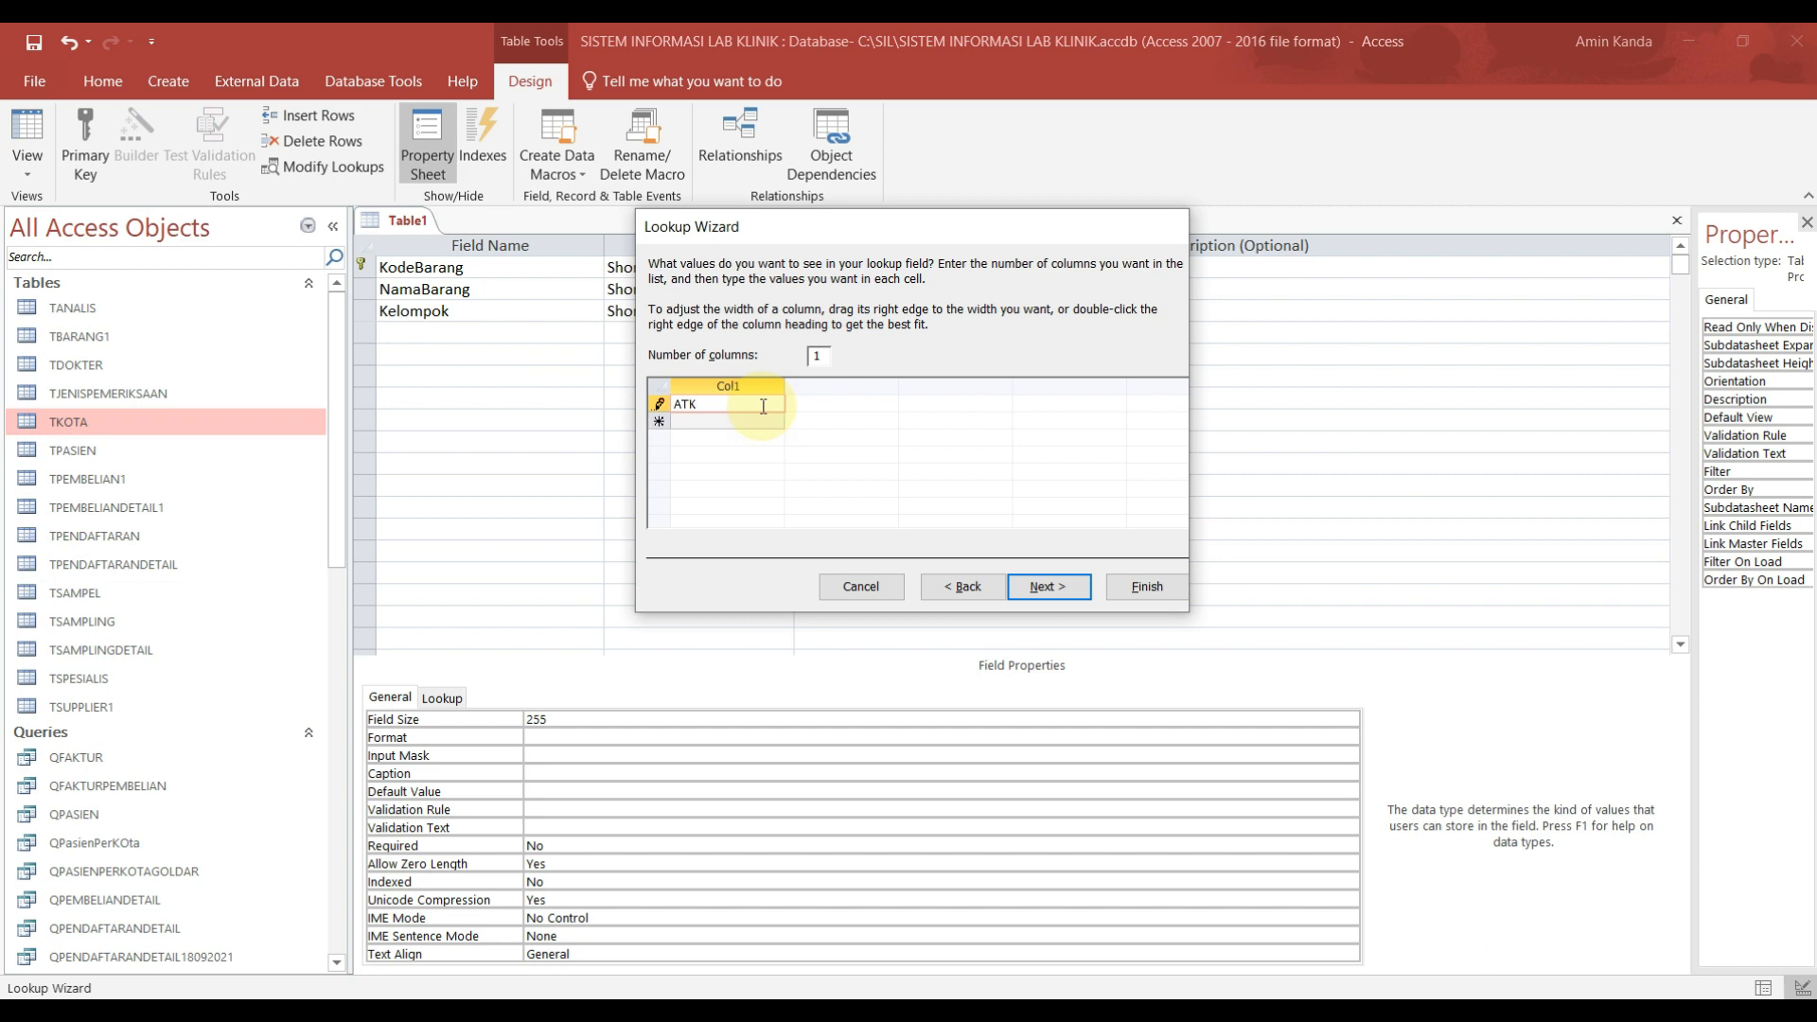
{"action": "left_click", "coordinate": [747, 419]}
{"action": "type", "text": "Reagensia"}
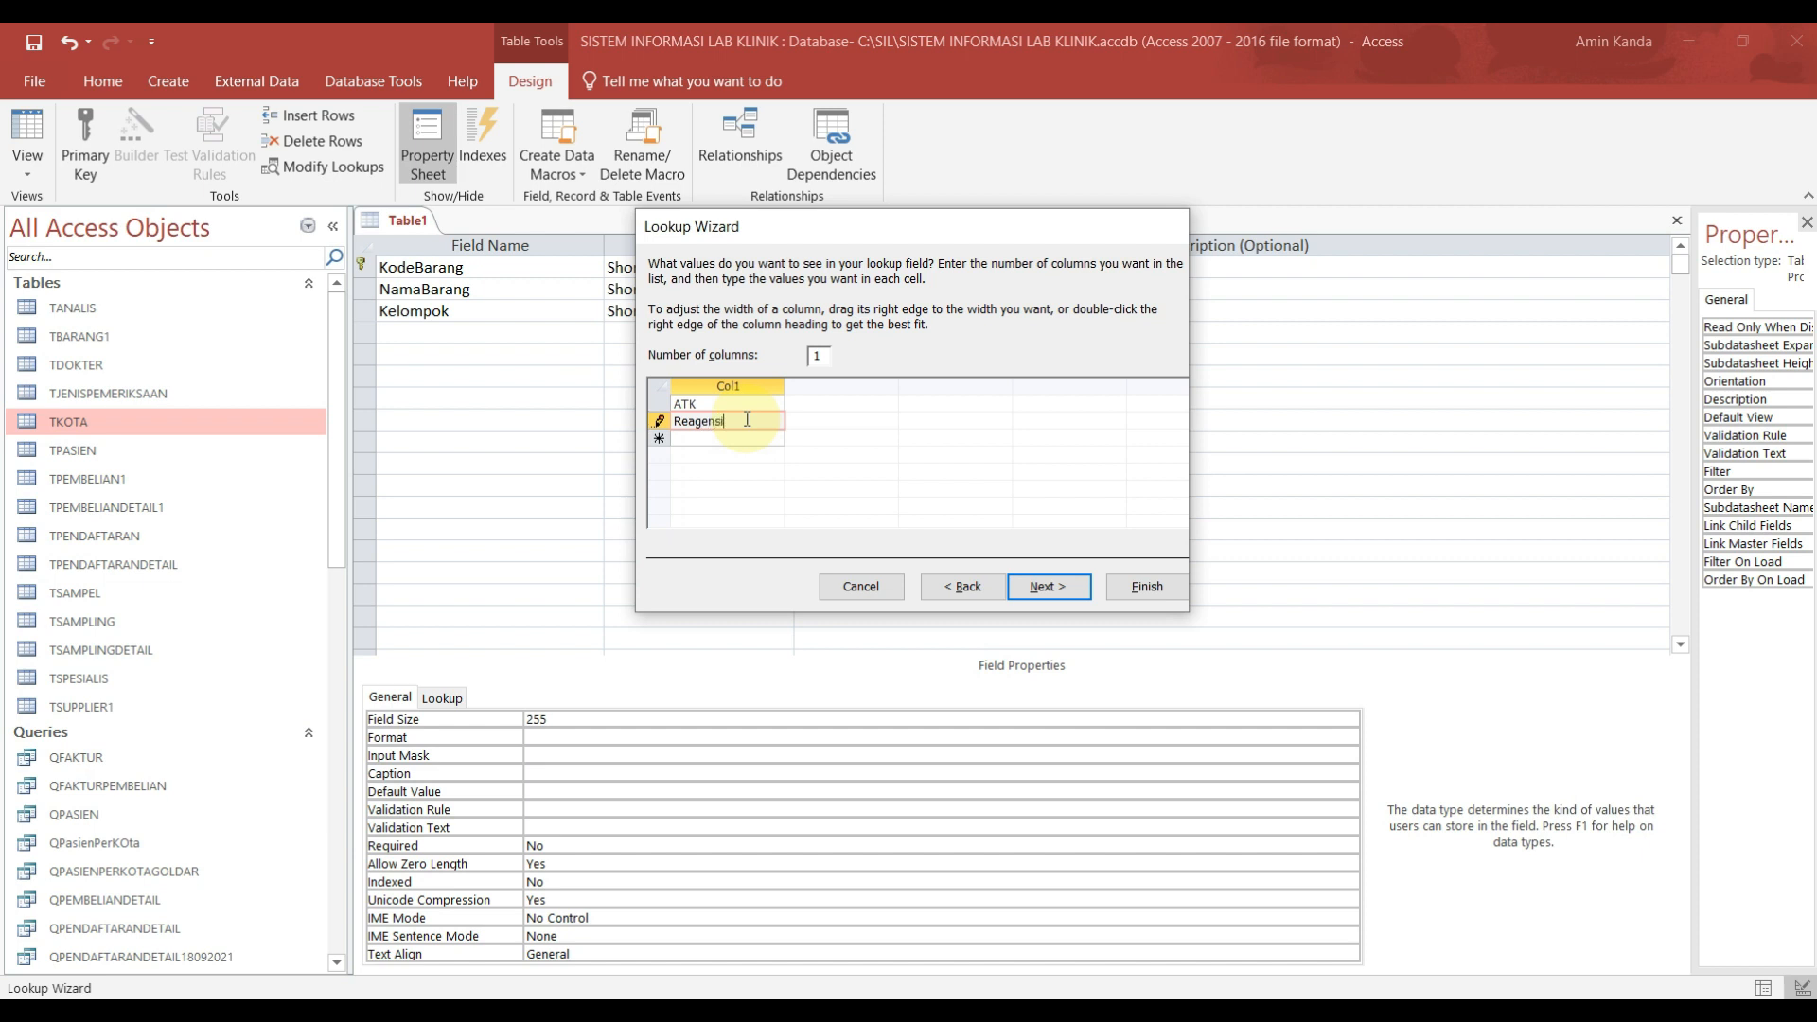
{"action": "left_click", "coordinate": [691, 439]}
{"action": "type", "text": "Bahan Kimi"}
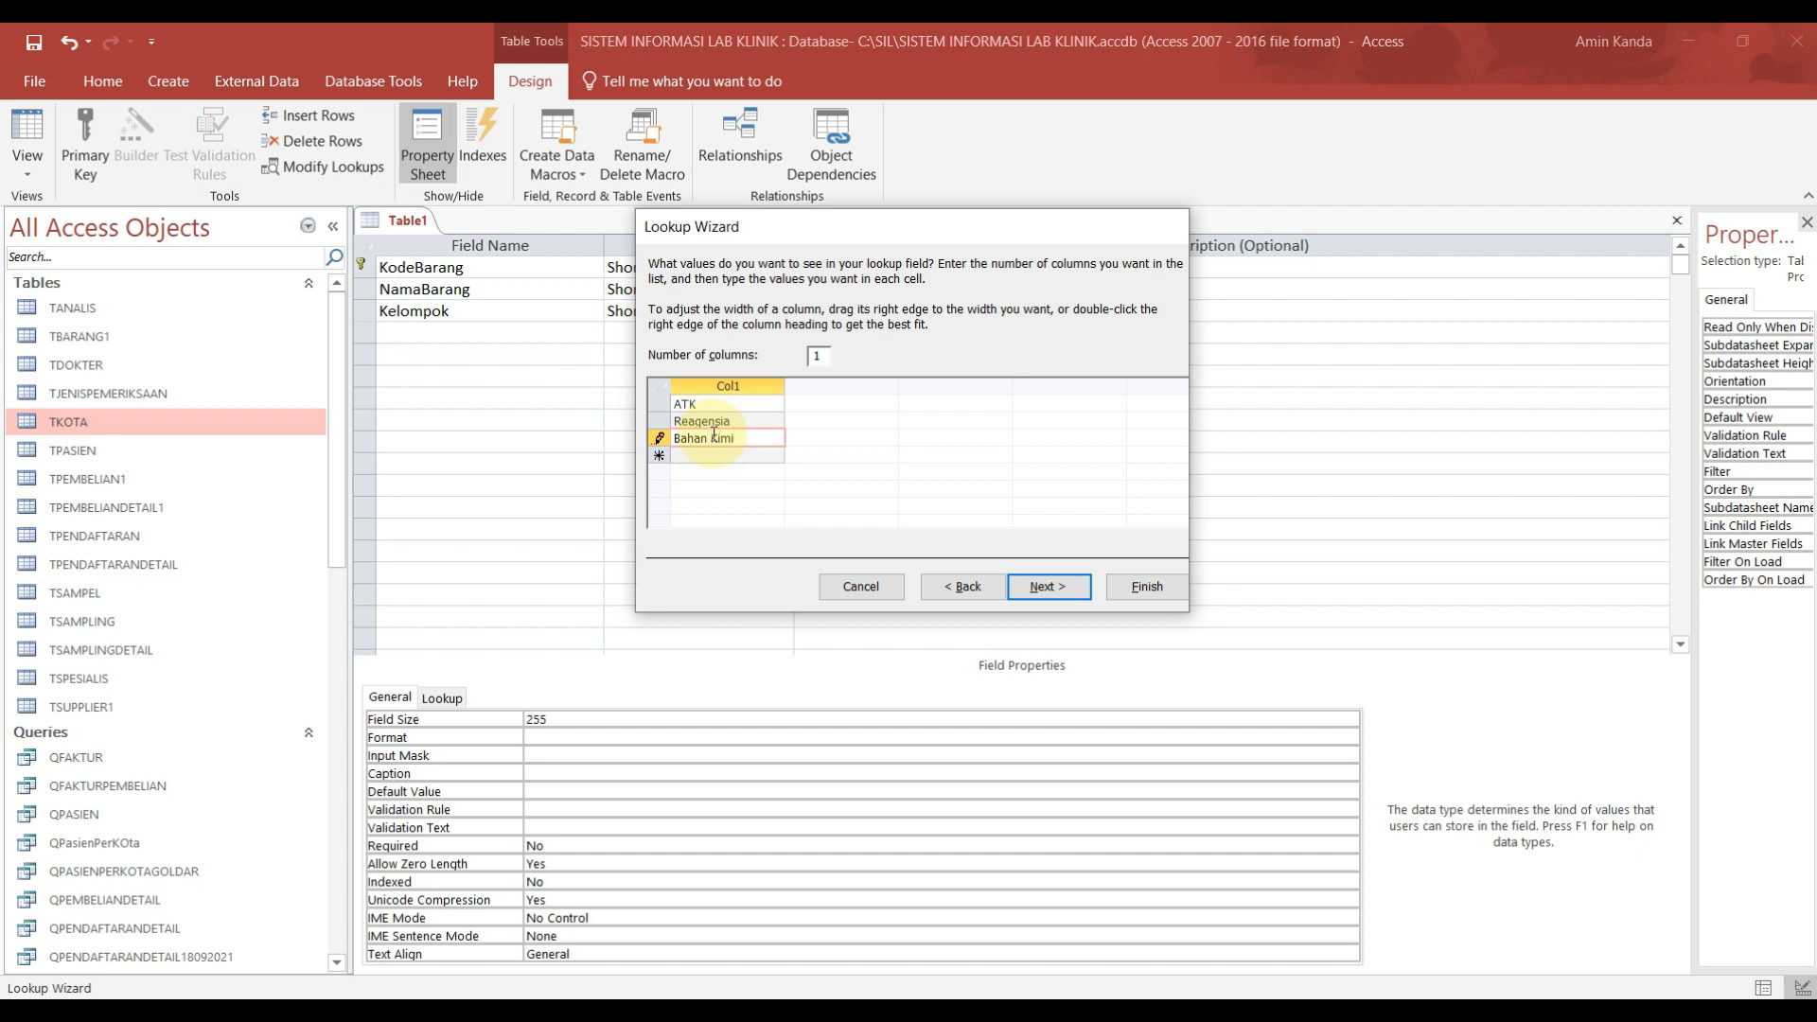
{"action": "type", "text": "a"}
{"action": "left_click", "coordinate": [1070, 585]}
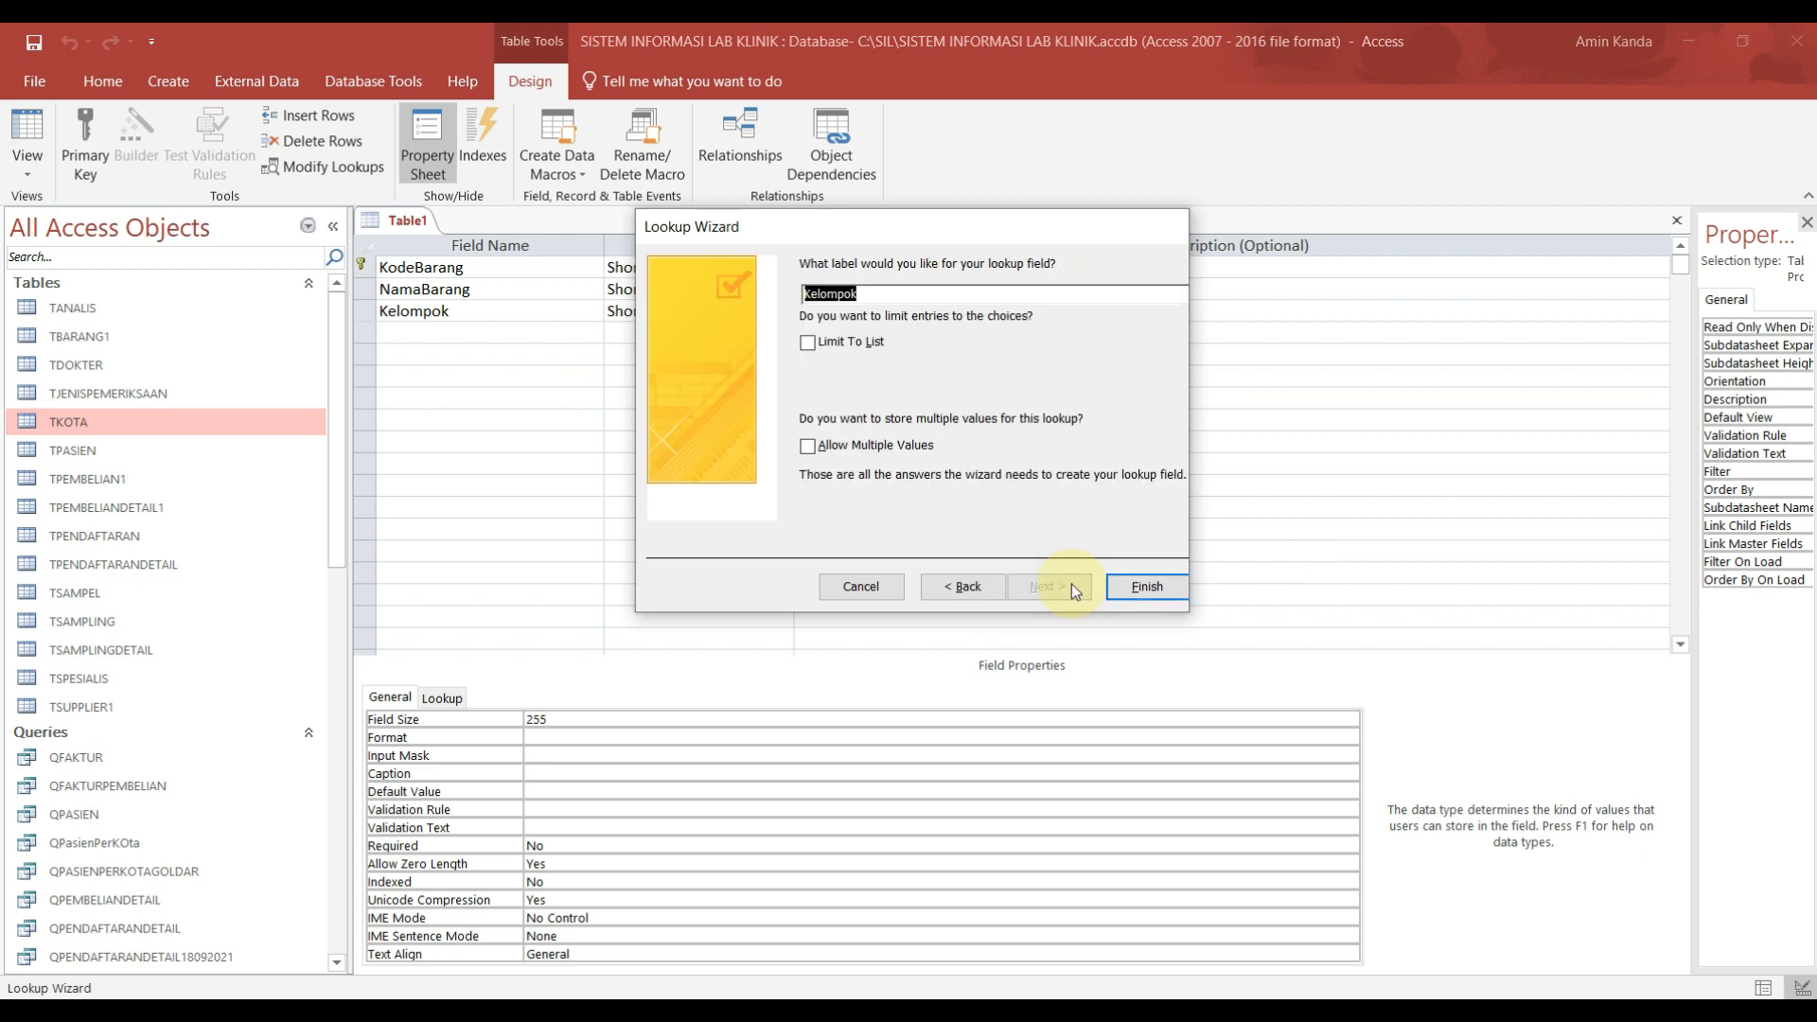
{"action": "left_click", "coordinate": [1145, 586]}
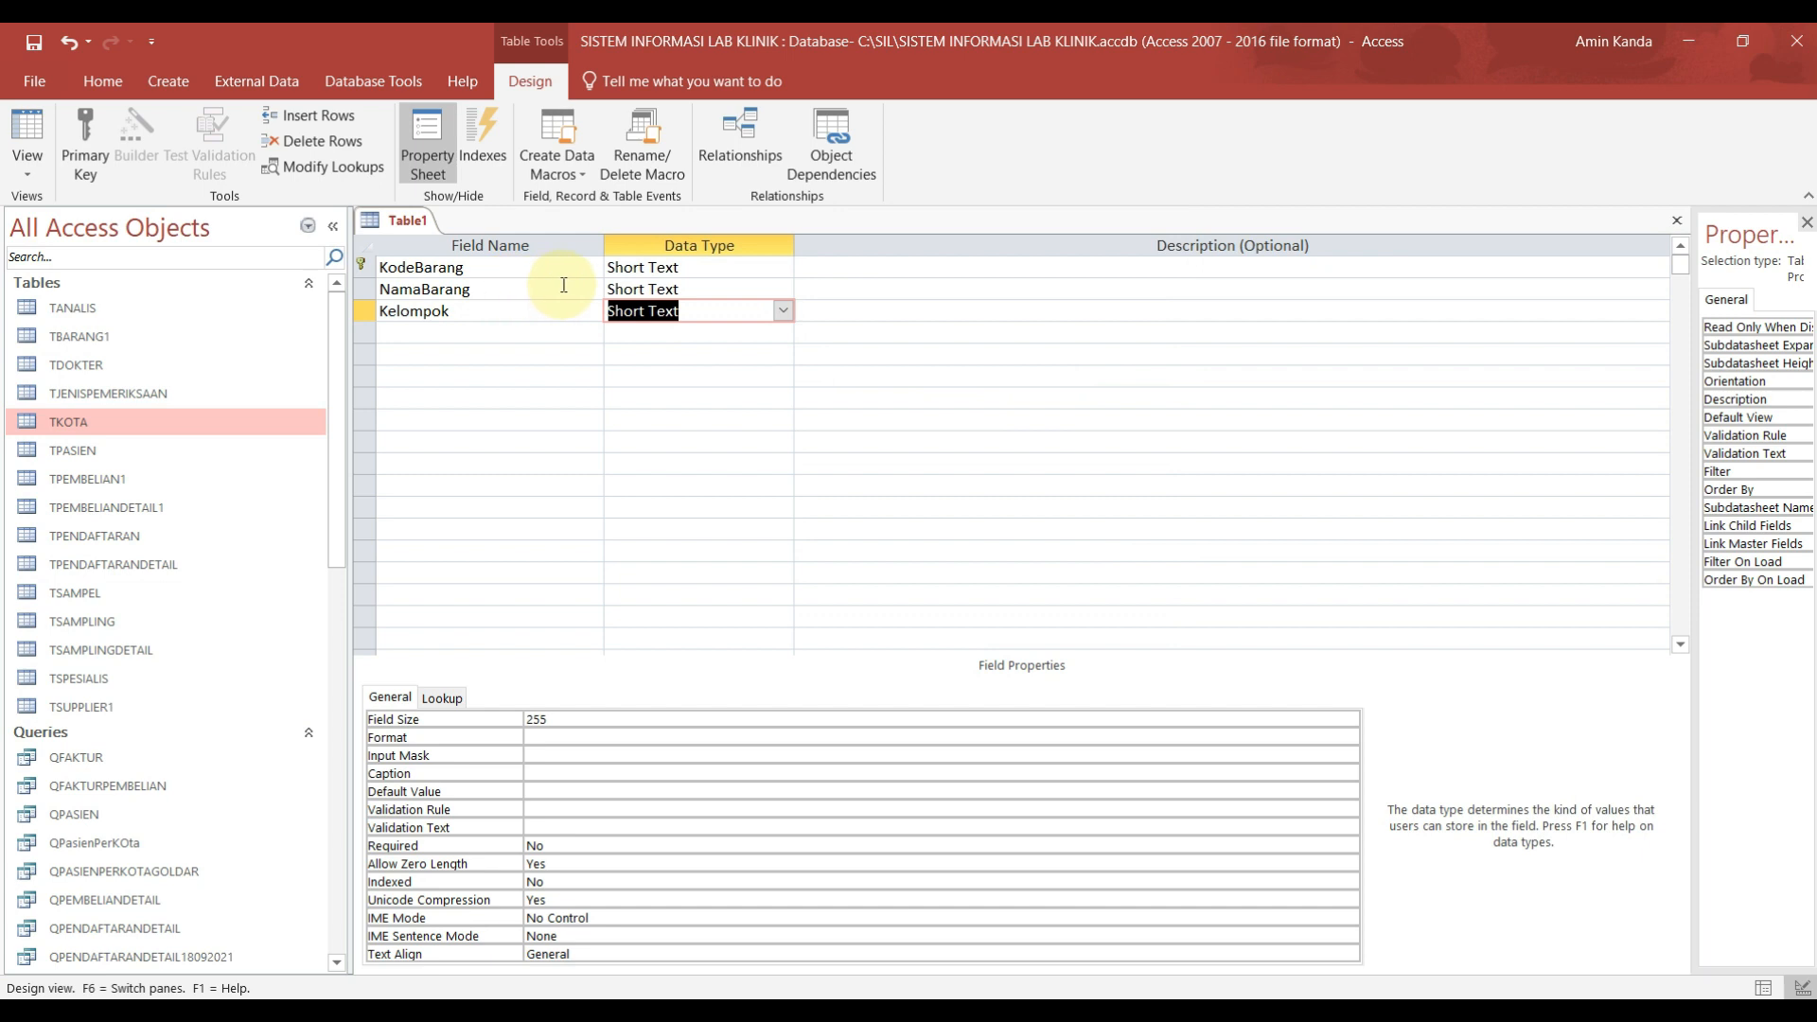
Step: Add a fourth field named Satuan with the Short Text data type
{"action": "left_click", "coordinate": [530, 328]}
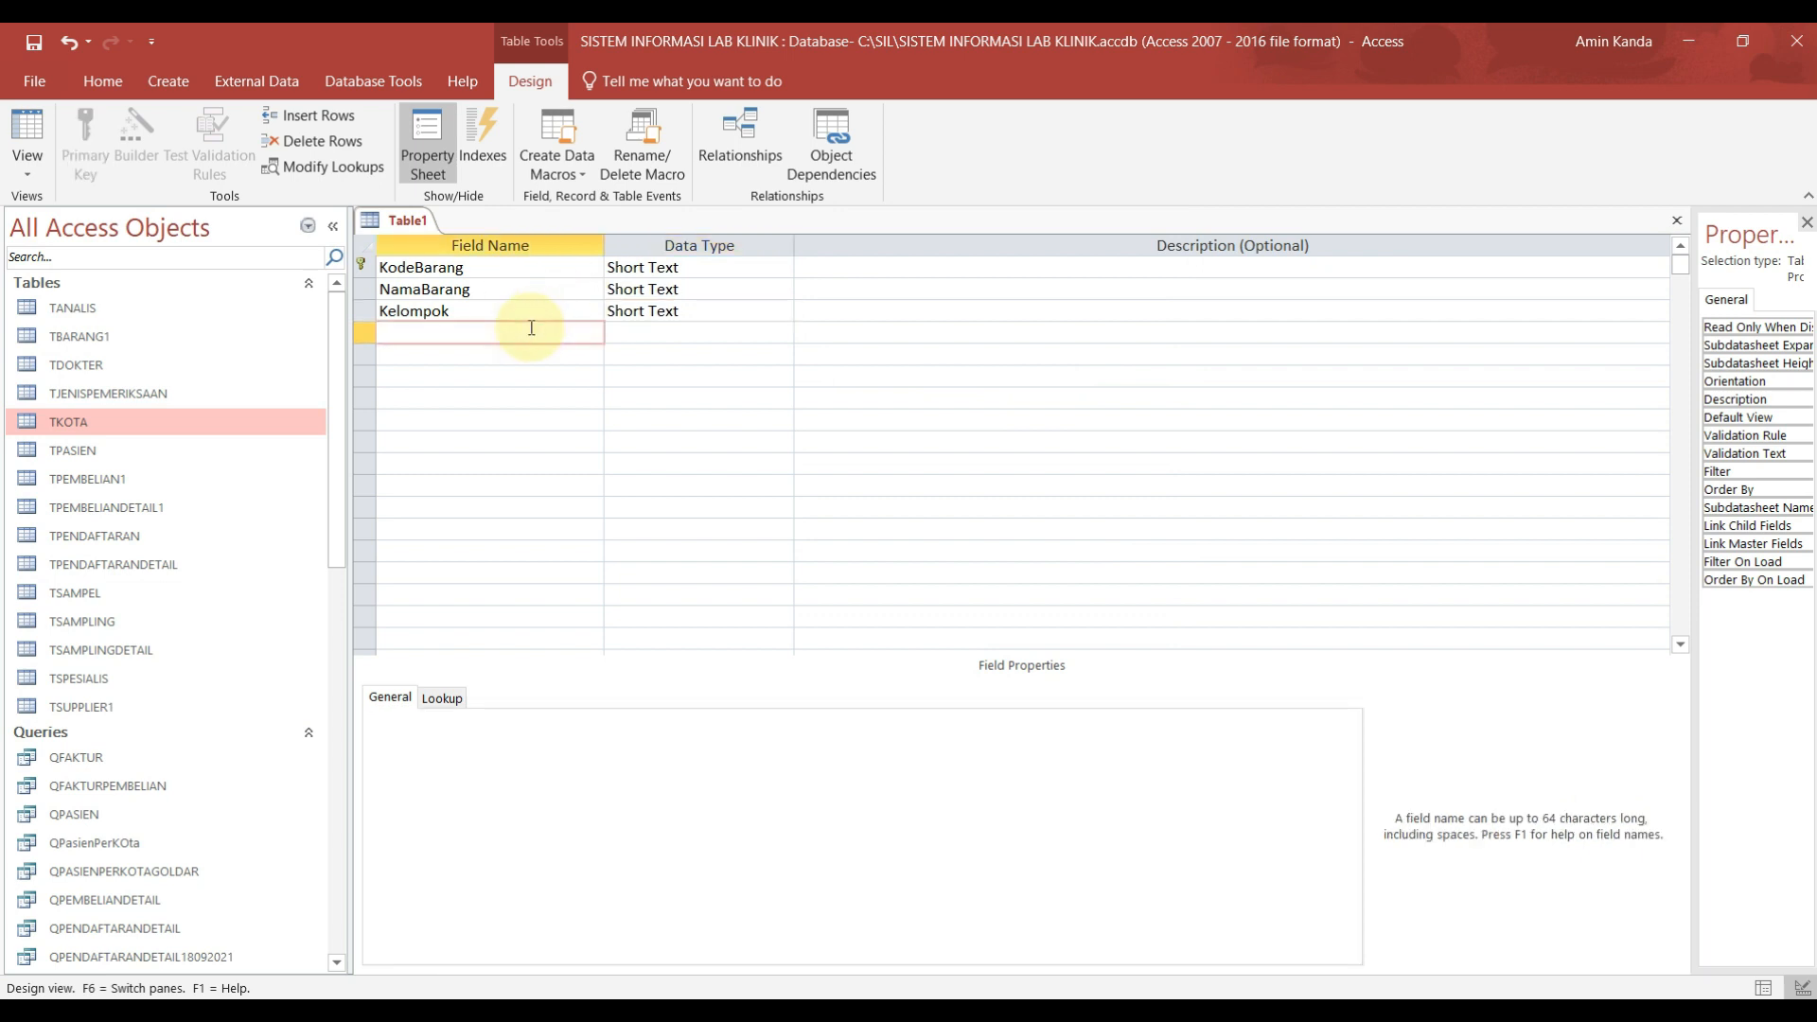
{"action": "type", "text": "Satuan"}
{"action": "left_click", "coordinate": [653, 334]}
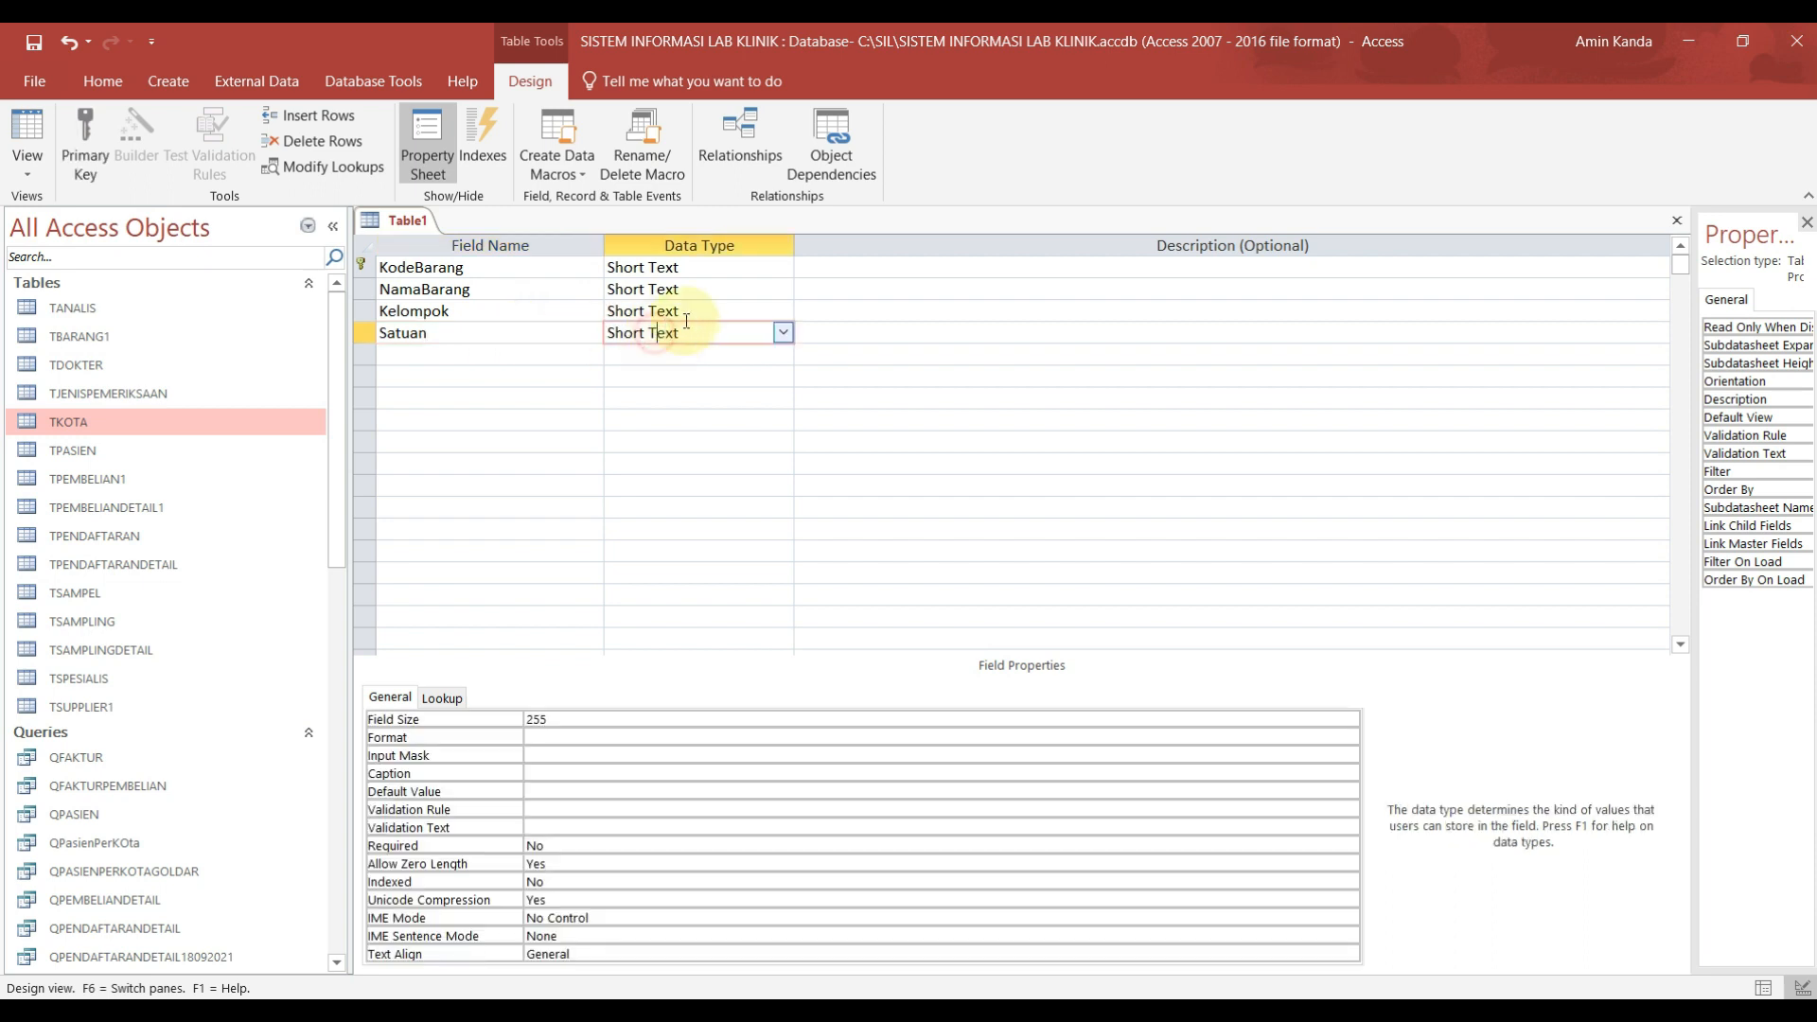
Step: Set the field size of Kelompok to 100 and of Satuan to 20
{"action": "left_click", "coordinate": [723, 313]}
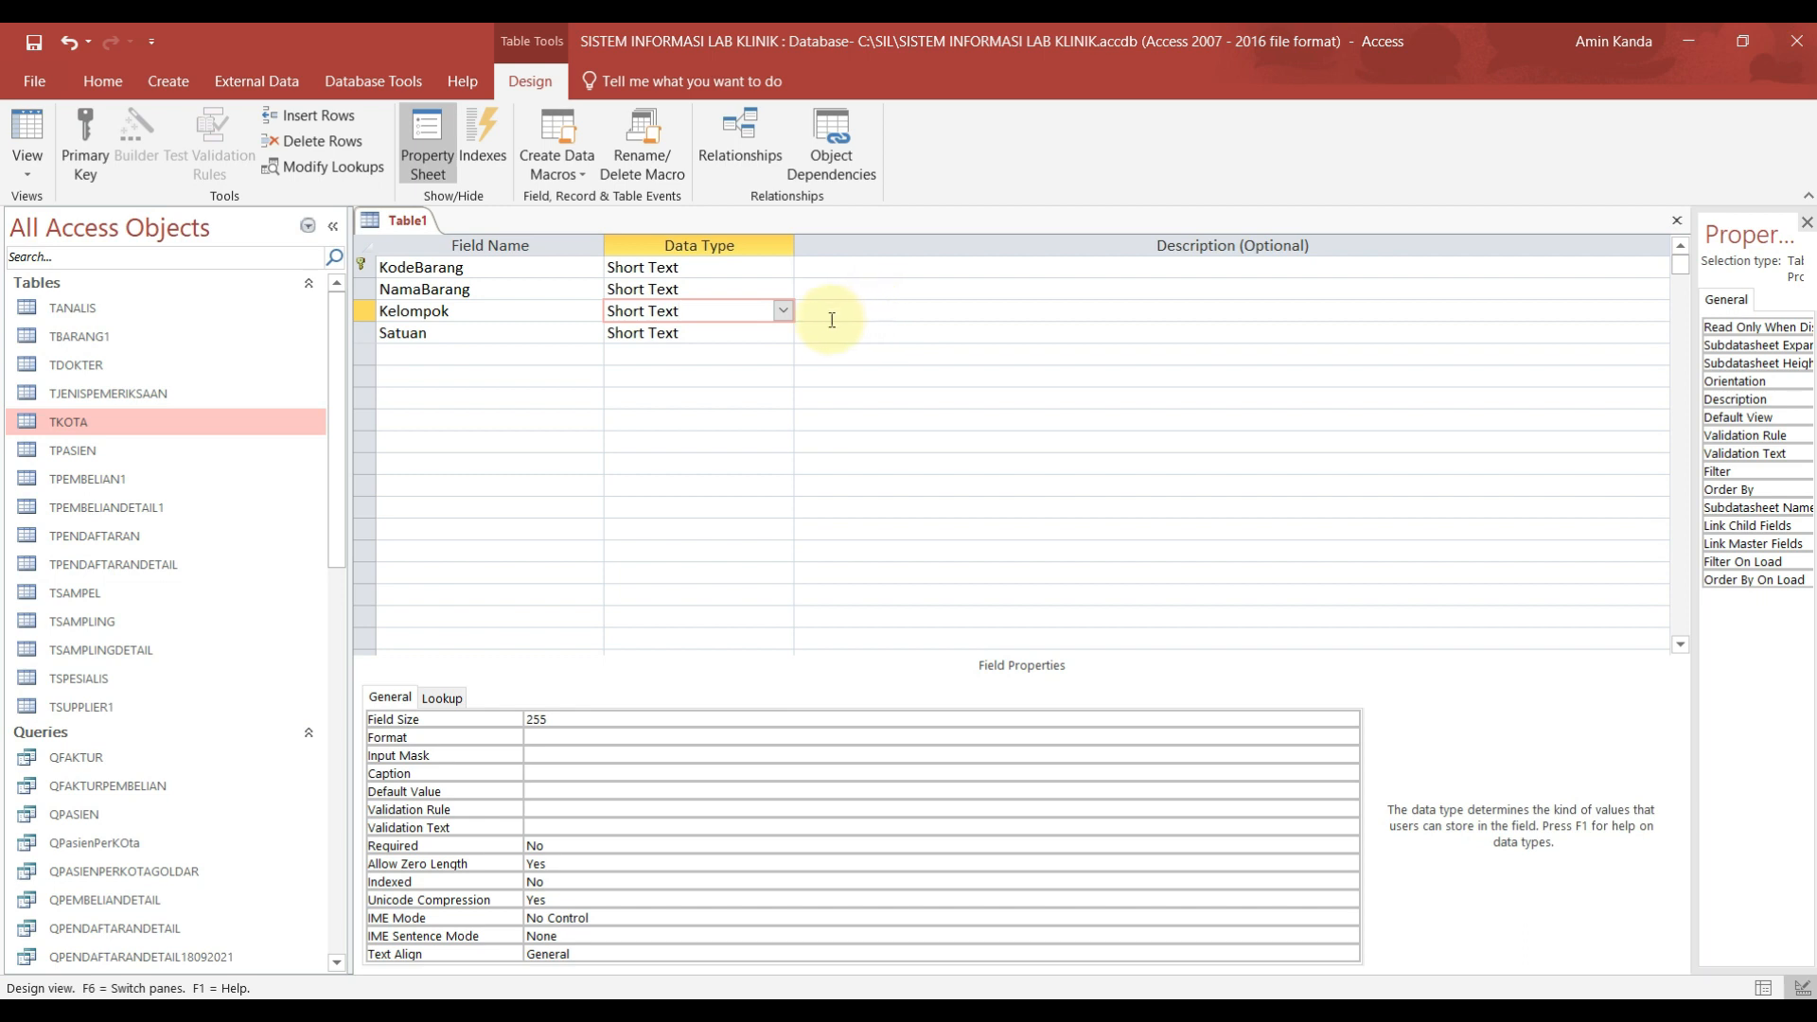
{"action": "double_click", "coordinate": [539, 720]}
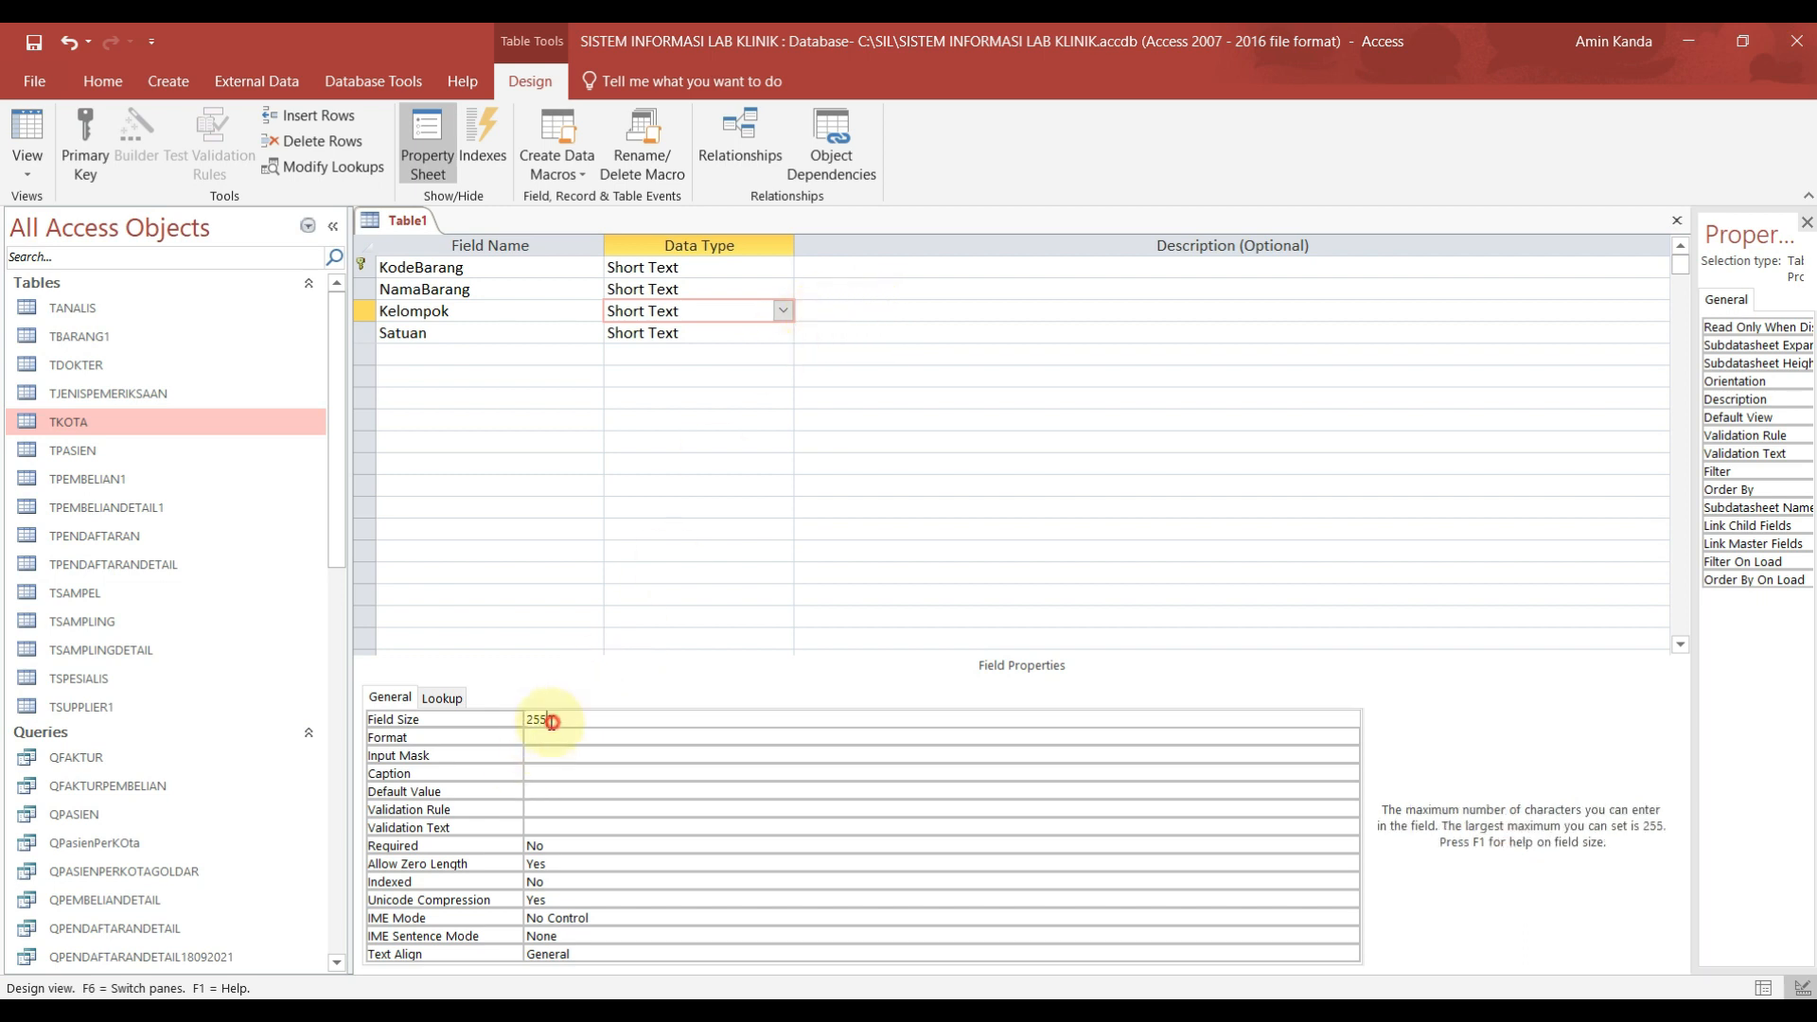
{"action": "type", "text": "100"}
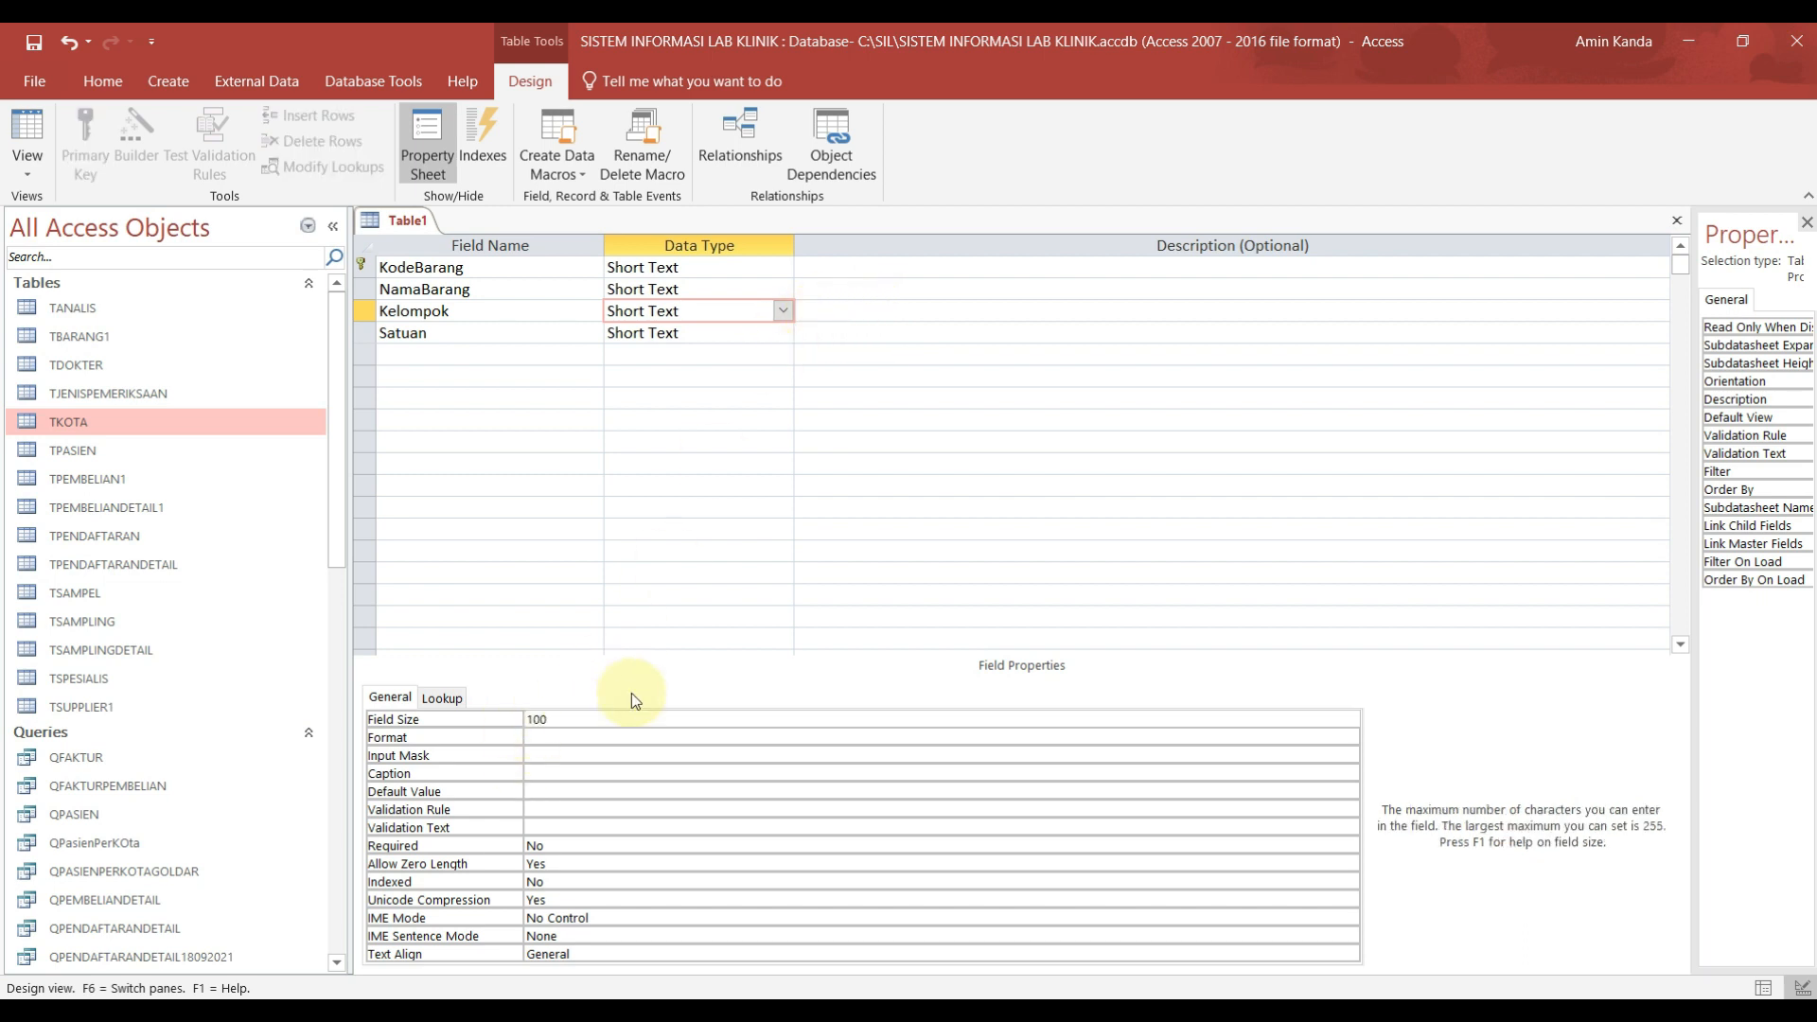
{"action": "left_click", "coordinate": [701, 328]}
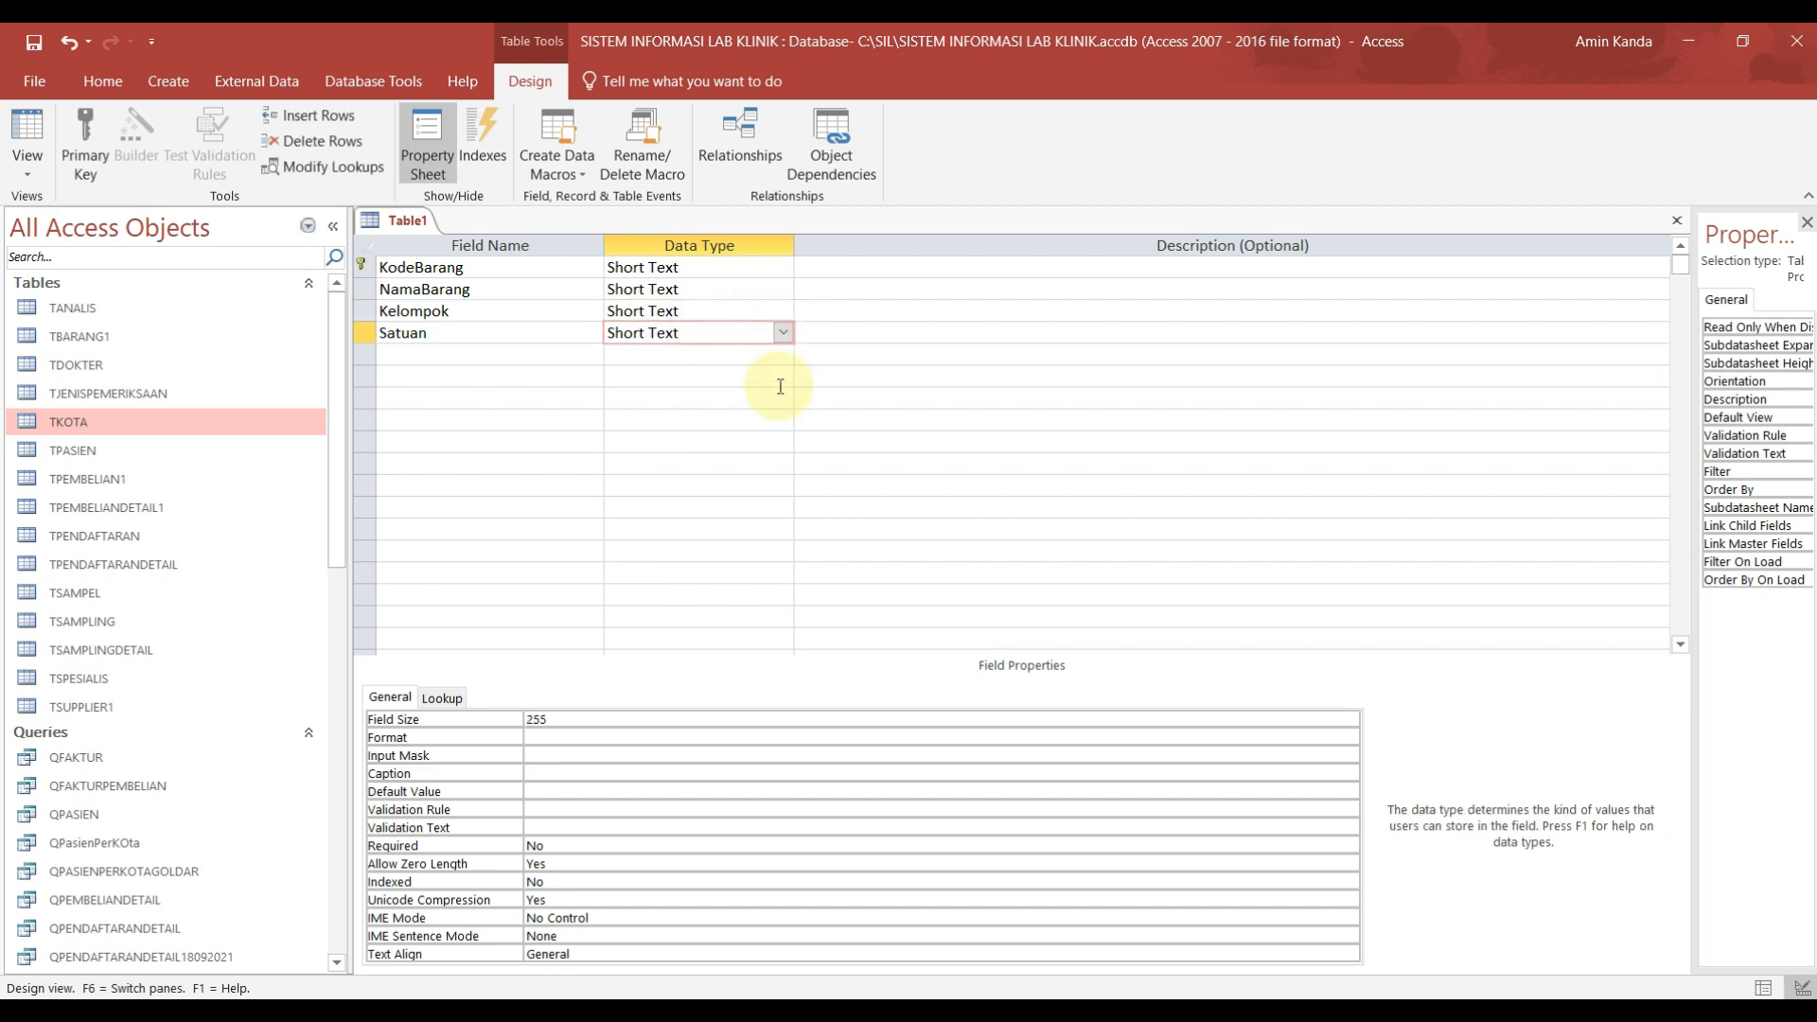
{"action": "double_click", "coordinate": [568, 719]}
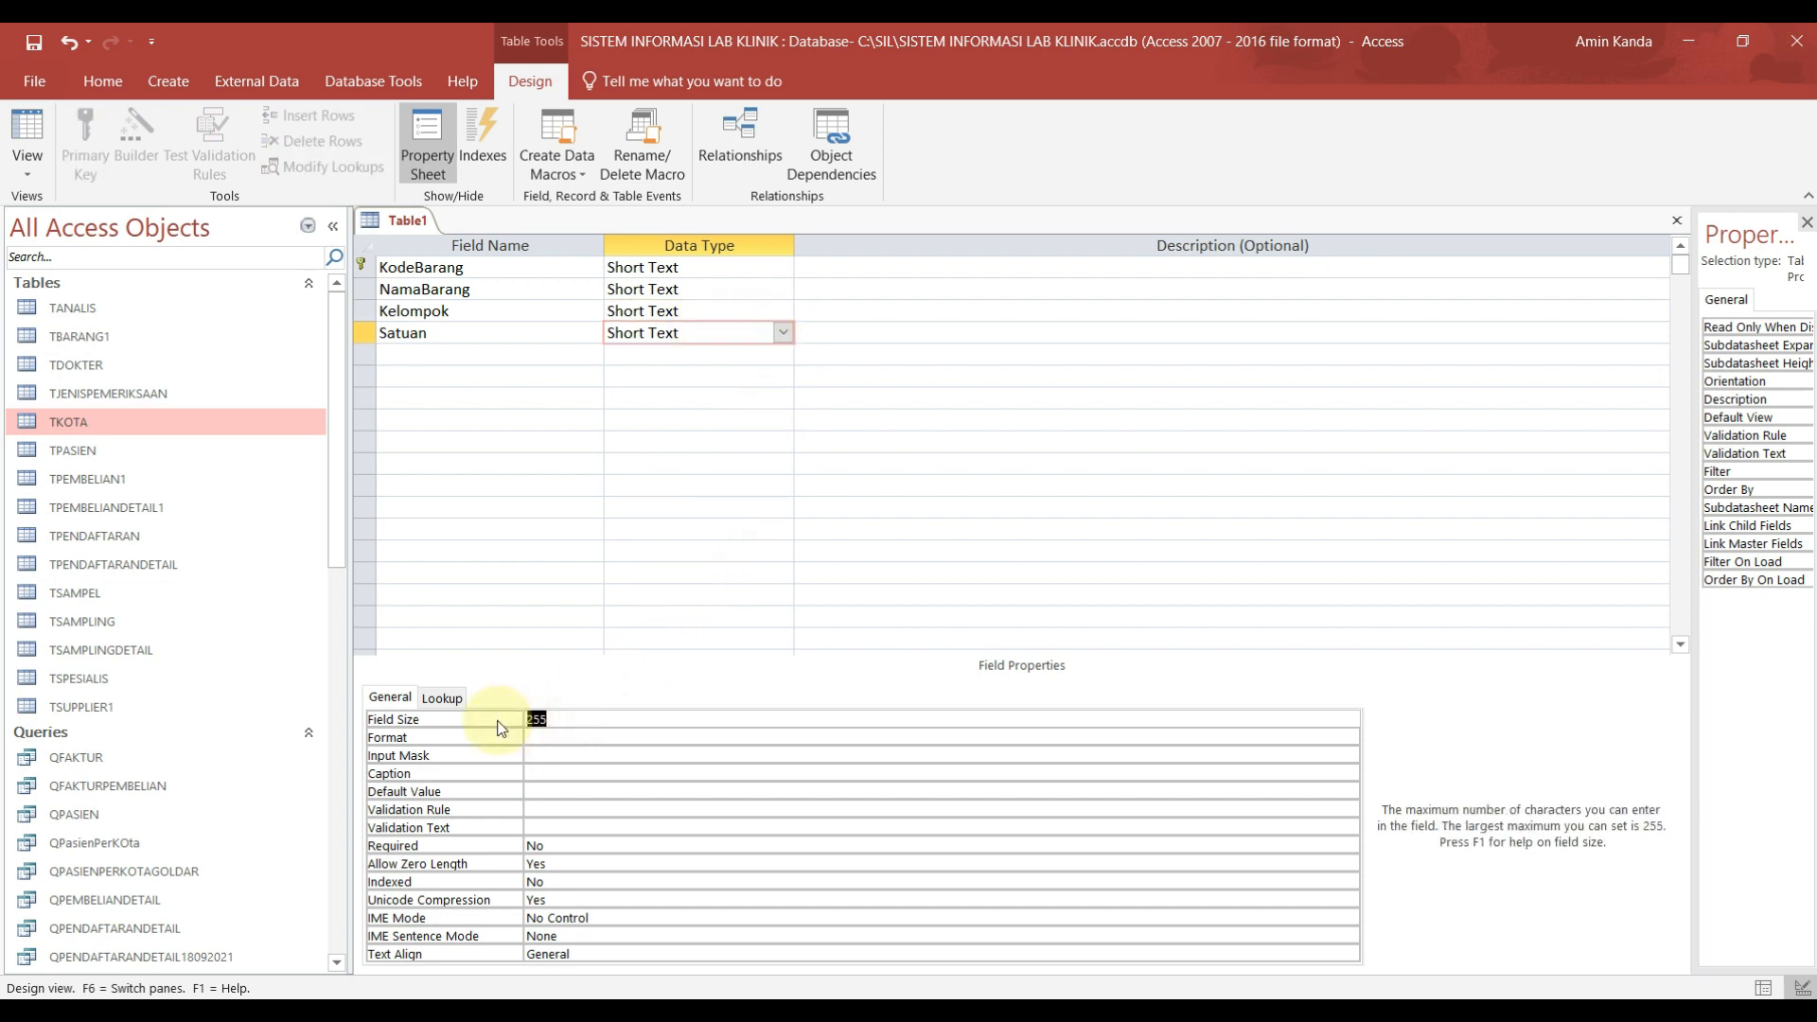
{"action": "type", "text": "20"}
Step: Add a fifth field named Harga with the Number data type and set its field size to decimal
{"action": "left_click", "coordinate": [463, 354]}
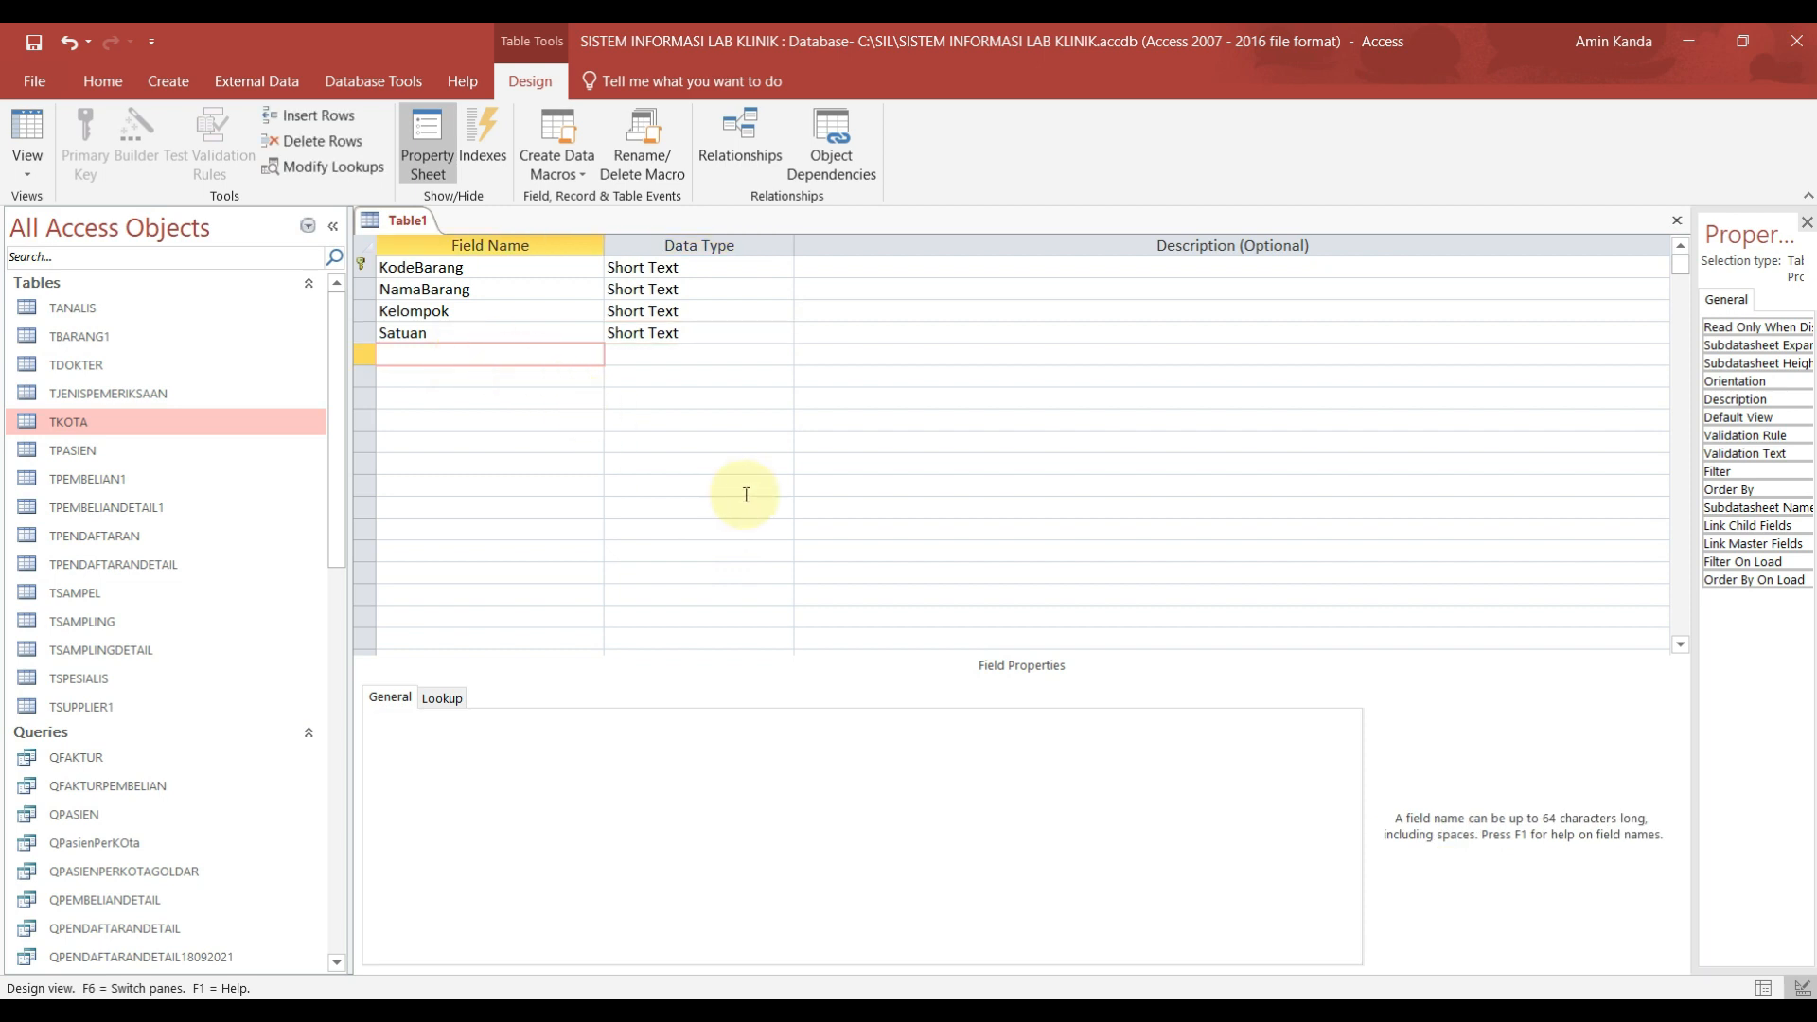
{"action": "type", "text": "Harga"}
{"action": "left_click", "coordinate": [699, 353]}
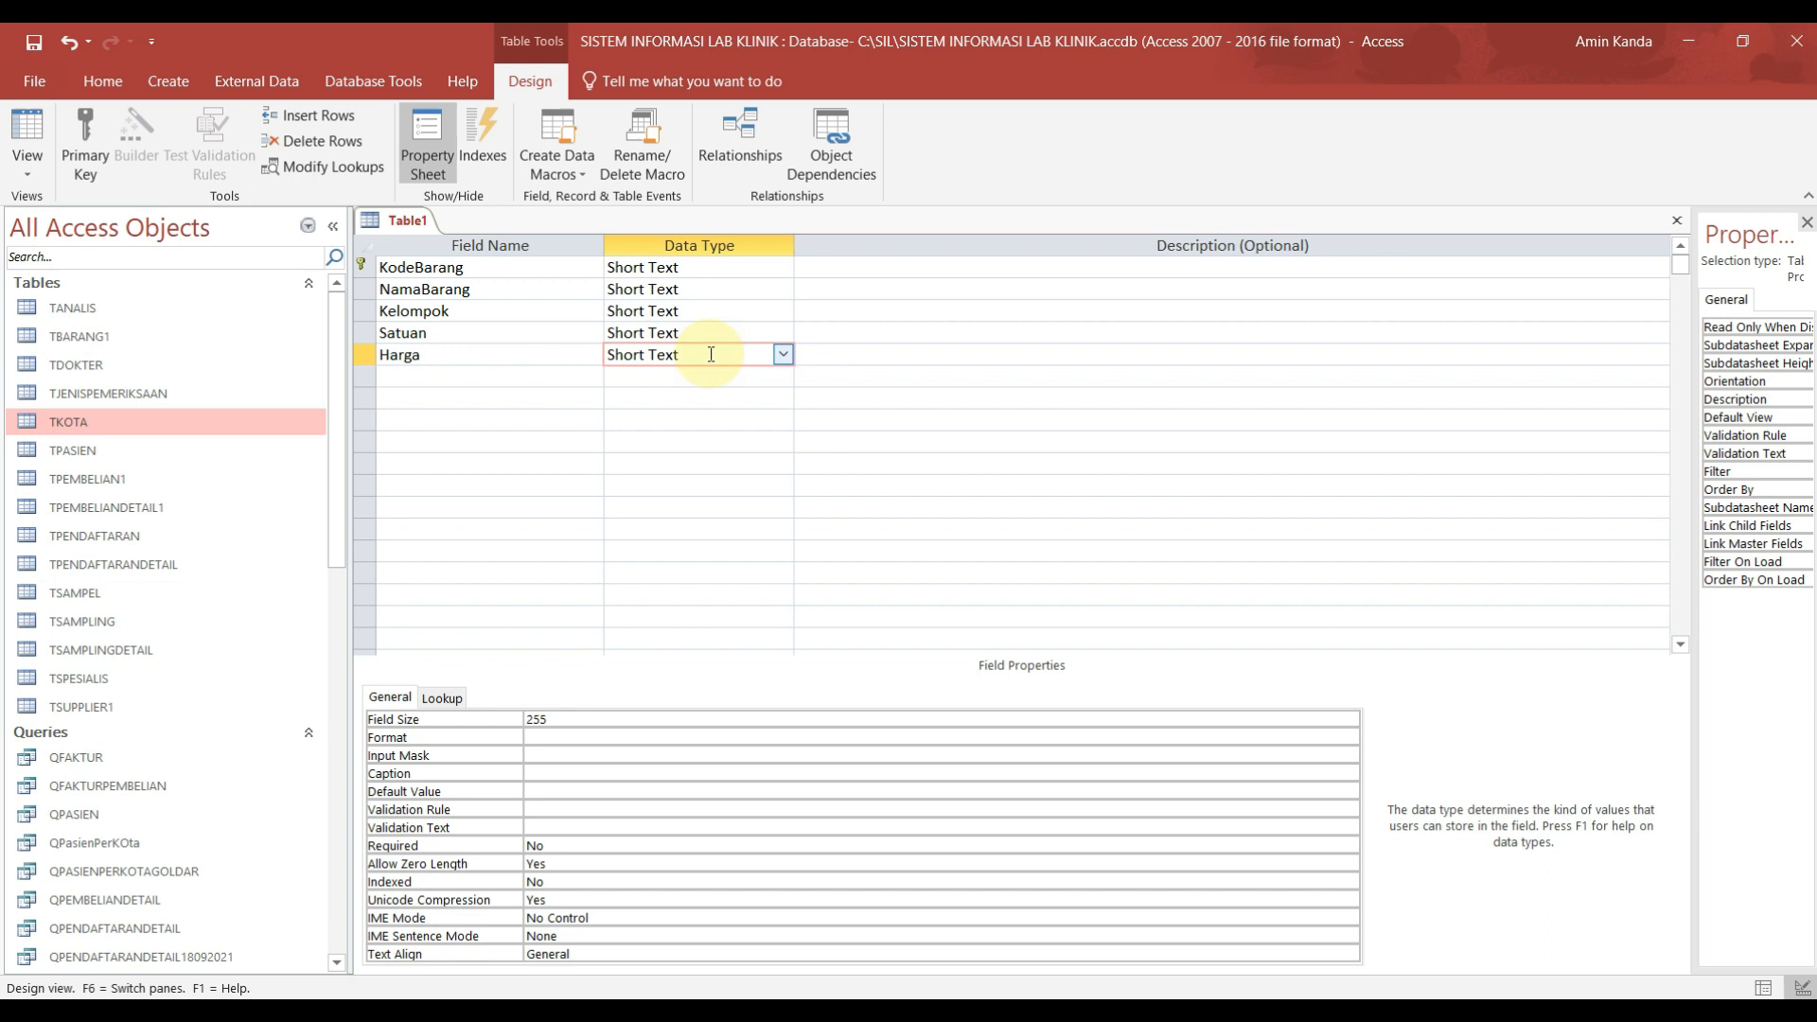
{"action": "left_click", "coordinate": [782, 354]}
{"action": "left_click", "coordinate": [698, 420]}
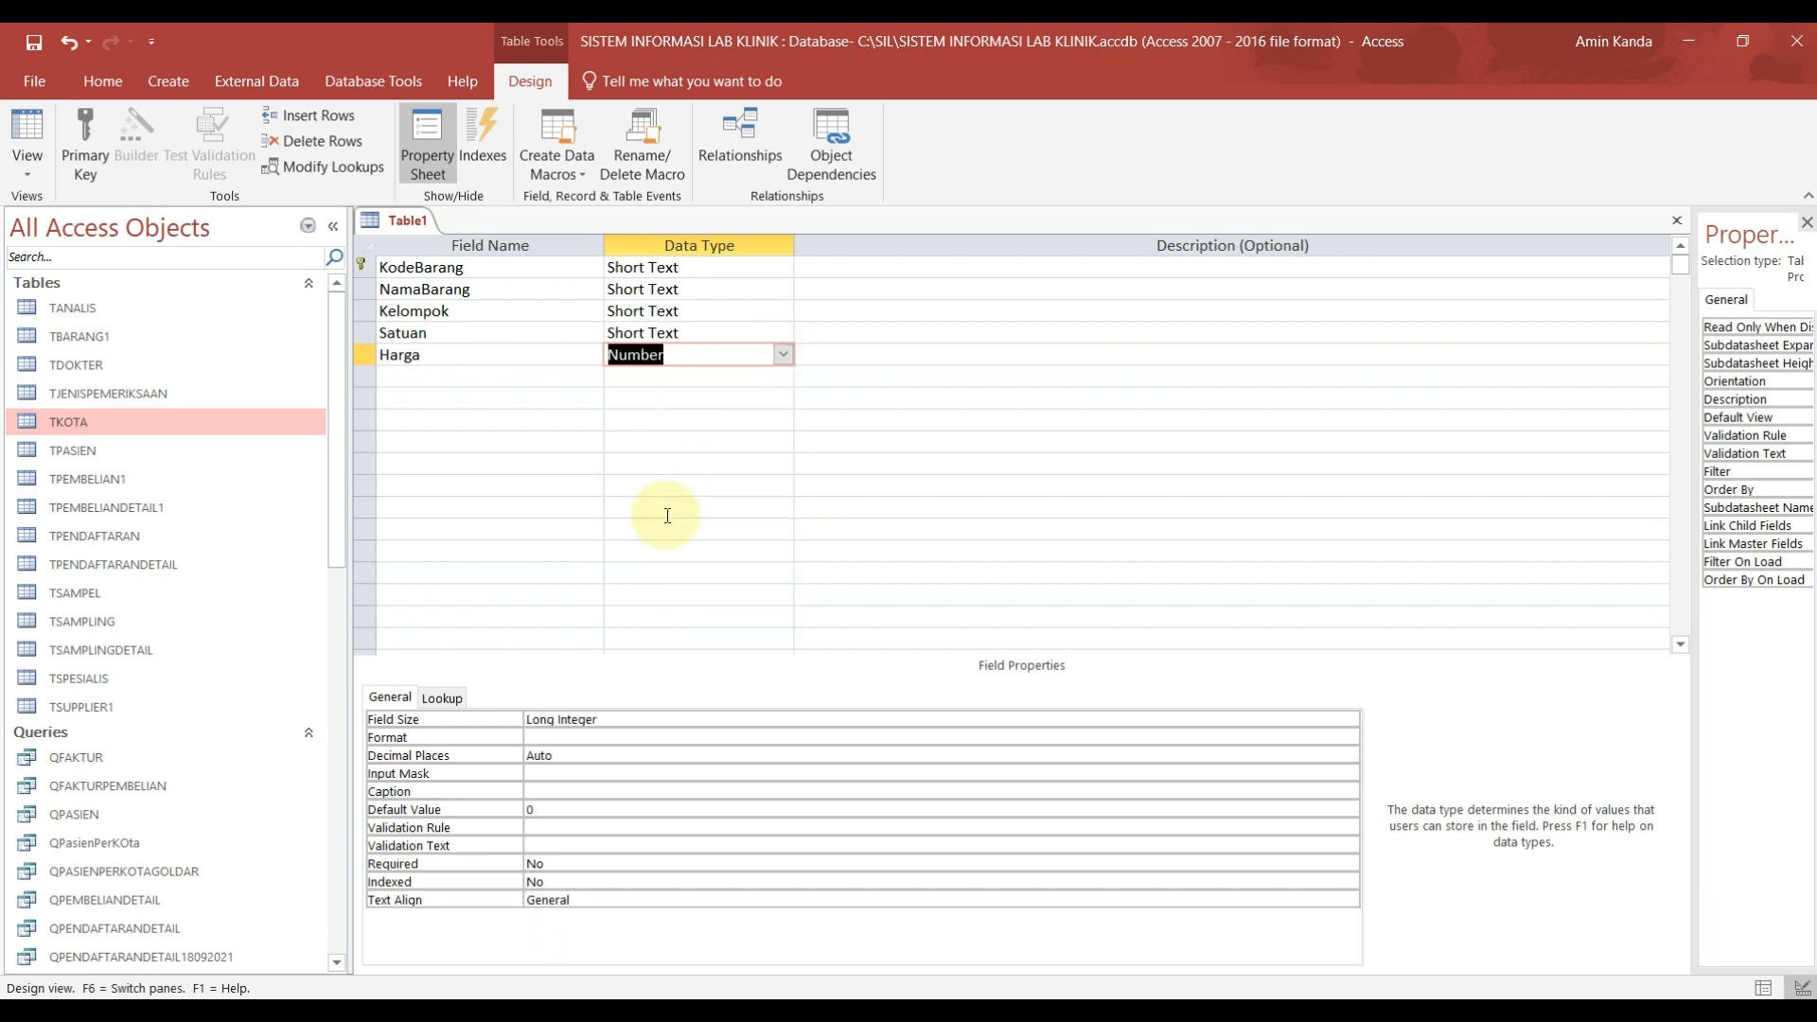
{"action": "left_click", "coordinate": [618, 719]}
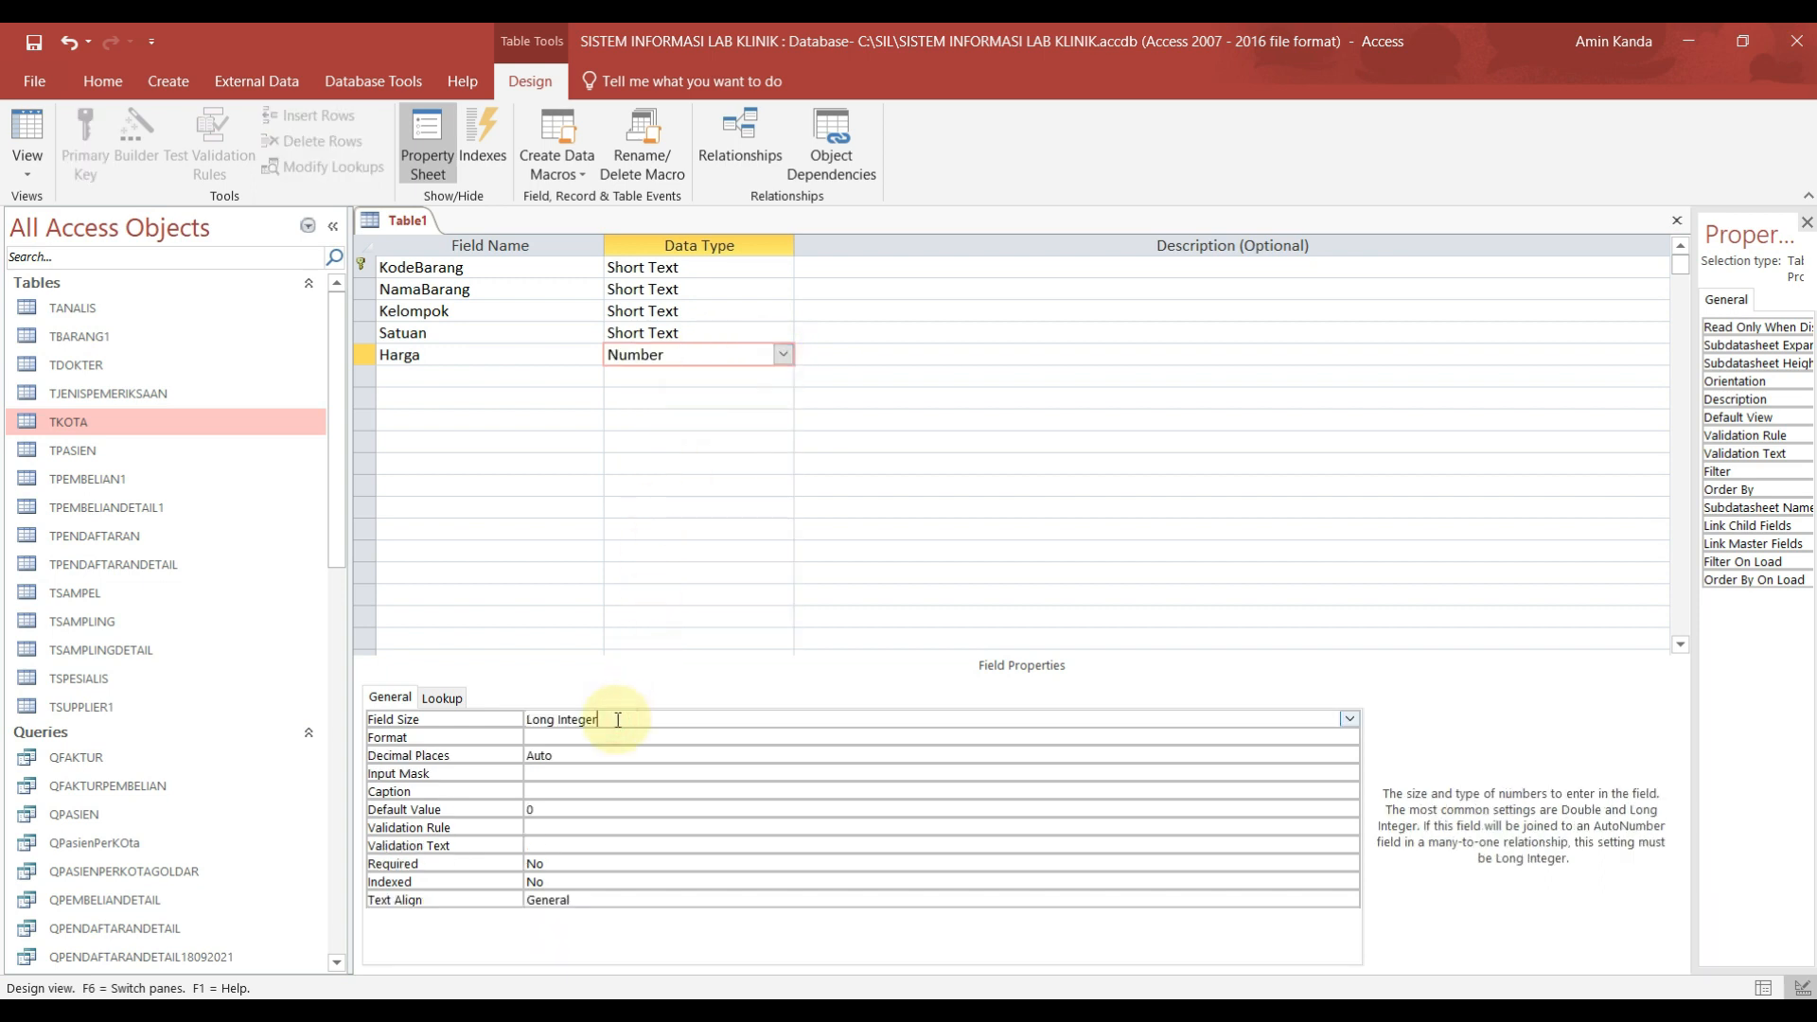
{"action": "left_click_drag", "start_coordinate": [613, 719], "coordinate": [516, 724]}
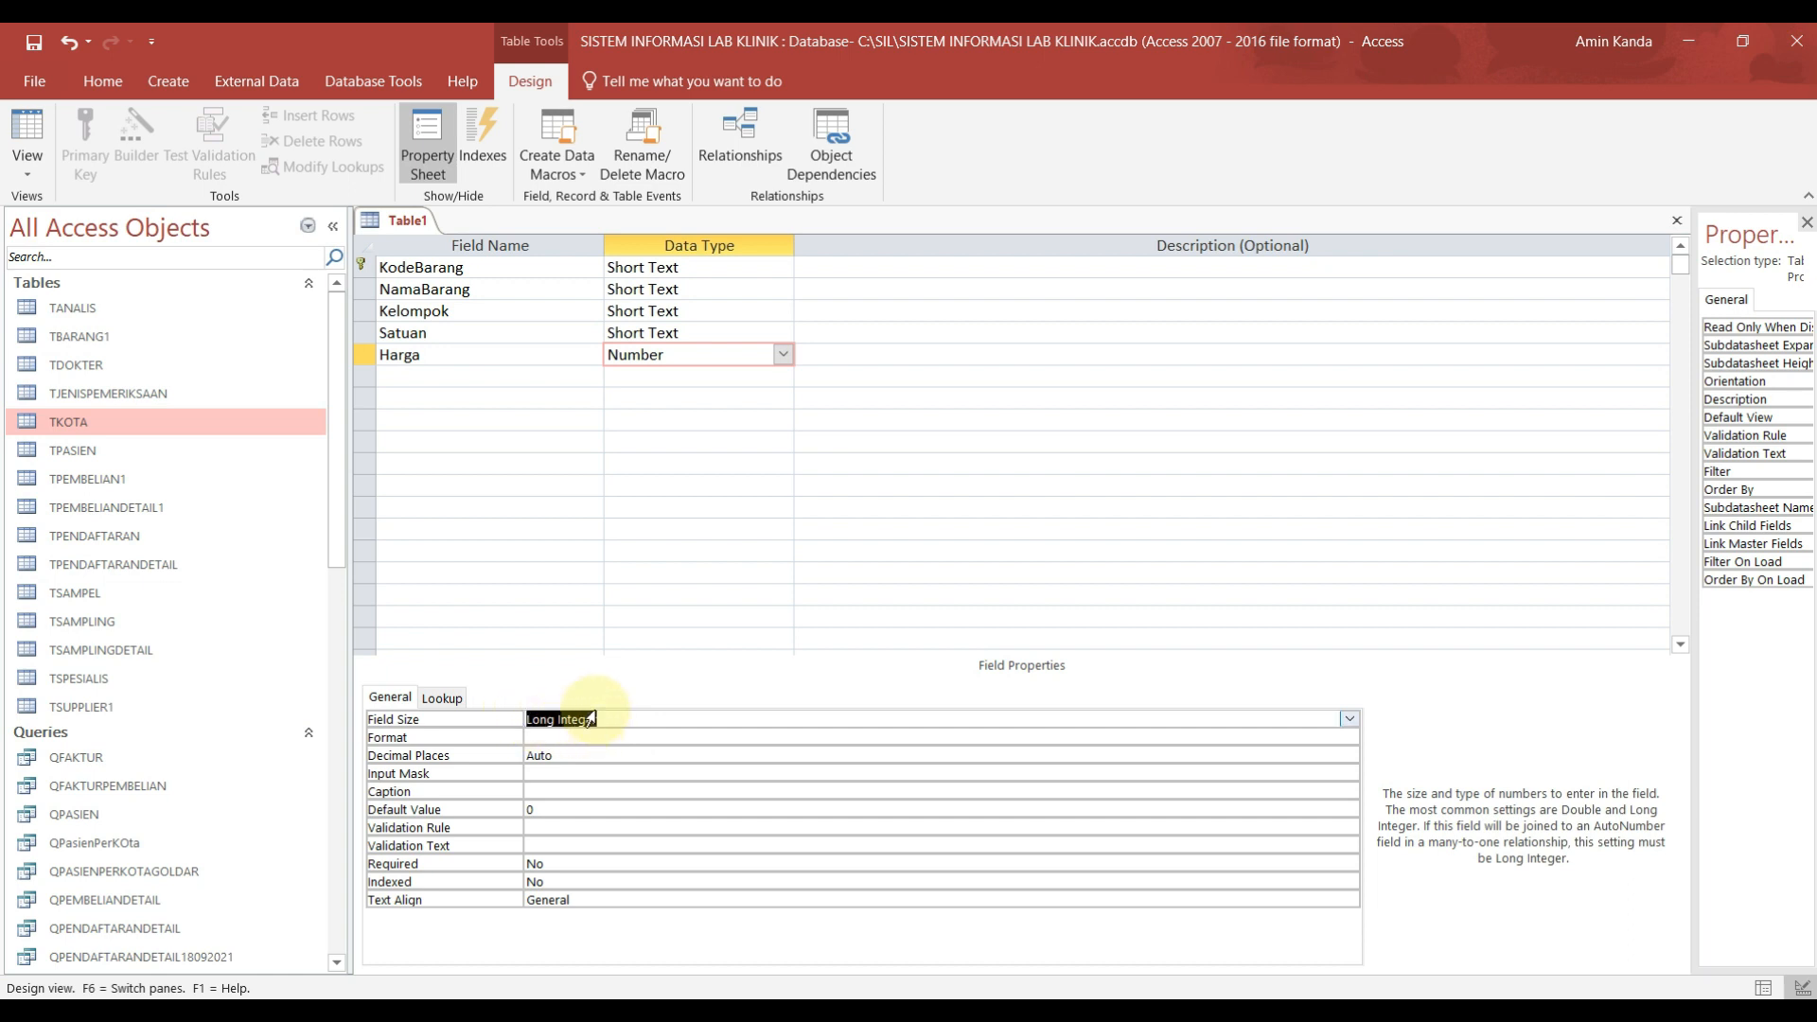
{"action": "type", "text": "decimal"}
{"action": "left_click", "coordinate": [608, 716]}
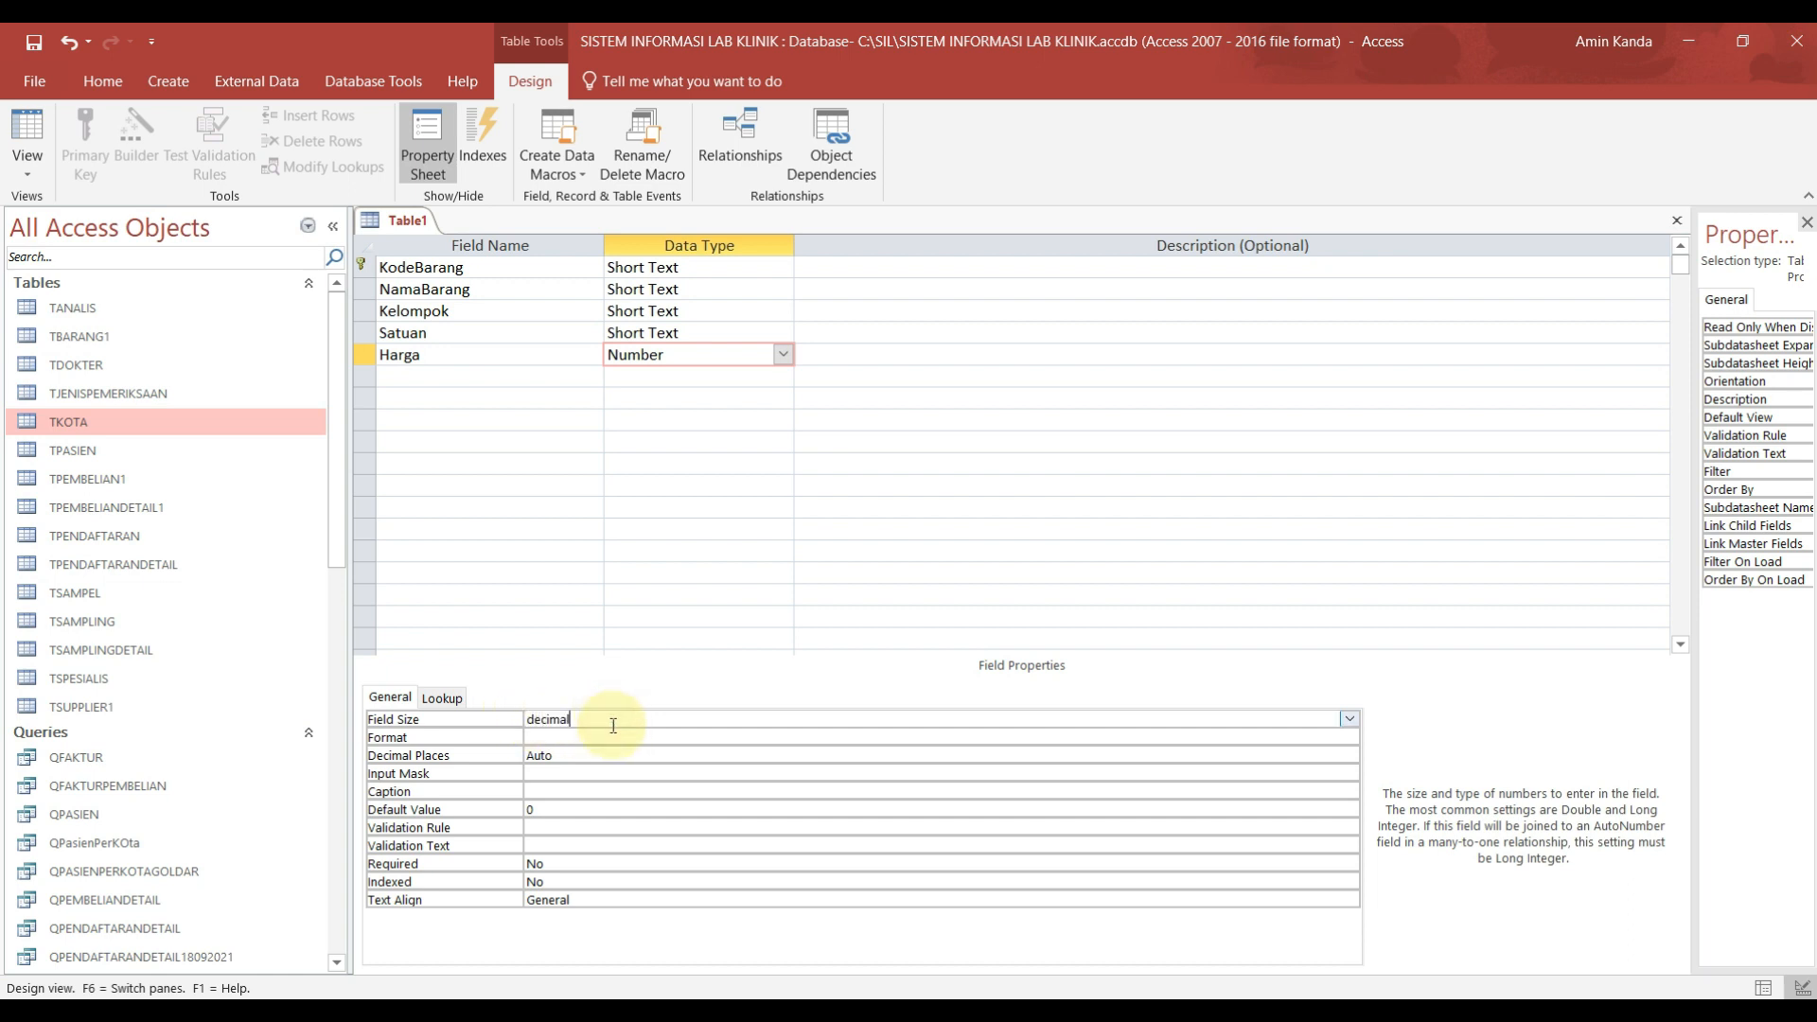
Step: Add a sixth field named Catatan with the Short Text data type
{"action": "left_click", "coordinate": [530, 374]}
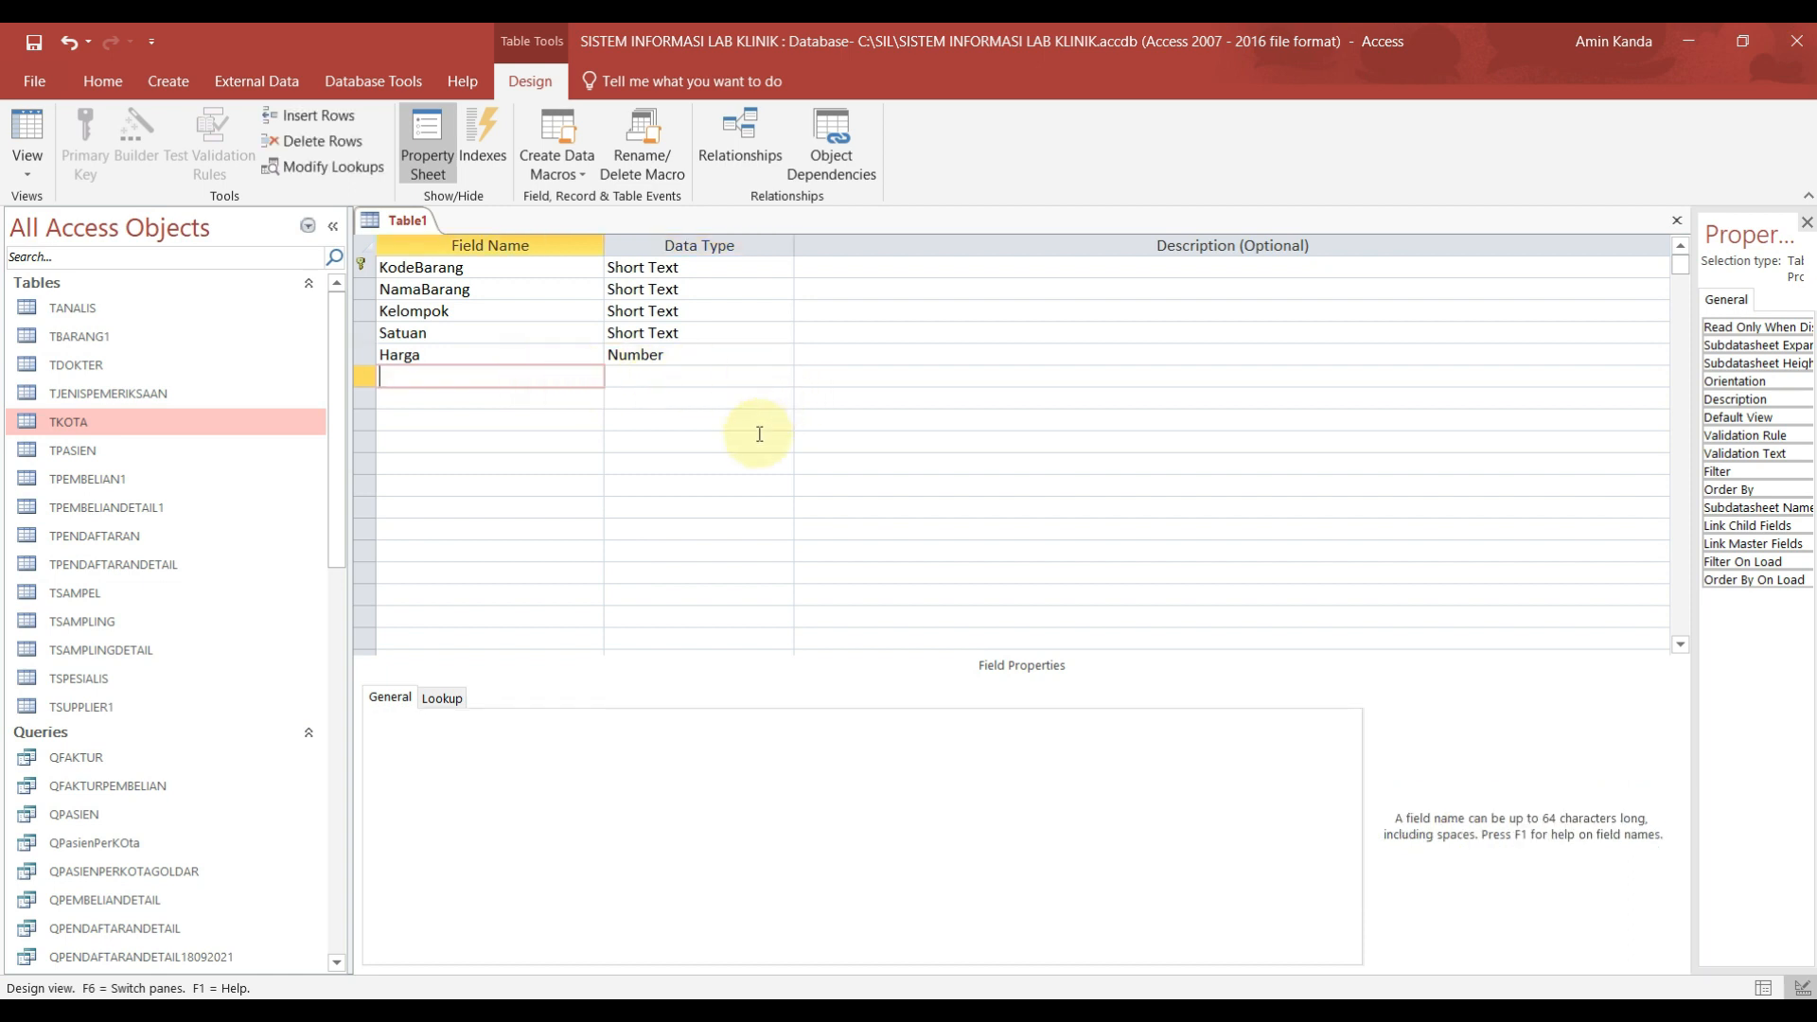
{"action": "type", "text": "Catatan"}
{"action": "left_click", "coordinate": [730, 375]}
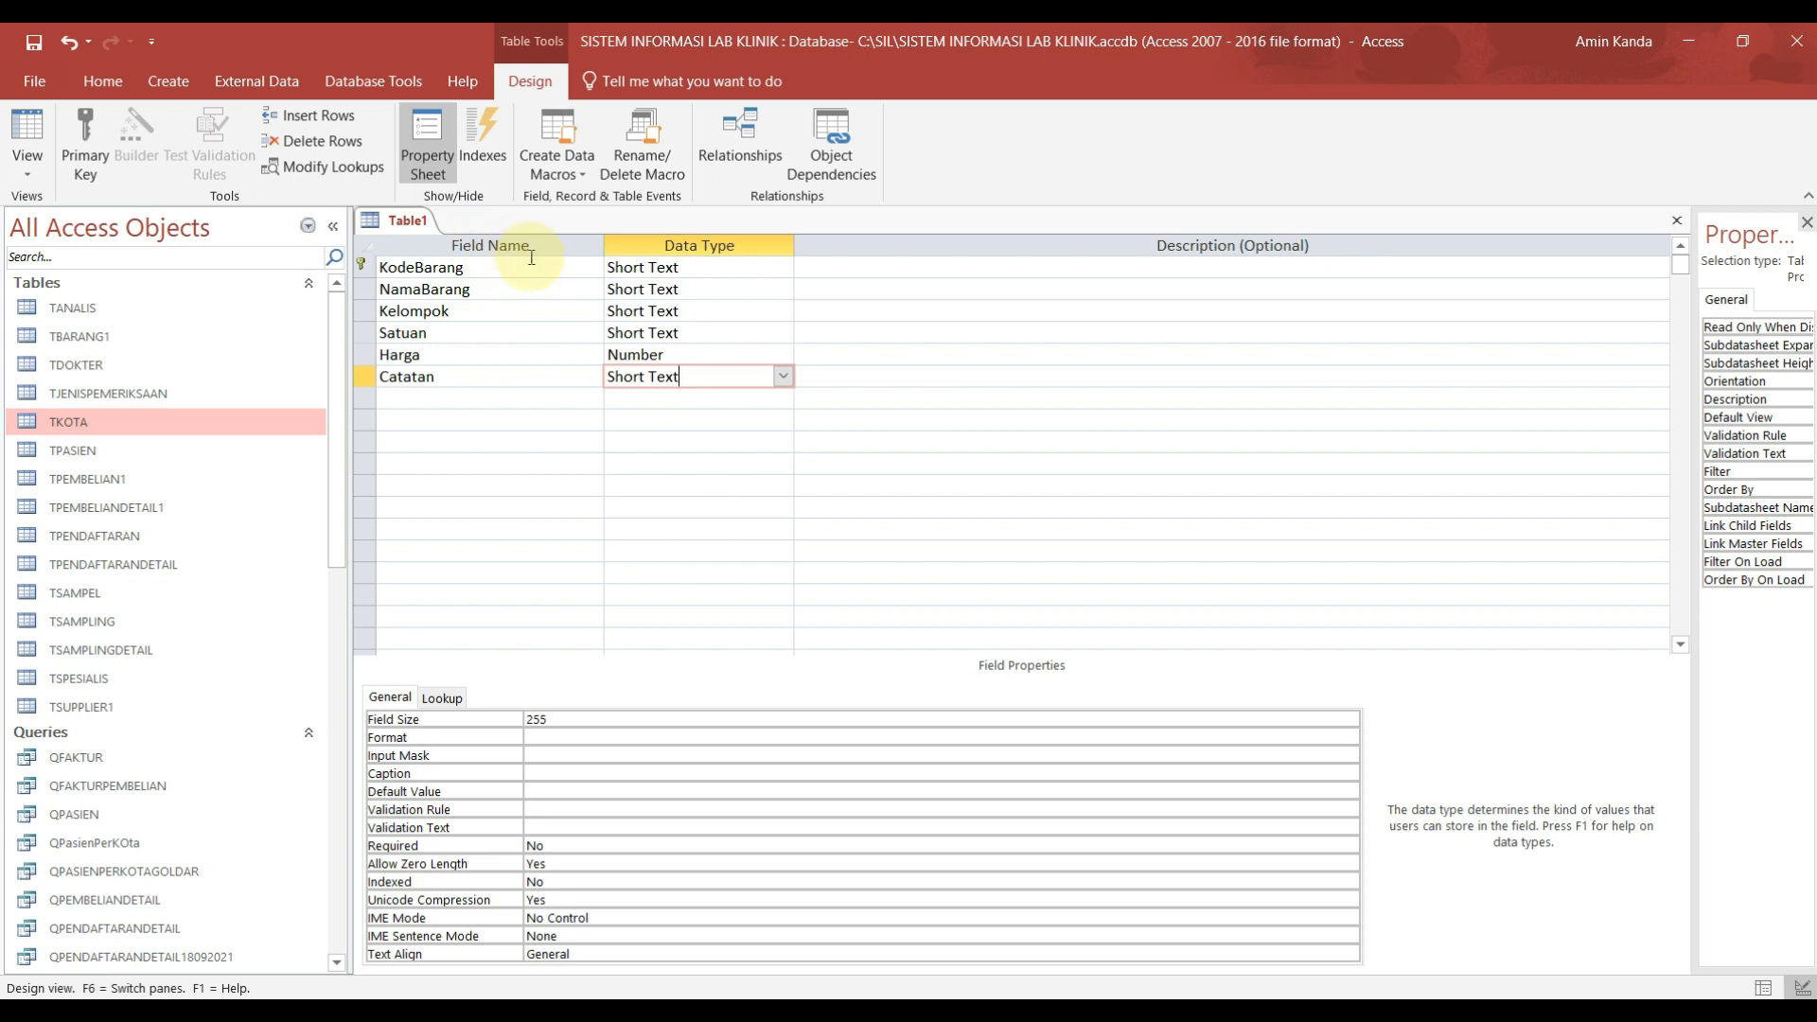
Step: Save the new item table under the name TBARANG
{"action": "right_click", "coordinate": [428, 231]}
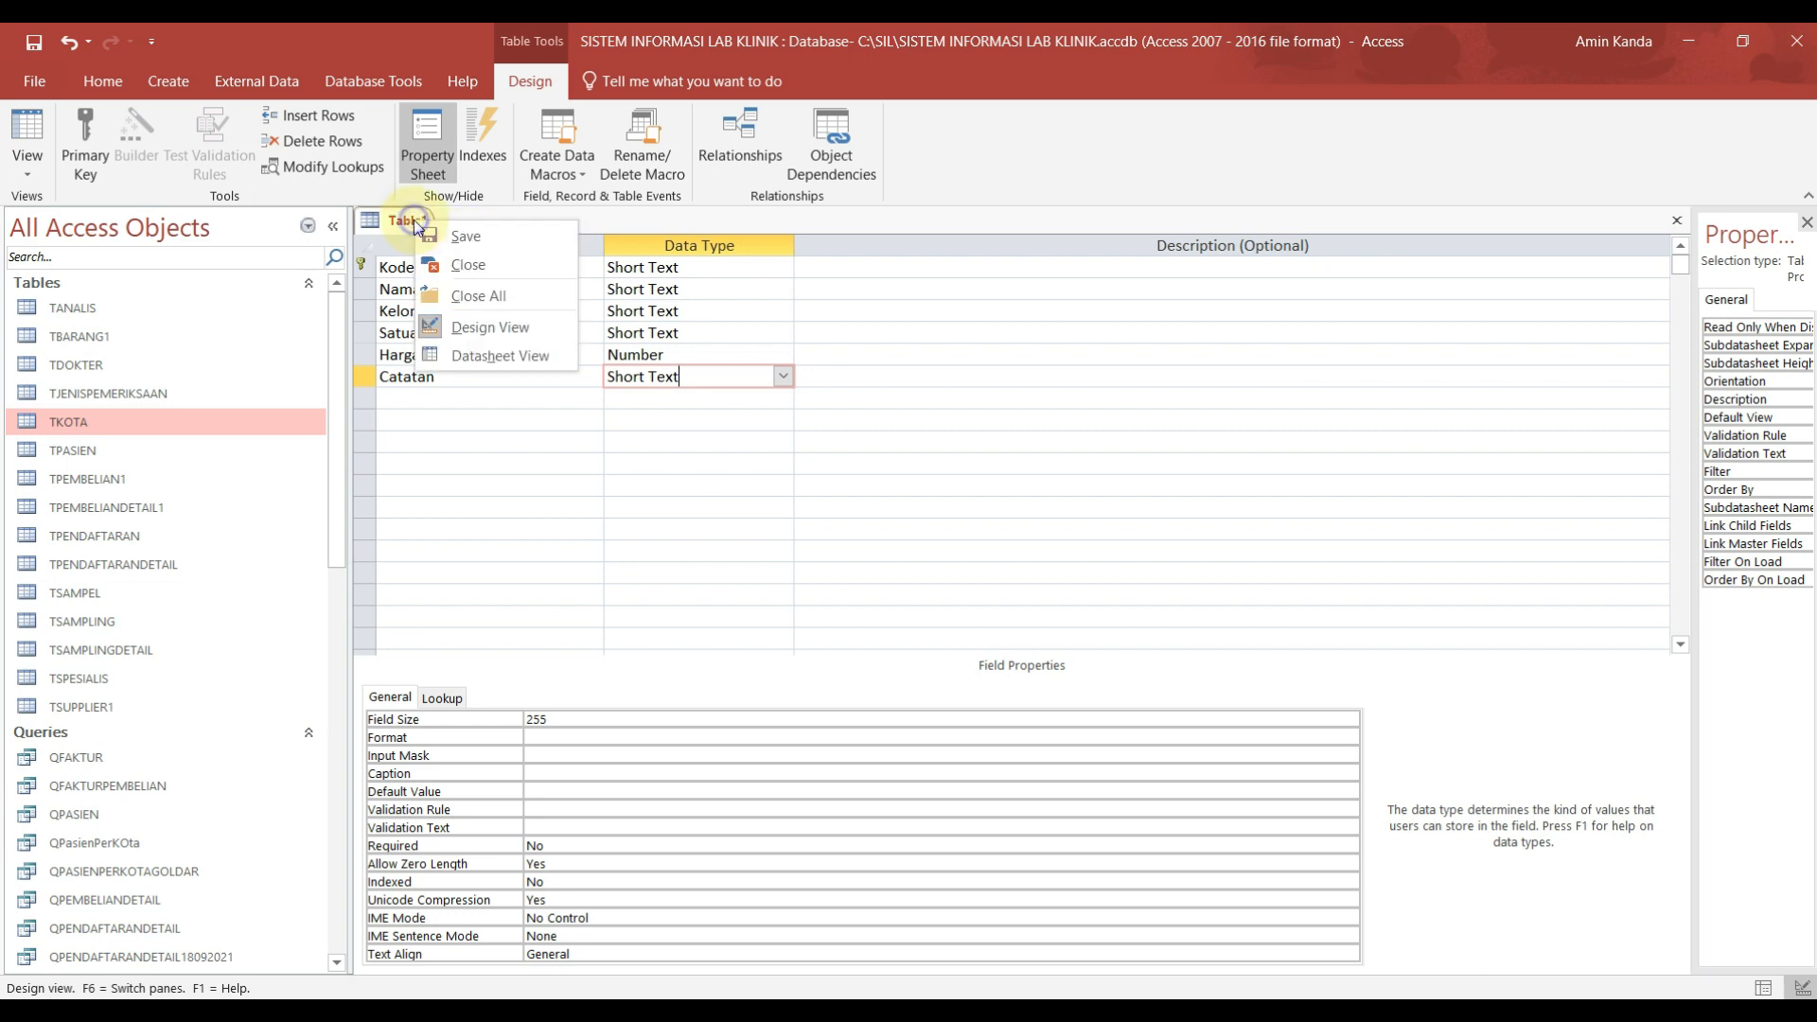
{"action": "left_click", "coordinate": [494, 241]}
{"action": "type", "text": "TBARANG"}
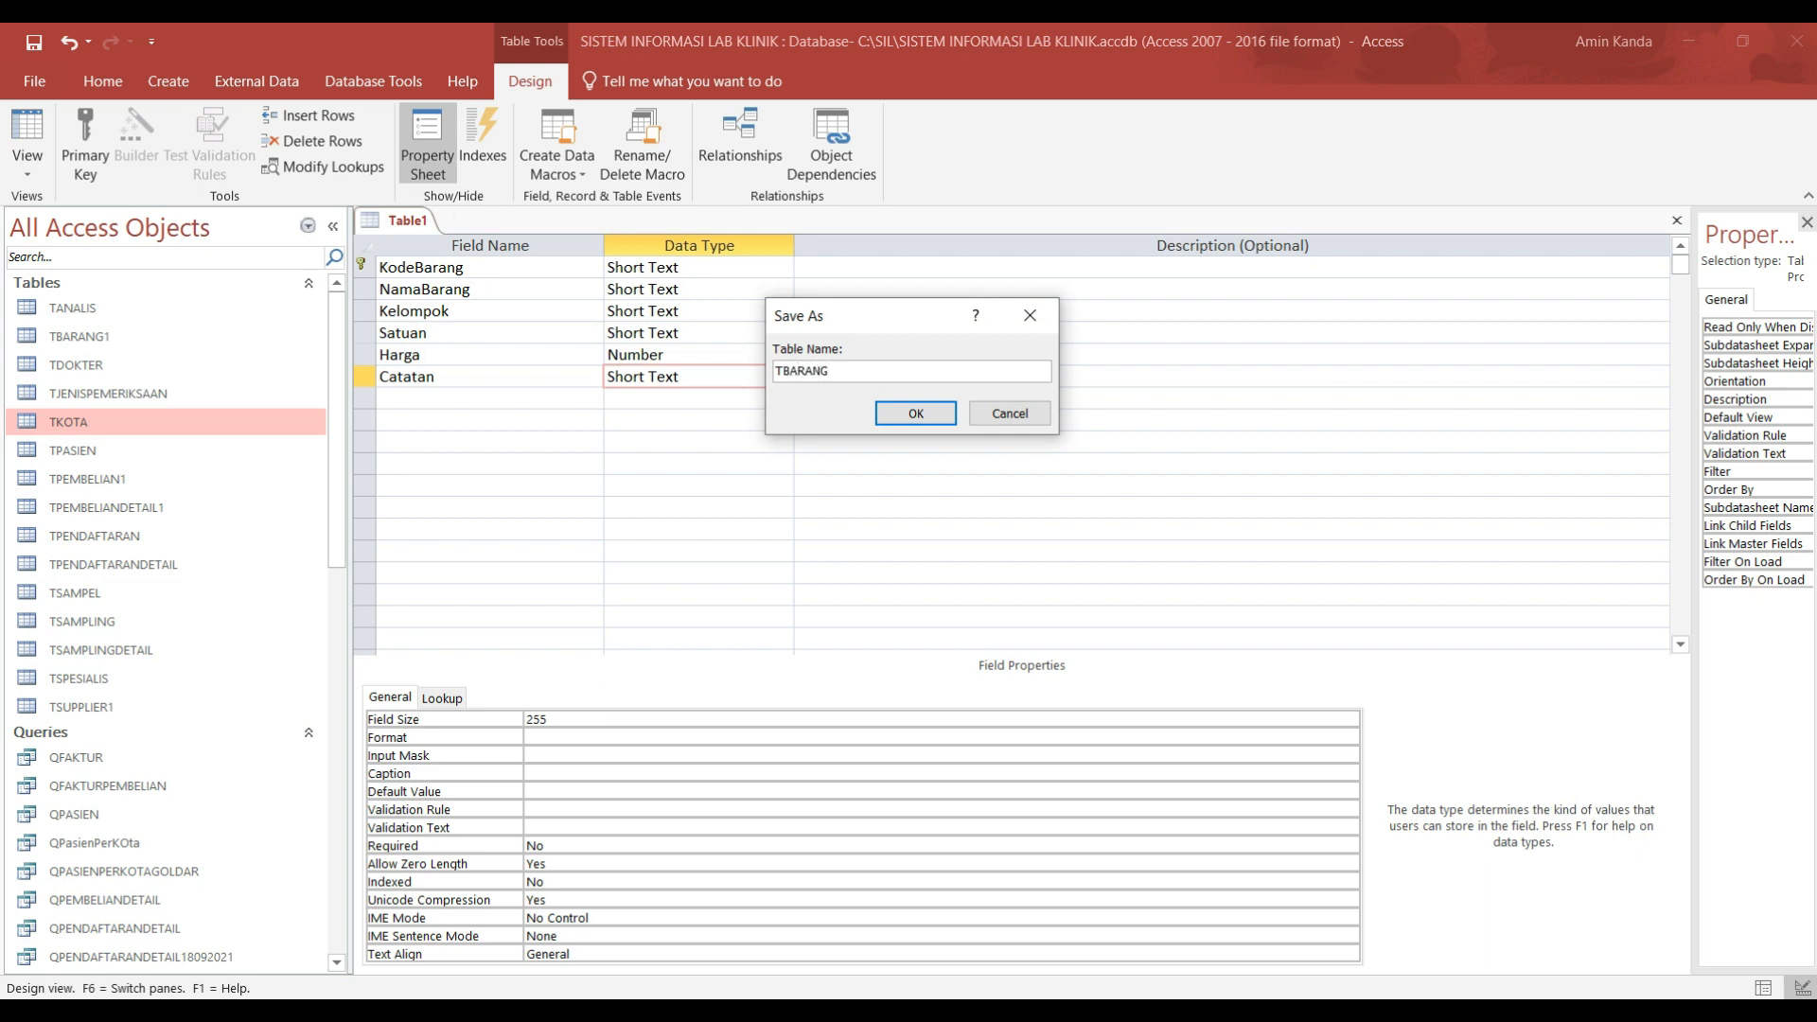
{"action": "left_click", "coordinate": [916, 413]}
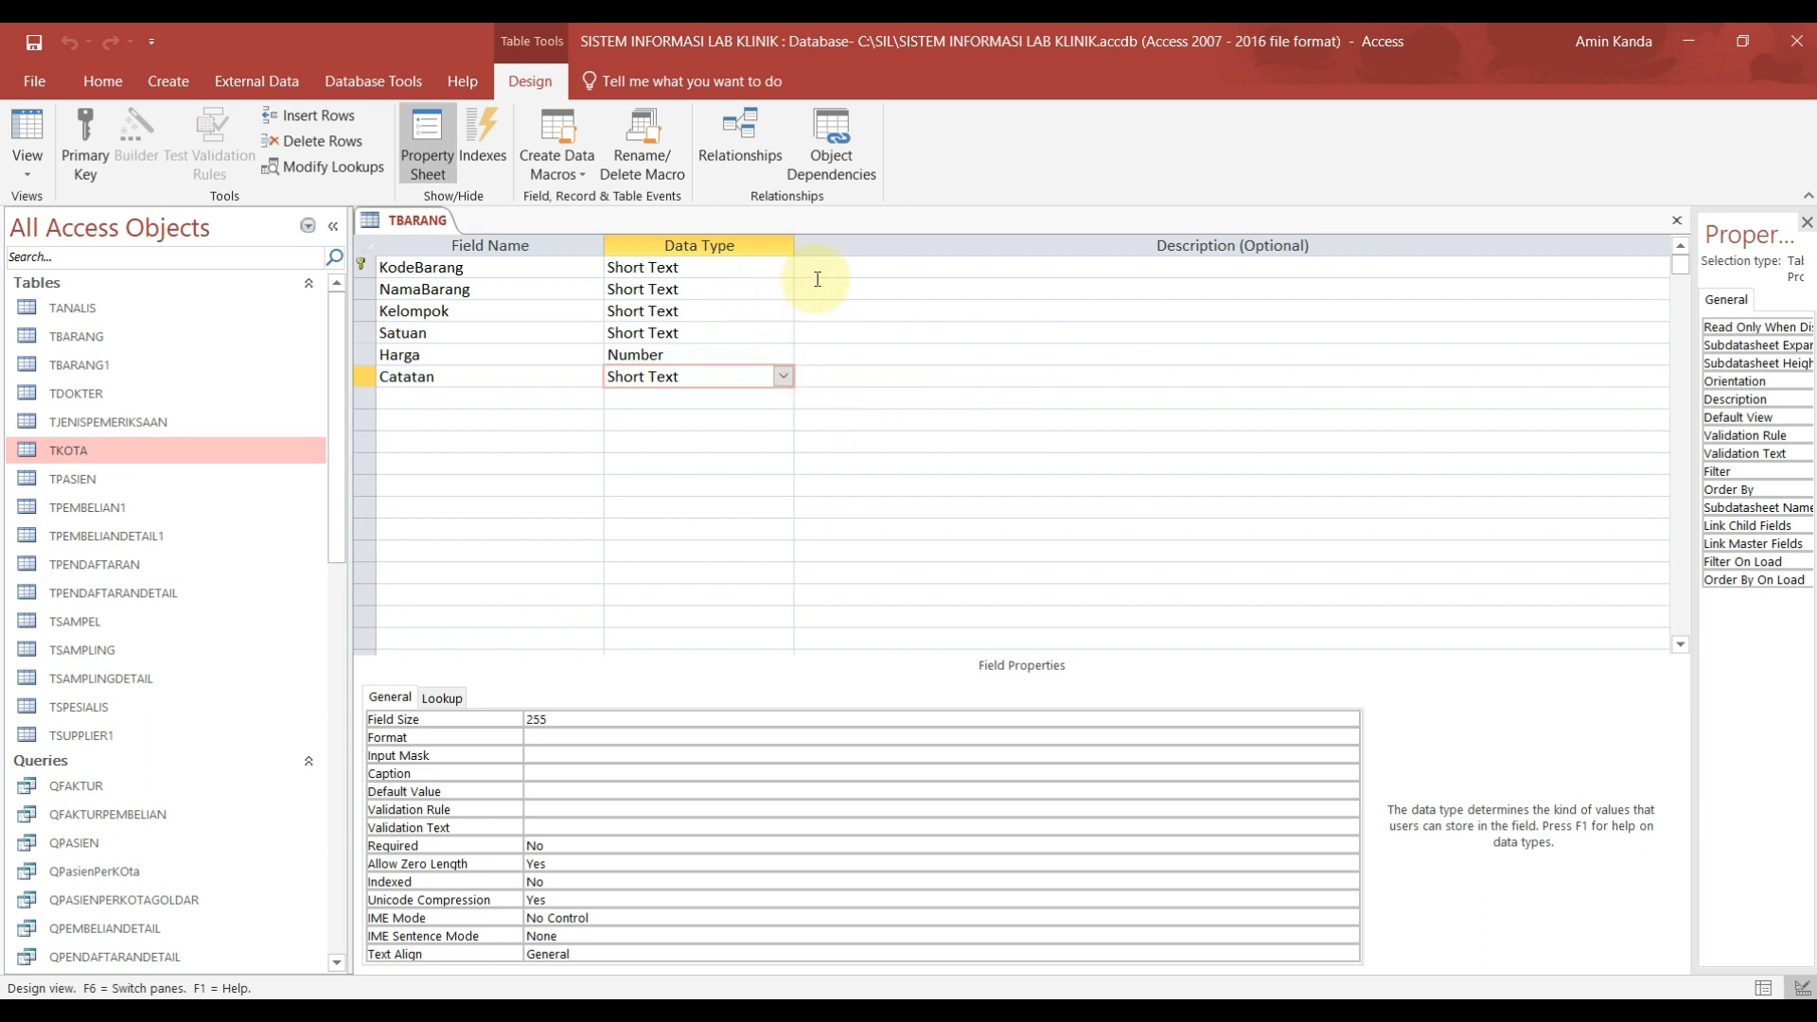
Step: Display TBARANG in Datasheet View and close the table
{"action": "right_click", "coordinate": [417, 222]}
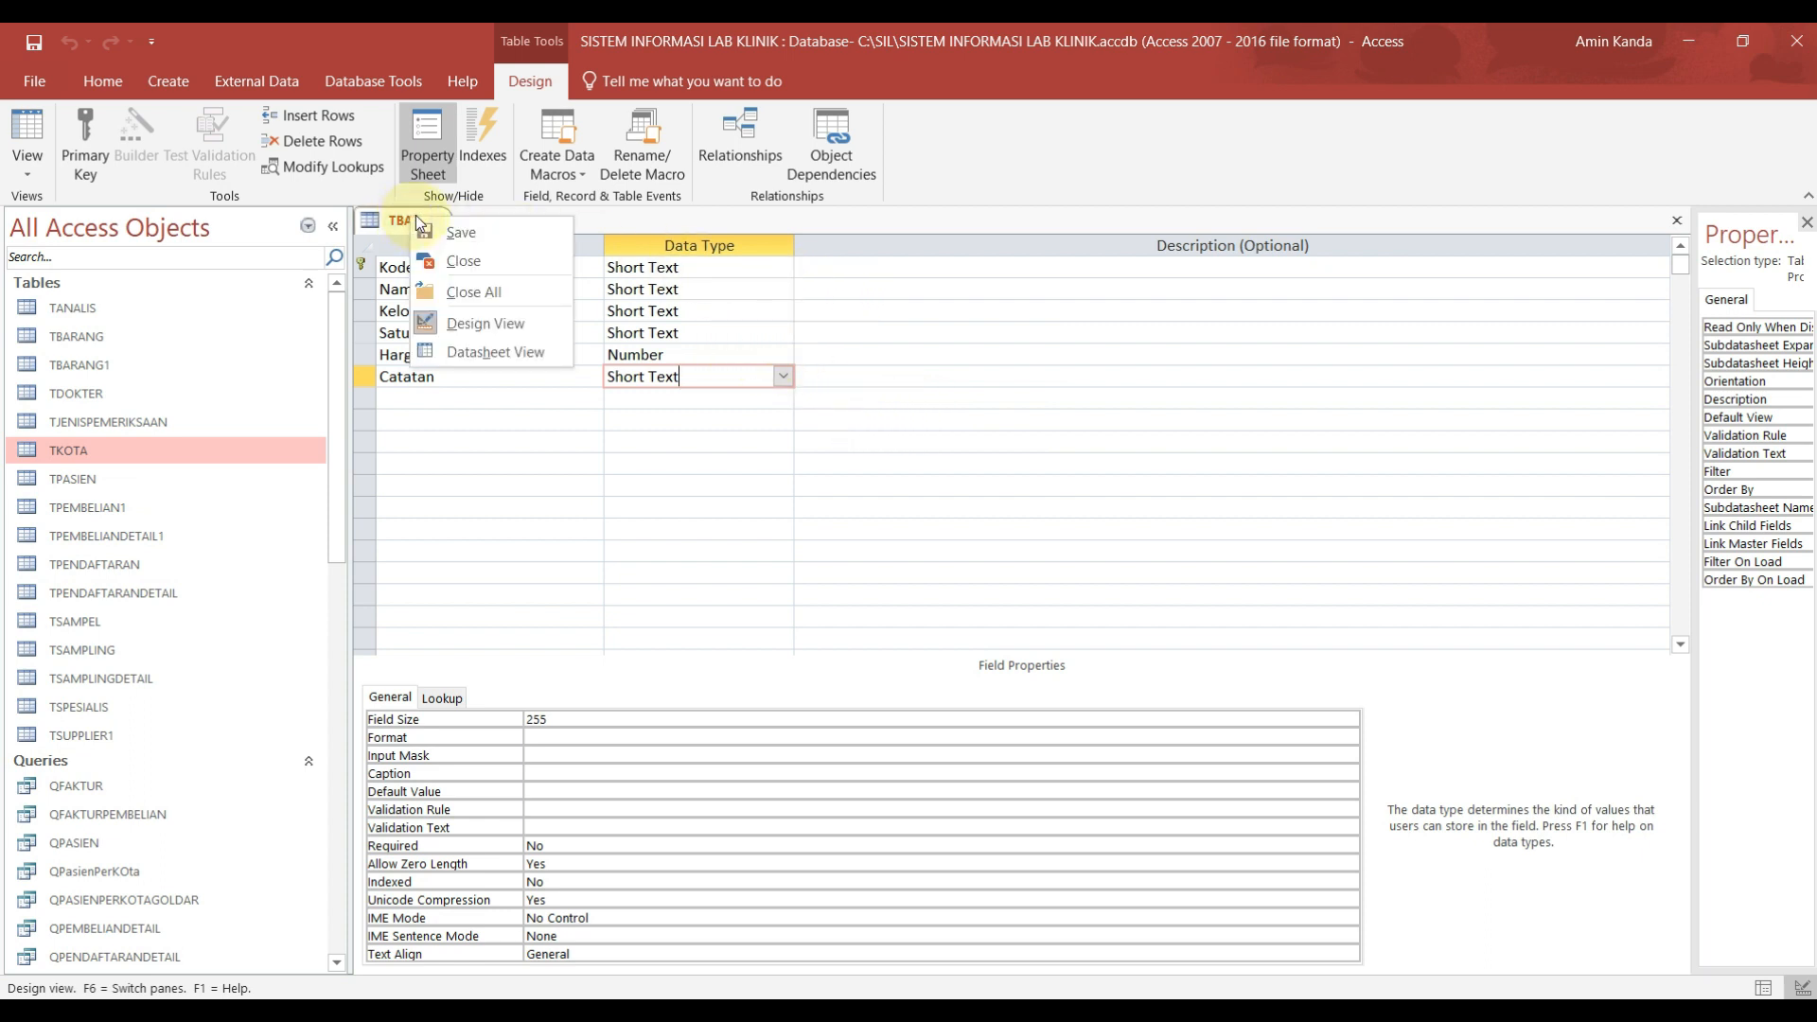
{"action": "left_click", "coordinate": [509, 350]}
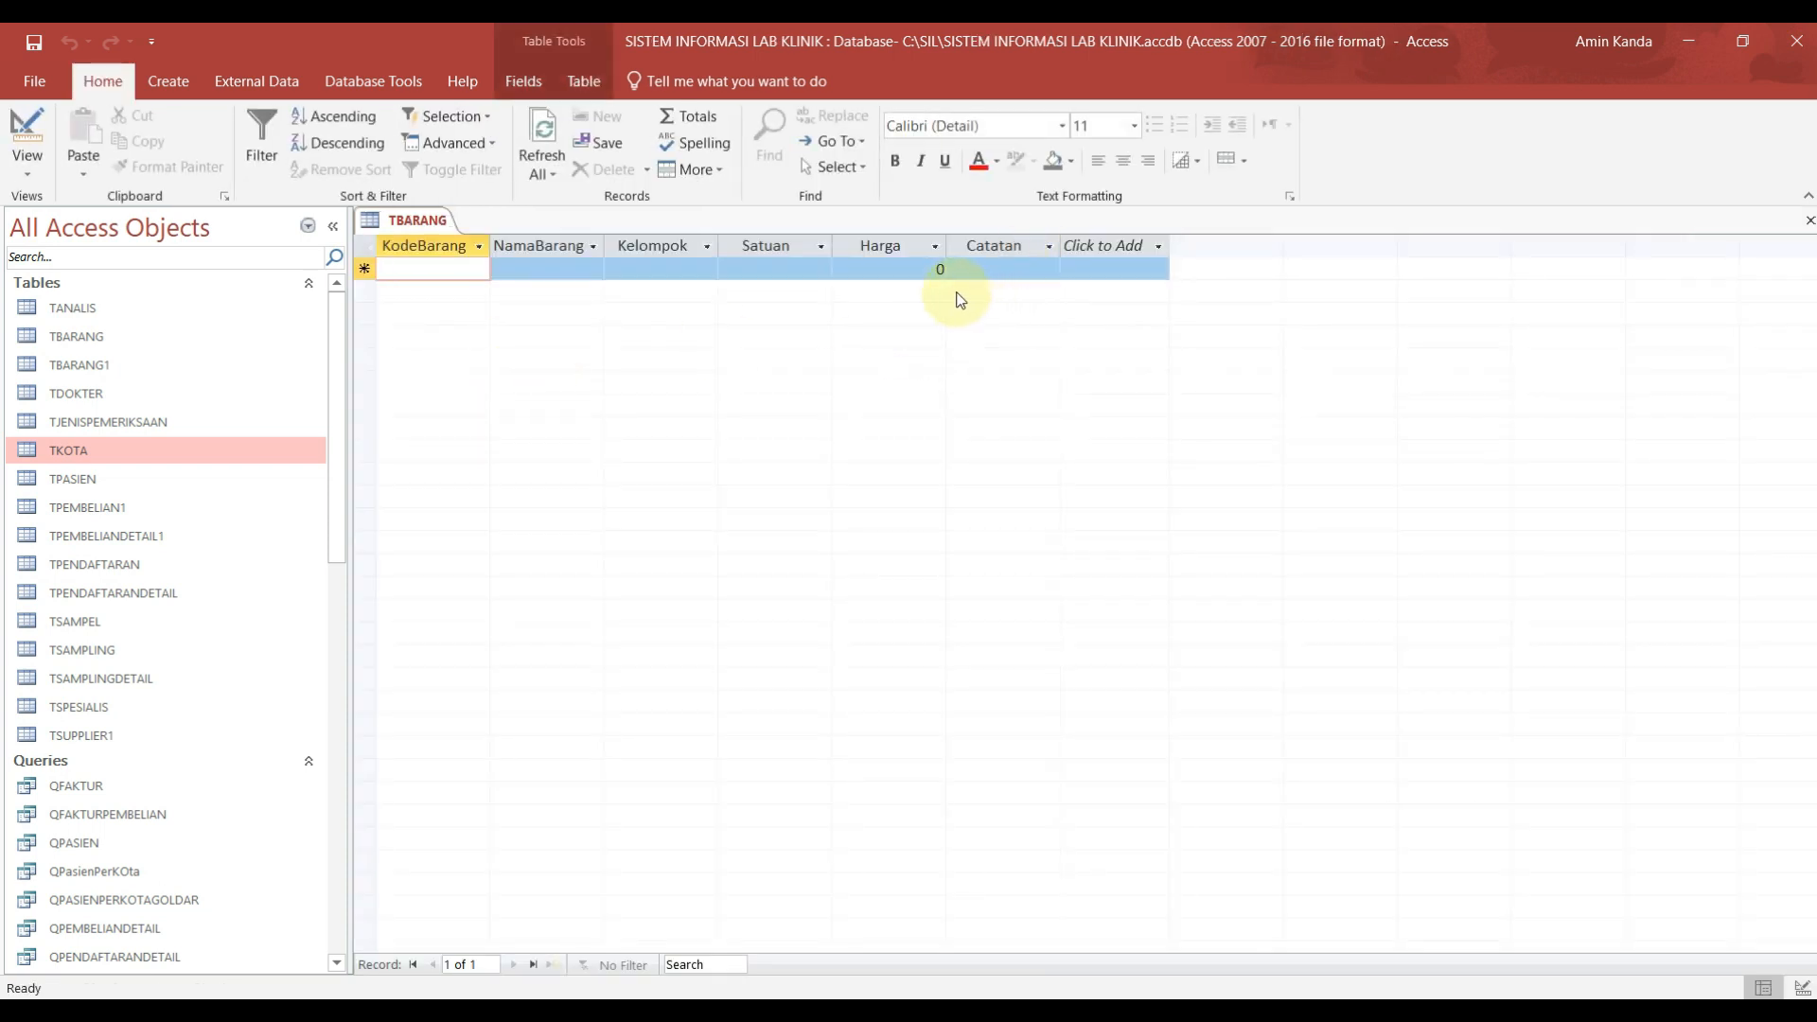
{"action": "right_click", "coordinate": [441, 224]}
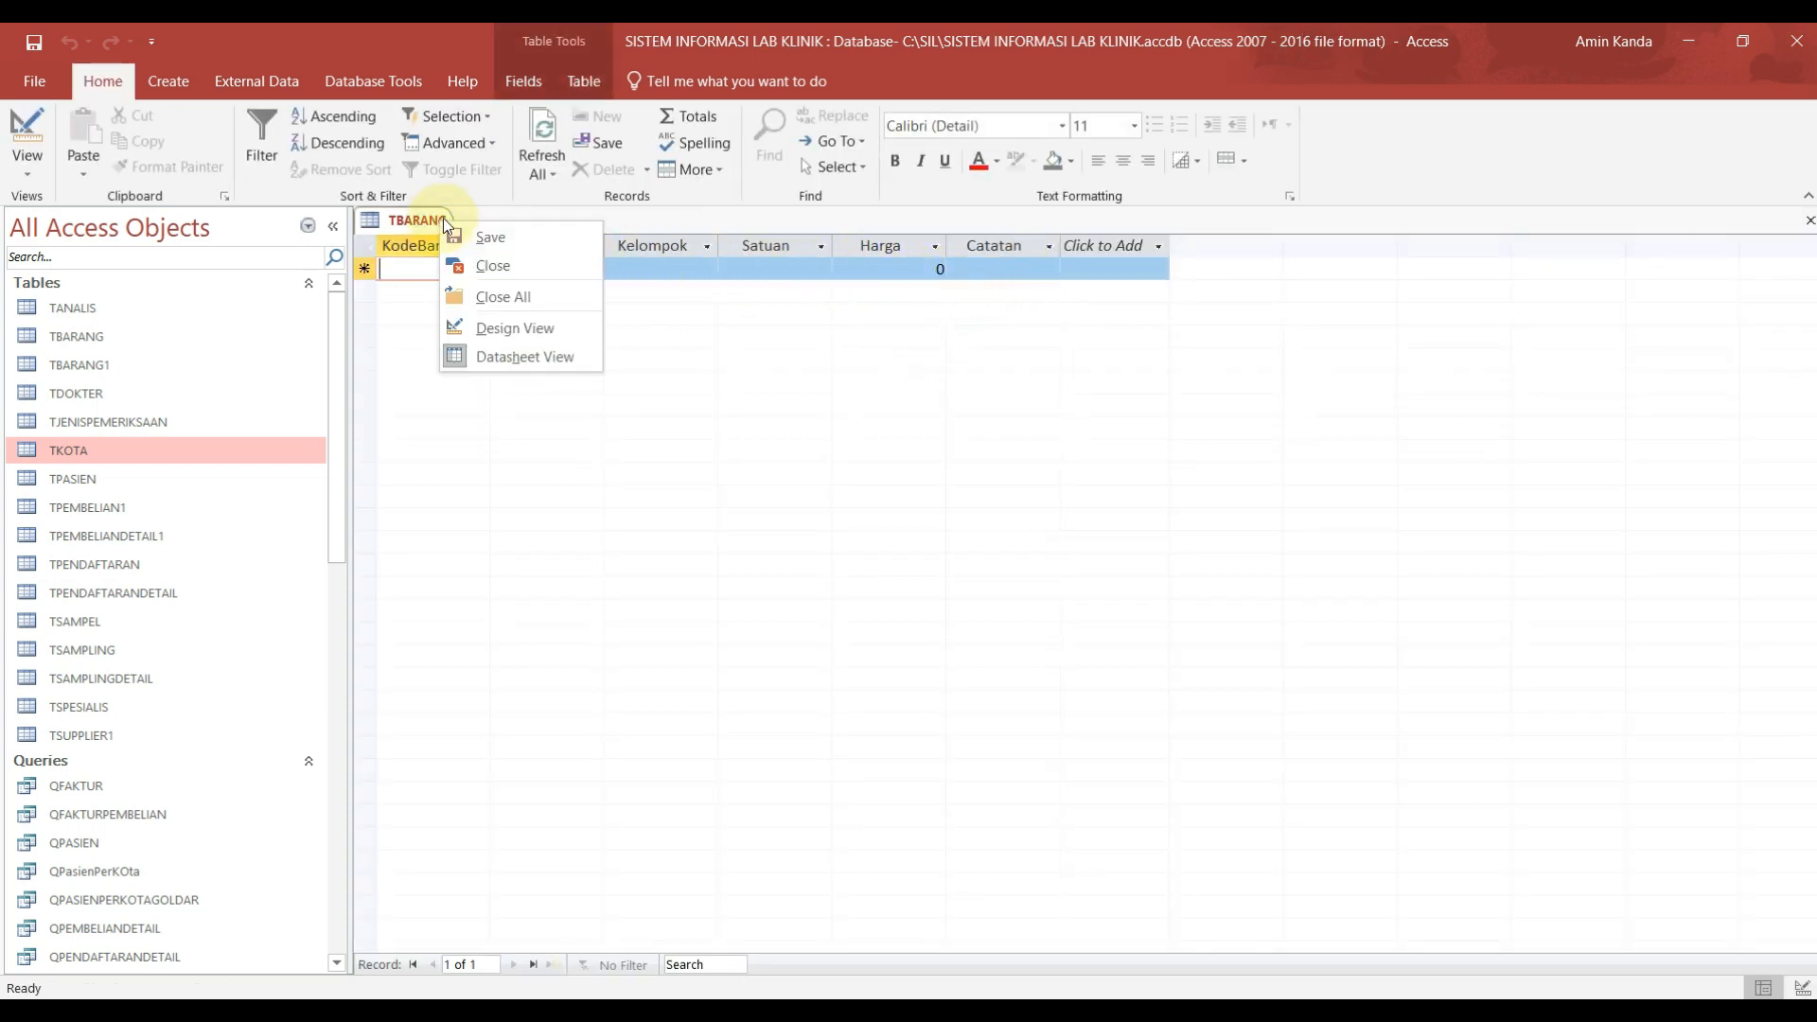
{"action": "left_click", "coordinate": [515, 272]}
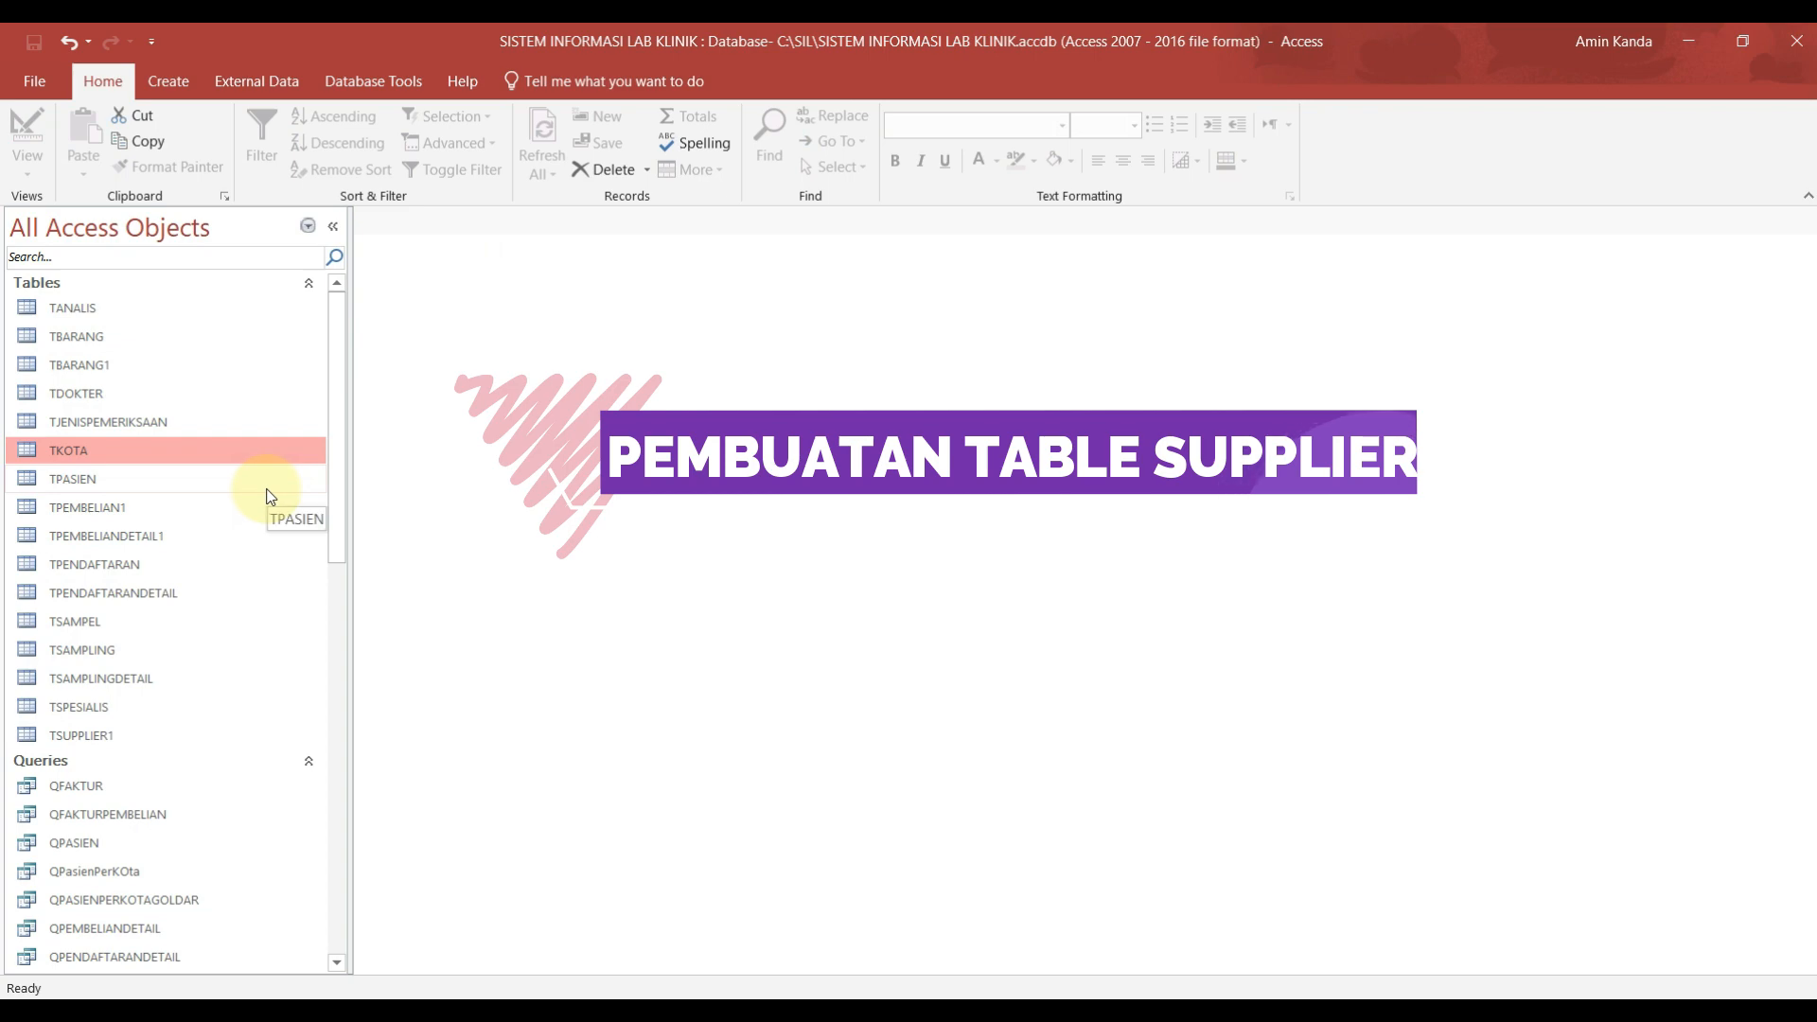
Step: Create another table in Design View and add a first field named KodeSupplier with the Short Text data type
{"action": "left_click", "coordinate": [168, 82]}
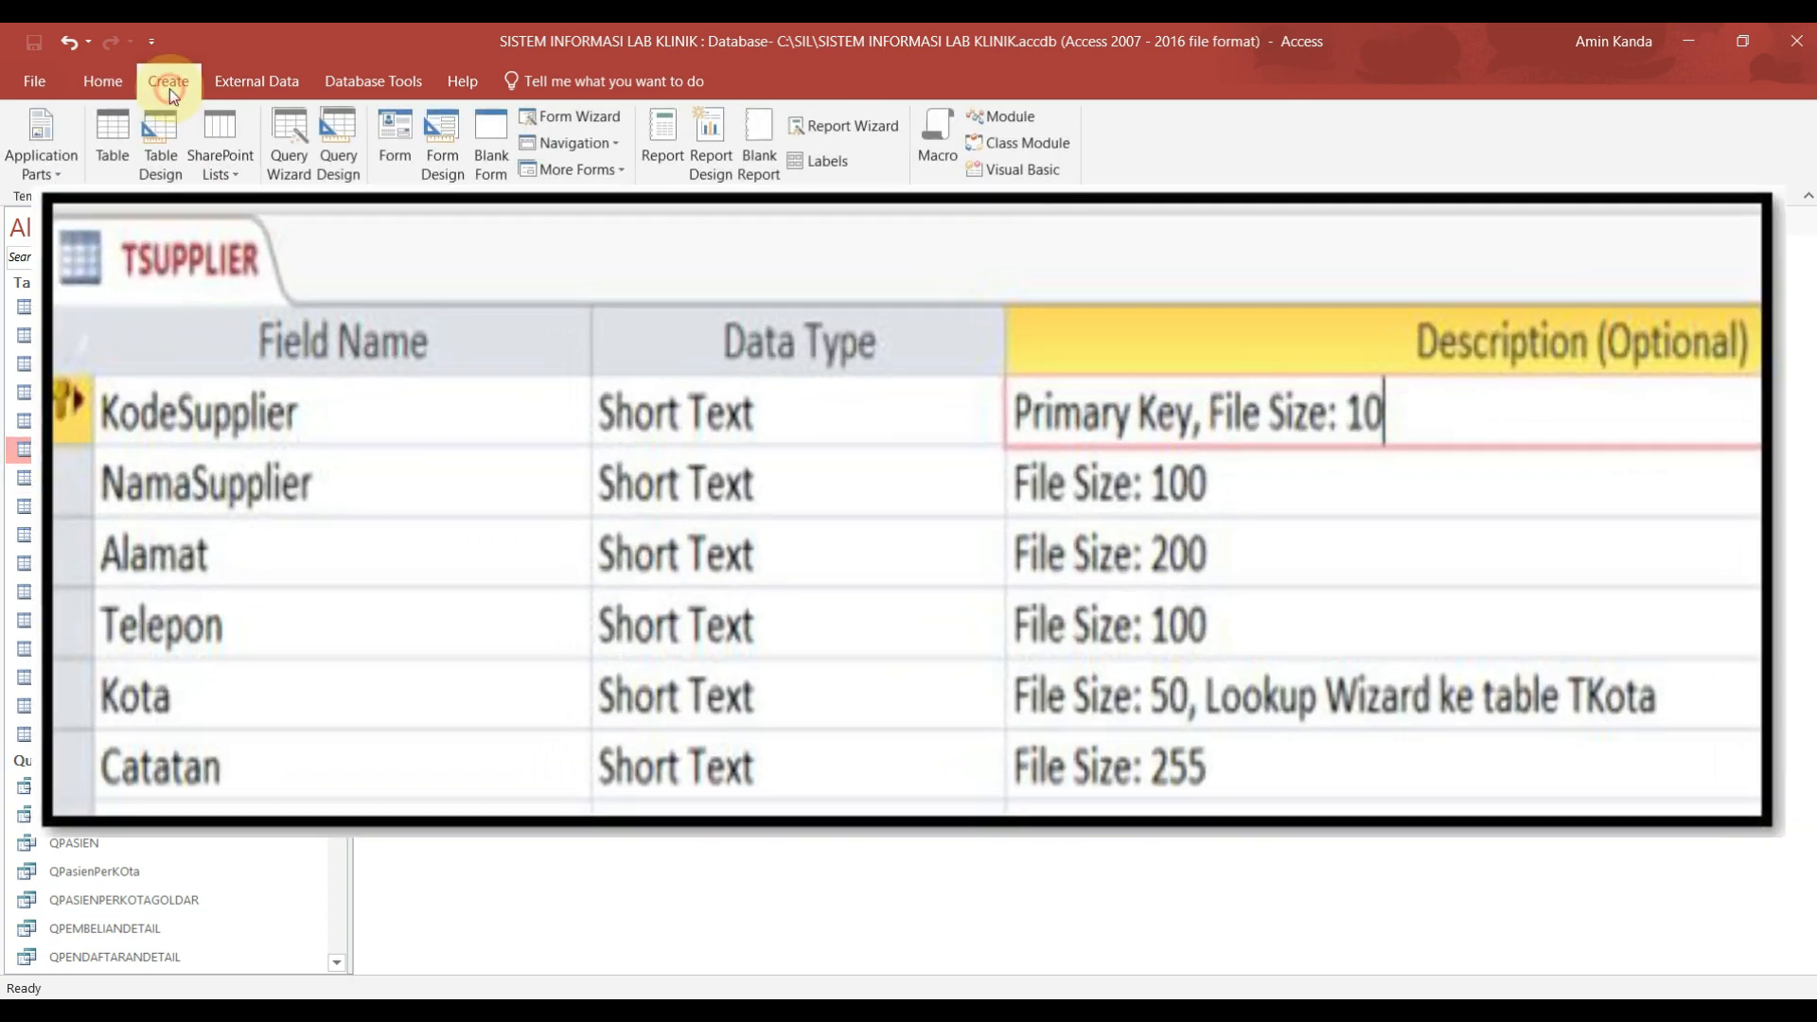
{"action": "left_click", "coordinate": [167, 143]}
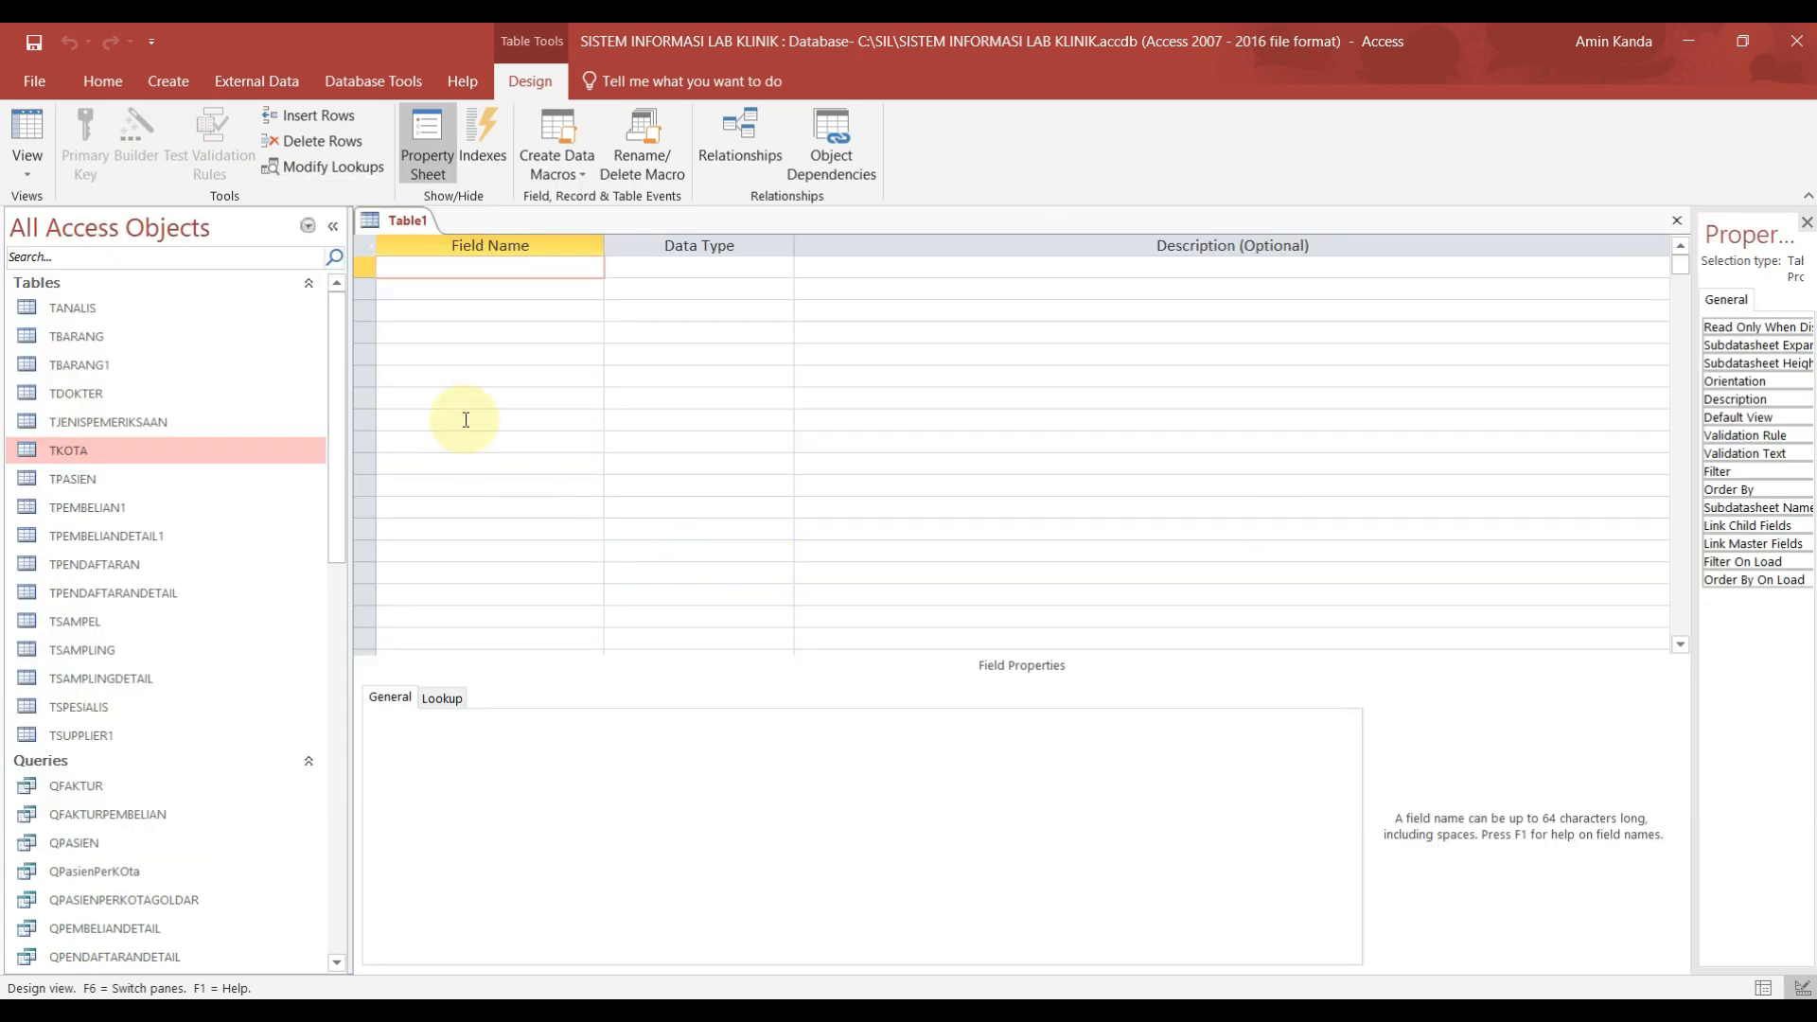
{"action": "type", "text": "KodeSupplier"}
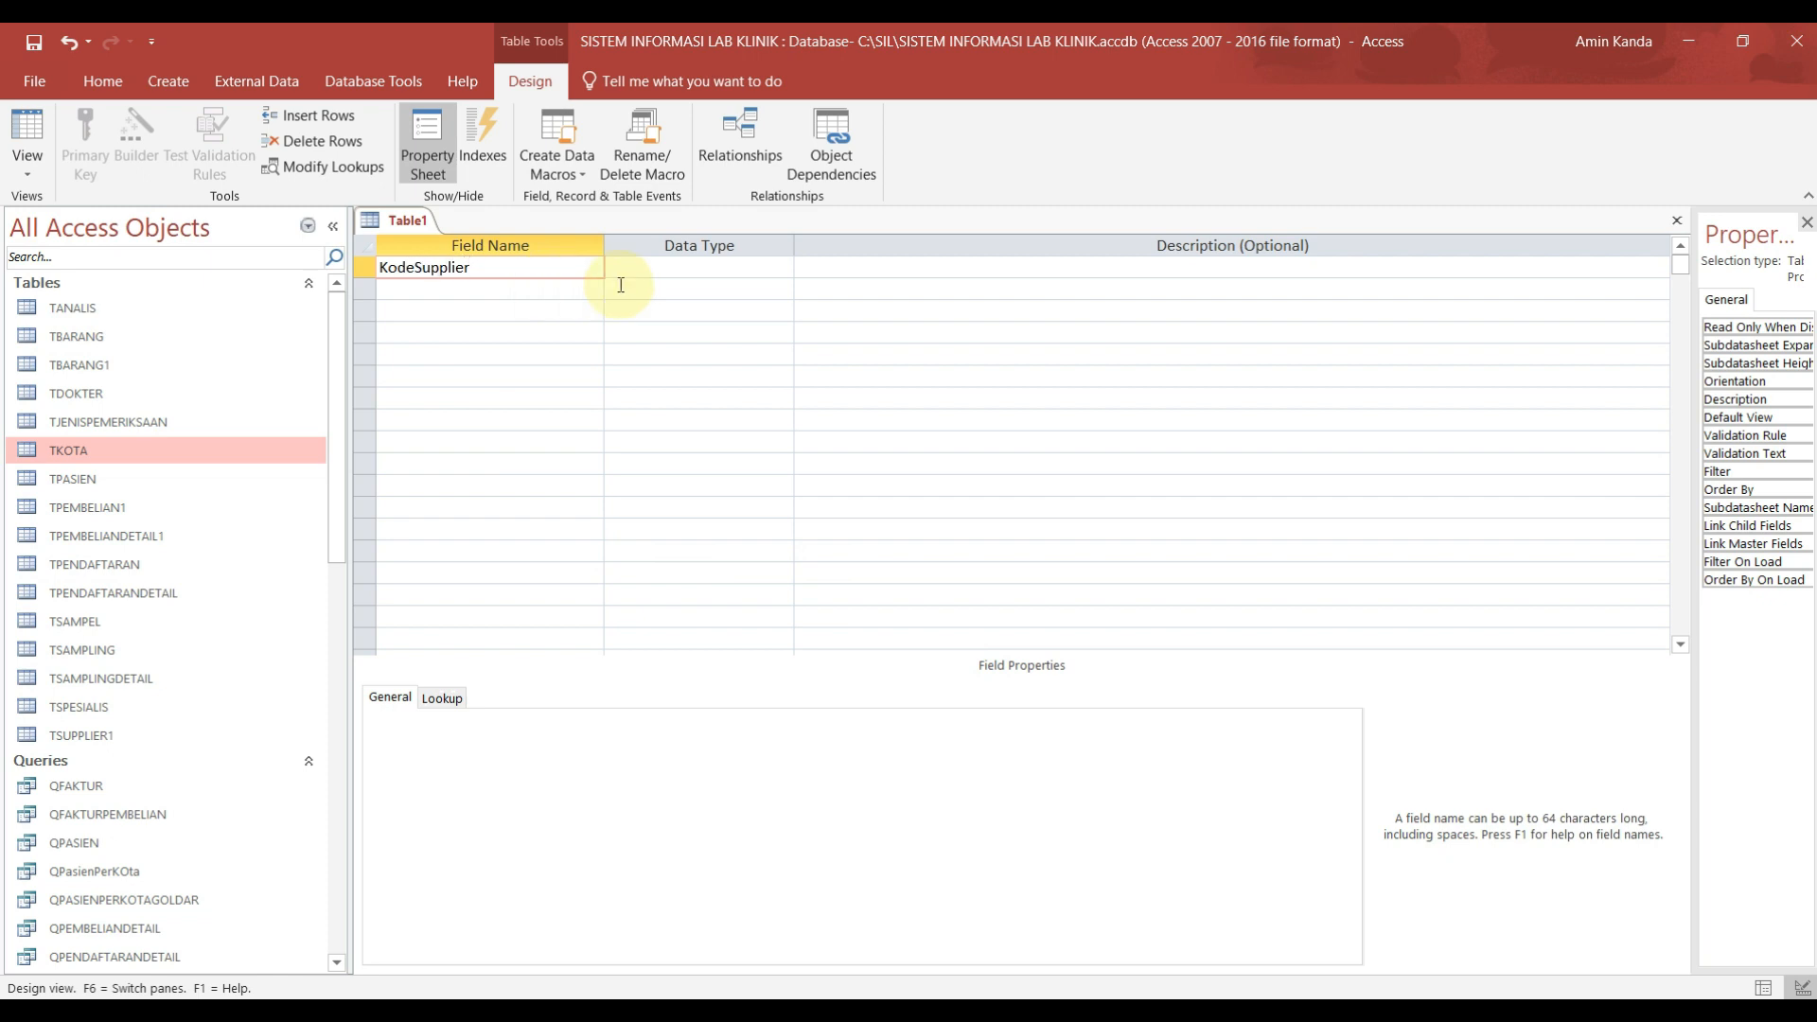
{"action": "left_click", "coordinate": [667, 268]}
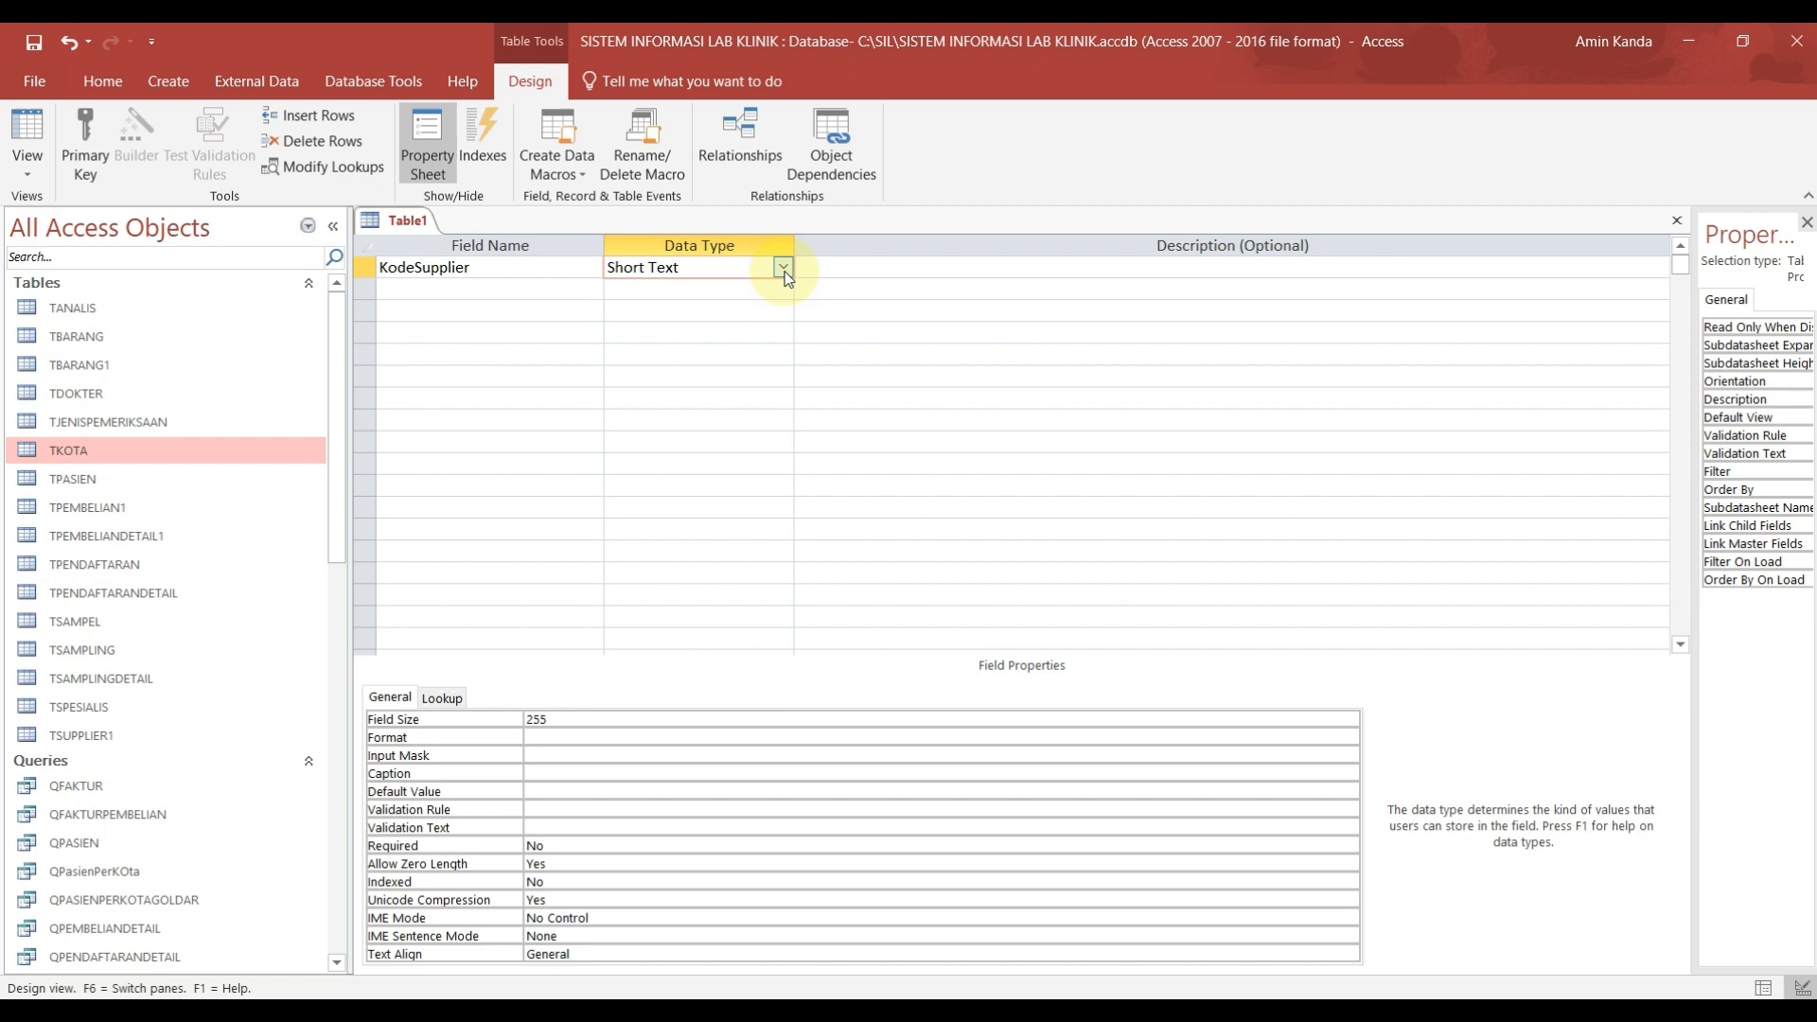
{"action": "left_click", "coordinate": [836, 265]}
{"action": "left_click", "coordinate": [722, 267]}
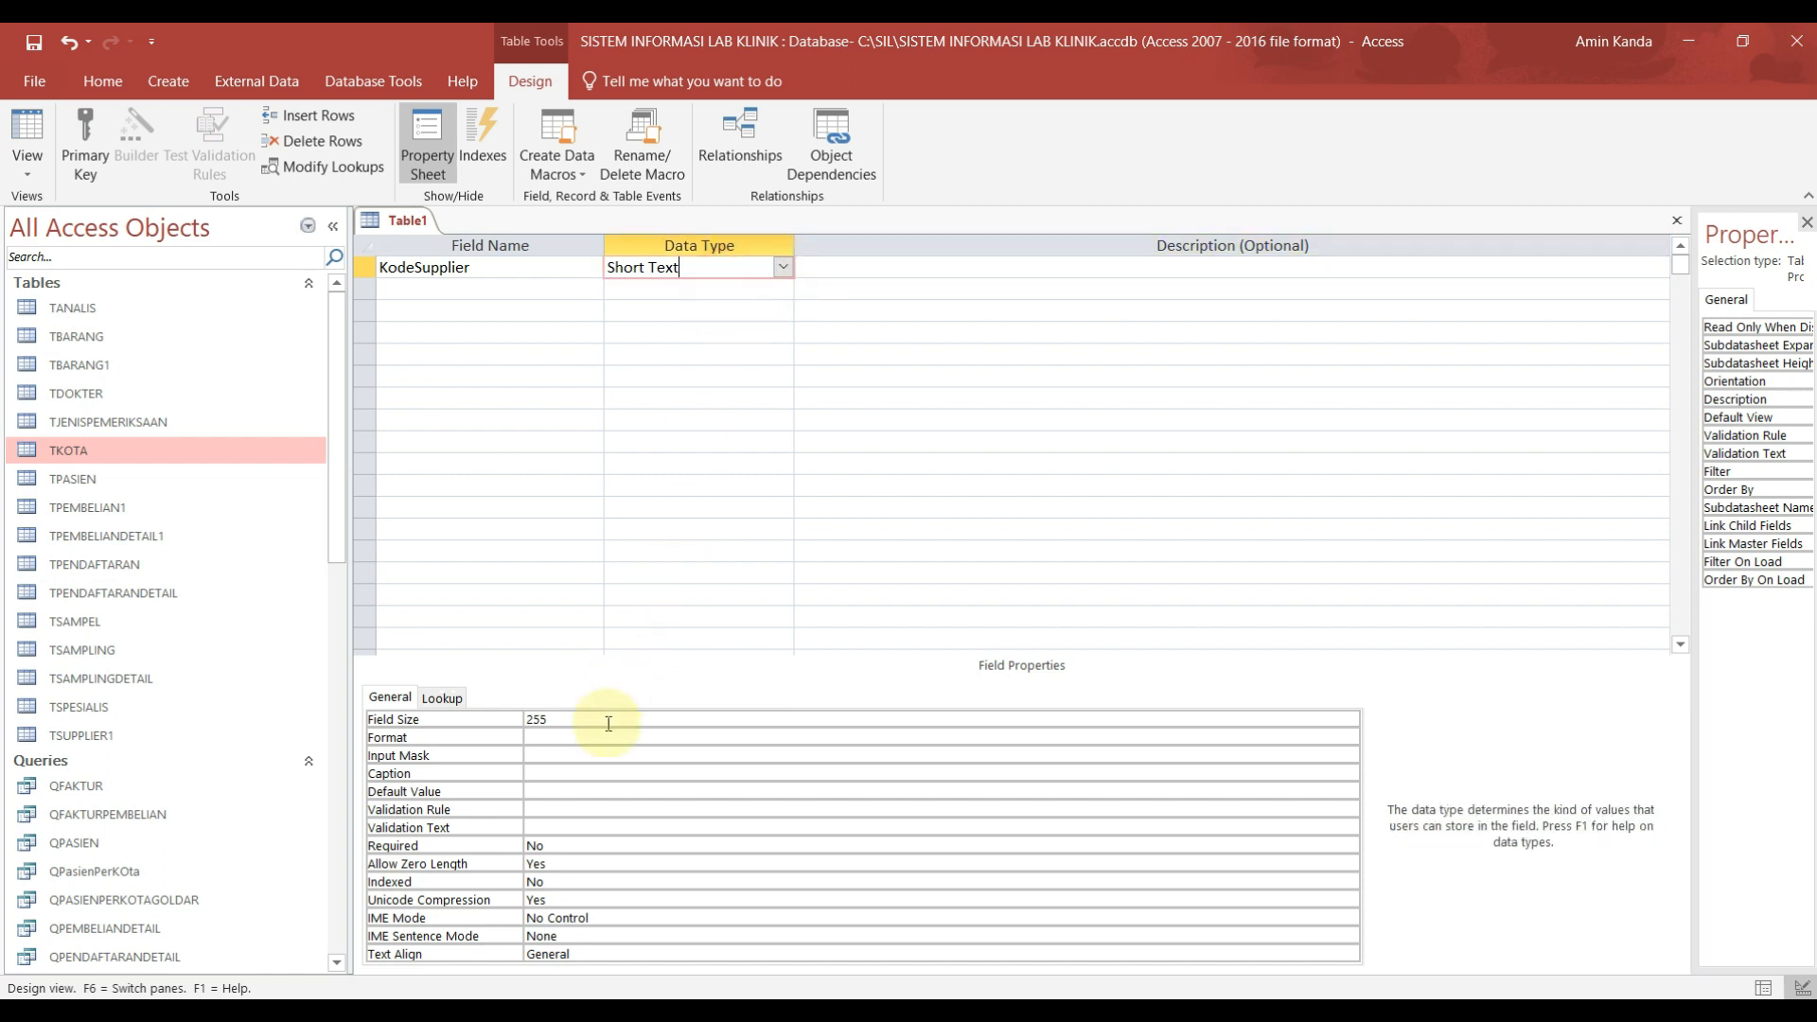
Step: Set the field size of KodeSupplier to 10 and make it the primary key
{"action": "left_click", "coordinate": [579, 720]}
{"action": "left_click", "coordinate": [477, 719]}
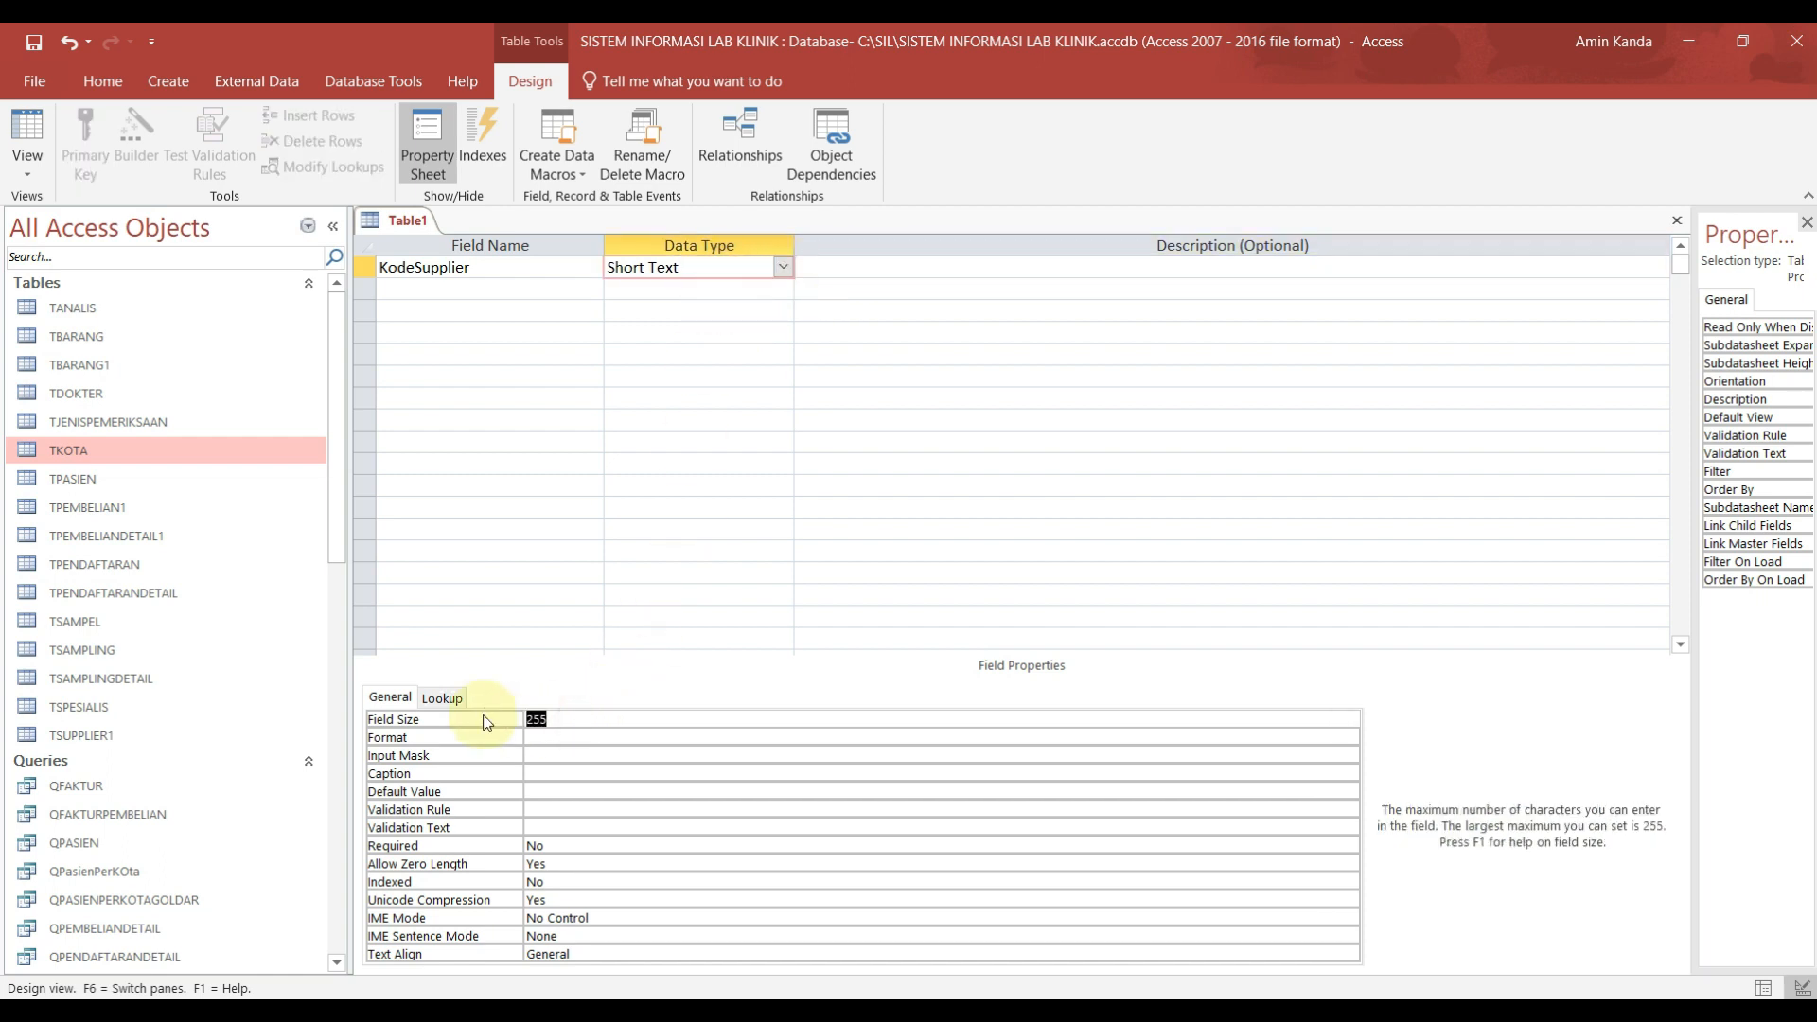
{"action": "type", "text": "10"}
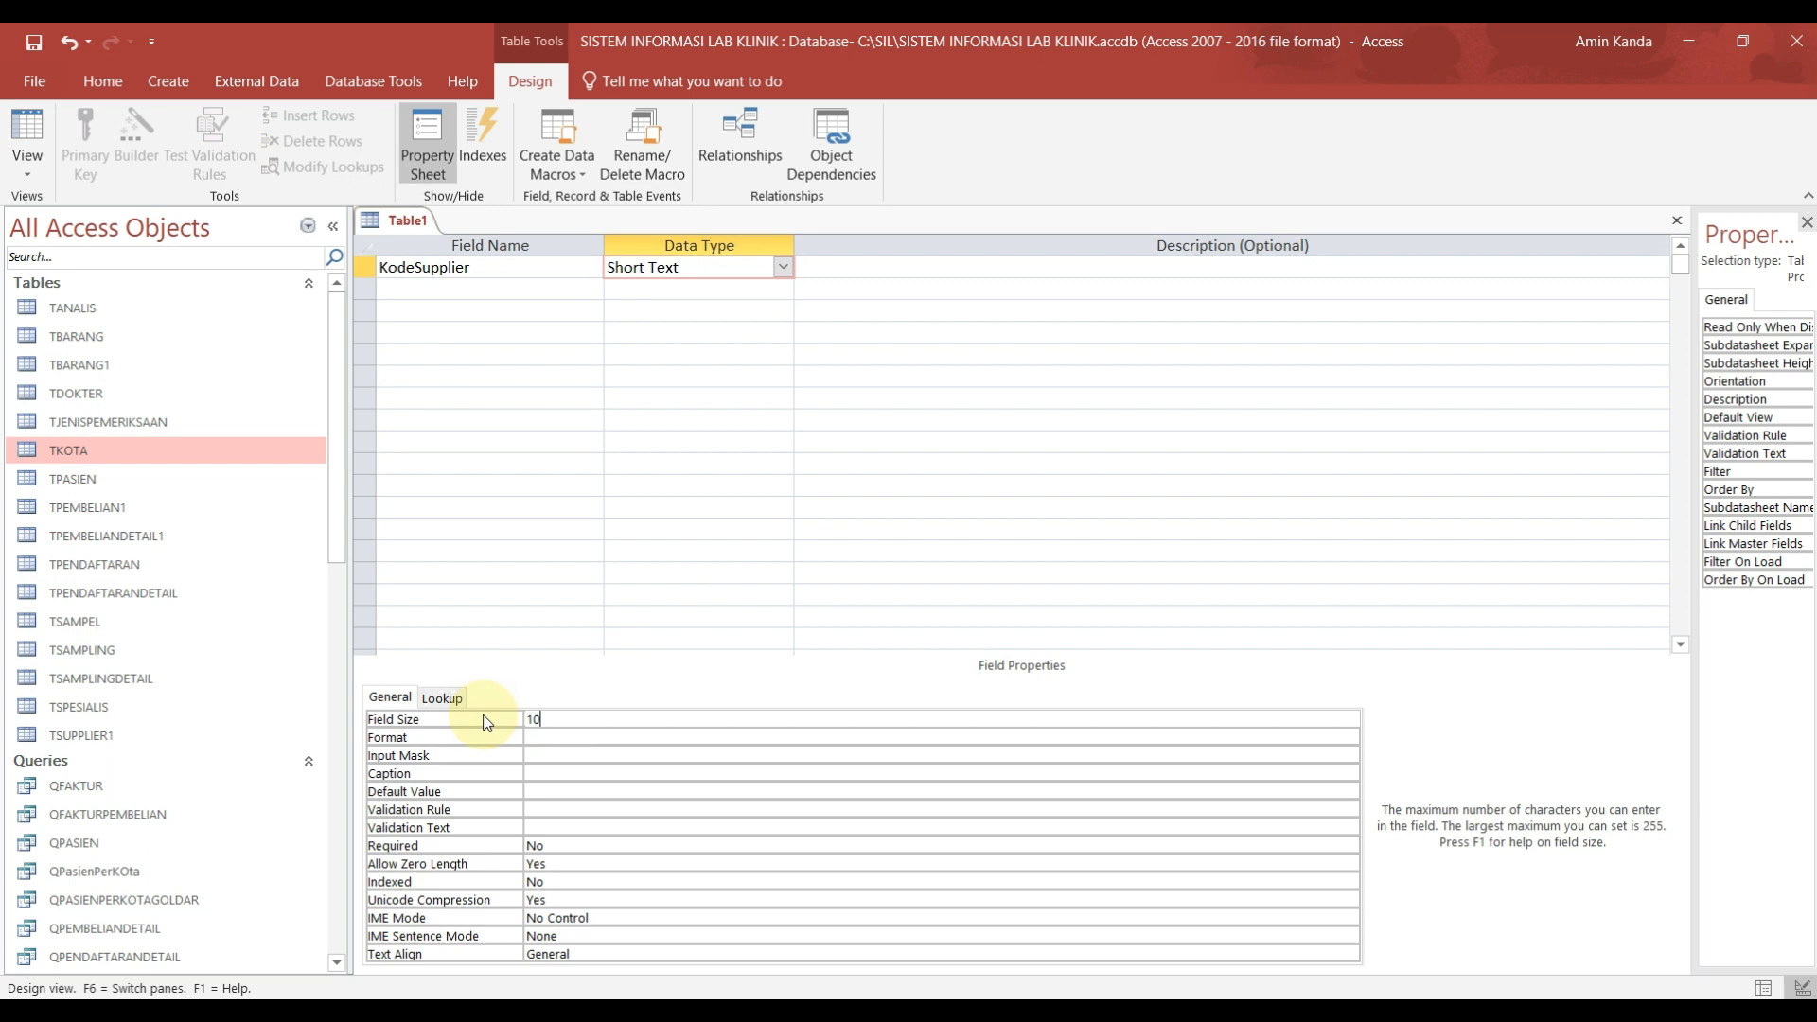
{"action": "left_click", "coordinate": [836, 266]}
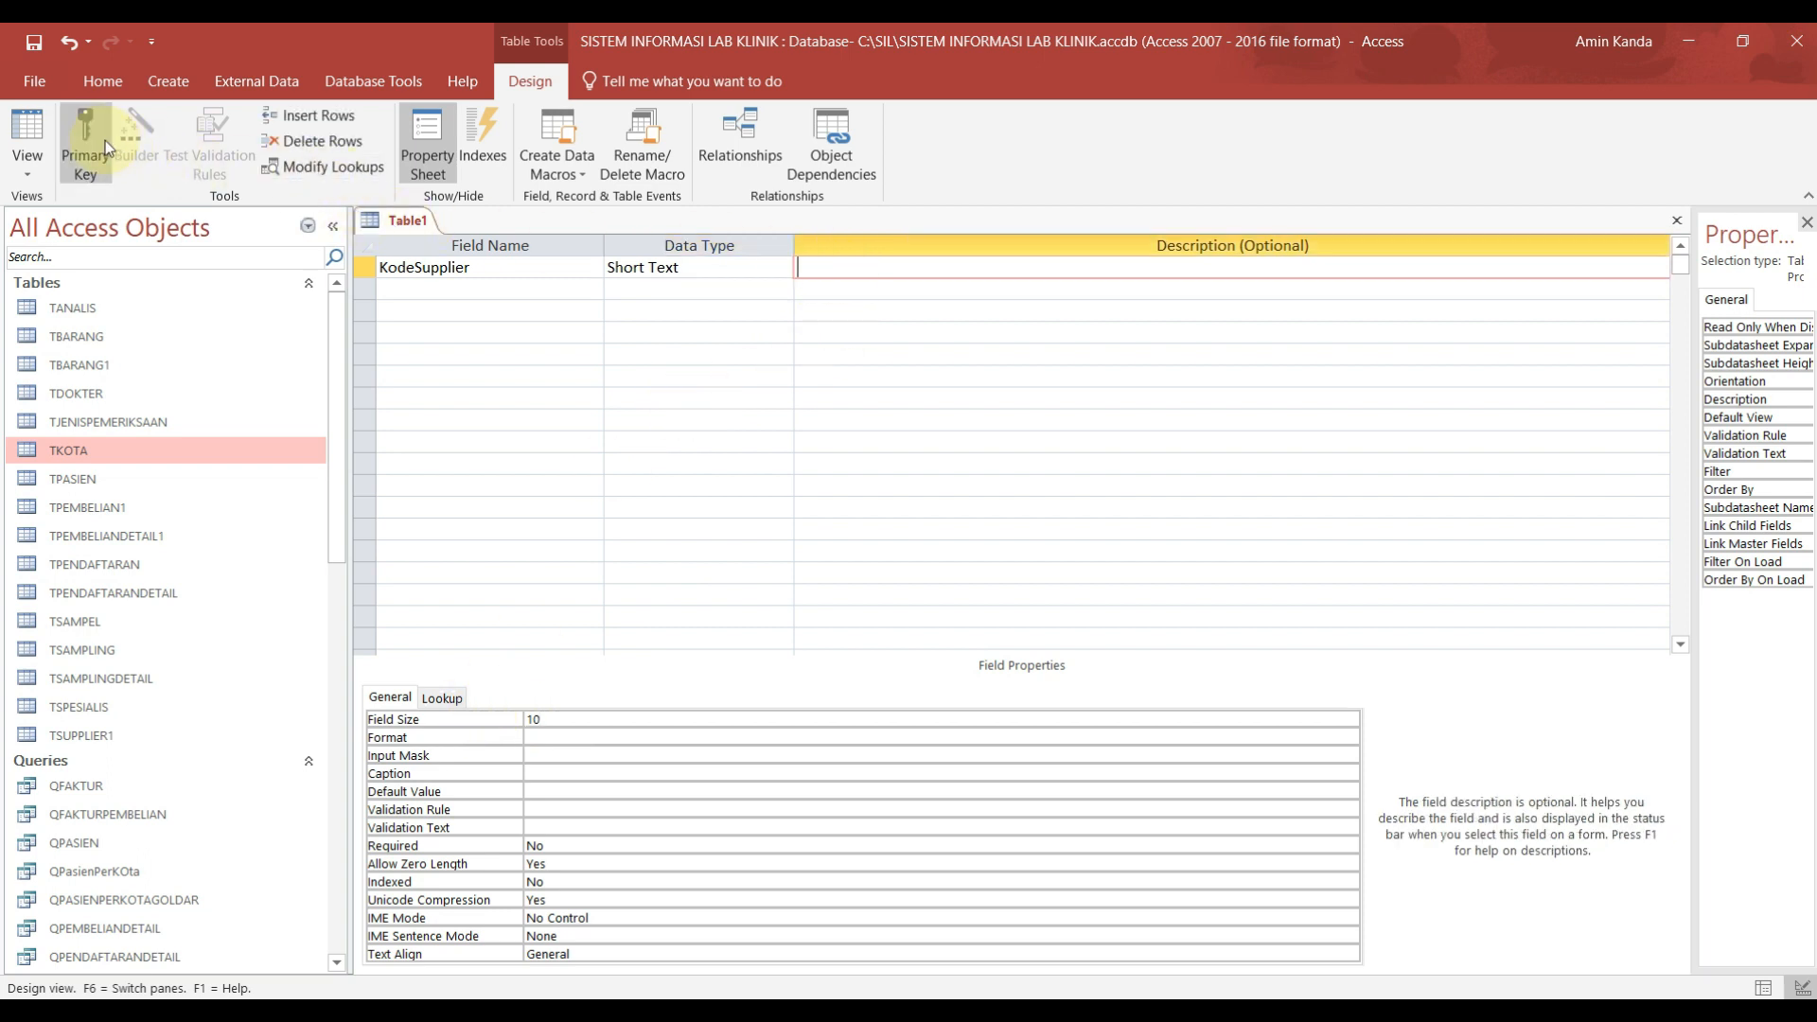
{"action": "left_click", "coordinate": [93, 134]}
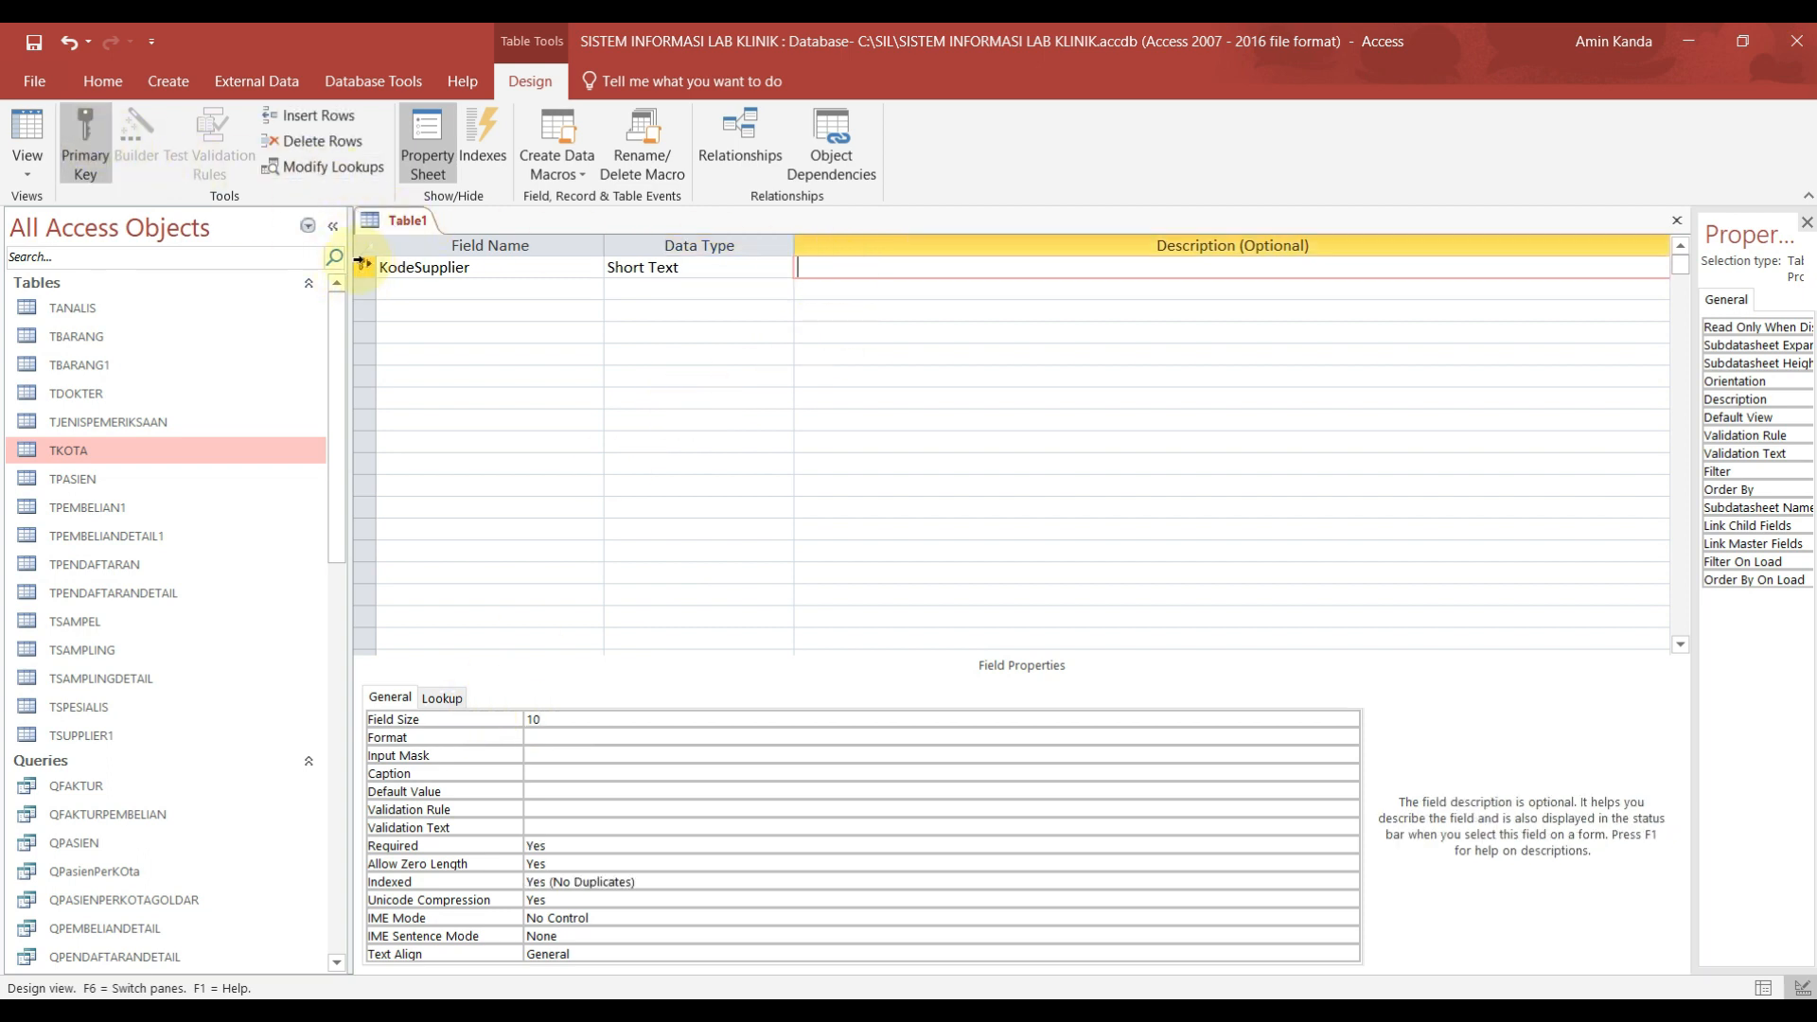
Step: Add a second field named NamaSuplier with the Short Text data type and a field size of 100
{"action": "left_click", "coordinate": [426, 289]}
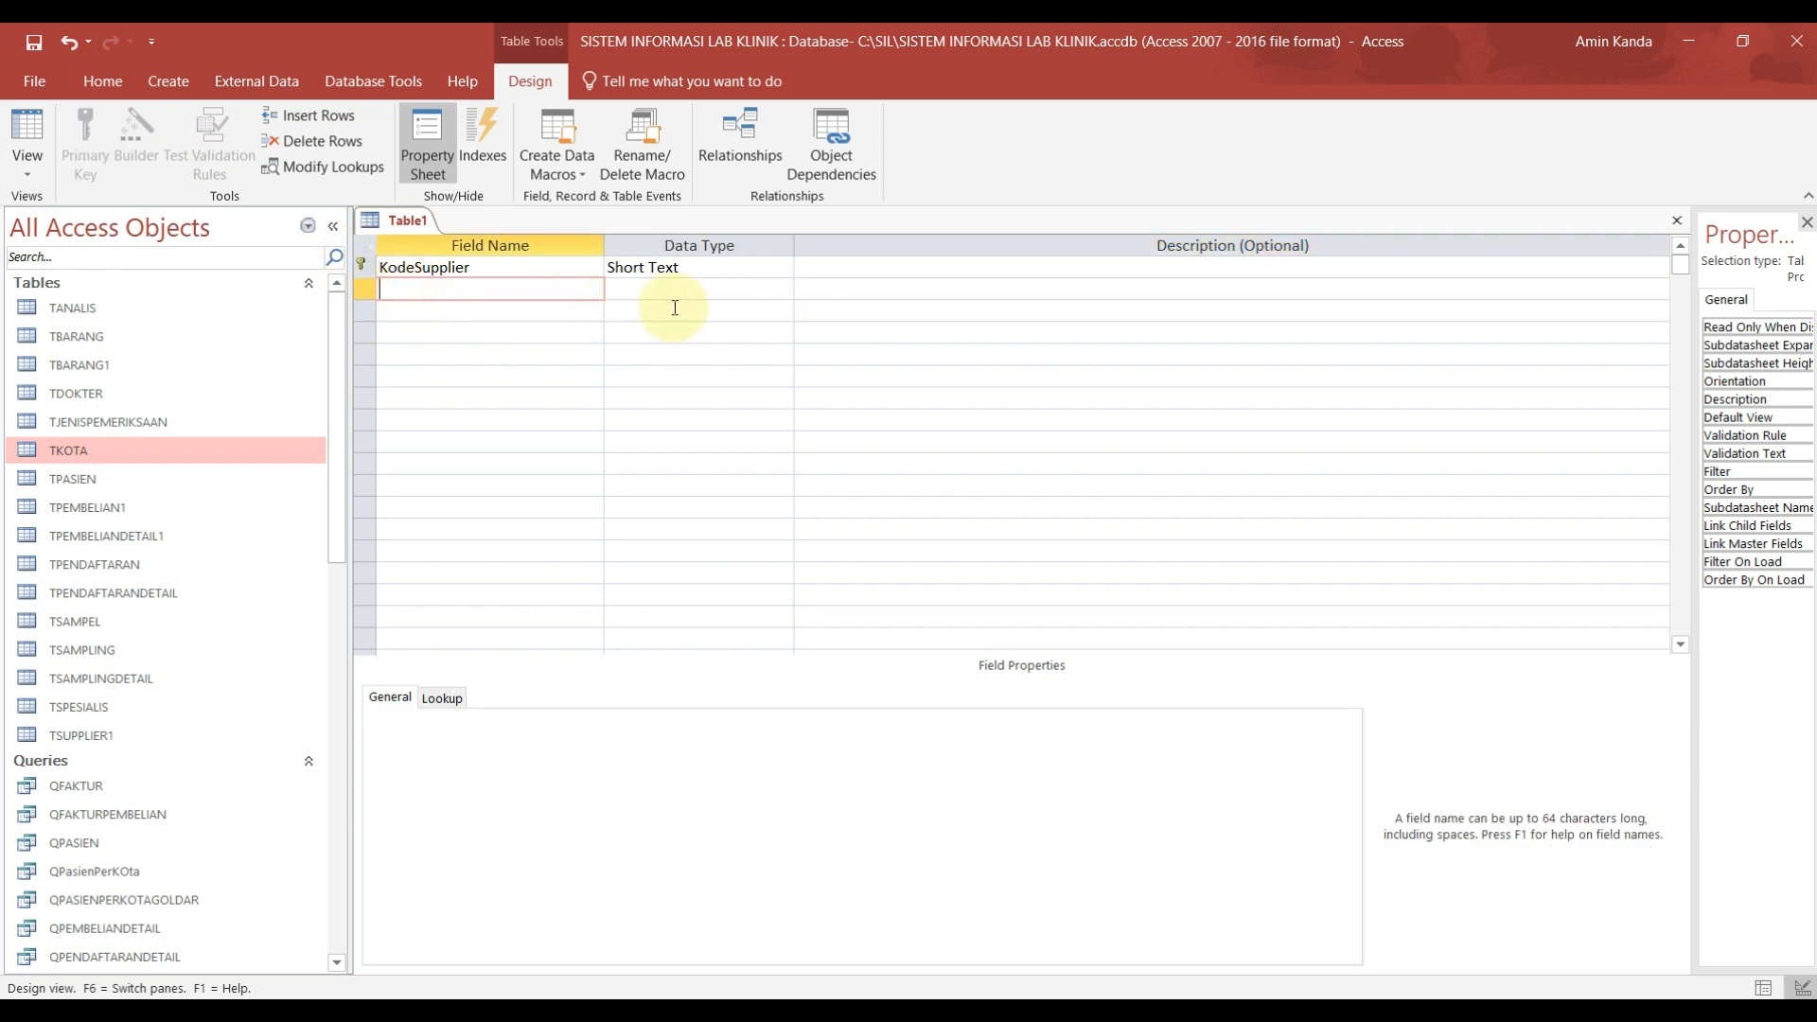
{"action": "type", "text": "NamaSuplier"}
{"action": "left_click", "coordinate": [674, 288]}
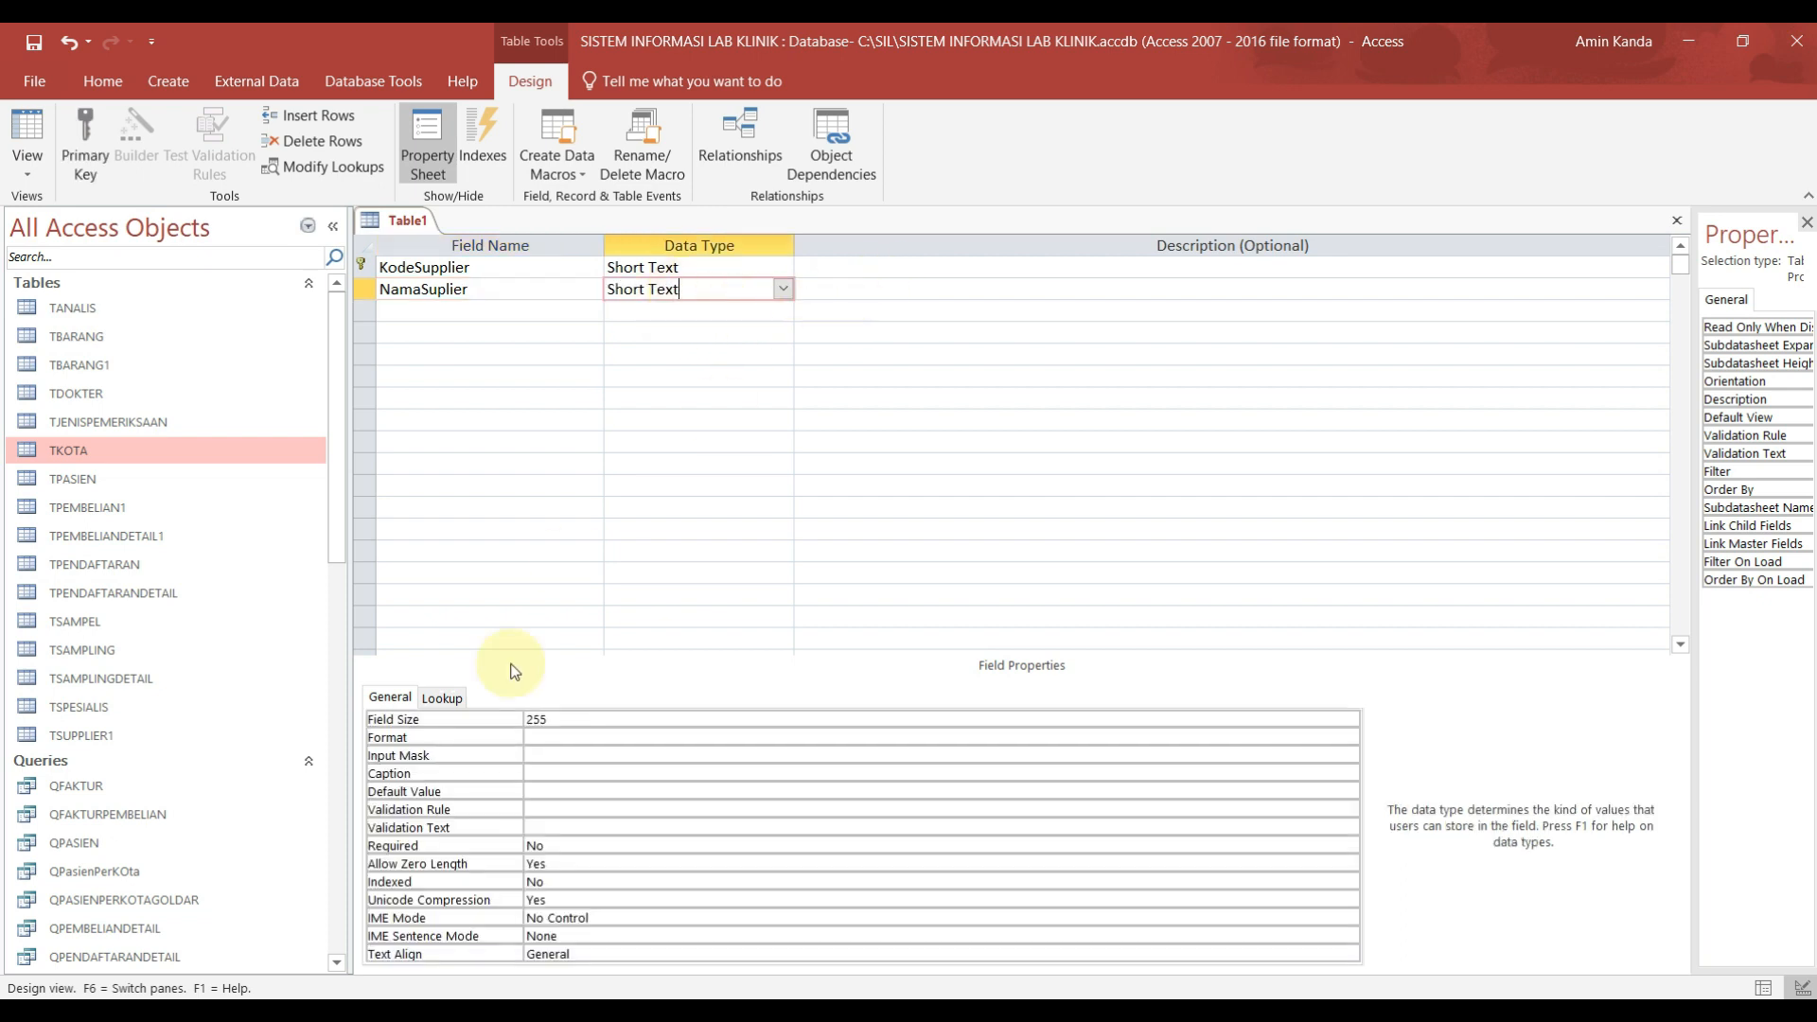
{"action": "left_click", "coordinate": [567, 721]}
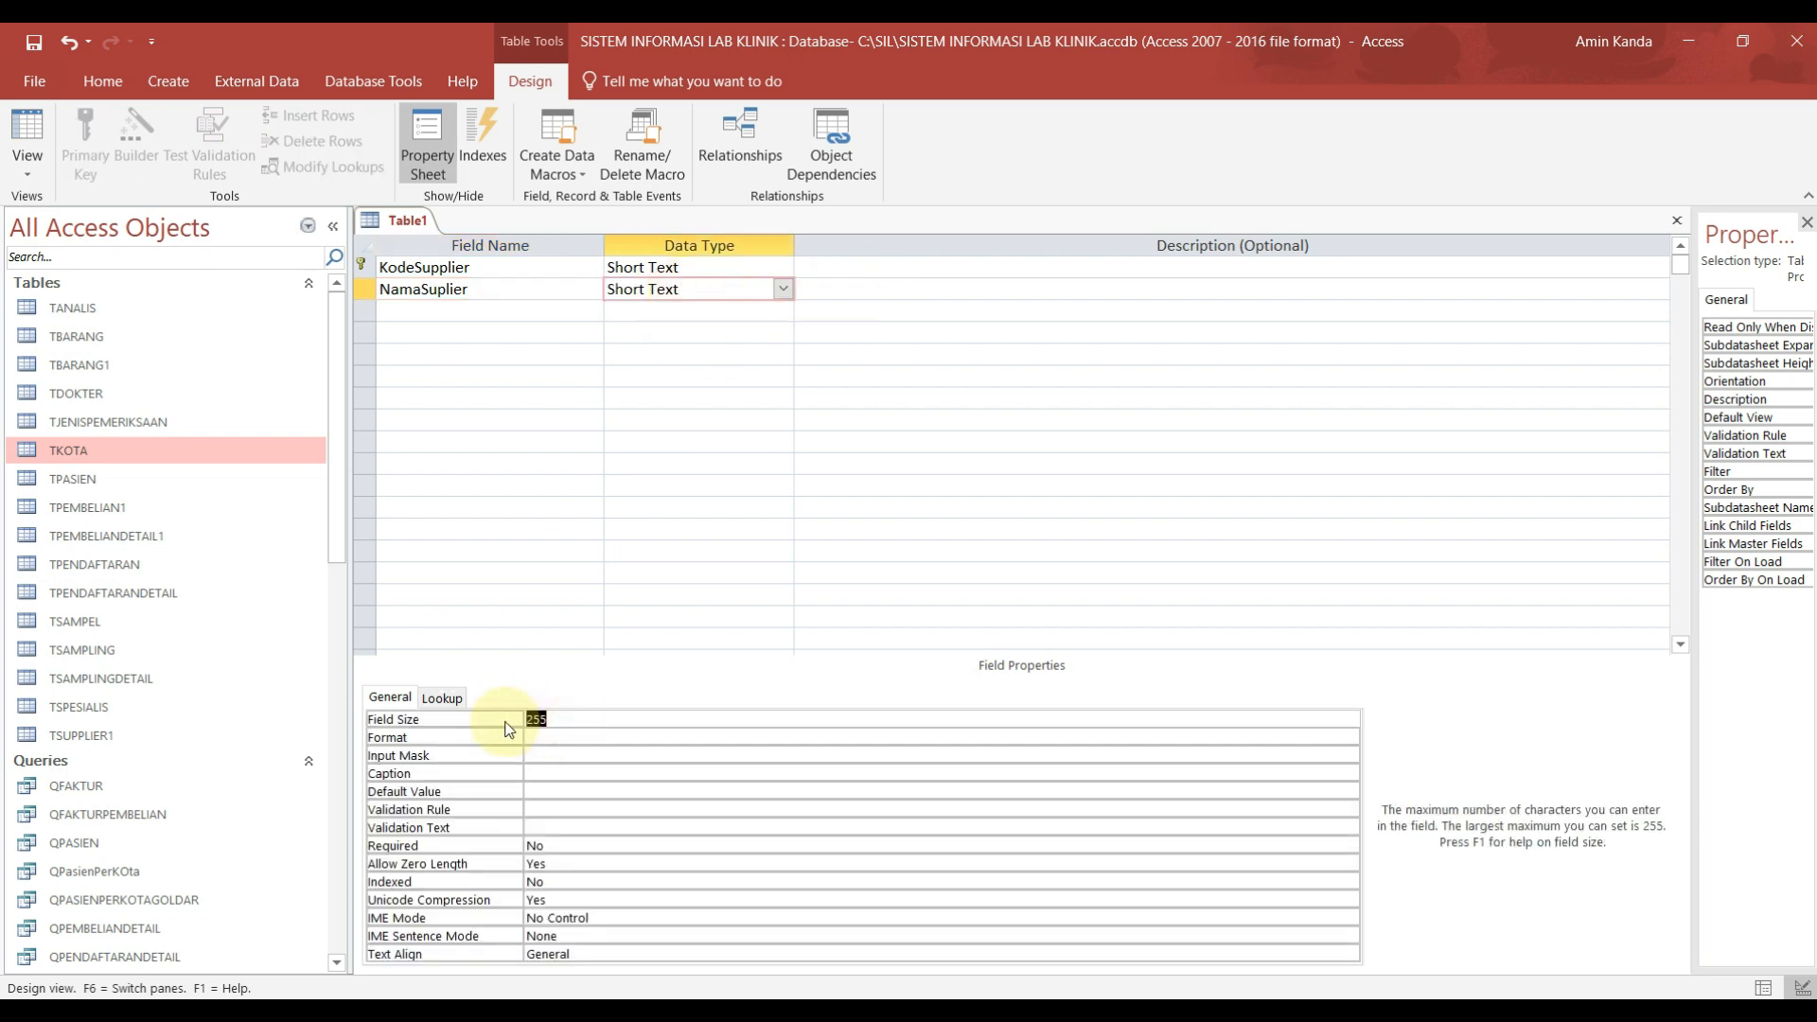
{"action": "type", "text": "100"}
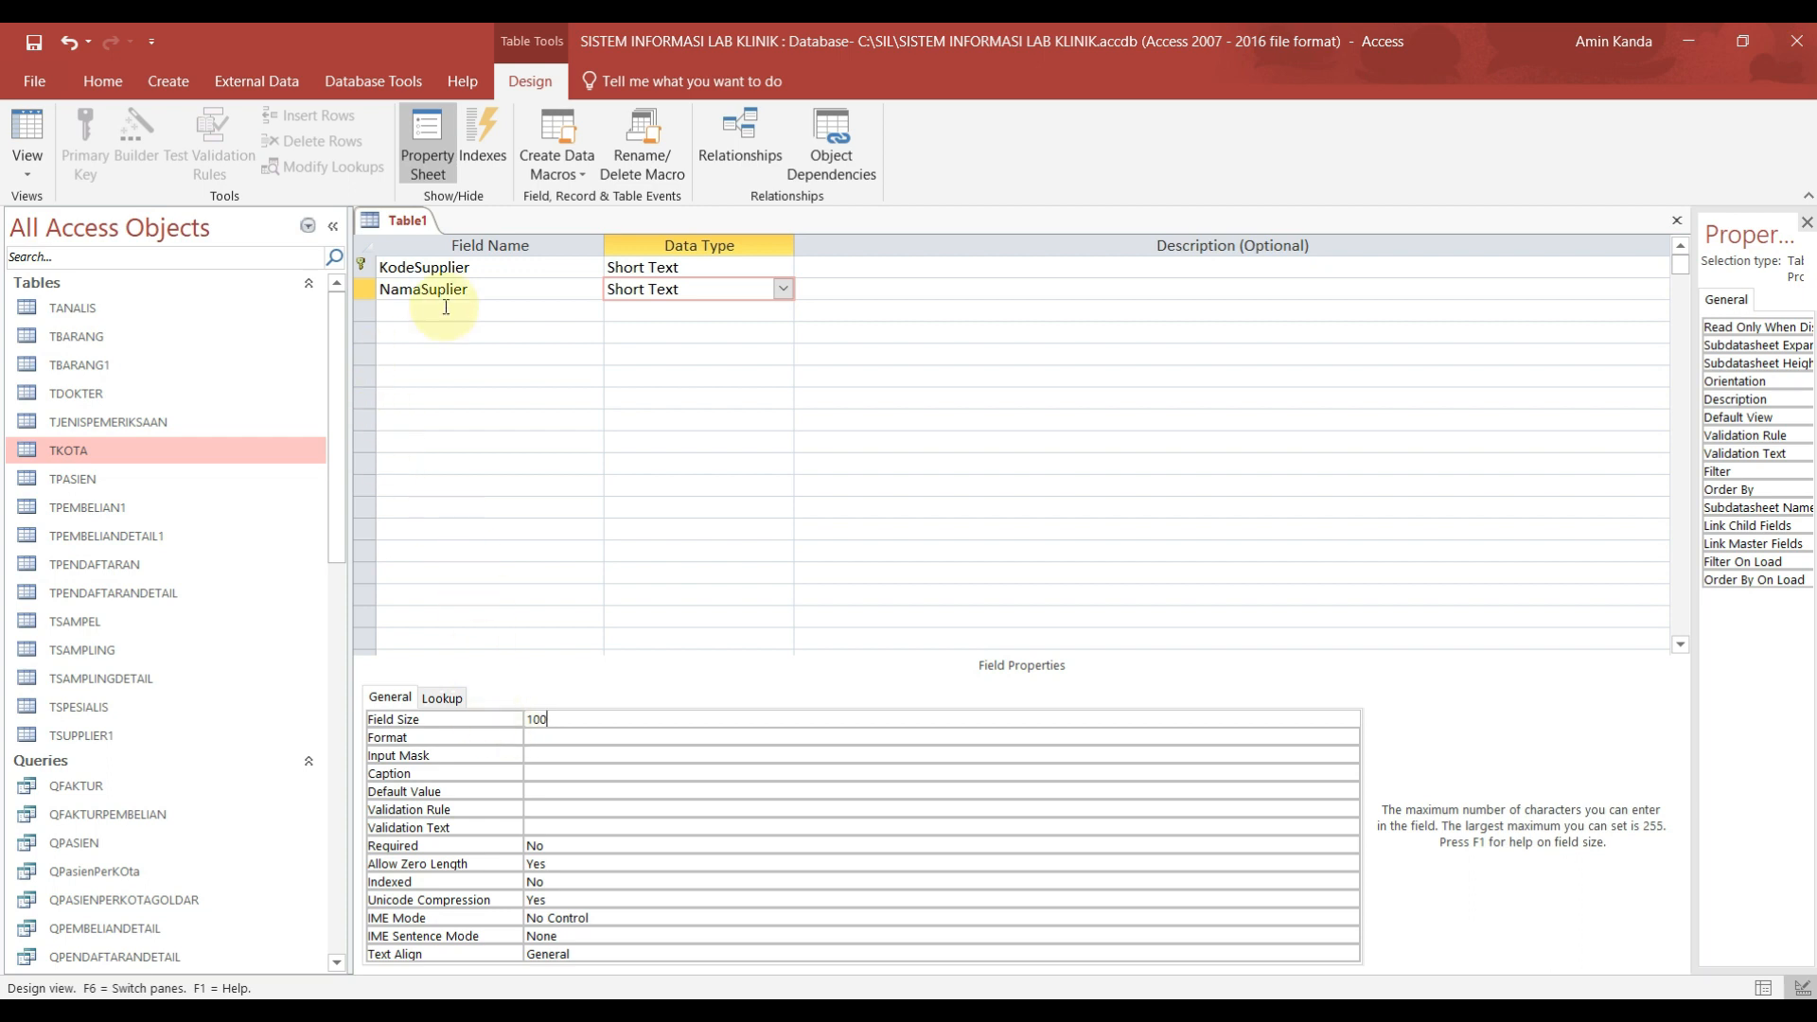
Step: Add a third field named Alamat with the Short Text data type and a field size of 200
{"action": "left_click", "coordinate": [453, 308]}
{"action": "type", "text": "Al"}
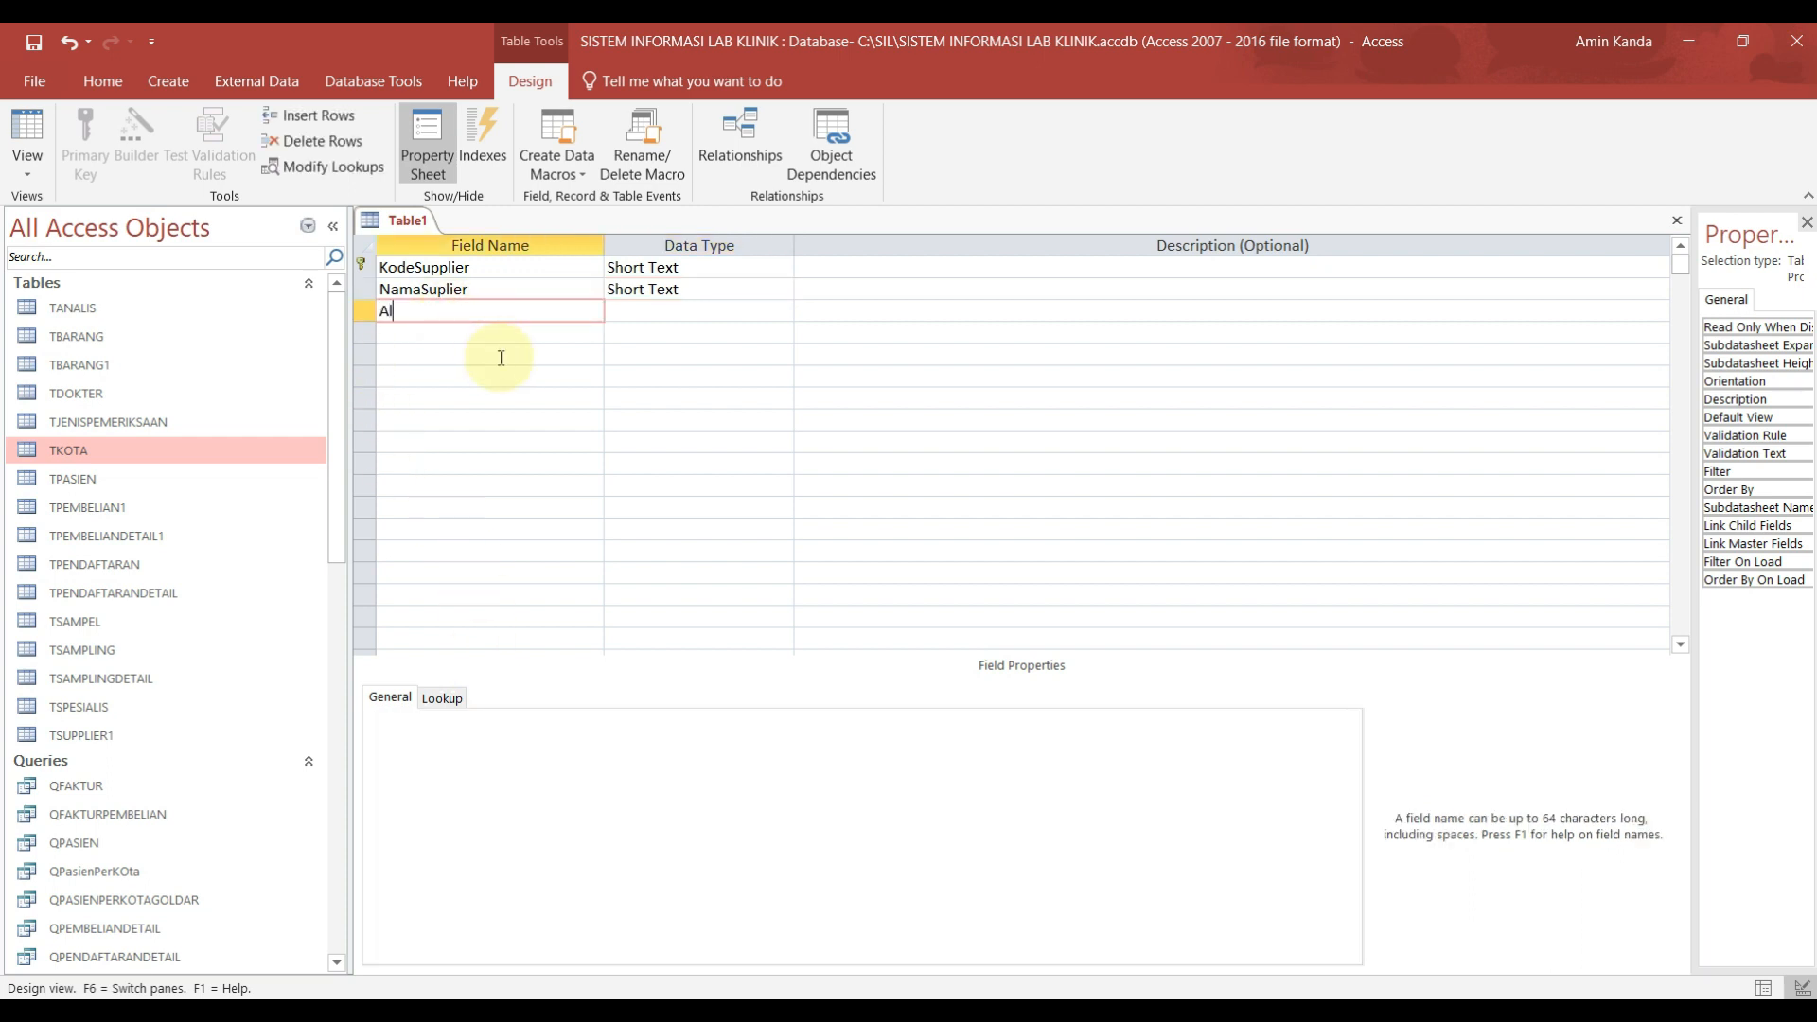
{"action": "type", "text": "amat"}
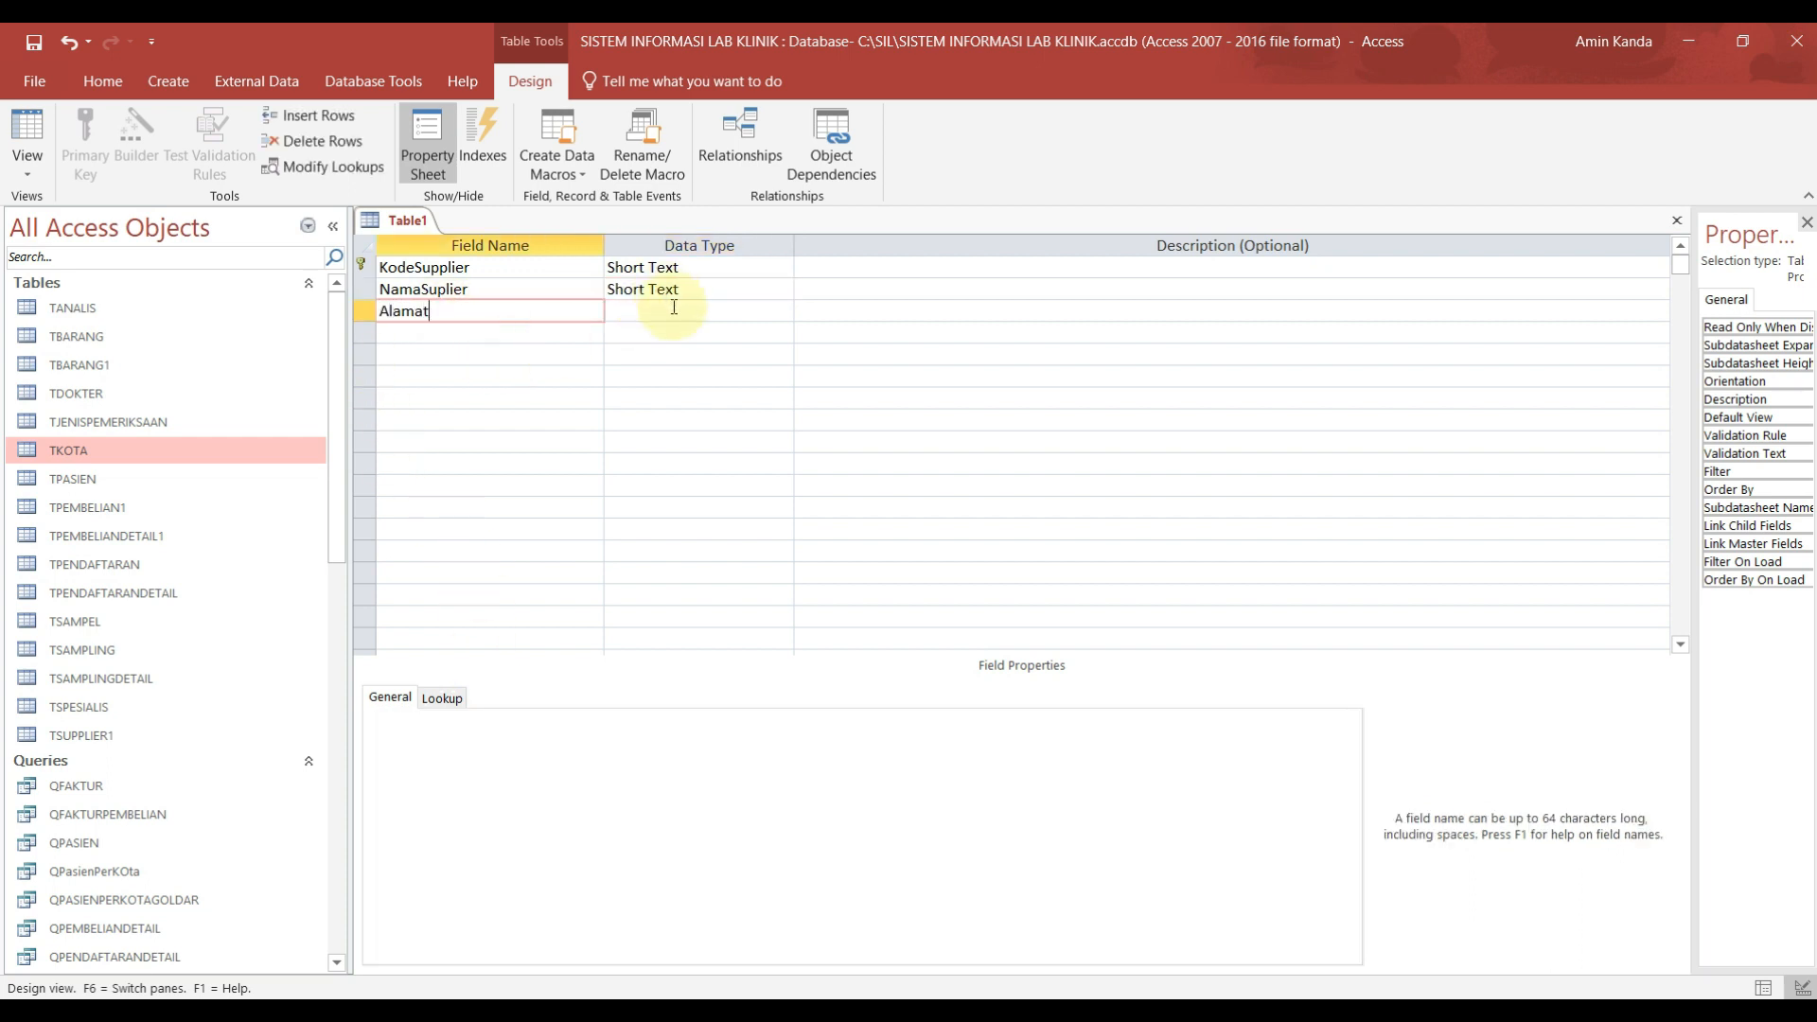
{"action": "left_click", "coordinate": [674, 309]}
{"action": "left_click", "coordinate": [554, 720]}
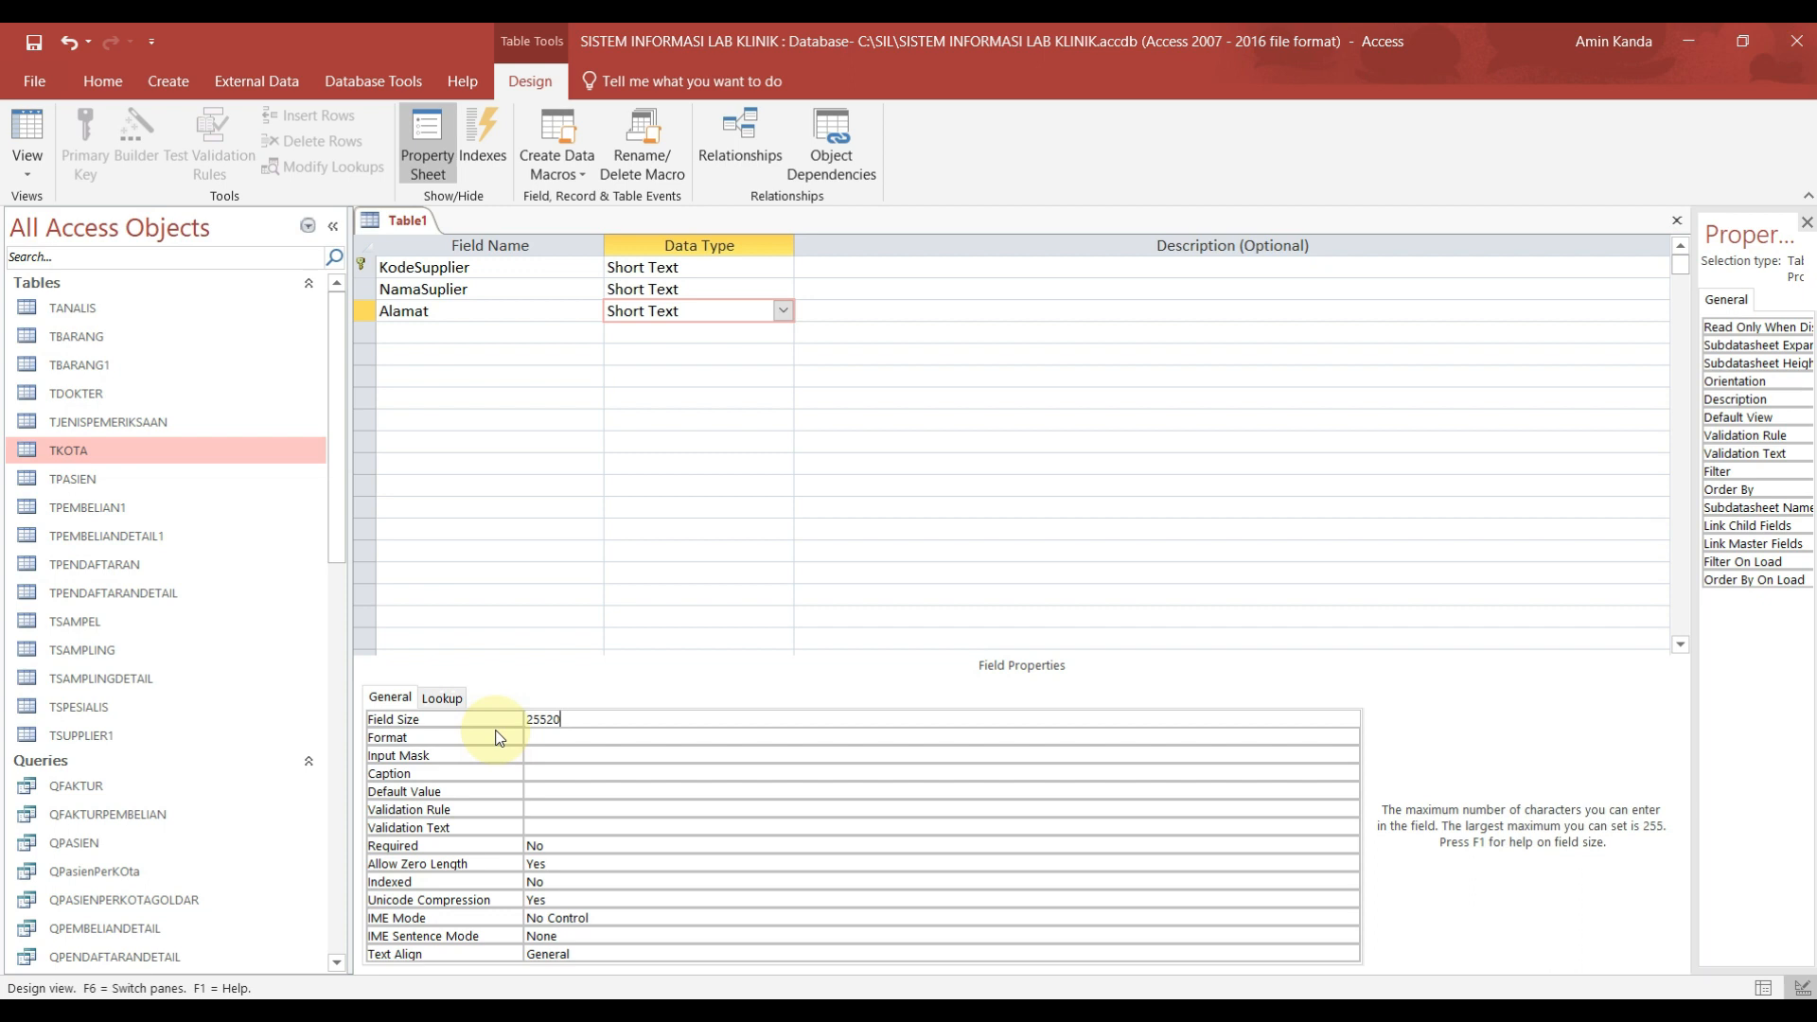
{"action": "key", "text": "BackSpace"}
{"action": "key", "text": "BackSpace"}
{"action": "key", "text": "BackSpace"}
{"action": "key", "text": "BackSpace"}
{"action": "key", "text": "BackSpace"}
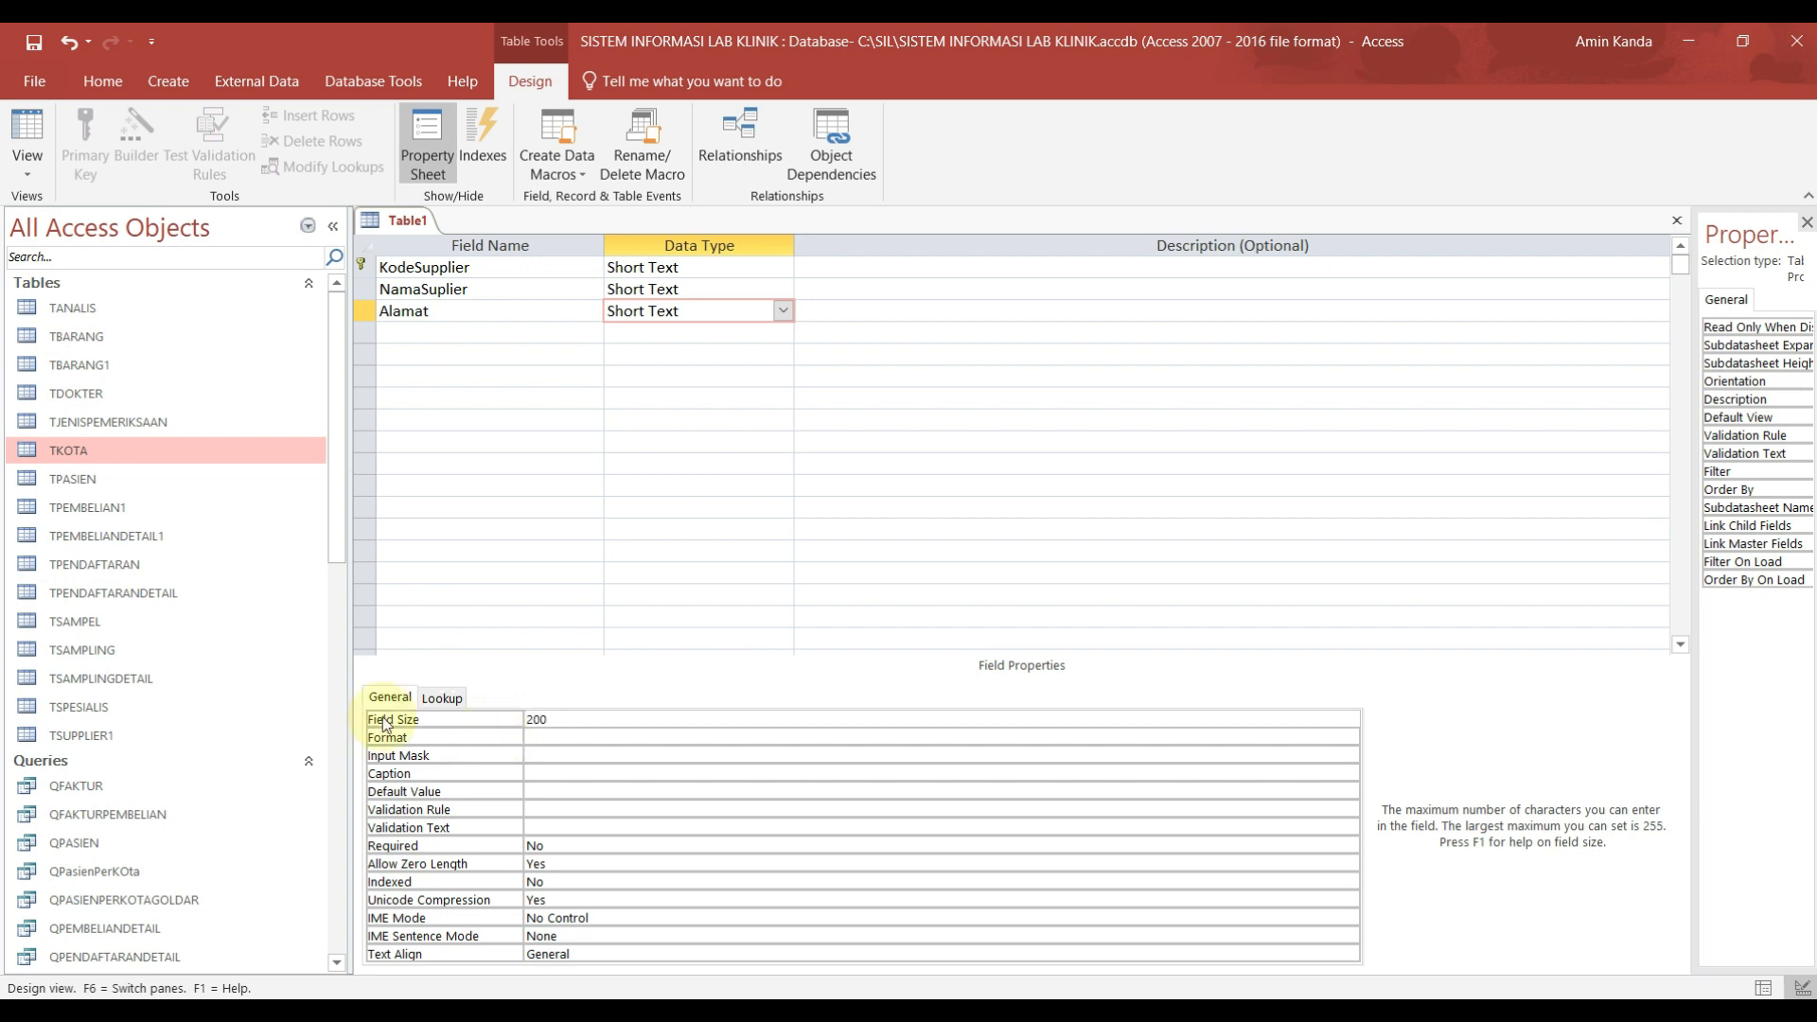
Step: Add a fourth field named Telepon with the Short Text data type and a field size of 100
{"action": "left_click", "coordinate": [559, 337]}
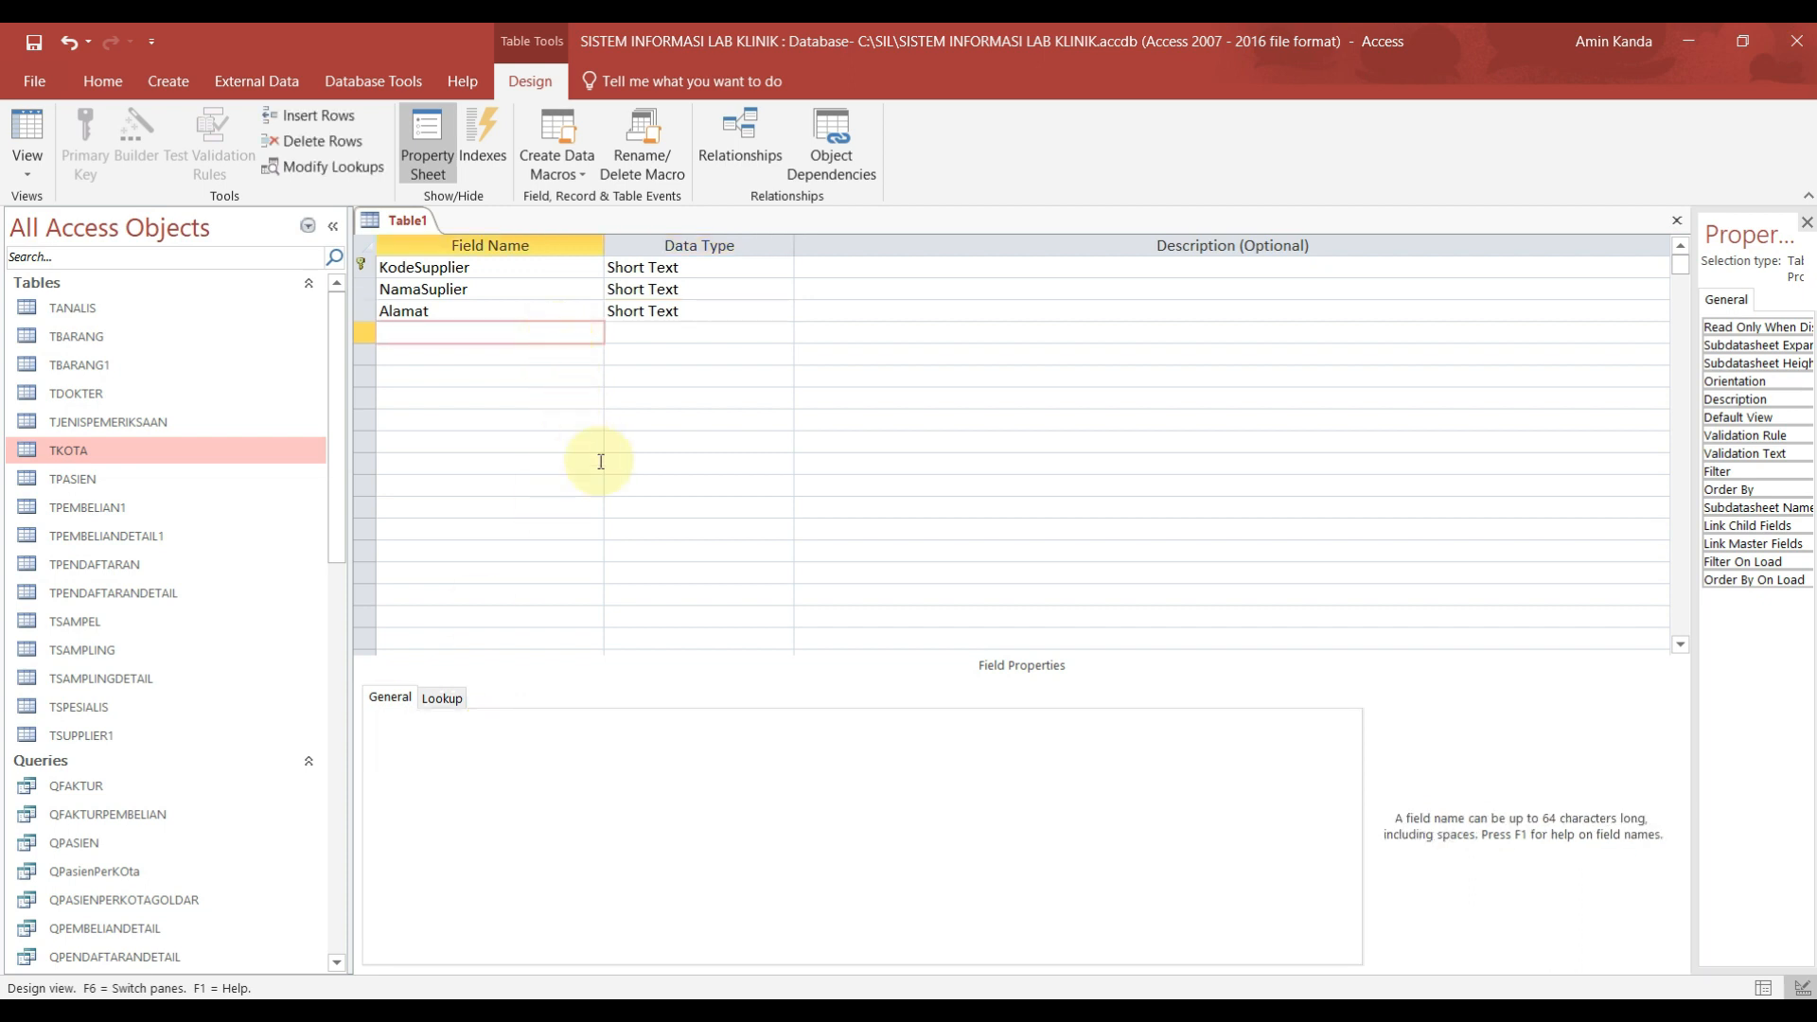
{"action": "type", "text": "Telepon"}
{"action": "left_click", "coordinate": [691, 332]}
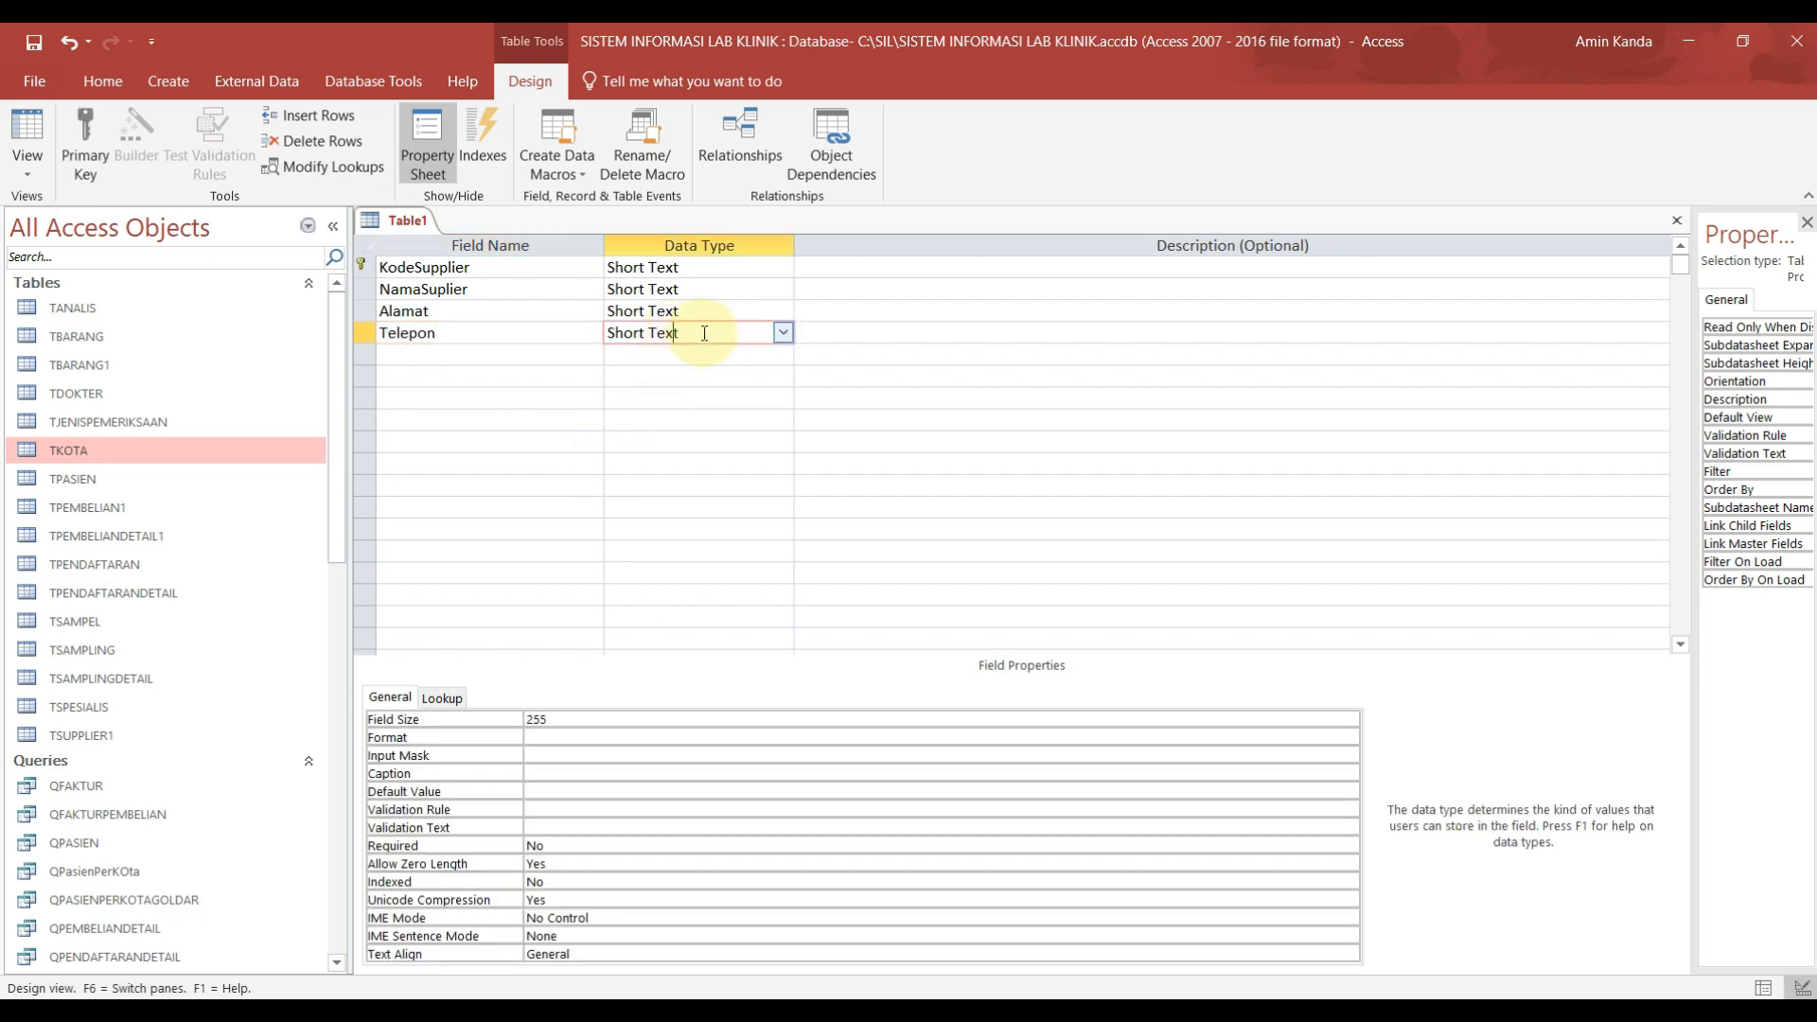
{"action": "left_click", "coordinate": [539, 719]}
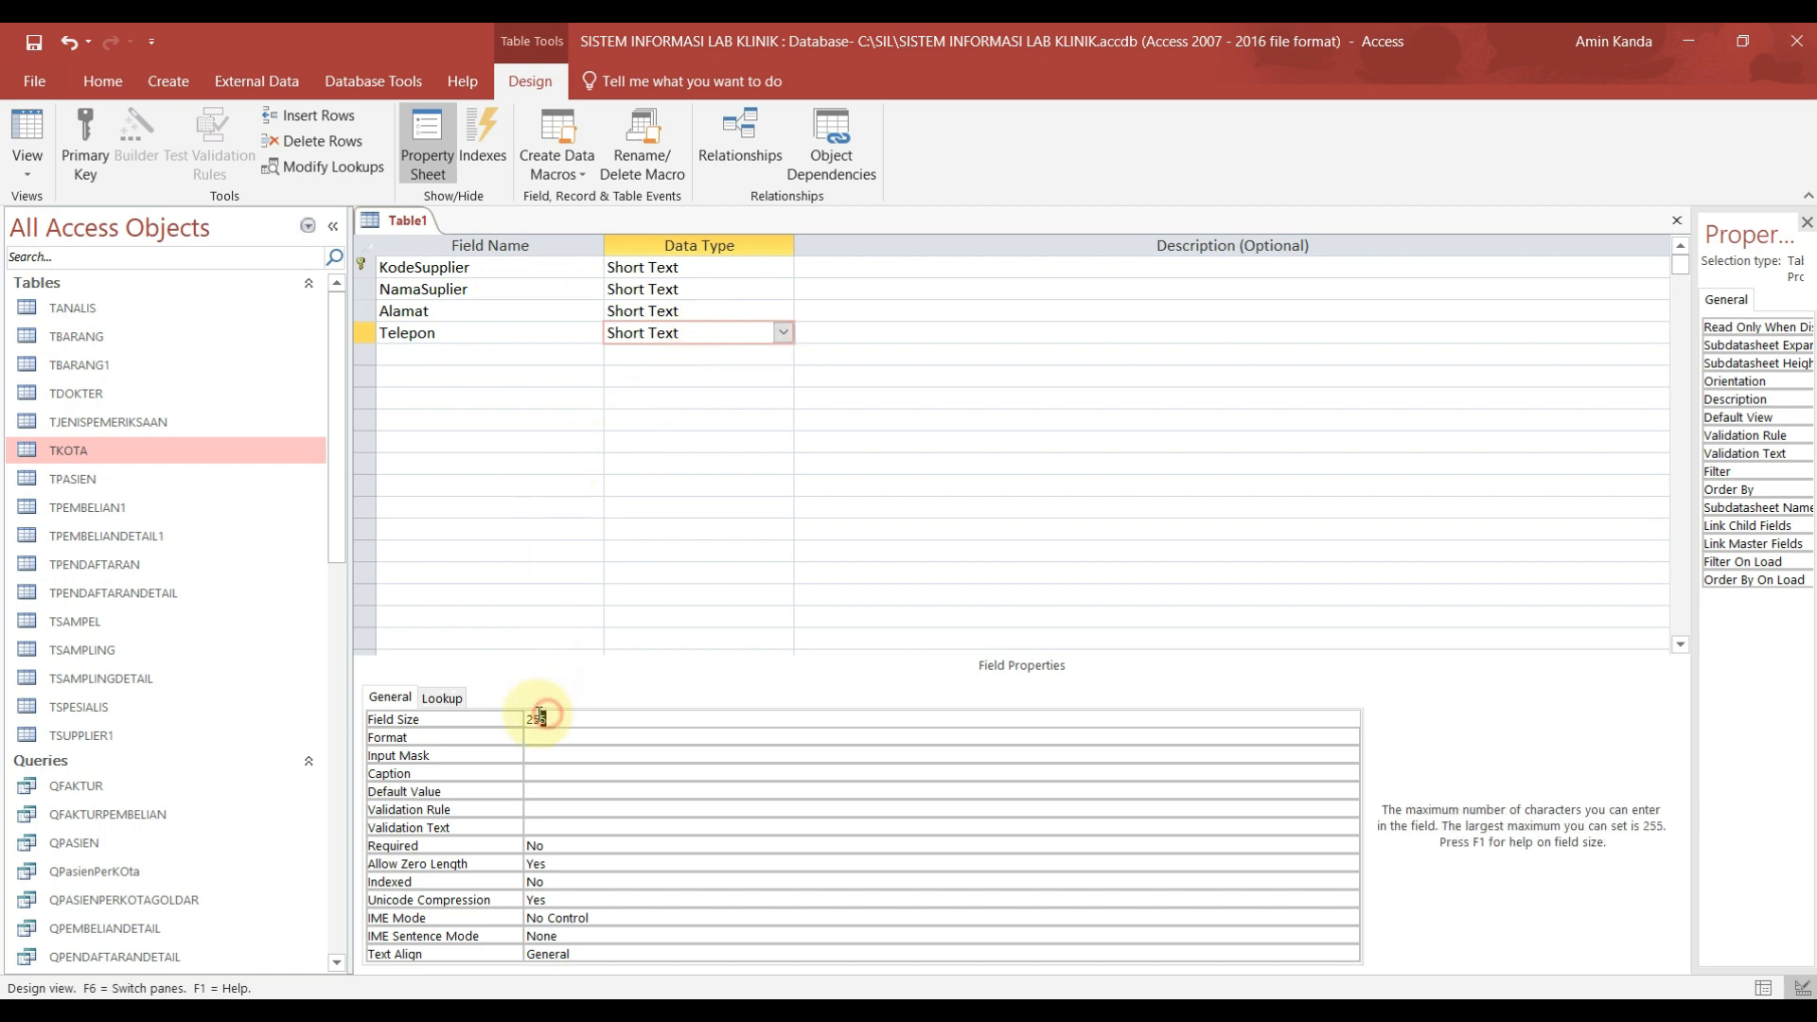
{"action": "type", "text": "100"}
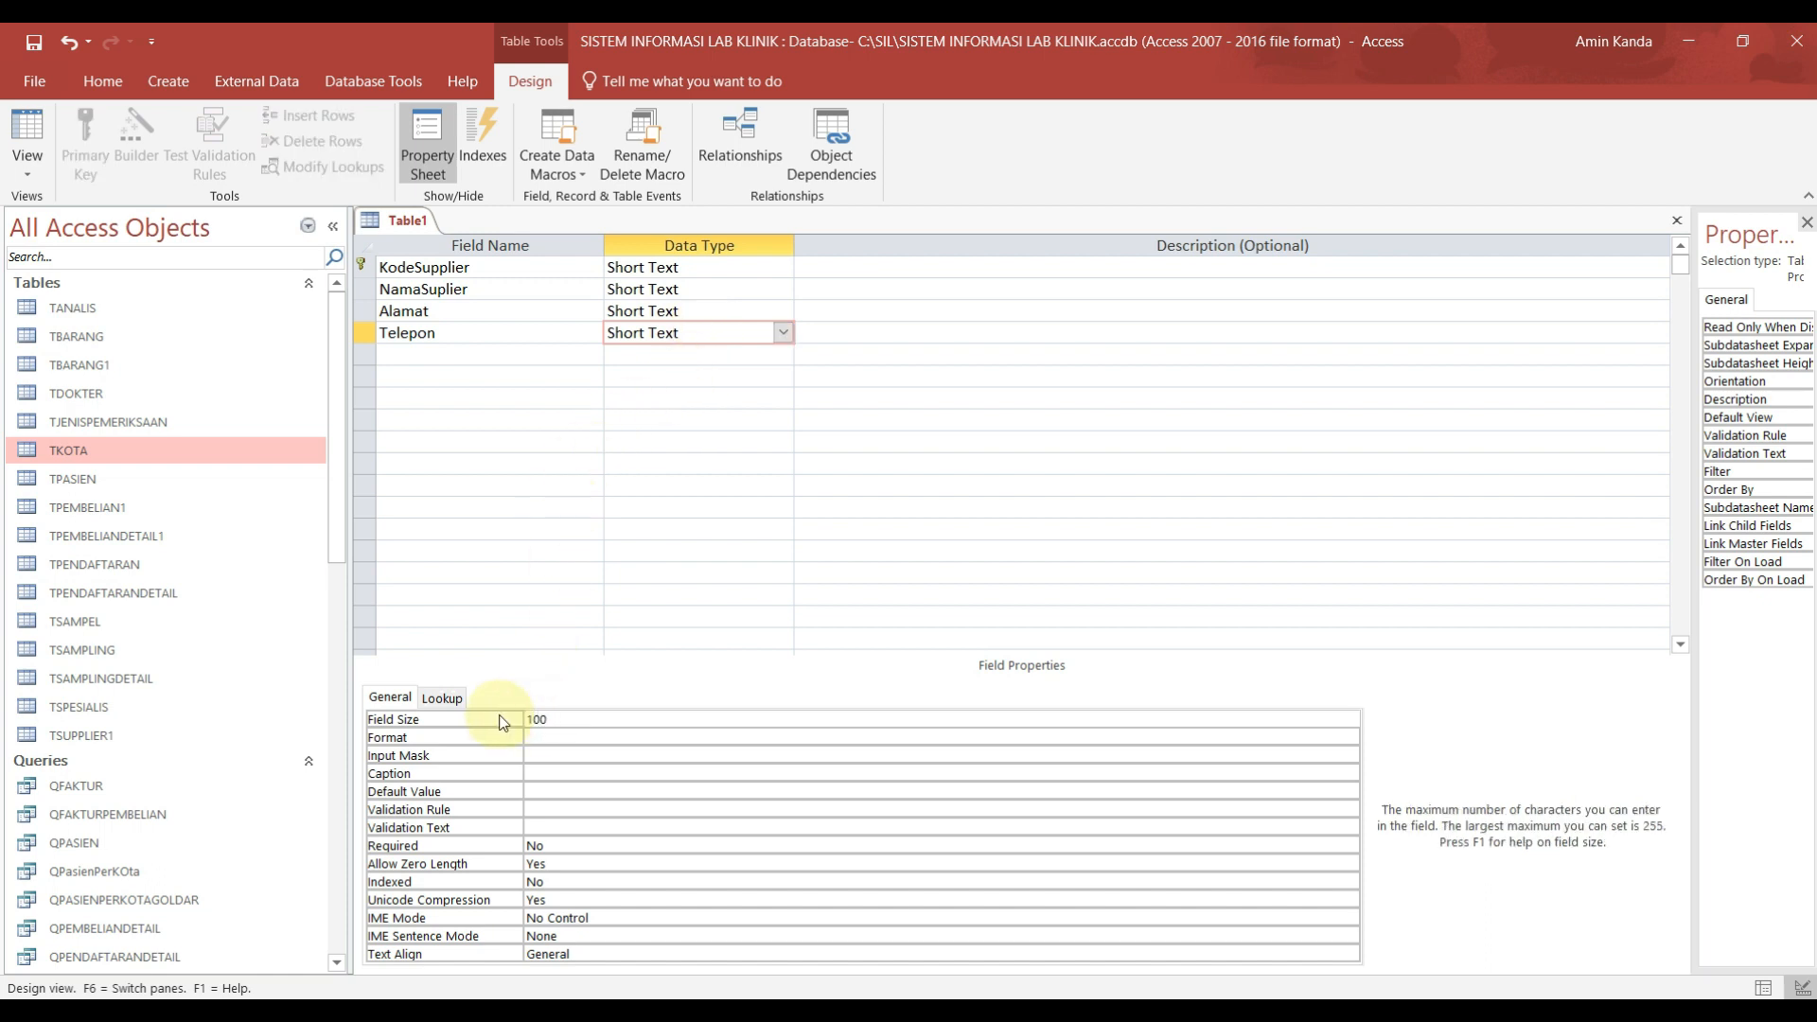
Step: Add a fifth field named Kota with the Short Text data type and a field size of 50
{"action": "left_click", "coordinate": [413, 353]}
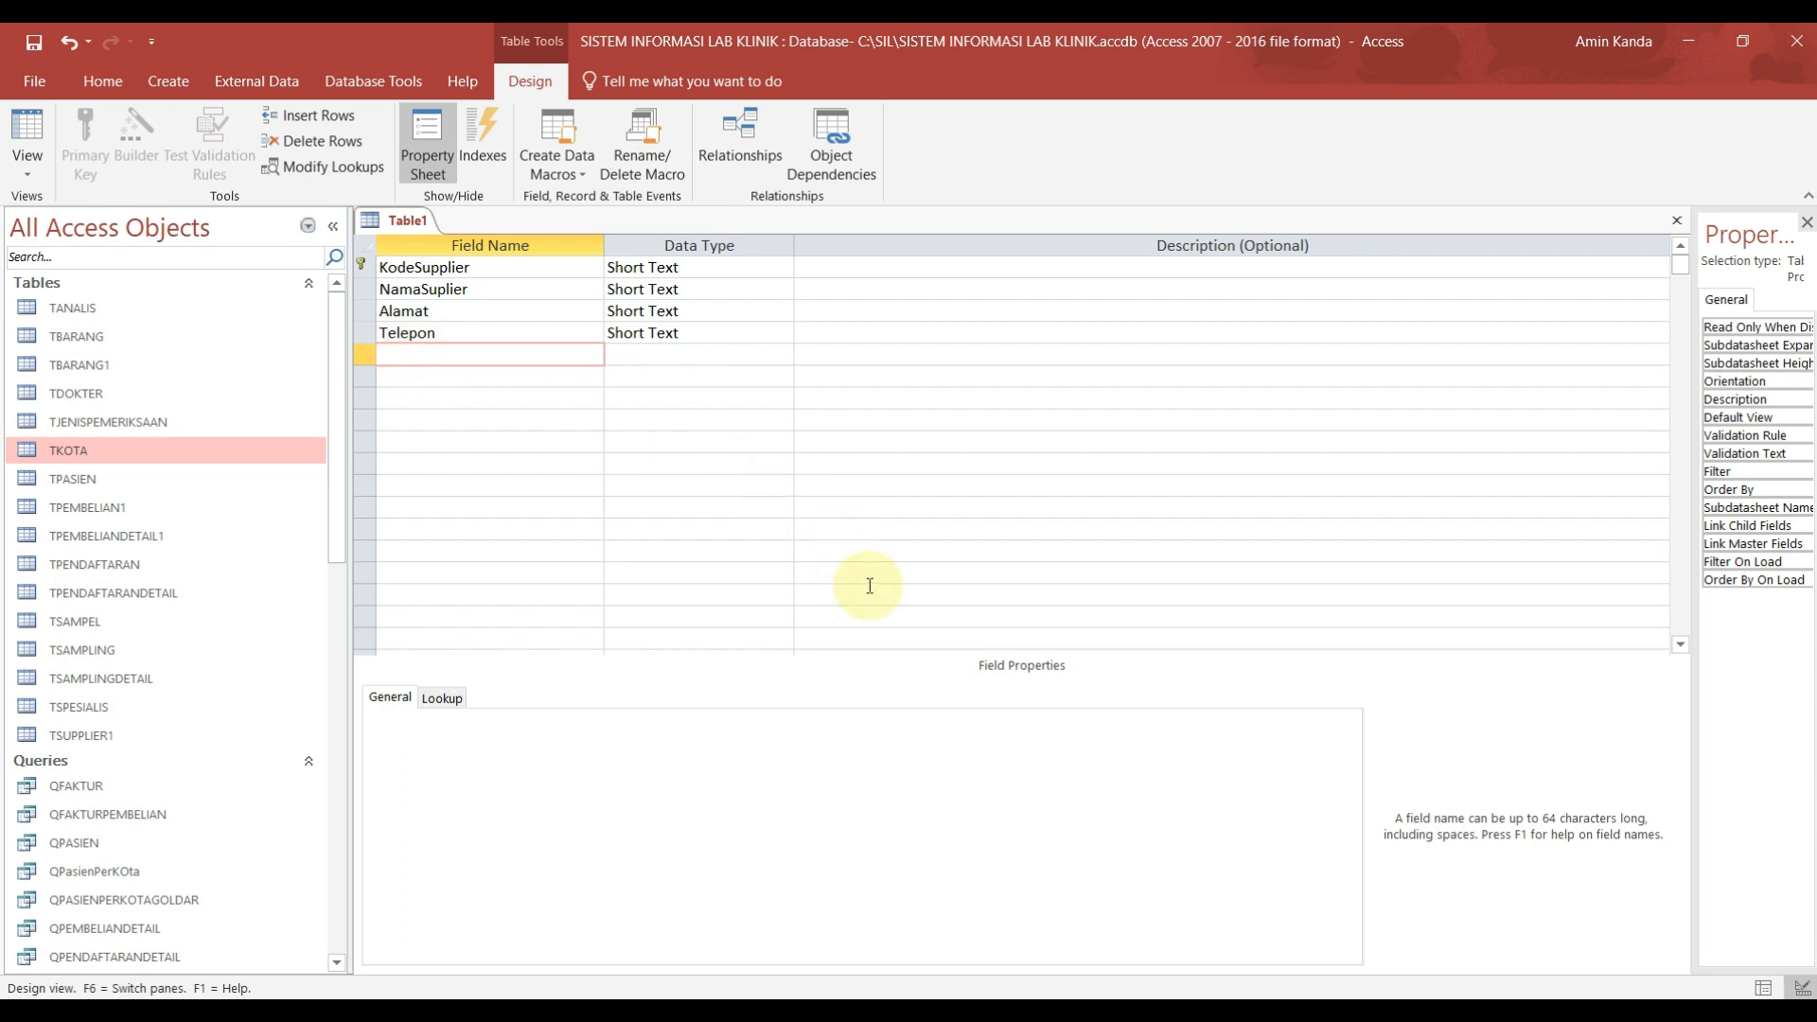
{"action": "type", "text": "Kota"}
{"action": "left_click", "coordinate": [732, 353]}
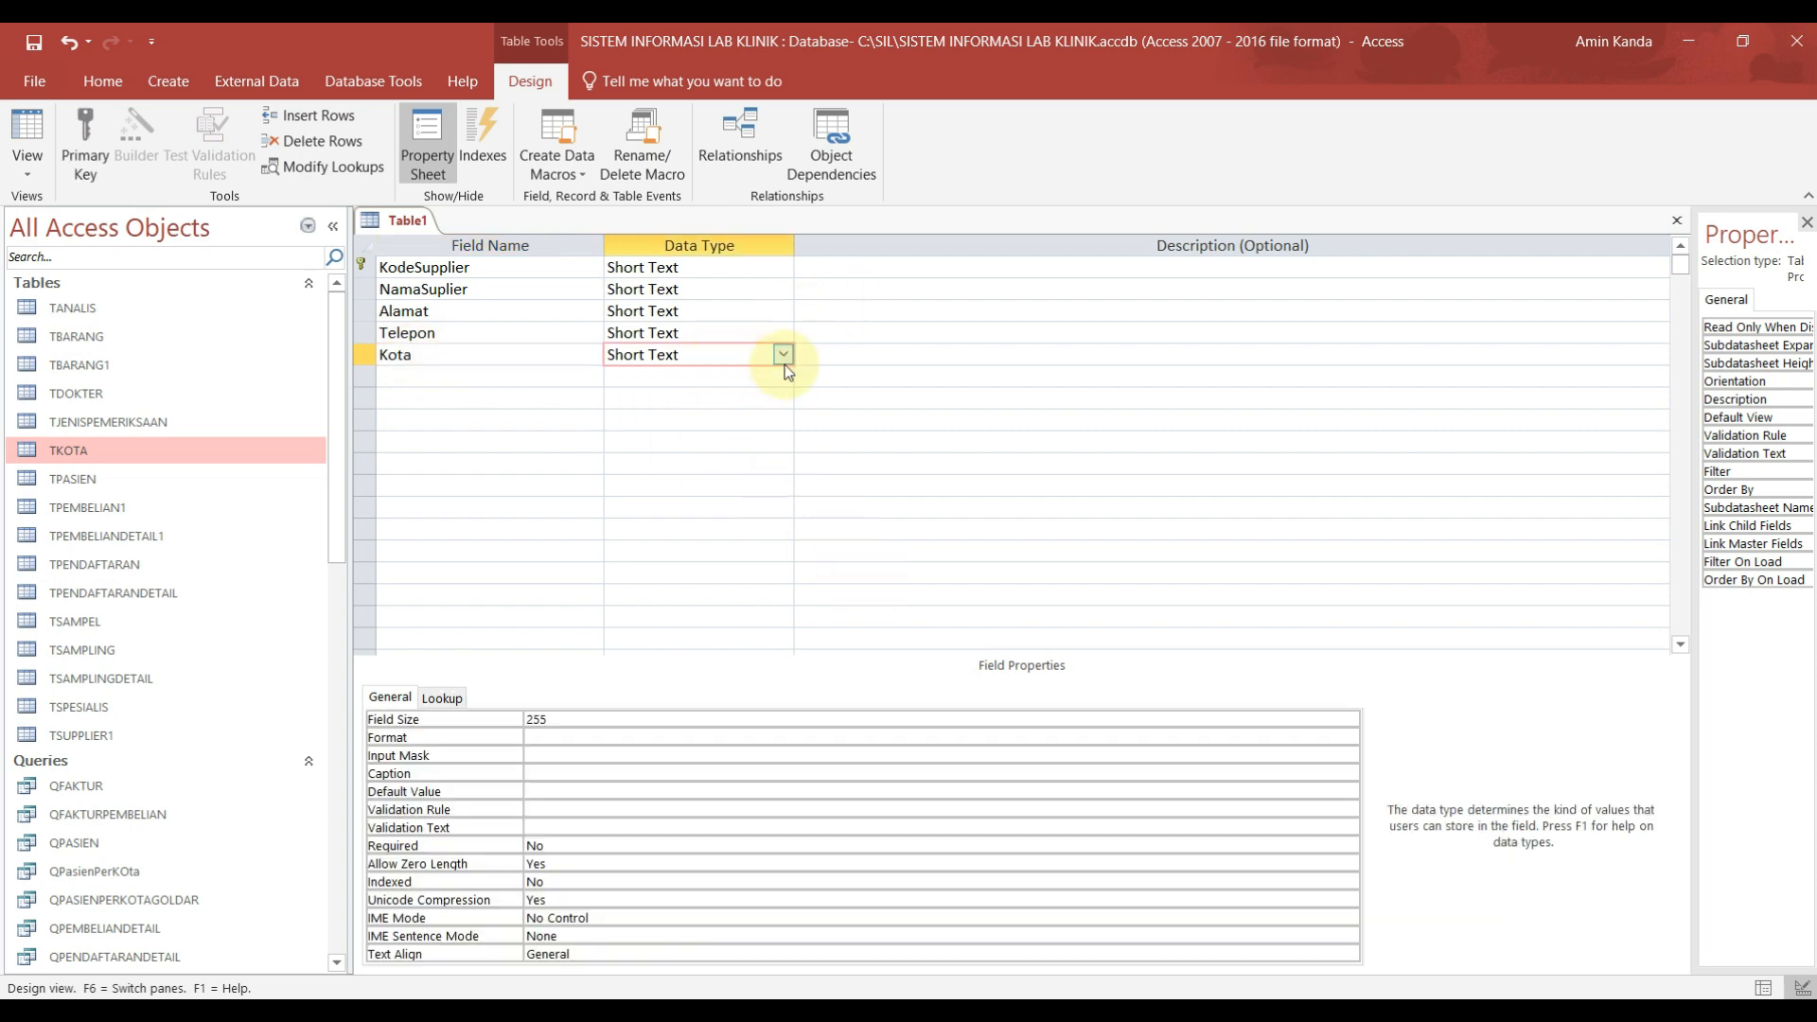
{"action": "left_click", "coordinate": [501, 719]}
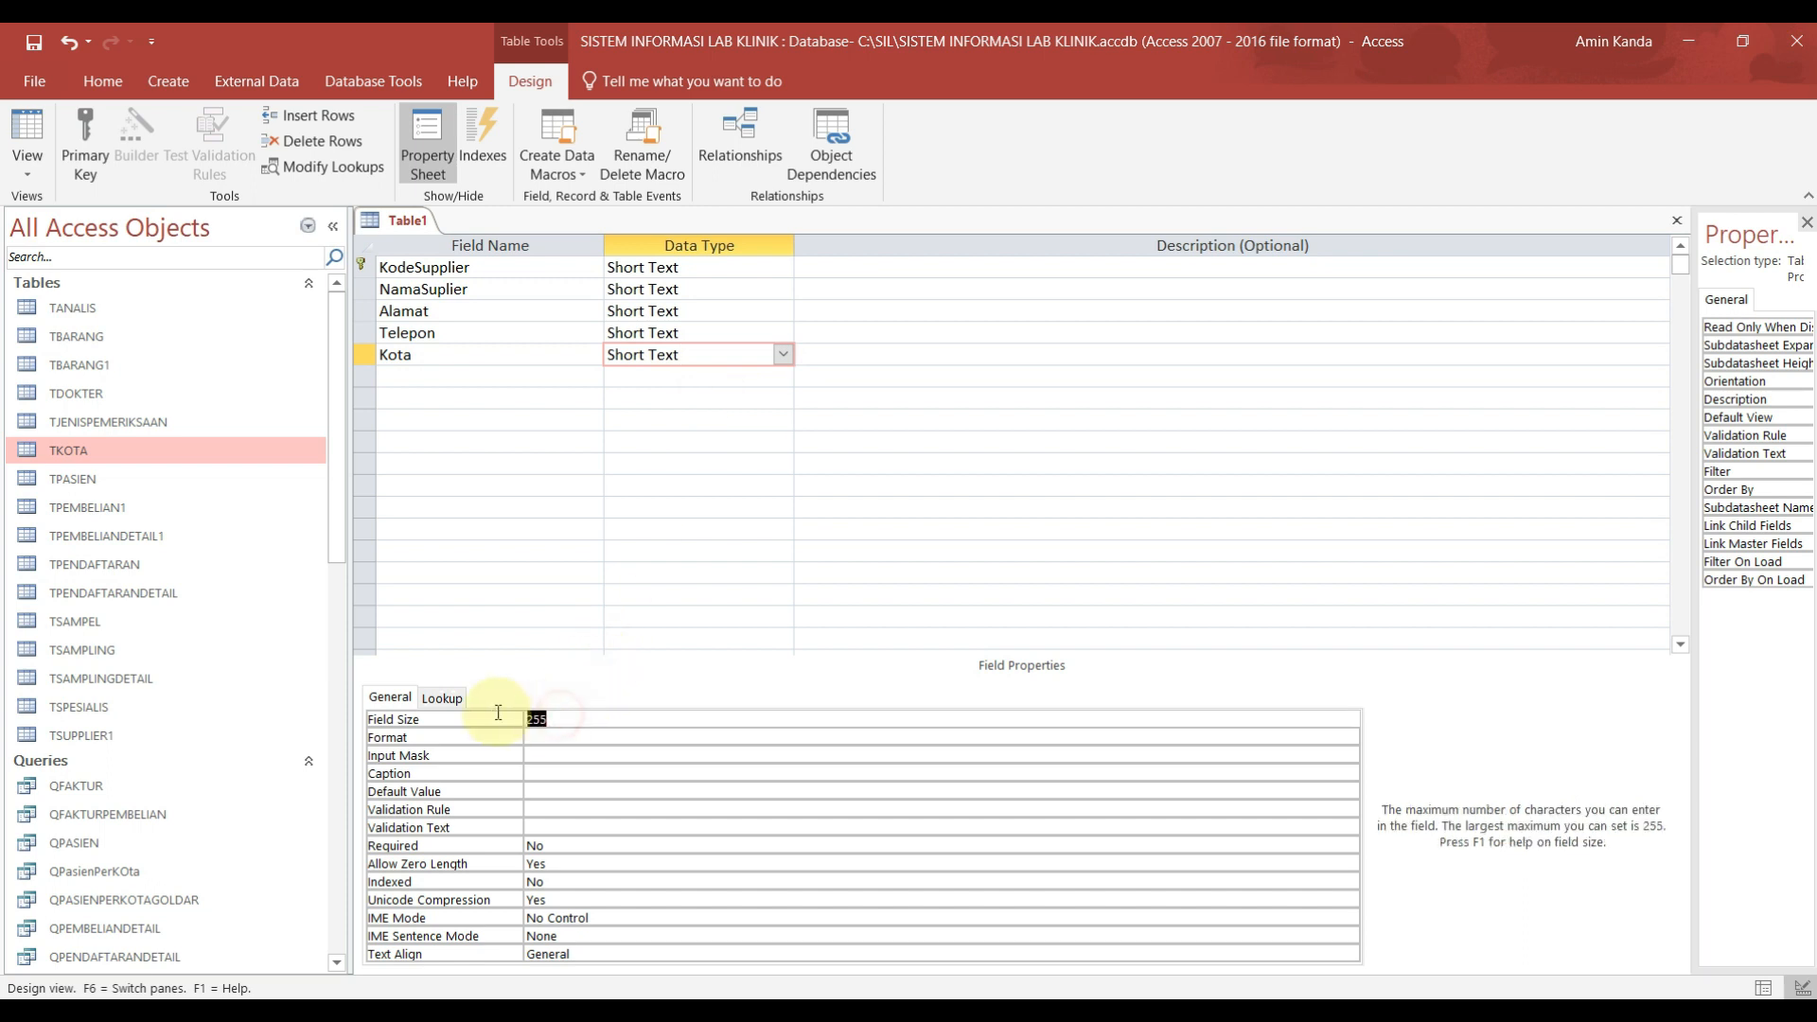
{"action": "type", "text": "50"}
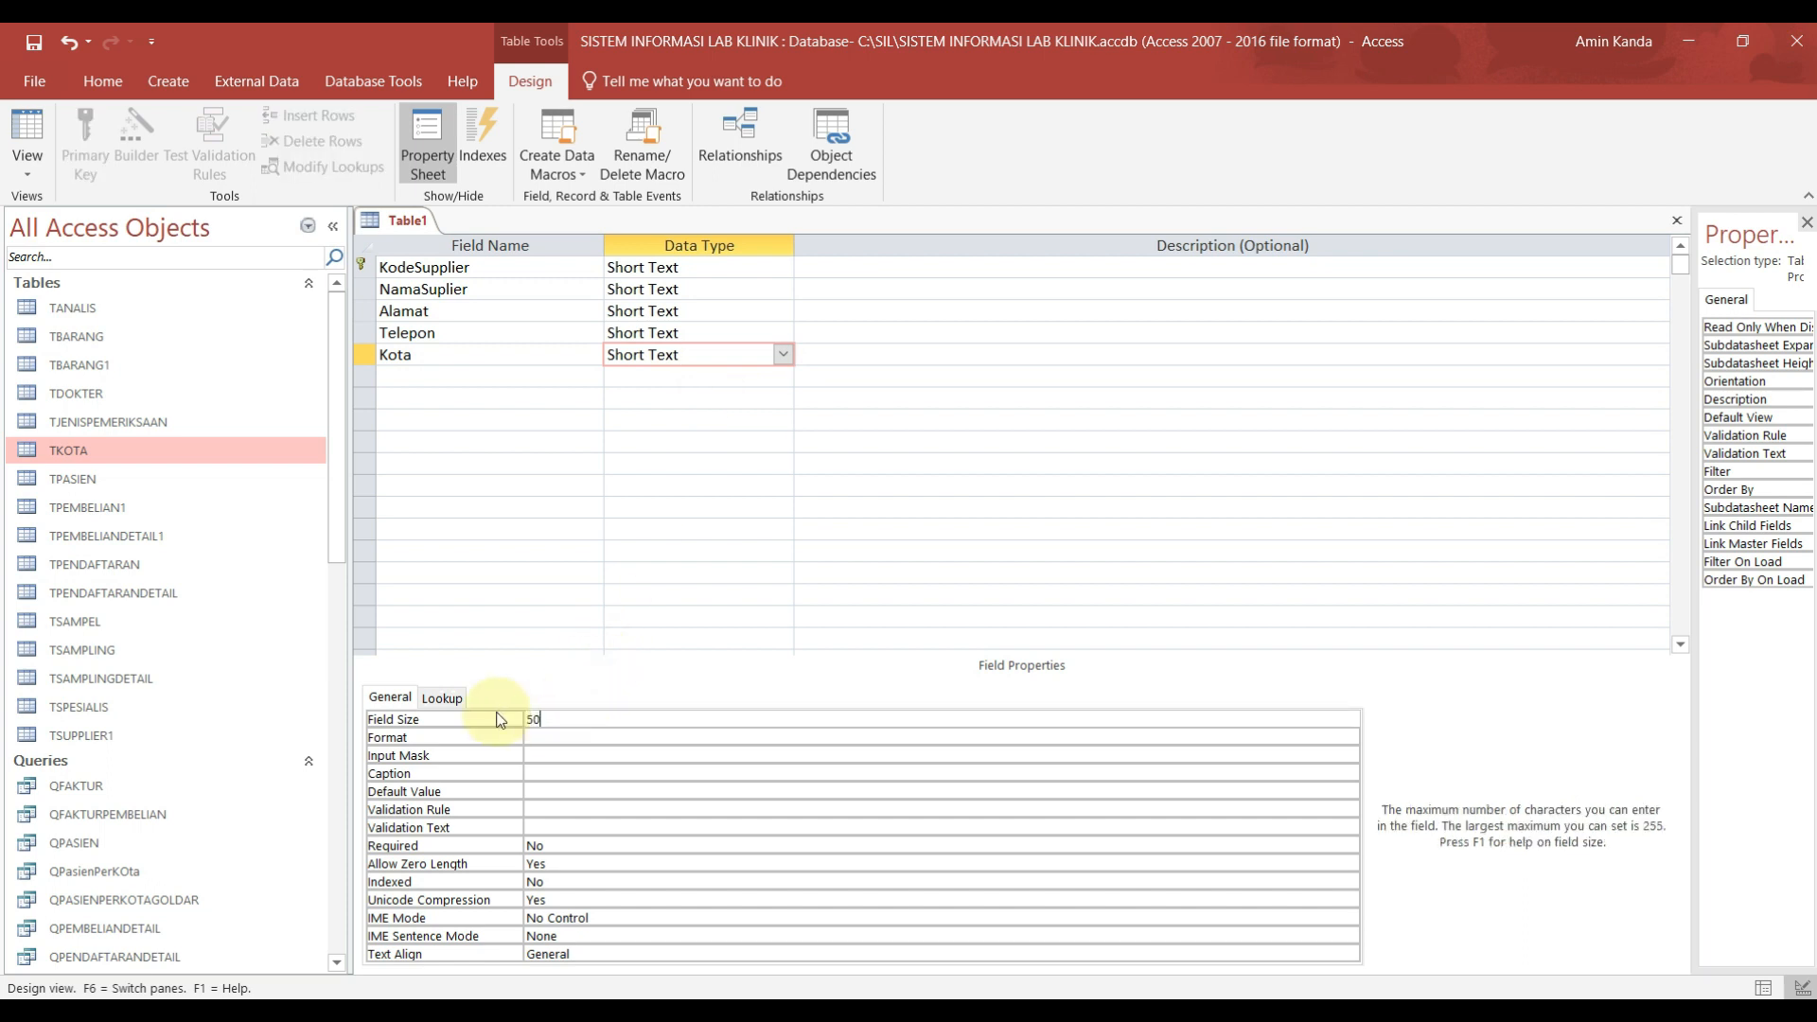
Step: Start a Lookup Wizard for the Kota field that takes its values from table TKOTA, including all of its fields
{"action": "left_click", "coordinate": [783, 354]}
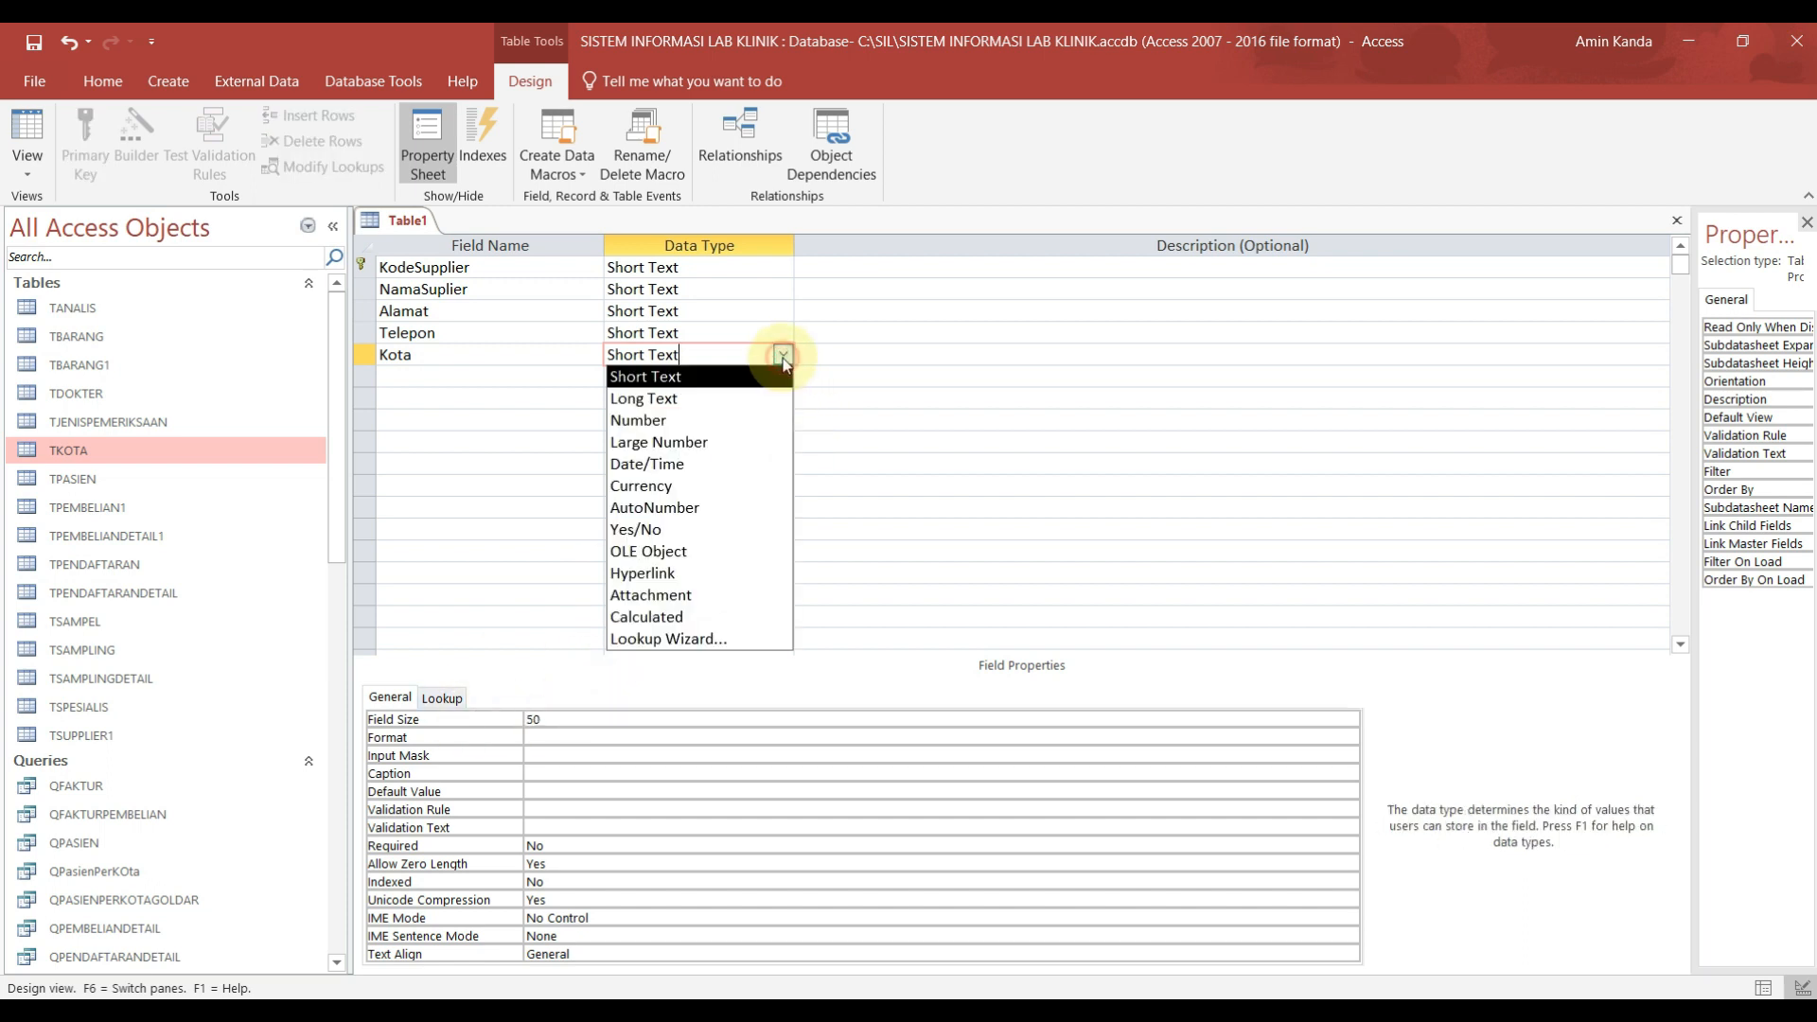
{"action": "left_click", "coordinate": [665, 640]}
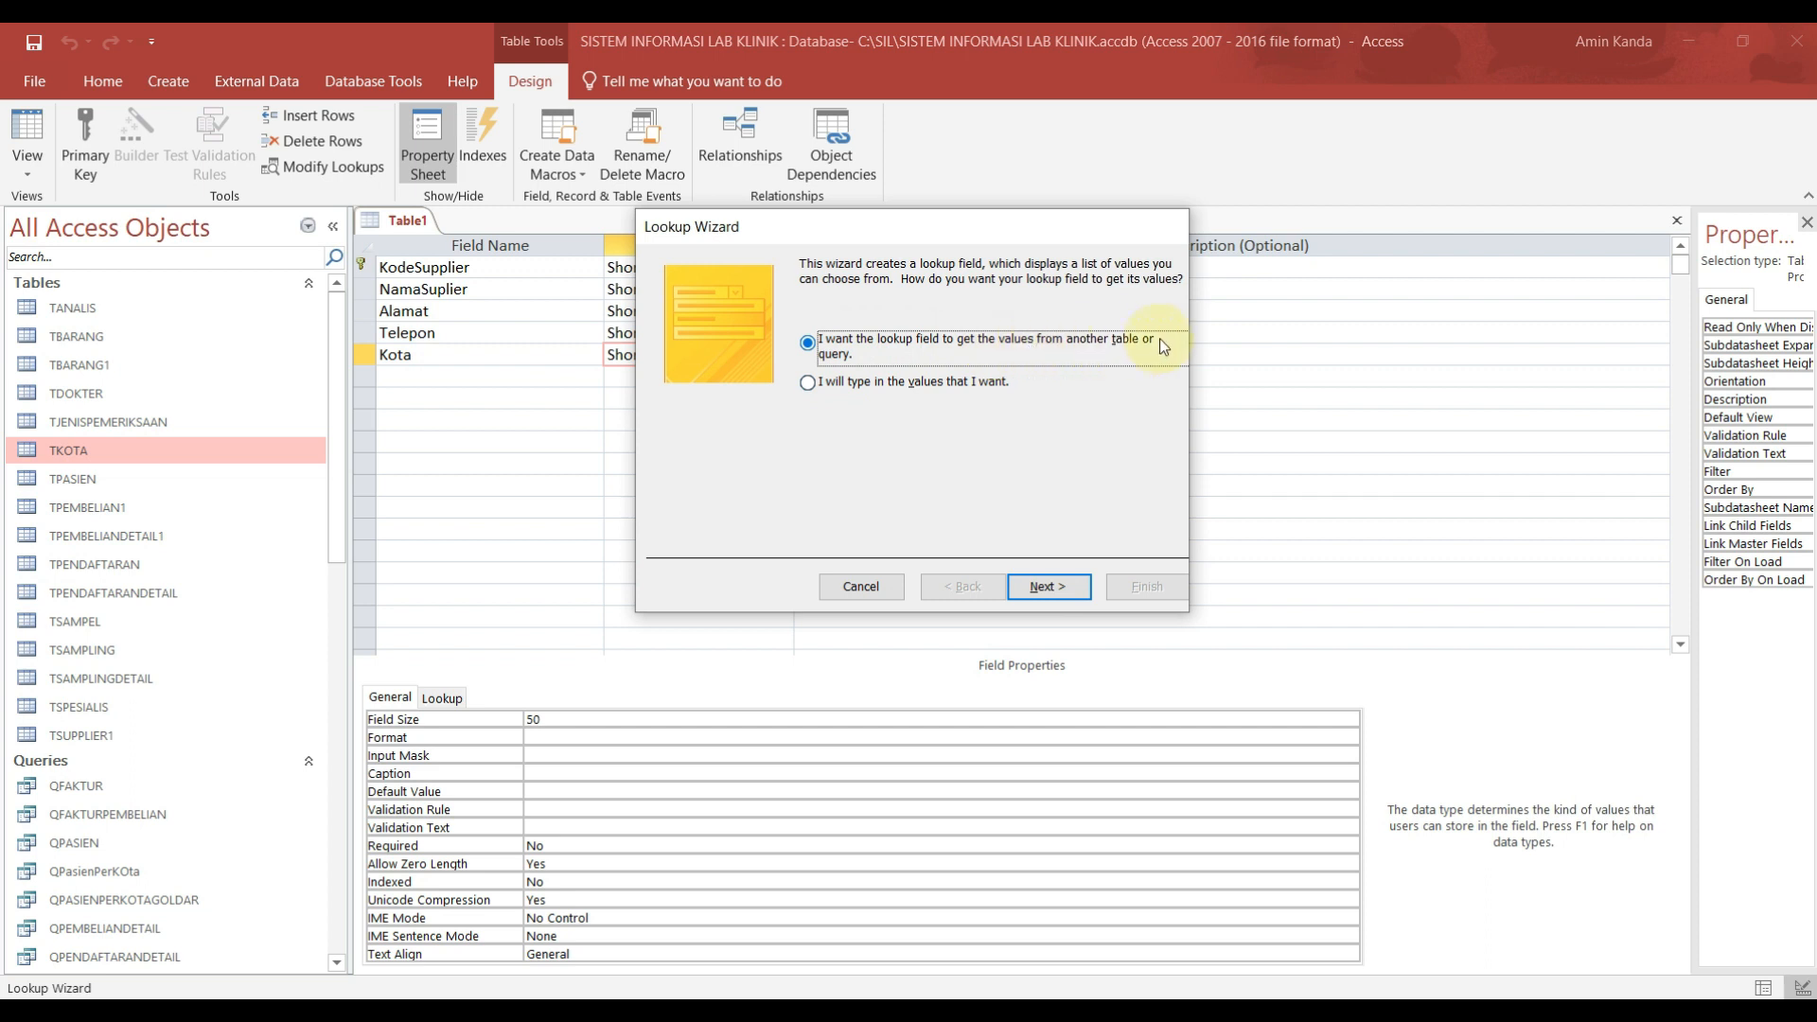
{"action": "left_click", "coordinate": [1070, 593]}
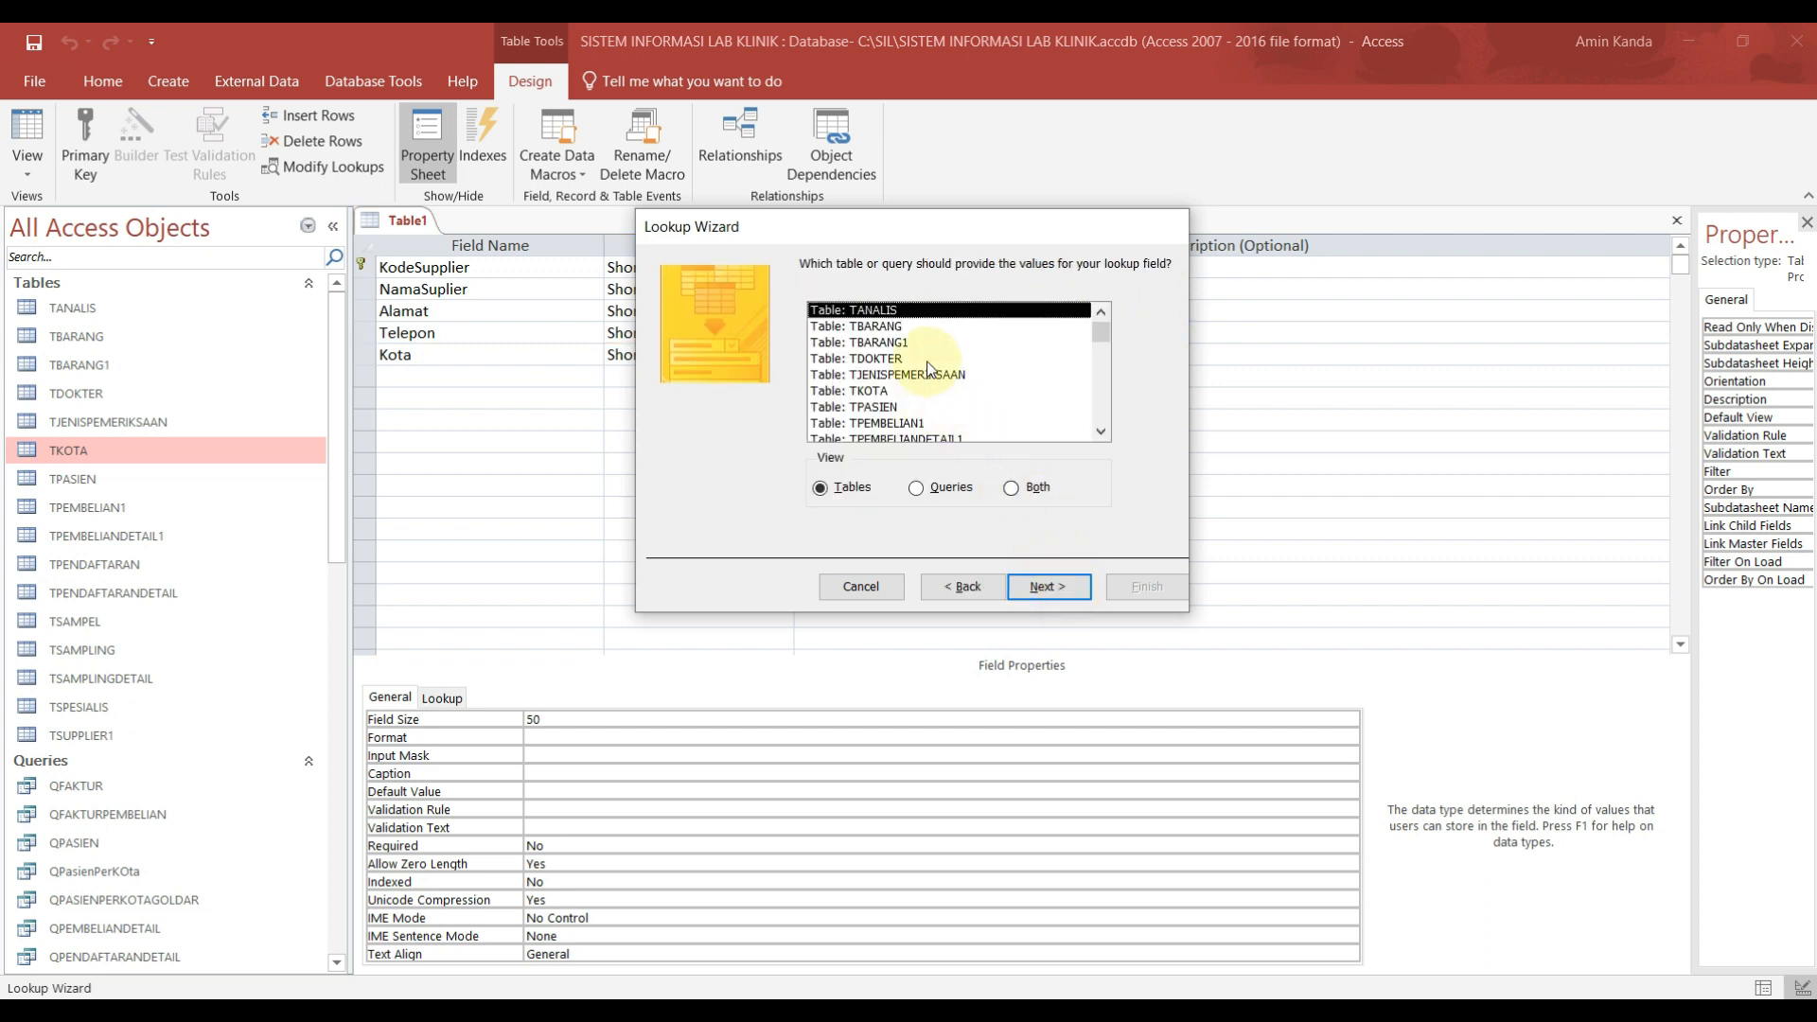
{"action": "left_click", "coordinate": [885, 391]}
{"action": "left_click", "coordinate": [1050, 586]}
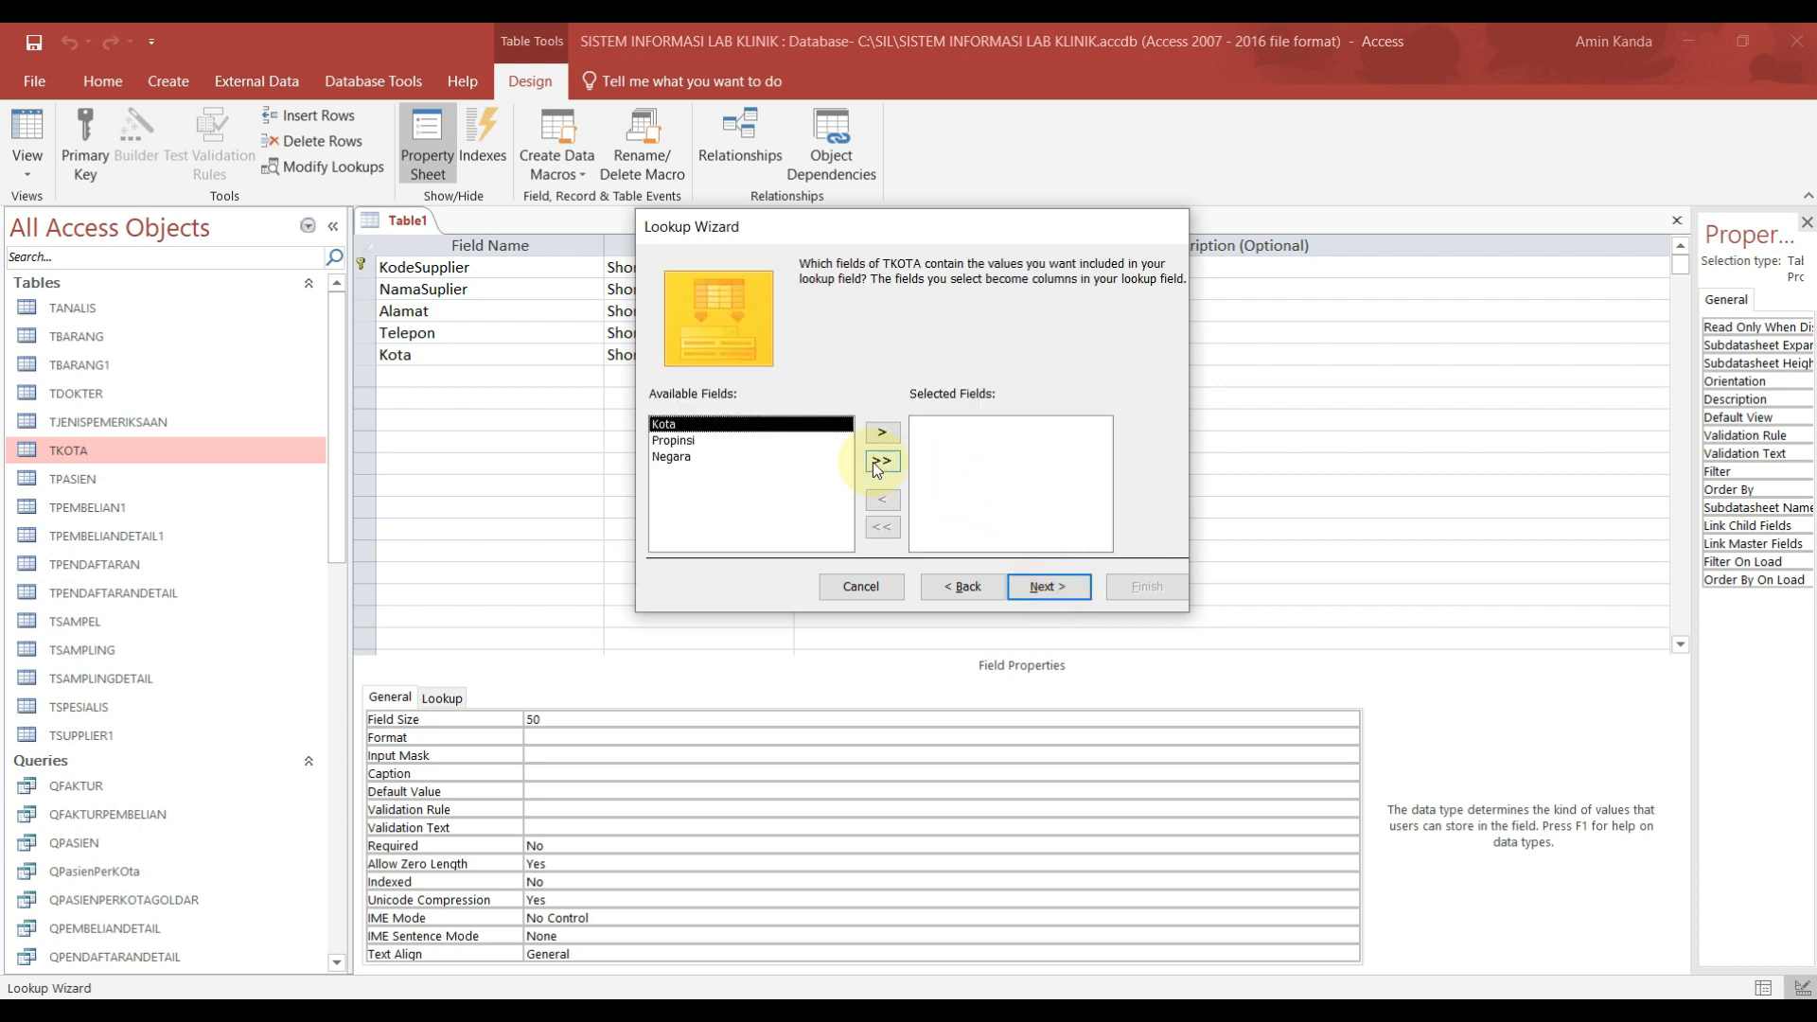
{"action": "left_click", "coordinate": [881, 461]}
{"action": "left_click", "coordinate": [1053, 588]}
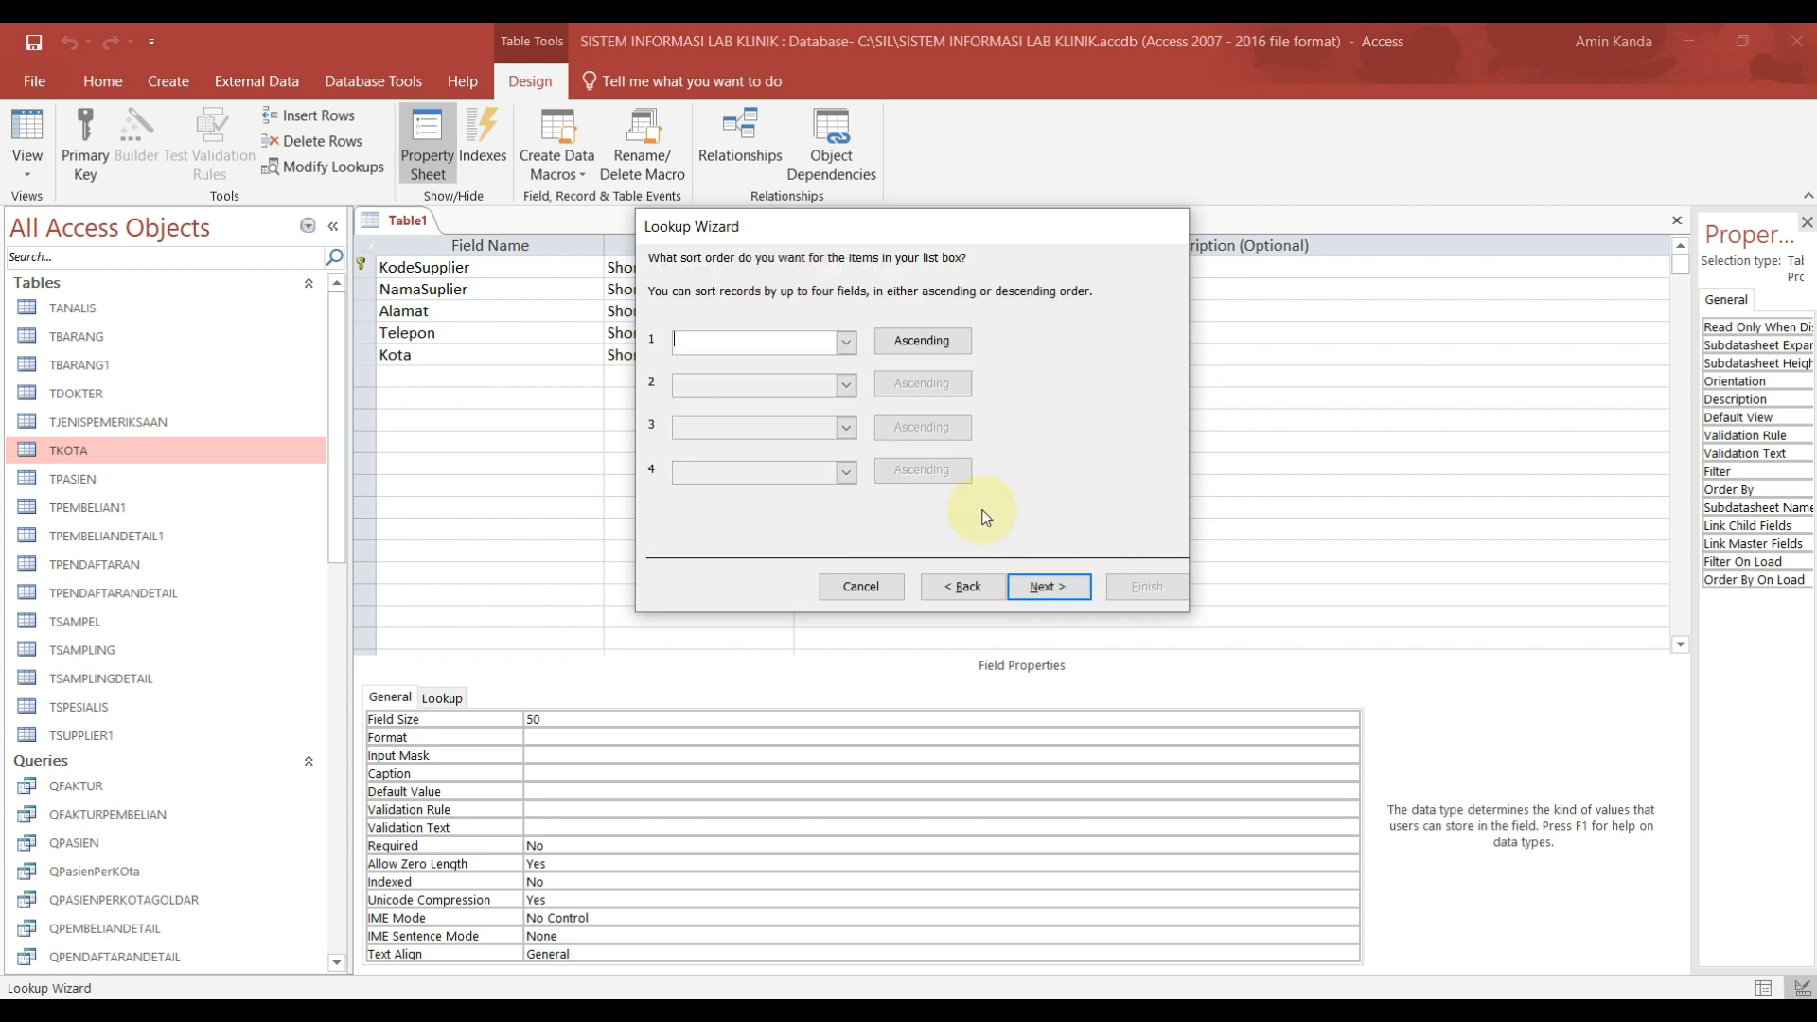
Step: Sort the lookup list by Kota in ascending order, show the key column, and keep Kota as the stored value
{"action": "left_click", "coordinate": [845, 341]}
{"action": "left_click", "coordinate": [759, 381]}
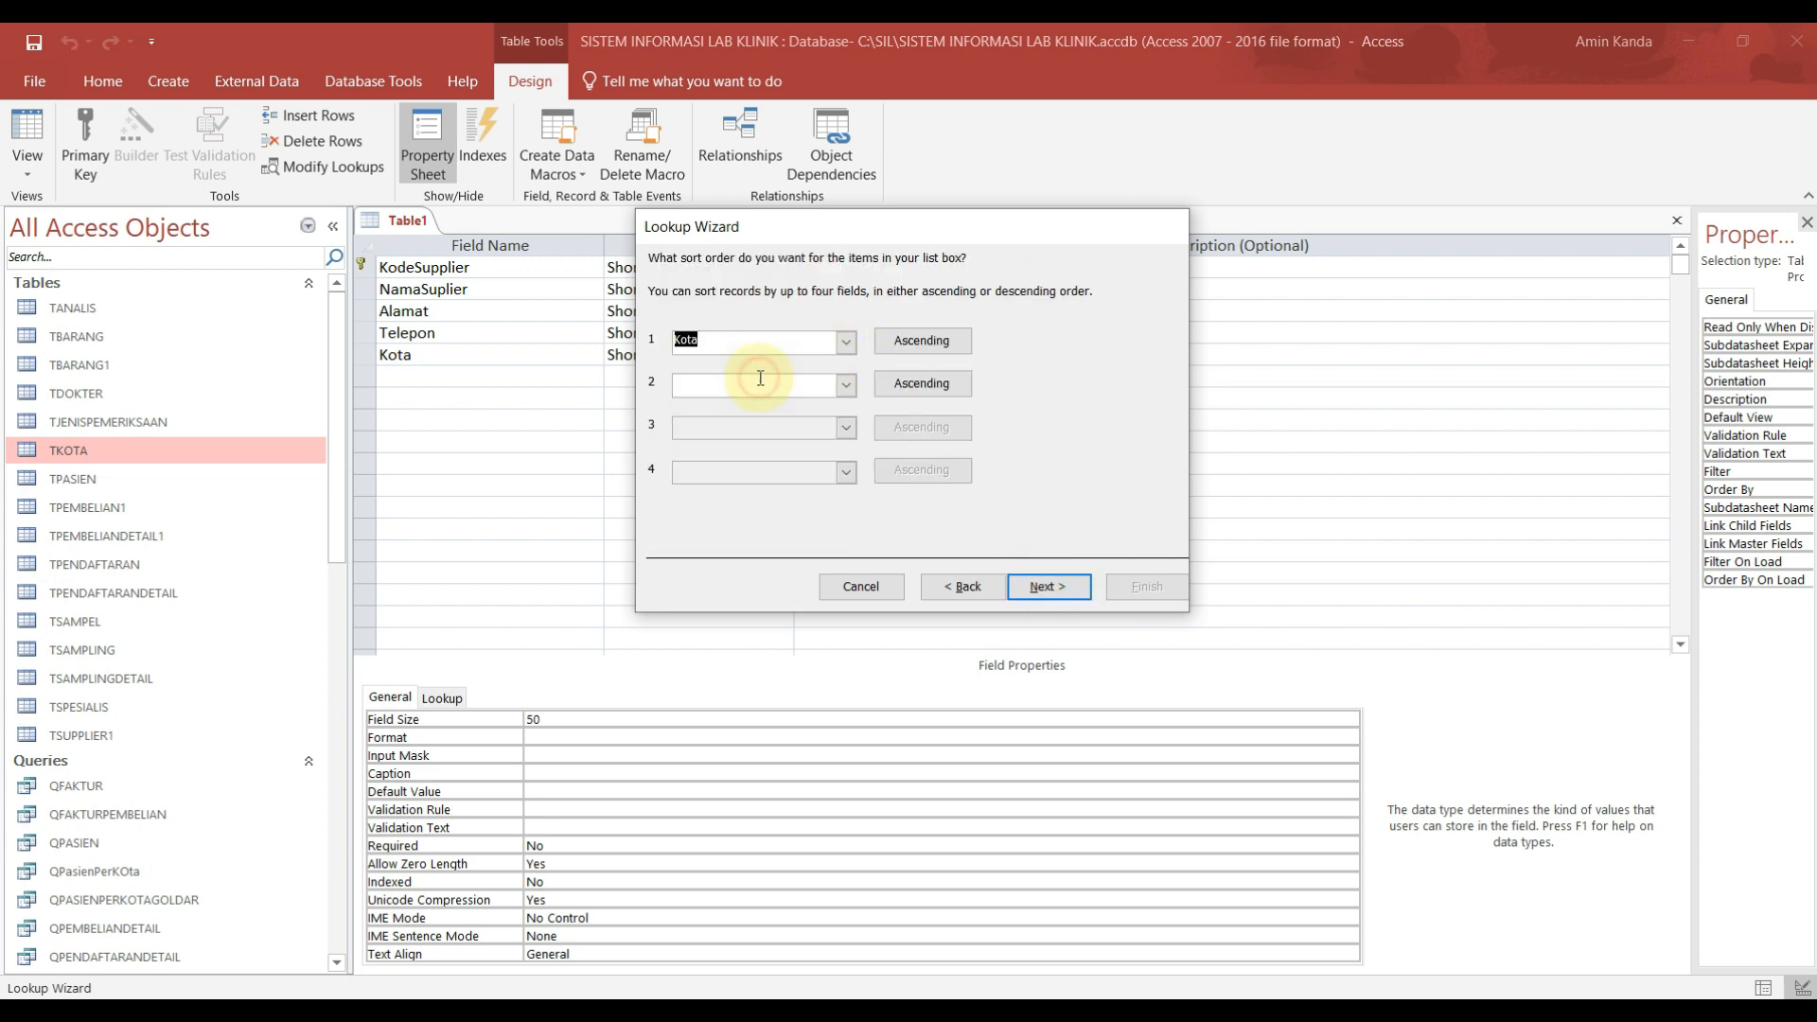
{"action": "left_click", "coordinate": [1041, 583]}
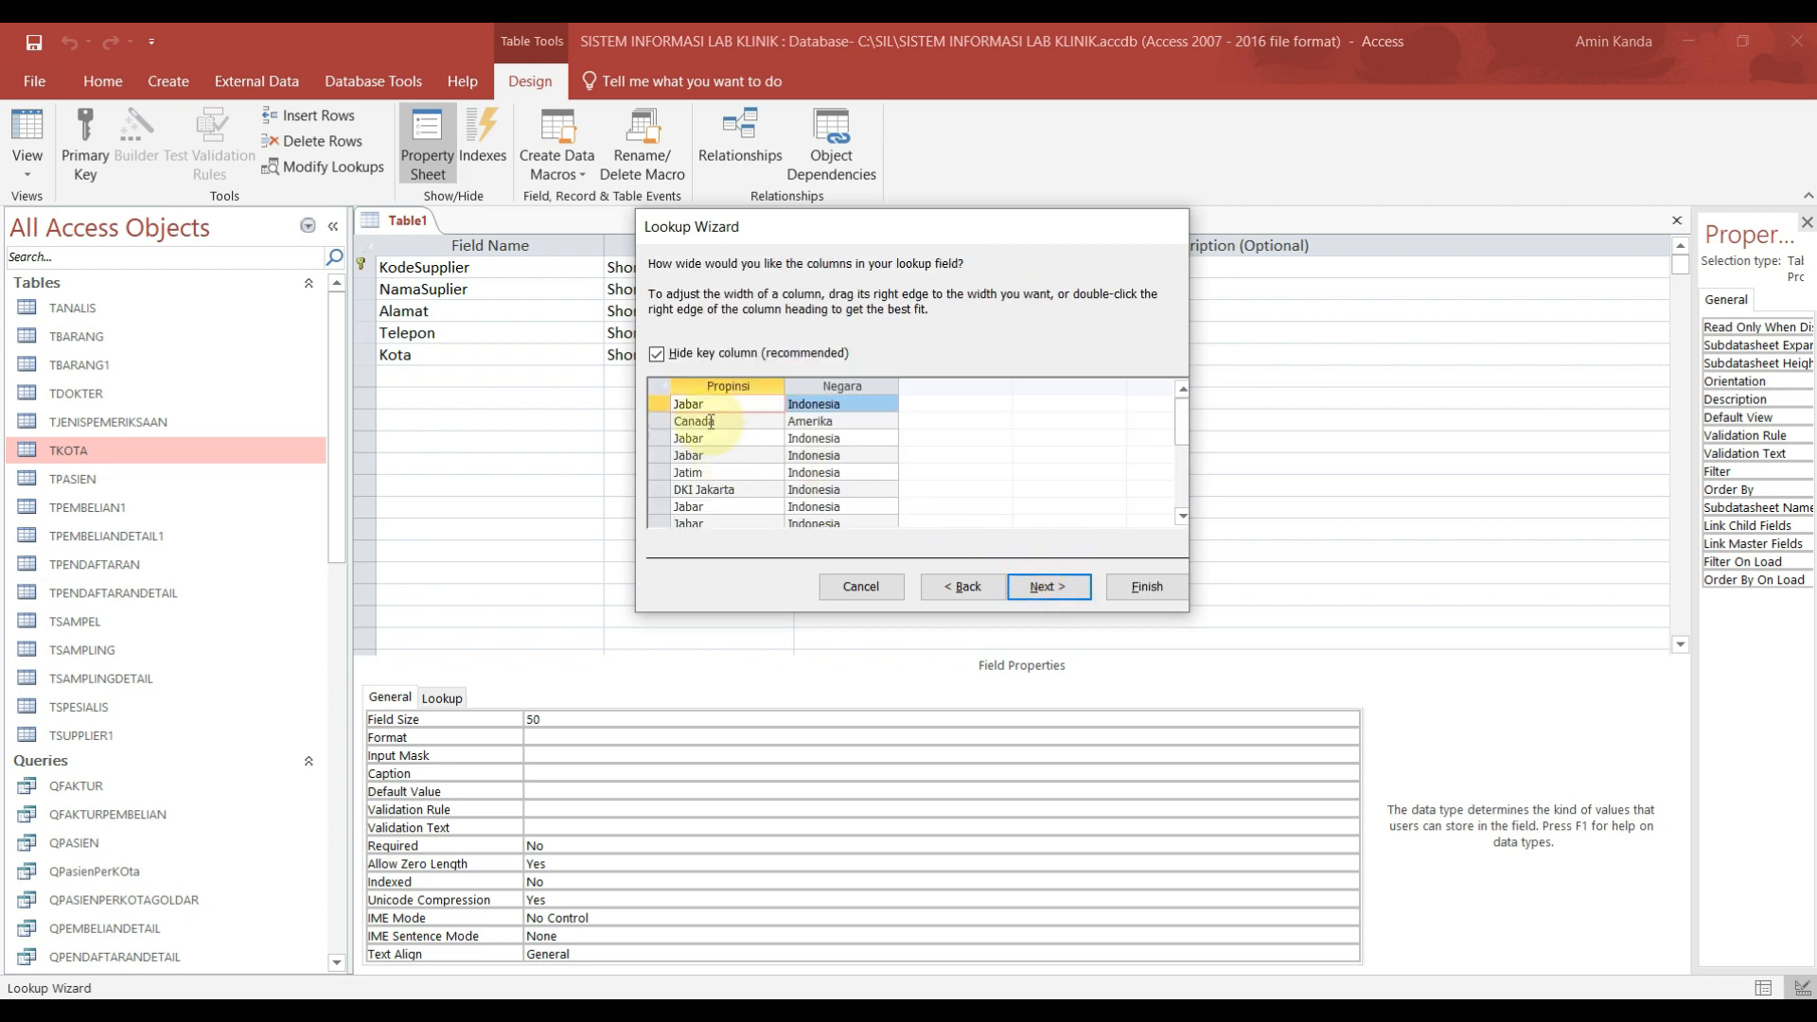
{"action": "left_click", "coordinate": [657, 356]}
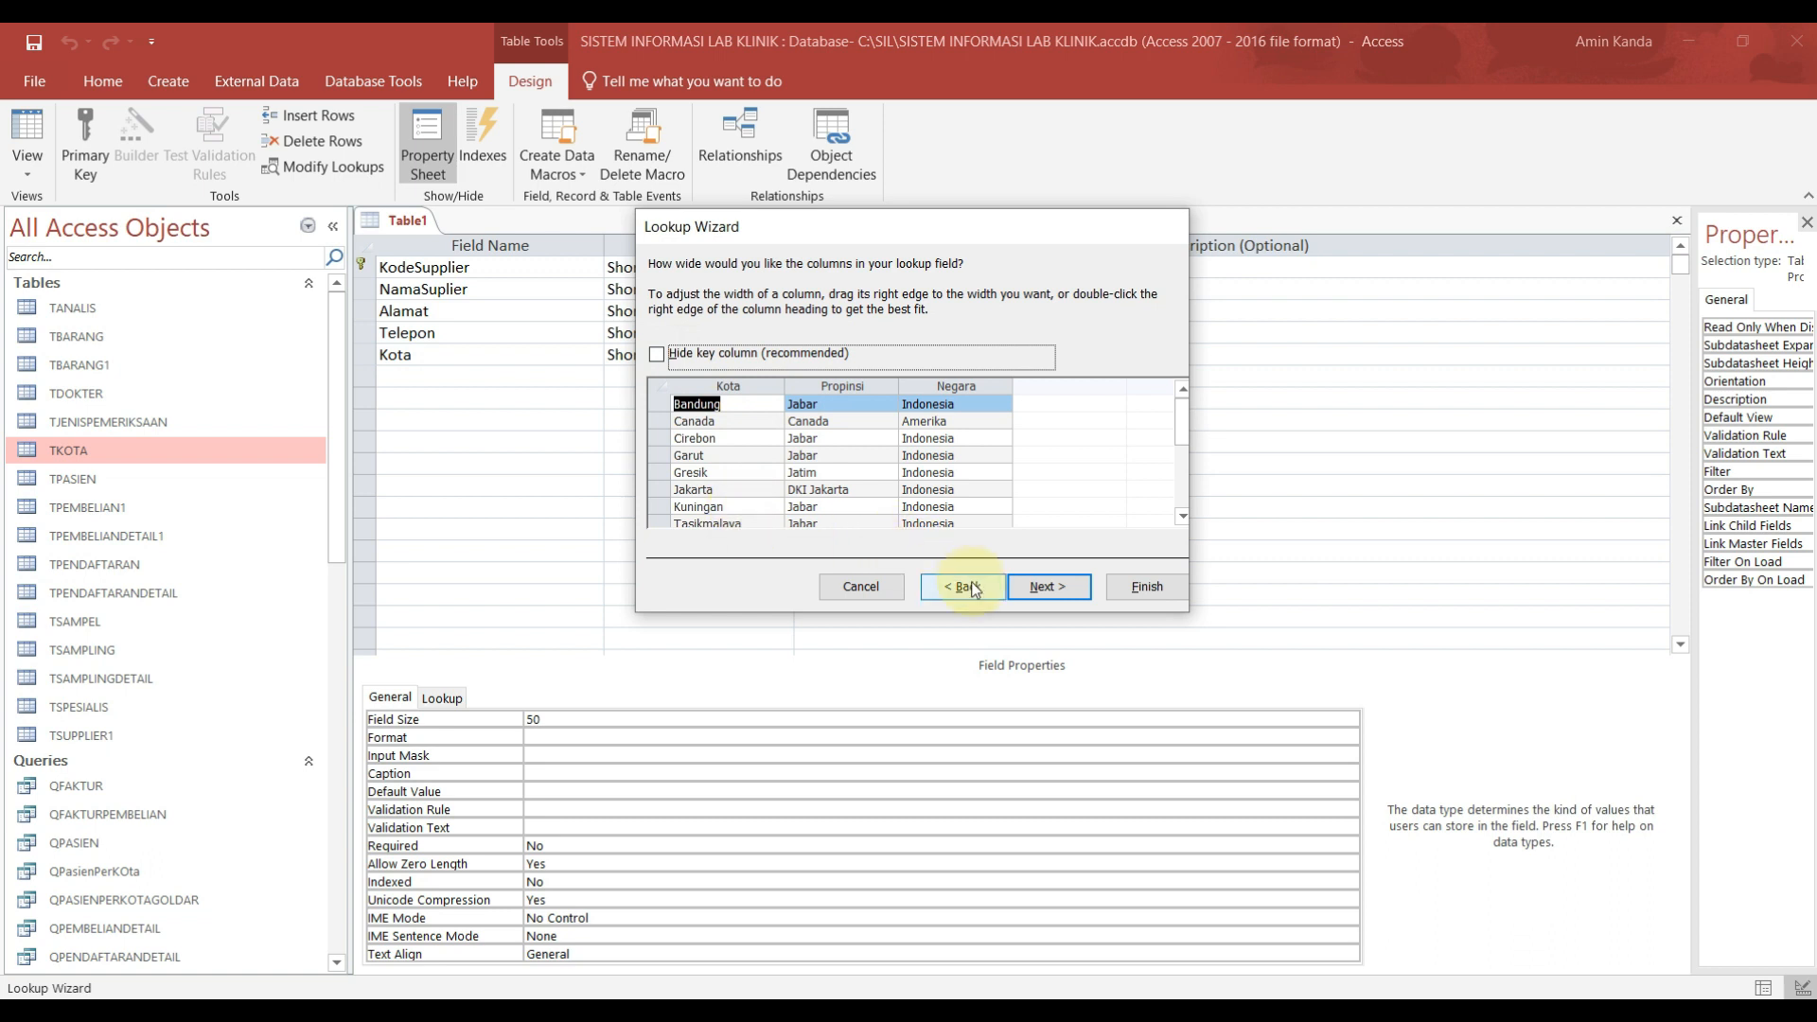
{"action": "left_click", "coordinate": [1067, 588]}
{"action": "left_click", "coordinate": [1064, 587]}
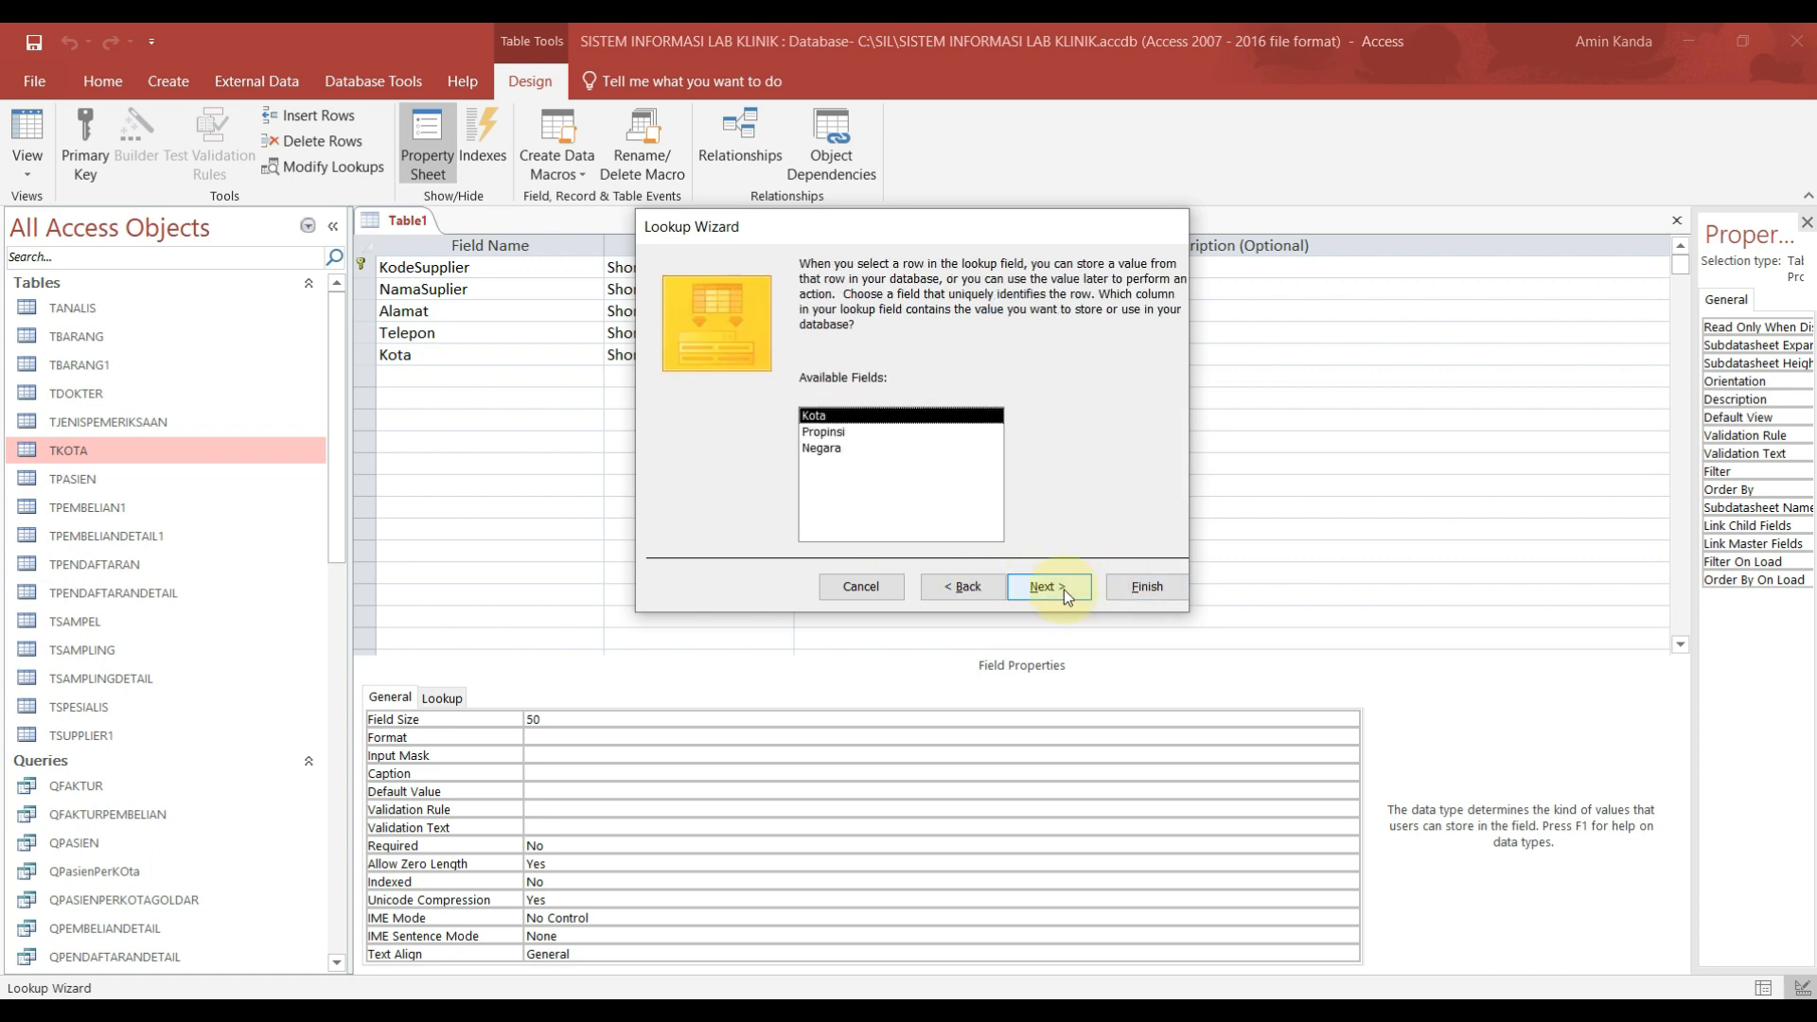
Step: Finish the Kota lookup and save the table as TSUPPLIER
{"action": "left_click", "coordinate": [1143, 586]}
{"action": "left_click", "coordinate": [890, 589]}
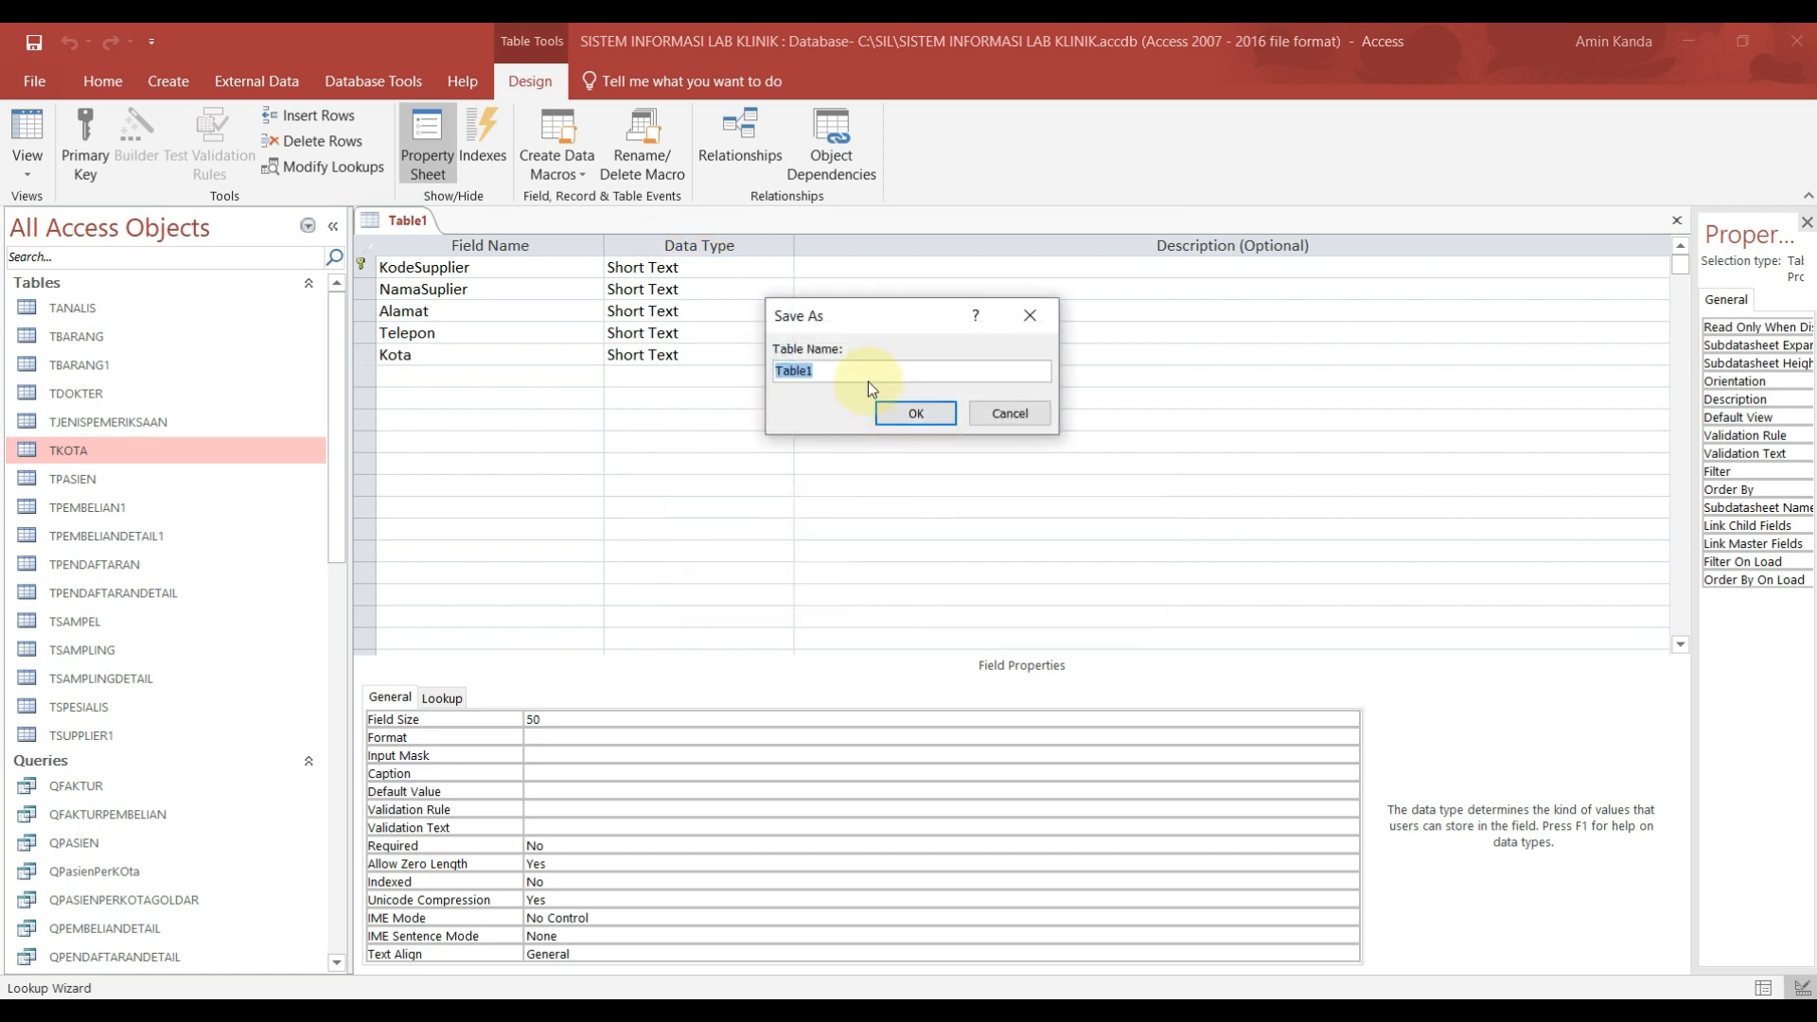
{"action": "type", "text": "TSUPPLIER"}
{"action": "left_click", "coordinate": [915, 414]}
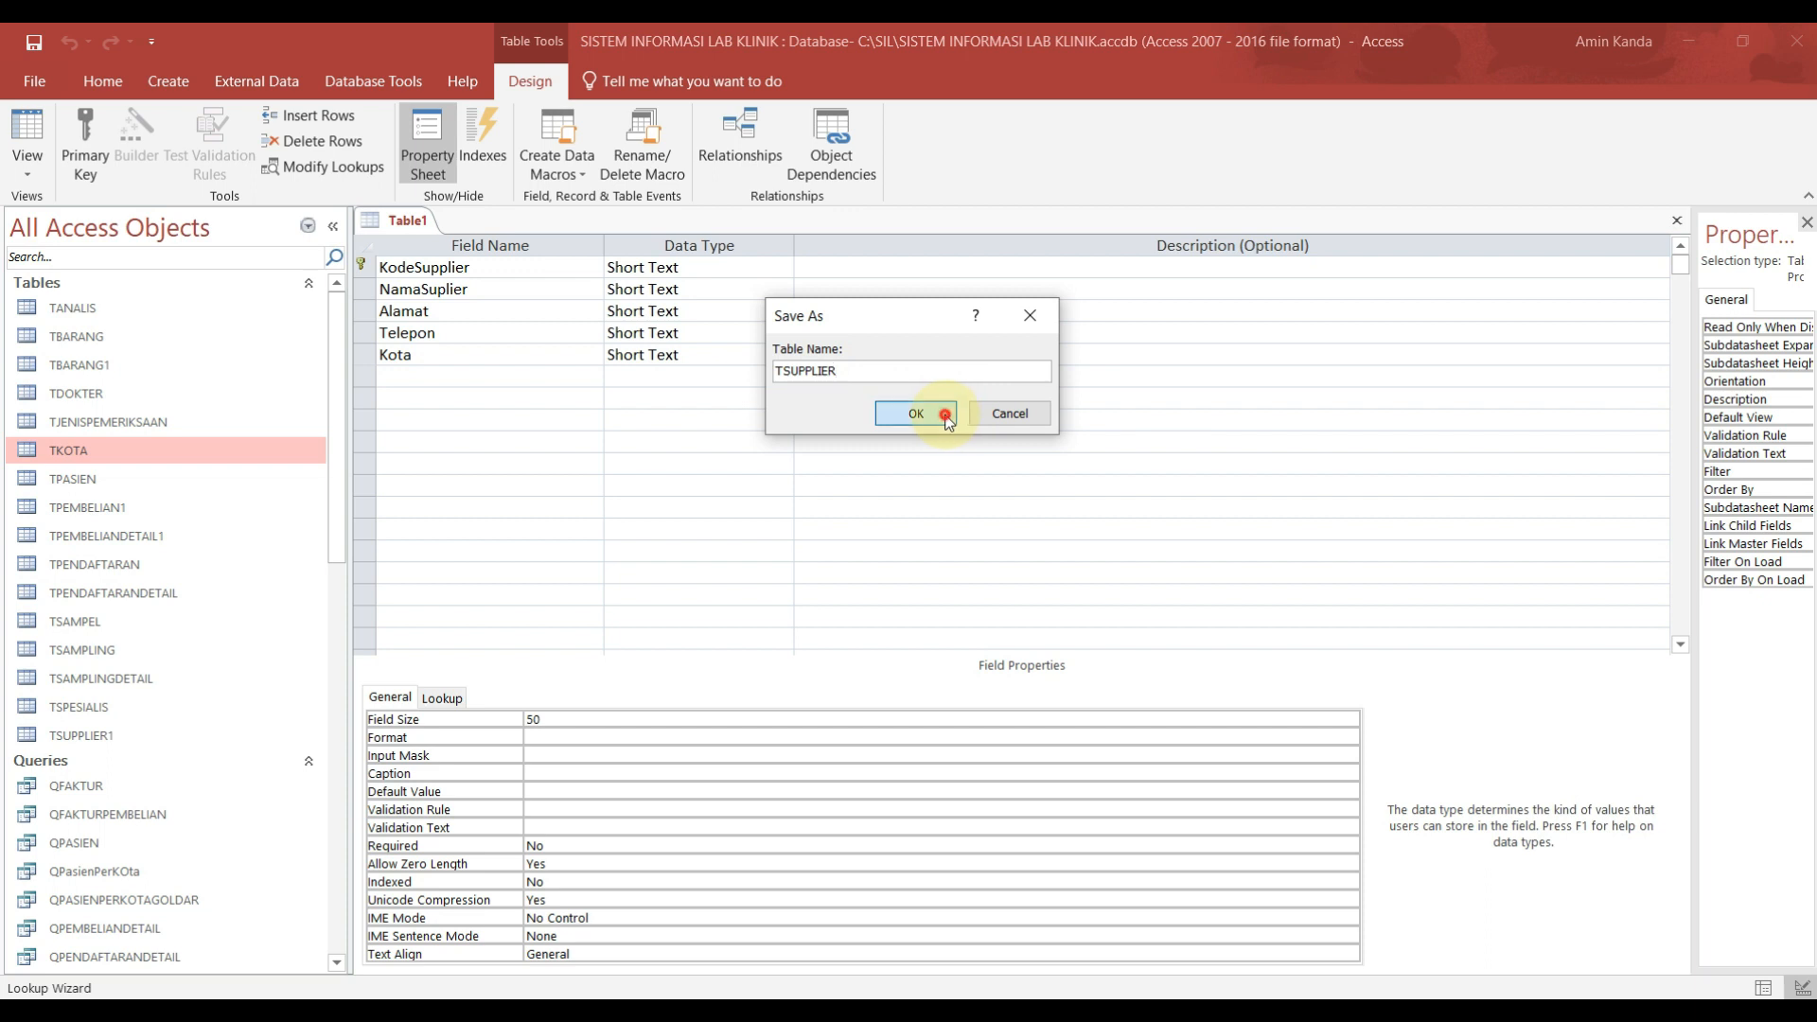
Step: Add a sixth field named Catatan with the Short Text data type
{"action": "left_click", "coordinate": [515, 380]}
{"action": "type", "text": "Catta"}
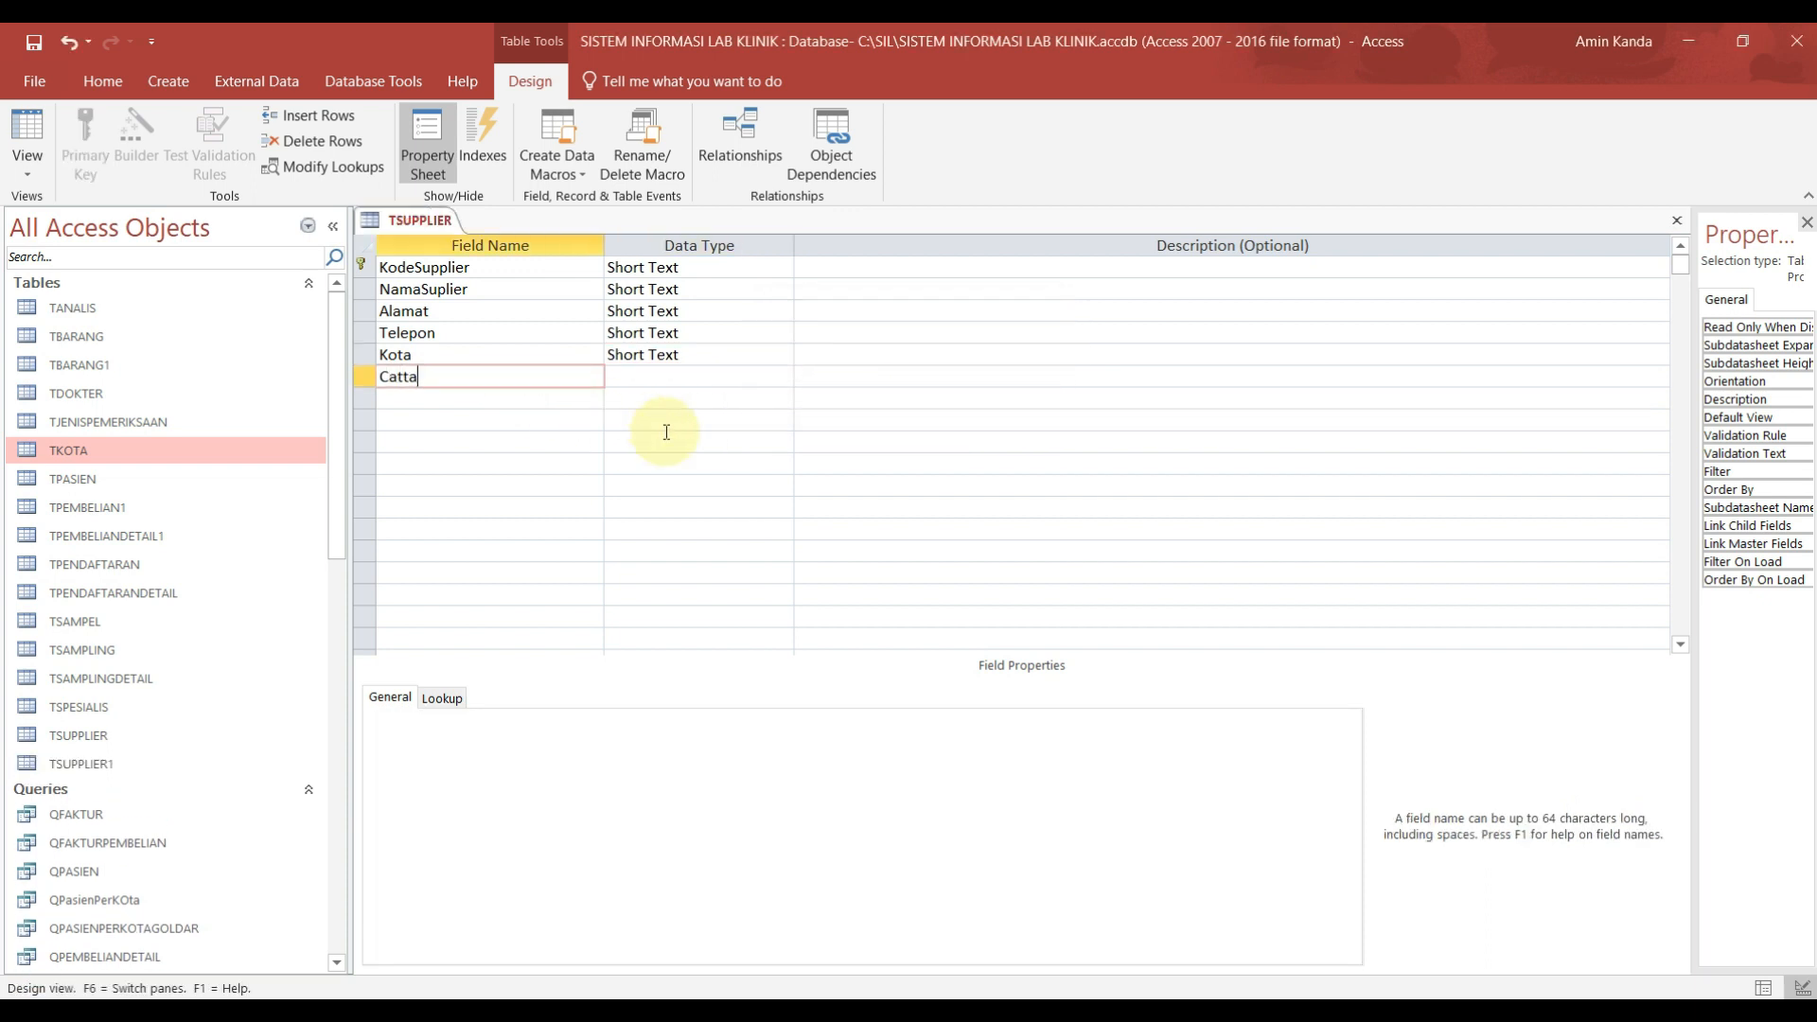
{"action": "key", "text": "BackSpace"}
{"action": "key", "text": "BackSpace"}
{"action": "type", "text": "atan"}
{"action": "left_click", "coordinate": [689, 375]}
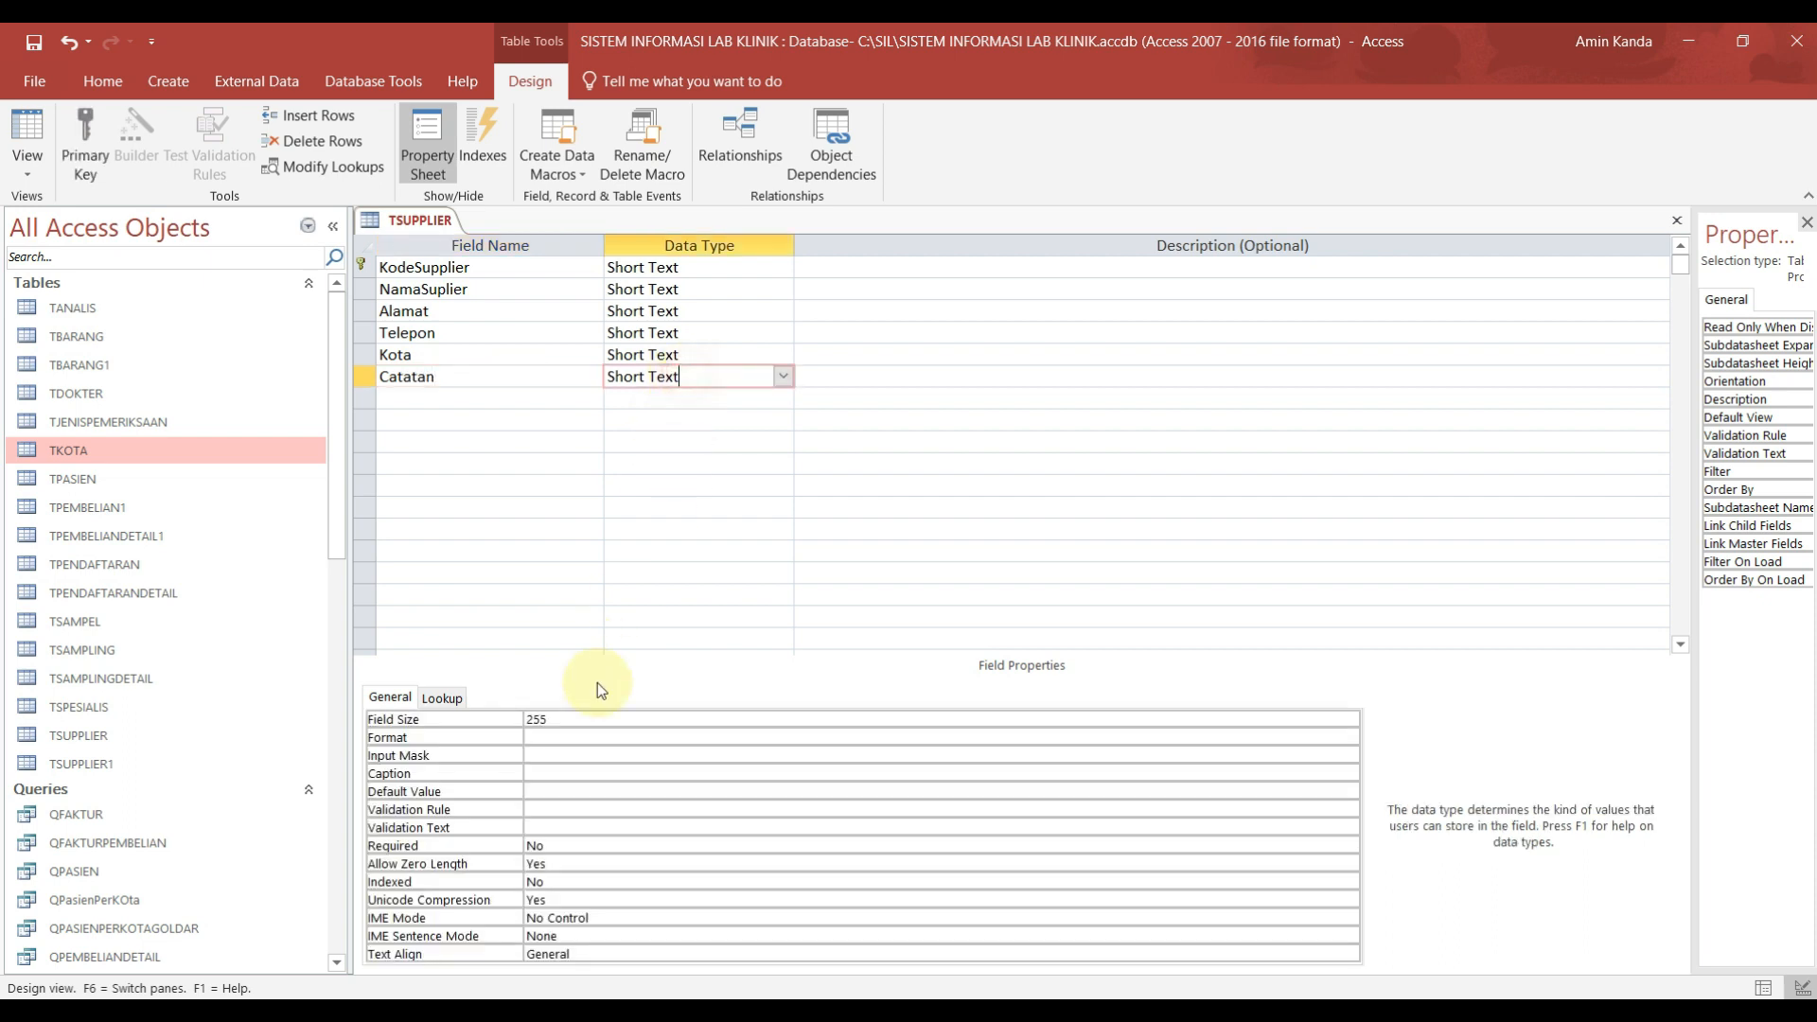
Step: Save the TSUPPLIER table, view it in Datasheet View, and close it
{"action": "right_click", "coordinate": [431, 220]}
{"action": "left_click", "coordinate": [510, 239]}
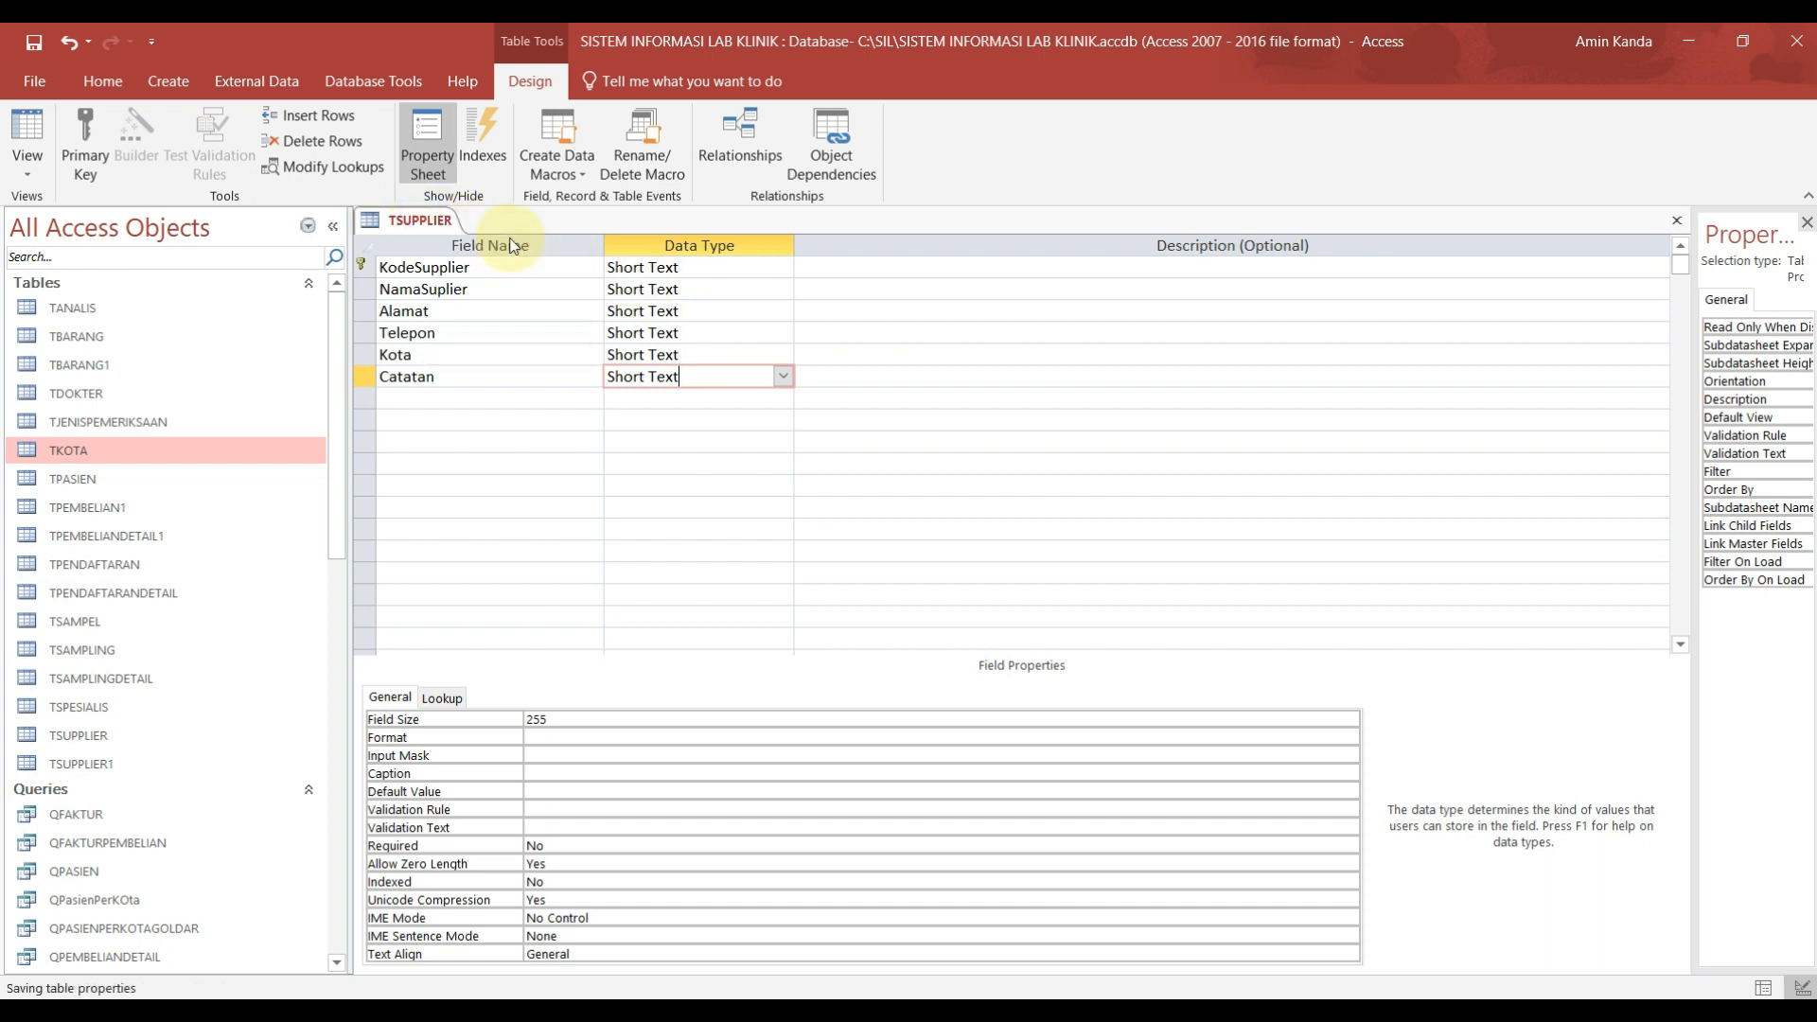
{"action": "right_click", "coordinate": [437, 226]}
{"action": "left_click", "coordinate": [528, 359]}
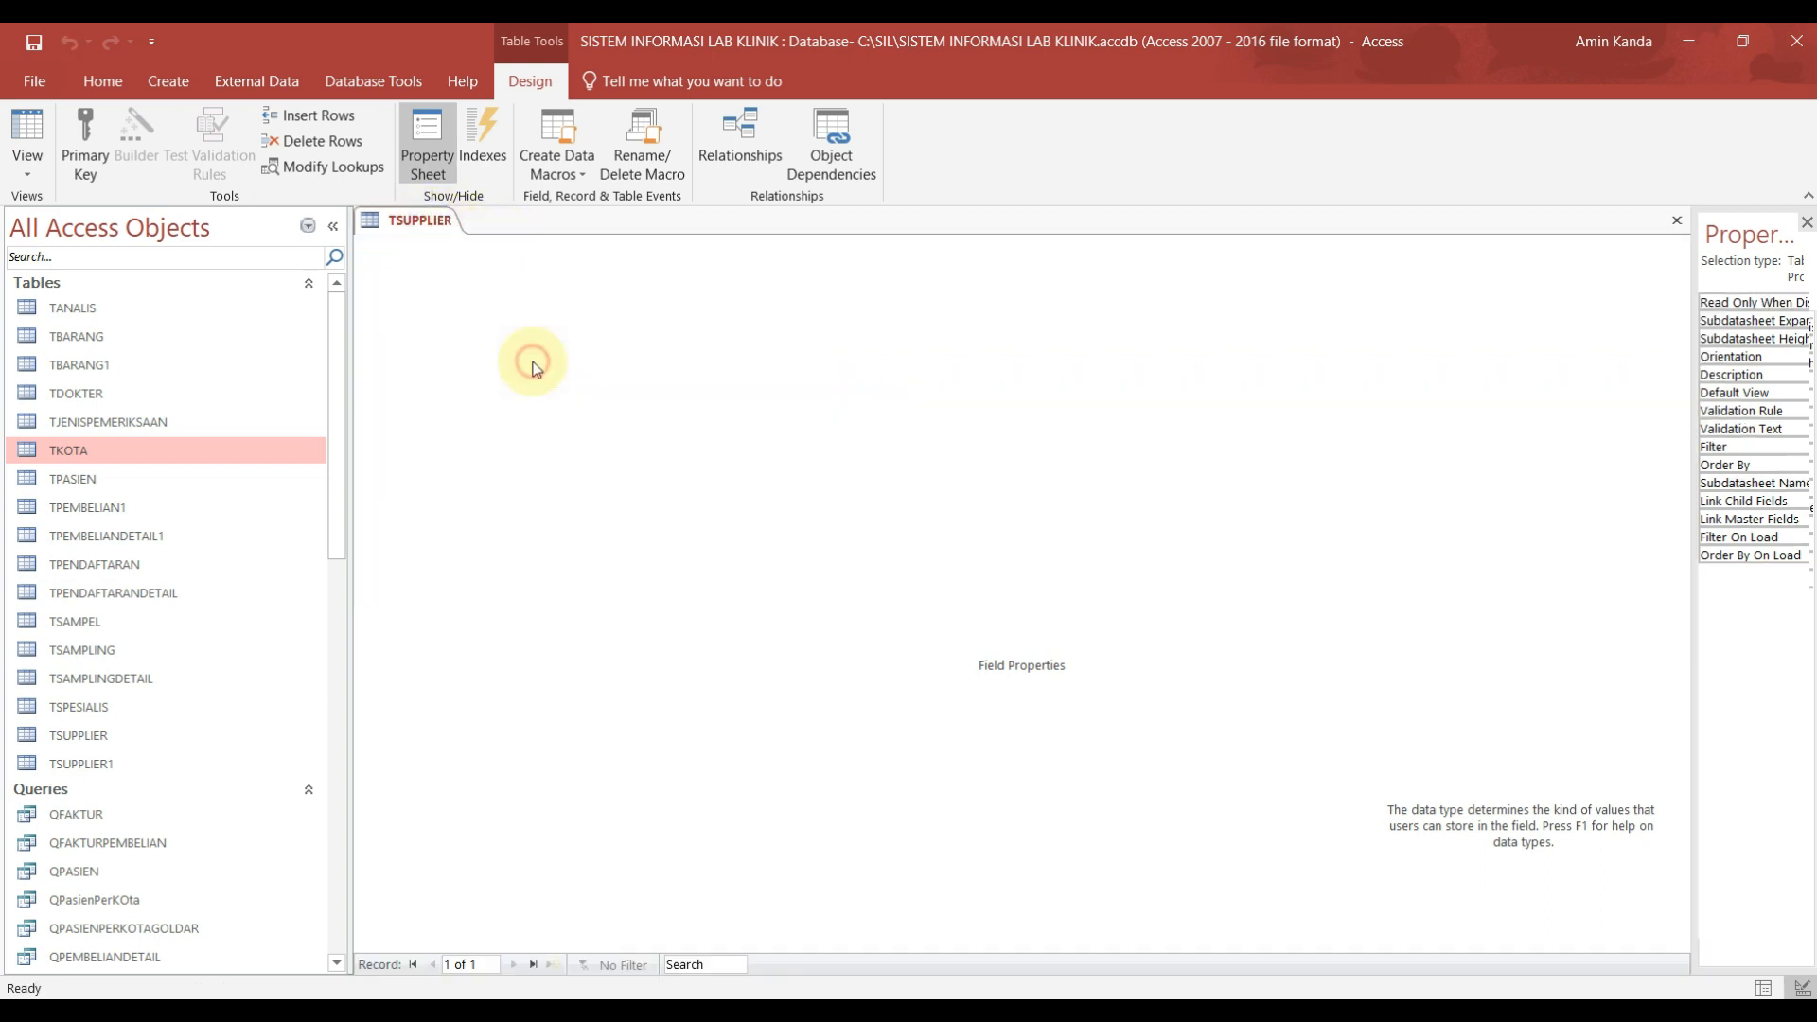
{"action": "right_click", "coordinate": [446, 221]}
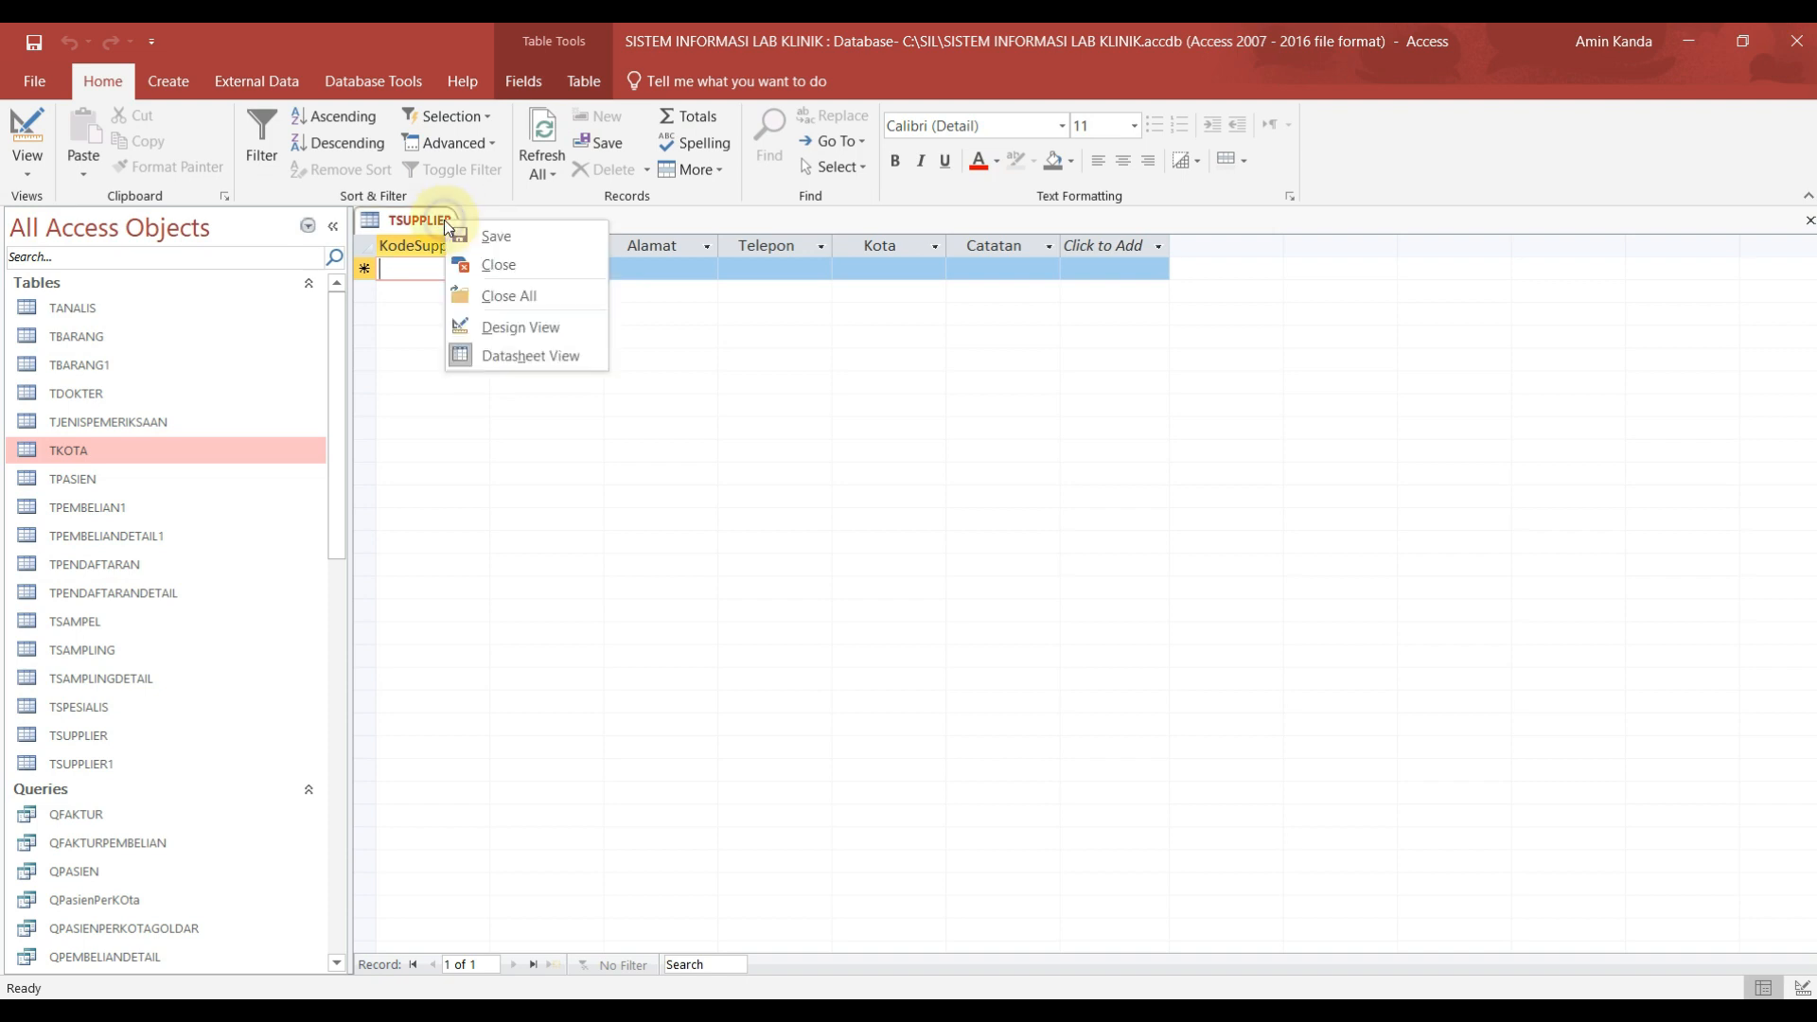
{"action": "left_click", "coordinate": [516, 265]}
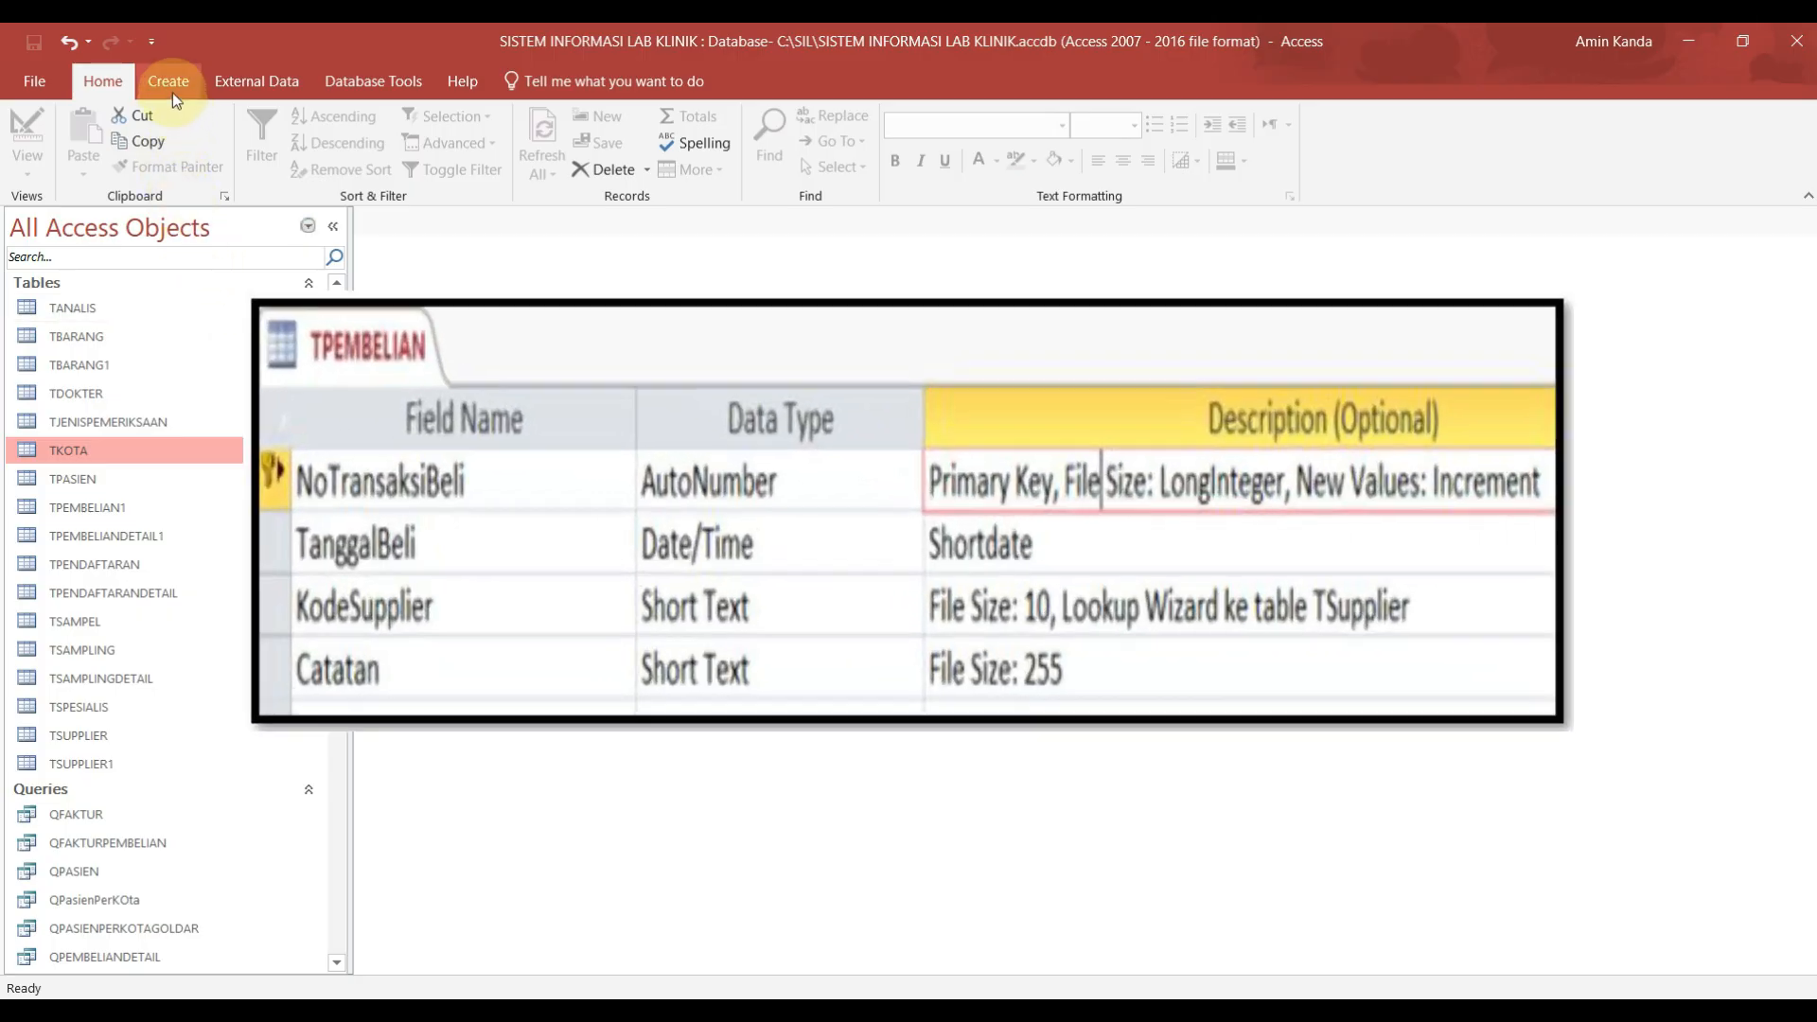
Step: Create a new table in Design View and add a first field named NoTransaksiBeli with the AutoNumber data type
{"action": "left_click", "coordinate": [172, 92]}
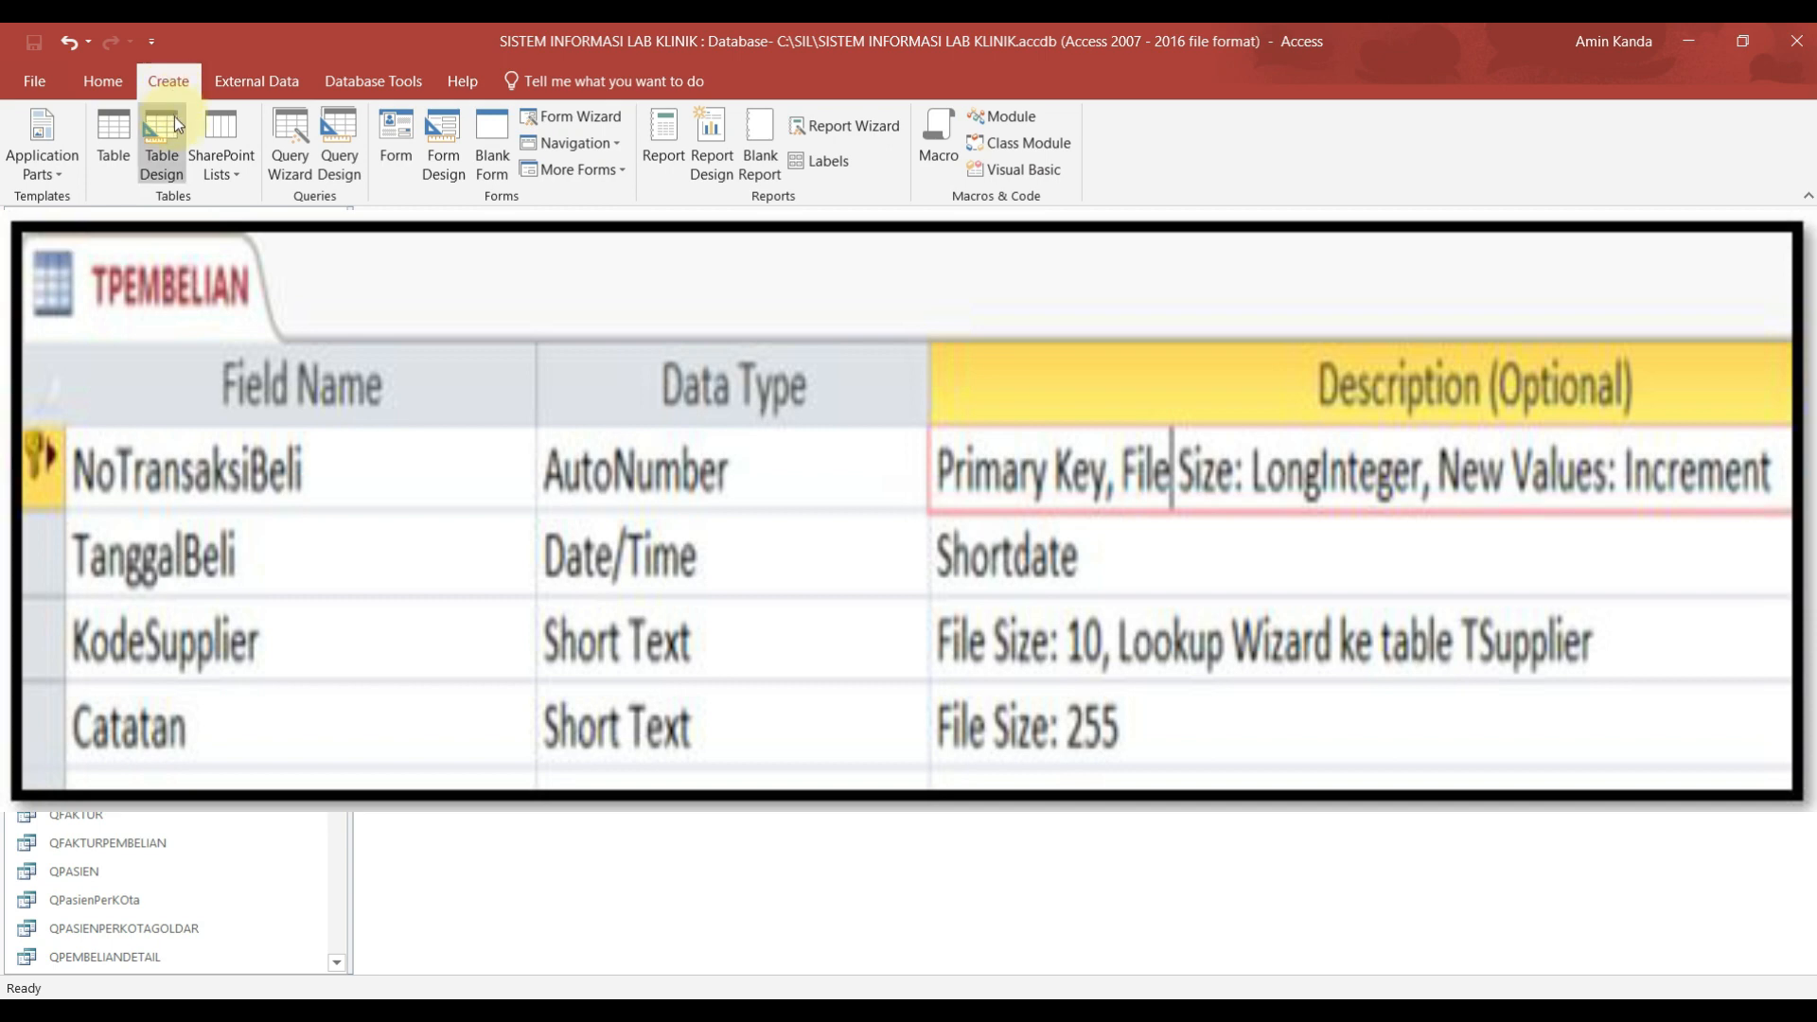
{"action": "left_click", "coordinate": [163, 142]}
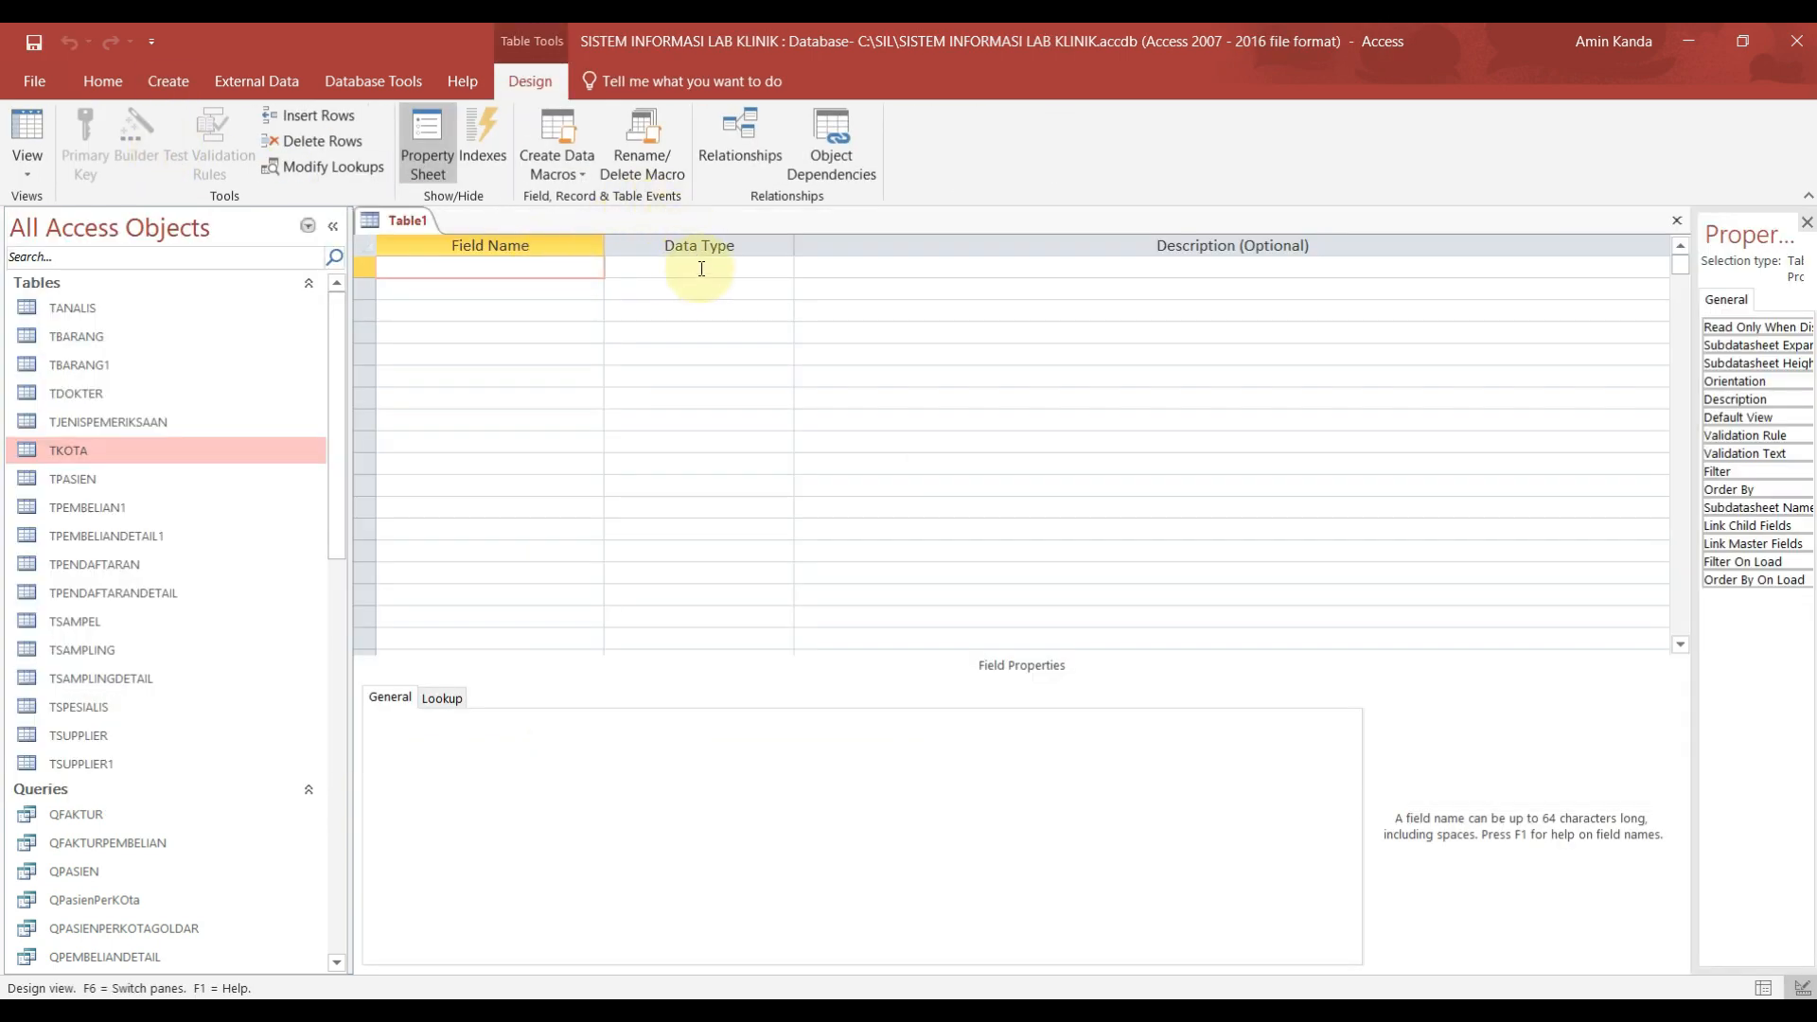
{"action": "type", "text": "NoTra"}
{"action": "type", "text": "nsaski"}
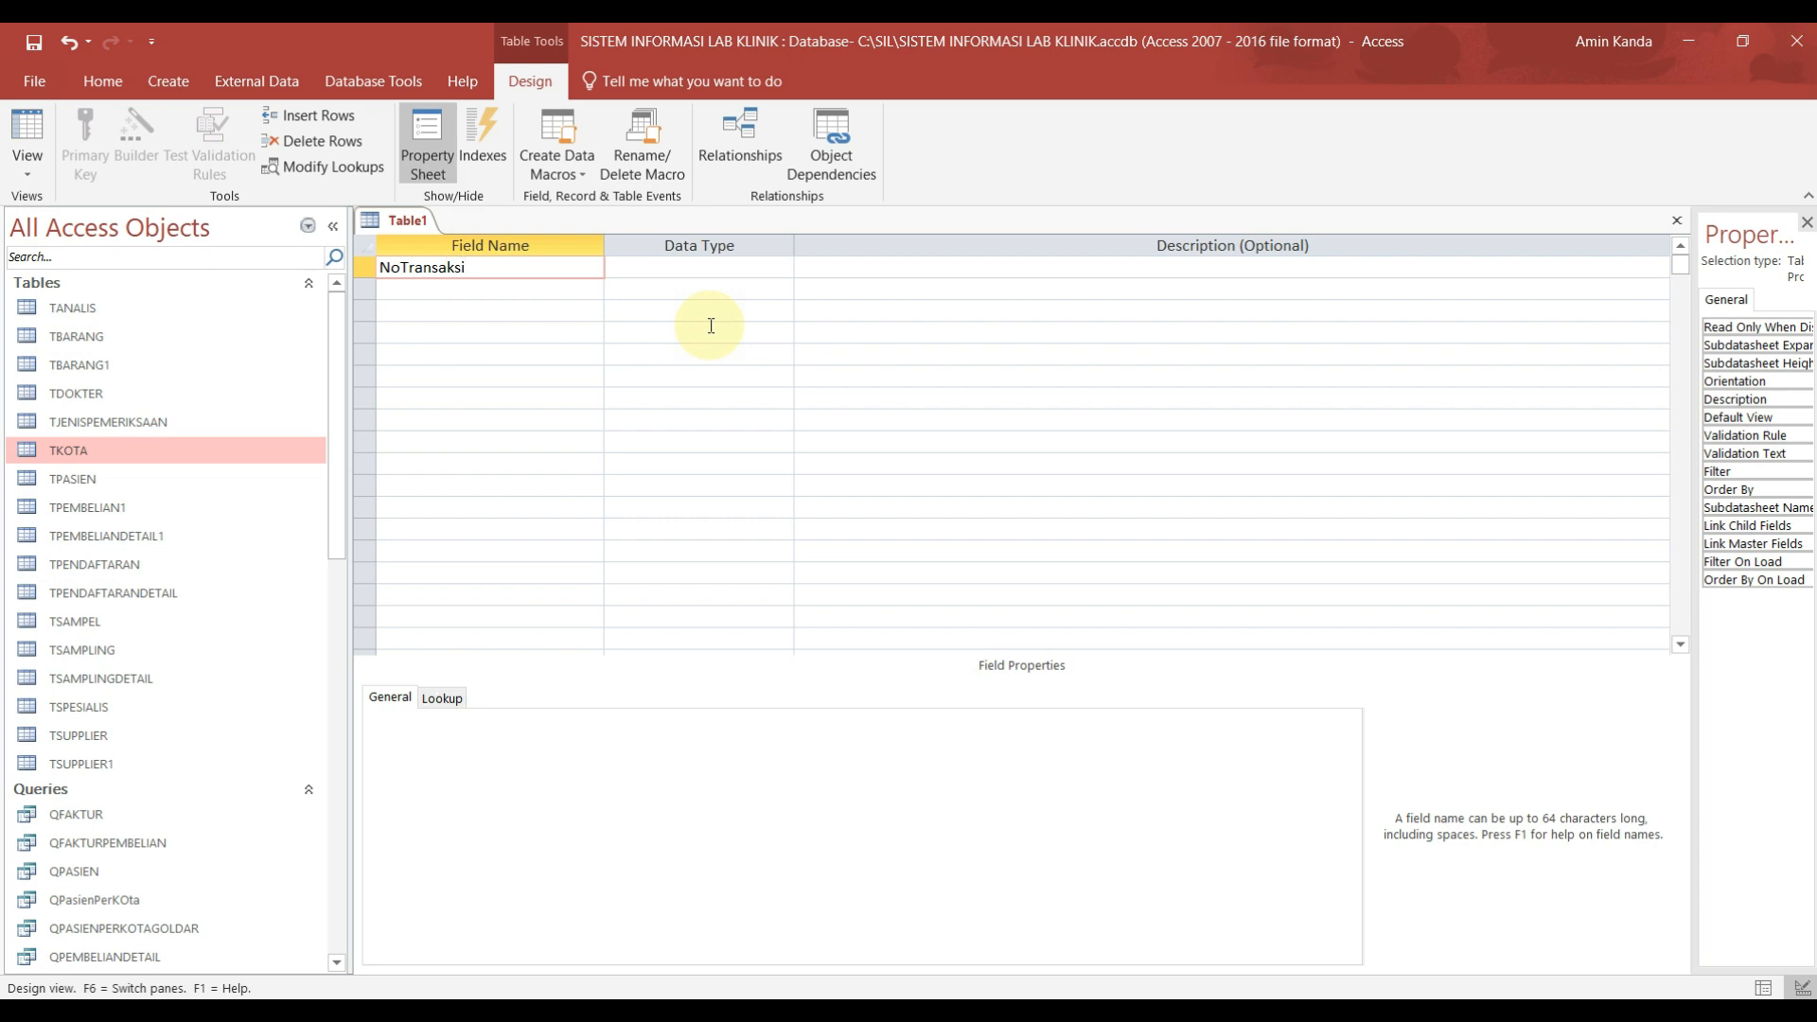
{"action": "type", "text": "Beli"}
{"action": "left_click", "coordinate": [734, 267]}
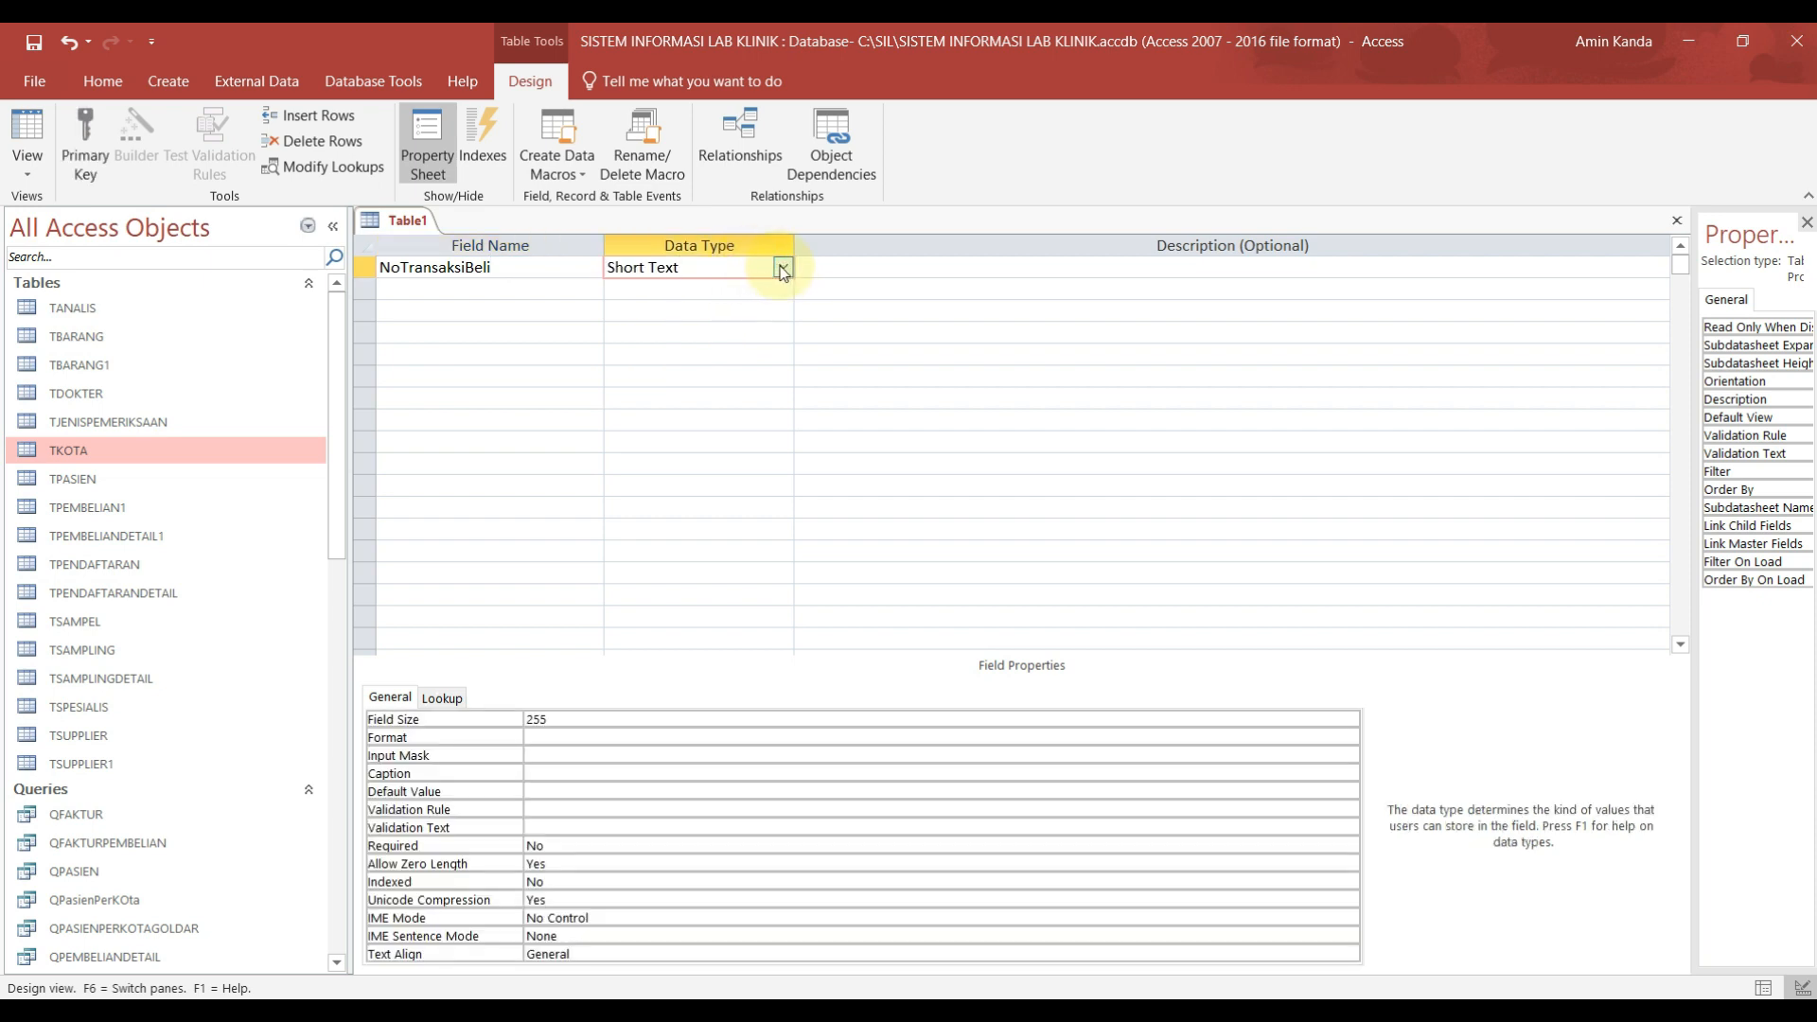
{"action": "left_click", "coordinate": [784, 267]}
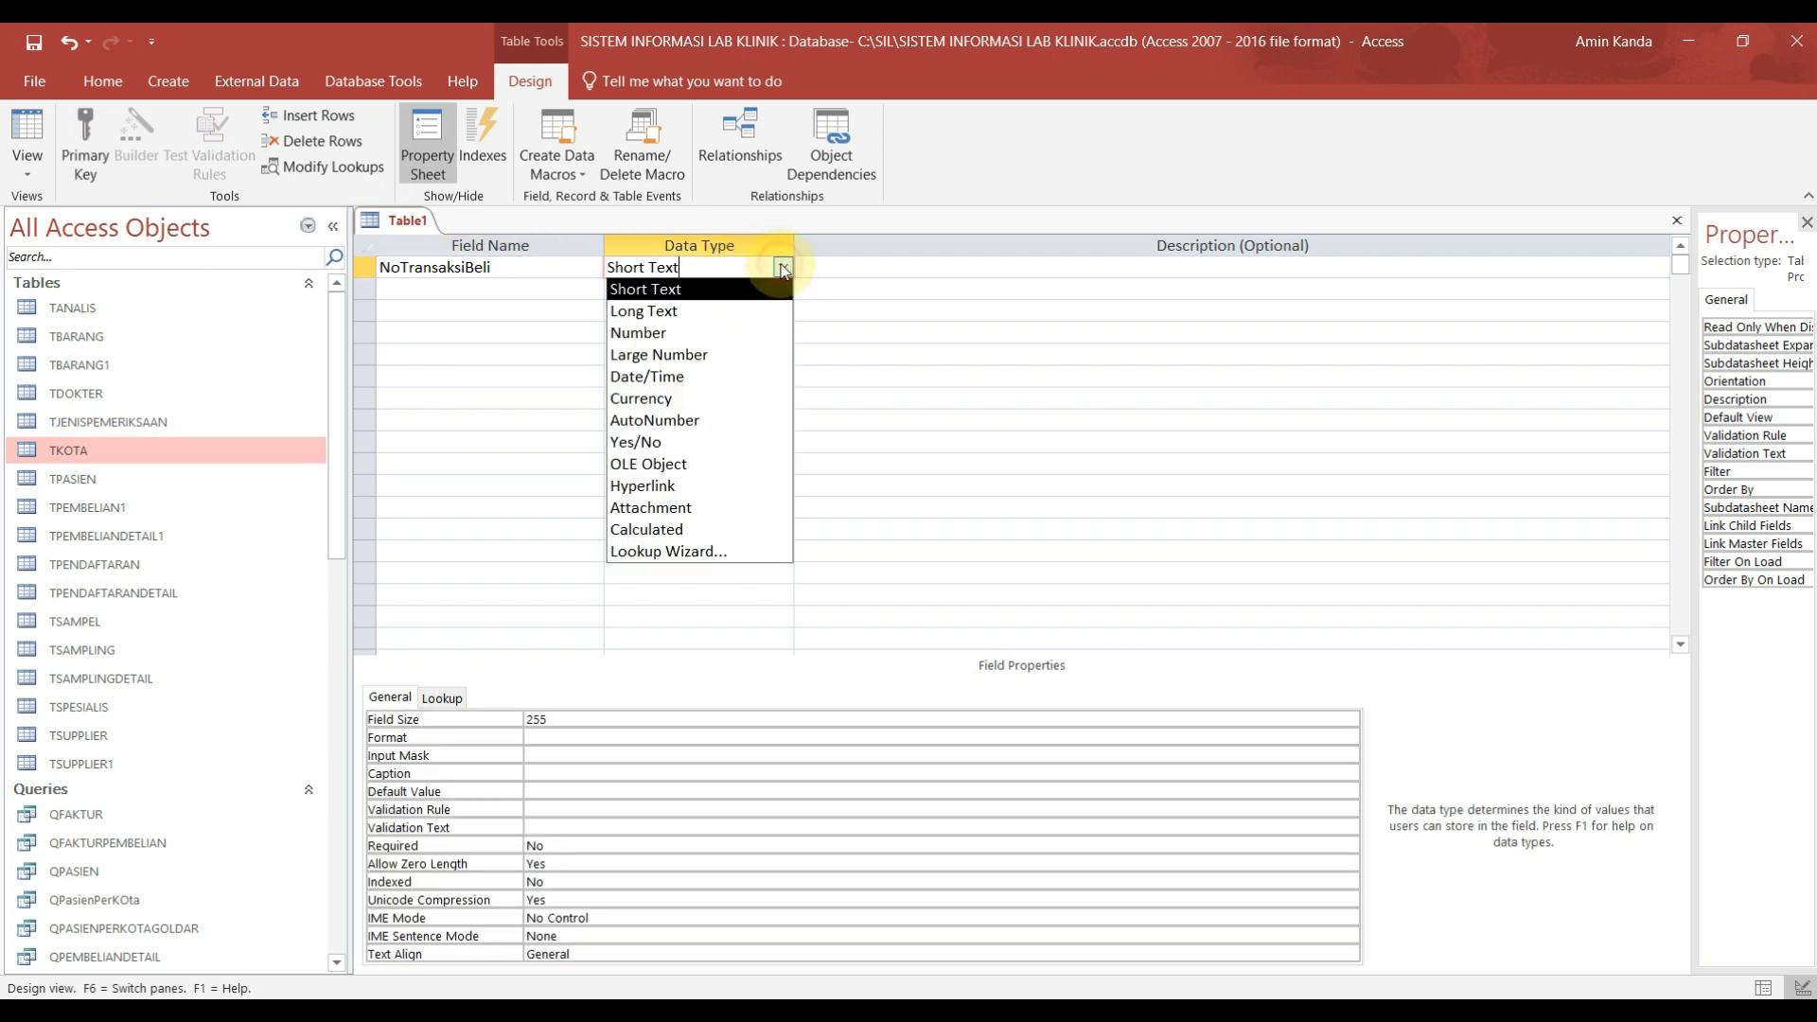
{"action": "left_click", "coordinate": [694, 422]}
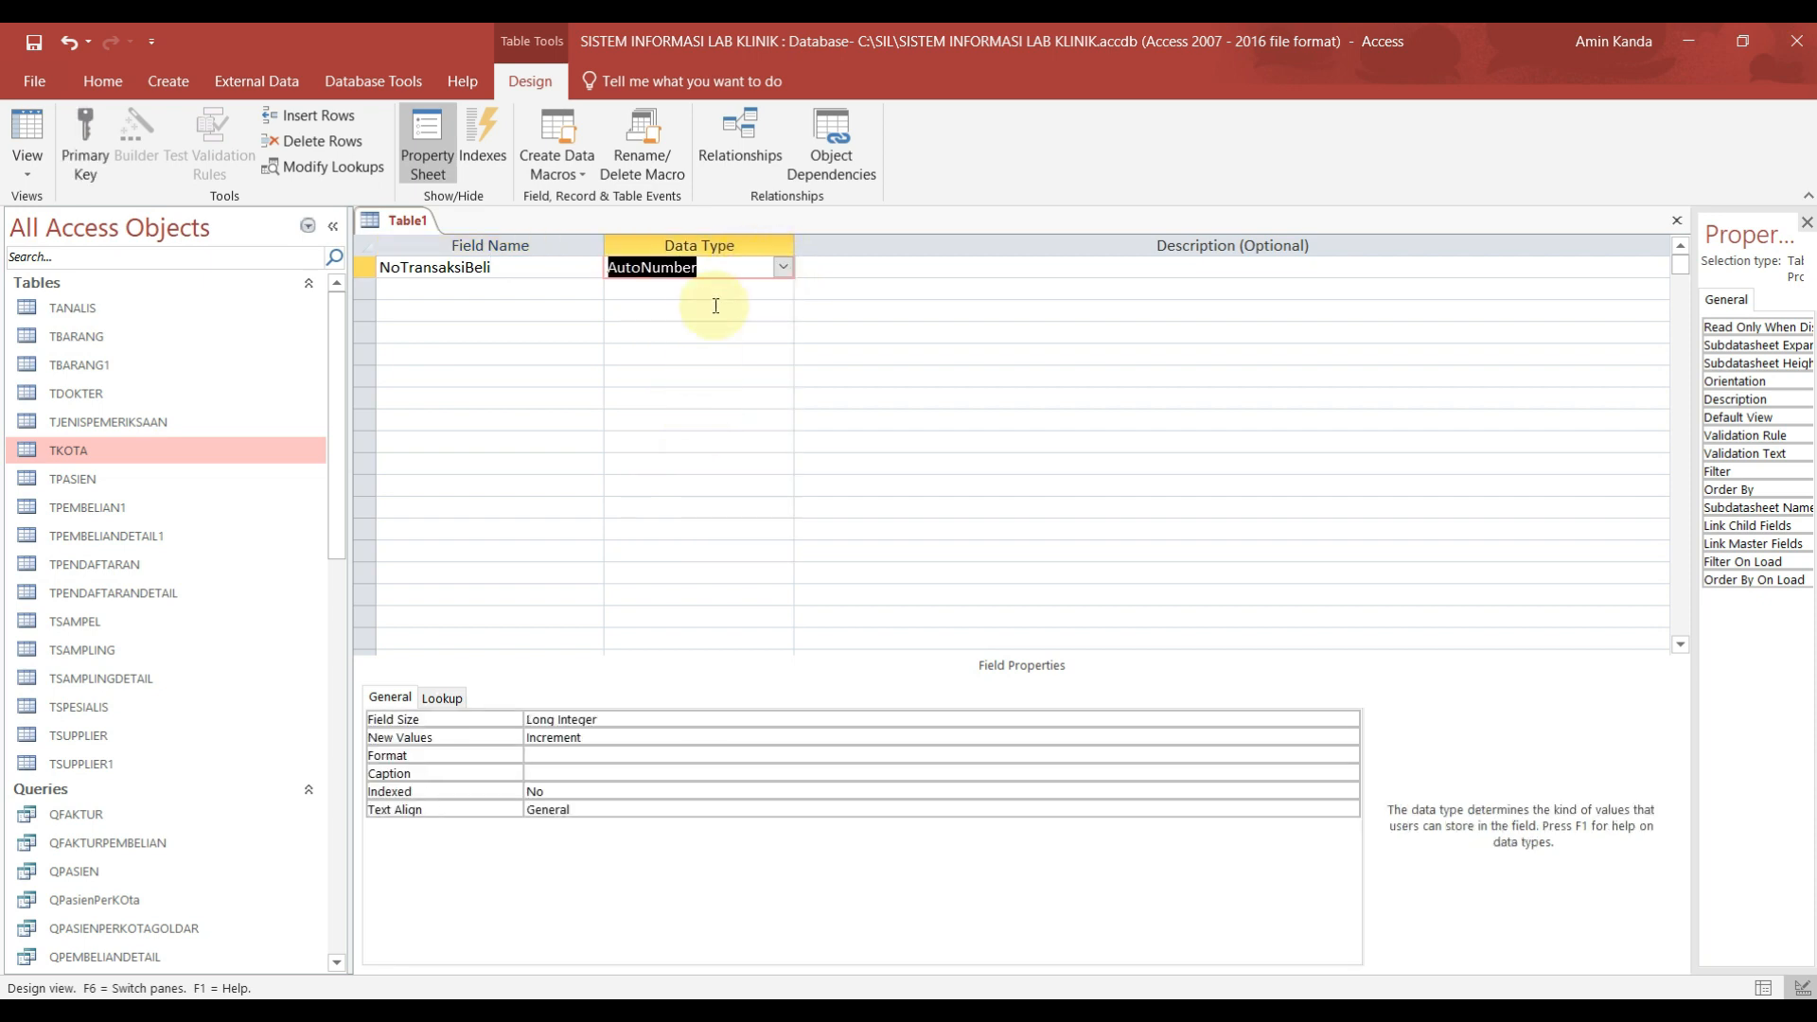
Step: Check the Field Size and New Values properties of NoTransaksiBeli and make the field the primary key
{"action": "double_click", "coordinate": [597, 737]}
{"action": "left_click", "coordinate": [615, 721]}
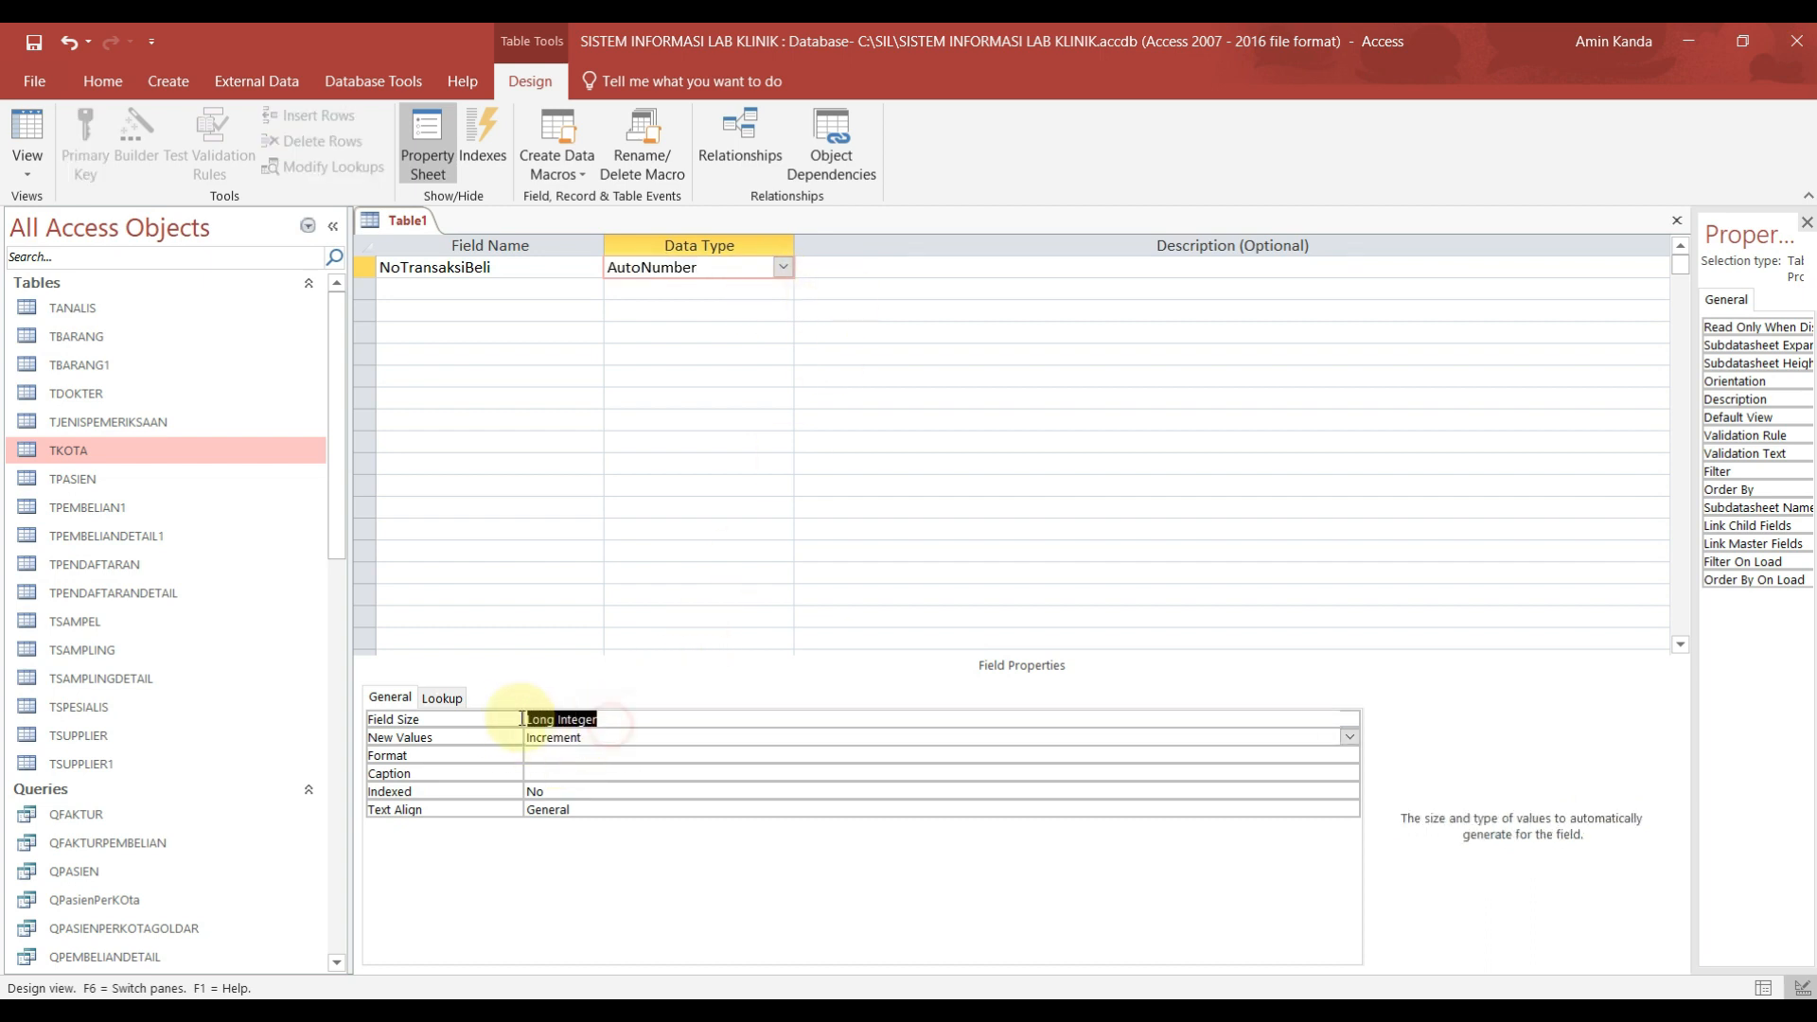
{"action": "left_click", "coordinate": [834, 269]}
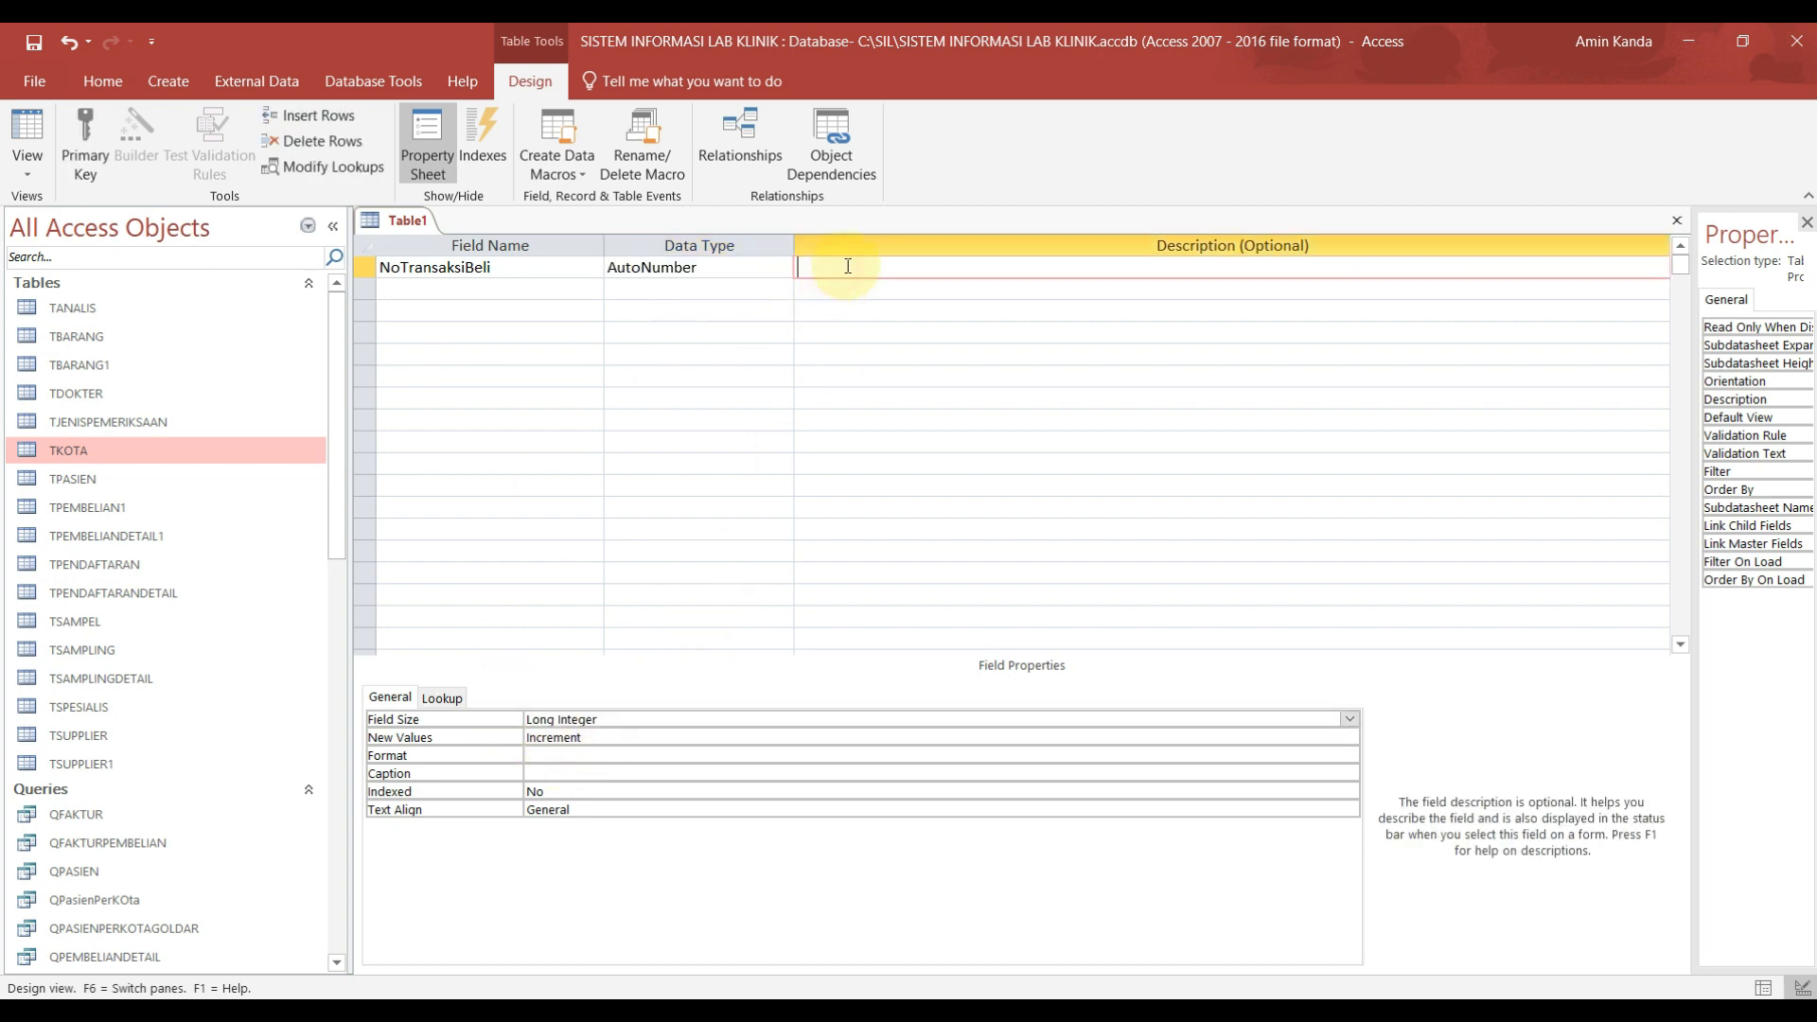
{"action": "left_click", "coordinate": [91, 150]}
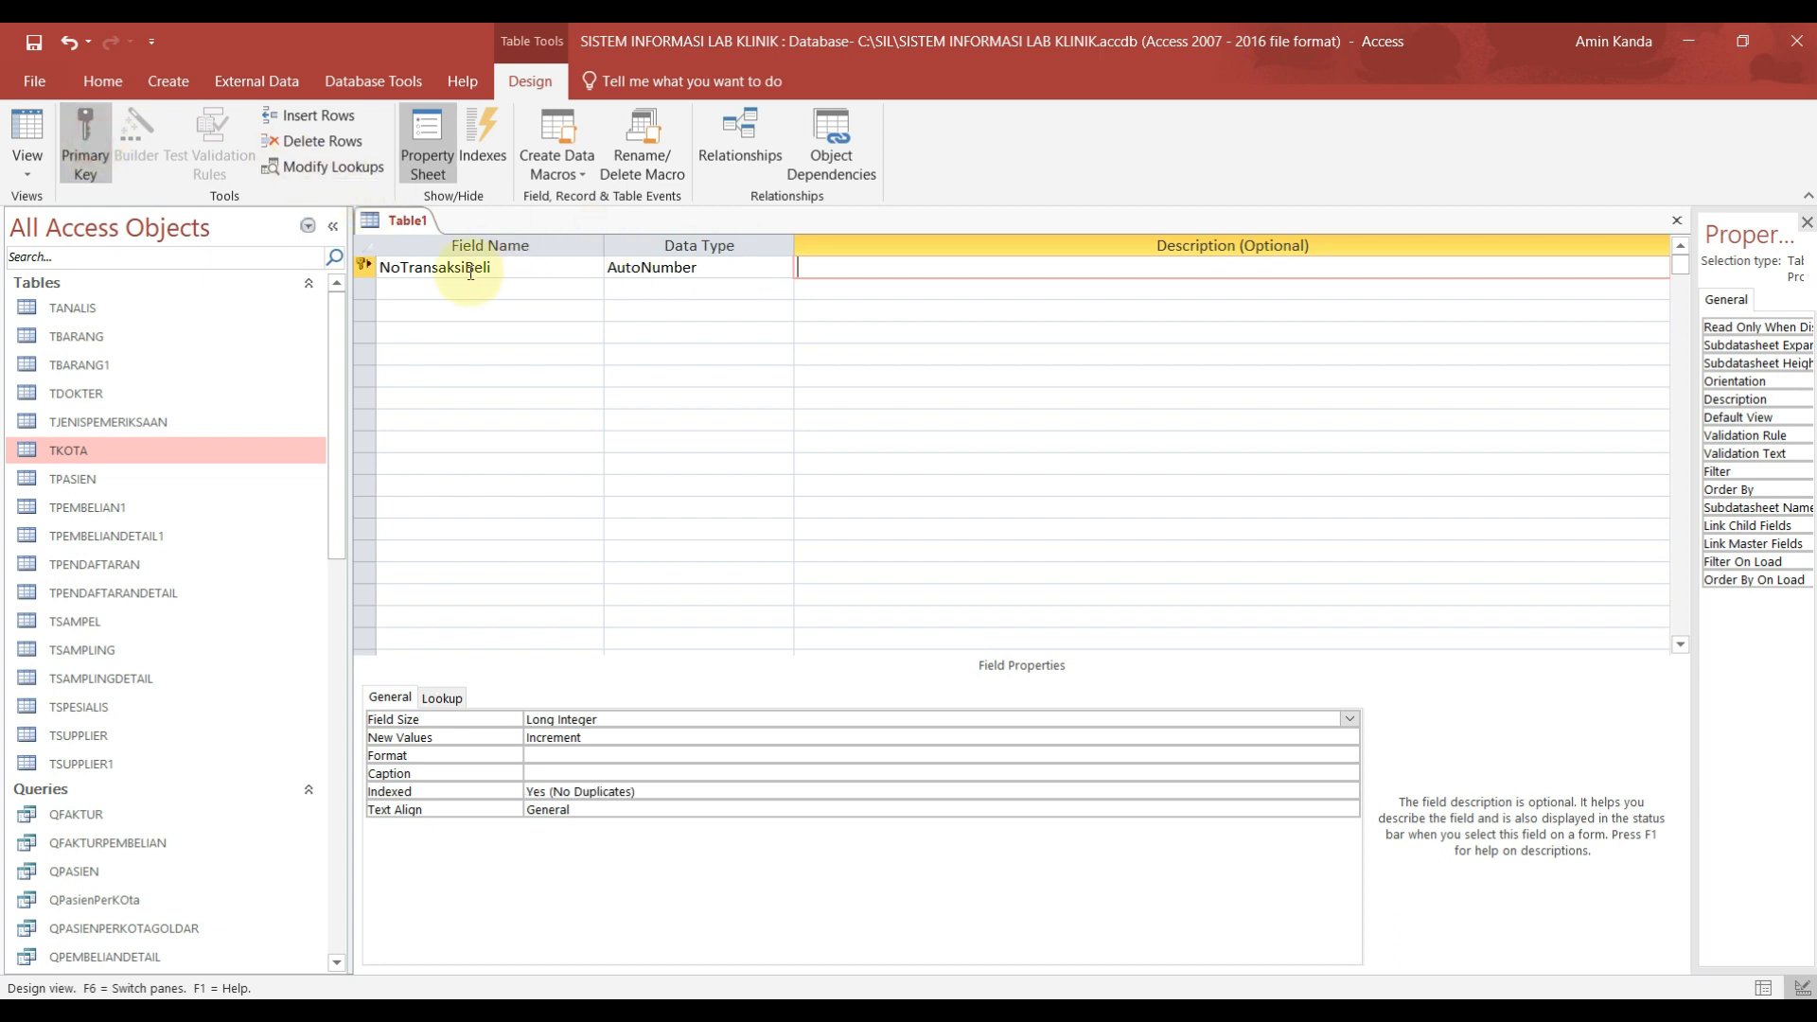
Step: Add a second field named TanggalBeli with the Date/Time data type
{"action": "left_click", "coordinate": [496, 291]}
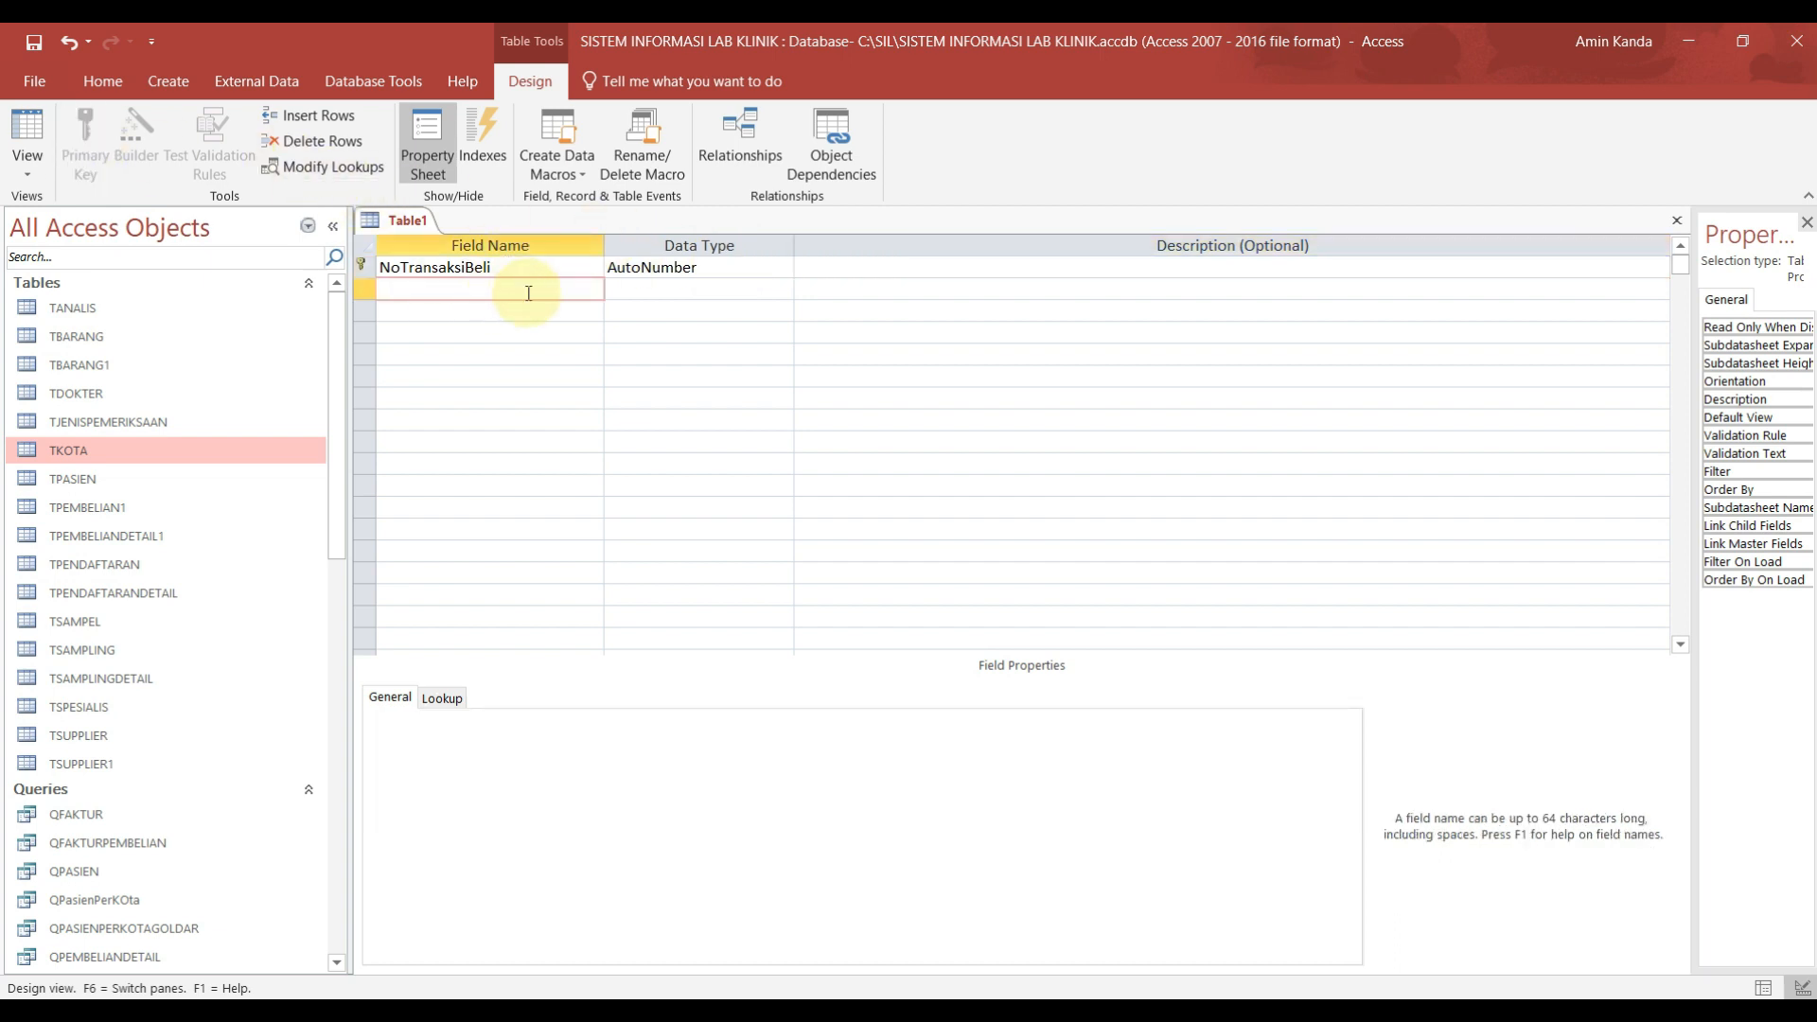
{"action": "type", "text": "Tanggal"}
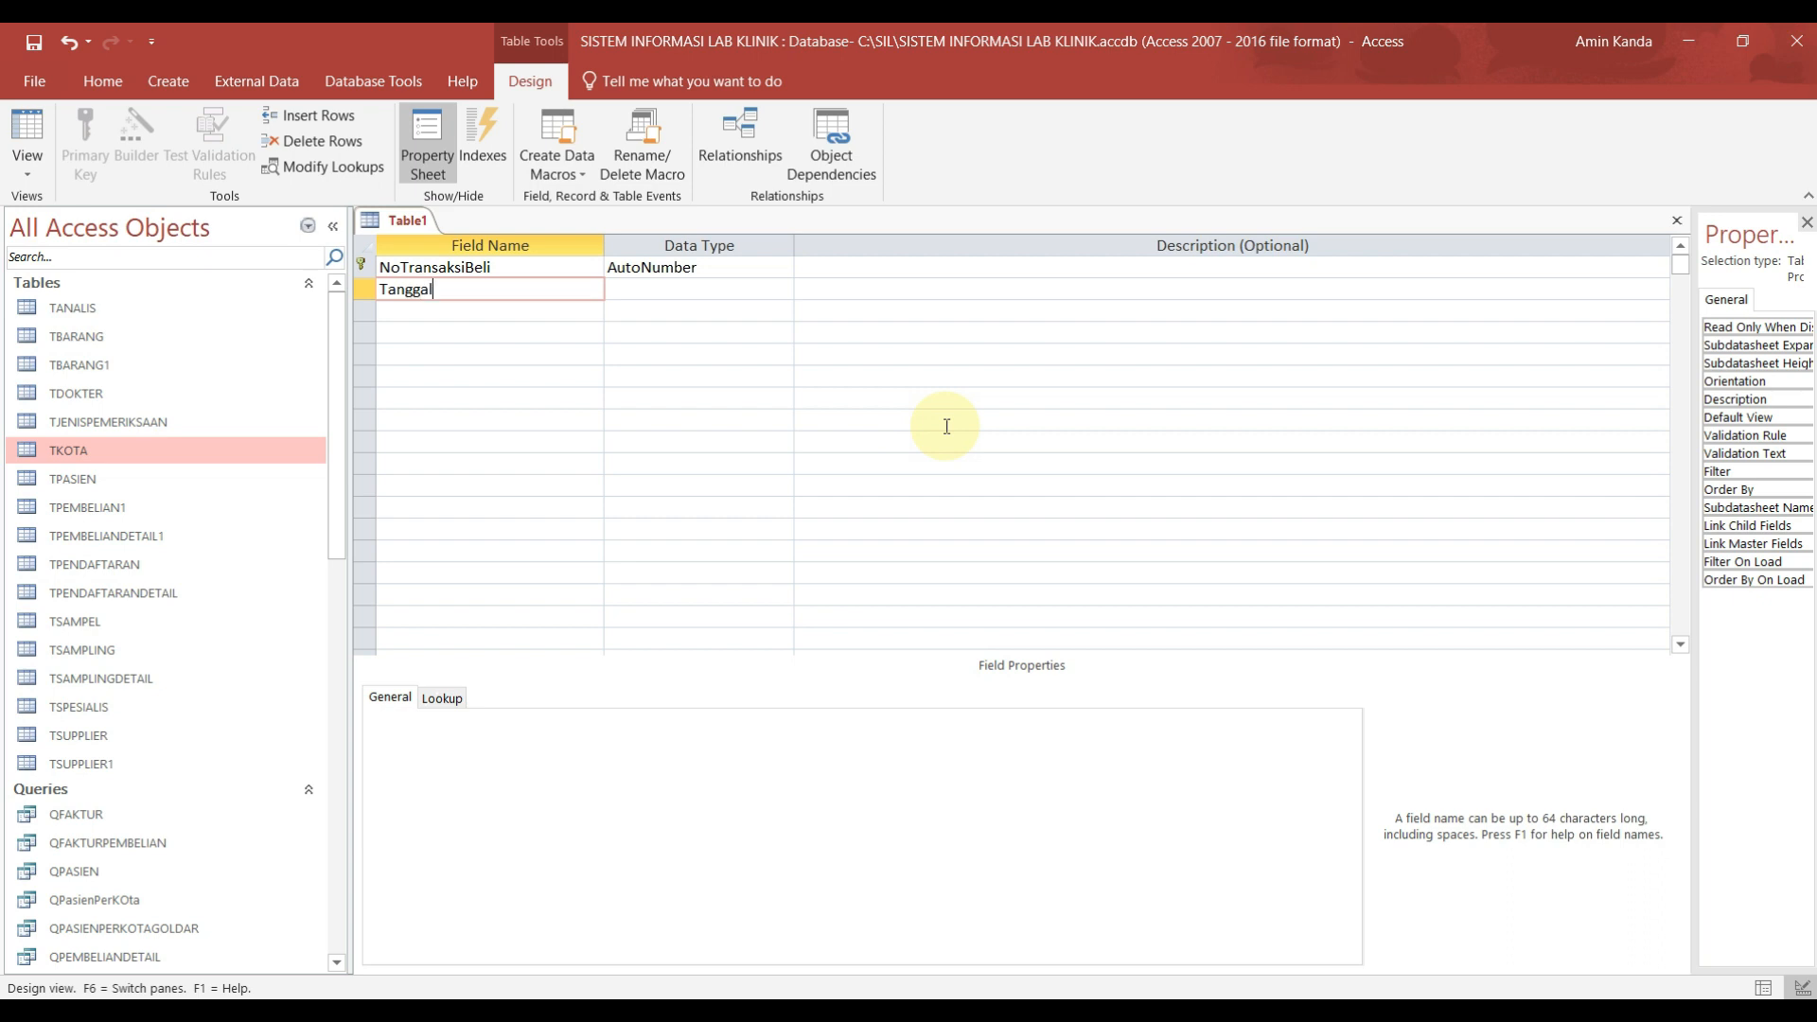
{"action": "type", "text": "Beli"}
{"action": "left_click", "coordinate": [765, 291]}
{"action": "left_click", "coordinate": [783, 289]}
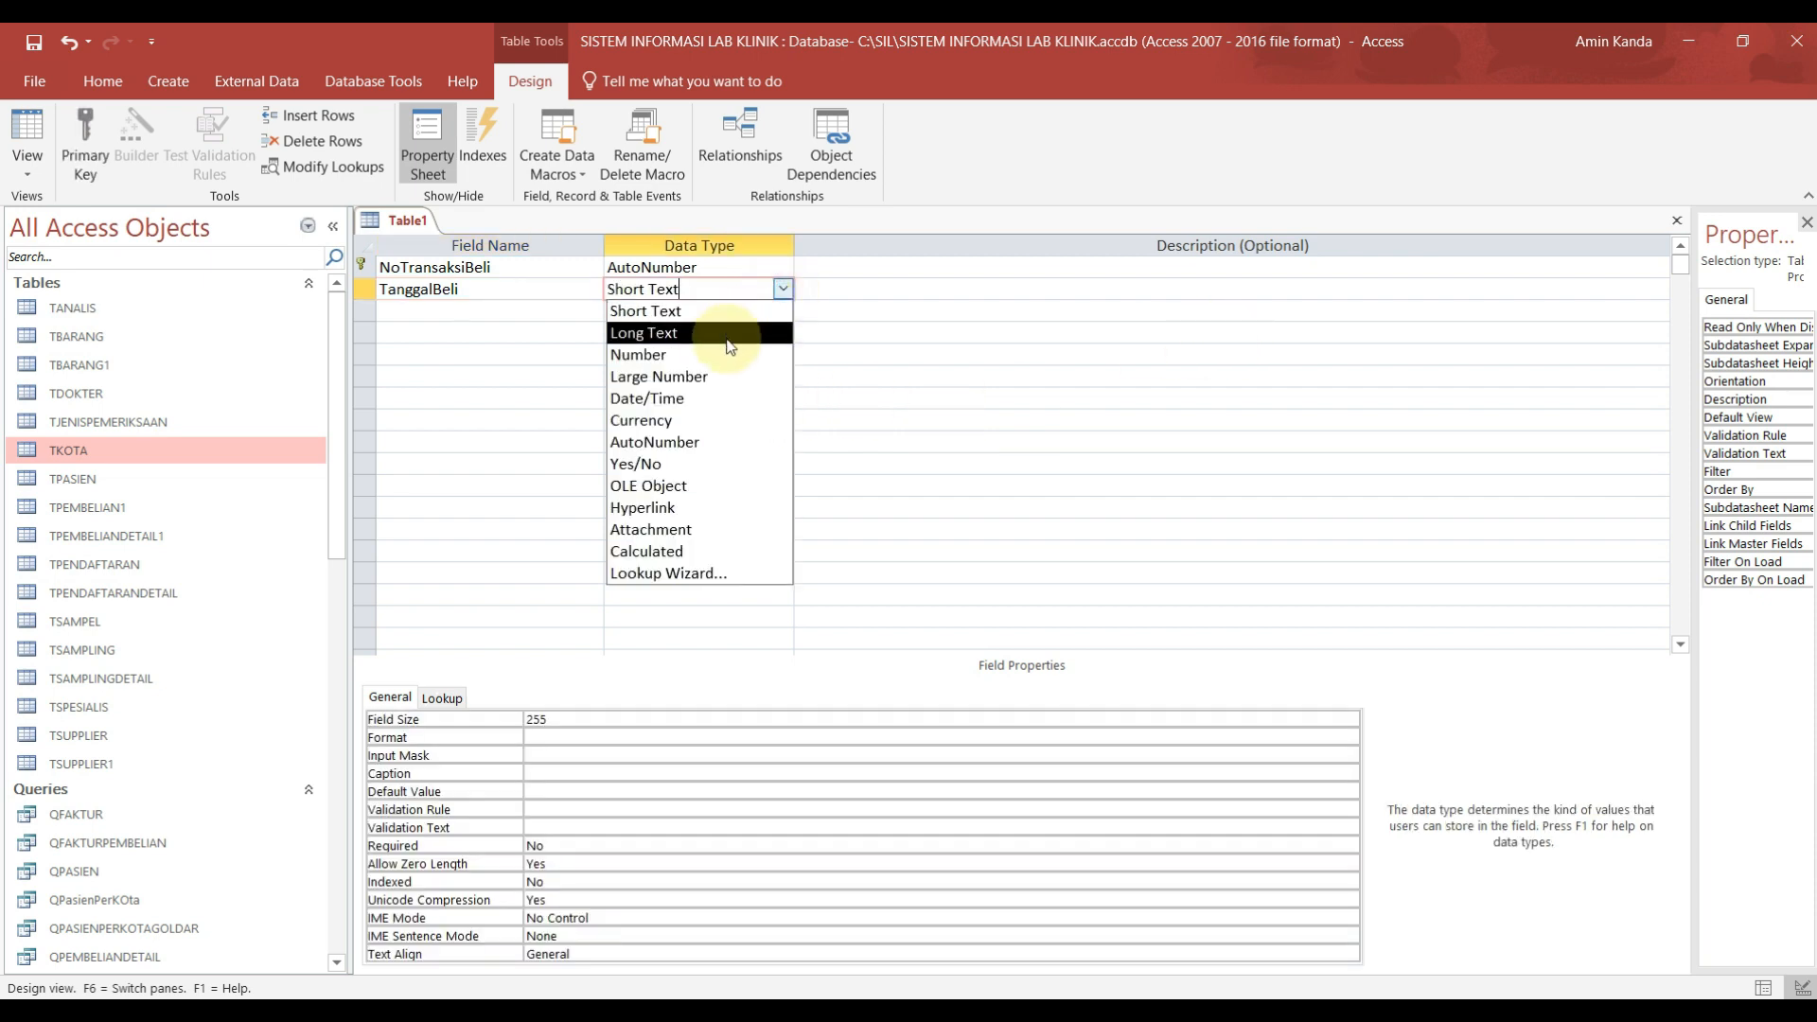
{"action": "left_click", "coordinate": [693, 397]}
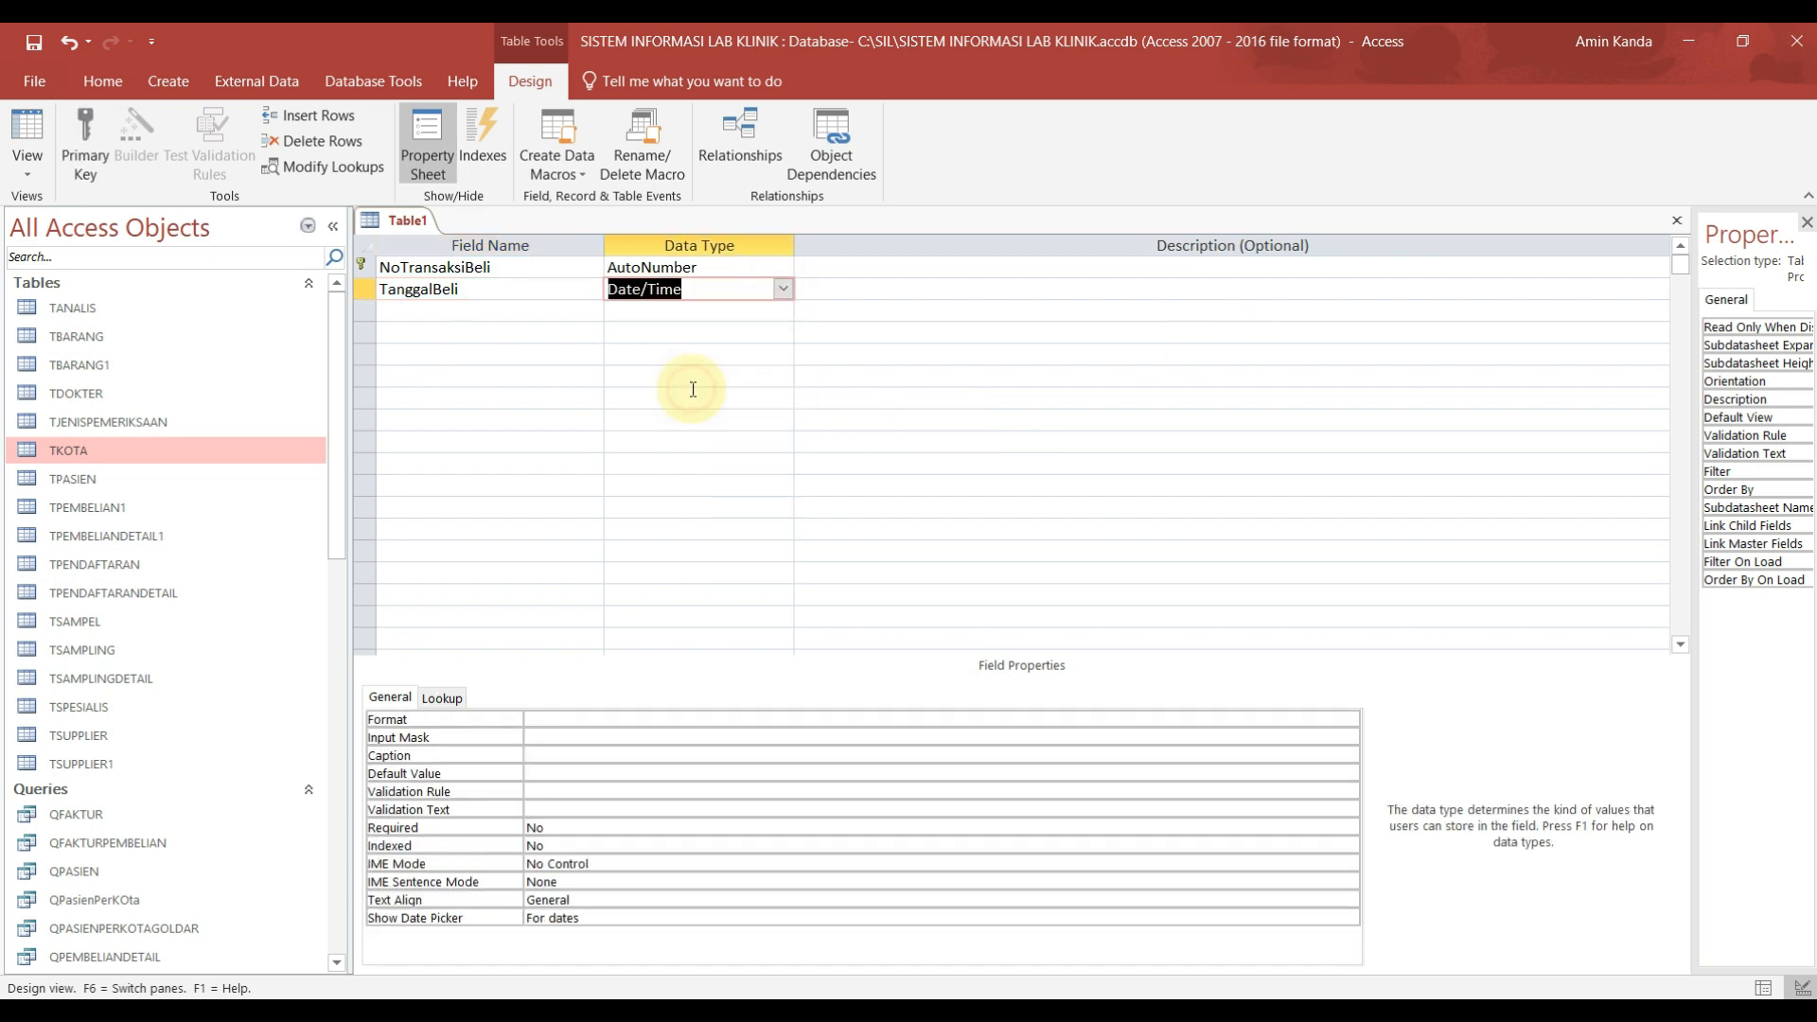
Step: Add a third field named KodeSupplier as Short Text with a field size of 10
{"action": "left_click", "coordinate": [554, 313]}
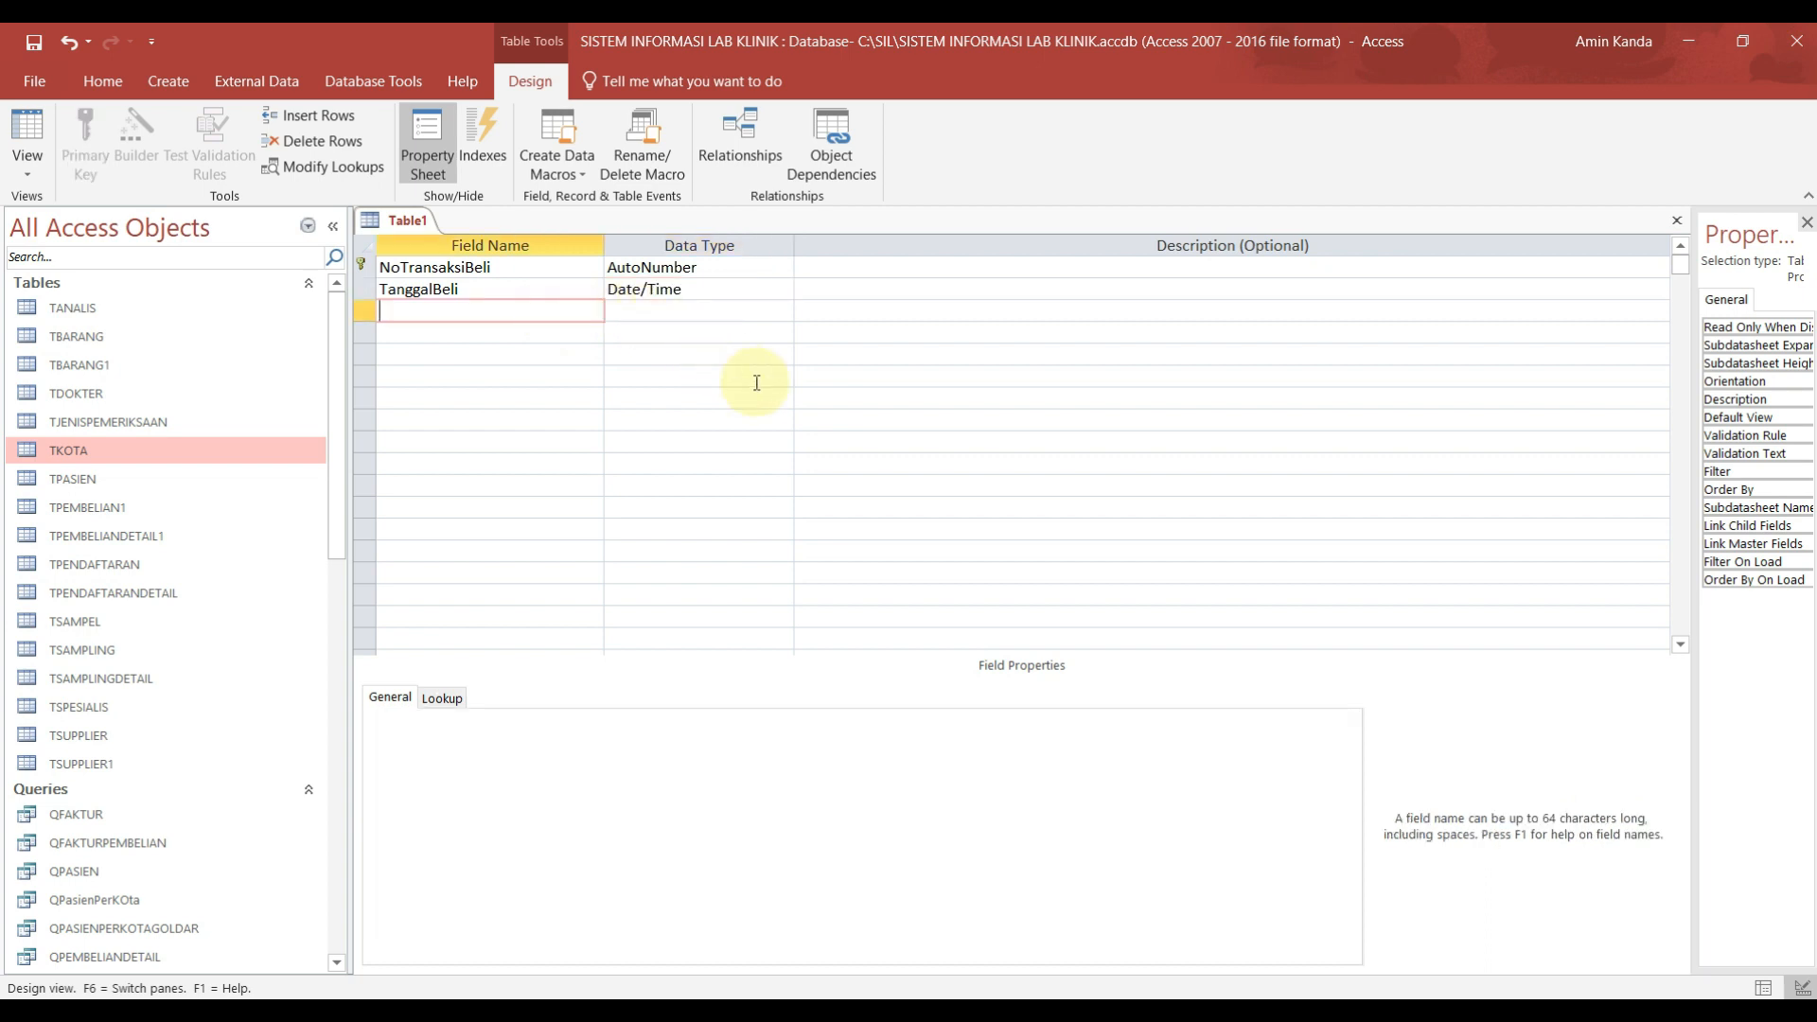
{"action": "type", "text": "KodeSupp"}
{"action": "key", "text": "BackSpace"}
{"action": "key", "text": "BackSpace"}
{"action": "type", "text": "ier"}
{"action": "left_click", "coordinate": [755, 312]}
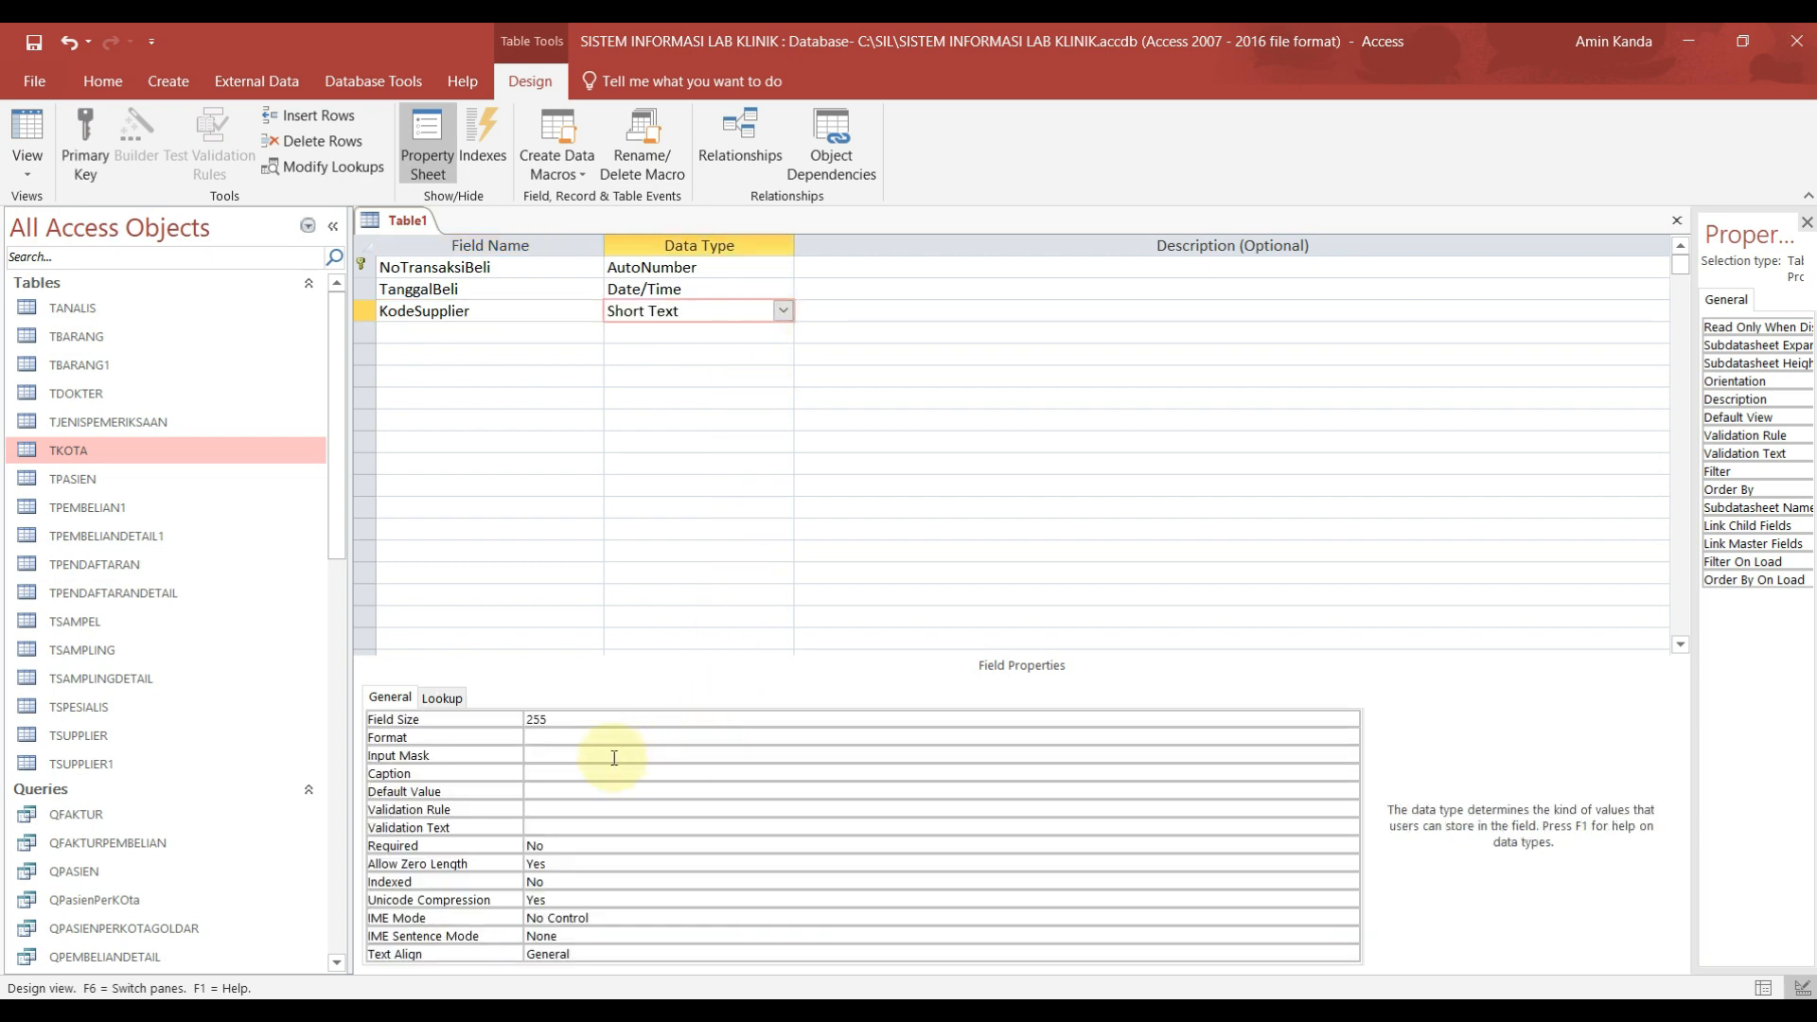
{"action": "left_click", "coordinate": [512, 724]}
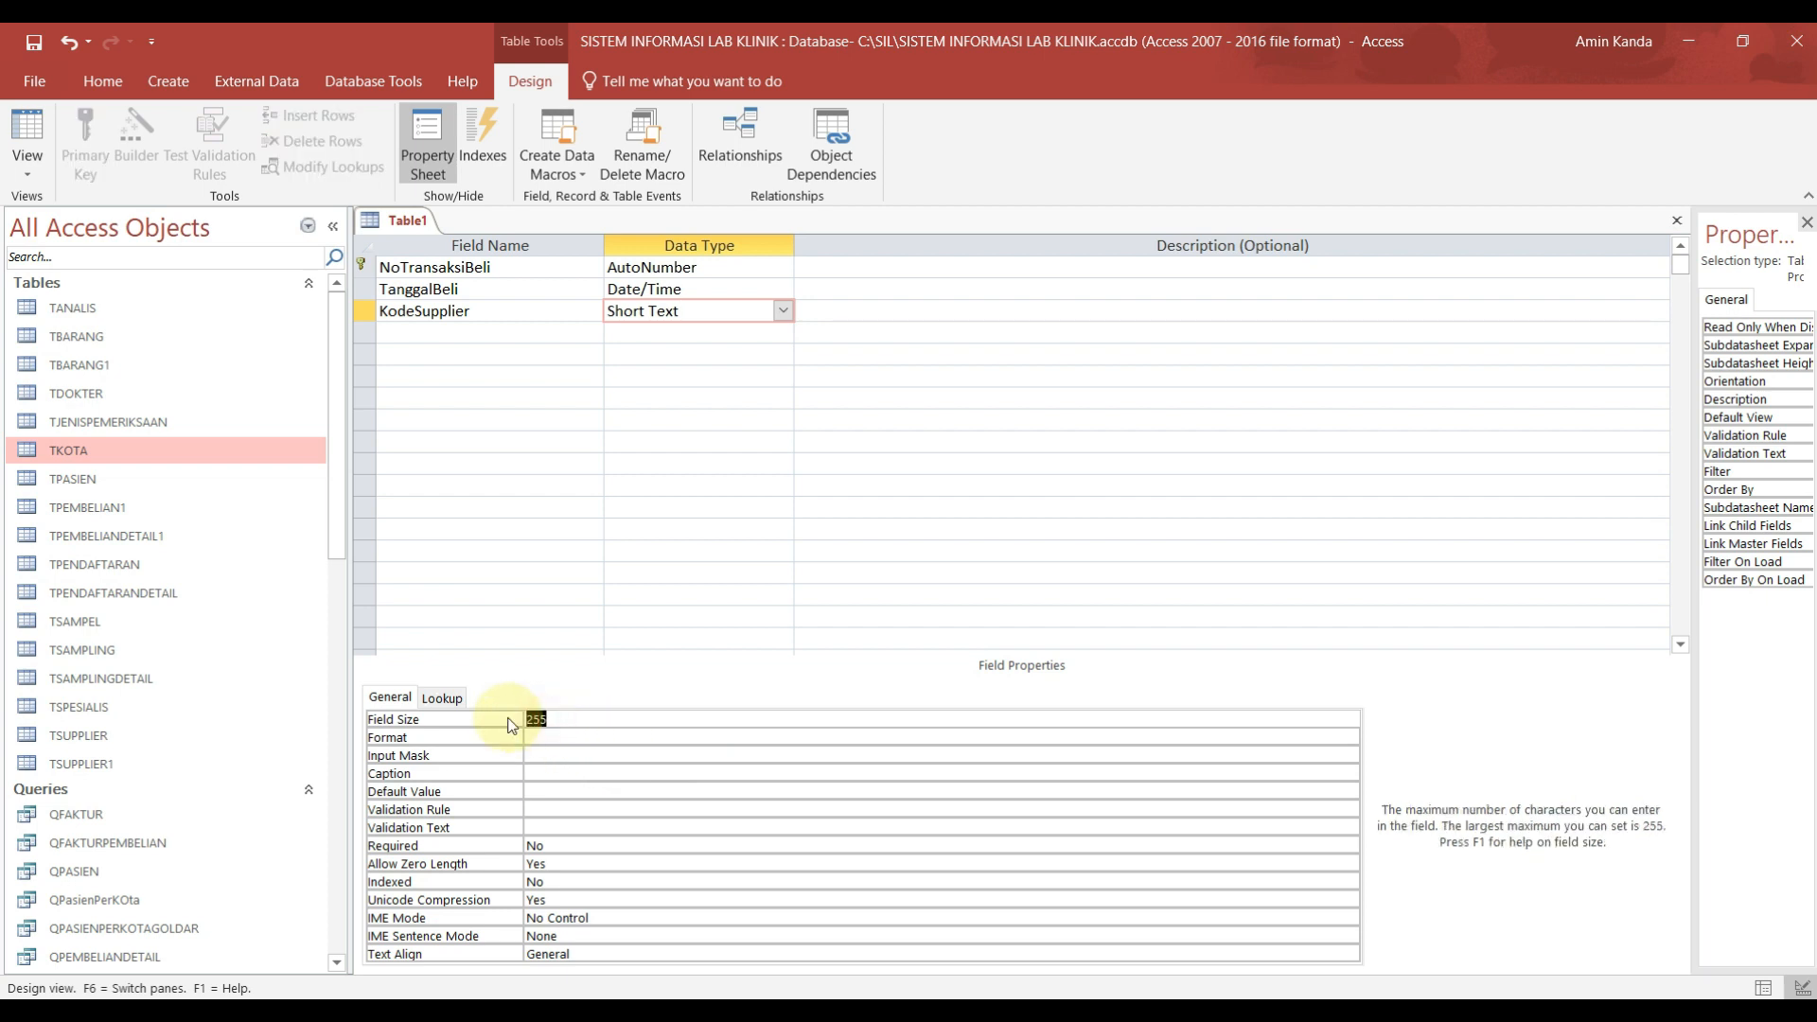
{"action": "type", "text": "10"}
Step: Start the Lookup Wizard for KodeSupplier, taking its values from another table, and choose TSUPPLIER as the source
{"action": "left_click", "coordinate": [784, 311]}
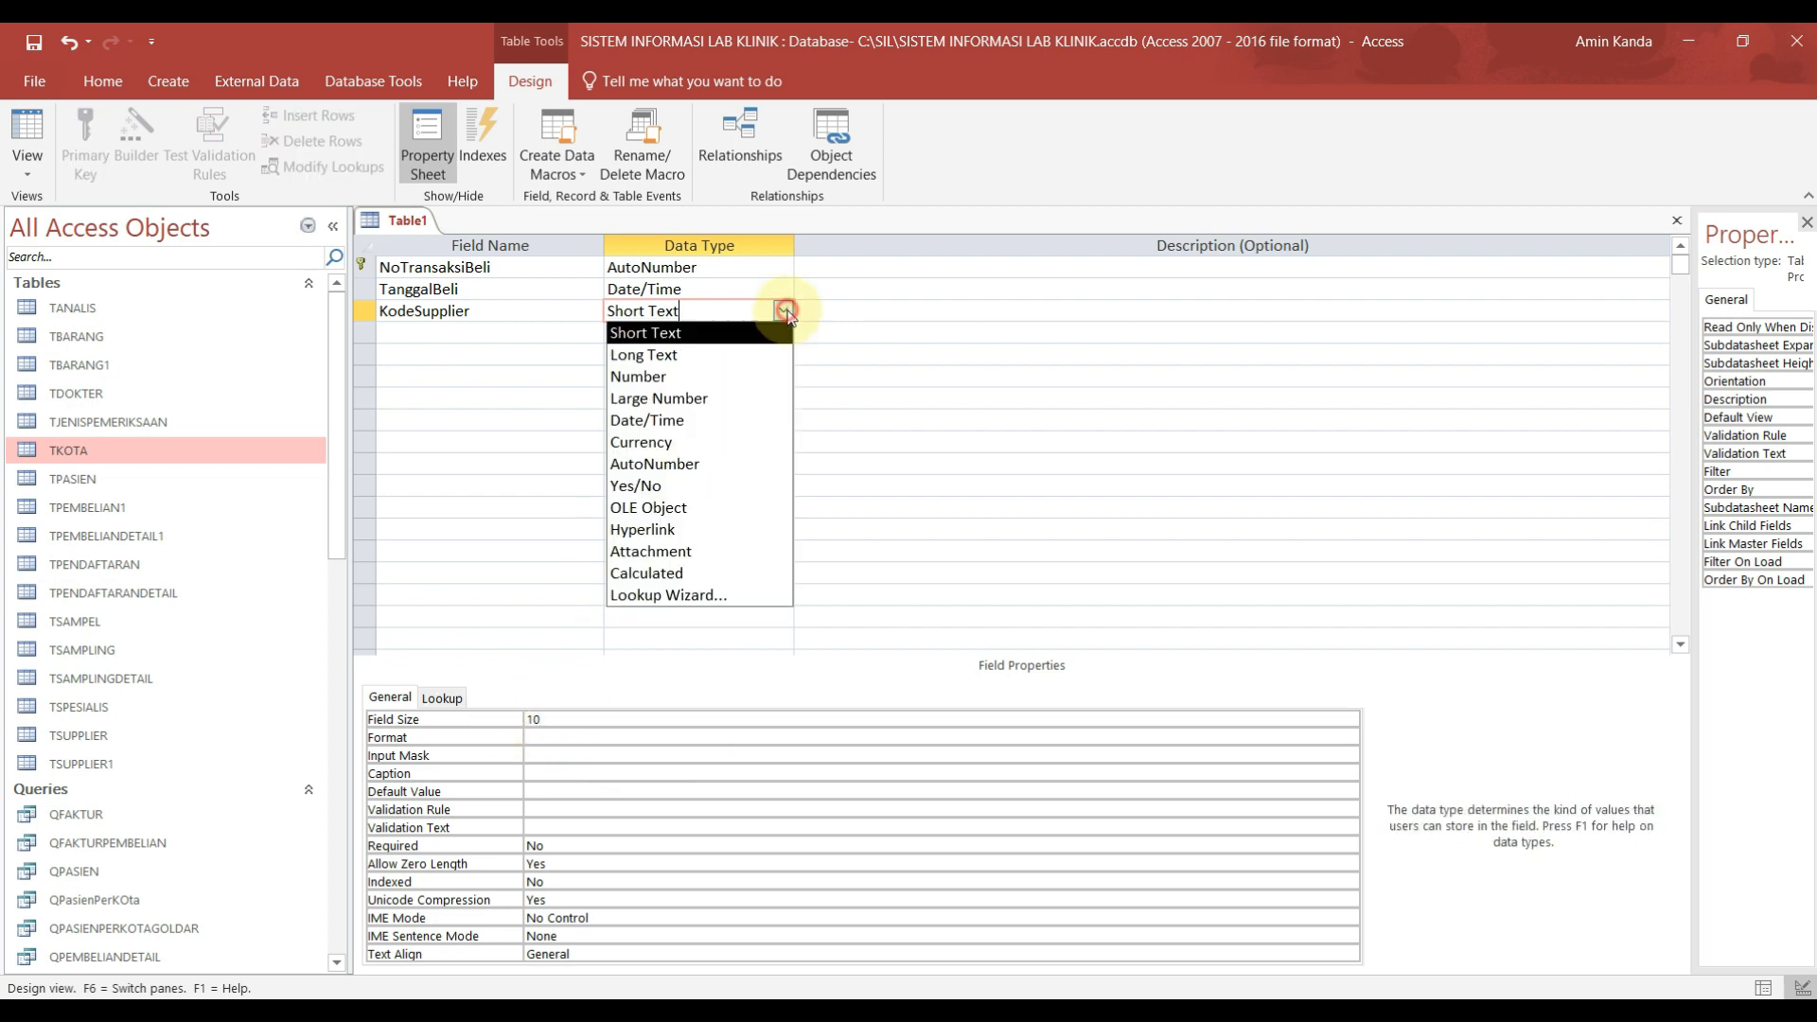
{"action": "left_click", "coordinate": [672, 595]}
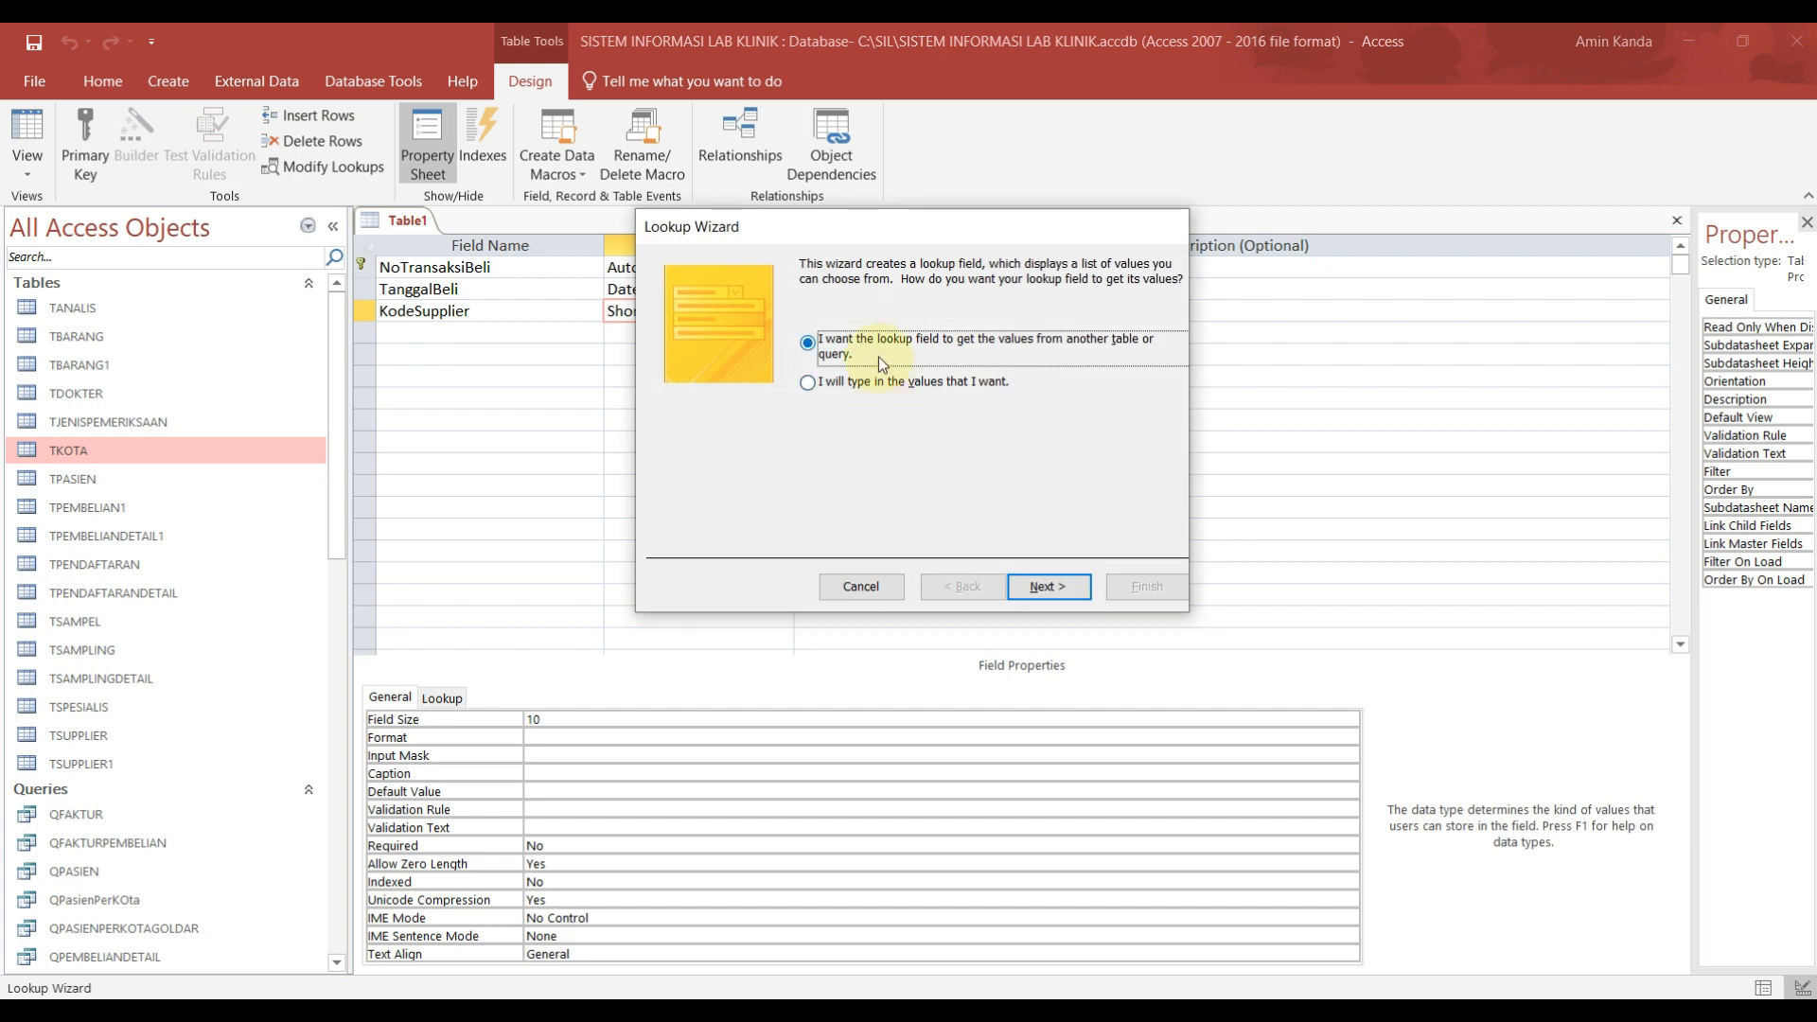
{"action": "left_click", "coordinate": [1051, 589]}
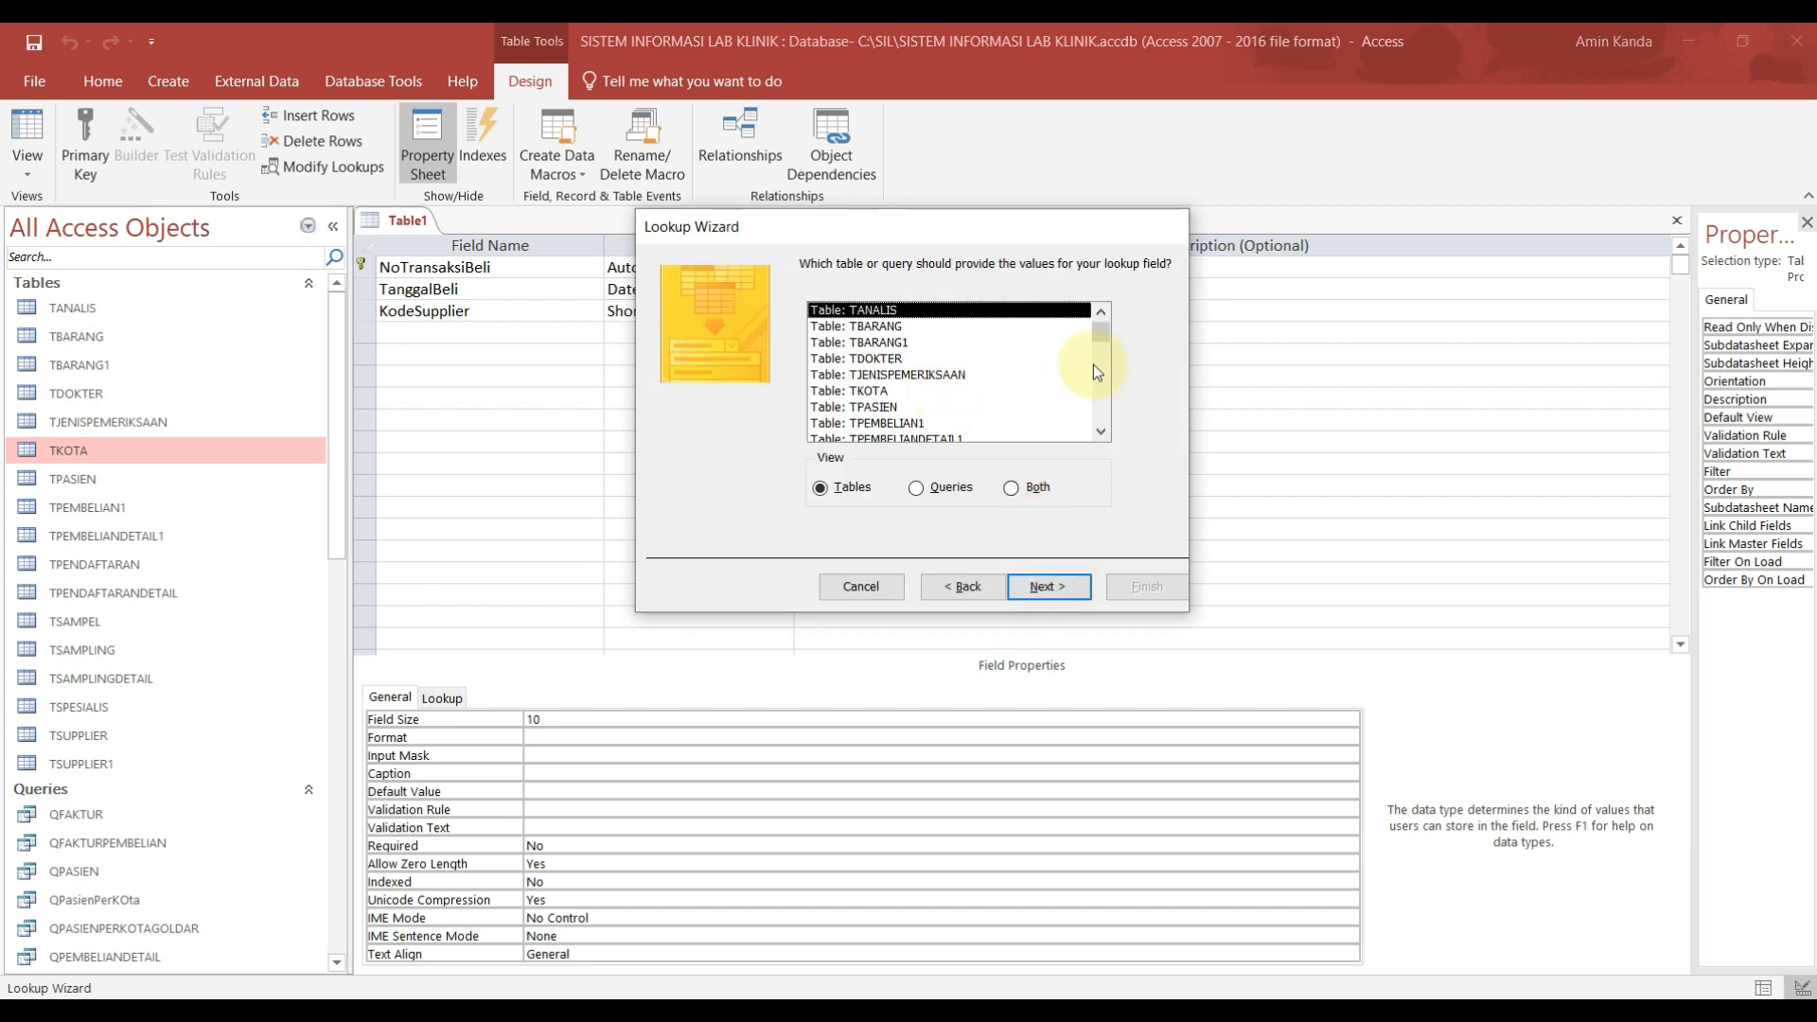
{"action": "left_click_drag", "start_coordinate": [1105, 338], "coordinate": [1128, 423]}
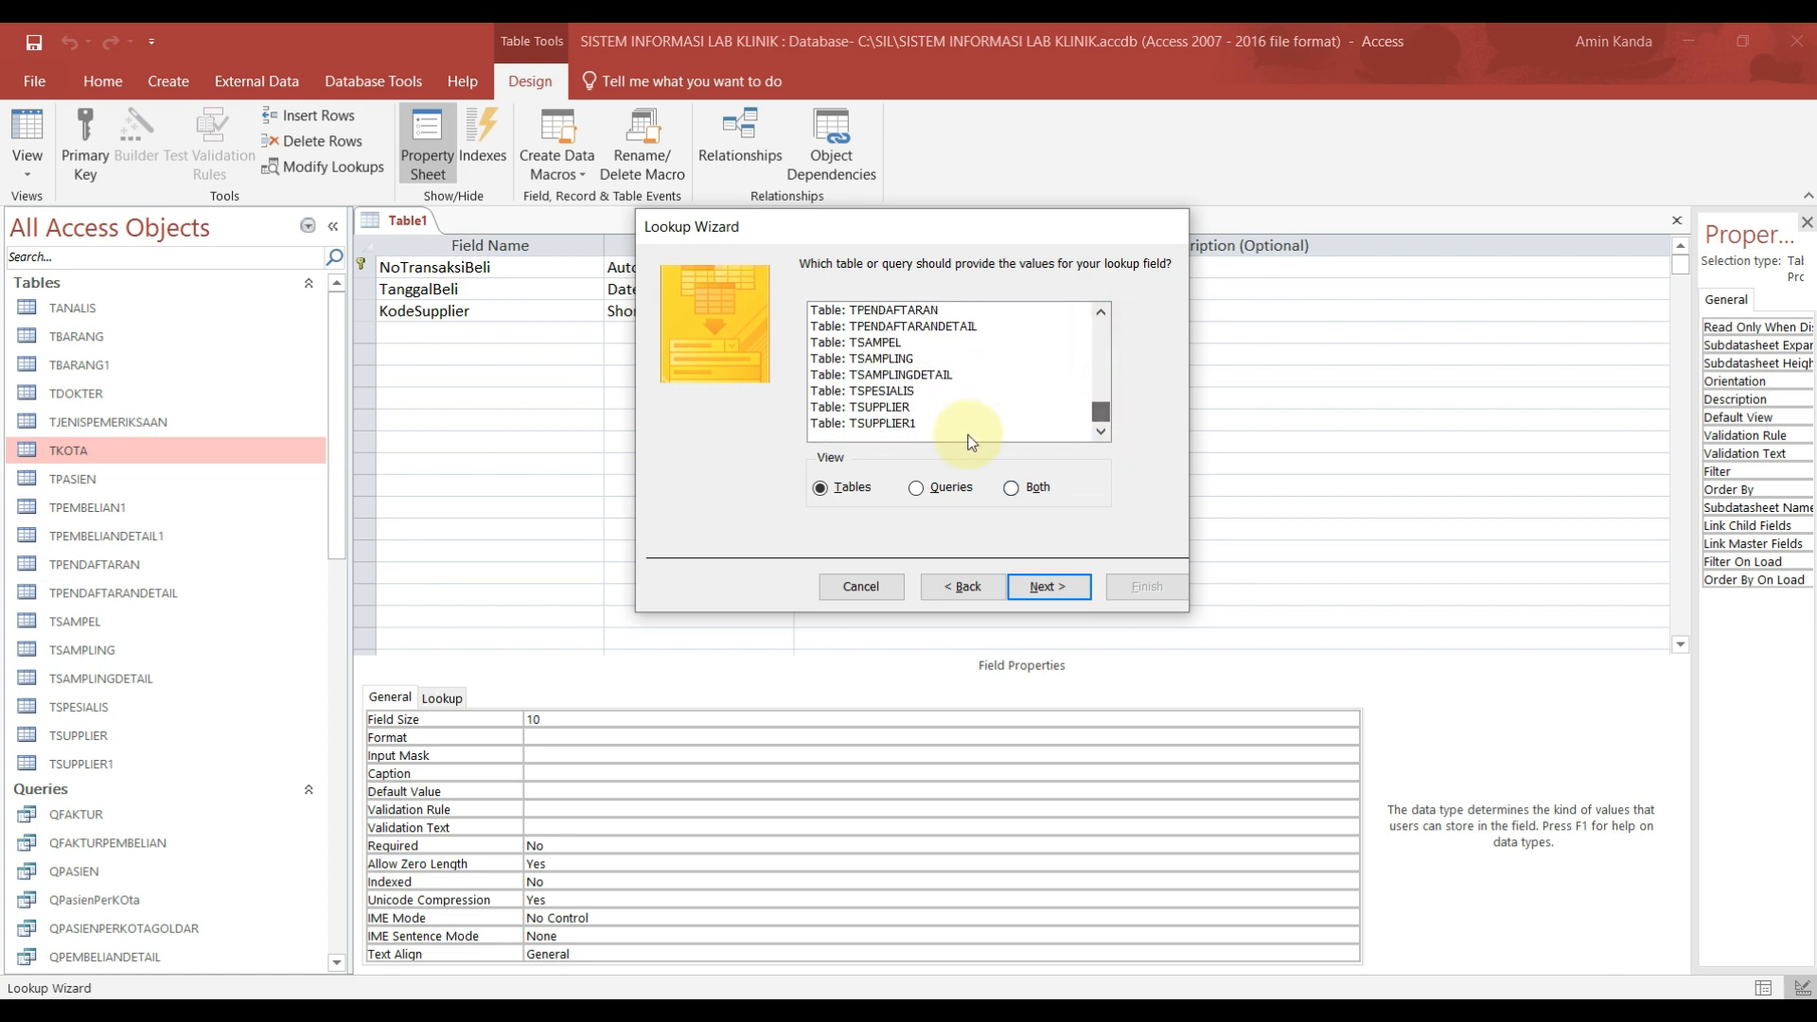
{"action": "left_click", "coordinate": [902, 410]}
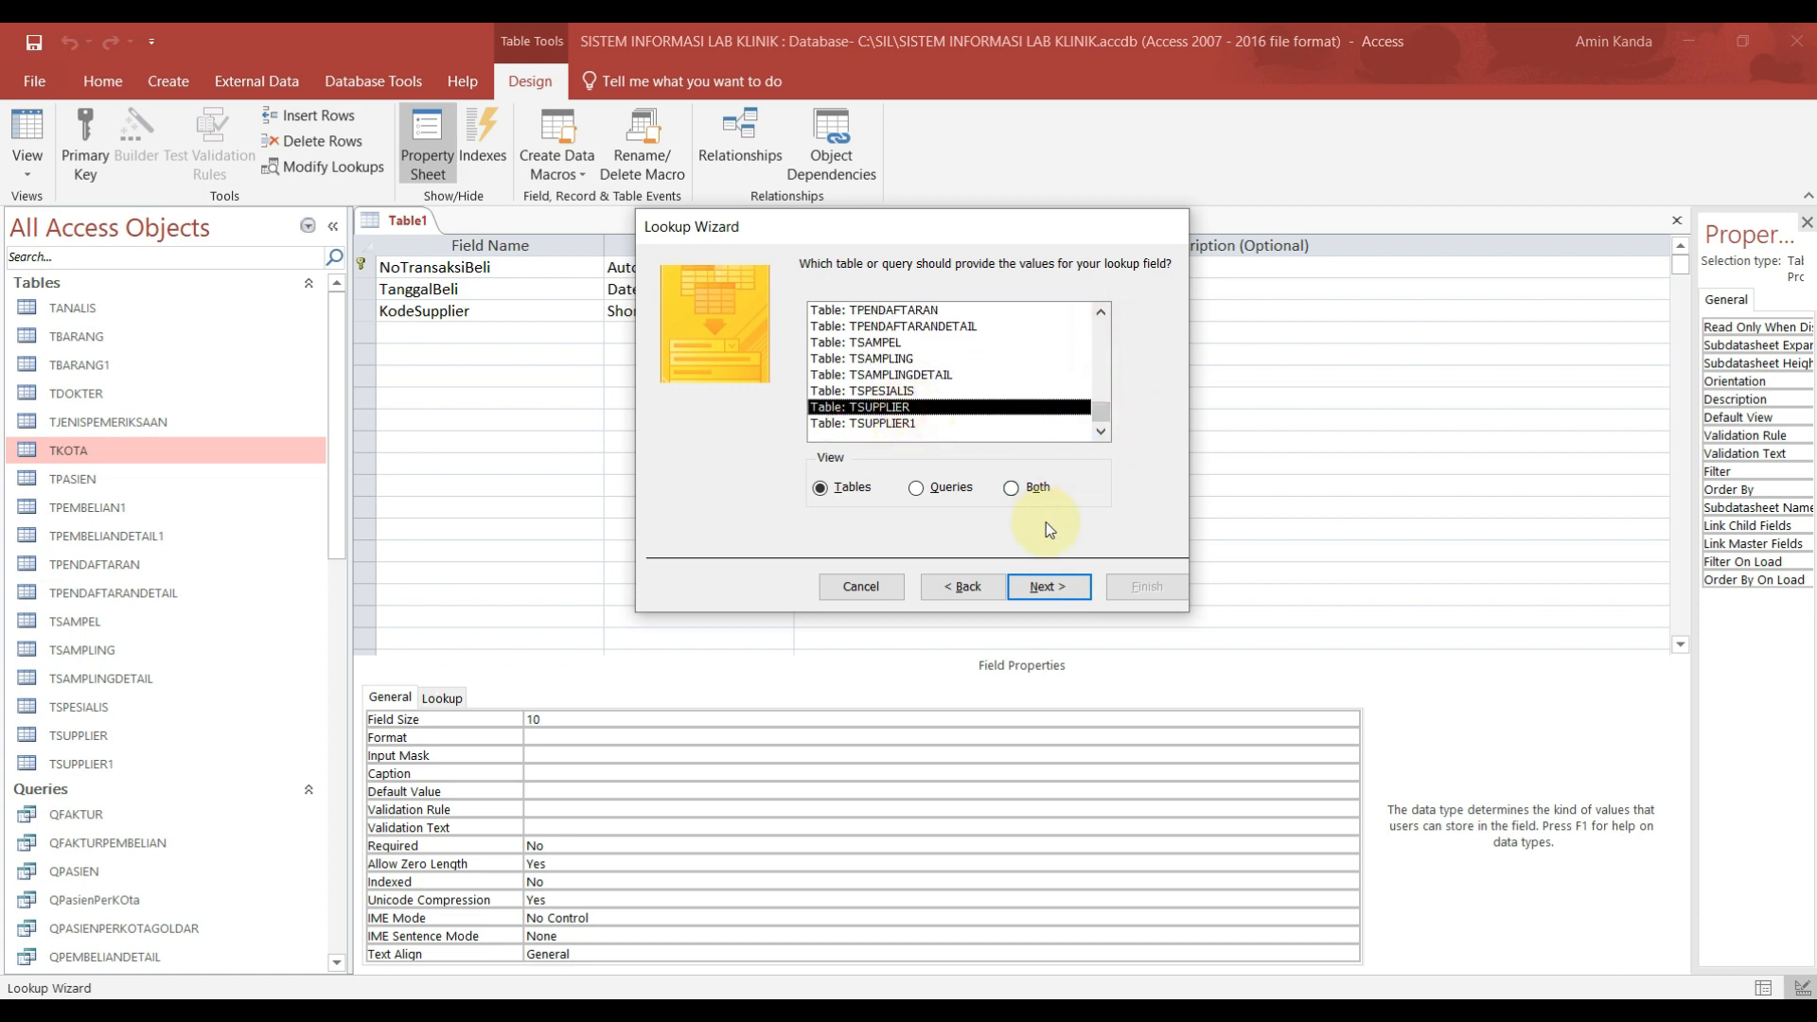
{"action": "left_click", "coordinate": [1054, 588]}
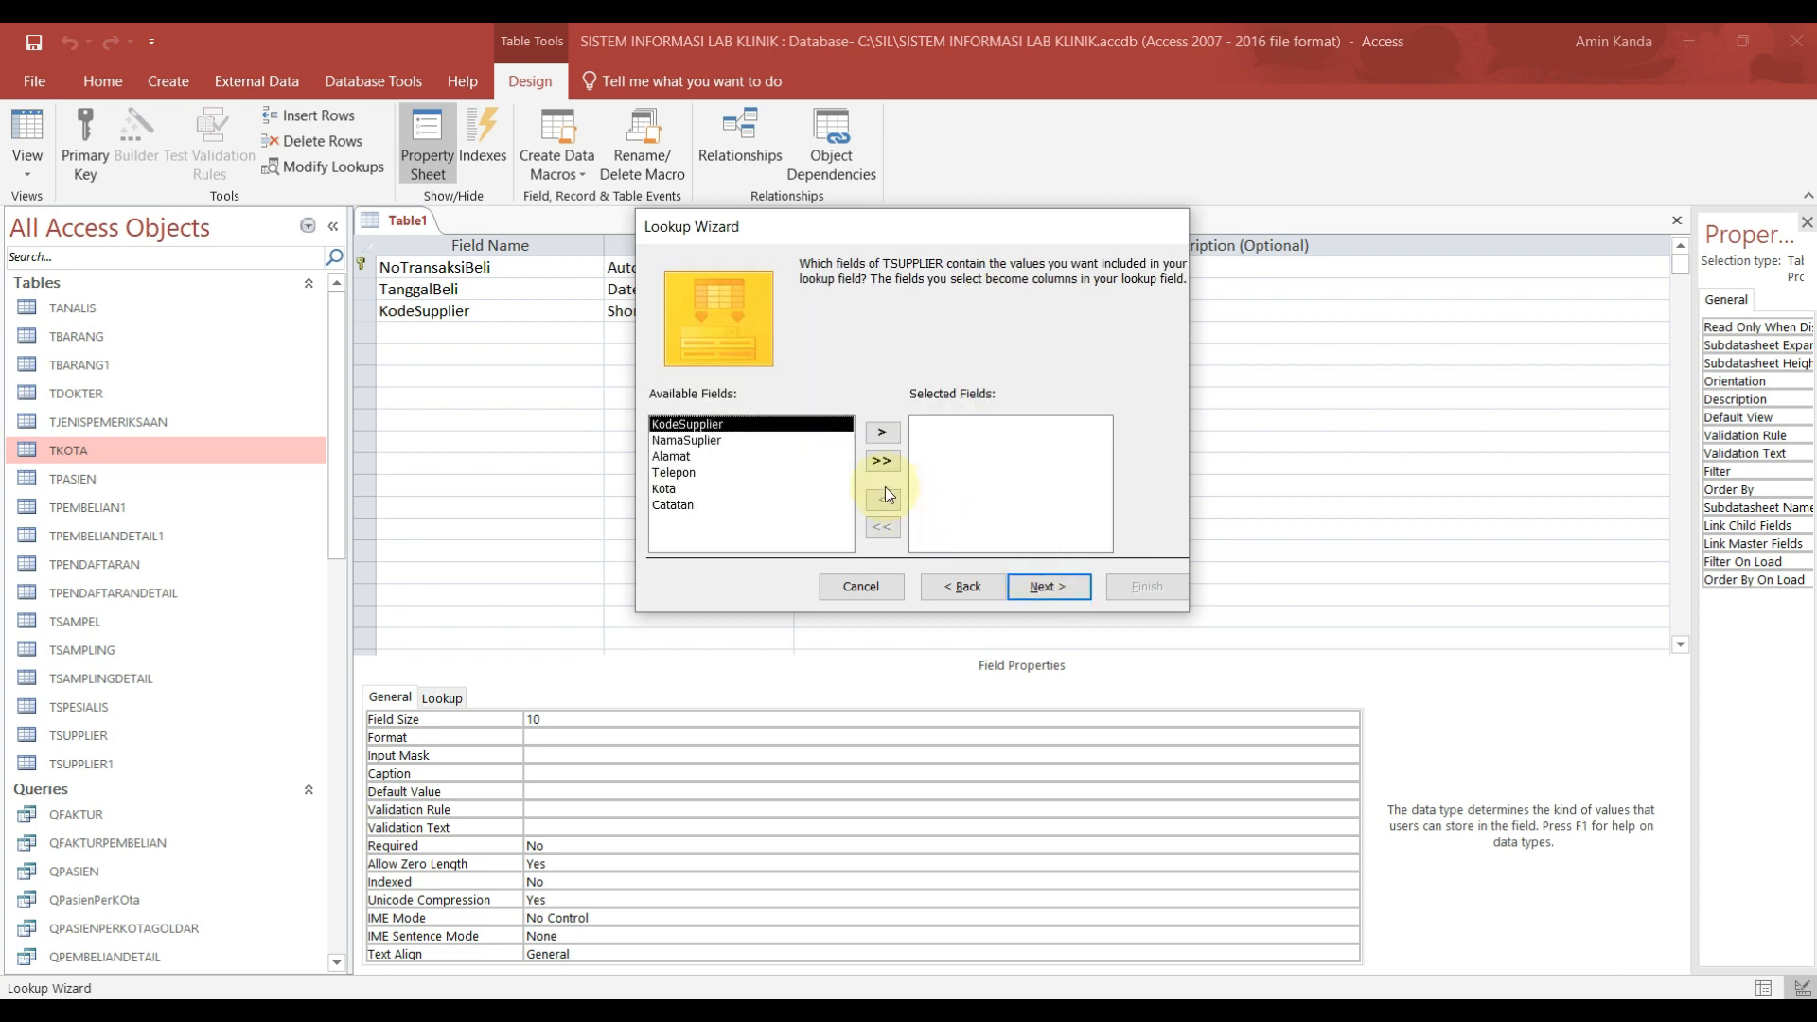
Step: Include all TSUPPLIER fields in the lookup and sort its list by KodeSupplier in ascending order
{"action": "left_click", "coordinate": [882, 461]}
{"action": "left_click", "coordinate": [882, 461]}
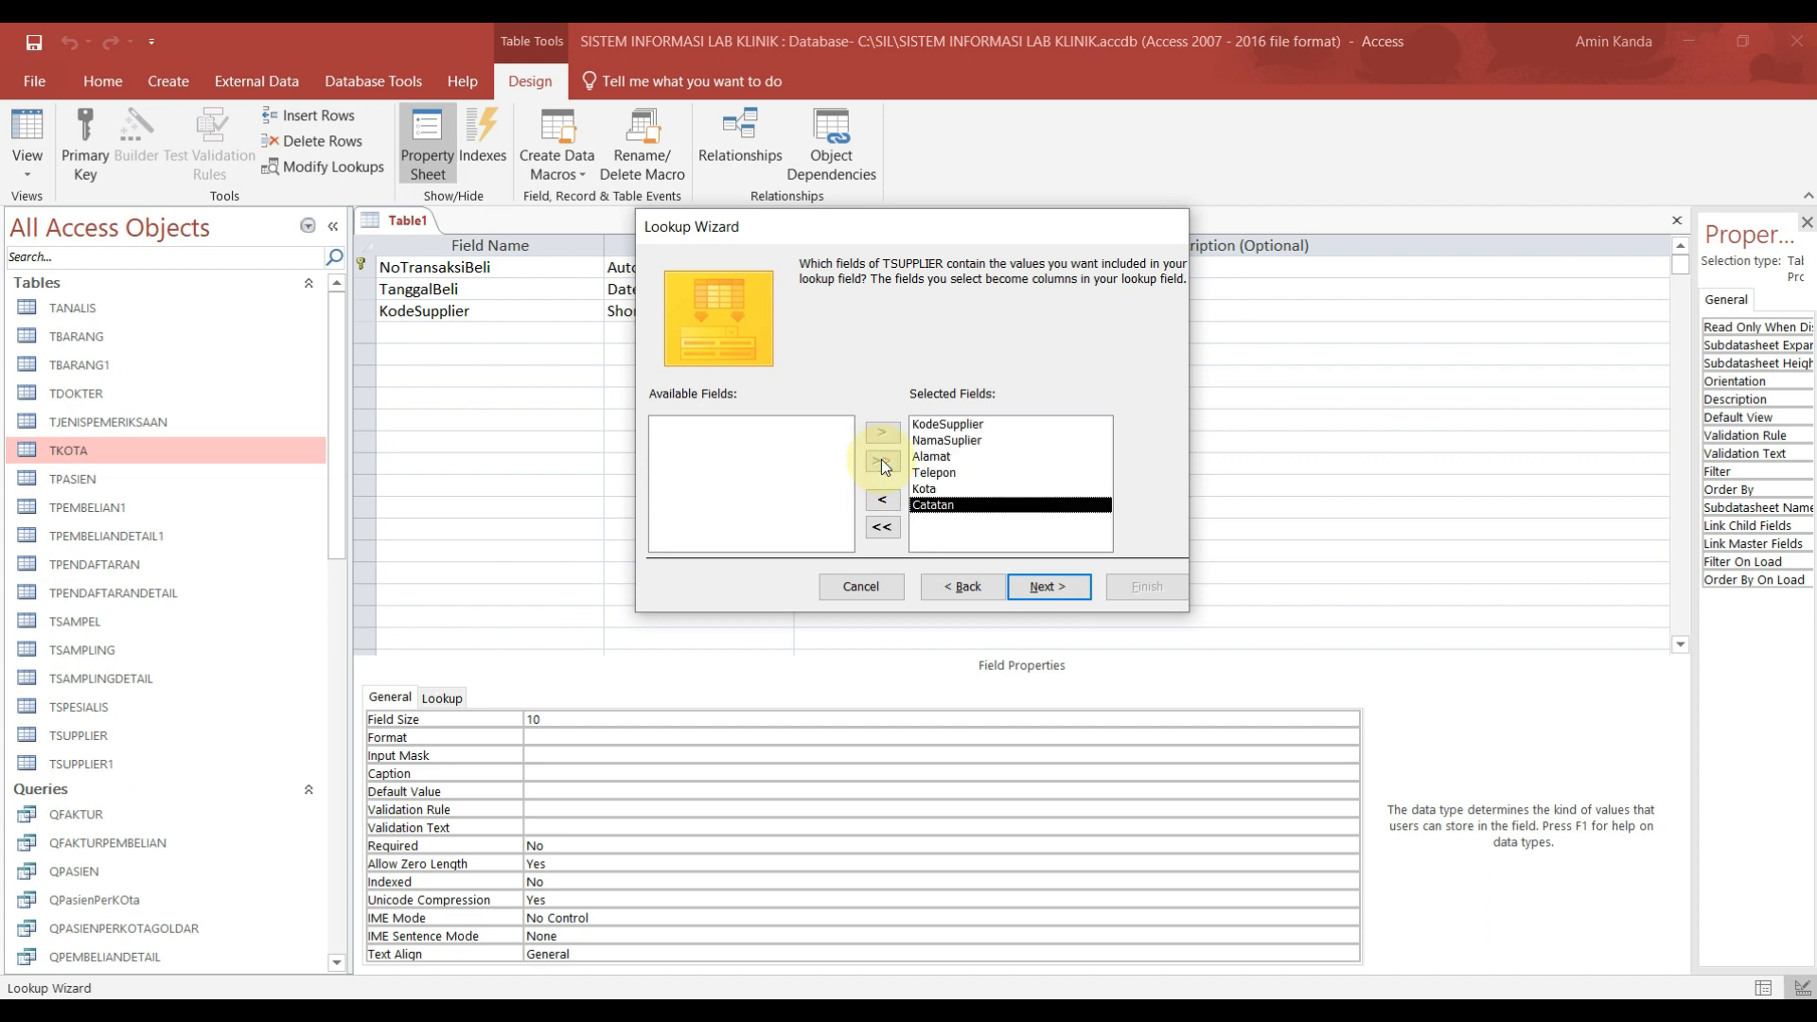
{"action": "left_click", "coordinate": [1048, 588]}
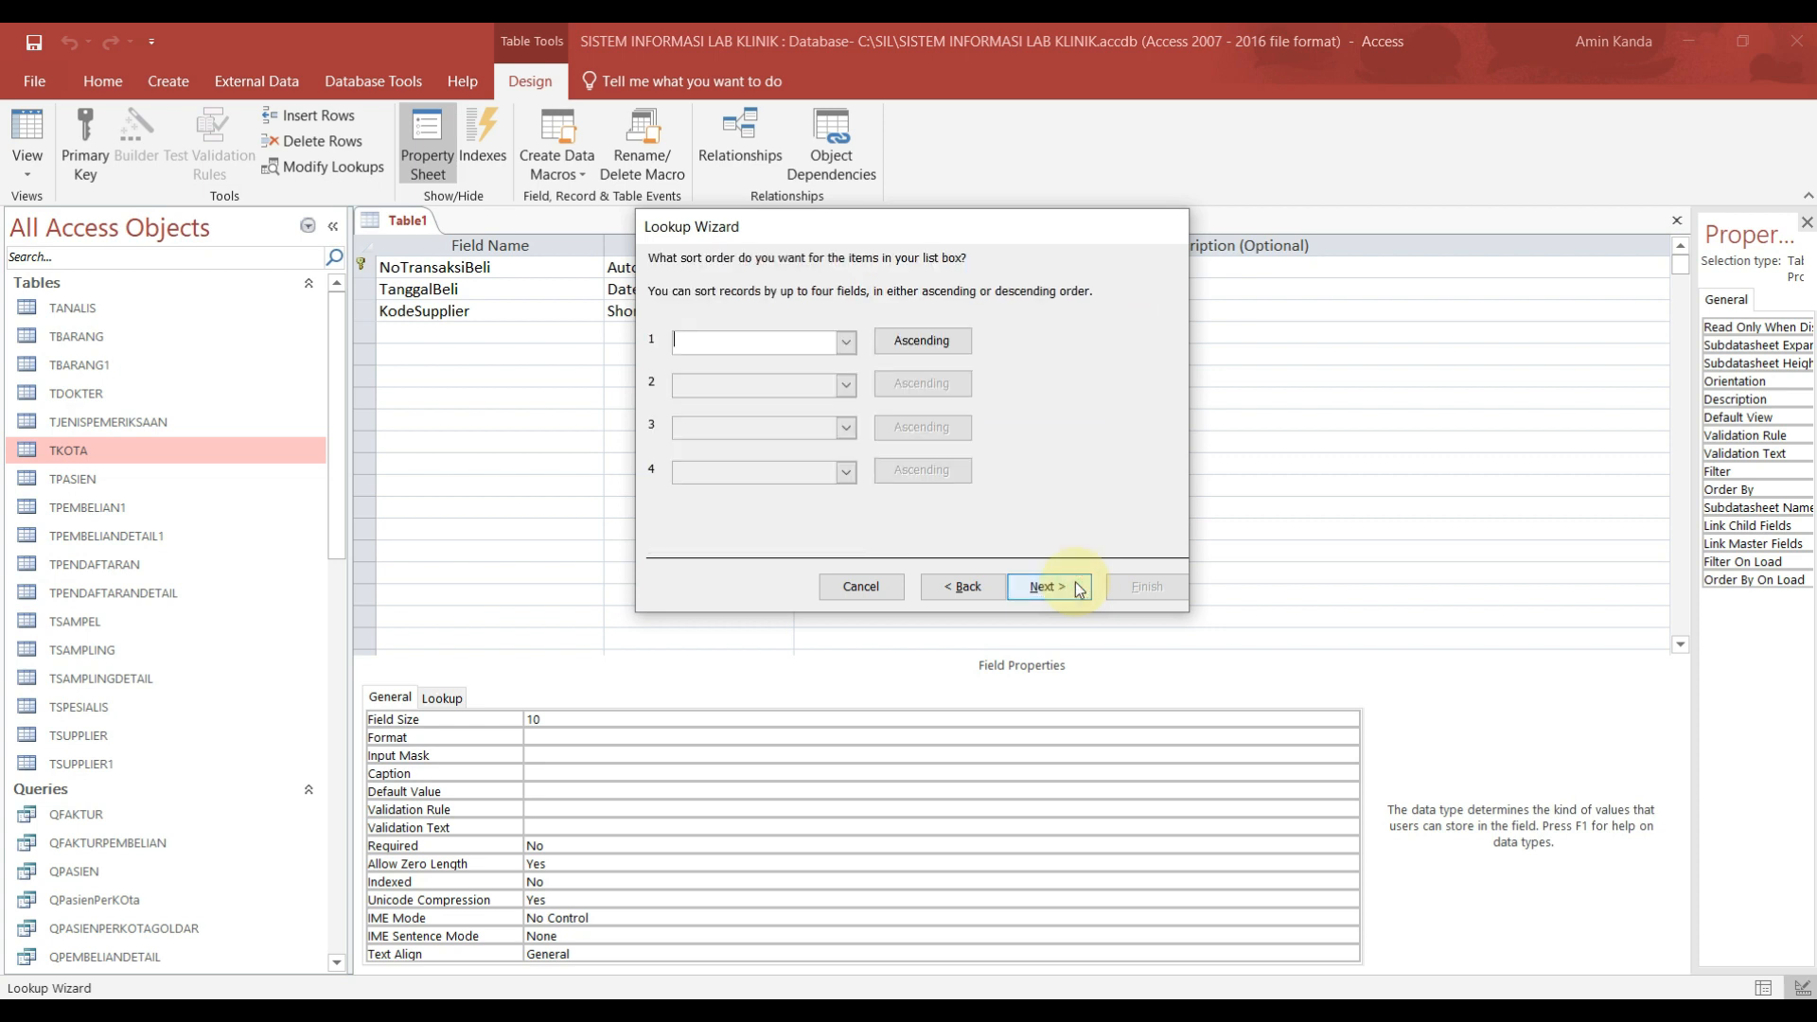
{"action": "left_click", "coordinate": [847, 341]}
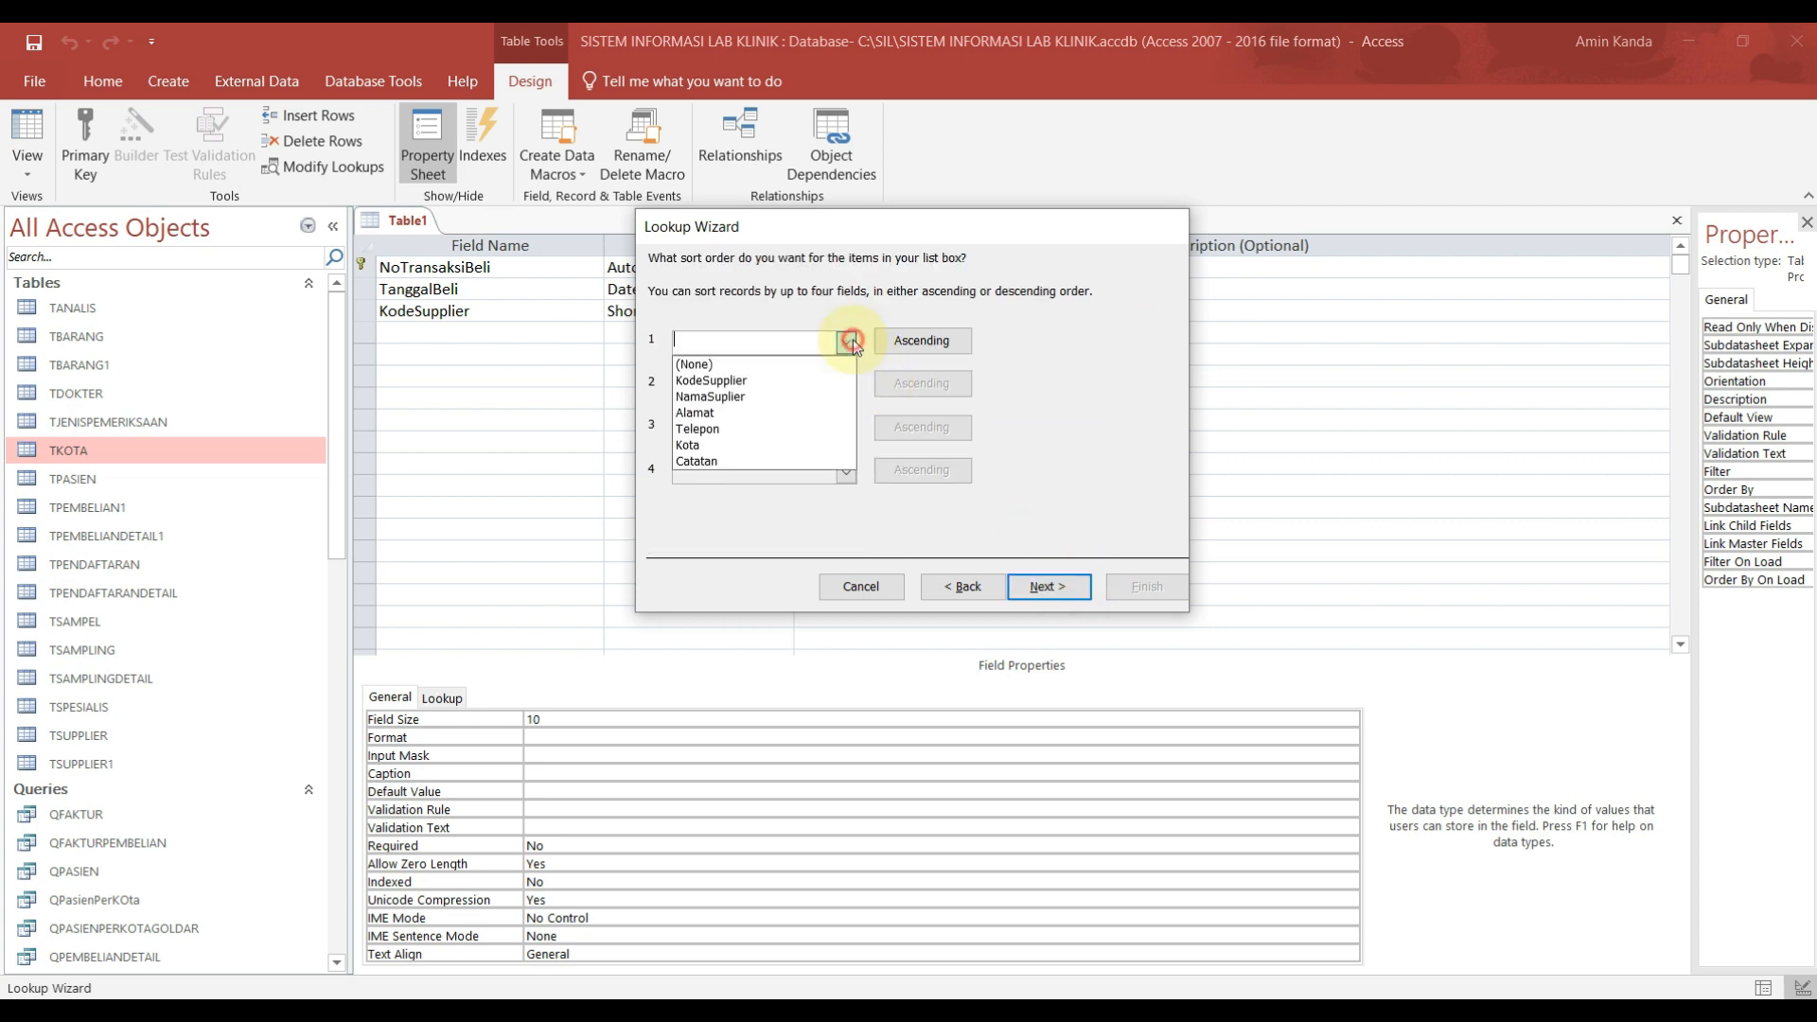
{"action": "left_click", "coordinate": [807, 379]}
{"action": "left_click", "coordinate": [1048, 587]}
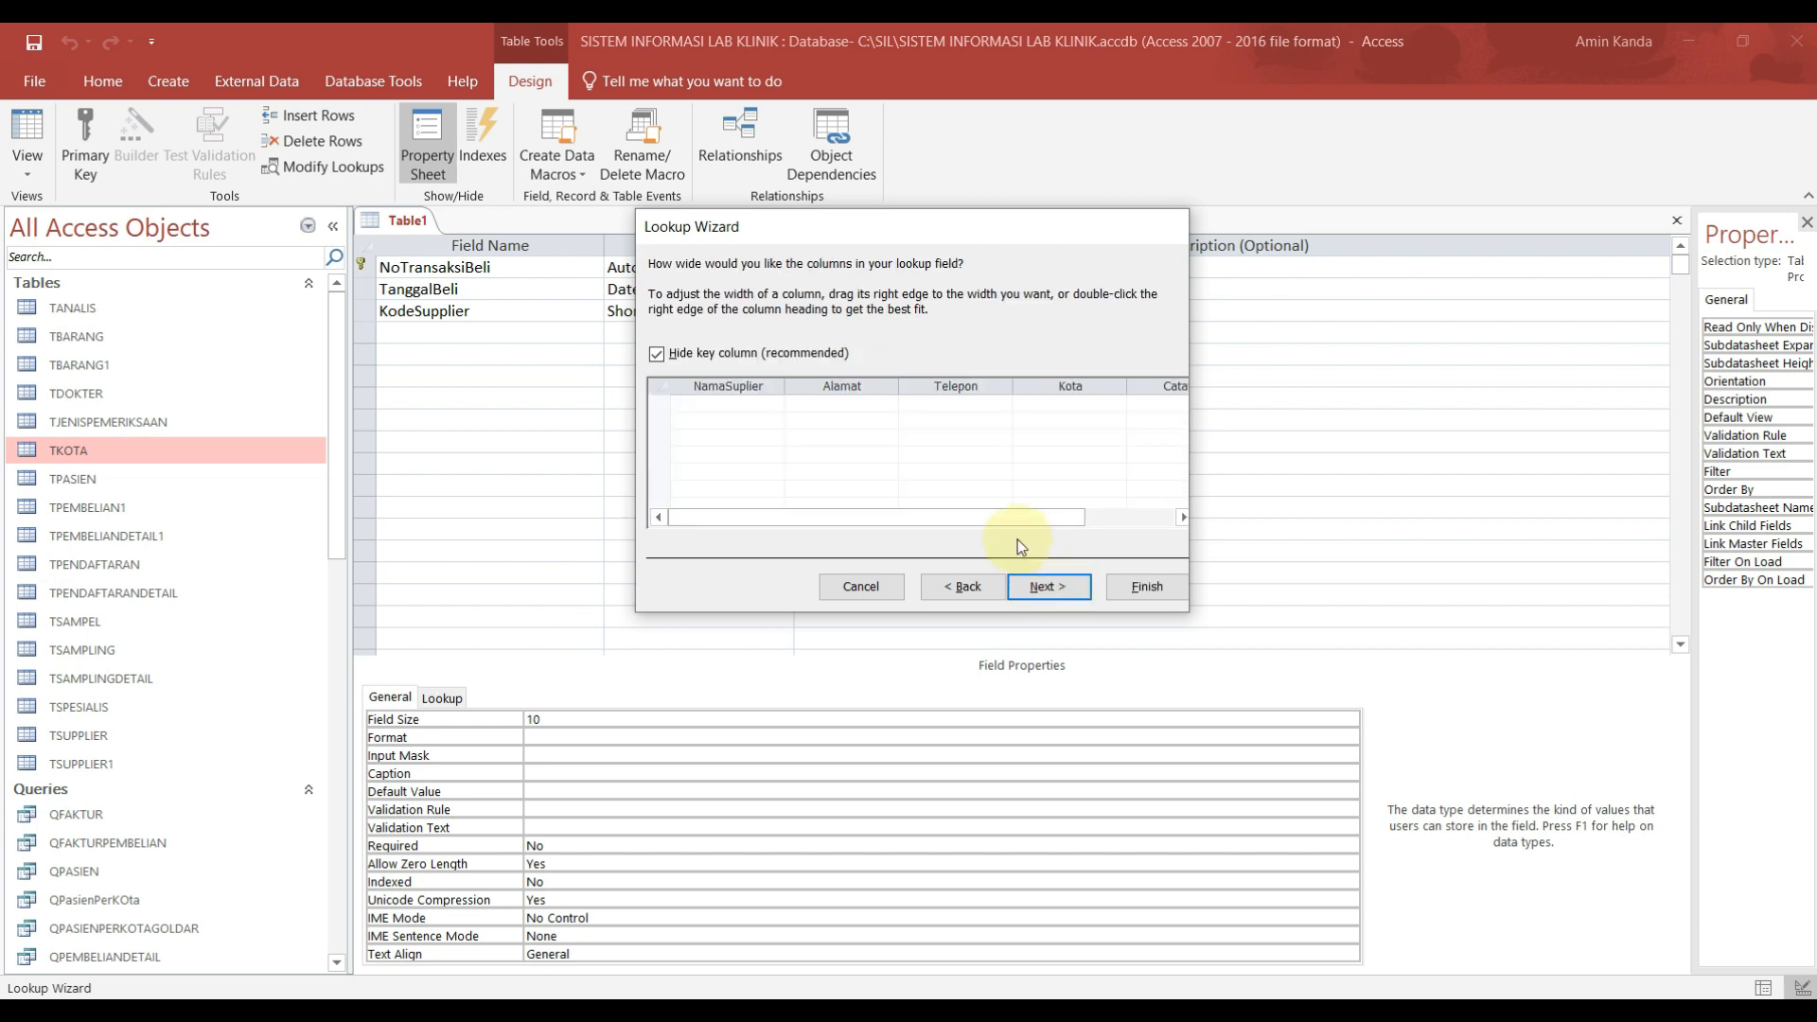
Step: Turn off hiding of the key column and finish the lookup with KodeSupplier as the stored value
{"action": "left_click", "coordinate": [659, 355]}
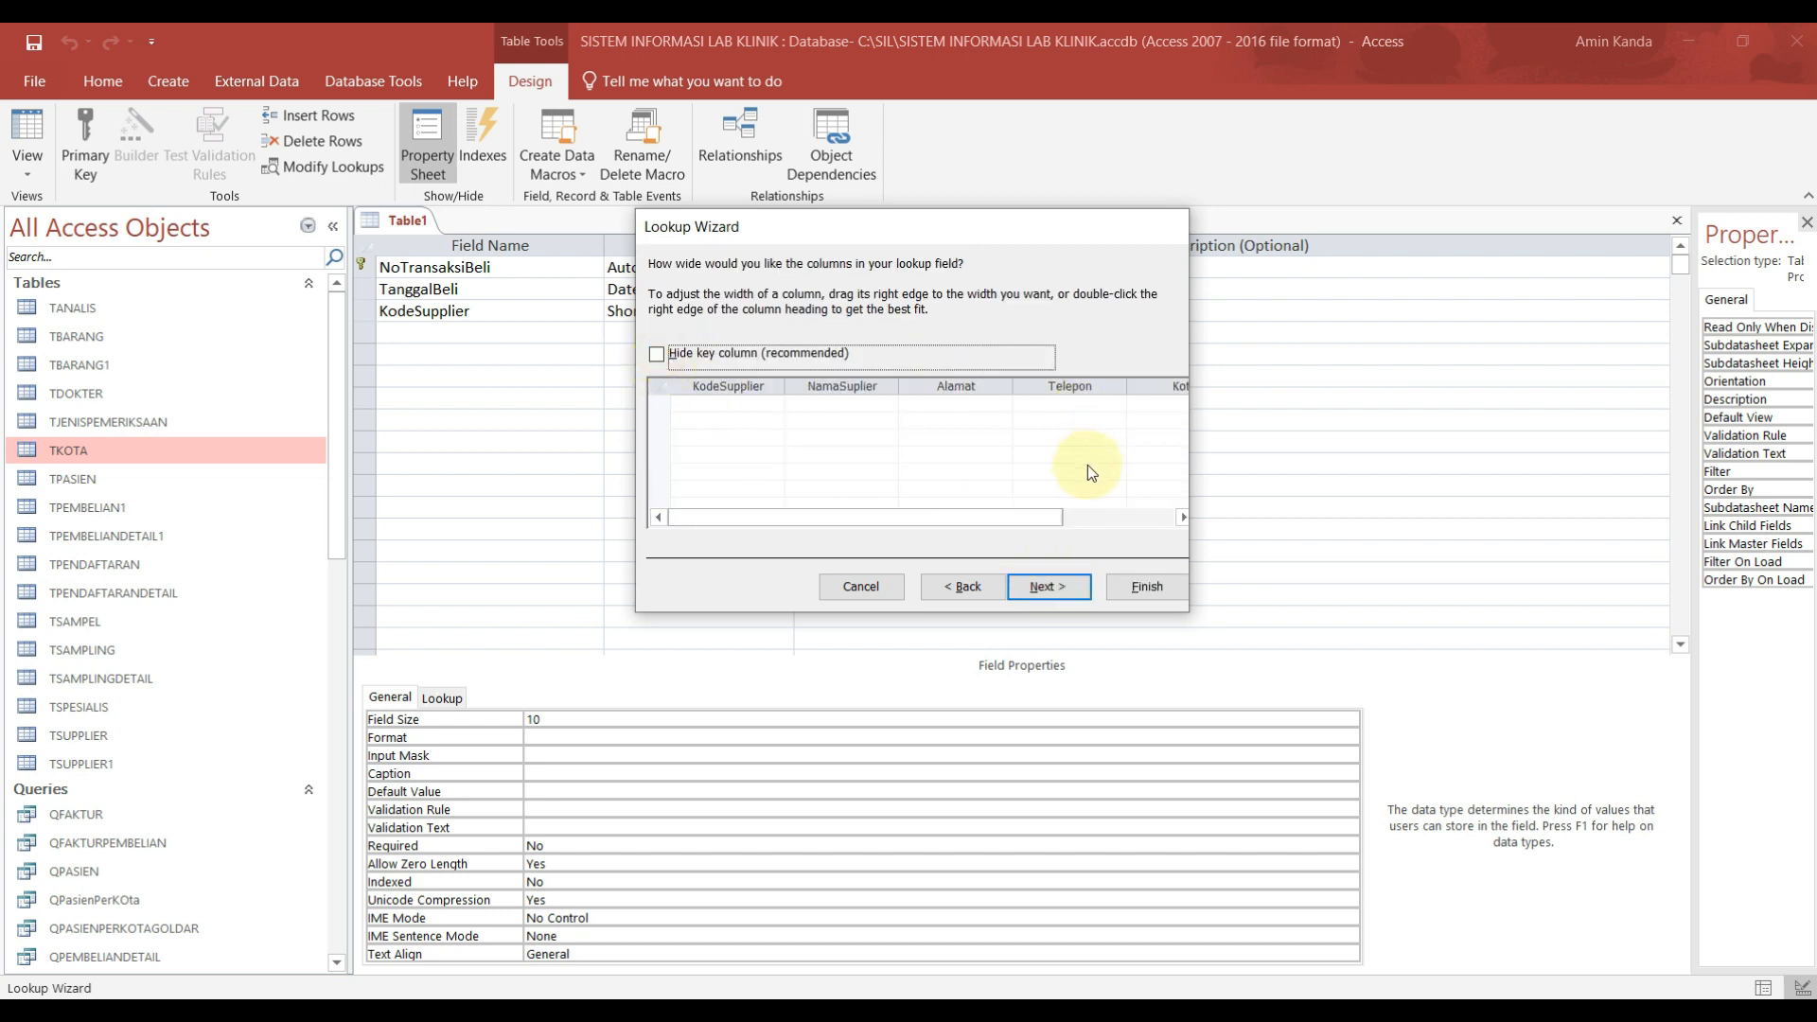
{"action": "left_click", "coordinate": [1076, 592]}
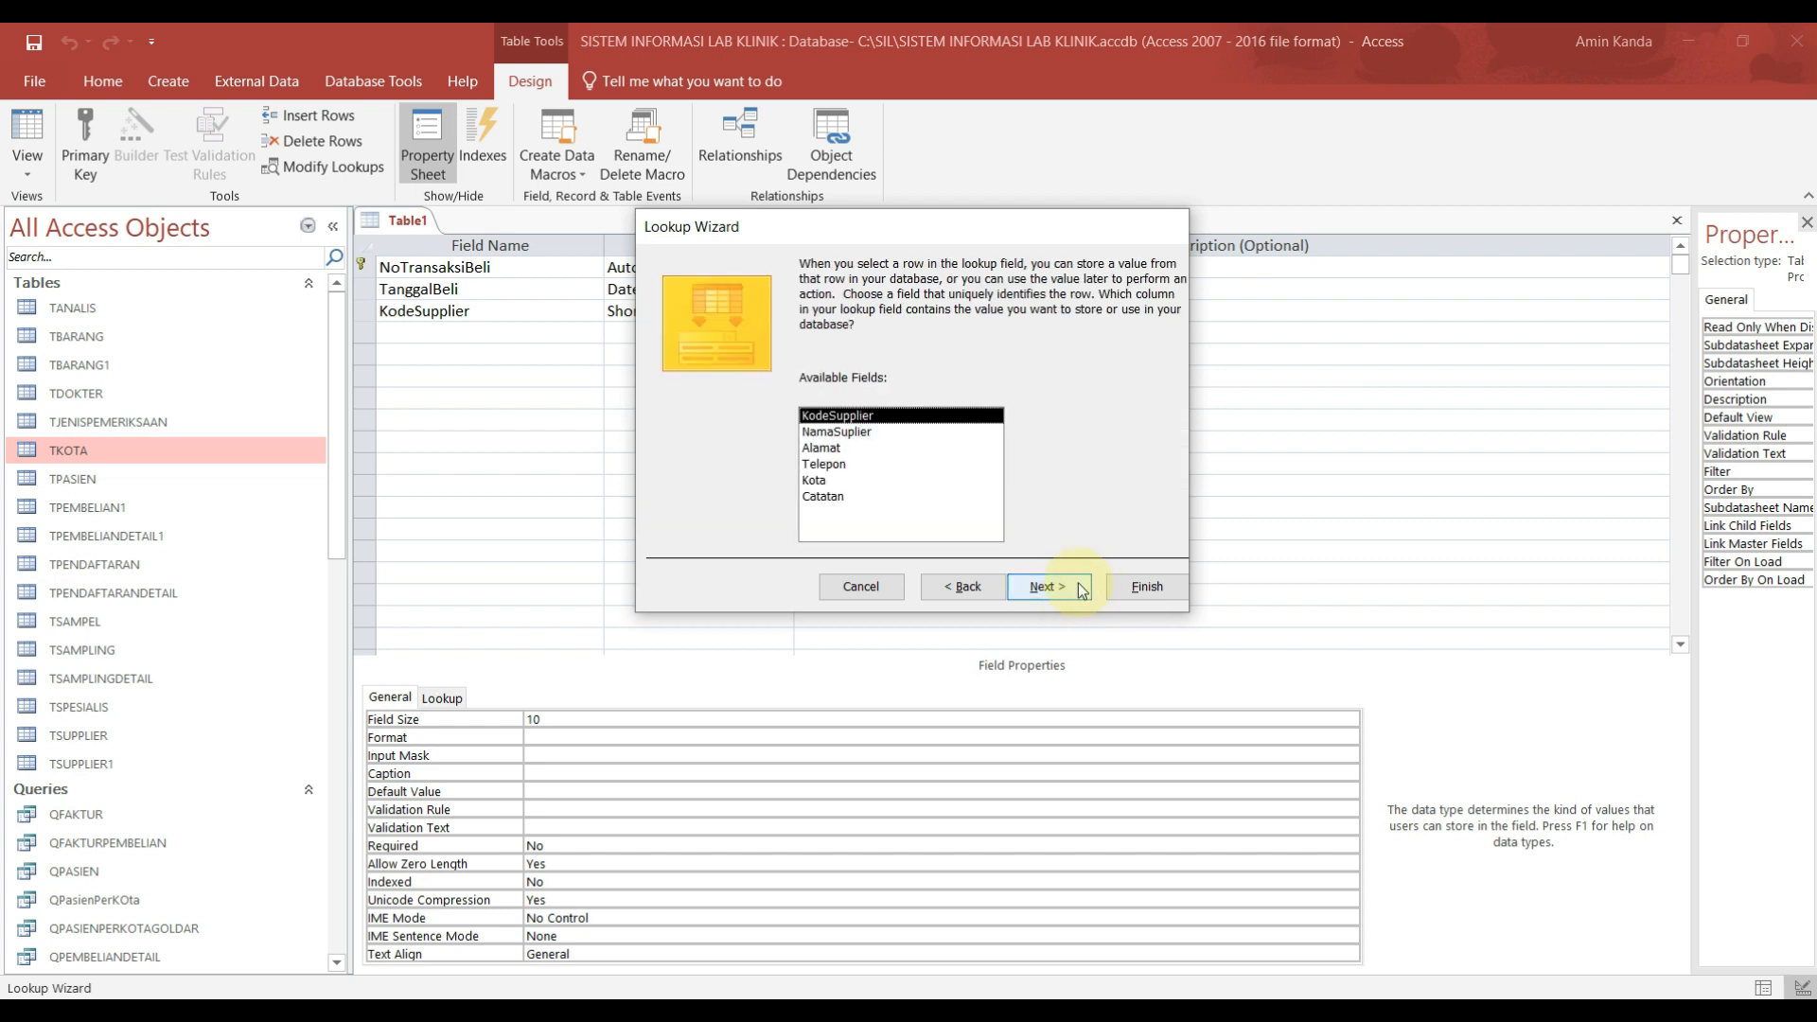
{"action": "left_click", "coordinate": [1079, 590]}
{"action": "left_click", "coordinate": [1165, 583]}
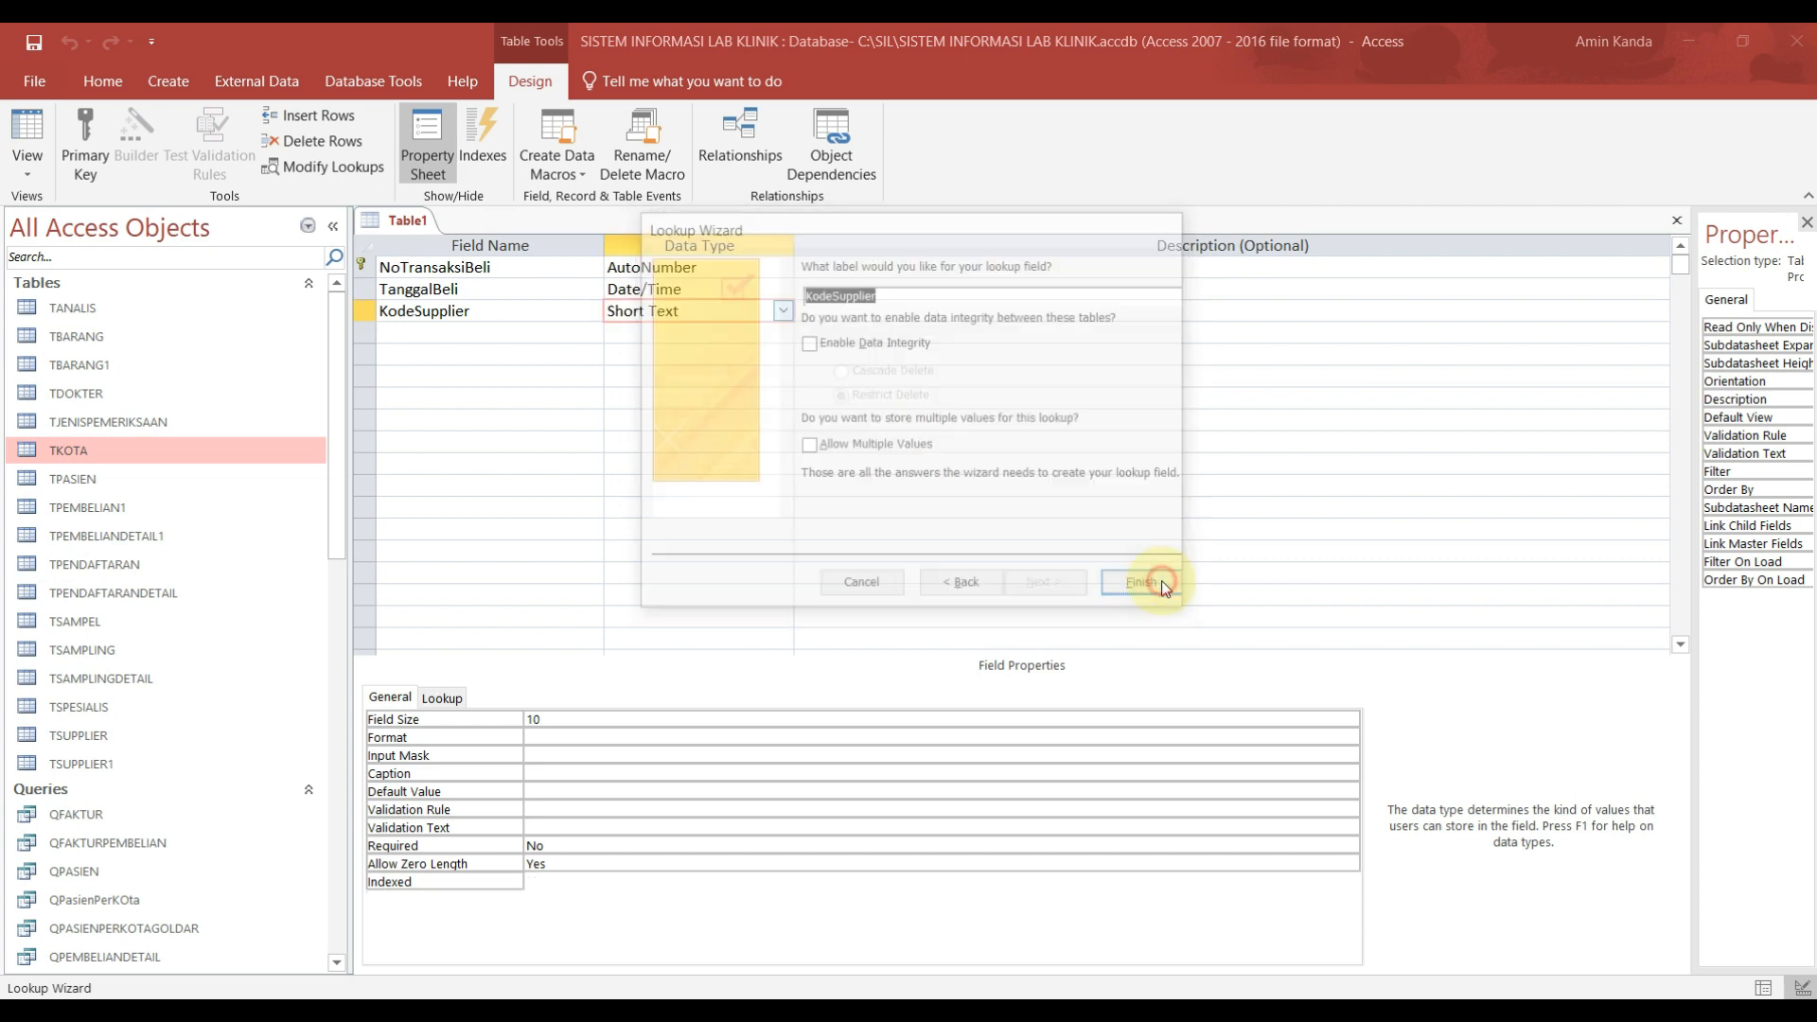
Step: Save the new table under the name TPEMBELIAN
{"action": "left_click", "coordinate": [876, 590]}
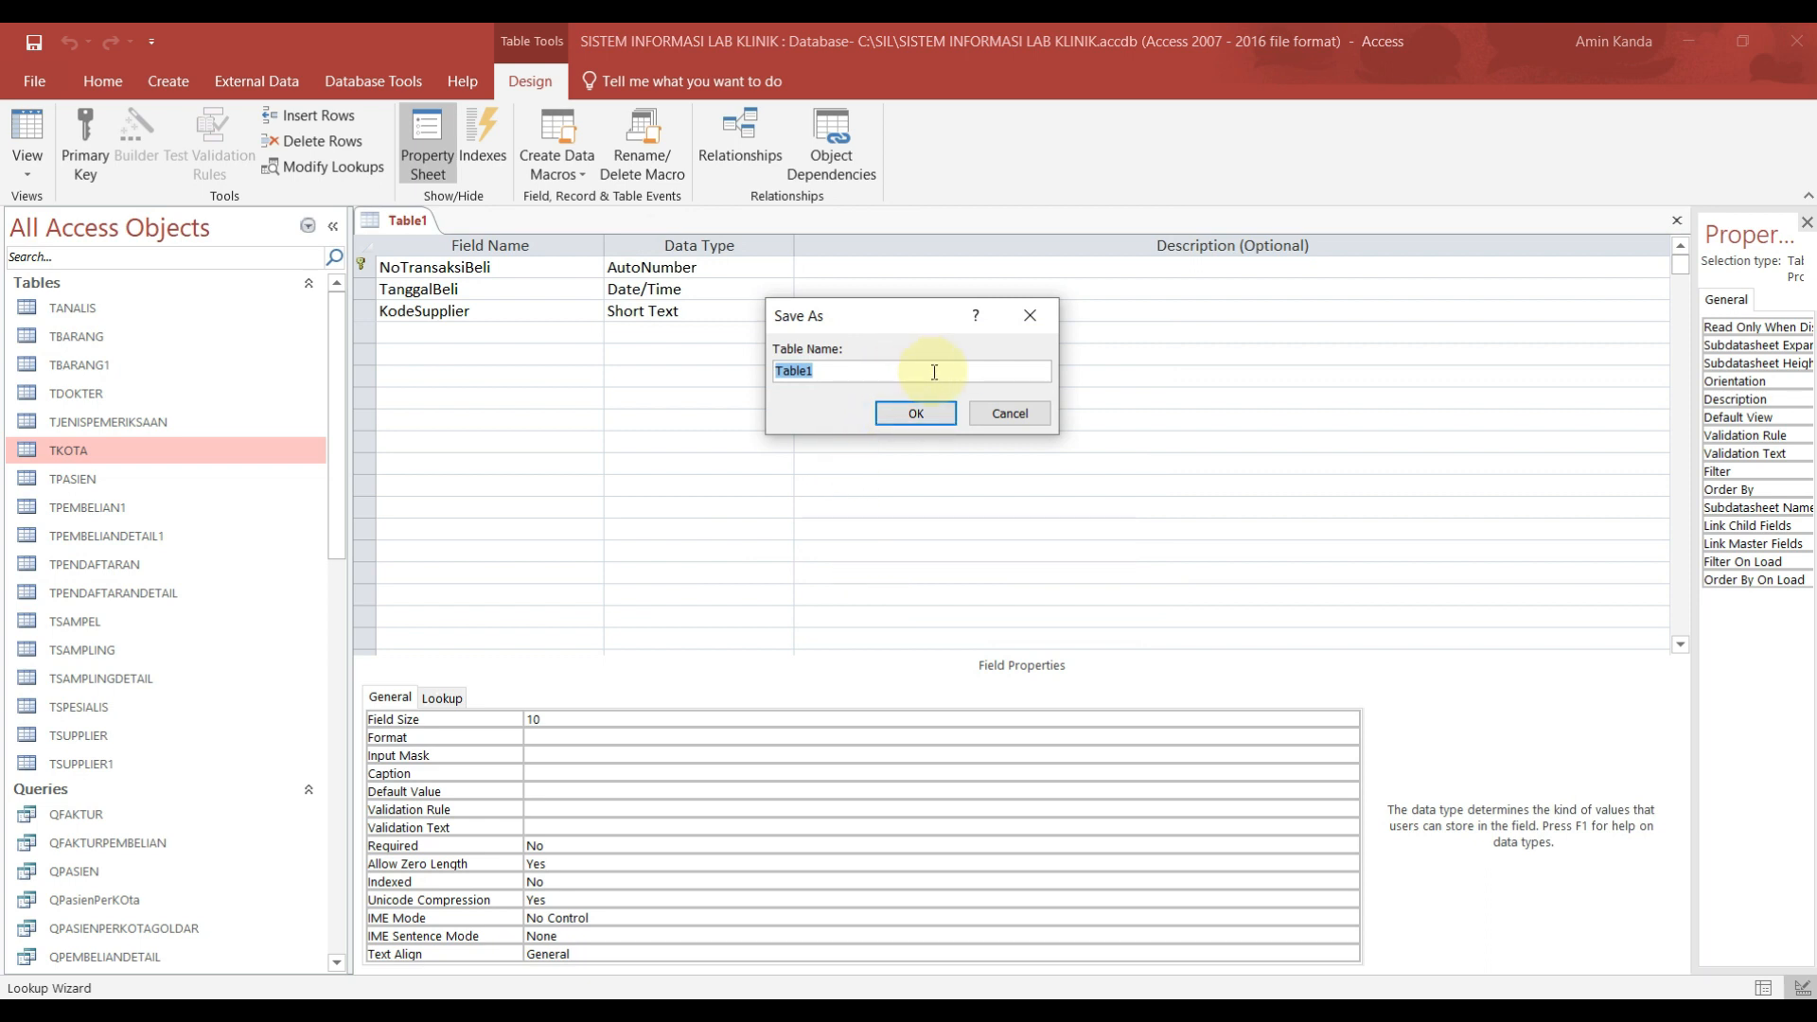
{"action": "type", "text": "TPEMBELIAN"}
{"action": "left_click", "coordinate": [915, 414]}
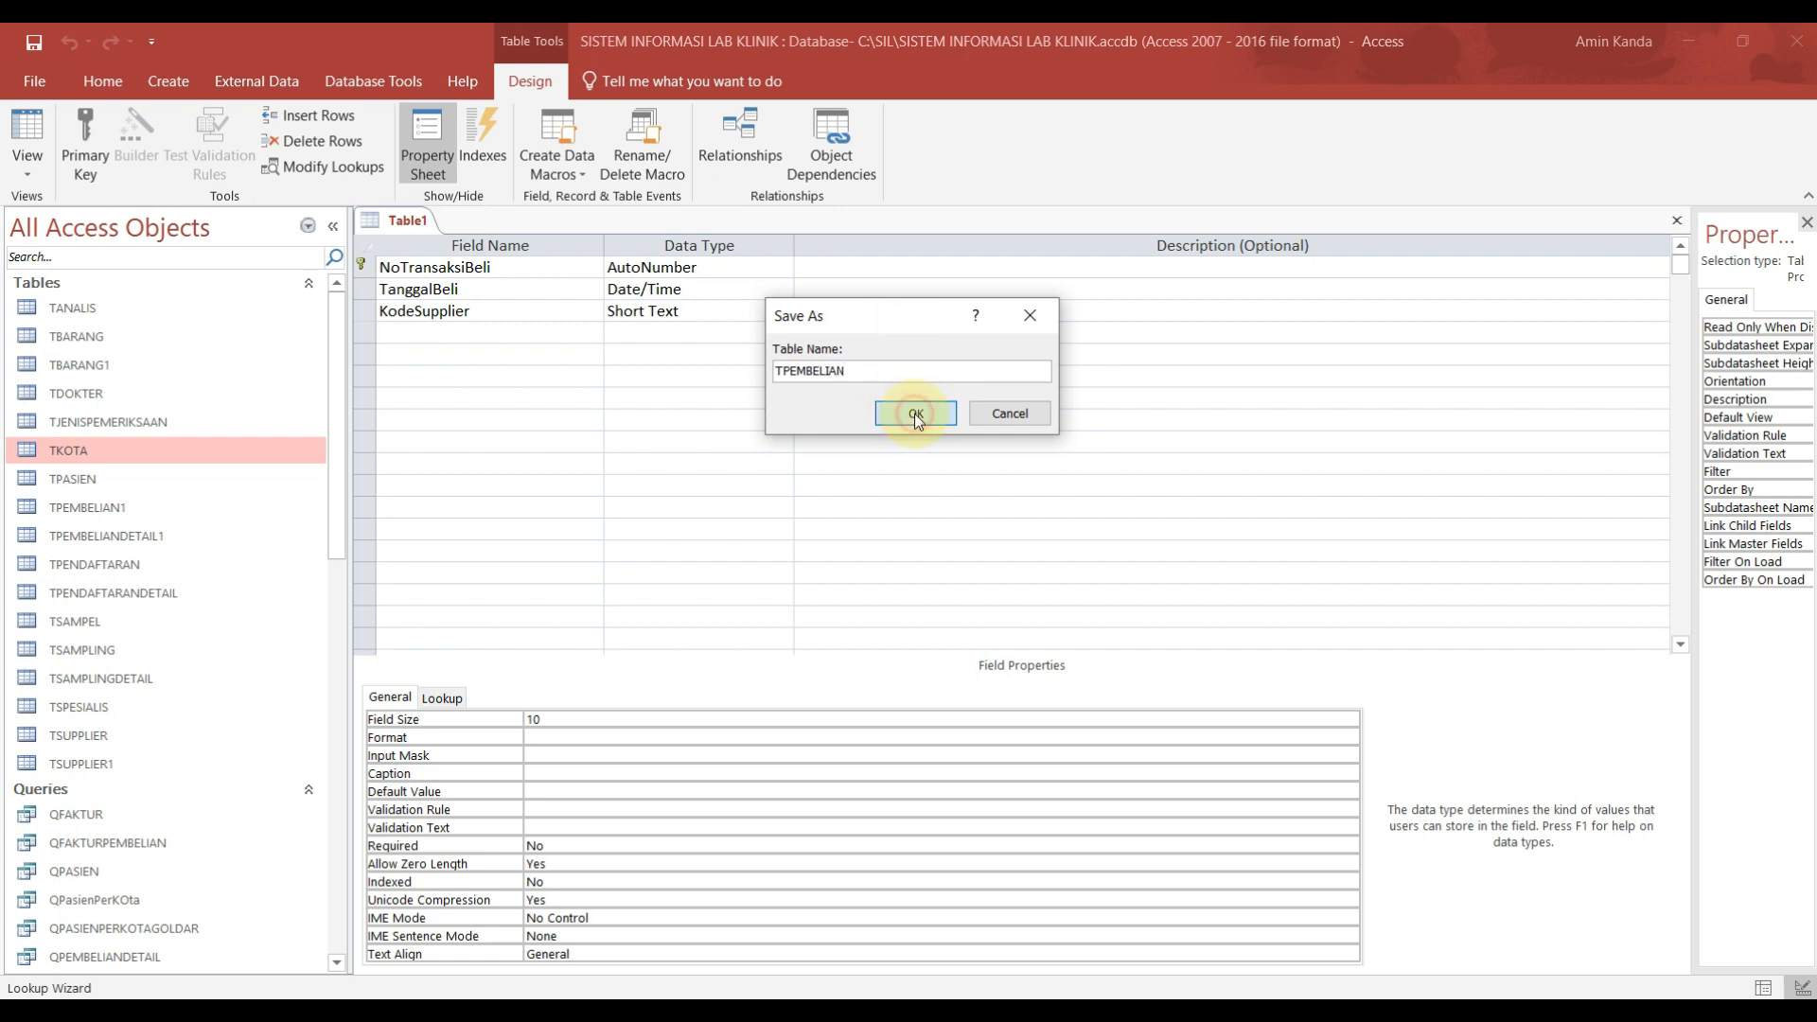
Step: Add a fourth field named Catatan with the Short Text data type to TPEMBELIAN
{"action": "left_click", "coordinate": [526, 332]}
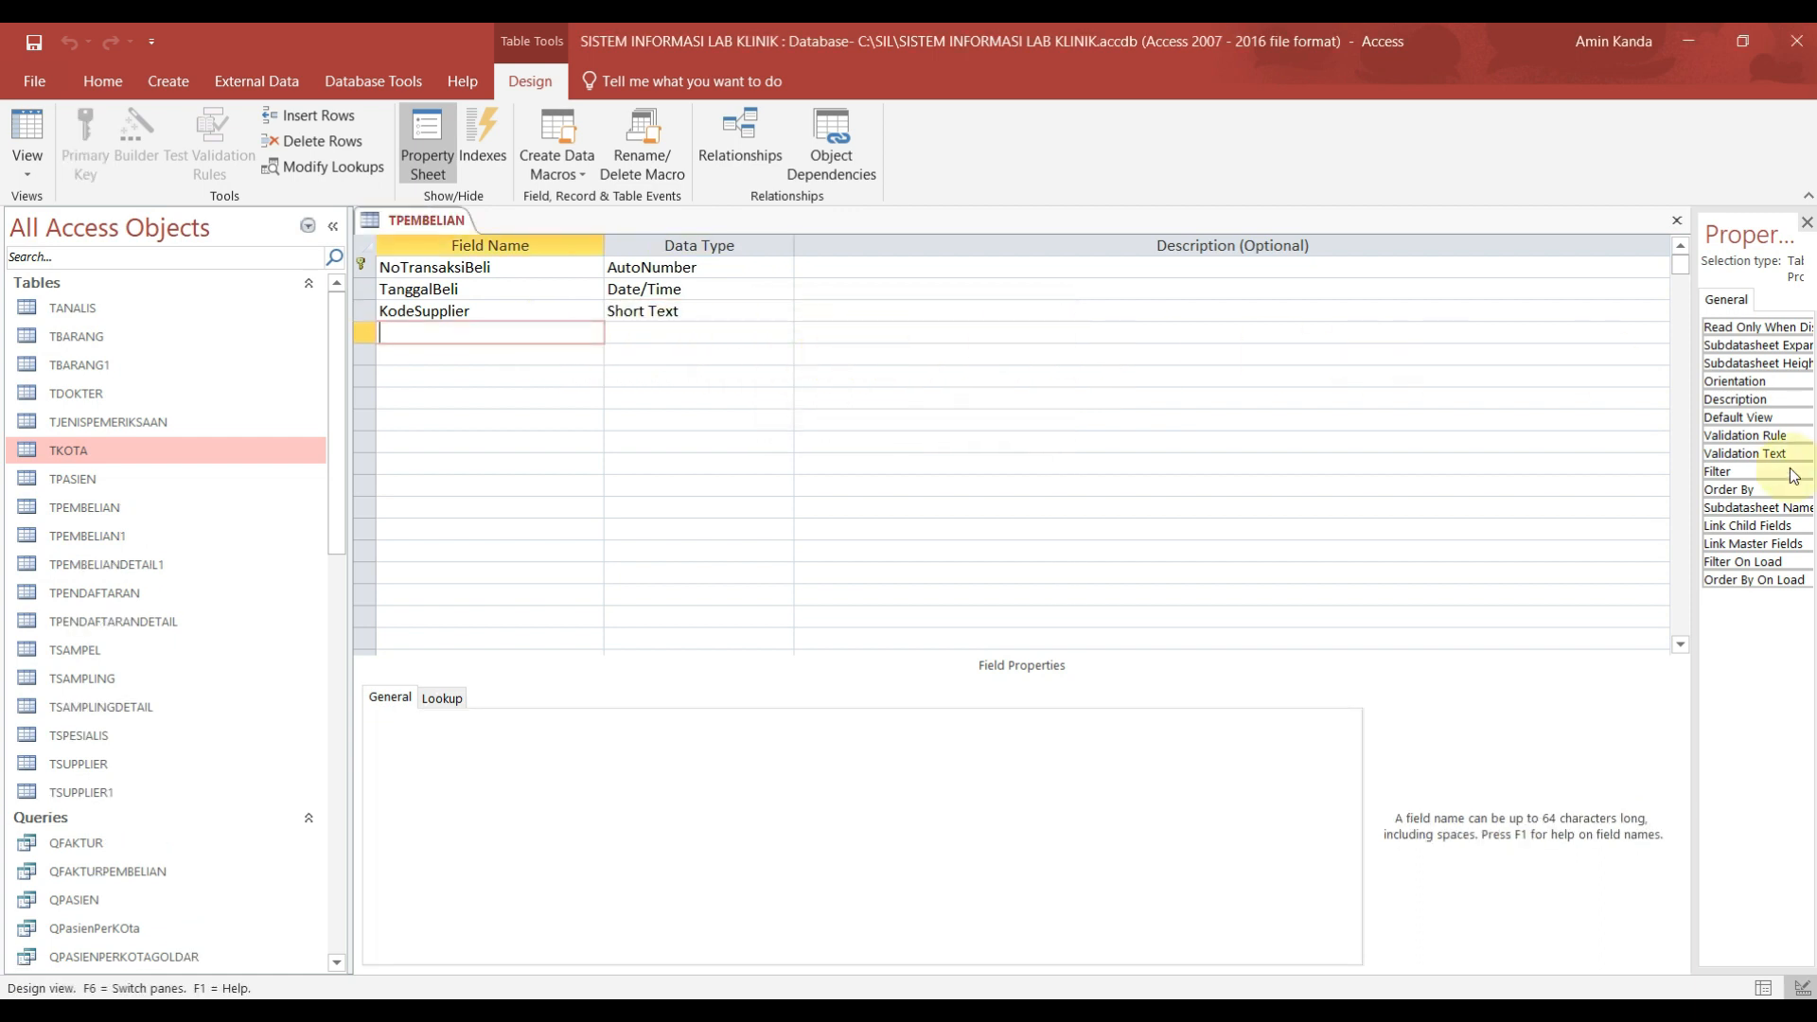
{"action": "type", "text": "Catatan"}
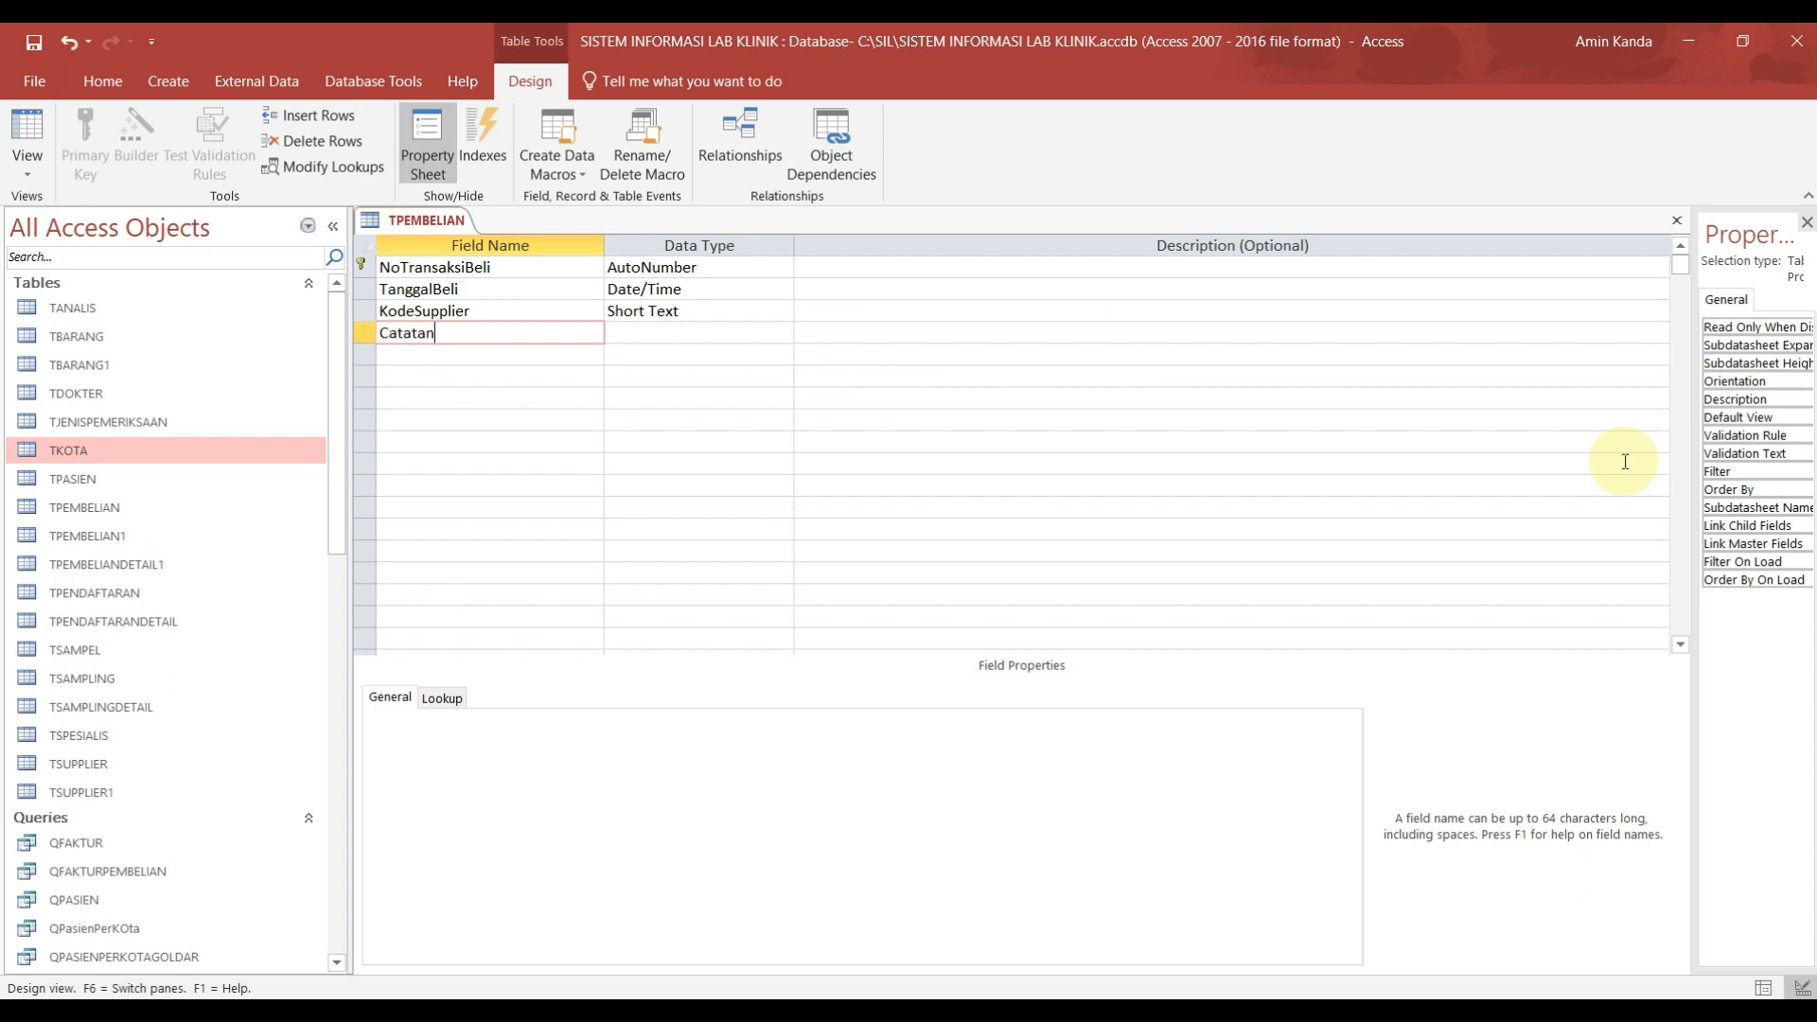
{"action": "left_click", "coordinate": [721, 339]}
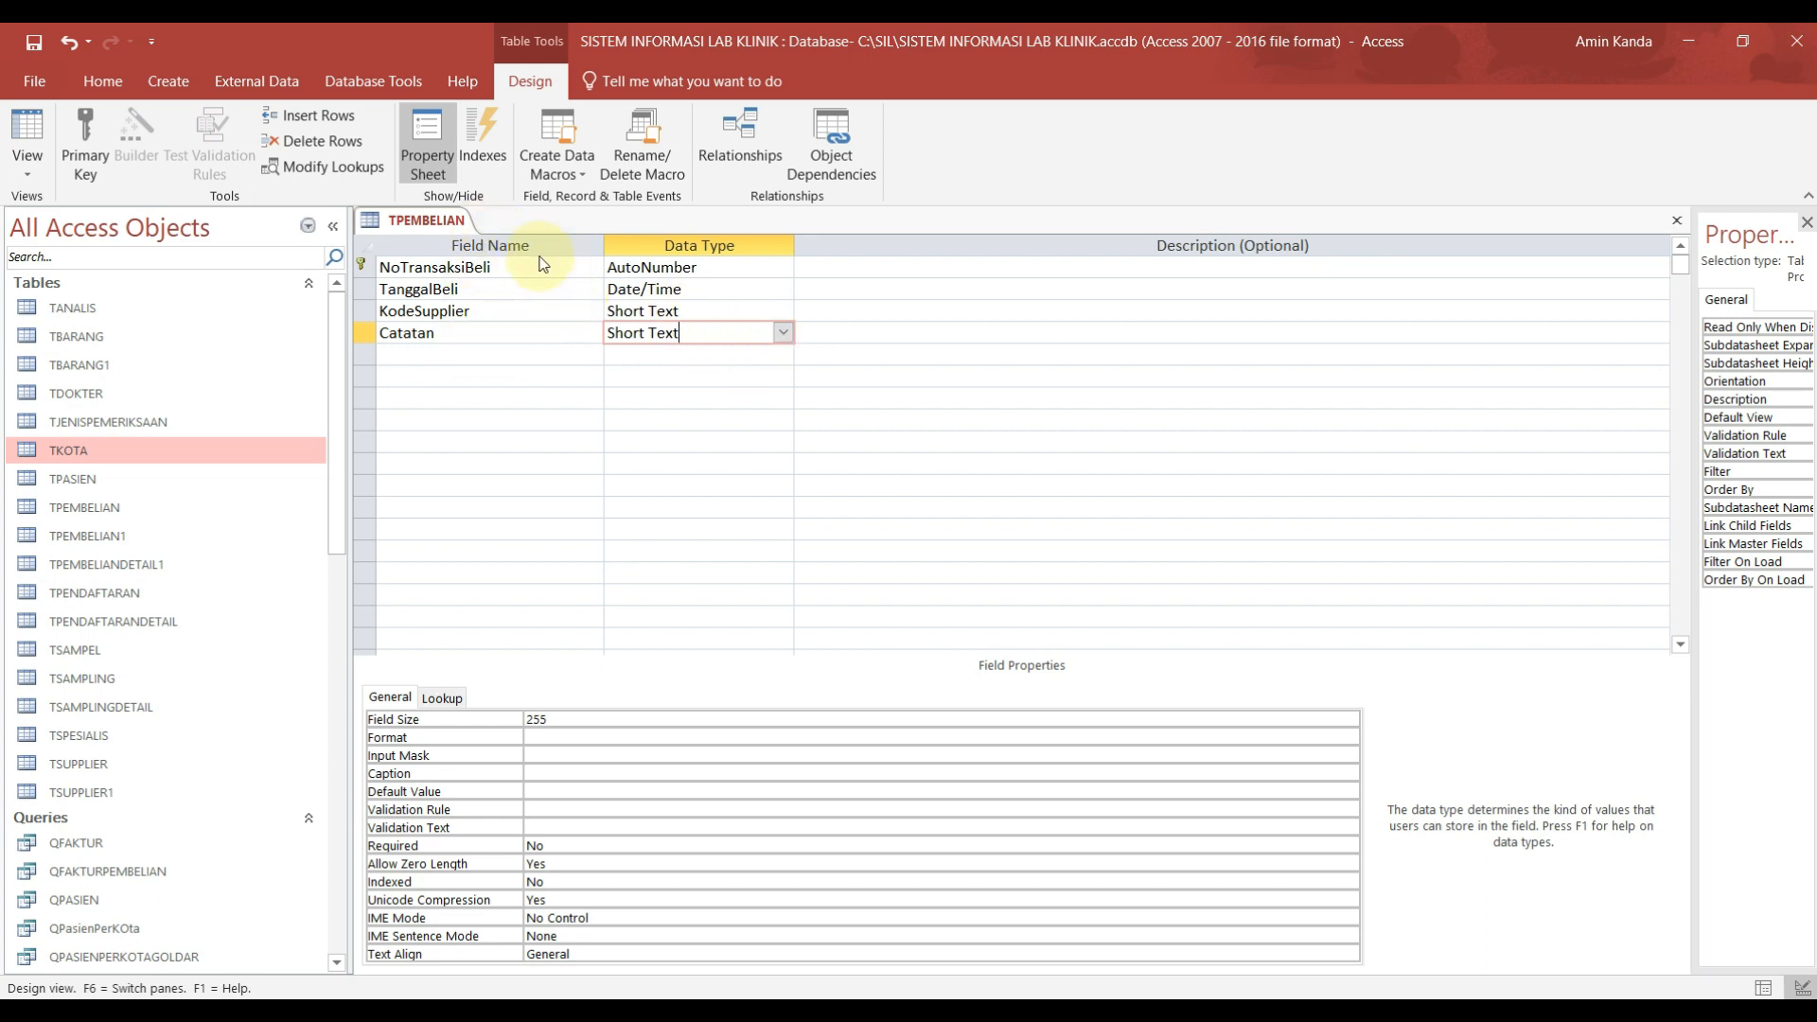
Step: Save the TPEMBELIAN table design and close the table
{"action": "right_click", "coordinate": [470, 226]}
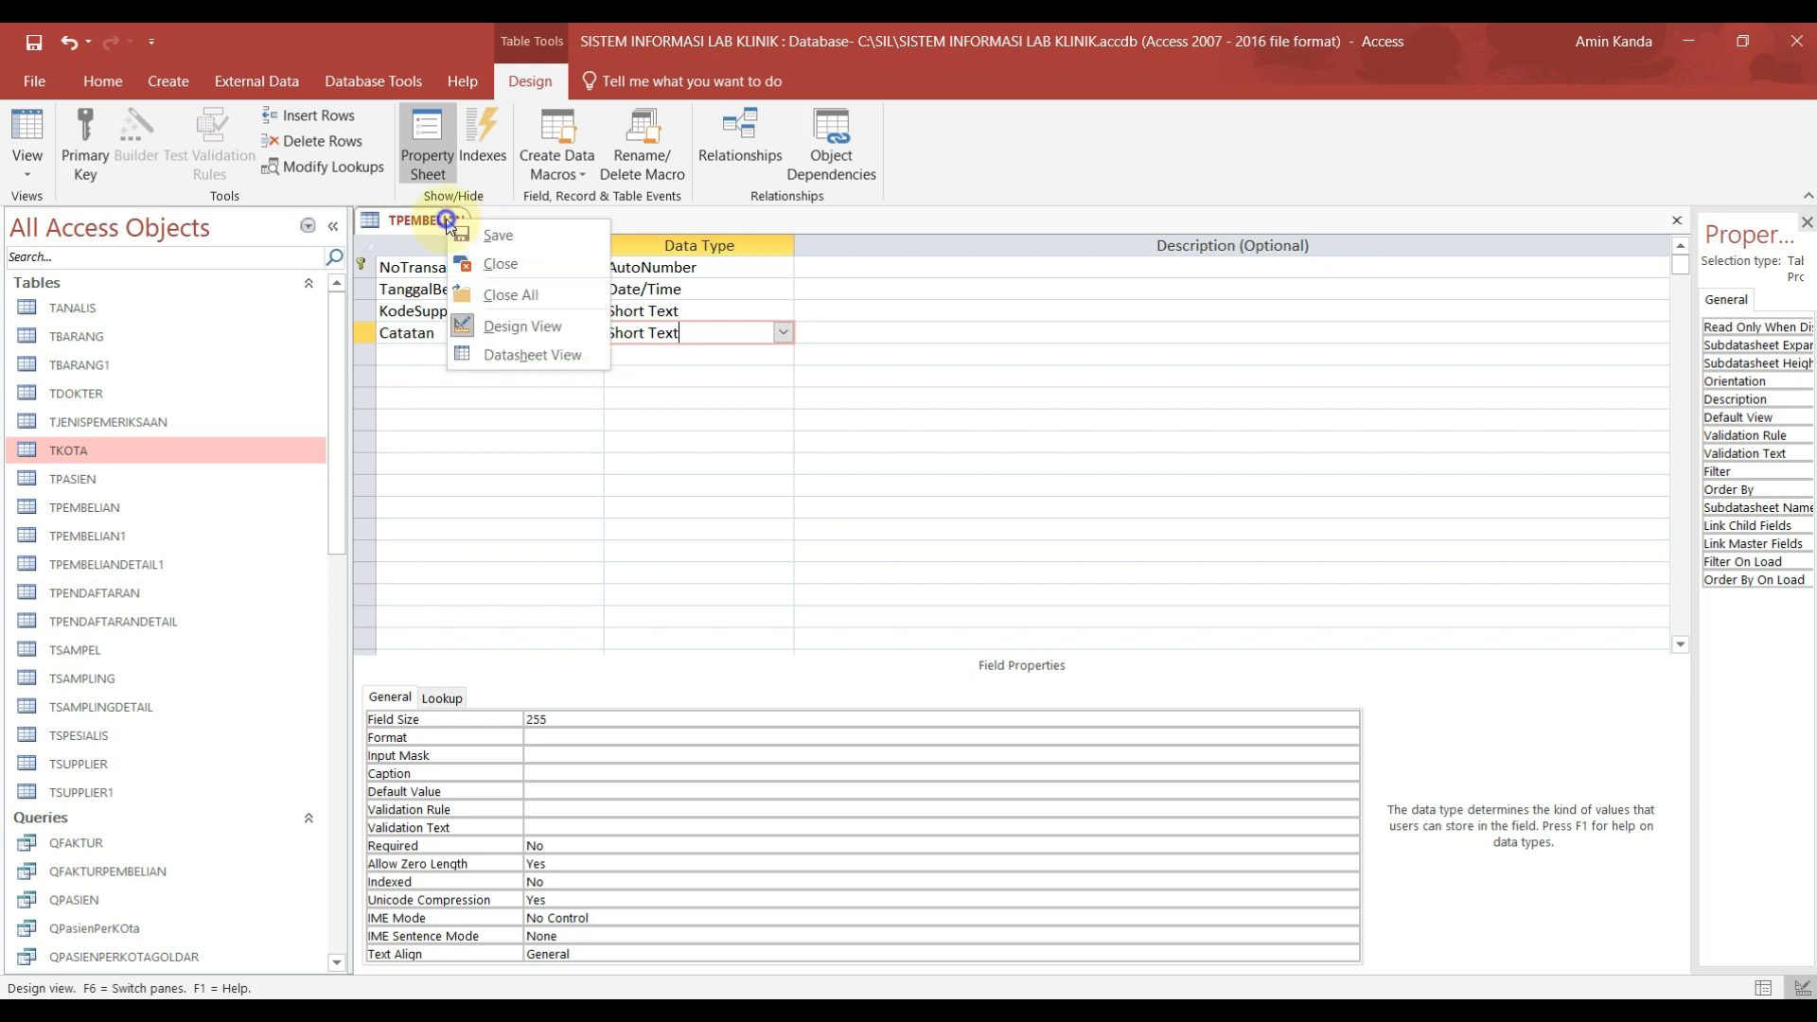
{"action": "left_click", "coordinate": [501, 244]}
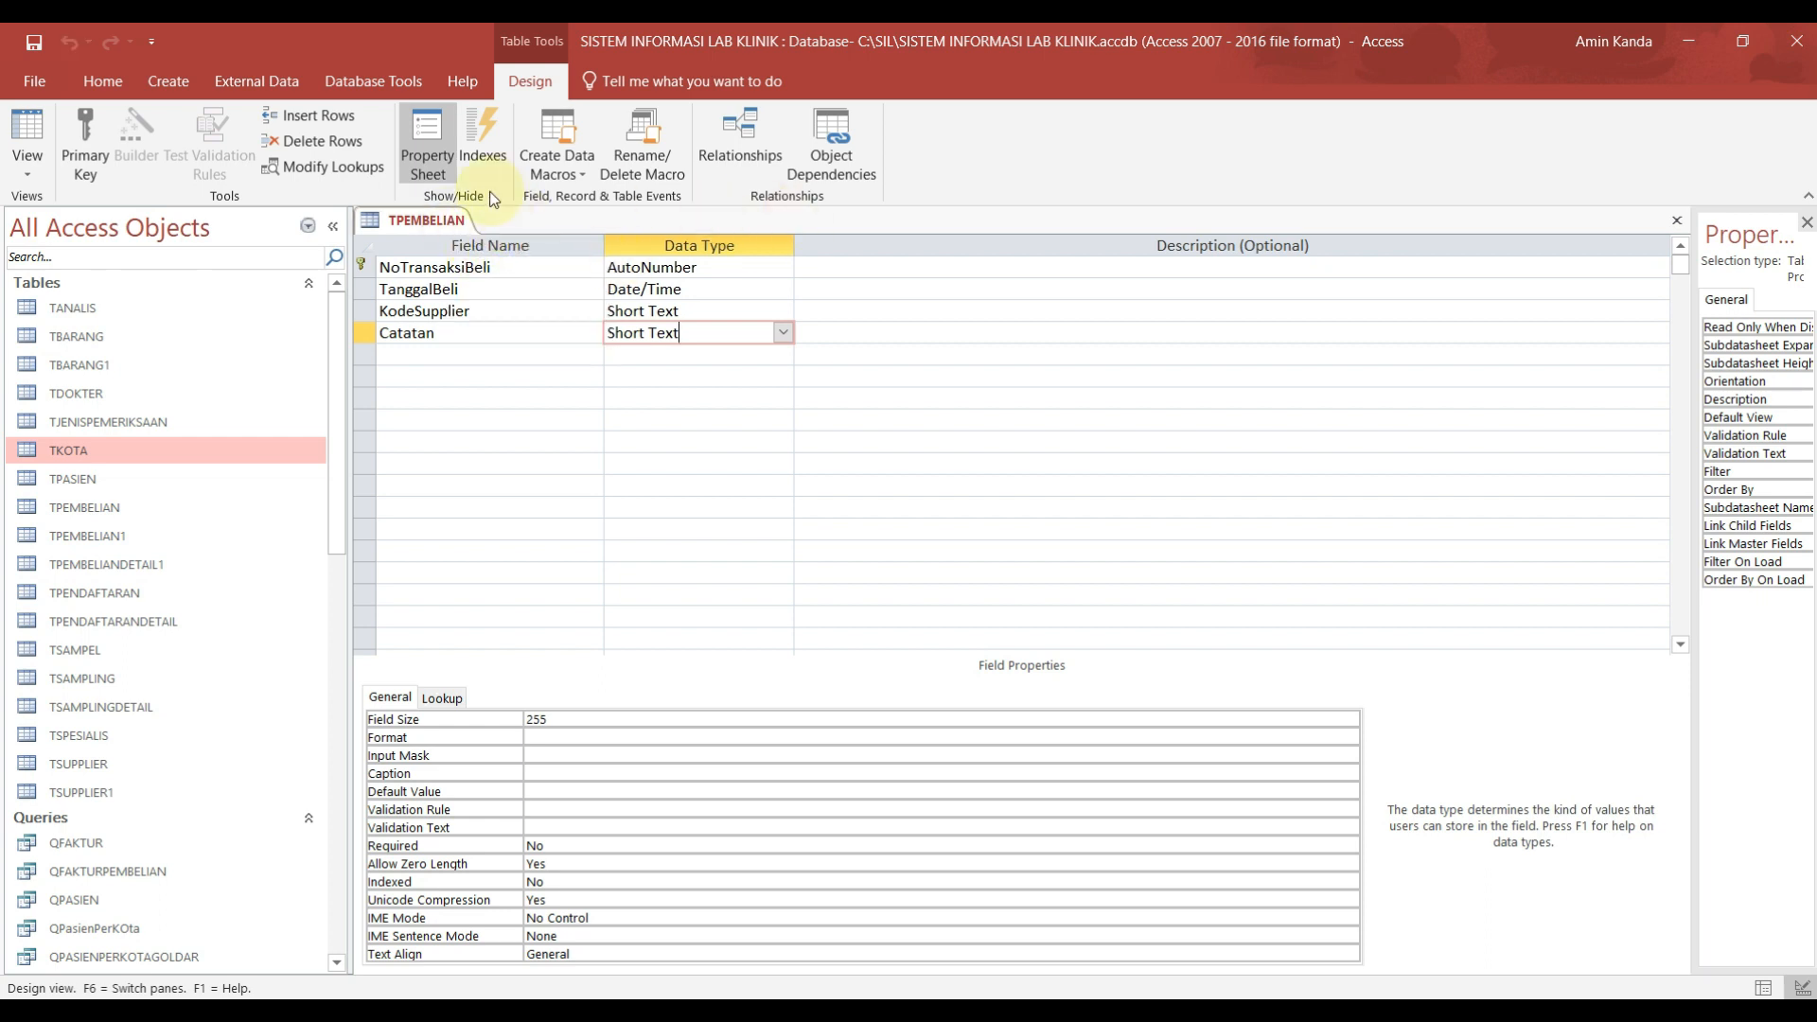
{"action": "right_click", "coordinate": [448, 228]}
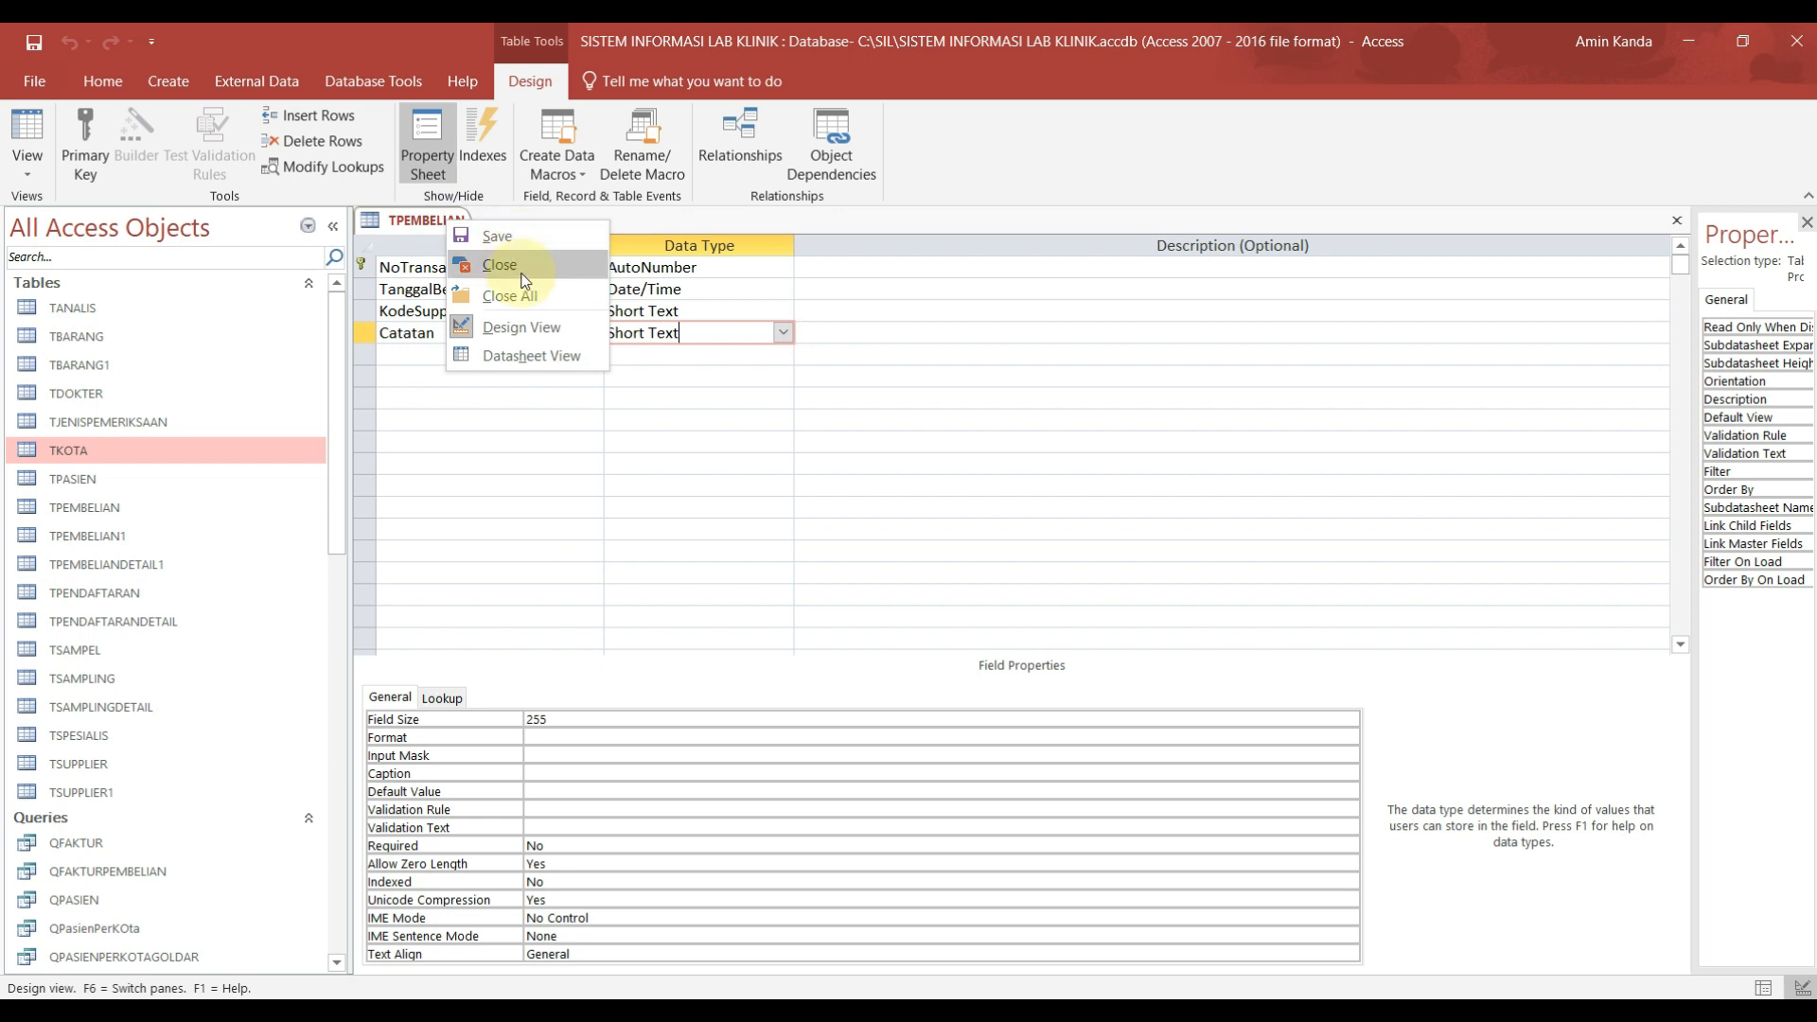
{"action": "left_click", "coordinate": [519, 271]}
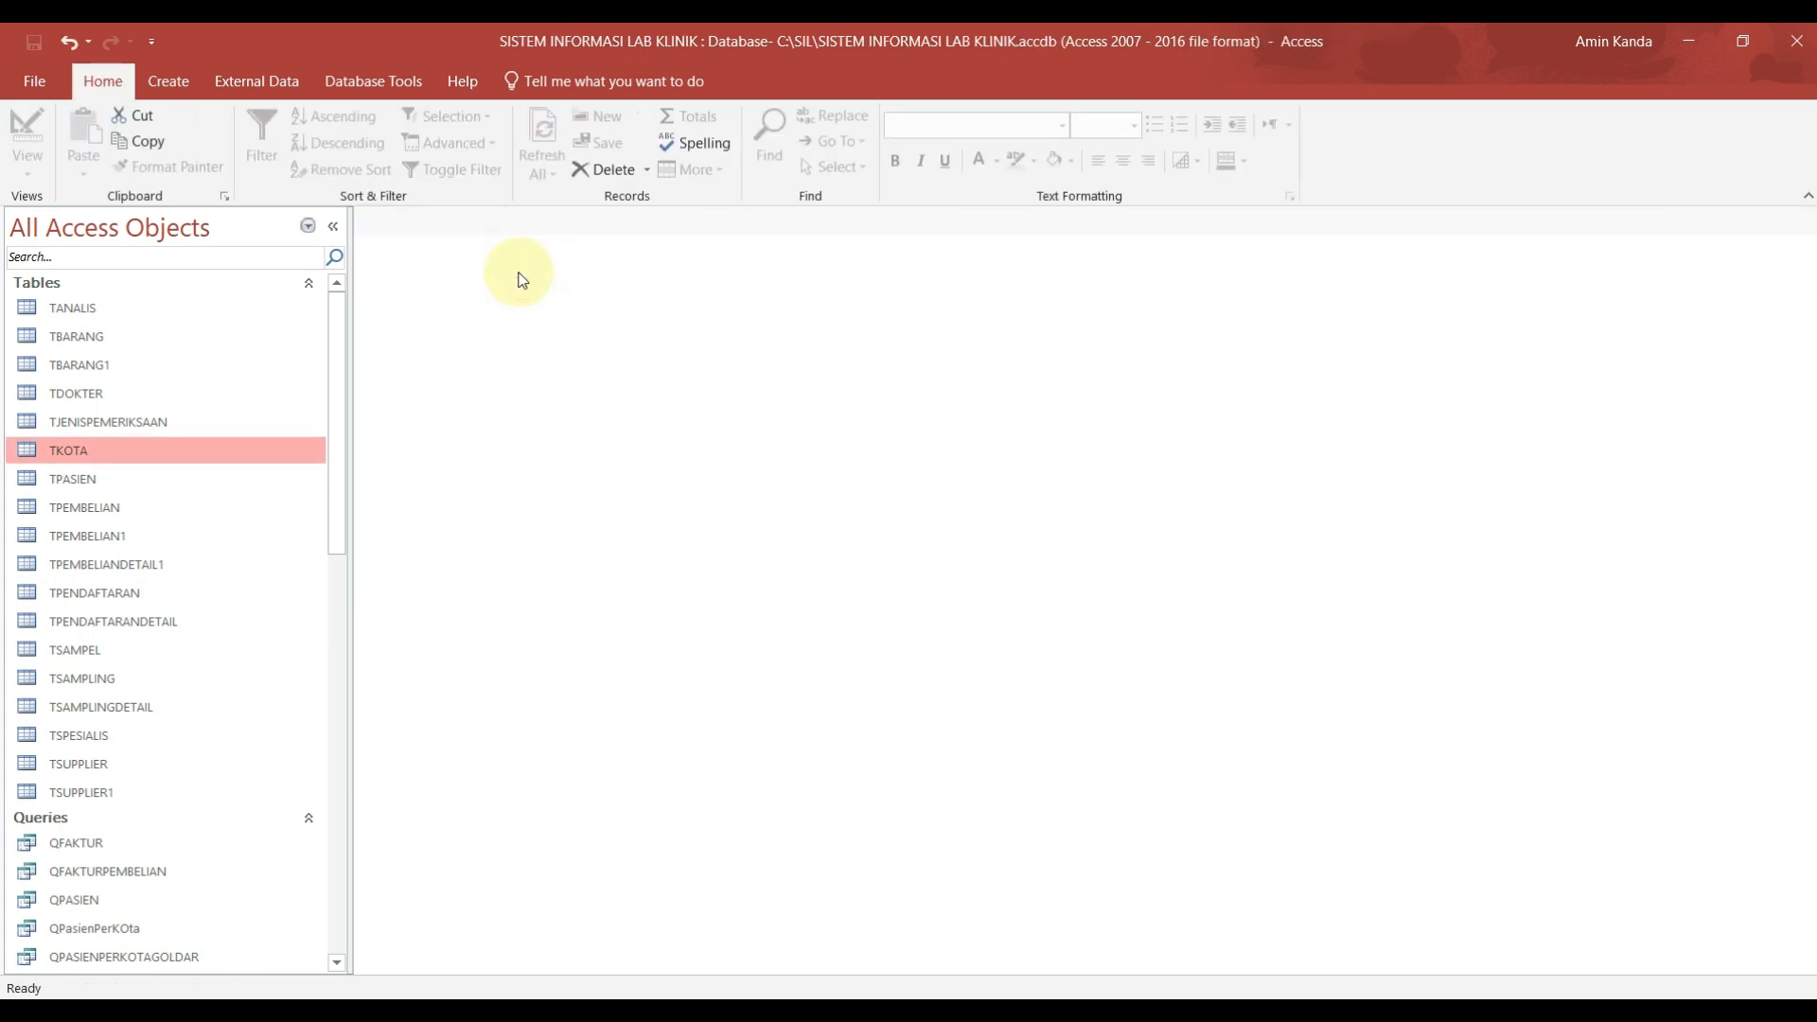
Step: Create a new table in Design View and add a first field named NoTransaksiBeli with the Number data type
{"action": "left_click", "coordinate": [170, 83]}
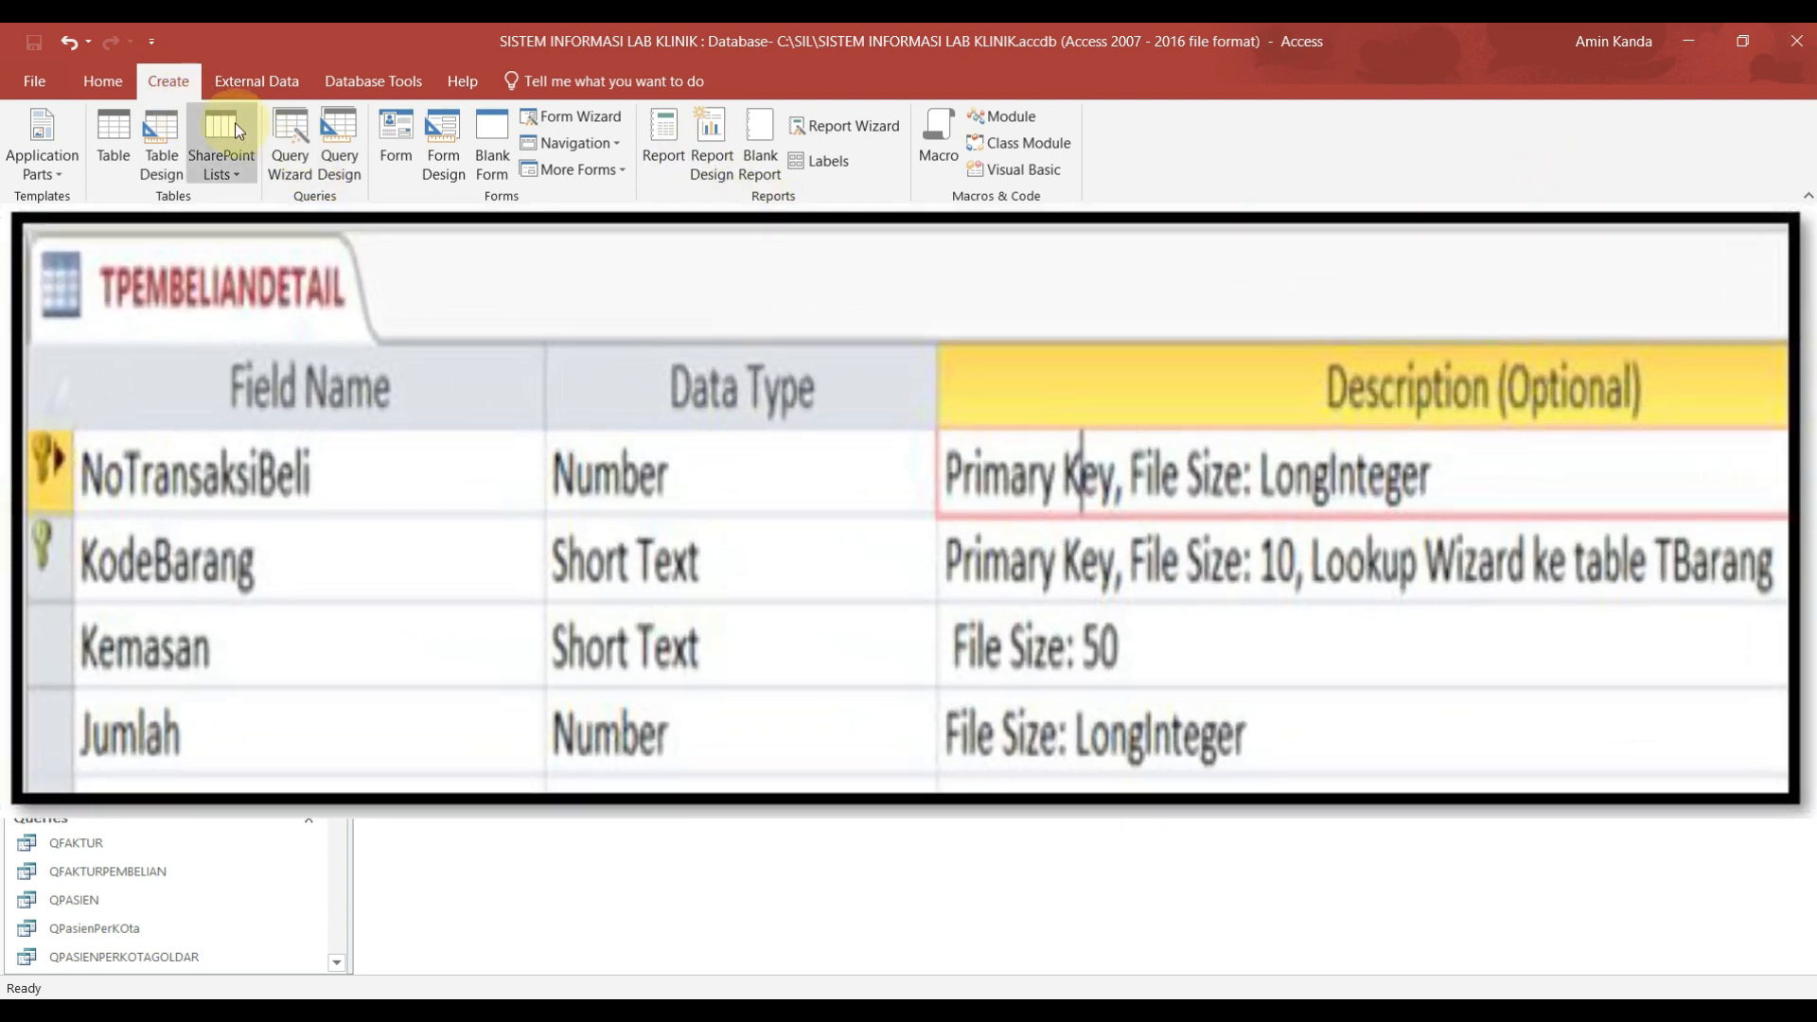
{"action": "left_click", "coordinate": [166, 146]}
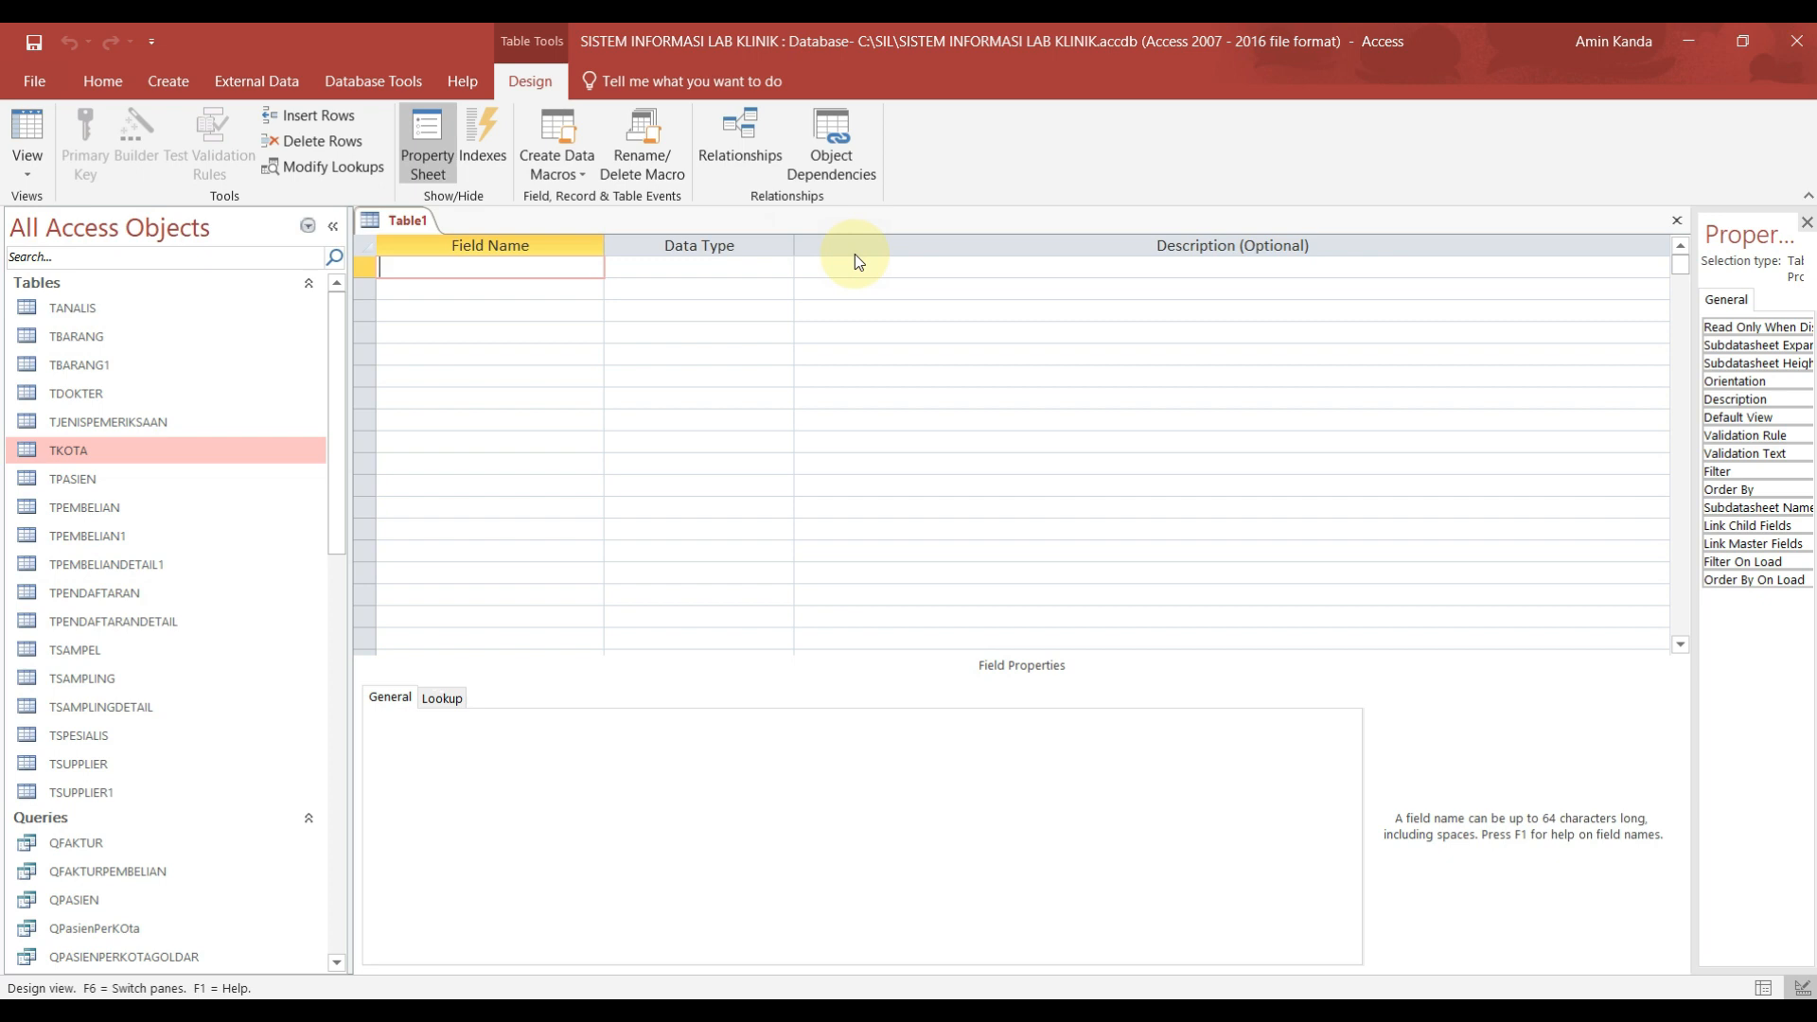
{"action": "type", "text": "NoTransaksiBeli"}
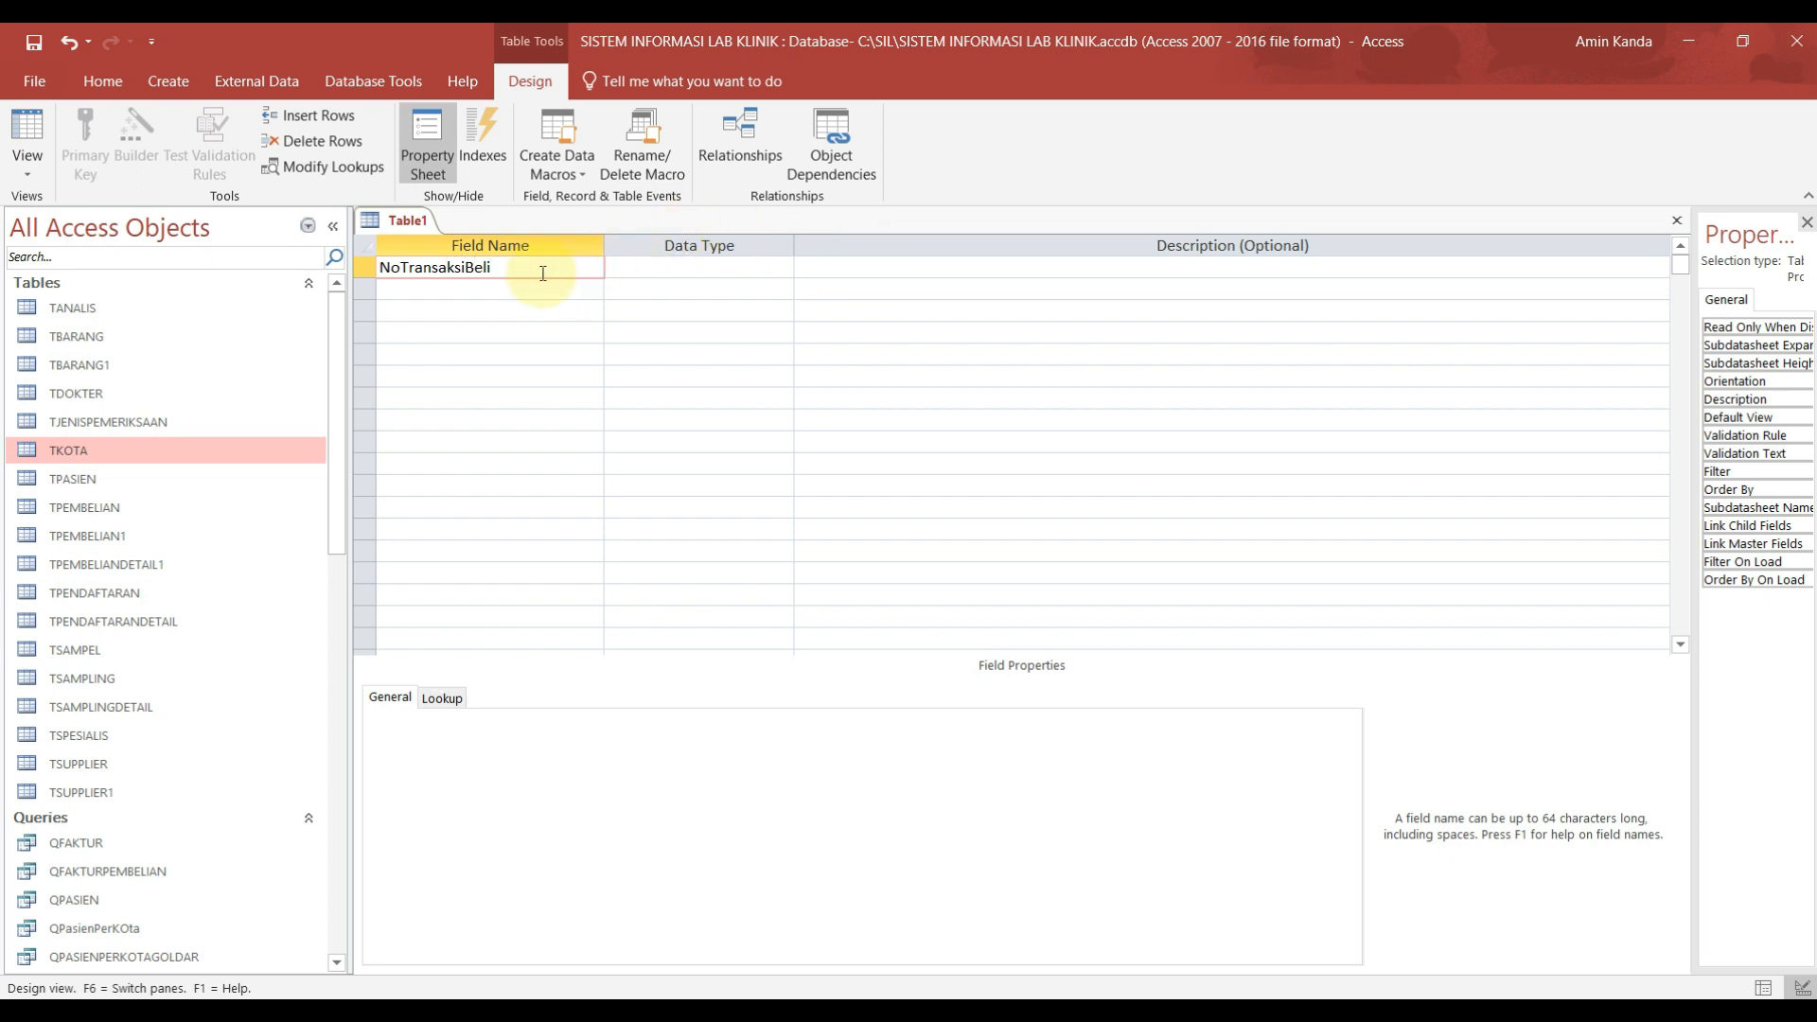
{"action": "left_click", "coordinate": [674, 269]}
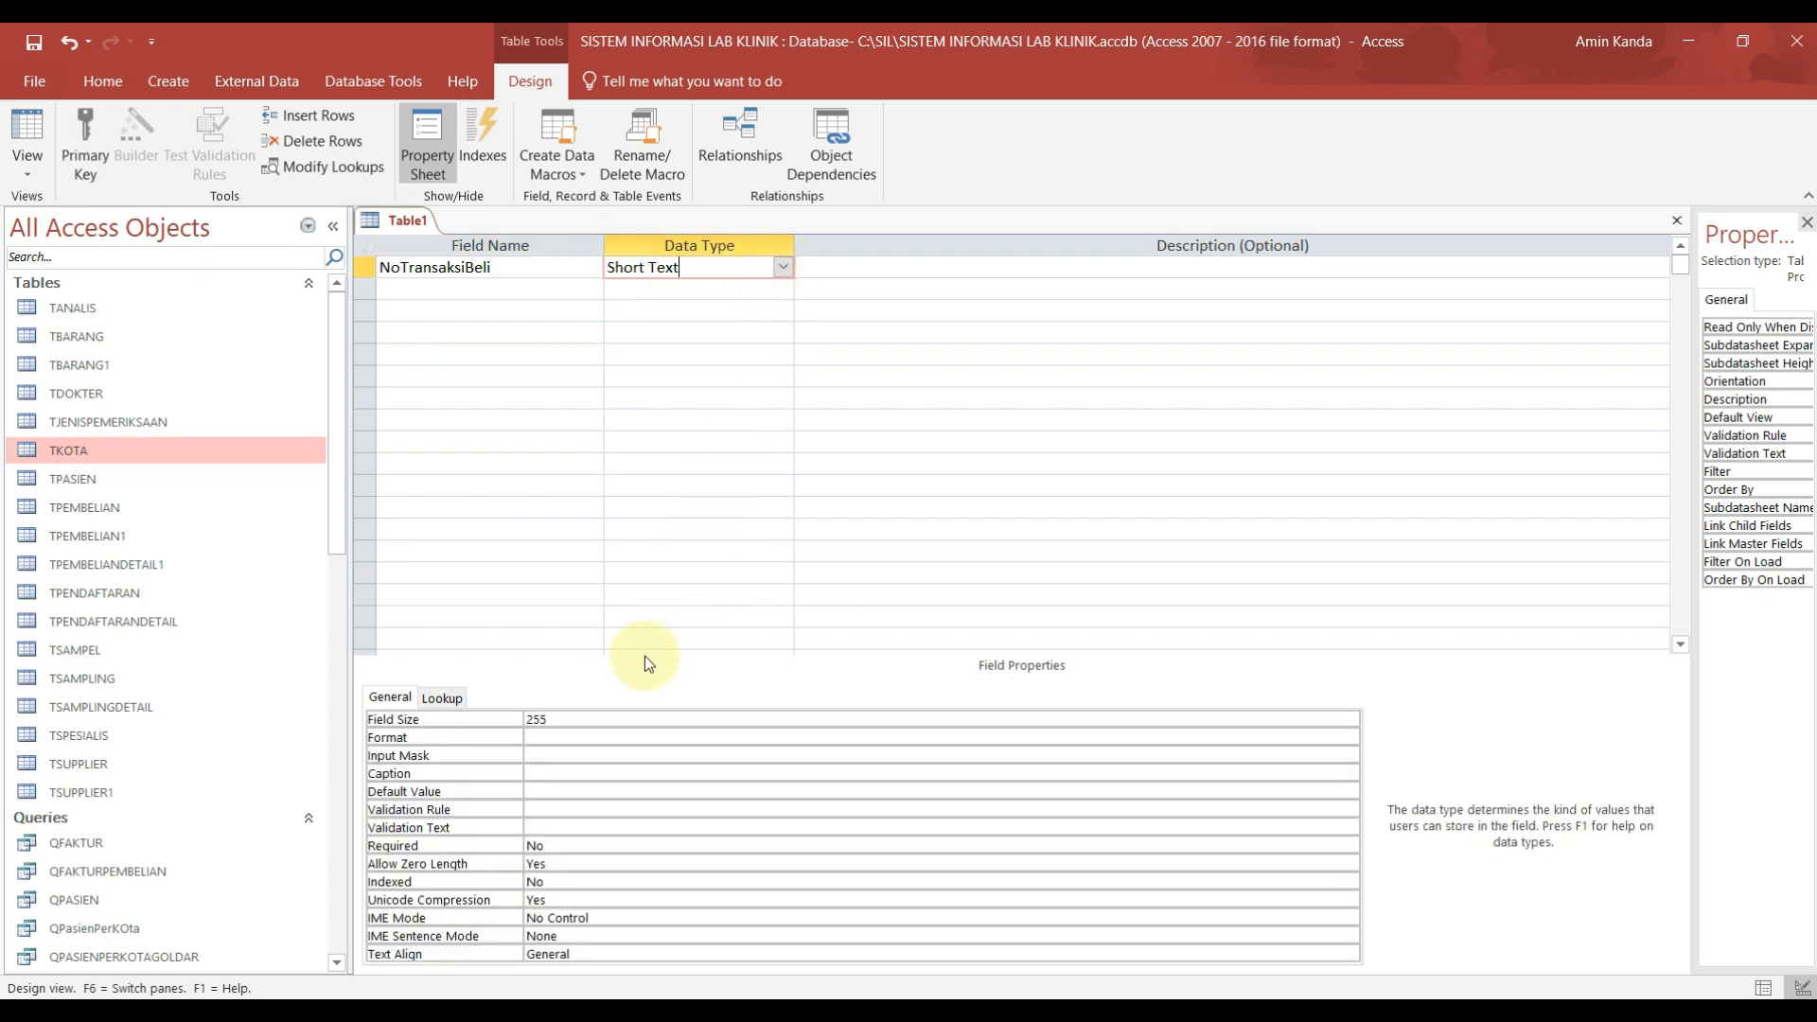
{"action": "left_click", "coordinate": [784, 269]}
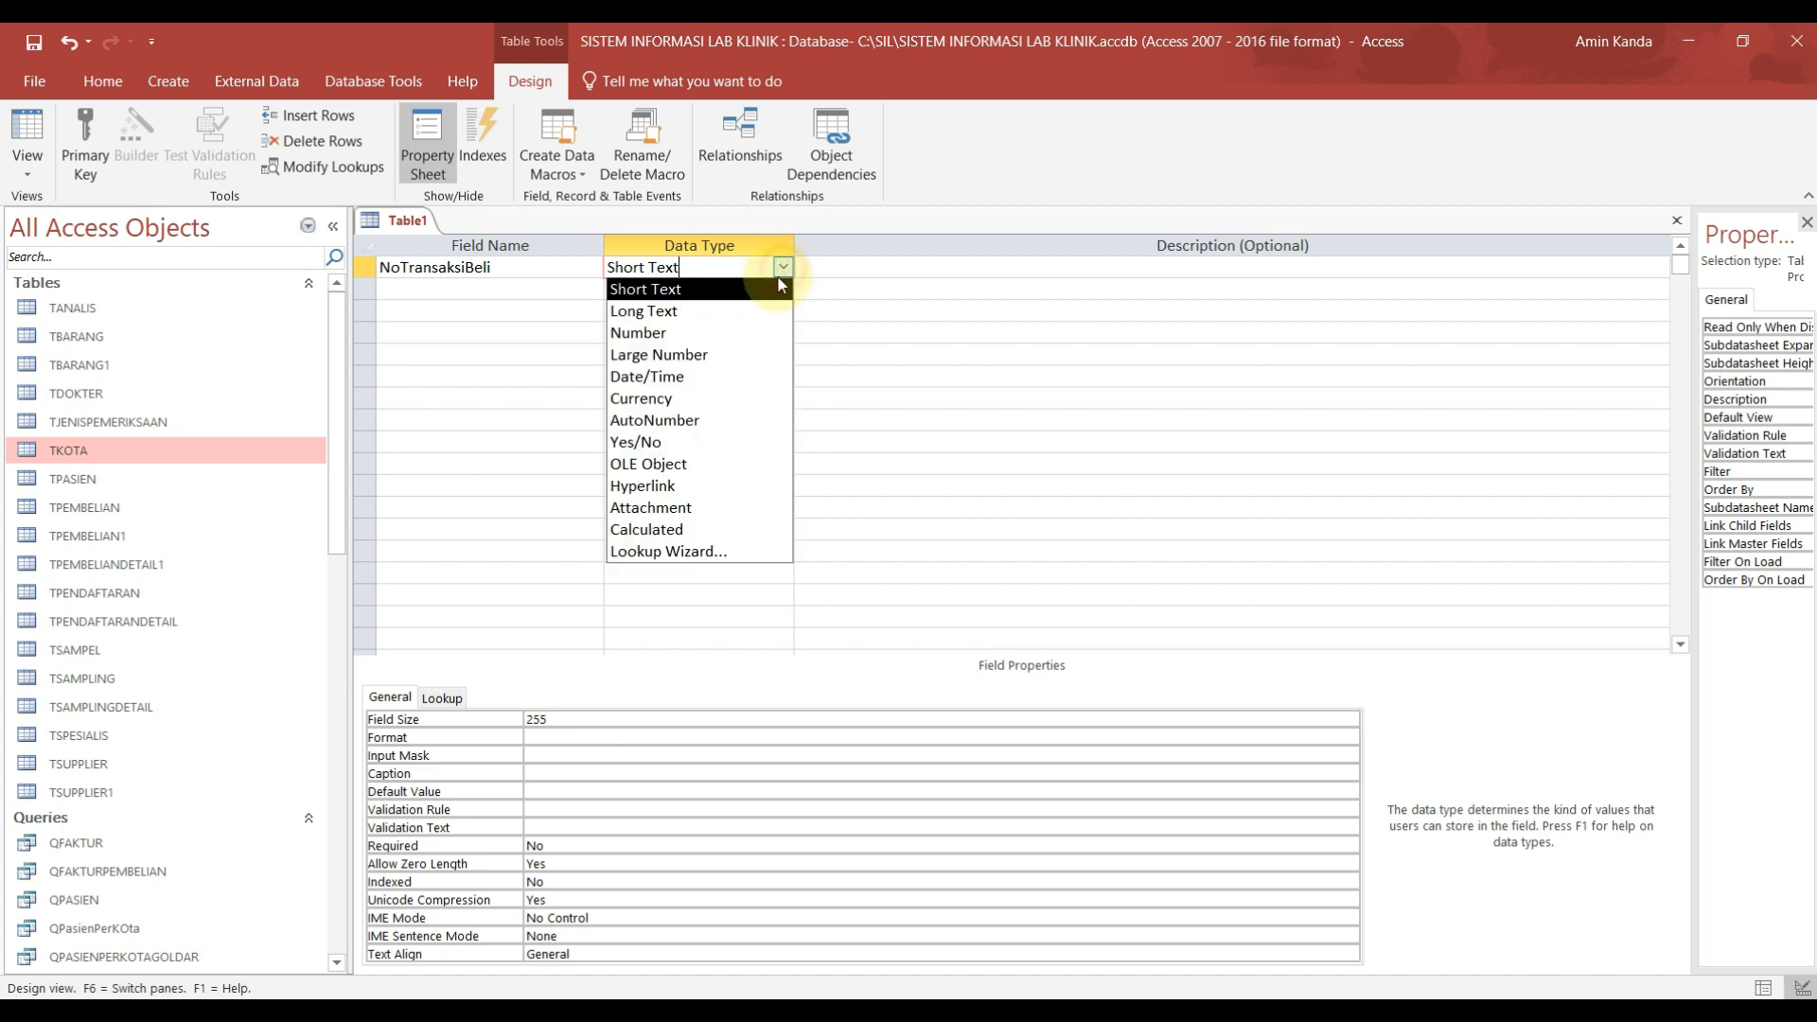
{"action": "left_click", "coordinate": [696, 341]}
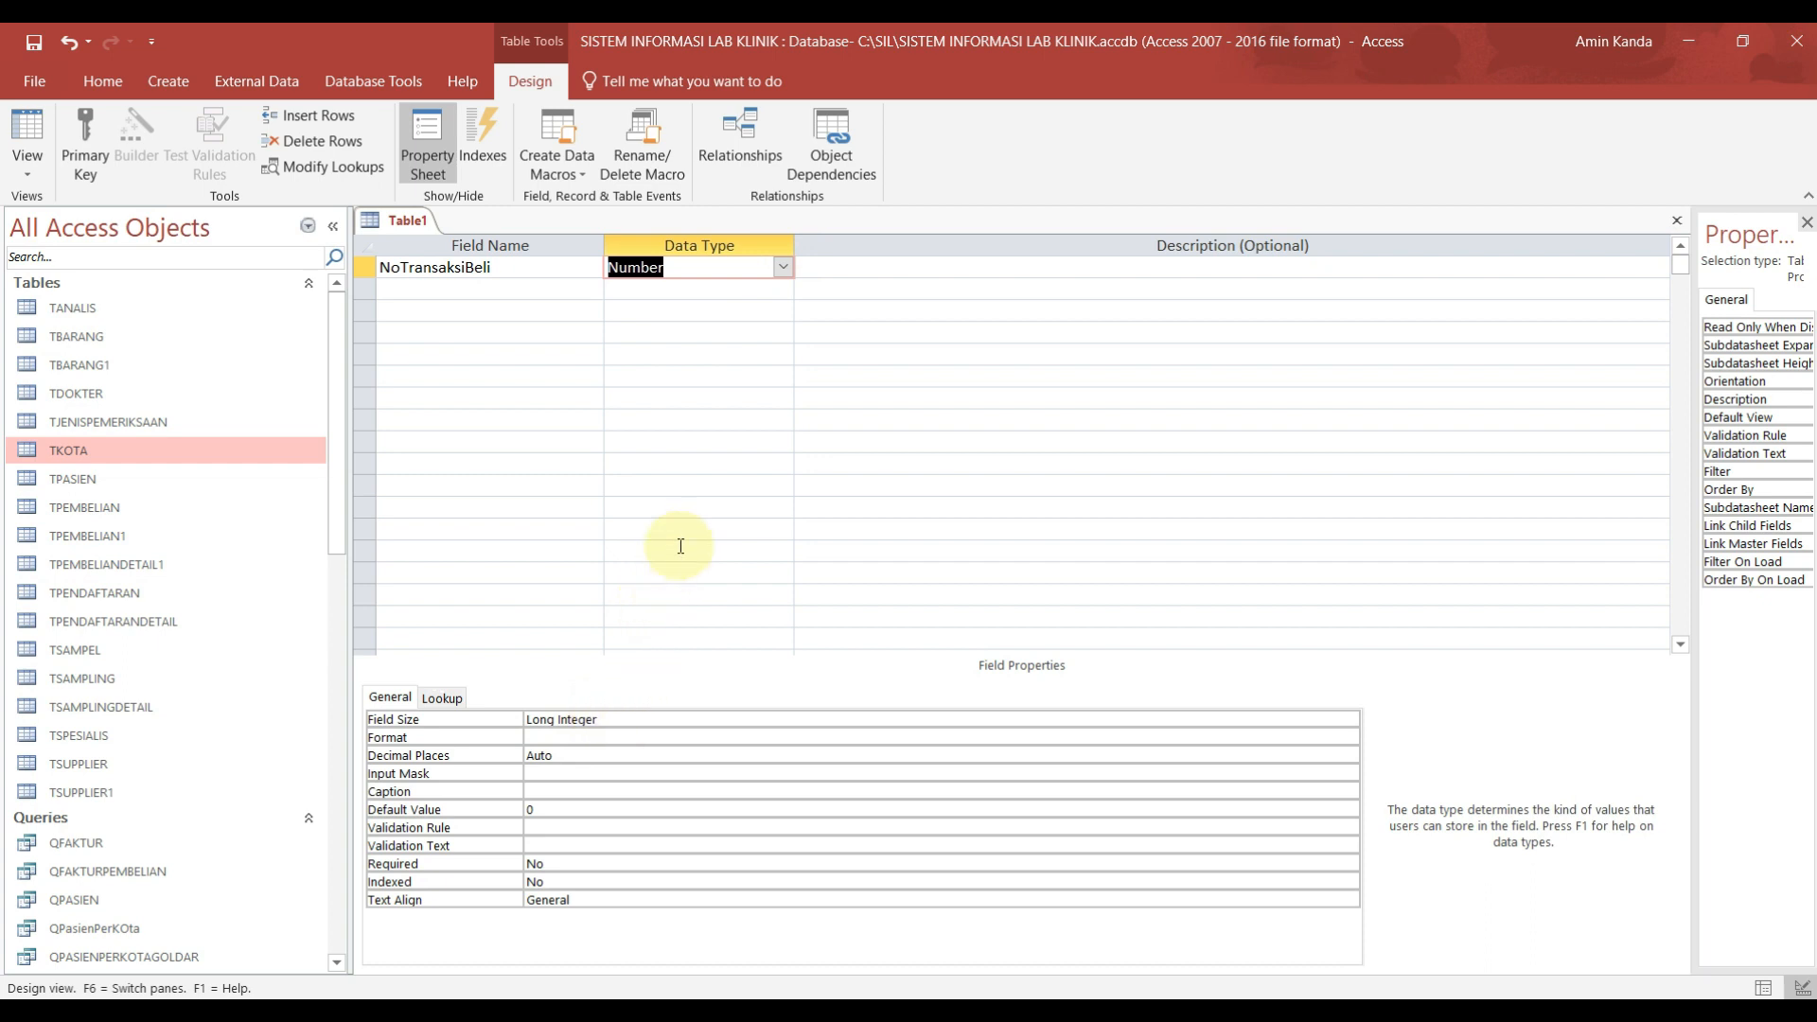
Step: Add a second field named KodeBarang with the Short Text data type and a field size of 10
{"action": "left_click", "coordinate": [541, 291]}
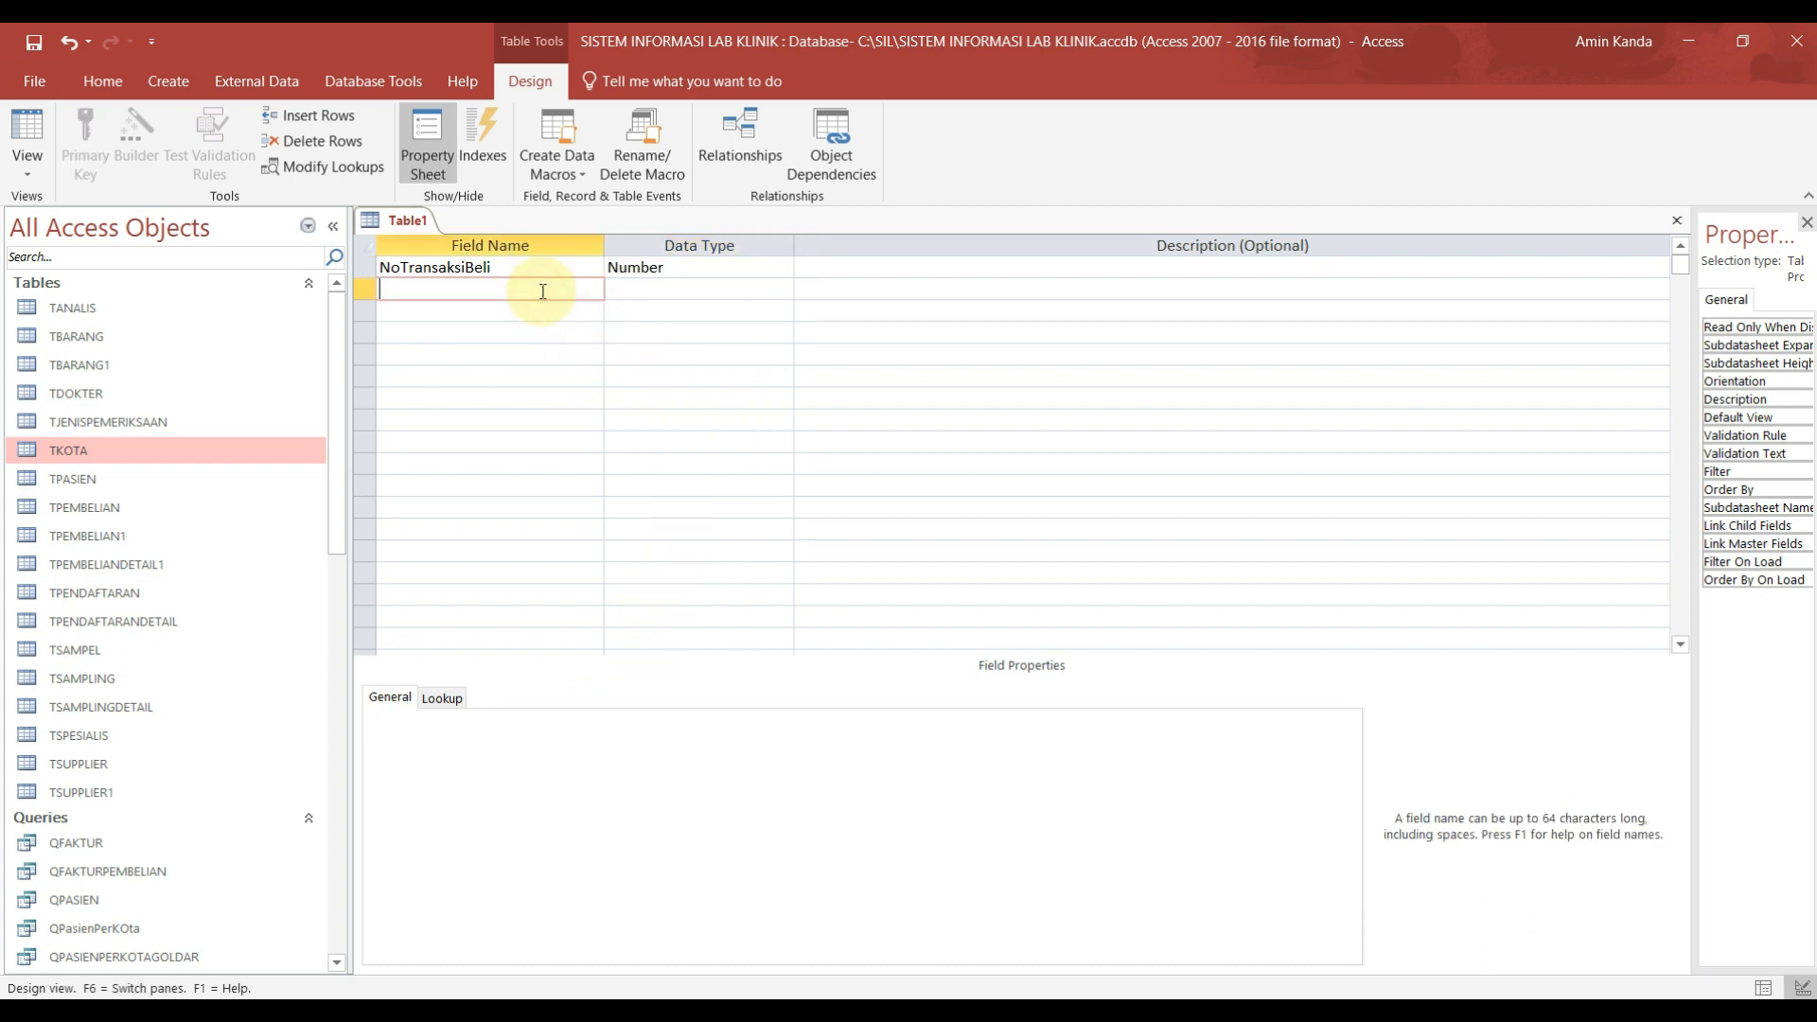
{"action": "type", "text": "KodeBarang"}
{"action": "left_click", "coordinate": [673, 290]}
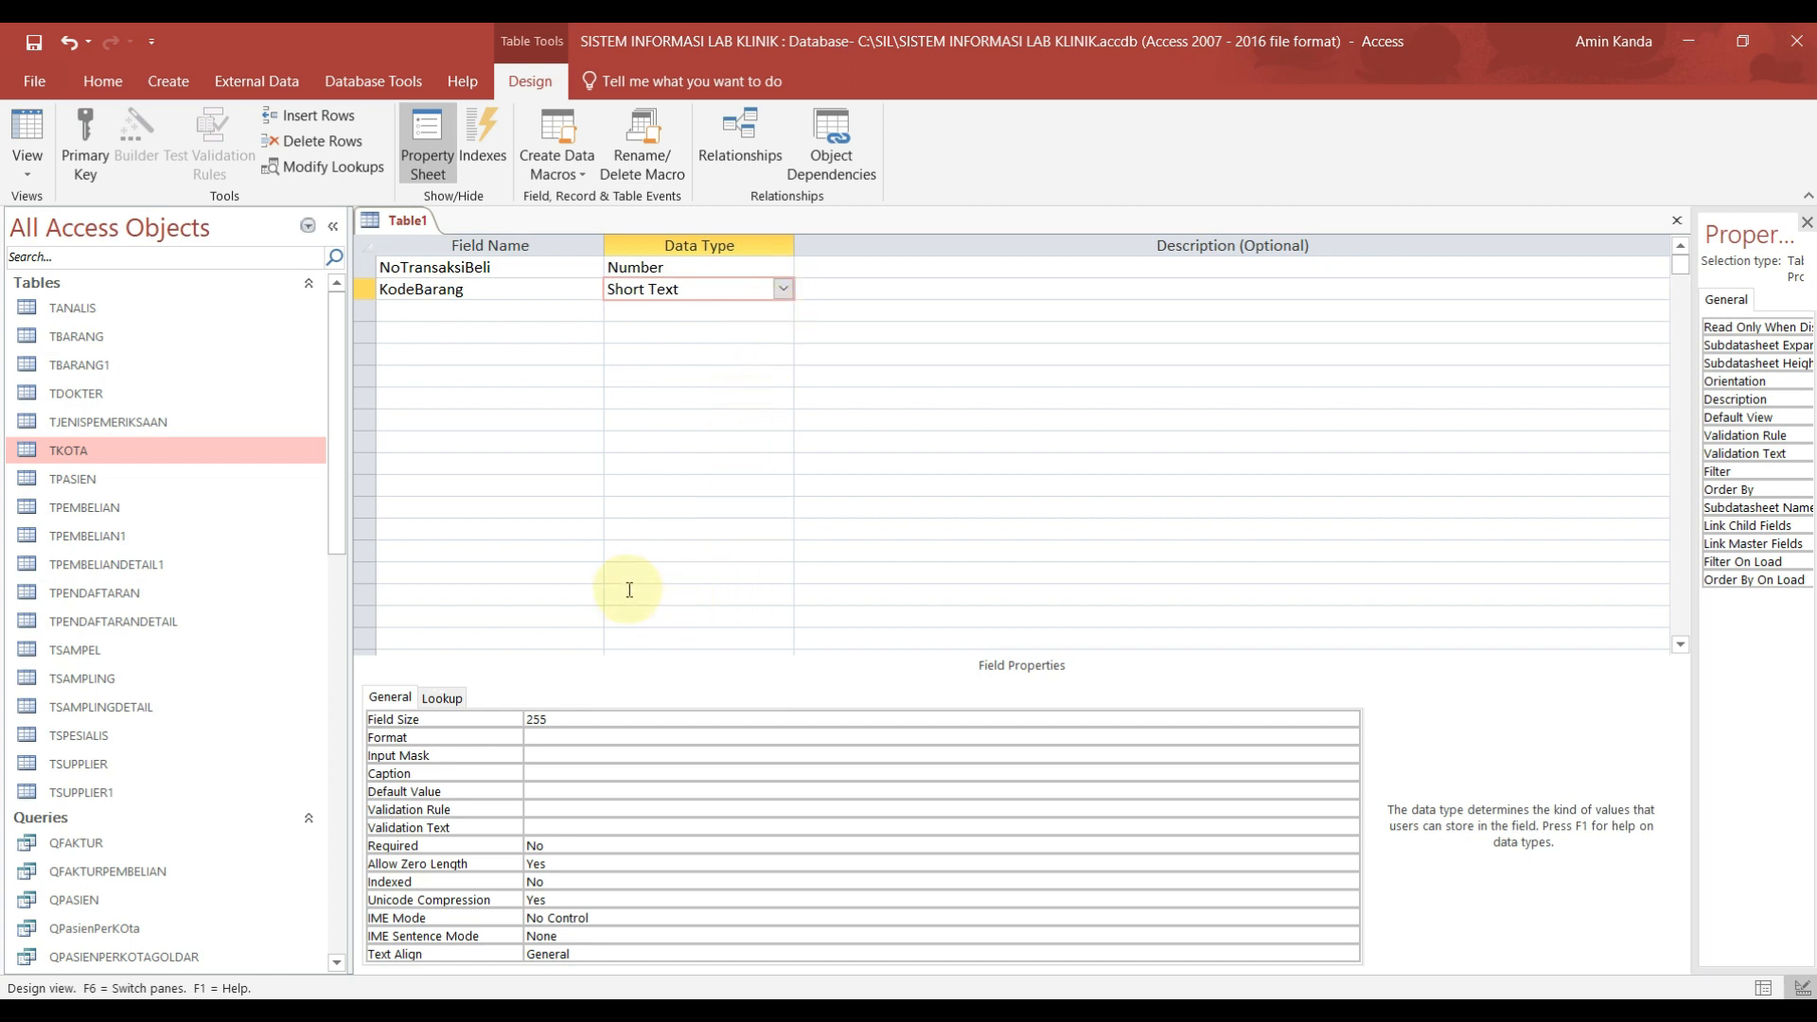
{"action": "left_click", "coordinate": [523, 720]}
{"action": "key", "text": "BackSpace"}
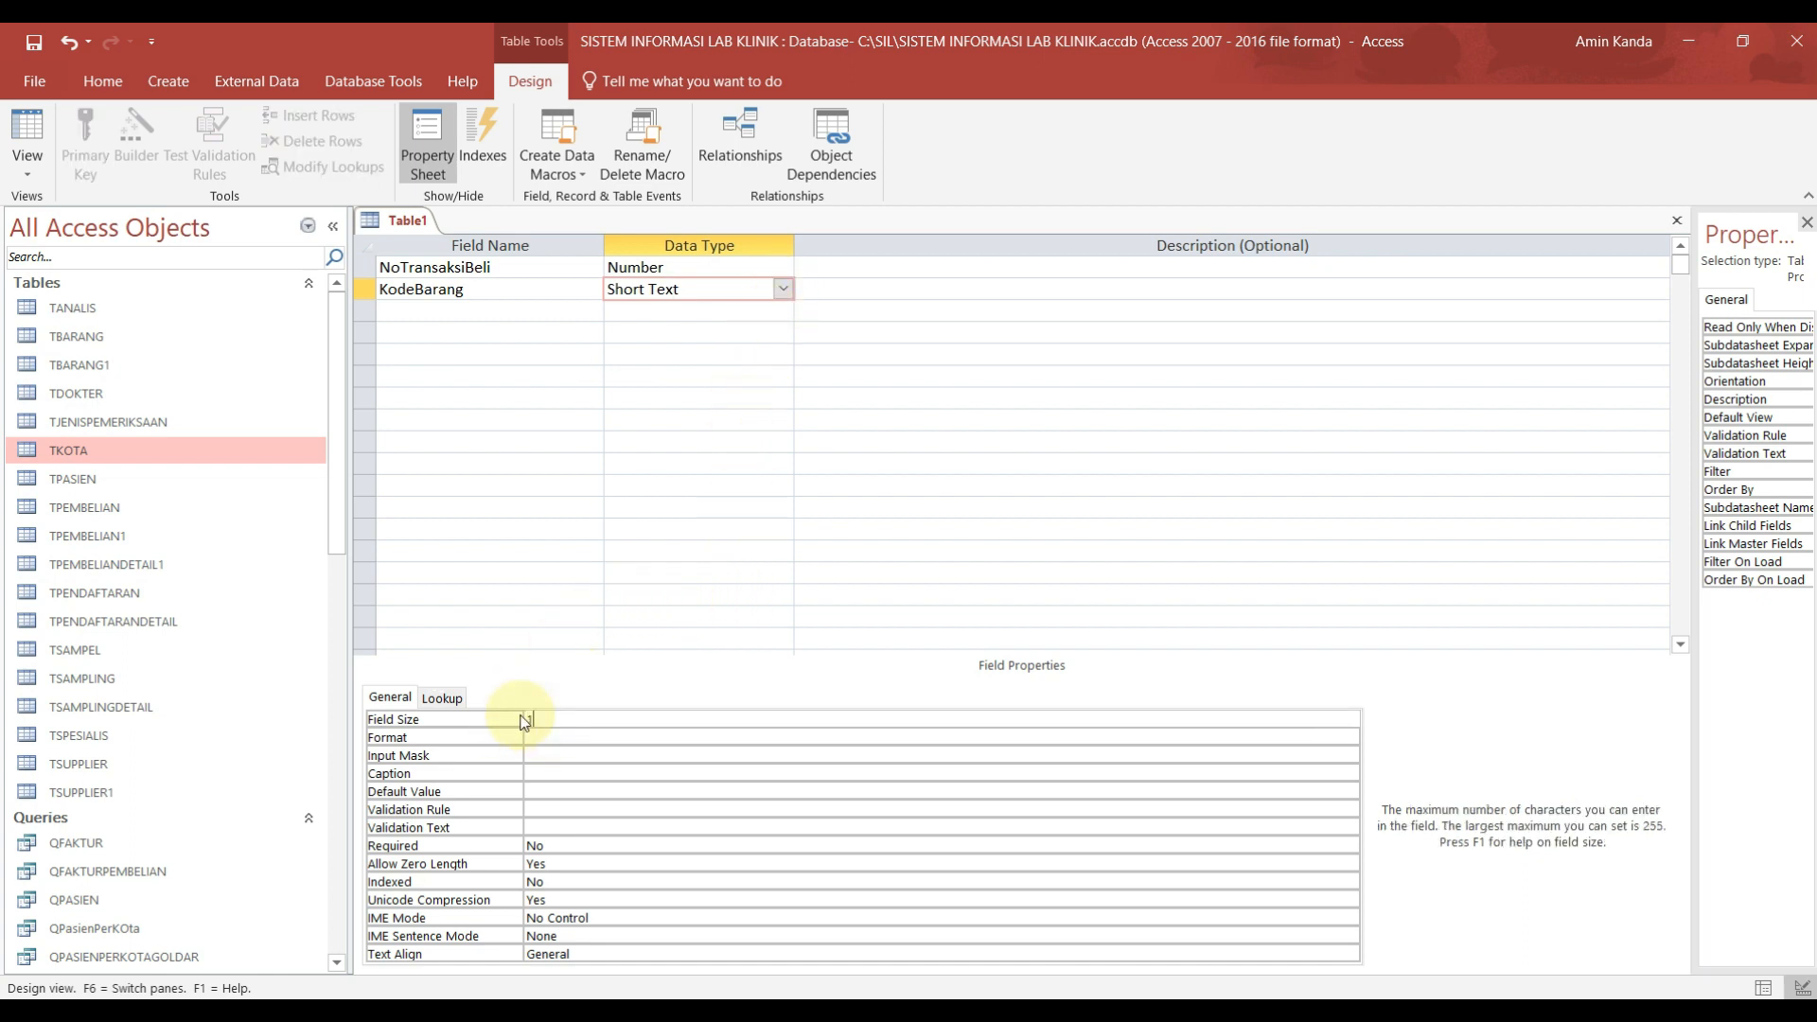
Step: Start a lookup for KodeBarang that takes its values from the TBARANG table and includes all of that table's fields
{"action": "left_click", "coordinate": [782, 289]}
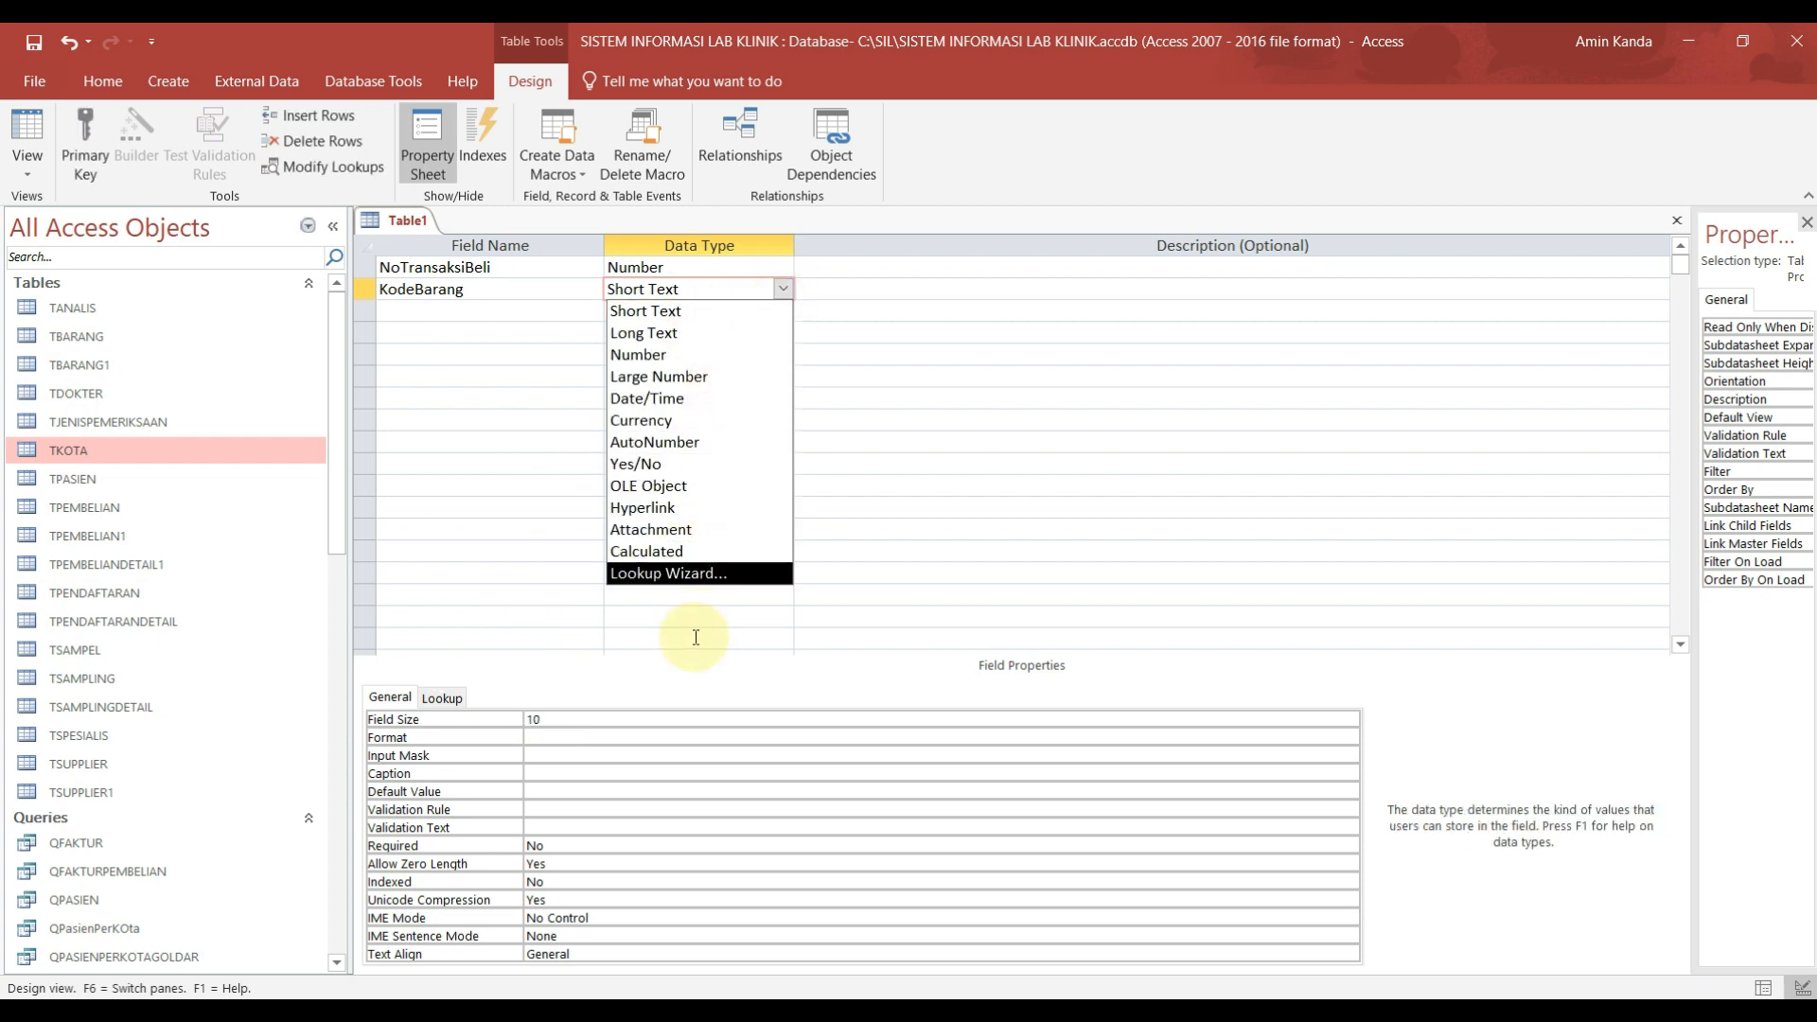
{"action": "left_click", "coordinate": [703, 574]}
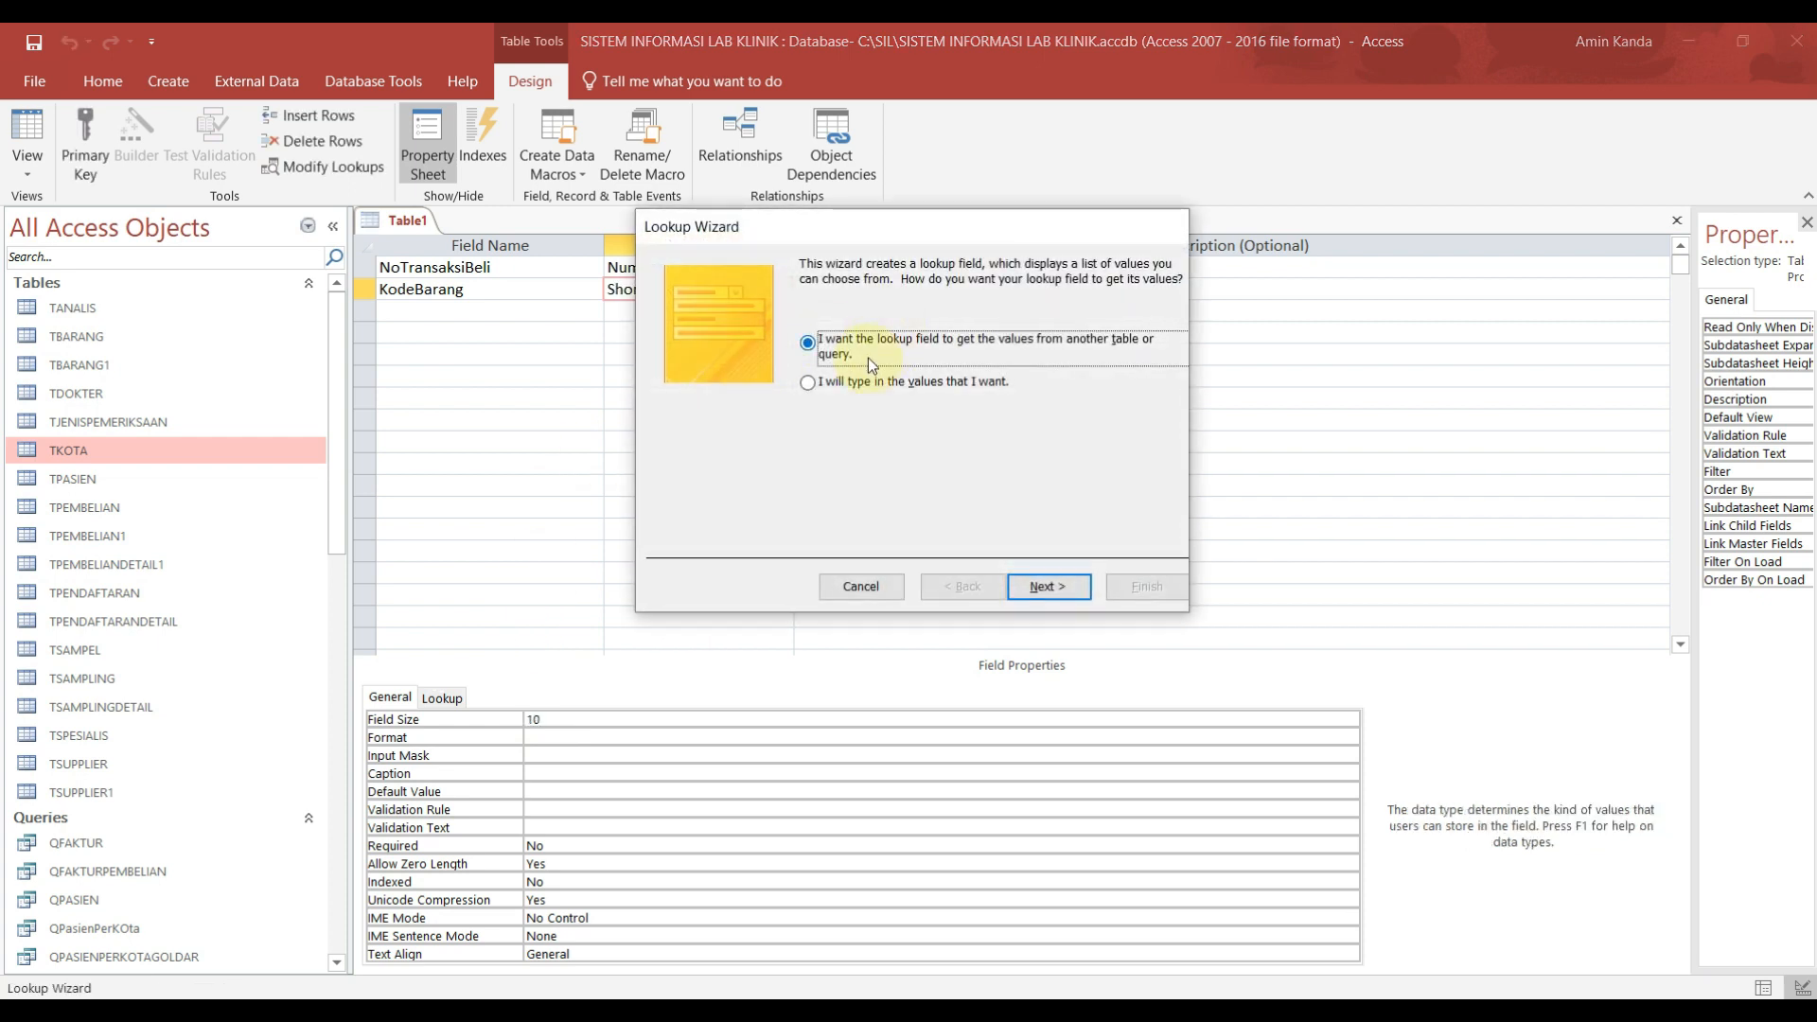
{"action": "left_click", "coordinate": [1068, 588]}
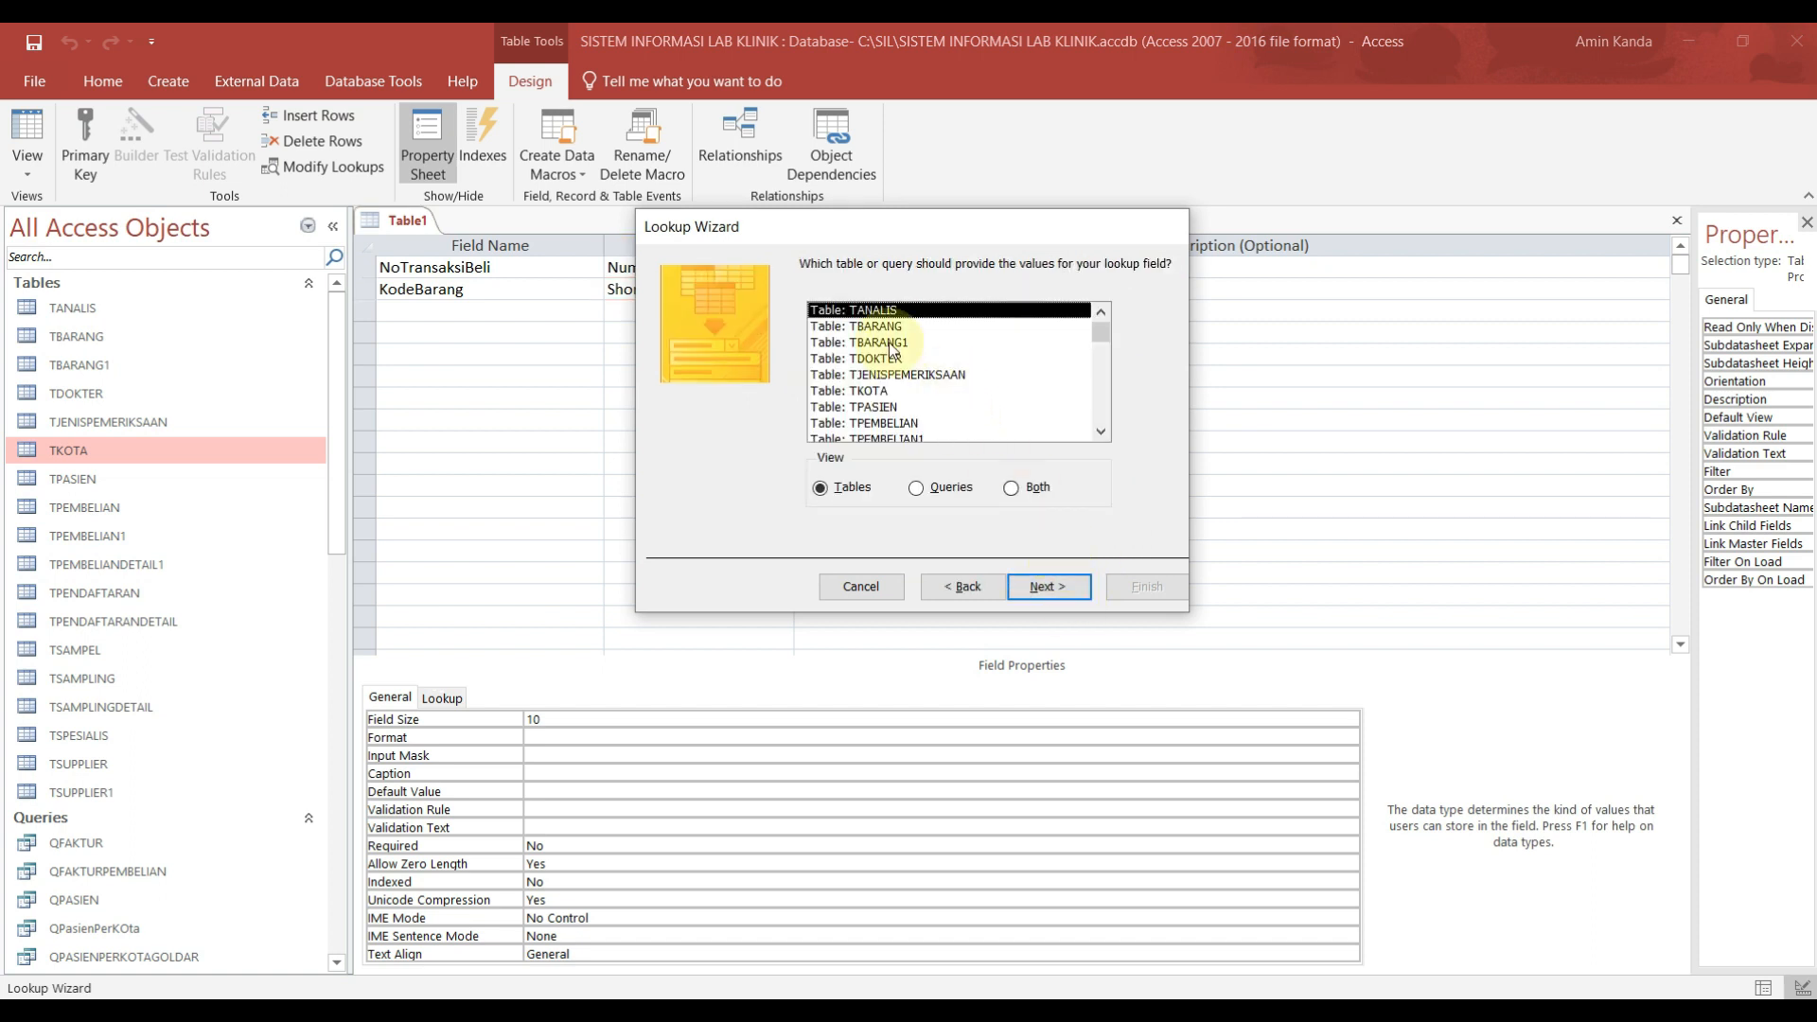
{"action": "left_click", "coordinate": [889, 329]}
{"action": "left_click", "coordinate": [1051, 587]}
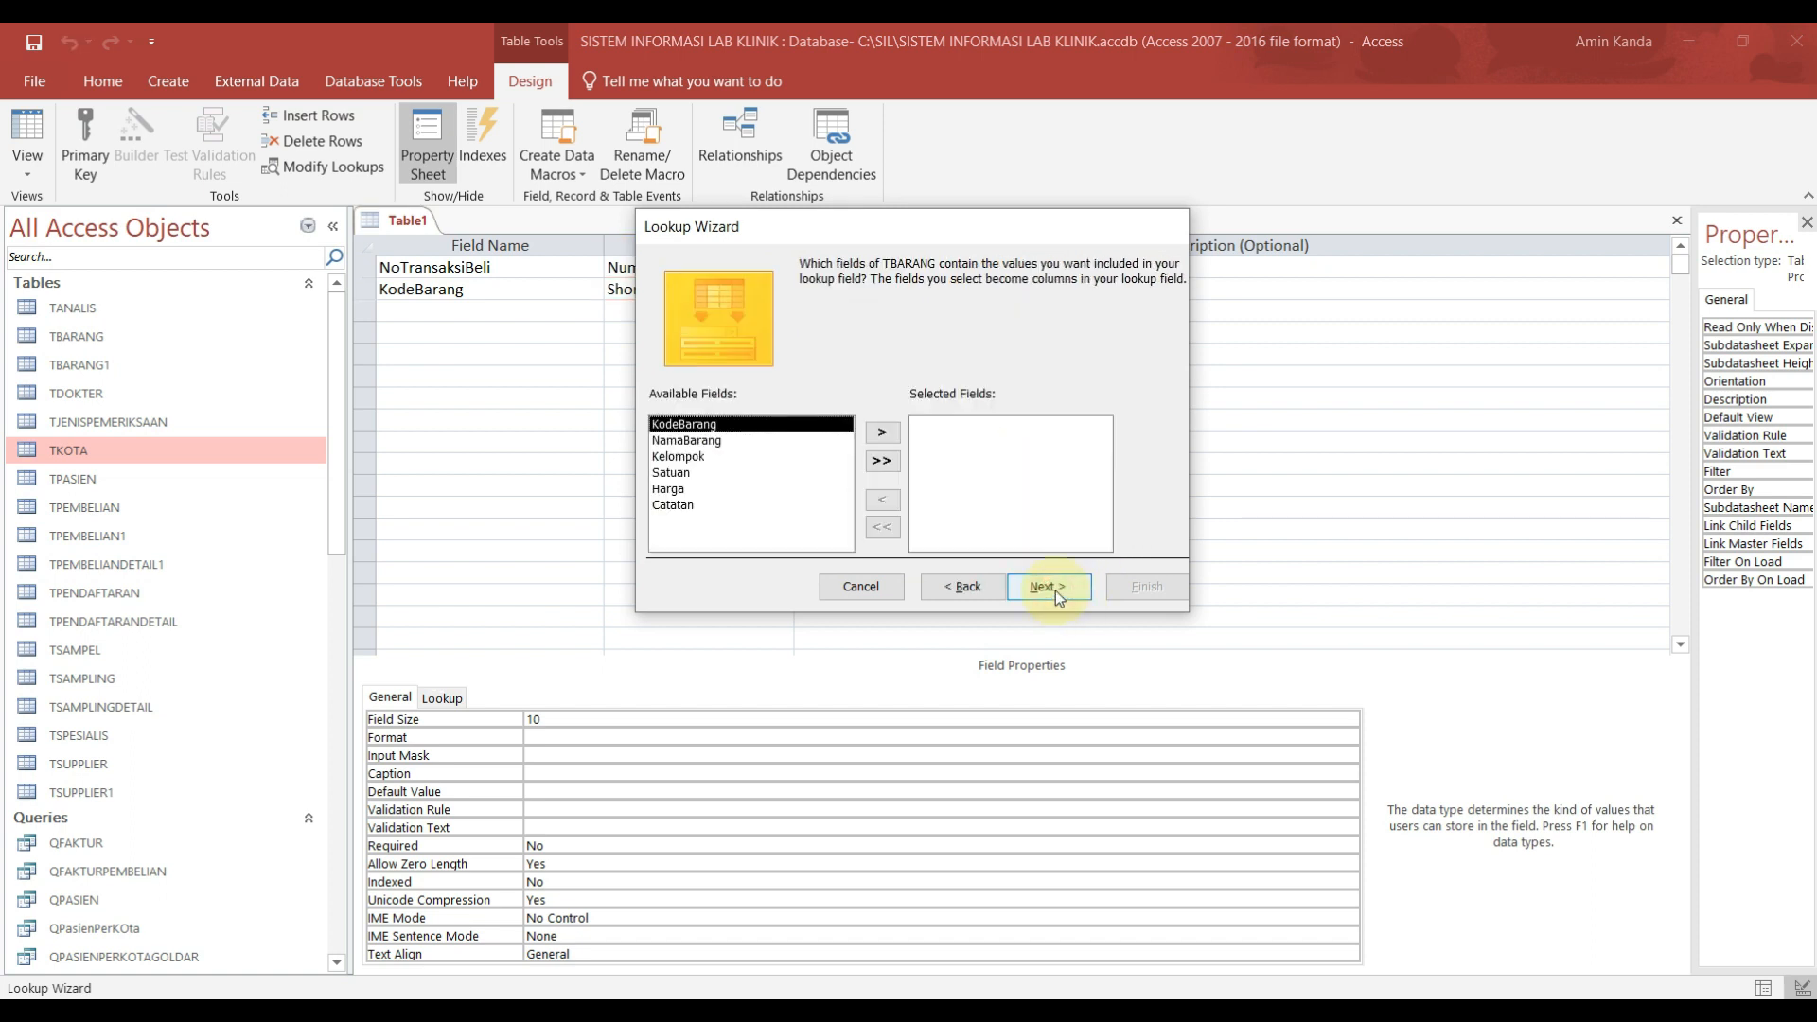
{"action": "left_click", "coordinate": [882, 461]}
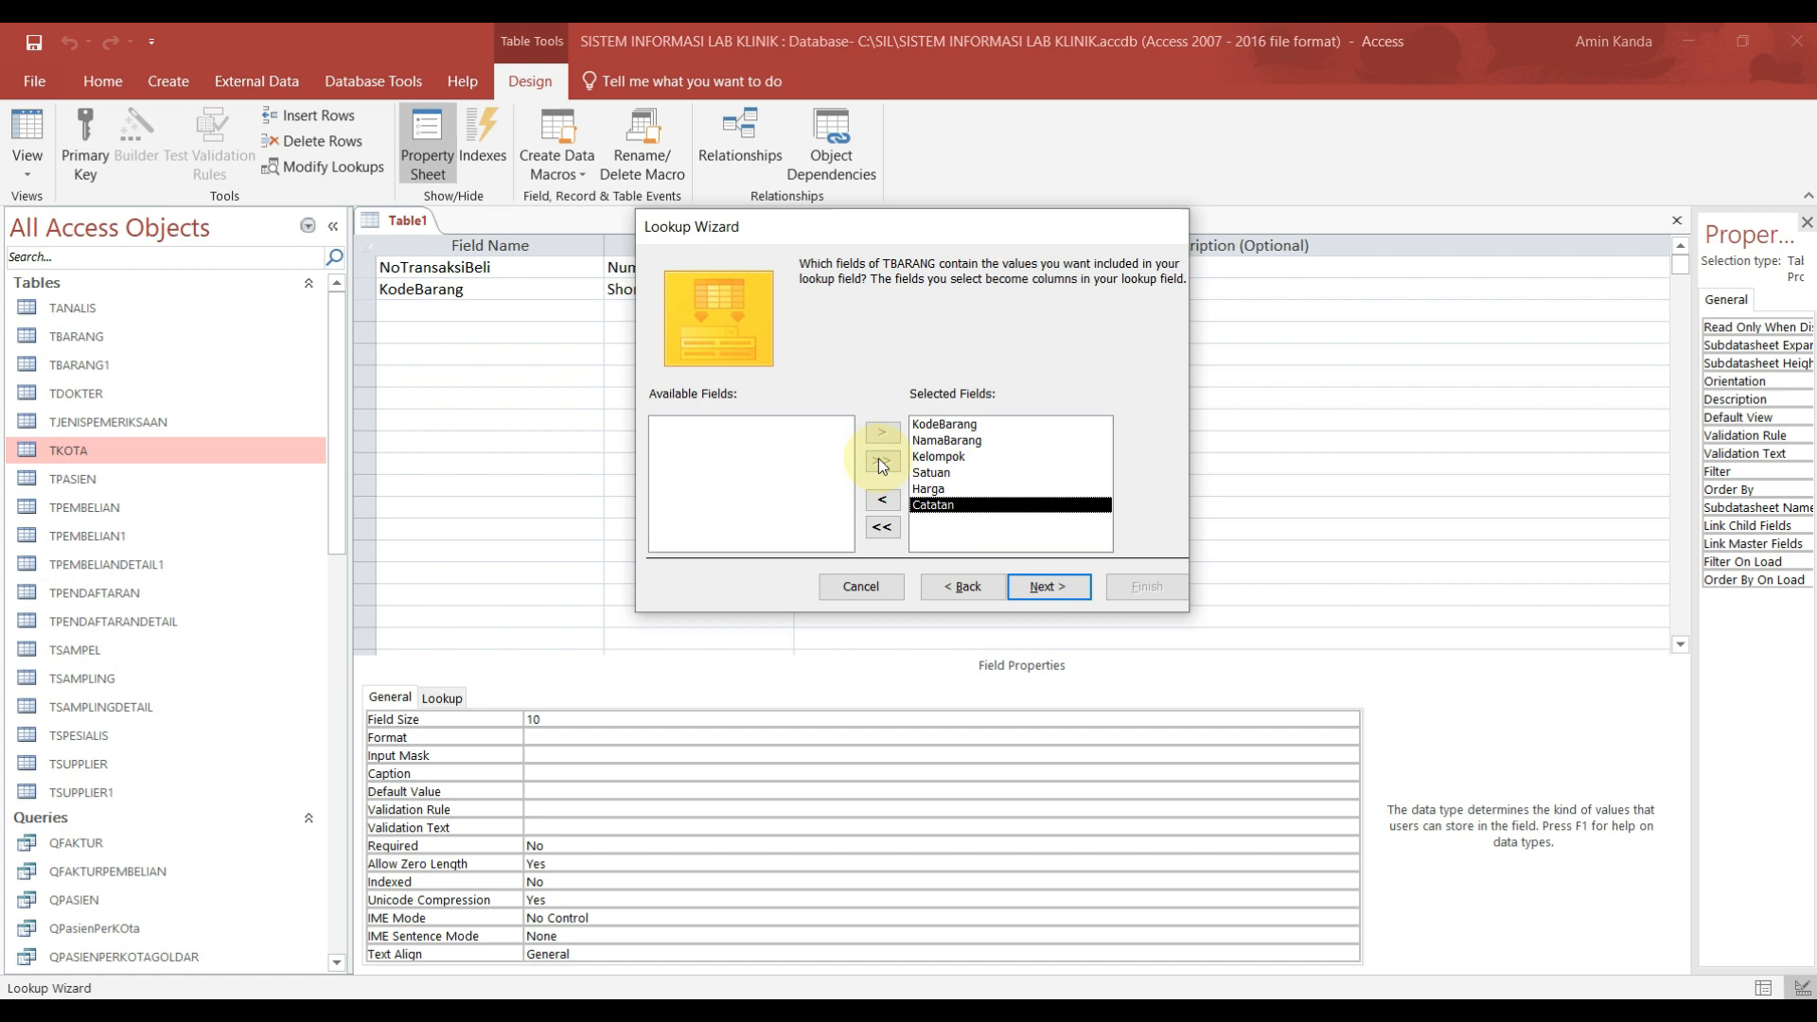
{"action": "left_click", "coordinate": [1067, 589]}
Step: Sort the lookup ascending by KodeBarang, show the key column, store the KodeBarang value, and finish the lookup with the label KodeBarang
{"action": "left_click", "coordinate": [845, 342]}
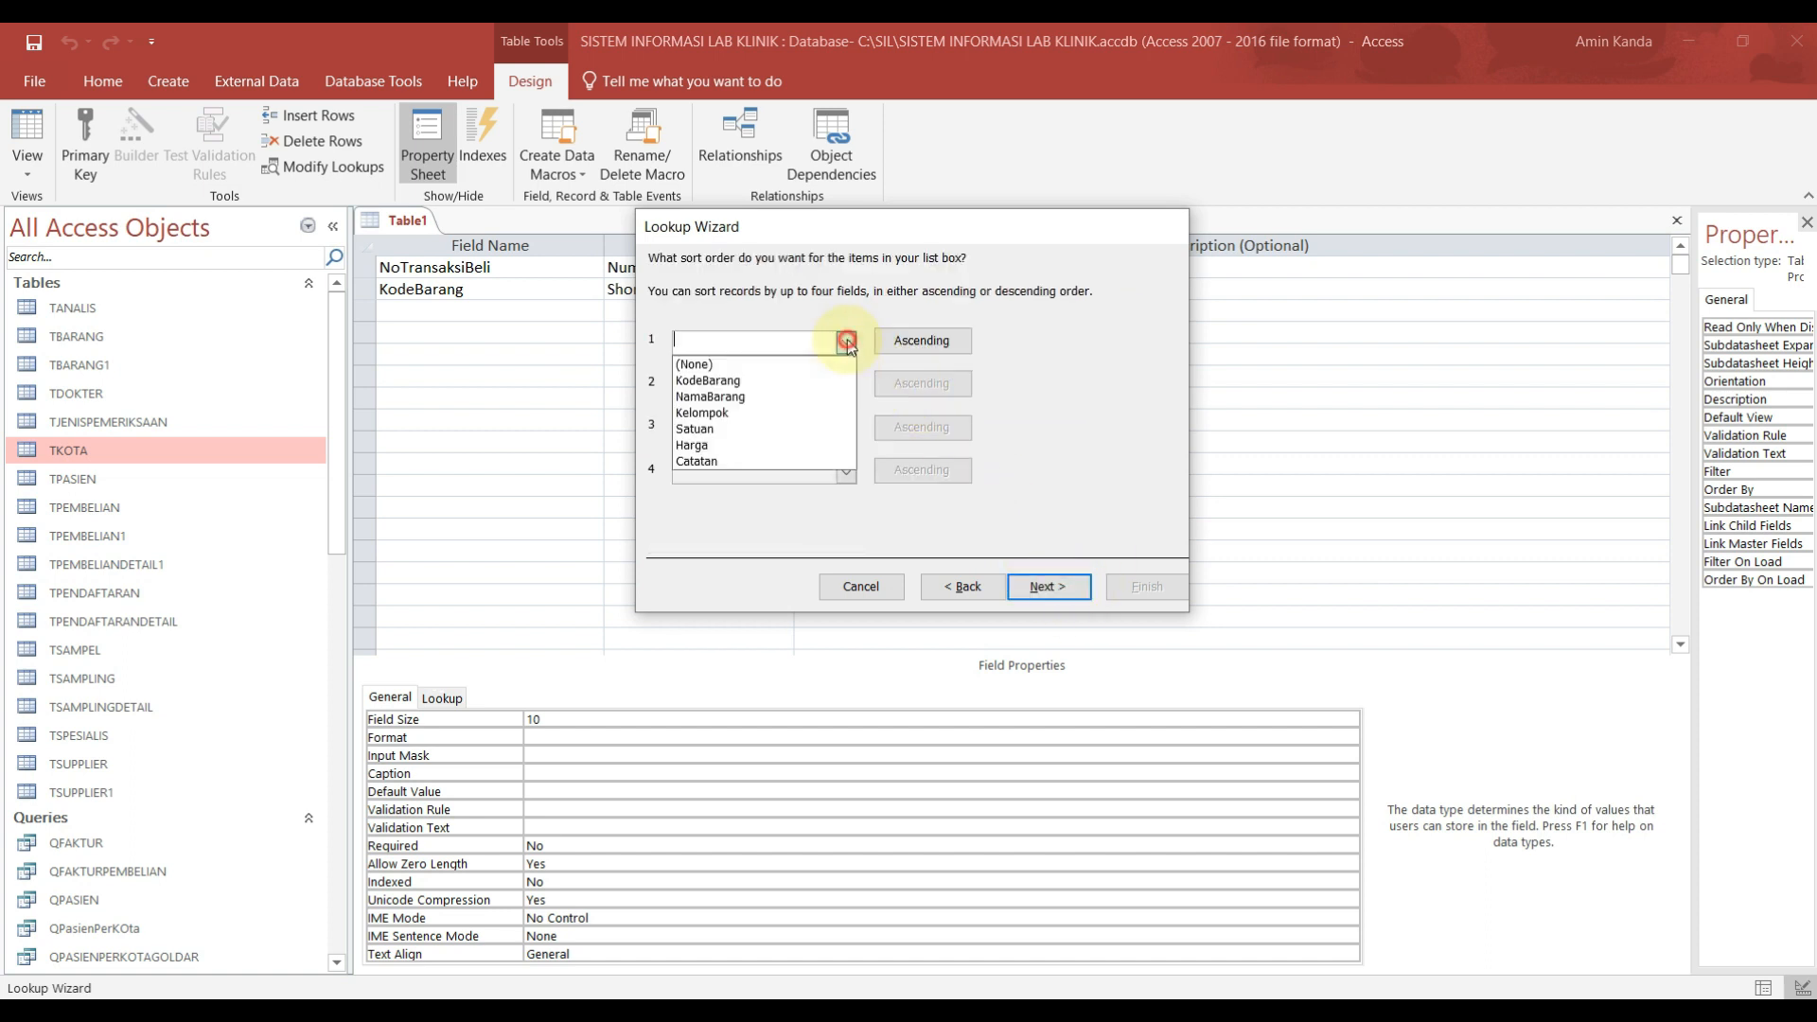
{"action": "left_click", "coordinate": [789, 381]}
{"action": "left_click", "coordinate": [1030, 586]}
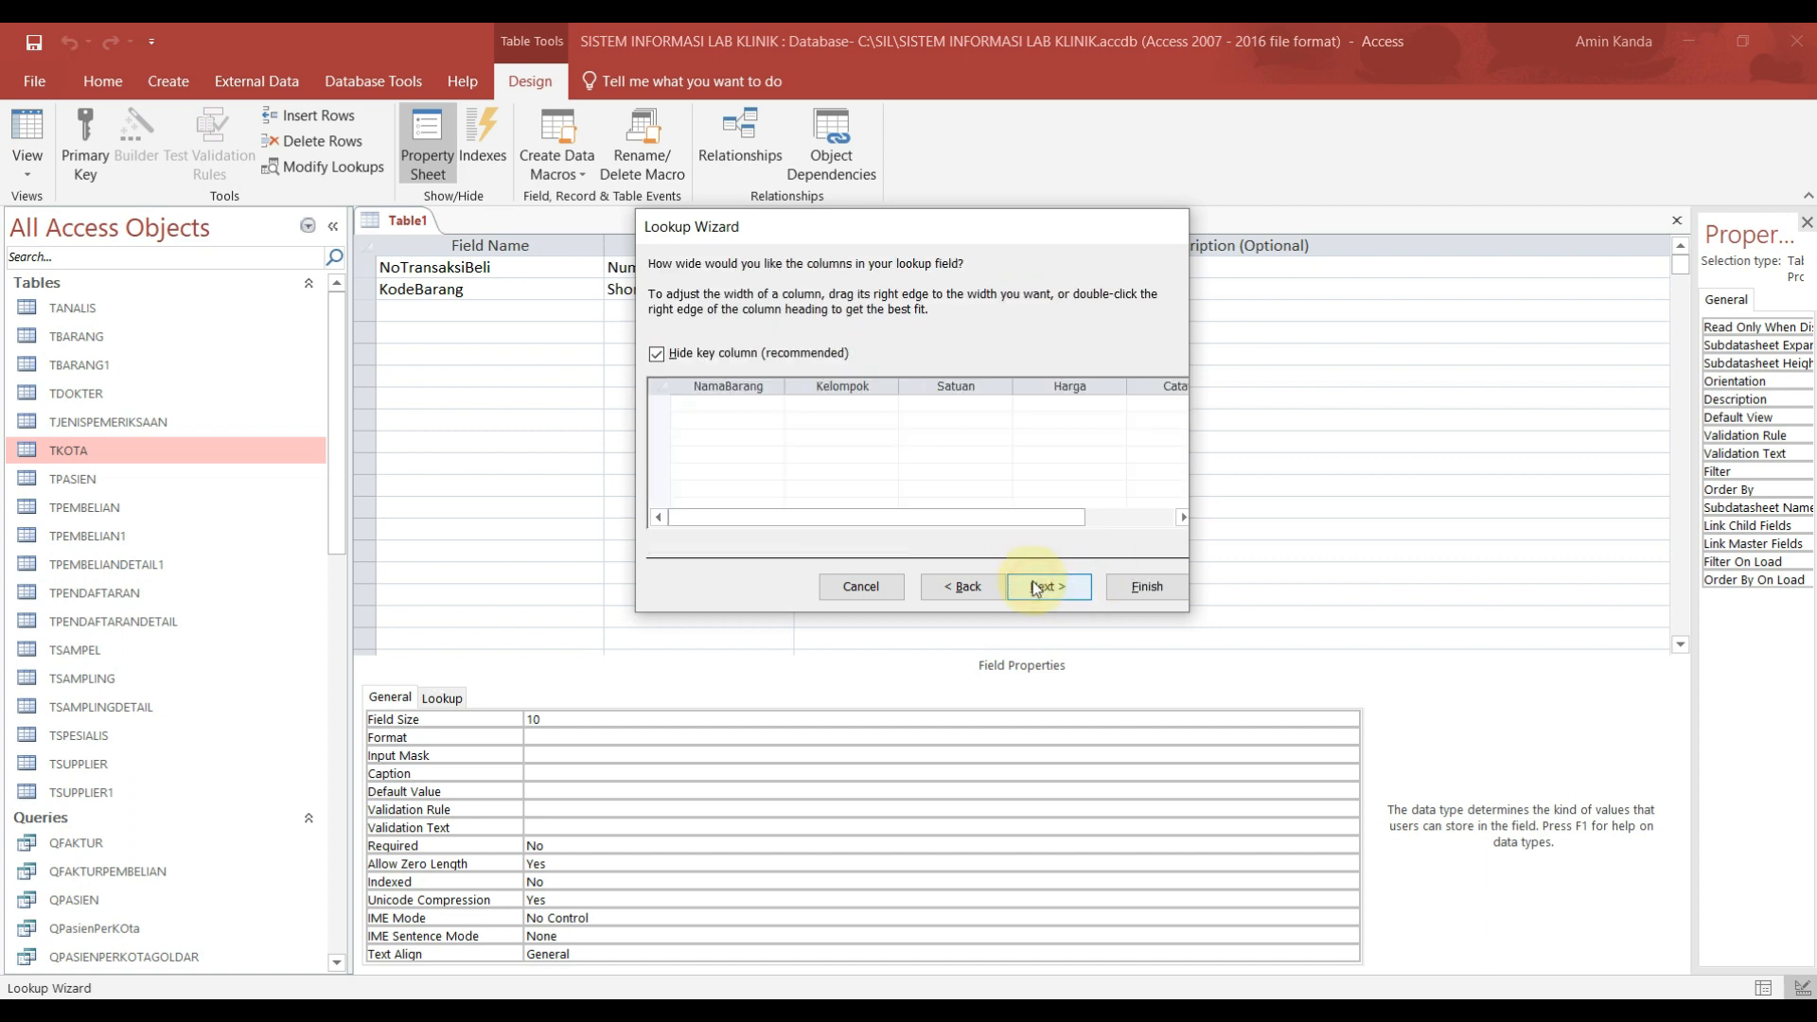
{"action": "left_click", "coordinate": [687, 356]}
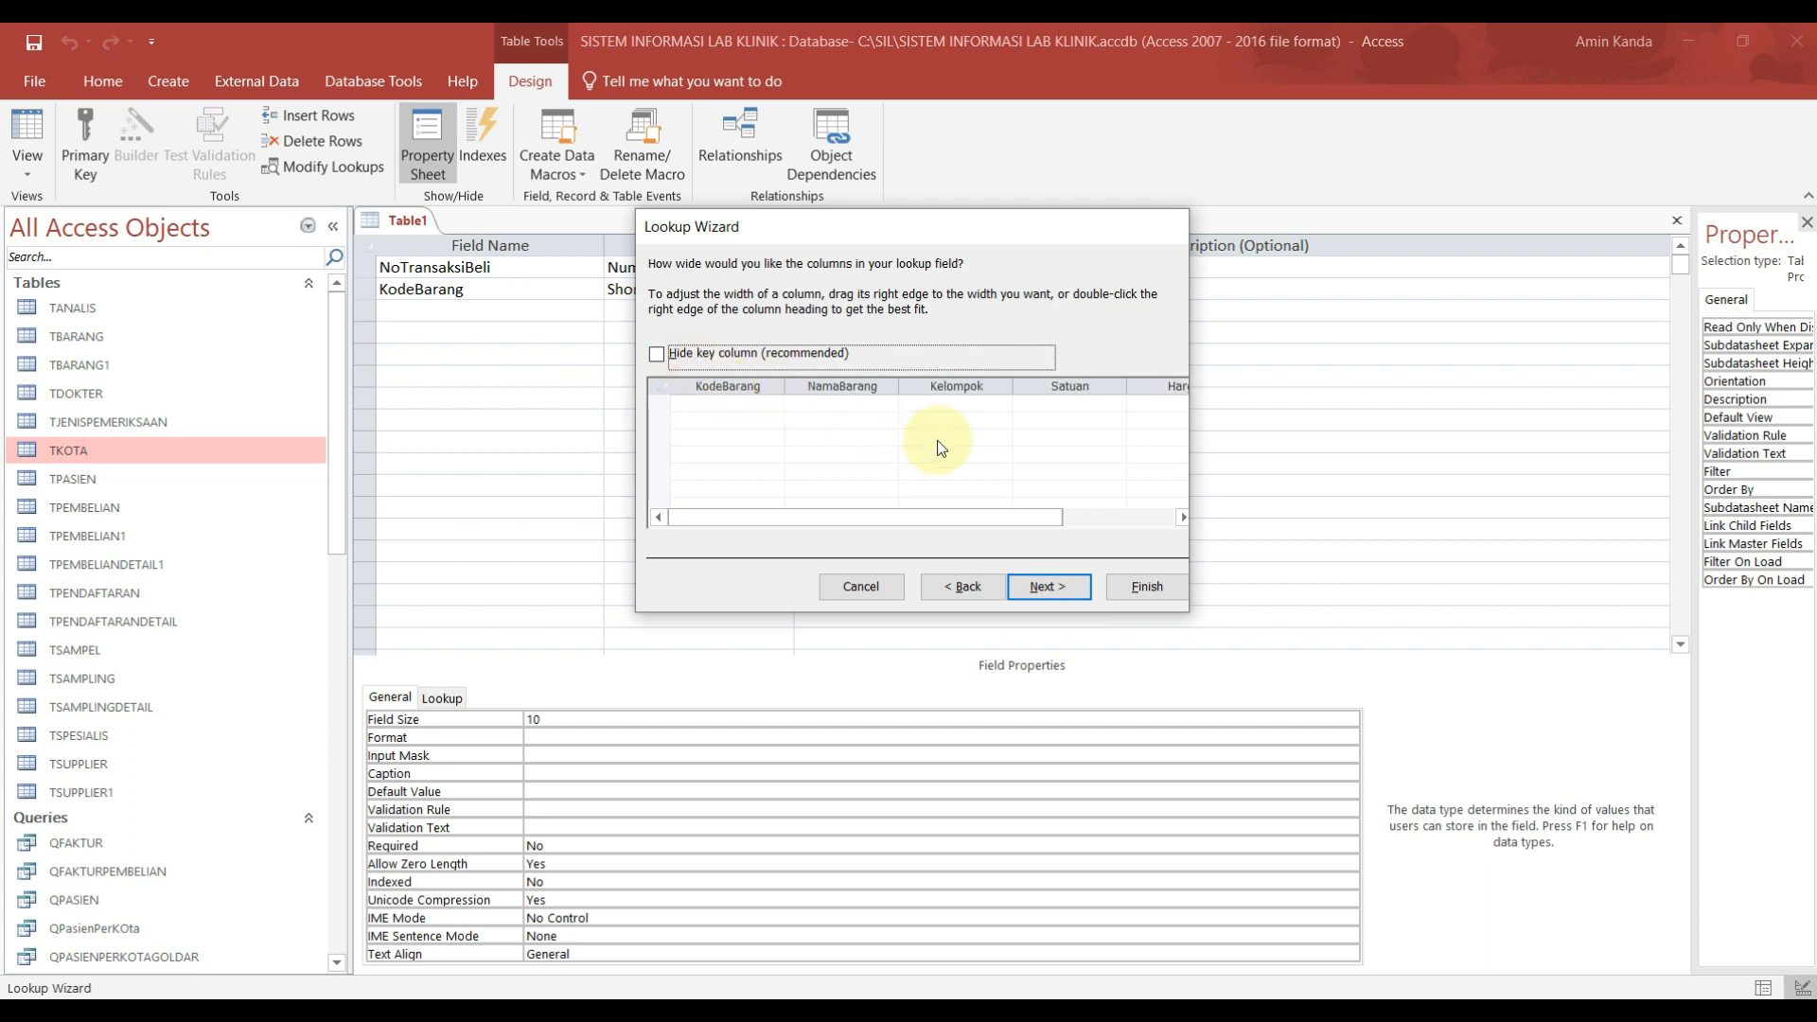
{"action": "left_click", "coordinate": [1048, 587]}
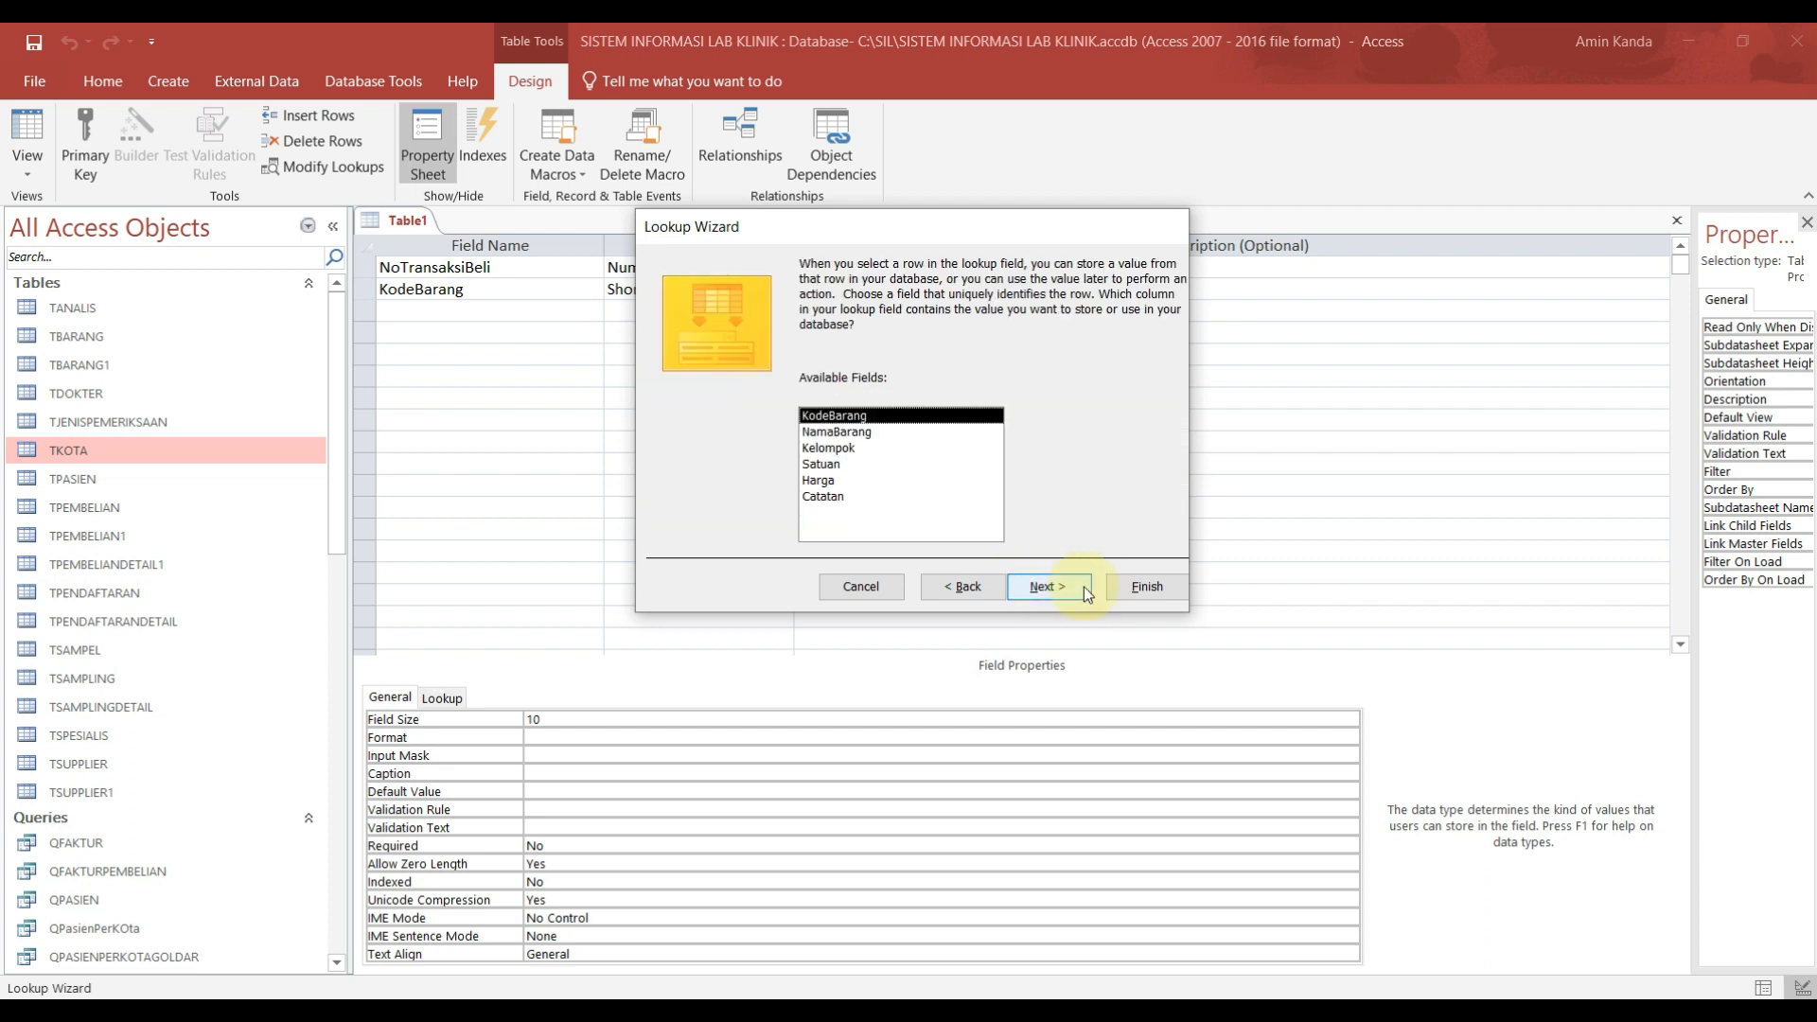
{"action": "left_click", "coordinate": [1066, 587]}
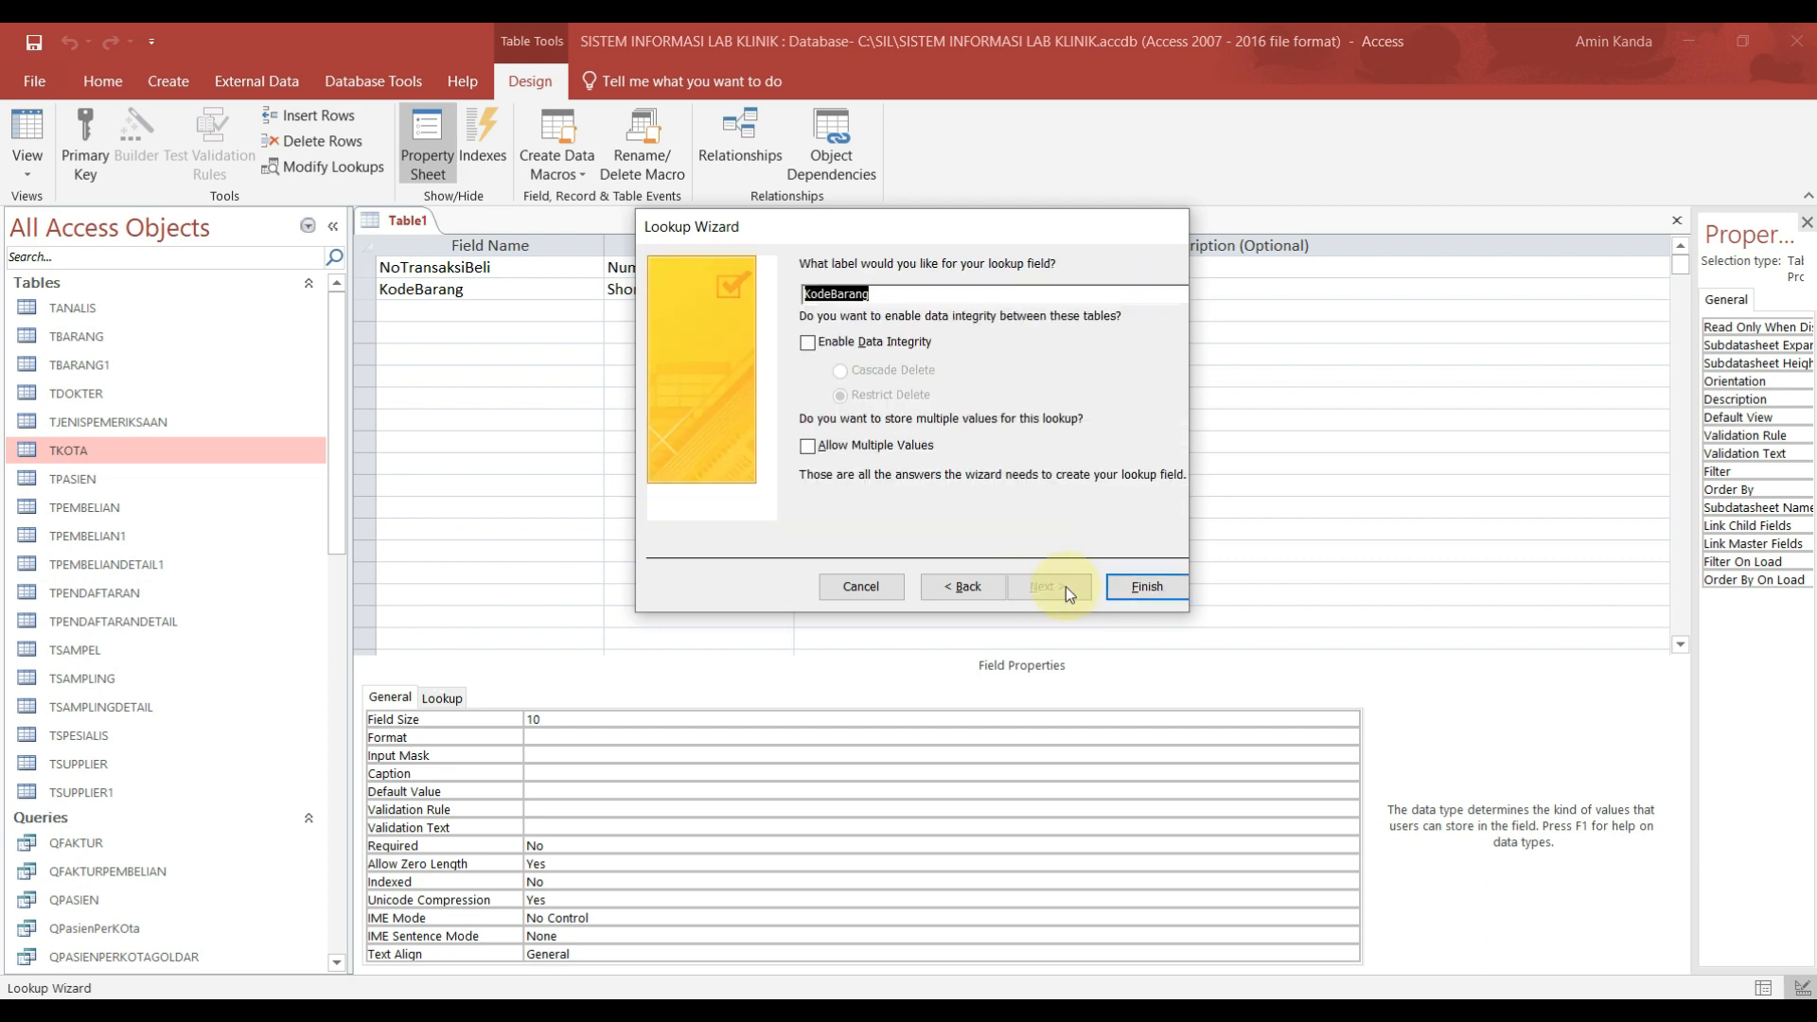
{"action": "left_click", "coordinate": [1144, 587]}
Step: Try to save the new table under the name TPEMBELIANDETAIL, without having a primary key created automatically
{"action": "left_click", "coordinate": [876, 590]}
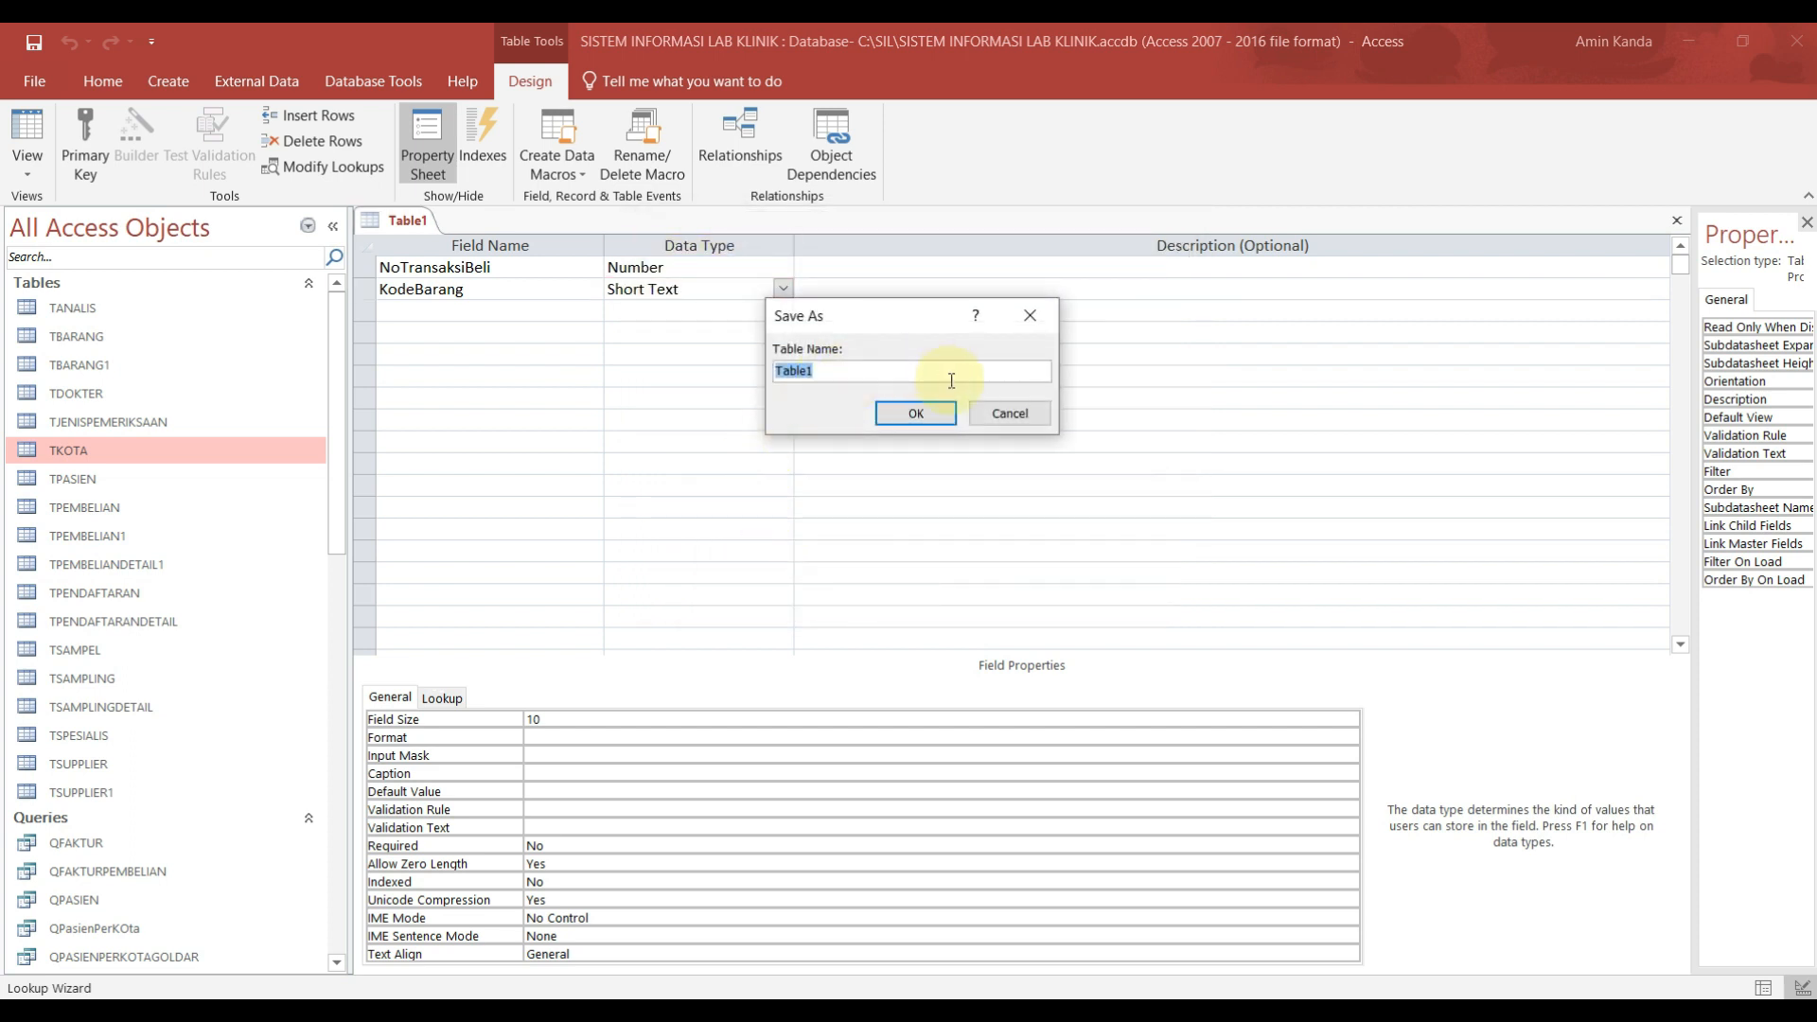
{"action": "type", "text": "TPEMBELIANDETAIL"}
{"action": "left_click", "coordinate": [931, 418]}
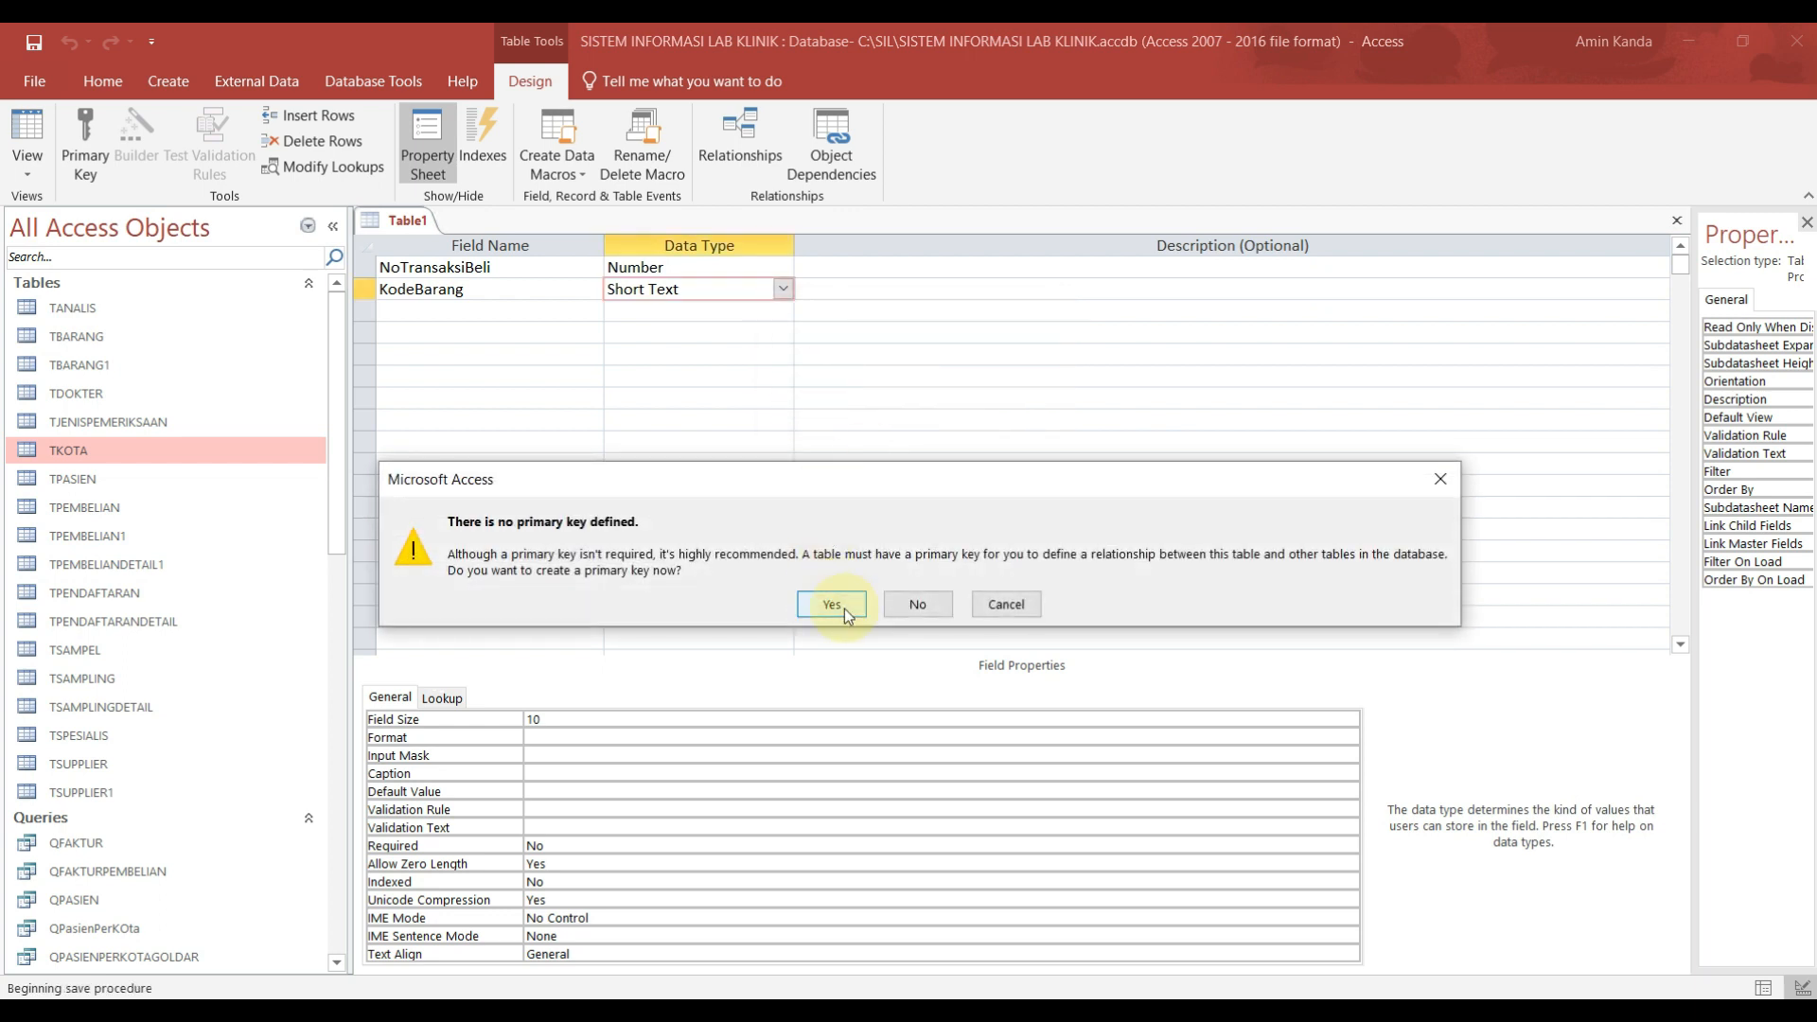
{"action": "left_click", "coordinate": [1017, 607]}
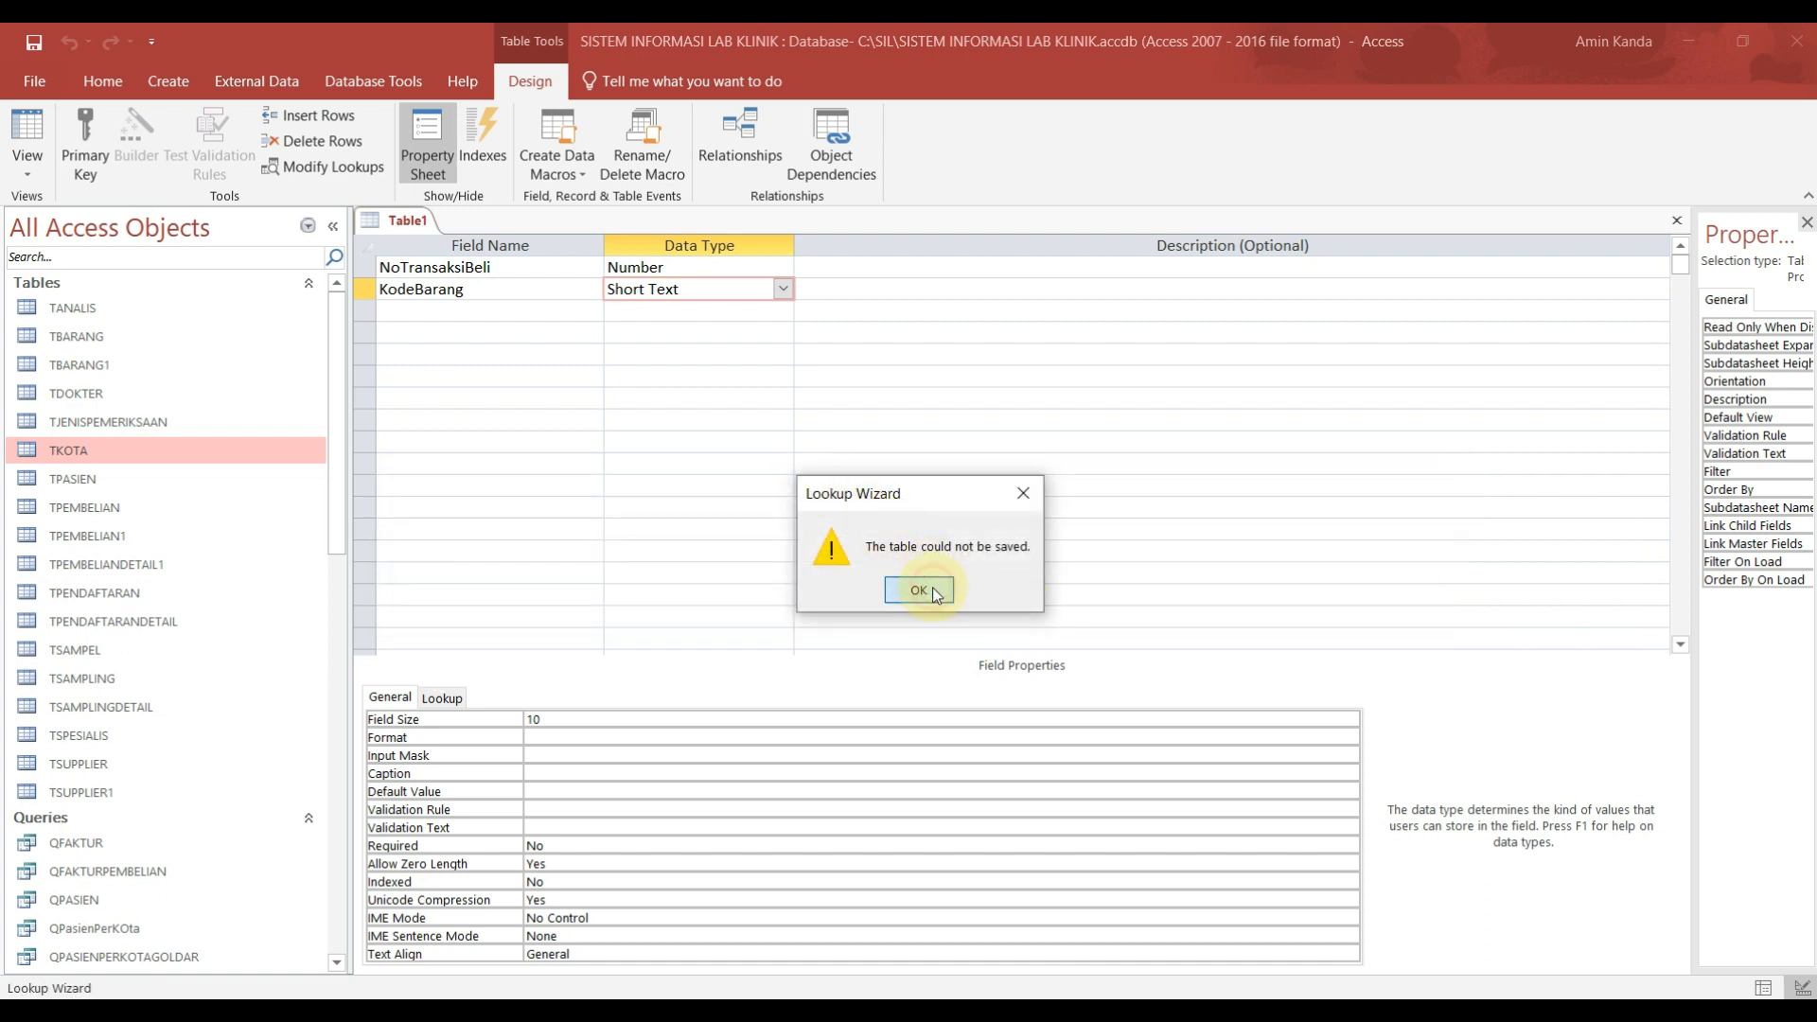
{"action": "left_click", "coordinate": [918, 591]}
Step: Make NoTransaksiBeli and KodeBarang together the composite primary key of the table
{"action": "left_click", "coordinate": [369, 268]}
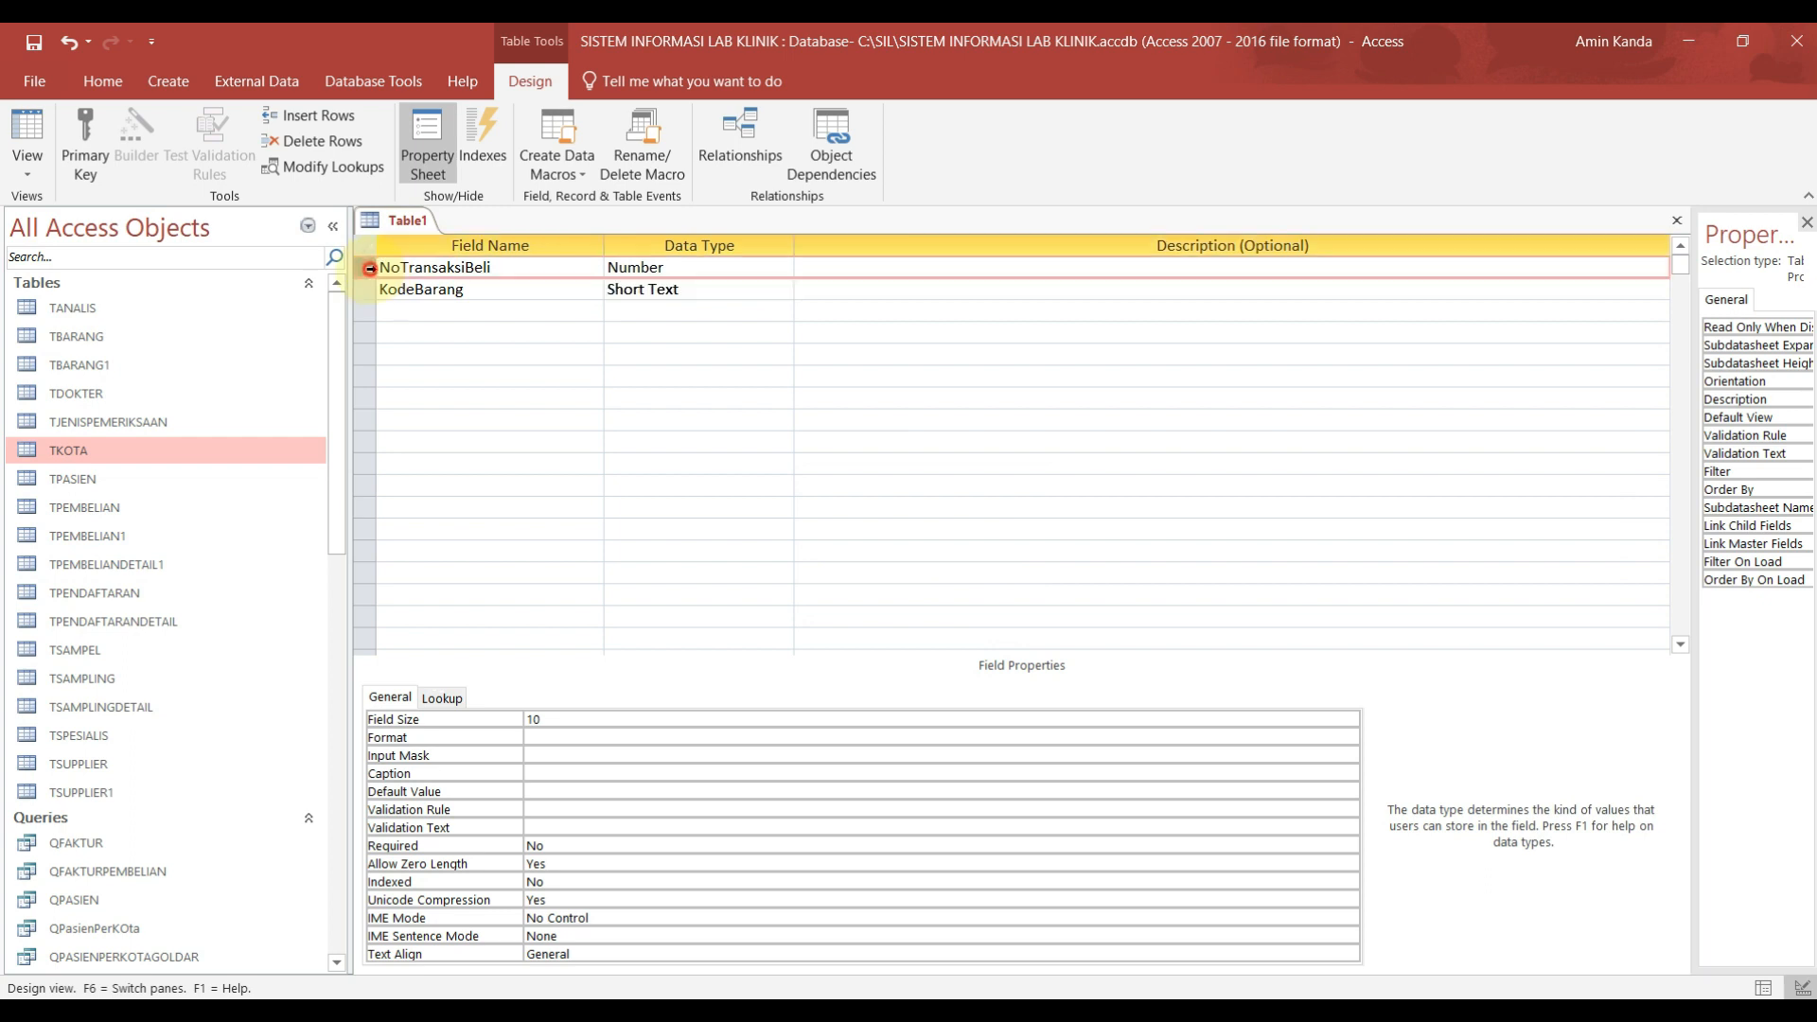
{"action": "right_click", "coordinate": [368, 267]}
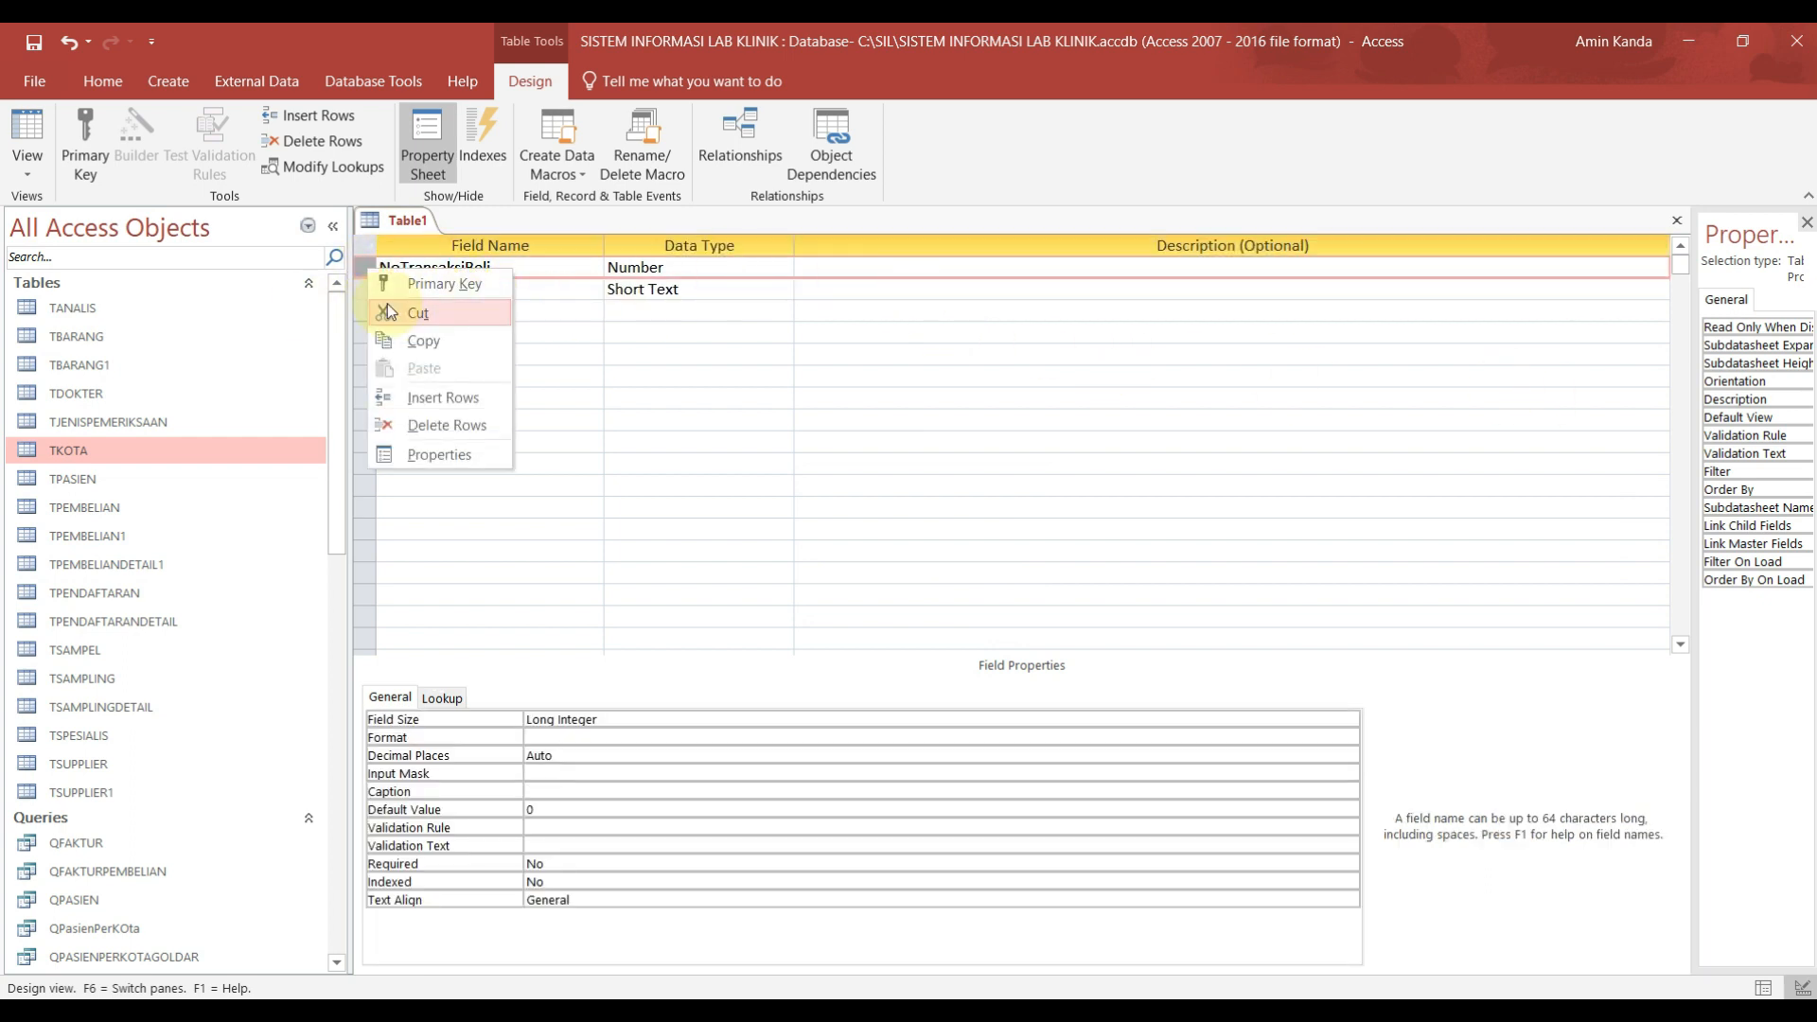
{"action": "left_click", "coordinate": [778, 292]}
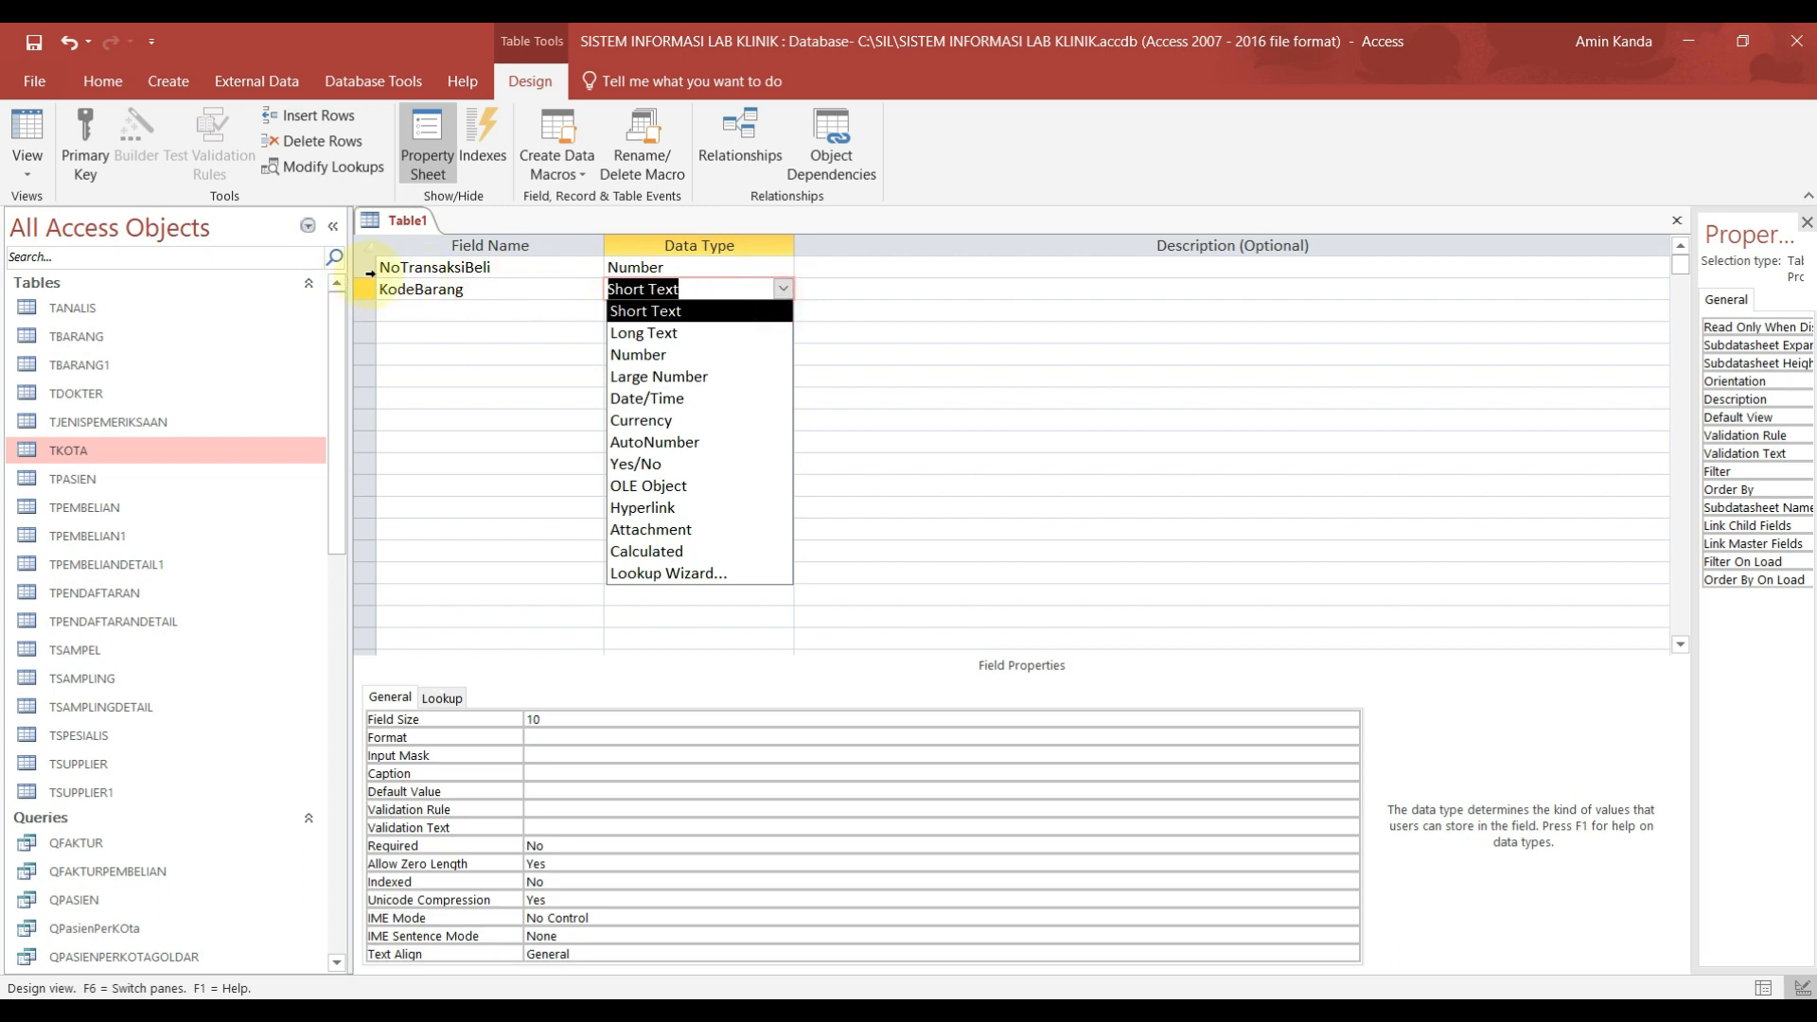
{"action": "left_click_drag", "start_coordinate": [367, 269], "coordinate": [367, 289]}
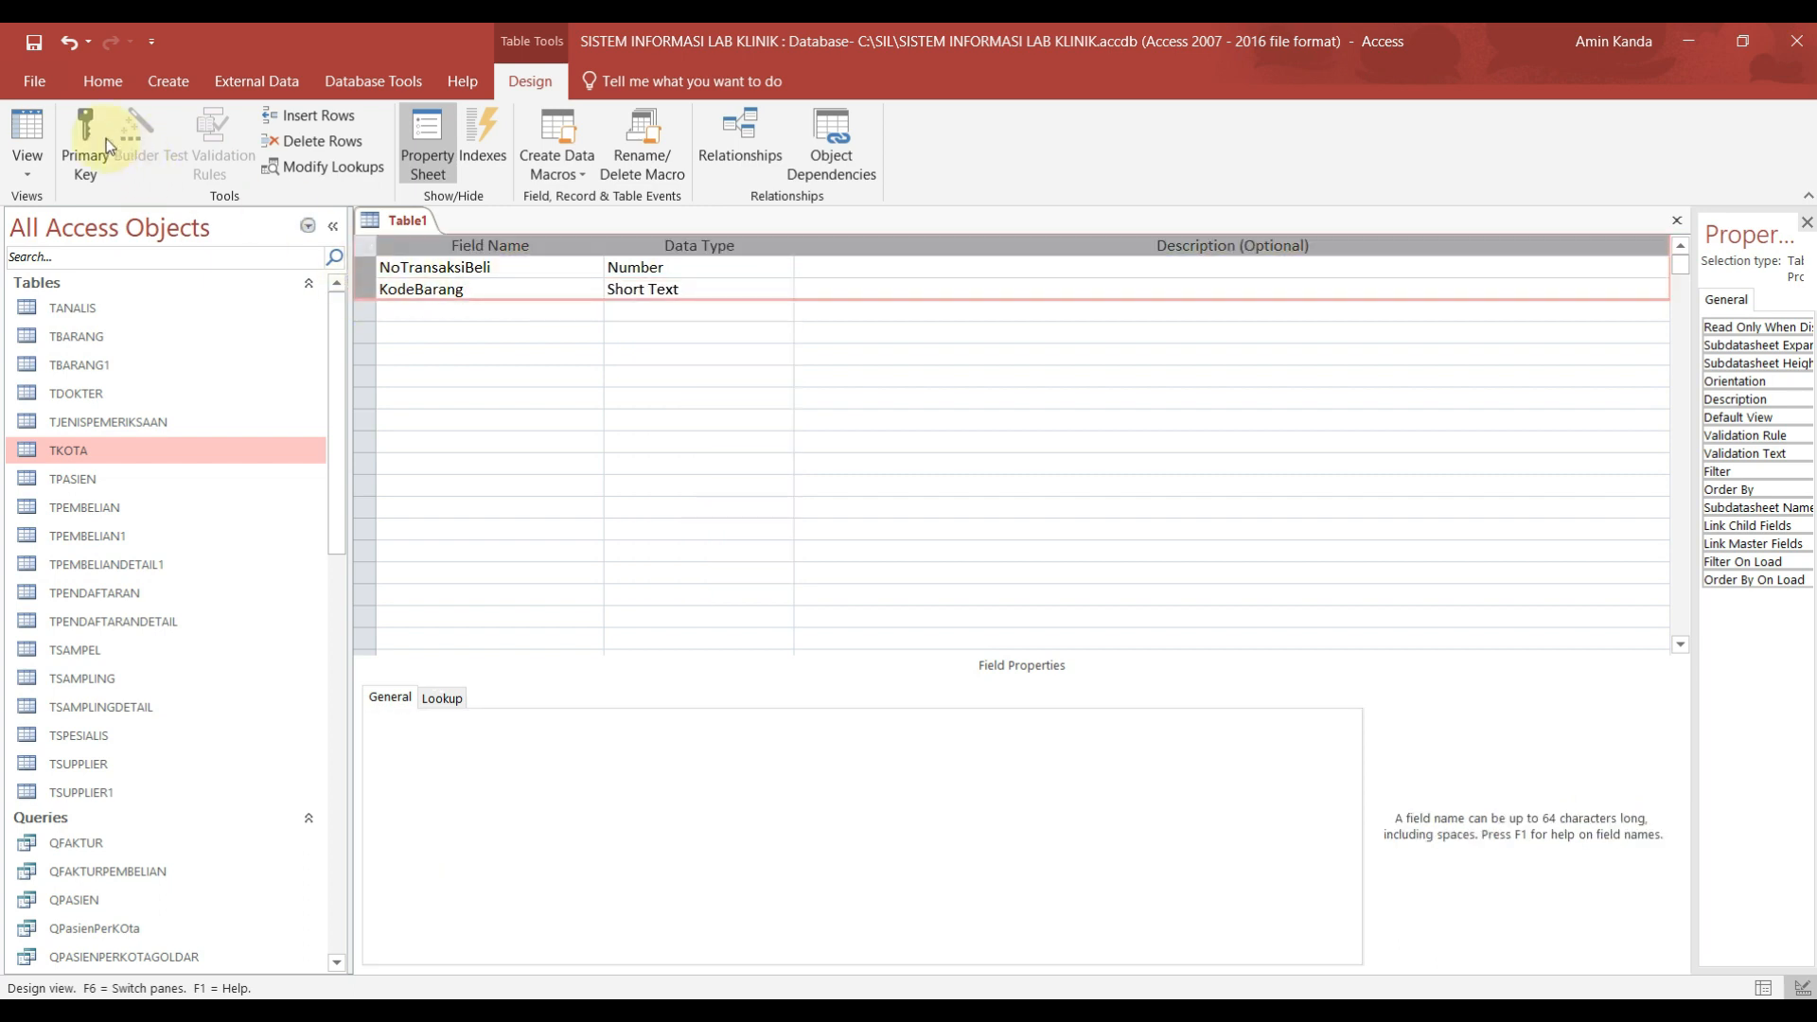
Step: Add a Kemasan field with the Short Text data type and a Jumlah field with the Number data type
{"action": "left_click", "coordinate": [409, 311]}
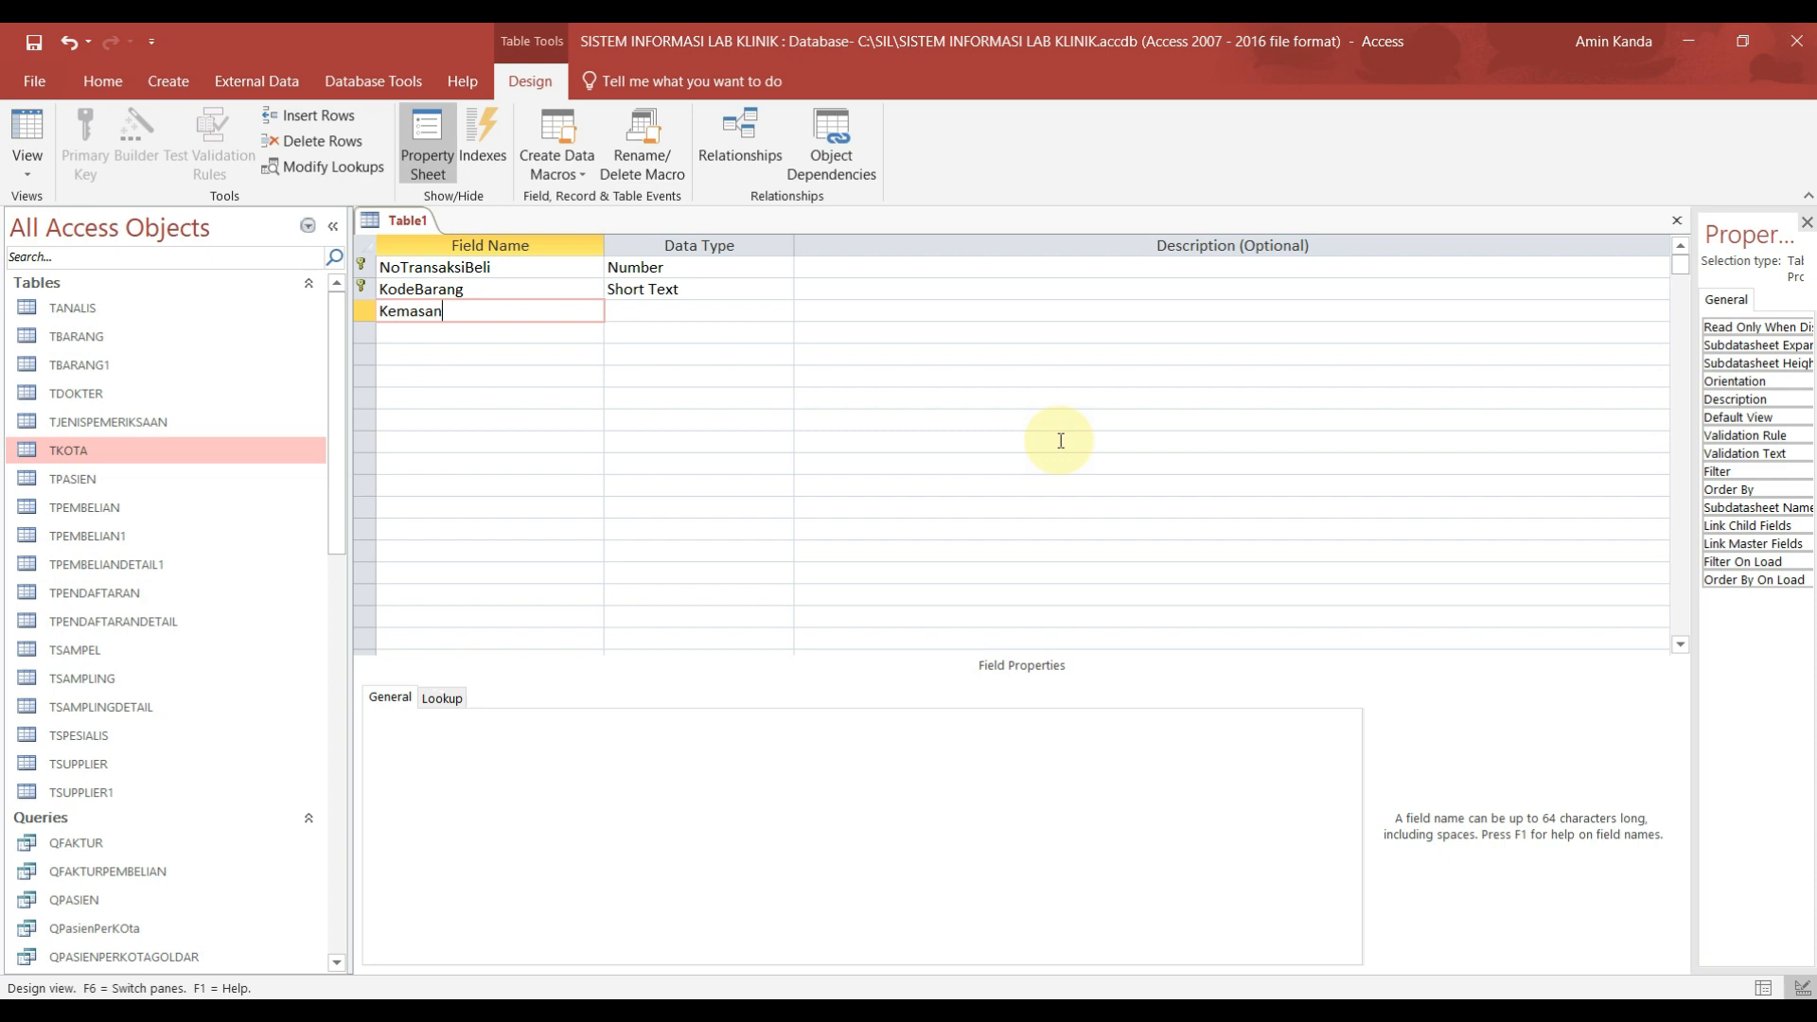
{"action": "left_click", "coordinate": [744, 308]}
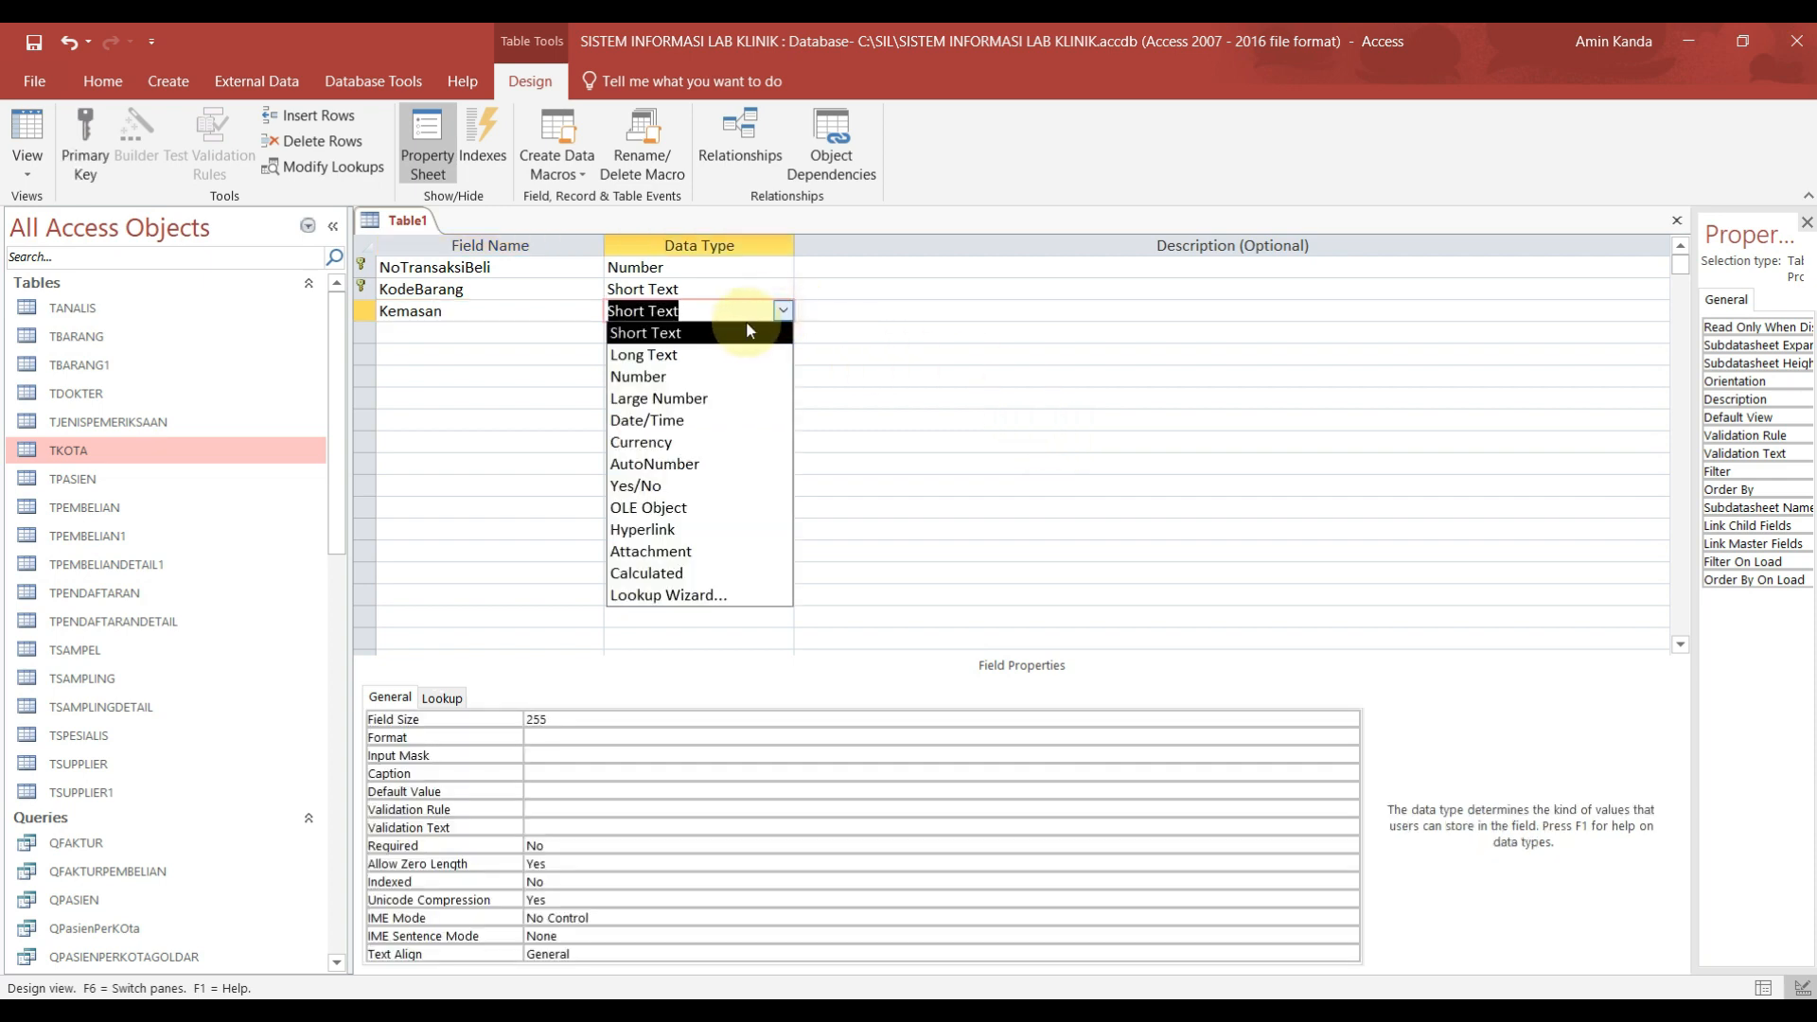
{"action": "left_click", "coordinate": [724, 333]}
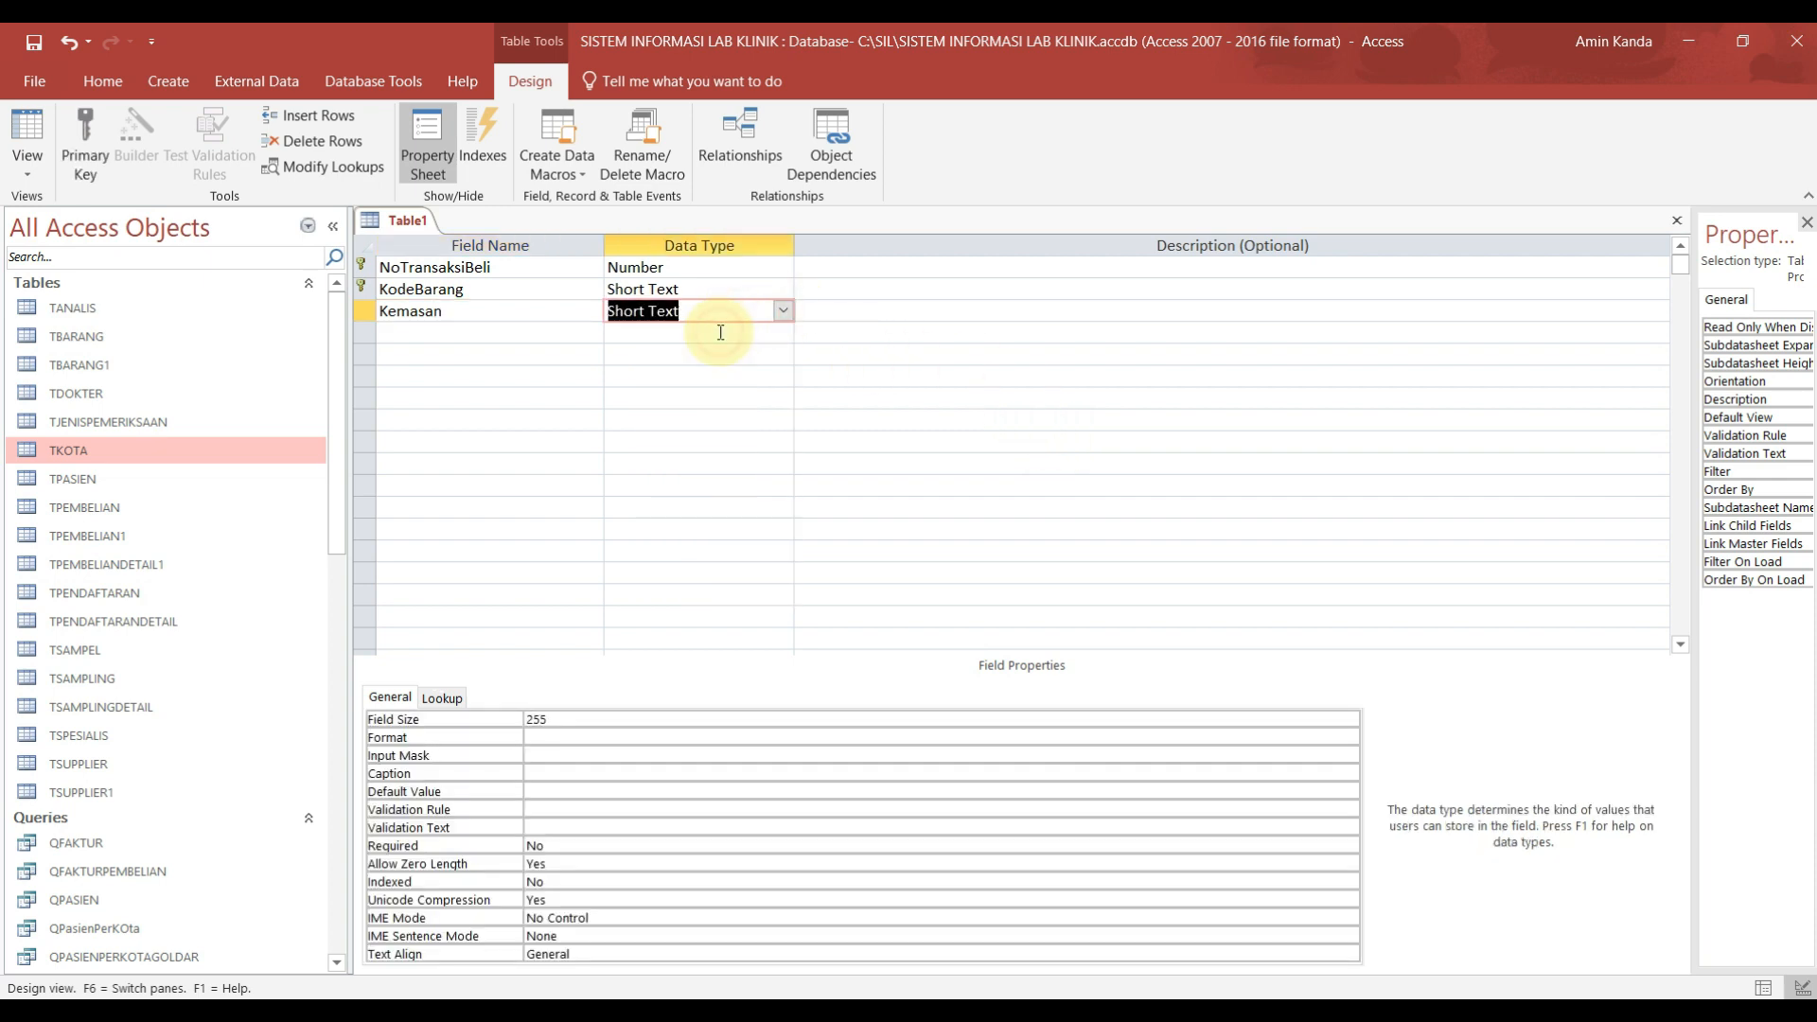
{"action": "left_click", "coordinate": [498, 338]}
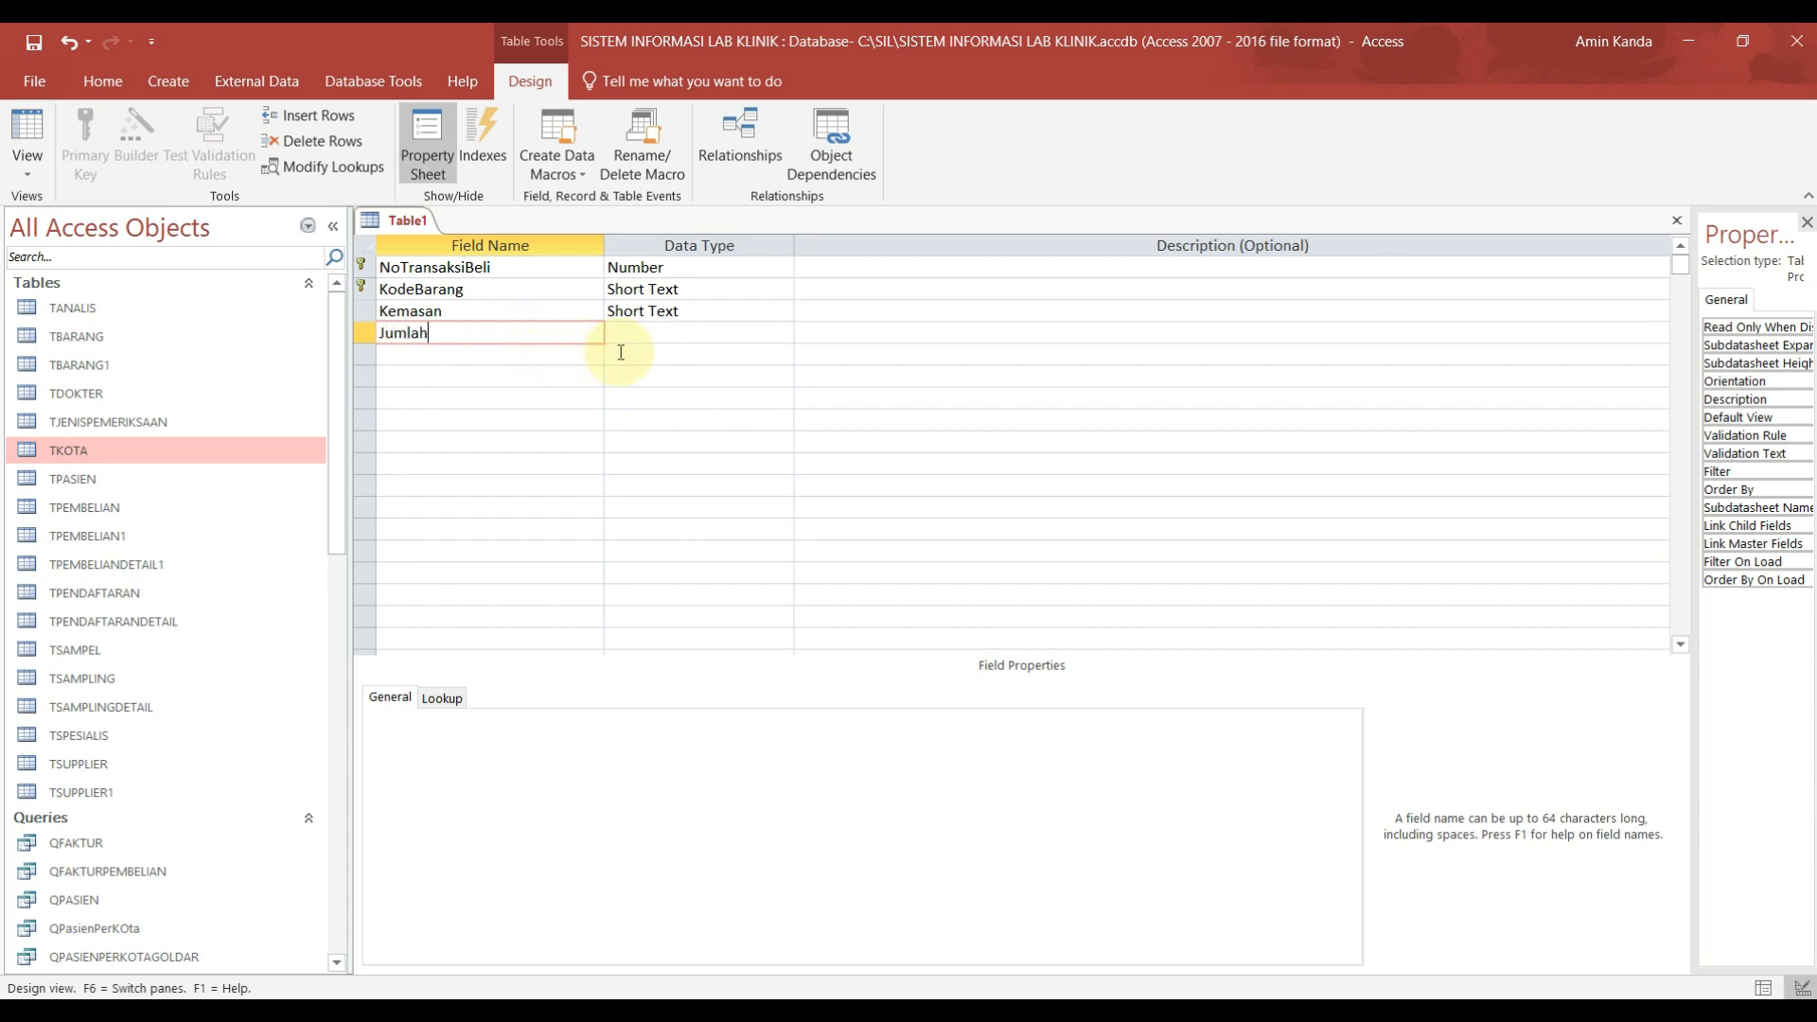
{"action": "left_click", "coordinate": [660, 333]}
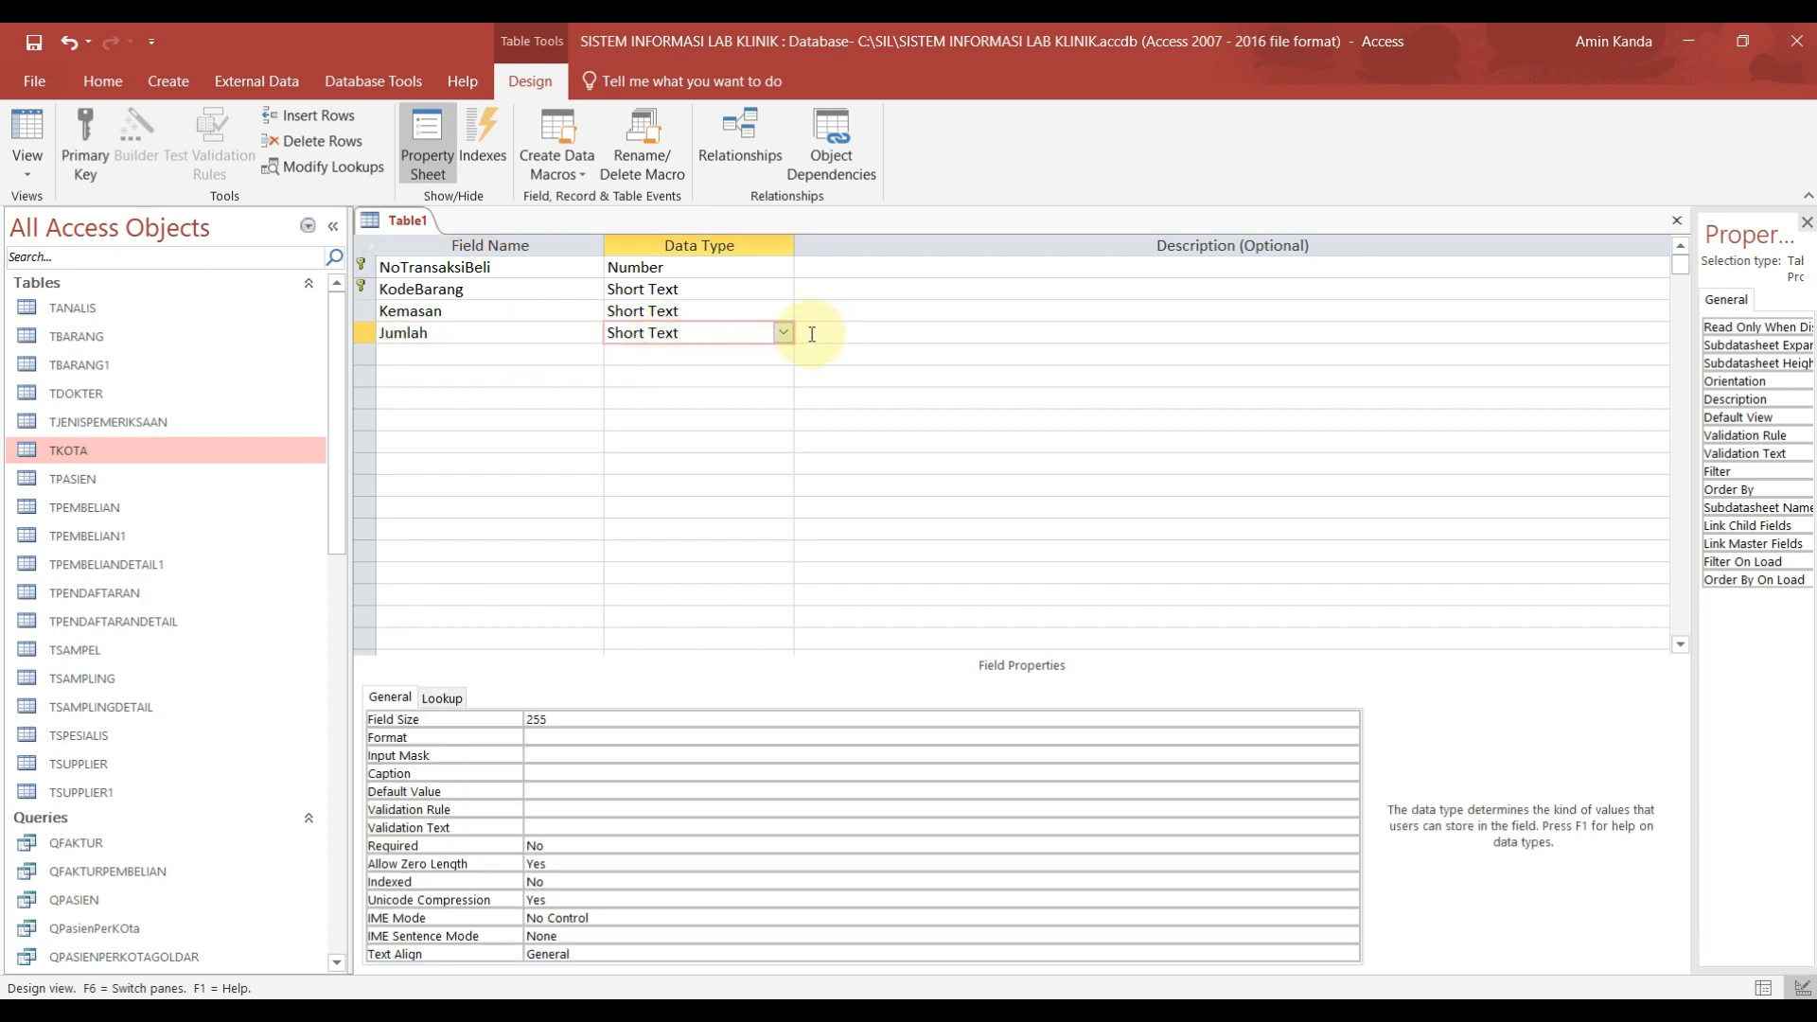
{"action": "left_click", "coordinate": [785, 333]}
{"action": "left_click", "coordinate": [663, 399]}
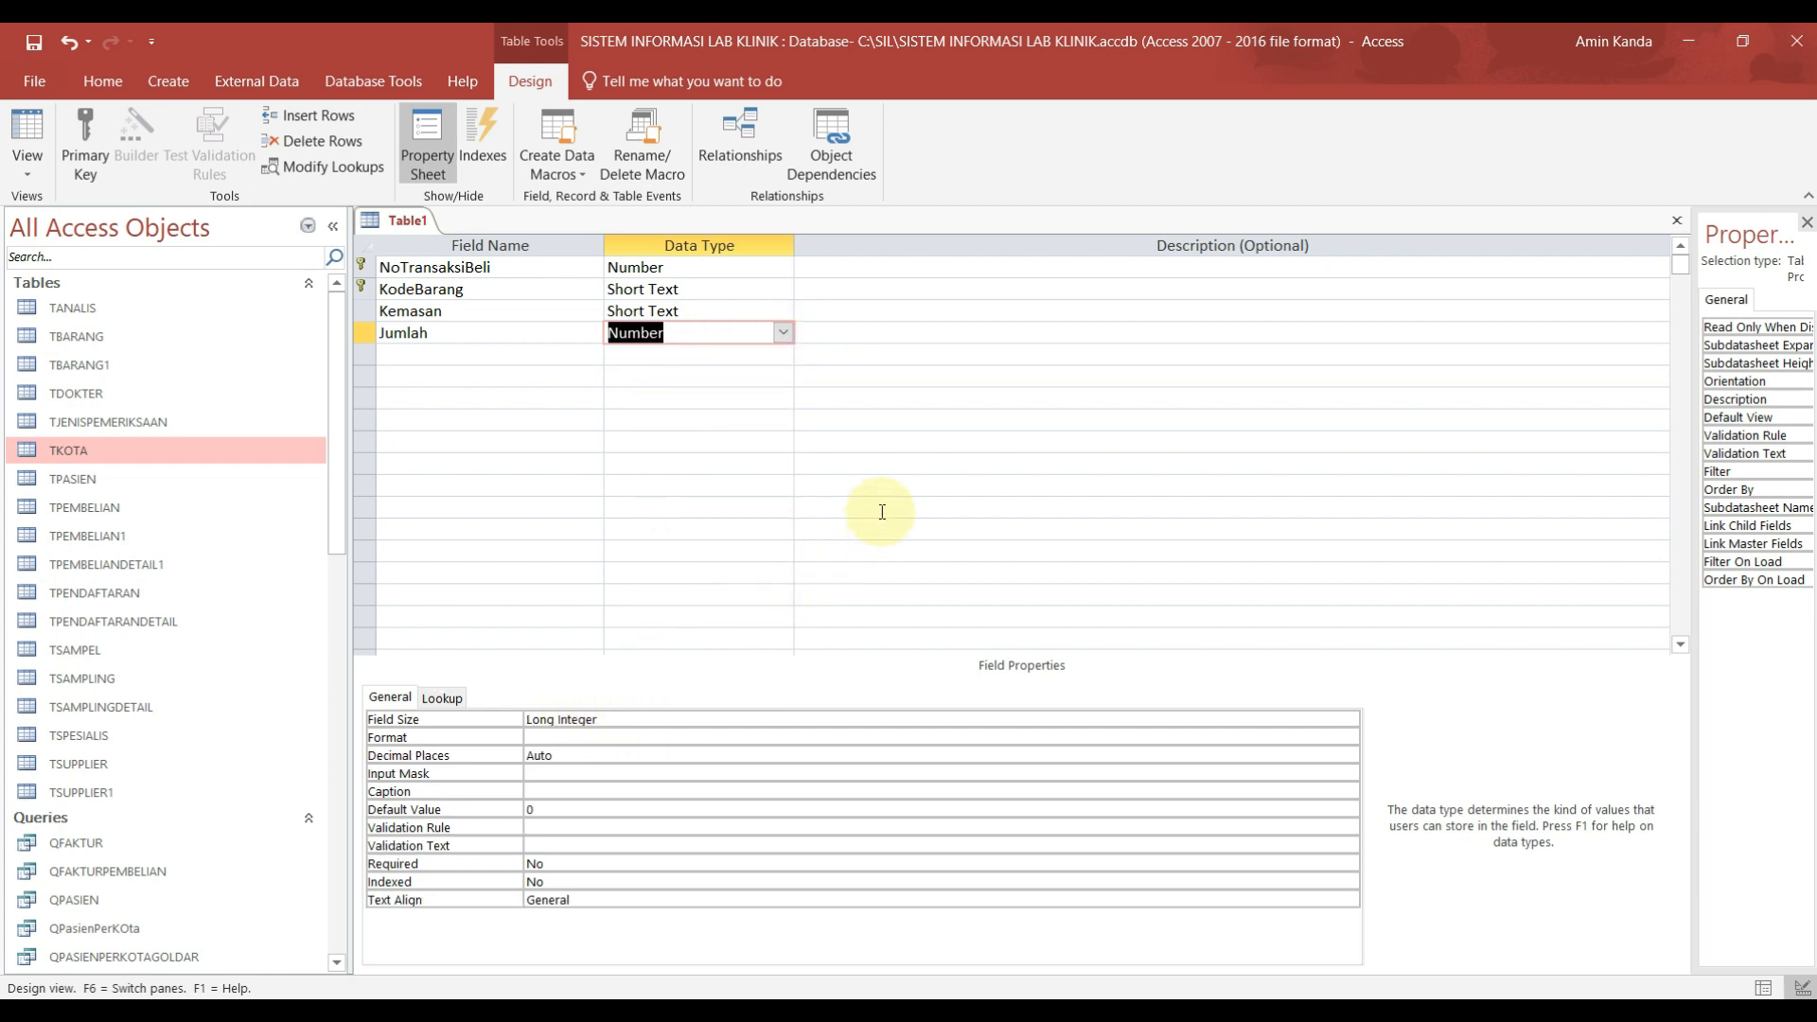
Step: Check the field size of KodeBarang and set the field size of Kemasan to 50
{"action": "left_click", "coordinate": [693, 289]}
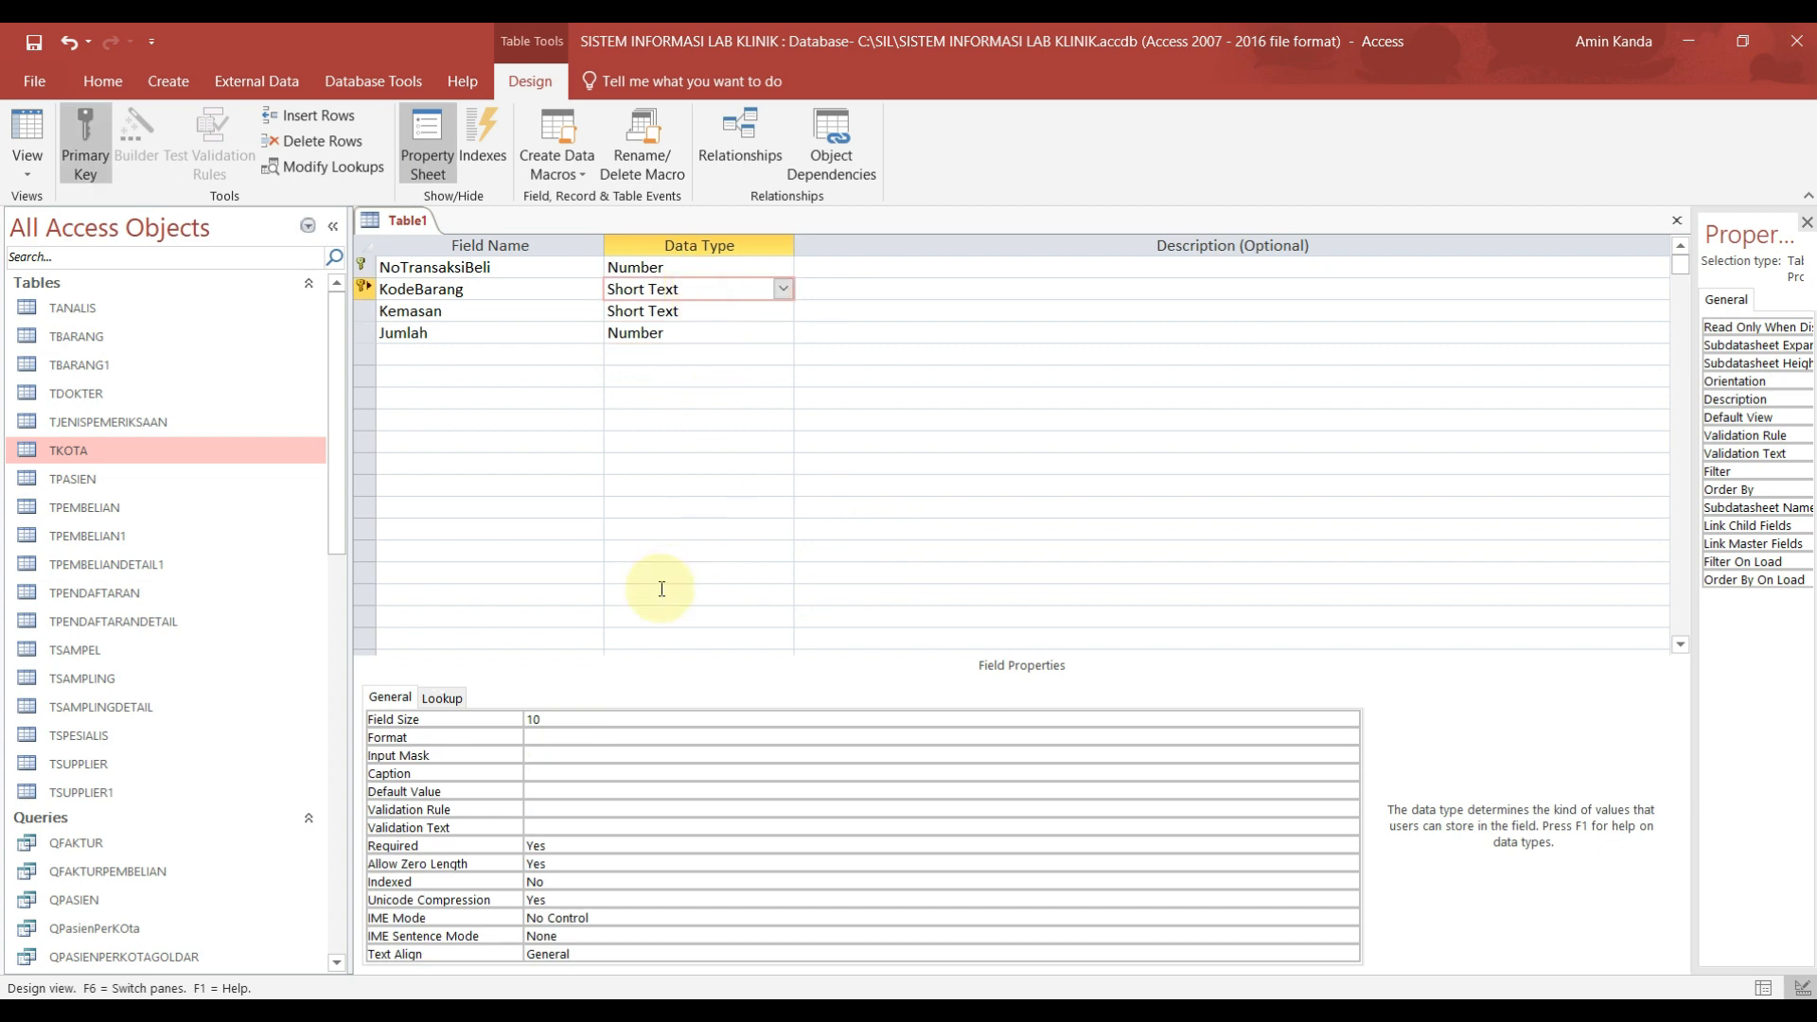
{"action": "left_click", "coordinate": [557, 718]}
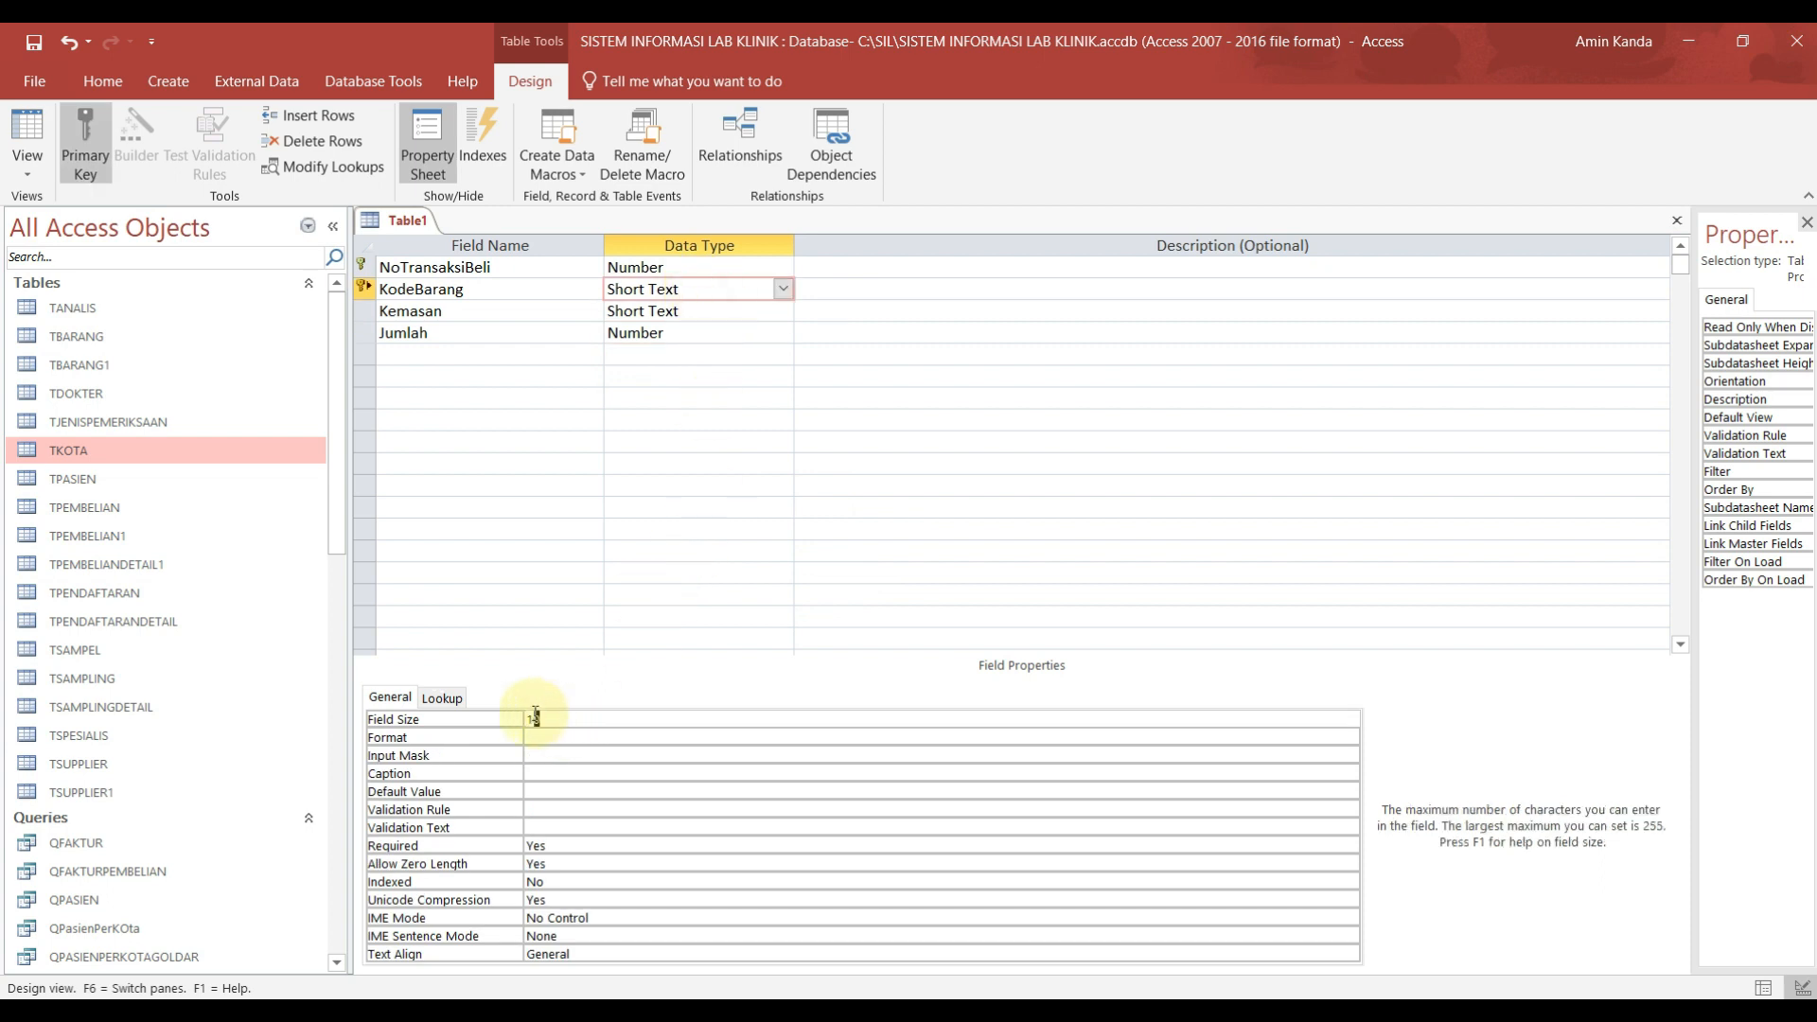
{"action": "double_click", "coordinate": [520, 711]}
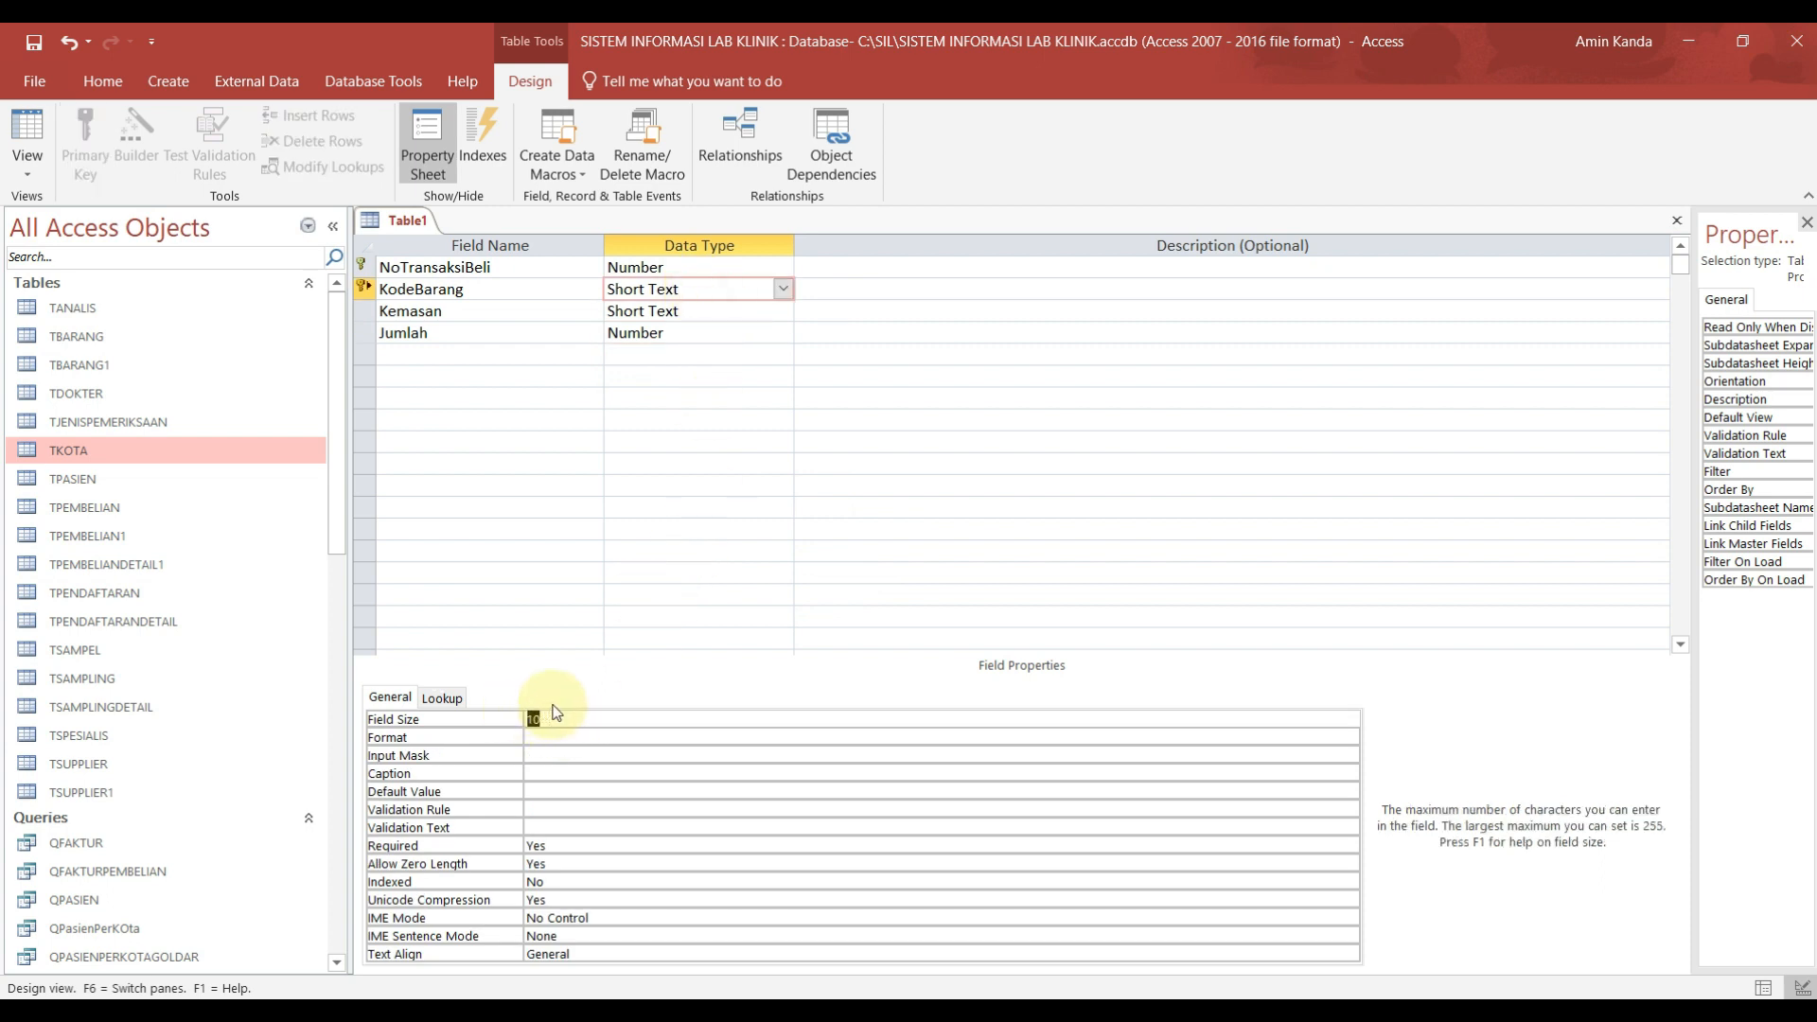
{"action": "left_click", "coordinate": [654, 313]}
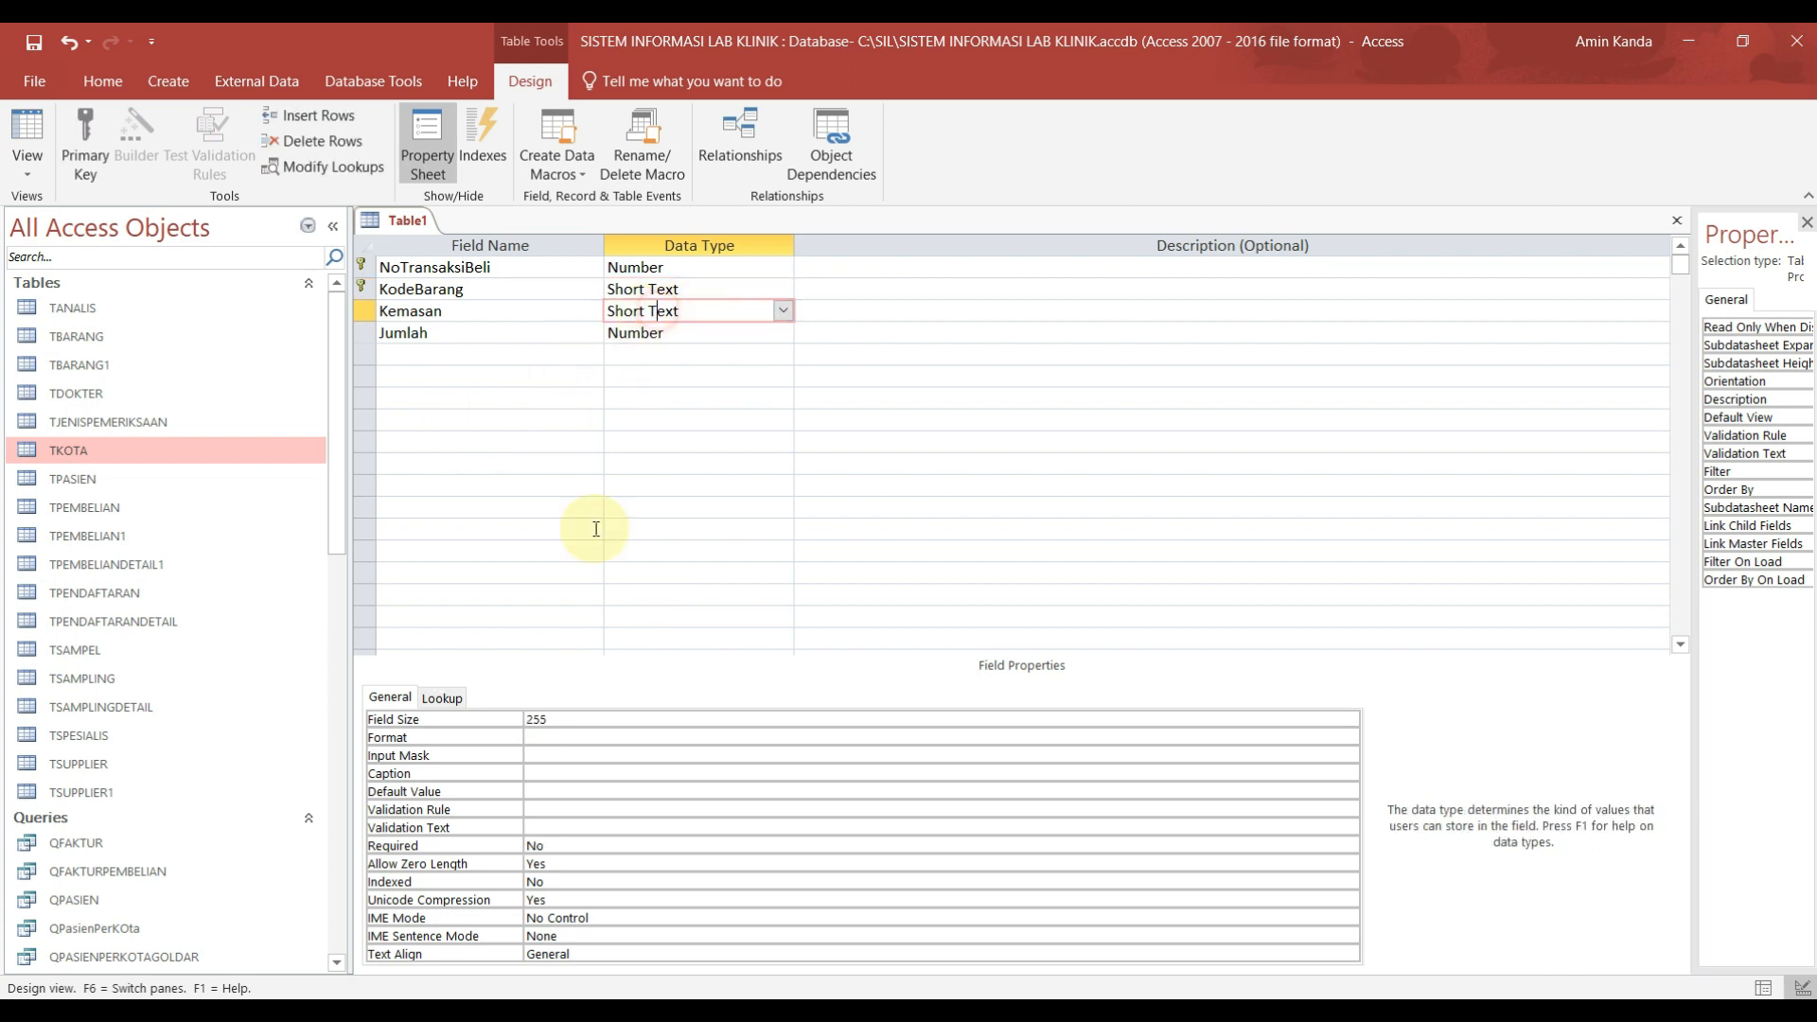
{"action": "double_click", "coordinate": [538, 720]}
{"action": "type", "text": "50"}
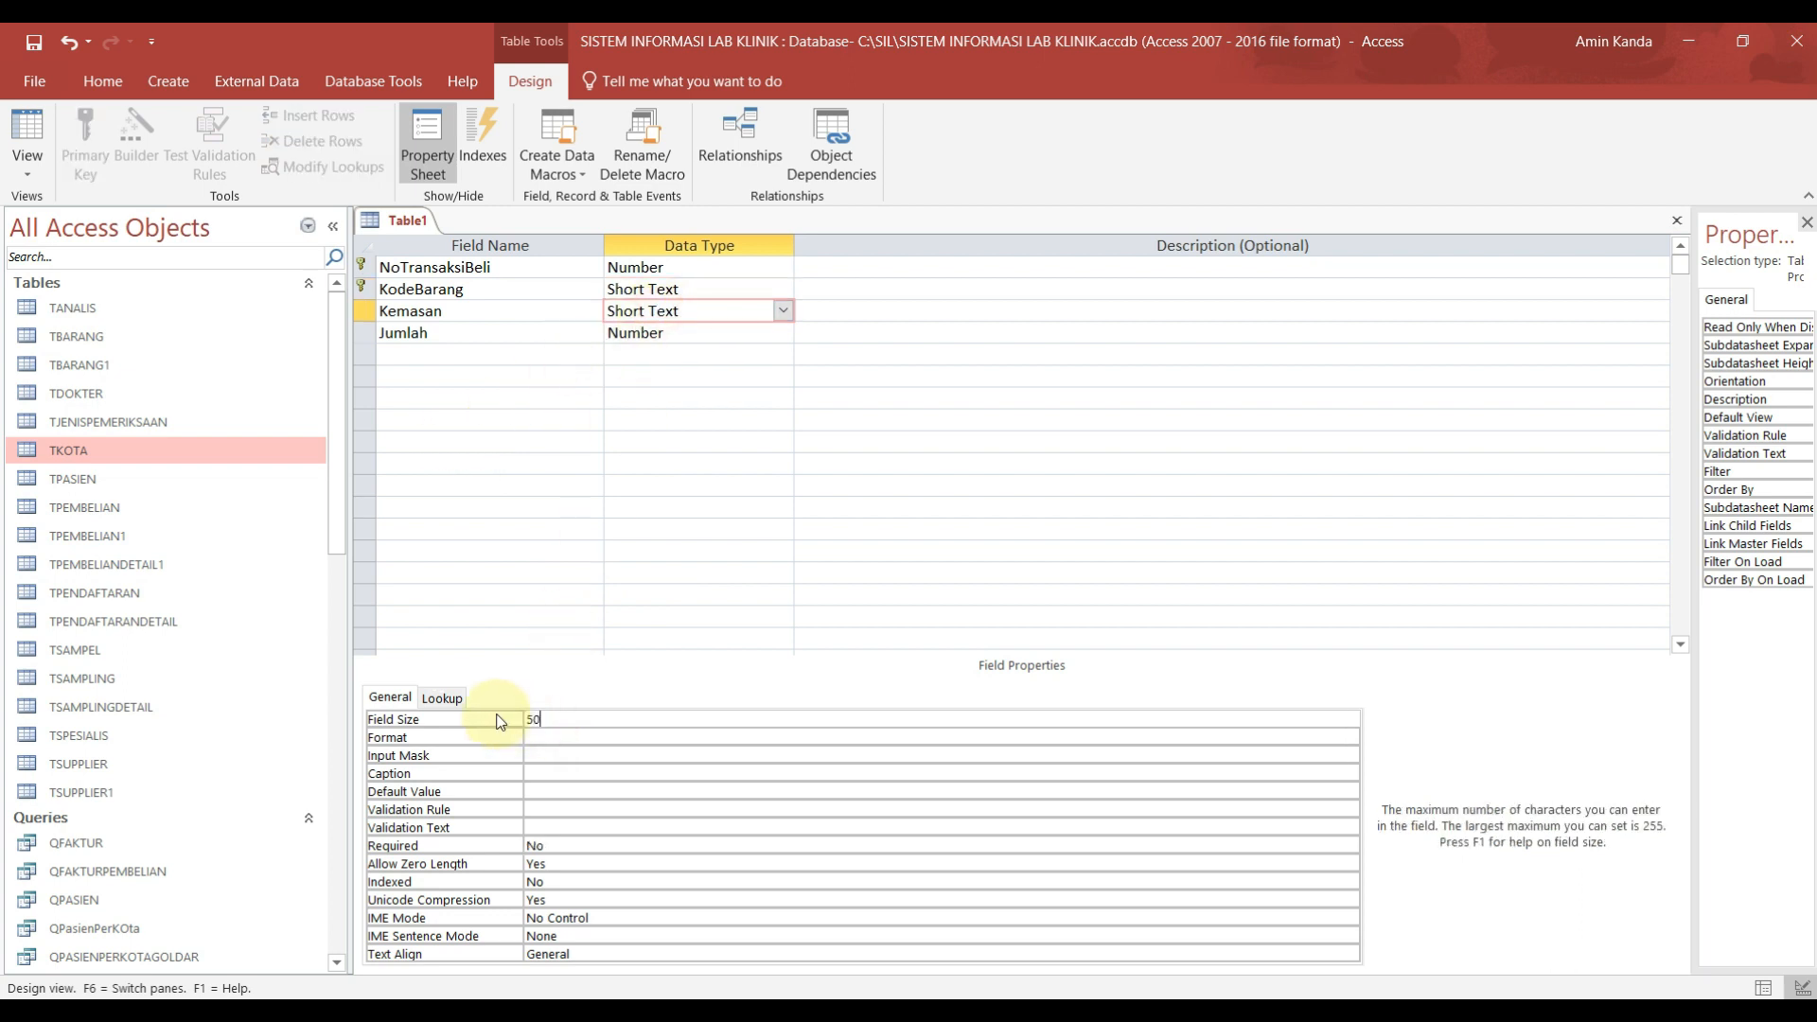
Step: Check the lookup properties of KodeBarang and save the table under the name TPEMBELIANDETAIL
{"action": "left_click", "coordinate": [718, 284]}
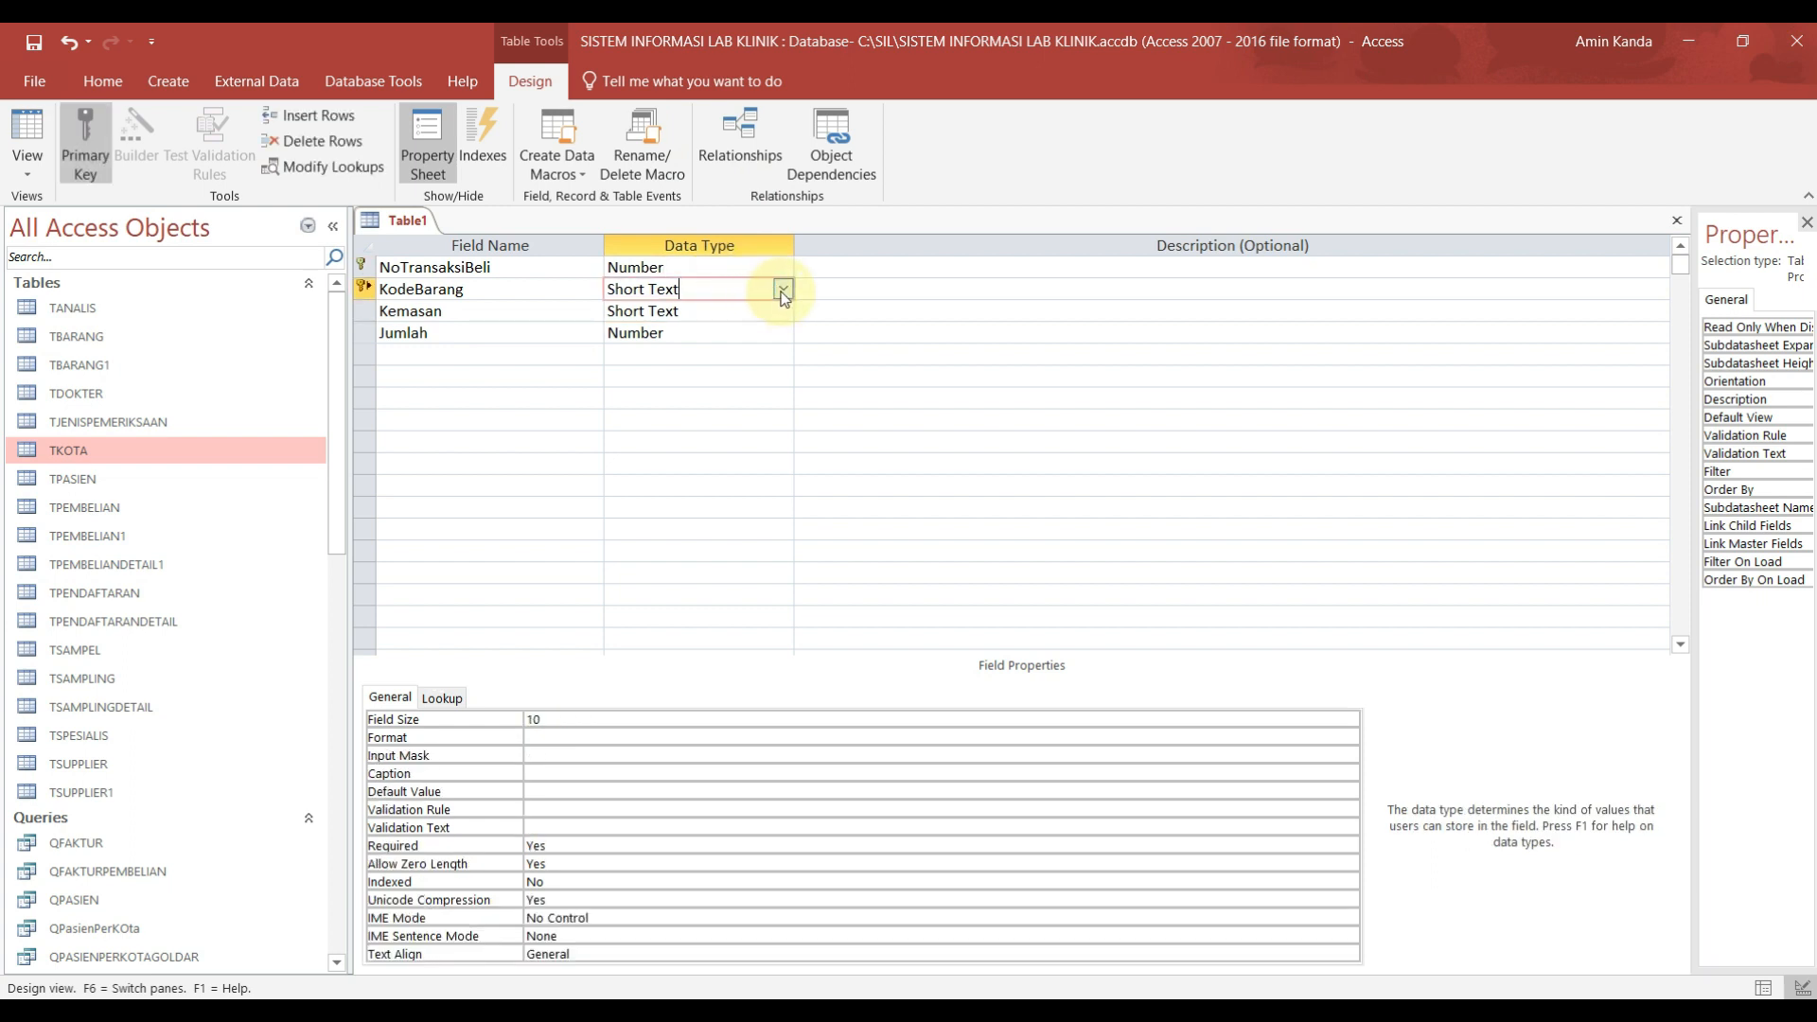
{"action": "left_click", "coordinate": [460, 697]}
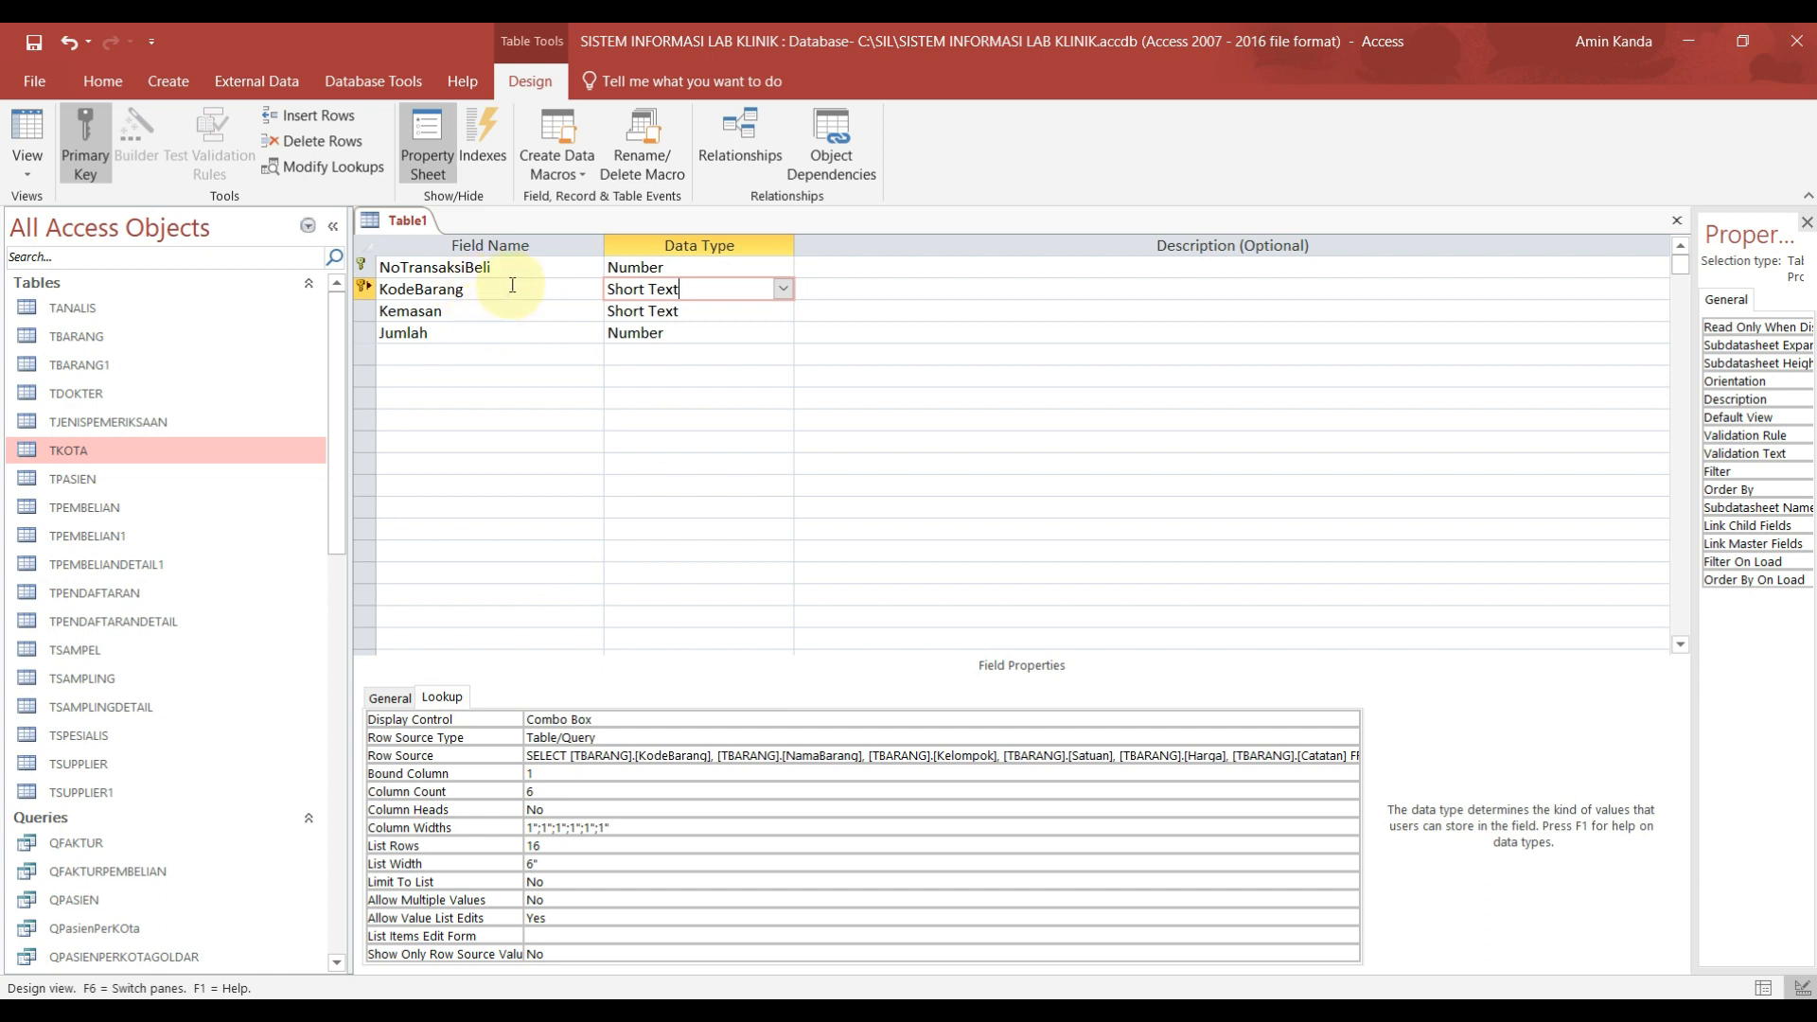
{"action": "right_click", "coordinate": [412, 227]}
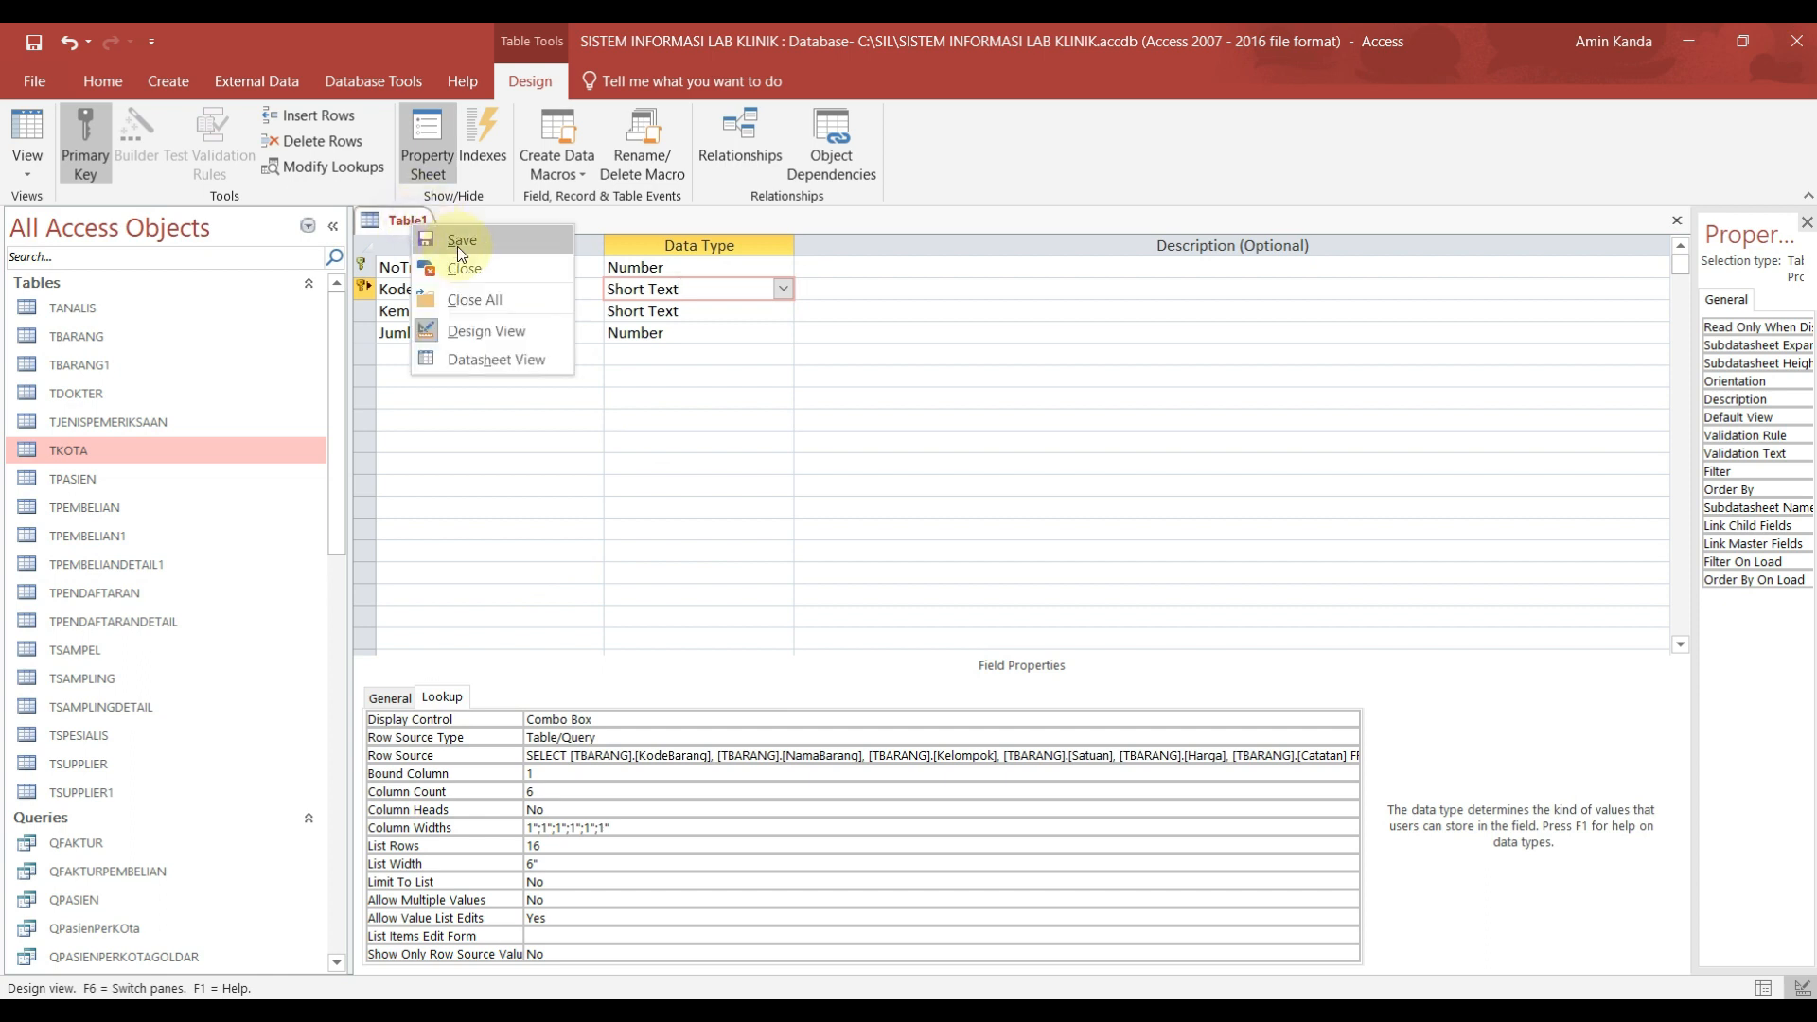
{"action": "left_click", "coordinate": [458, 247]}
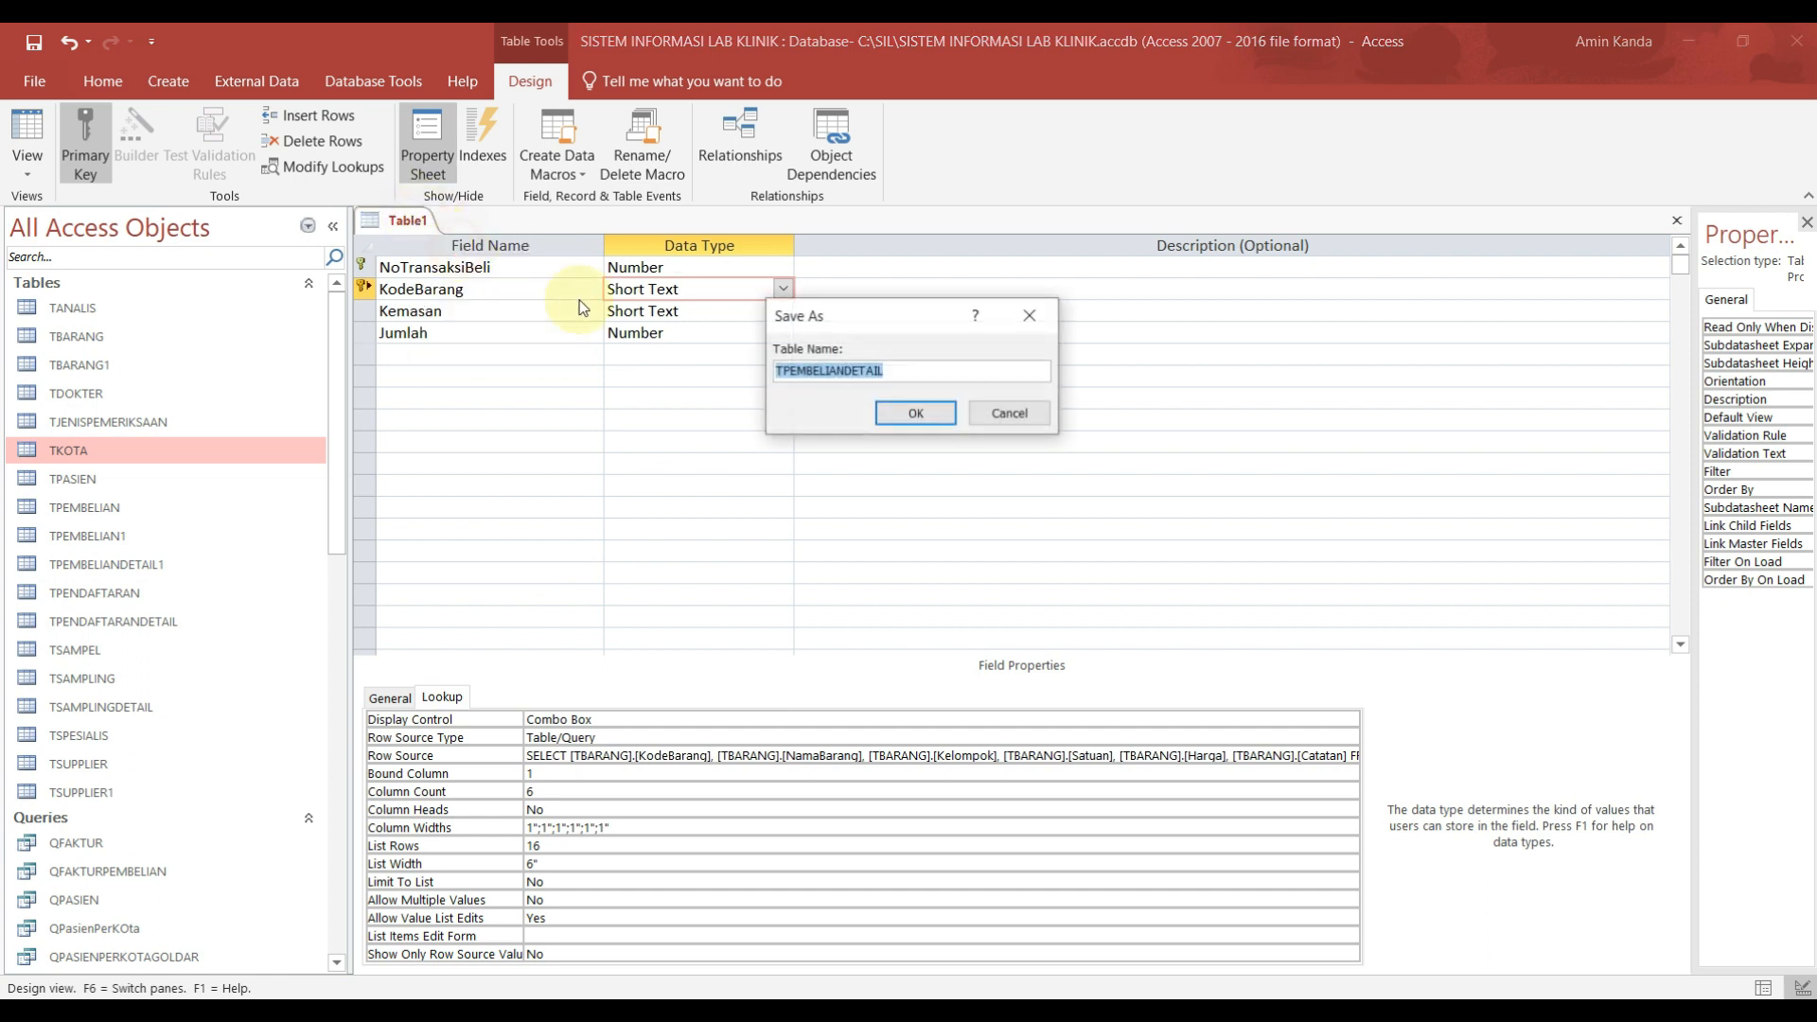
{"action": "left_click", "coordinate": [916, 413]}
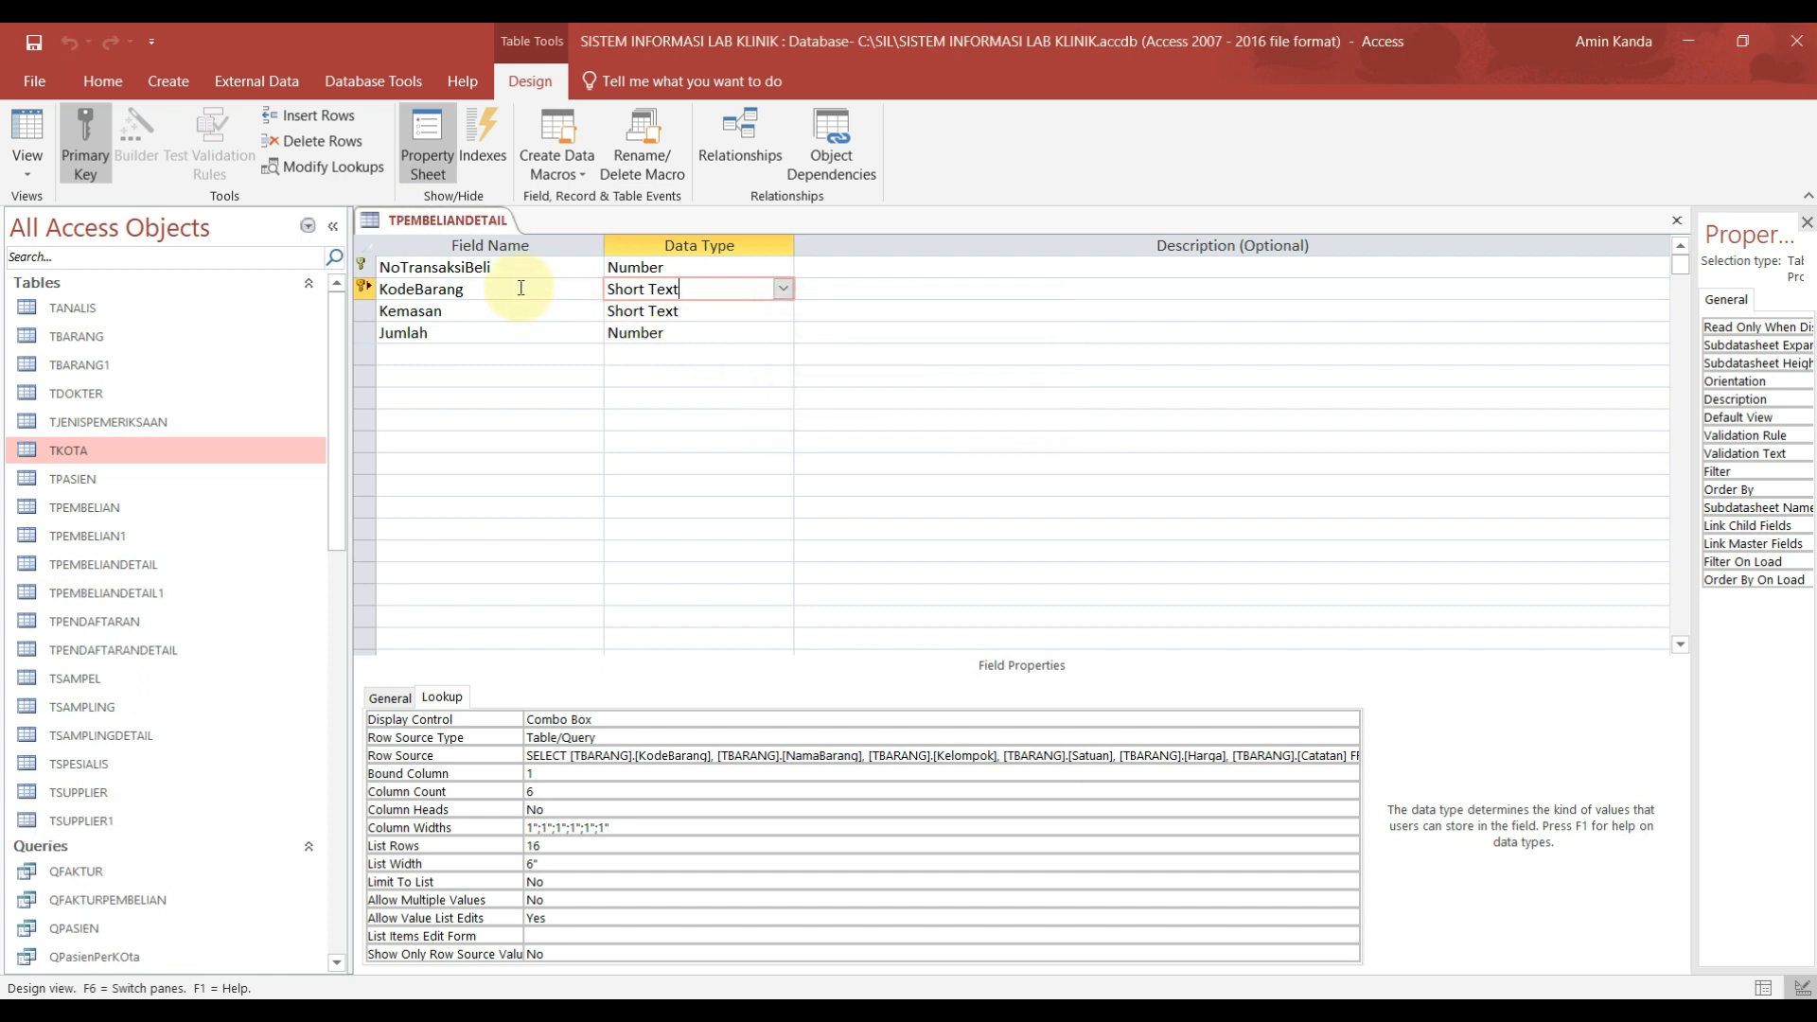
Step: Save the TPEMBELIANDETAIL design again and close the table
{"action": "right_click", "coordinate": [476, 225]}
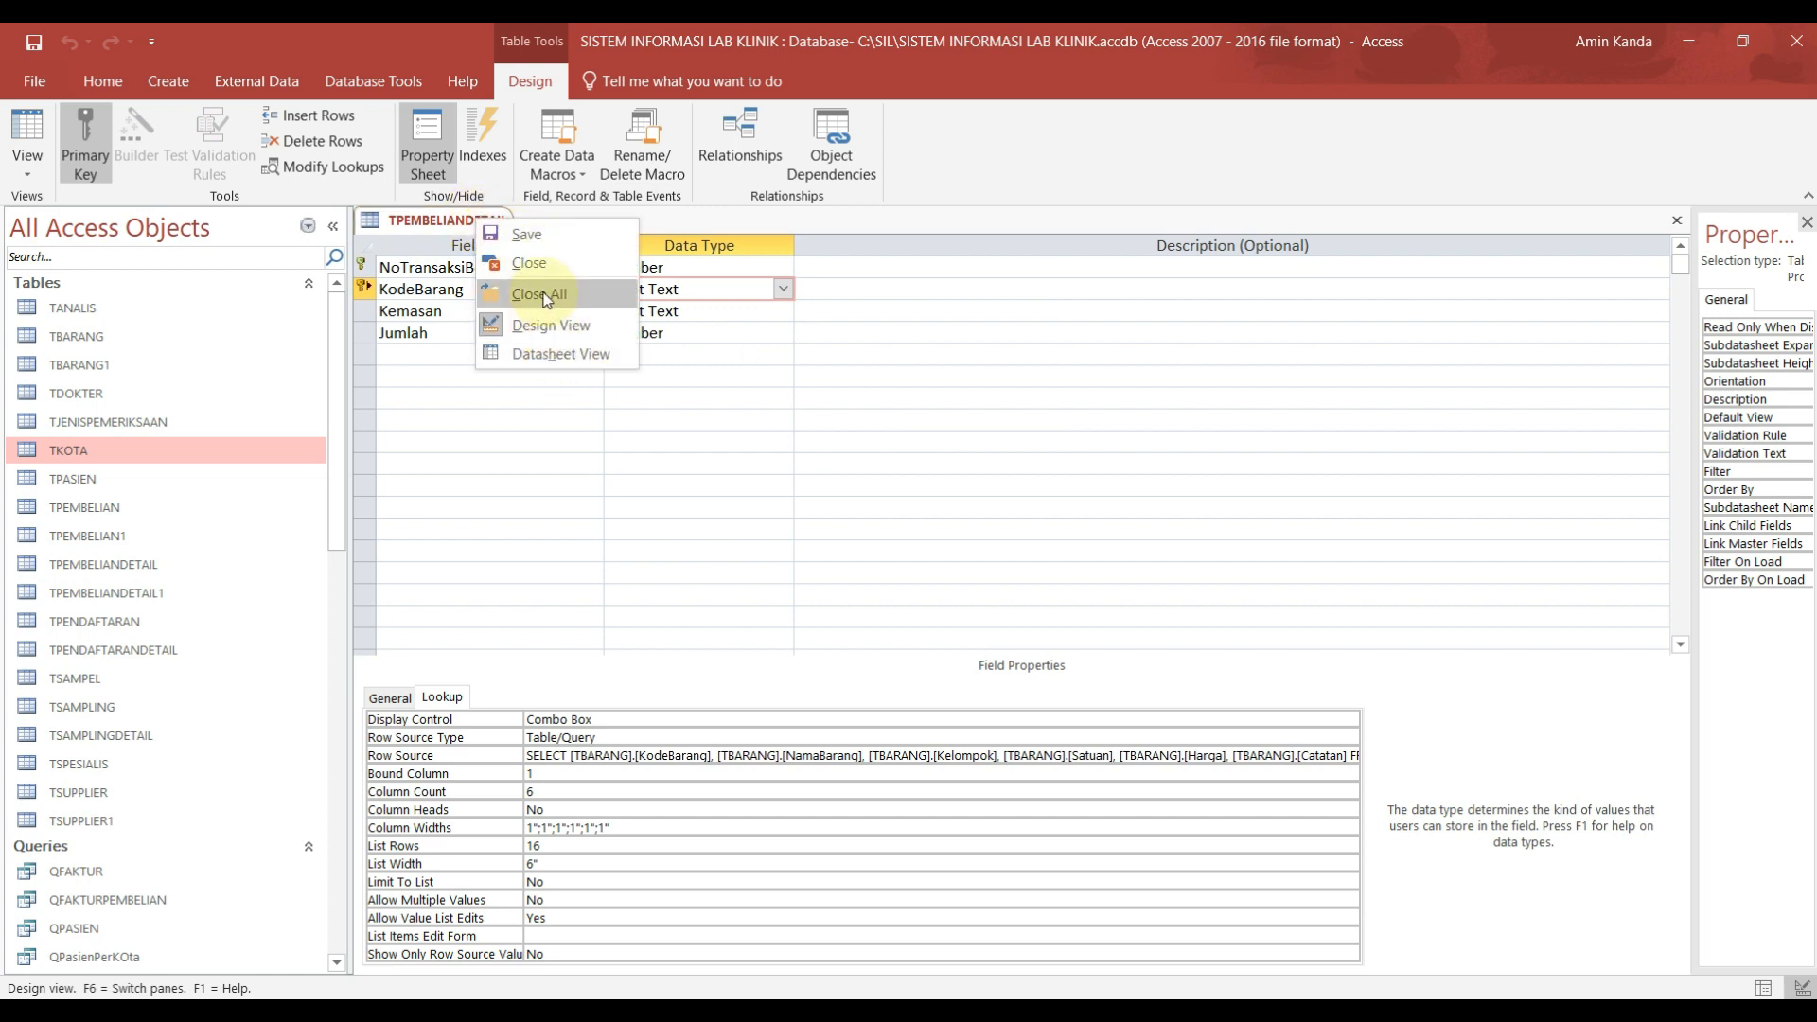
{"action": "left_click", "coordinate": [530, 237]}
{"action": "right_click", "coordinate": [473, 223]}
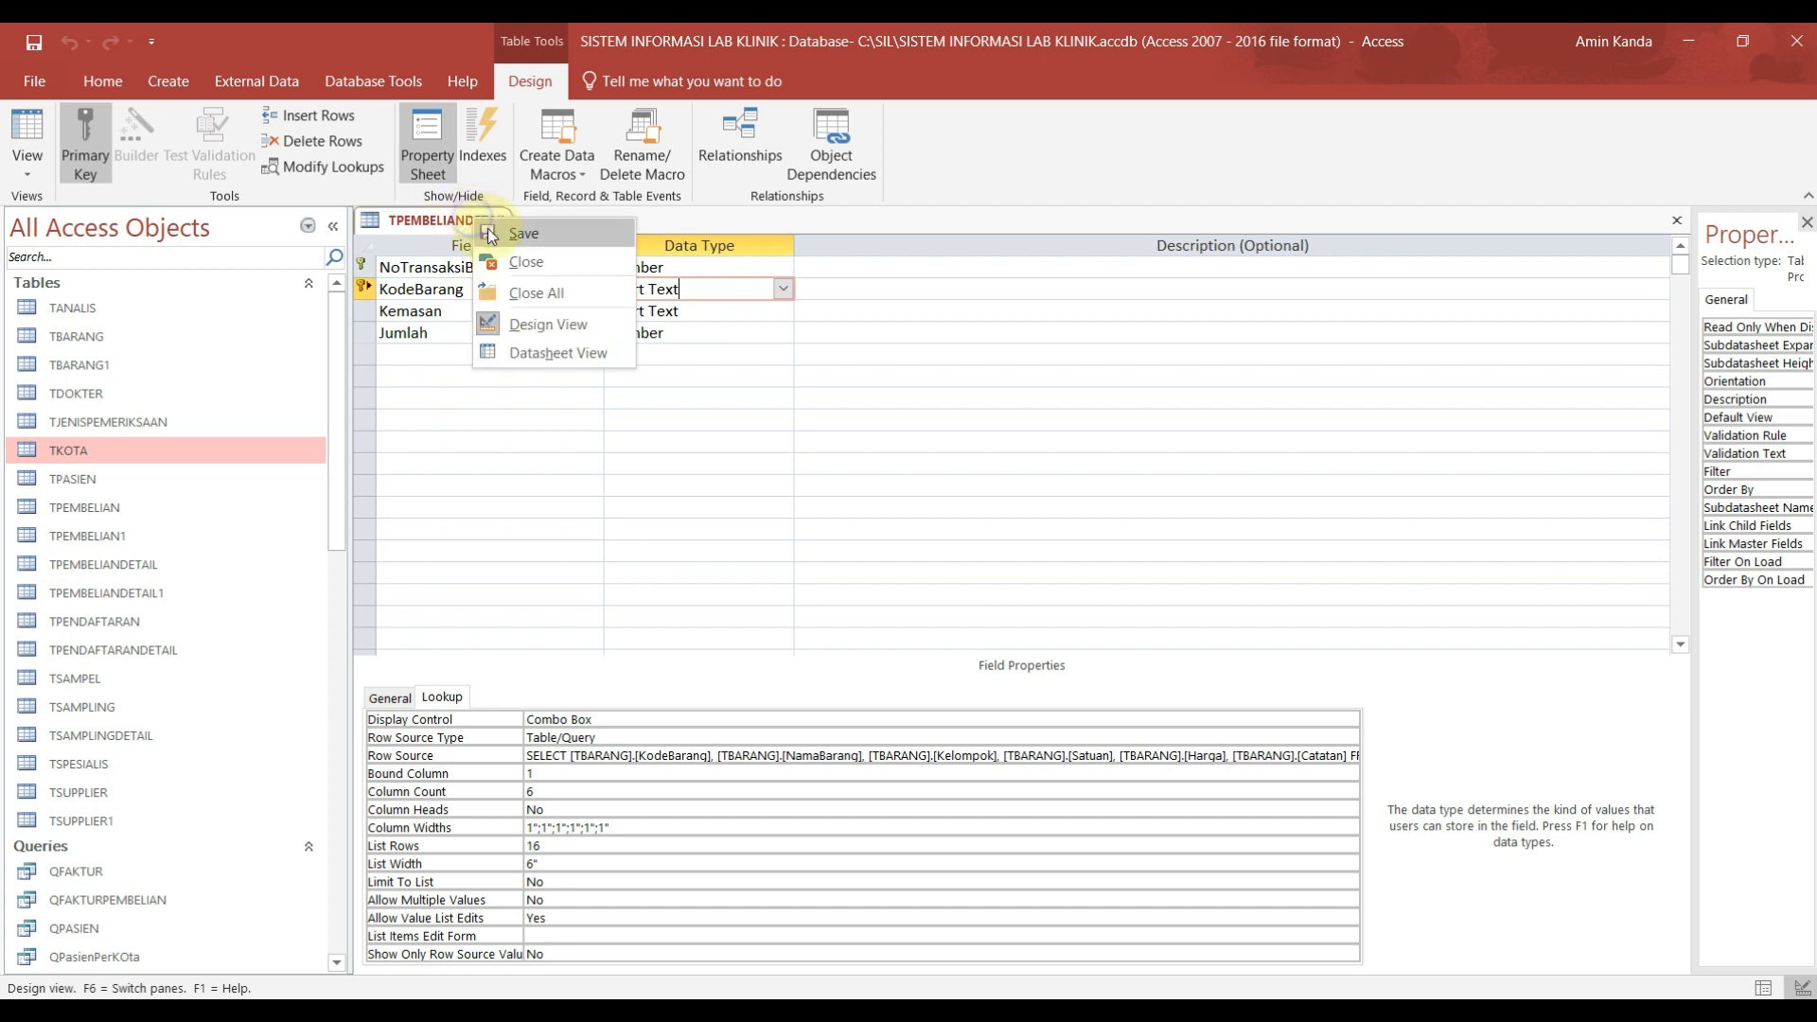
{"action": "left_click", "coordinate": [528, 265]}
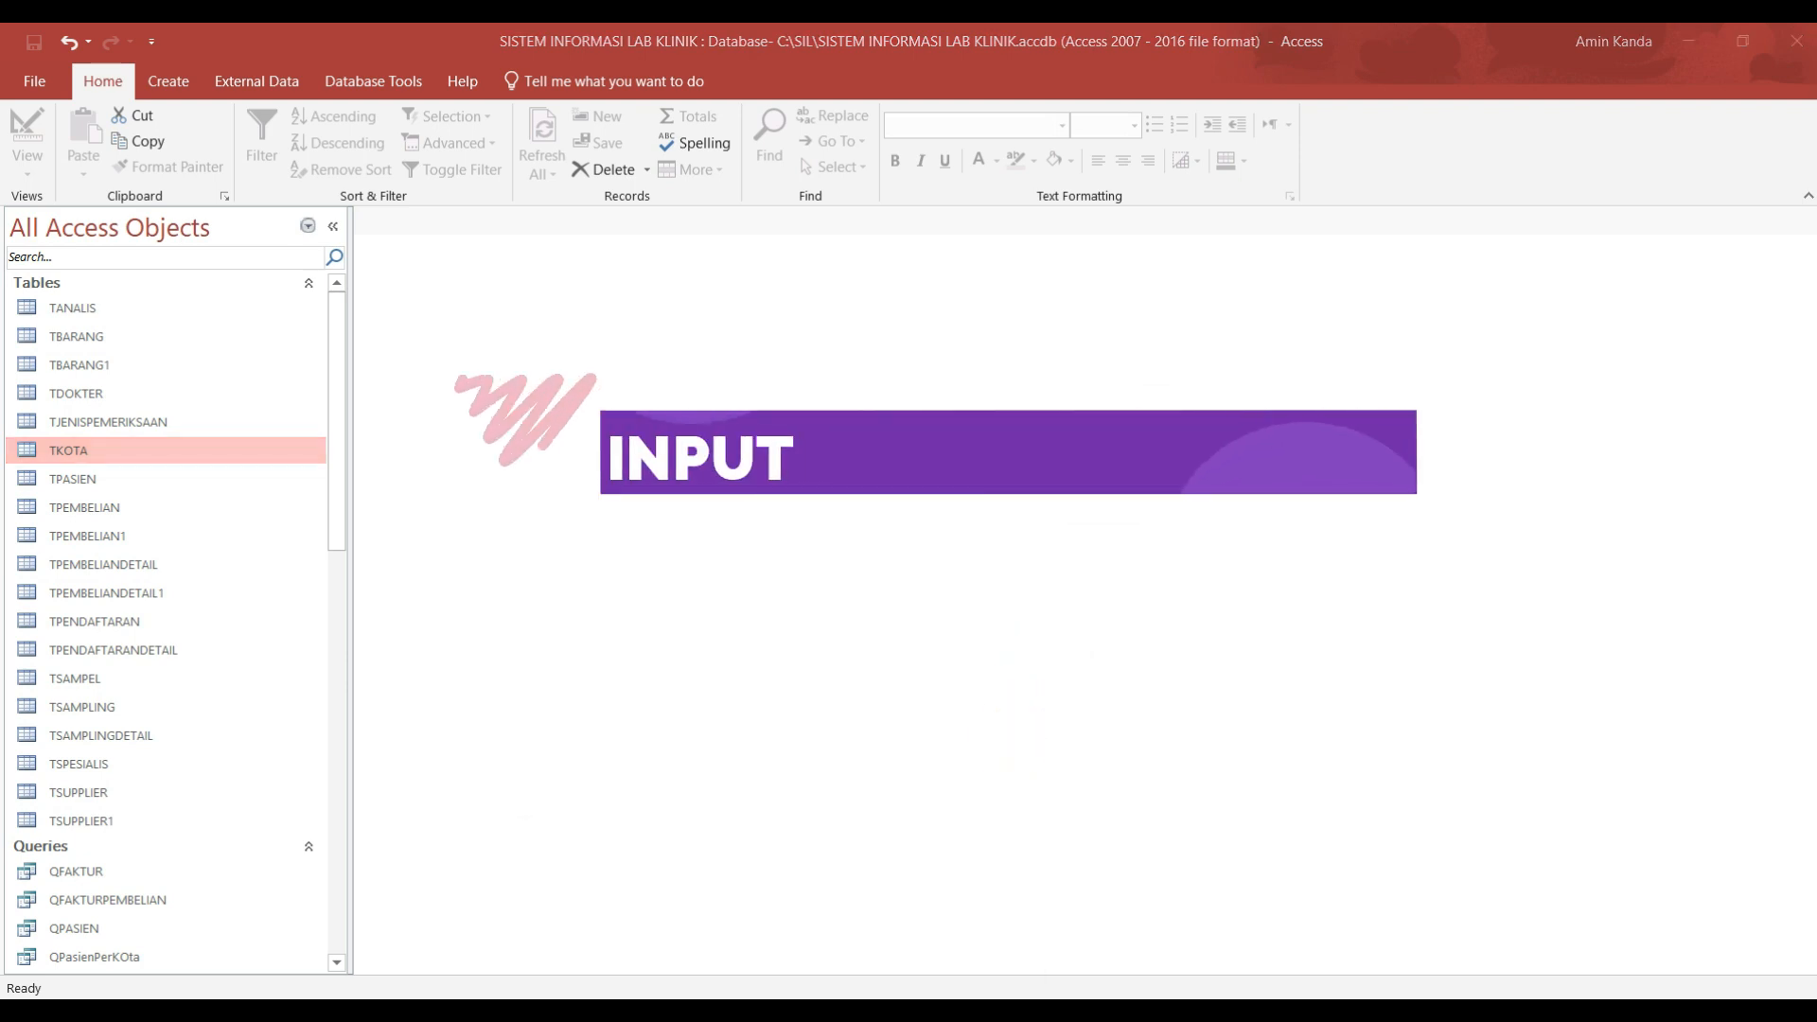
Step: Paste the copied supplier records S001 to S003 into the TSUPPLIER table and close it
{"action": "double_click", "coordinate": [123, 797]}
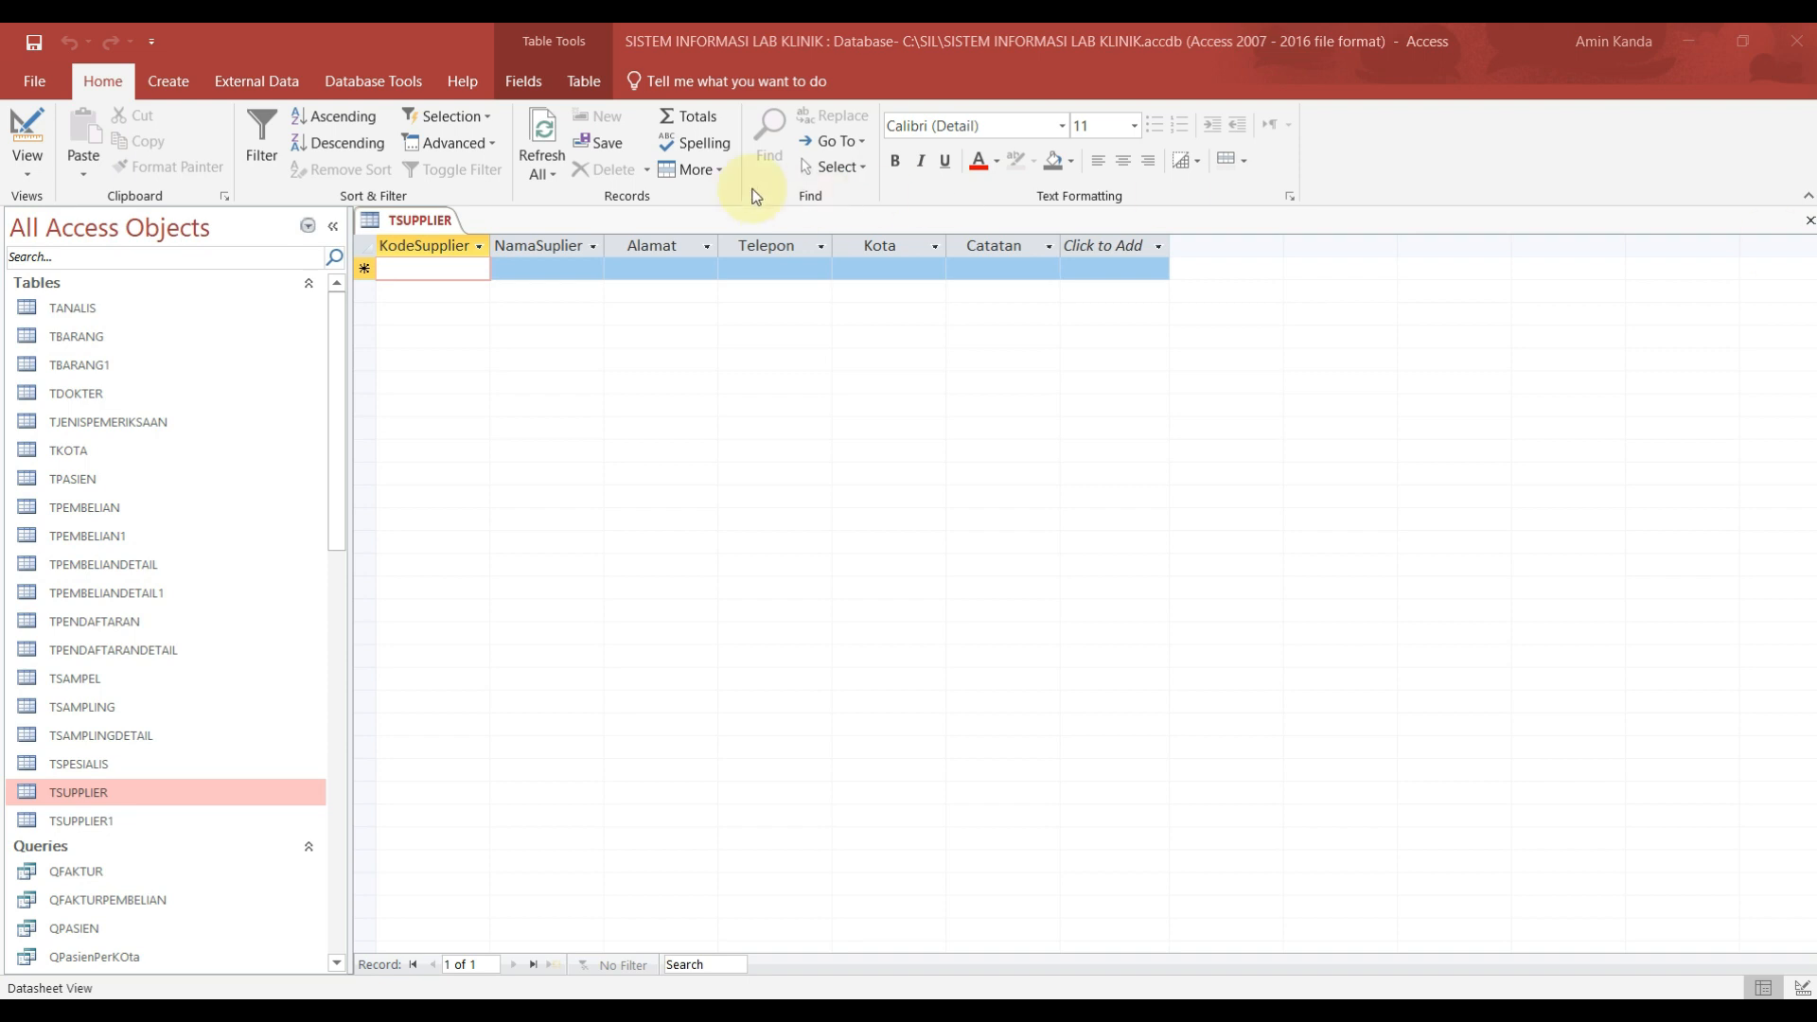
{"action": "left_click", "coordinate": [367, 269]}
{"action": "key", "text": "ctrl+v"}
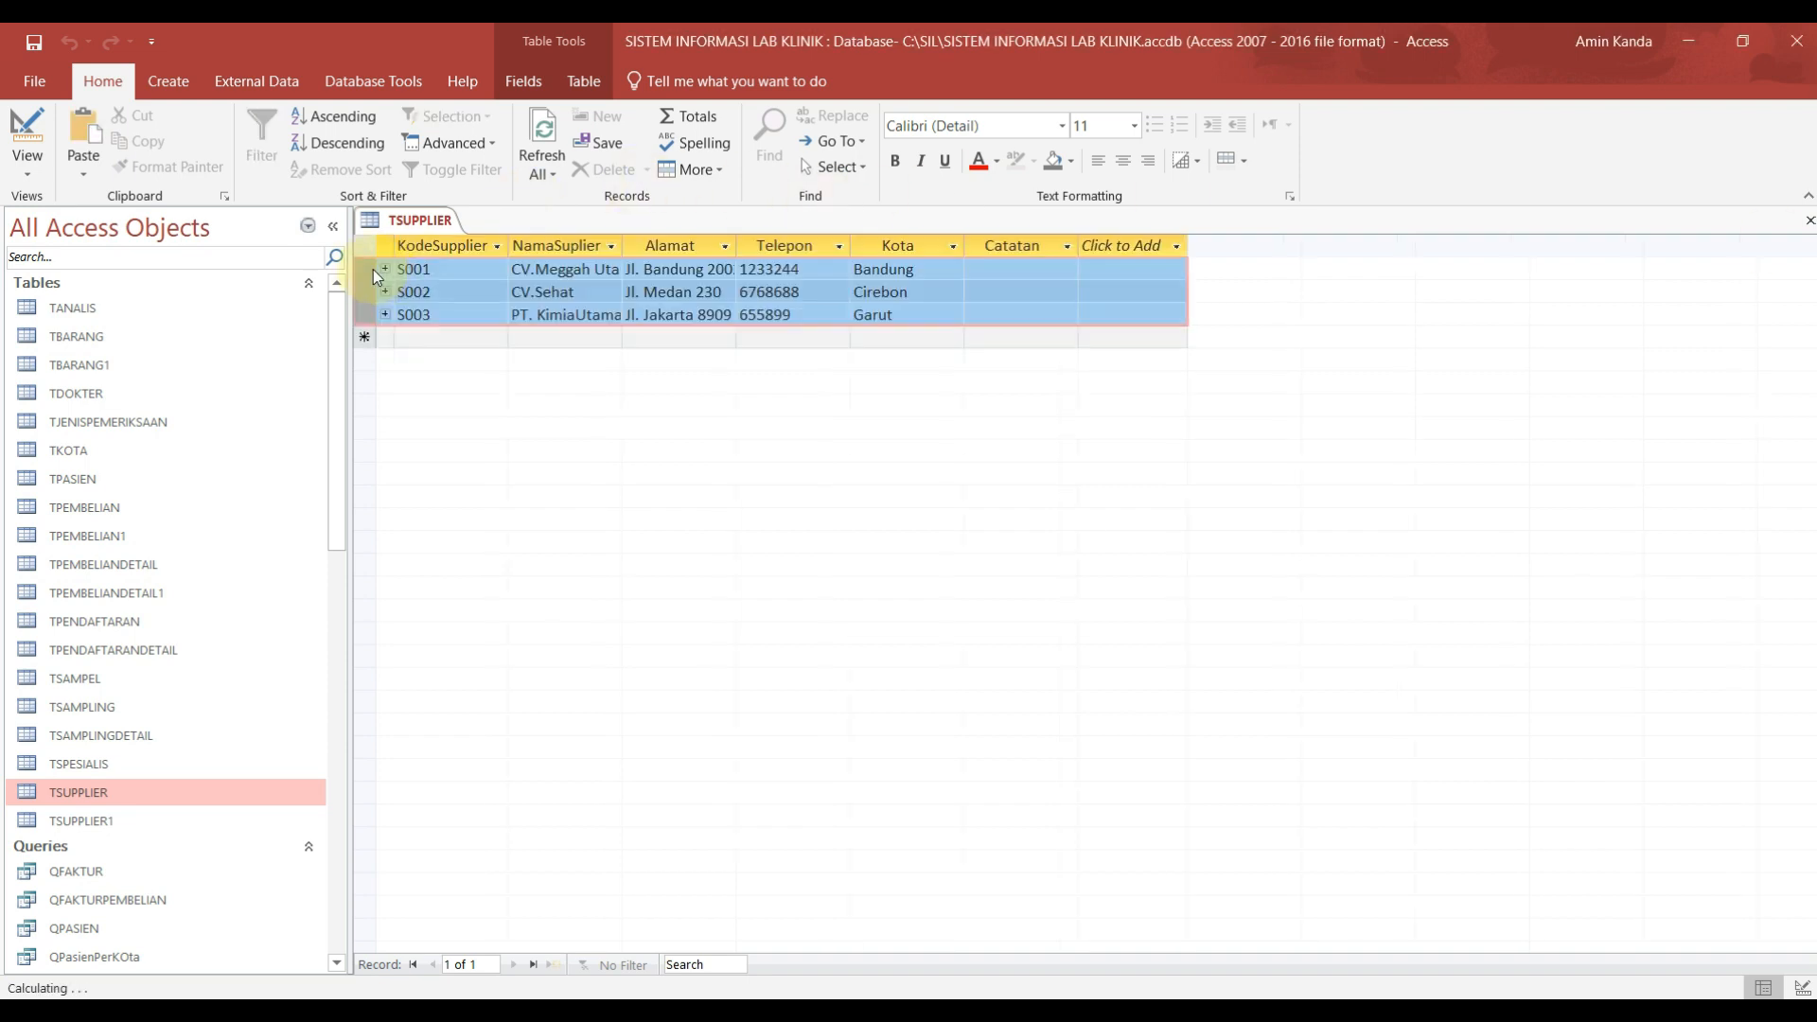
{"action": "left_click", "coordinate": [876, 597]}
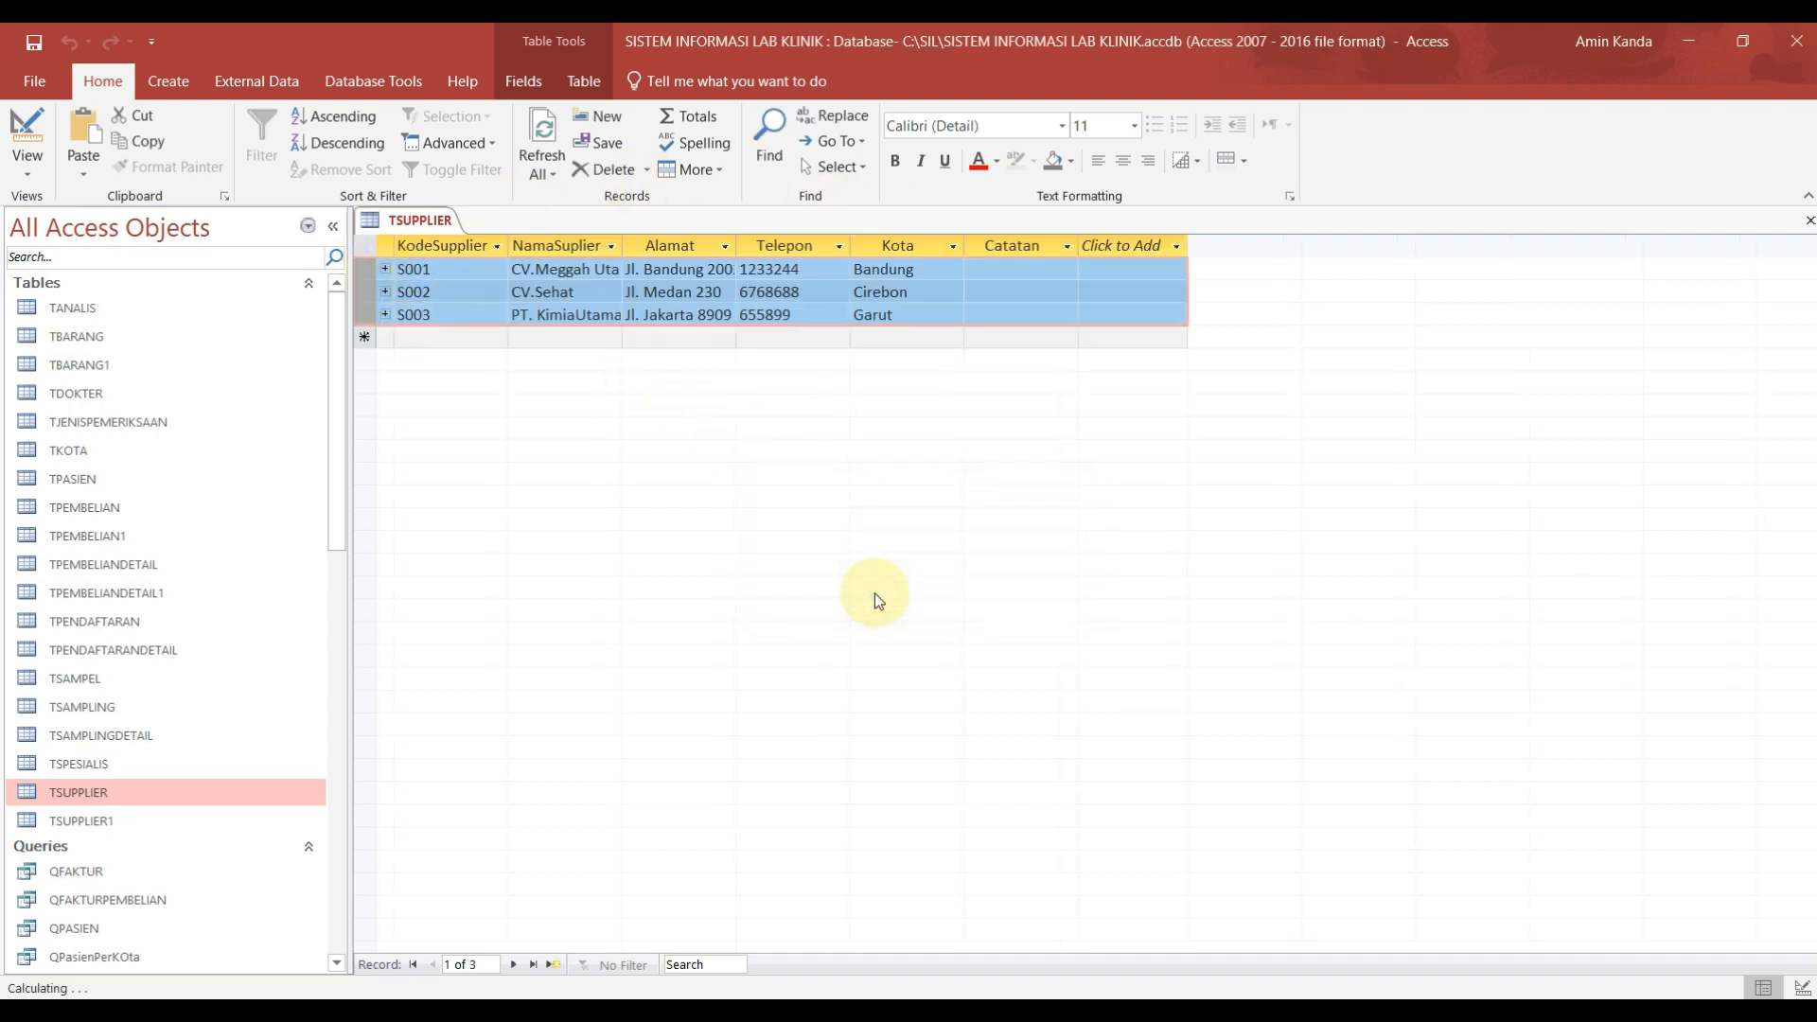
{"action": "right_click", "coordinate": [448, 220]}
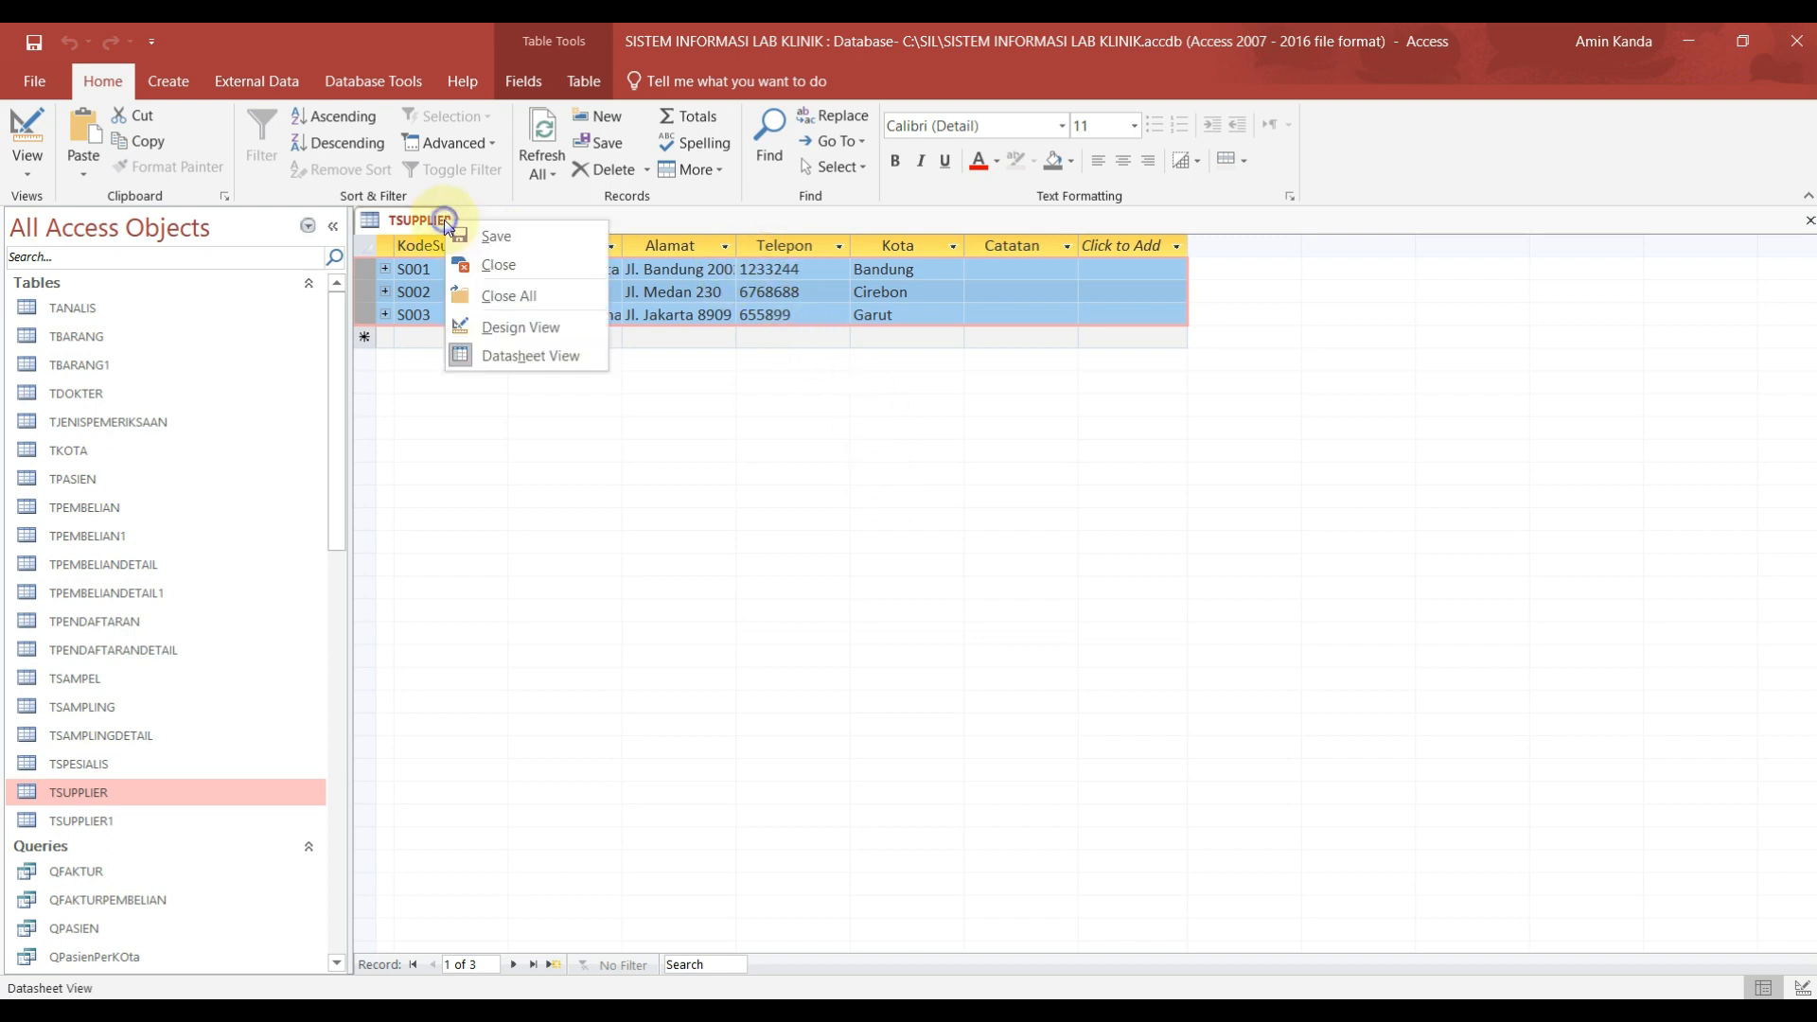
{"action": "left_click", "coordinate": [517, 267]}
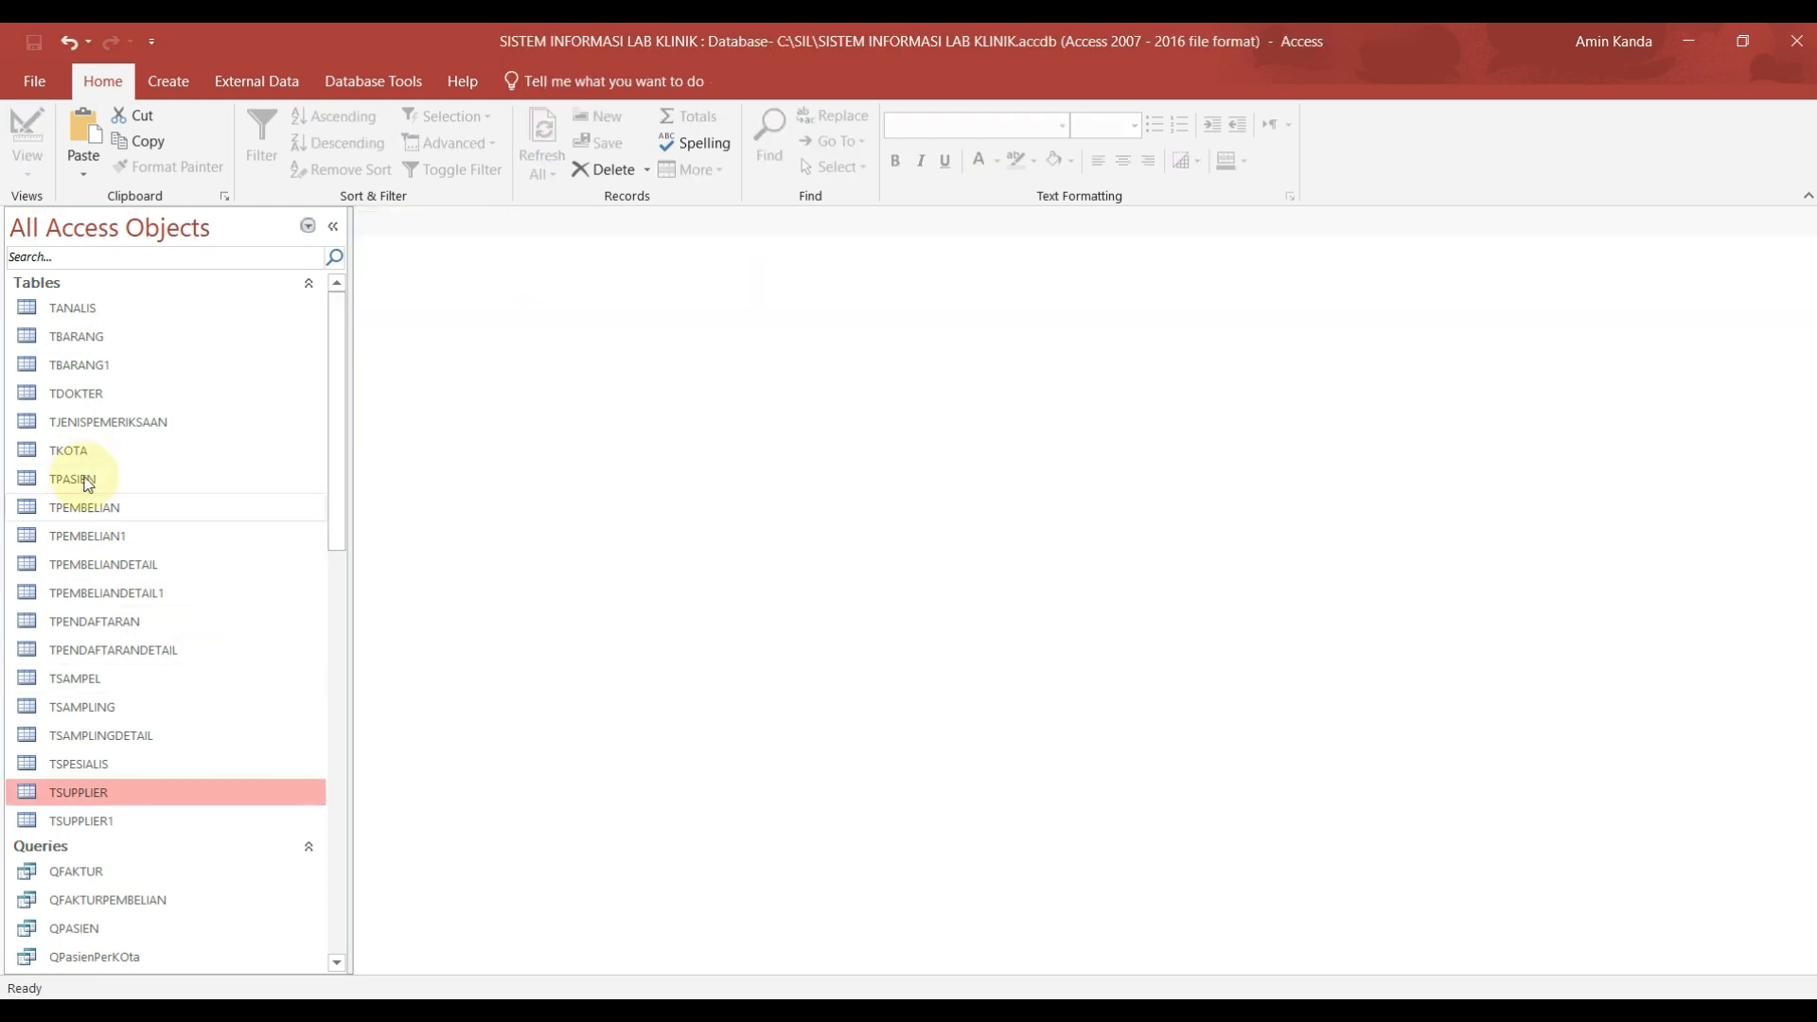
Step: Paste the copied item records, ATK-72 to KIT-4, into the TBARANG table, then save and close it
{"action": "double_click", "coordinate": [77, 343]}
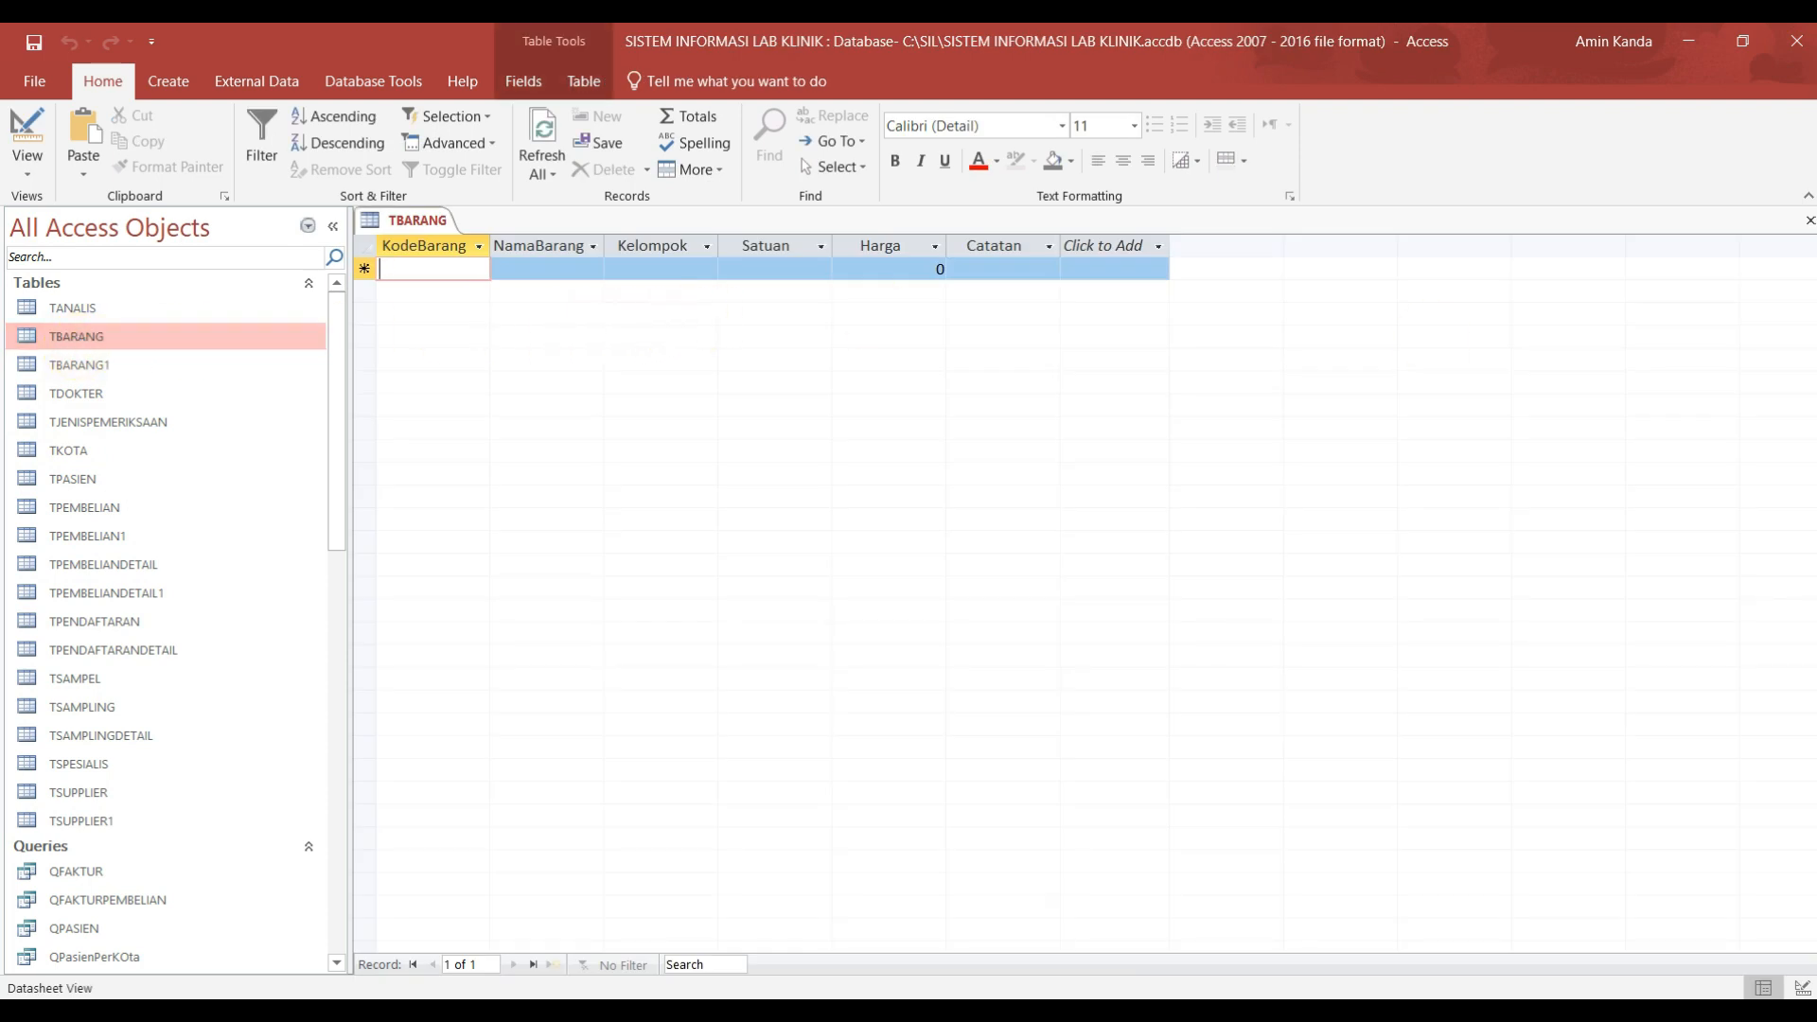
{"action": "key", "text": "alt+Tab"}
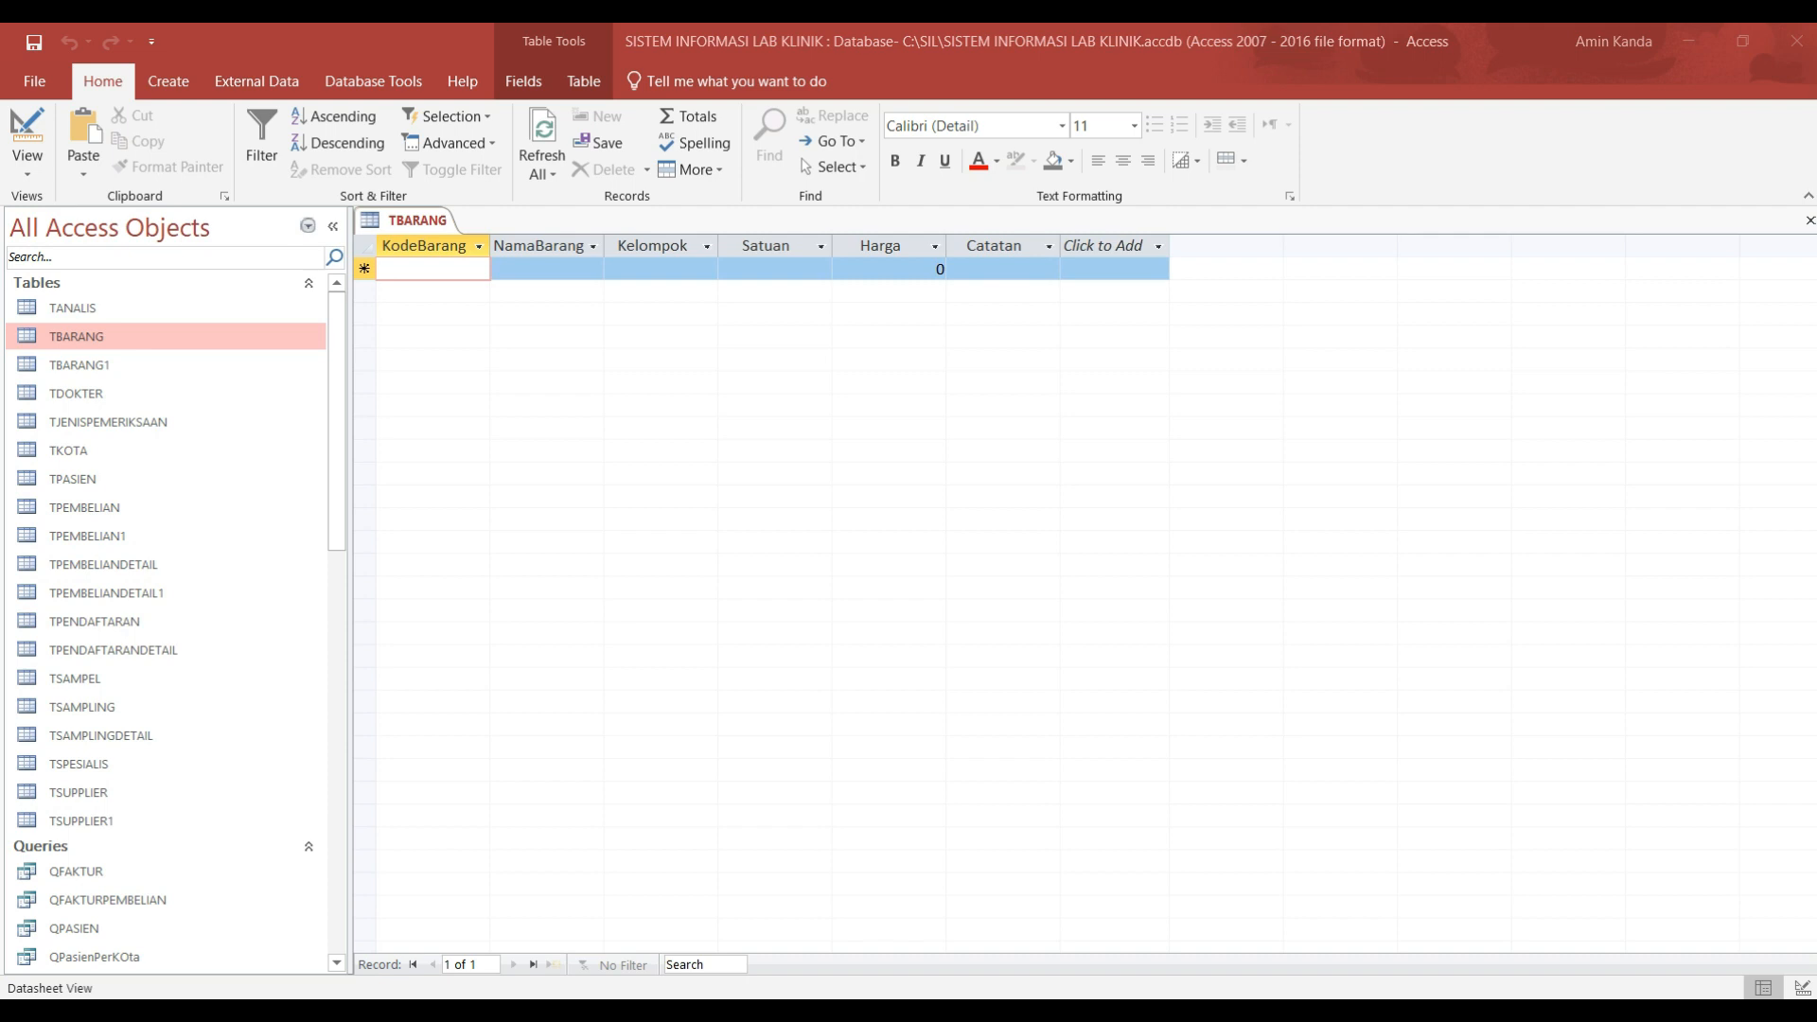
{"action": "left_click", "coordinate": [365, 246]}
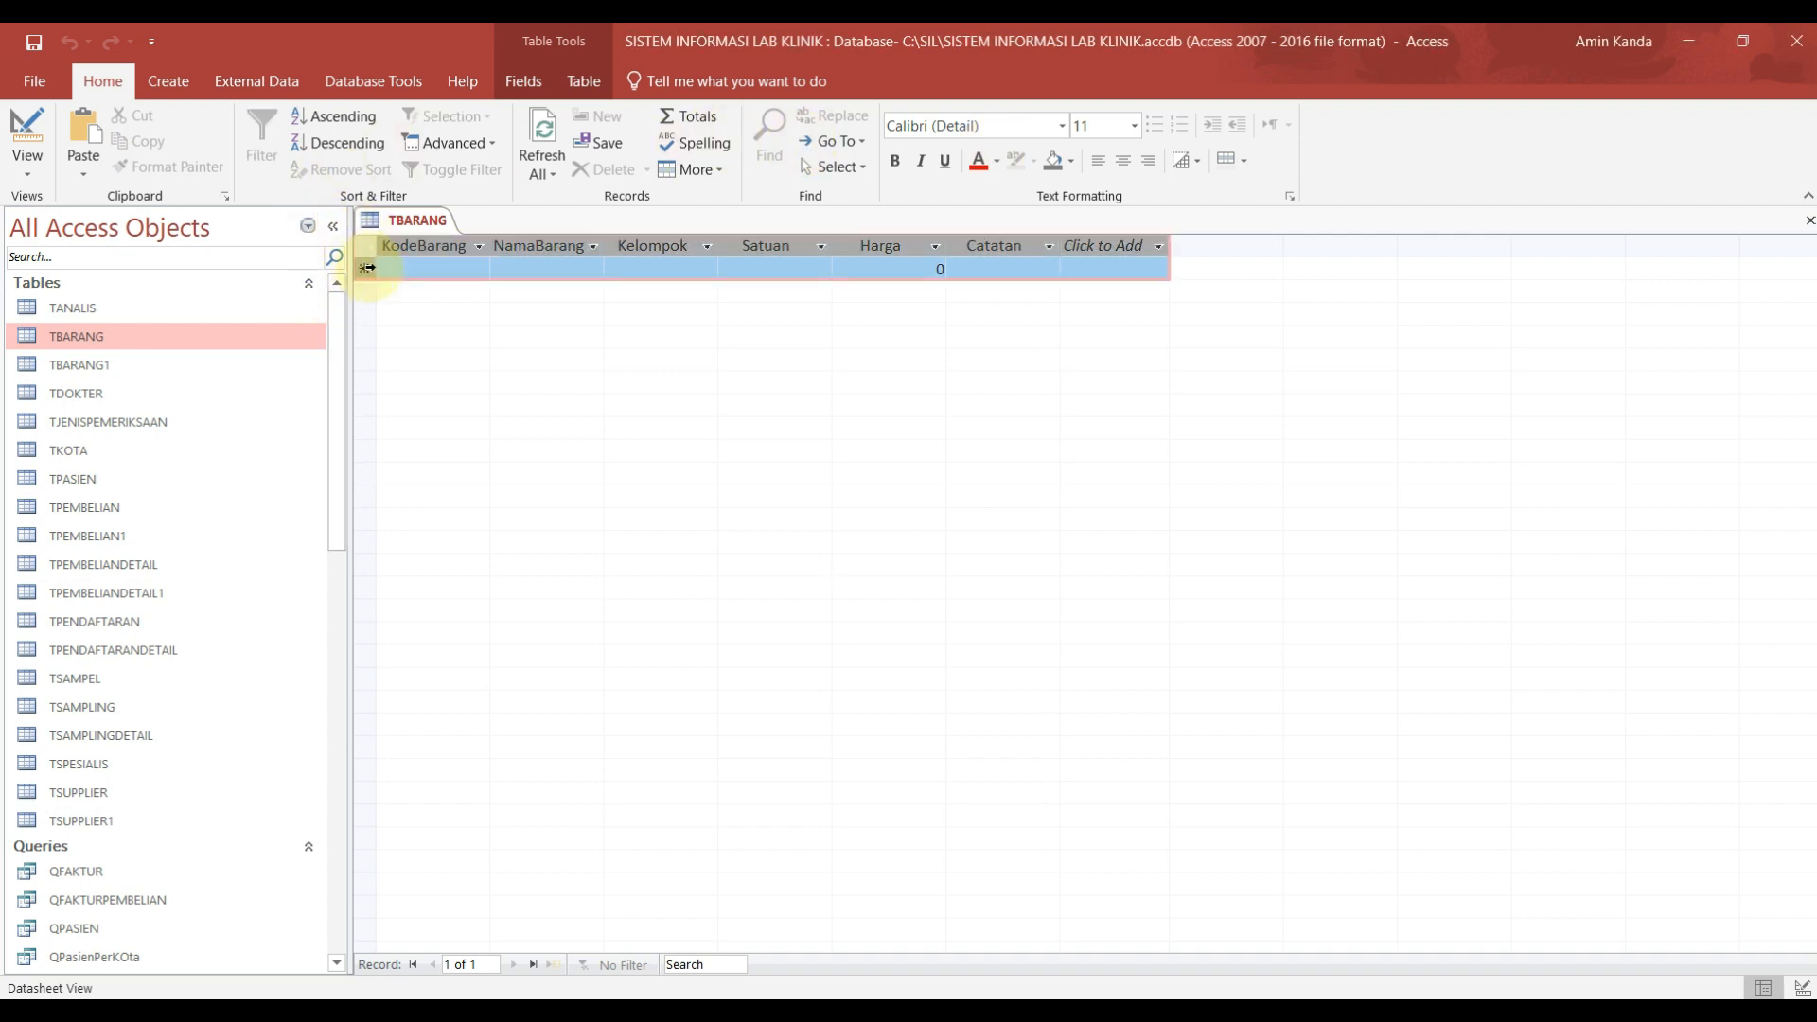
{"action": "left_click", "coordinate": [104, 140]}
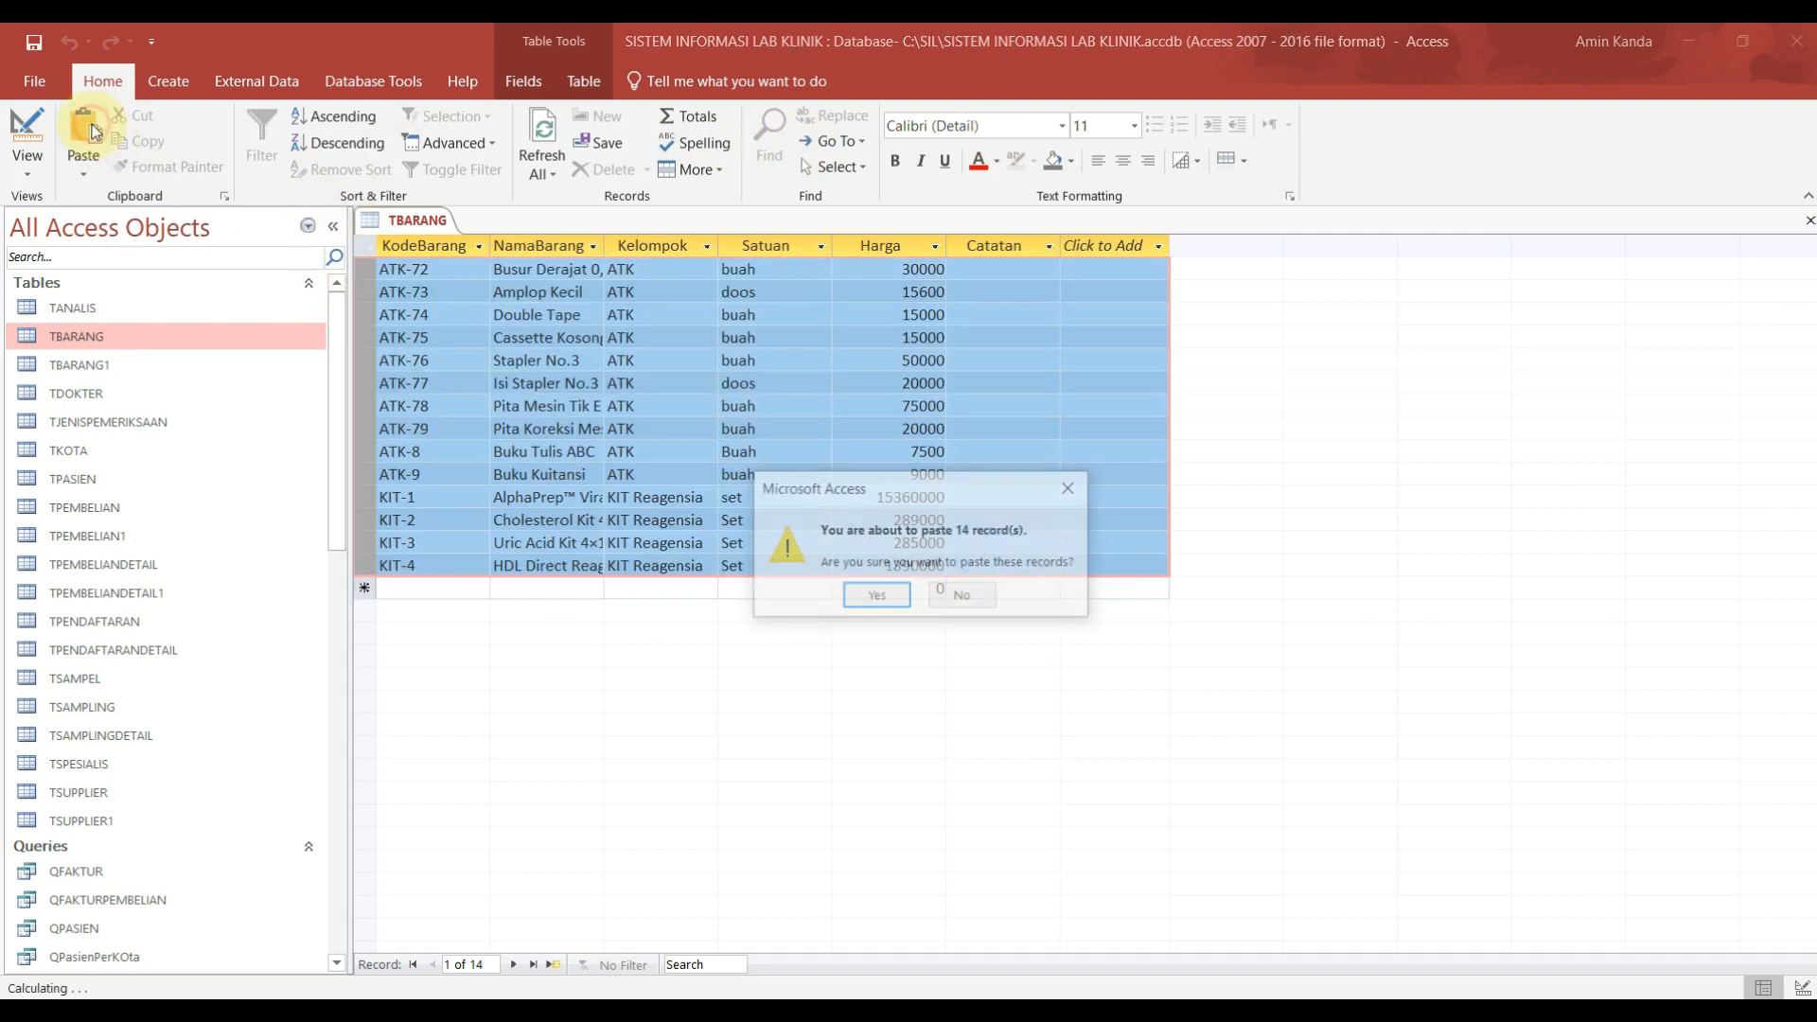
{"action": "left_click", "coordinate": [877, 597]}
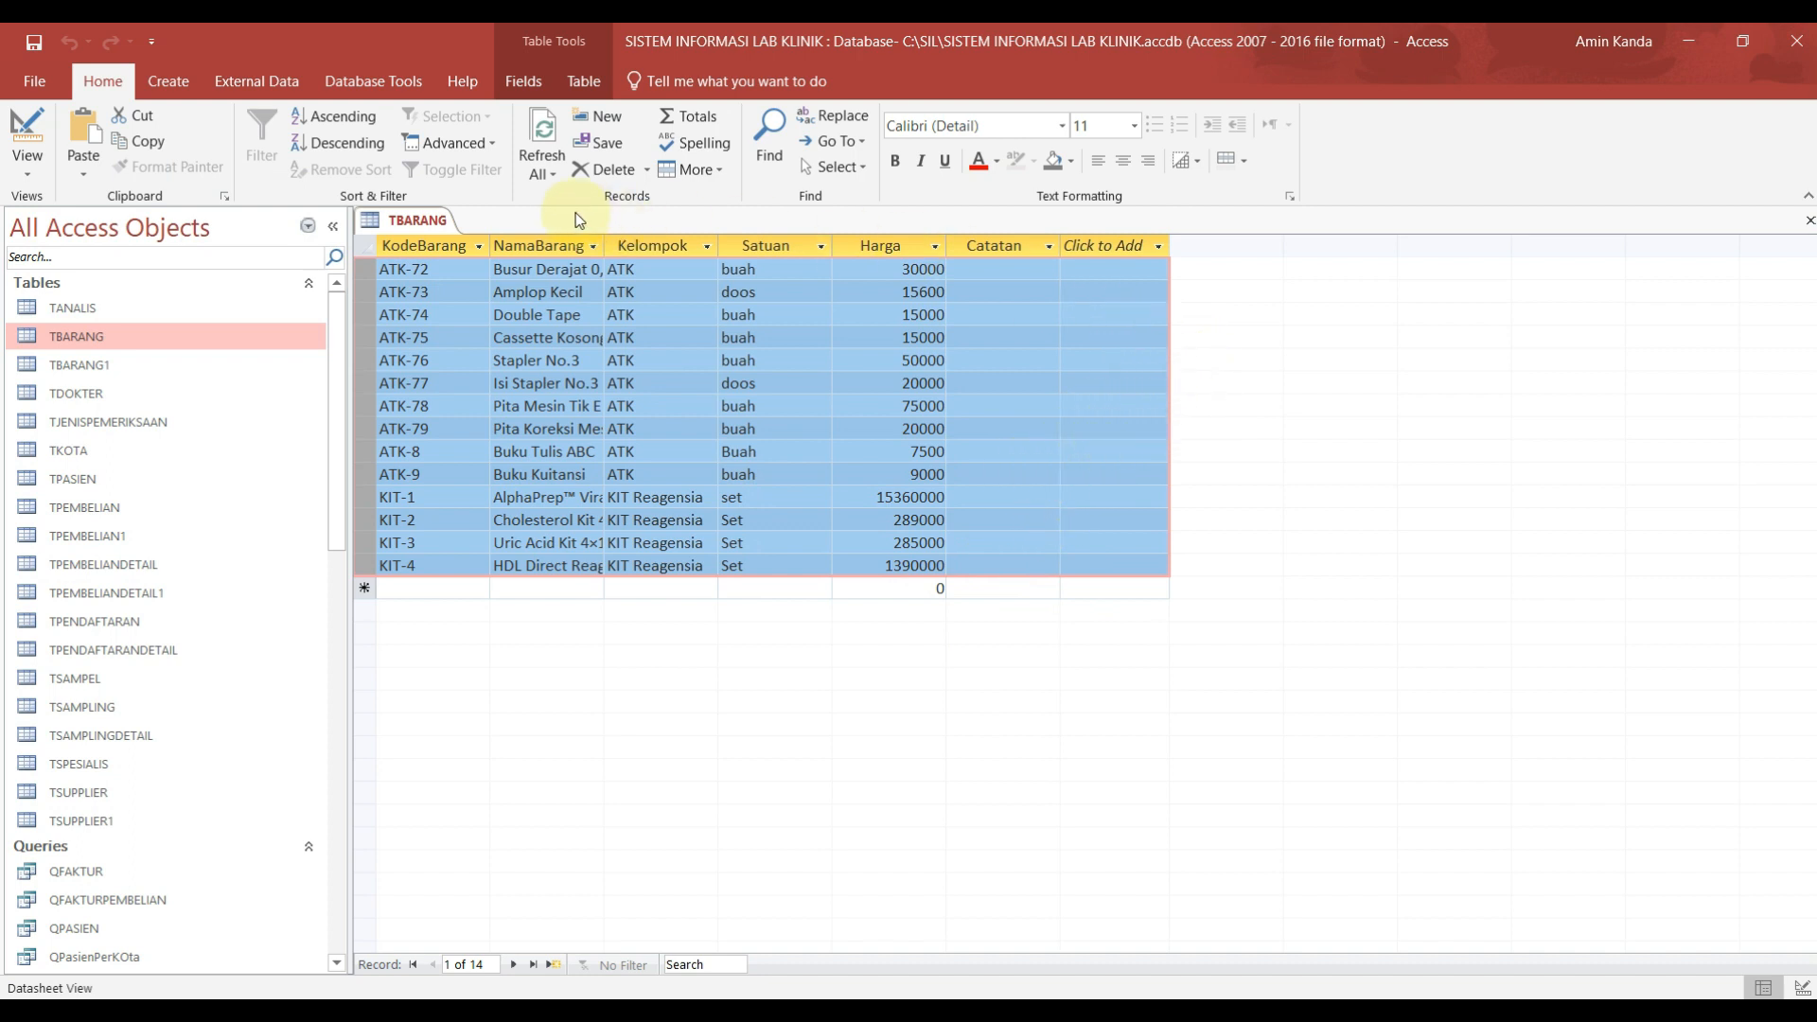
{"action": "right_click", "coordinate": [433, 229]}
{"action": "left_click", "coordinate": [484, 248]}
{"action": "right_click", "coordinate": [421, 219]}
{"action": "left_click", "coordinate": [487, 261]}
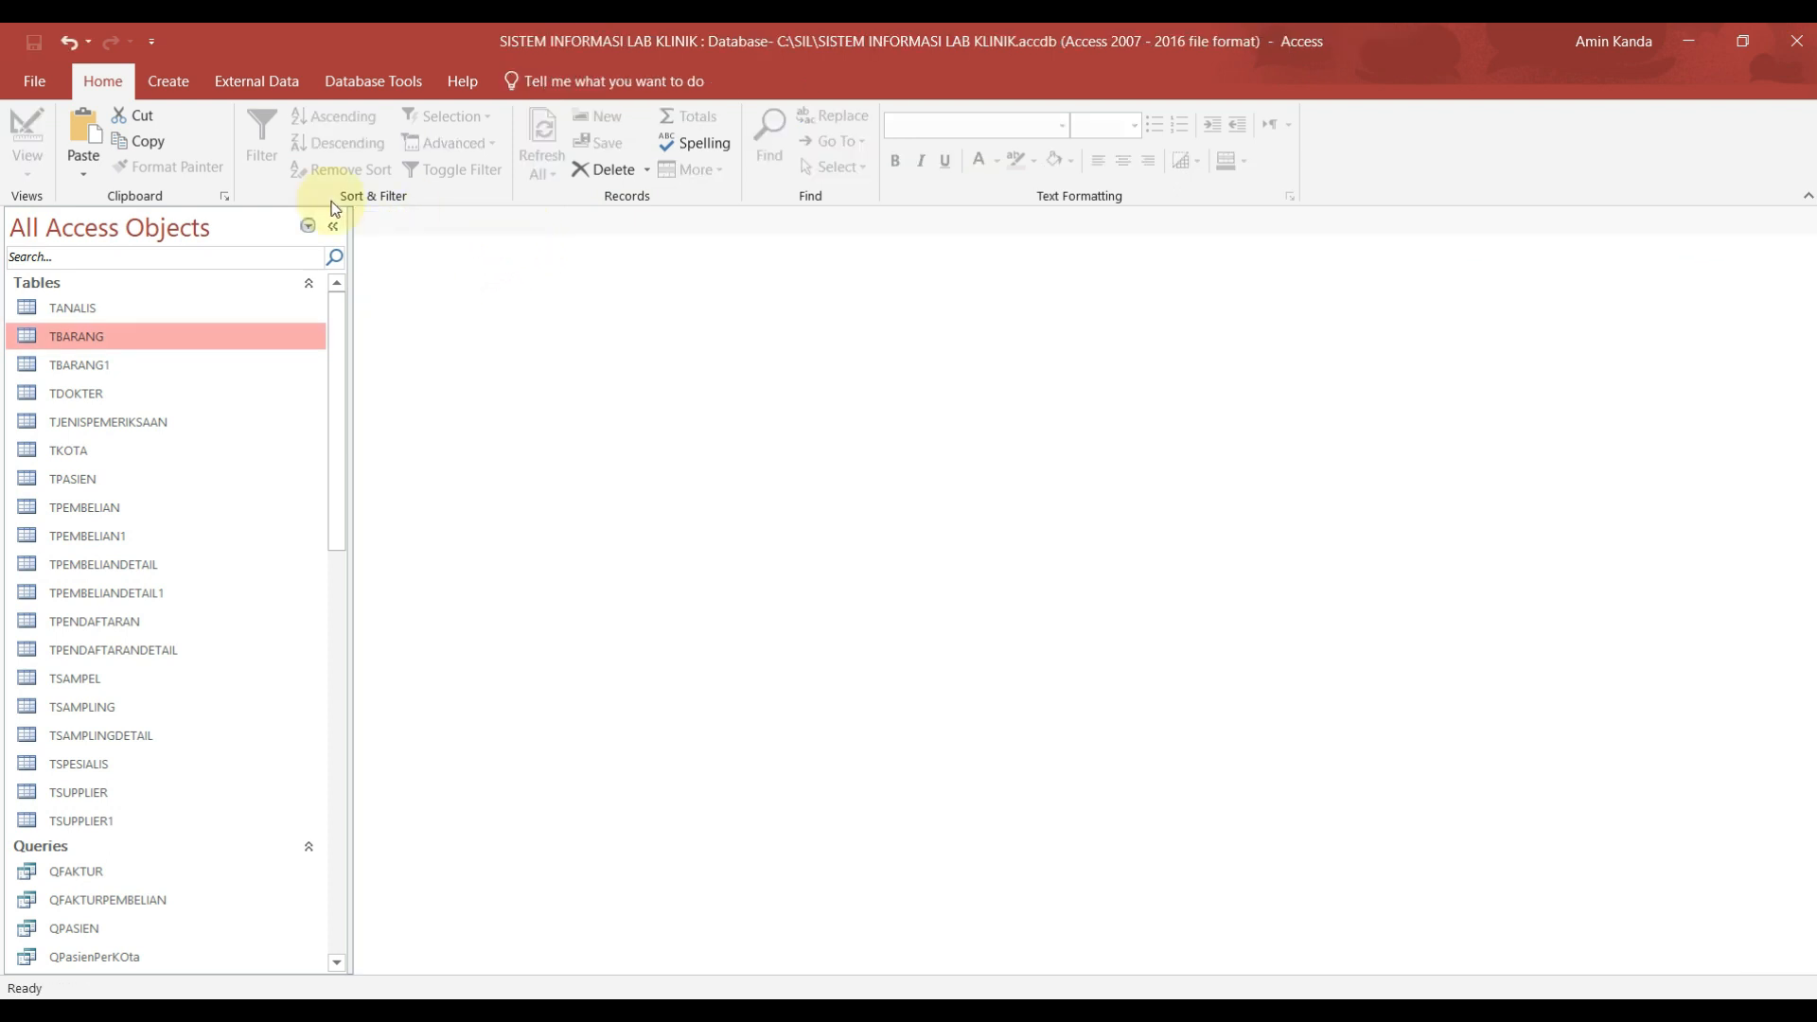
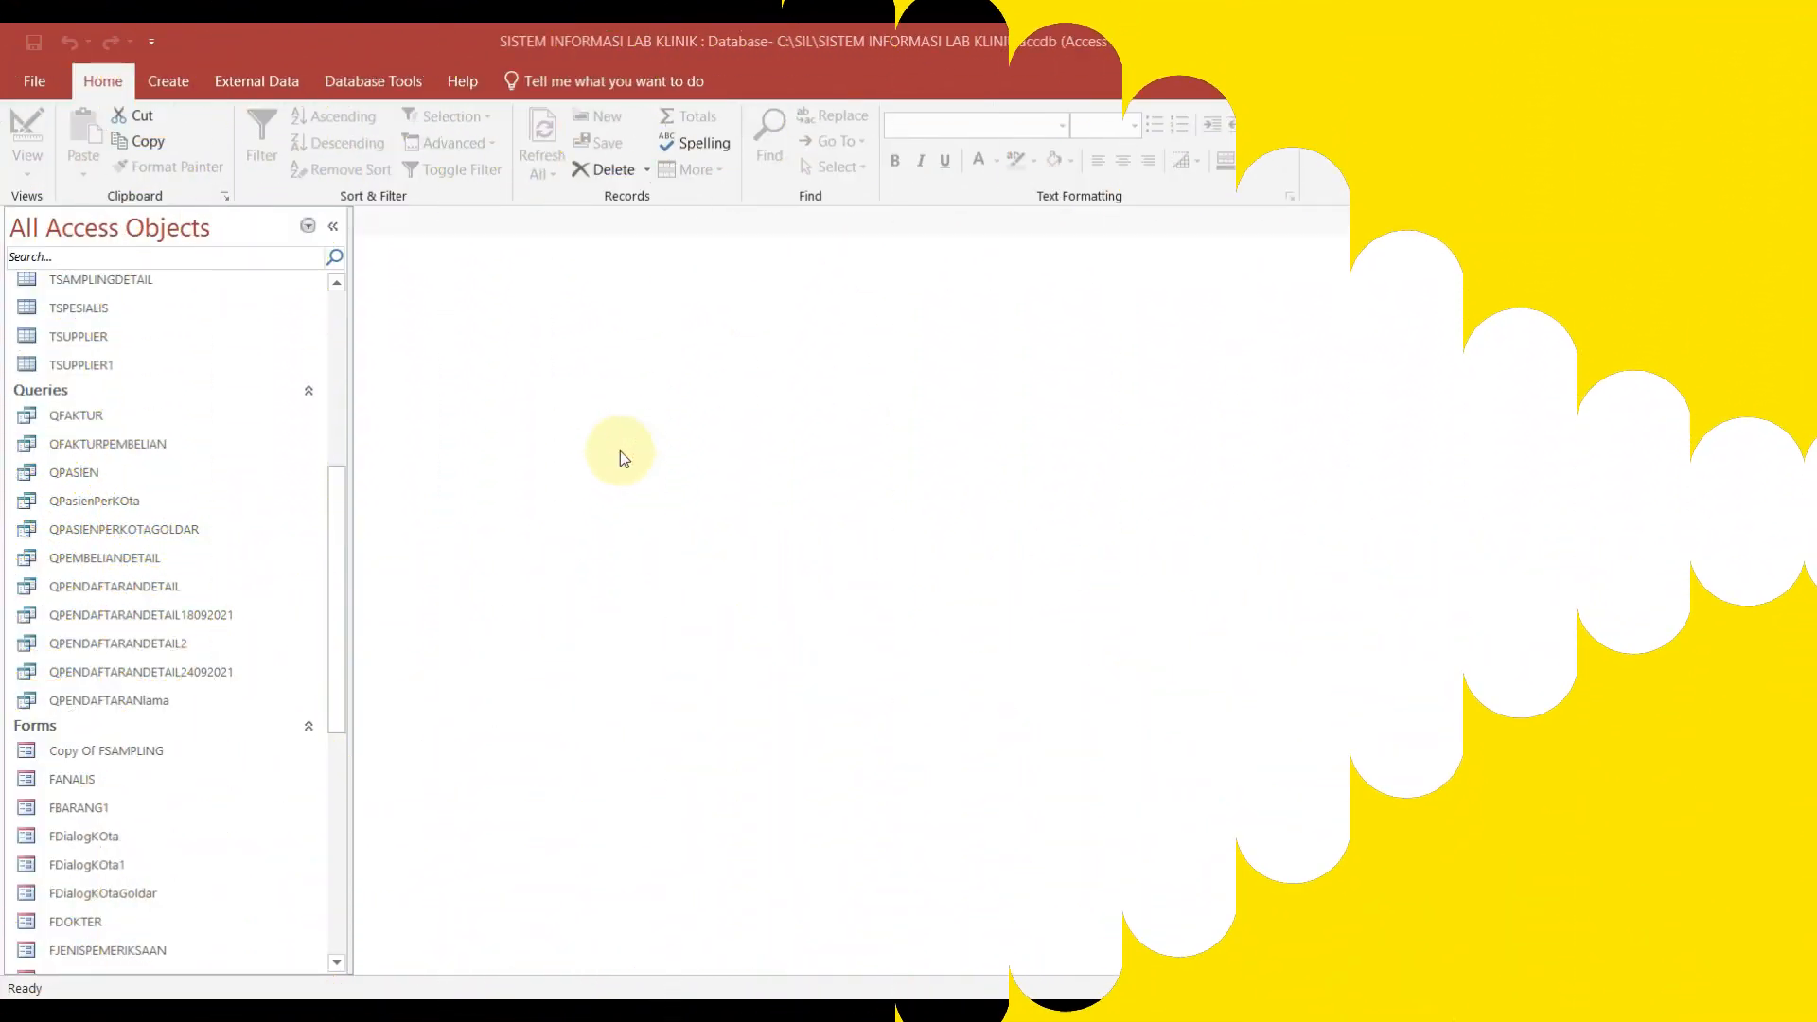
Step: Create a split form based on the TBARANG table
{"action": "scroll", "coordinate": [617, 447], "scroll_direction": "up", "scroll_amount": 2}
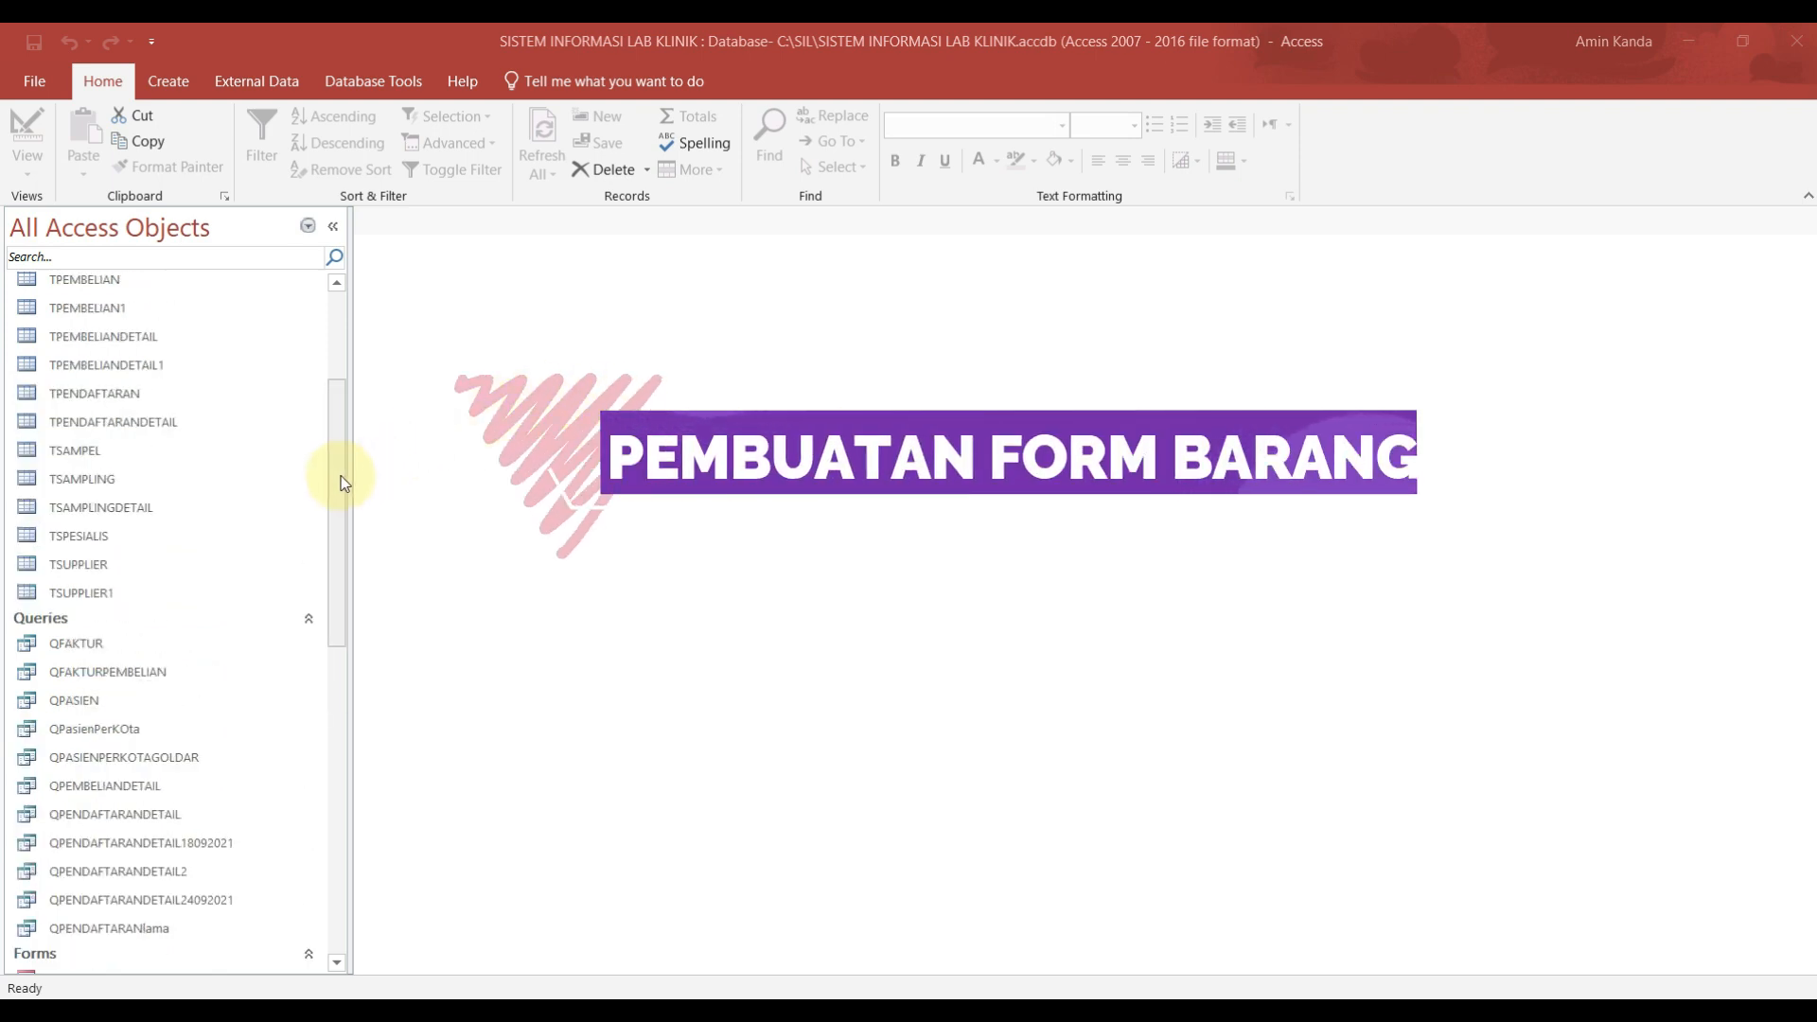
{"action": "scroll", "coordinate": [340, 474], "scroll_direction": "up", "scroll_amount": 1}
{"action": "scroll", "coordinate": [369, 382], "scroll_direction": "up", "scroll_amount": 1}
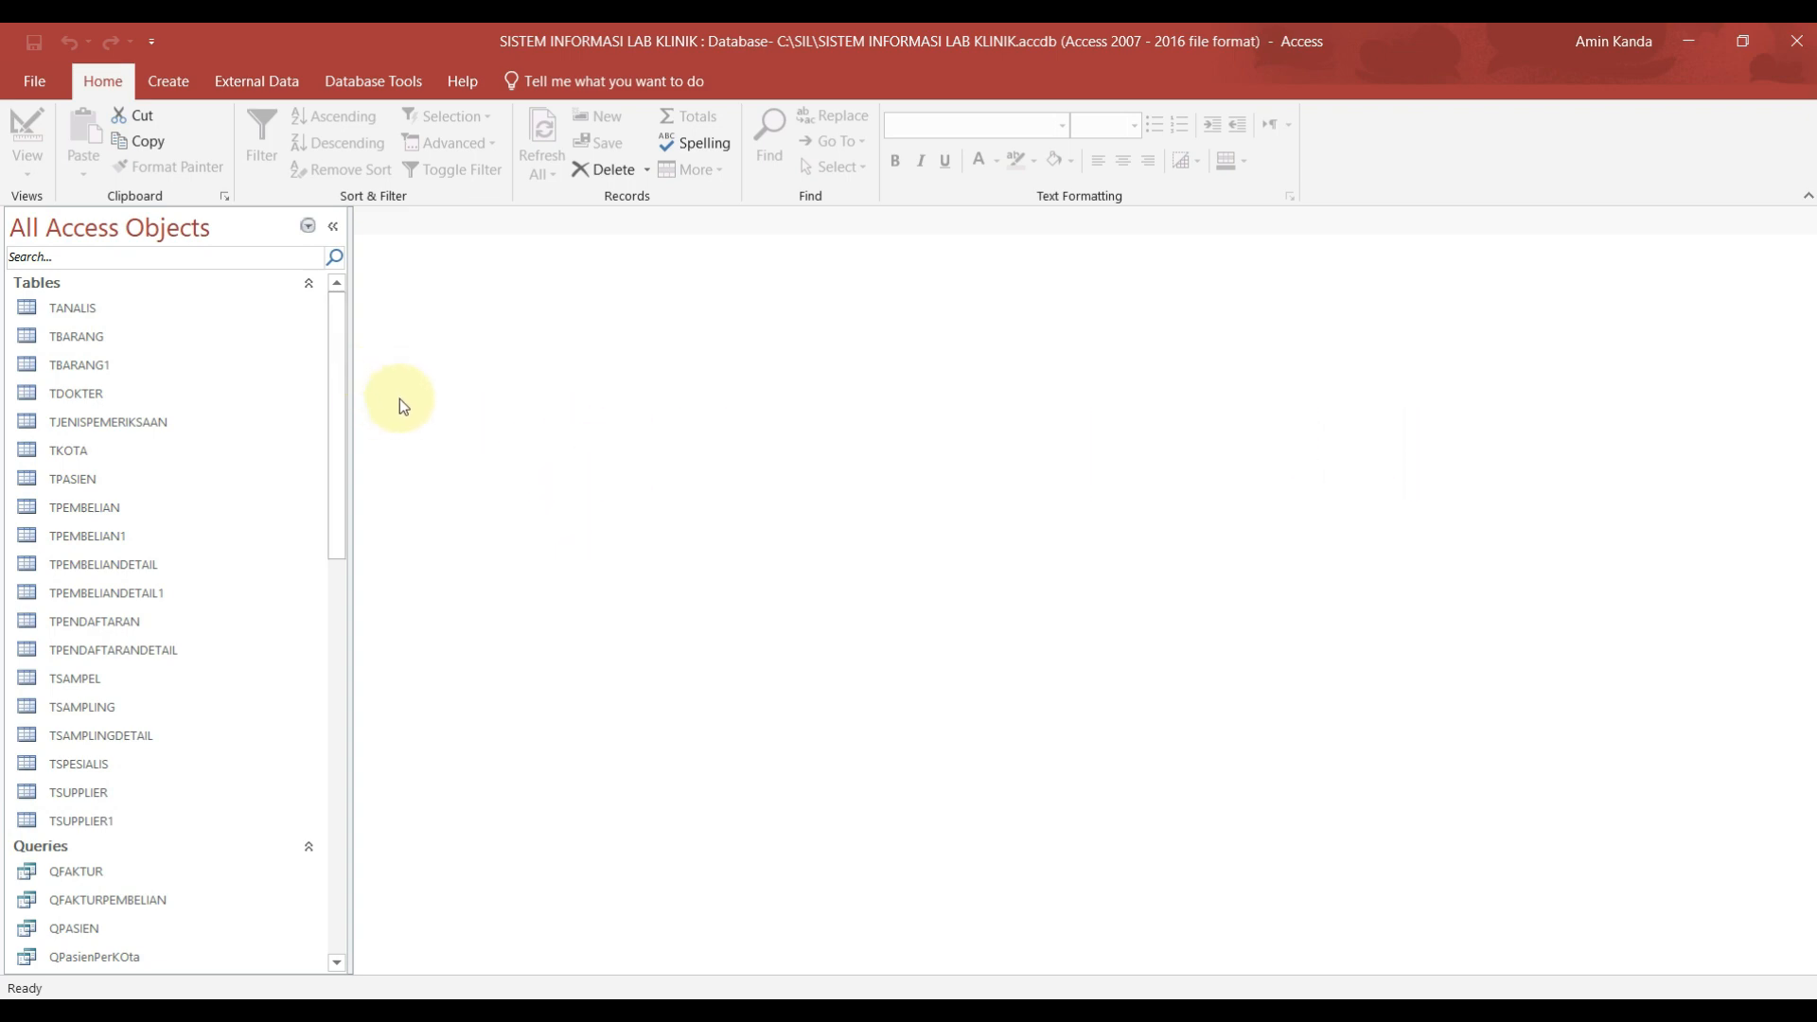
{"action": "left_click", "coordinate": [112, 343]}
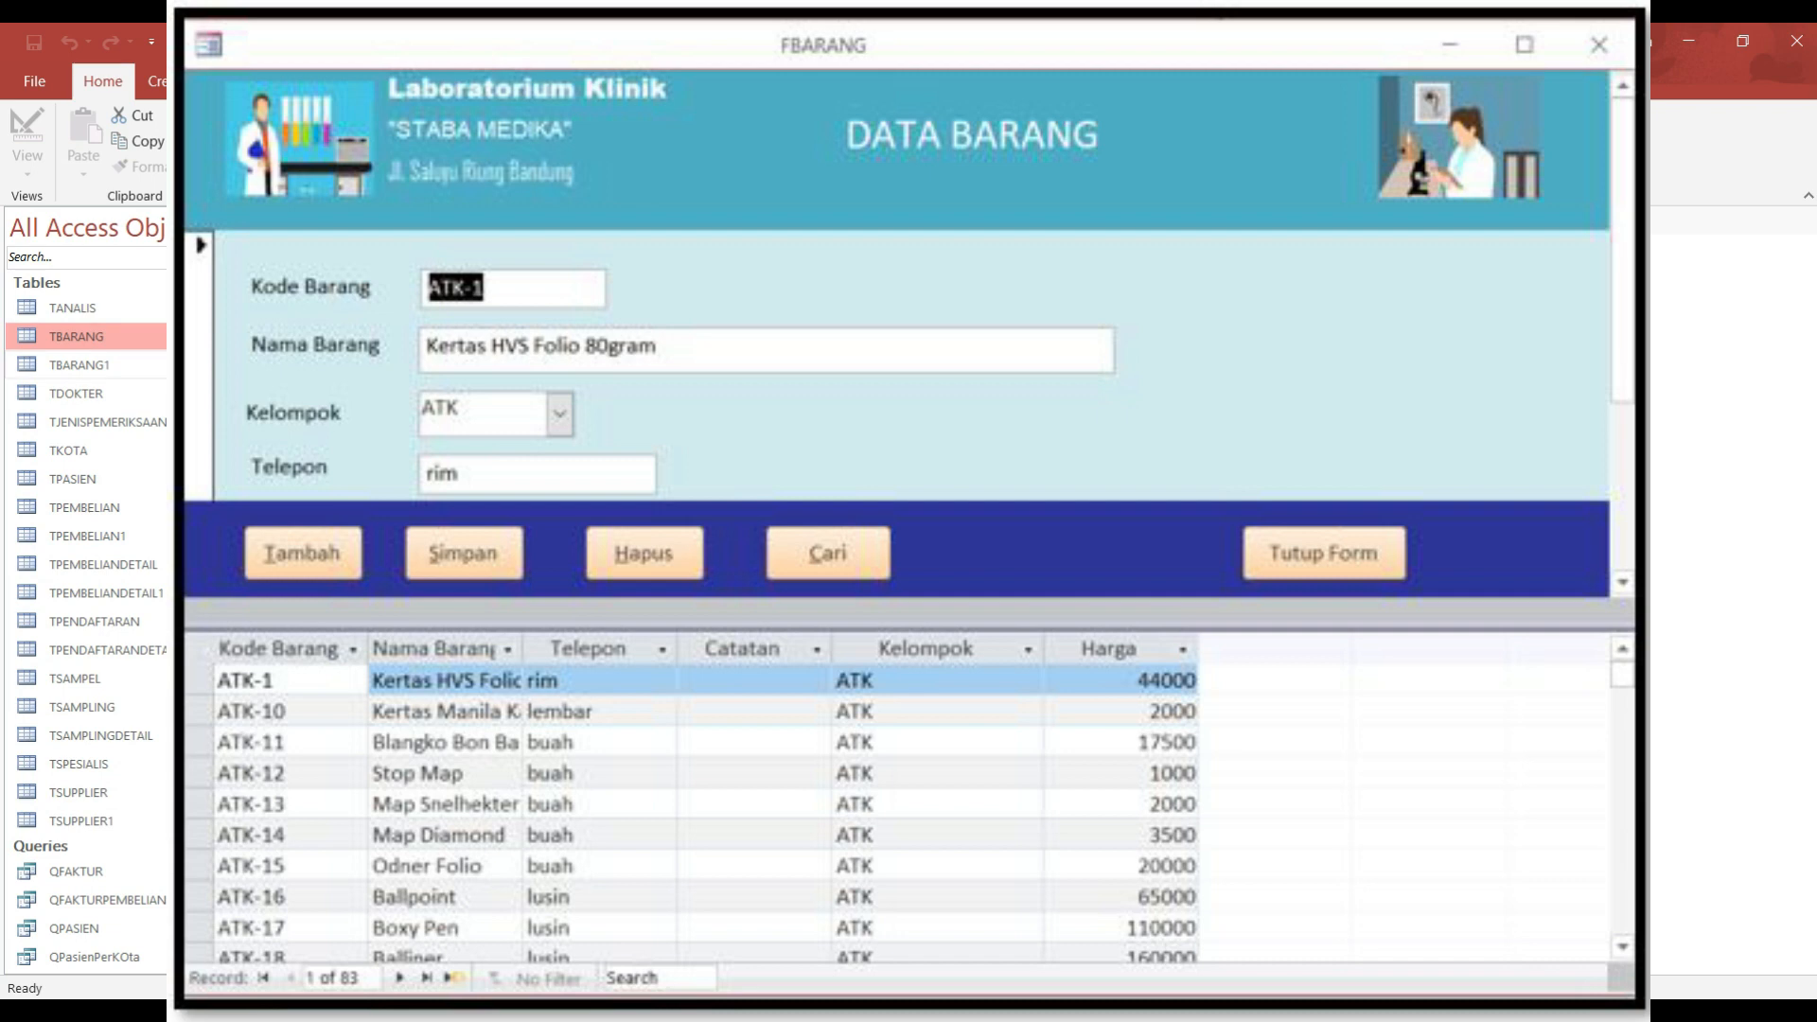
{"action": "left_click", "coordinate": [167, 80]}
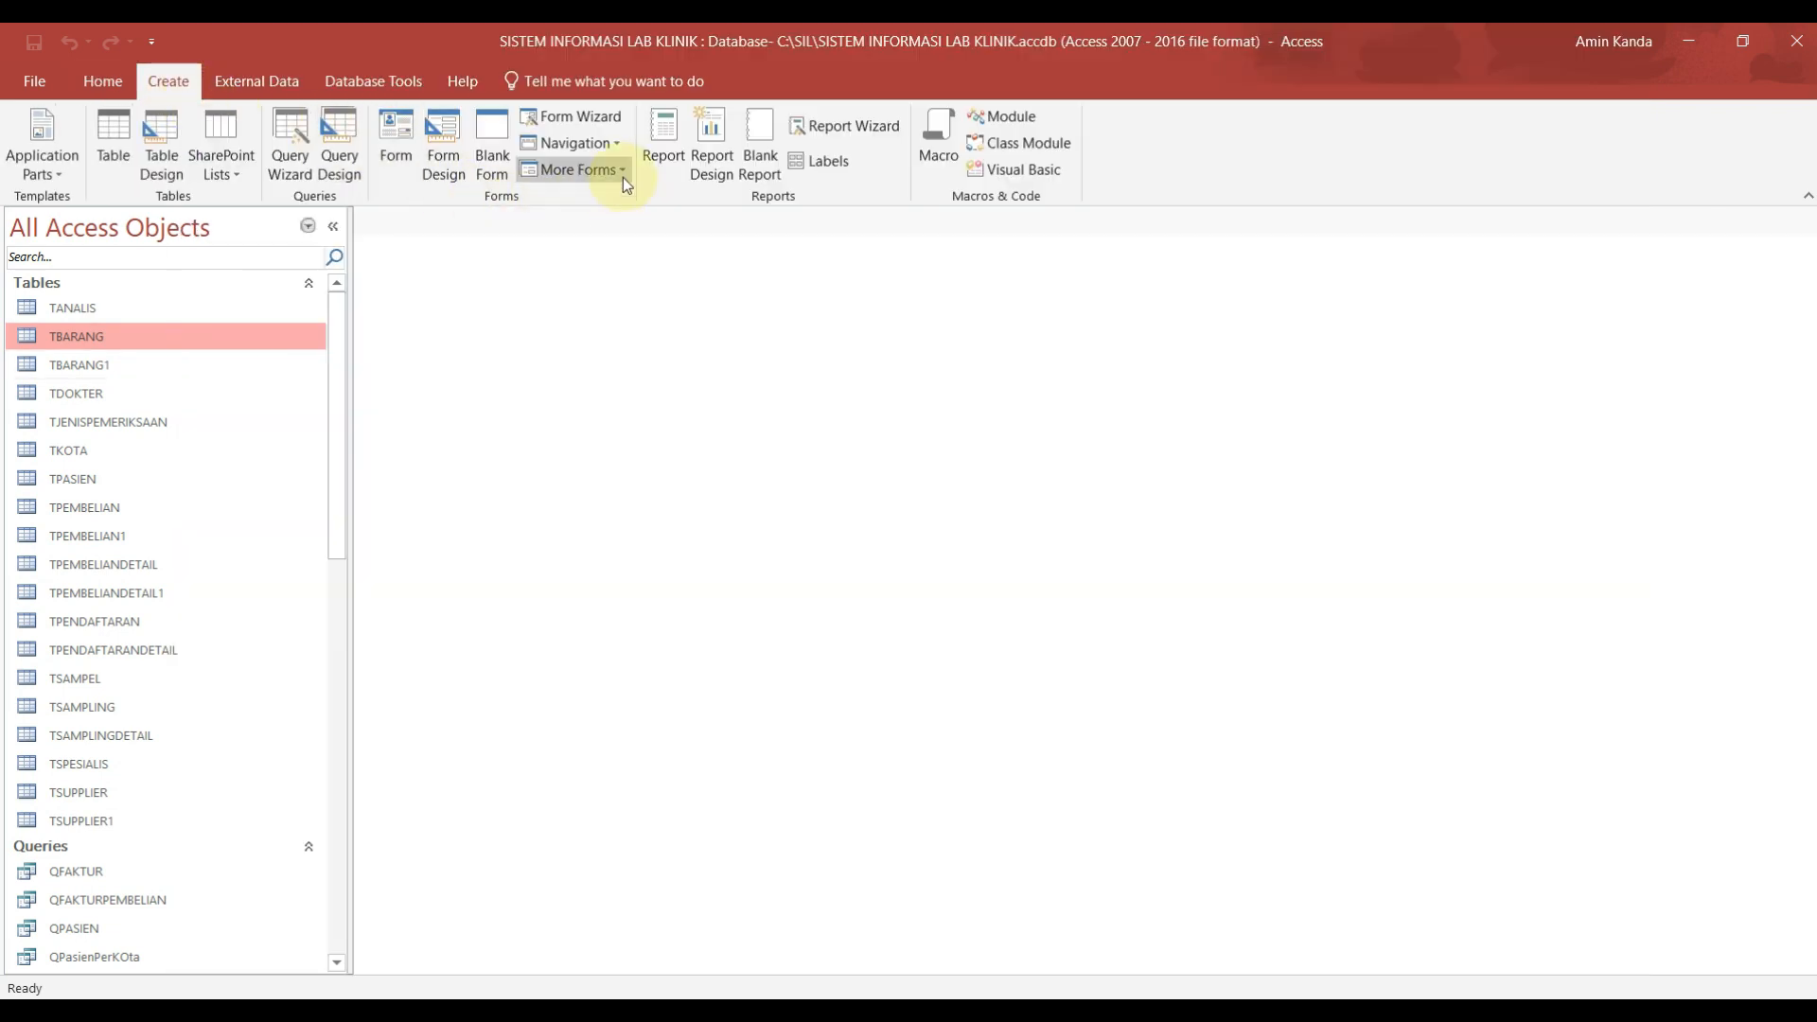
{"action": "left_click", "coordinate": [622, 176]}
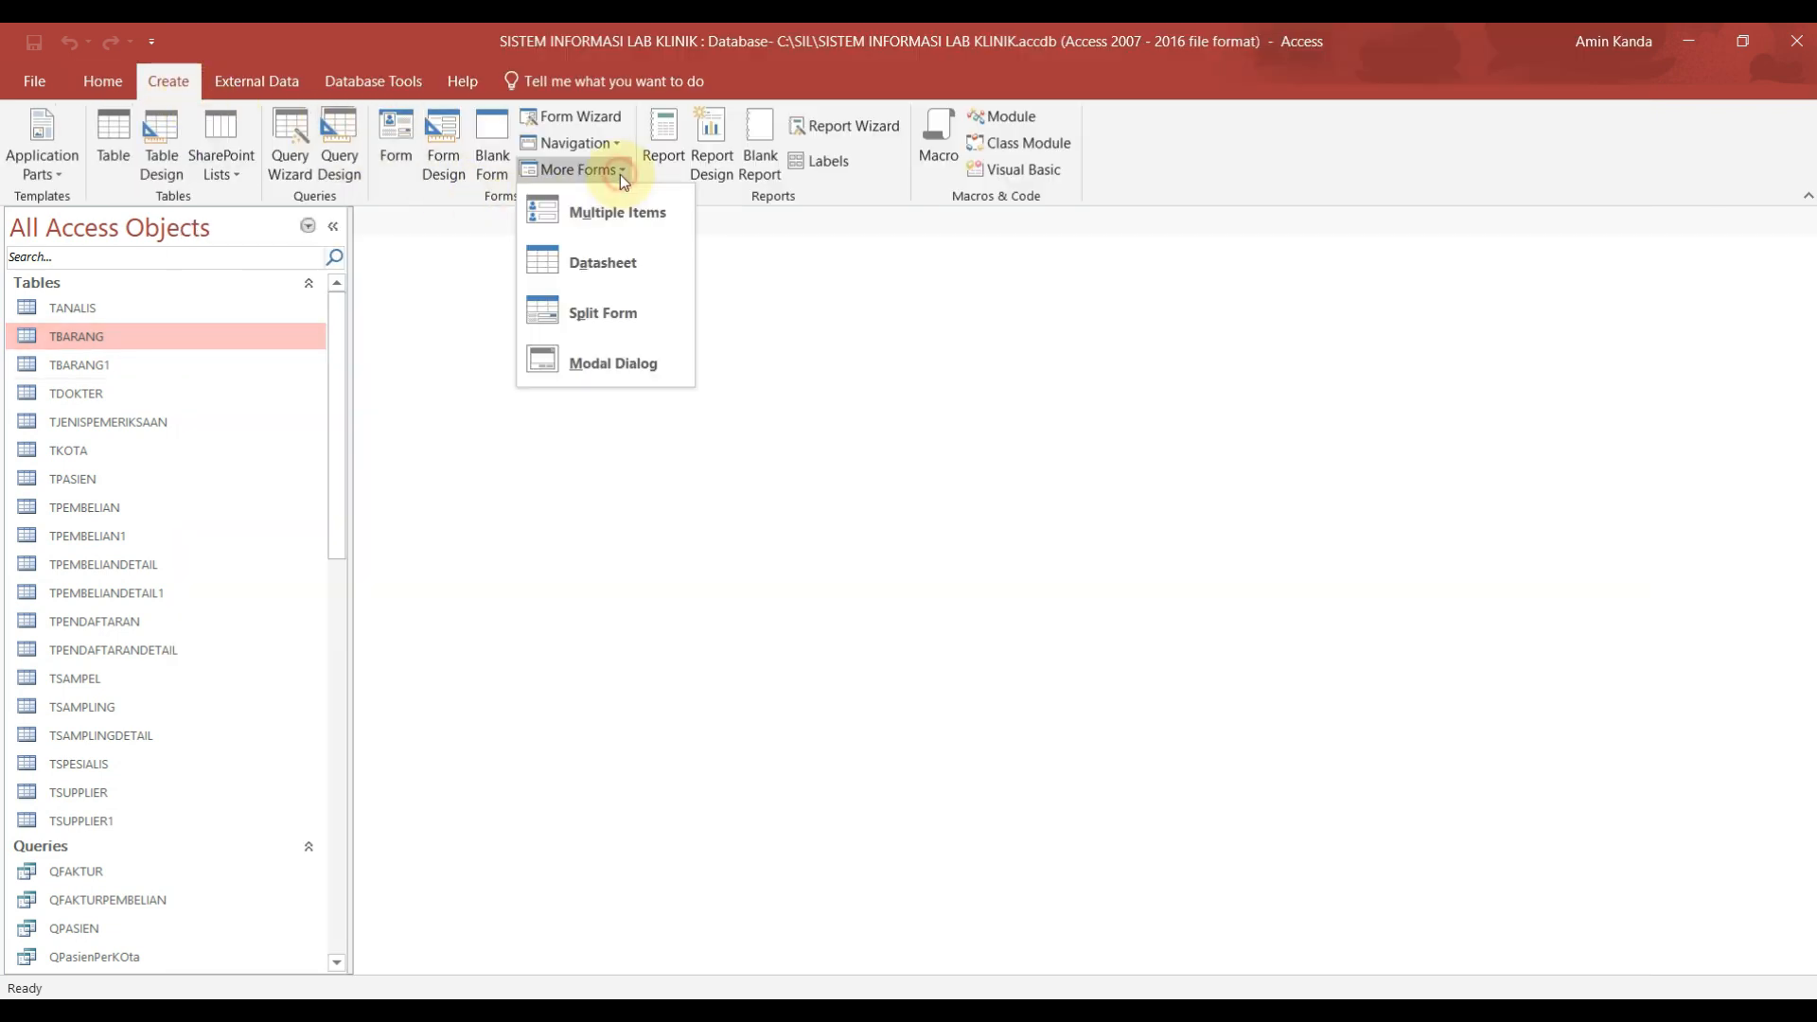
{"action": "left_click", "coordinate": [623, 321]}
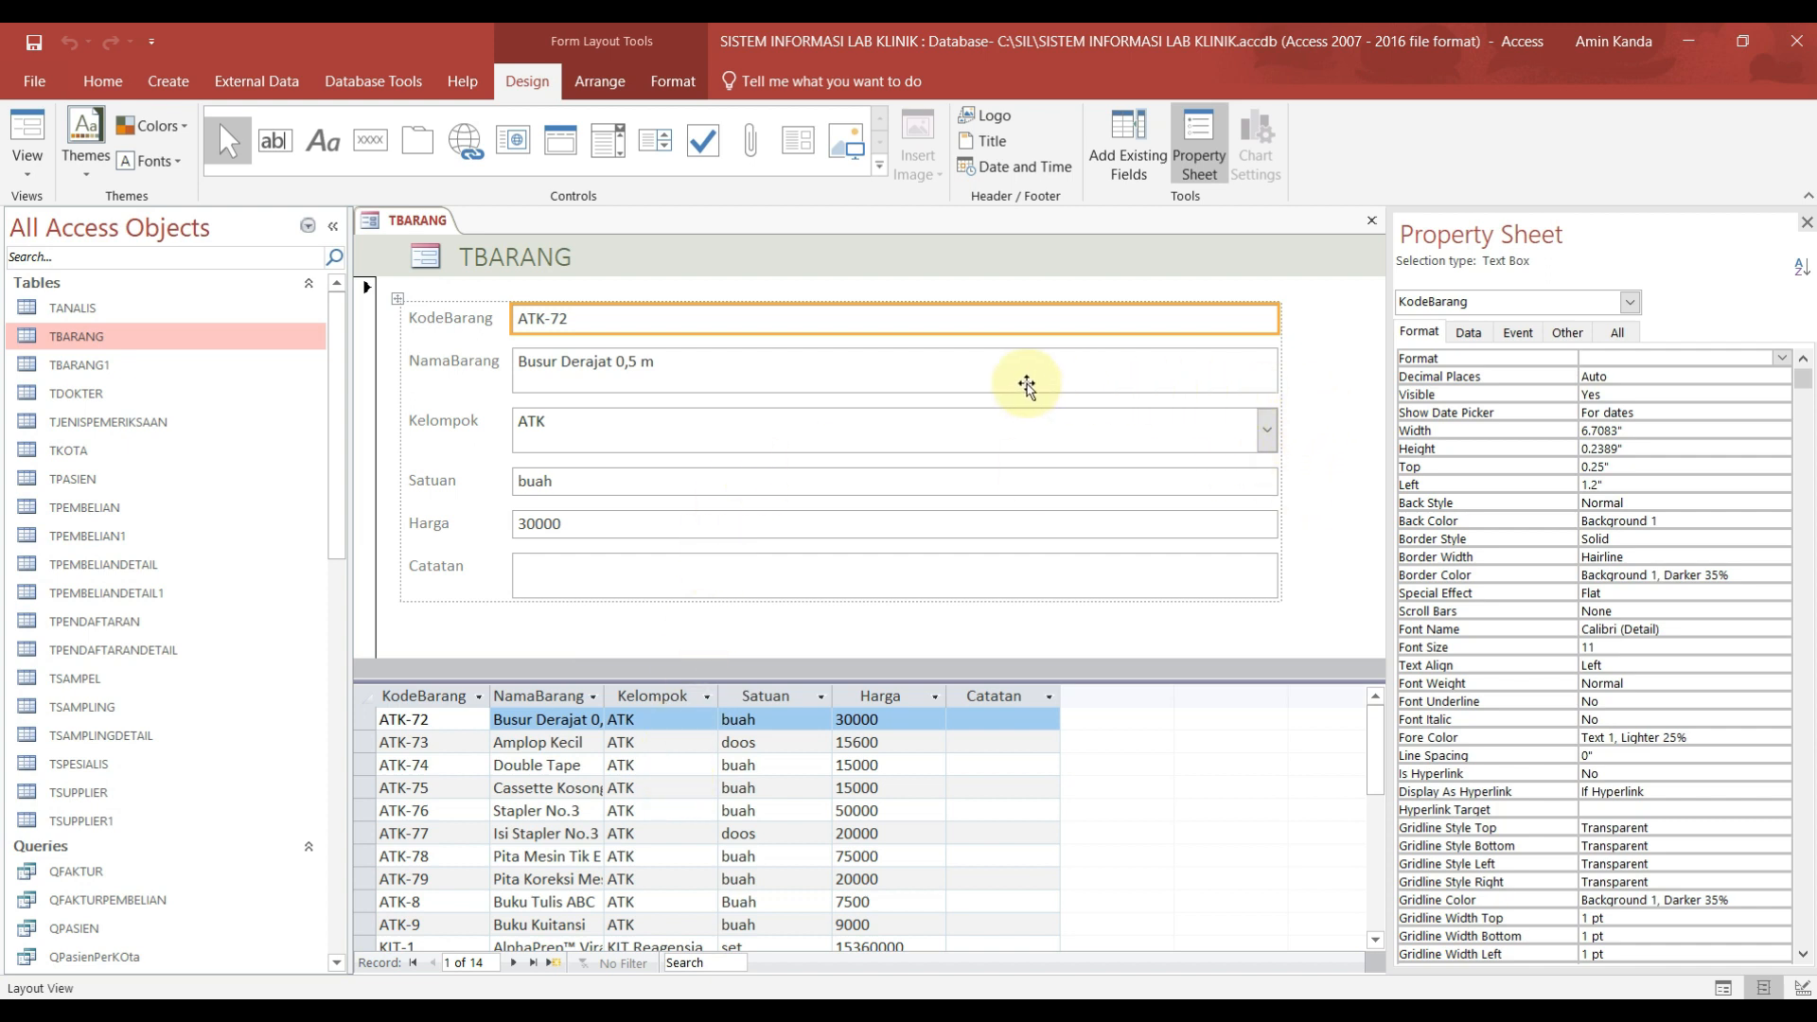
Step: Save the new split form under the name FBARANG
{"action": "right_click", "coordinate": [425, 225]}
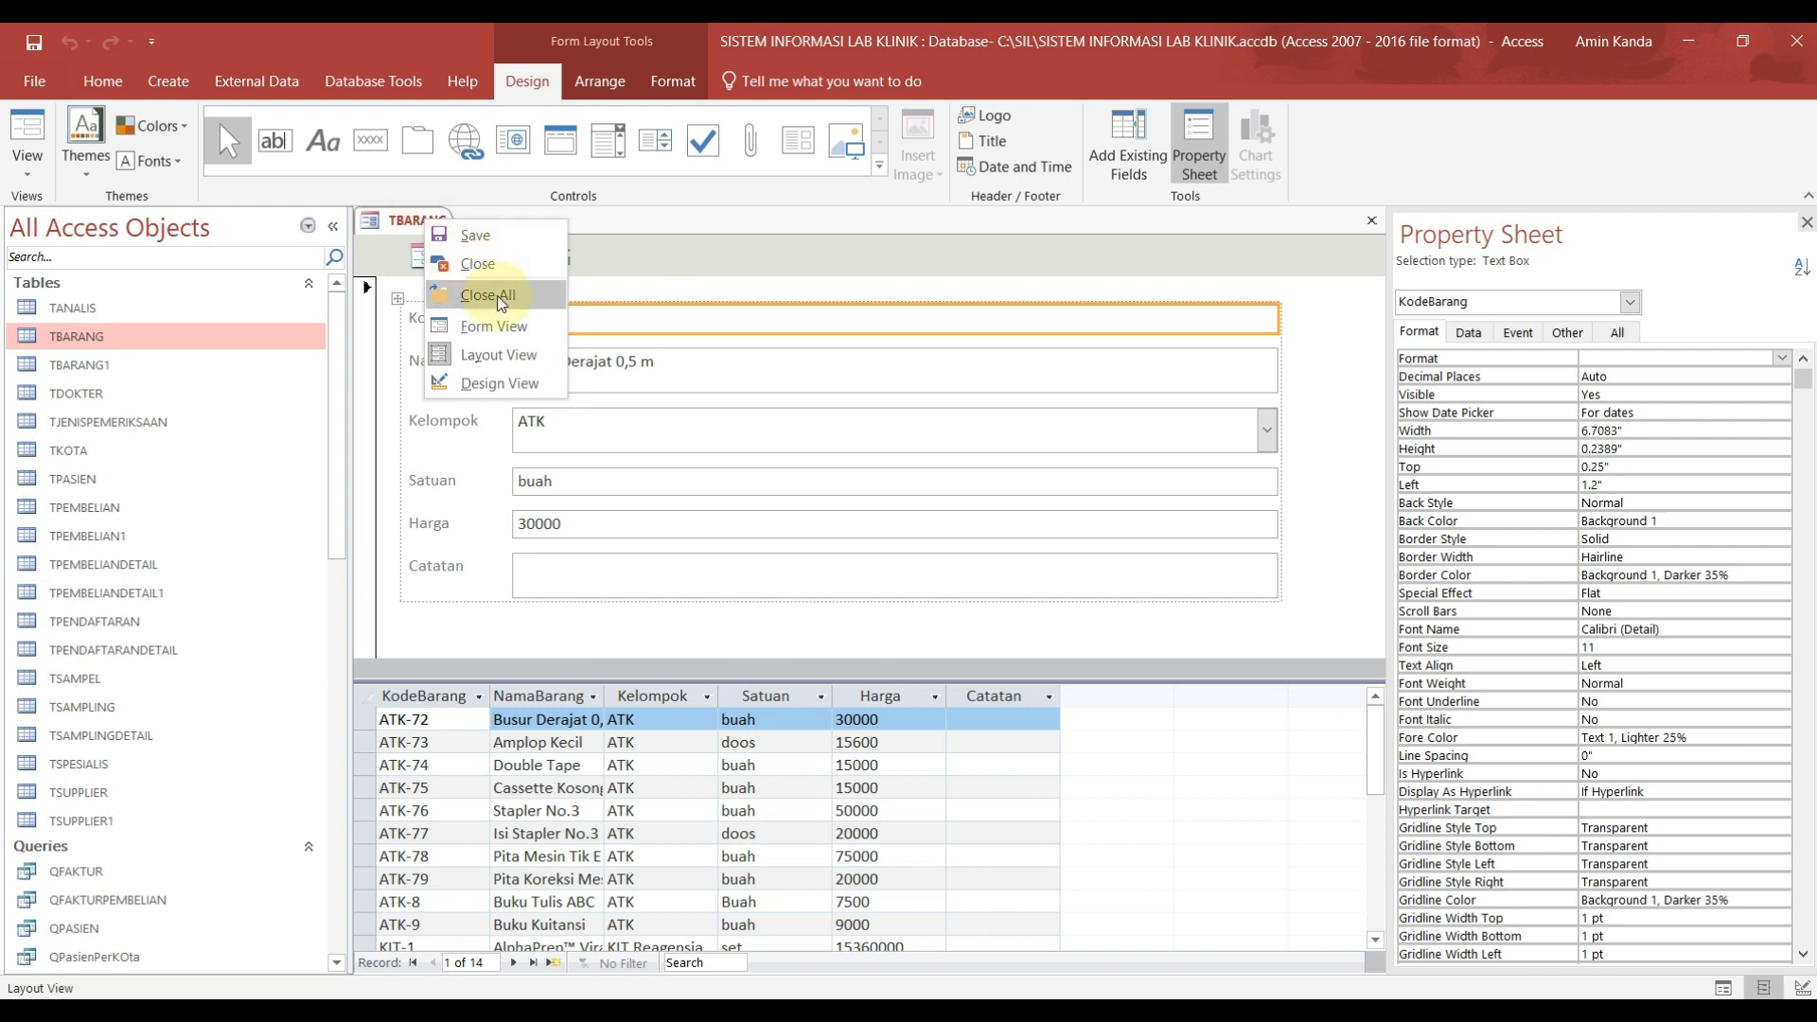
{"action": "left_click", "coordinate": [473, 235]}
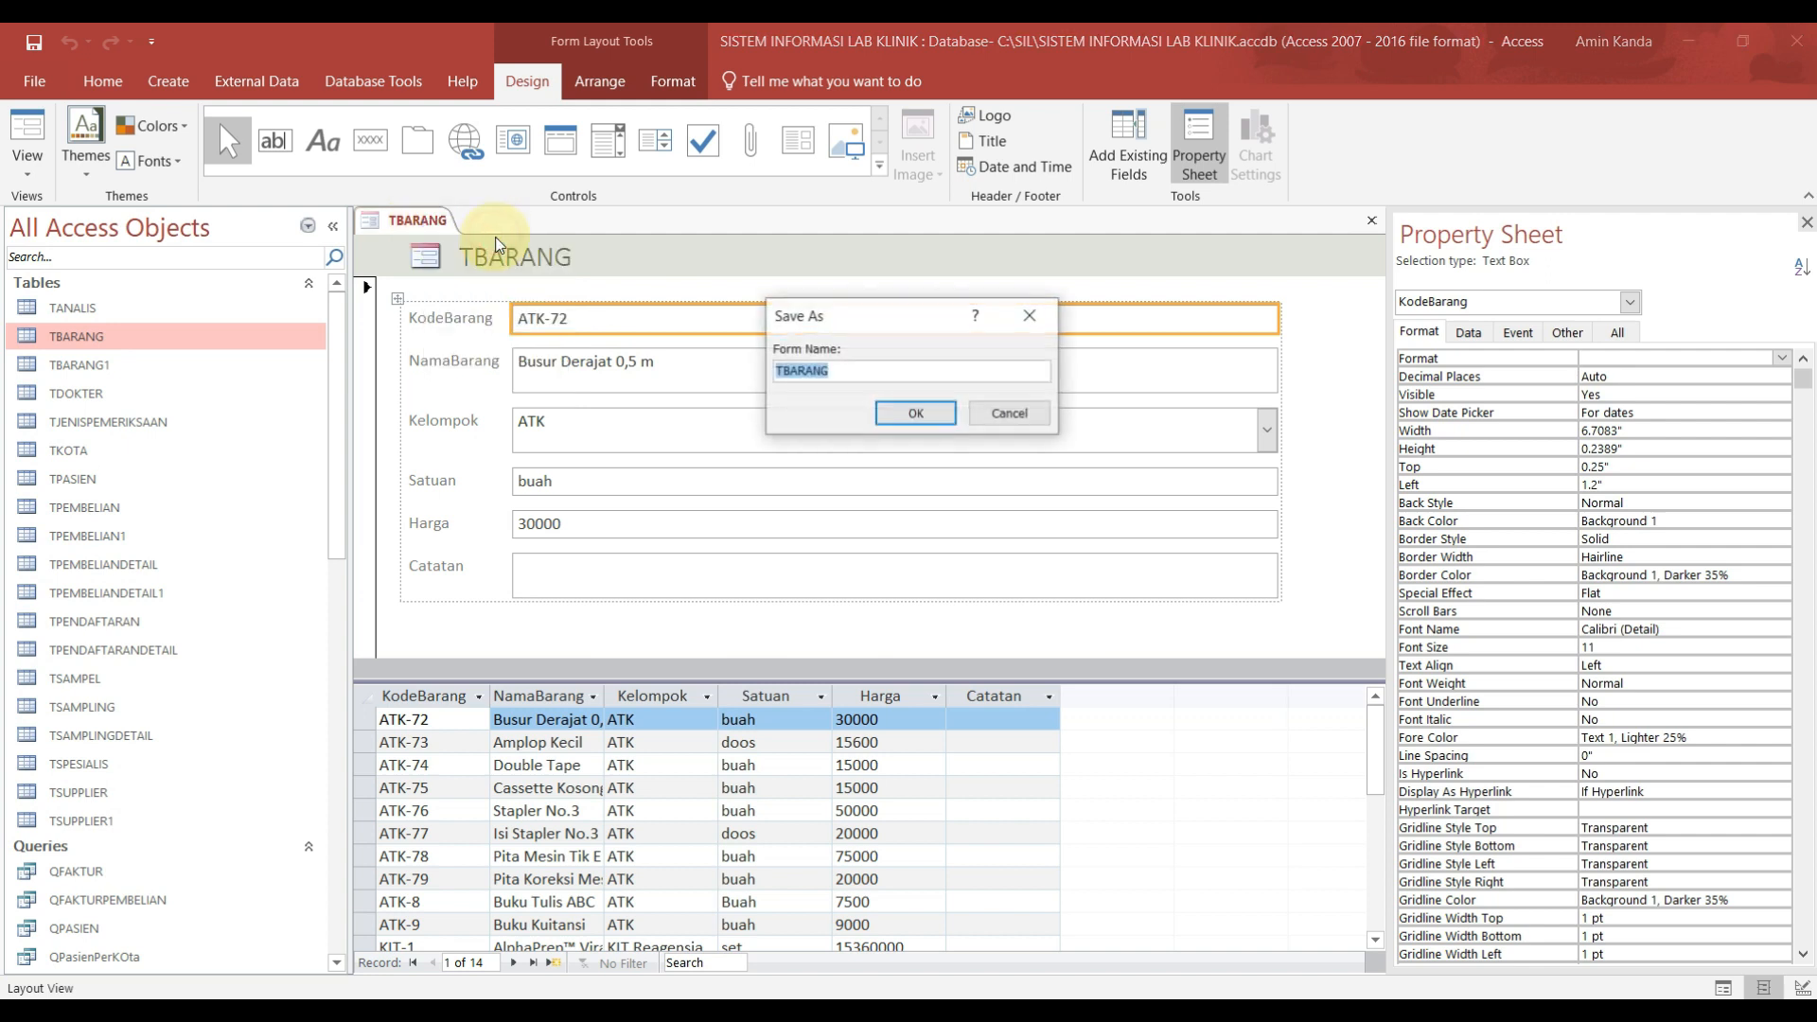
{"action": "left_click", "coordinate": [786, 372]}
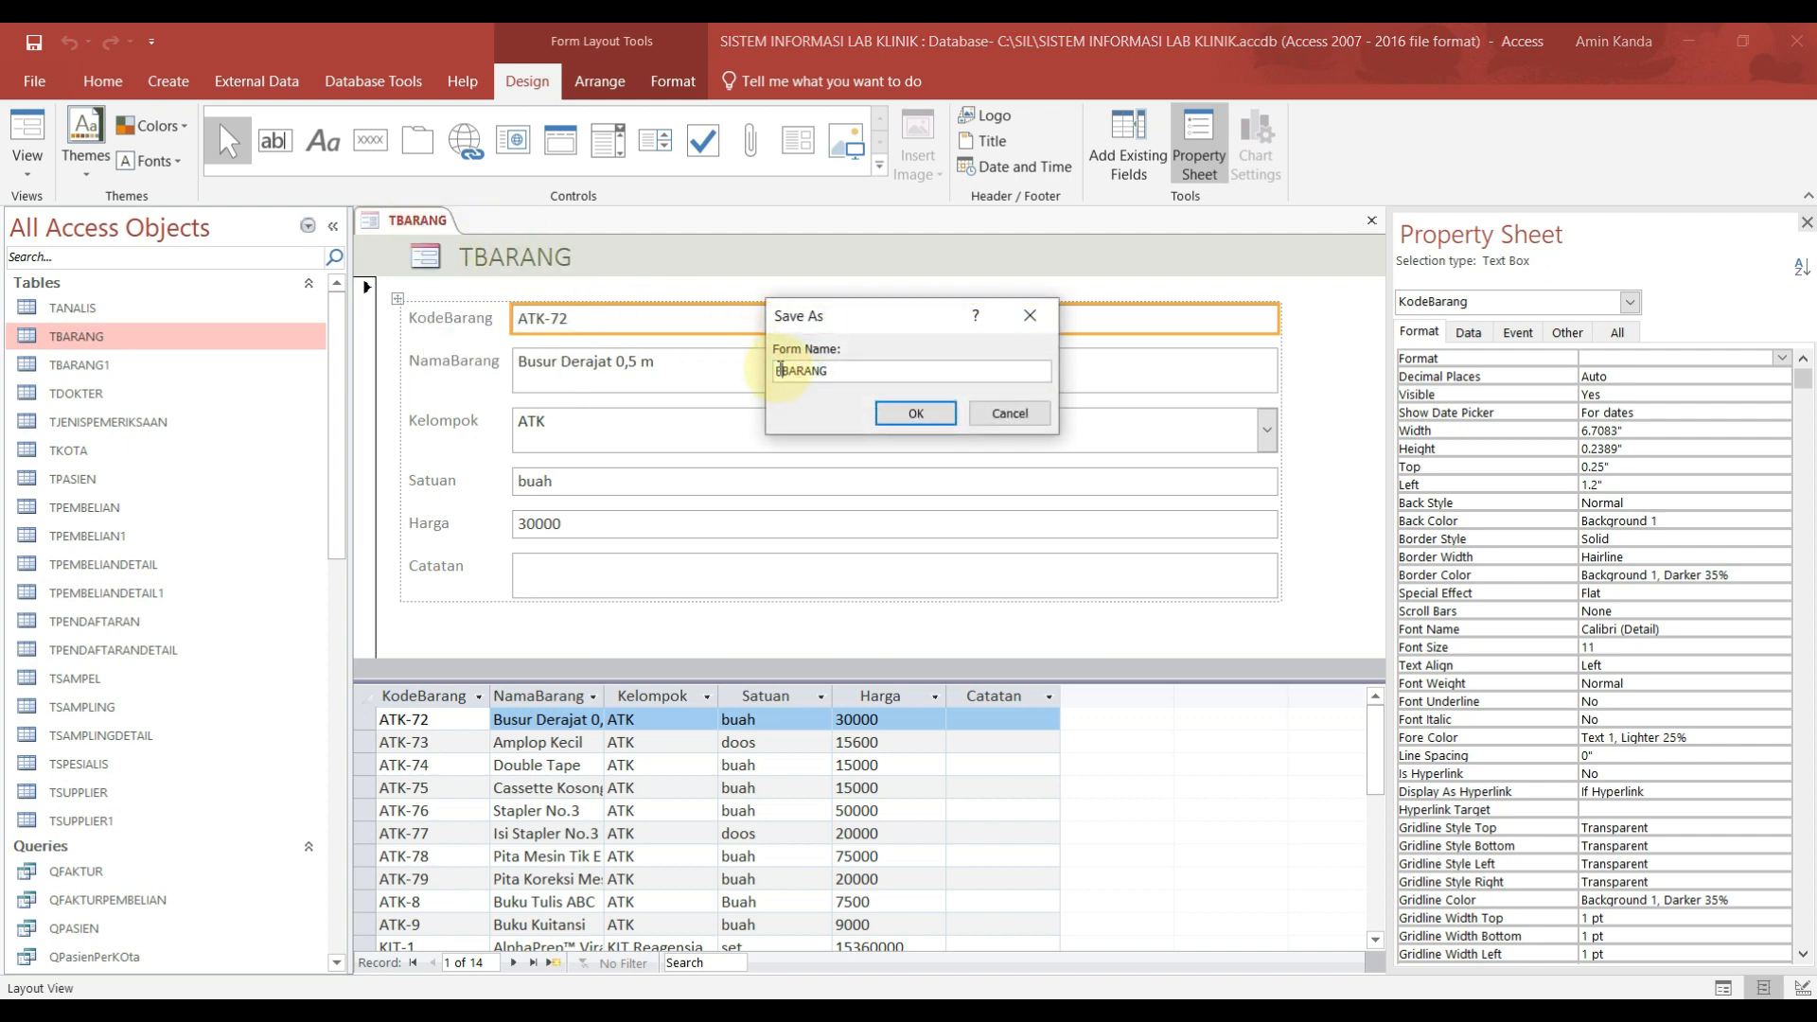
{"action": "left_click", "coordinate": [932, 414]}
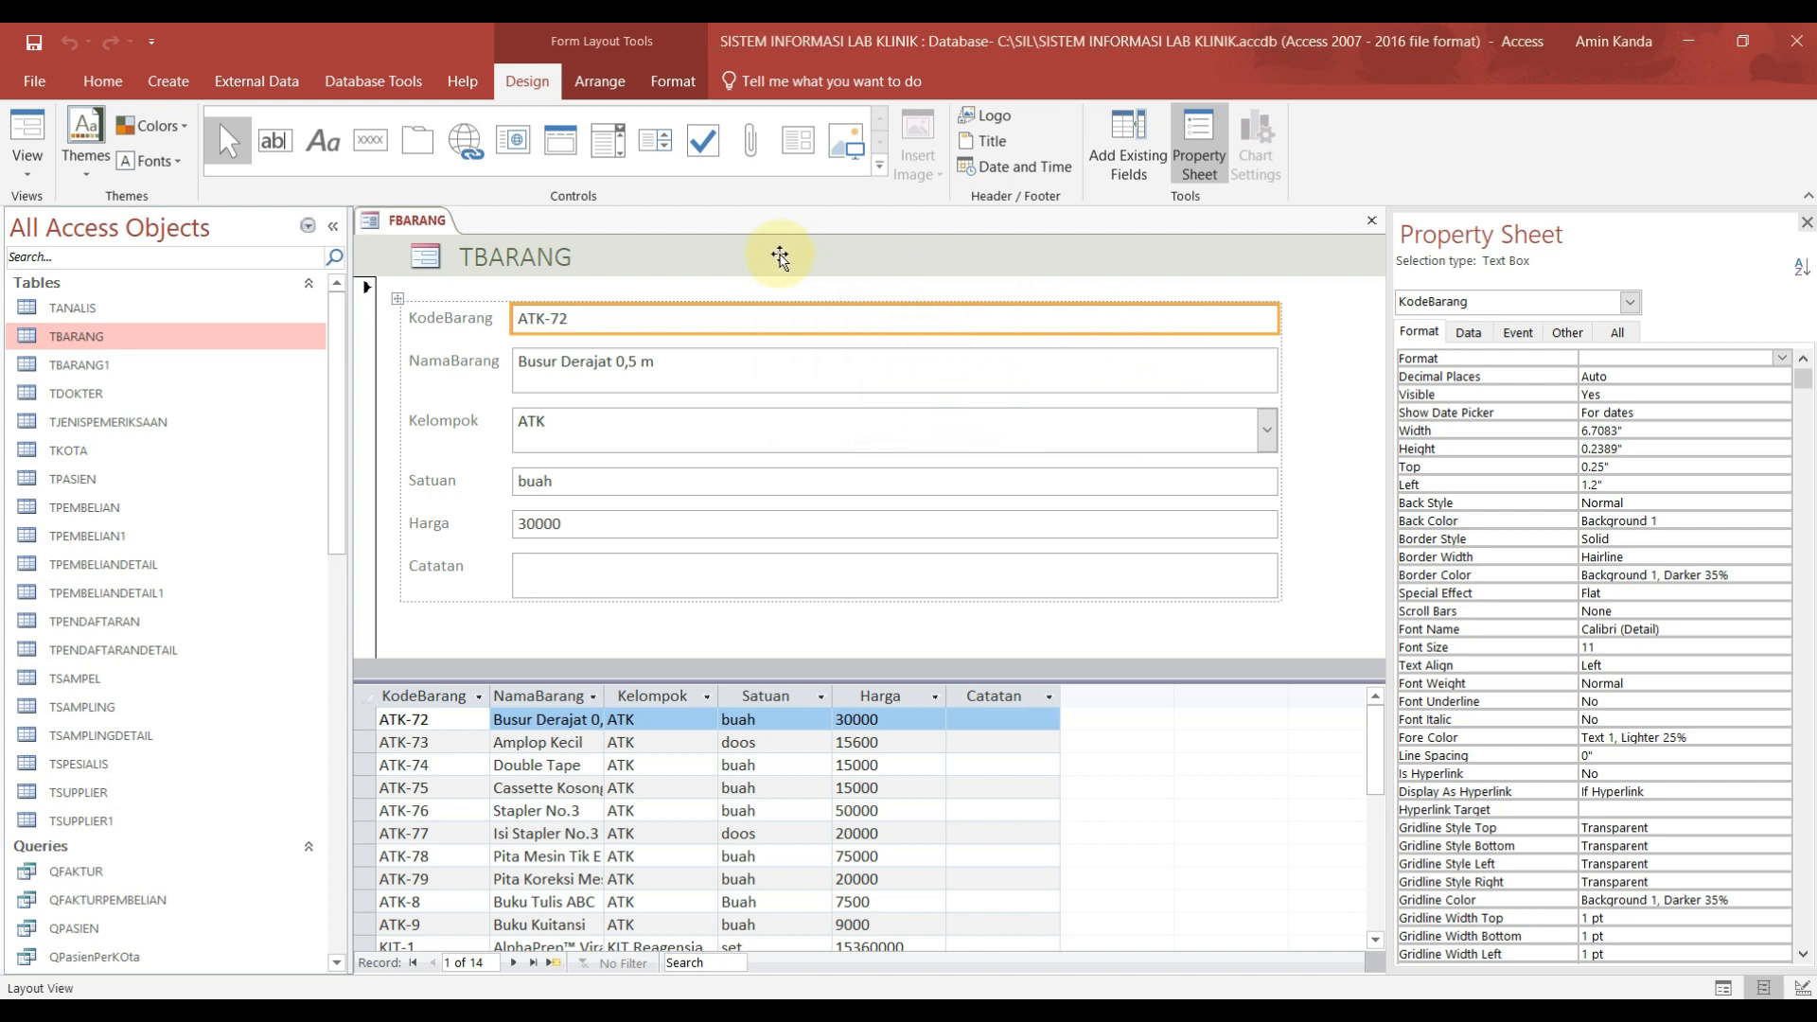
Step: Open the FBARANG form in Design View and set its Pop Up and Modal properties to Yes
{"action": "right_click", "coordinate": [437, 222]}
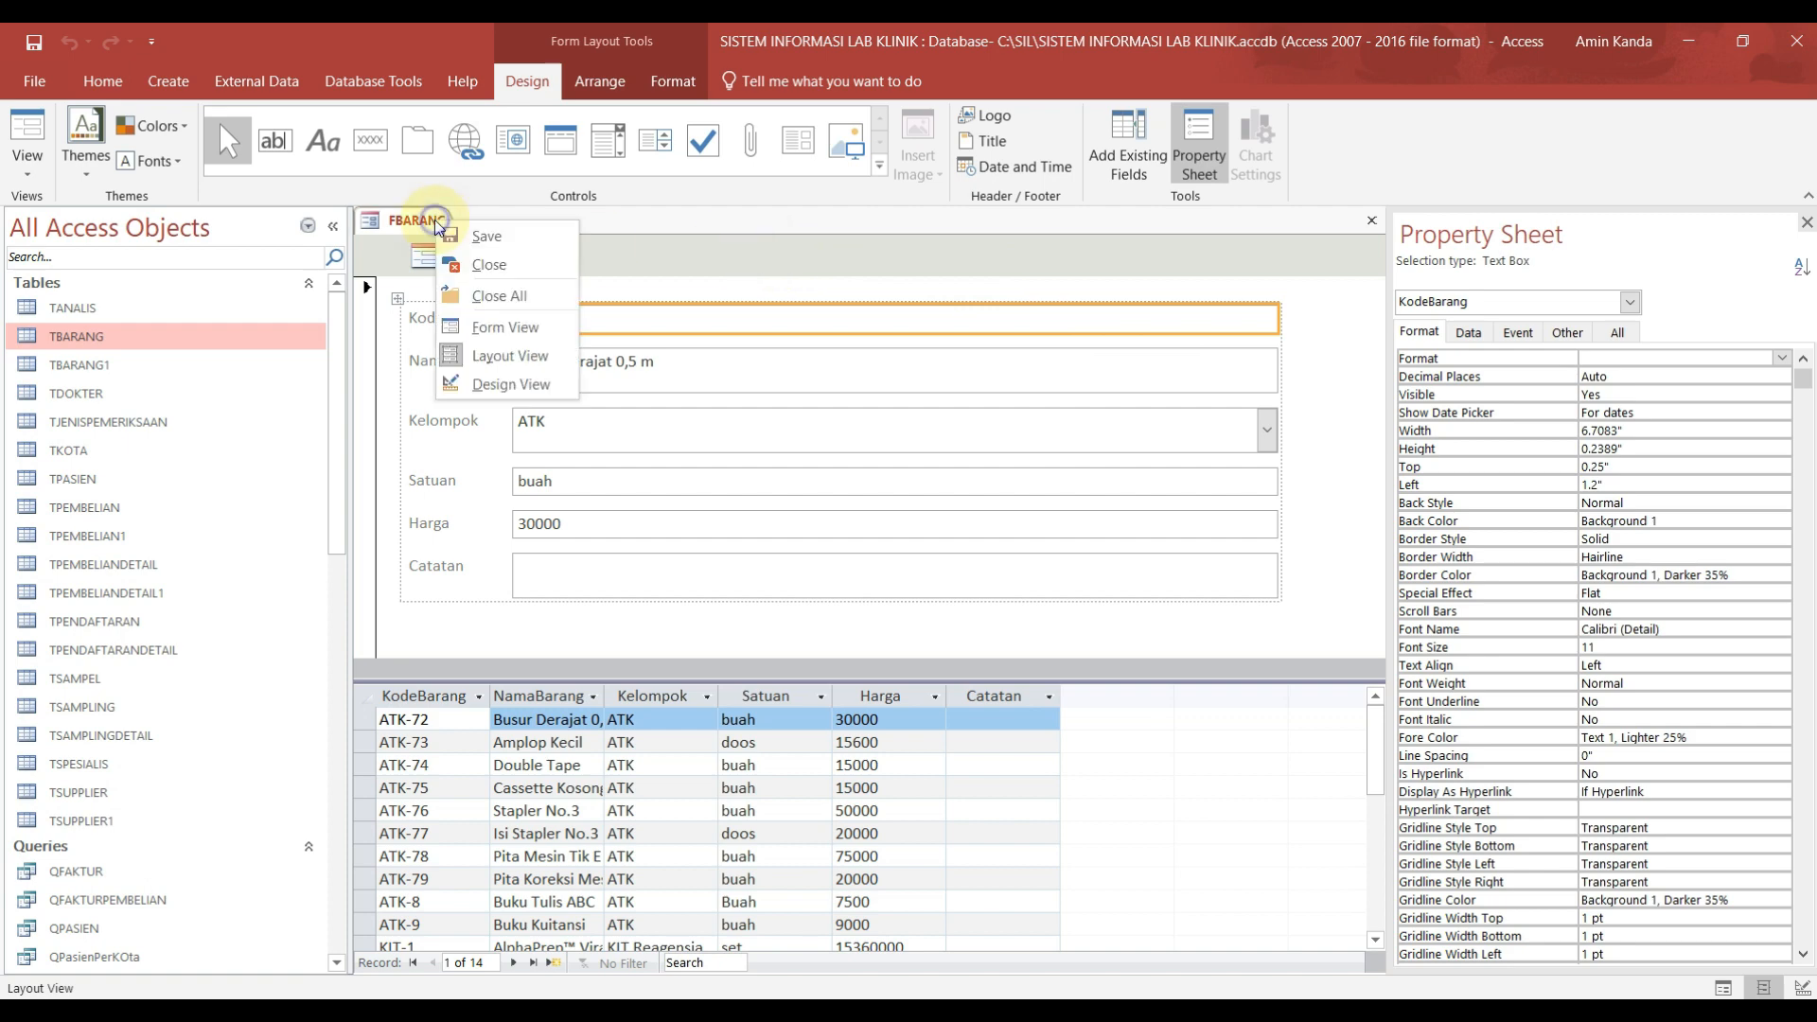
{"action": "left_click", "coordinate": [507, 383]}
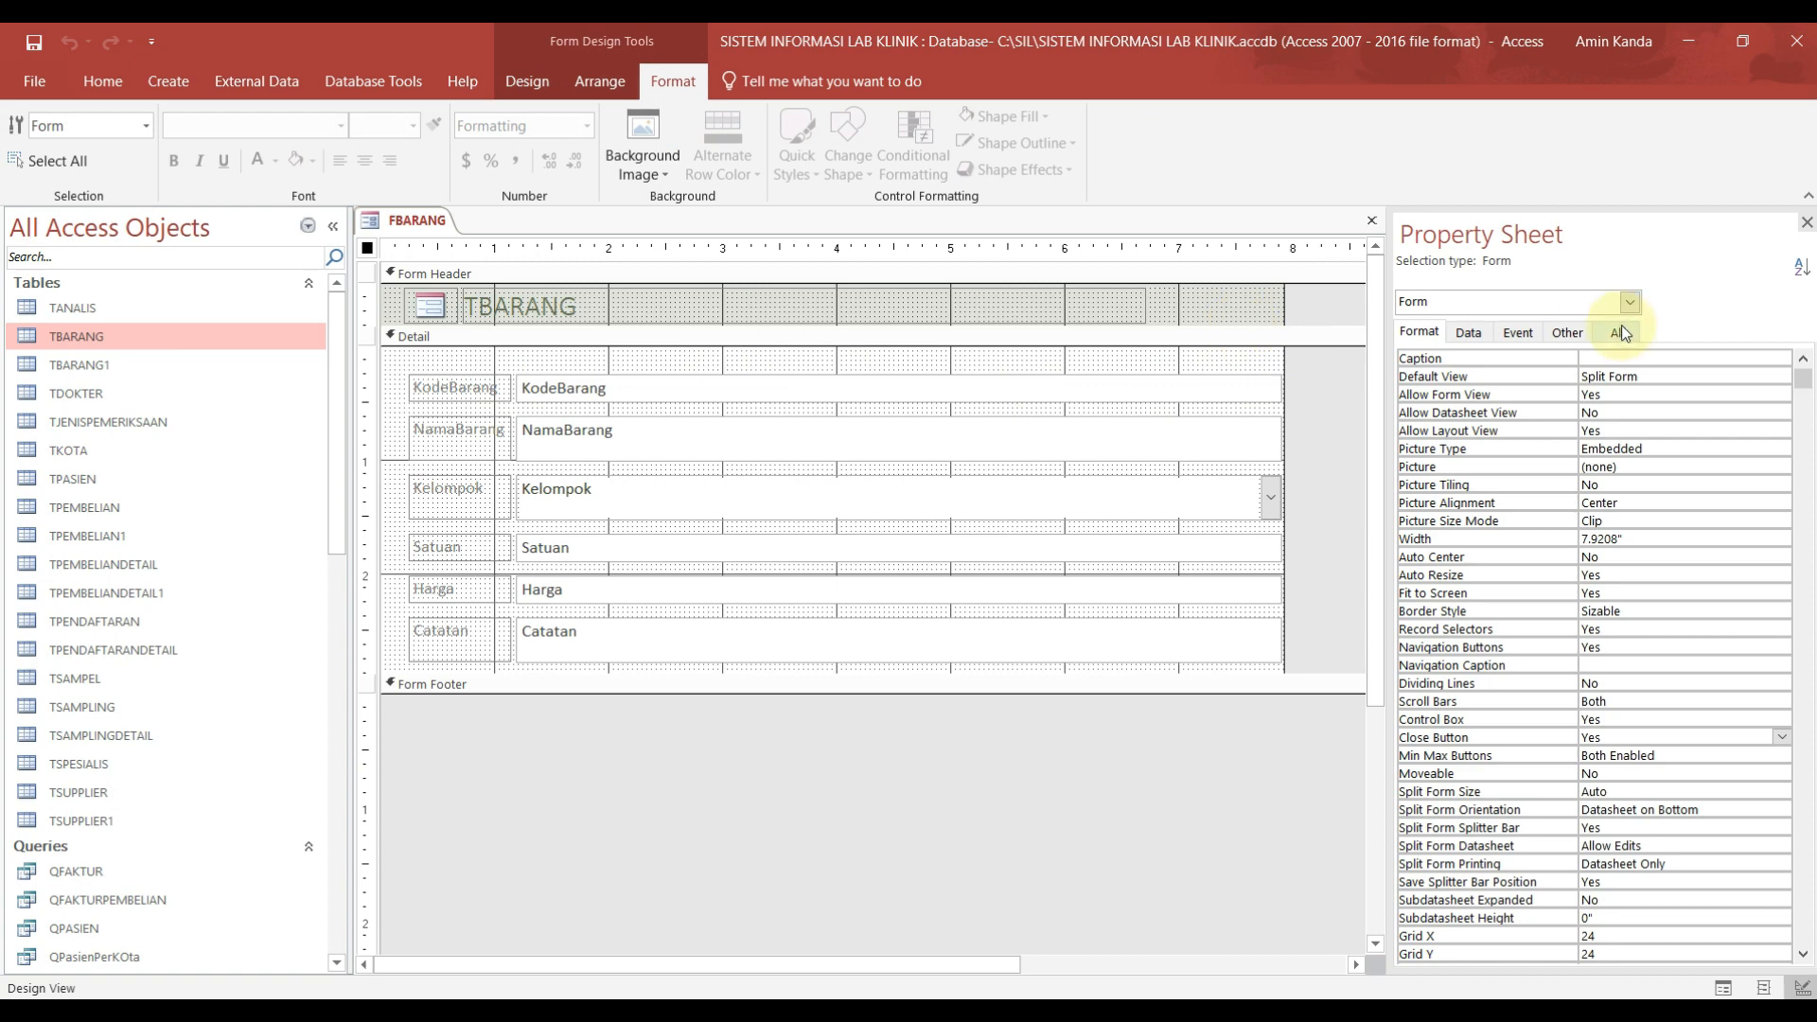
{"action": "left_click", "coordinate": [1568, 333]}
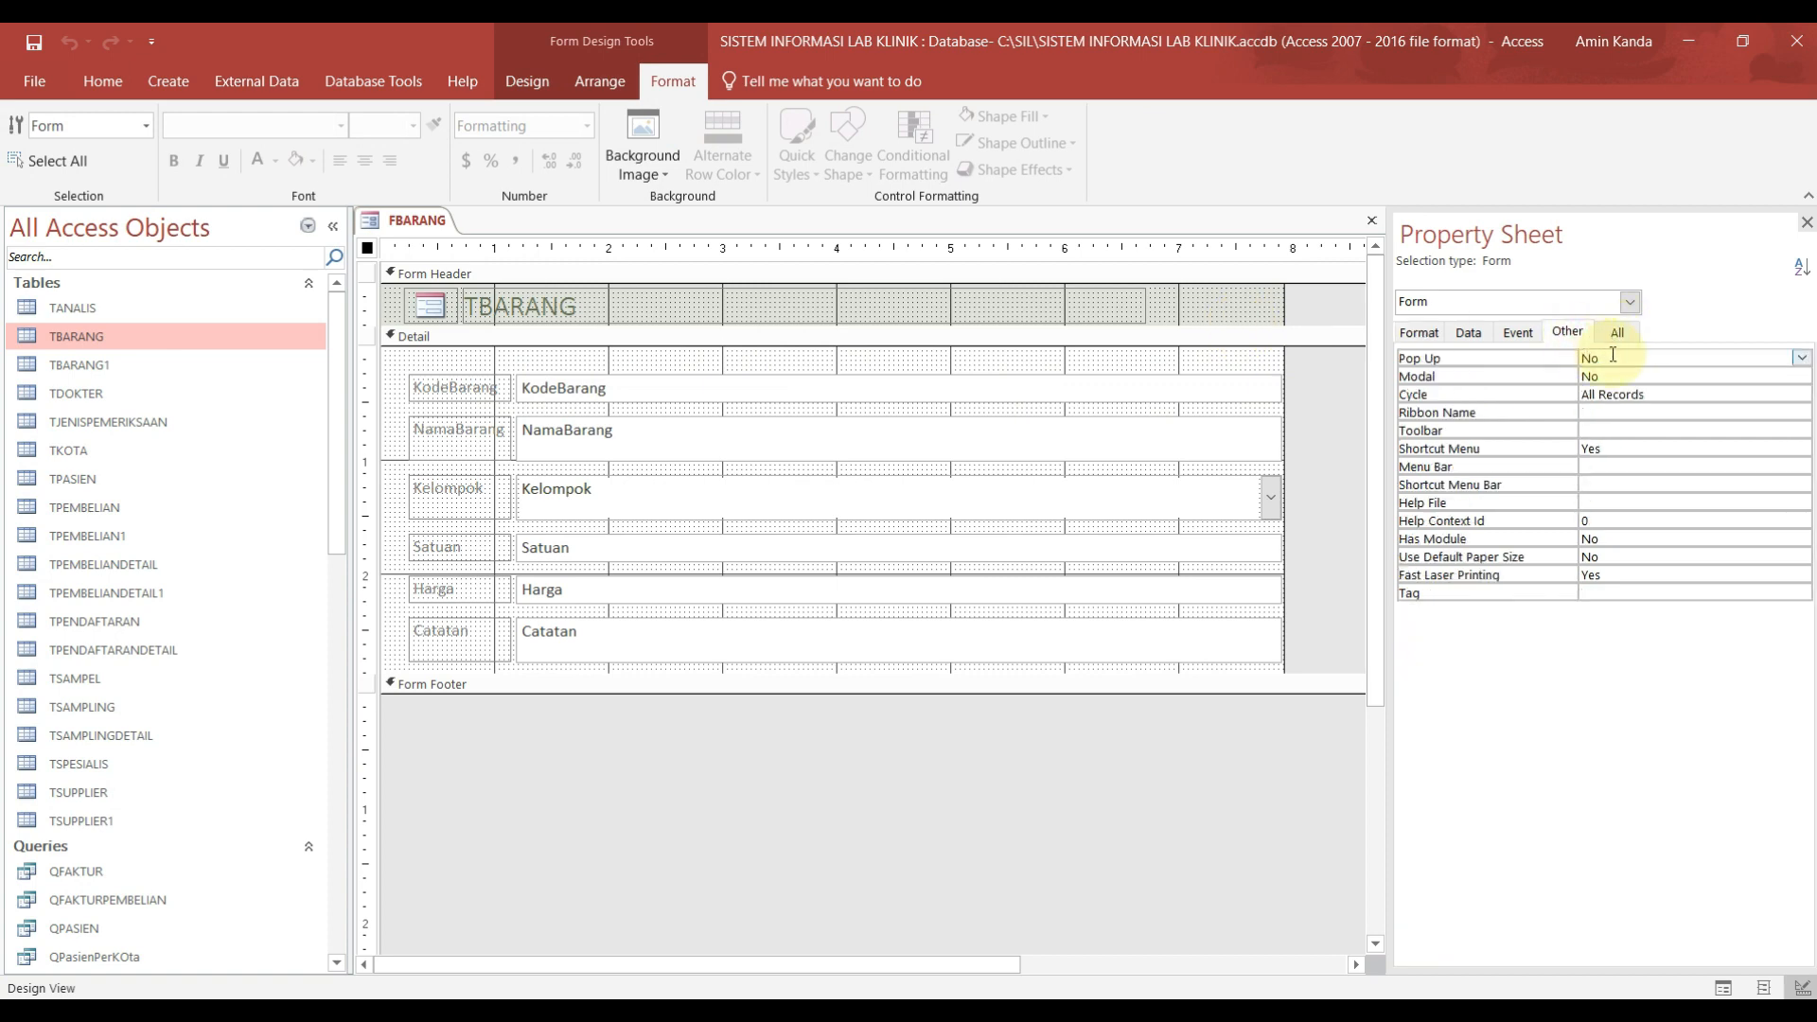
{"action": "left_click", "coordinate": [1800, 360]}
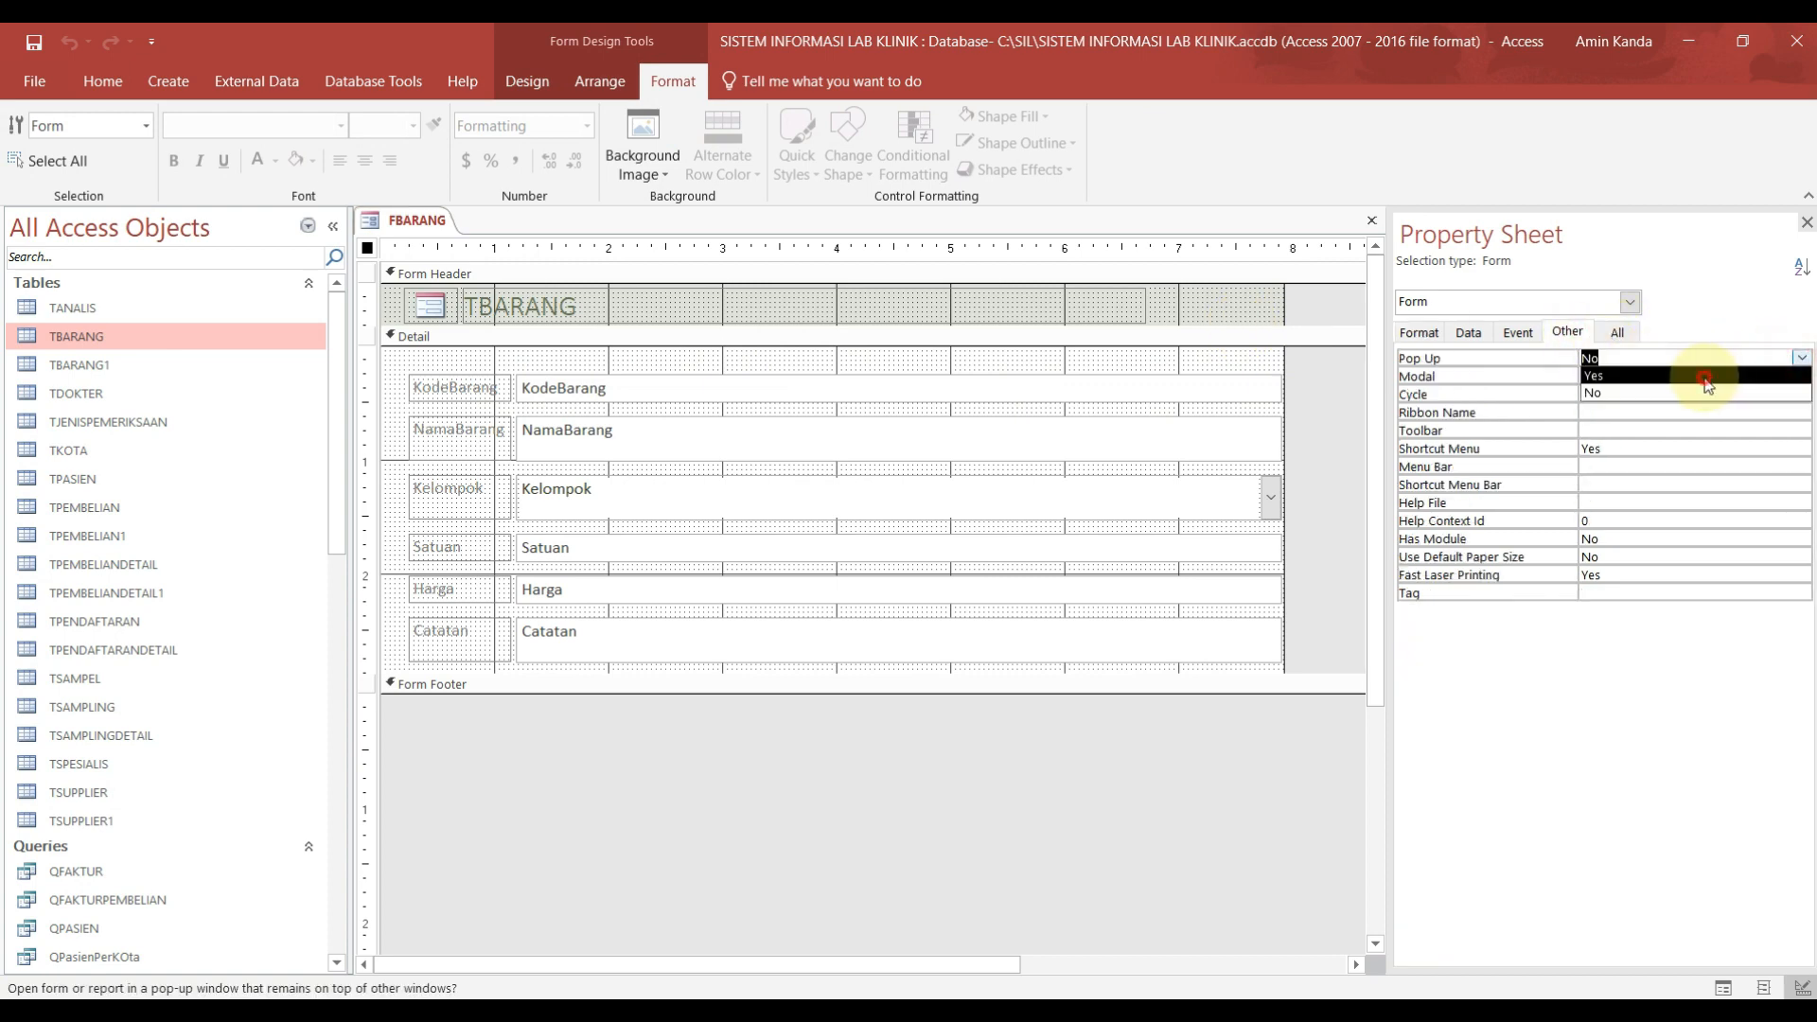
{"action": "left_click", "coordinate": [1703, 375]}
{"action": "left_click", "coordinate": [1714, 377]}
{"action": "left_click", "coordinate": [1800, 375]}
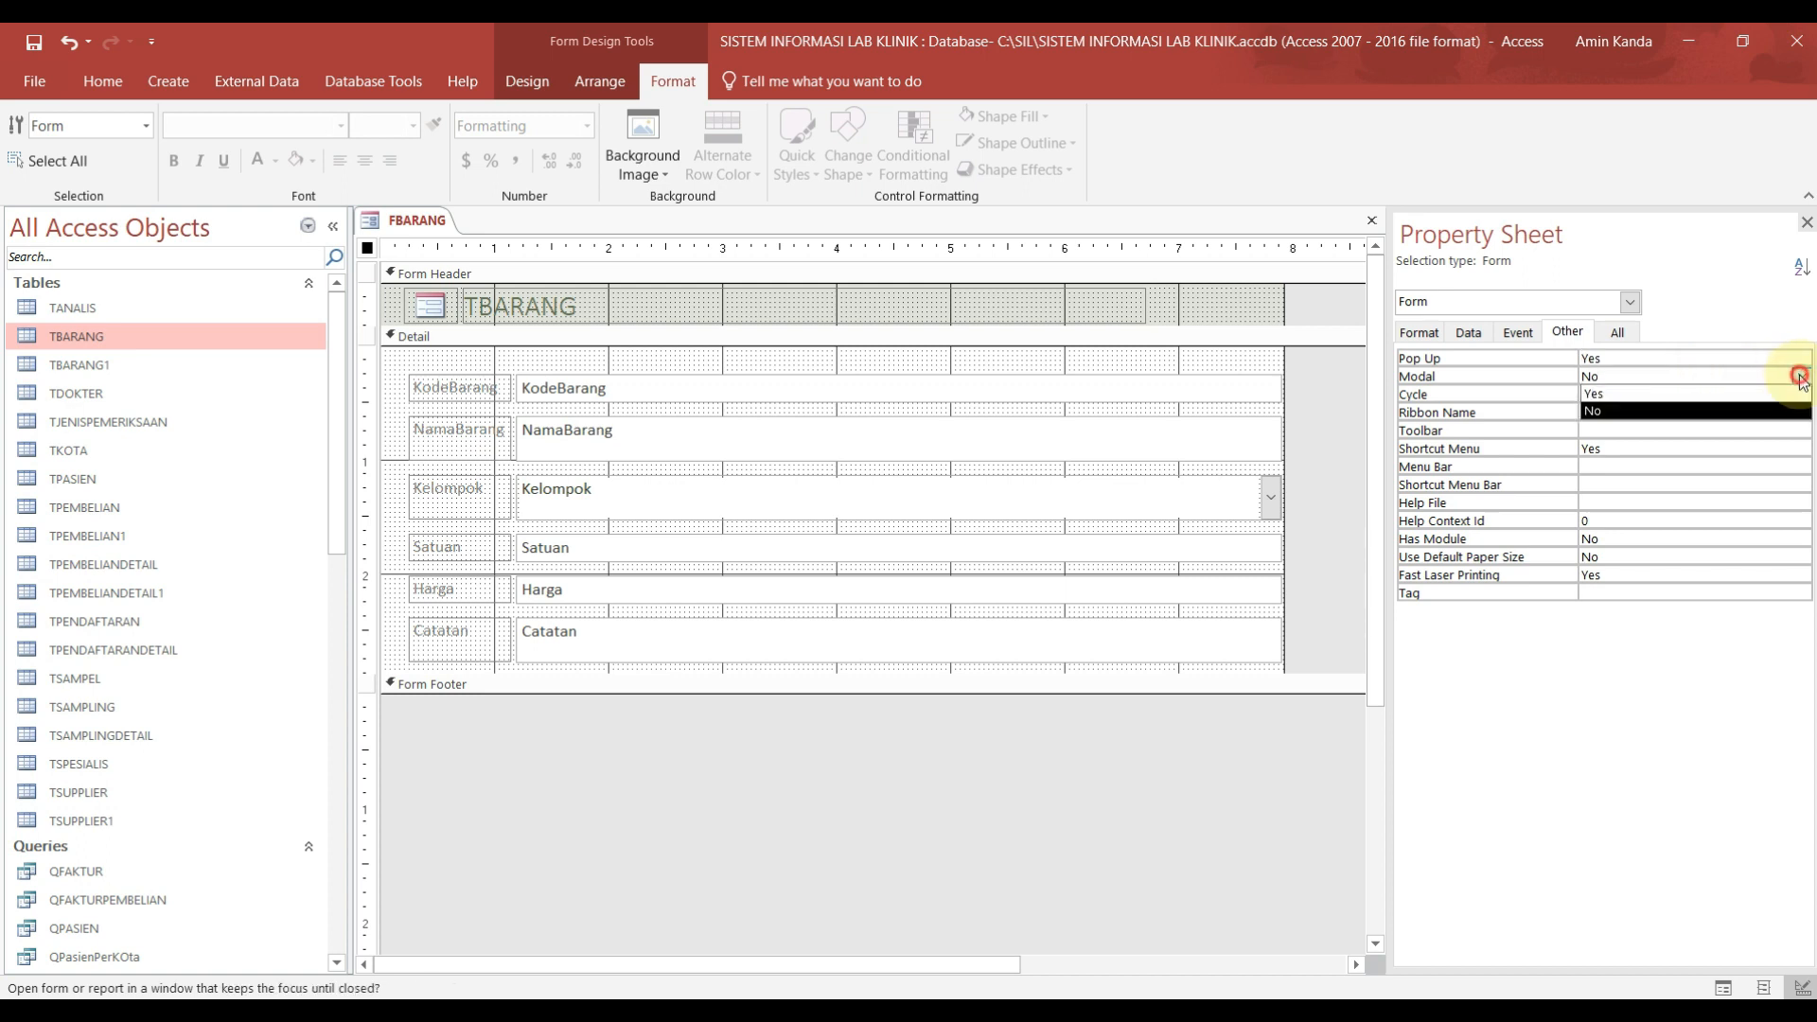
{"action": "left_click", "coordinate": [1683, 394]}
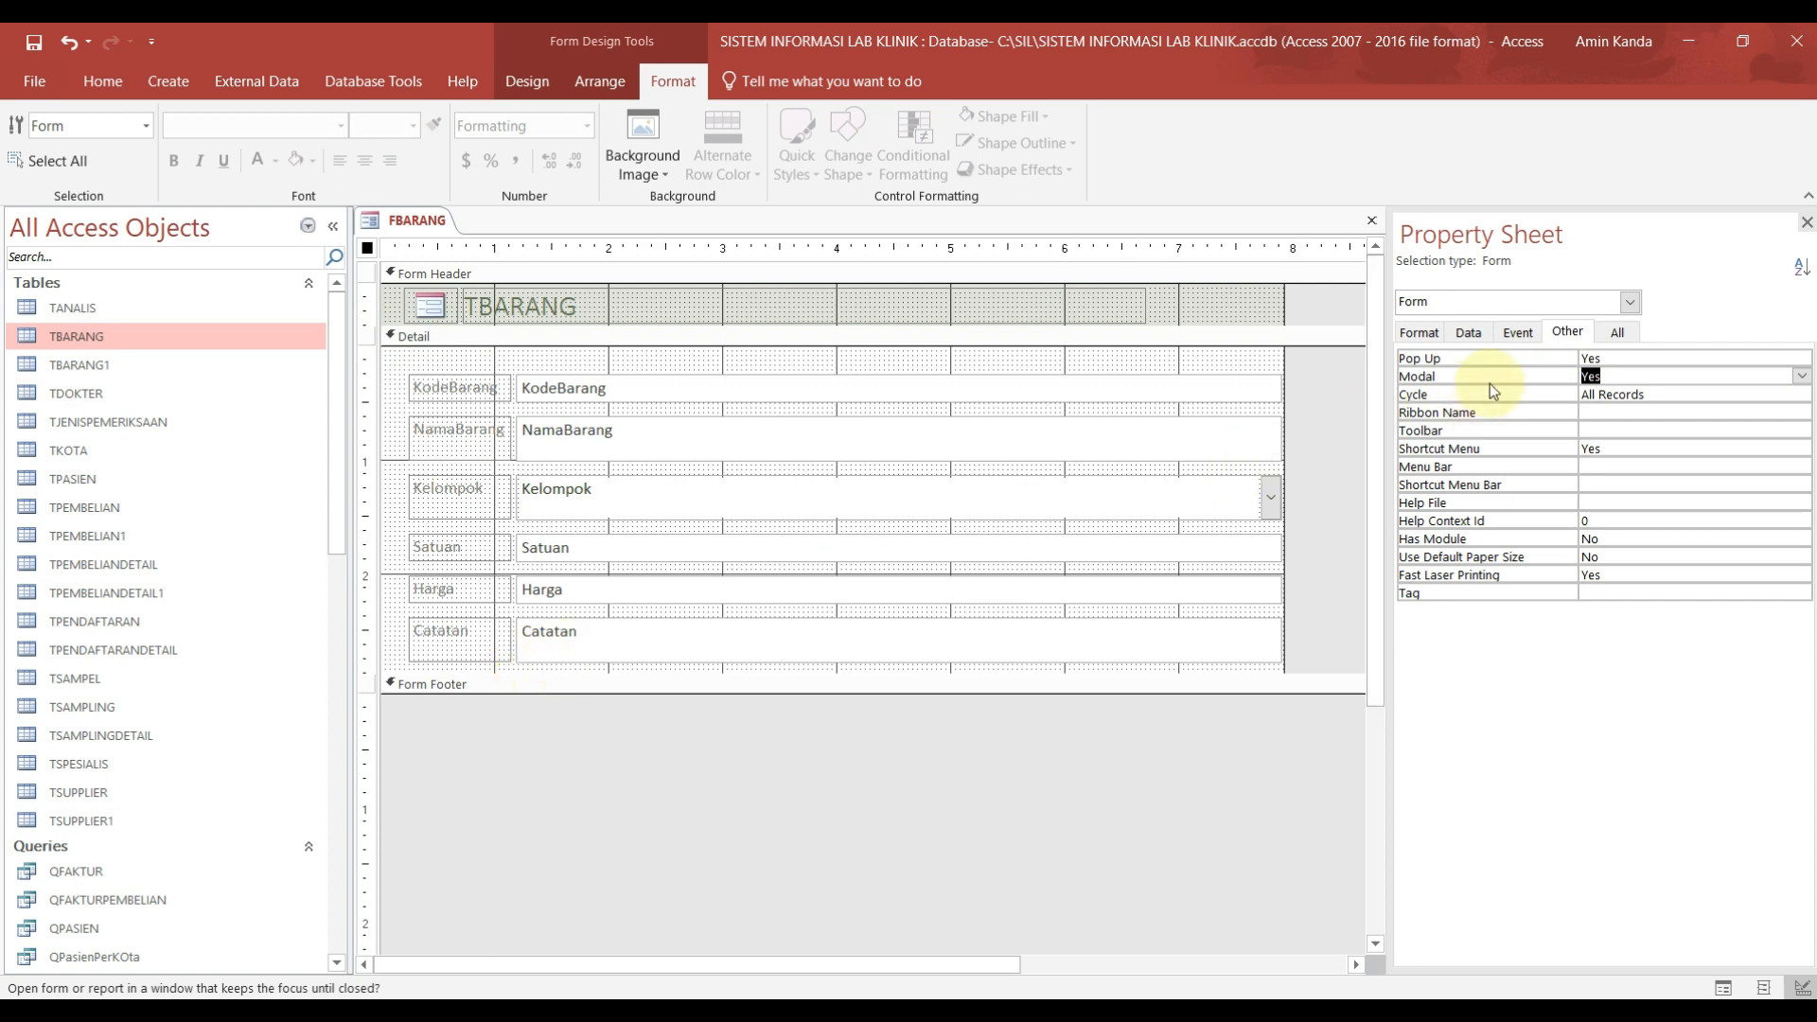
Step: Set the FBARANG form's Min Max Buttons property to None and its Close Button property to No
{"action": "left_click", "coordinate": [1420, 333]}
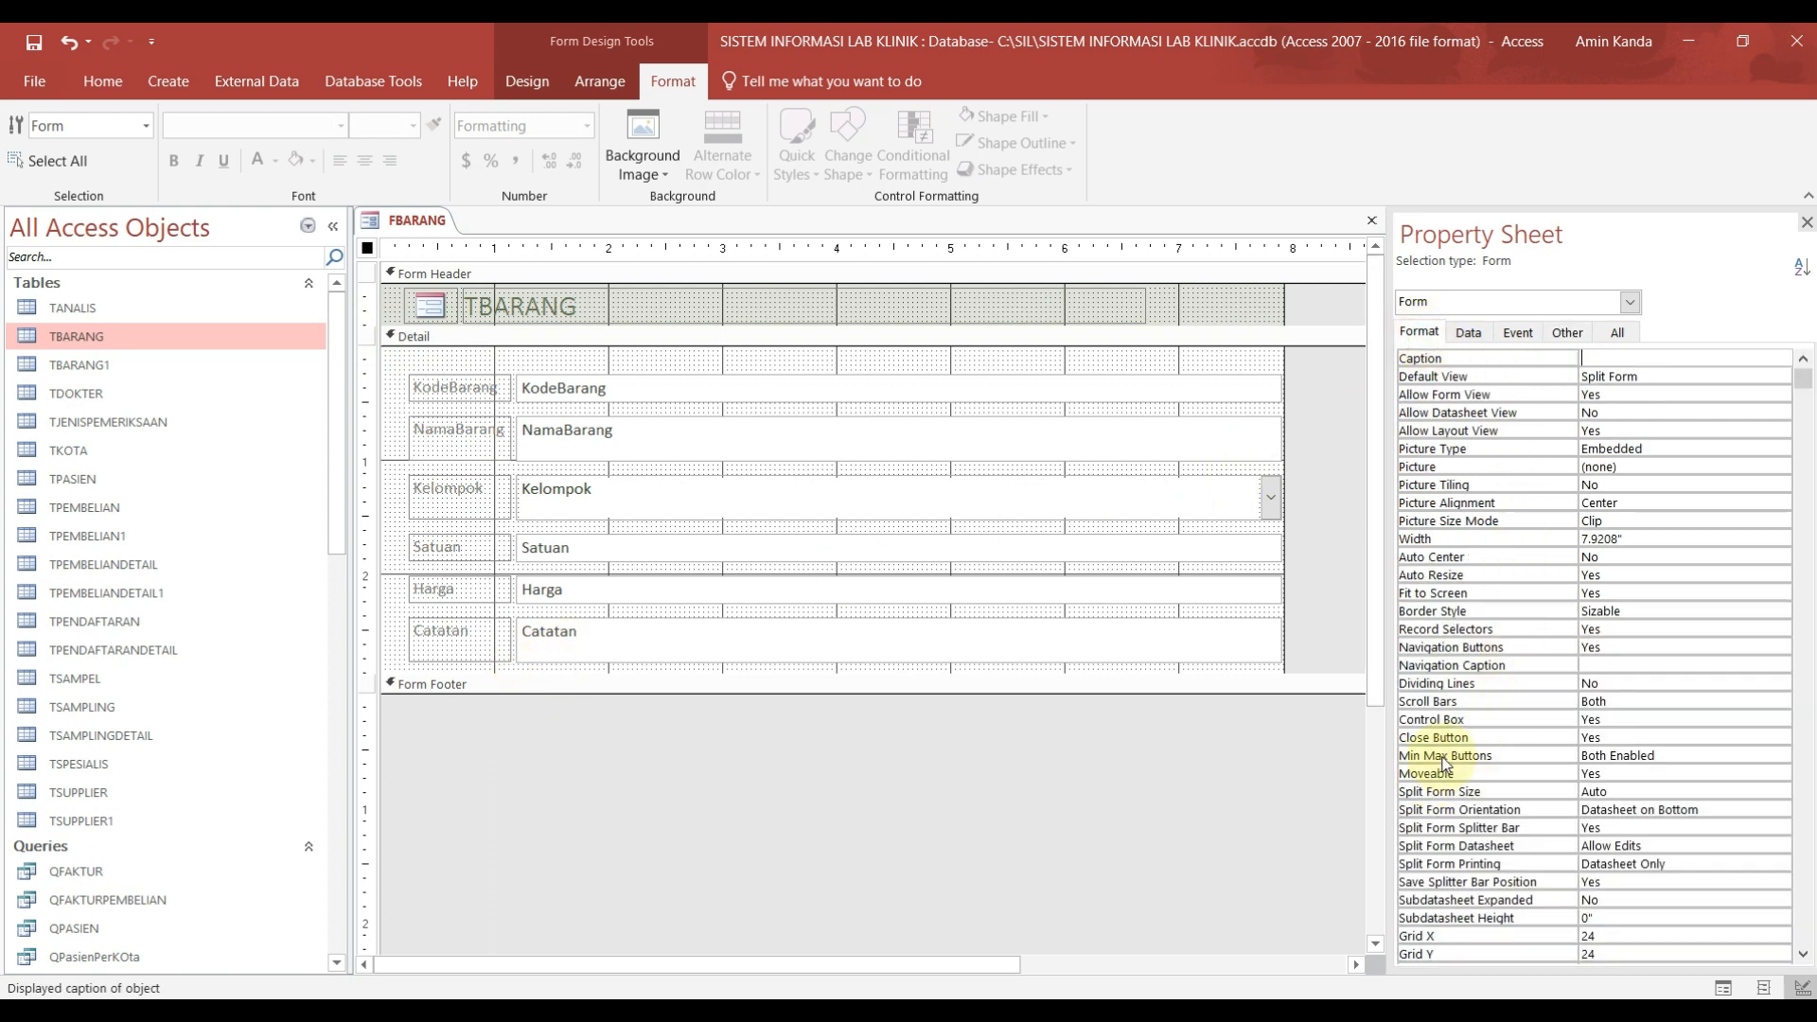
{"action": "left_click", "coordinate": [1759, 754]}
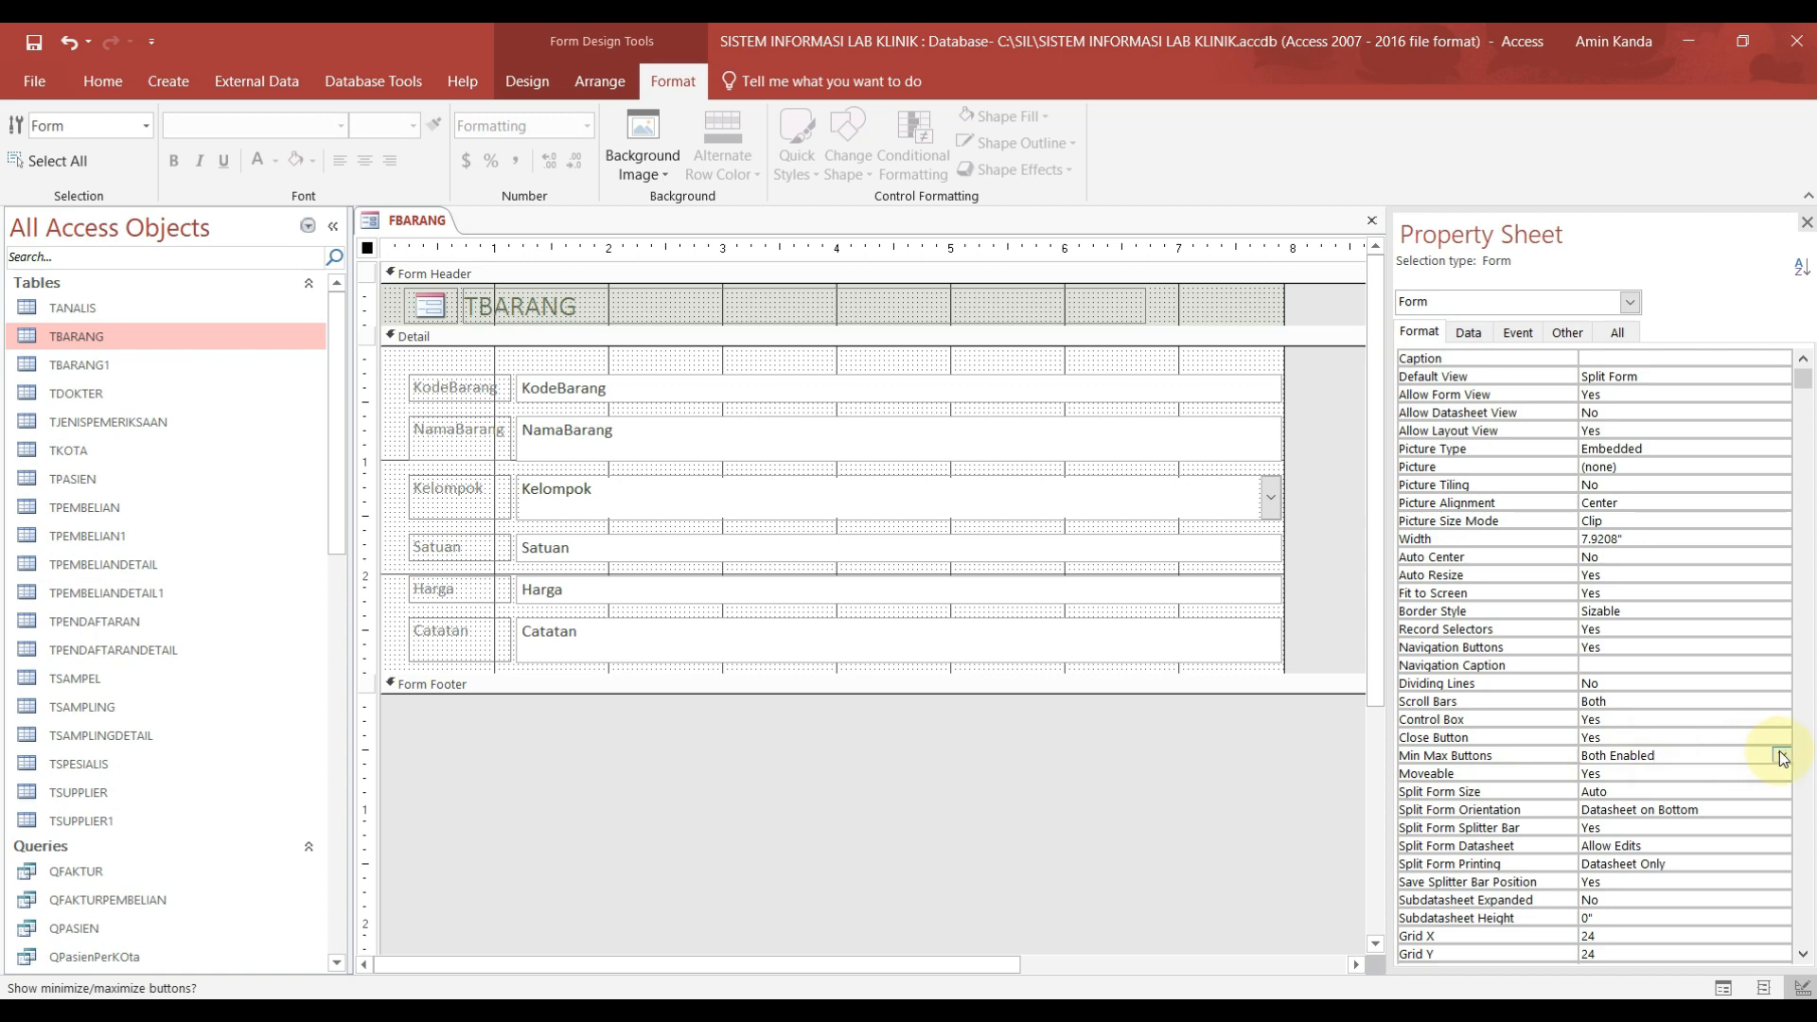
{"action": "left_click", "coordinate": [1780, 755]}
{"action": "left_click", "coordinate": [1737, 773]}
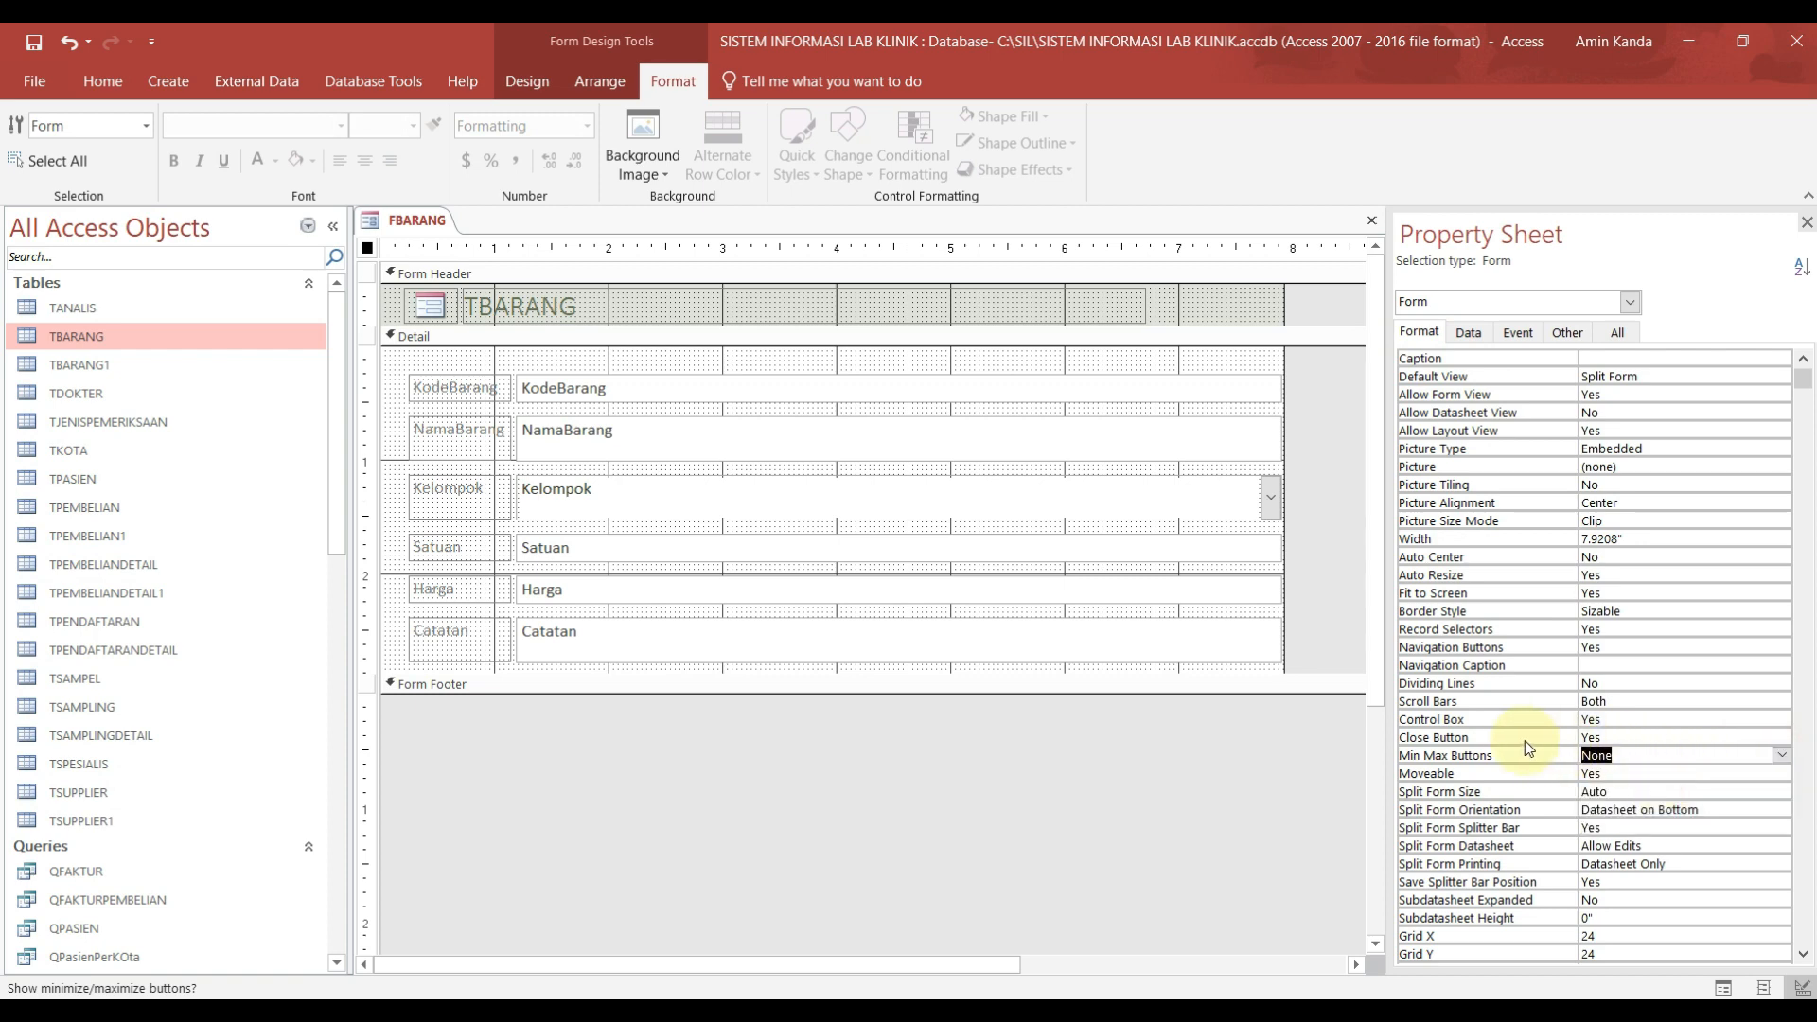
{"action": "left_click", "coordinate": [1746, 737]}
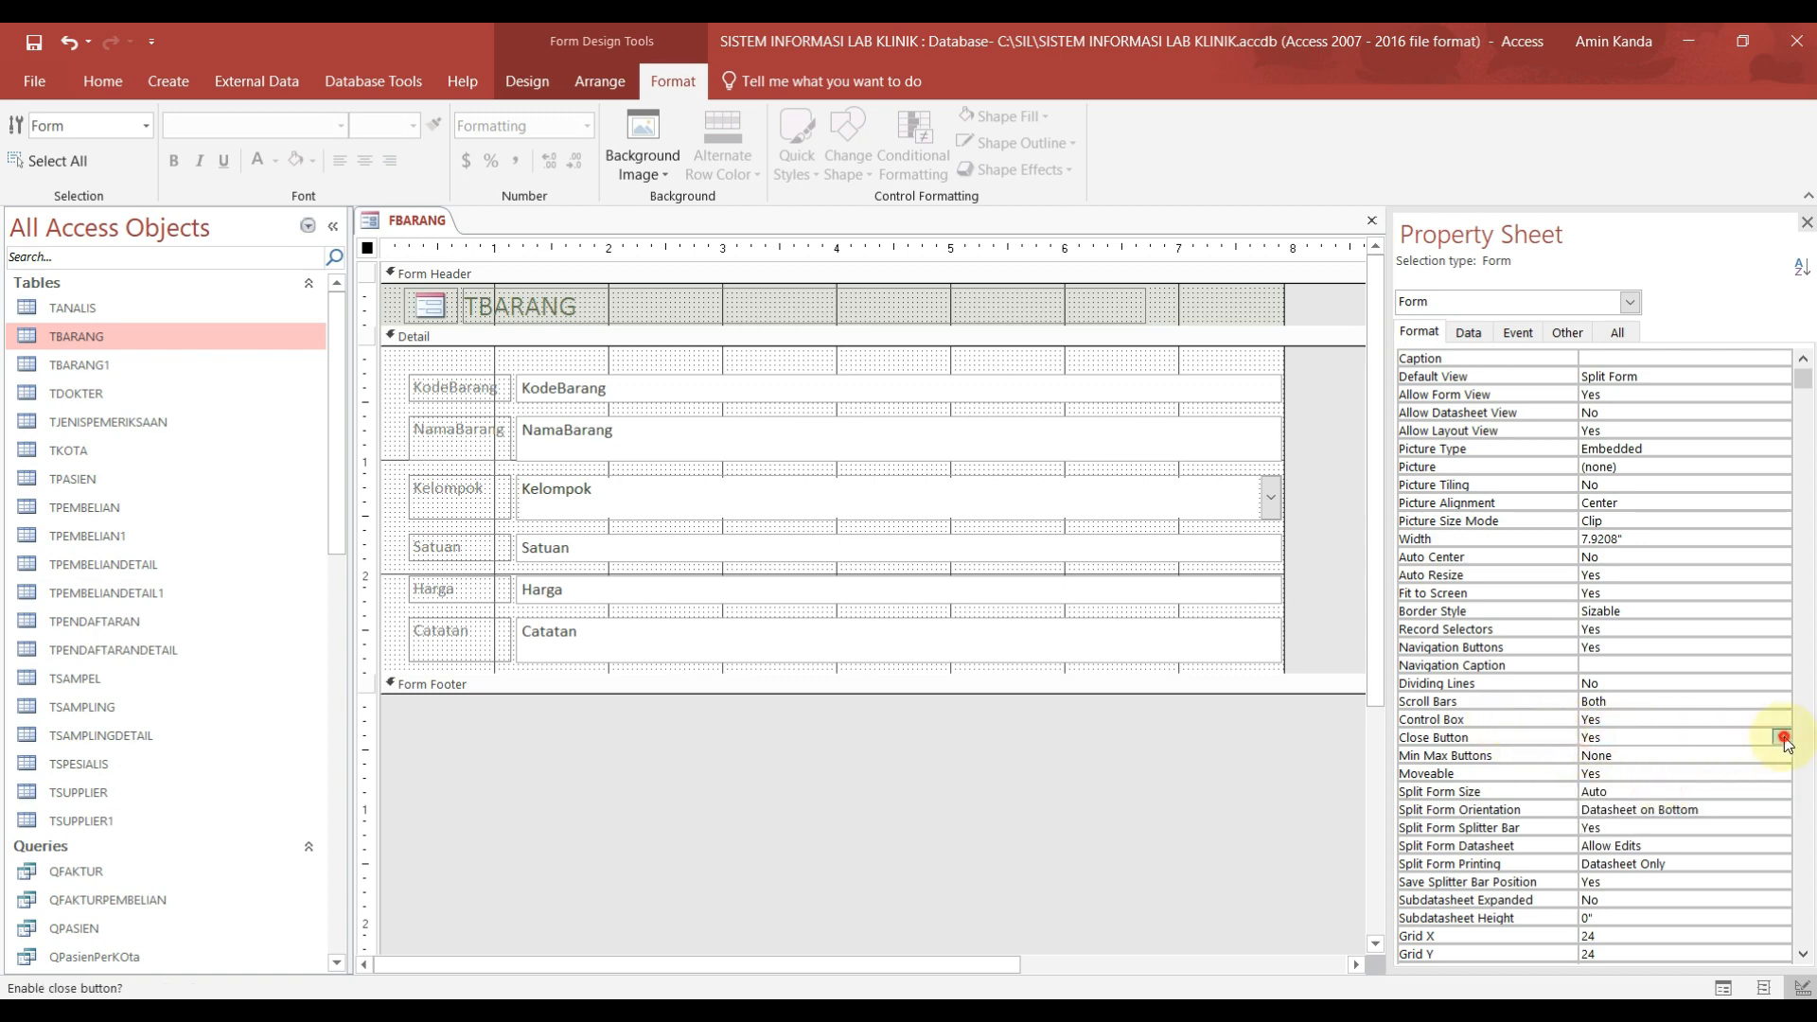
{"action": "left_click", "coordinate": [1780, 737]}
{"action": "left_click", "coordinate": [1625, 774]}
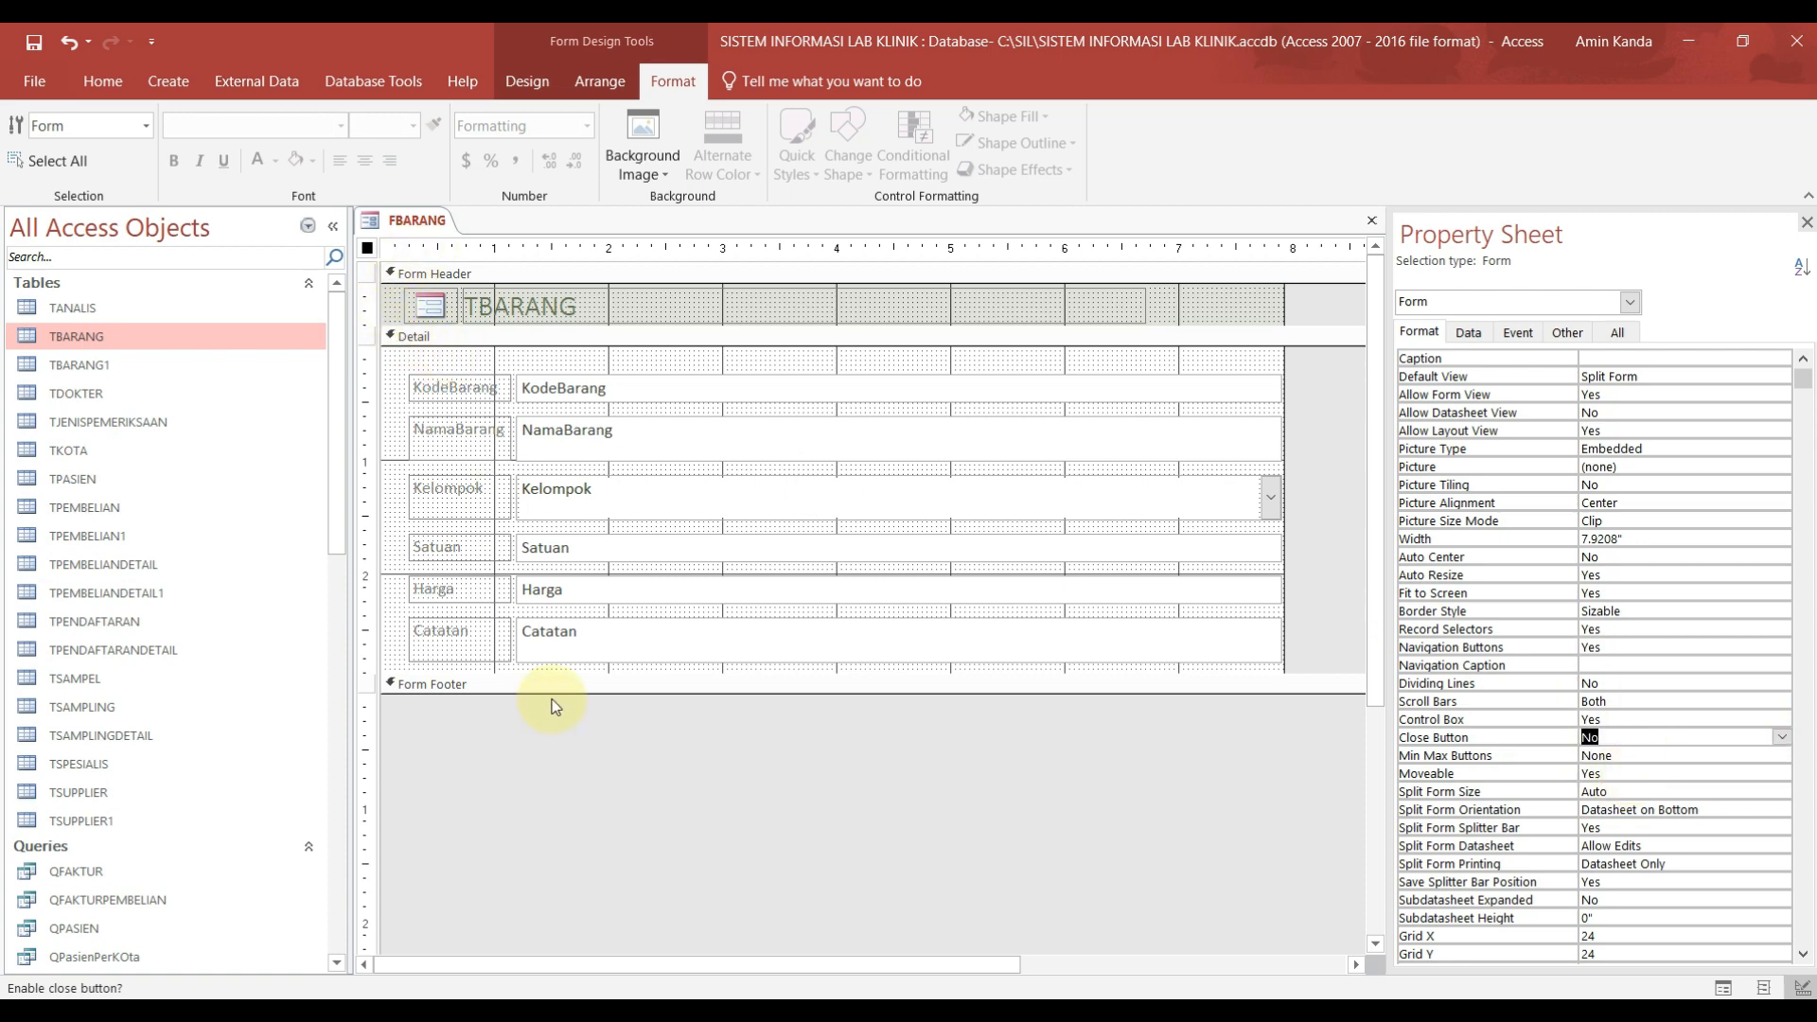
Step: Enlarge the form header and footer to about 0.92" high and fill both sections with dark blue #2F3699
{"action": "left_click_drag", "start_coordinate": [552, 691], "coordinate": [546, 798]}
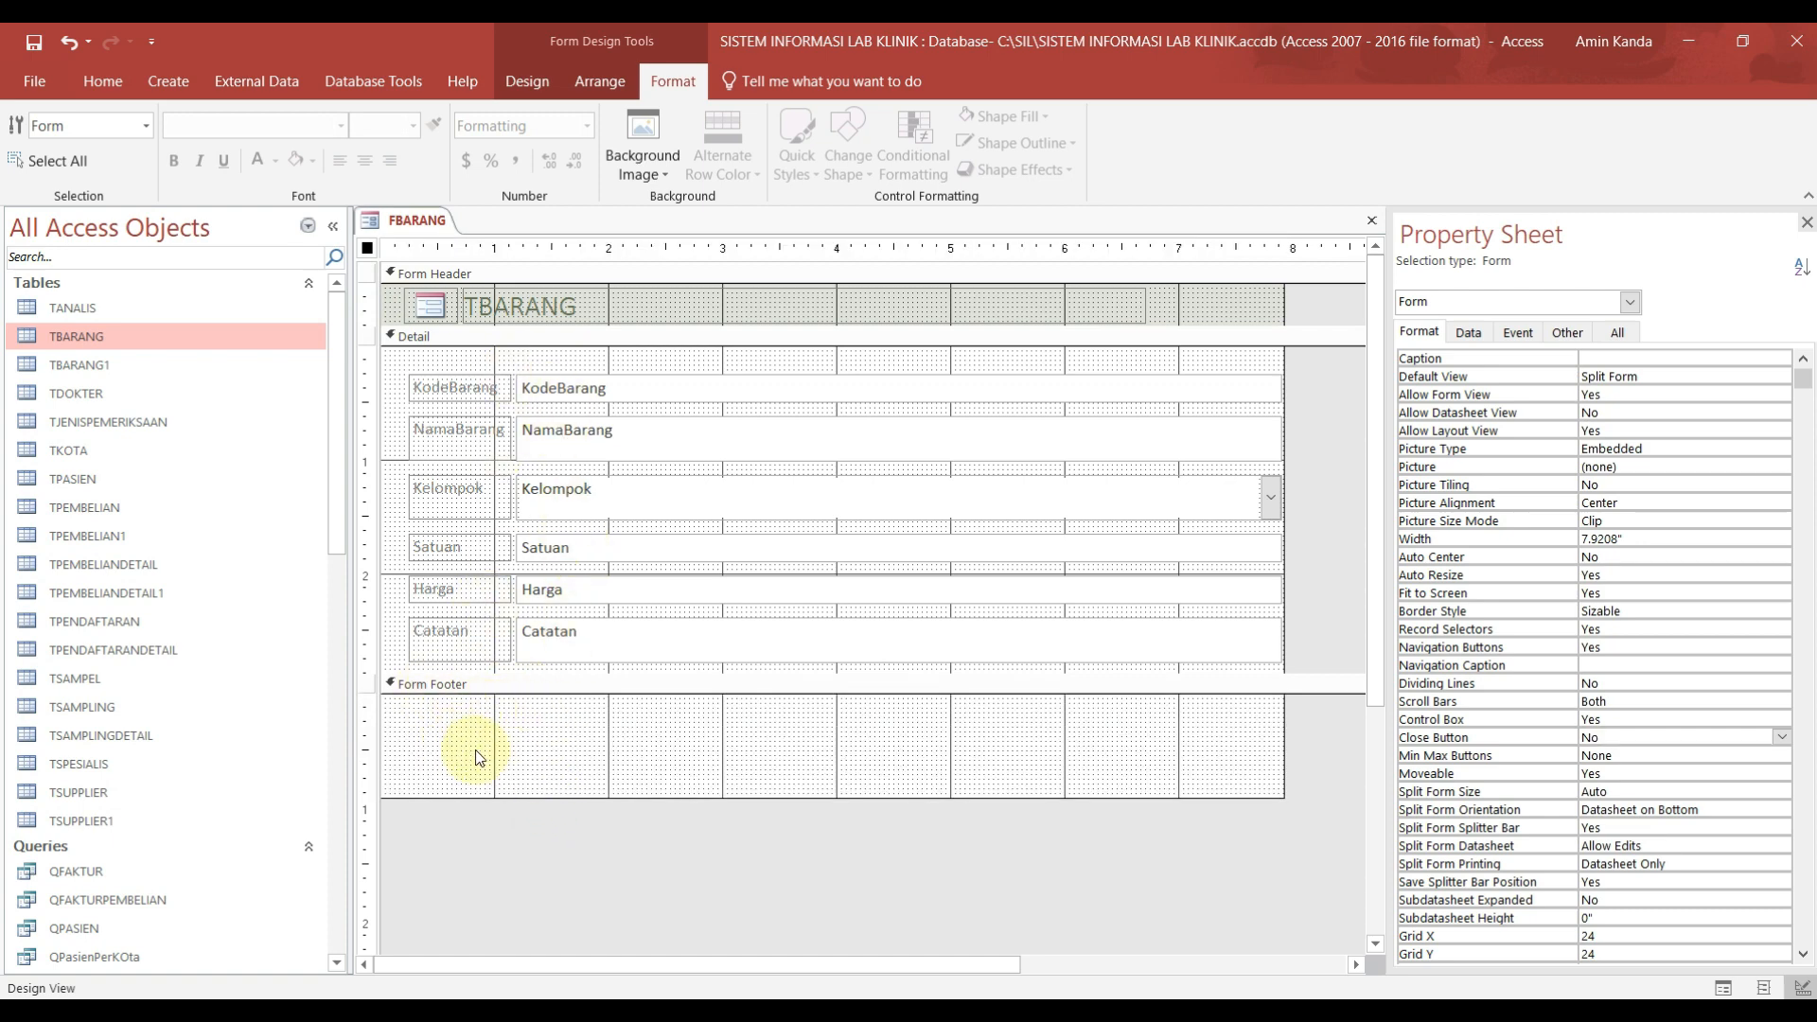
{"action": "left_click_drag", "start_coordinate": [641, 327], "coordinate": [657, 388]}
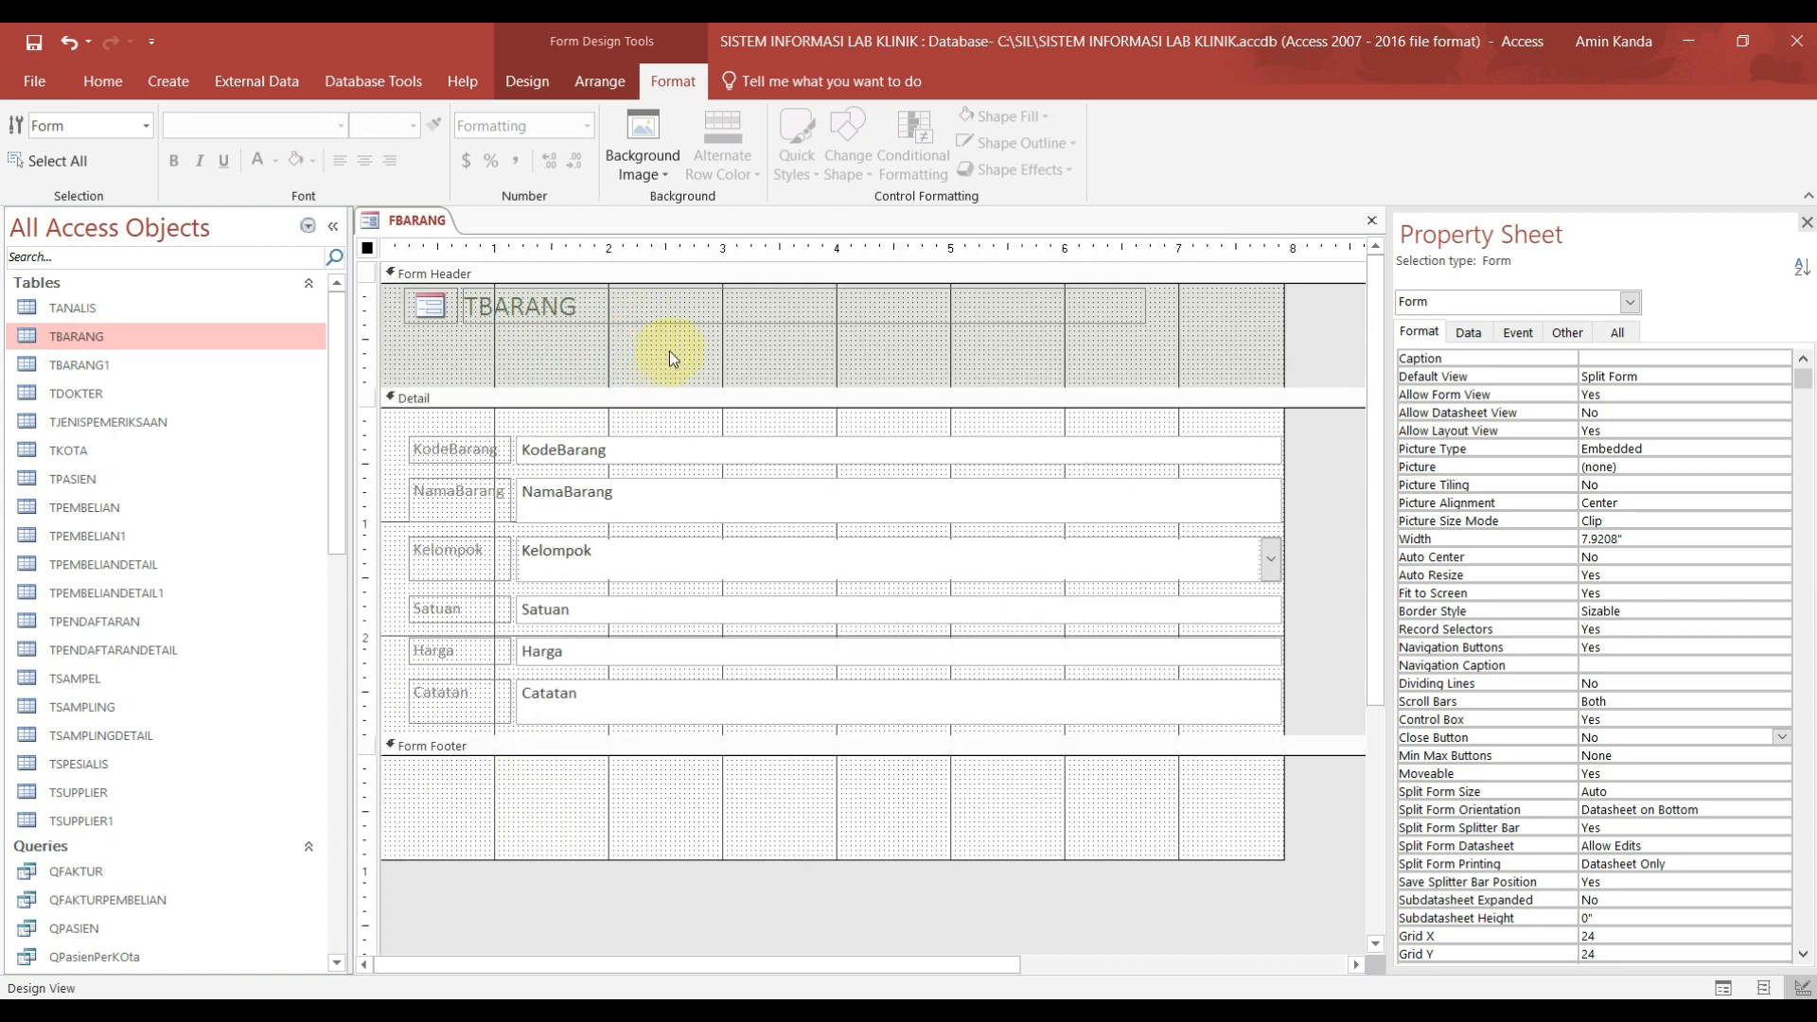
{"action": "left_click", "coordinate": [670, 350]}
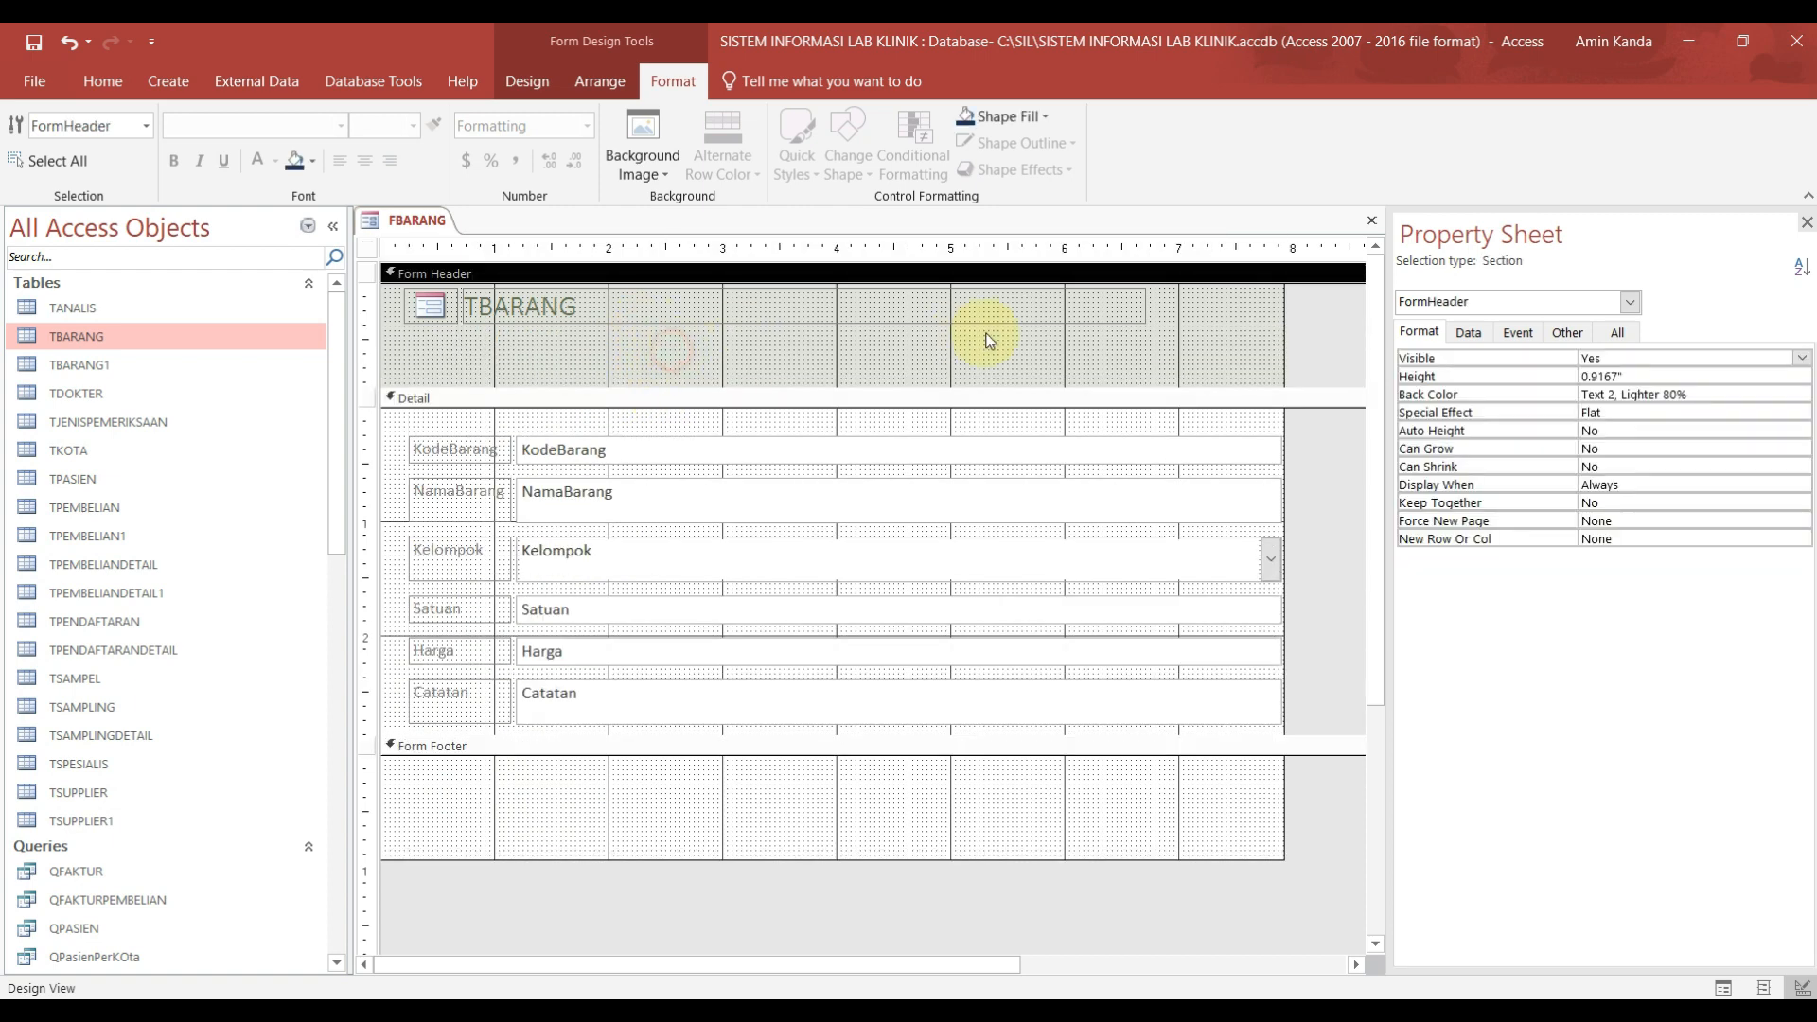
{"action": "left_click", "coordinate": [1047, 122]}
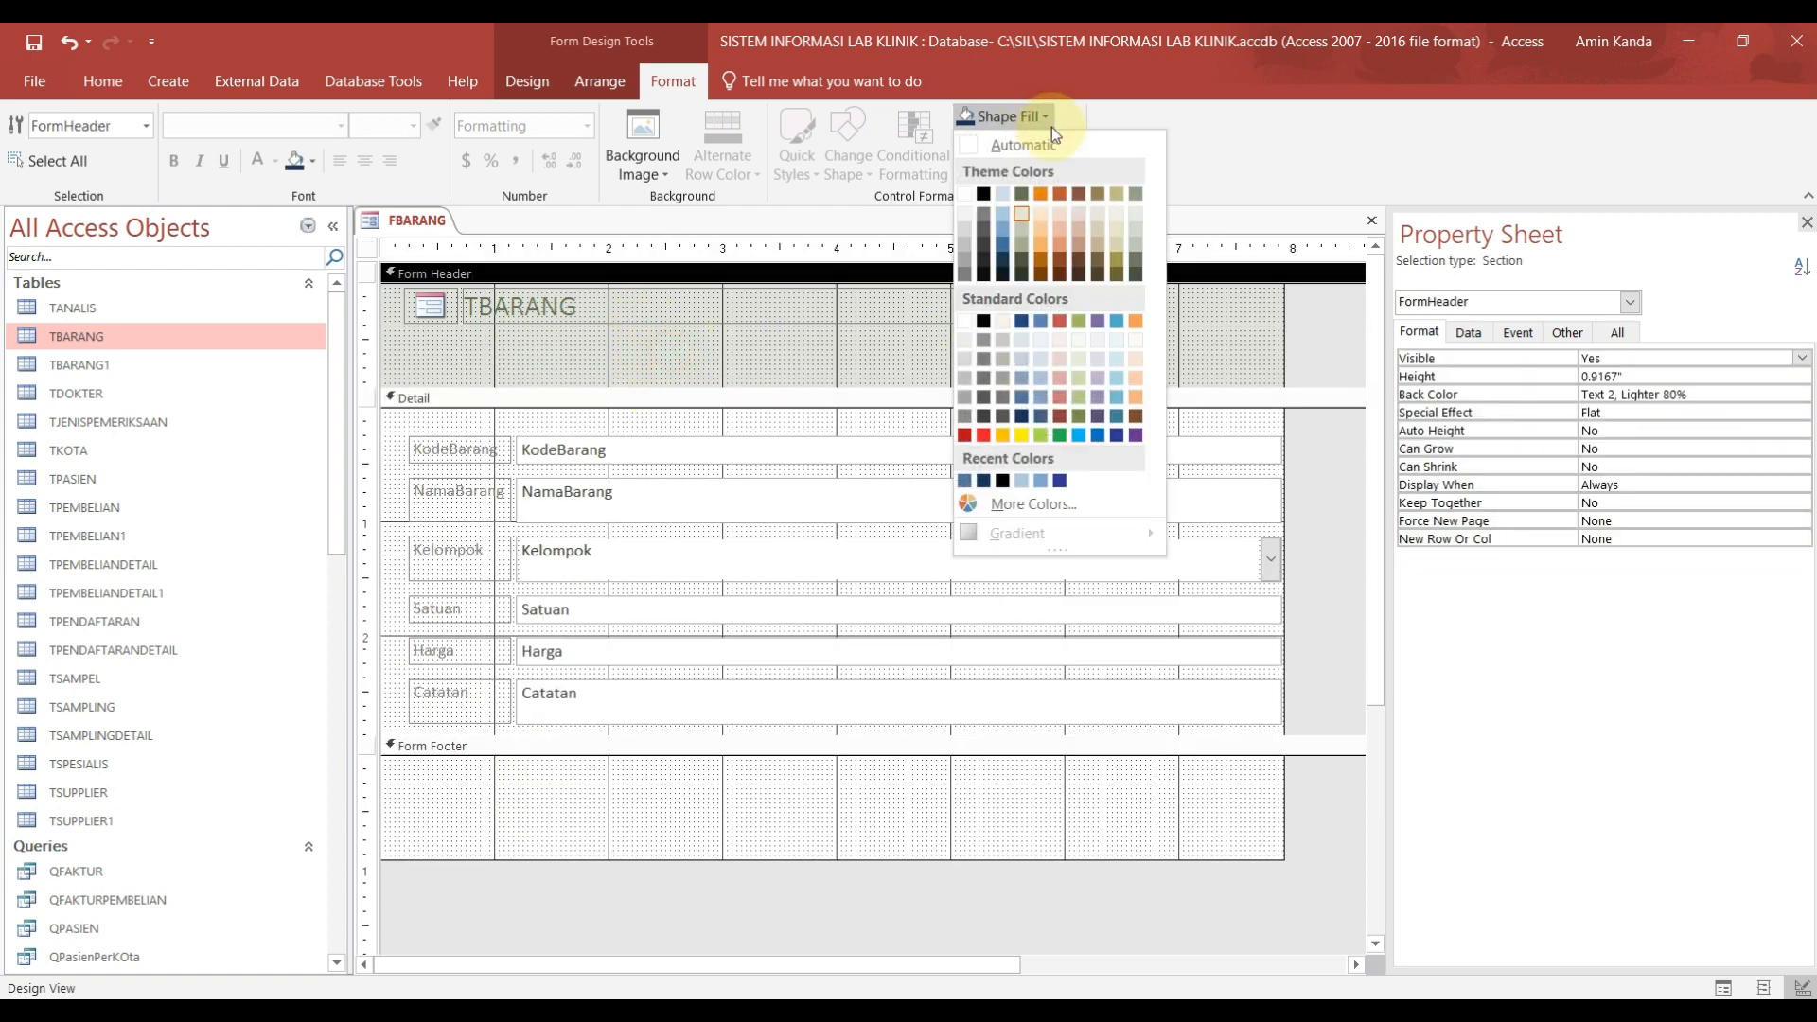
{"action": "left_click", "coordinate": [1061, 480]}
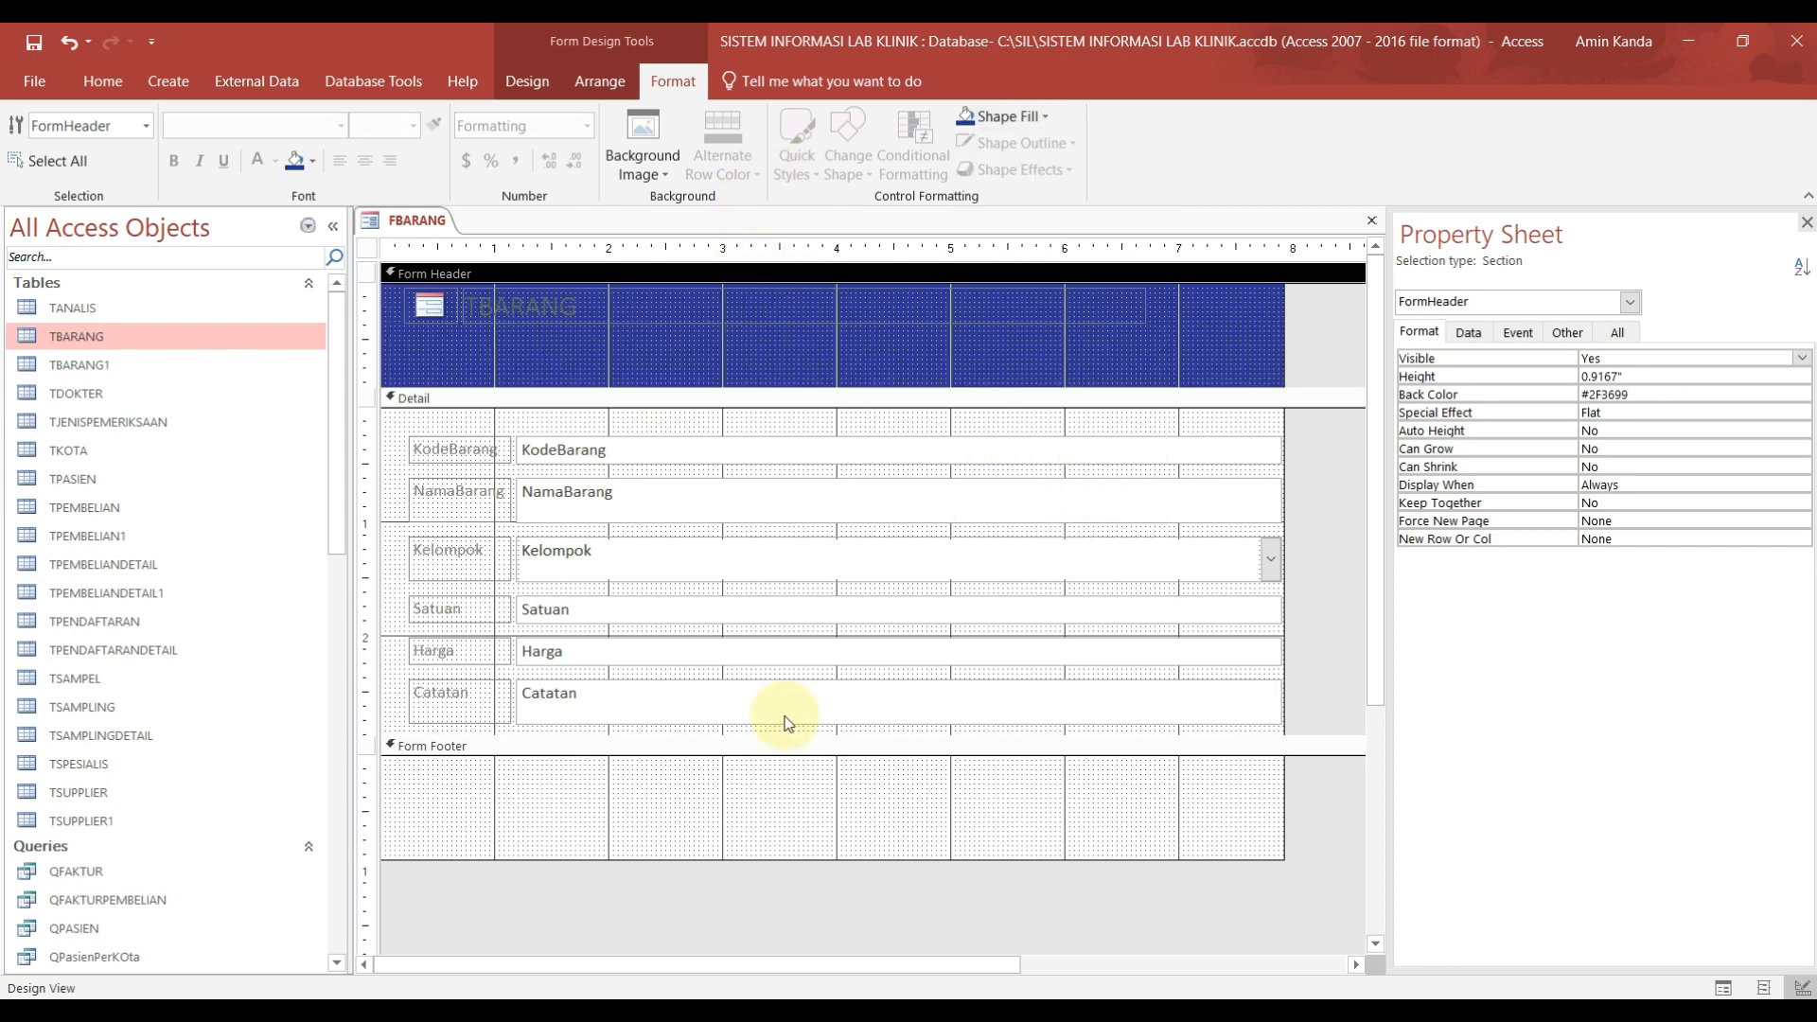
{"action": "left_click", "coordinate": [793, 825]}
{"action": "left_click", "coordinate": [971, 117]}
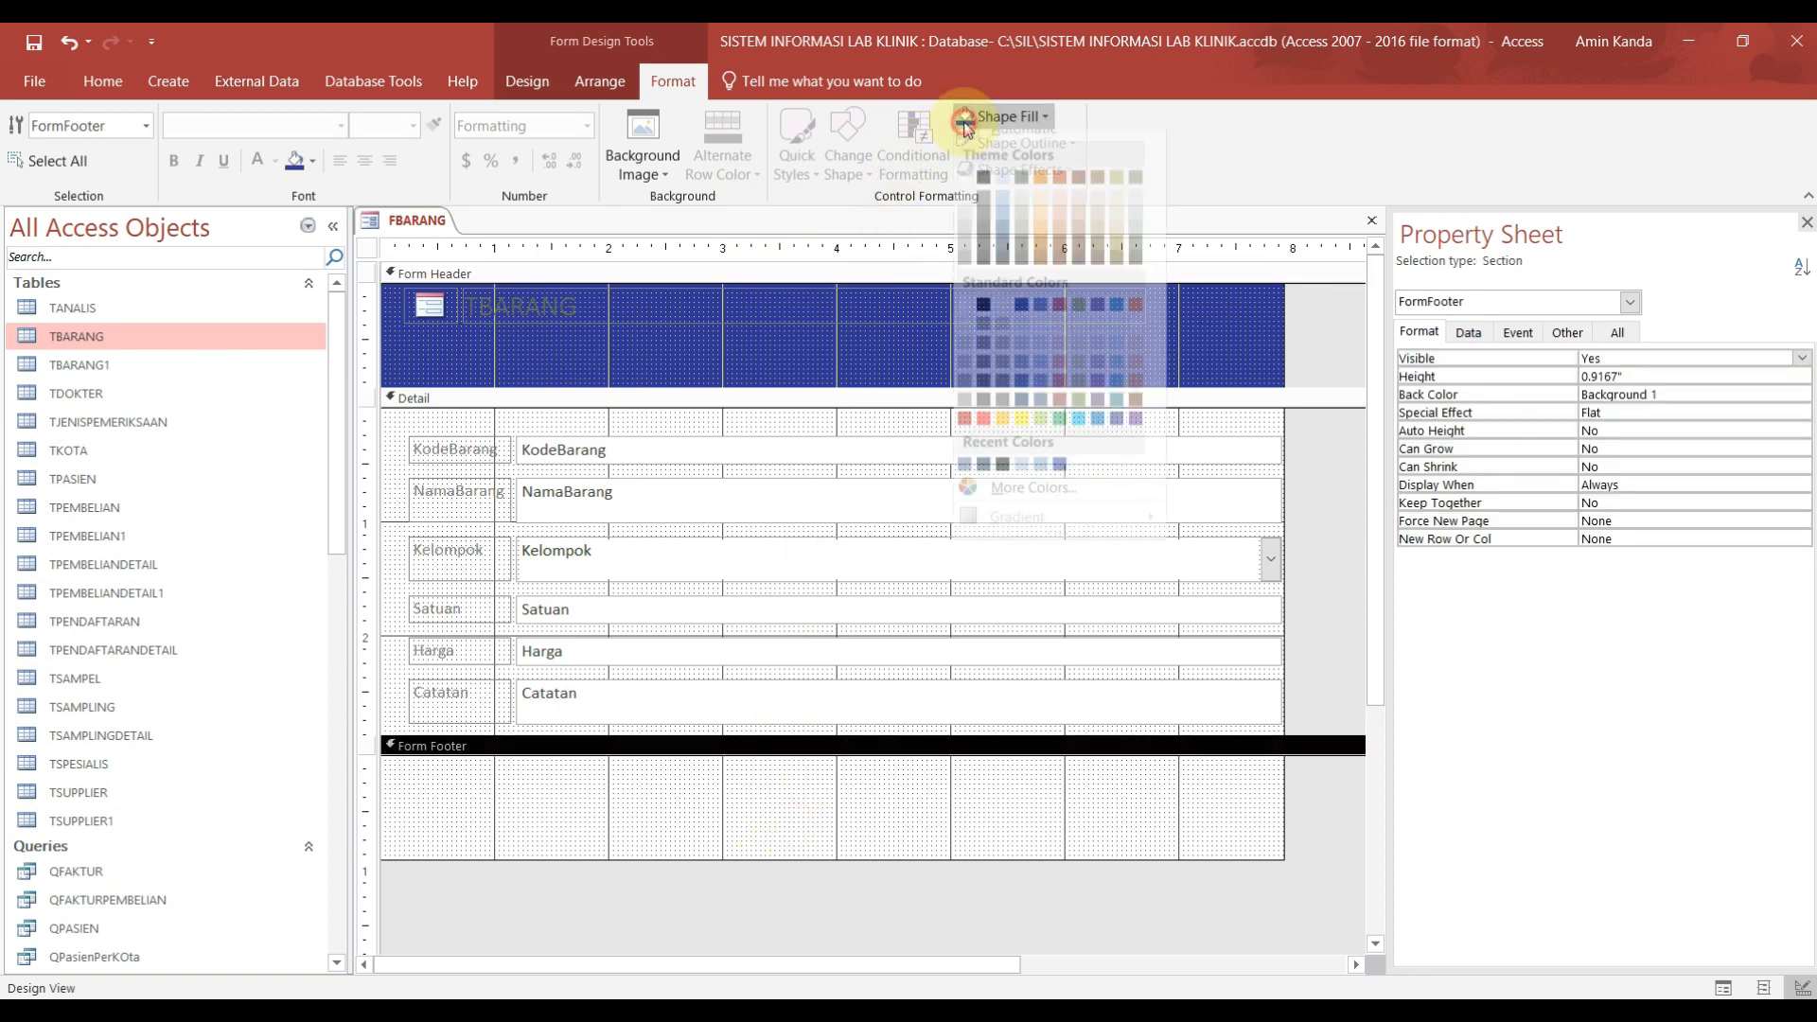
{"action": "left_click", "coordinate": [1061, 481]}
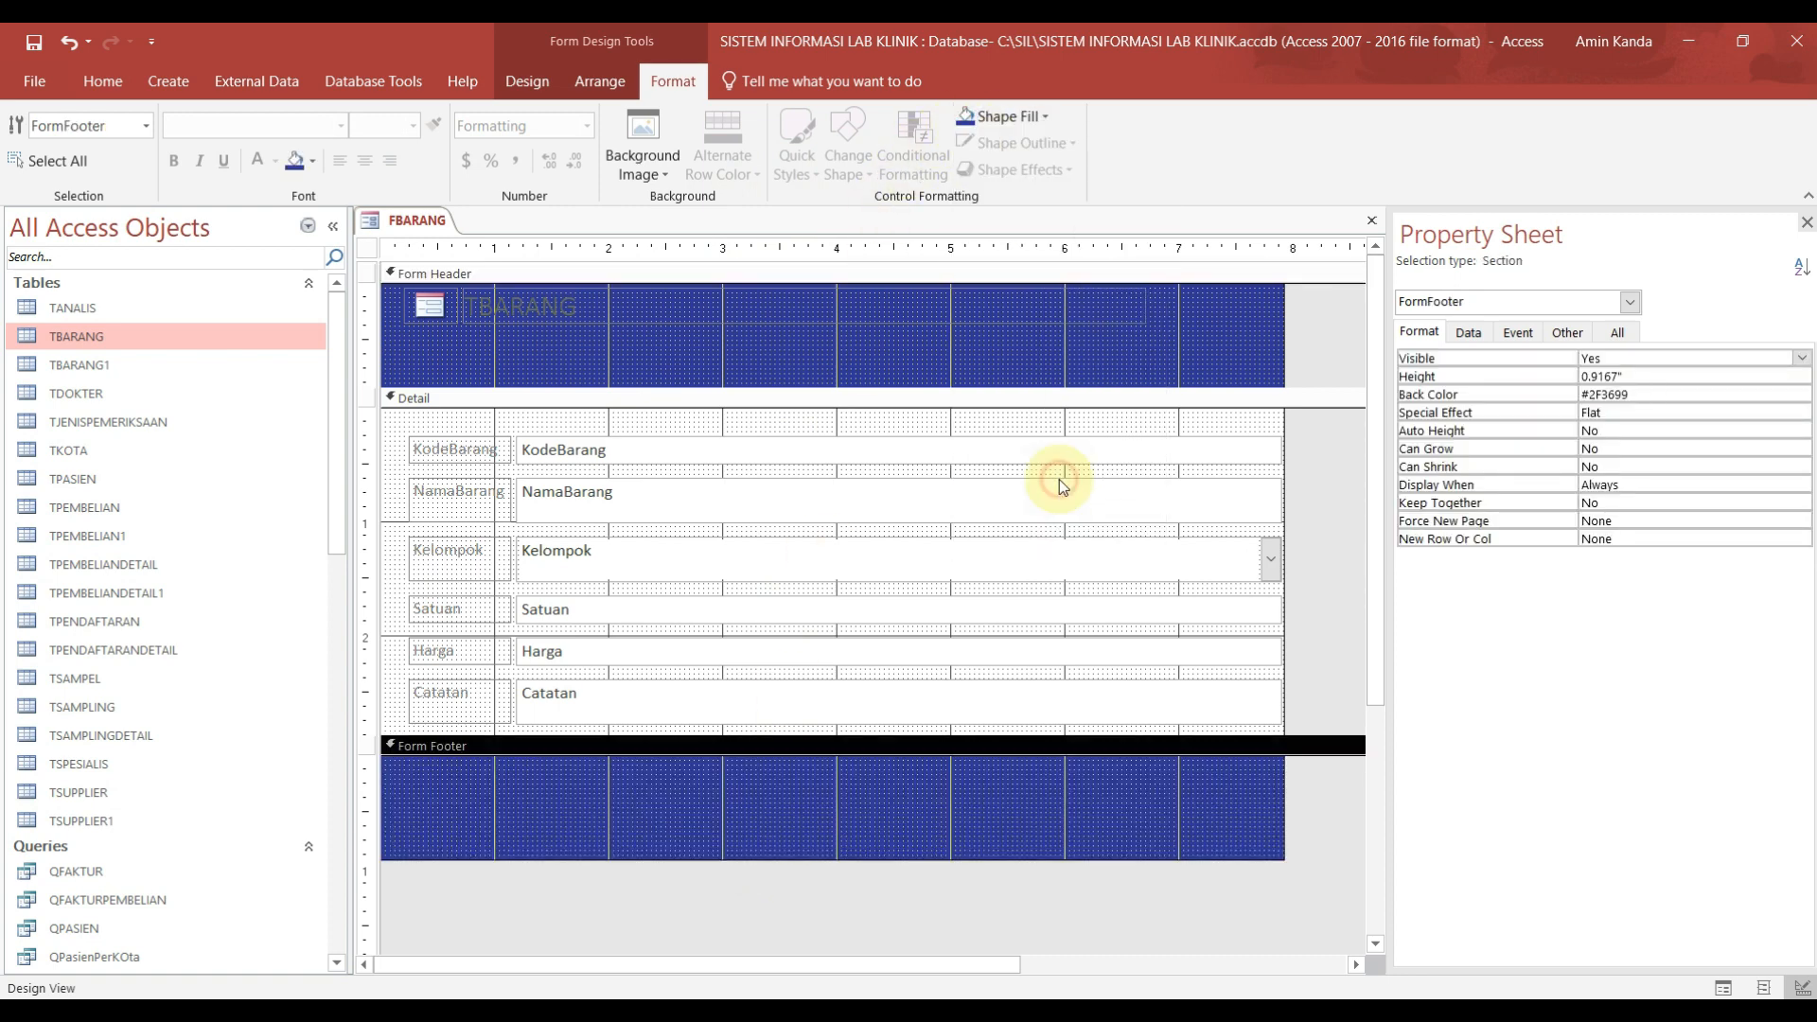
Step: Fill the form's Detail section with the medium blue standard color #5C83B4
{"action": "left_click", "coordinate": [771, 429]}
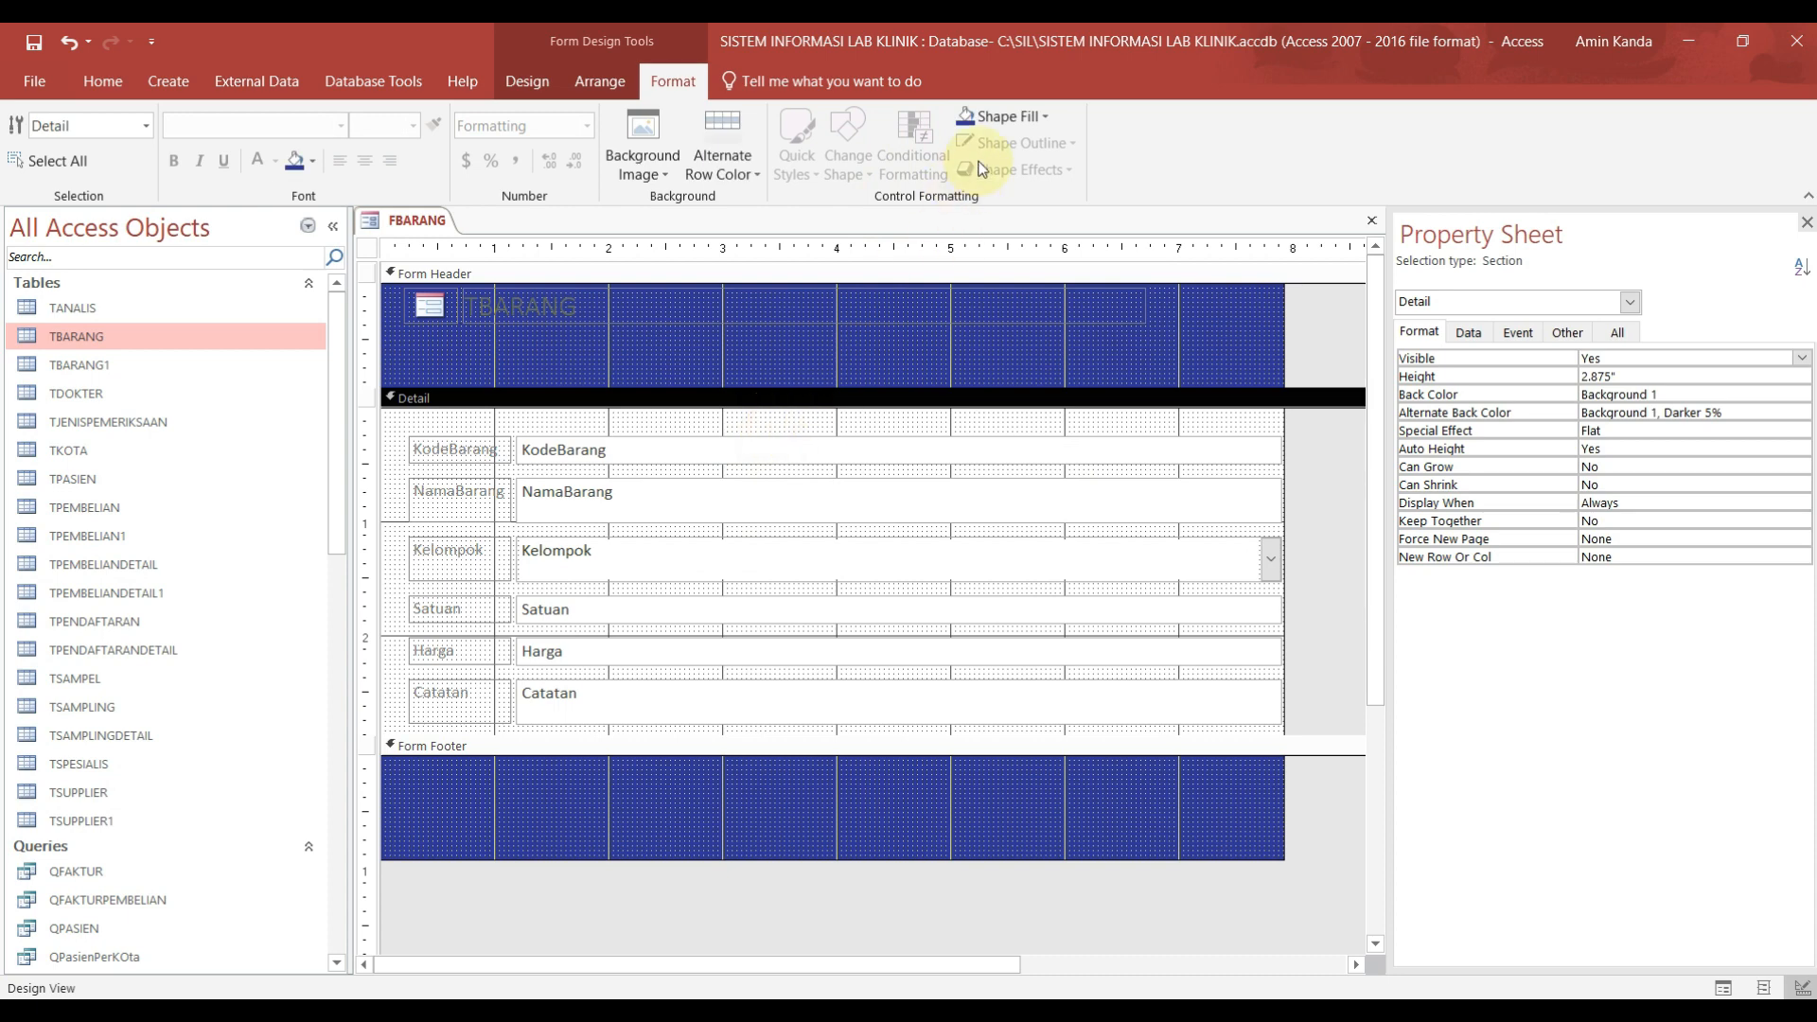
{"action": "left_click", "coordinate": [1041, 114]}
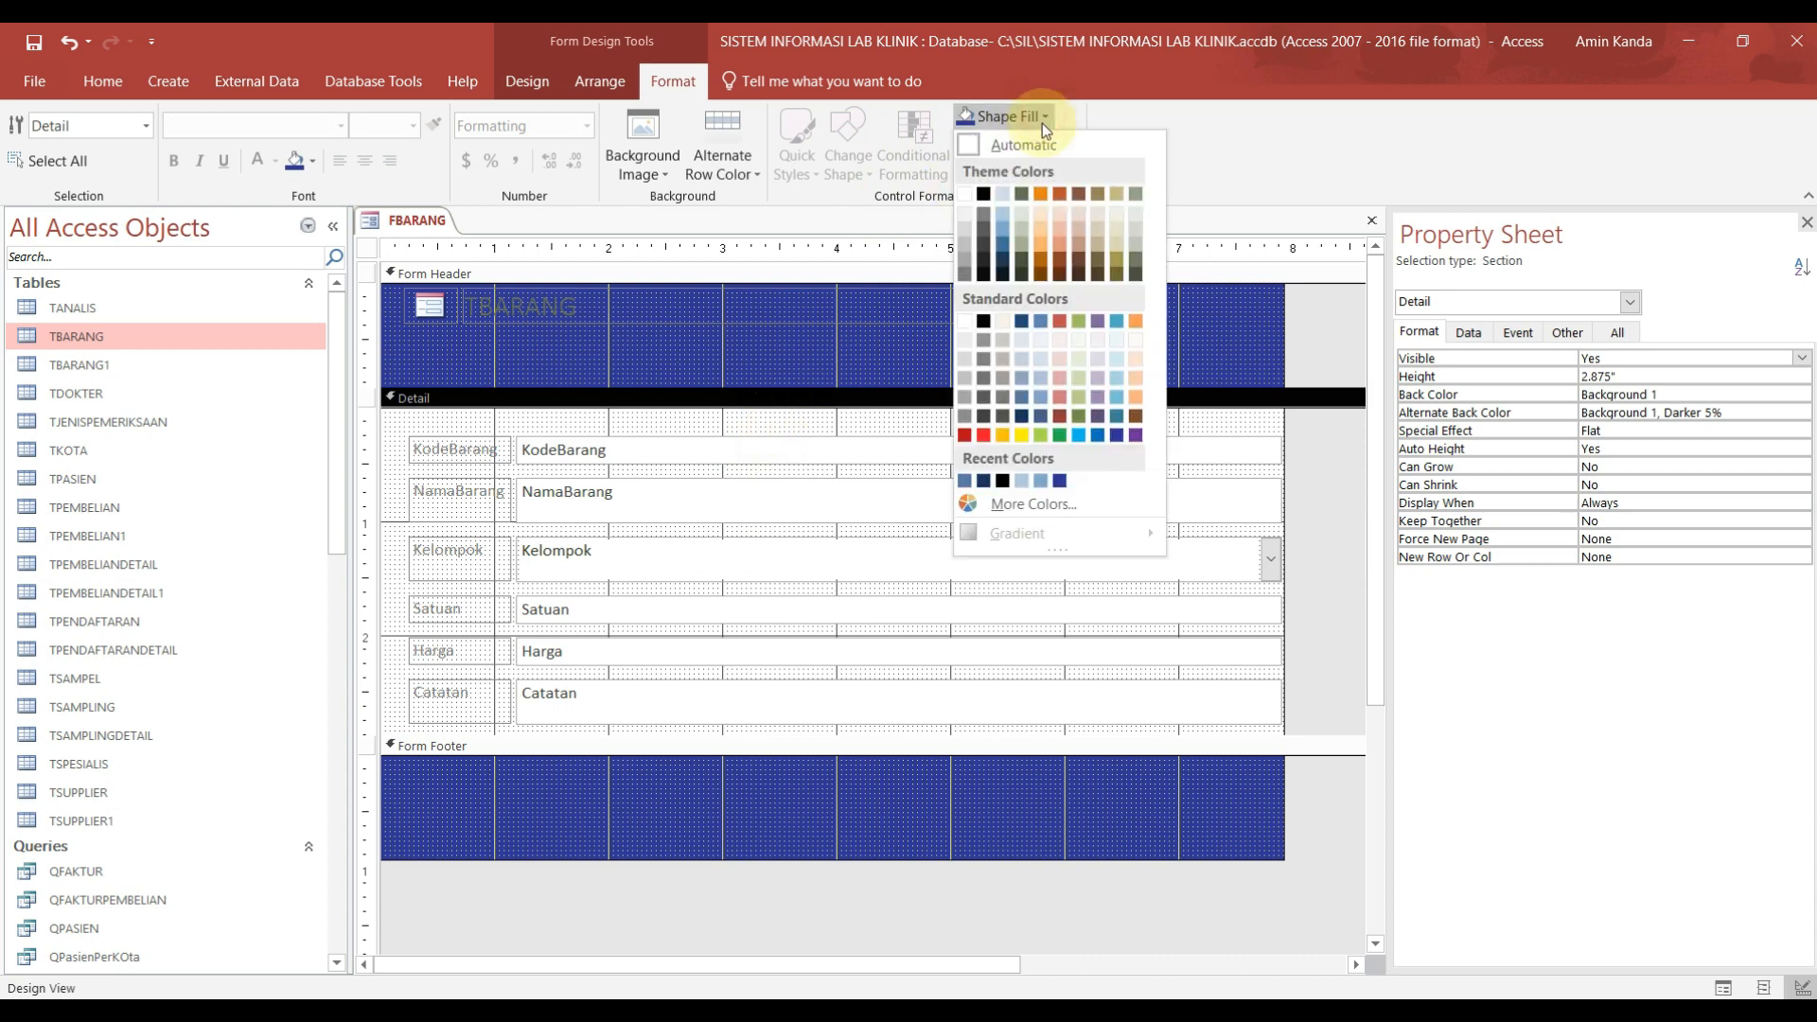
{"action": "left_click", "coordinate": [1043, 323]}
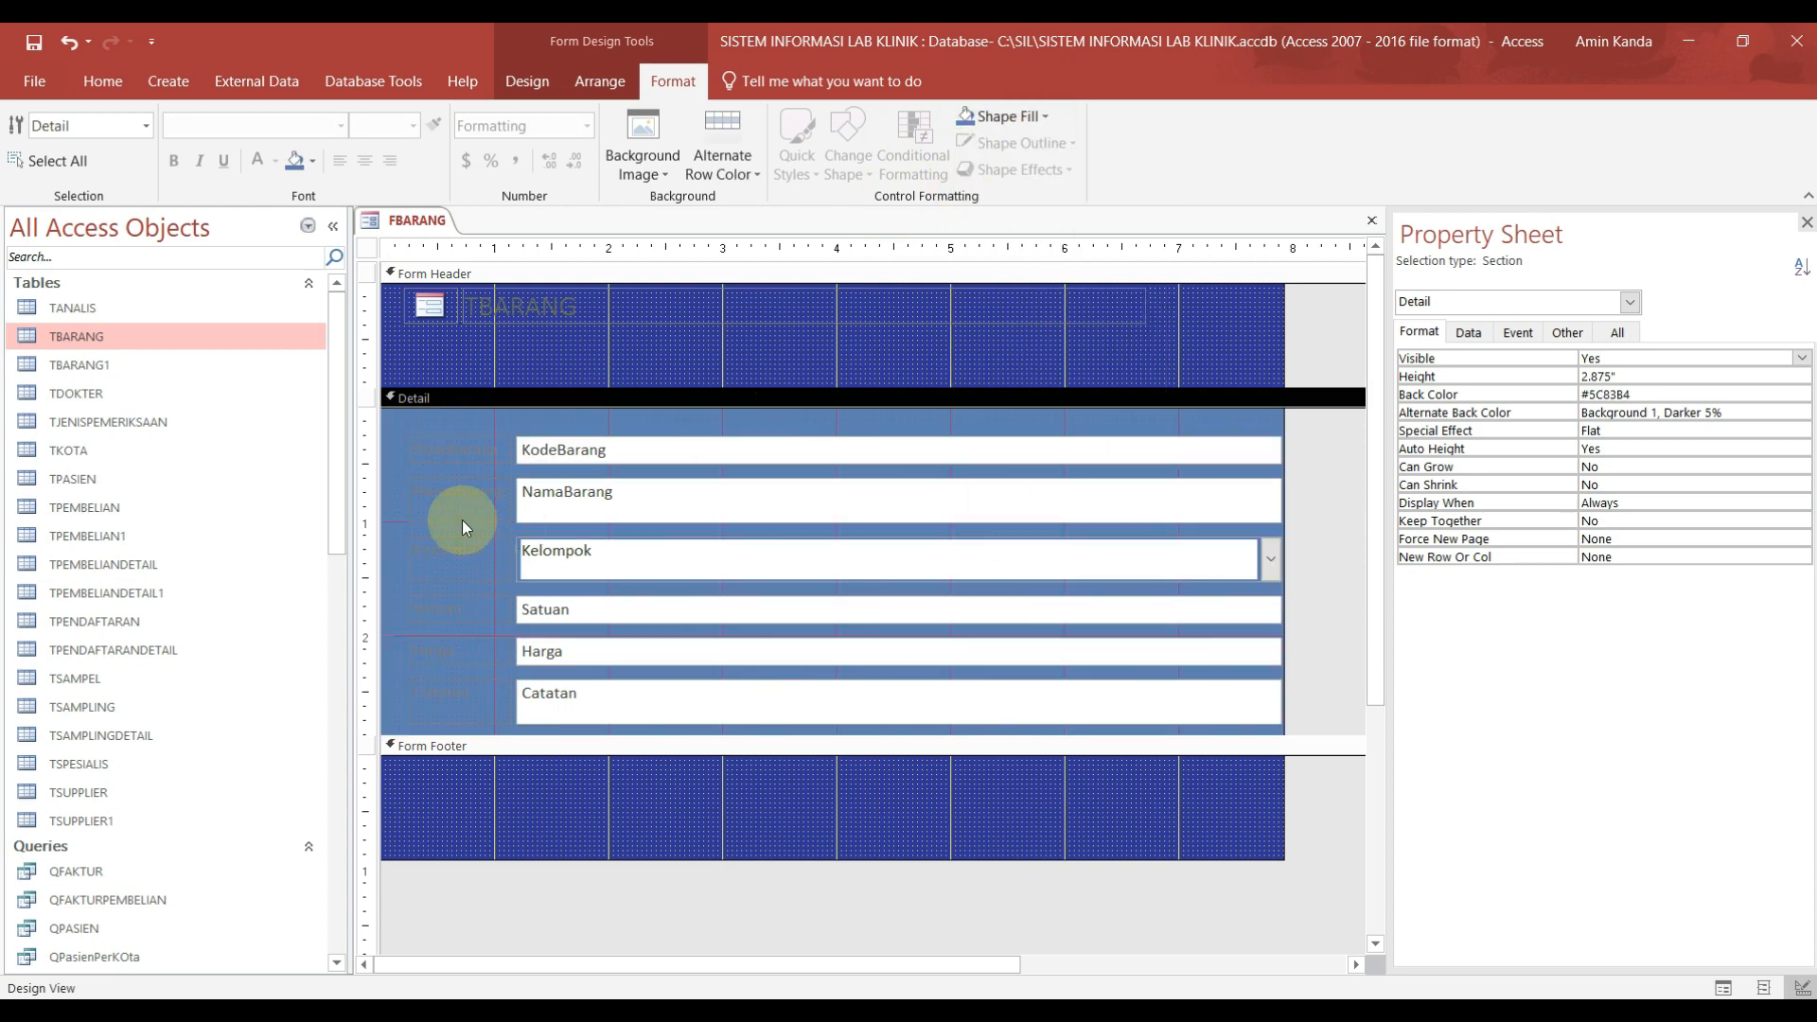
Step: Delete the TBARANG title label and the form icon from the form header
{"action": "left_click", "coordinate": [596, 331]}
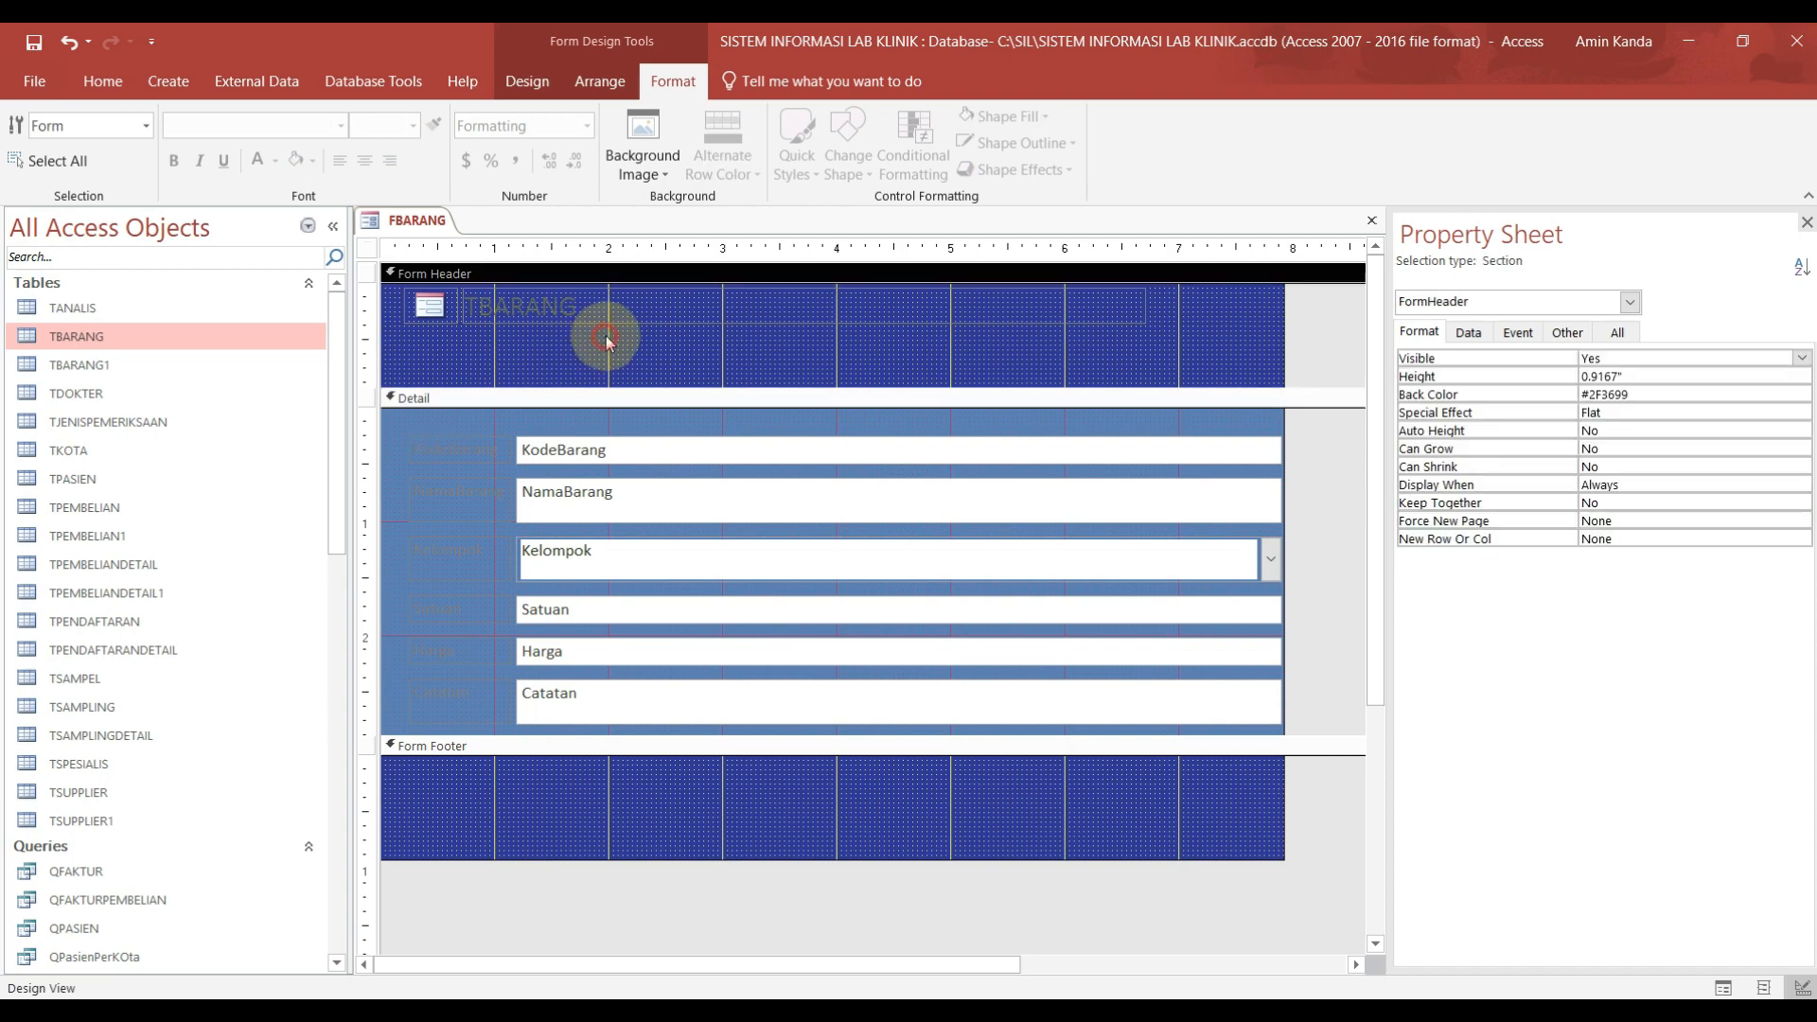
{"action": "left_click", "coordinate": [629, 305]}
{"action": "key", "text": "Delete"}
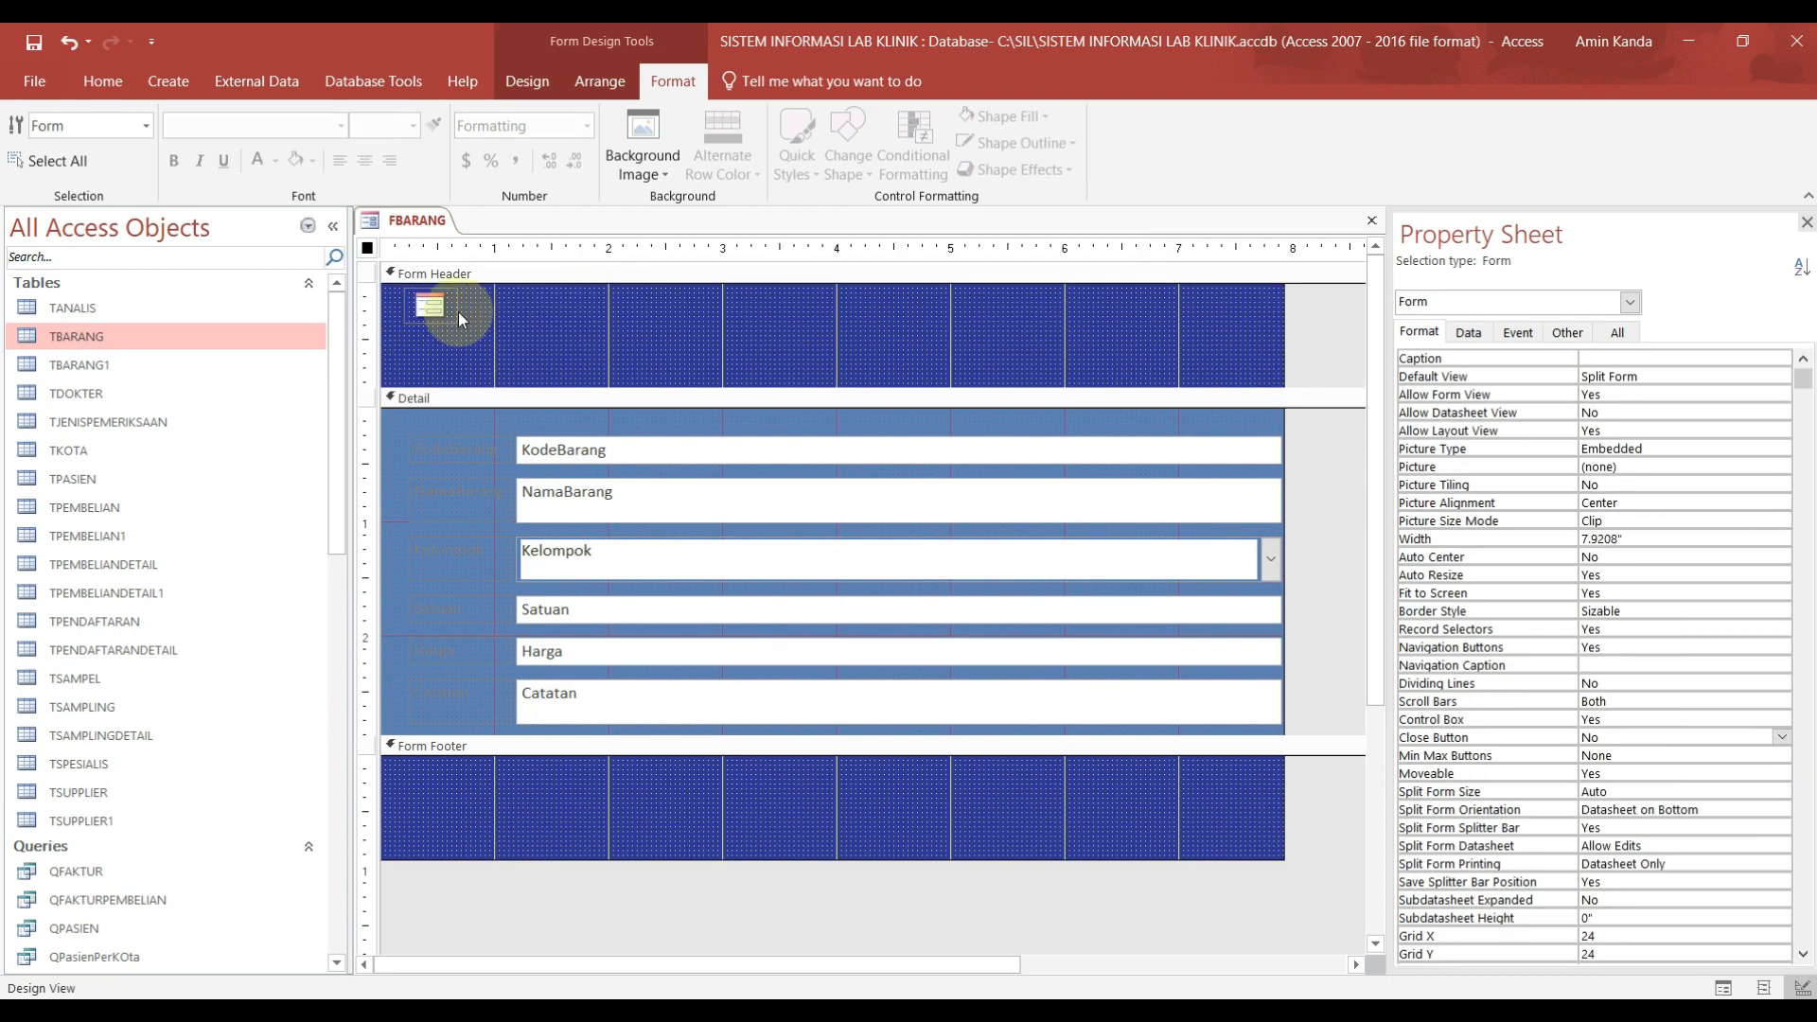
{"action": "left_click", "coordinate": [446, 309]}
{"action": "key", "text": "Delete"}
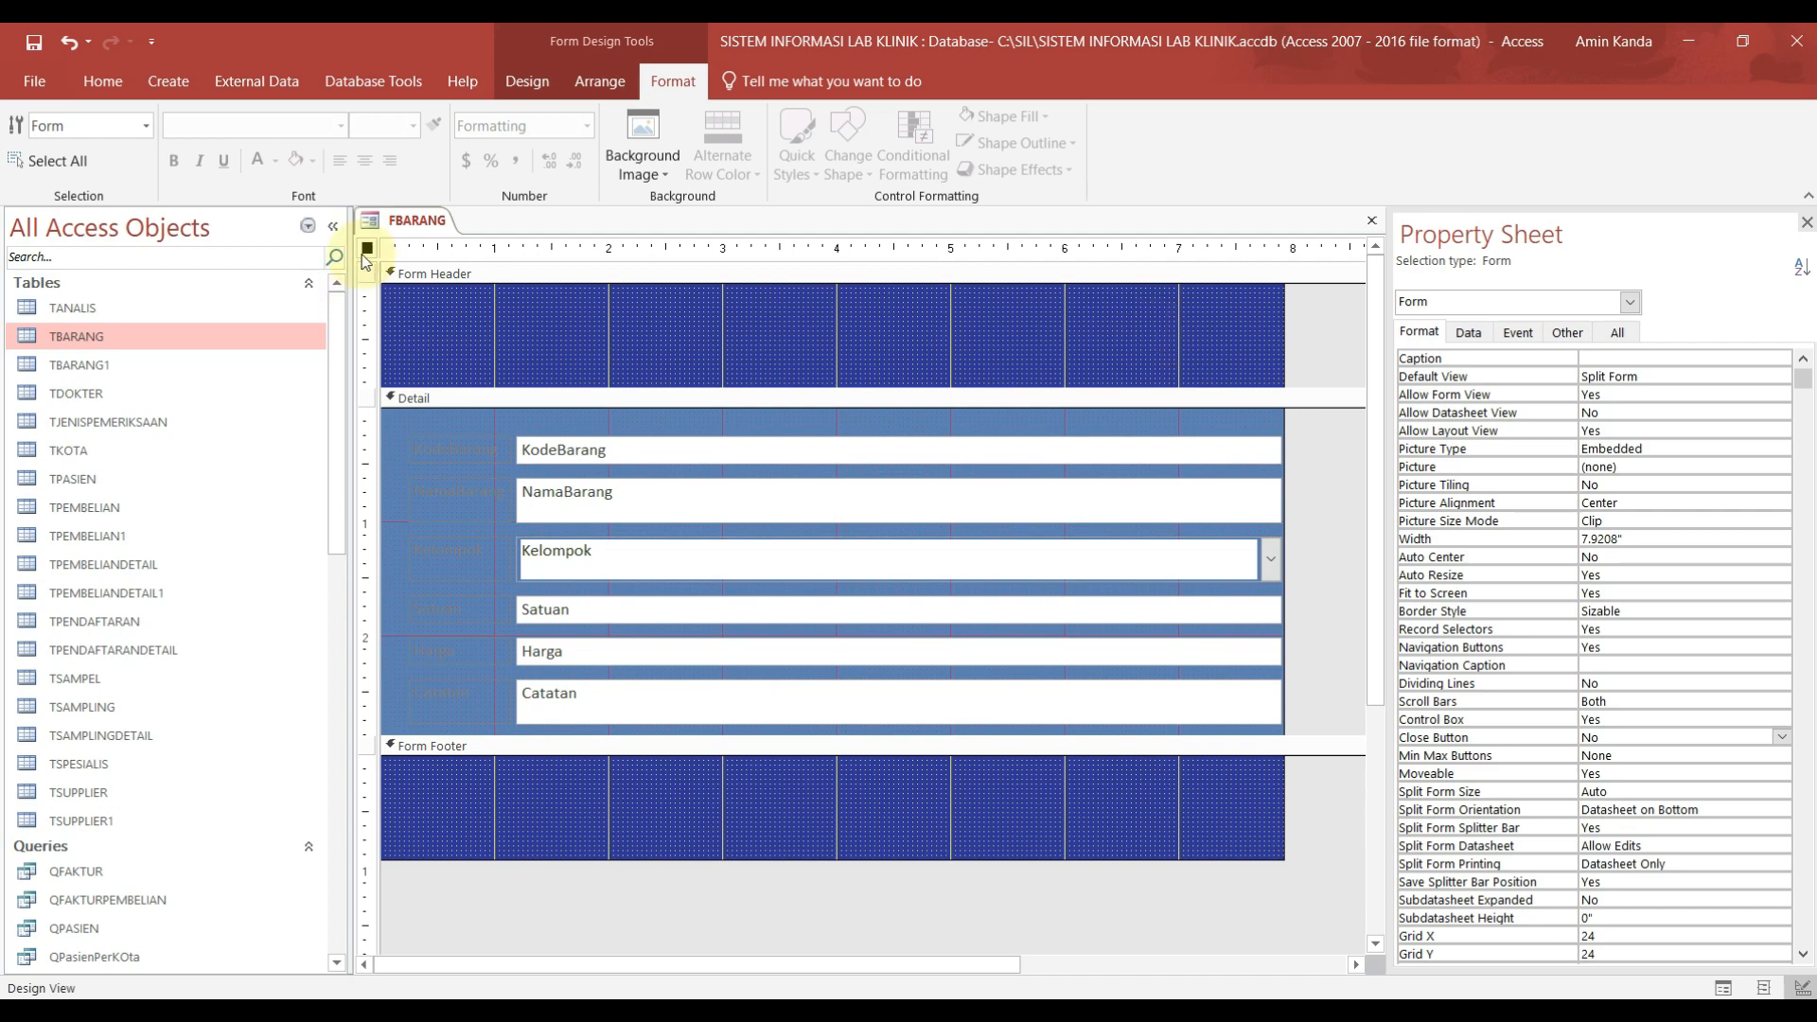
Step: Open the existing FKOTA form in Design View
{"action": "scroll", "coordinate": [232, 734], "scroll_direction": "down", "scroll_amount": 7}
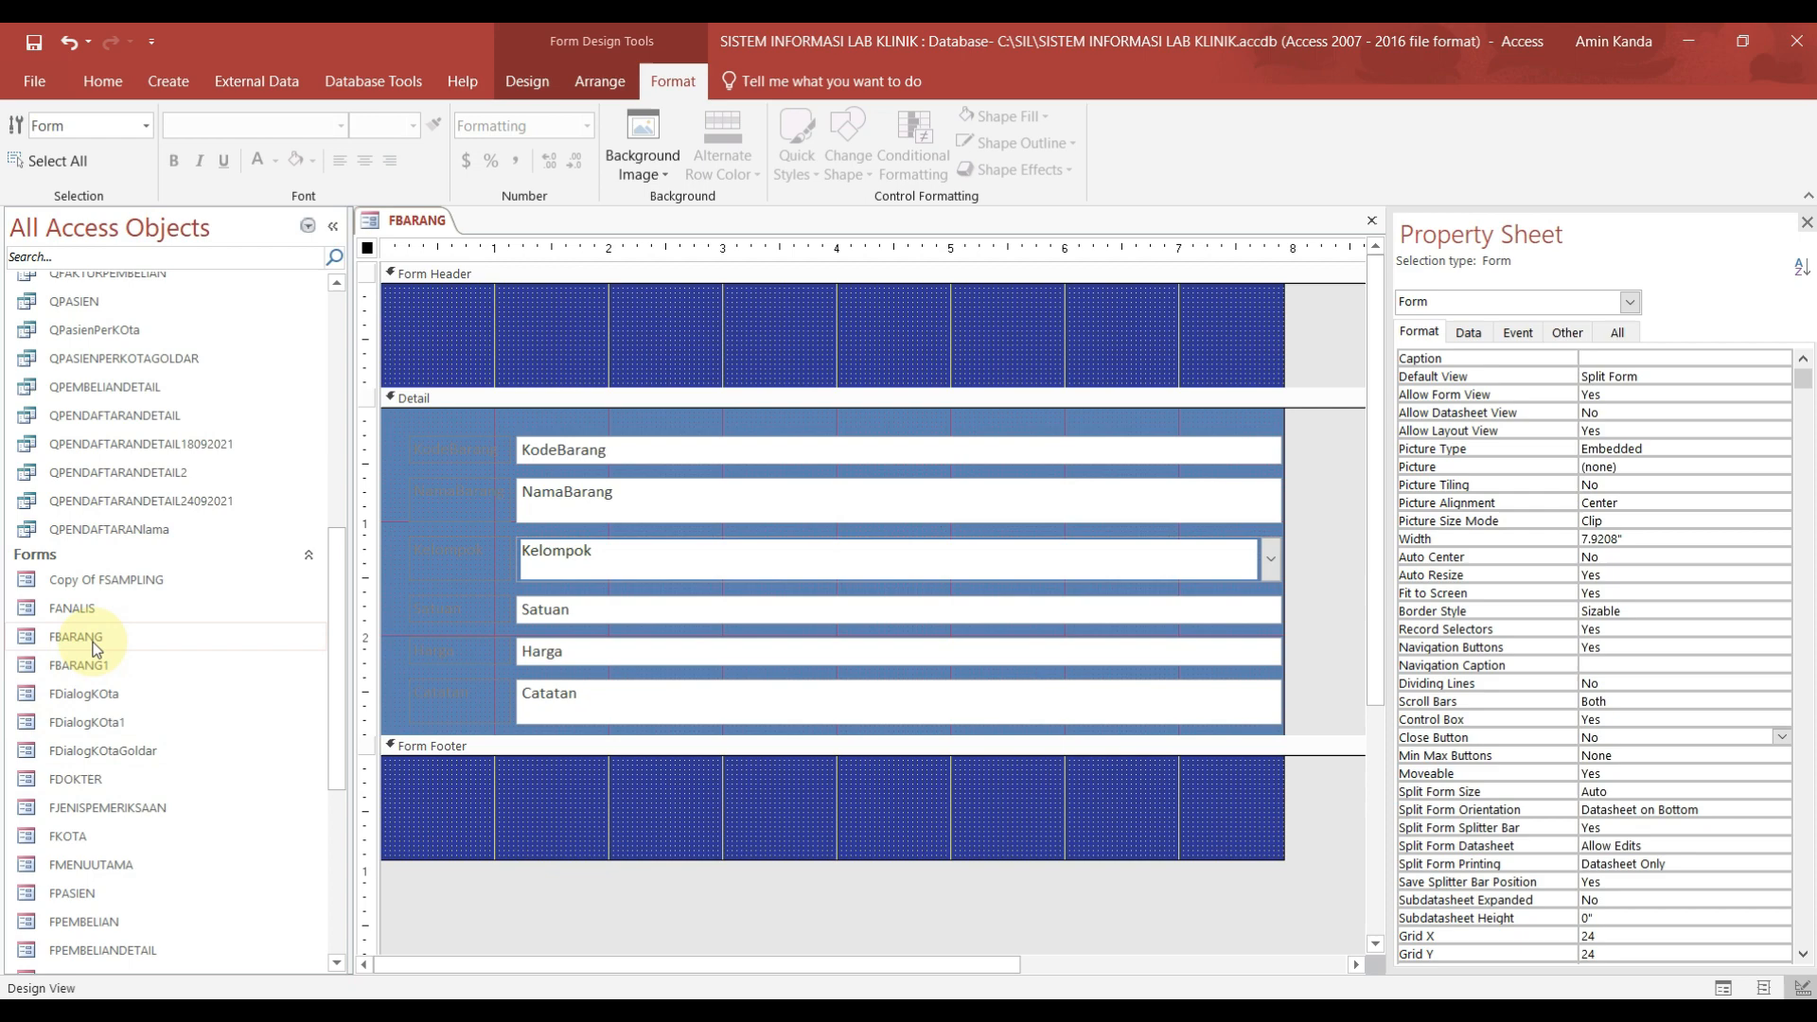
{"action": "right_click", "coordinate": [76, 836]}
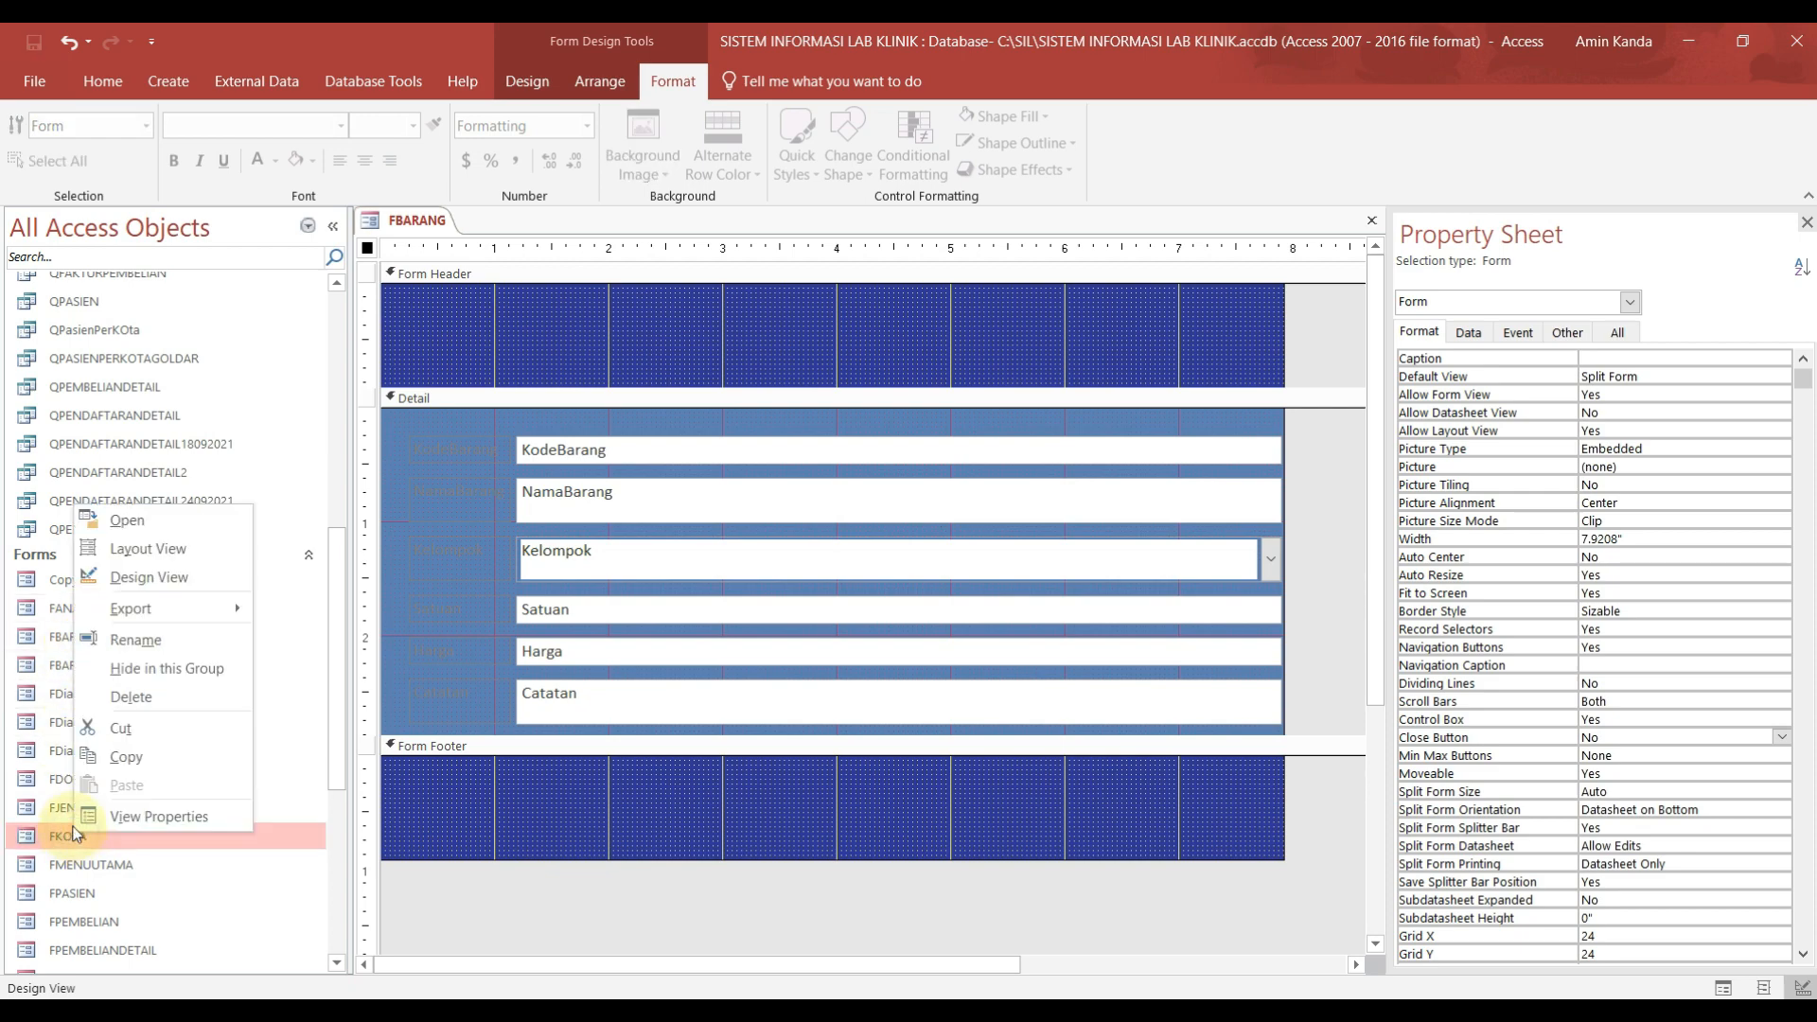
{"action": "left_click", "coordinate": [178, 572]}
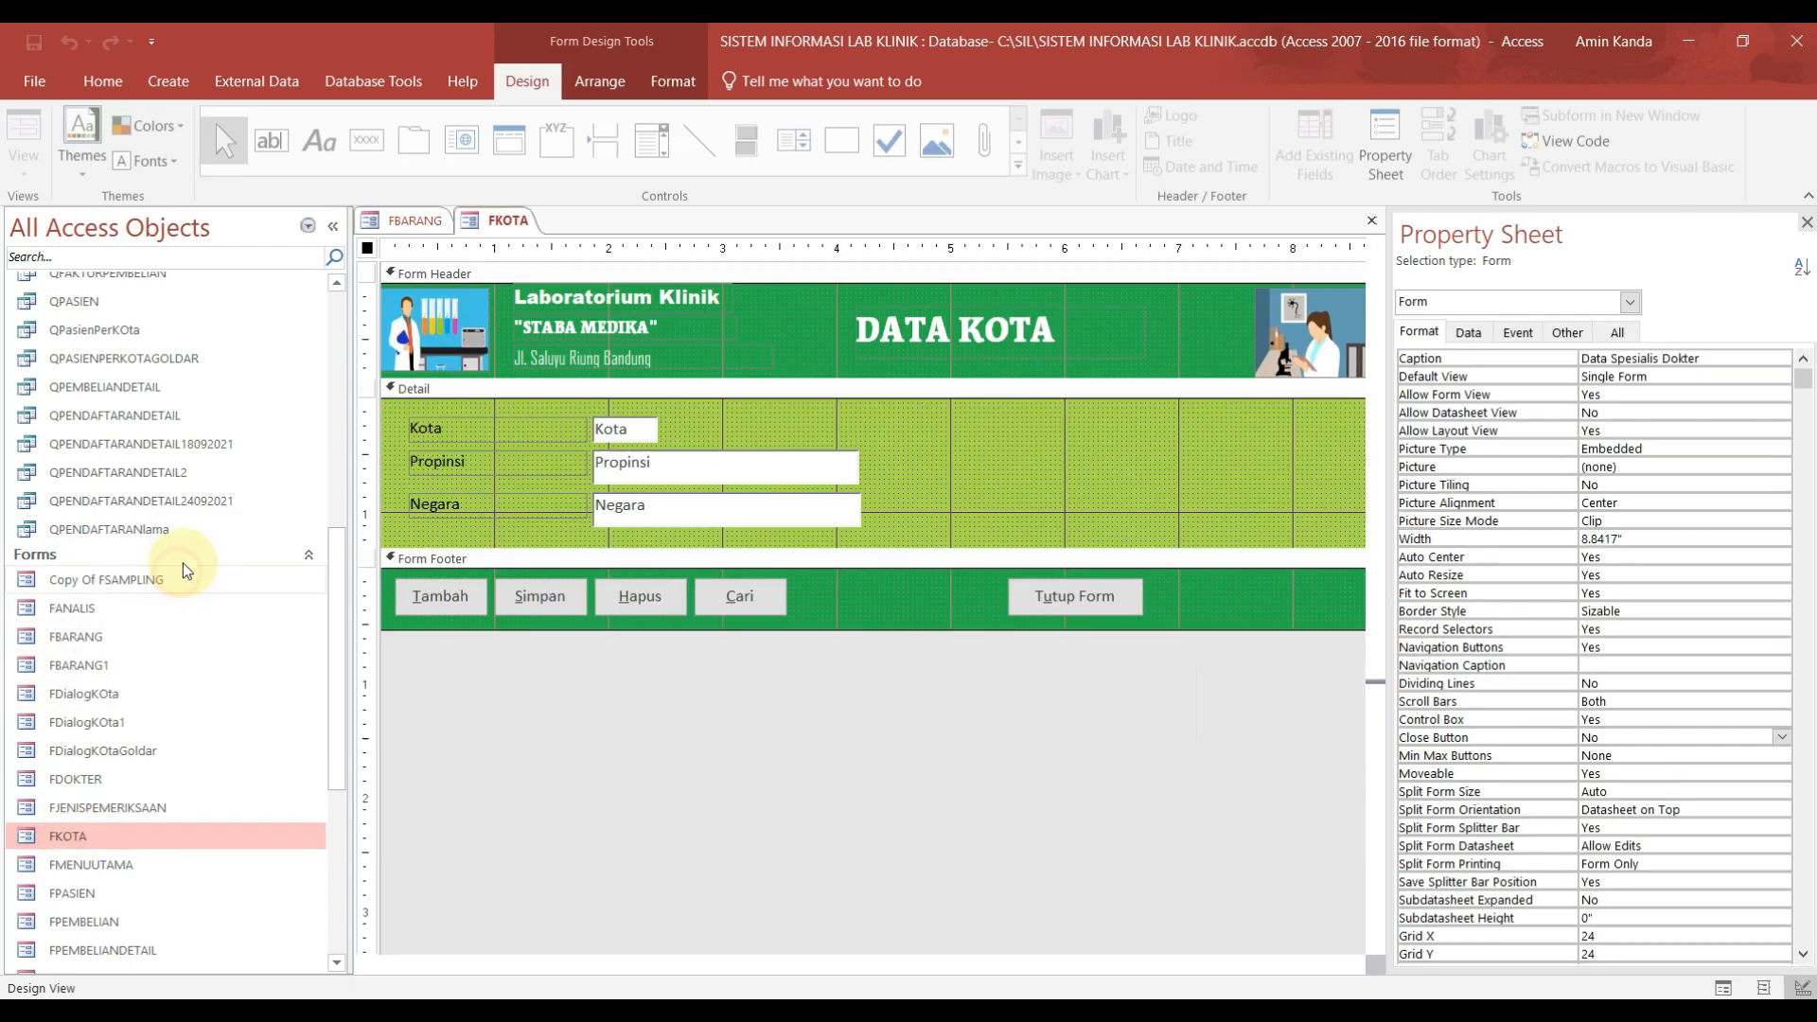
Step: Copy both pictures, the three laboratory heading labels and the DATA KOTA title from the FKOTA form header
{"action": "left_click", "coordinate": [447, 333]}
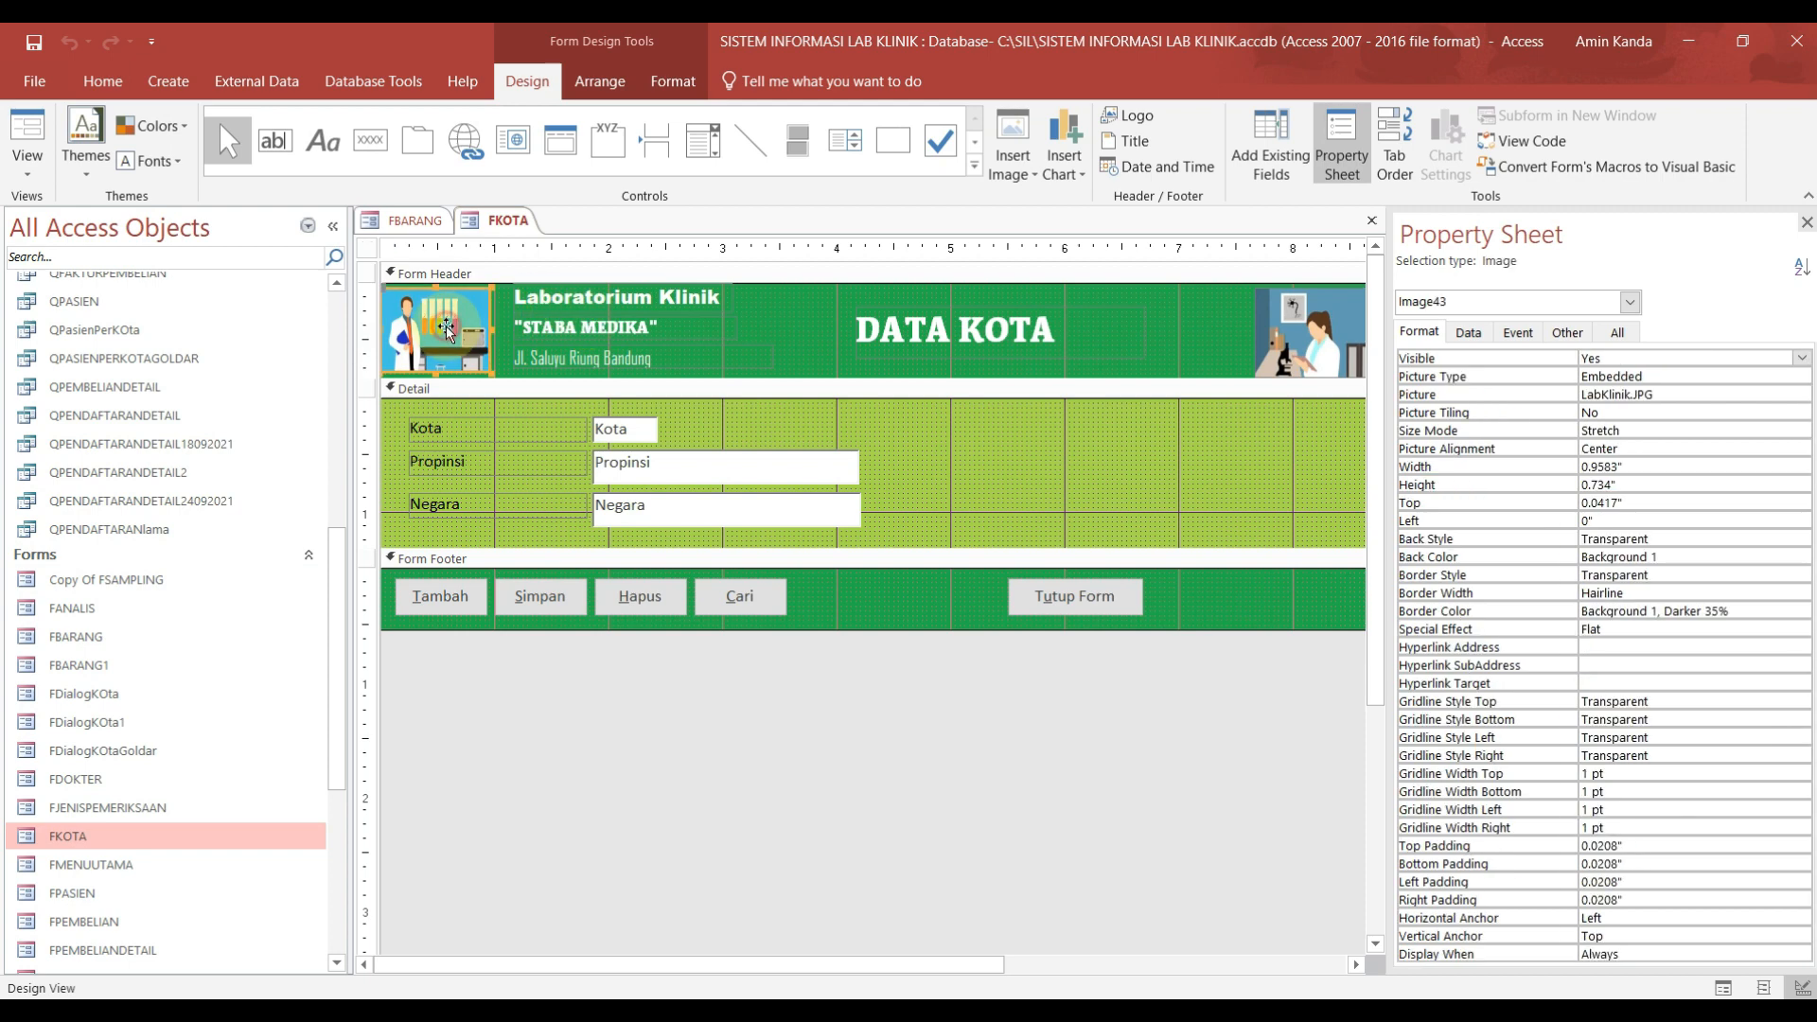
{"action": "left_click", "coordinate": [624, 301], "text": "shift"}
{"action": "left_click", "coordinate": [617, 325], "text": "shift"}
{"action": "left_click", "coordinate": [595, 365], "text": "shift"}
{"action": "left_click", "coordinate": [987, 333], "text": "shift"}
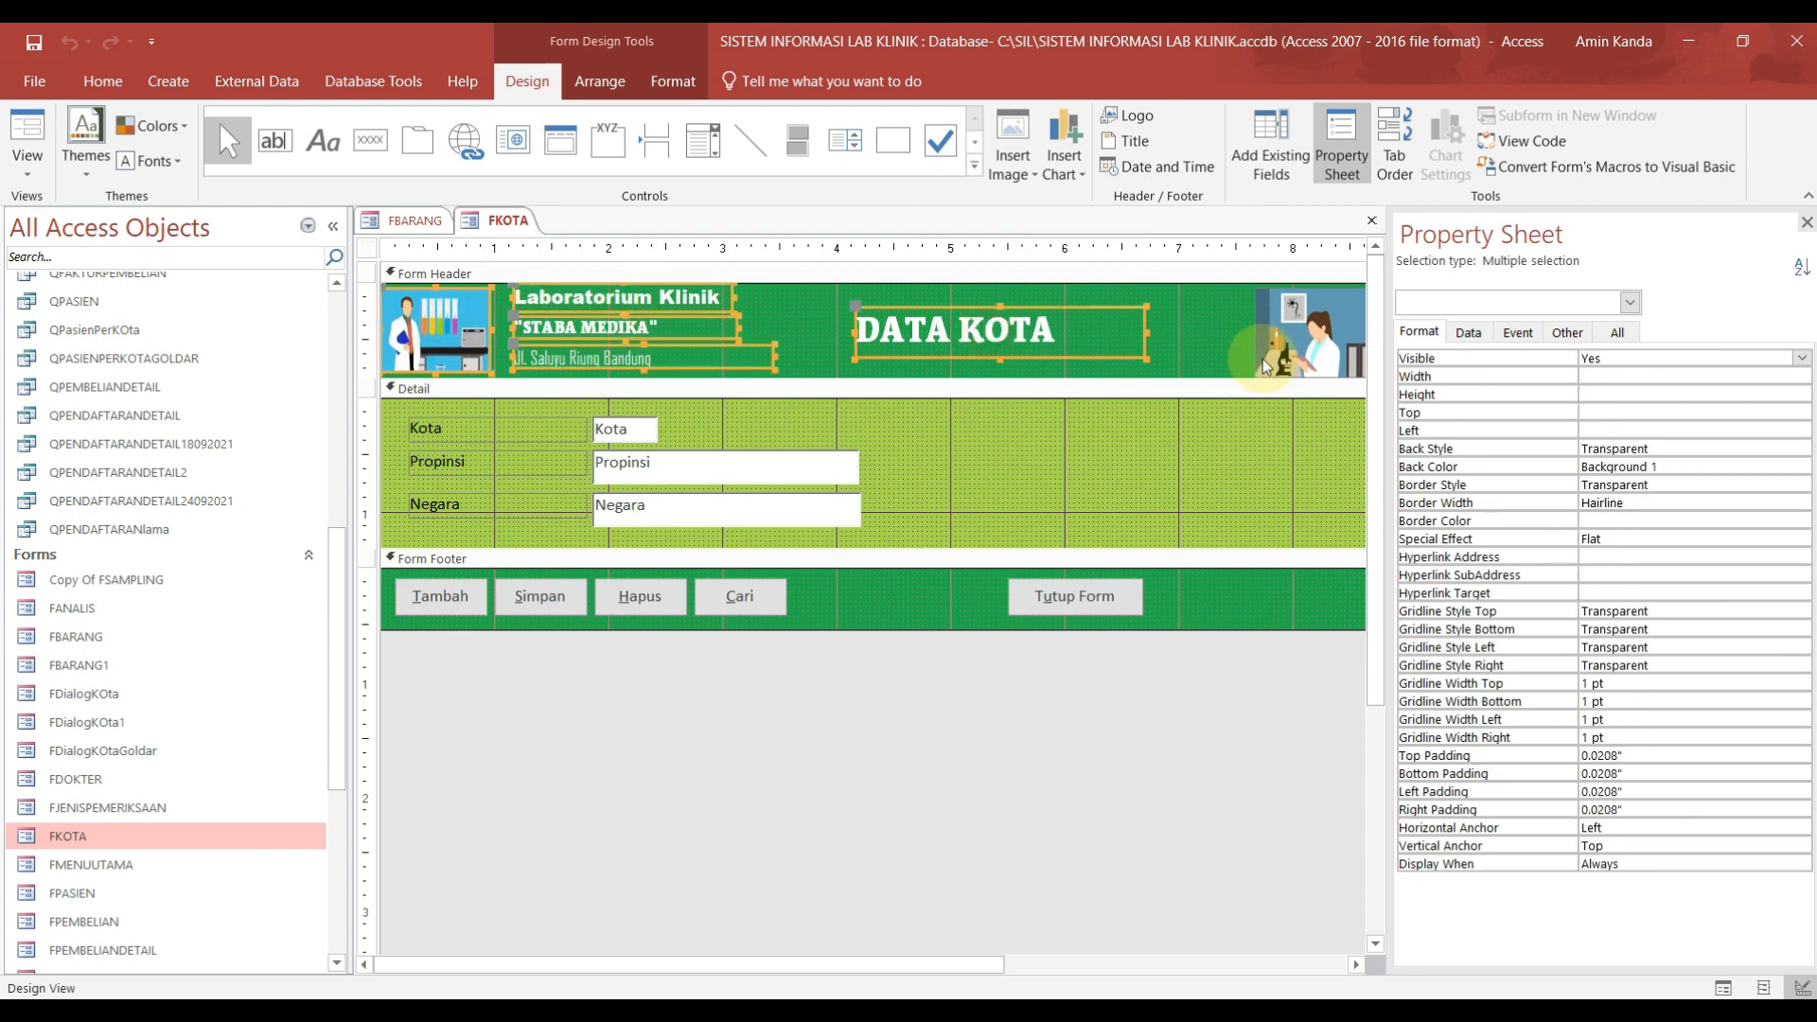
{"action": "right_click", "coordinate": [672, 346]}
{"action": "left_click", "coordinate": [730, 422]}
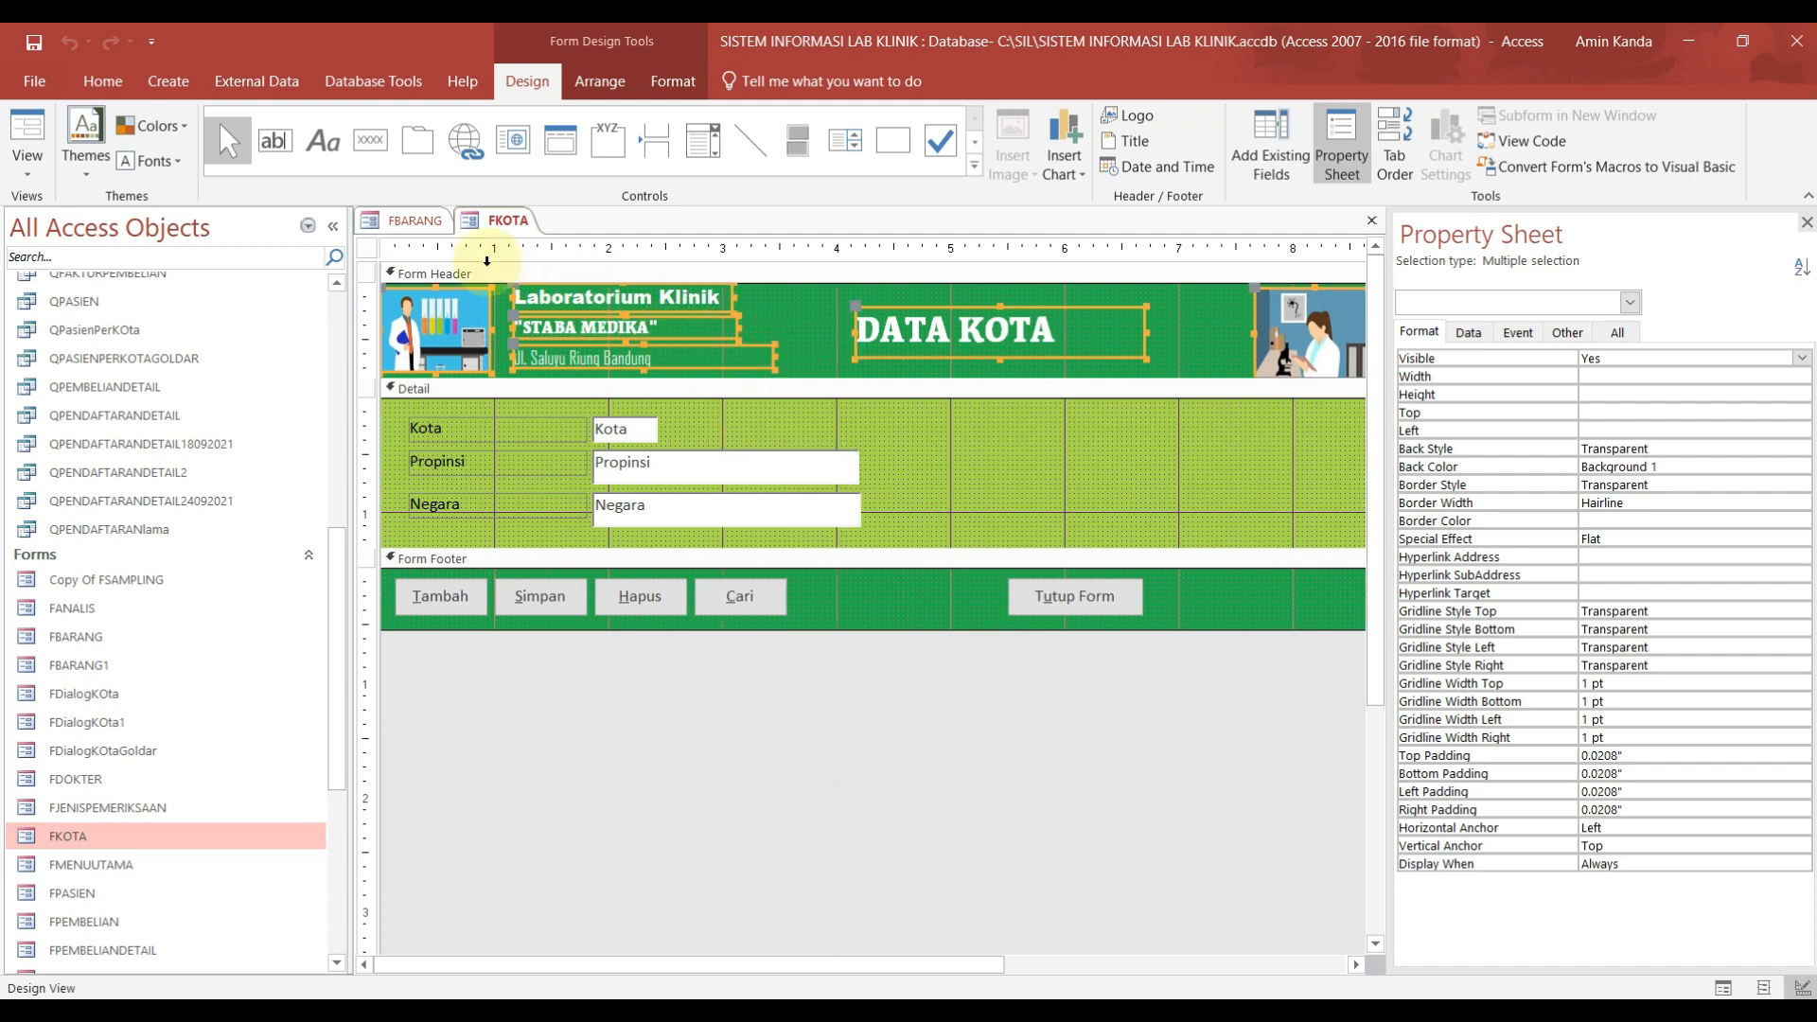
Step: Paste the copied pictures and labels into the FBARANG form header
{"action": "left_click", "coordinate": [419, 227]}
{"action": "left_click", "coordinate": [519, 289]}
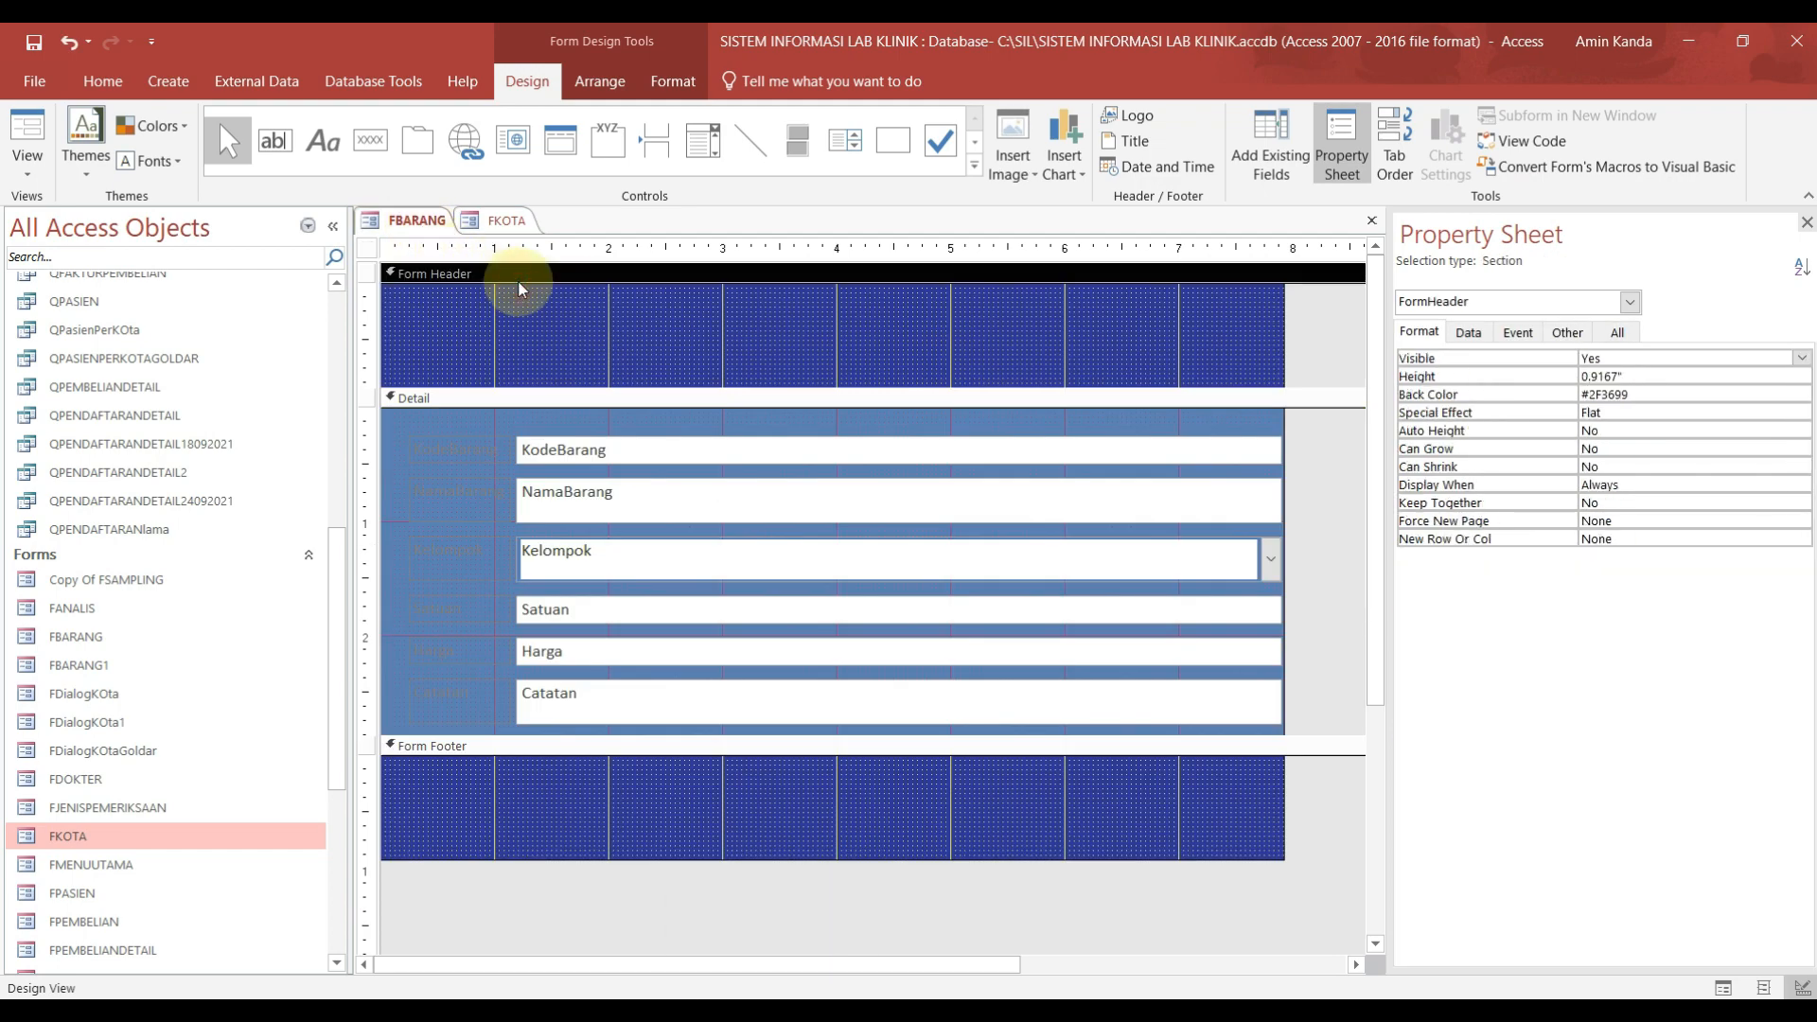
{"action": "key", "text": "ctrl+v"}
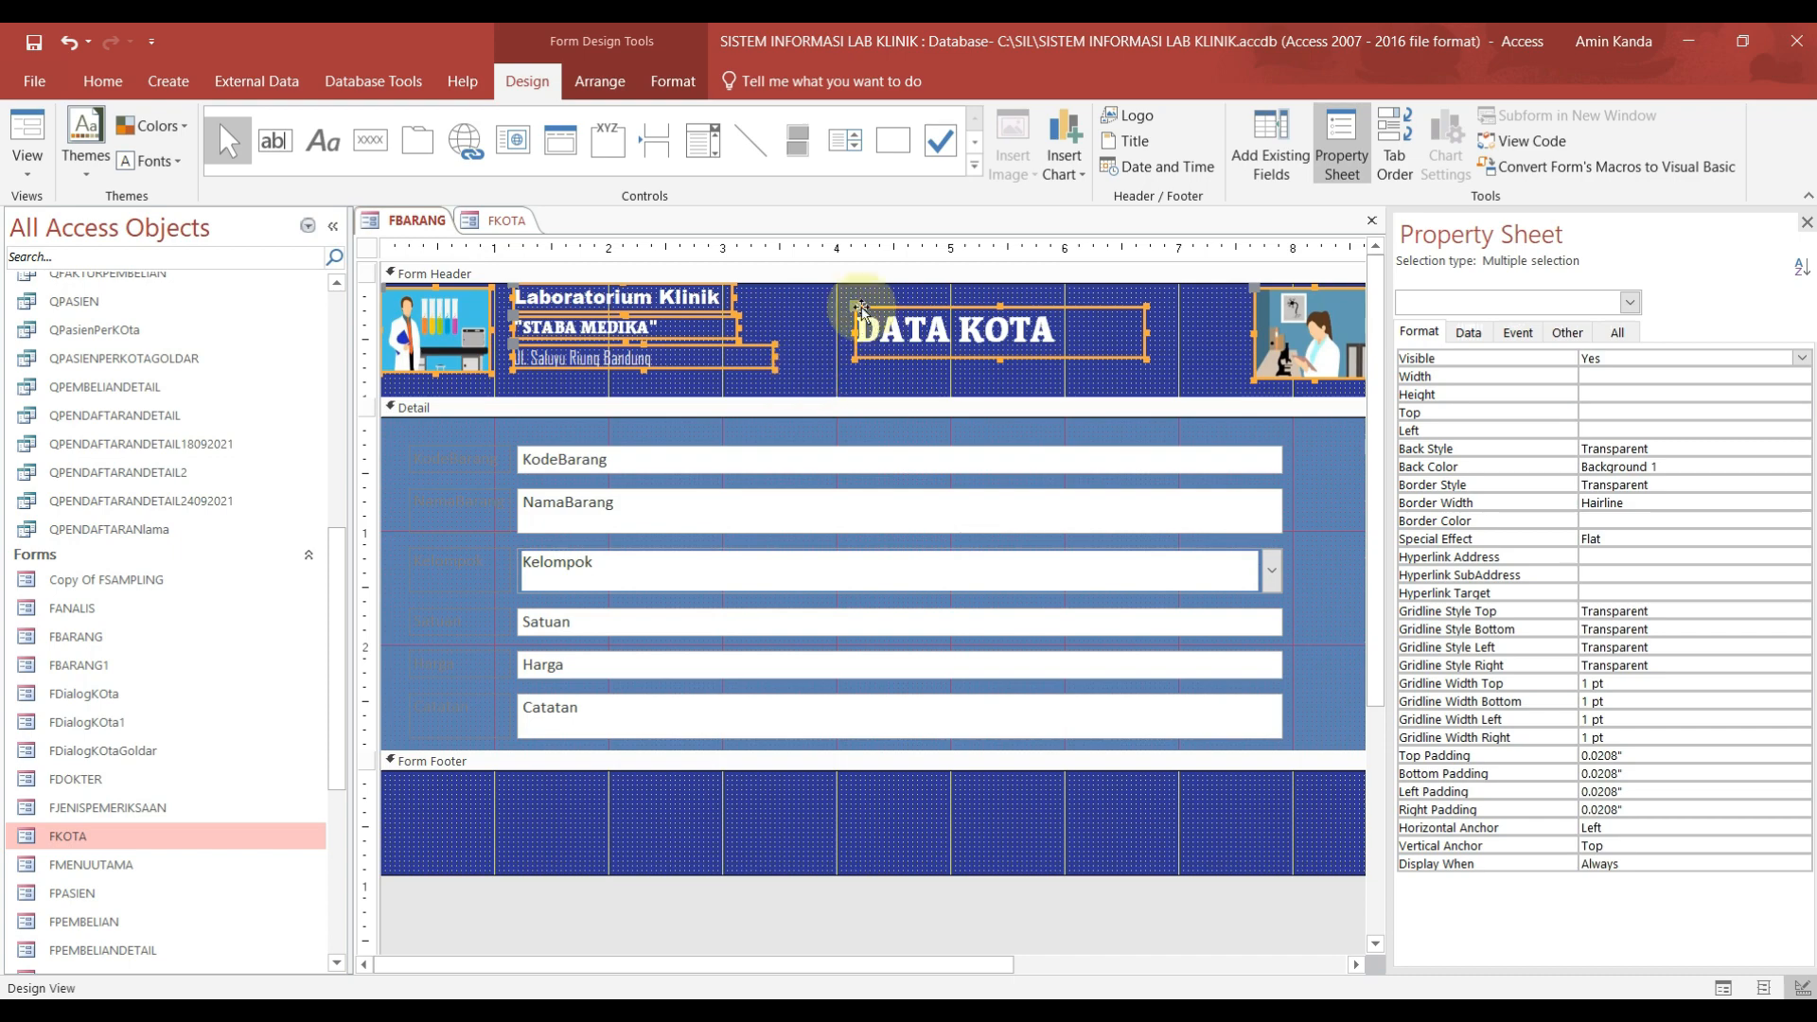
Step: Move the pasted header pictures and labels together about 1 inch to the right and slightly down
{"action": "left_click_drag", "start_coordinate": [729, 297], "coordinate": [724, 305]}
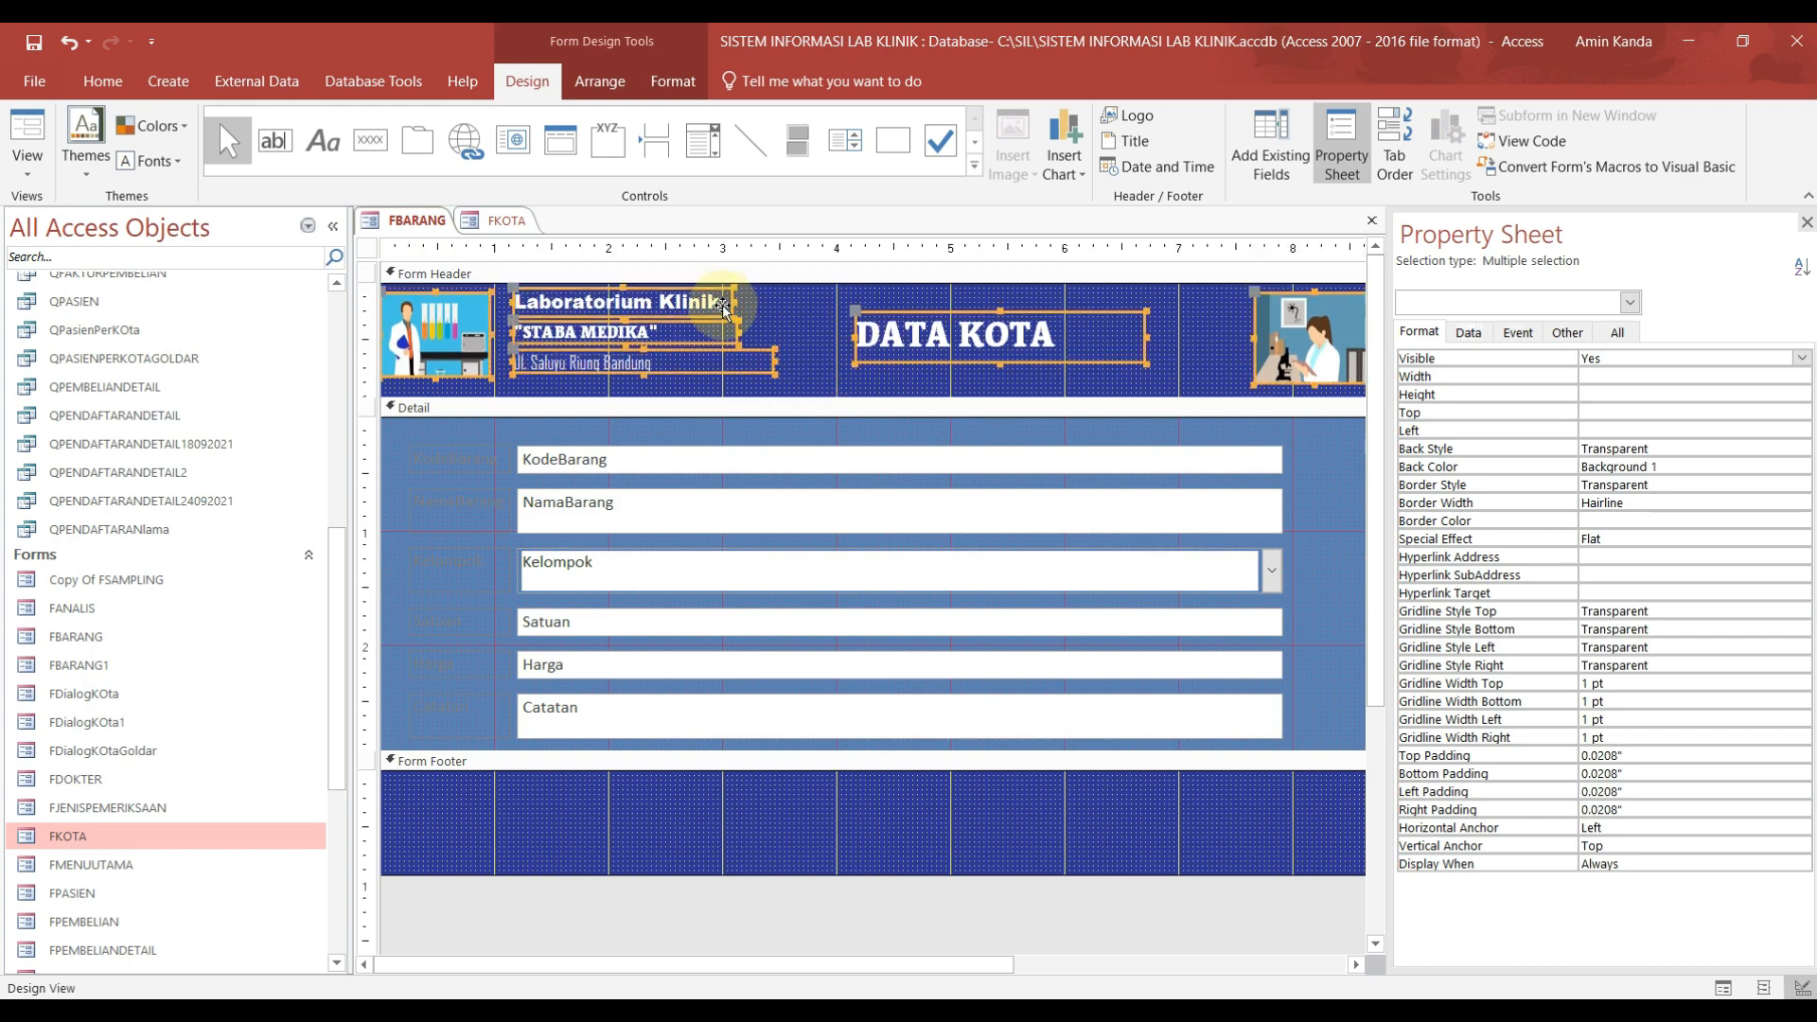
{"action": "scroll", "coordinate": [724, 308], "scroll_direction": "right", "scroll_amount": 2}
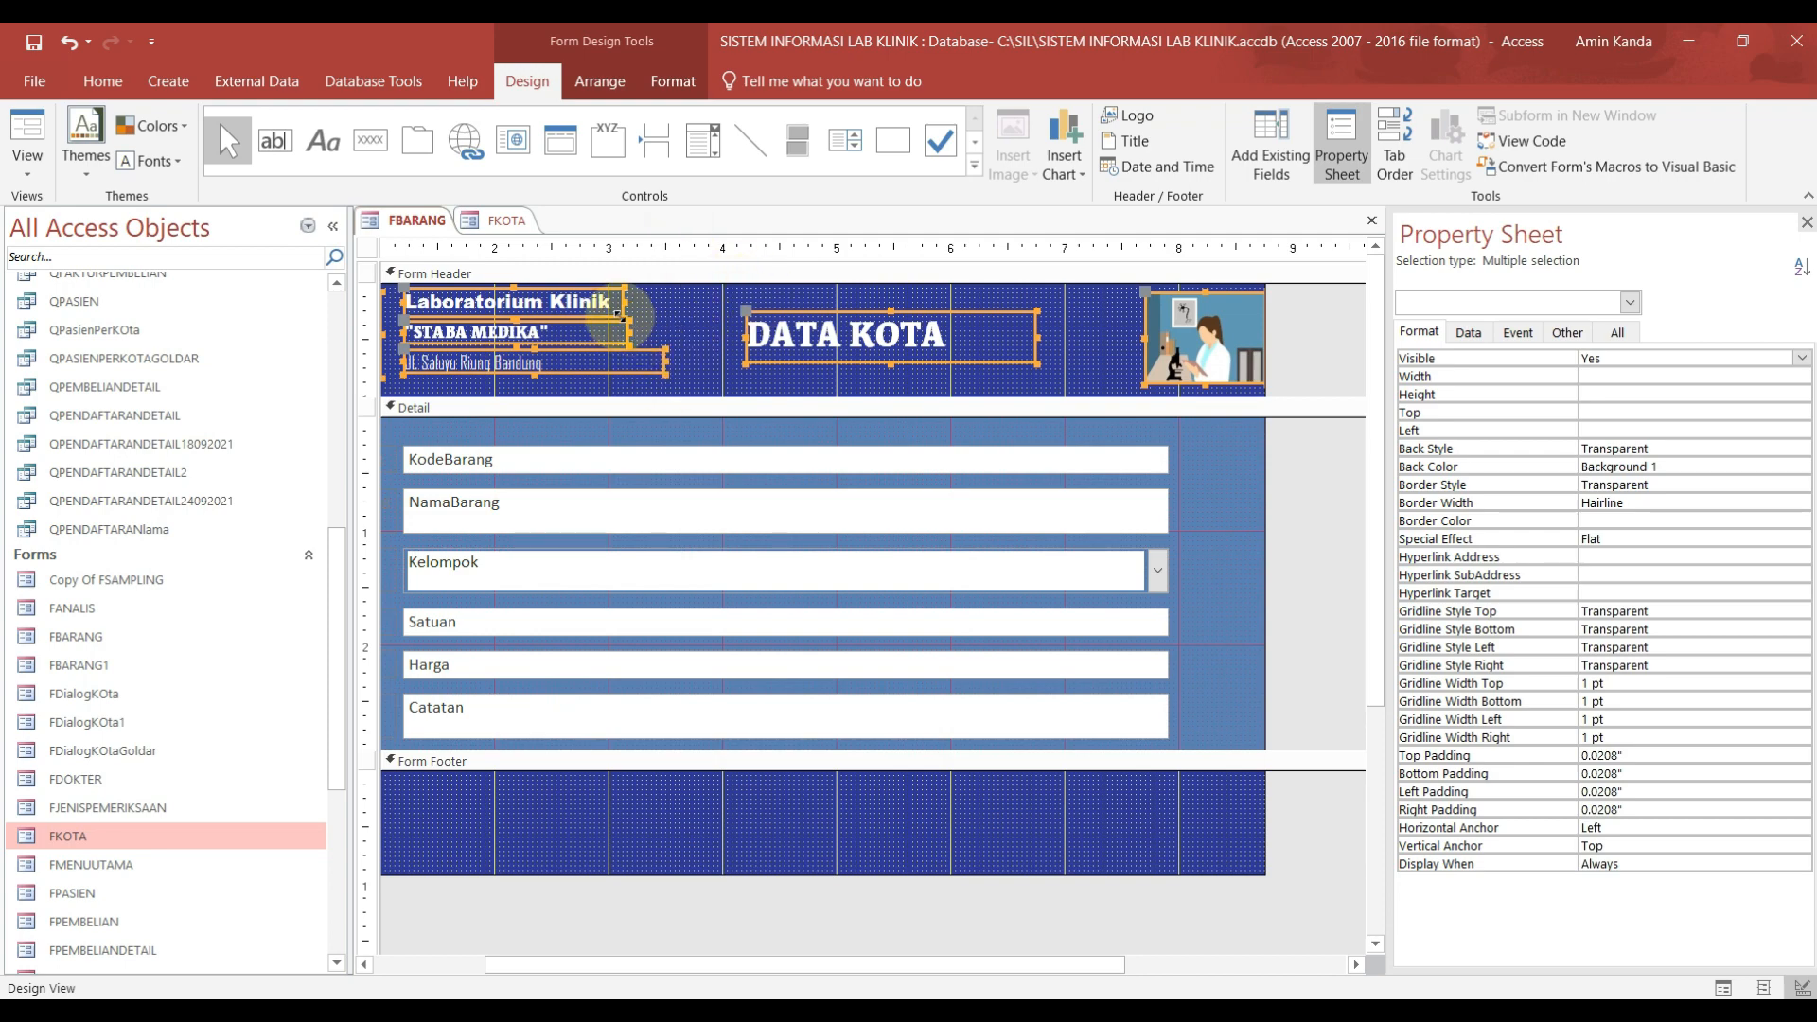
{"action": "left_click_drag", "start_coordinate": [617, 315], "coordinate": [735, 313]}
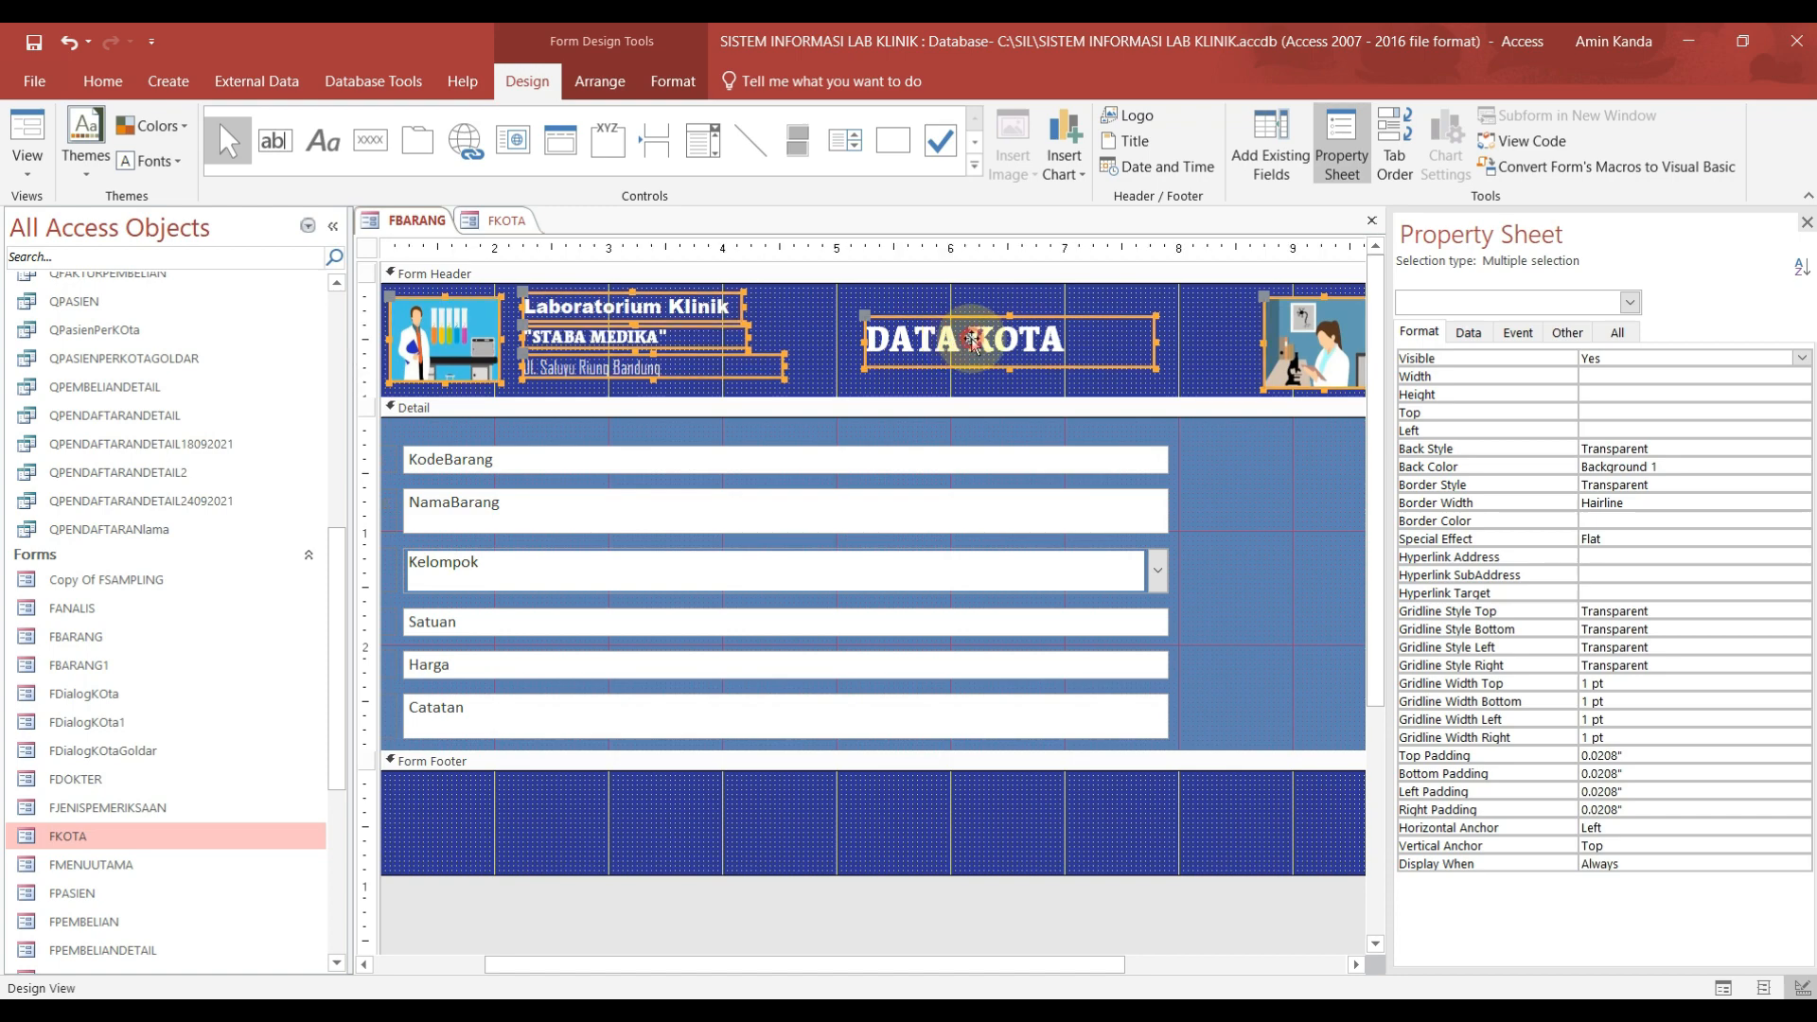
Step: Change the pasted DATA KOTA title in the FBARANG form header to DATA BARANG
{"action": "left_click", "coordinate": [832, 312]}
{"action": "left_click", "coordinate": [1003, 339]}
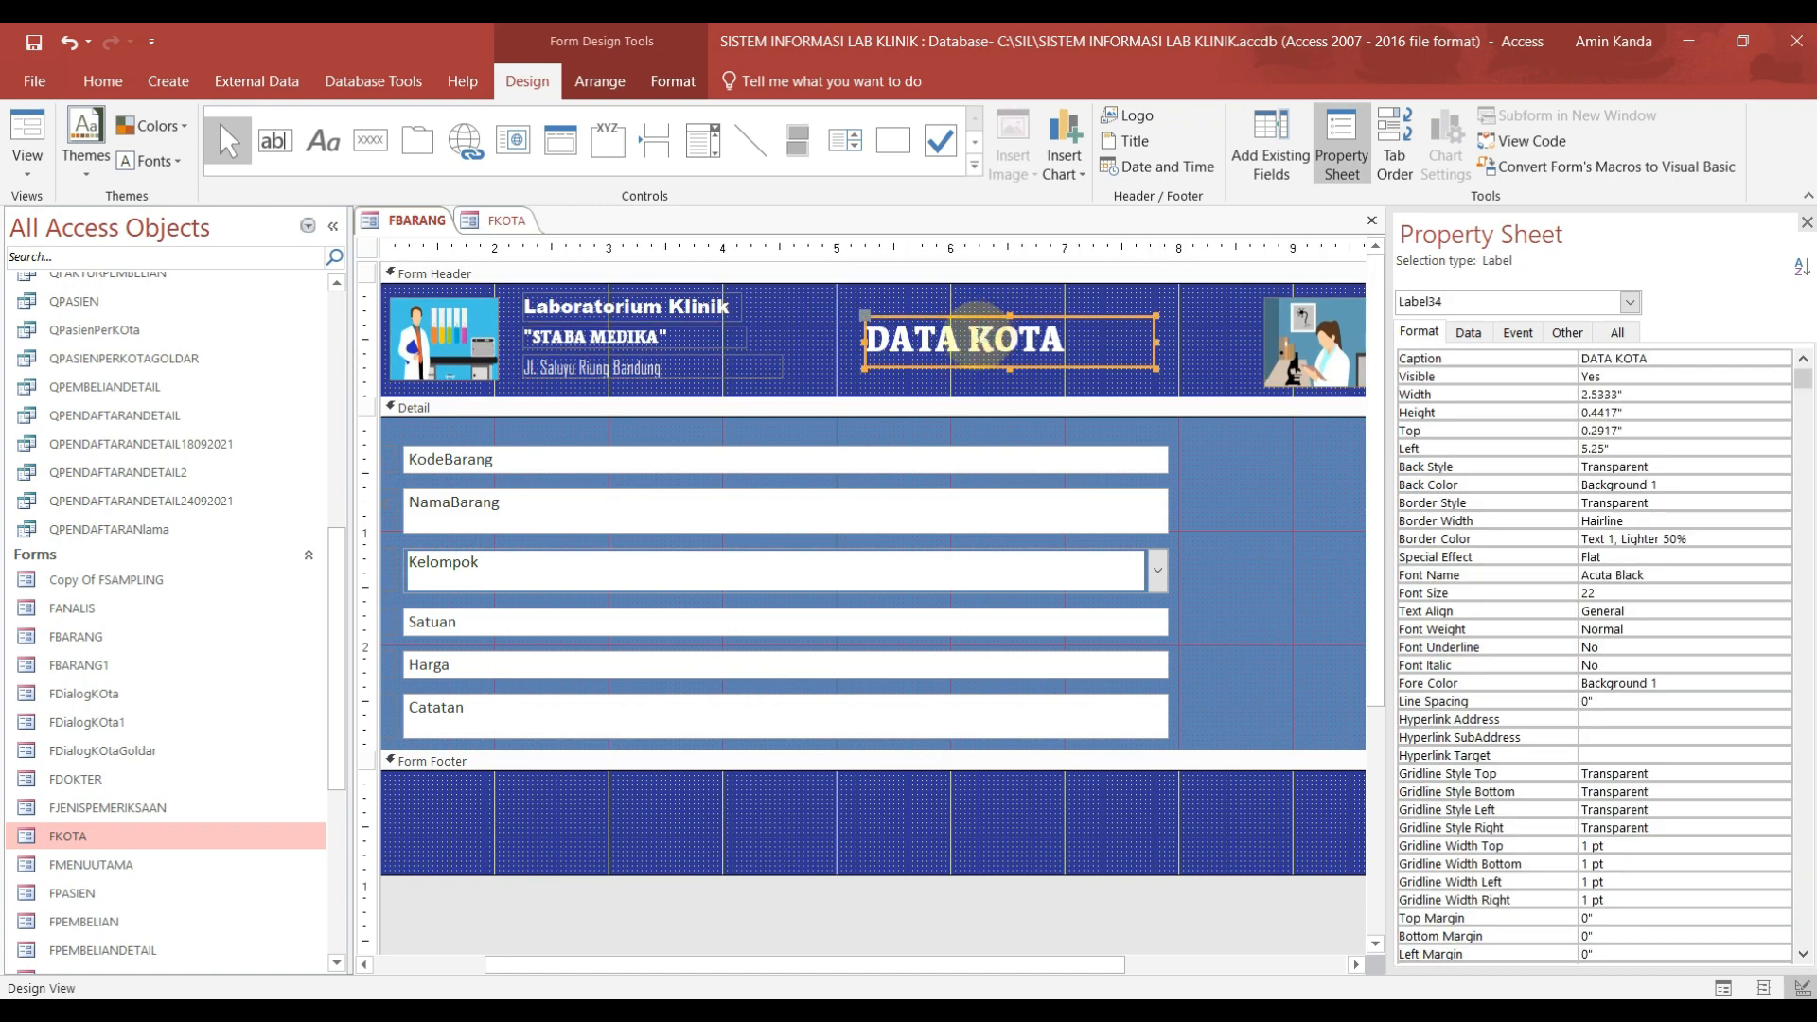
{"action": "left_click", "coordinate": [974, 338]}
{"action": "left_click_drag", "start_coordinate": [975, 352], "coordinate": [1120, 363]}
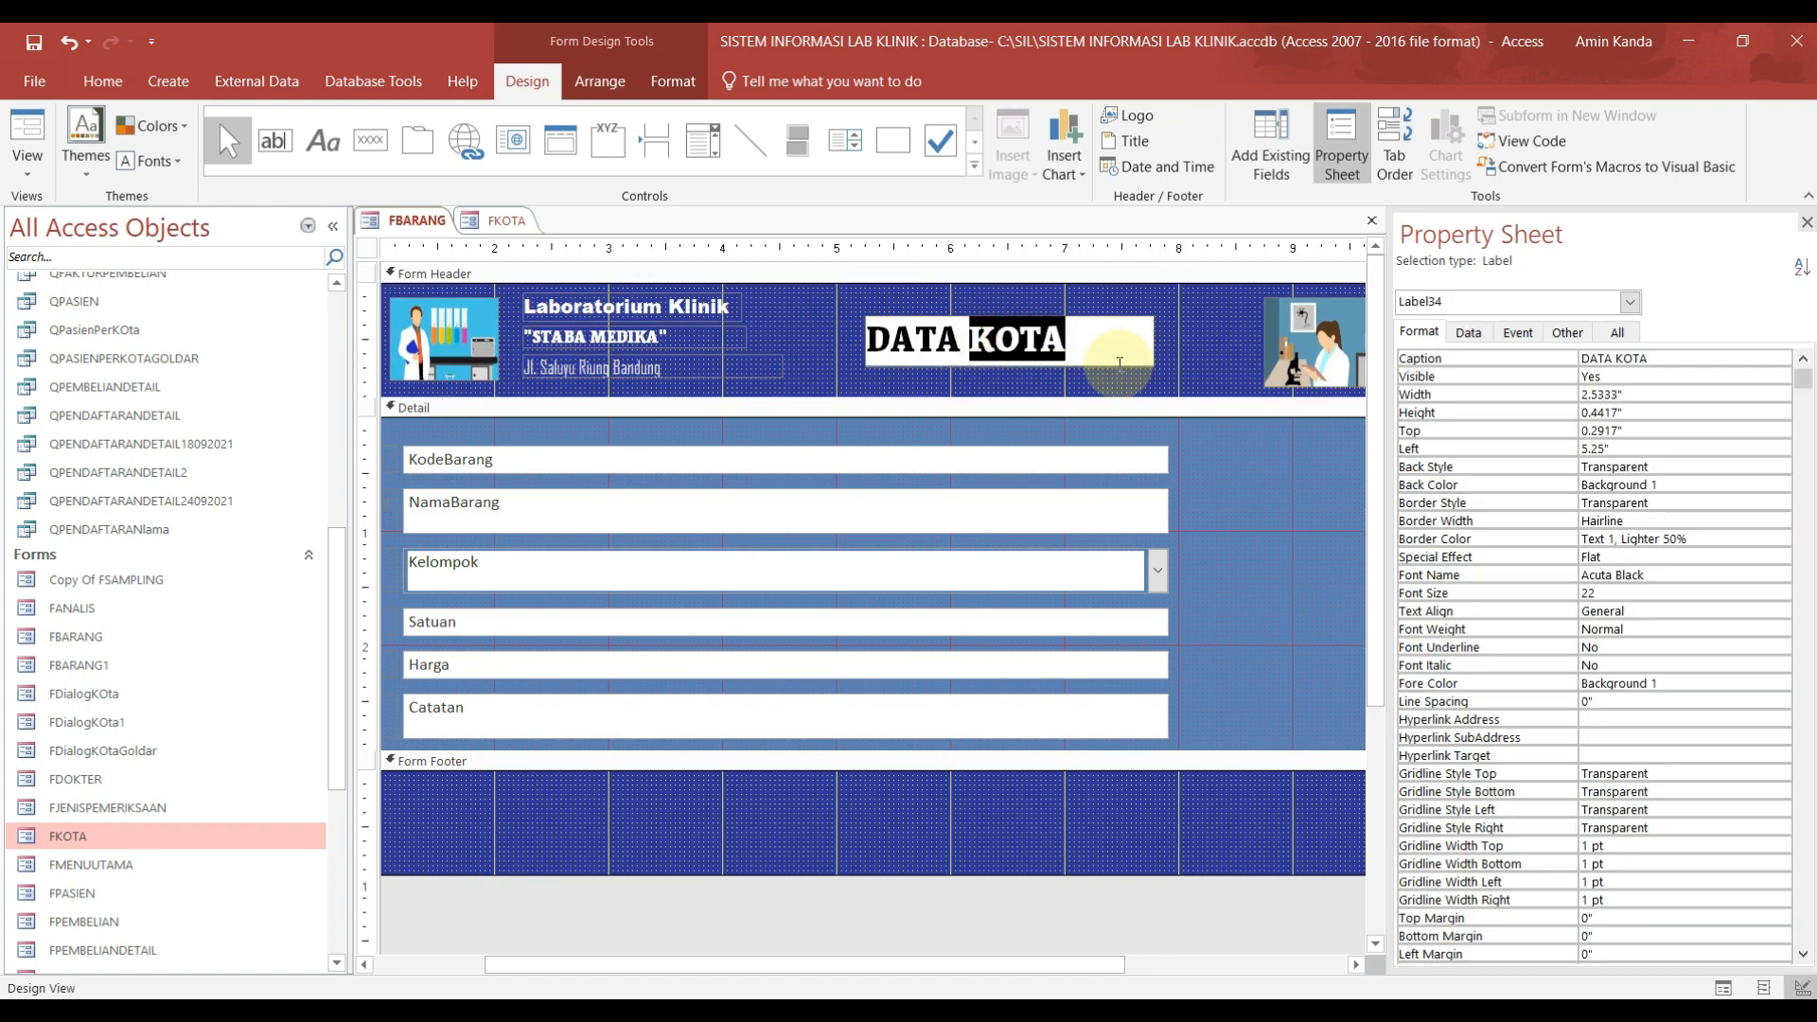
{"action": "type", "text": "BARANG"}
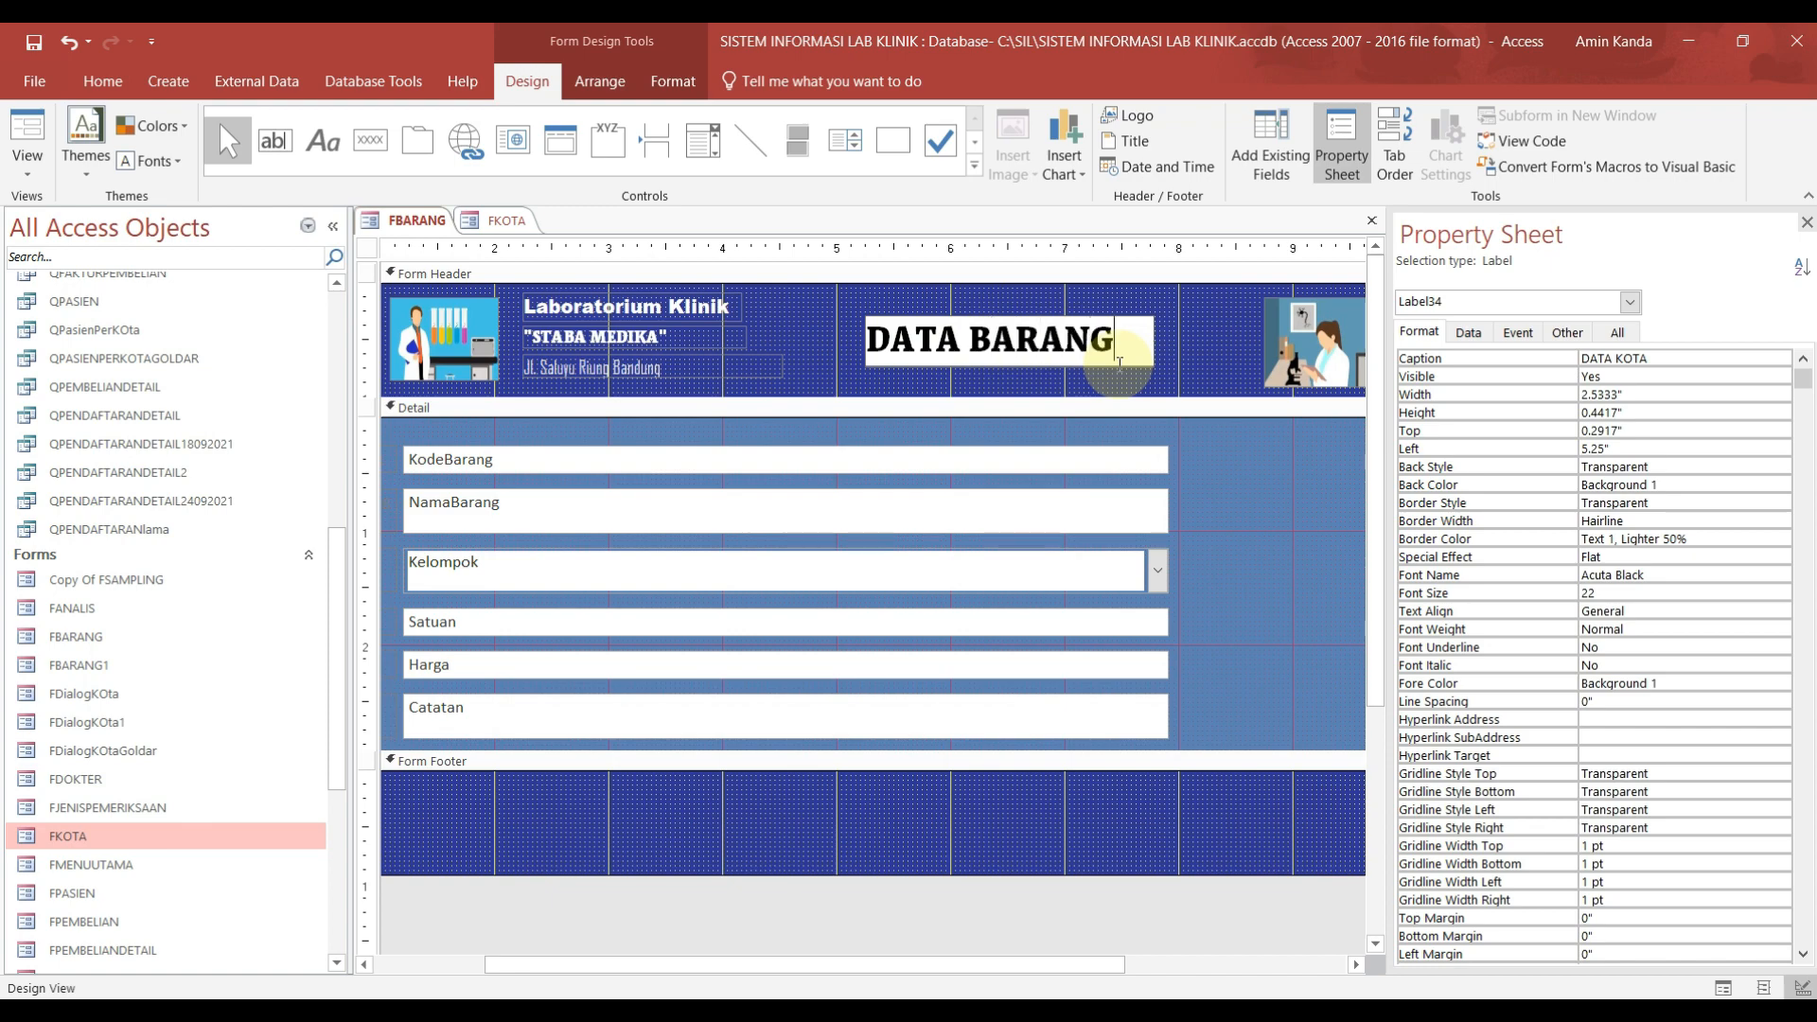
{"action": "left_click", "coordinate": [751, 303]}
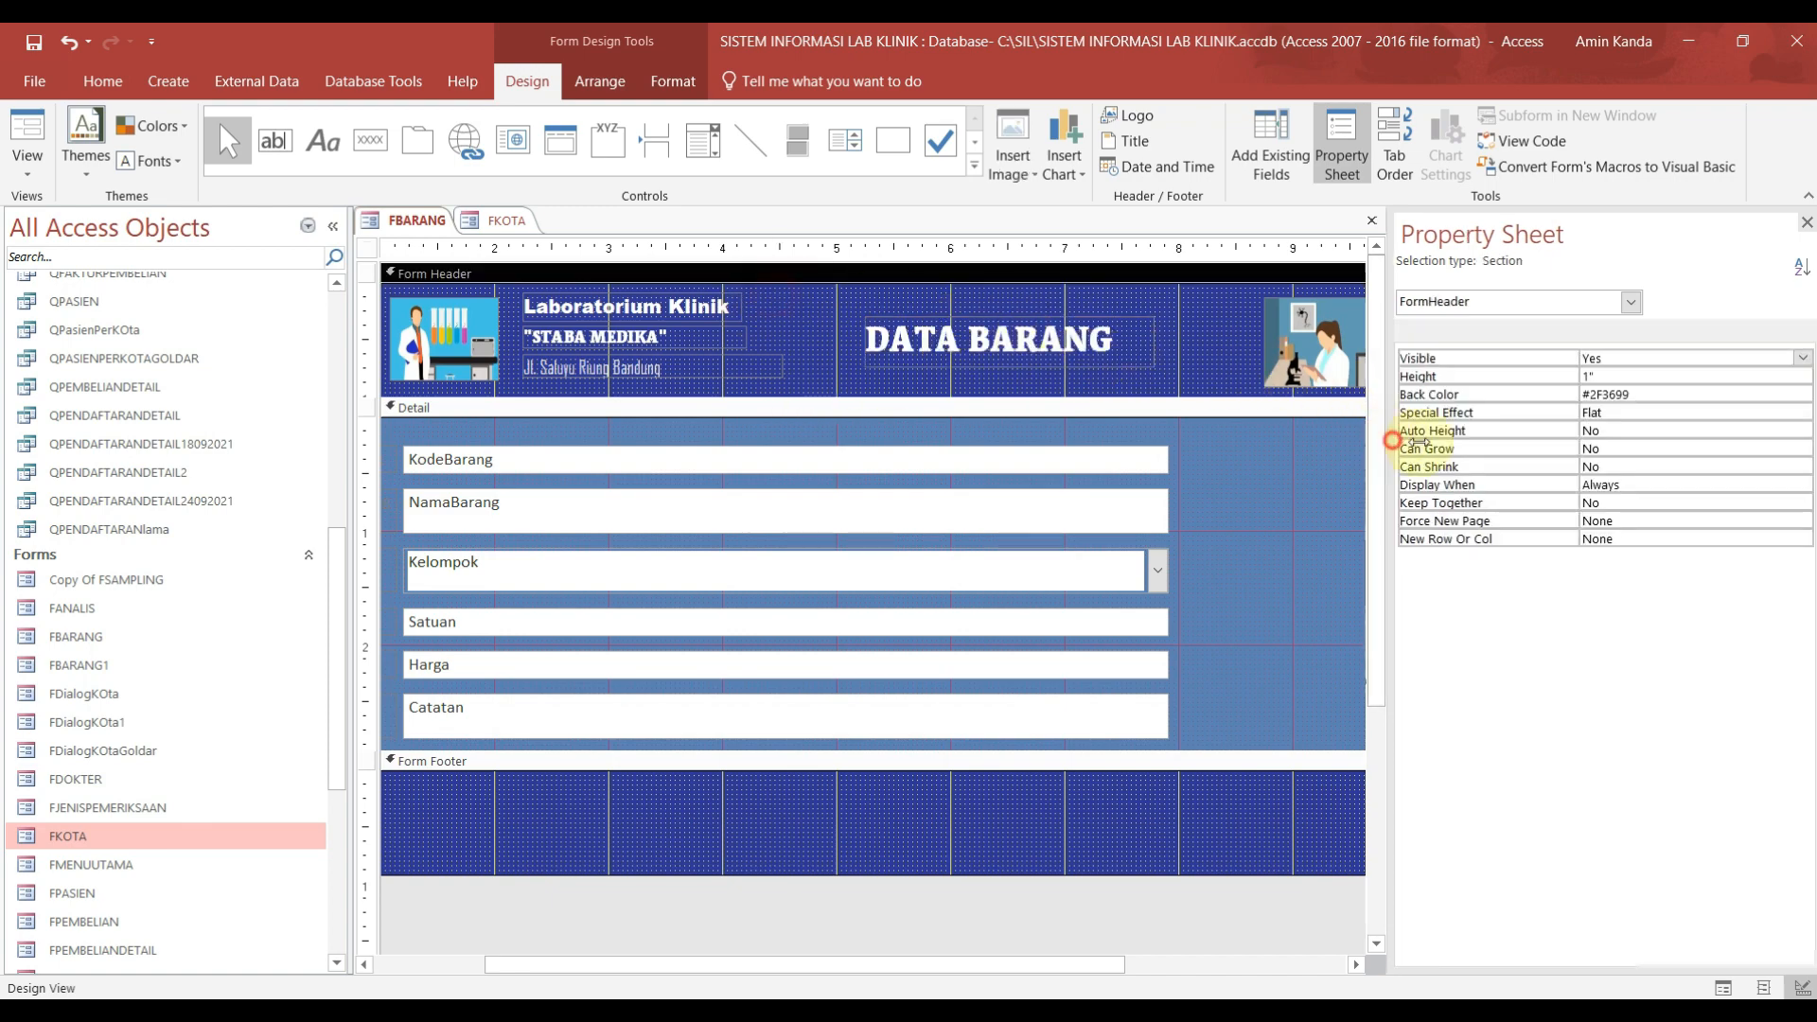
Step: Narrow the Property Sheet pane and widen the FBARANG form to about 10 inches
{"action": "left_click_drag", "start_coordinate": [1384, 440], "coordinate": [1524, 454]}
{"action": "left_click_drag", "start_coordinate": [1381, 471], "coordinate": [1411, 468]}
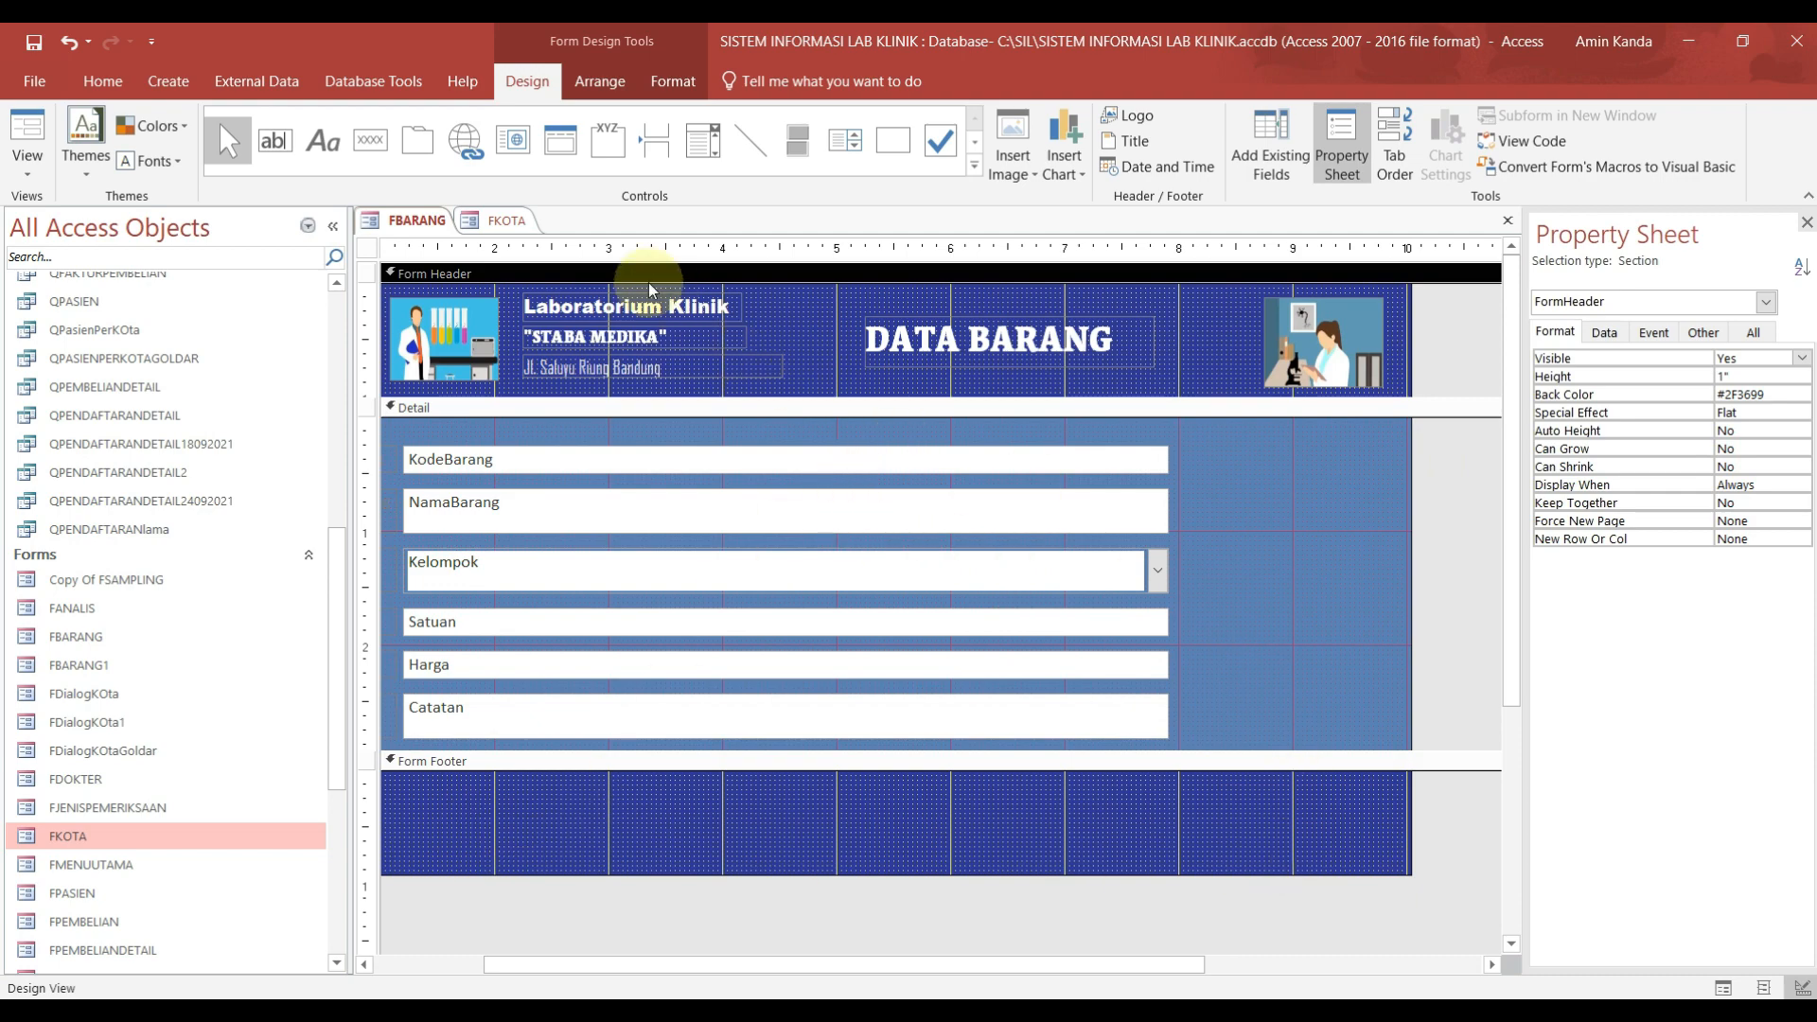
Step: Copy the Tambah, Simpan, Hapus, Cari and Tutup Form buttons from the FKOTA form footer
{"action": "left_click", "coordinate": [520, 230]}
{"action": "left_click", "coordinate": [430, 610]}
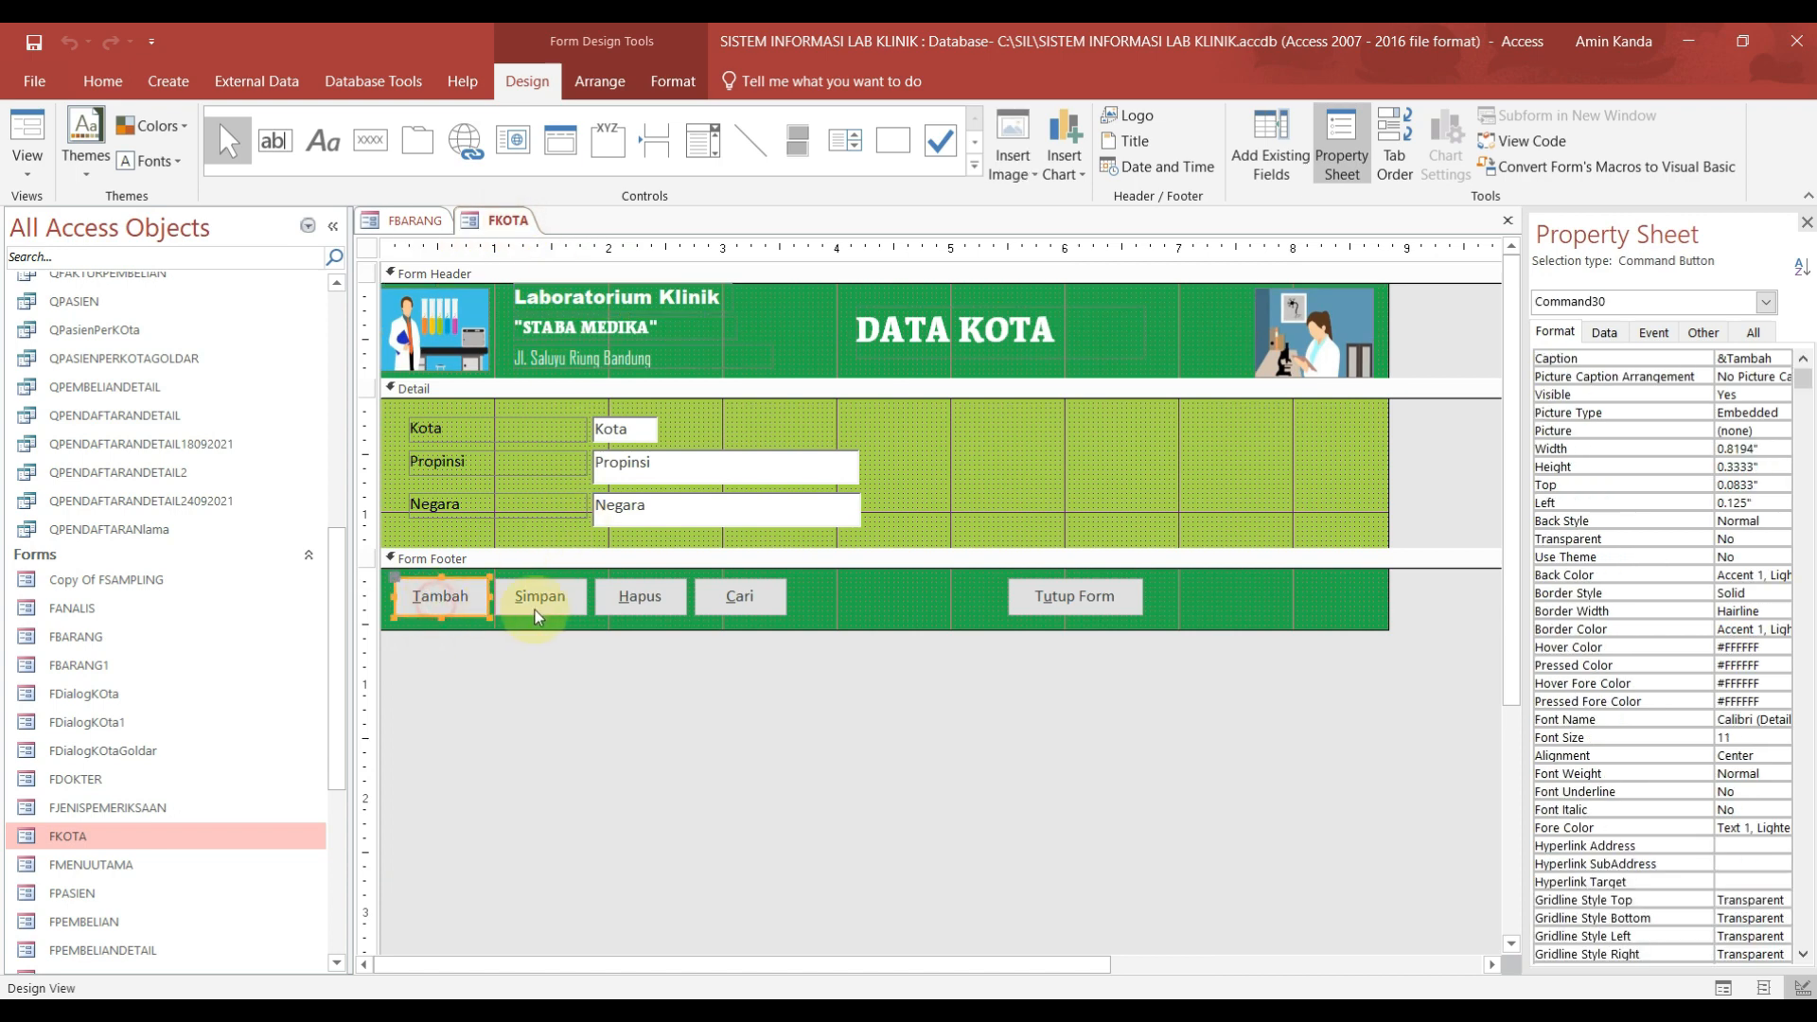
{"action": "left_click", "coordinate": [540, 606], "text": "shift"}
{"action": "left_click", "coordinate": [621, 604], "text": "shift"}
{"action": "left_click", "coordinate": [731, 604], "text": "shift"}
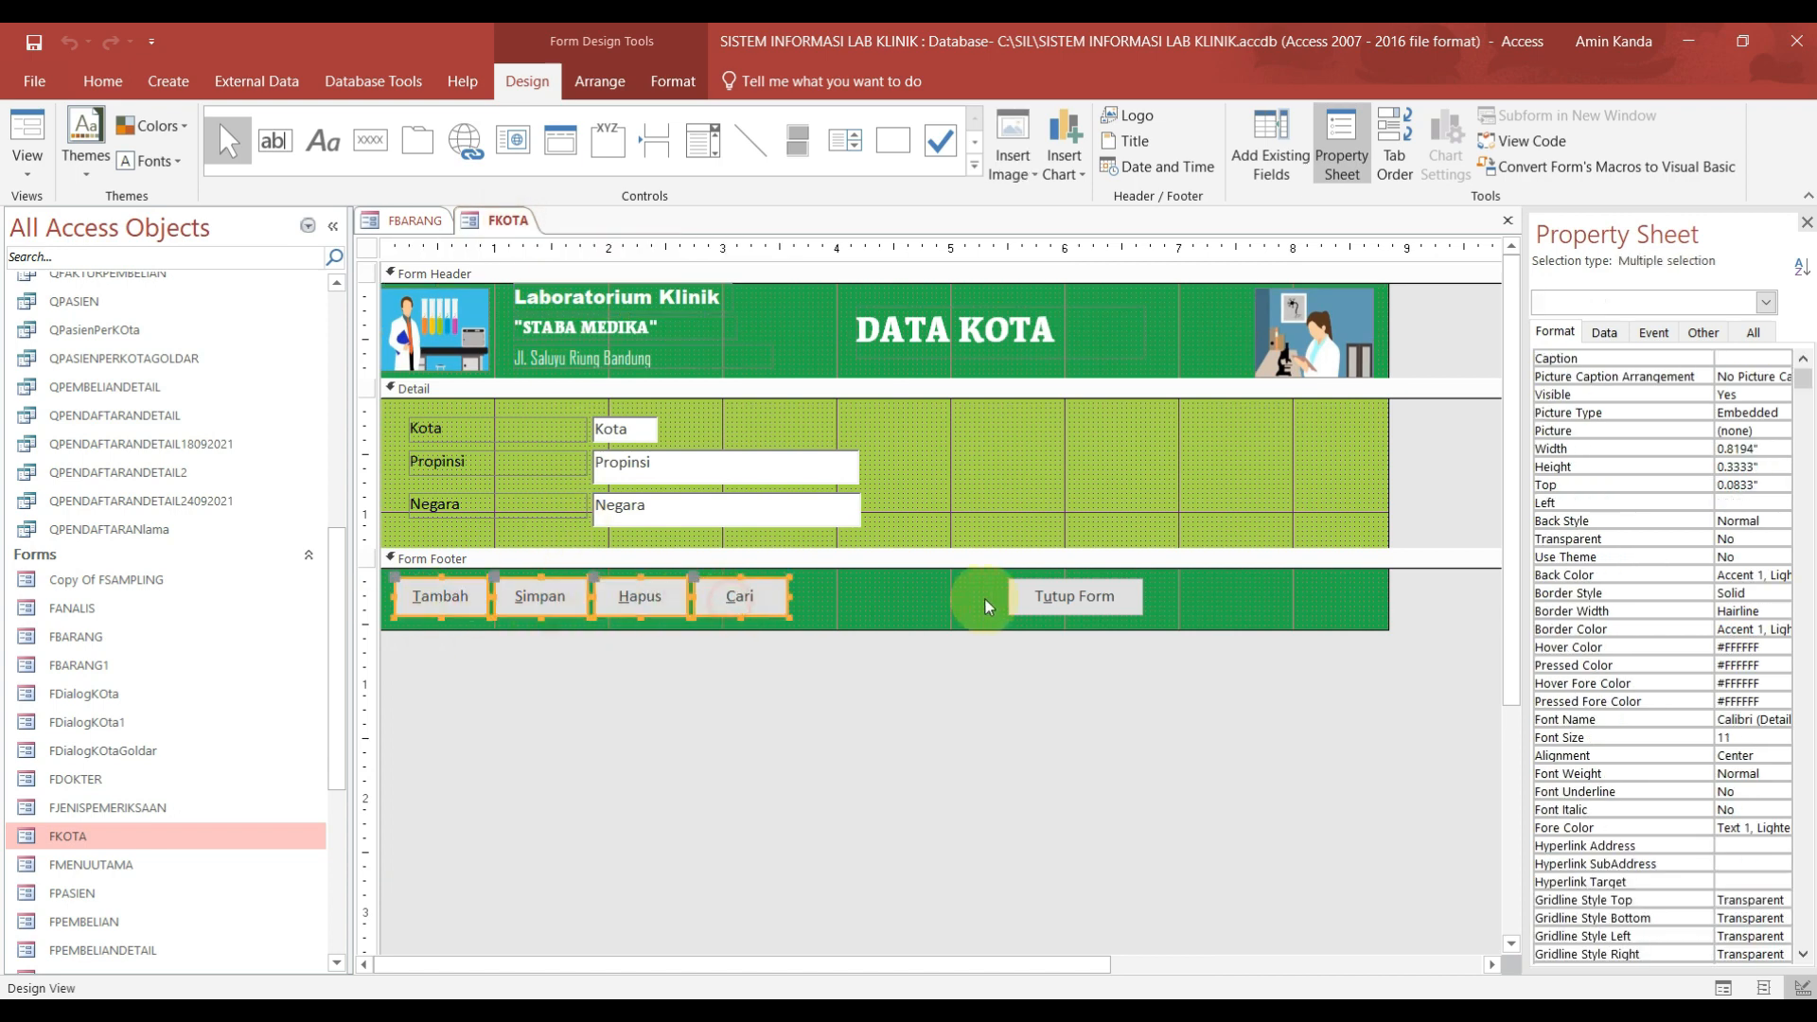
{"action": "right_click", "coordinate": [1069, 599]}
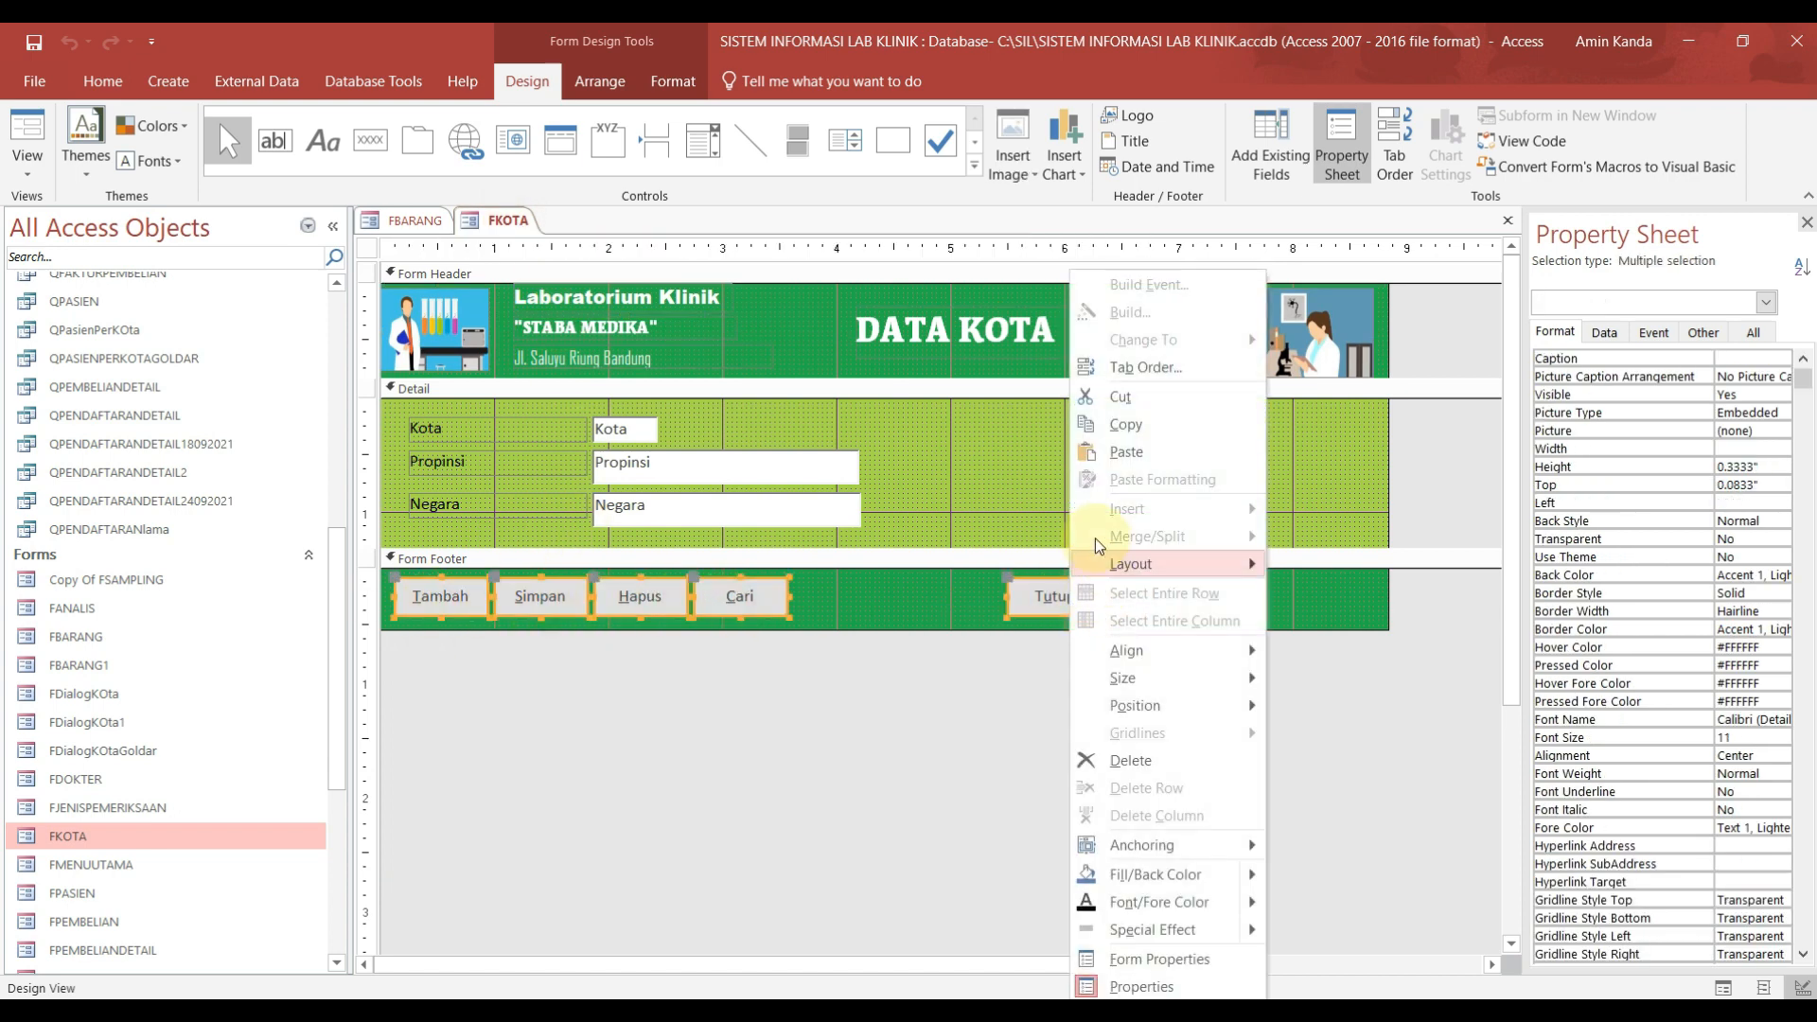
{"action": "left_click", "coordinate": [1138, 430]}
Step: Paste the copied buttons into the FBARANG form footer and place them about 0.3 inch from its left and top edges
{"action": "left_click", "coordinate": [418, 225]}
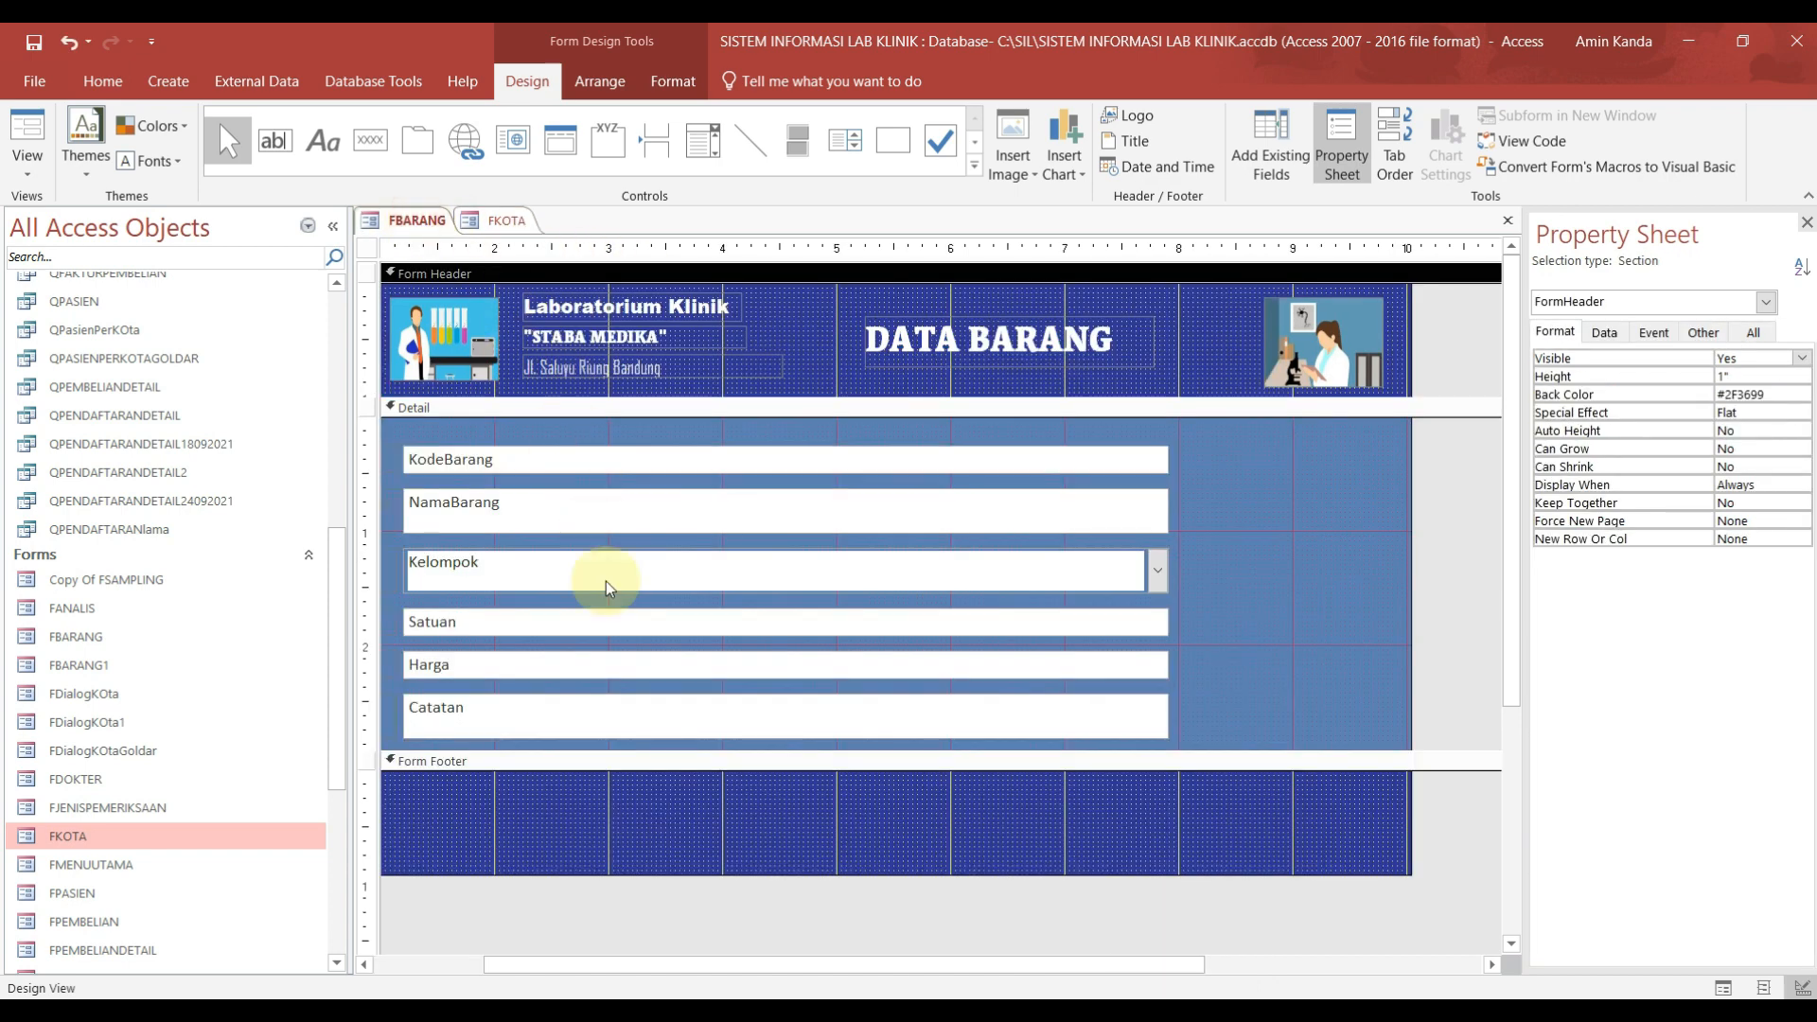
{"action": "left_click", "coordinate": [541, 790]}
{"action": "key", "text": "ctrl+v"}
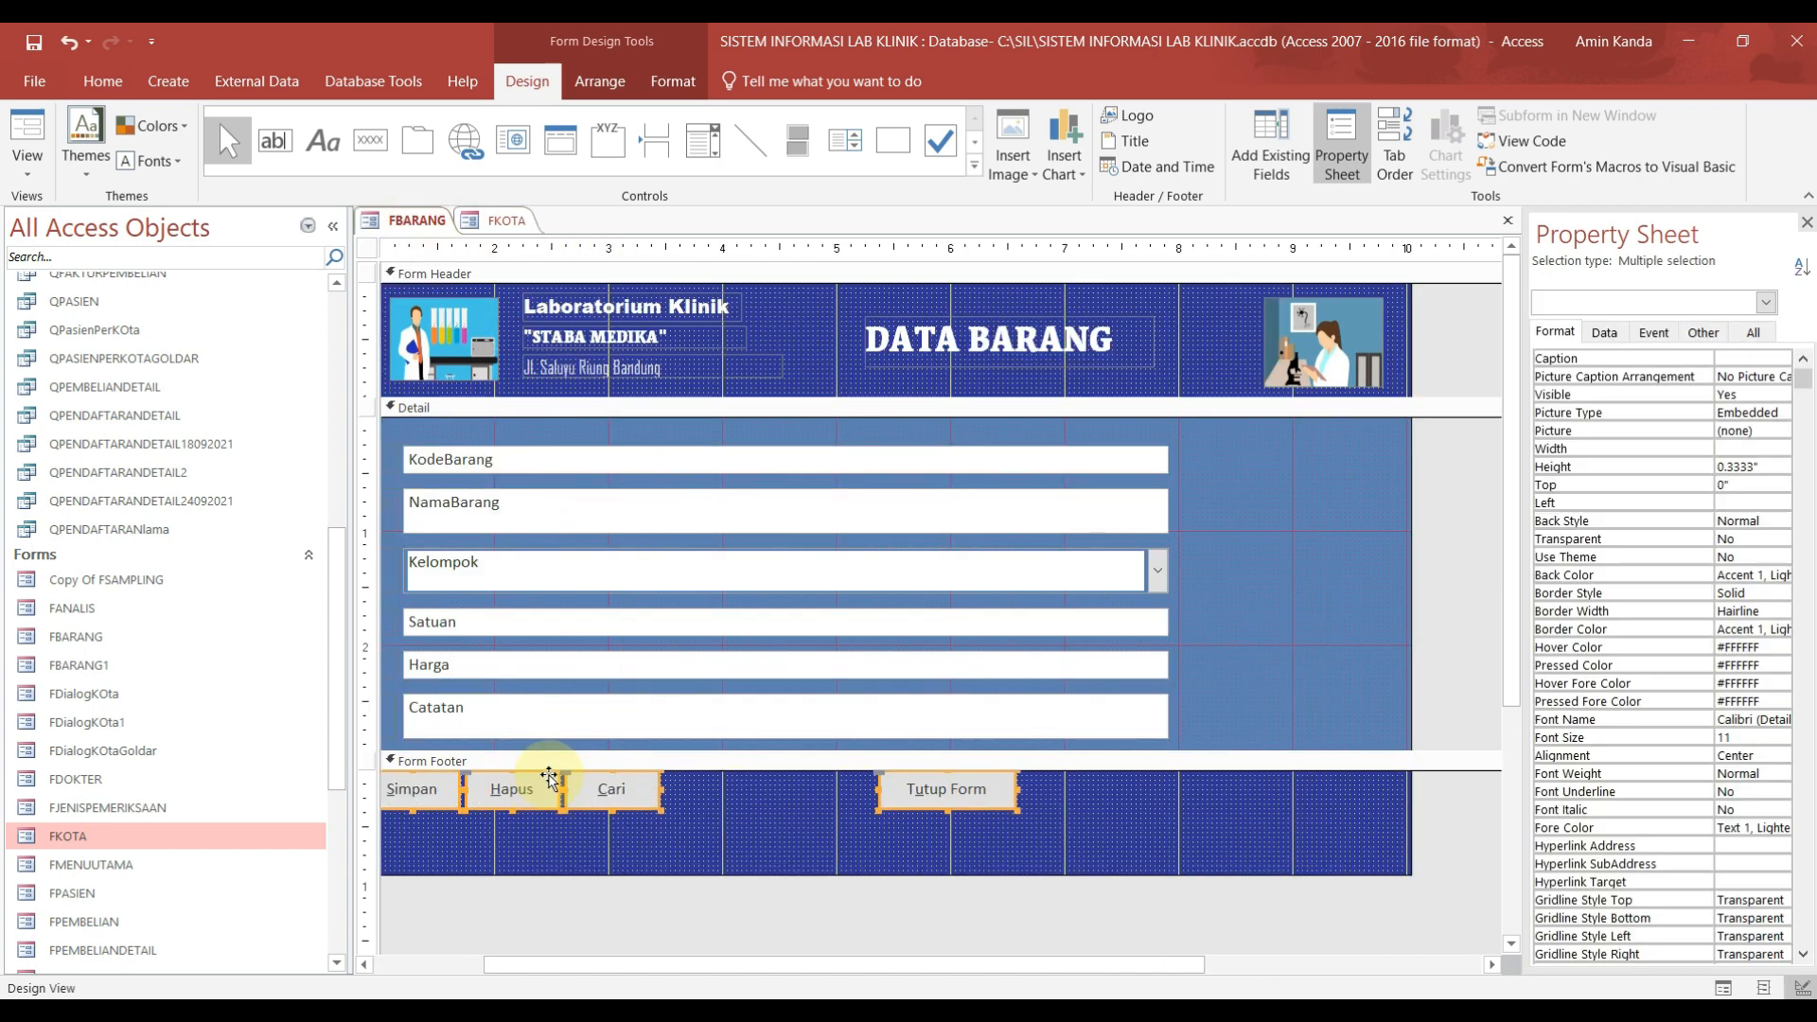
{"action": "left_click_drag", "start_coordinate": [610, 791], "coordinate": [724, 816]}
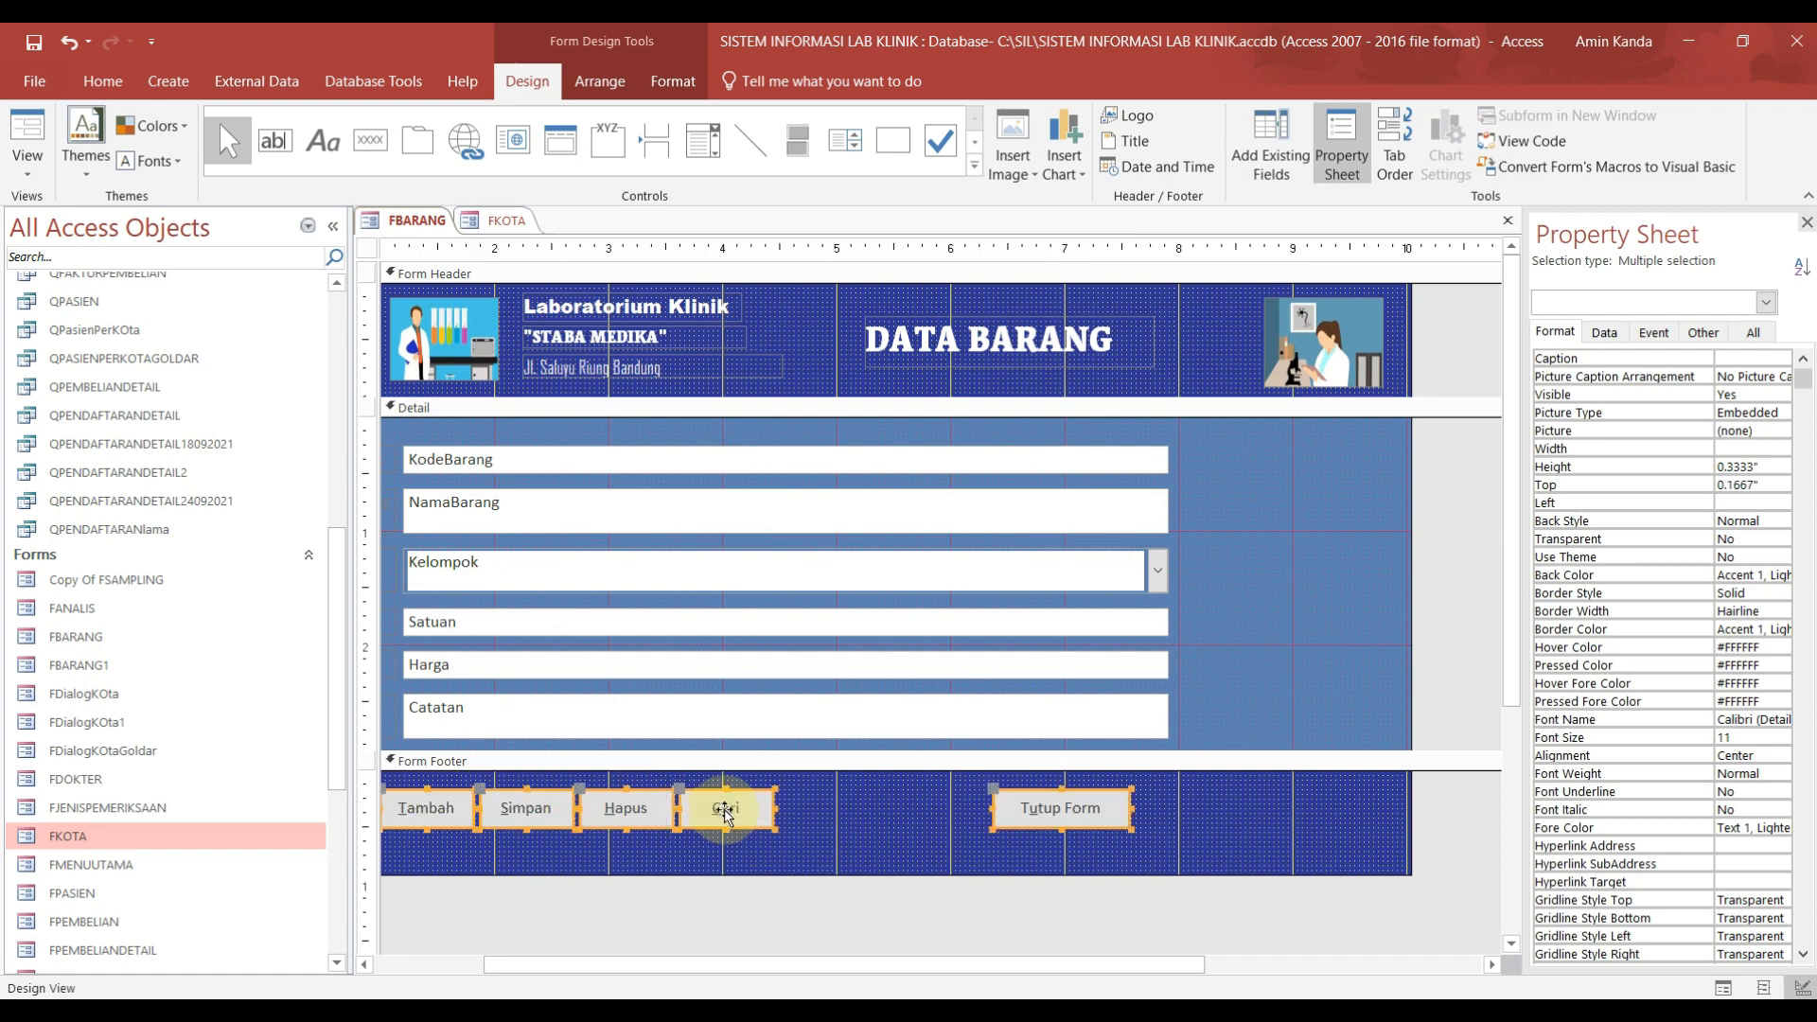
{"action": "left_click_drag", "start_coordinate": [611, 963], "coordinate": [500, 979]}
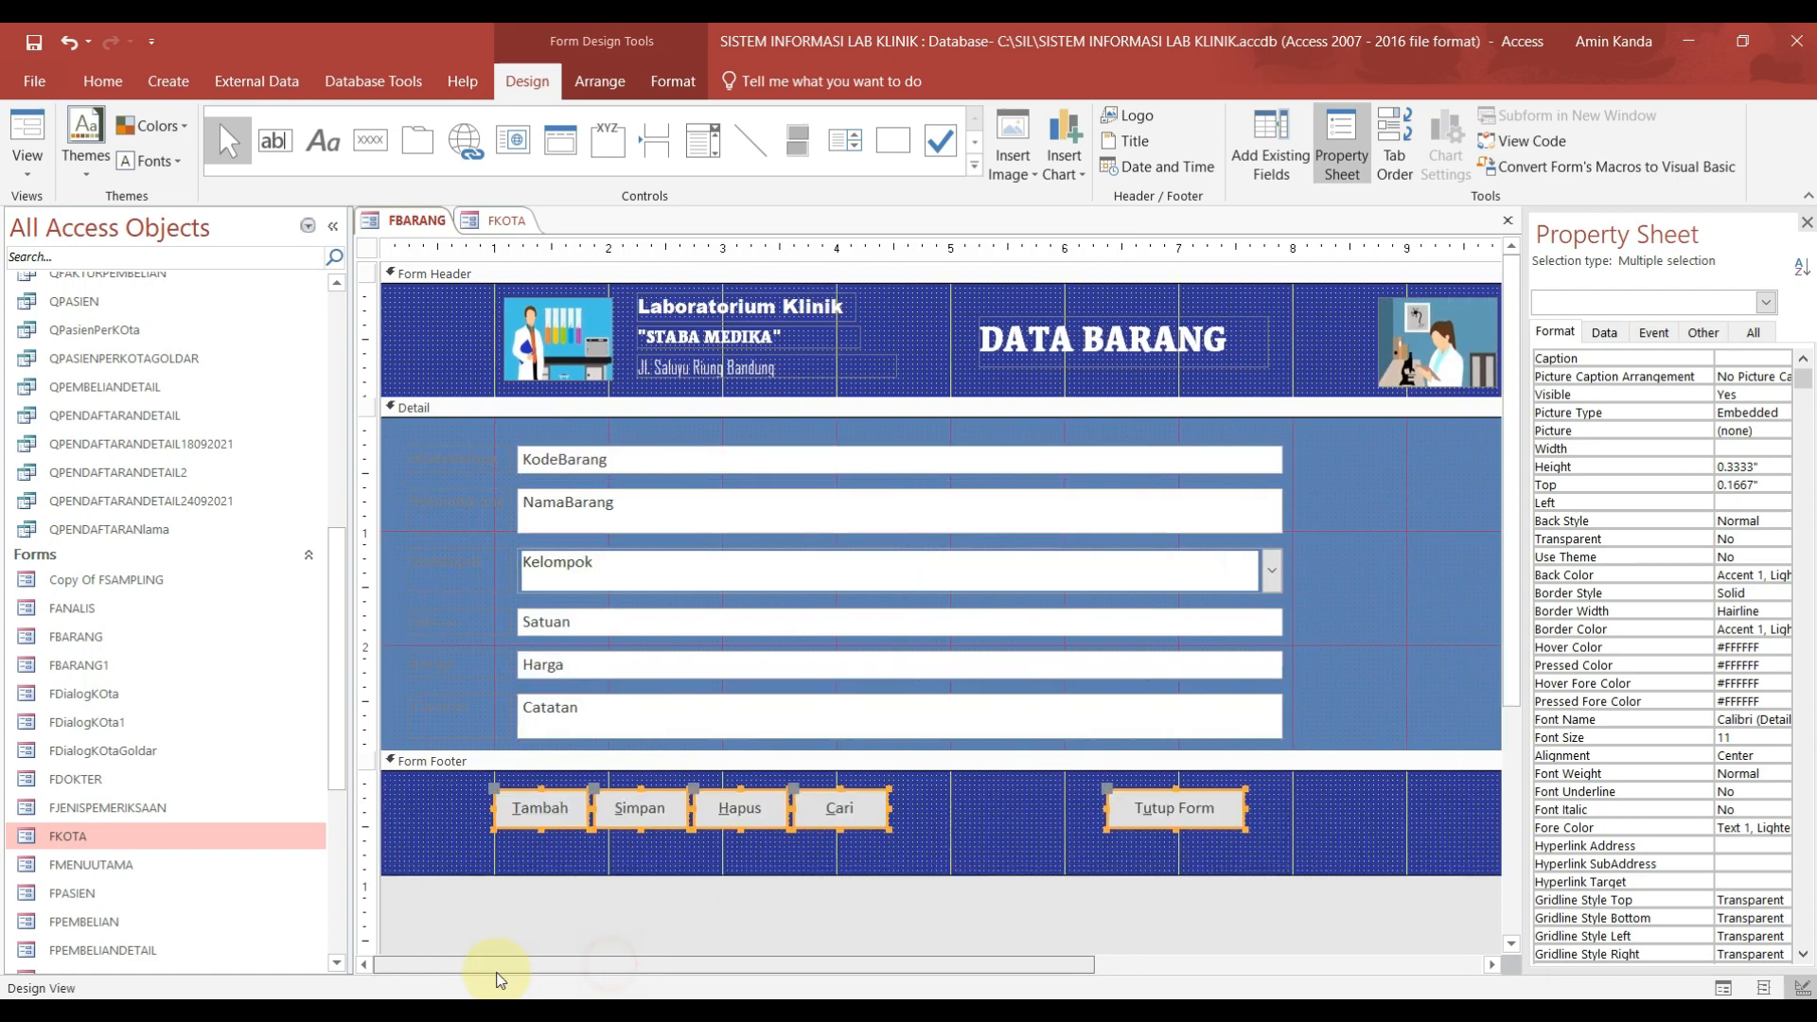
{"action": "left_click", "coordinate": [668, 823]}
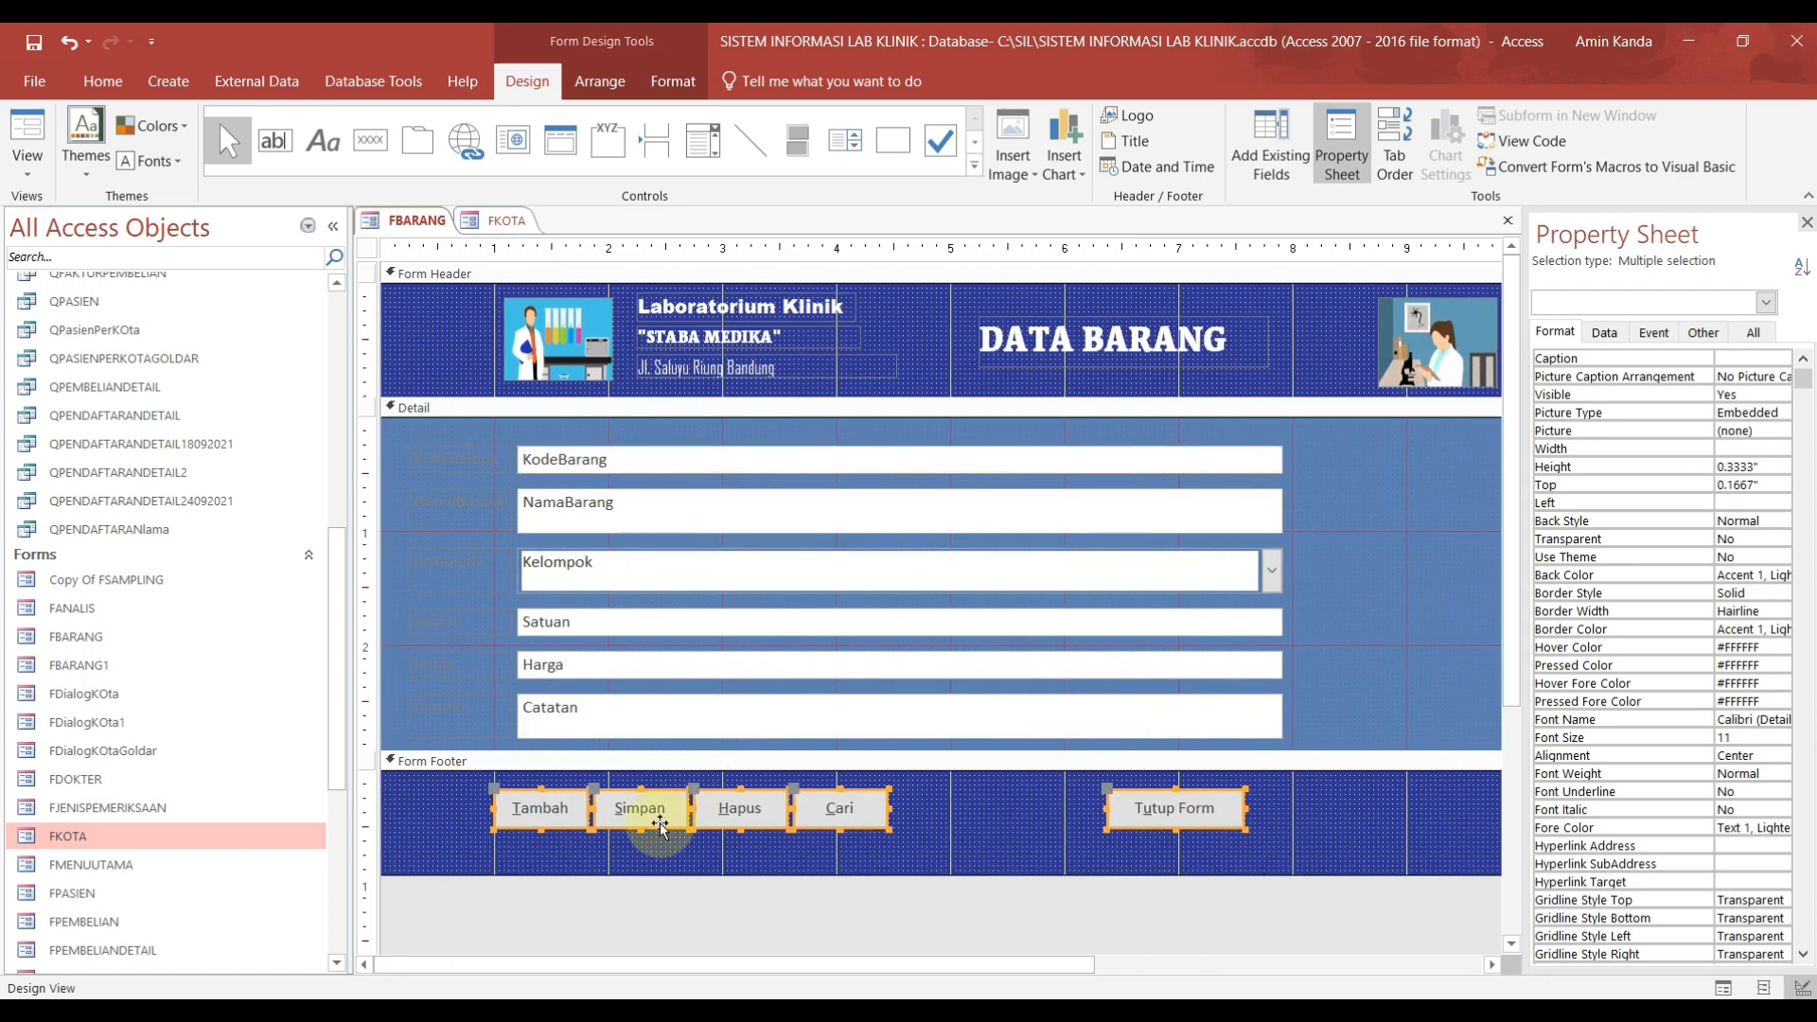
{"action": "left_click_drag", "start_coordinate": [659, 825], "coordinate": [585, 833]}
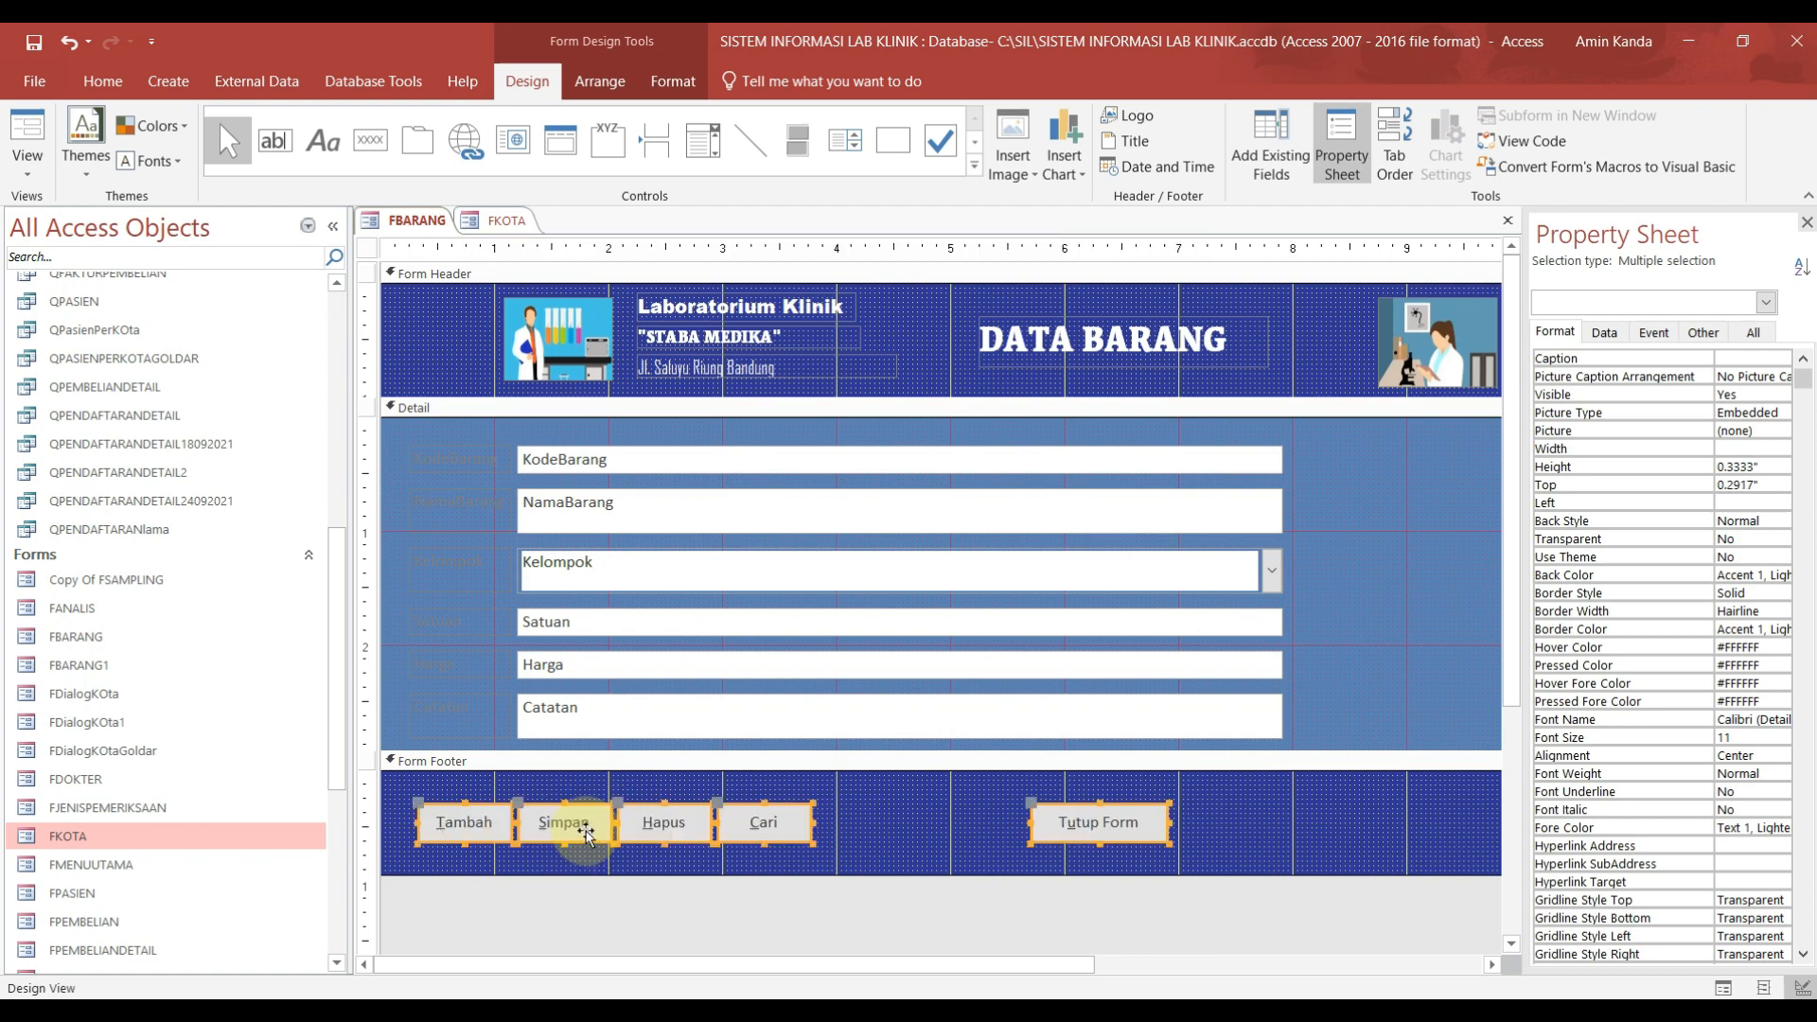
Step: Move all header pictures and labels about 0.9 inch to the left and narrow the form to about 9.1 inches
{"action": "left_click_drag", "start_coordinate": [478, 292], "coordinate": [1410, 355]}
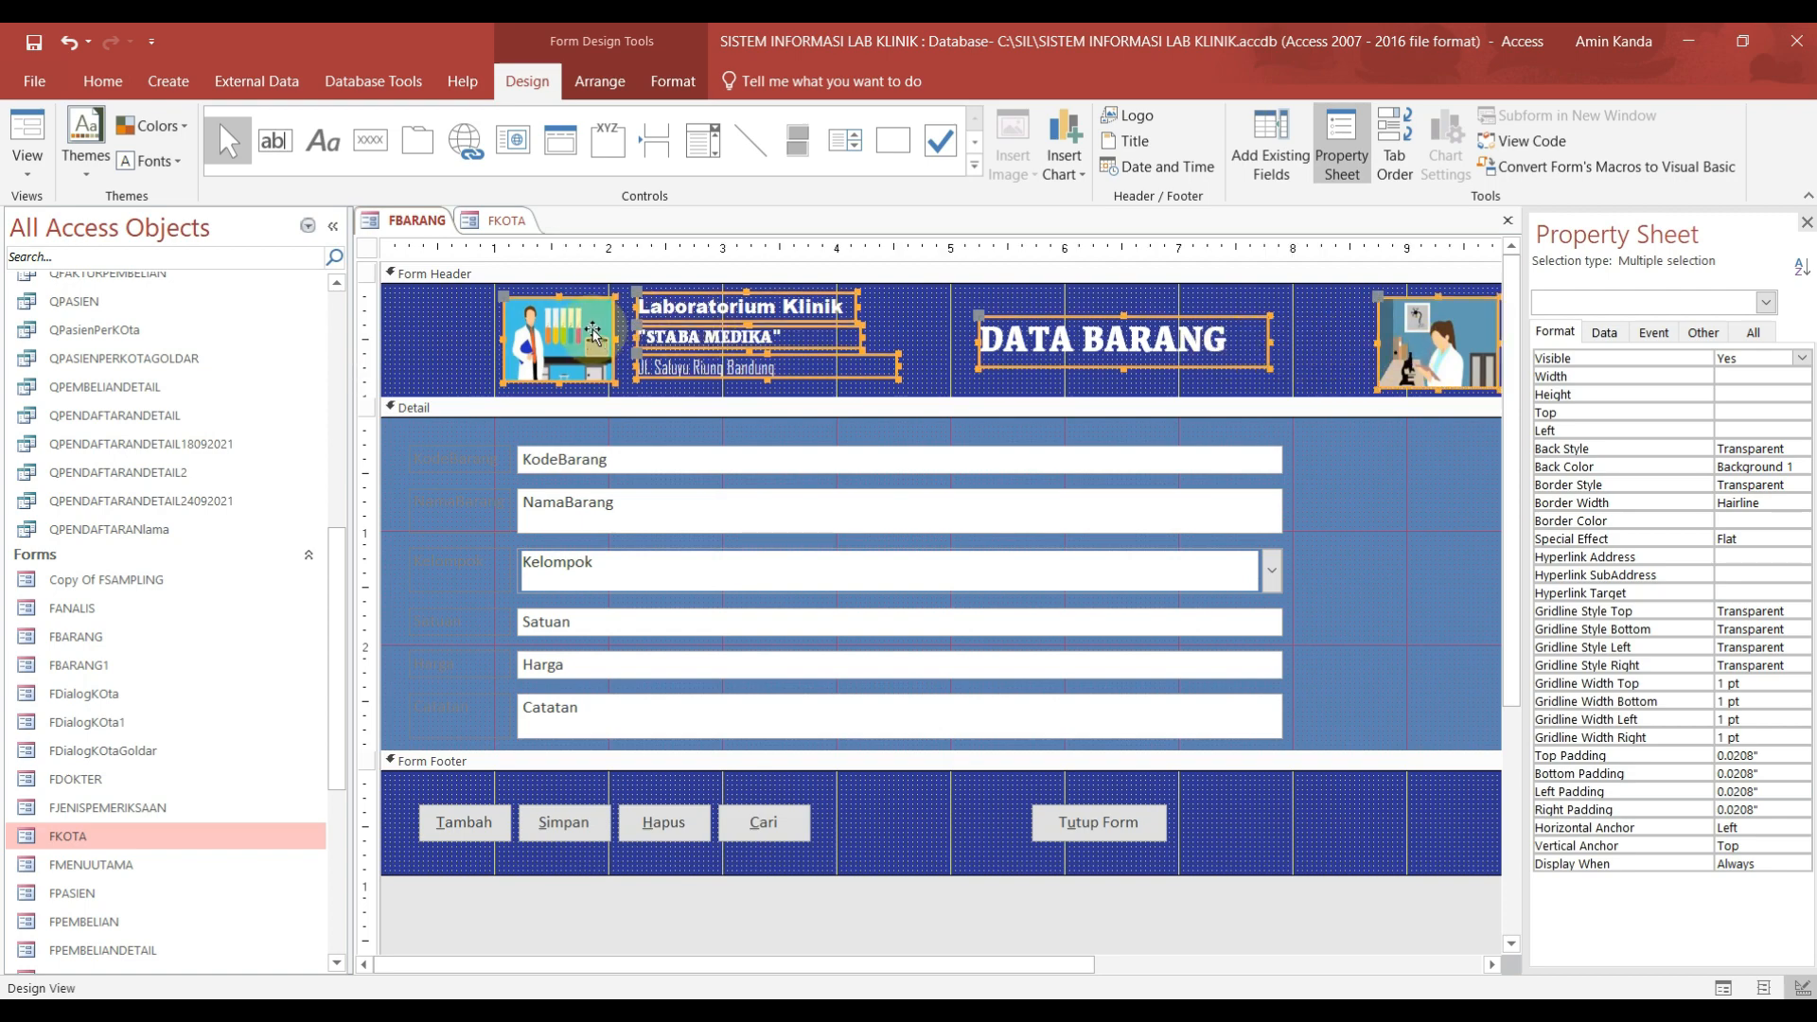
{"action": "left_click_drag", "start_coordinate": [588, 329], "coordinate": [486, 331]}
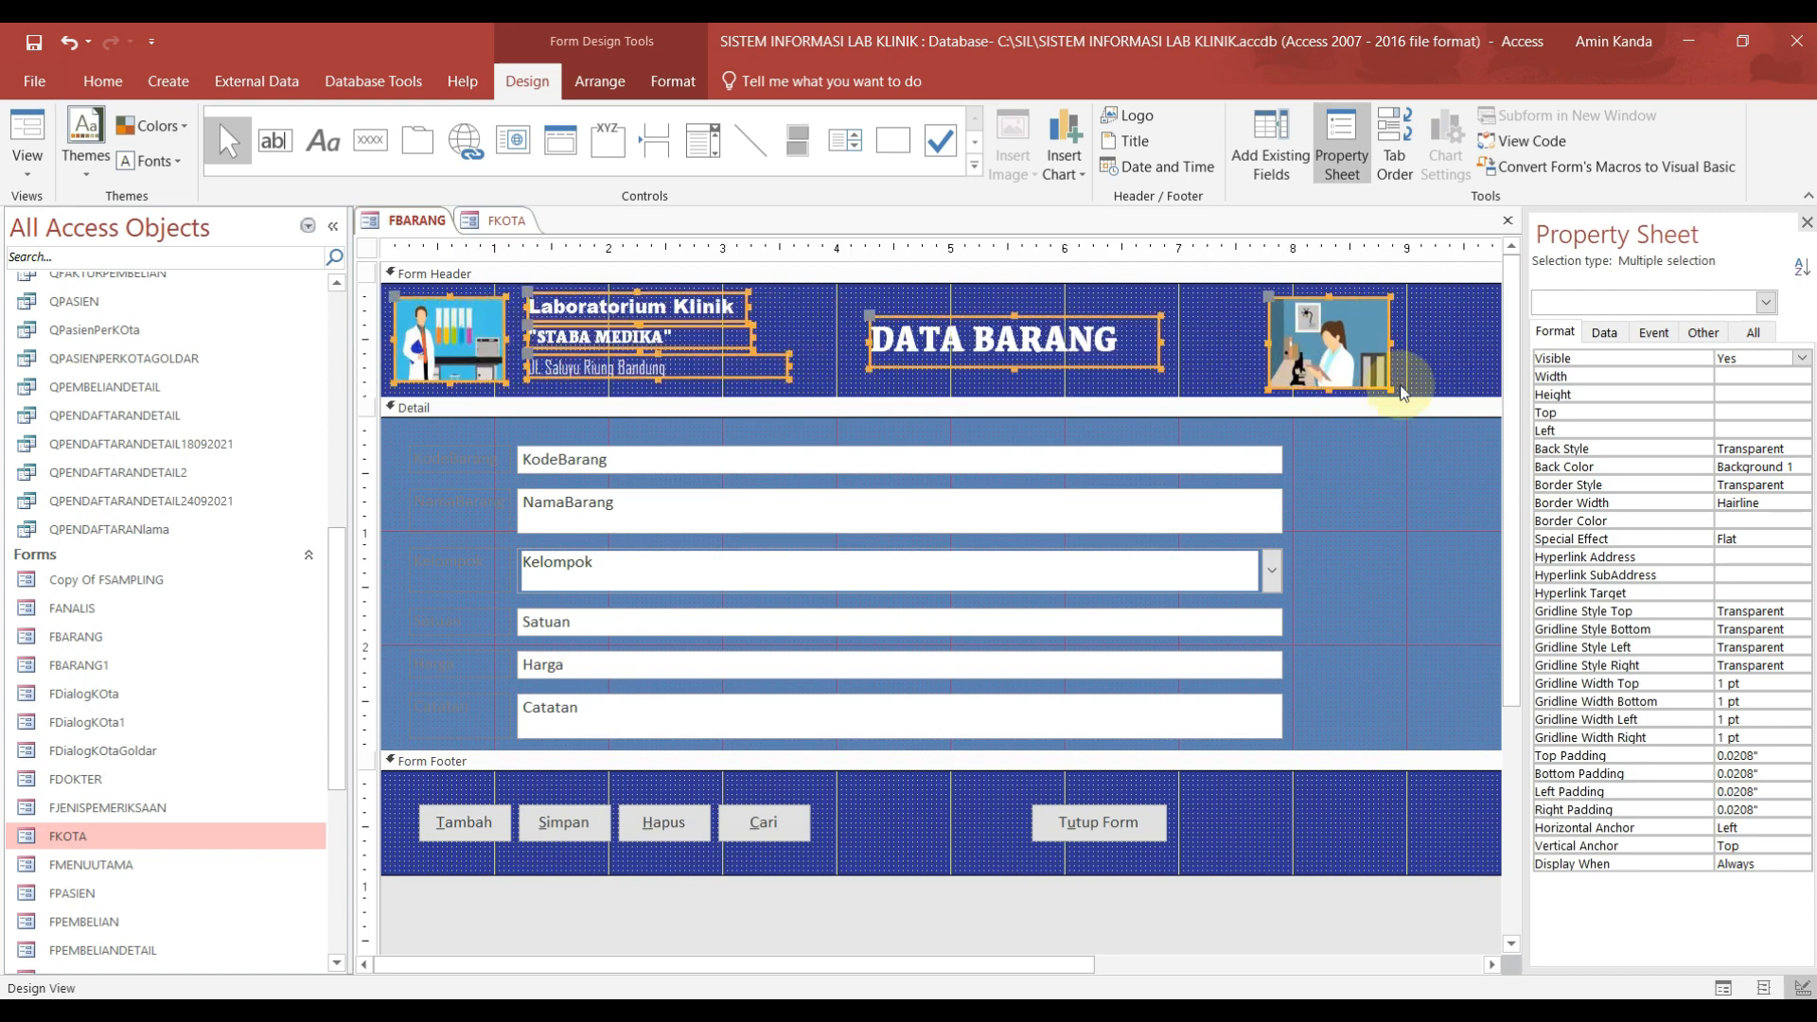
{"action": "left_click", "coordinate": [1492, 964]}
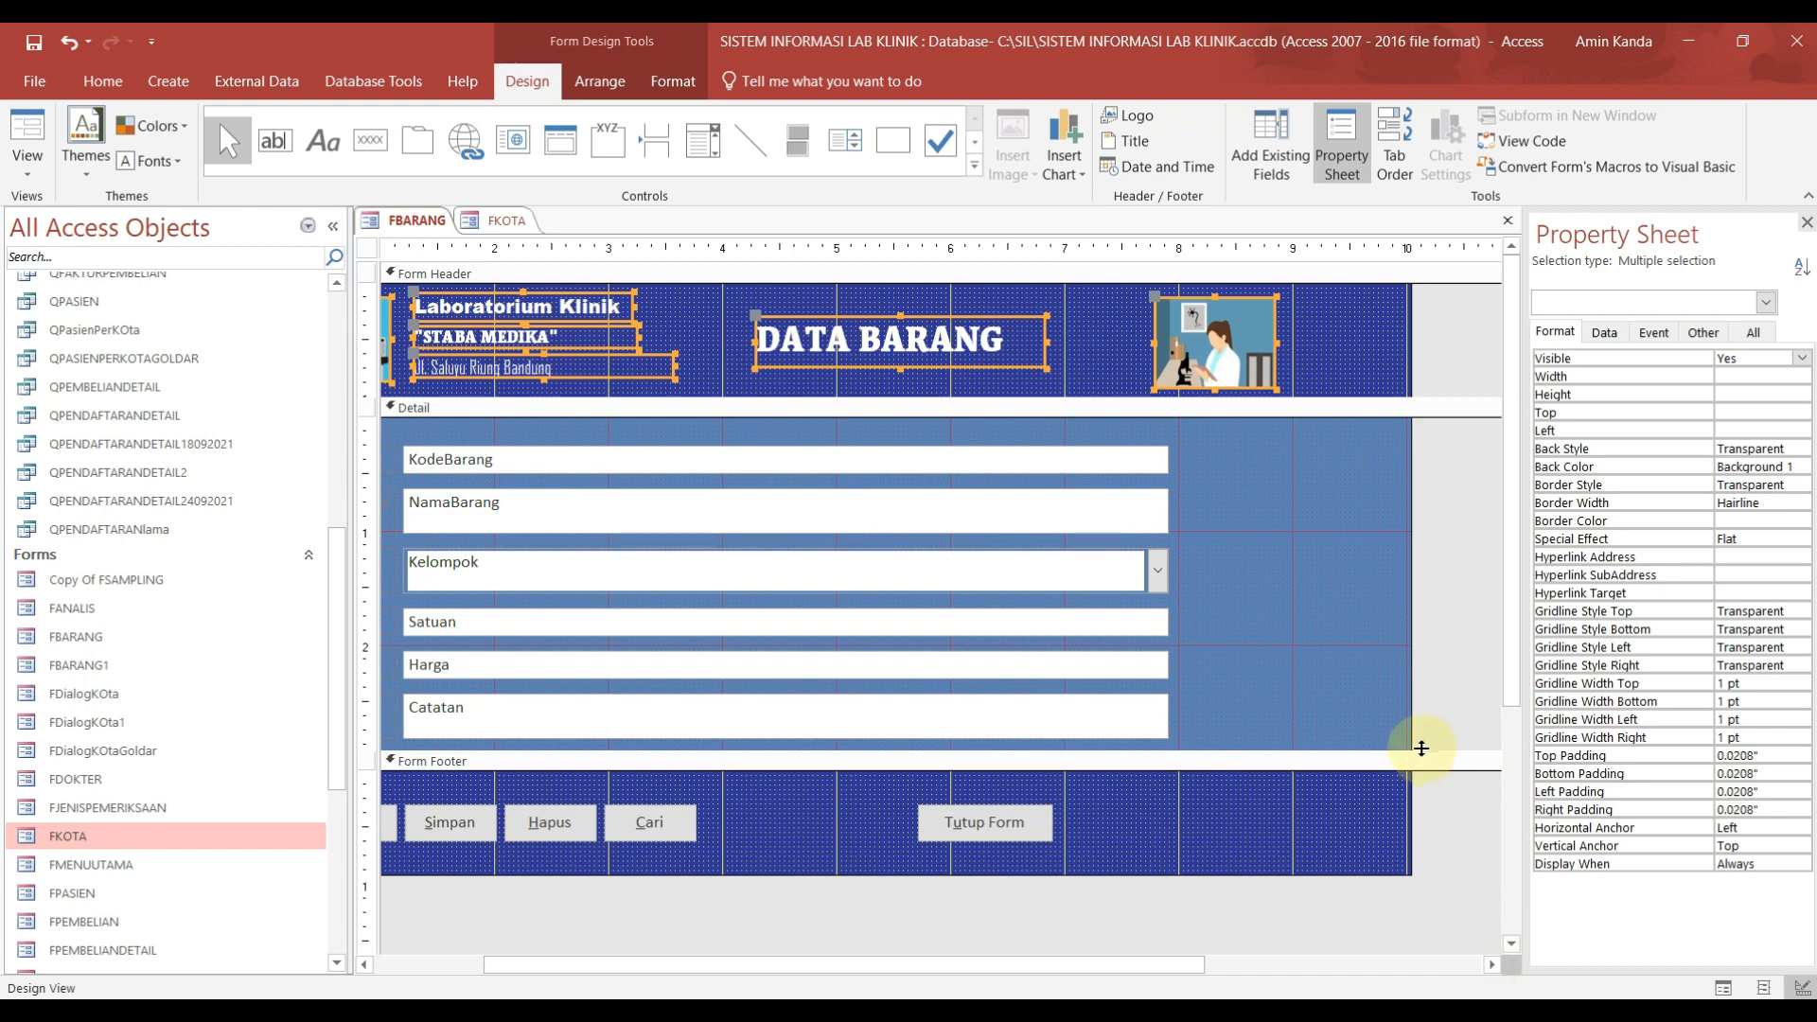
{"action": "left_click_drag", "start_coordinate": [1410, 714], "coordinate": [1303, 708]}
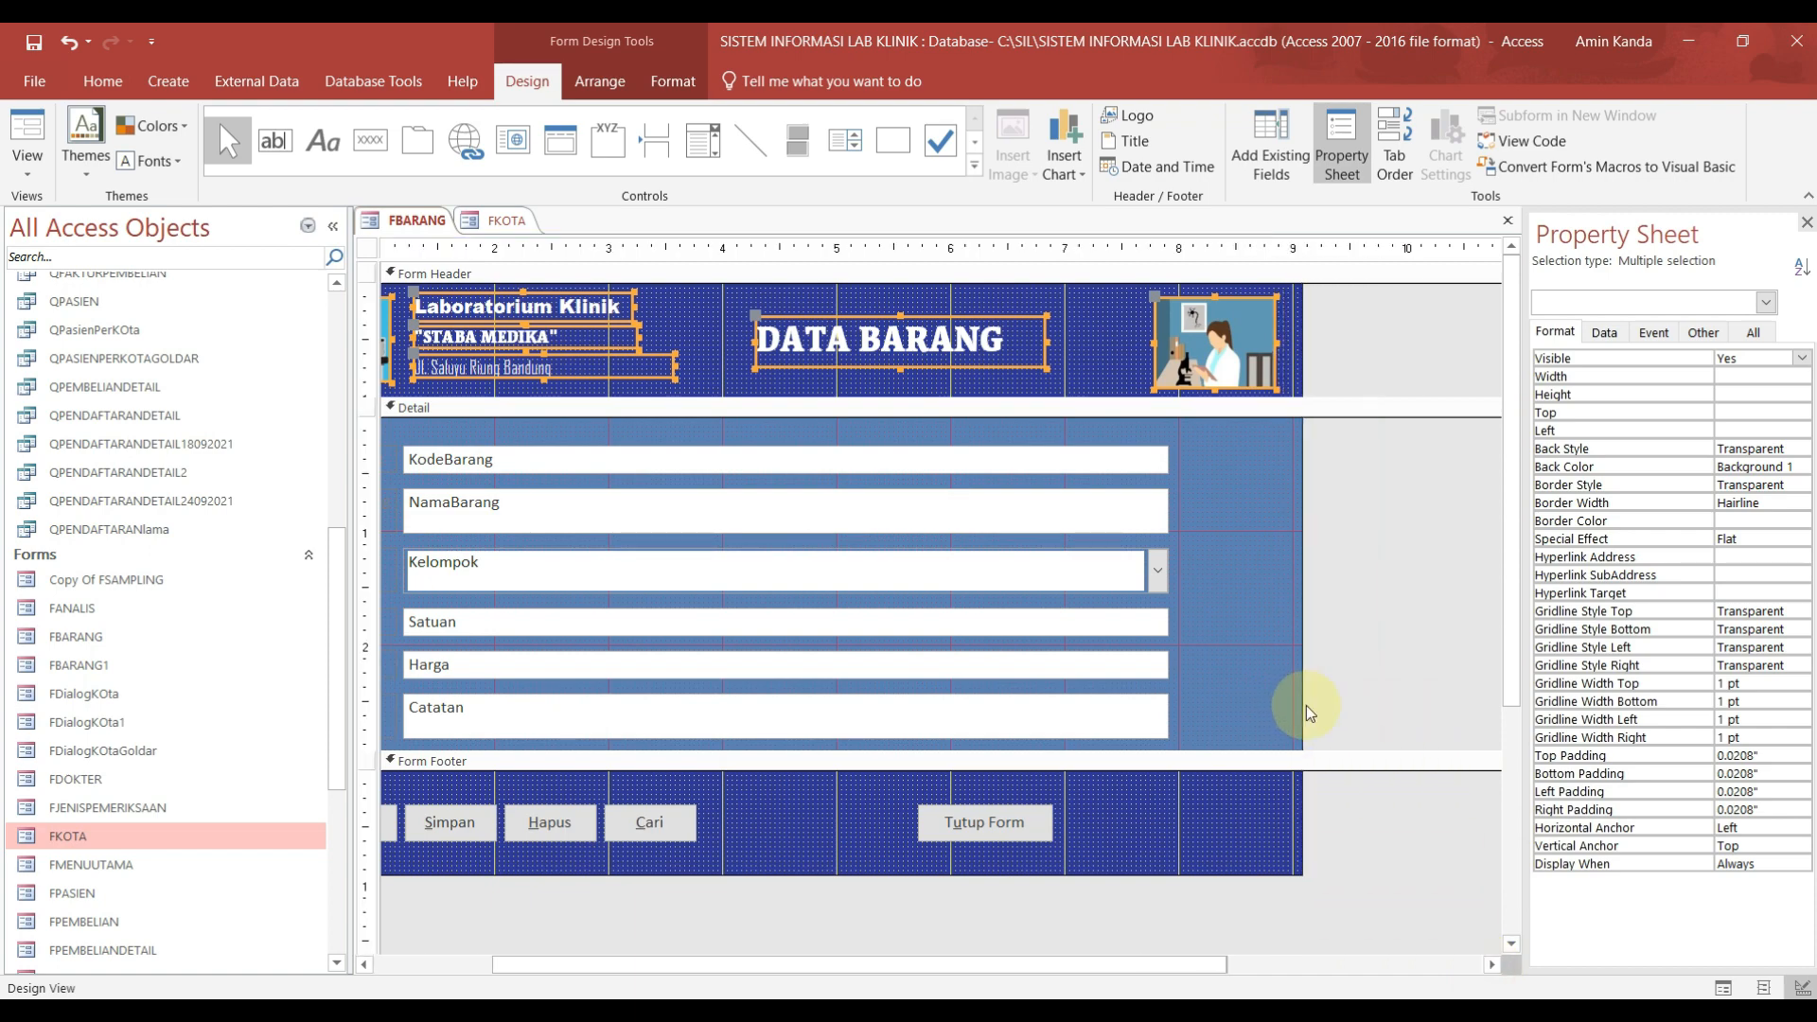
{"action": "left_click_drag", "start_coordinate": [759, 965], "coordinate": [548, 975]}
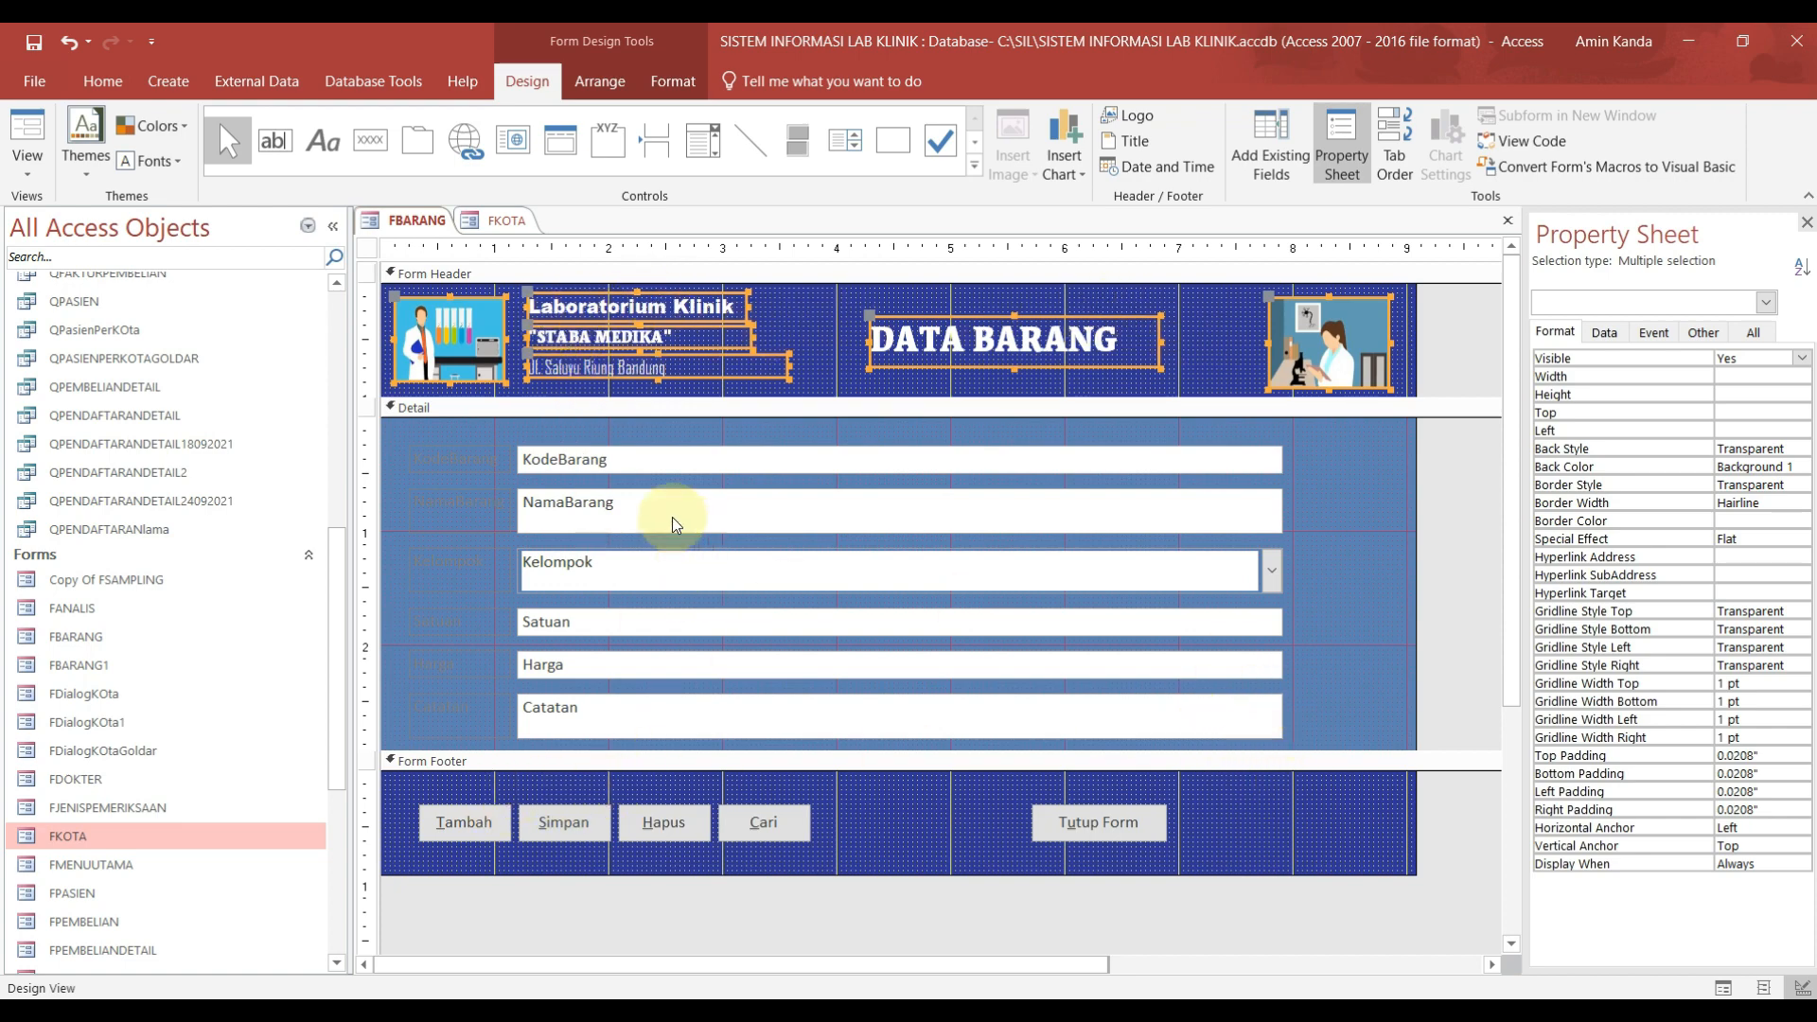
Step: Select the six field labels in the Detail section together and bring up their font formatting options
{"action": "left_click", "coordinate": [645, 434]}
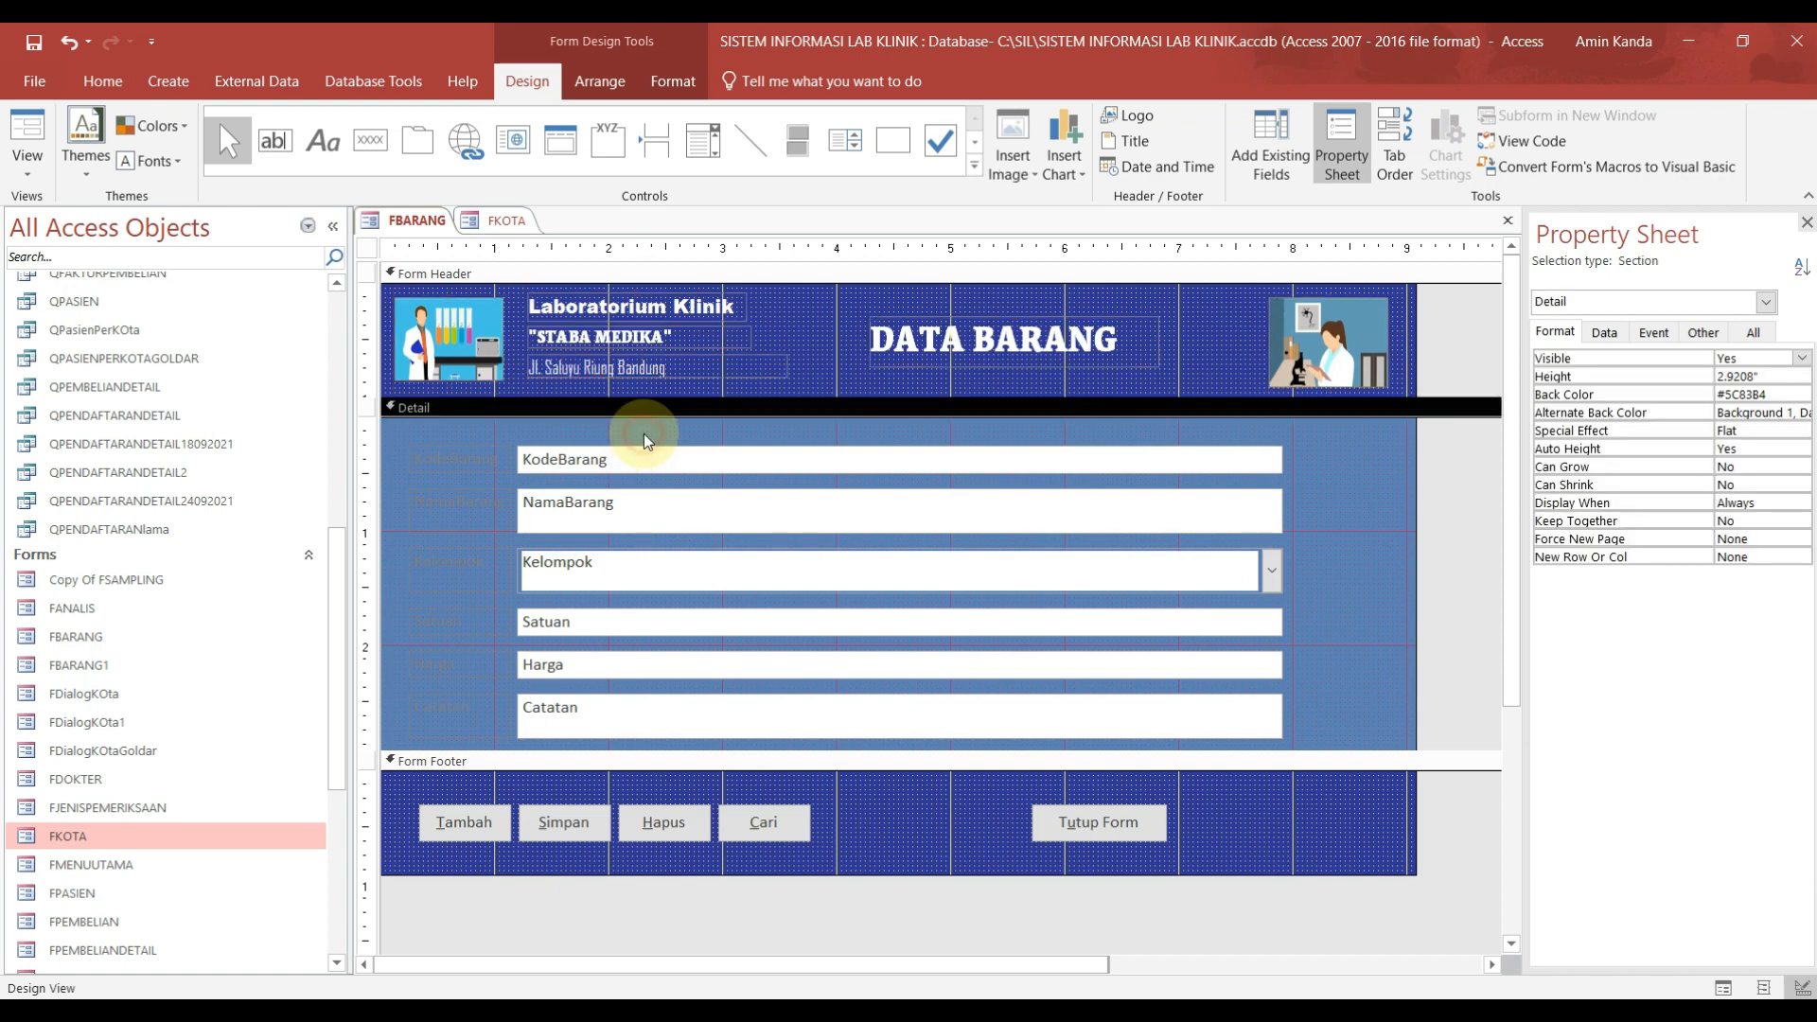
{"action": "left_click", "coordinate": [431, 448]}
{"action": "left_click", "coordinate": [452, 502], "text": "shift"}
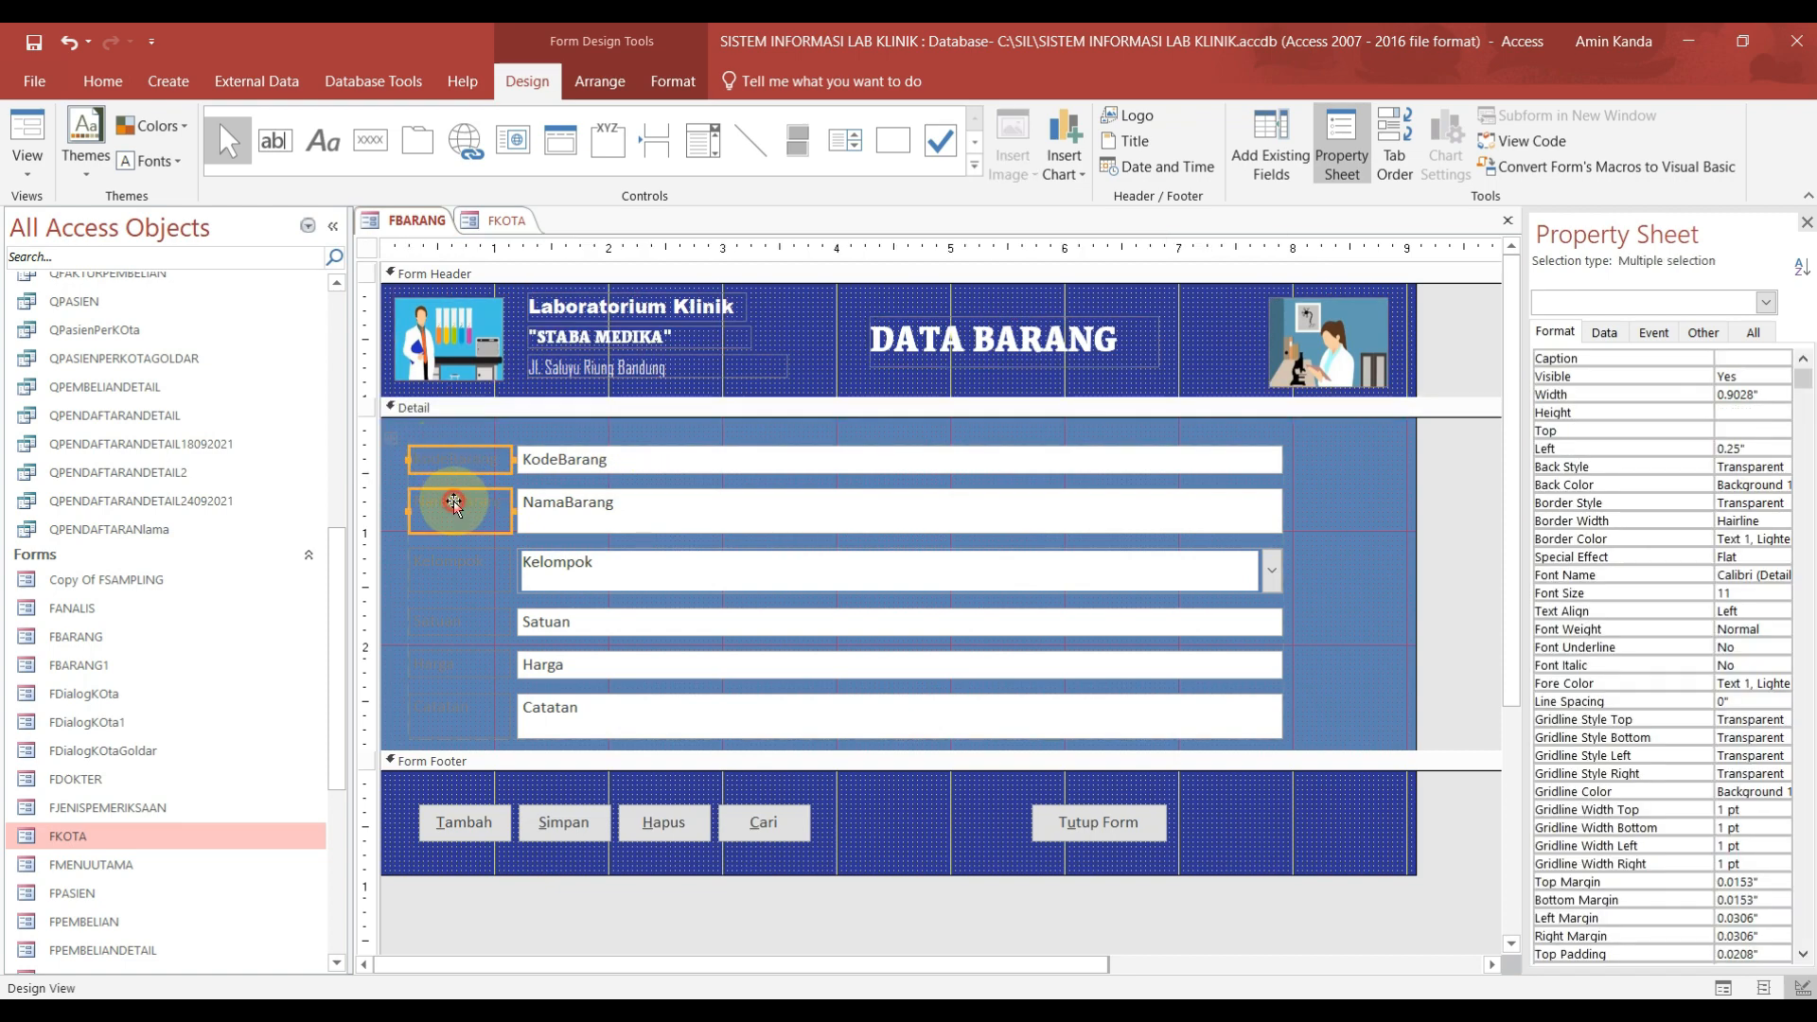
{"action": "left_click", "coordinate": [456, 549], "text": "shift"}
{"action": "left_click", "coordinate": [453, 622], "text": "shift"}
{"action": "left_click", "coordinate": [451, 664], "text": "shift"}
{"action": "left_click", "coordinate": [450, 706], "text": "shift"}
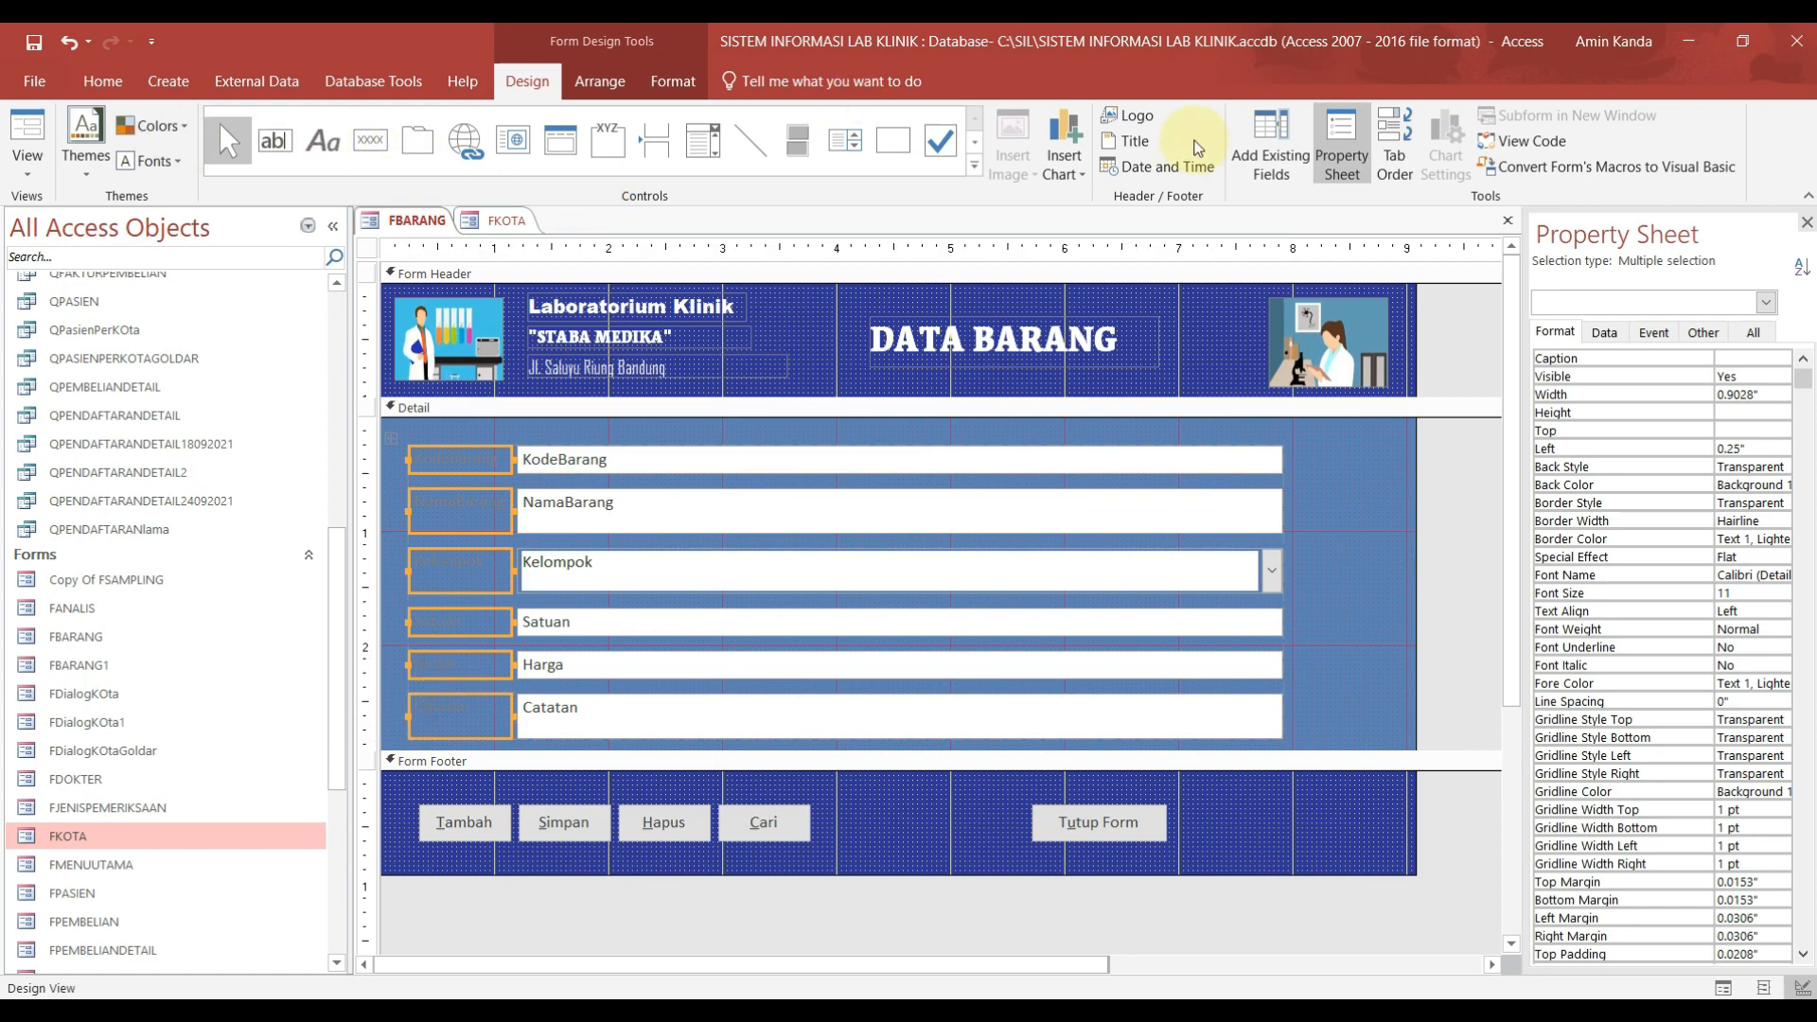
{"action": "left_click", "coordinate": [675, 85]}
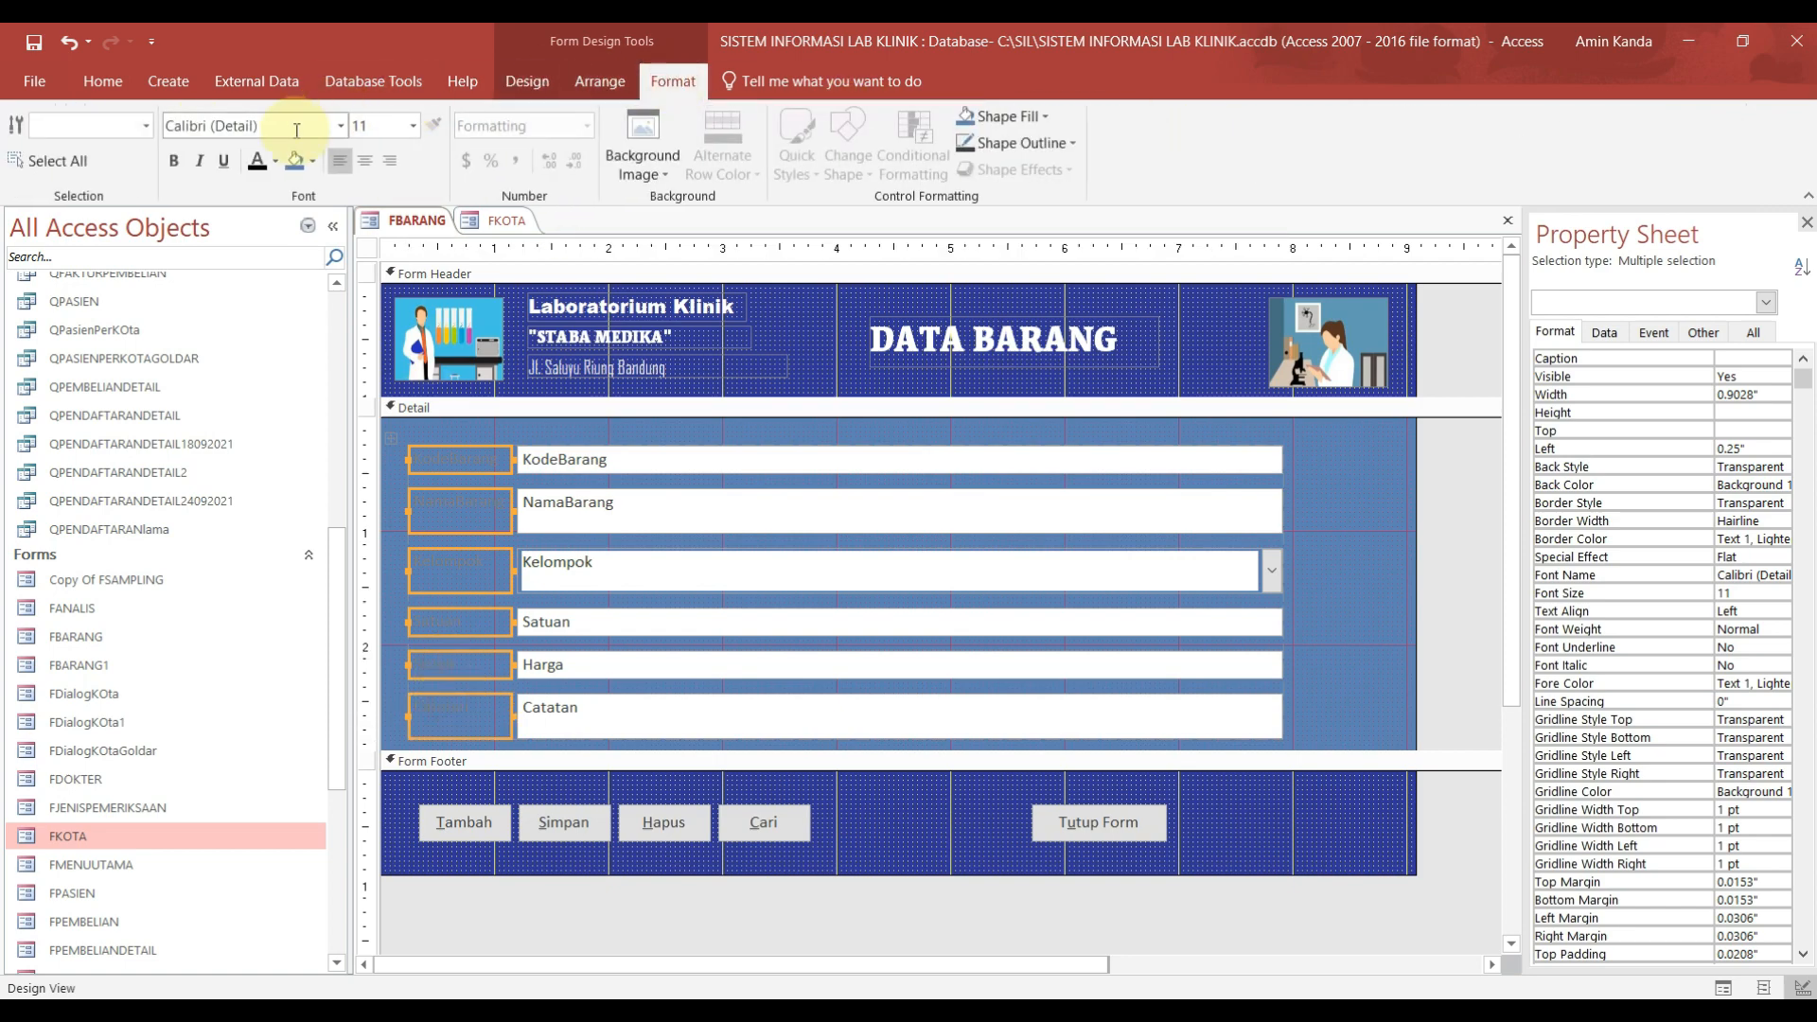
Step: Apply the black text colour to the selected field labels in the Detail section
{"action": "left_click", "coordinate": [255, 161]}
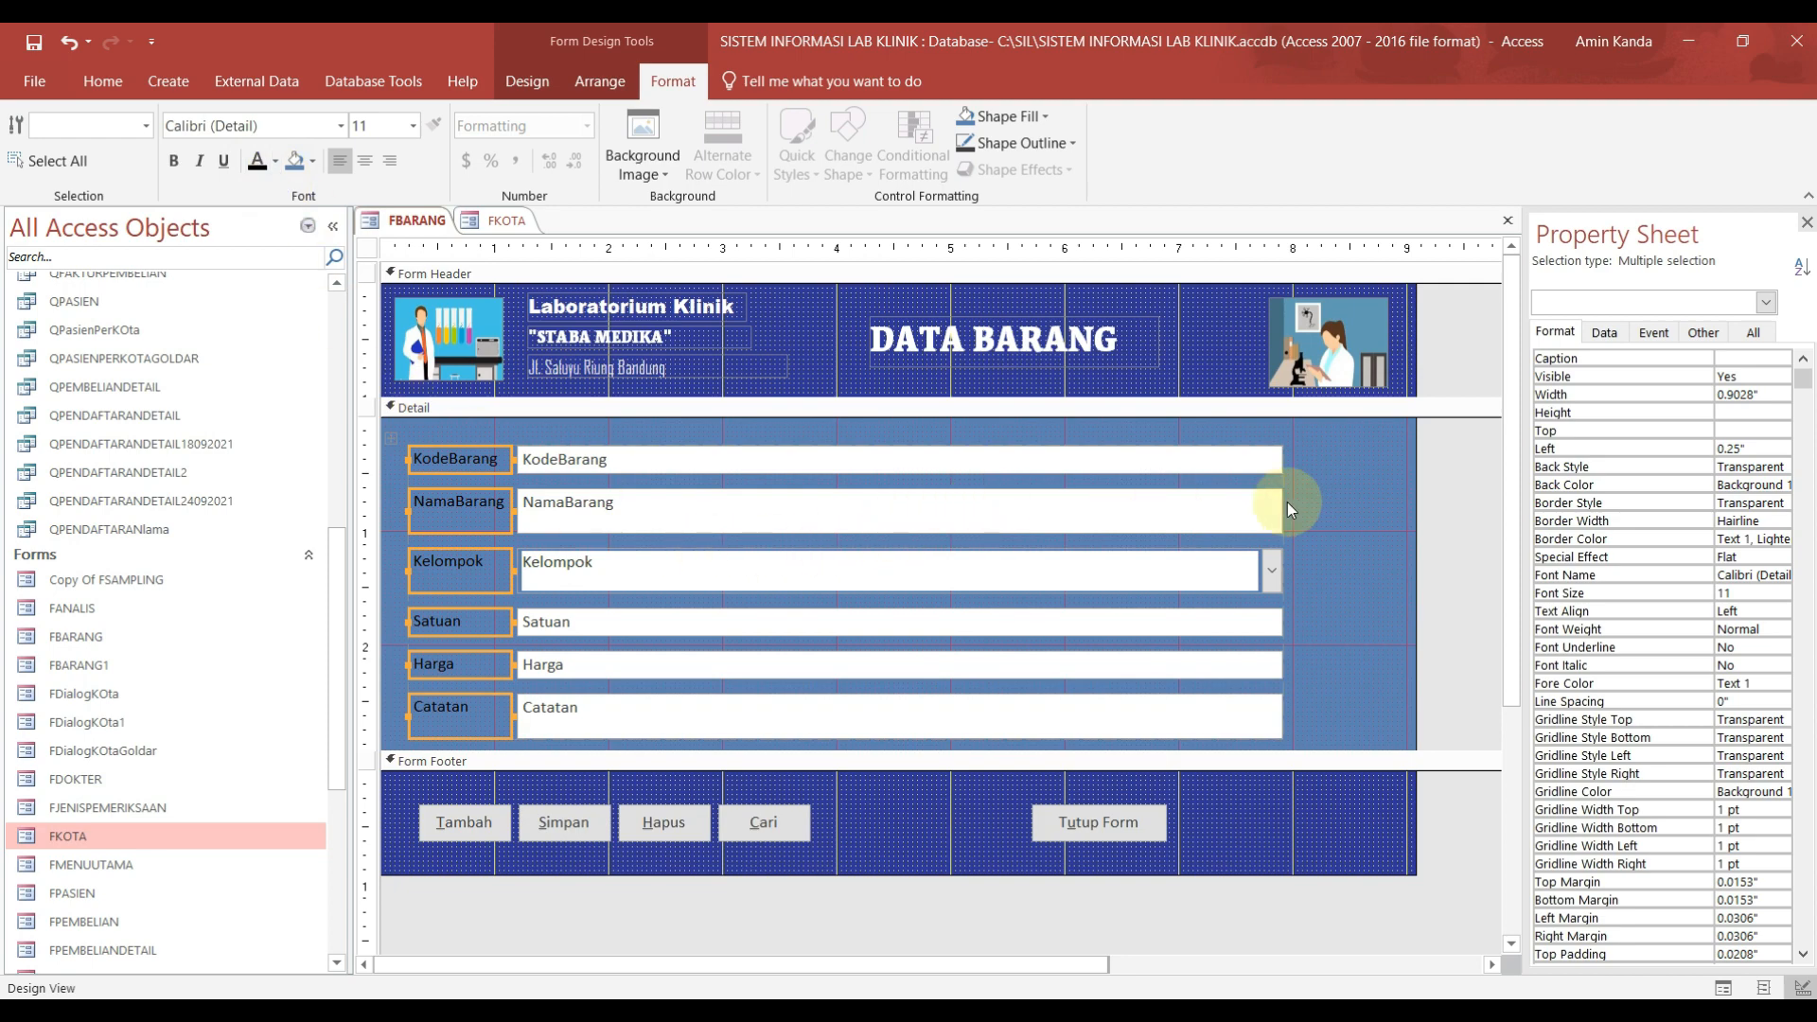
{"action": "left_click", "coordinate": [1298, 479]}
Step: Try narrowing the KodeBarang text box to about 6.38", and widen it again to about 6.76"
{"action": "left_click", "coordinate": [744, 467]}
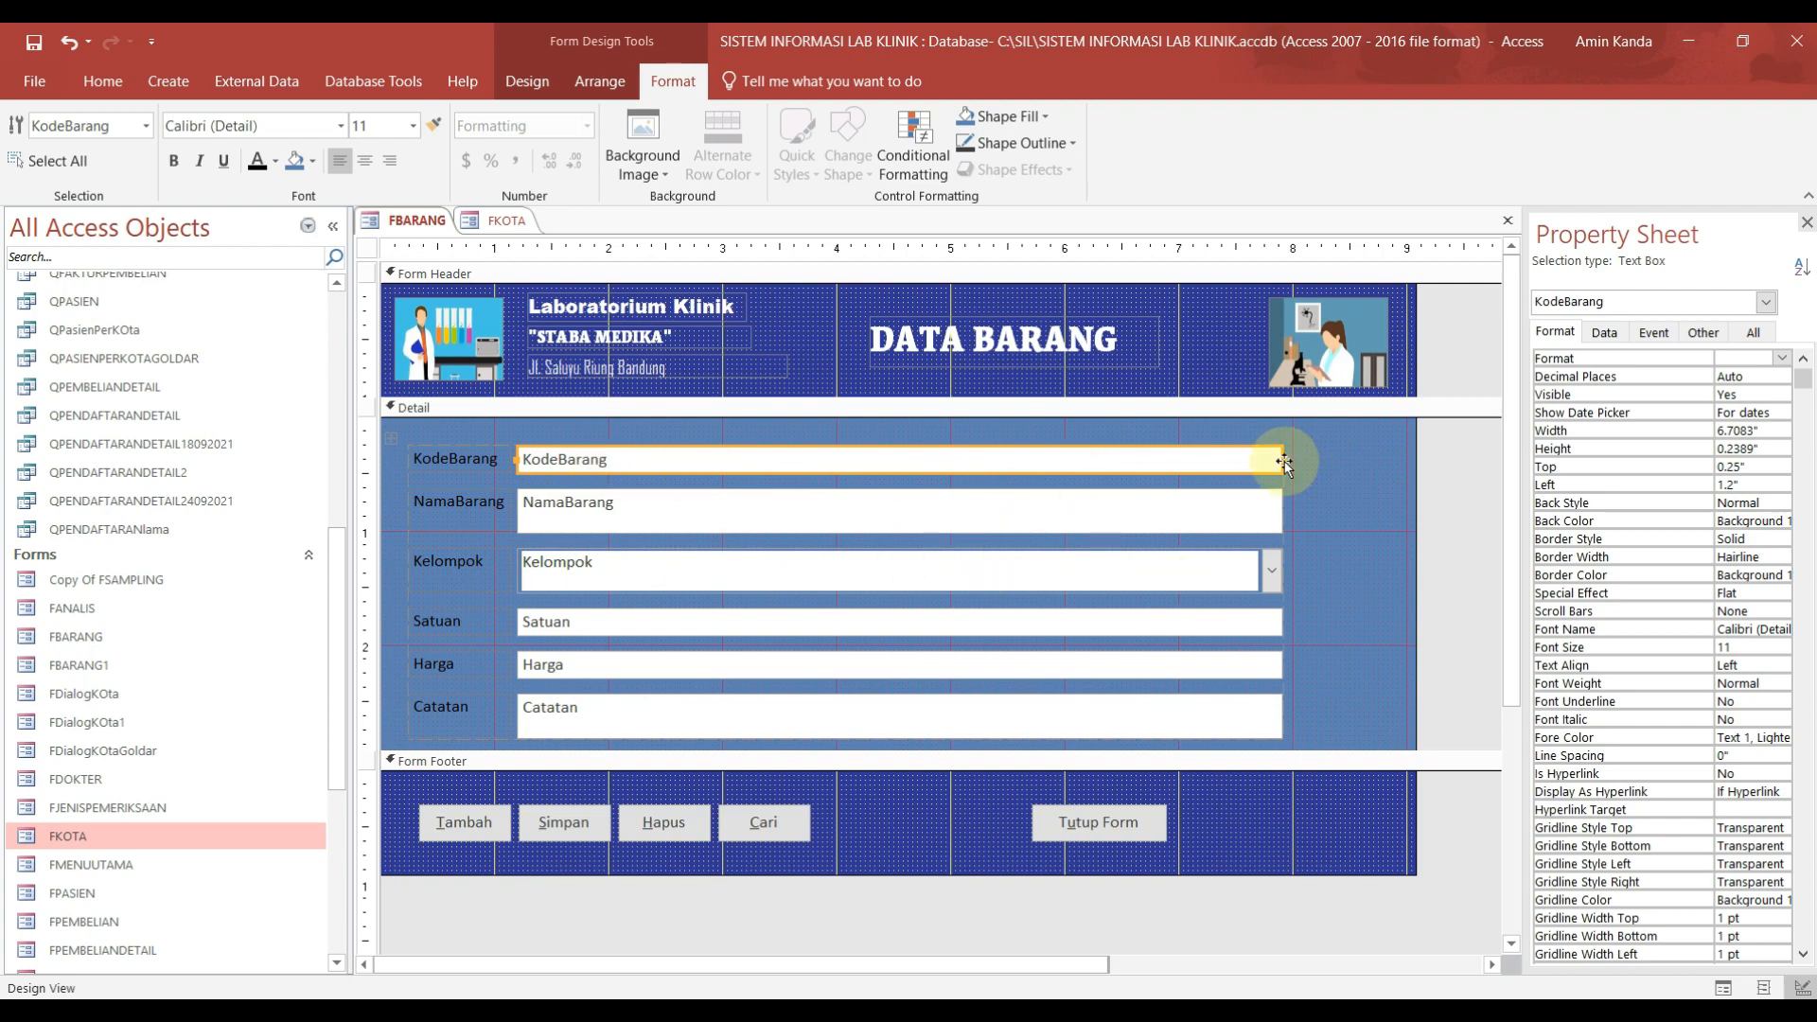
{"action": "left_click_drag", "start_coordinate": [1284, 458], "coordinate": [1245, 459]}
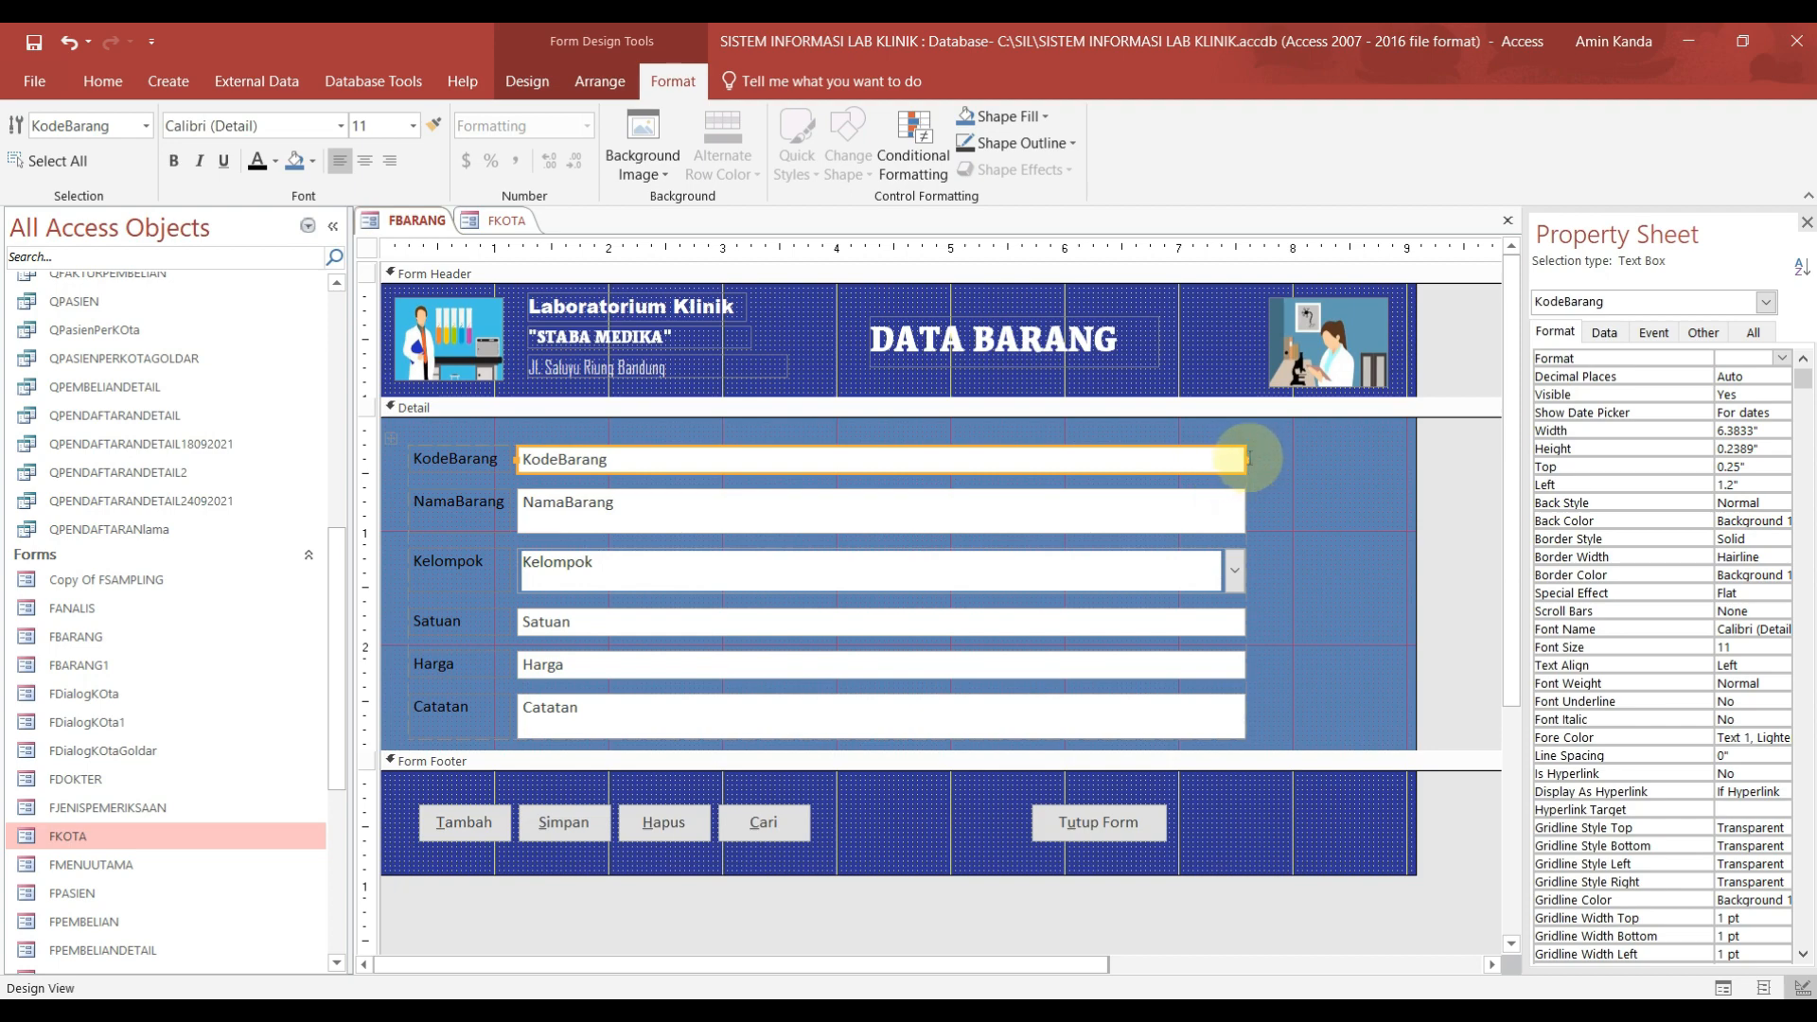
{"action": "left_click_drag", "start_coordinate": [1247, 460], "coordinate": [1290, 459]}
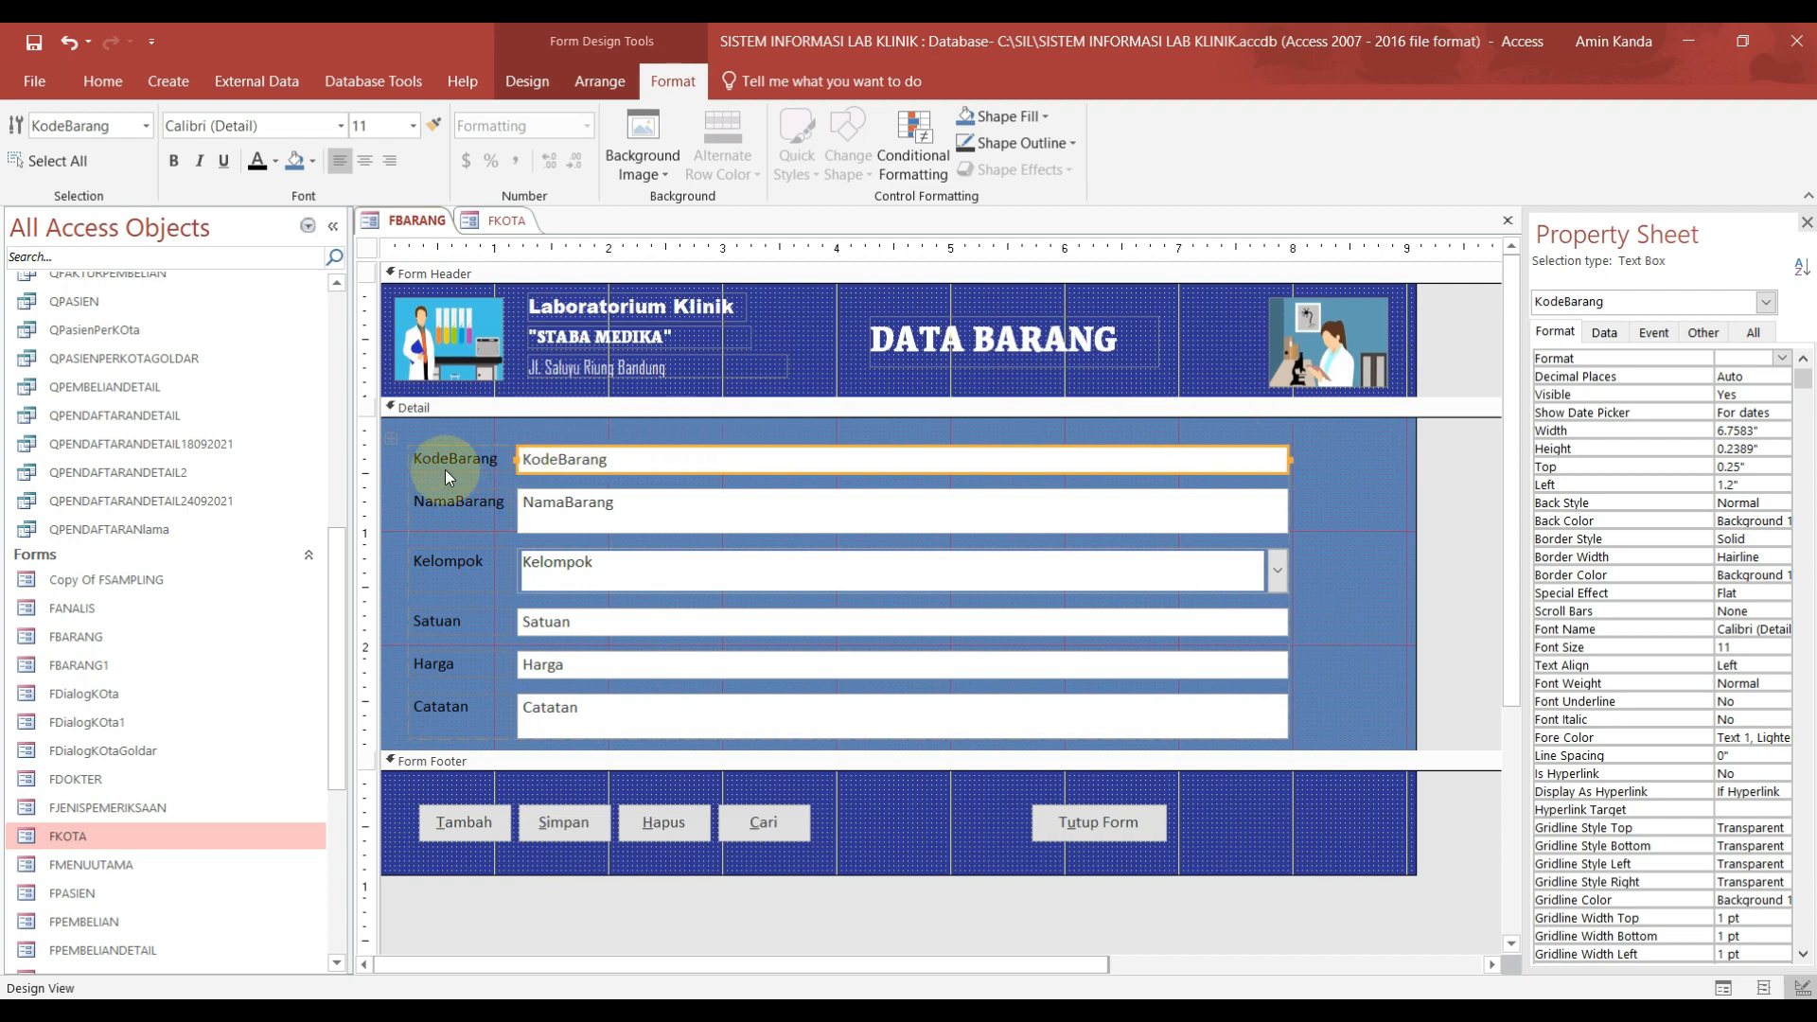
Step: Select all labels and fields in the Detail section and remove their grouped layout
{"action": "left_click", "coordinate": [394, 442]}
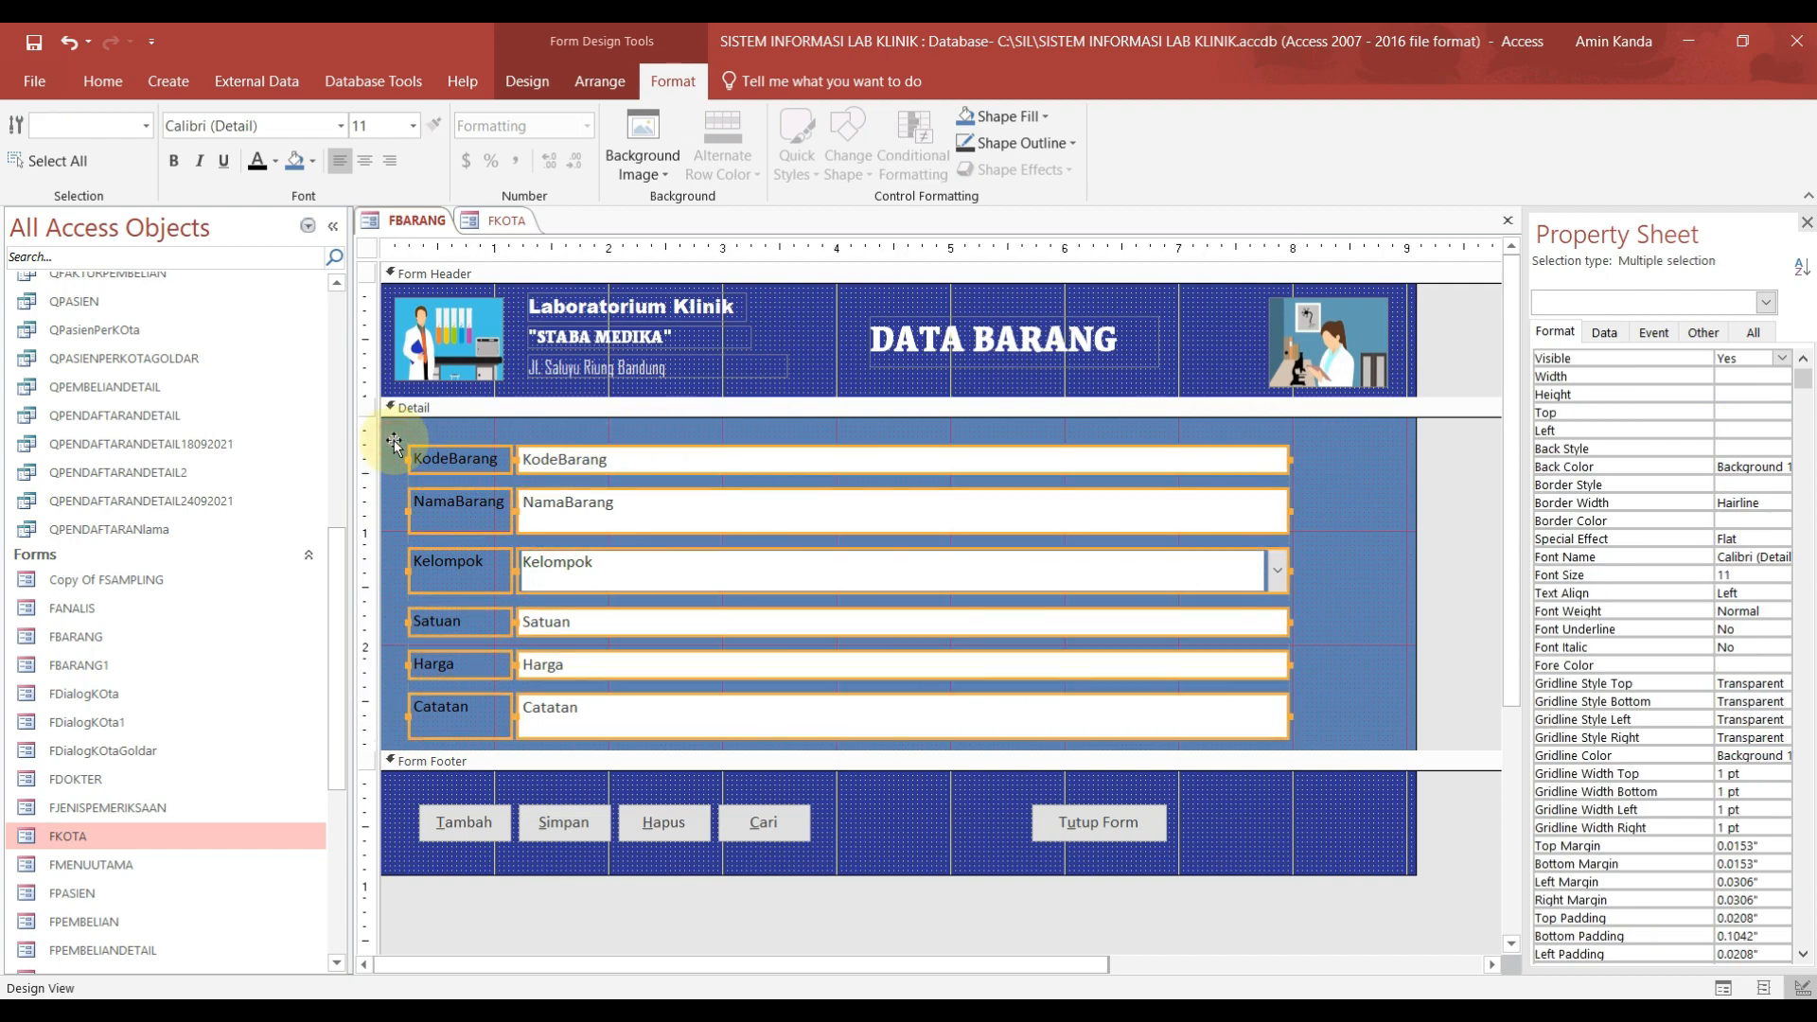
{"action": "right_click", "coordinate": [495, 460]}
{"action": "mouse_move", "coordinate": [595, 565]}
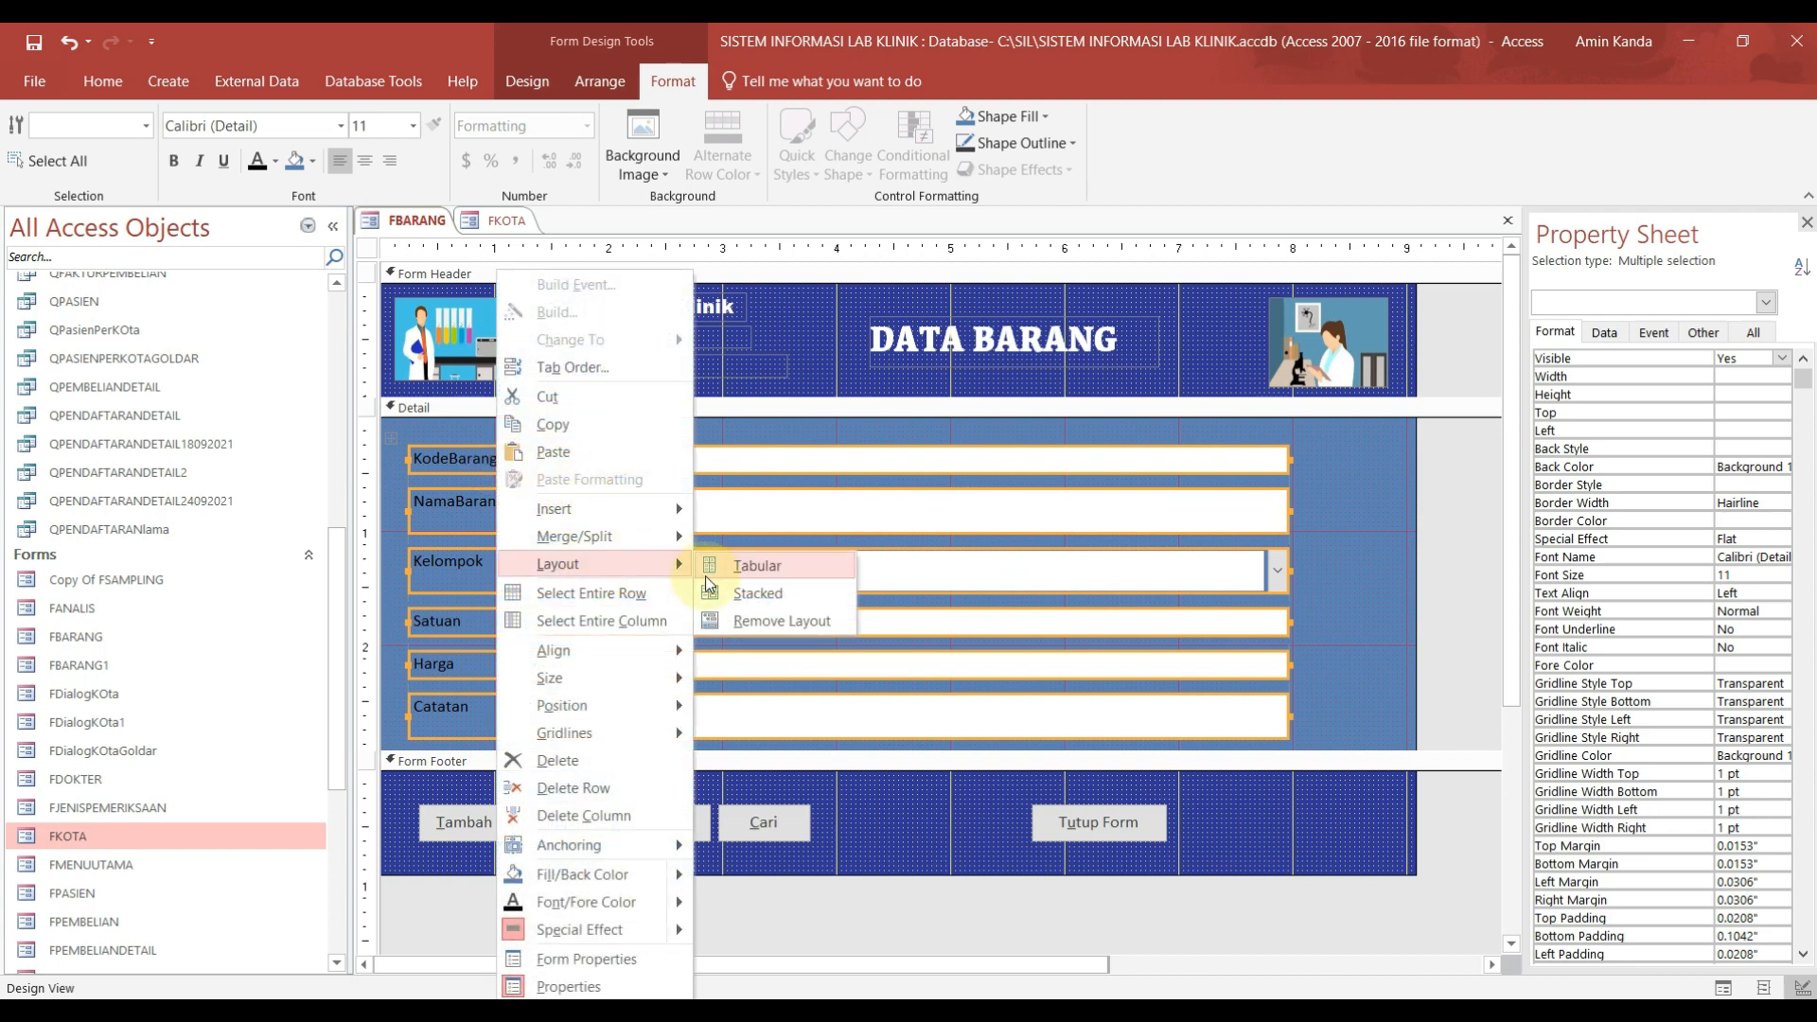
{"action": "left_click", "coordinate": [770, 621]}
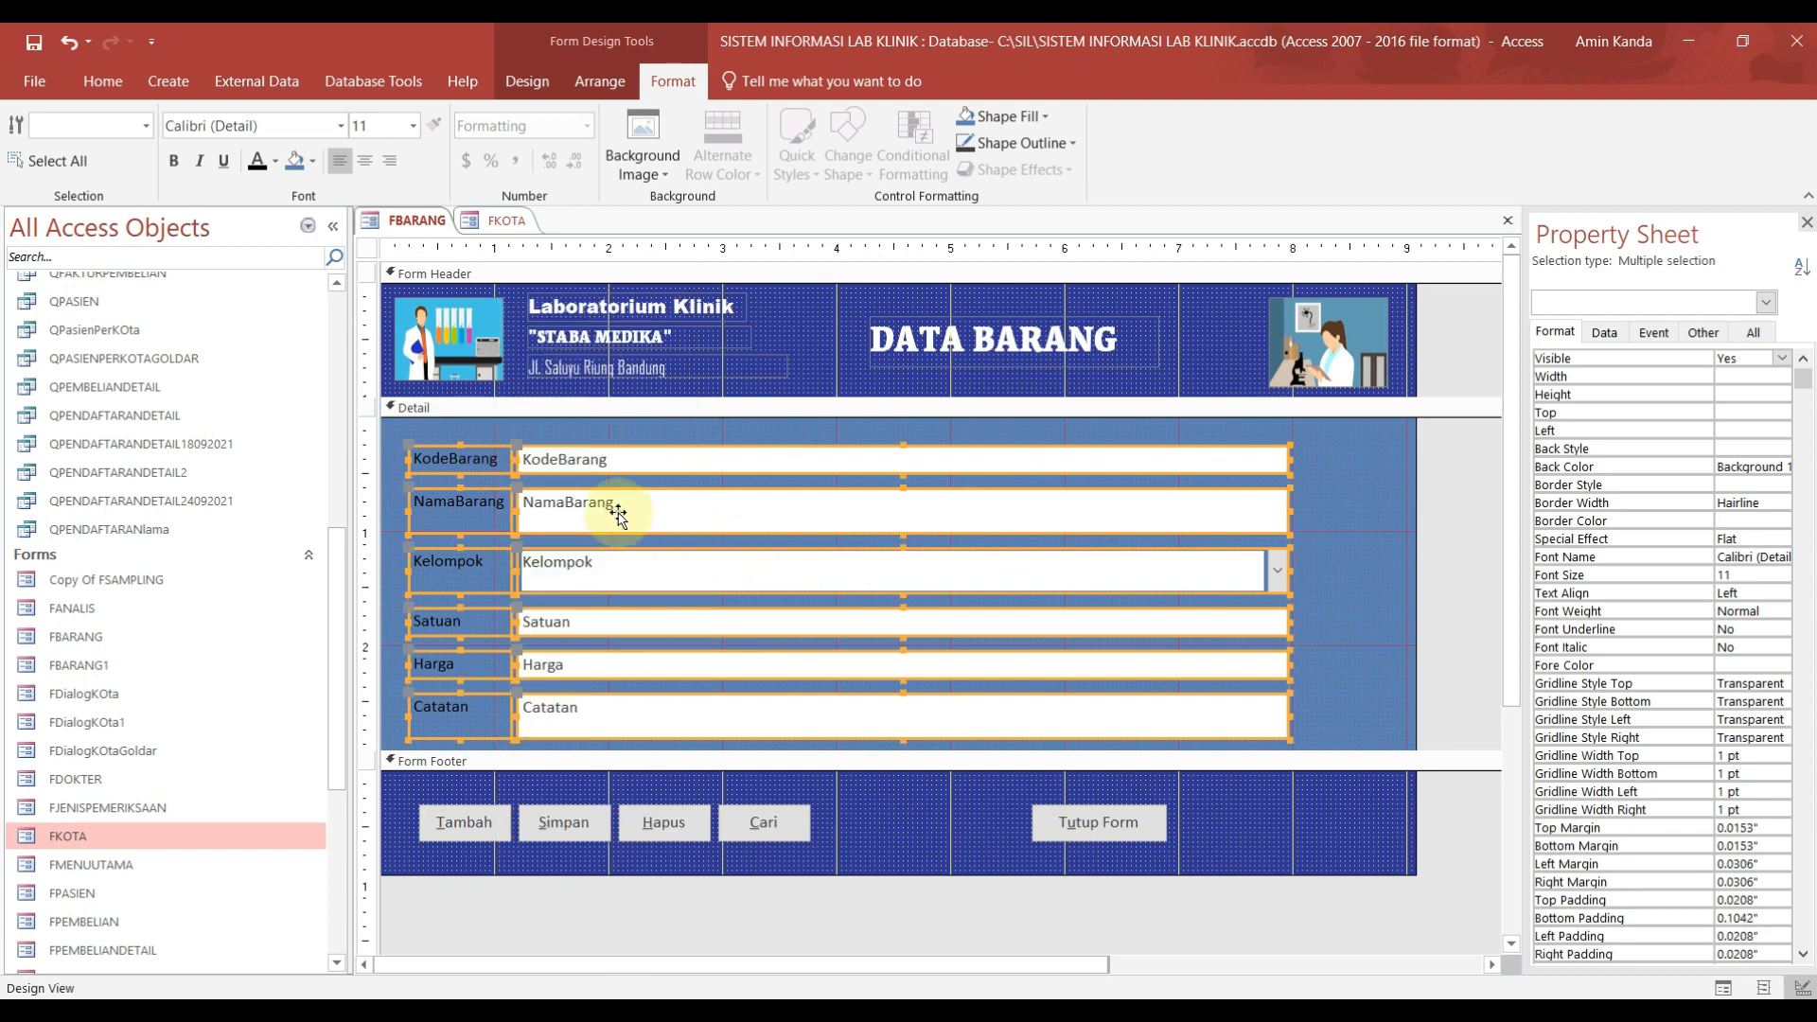
{"action": "left_click", "coordinate": [1353, 498]}
Step: Shorten the KodeBarang text box and resize the NamaBarang text box to about 3.68" wide and 0.33" high
{"action": "left_click", "coordinate": [1270, 458]}
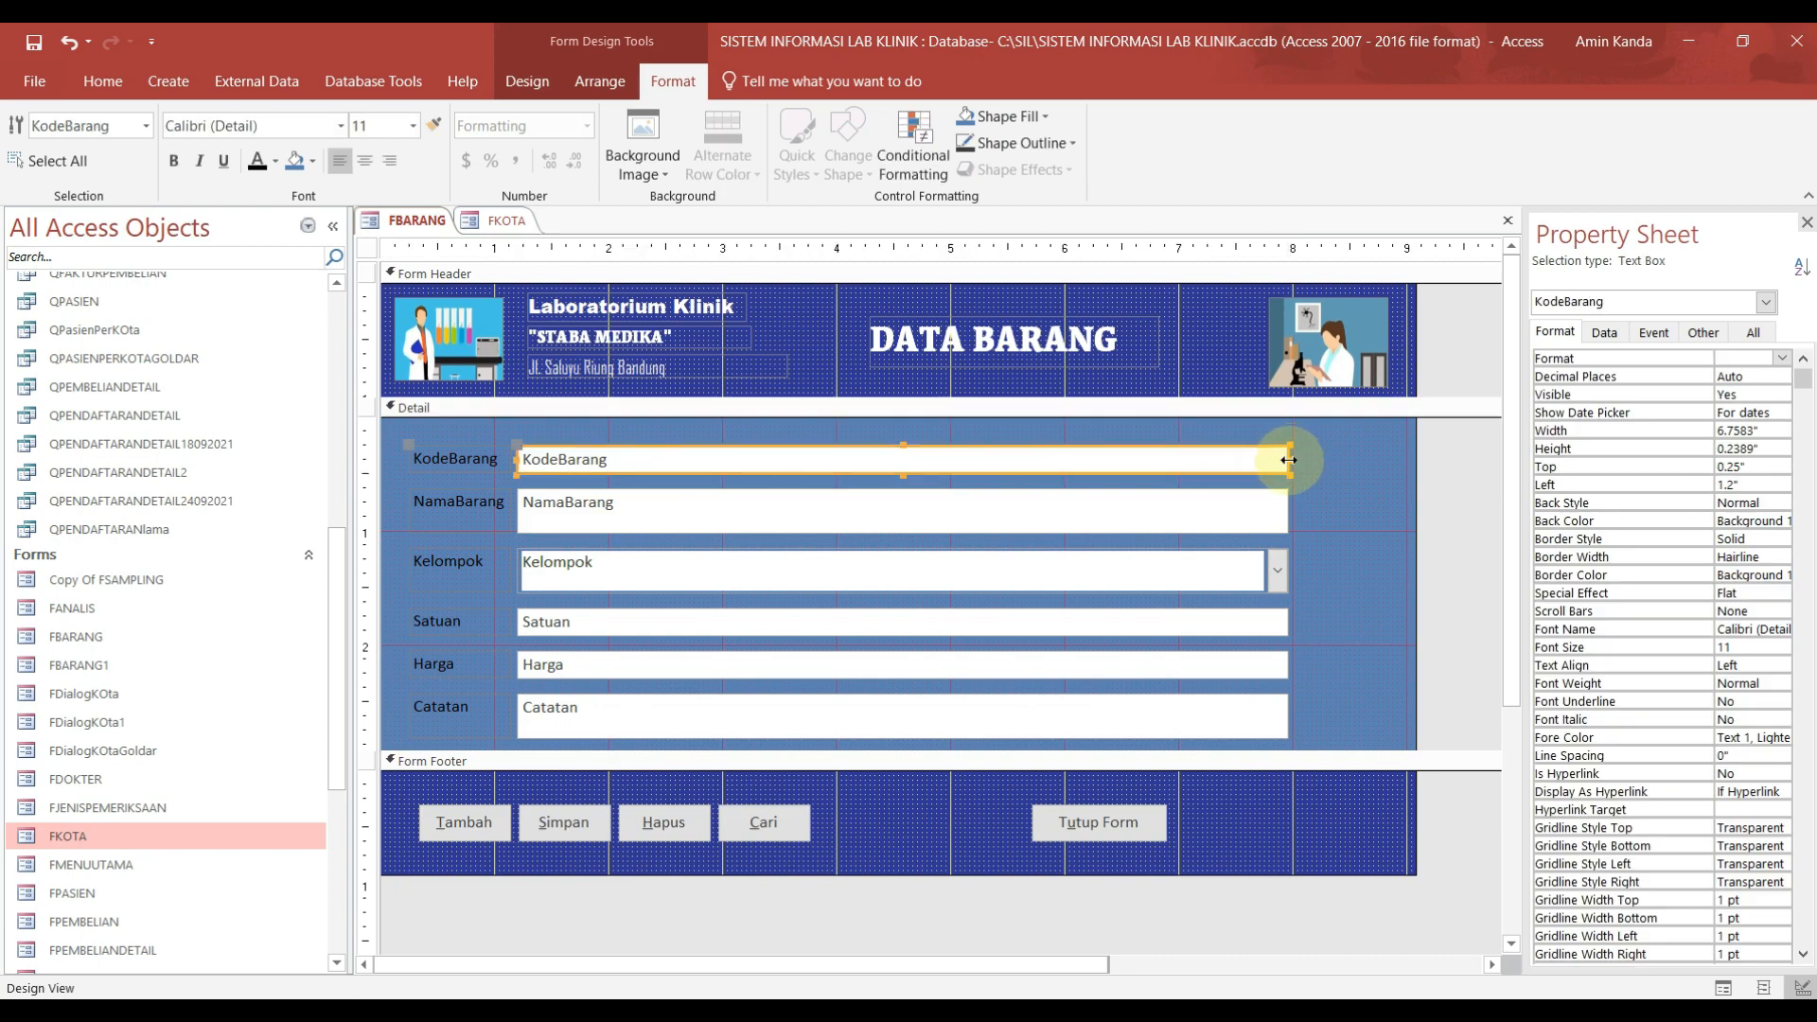
{"action": "left_click_drag", "start_coordinate": [1289, 460], "coordinate": [639, 475]}
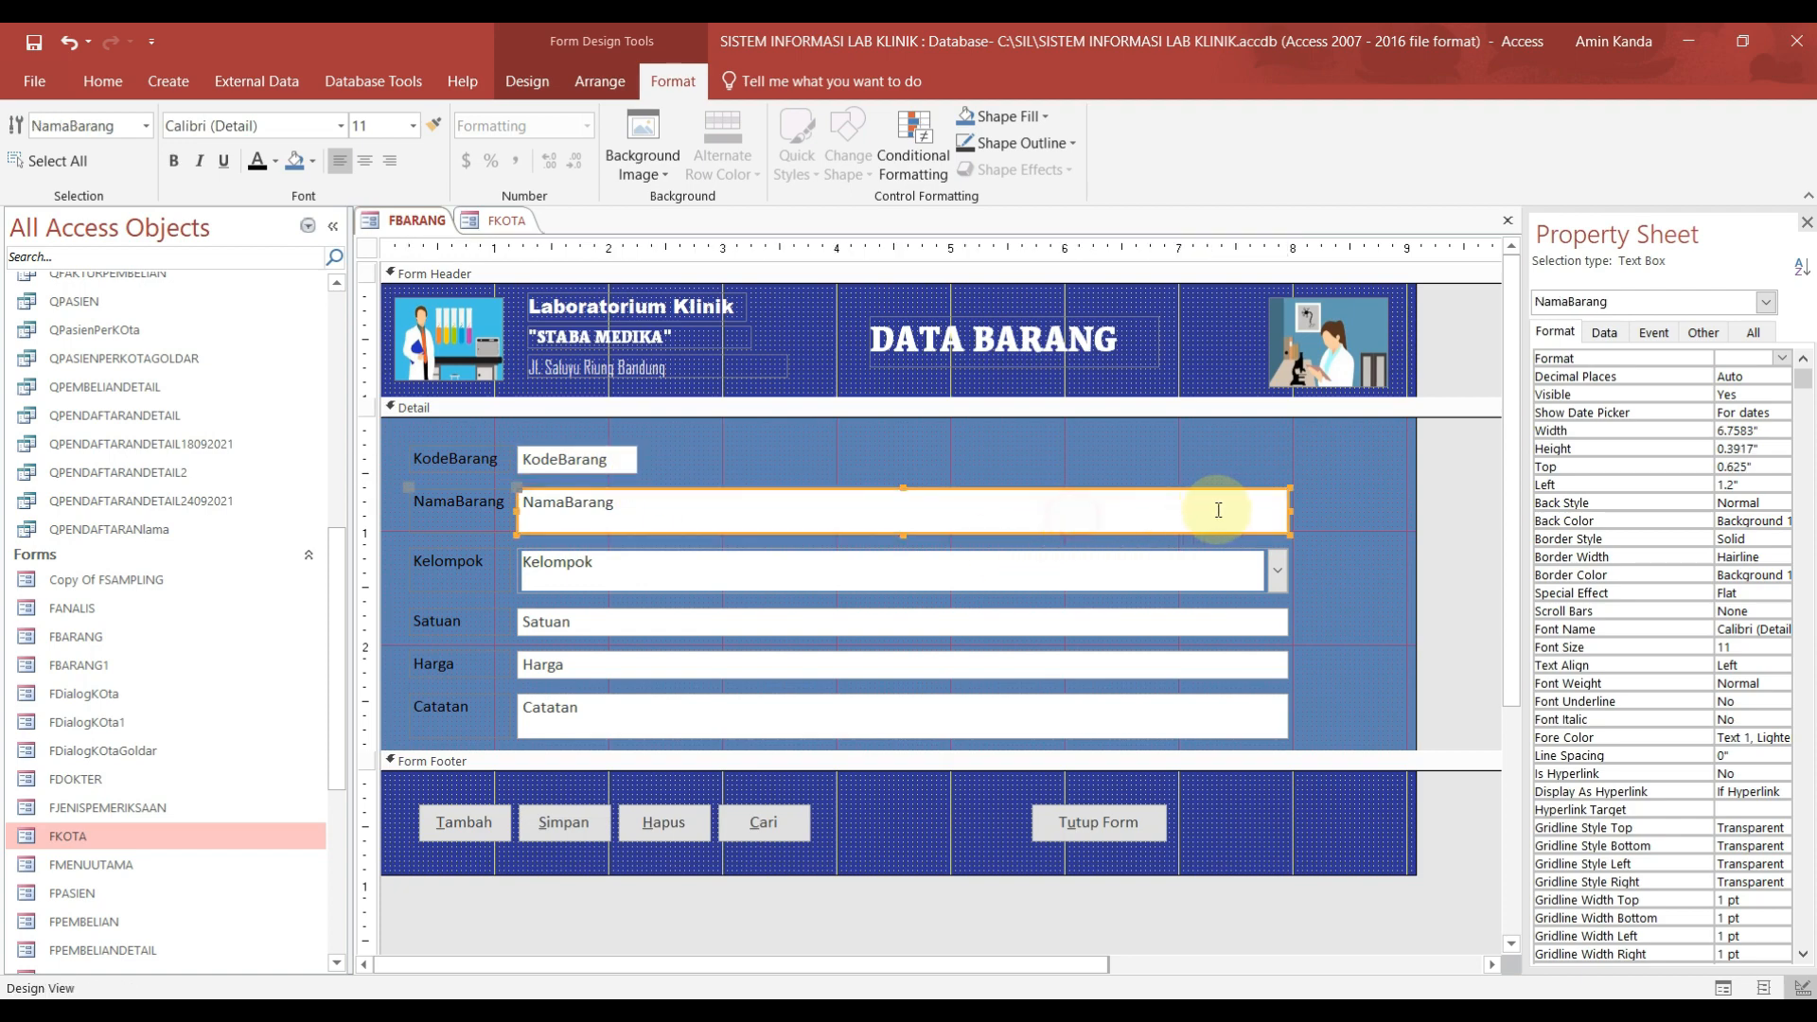
{"action": "left_click_drag", "start_coordinate": [1289, 510], "coordinate": [872, 509]}
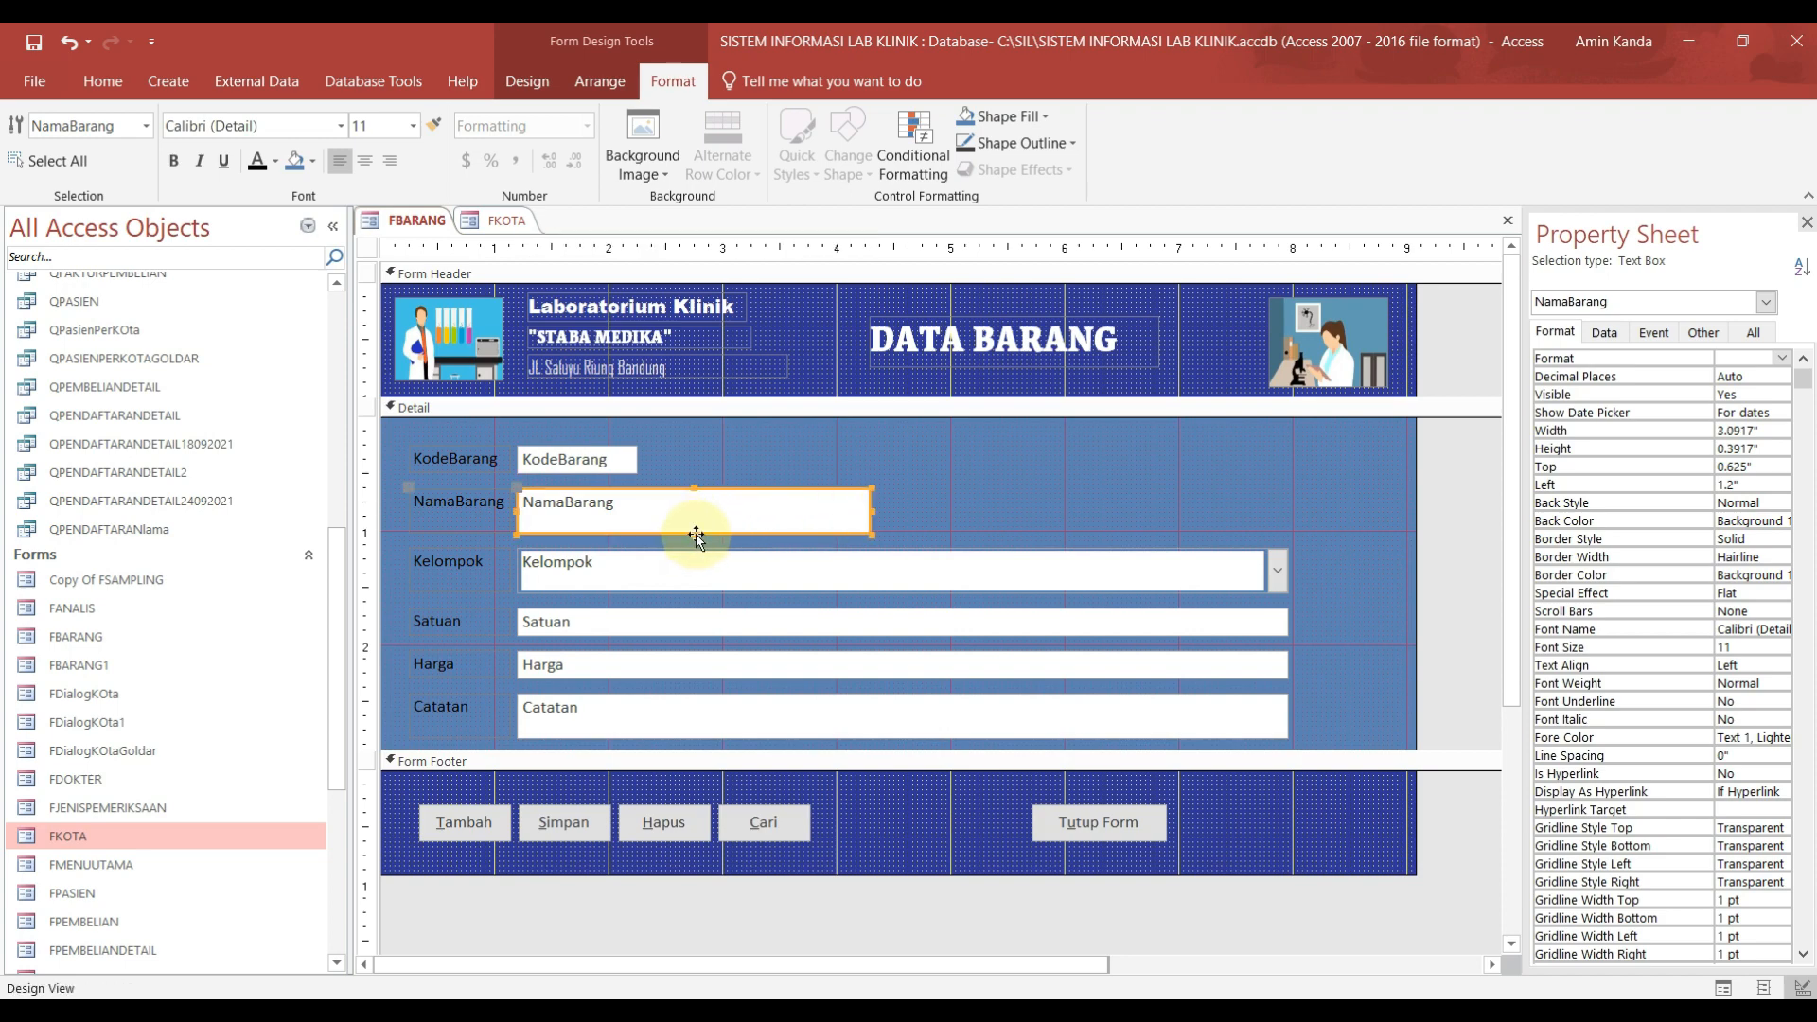
{"action": "left_click_drag", "start_coordinate": [696, 533], "coordinate": [701, 528]}
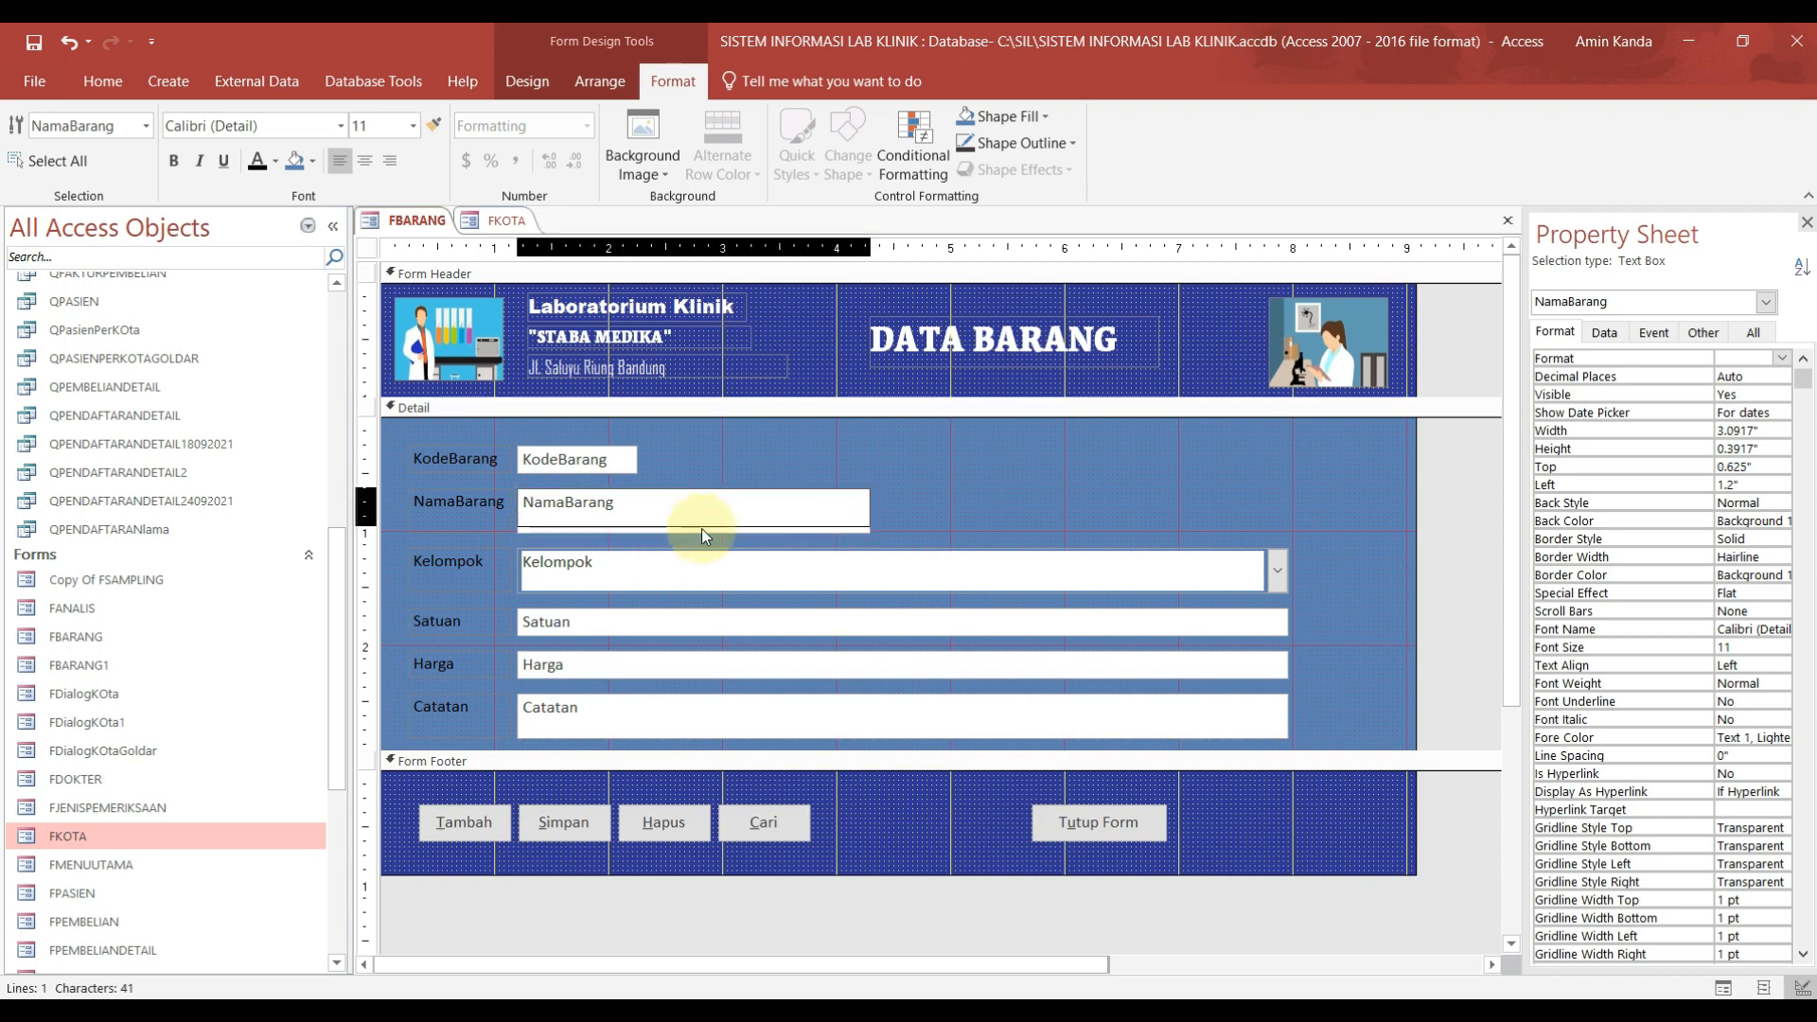
{"action": "left_click_drag", "start_coordinate": [873, 506], "coordinate": [936, 507]}
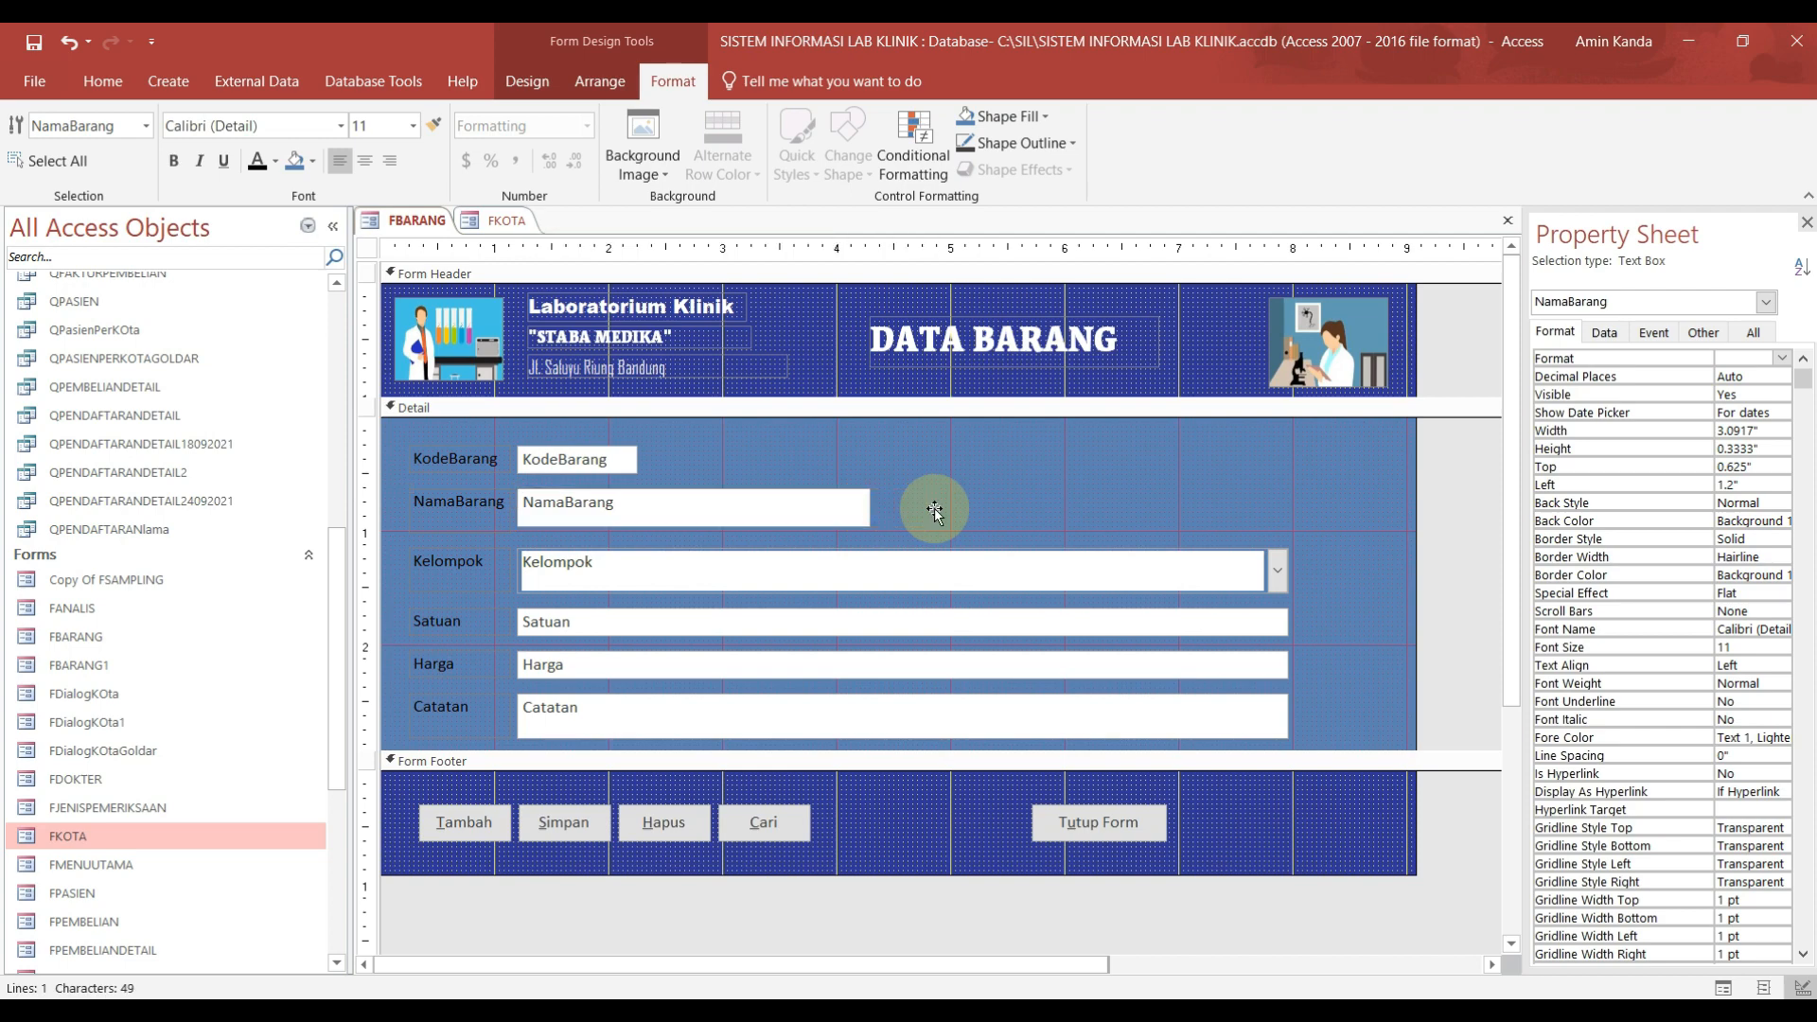
Step: Narrow the Kelompok combo box to about 1.68", the Satuan text box to about 1.22" and the Harga text box to about 1.63"
{"action": "left_click", "coordinate": [1293, 571]}
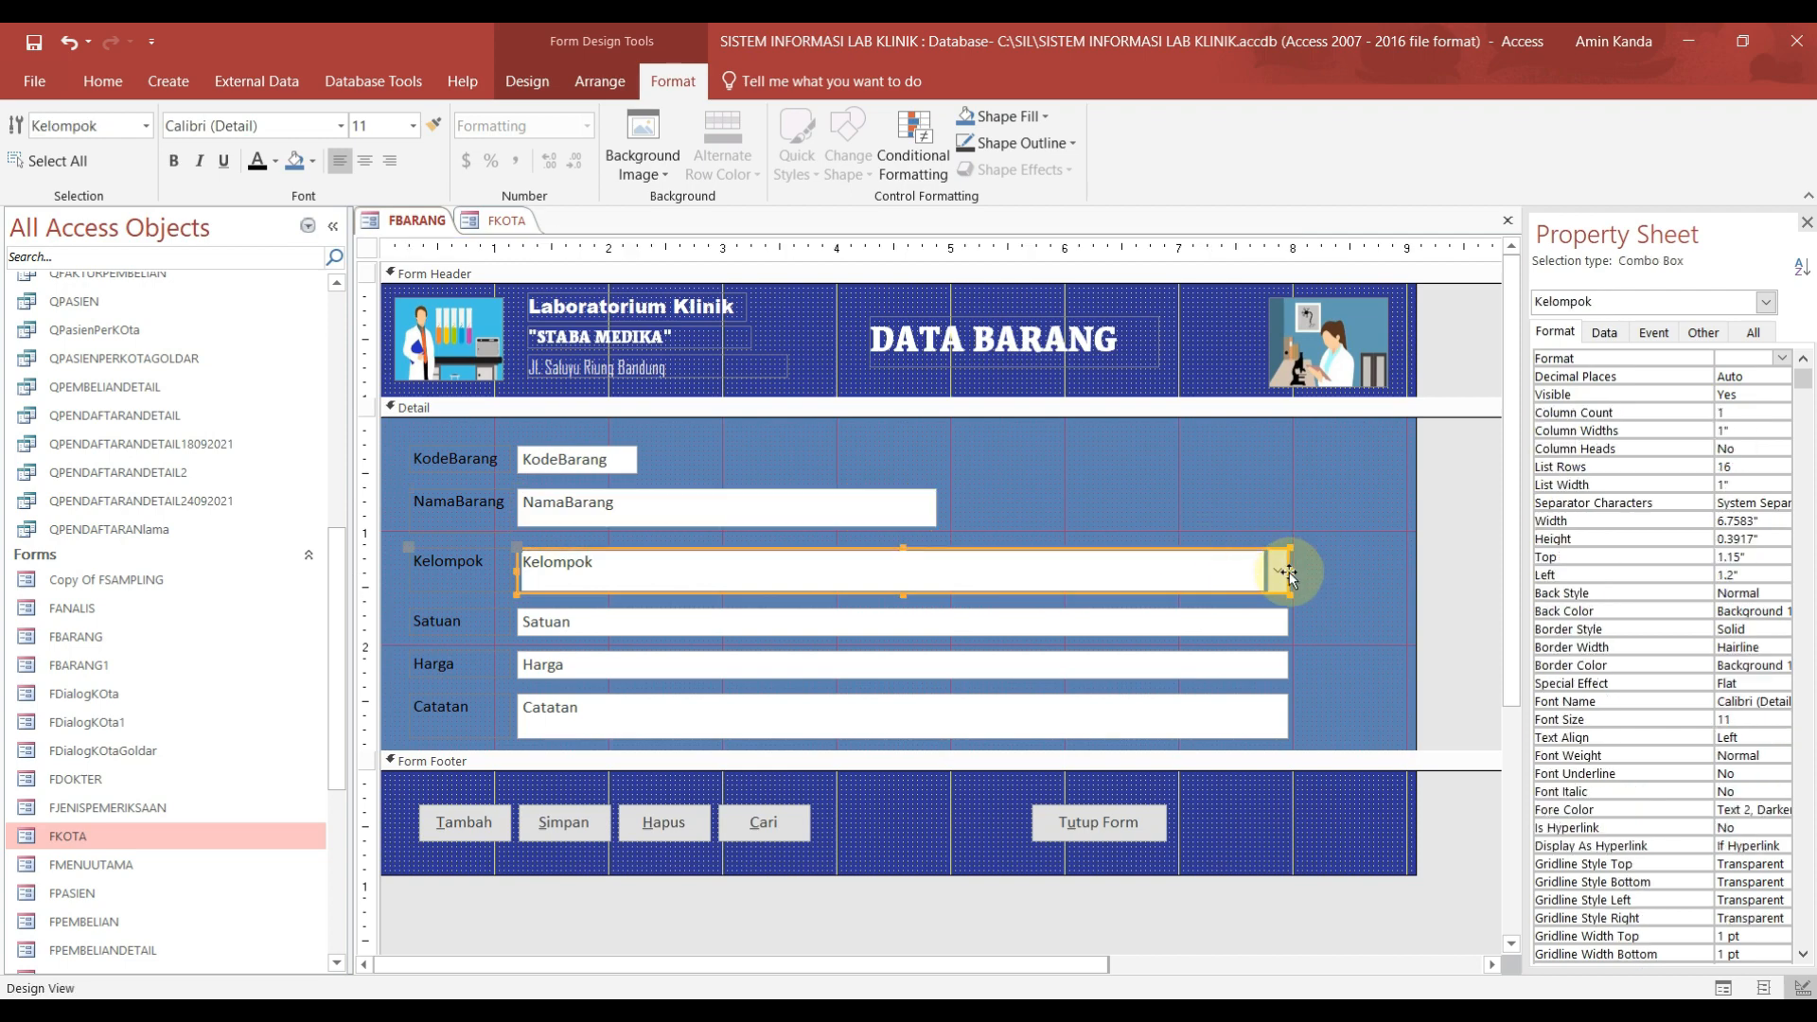
{"action": "left_click_drag", "start_coordinate": [1288, 570], "coordinate": [707, 568]}
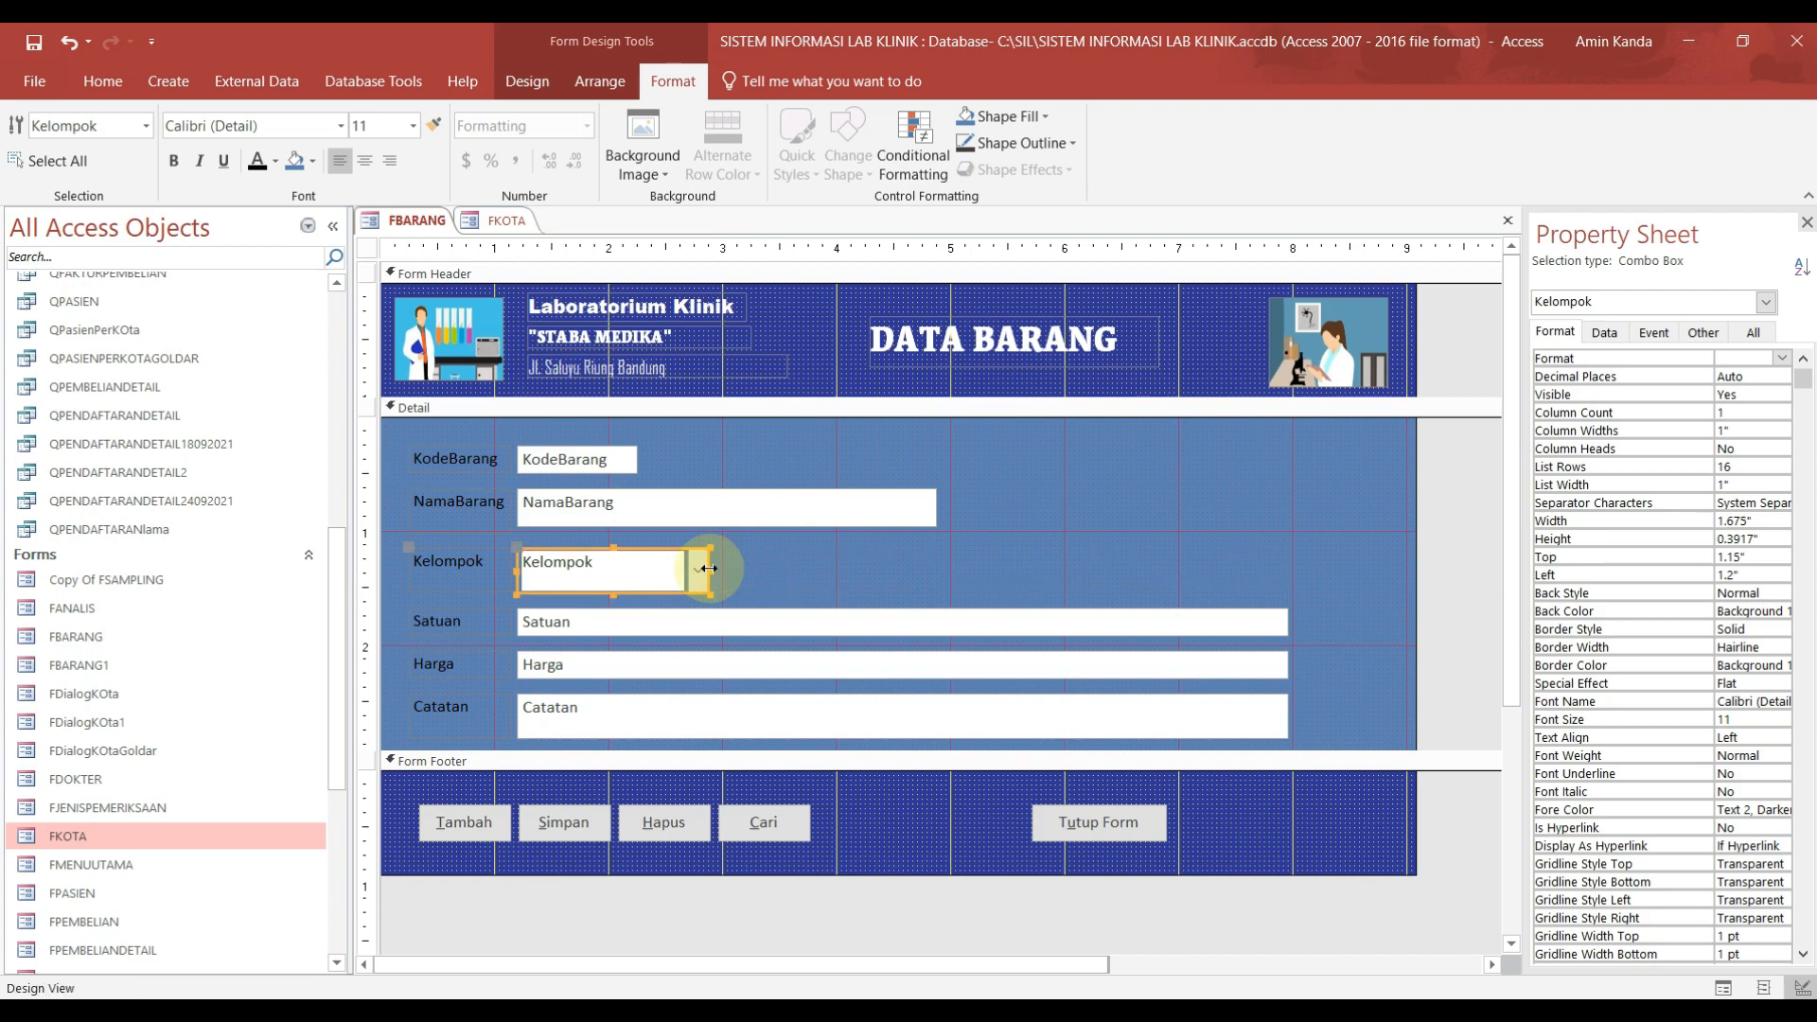
{"action": "left_click", "coordinate": [1199, 617]}
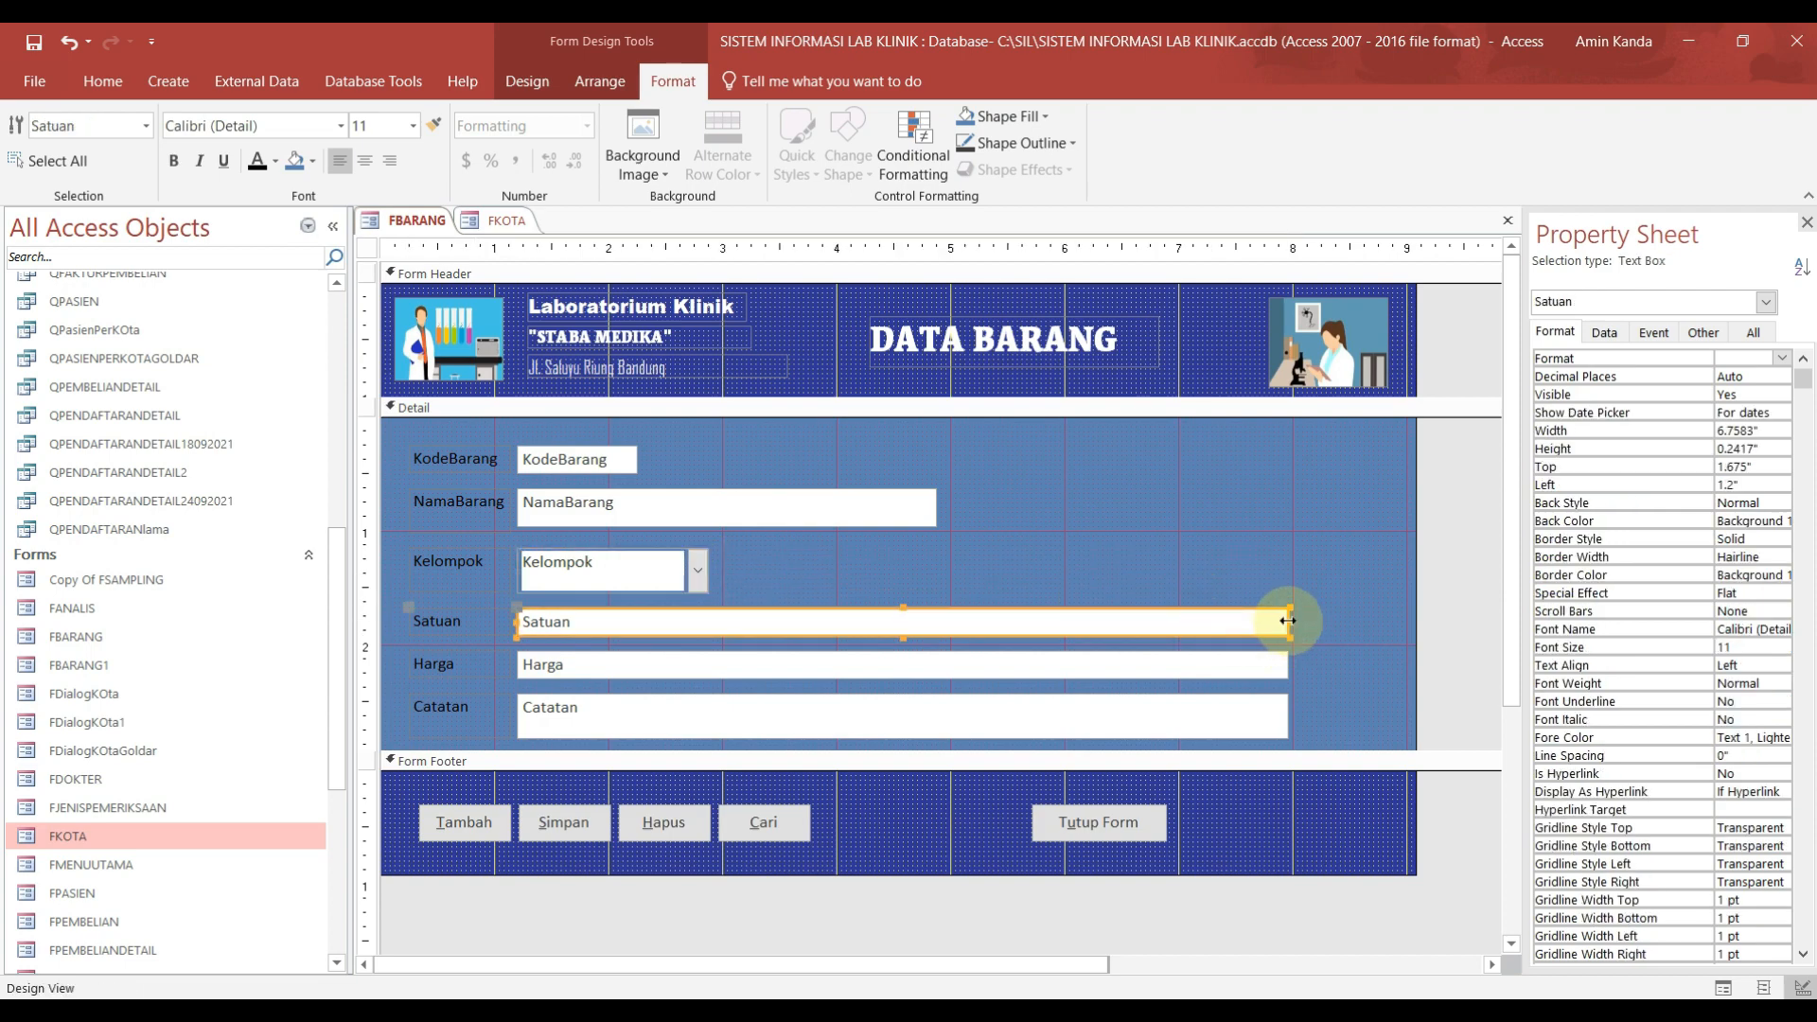
{"action": "left_click_drag", "start_coordinate": [1288, 621], "coordinate": [656, 617]}
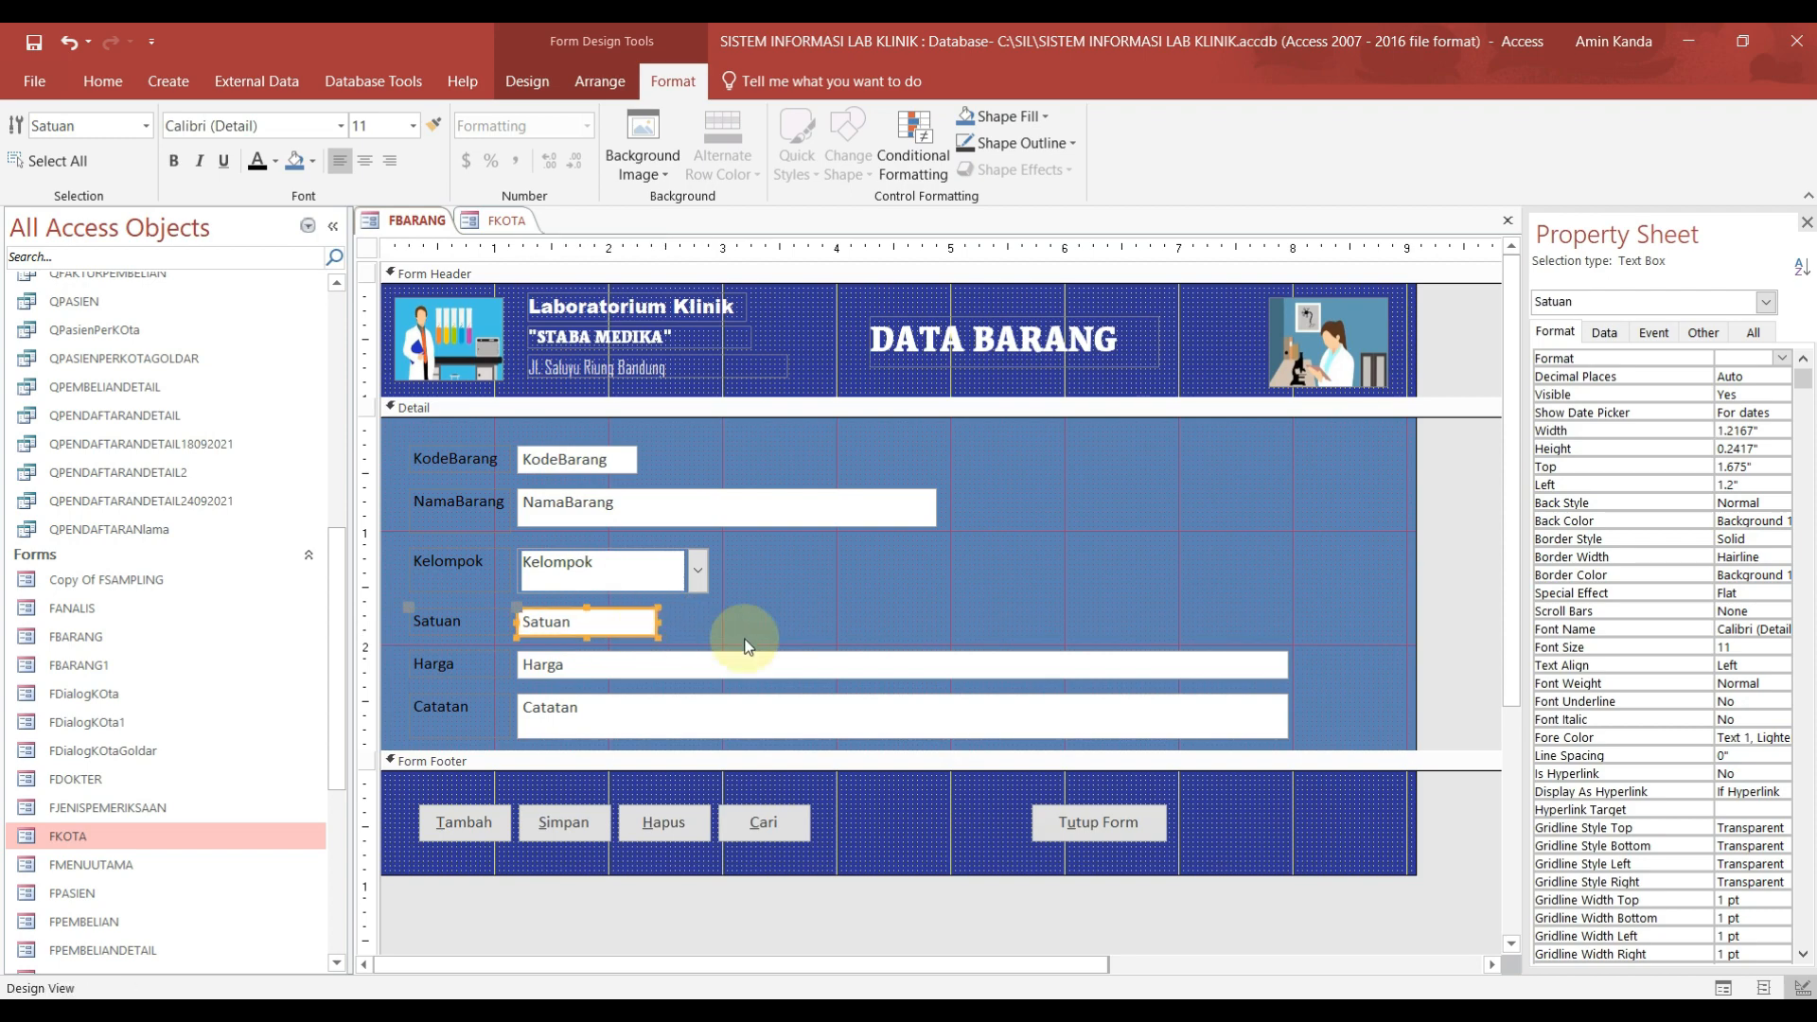
{"action": "left_click", "coordinate": [1258, 665]}
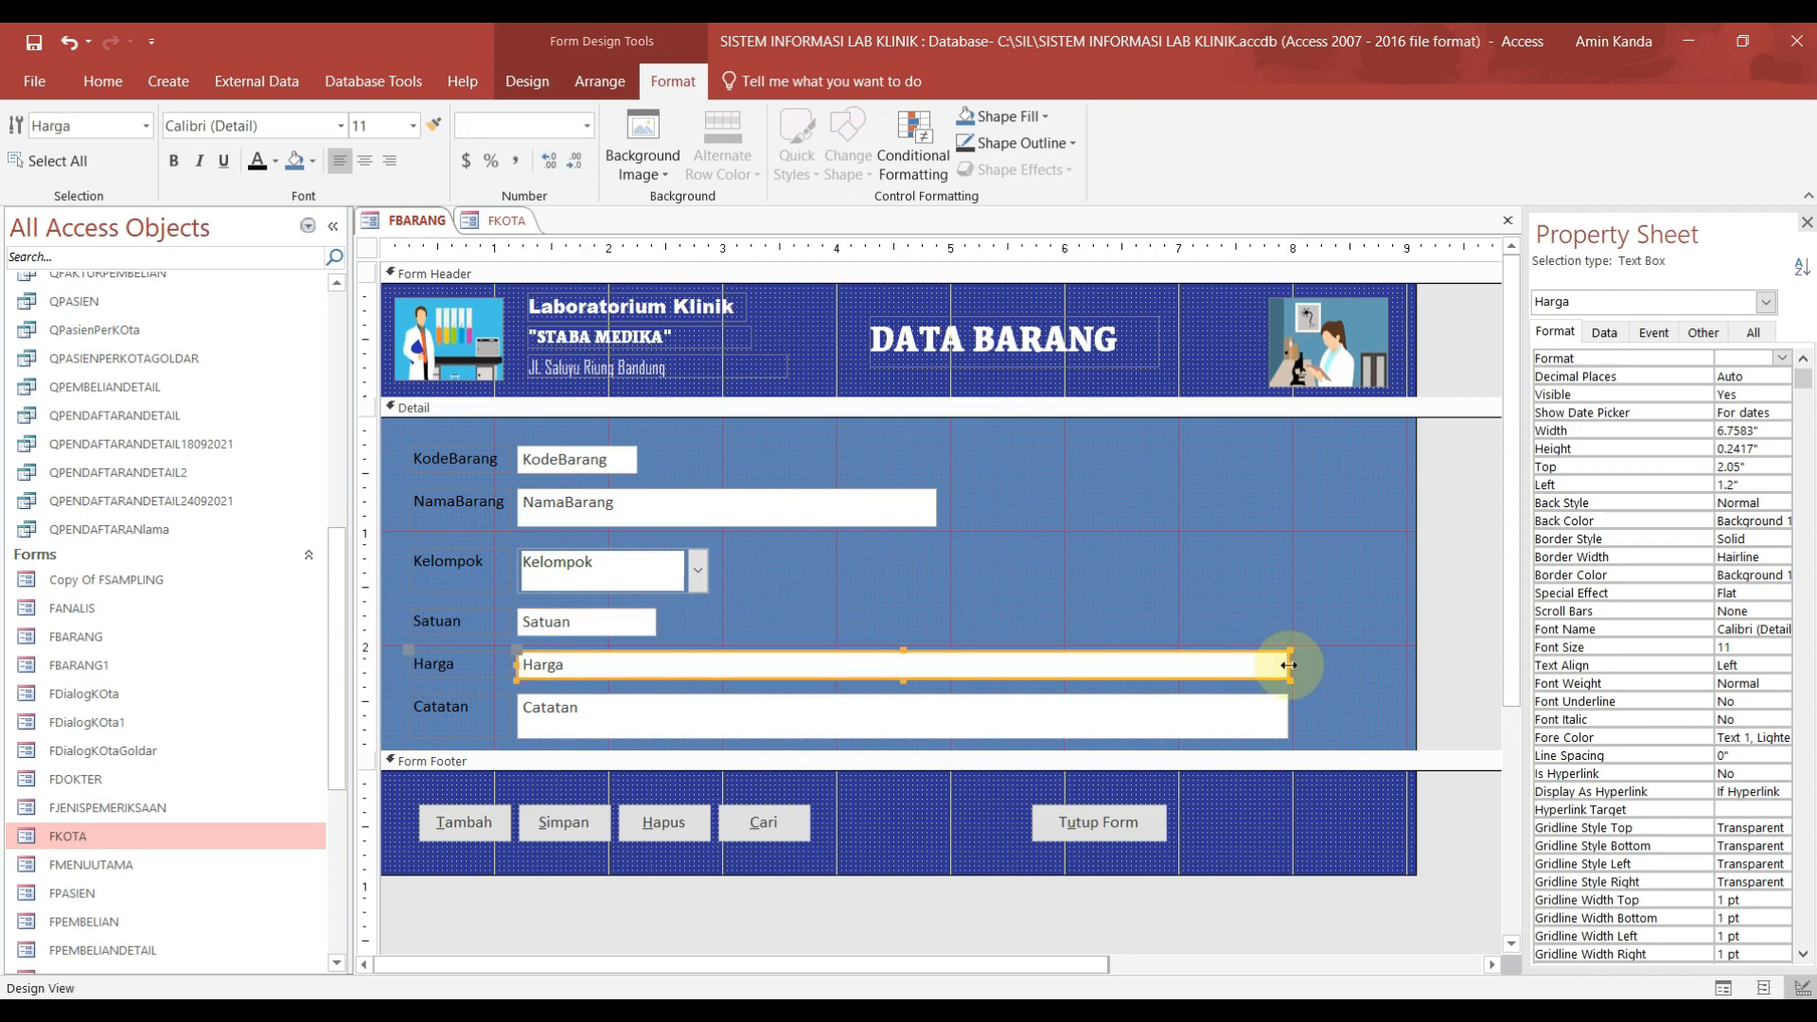
{"action": "left_click_drag", "start_coordinate": [1291, 666], "coordinate": [705, 669]}
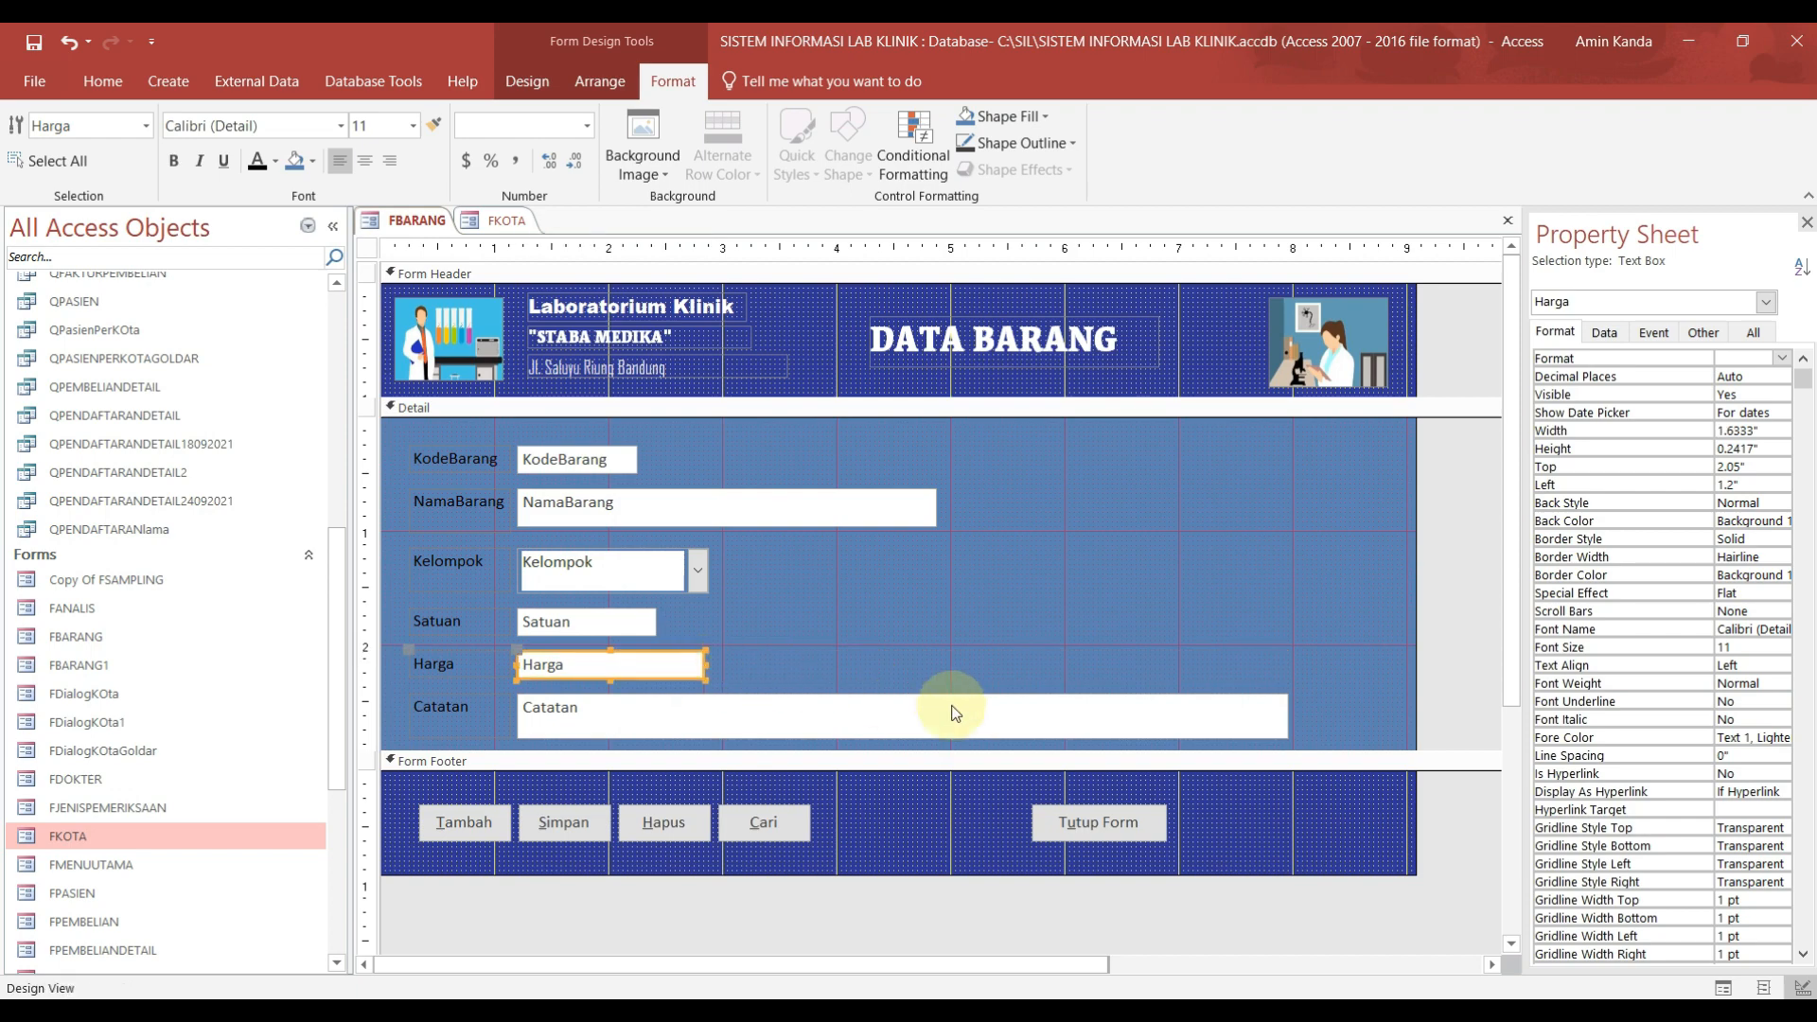
{"action": "left_click", "coordinate": [944, 607]}
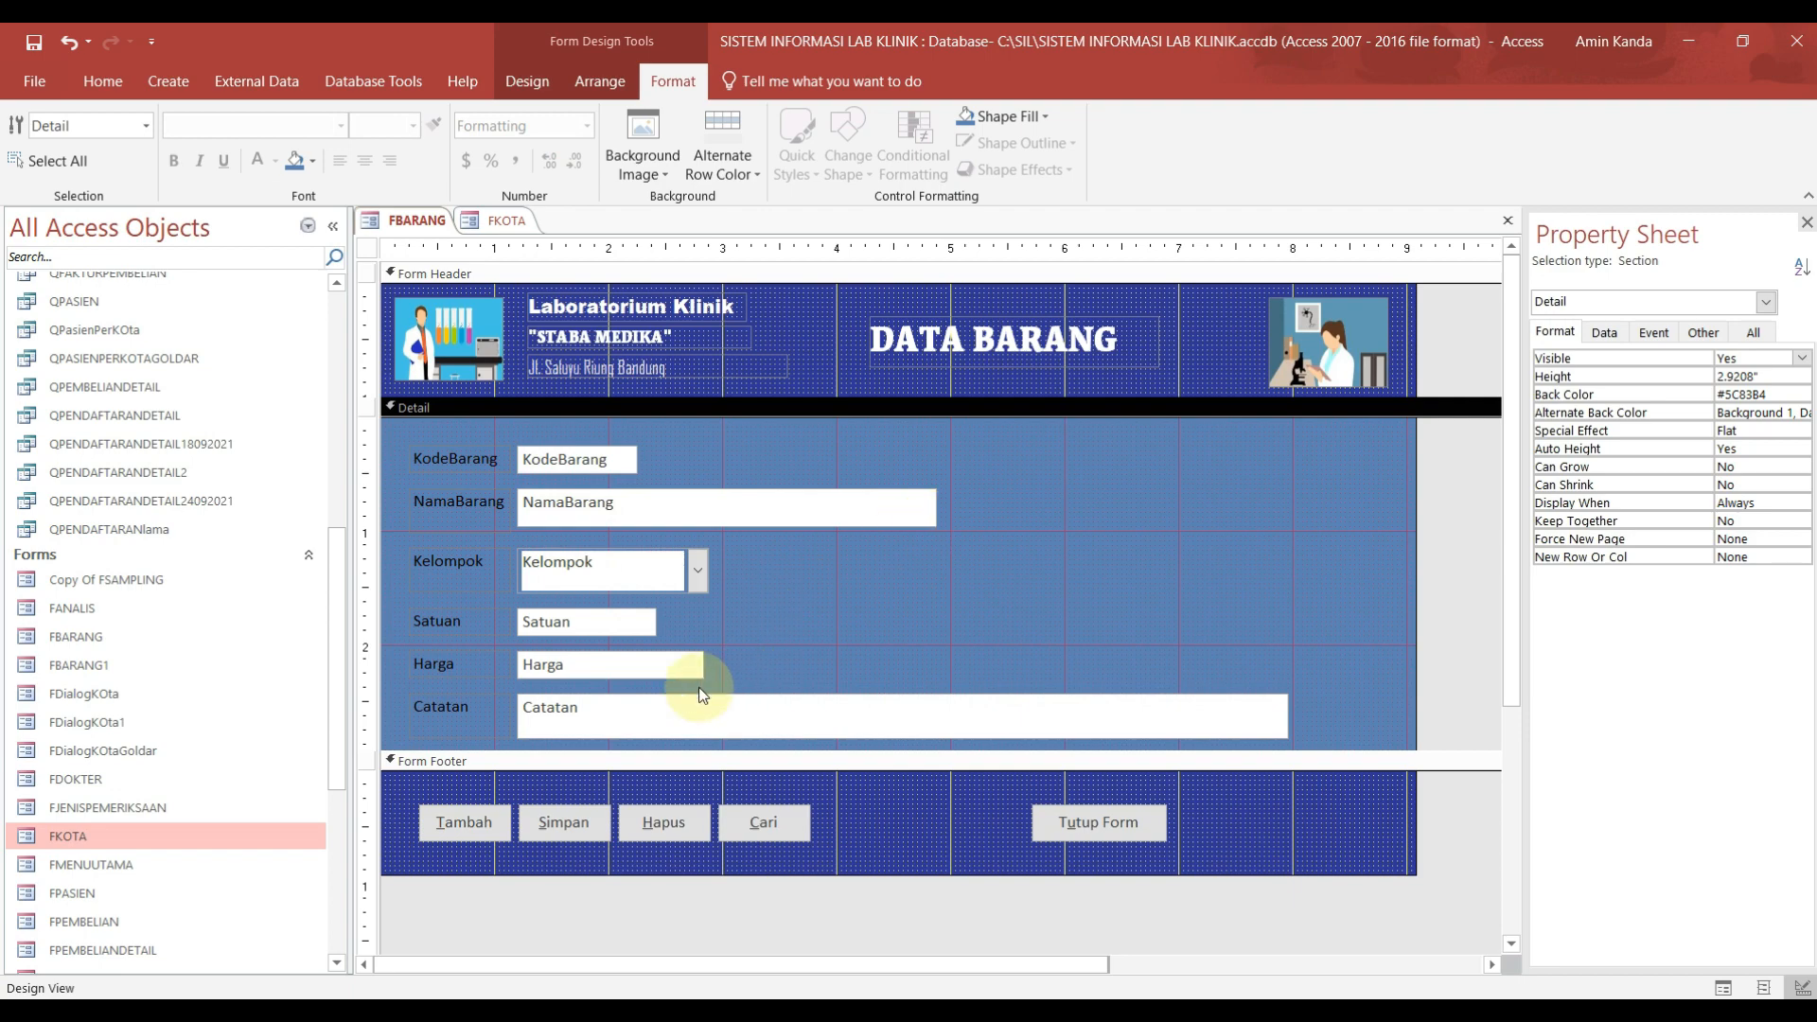
Step: Move the NamaBarang, Kelompok, Satuan, Harga and Catatan rows up to close the gaps, and shorten the Detail section to about 2.54"
{"action": "left_click", "coordinate": [579, 504]}
{"action": "left_click", "coordinate": [579, 503]}
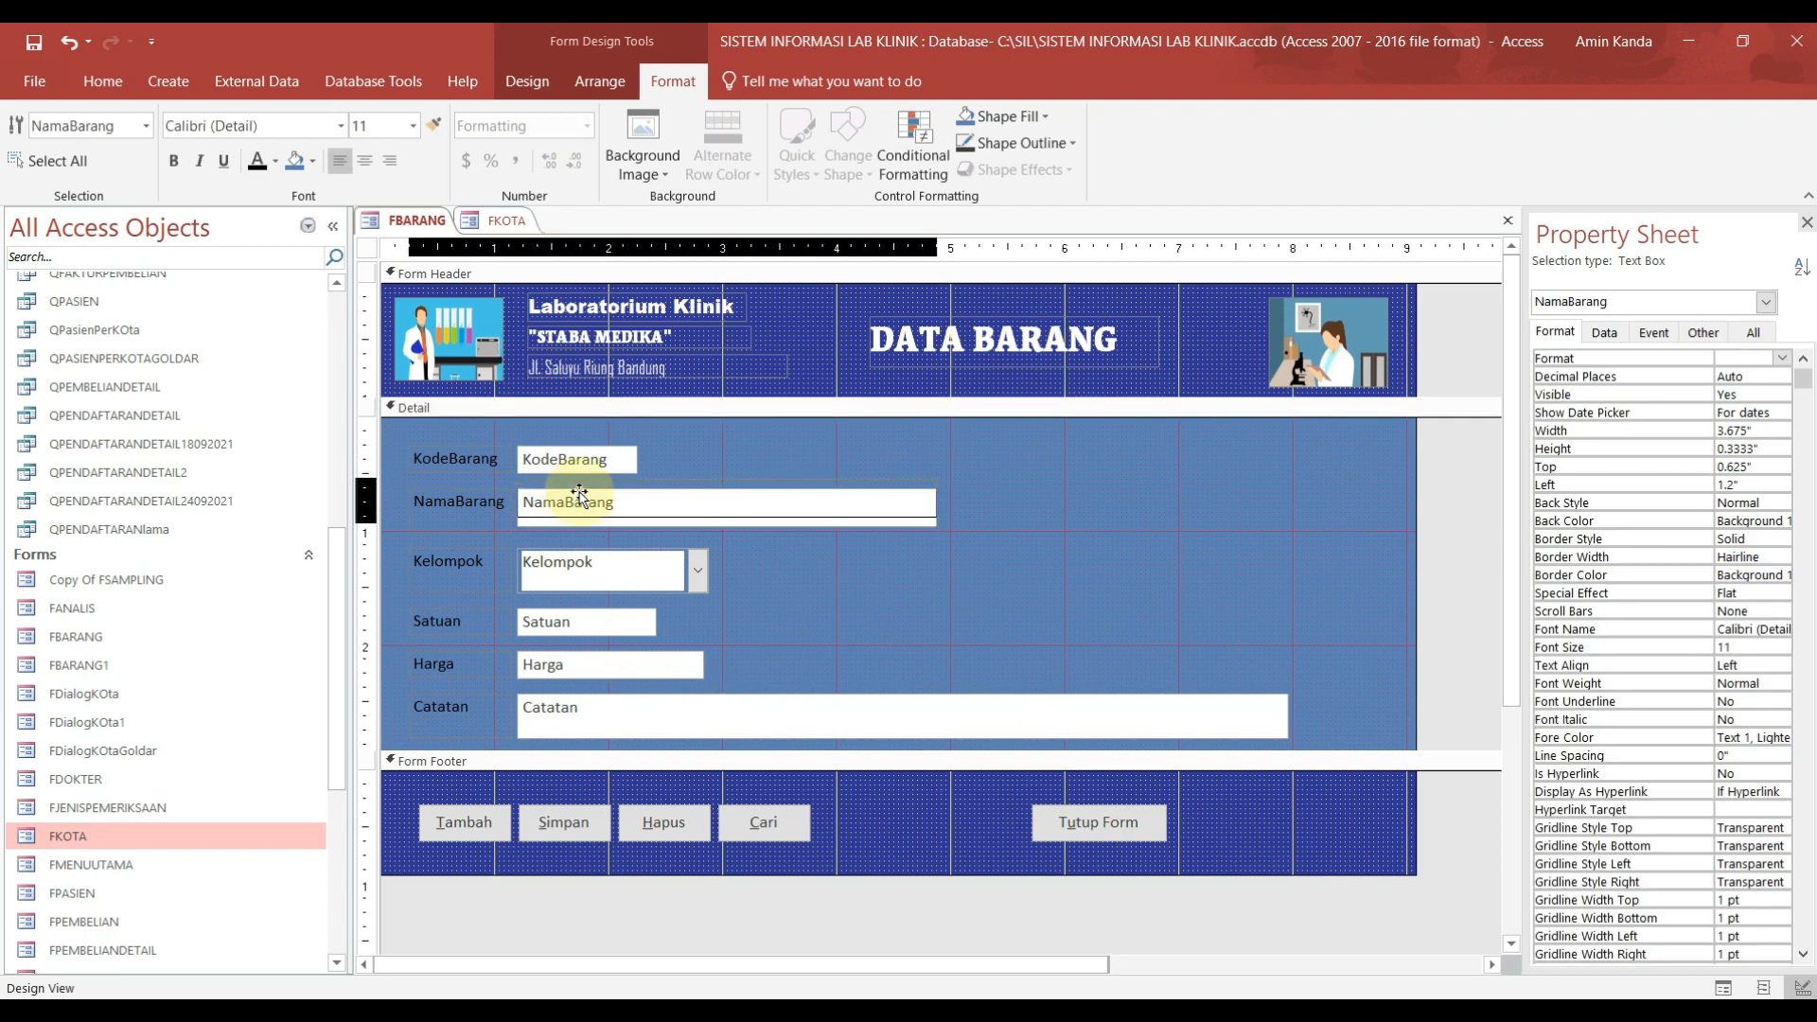
{"action": "left_click", "coordinate": [571, 562]}
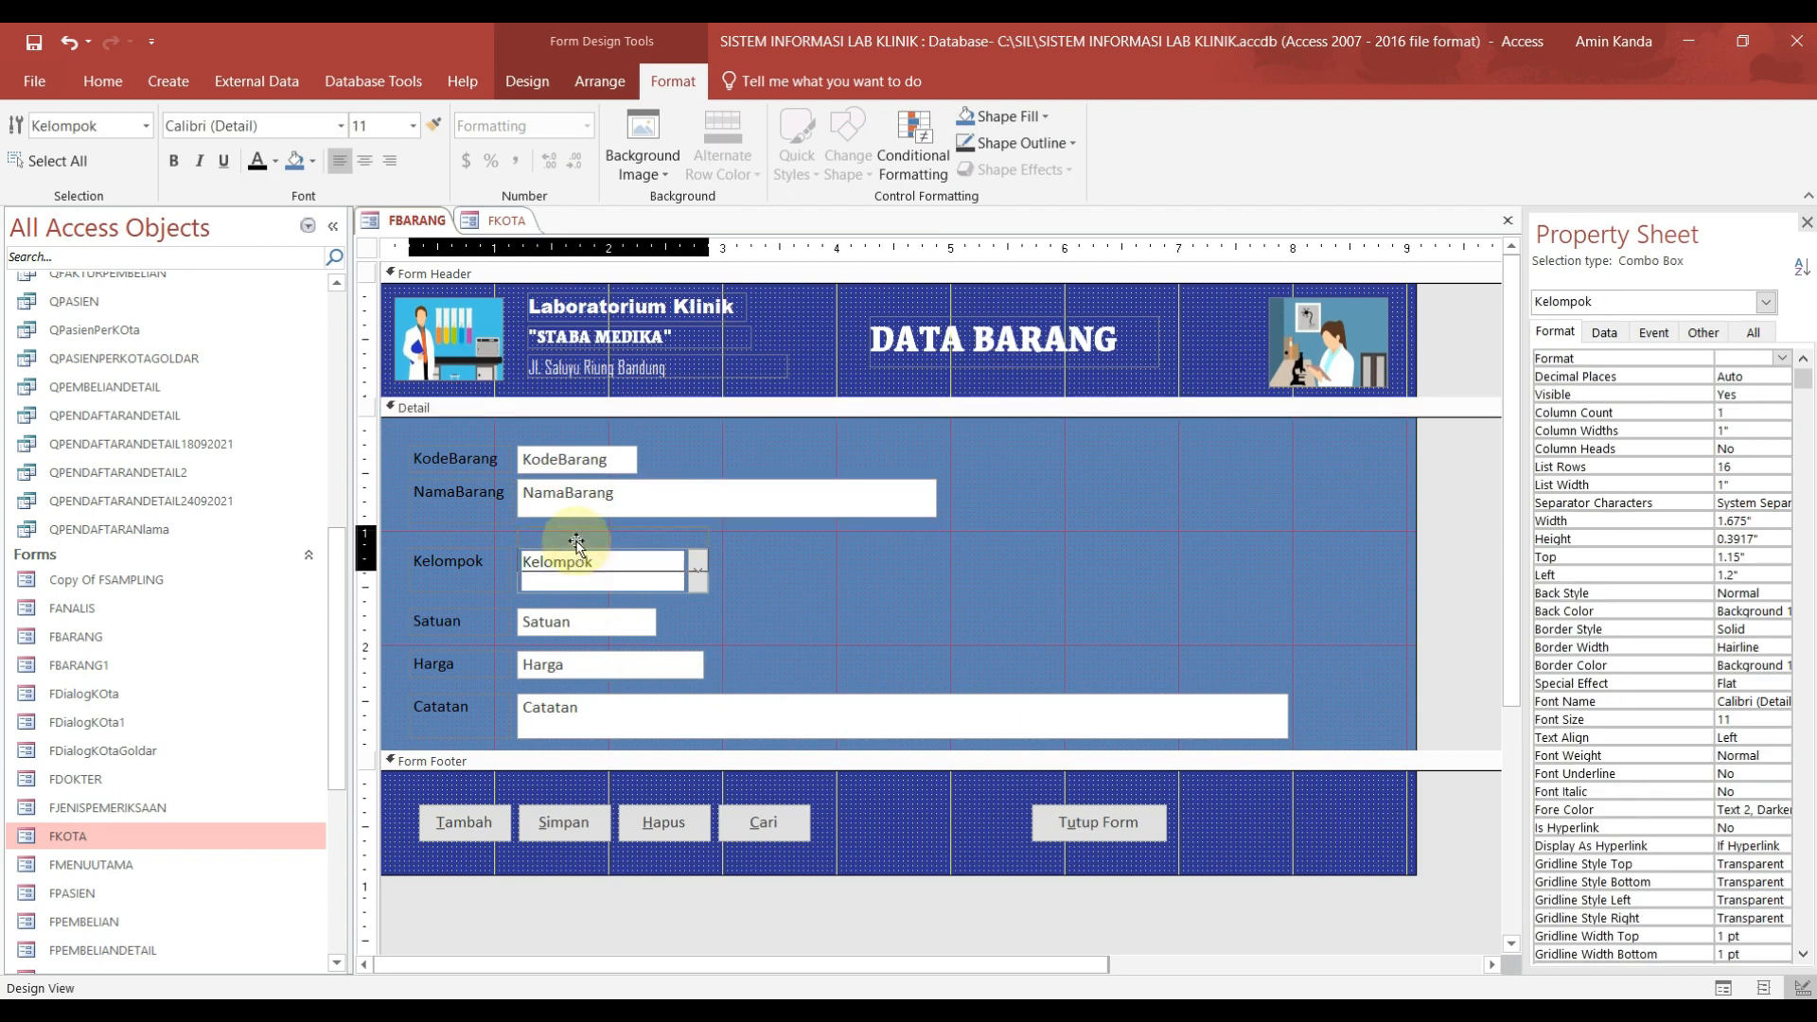
{"action": "left_click_drag", "start_coordinate": [576, 542], "coordinate": [577, 520]}
{"action": "left_click", "coordinate": [572, 624]}
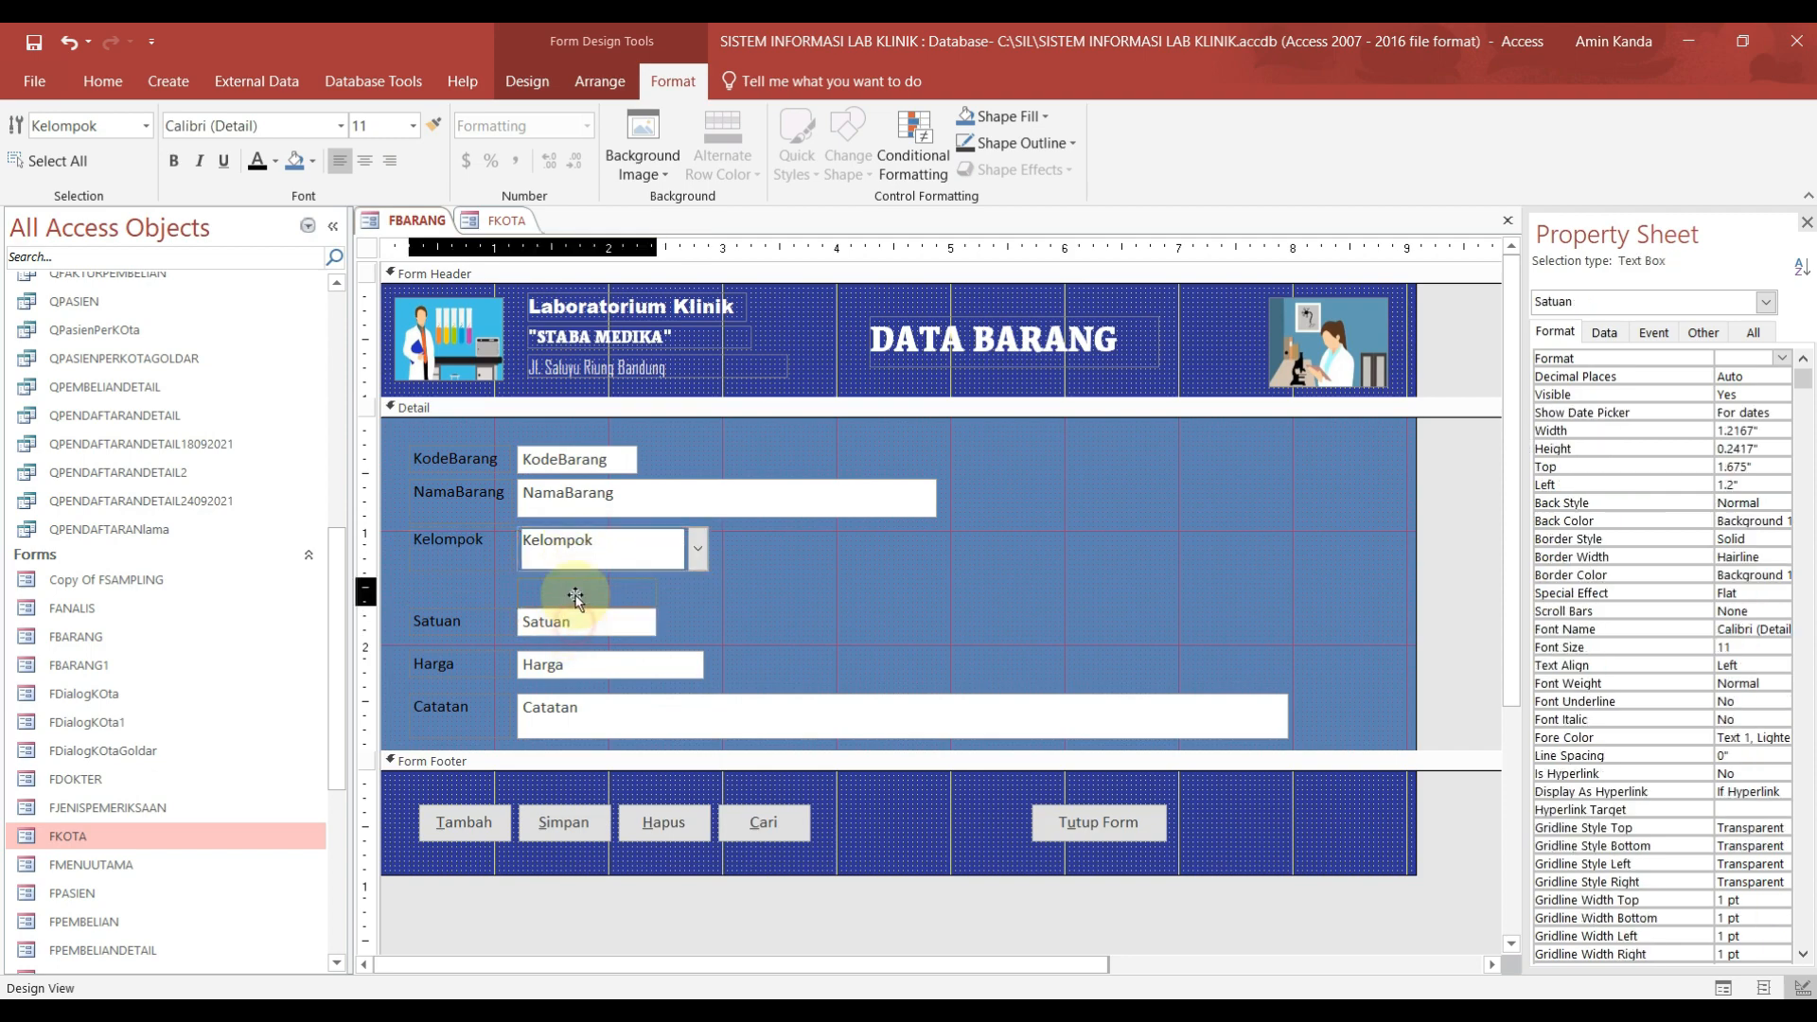
{"action": "left_click_drag", "start_coordinate": [575, 595], "coordinate": [576, 595]}
{"action": "left_click_drag", "start_coordinate": [587, 659], "coordinate": [586, 625]}
{"action": "left_click_drag", "start_coordinate": [581, 698], "coordinate": [580, 661]}
{"action": "left_click_drag", "start_coordinate": [608, 750], "coordinate": [620, 708]}
Step: Left-align the KodeBarang, NamaBarang, Kelompok, Satuan, Harga and Catatan fields with each other
{"action": "left_click", "coordinate": [562, 462]}
{"action": "left_click", "coordinate": [565, 494], "text": "shift"}
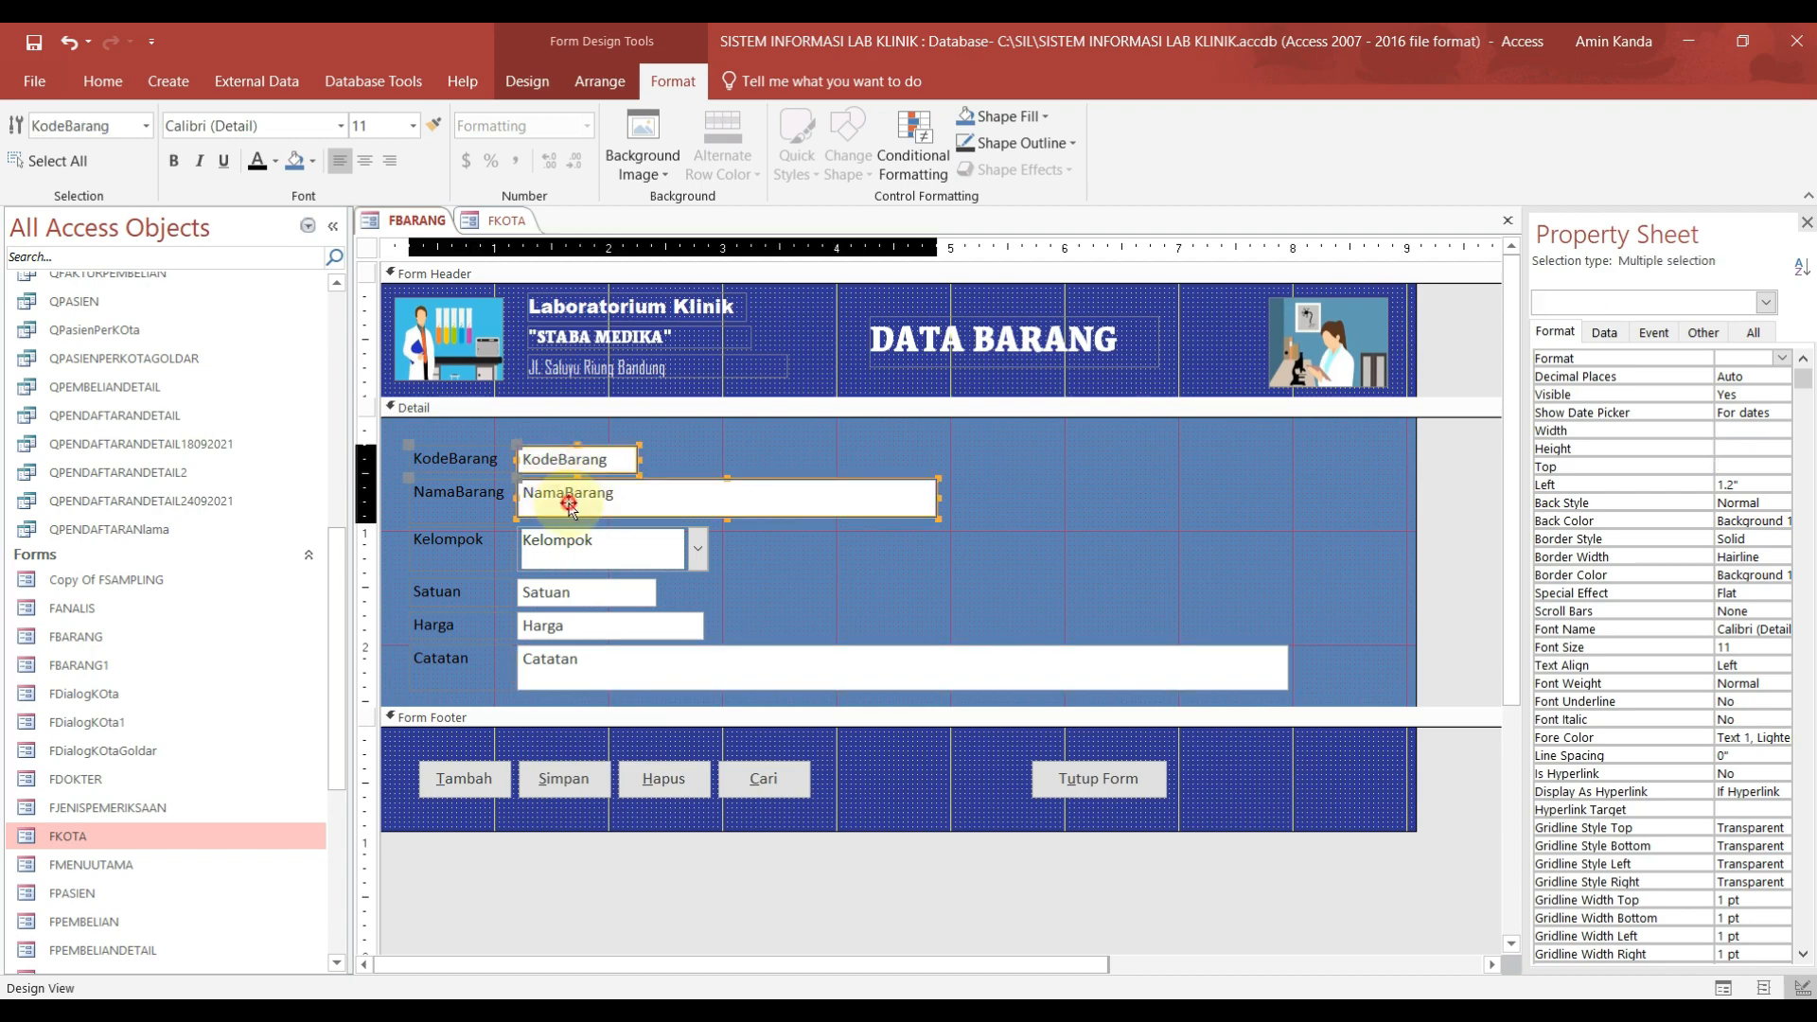
{"action": "left_click", "coordinate": [564, 542], "text": "shift"}
{"action": "left_click", "coordinate": [560, 592], "text": "shift"}
{"action": "left_click", "coordinate": [553, 628], "text": "shift"}
{"action": "left_click", "coordinate": [554, 667], "text": "shift"}
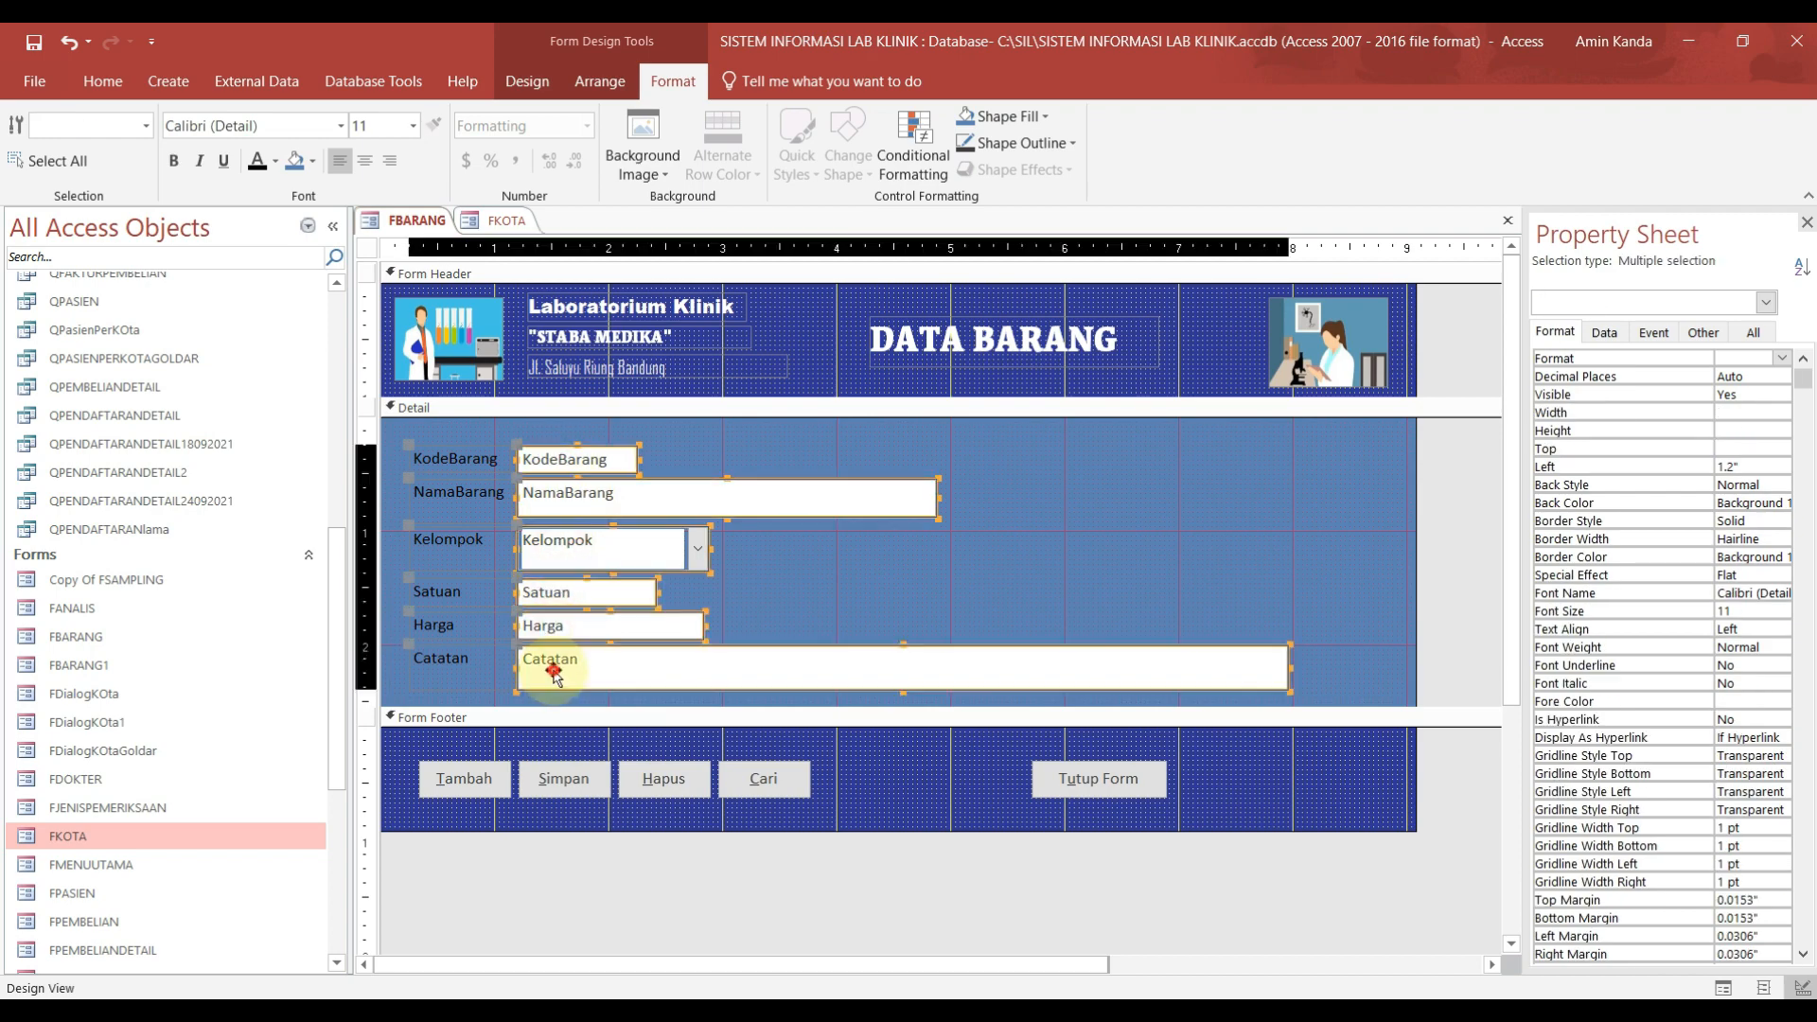
{"action": "right_click", "coordinate": [559, 462]}
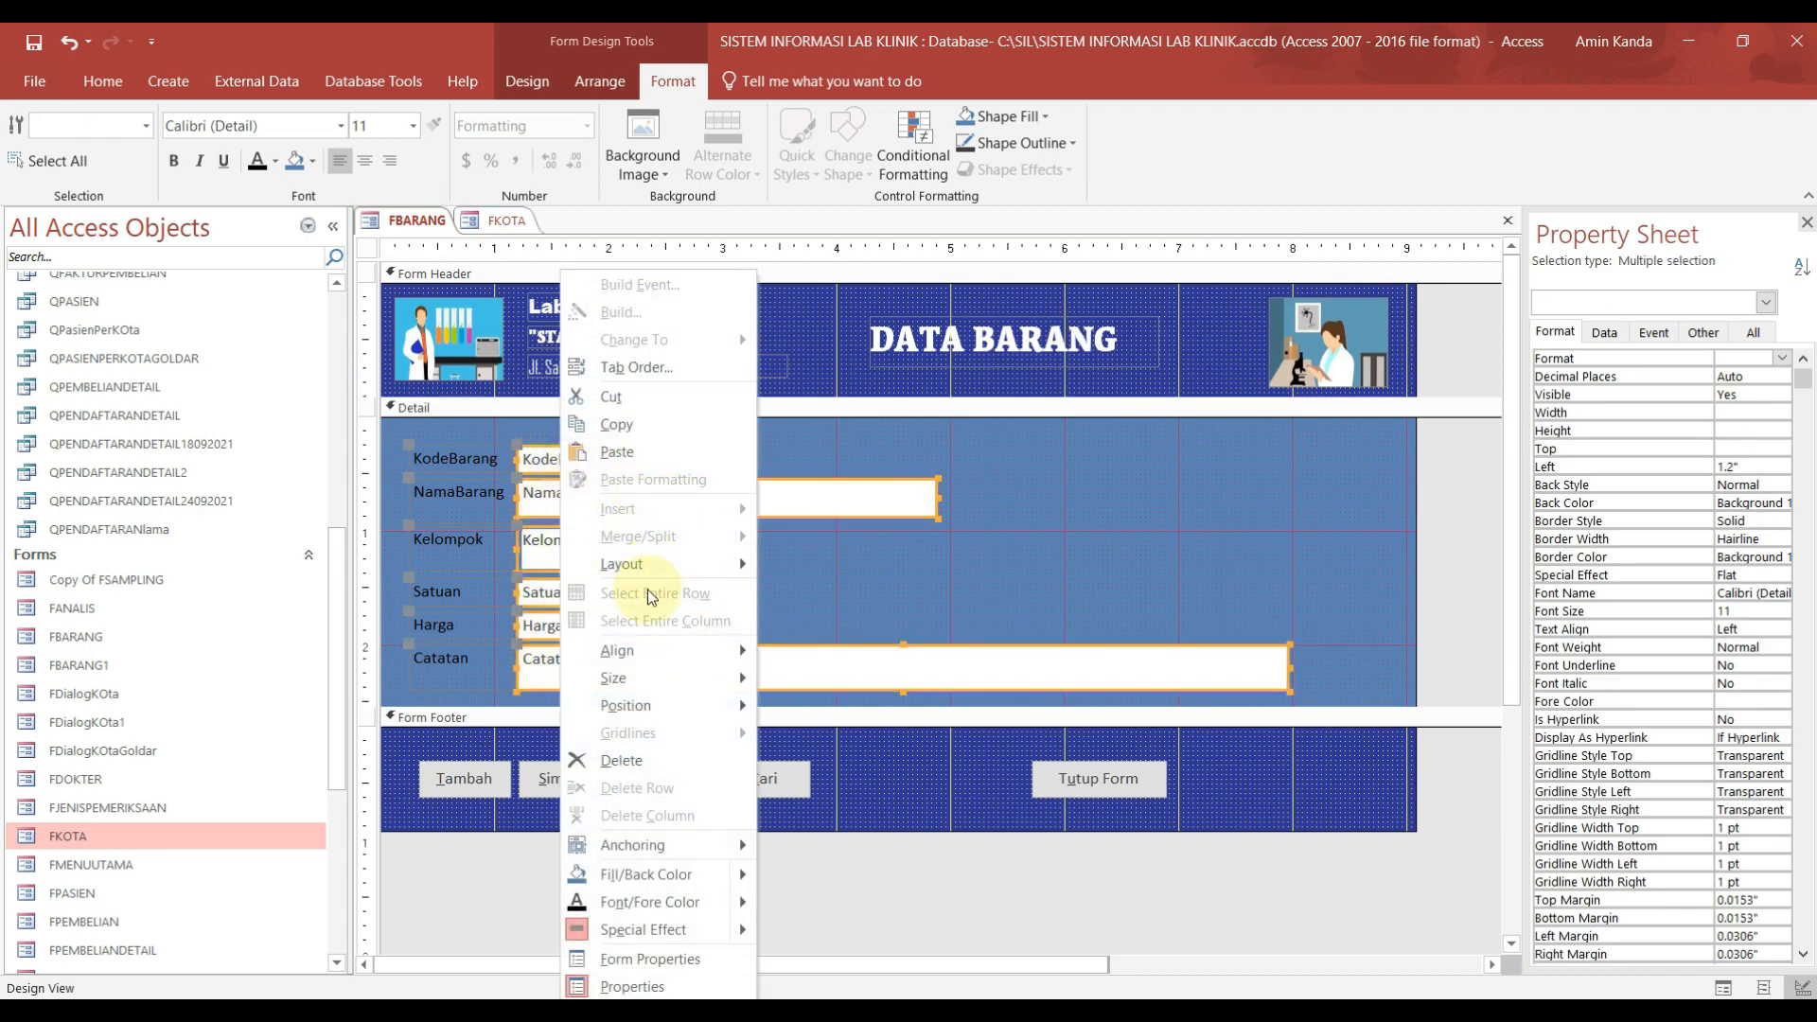
{"action": "mouse_move", "coordinate": [669, 650]}
{"action": "left_click", "coordinate": [805, 653]}
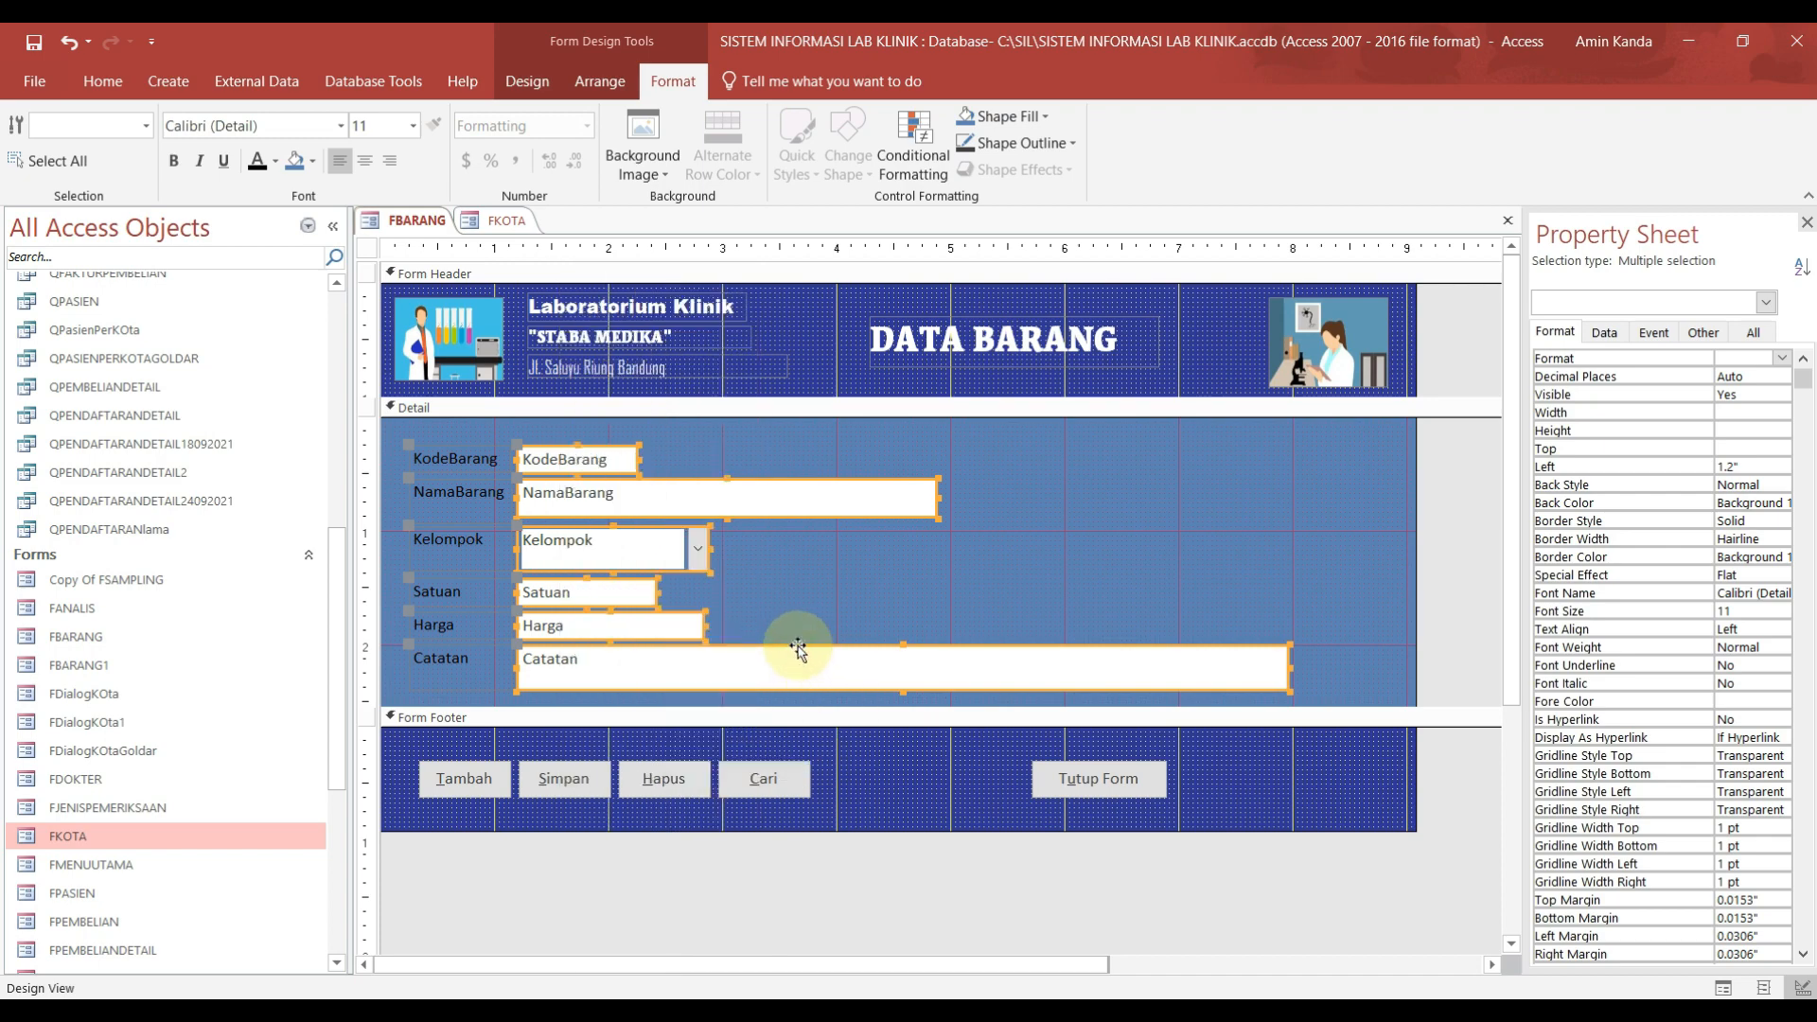
{"action": "left_click", "coordinate": [878, 579]}
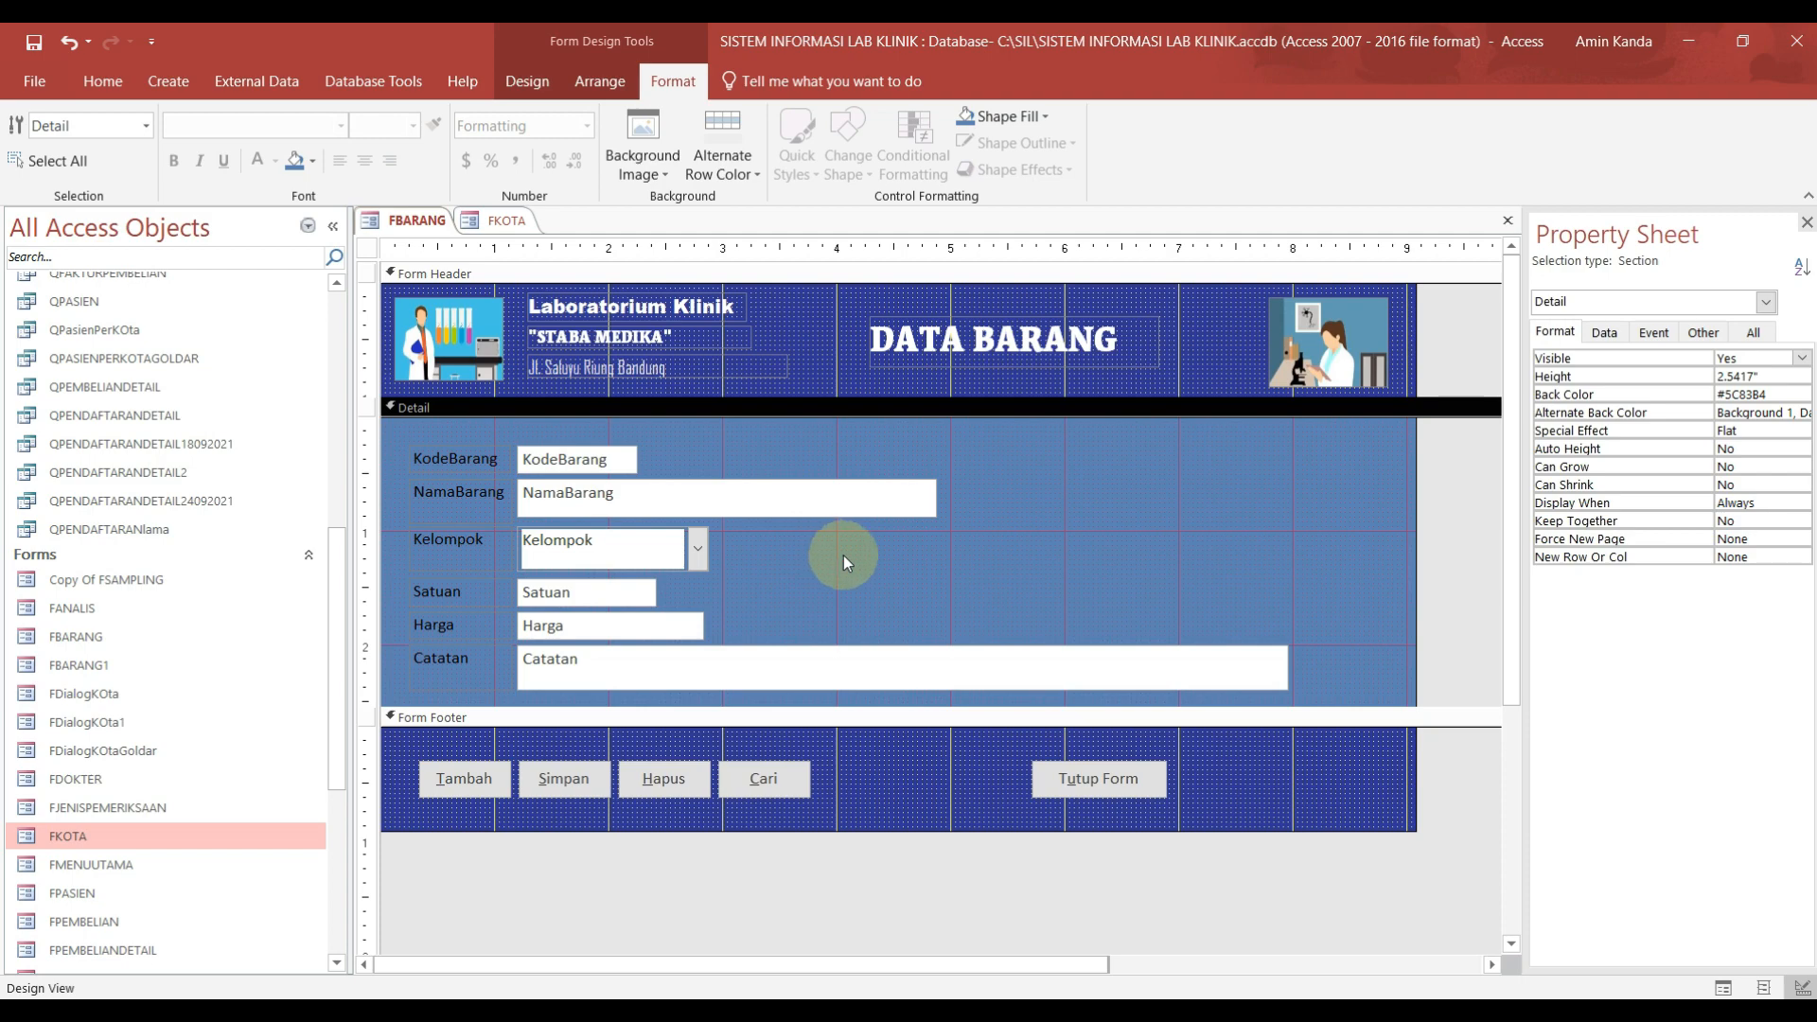
Step: Preview FBARANG in Form View, moving its window up and making it slightly taller
{"action": "right_click", "coordinate": [418, 221]}
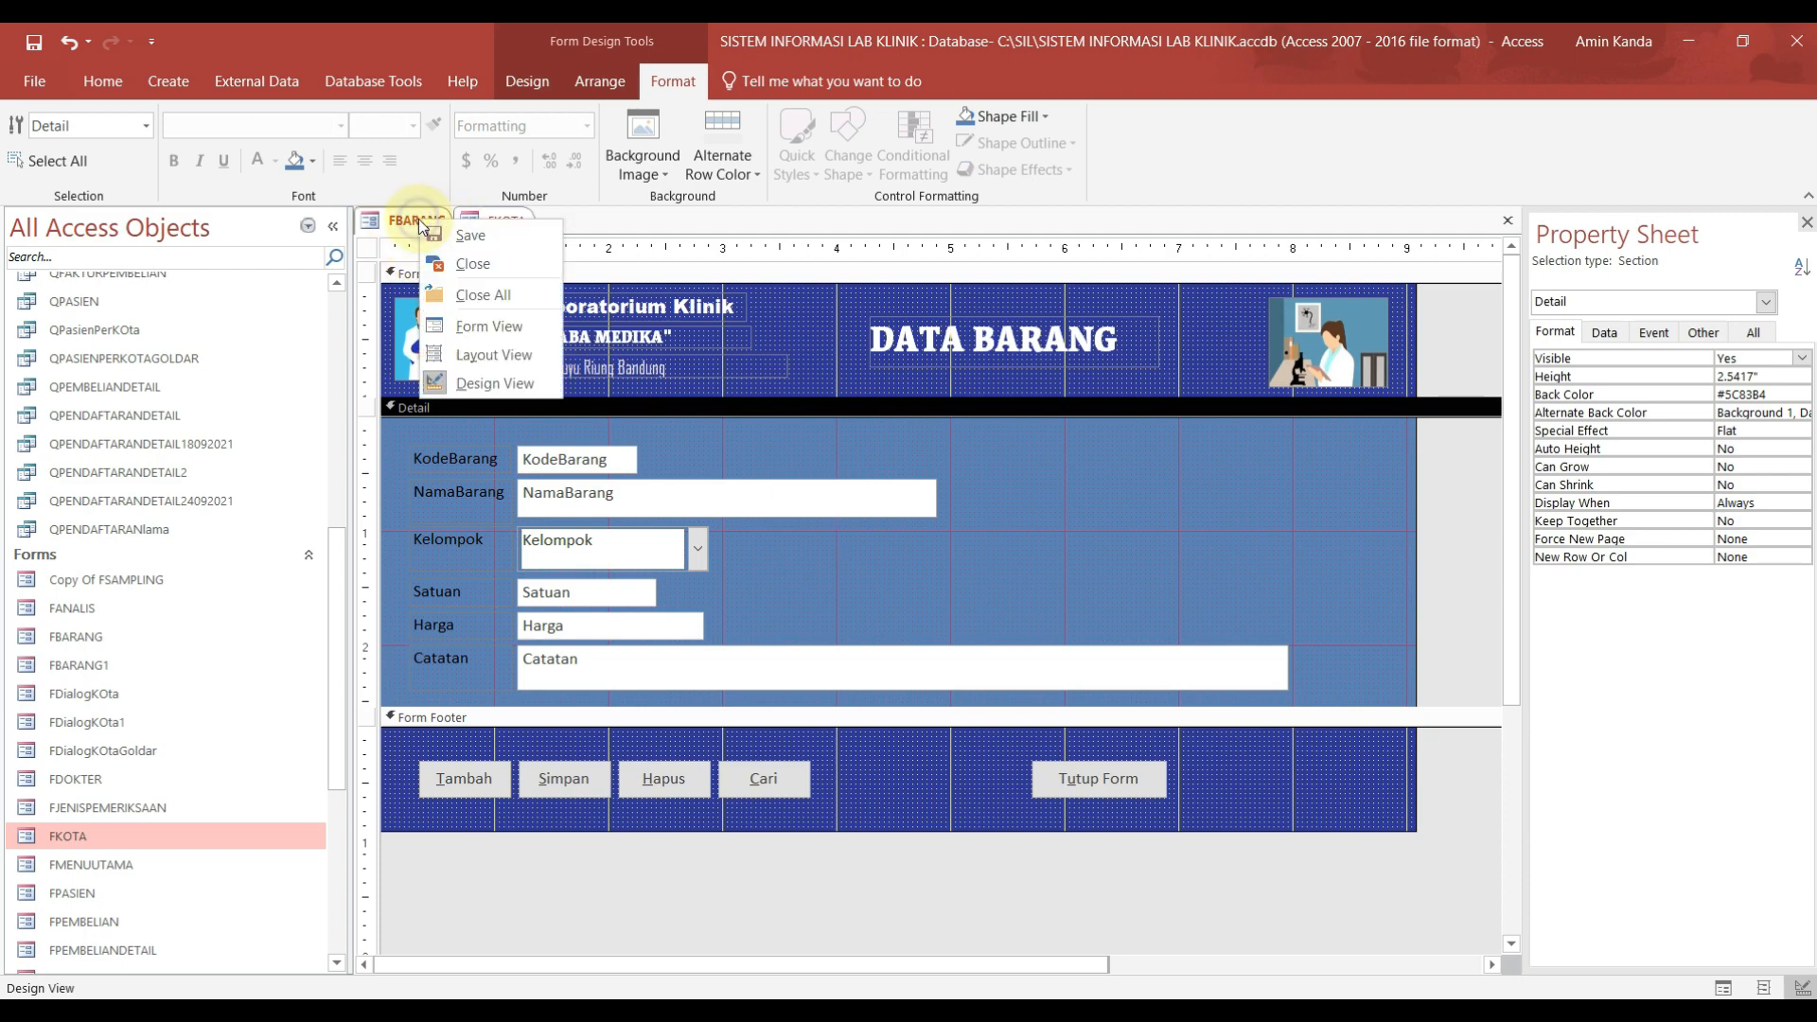
{"action": "left_click", "coordinate": [500, 325]}
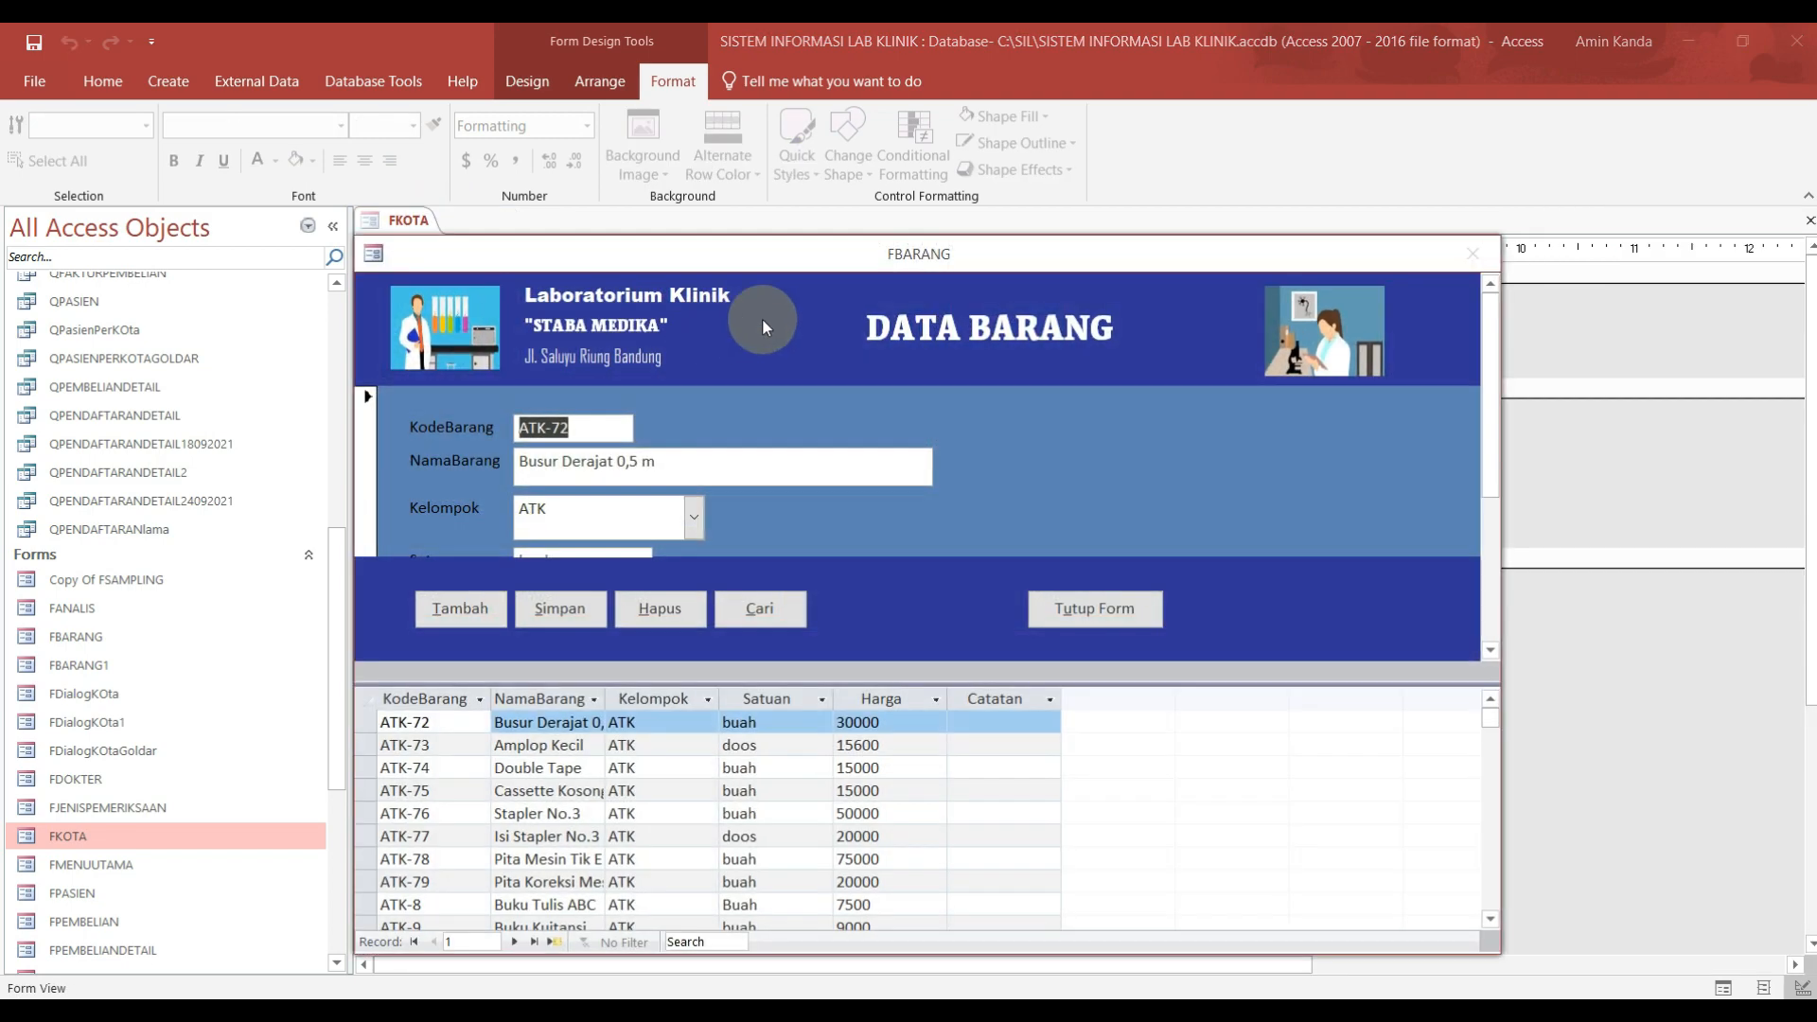
{"action": "left_click_drag", "start_coordinate": [822, 257], "coordinate": [843, 207]}
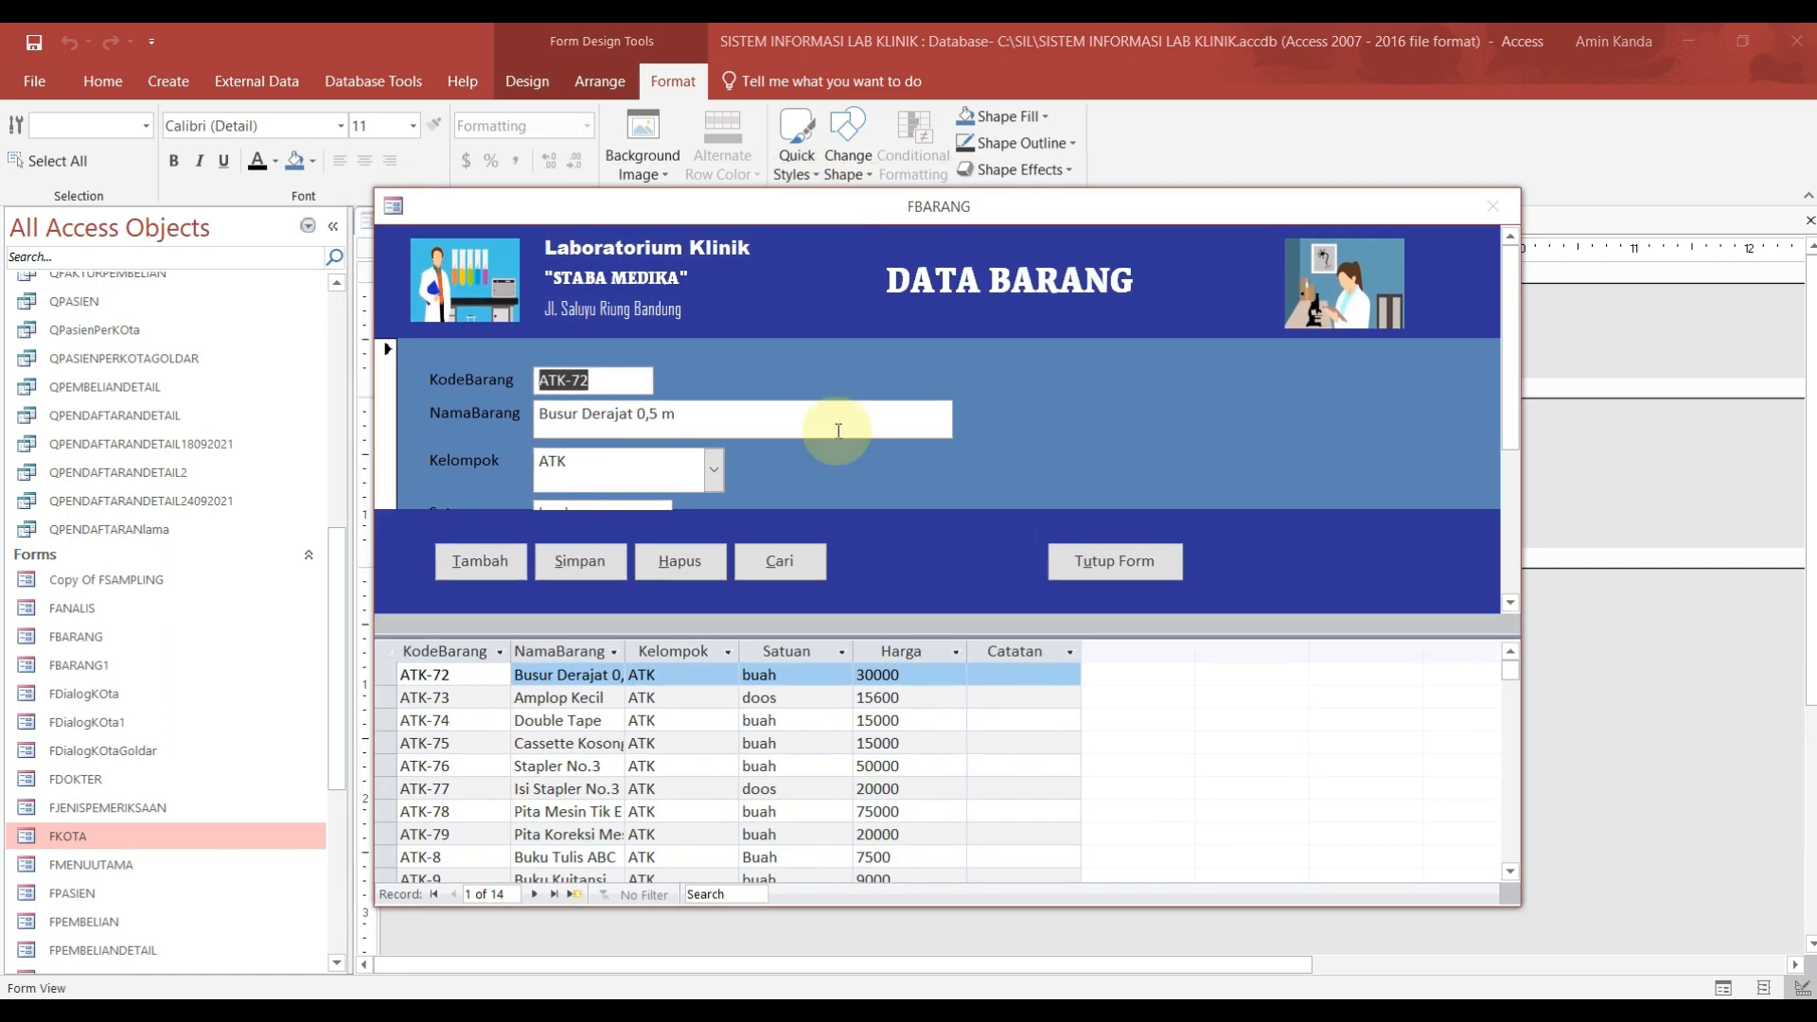
{"action": "left_click_drag", "start_coordinate": [823, 907], "coordinate": [831, 927]}
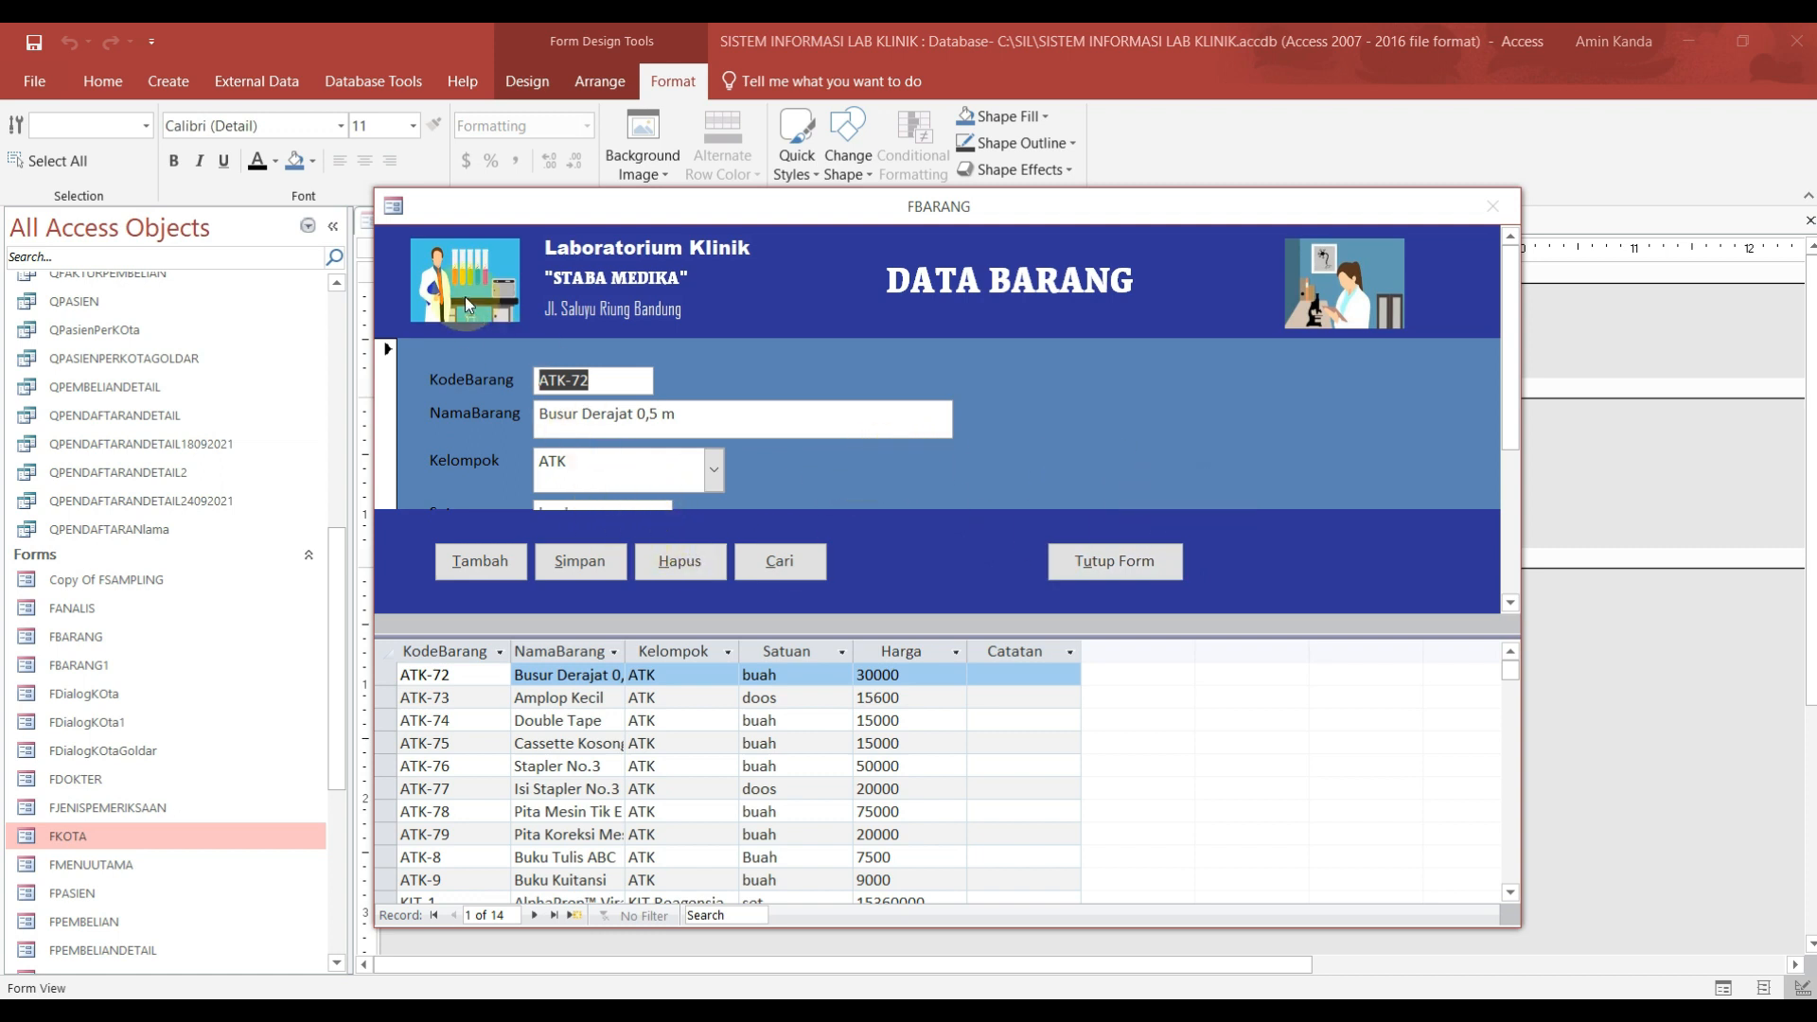
Step: Return FBARANG to Design View, enlarge the Detail section to about 3" high, and preview it in Form View again
{"action": "right_click", "coordinate": [663, 201]}
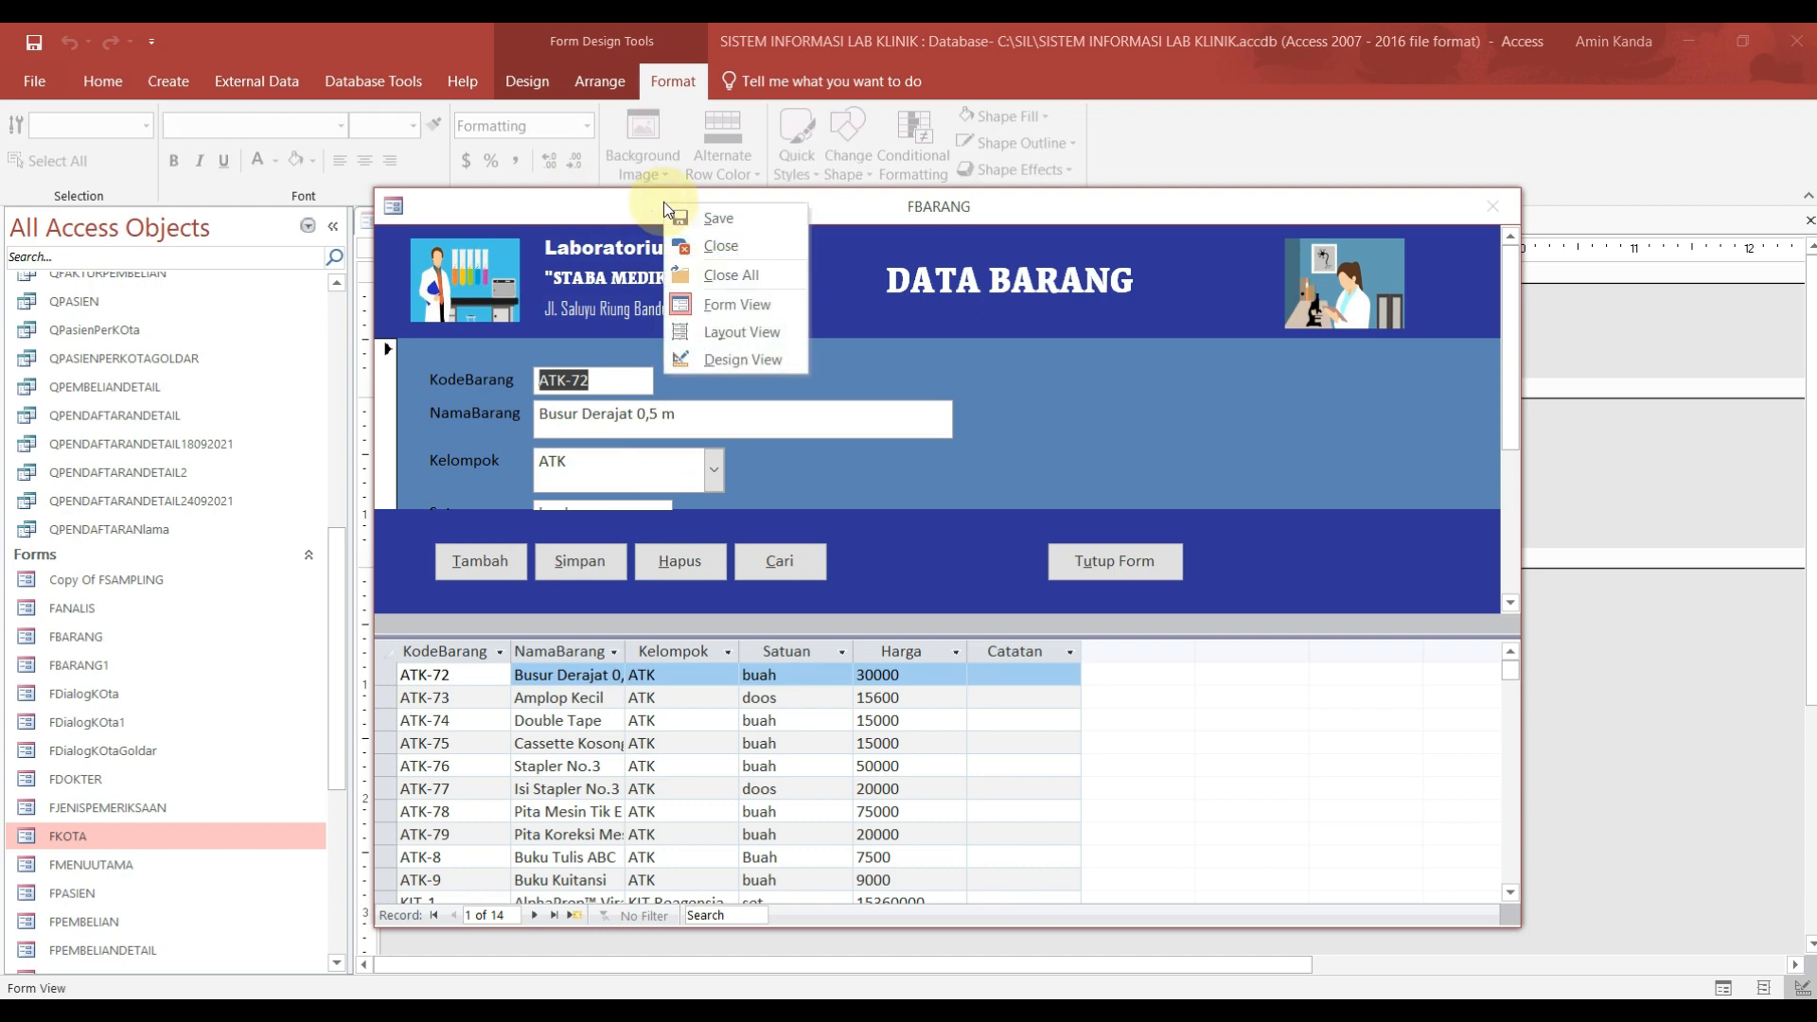
{"action": "left_click", "coordinate": [754, 355]}
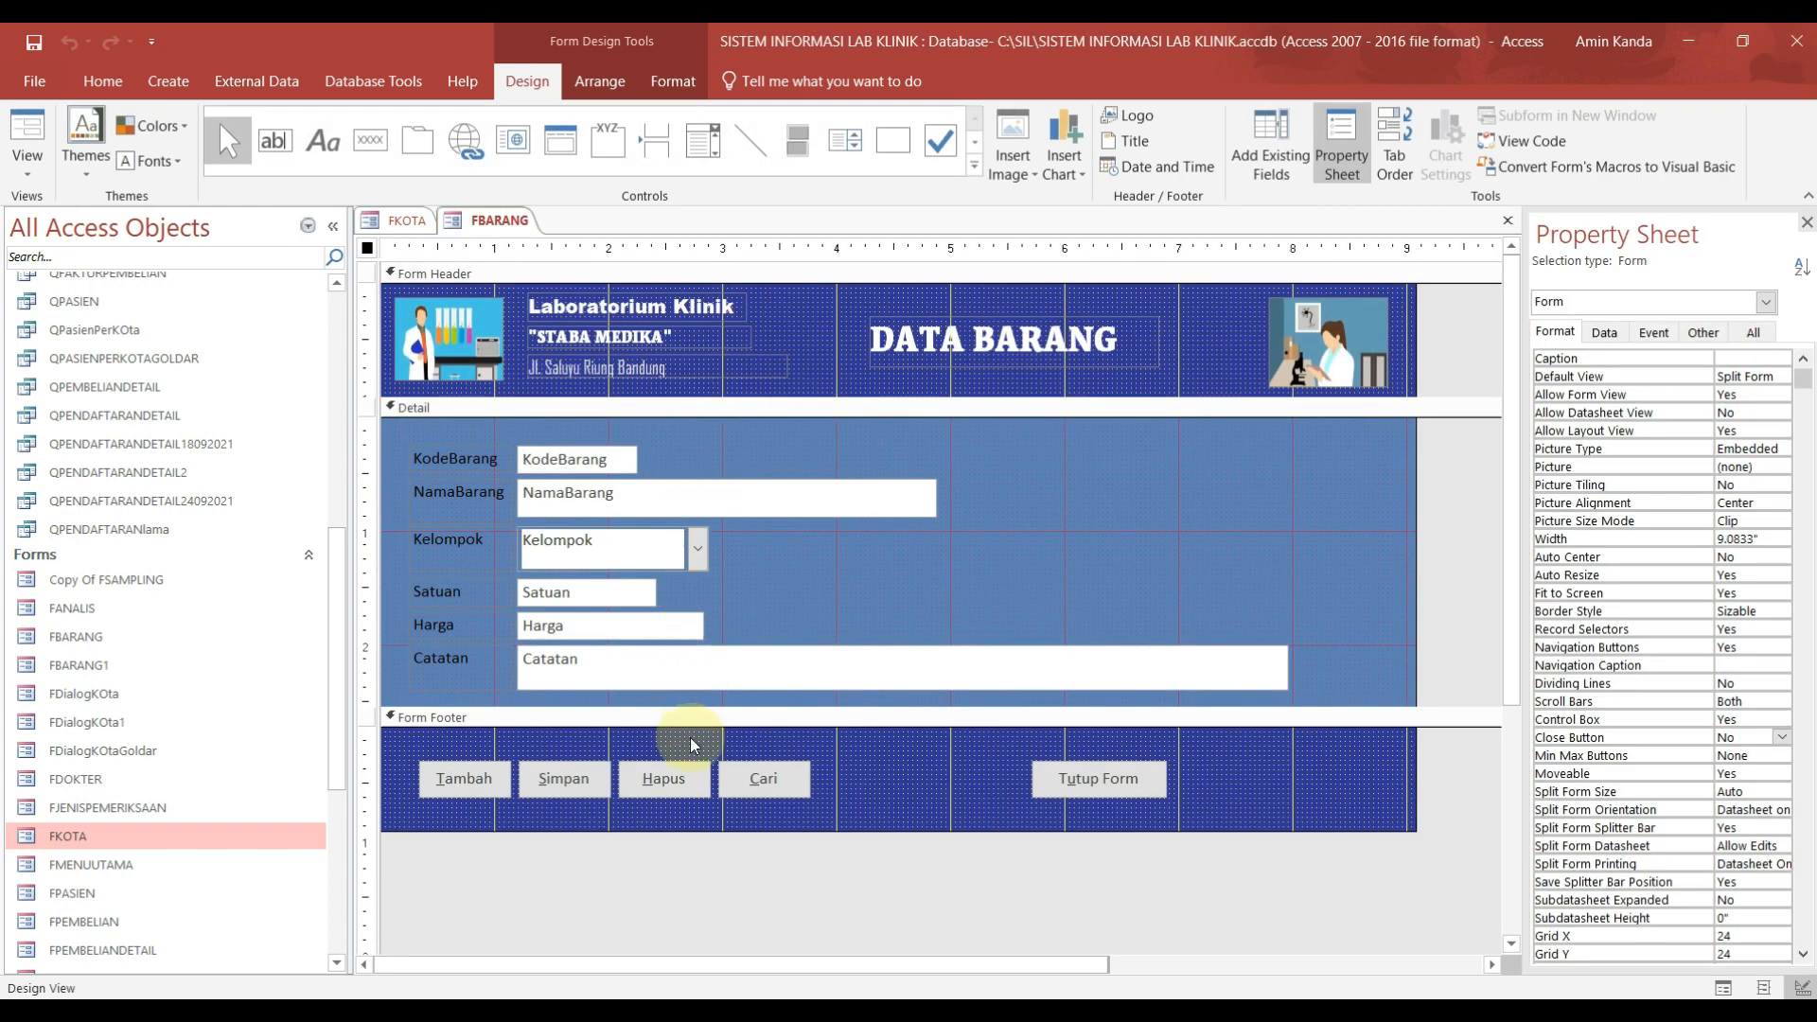
{"action": "left_click_drag", "start_coordinate": [700, 717], "coordinate": [697, 765]}
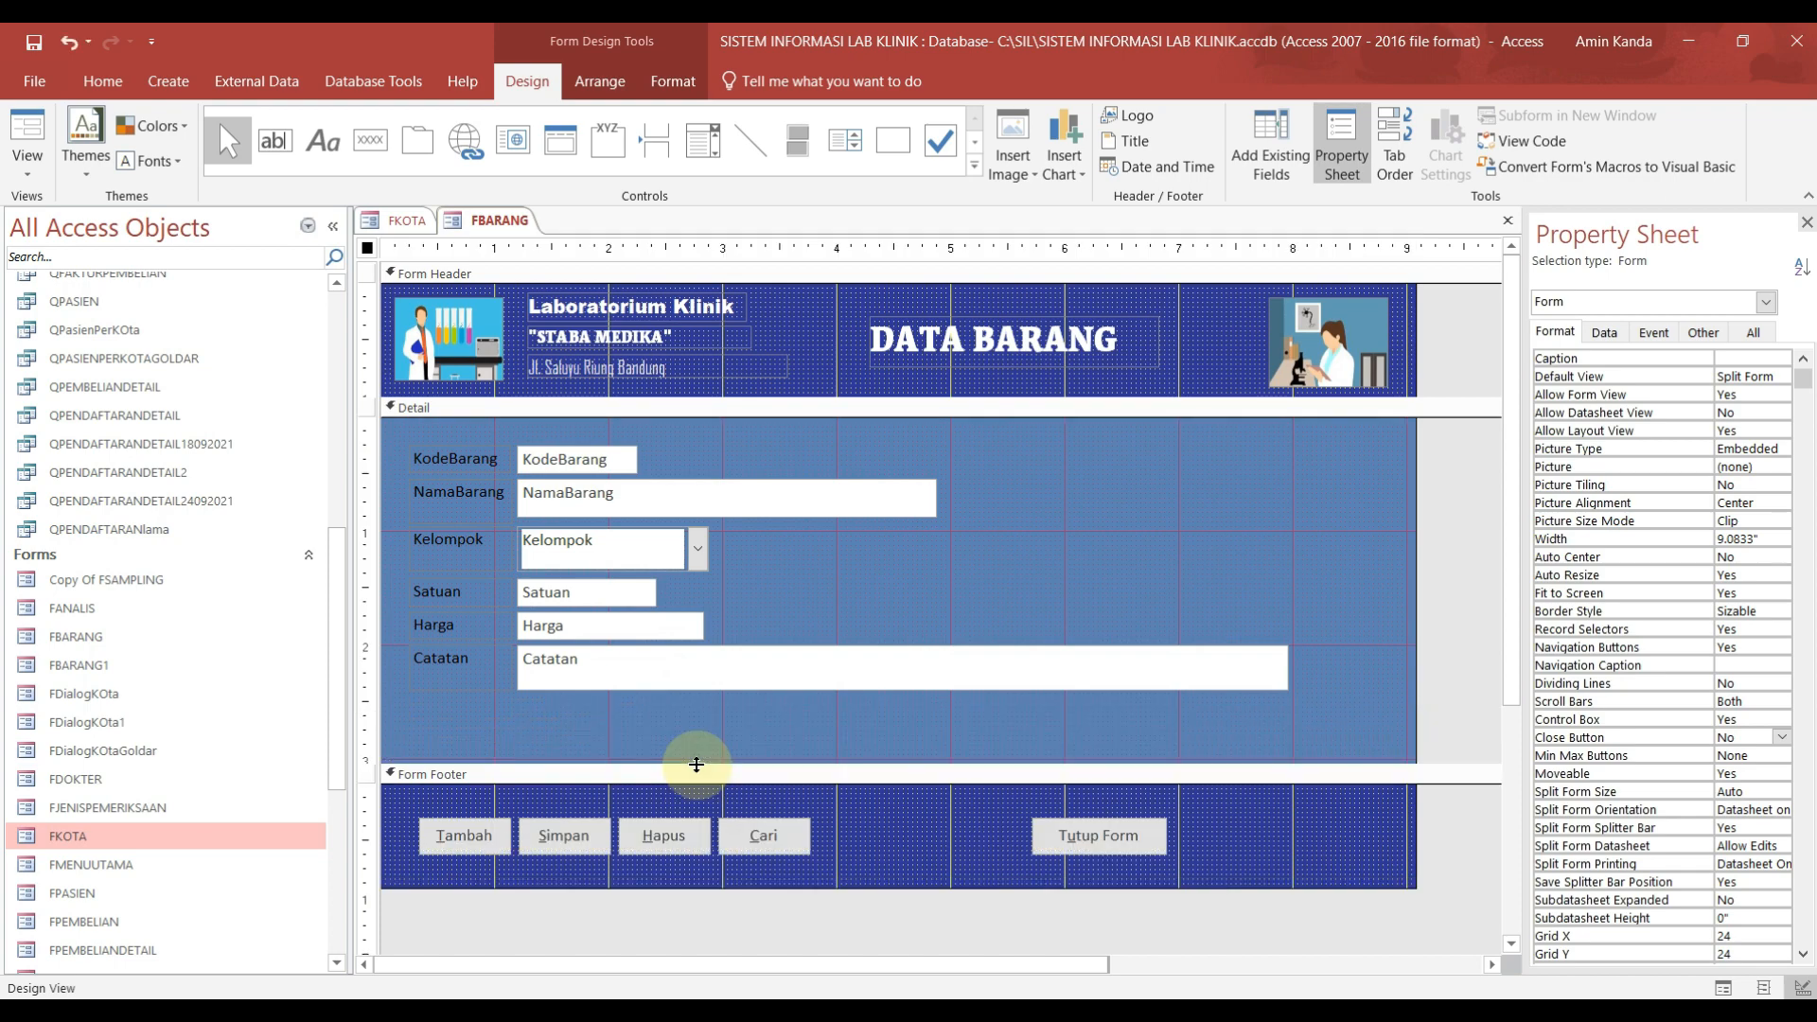
{"action": "right_click", "coordinate": [491, 224]}
{"action": "left_click", "coordinate": [562, 316]}
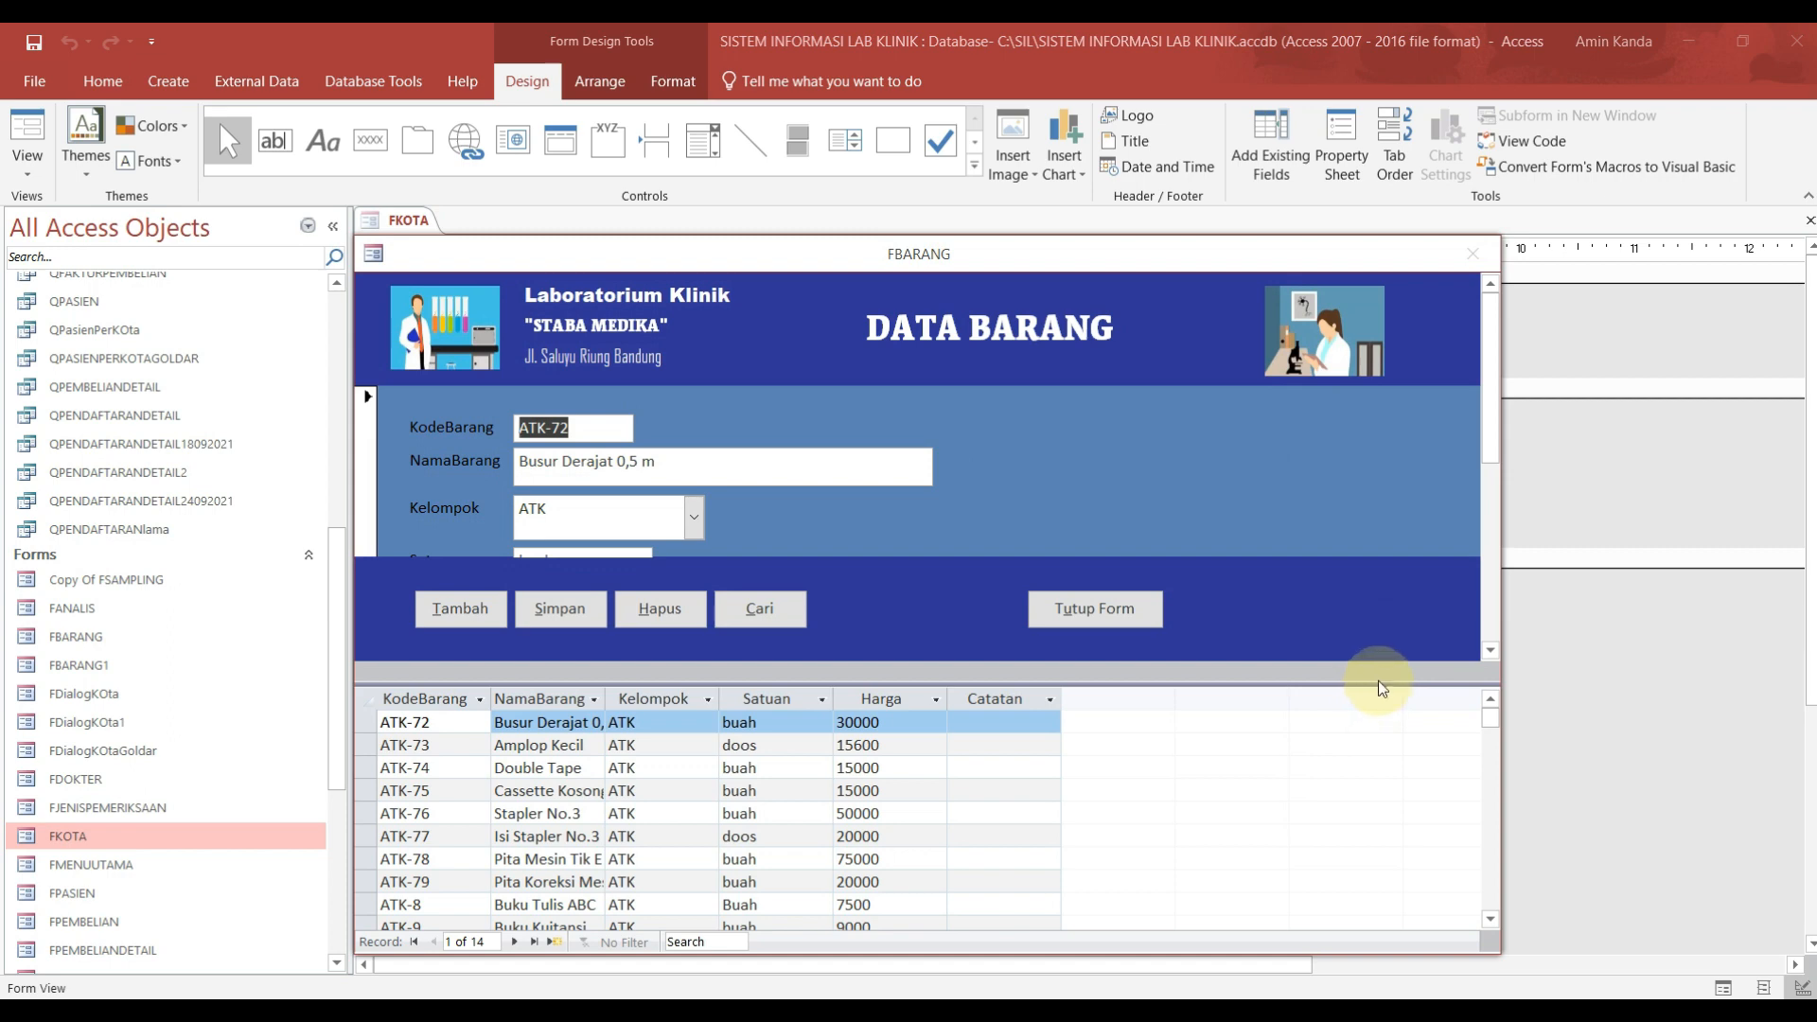
Step: Enlarge FBARANG's upper pane down to the Catatan field, move its window up, and close the form
{"action": "left_click_drag", "start_coordinate": [1378, 681], "coordinate": [1370, 783]}
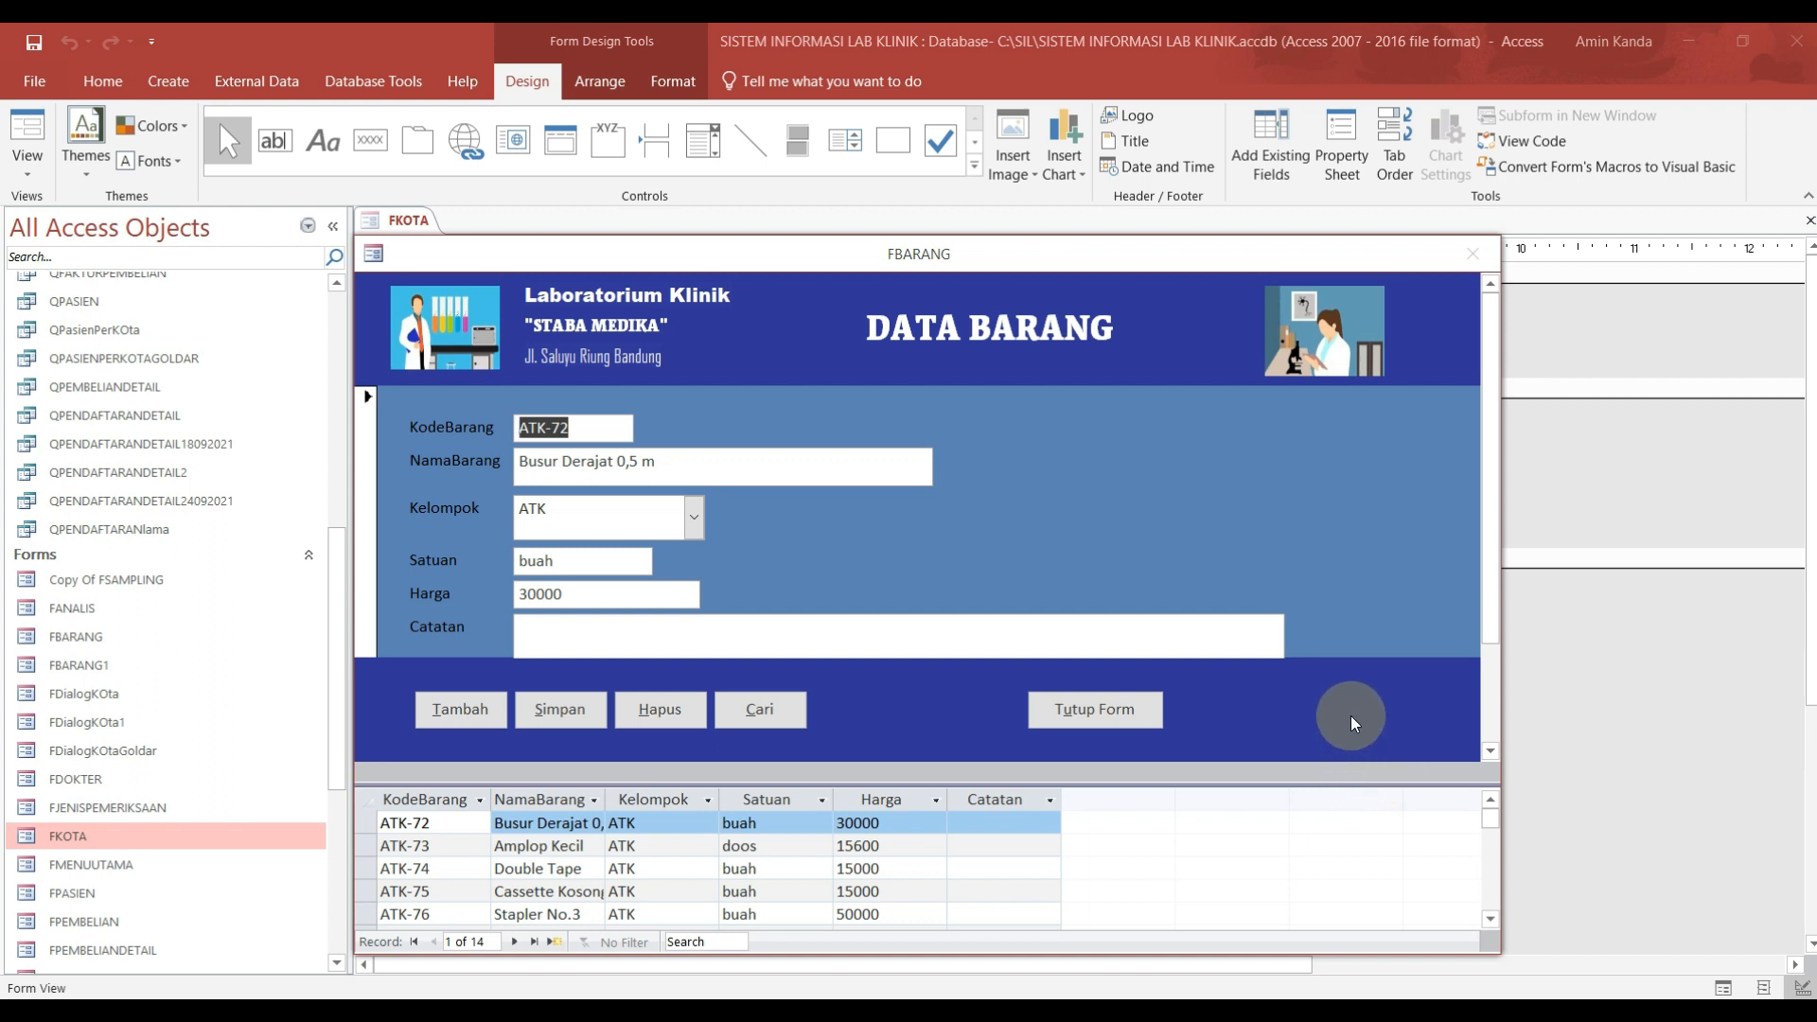
{"action": "left_click_drag", "start_coordinate": [811, 256], "coordinate": [820, 202]}
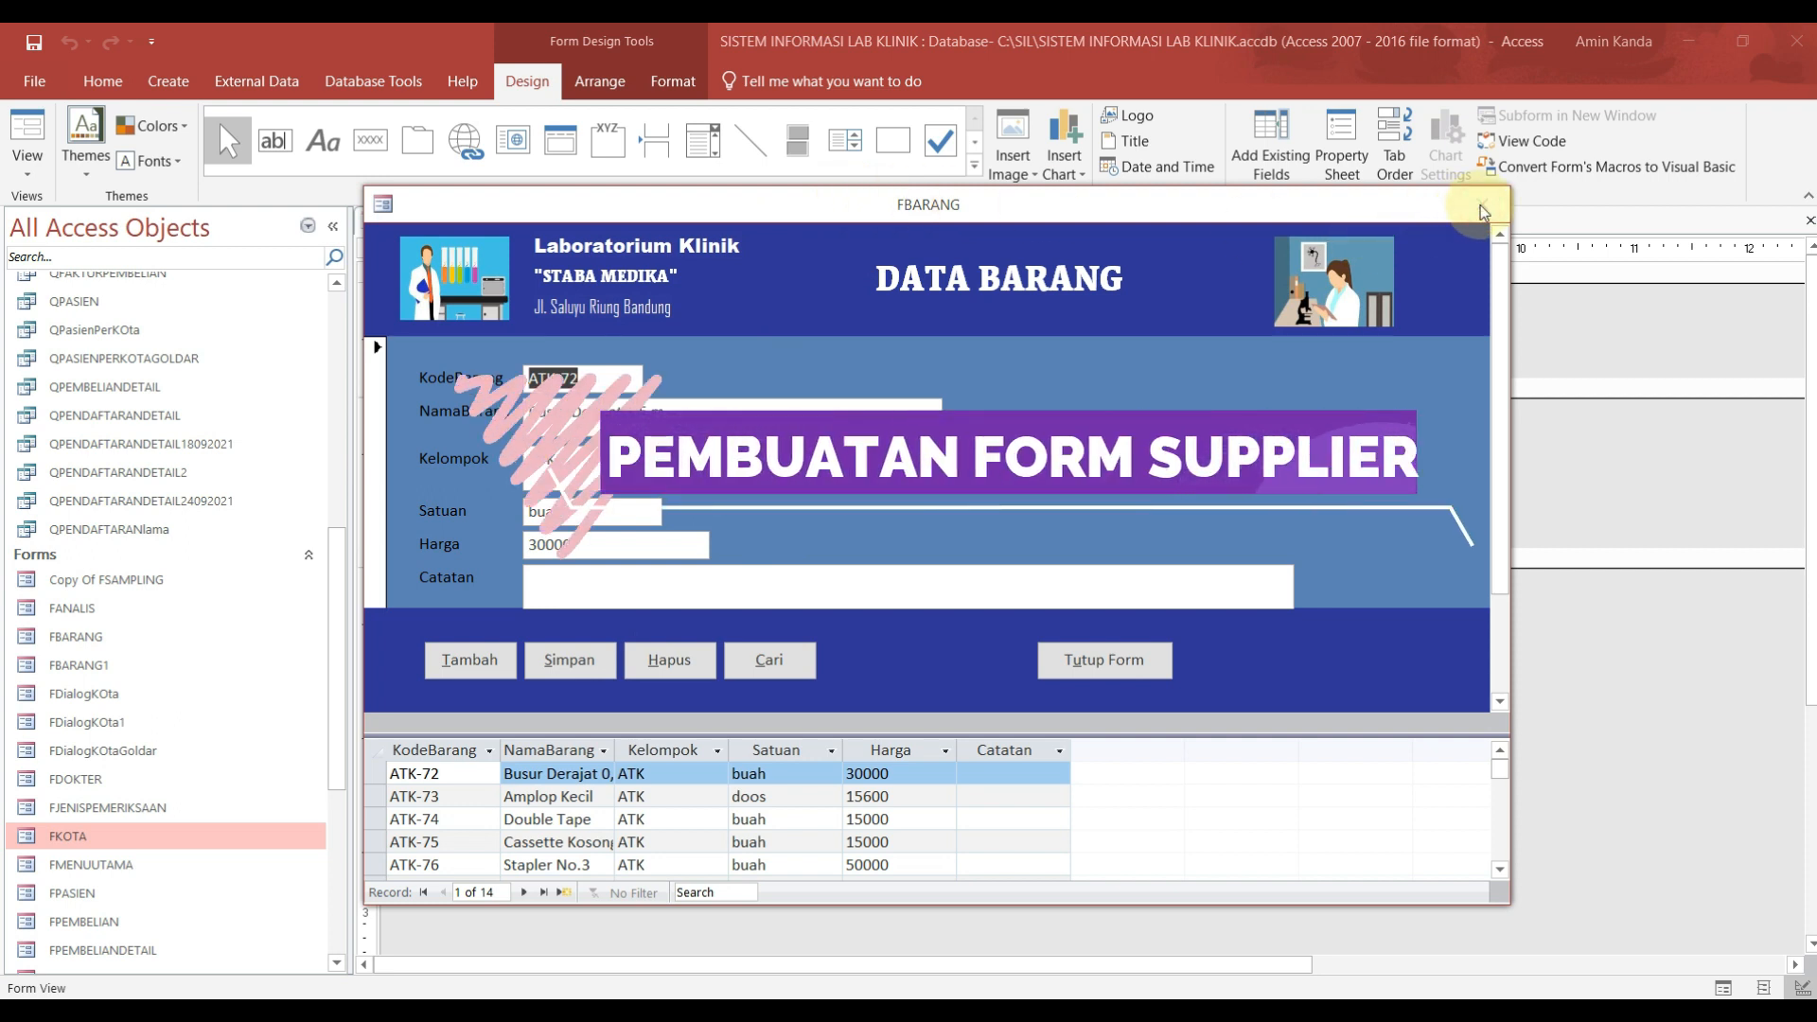
{"action": "left_click", "coordinate": [1100, 660]}
{"action": "left_click", "coordinate": [831, 589]}
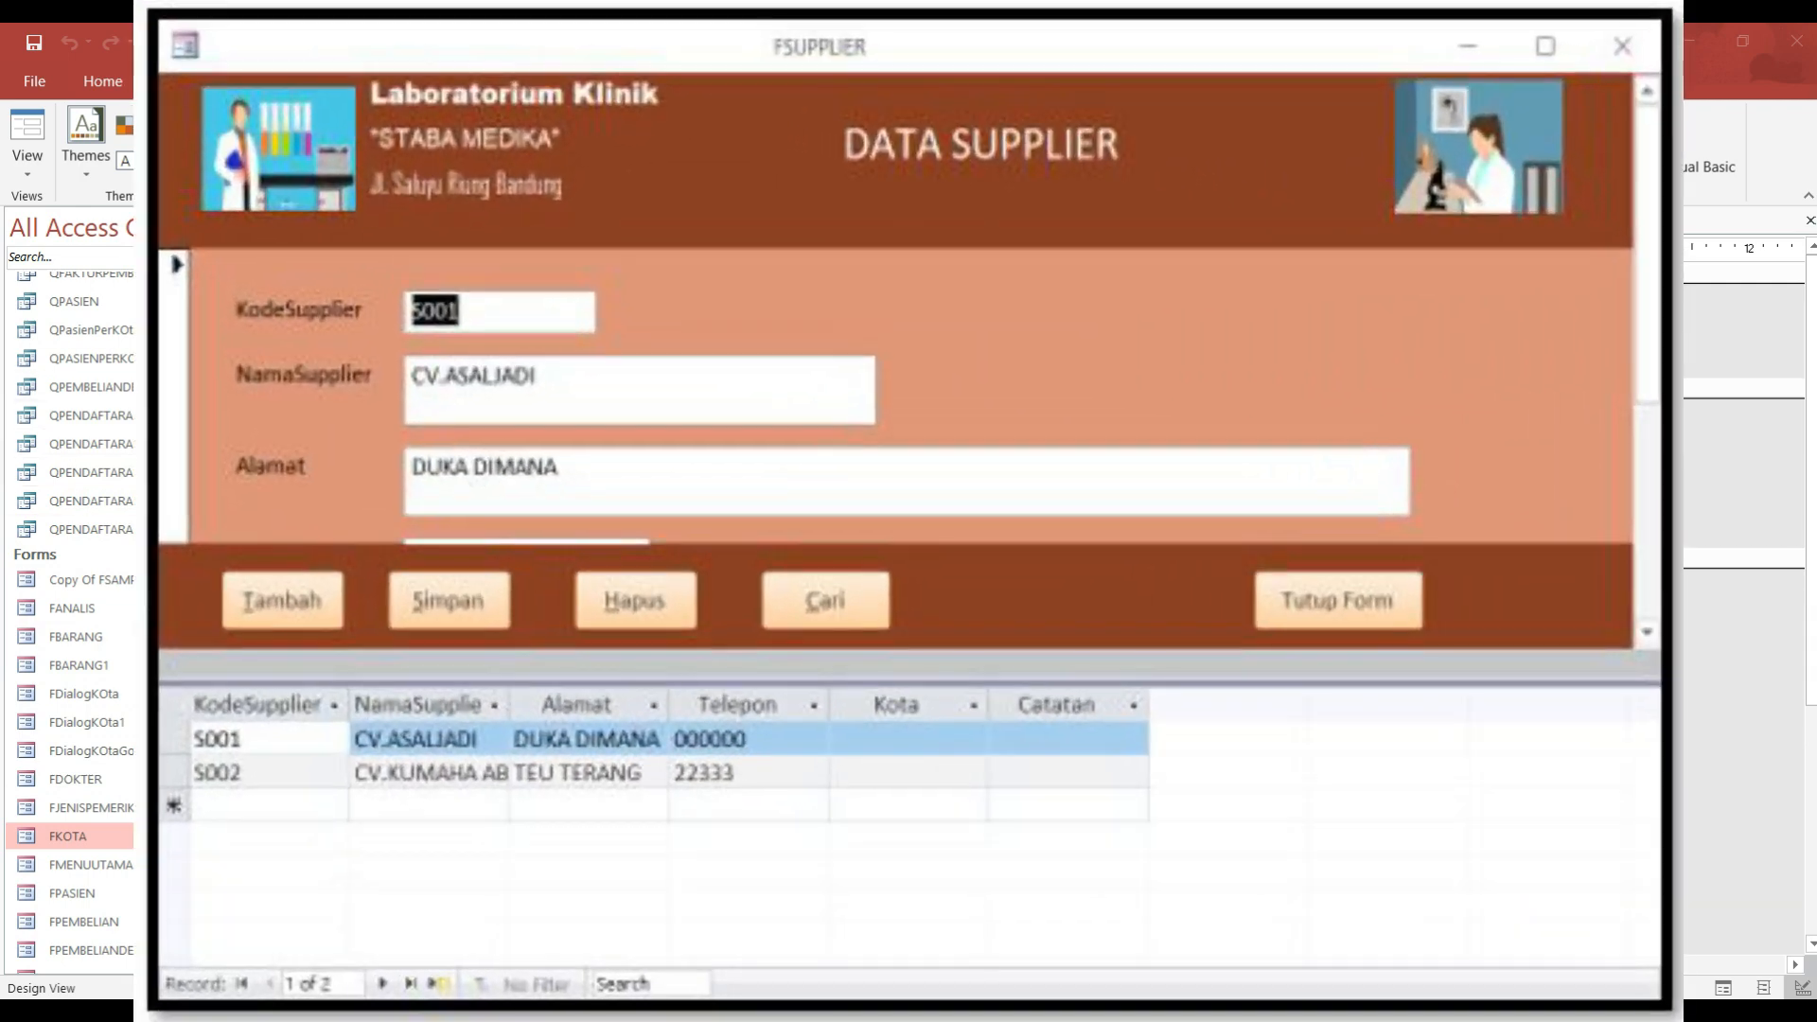
Step: Create a split form from the TSUPPLIER table and open it in Design View
{"action": "left_click_drag", "start_coordinate": [337, 416], "coordinate": [337, 284]}
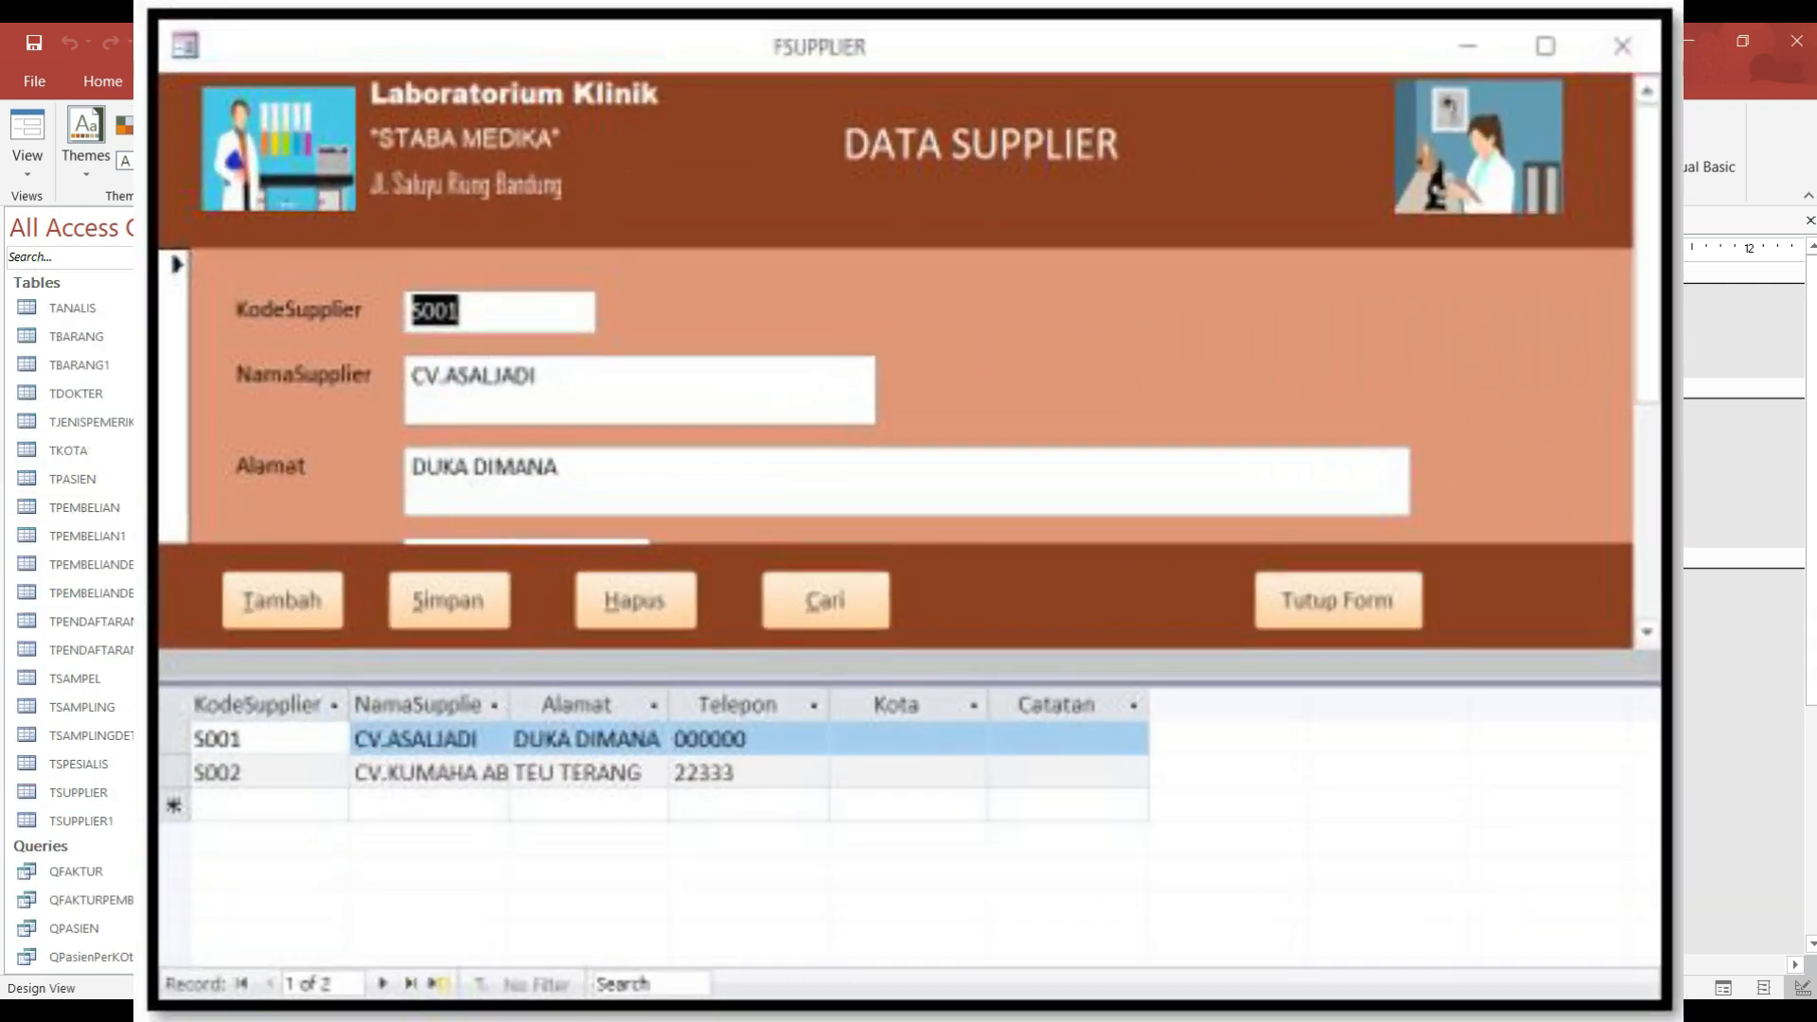
{"action": "left_click", "coordinate": [97, 796]}
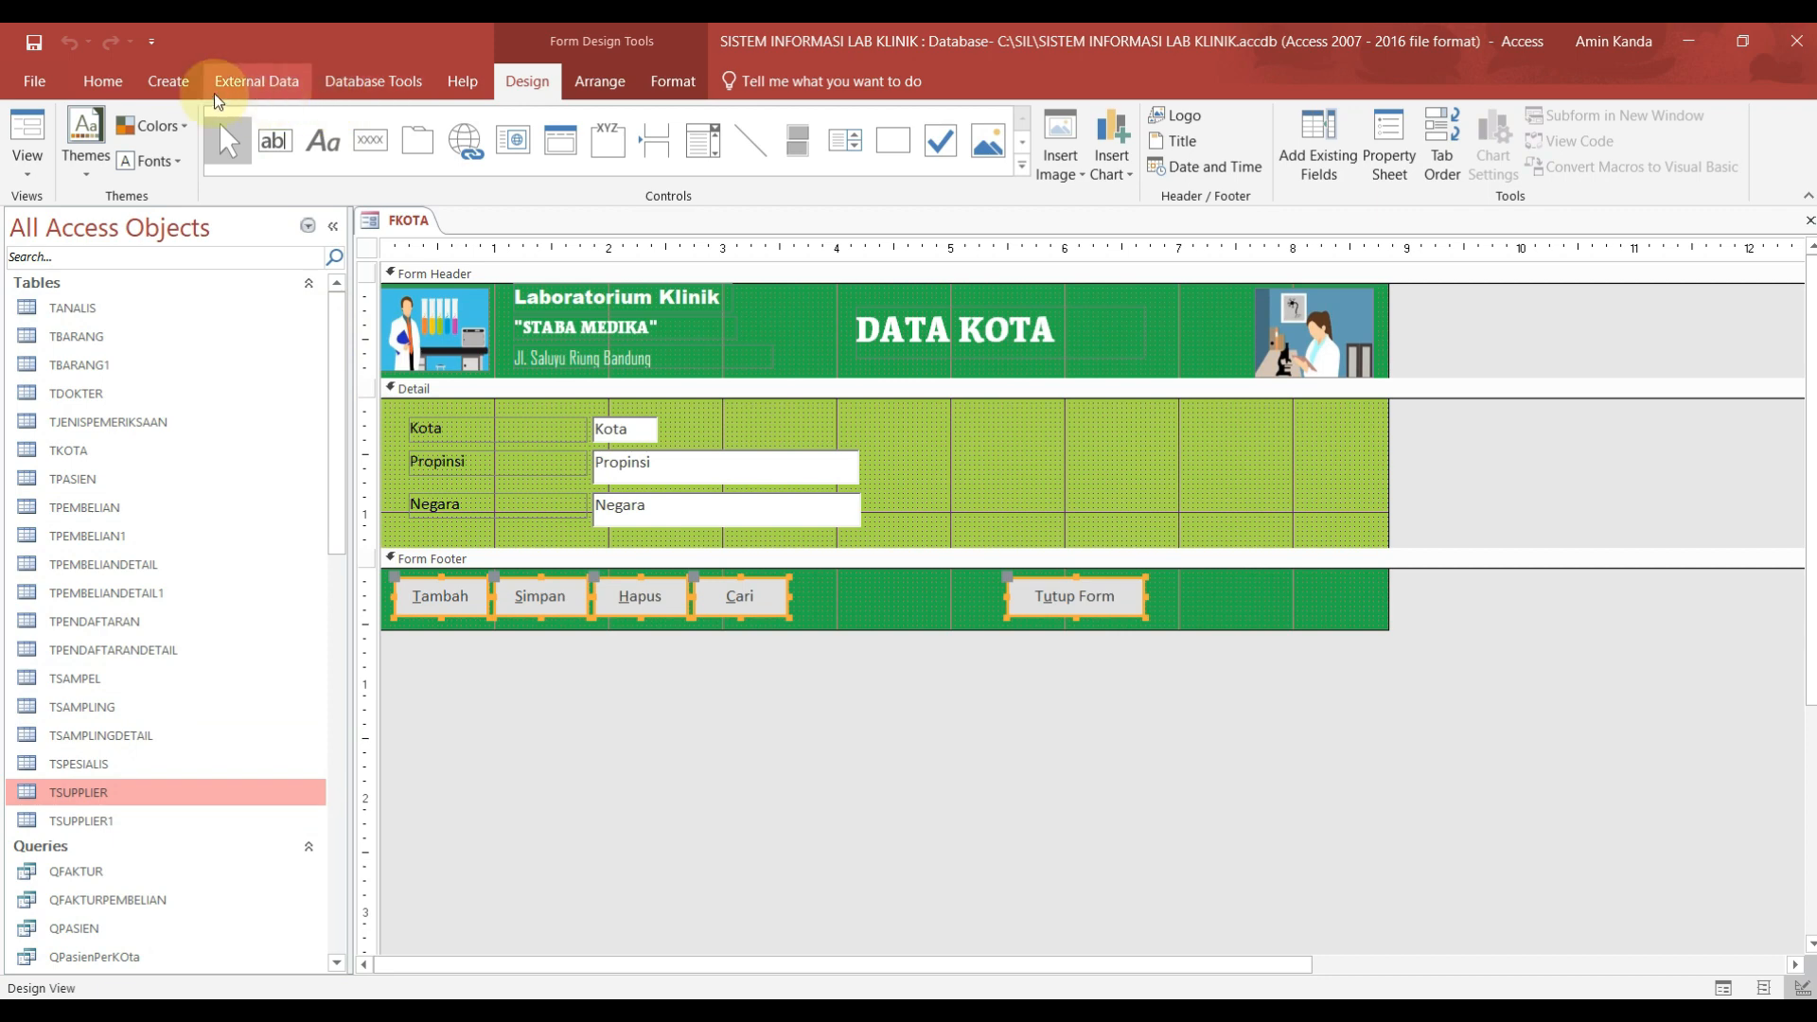
{"action": "left_click", "coordinate": [169, 81]}
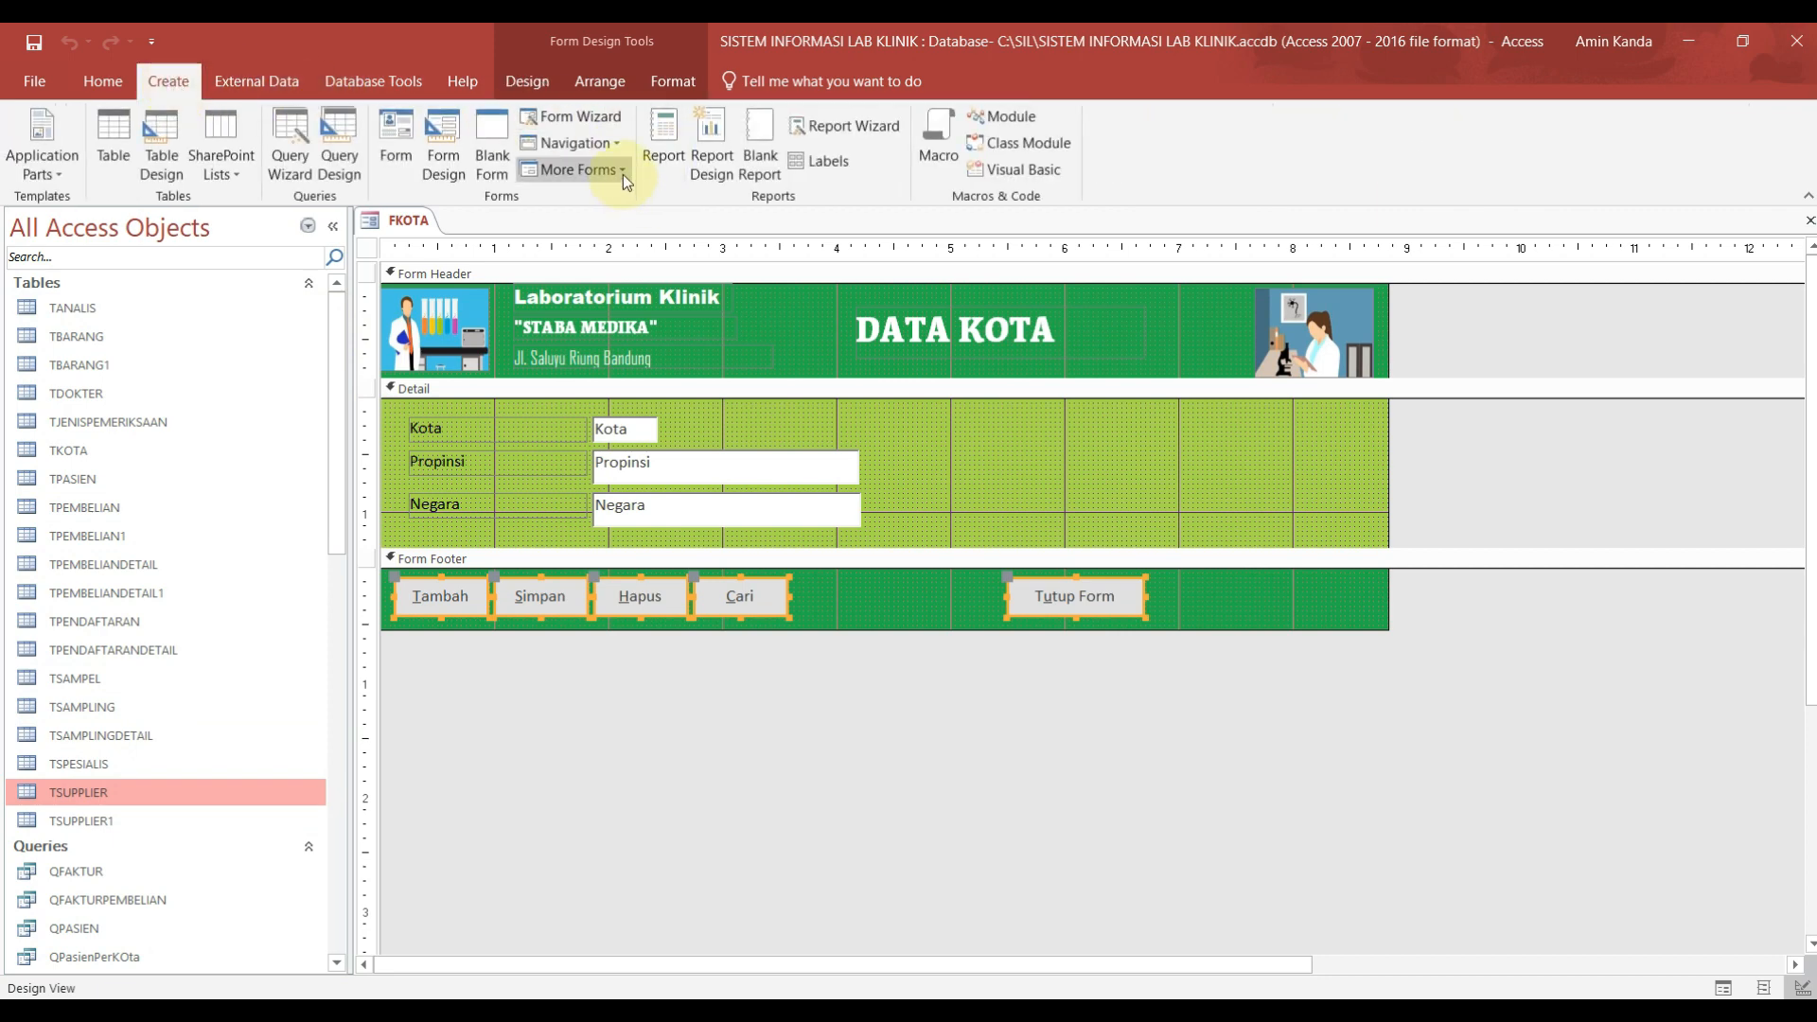
{"action": "left_click", "coordinate": [622, 174]}
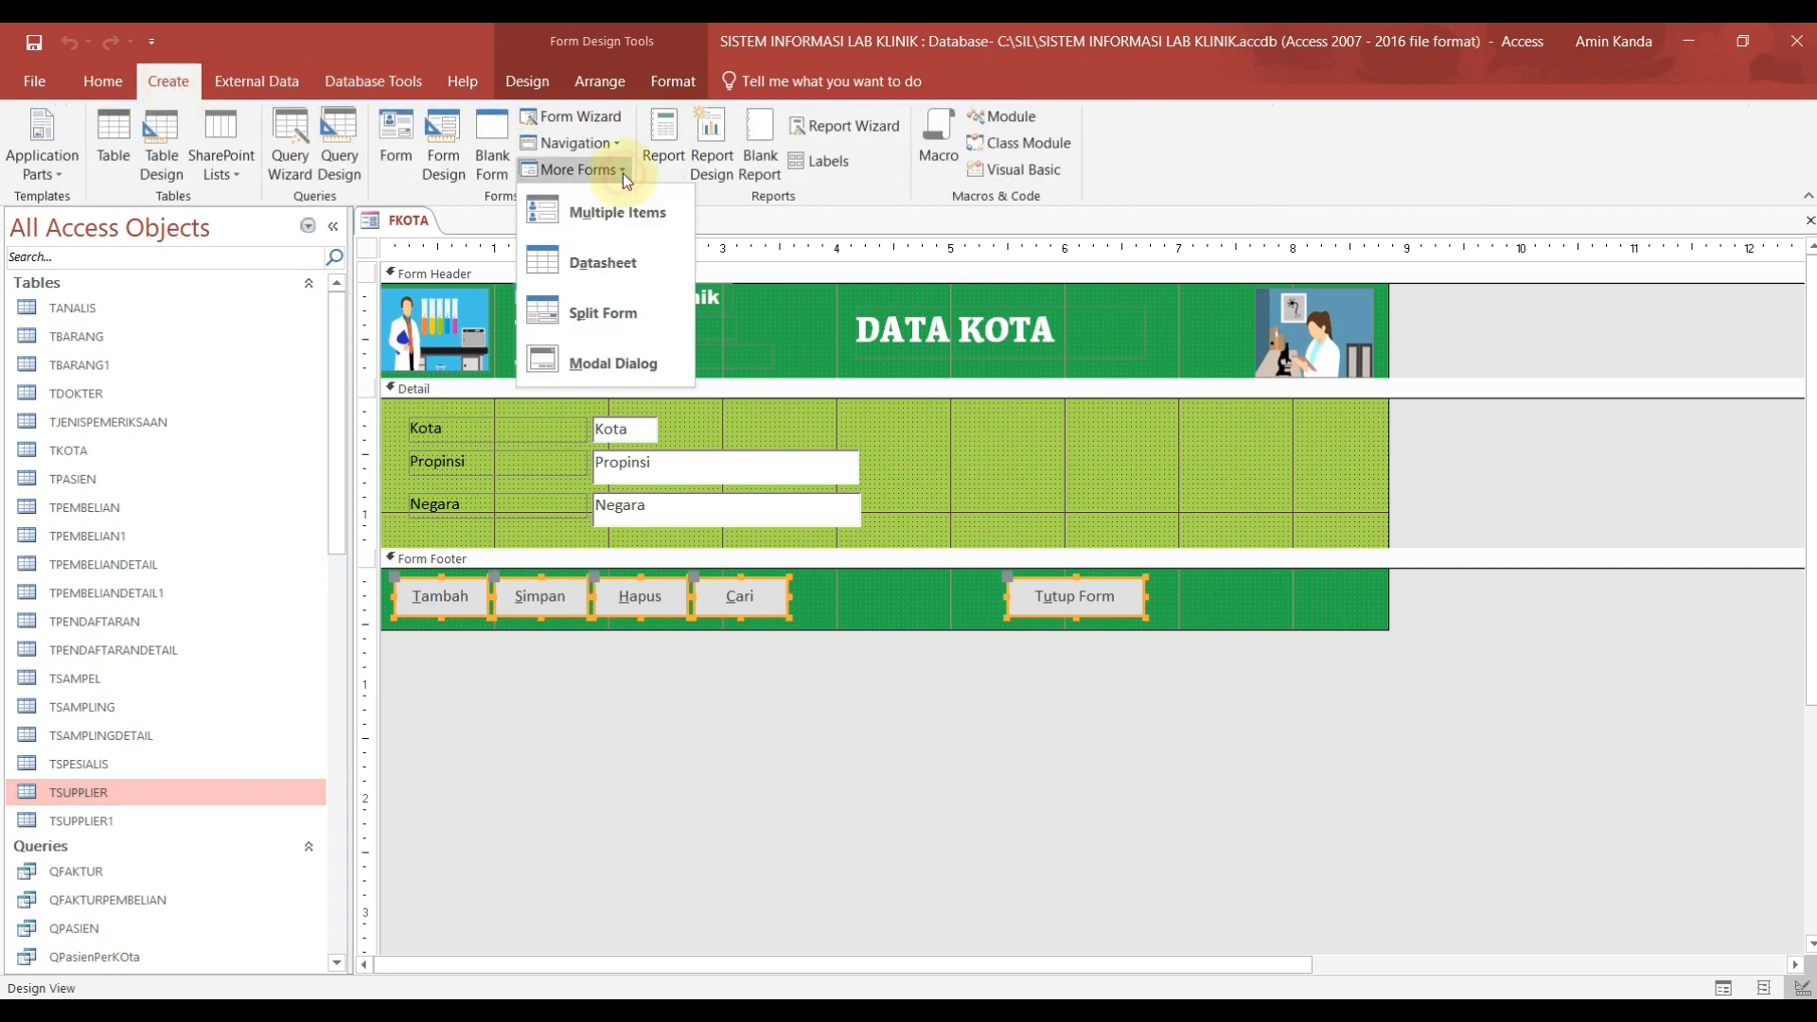
{"action": "left_click", "coordinate": [622, 318]}
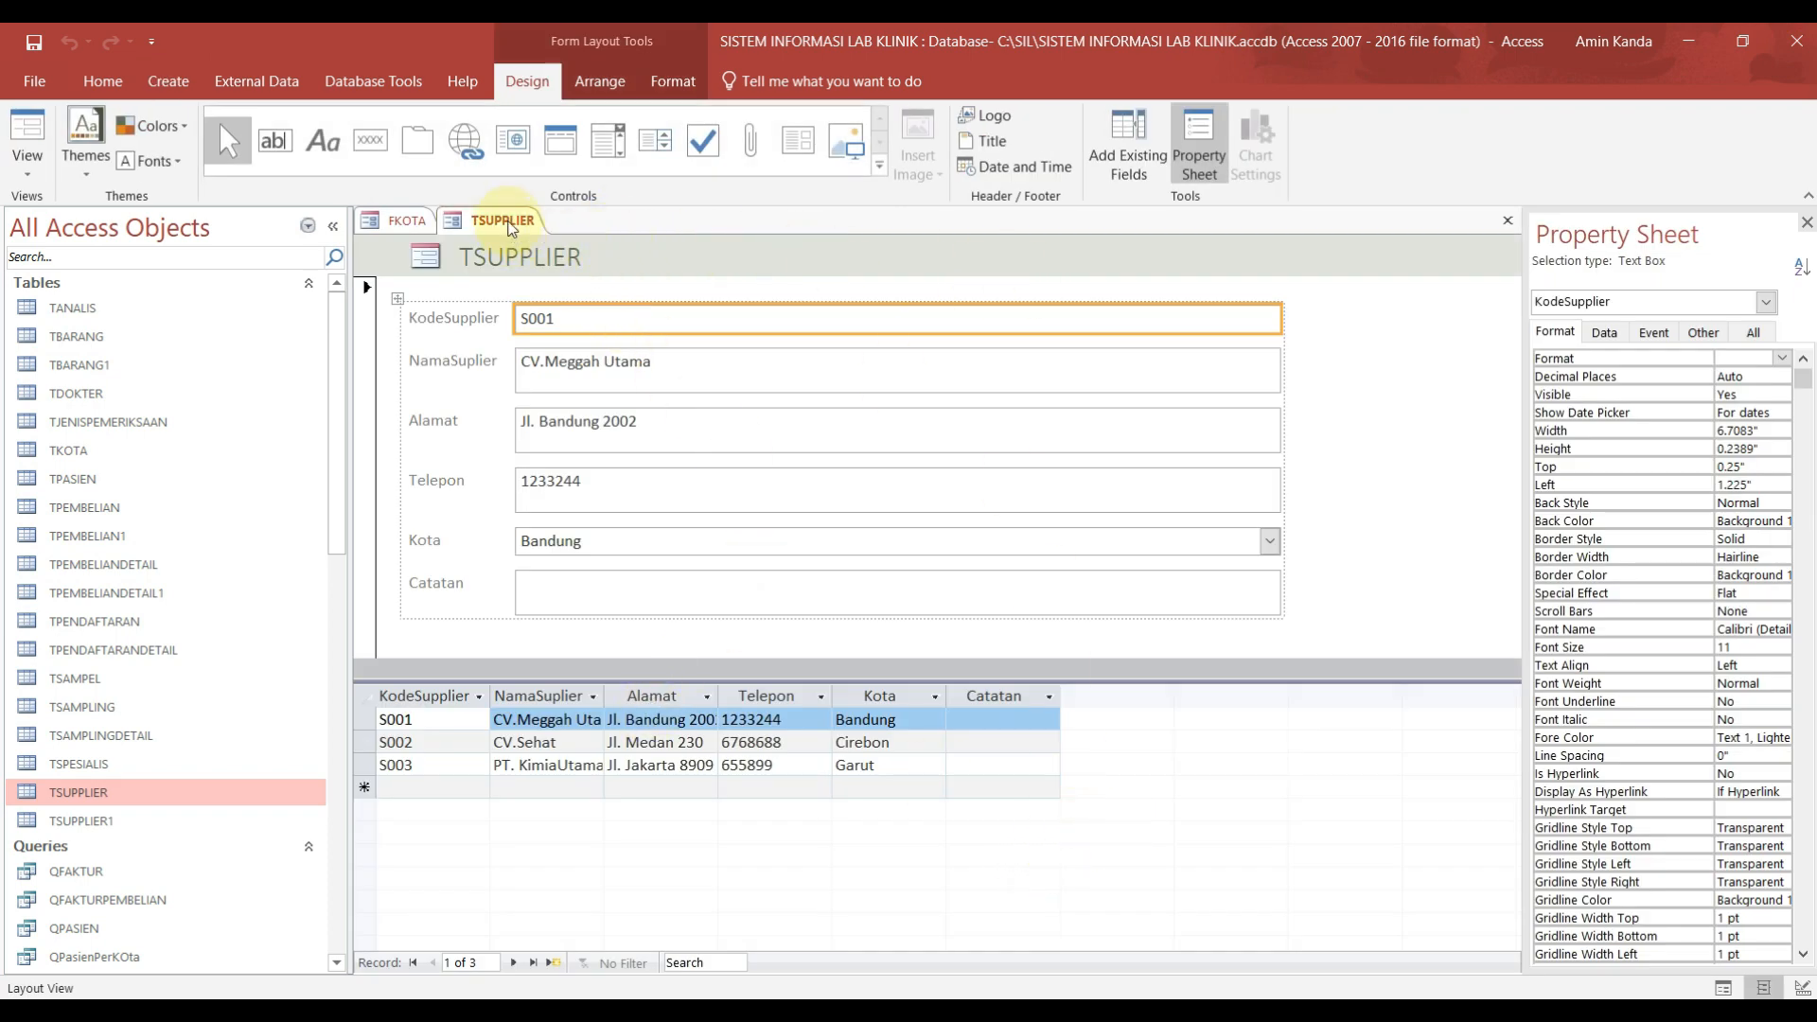
{"action": "right_click", "coordinate": [496, 220]}
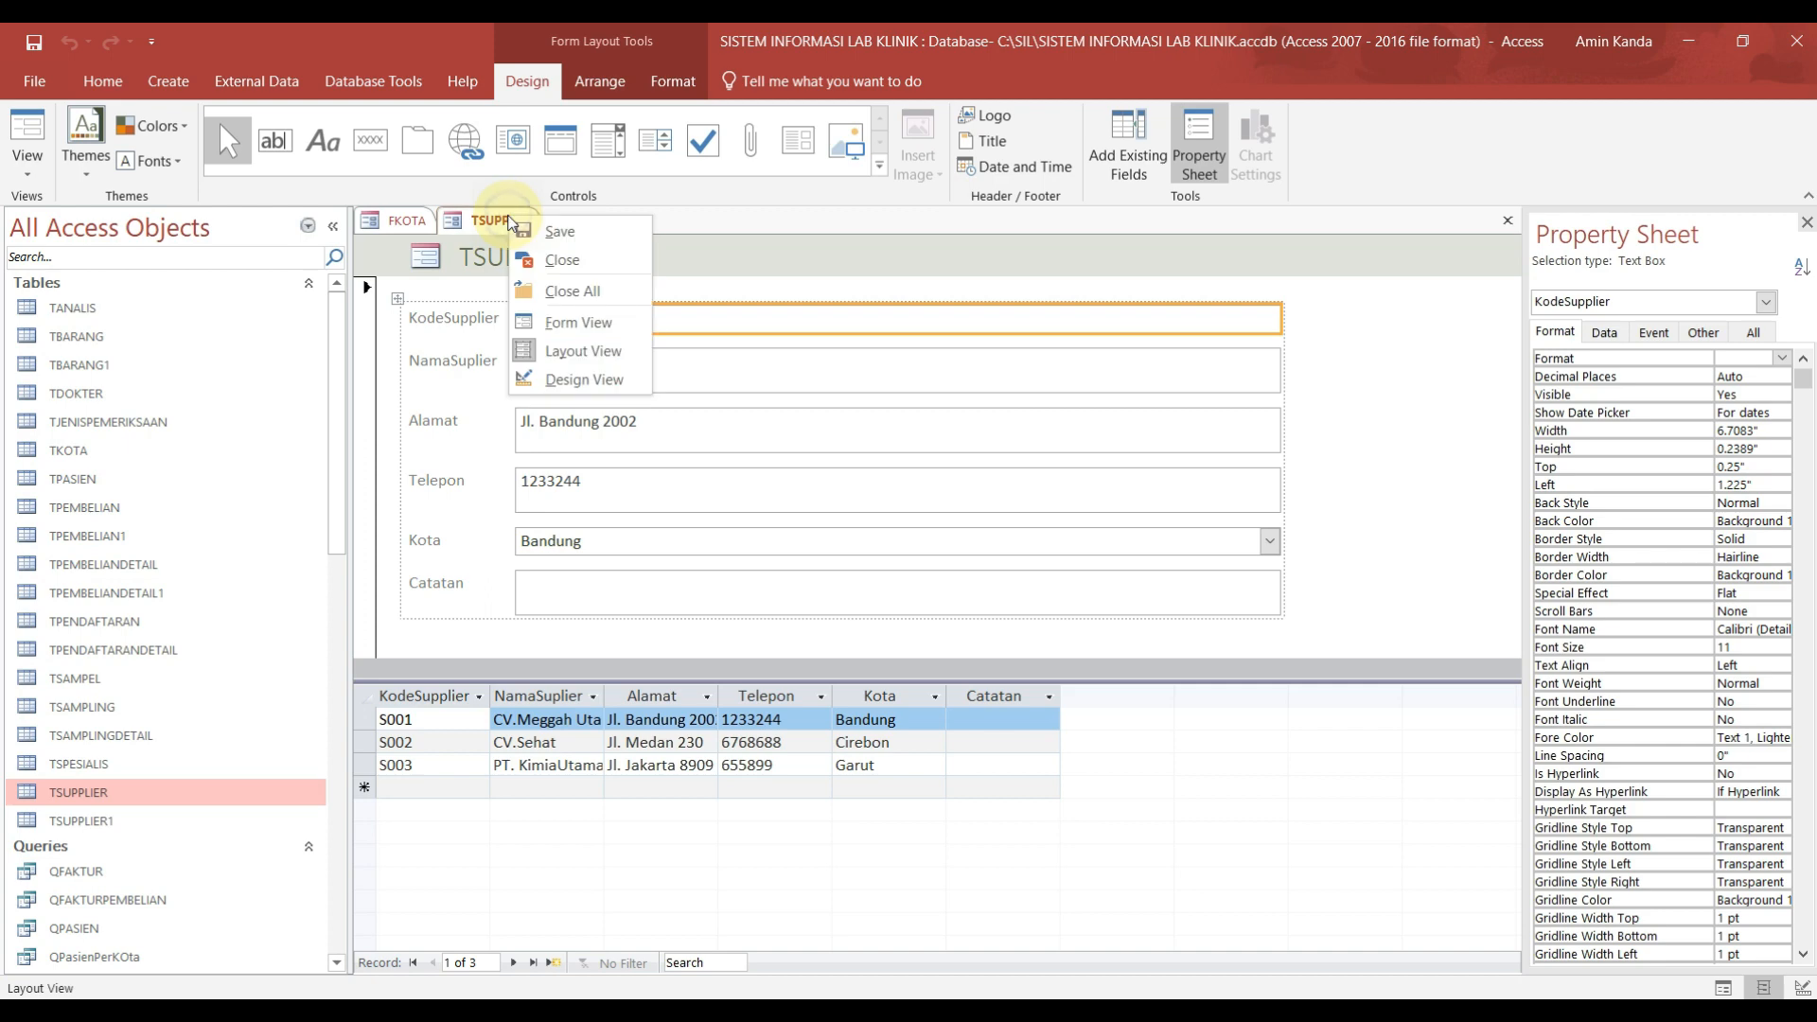
{"action": "left_click", "coordinate": [605, 381]}
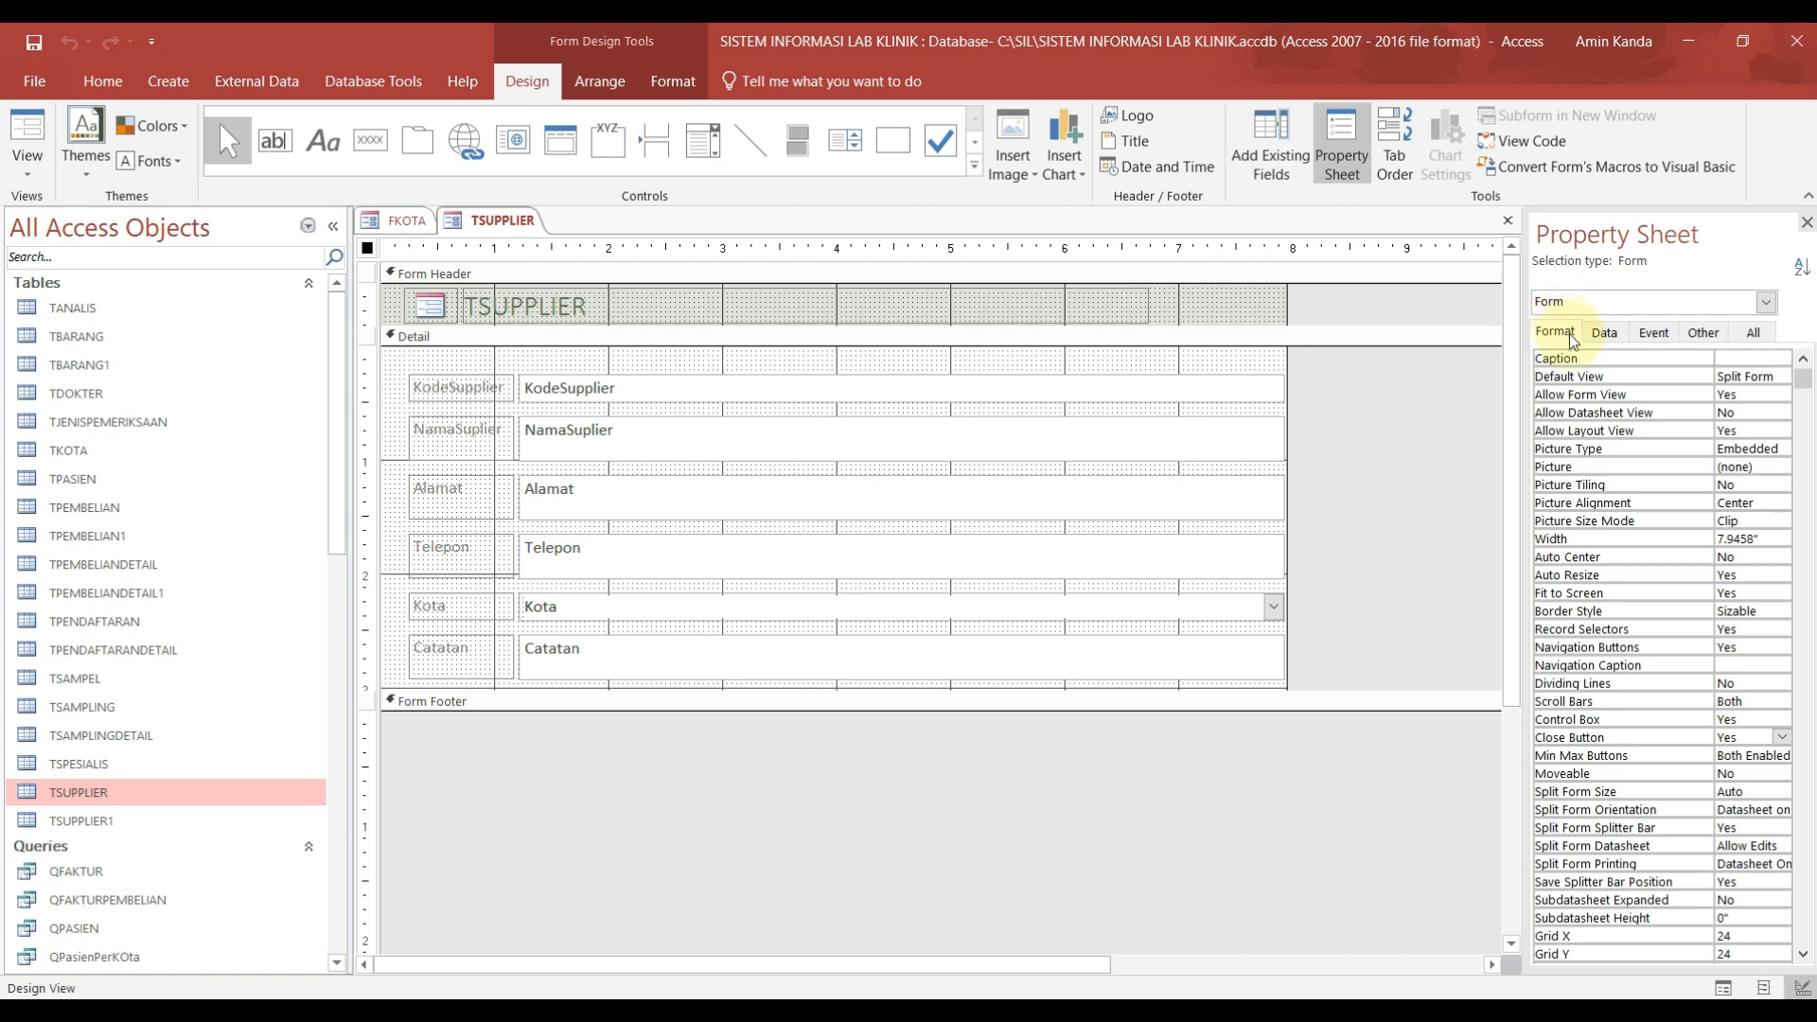
Step: Set the supplier form's Pop Up and Modal properties to Yes
{"action": "left_click", "coordinate": [1702, 333]}
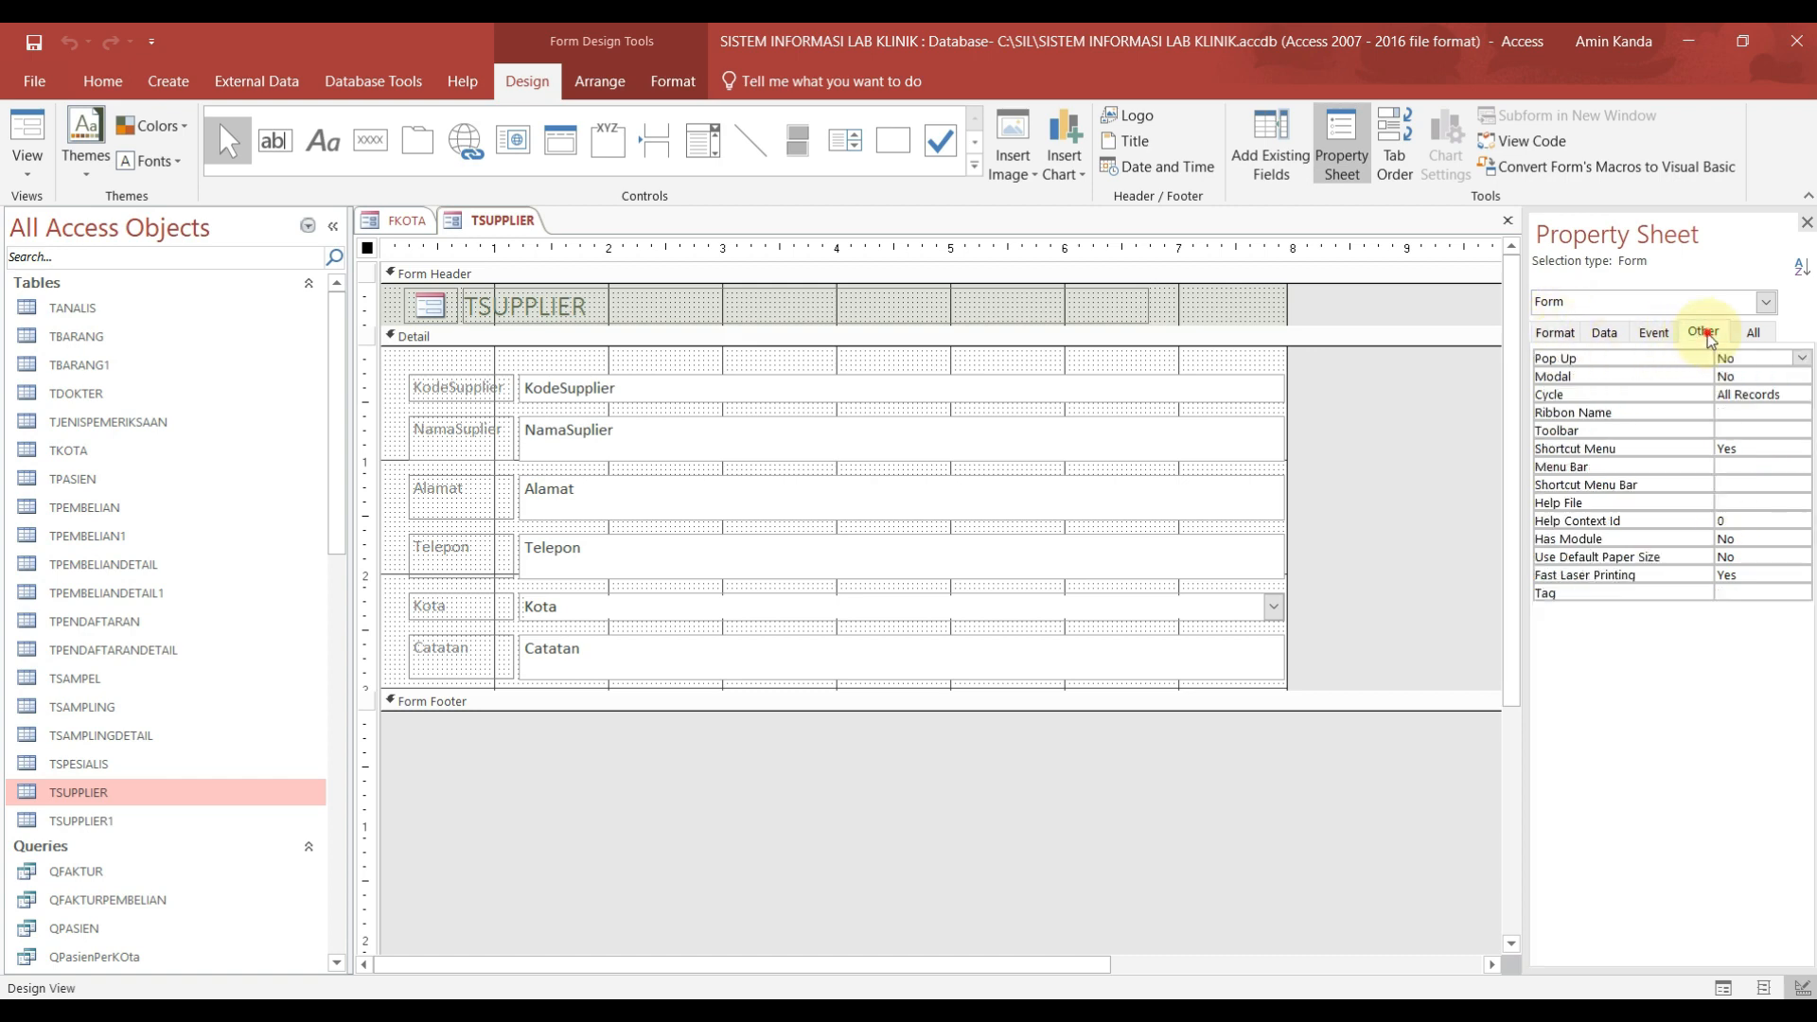
{"action": "left_click", "coordinate": [1801, 359]}
{"action": "left_click", "coordinate": [1789, 376]}
{"action": "left_click", "coordinate": [1798, 376]}
{"action": "left_click", "coordinate": [1800, 377]}
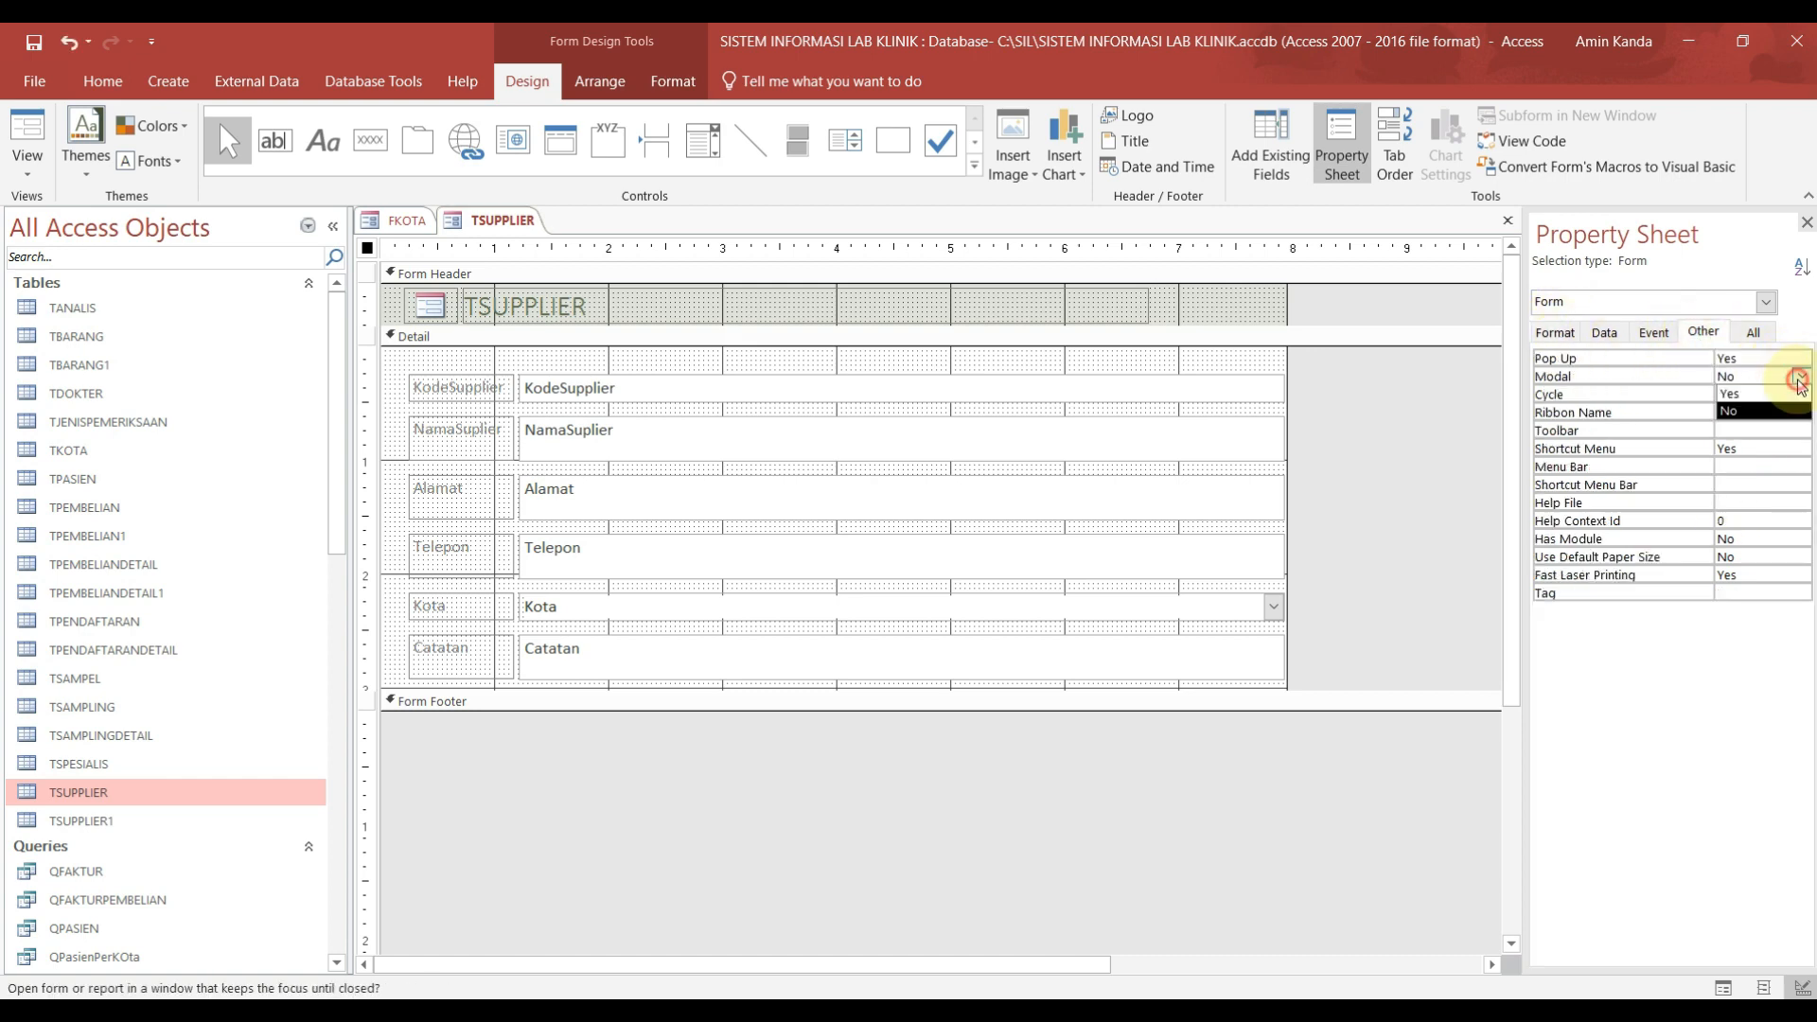
{"action": "left_click", "coordinate": [1729, 393]}
Step: Set the supplier form's Min Max Buttons to None and its Close Button to No
{"action": "left_click", "coordinate": [1555, 333]}
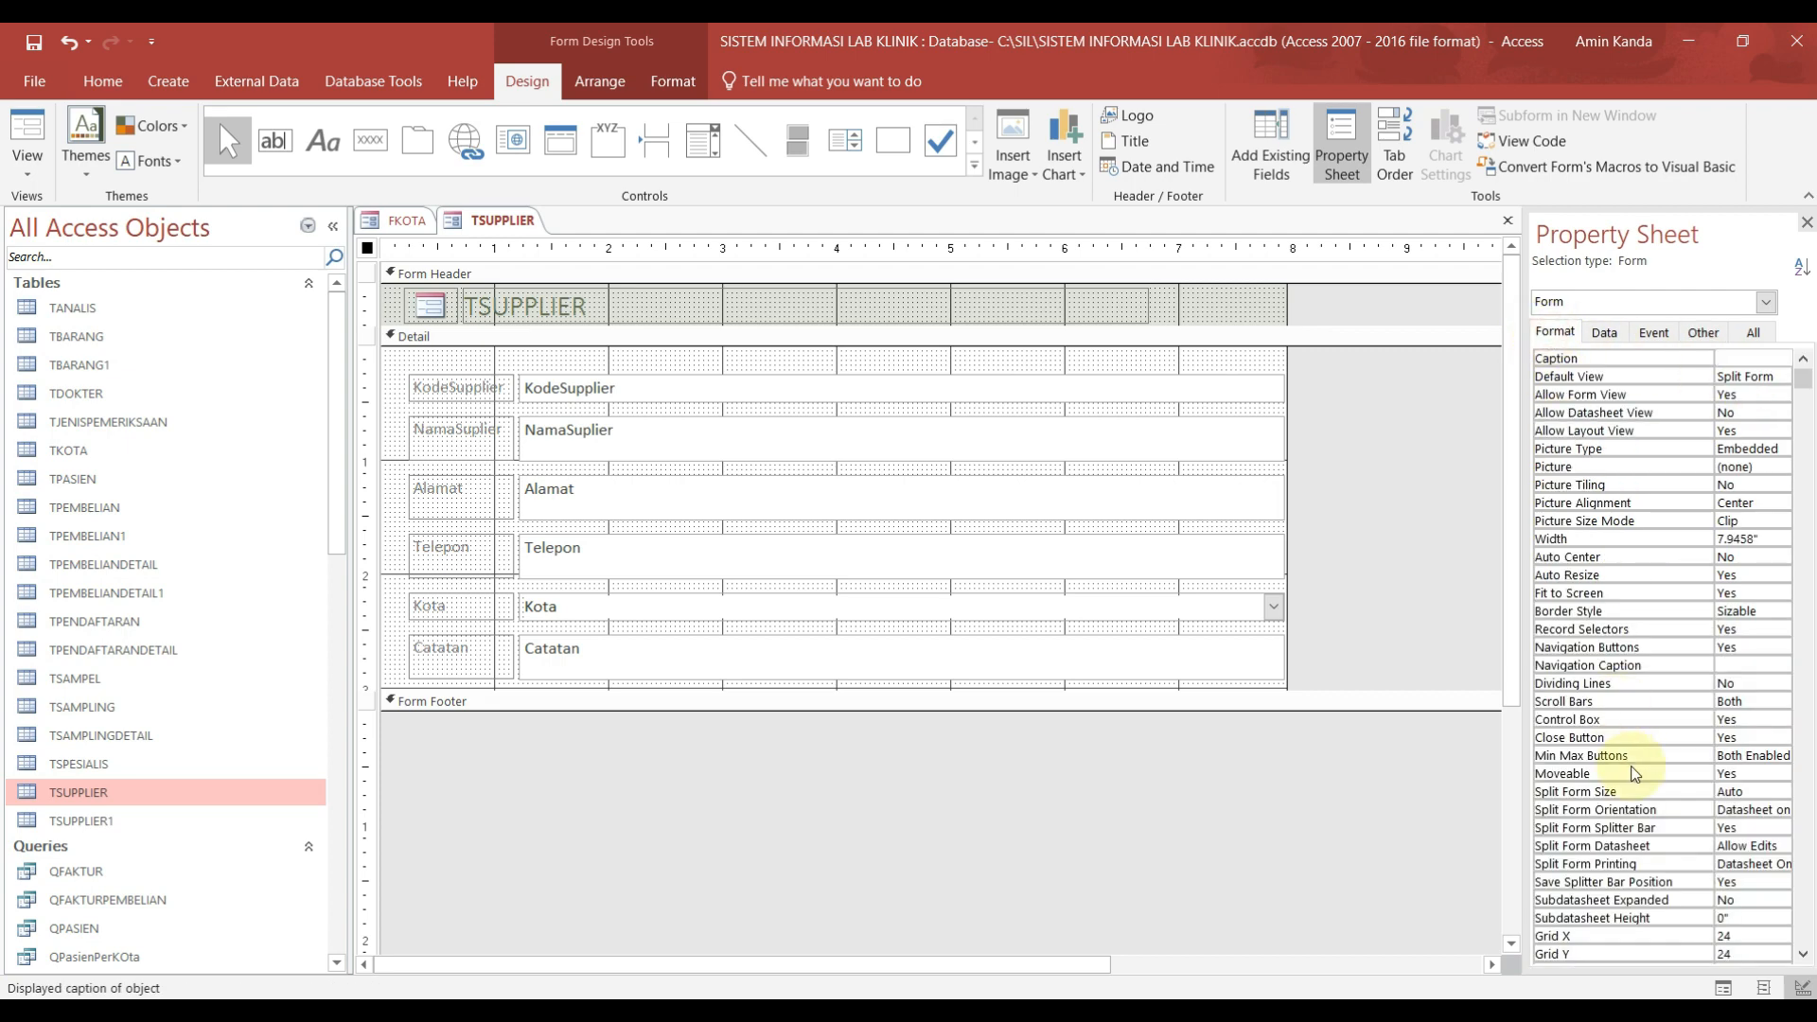
{"action": "left_click_drag", "start_coordinate": [1524, 743], "coordinate": [1359, 744]}
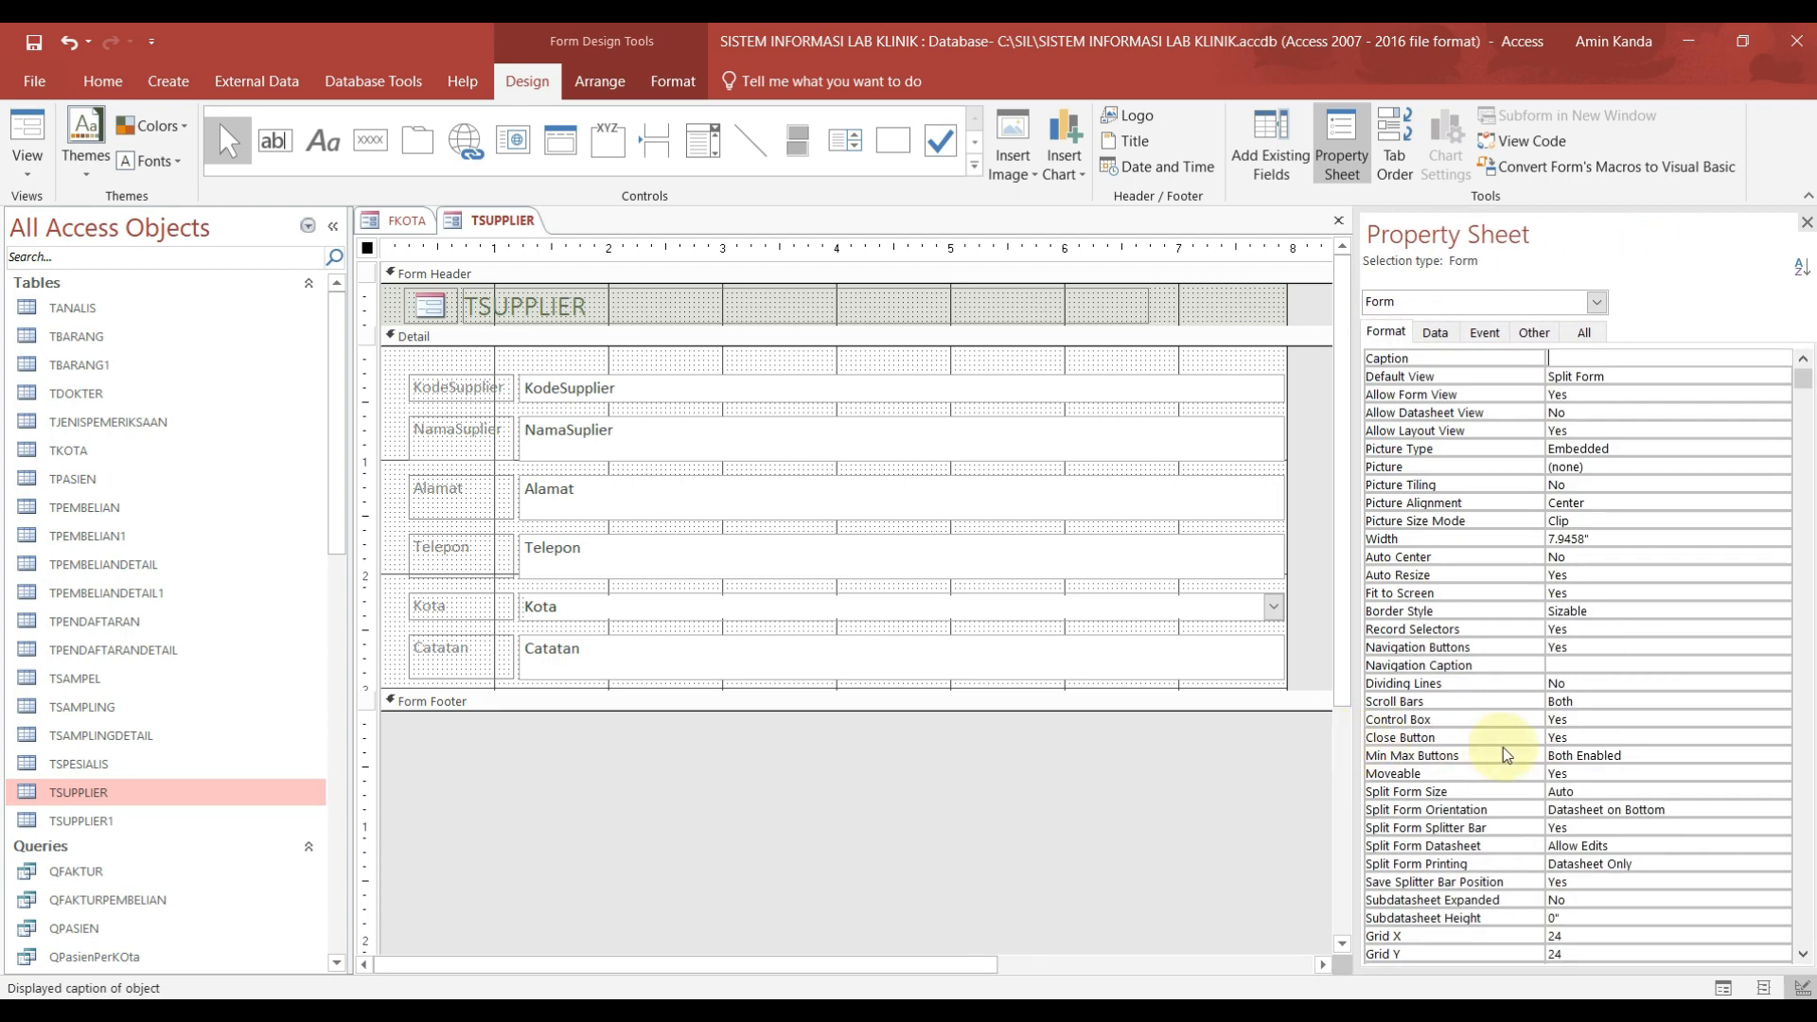
{"action": "left_click", "coordinate": [1760, 750]}
{"action": "left_click", "coordinate": [1783, 763]}
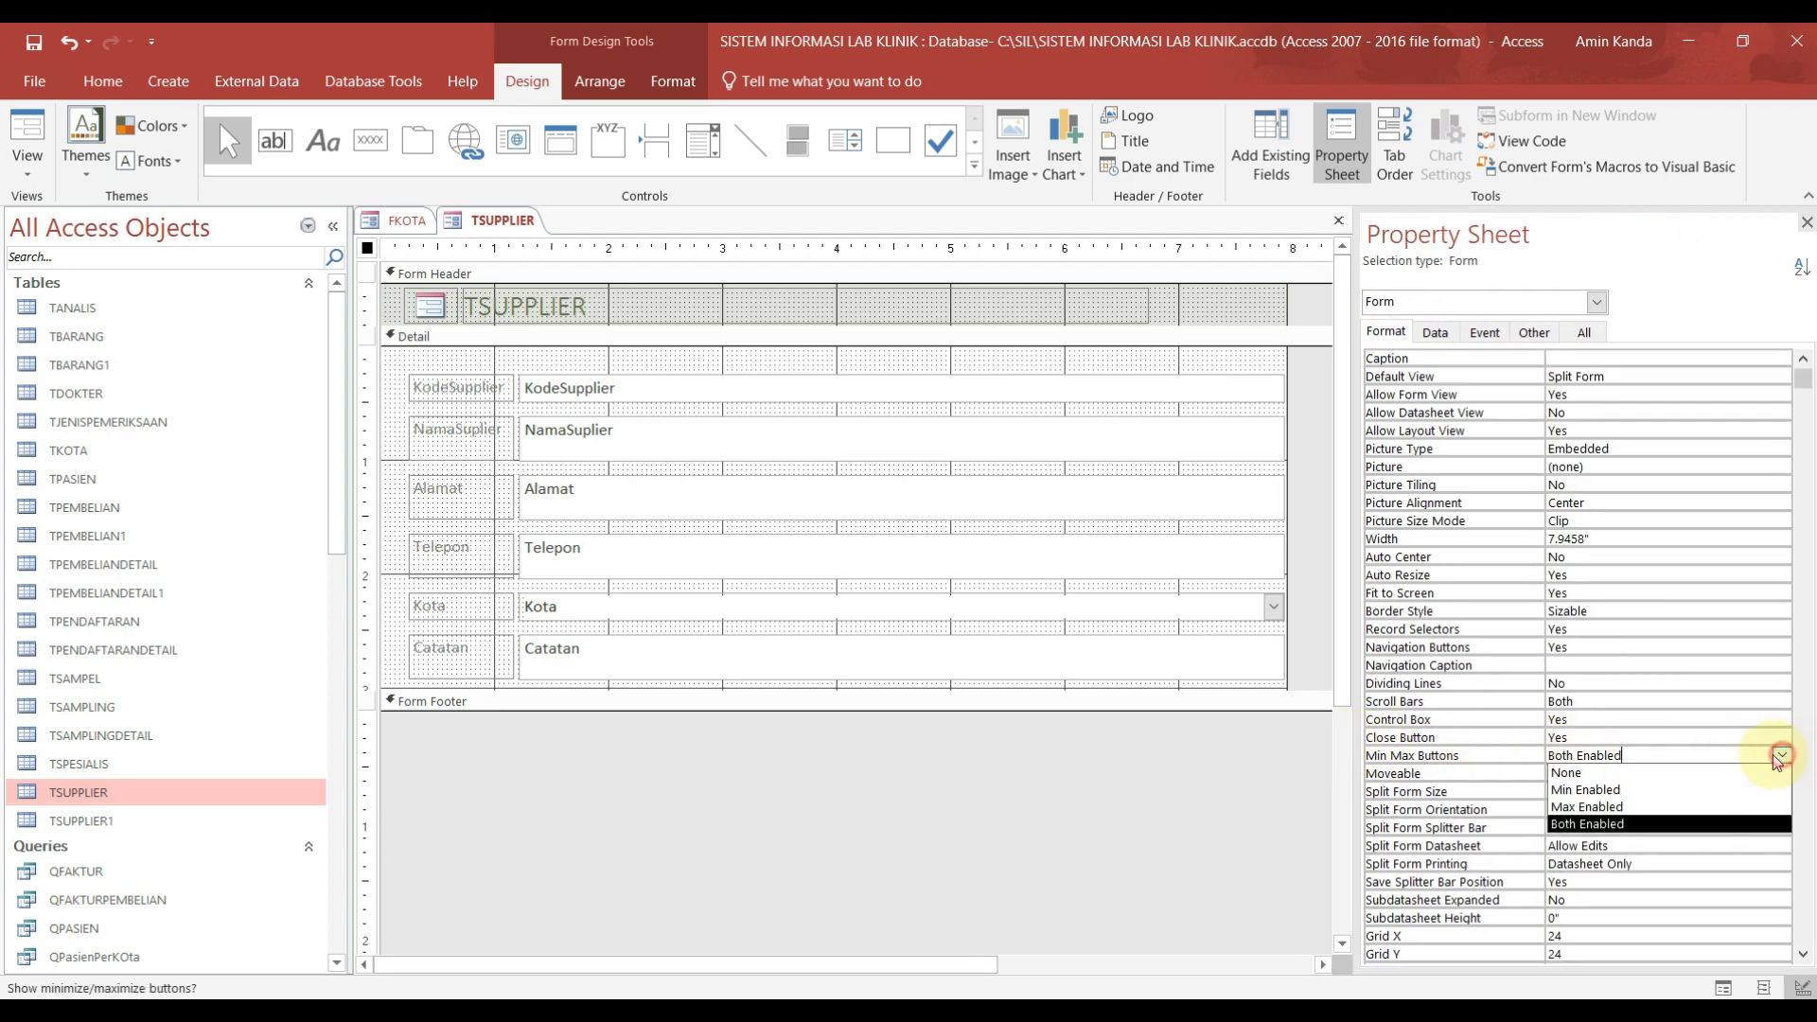
{"action": "left_click", "coordinate": [1647, 774]}
{"action": "left_click", "coordinate": [1628, 737]}
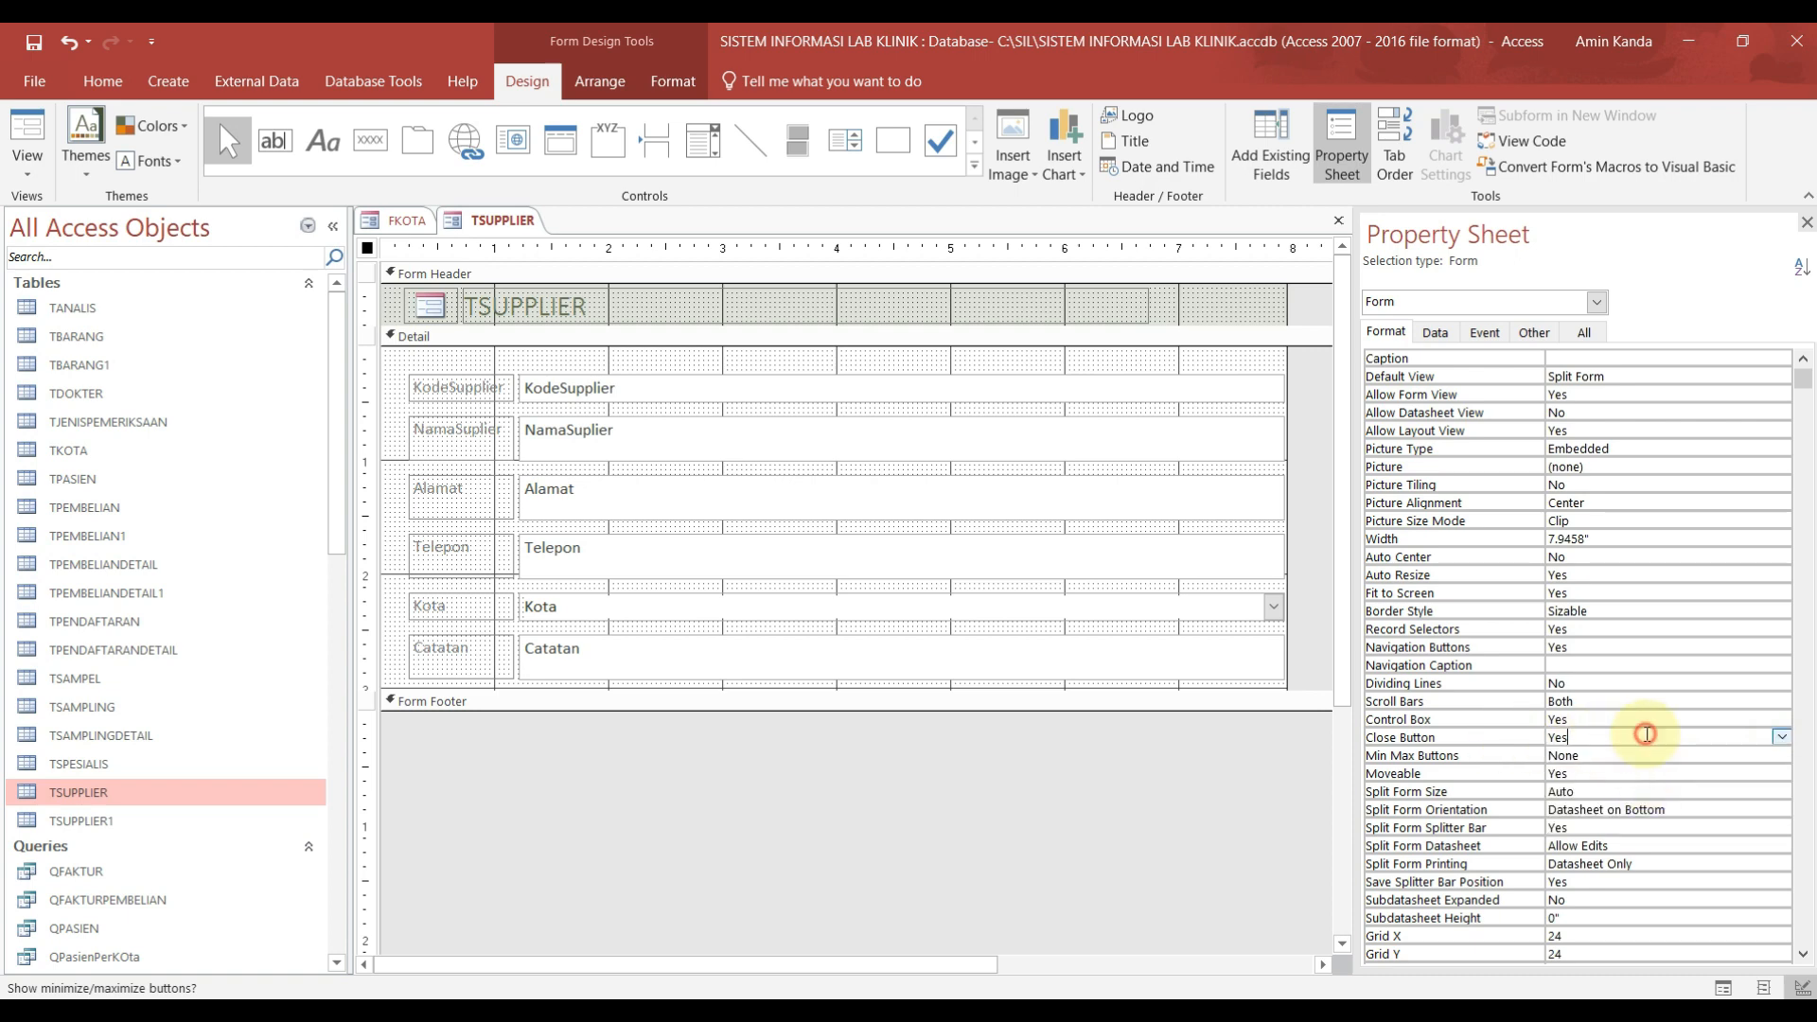
{"action": "left_click", "coordinate": [1782, 737]}
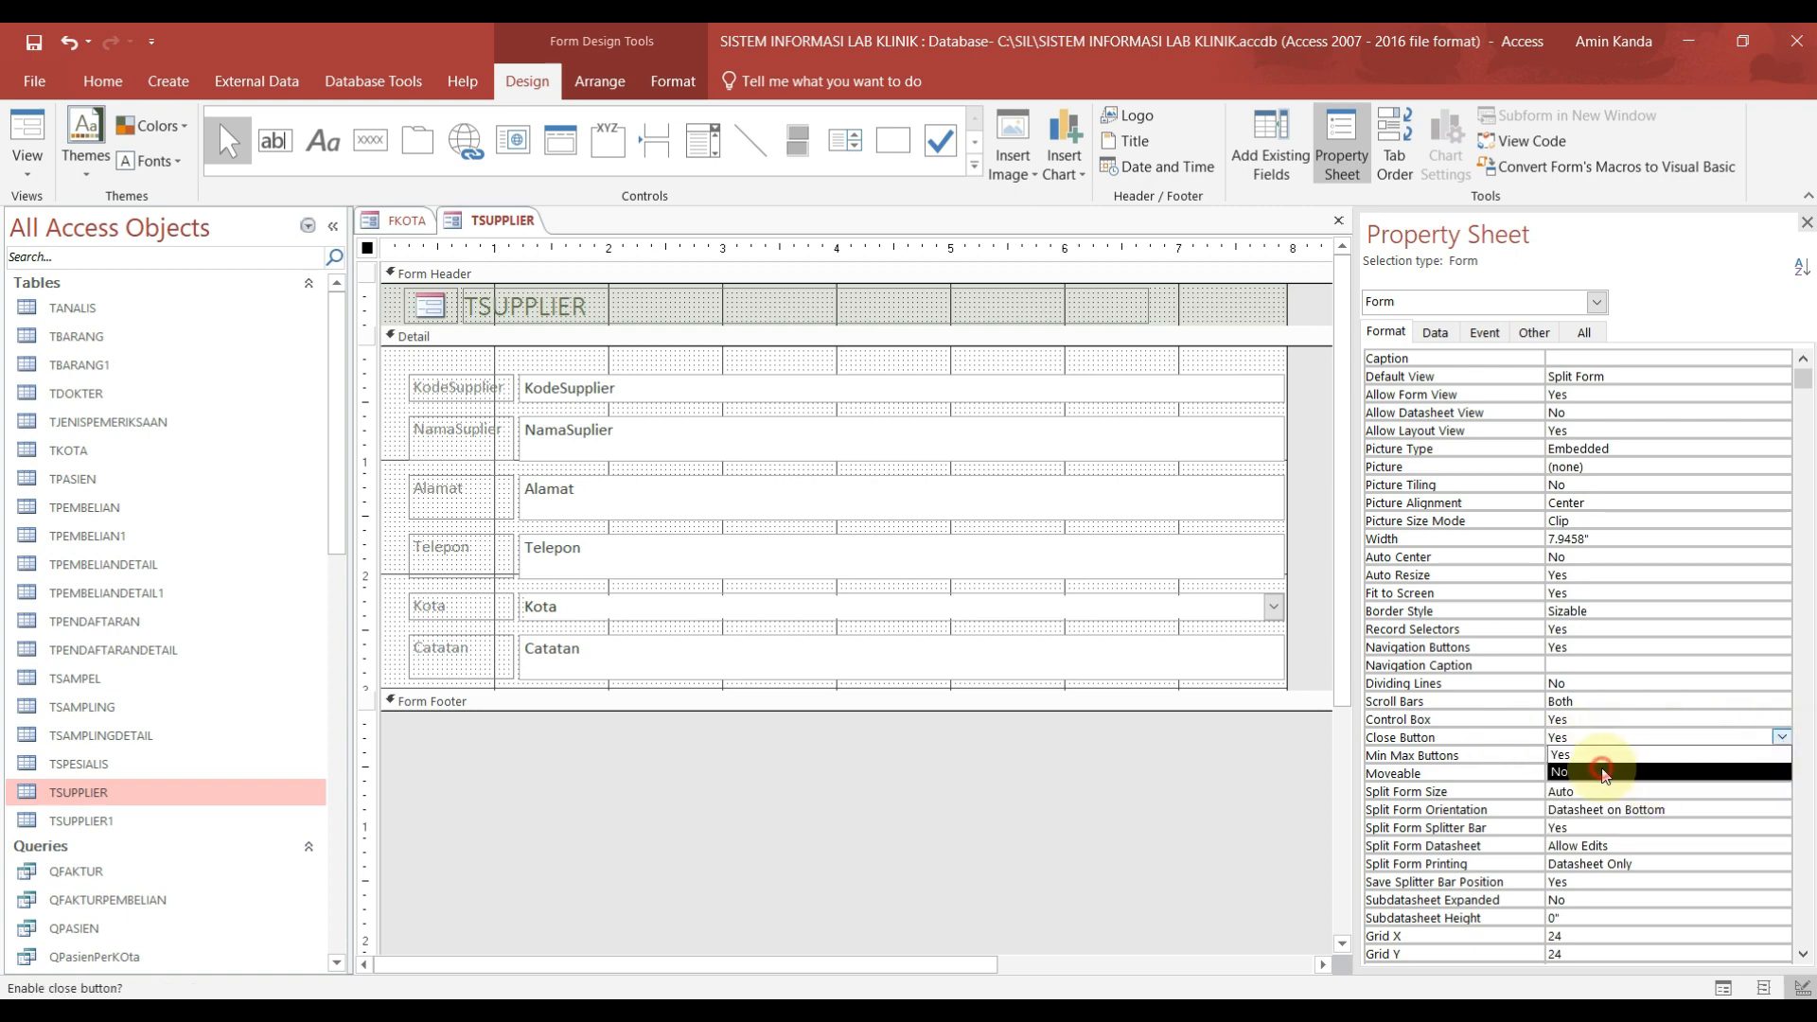
{"action": "left_click", "coordinate": [1604, 772]}
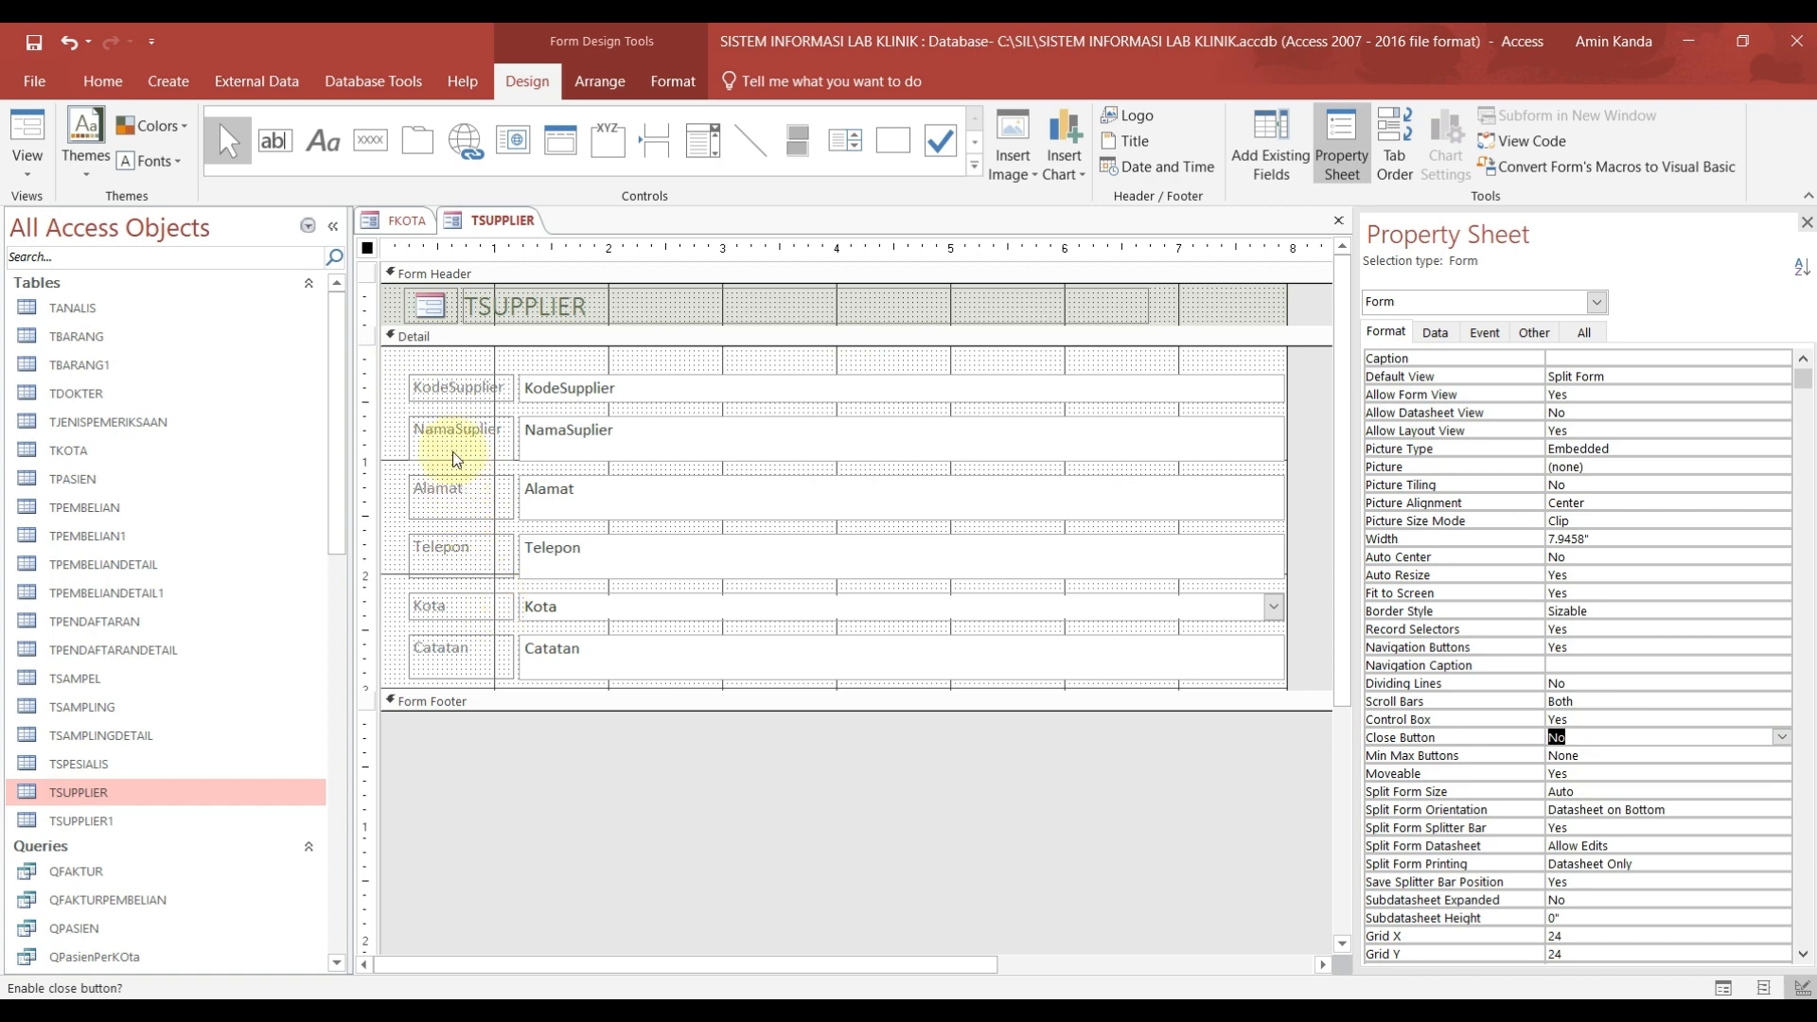
Step: Enlarge the Form Footer to about 0.71" and the Form Header to about 0.88" high, and delete the header's TSUPPLIER title and logo
{"action": "left_click_drag", "start_coordinate": [543, 710], "coordinate": [551, 788]}
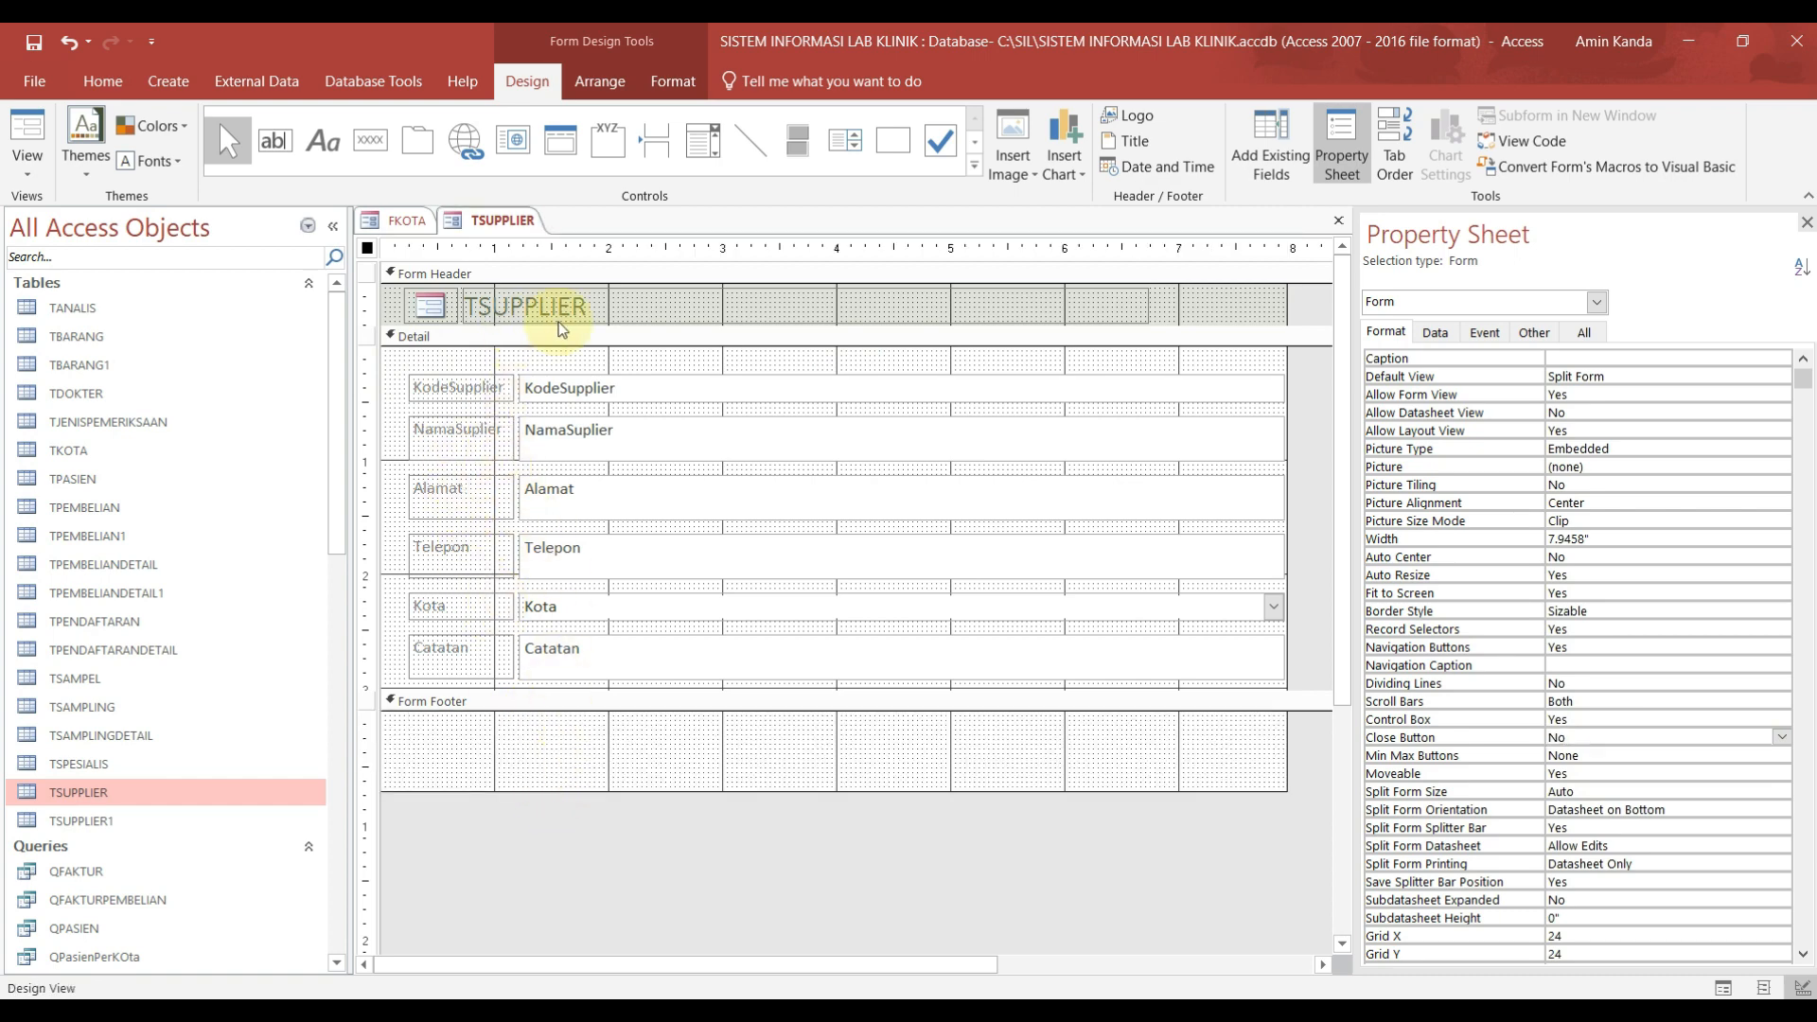
{"action": "left_click_drag", "start_coordinate": [562, 322], "coordinate": [573, 381]}
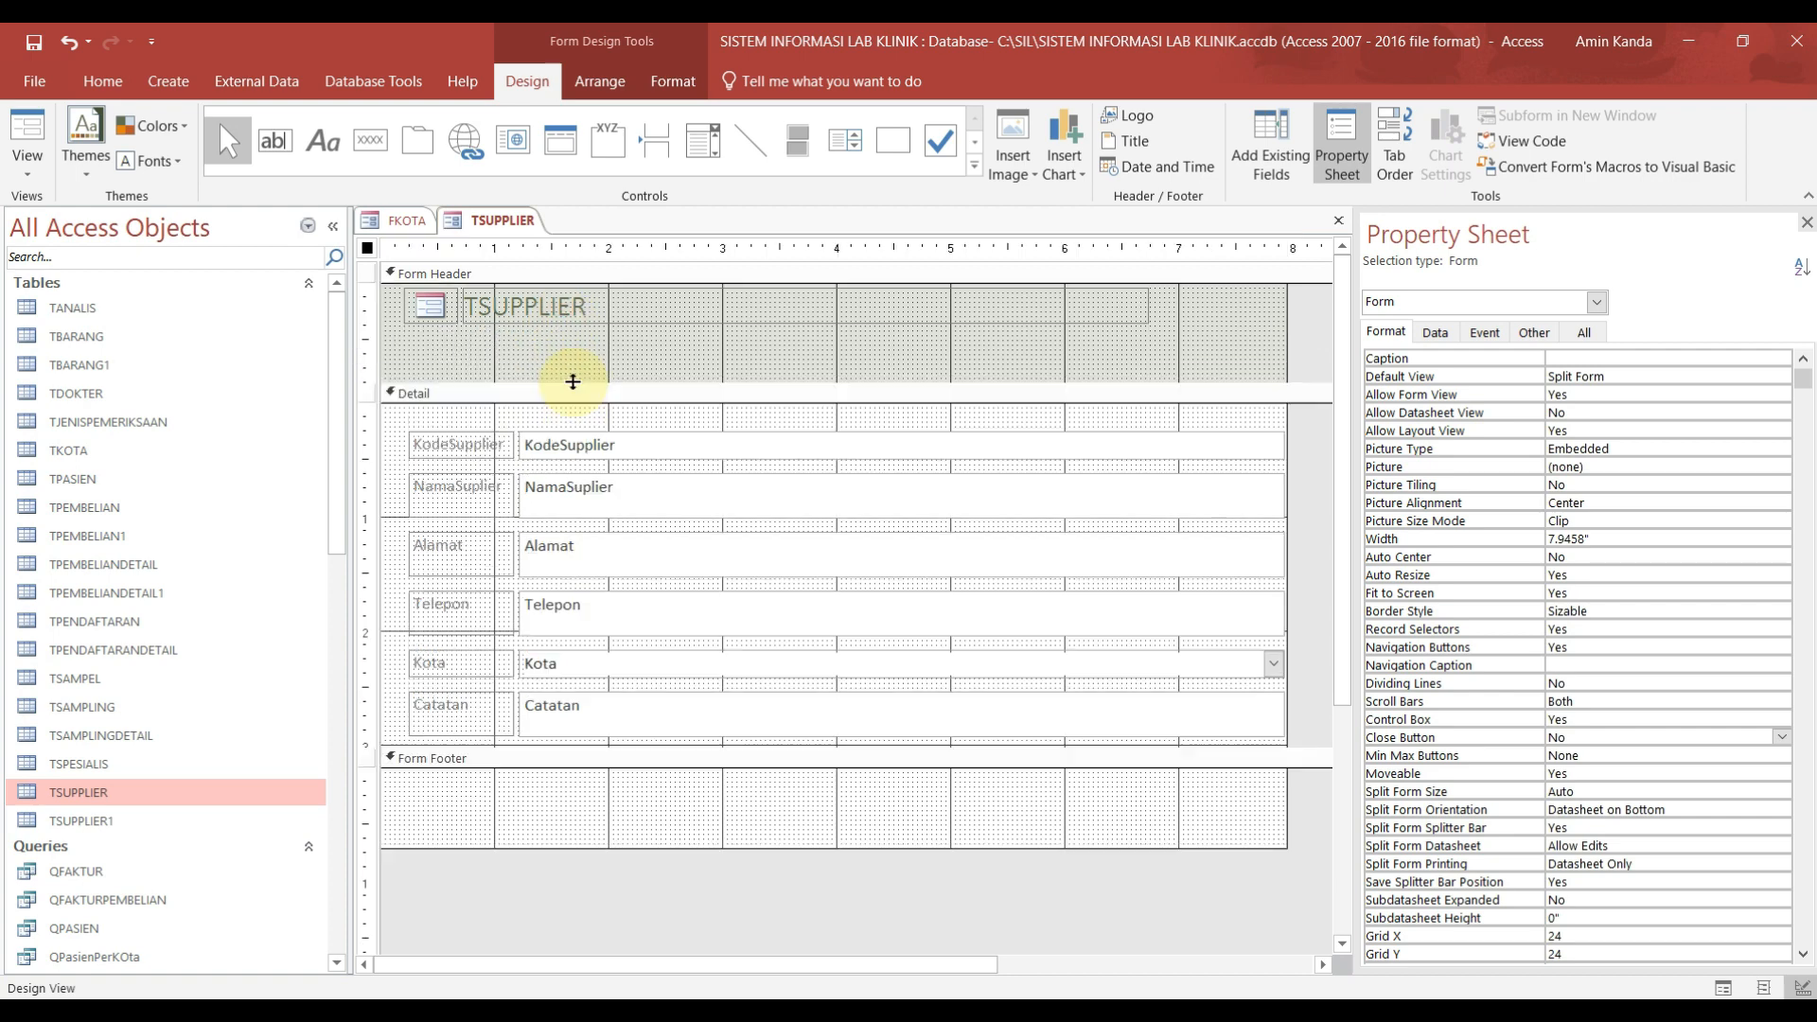
{"action": "left_click", "coordinate": [587, 307]}
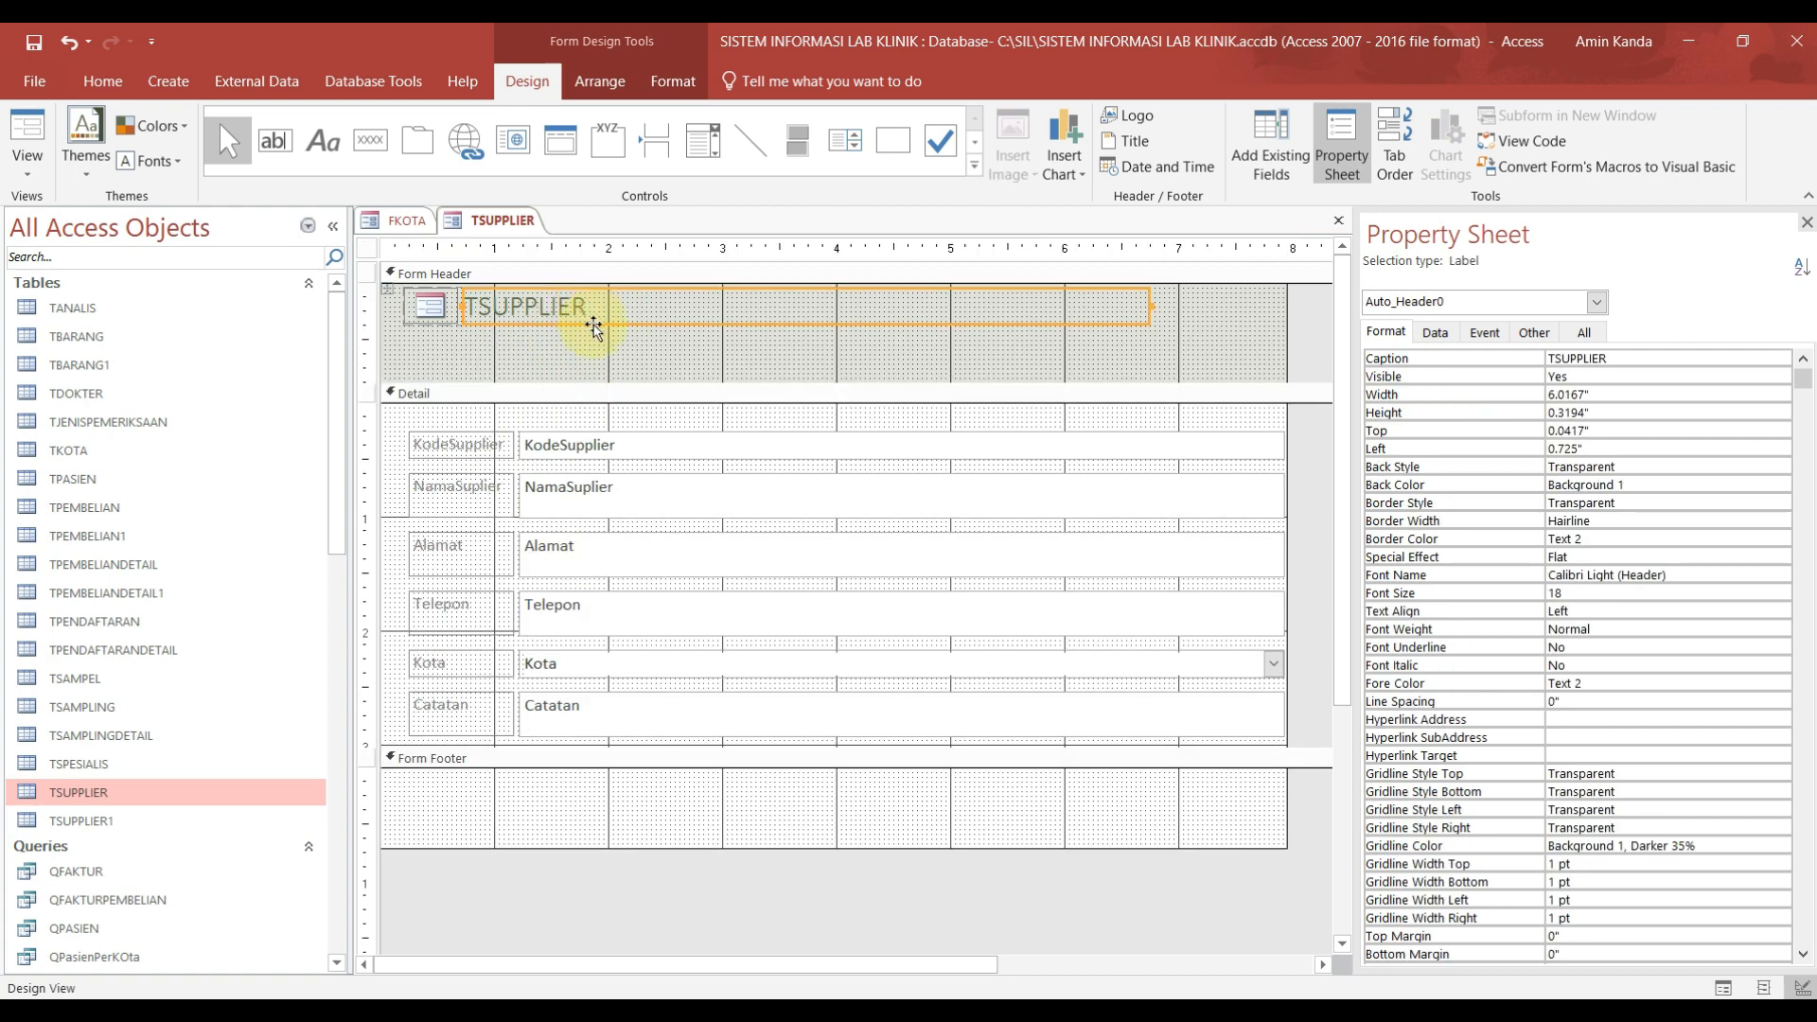
{"action": "key", "text": "Delete"}
{"action": "left_click", "coordinate": [444, 321]}
{"action": "key", "text": "Delete"}
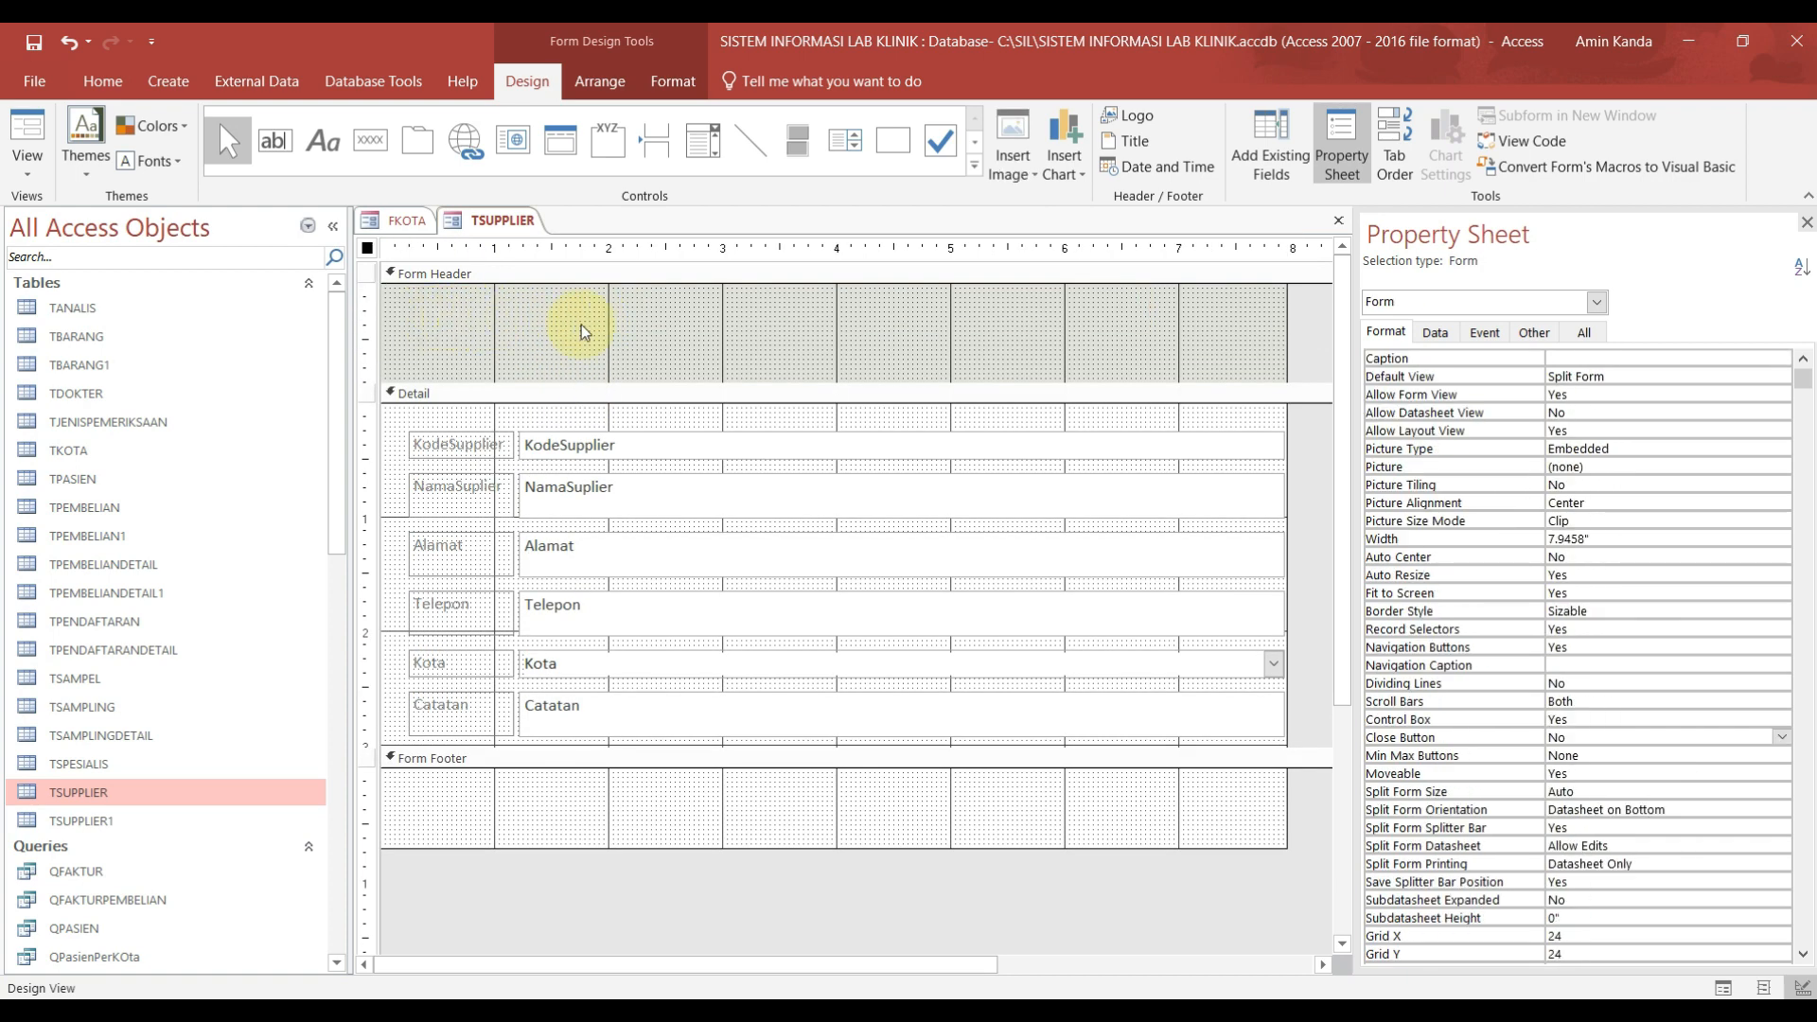
Step: Fill the Form Header and Form Footer sections with green #22B14C
{"action": "left_click", "coordinate": [795, 333]}
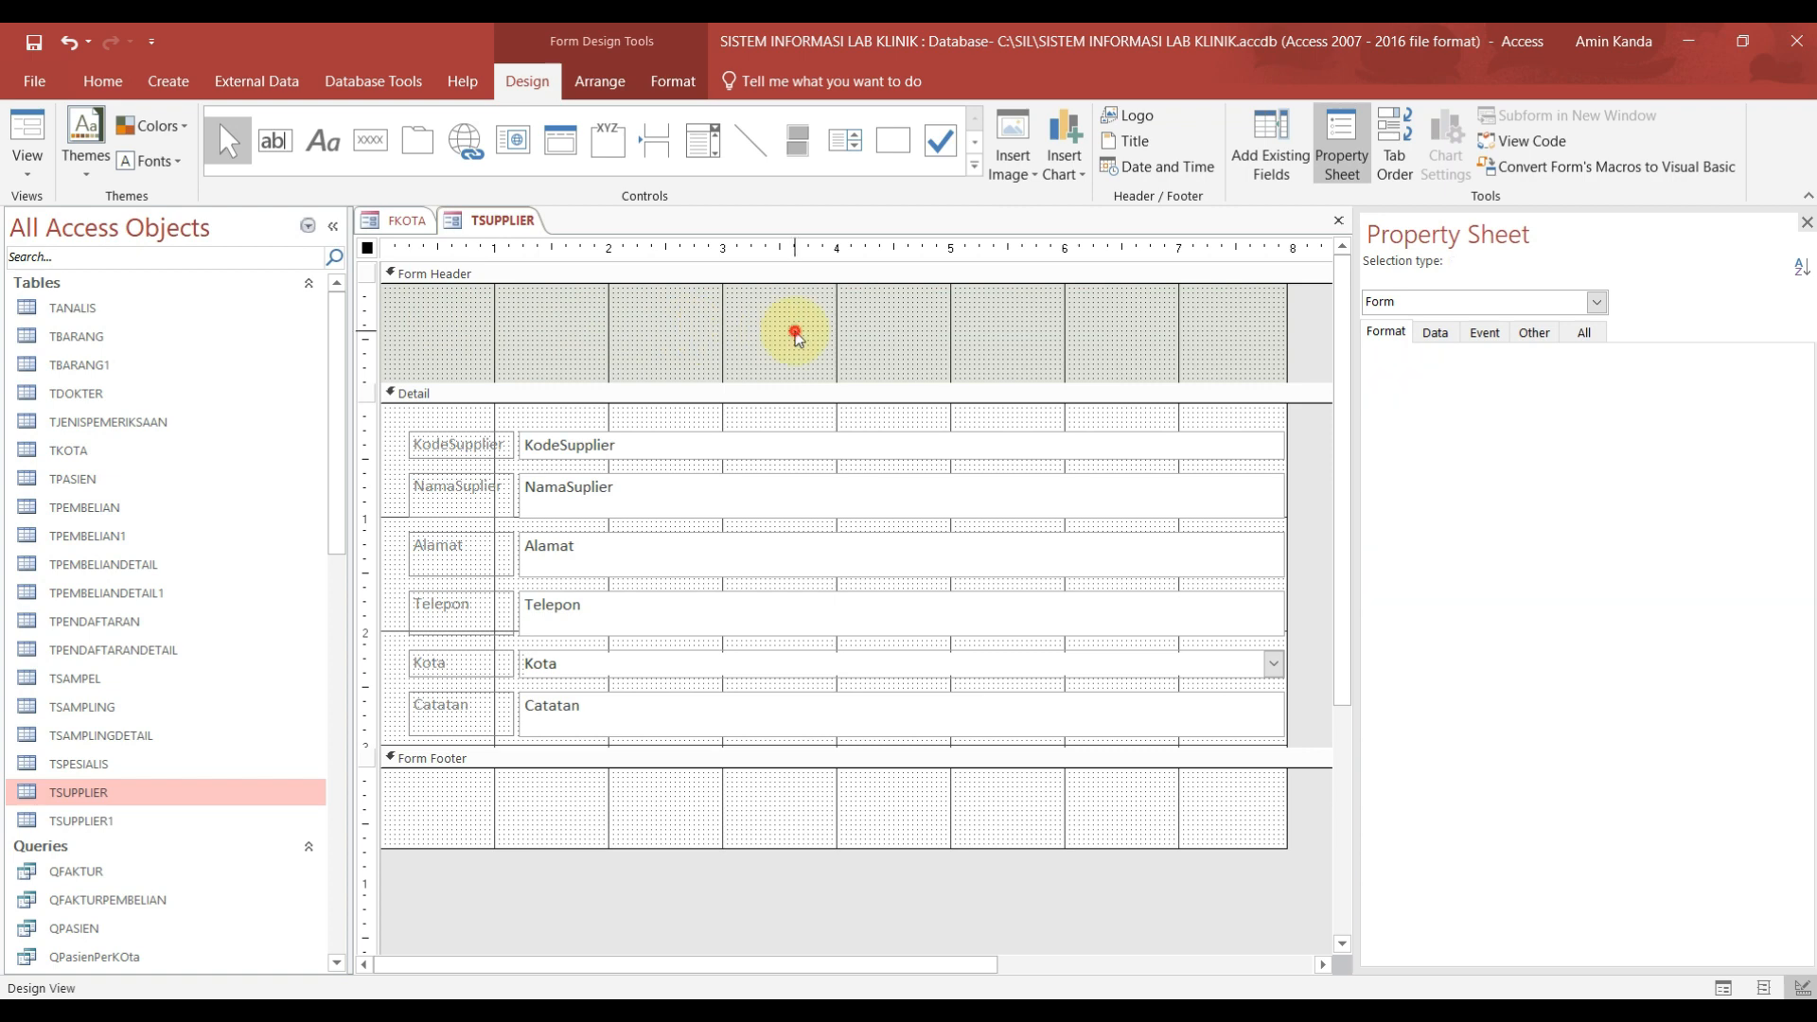
{"action": "left_click", "coordinate": [674, 83]}
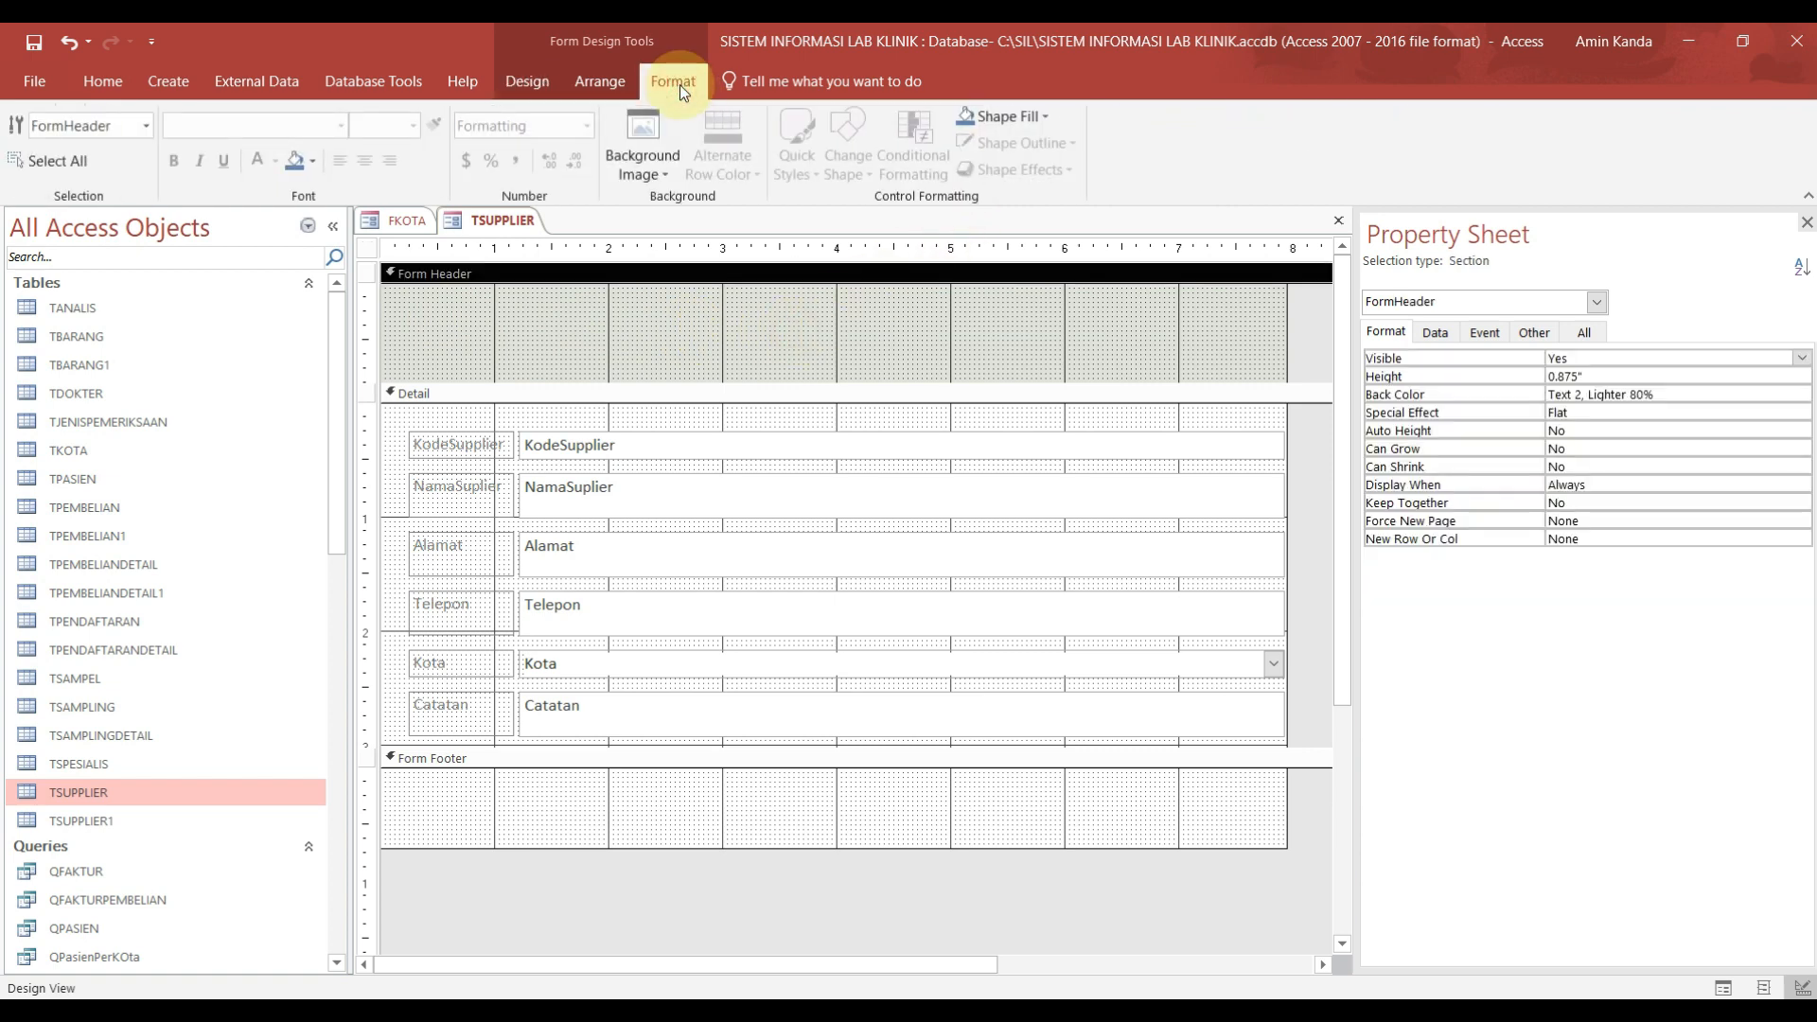
{"action": "left_click", "coordinate": [1022, 119]}
{"action": "left_click", "coordinate": [1059, 435]}
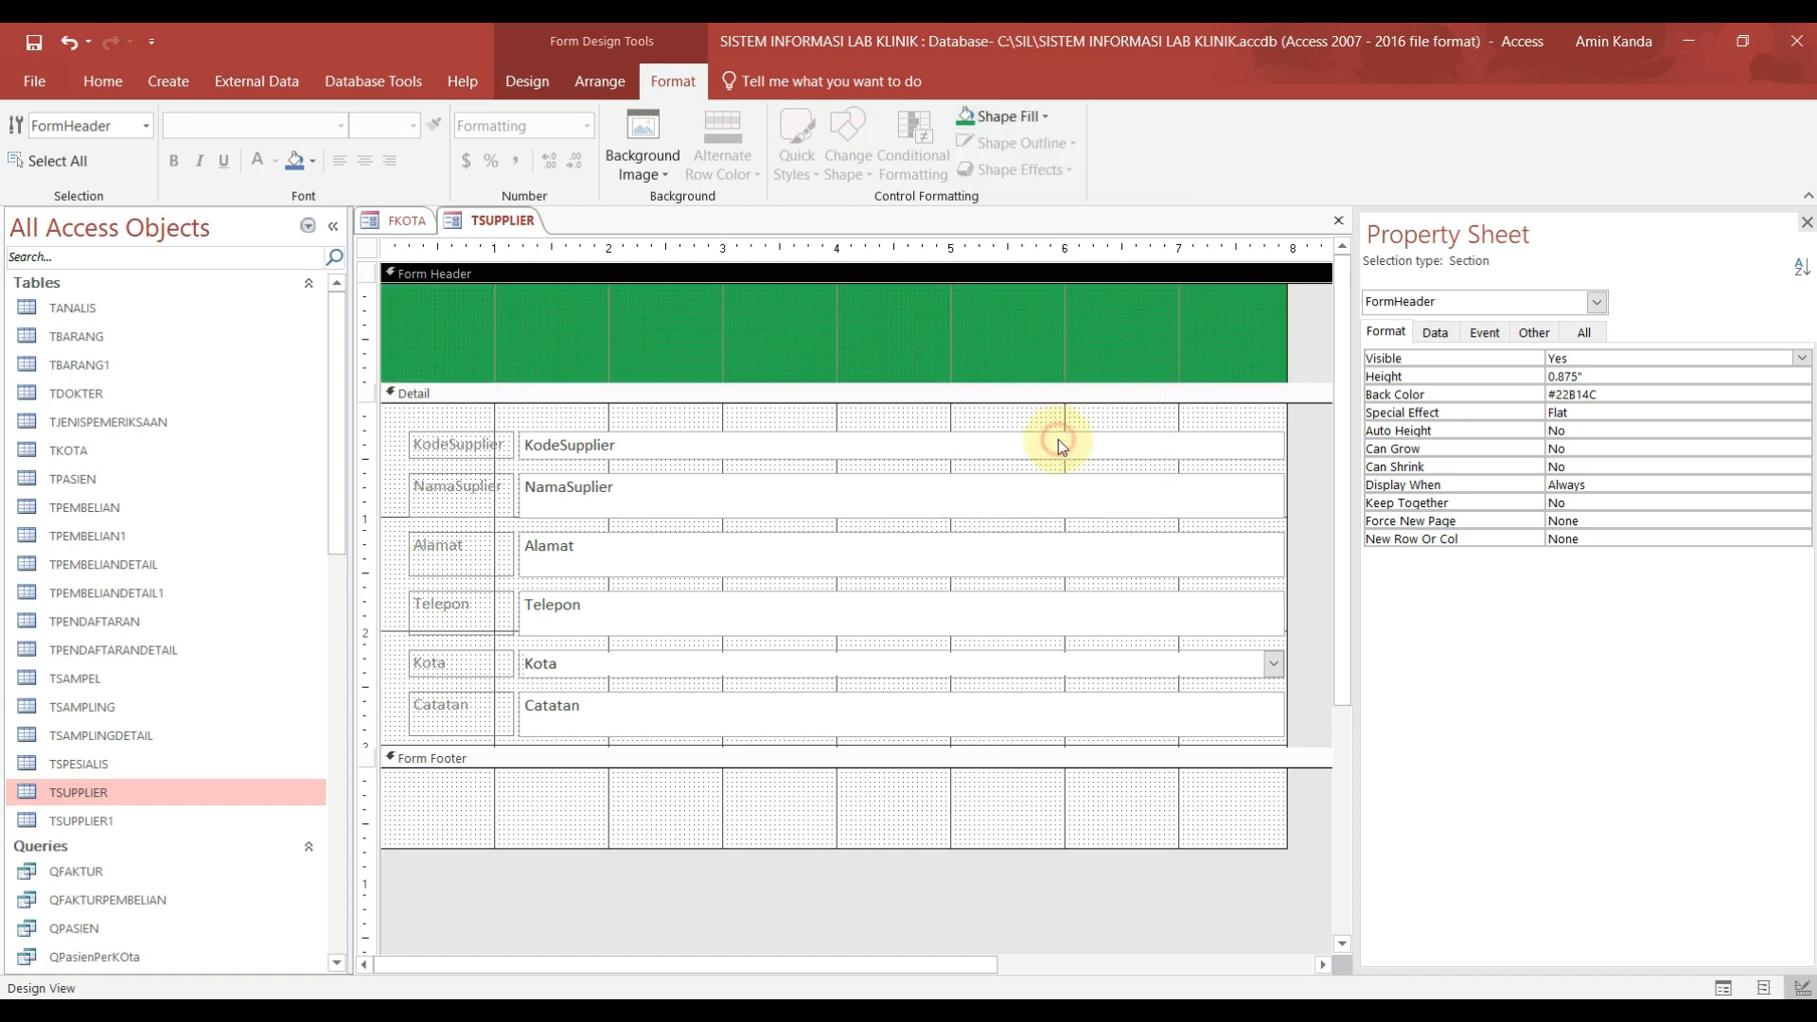
{"action": "left_click", "coordinate": [793, 809]}
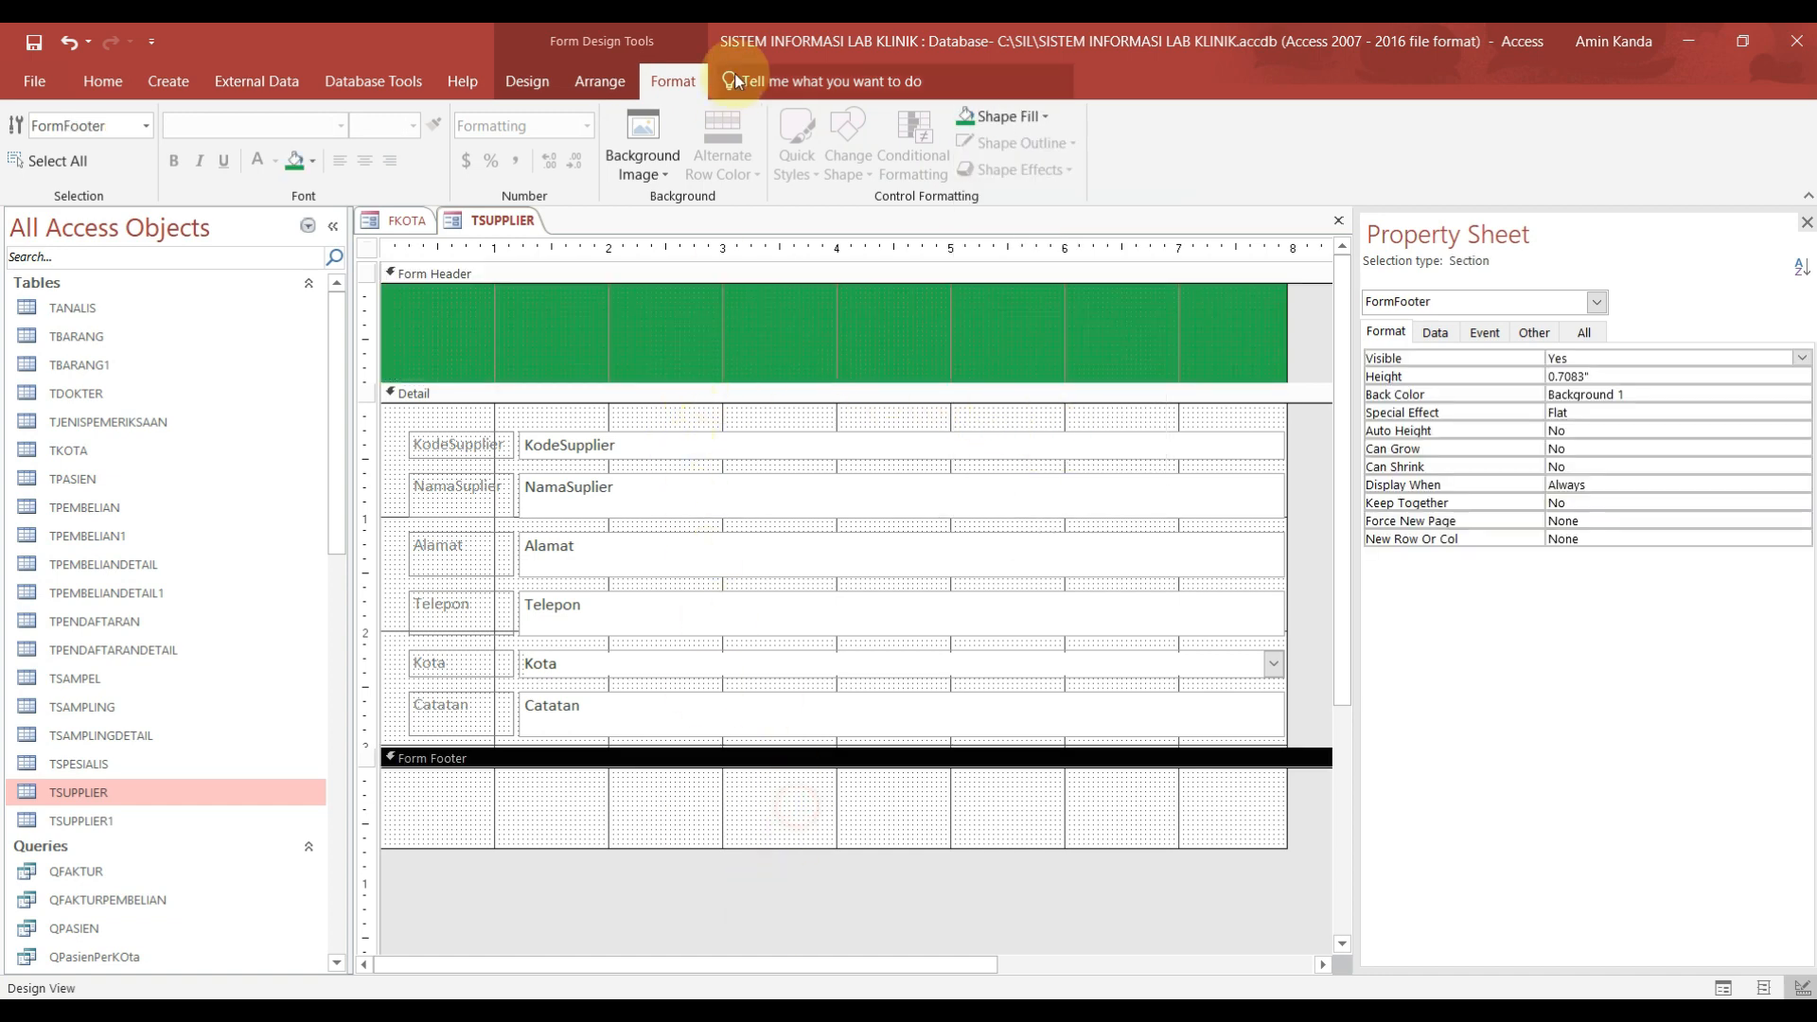
{"action": "left_click", "coordinate": [1045, 117]}
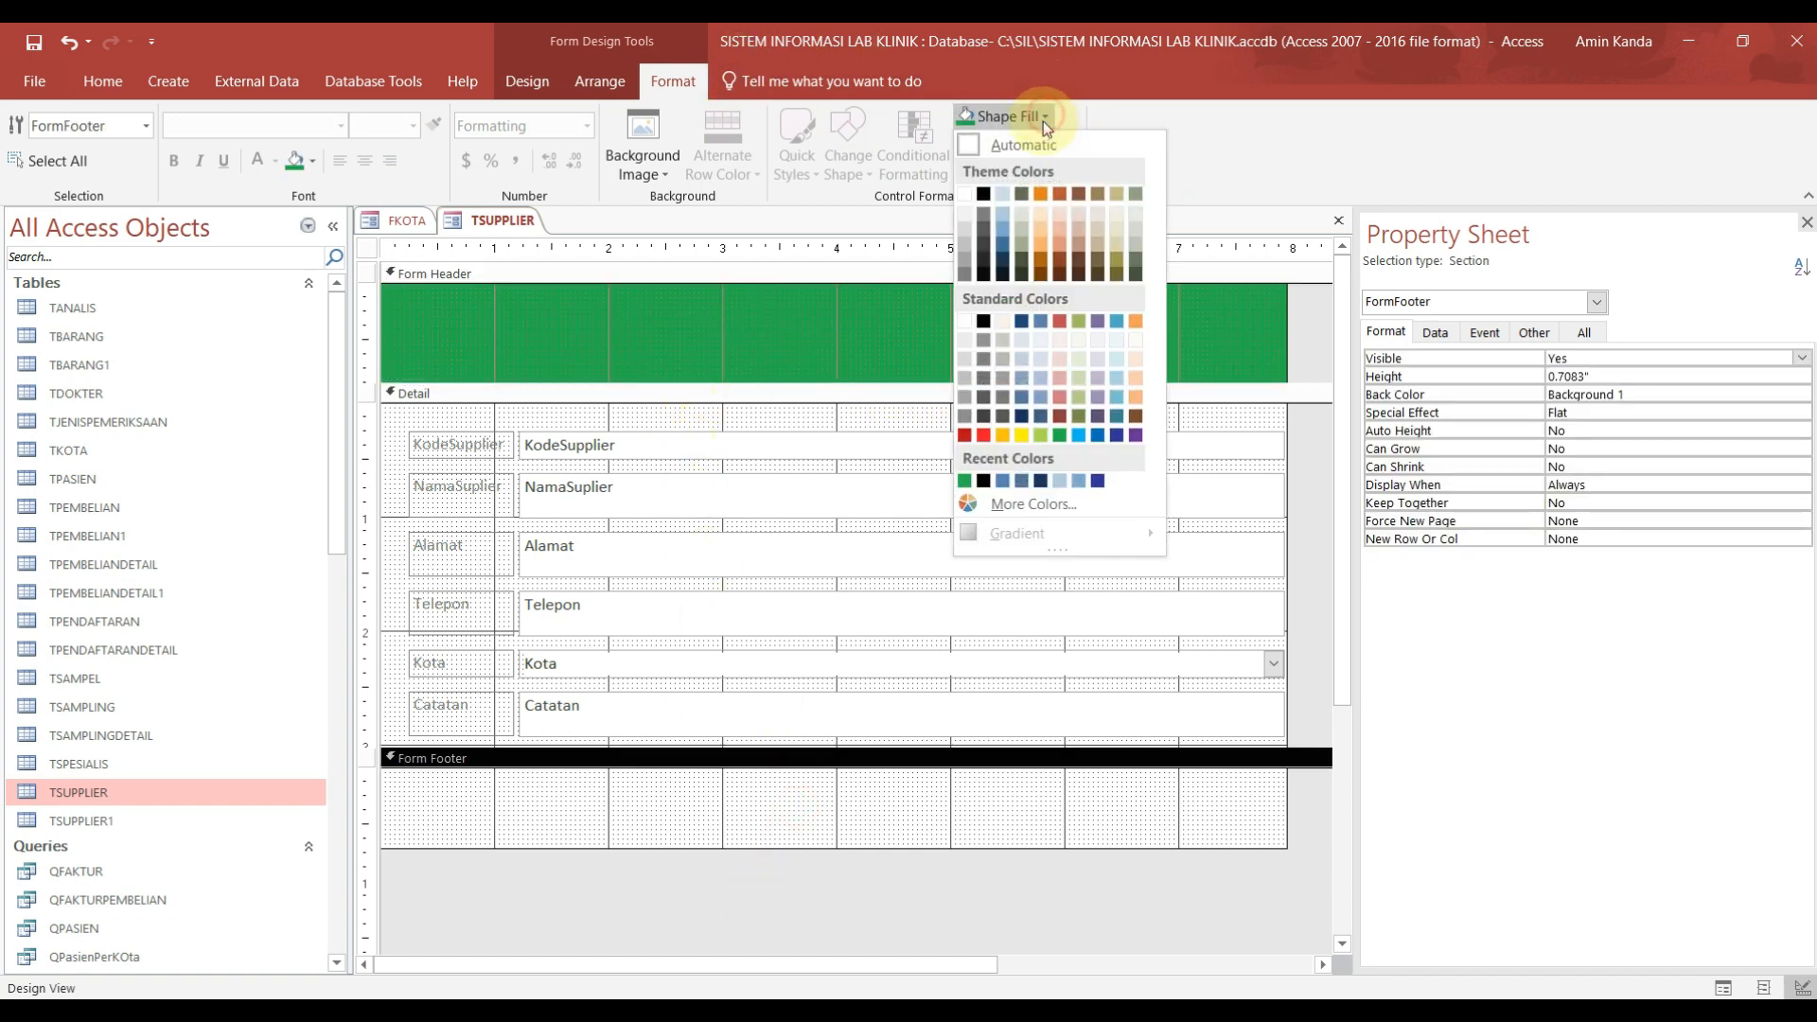
{"action": "left_click", "coordinate": [964, 481]}
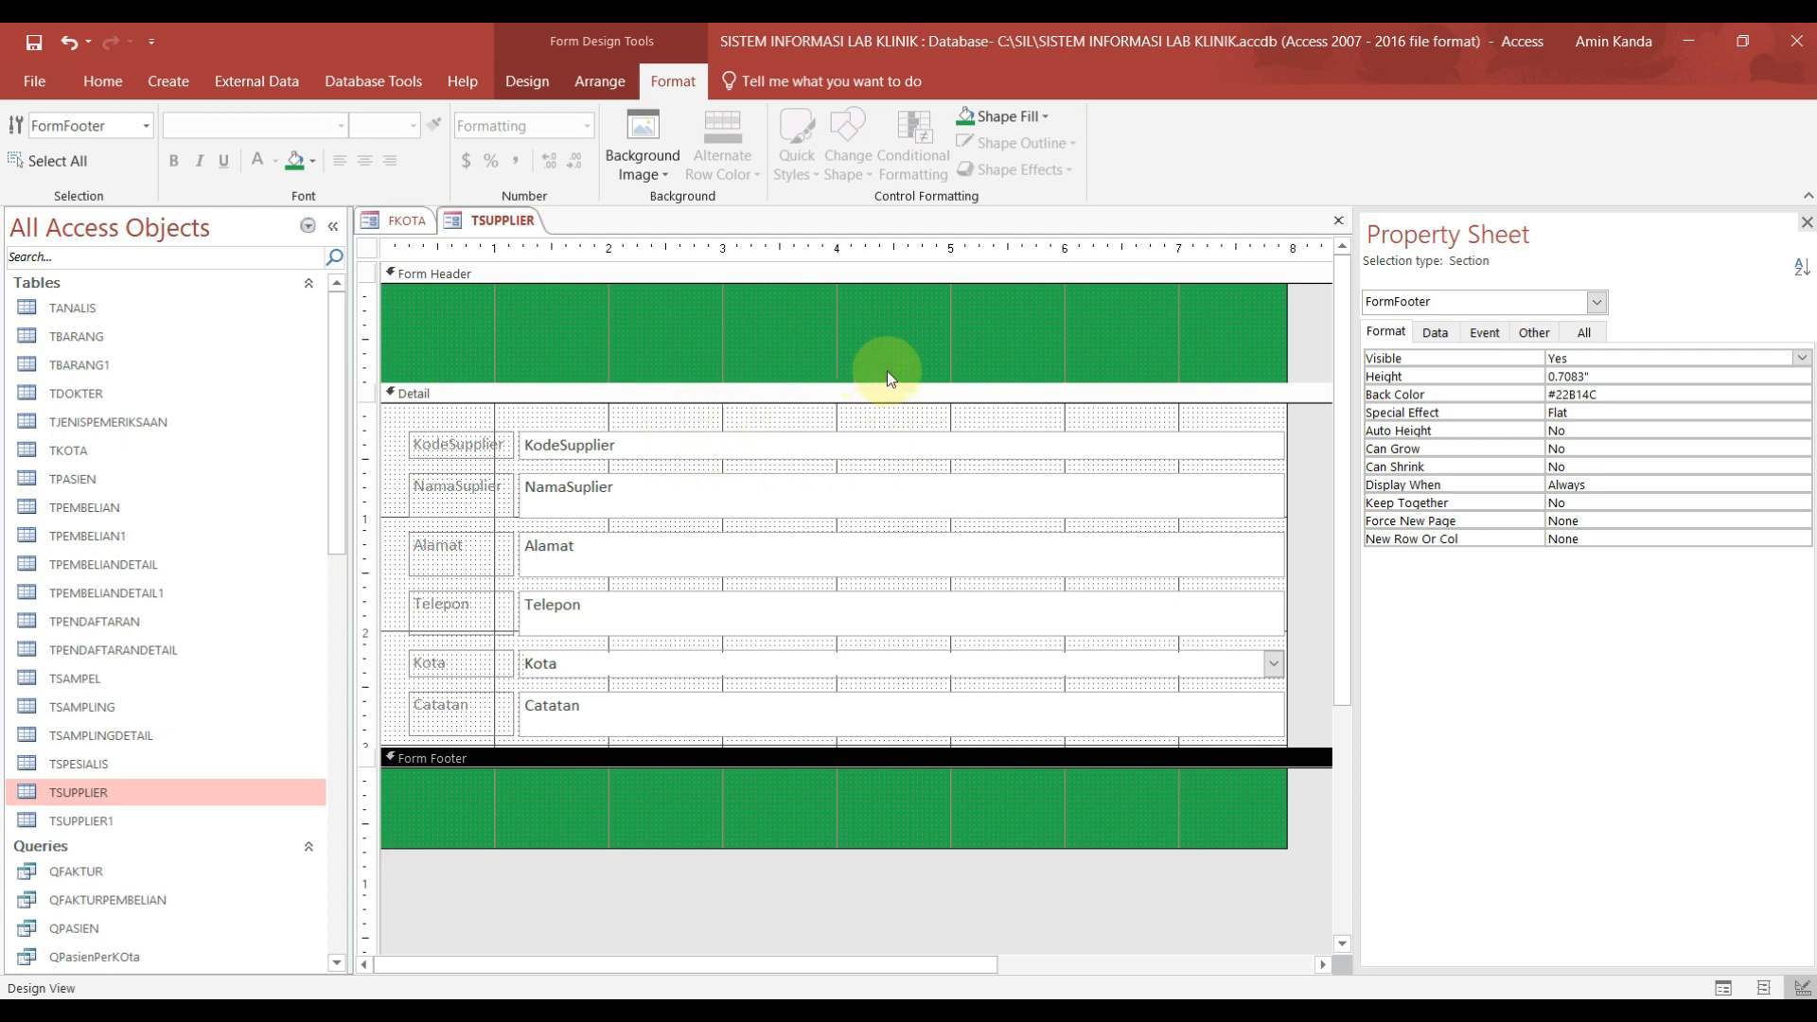
Step: Widen the supplier form to about 8.1" and fill the Detail section with light green #A7DA4E
{"action": "left_click_drag", "start_coordinate": [1291, 344], "coordinate": [1307, 348]}
{"action": "left_click", "coordinate": [1179, 394]}
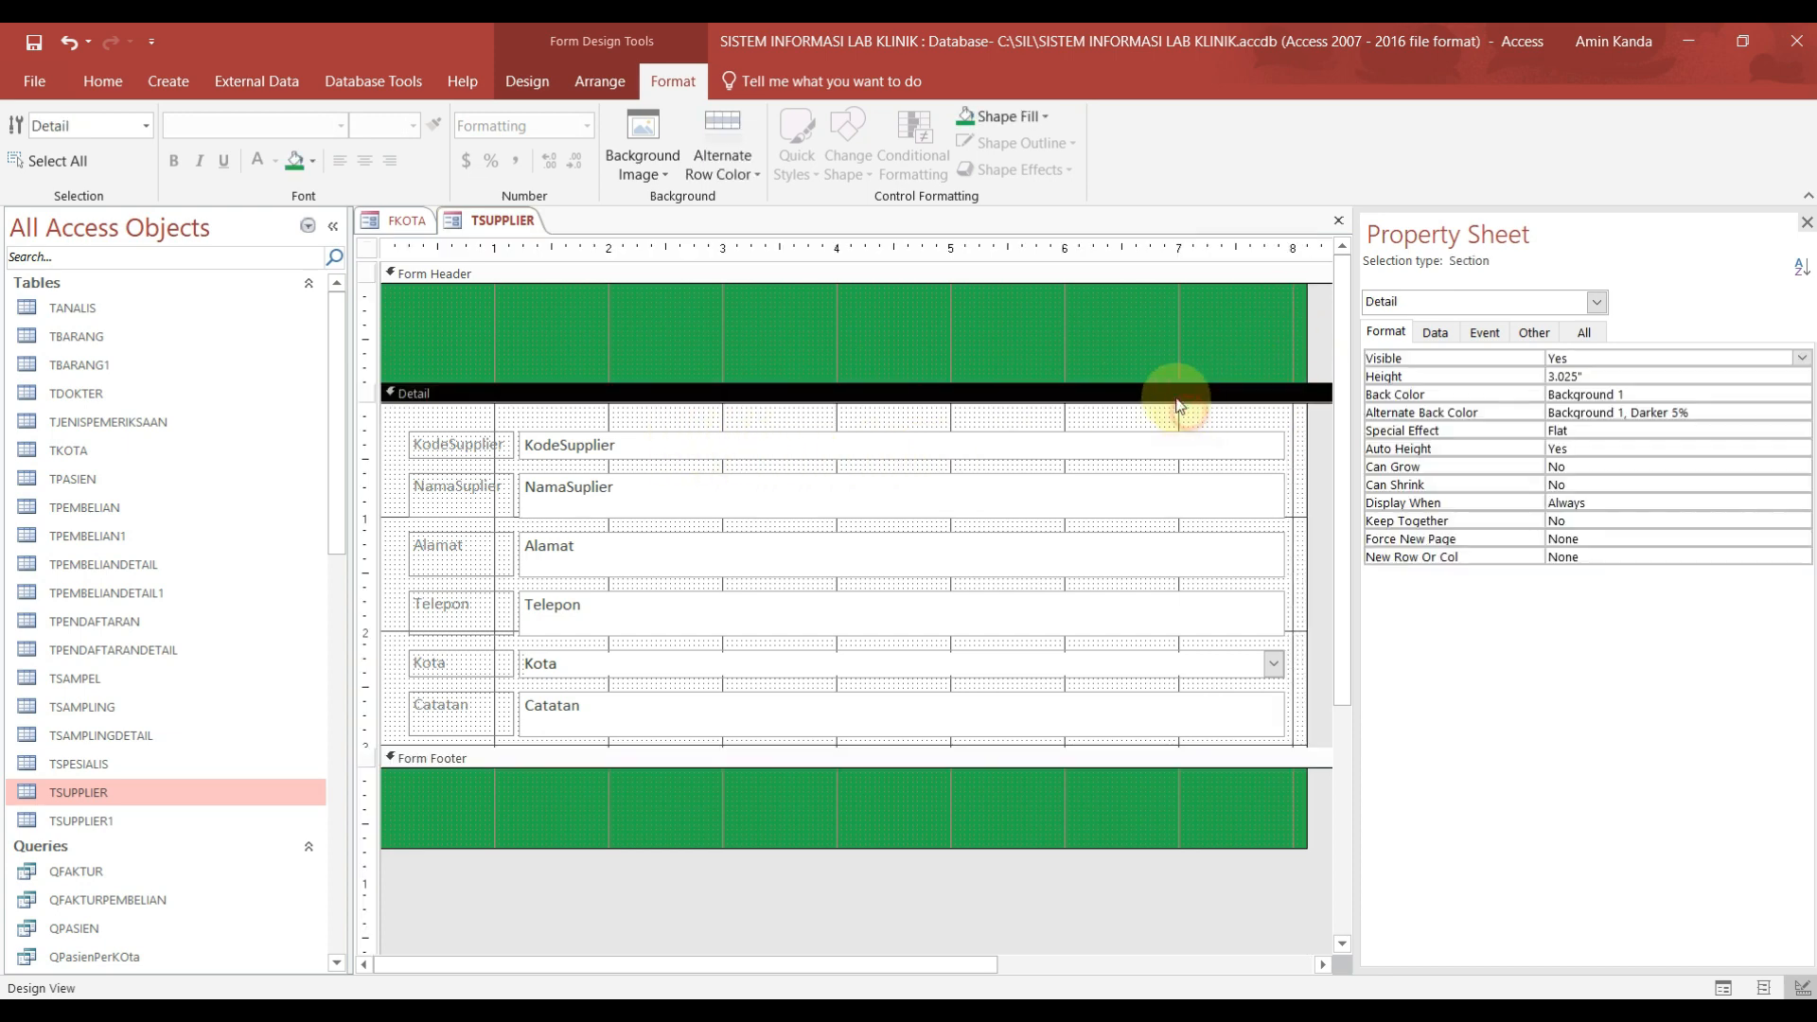
{"action": "left_click", "coordinate": [1043, 121]}
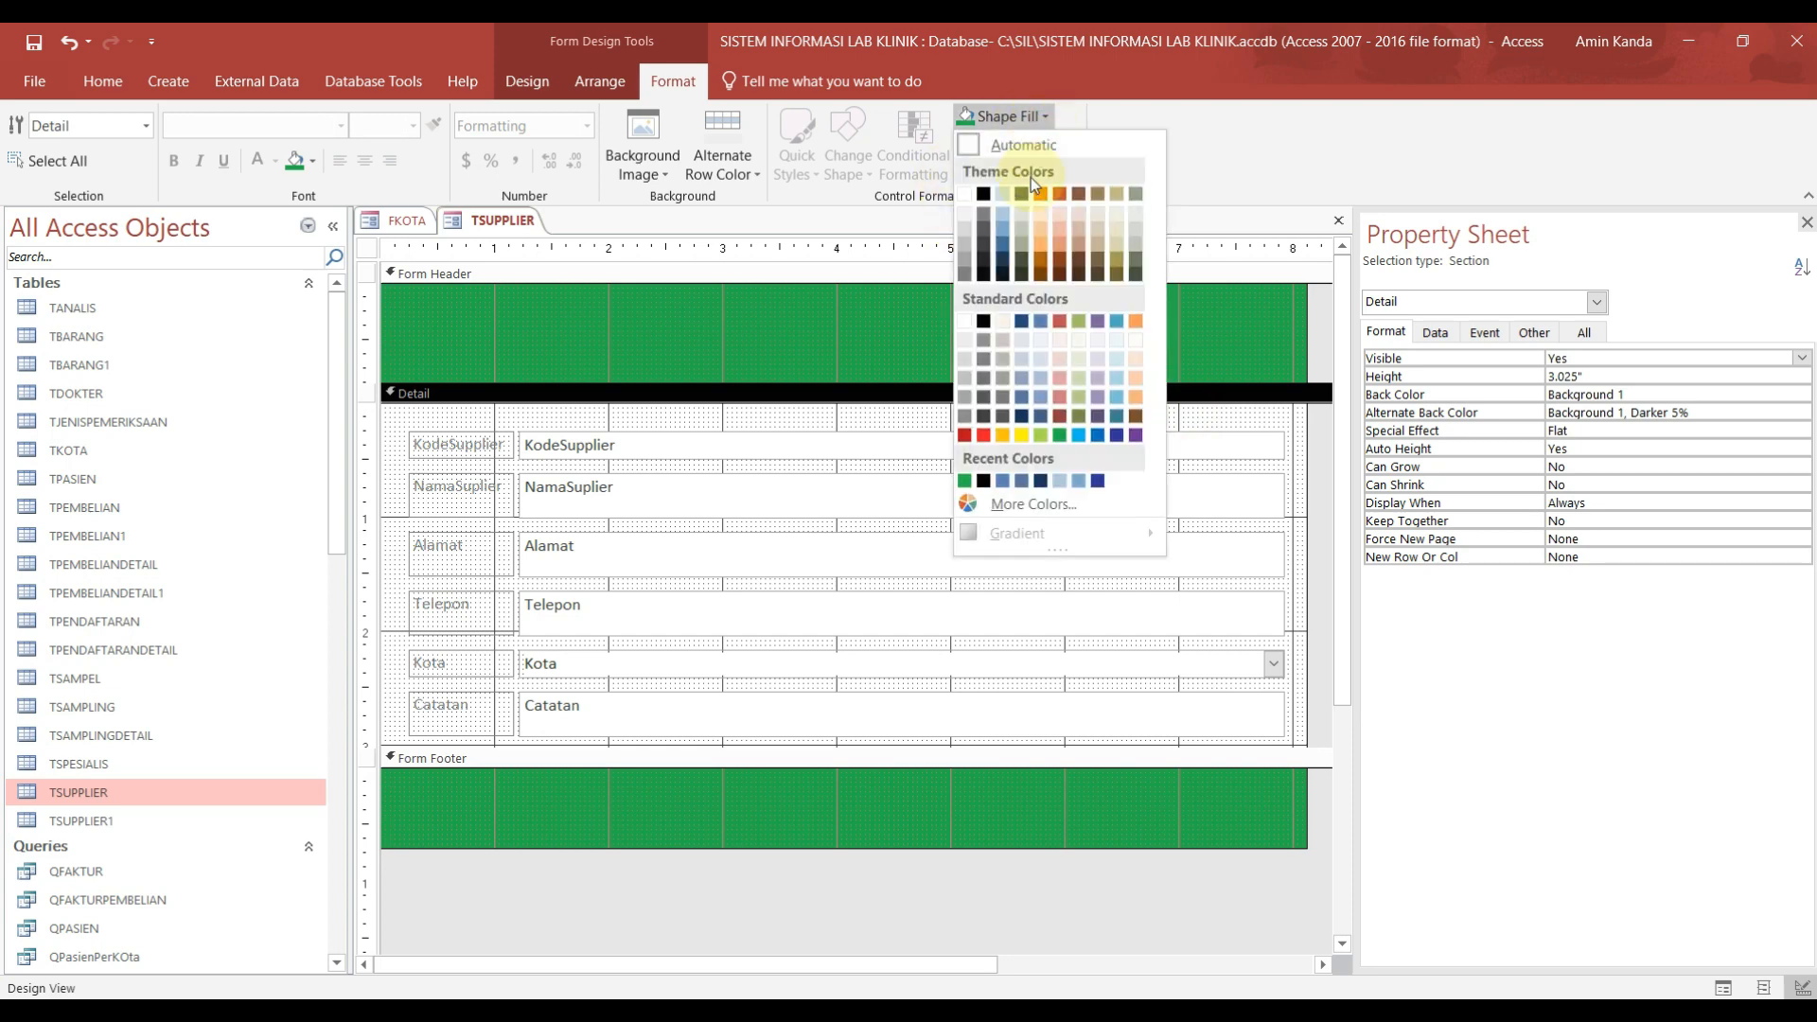
{"action": "left_click", "coordinate": [1046, 435]}
Step: Change the font color of all six field labels in the Detail section to black (Text 1)
{"action": "left_click_drag", "start_coordinate": [396, 428], "coordinate": [456, 670]}
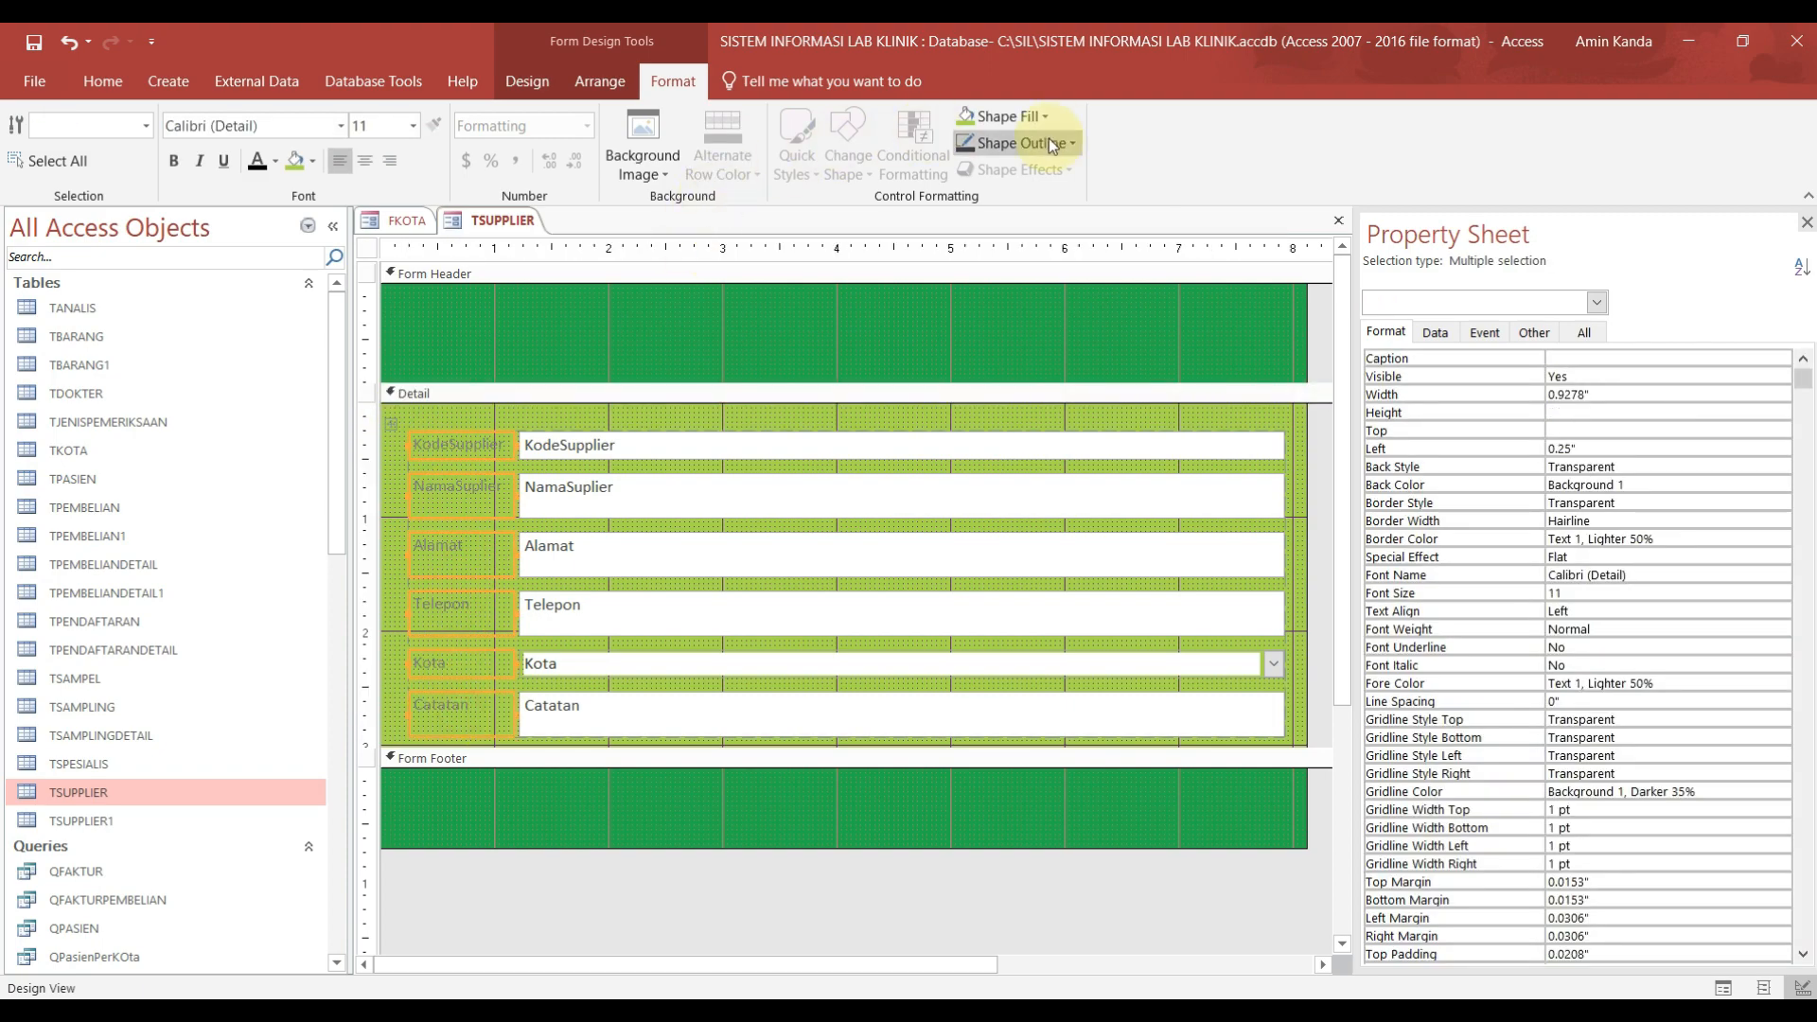
{"action": "left_click", "coordinate": [259, 163]}
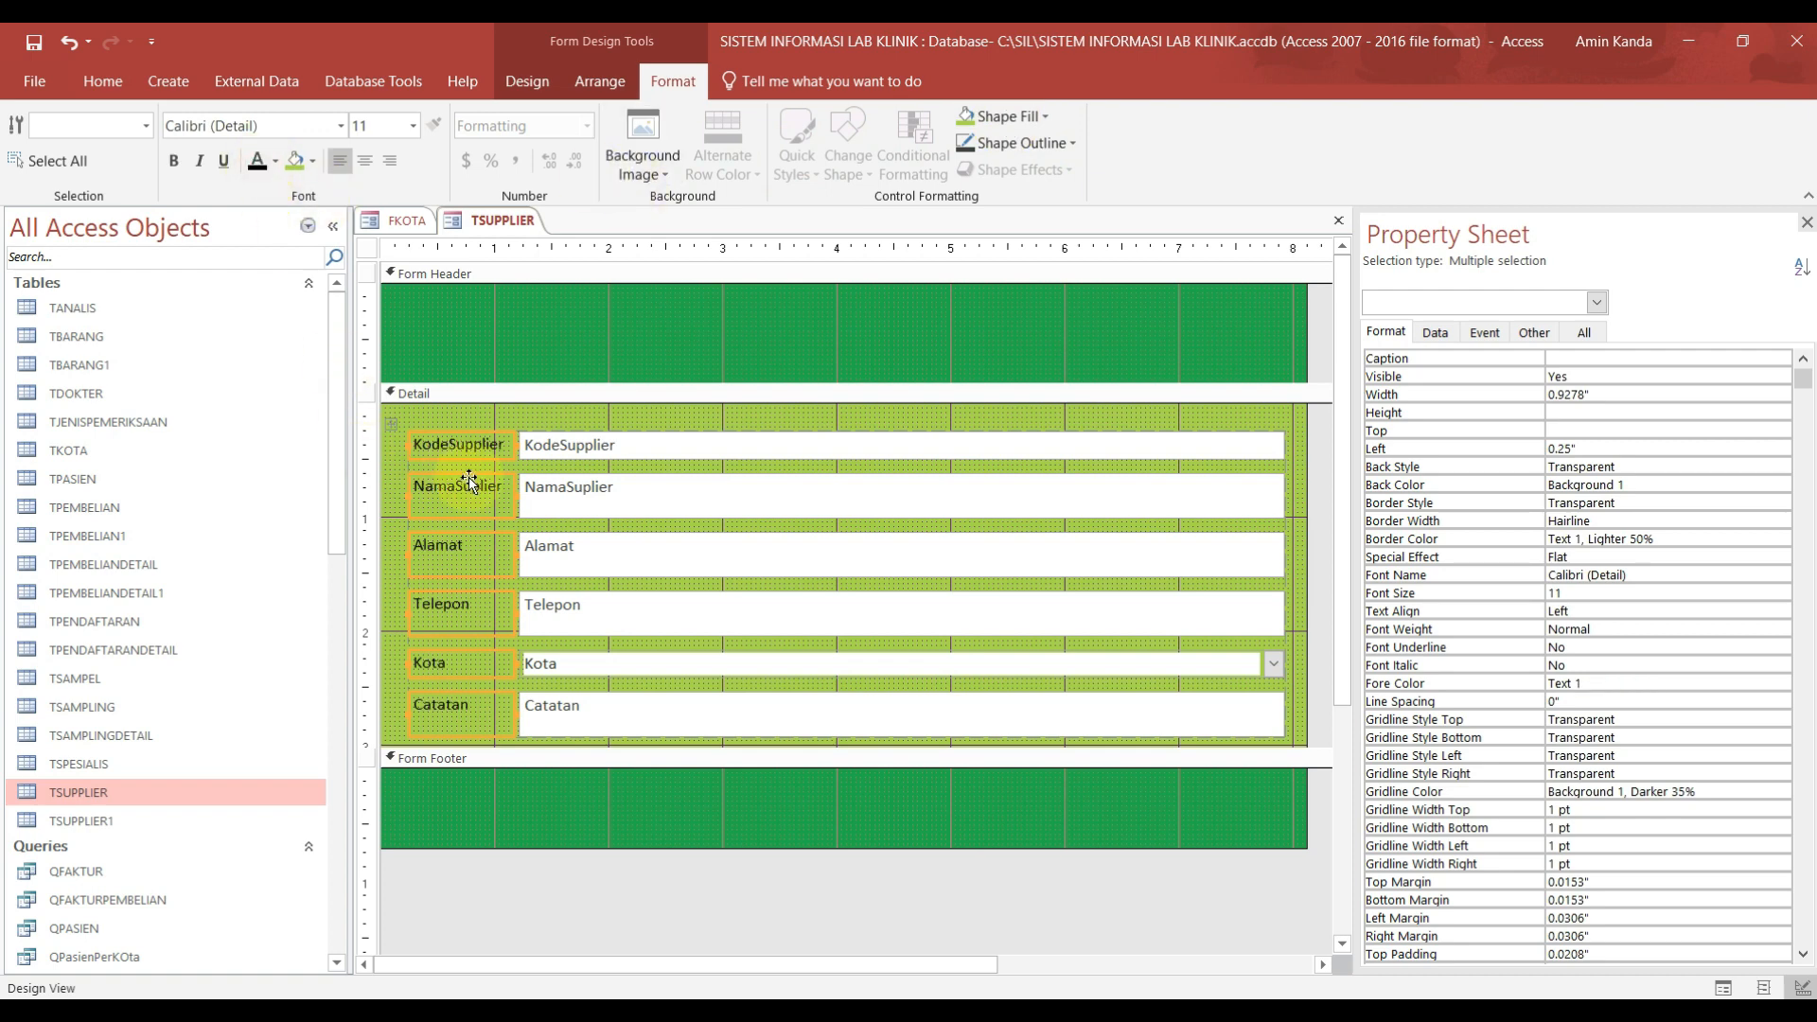
{"action": "left_click", "coordinate": [546, 417]}
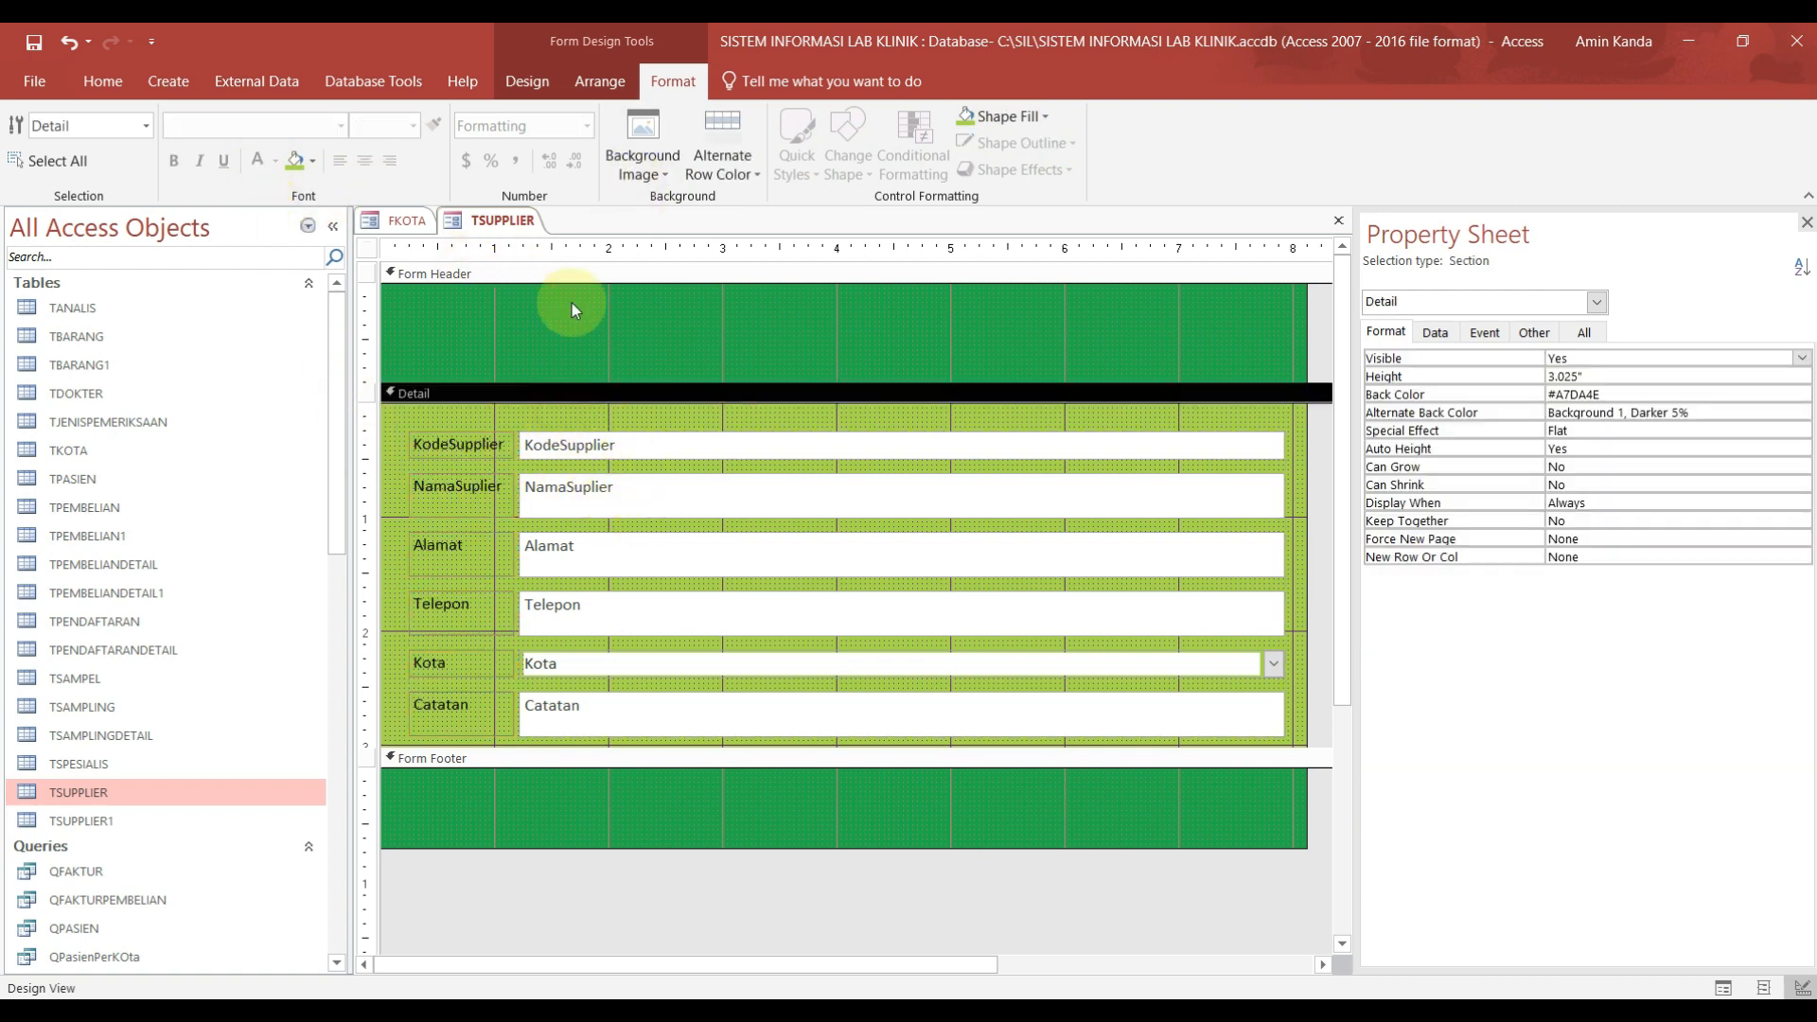
Step: Copy both images, the three clinic text labels and the DATA KOTA title from FKOTA's header into the supplier form's header, offset slightly from its corner
{"action": "left_click", "coordinate": [408, 222]}
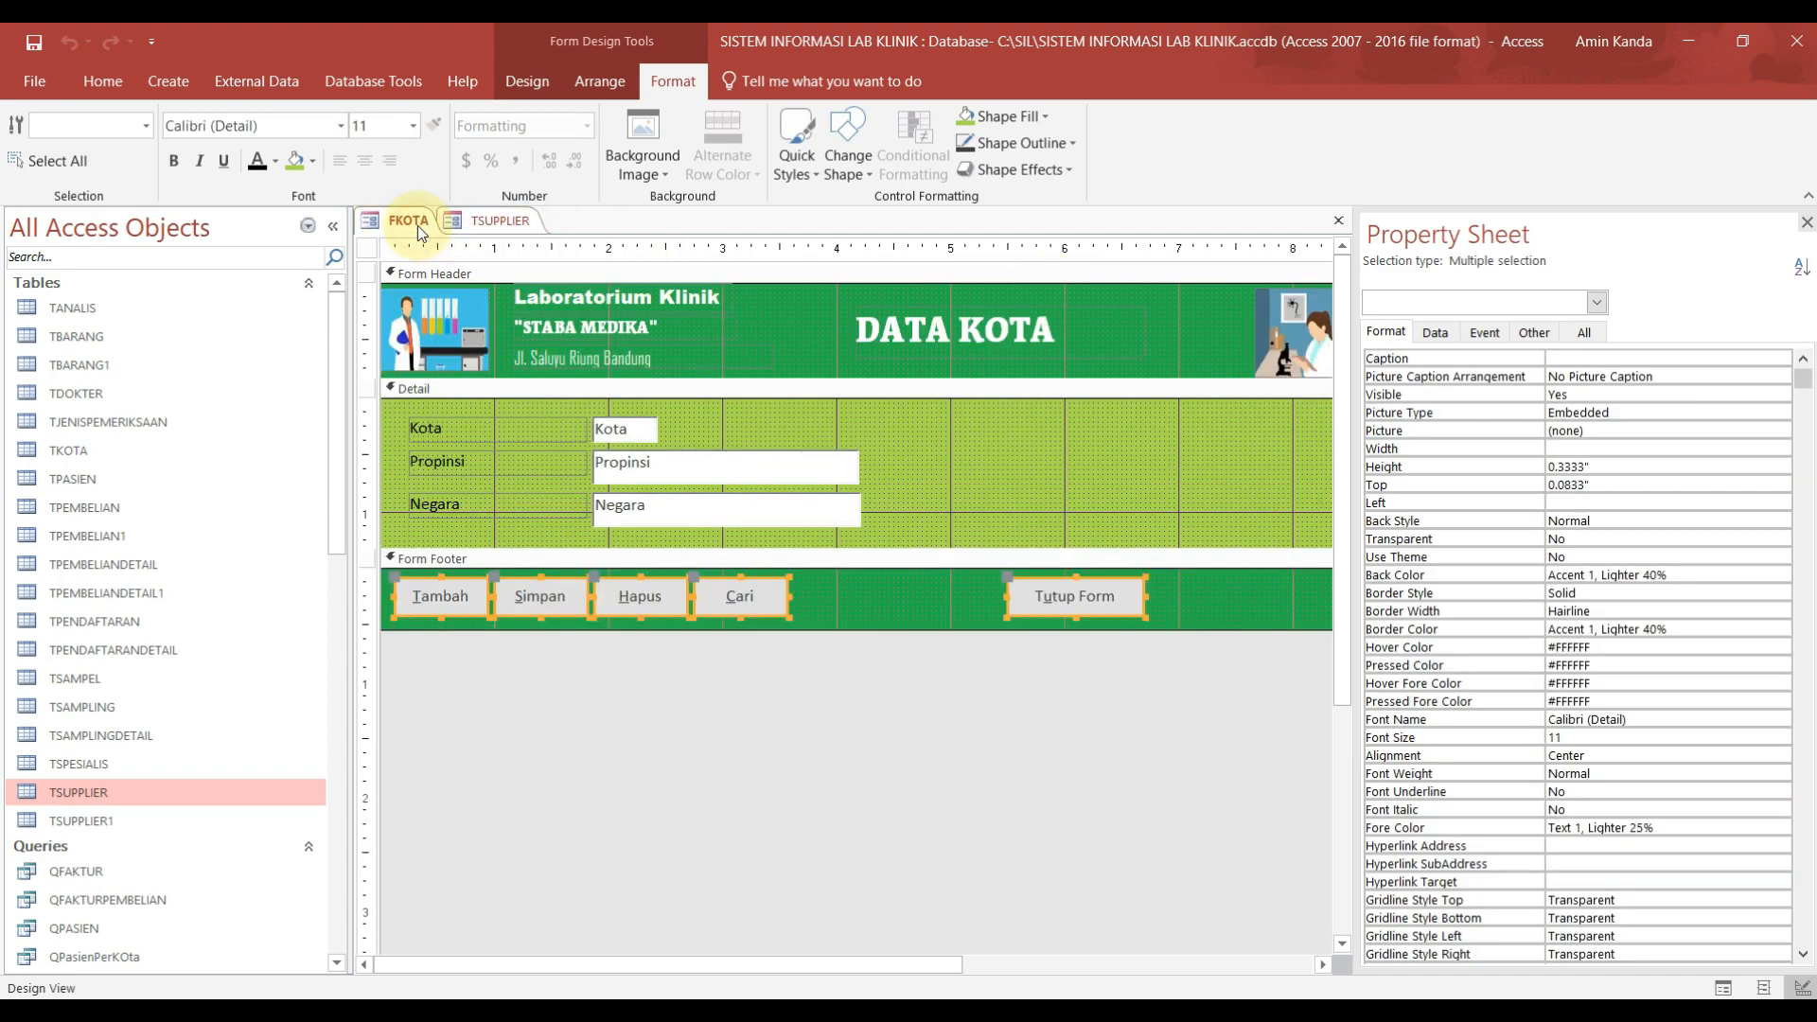
{"action": "left_click", "coordinate": [473, 312]}
{"action": "left_click", "coordinate": [568, 303], "text": "shift"}
{"action": "left_click", "coordinate": [568, 329], "text": "shift"}
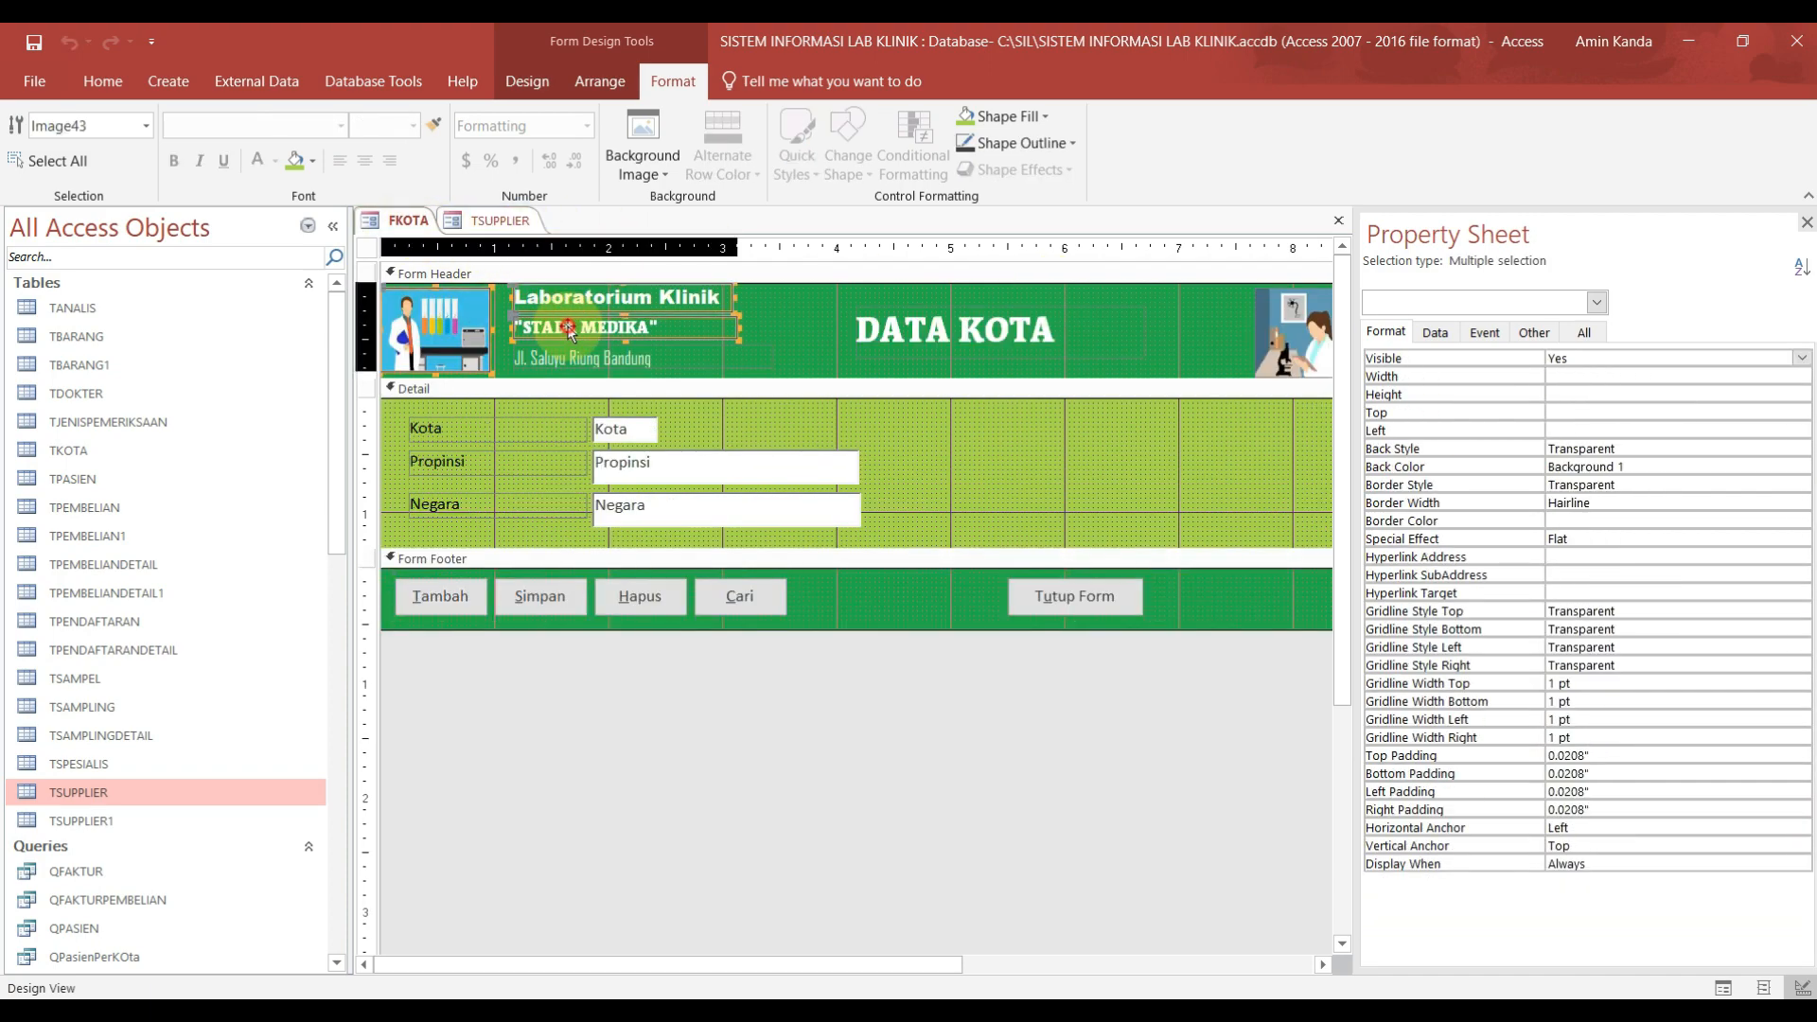
{"action": "left_click", "coordinate": [565, 368], "text": "shift"}
{"action": "left_click", "coordinate": [975, 326], "text": "shift"}
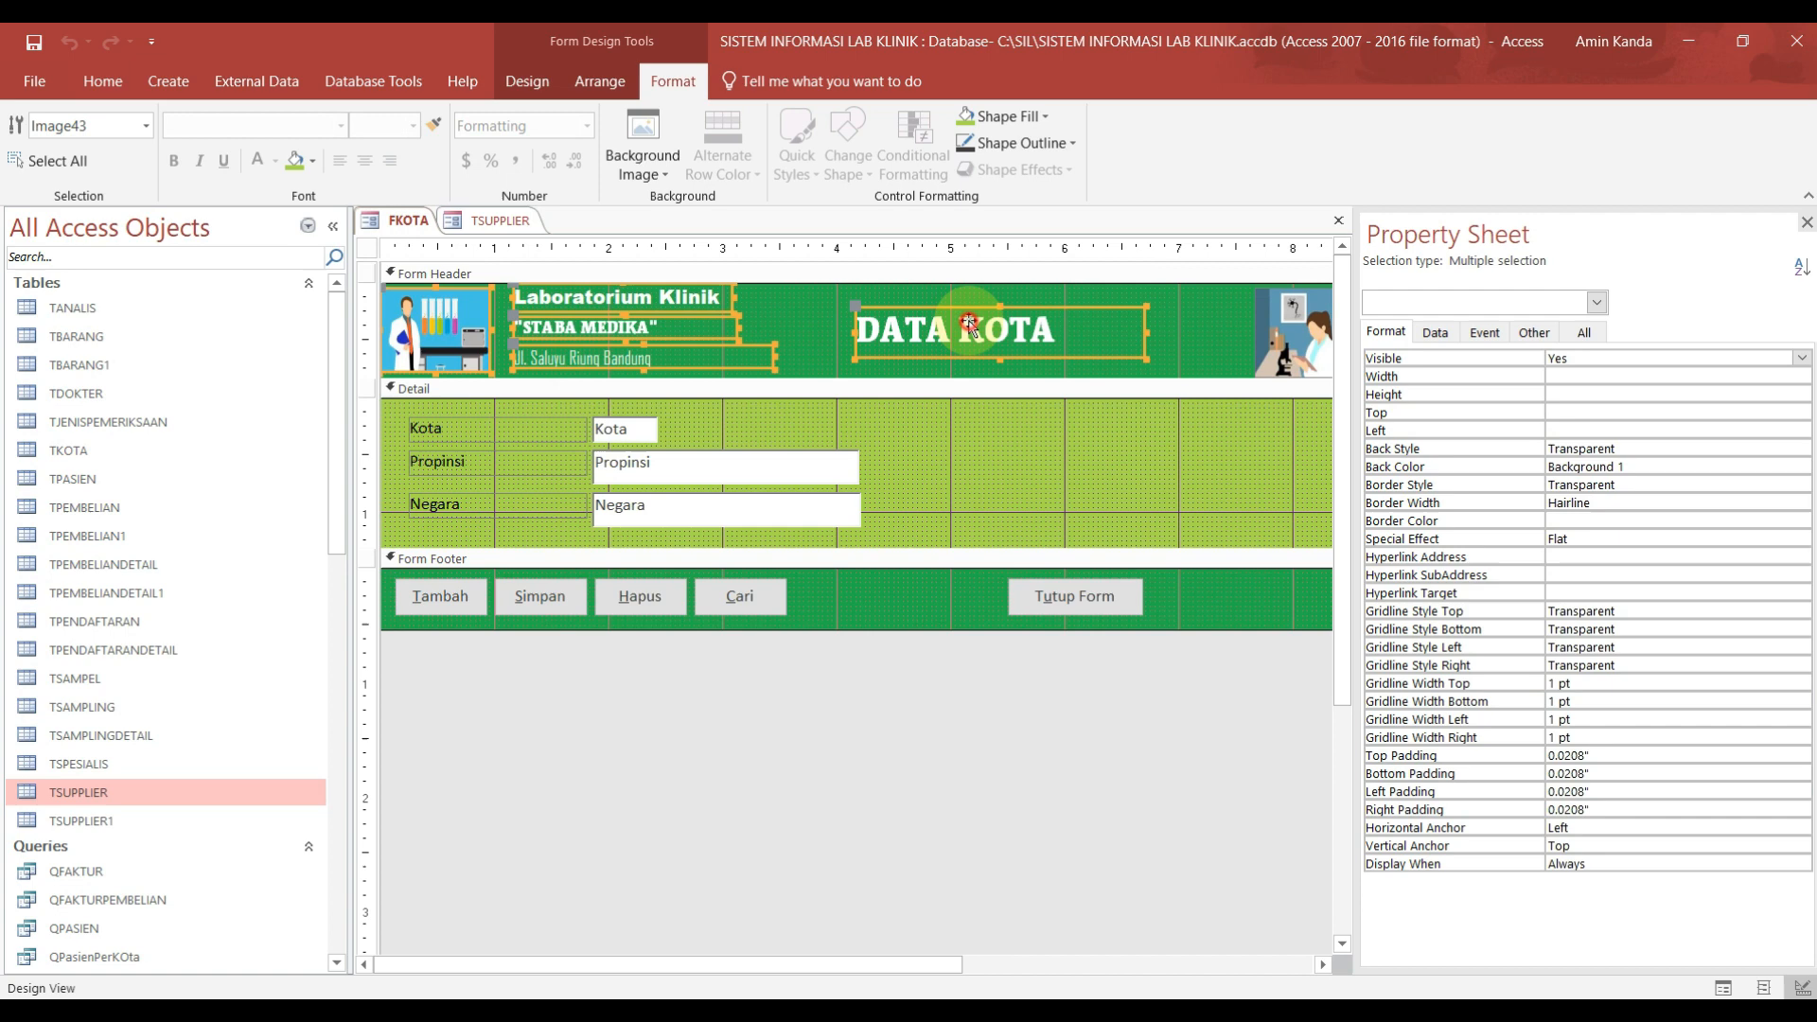
{"action": "left_click", "coordinate": [1286, 339], "text": "shift"}
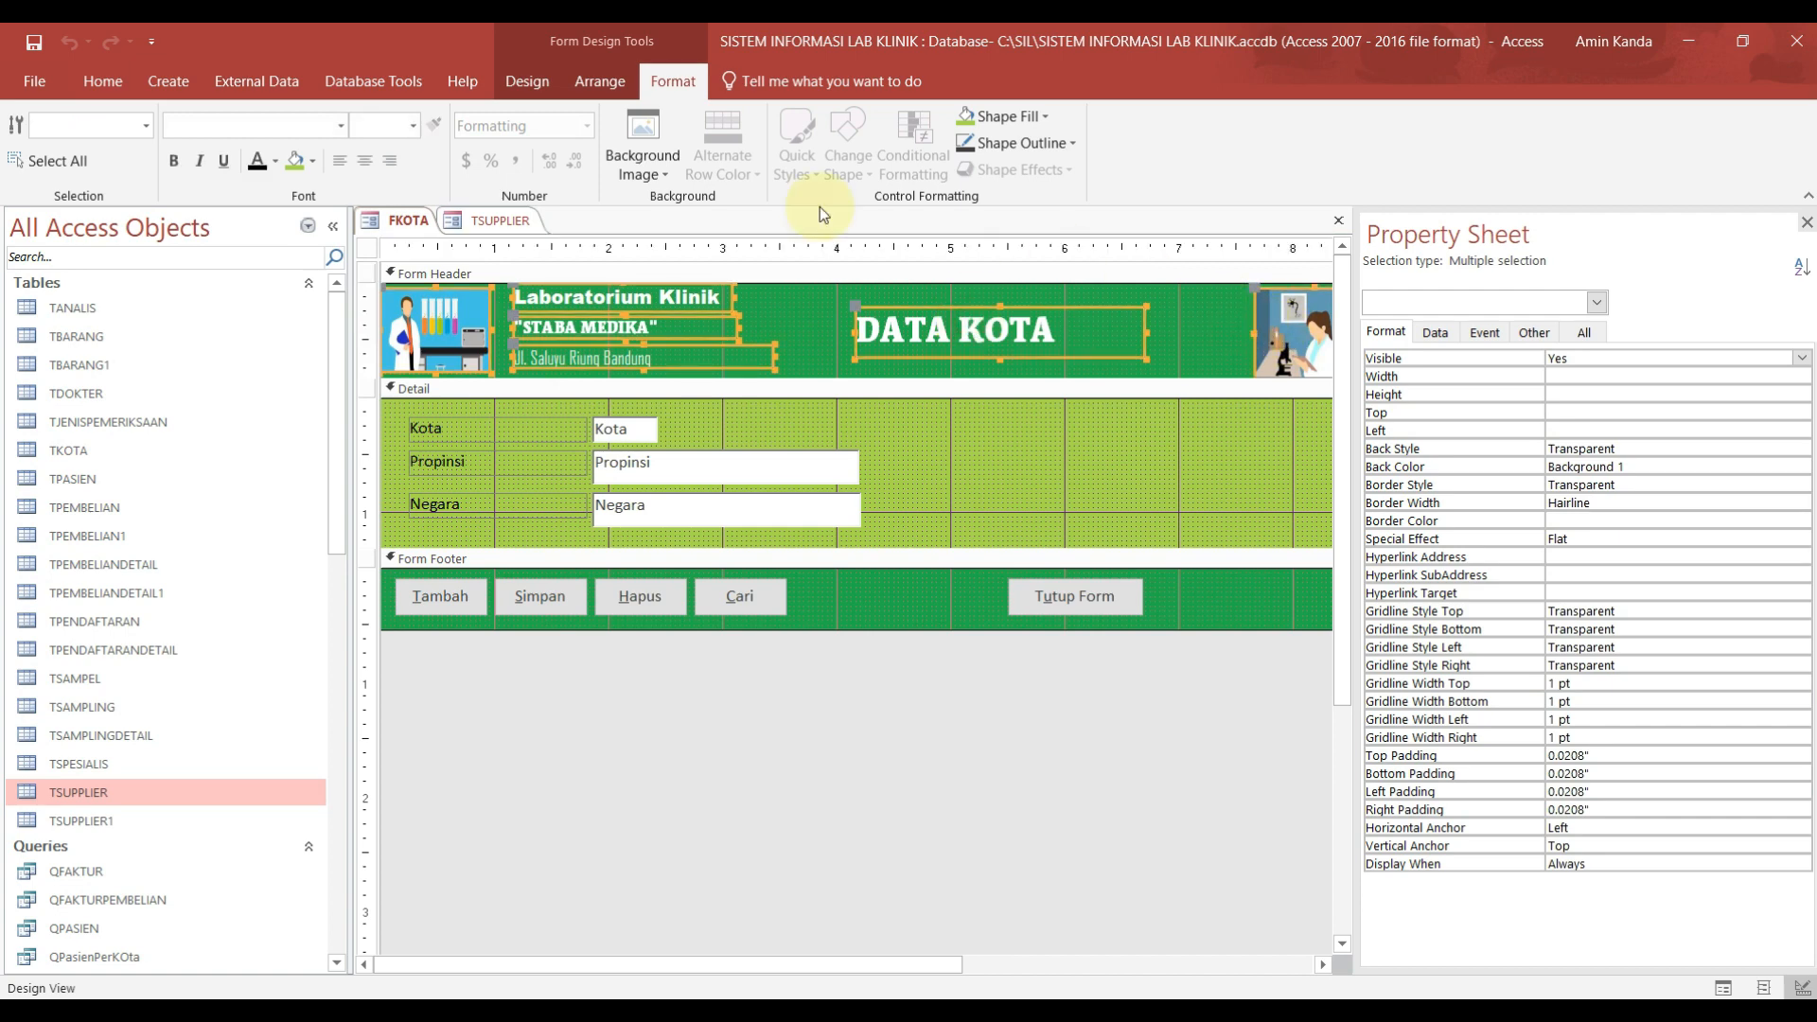
{"action": "left_click", "coordinate": [503, 219]}
{"action": "left_click", "coordinate": [531, 337]}
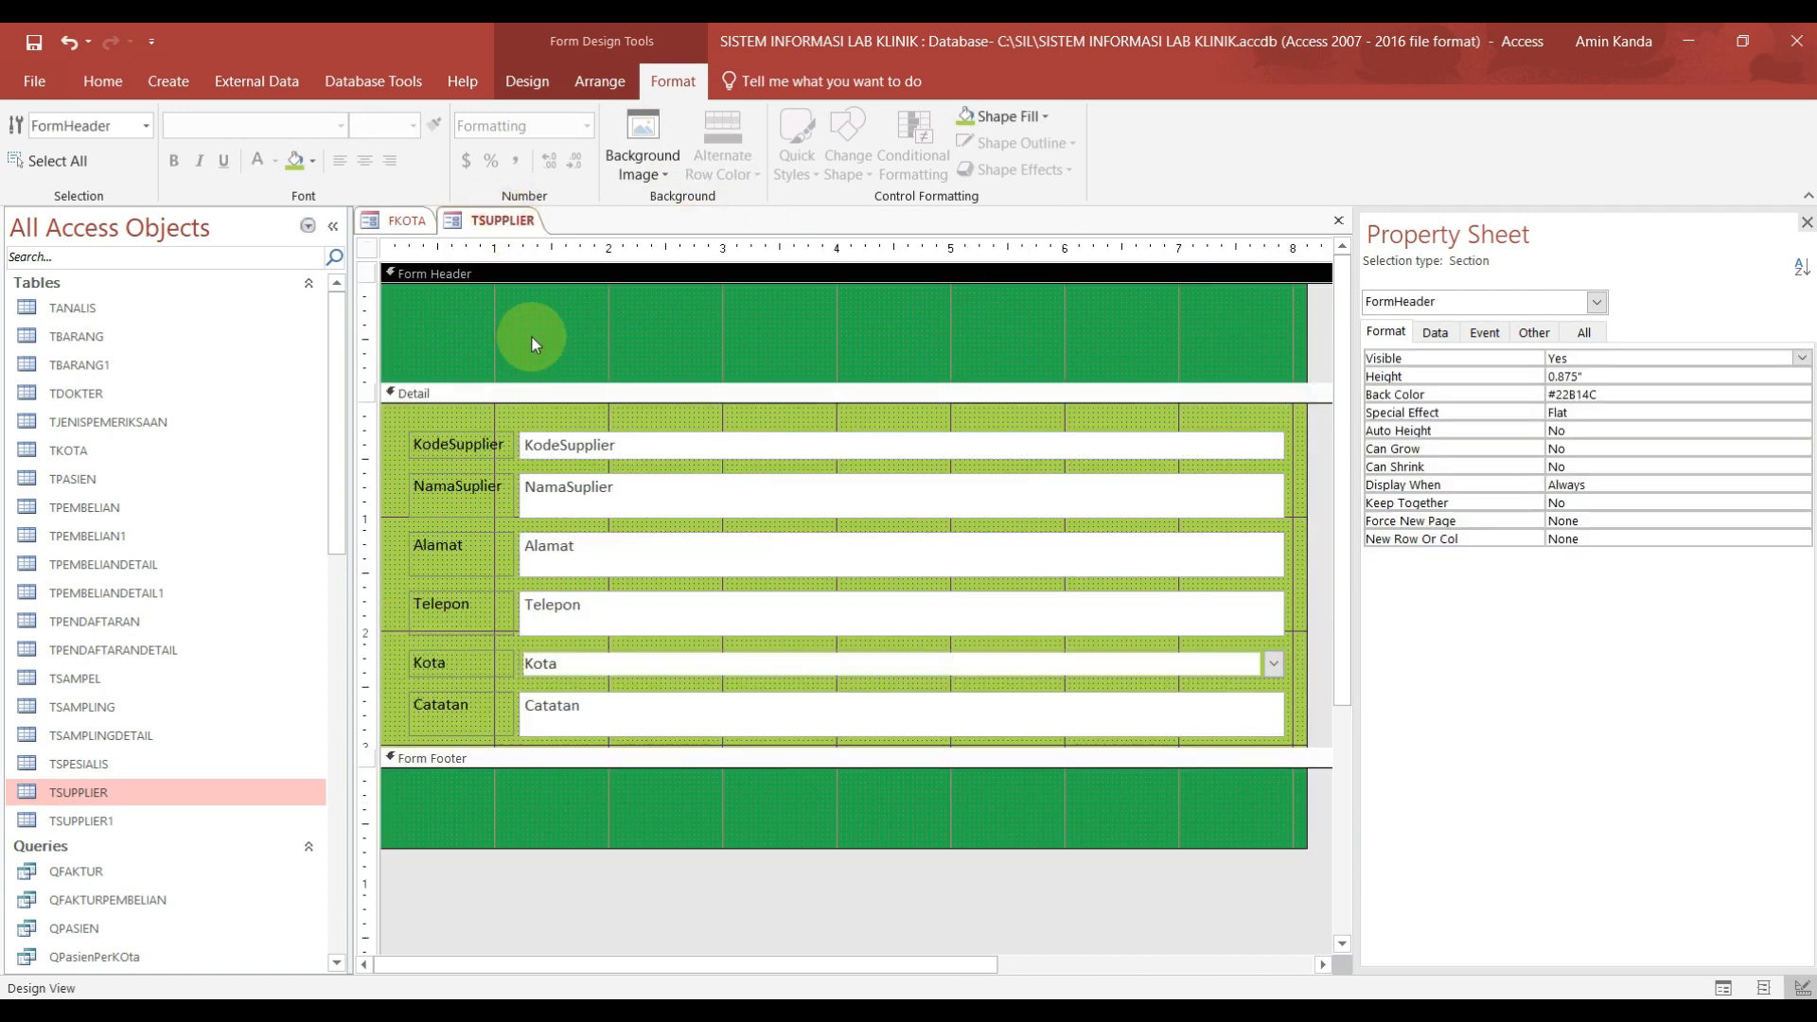
{"action": "key", "text": "ctrl+v"}
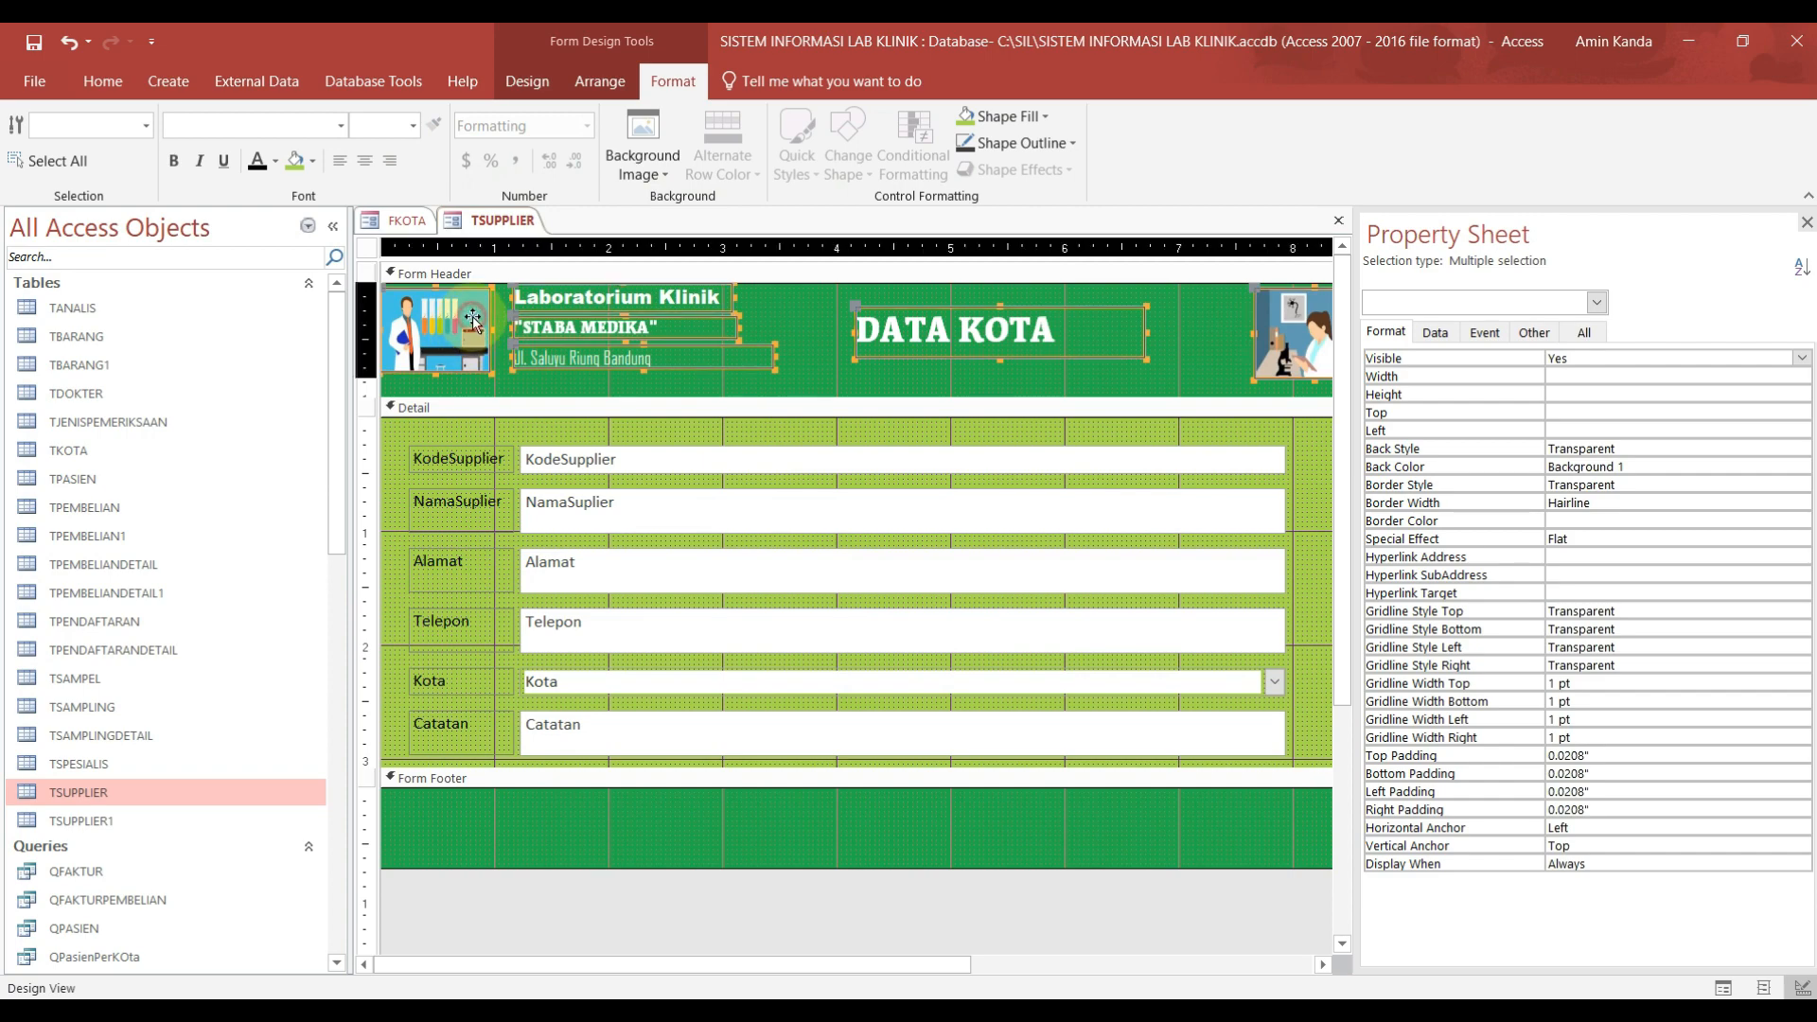
{"action": "left_click_drag", "start_coordinate": [473, 318], "coordinate": [481, 323]}
Step: Change the supplier form's header title to DATA SUPPLIER, and widen the form to about 8.9"
{"action": "left_click", "coordinate": [989, 337]}
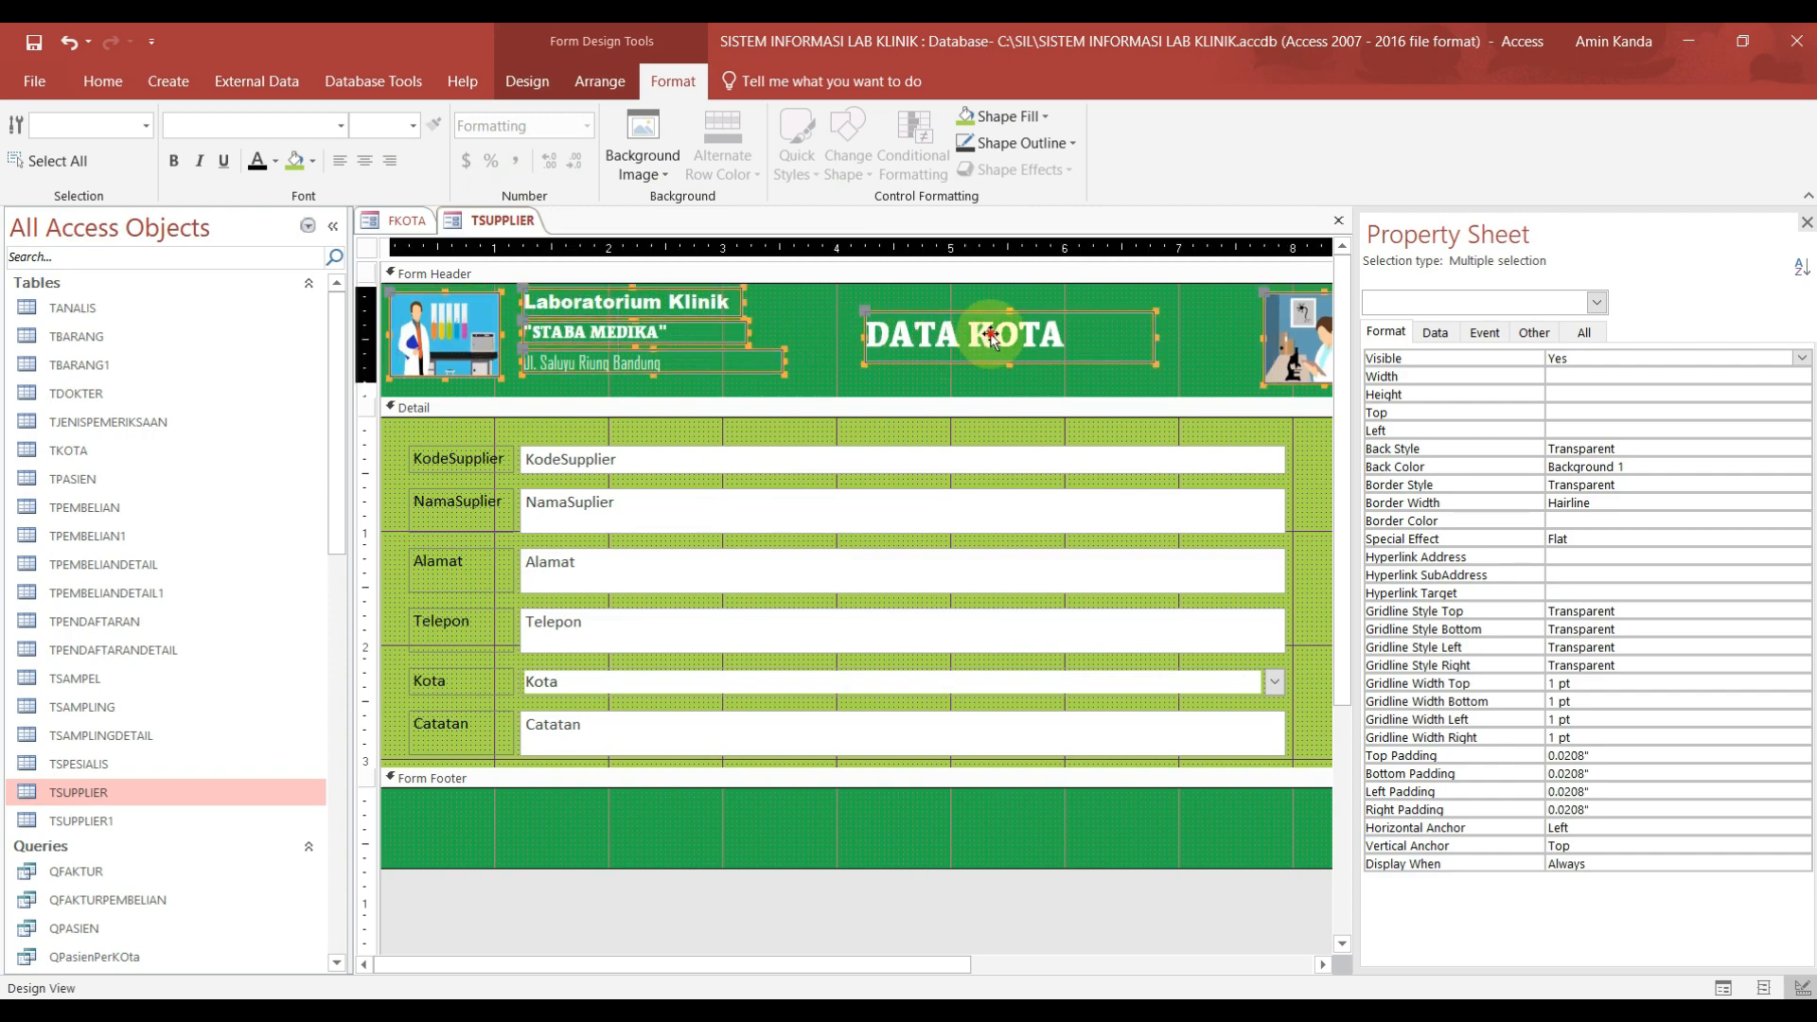
{"action": "left_click", "coordinate": [978, 335]}
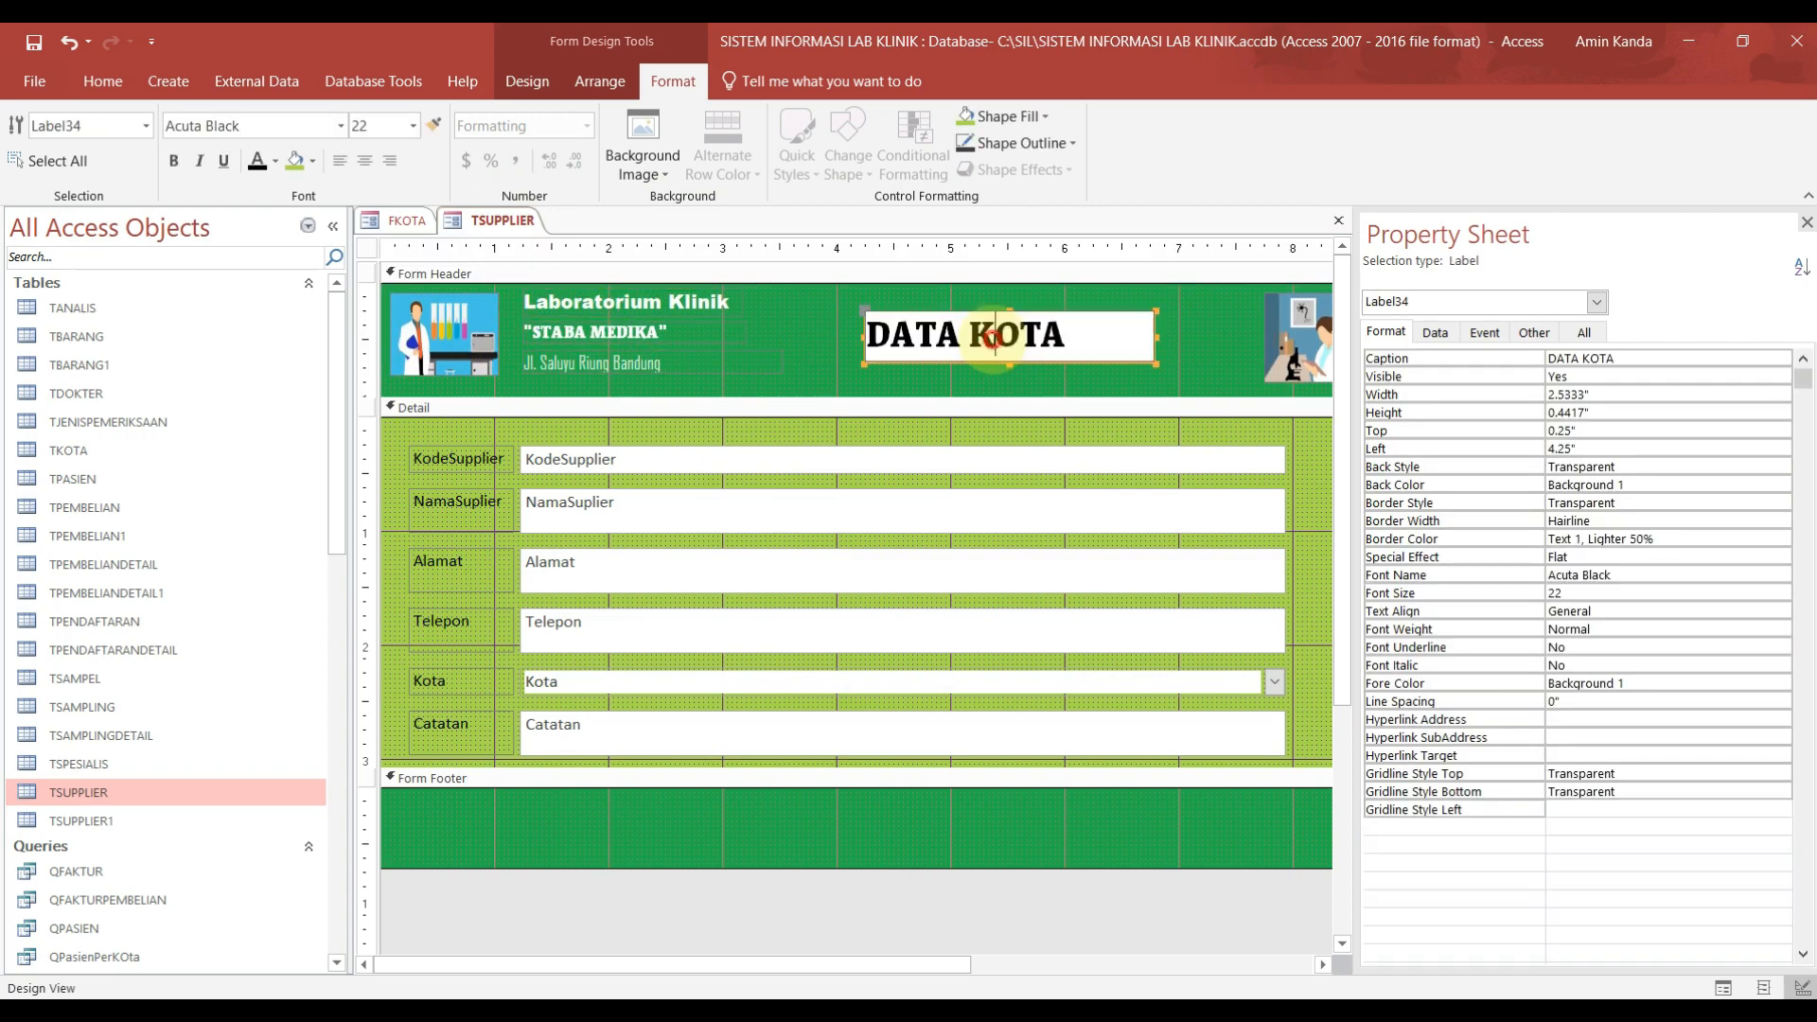
{"action": "left_click_drag", "start_coordinate": [977, 335], "coordinate": [1142, 337]}
{"action": "type", "text": "SUPPLIER"}
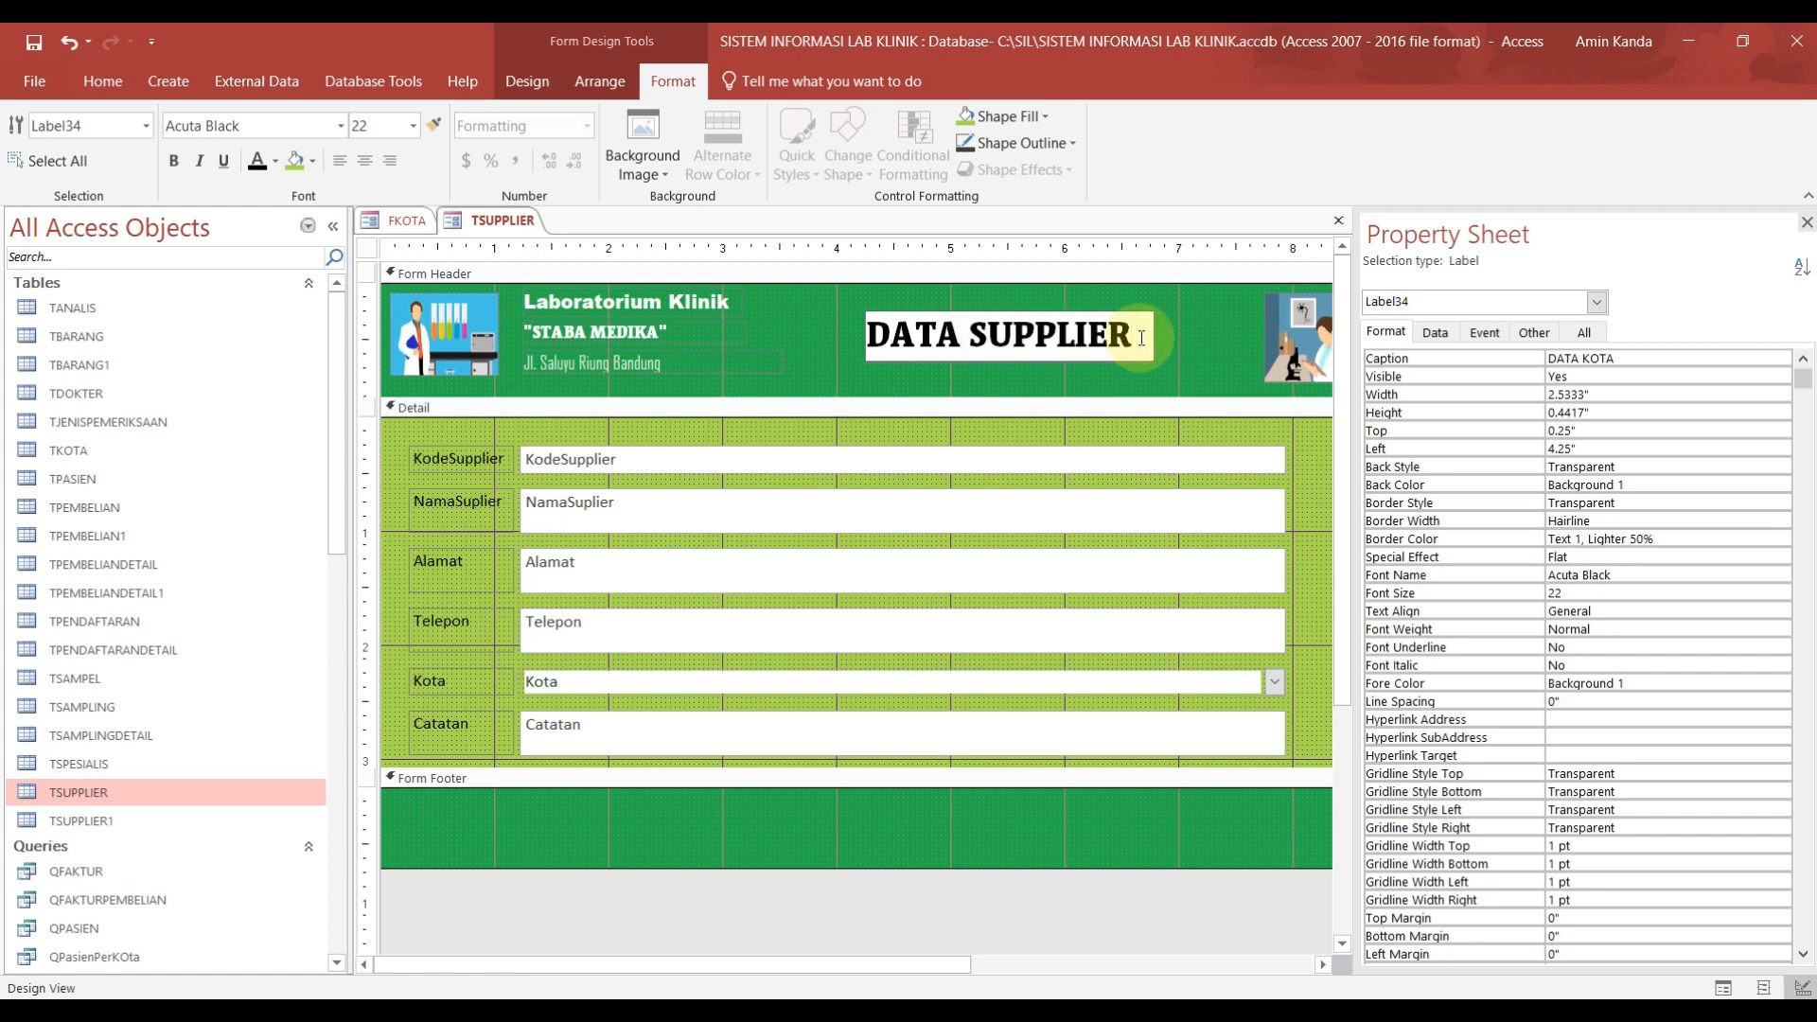
{"action": "left_click", "coordinate": [824, 312]}
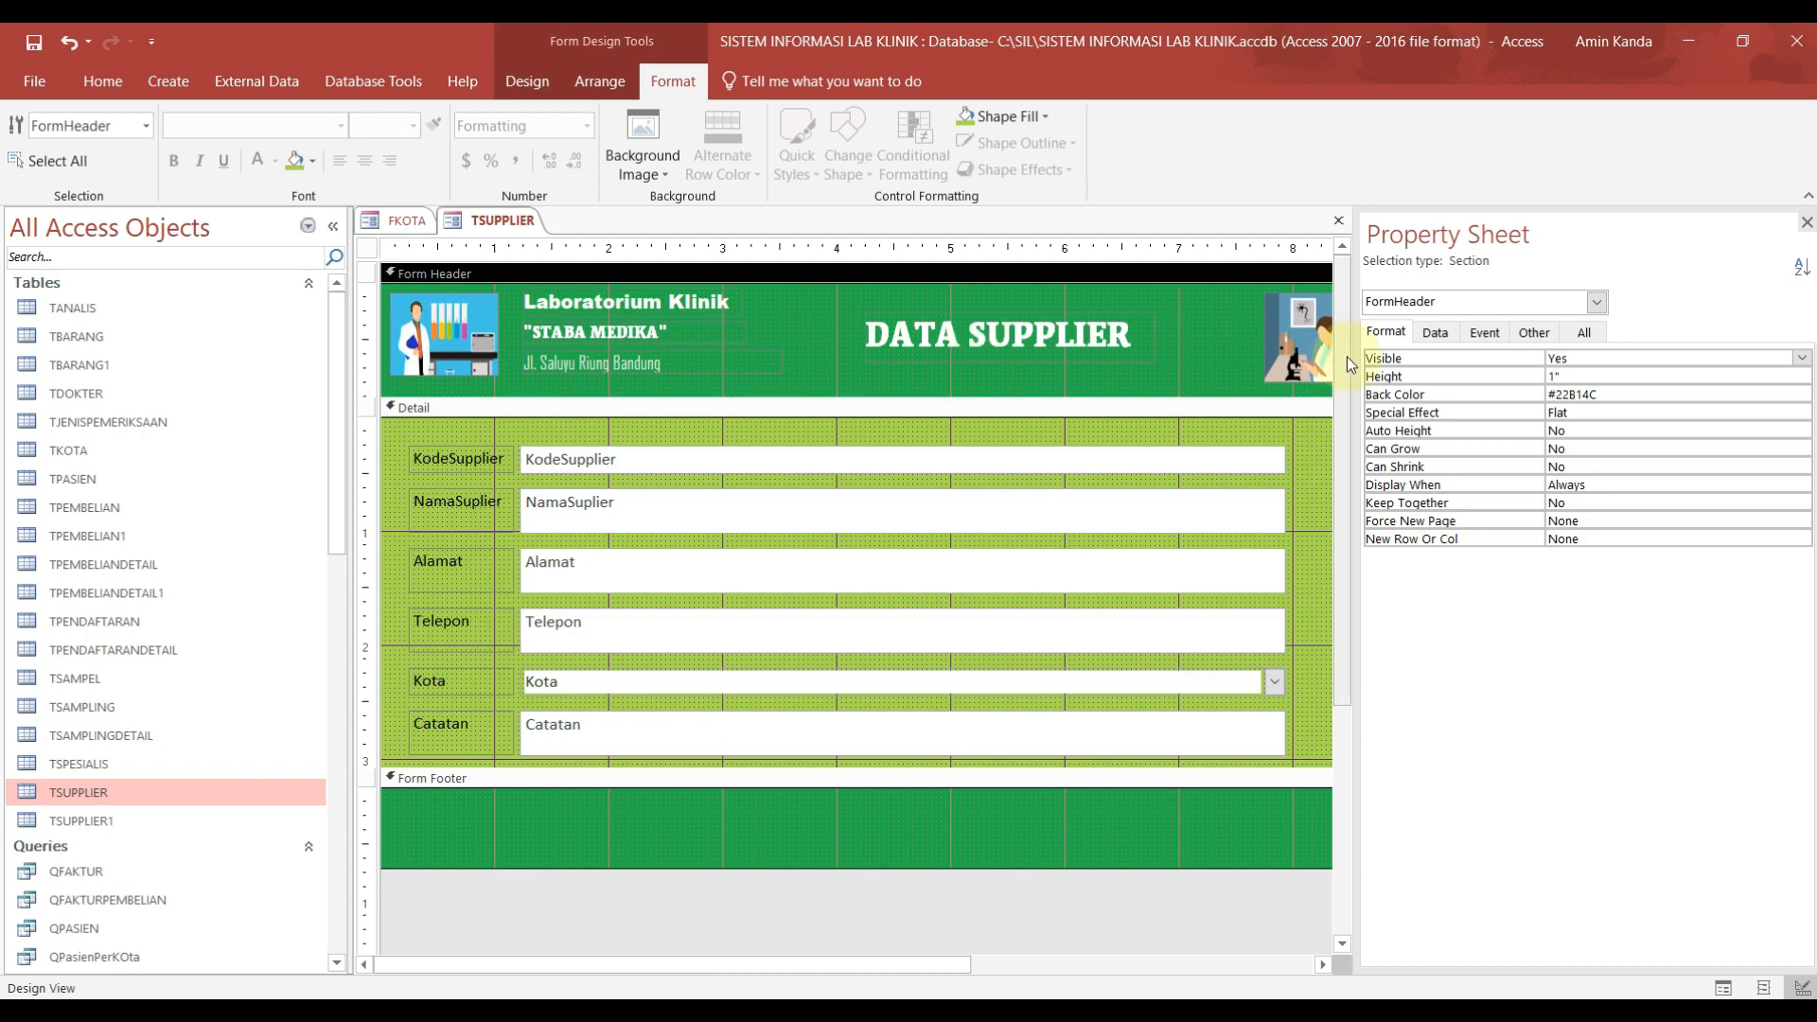
{"action": "left_click_drag", "start_coordinate": [1355, 357], "coordinate": [1488, 376]}
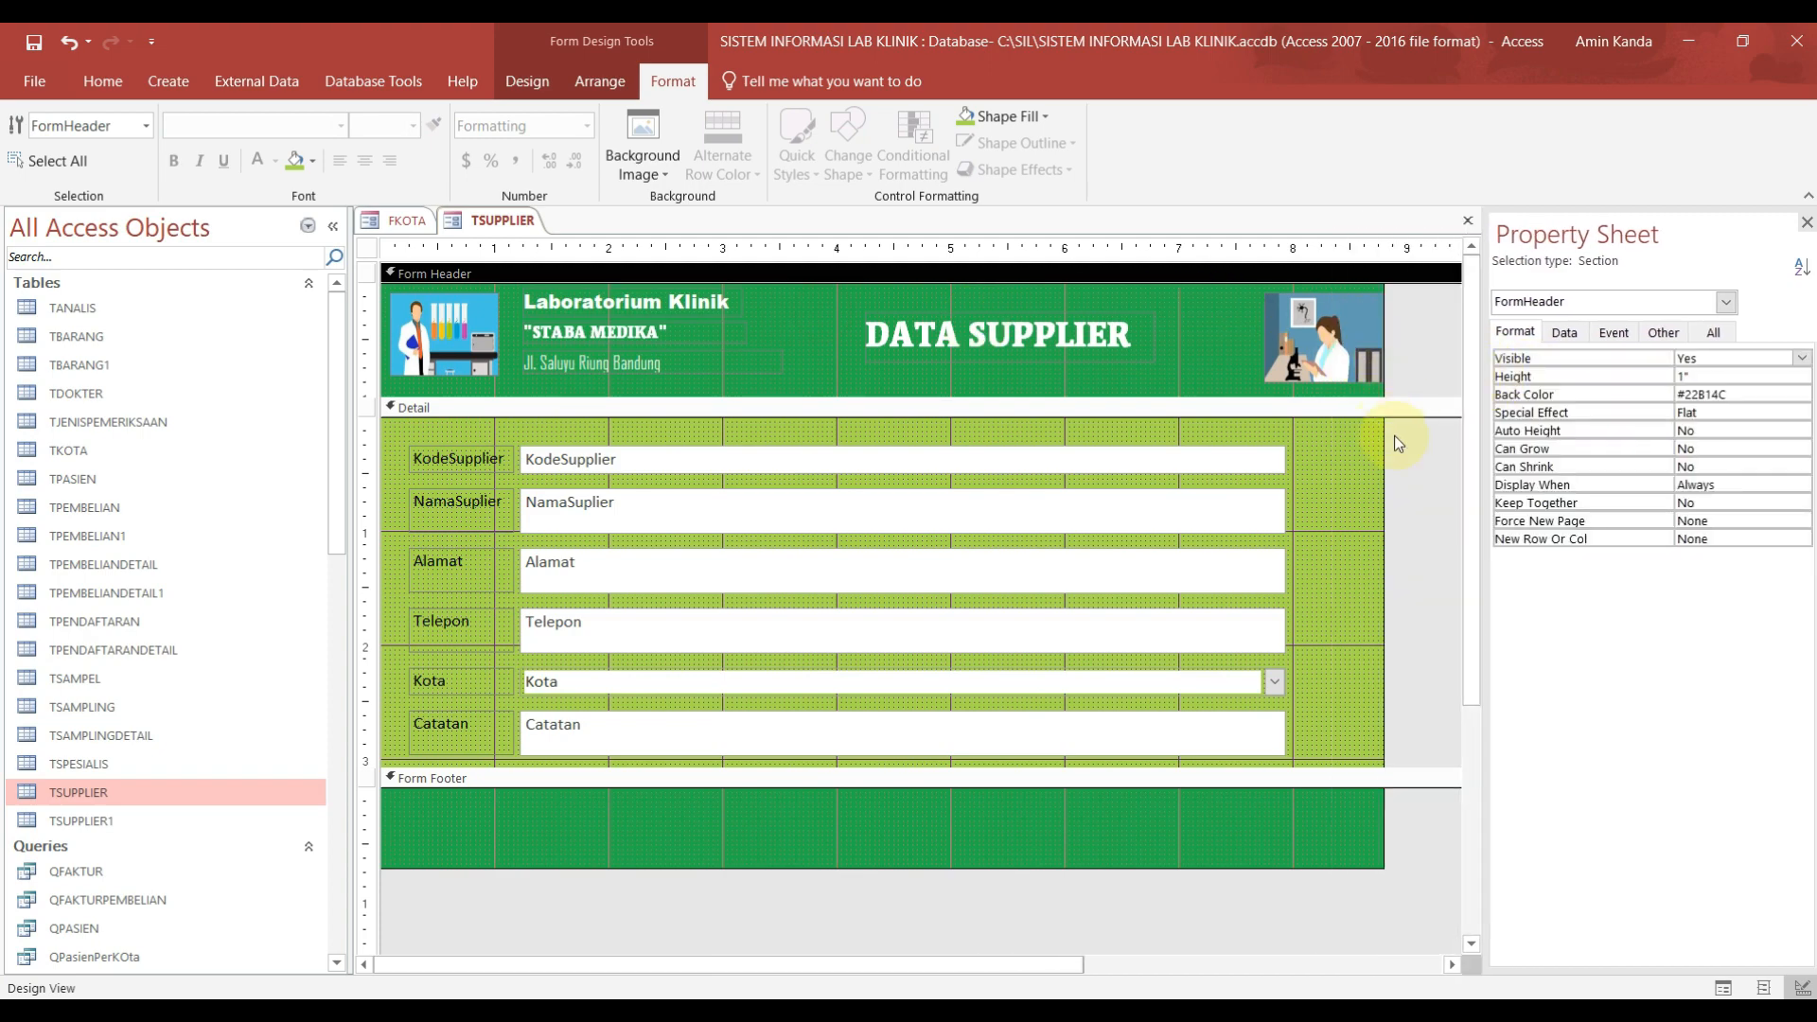
{"action": "left_click_drag", "start_coordinate": [1385, 464], "coordinate": [1398, 455]}
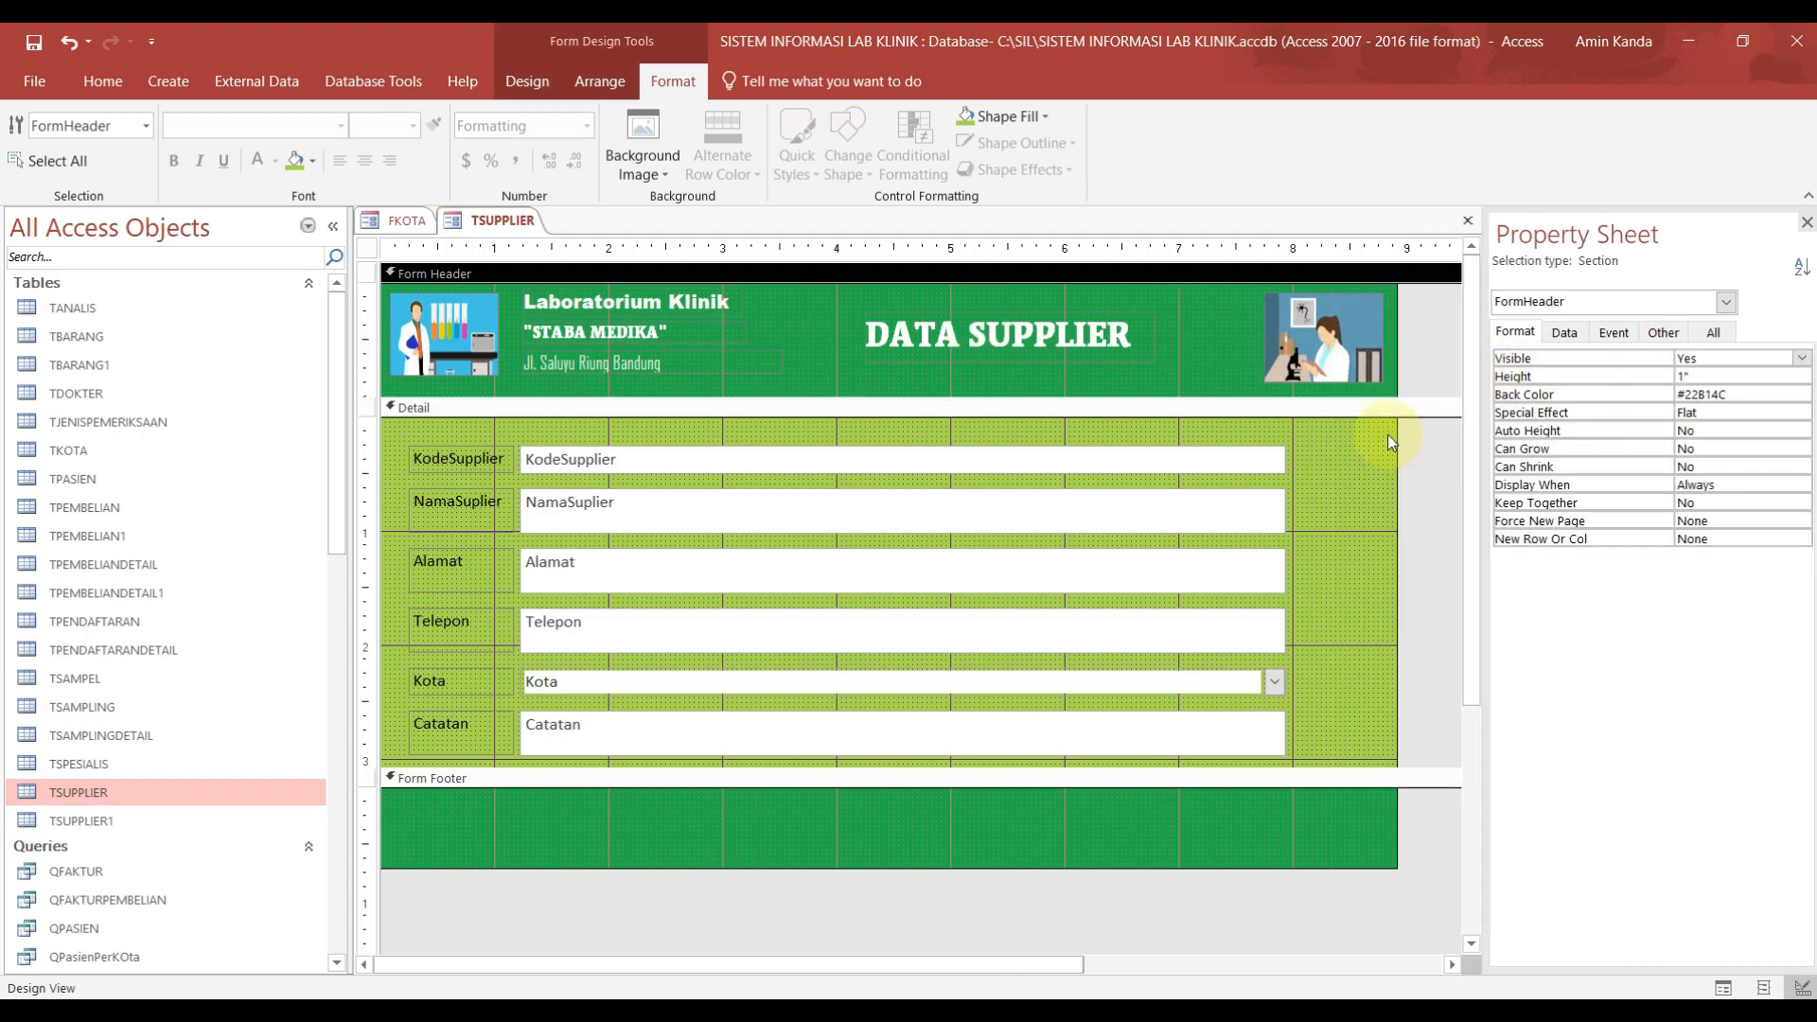
Step: Copy the Tambah, Simpan, Hapus, Cari and Tutup Form buttons from FKOTA's footer into the supplier form's footer, about 0.125" from its top
{"action": "left_click", "coordinate": [398, 219]}
{"action": "left_click", "coordinate": [449, 596]}
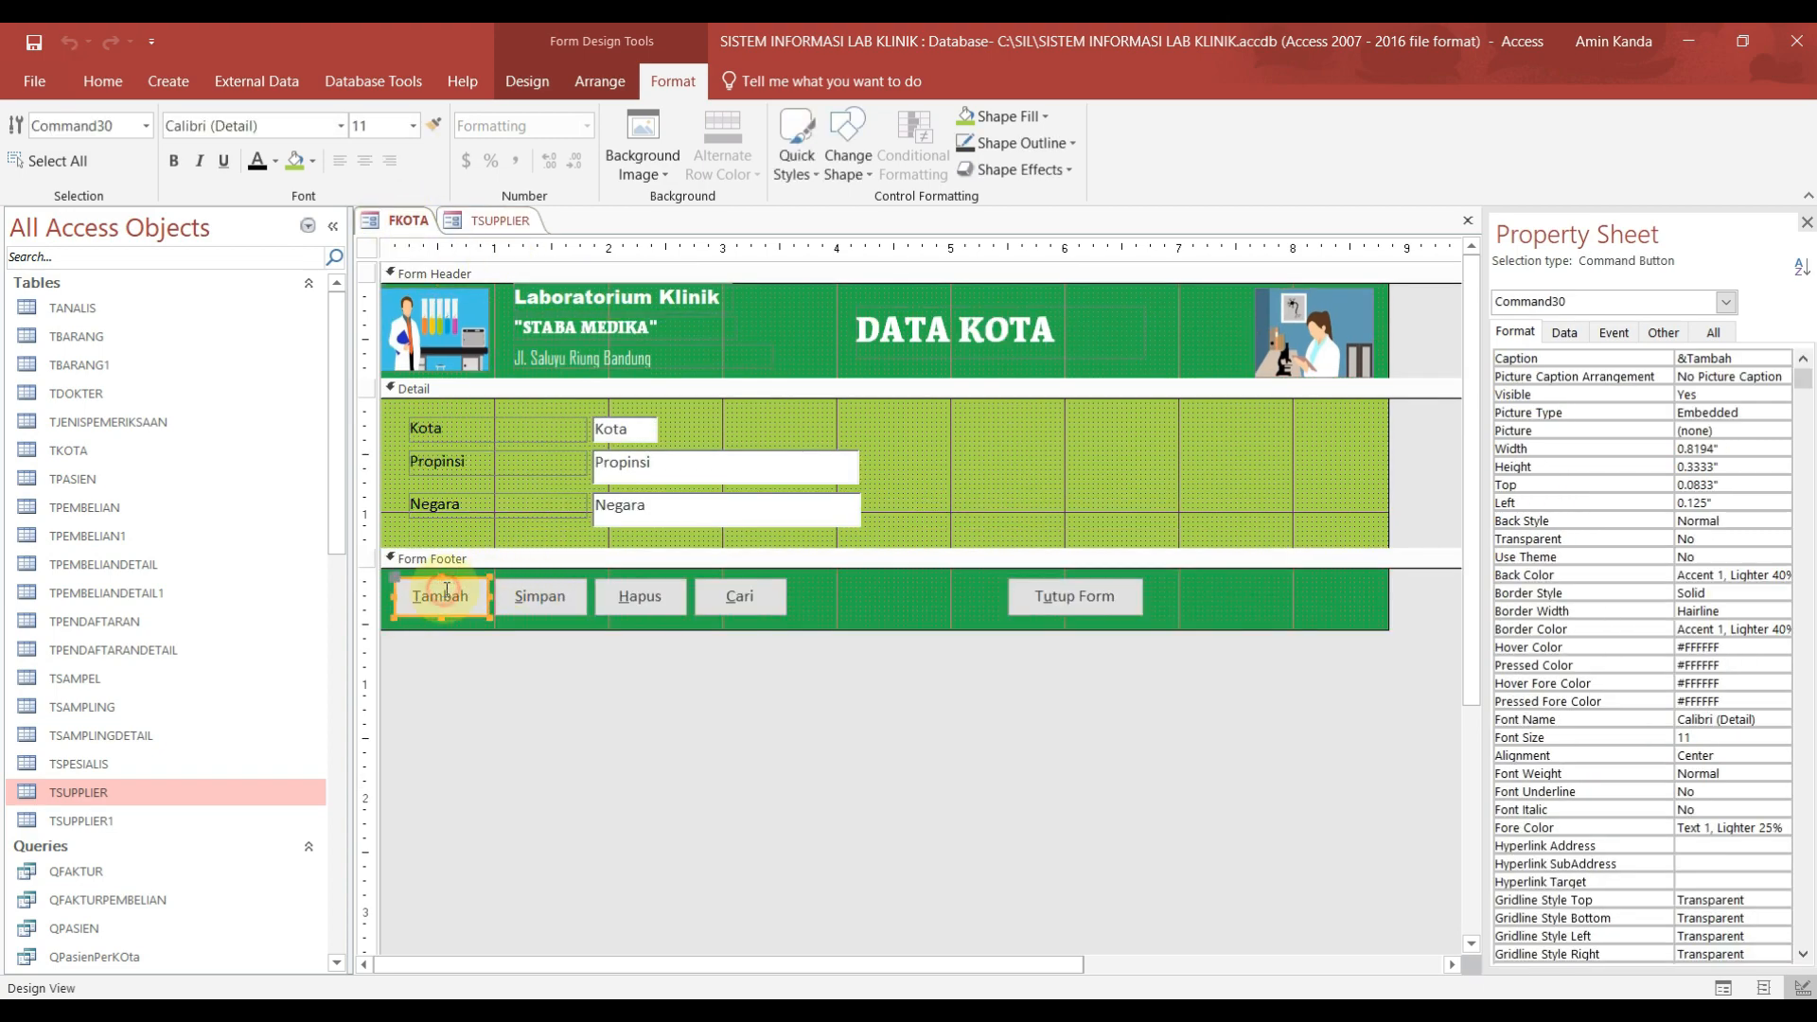
{"action": "left_click", "coordinate": [544, 596], "text": "shift"}
{"action": "left_click", "coordinate": [662, 596], "text": "shift"}
{"action": "left_click", "coordinate": [752, 598], "text": "shift"}
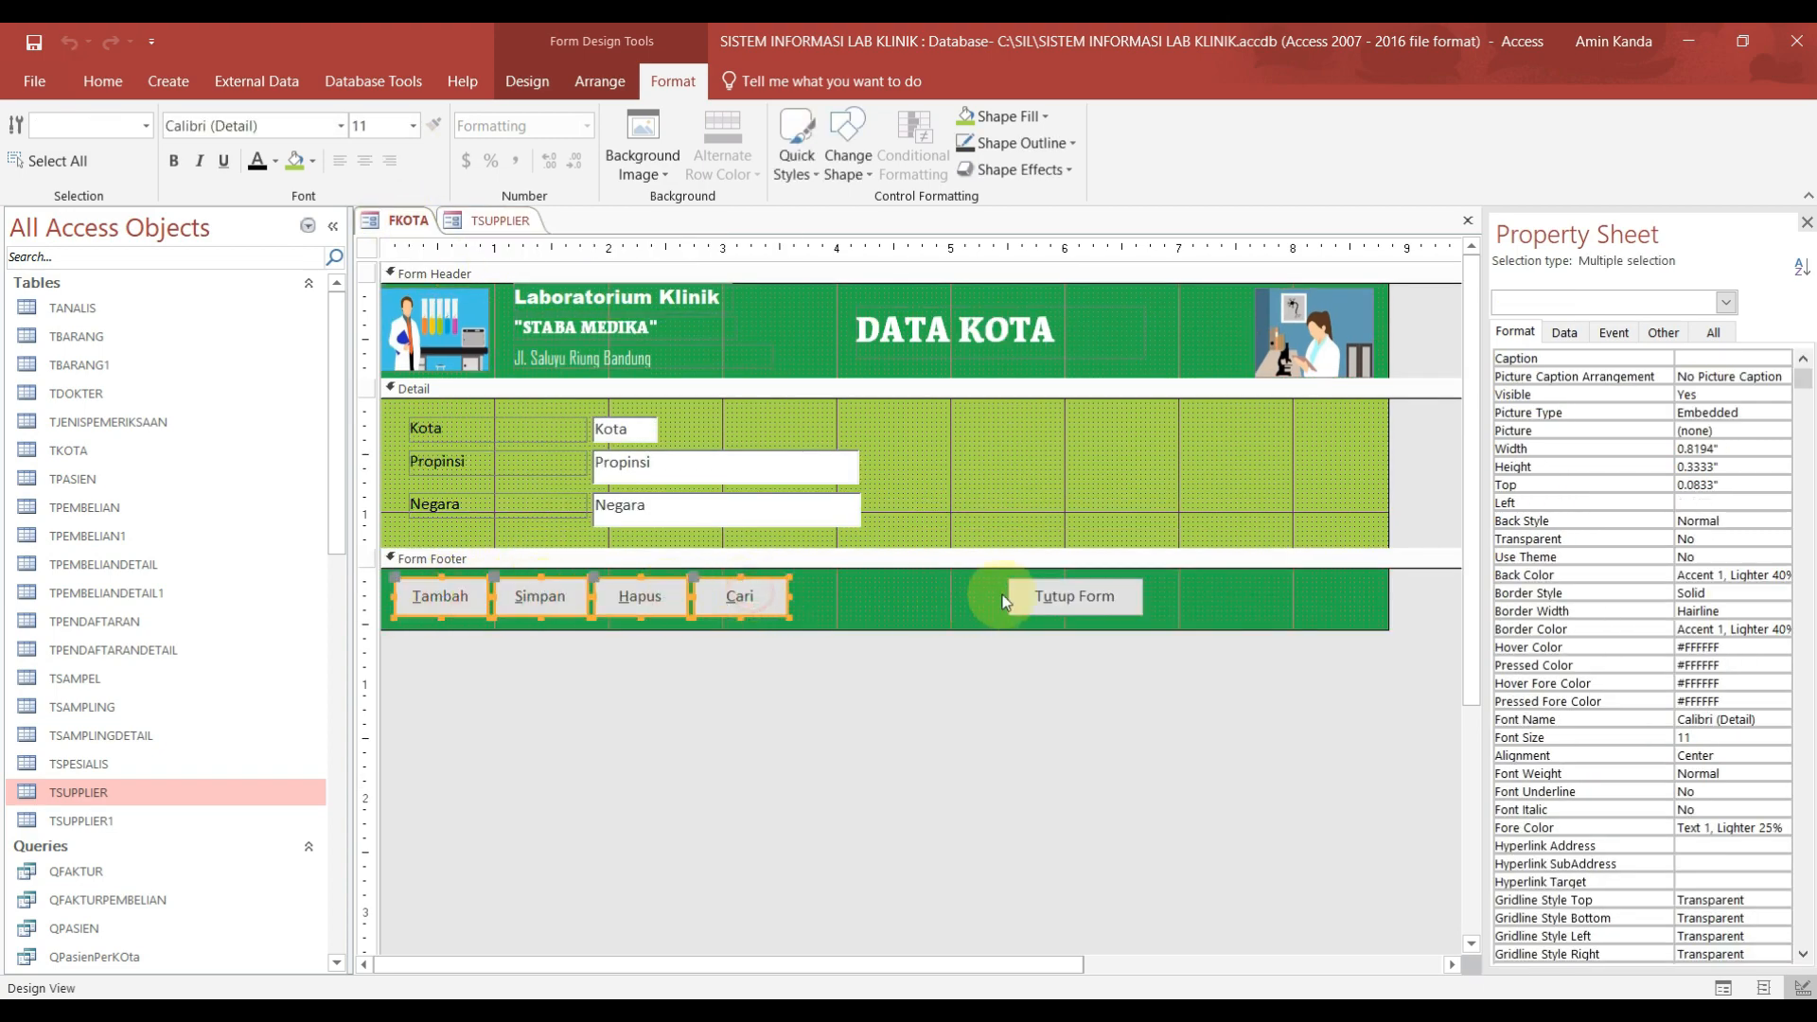
{"action": "left_click", "coordinate": [1047, 599], "text": "shift"}
{"action": "right_click", "coordinate": [1048, 600]}
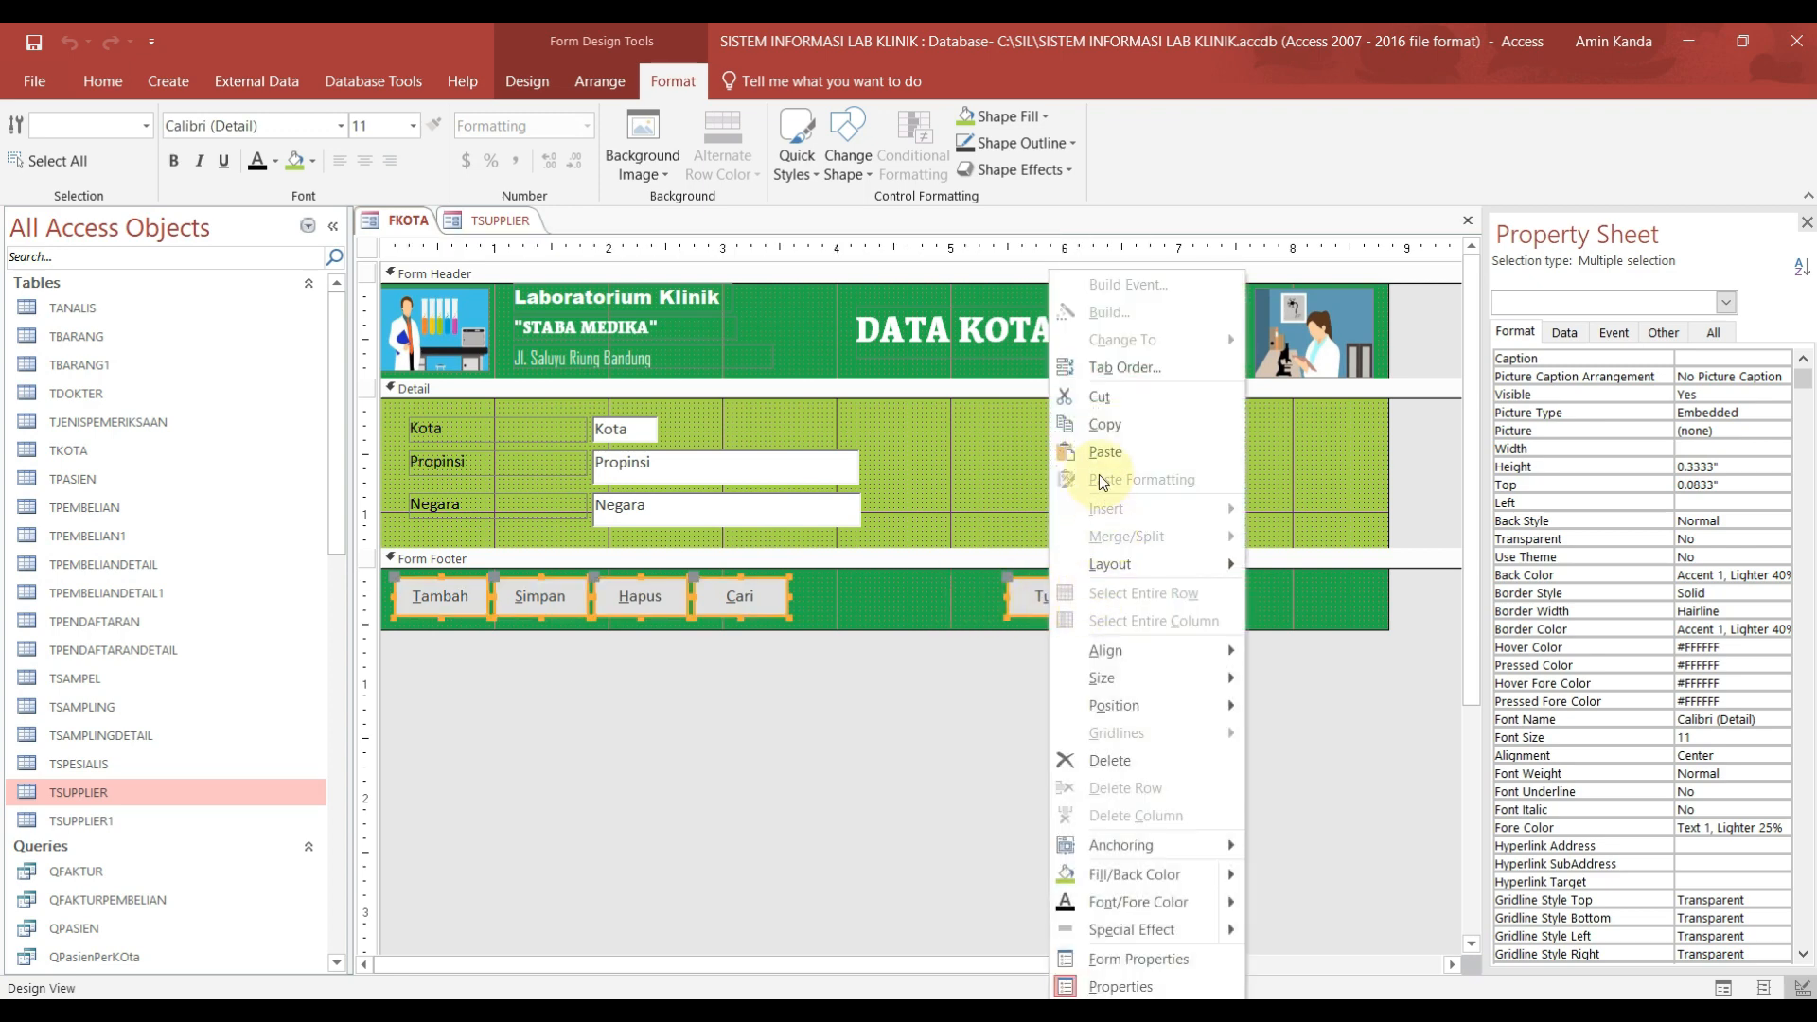
{"action": "left_click", "coordinate": [1102, 426]}
{"action": "left_click", "coordinate": [490, 227]}
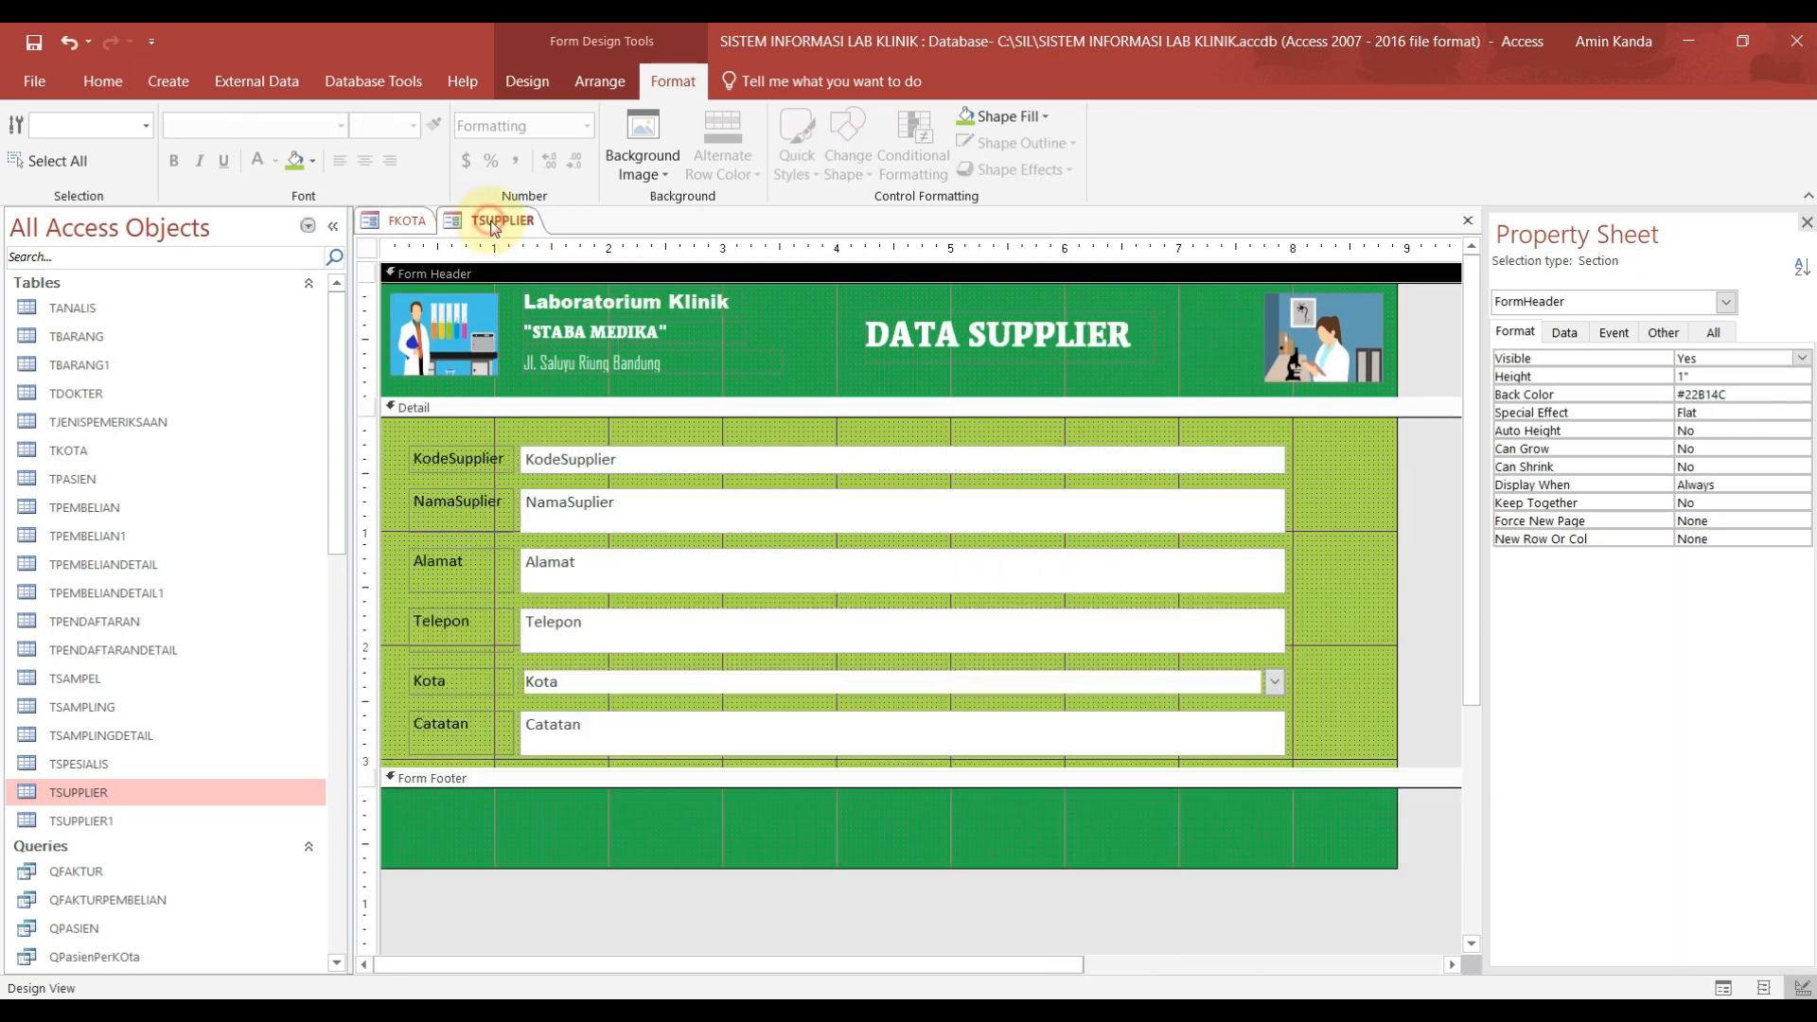
{"action": "left_click", "coordinate": [507, 821]}
{"action": "key", "text": "ctrl+v"}
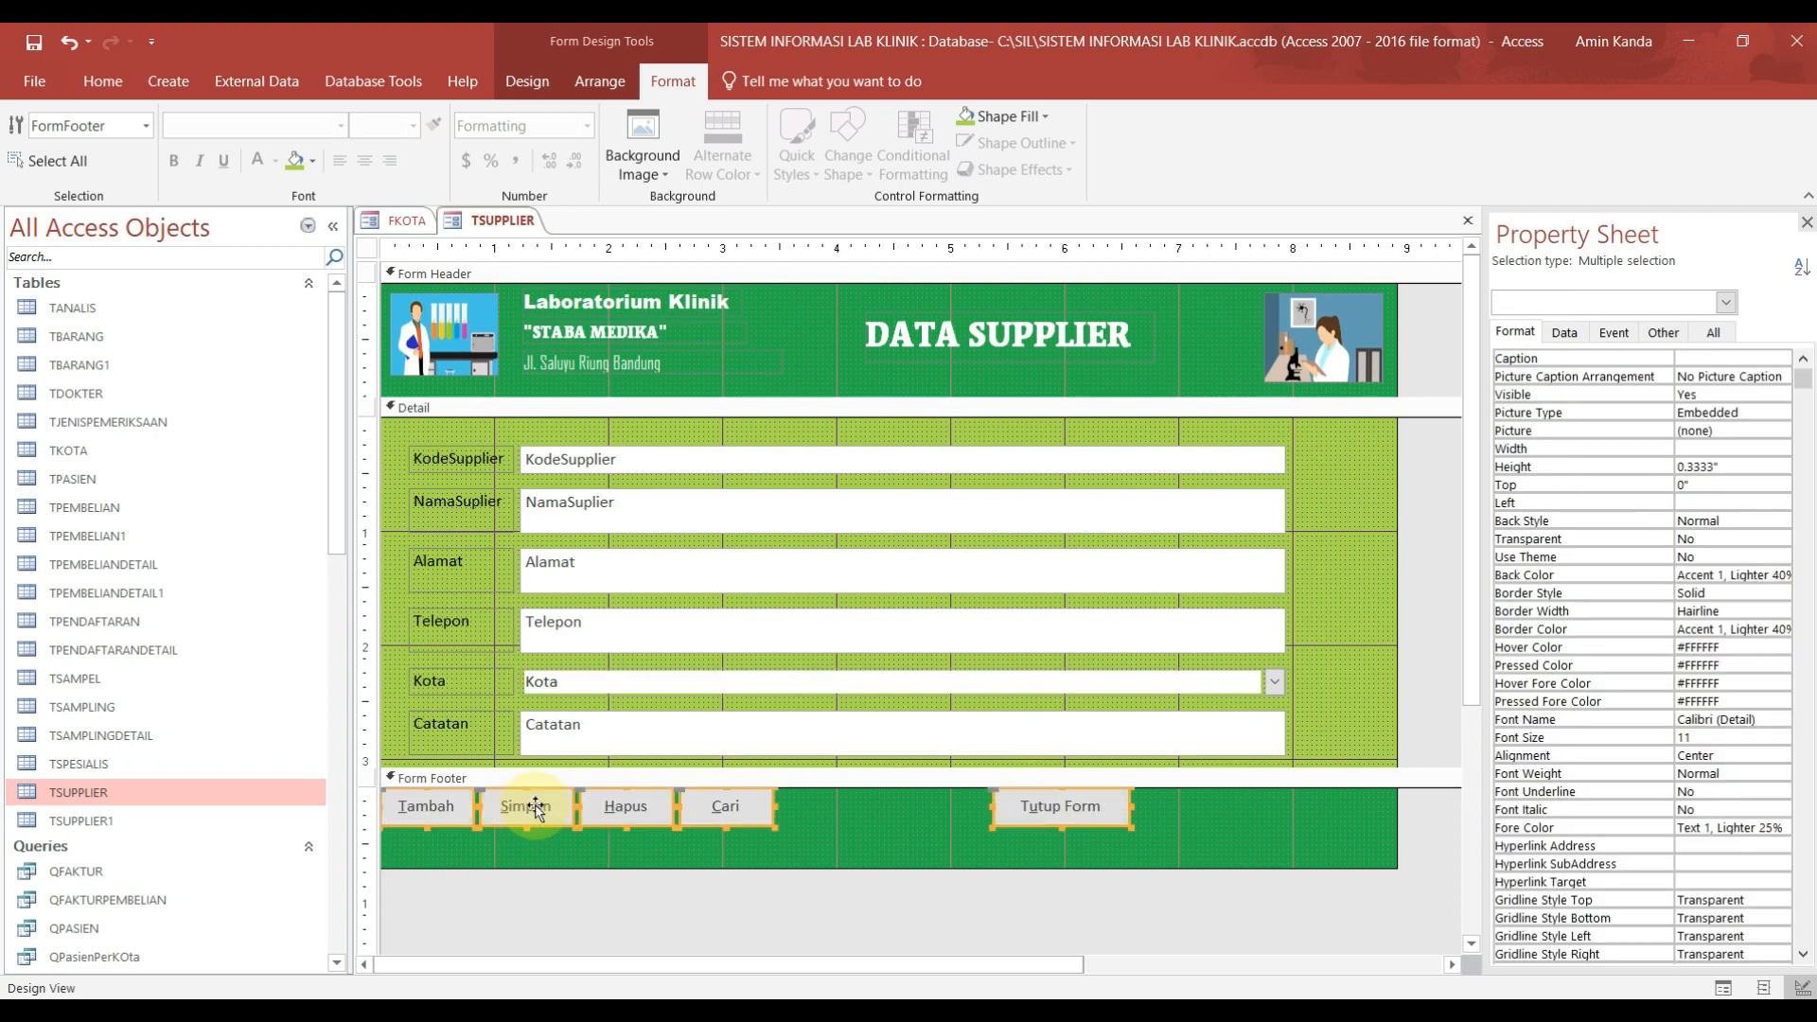
{"action": "left_click_drag", "start_coordinate": [712, 809], "coordinate": [738, 826]}
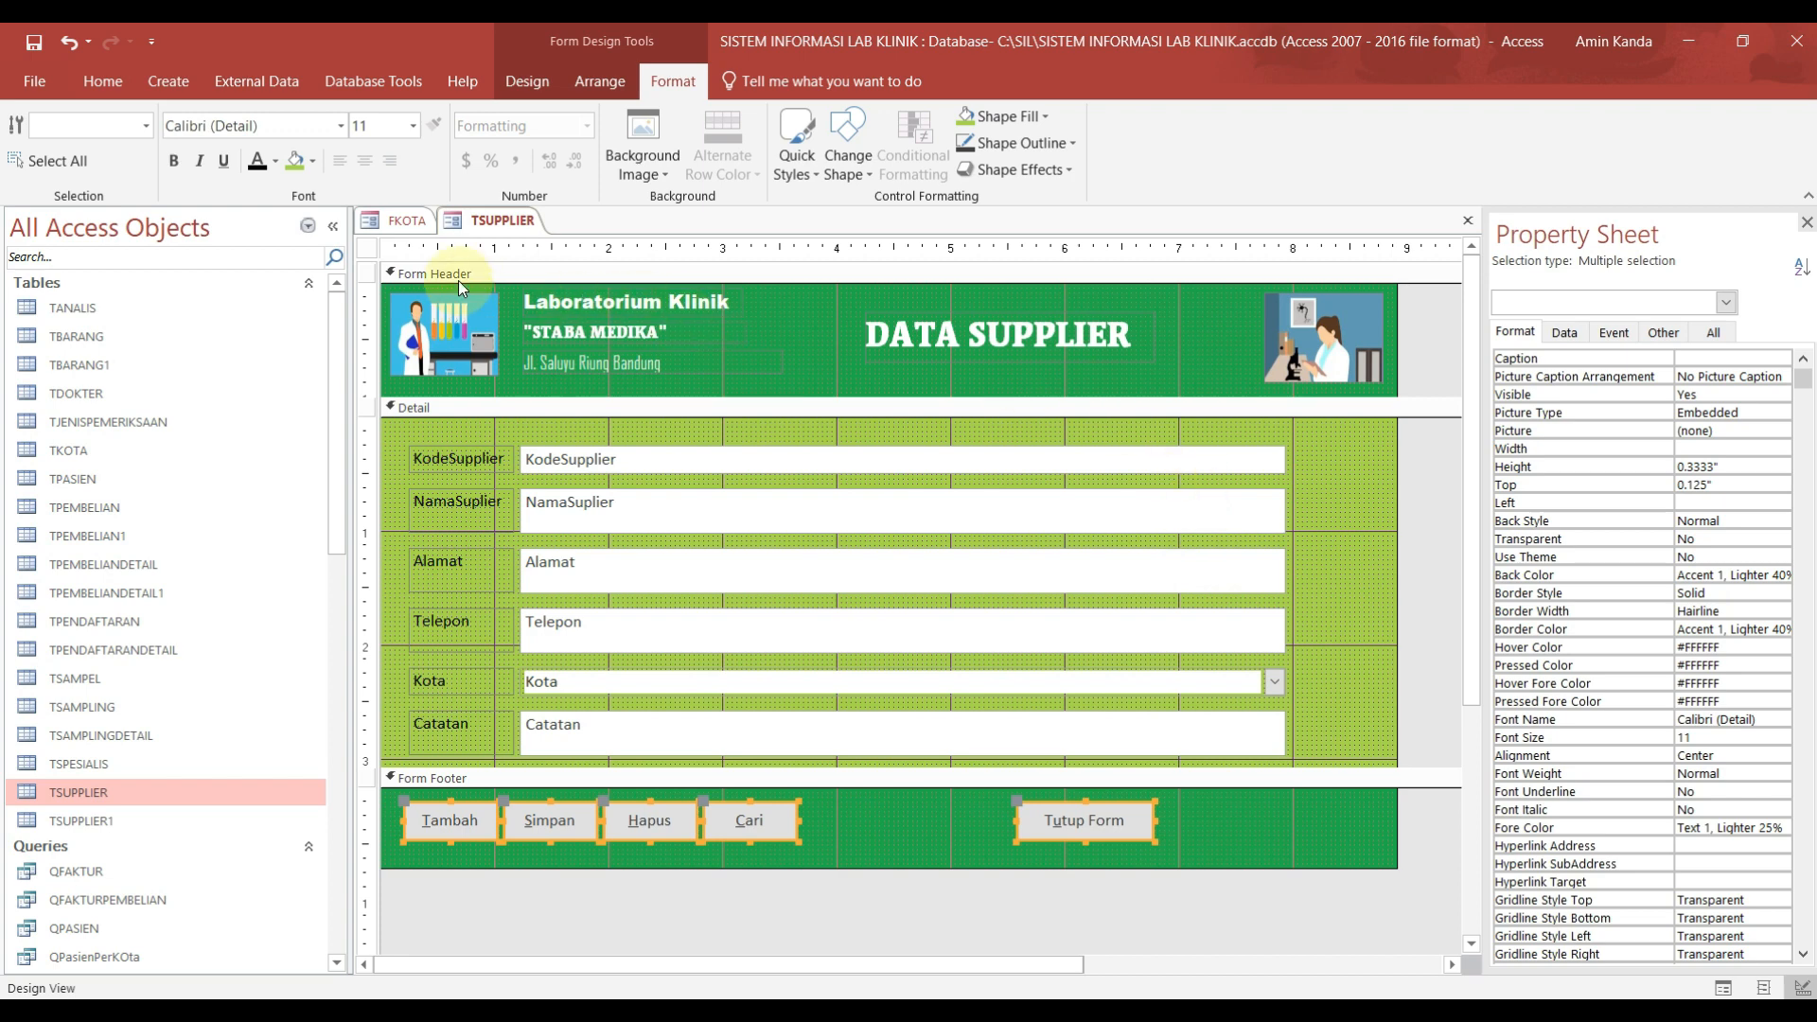
Step: Save the supplier form under the name FSUPPLIER
{"action": "right_click", "coordinate": [491, 234]}
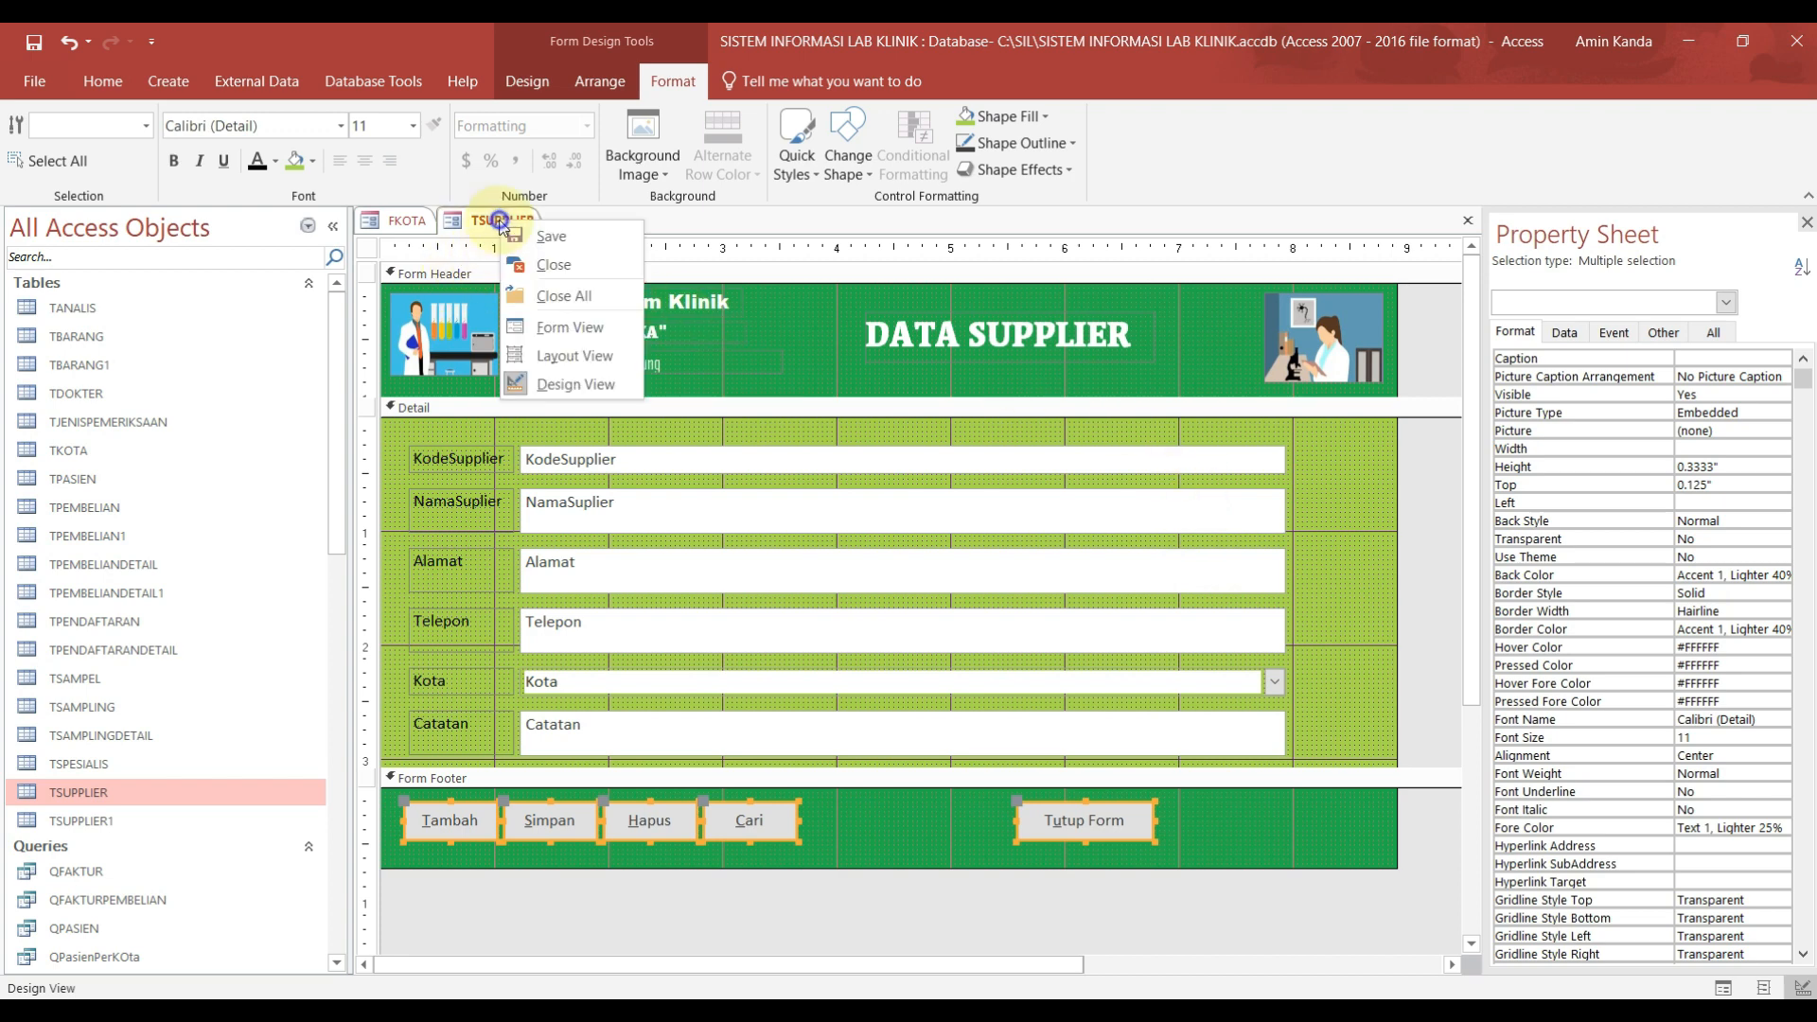
{"action": "left_click", "coordinate": [544, 238]}
{"action": "left_click", "coordinate": [778, 372]}
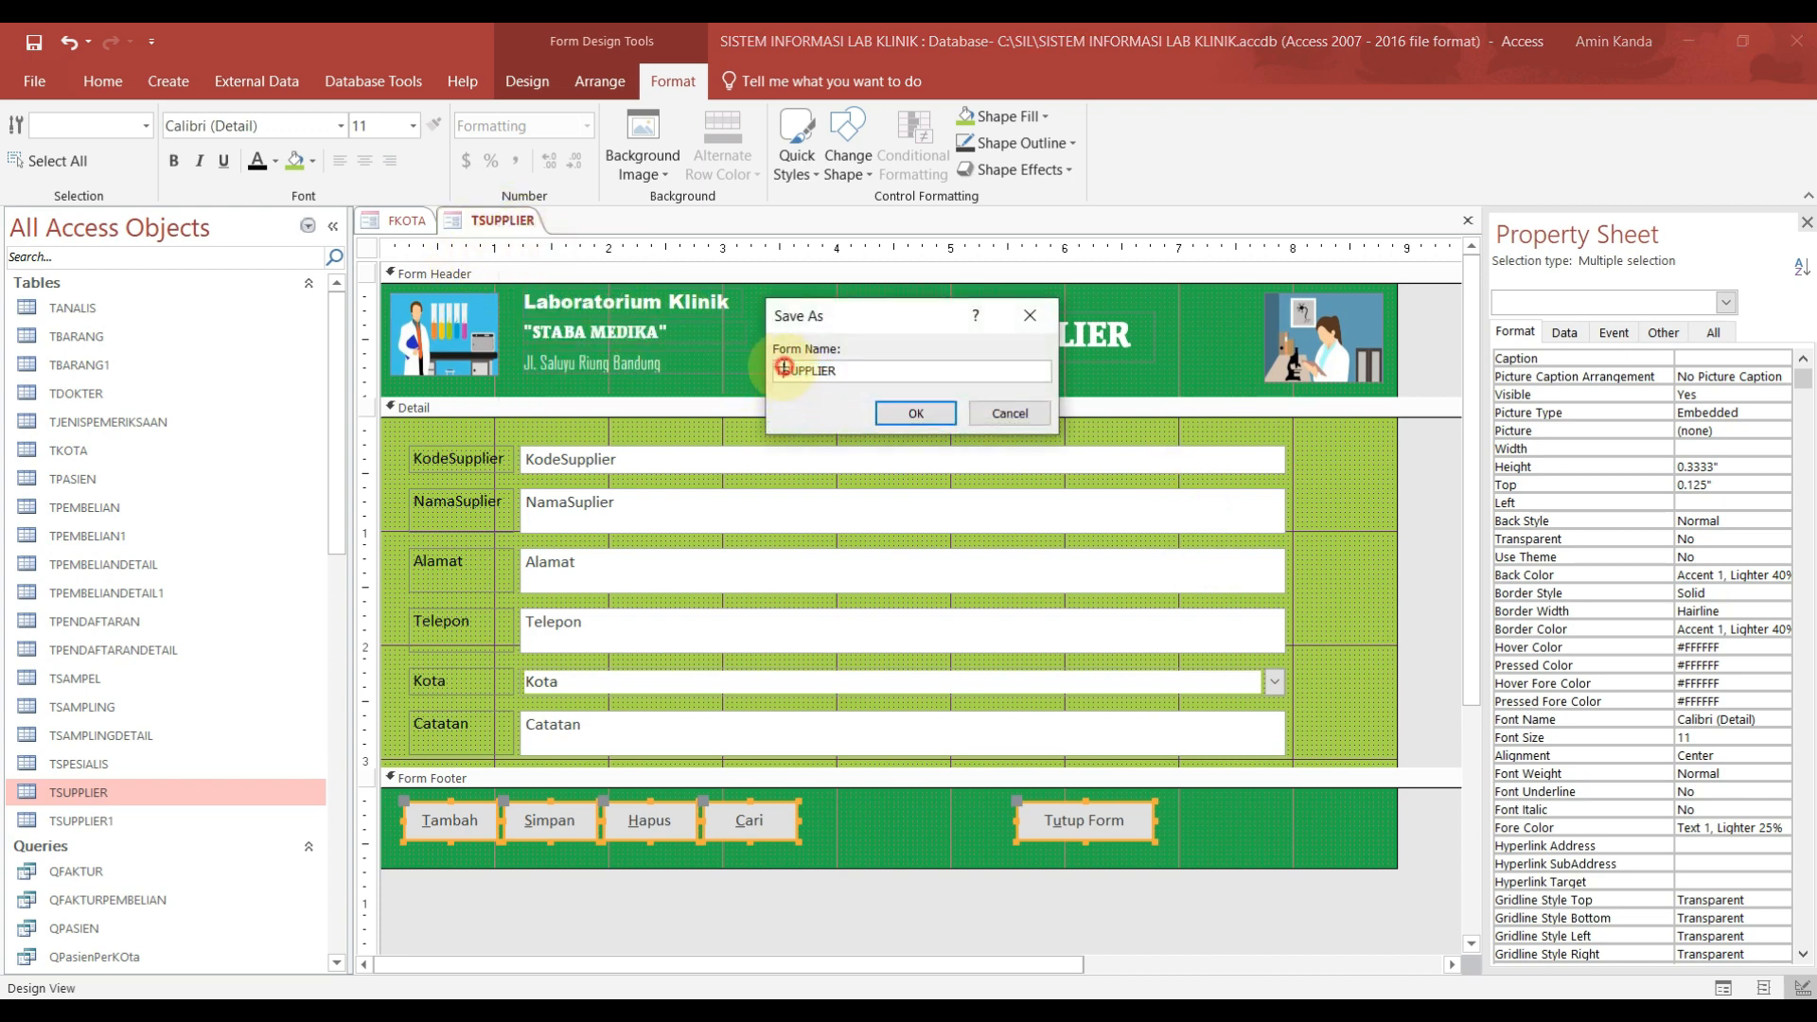
{"action": "key", "text": "Delete"}
{"action": "type", "text": "F"}
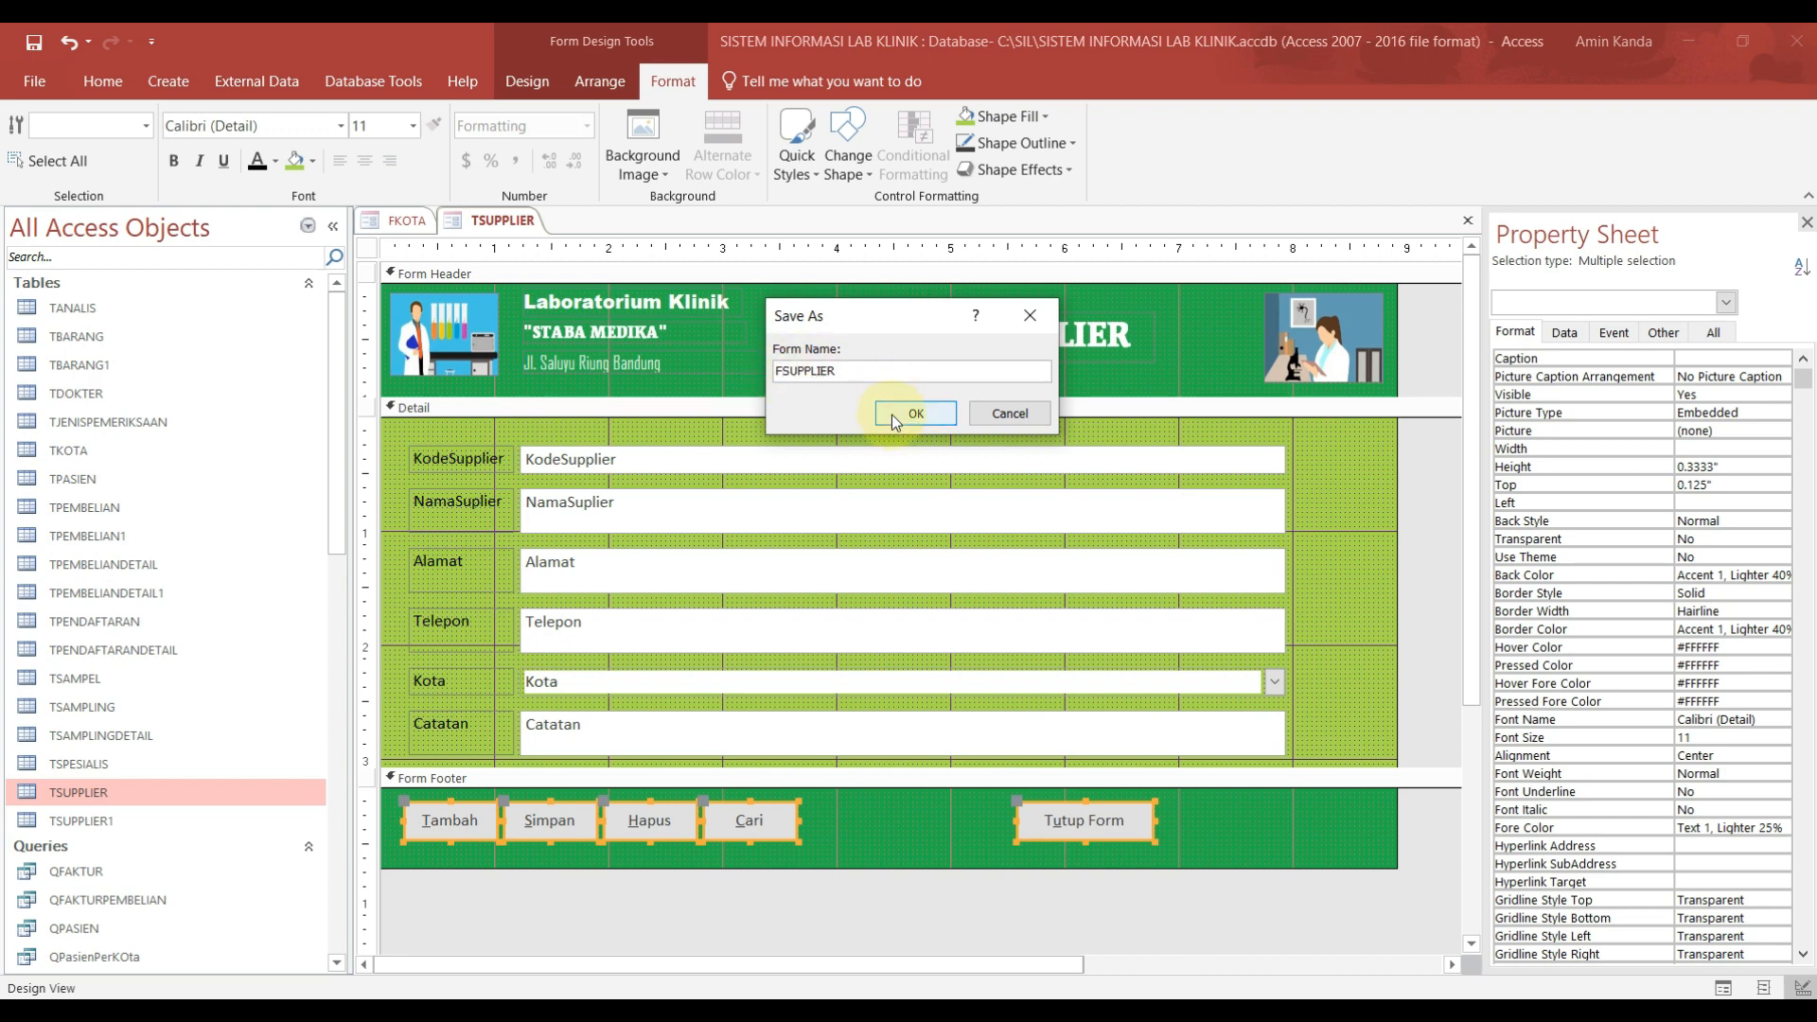
{"action": "left_click", "coordinate": [892, 414]}
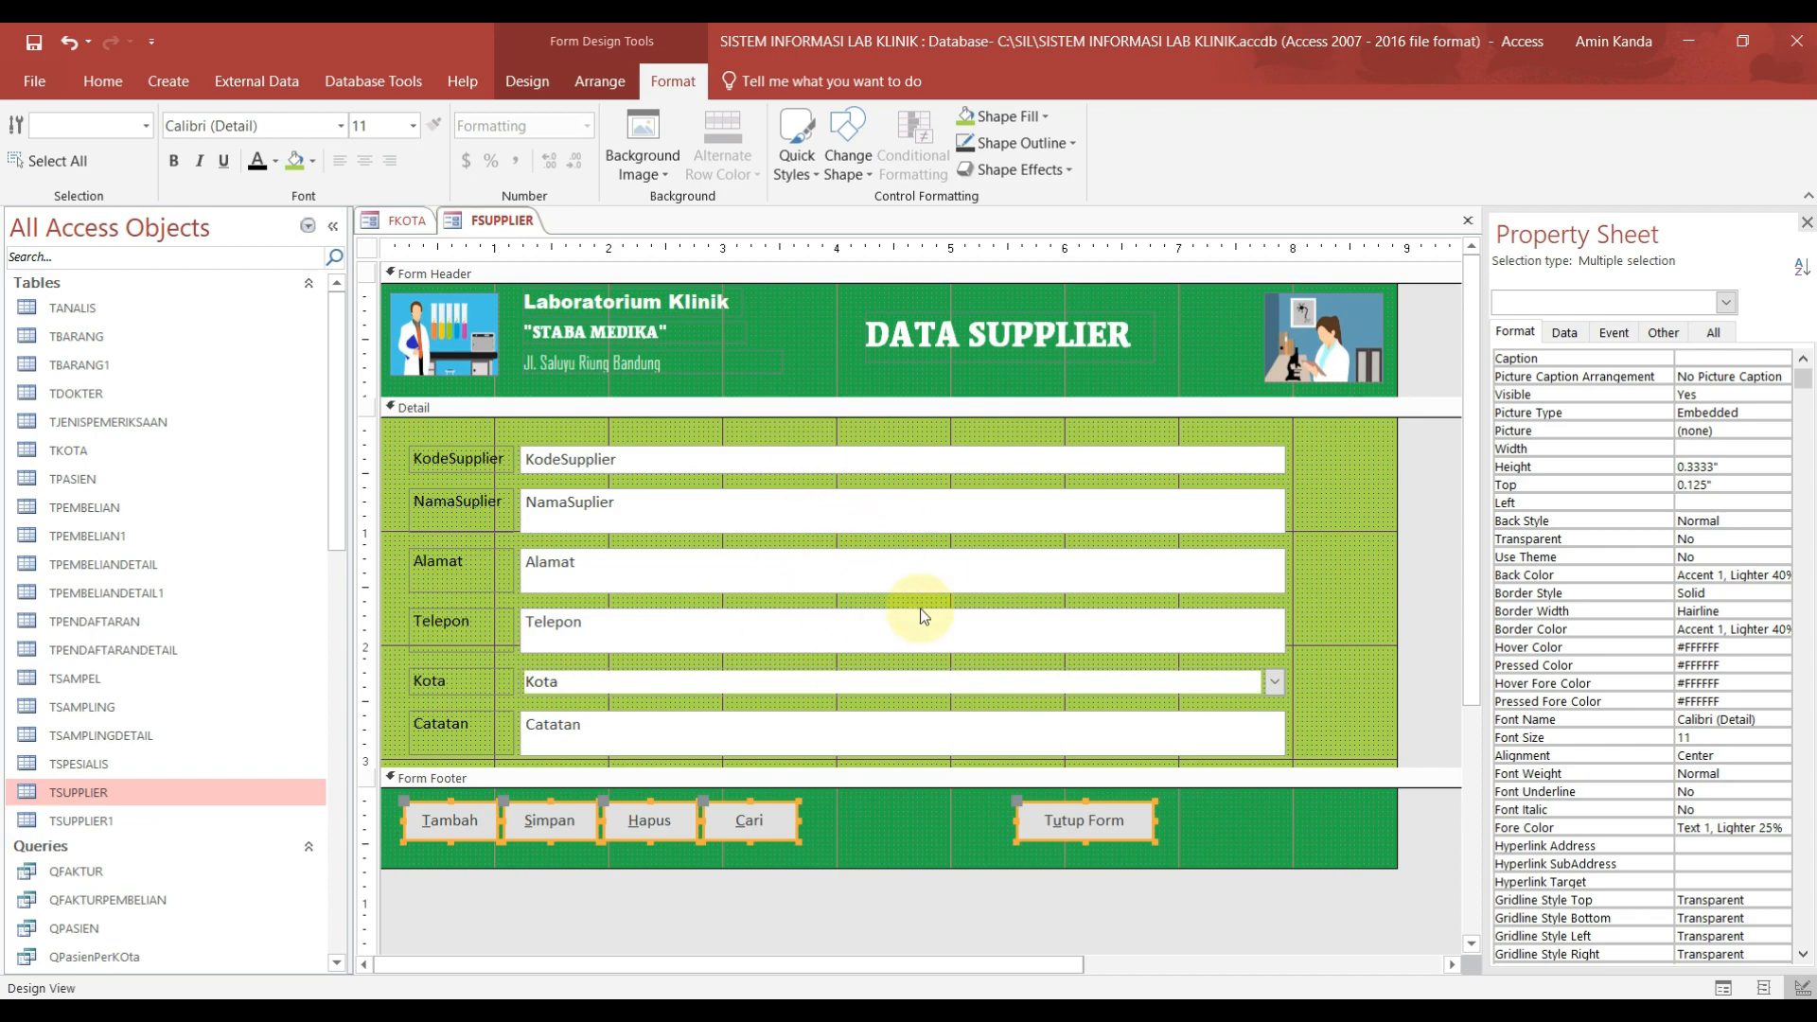
Step: Remove the stacked layout from all labels and fields in the Detail section so each can be resized separately
{"action": "left_click", "coordinate": [1182, 468]}
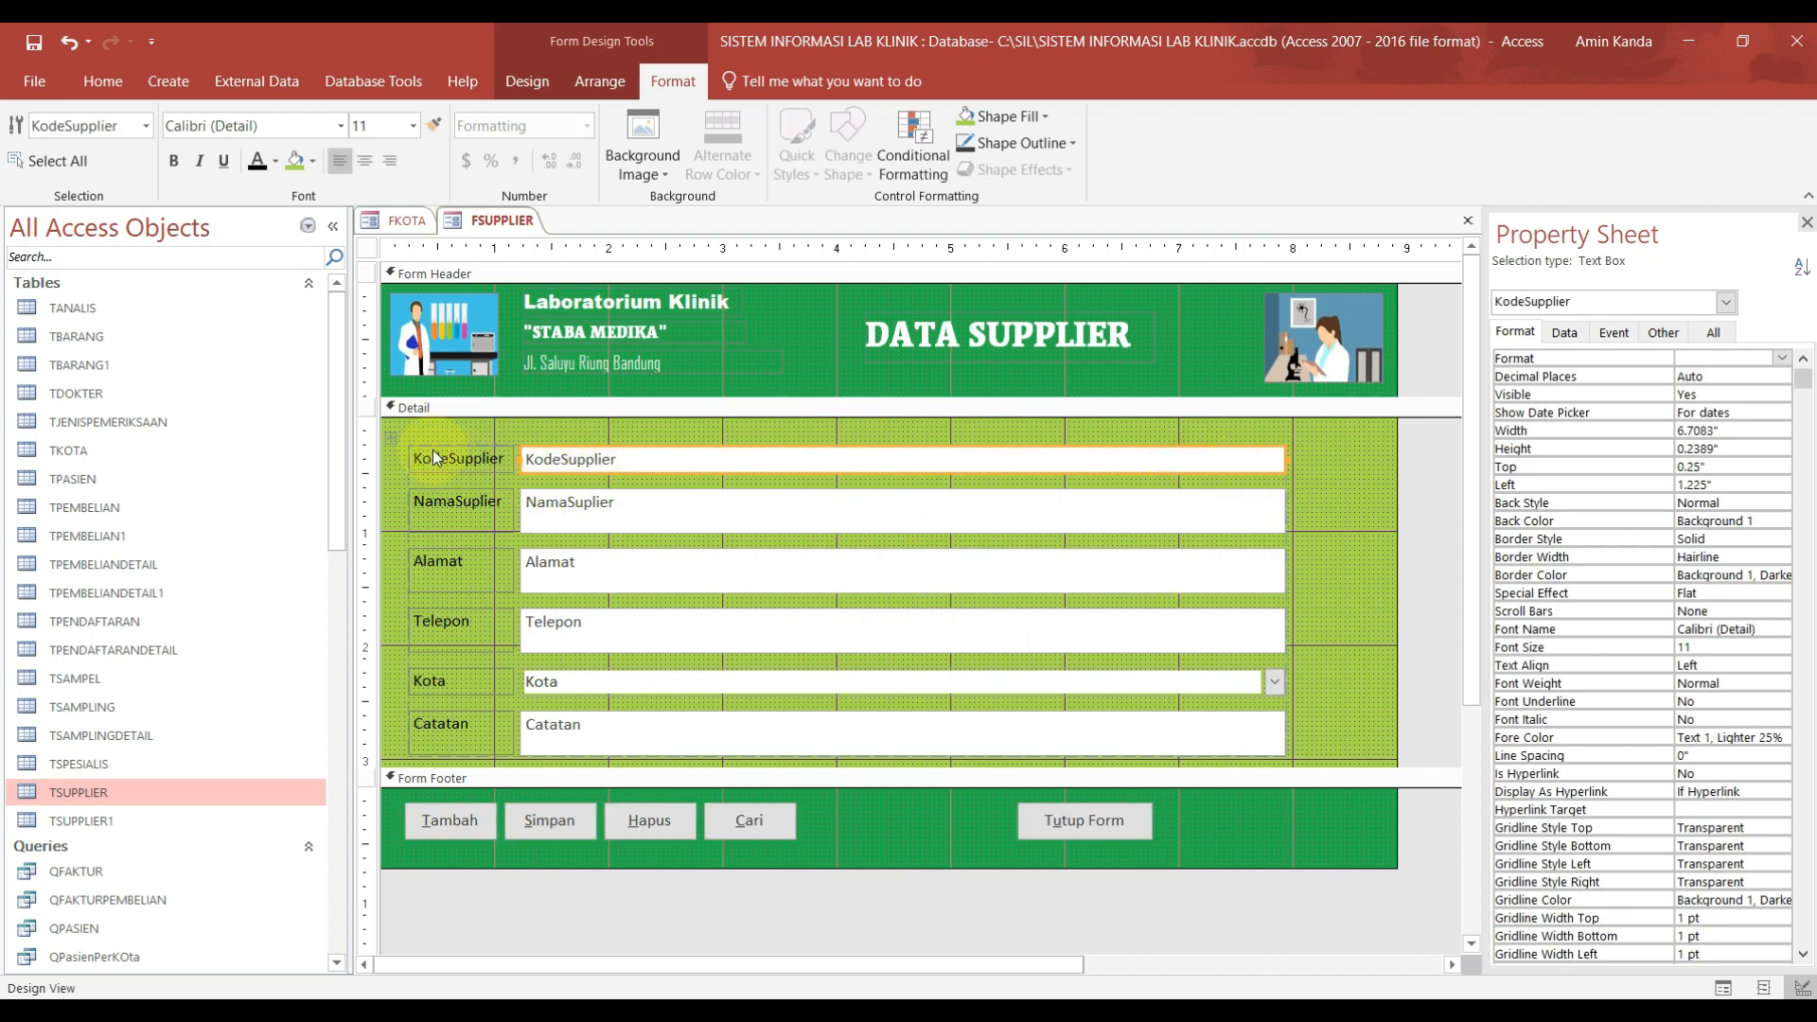
{"action": "left_click", "coordinate": [392, 442]}
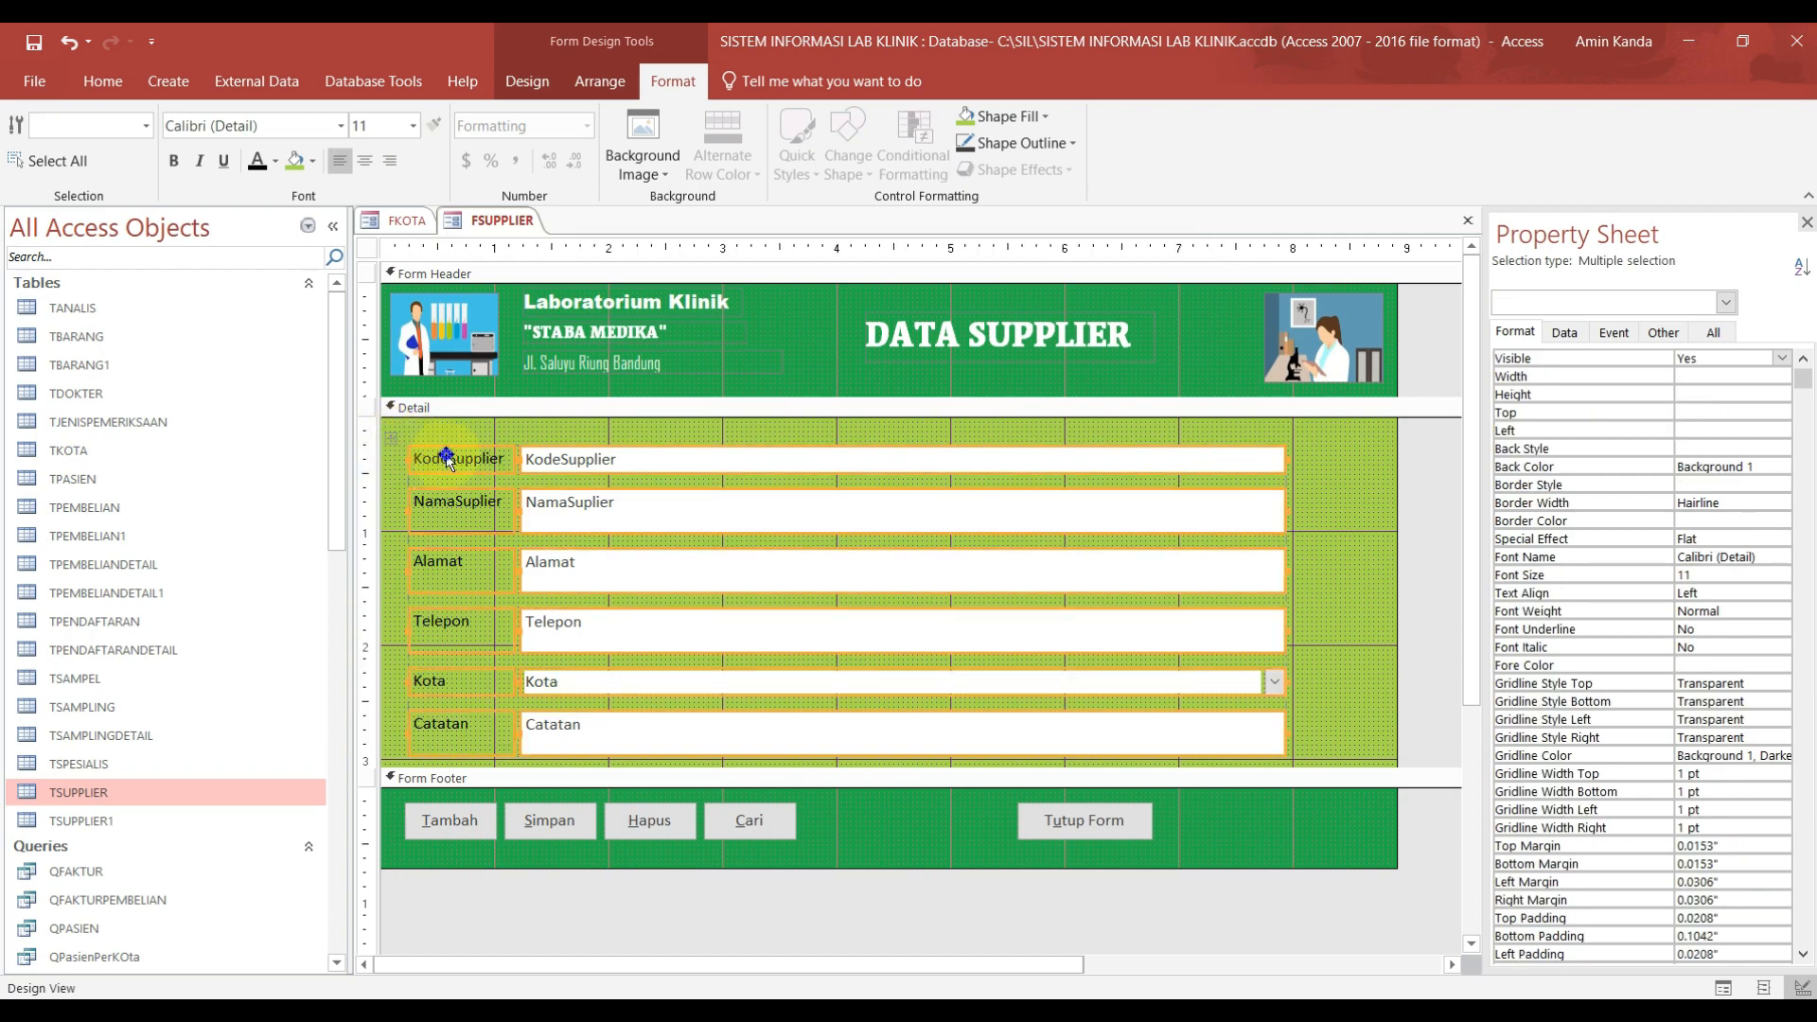
{"action": "right_click", "coordinate": [448, 466]}
{"action": "mouse_move", "coordinate": [632, 564]}
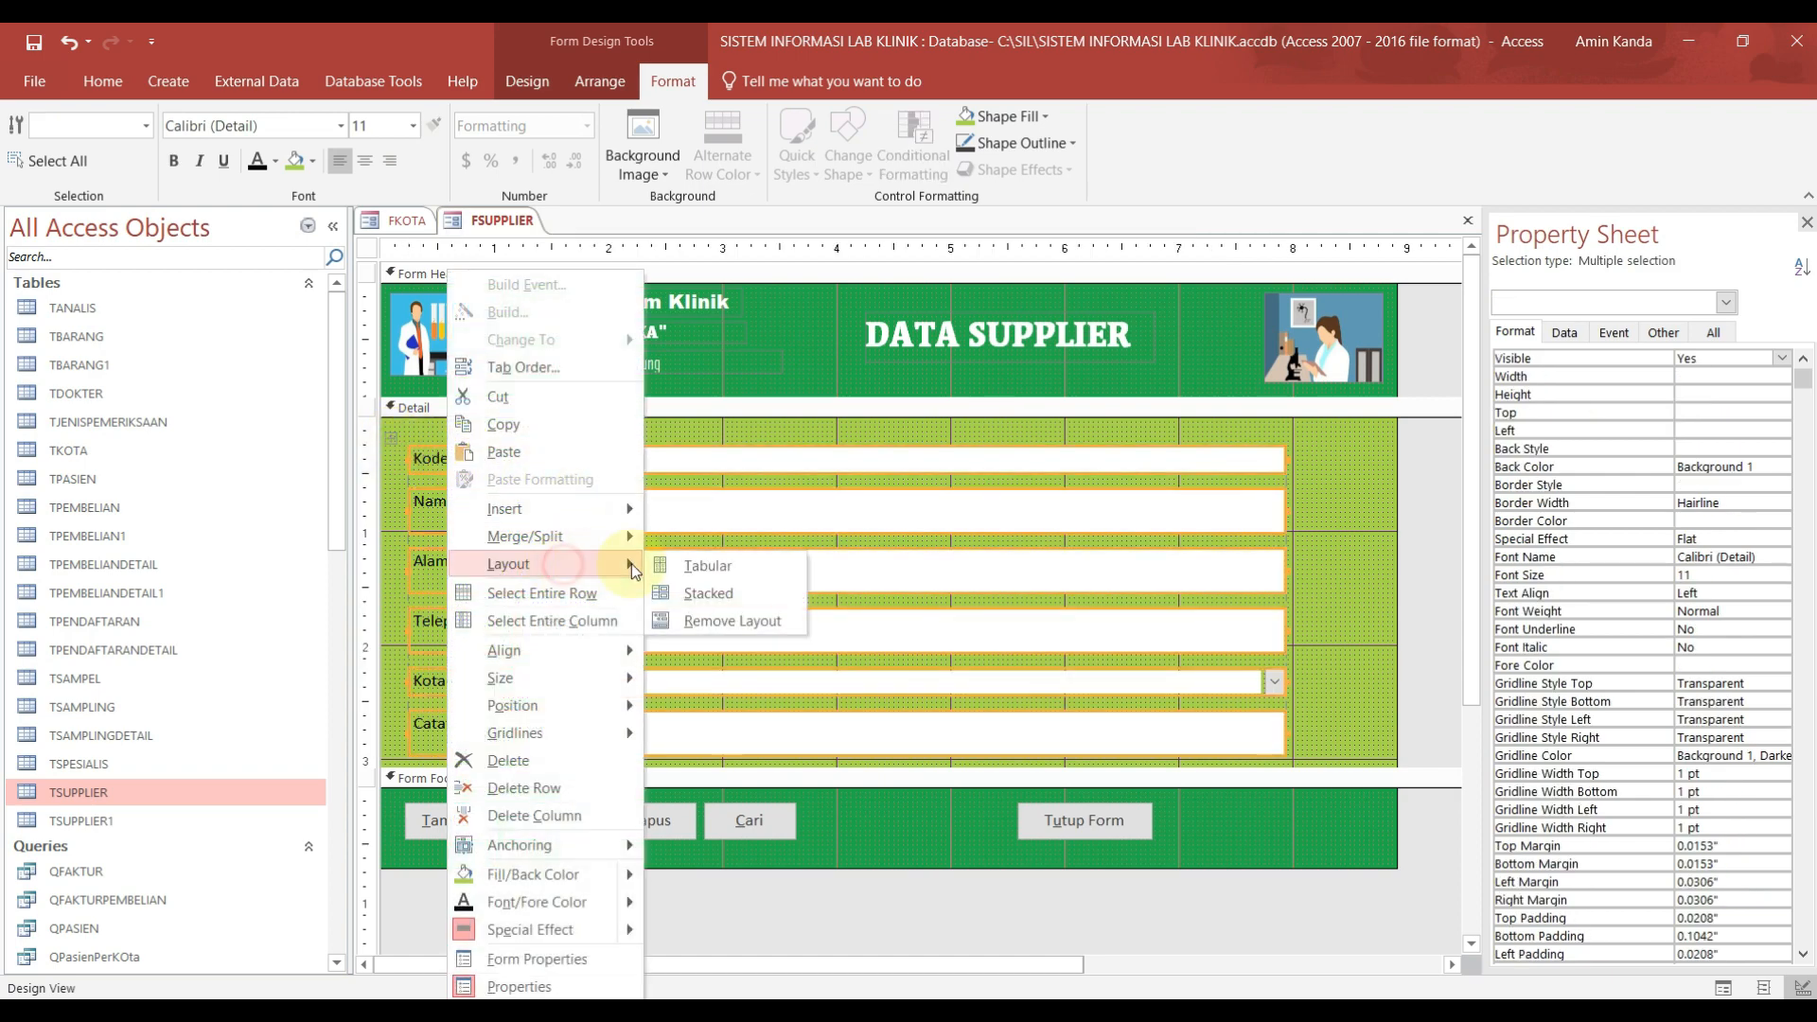
{"action": "left_click", "coordinate": [743, 622]}
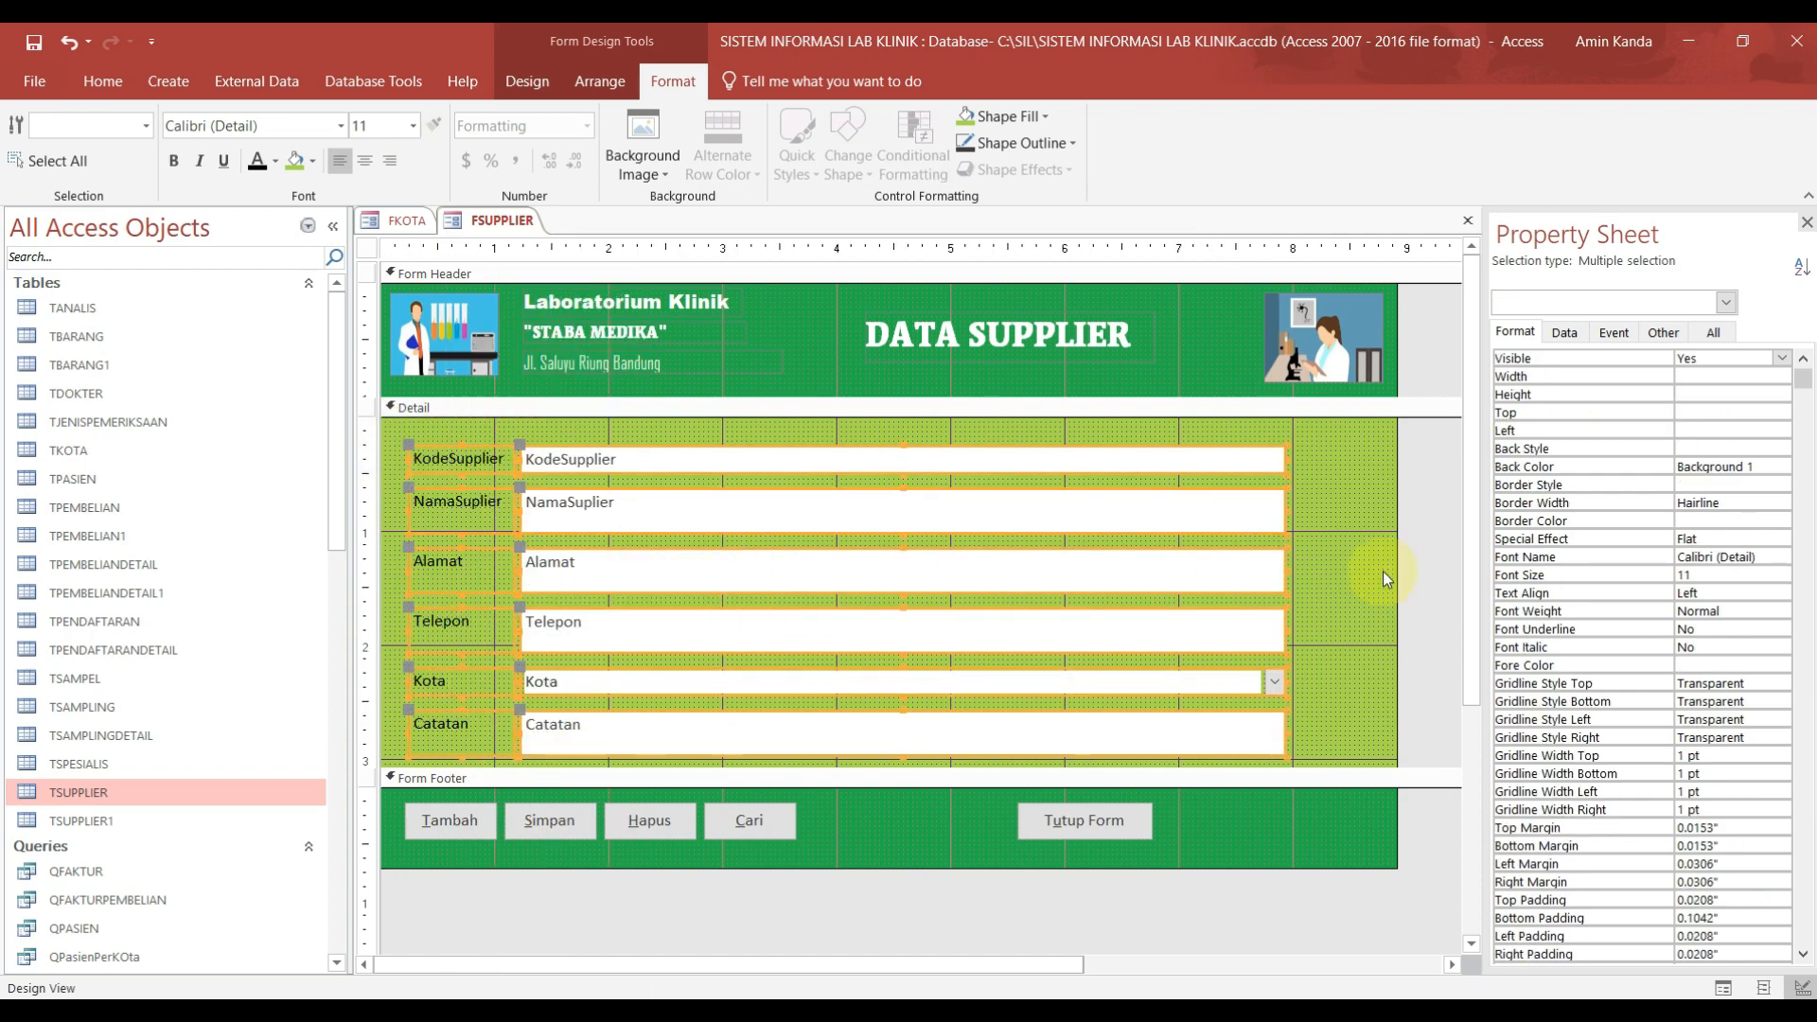
{"action": "left_click", "coordinate": [1353, 494]}
Step: Narrow the KodeSupplier text box to about 1.78", NamaSuplier to about 3.36" and Alamat to about 4.4"
{"action": "left_click", "coordinate": [1282, 459]}
{"action": "left_click_drag", "start_coordinate": [1289, 458], "coordinate": [723, 463]}
{"action": "left_click", "coordinate": [1140, 516]}
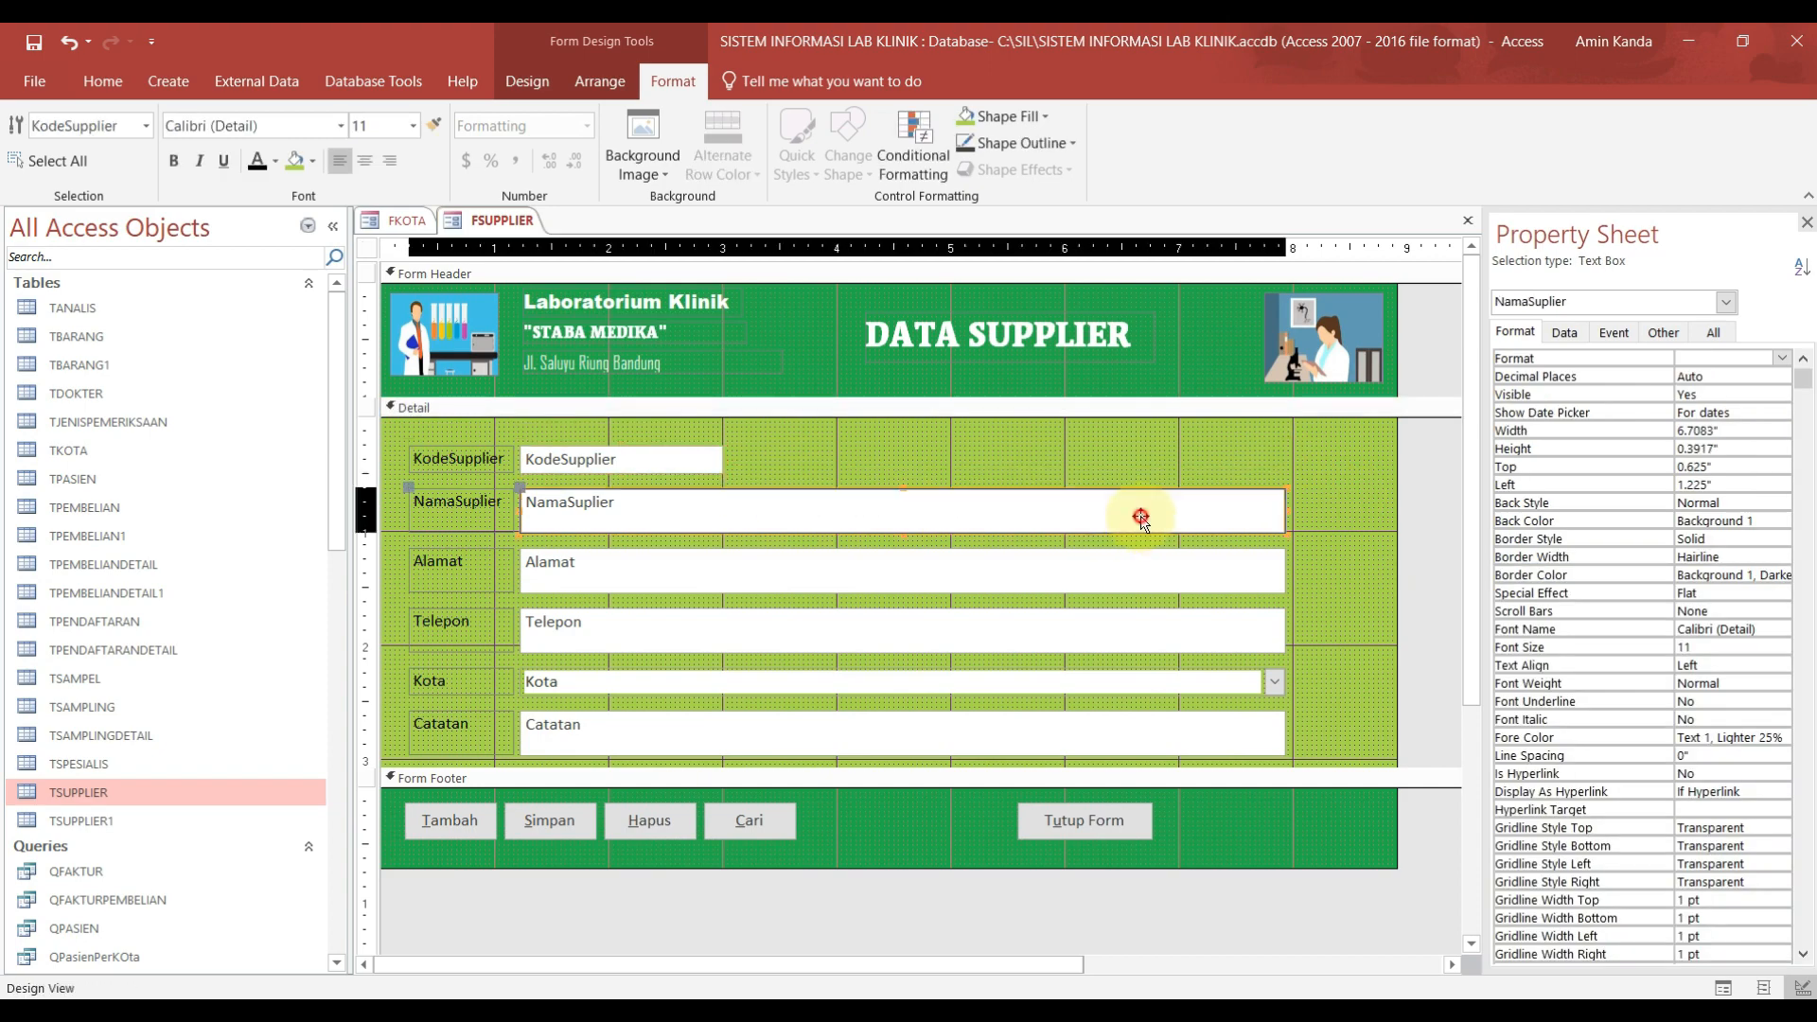
{"action": "left_click_drag", "start_coordinate": [1286, 511], "coordinate": [901, 519]}
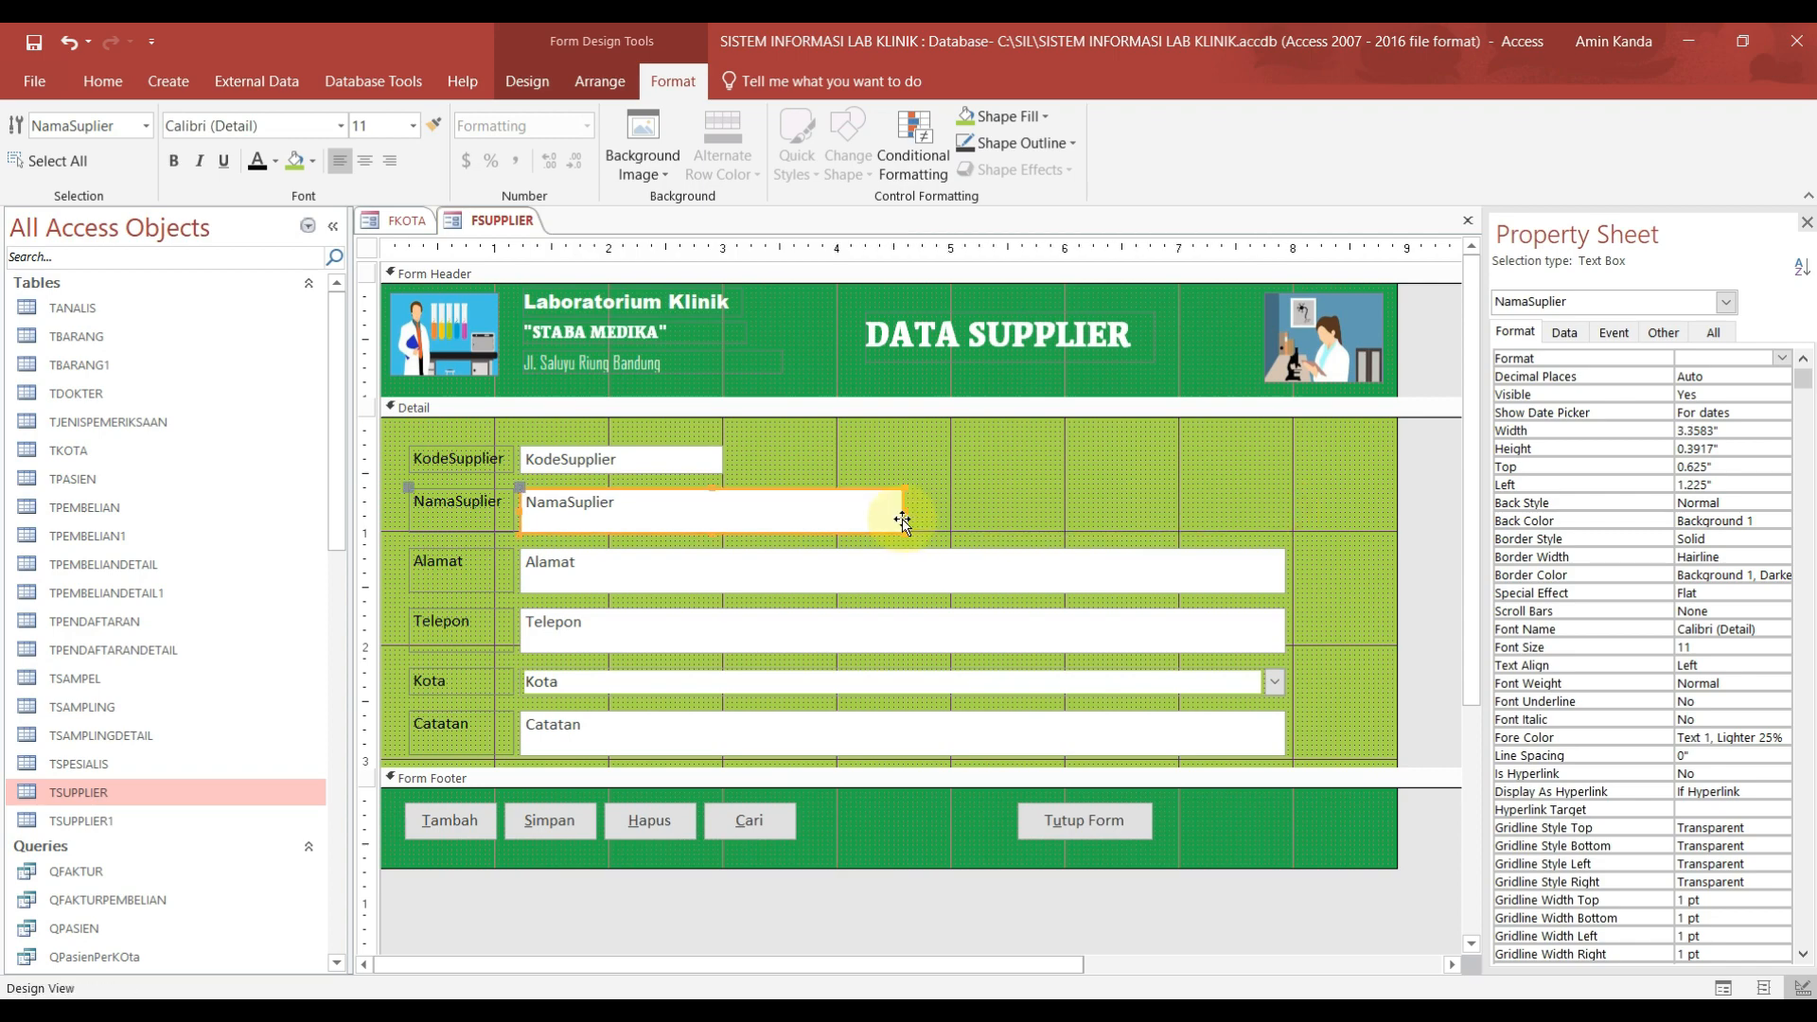
{"action": "left_click", "coordinate": [1221, 579]}
{"action": "left_click_drag", "start_coordinate": [1285, 569], "coordinate": [1026, 565]}
Step: Narrow the Telepon text box to about 1.94" and the Kota combo box to about 1.9"
{"action": "left_click", "coordinate": [1132, 627]}
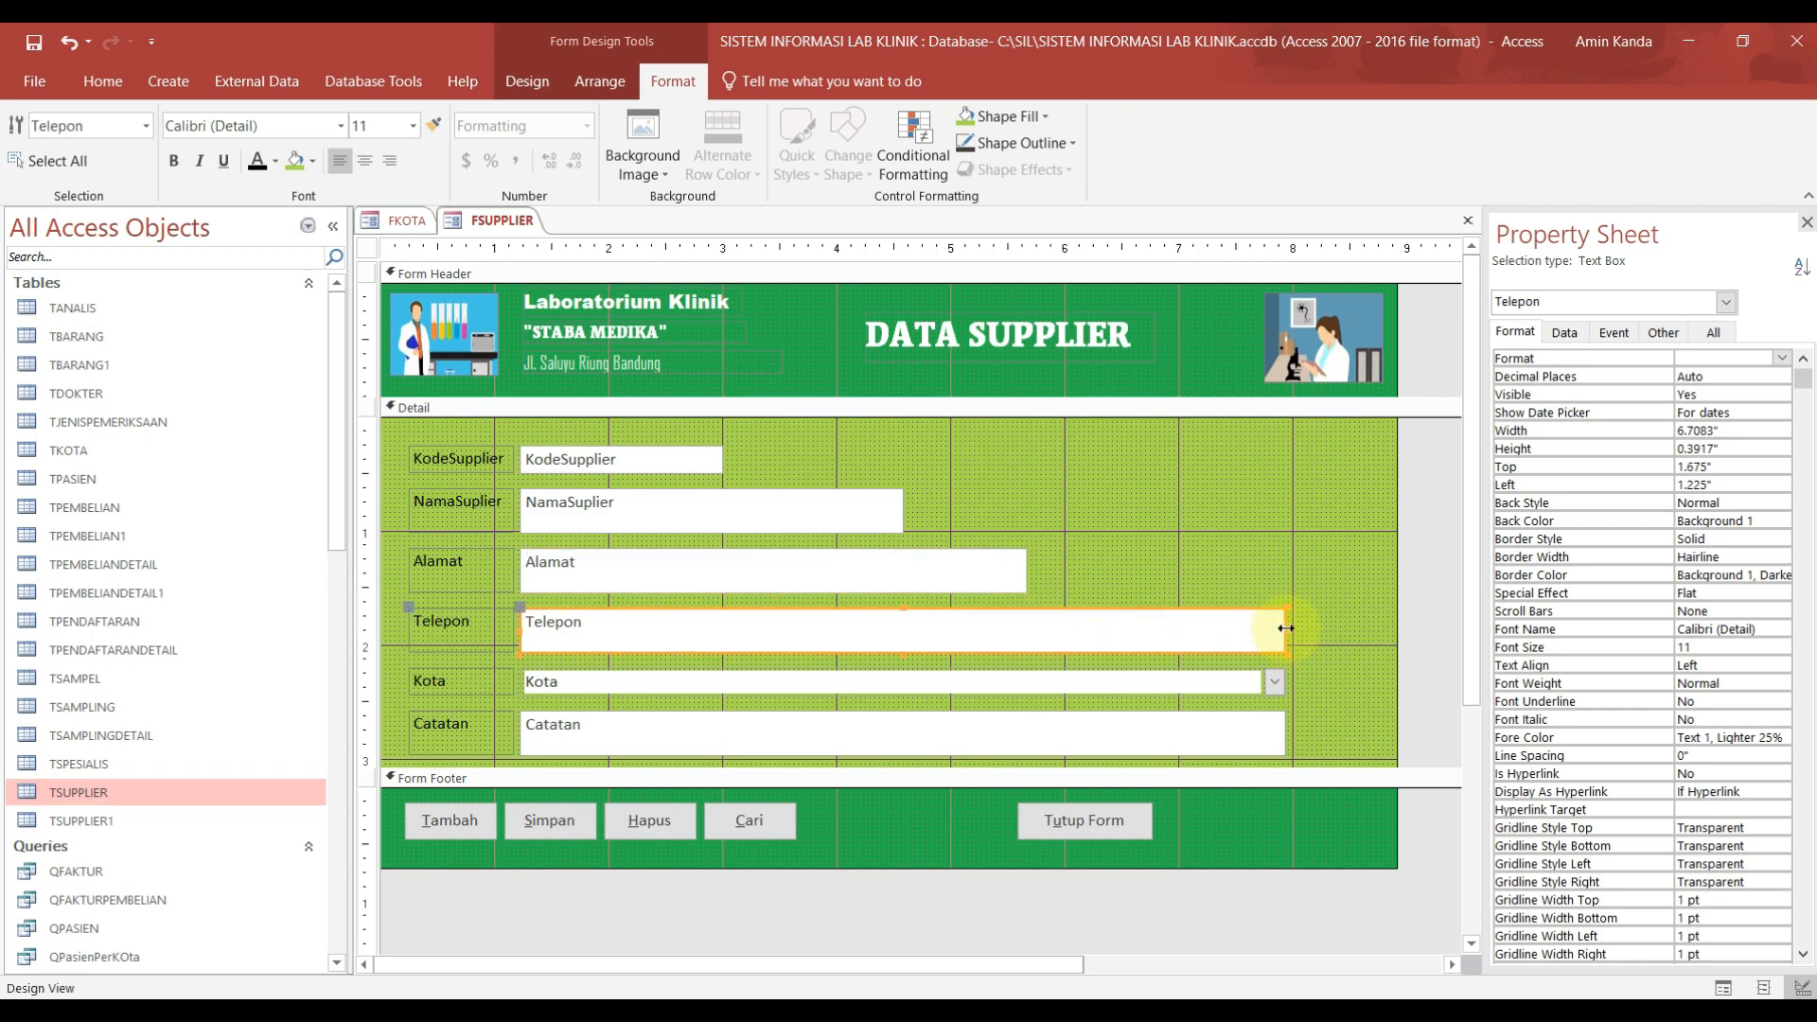
{"action": "left_click_drag", "start_coordinate": [1286, 627], "coordinate": [744, 631]}
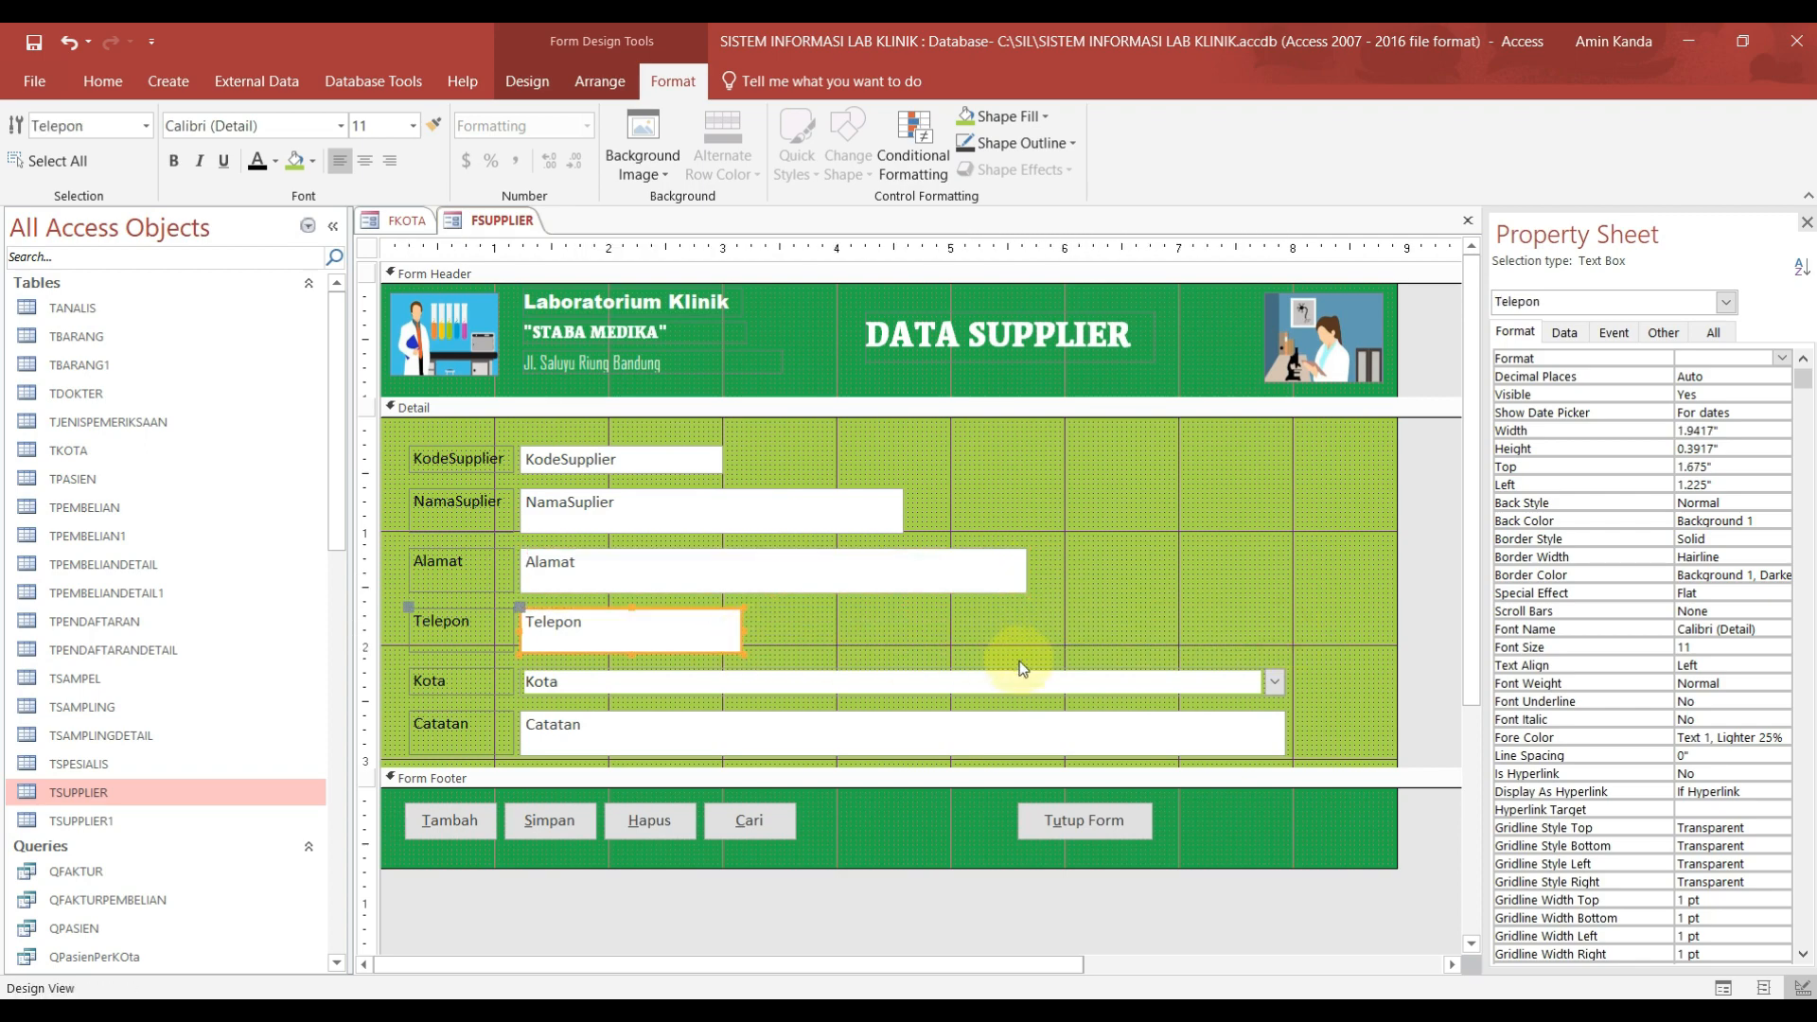
{"action": "left_click", "coordinate": [1273, 683]}
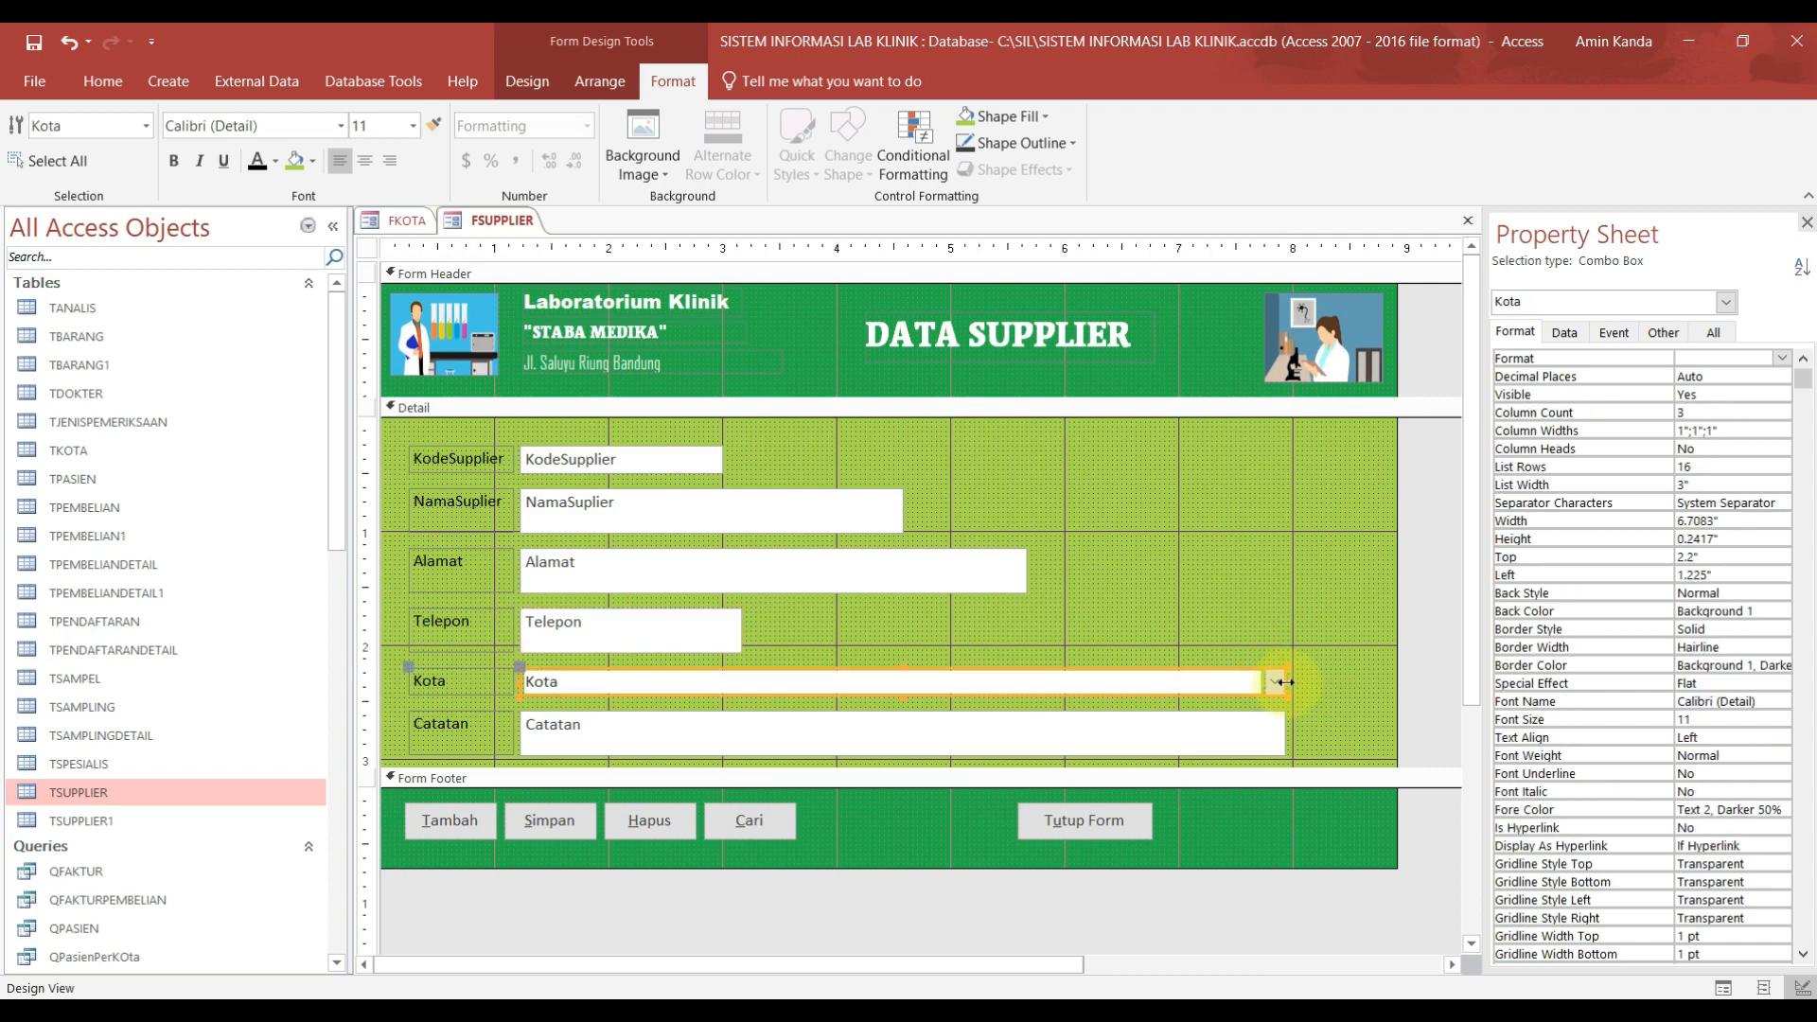
{"action": "left_click_drag", "start_coordinate": [1286, 681], "coordinate": [740, 686]}
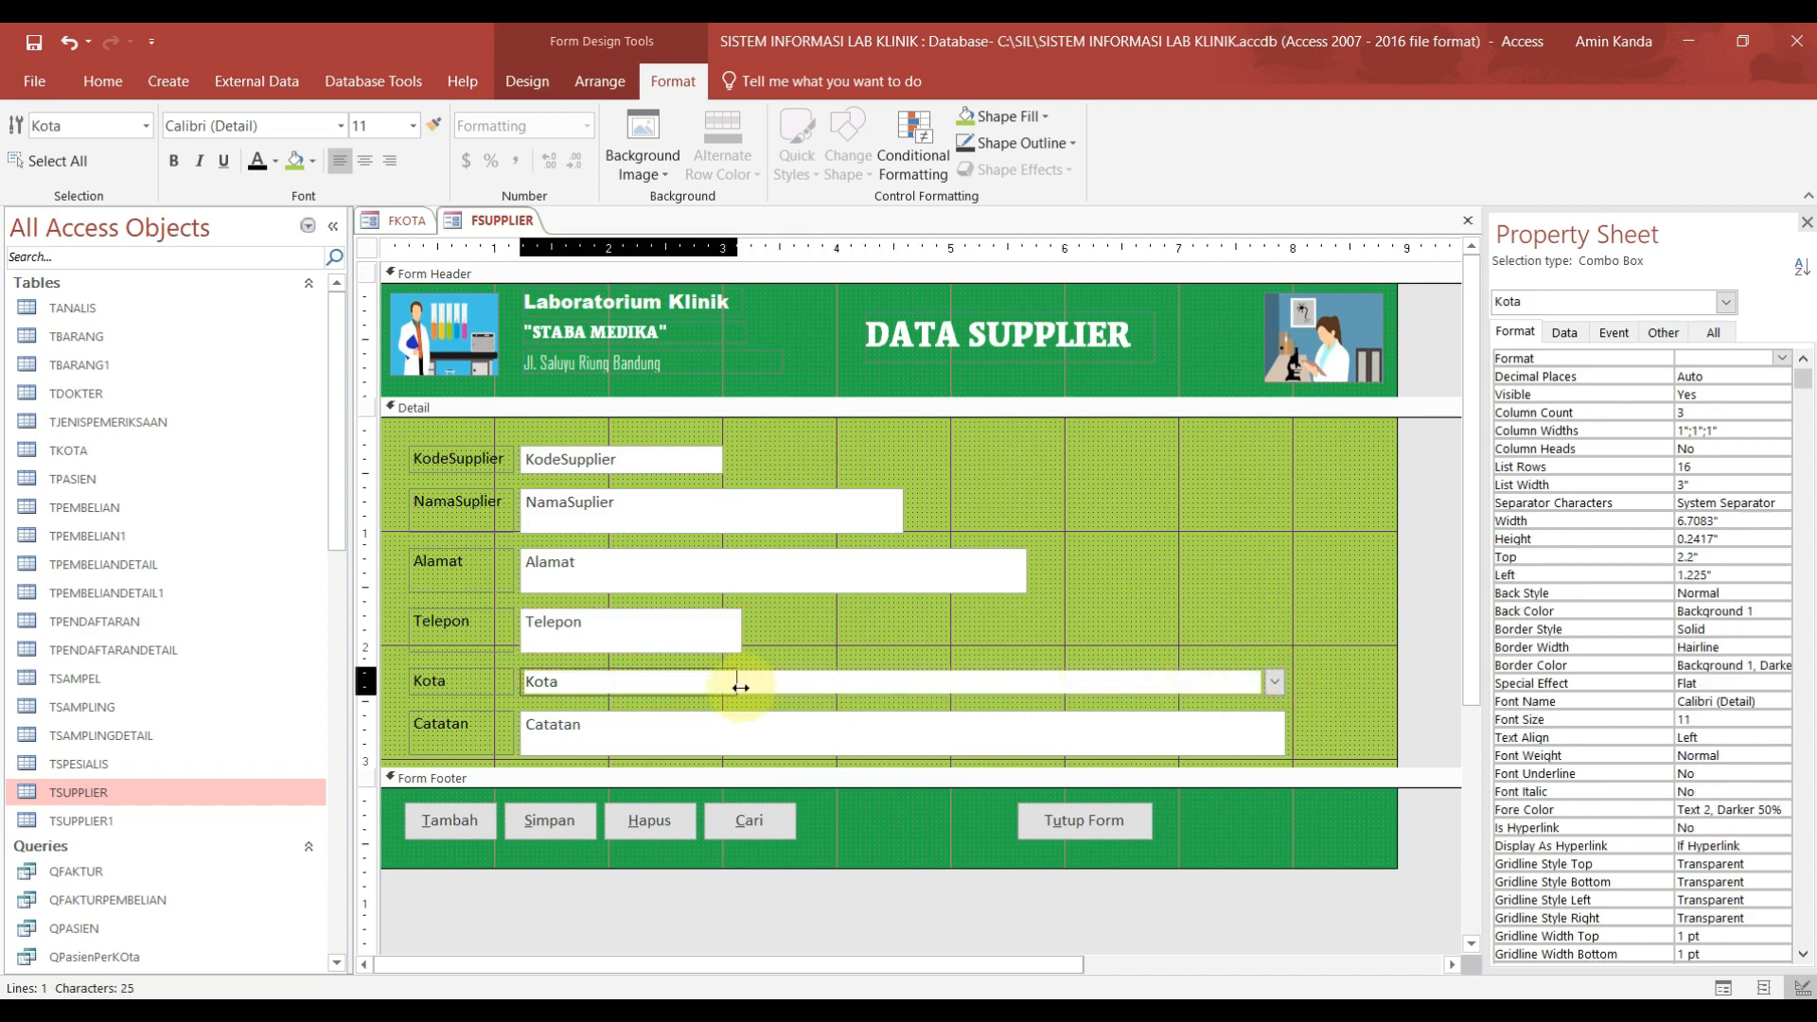
{"action": "left_click", "coordinate": [949, 742]}
Step: Try reducing the height of the NamaSuplier text box and set the KodeSupplier text box height to about 0.29"
{"action": "left_click", "coordinate": [646, 527]}
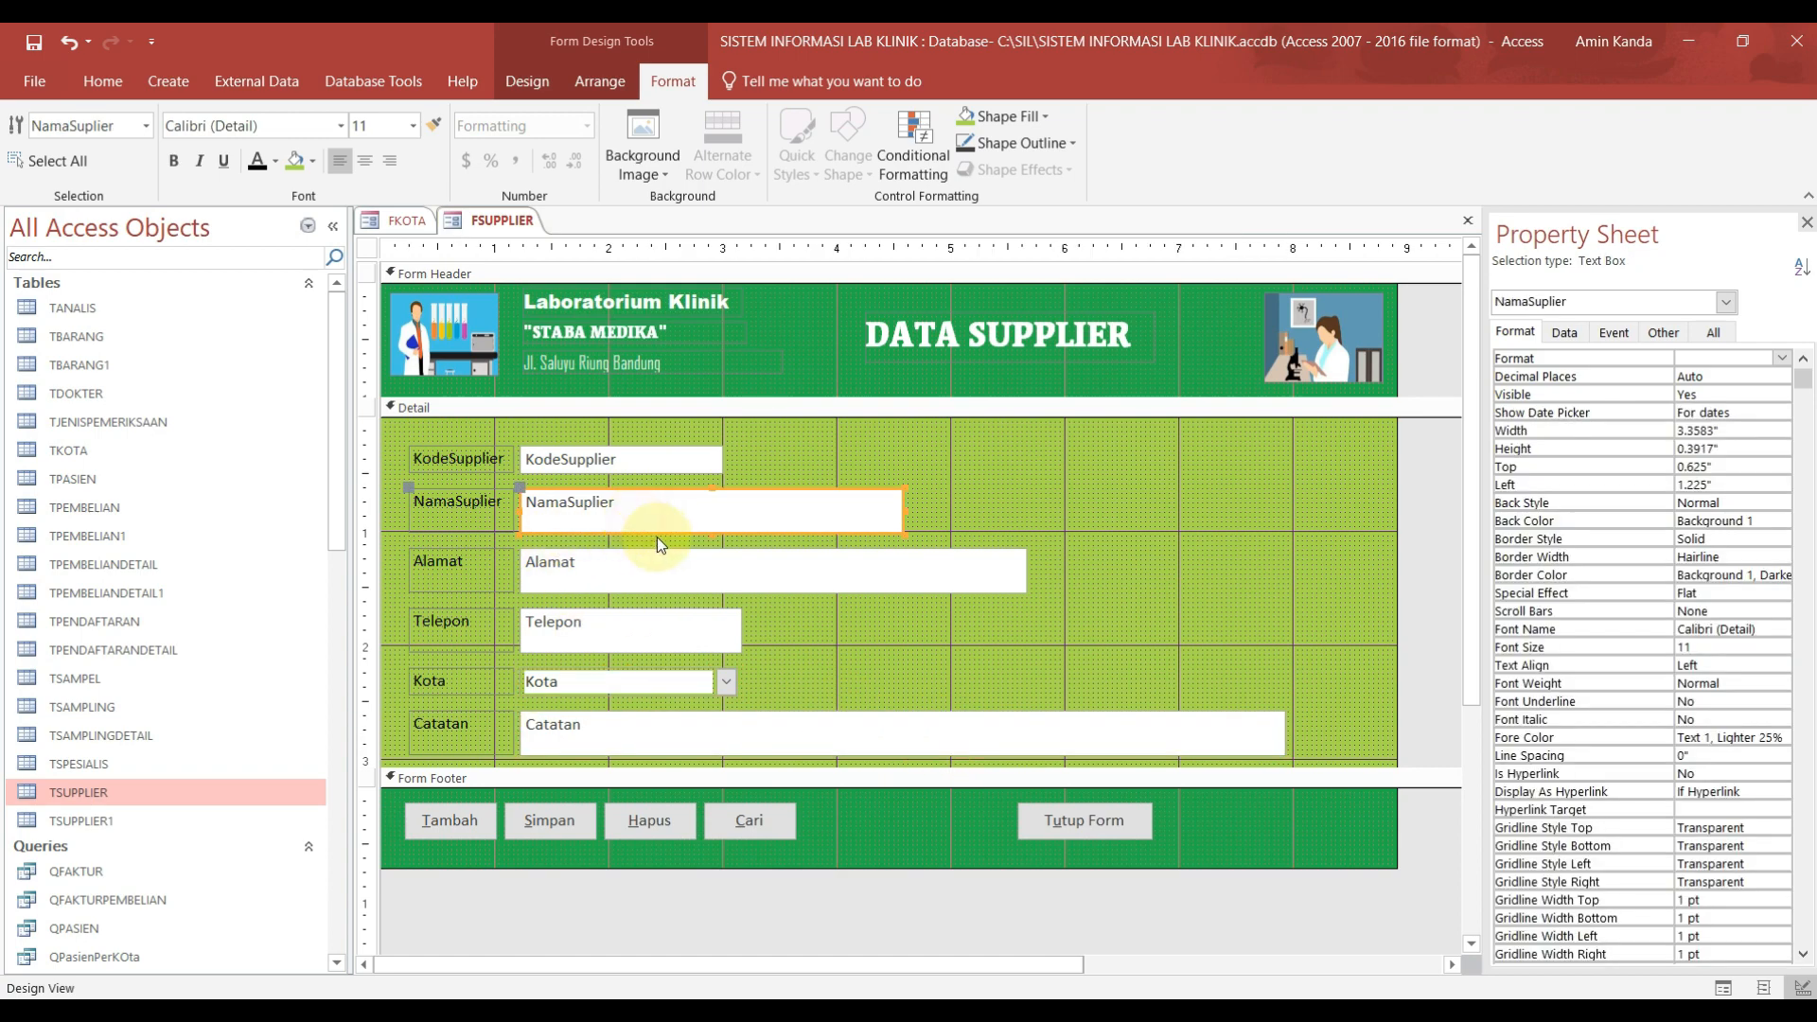
{"action": "left_click_drag", "start_coordinate": [713, 530], "coordinate": [714, 529]}
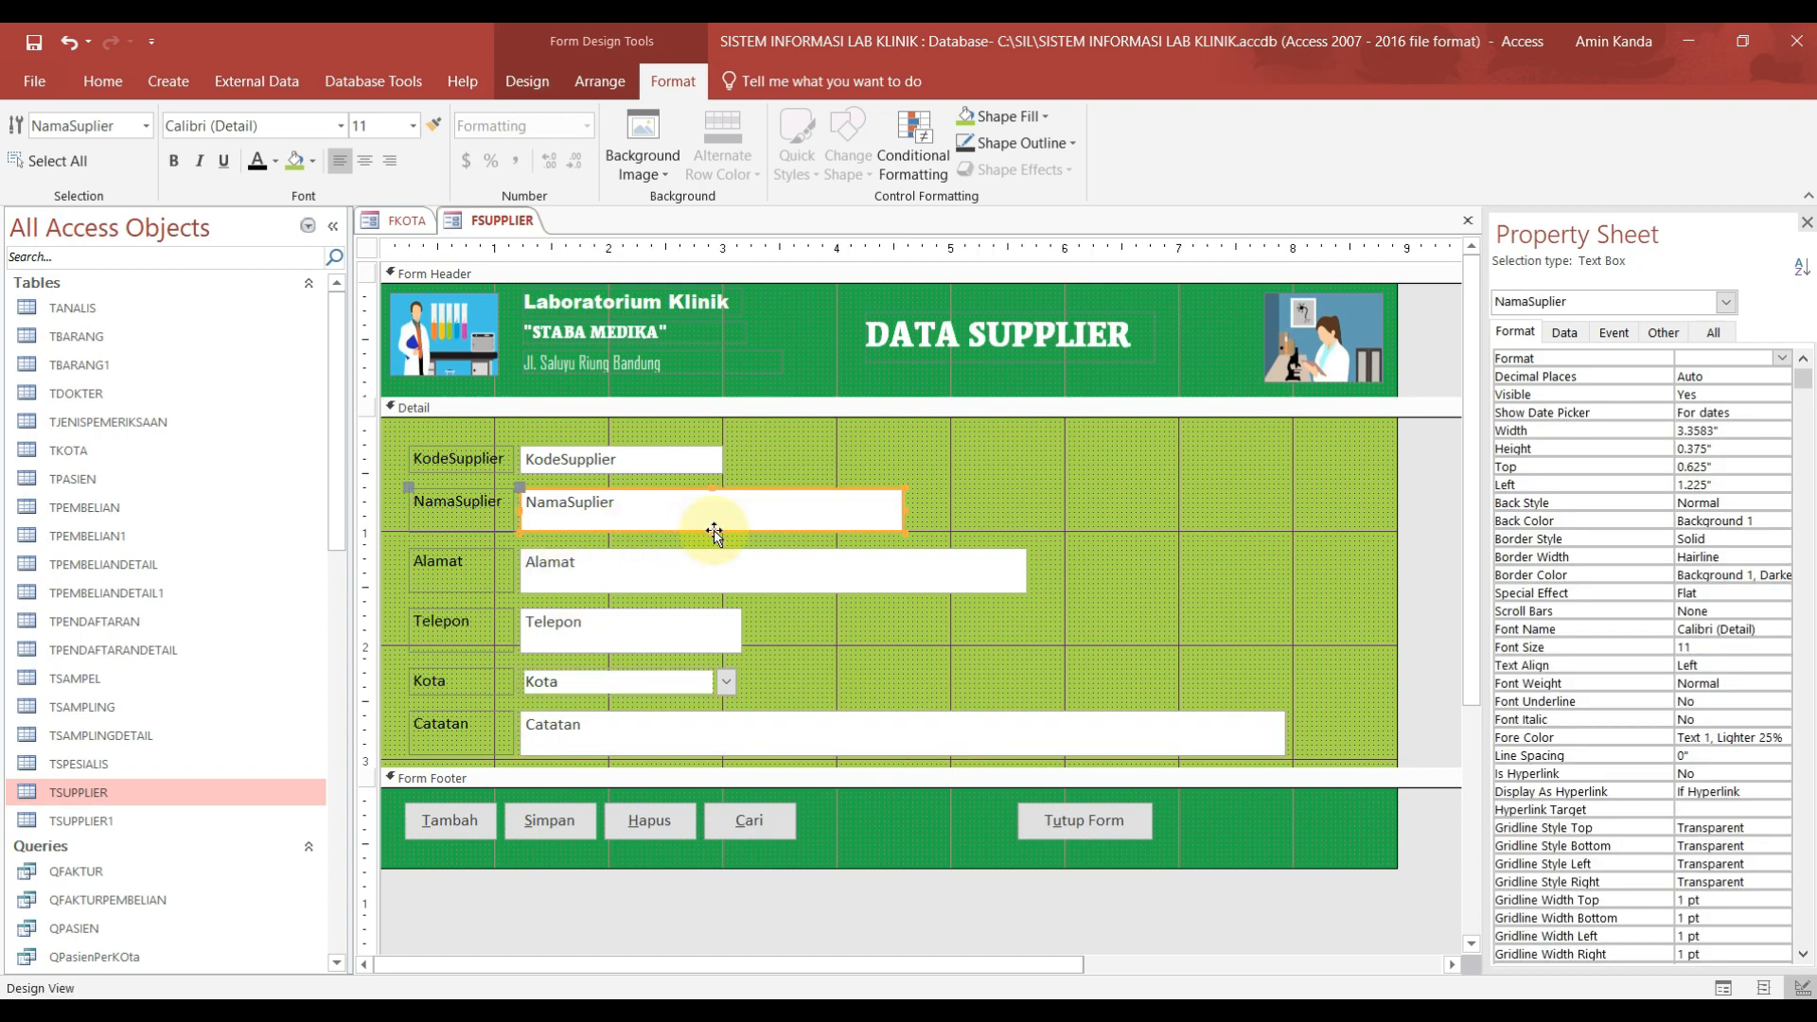
{"action": "left_click", "coordinate": [683, 472]}
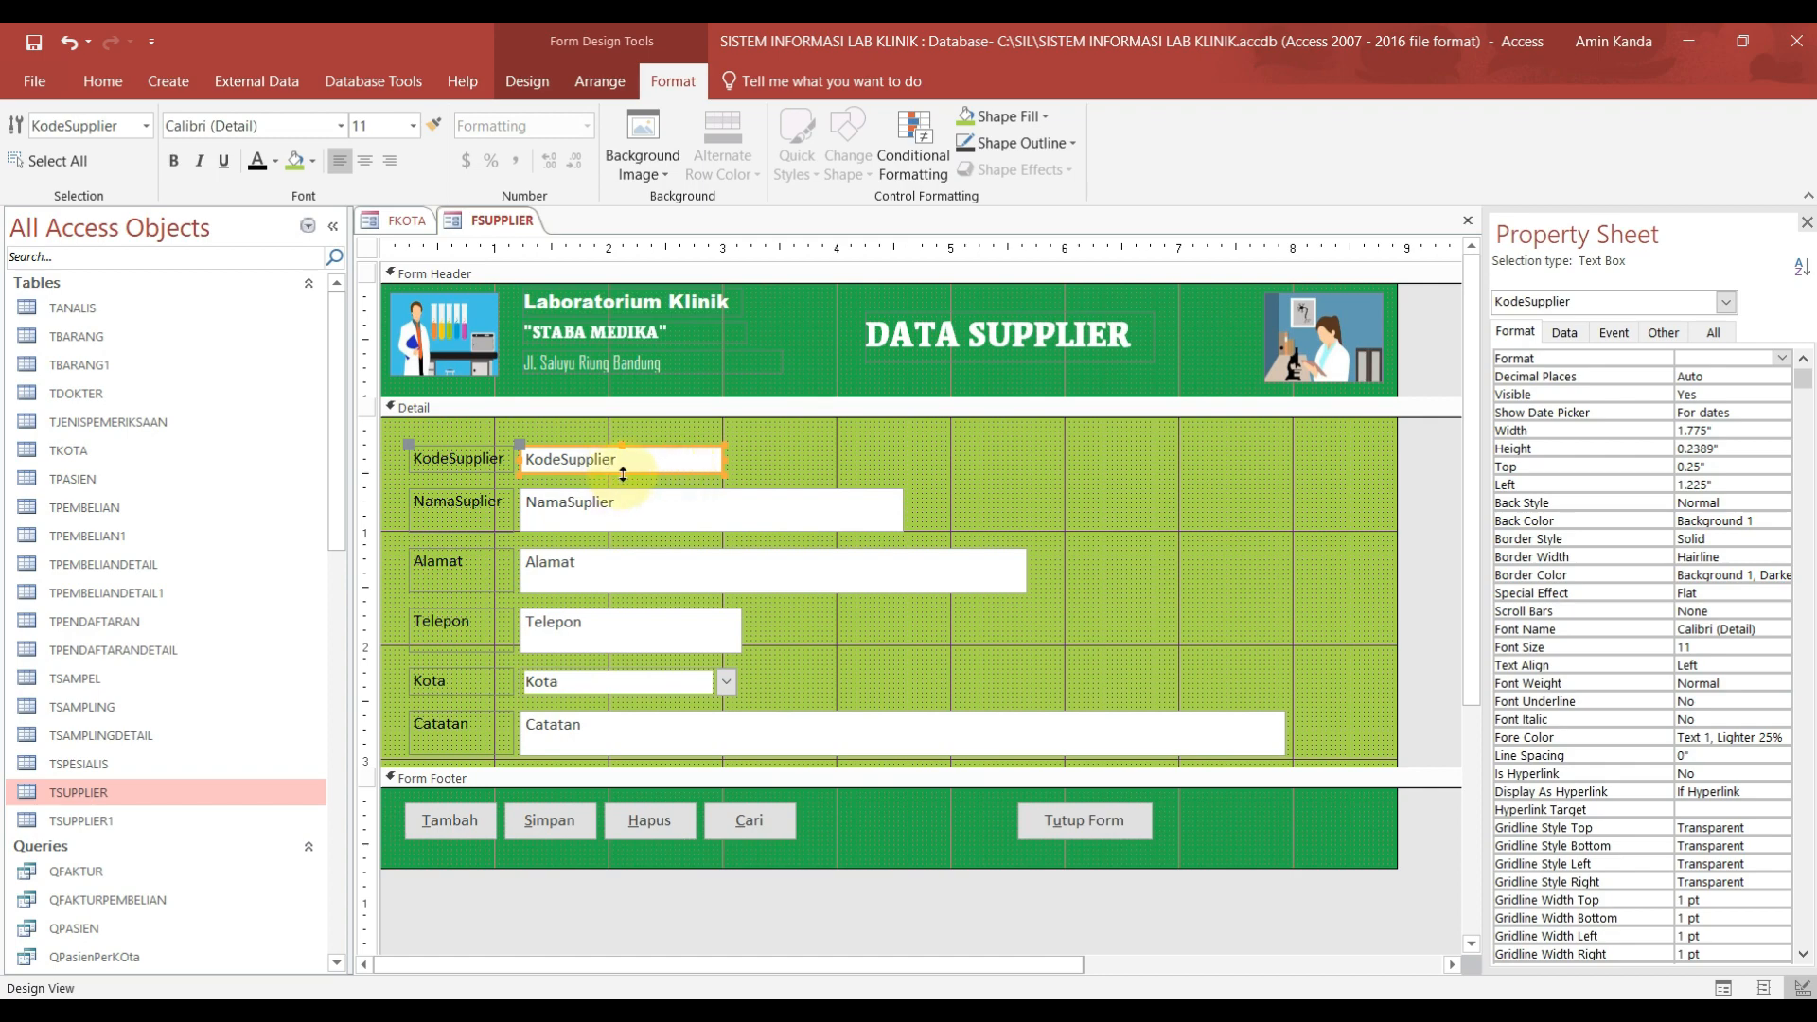
{"action": "left_click", "coordinate": [621, 476]}
{"action": "left_click_drag", "start_coordinate": [622, 475], "coordinate": [620, 478]}
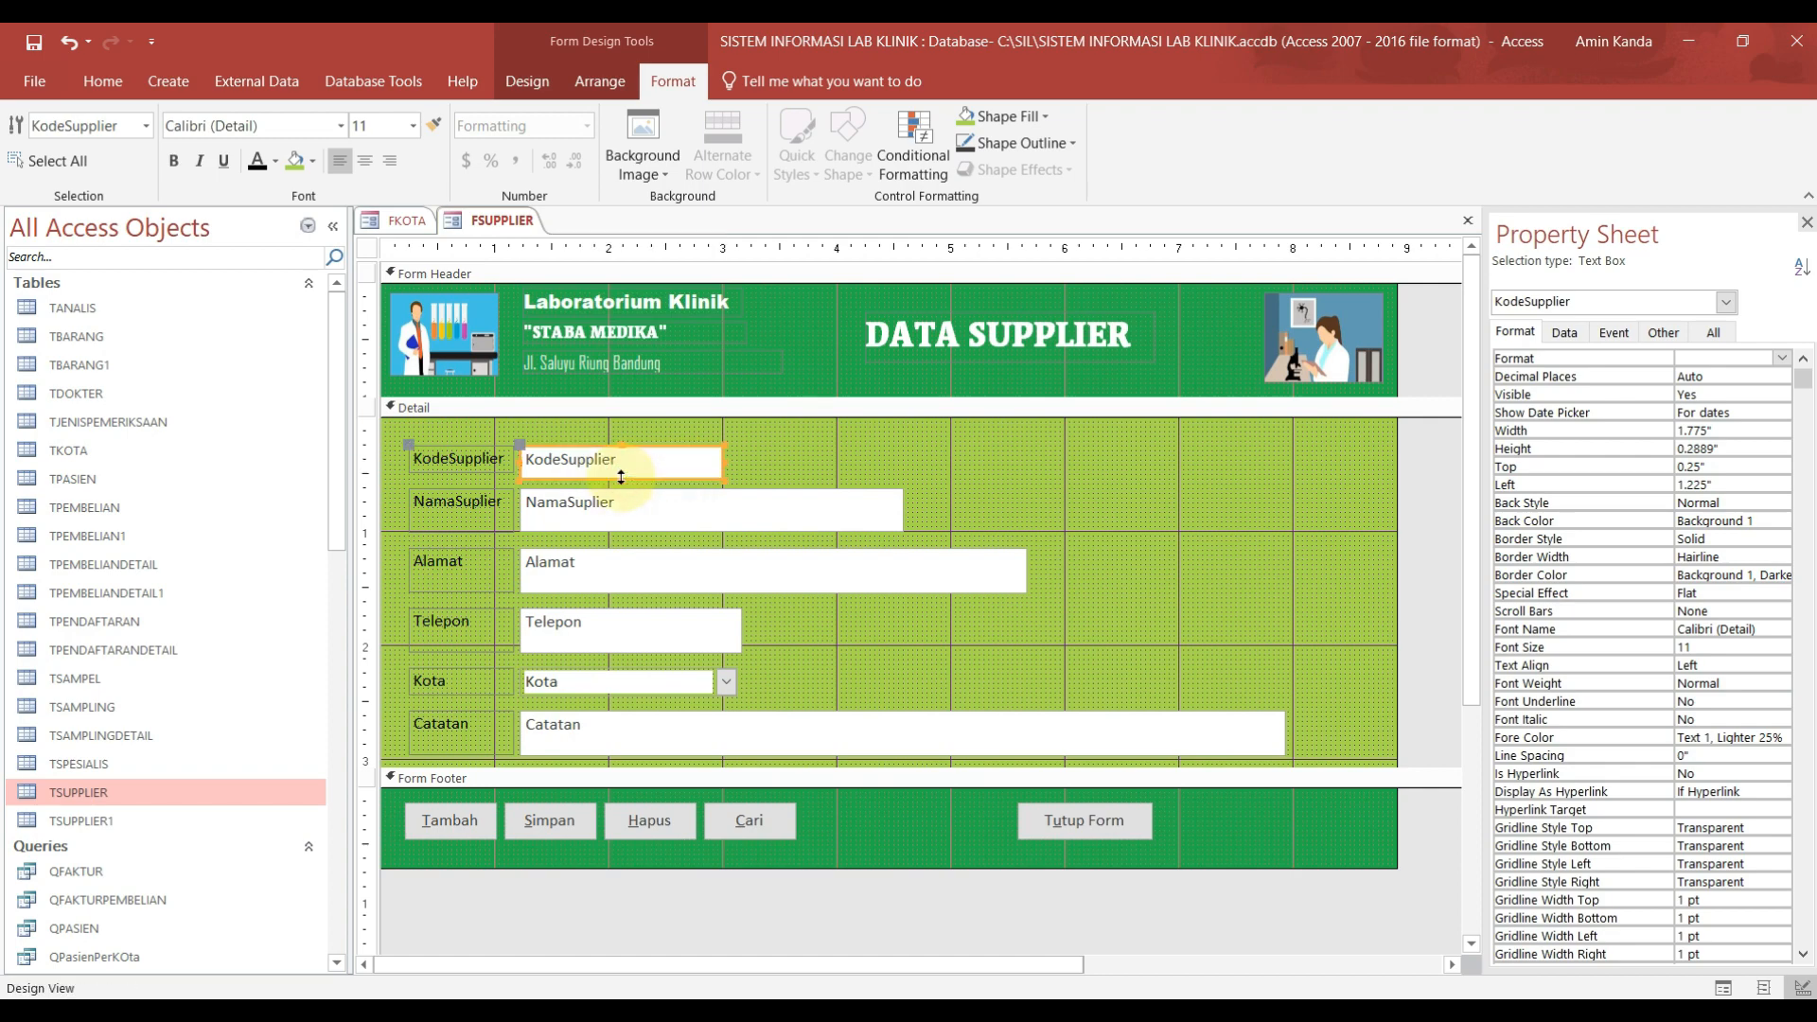
Step: Size the KodeSupplier, NamaSuplier, Telepon and Kota fields to the tallest of them
{"action": "left_click", "coordinate": [630, 524], "text": "shift"}
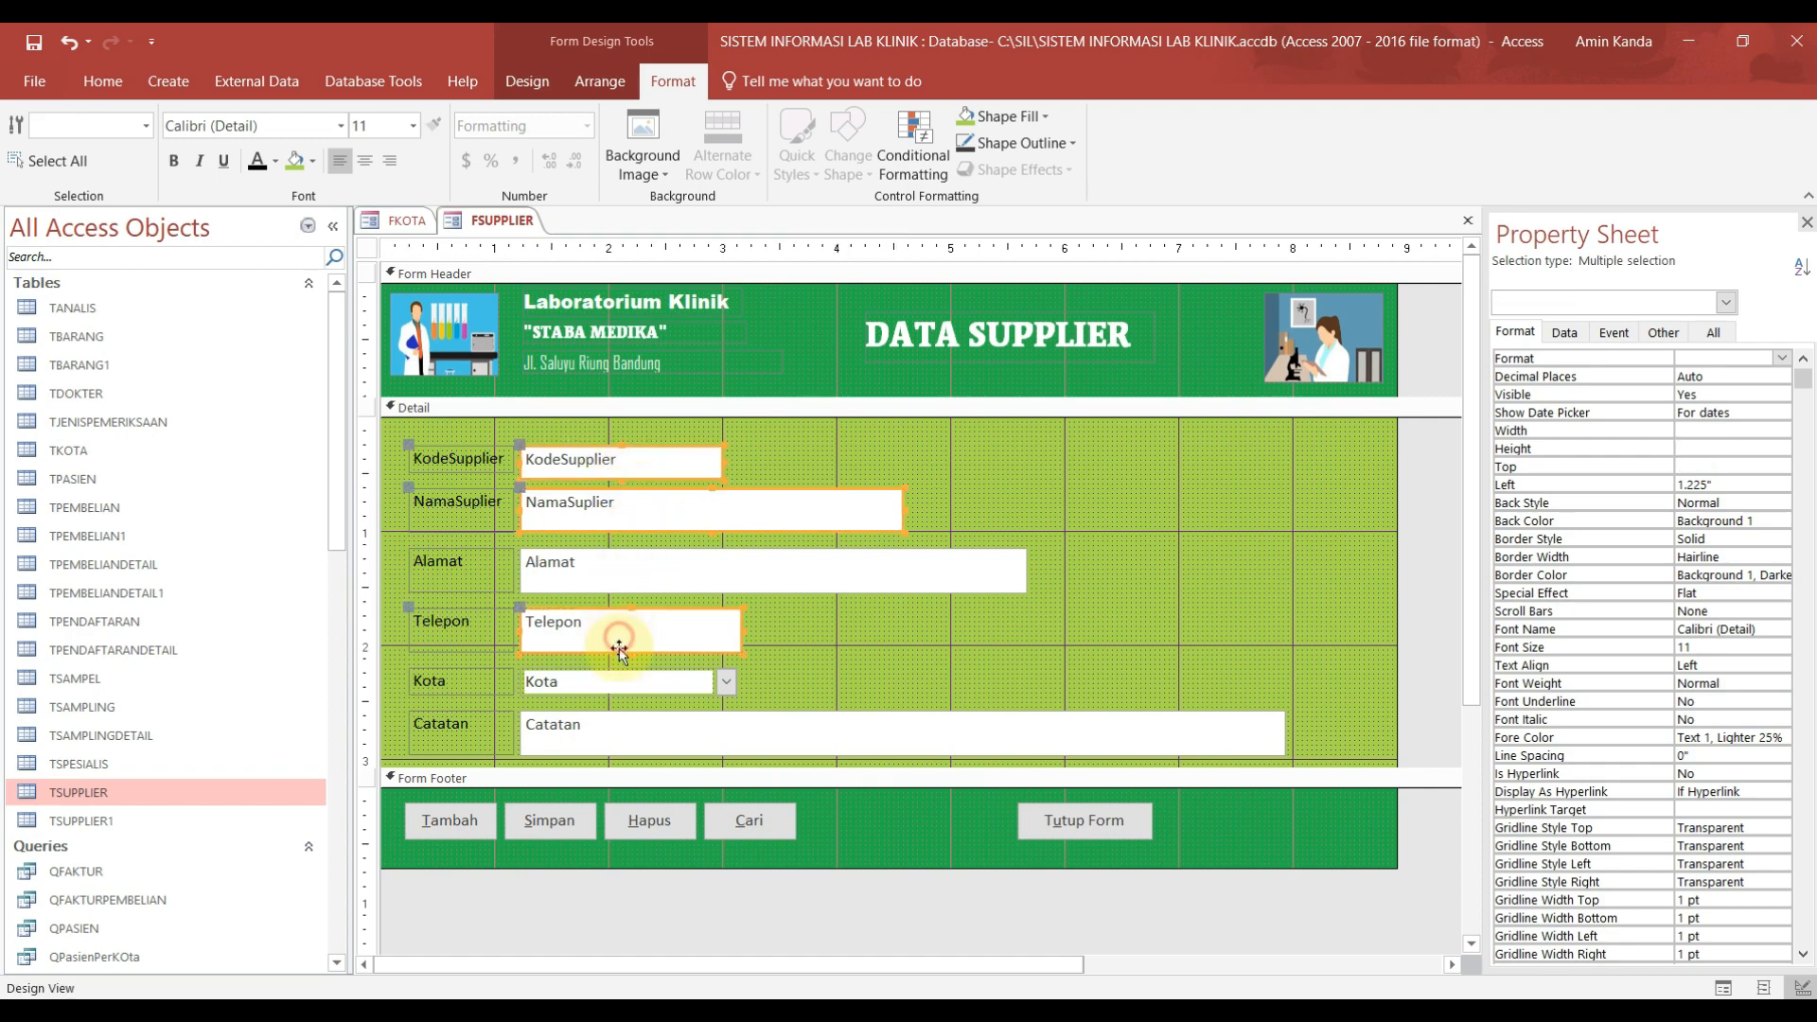
{"action": "left_click", "coordinate": [613, 678], "text": "shift"}
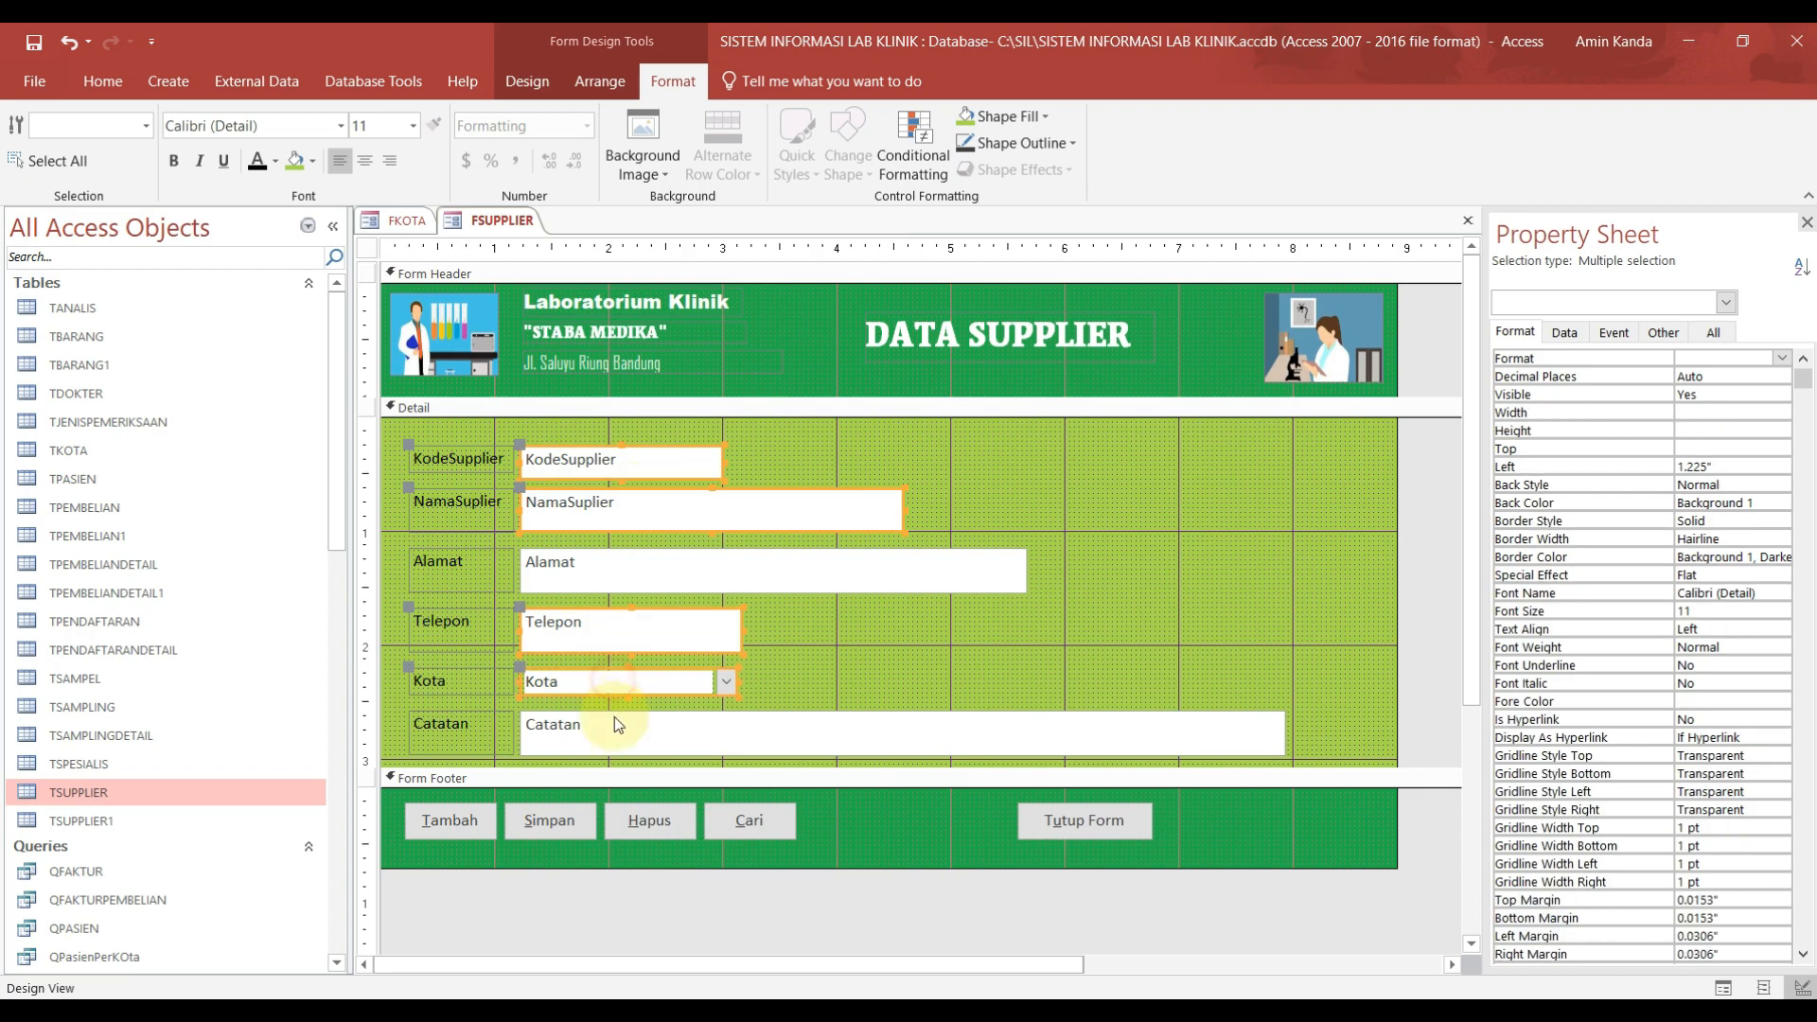
{"action": "right_click", "coordinate": [643, 476]}
{"action": "mouse_move", "coordinate": [850, 685]}
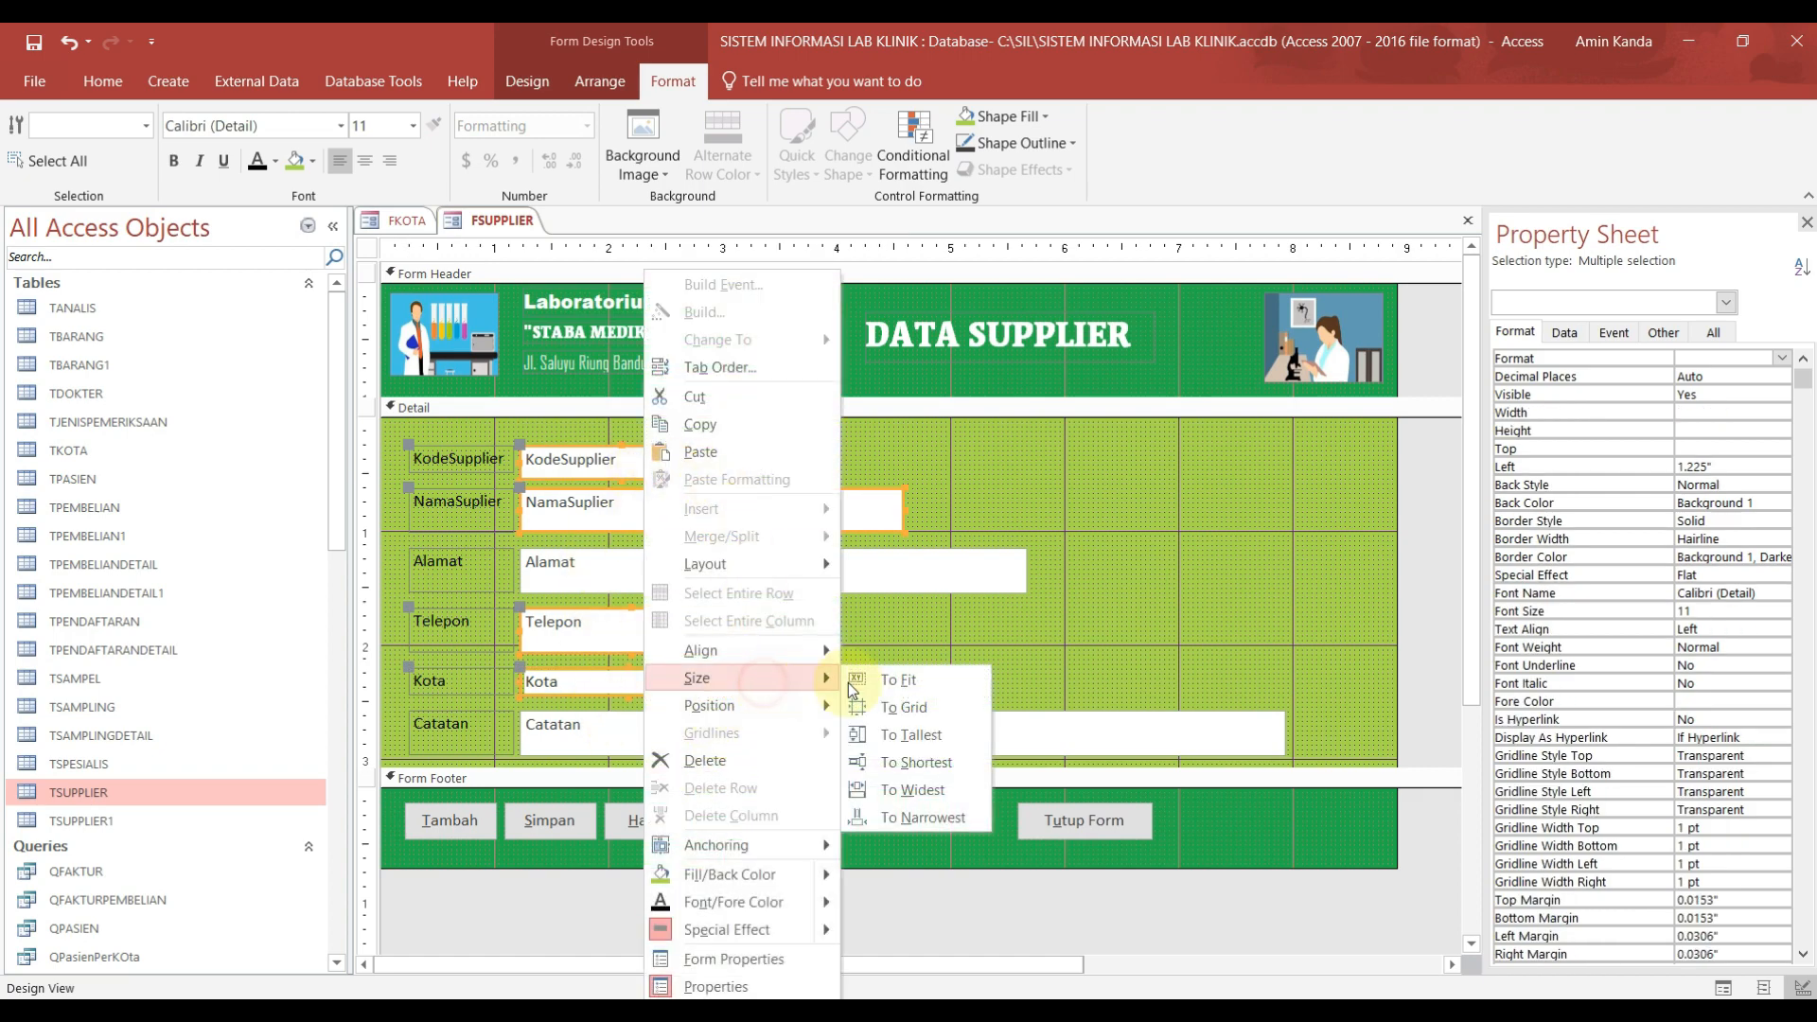
{"action": "left_click", "coordinate": [912, 735]}
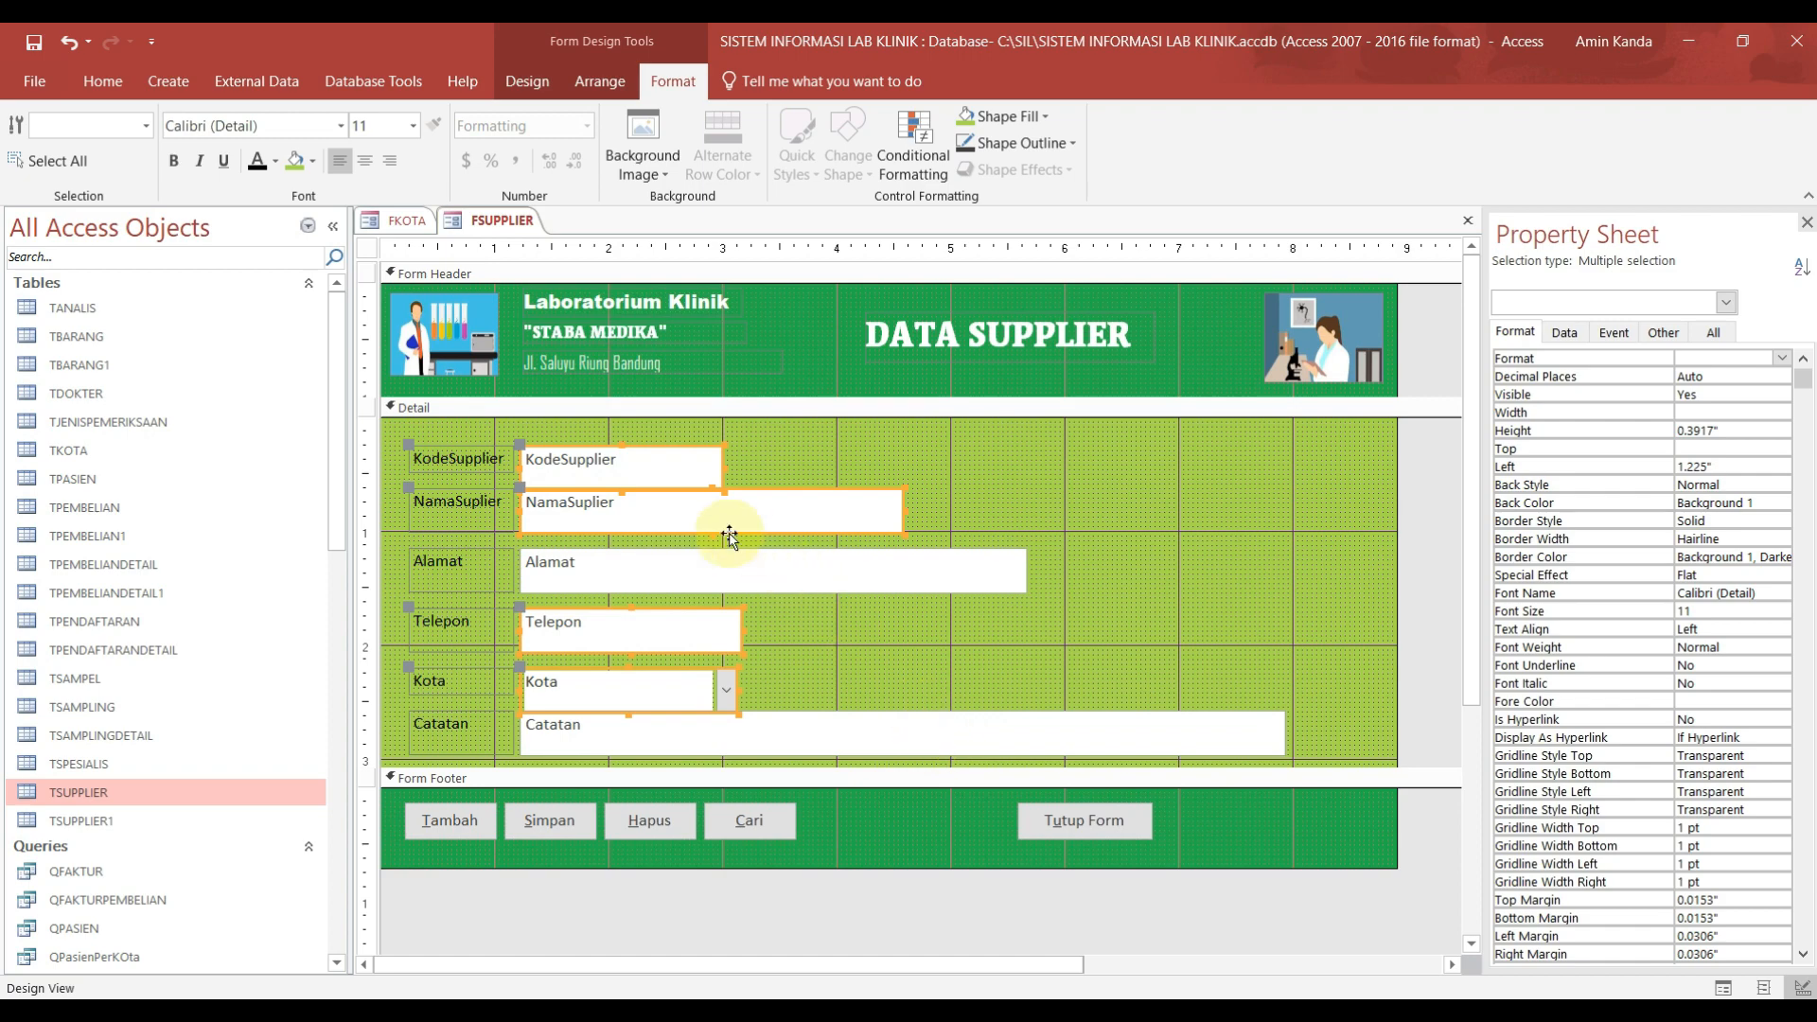
Step: Try to size the same four selected fields to the shortest
{"action": "right_click", "coordinate": [683, 476]}
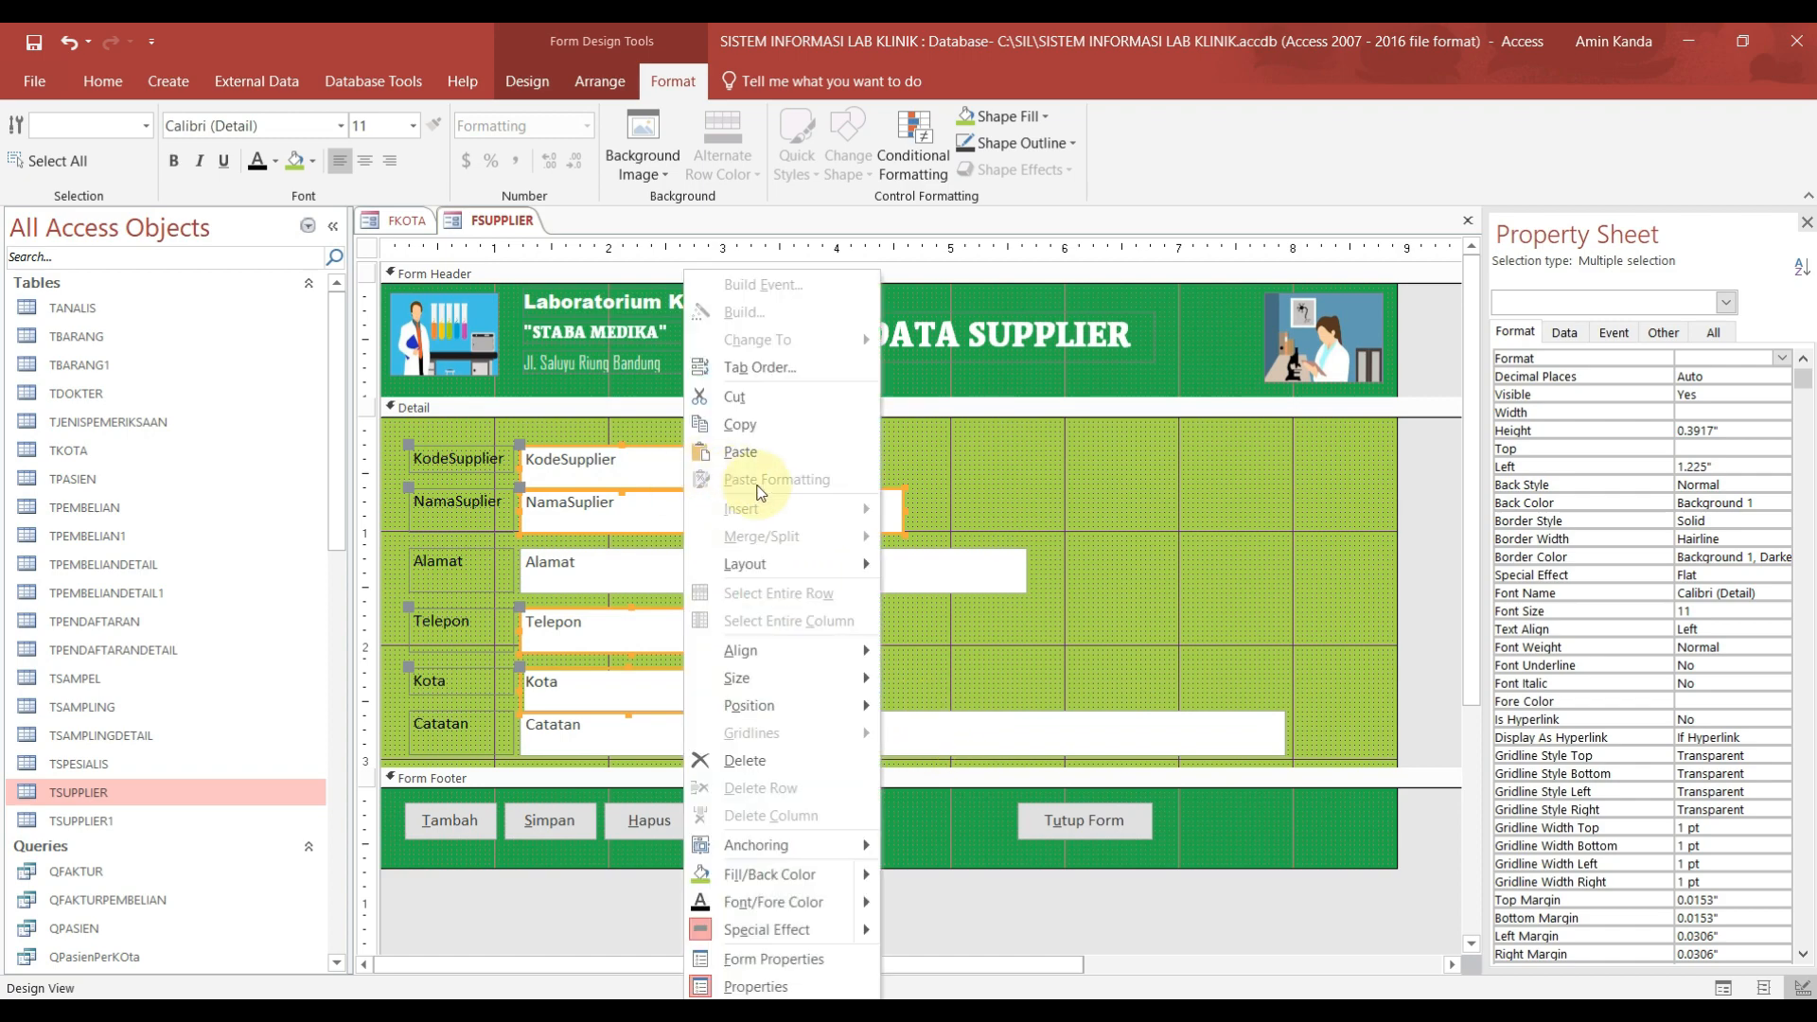
{"action": "mouse_move", "coordinate": [810, 679]}
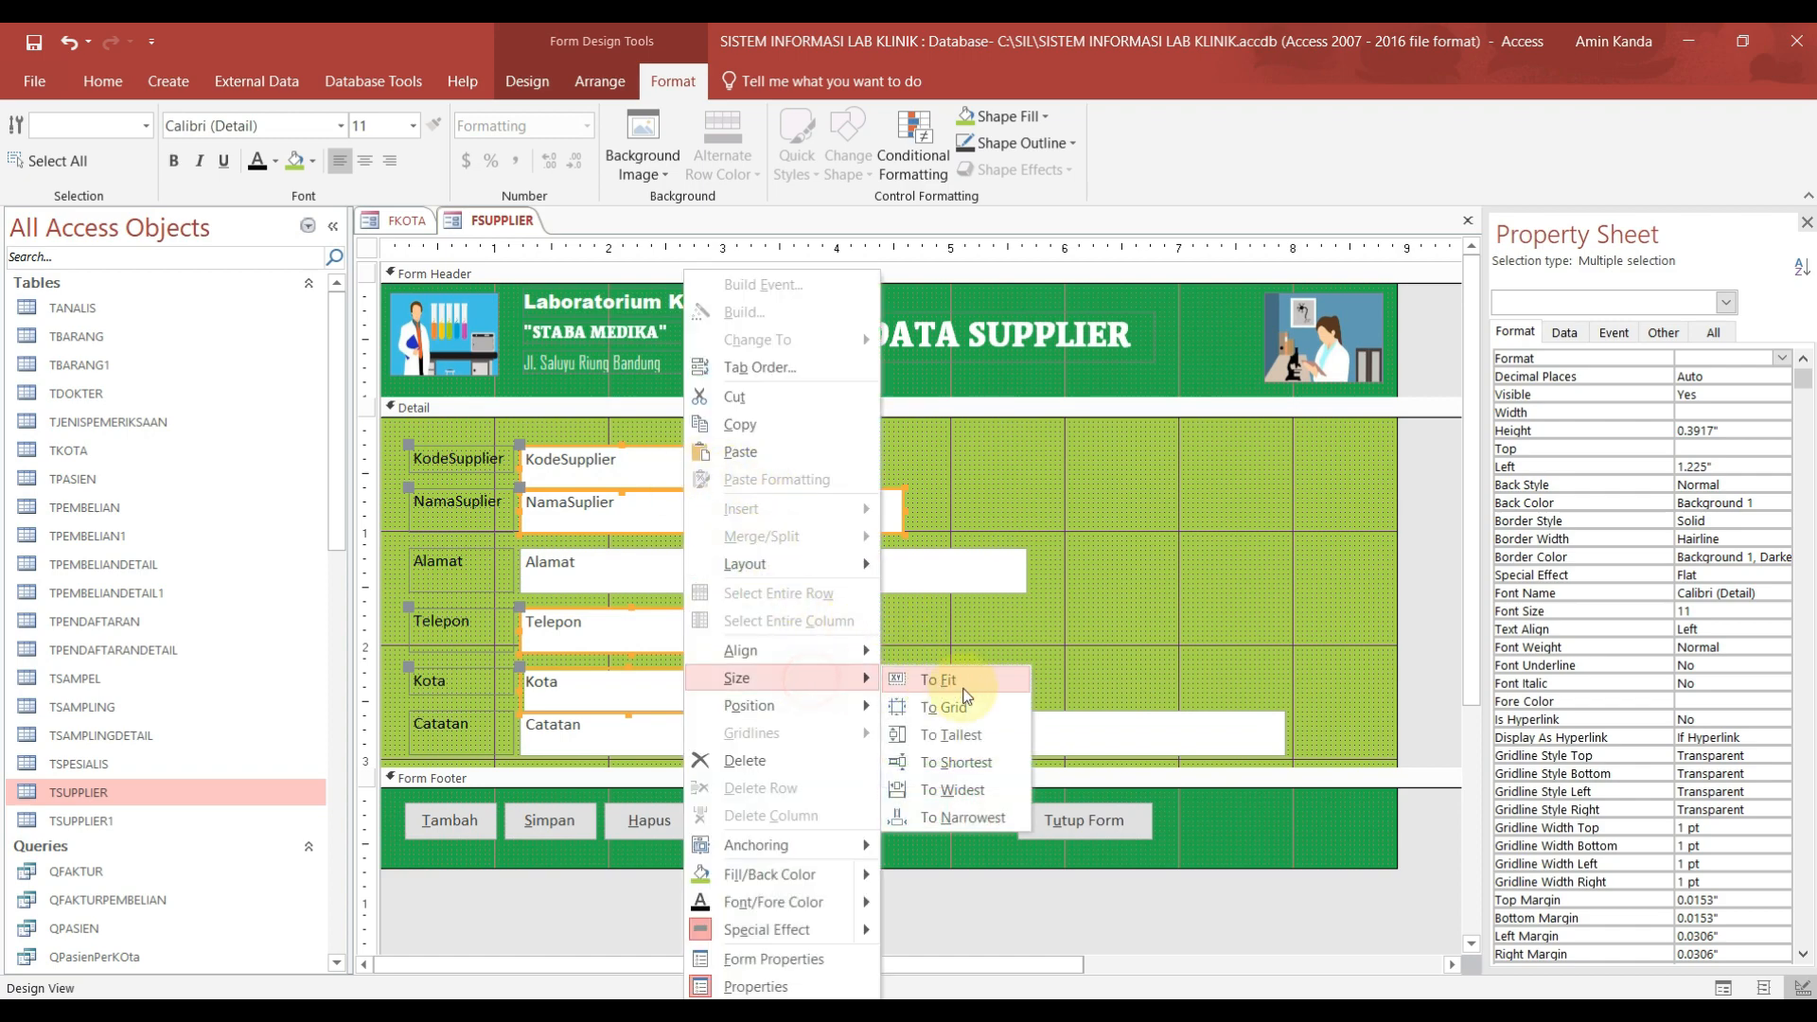
{"action": "left_click", "coordinate": [980, 762]}
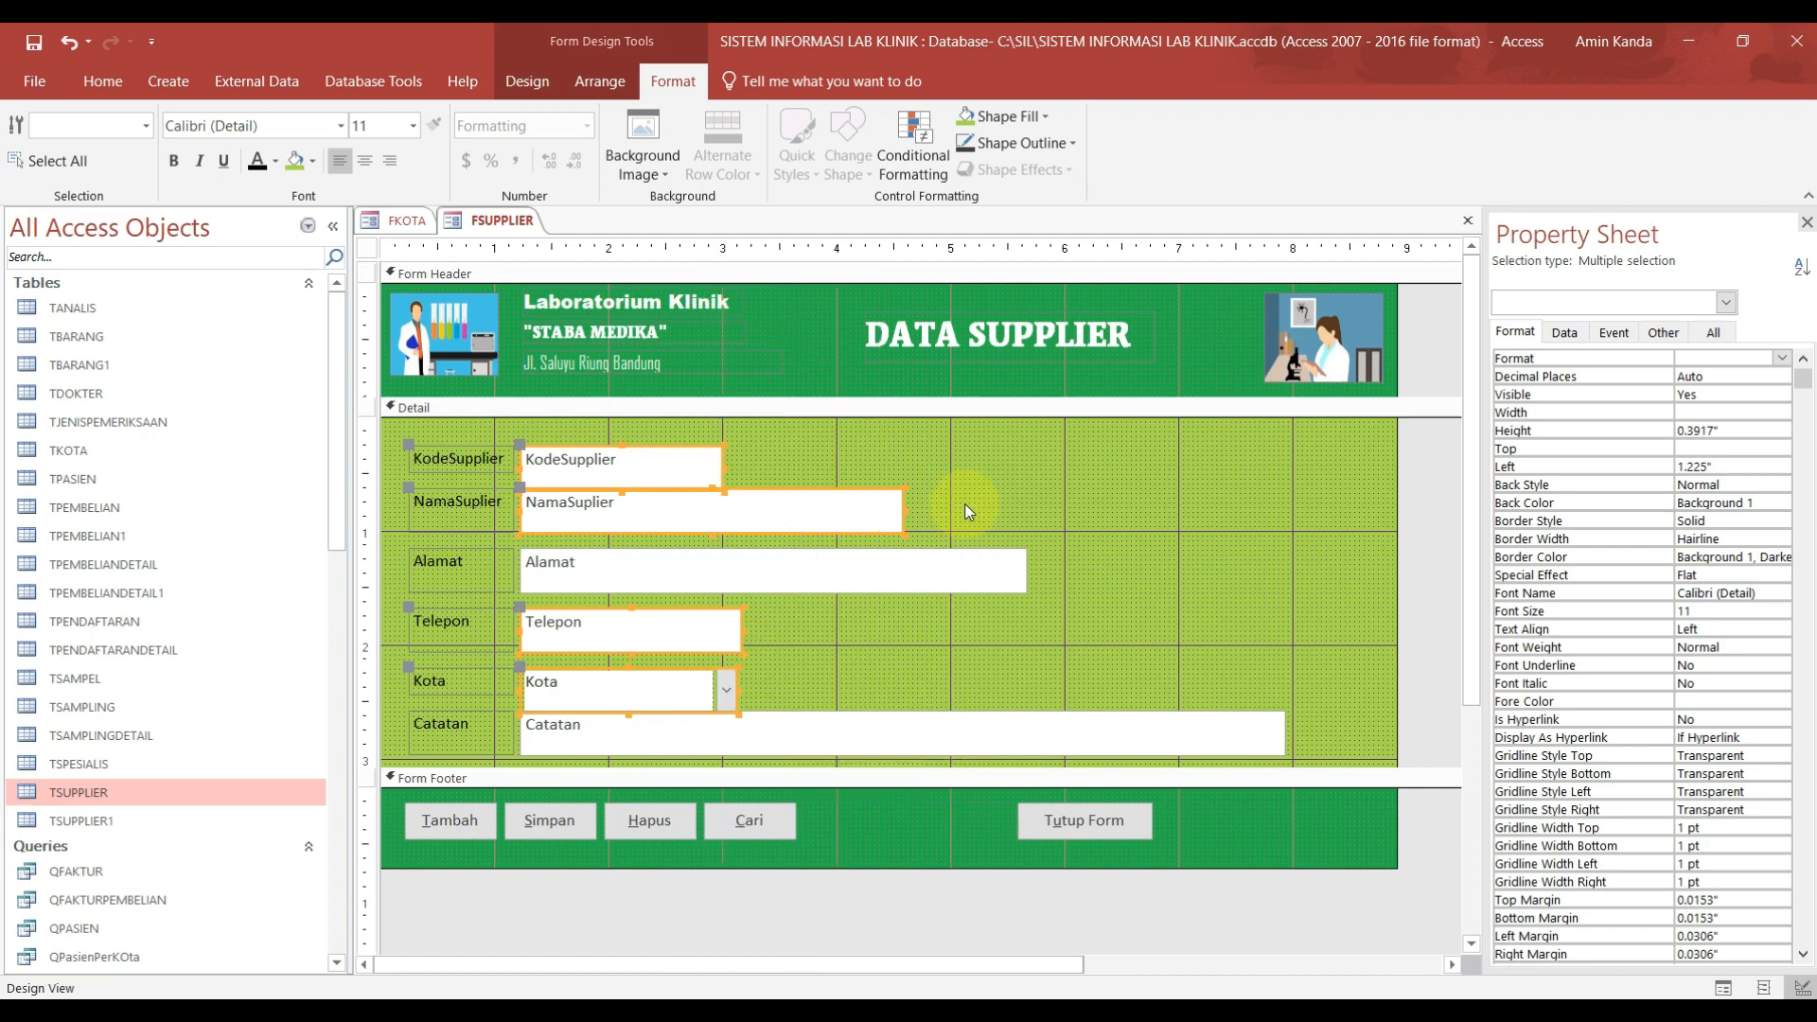
Step: Set the KodeSupplier text box height to about 0.29" and size NamaSuplier, Telepon and Kota to the shortest so they match it
{"action": "left_click", "coordinate": [627, 463]}
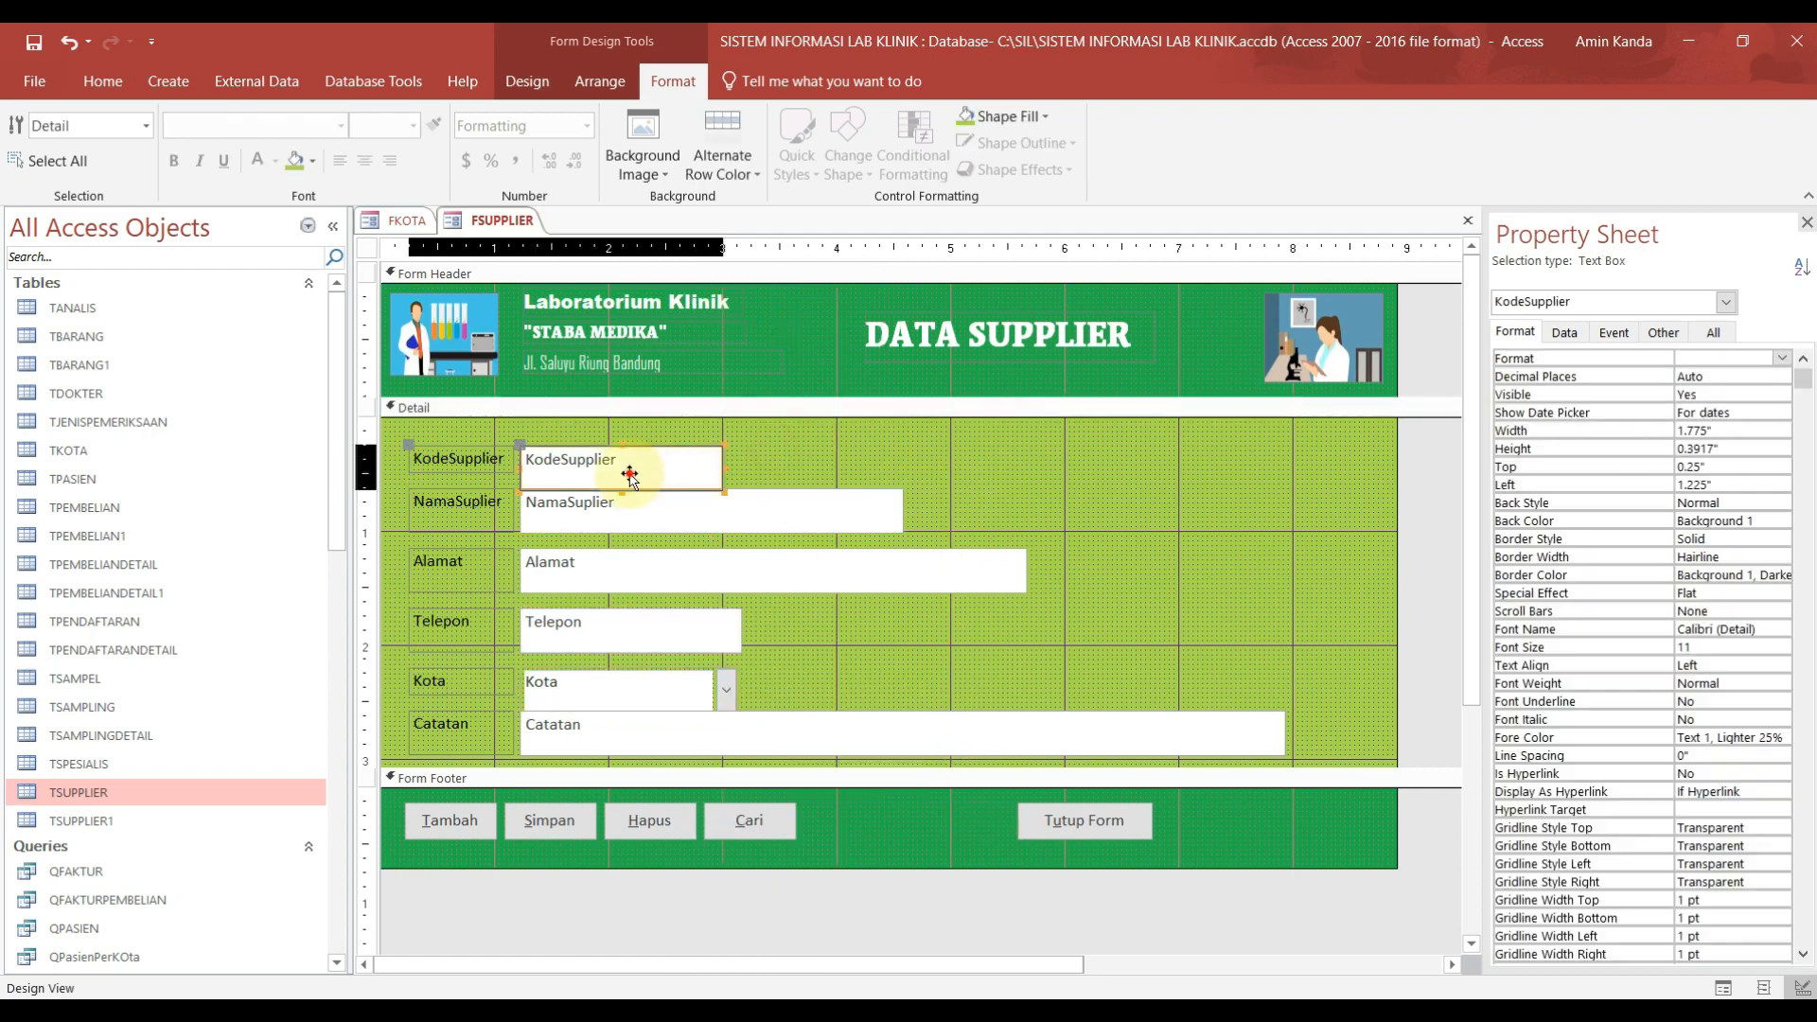
{"action": "left_click_drag", "start_coordinate": [622, 491], "coordinate": [625, 480]}
{"action": "left_click", "coordinate": [645, 505], "text": "shift"}
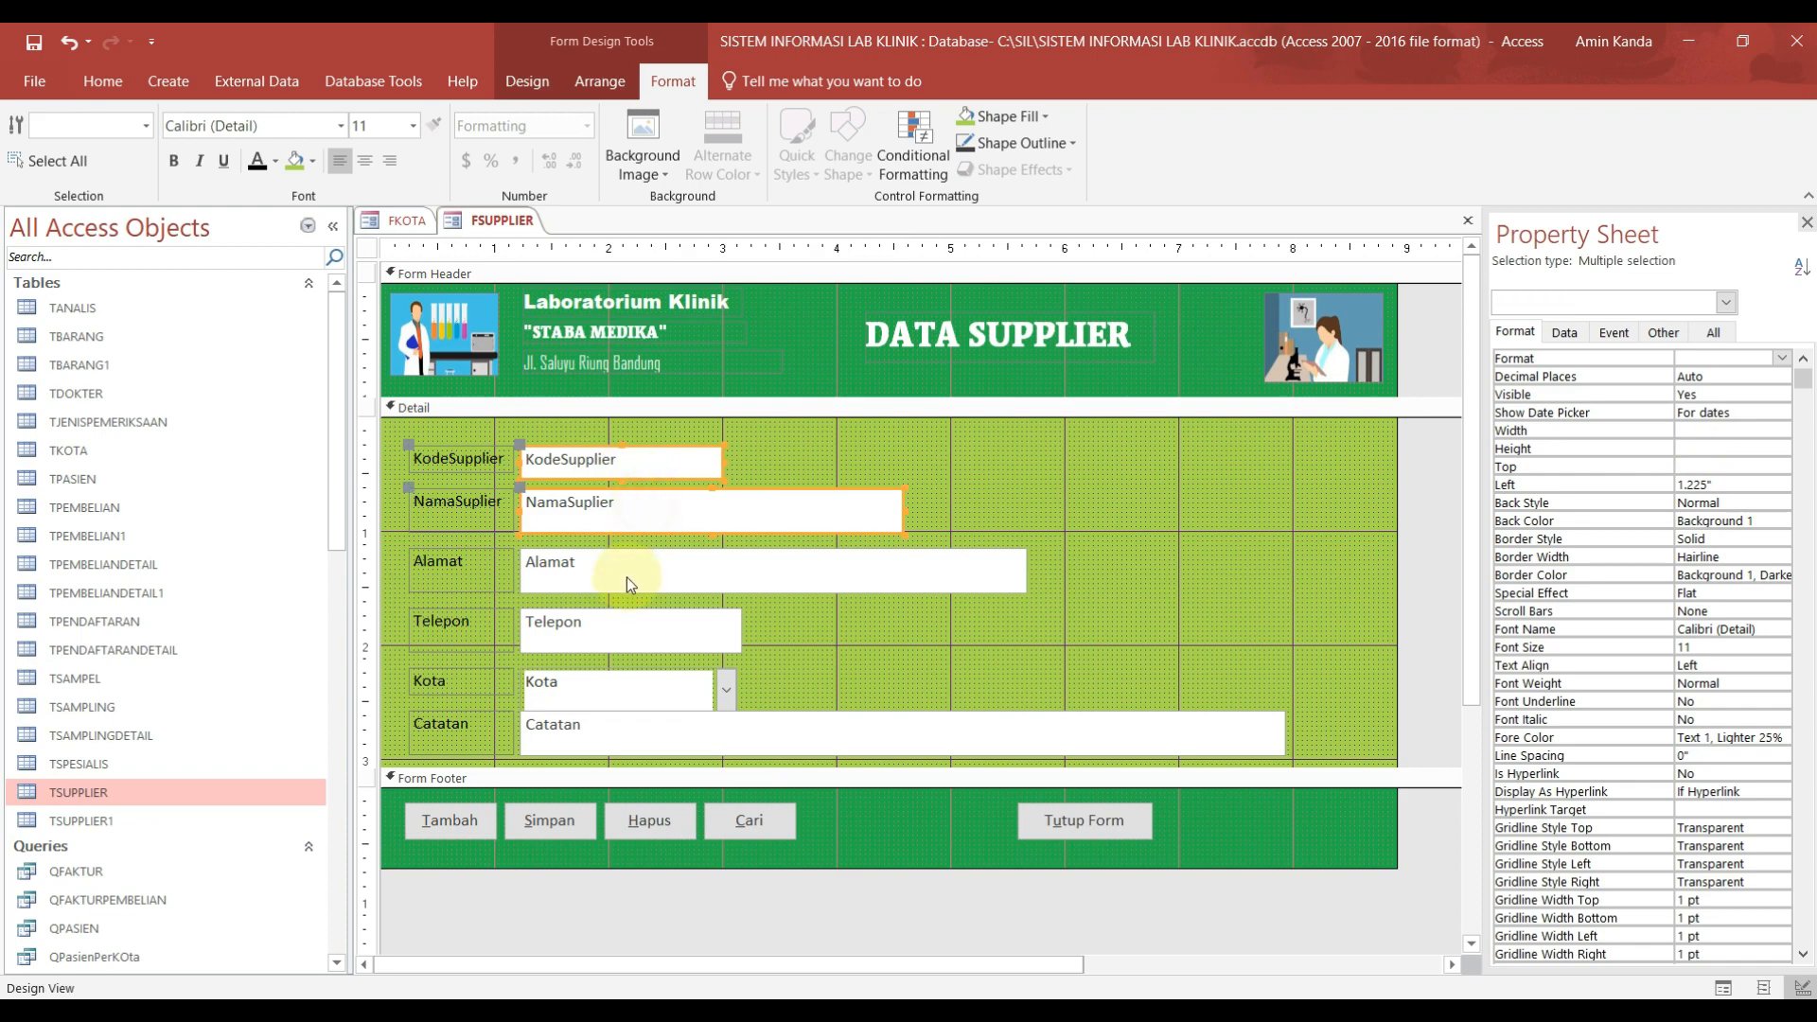
{"action": "left_click", "coordinate": [617, 632], "text": "shift"}
{"action": "left_click", "coordinate": [610, 694], "text": "shift"}
{"action": "right_click", "coordinate": [620, 690]}
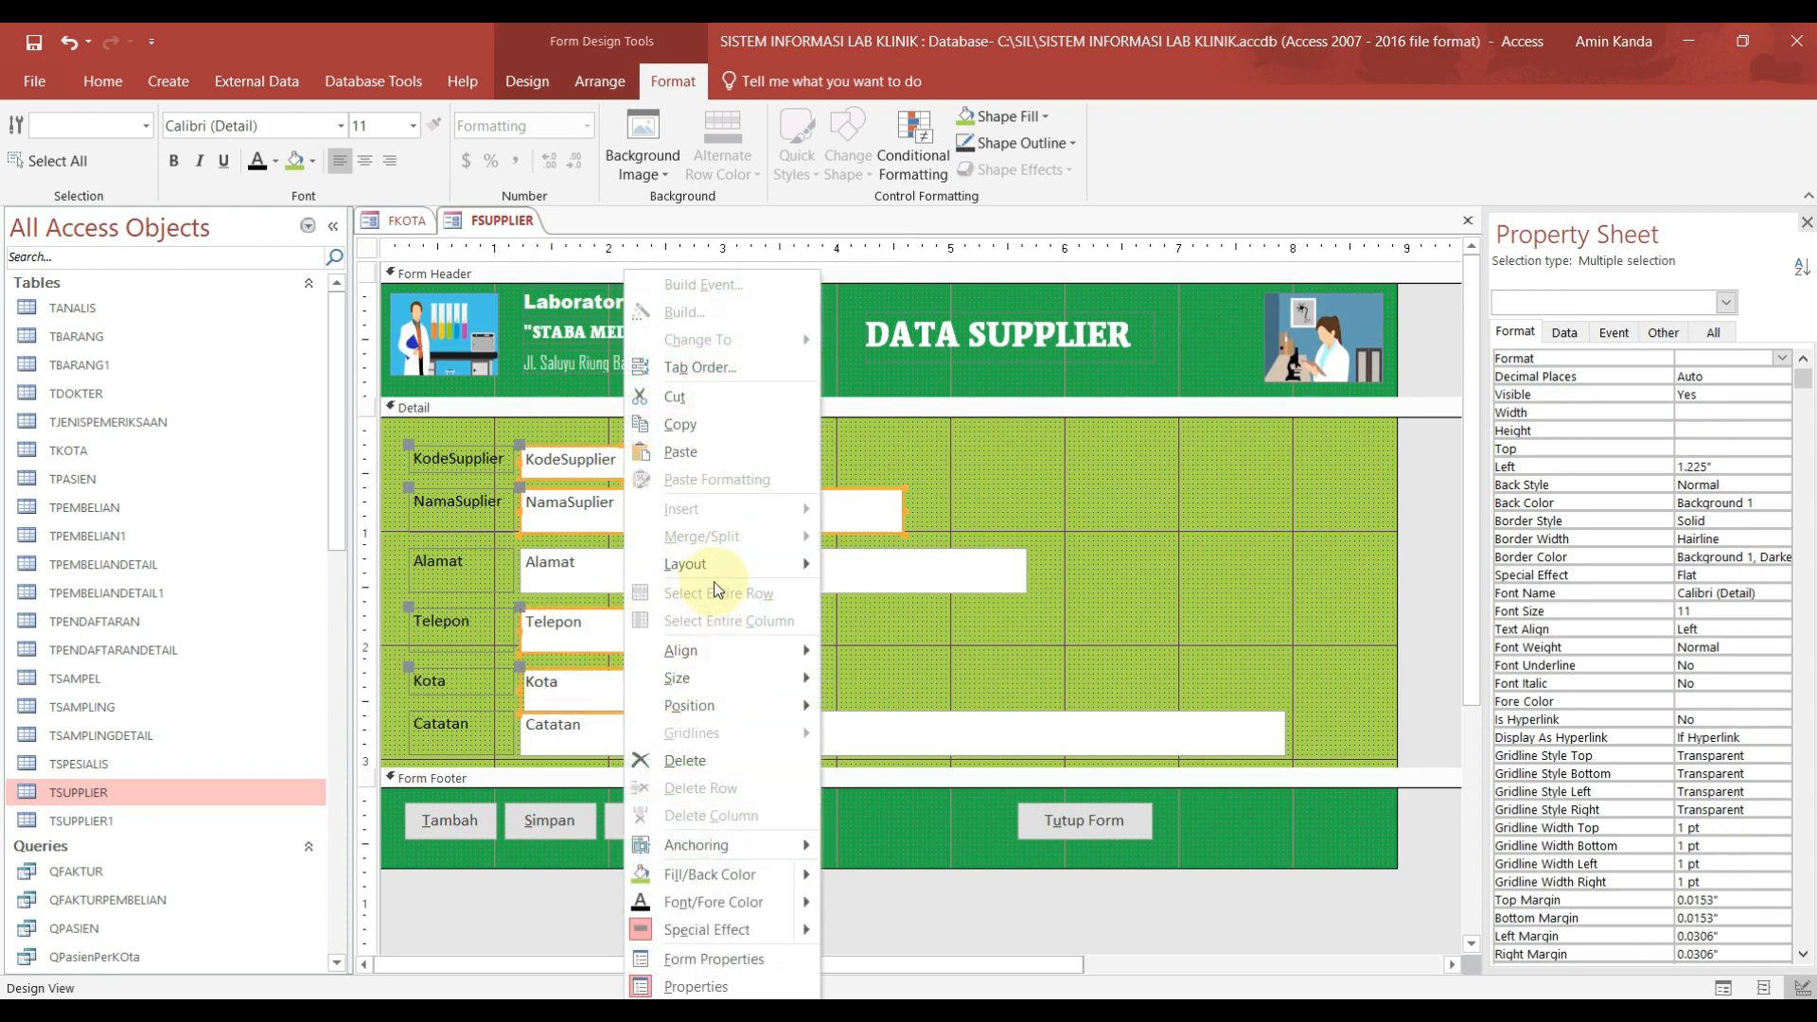
{"action": "mouse_move", "coordinate": [757, 678]}
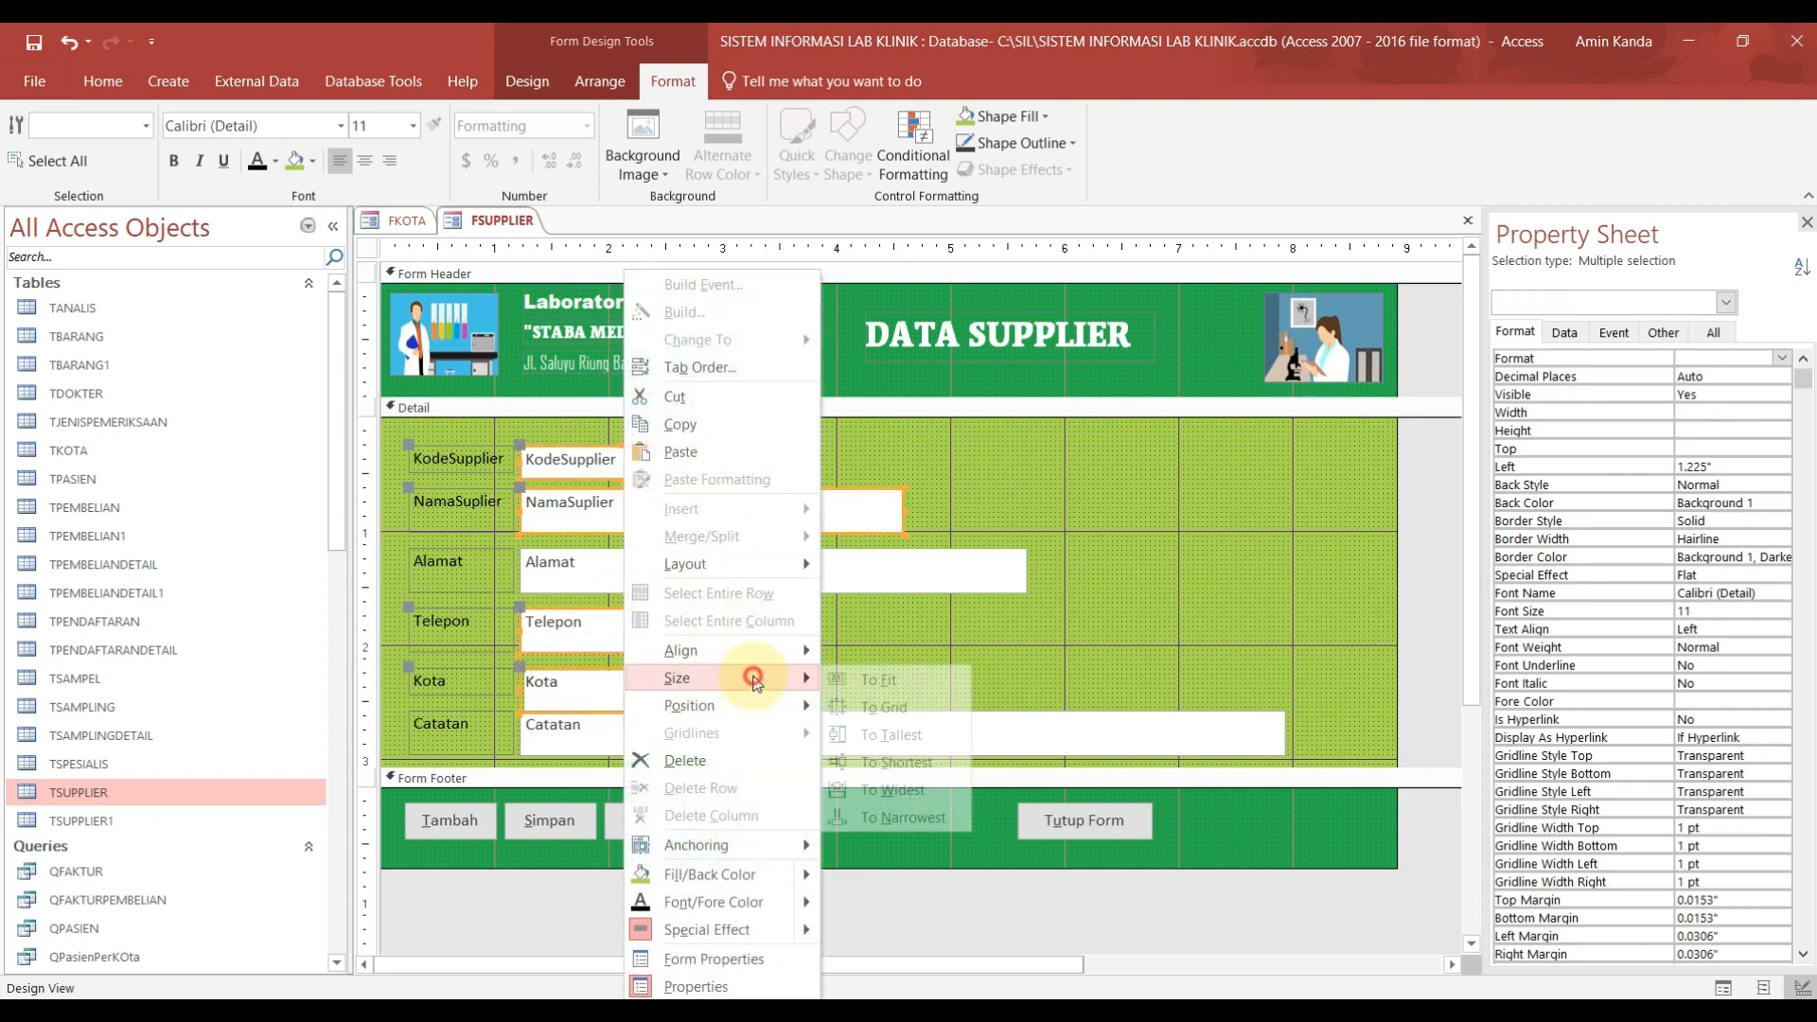
{"action": "left_click", "coordinate": [916, 763]}
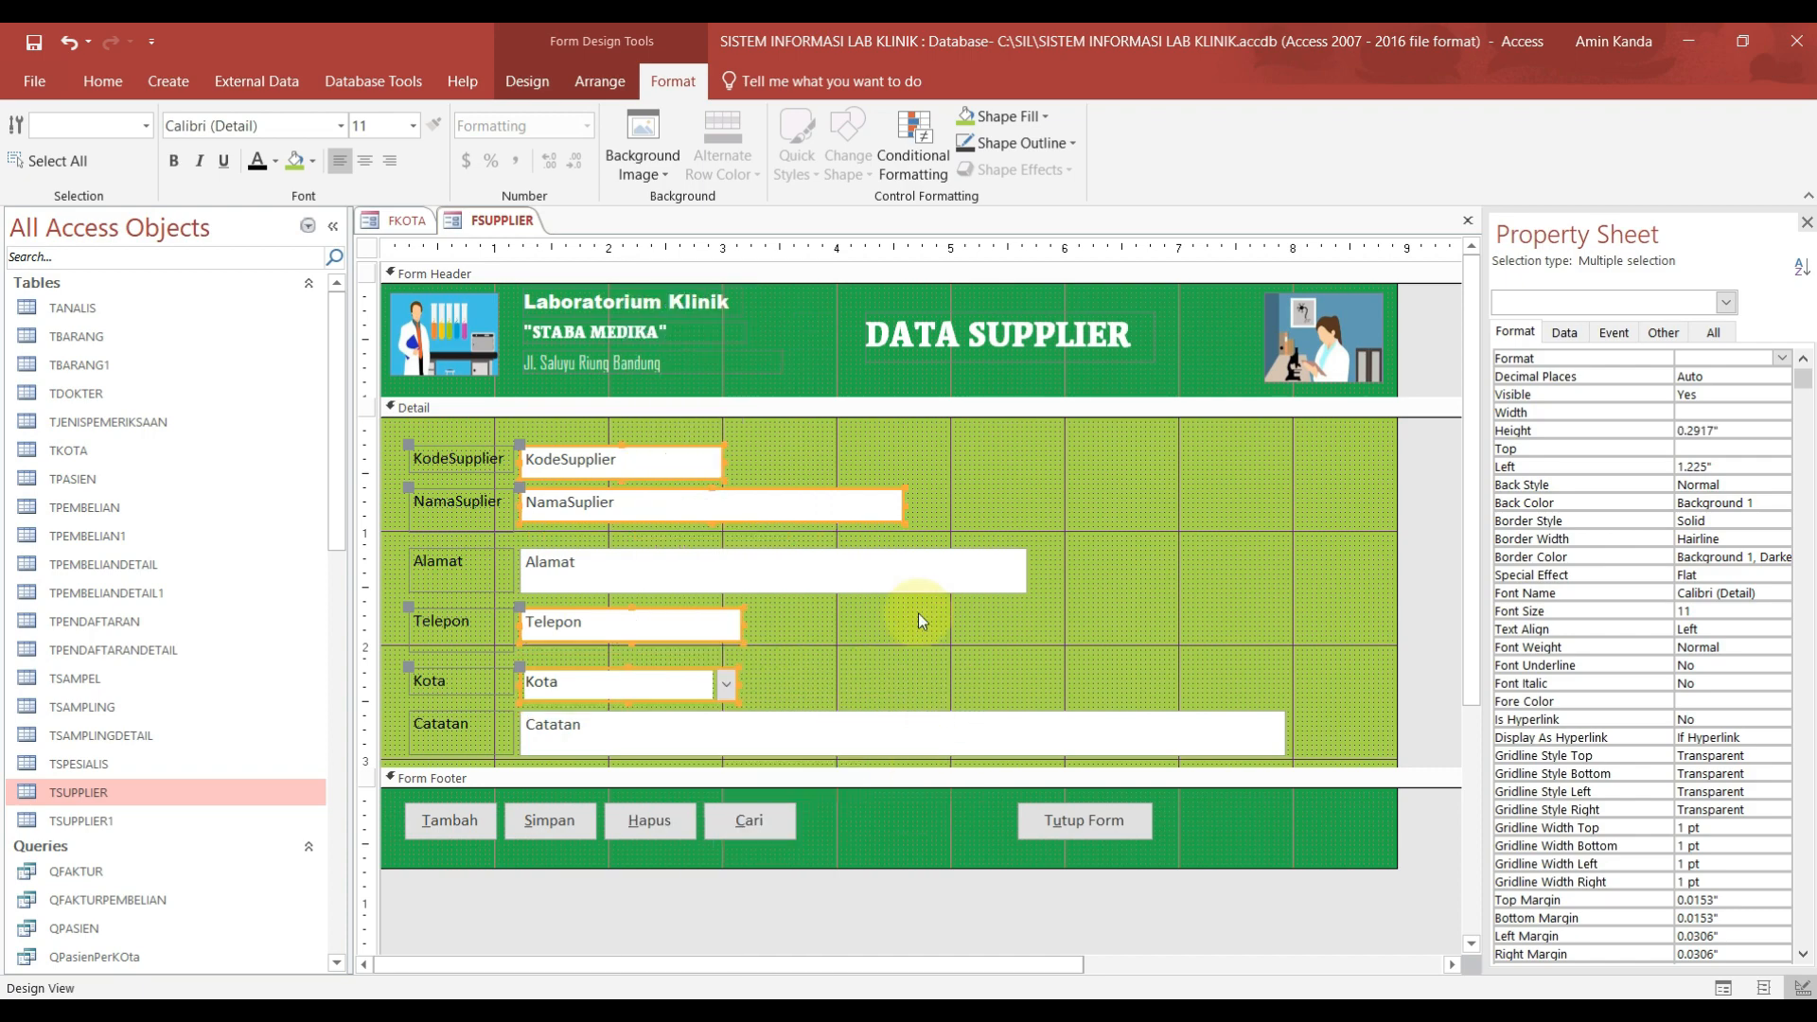
{"action": "left_click", "coordinate": [974, 512]}
Step: Move NamaSuplier up to a top position of about 0.58" and Alamat up to sit just below it
{"action": "left_click", "coordinate": [638, 505]}
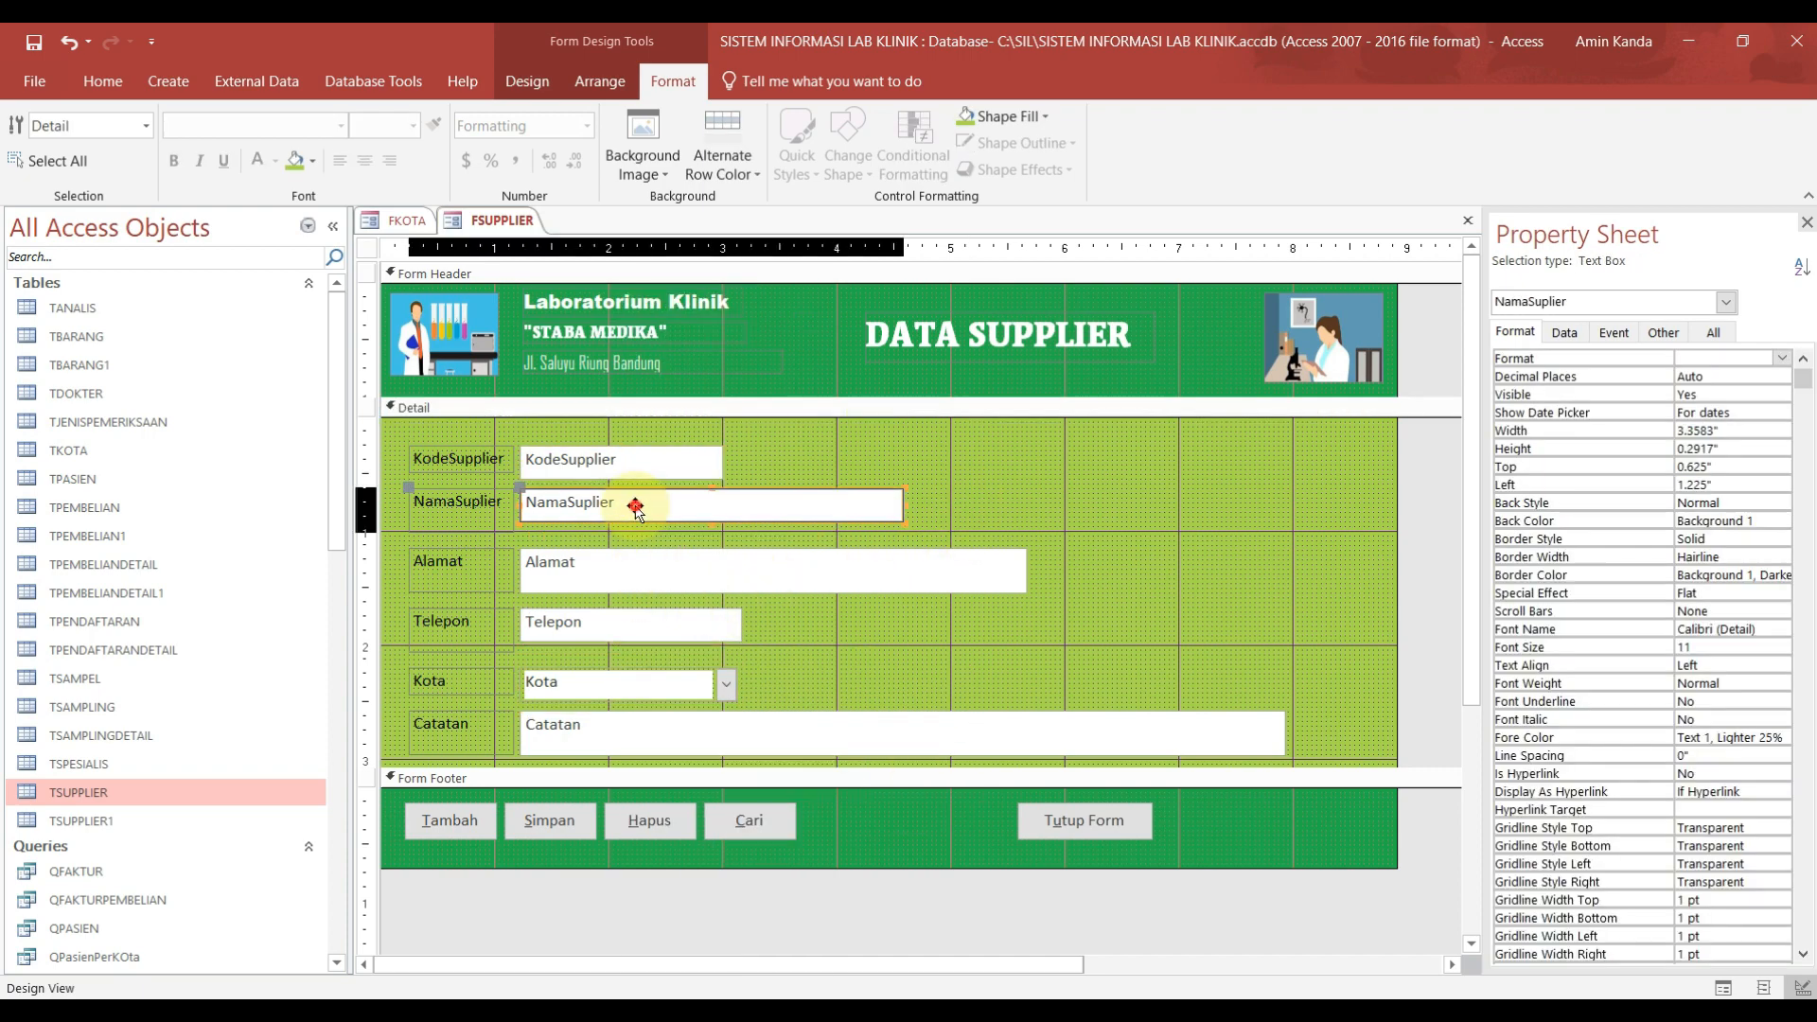
{"action": "key", "text": "Up"}
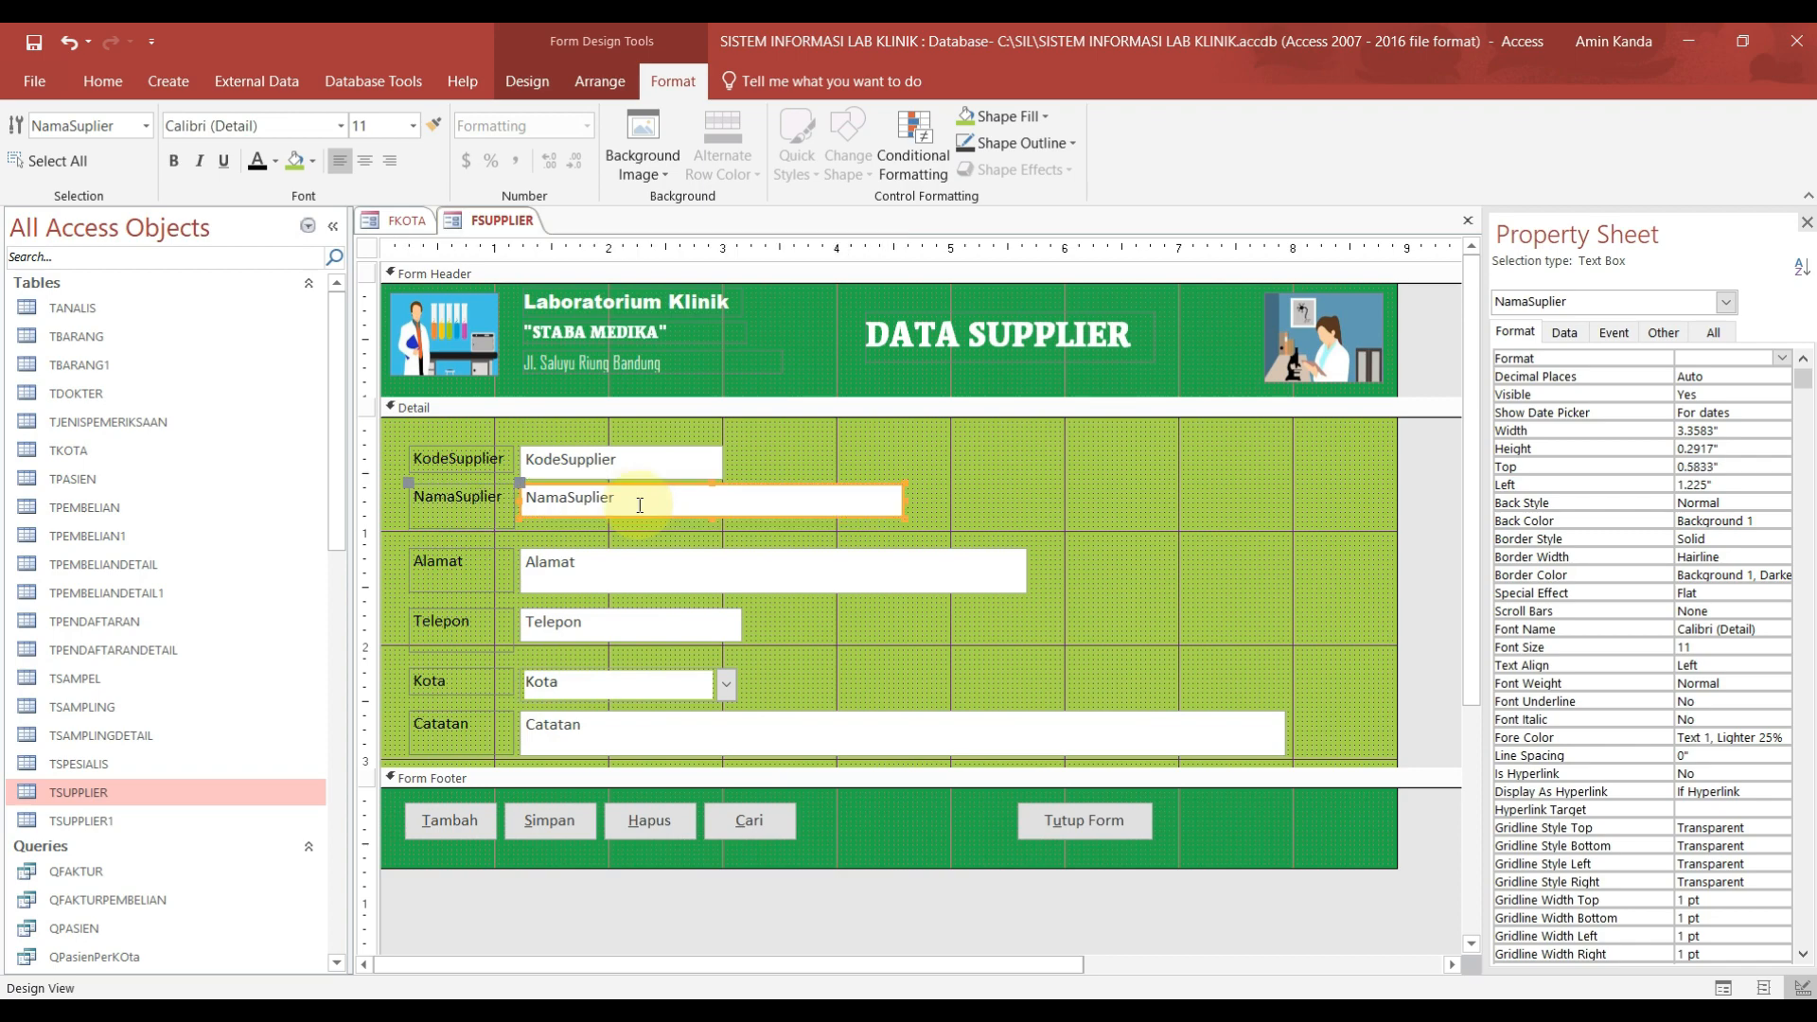
{"action": "left_click", "coordinate": [627, 557]}
{"action": "key", "text": "Up"}
{"action": "key", "text": "Up"}
{"action": "key", "text": "Up"}
{"action": "key", "text": "Up"}
{"action": "key", "text": "Up"}
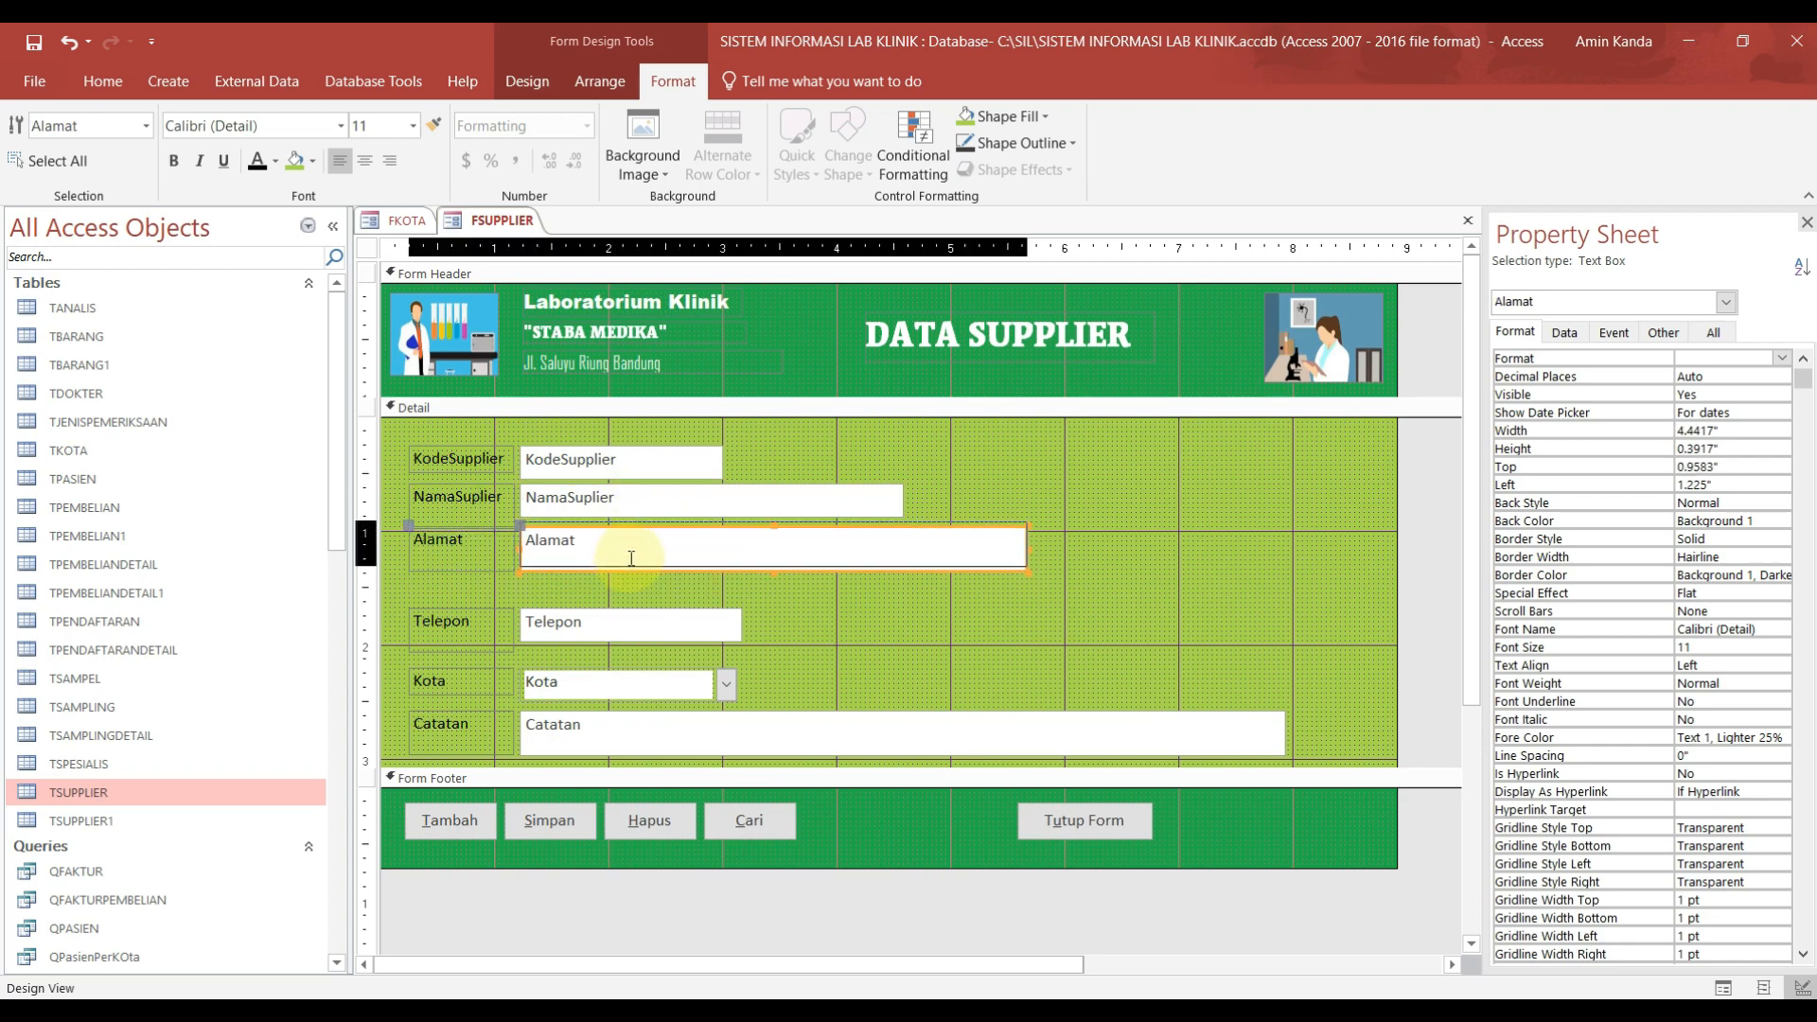
{"action": "key", "text": "Up"}
Step: Move the Telepon field and its label up to sit just below the Alamat text box
{"action": "left_click", "coordinate": [610, 622]}
{"action": "key", "text": "Up"}
{"action": "key", "text": "Up"}
{"action": "key", "text": "Up"}
{"action": "key", "text": "Up"}
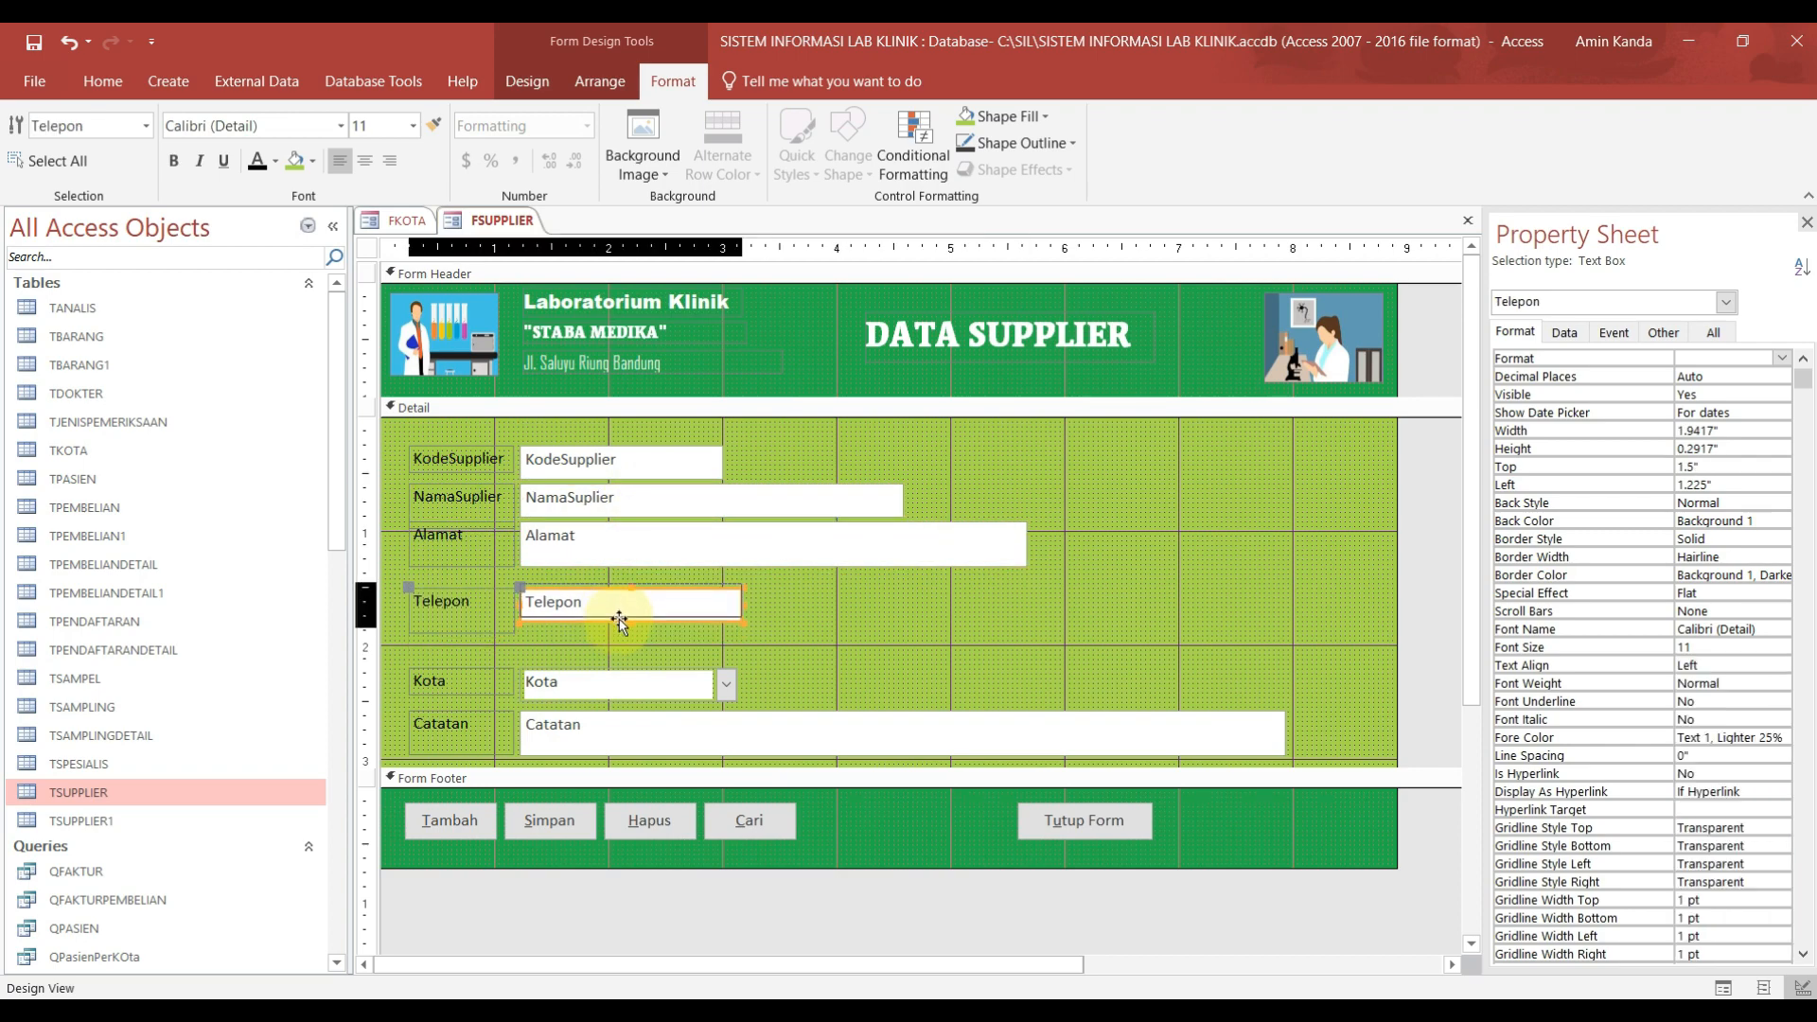
{"action": "key", "text": "Up"}
{"action": "key", "text": "Up"}
{"action": "key", "text": "Up"}
{"action": "key", "text": "Up"}
Step: Move the Kota combo box and its label up to sit just below the Telepon field
{"action": "left_click", "coordinate": [587, 682]}
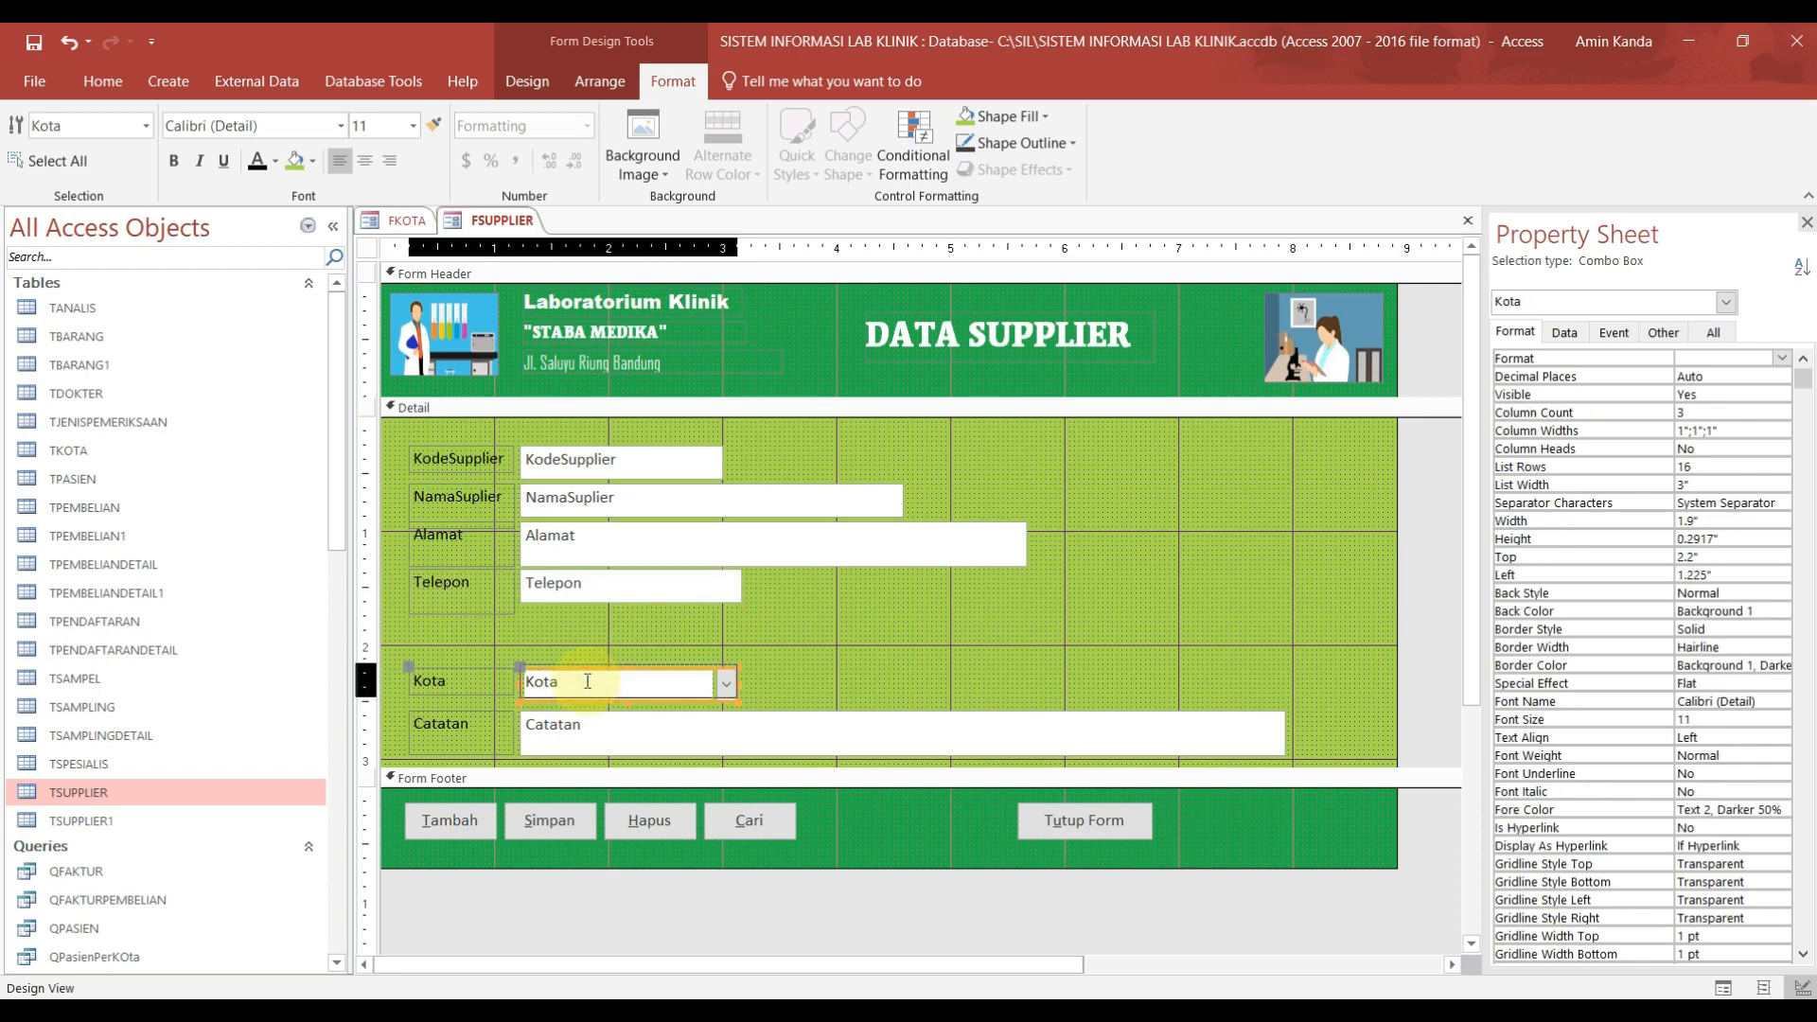
{"action": "key", "text": "Up"}
{"action": "key", "text": "Up"}
{"action": "key", "text": "Up"}
{"action": "key", "text": "Up"}
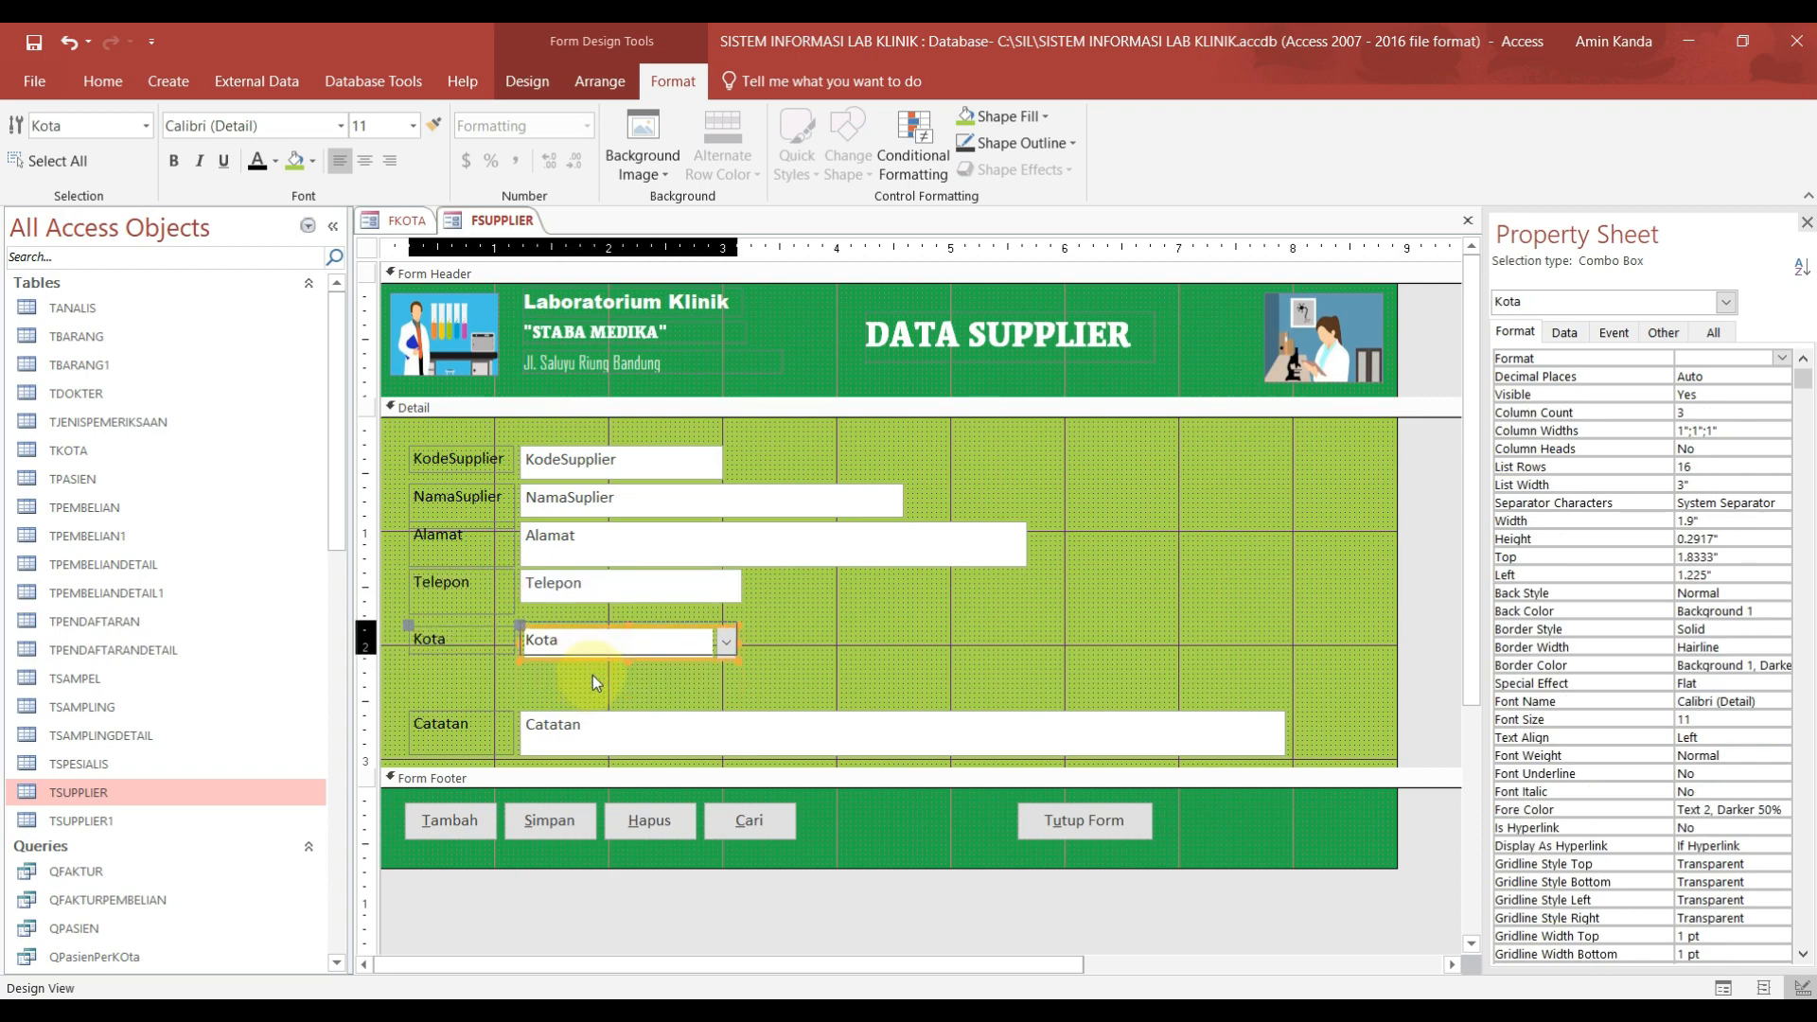
{"action": "key", "text": "Up"}
{"action": "key", "text": "Up"}
Step: Move the Catatan field up to a top position of 2" and shorten the Detail section to end just below it
{"action": "left_click", "coordinate": [579, 725]}
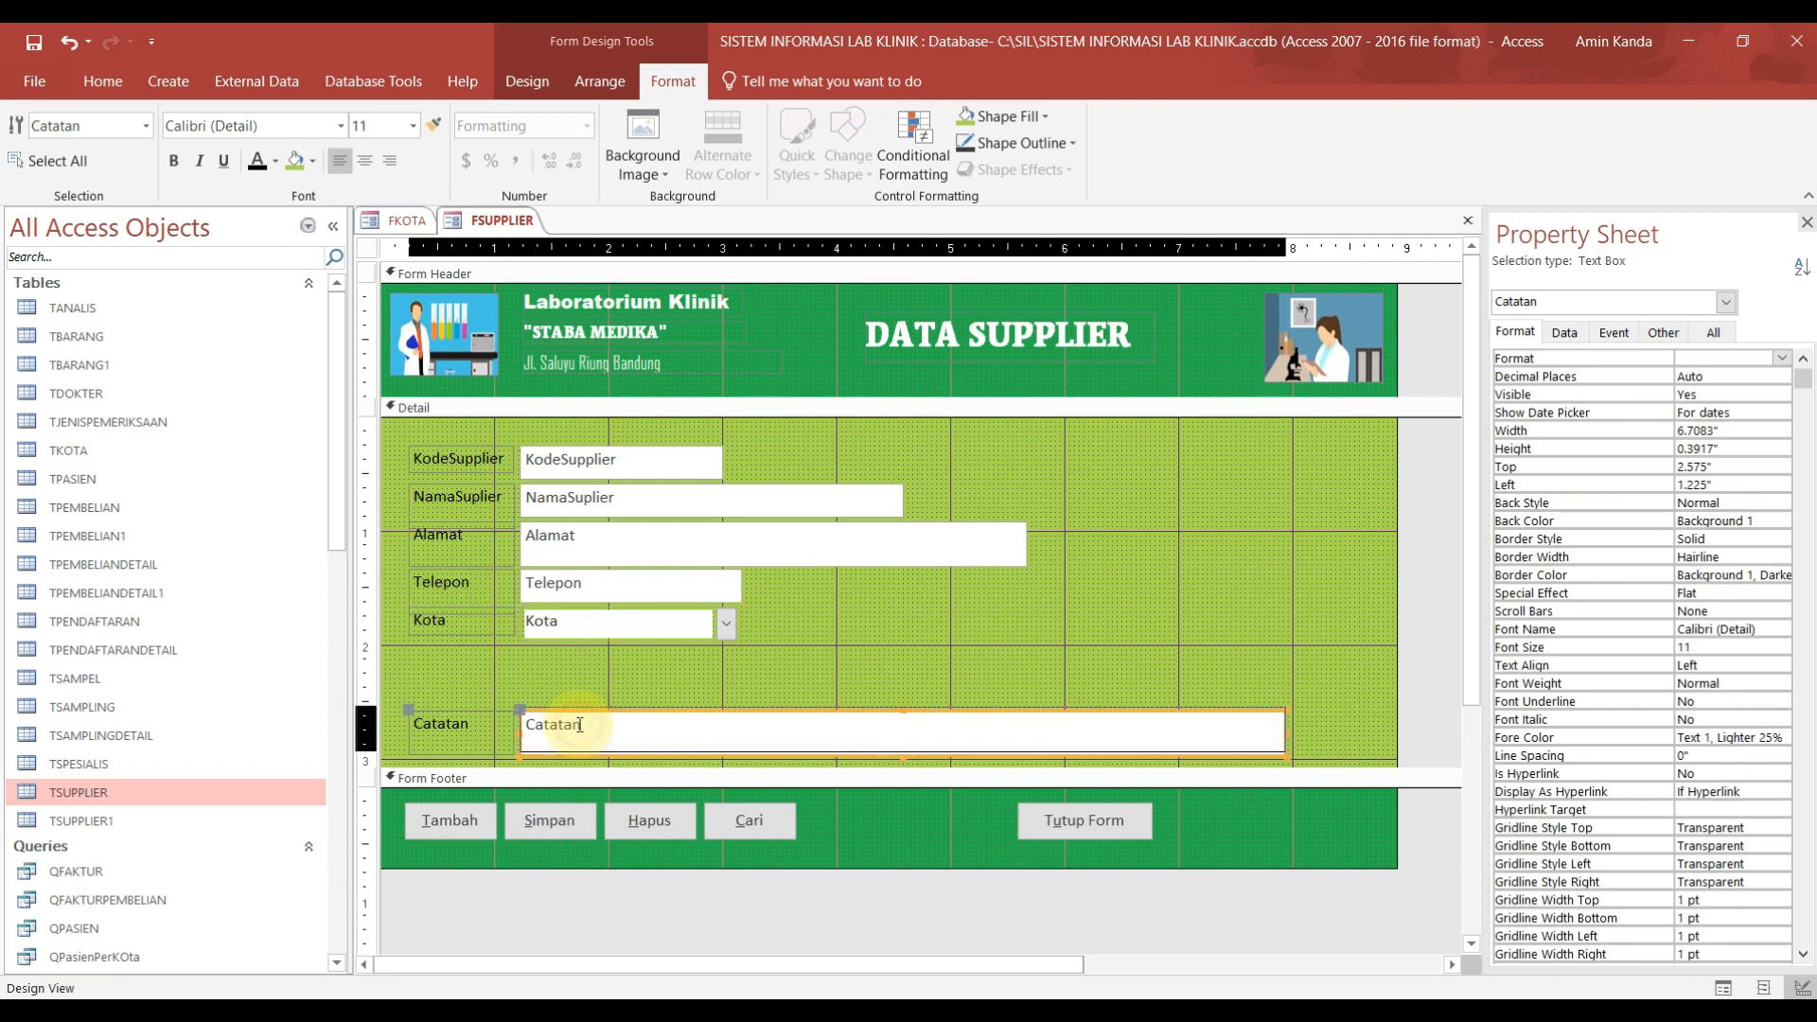
{"action": "key", "text": "Up"}
{"action": "key", "text": "Up"}
{"action": "key", "text": "Up"}
{"action": "key", "text": "Up"}
{"action": "key", "text": "Up"}
{"action": "key", "text": "Up"}
{"action": "key", "text": "Up"}
{"action": "key", "text": "Up"}
{"action": "key", "text": "Down"}
{"action": "key", "text": "Down"}
{"action": "key", "text": "Down"}
{"action": "key", "text": "Down"}
{"action": "key", "text": "Down"}
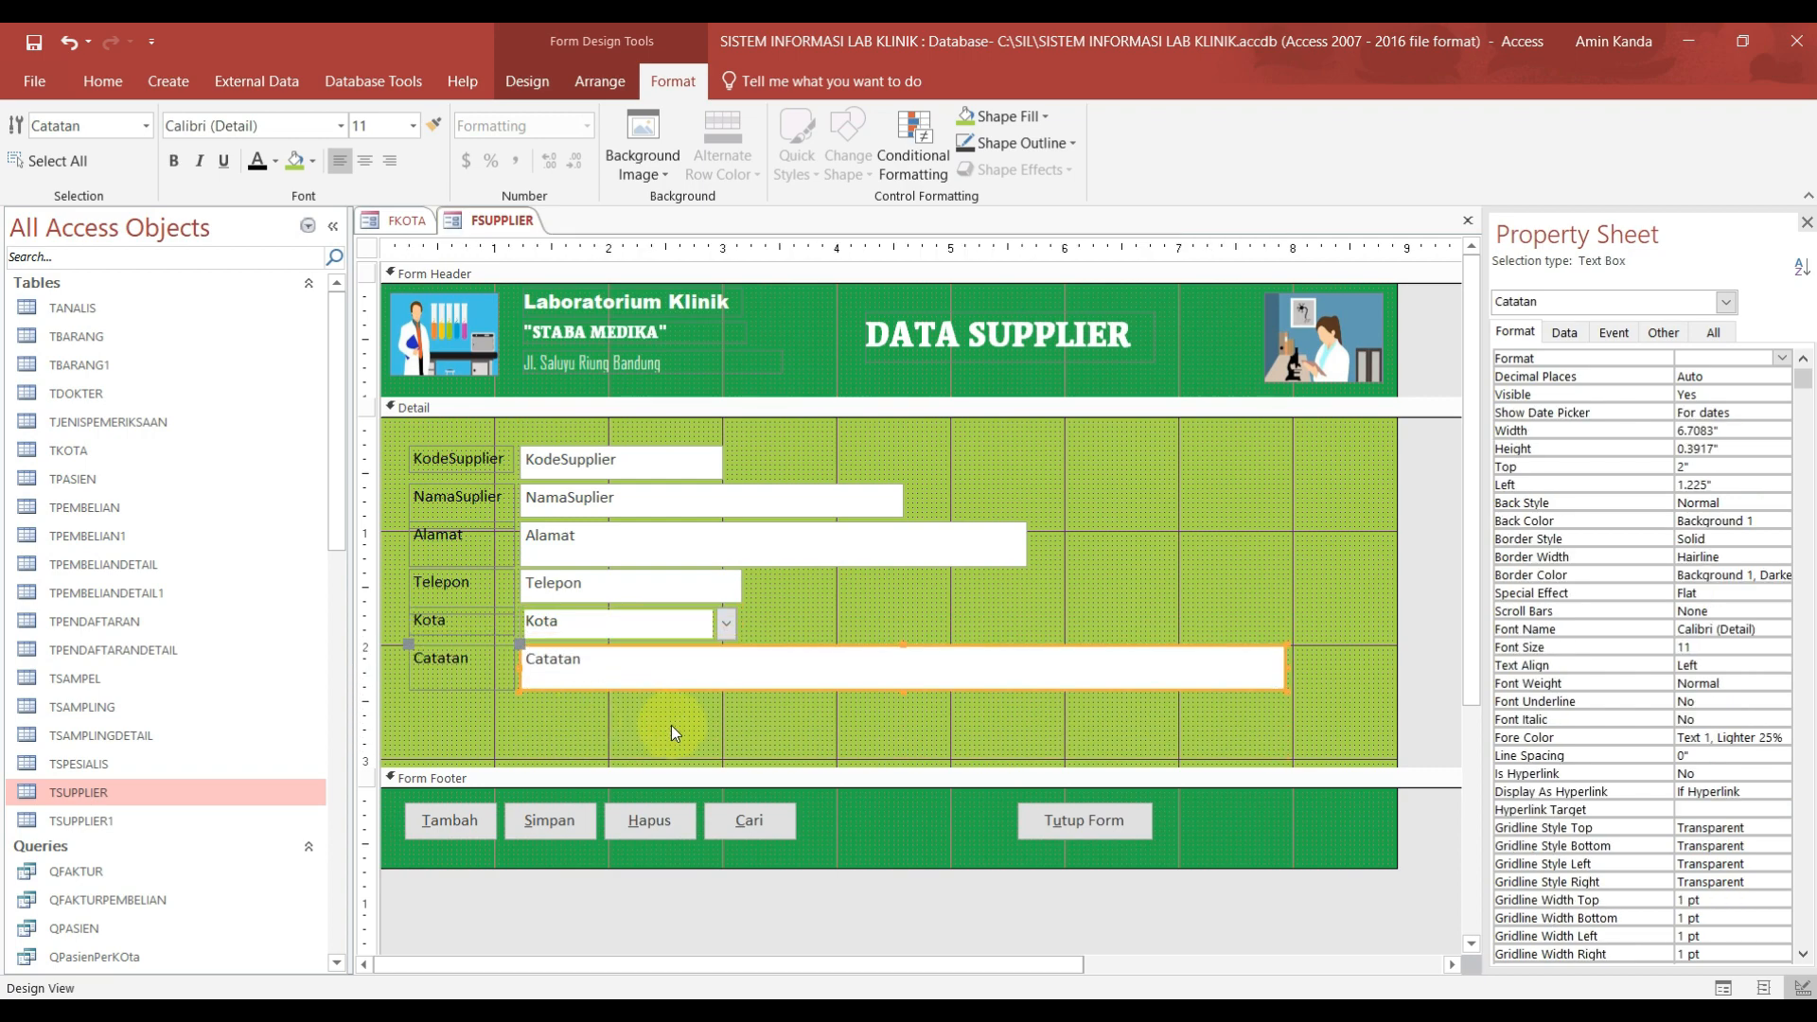
{"action": "left_click_drag", "start_coordinate": [647, 765], "coordinate": [649, 707]}
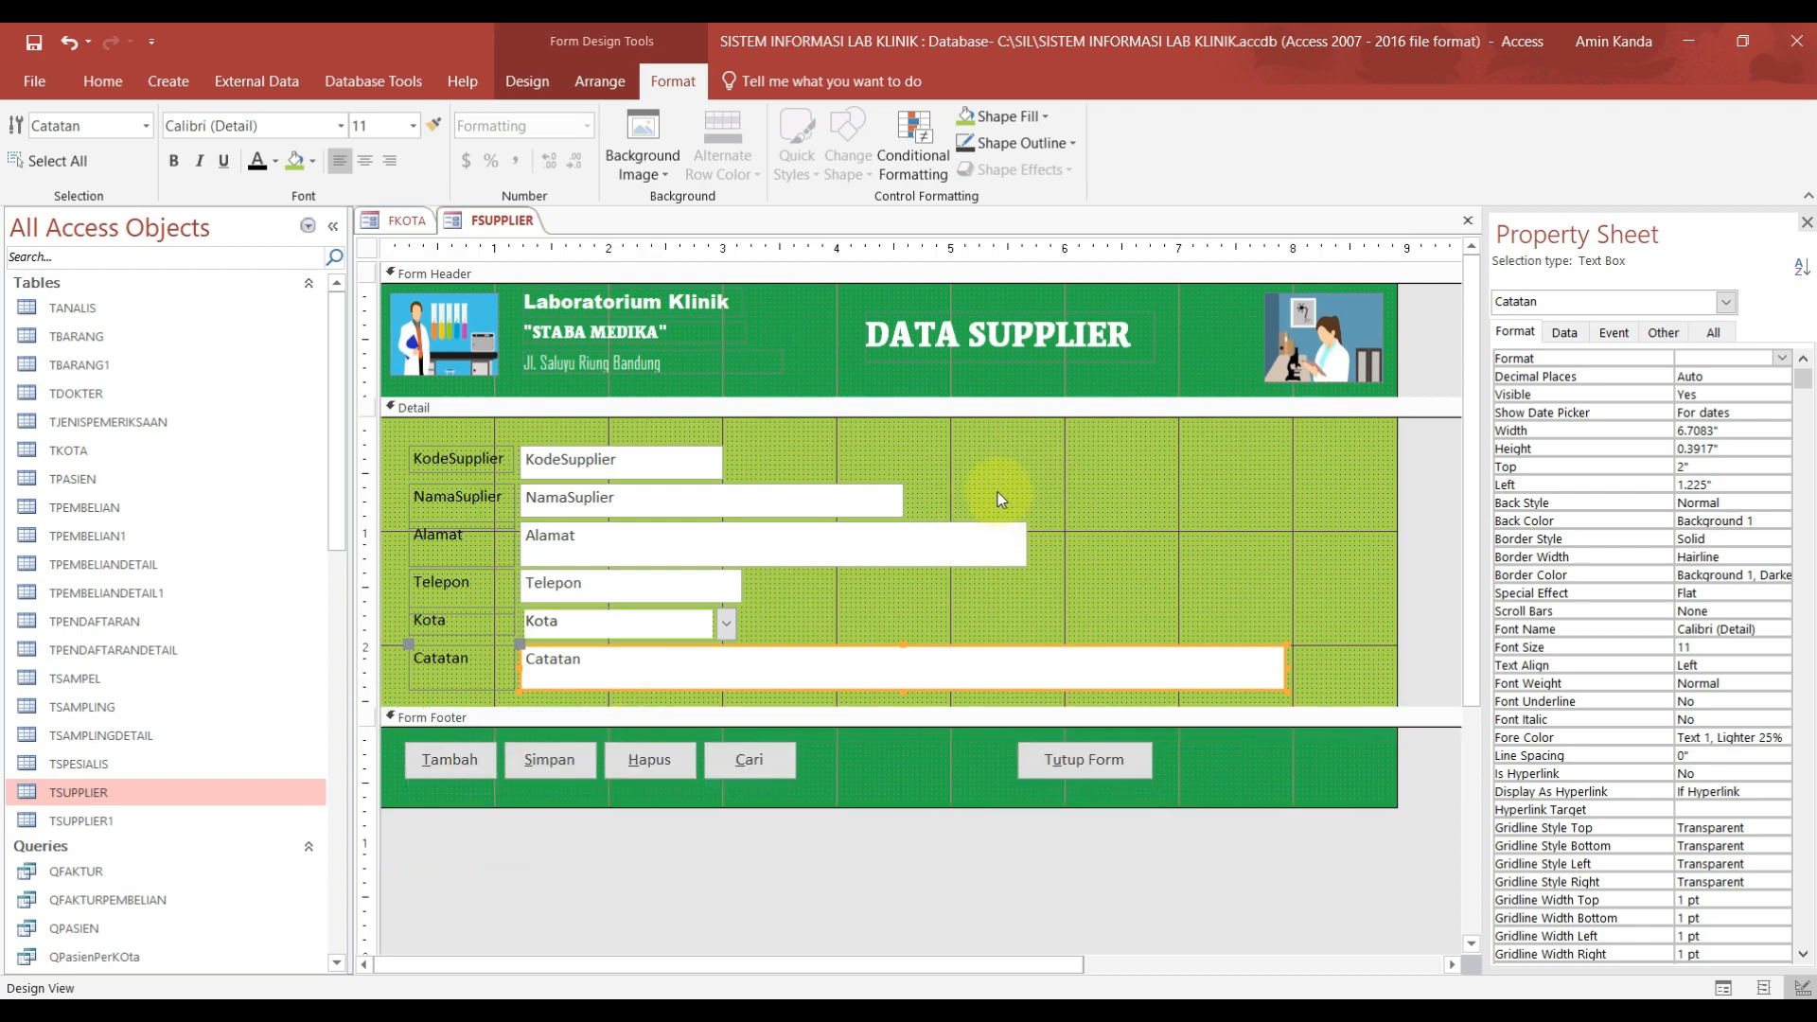
Step: Show the supplier form in Form view and enlarge its upper pane so the fields down to Catatan fit above the datasheet
{"action": "right_click", "coordinate": [516, 222]}
{"action": "left_click", "coordinate": [602, 328]}
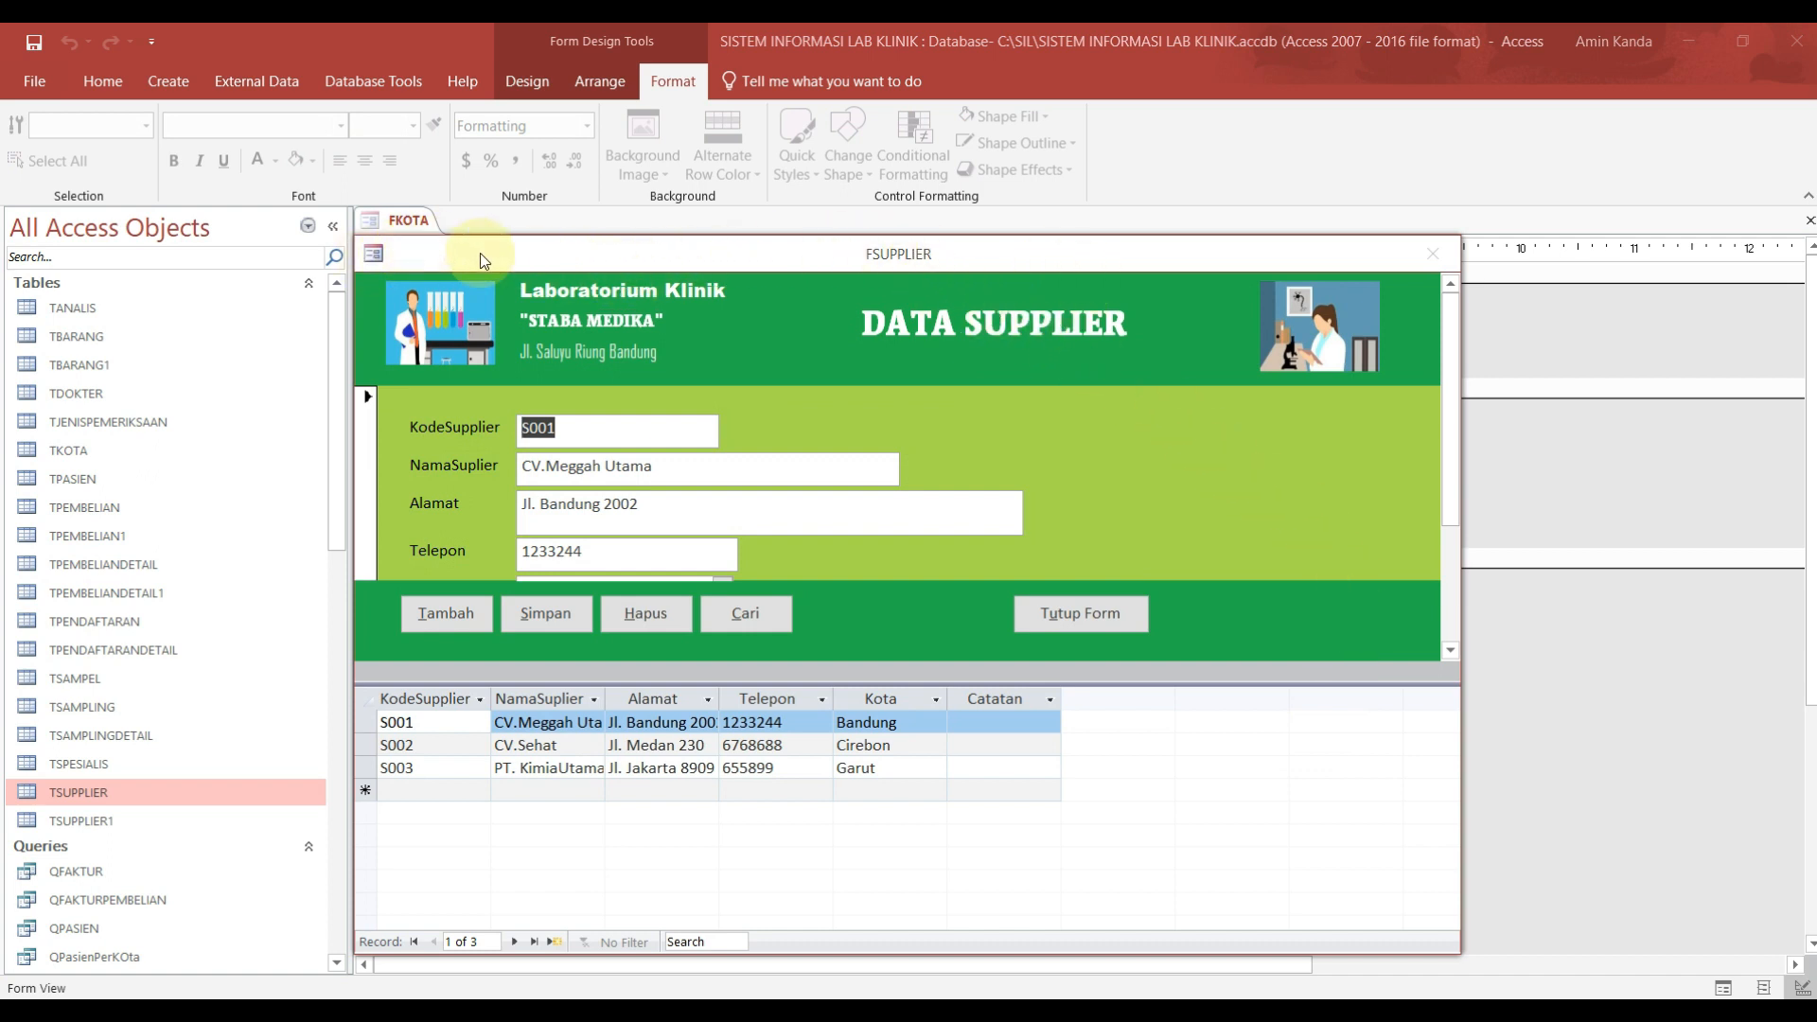
{"action": "left_click_drag", "start_coordinate": [497, 257], "coordinate": [538, 190]}
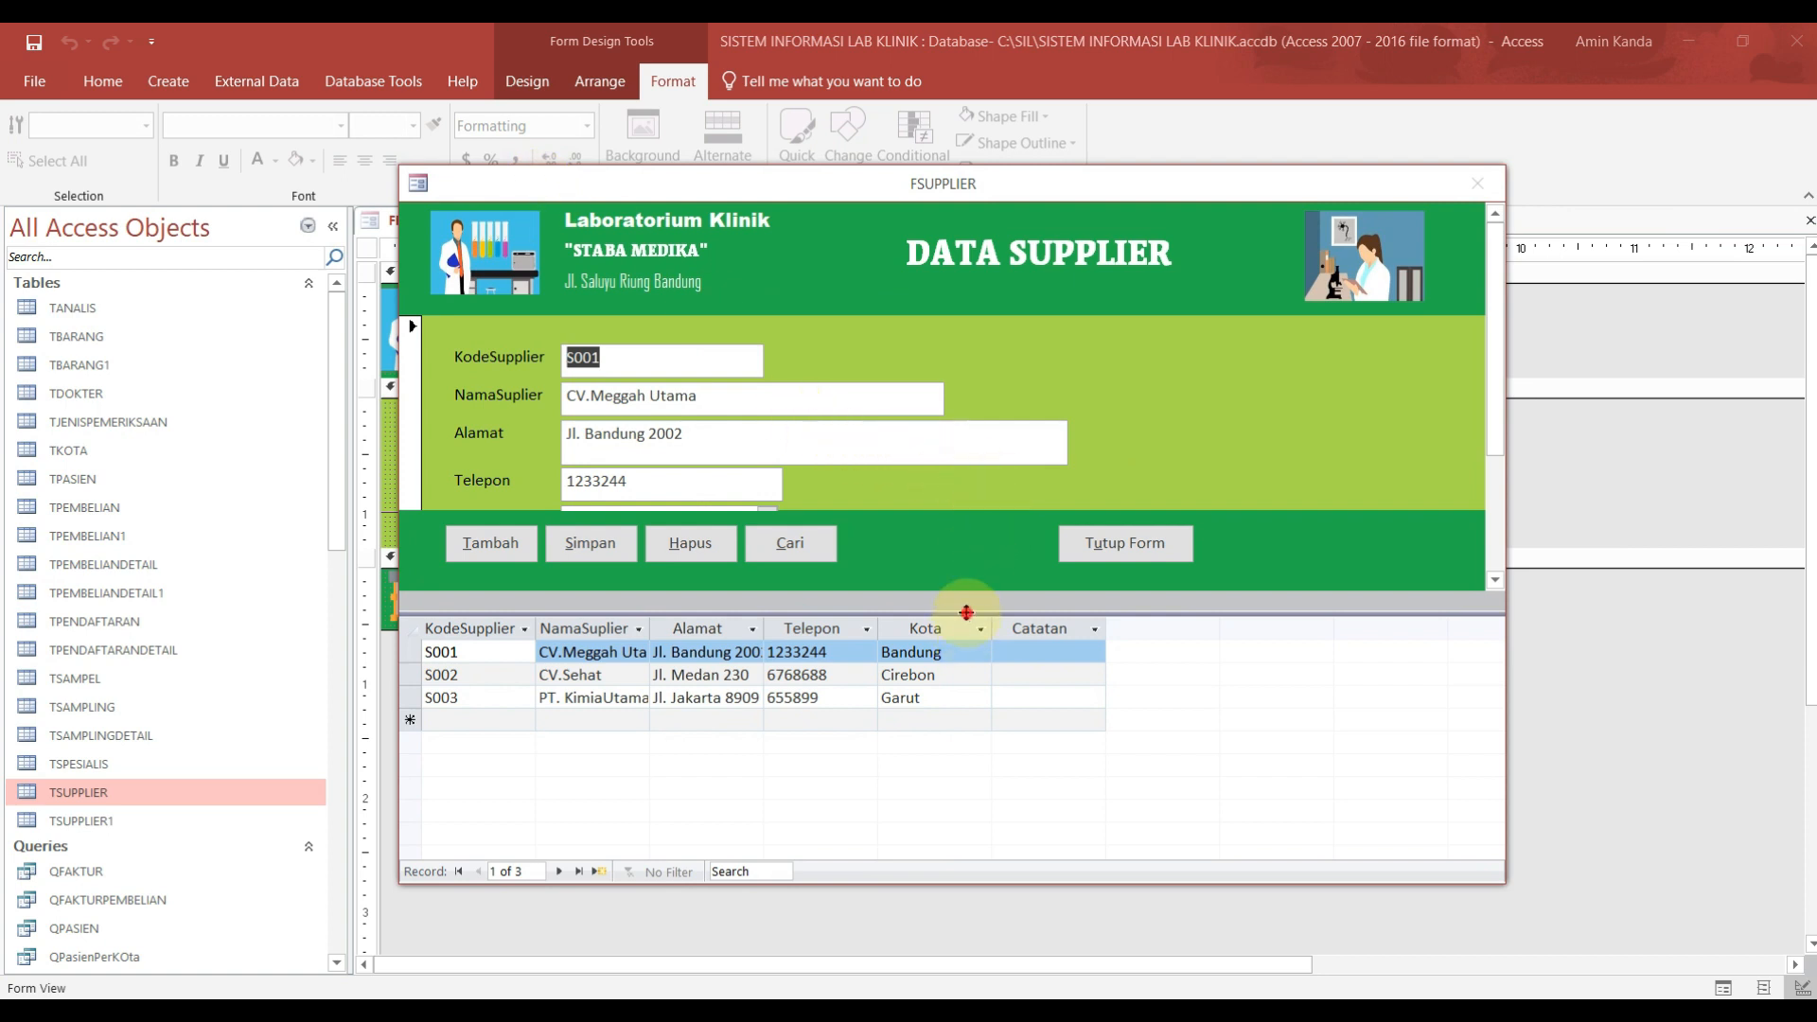
{"action": "left_click_drag", "start_coordinate": [972, 612], "coordinate": [966, 682]}
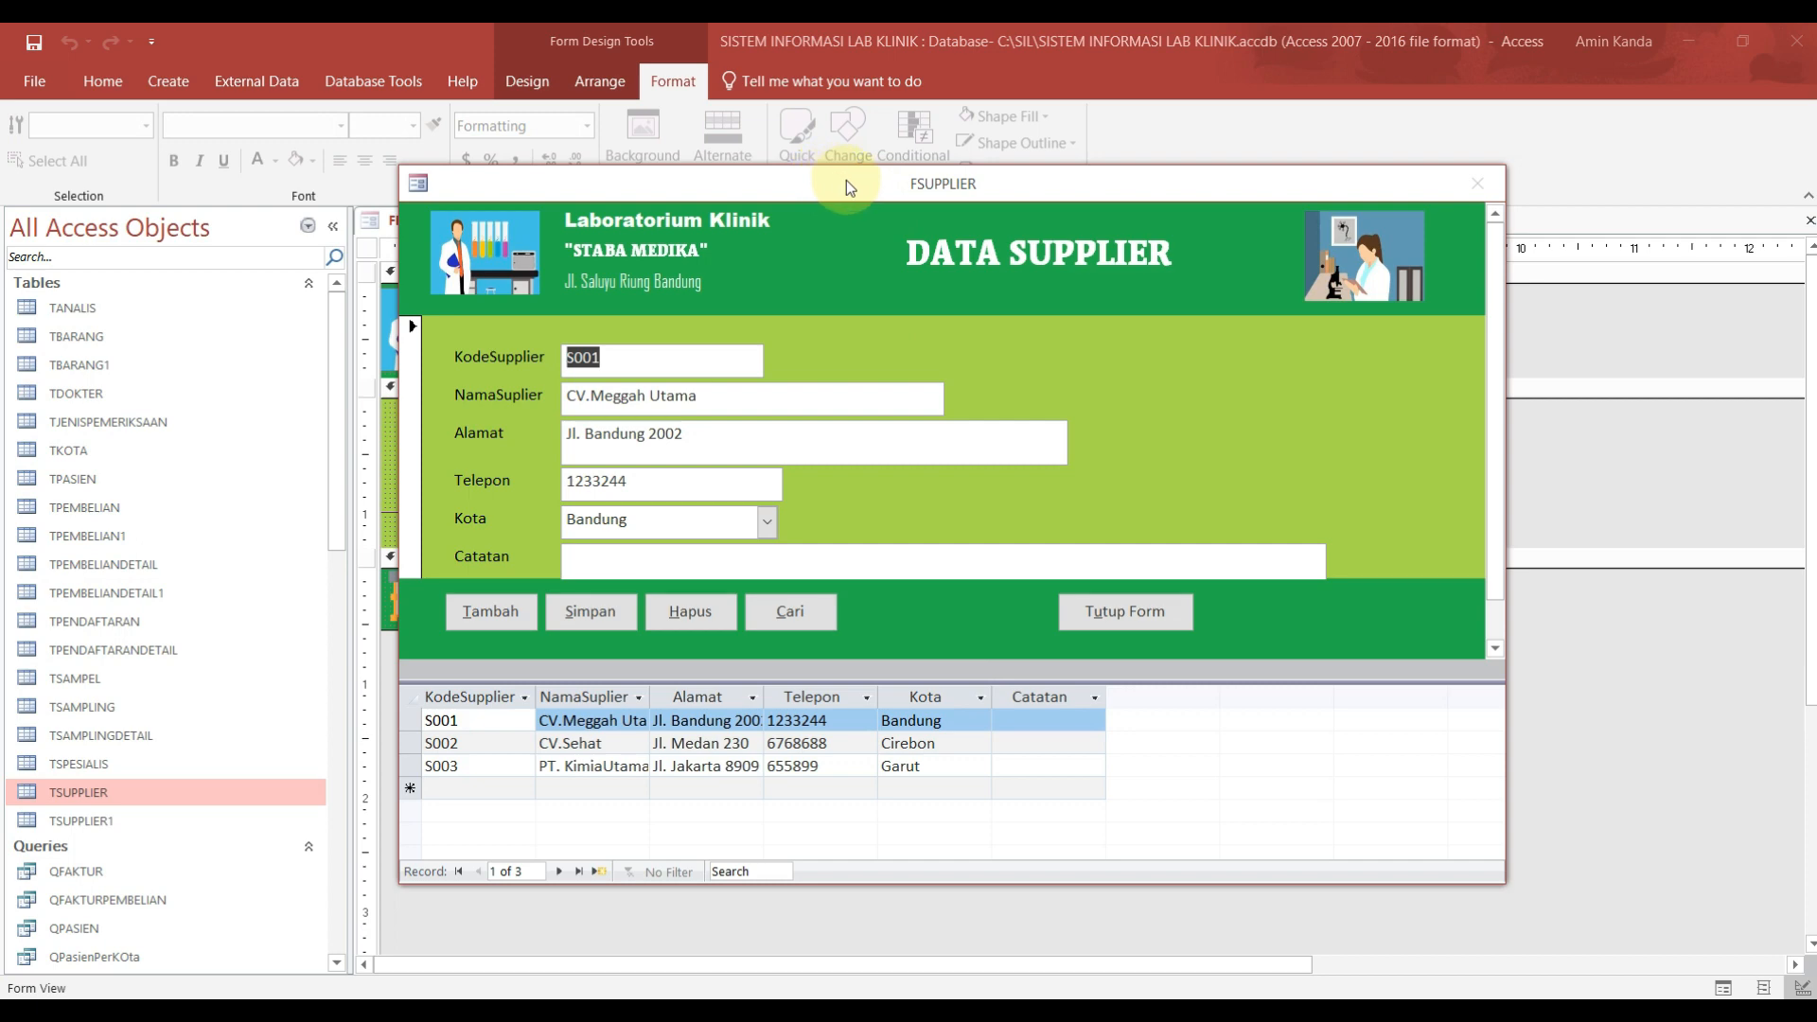
Step: Close the supplier form with its own Tutup Form command and save the design changes
{"action": "left_click", "coordinate": [1164, 616]}
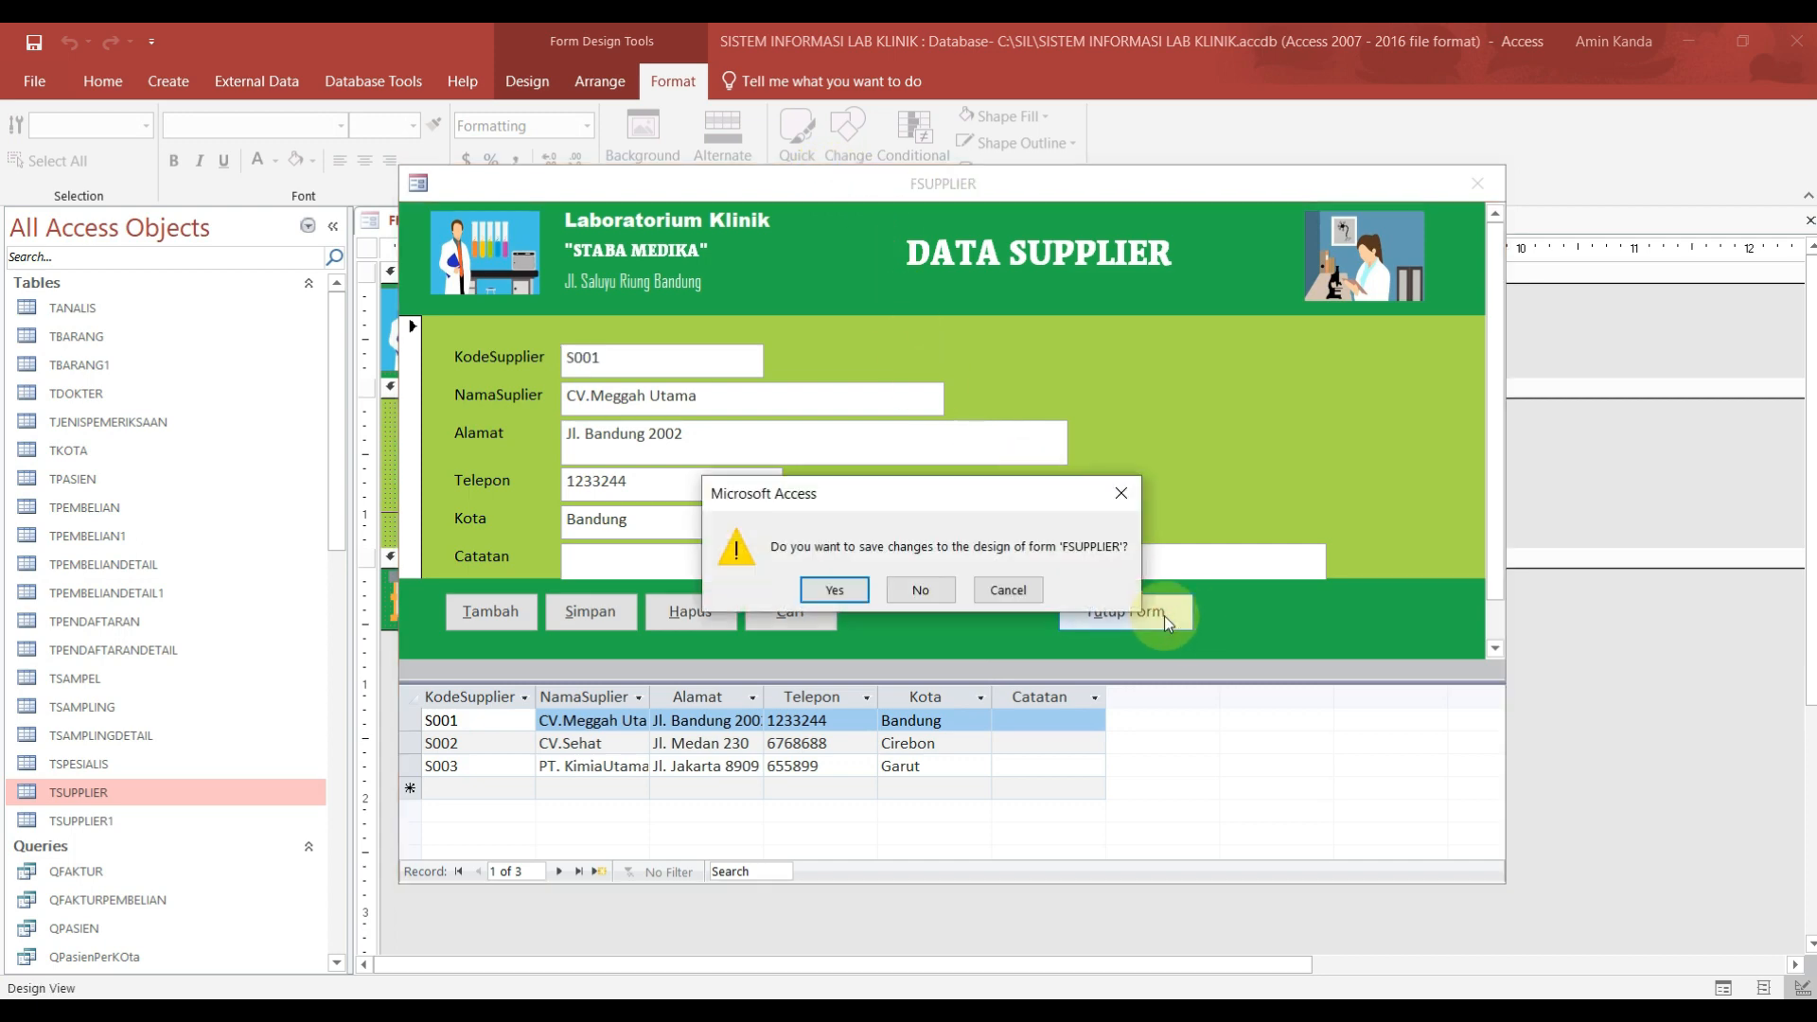
{"action": "left_click", "coordinate": [843, 585]}
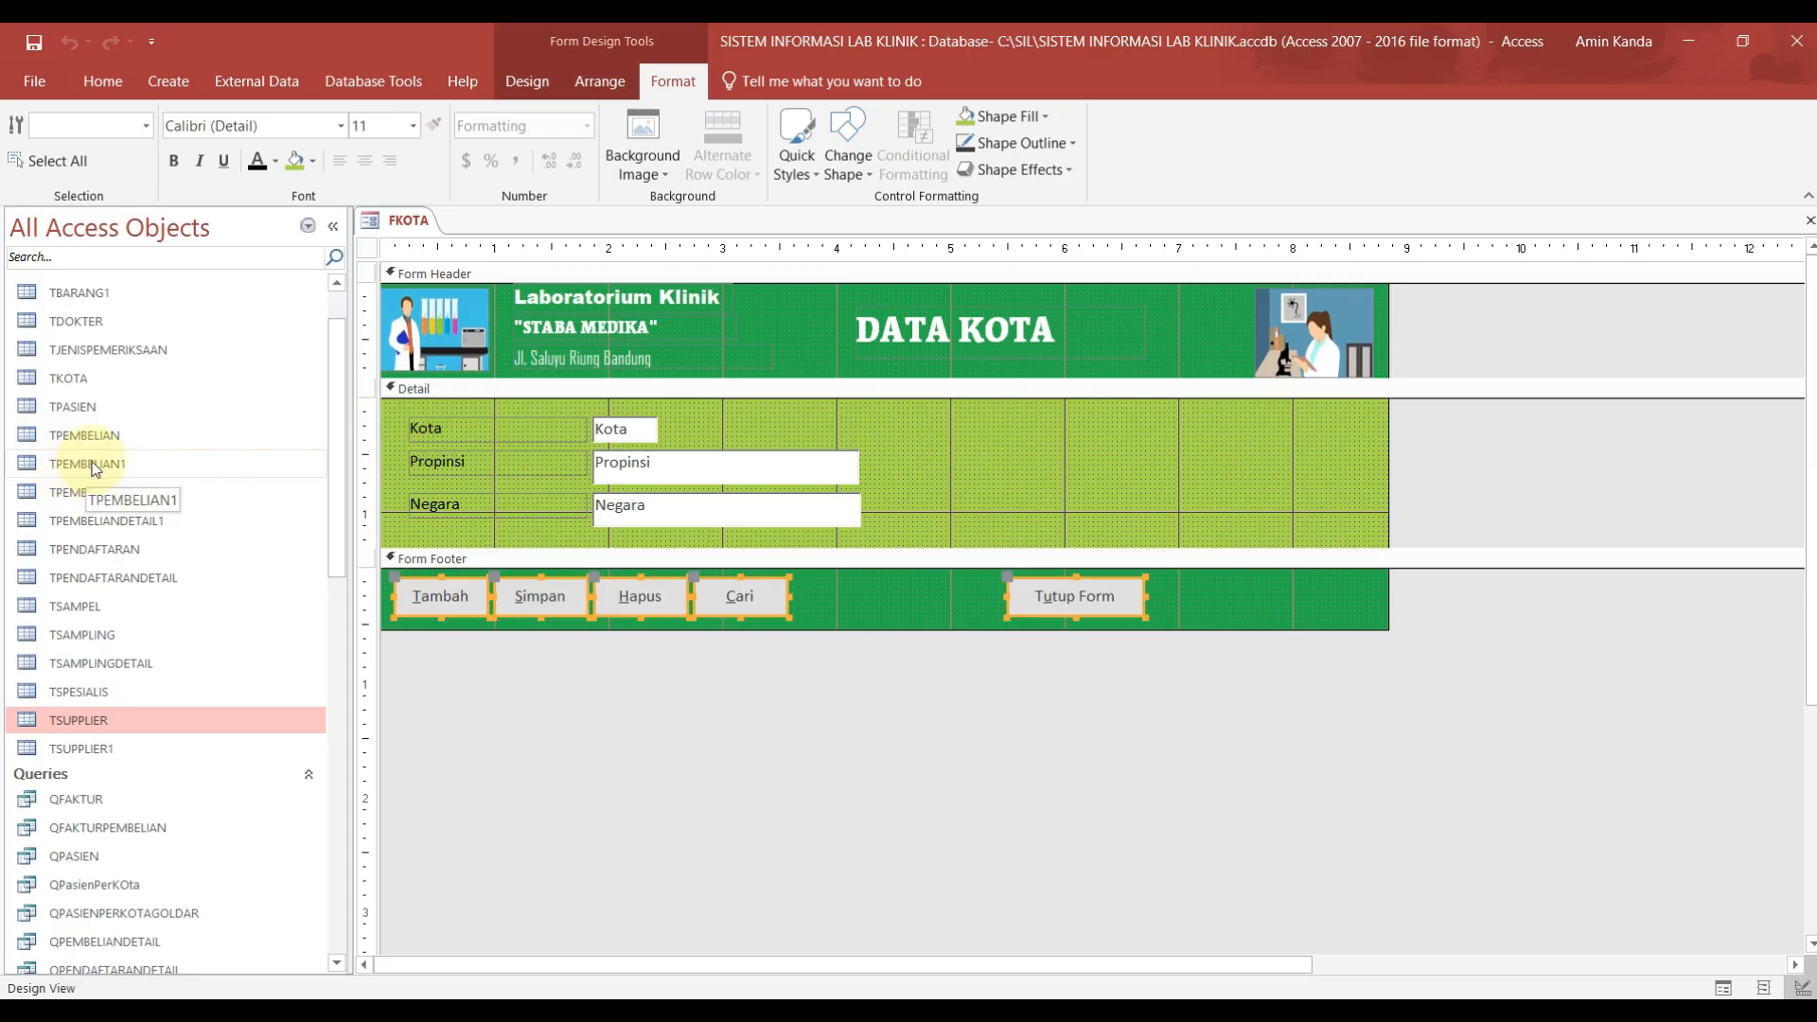
Step: Start a Form Wizard form based on the TPEMBELIAN table, include all its fields and continue to the layout choice
{"action": "left_click", "coordinate": [94, 434]}
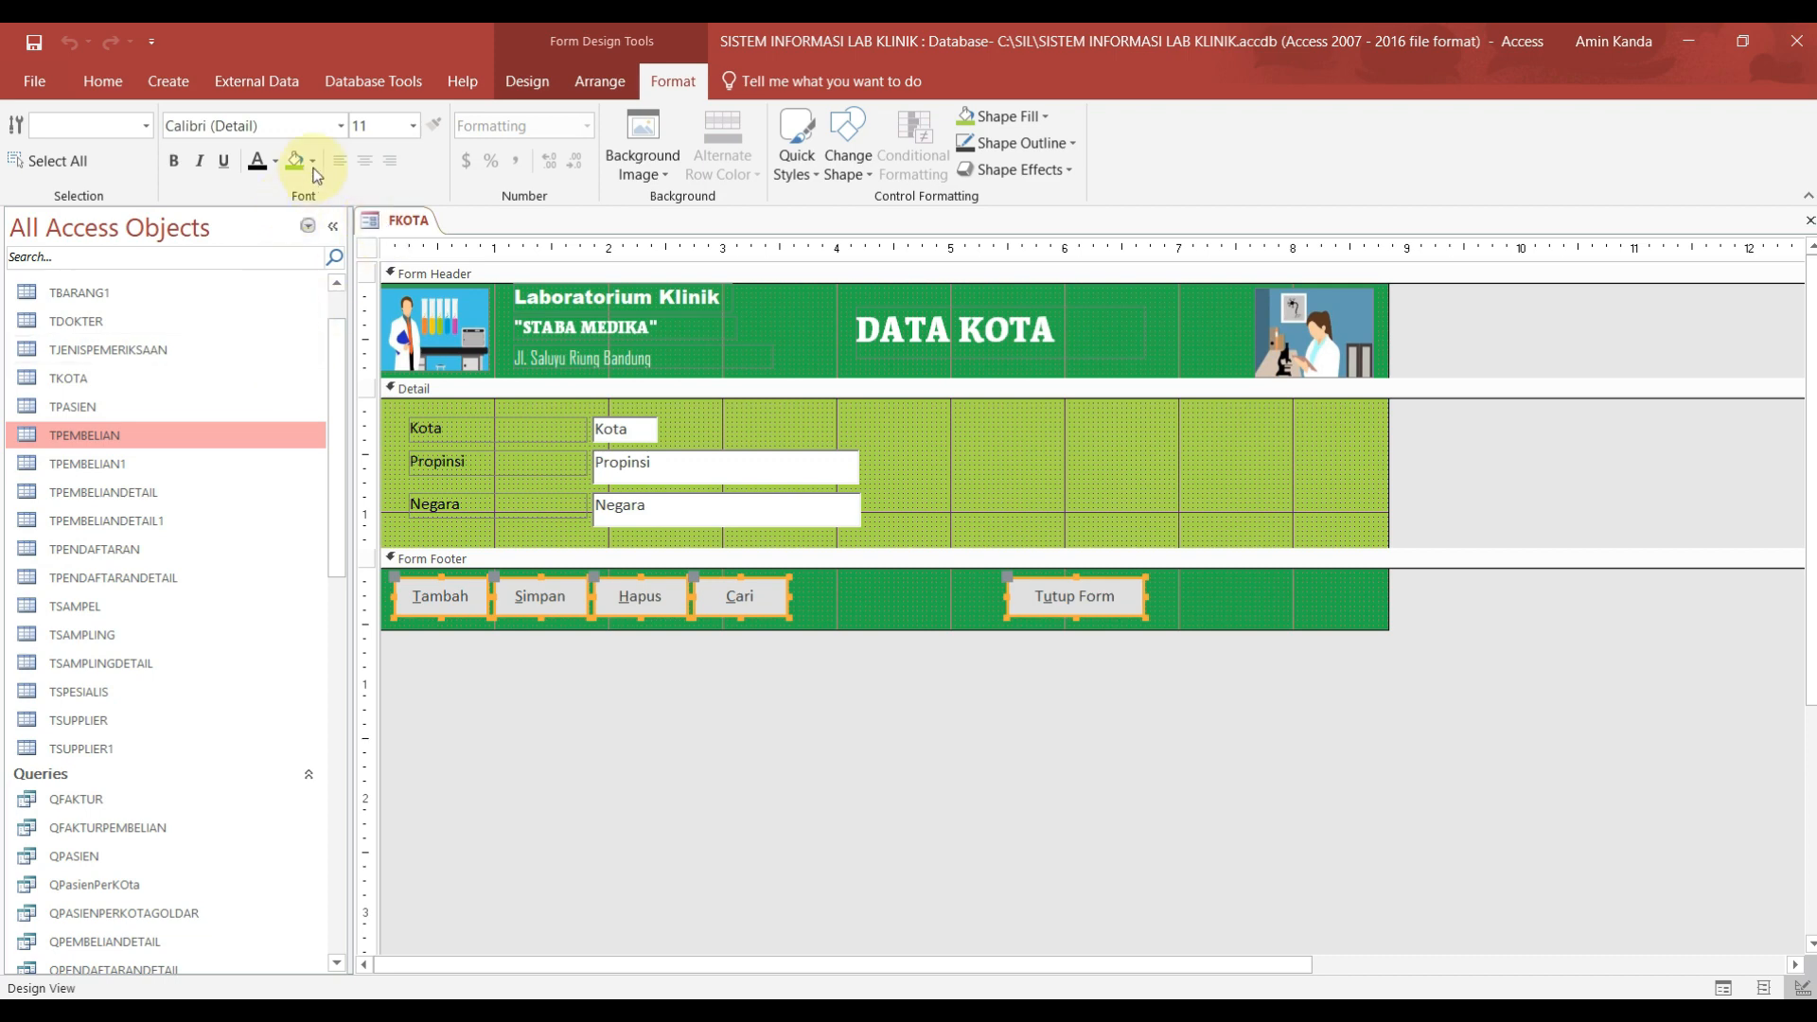
{"action": "left_click", "coordinate": [172, 83]}
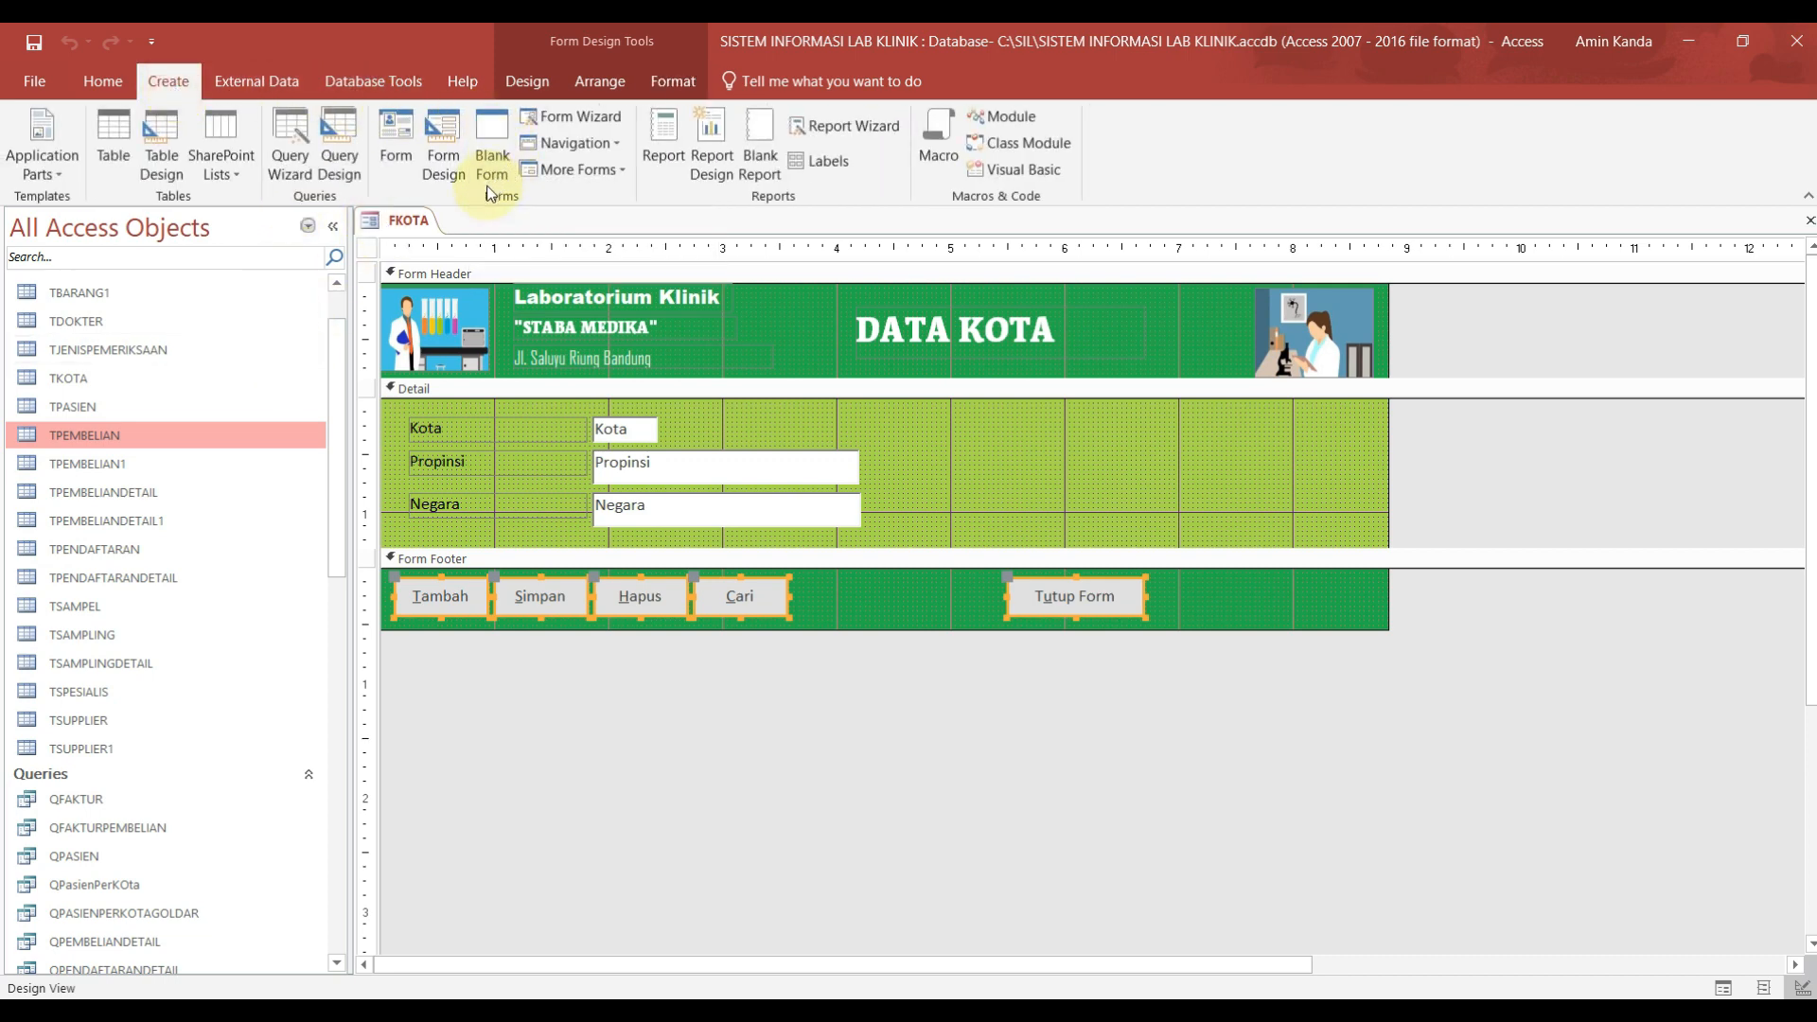
{"action": "left_click", "coordinate": [588, 121]}
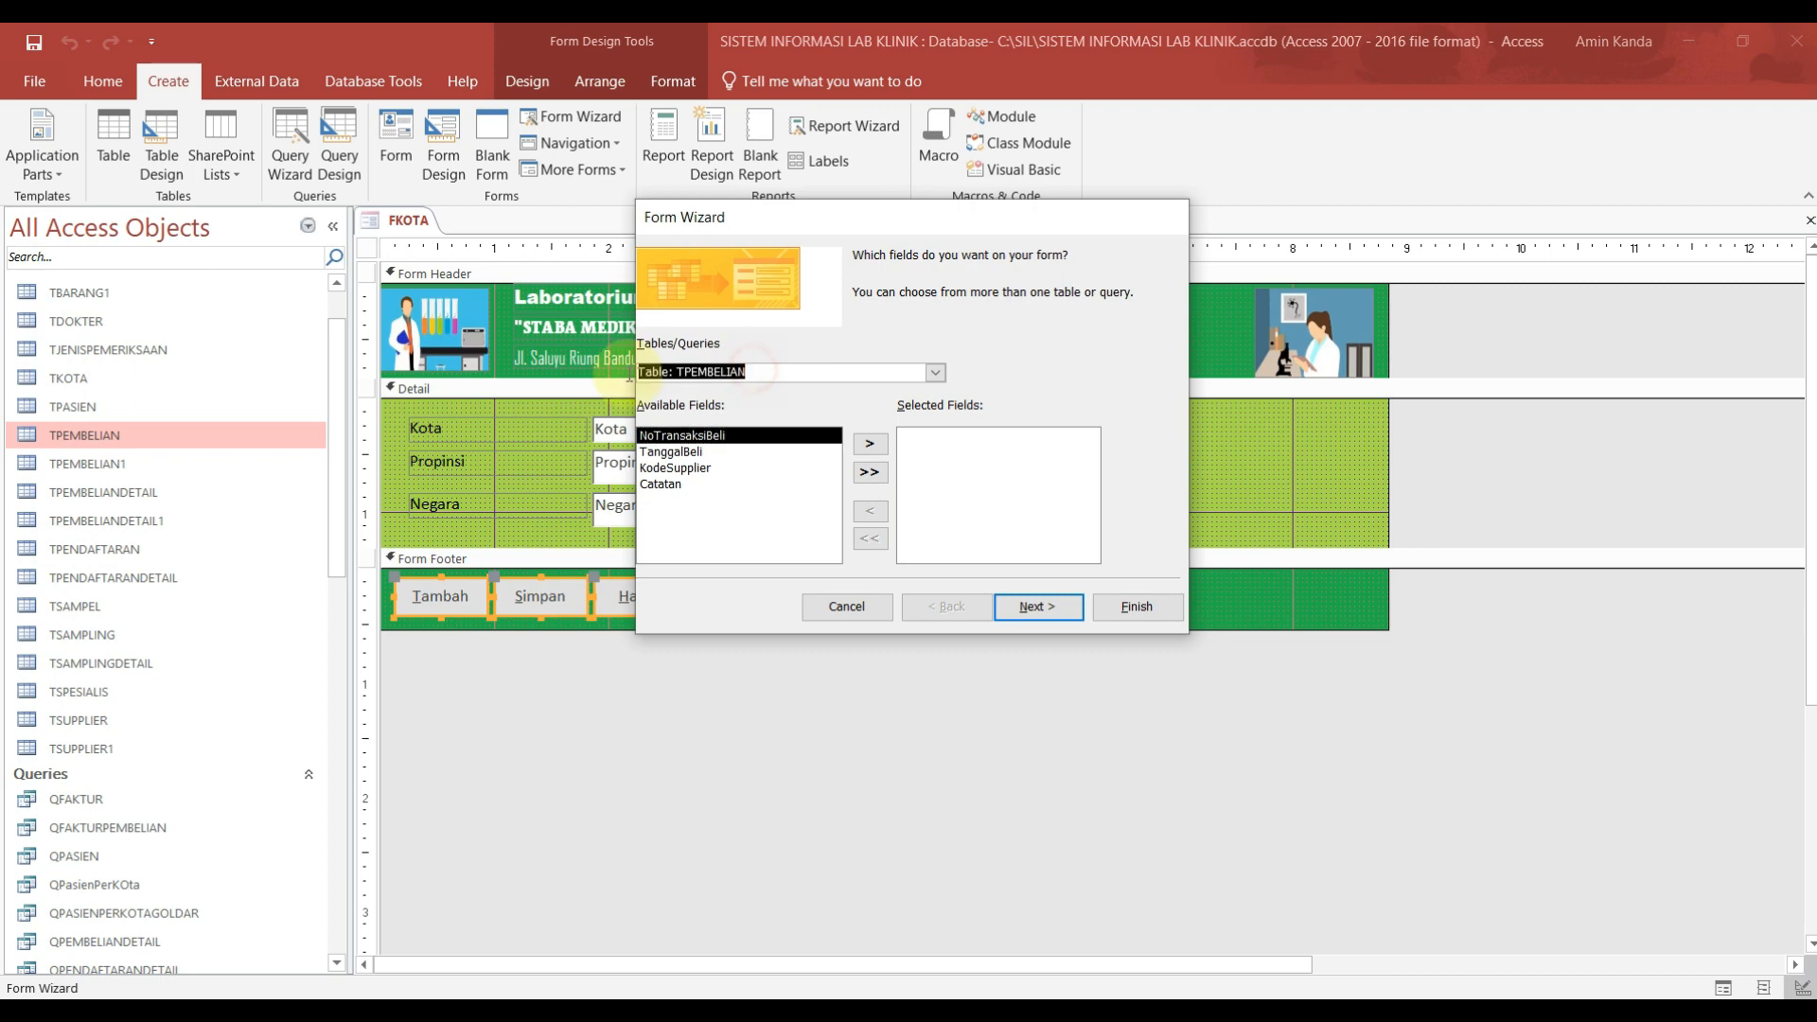
{"action": "left_click", "coordinate": [875, 473]}
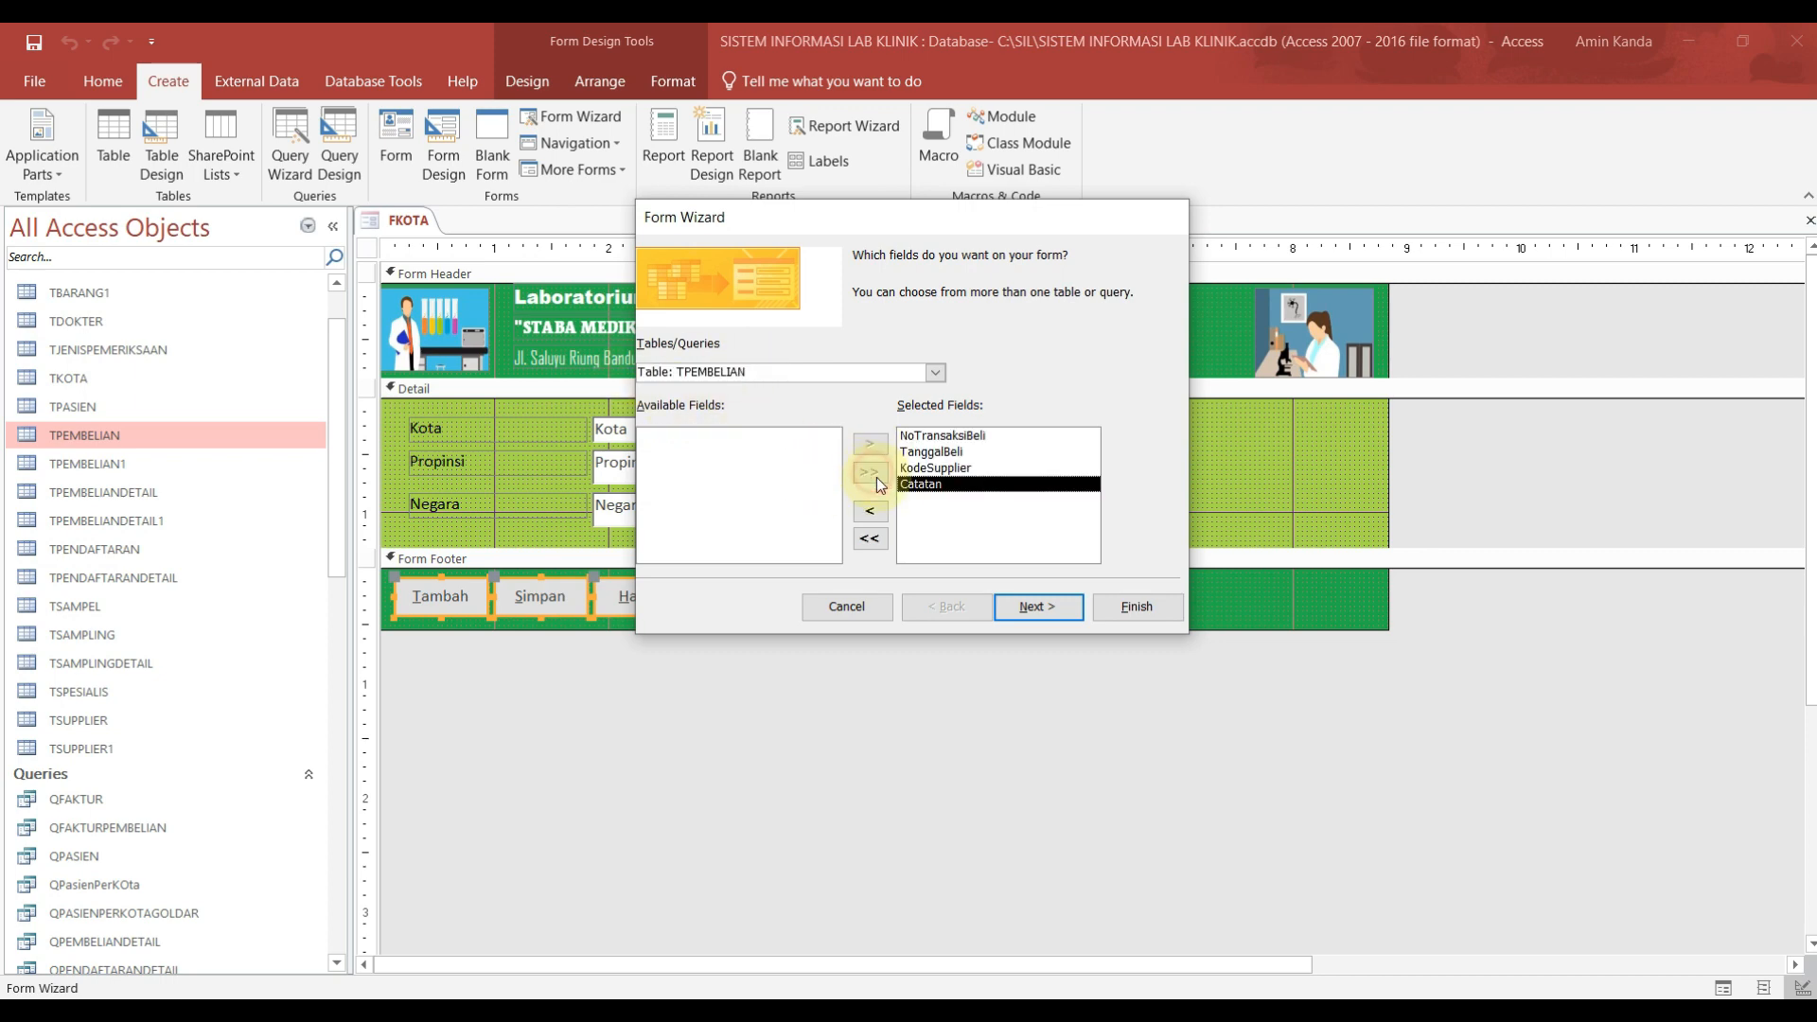
{"action": "left_click", "coordinate": [1037, 611]}
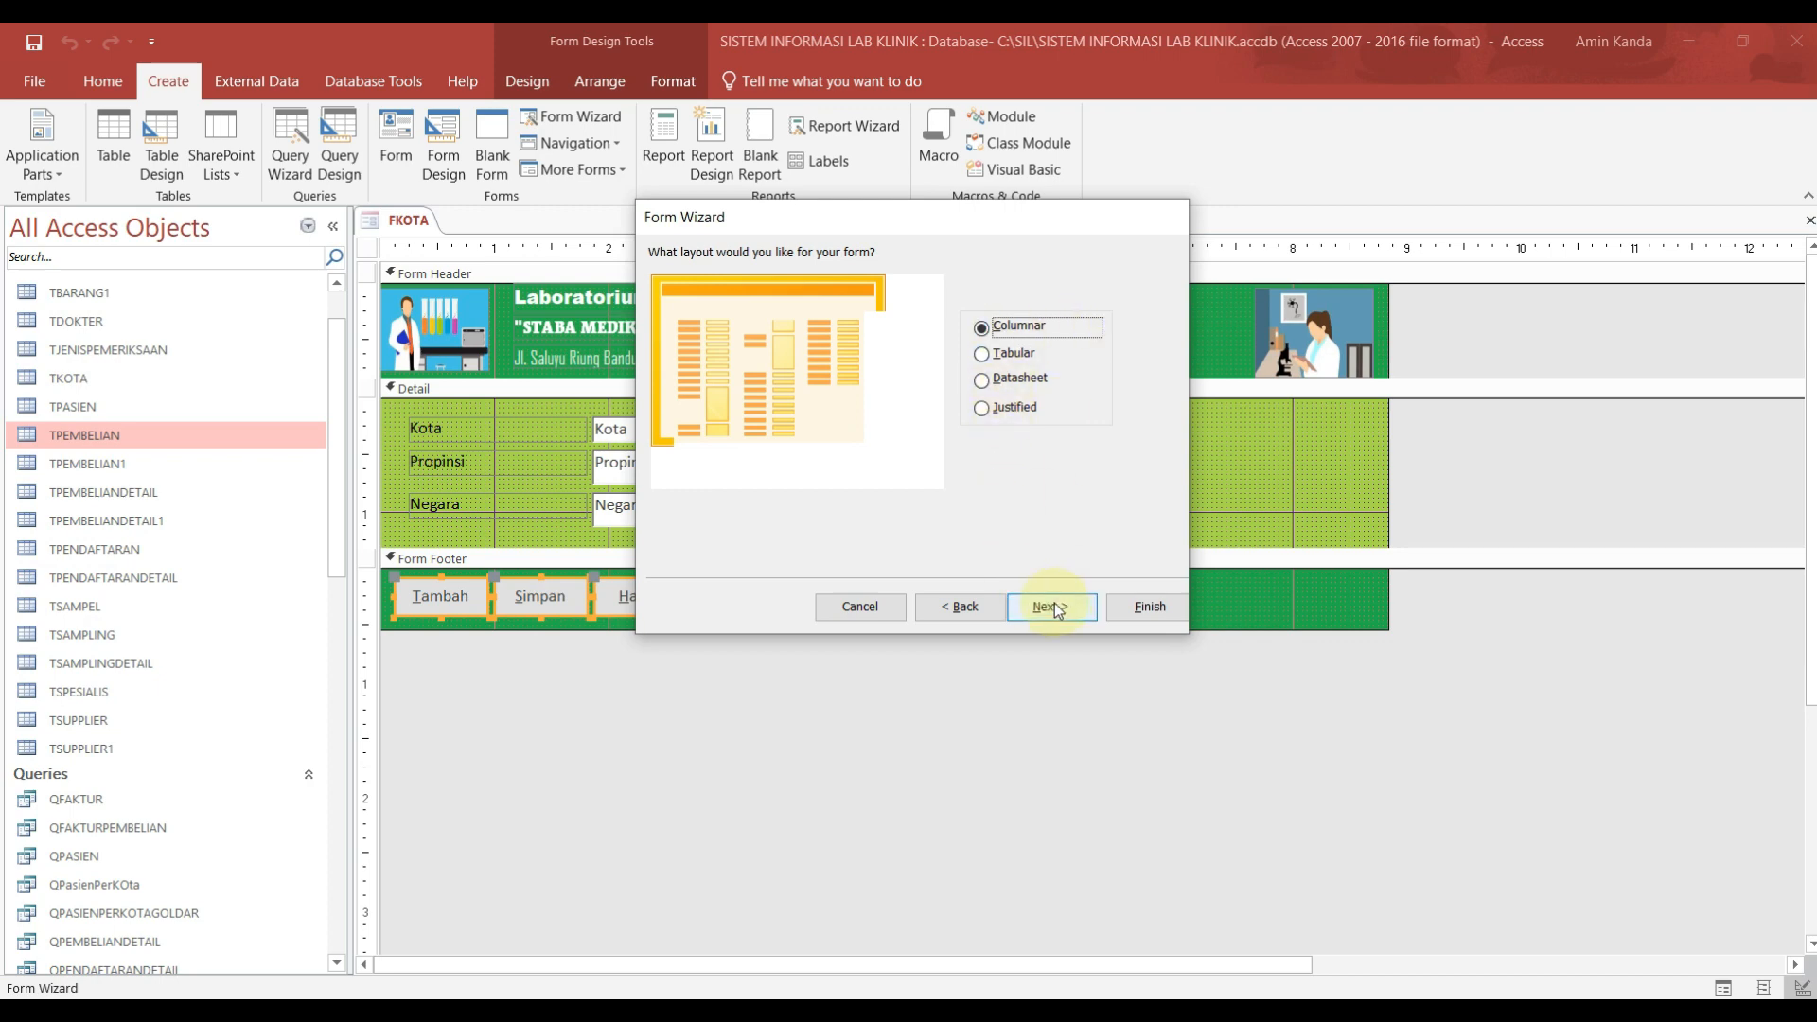
Step: Keep the columnar layout, title the form FPEMBELIAN and finish the wizard, replacing the existing form of that name
{"action": "left_click", "coordinate": [1054, 604]}
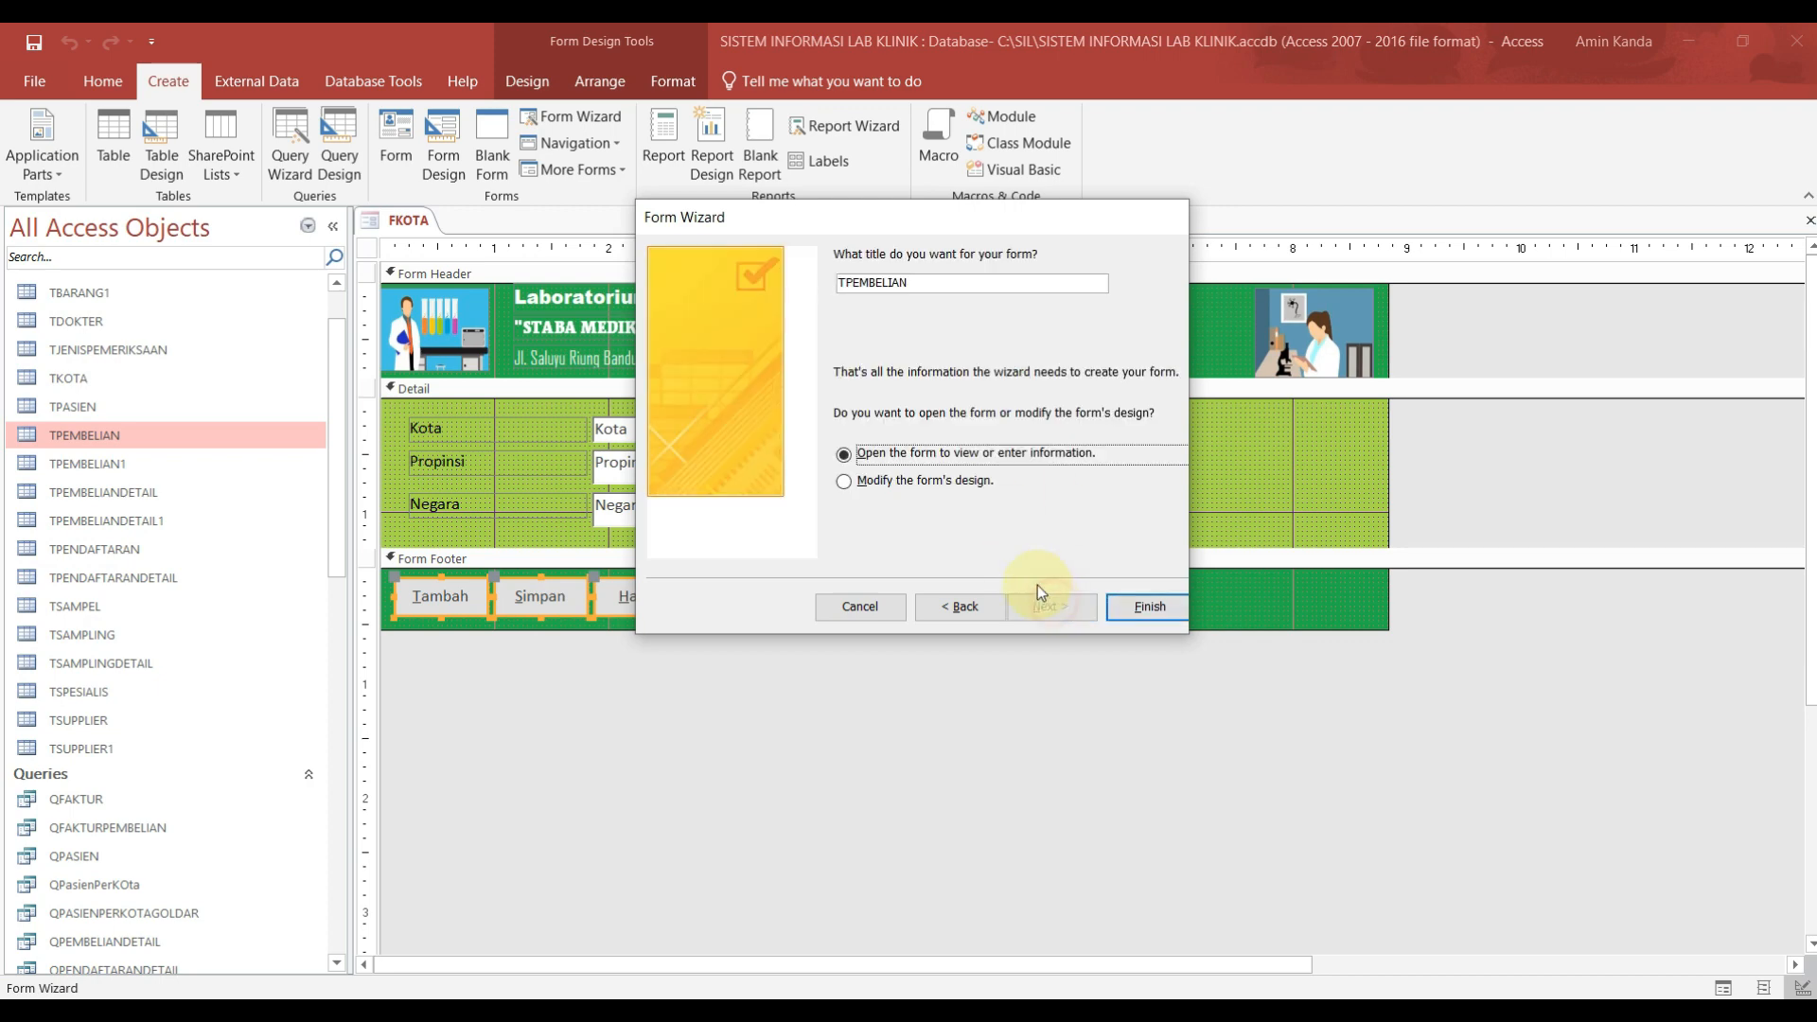
{"action": "left_click", "coordinate": [878, 281]}
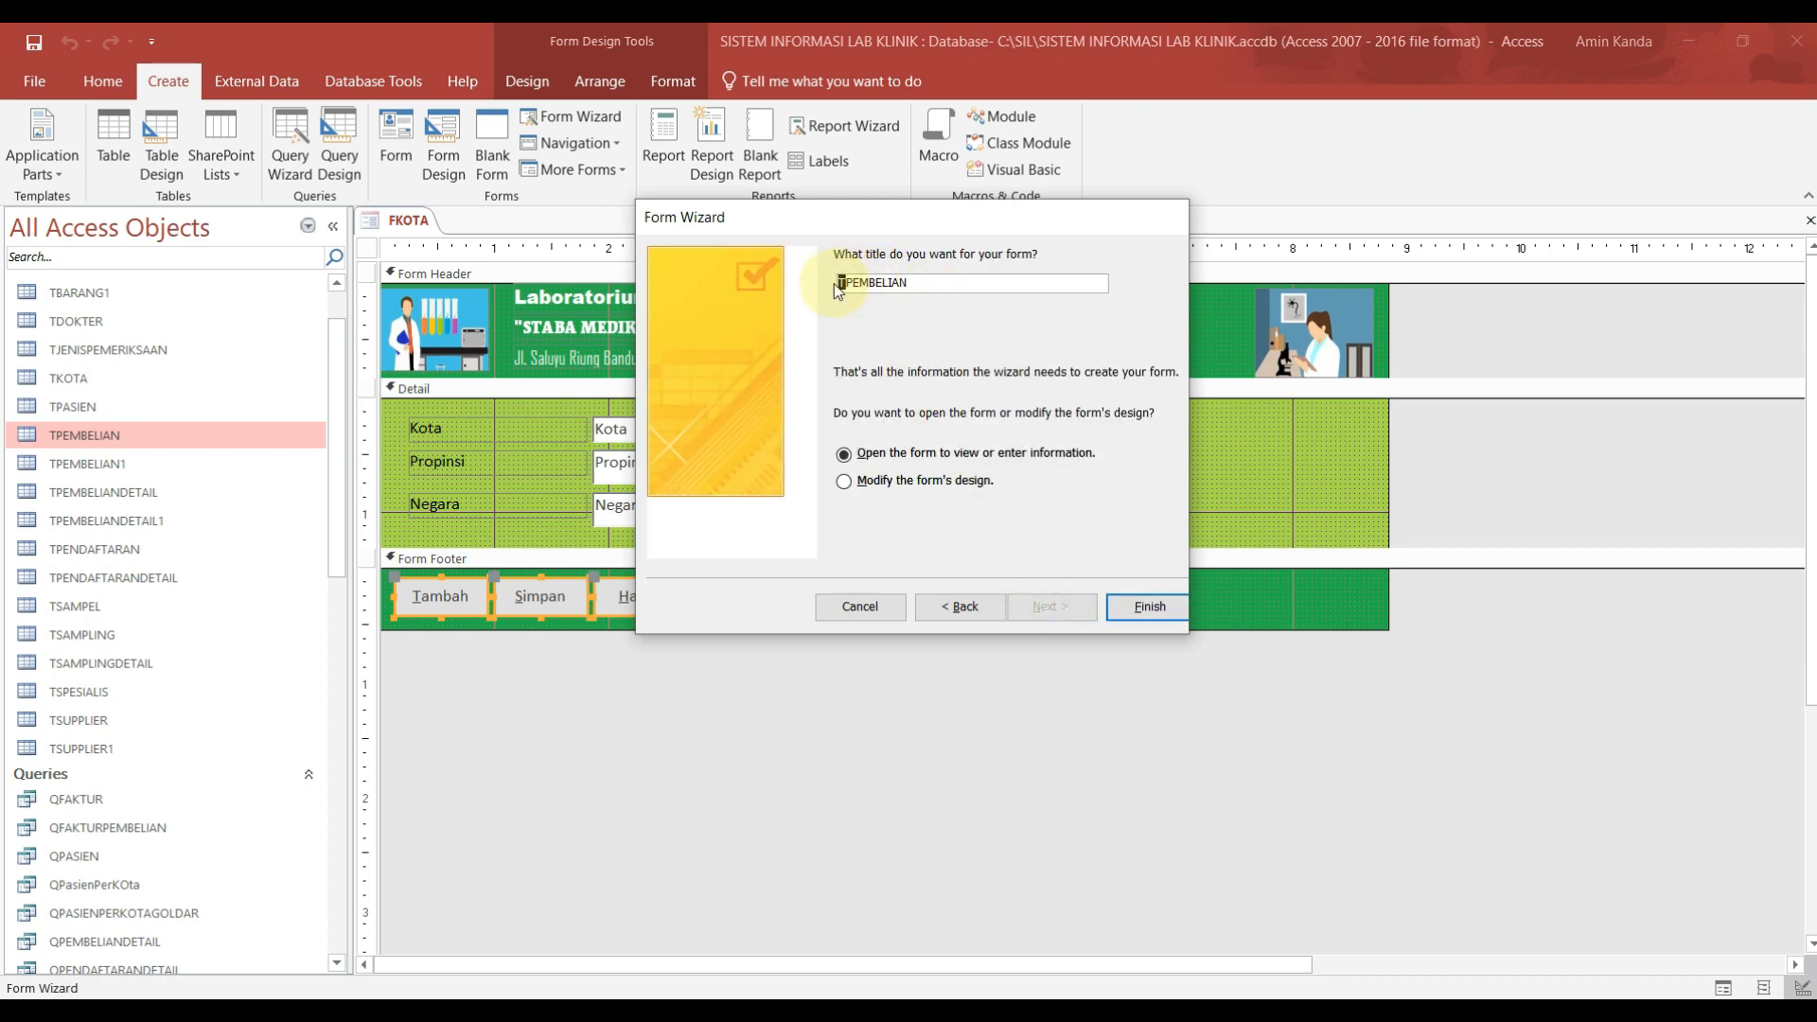
{"action": "type", "text": "F"}
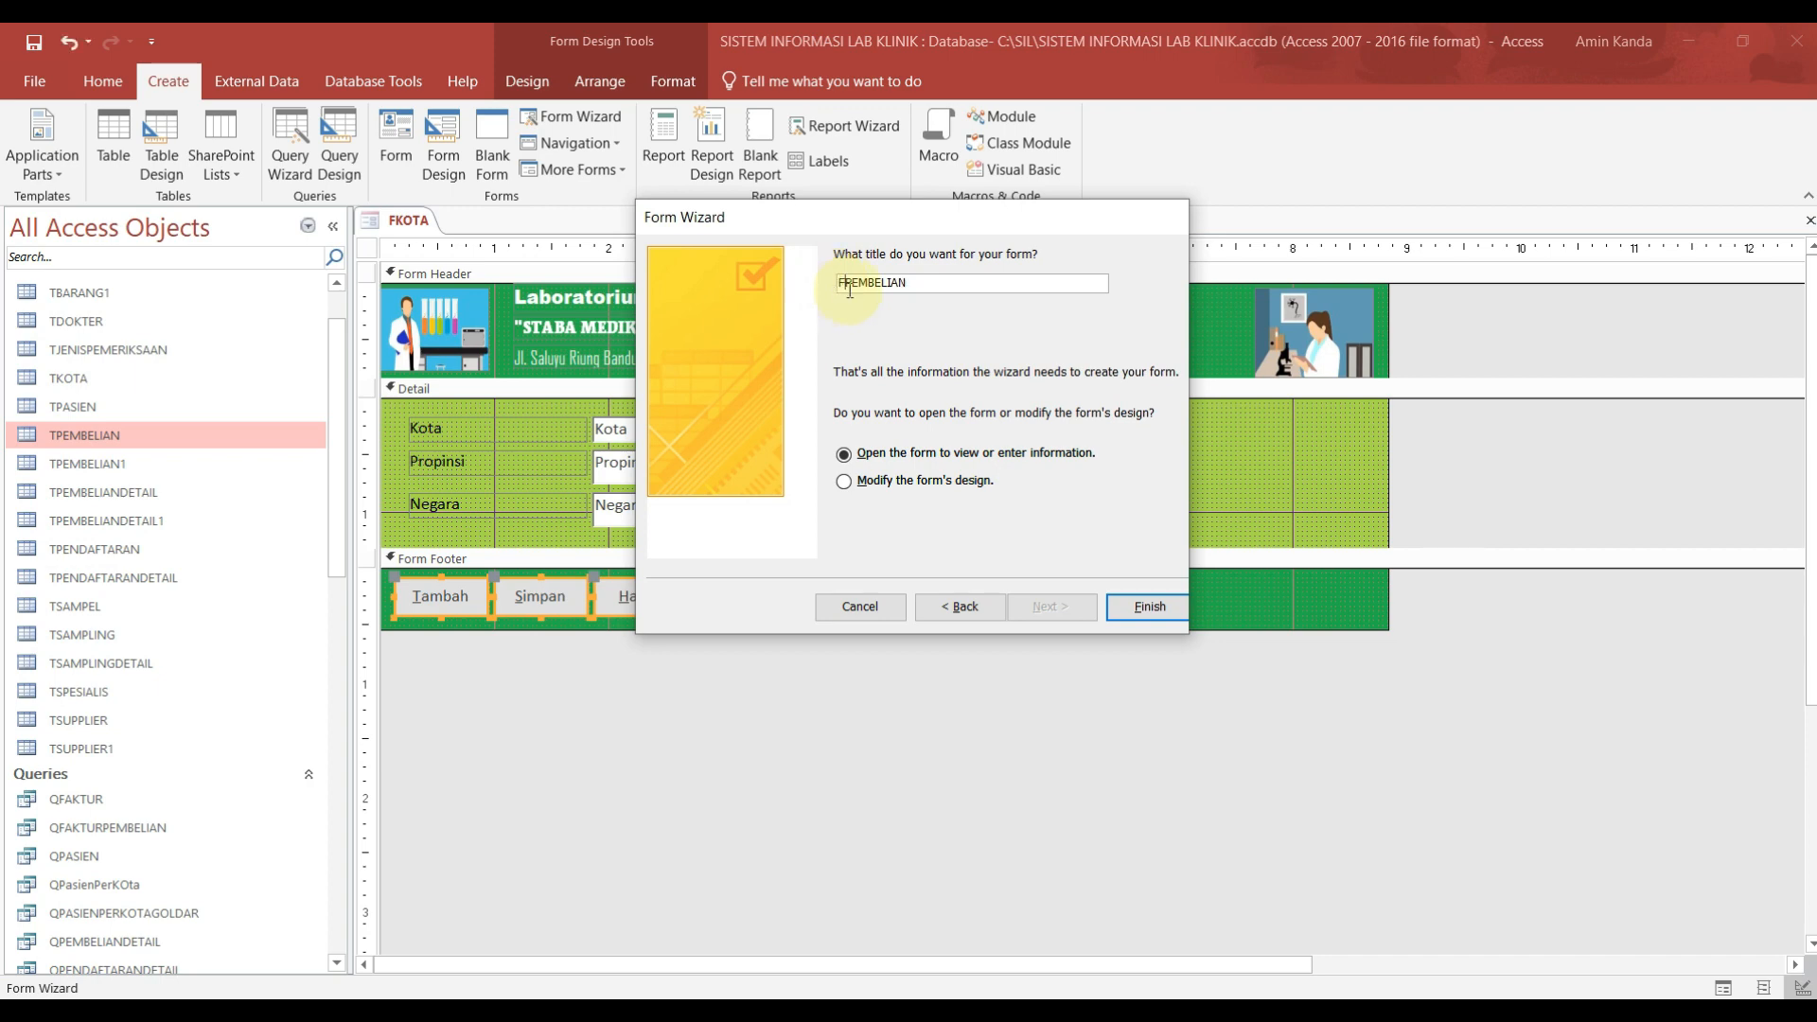
{"action": "left_click", "coordinate": [1136, 611]}
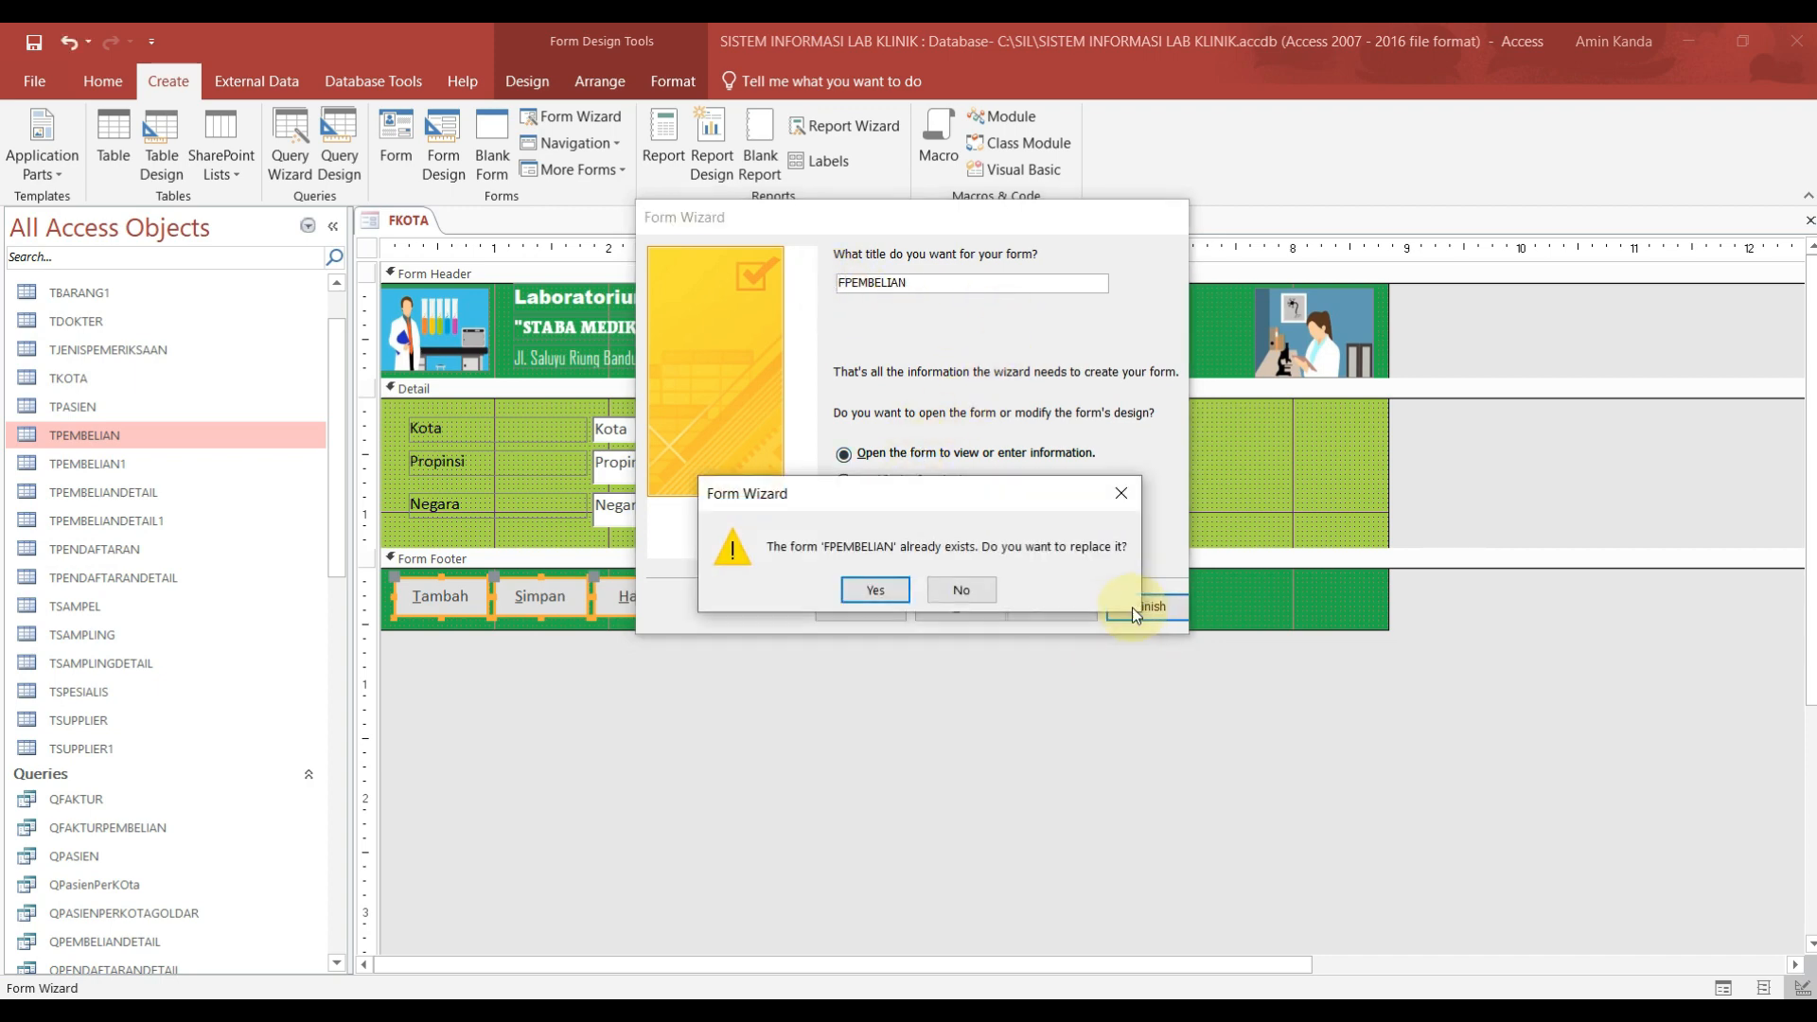
{"action": "left_click", "coordinate": [871, 589]}
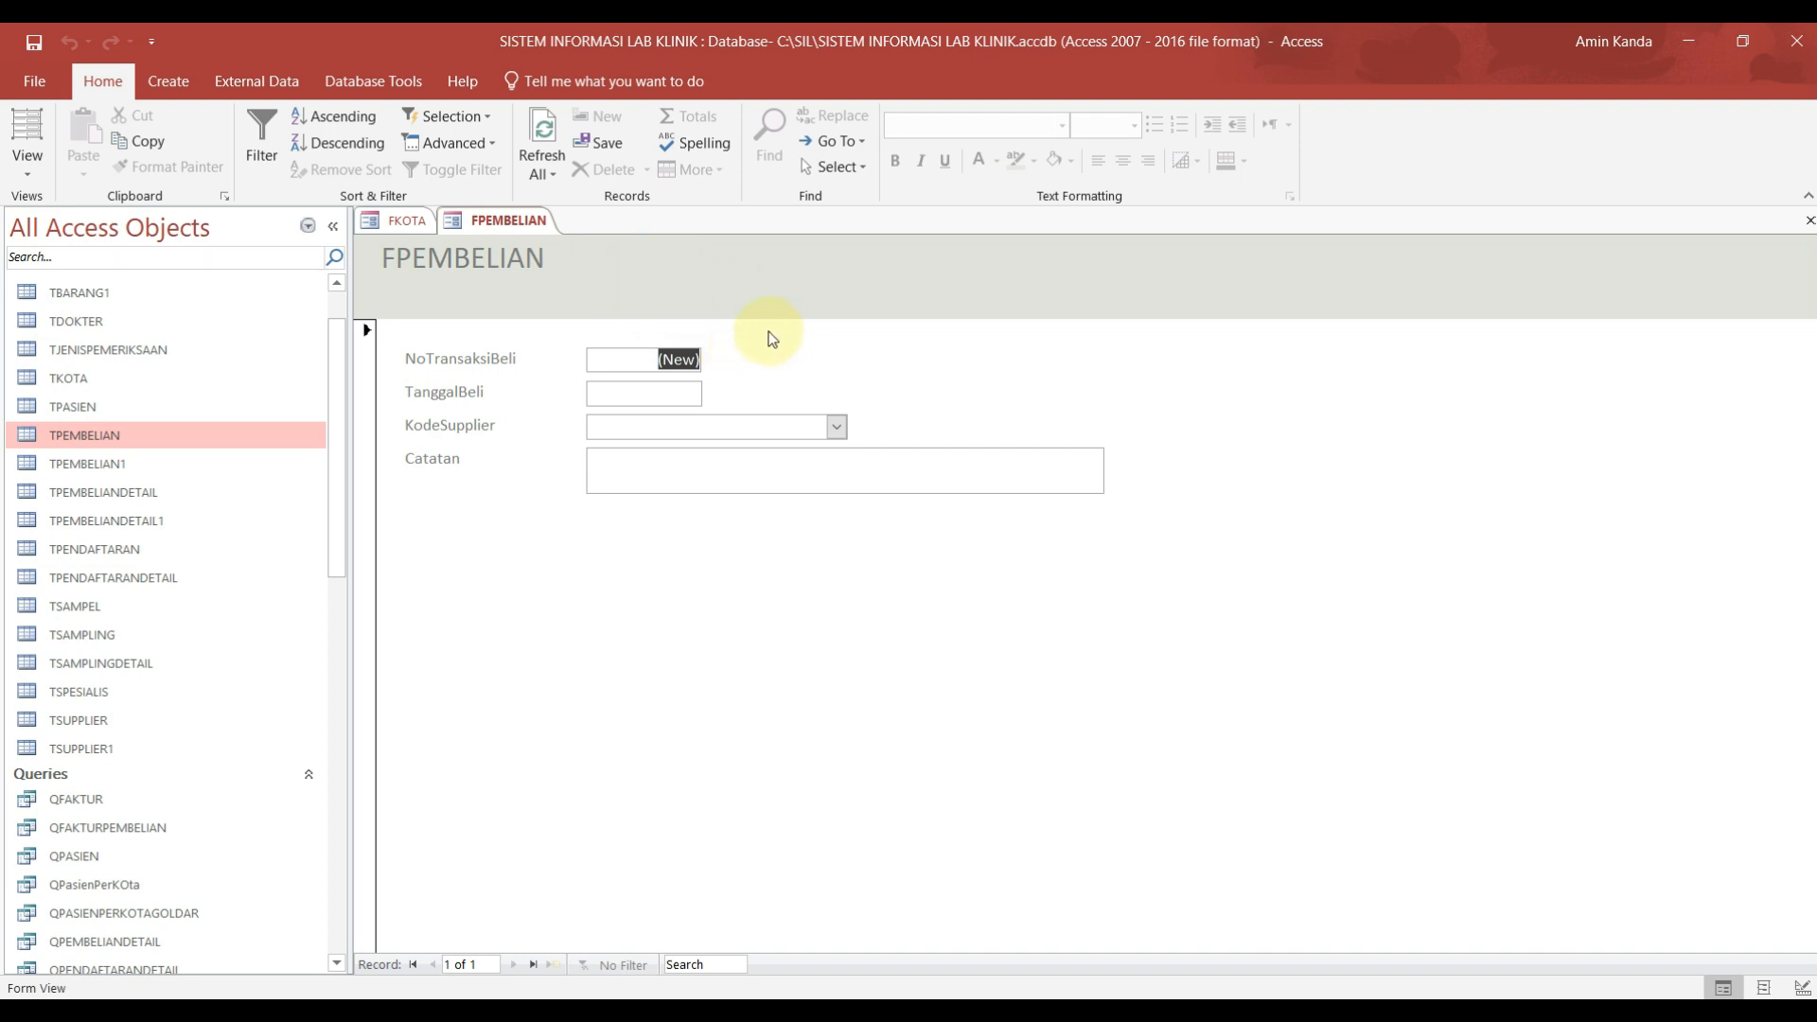
Step: Show the FPEMBELIAN form in Design view and widen it to about 7.9"
{"action": "right_click", "coordinate": [527, 221]}
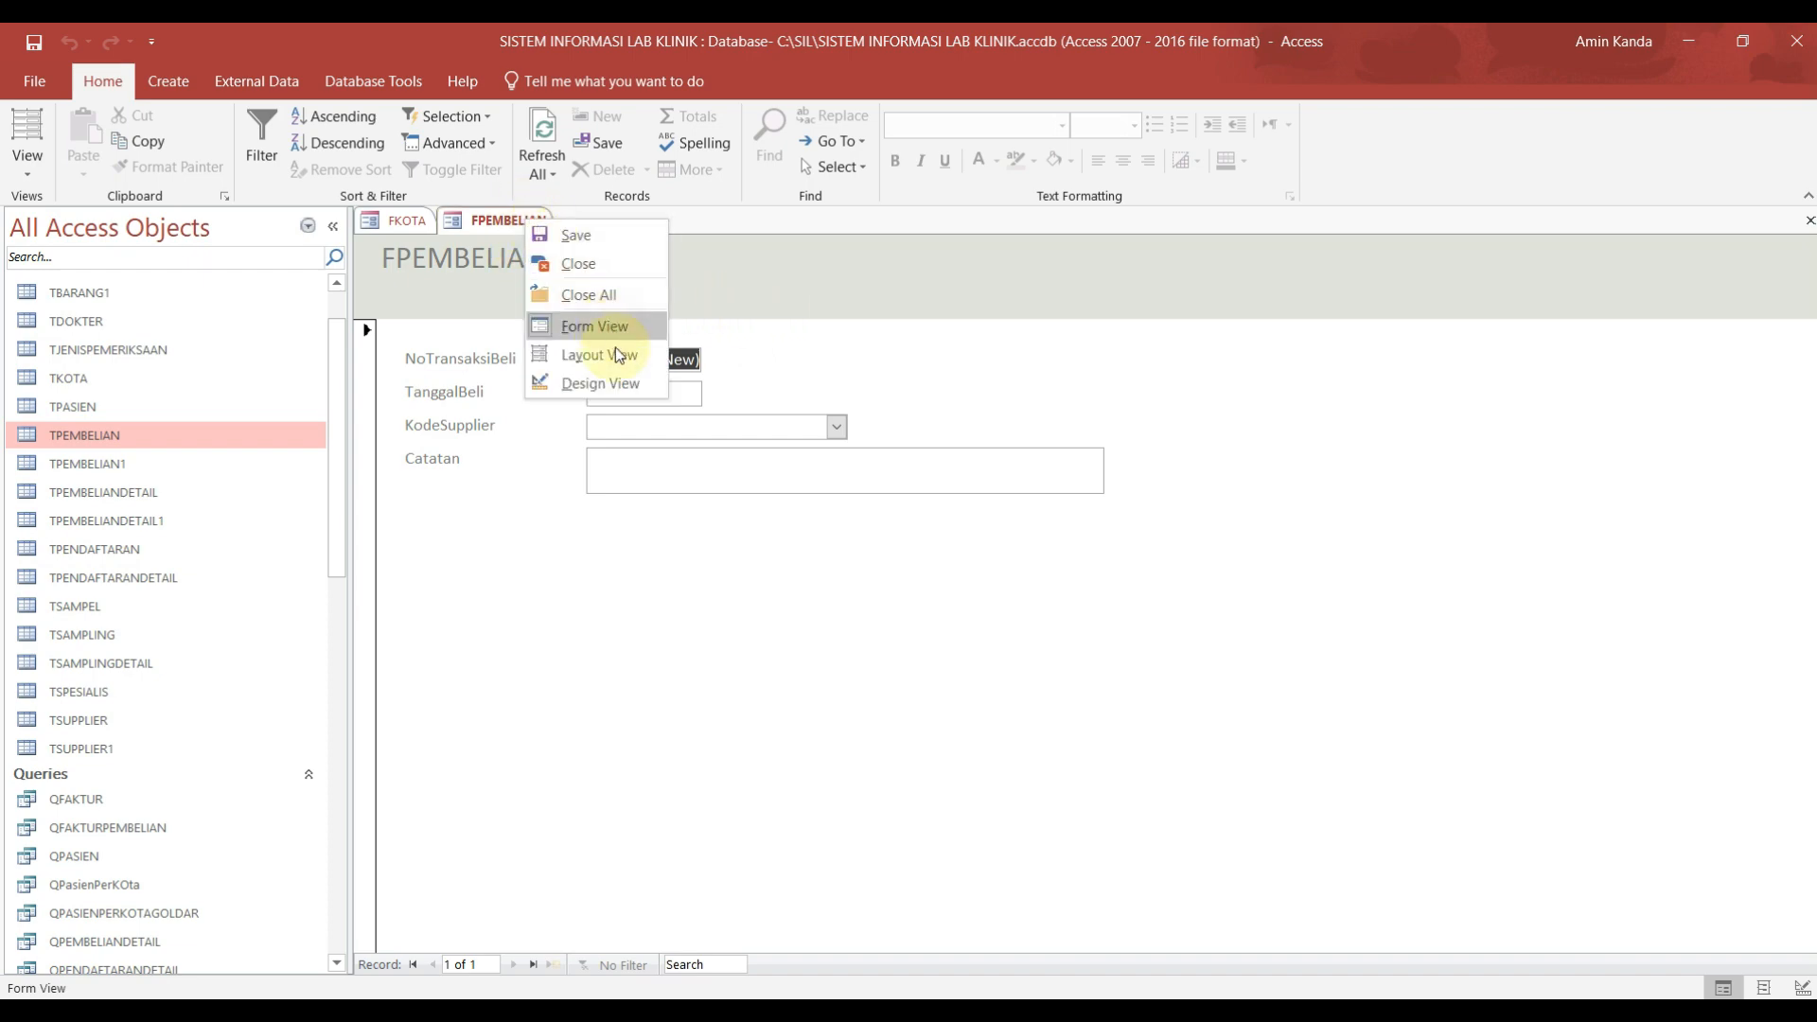
{"action": "left_click", "coordinate": [615, 381]}
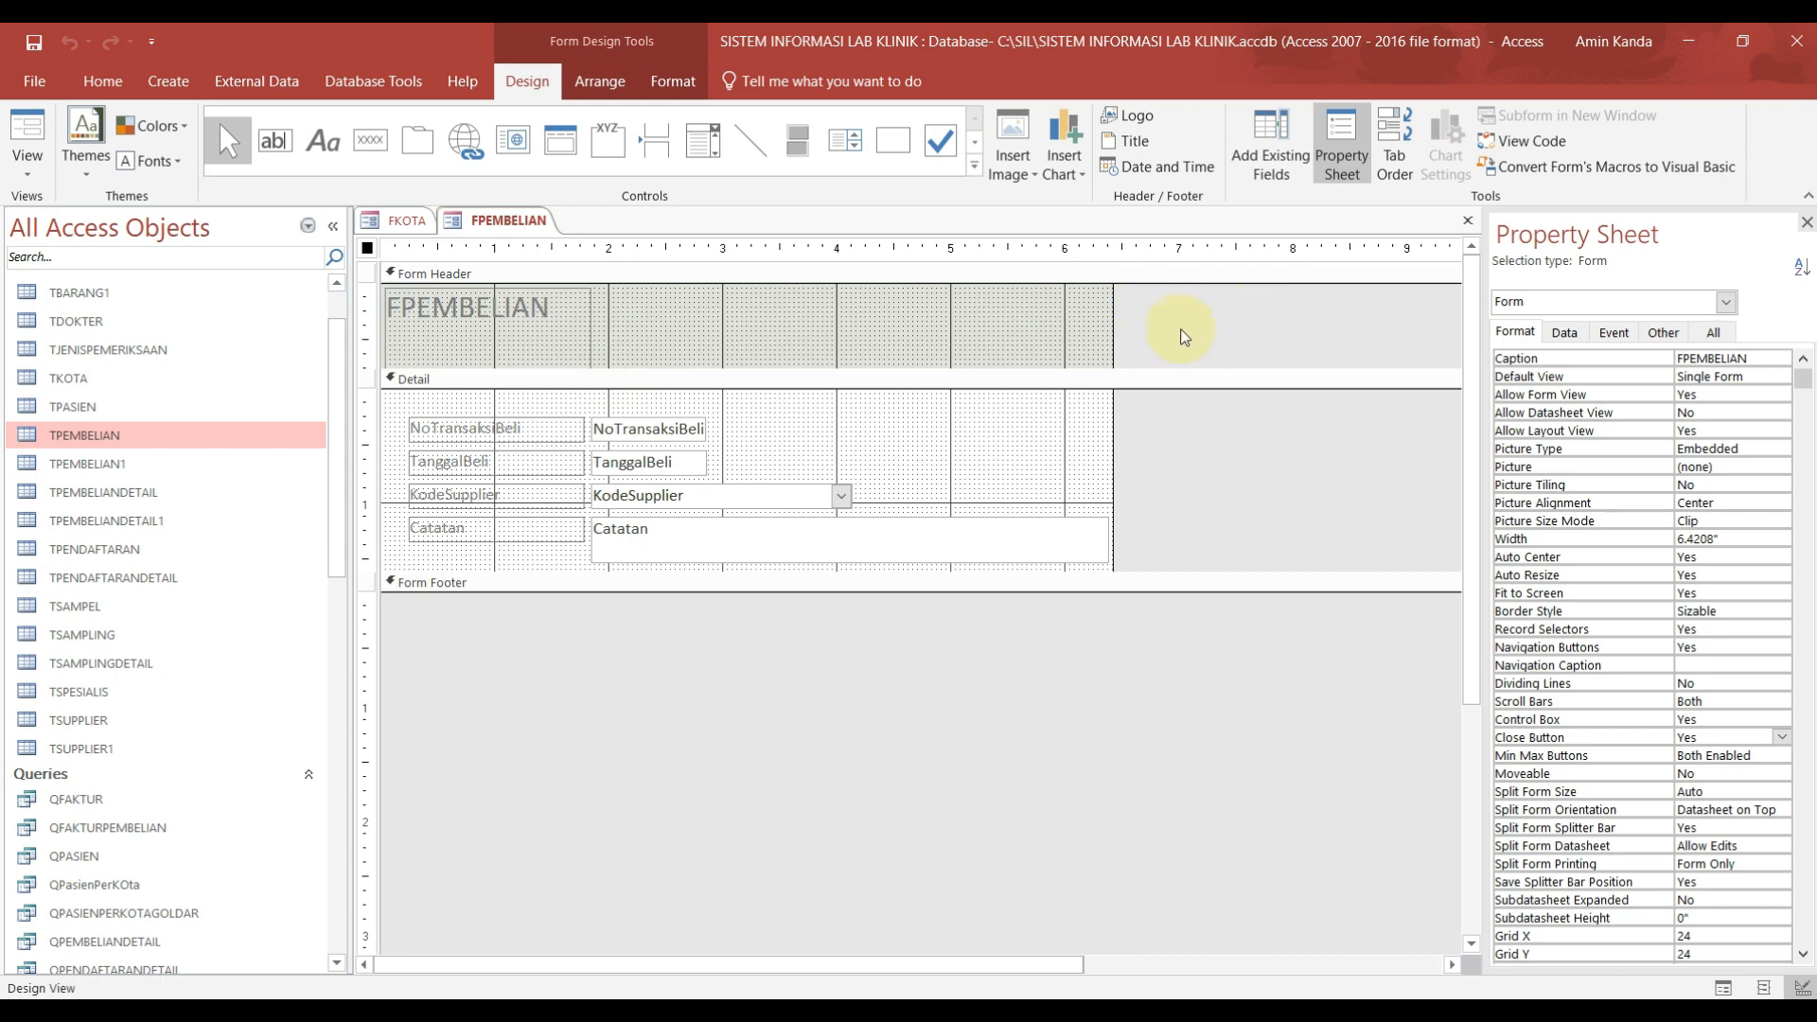
{"action": "left_click_drag", "start_coordinate": [1114, 317], "coordinate": [1284, 349]}
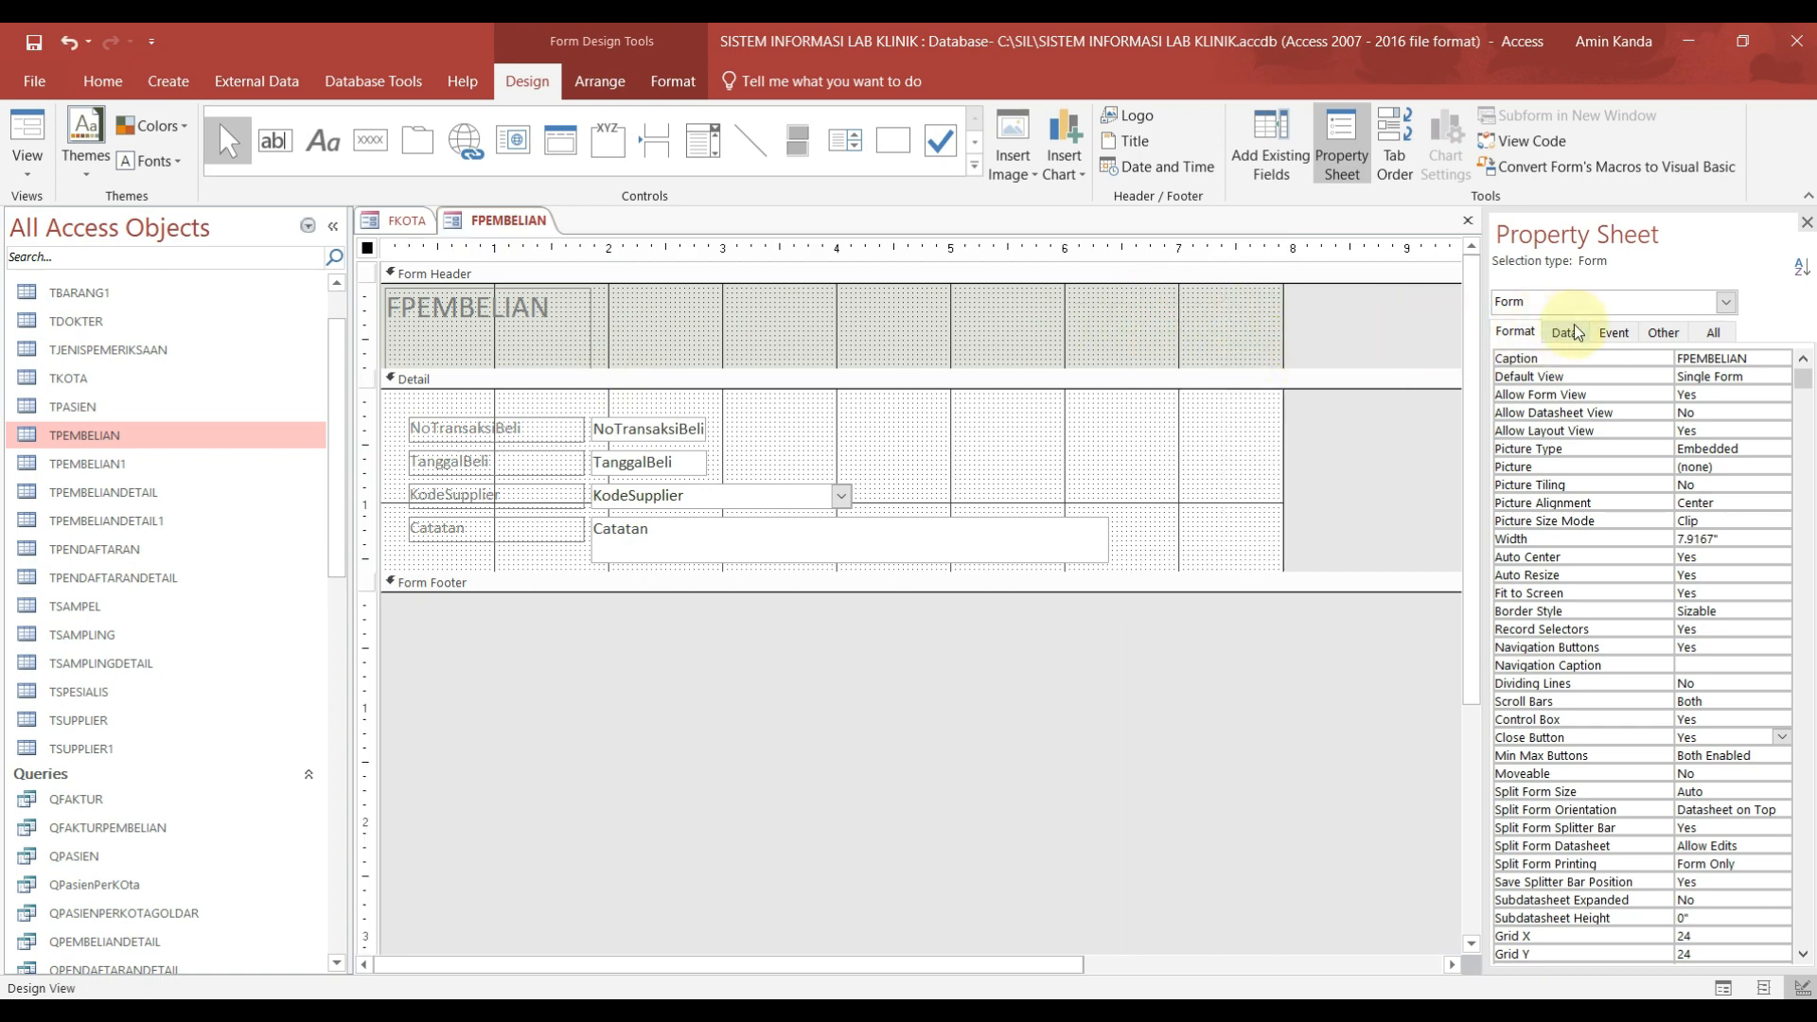
Step: Set the form's Pop Up and Modal properties to Yes
{"action": "left_click", "coordinate": [1663, 332]}
{"action": "left_click", "coordinate": [1803, 358]}
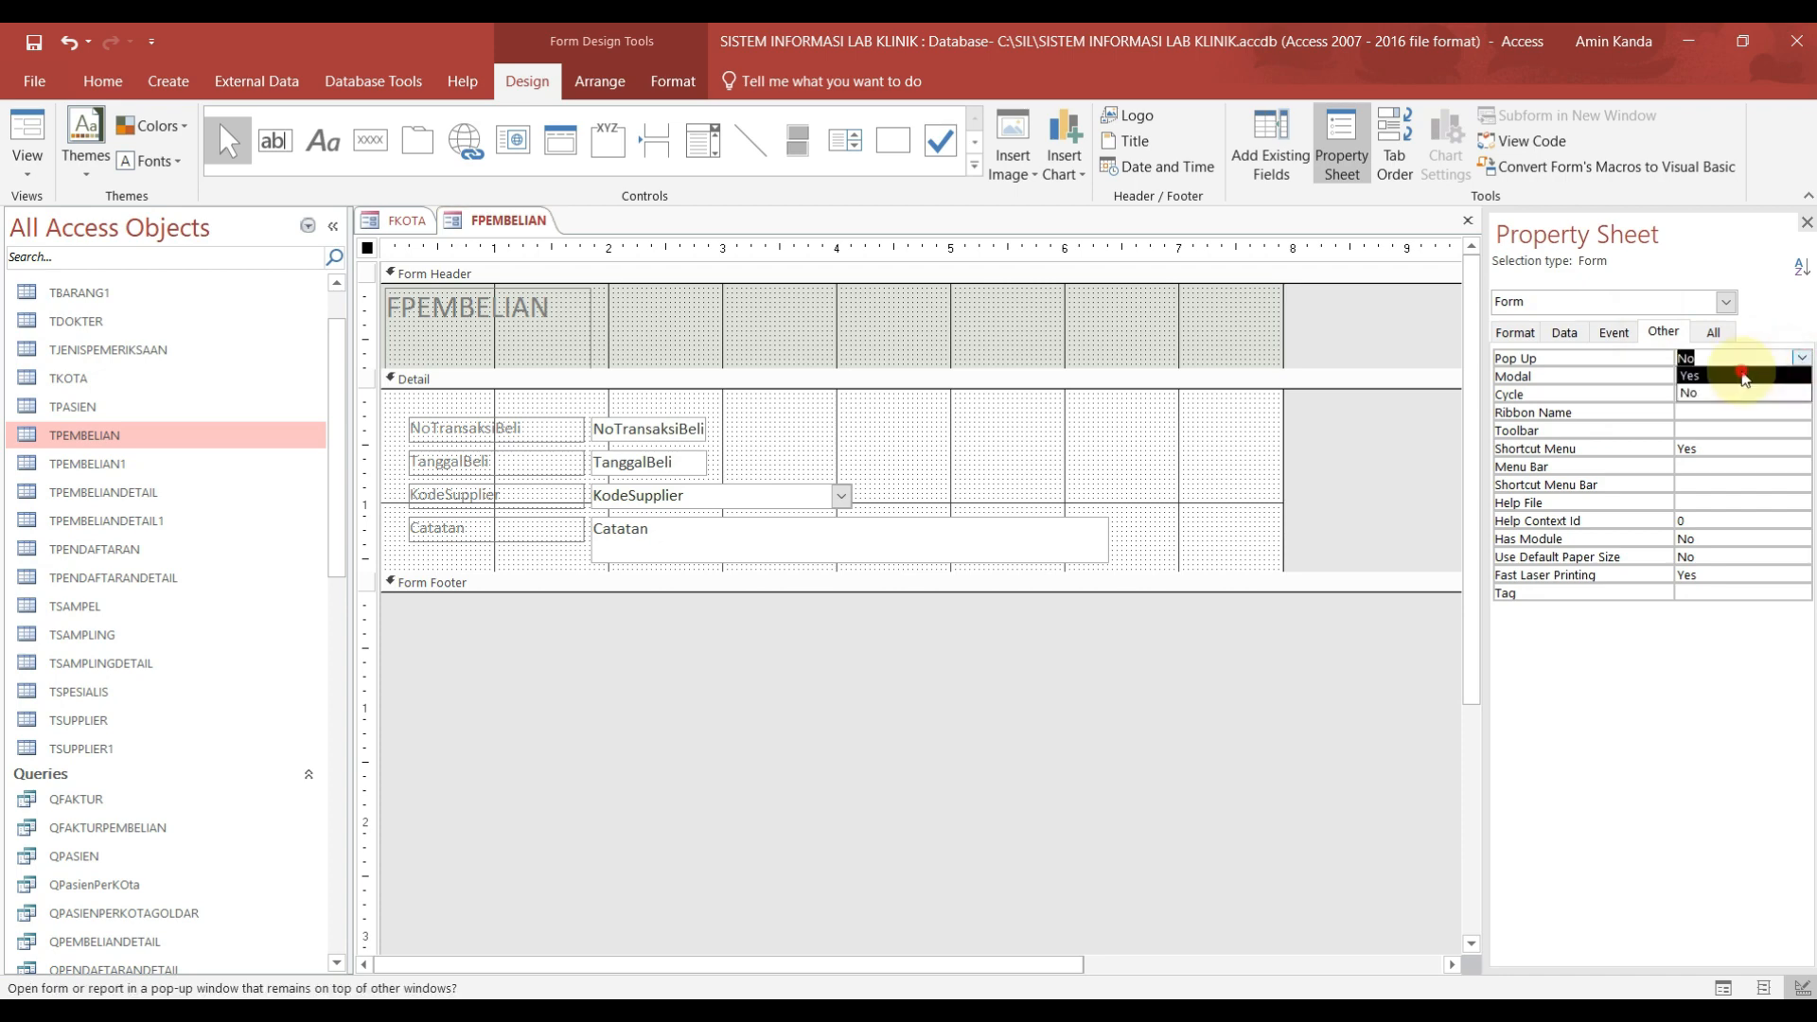
{"action": "left_click", "coordinate": [1742, 376]}
{"action": "left_click", "coordinate": [1741, 377]}
{"action": "left_click", "coordinate": [1803, 377]}
{"action": "left_click", "coordinate": [1766, 396]}
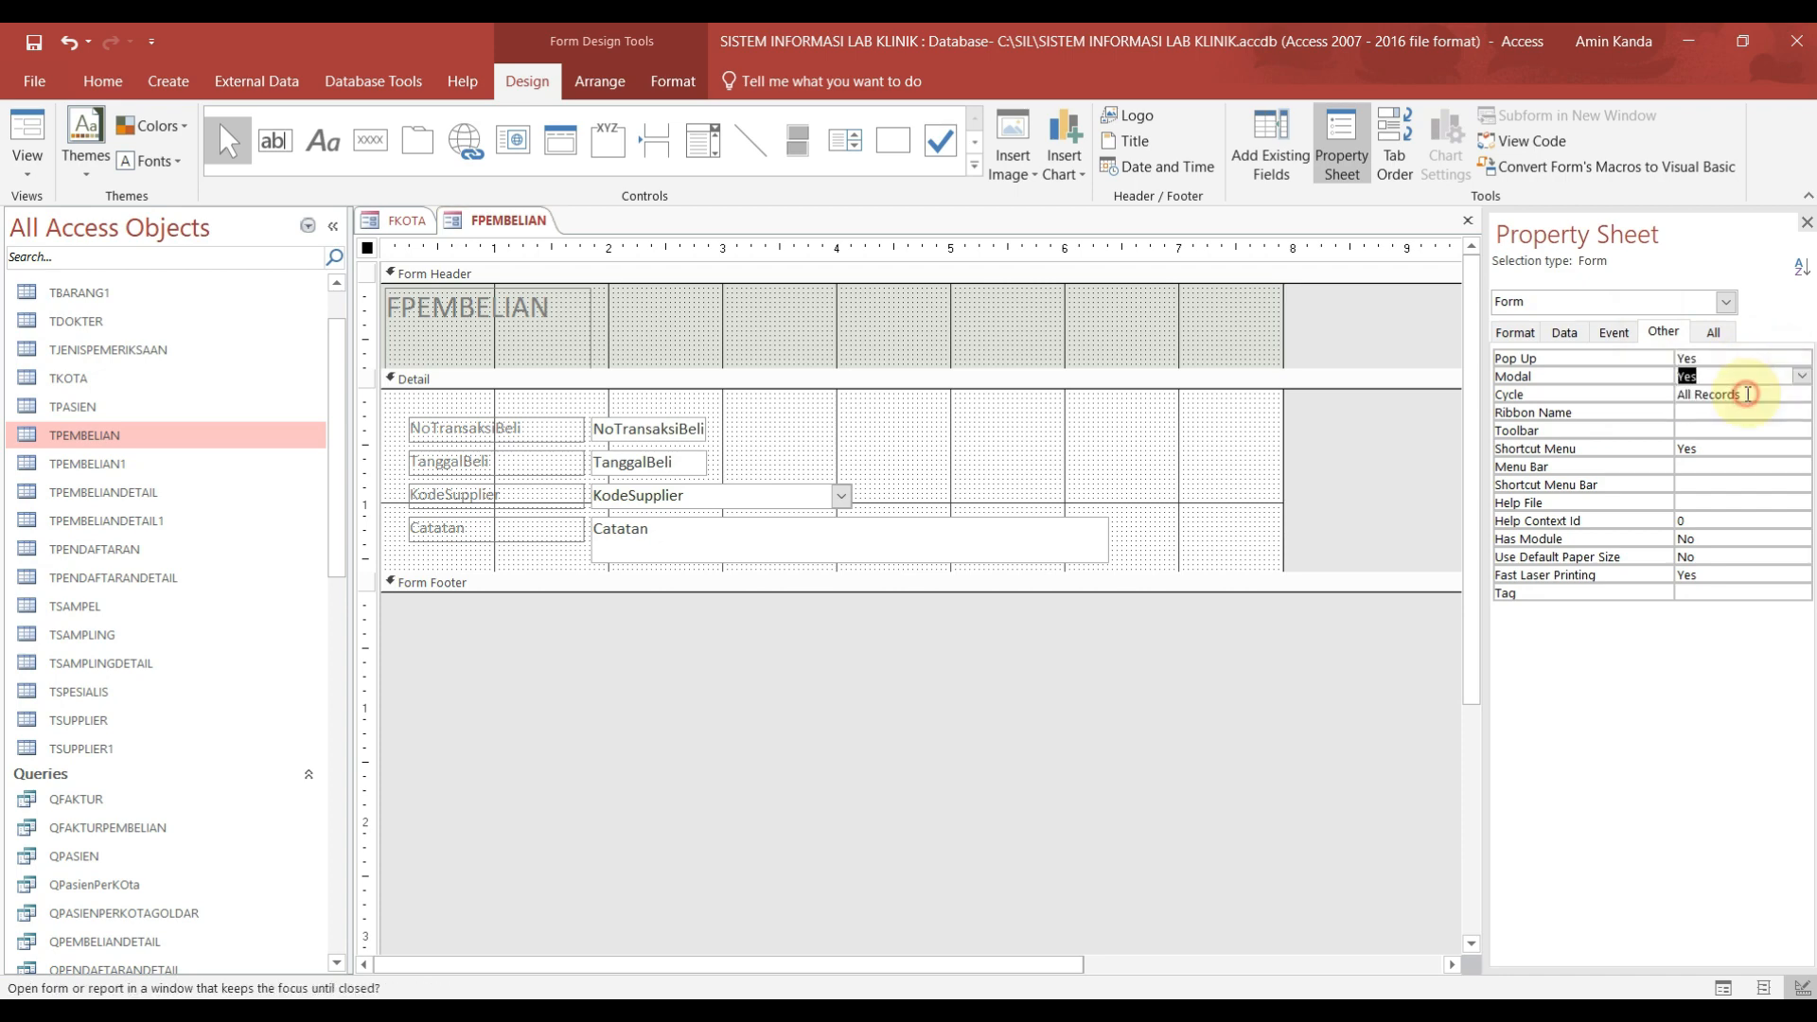
Step: Widen the form to about 9.4" and fill the Form Header section with the standard purple
{"action": "left_click", "coordinate": [868, 326]}
{"action": "left_click_drag", "start_coordinate": [1281, 339], "coordinate": [1451, 344]}
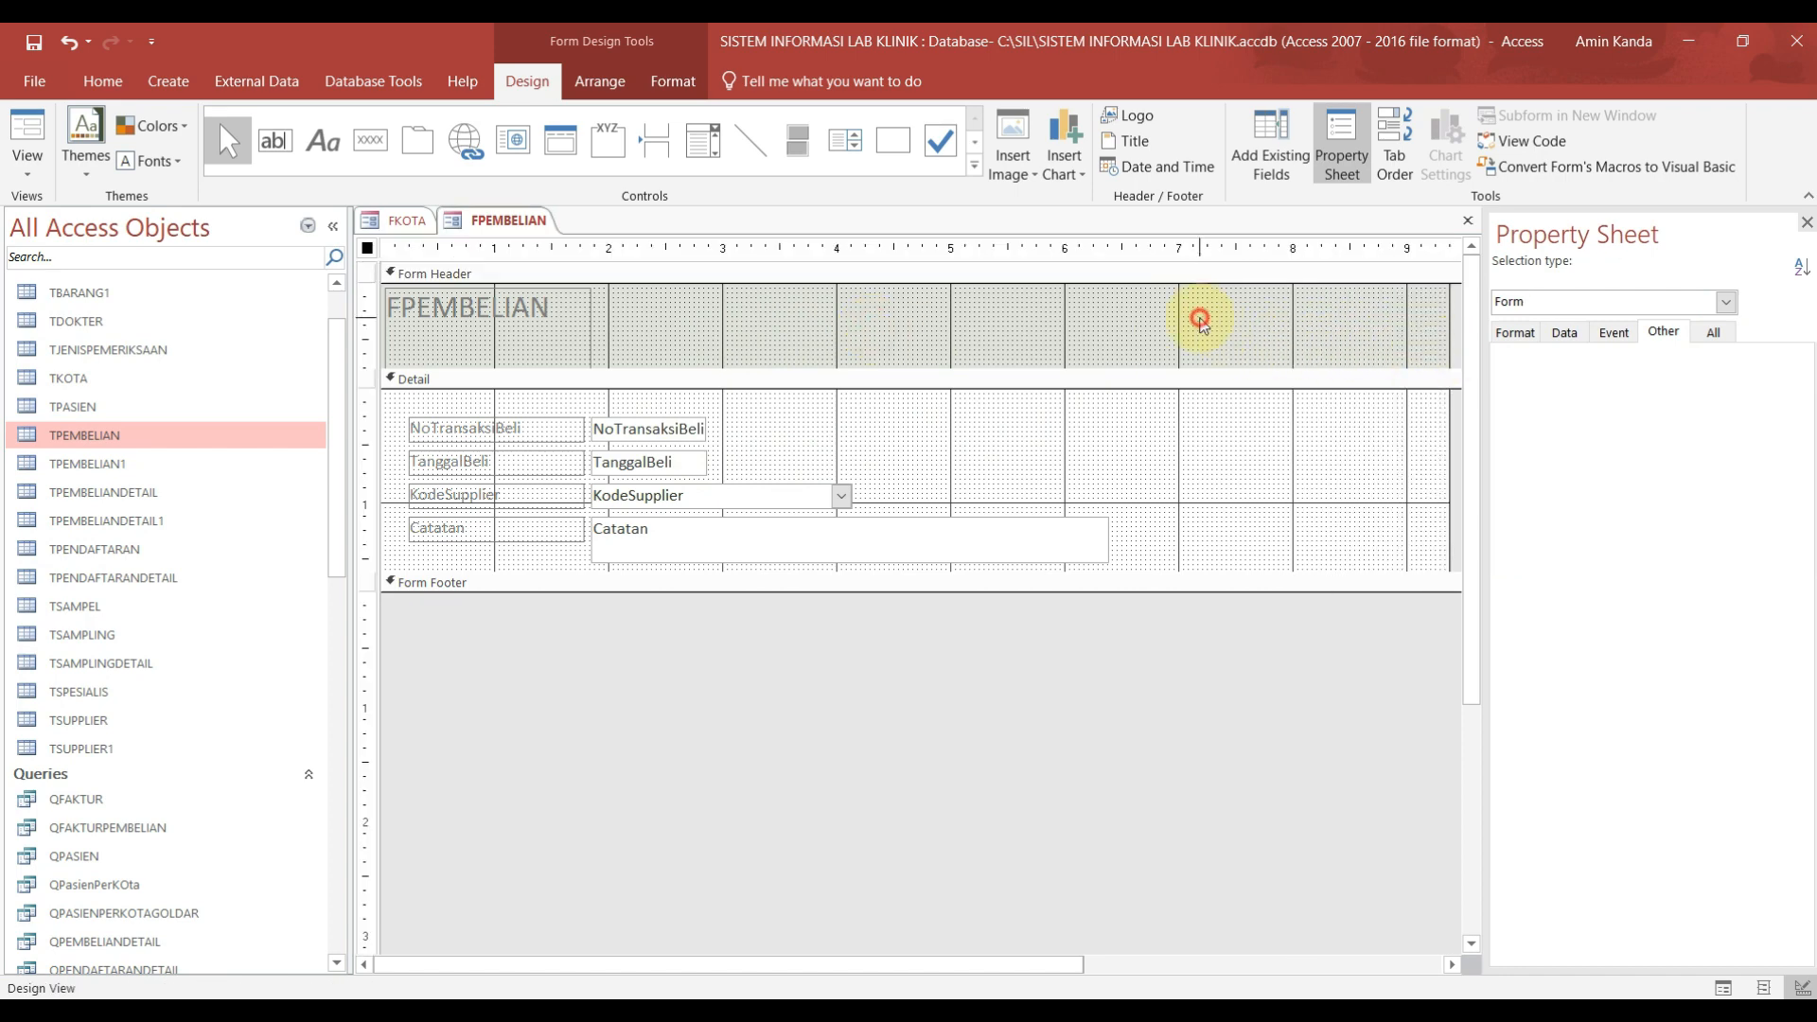
{"action": "left_click", "coordinate": [671, 82]}
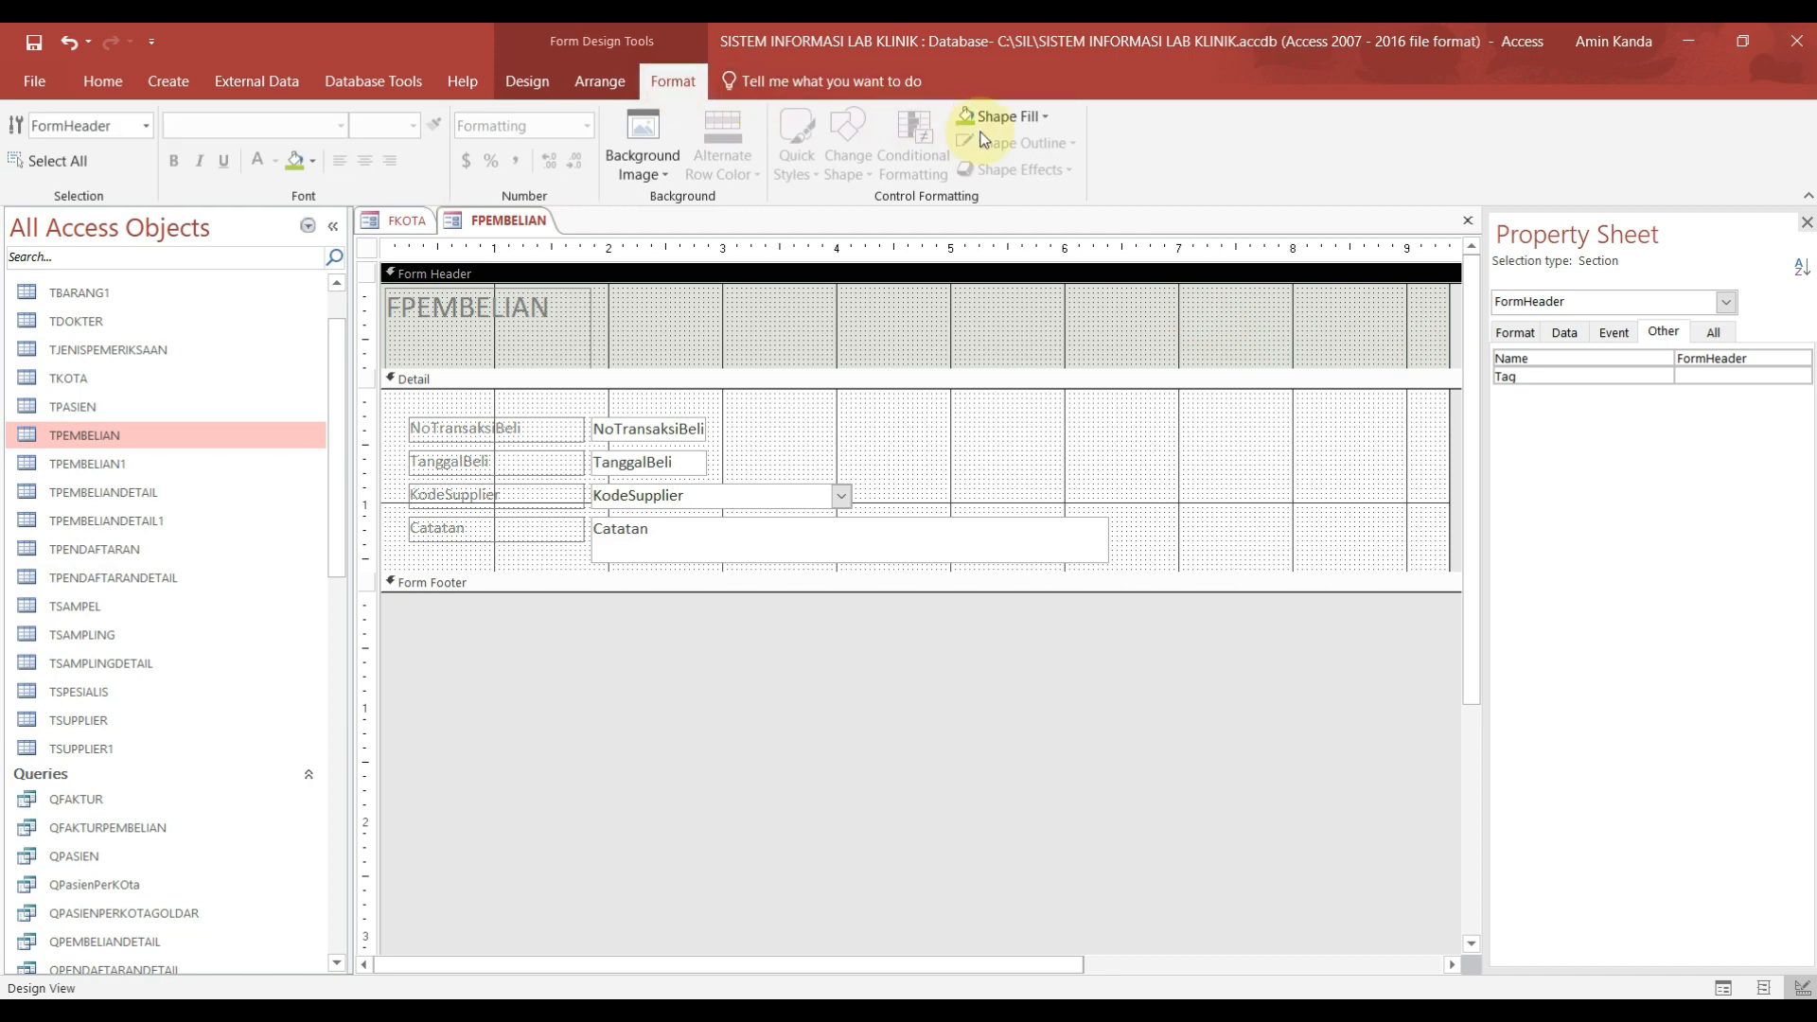
{"action": "left_click", "coordinate": [1020, 116]}
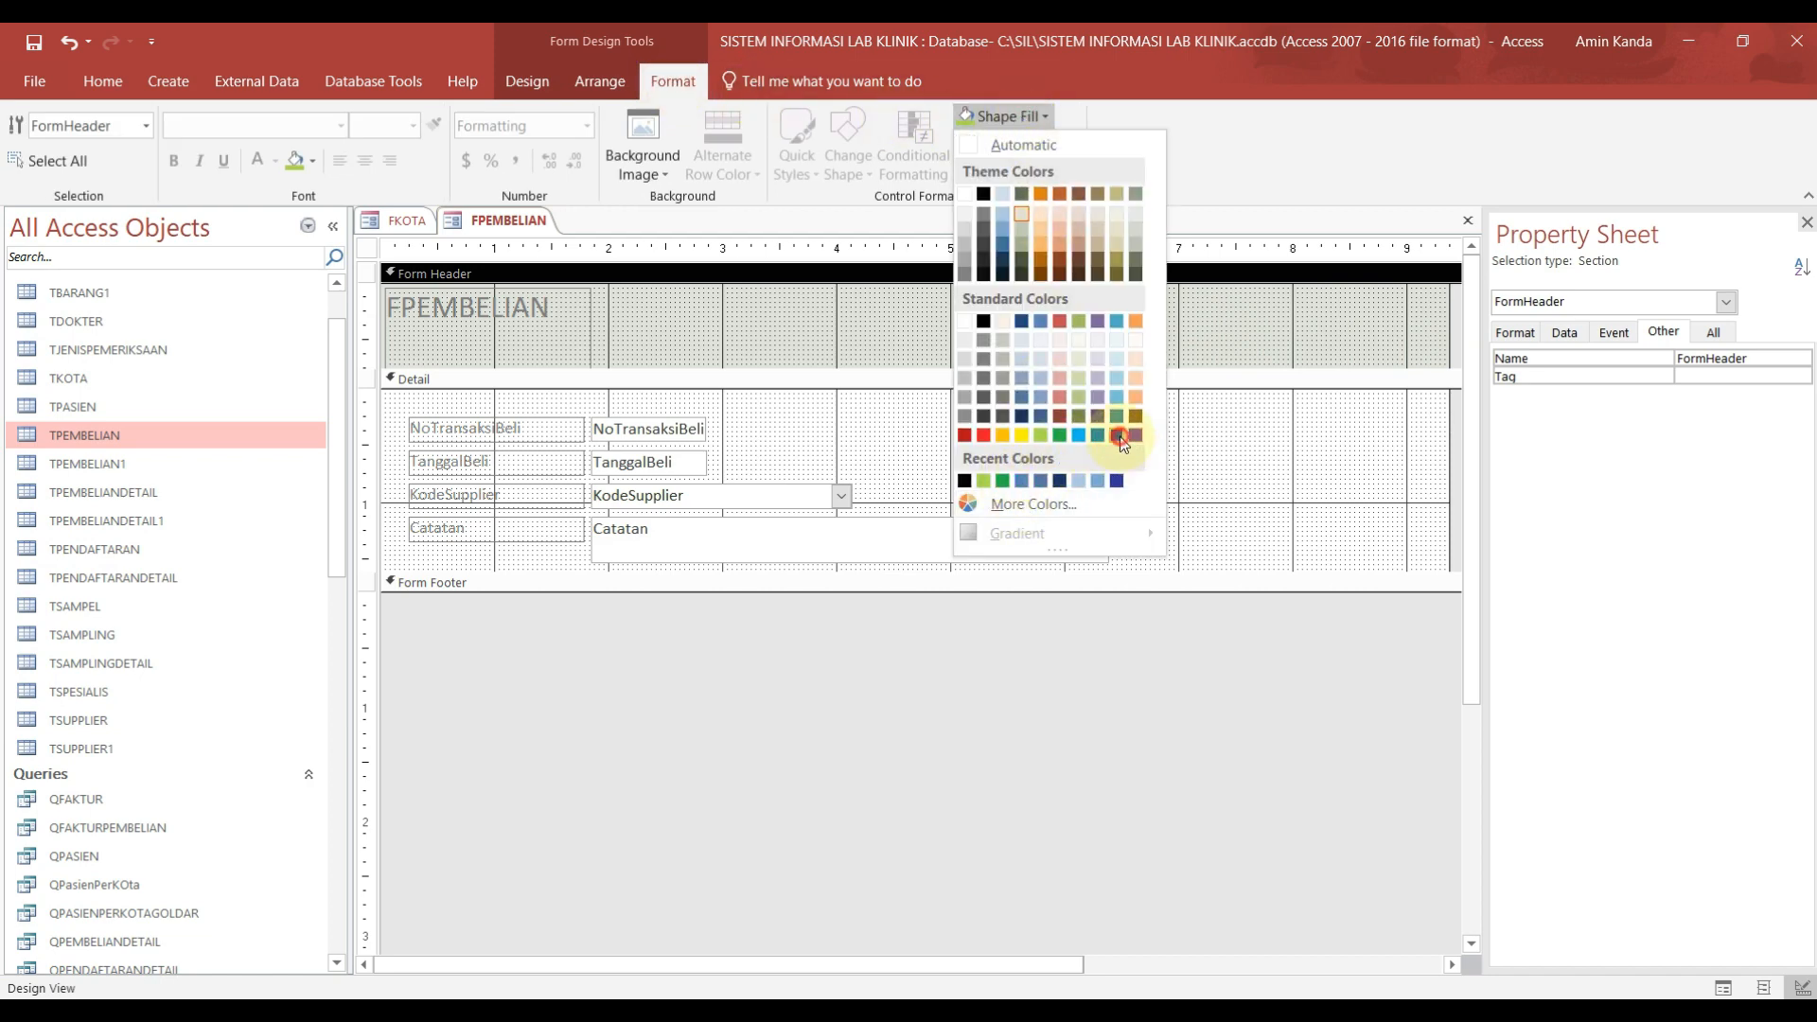
{"action": "left_click", "coordinate": [1117, 434]}
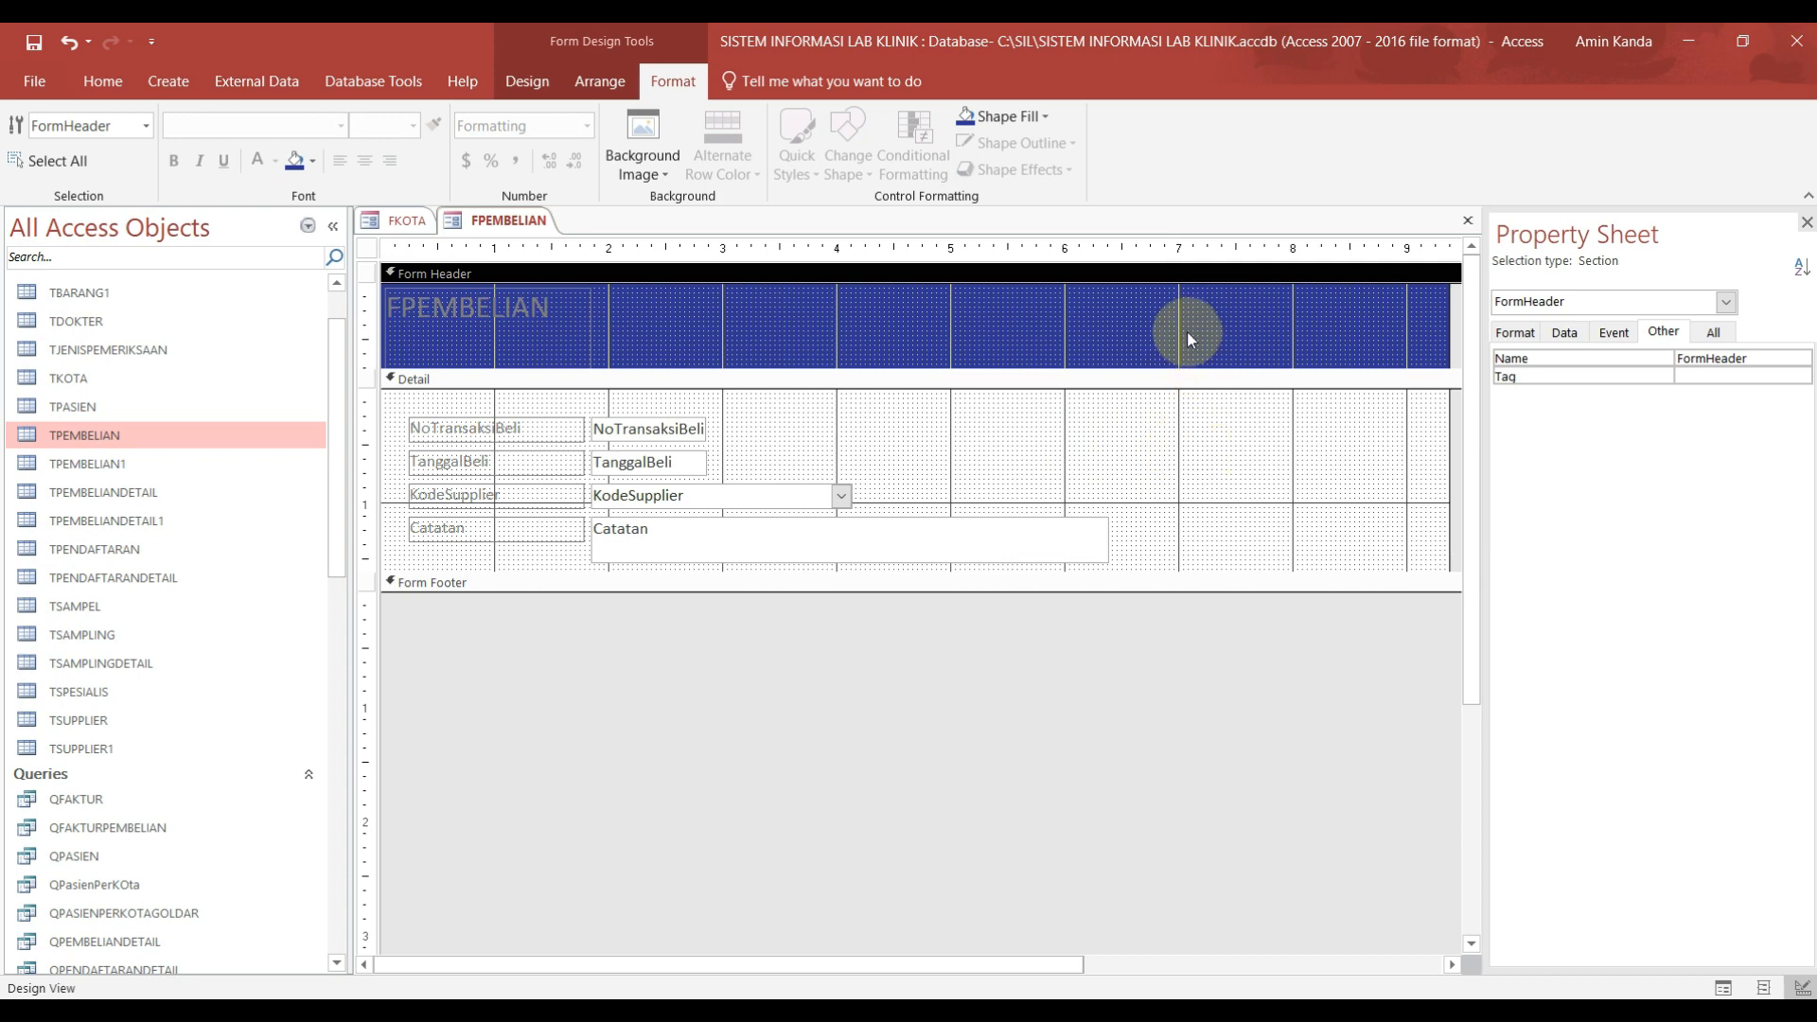
{"action": "left_click", "coordinate": [1118, 274]}
{"action": "left_click", "coordinate": [1025, 119]}
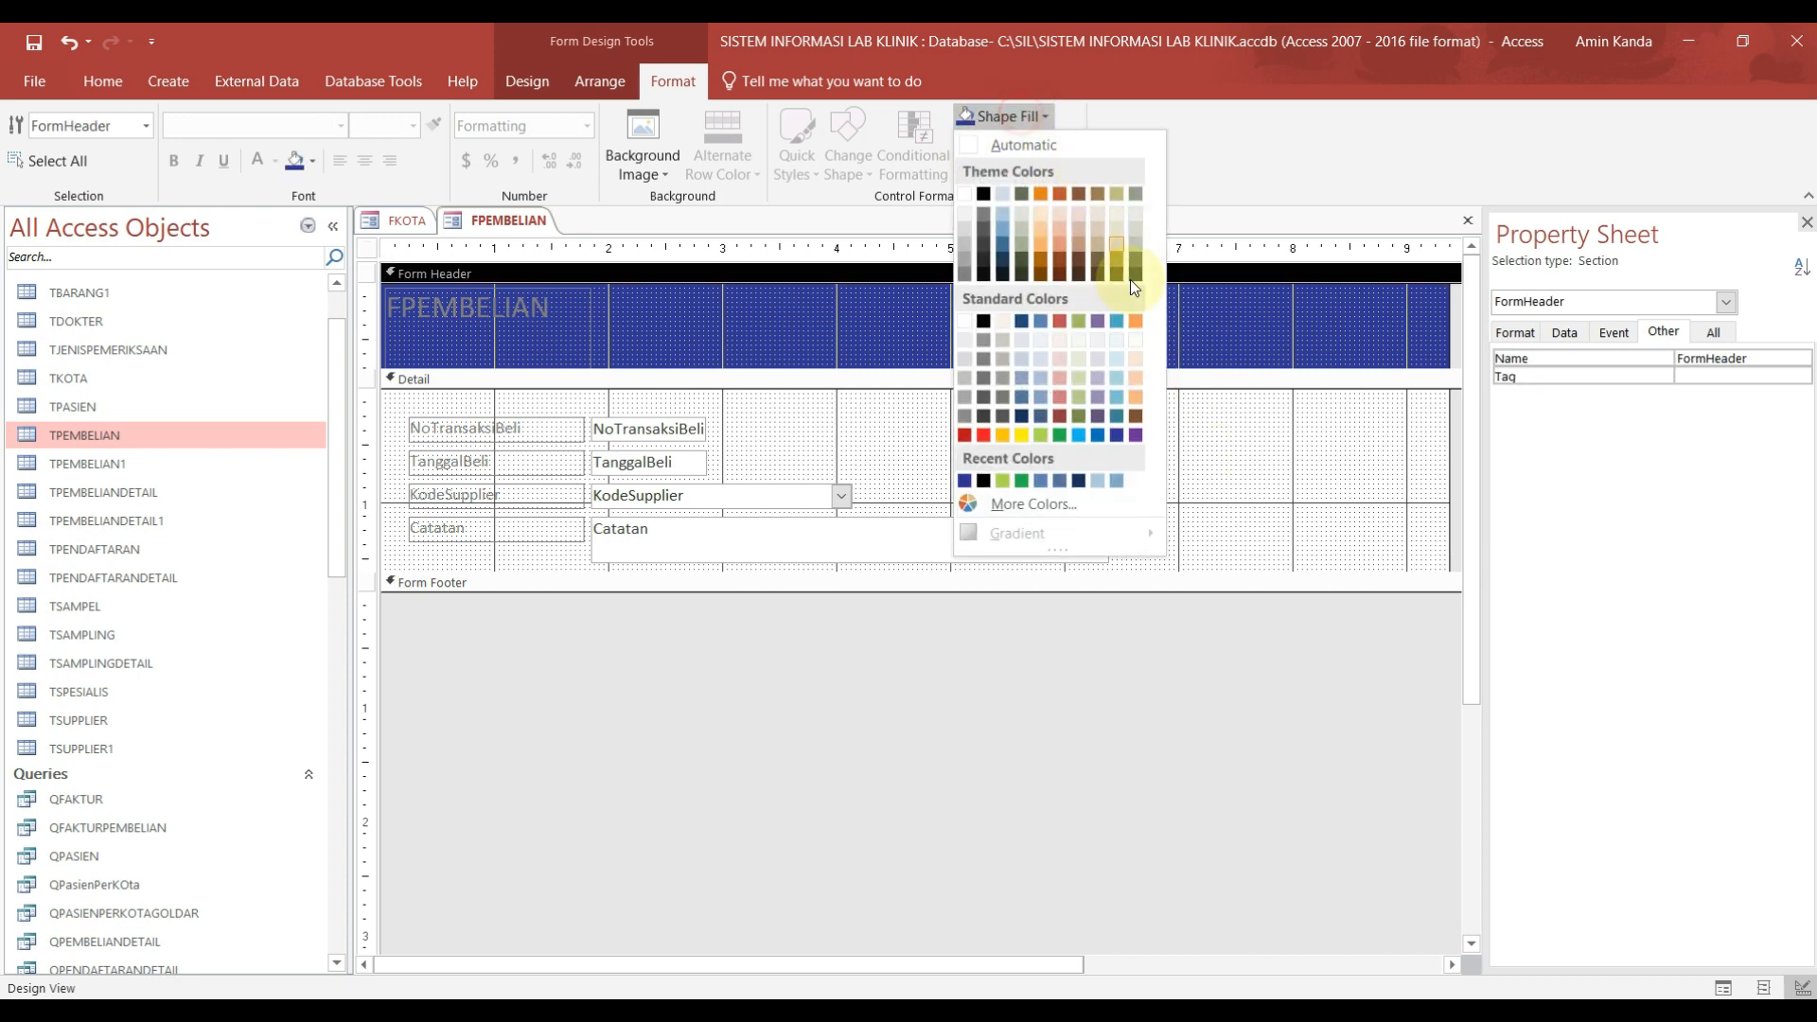
{"action": "left_click", "coordinate": [1134, 435]}
Step: Fill the Detail section with a light purple from the standard colors
{"action": "left_click", "coordinate": [1197, 378]}
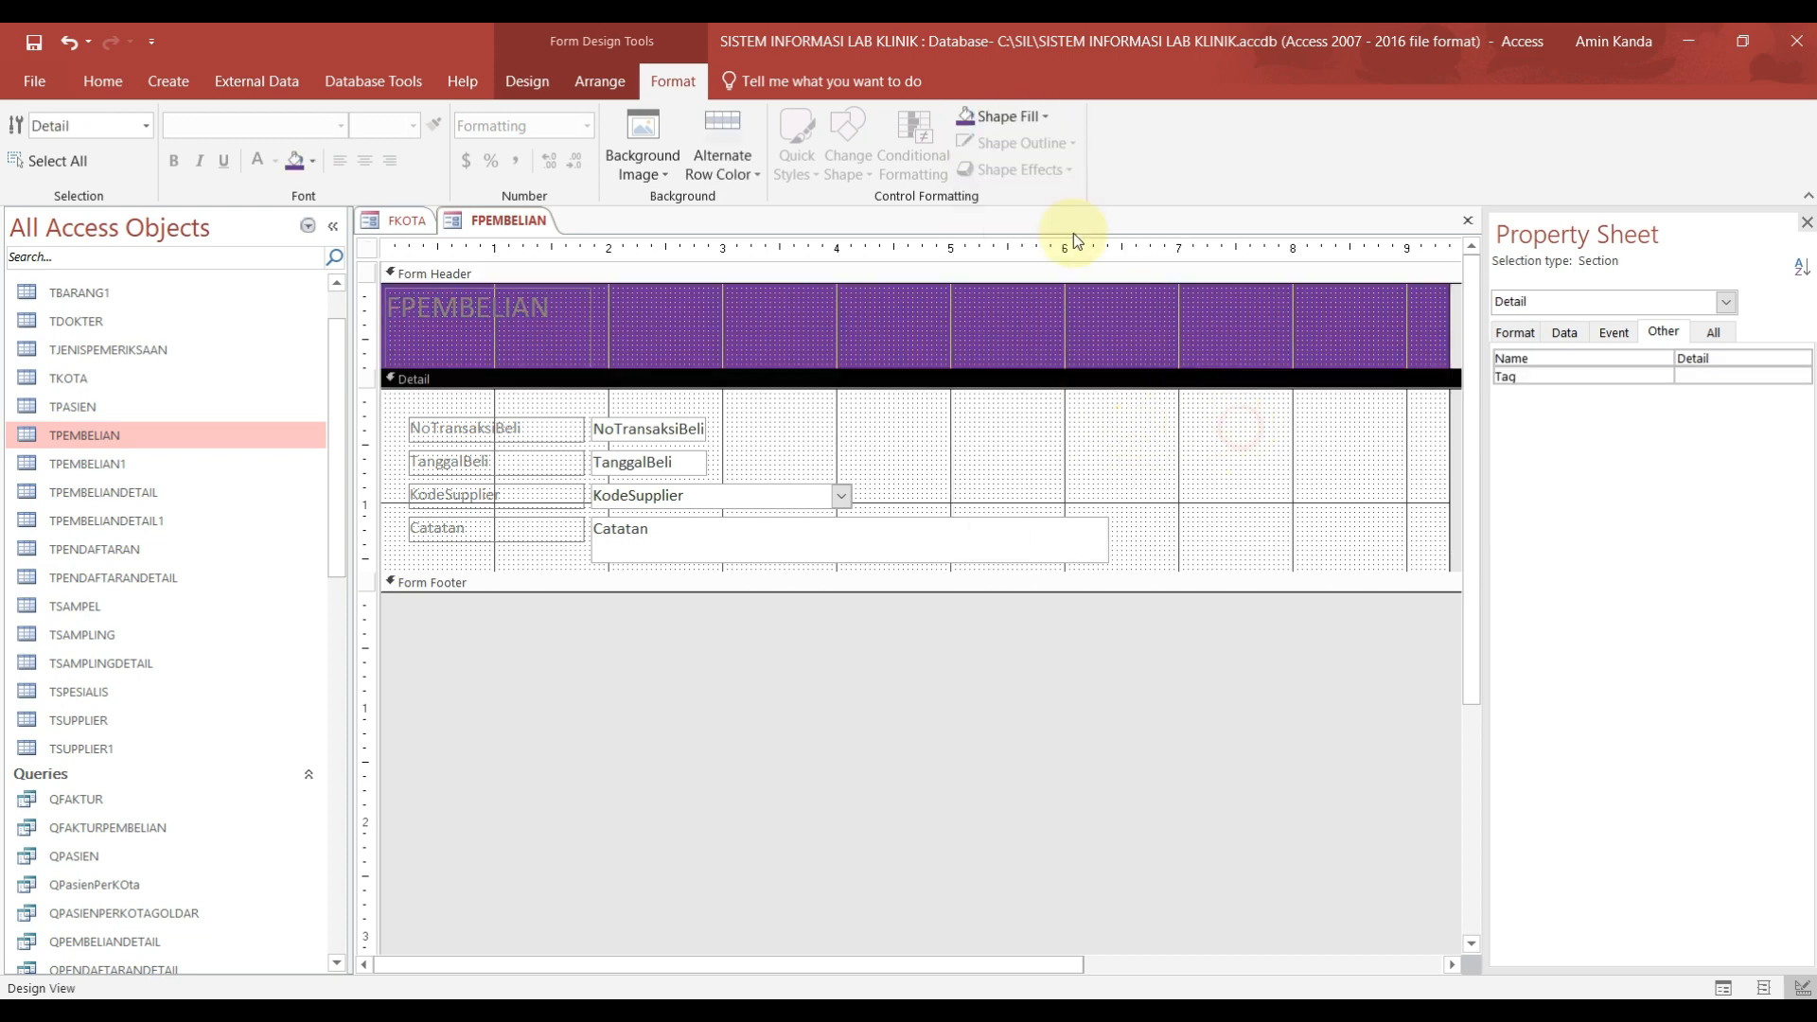
{"action": "left_click", "coordinate": [1035, 117]}
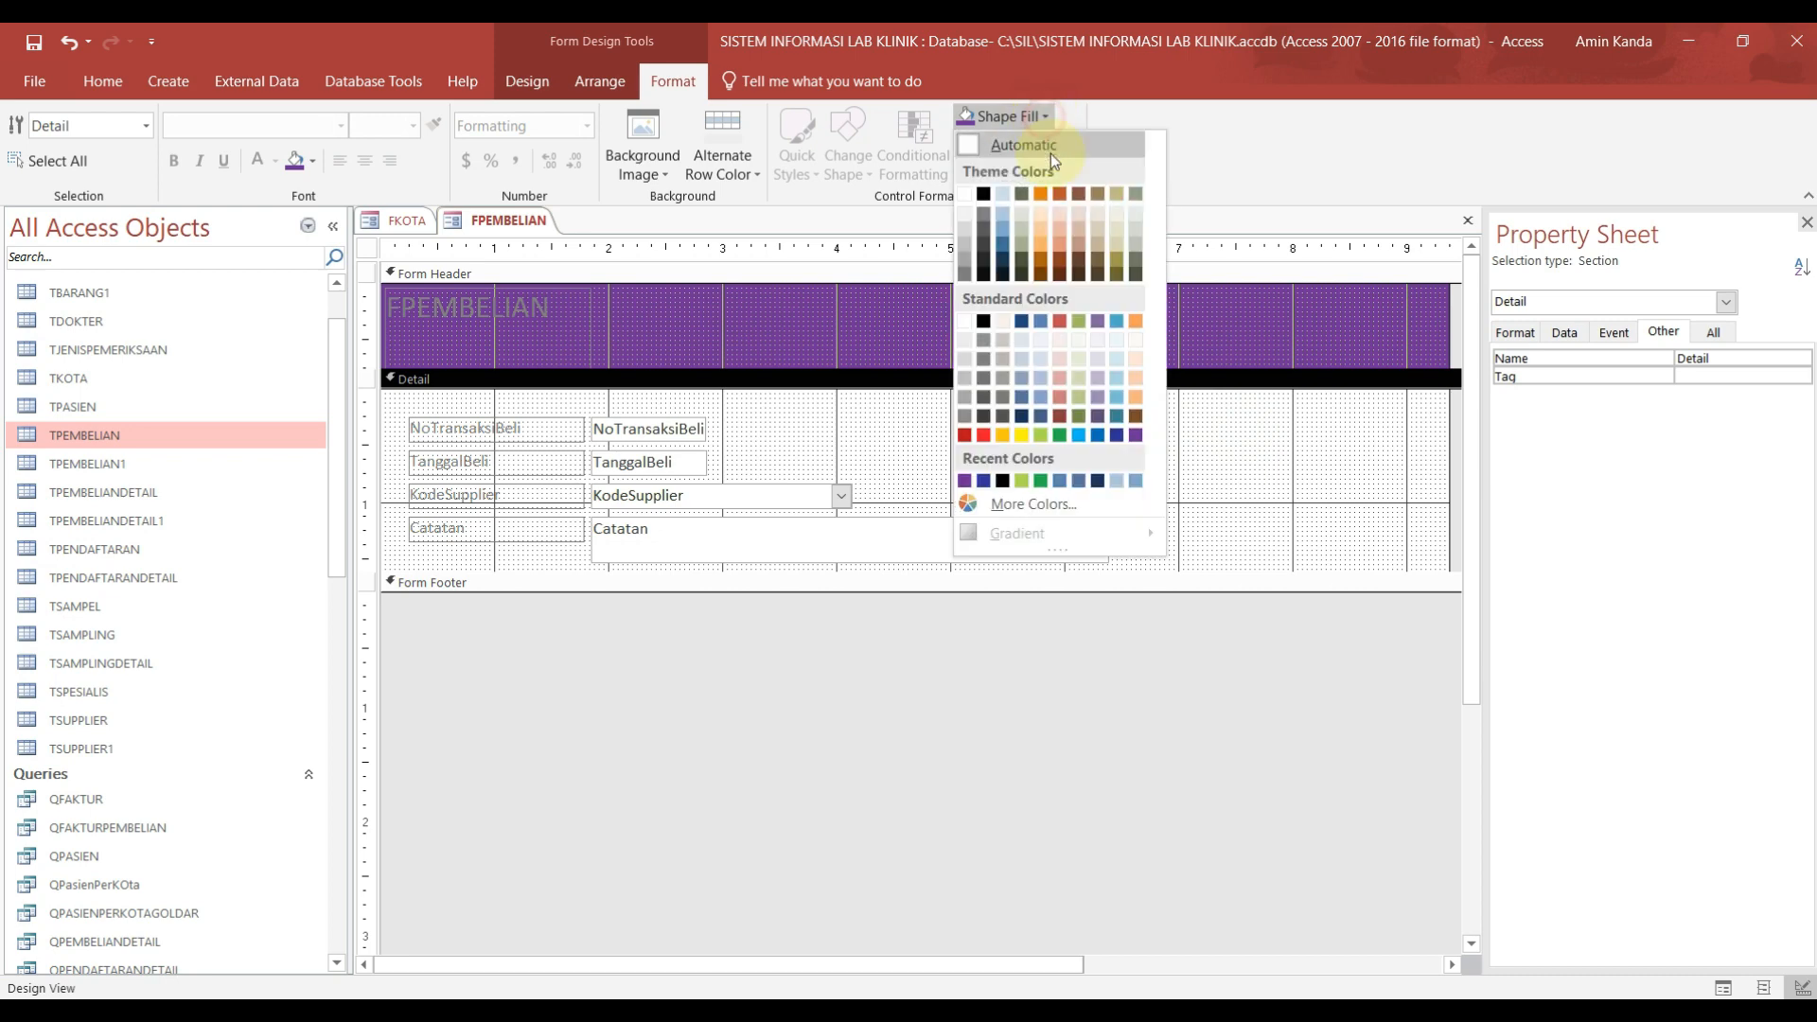
{"action": "left_click", "coordinate": [1098, 380]}
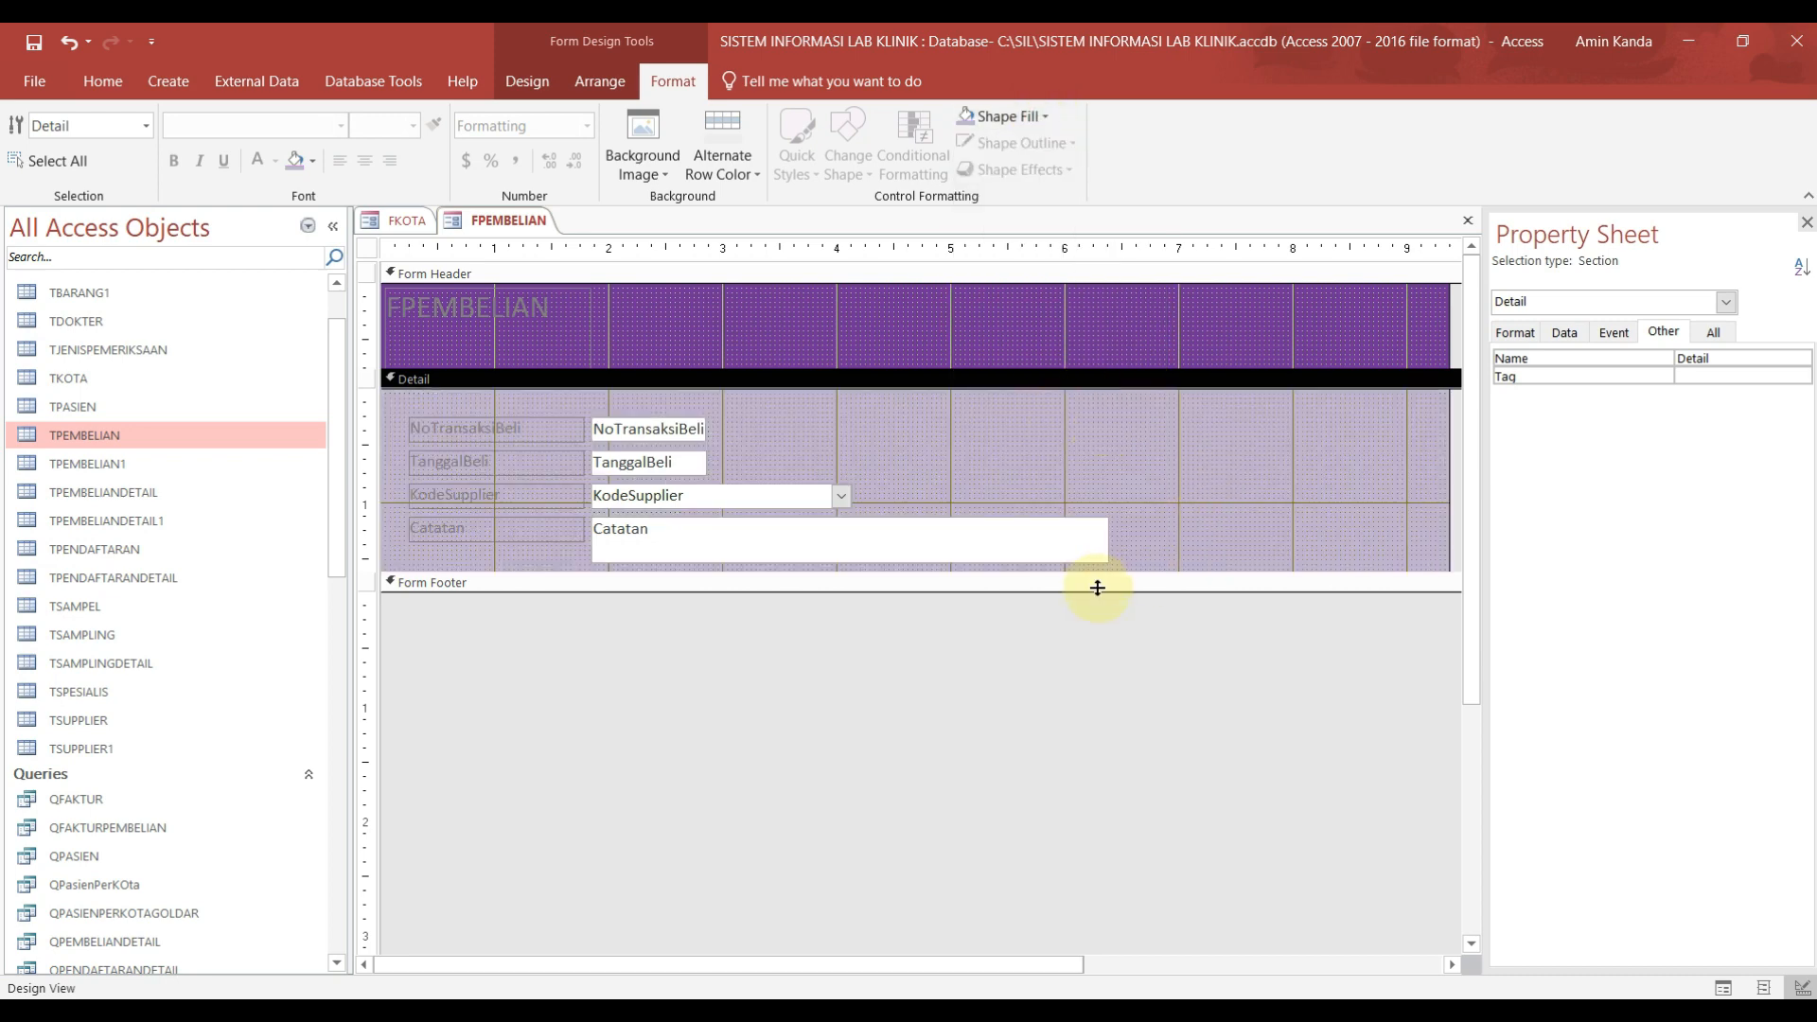
Step: Open the Form Footer section to about 0.65" high and fill it with the same purple as the header
{"action": "left_click_drag", "start_coordinate": [1097, 589], "coordinate": [1101, 667]}
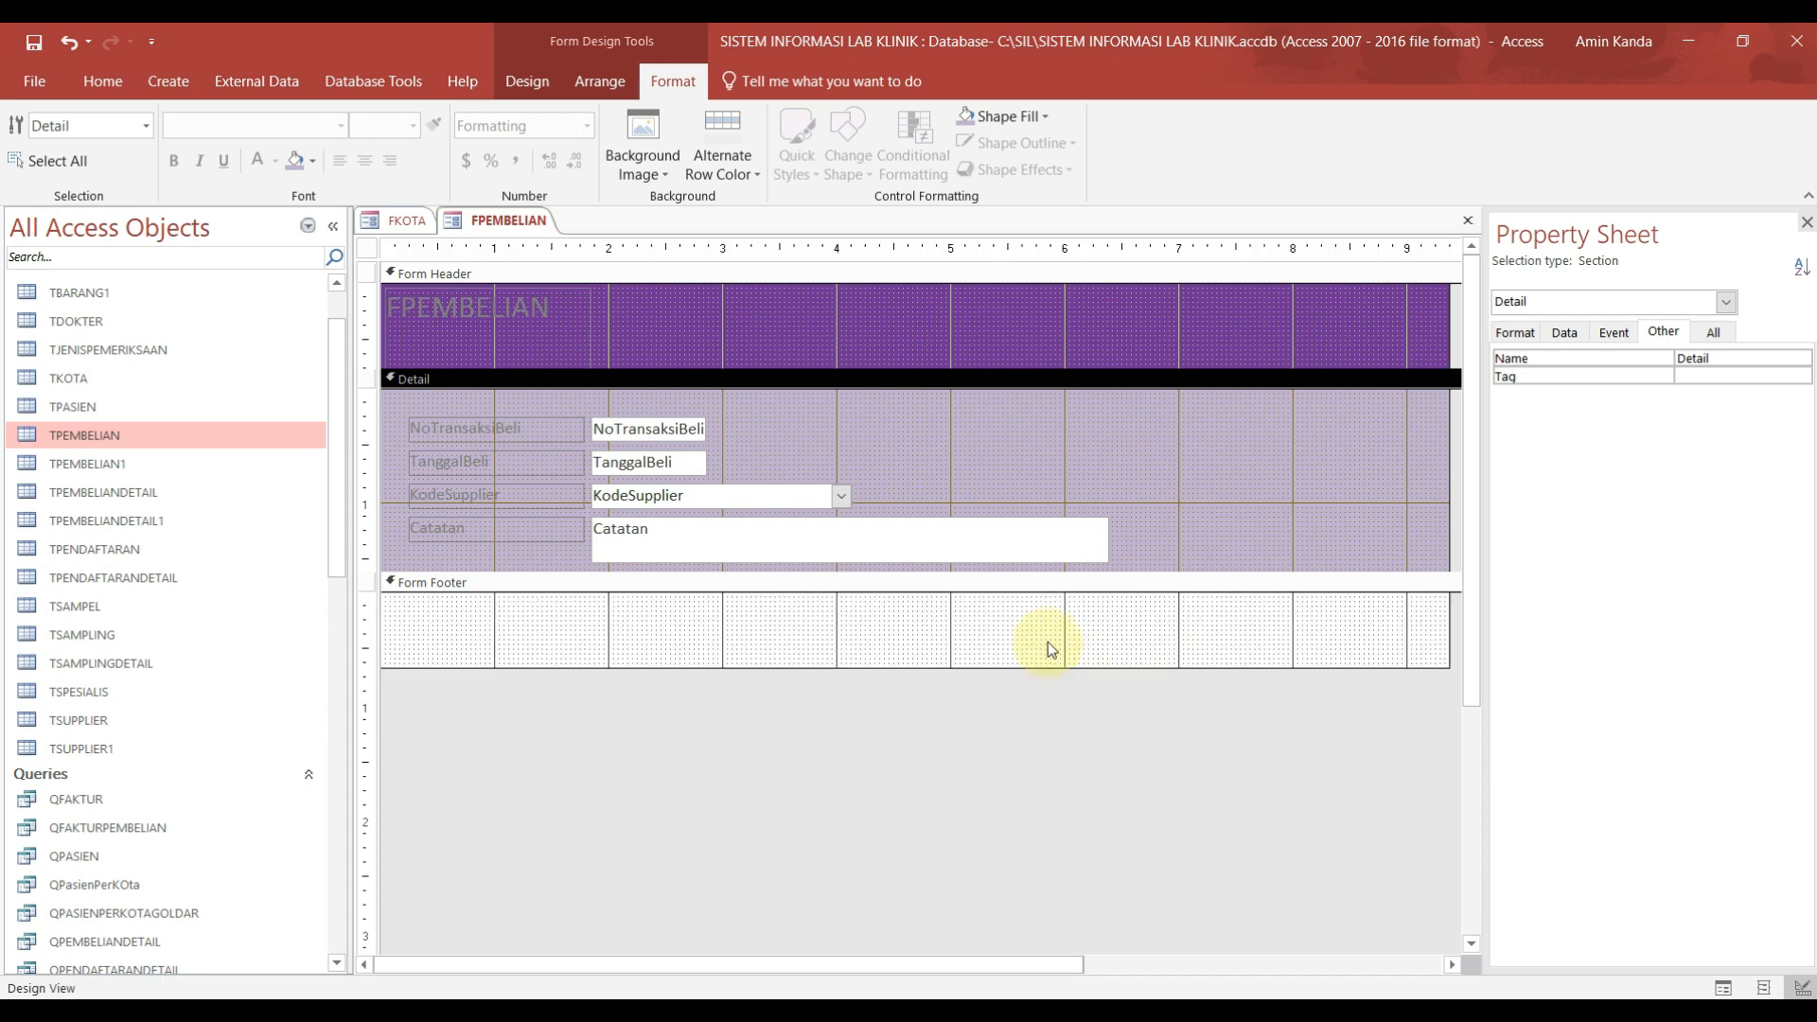
{"action": "left_click", "coordinate": [1047, 641]}
{"action": "left_click", "coordinate": [1042, 117]}
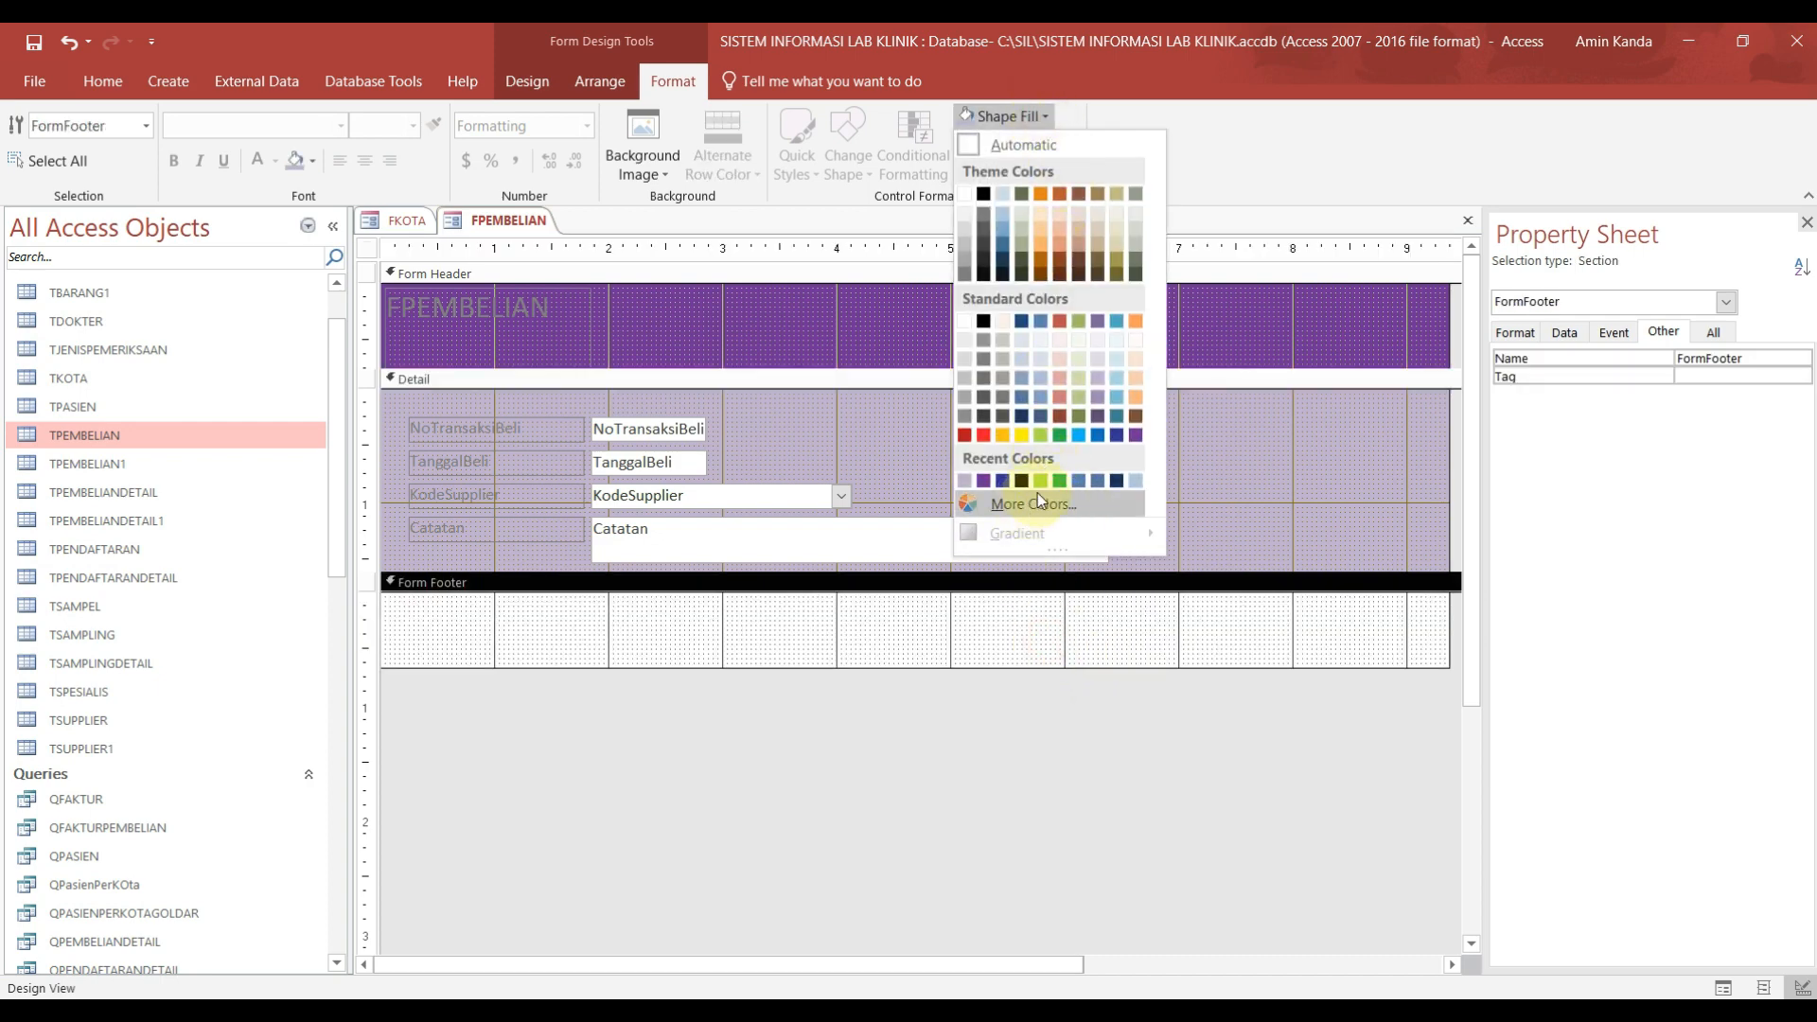
{"action": "left_click", "coordinate": [1132, 434]}
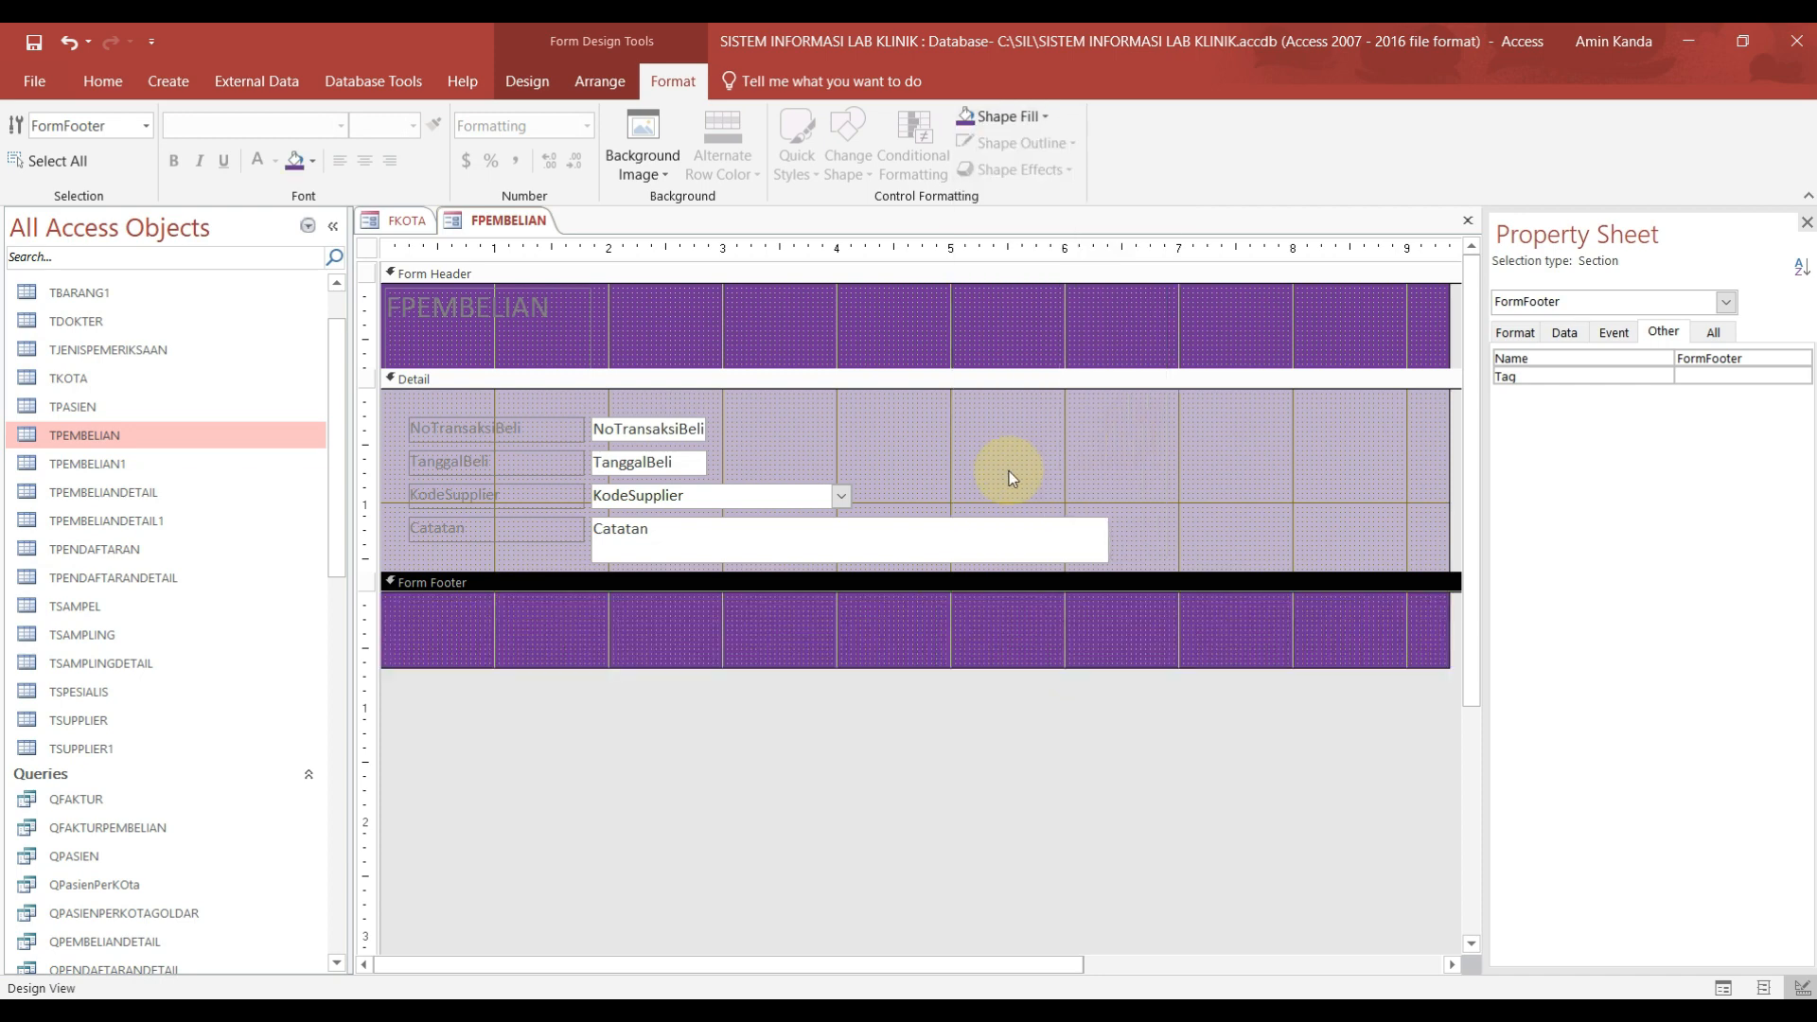
Step: Extend the Detail section to about 3.9" high and make the text of the four field labels black
{"action": "left_click_drag", "start_coordinate": [942, 567], "coordinate": [935, 833]}
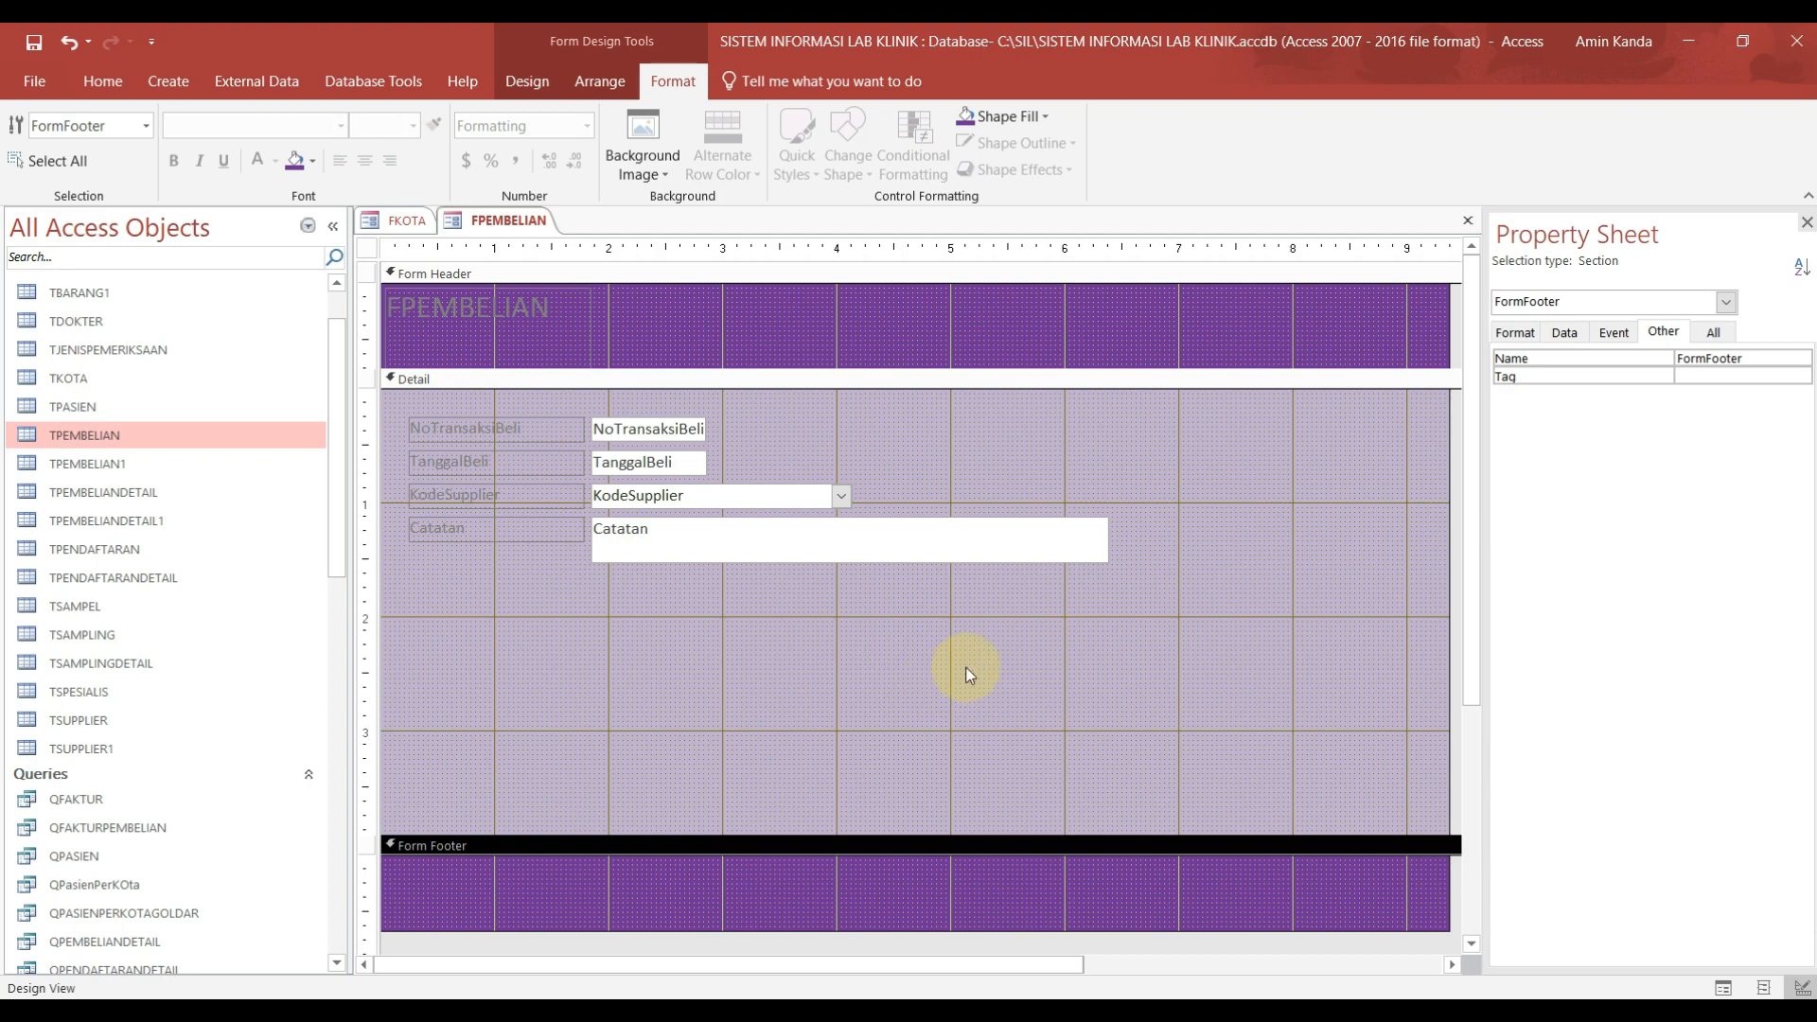
{"action": "left_click_drag", "start_coordinate": [405, 412], "coordinate": [603, 577]}
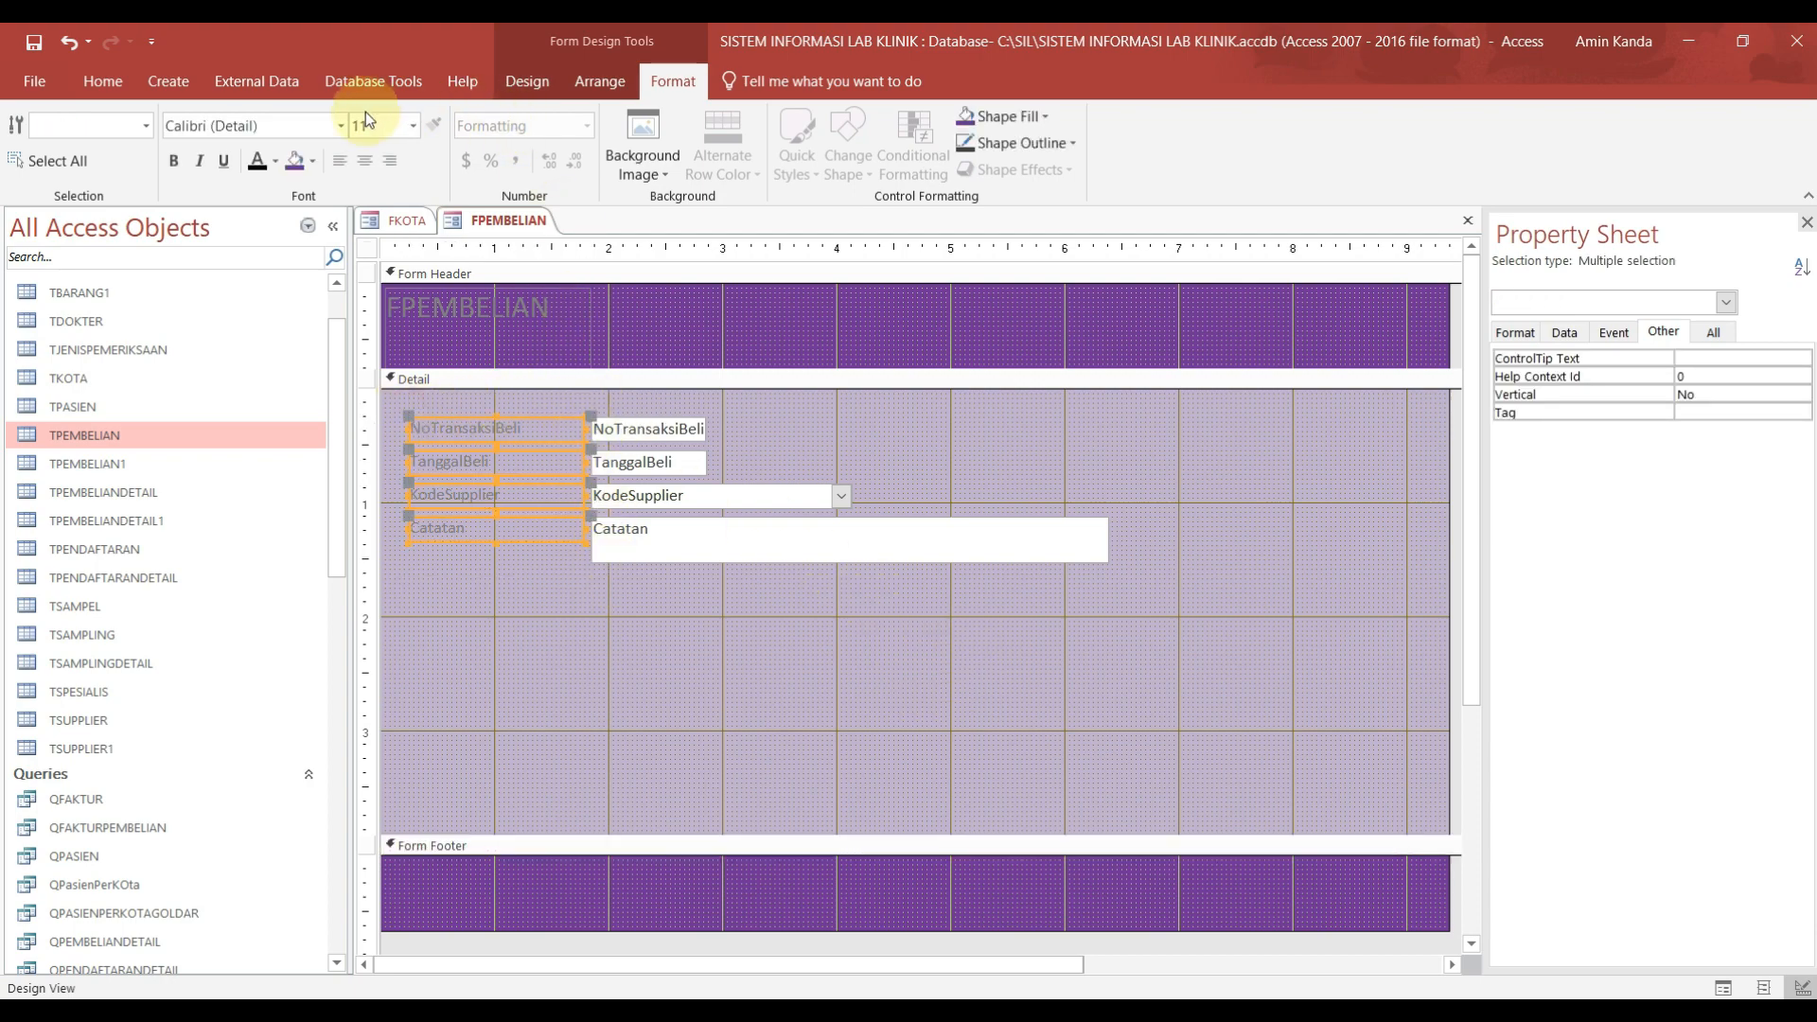
{"action": "left_click", "coordinate": [257, 161]}
{"action": "left_click", "coordinate": [530, 580]}
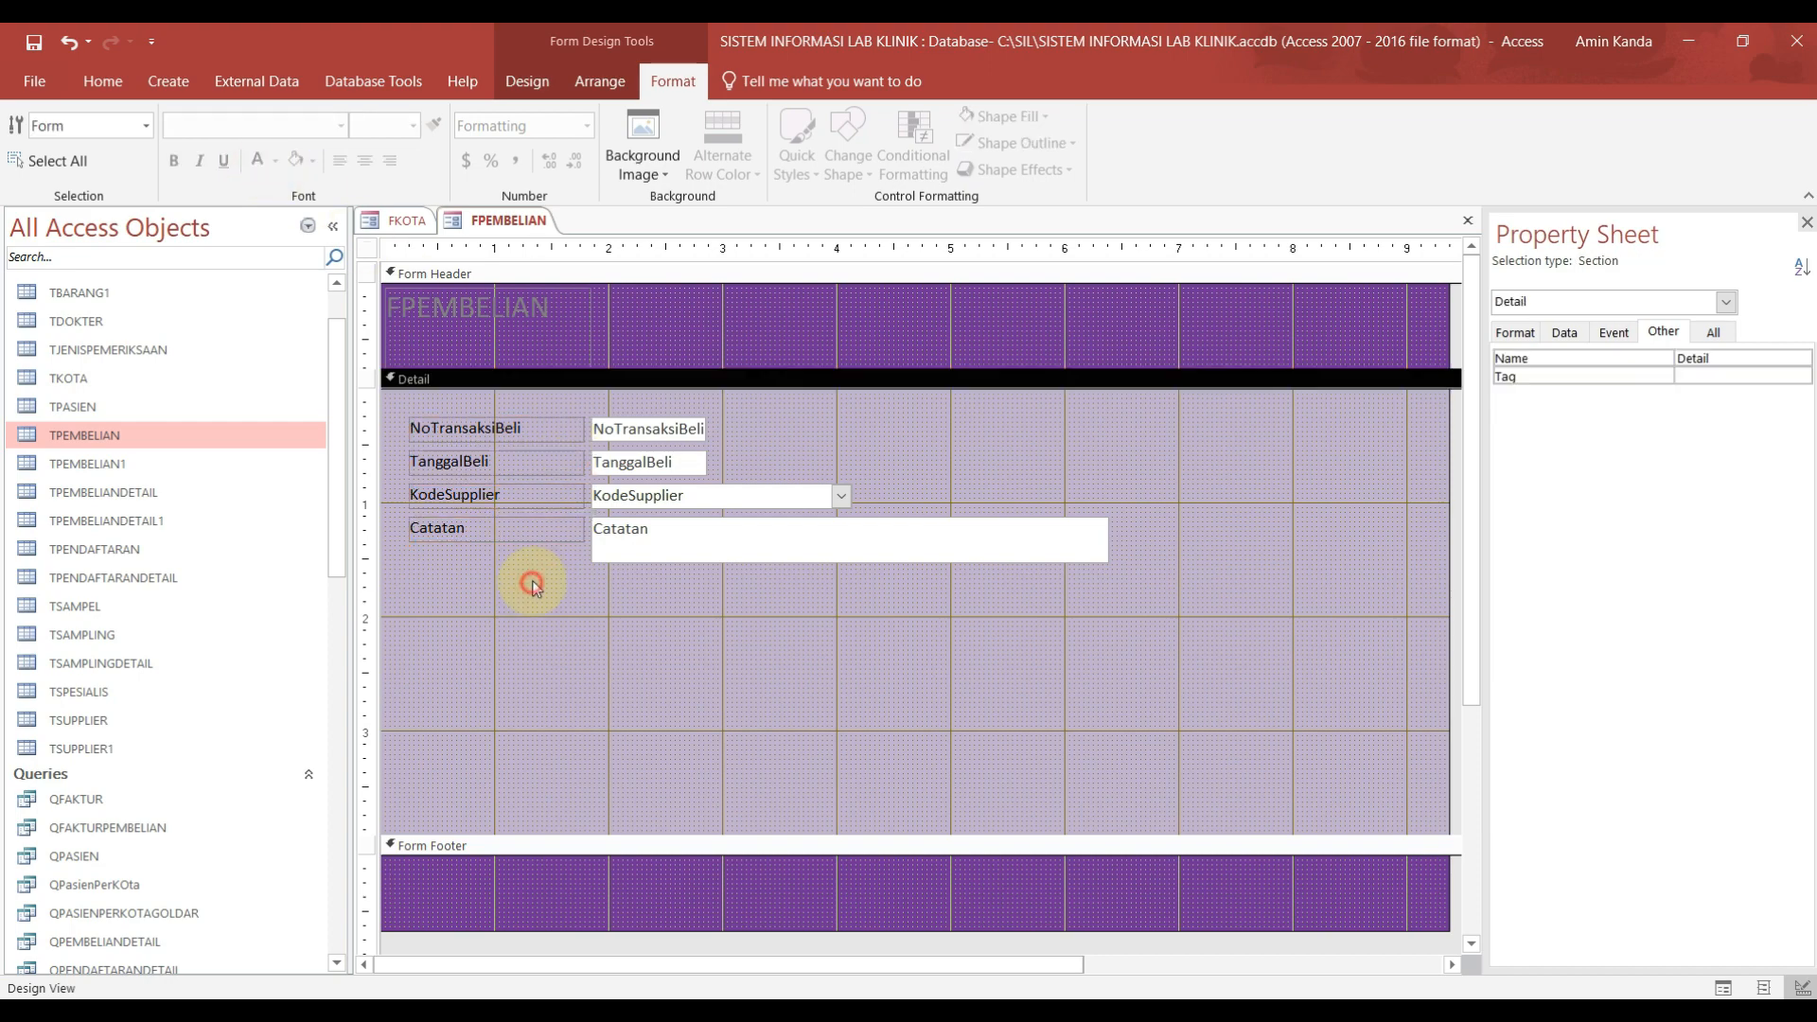
Step: Move NoTransaksiBeli to the Detail section's upper-right corner and shift the TanggalBeli, KodeSupplier and Catatan fields up near its upper edge
{"action": "left_click_drag", "start_coordinate": [649, 428], "coordinate": [1339, 412]}
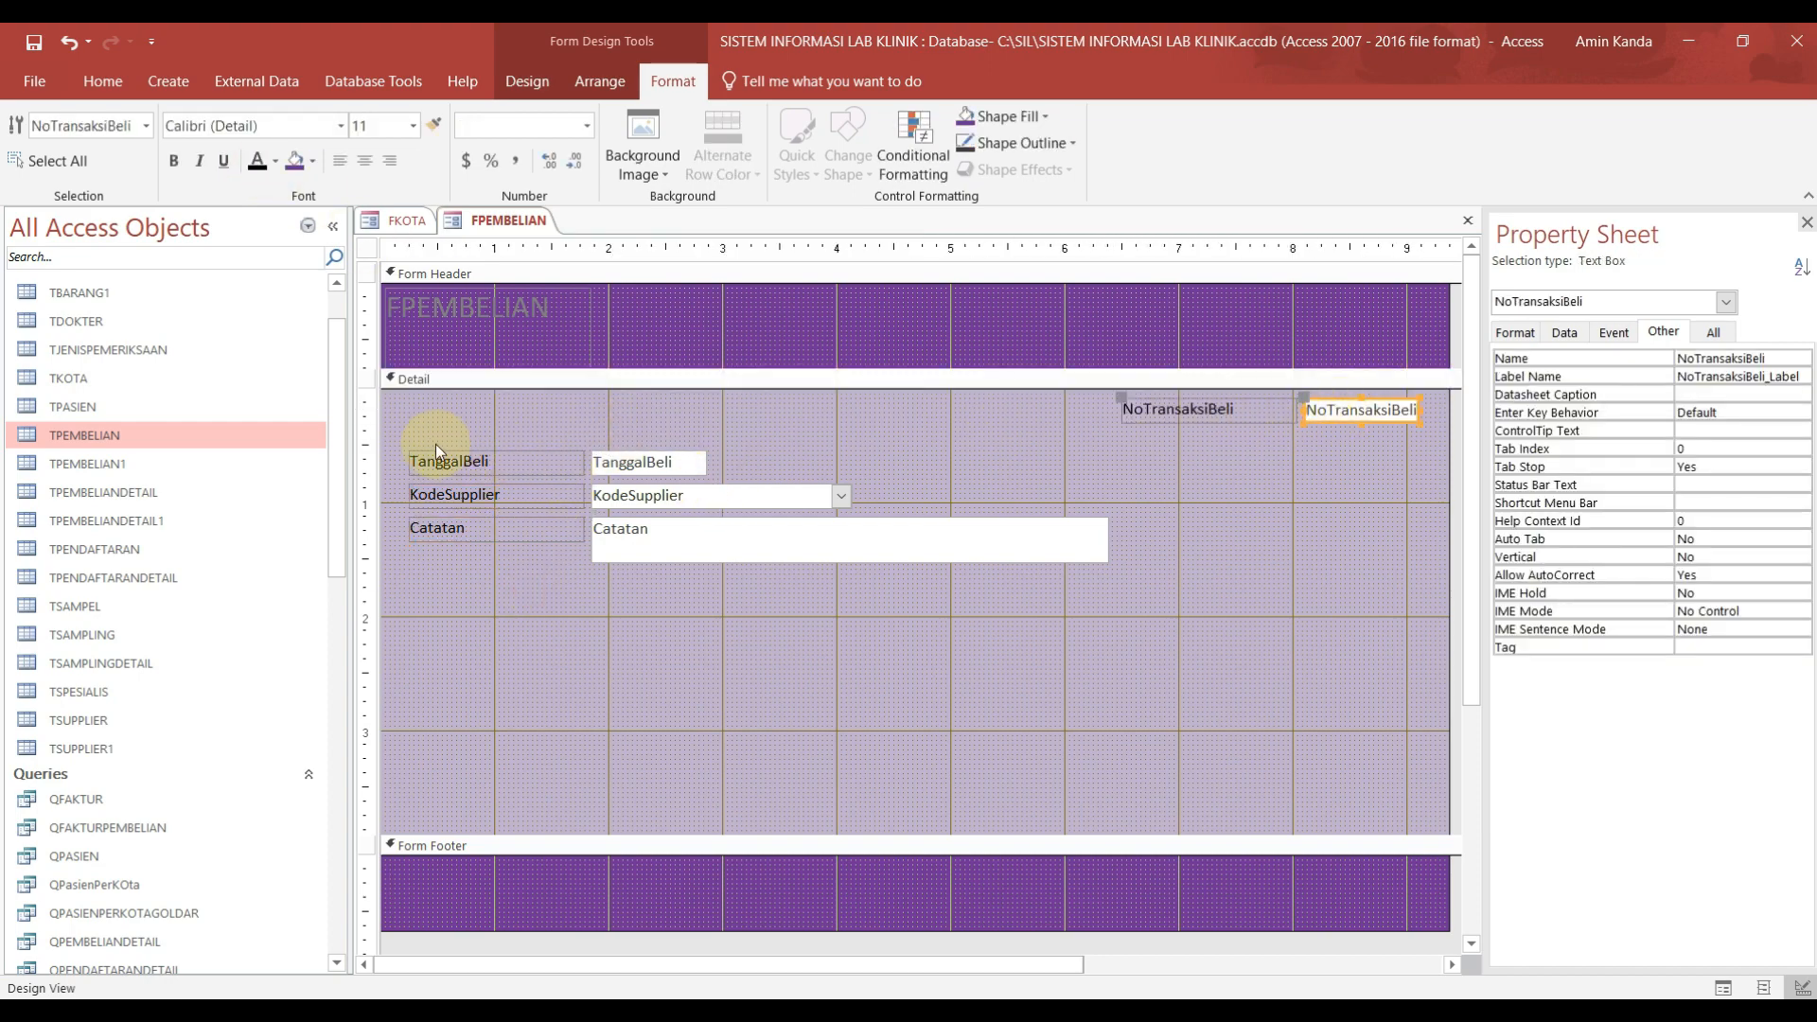
{"action": "left_click_drag", "start_coordinate": [406, 440], "coordinate": [1109, 593]}
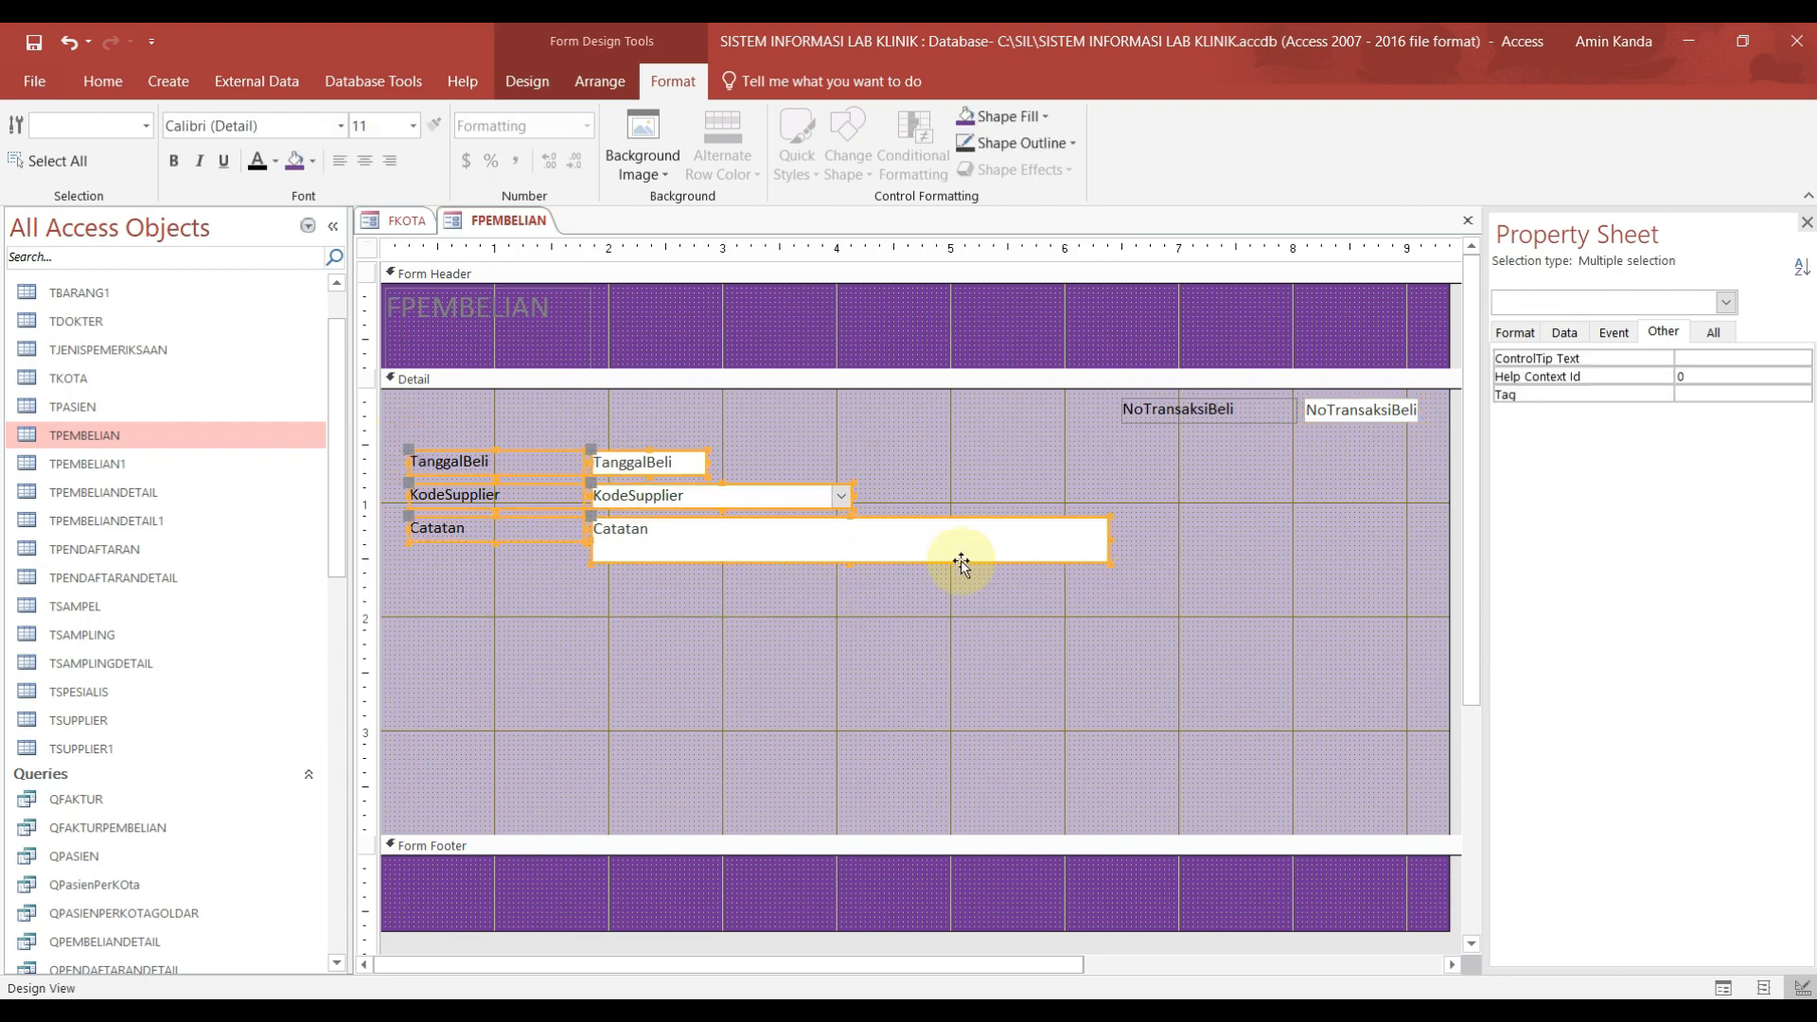
{"action": "left_click_drag", "start_coordinate": [649, 464], "coordinate": [661, 418]}
{"action": "left_click", "coordinate": [810, 593]}
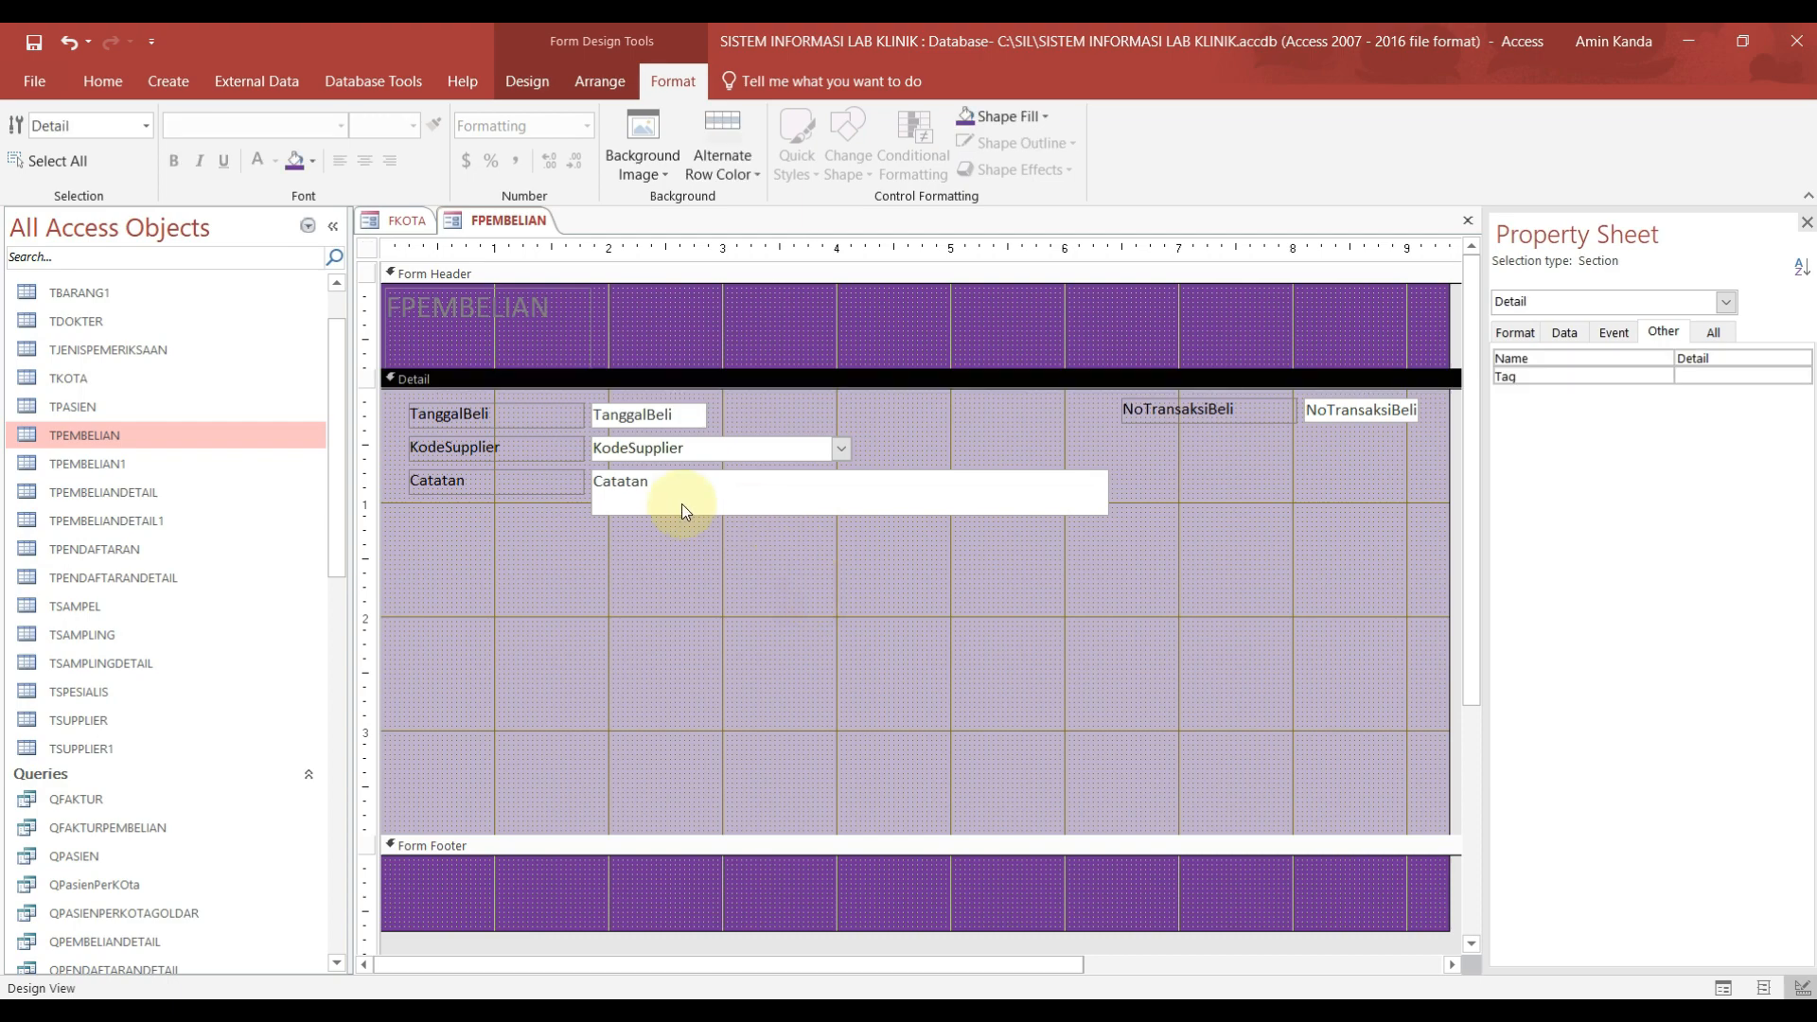
Step: Replace the FPEMBELIAN title label in the Form Header with the two pictures, clinic text lines and DATA KOTA title copied from FKOTA
{"action": "left_click", "coordinate": [566, 329]}
{"action": "key", "text": "Delete"}
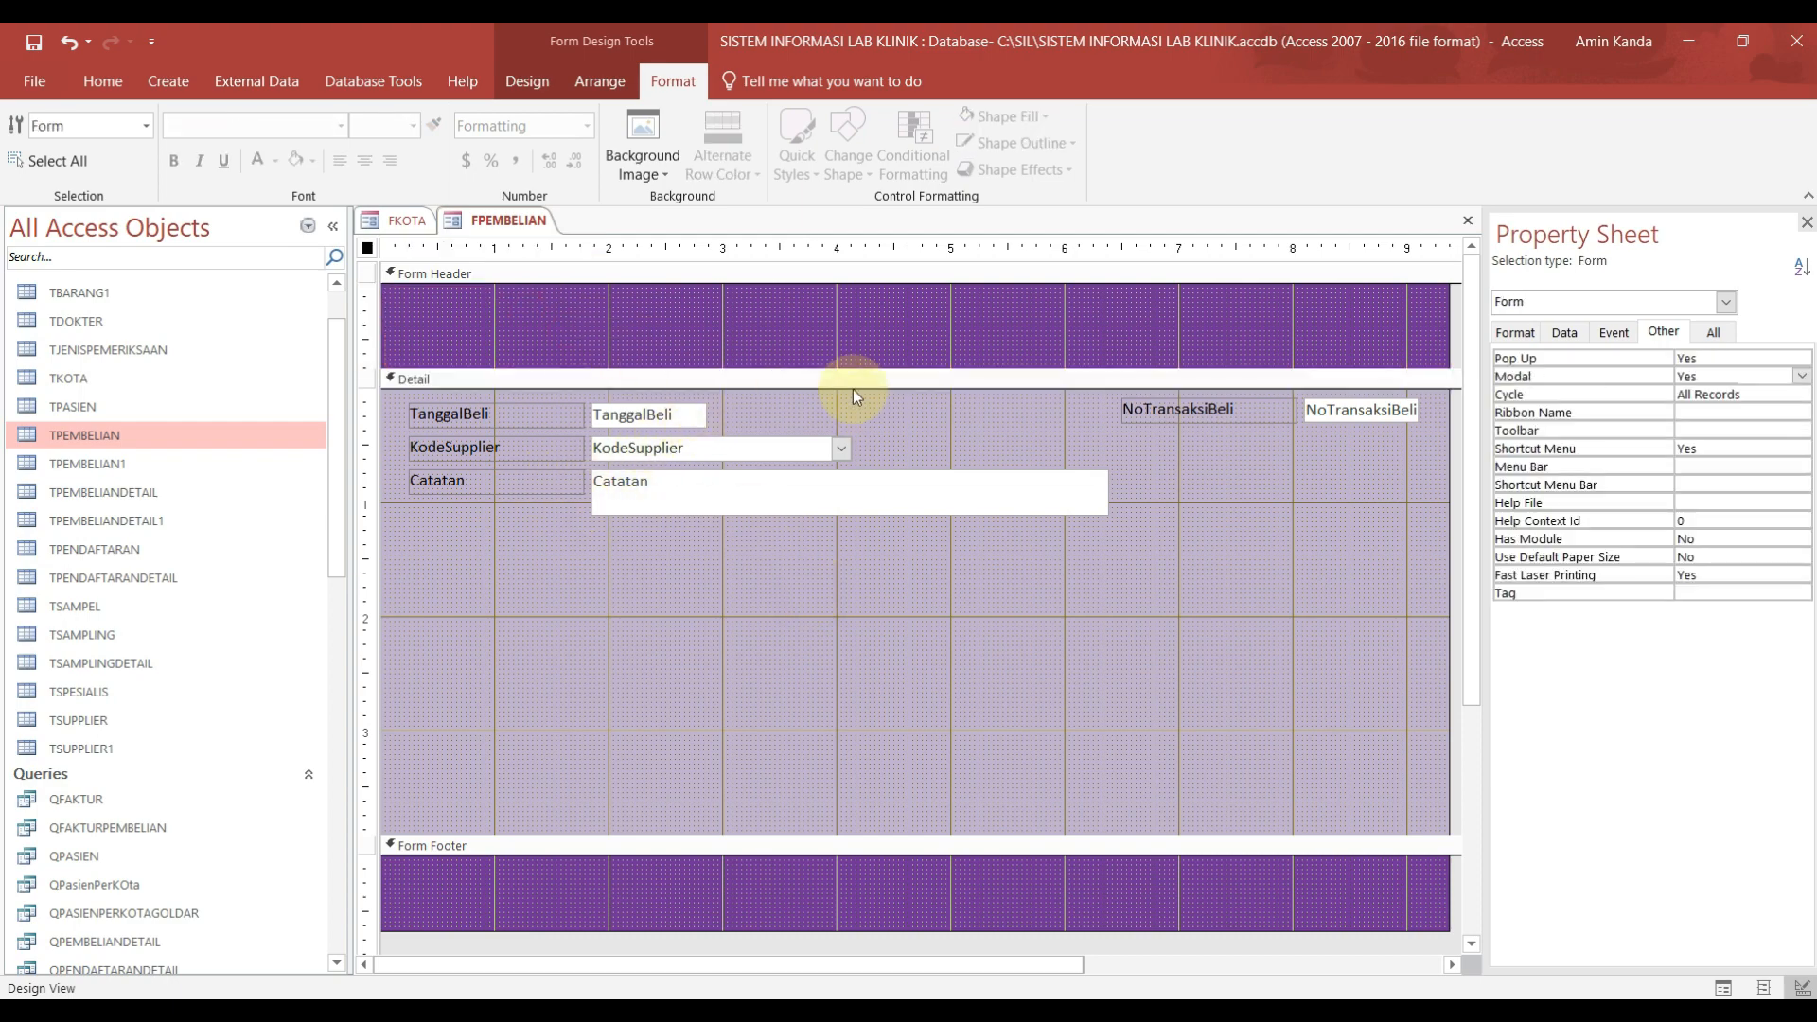
{"action": "left_click", "coordinate": [406, 221]}
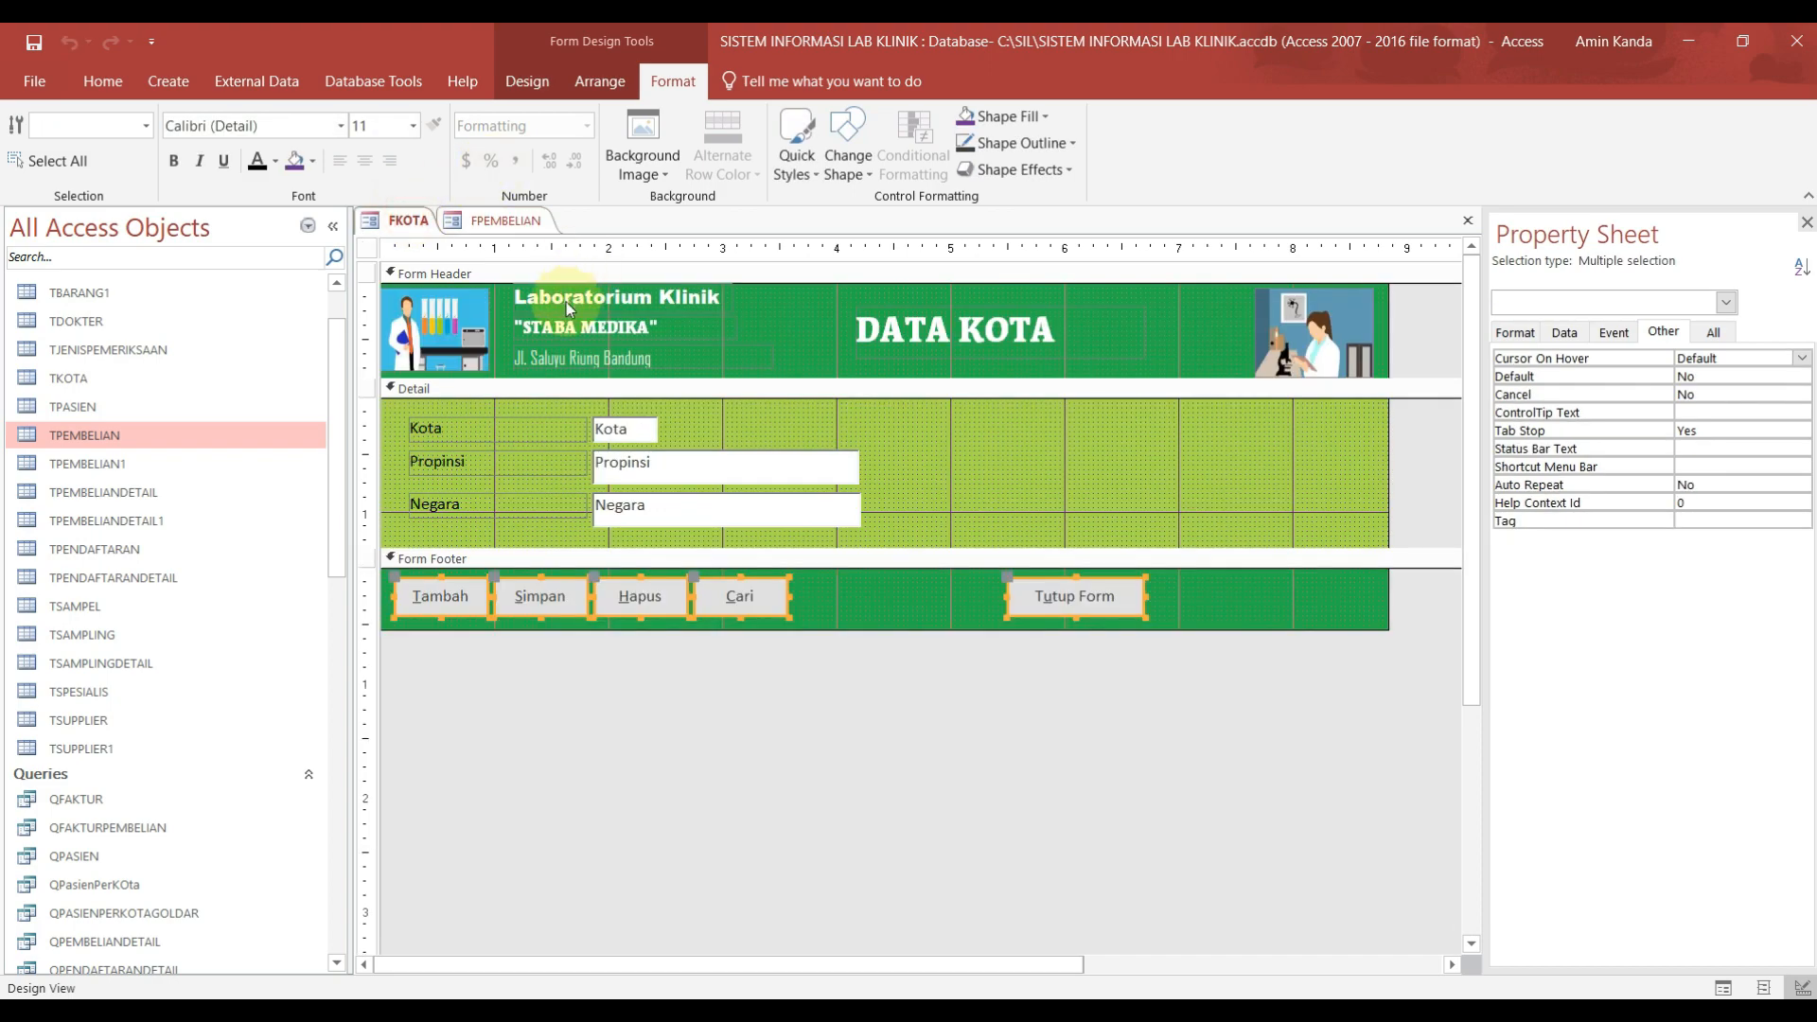
{"action": "left_click", "coordinate": [462, 315]}
{"action": "left_click", "coordinate": [610, 296], "text": "shift"}
{"action": "left_click", "coordinate": [586, 326], "text": "shift"}
{"action": "left_click", "coordinate": [582, 354], "text": "shift"}
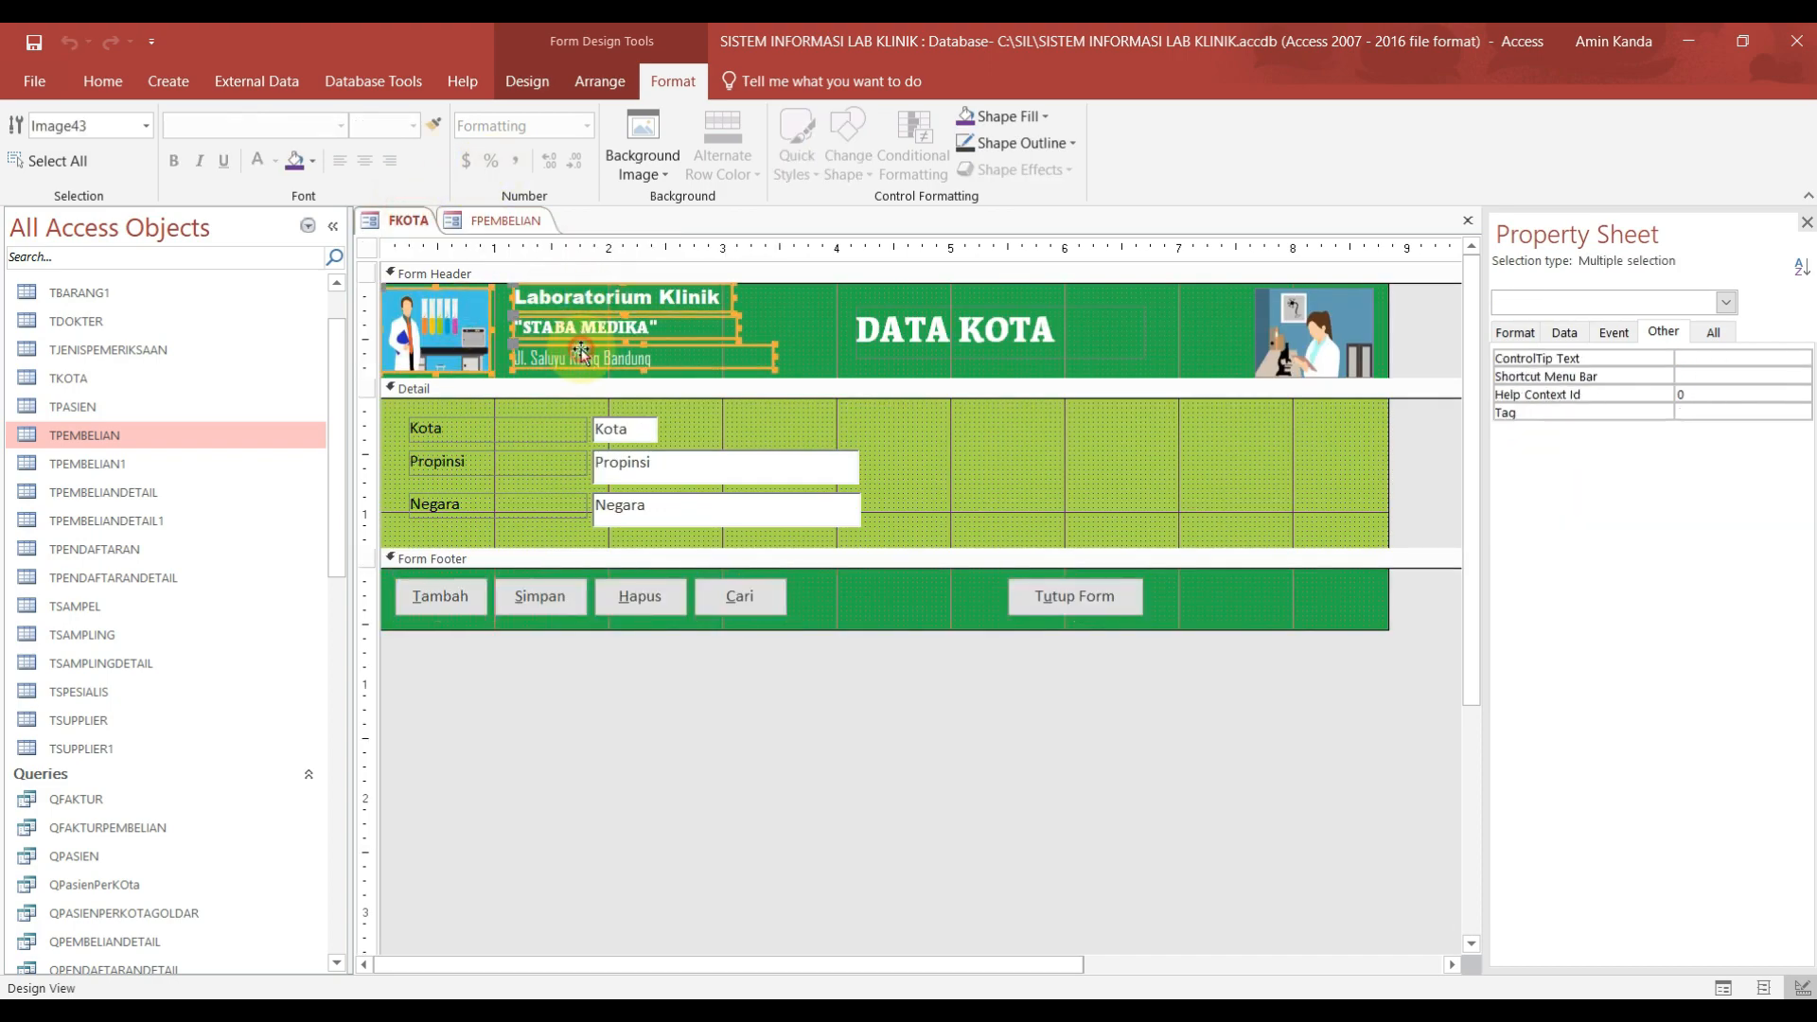
{"action": "left_click", "coordinate": [936, 335], "text": "shift"}
{"action": "left_click", "coordinate": [1327, 330], "text": "shift"}
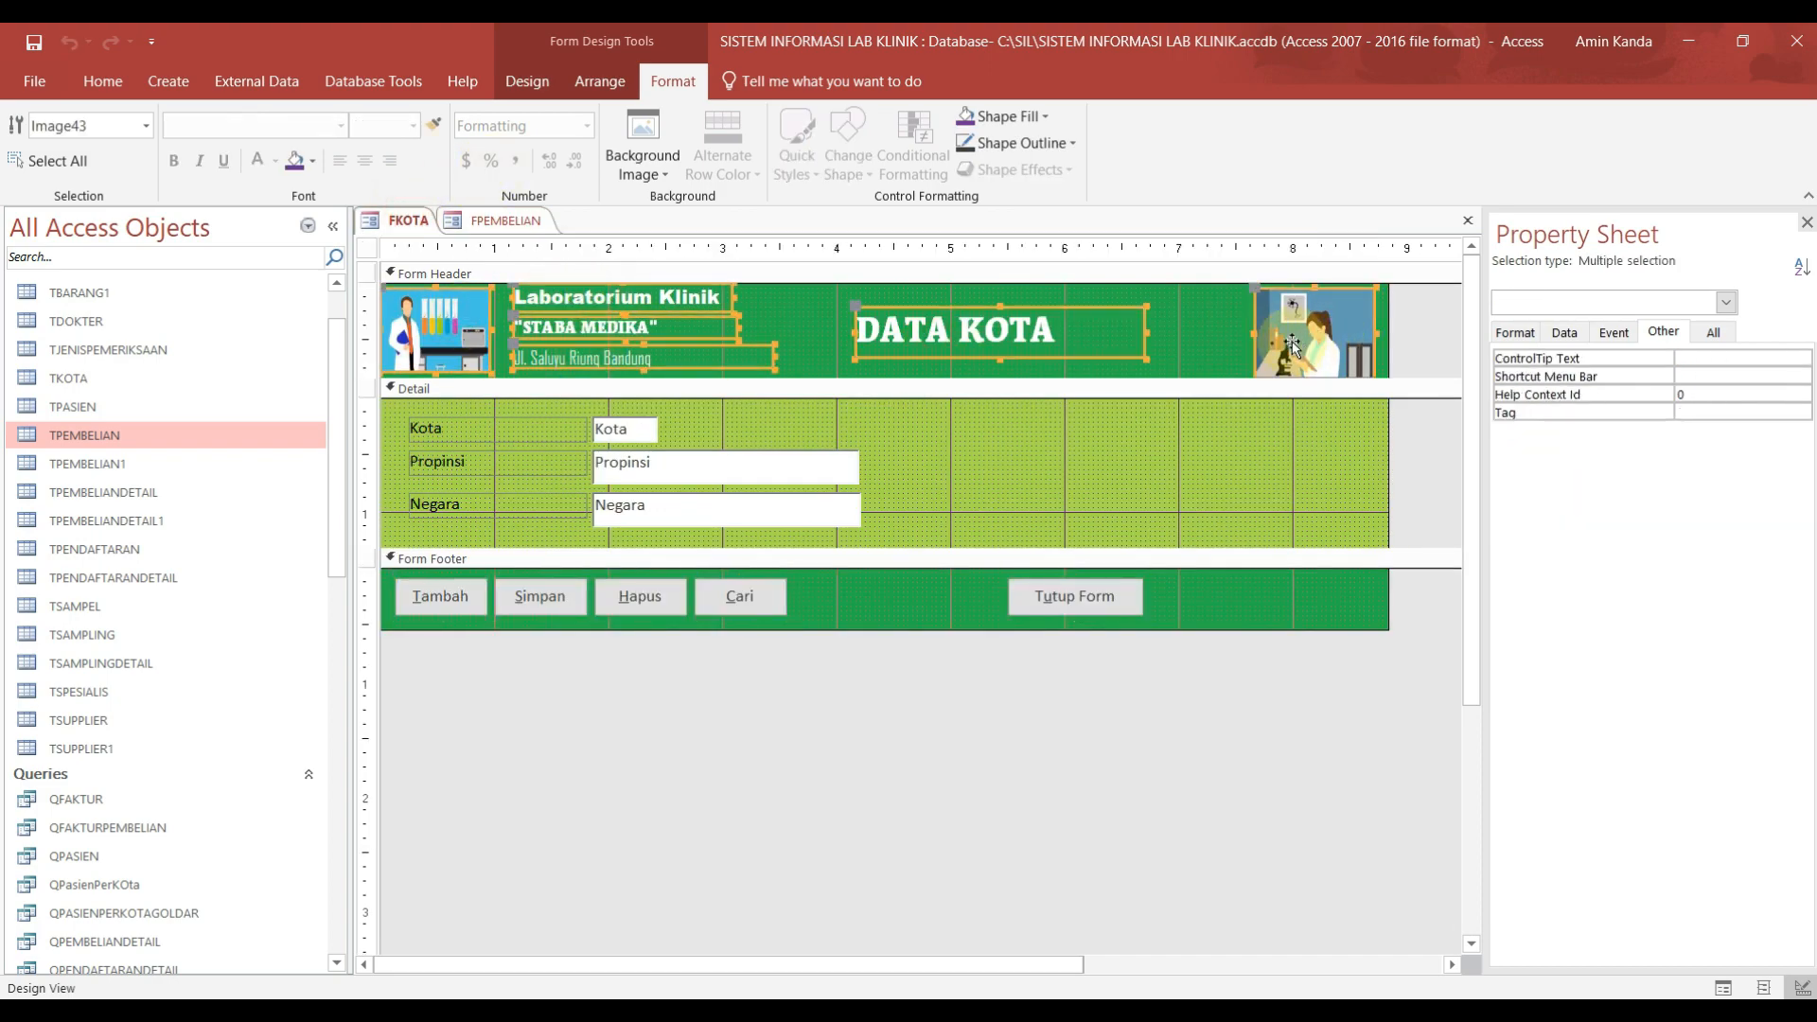
{"action": "left_click", "coordinate": [494, 221]}
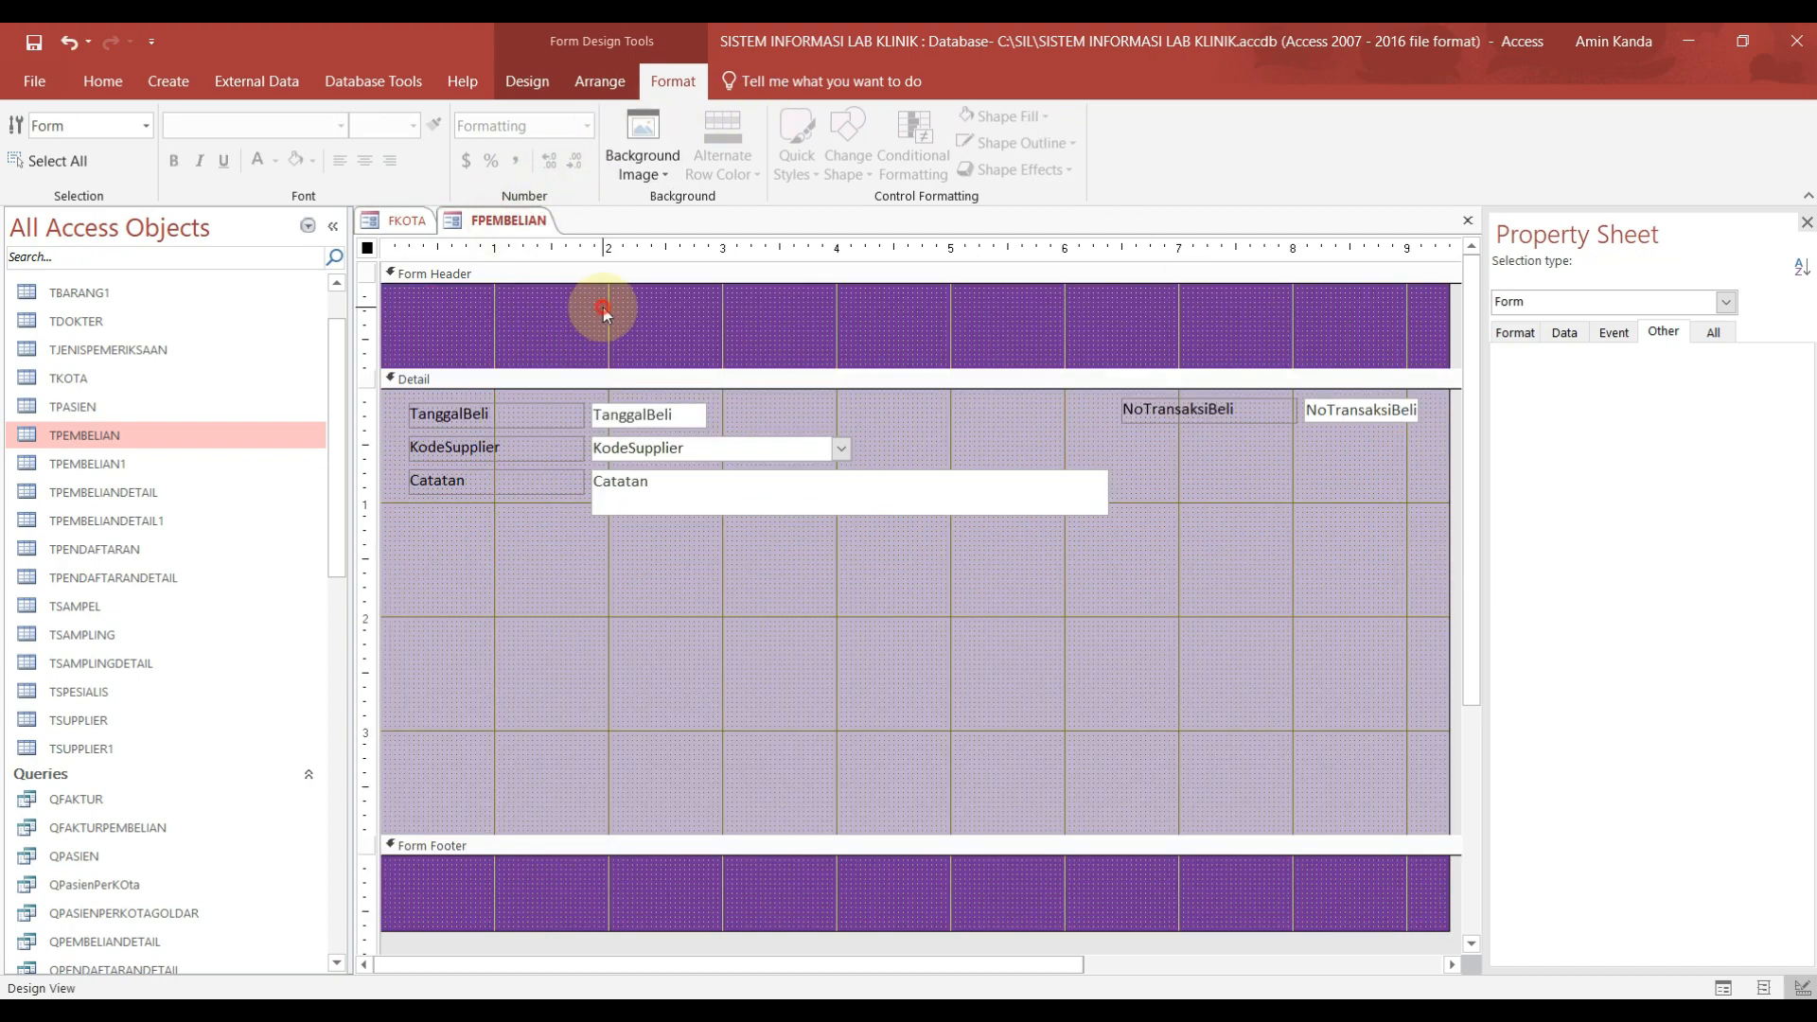
{"action": "left_click", "coordinate": [604, 309]}
{"action": "key", "text": "ctrl+v"}
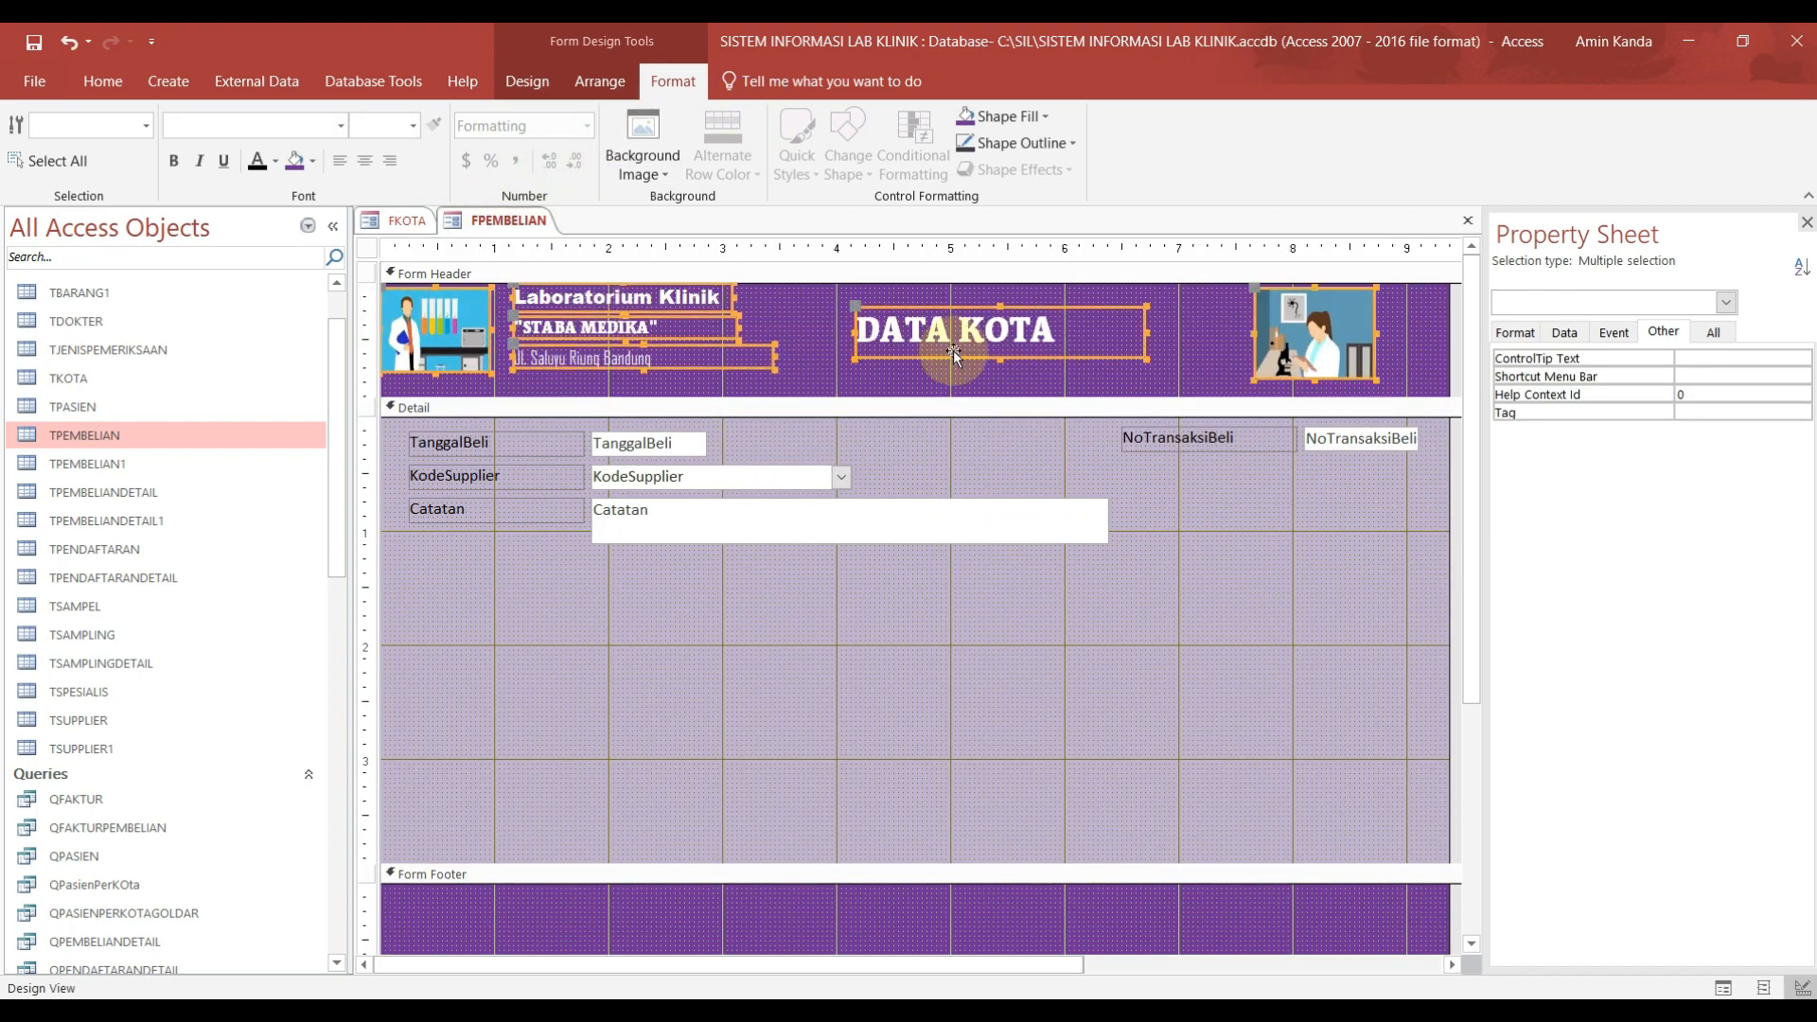
Step: Change the DATA KOTA title in the Form Header to DATA PEMBELIAN
{"action": "left_click", "coordinate": [1179, 343]}
{"action": "left_click", "coordinate": [1012, 334]}
{"action": "left_click", "coordinate": [975, 336]}
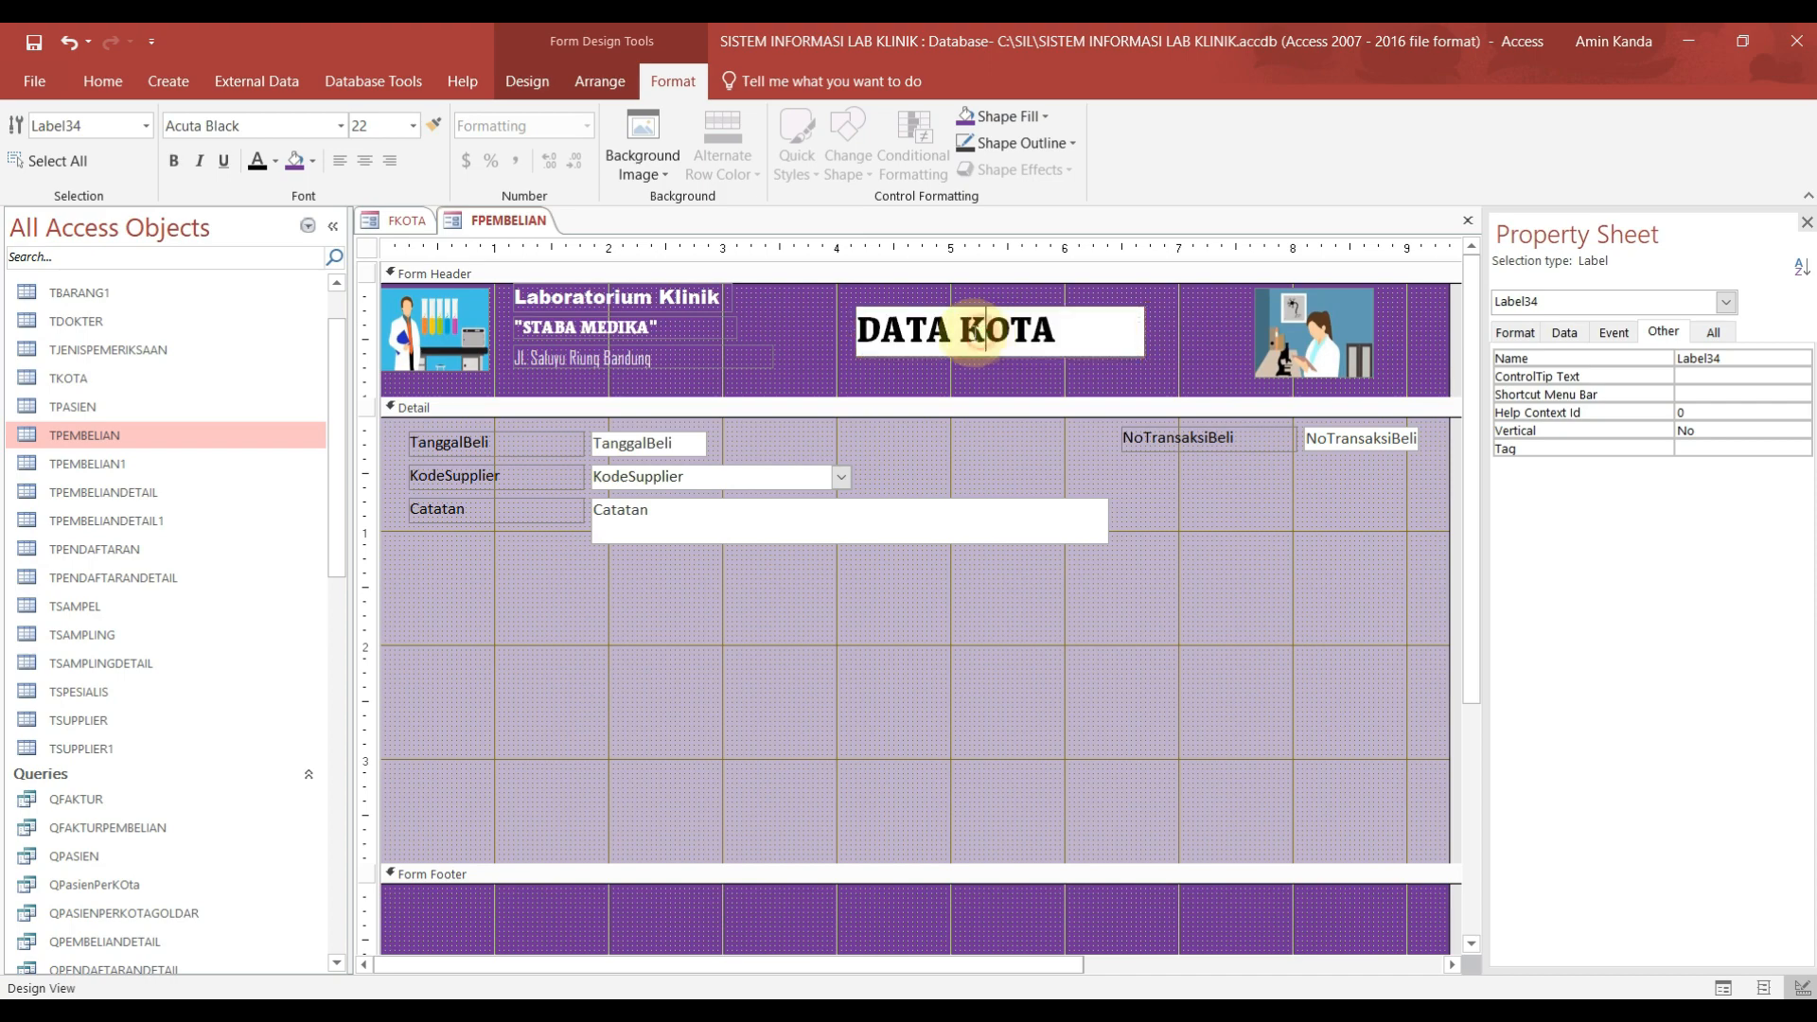
{"action": "double_click", "coordinate": [975, 336]}
{"action": "type", "text": "PEM"}
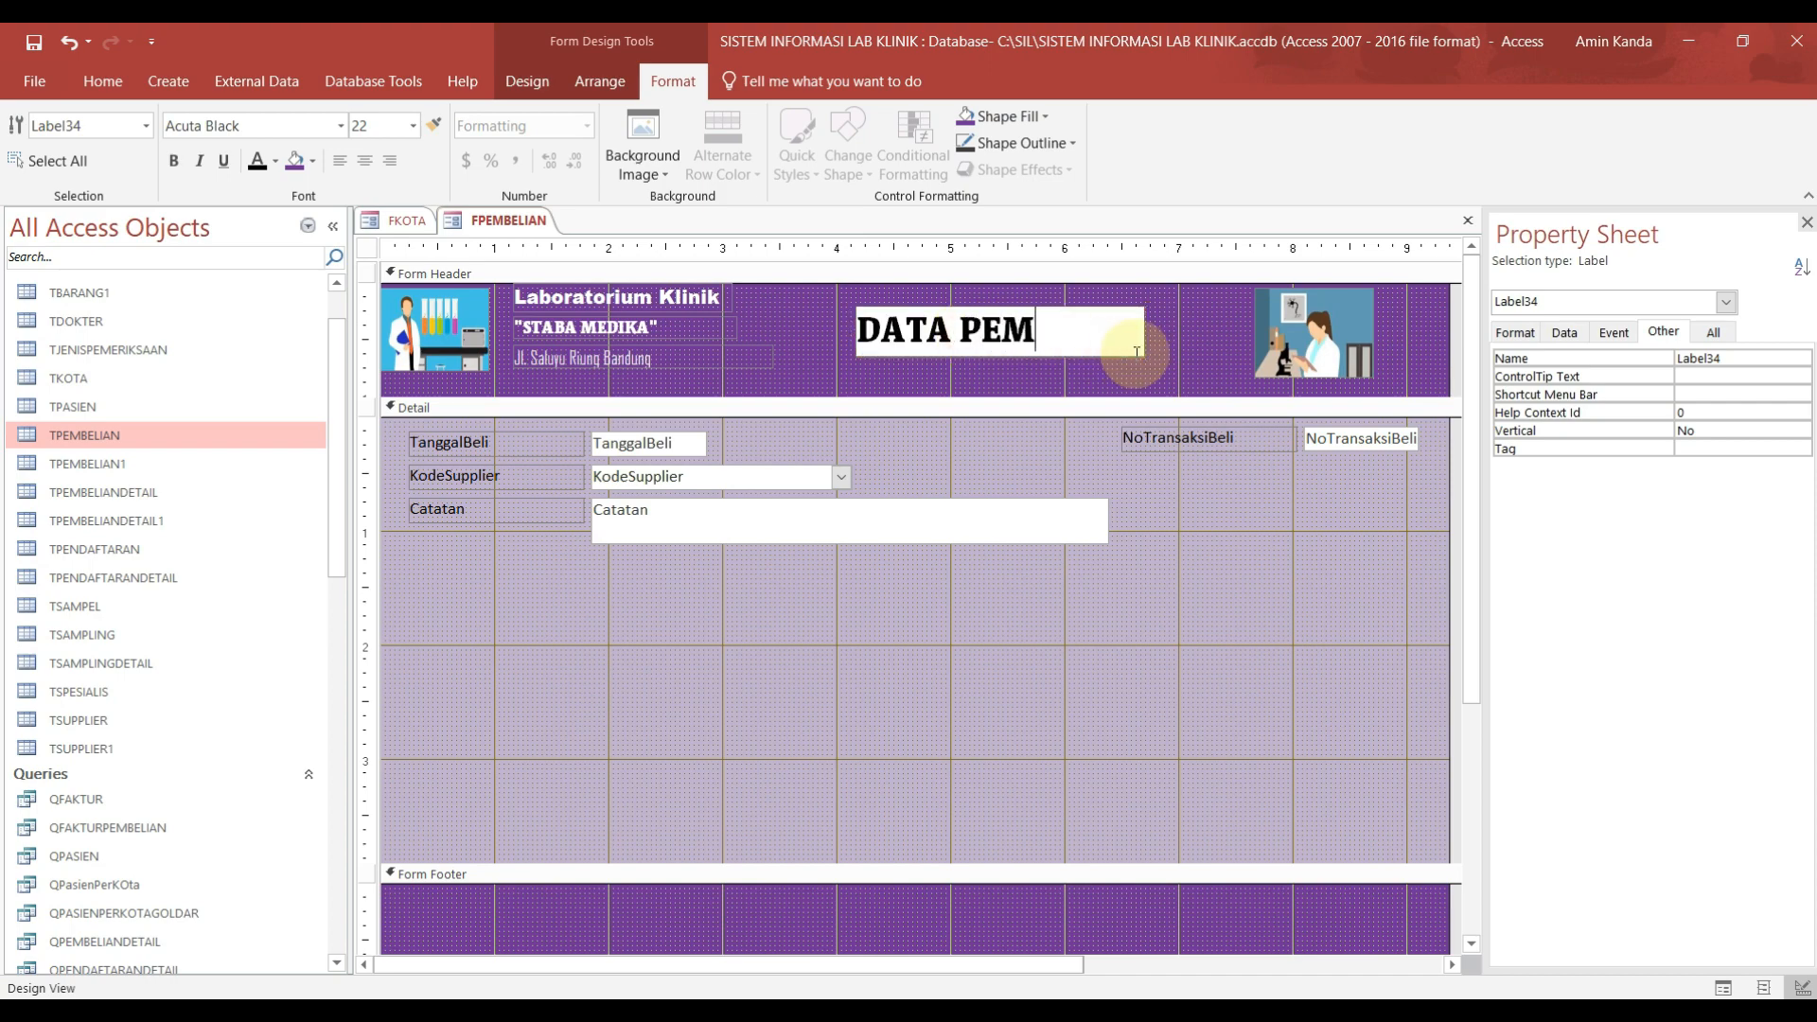
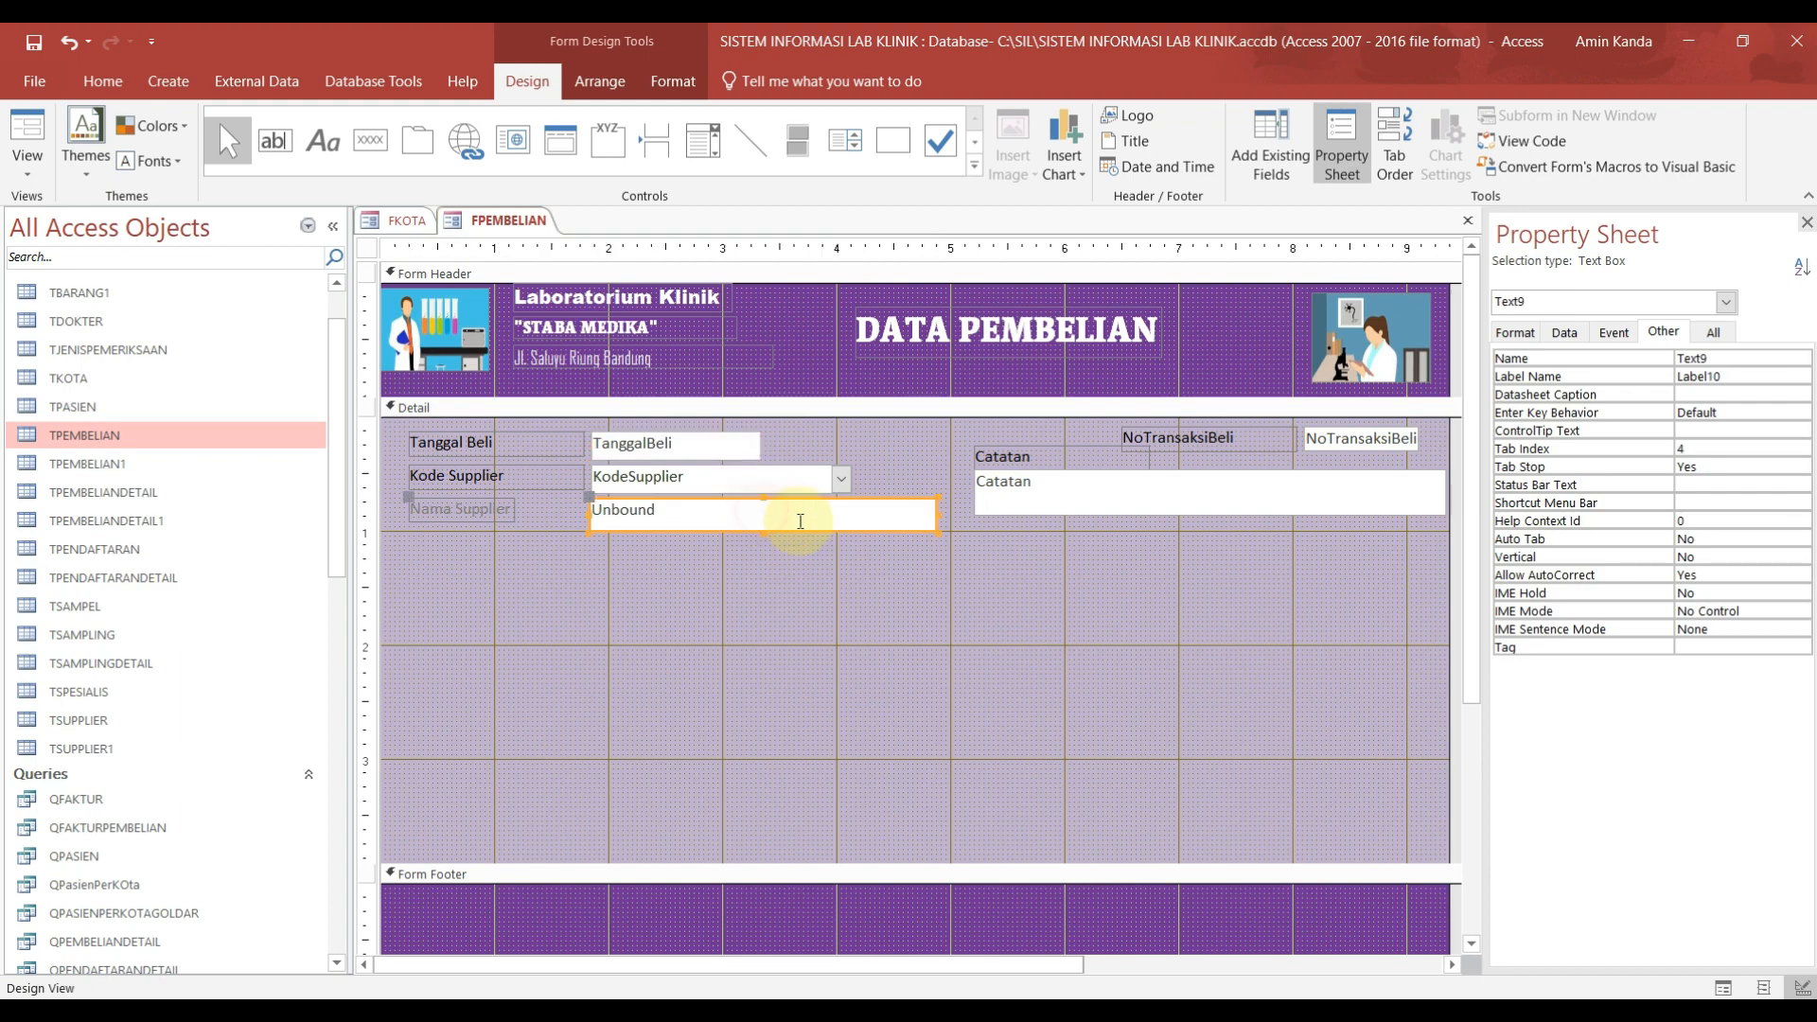
Step: Make the Nama Supplier label text black and widen the label to match the labels above it
{"action": "left_click", "coordinate": [503, 516]}
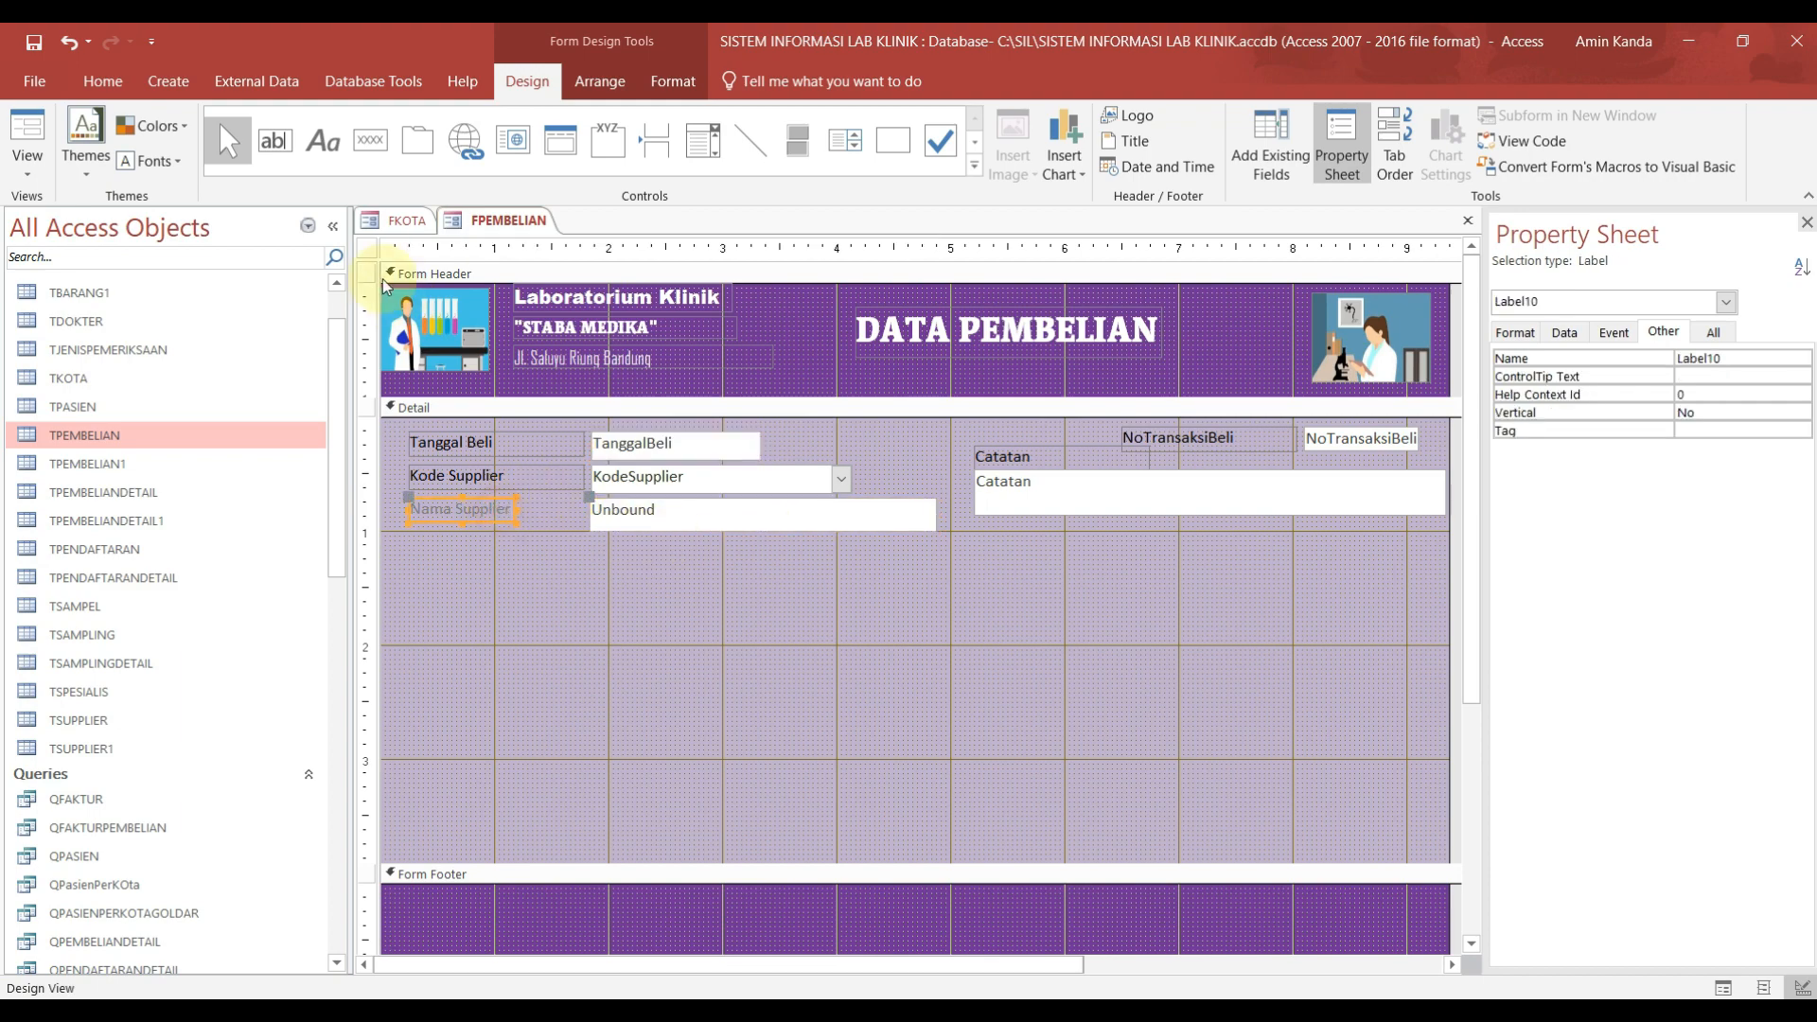
{"action": "left_click", "coordinate": [673, 81]}
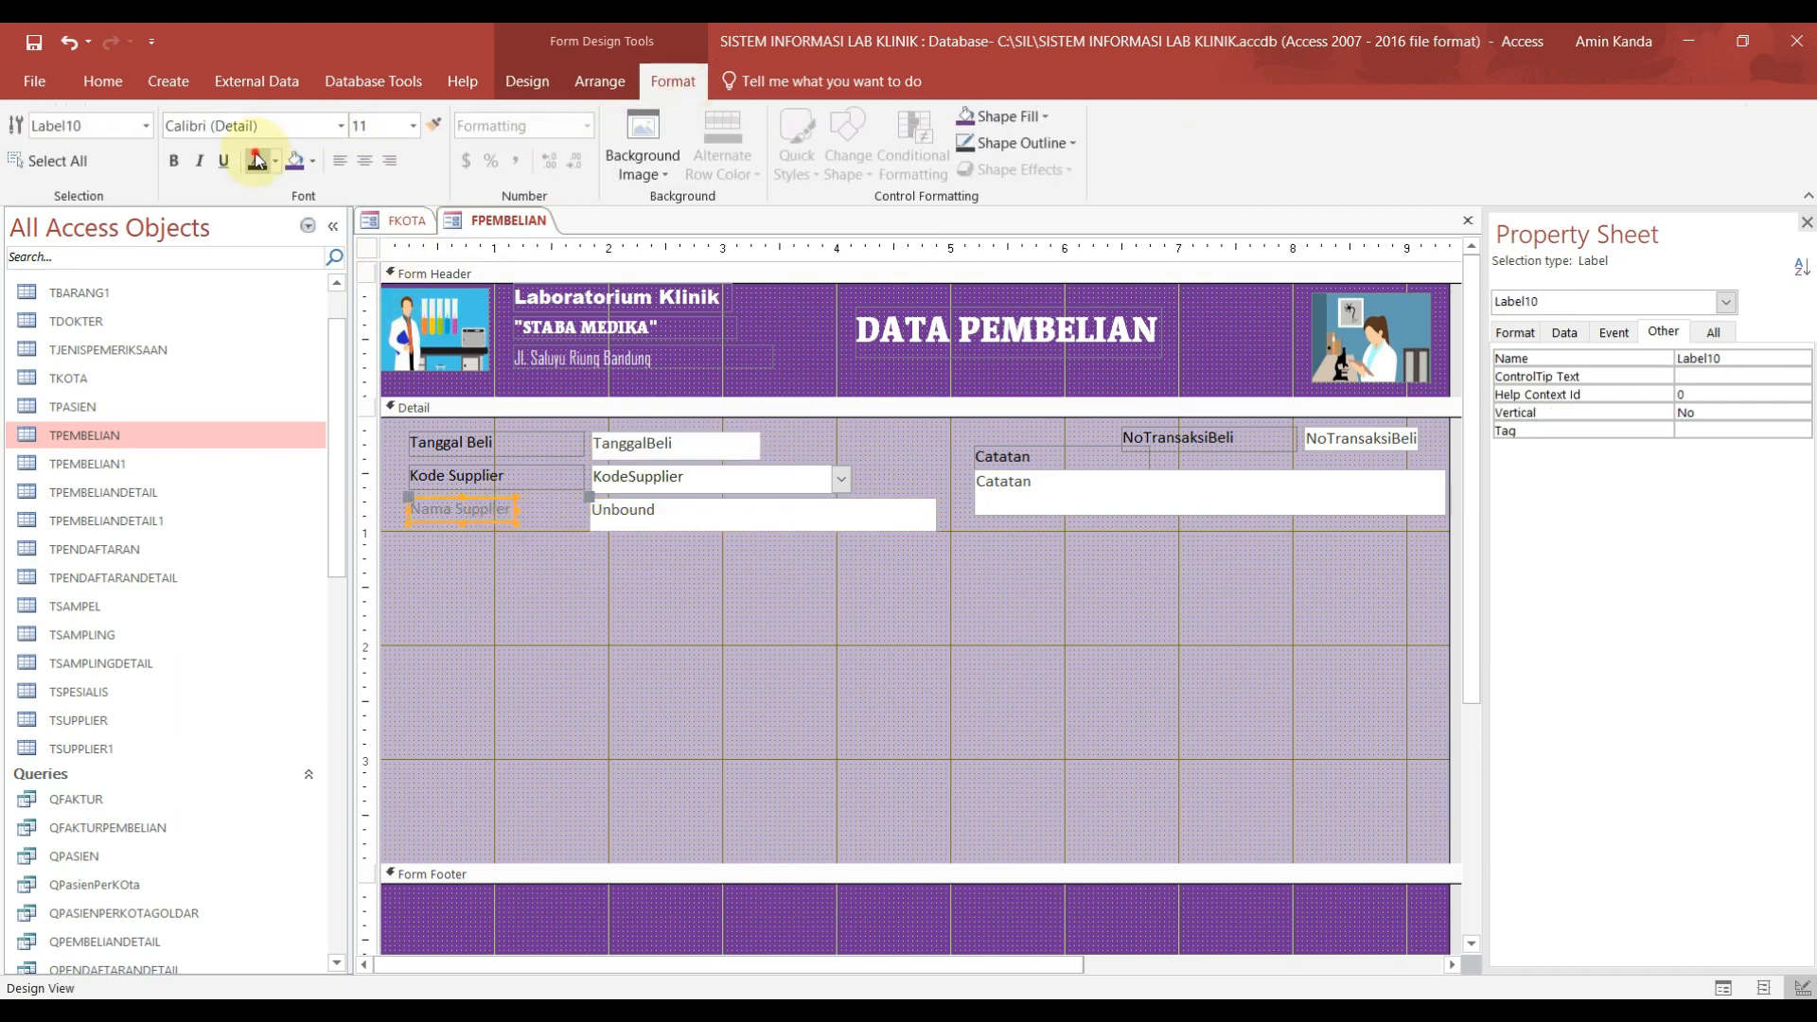
{"action": "left_click", "coordinate": [257, 160]}
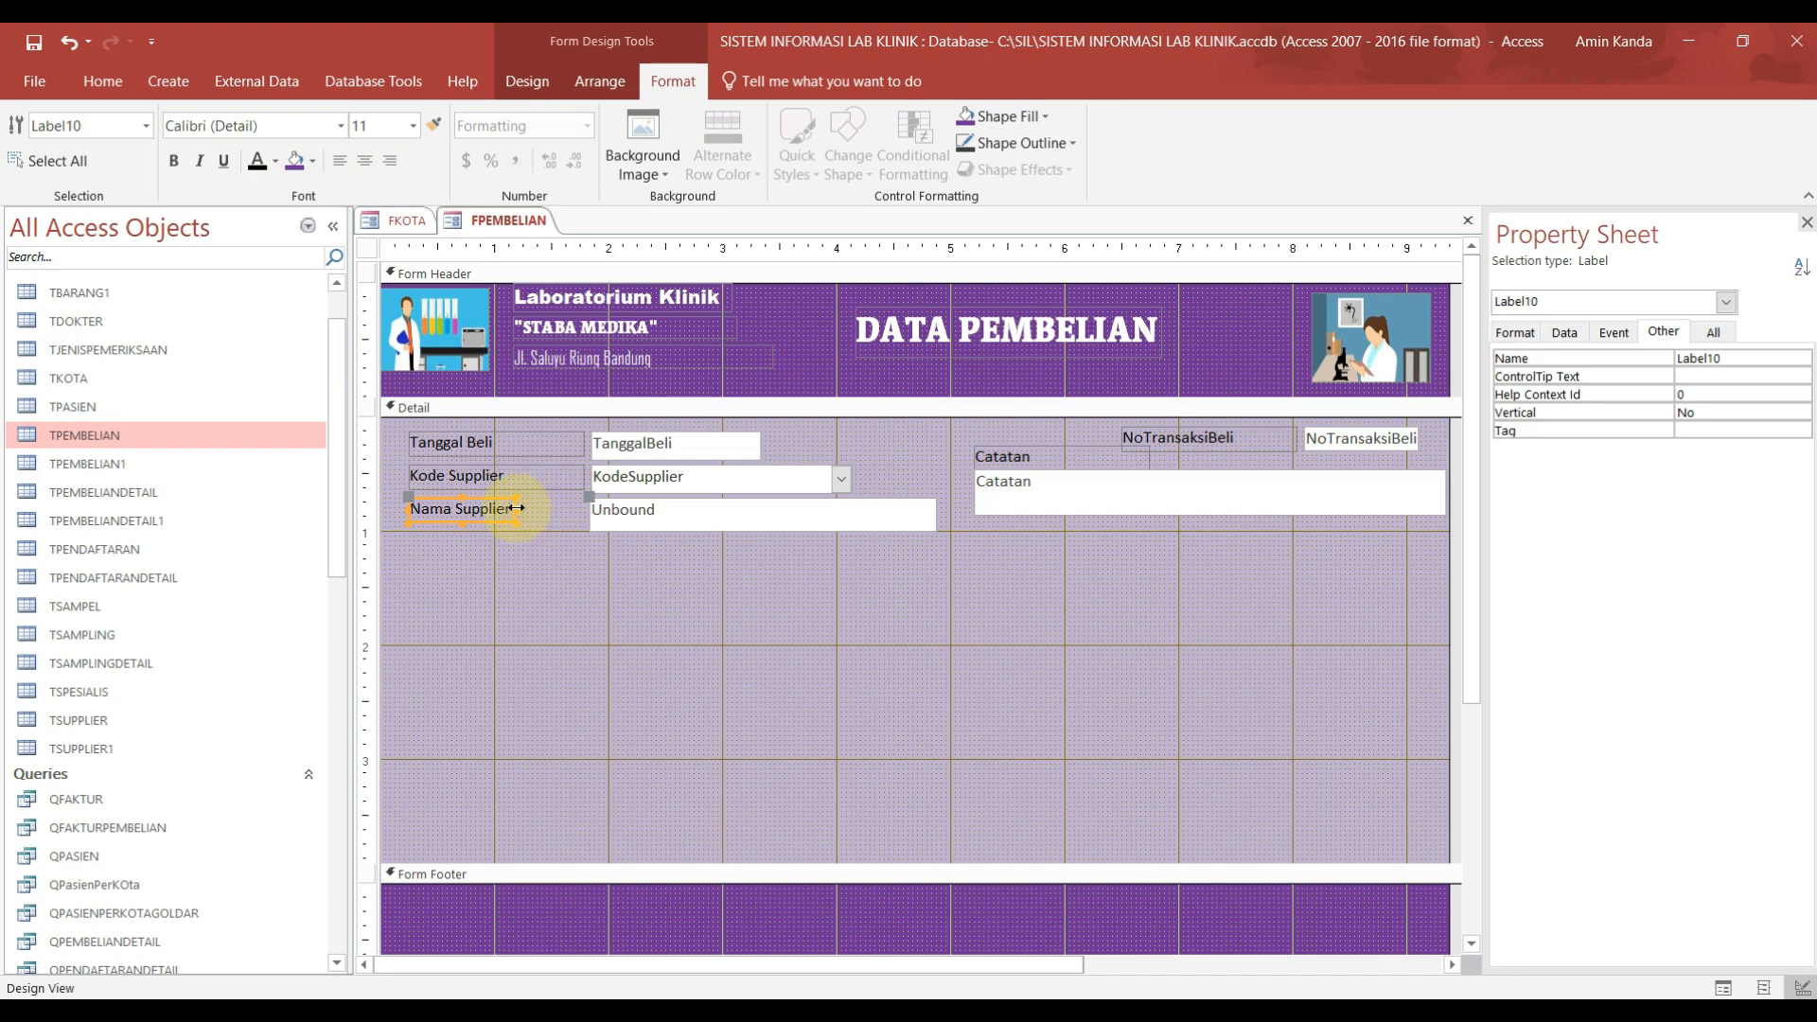
{"action": "left_click_drag", "start_coordinate": [518, 508], "coordinate": [587, 509]}
{"action": "left_click", "coordinate": [552, 580]}
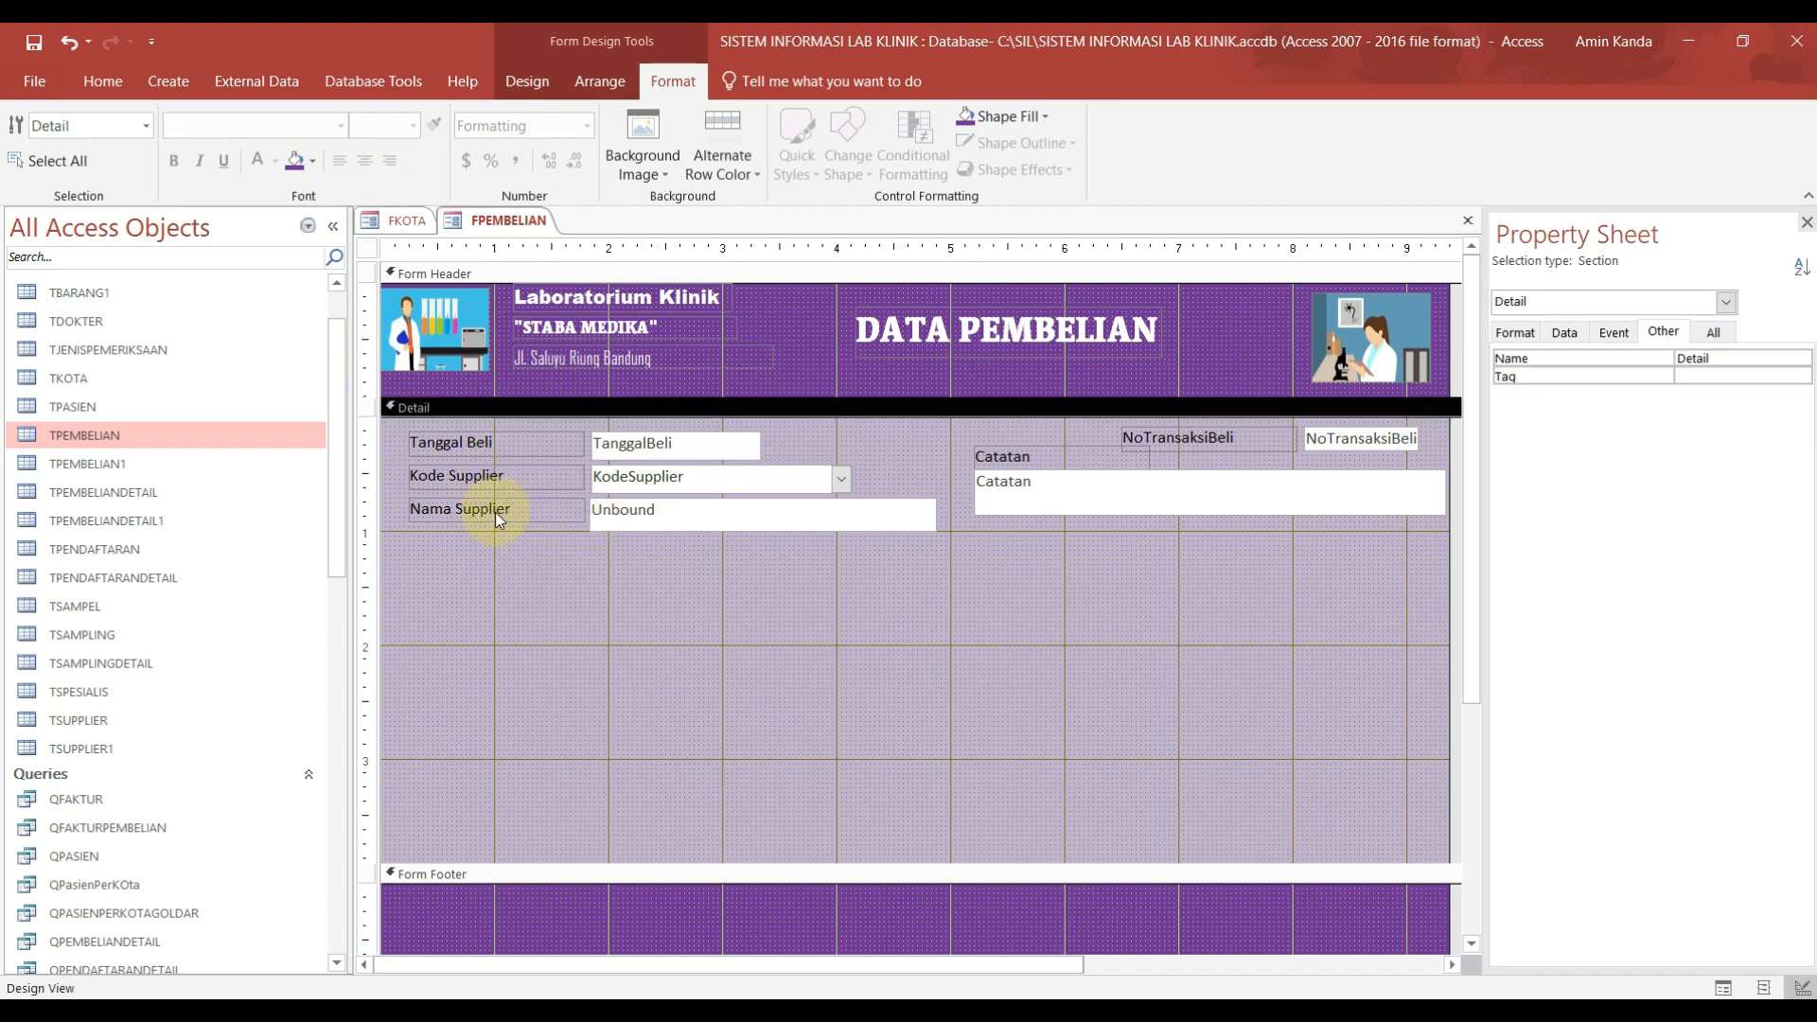
Step: Open the Expression Builder for the Control Source of the unbound Nama Supplier text box and start the expression with [KodeSupplier]
{"action": "left_click", "coordinate": [651, 522]}
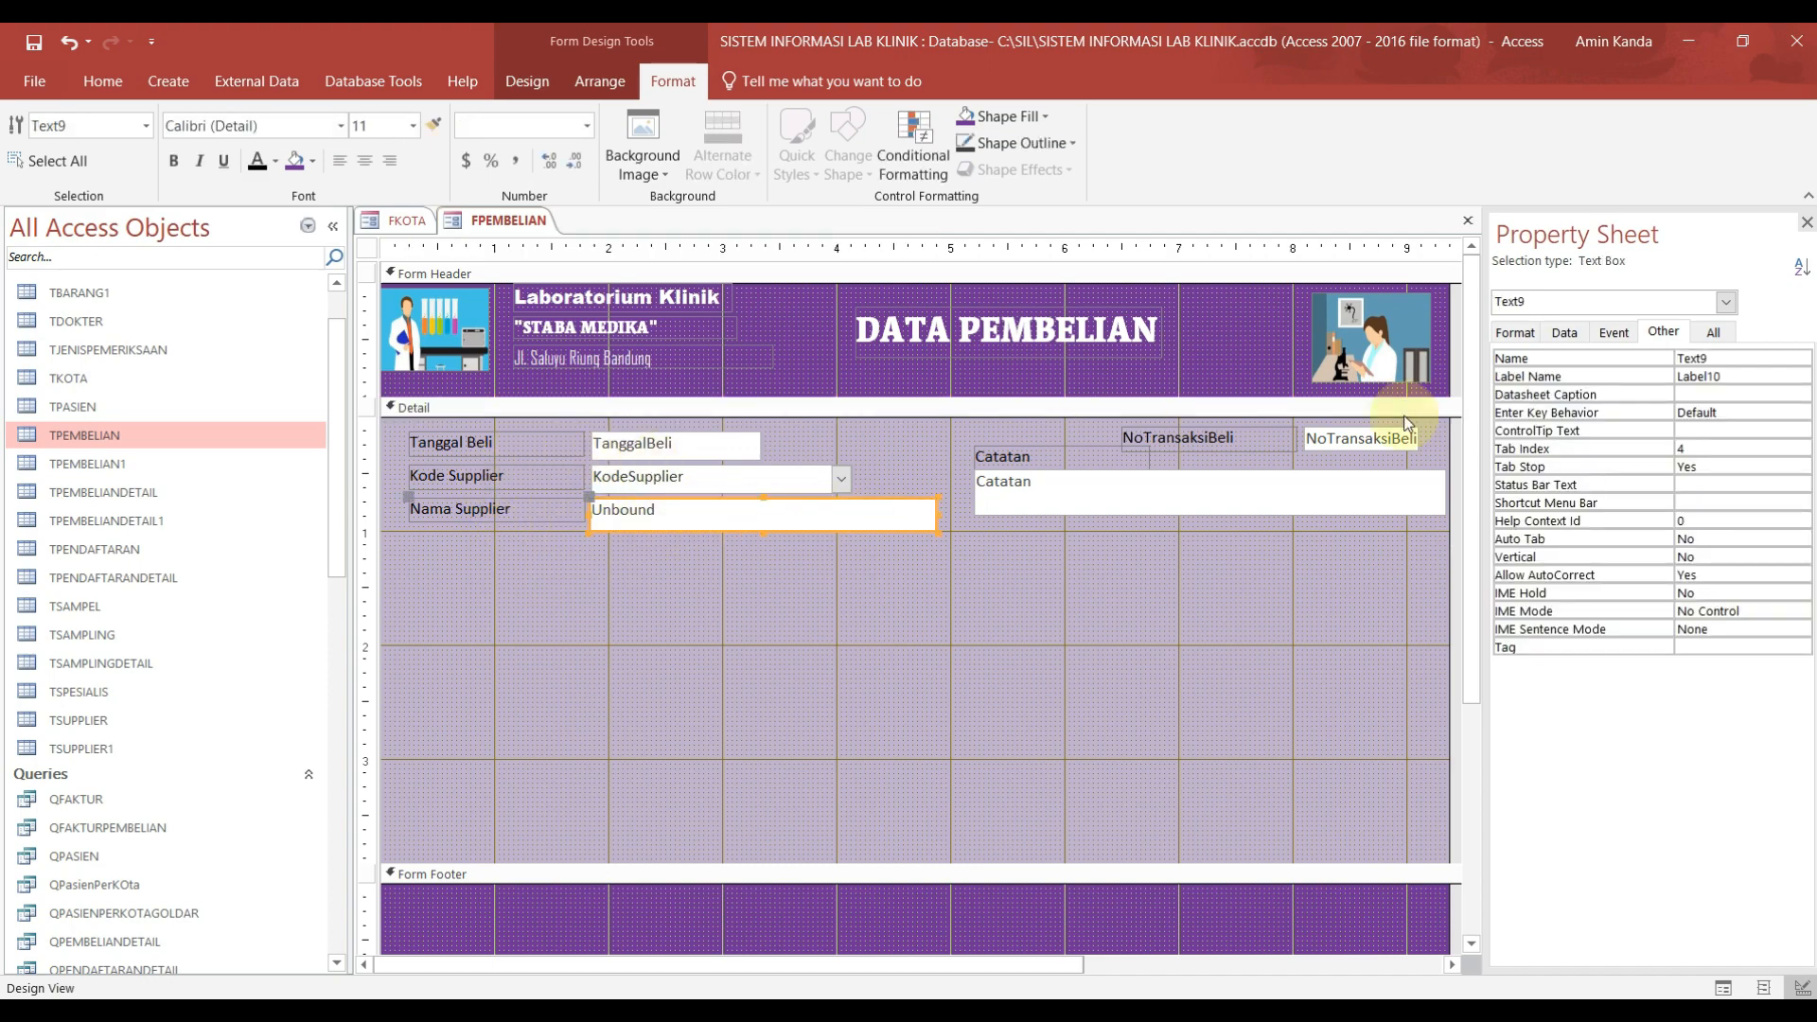
{"action": "left_click_drag", "start_coordinate": [1478, 417], "coordinate": [1467, 417]}
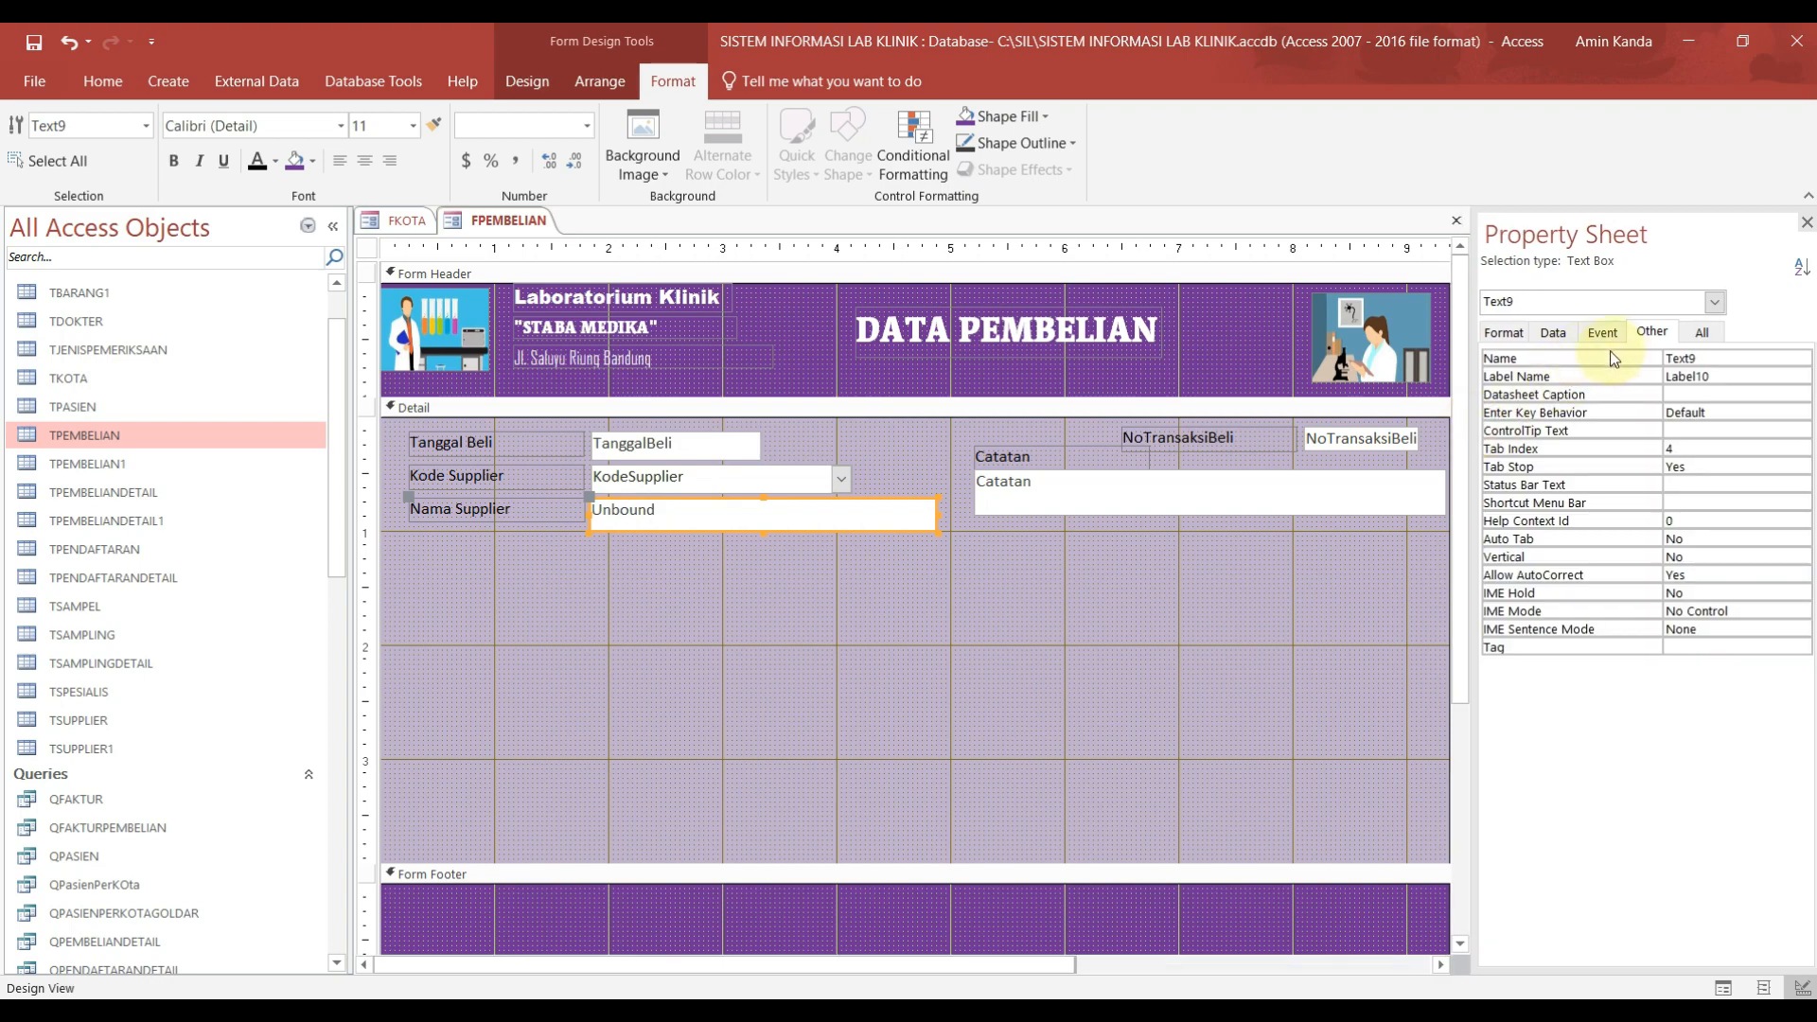
{"action": "left_click", "coordinate": [694, 480]}
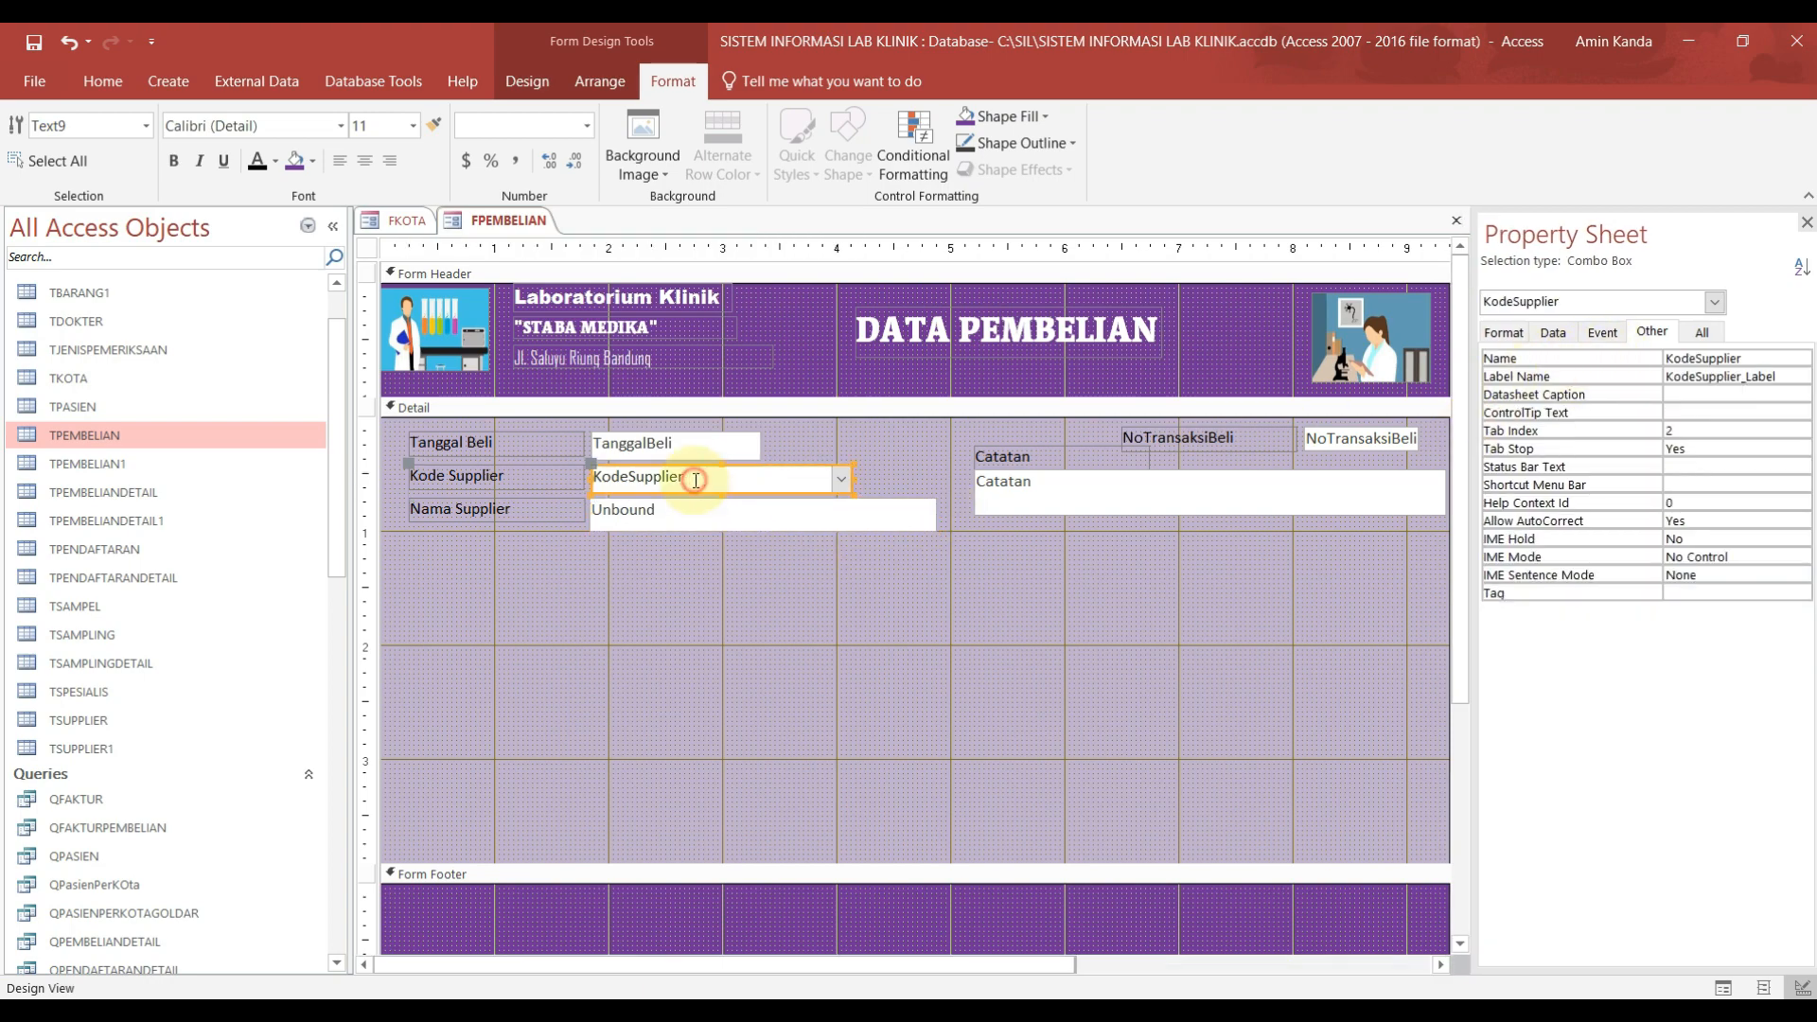
{"action": "left_click", "coordinate": [734, 516]}
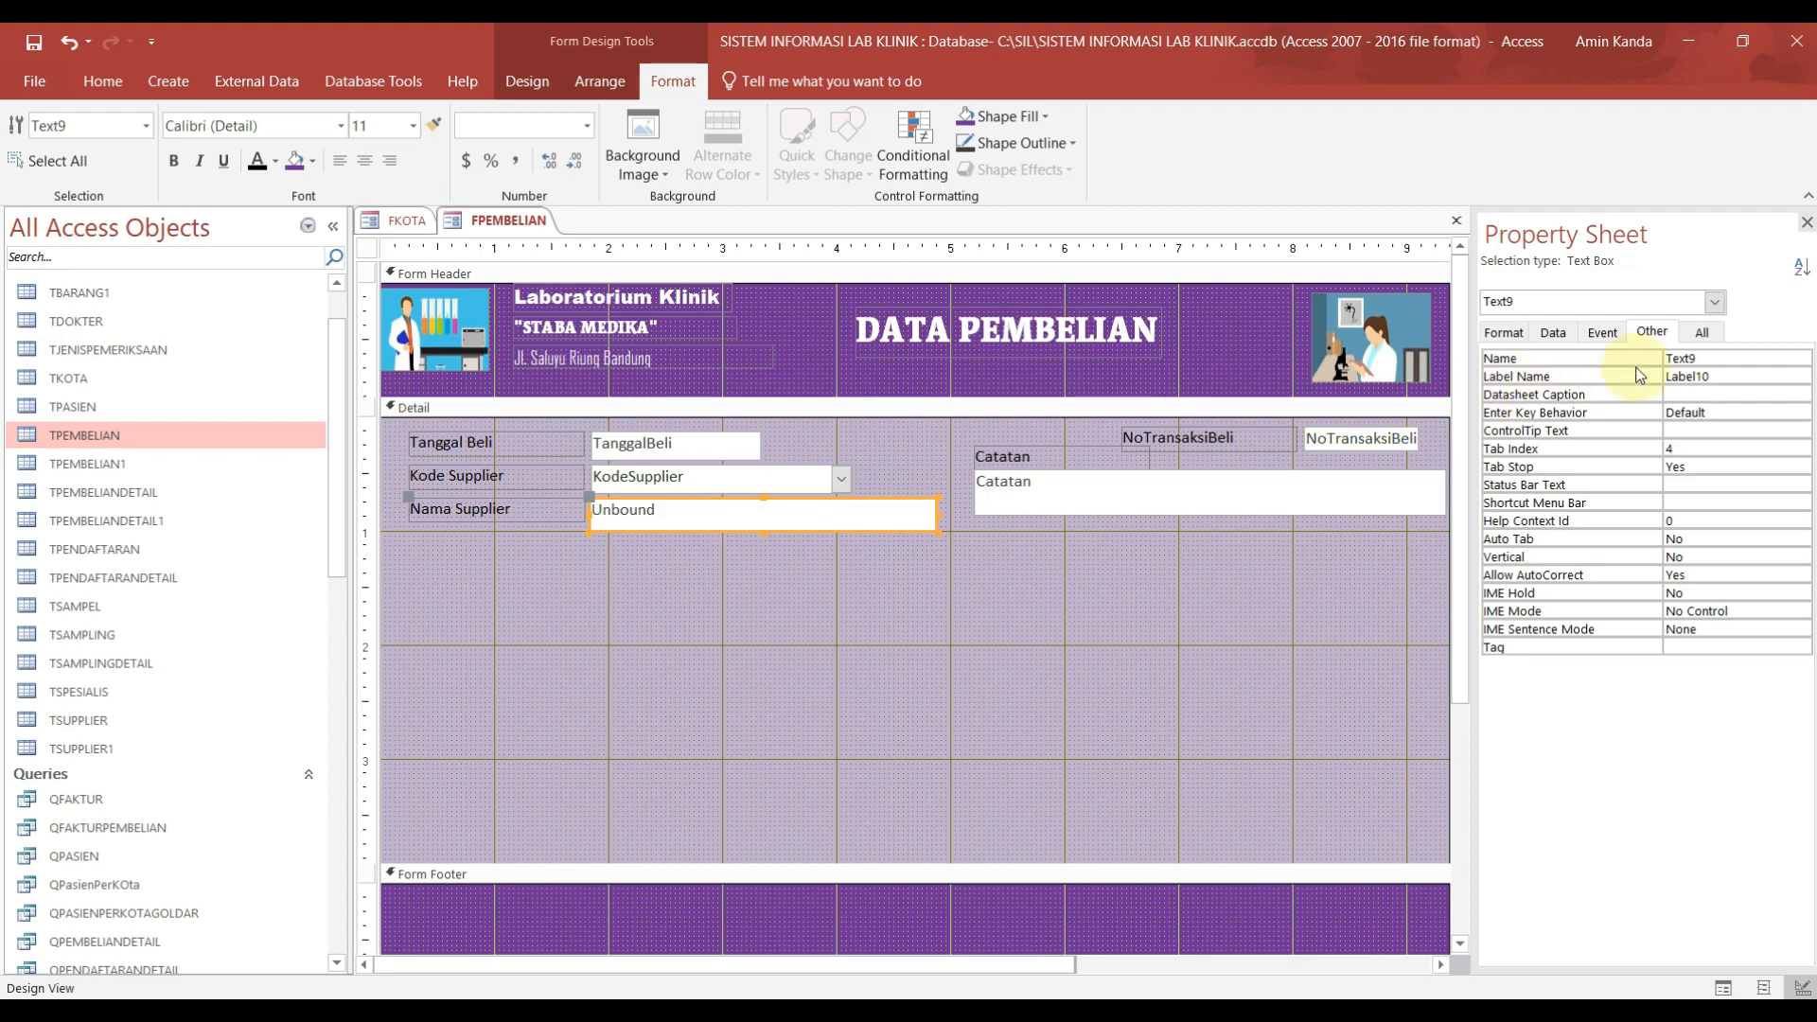
{"action": "left_click", "coordinate": [1554, 335]}
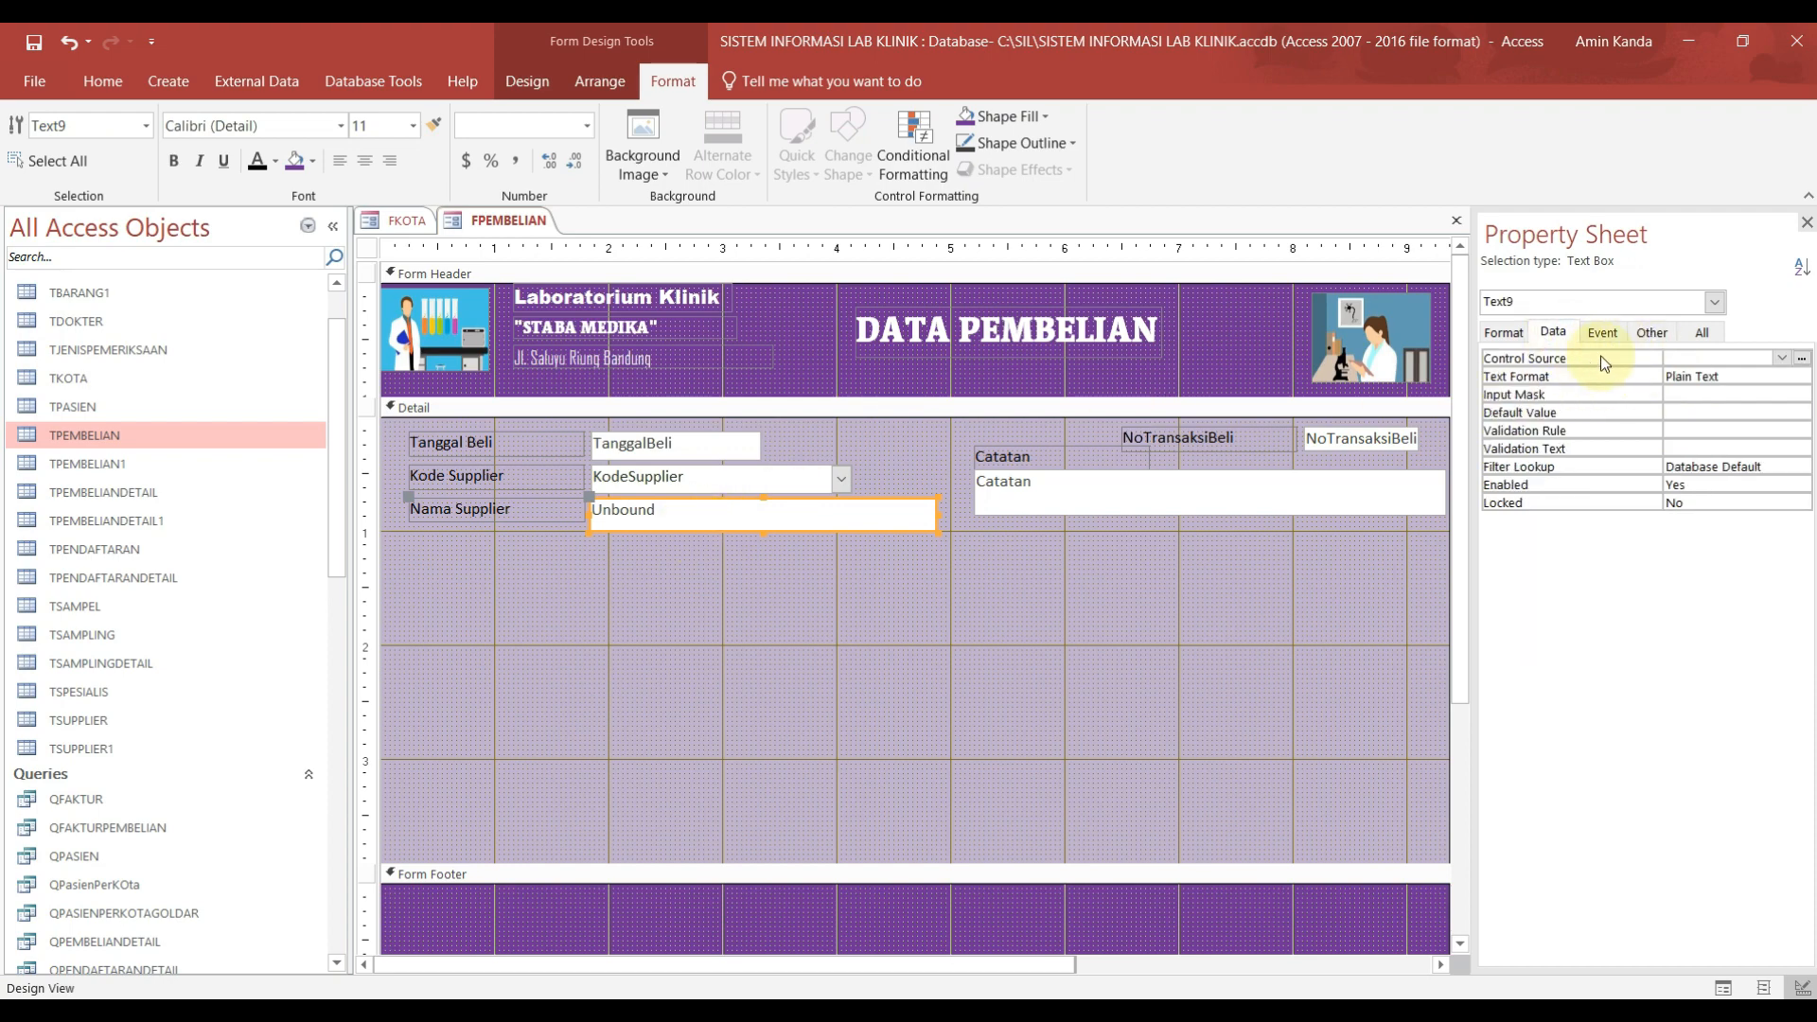
{"action": "left_click", "coordinate": [1800, 360]}
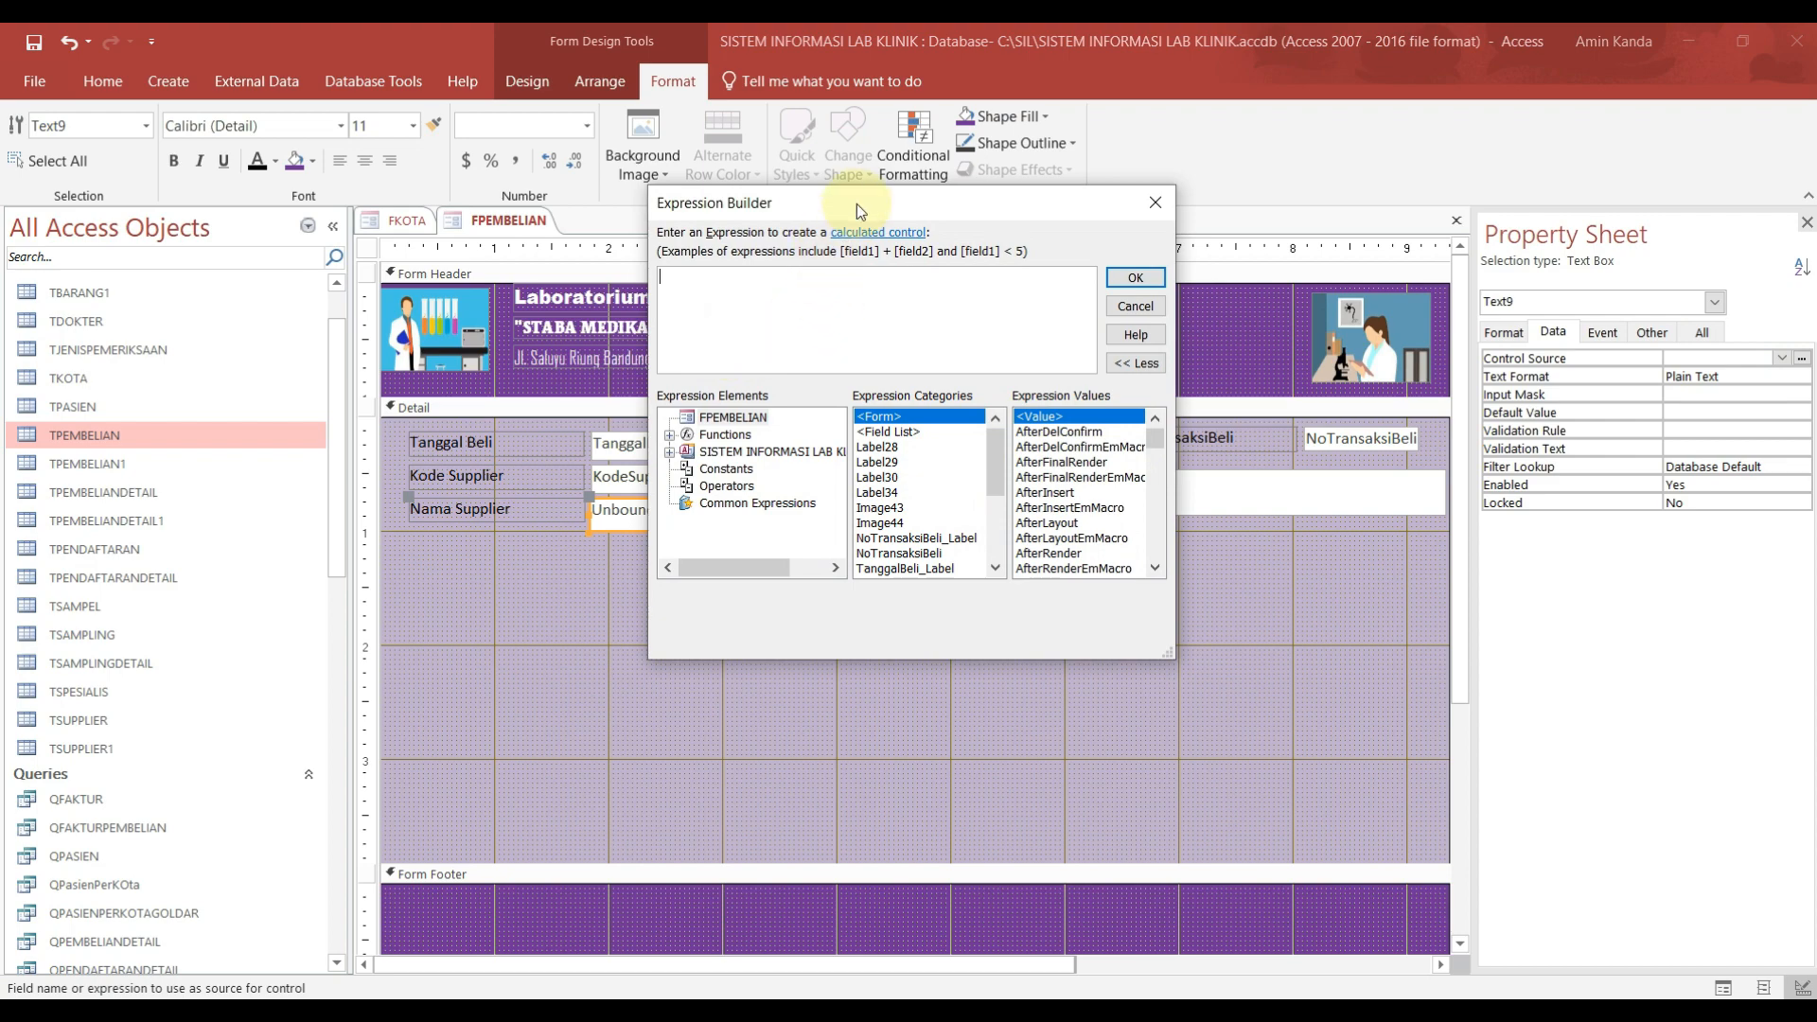
{"action": "left_click_drag", "start_coordinate": [856, 202], "coordinate": [991, 358]}
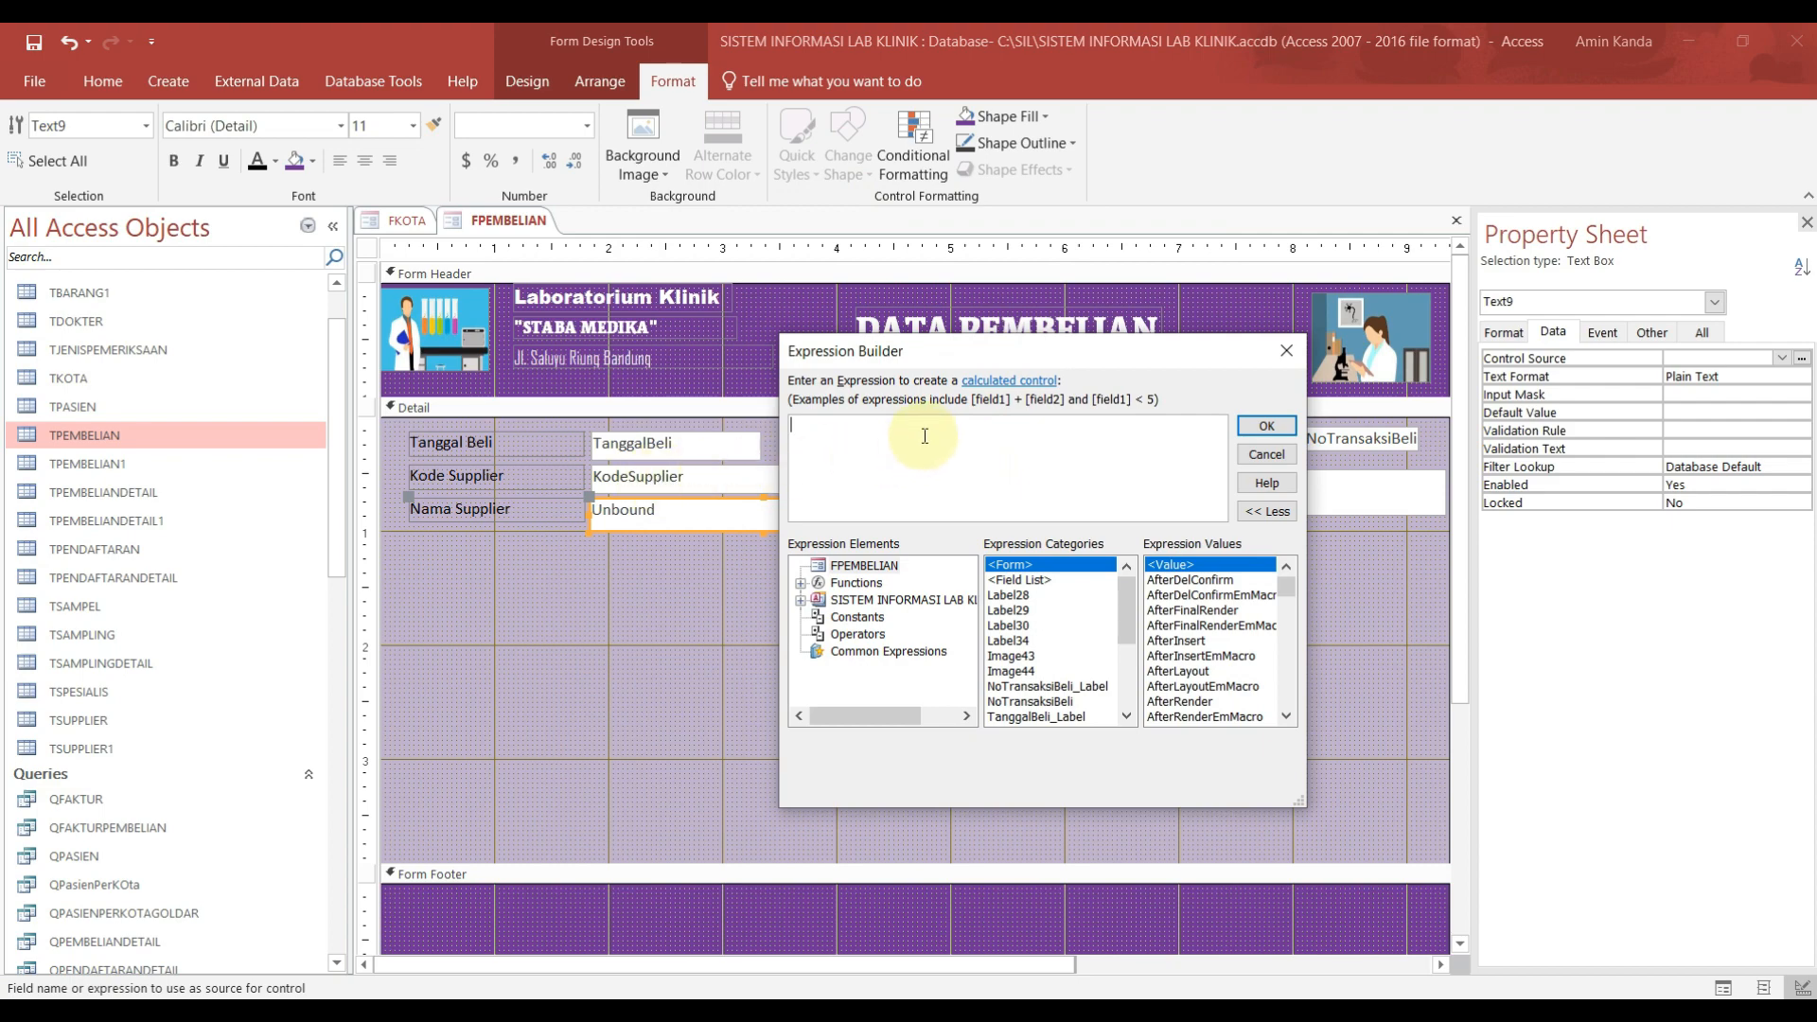
{"action": "type", "text": "ko"}
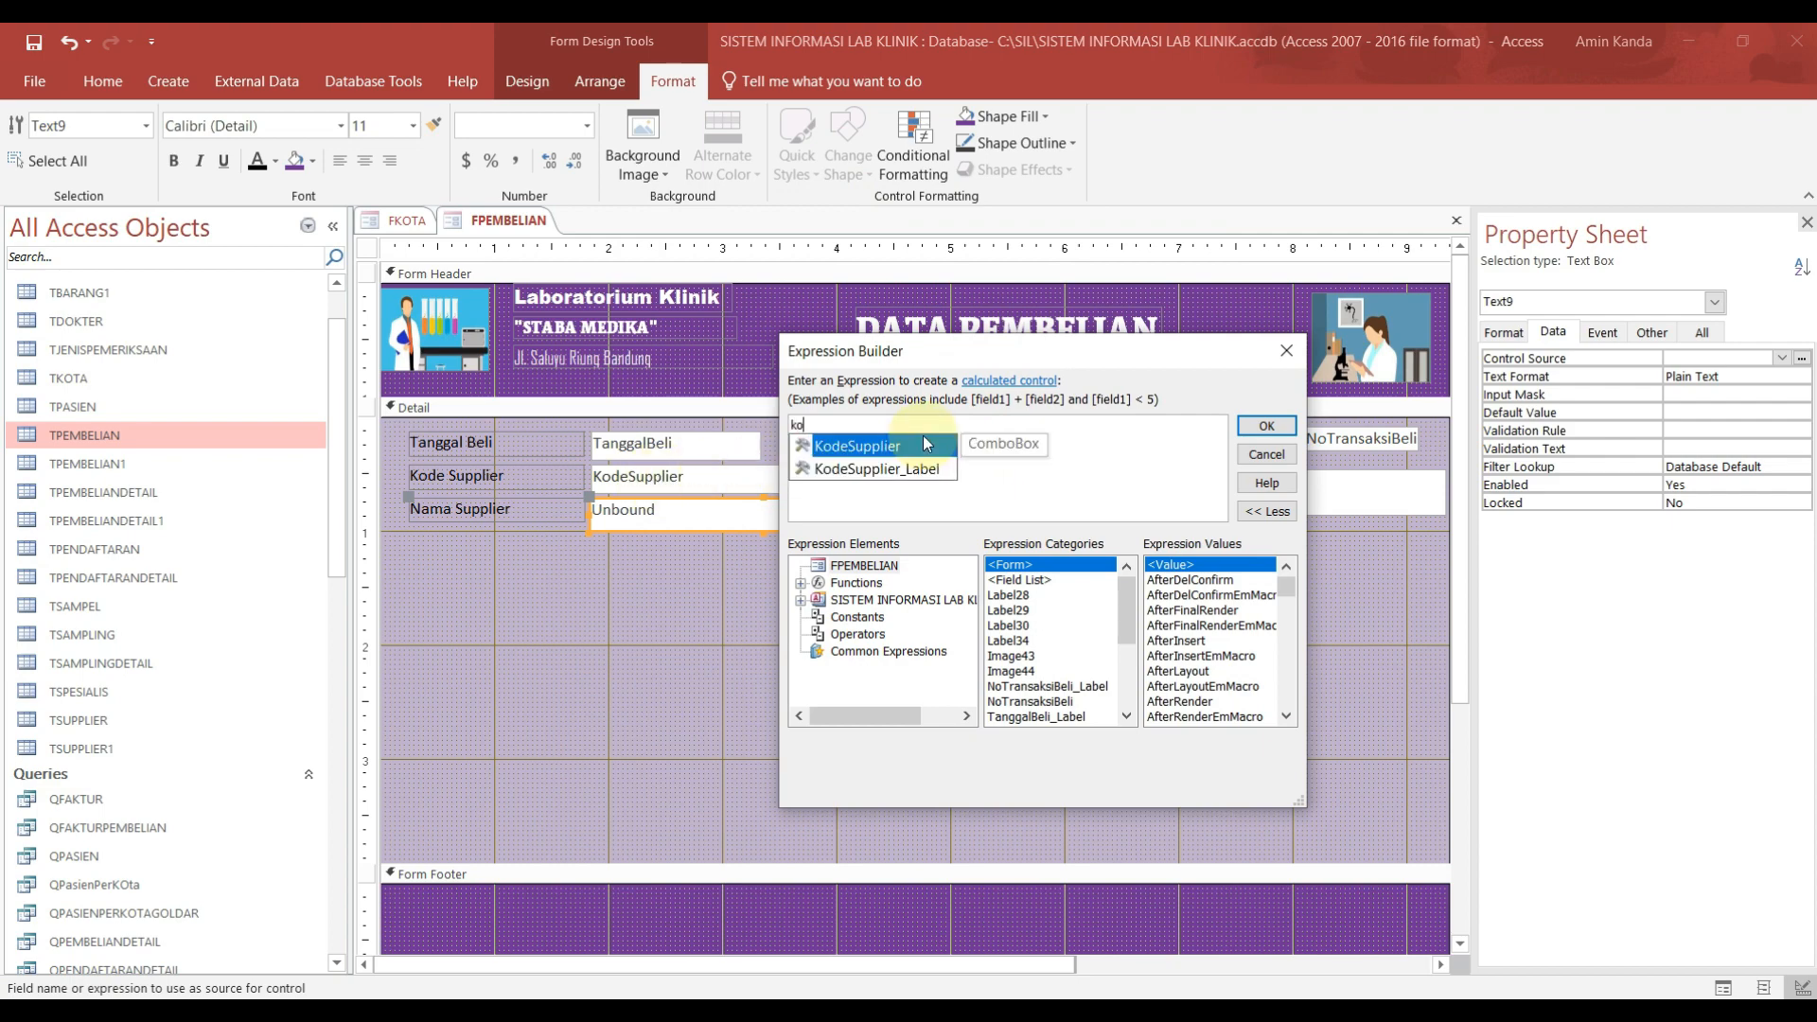
{"action": "double_click", "coordinate": [923, 443]}
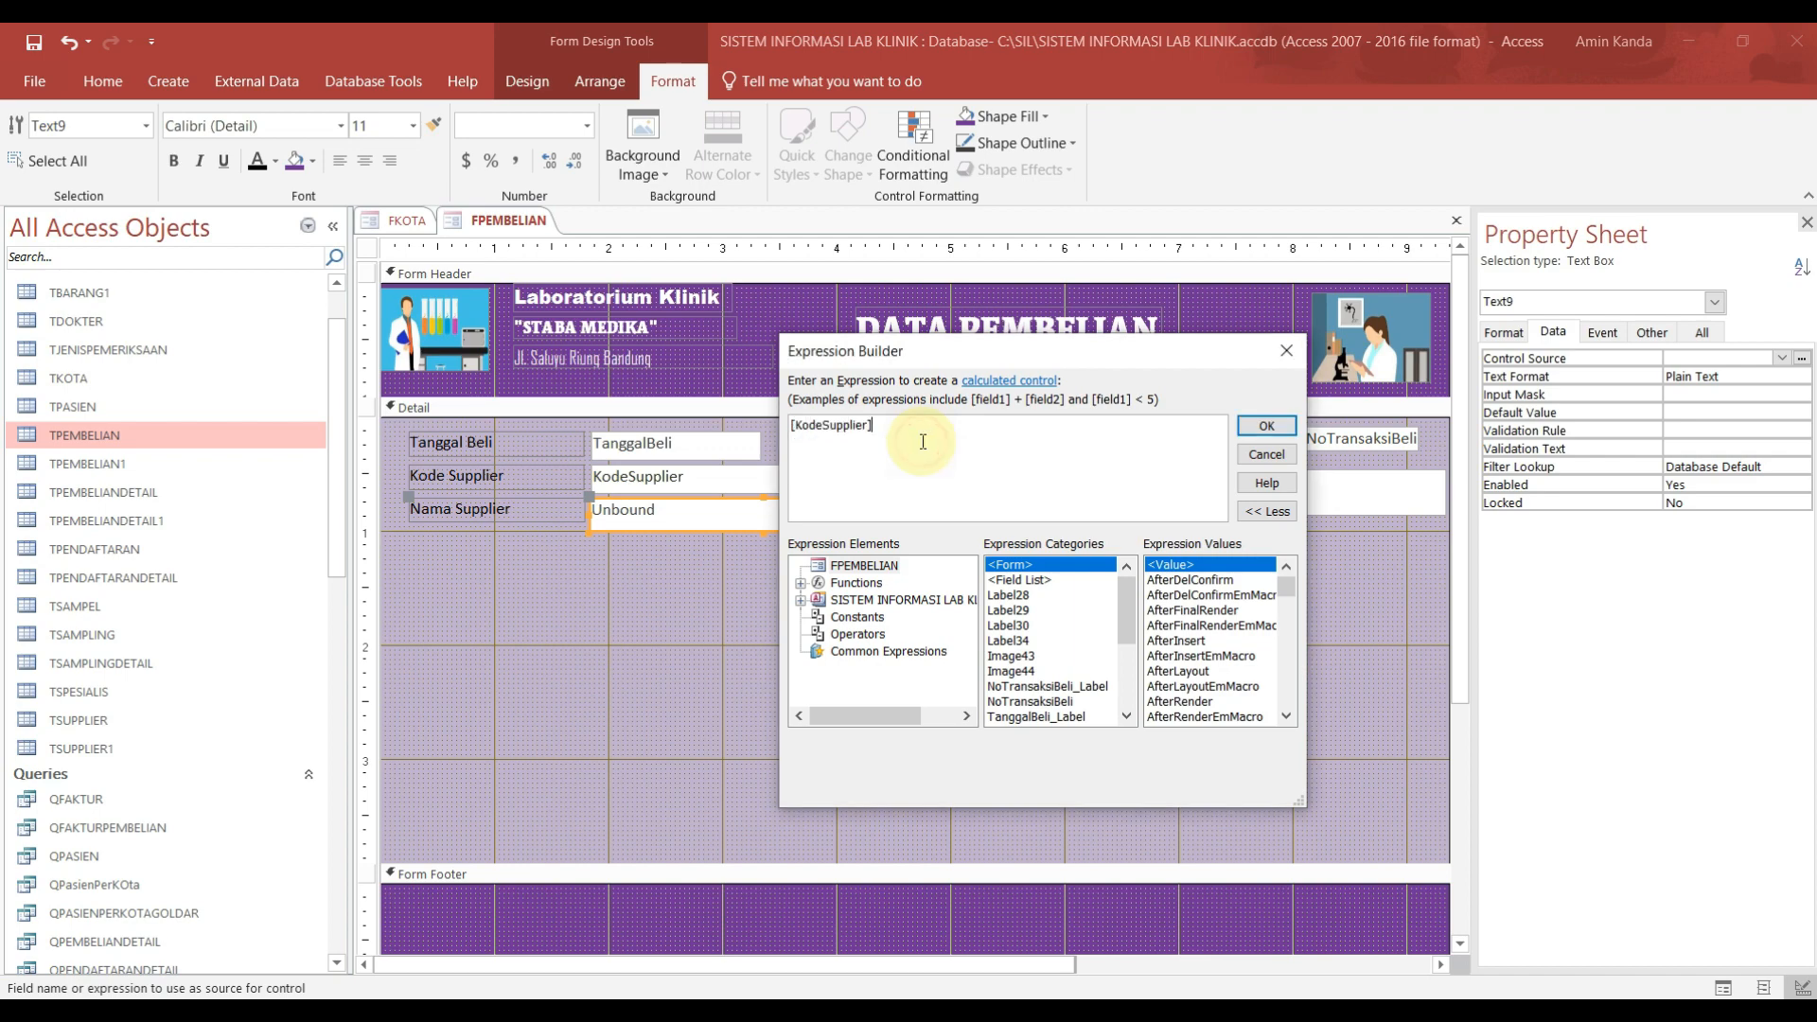
{"action": "type", "text": "."}
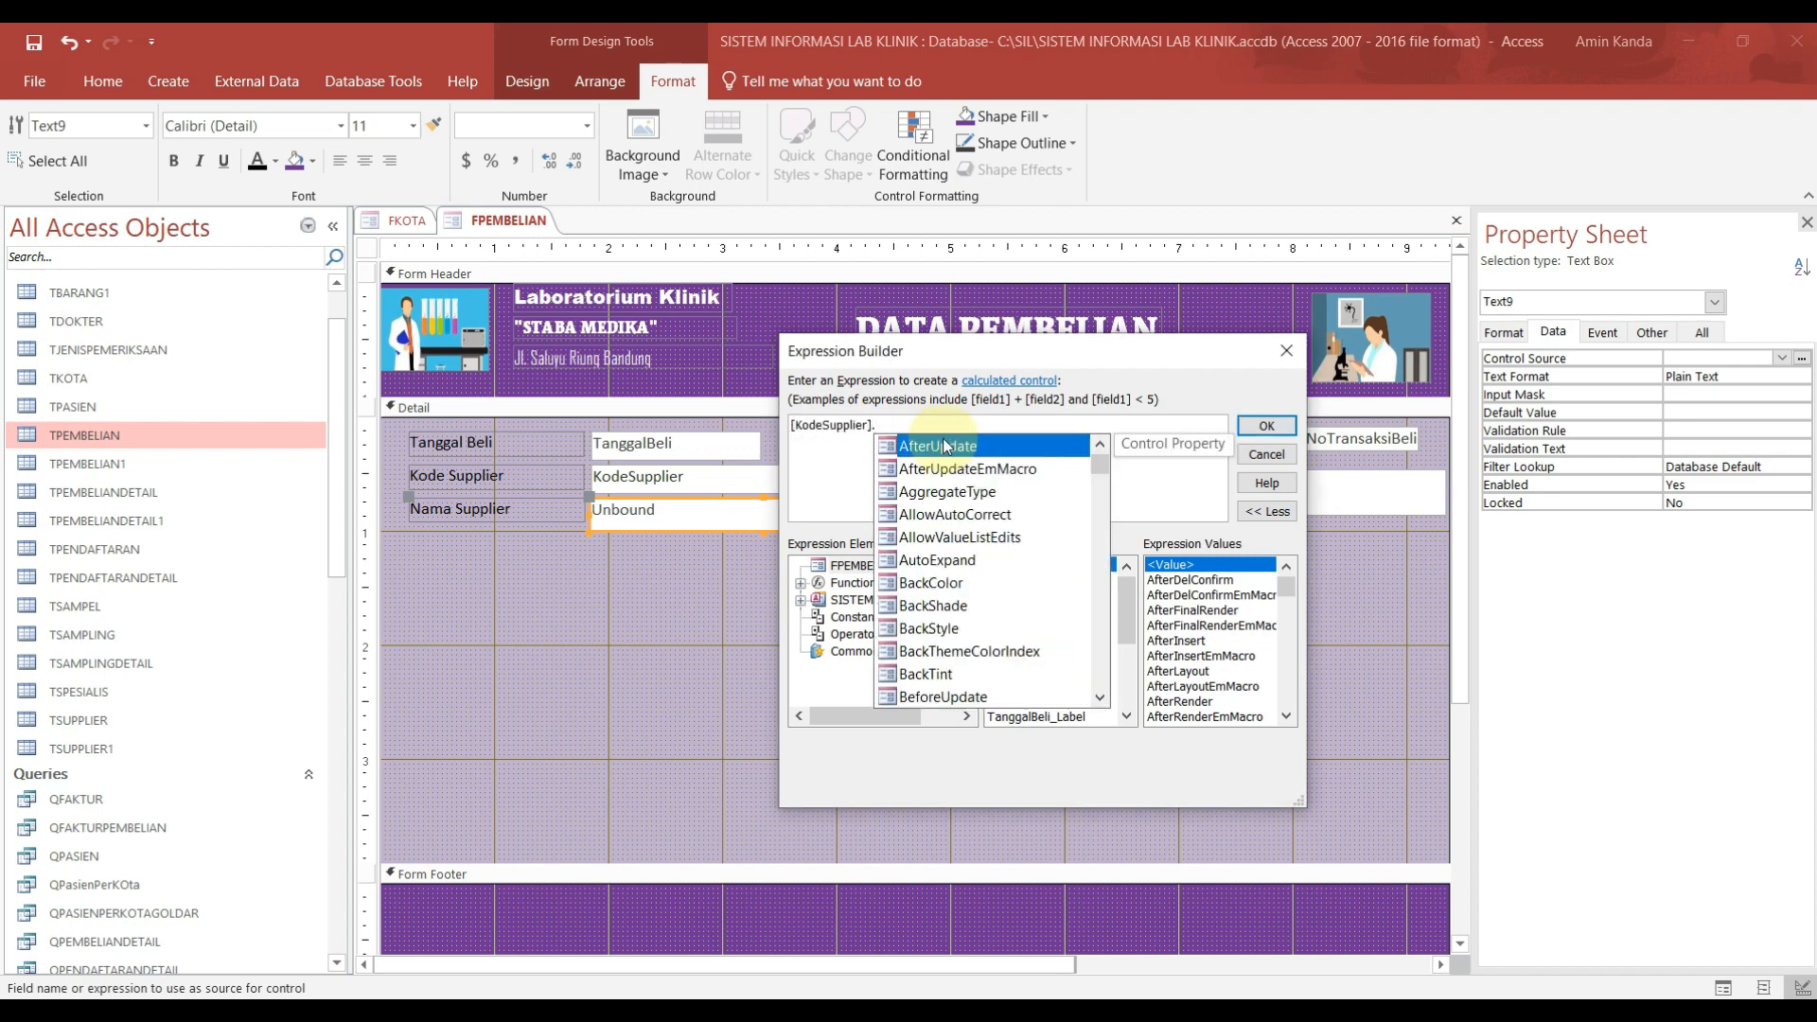
{"action": "type", "text": "cl"}
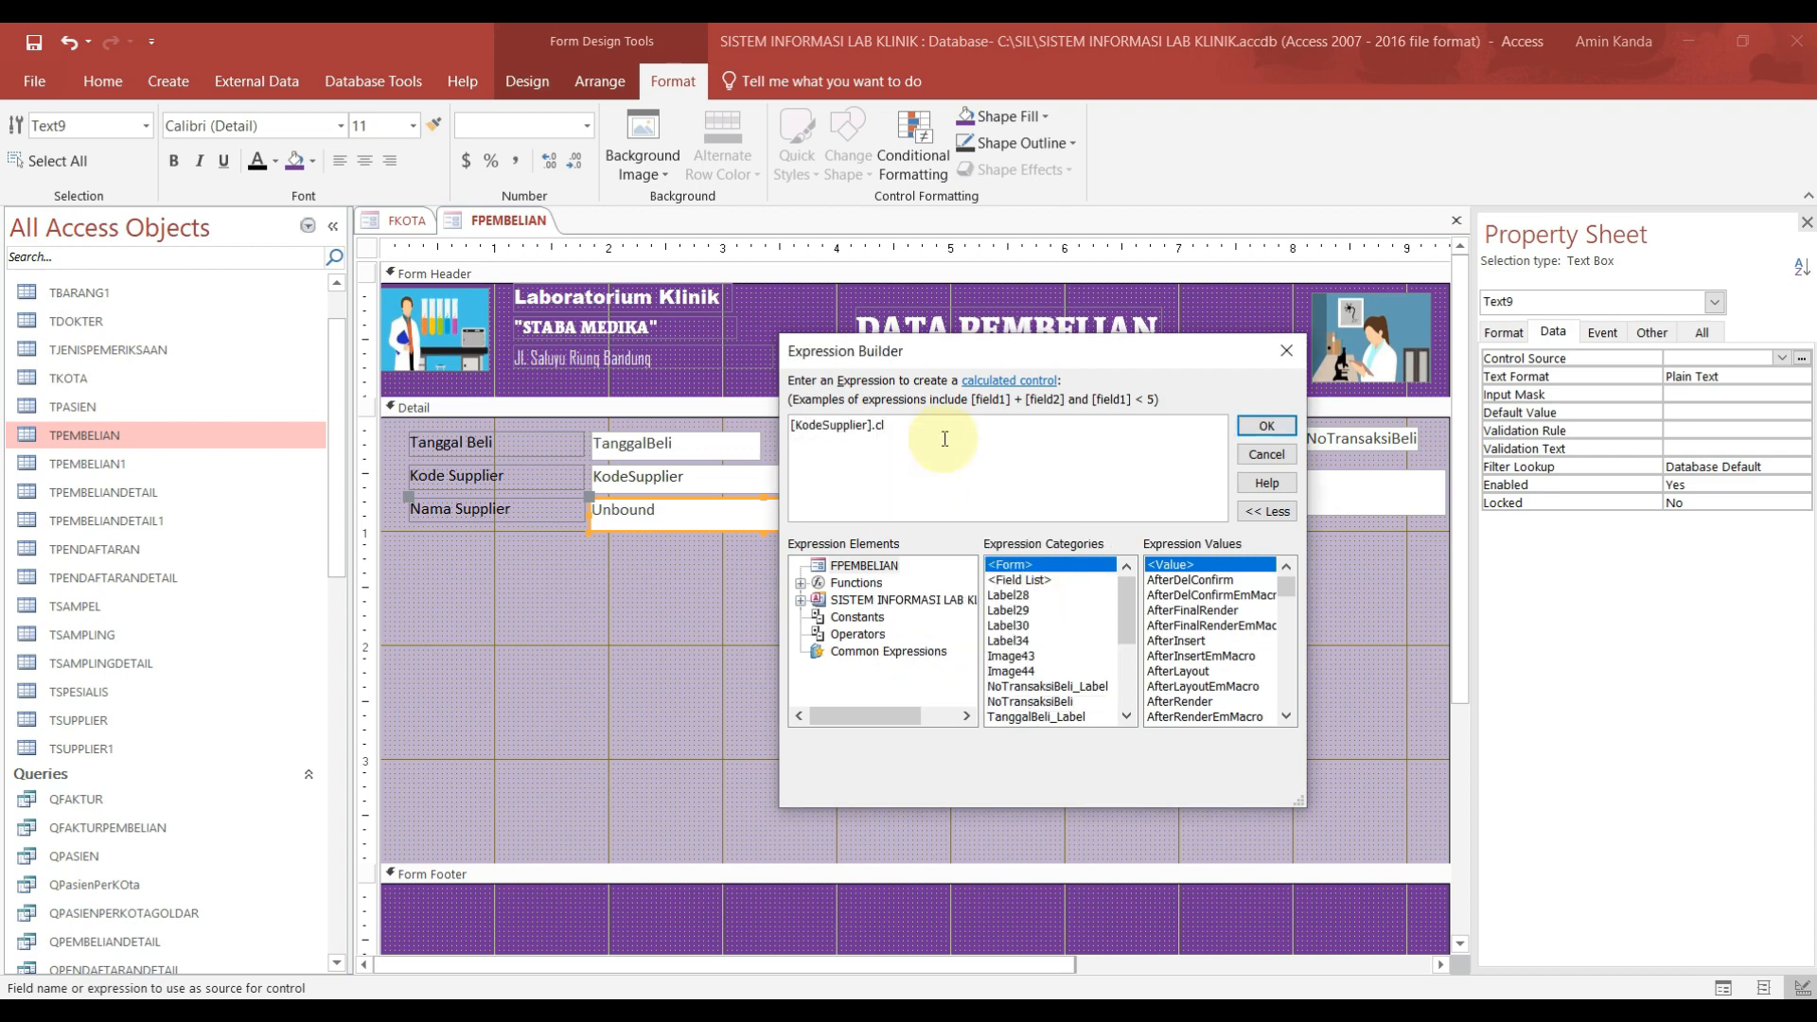
{"action": "key", "text": "BackSpace"}
{"action": "key", "text": "BackSpace"}
{"action": "type", "text": "clo"}
{"action": "key", "text": "BackSpace"}
{"action": "key", "text": "BackSpace"}
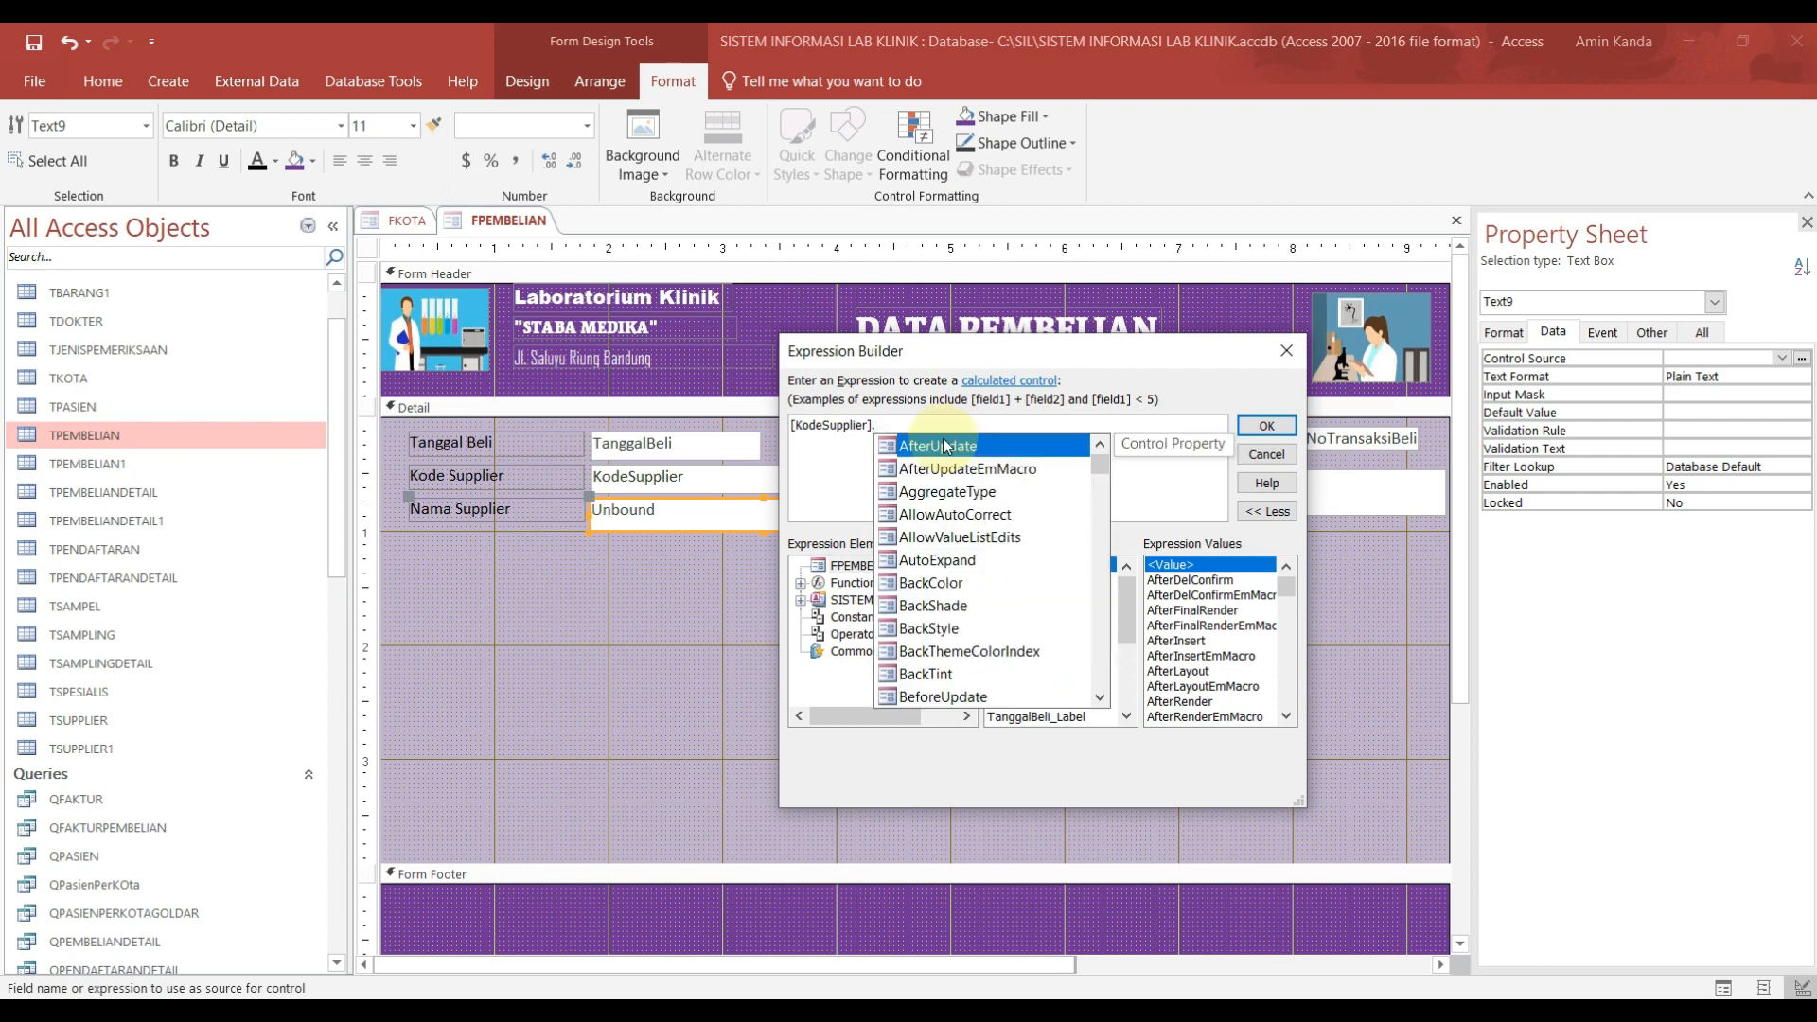
Step: Complete the Control Source expression as [KodeSupplier].[COLUMN](1) and apply it to the Nama Supplier text box
{"action": "type", "text": "["}
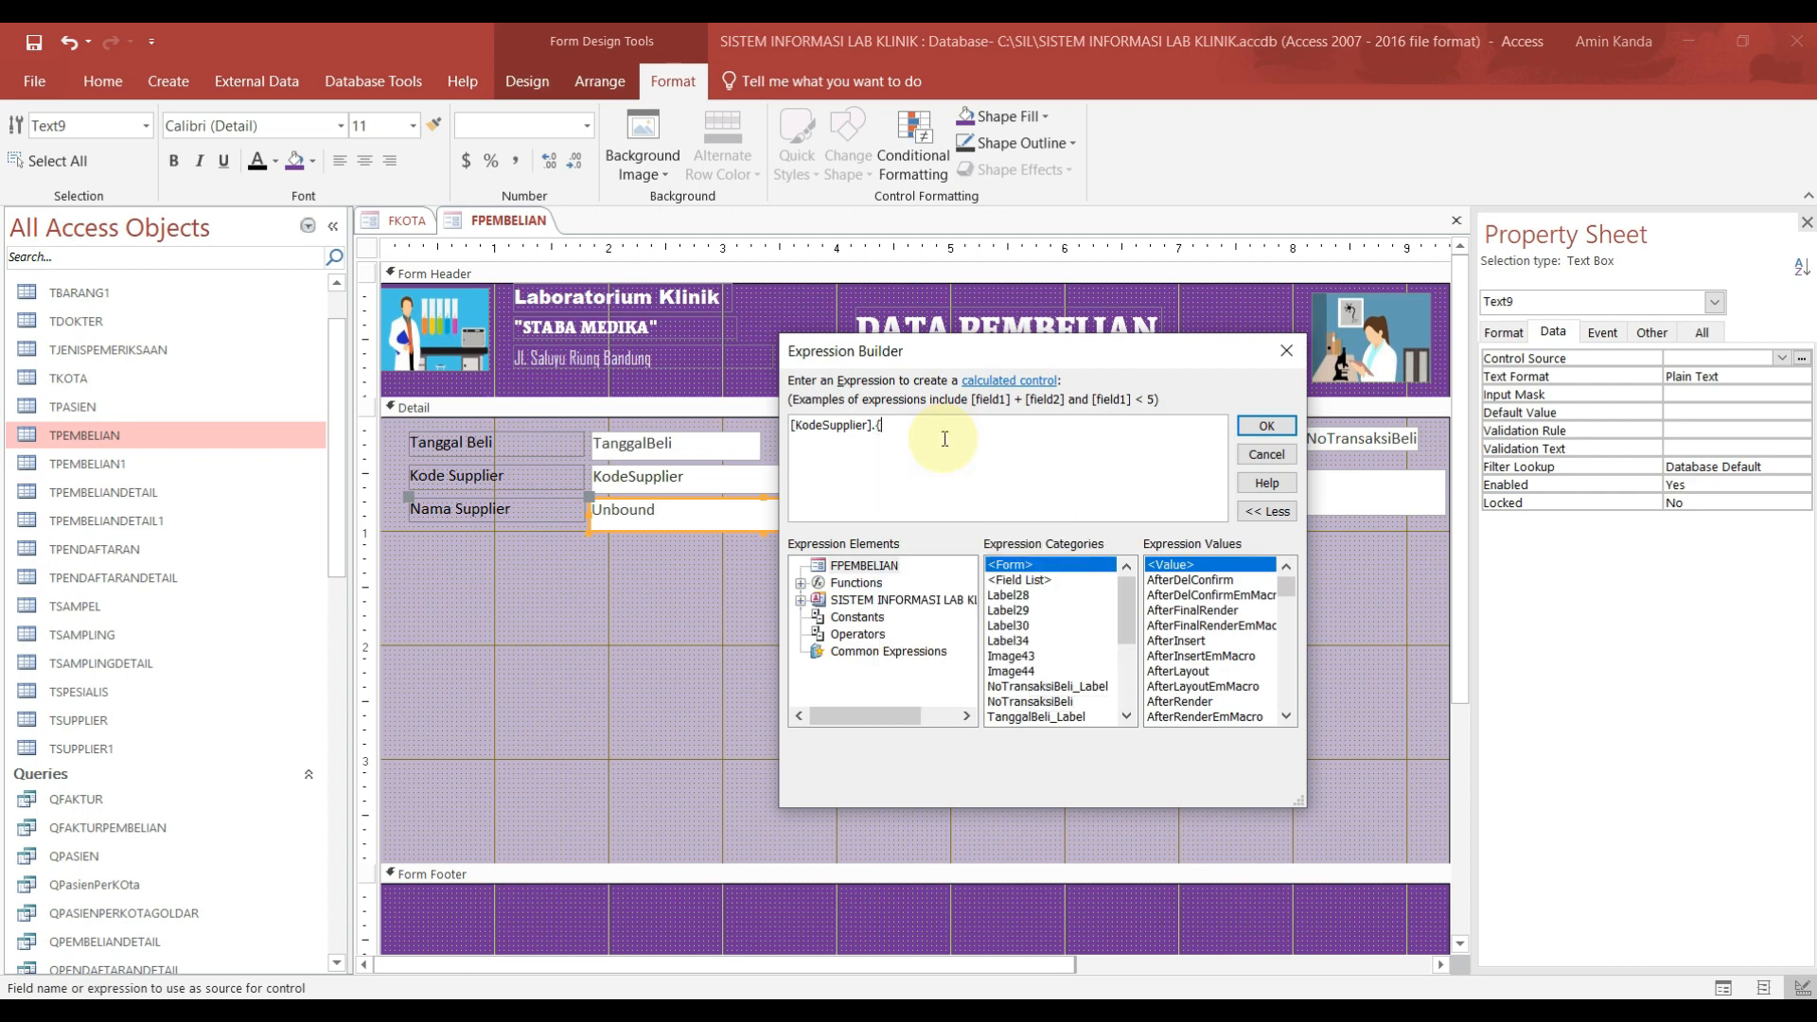
{"action": "type", "text": "]"}
{"action": "type", "text": "CLUMN"}
{"action": "type", "text": "O"}
{"action": "left_click", "coordinate": [984, 430]}
{"action": "type", "text": "()"}
{"action": "type", "text": "1"}
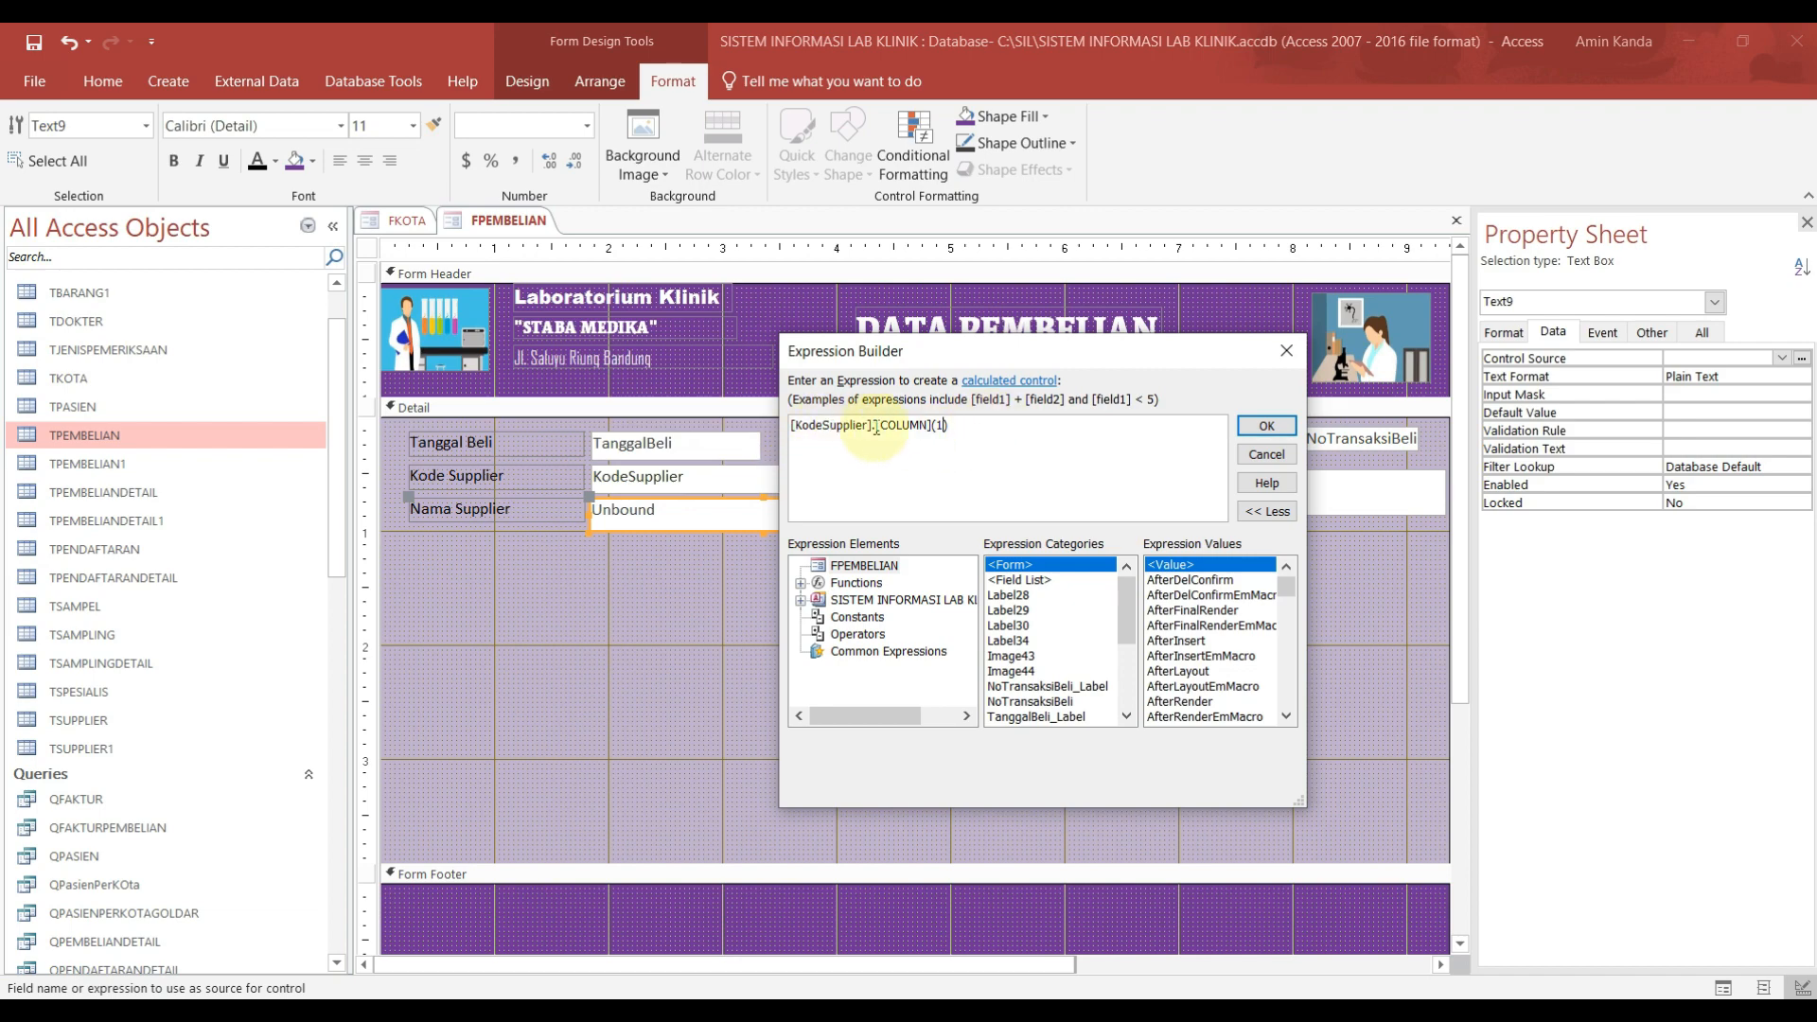
{"action": "left_click", "coordinate": [1265, 428]}
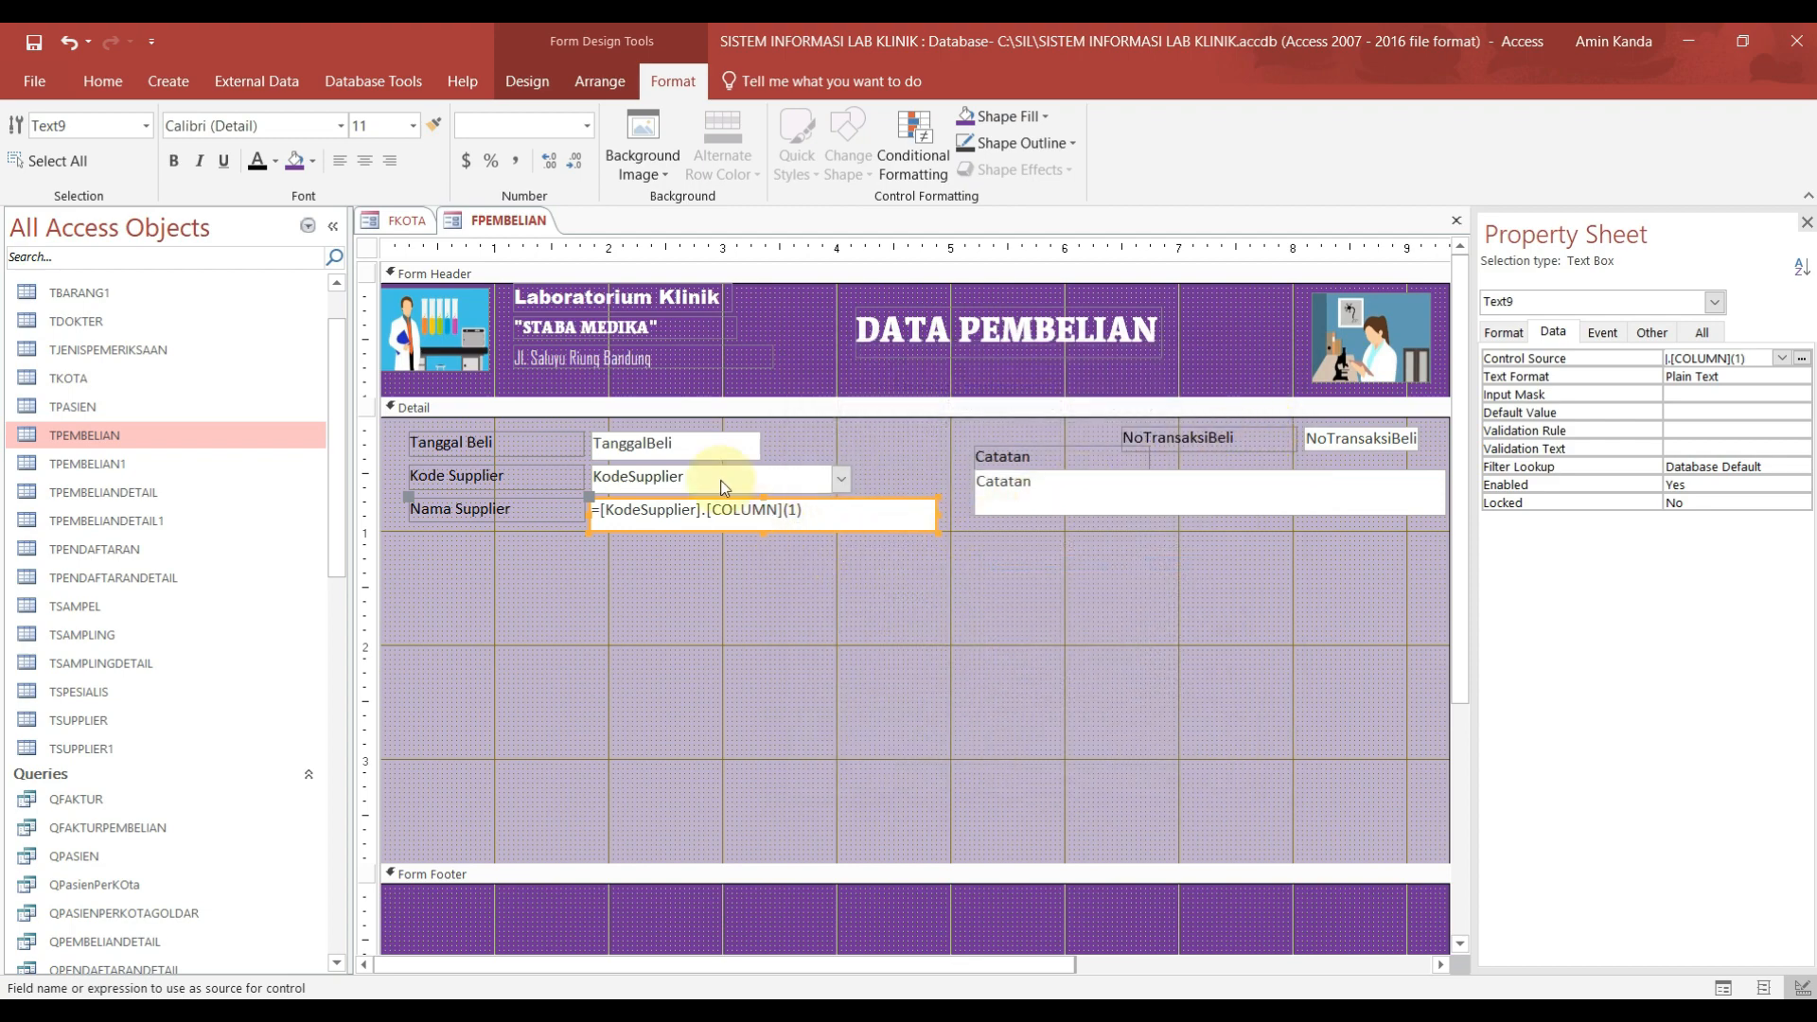
Step: Show FPEMBELIAN in Form View and choose supplier S001 for Kode Supplier to test the Nama Supplier lookup
{"action": "right_click", "coordinate": [501, 219]}
{"action": "left_click", "coordinate": [503, 220]}
{"action": "right_click", "coordinate": [518, 228]}
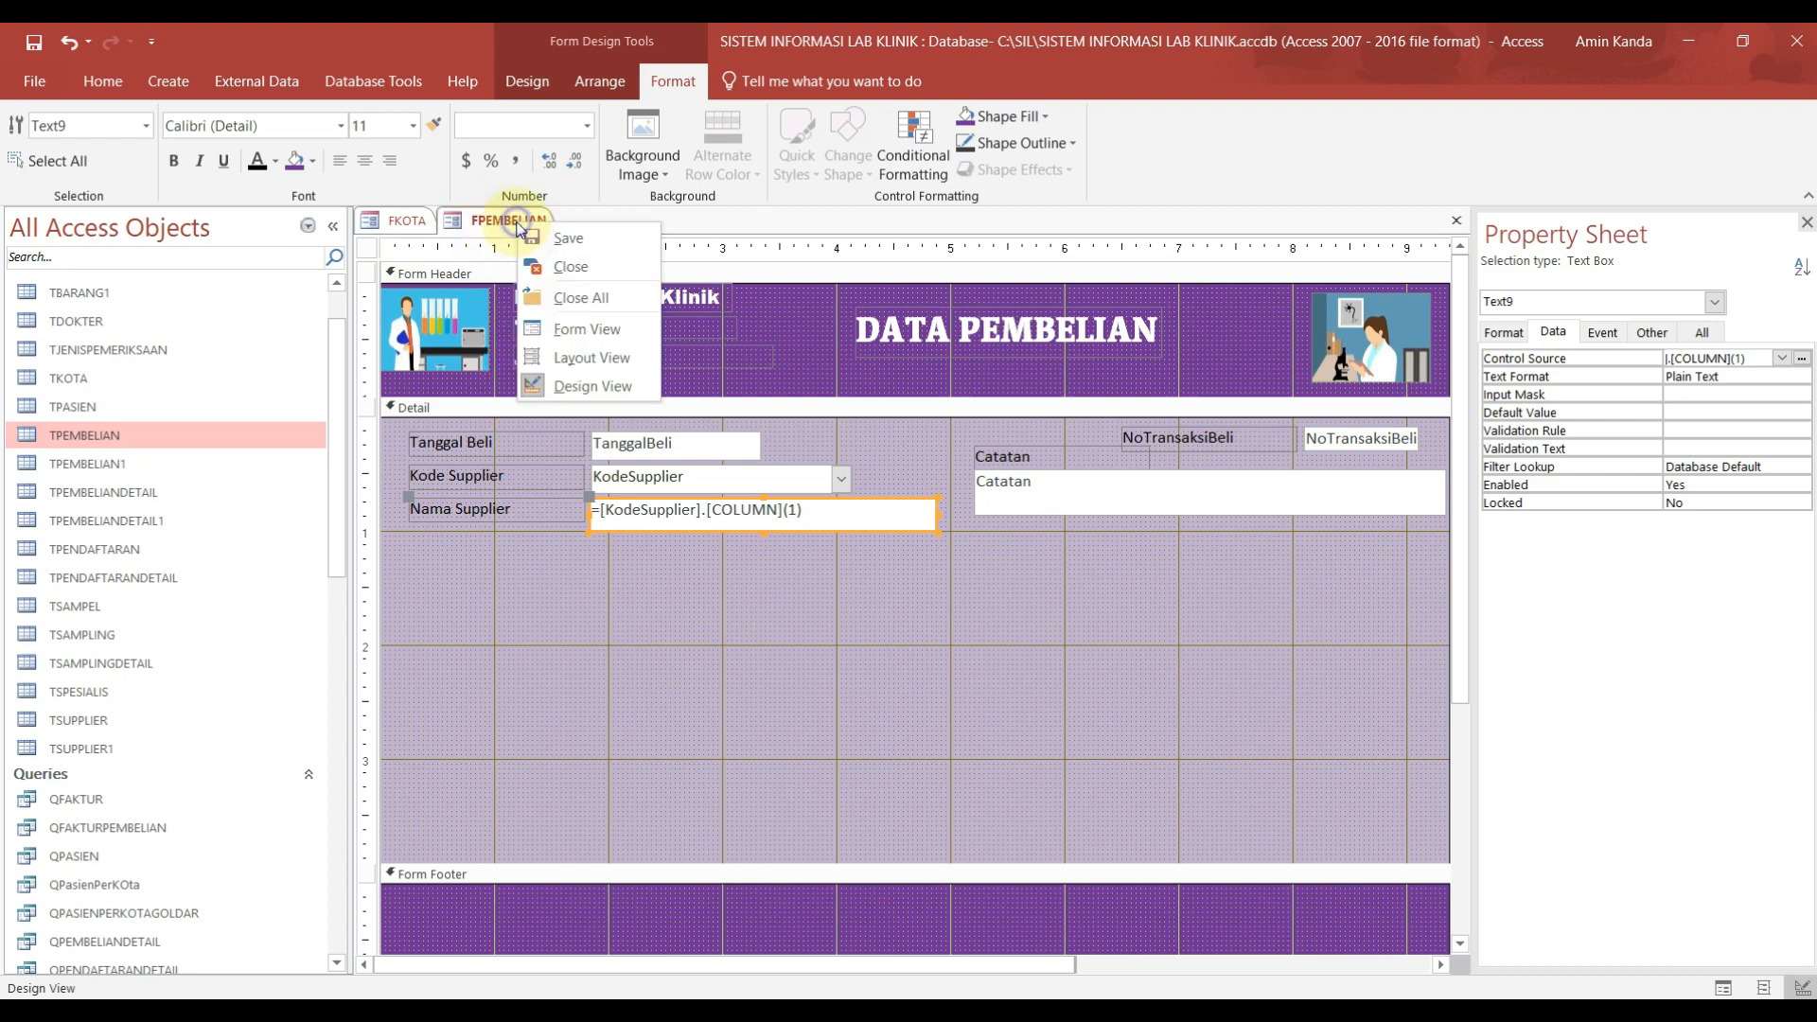
{"action": "left_click", "coordinate": [589, 329]}
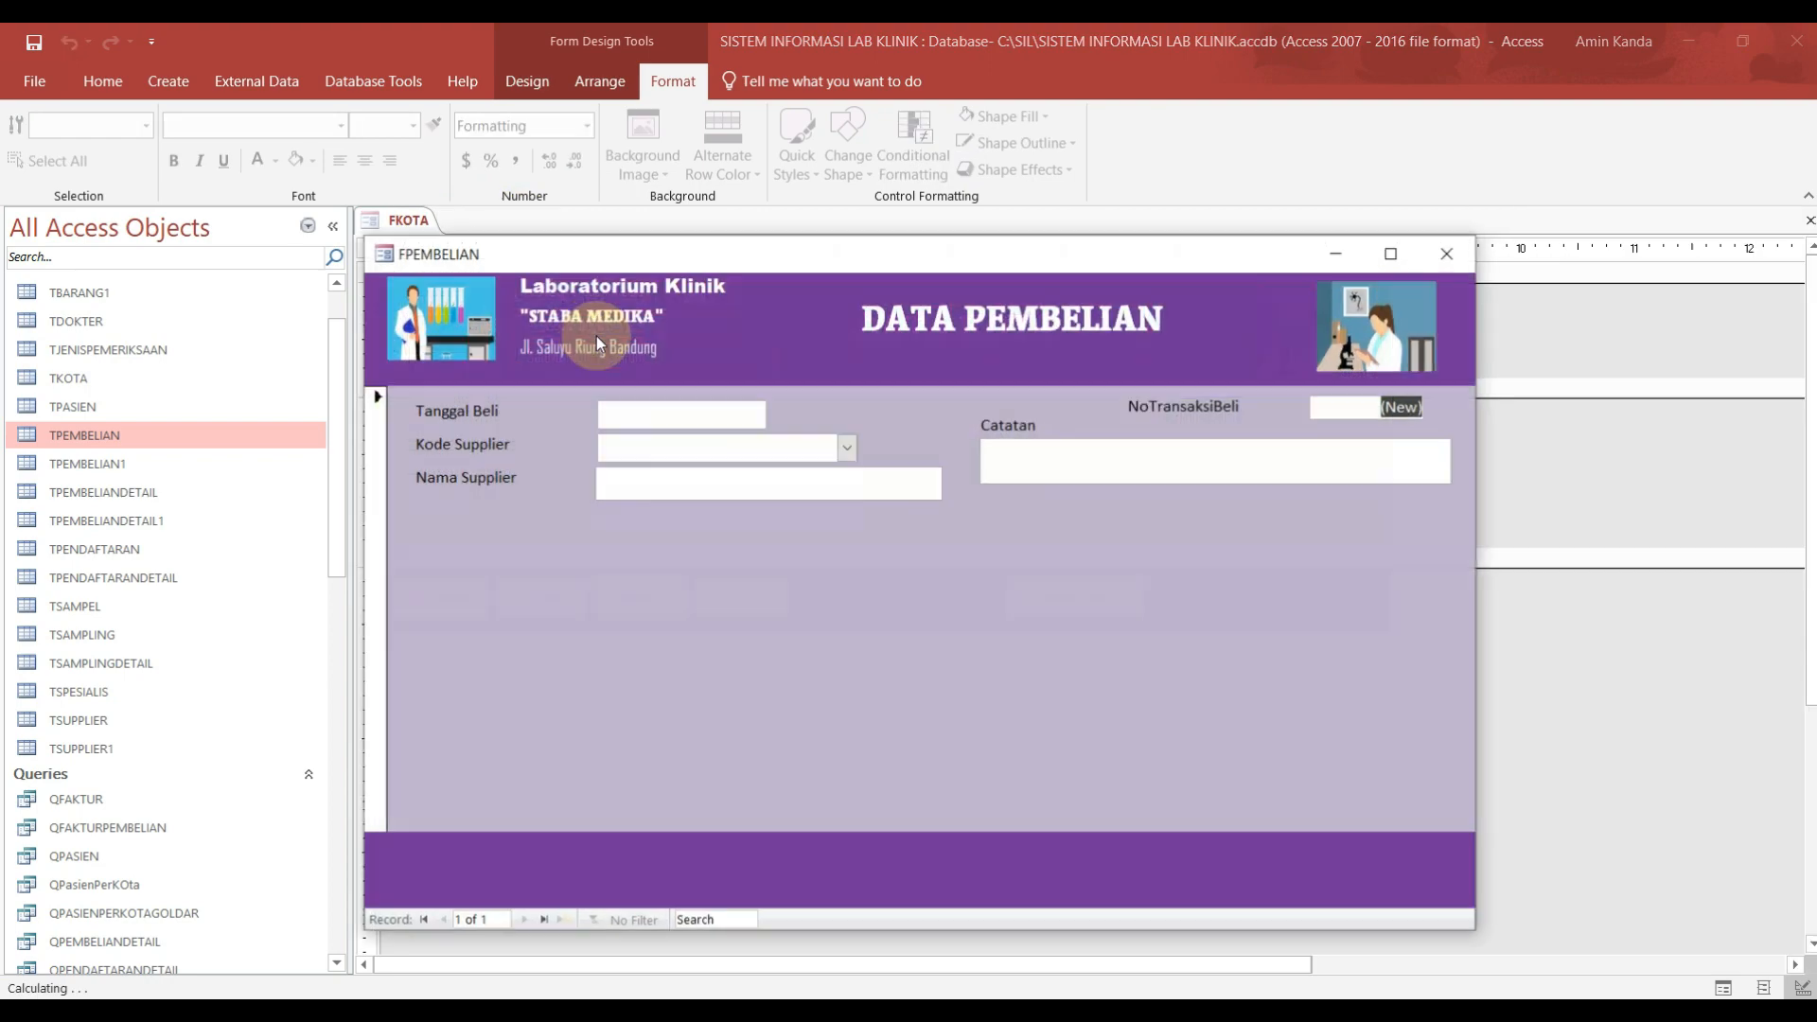
{"action": "left_click", "coordinate": [845, 447]}
{"action": "left_click", "coordinate": [826, 473]}
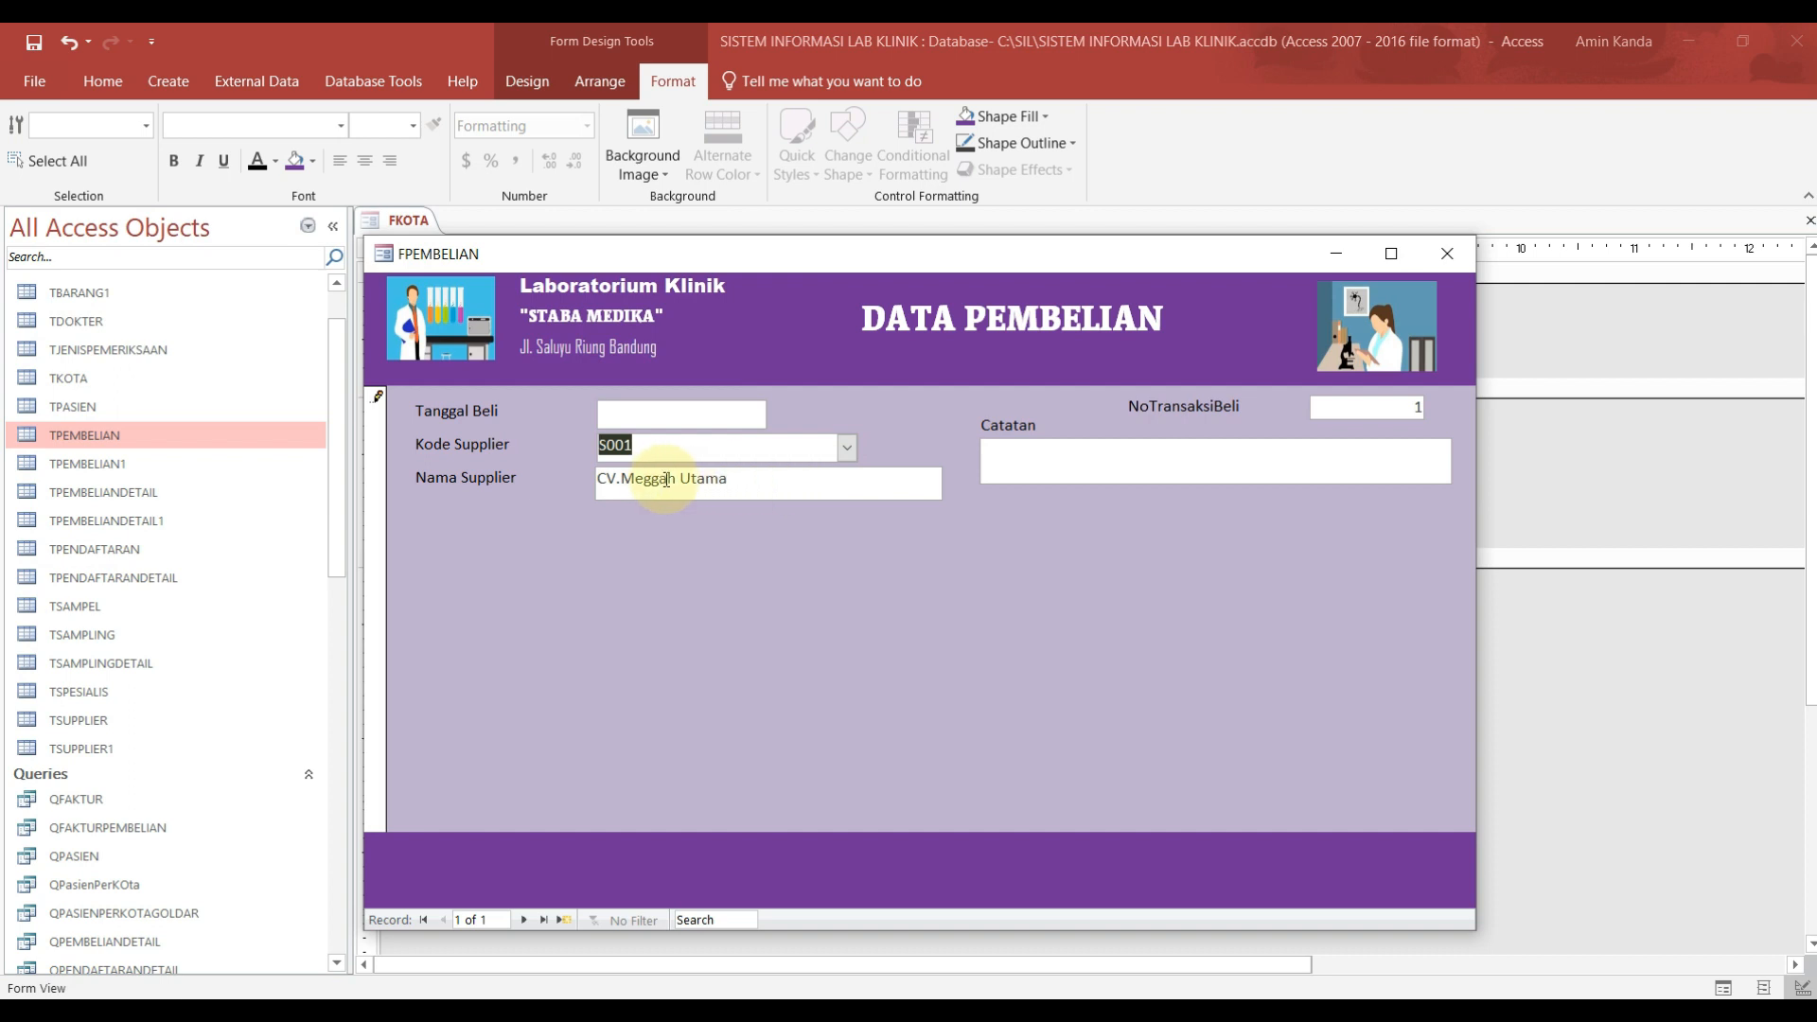
Step: Check the Kode Supplier list and the Tanggal Beli date picker on the running form without choosing a new entry
{"action": "left_click", "coordinate": [849, 446]}
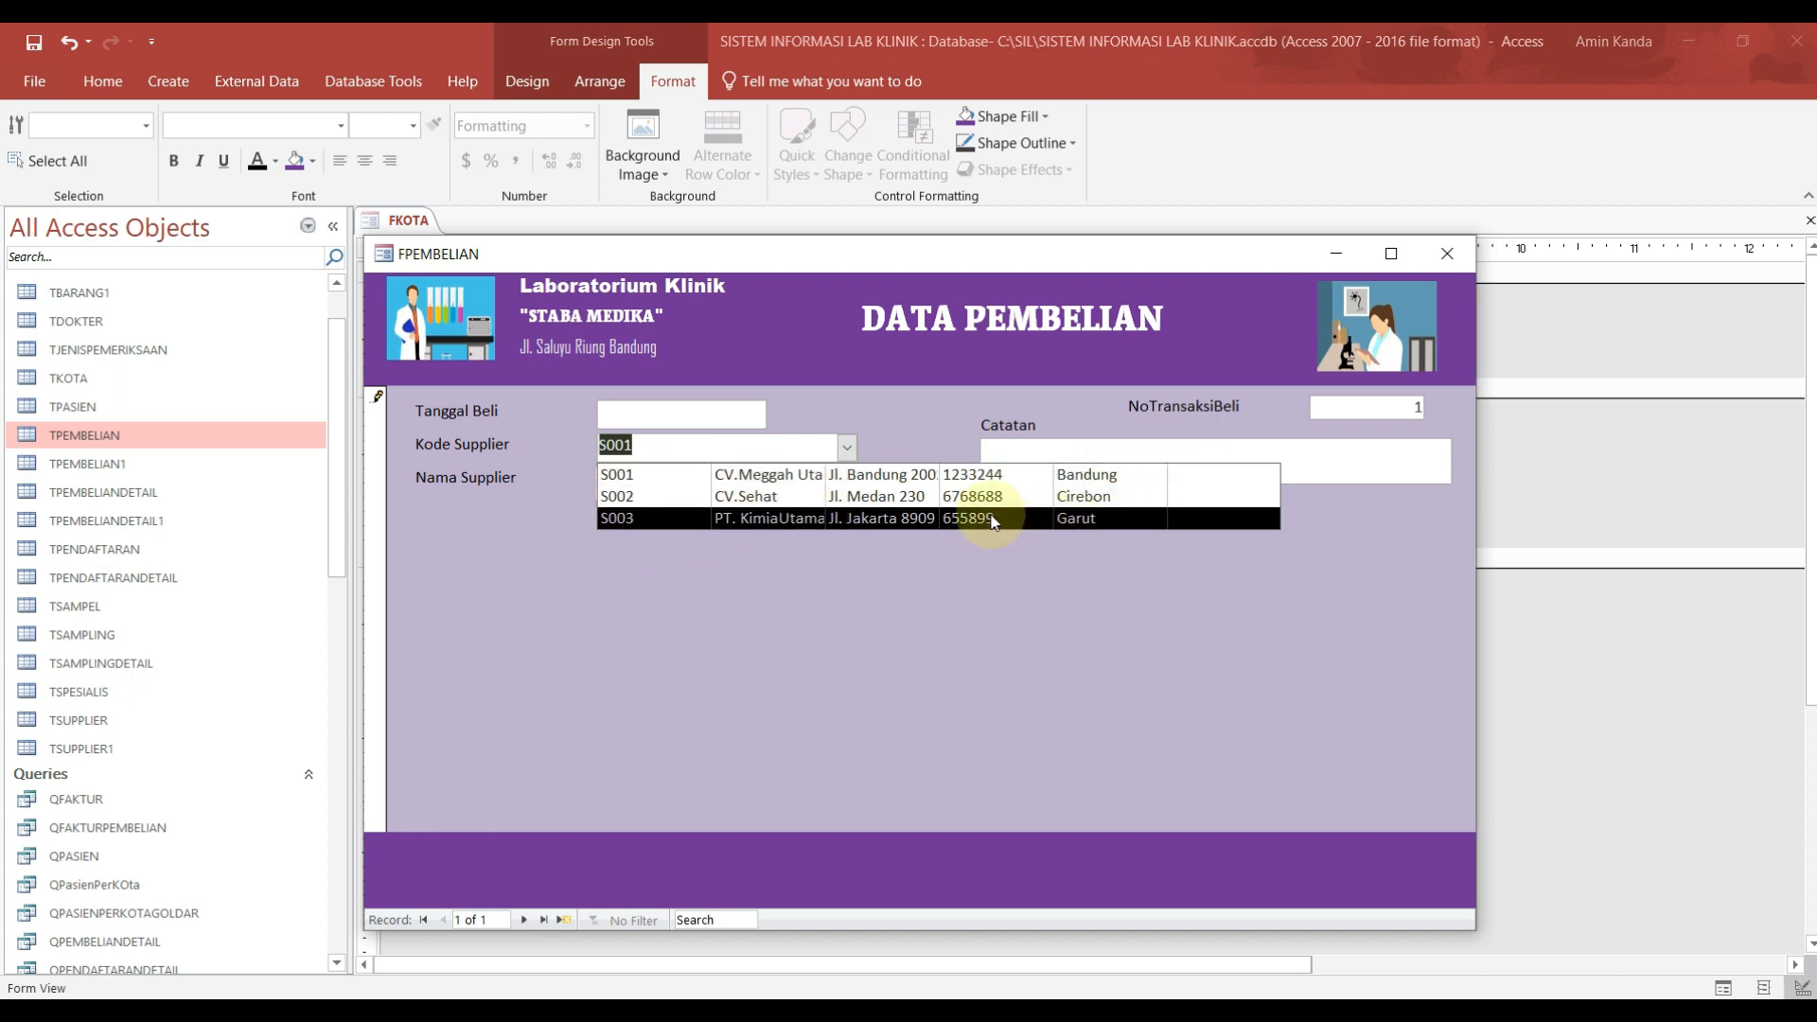
{"action": "left_click", "coordinate": [828, 582]}
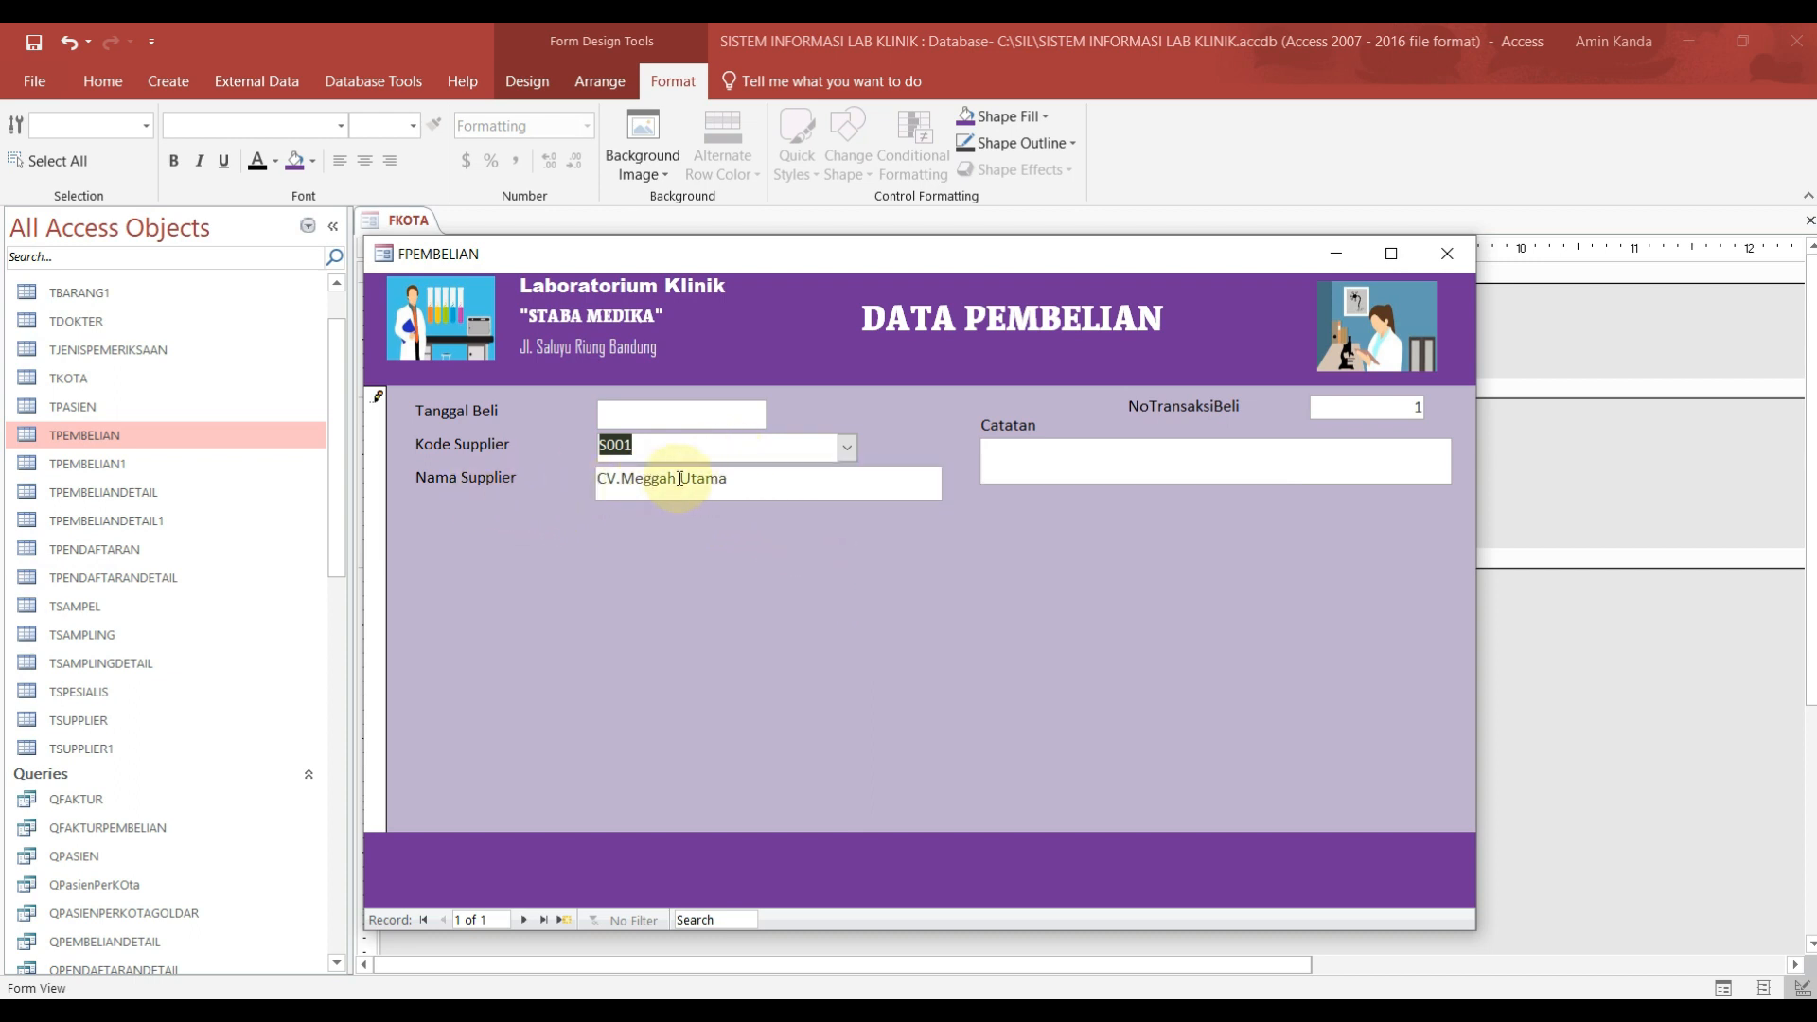
{"action": "left_click", "coordinate": [759, 415]}
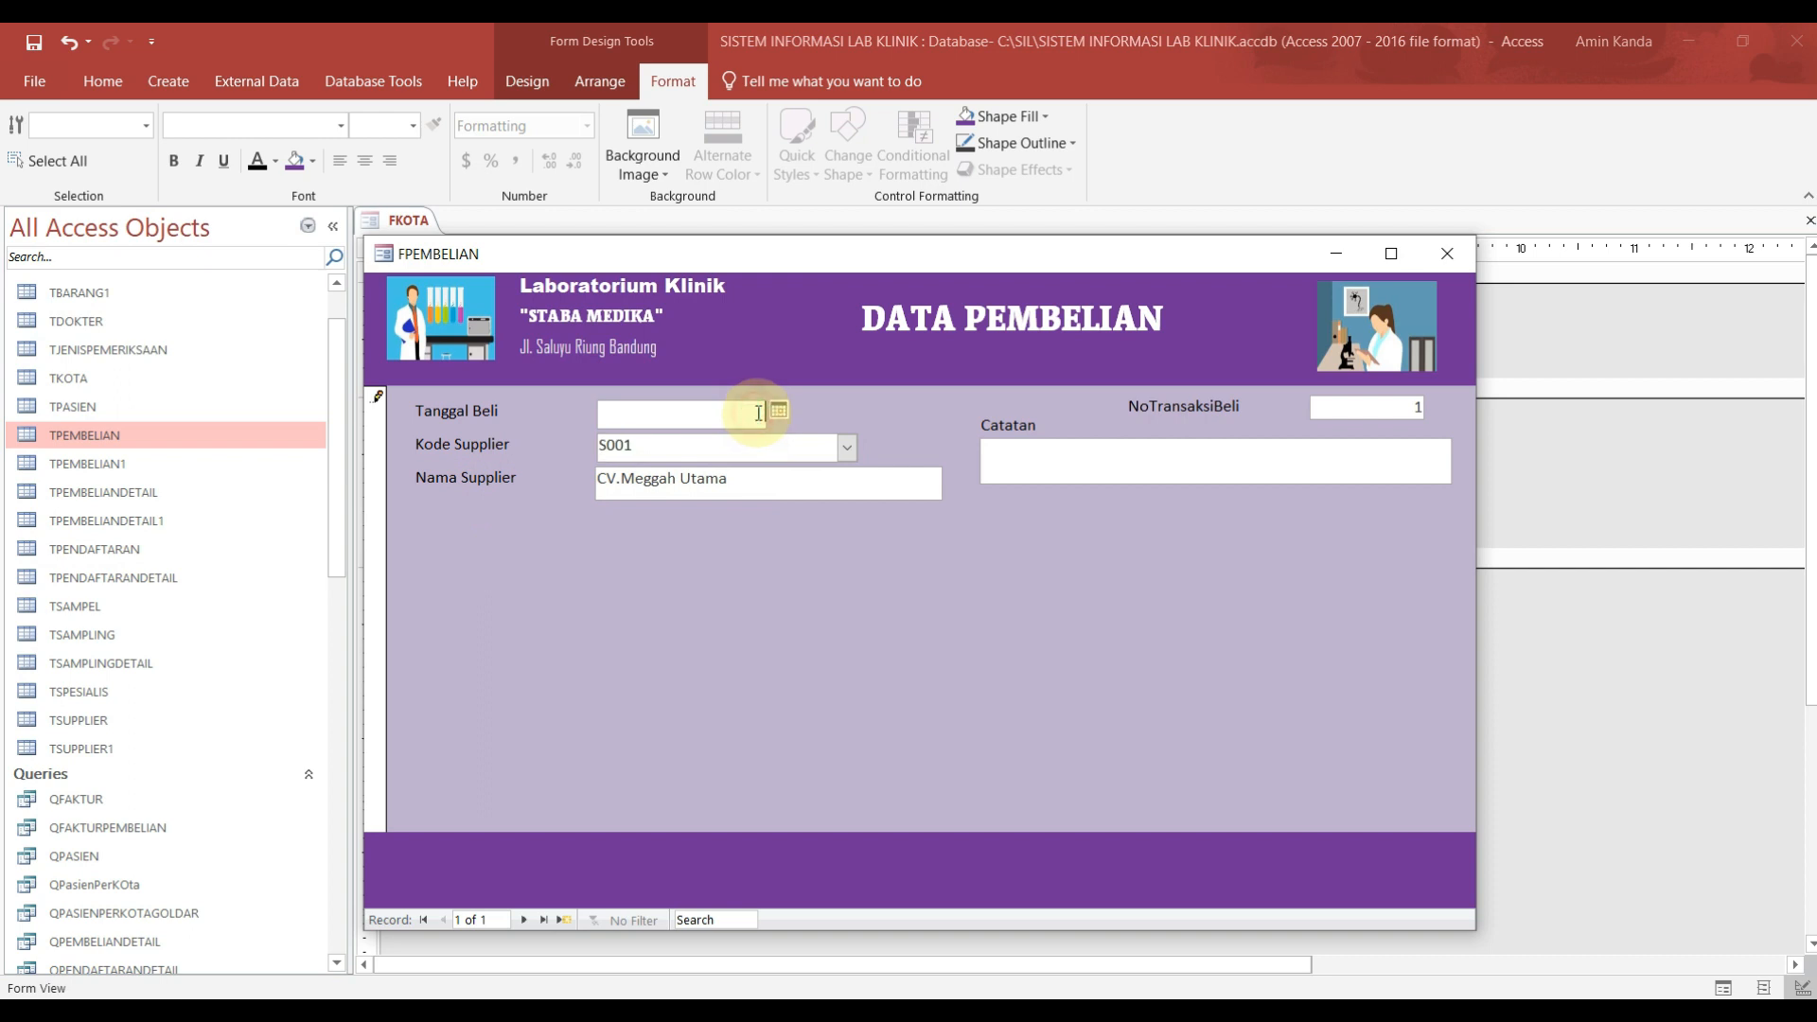
{"action": "left_click", "coordinate": [778, 408]}
{"action": "left_click", "coordinate": [911, 409]}
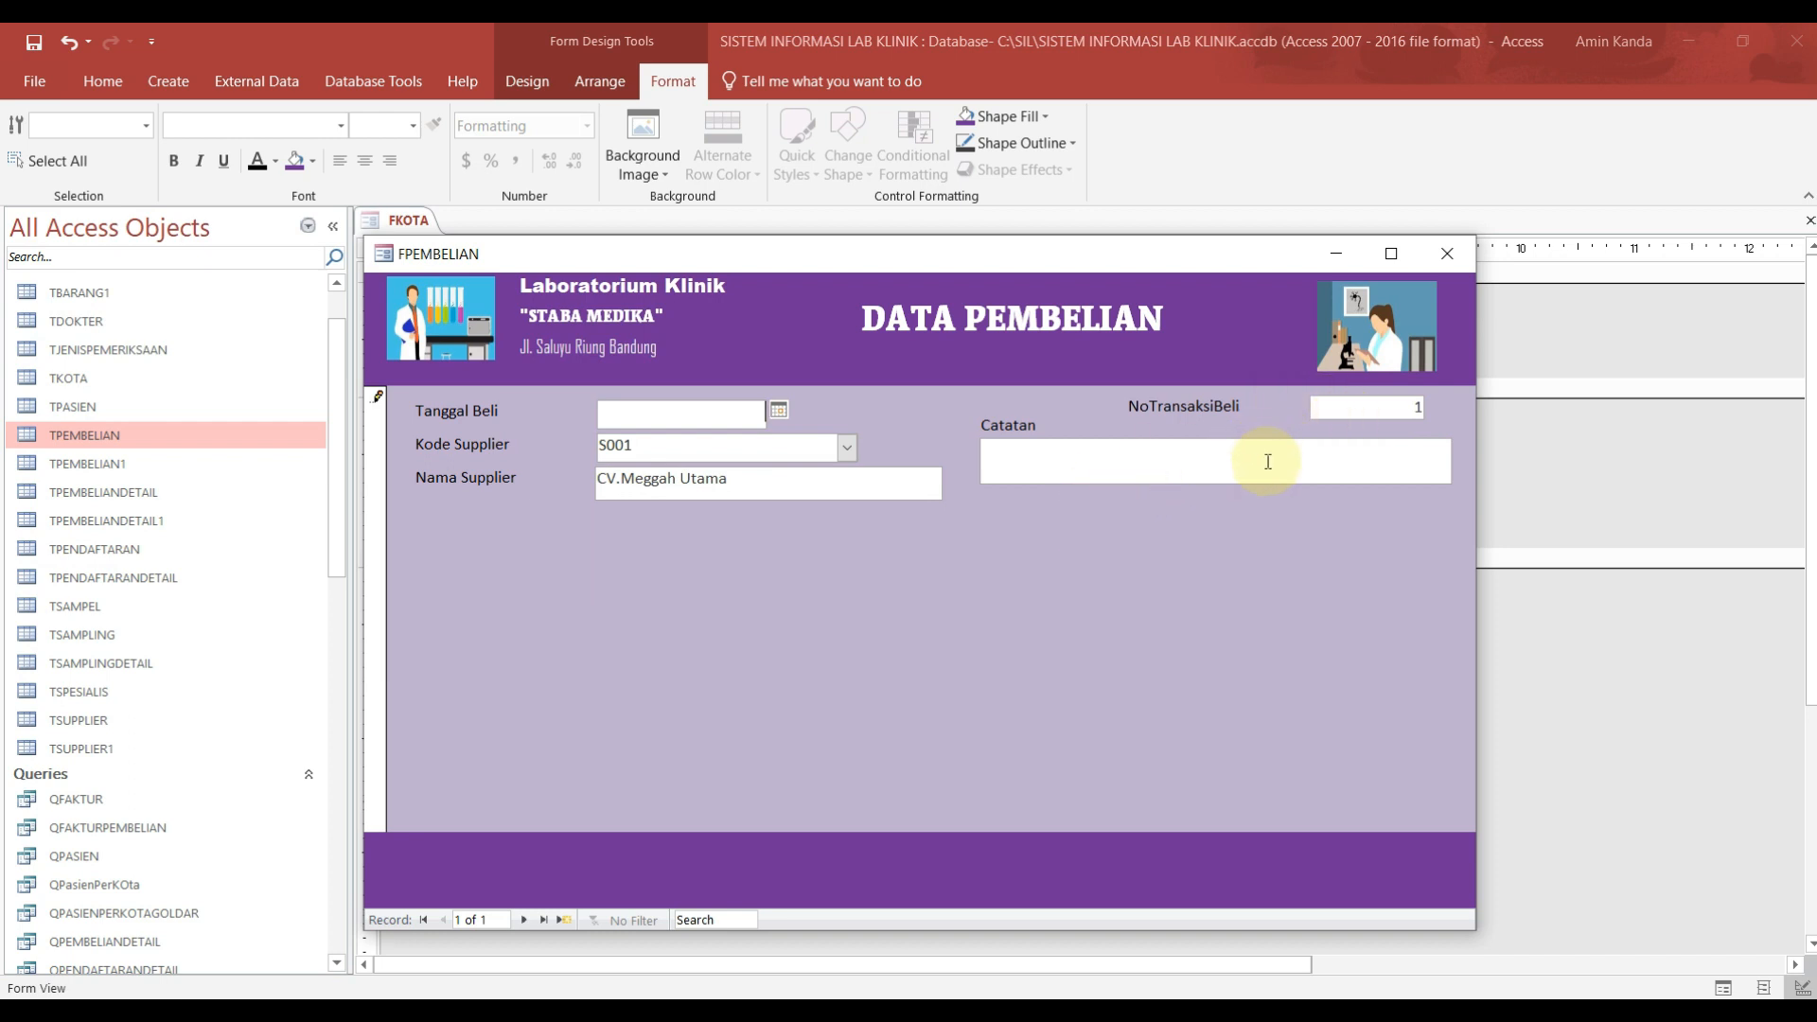
Step: Return FPEMBELIAN to Design View and move the Catatan field with its label down, aligning its lower edge with the Nama Supplier box
{"action": "right_click", "coordinate": [502, 257]}
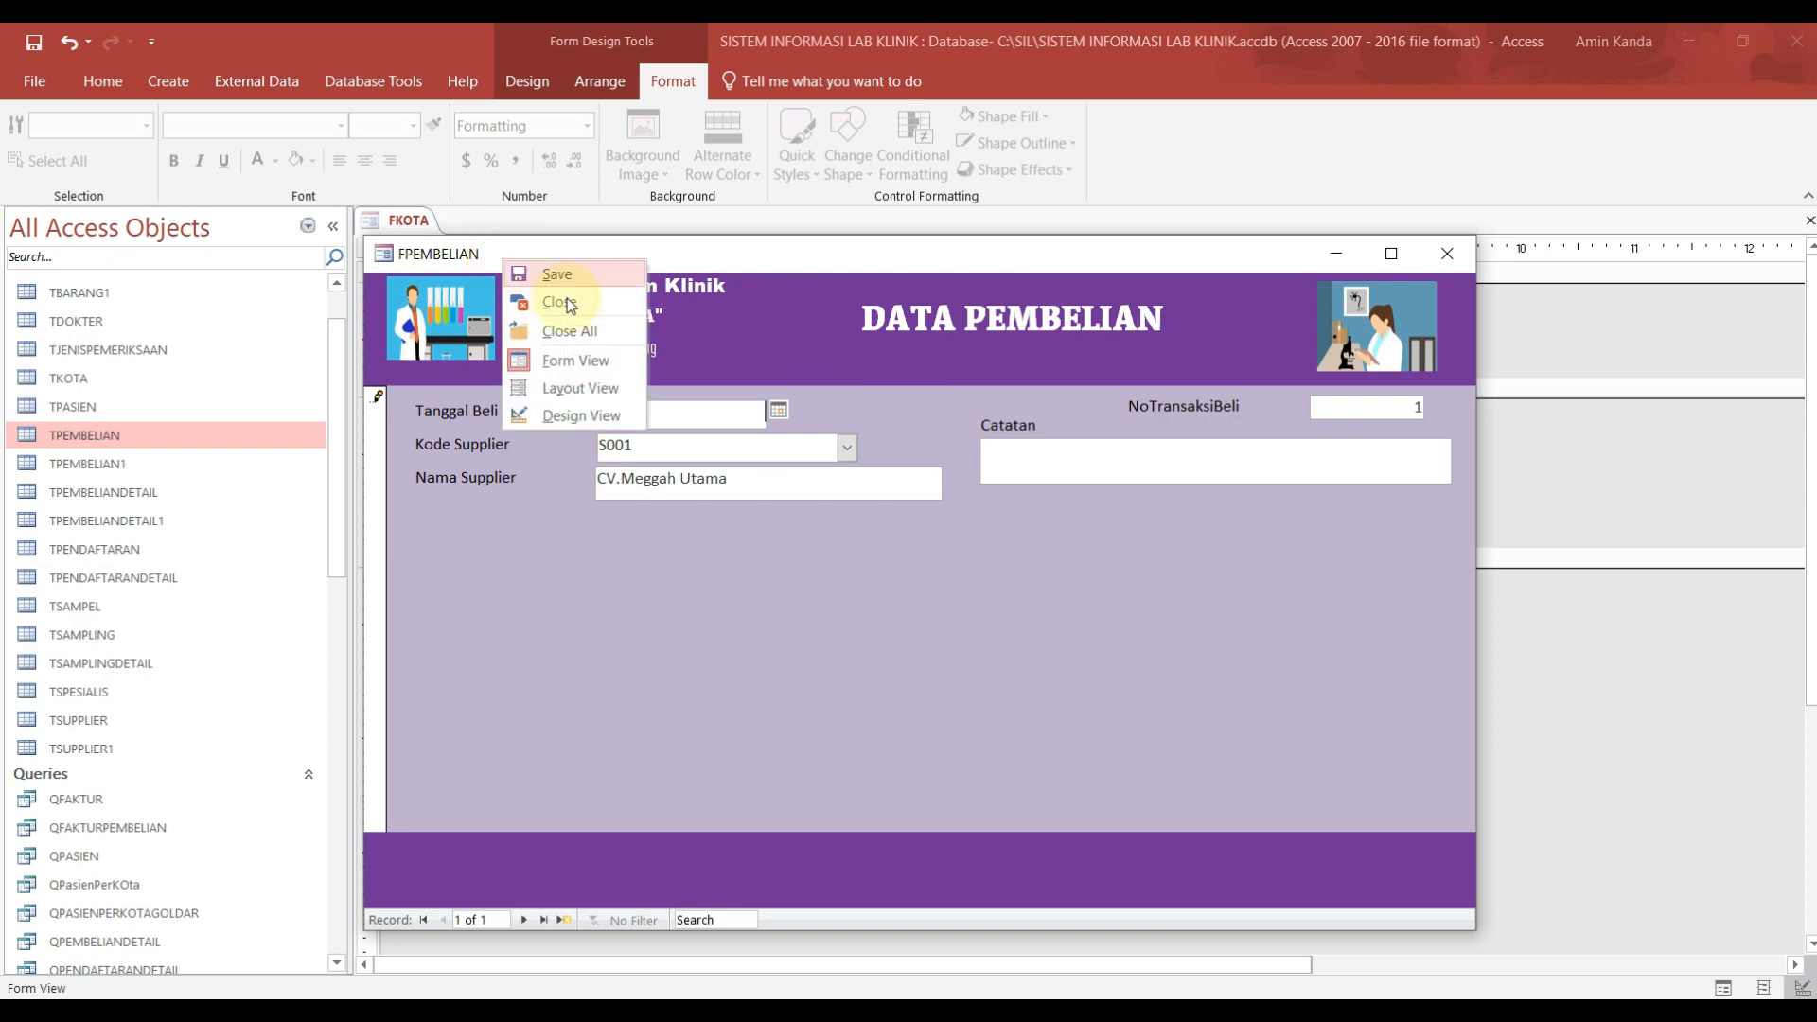
{"action": "left_click", "coordinate": [598, 417]}
{"action": "left_click", "coordinate": [1079, 499]}
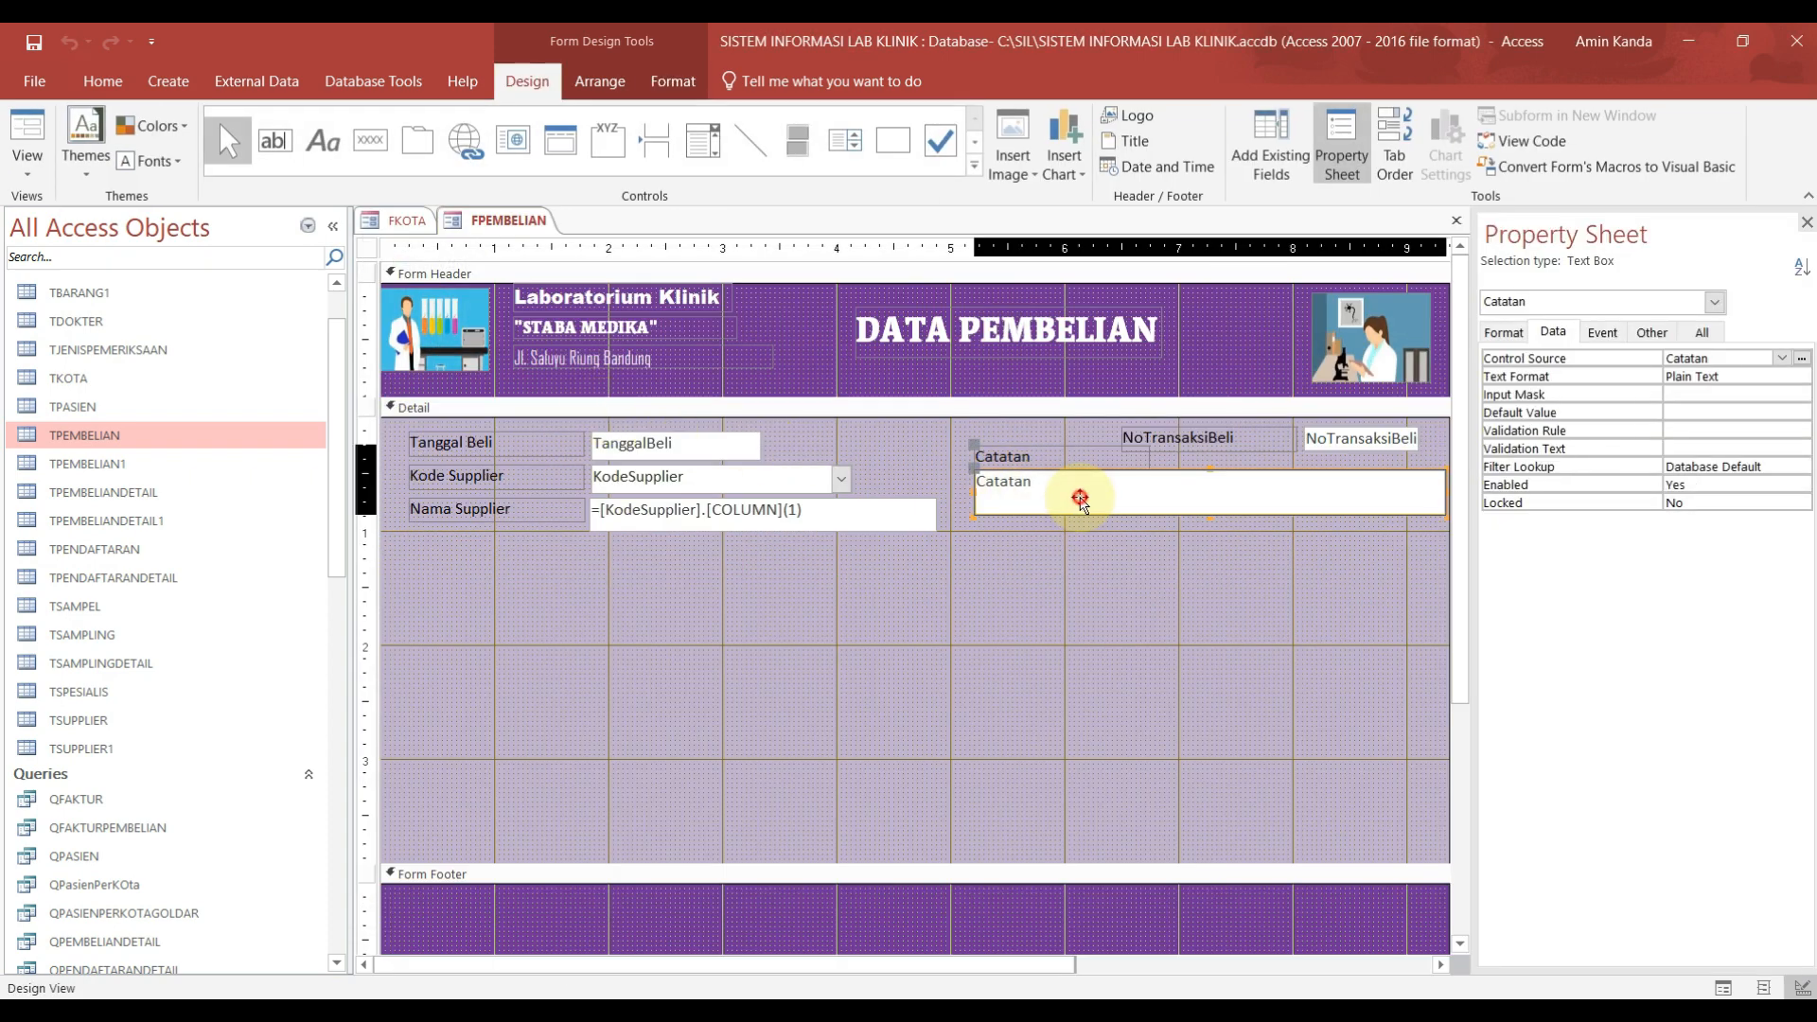
{"action": "left_click_drag", "start_coordinate": [1080, 499], "coordinate": [1079, 517]}
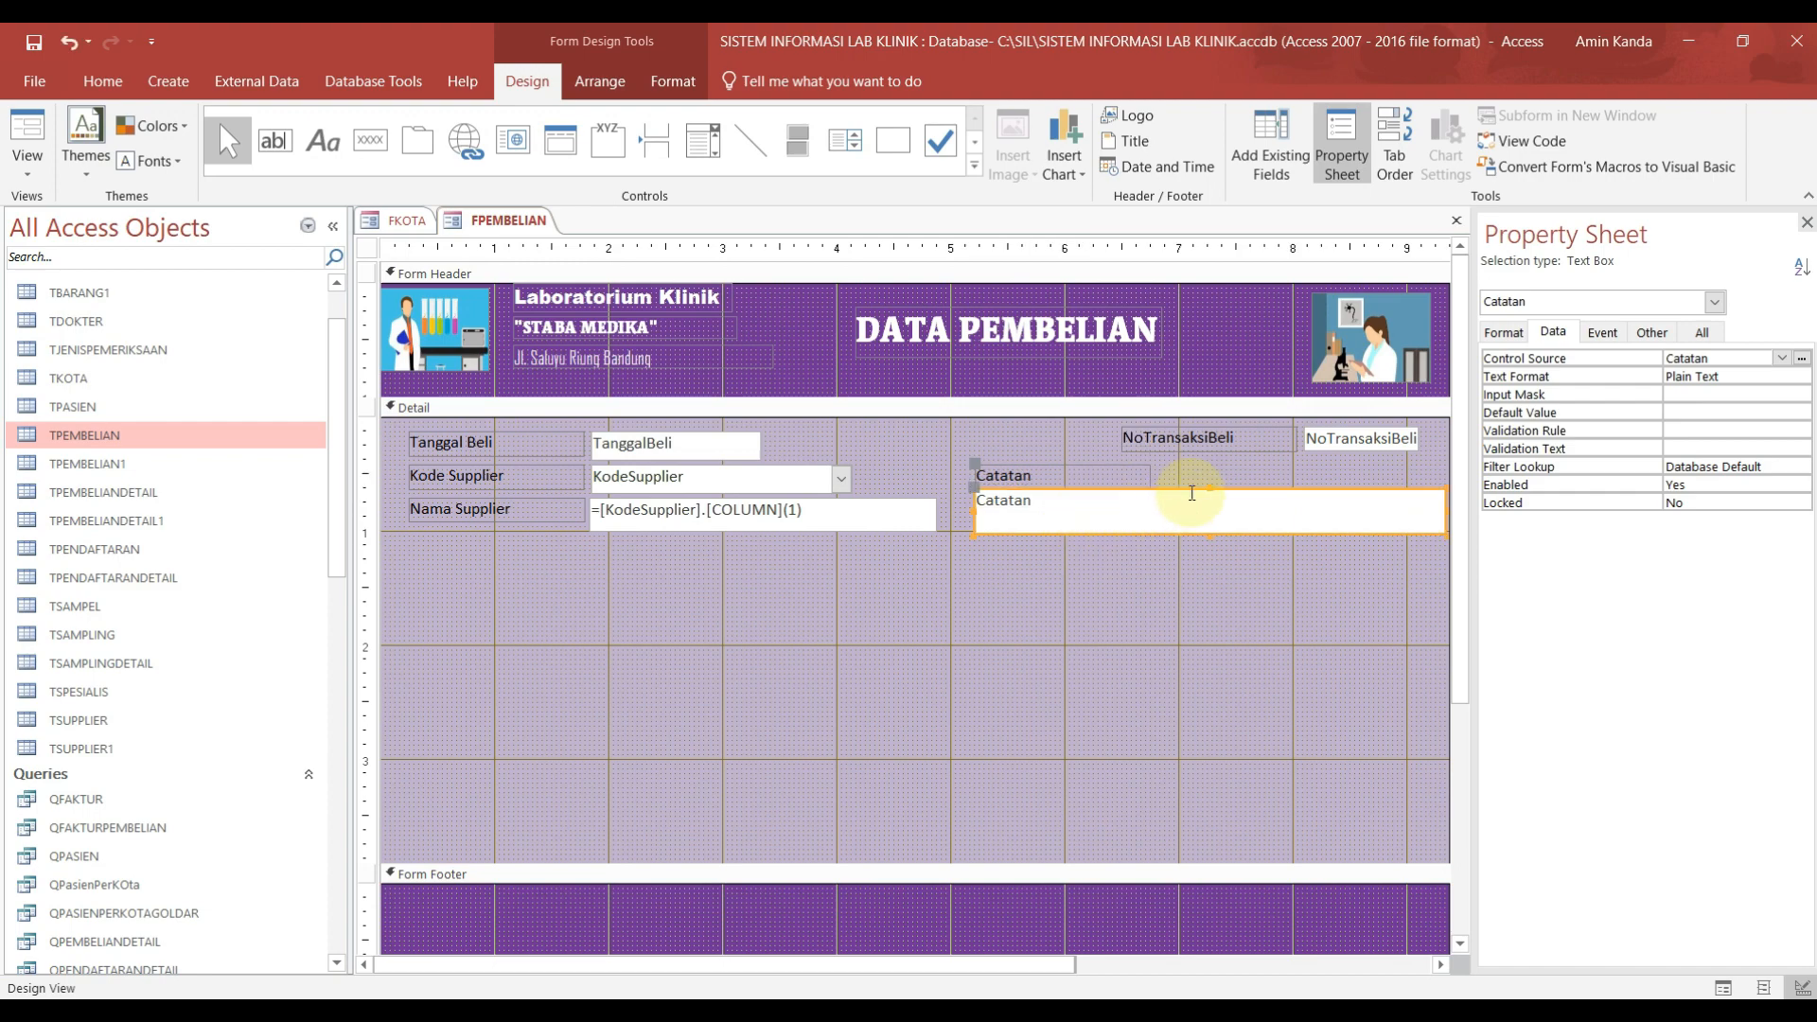
{"action": "key", "text": "Up"}
{"action": "left_click", "coordinate": [1098, 586]}
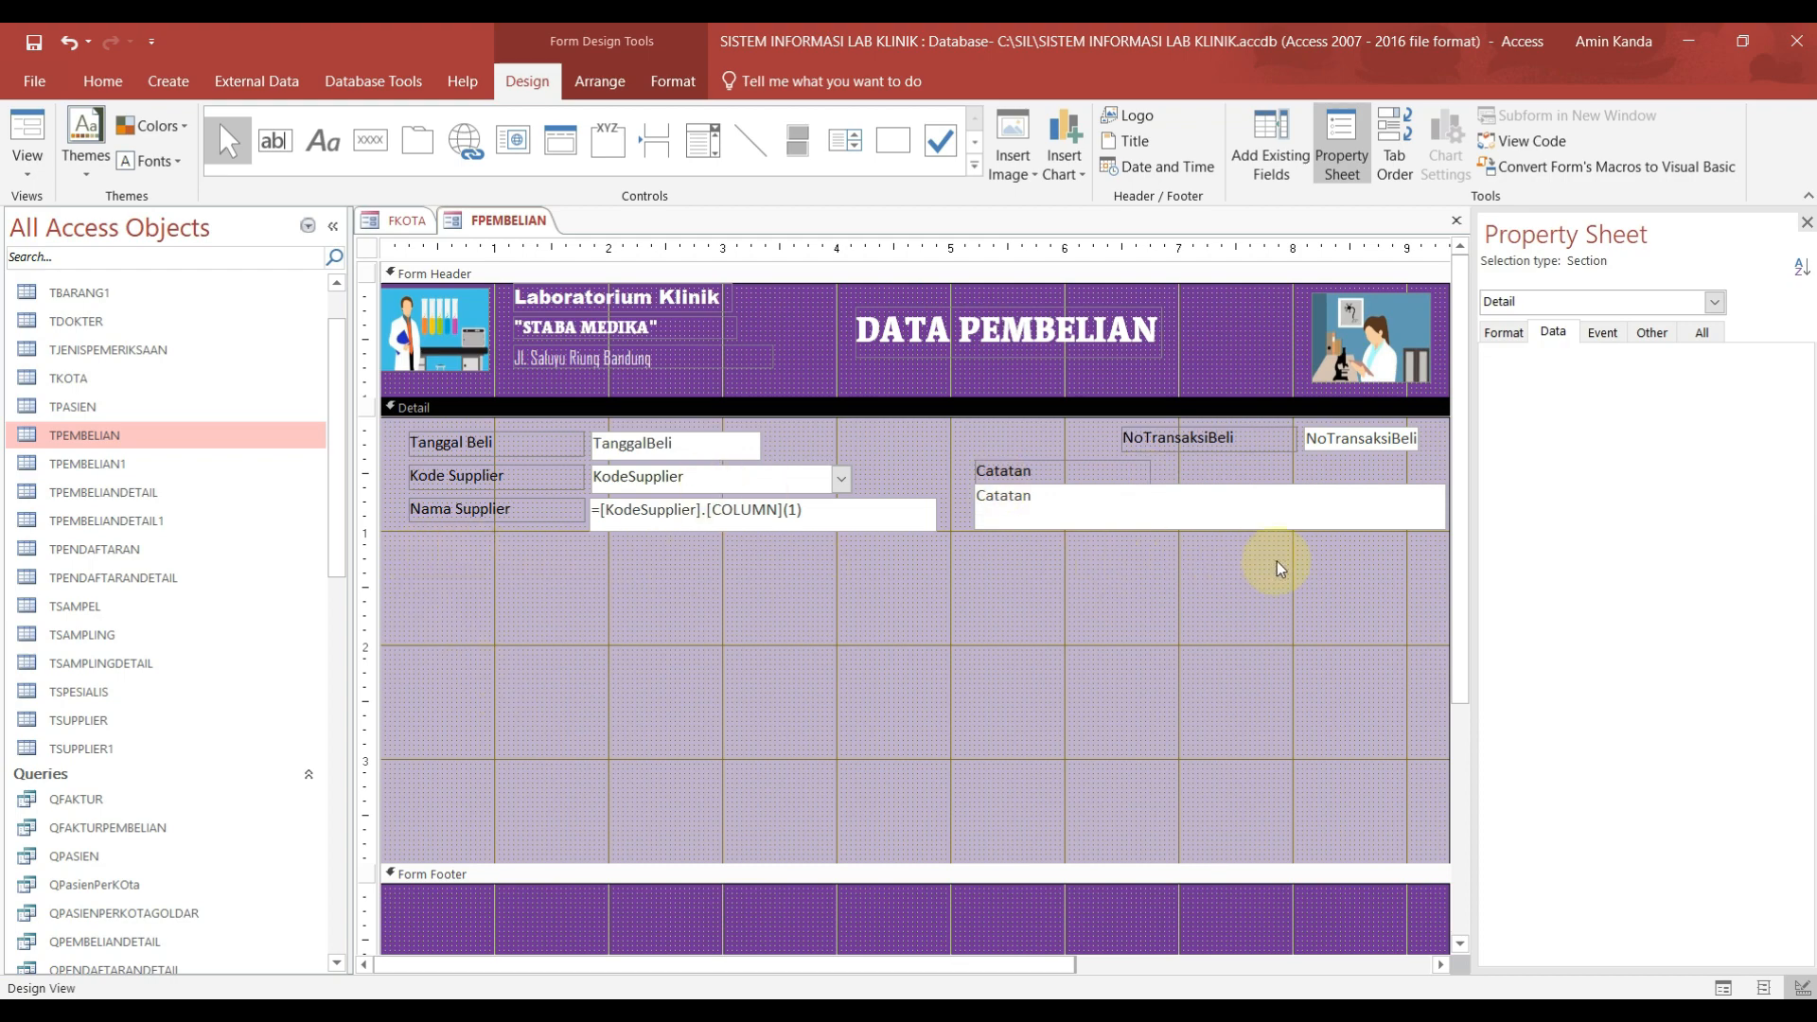
{"action": "left_click_drag", "start_coordinate": [1391, 638], "coordinate": [1378, 771]}
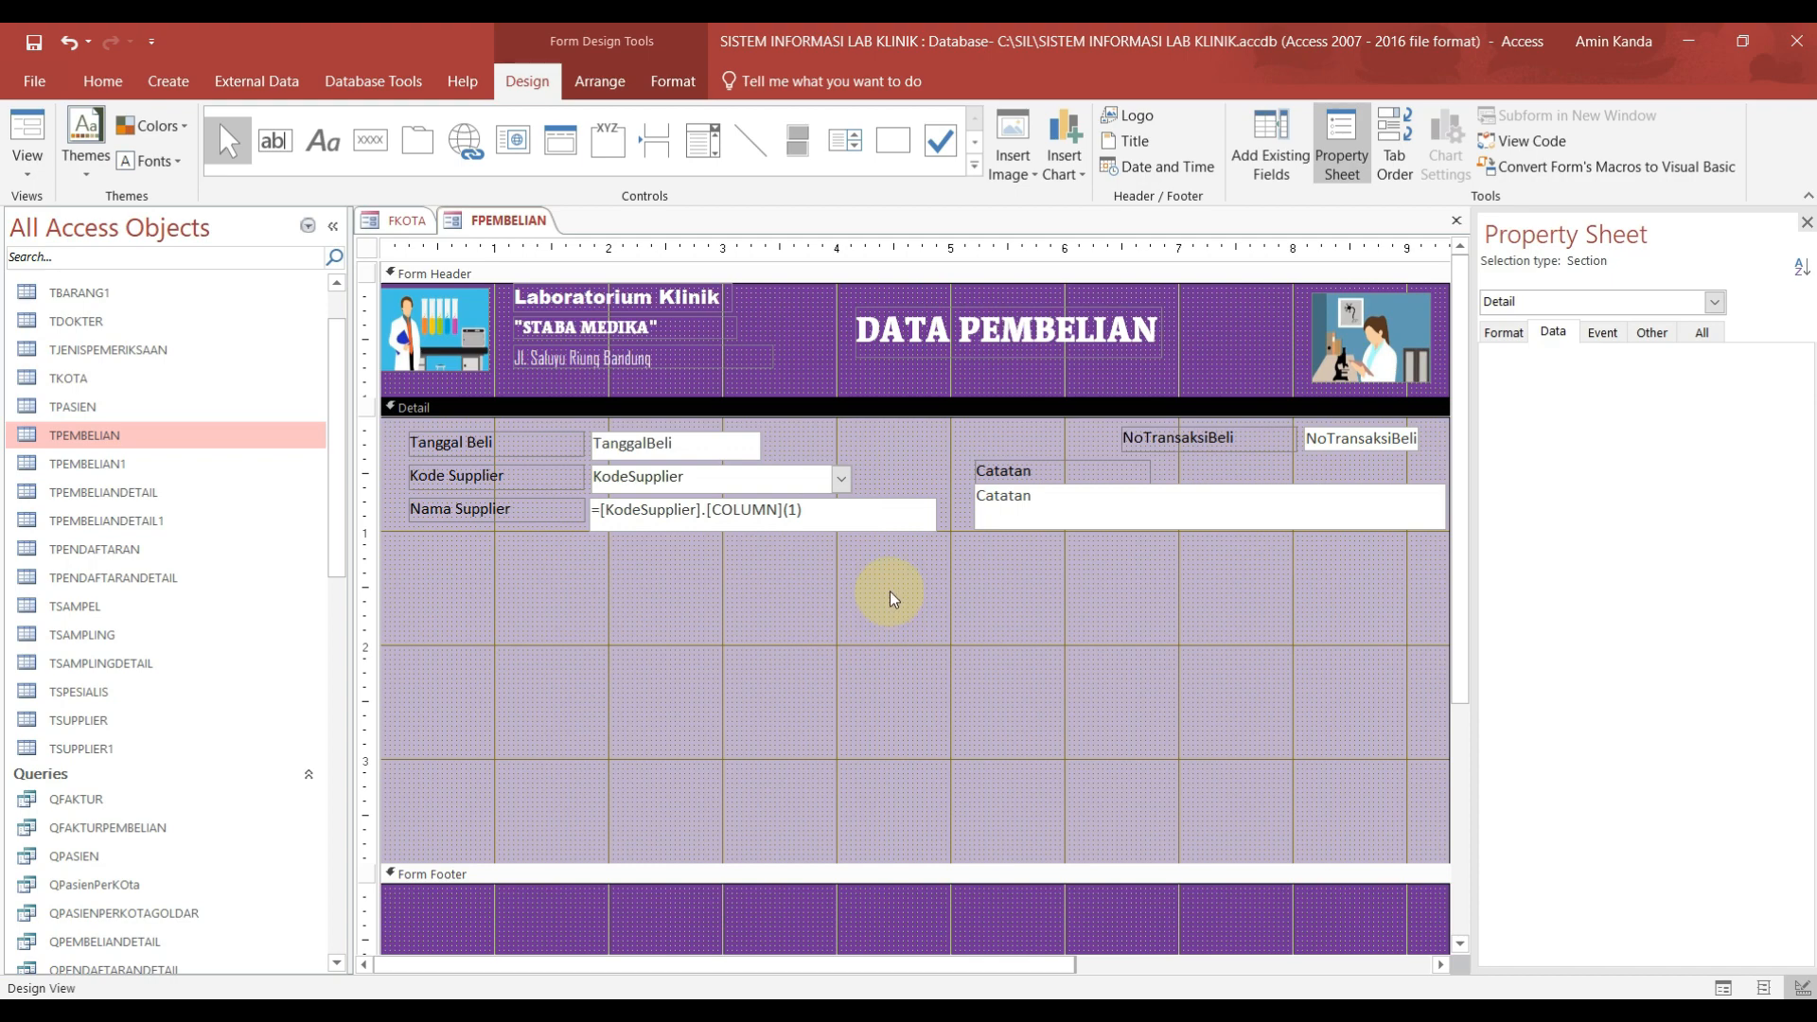
Step: Close the FPEMBELIAN form with its design changes saved, and close the FKOTA form
{"action": "right_click", "coordinate": [509, 221]}
{"action": "left_click", "coordinate": [577, 266]}
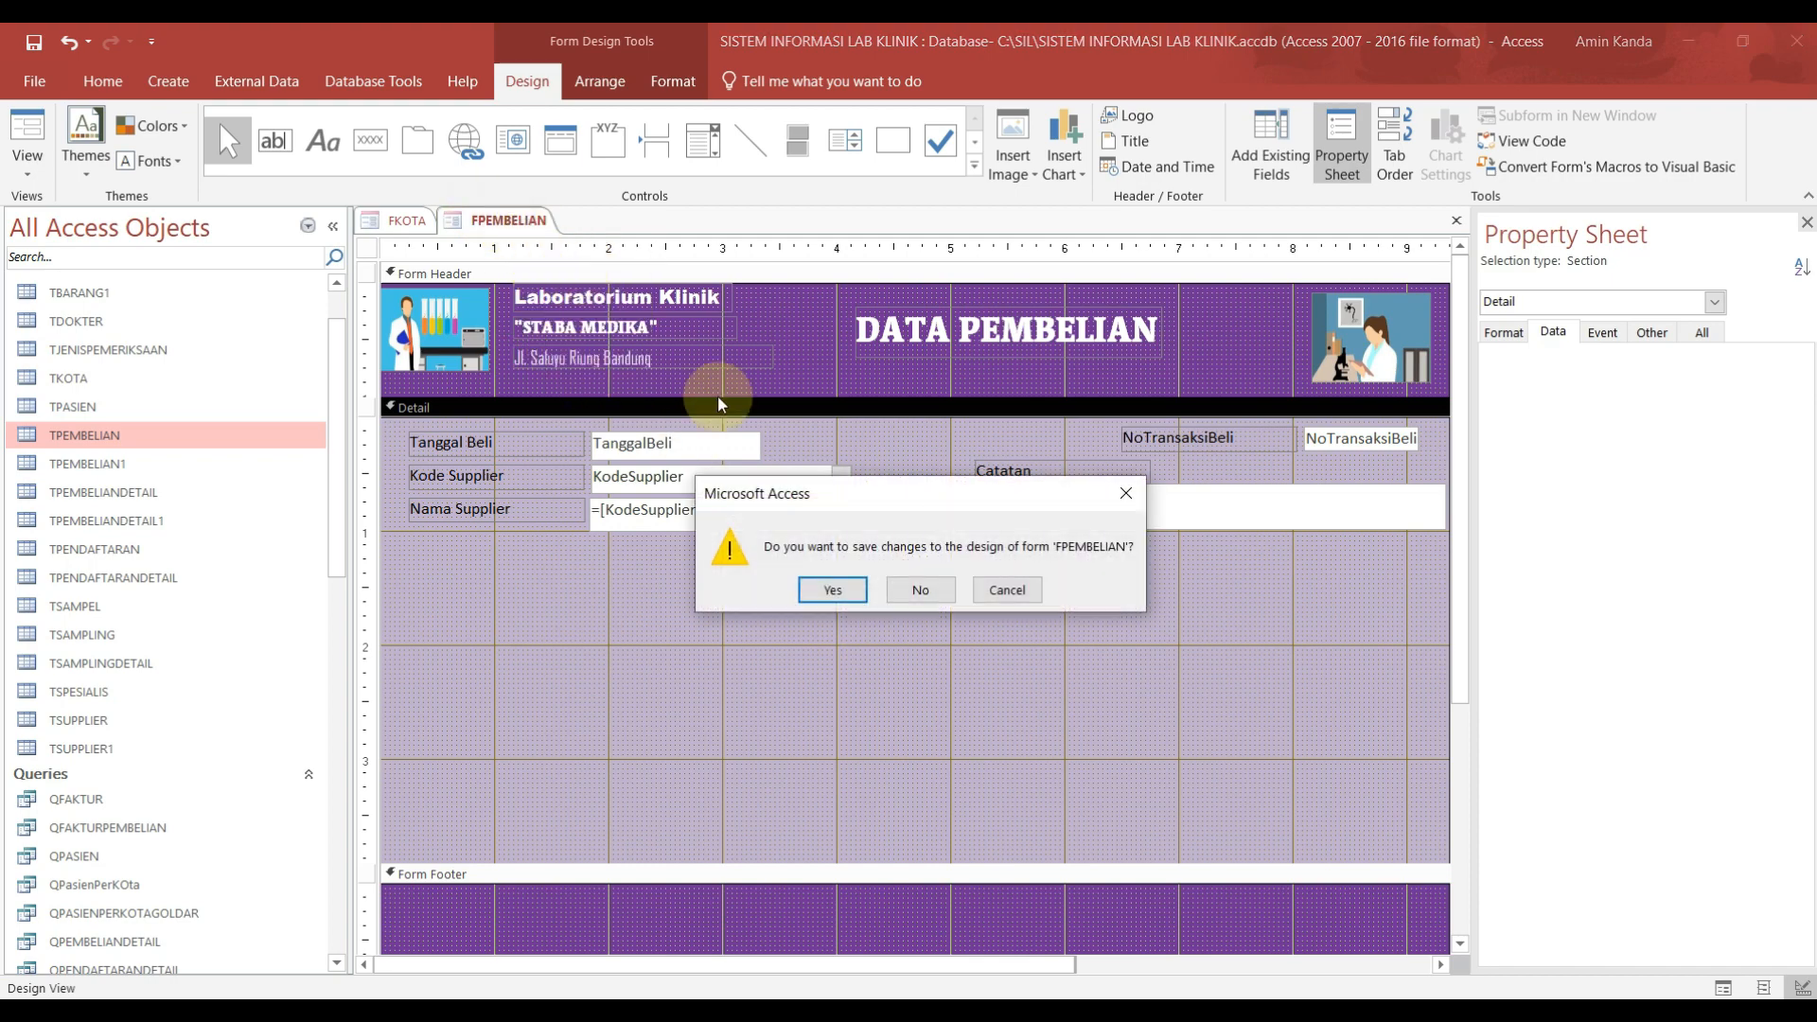
{"action": "left_click", "coordinate": [833, 590]}
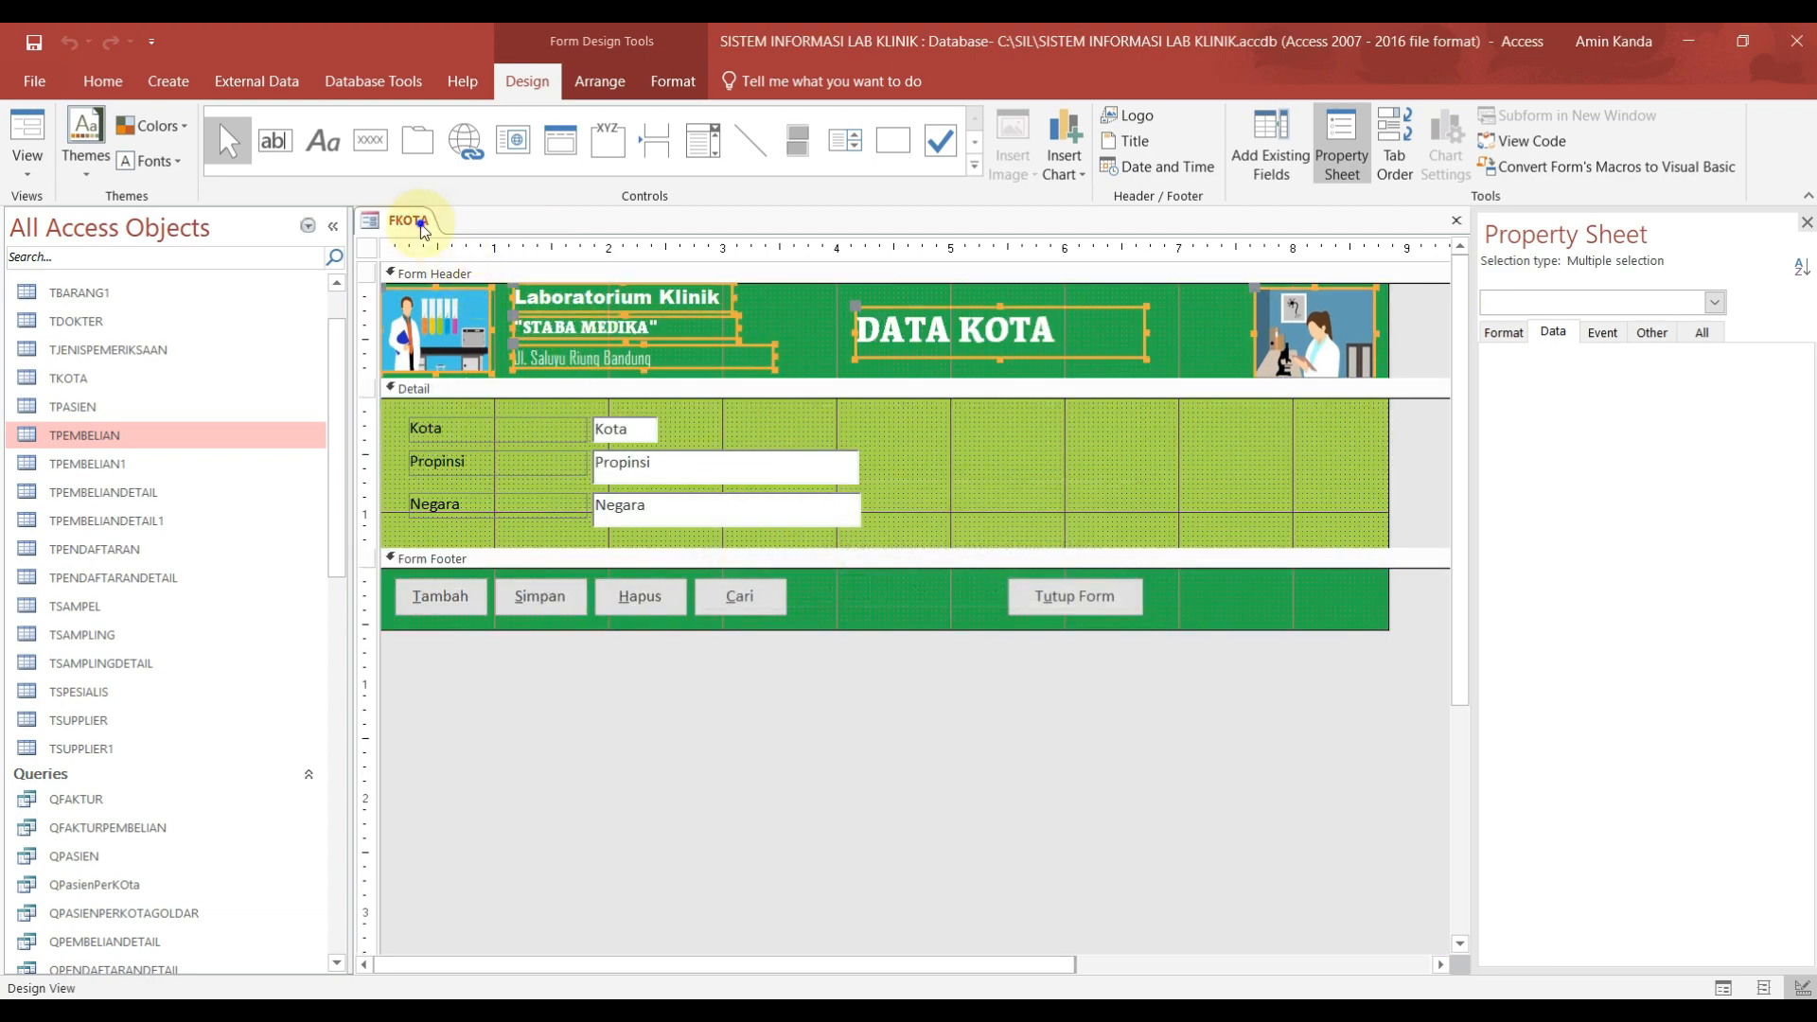
{"action": "right_click", "coordinate": [419, 225]}
{"action": "left_click", "coordinate": [490, 270]}
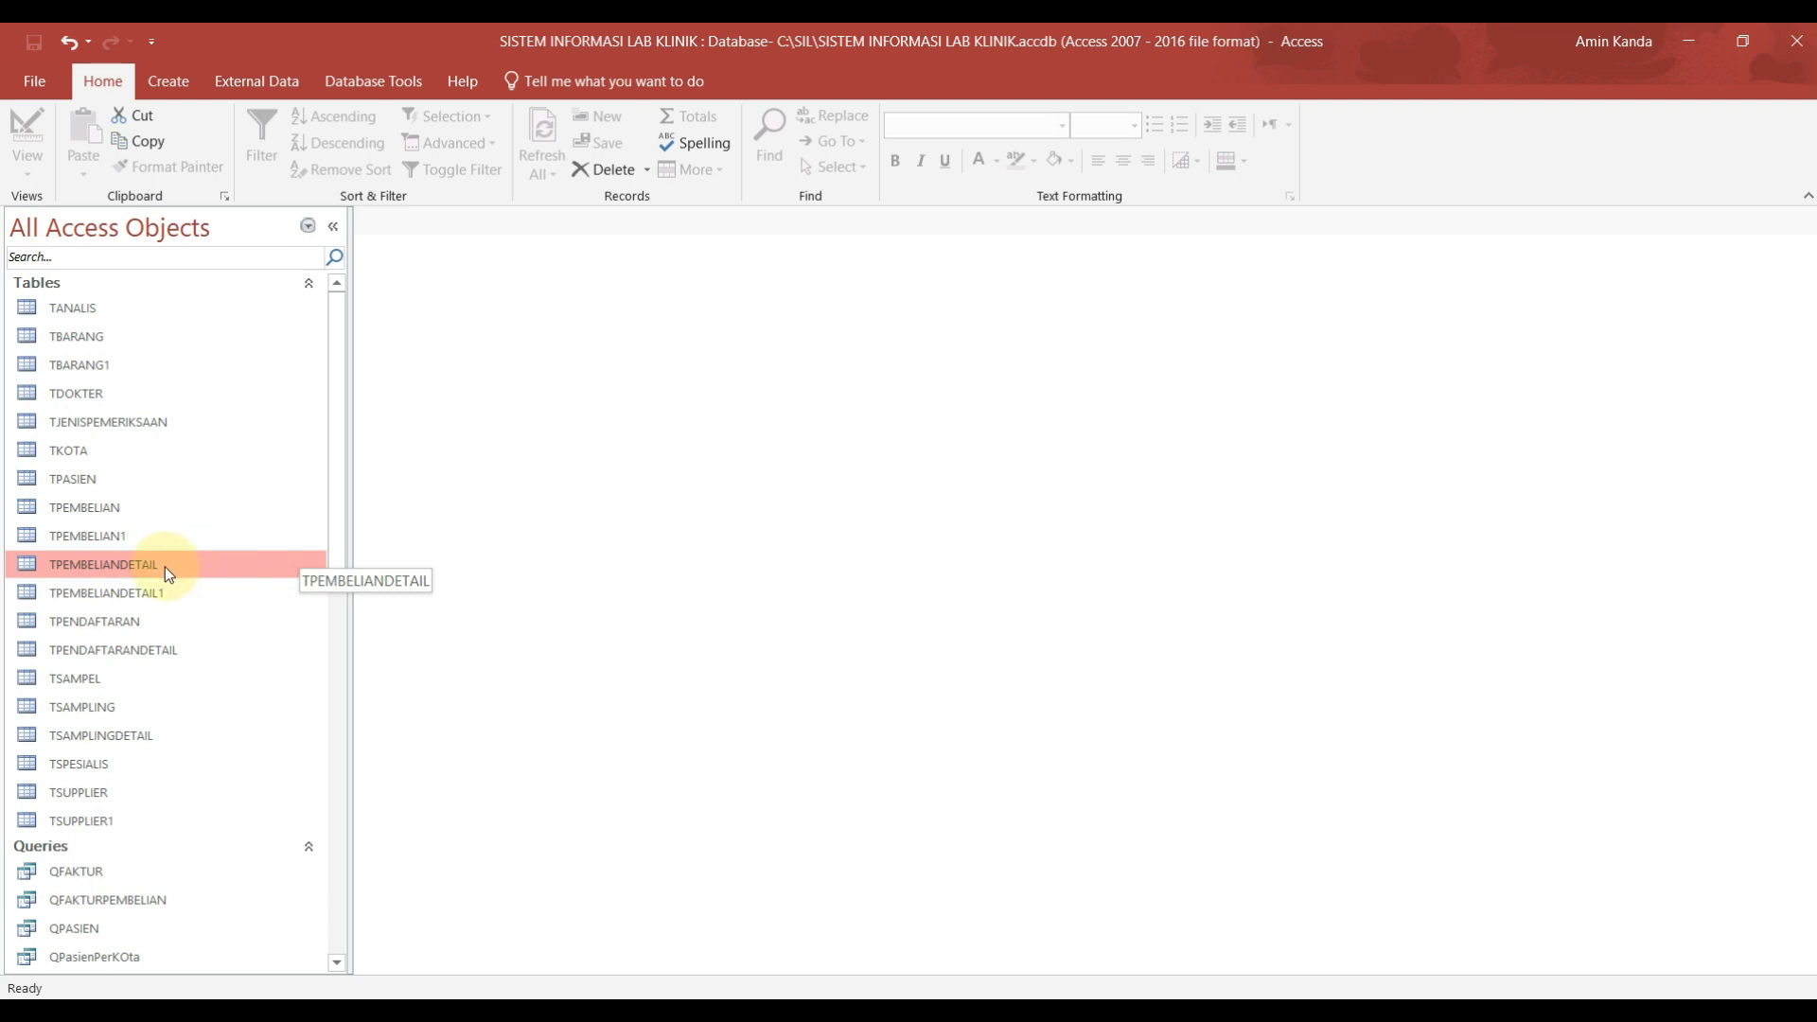
Step: Start a Simple Query Wizard query and add NoTransaksiBeli and KodeBarang from the TPEMBELIANDETAIL table
{"action": "left_click", "coordinate": [64, 339]}
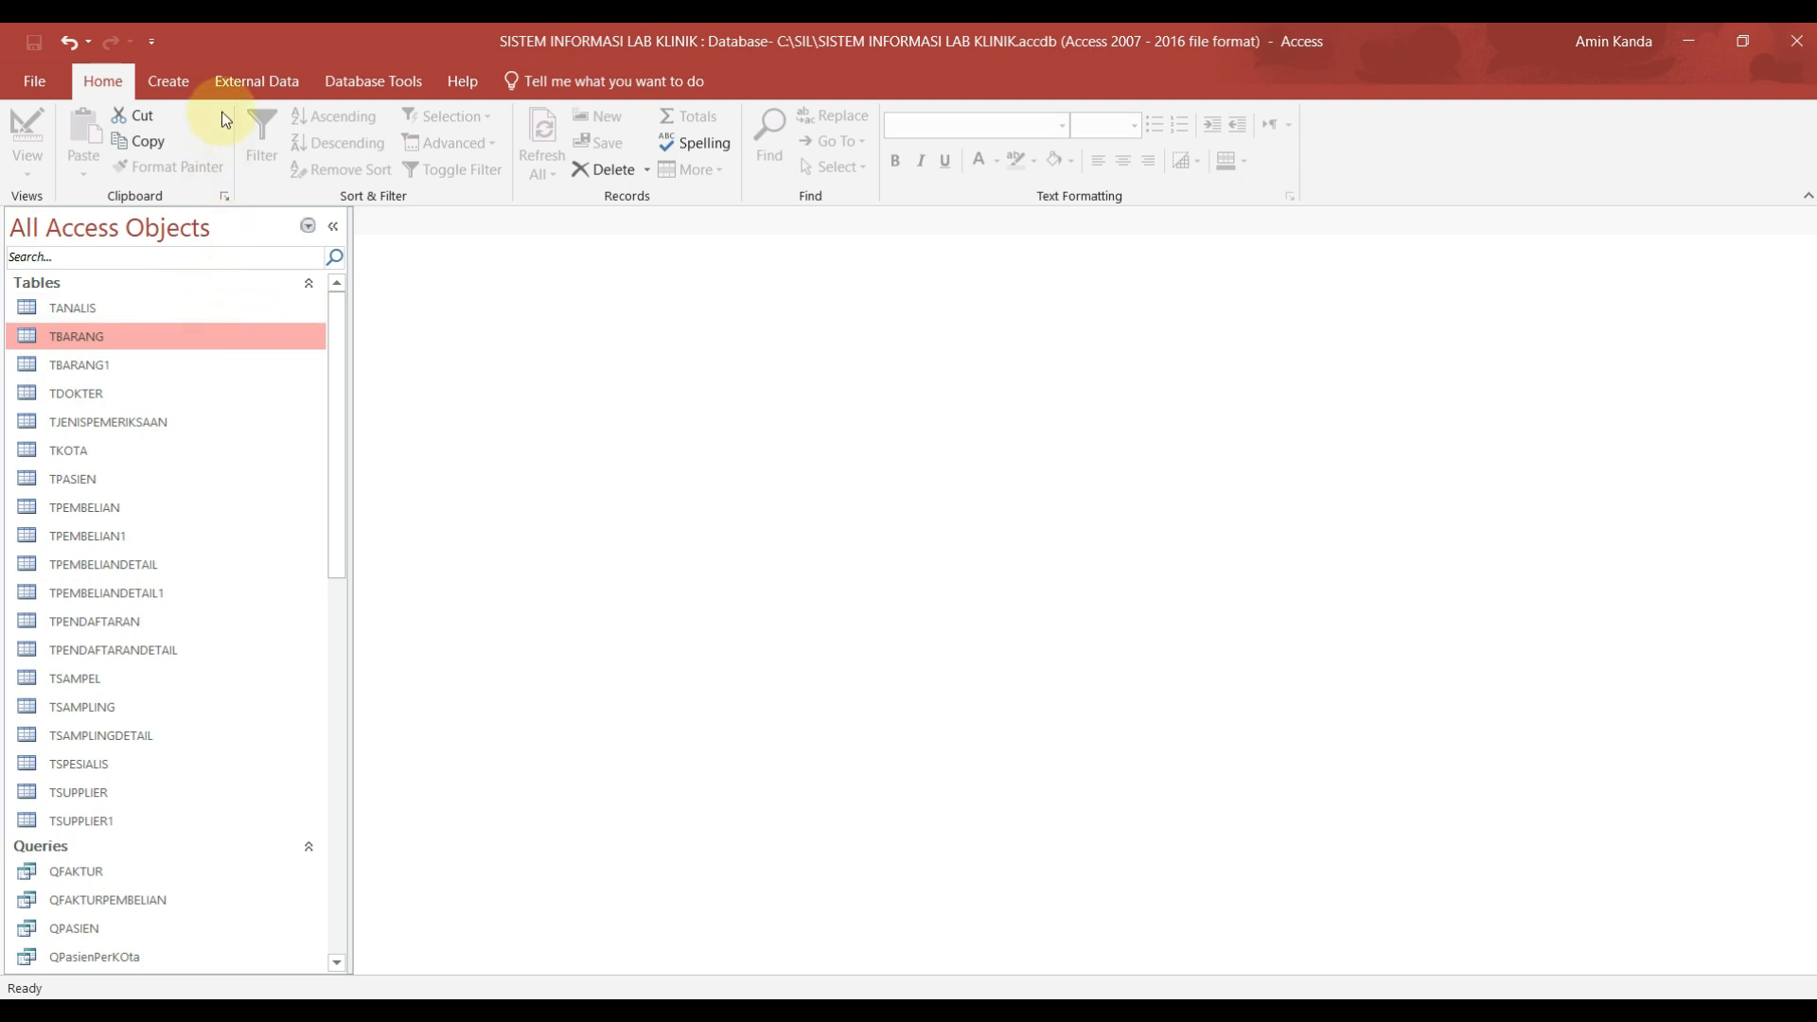
{"action": "left_click", "coordinate": [185, 82]}
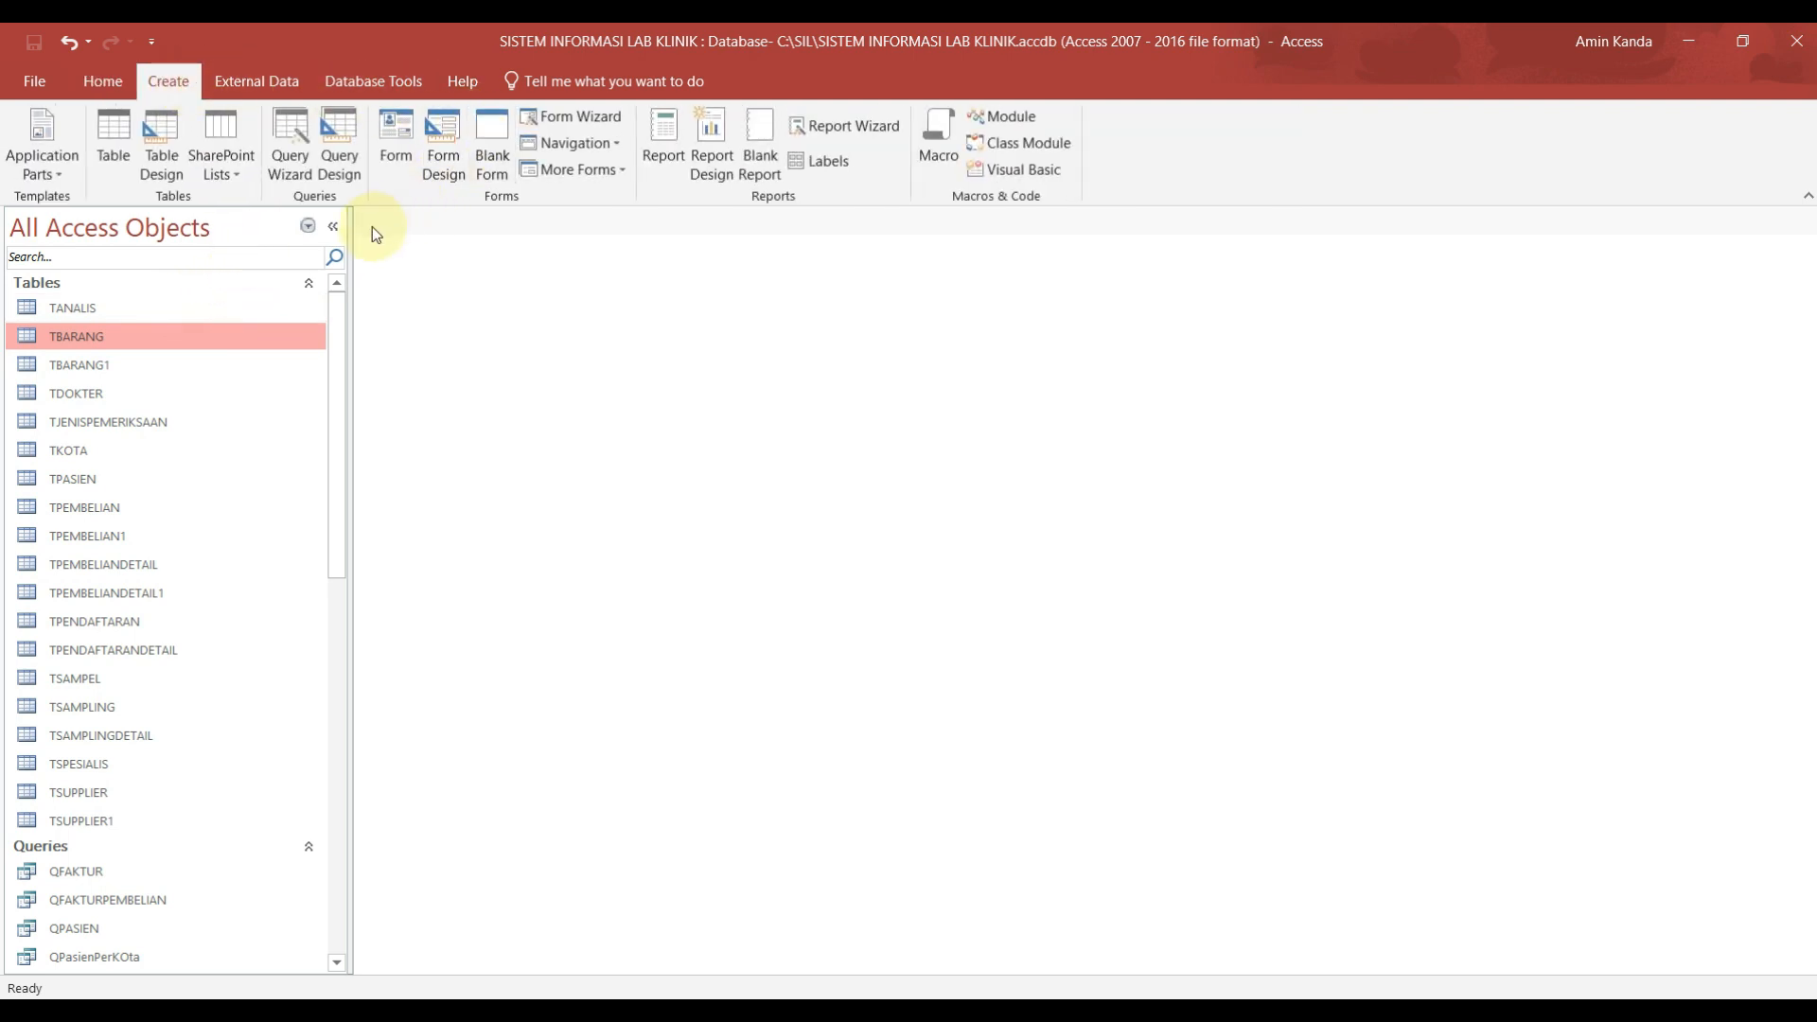
{"action": "left_click", "coordinate": [291, 138]}
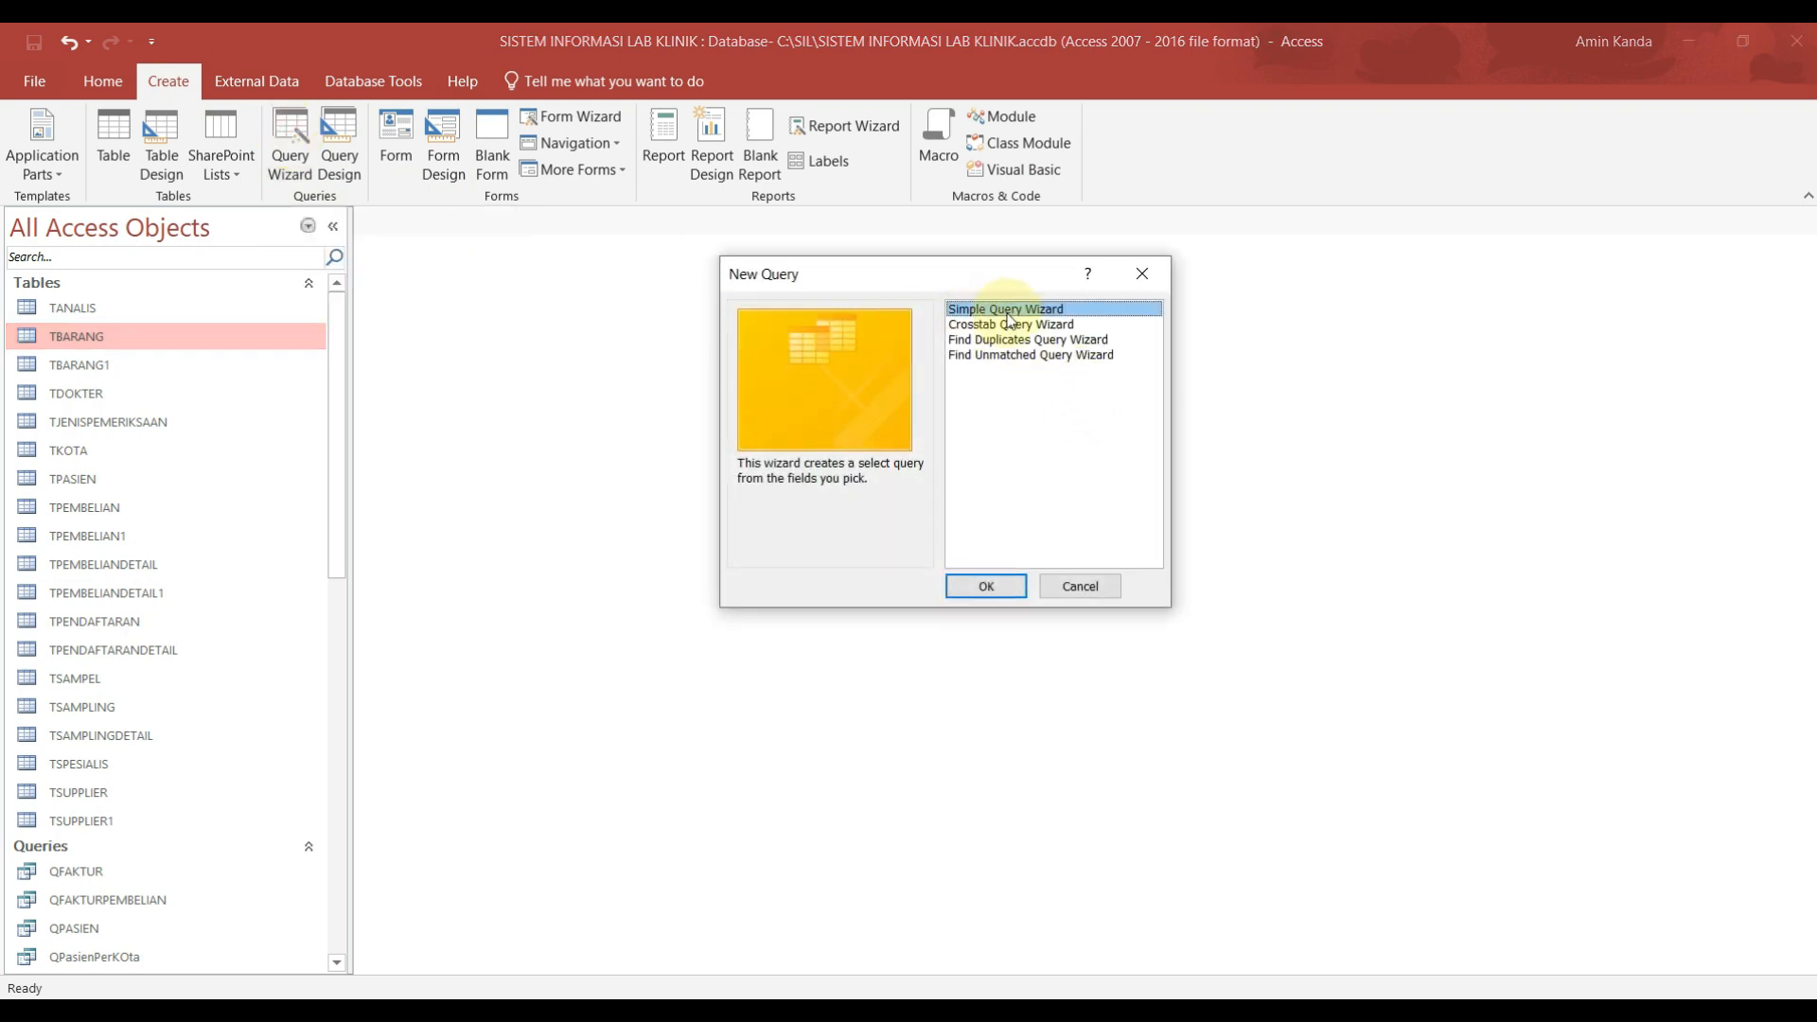
{"action": "left_click", "coordinate": [1004, 588]}
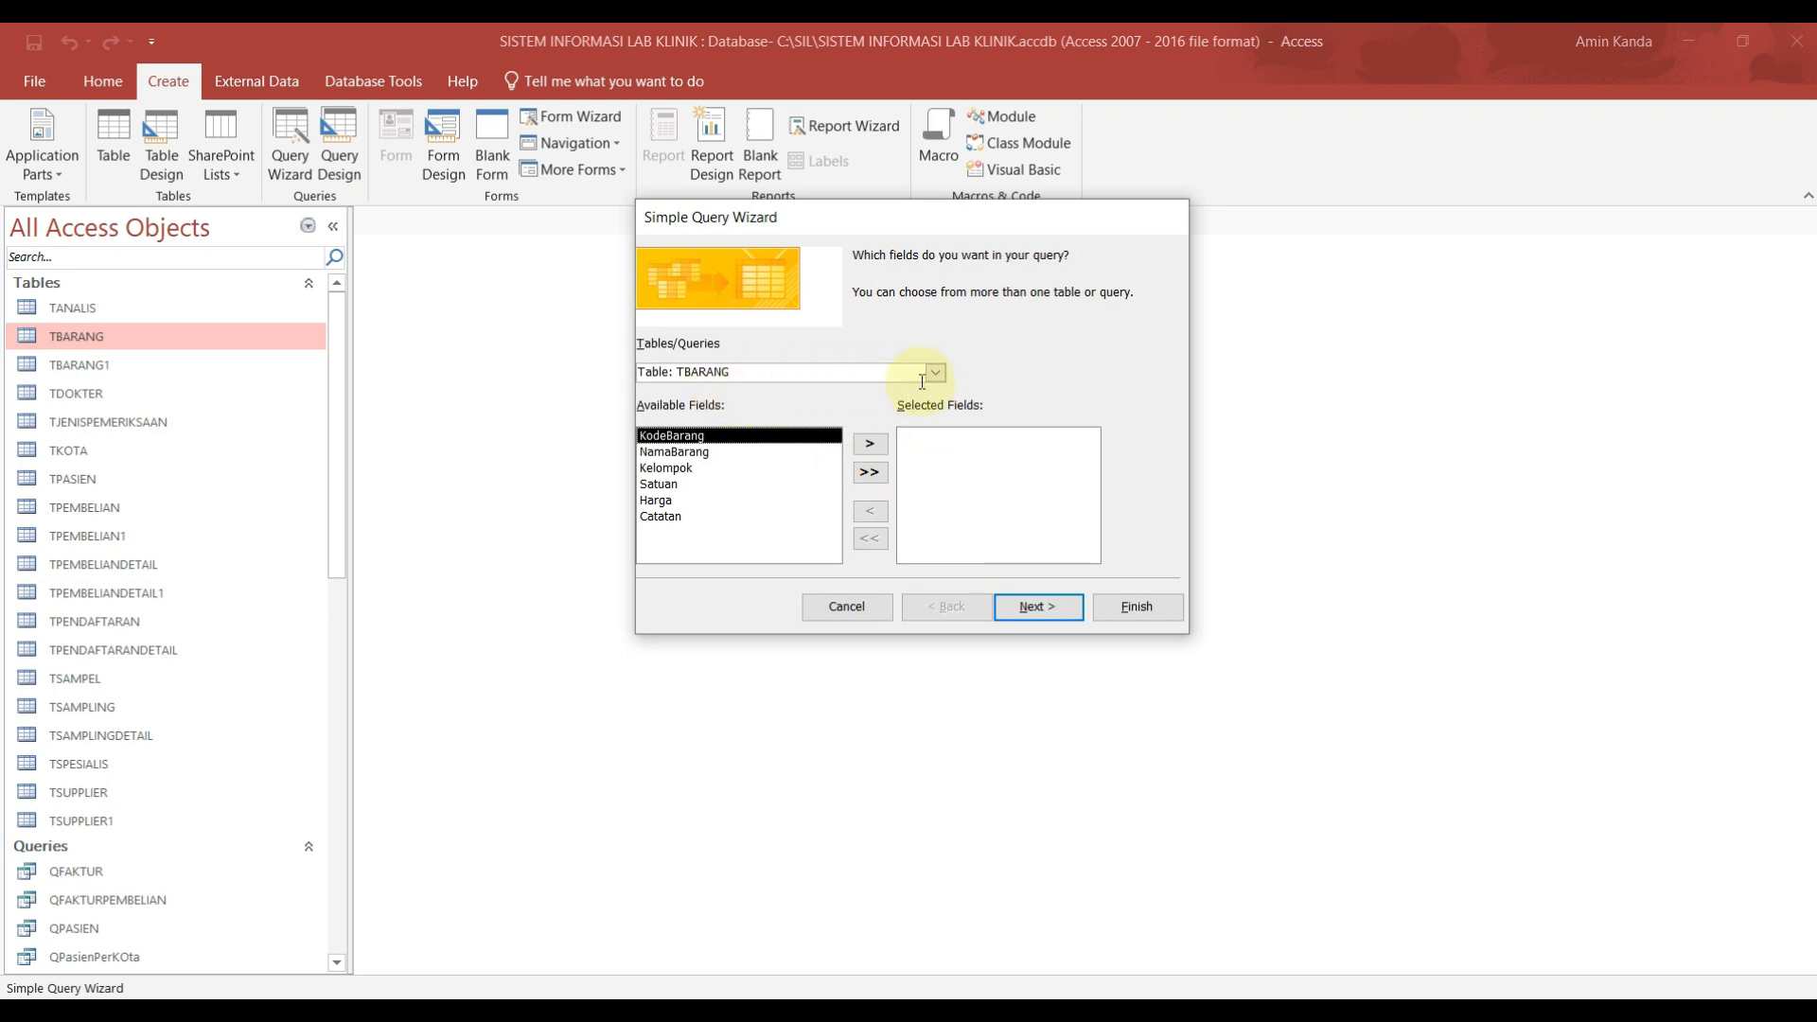
{"action": "left_click", "coordinate": [935, 375]}
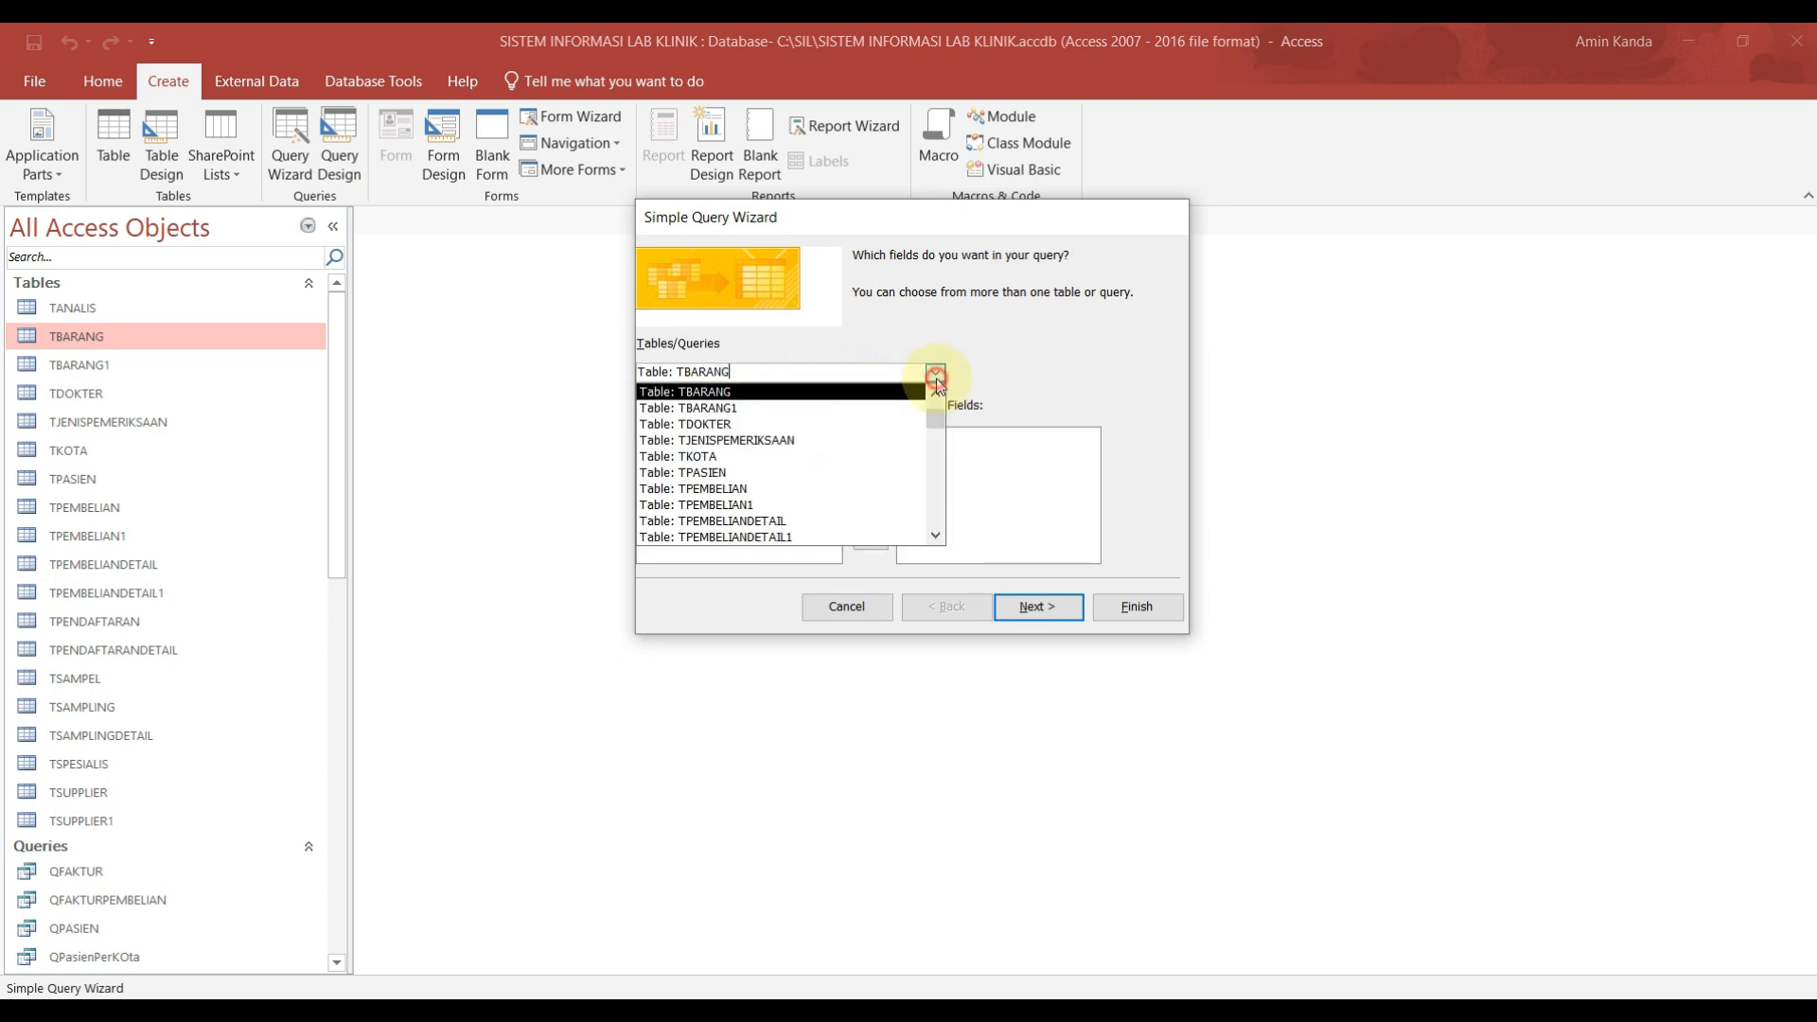
{"action": "left_click", "coordinate": [771, 520]}
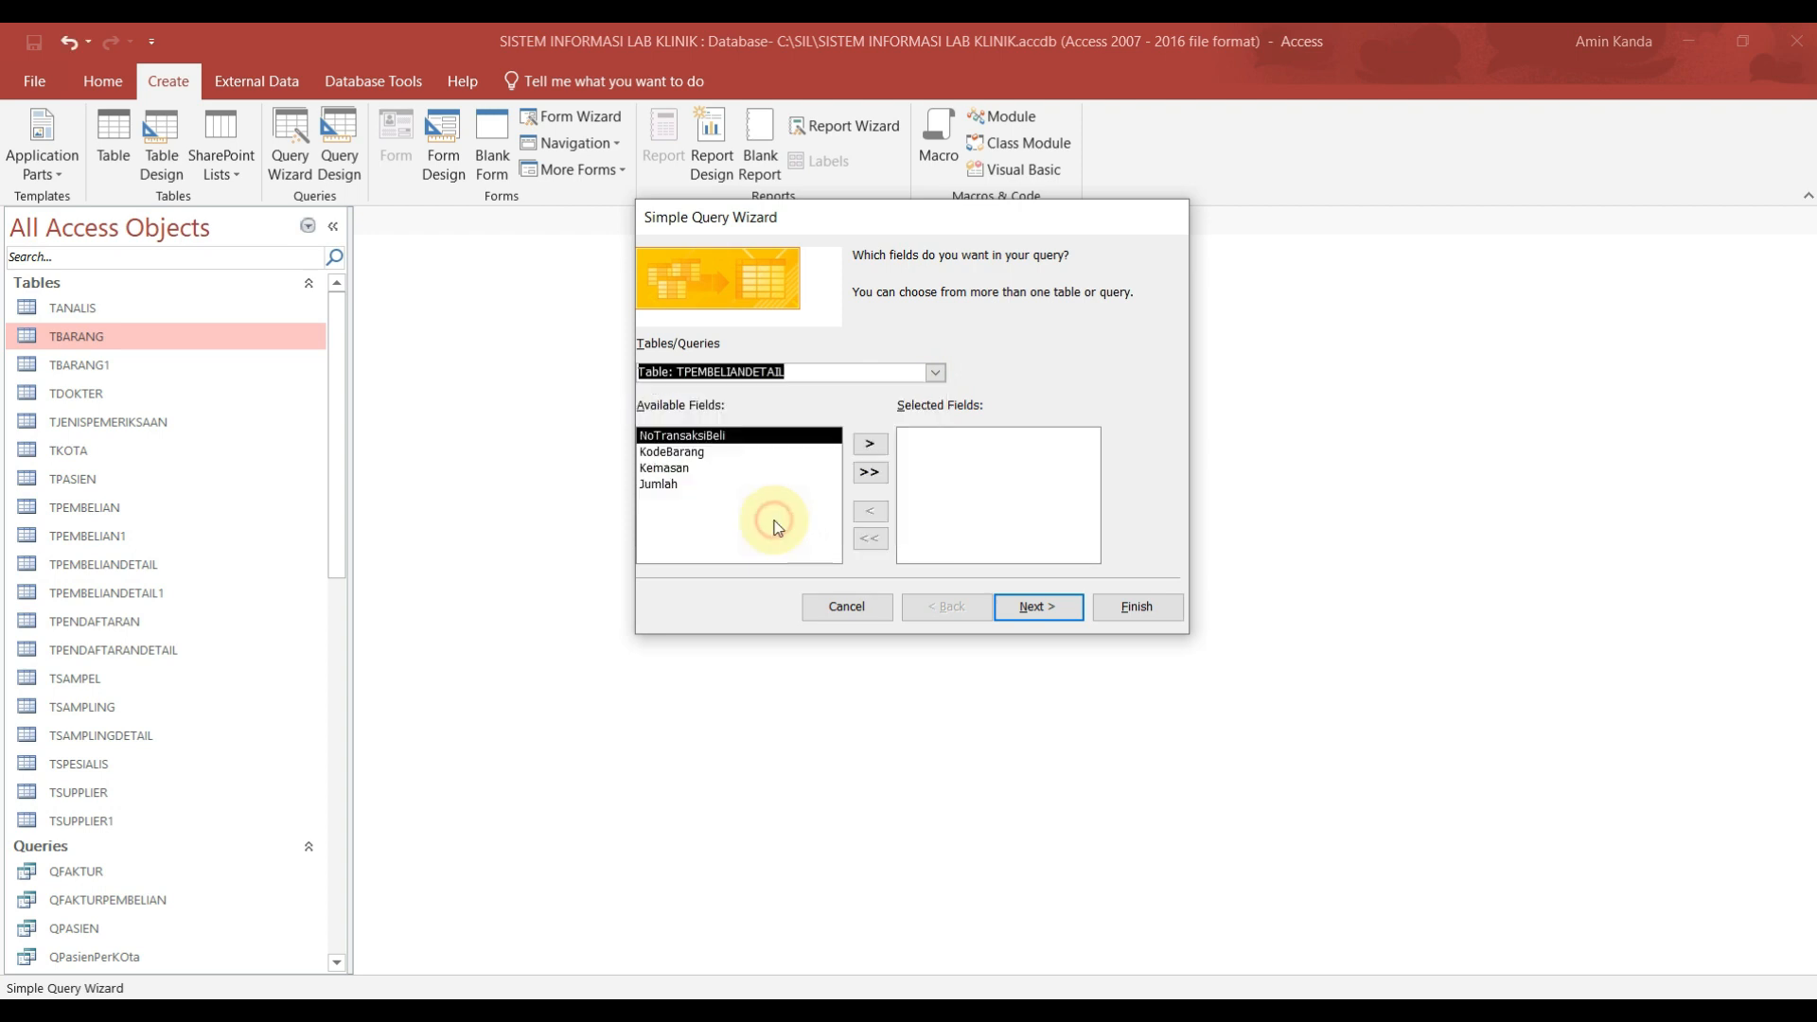
{"action": "left_click", "coordinate": [879, 444]}
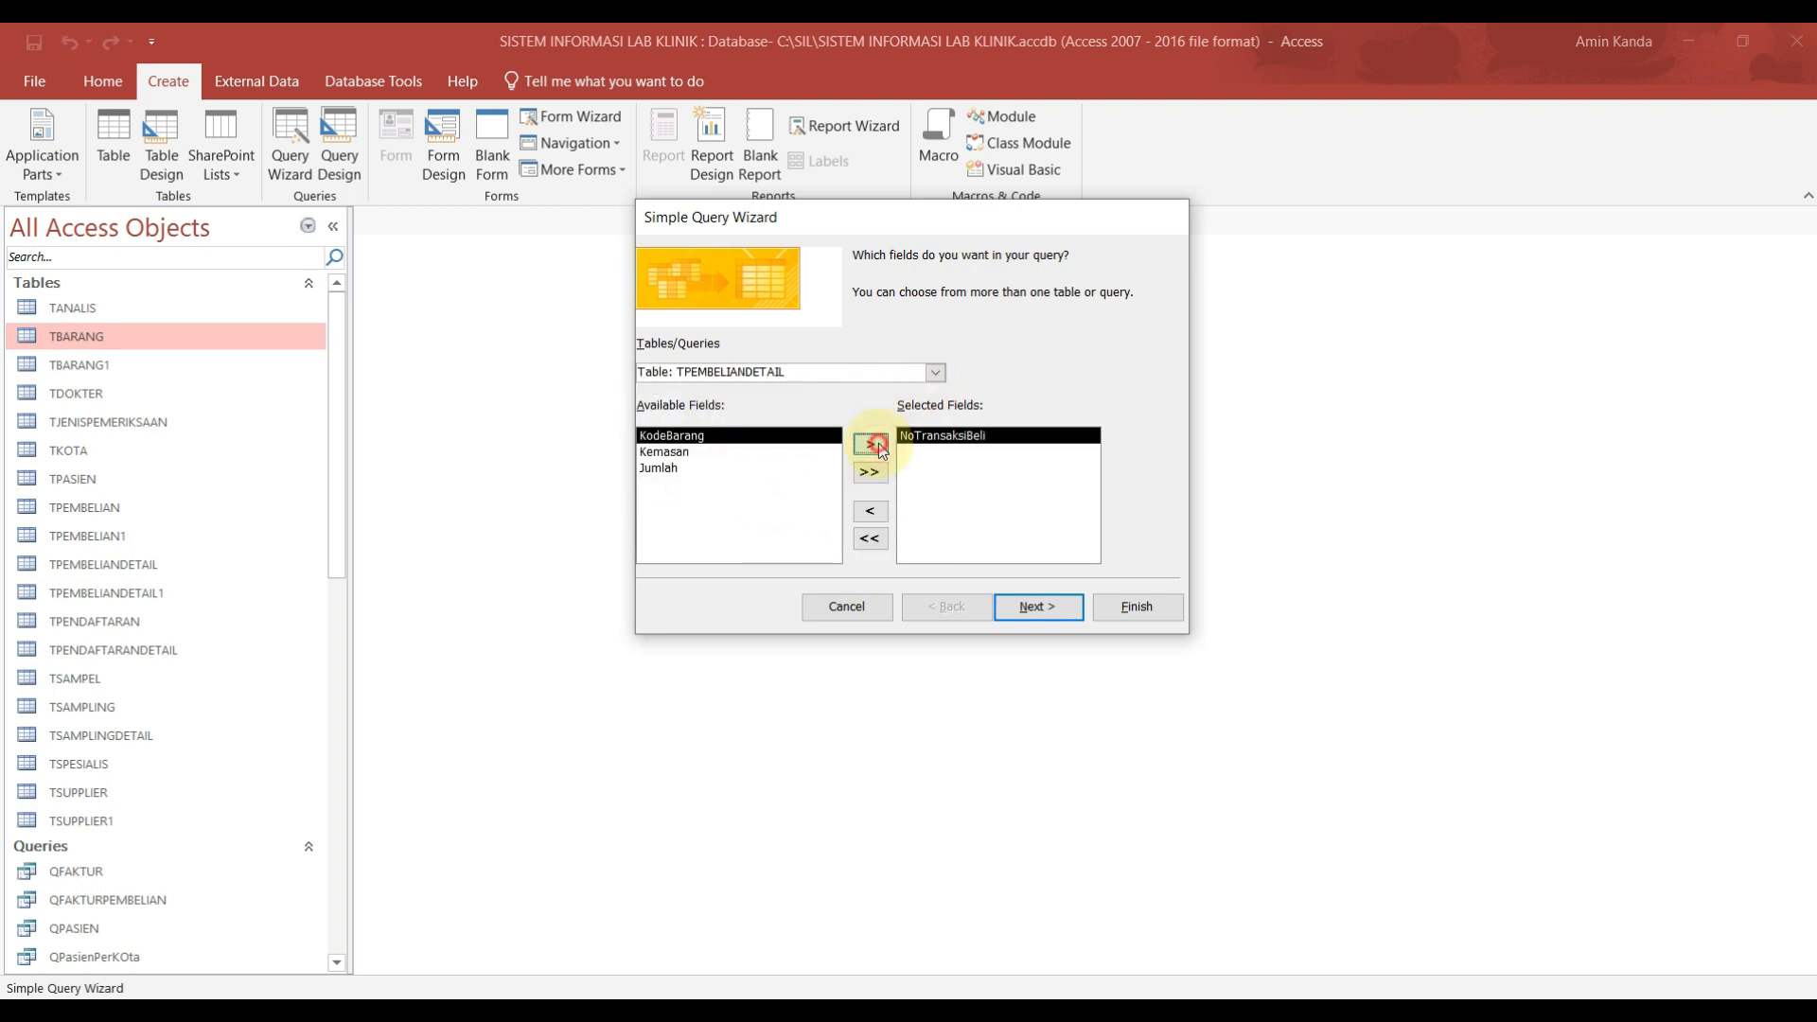
{"action": "left_click", "coordinate": [878, 444]}
Step: Add the NamaBarang, Kelompok, Satuan and Harga fields from the TBARANG table to the query
{"action": "left_click", "coordinate": [936, 374]}
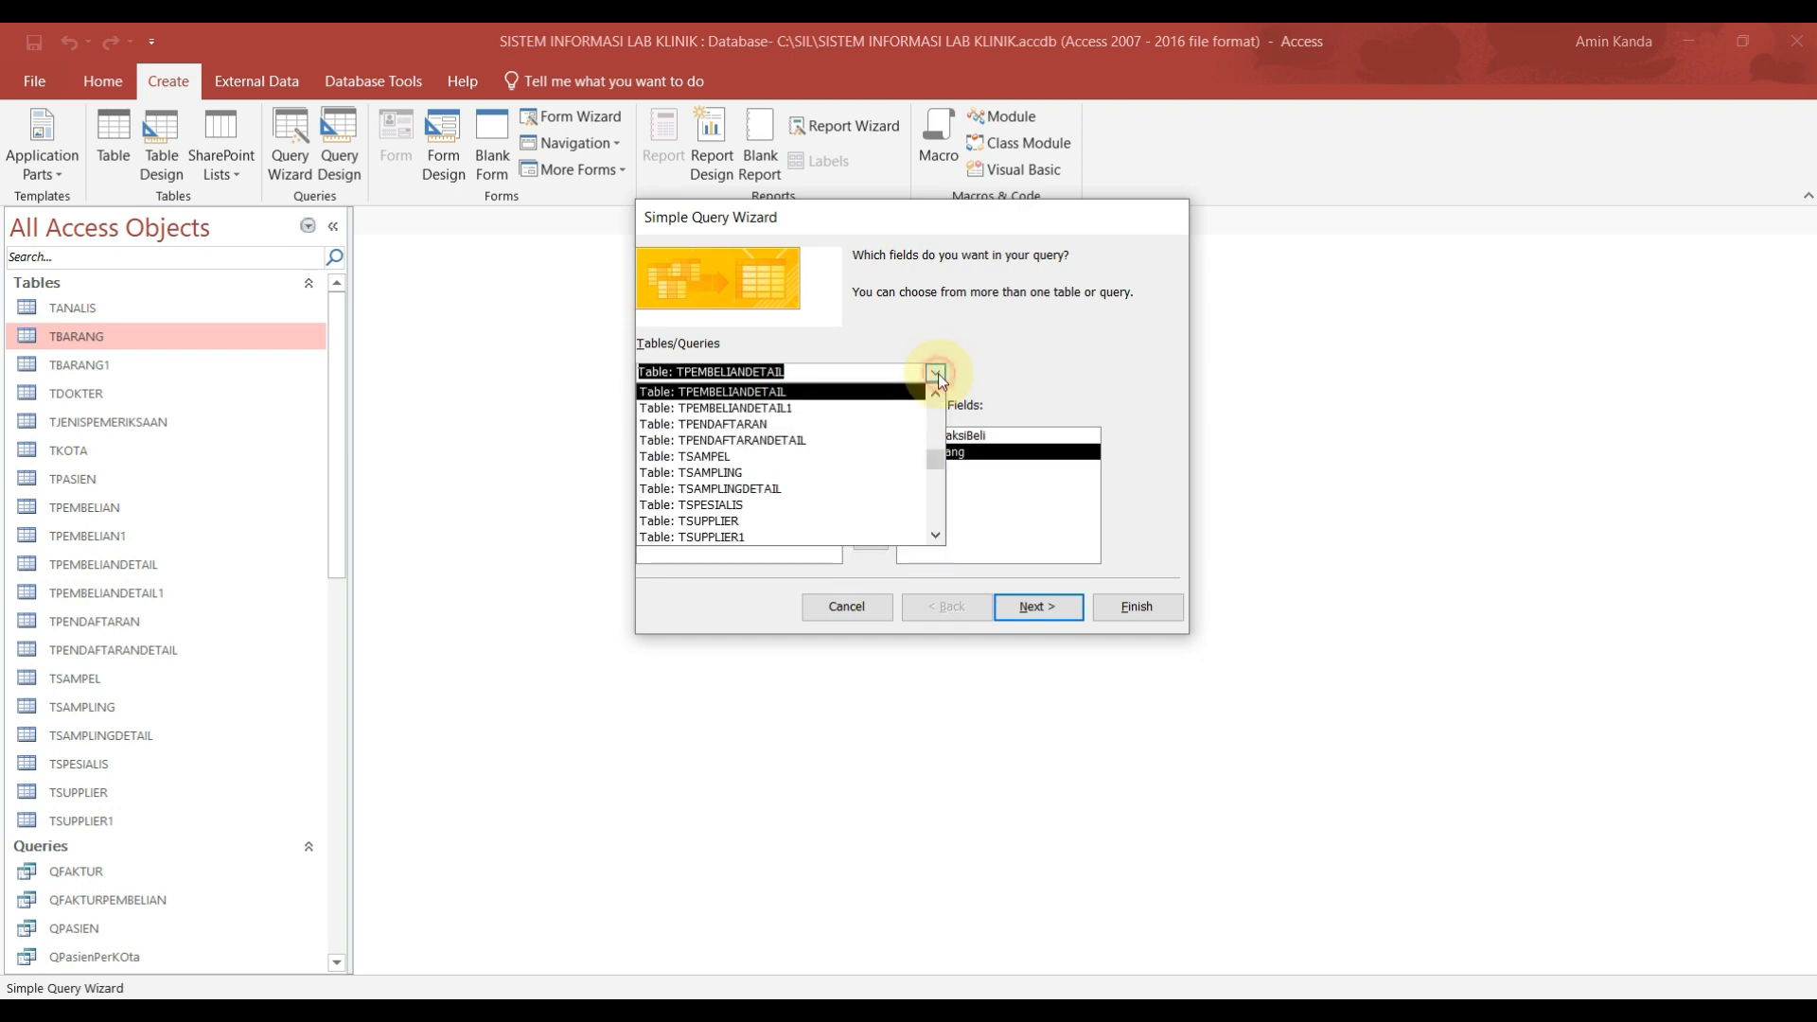
{"action": "left_click", "coordinate": [936, 430]}
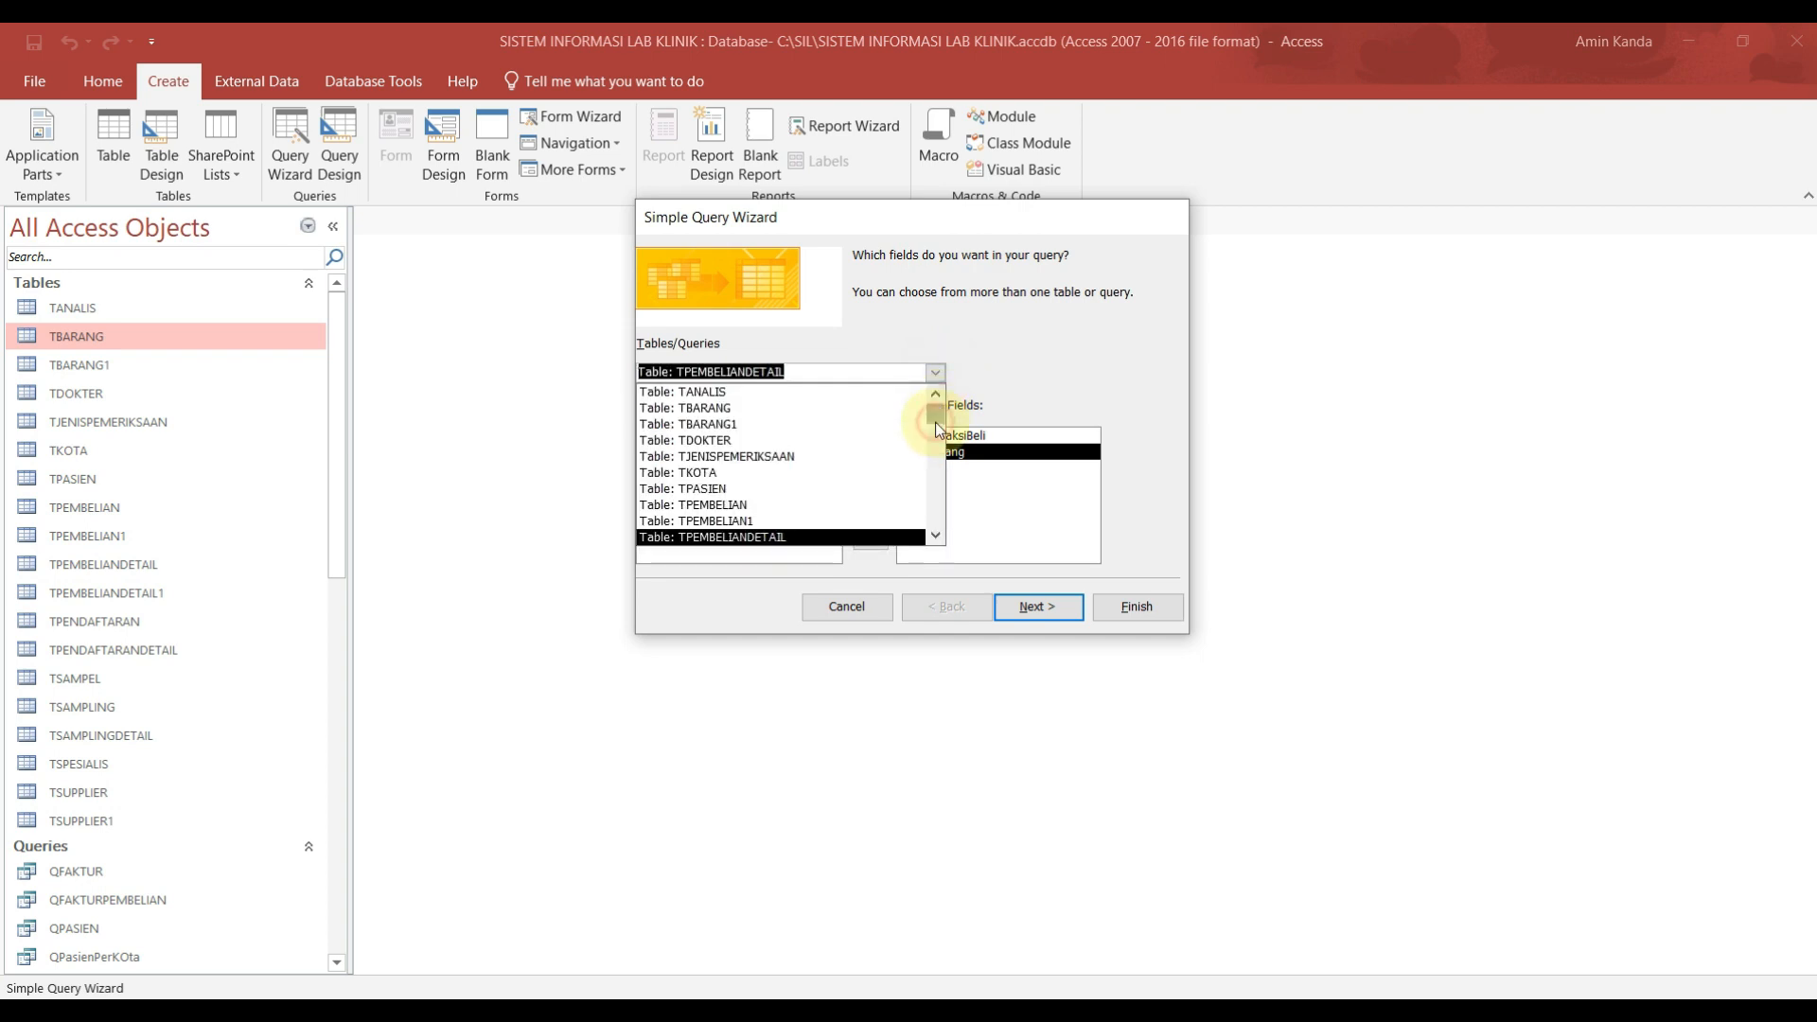
{"action": "left_click", "coordinate": [770, 408]}
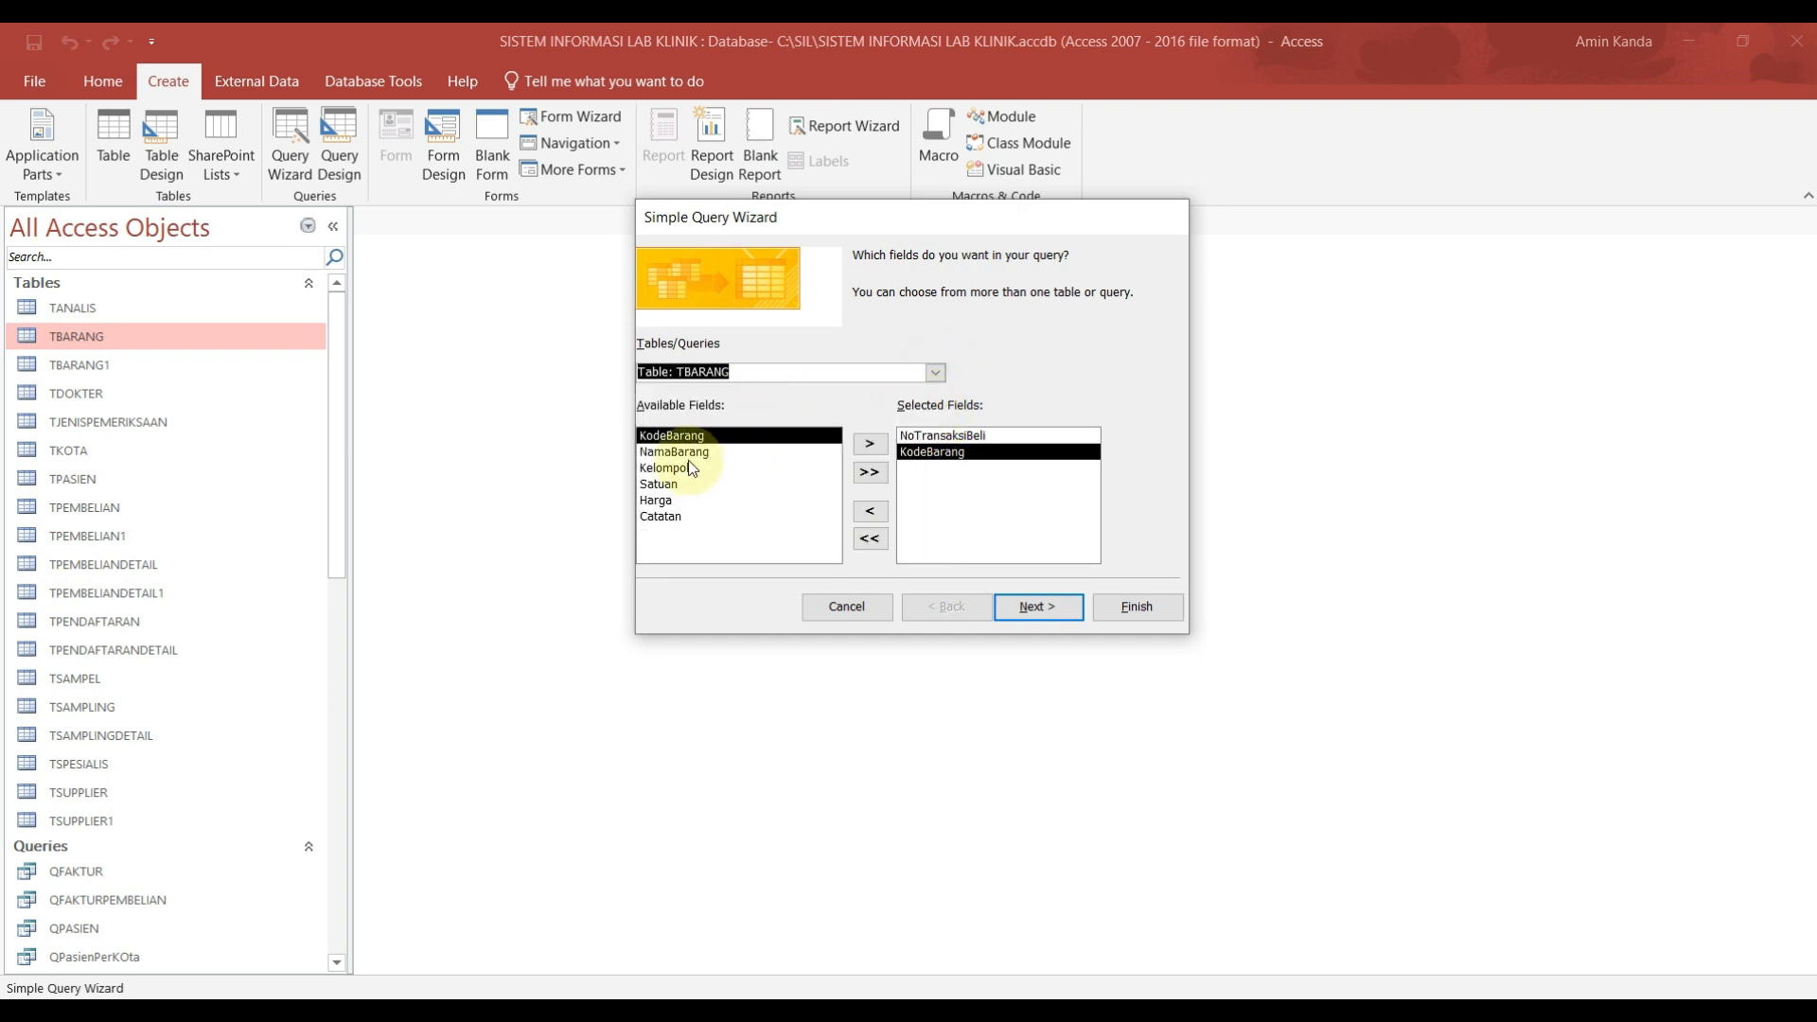
{"action": "left_click", "coordinate": [739, 452]}
{"action": "left_click", "coordinate": [871, 443]}
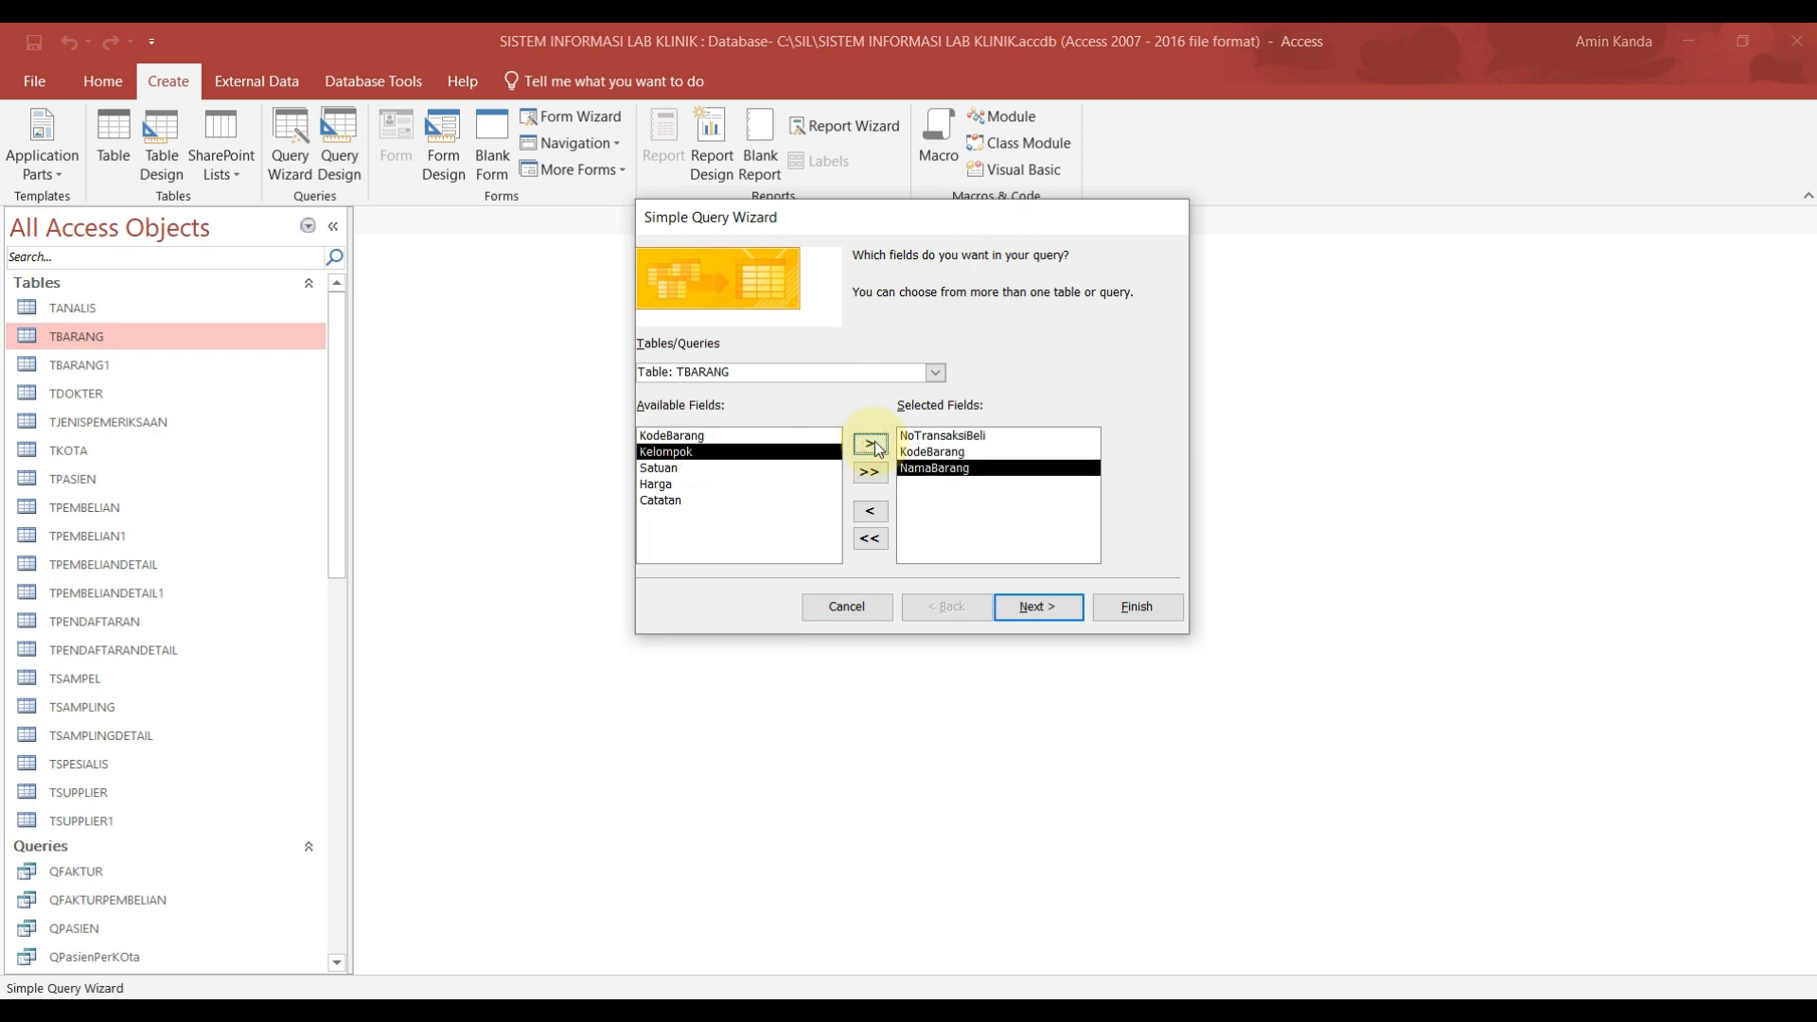
{"action": "left_click", "coordinate": [870, 444]}
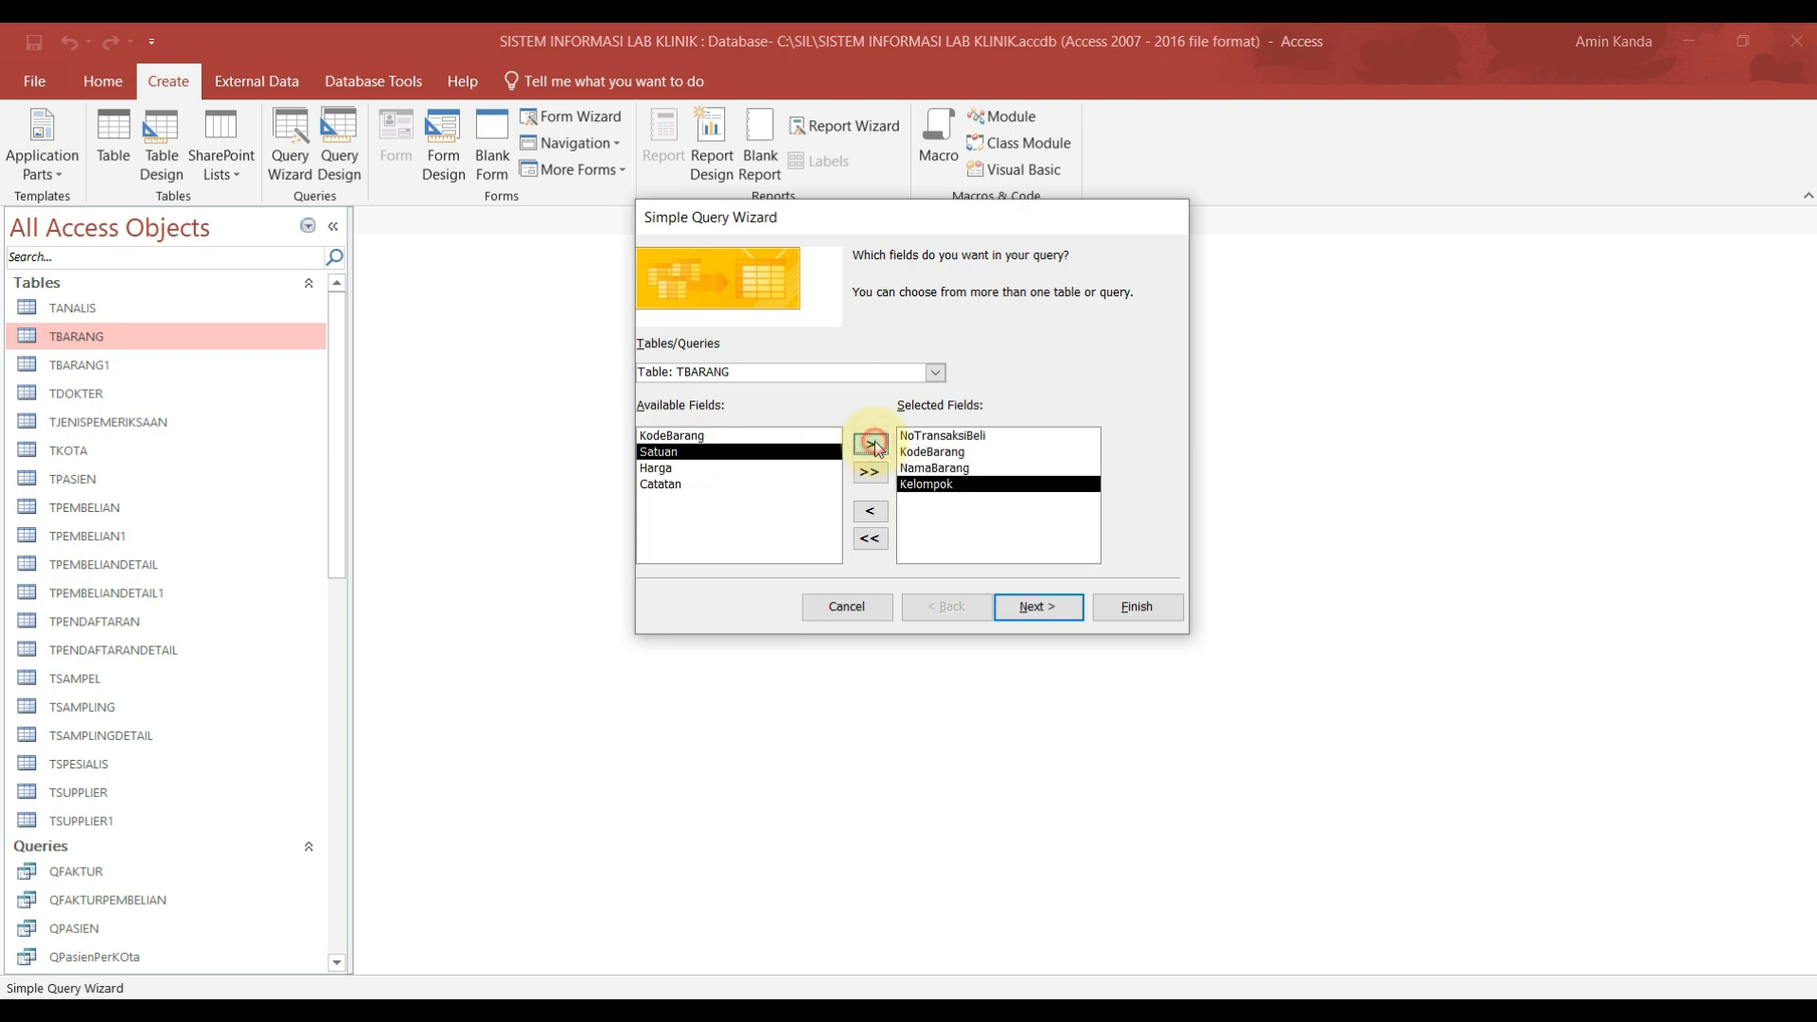
{"action": "left_click", "coordinate": [871, 444]}
{"action": "left_click", "coordinate": [871, 444]}
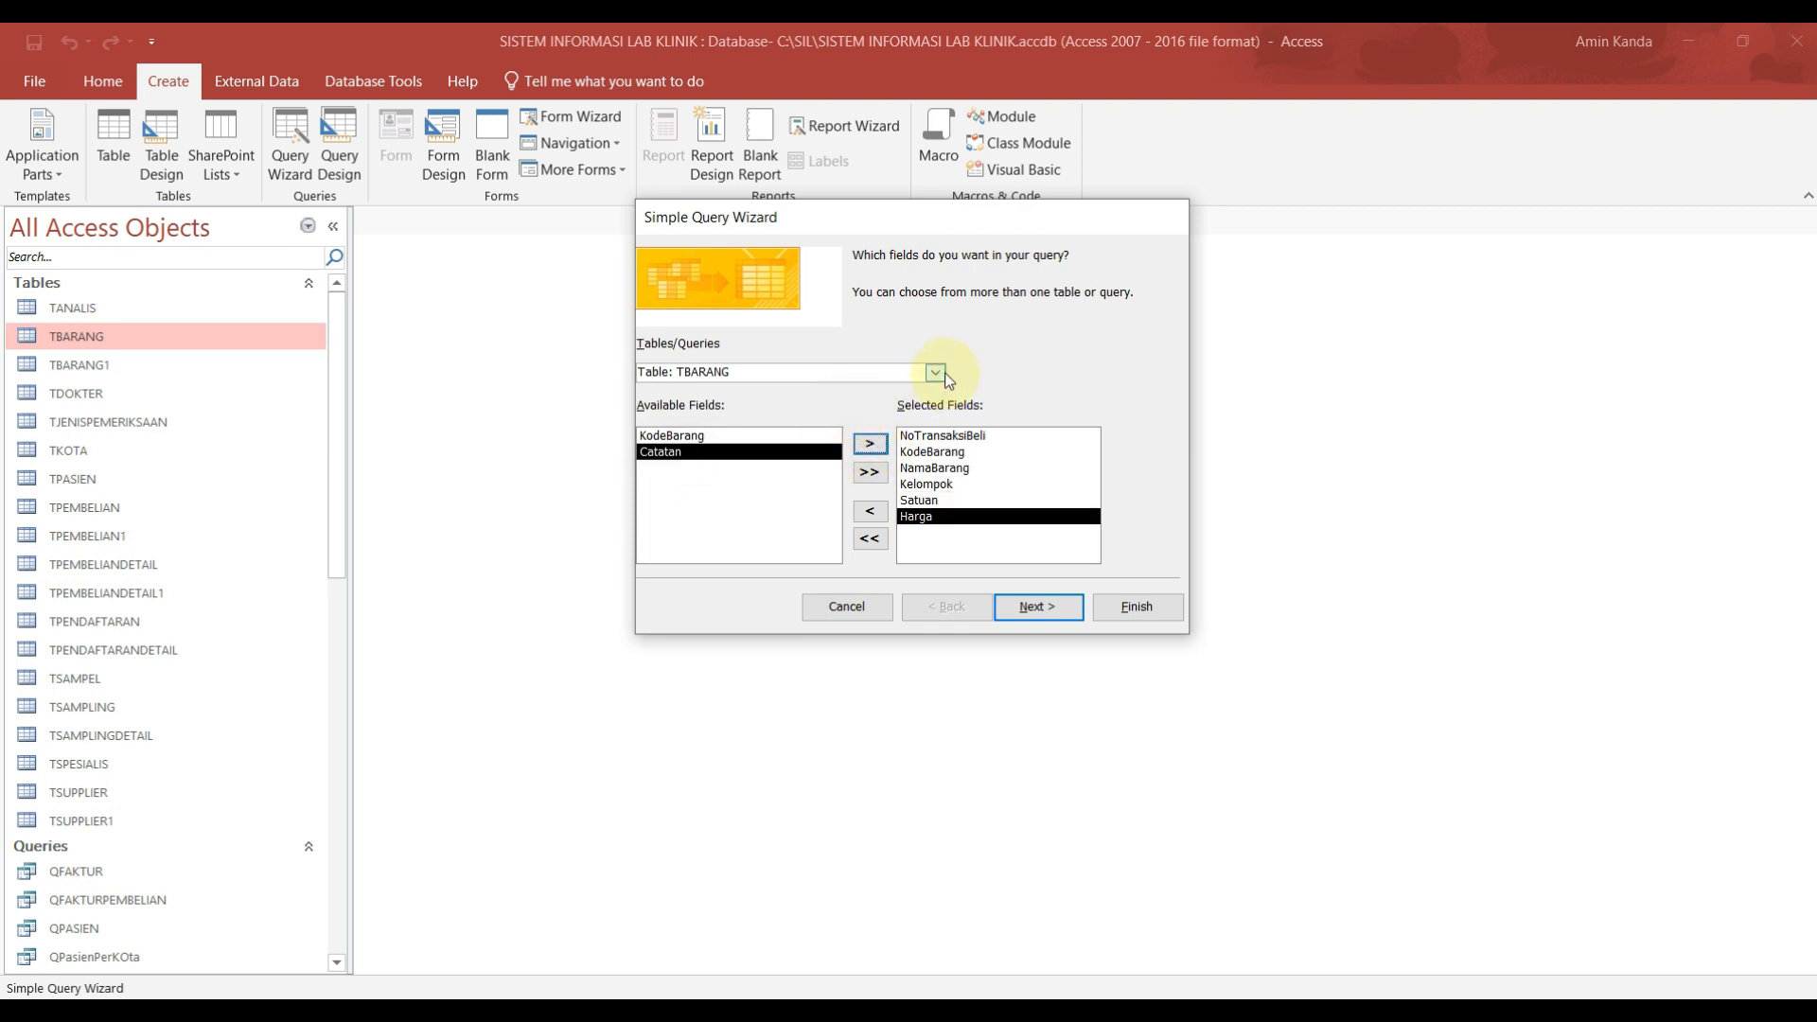
Step: Add the remaining Kemasan and Jumlah fields from the TPEMBELIANDETAIL table to the query
{"action": "left_click", "coordinate": [935, 373]}
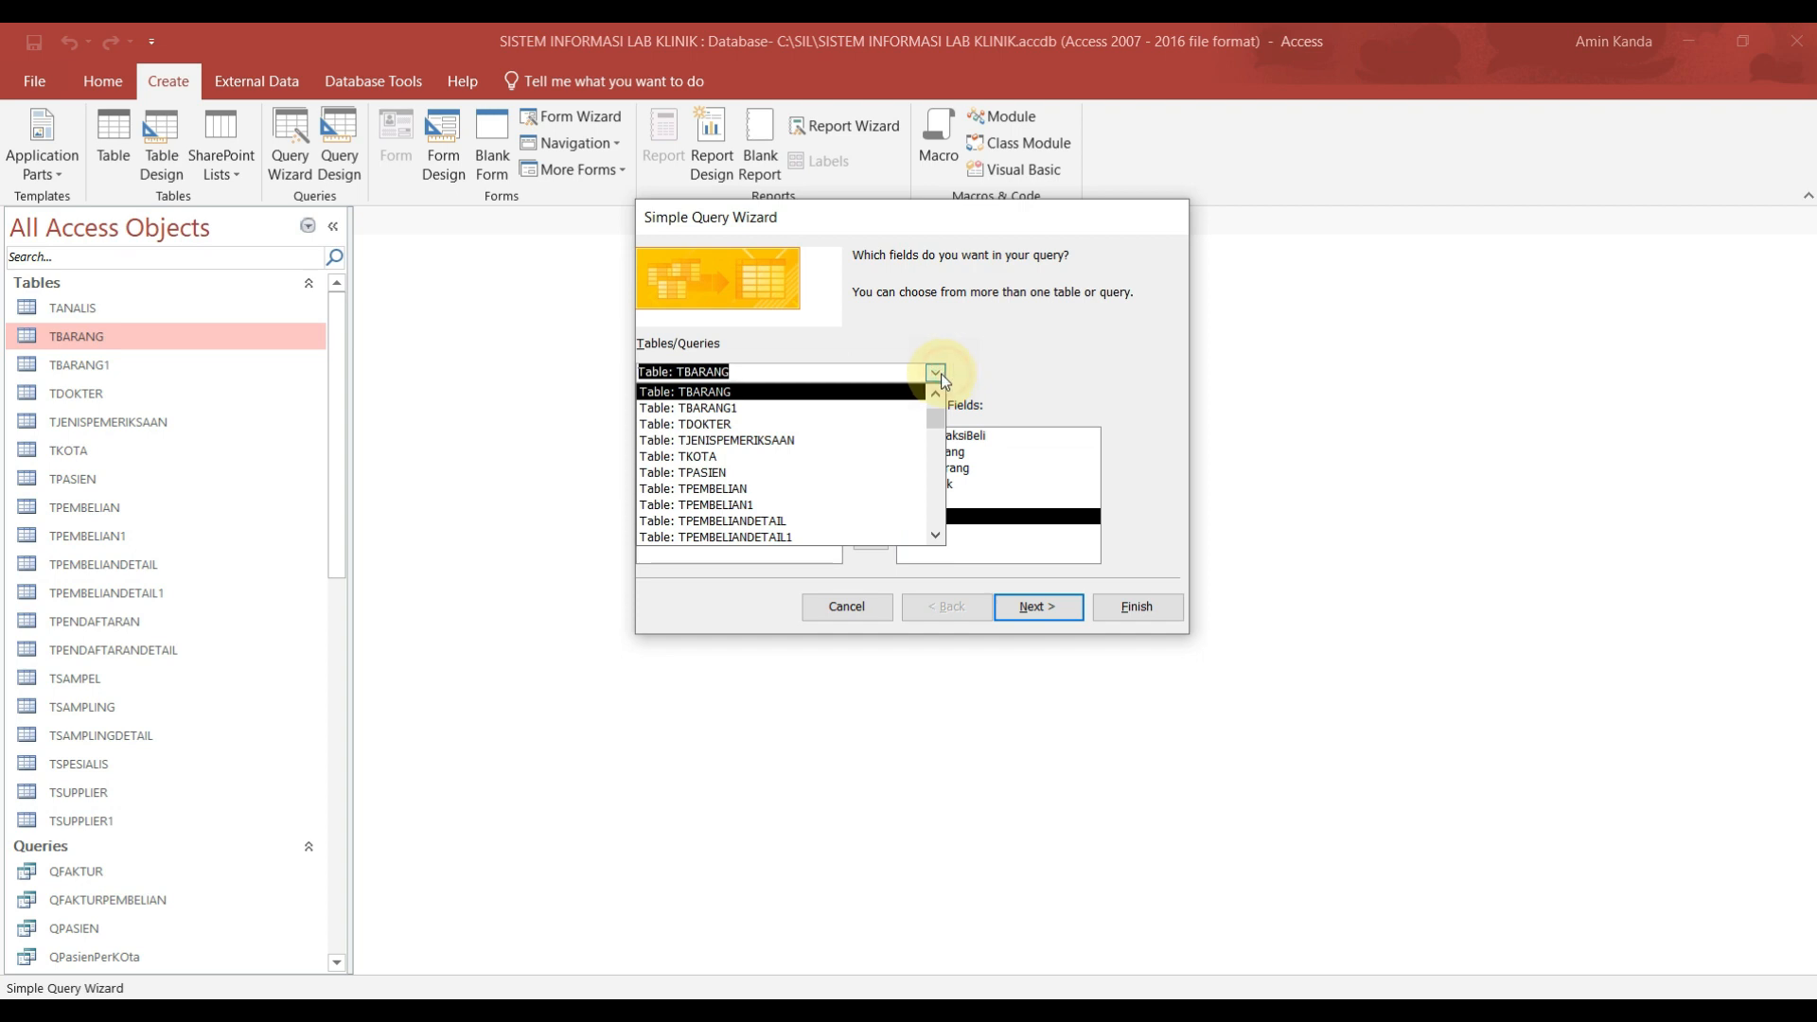
{"action": "left_click", "coordinate": [782, 521]}
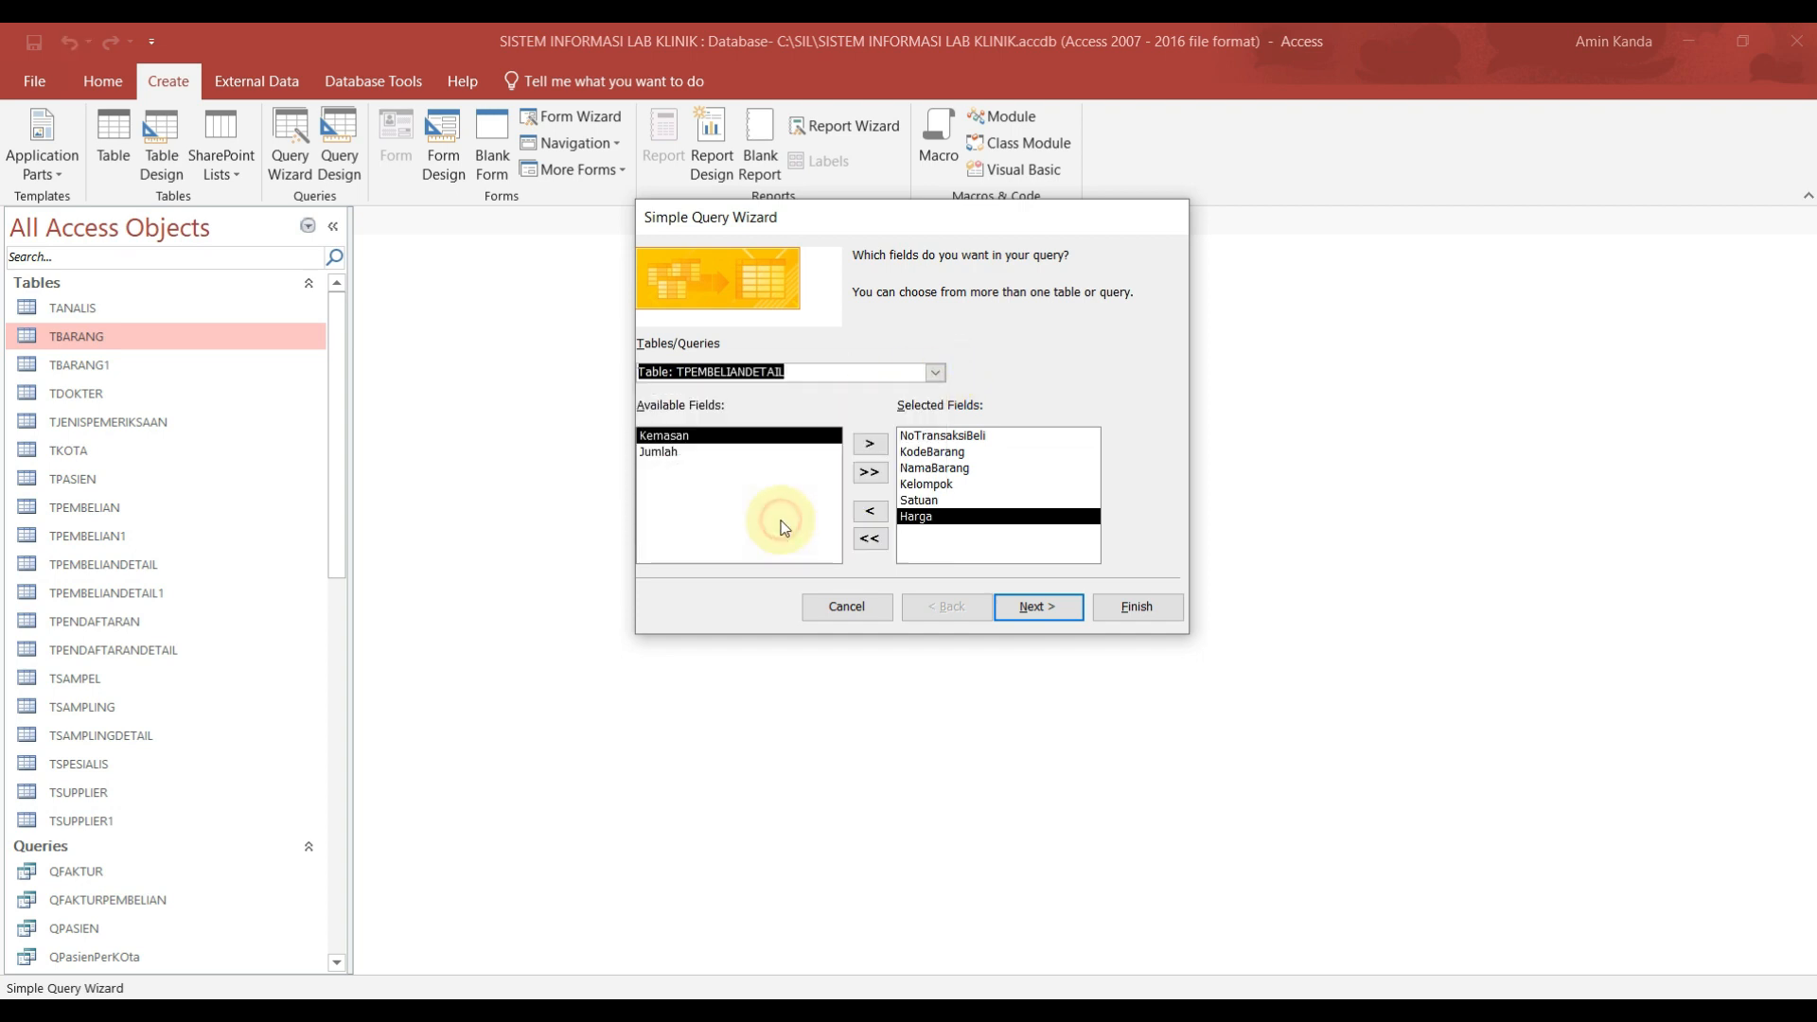
{"action": "left_click", "coordinate": [870, 444]}
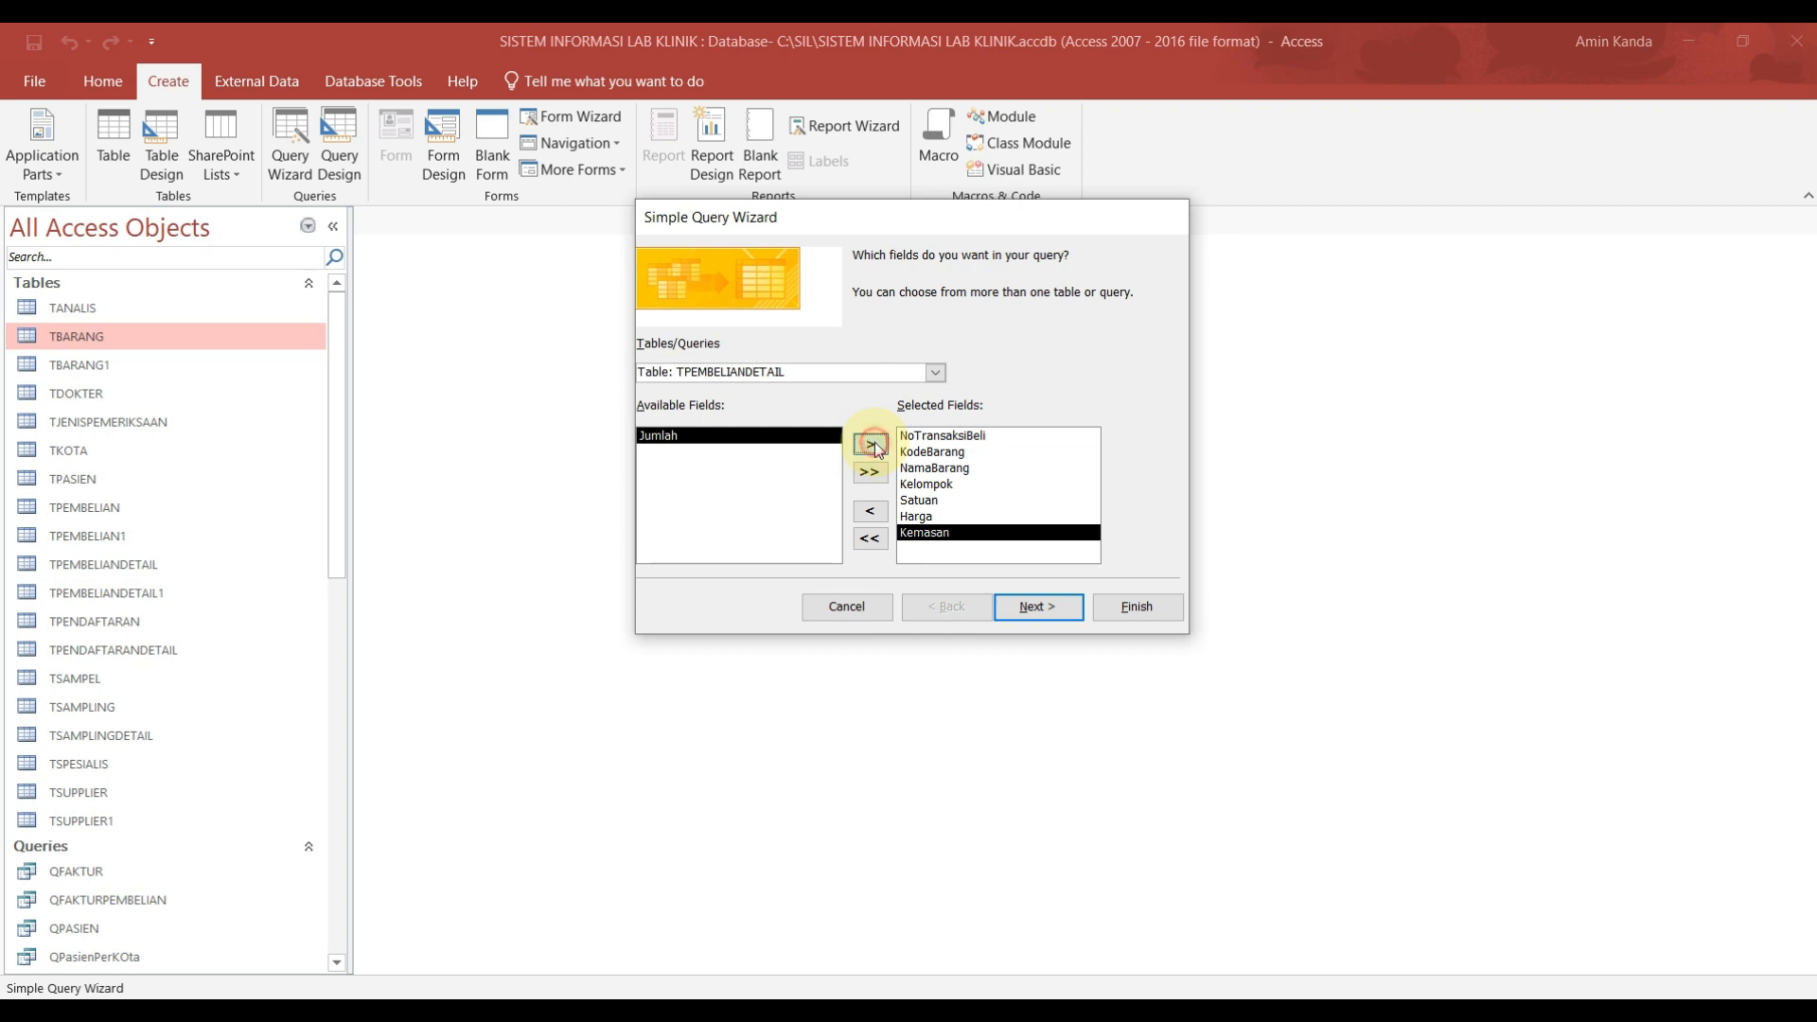
{"action": "left_click", "coordinate": [870, 444]}
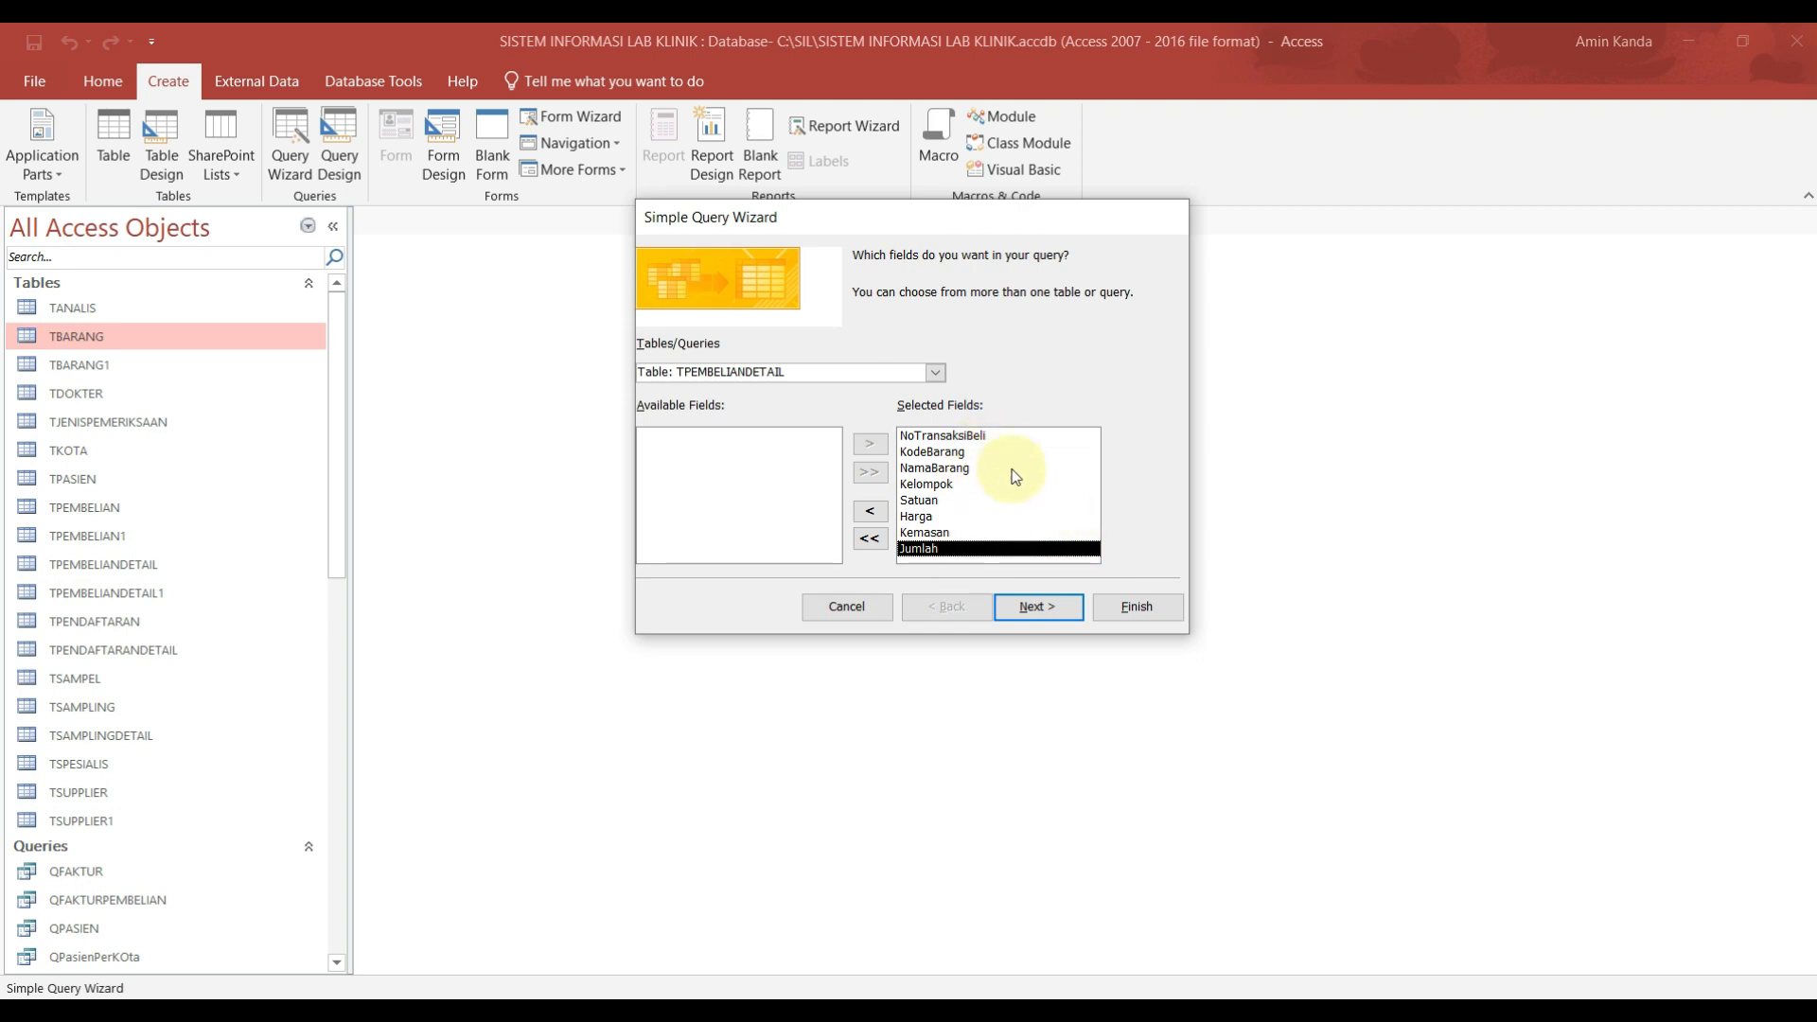
Step: Keep the query as a detail query, title it QPEMBELIANDETAIL, and finish the wizard to view its data
{"action": "left_click", "coordinate": [1040, 607]}
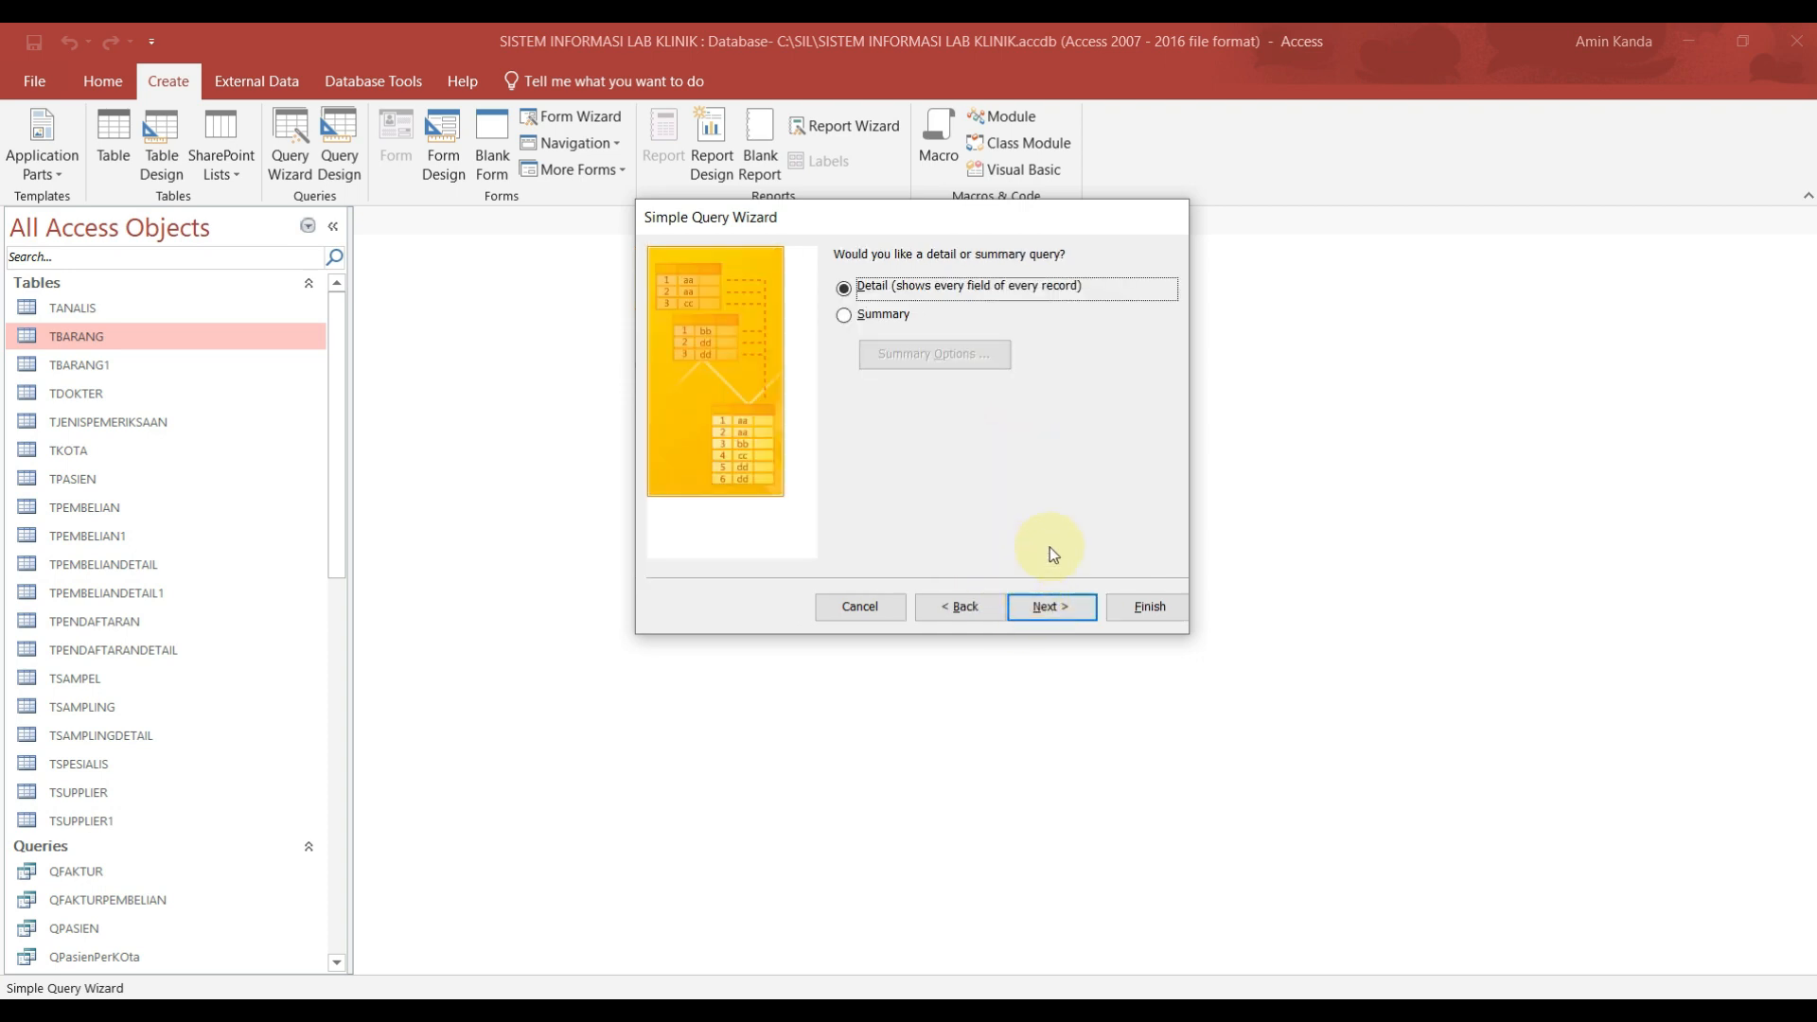
{"action": "left_click", "coordinate": [1038, 606]}
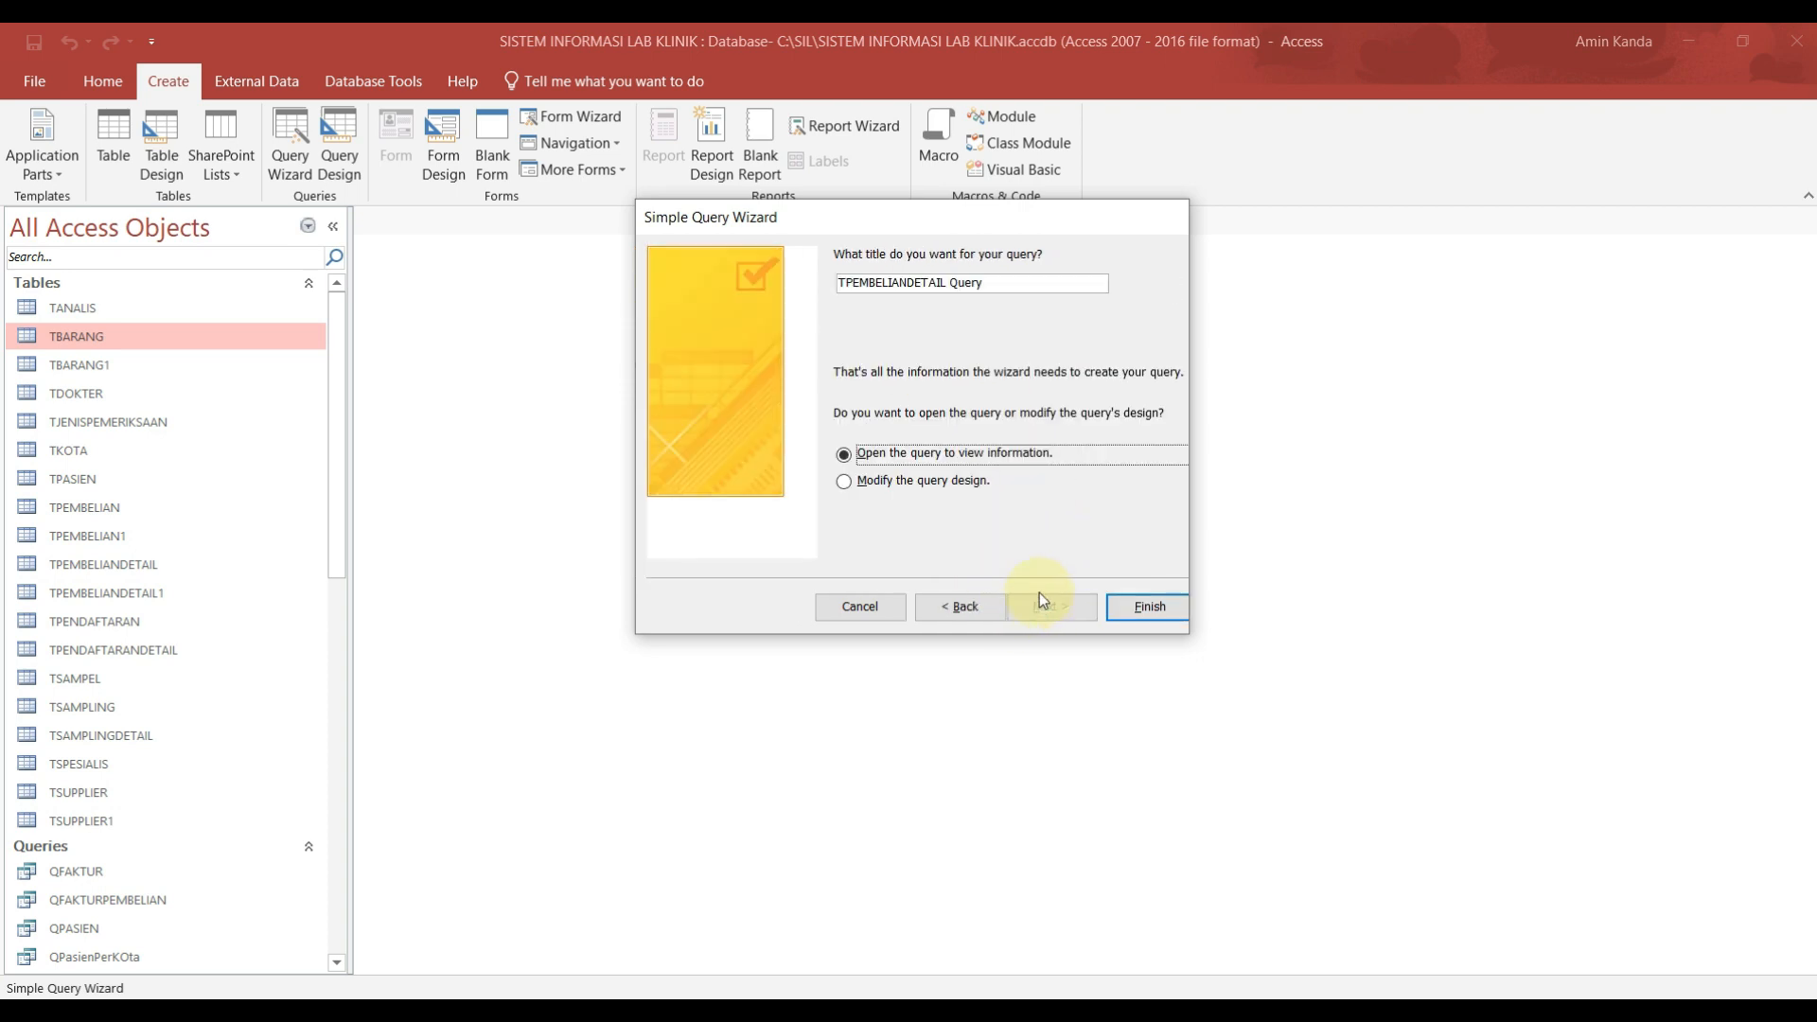
{"action": "left_click", "coordinate": [1001, 286]}
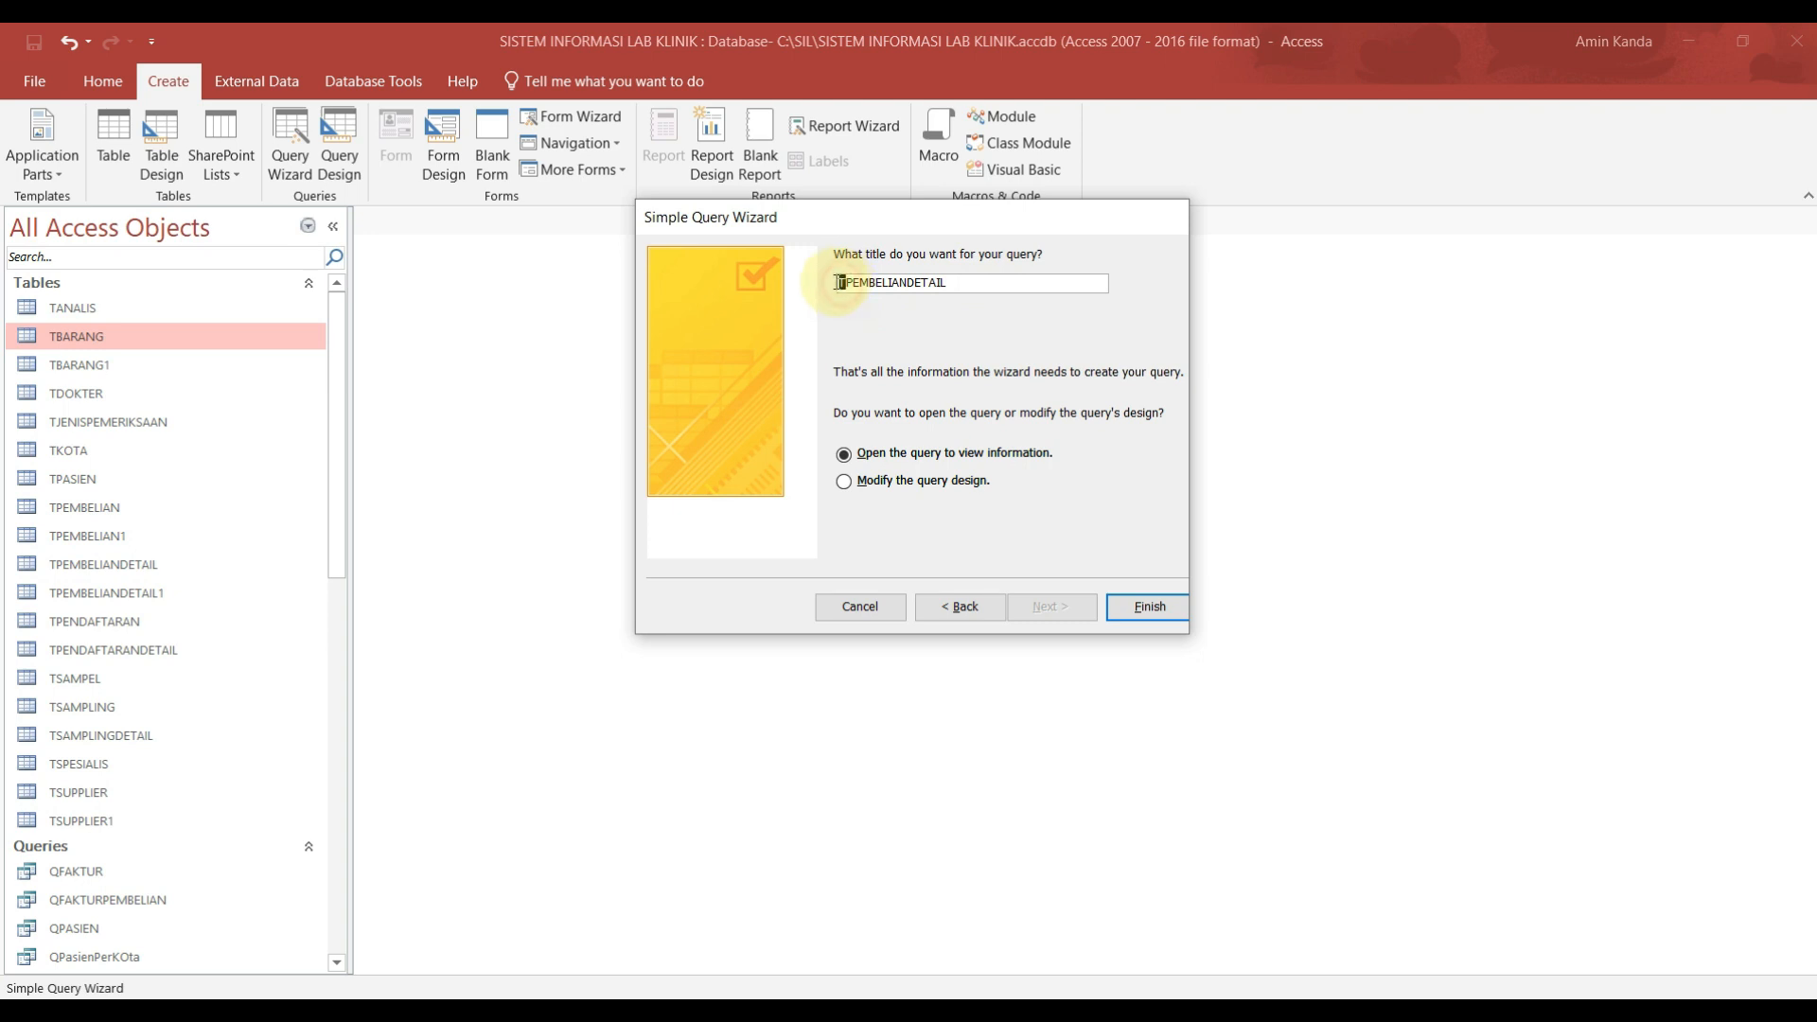
{"action": "type", "text": "Q"}
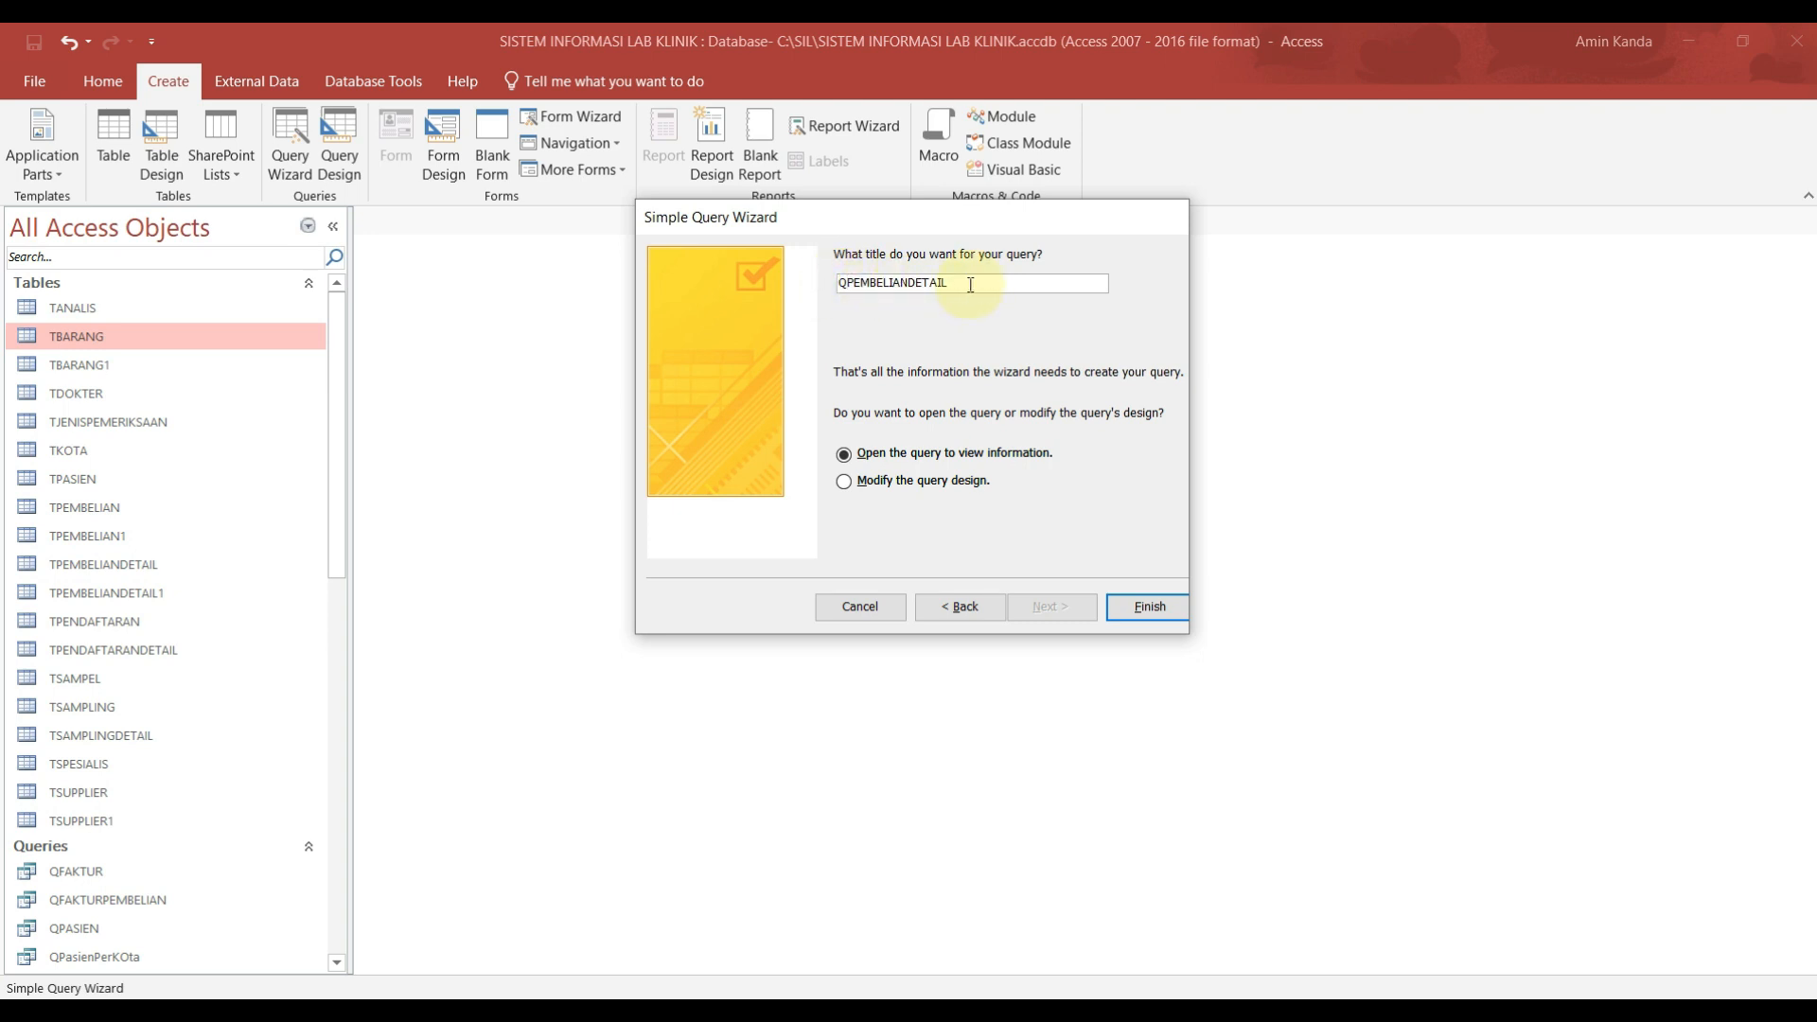
{"action": "left_click", "coordinate": [1158, 608]}
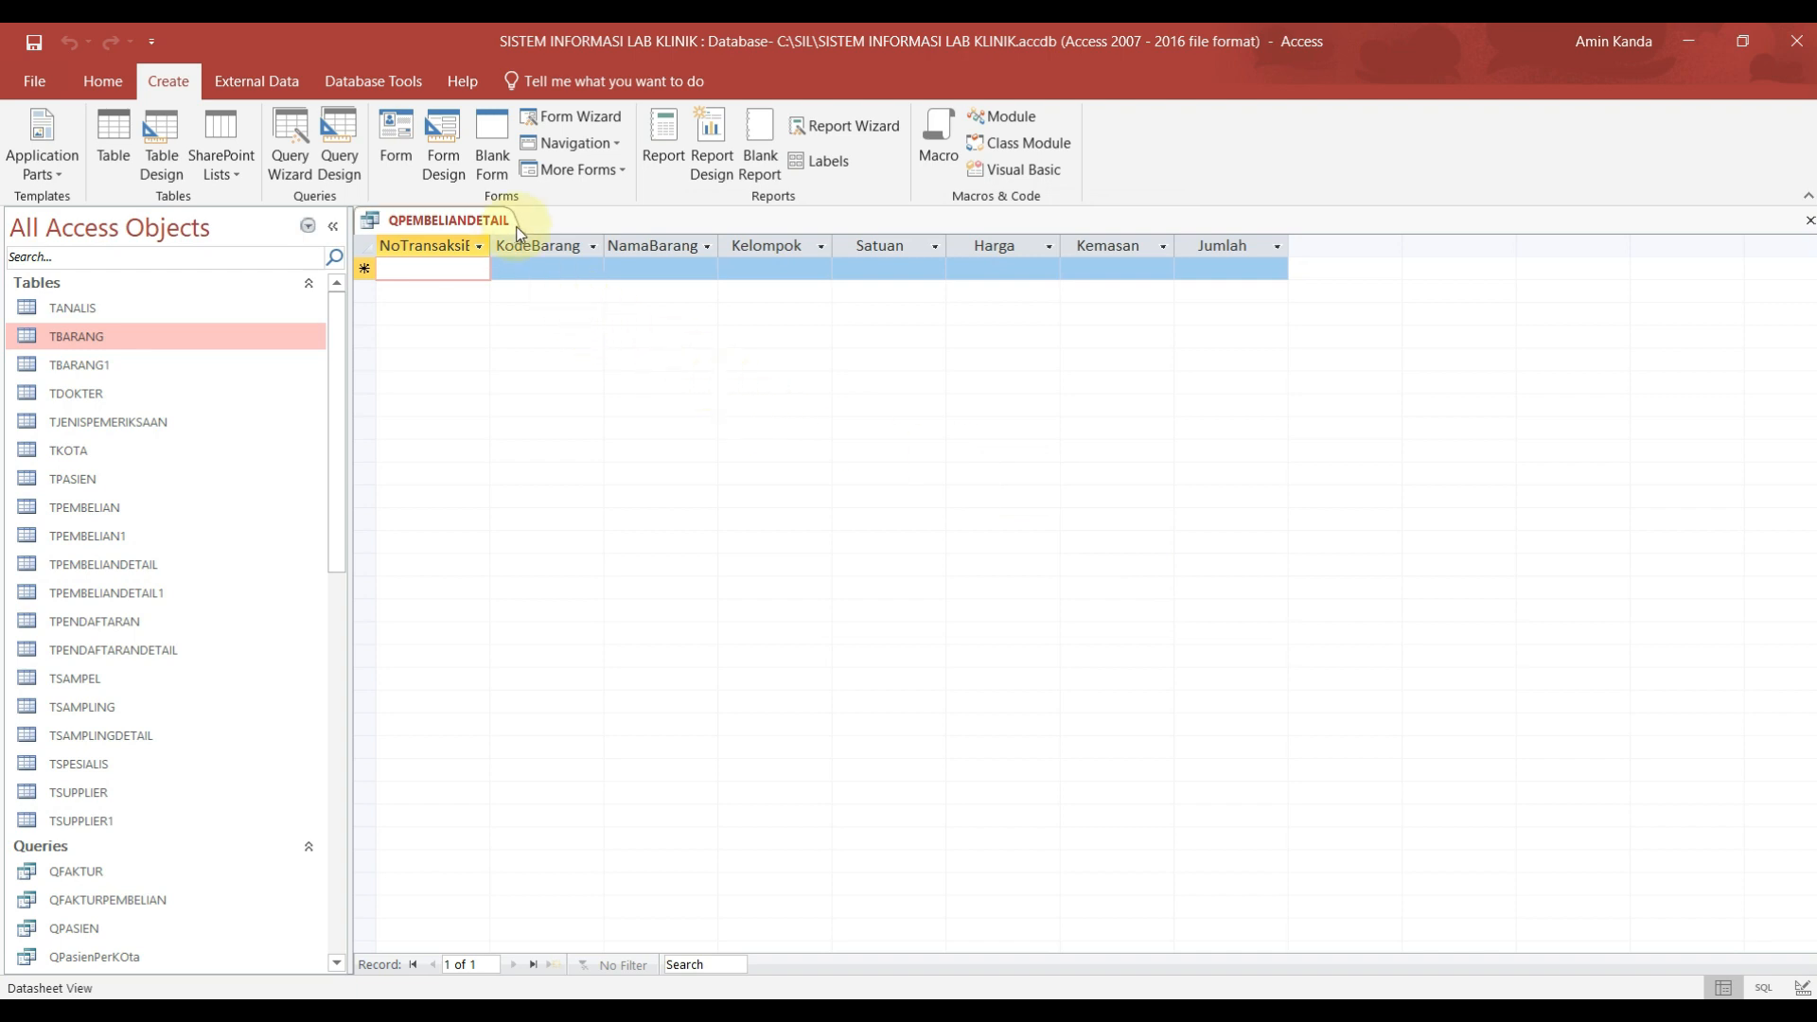
Step: Choose ATK-72 as KodeBarang in the blank record to test the item lookup, and discard the entry
{"action": "left_click", "coordinate": [591, 269]}
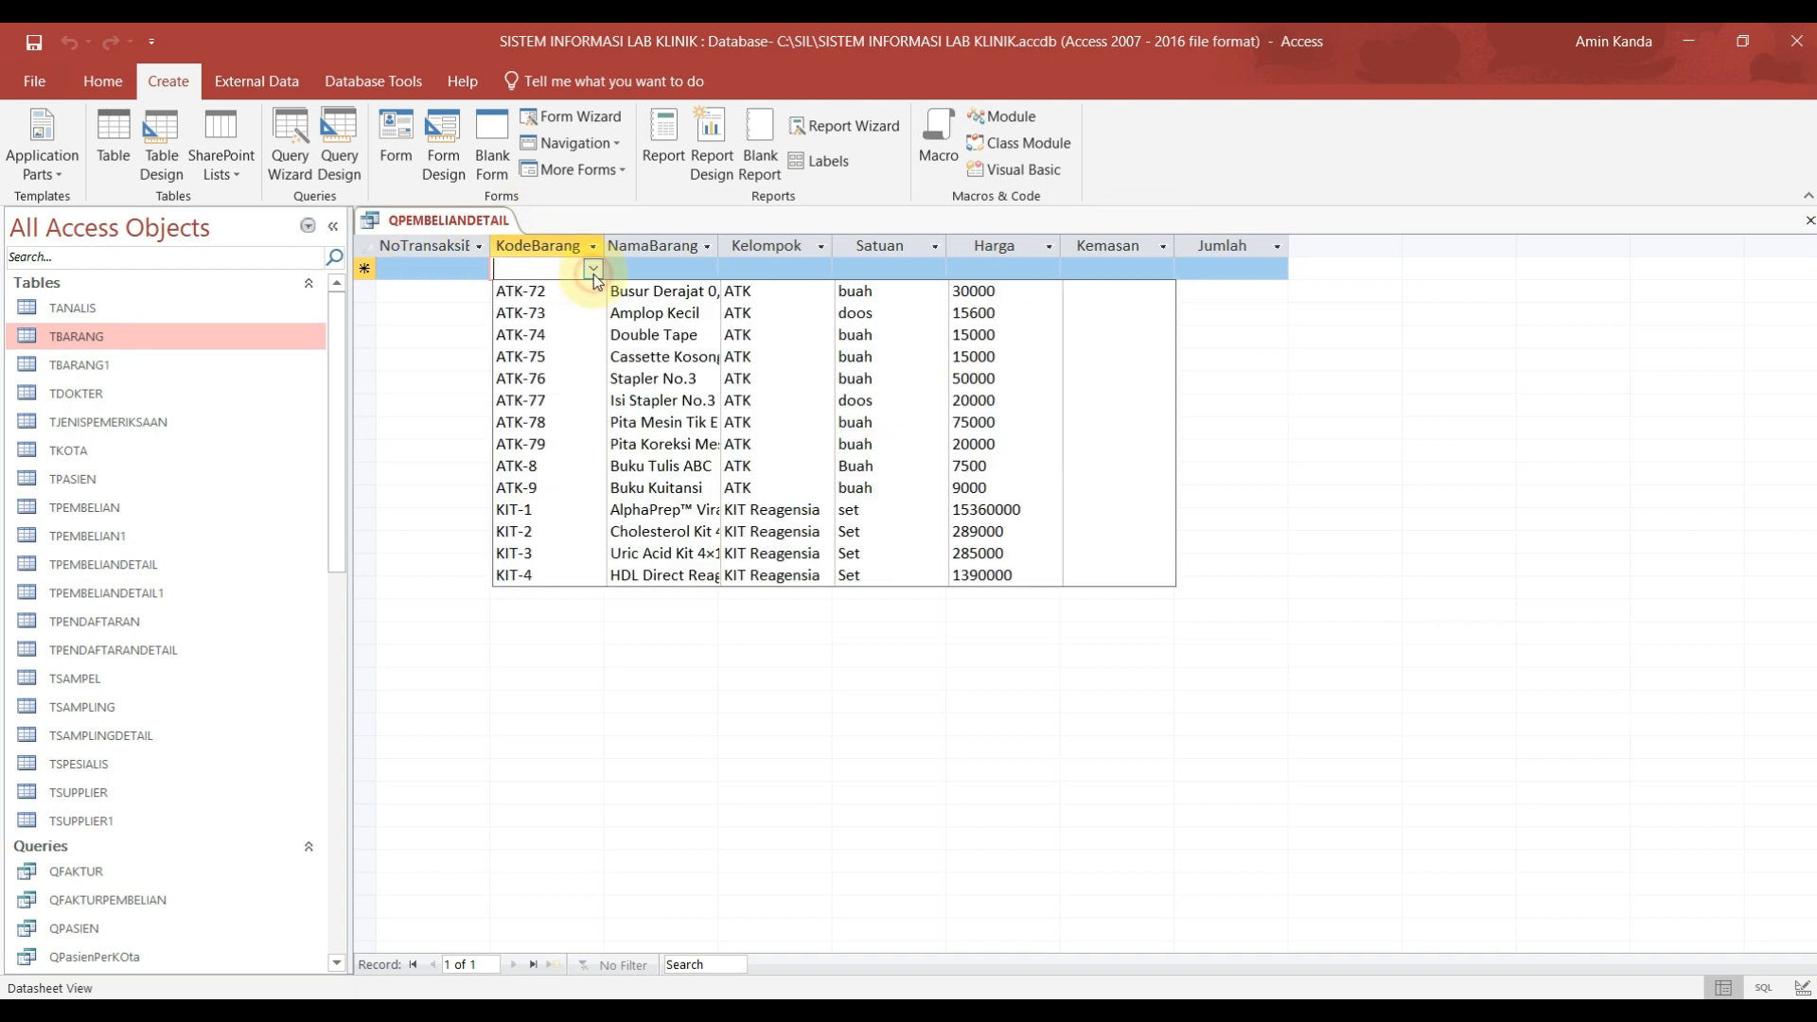
{"action": "left_click", "coordinate": [610, 292]}
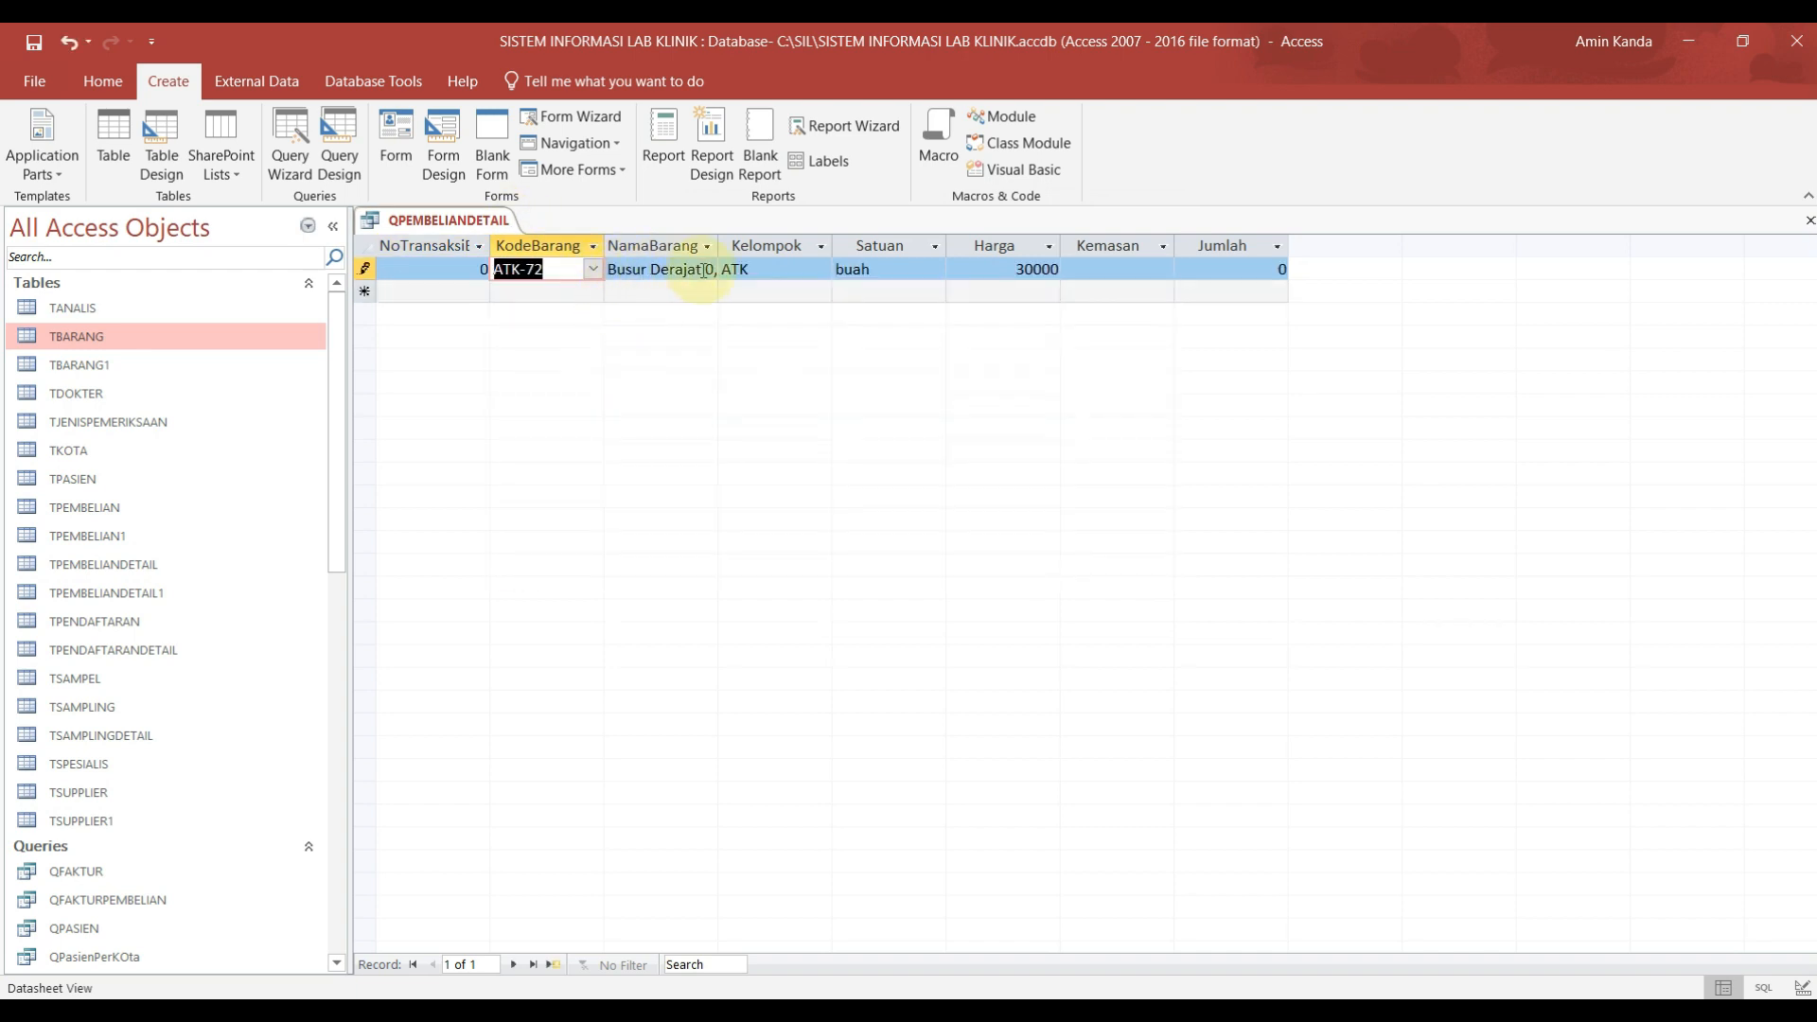
{"action": "left_click", "coordinate": [719, 248]}
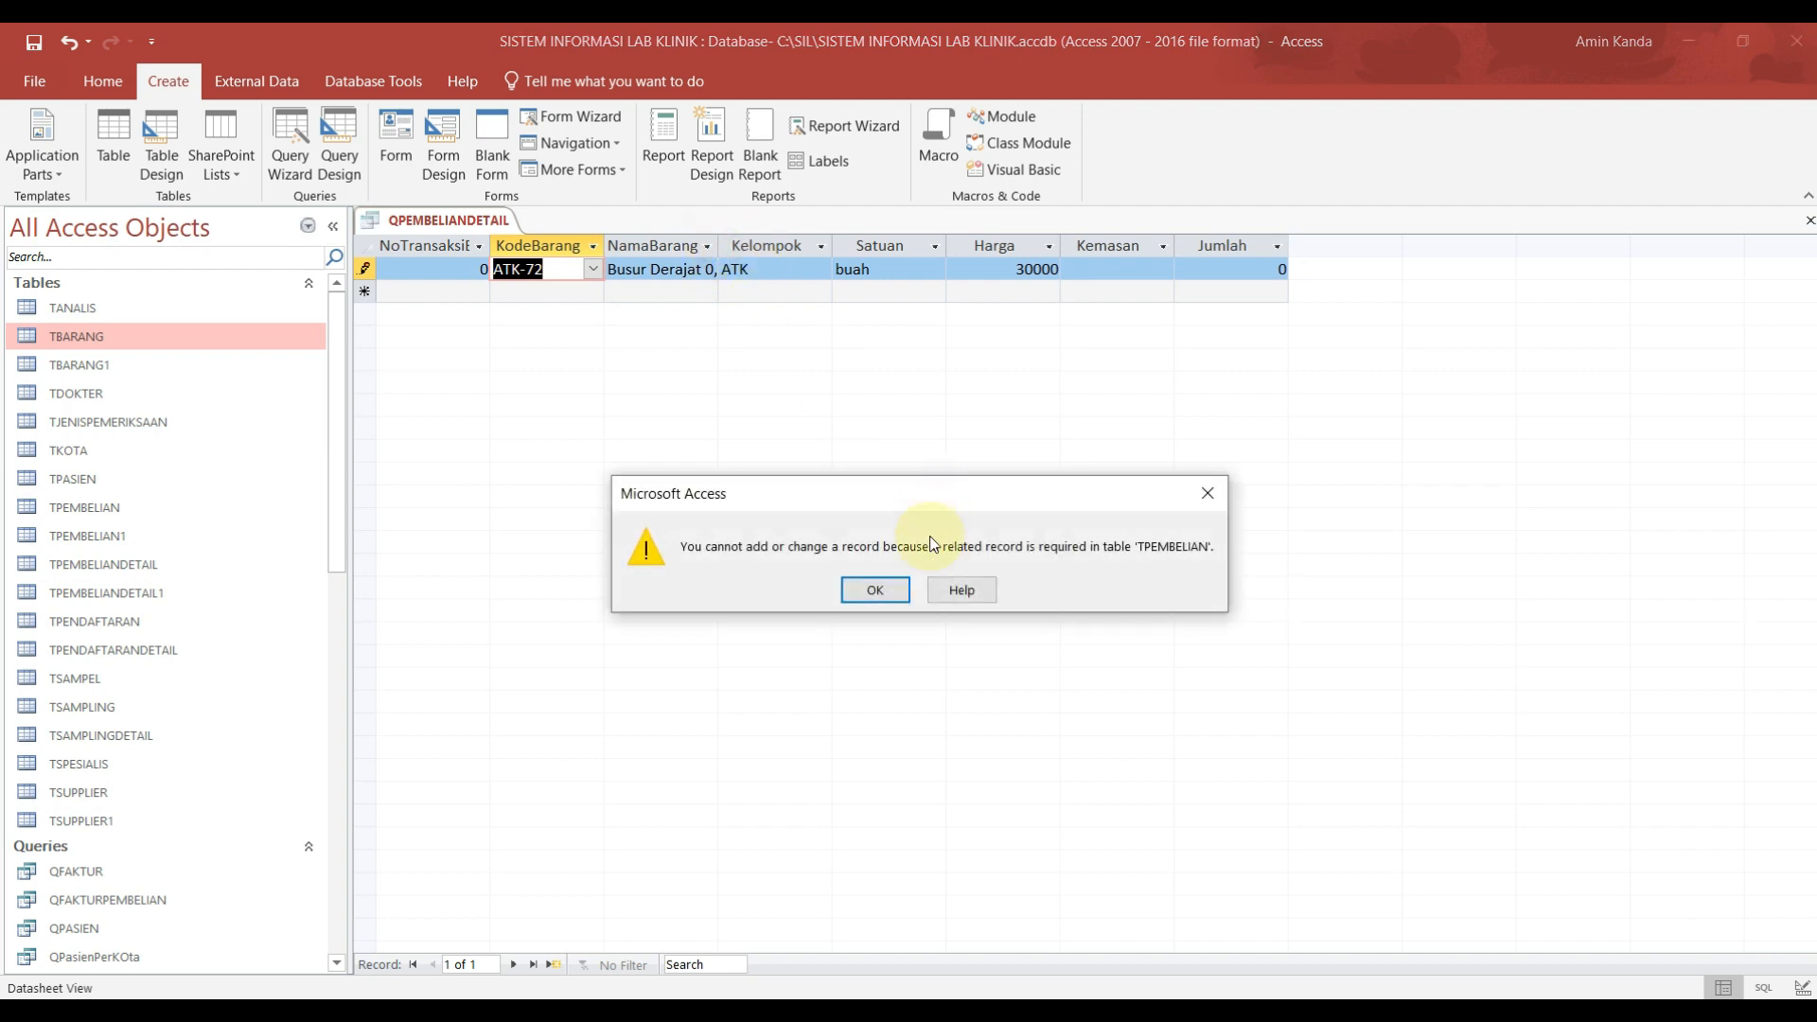
{"action": "left_click", "coordinate": [876, 590]}
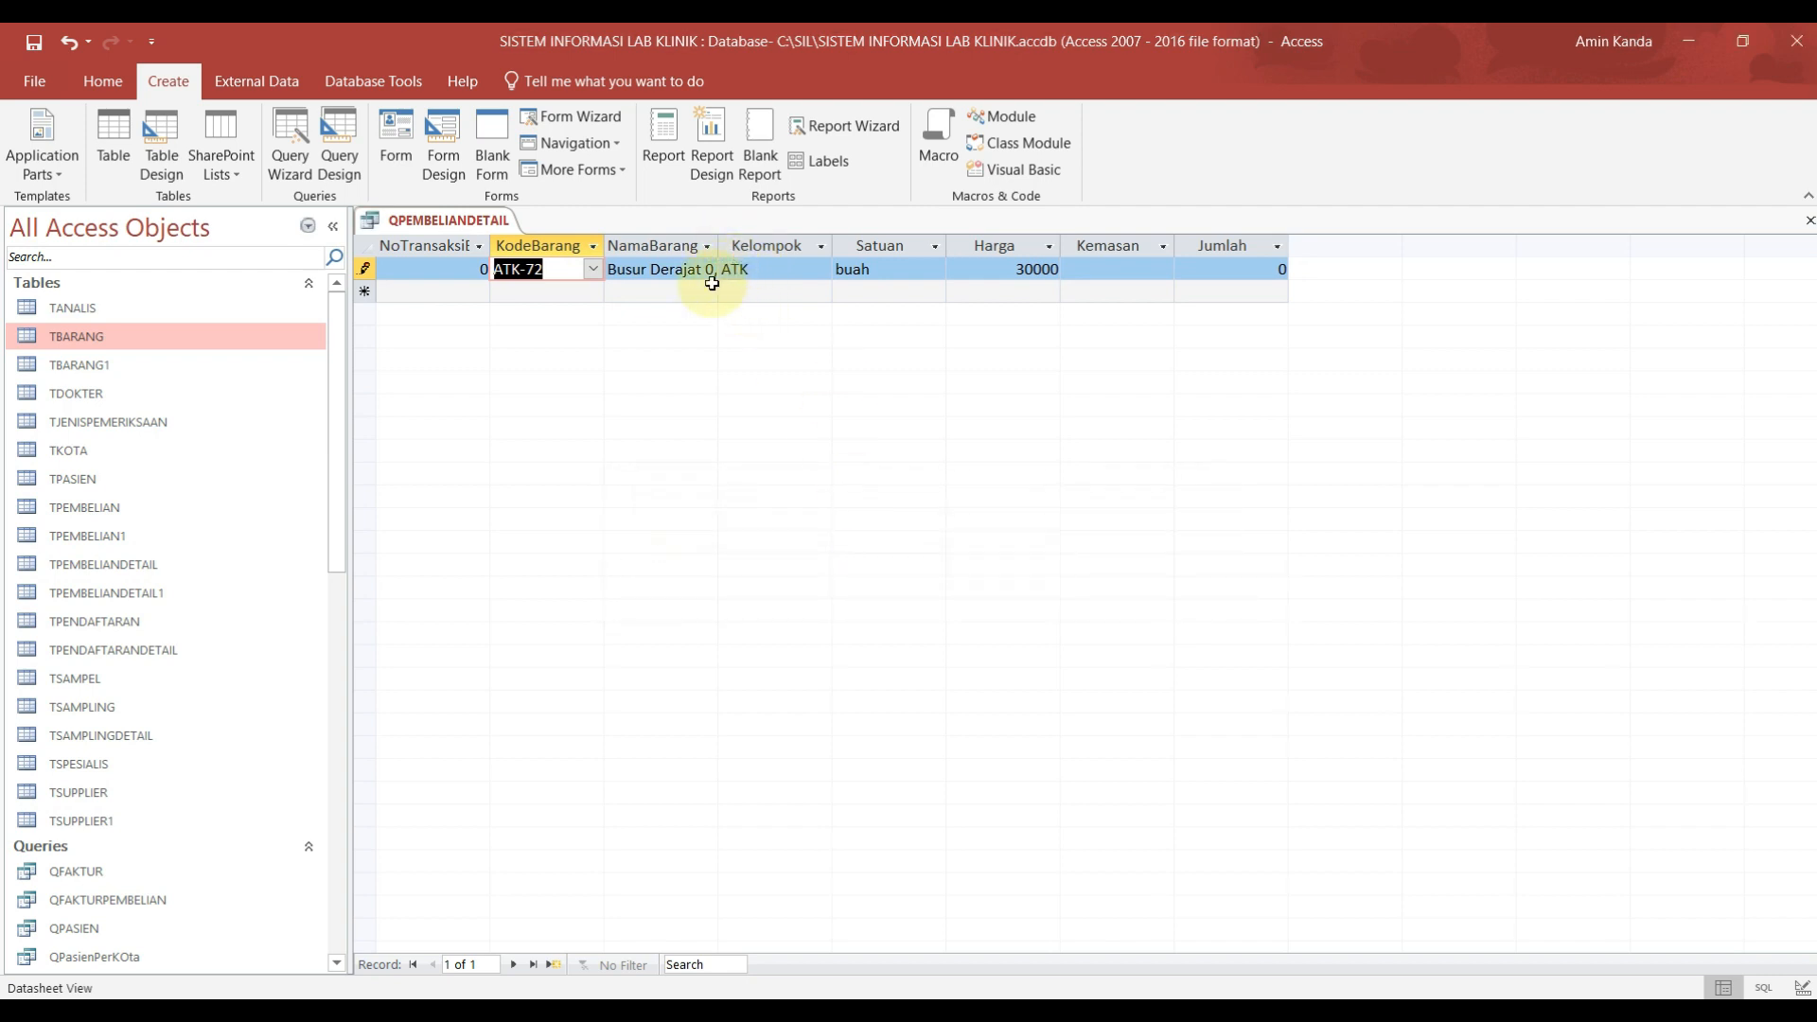
{"action": "key", "text": "Escape"}
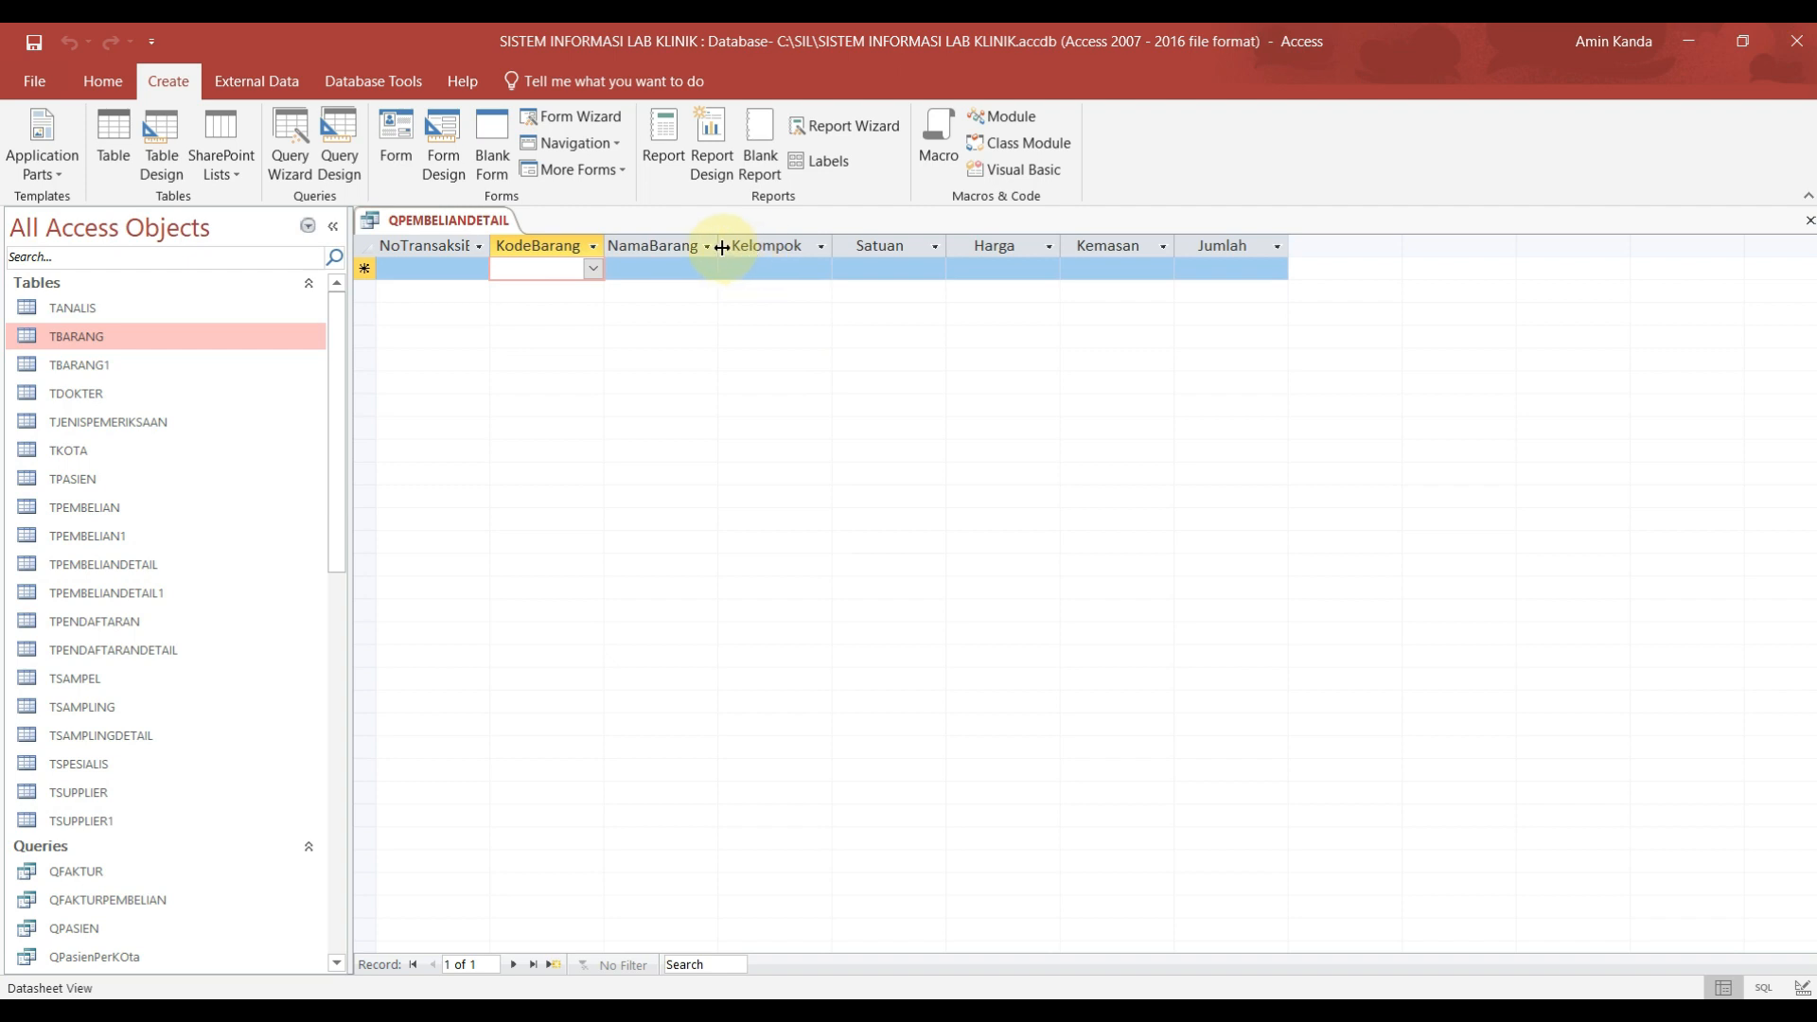
Step: Widen the NamaBarang column in the datasheet and switch QPEMBELIANDETAIL to Design View
{"action": "left_click_drag", "start_coordinate": [718, 246], "coordinate": [752, 246]}
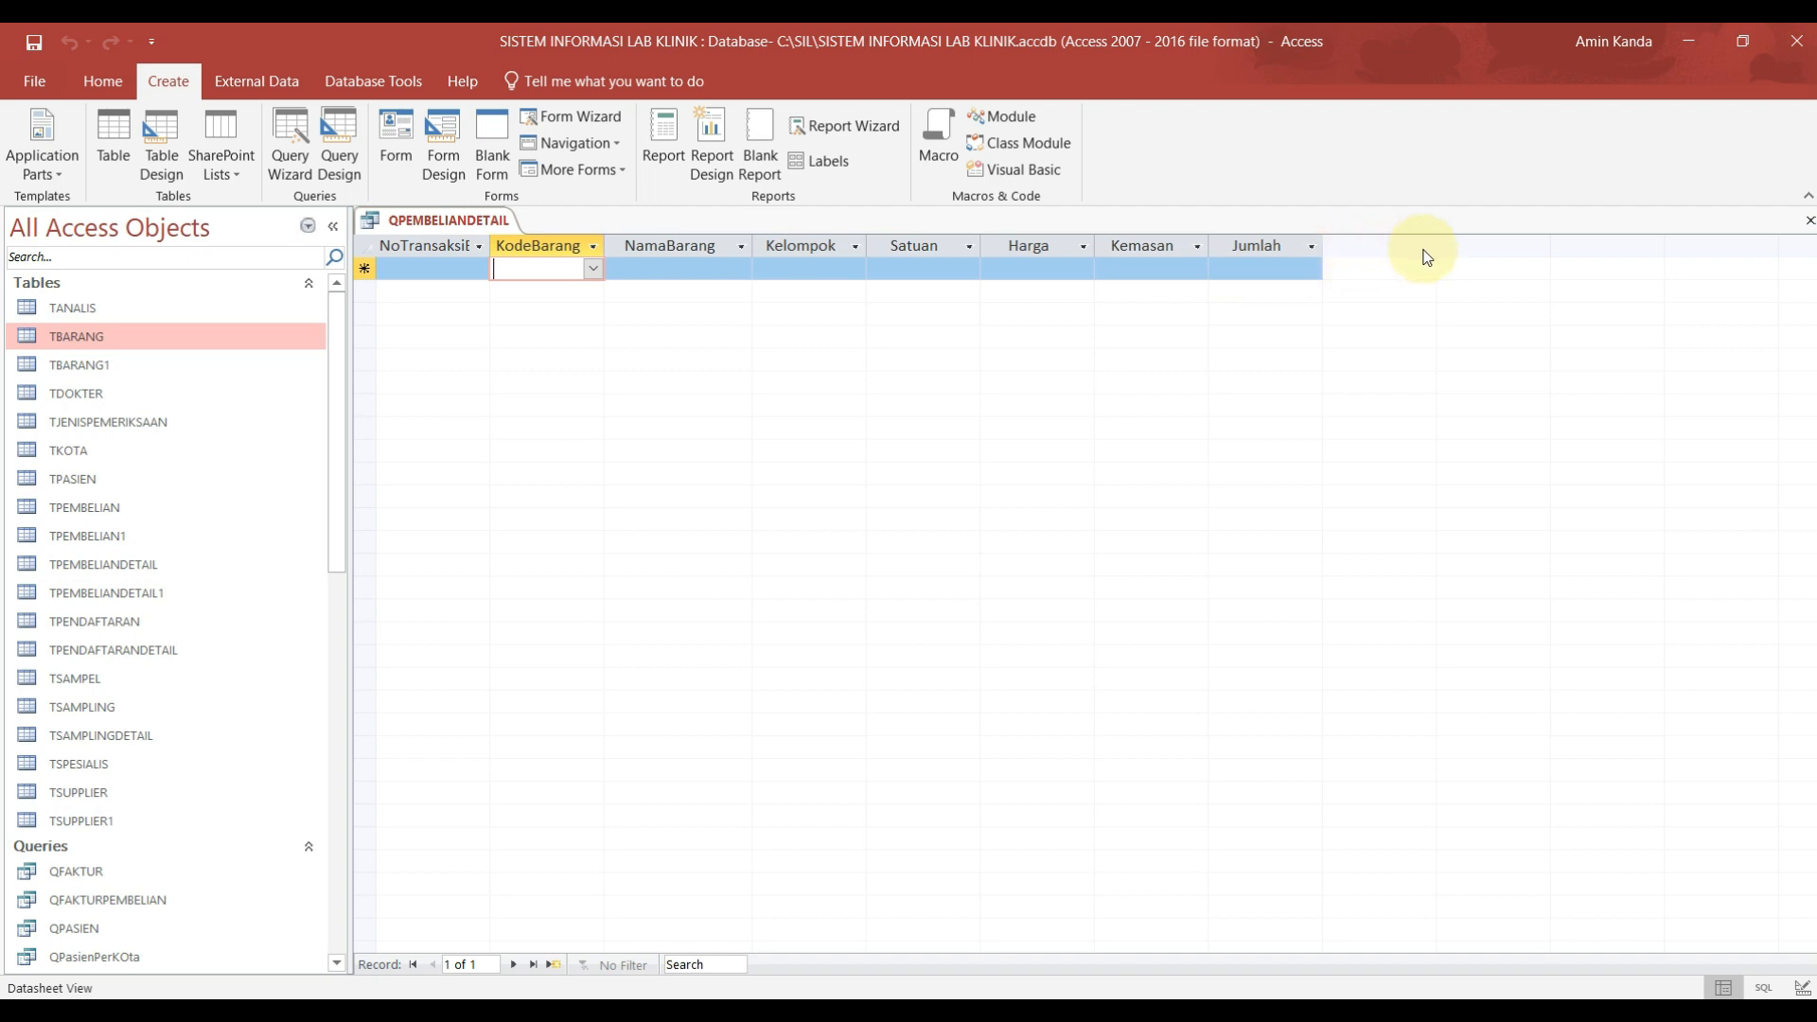
{"action": "right_click", "coordinate": [493, 227]}
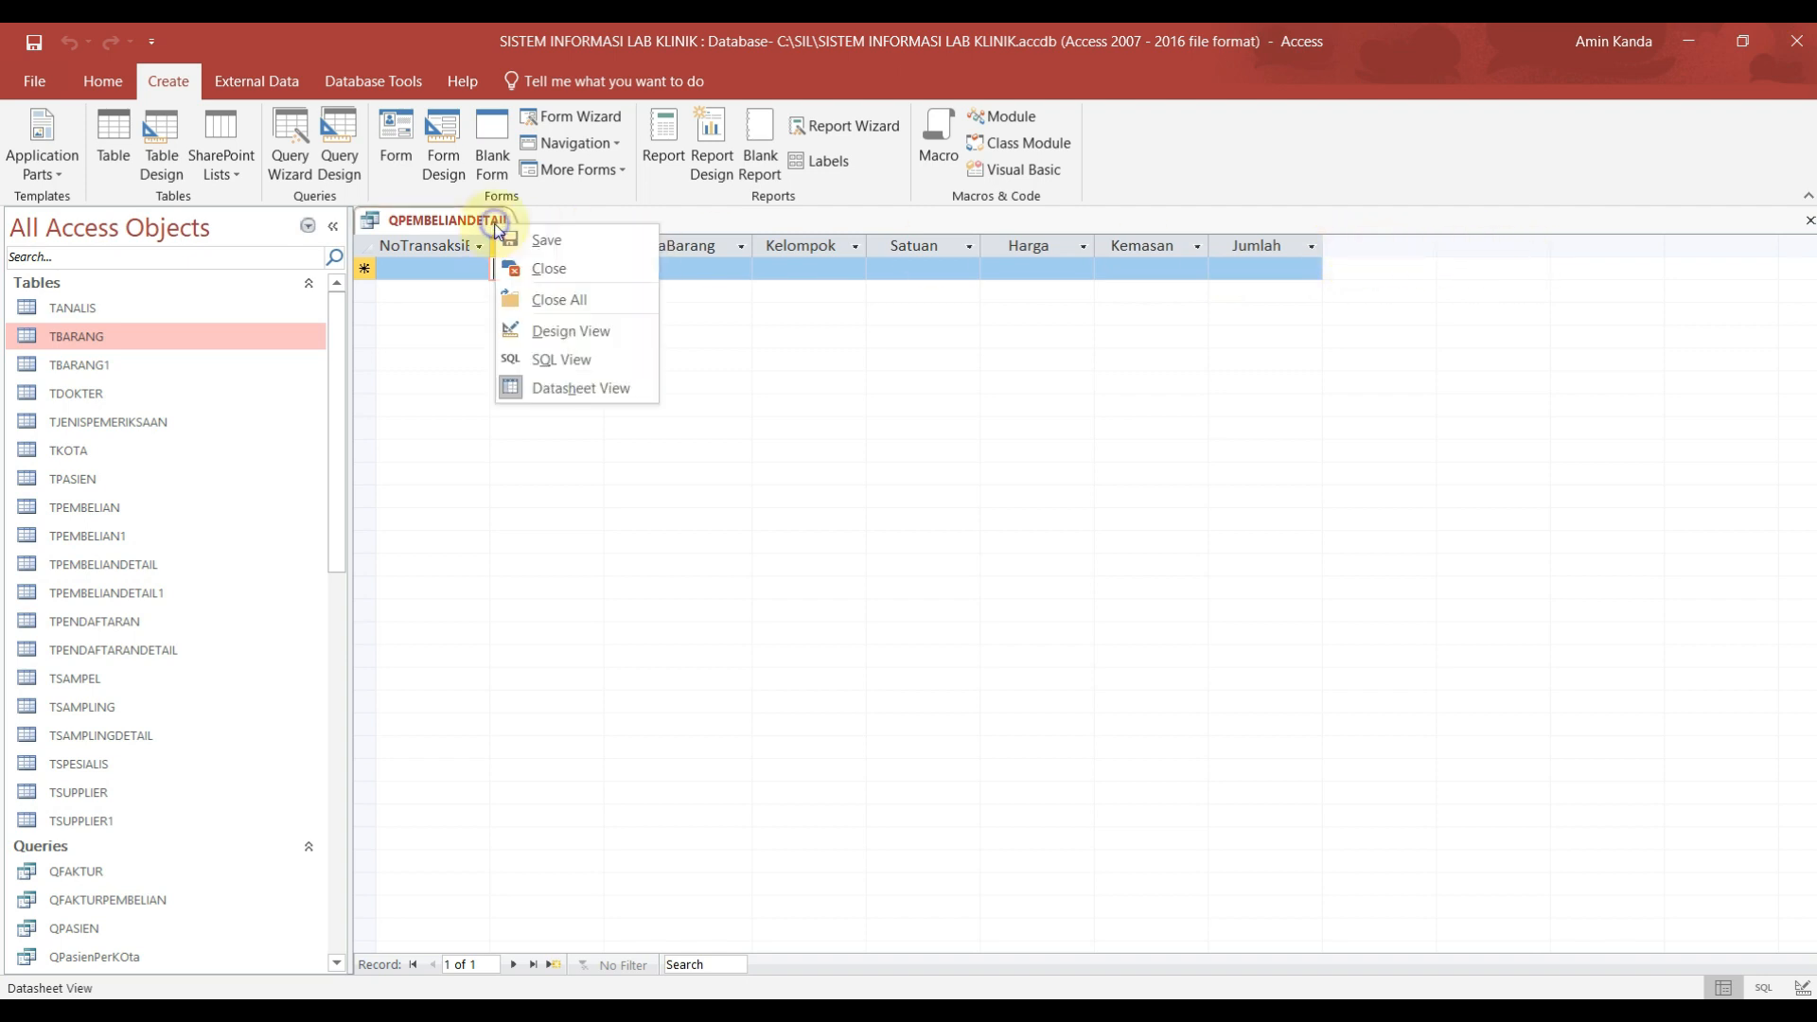
{"action": "left_click", "coordinate": [585, 332]}
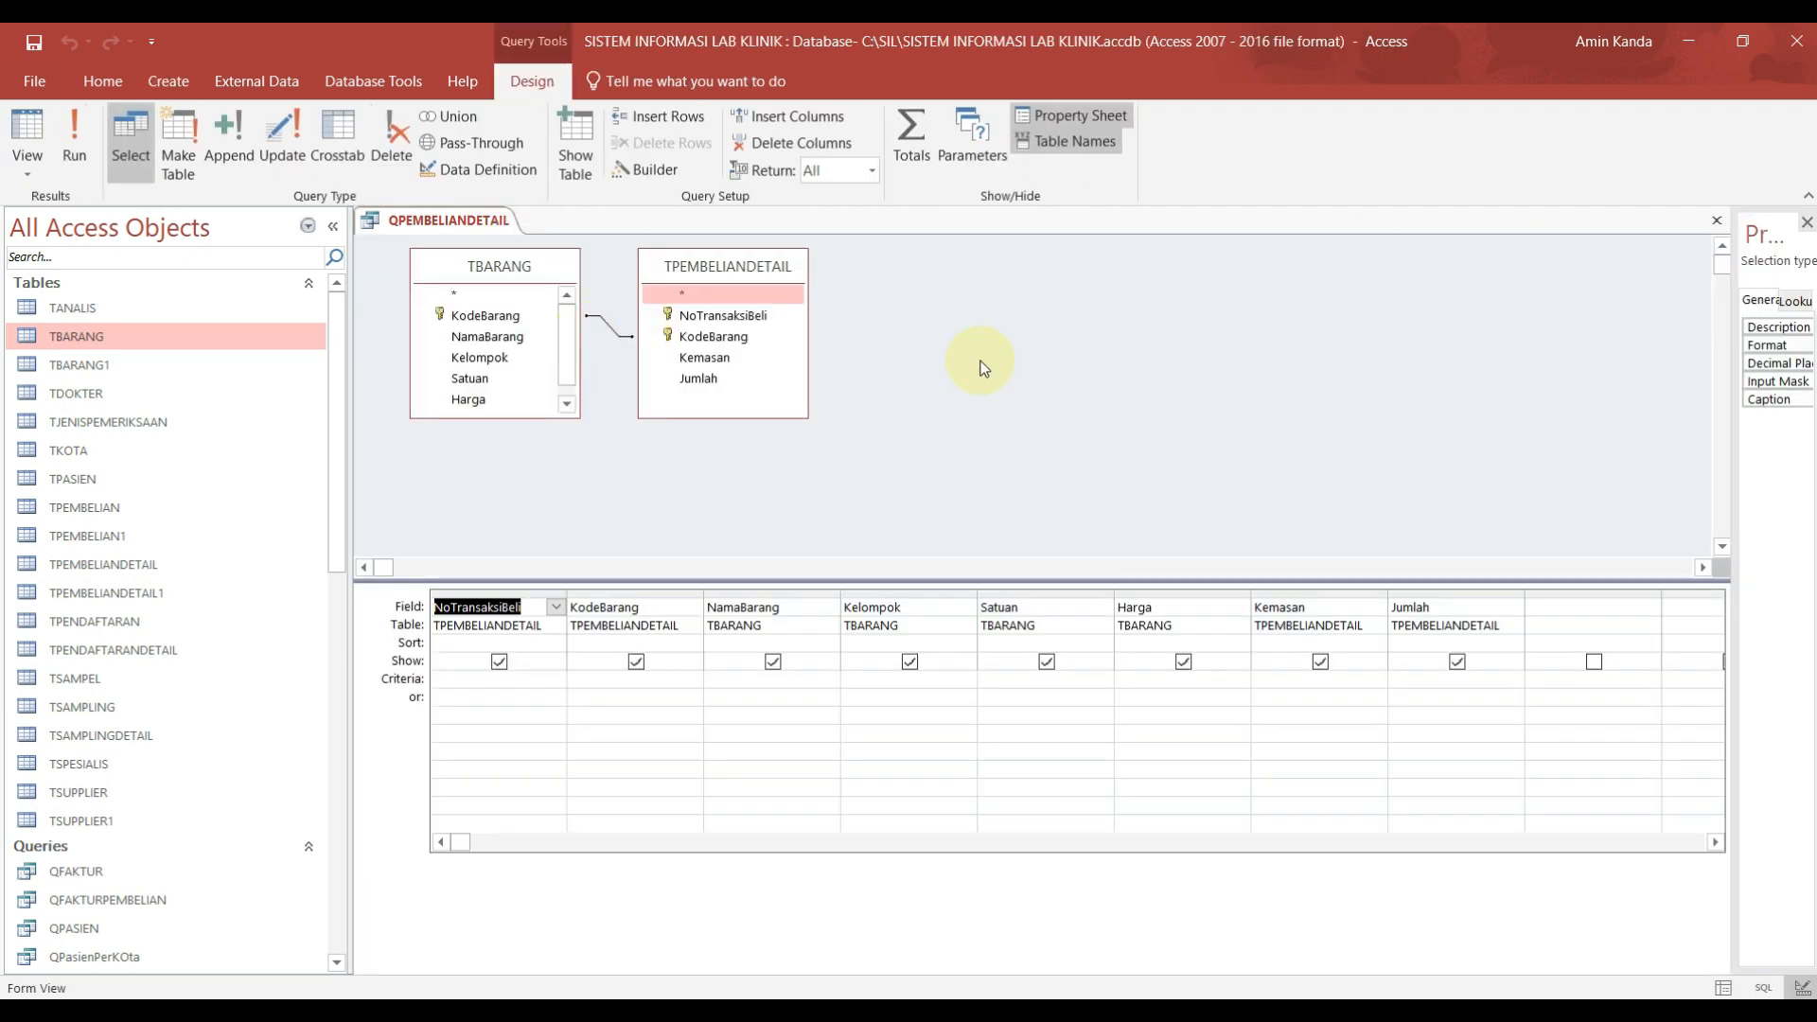
Step: Add the calculated field SubTotal: [Jumlah]*[Harga] to the query's first empty column with the Expression Builder, and widen that column
{"action": "left_click", "coordinate": [1561, 609]}
{"action": "right_click", "coordinate": [1588, 610]}
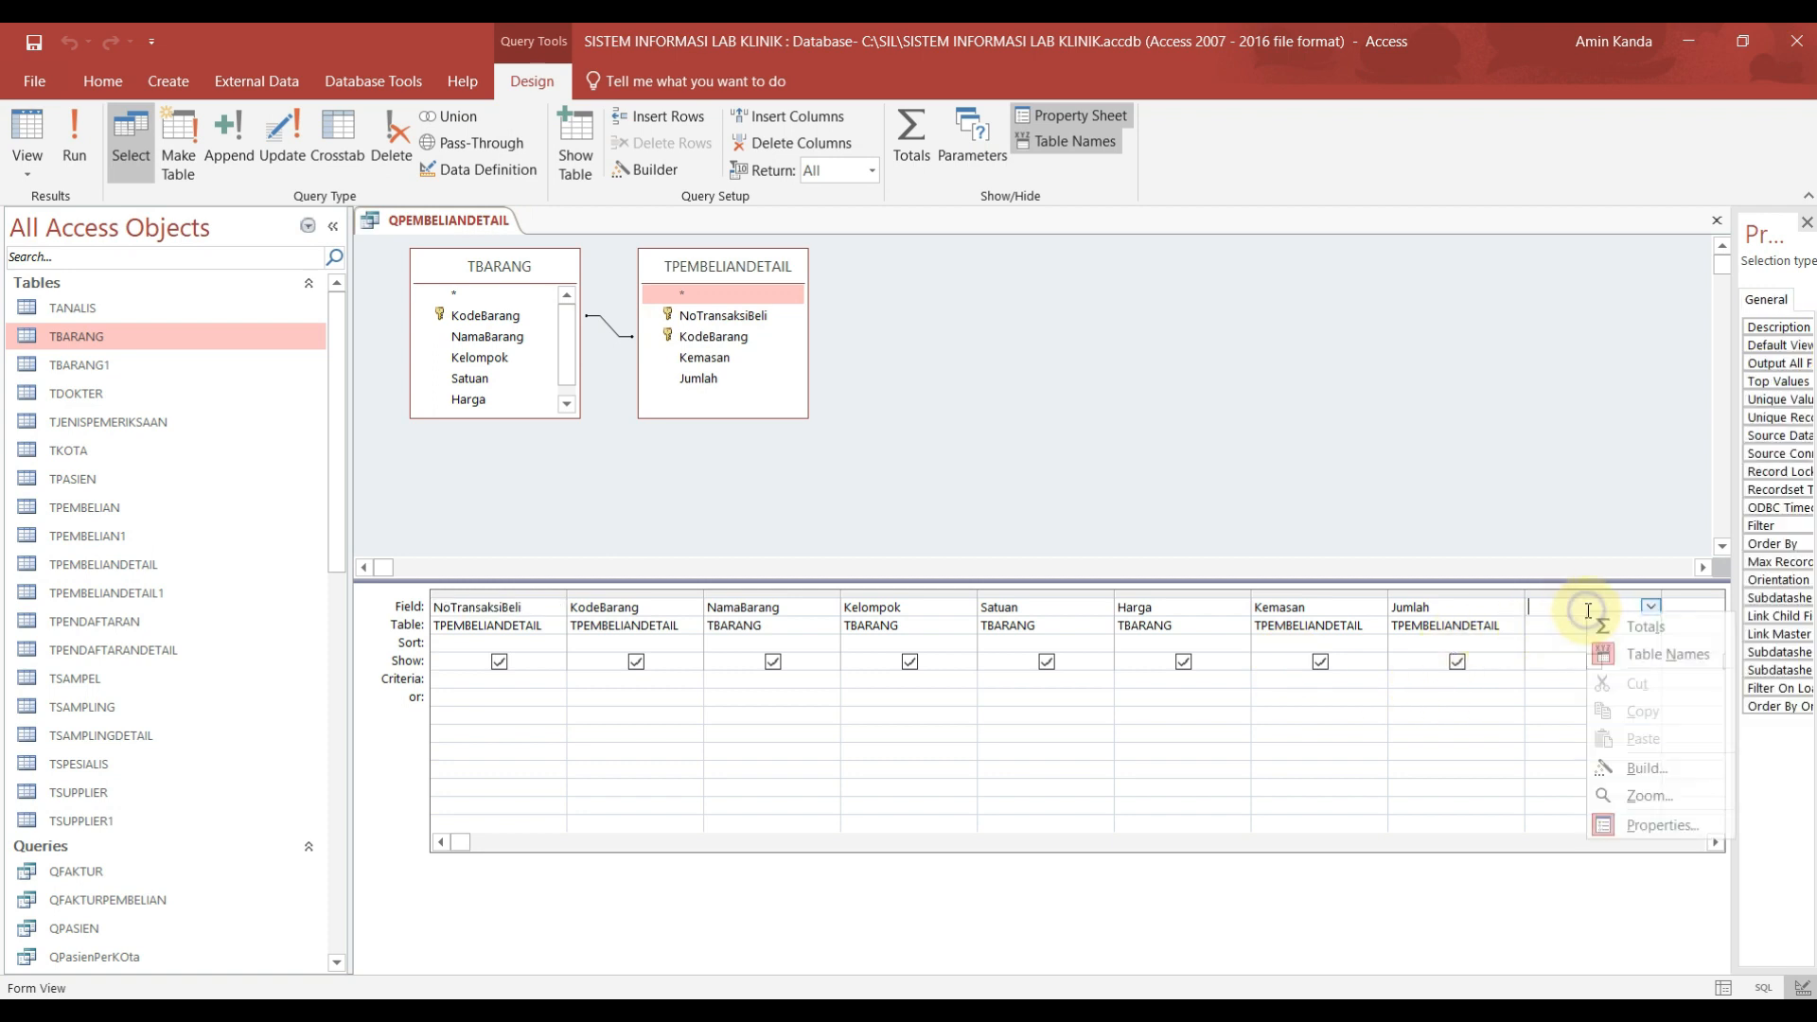
{"action": "left_click", "coordinate": [1649, 770]}
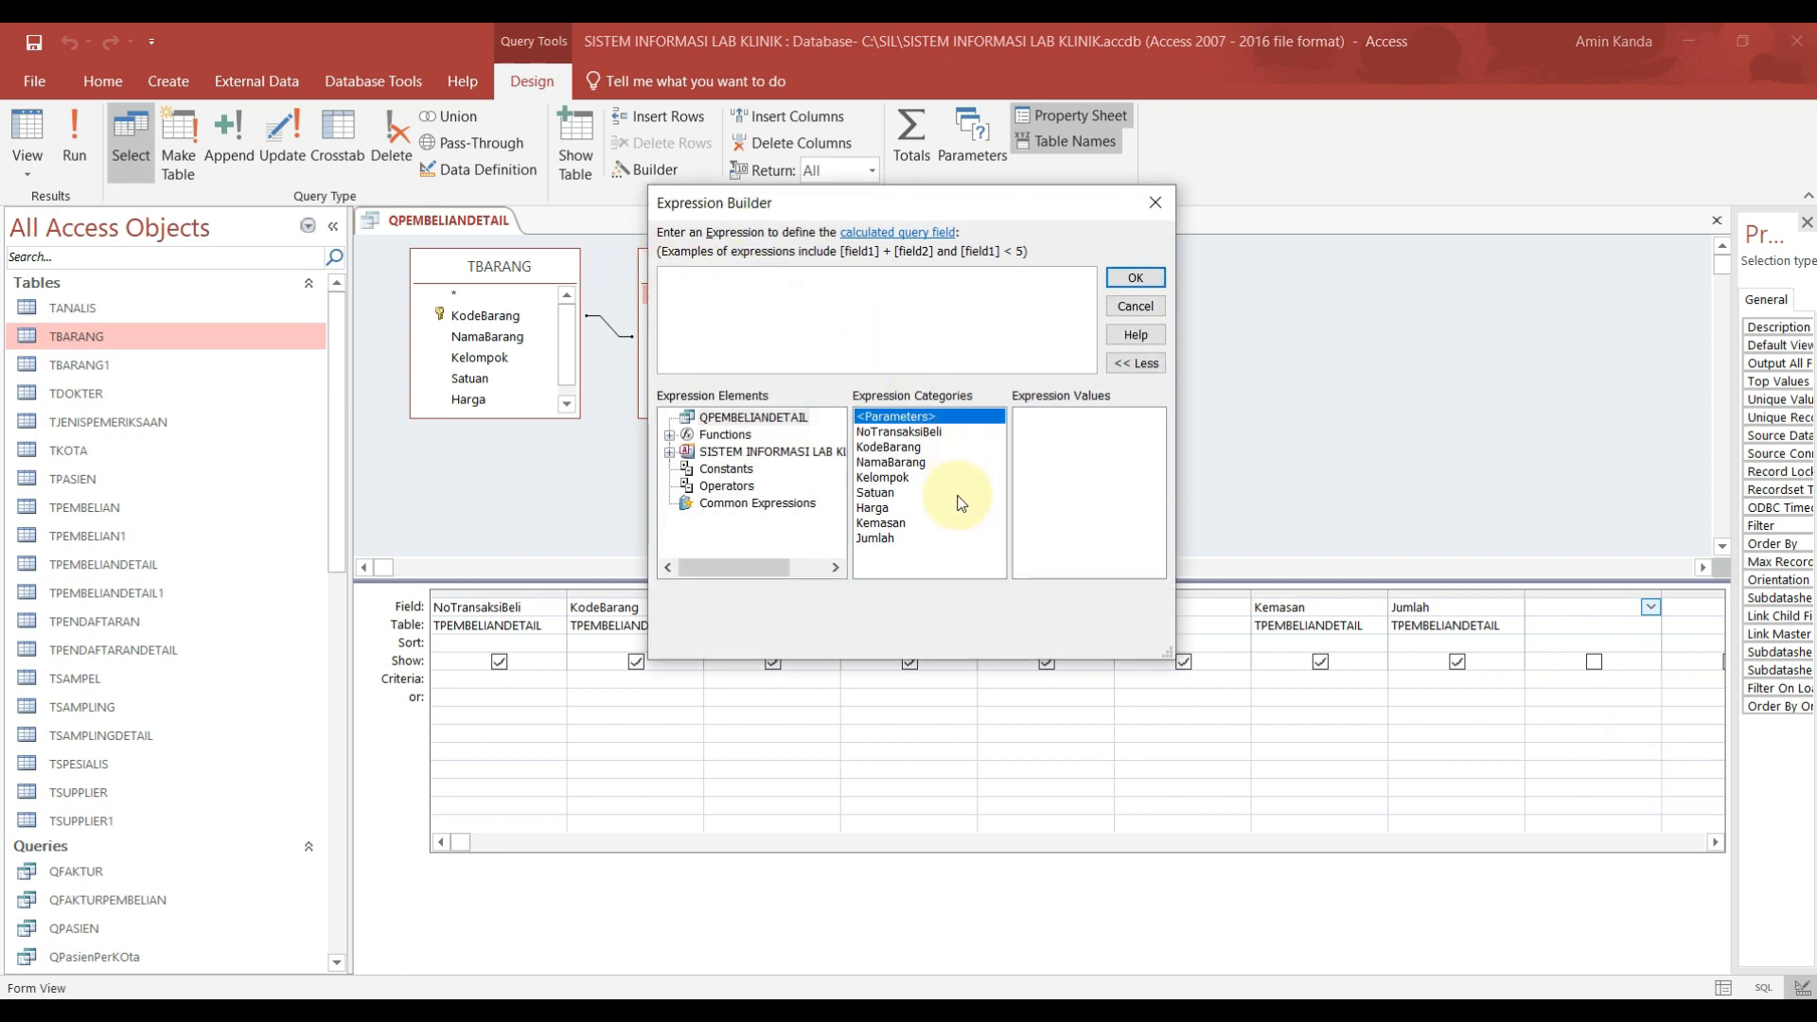
{"action": "double_click", "coordinate": [875, 537]}
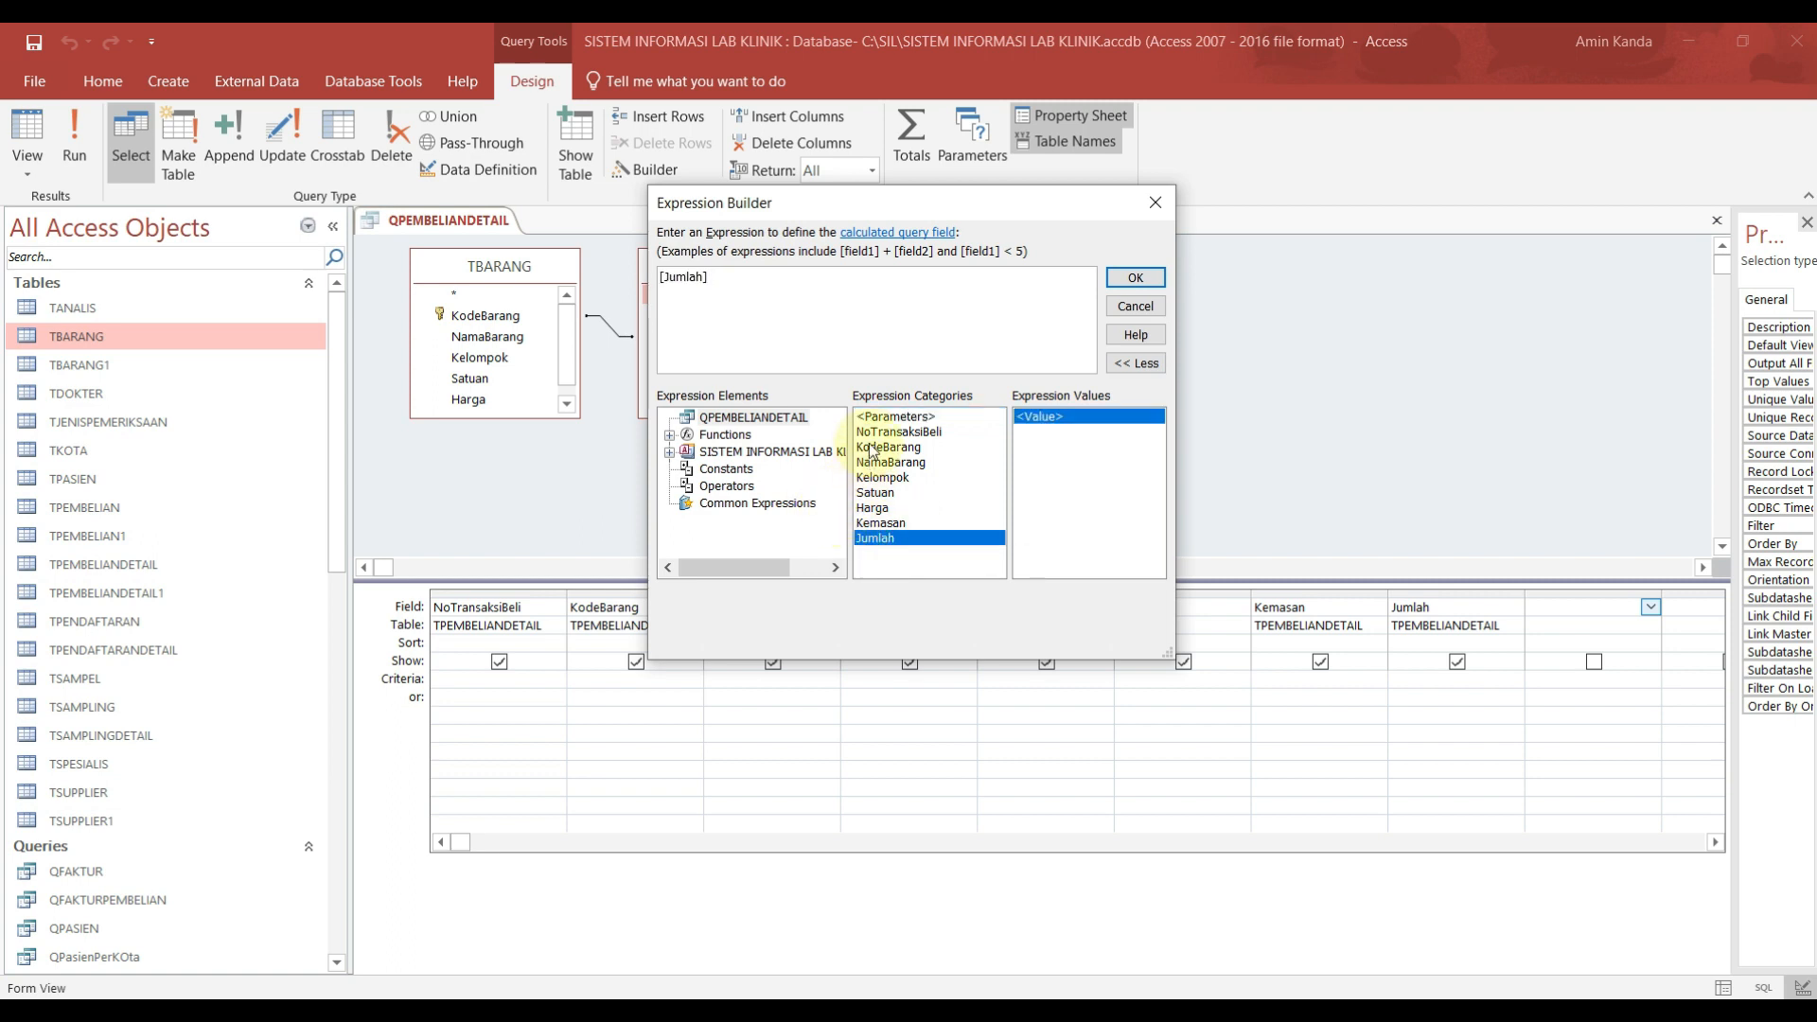
{"action": "type", "text": "*"}
{"action": "double_click", "coordinate": [885, 514]}
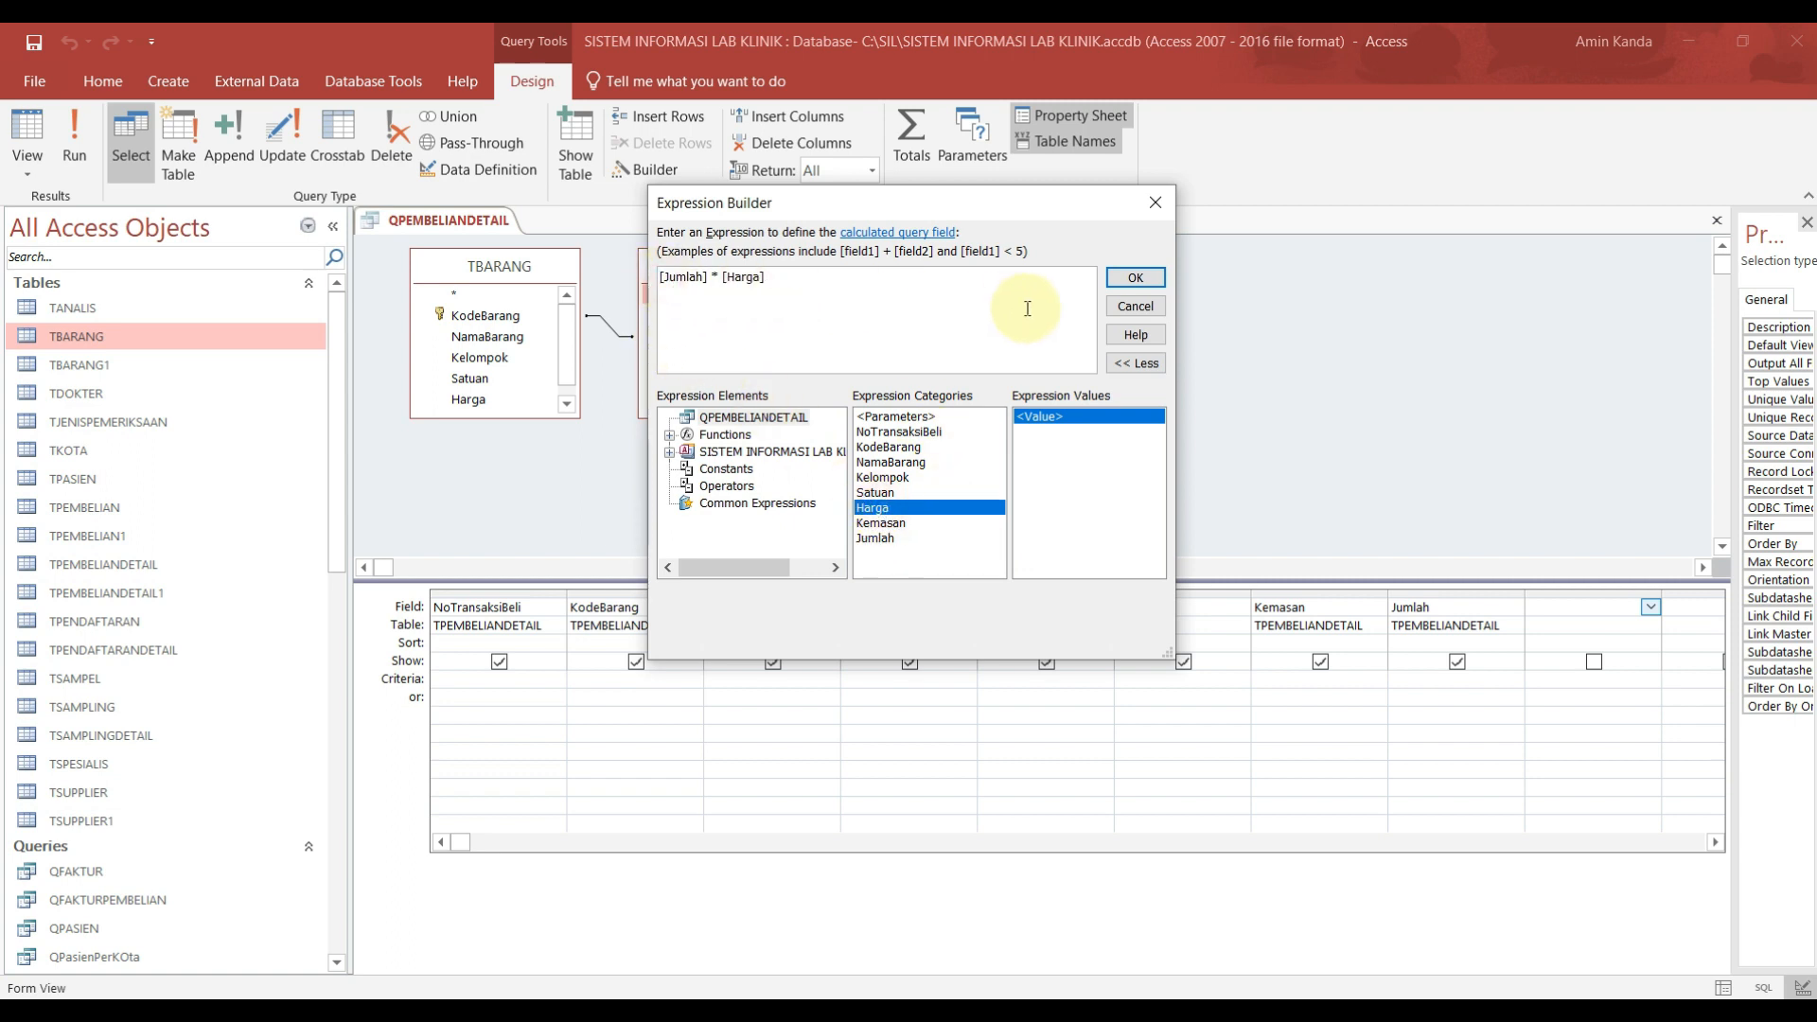
{"action": "type", "text": "SubTotal"}
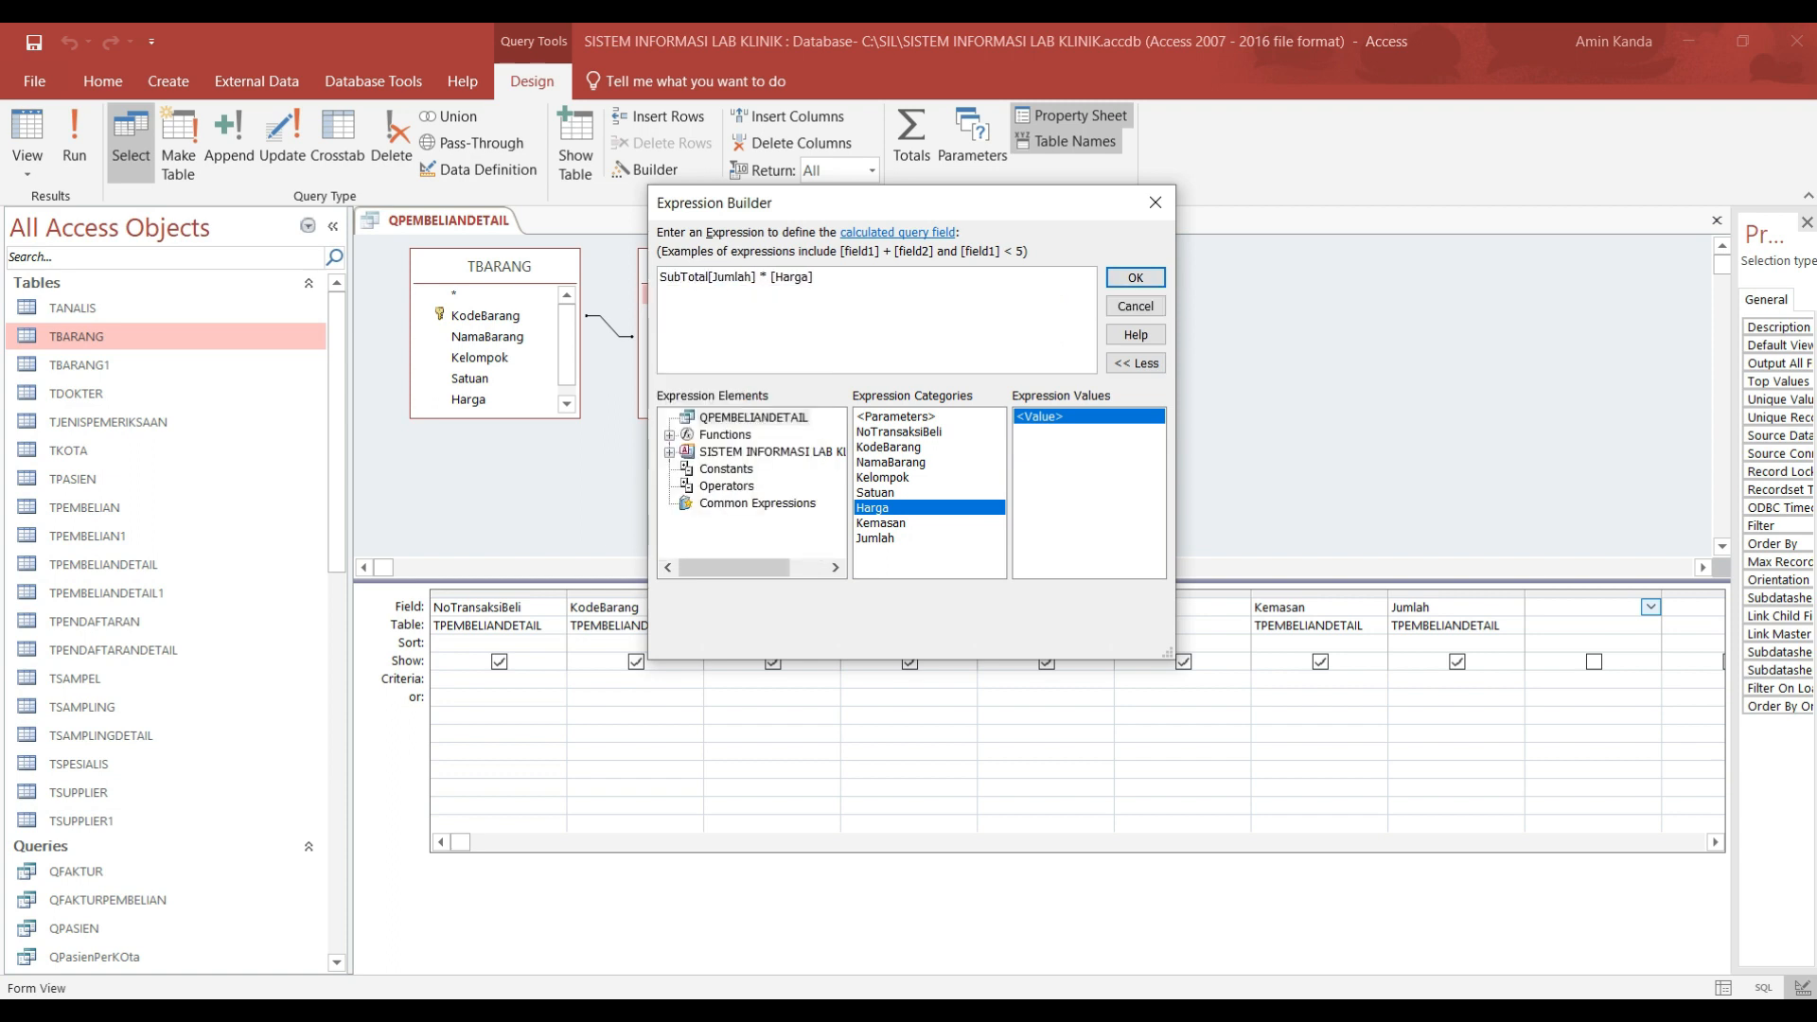
{"action": "type", "text": ":"}
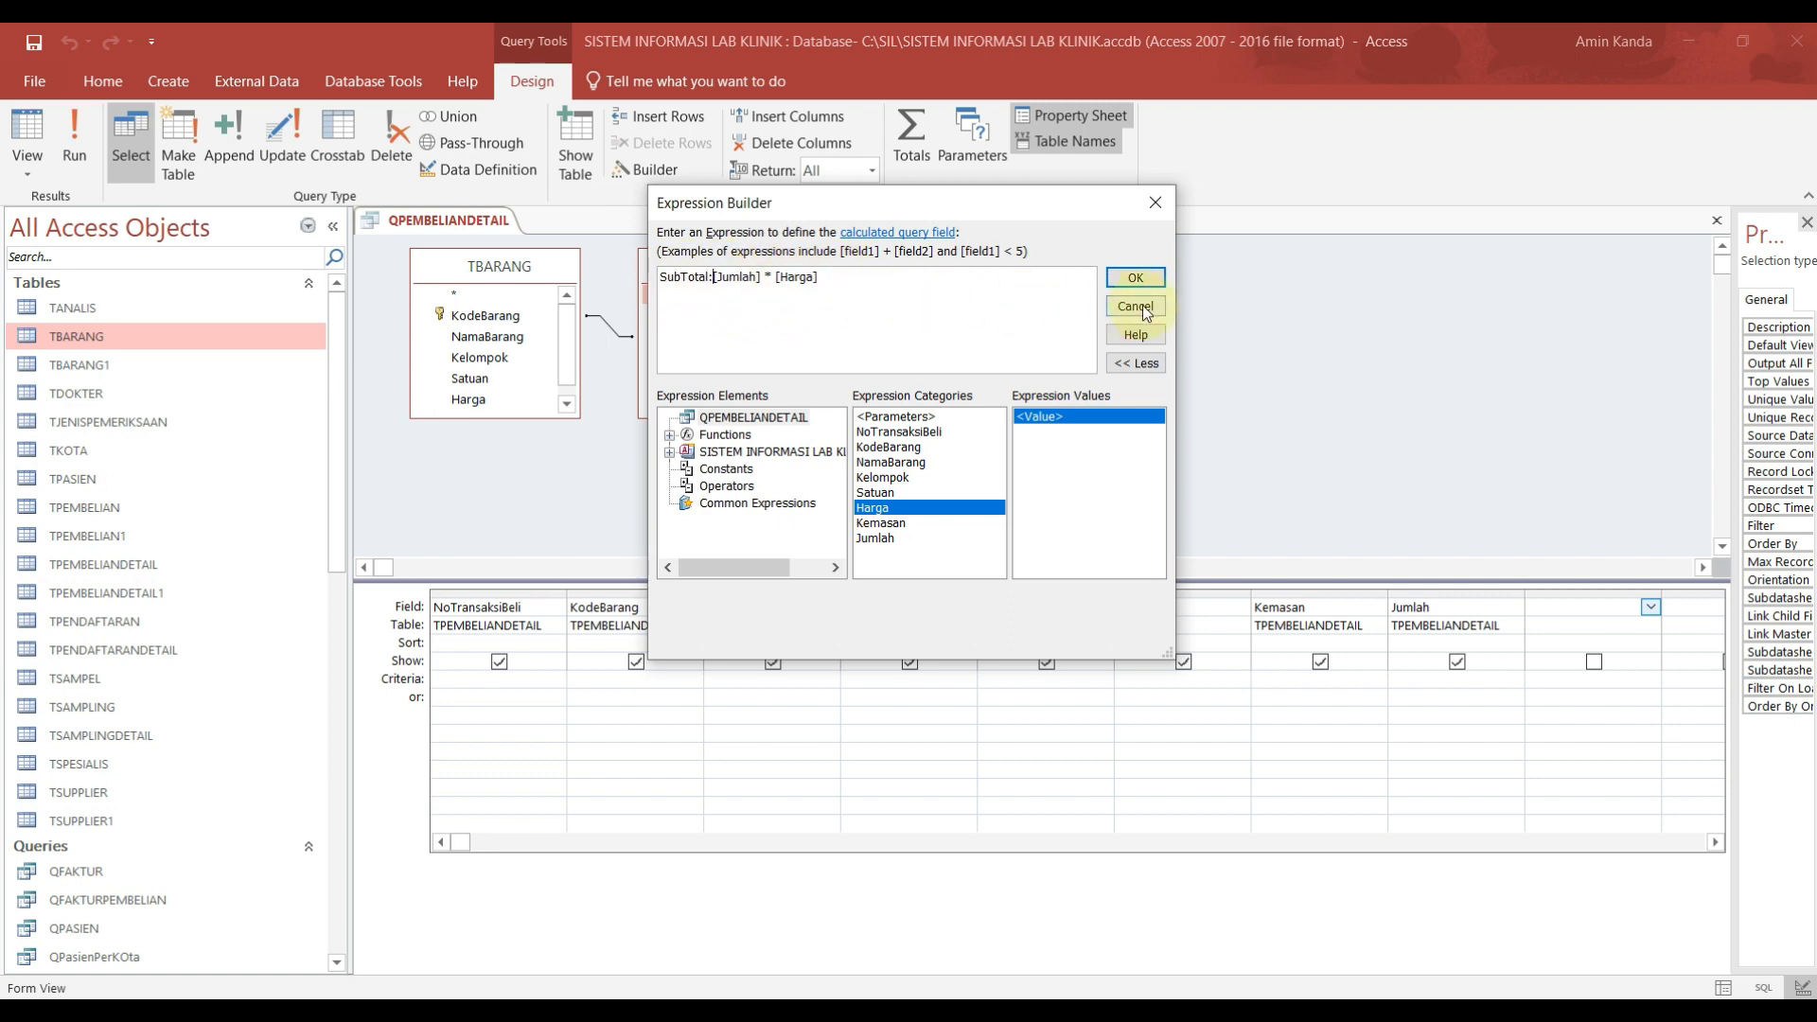
{"action": "left_click", "coordinate": [1138, 275]}
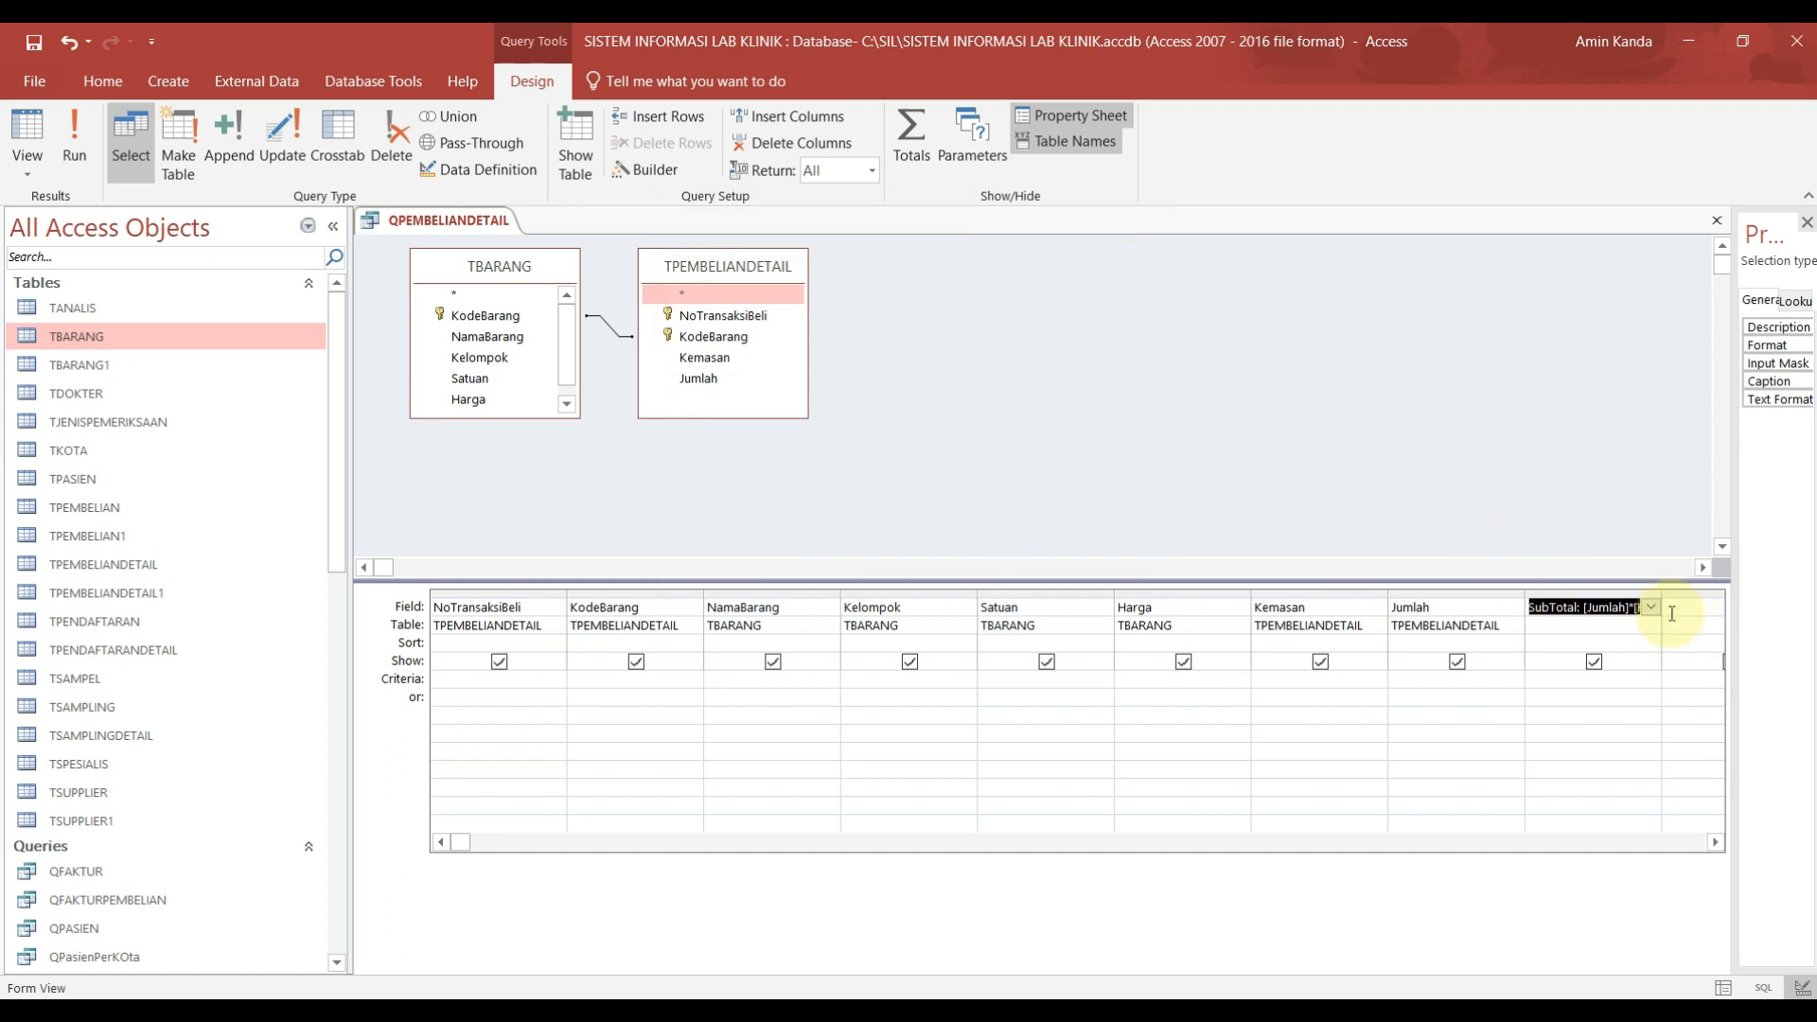
{"action": "left_click_drag", "start_coordinate": [1661, 597], "coordinate": [1699, 597]}
Step: Run the query and enter a test record with KodeBarang ATK-73 and Jumlah 20 to check the SubTotal calculation
{"action": "left_click", "coordinate": [89, 144]}
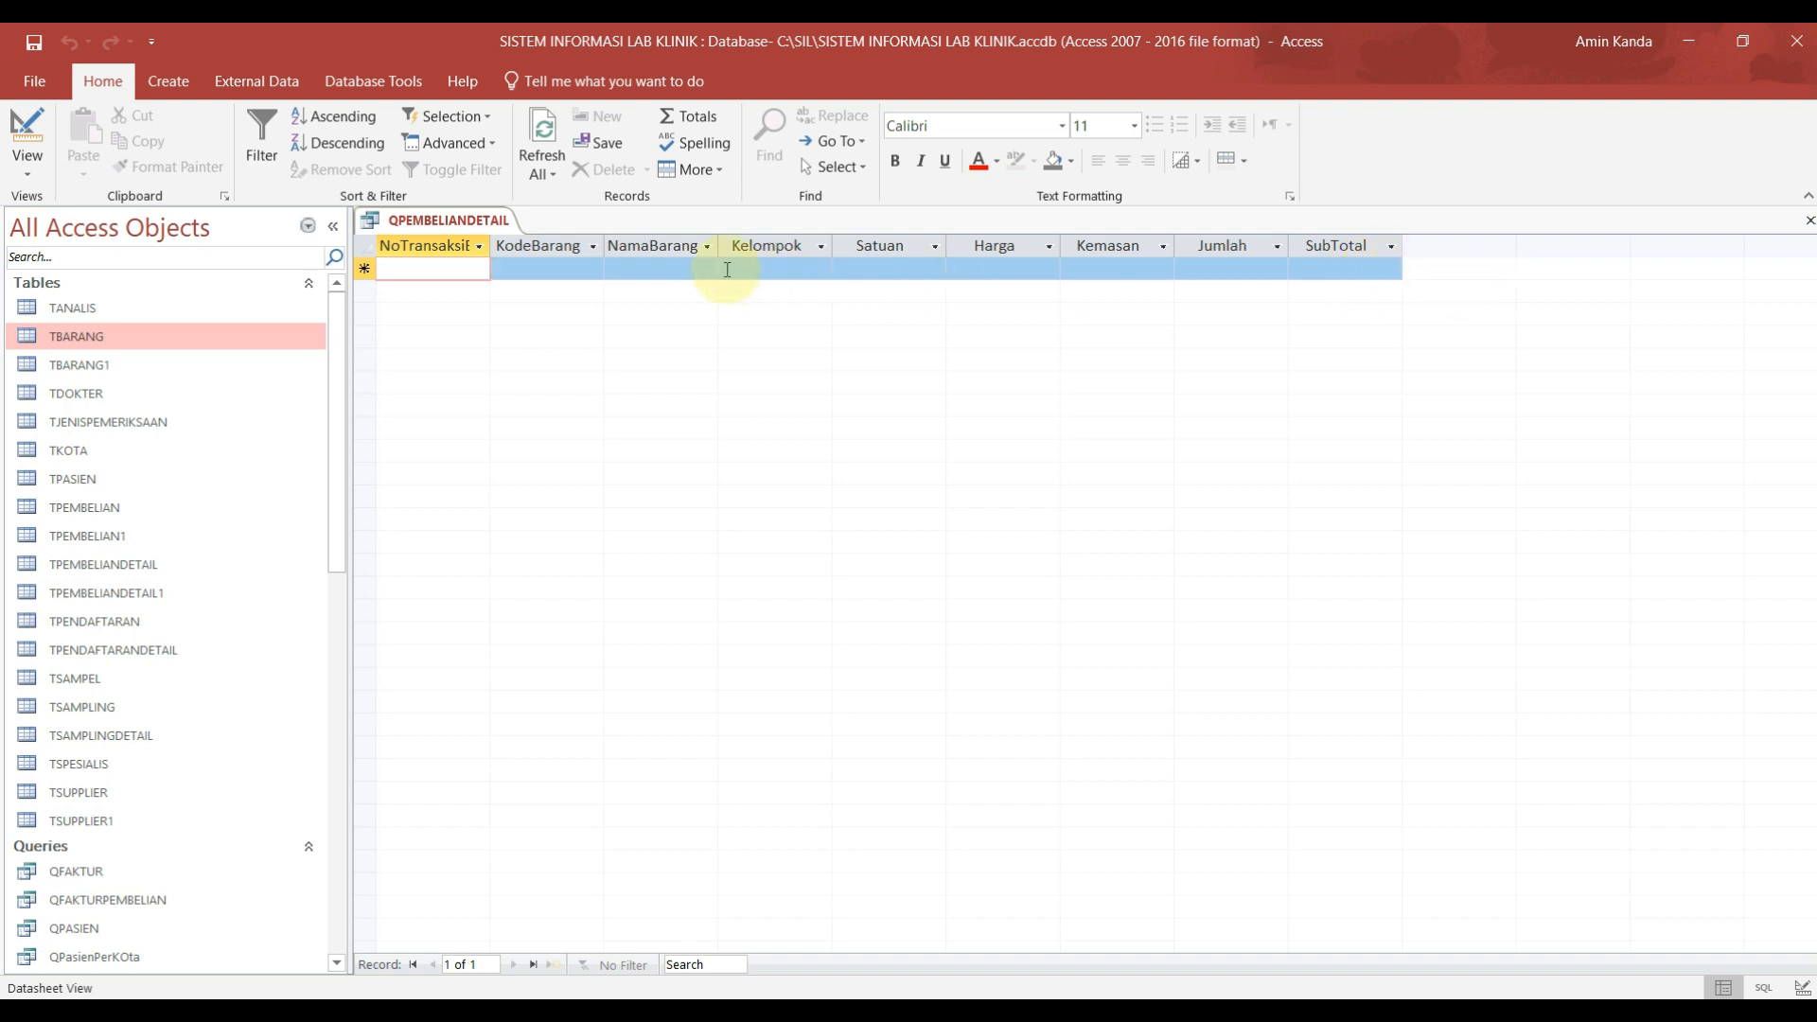
{"action": "left_click", "coordinate": [649, 268]}
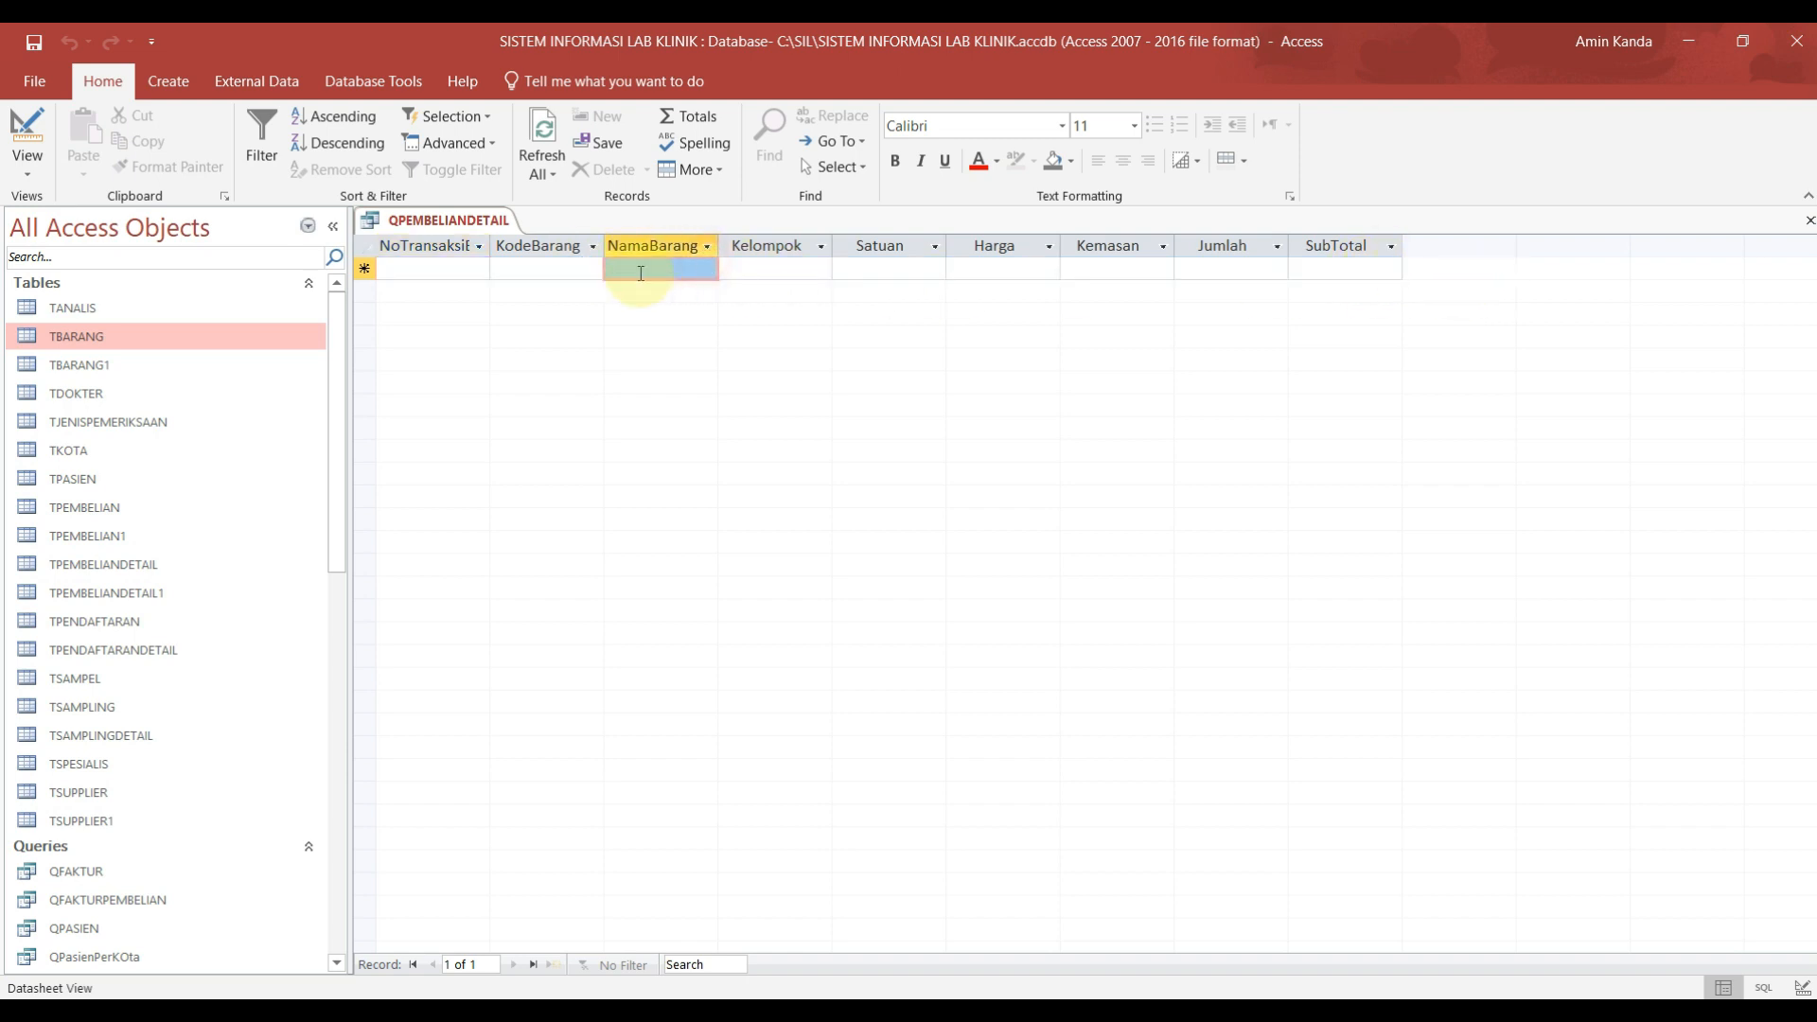
{"action": "left_click", "coordinate": [567, 271]}
{"action": "left_click", "coordinate": [589, 270]}
{"action": "left_click", "coordinate": [568, 313]}
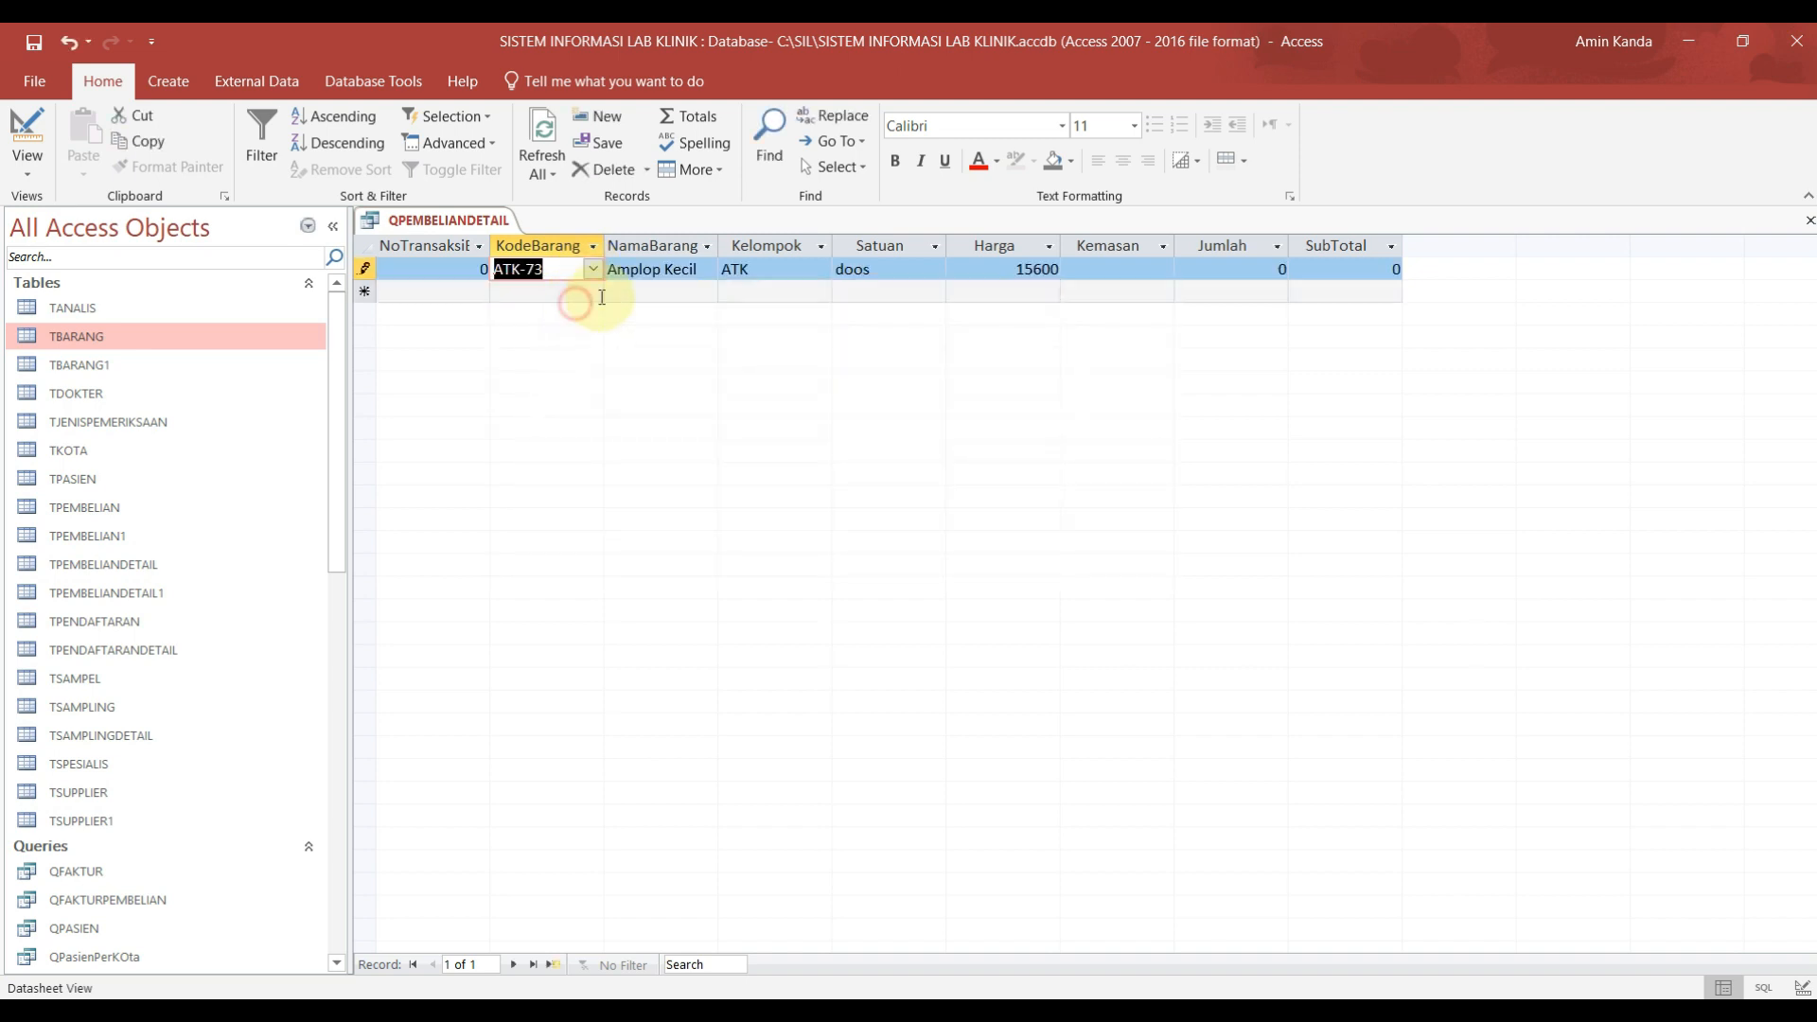
{"action": "left_click", "coordinate": [1099, 269]}
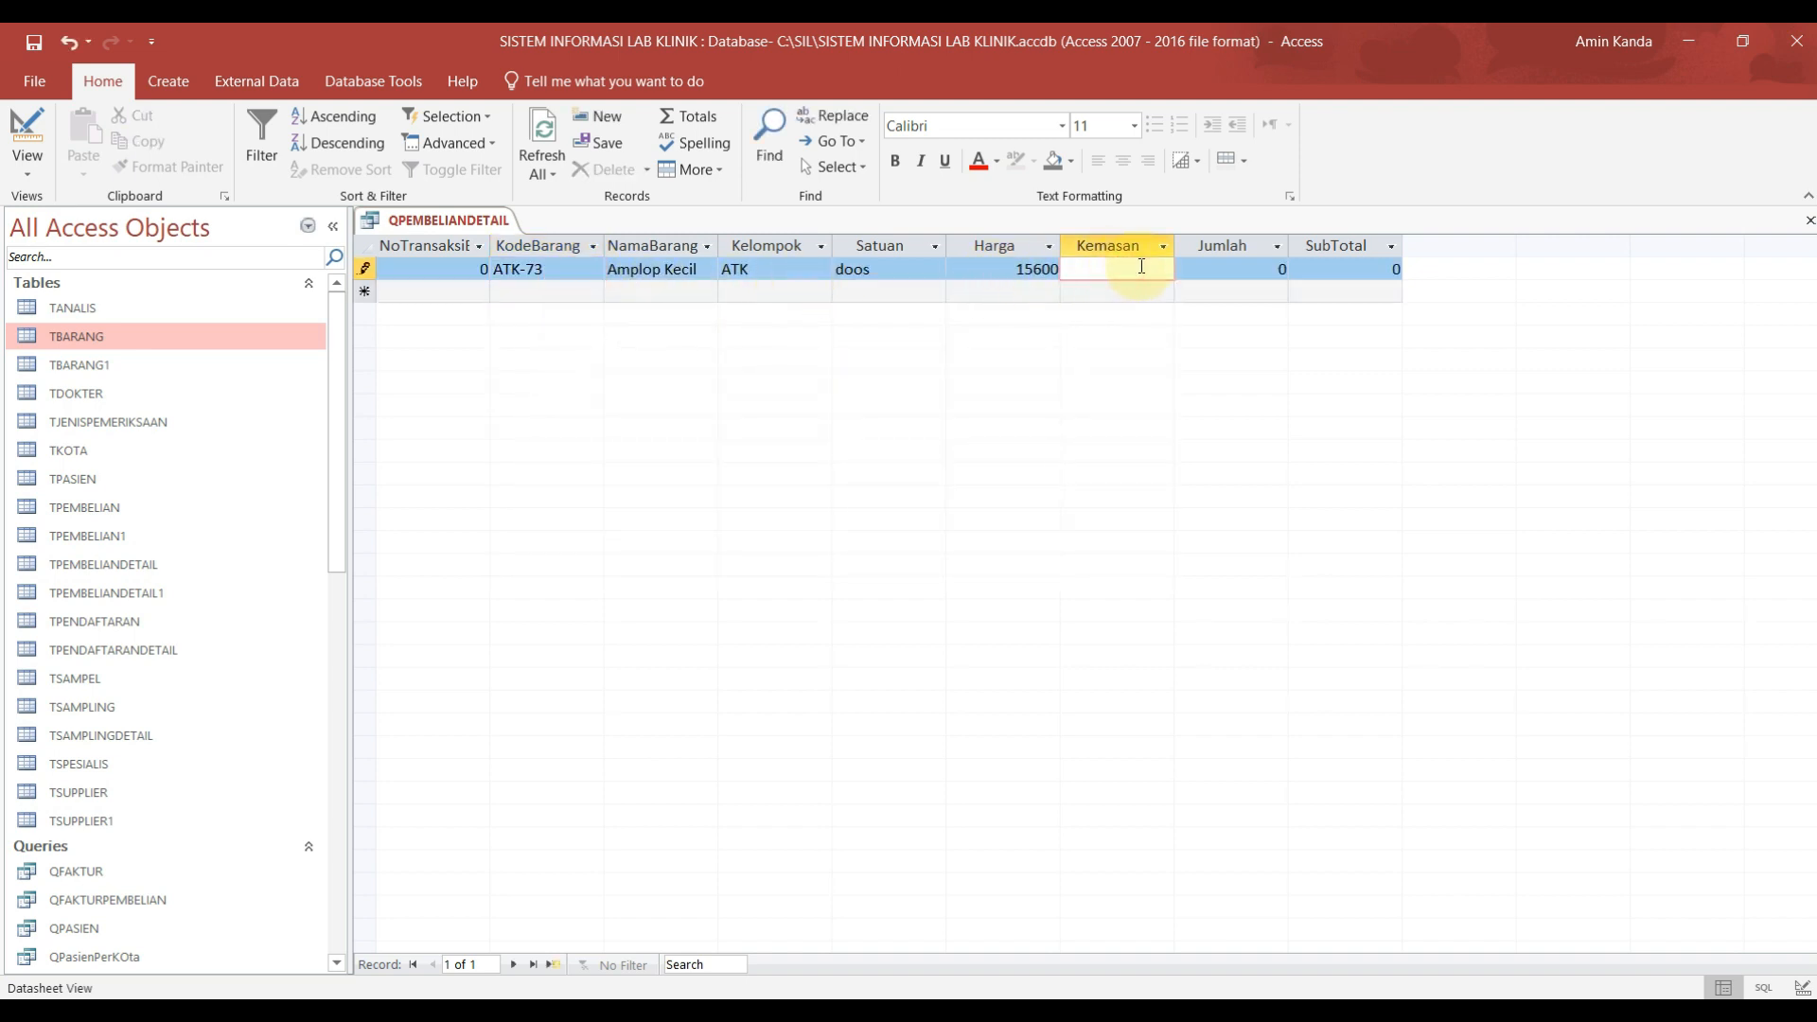
{"action": "left_click", "coordinate": [1215, 269]}
{"action": "left_click_drag", "start_coordinate": [1277, 270], "coordinate": [1287, 269]}
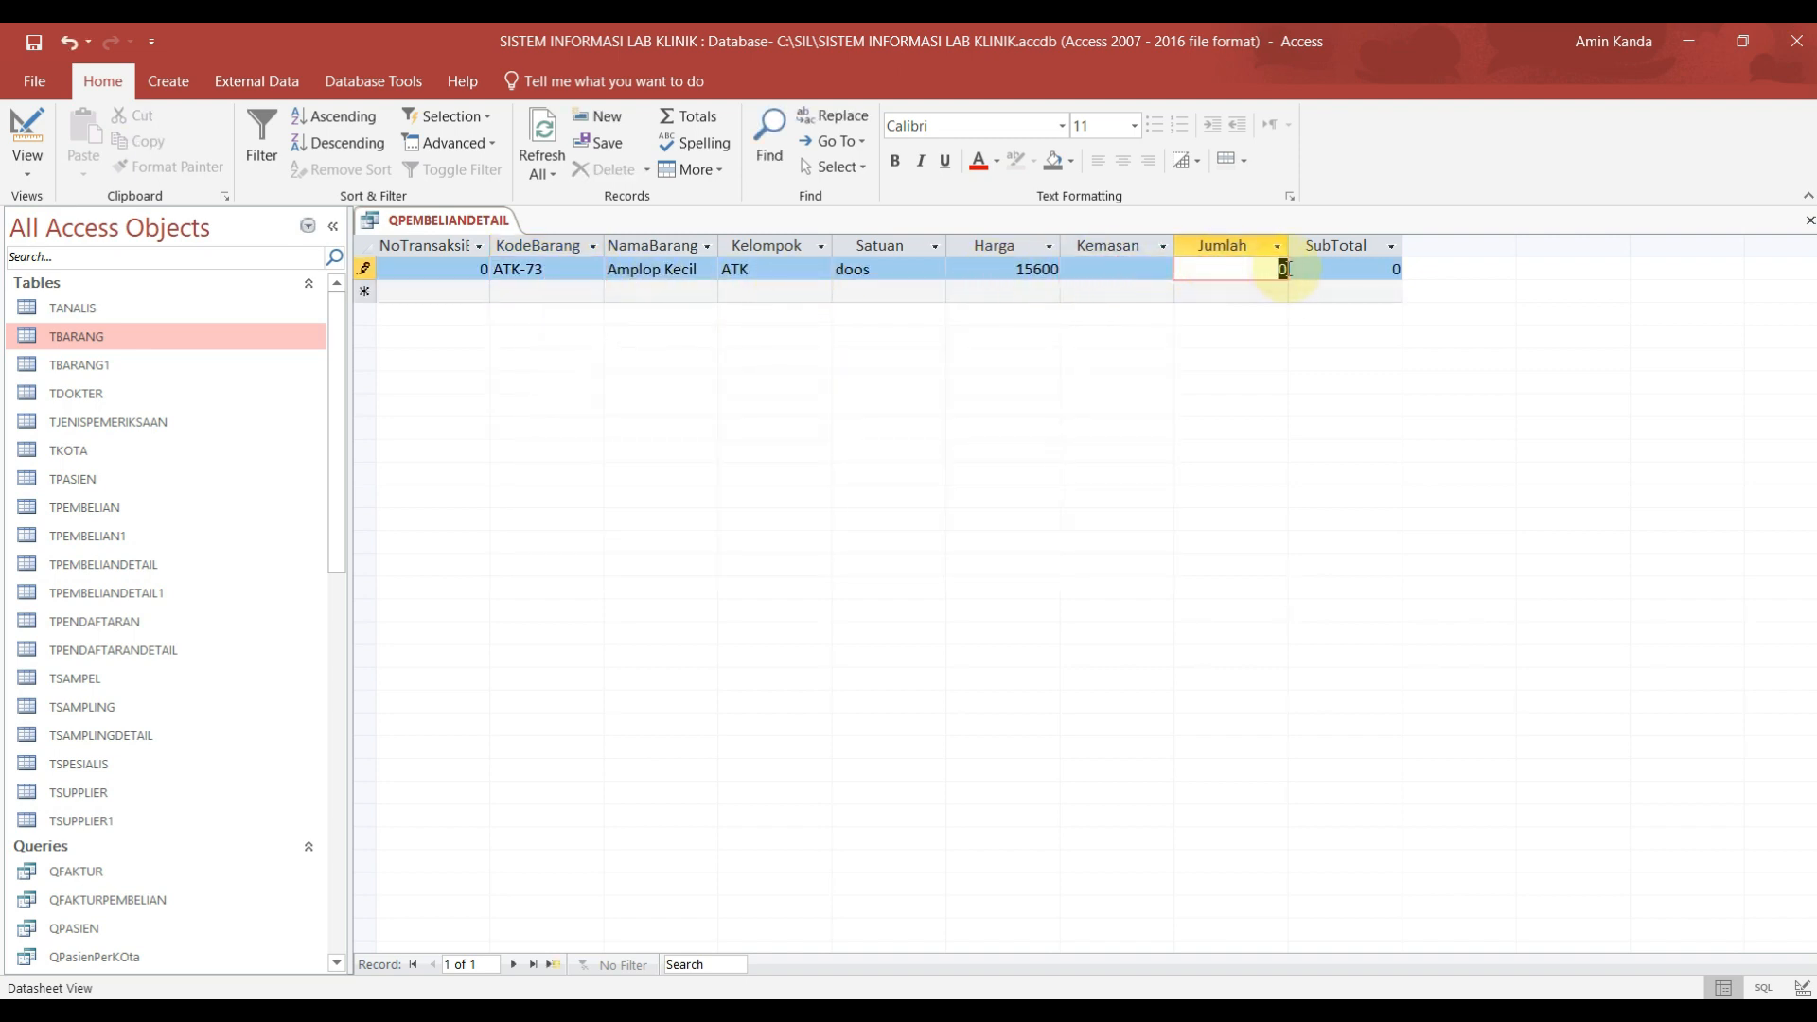
{"action": "type", "text": "1"}
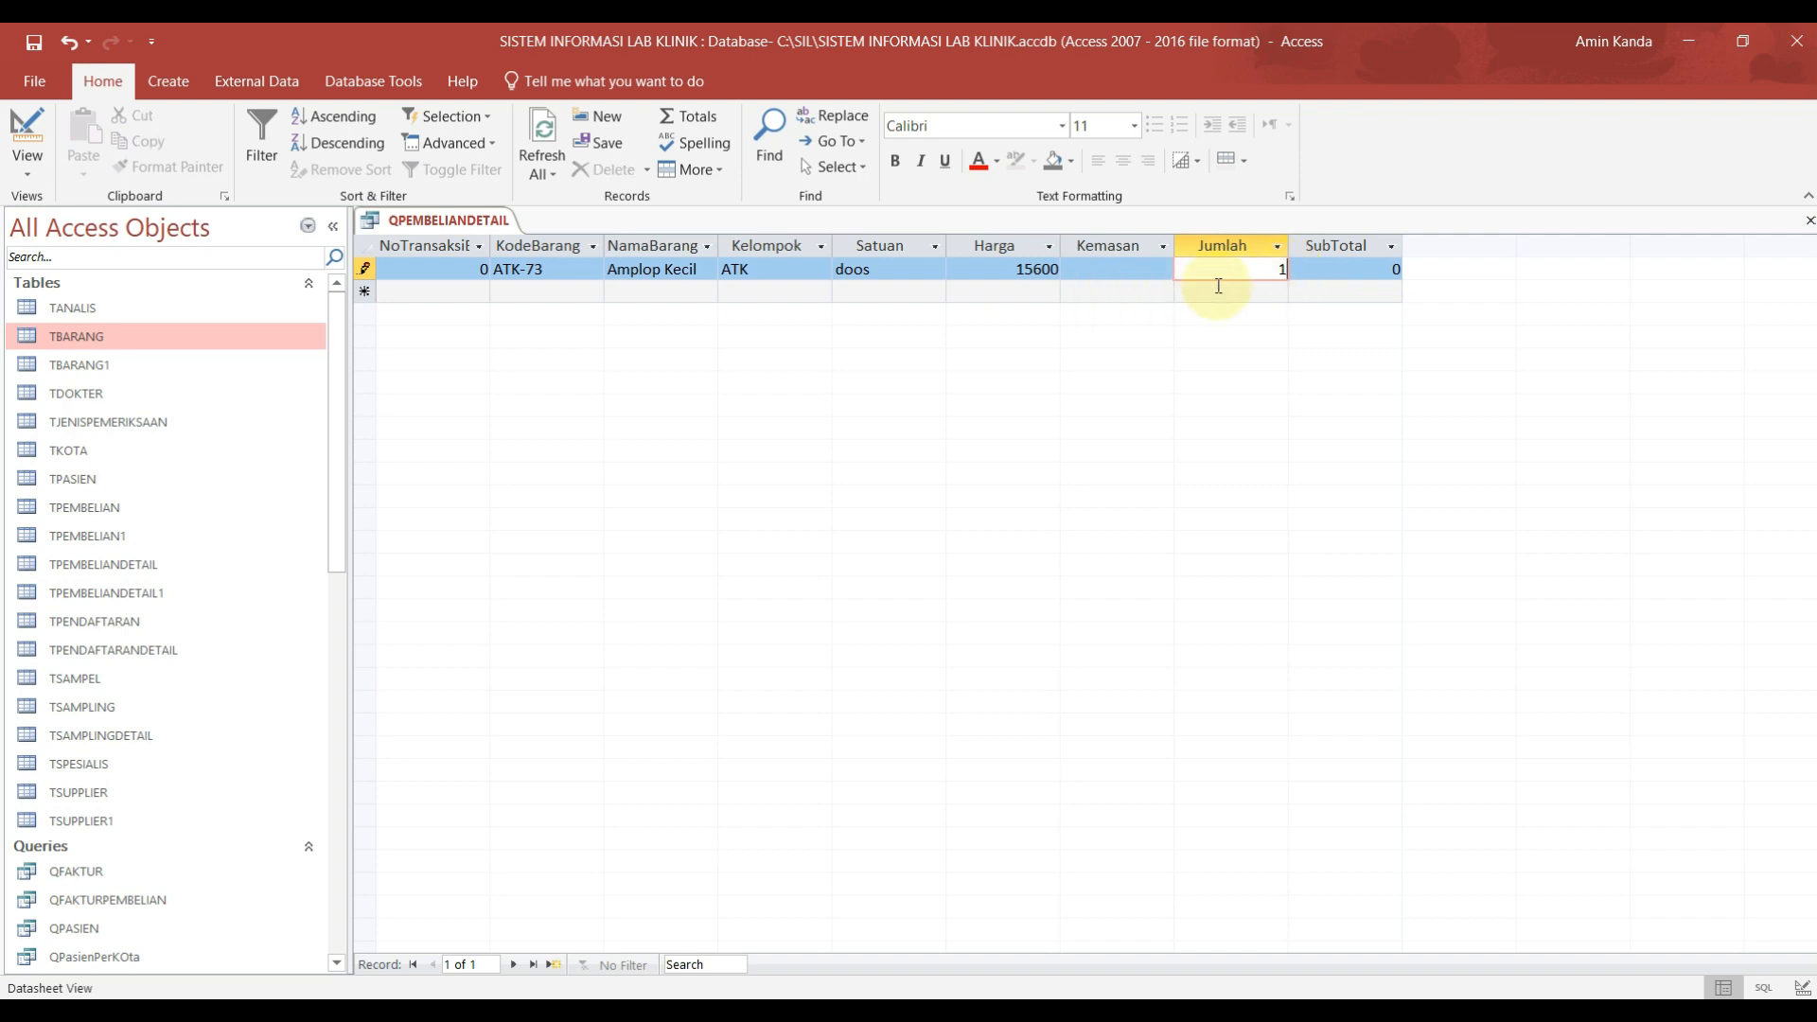
{"action": "left_click_drag", "start_coordinate": [1270, 277], "coordinate": [1283, 270]}
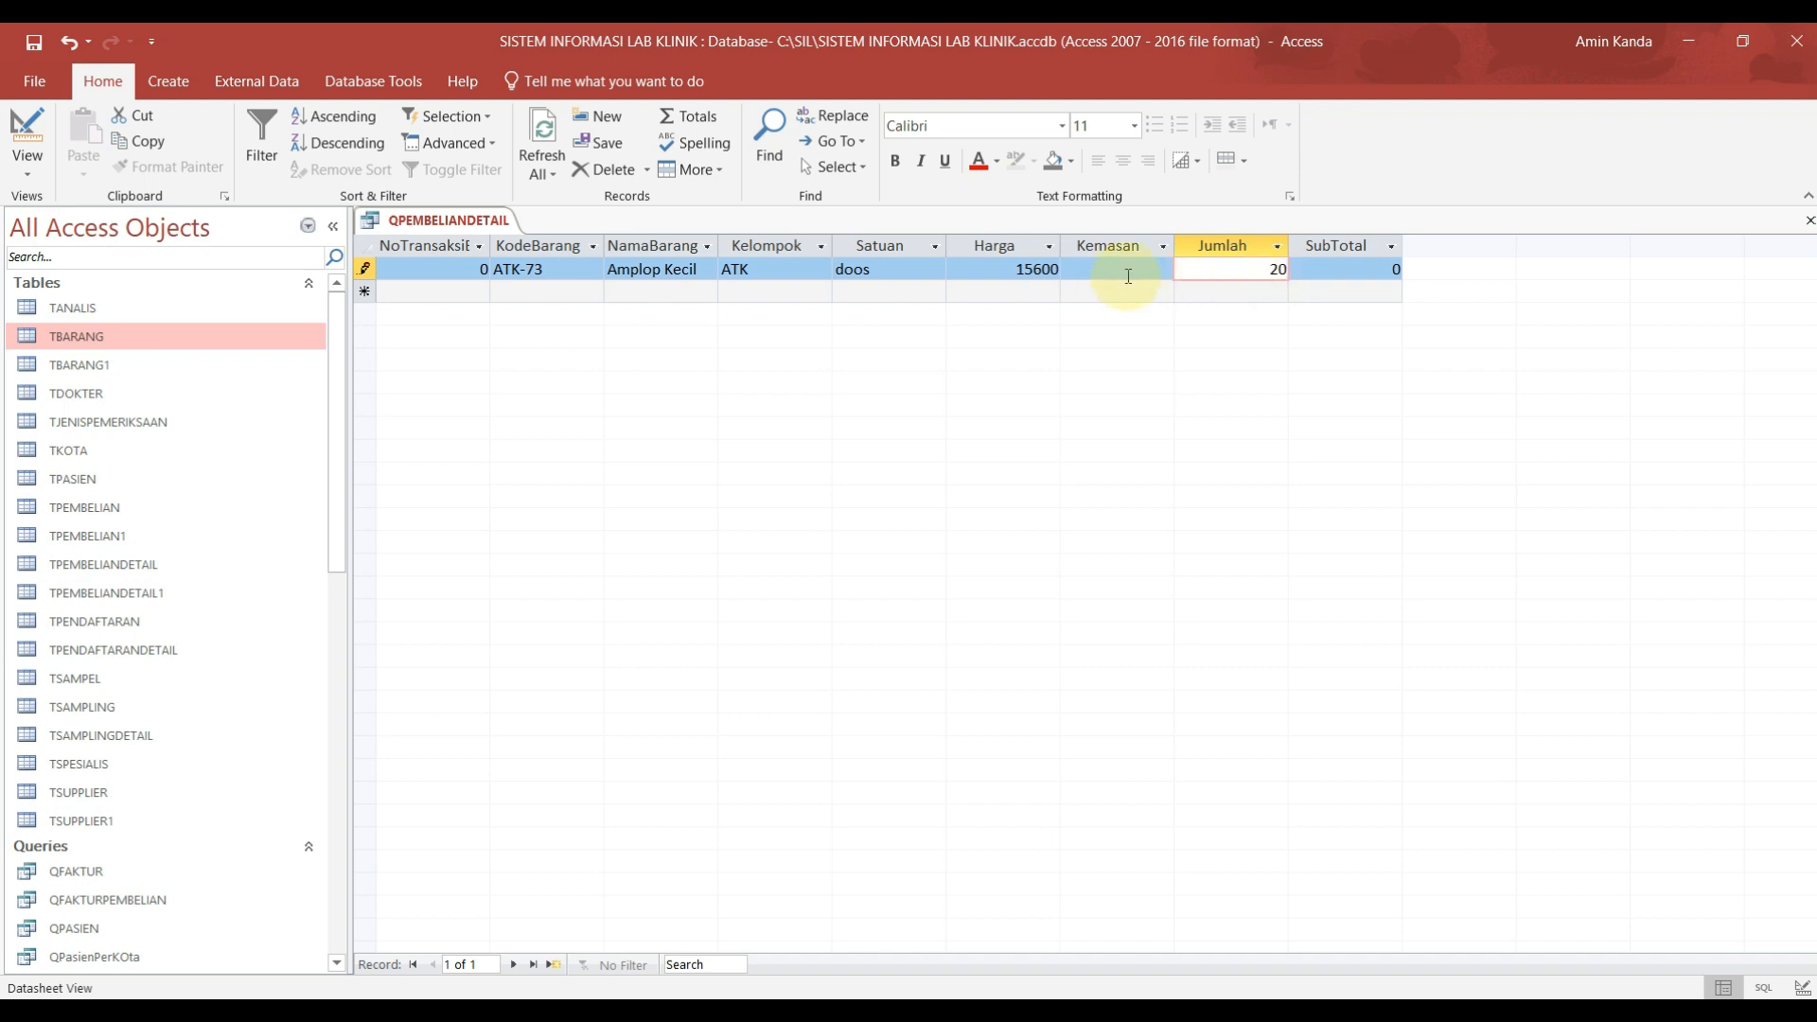
{"action": "left_click", "coordinate": [1314, 269]}
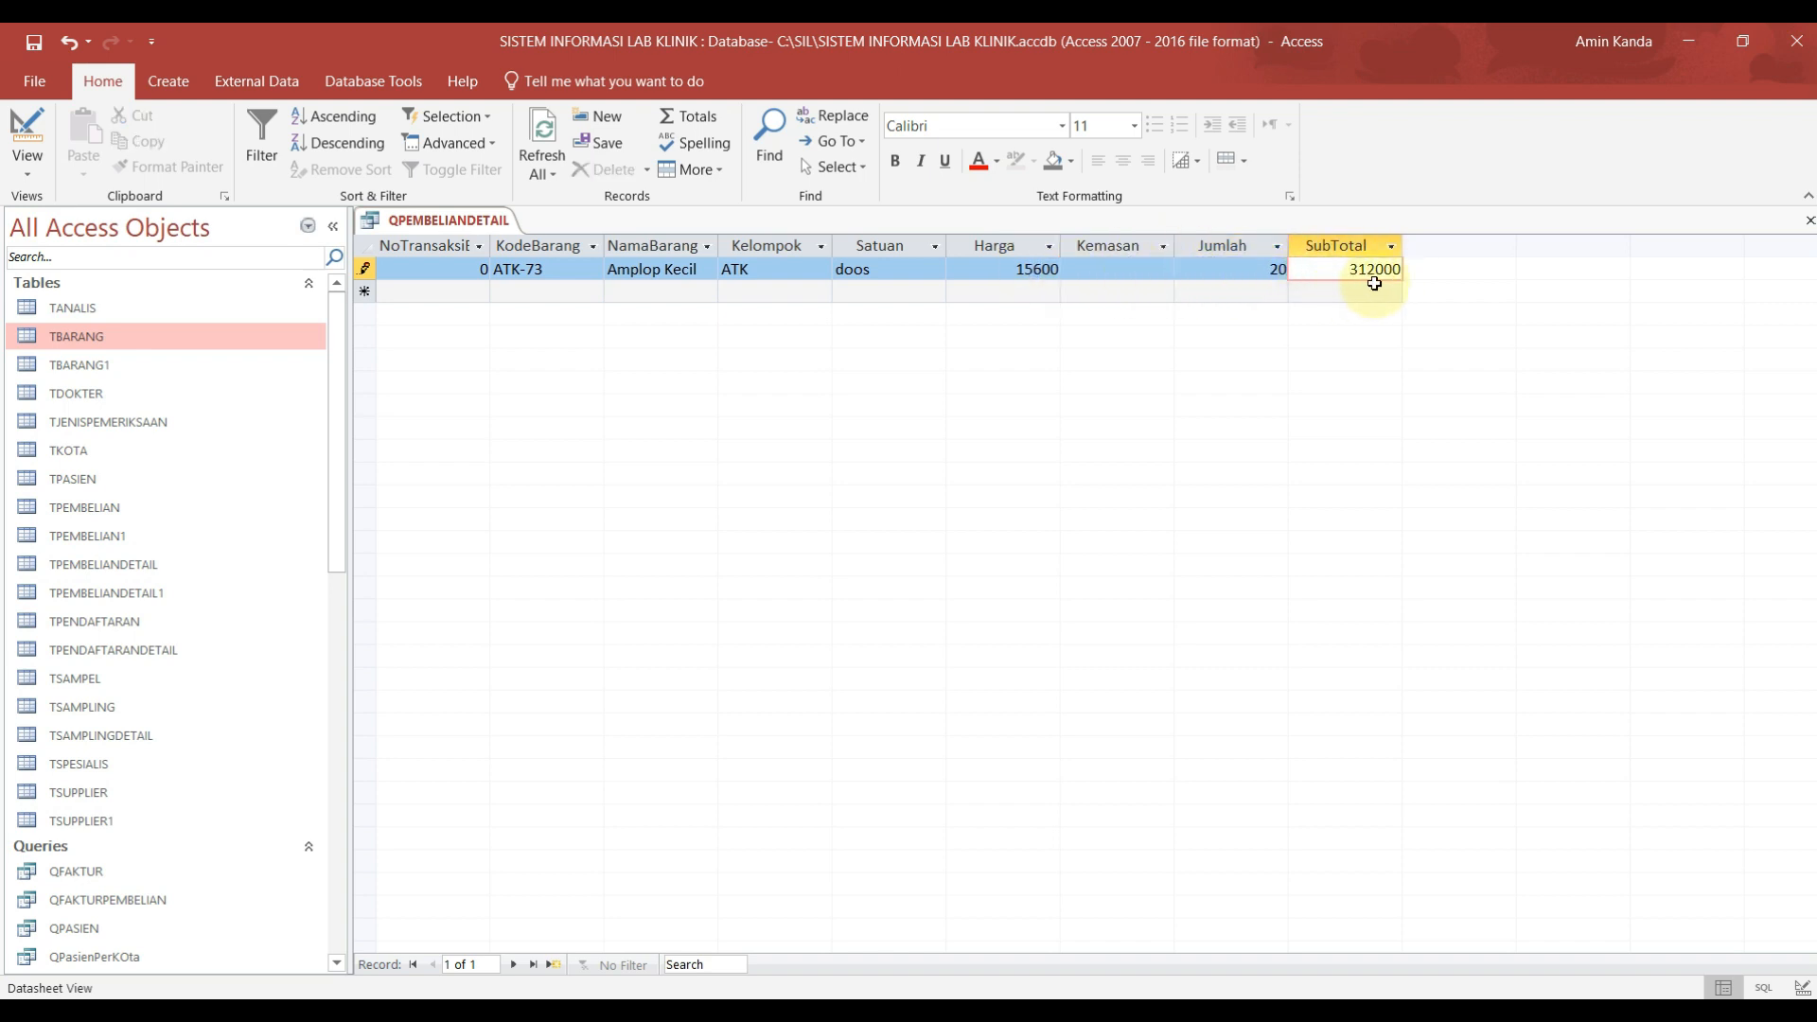
Step: Try to save the query with the test record still pending, and discard that record
{"action": "right_click", "coordinate": [425, 223]}
{"action": "left_click", "coordinate": [492, 242]}
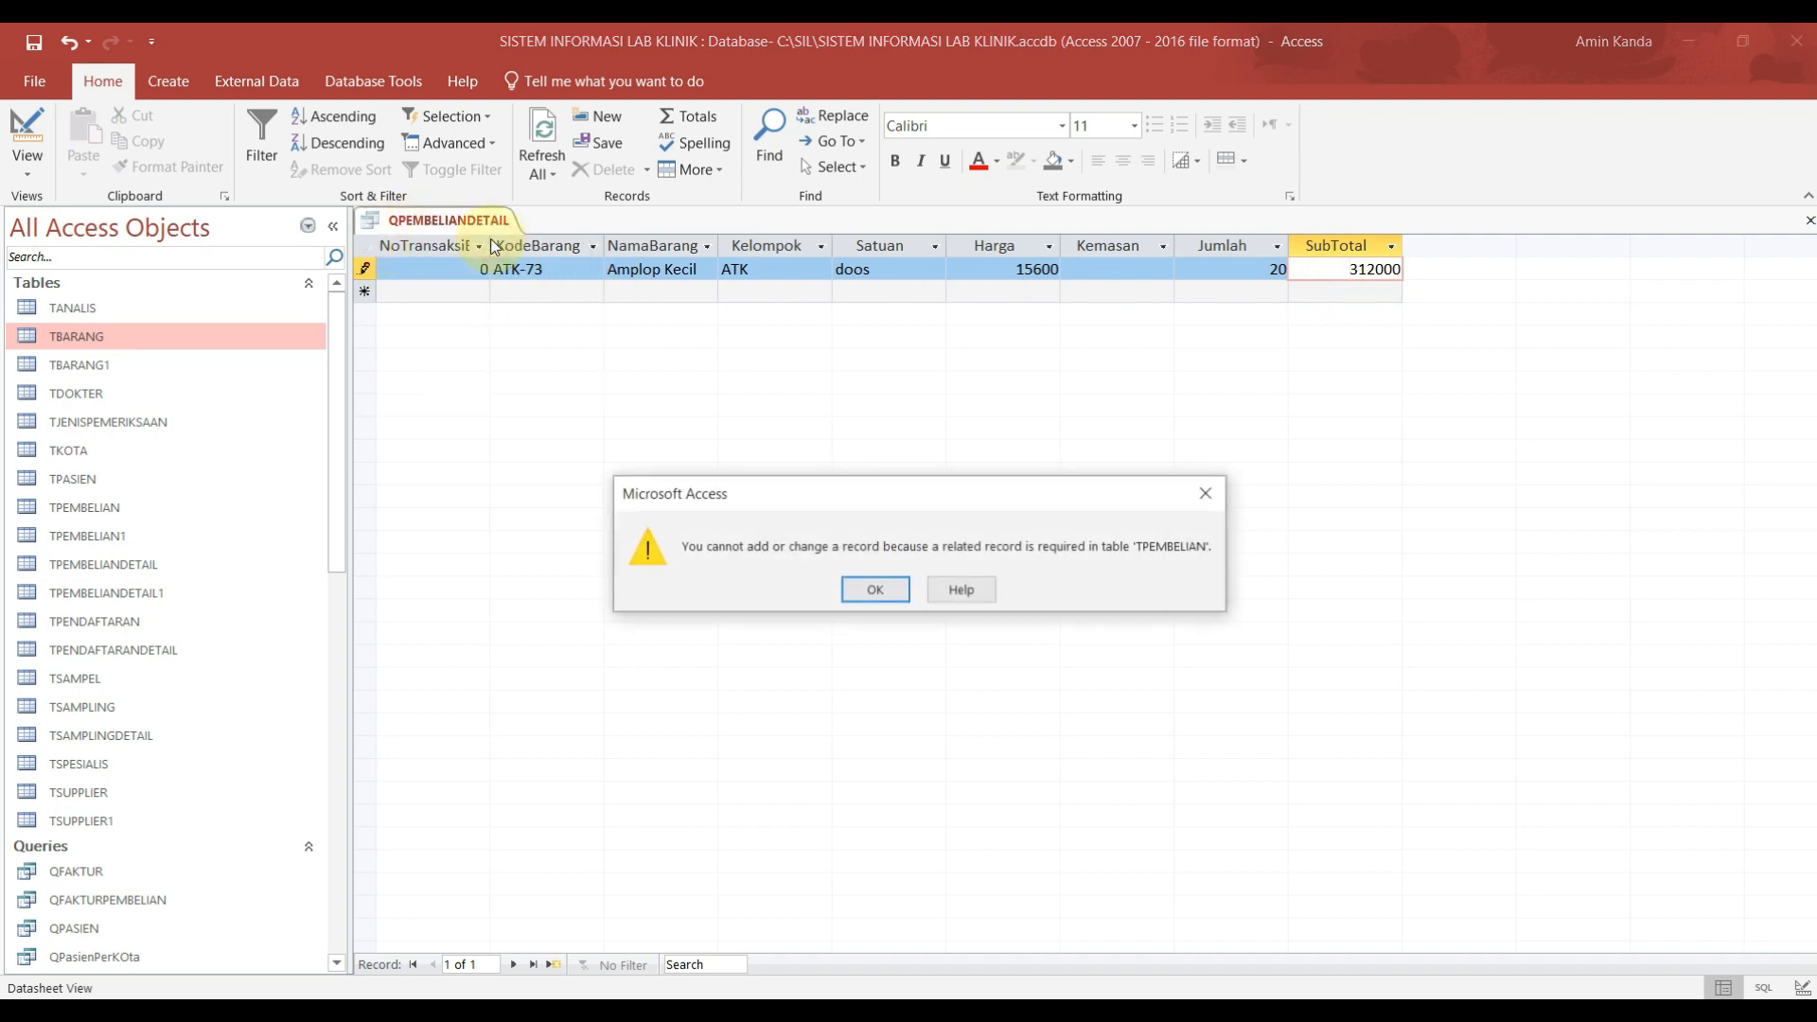
{"action": "left_click", "coordinate": [874, 588]}
{"action": "left_click", "coordinate": [875, 590]}
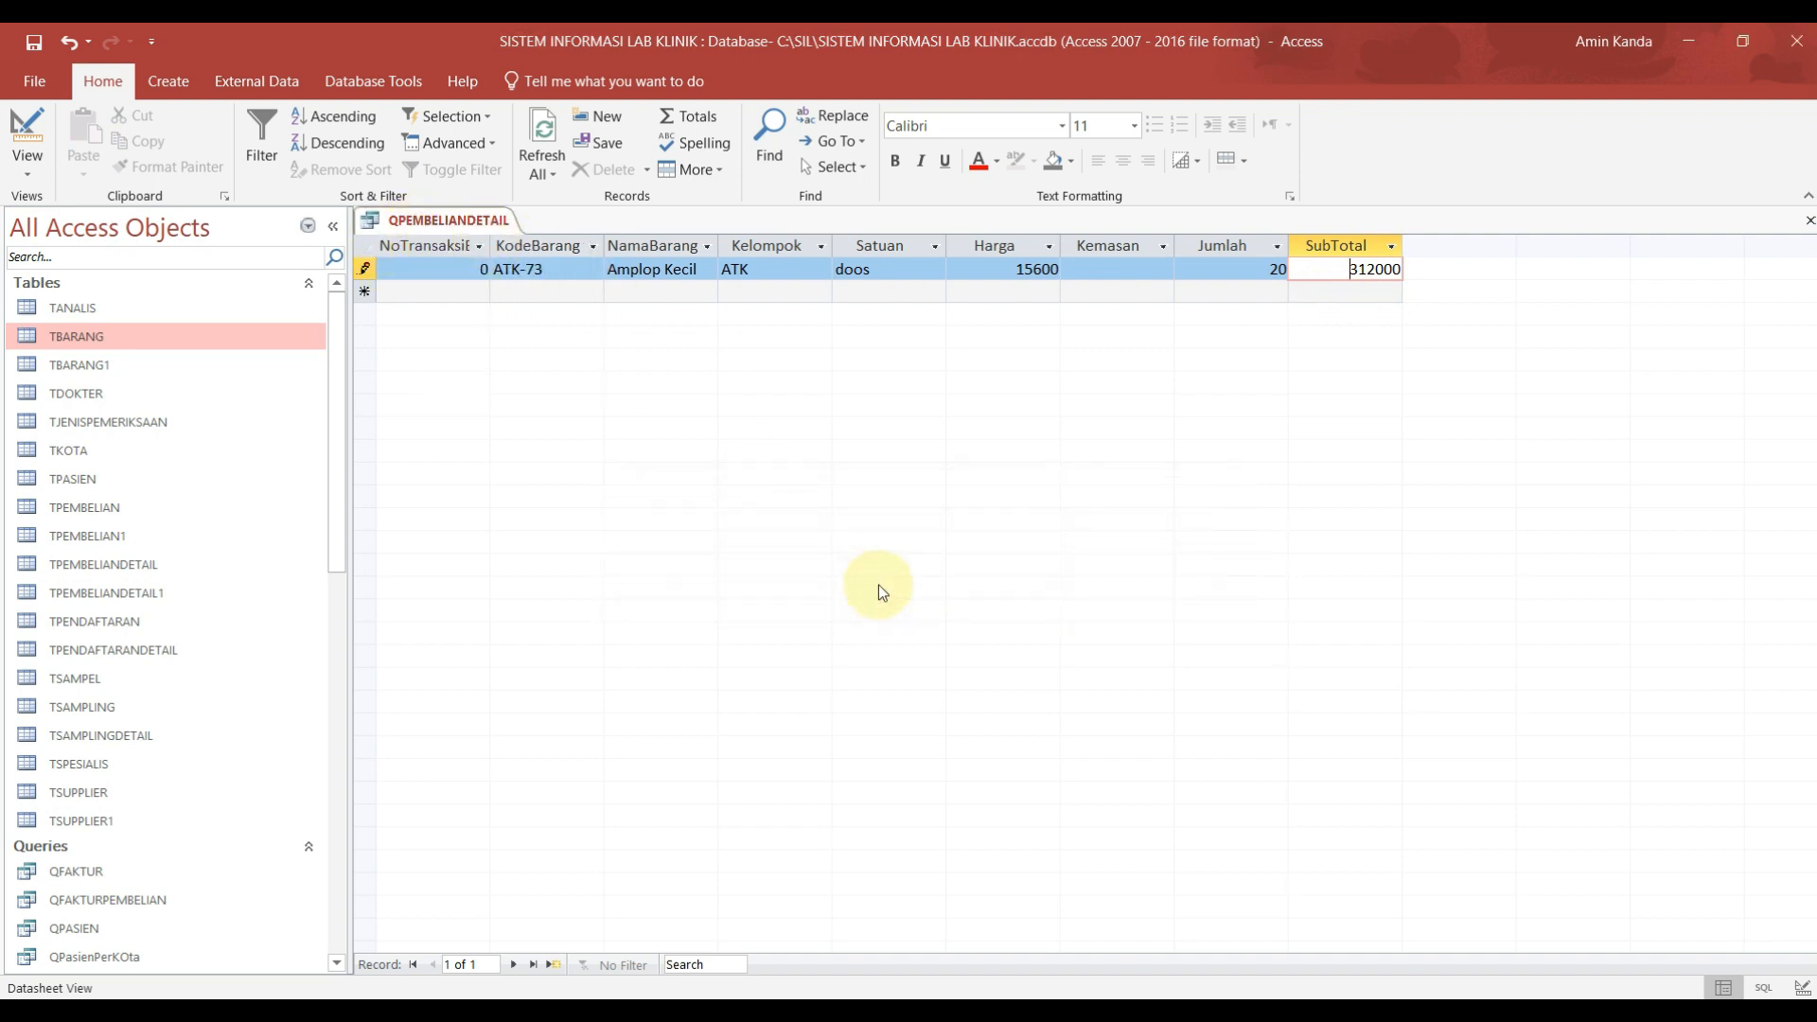
{"action": "key", "text": "Escape"}
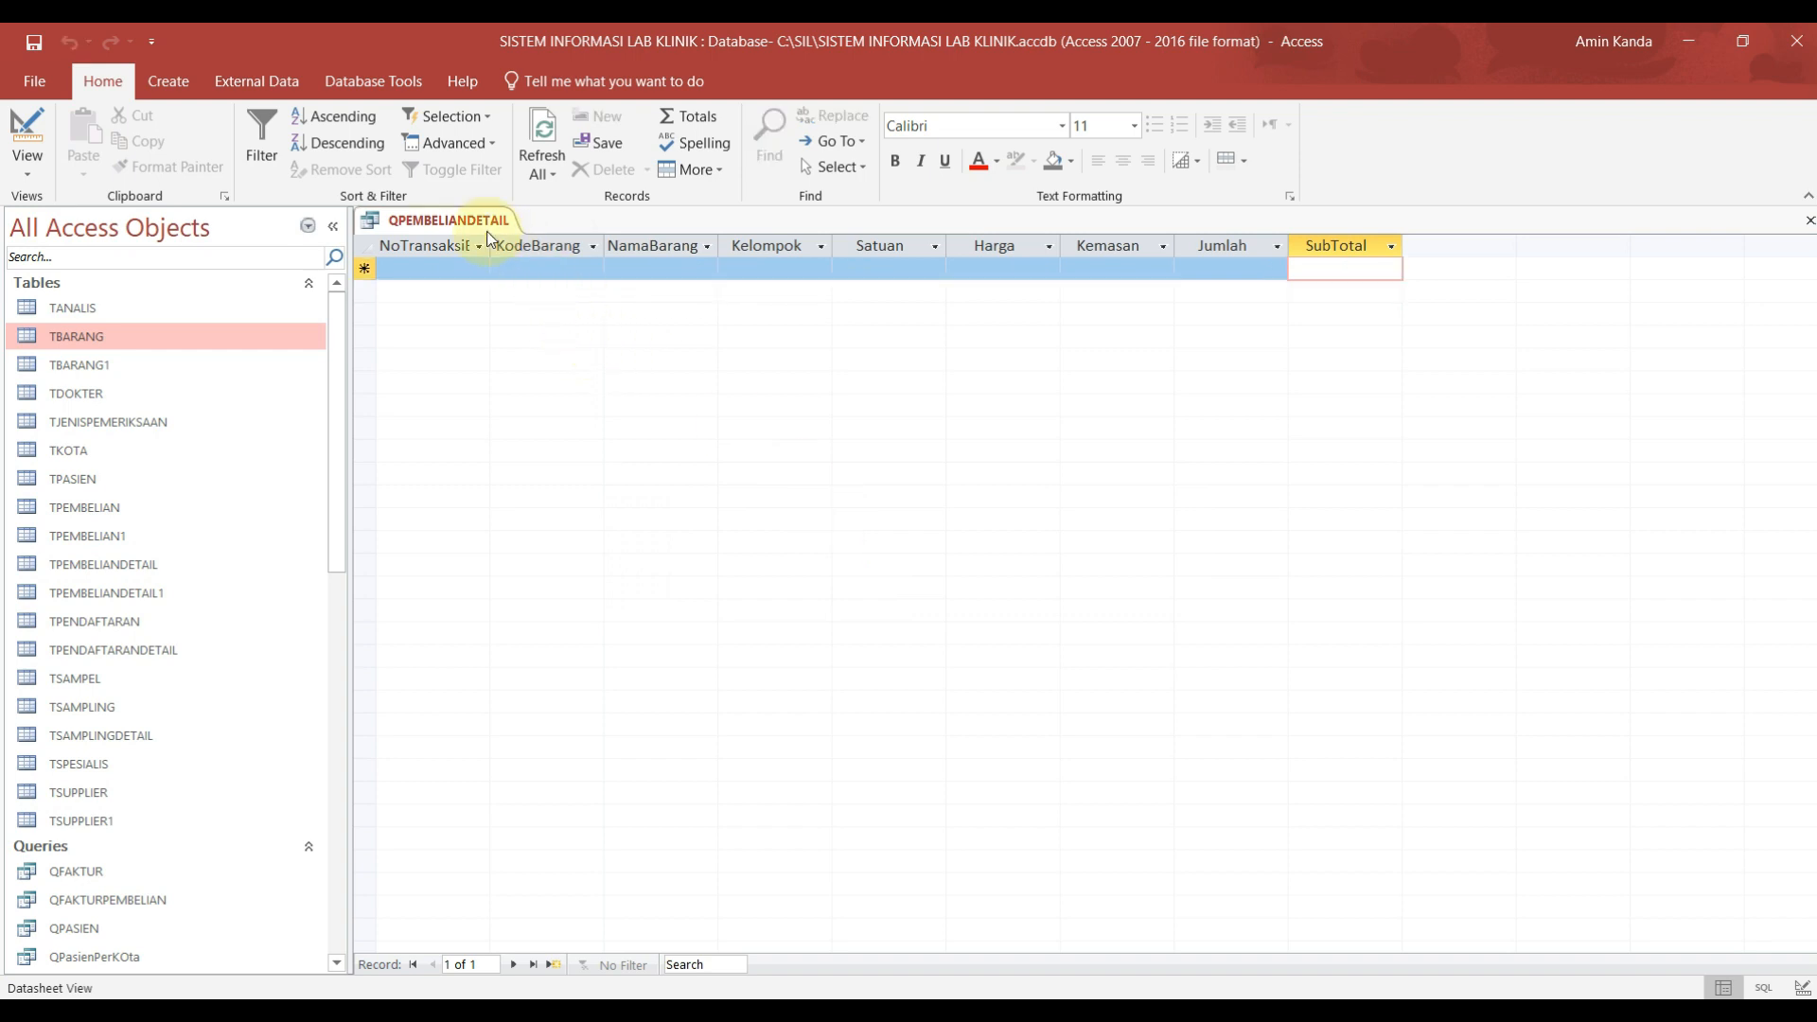
Step: Save the QPEMBELIANDETAIL query with its calculated field and close it
{"action": "right_click", "coordinate": [489, 224]}
{"action": "left_click", "coordinate": [559, 248]}
{"action": "right_click", "coordinate": [484, 227]}
{"action": "left_click", "coordinate": [545, 268]}
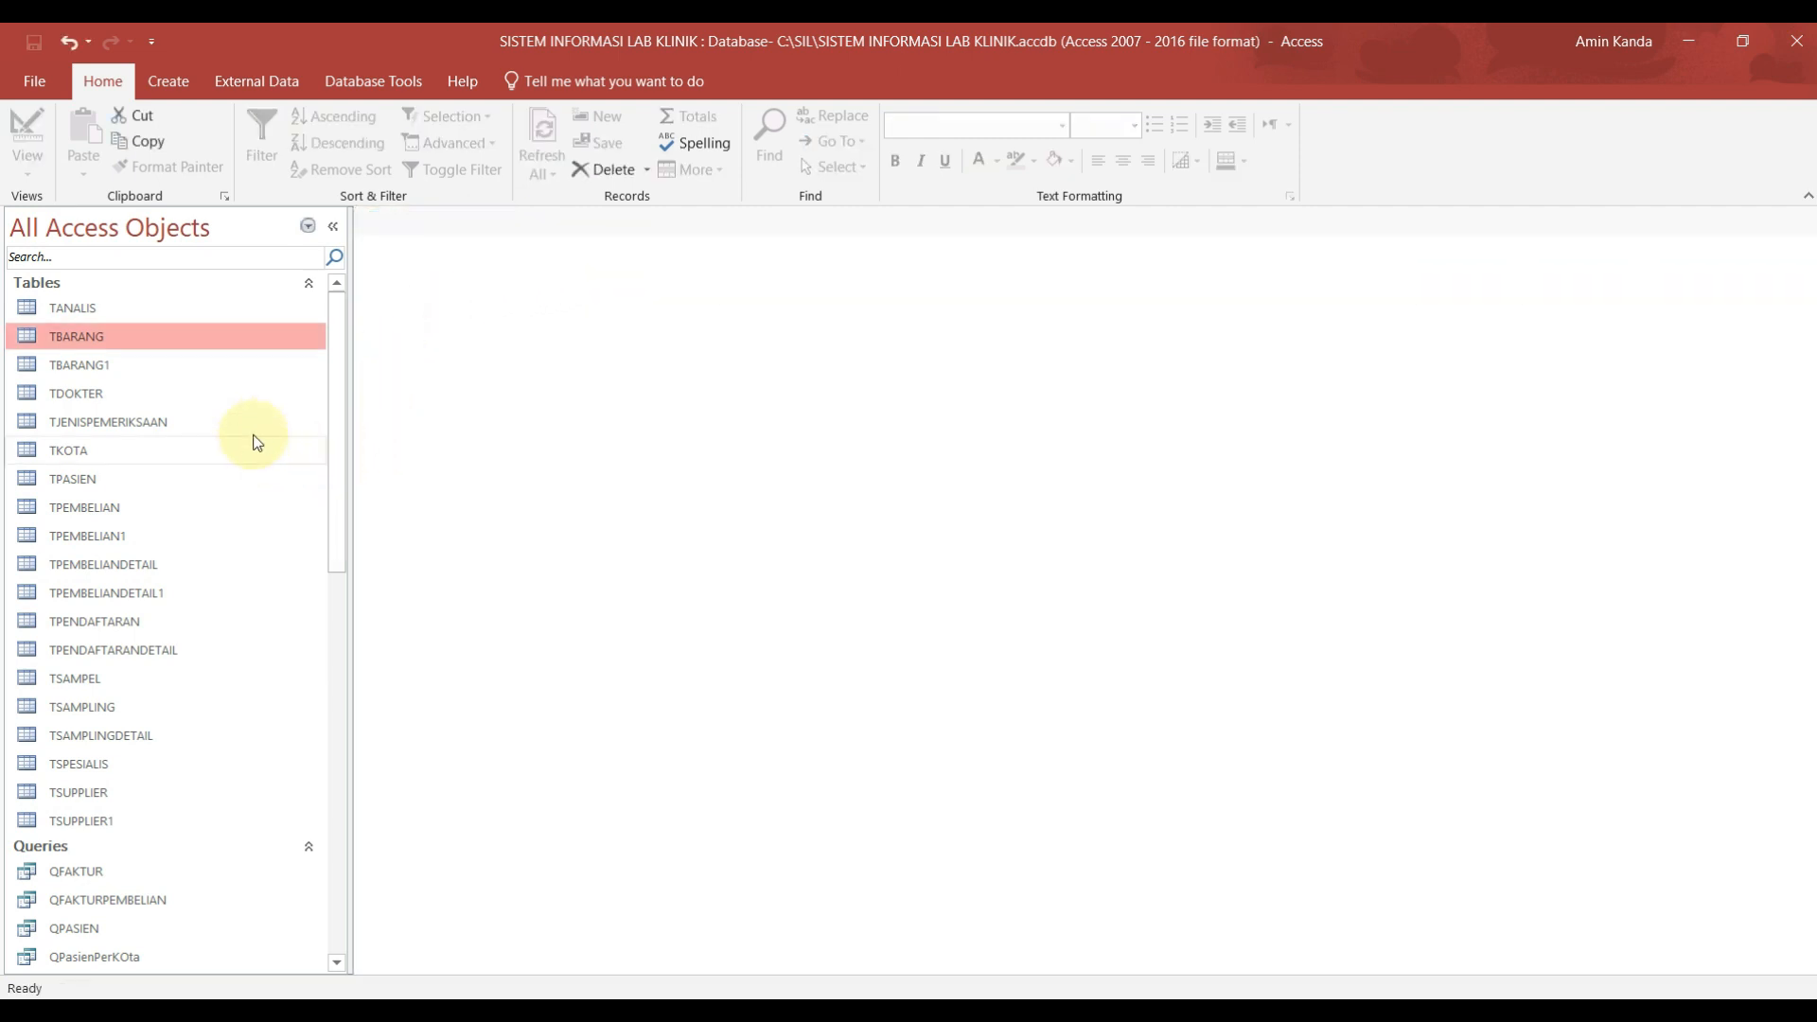
Step: Create a datasheet form based on the QPEMBELIANDETAIL query
{"action": "scroll", "coordinate": [279, 401], "scroll_direction": "down", "scroll_amount": 8}
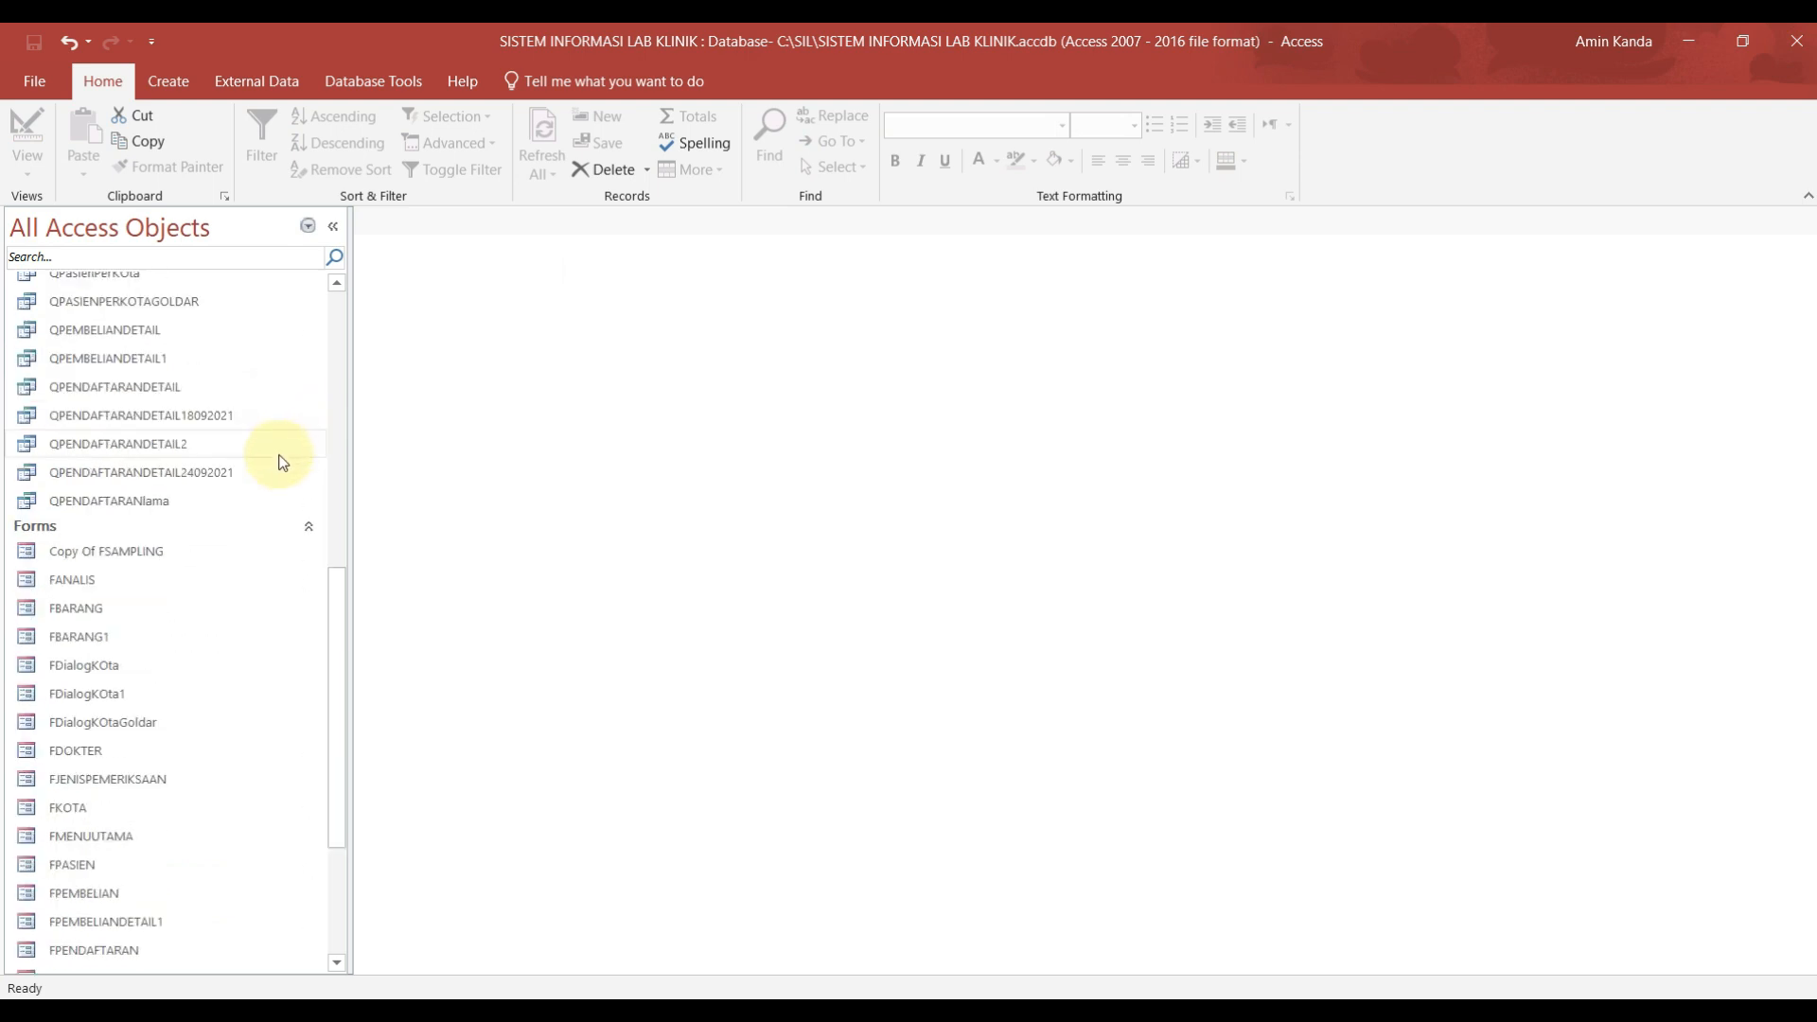
{"action": "scroll", "coordinate": [281, 467], "scroll_direction": "down", "scroll_amount": 2}
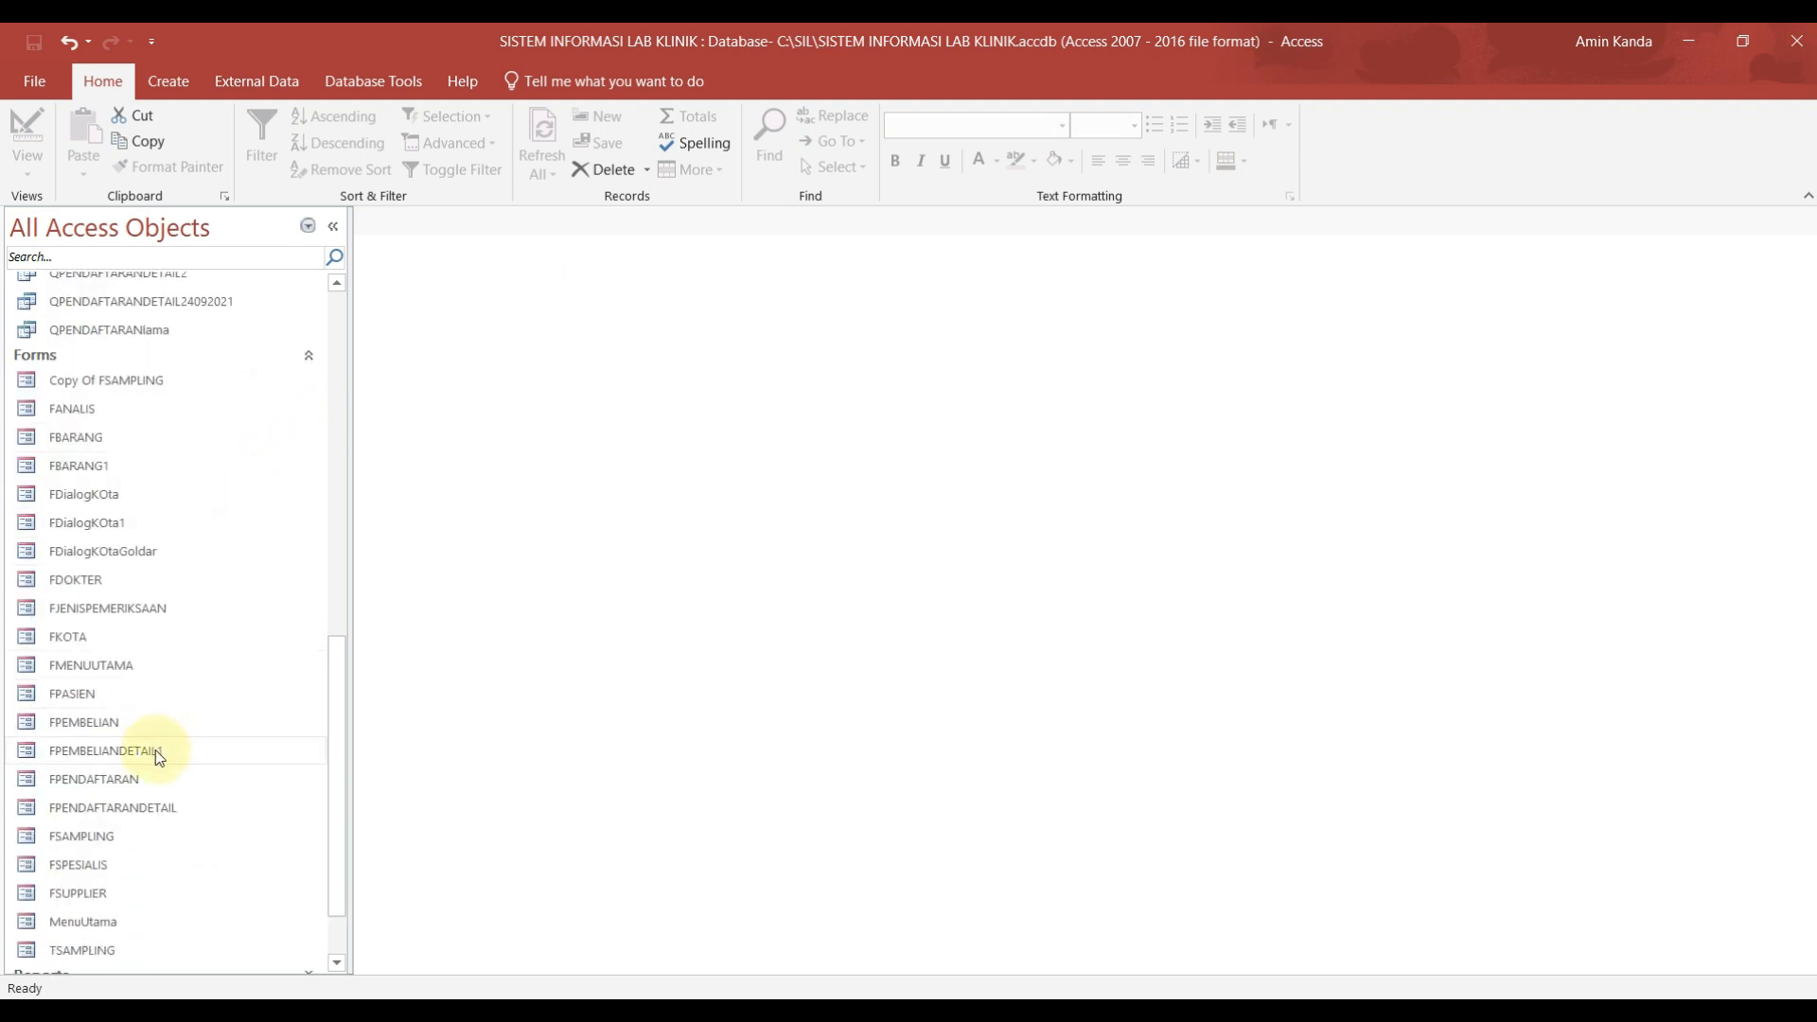
{"action": "scroll", "coordinate": [147, 567], "scroll_direction": "up", "scroll_amount": 3}
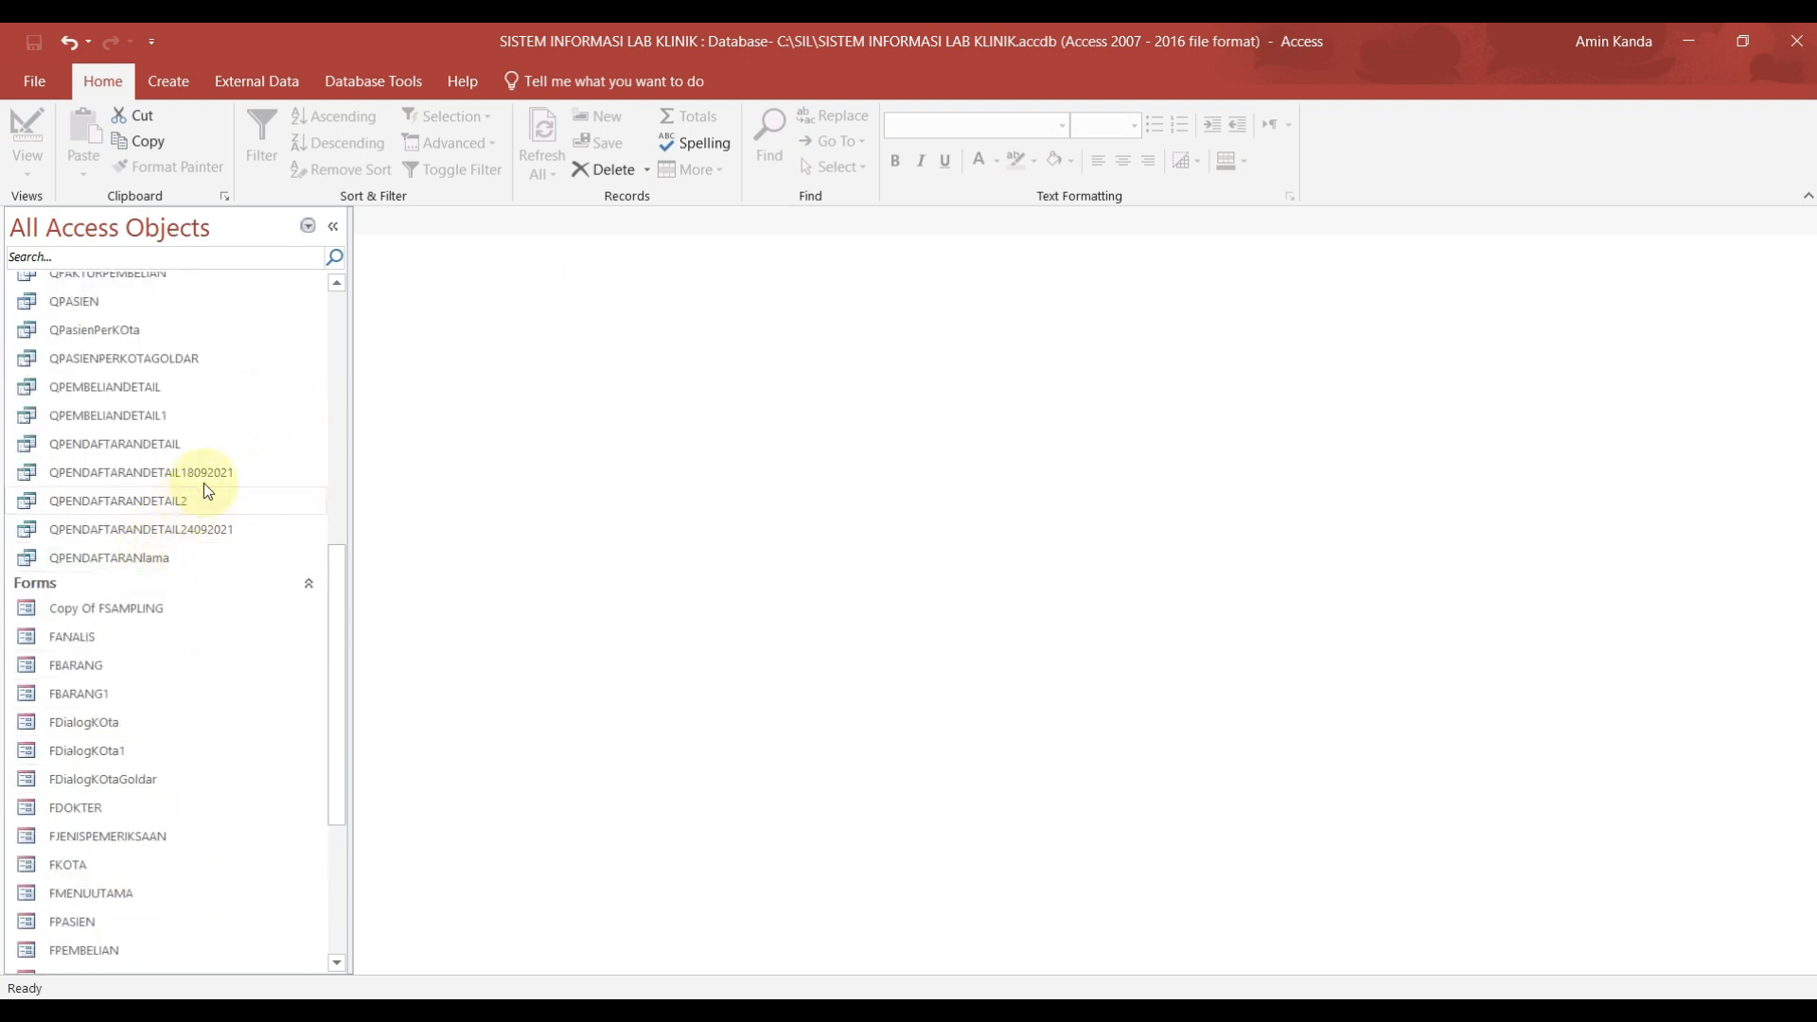
{"action": "left_click", "coordinate": [165, 389]}
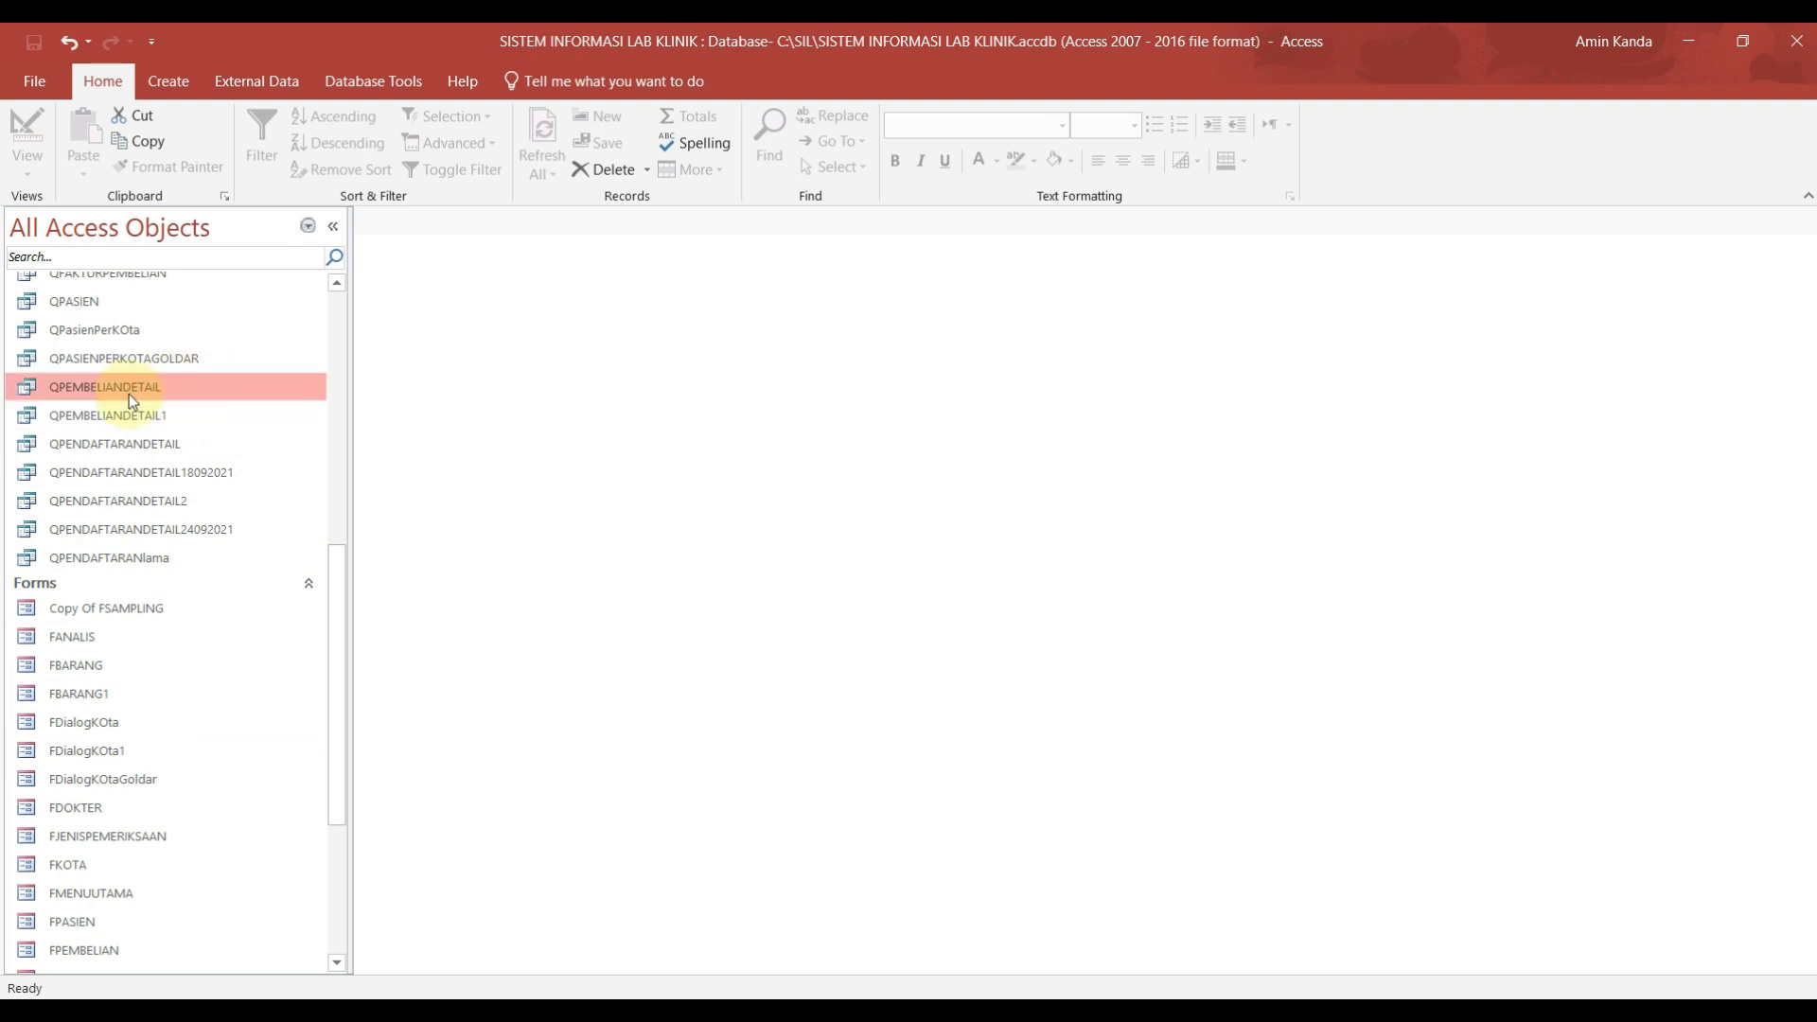
{"action": "left_click", "coordinate": [182, 83]}
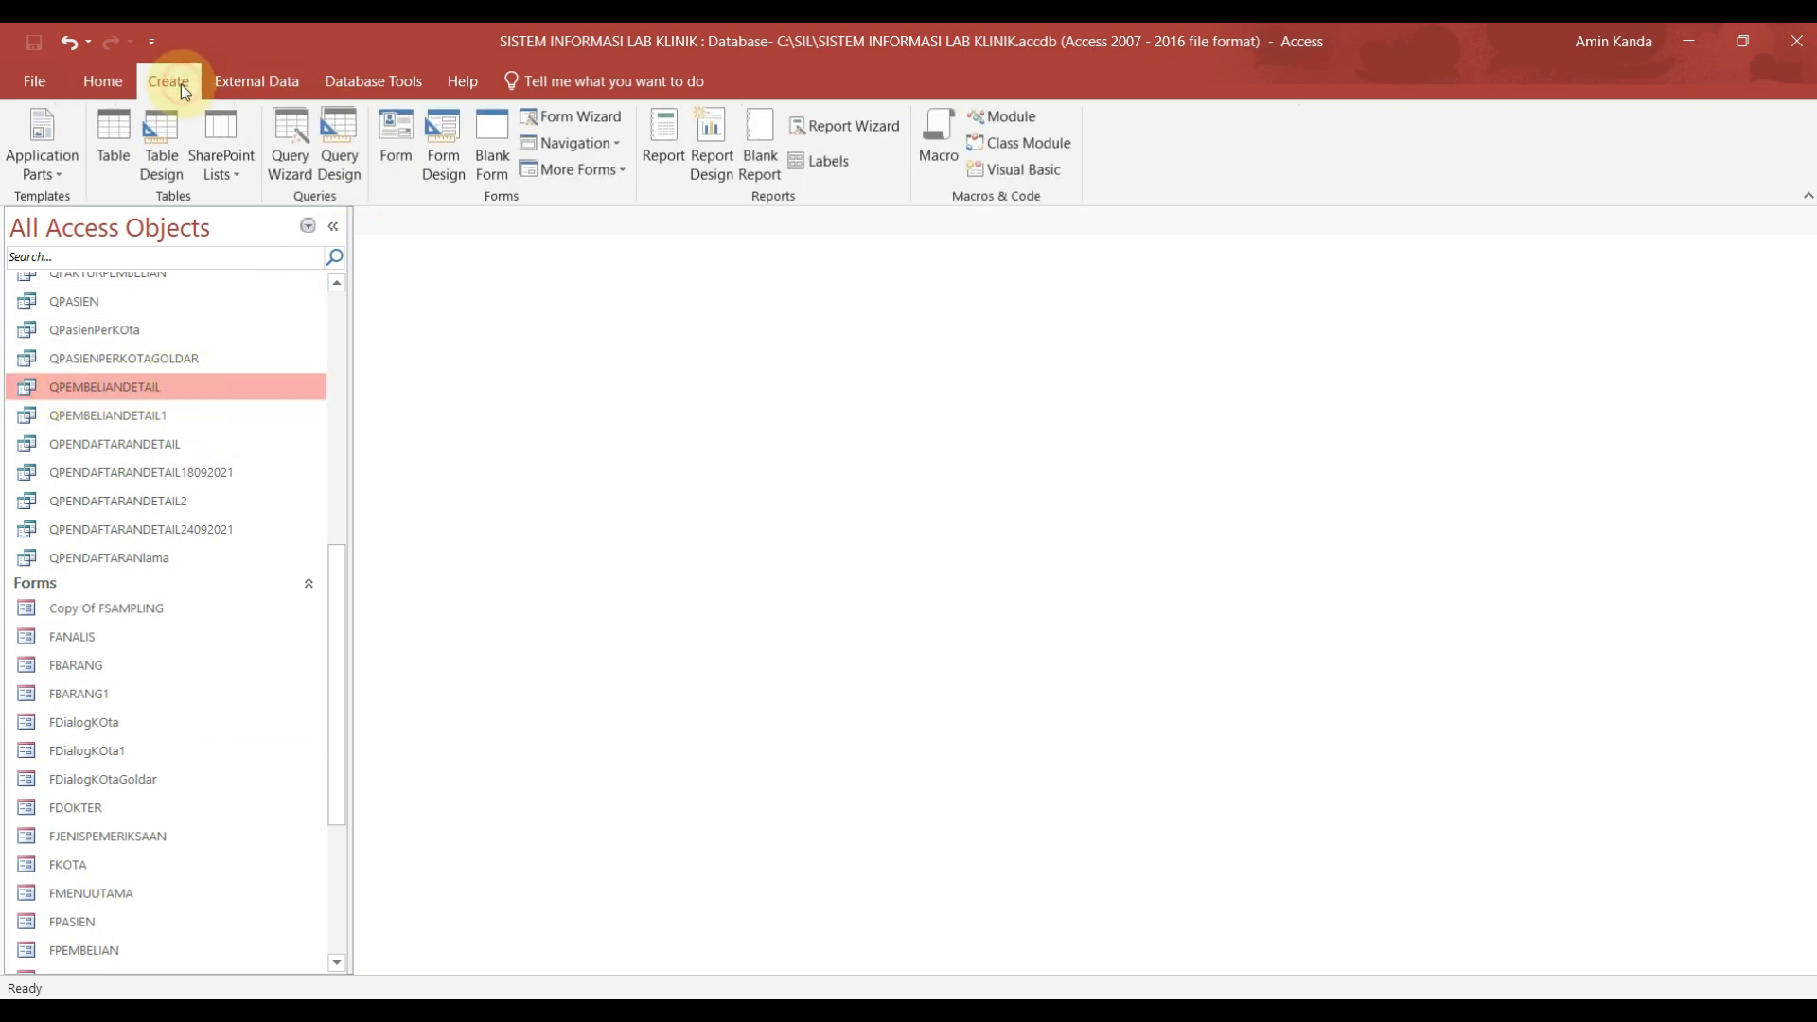
{"action": "left_click", "coordinate": [610, 172]}
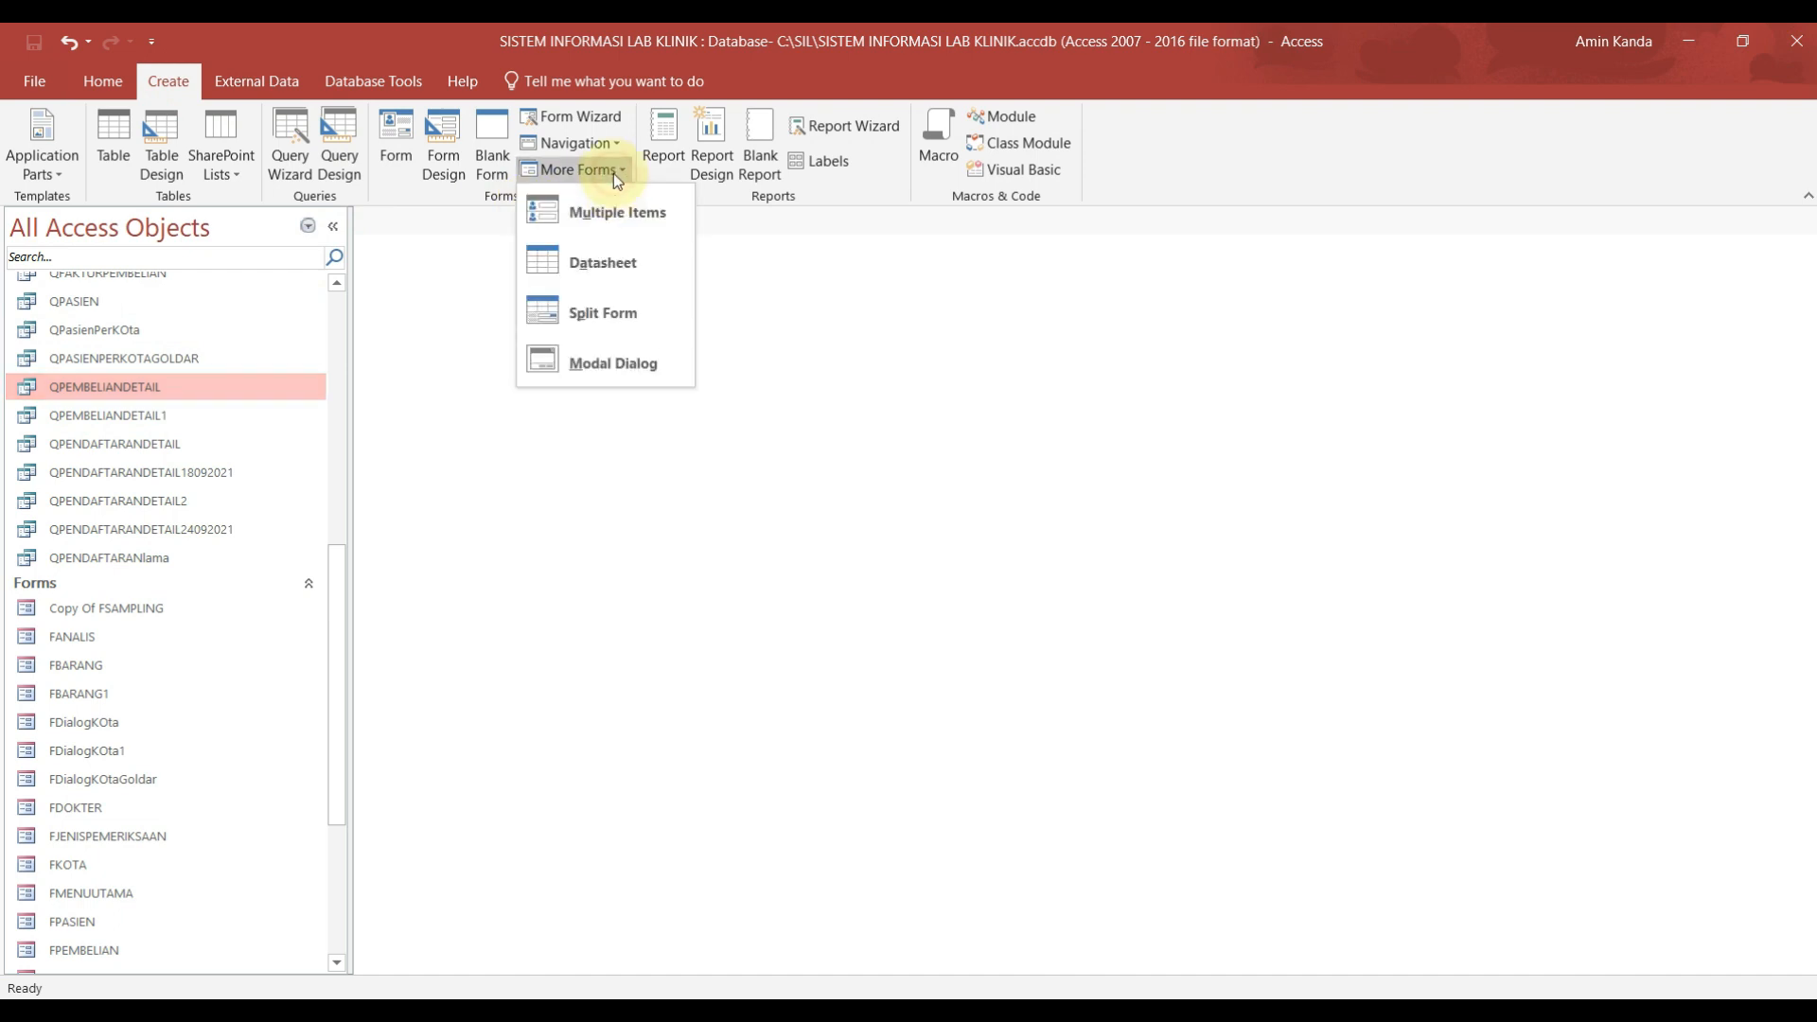
{"action": "left_click", "coordinate": [612, 261]}
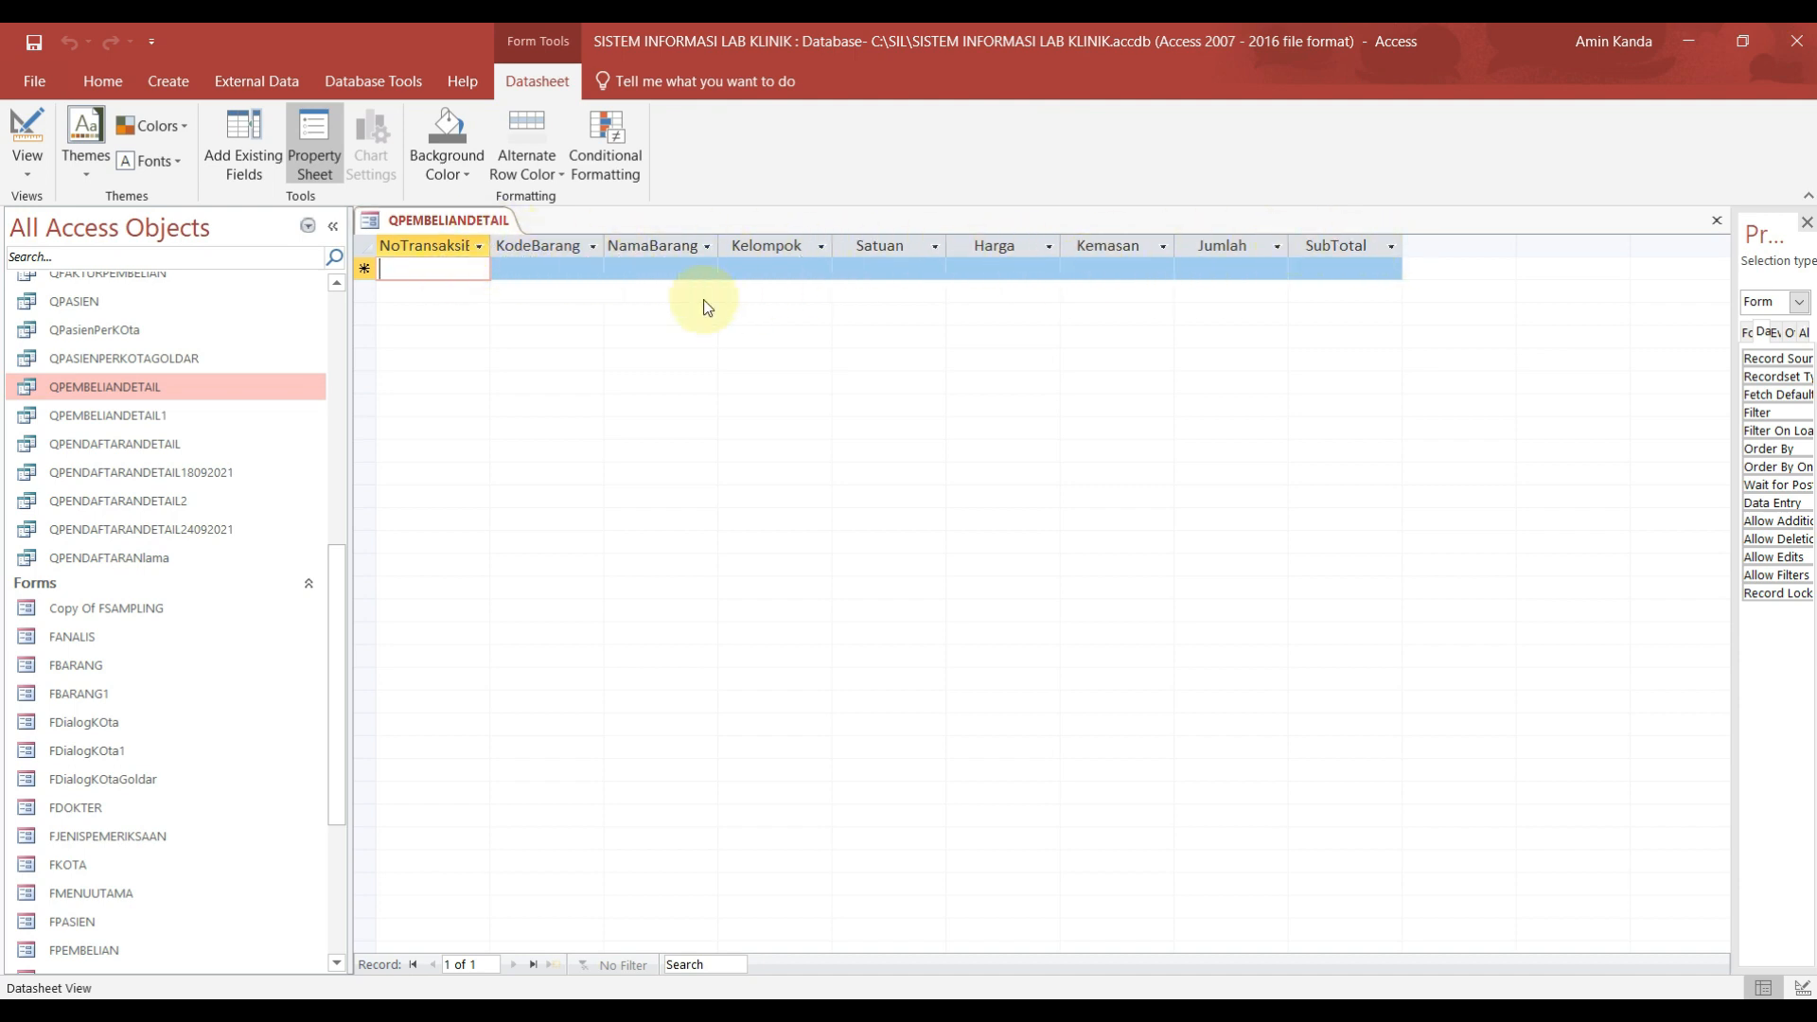
Step: Save the new datasheet form under the name FPEMBELIANDETAIL
{"action": "right_click", "coordinate": [424, 223]}
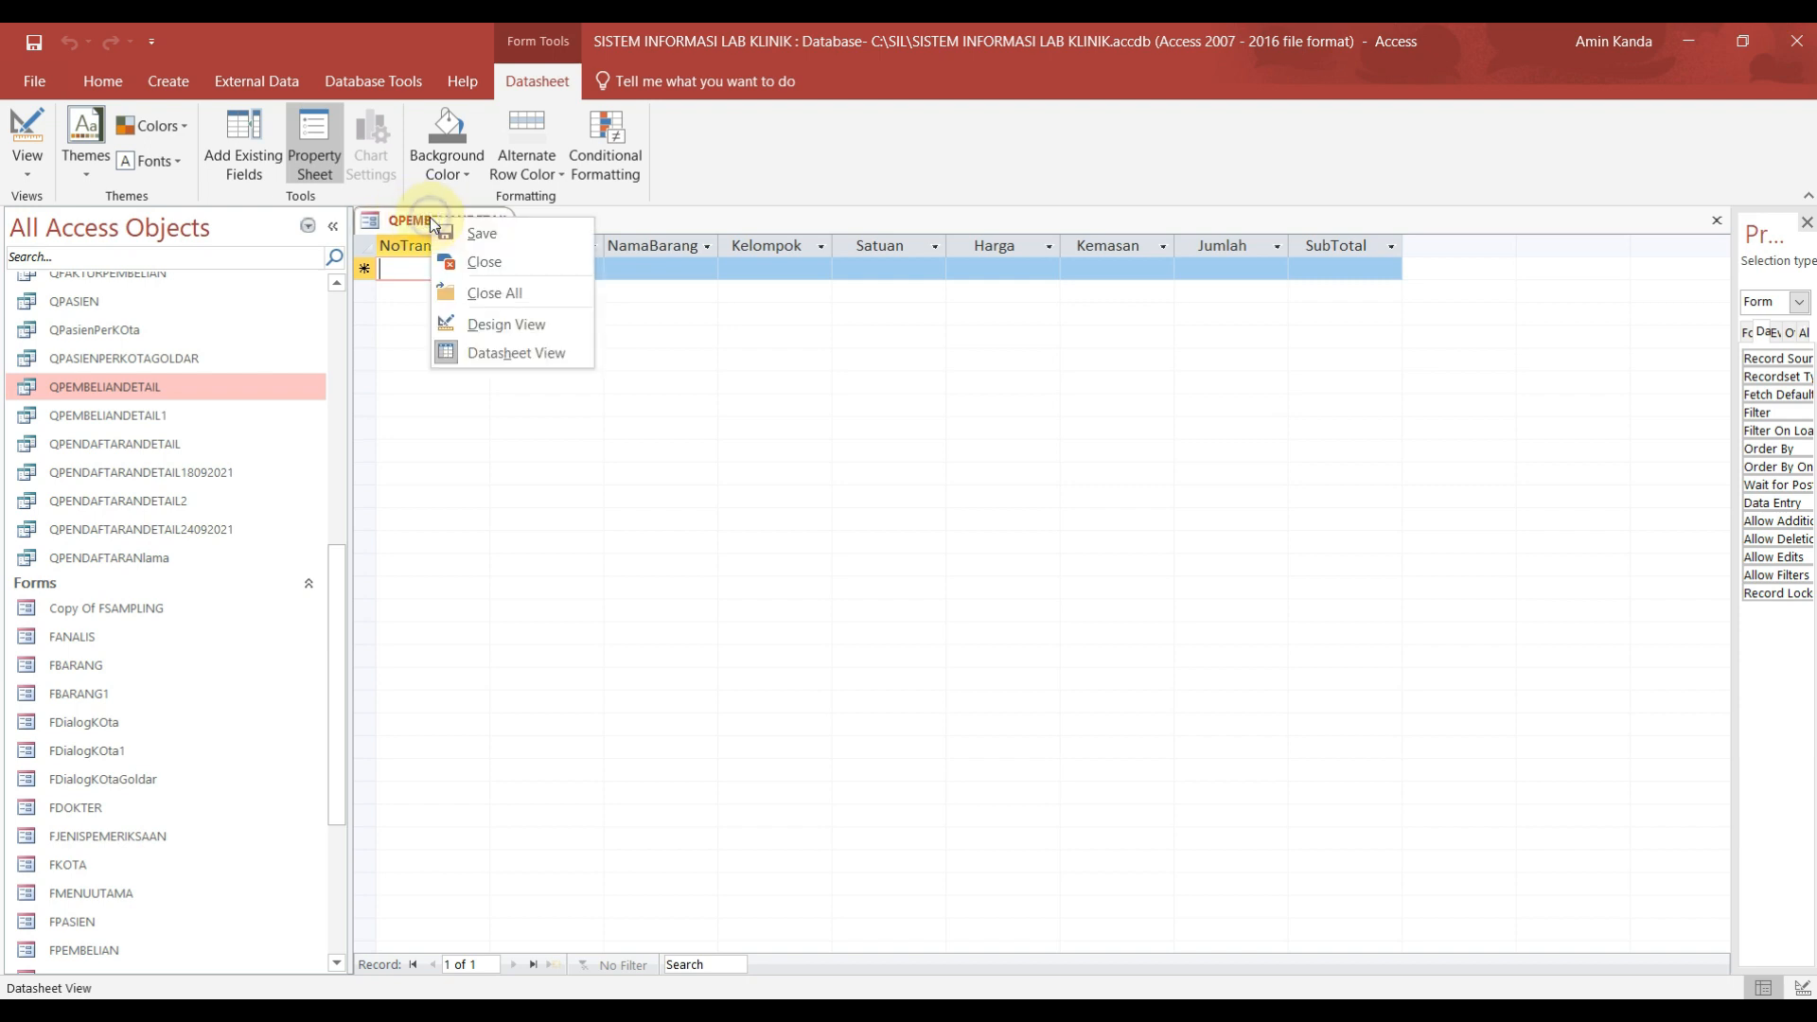
{"action": "left_click", "coordinate": [483, 233]}
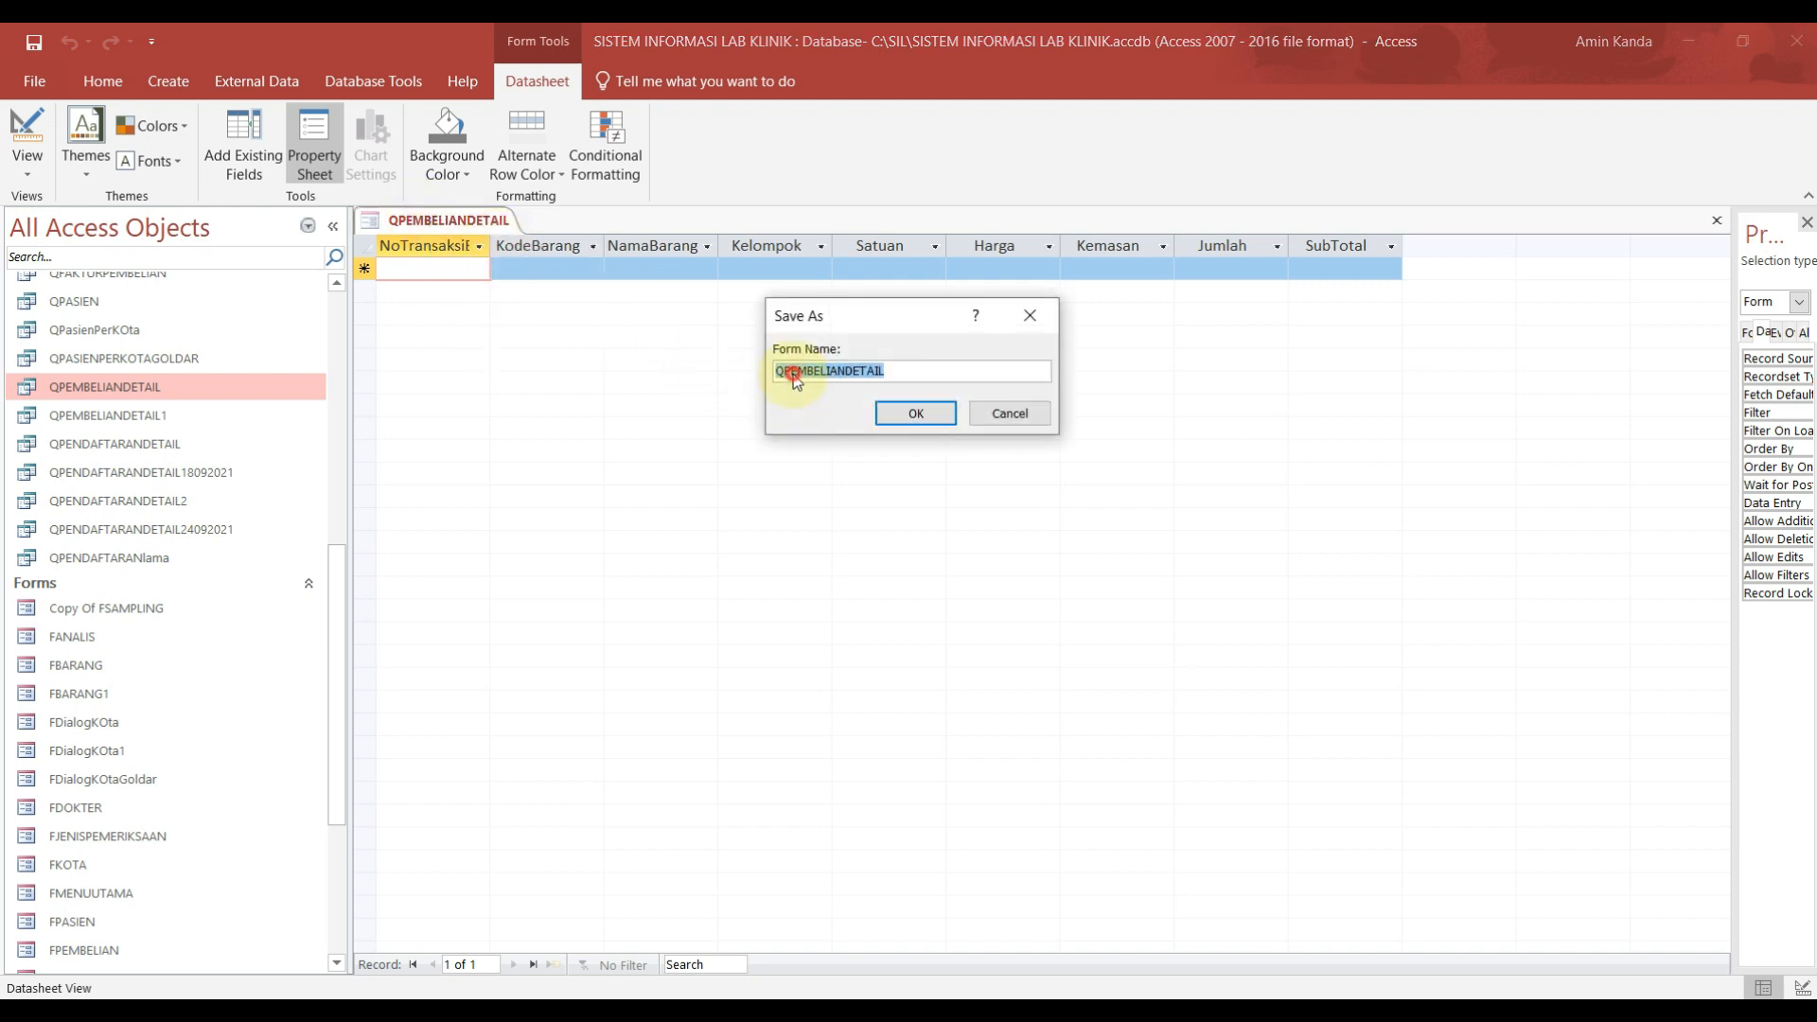
{"action": "left_click", "coordinate": [785, 370]}
{"action": "key", "text": "BackSpace"}
{"action": "type", "text": "F"}
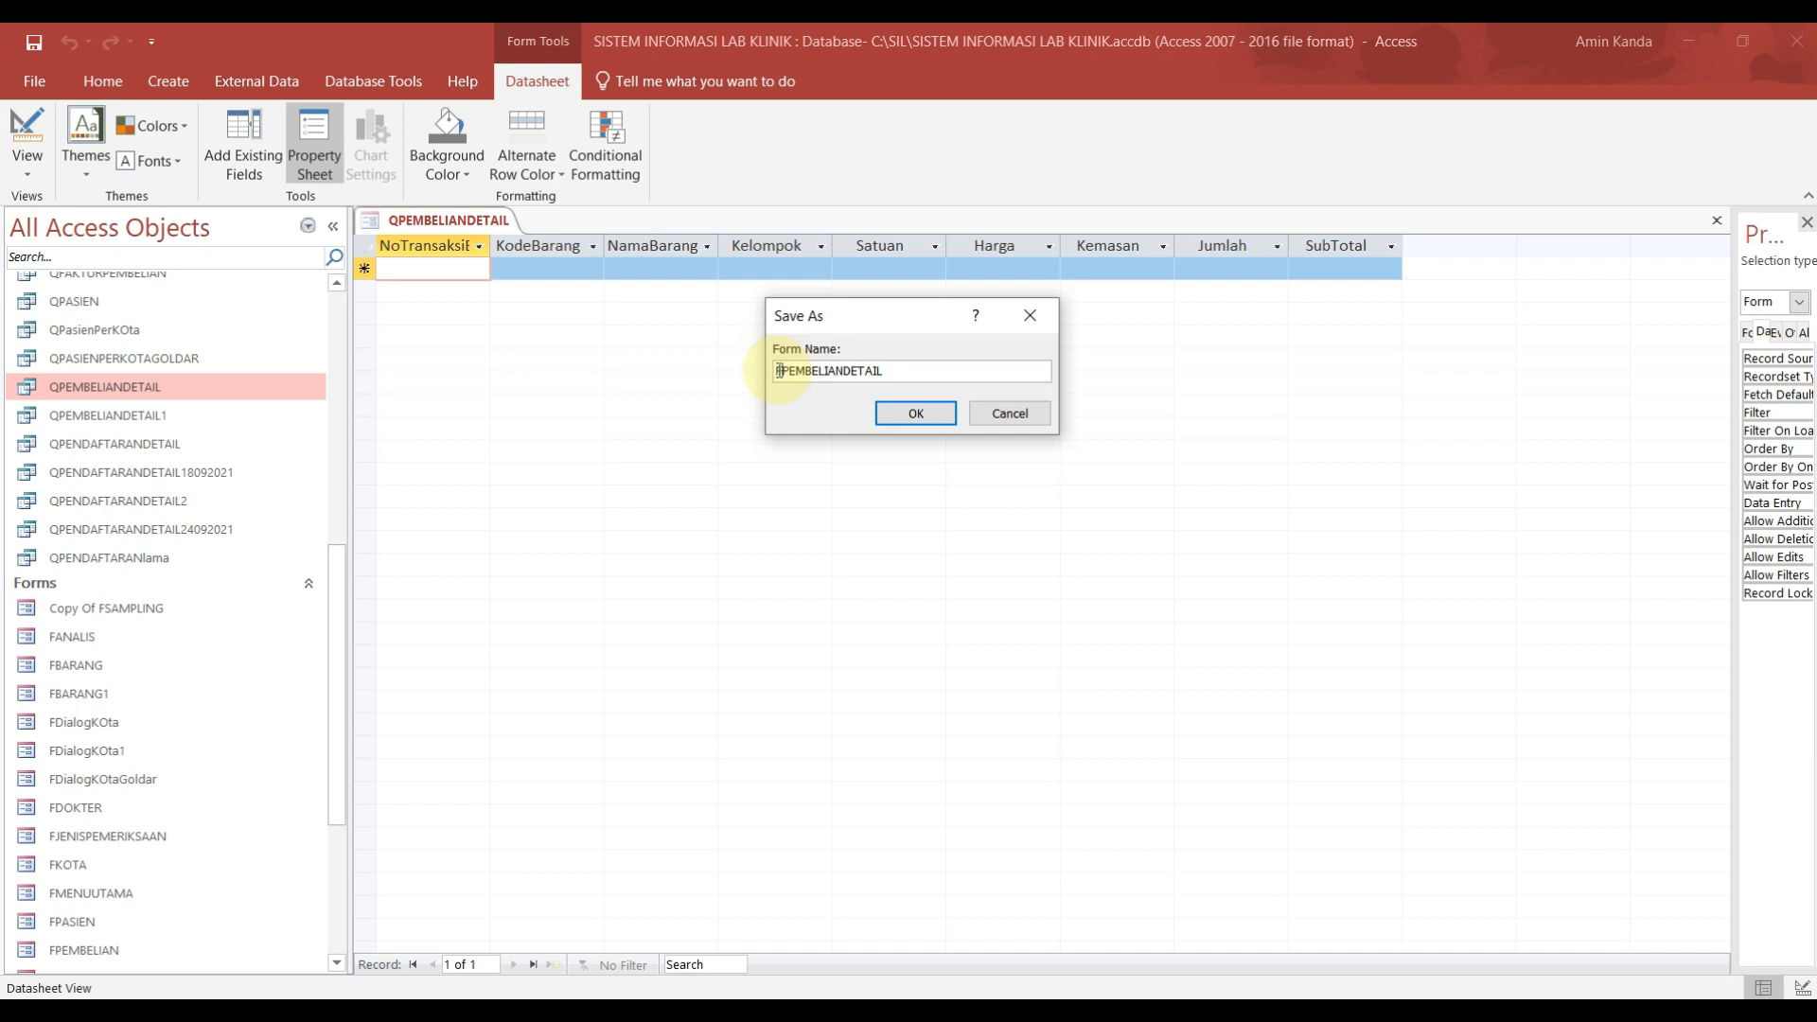
{"action": "left_click", "coordinate": [918, 413]}
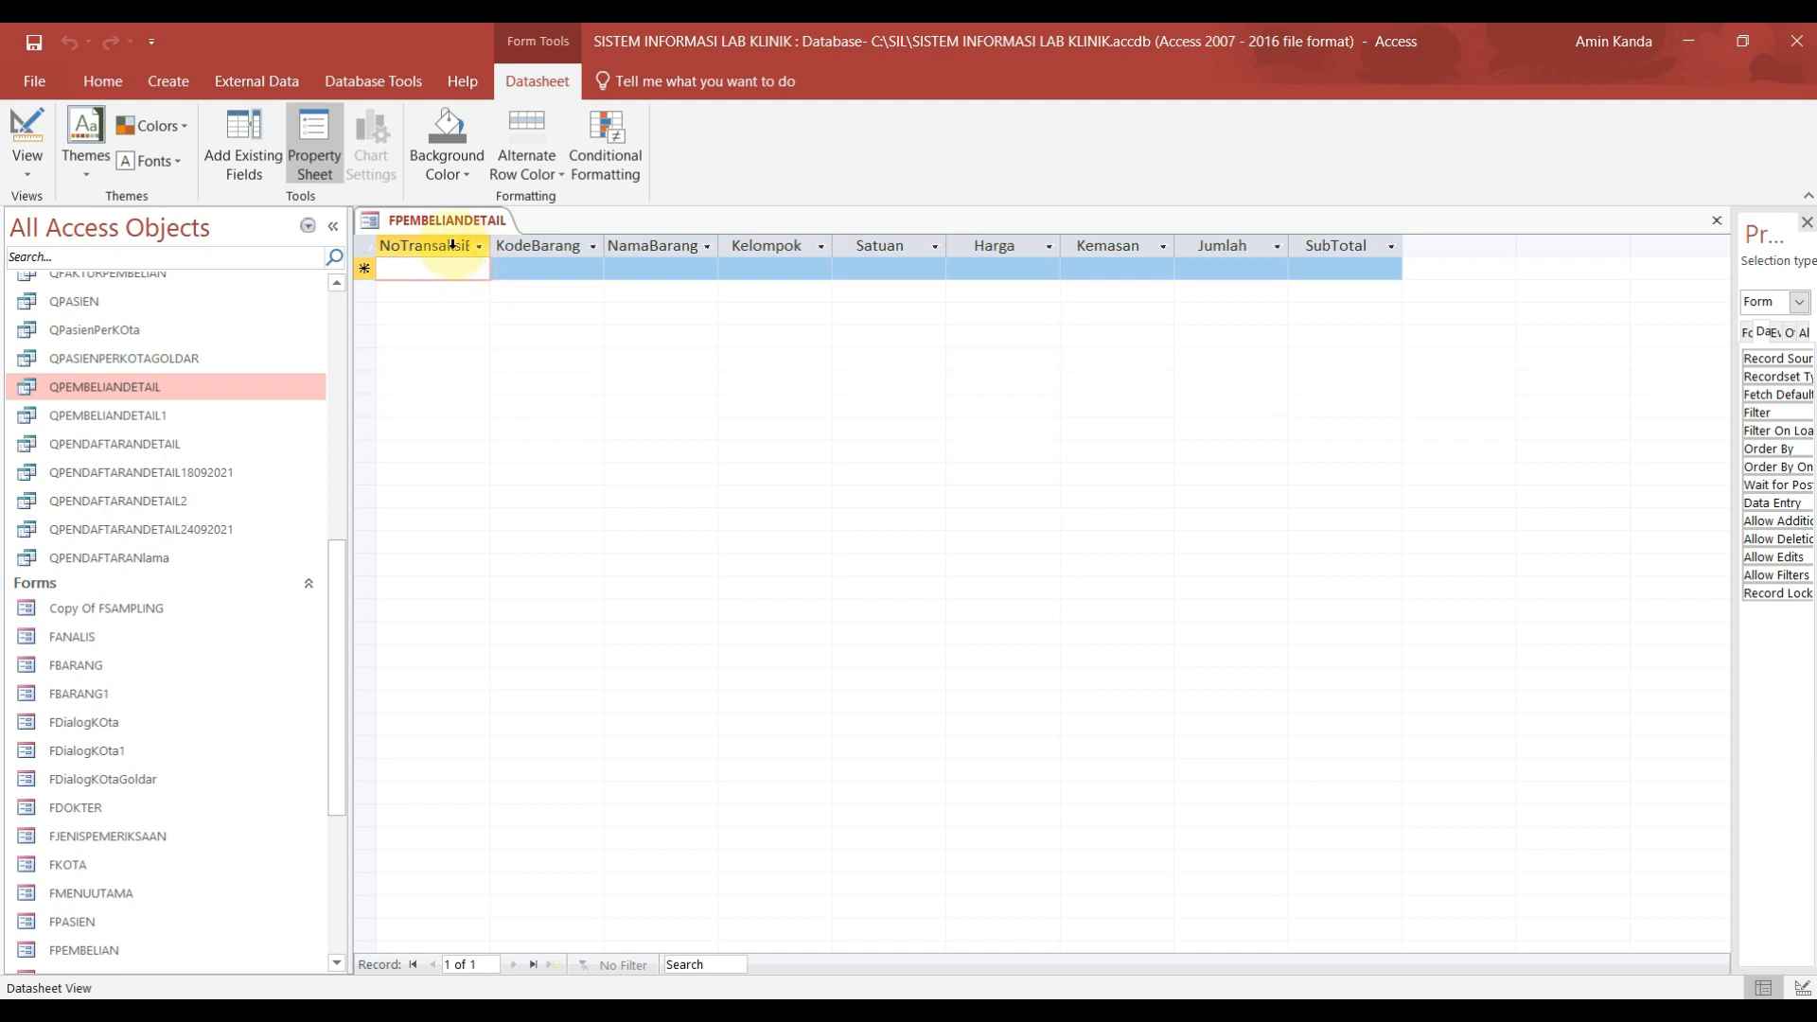
Step: Hide the NoTransaksiBeli column in the FPEMBELIANDETAIL datasheet form
{"action": "left_click", "coordinate": [453, 245]}
{"action": "right_click", "coordinate": [452, 244]}
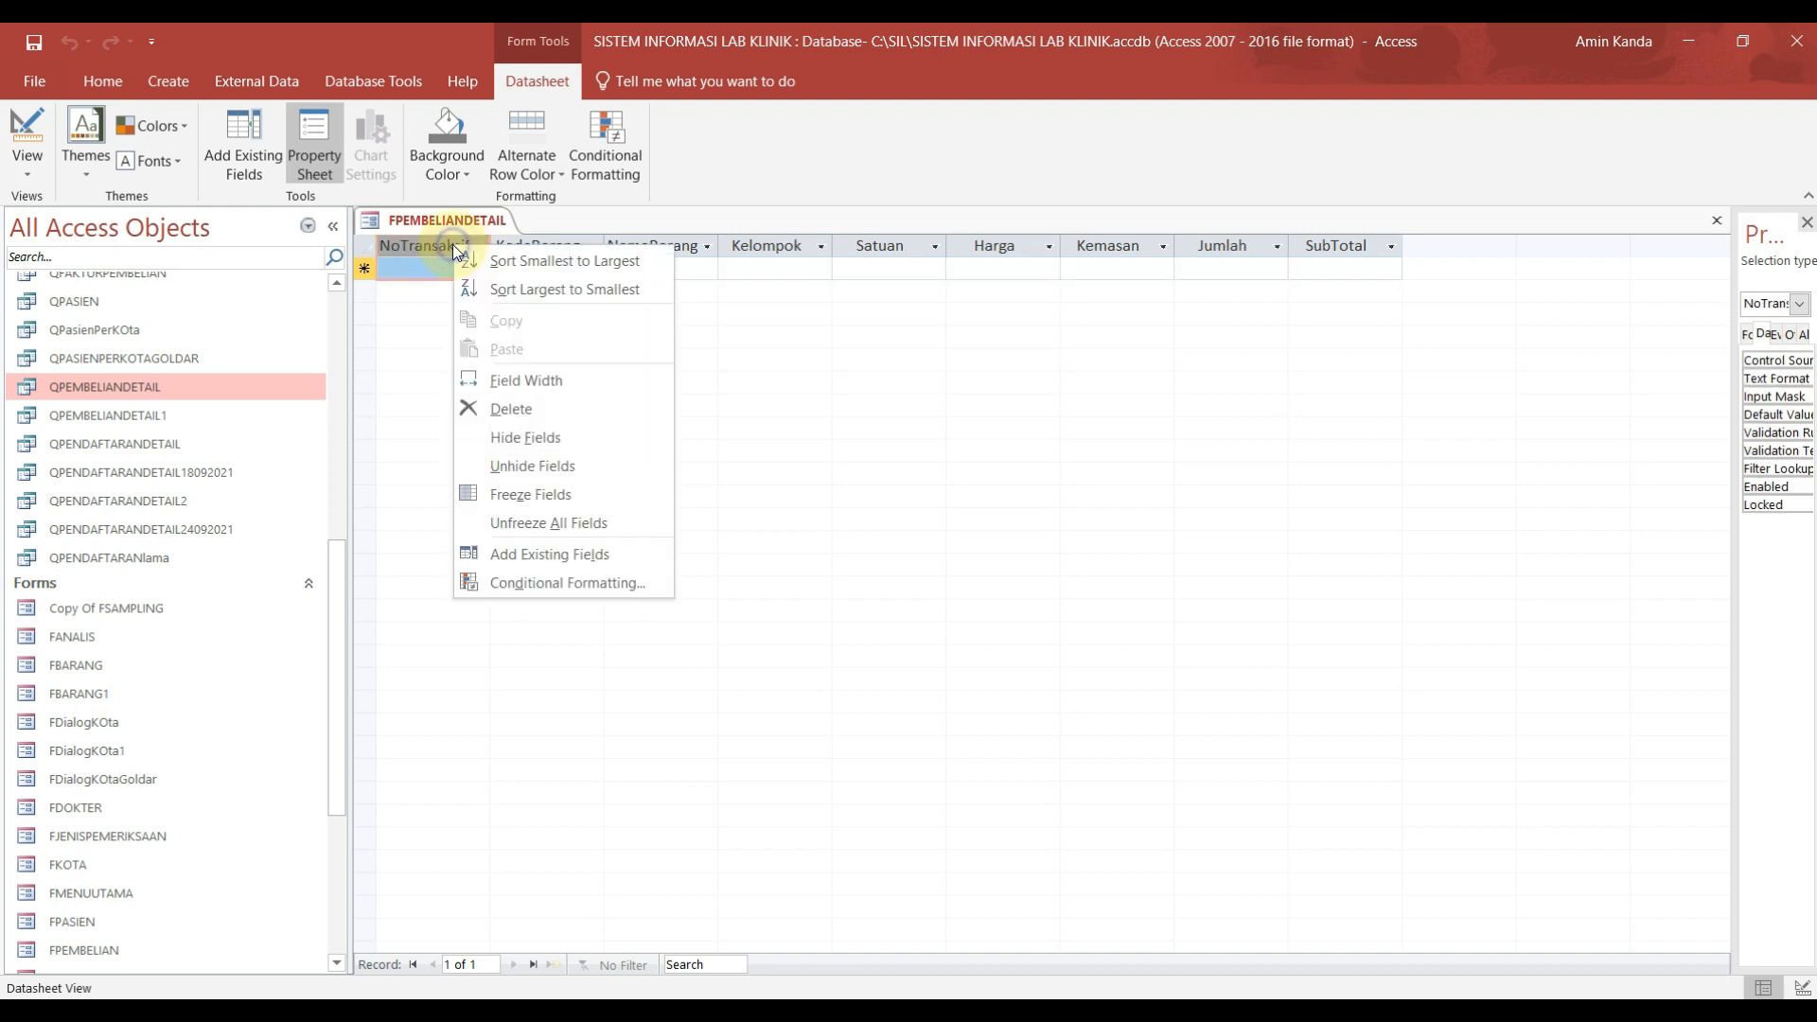
{"action": "left_click", "coordinate": [523, 438]}
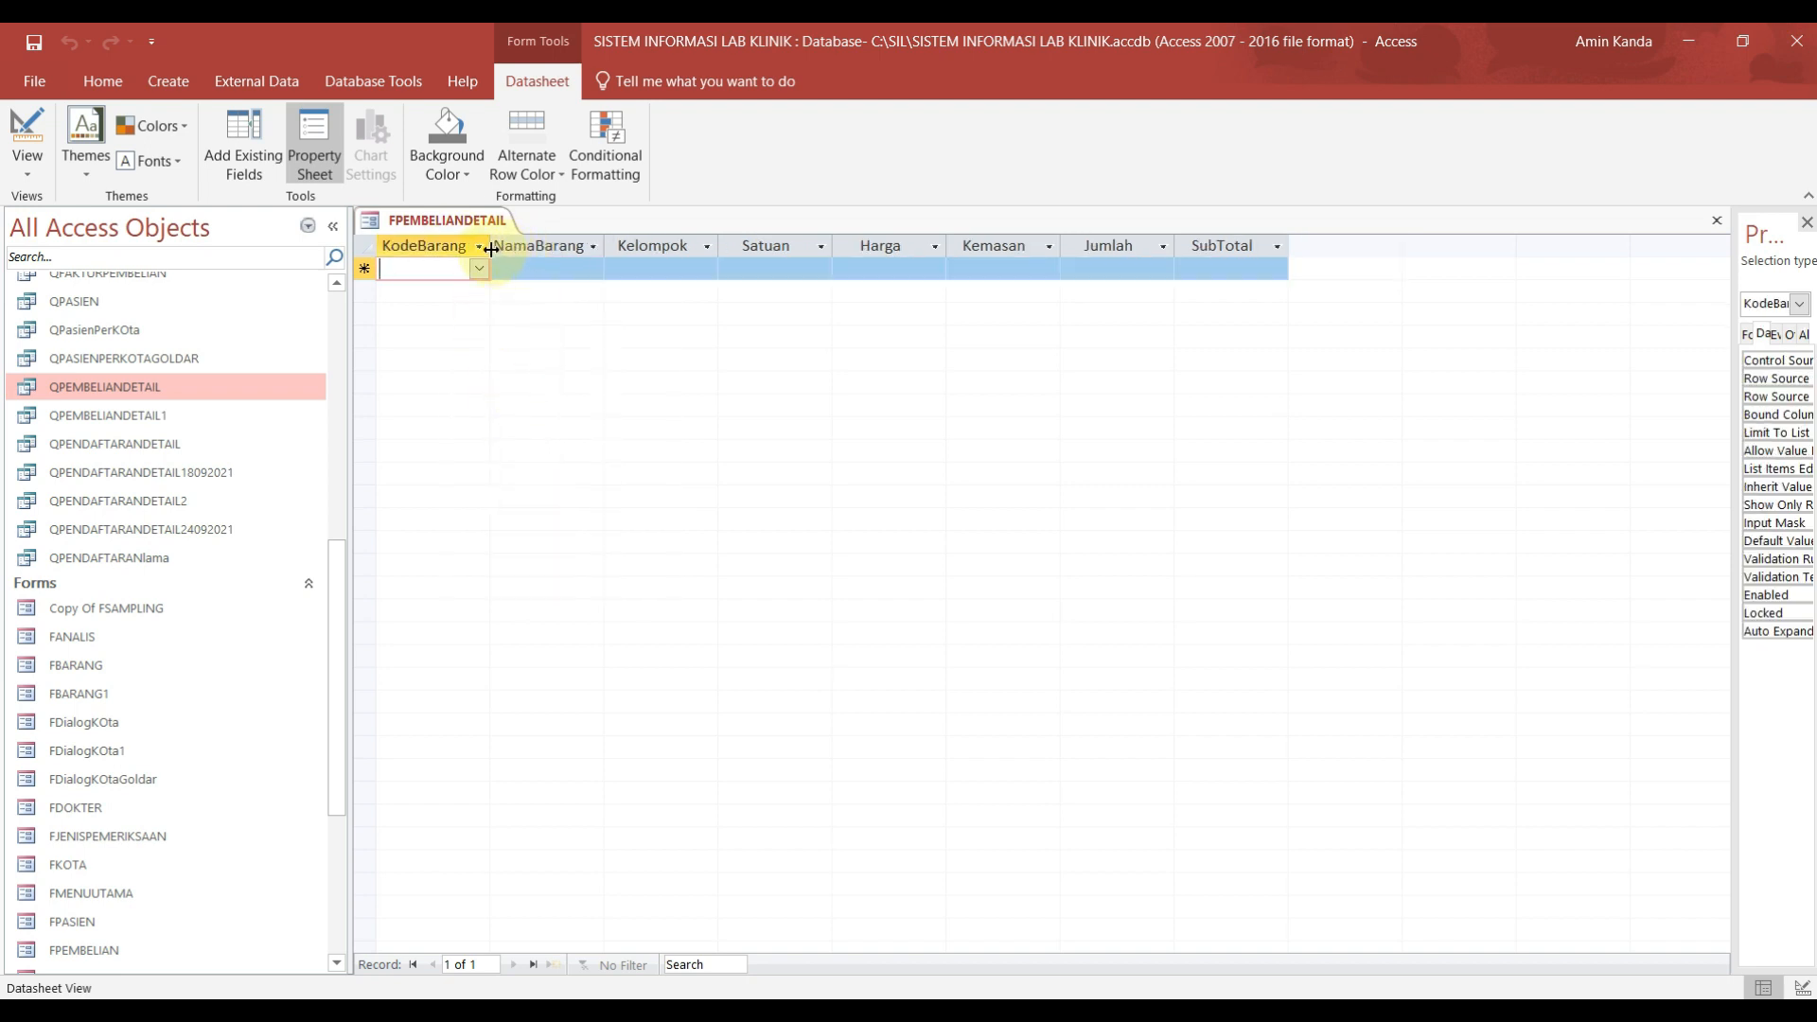
Step: Widen the KodeBarang and NamaBarang columns and narrow the Satuan and Kemasan columns in the datasheet
{"action": "left_click_drag", "start_coordinate": [492, 248], "coordinate": [500, 248]}
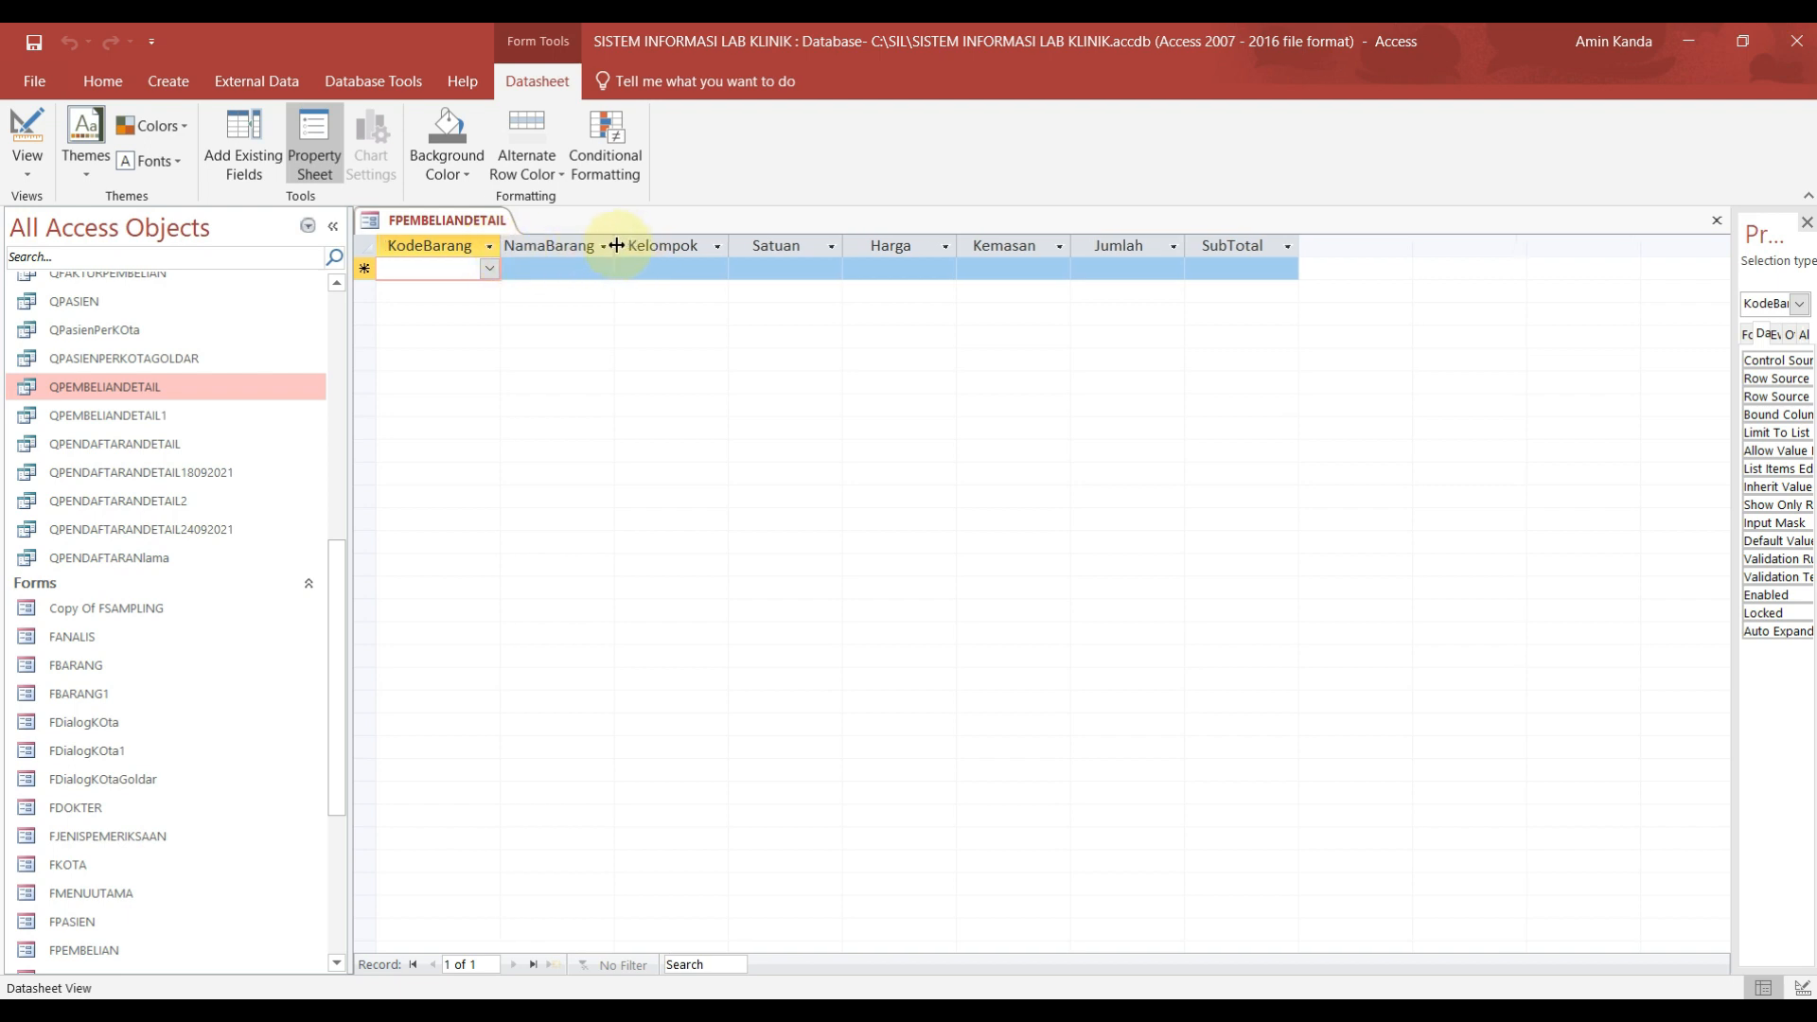
{"action": "left_click_drag", "start_coordinate": [615, 245], "coordinate": [644, 245]}
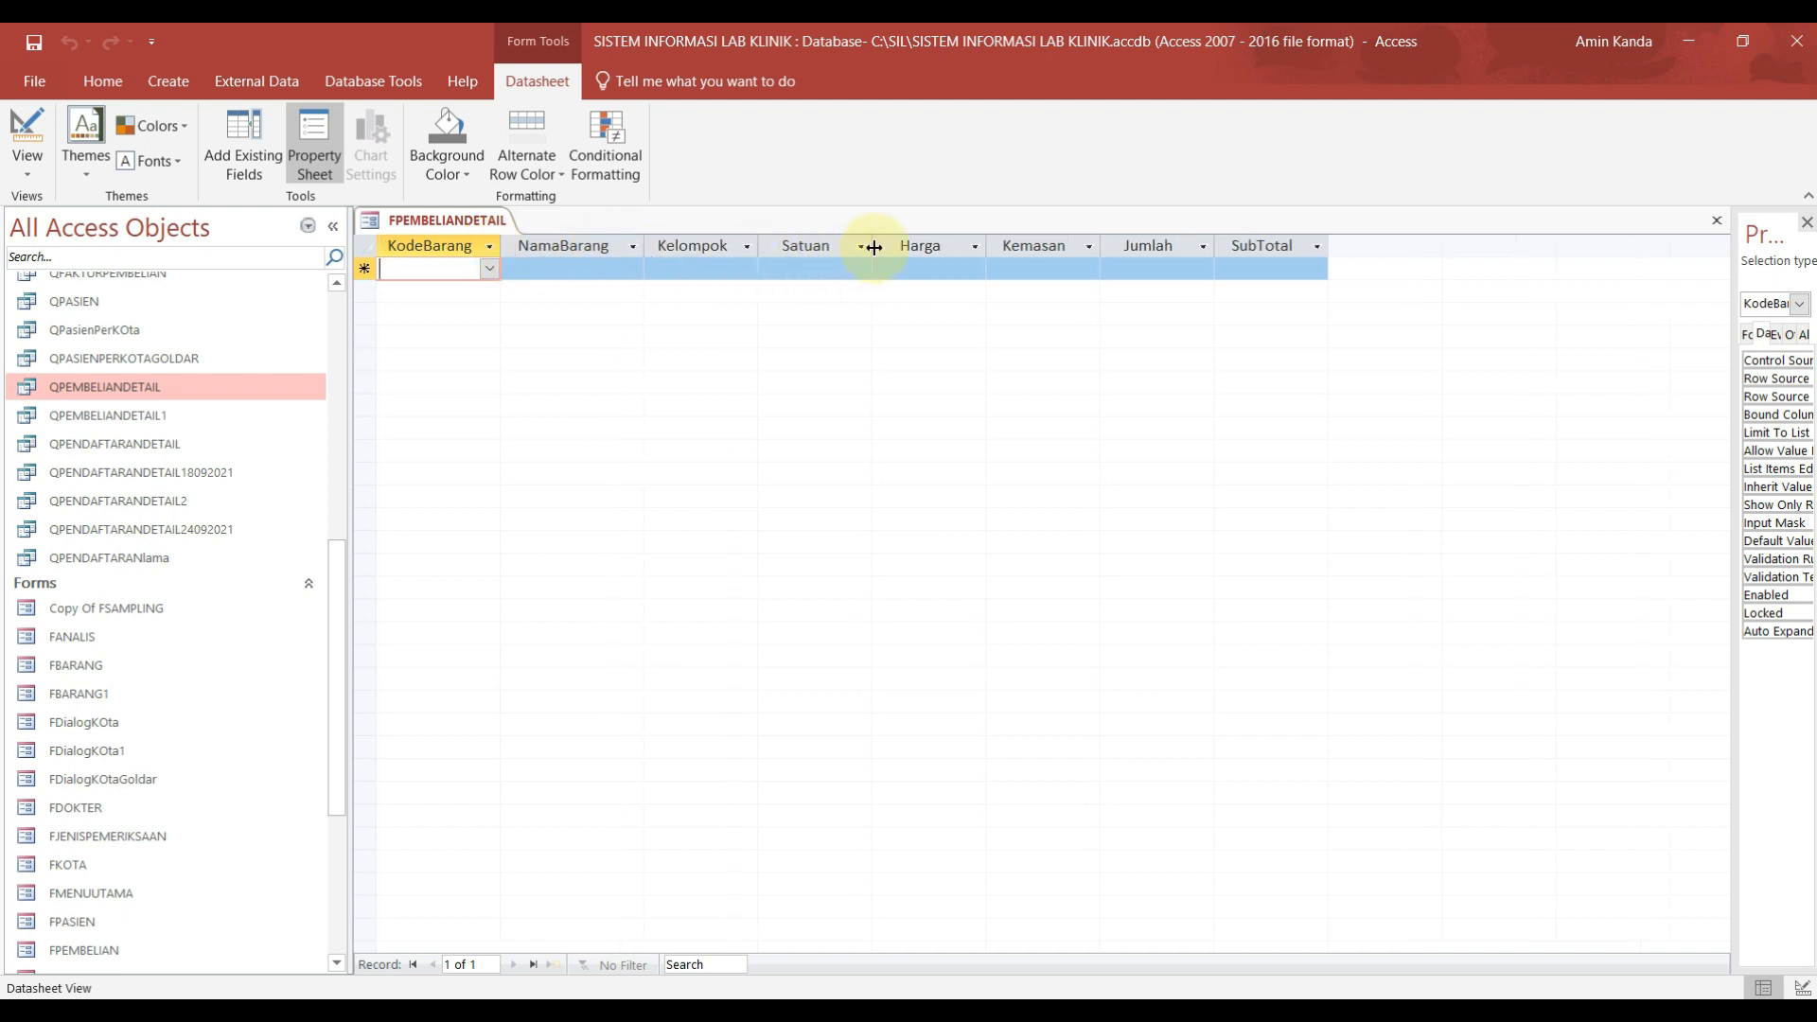
{"action": "left_click_drag", "start_coordinate": [873, 247], "coordinate": [845, 247]}
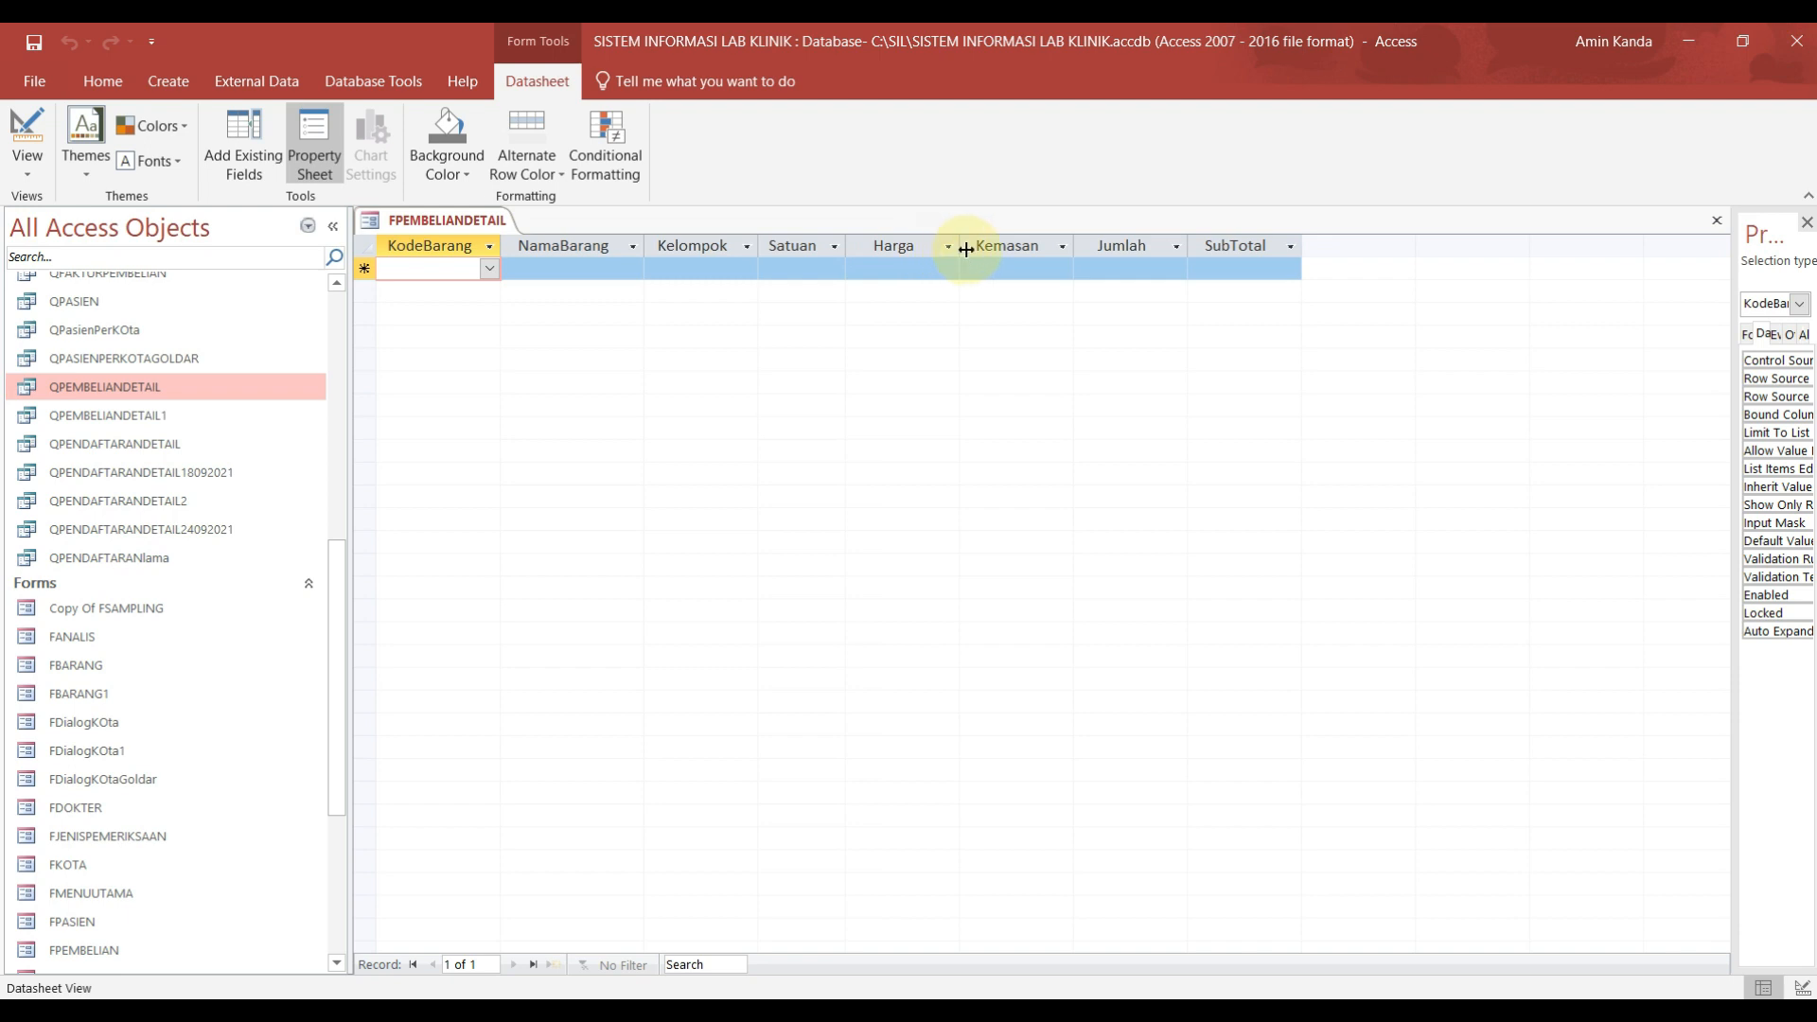
{"action": "left_click_drag", "start_coordinate": [1075, 246], "coordinate": [1059, 246]}
{"action": "left_click", "coordinate": [1162, 246]}
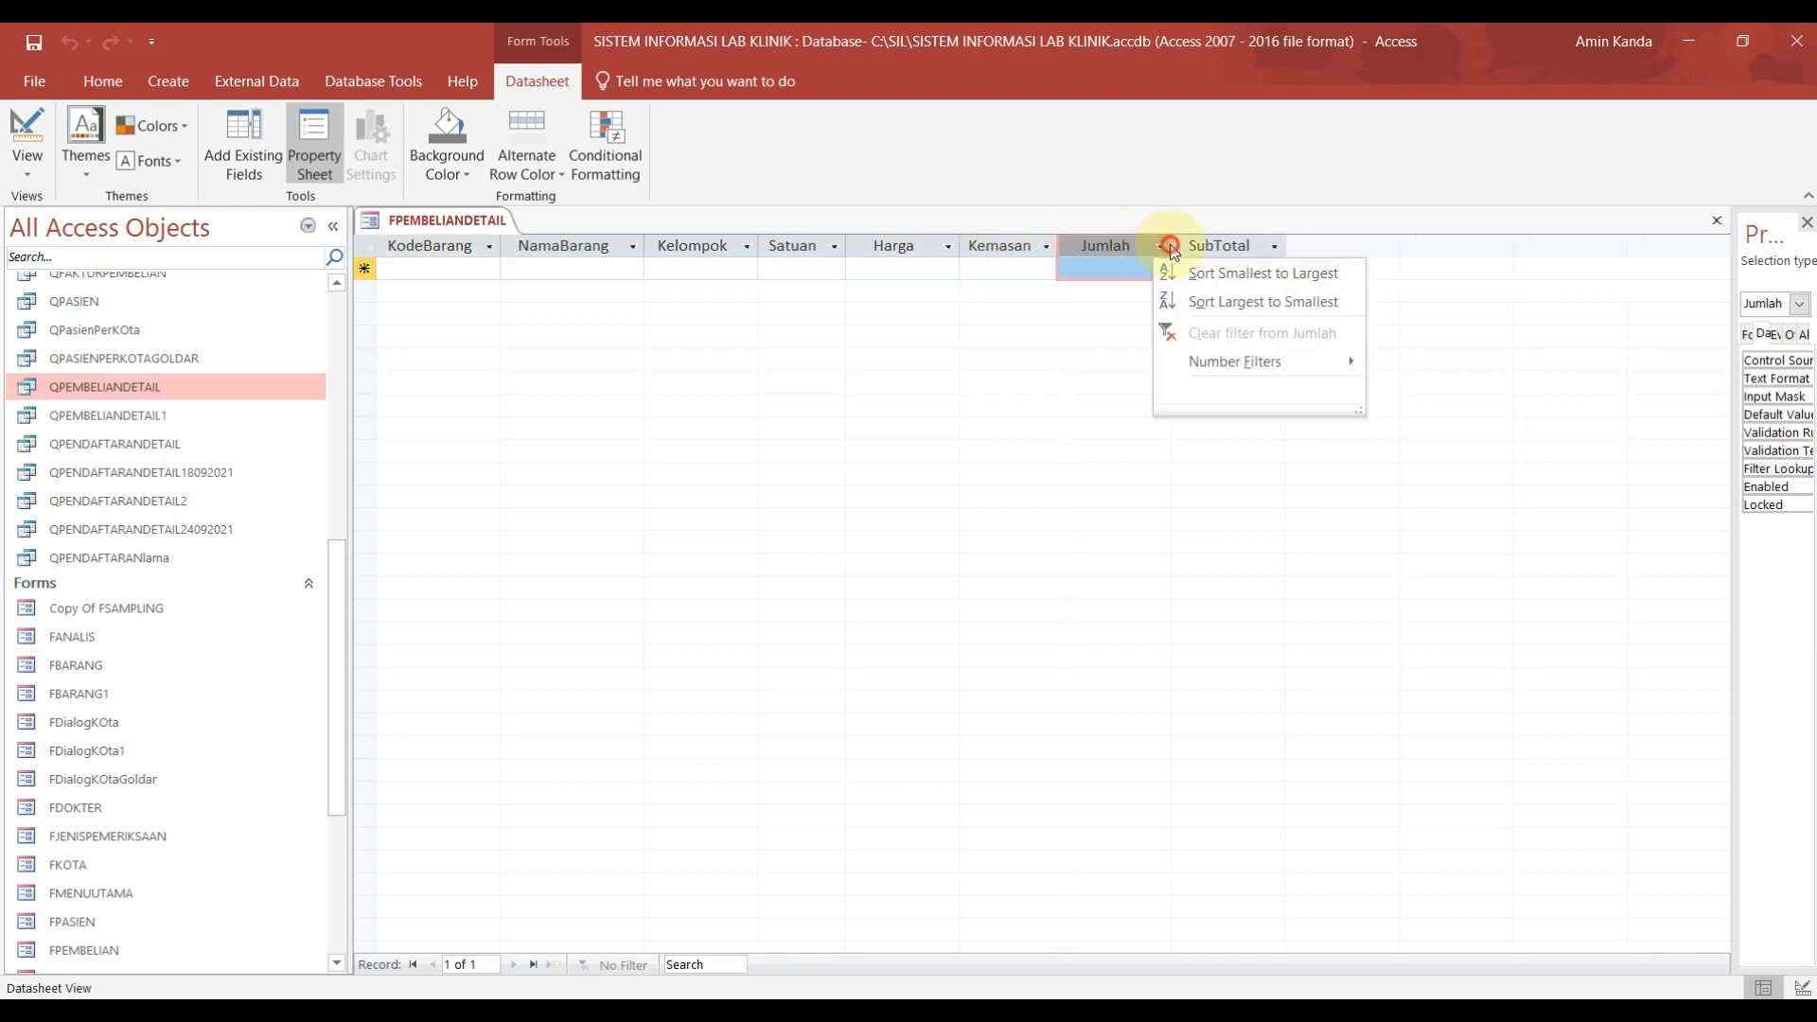
{"action": "left_click", "coordinate": [1568, 294]}
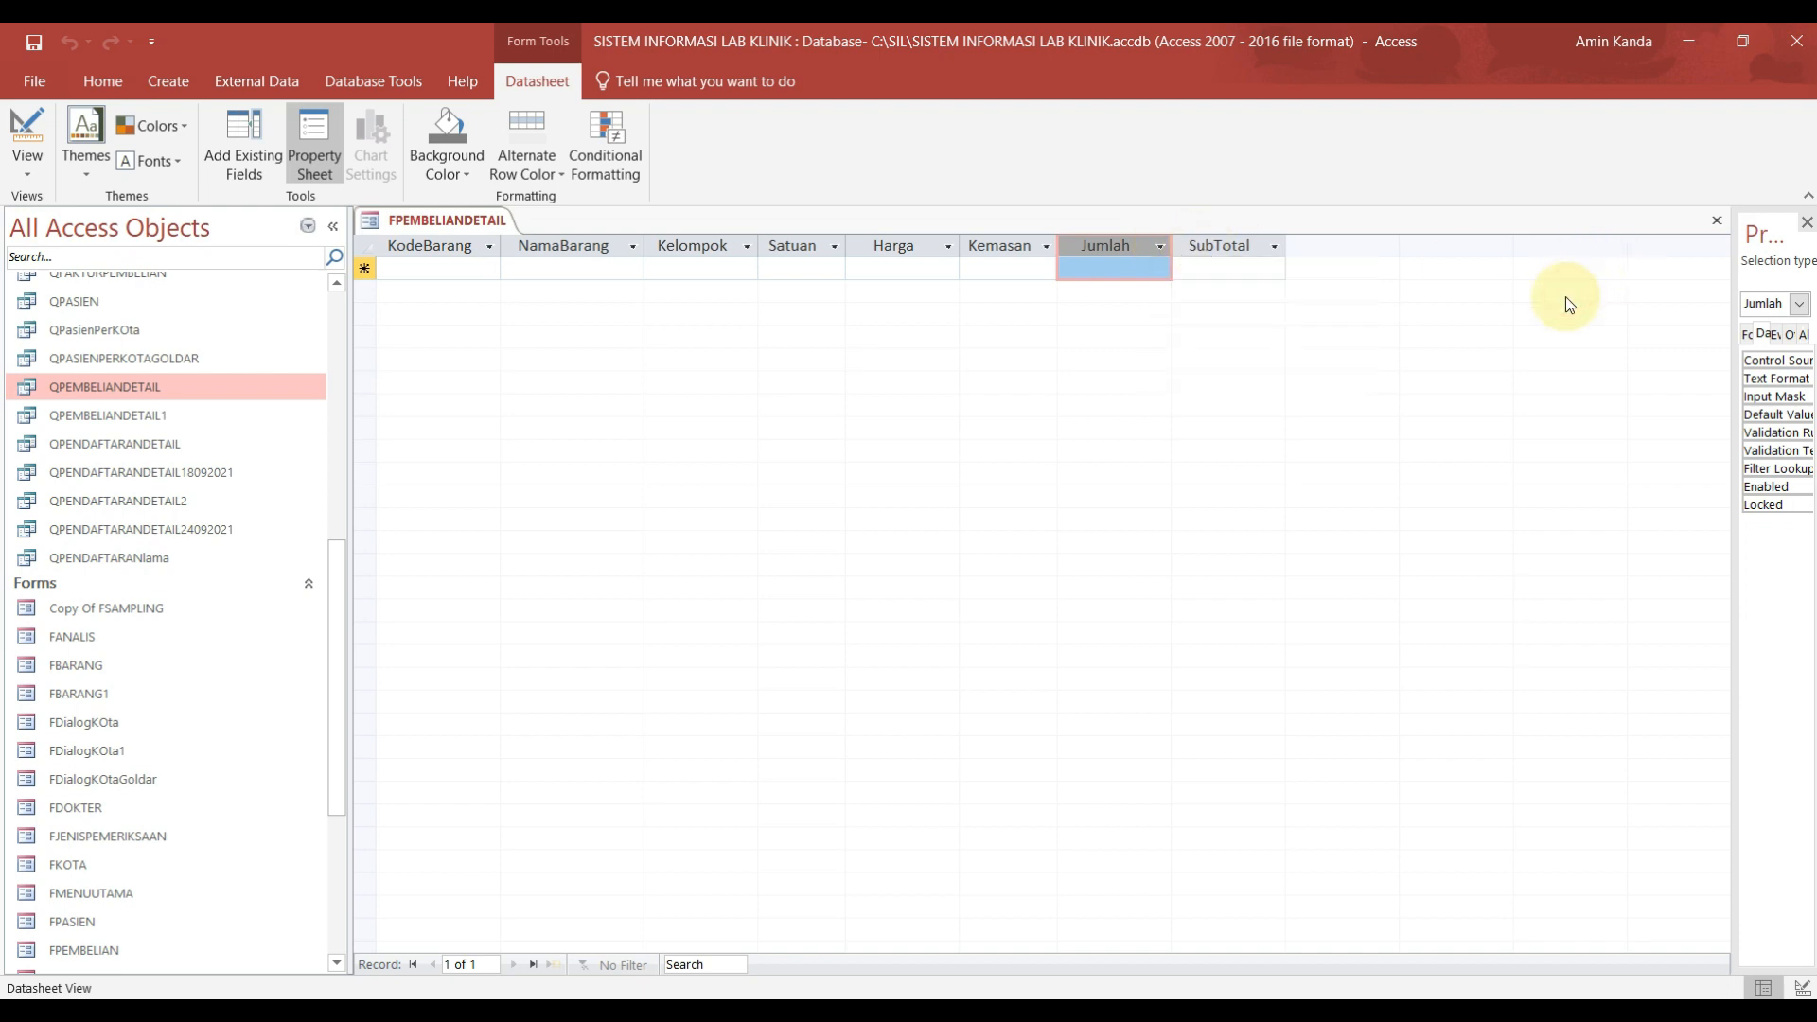
Step: Save the FPEMBELIANDETAIL form layout and close the form
{"action": "right_click", "coordinate": [456, 219]}
{"action": "left_click", "coordinate": [512, 233]}
{"action": "right_click", "coordinate": [484, 218]}
{"action": "left_click", "coordinate": [537, 259]}
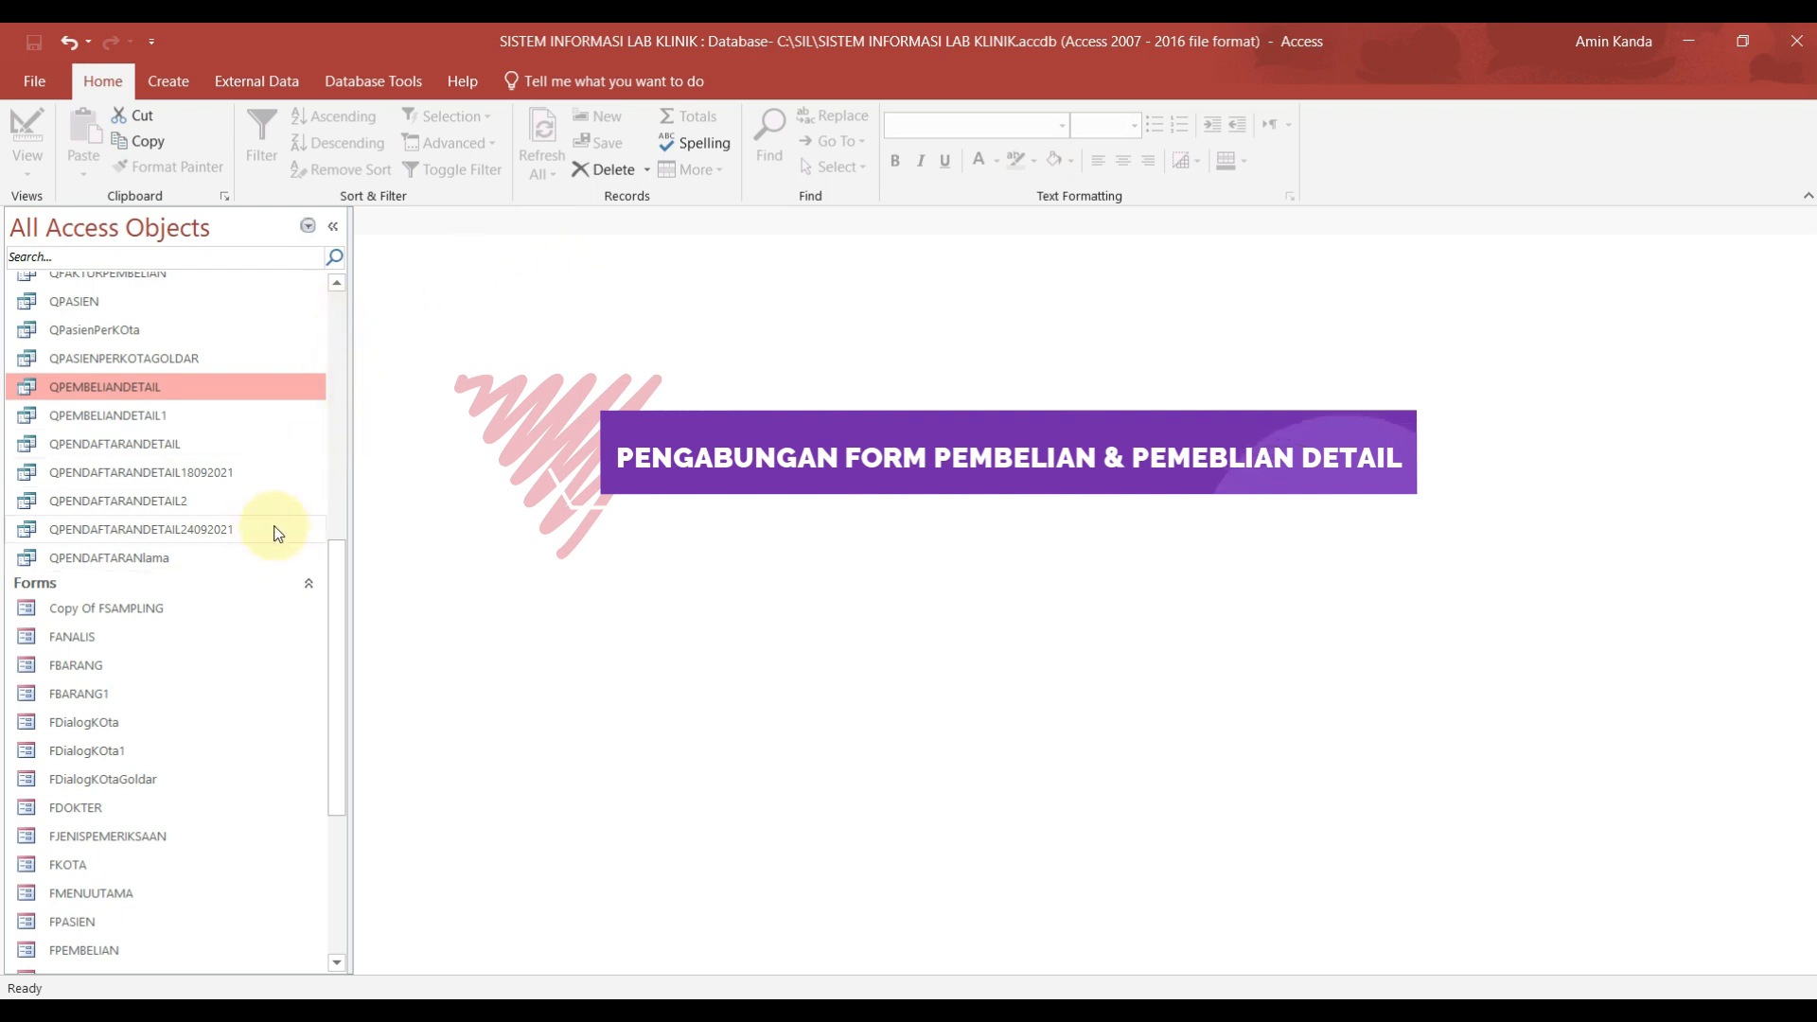
Step: Open the FPEMBELIAN form and switch it to Design View
{"action": "scroll", "coordinate": [266, 473], "scroll_direction": "down", "scroll_amount": 2}
{"action": "scroll", "coordinate": [266, 473], "scroll_direction": "down", "scroll_amount": 2}
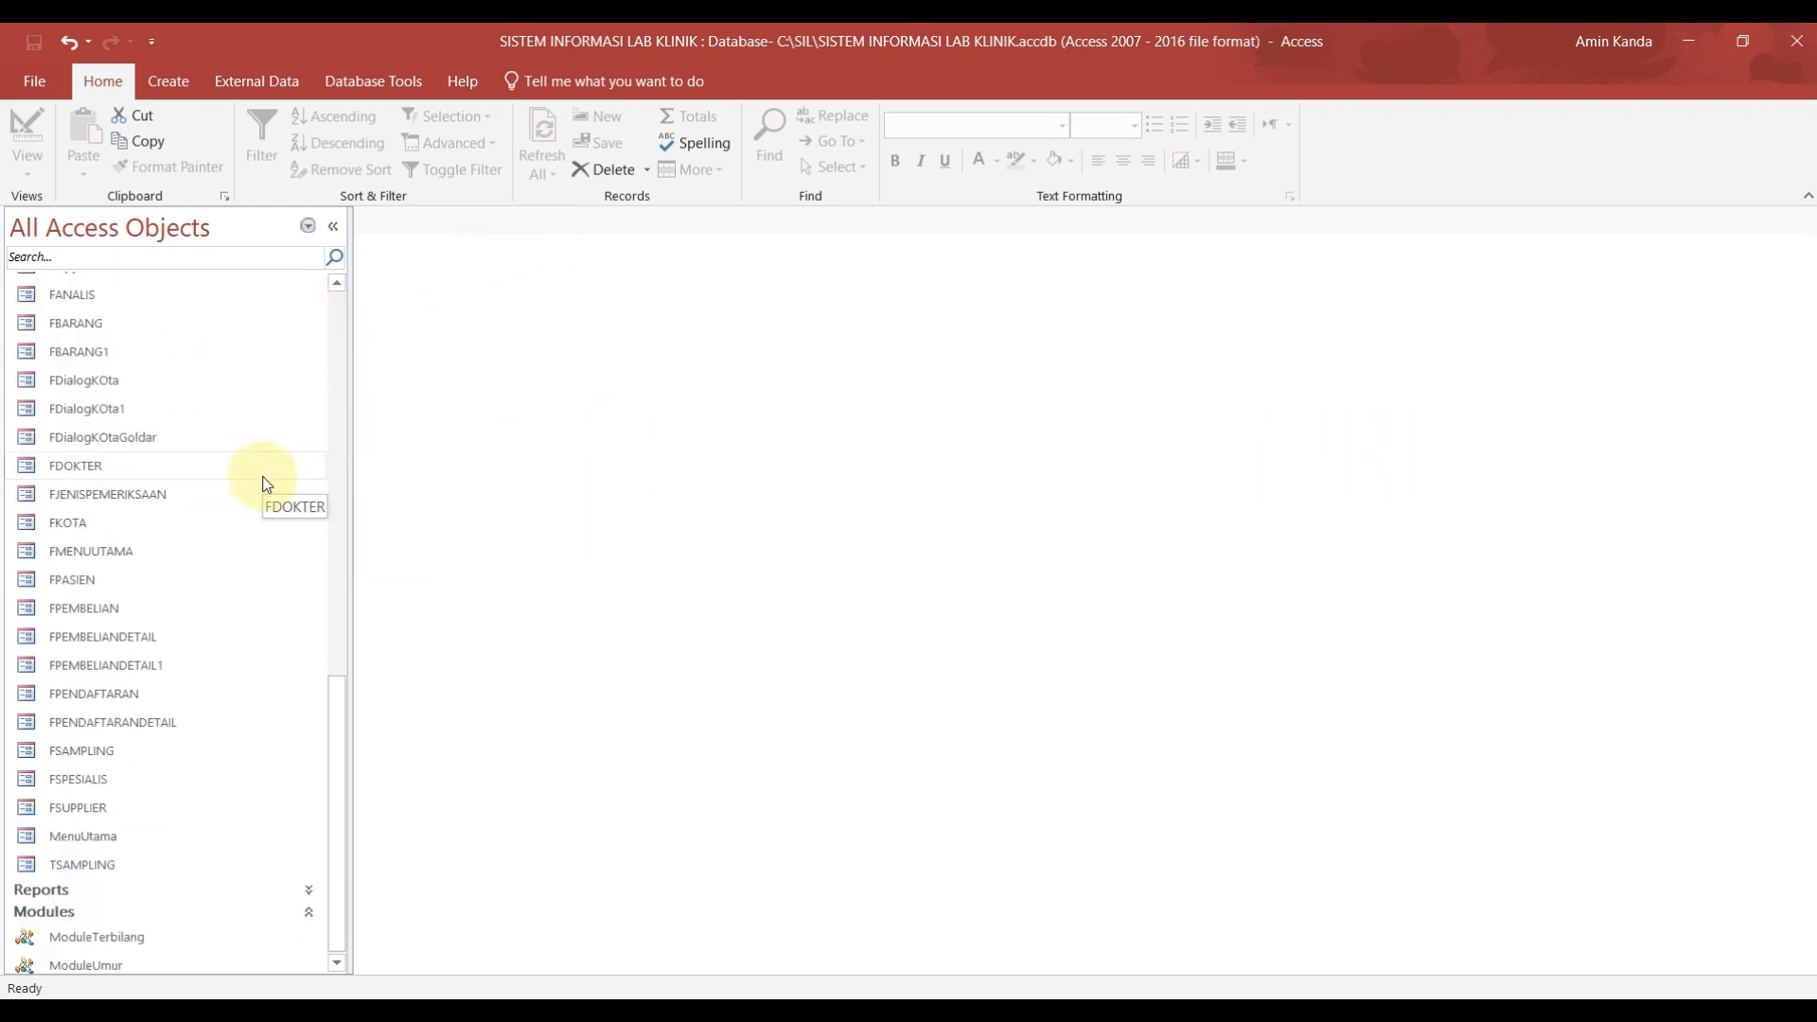
{"action": "double_click", "coordinate": [106, 613]}
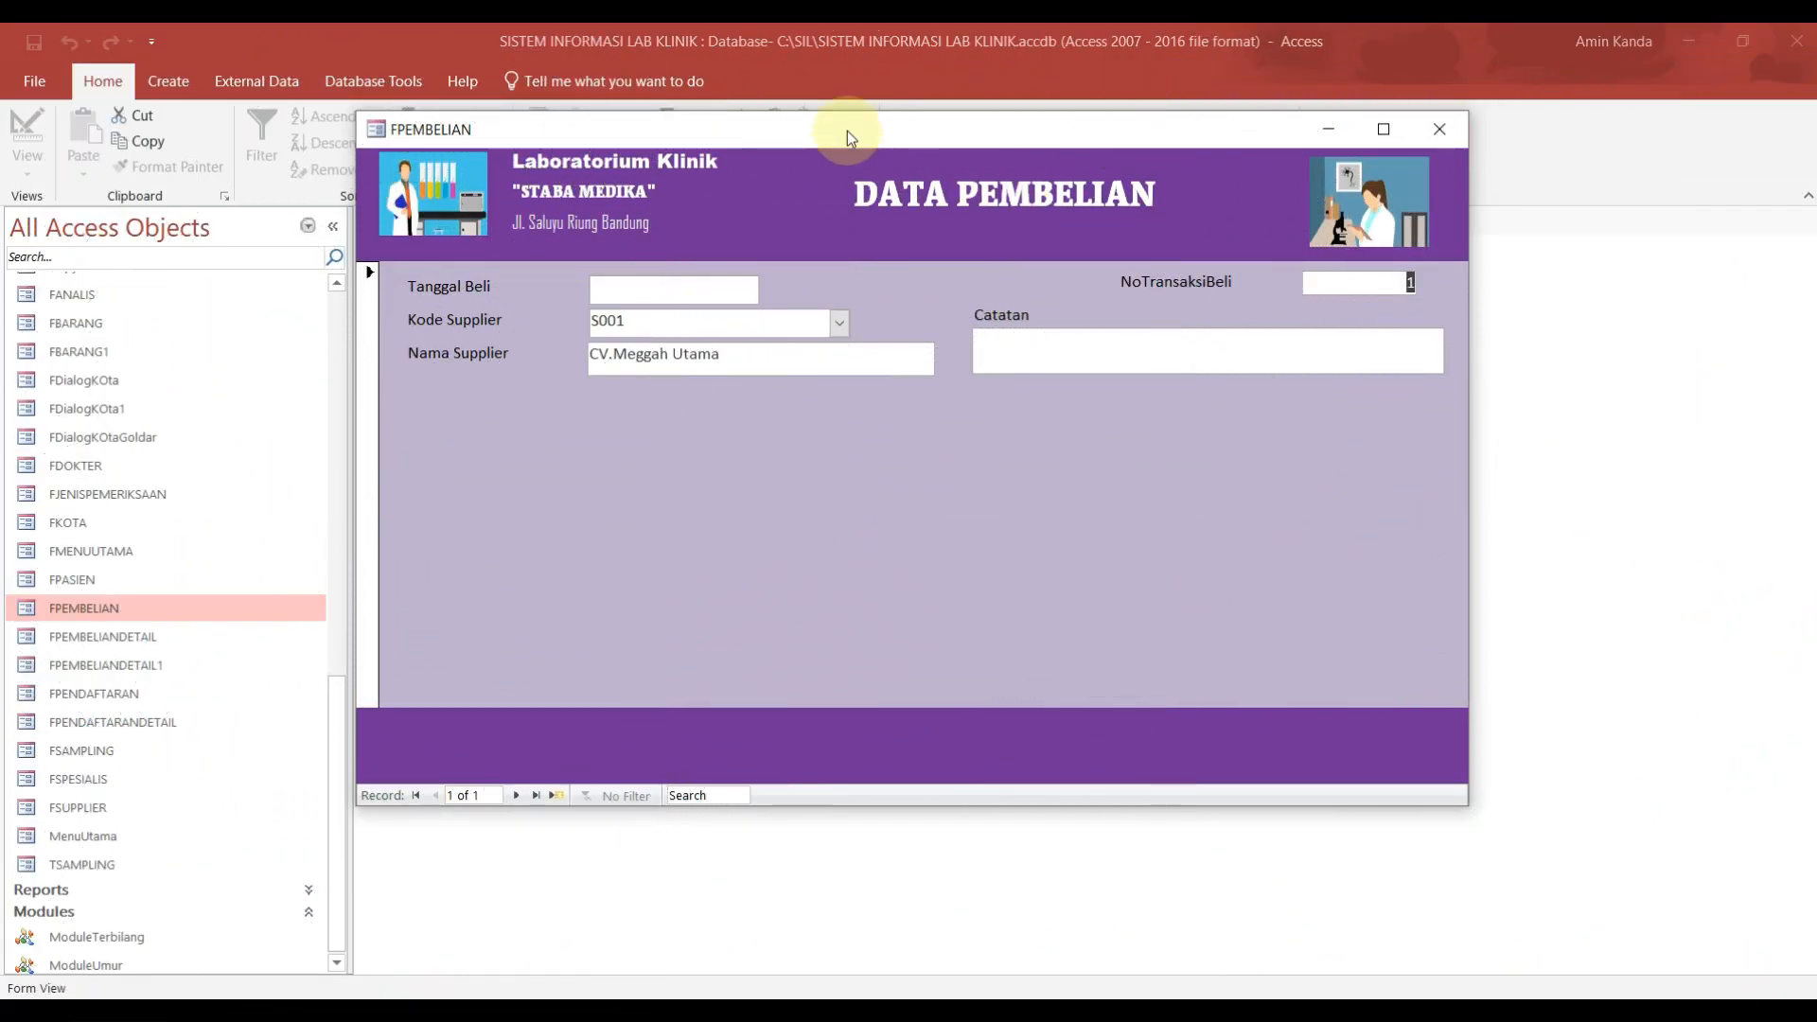
{"action": "left_click_drag", "start_coordinate": [851, 130], "coordinate": [890, 198]}
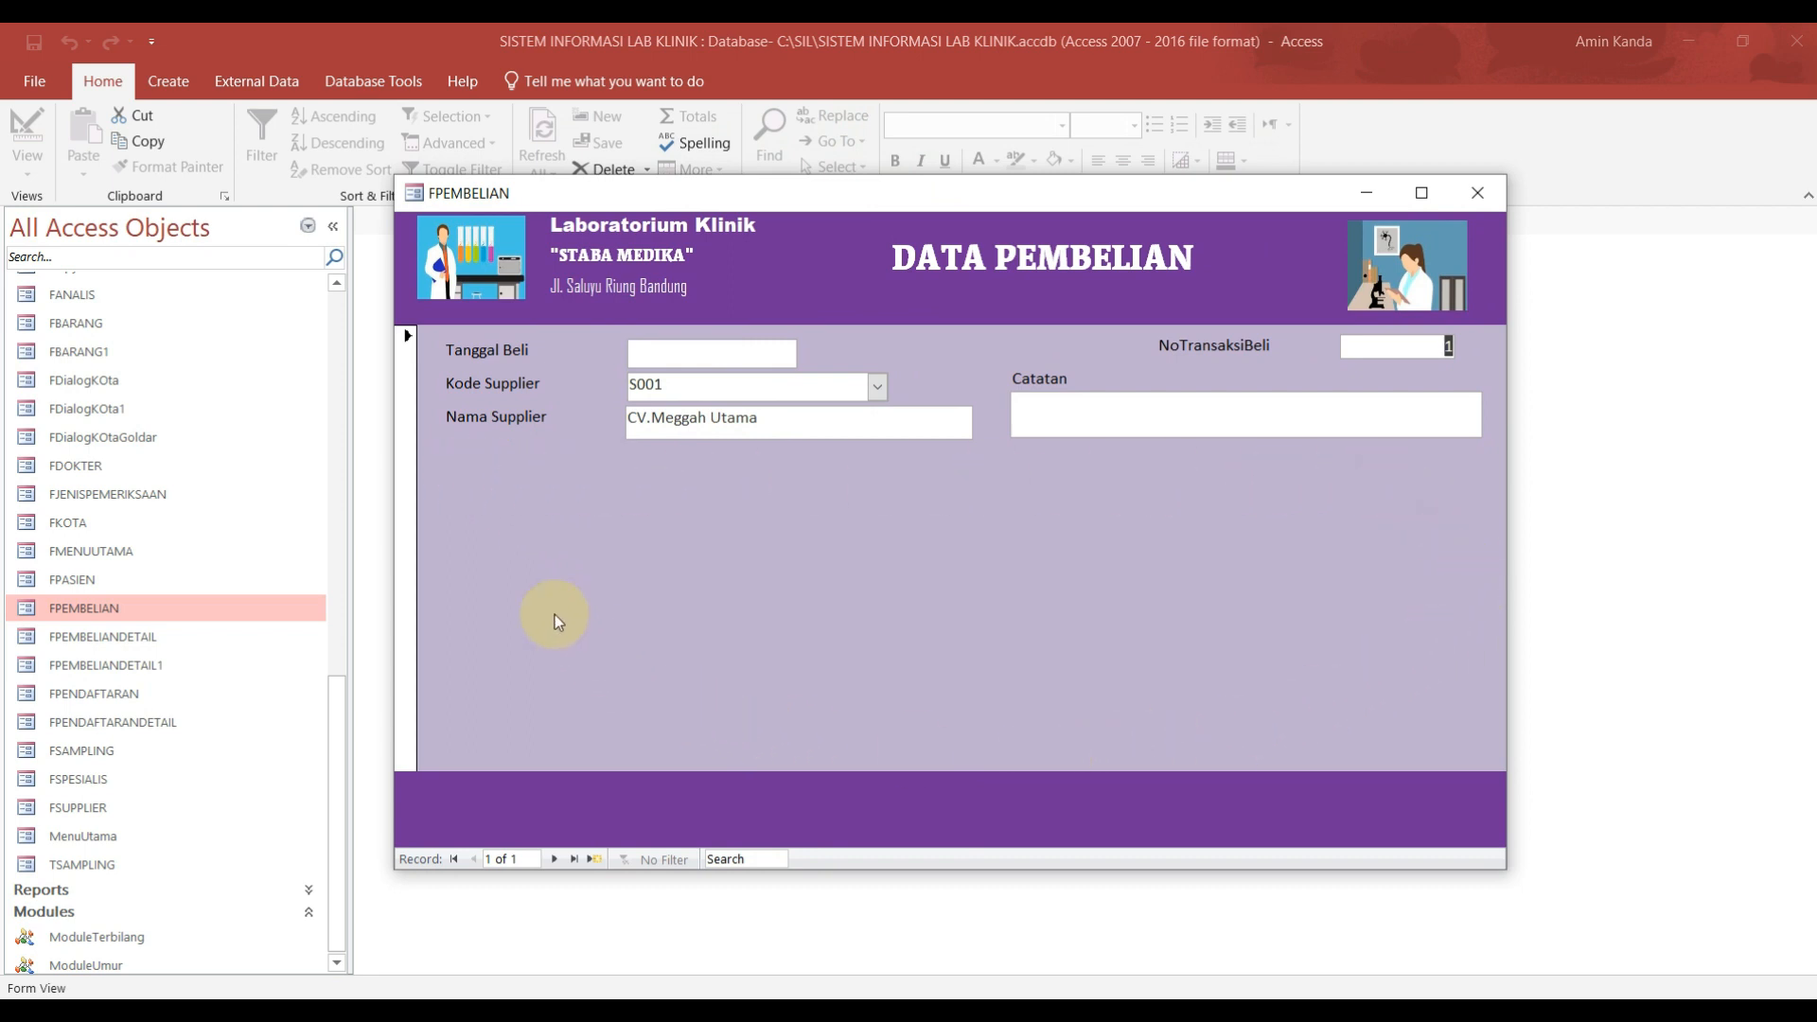
{"action": "left_click_drag", "start_coordinate": [604, 201], "coordinate": [598, 228]}
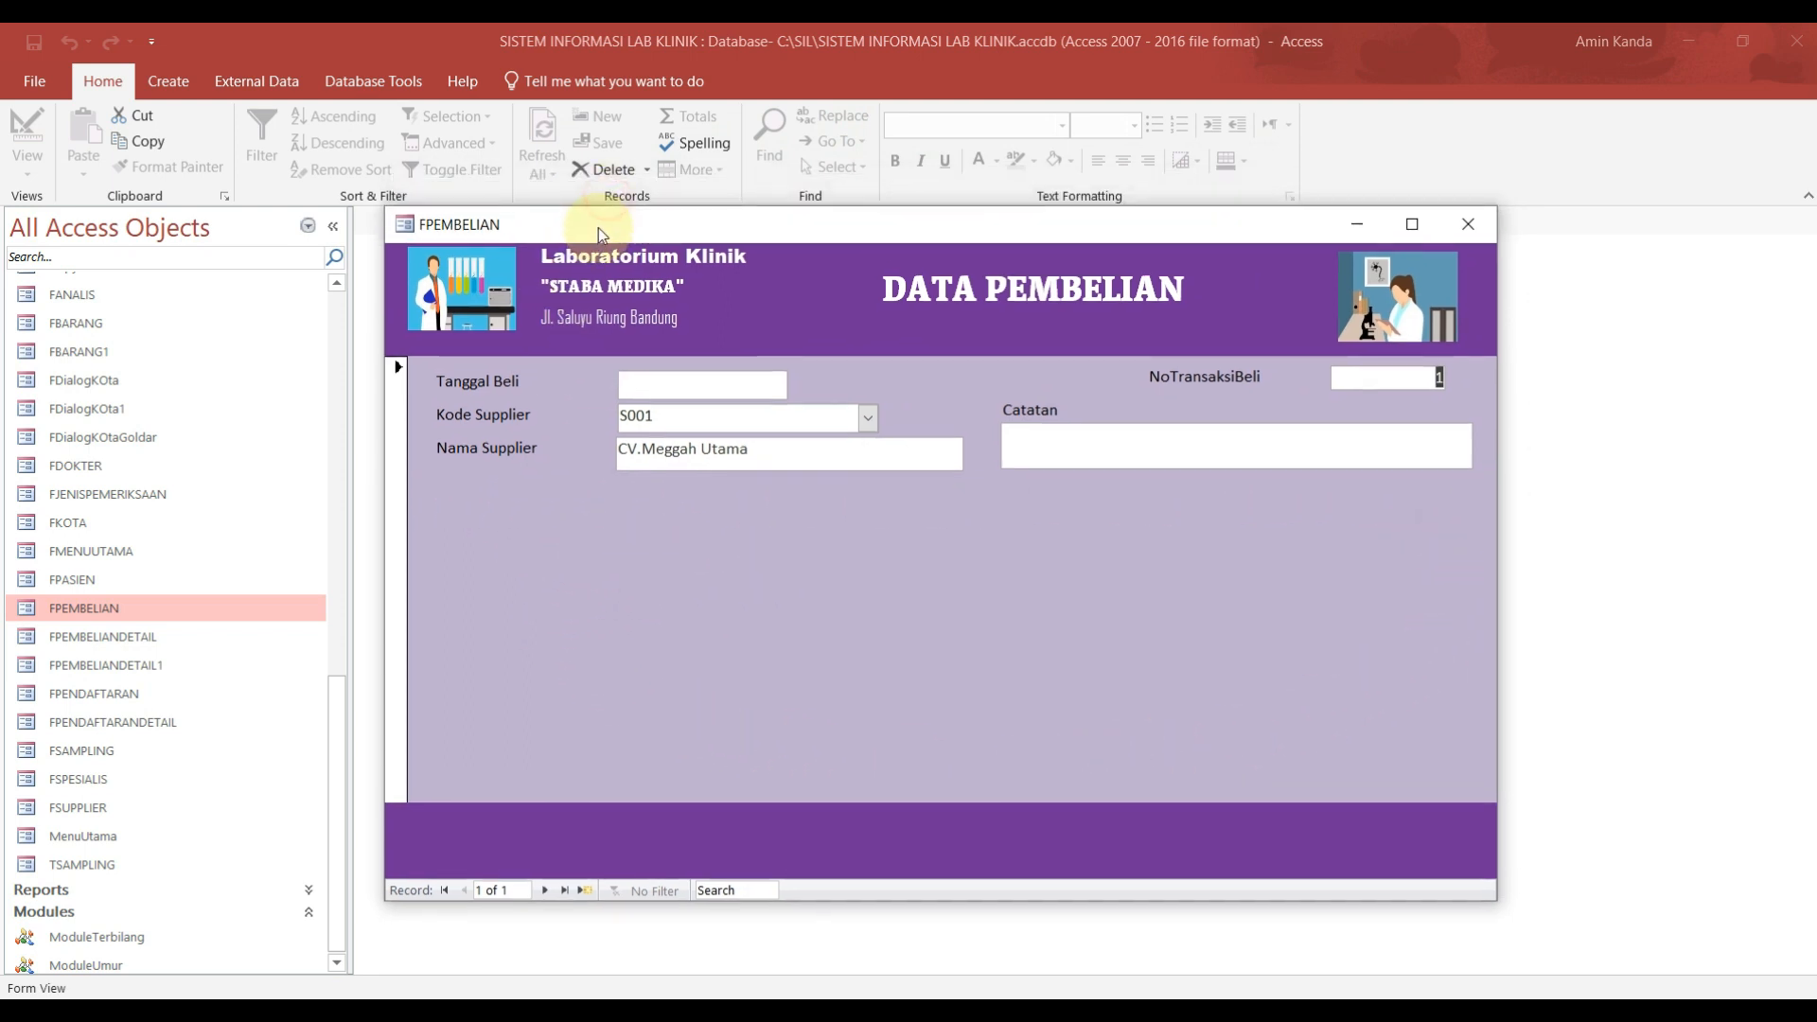
{"action": "right_click", "coordinate": [598, 227]}
{"action": "left_click", "coordinate": [662, 386]}
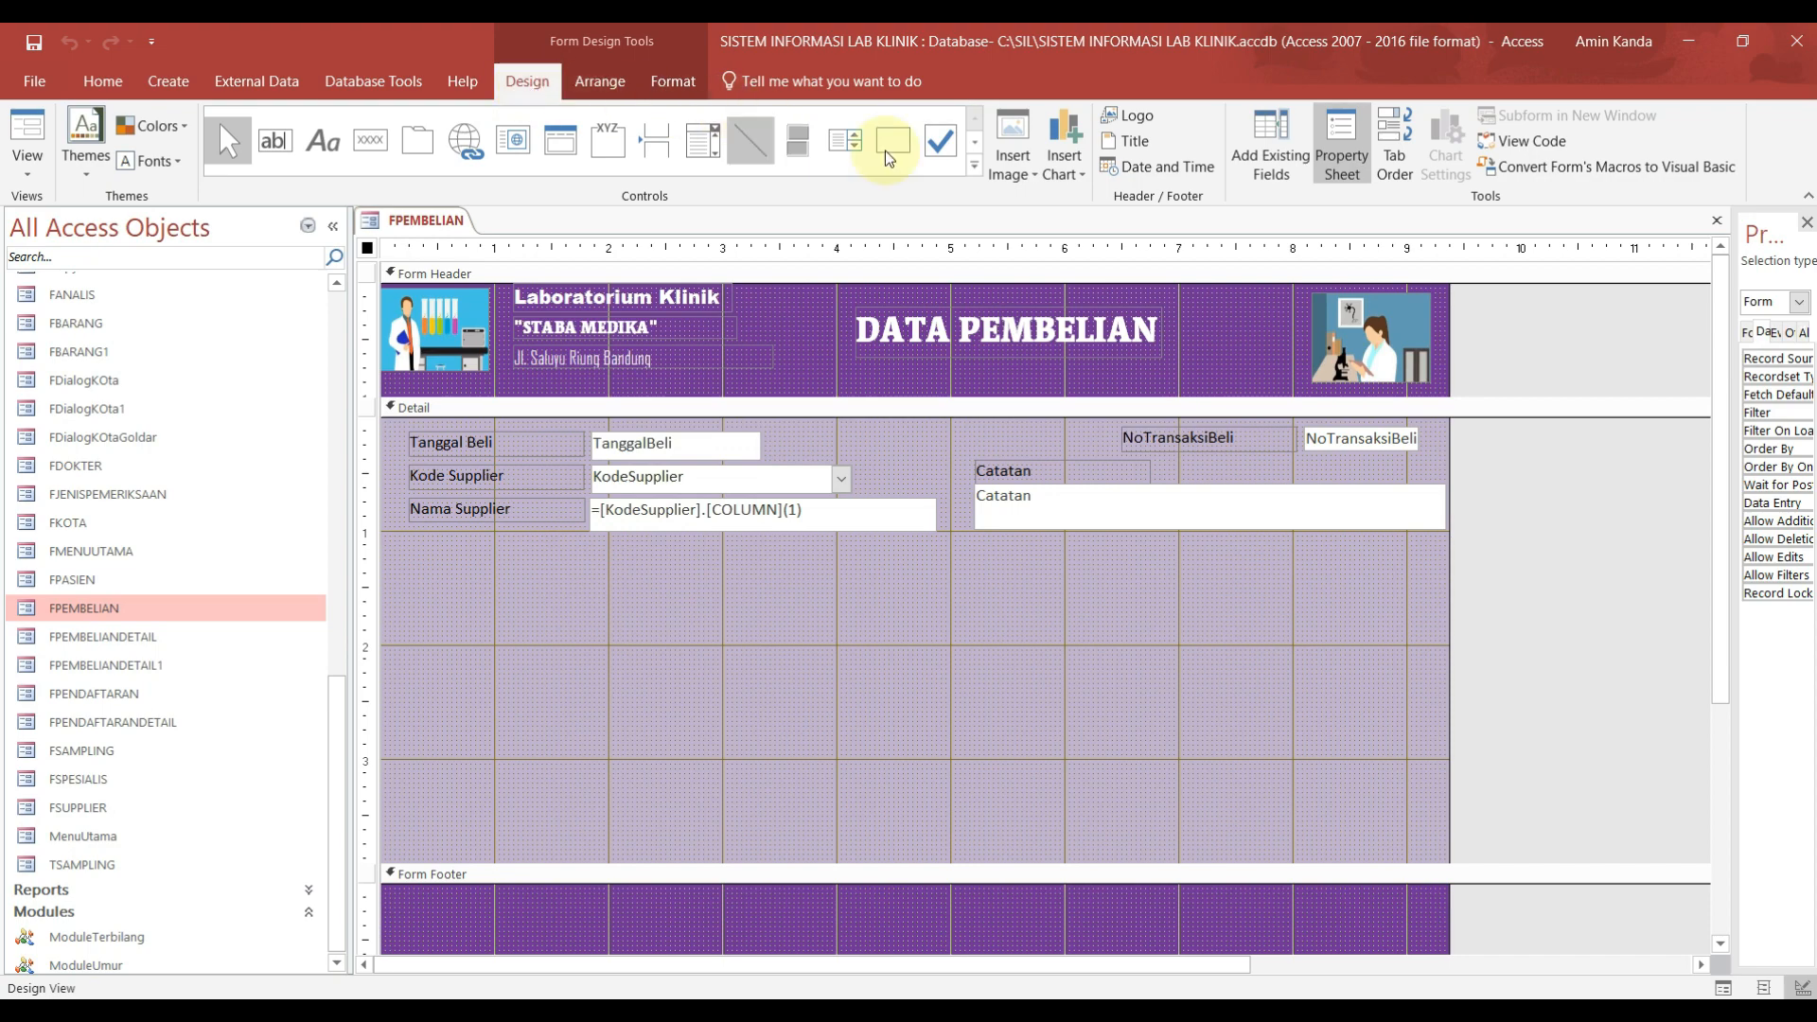
Step: Draw a subform control about 8.8 by 2.5 inches in the Detail section, below the supplier and Catatan fields
{"action": "left_click", "coordinate": [974, 166]}
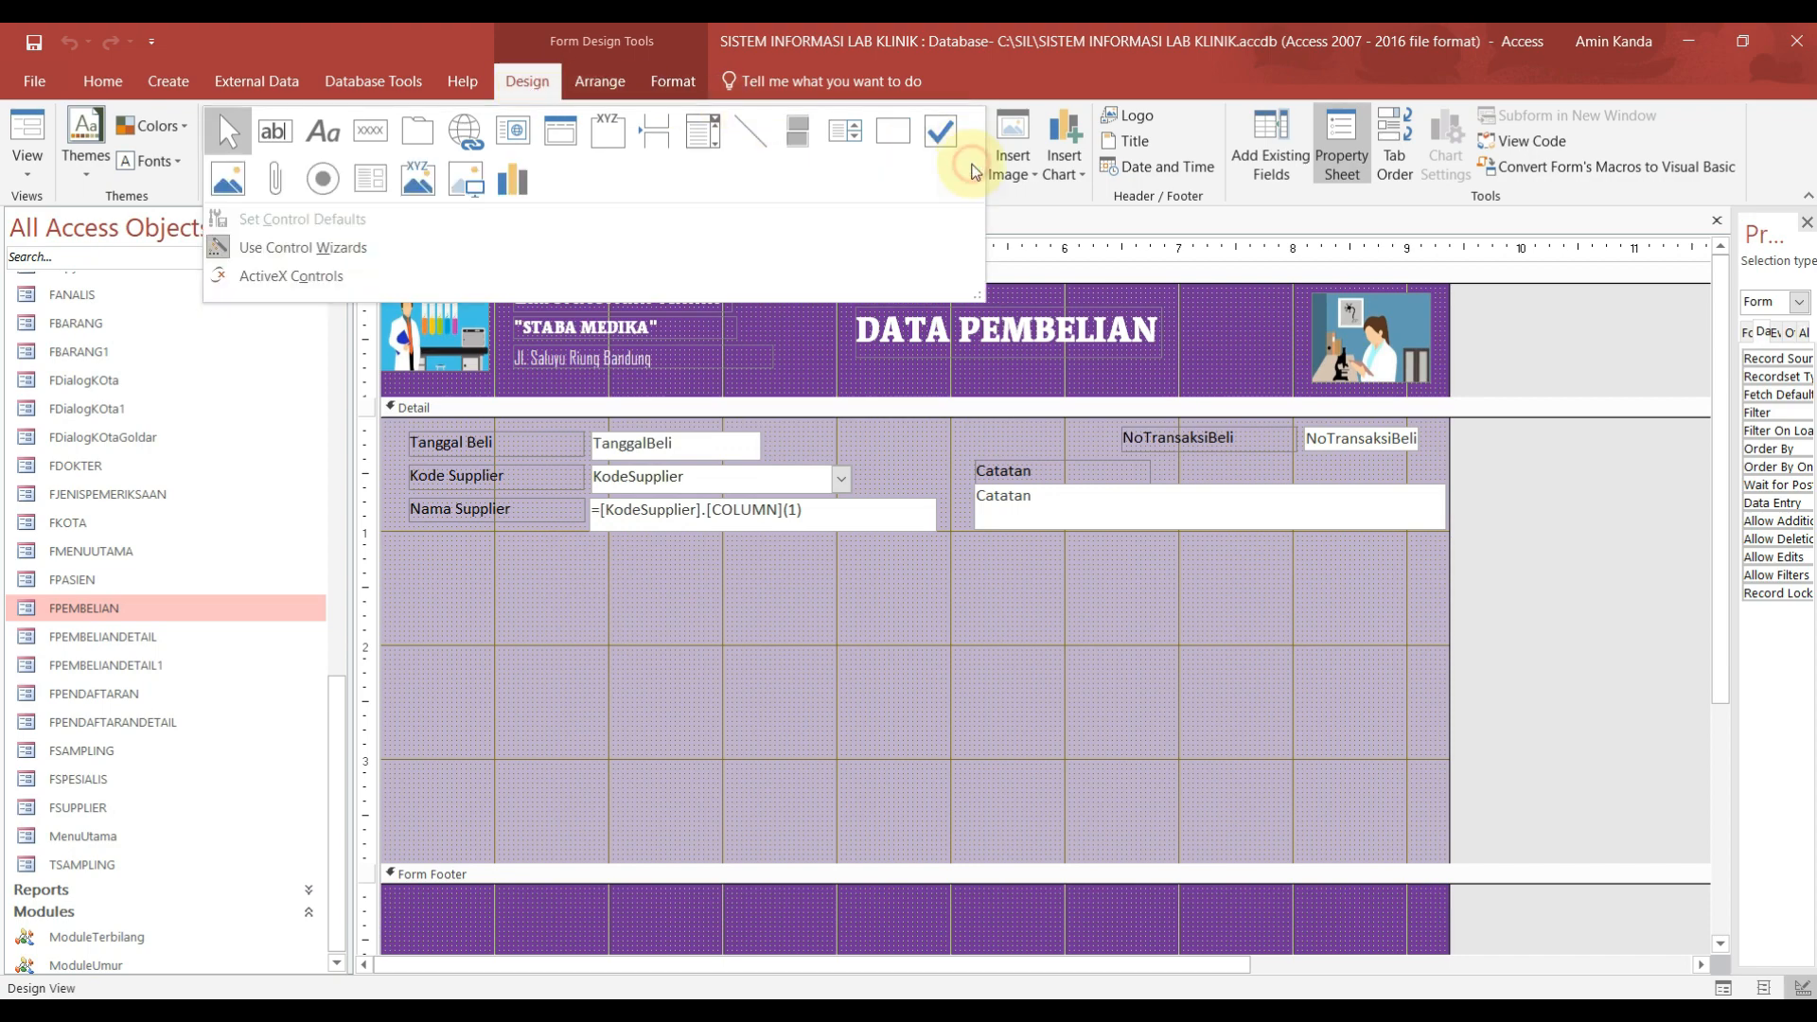
{"action": "left_click", "coordinate": [370, 180]}
{"action": "left_click_drag", "start_coordinate": [419, 546], "coordinate": [1426, 836]}
{"action": "left_click", "coordinate": [962, 665]}
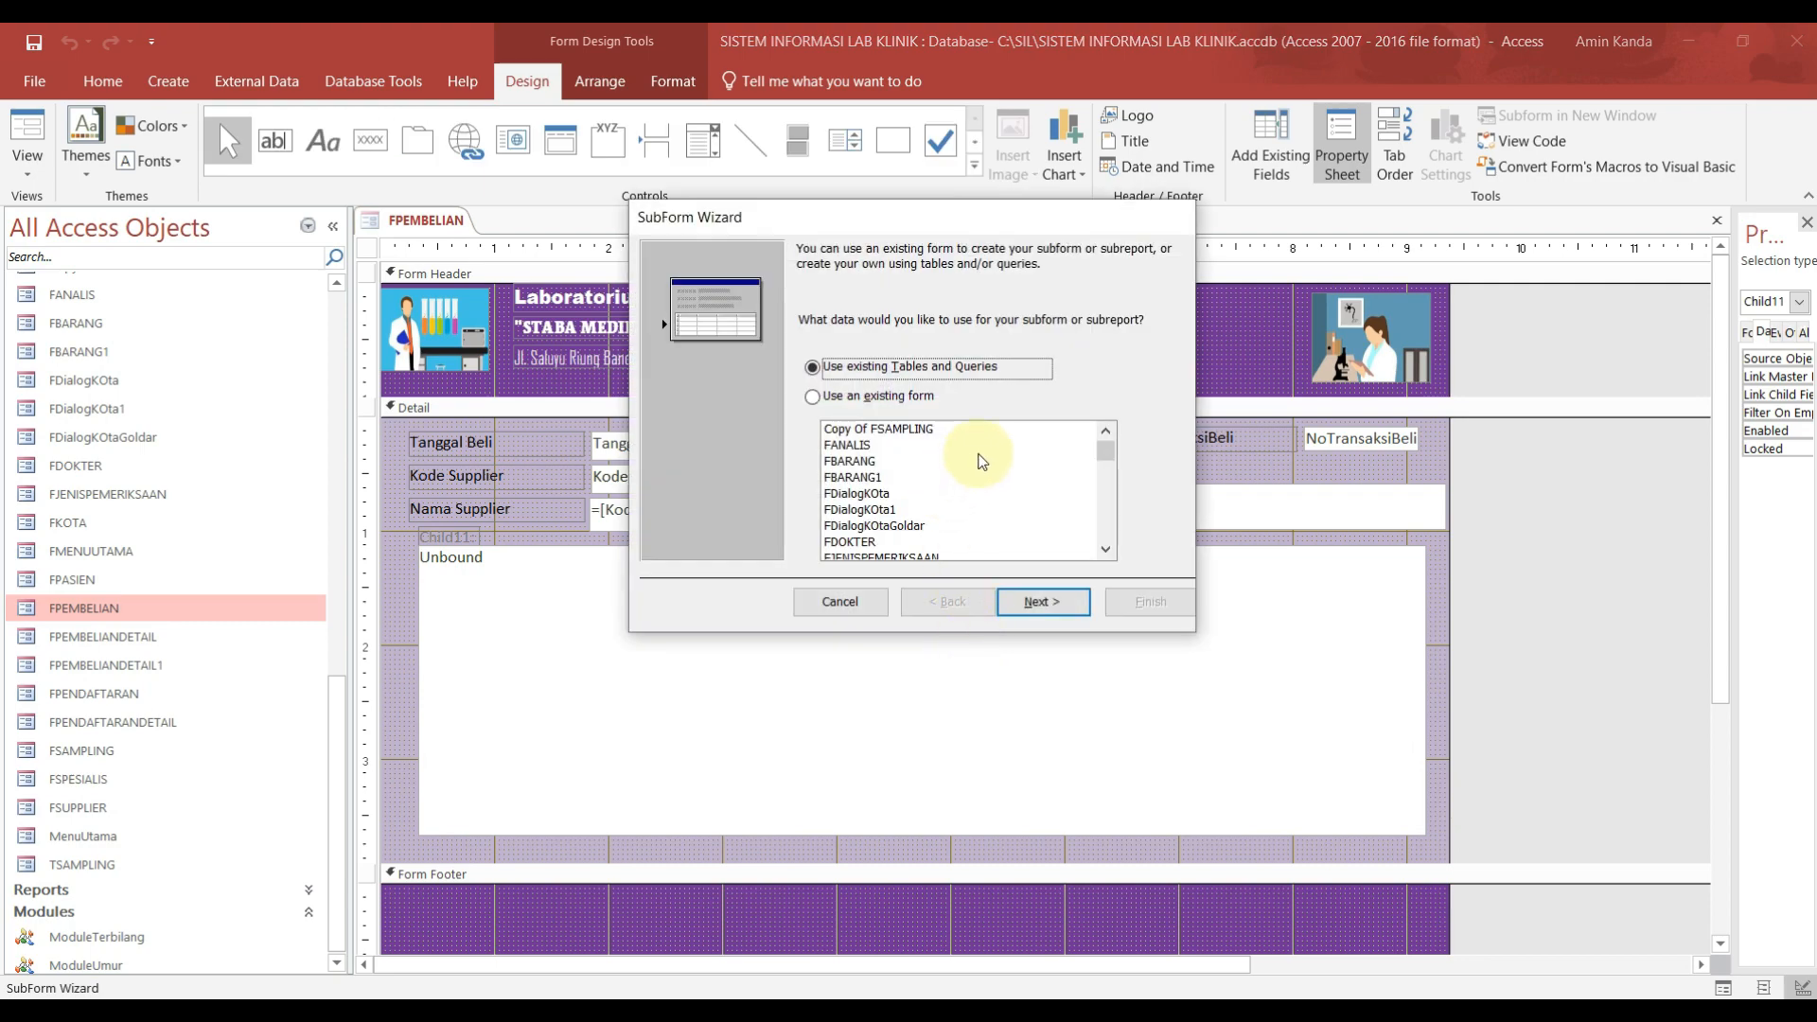
Step: Base the subform on the existing form FPEMBELIANDETAIL and link it to the main form through NoTransaksiBeli
{"action": "left_click", "coordinate": [817, 399]}
{"action": "scroll", "coordinate": [984, 487], "scroll_direction": "down", "scroll_amount": 1}
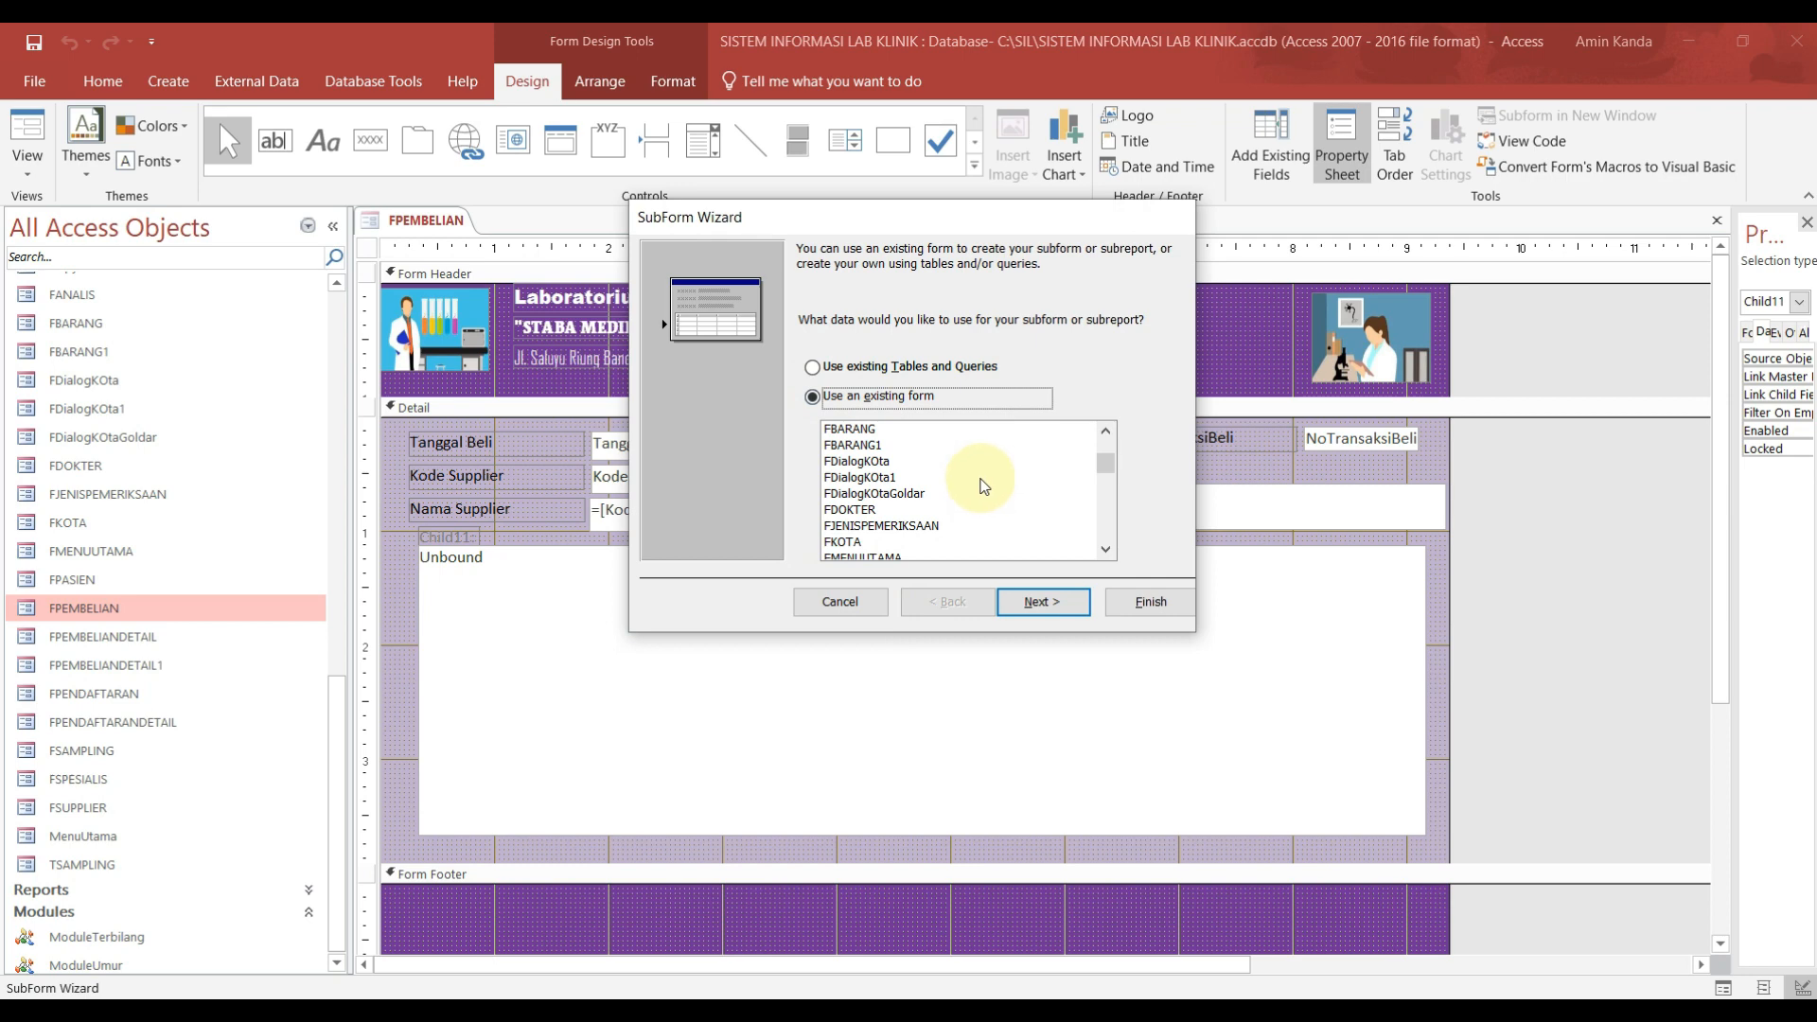
{"action": "scroll", "coordinate": [984, 486], "scroll_direction": "down", "scroll_amount": 2}
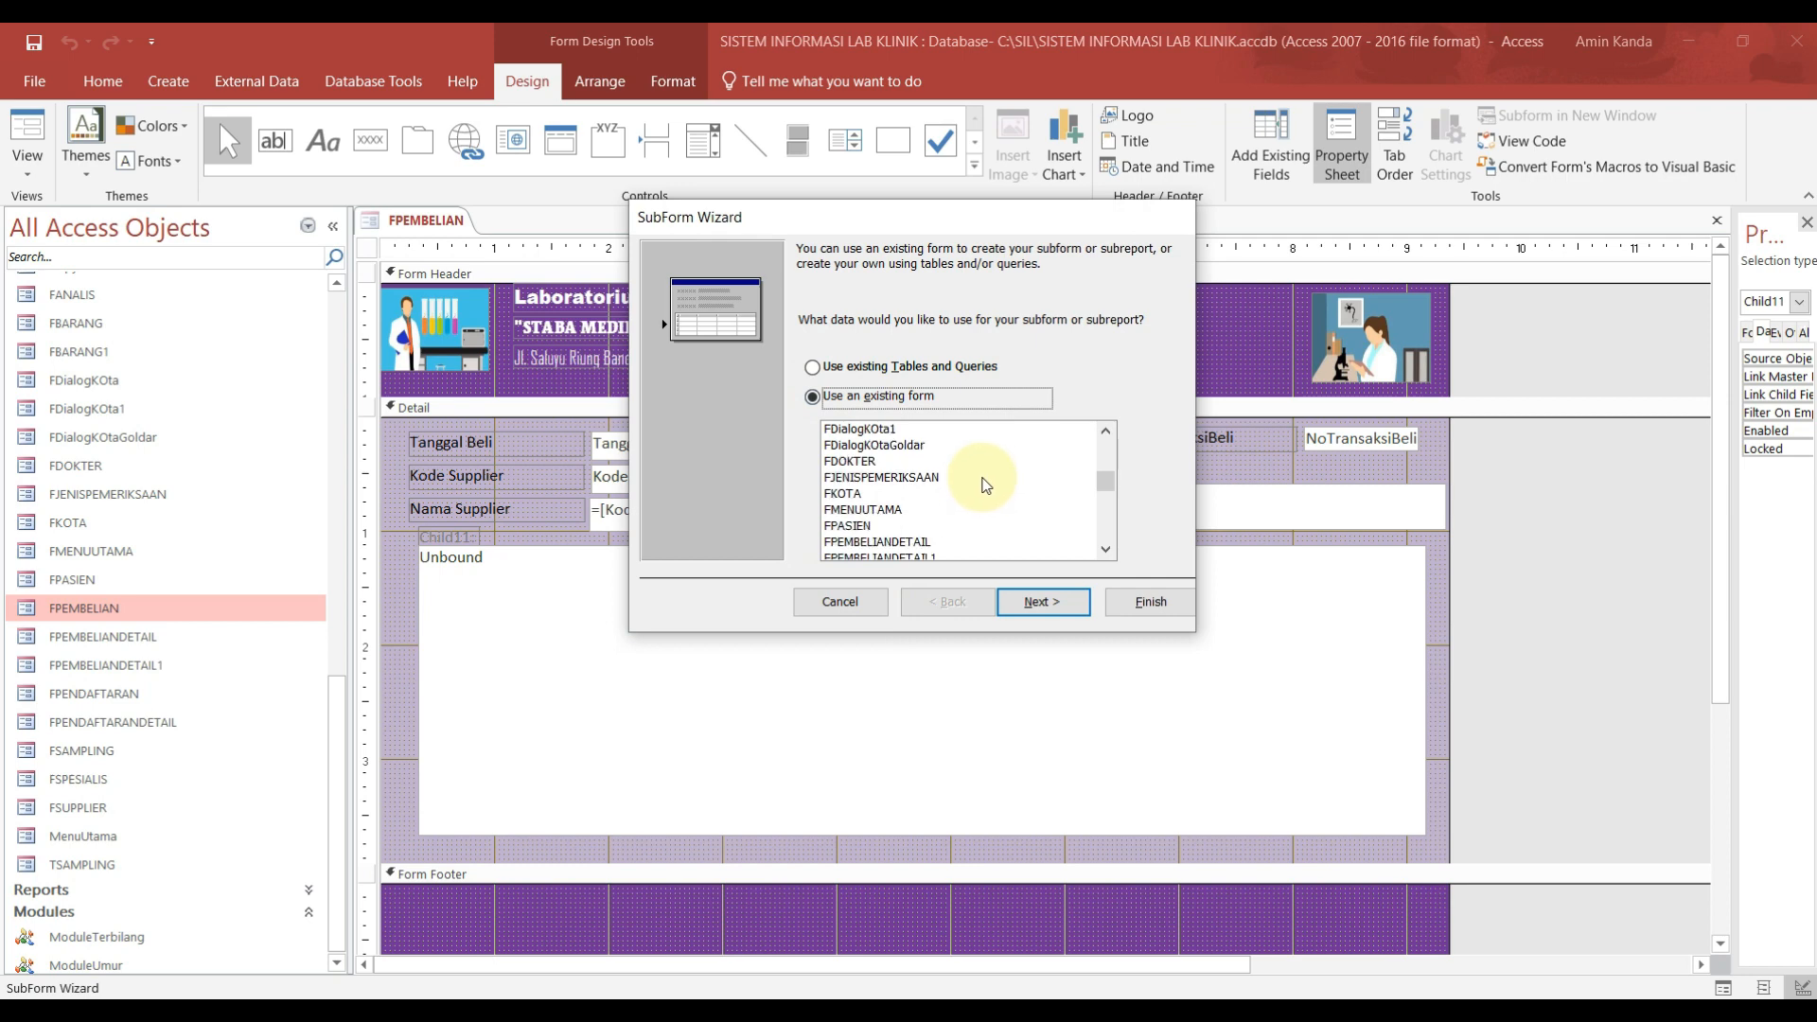
{"action": "left_click", "coordinate": [928, 541]}
{"action": "left_click", "coordinate": [1038, 606]}
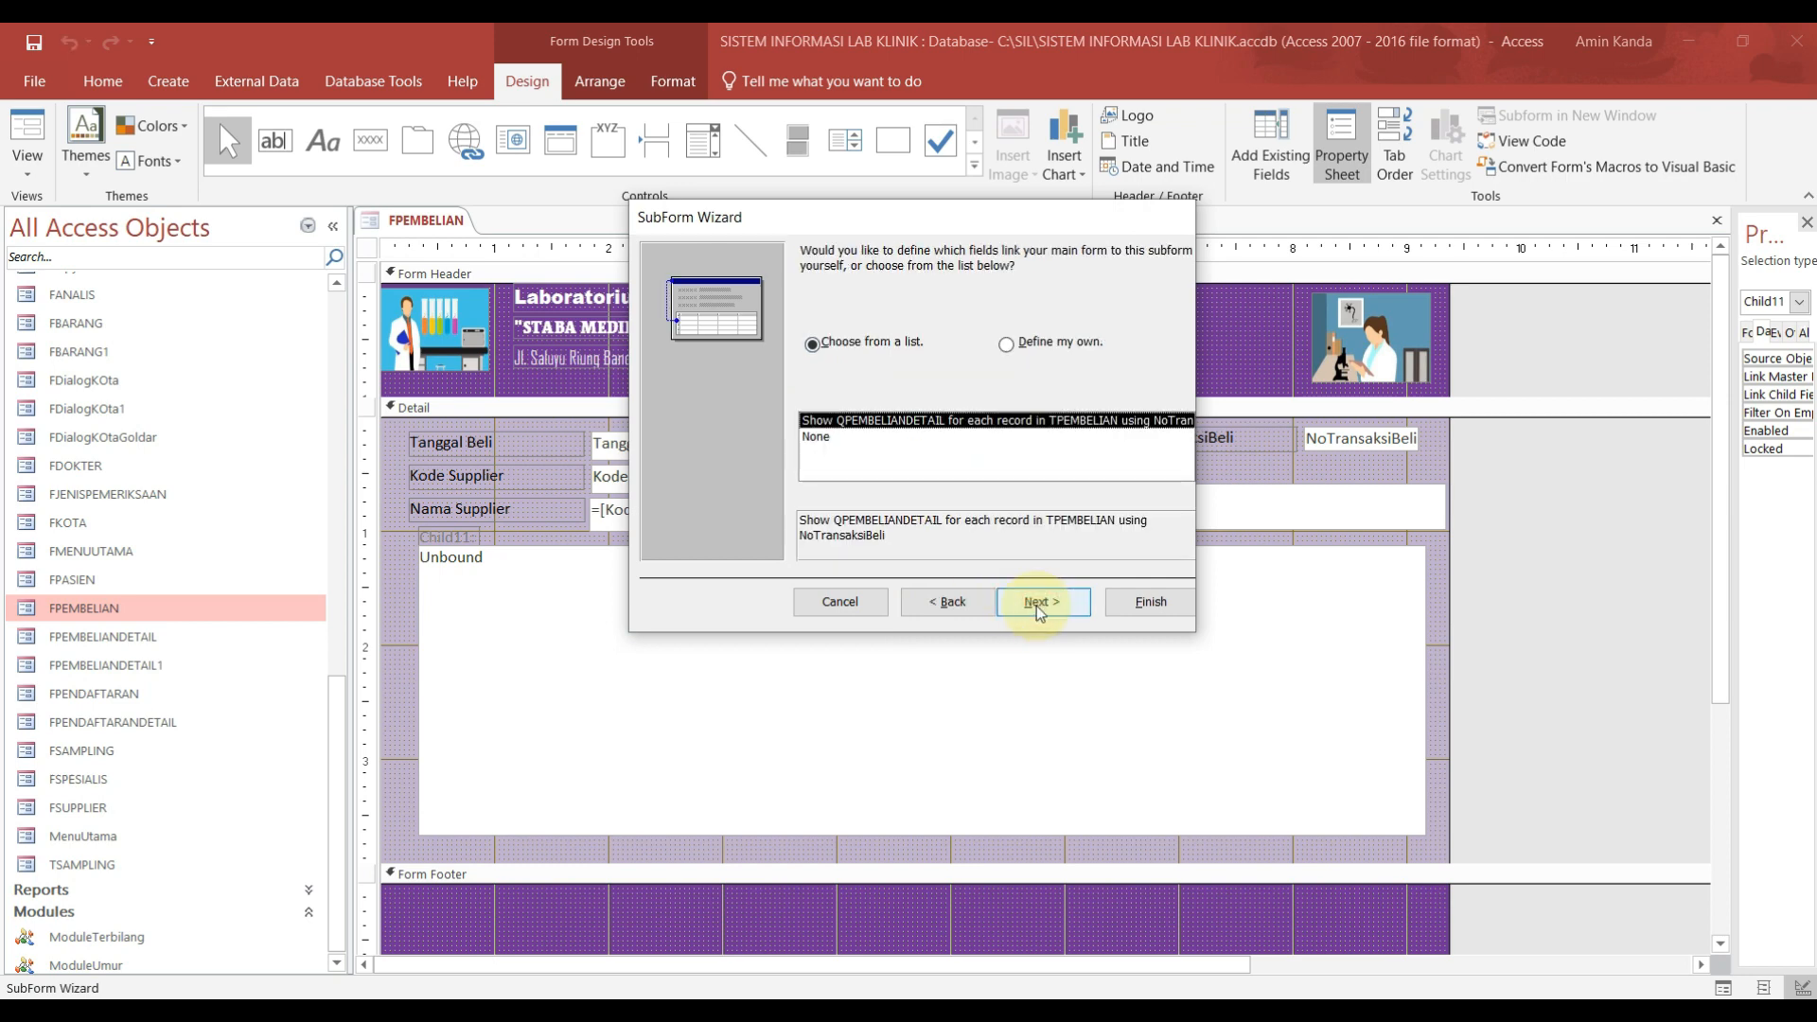
{"action": "left_click", "coordinate": [1036, 606]}
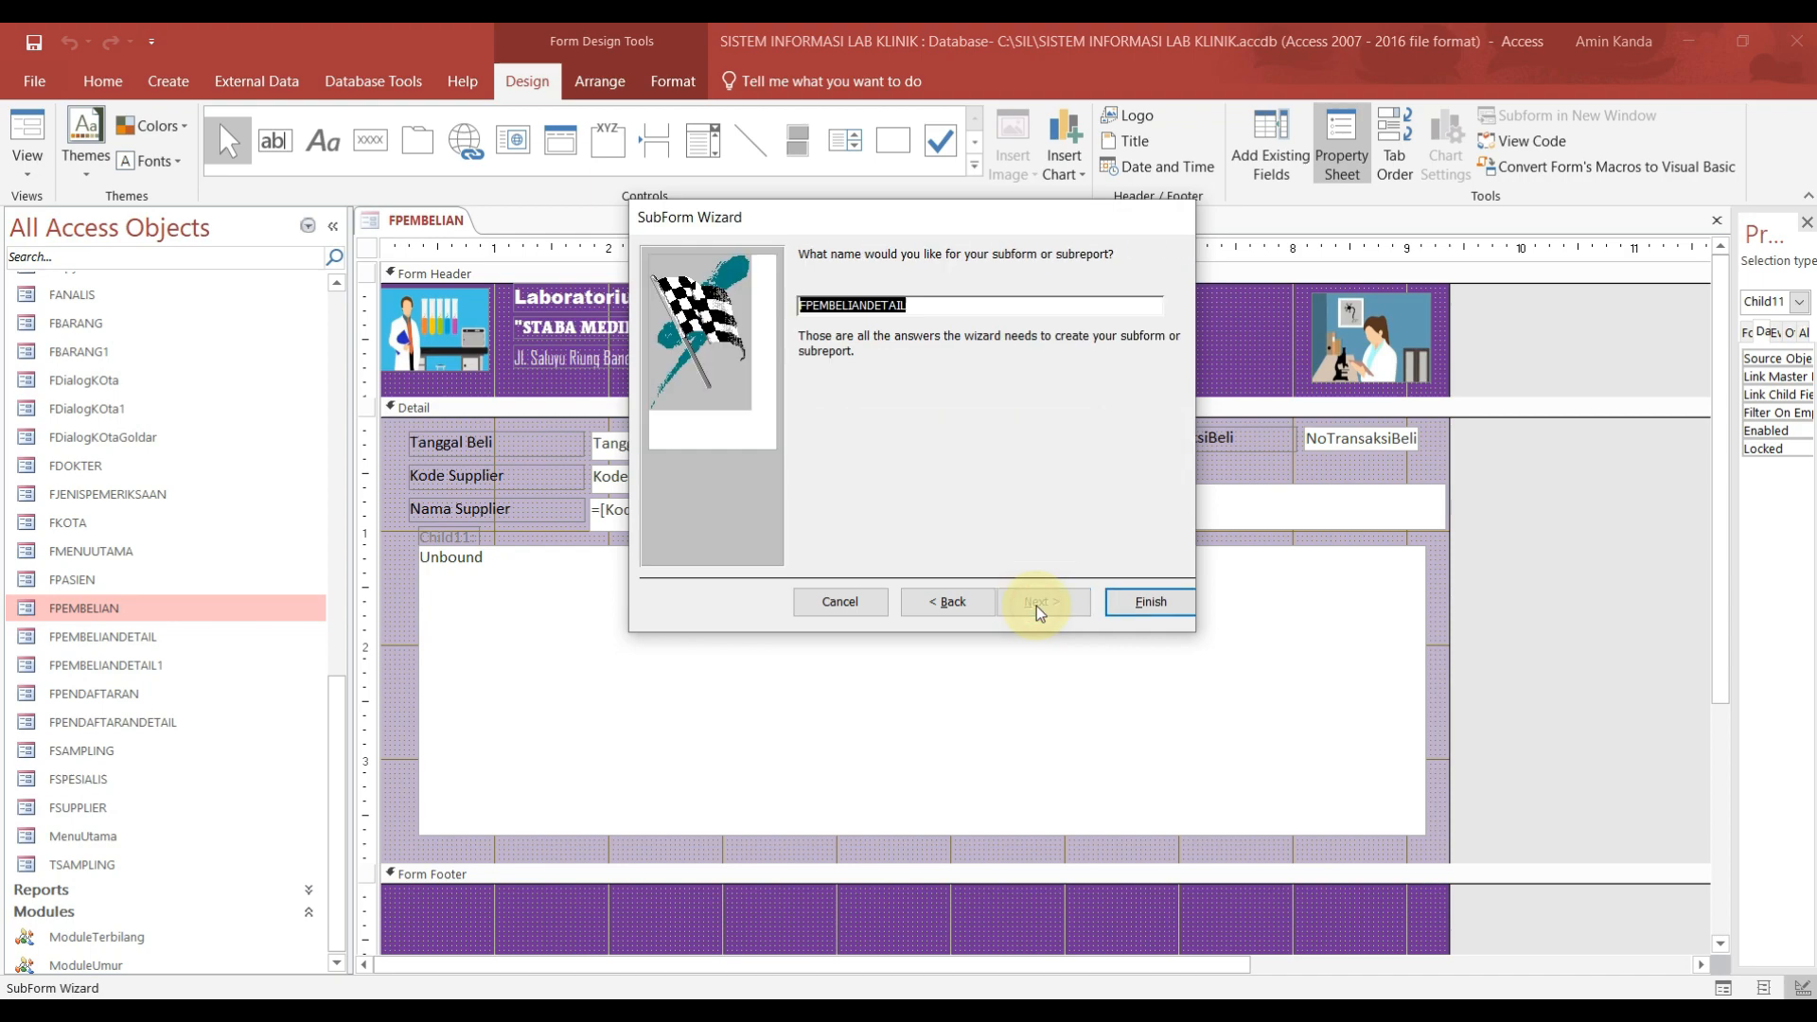
Step: Finish the subform wizard with the name FPEMBELIANDETAIL and delete the label attached to the new subform
{"action": "left_click", "coordinate": [1163, 603]}
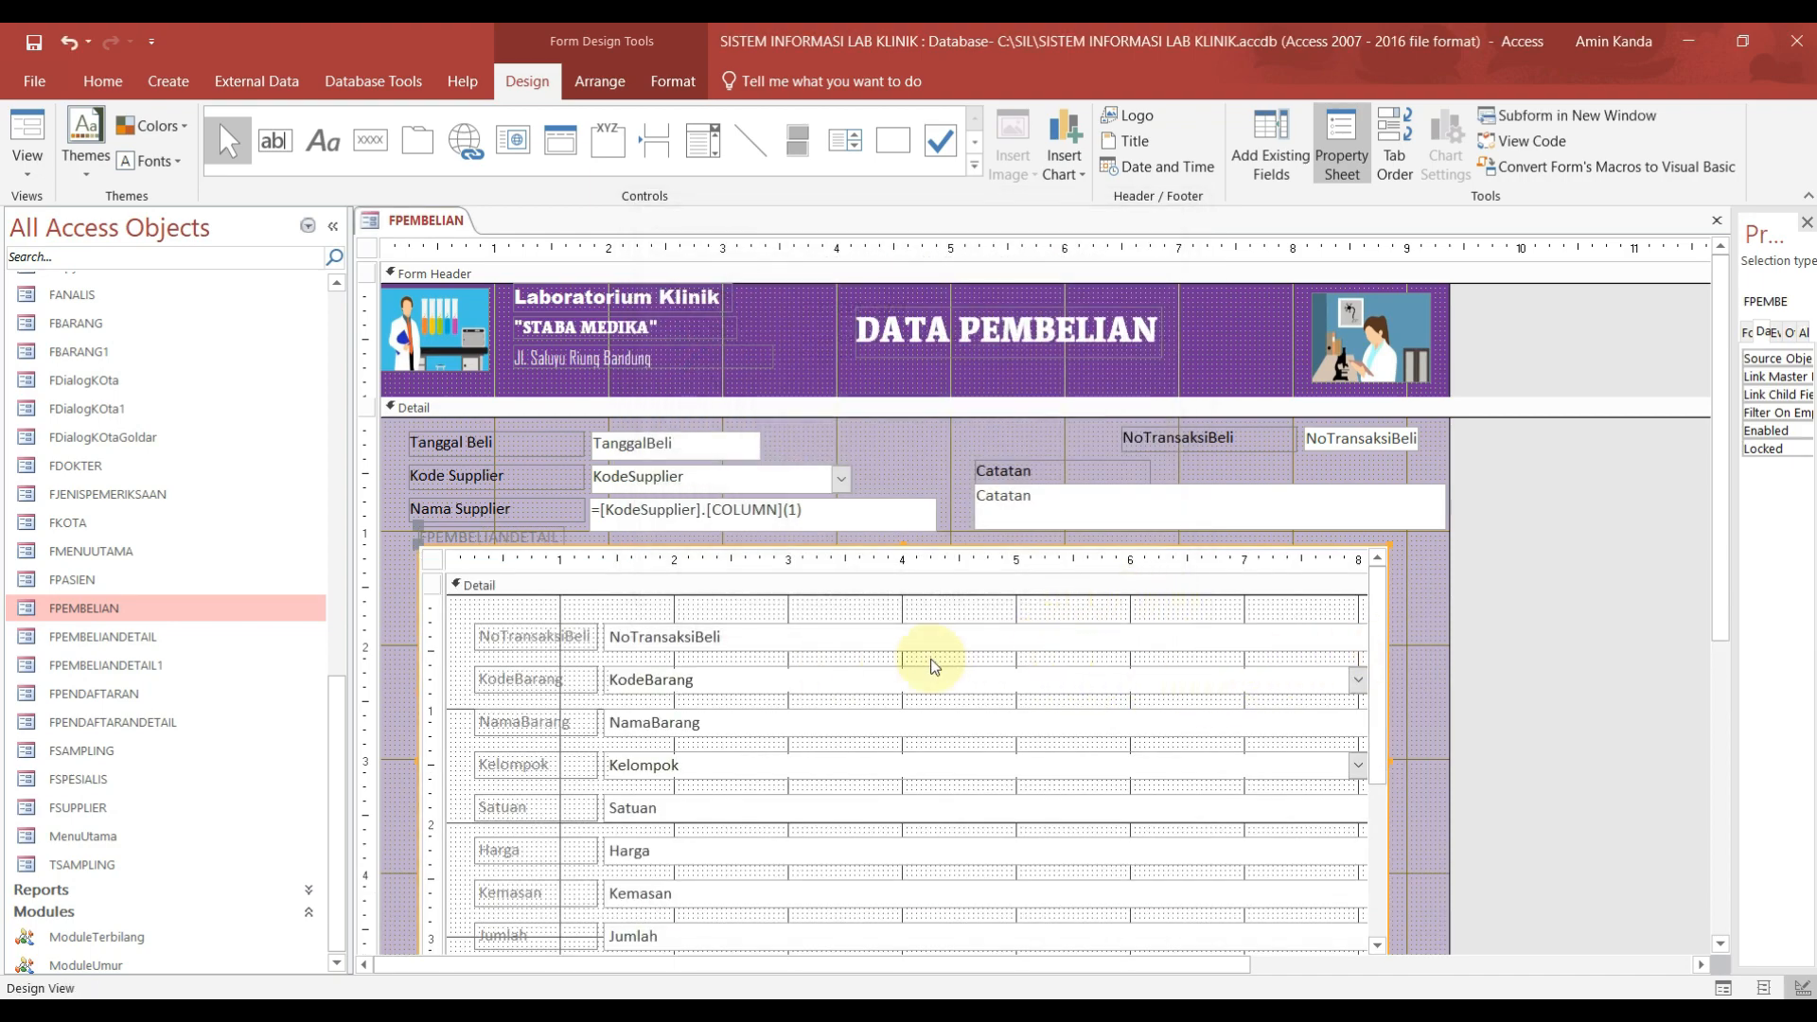
{"action": "left_click", "coordinate": [535, 536]}
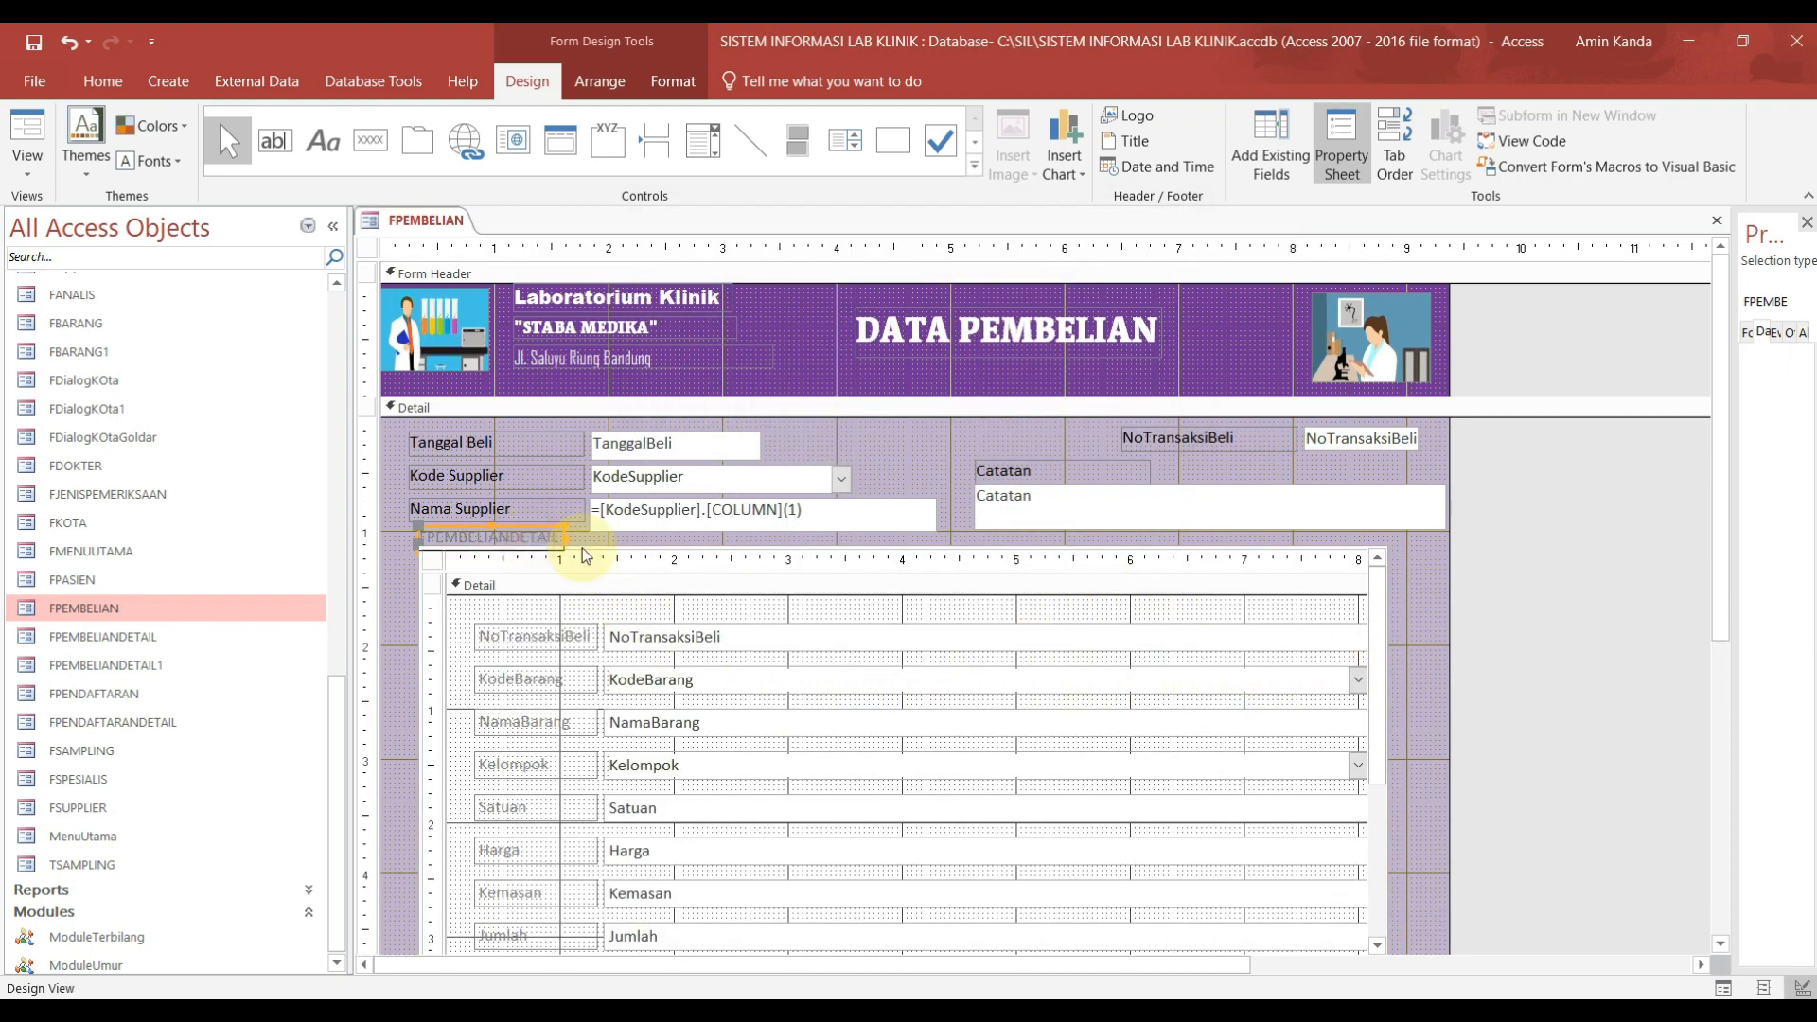
{"action": "key", "text": "Delete"}
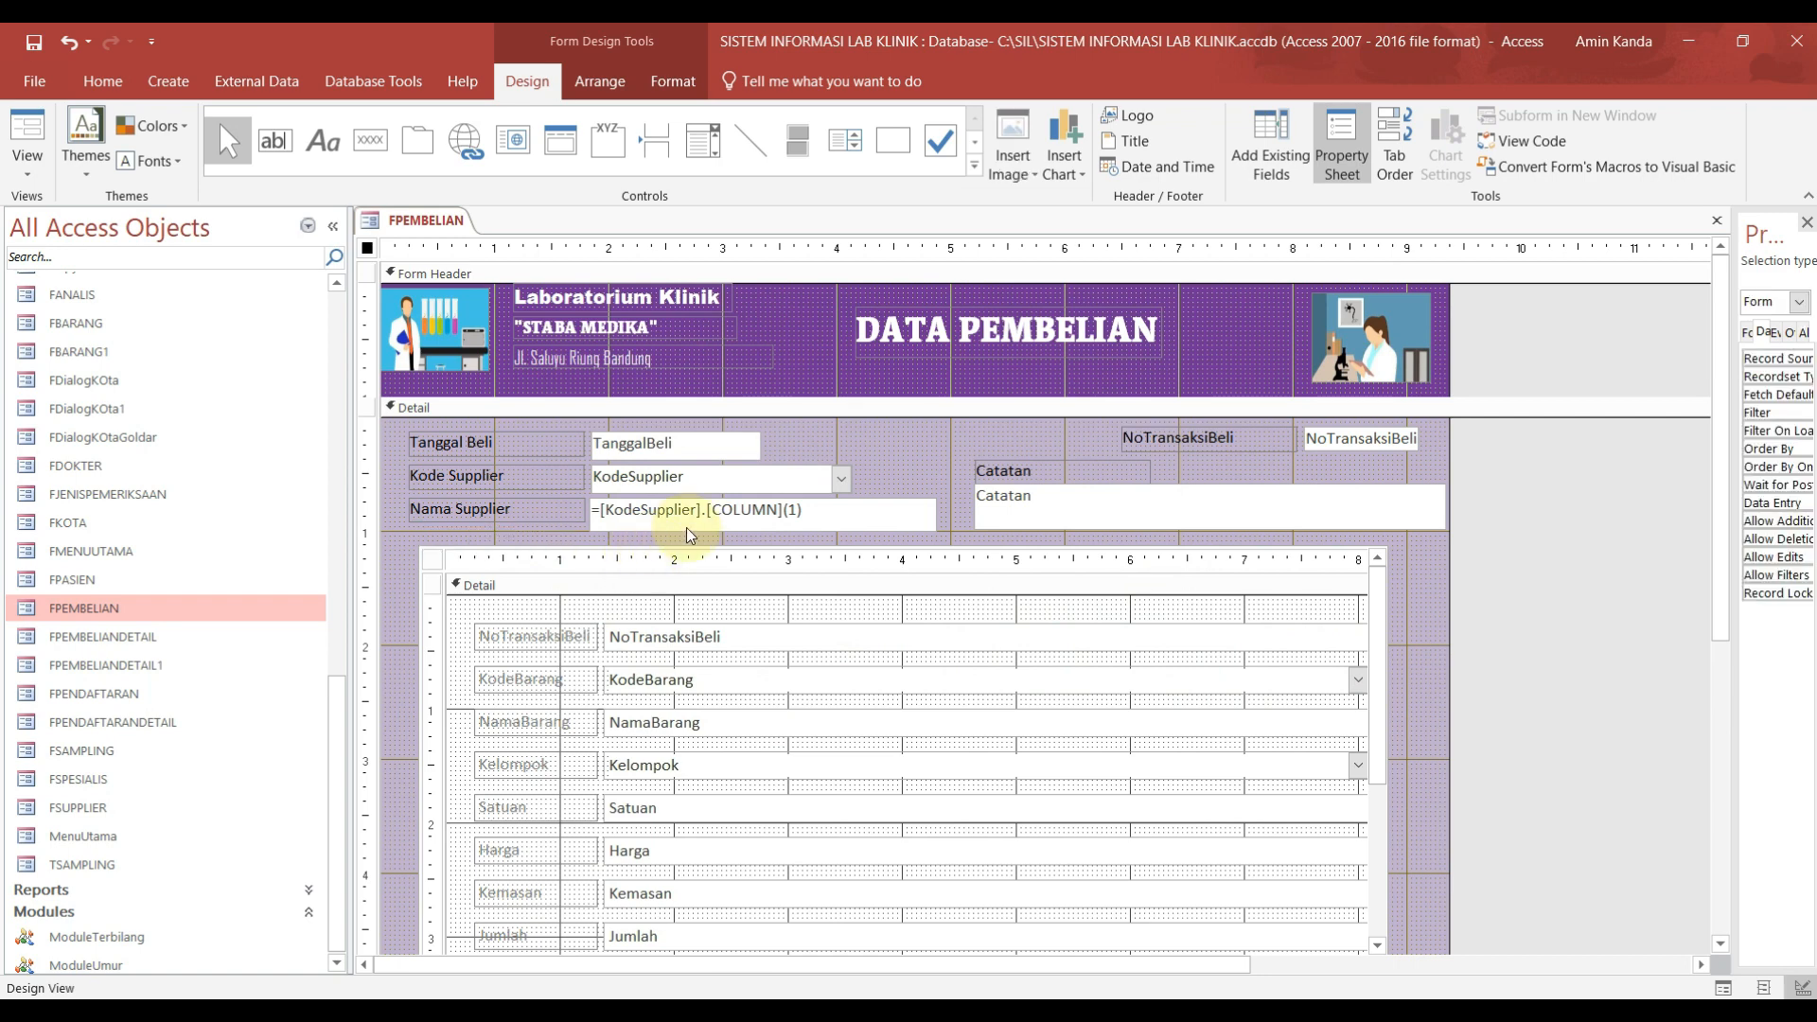
Step: Shorten the subform to end at about 4.25 on the vertical ruler and fit the Detail section's height just below it
{"action": "left_click", "coordinate": [1718, 944]}
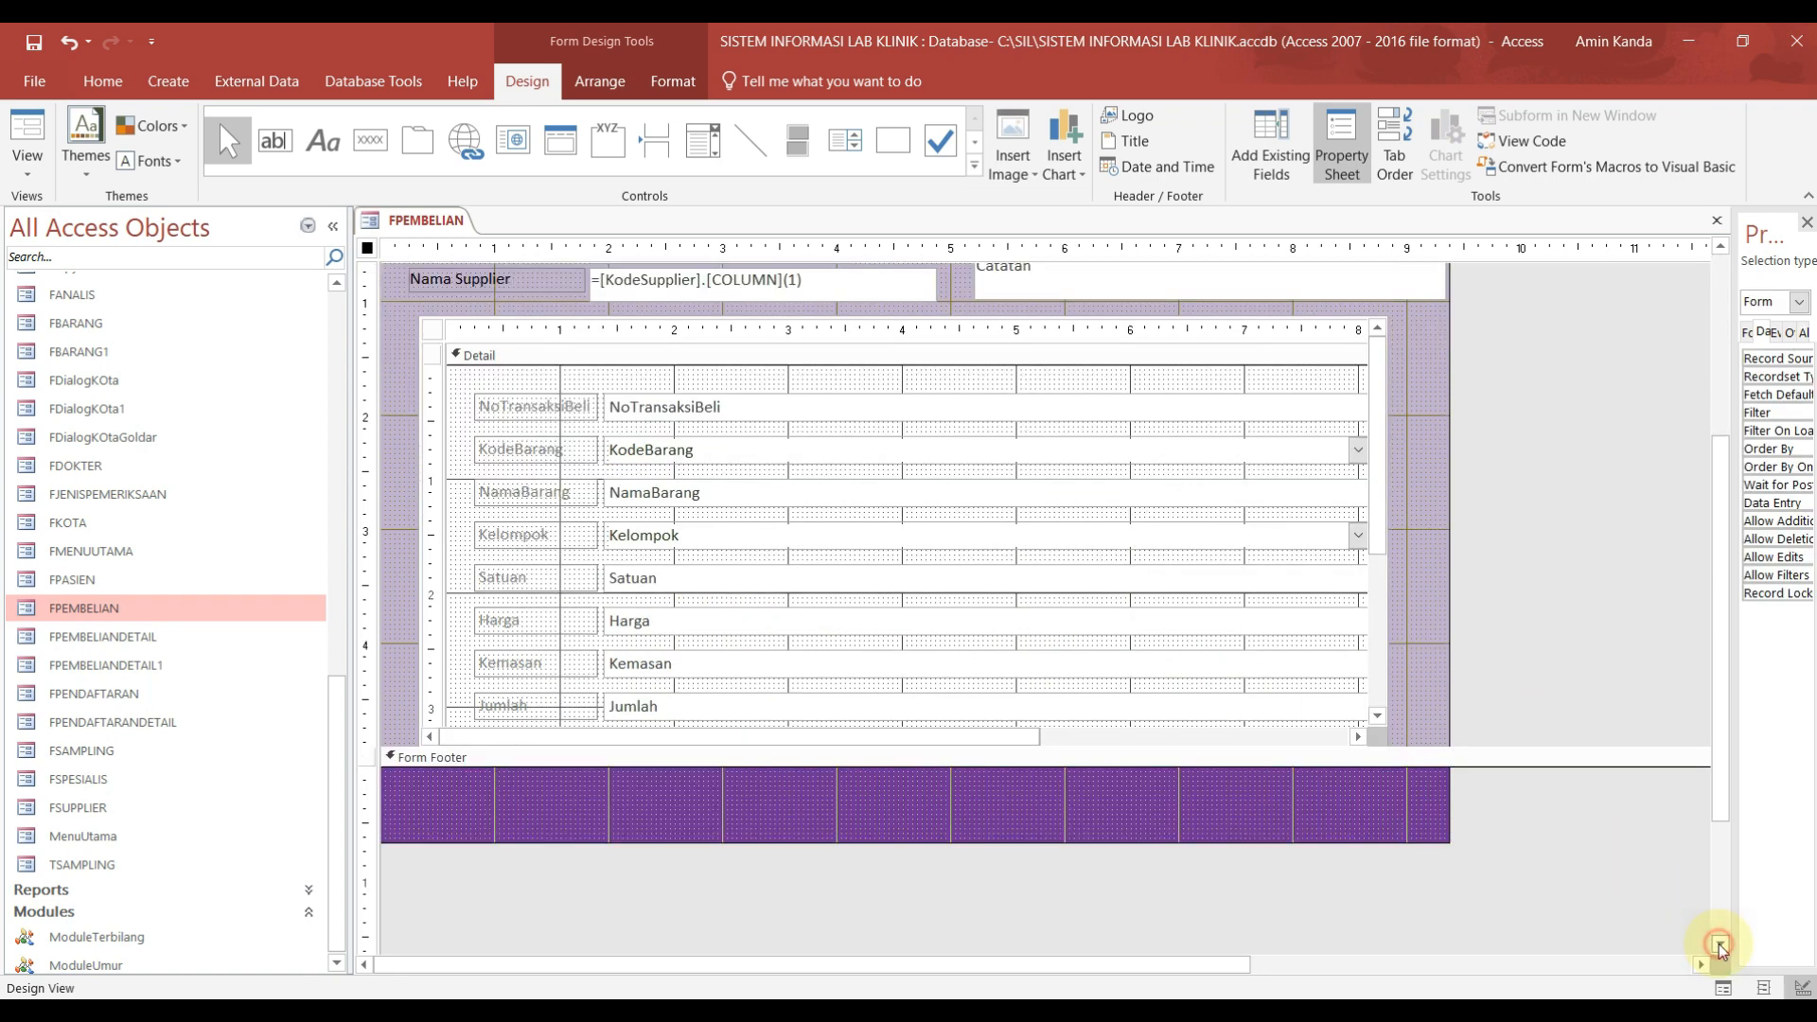
{"action": "left_click_drag", "start_coordinate": [1416, 757], "coordinate": [1399, 816]}
{"action": "left_click", "coordinate": [1263, 739]}
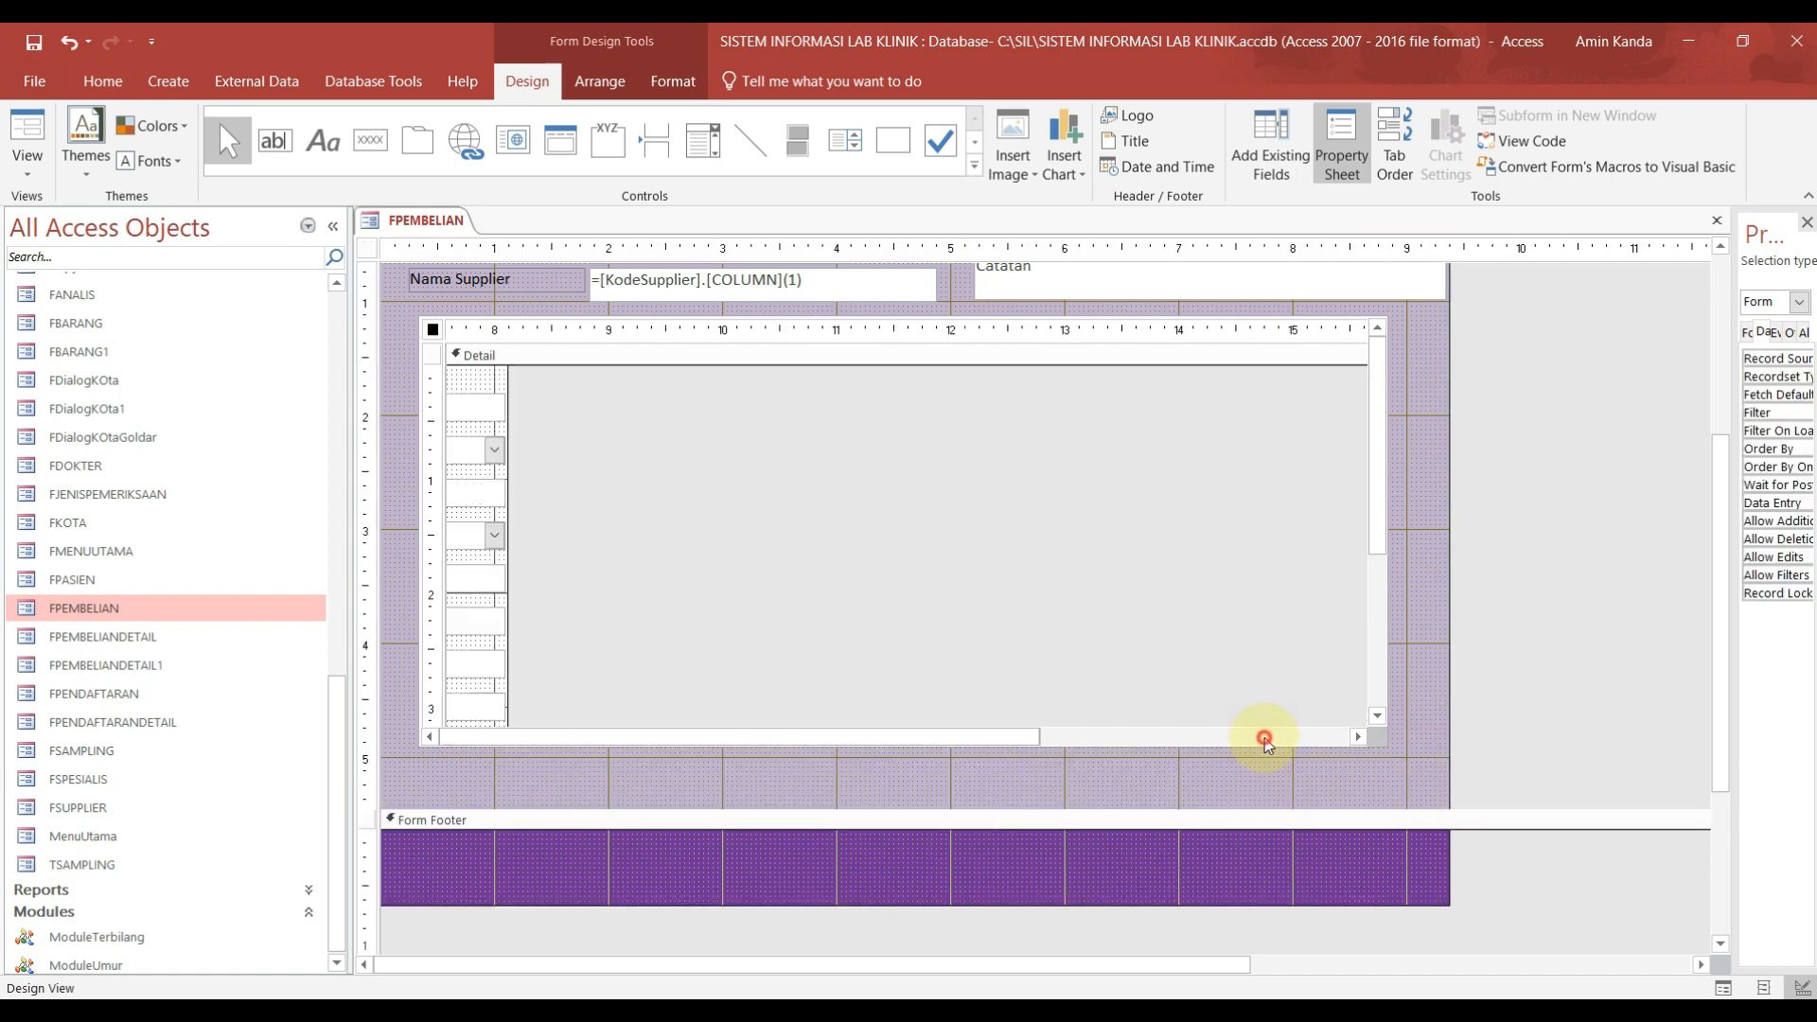
{"action": "left_click", "coordinate": [1251, 748]}
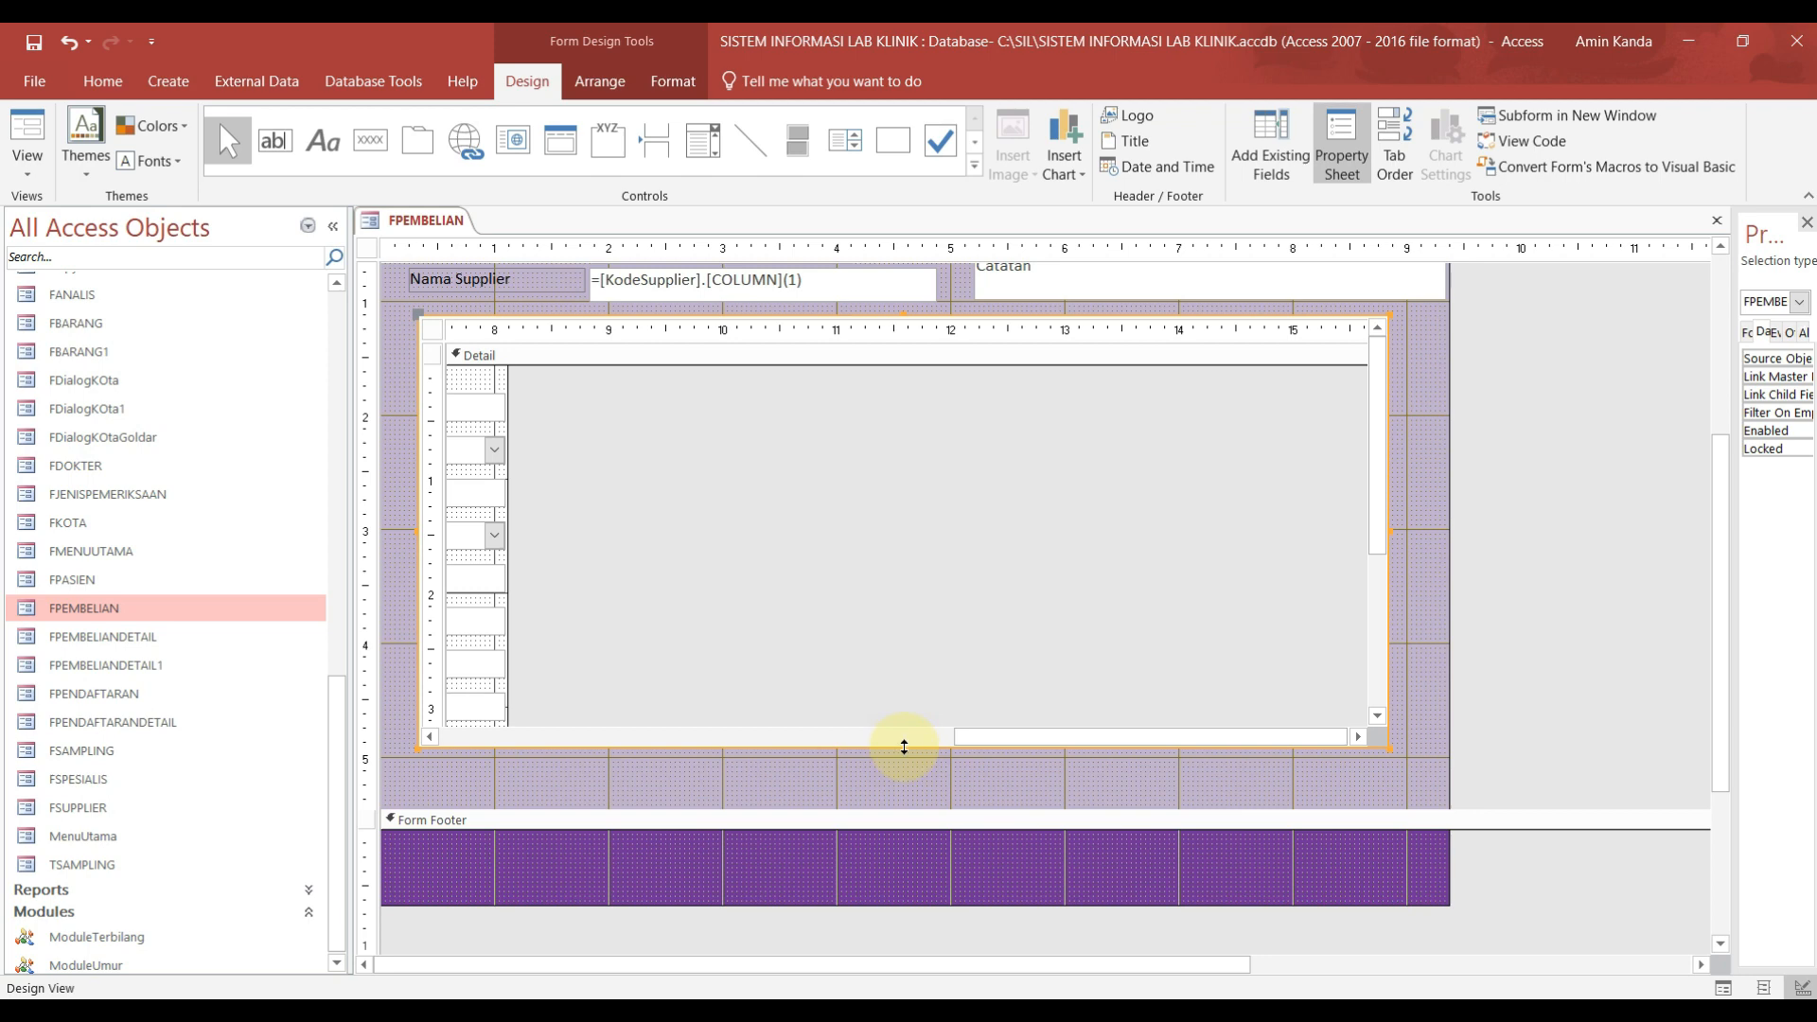
{"action": "left_click_drag", "start_coordinate": [901, 744], "coordinate": [939, 554]}
{"action": "scroll", "coordinate": [1012, 643], "scroll_direction": "up", "scroll_amount": 1}
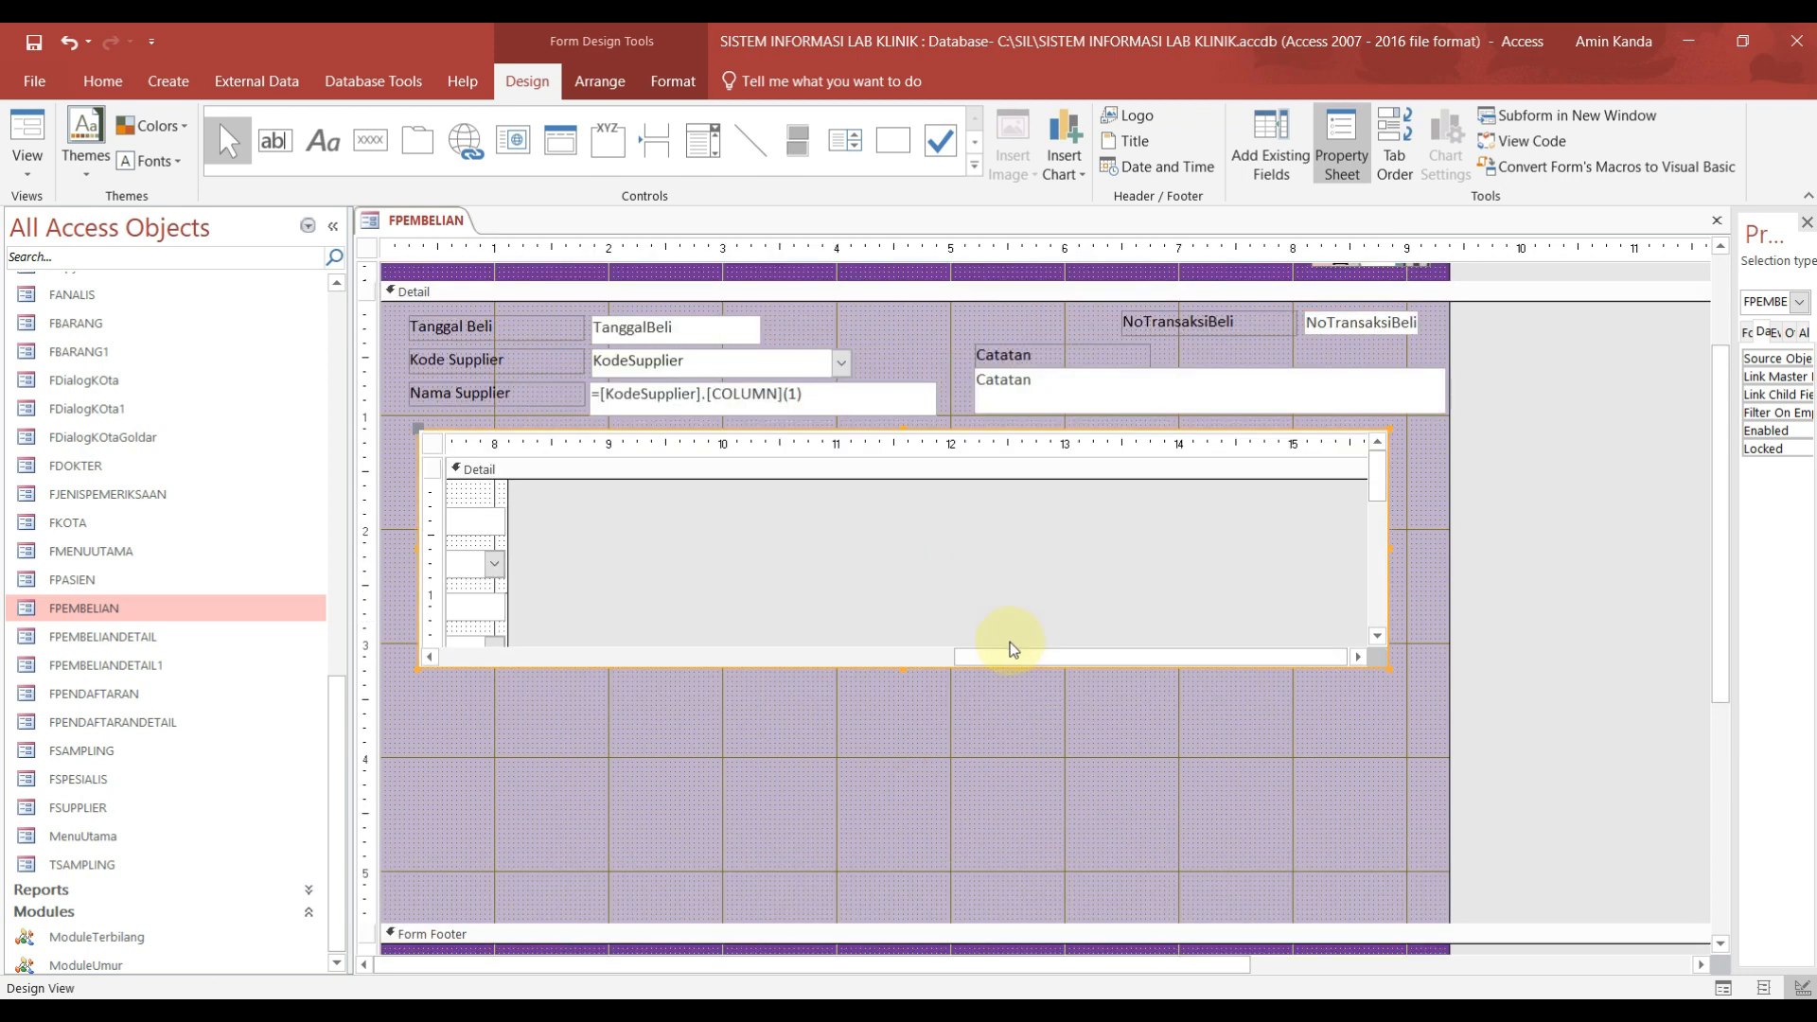
{"action": "left_click_drag", "start_coordinate": [904, 668], "coordinate": [940, 804]}
{"action": "left_click", "coordinate": [911, 920]}
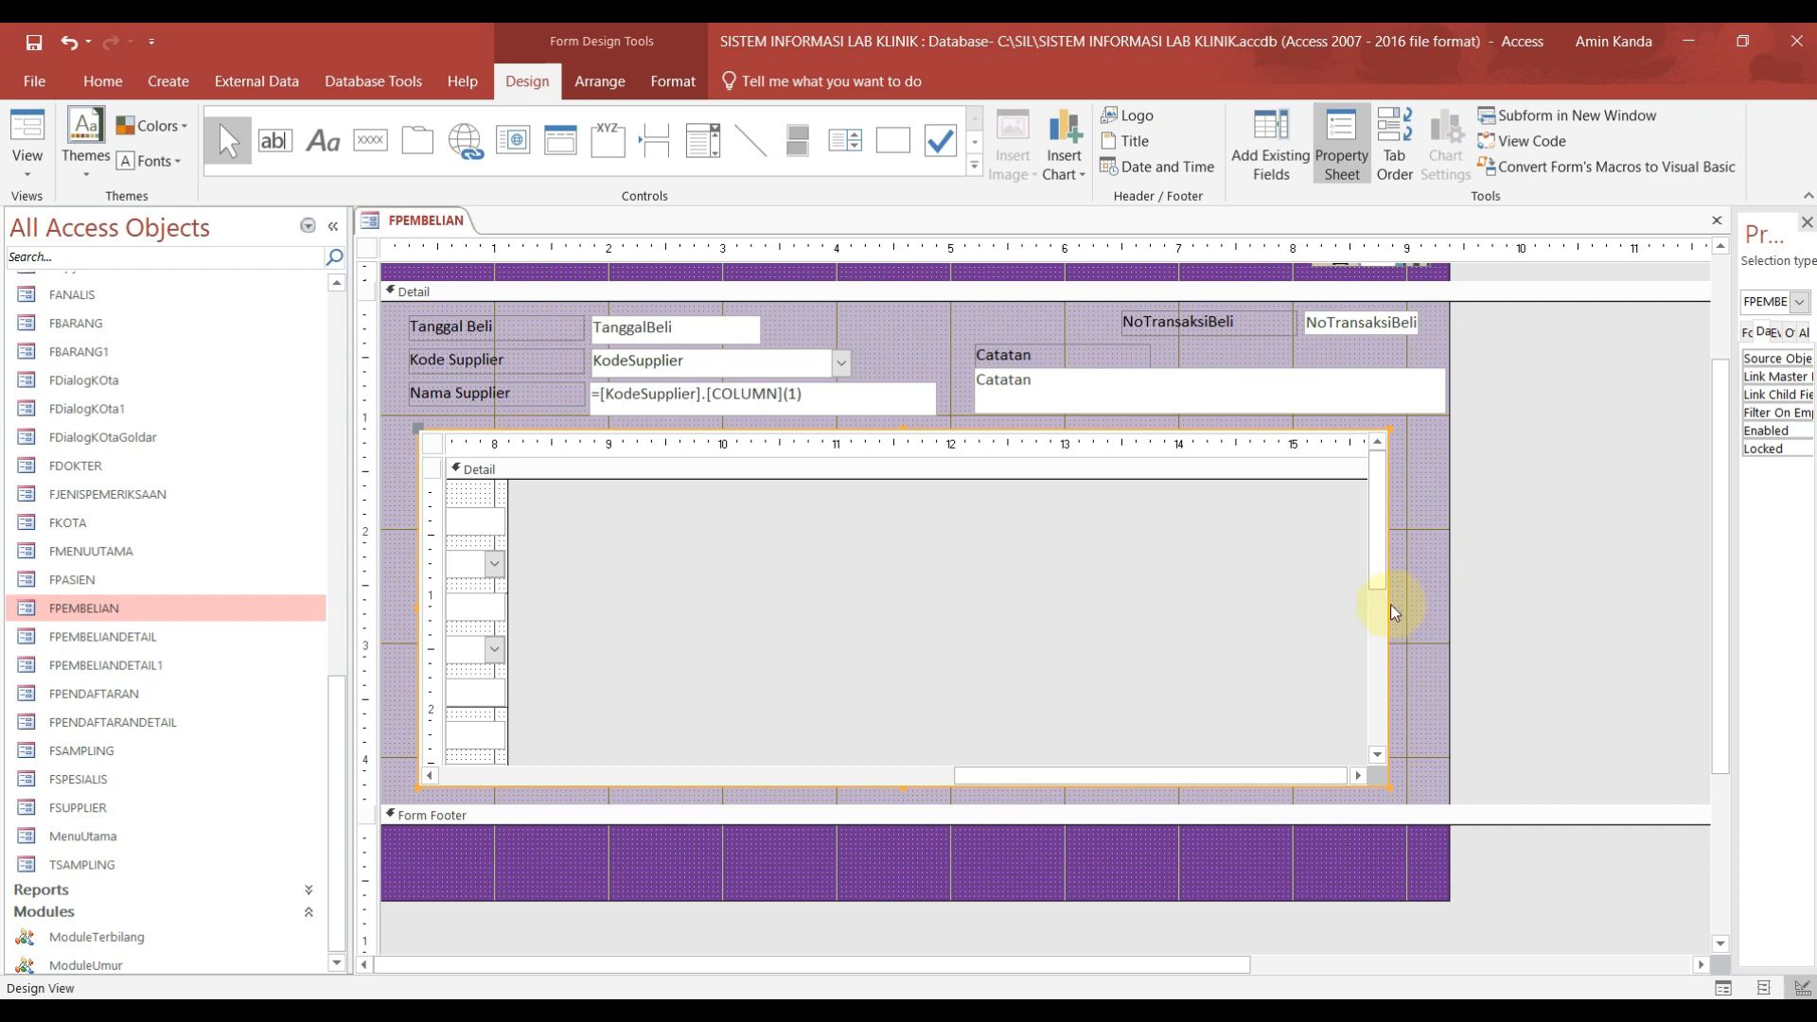
Step: Widen the subform to the 10 mark on the horizontal ruler and extend the form's width slightly beyond it
{"action": "left_click_drag", "start_coordinate": [1385, 605], "coordinate": [1483, 608]}
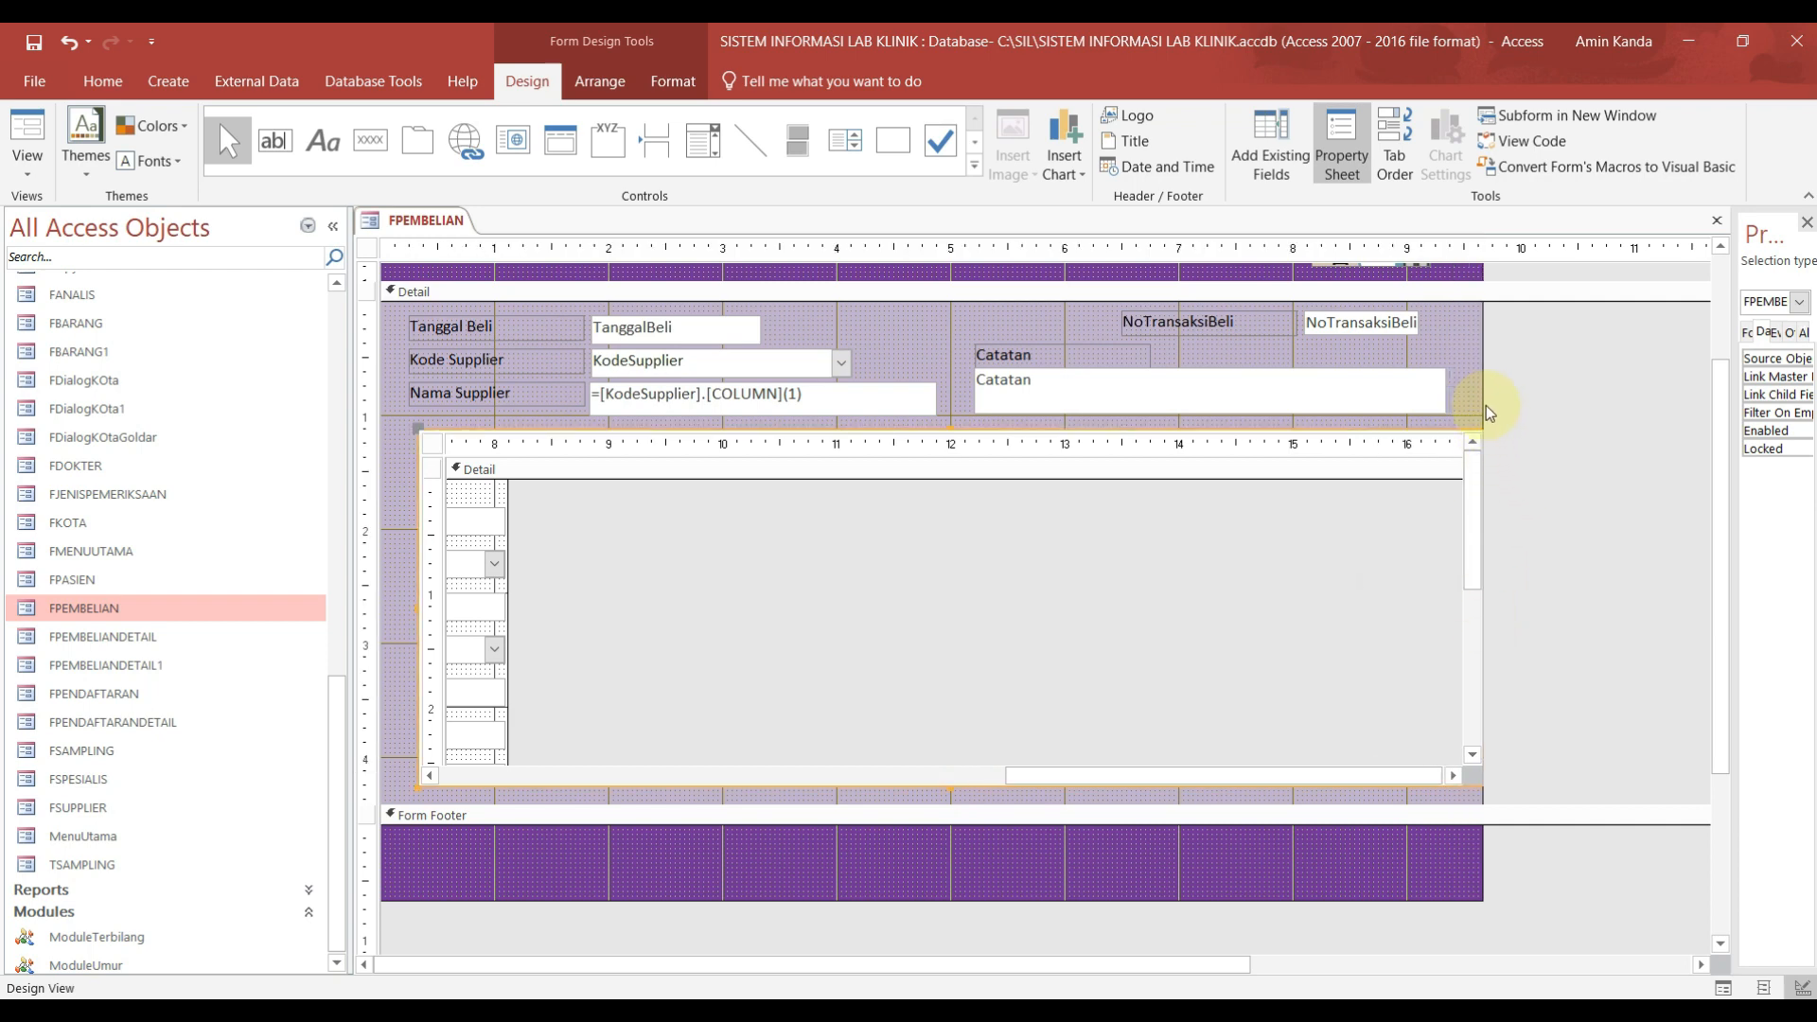
{"action": "left_click_drag", "start_coordinate": [1481, 393], "coordinate": [1547, 405]}
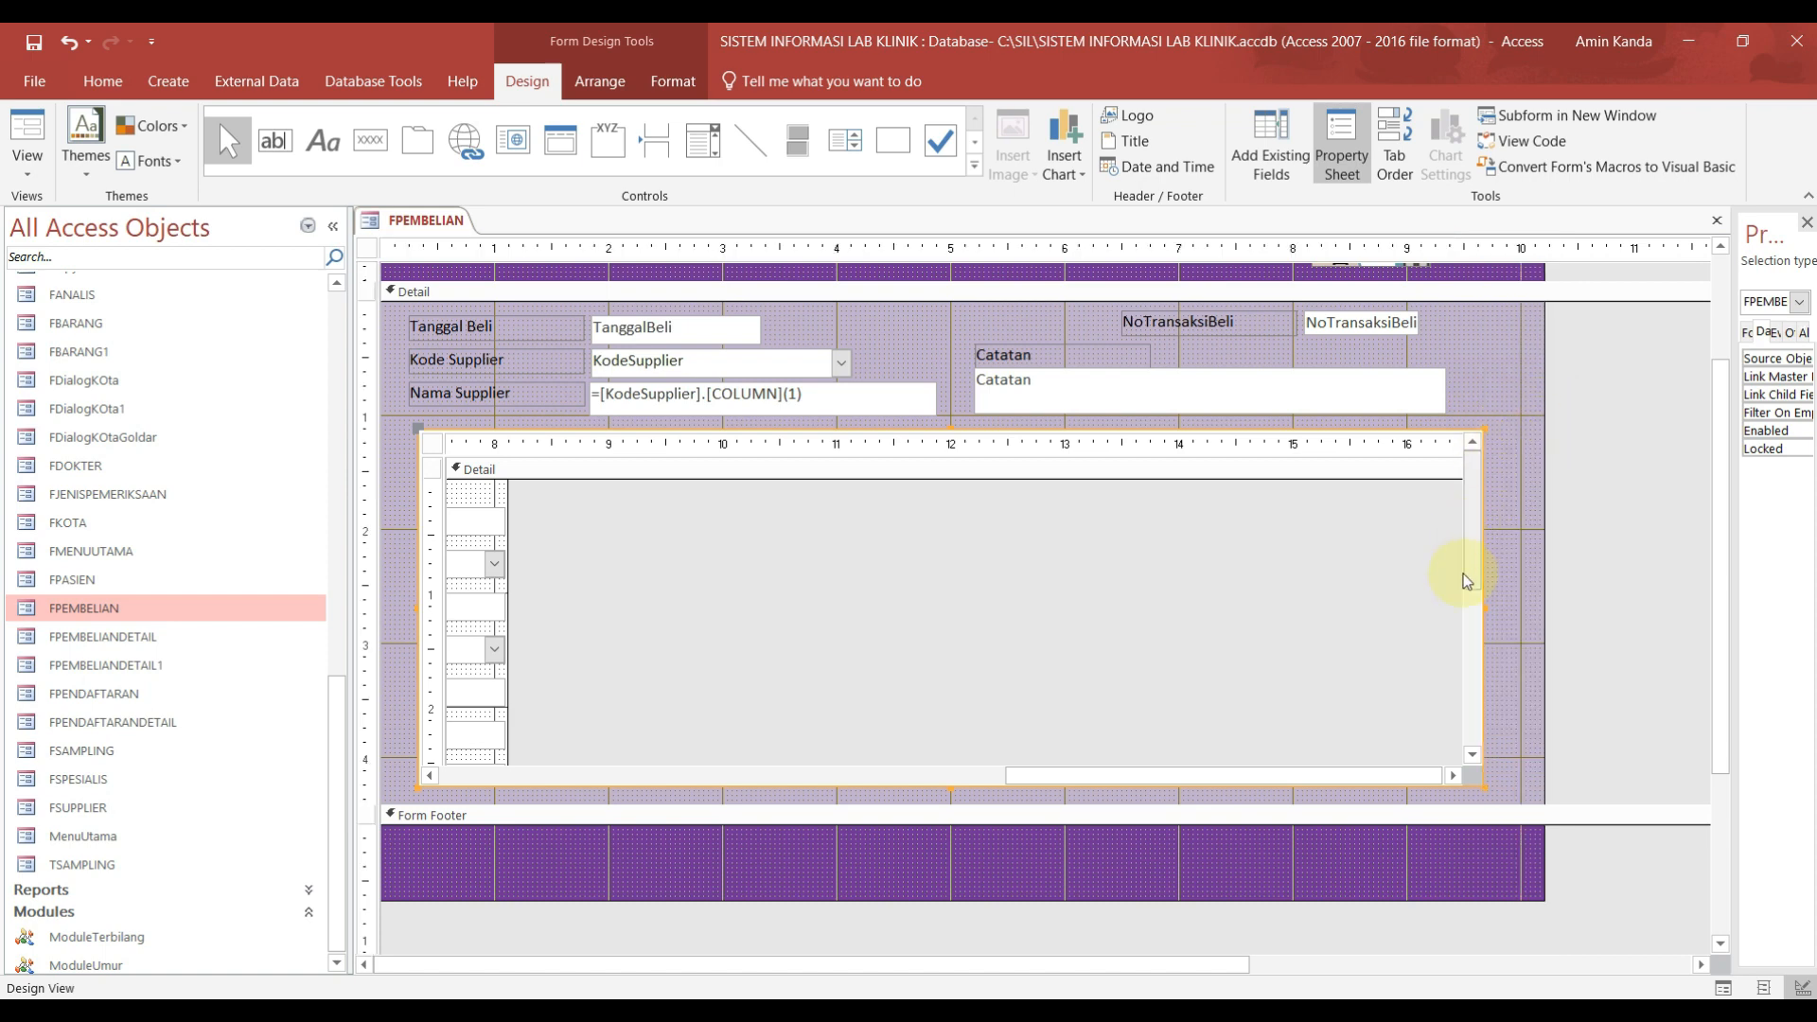
{"action": "left_click_drag", "start_coordinate": [1484, 604], "coordinate": [1521, 608]}
Step: Align the Catatan field with the subform's right edge and extend the subform's left edge to line up with the field labels
{"action": "left_click_drag", "start_coordinate": [1429, 396], "coordinate": [1499, 399]}
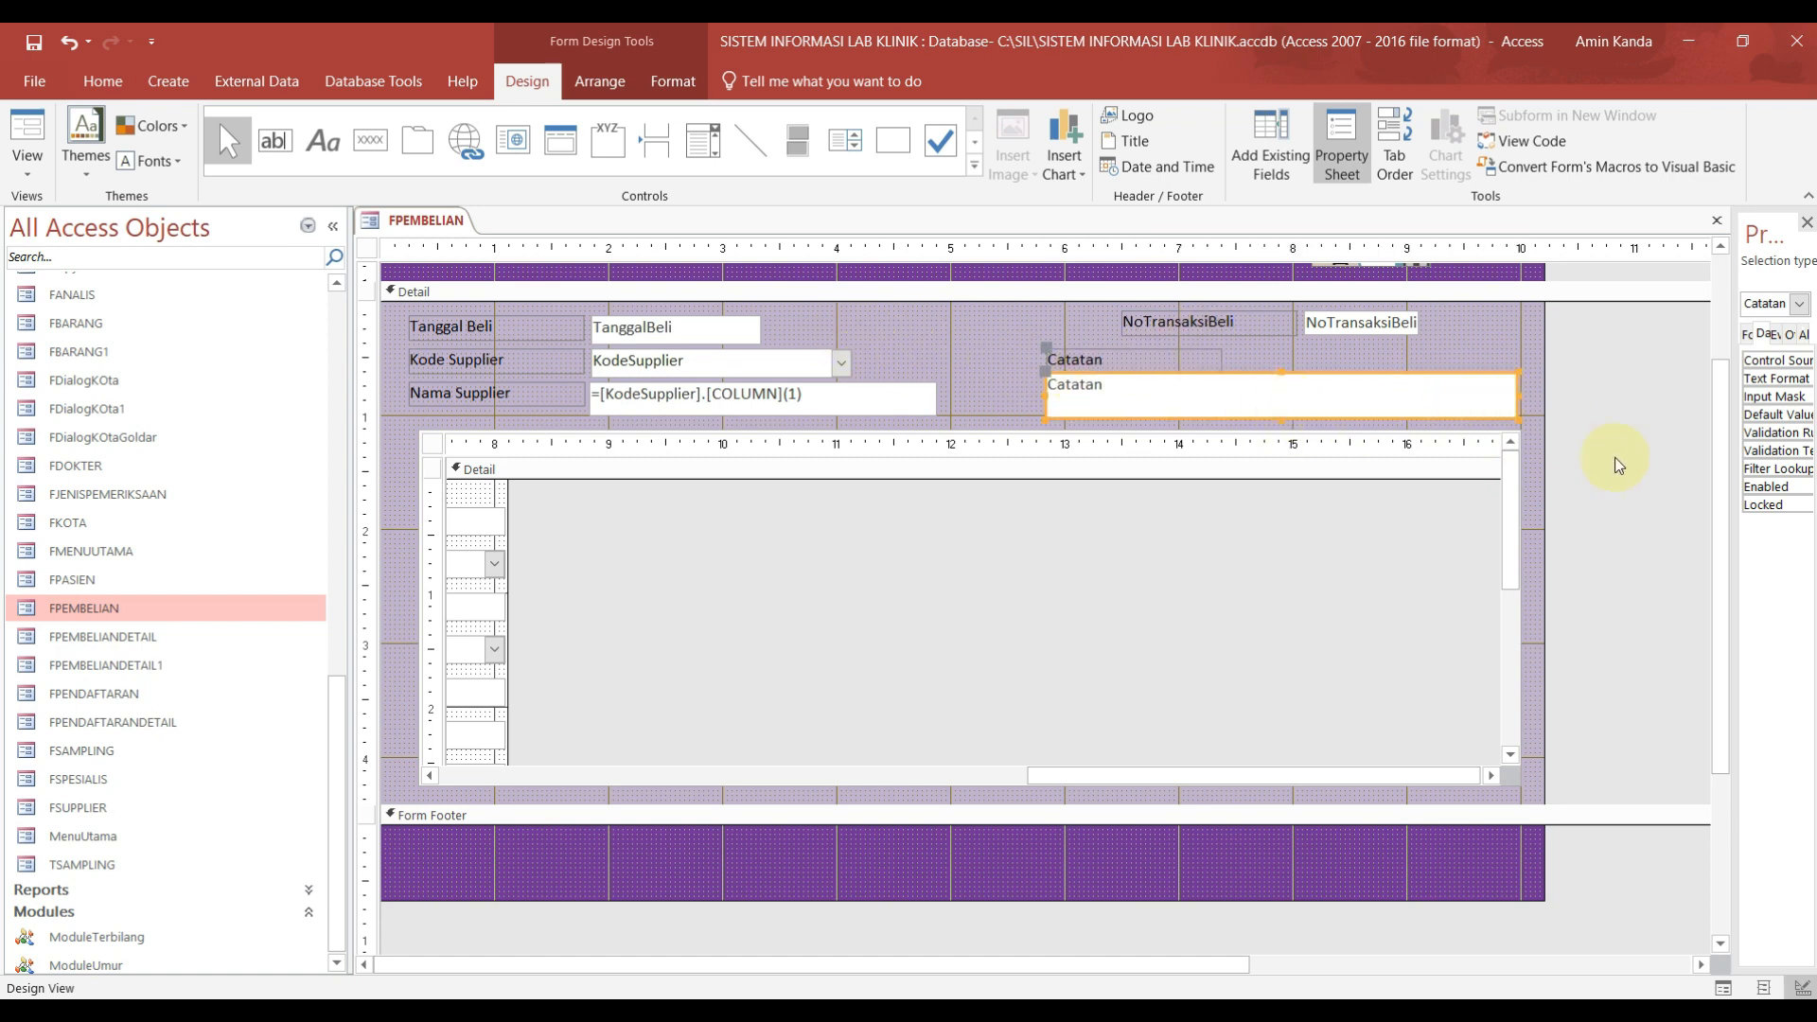
{"action": "key", "text": "Up"}
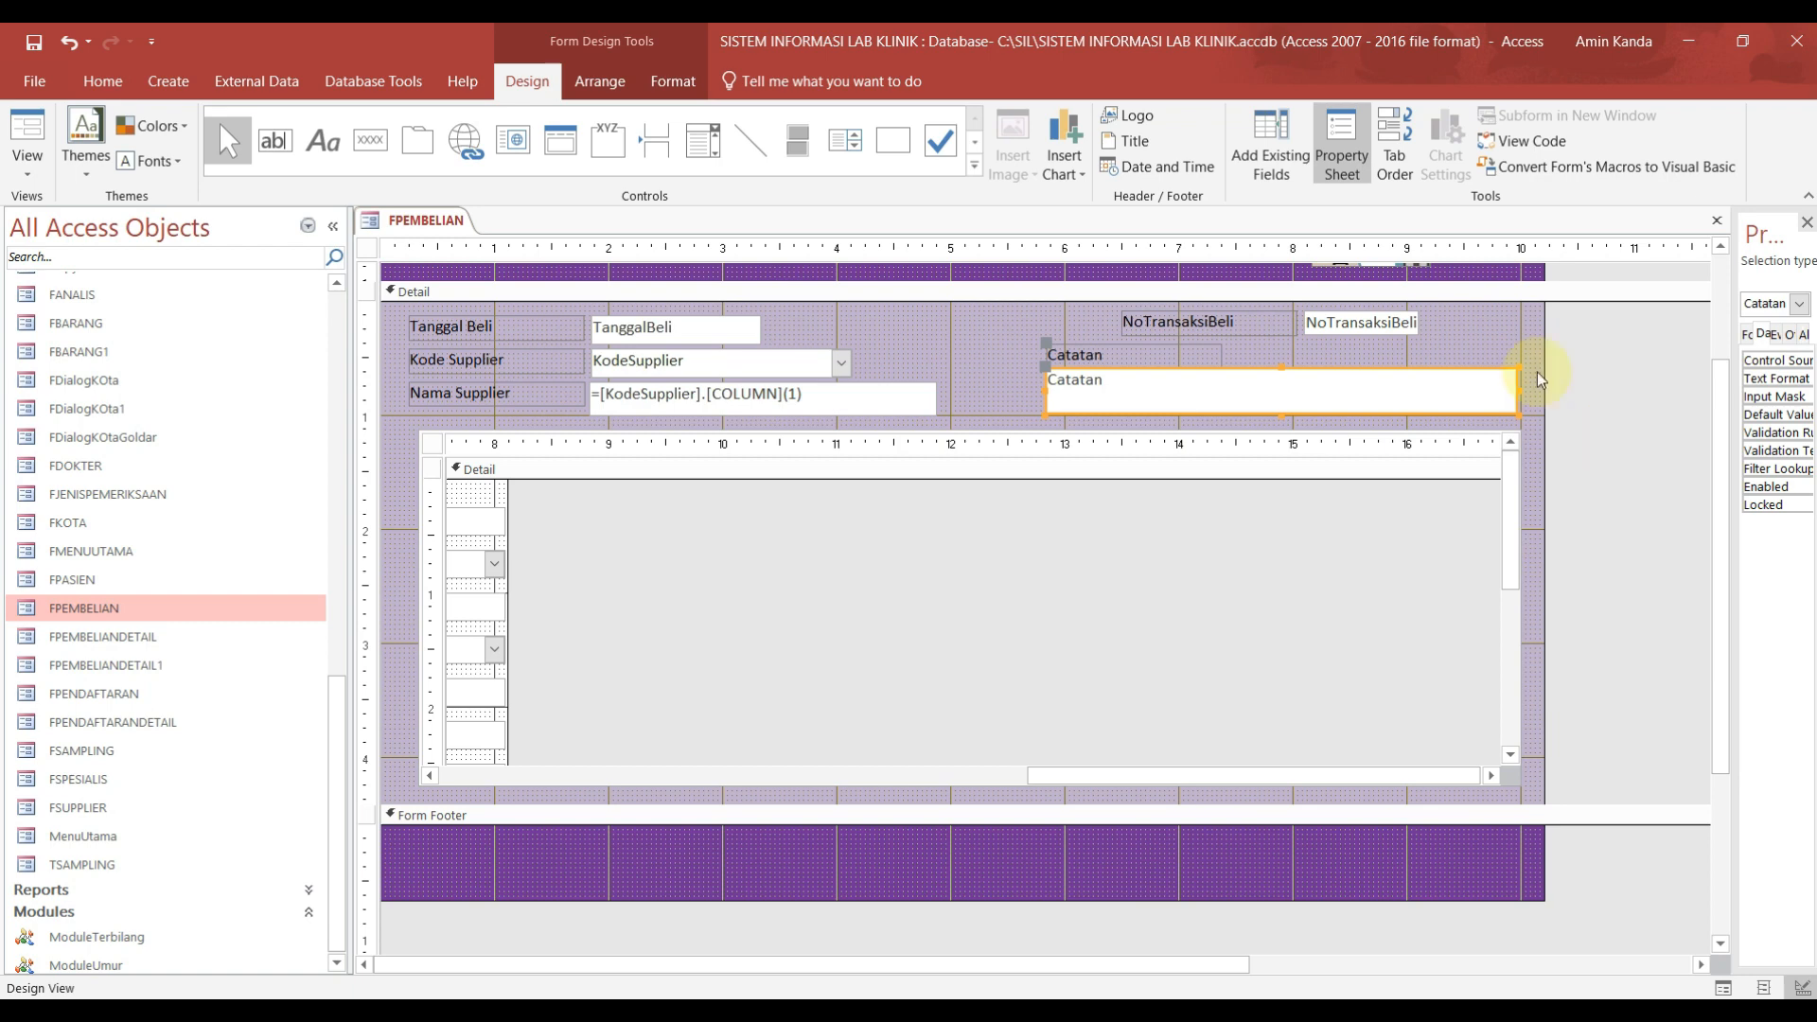
{"action": "left_click", "coordinate": [602, 595]}
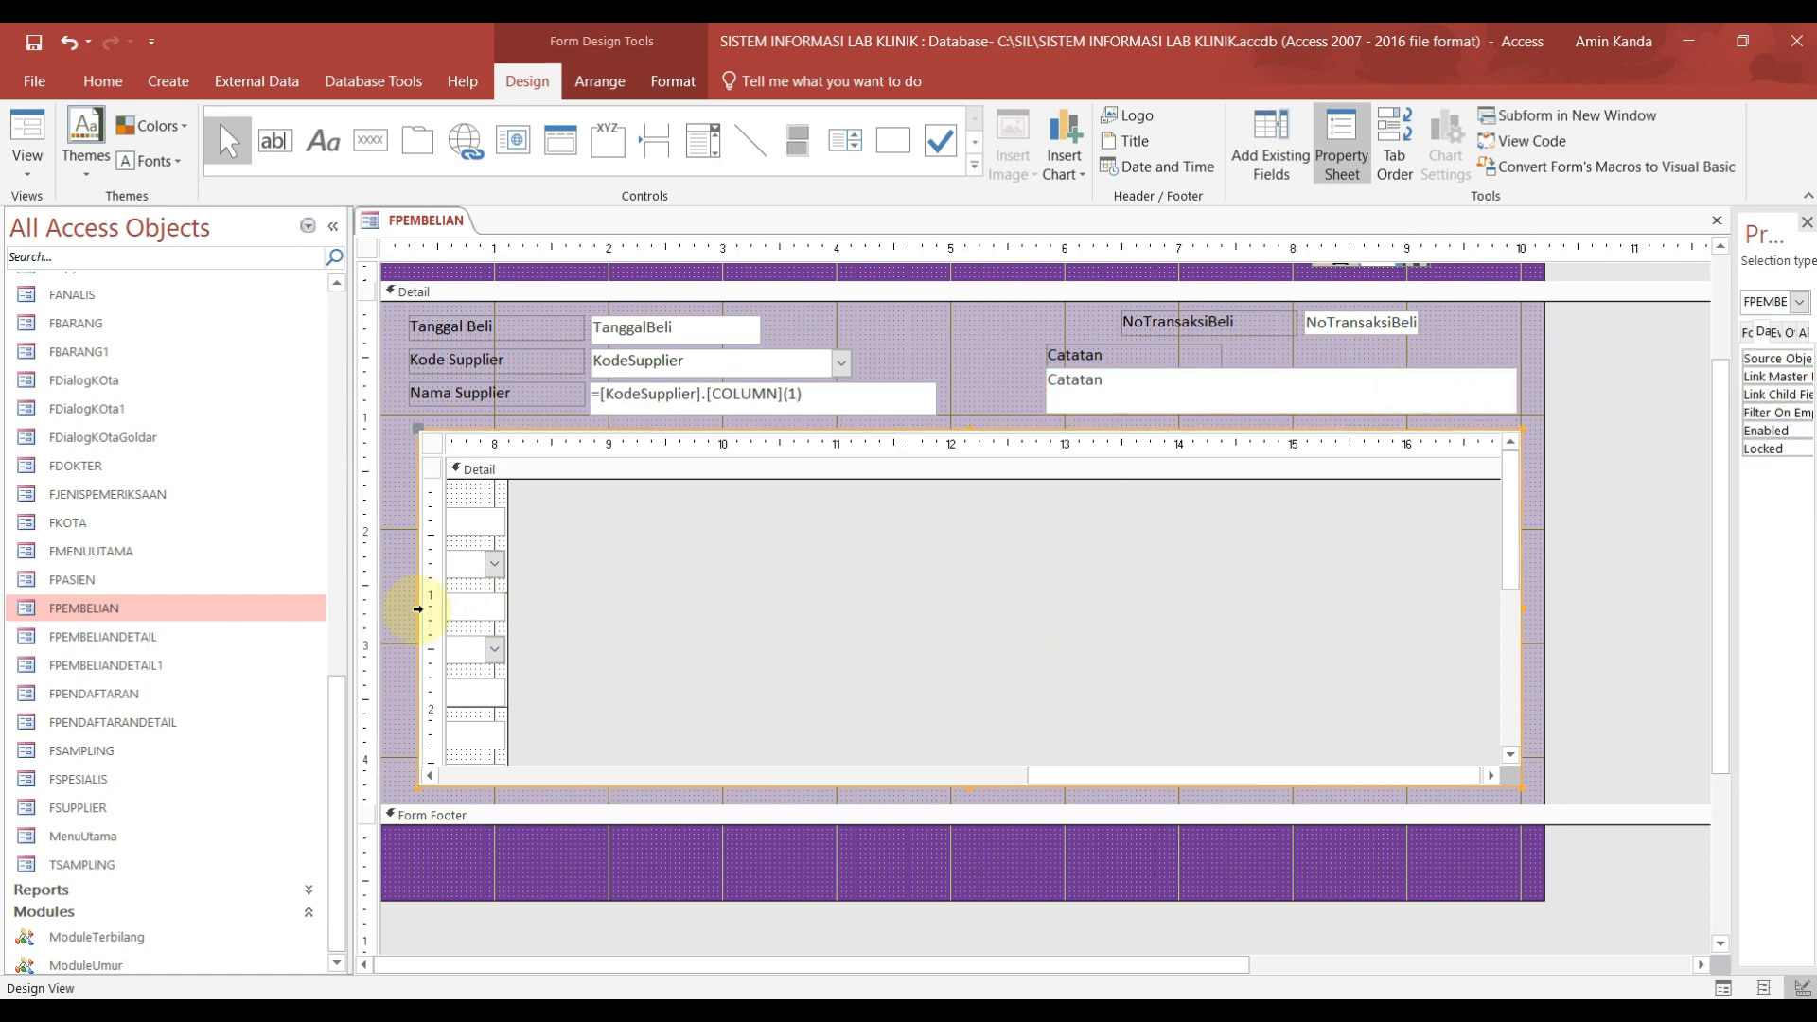
{"action": "left_click_drag", "start_coordinate": [416, 605], "coordinate": [406, 602]}
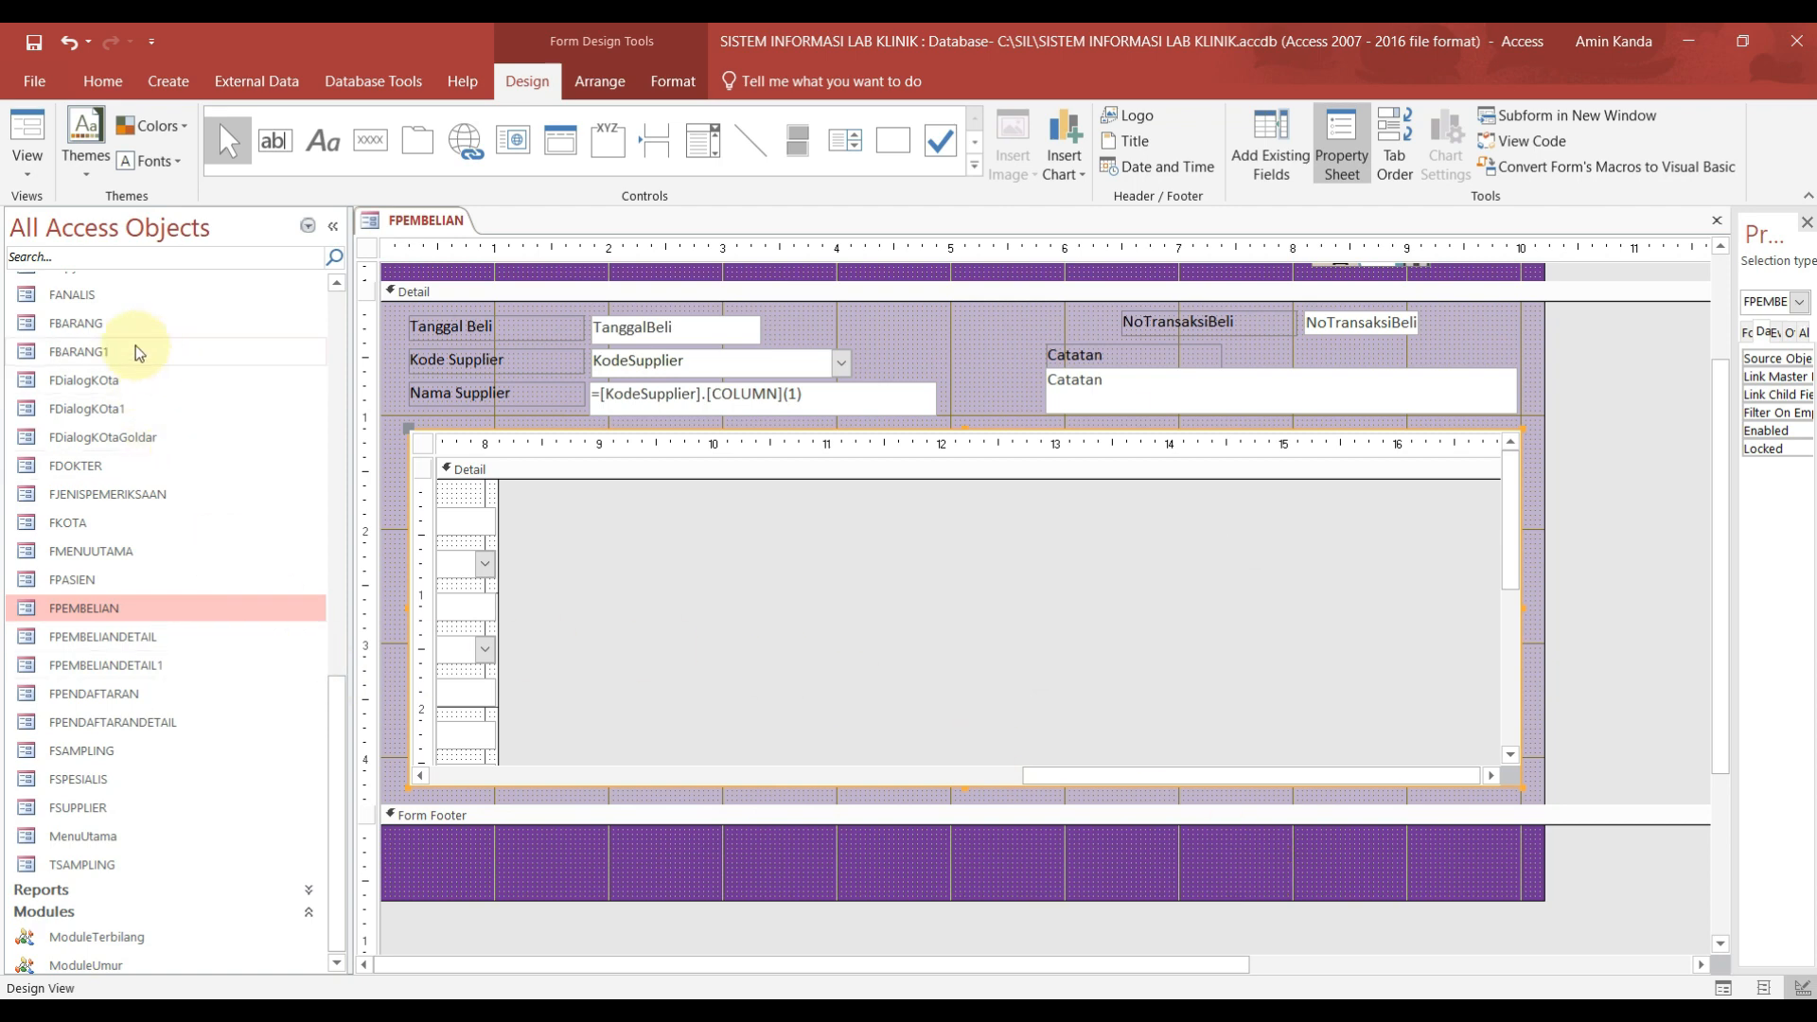
Step: Open the FKOTA form in Design View
{"action": "scroll", "coordinate": [152, 402], "scroll_direction": "up", "scroll_amount": 2}
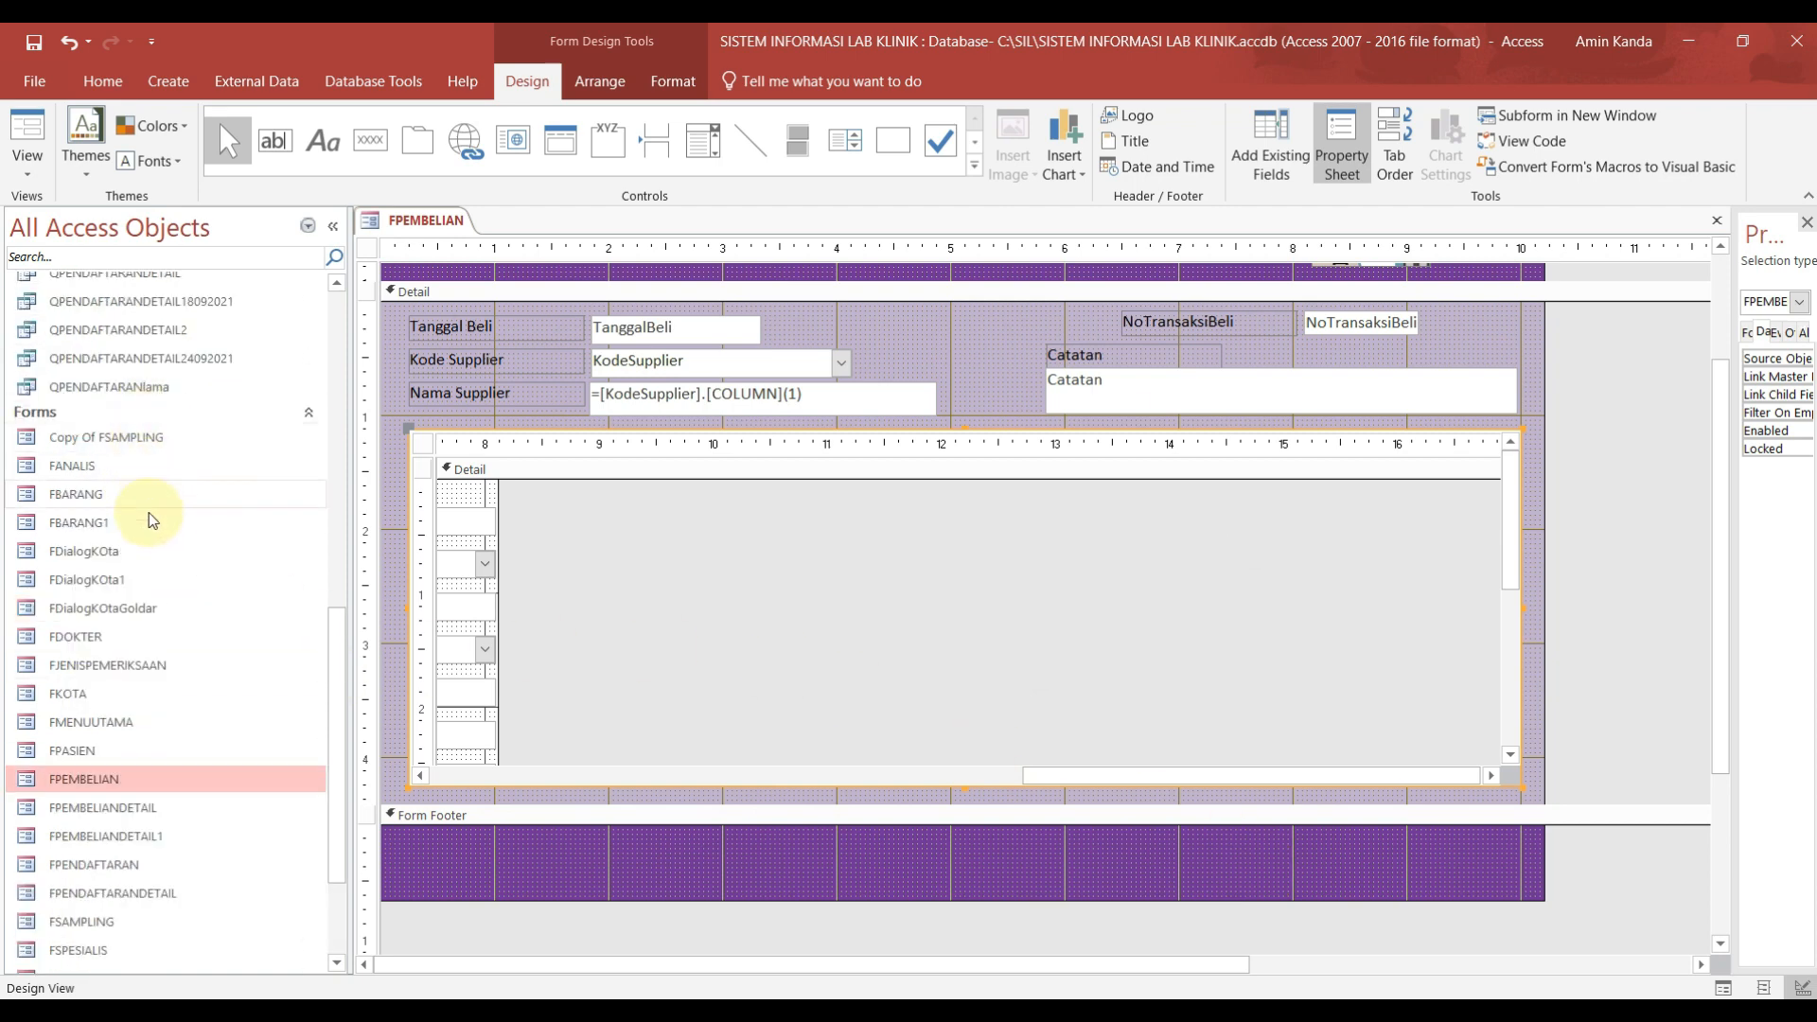
{"action": "right_click", "coordinate": [100, 693]}
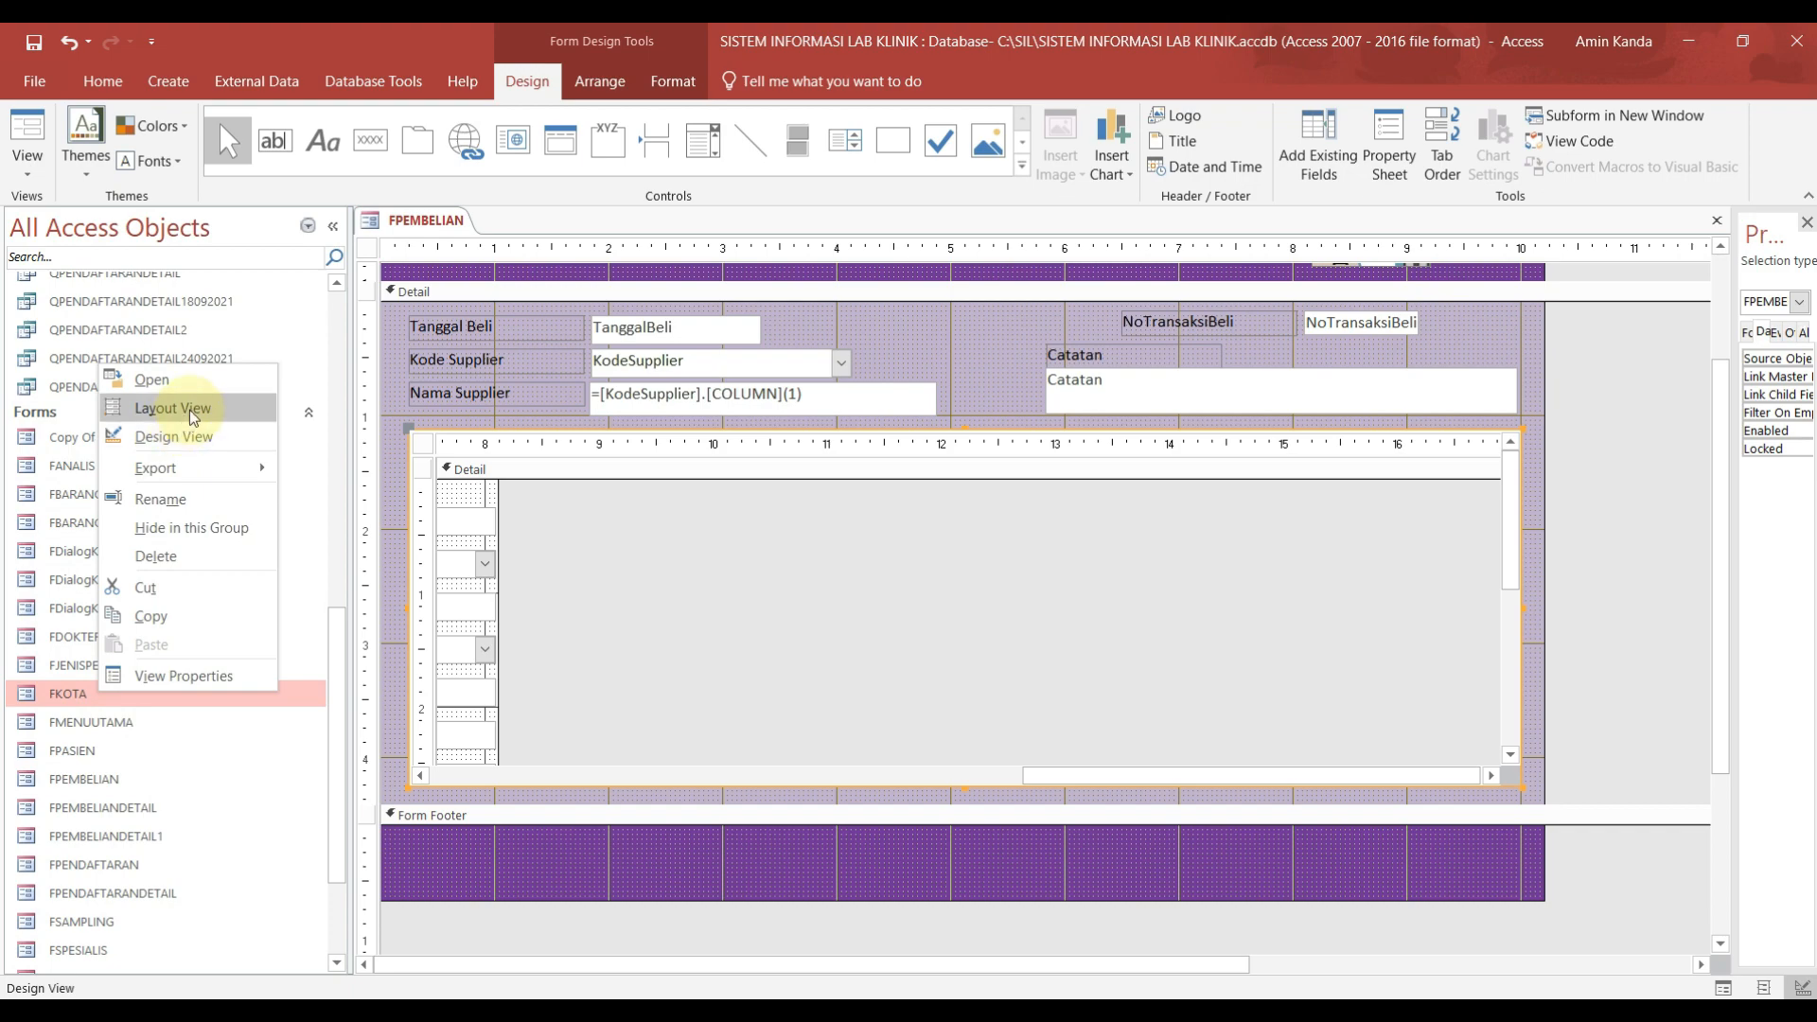
{"action": "left_click", "coordinate": [197, 436]}
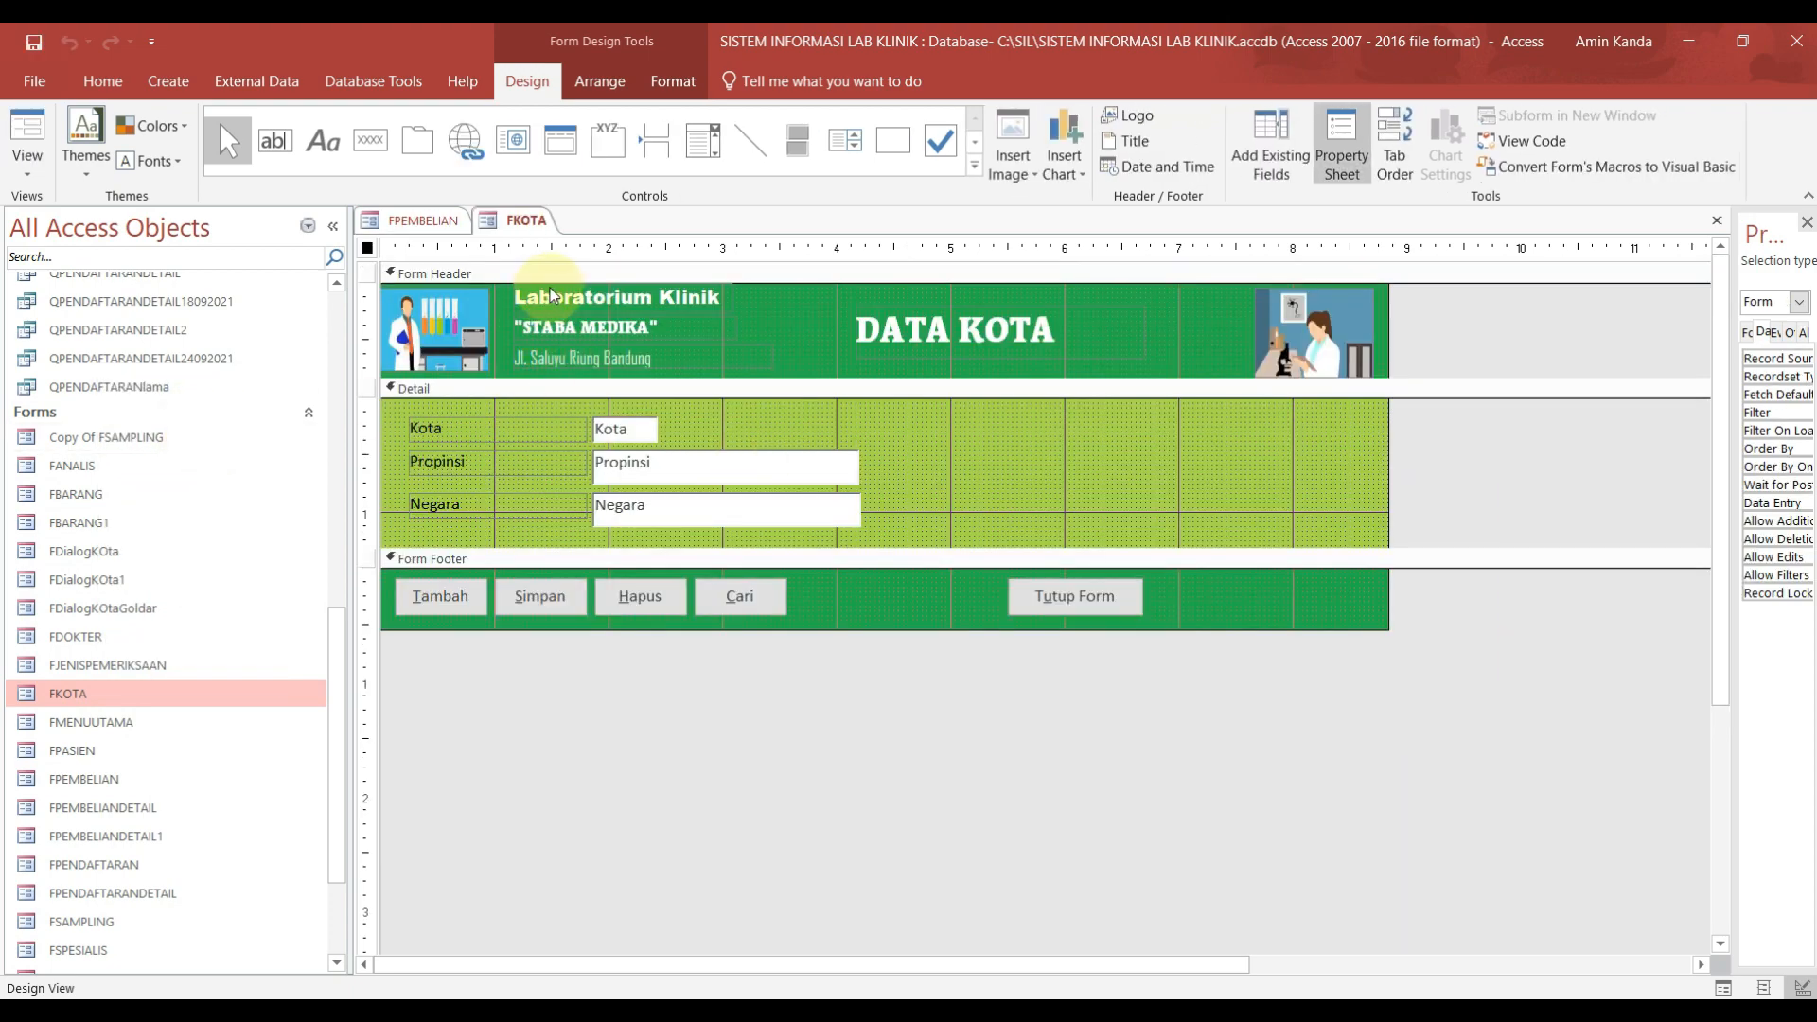
Step: Copy the Tambah, Simpan, Hapus, Cari and Tutup Form buttons from the FKOTA form footer
{"action": "left_click", "coordinate": [434, 602]}
{"action": "left_click", "coordinate": [561, 599], "text": "shift"}
{"action": "left_click", "coordinate": [640, 596], "text": "shift"}
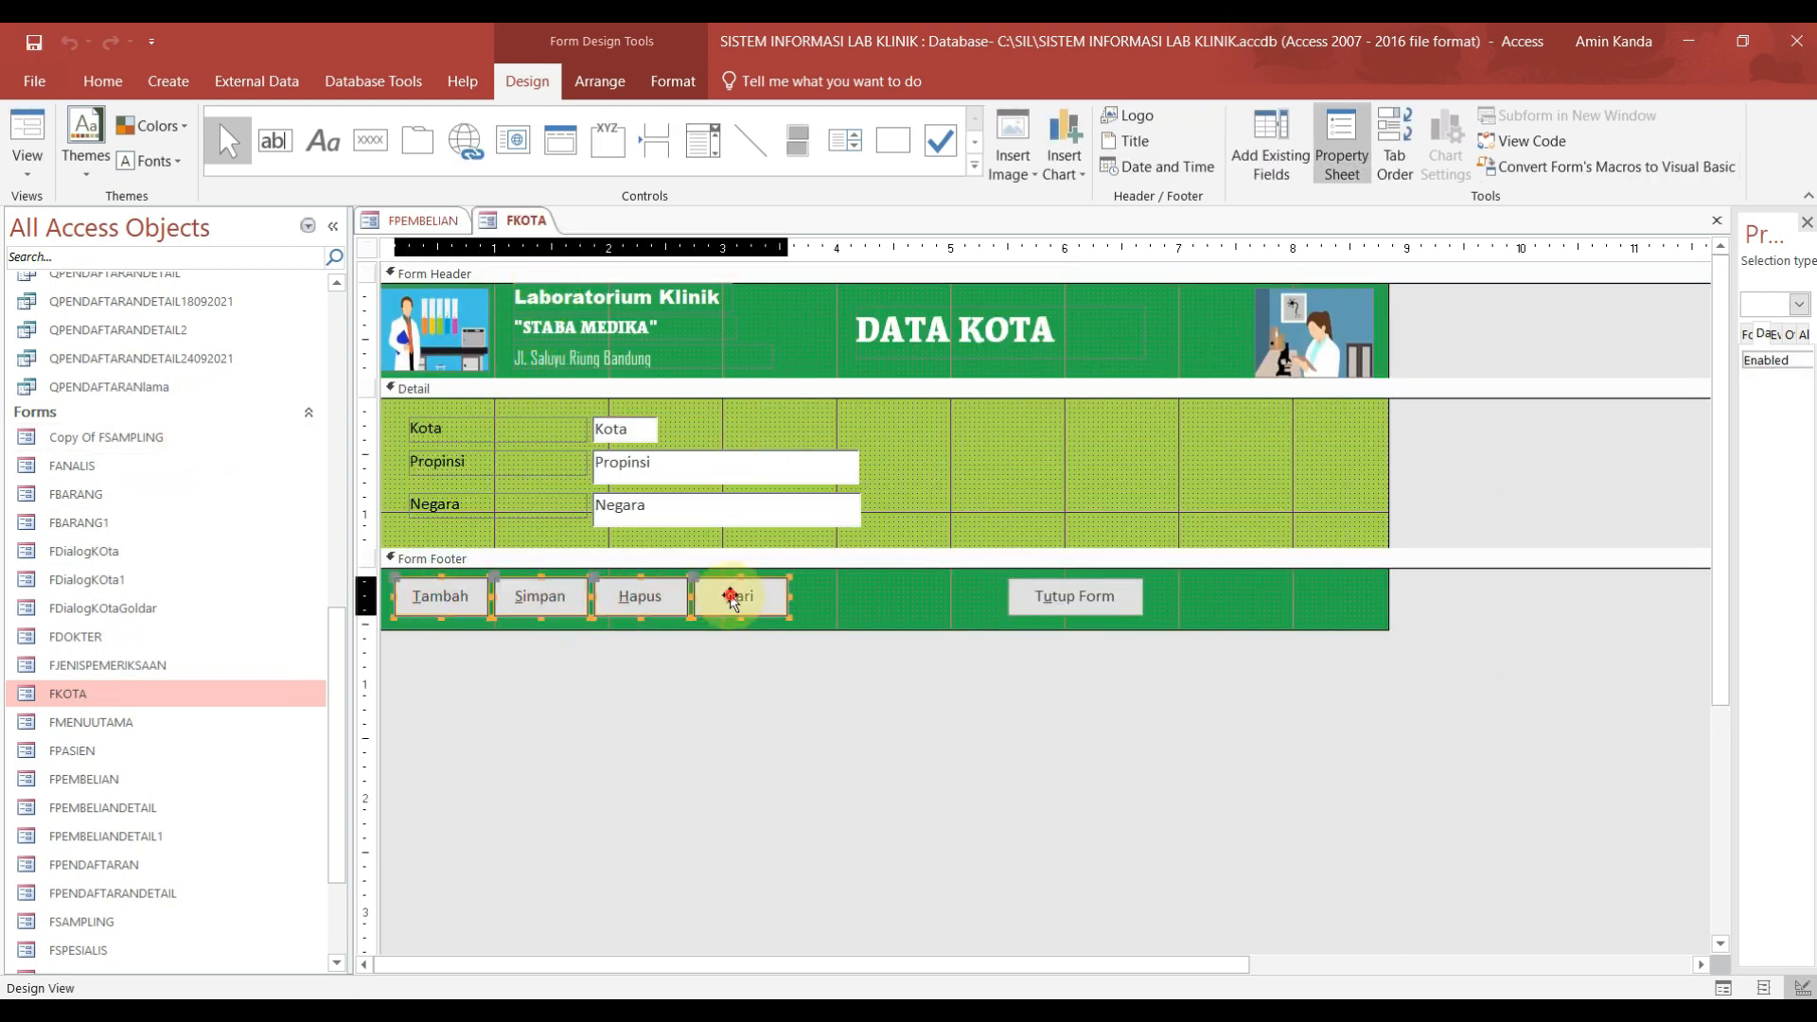
{"action": "left_click", "coordinate": [740, 596], "text": "shift"}
{"action": "left_click", "coordinate": [1060, 611], "text": "shift"}
{"action": "right_click", "coordinate": [1061, 611]}
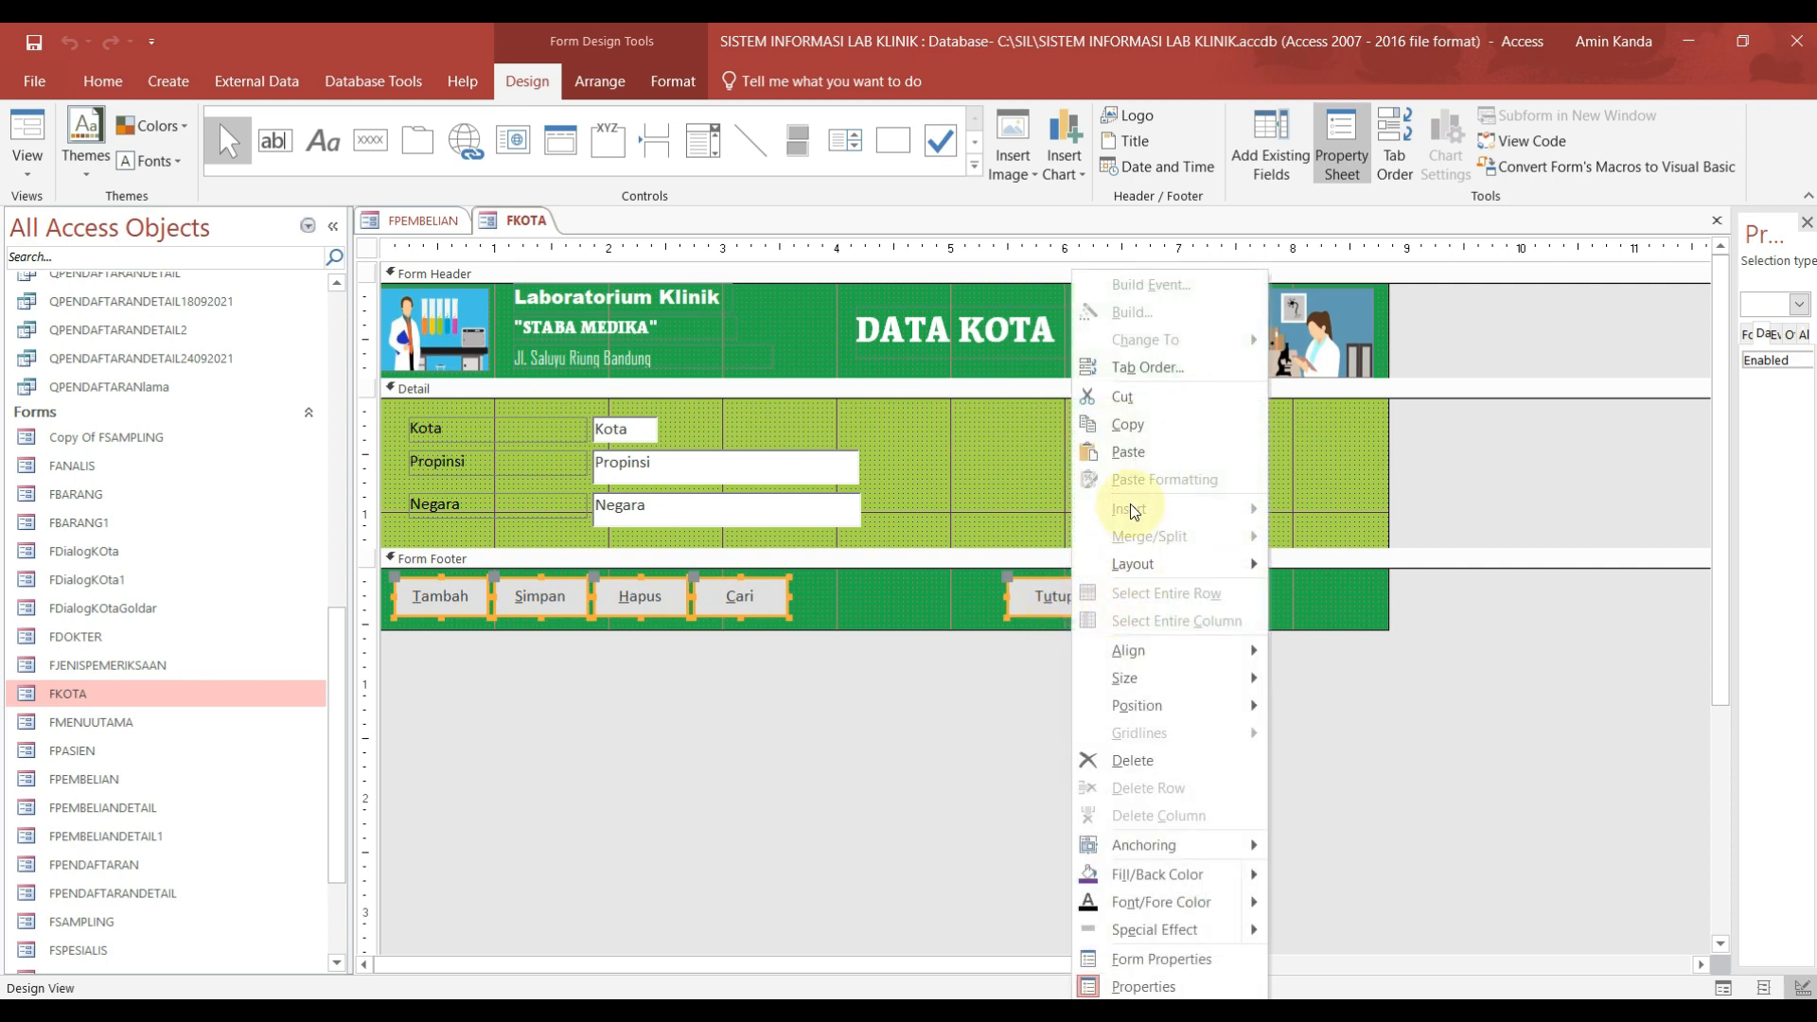
{"action": "left_click", "coordinate": [1138, 428]}
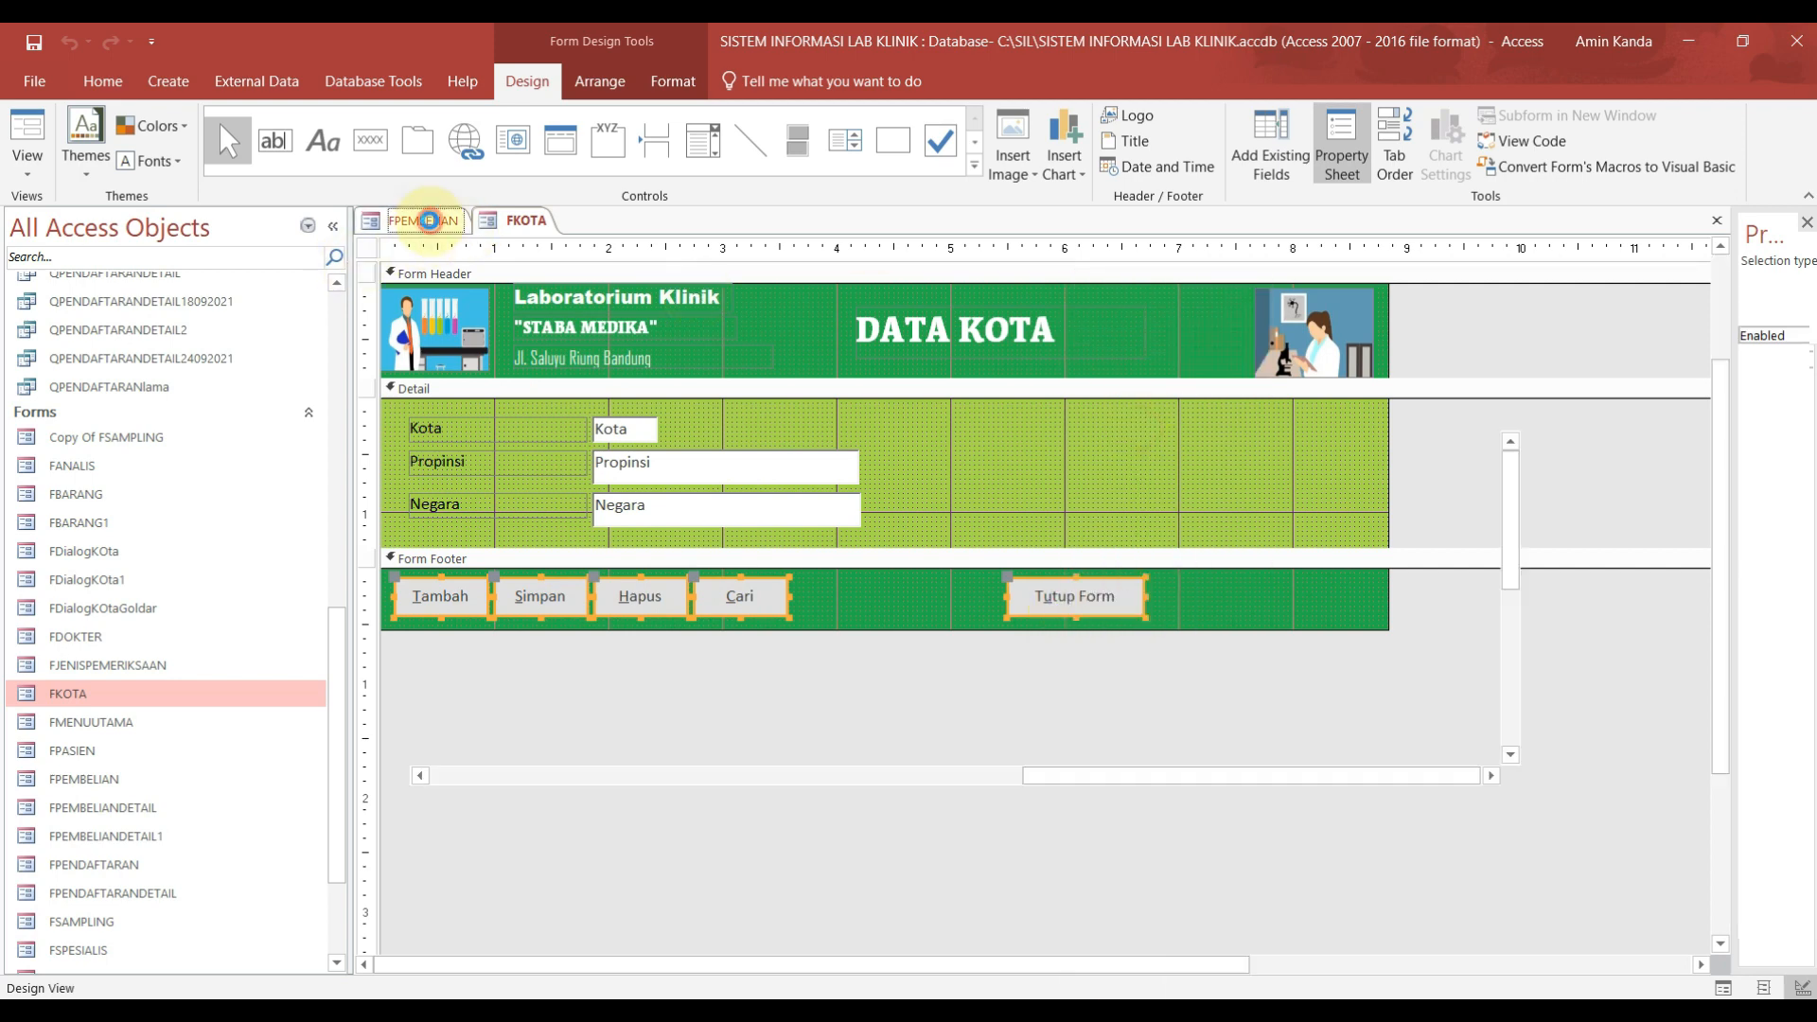
Step: Paste the copied buttons into the FPEMBELIAN form footer and shift them slightly inward from the footer's edges
{"action": "left_click", "coordinate": [422, 220]}
{"action": "left_click", "coordinate": [496, 860]}
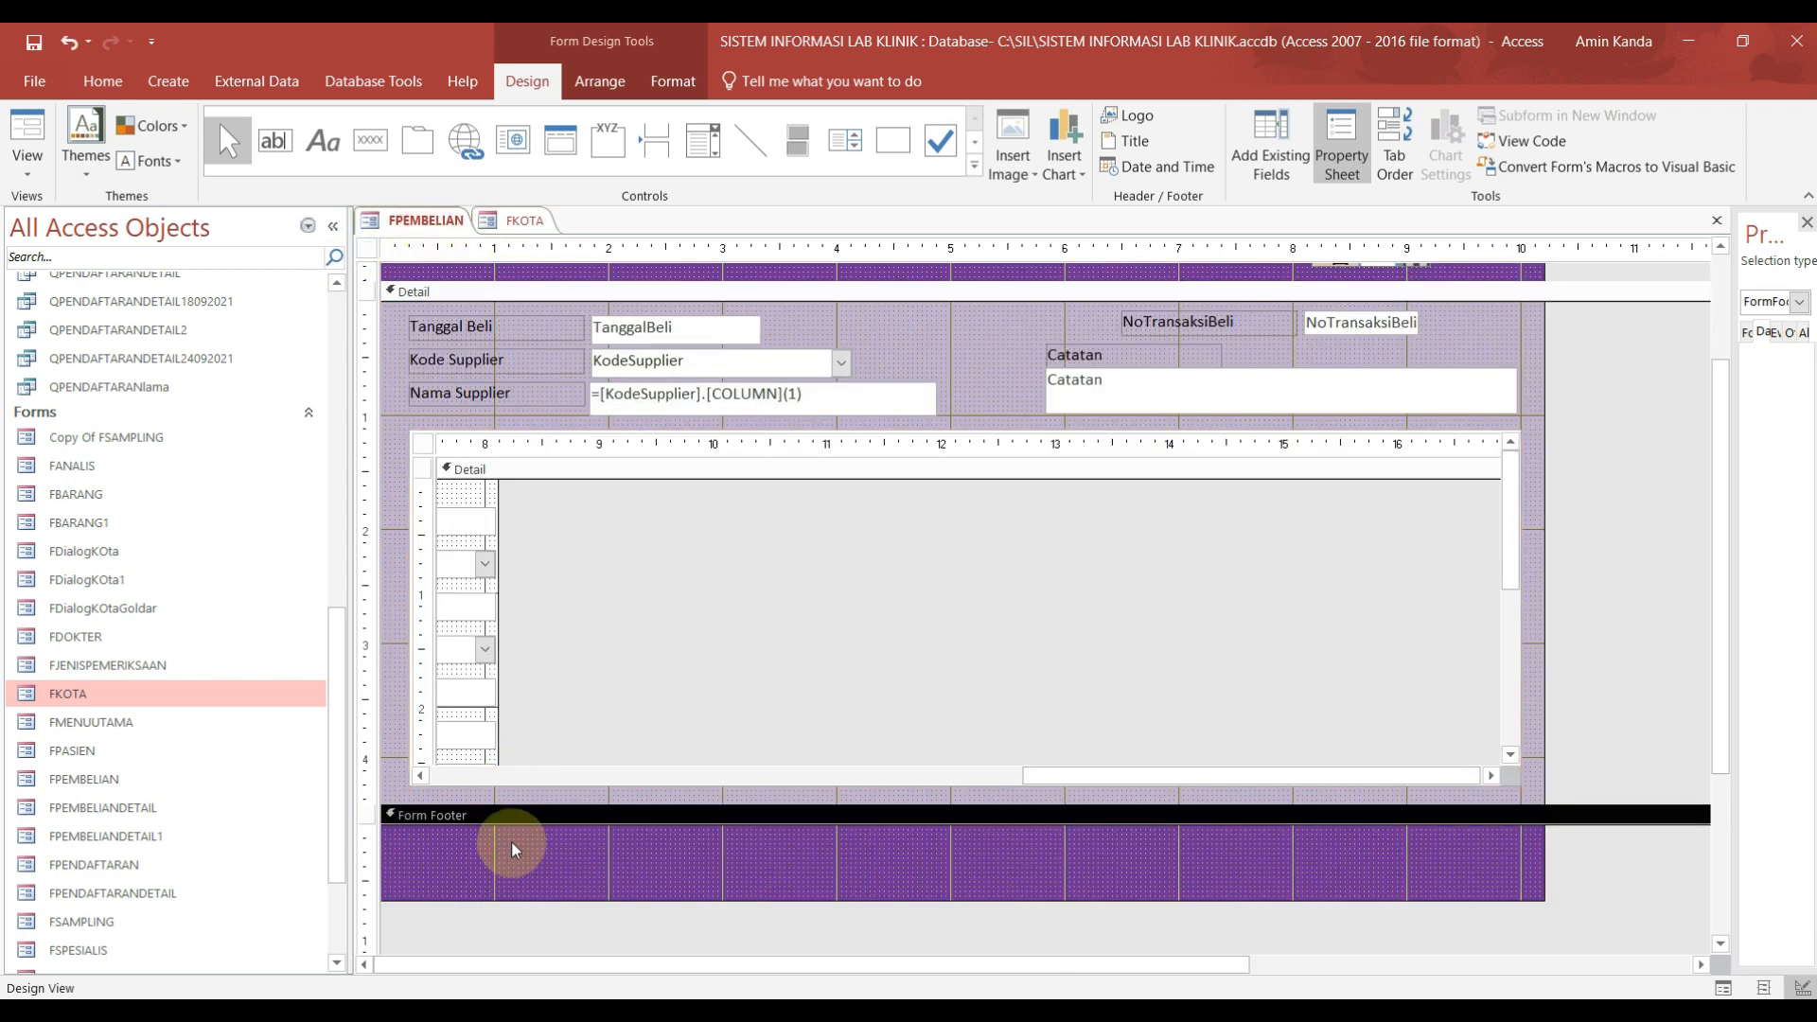
{"action": "key", "text": "ctrl+v"}
{"action": "left_click_drag", "start_coordinate": [520, 843], "coordinate": [553, 856]}
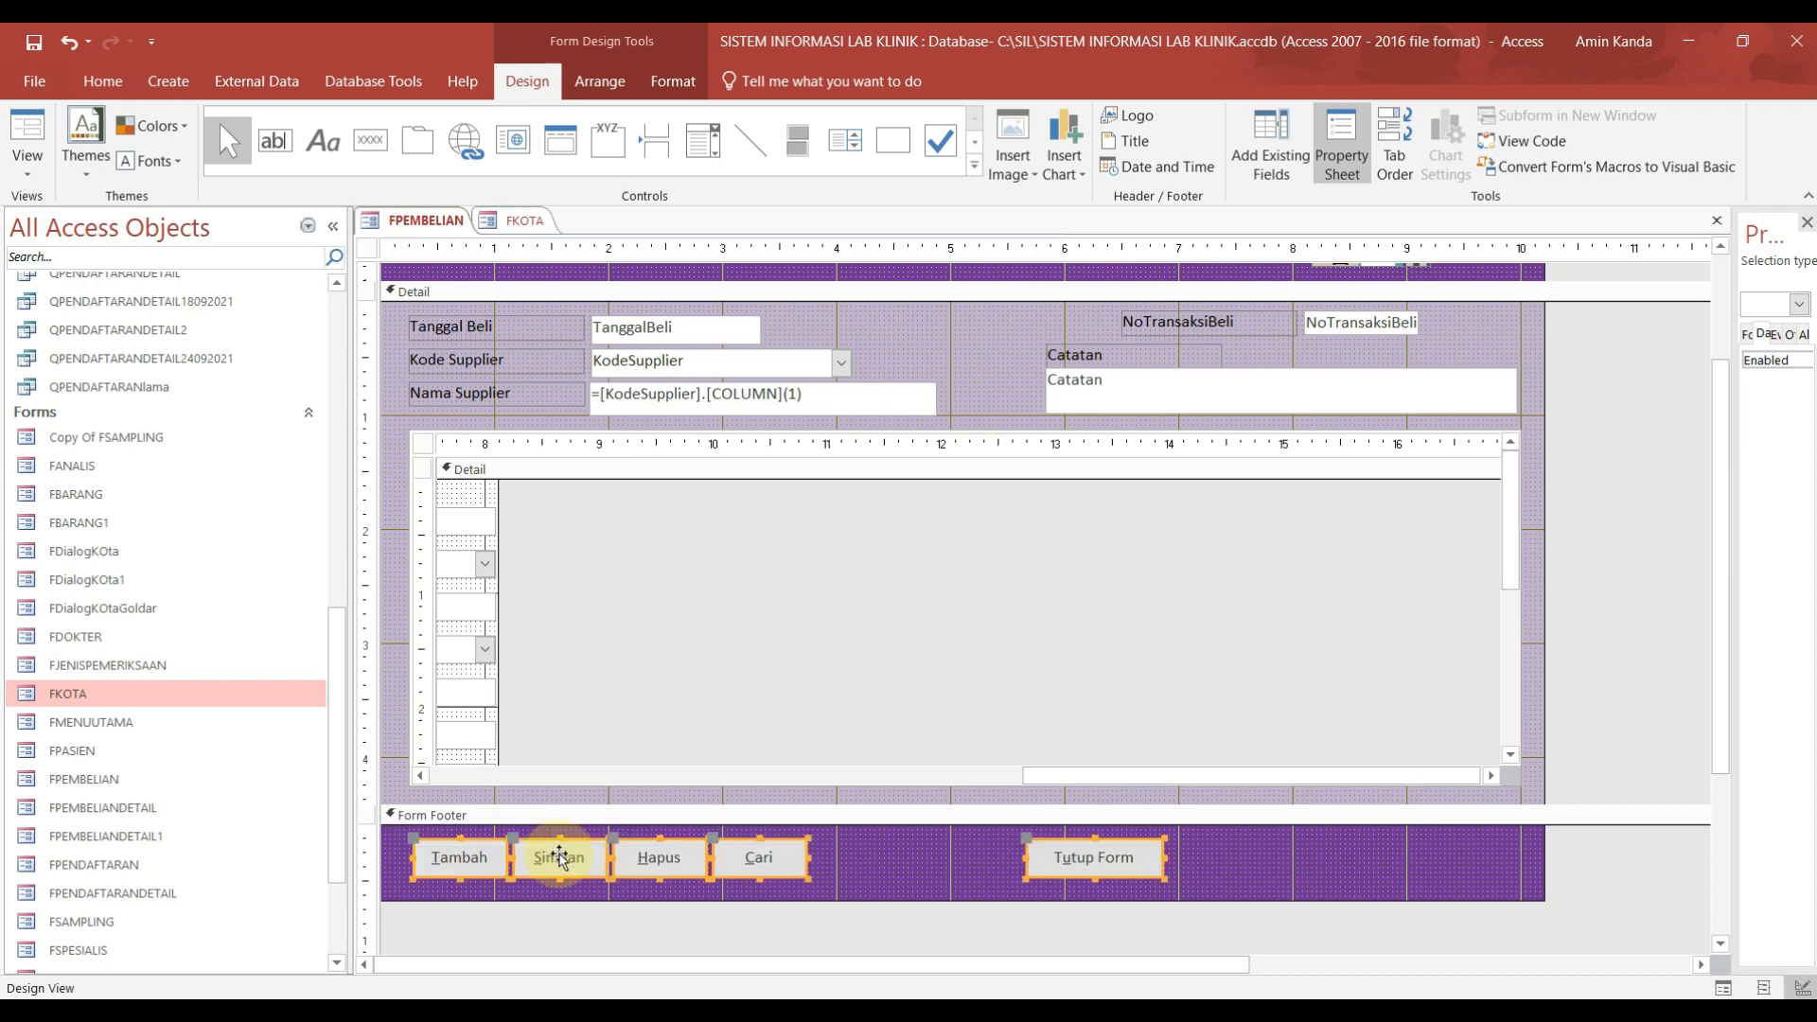
Step: Move only the Tutup Form button to the right end of the FPEMBELIAN footer
{"action": "left_click", "coordinate": [1178, 871]}
{"action": "left_click", "coordinate": [1029, 839]}
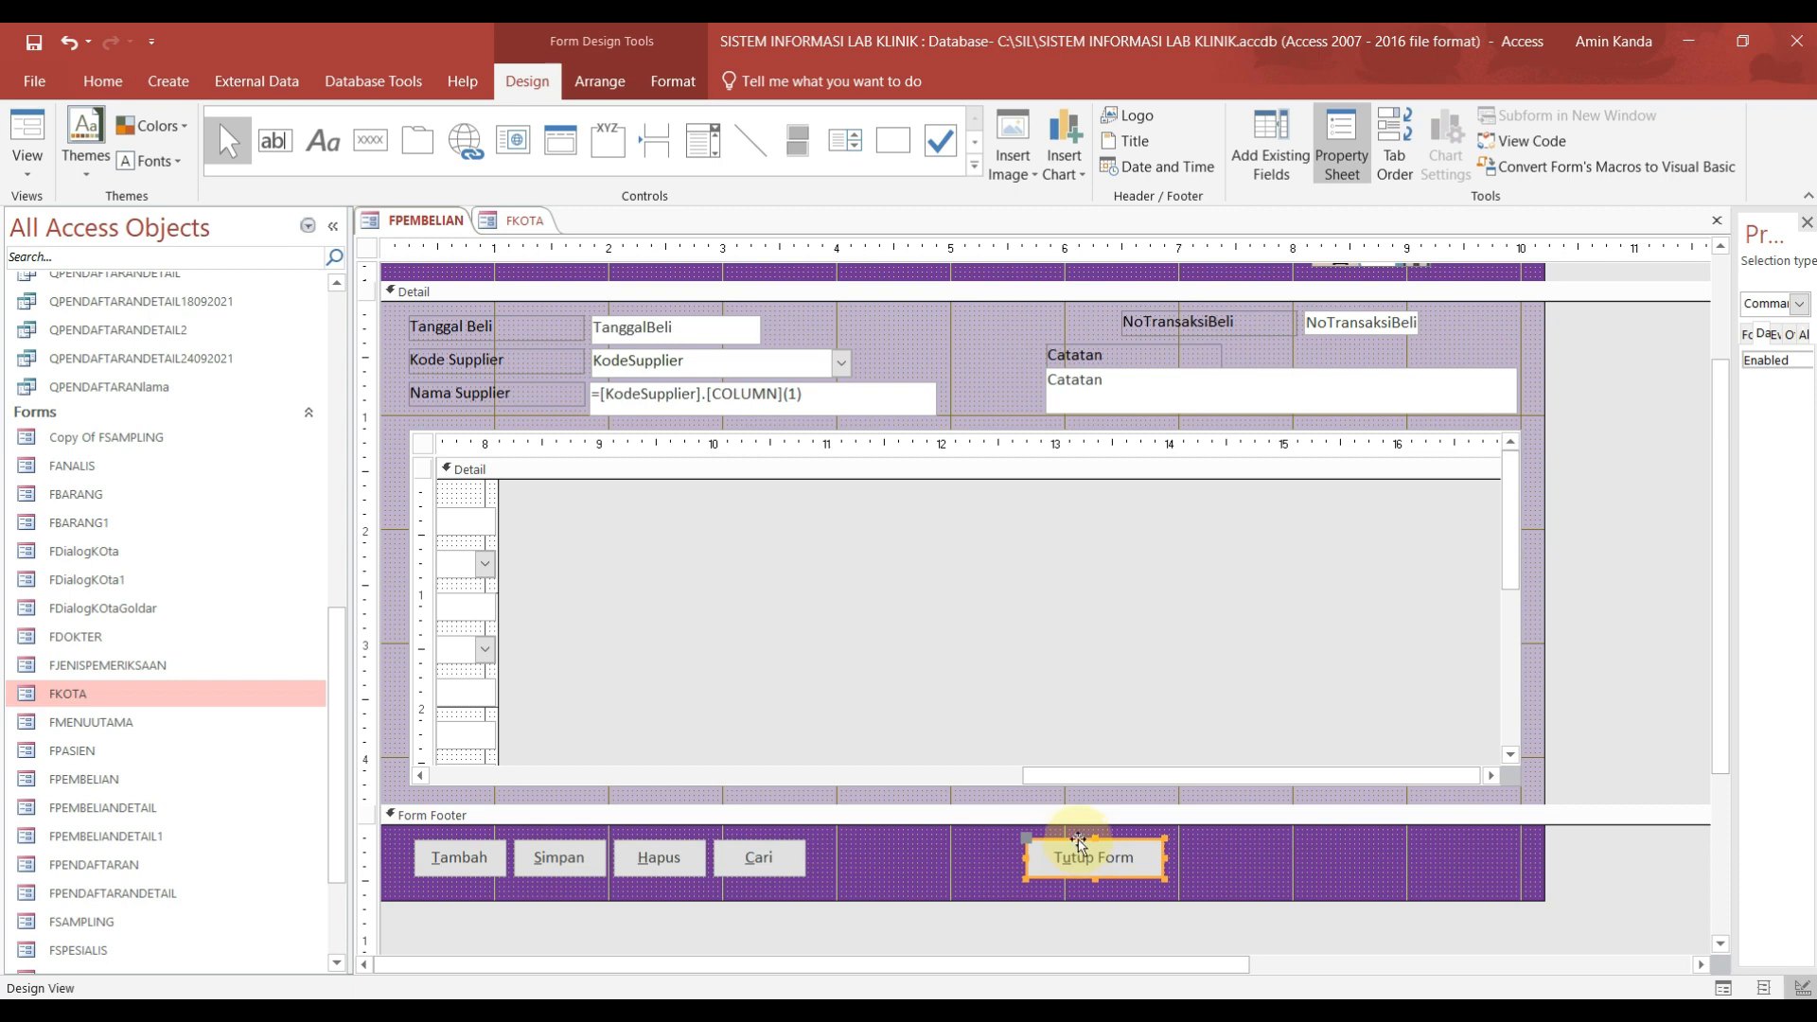
{"action": "left_click_drag", "start_coordinate": [1079, 840], "coordinate": [1393, 839]}
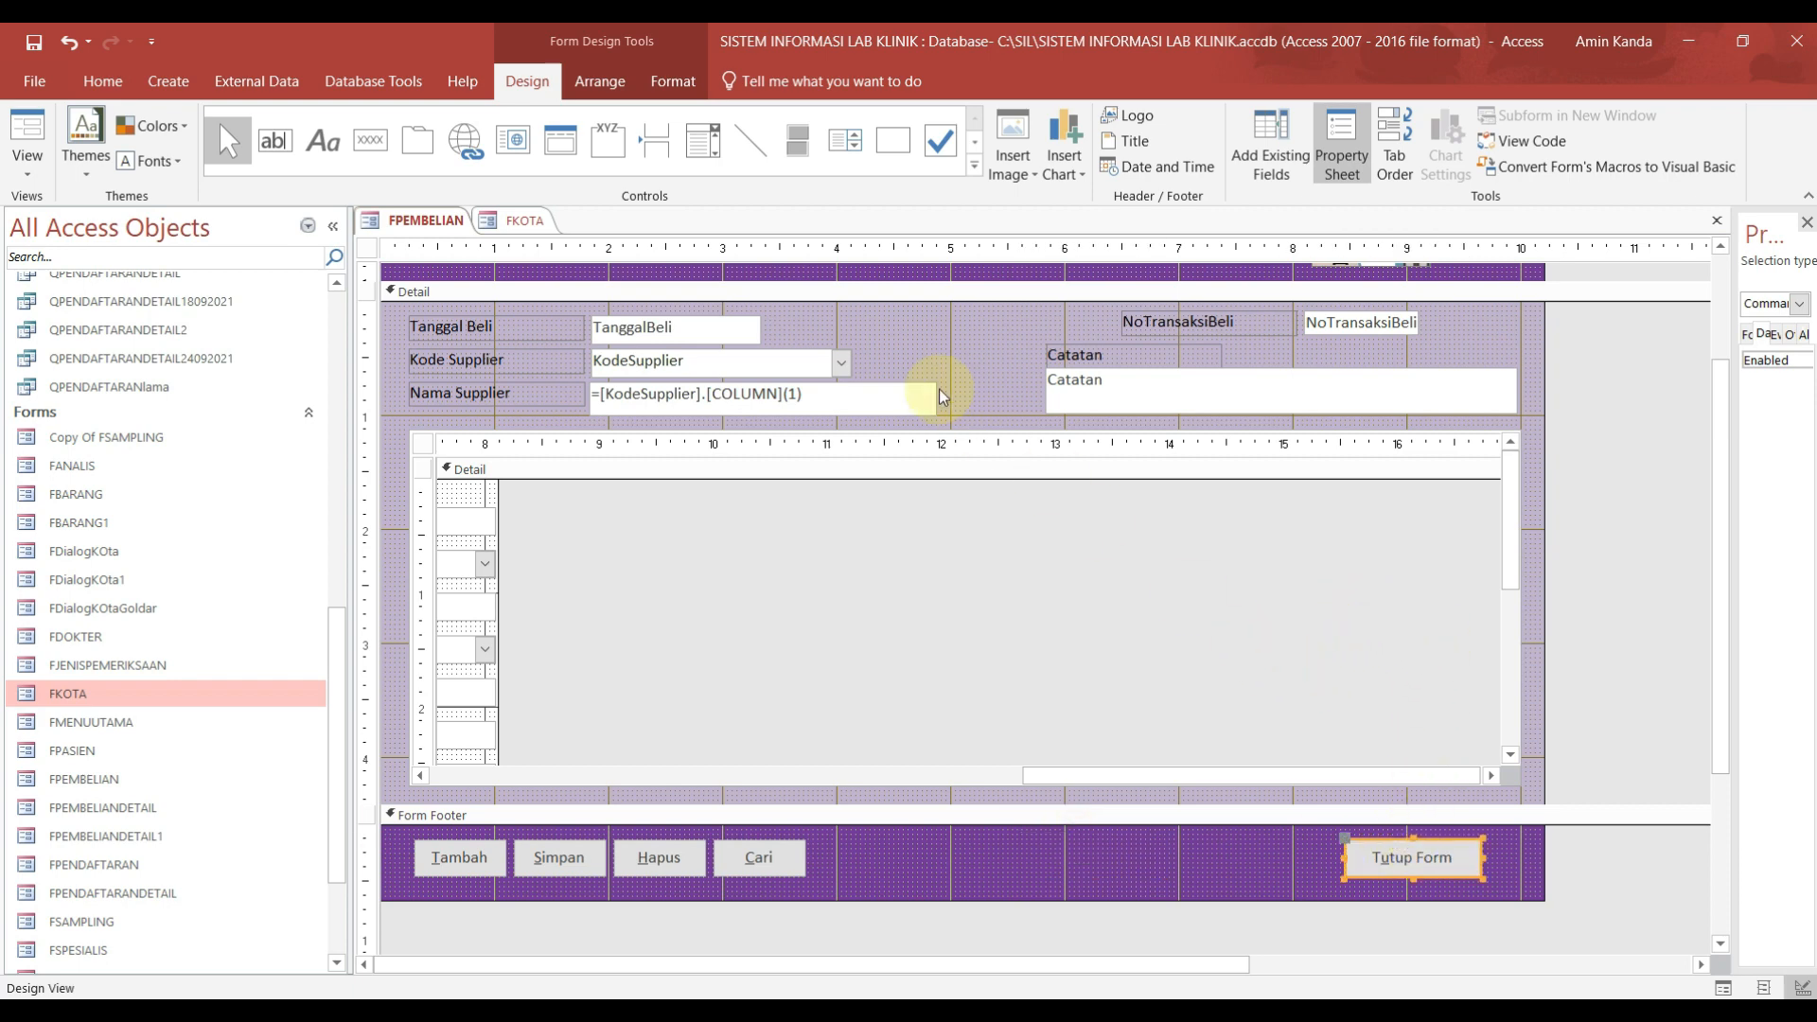
Step: Switch FPEMBELIAN to Form View and set Tanggal Beli of the first purchase to 01/10/2021
{"action": "right_click", "coordinate": [450, 230]}
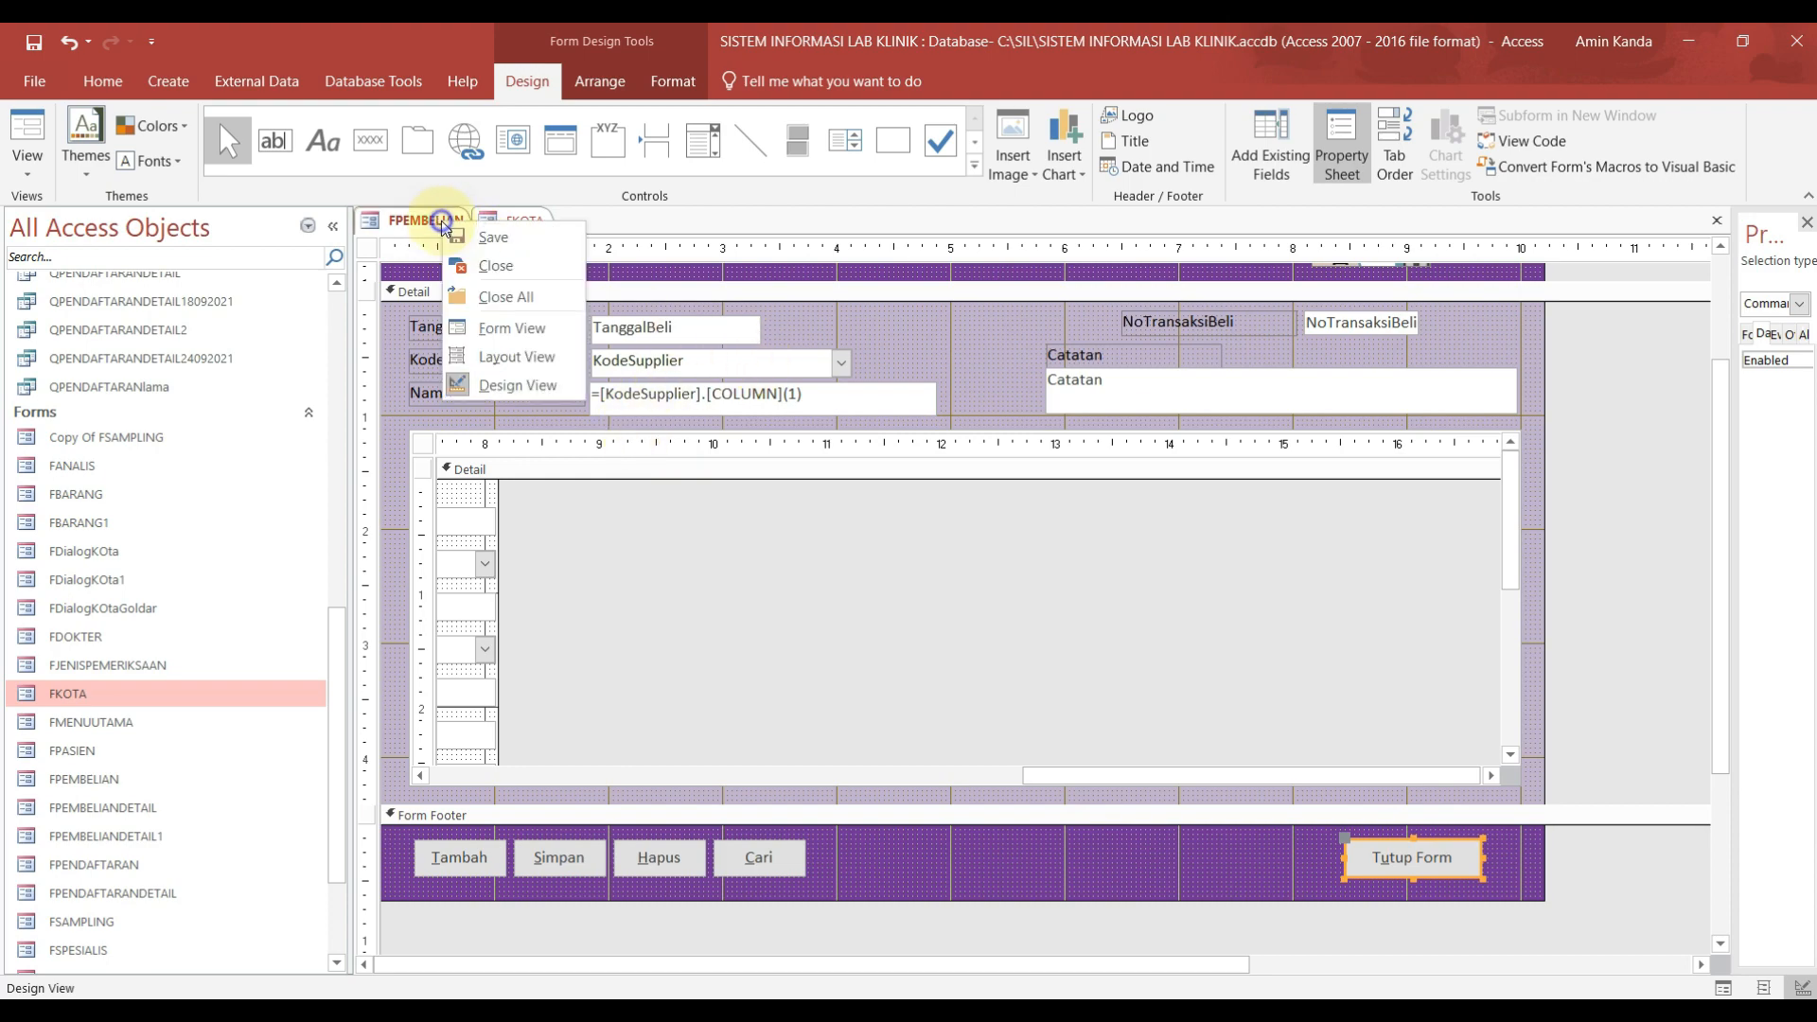
{"action": "left_click", "coordinate": [512, 328]}
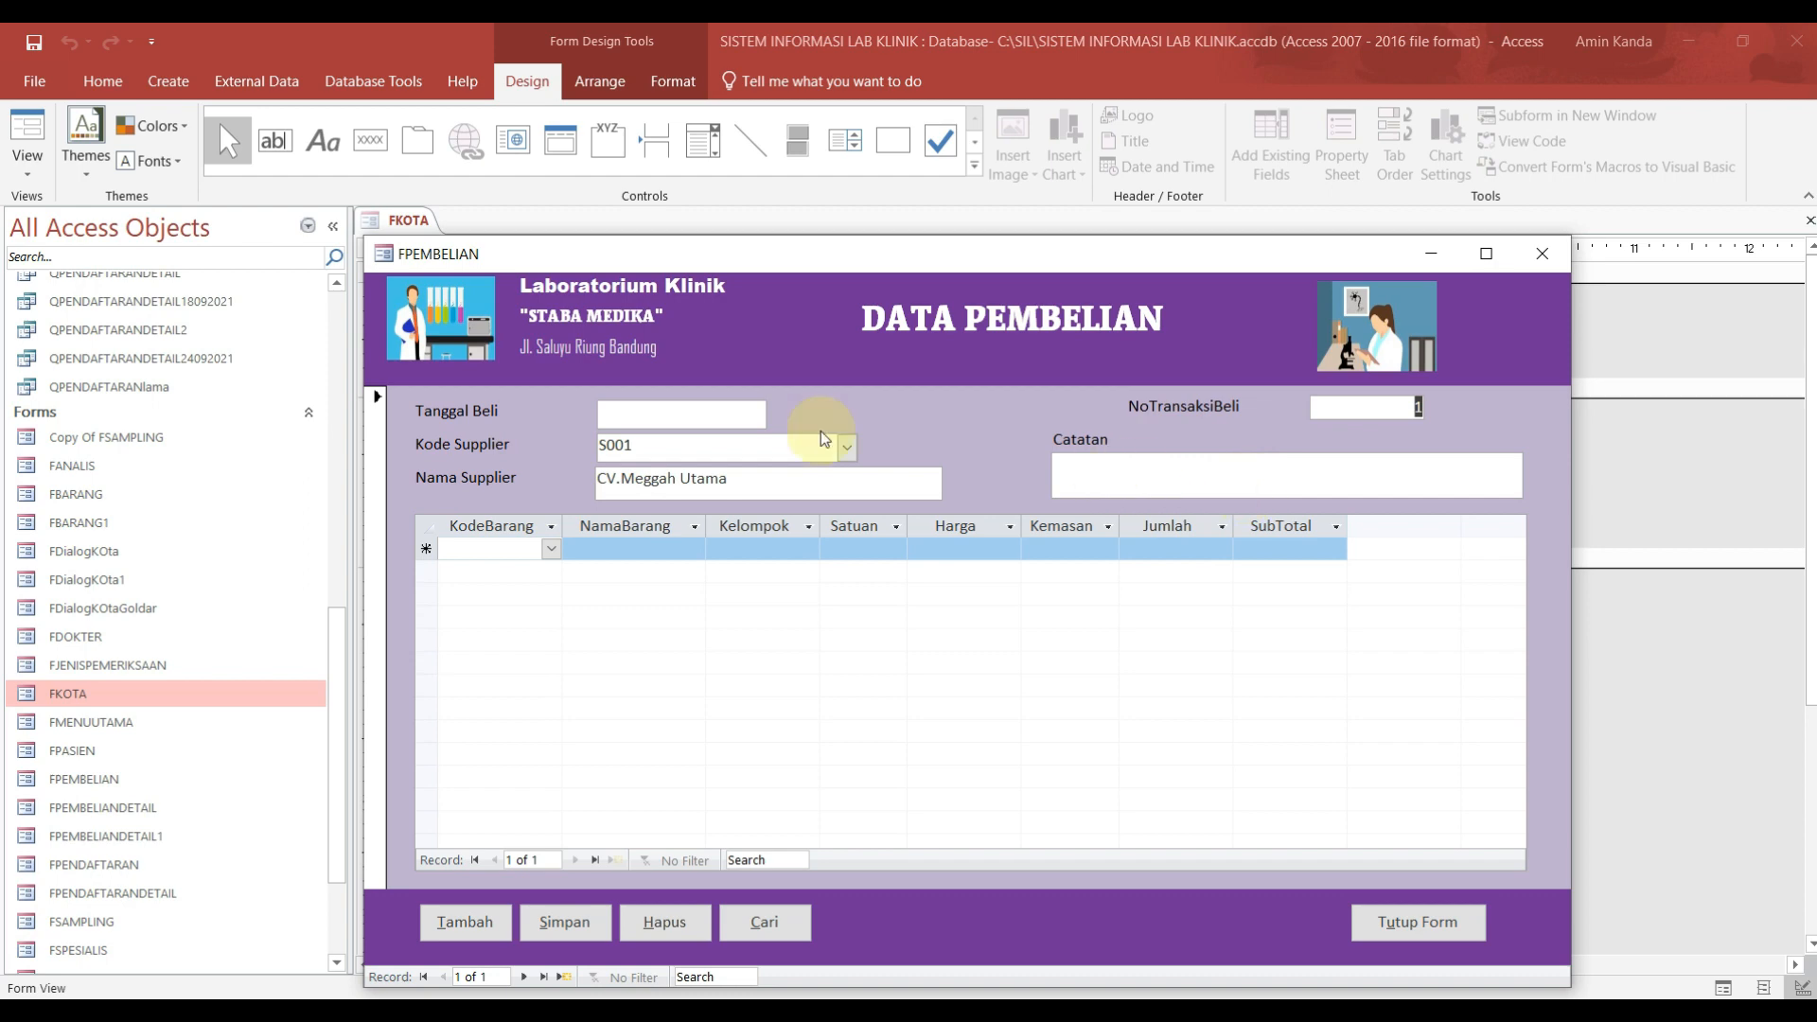
{"action": "left_click", "coordinate": [755, 414]}
{"action": "left_click", "coordinate": [778, 413]}
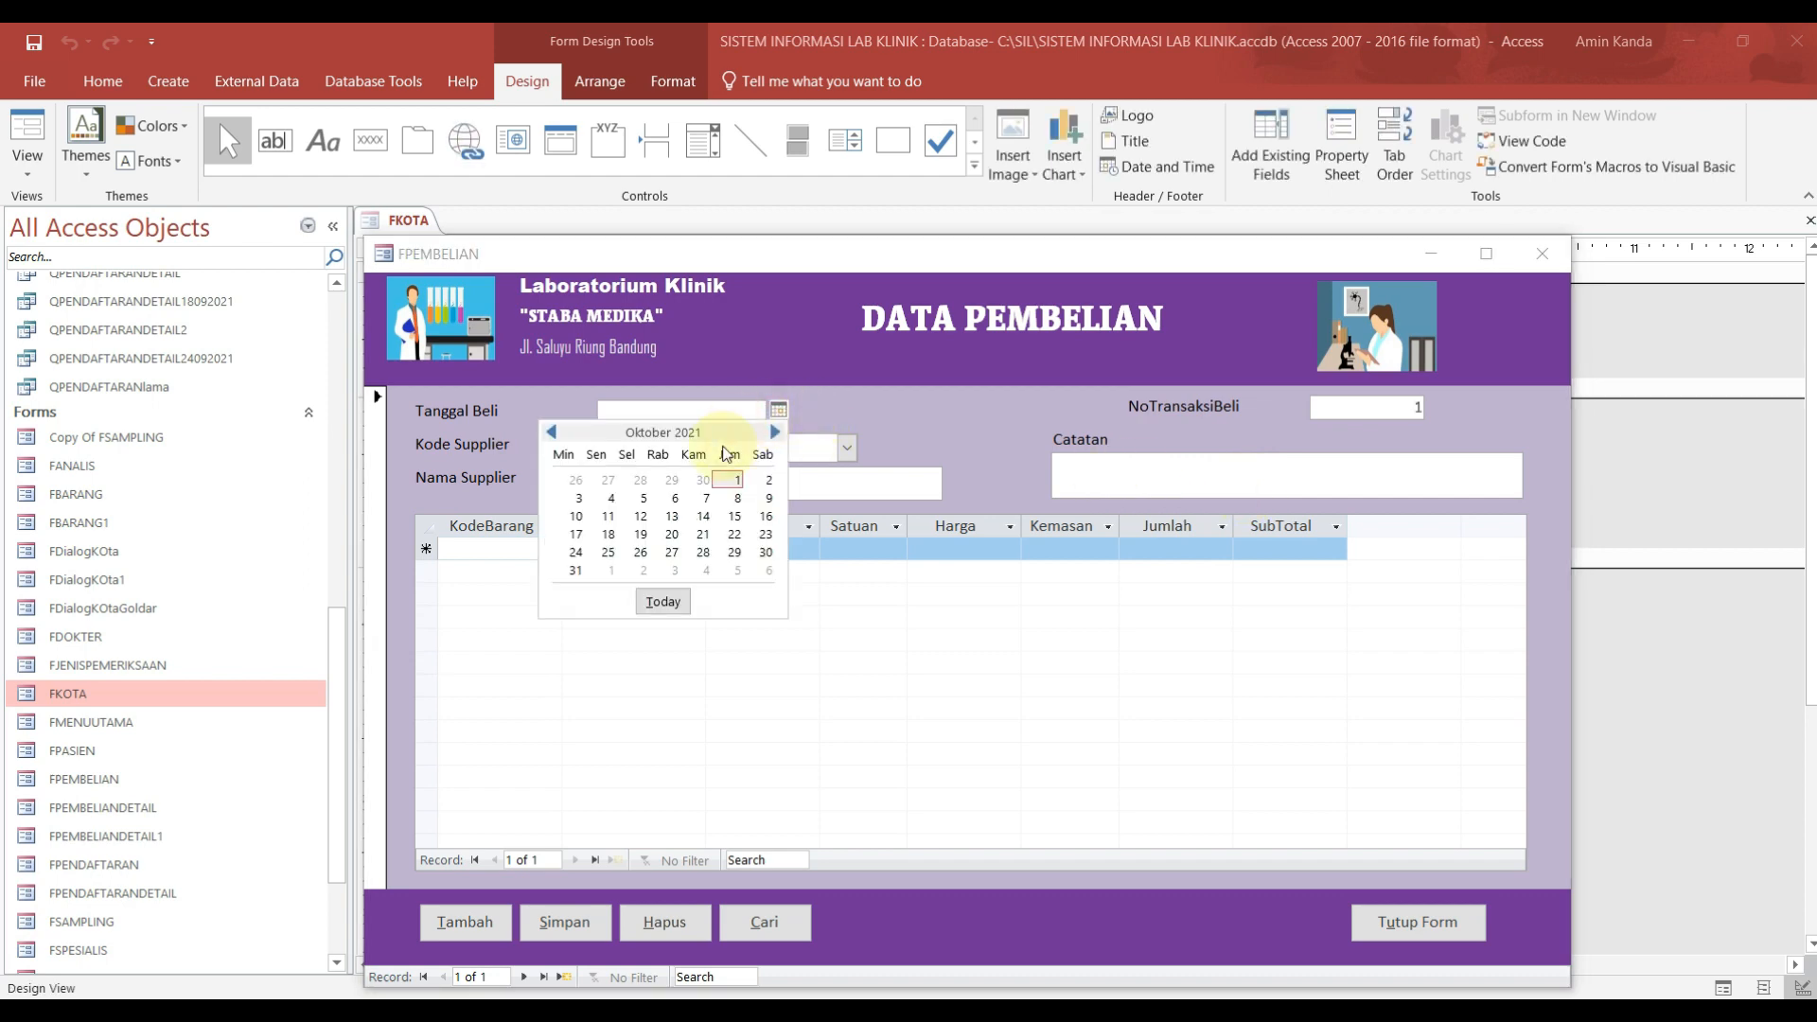
{"action": "left_click", "coordinate": [733, 482]}
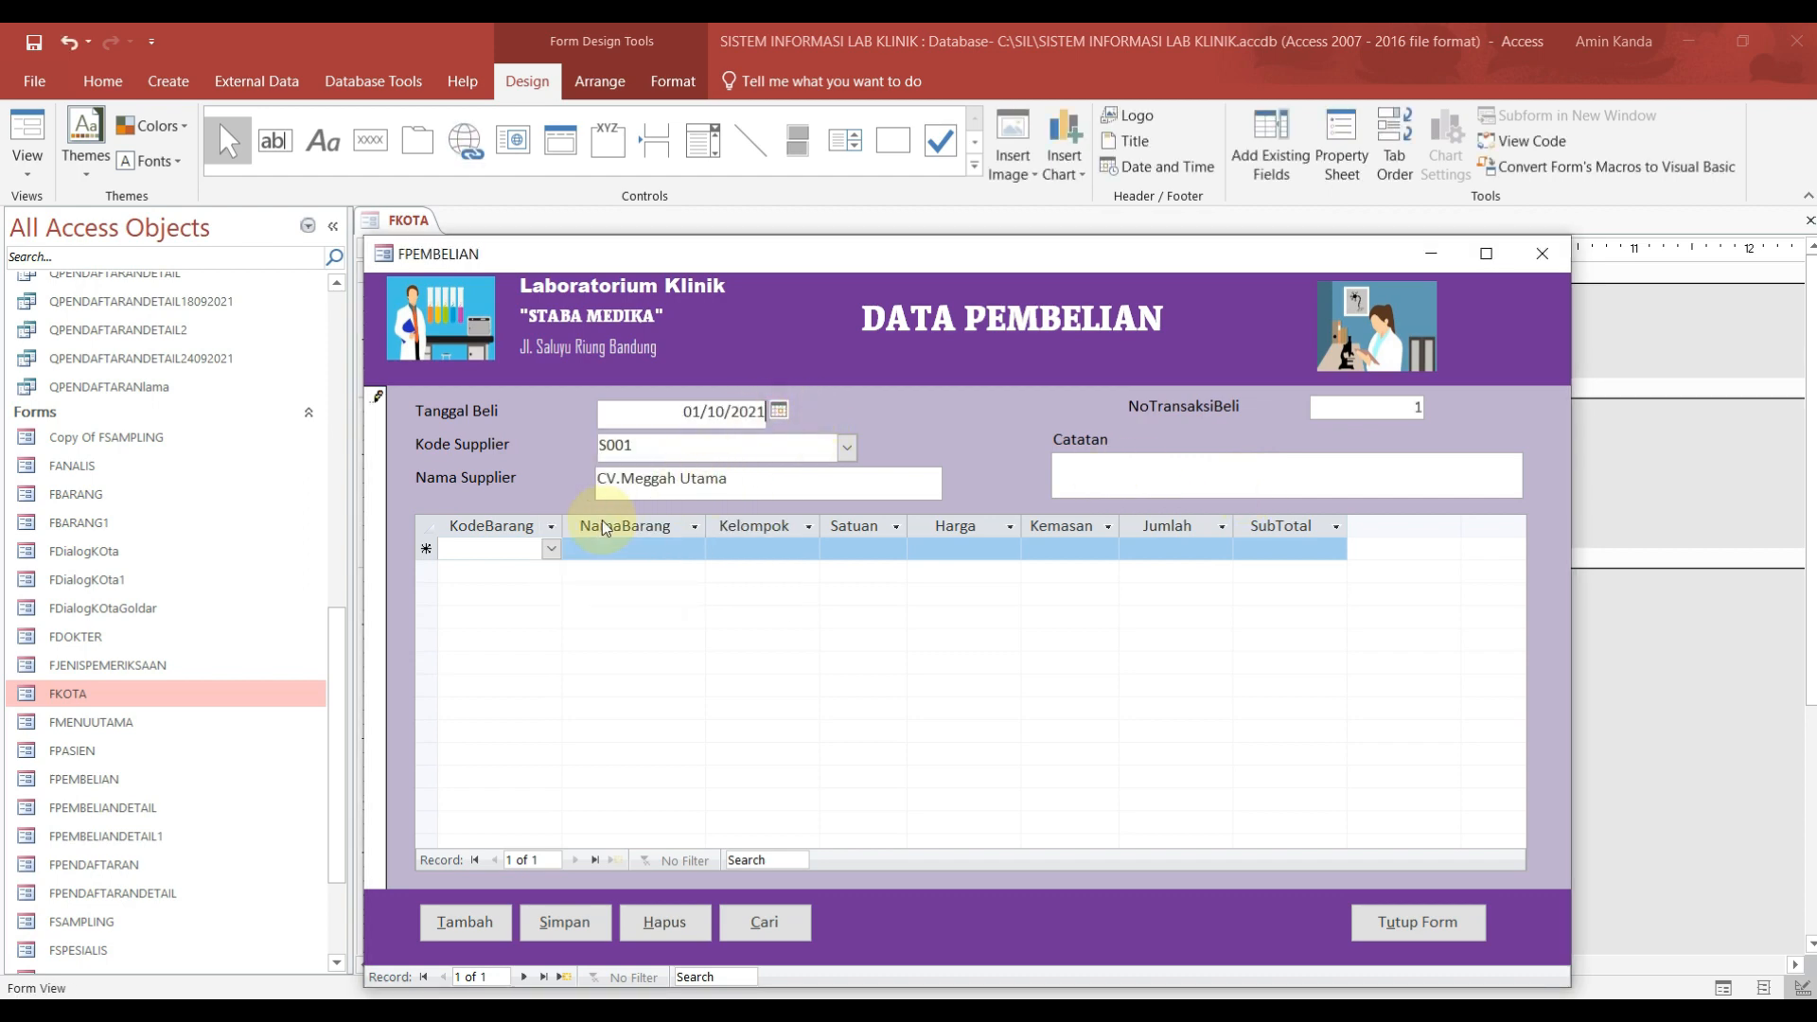
Step: Add item ATK-73 (Amplop Kecil) as the first detail line with Kemasan Dus and Jumlah 120
{"action": "left_click", "coordinate": [552, 550]}
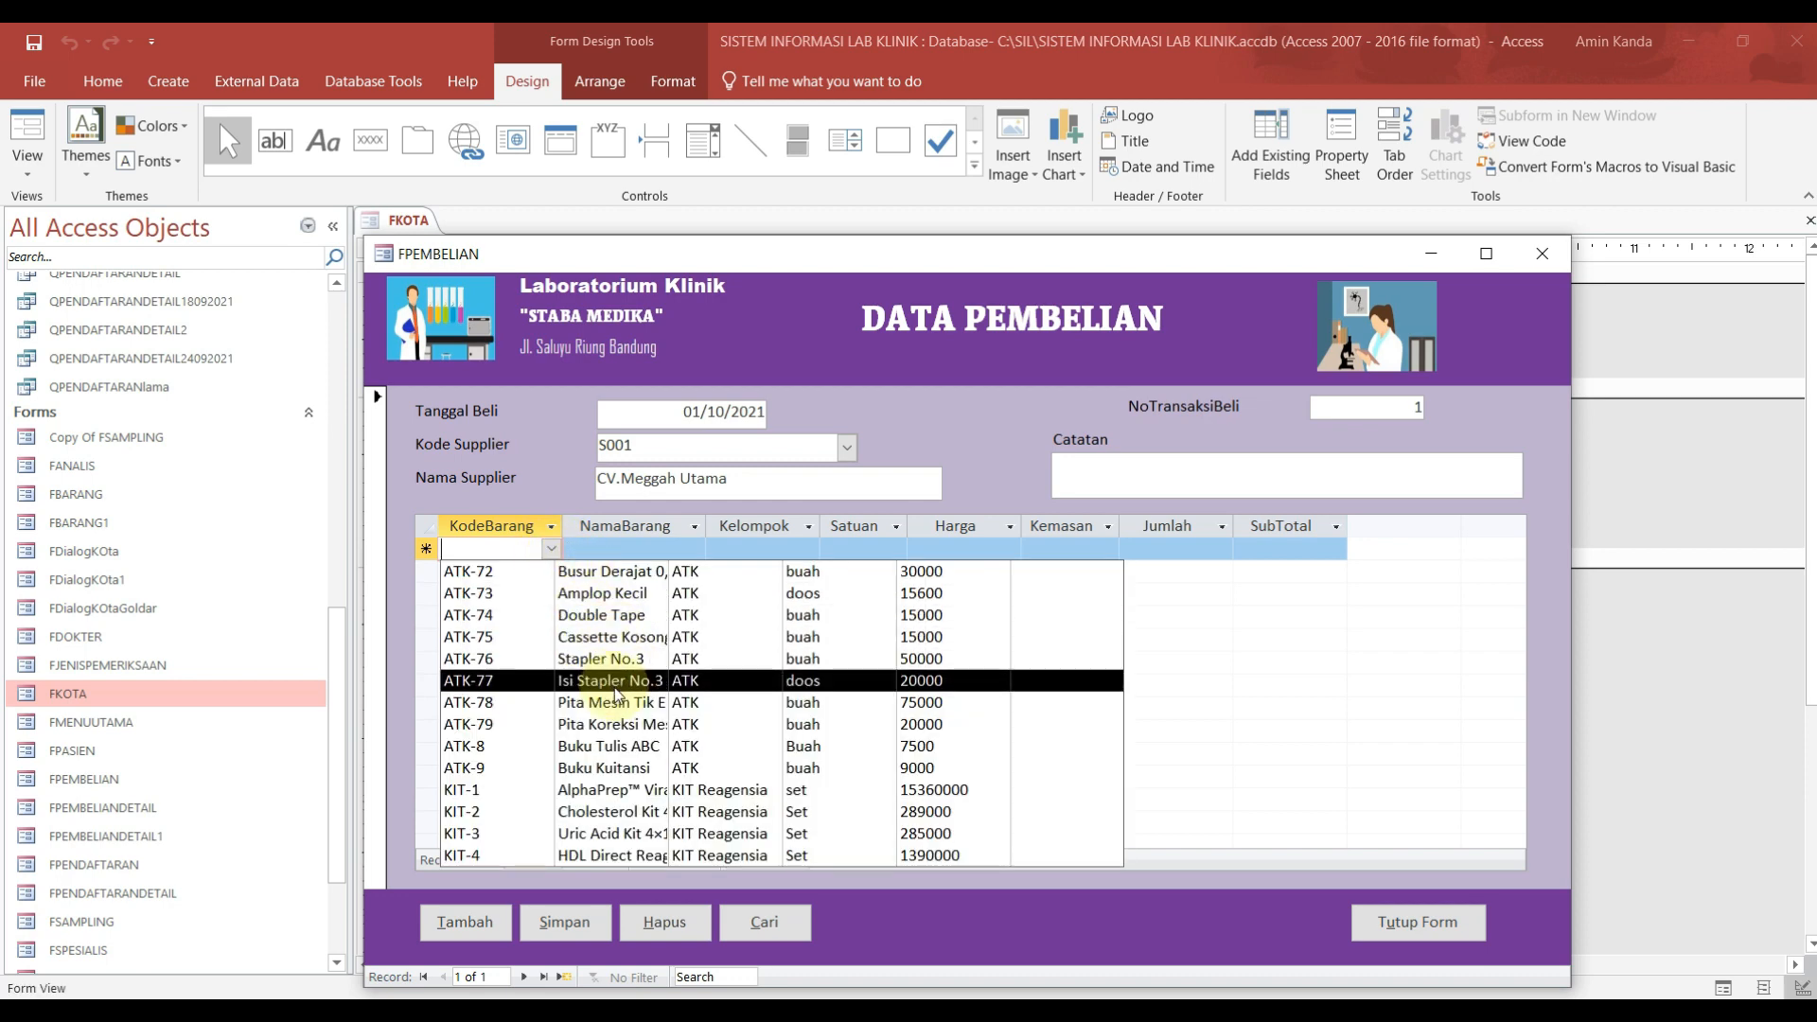
{"action": "left_click", "coordinate": [606, 594]}
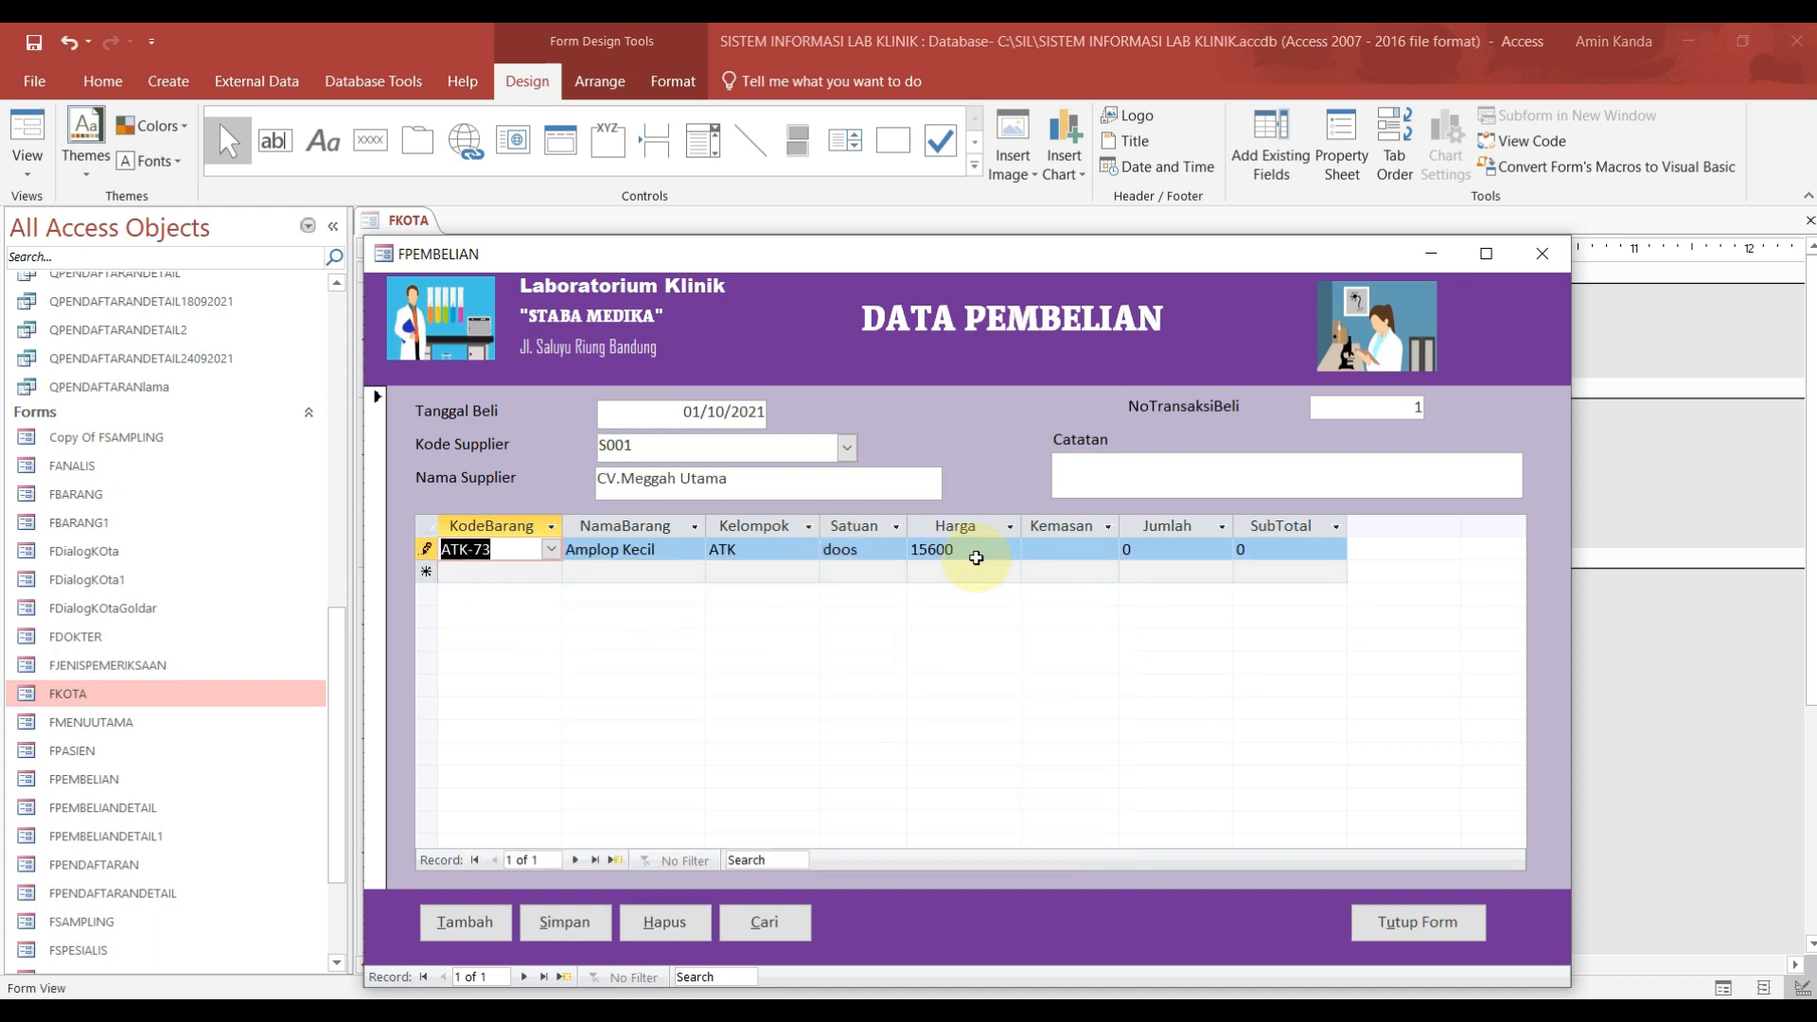
{"action": "left_click", "coordinate": [1068, 548]}
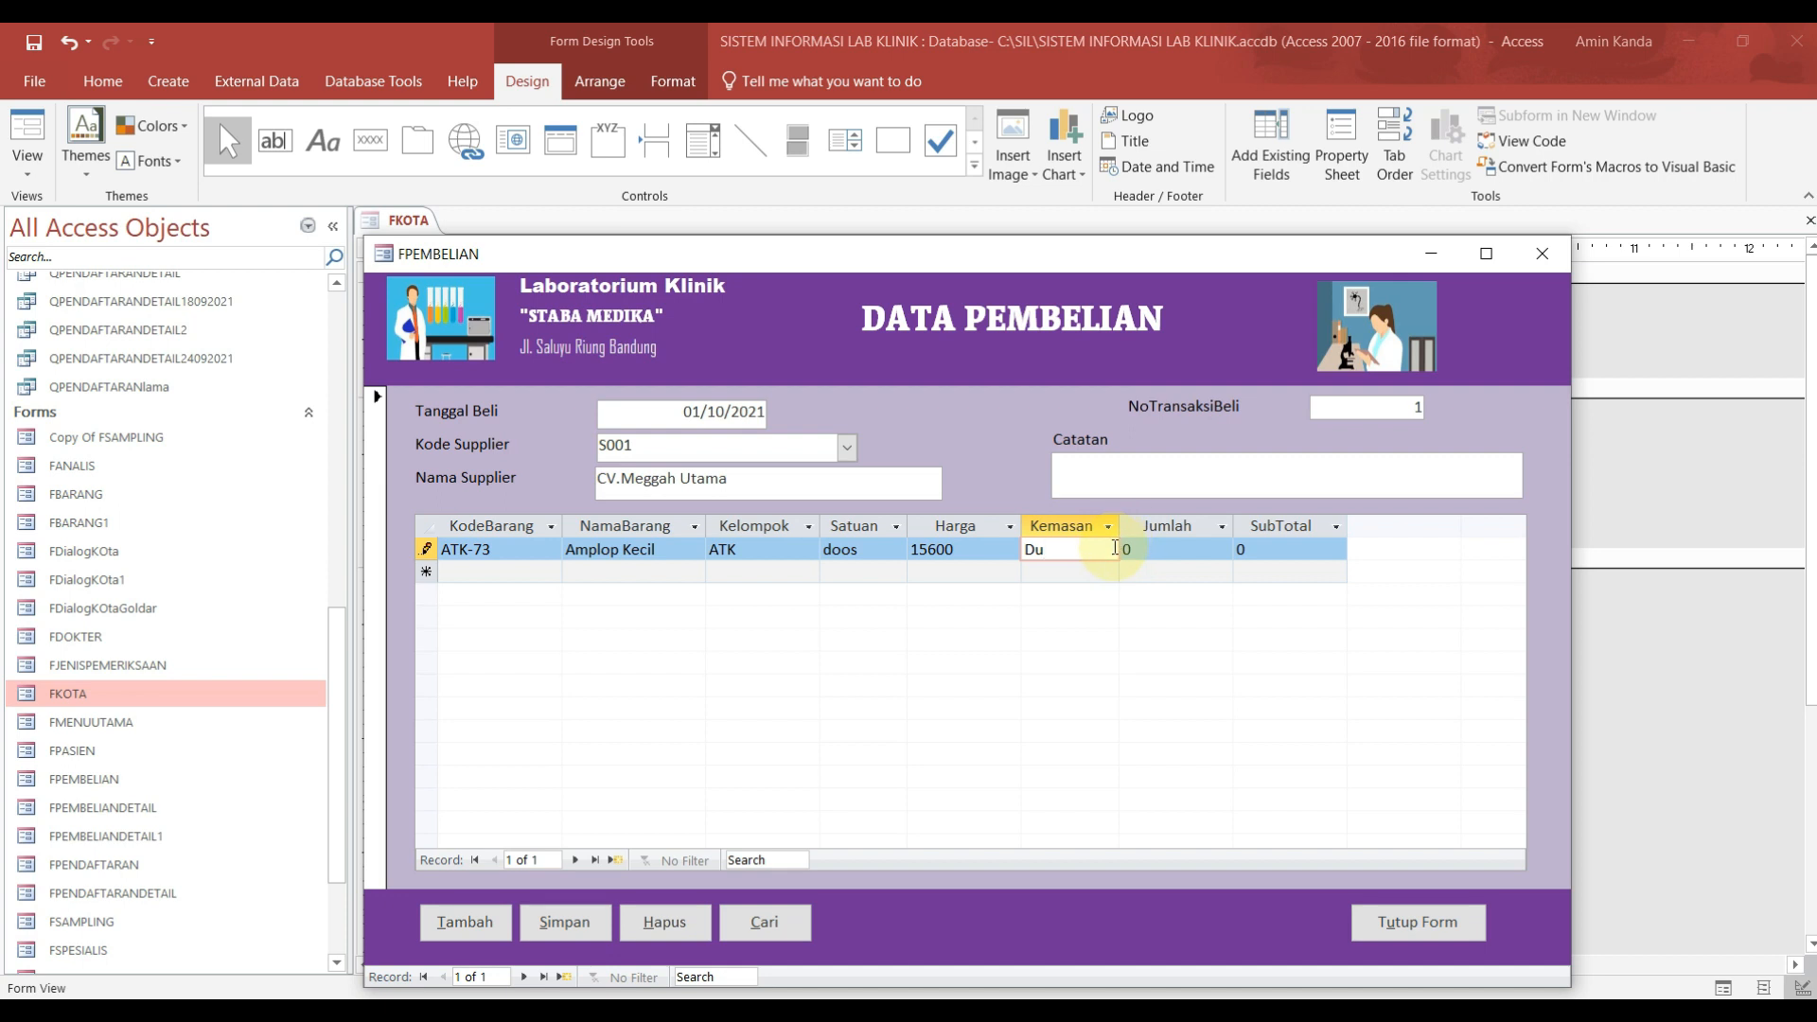
{"action": "left_click", "coordinate": [1120, 547]}
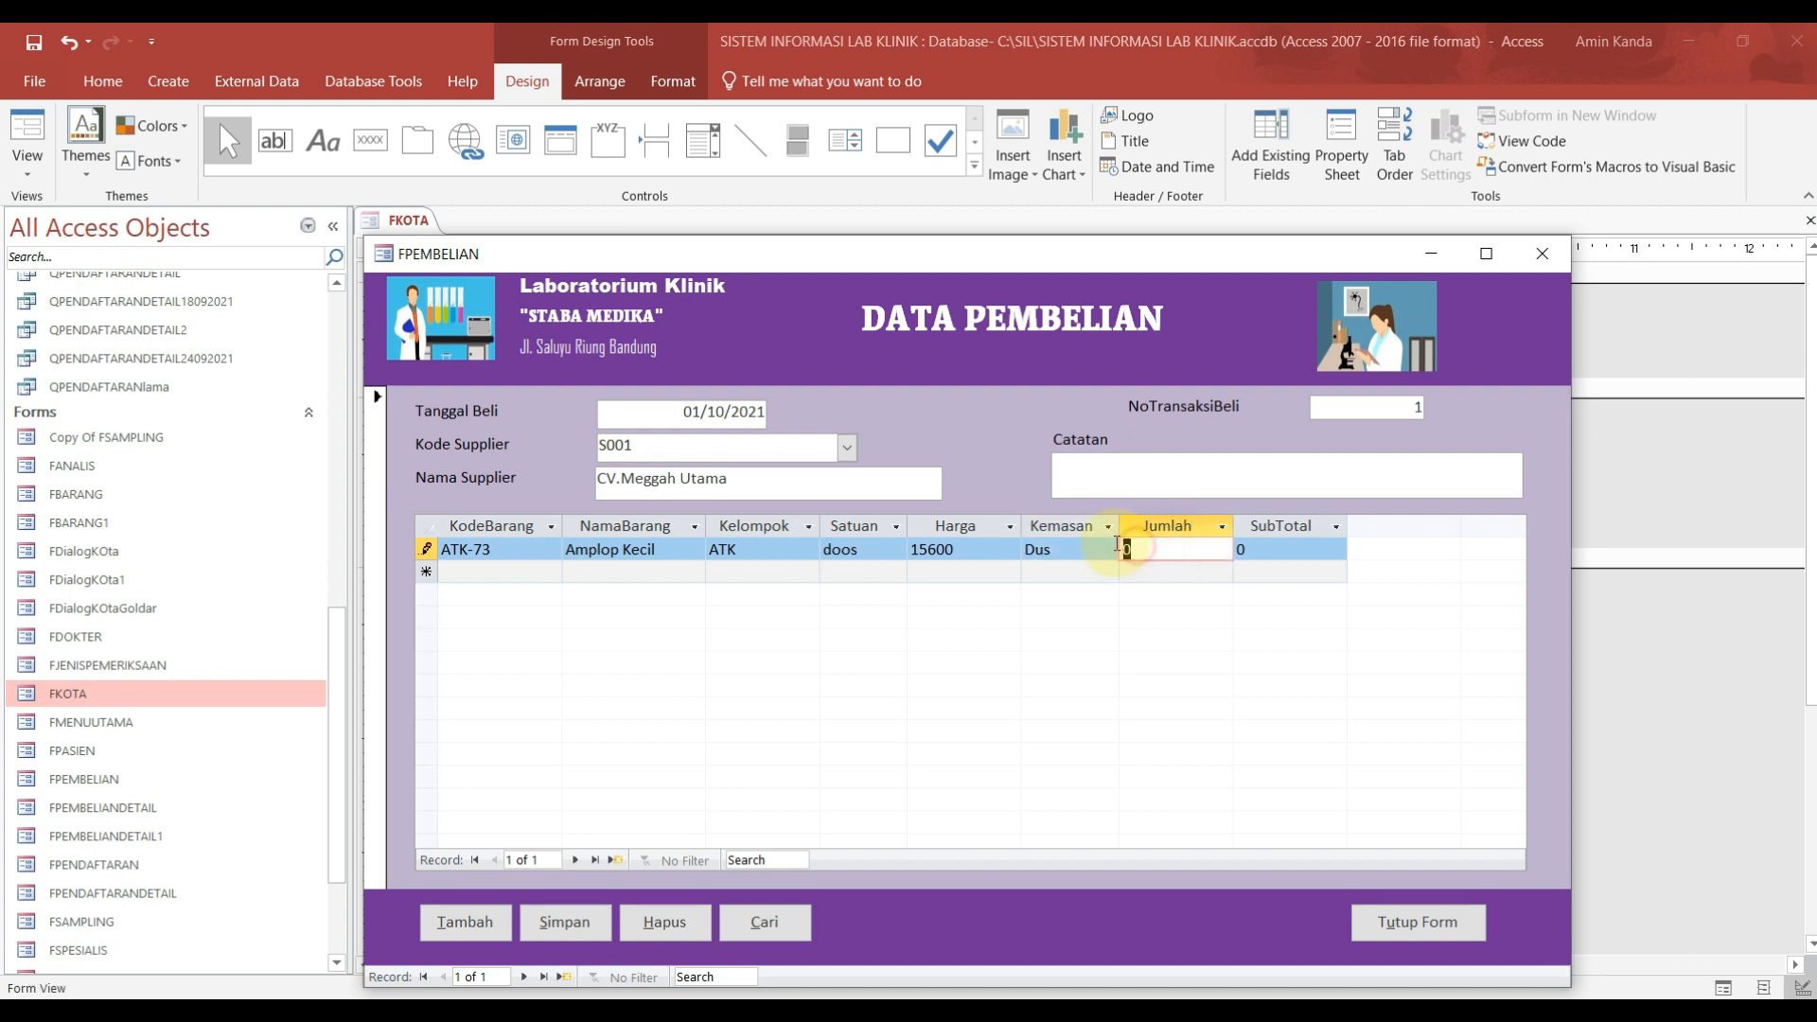
{"action": "type", "text": "120"}
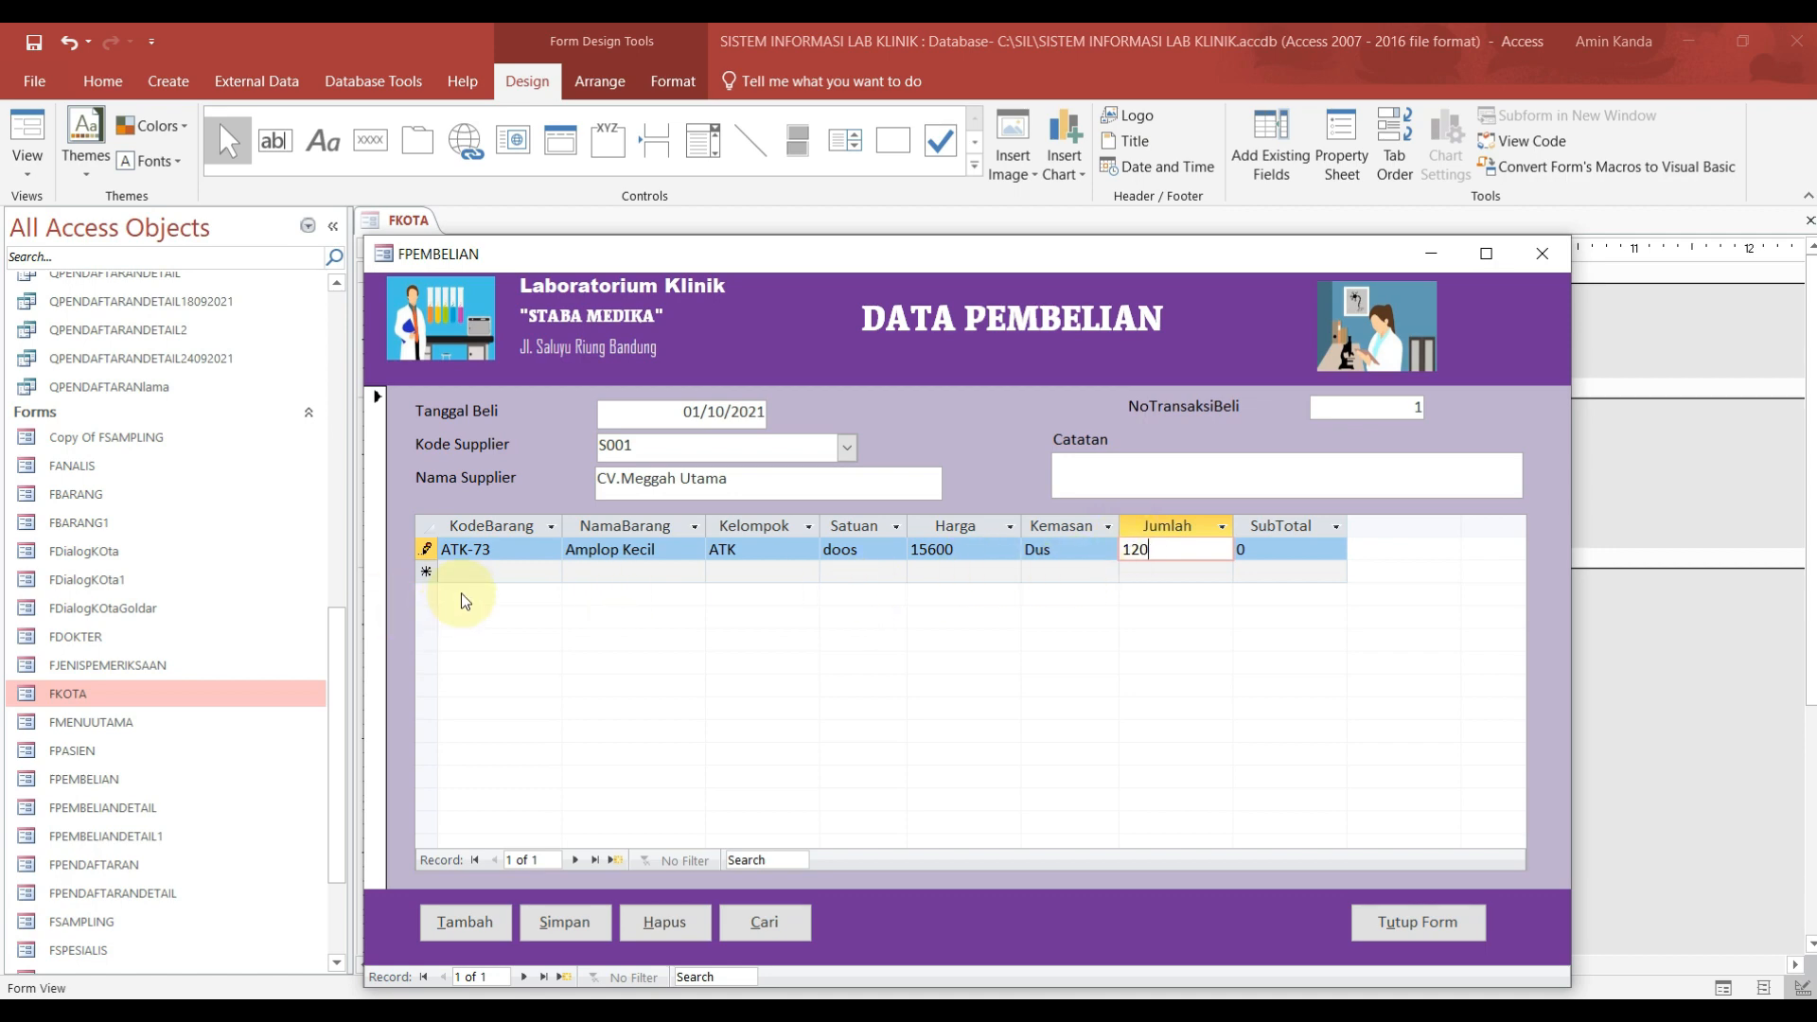
Step: Add item ATK-74 (Double Tape) as the second detail line with Kelompok ATK, Kemasan Dus and Jumlah 20, and save the record
{"action": "left_click", "coordinate": [529, 573]}
{"action": "left_click", "coordinate": [552, 572]}
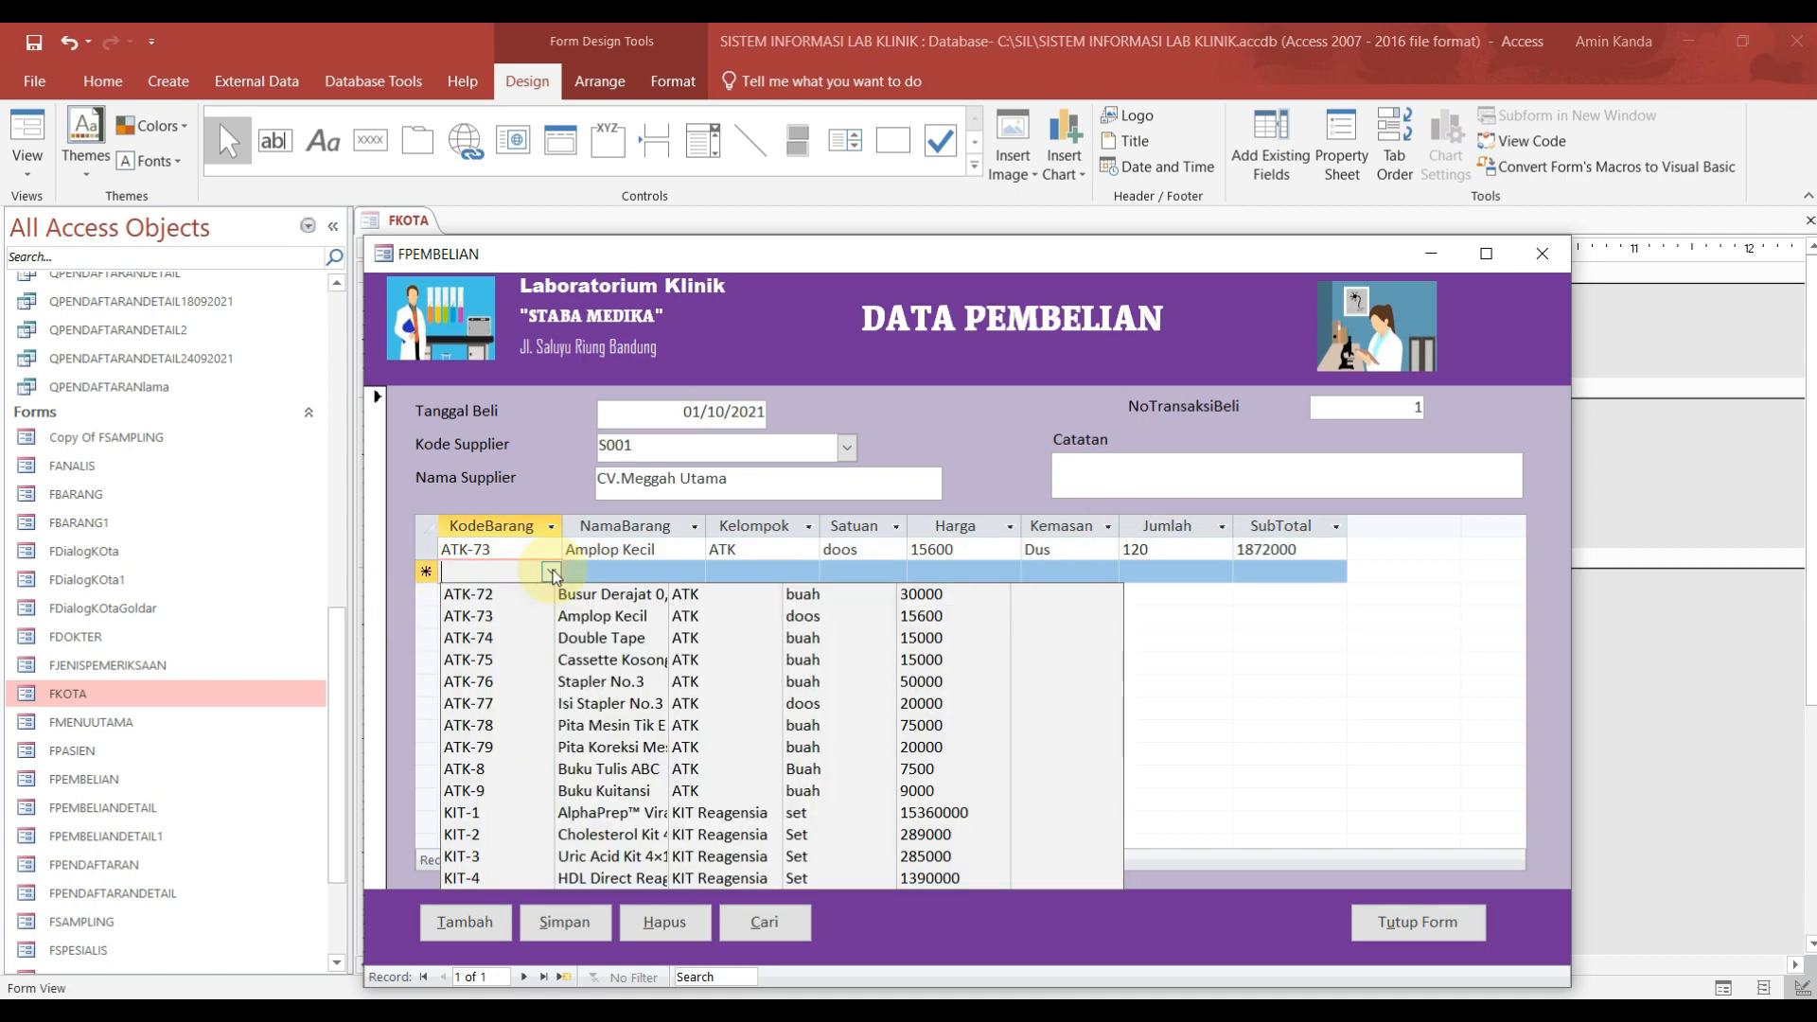
{"action": "left_click", "coordinate": [597, 639]}
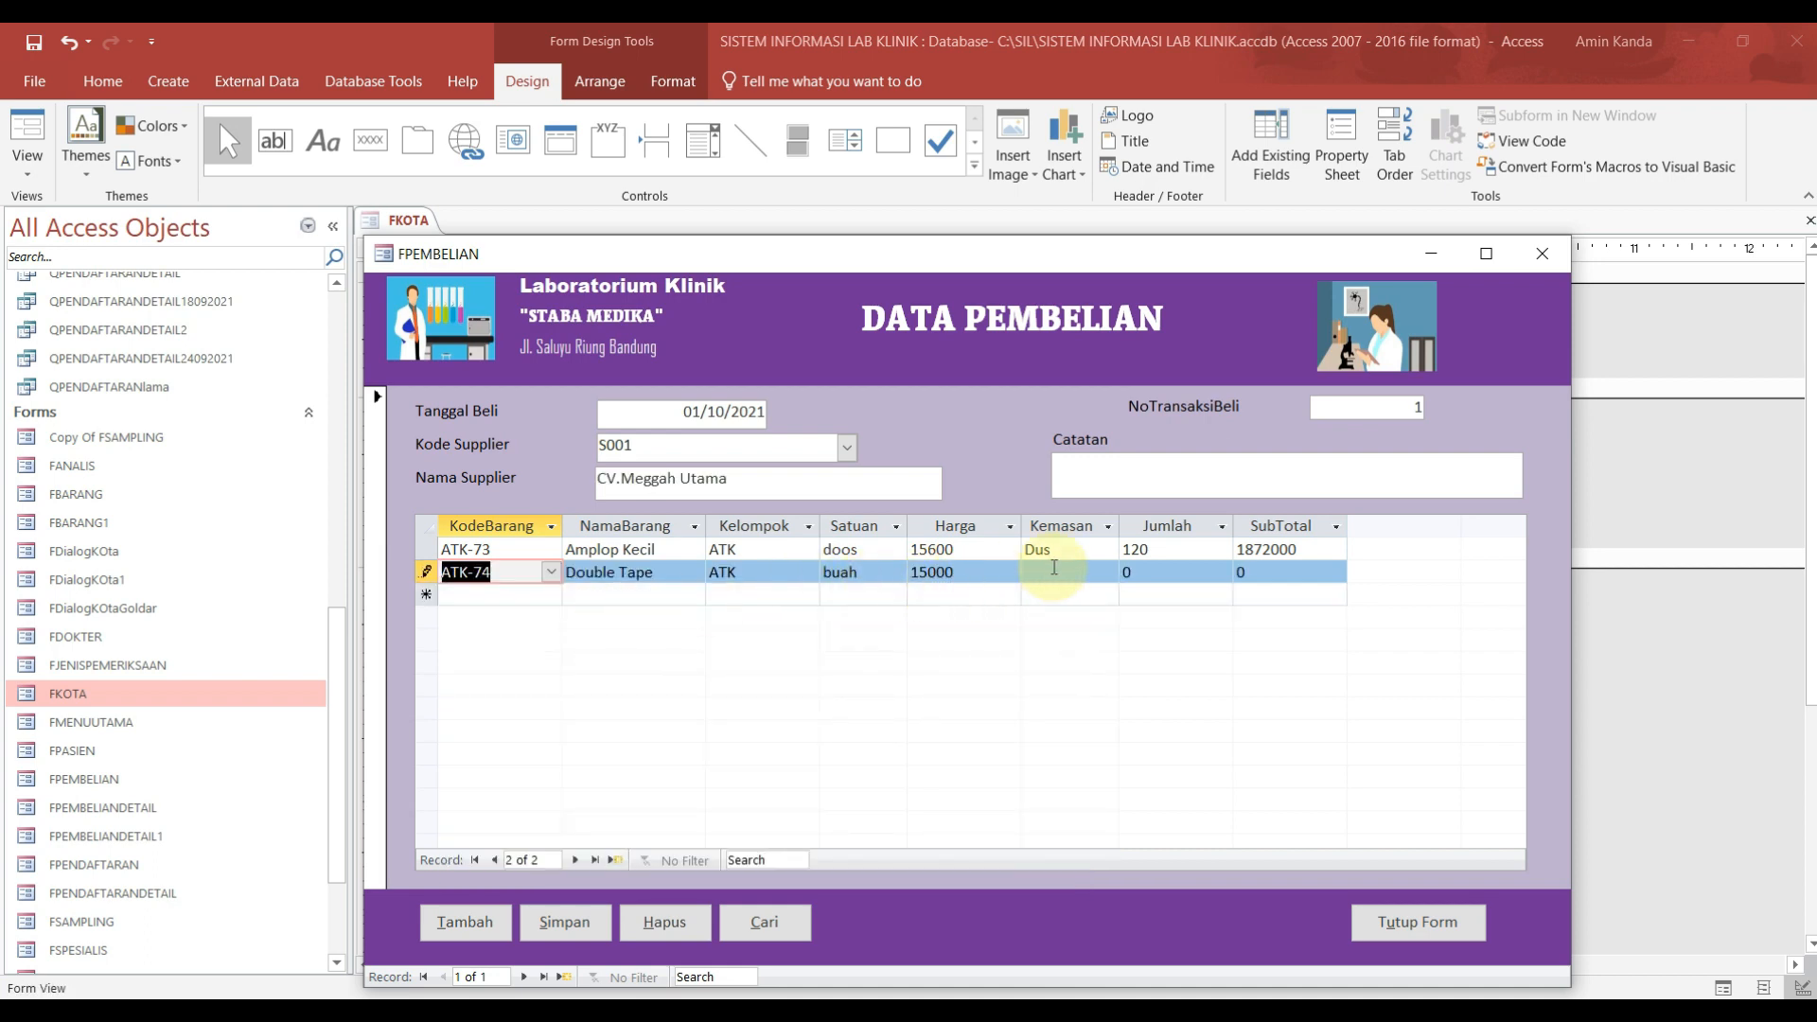
{"action": "left_click", "coordinate": [809, 574]}
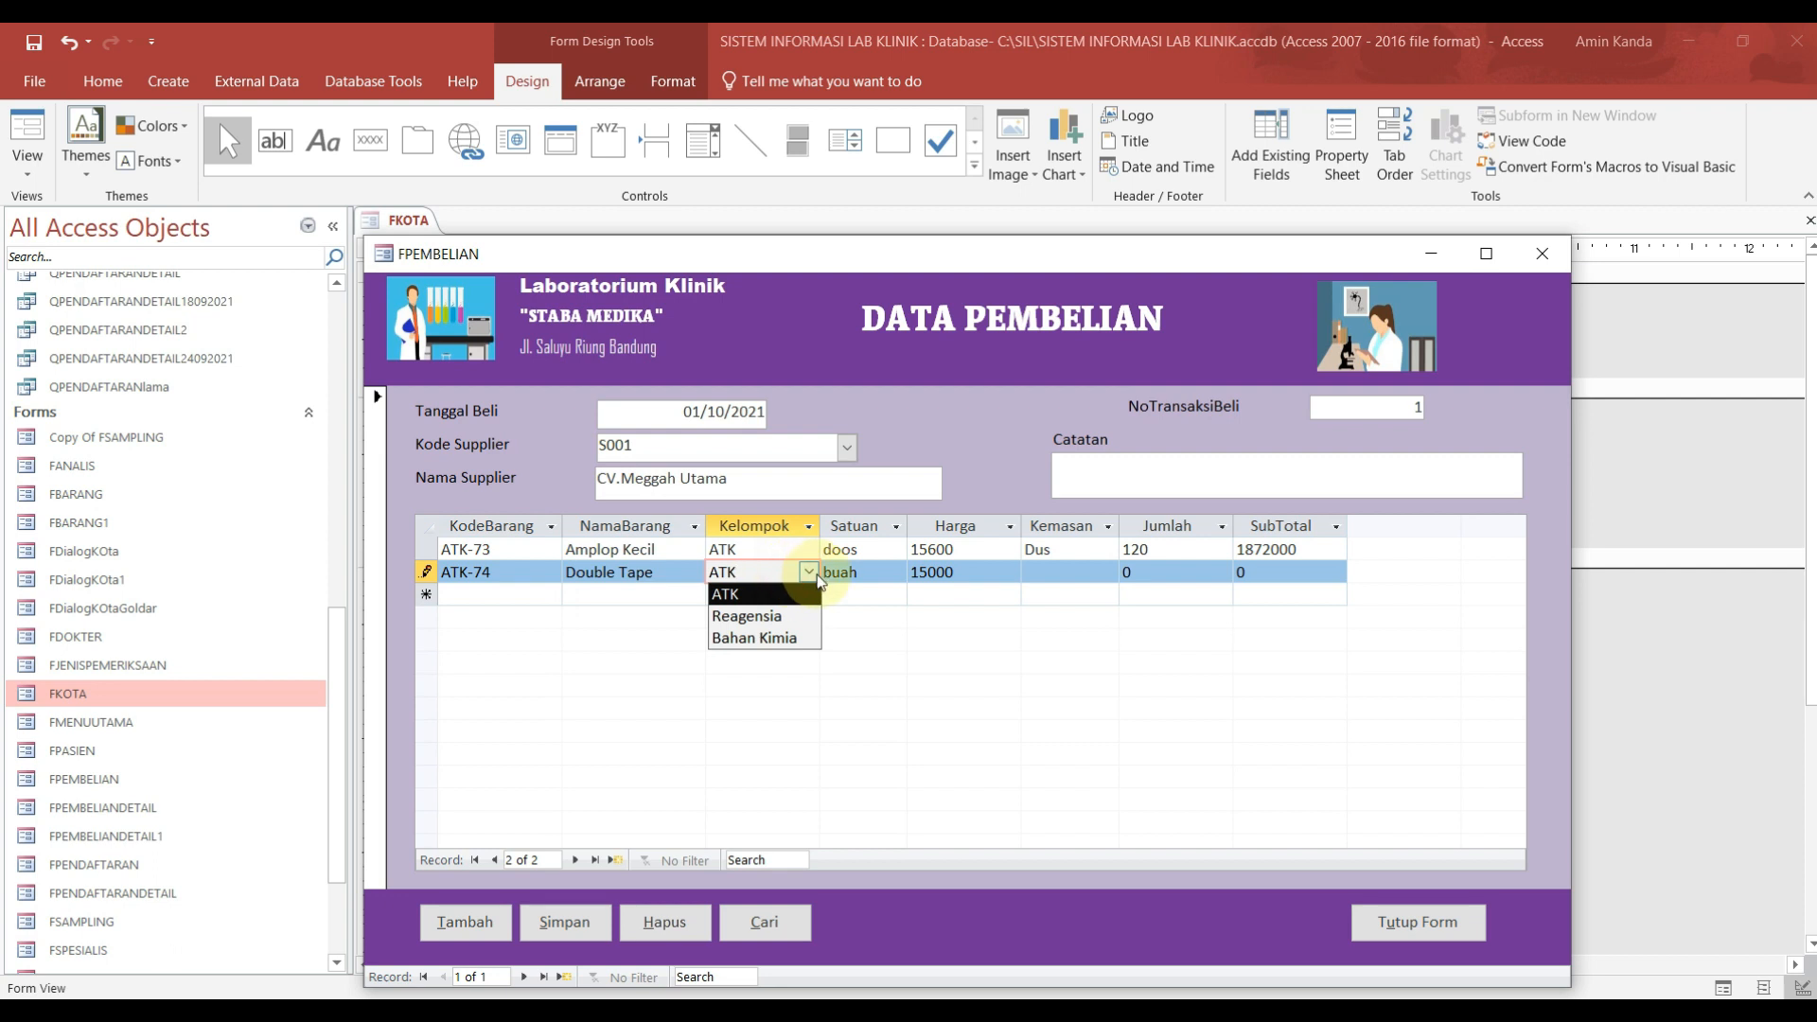
{"action": "left_click", "coordinate": [767, 594]}
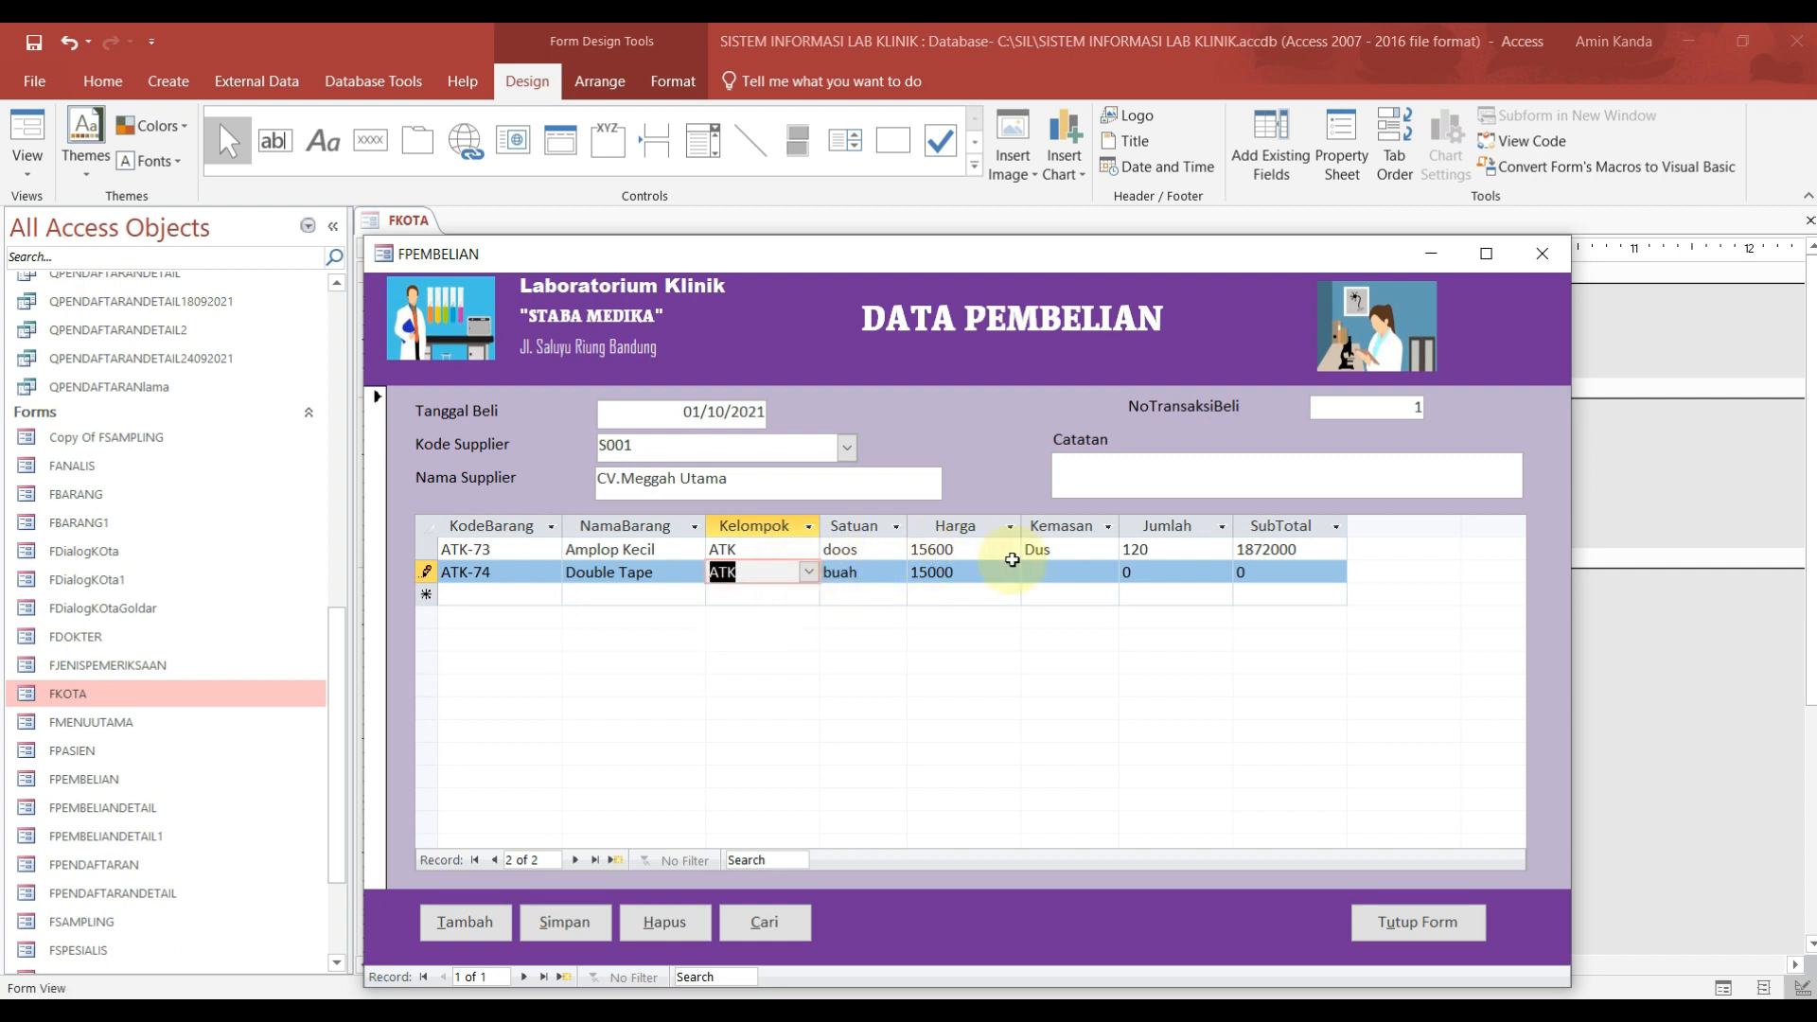
{"action": "left_click", "coordinate": [1066, 567]}
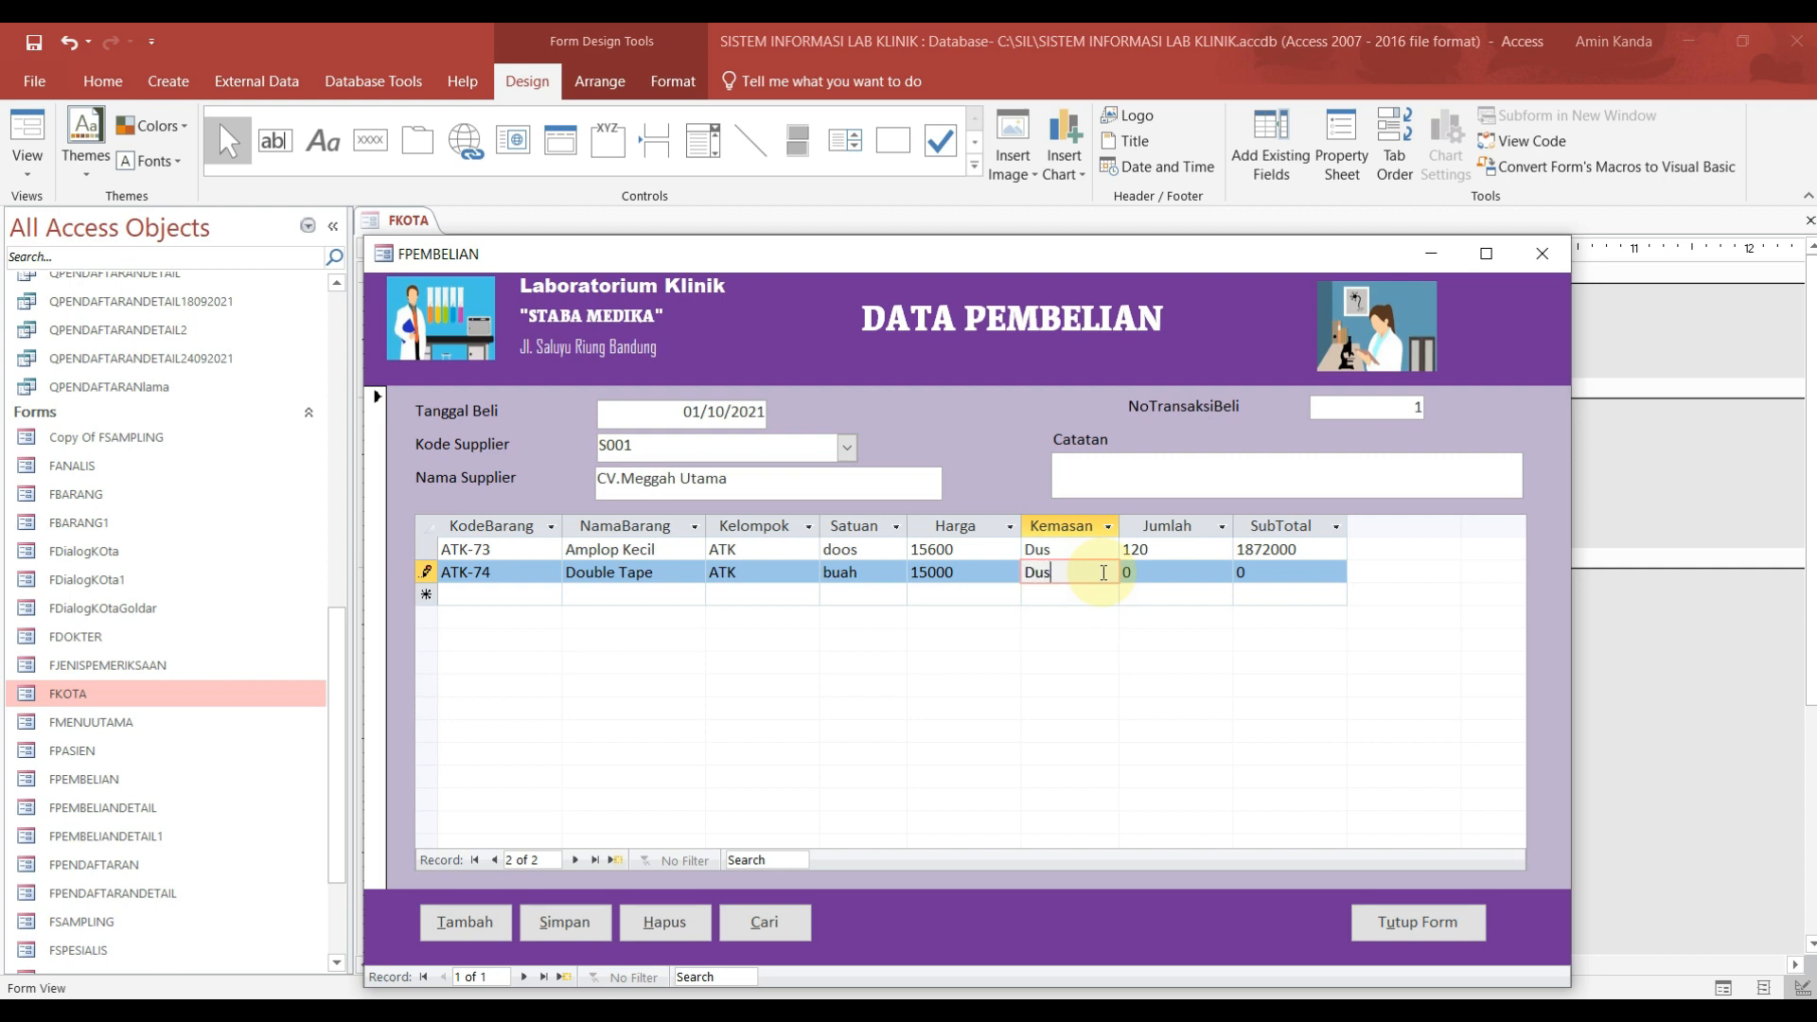
{"action": "key", "text": "Tab"}
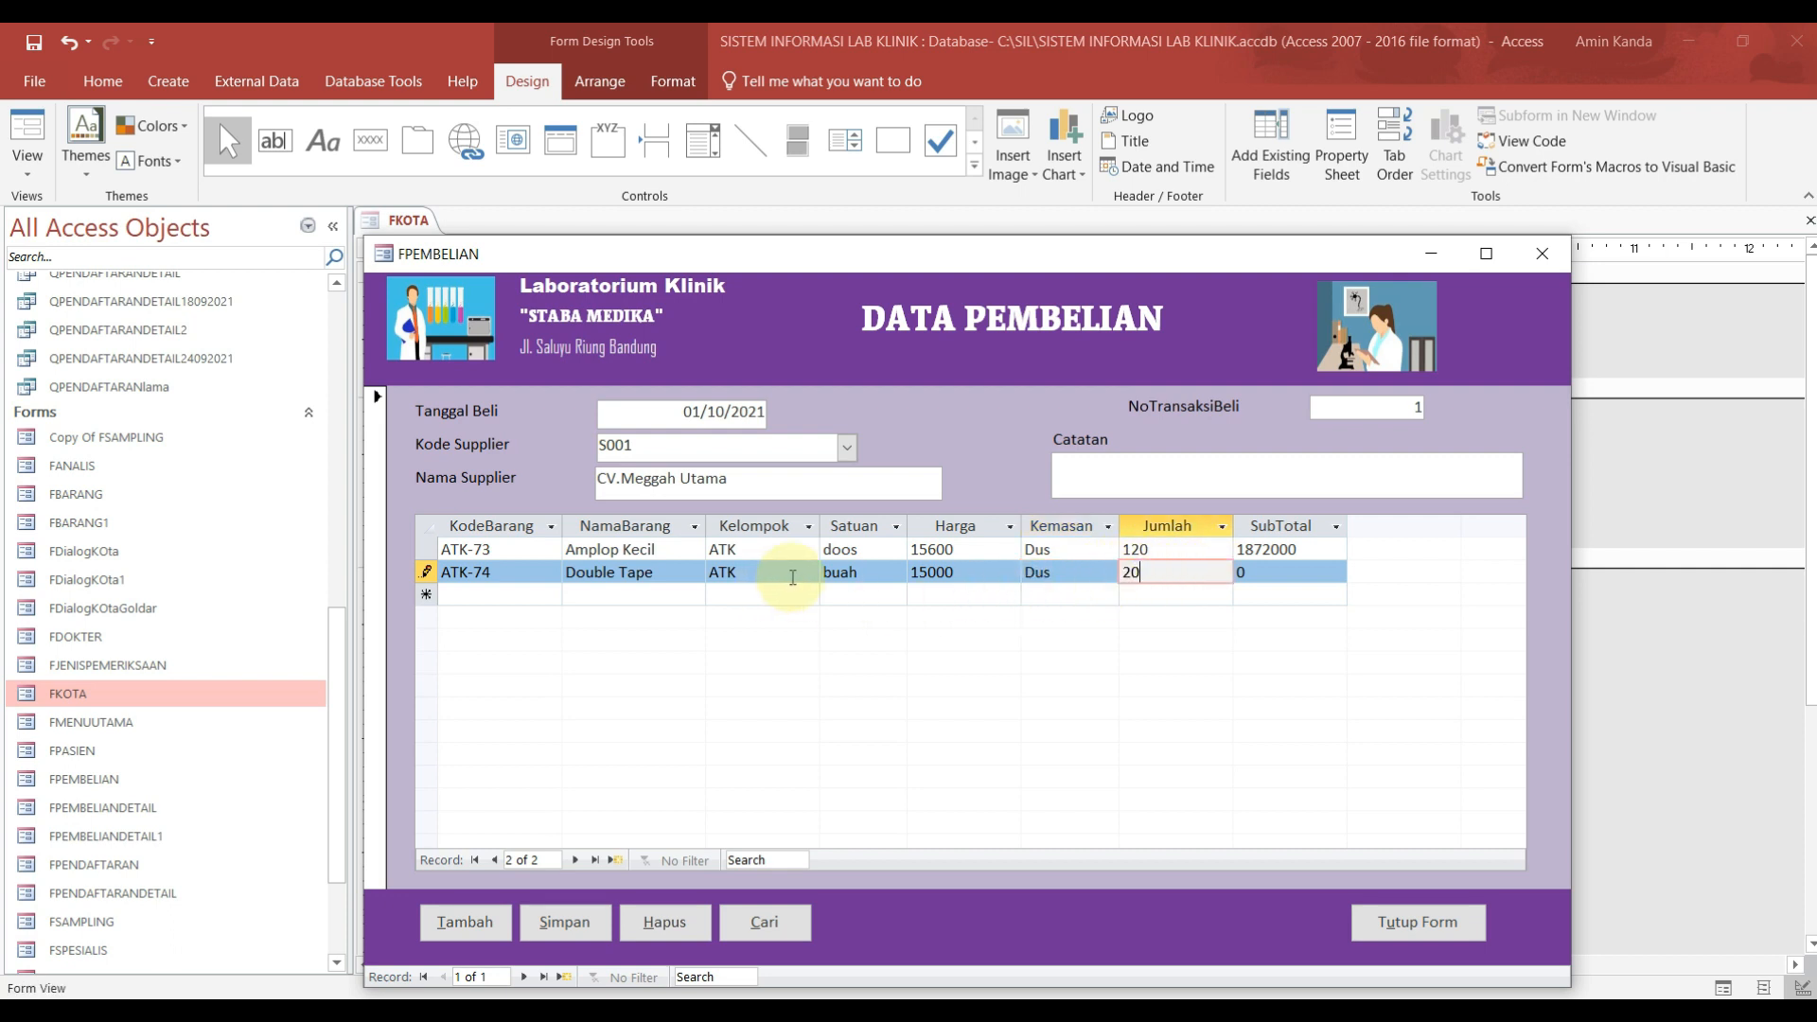
{"action": "left_click", "coordinate": [566, 923]}
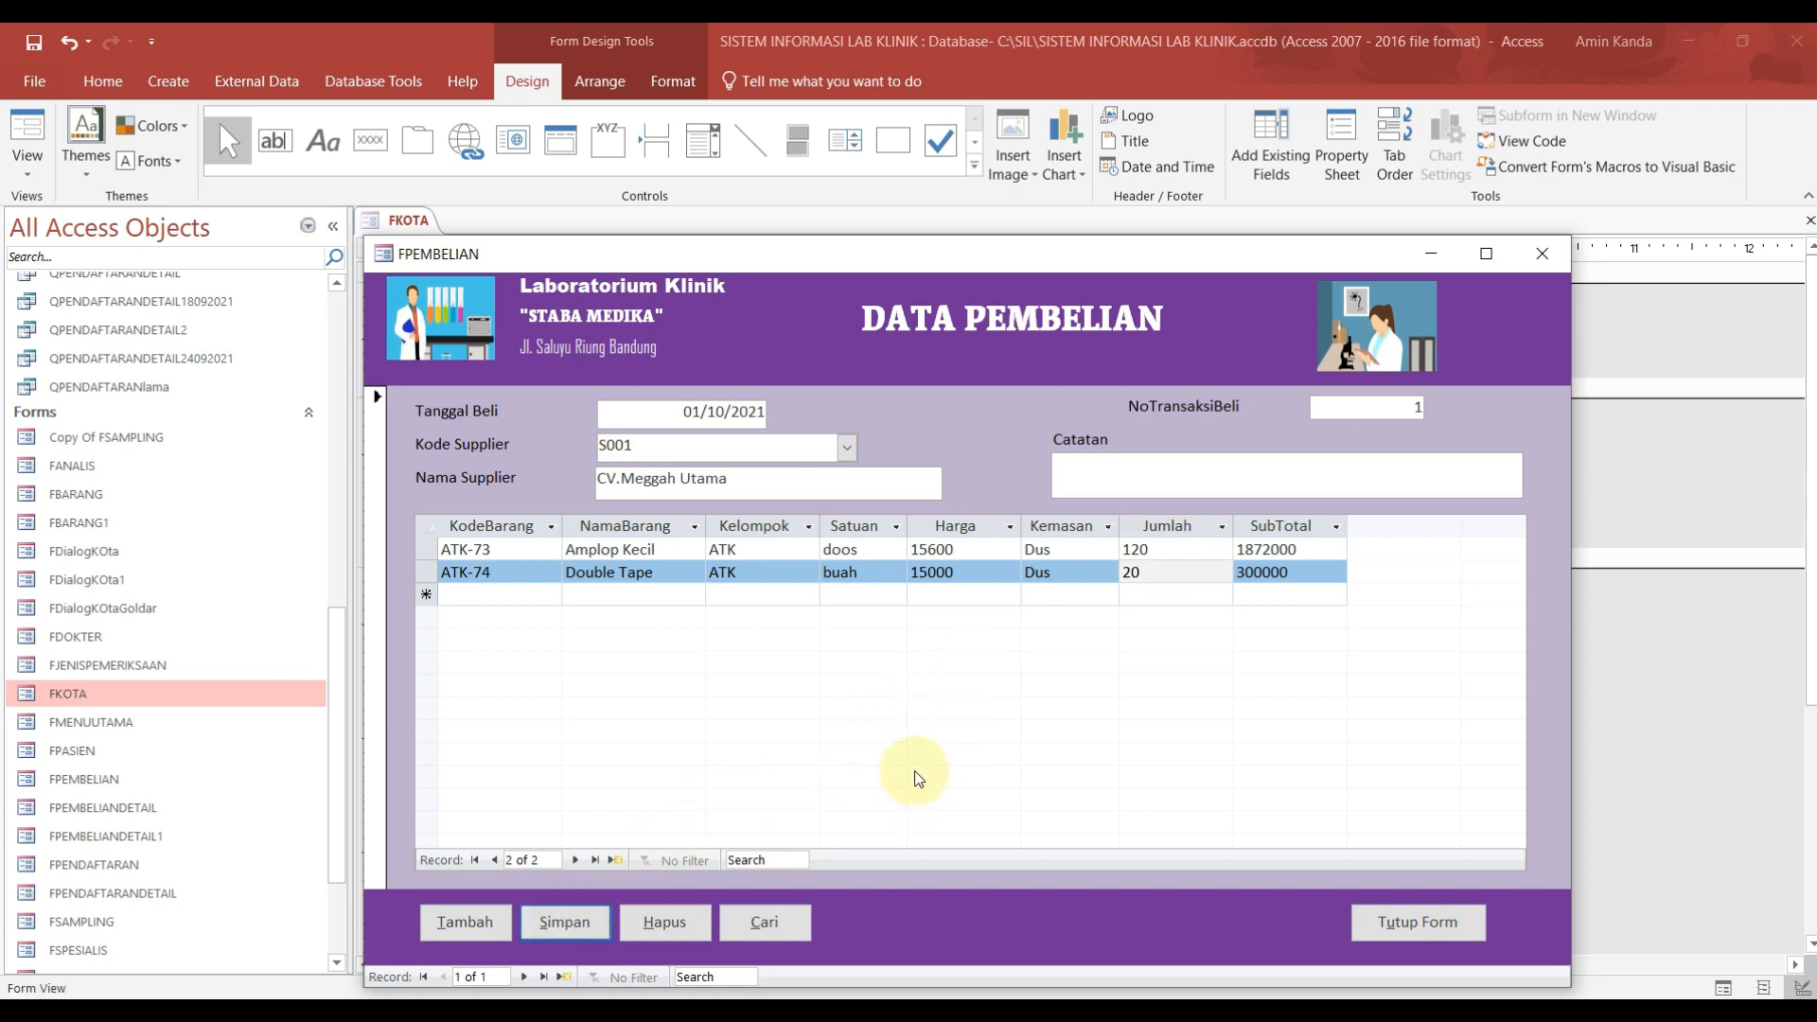
Step: Close the FPEMBELIAN form, saving its design changes, and close the FKOTA form
{"action": "left_click_drag", "start_coordinate": [679, 258], "coordinate": [703, 226]}
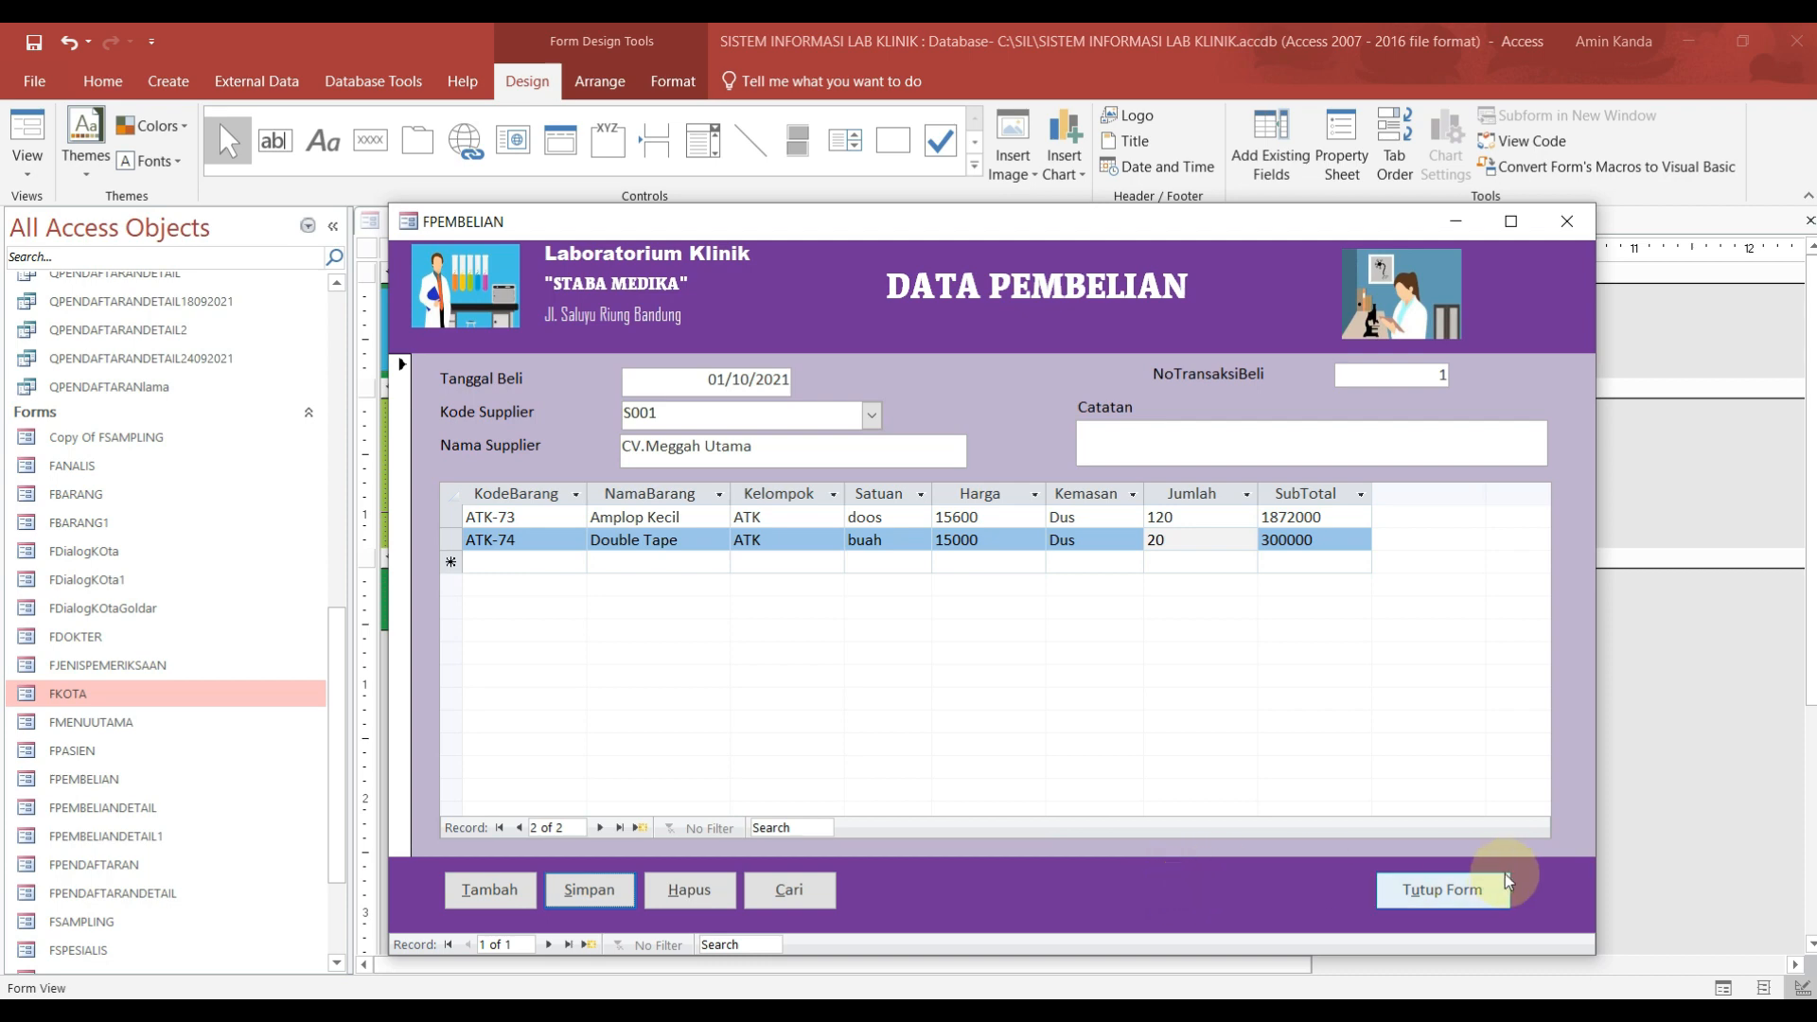
{"action": "left_click", "coordinate": [1493, 894]}
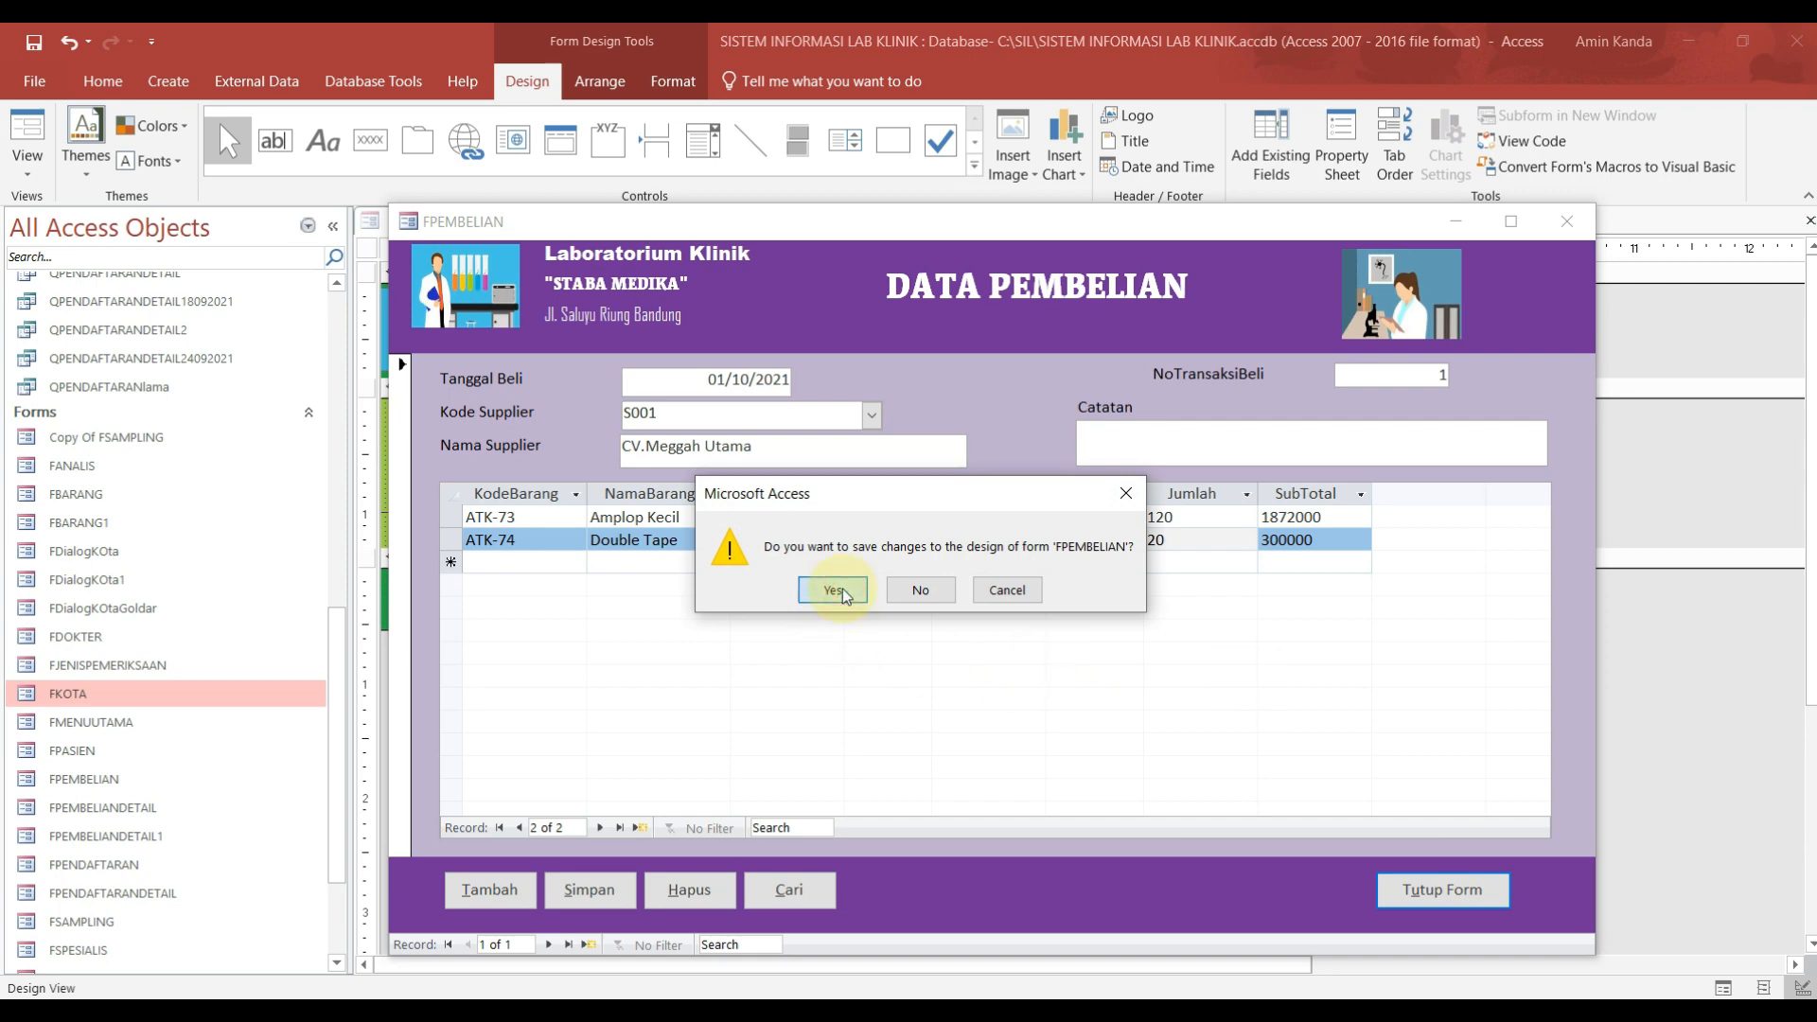
{"action": "left_click", "coordinate": [834, 589]}
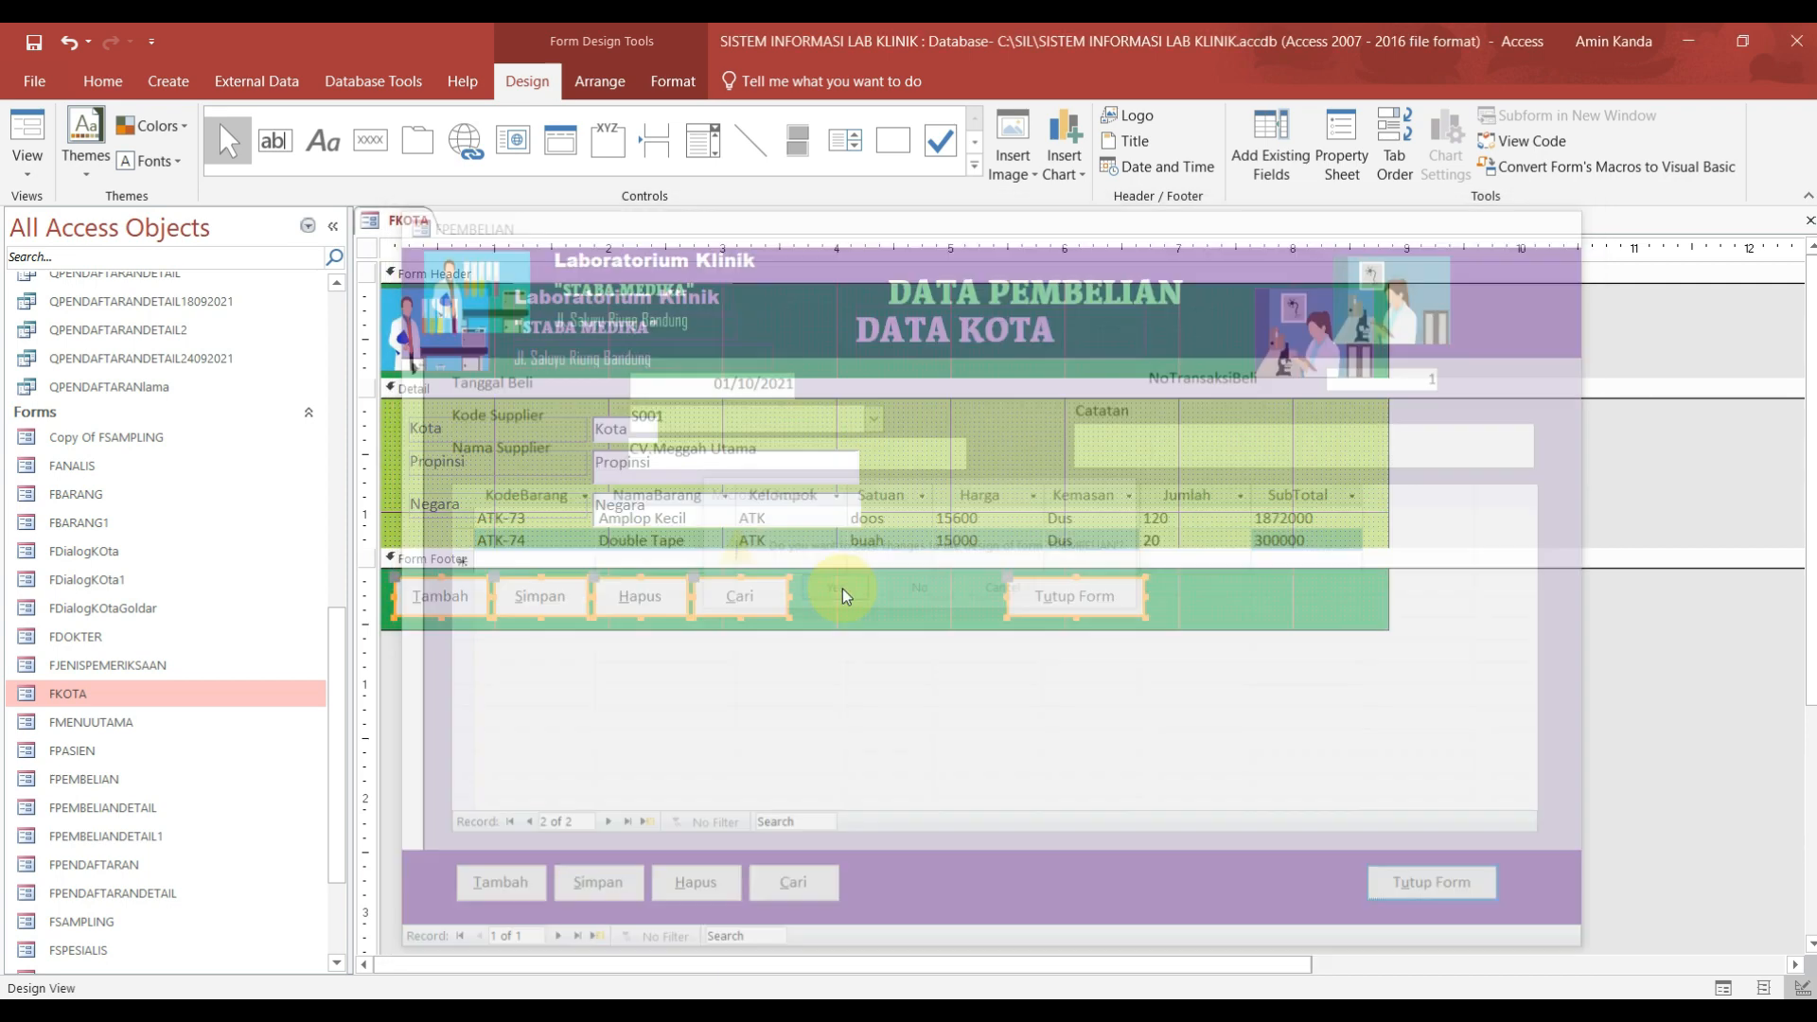
{"action": "right_click", "coordinate": [409, 220]}
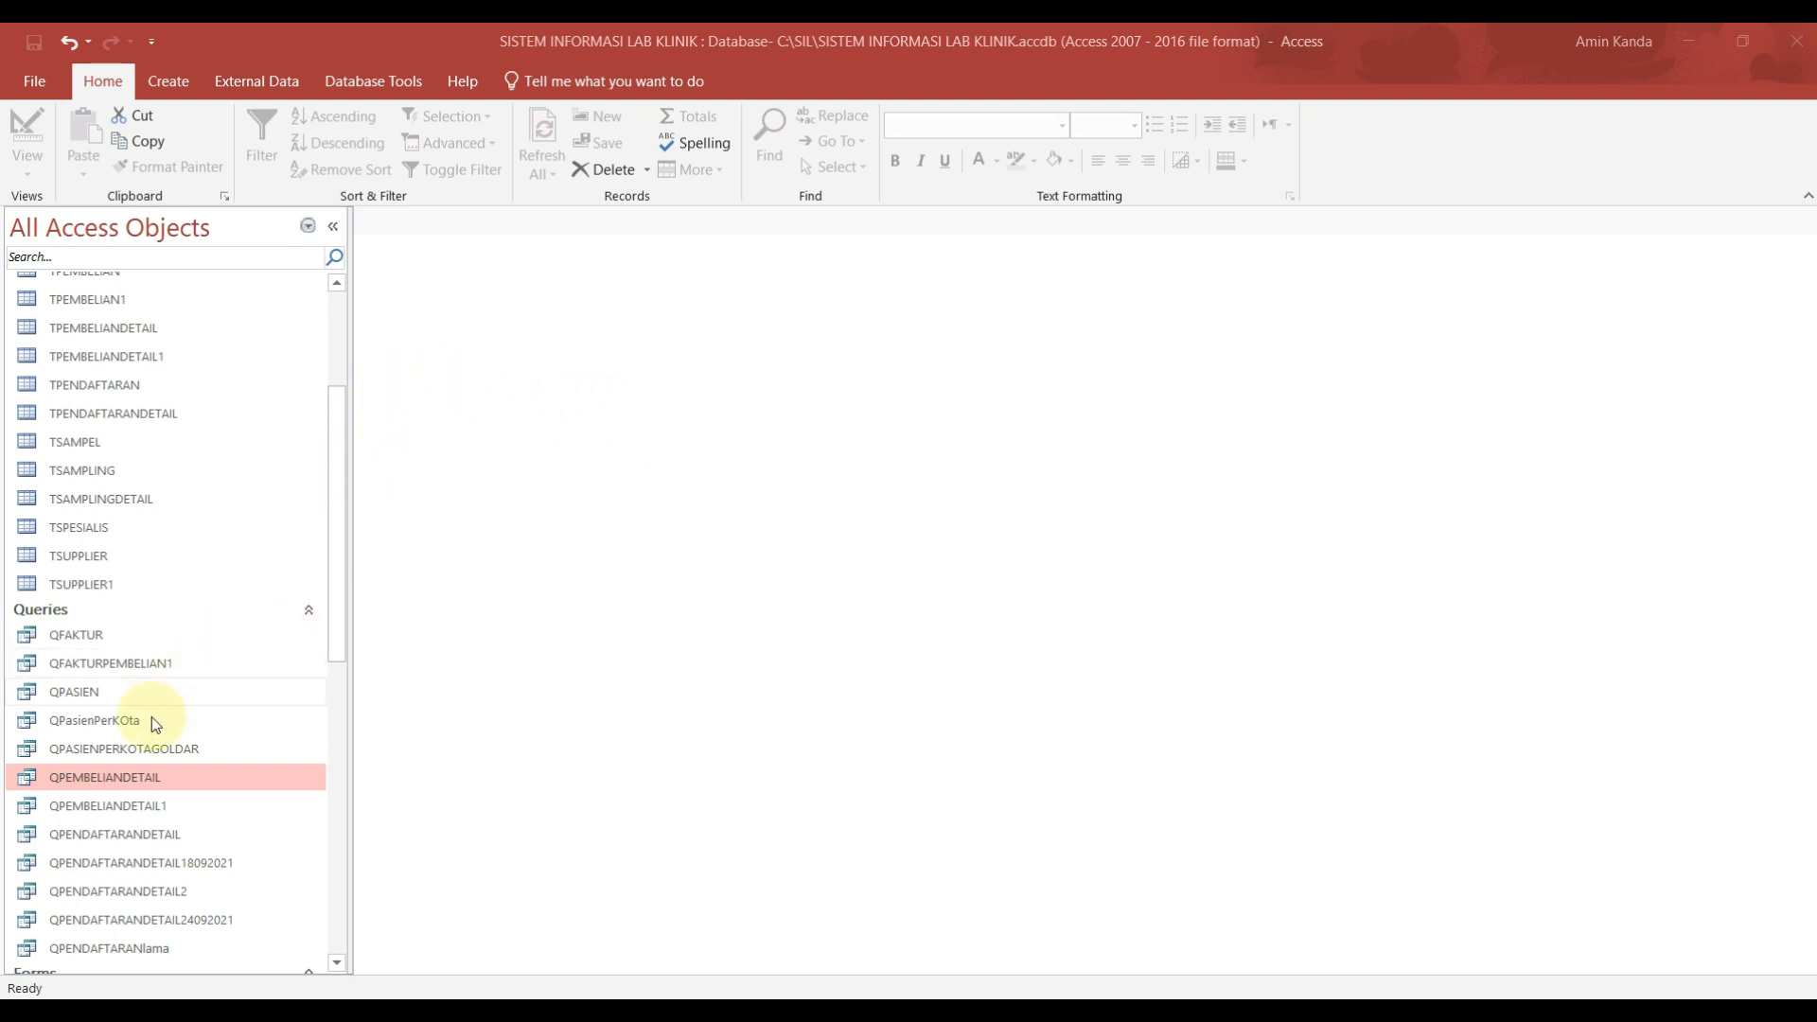
Step: Start a Simple Query Wizard query on the TPEMBELIAN table and add its NoTransaksiBeli, TanggalBeli and KodeSupplier fields
{"action": "left_click", "coordinate": [337, 282]}
{"action": "left_click", "coordinate": [337, 282]}
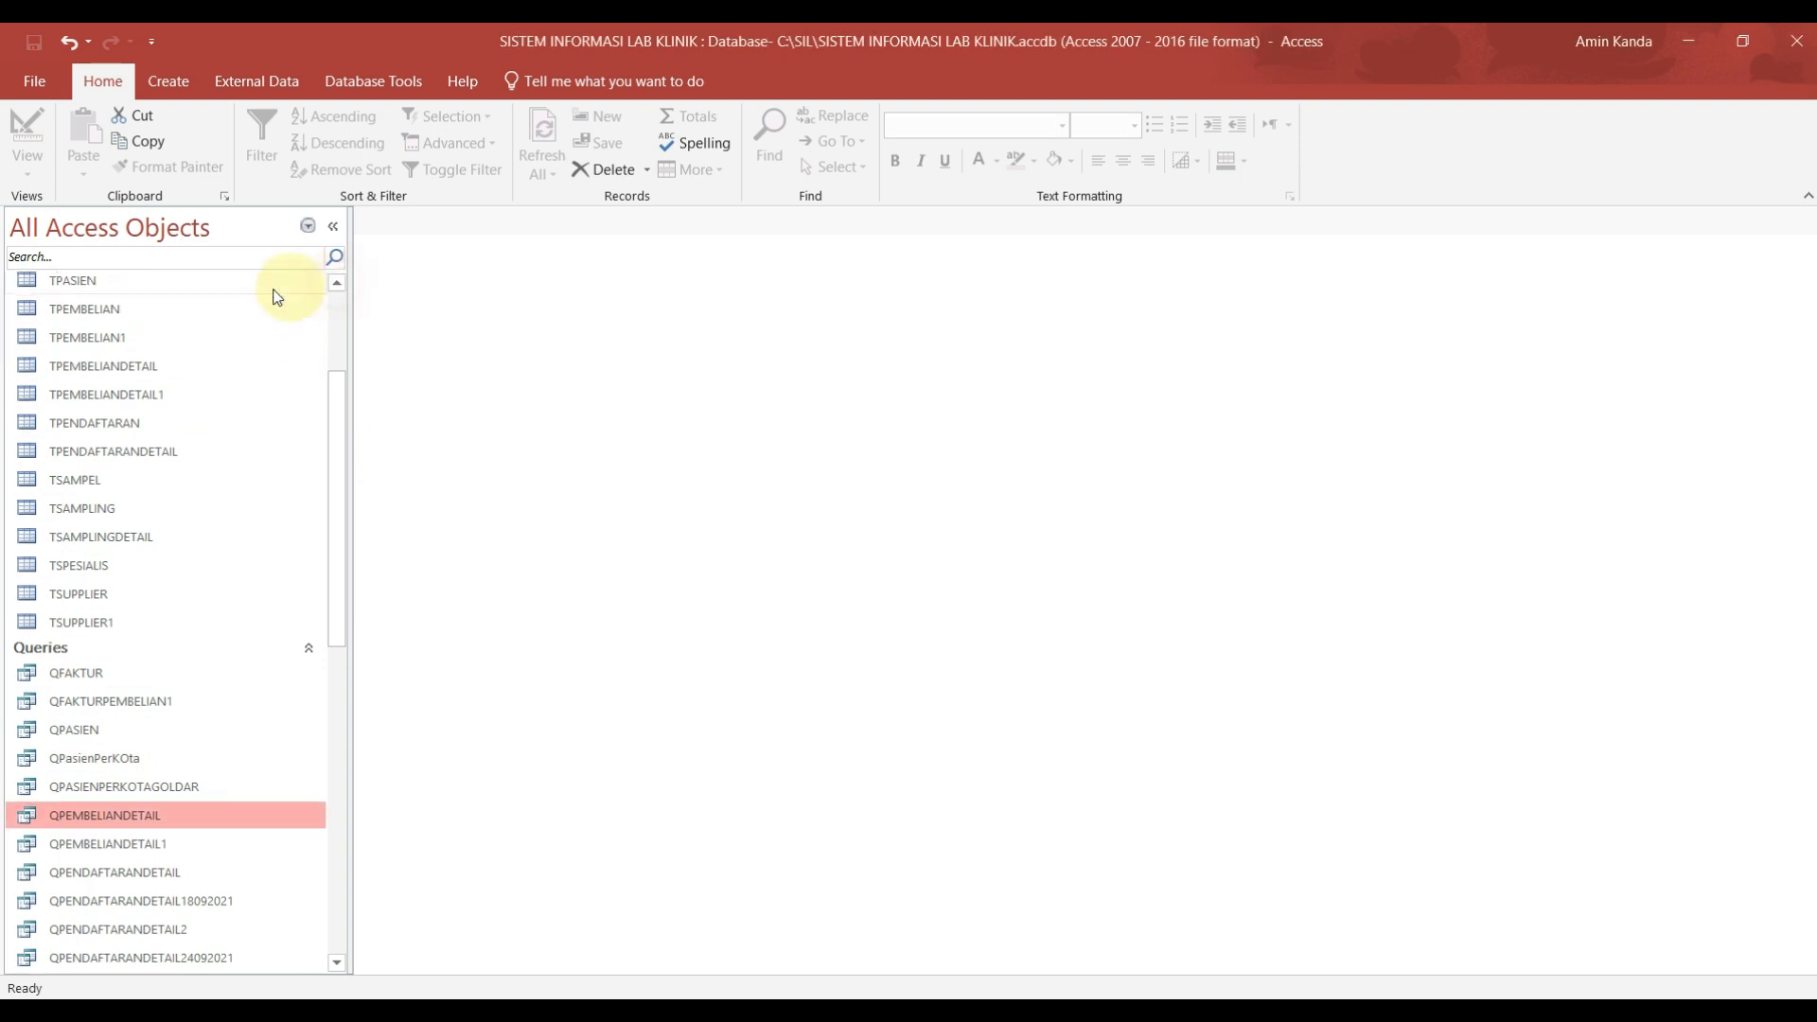
{"action": "left_click", "coordinate": [108, 309]}
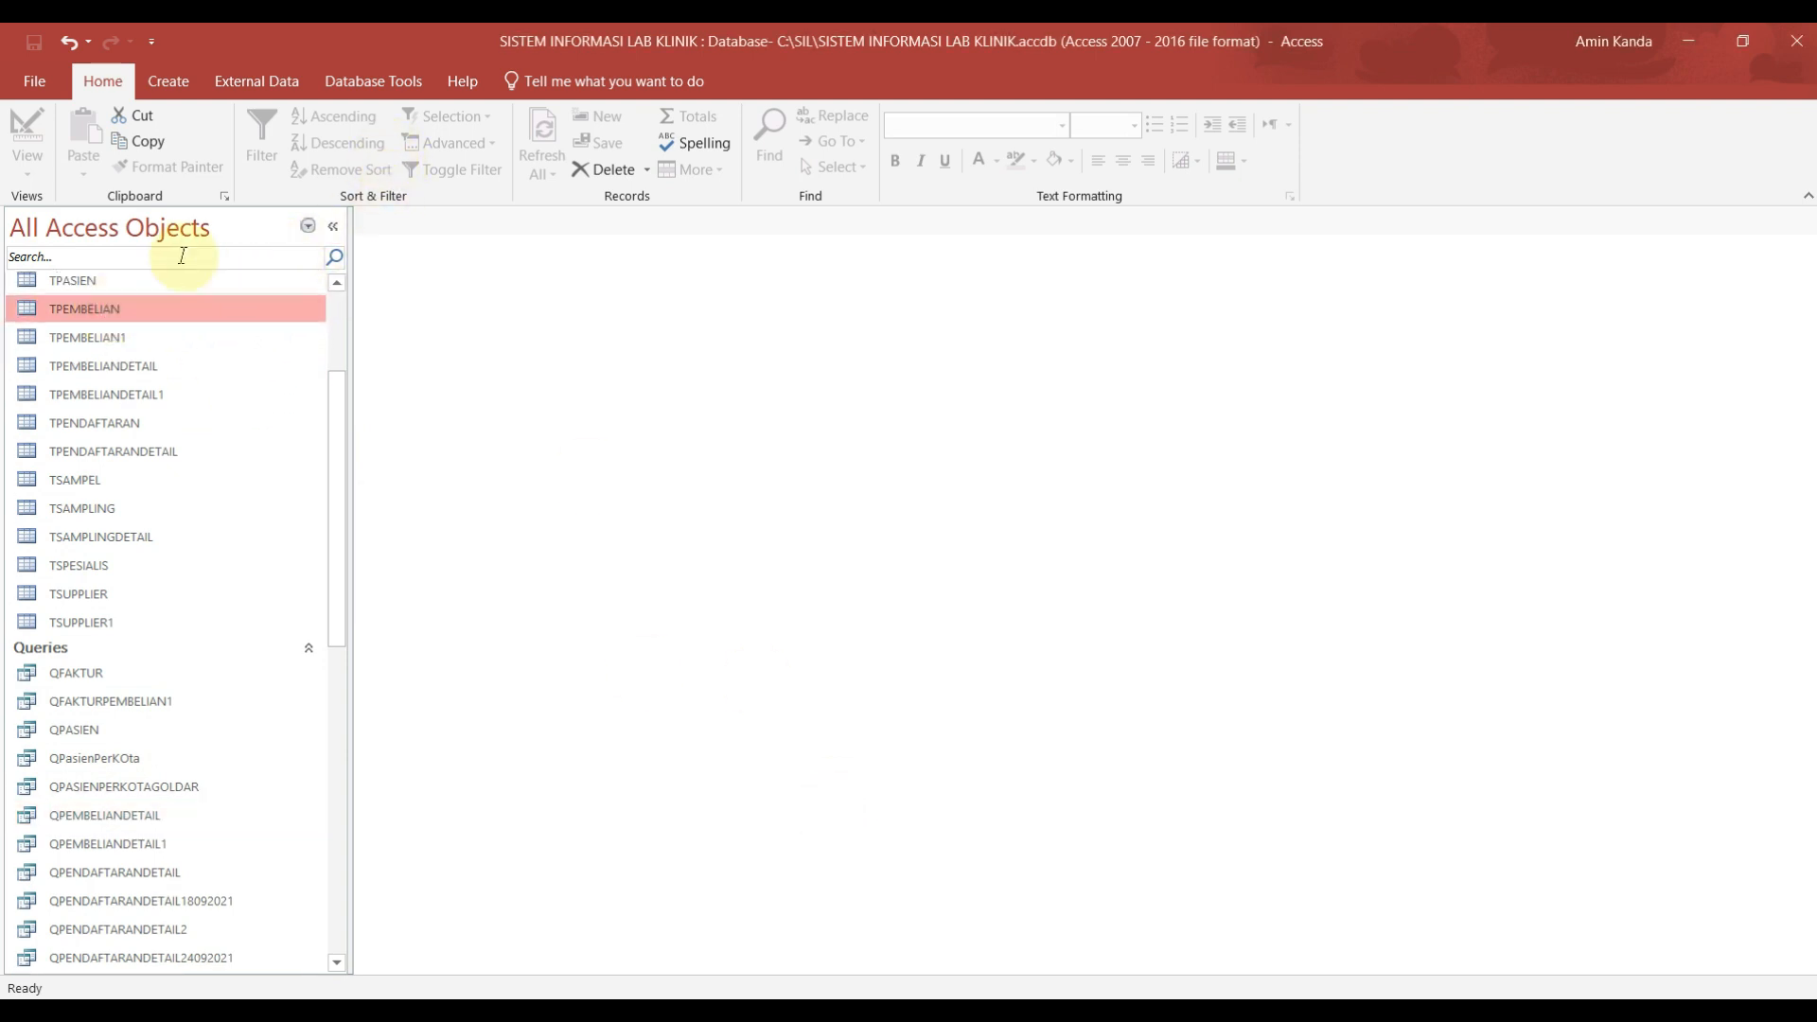
{"action": "left_click", "coordinate": [182, 83]}
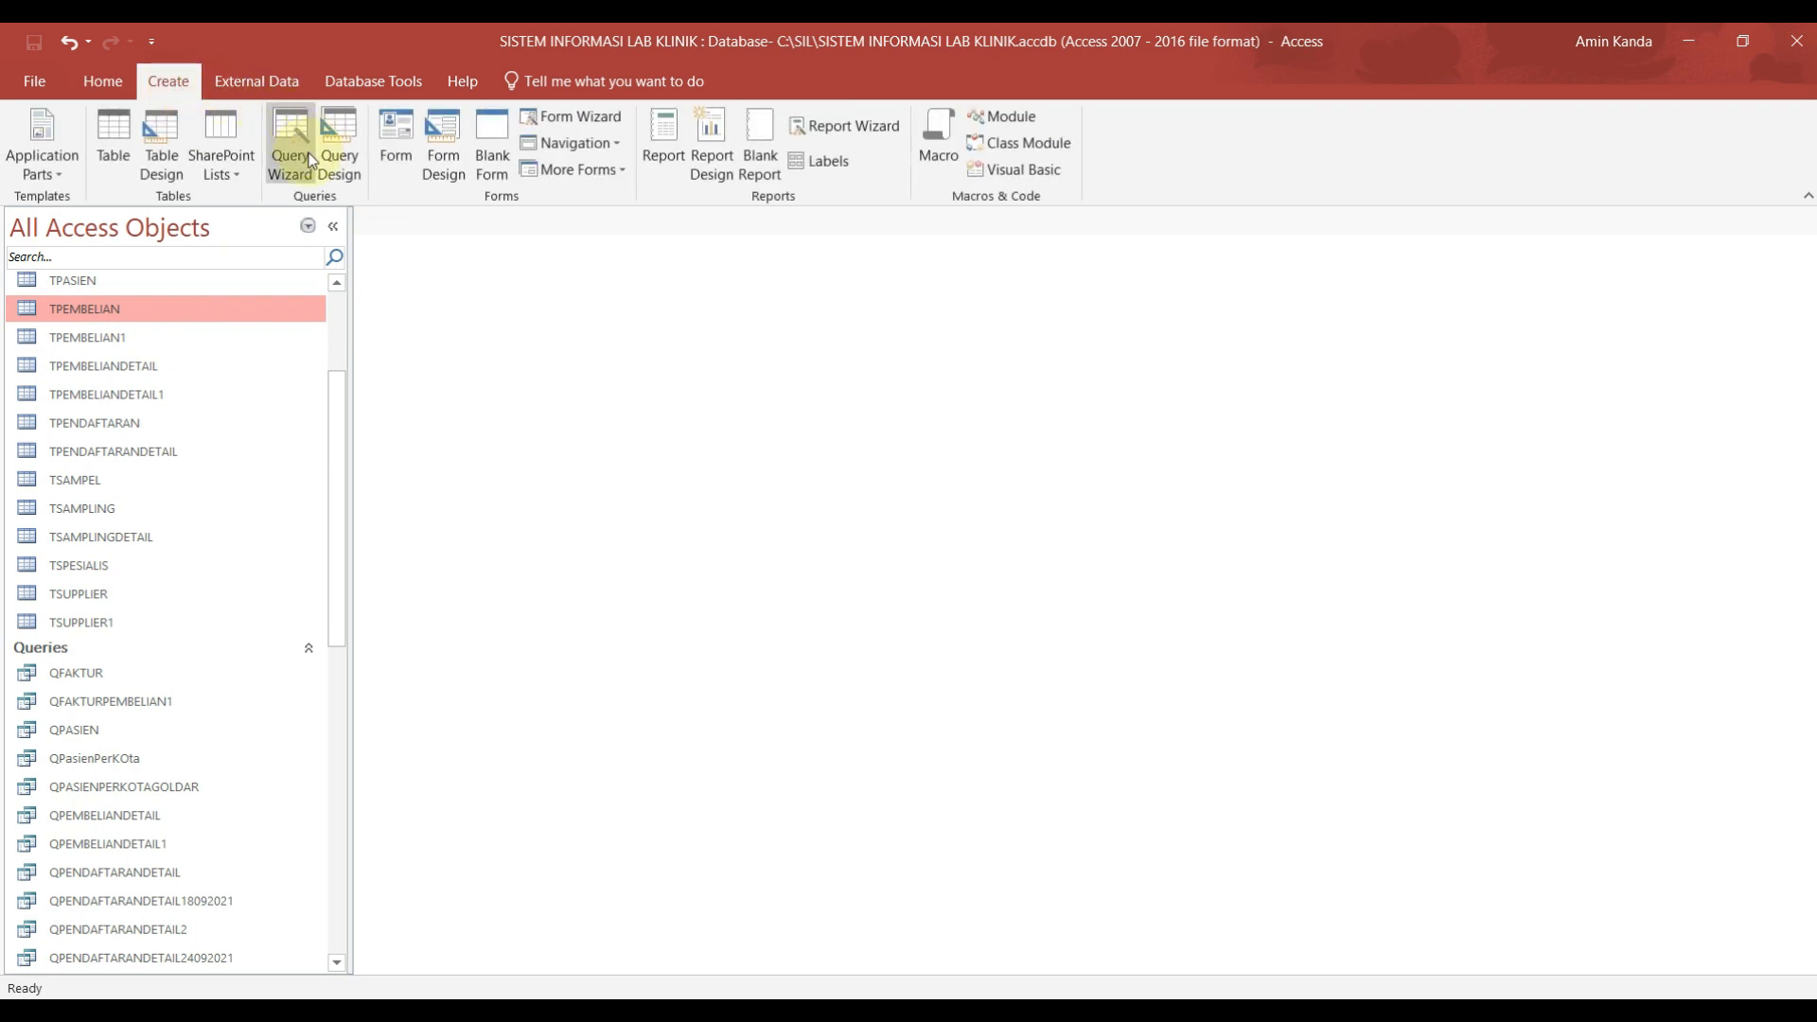
{"action": "left_click", "coordinate": [294, 133]}
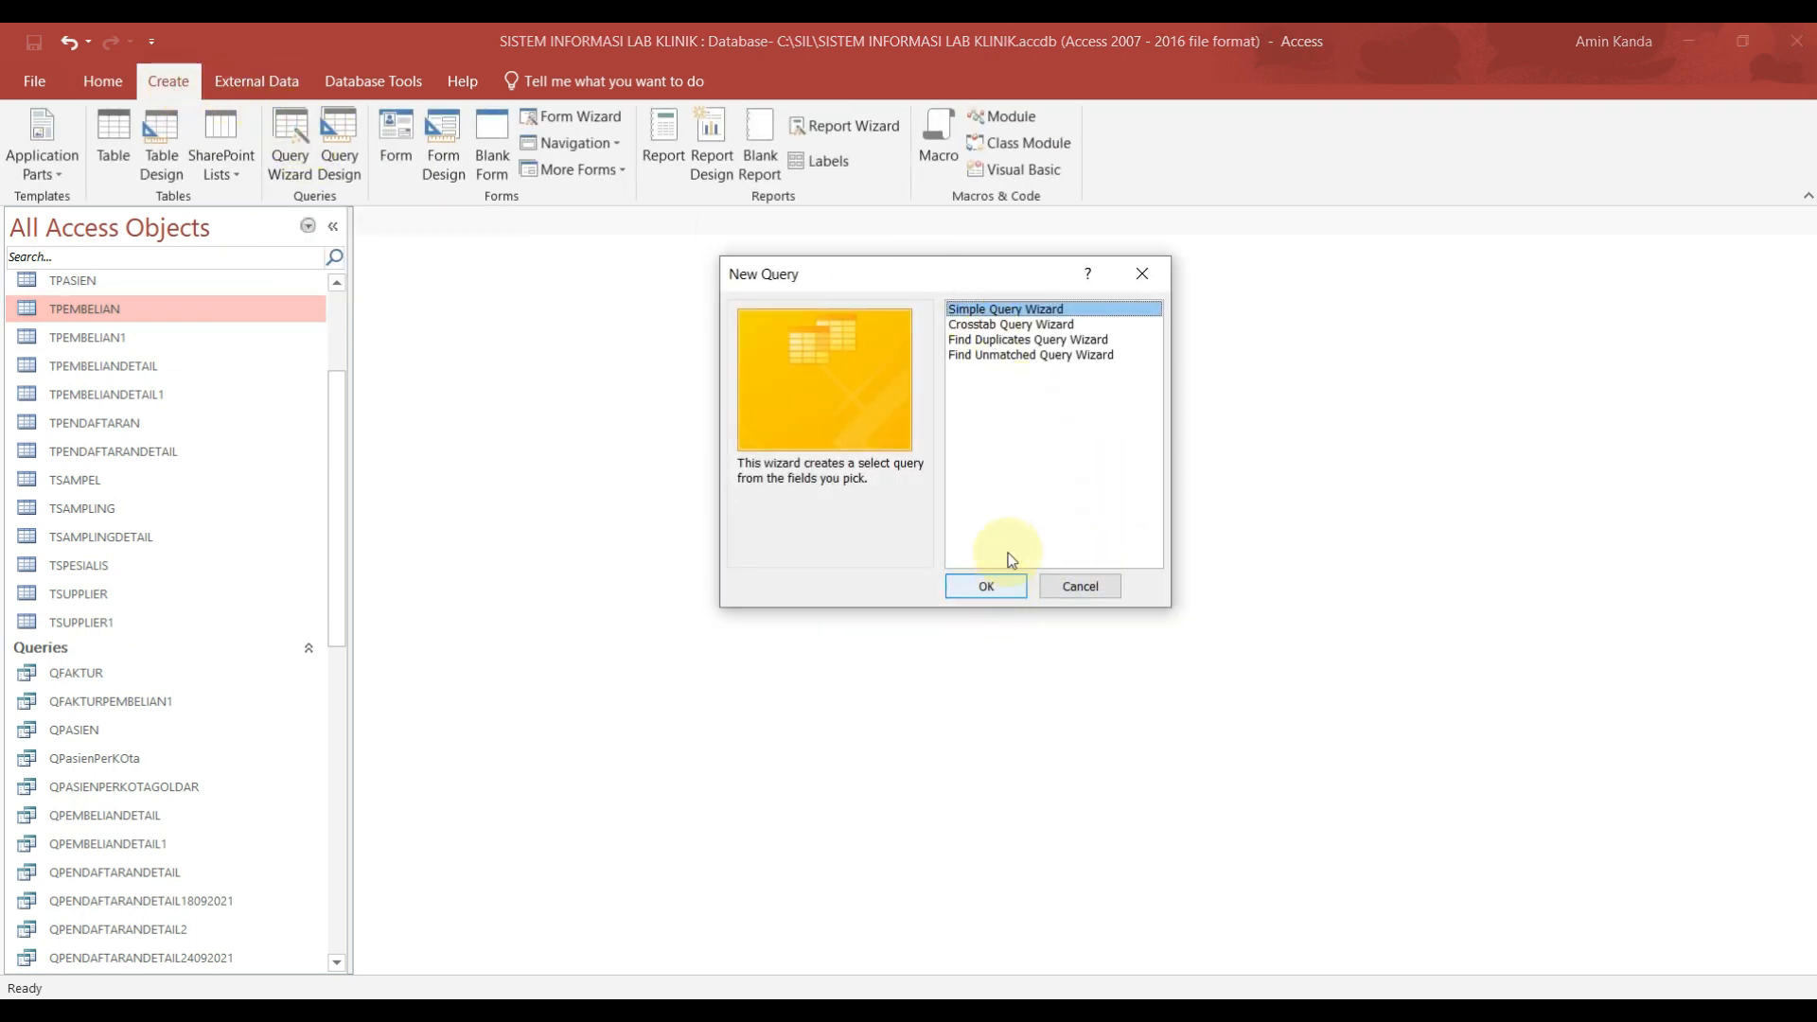
{"action": "left_click", "coordinate": [1011, 591]}
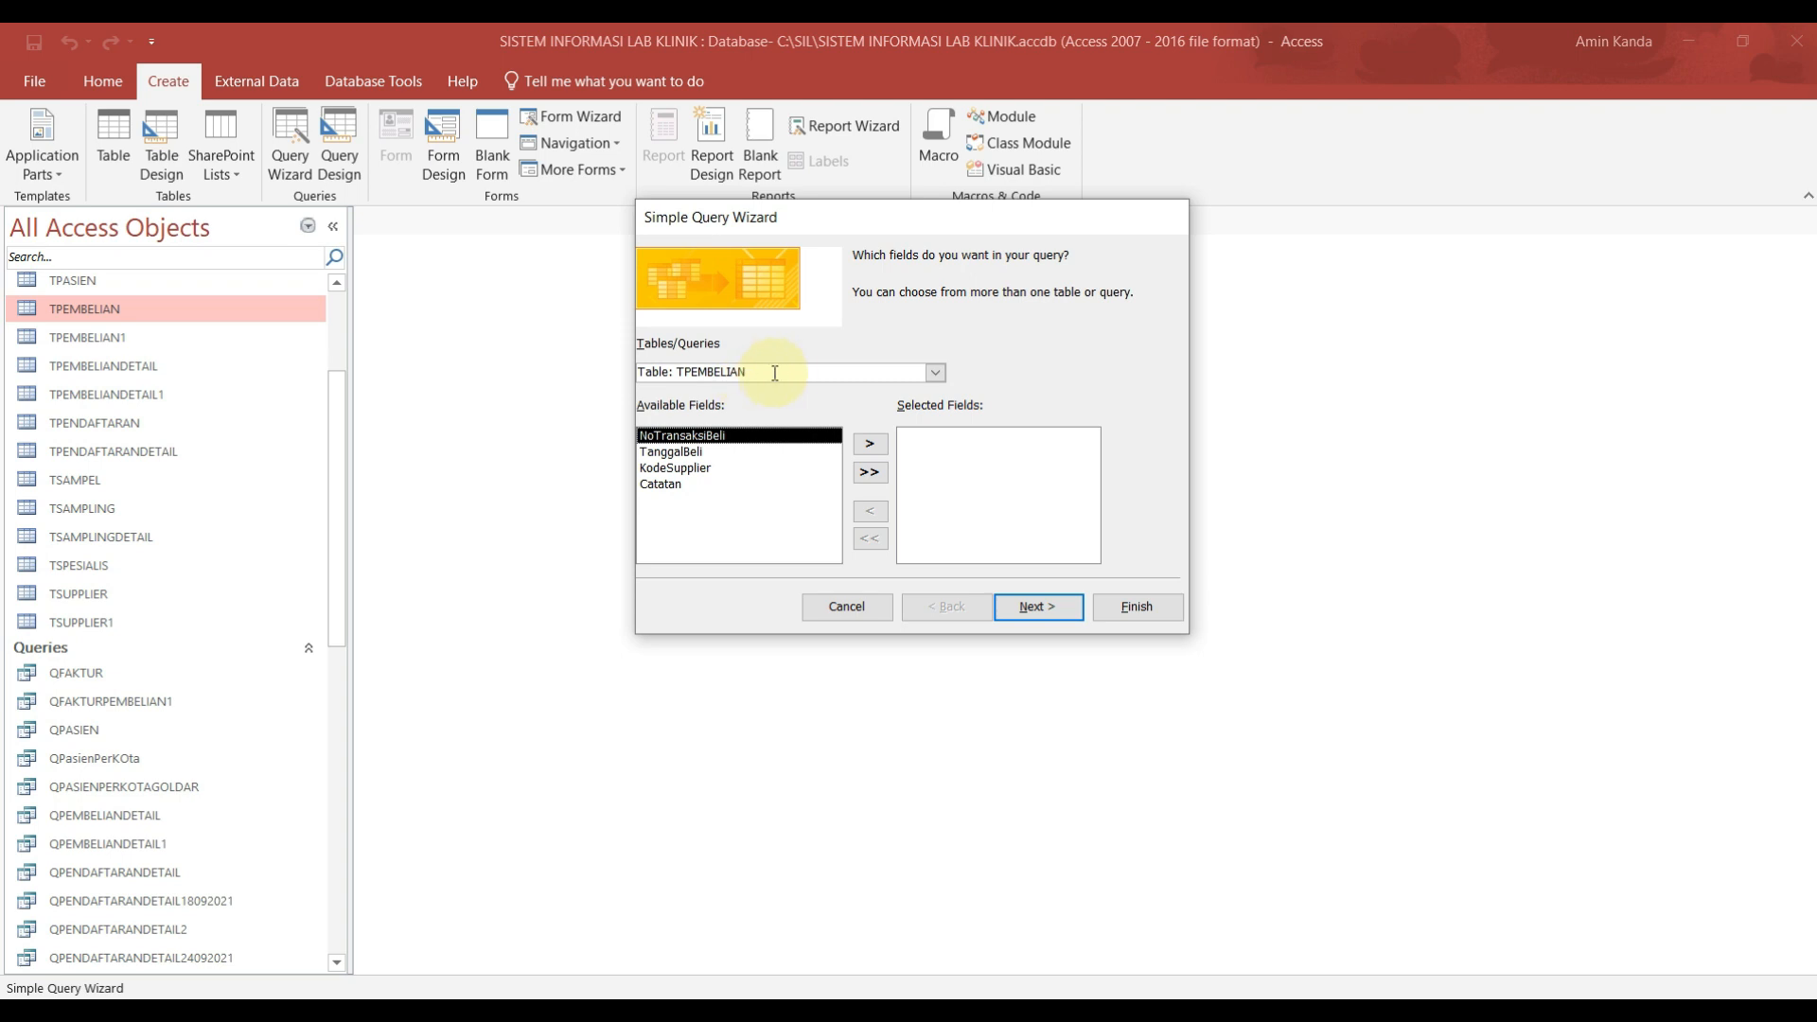
{"action": "left_click", "coordinate": [871, 445]}
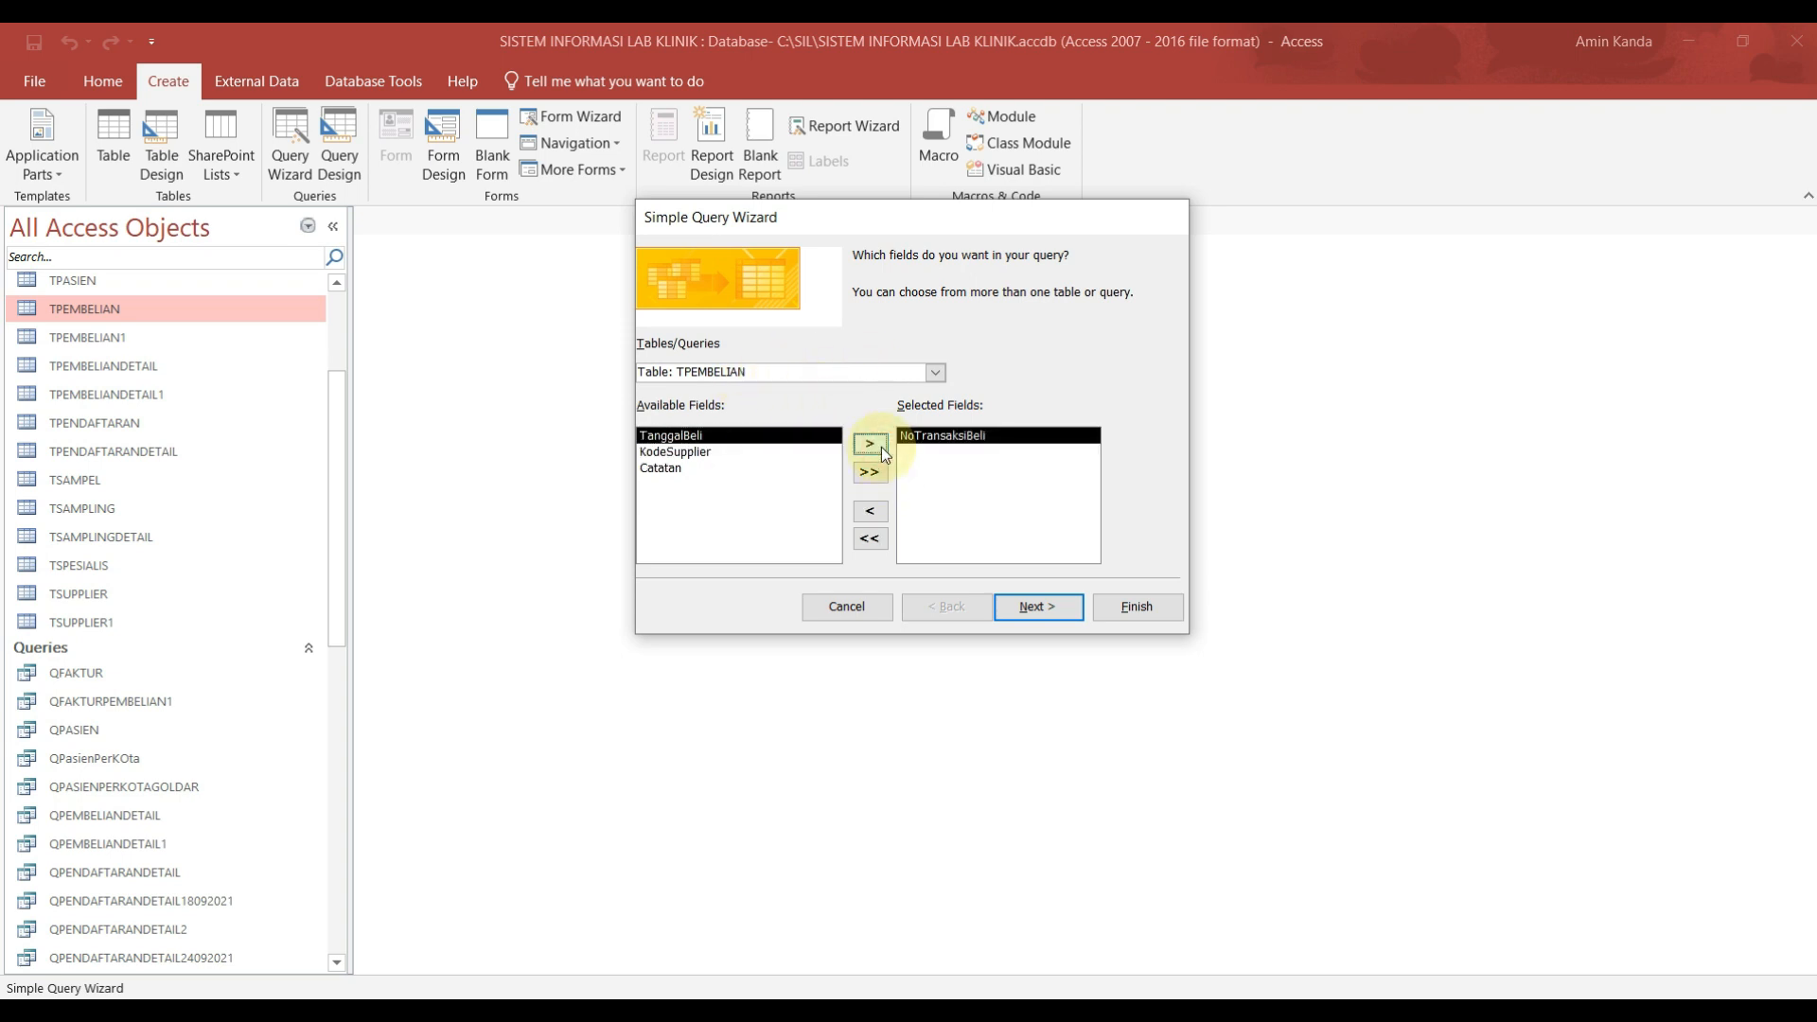
{"action": "left_click", "coordinate": [878, 449]}
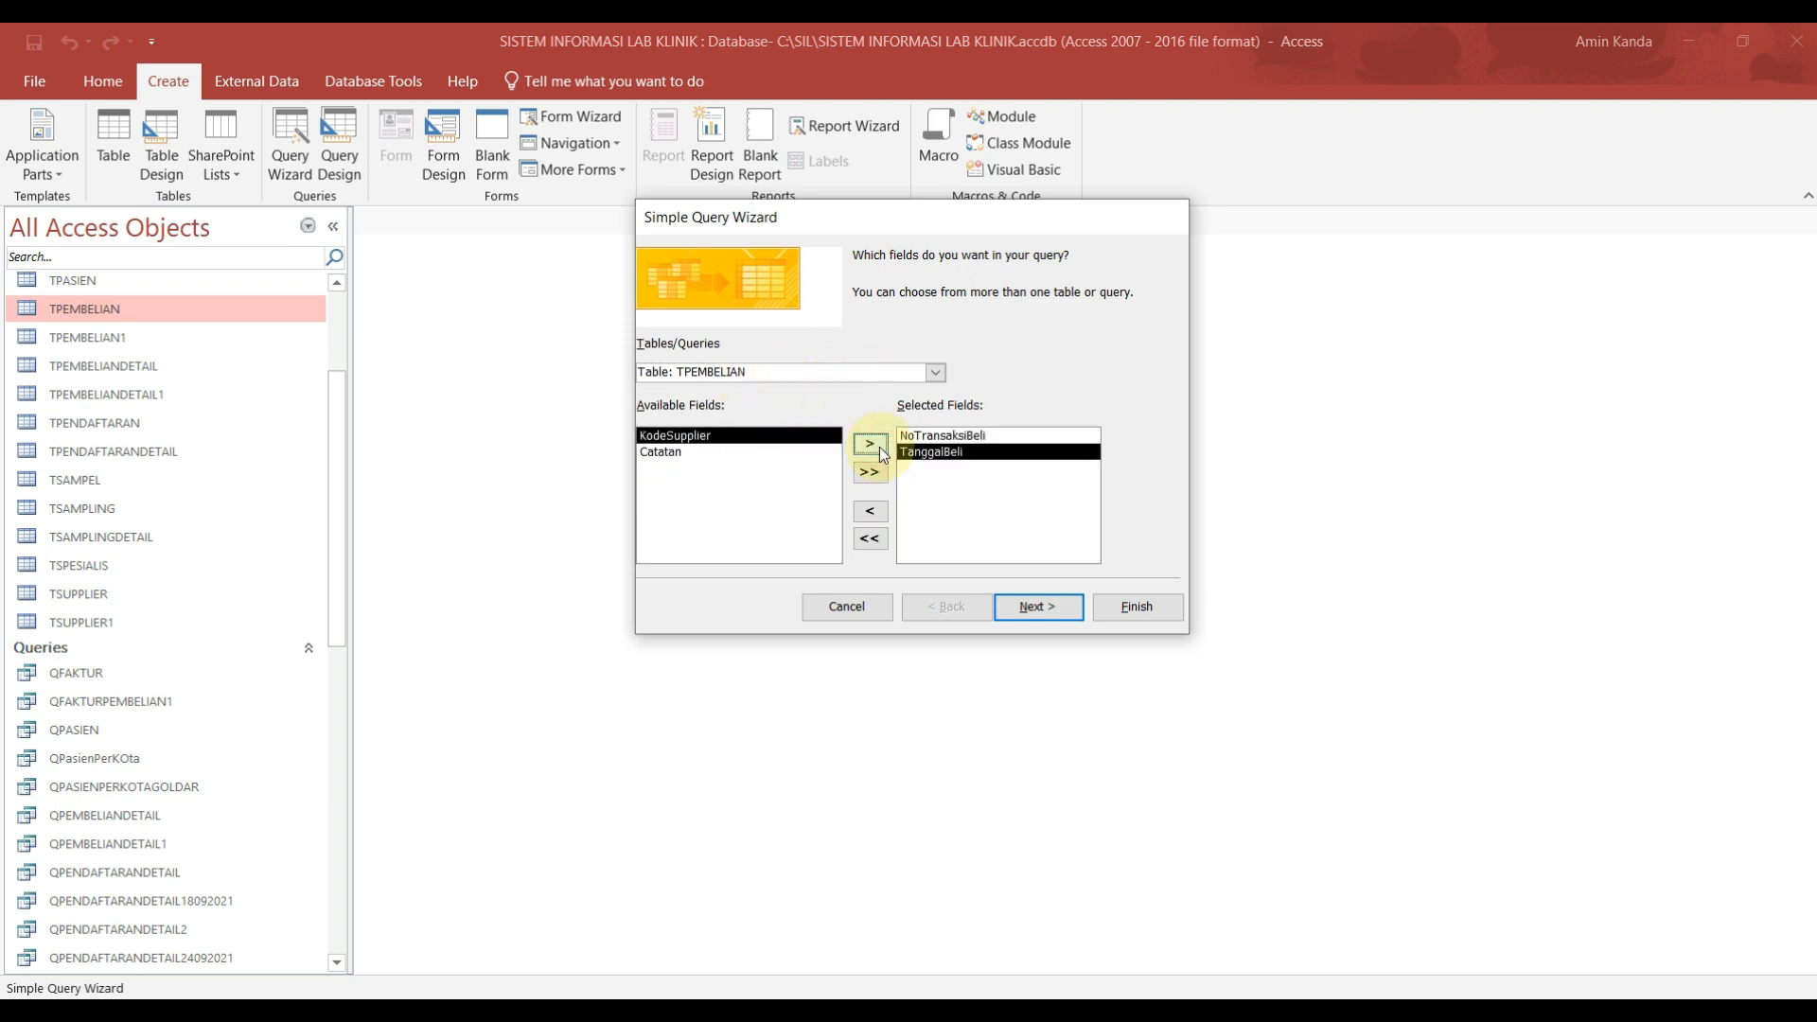
{"action": "left_click", "coordinate": [878, 447]}
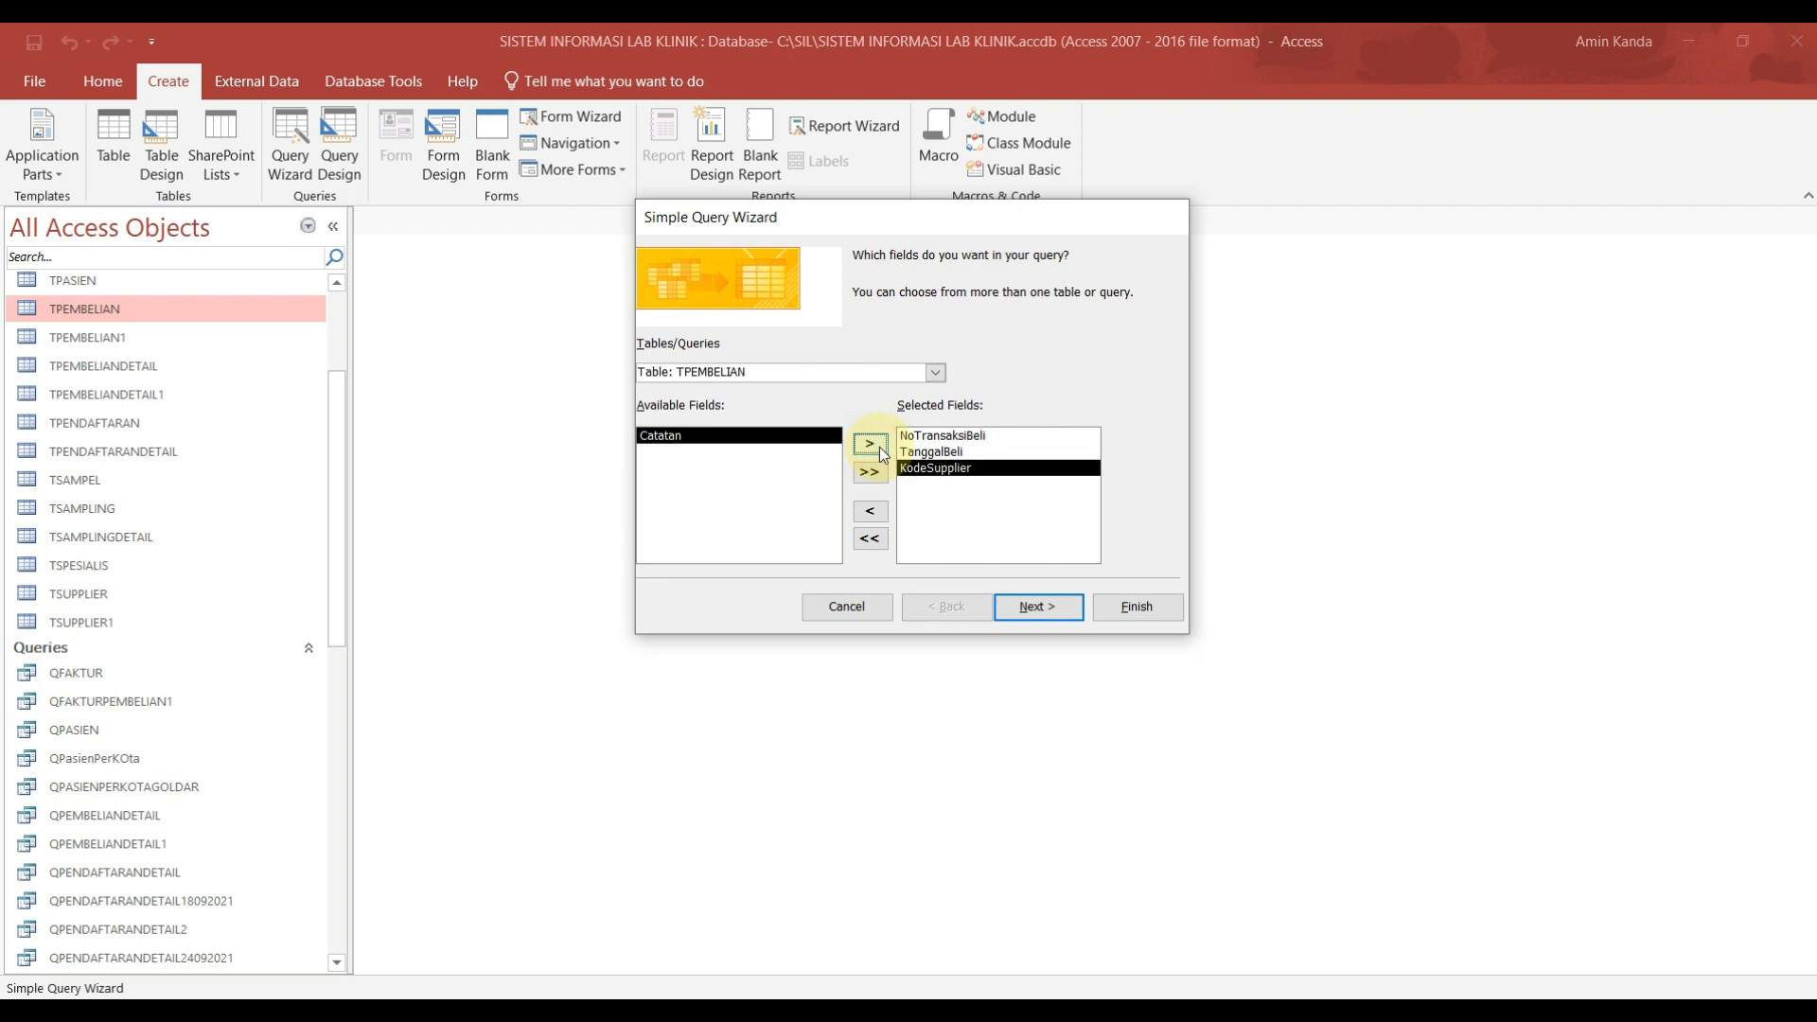
Step: Add the NamaSuplier and Telepon fields from the TSUPPLIER table to the query
{"action": "left_click", "coordinate": [936, 373]}
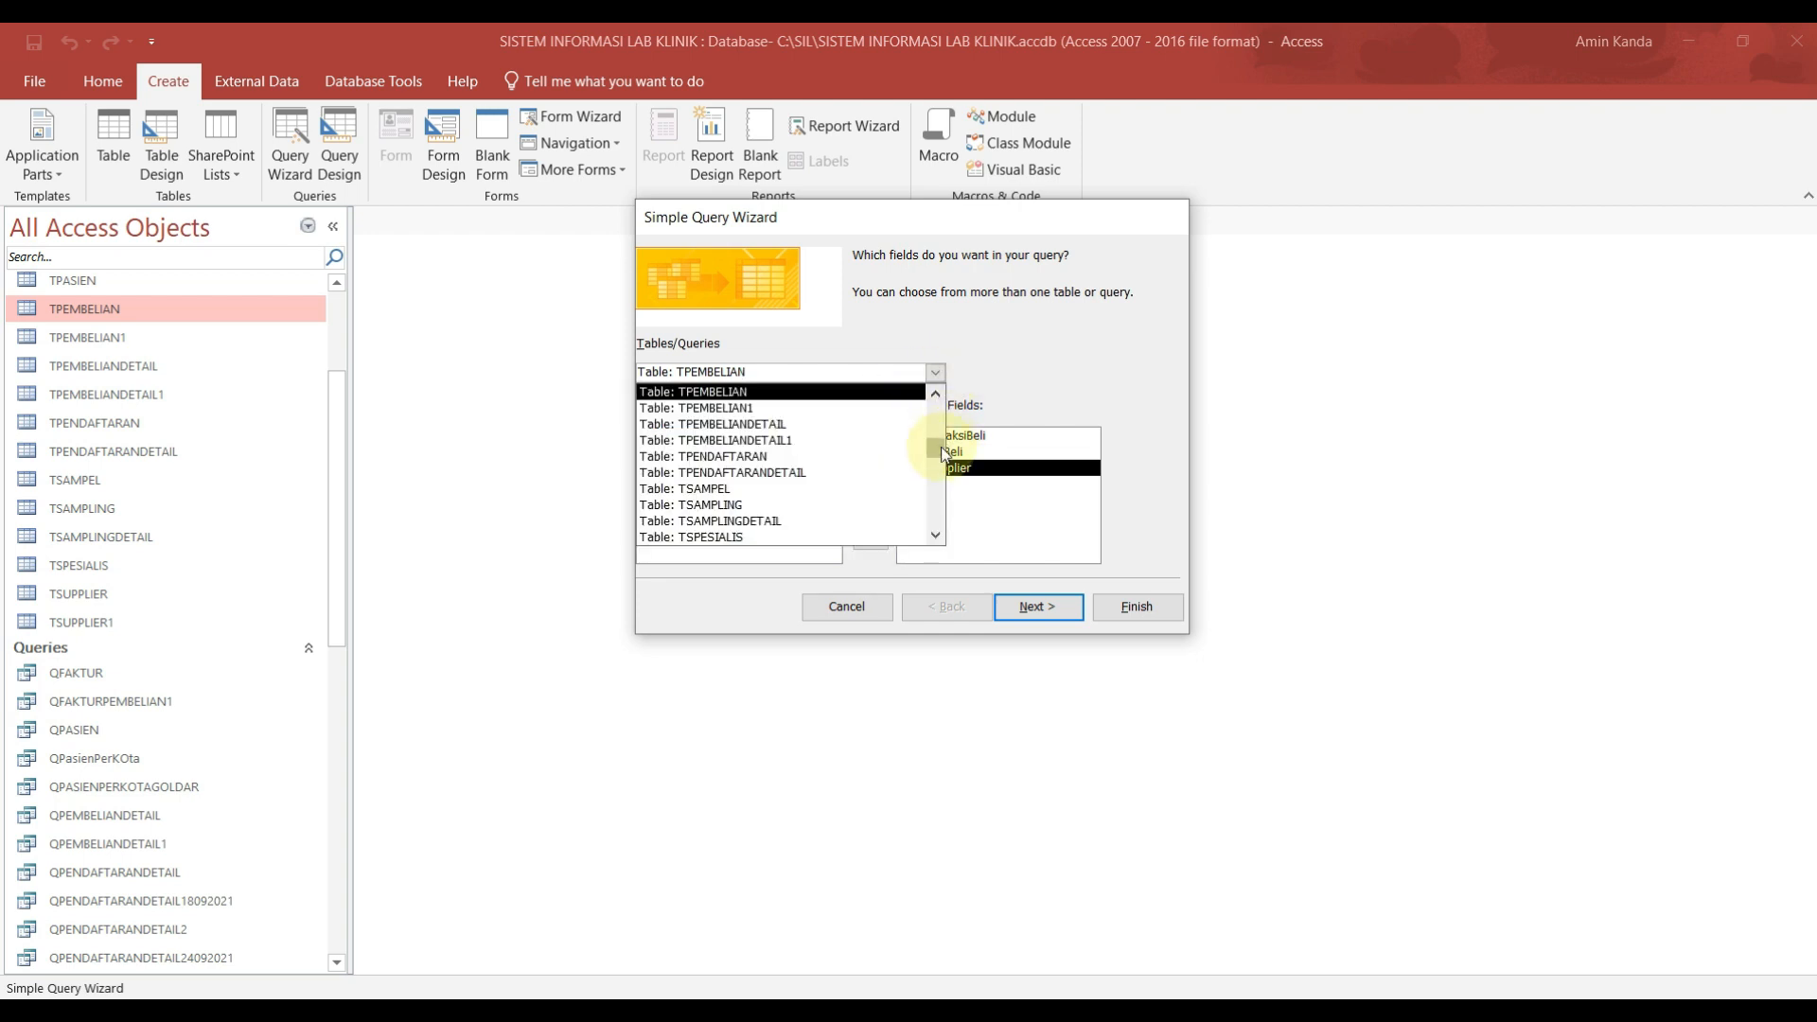
{"action": "left_click_drag", "start_coordinate": [939, 449], "coordinate": [942, 505]}
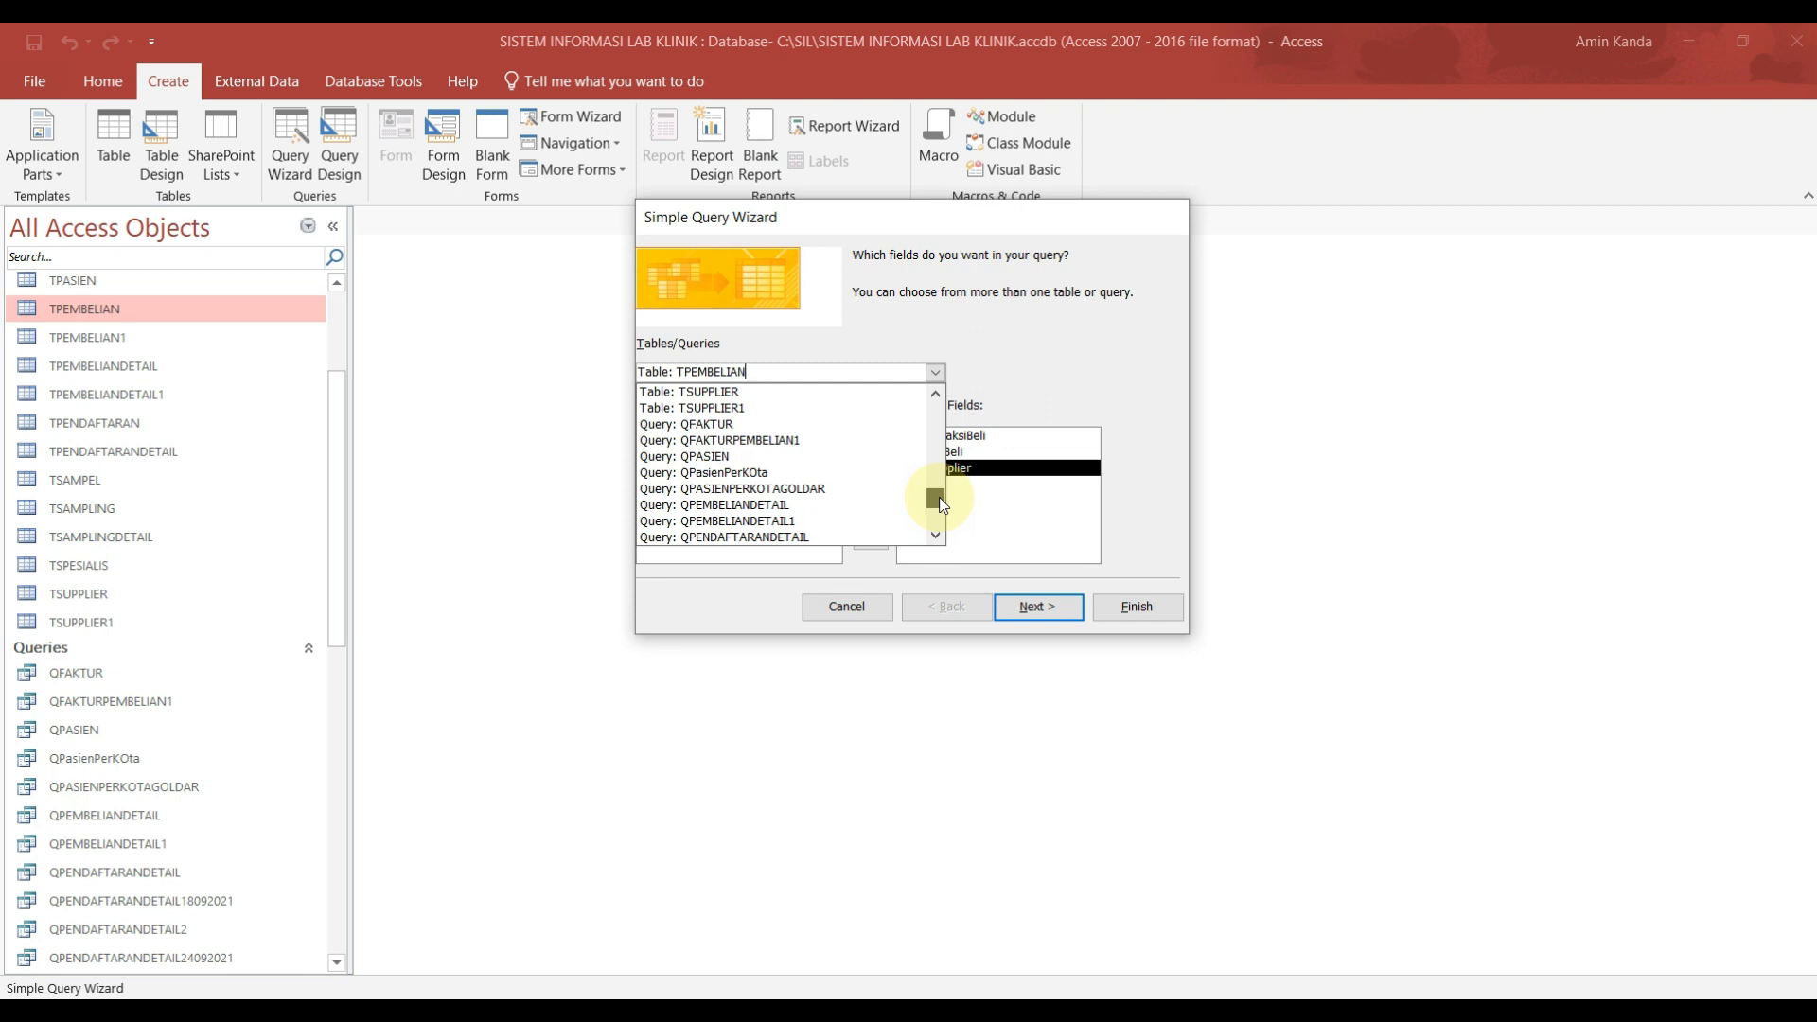
{"action": "left_click", "coordinate": [748, 402]}
{"action": "left_click", "coordinate": [704, 455]}
{"action": "left_click", "coordinate": [870, 444]}
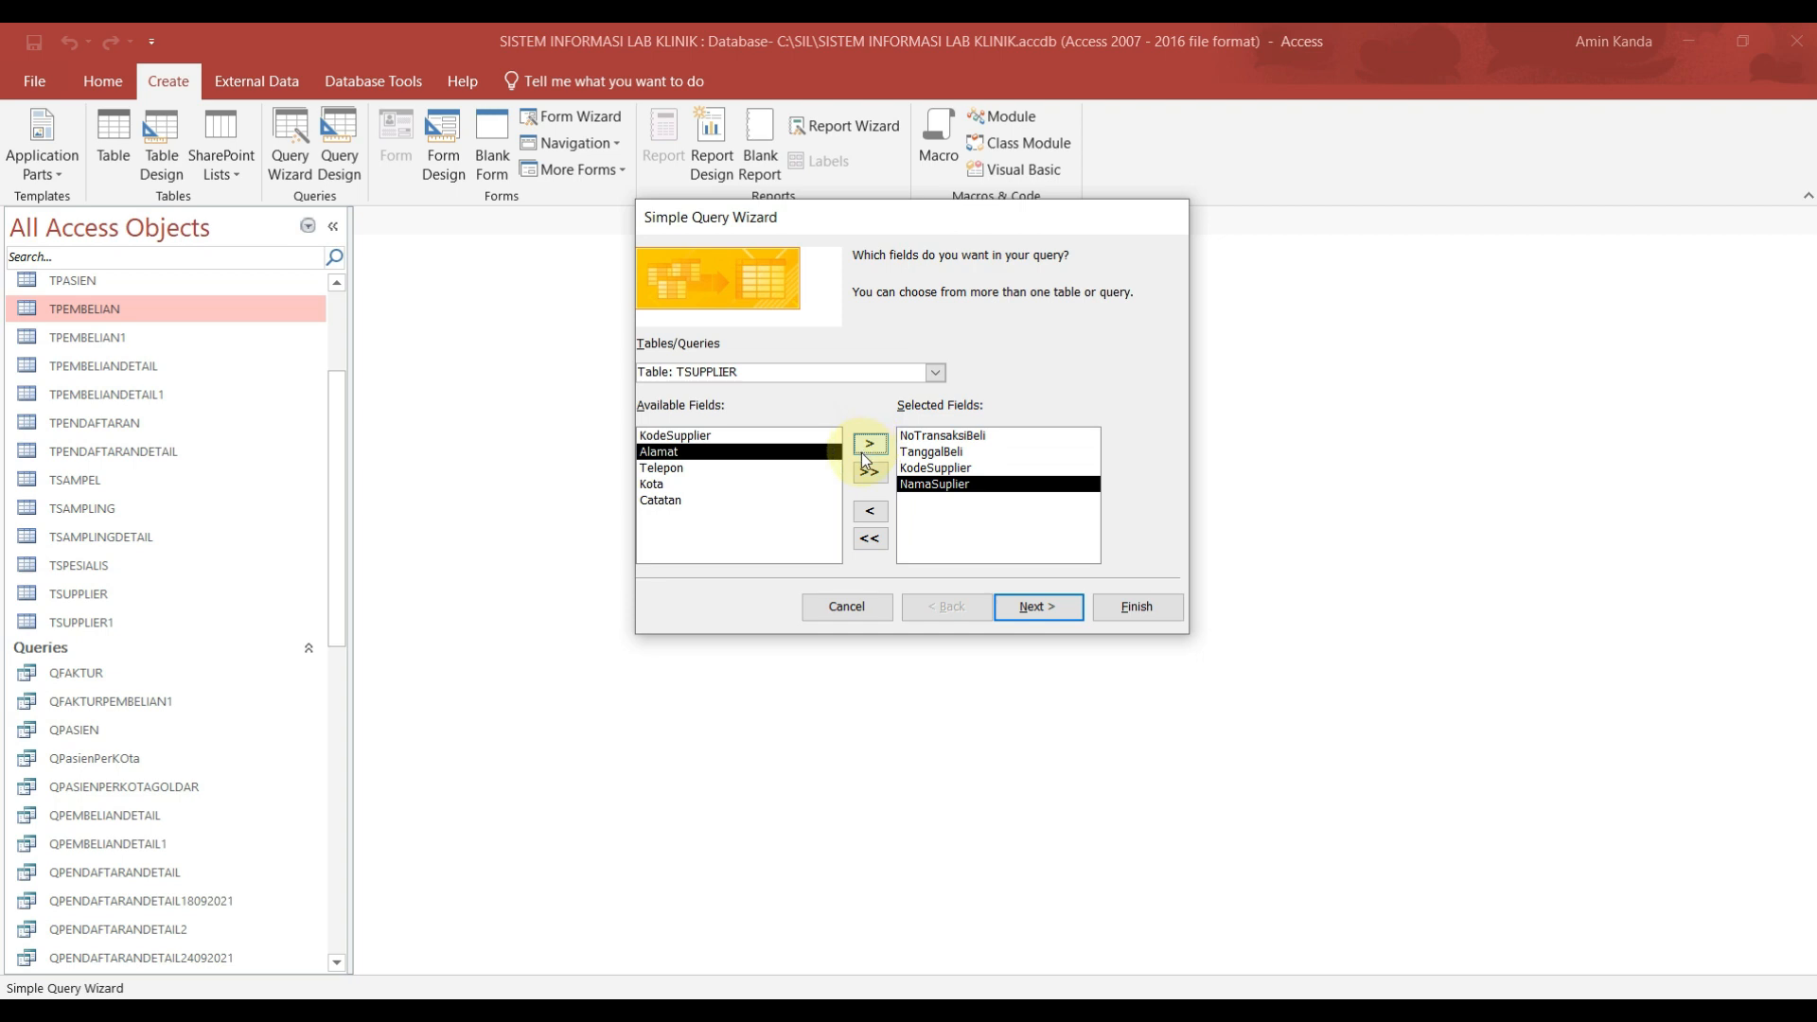
{"action": "left_click", "coordinate": [683, 468]}
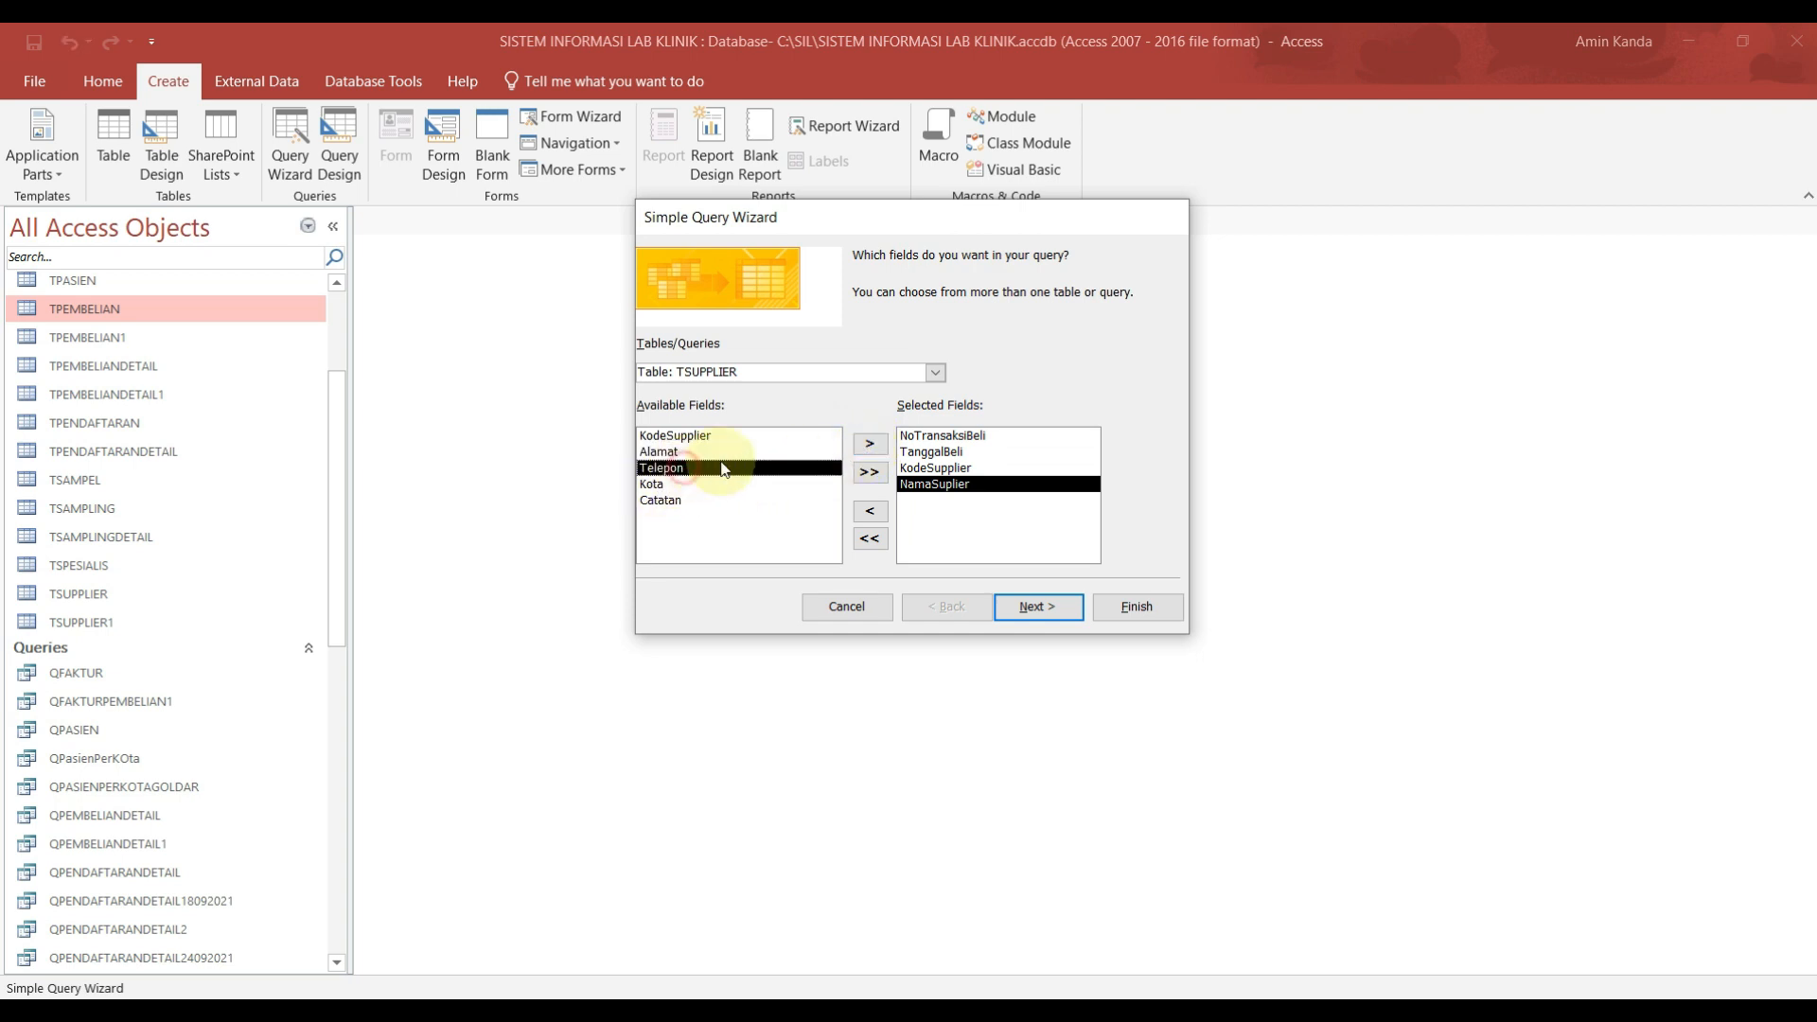
{"action": "left_click", "coordinate": [870, 444]}
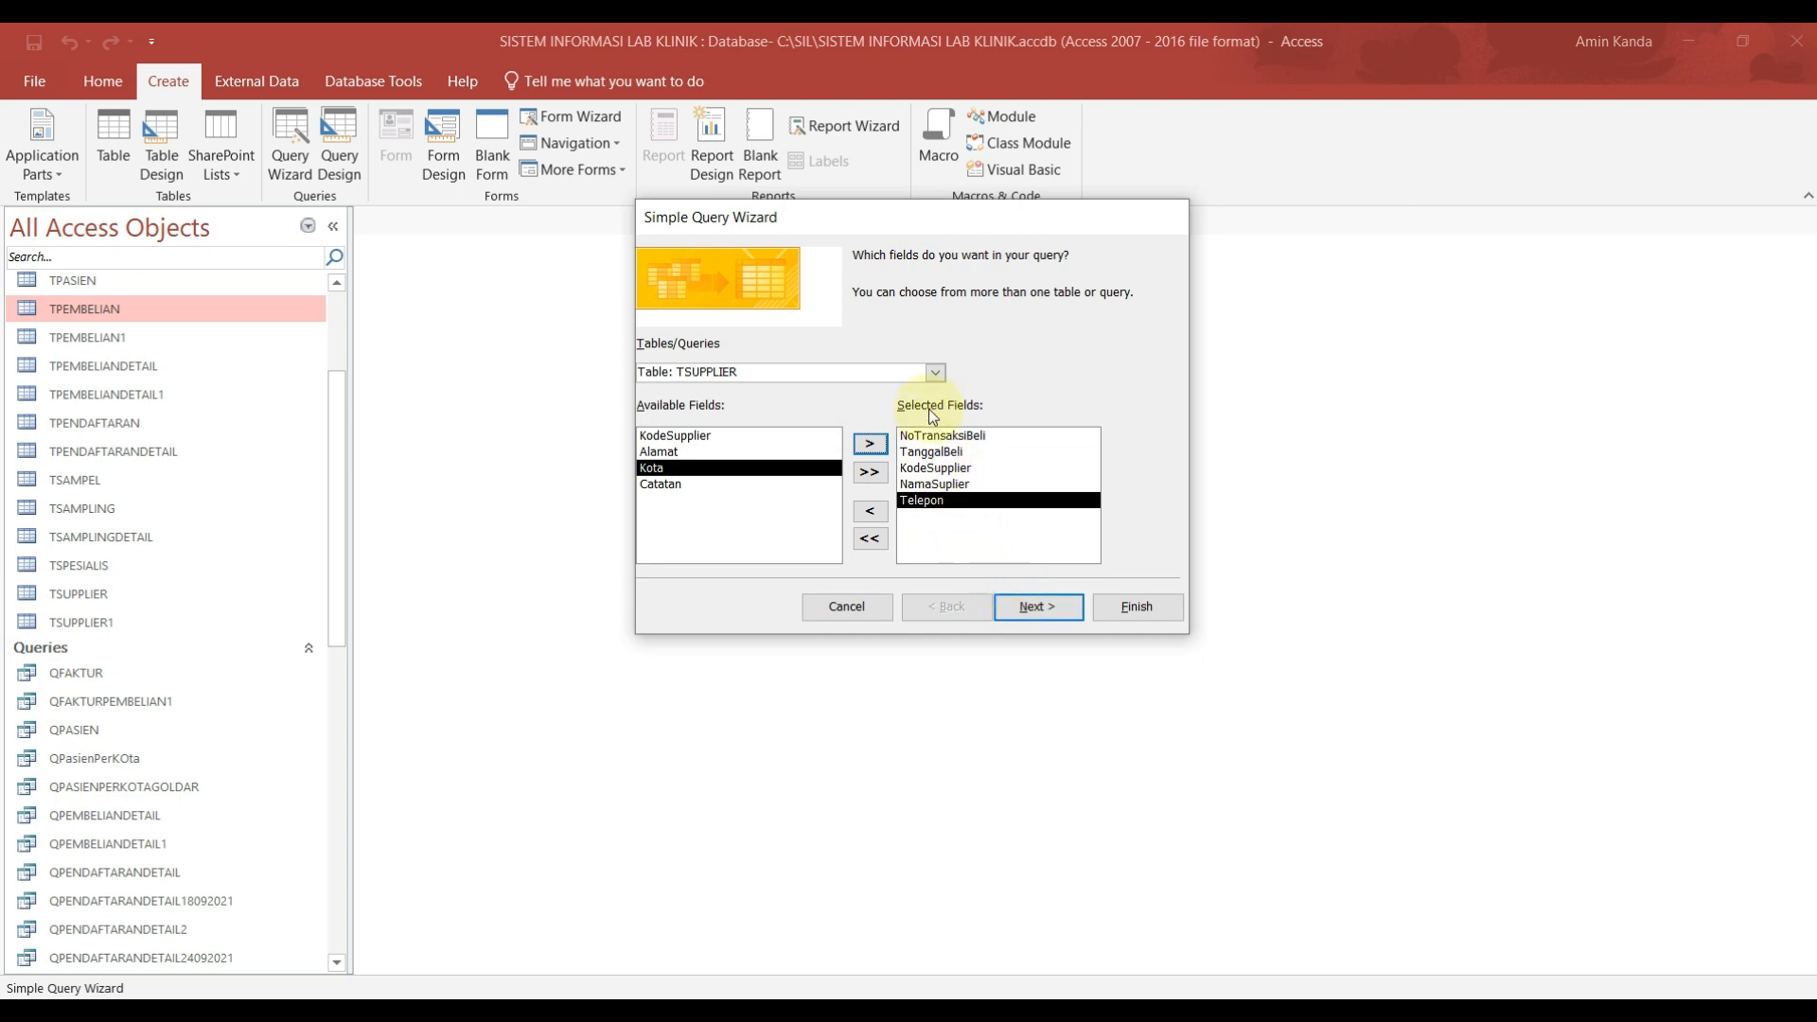
Step: Add KodeBarang, NamaBarang, Kelompok, Satuan, Harga, Jumlah and SubTotal from the QPEMBELIANDETAIL query, and continue to the detail or summary choice
{"action": "left_click", "coordinate": [935, 372]}
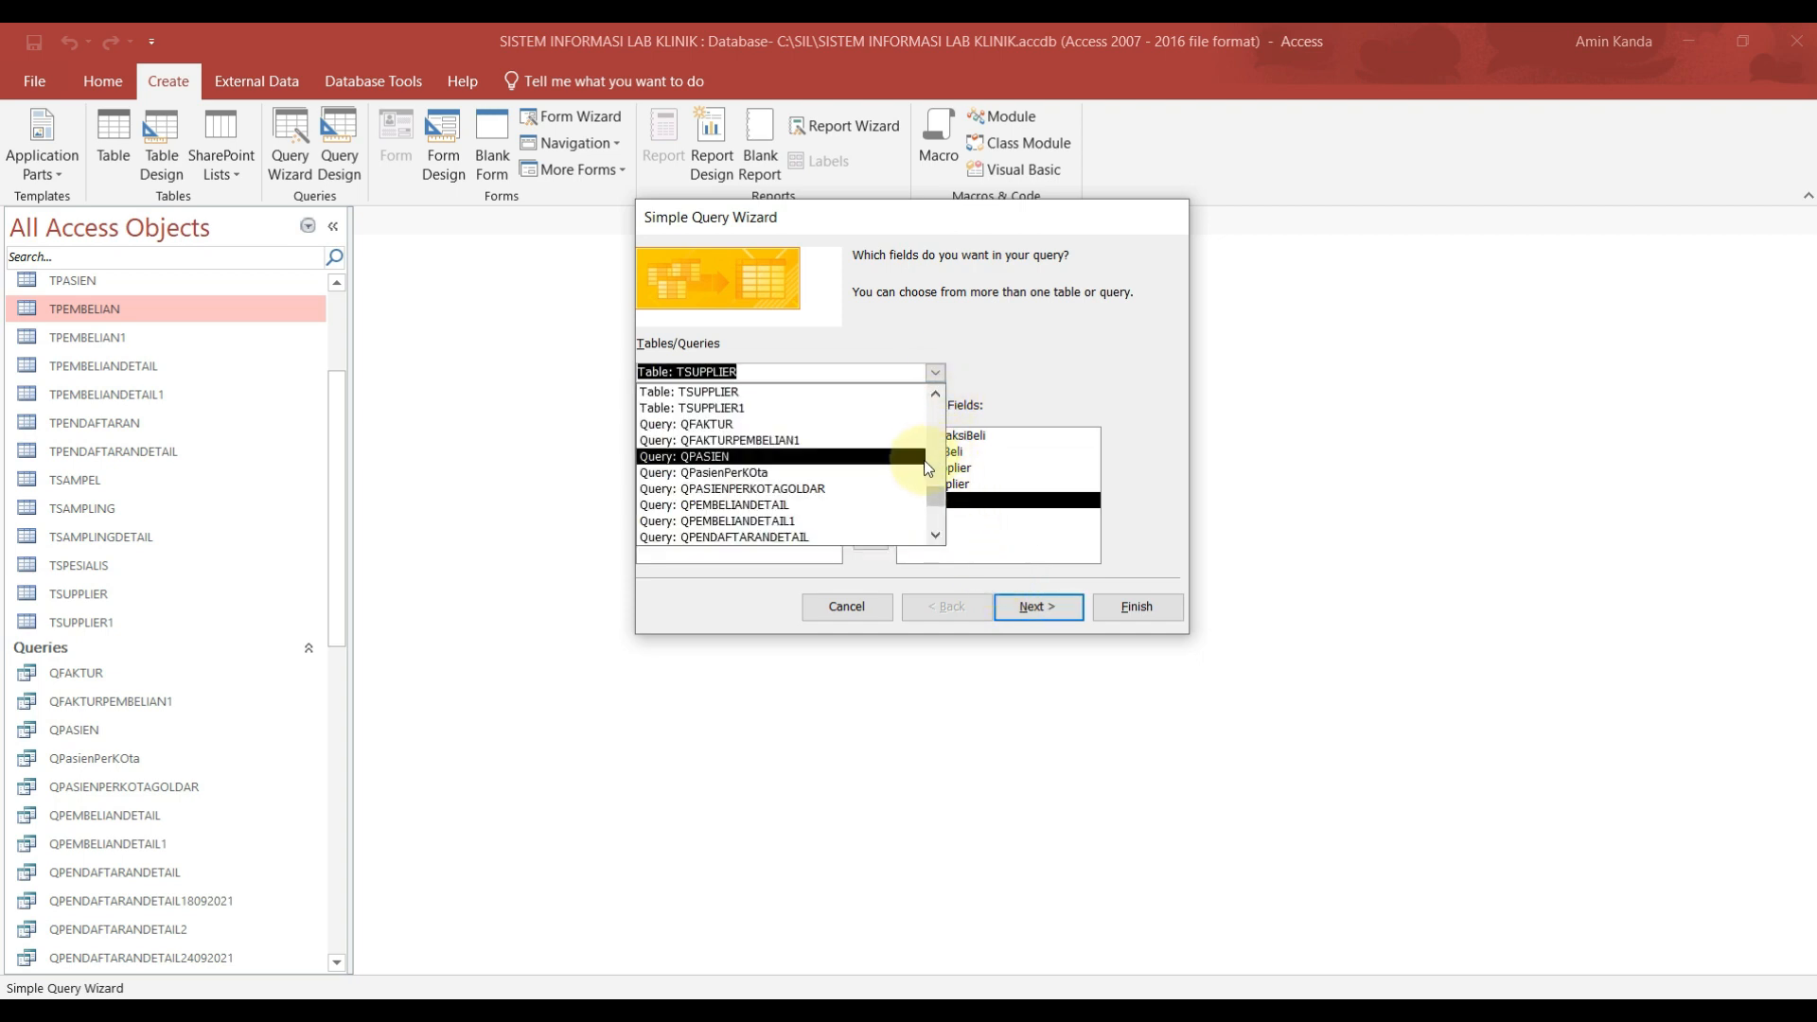
{"action": "left_click", "coordinate": [821, 505]}
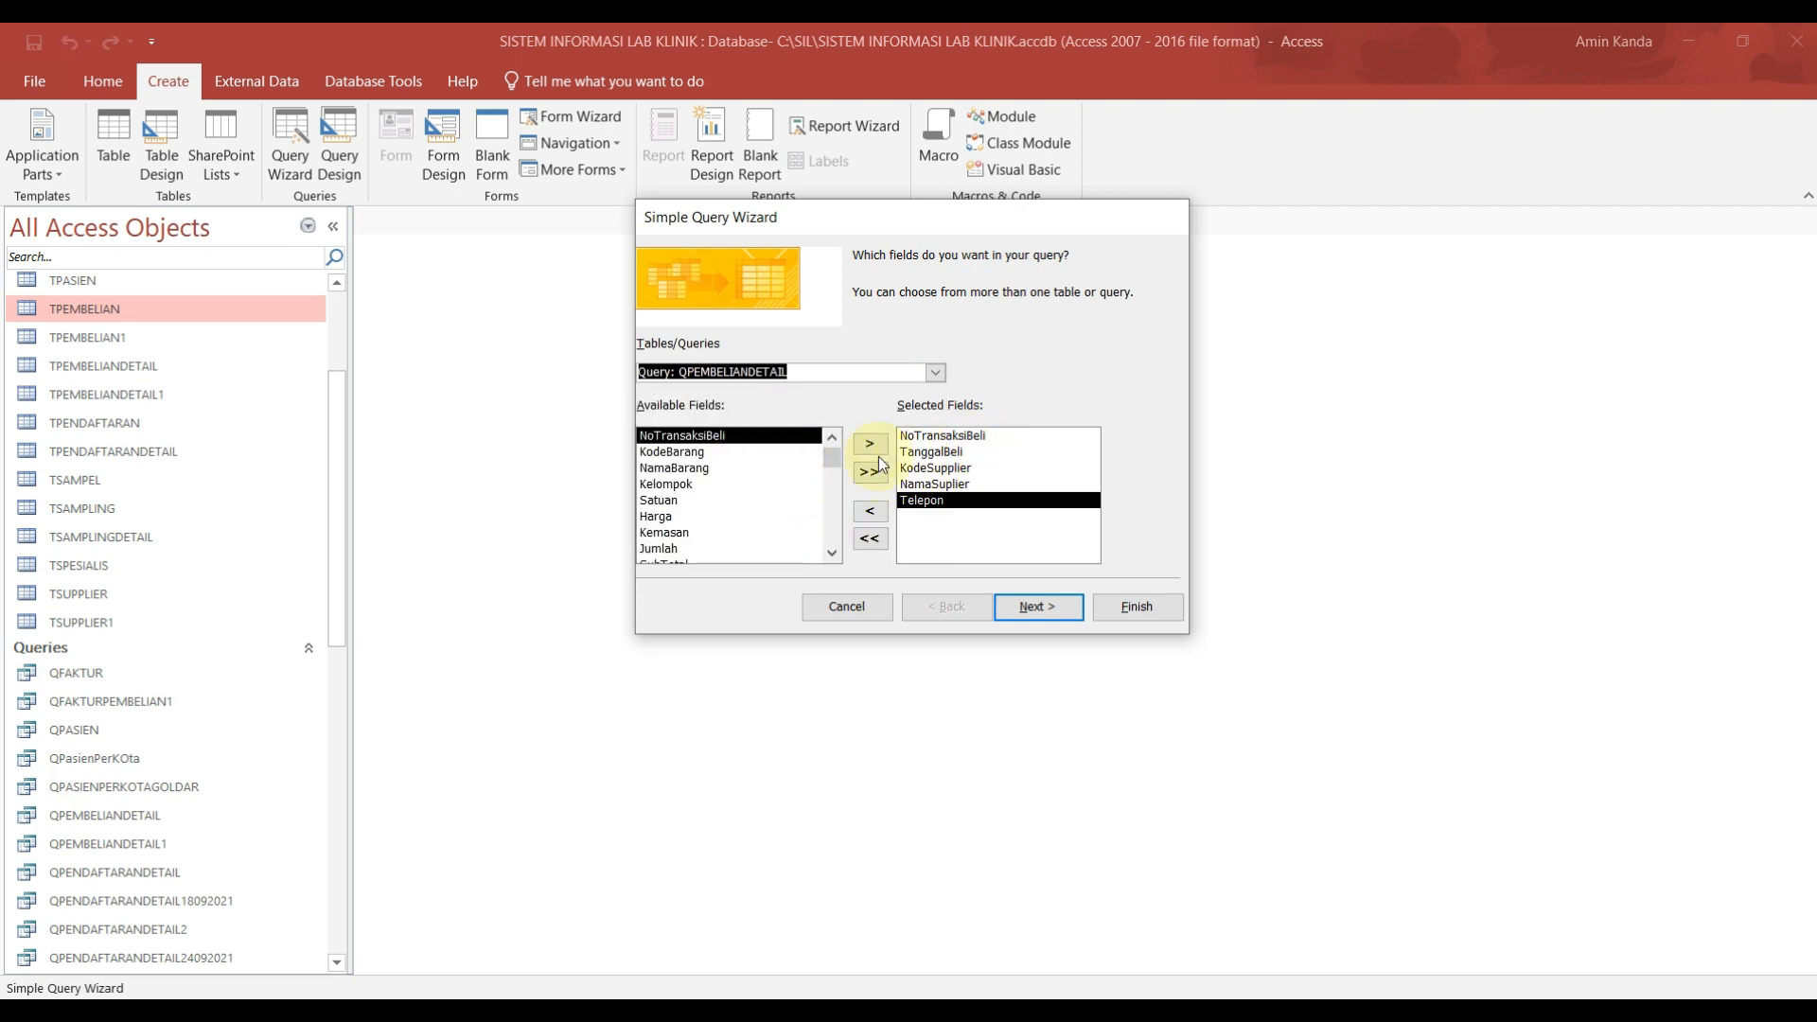
{"action": "left_click", "coordinate": [719, 453]}
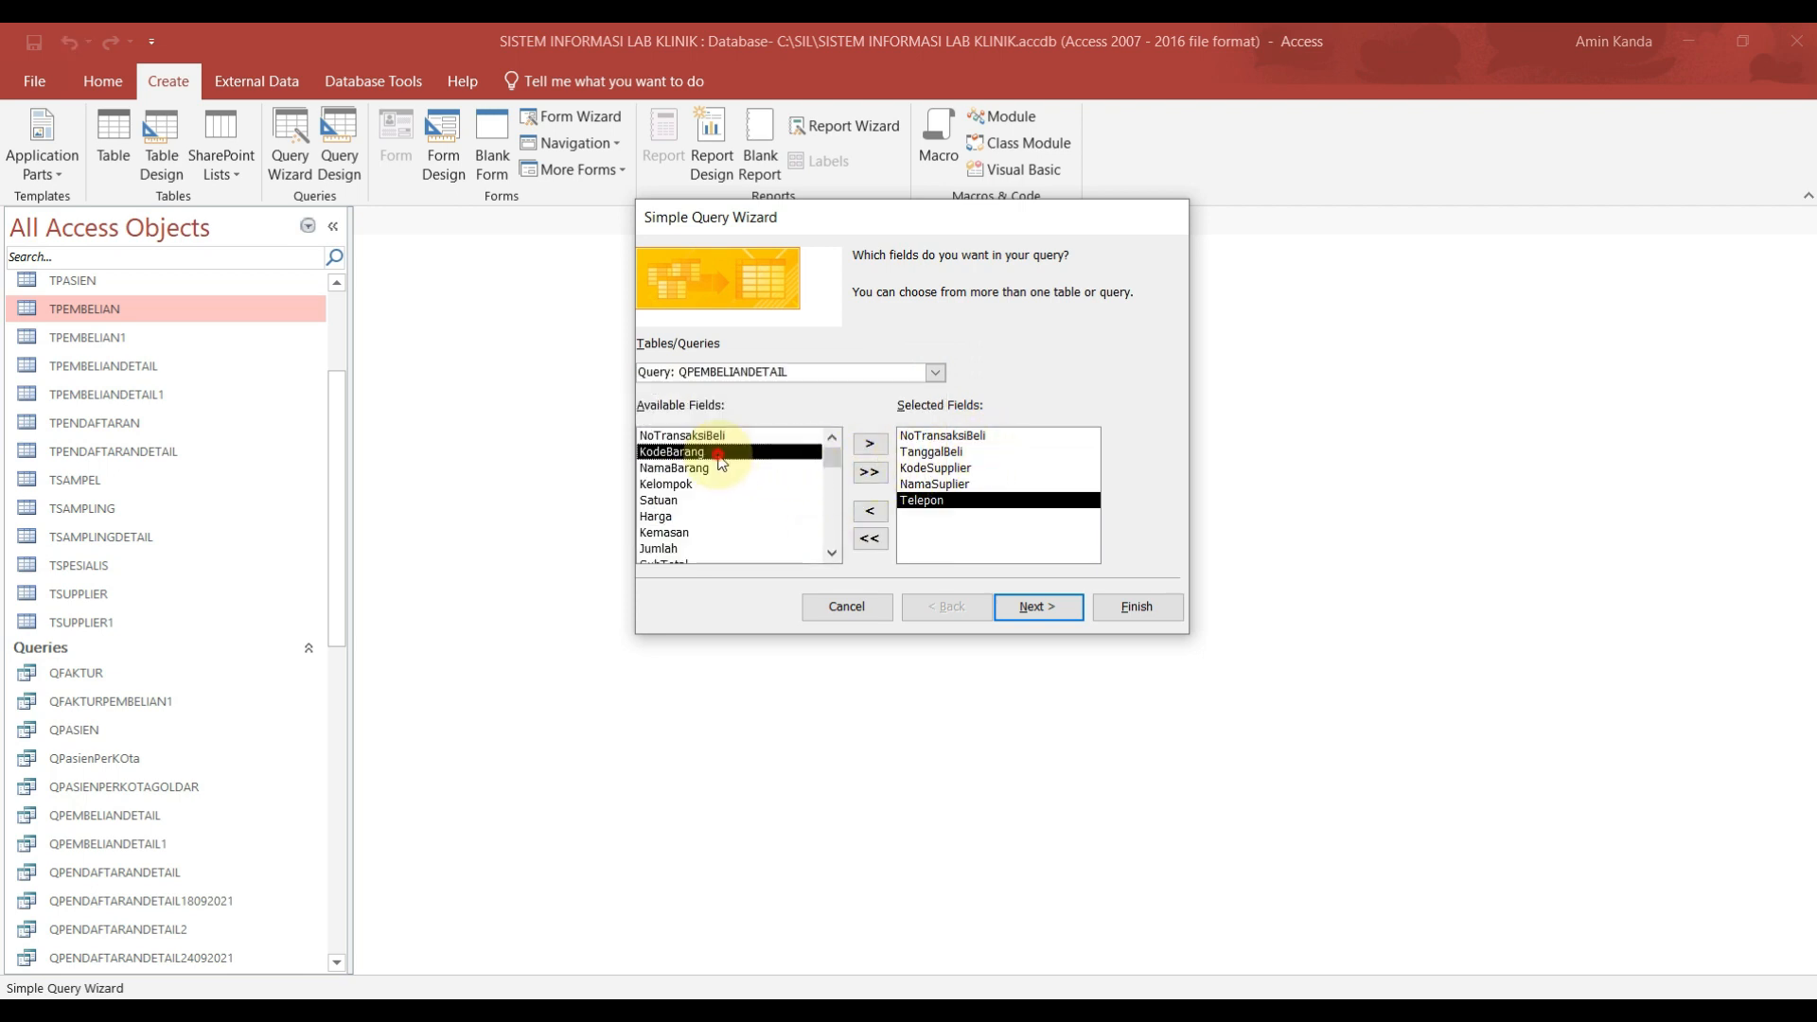
{"action": "left_click", "coordinate": [871, 444]}
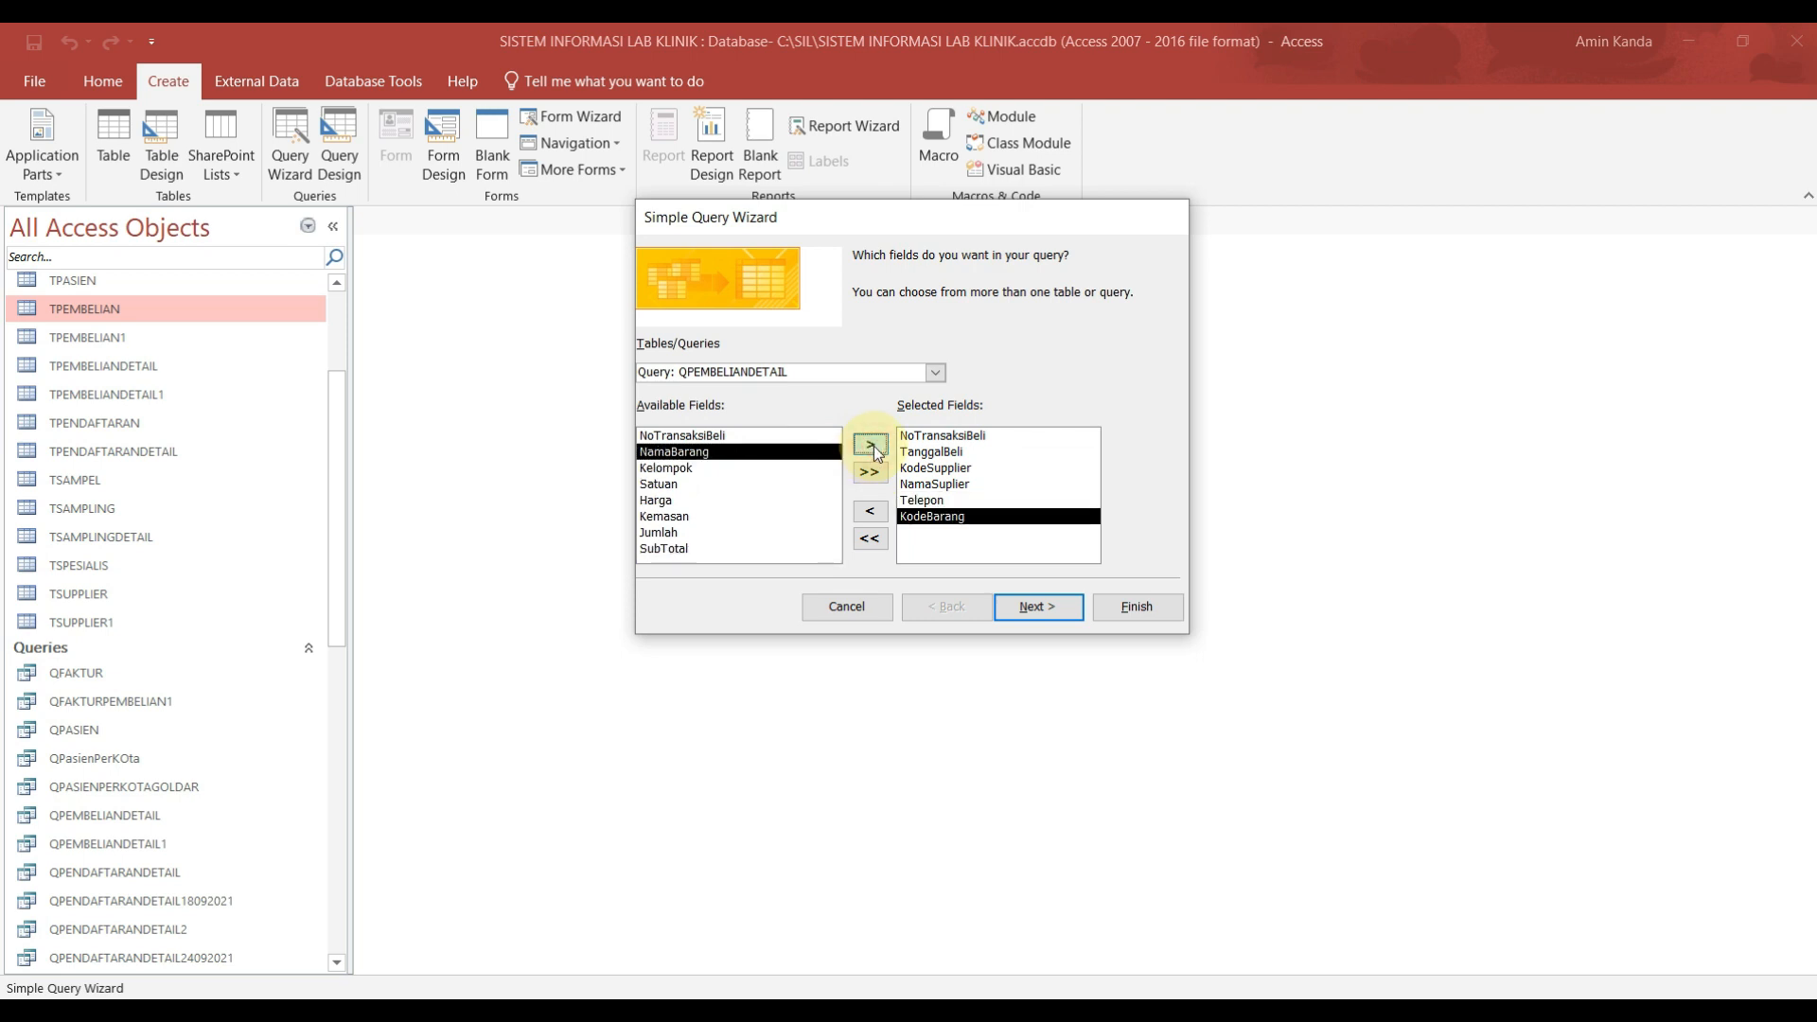
{"action": "left_click", "coordinate": [871, 445]}
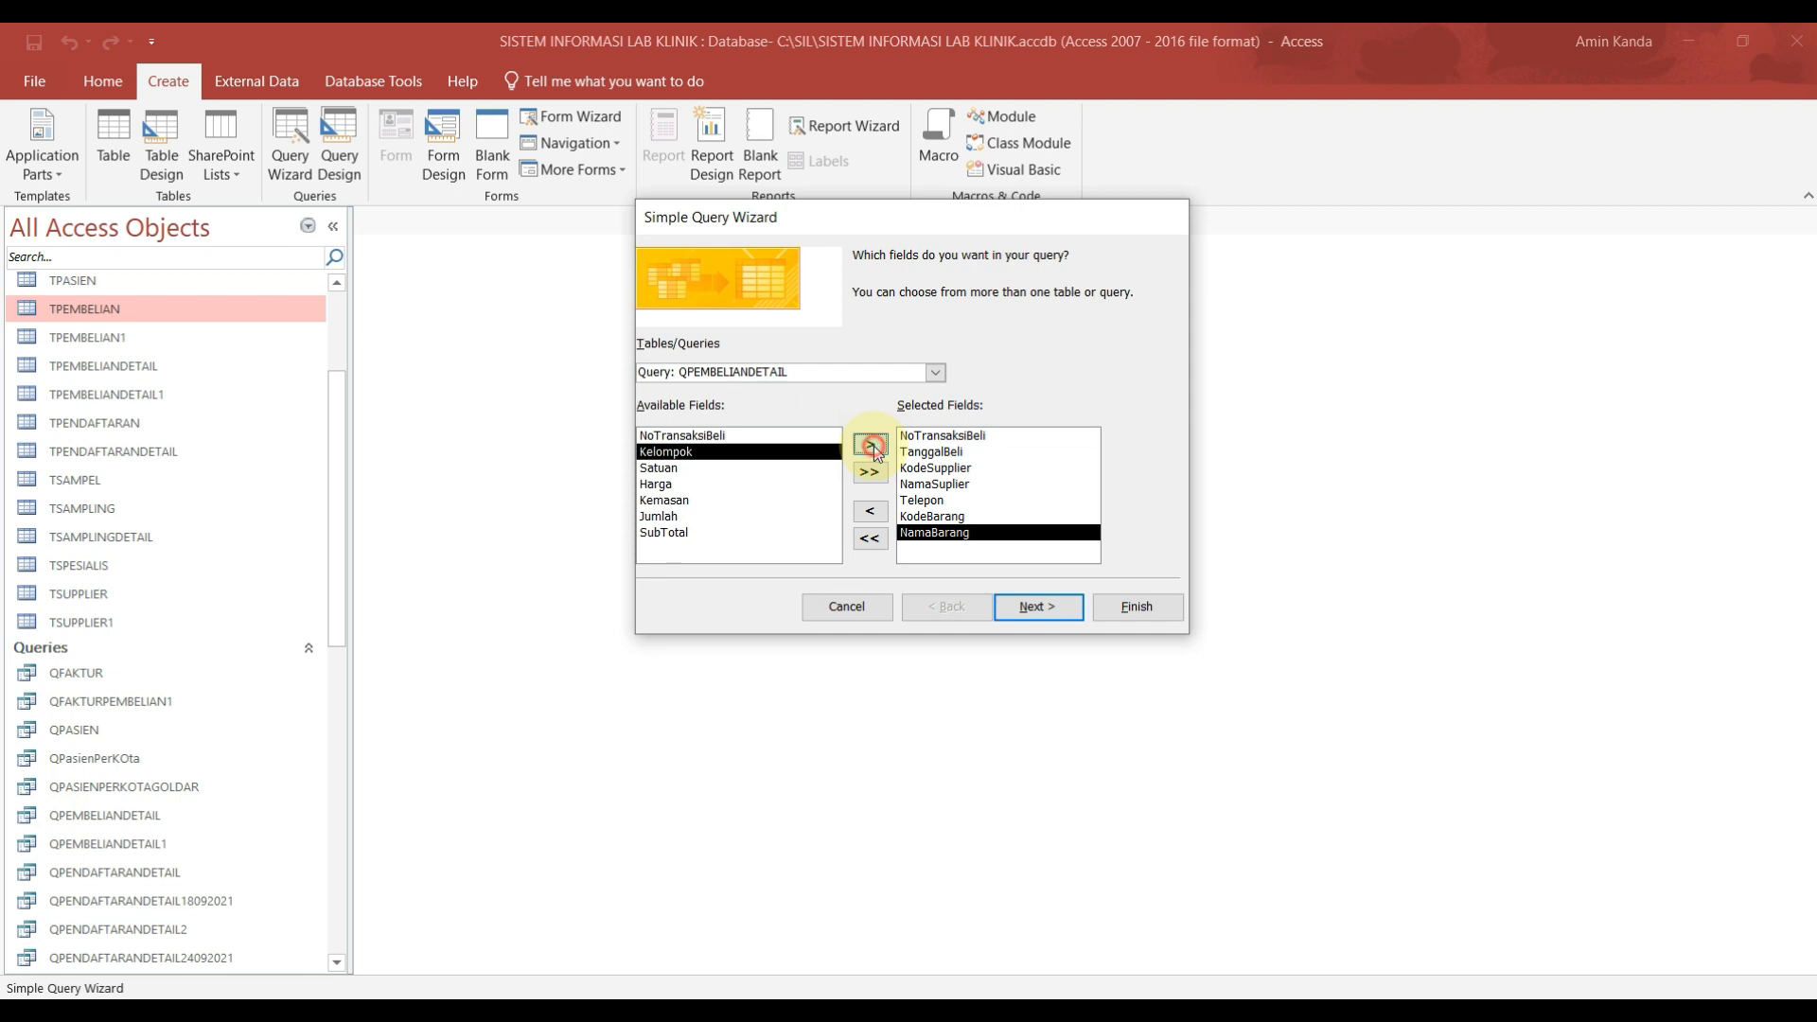
{"action": "left_click", "coordinate": [870, 444]}
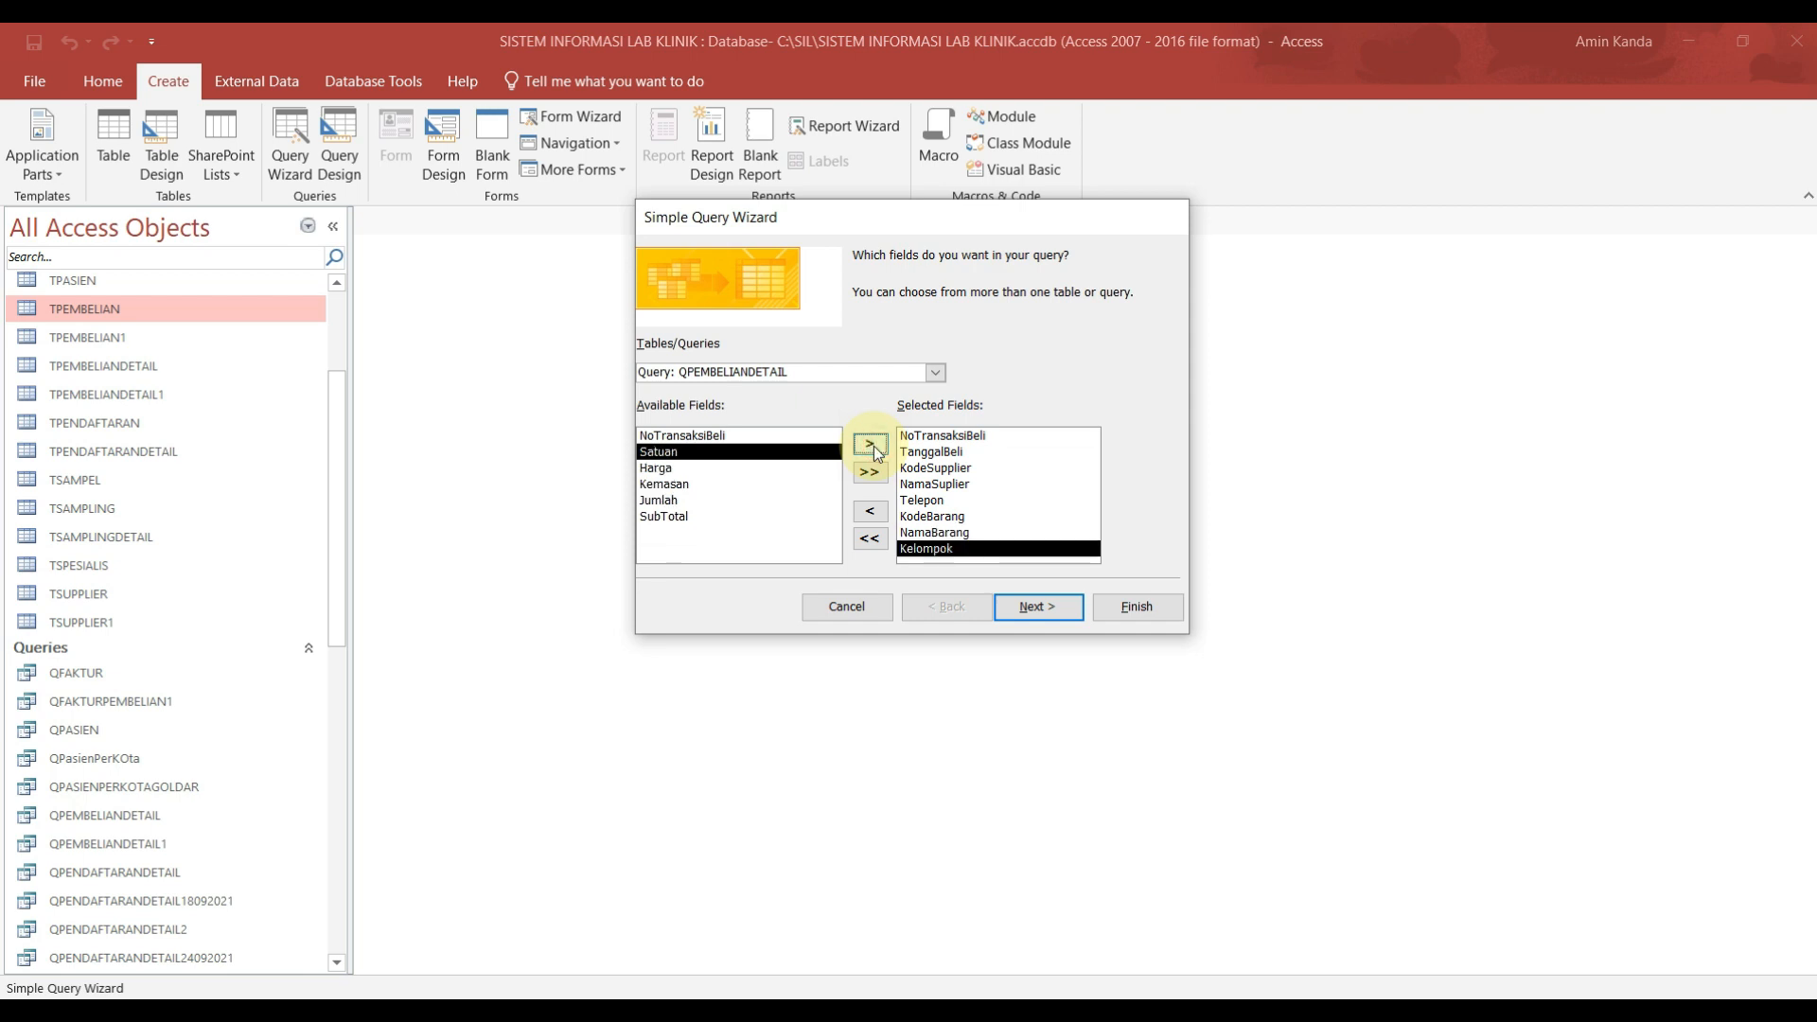
{"action": "left_click", "coordinate": [870, 445]}
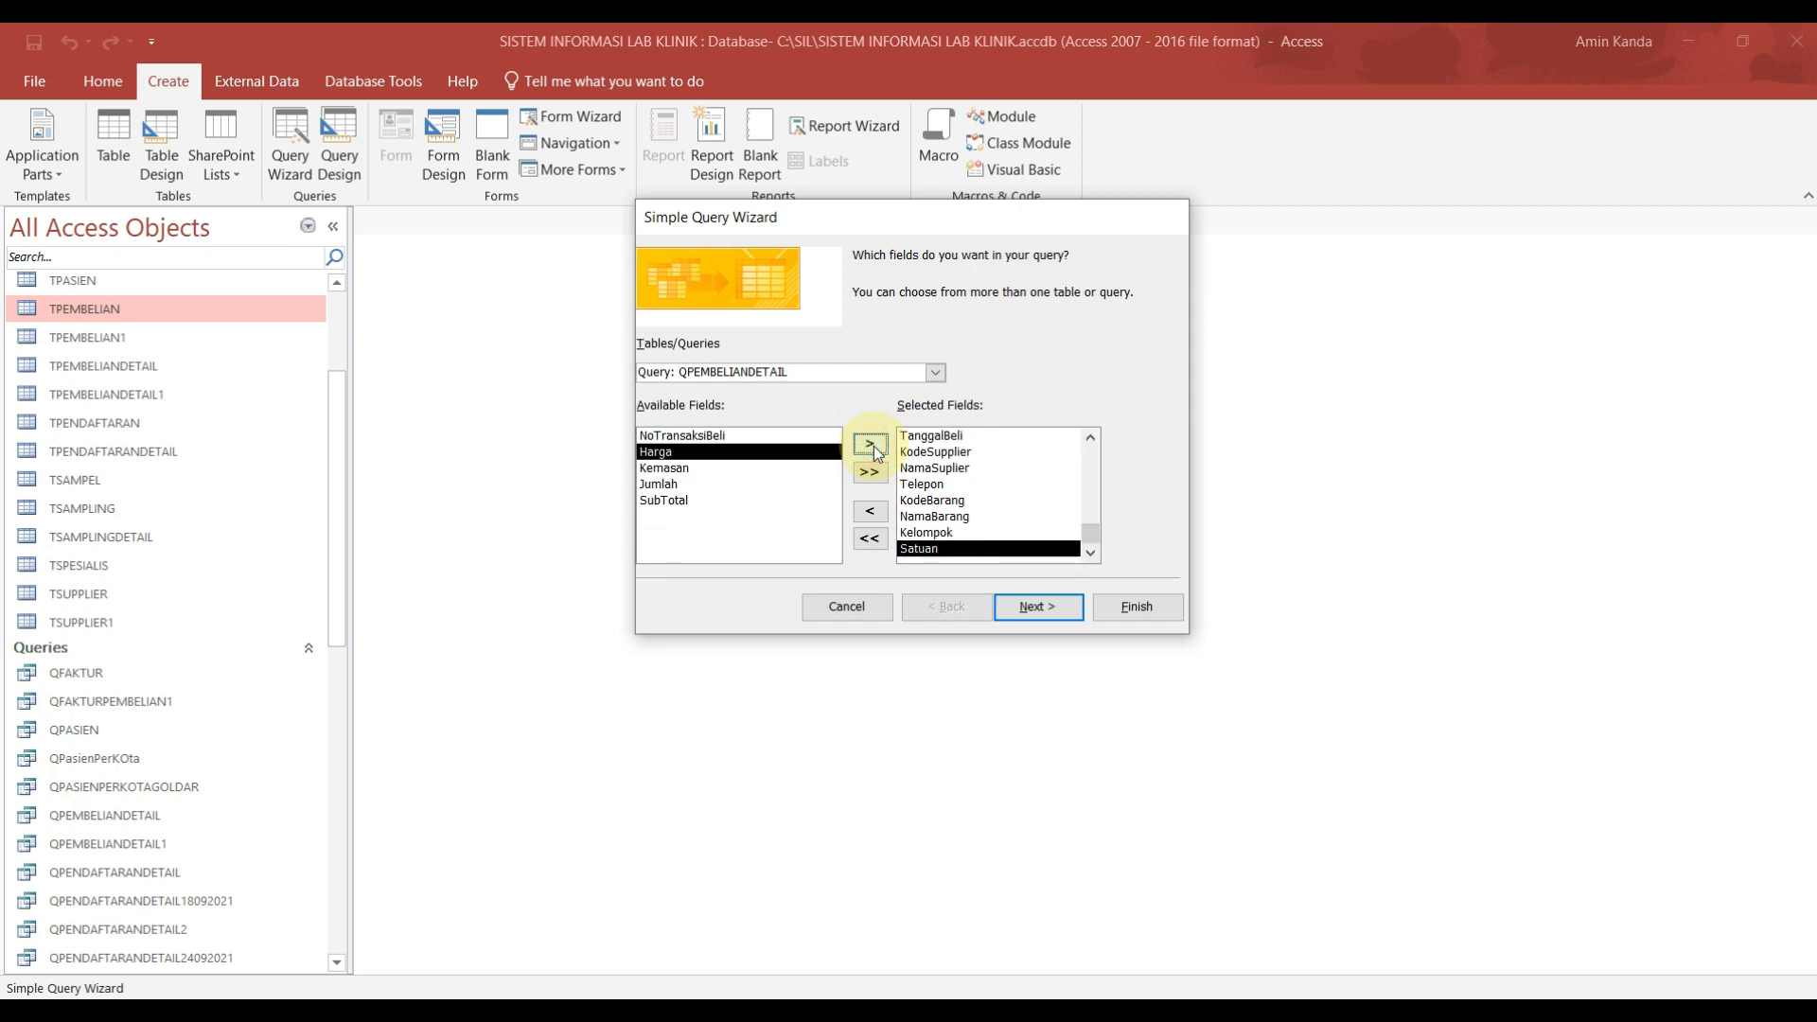
{"action": "left_click", "coordinate": [871, 445]}
{"action": "left_click", "coordinate": [688, 469]}
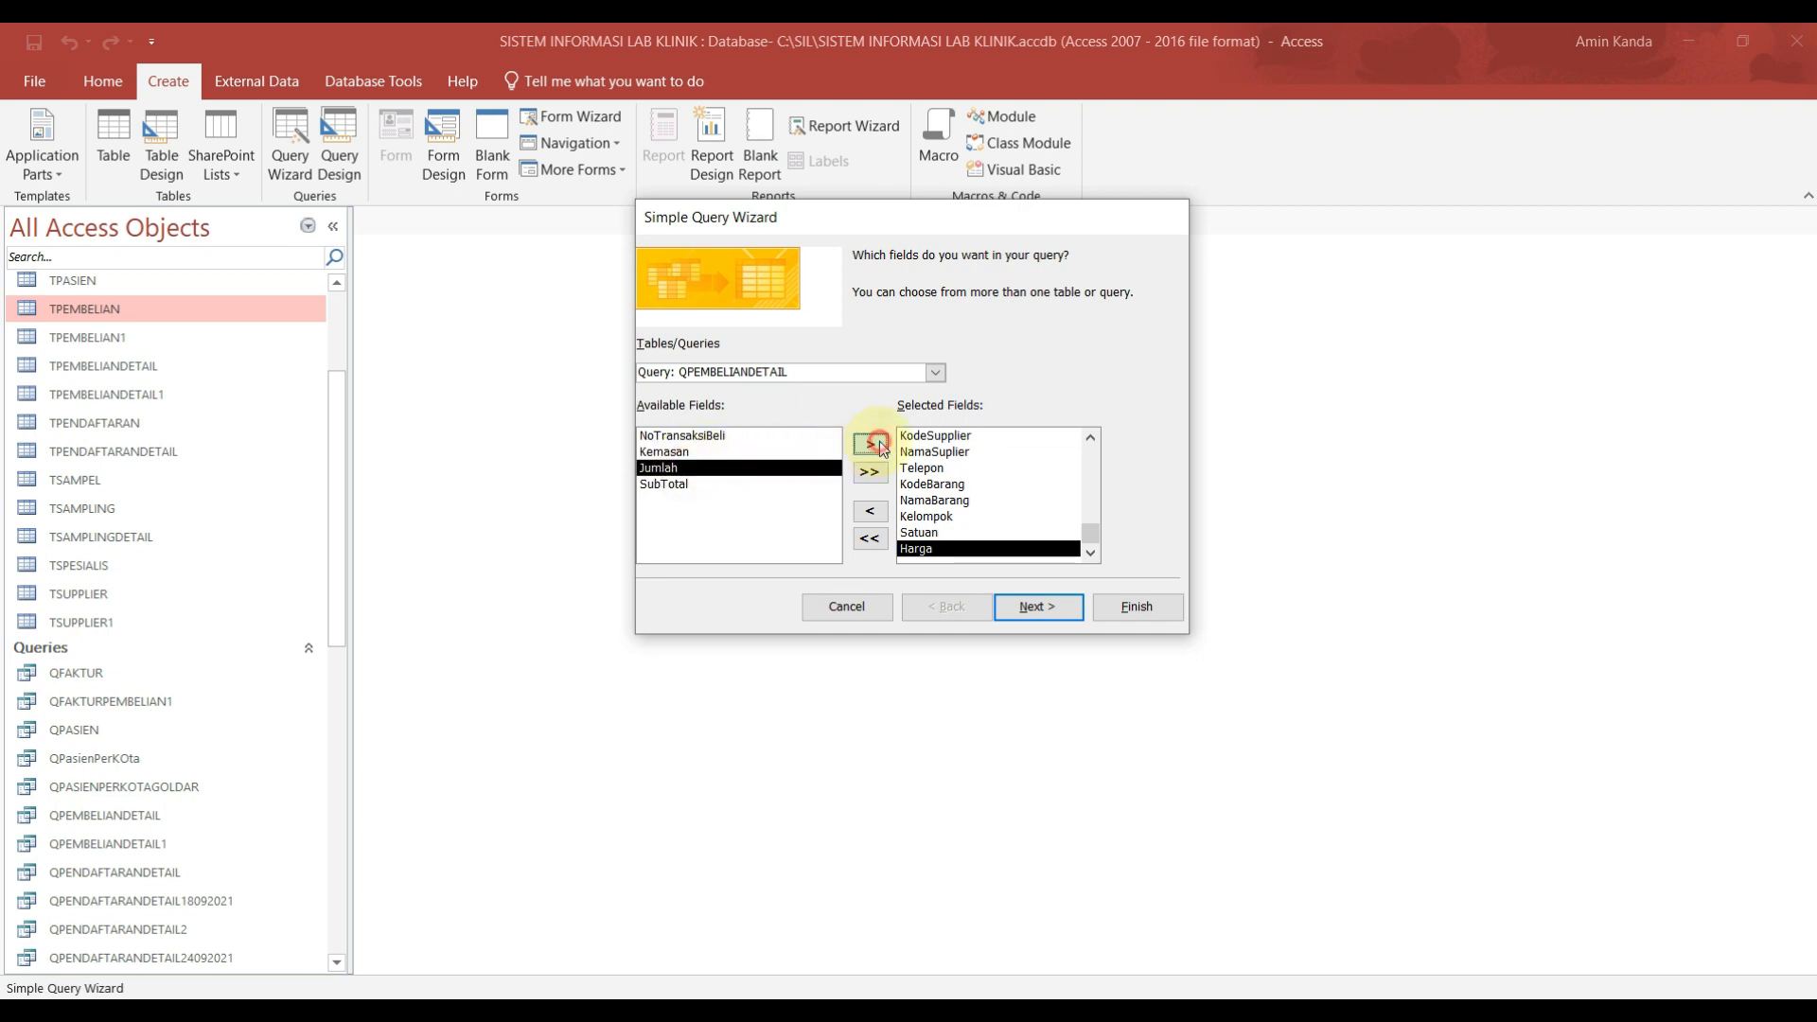
{"action": "left_click", "coordinate": [871, 445]}
{"action": "left_click", "coordinate": [870, 444]}
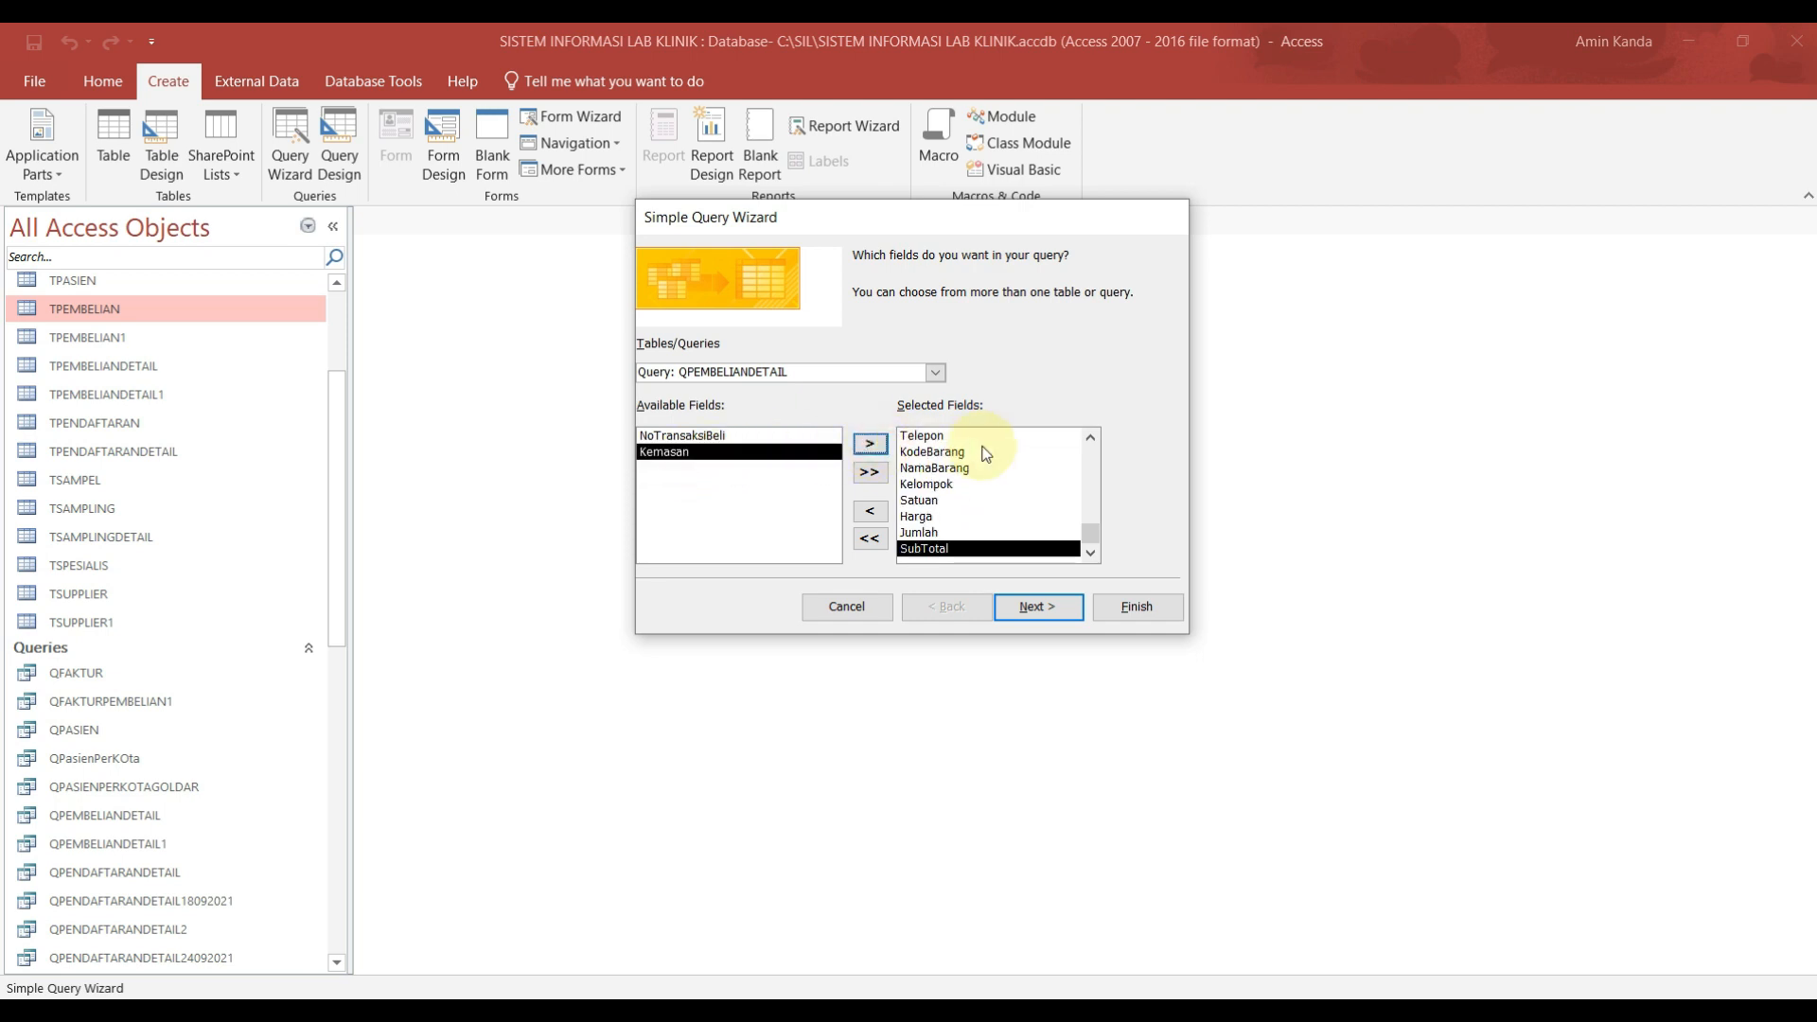
{"action": "left_click_drag", "start_coordinate": [1094, 532], "coordinate": [1094, 444]}
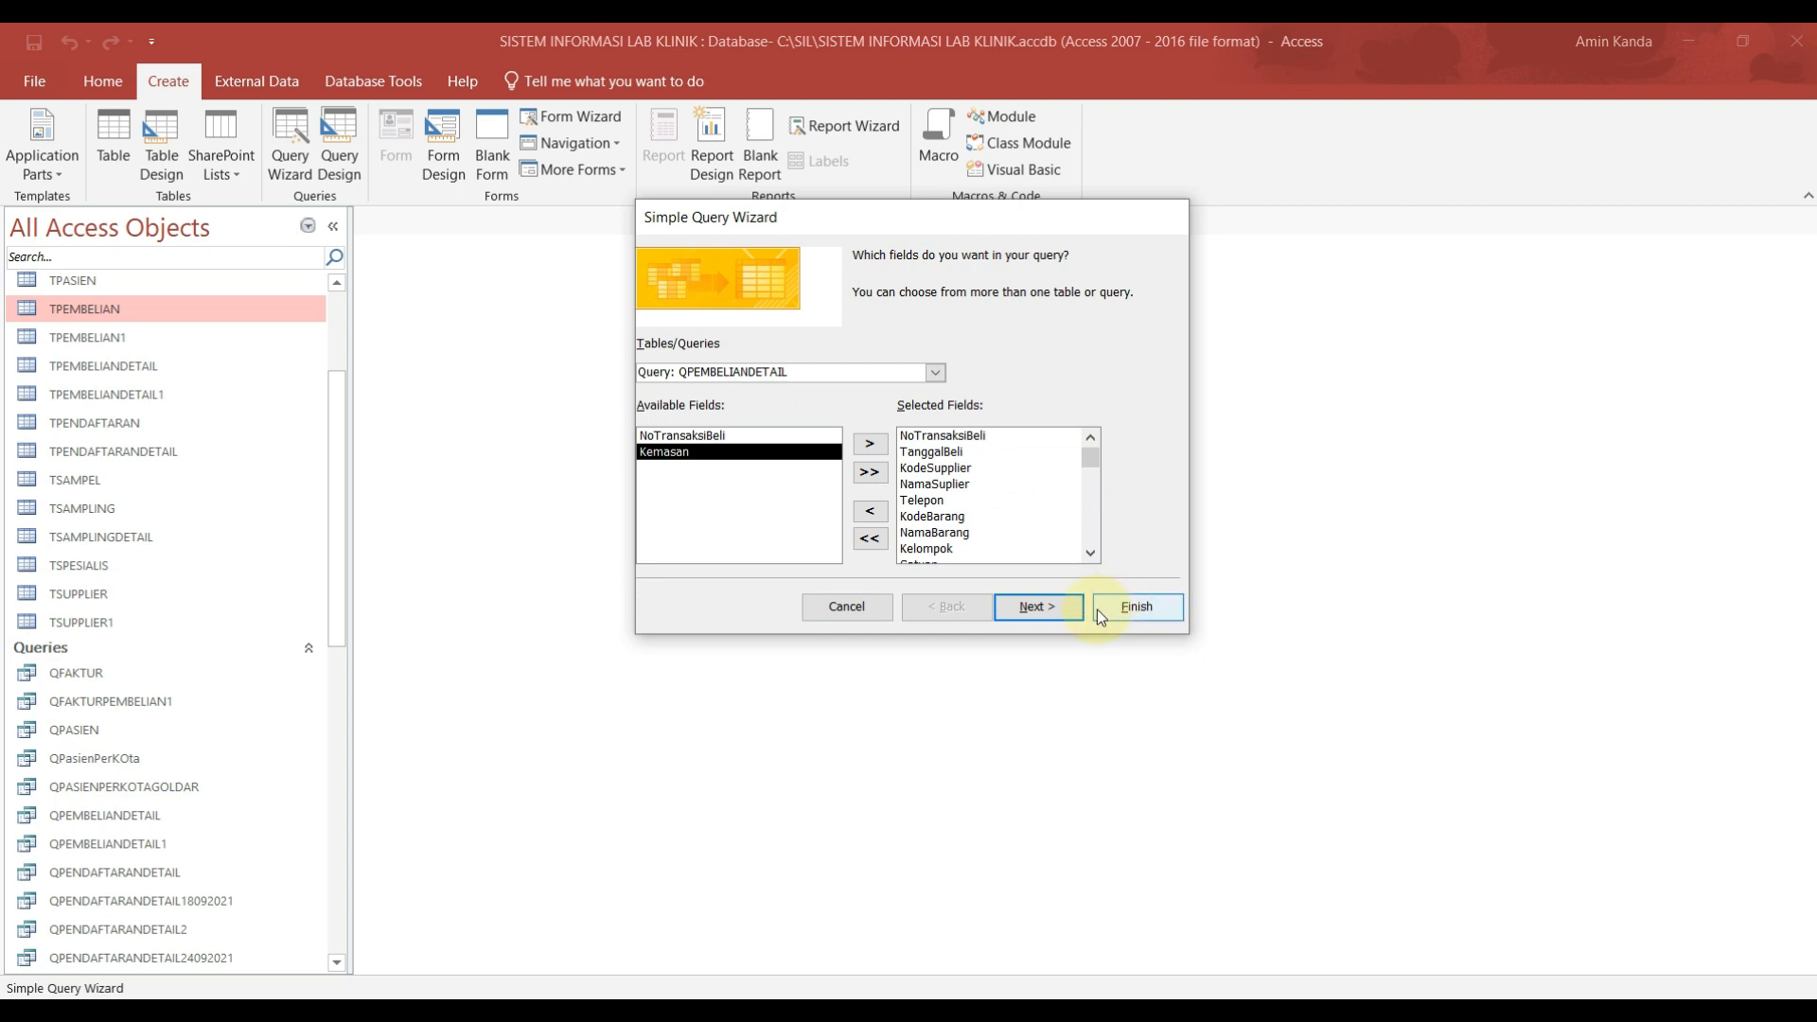
{"action": "left_click", "coordinate": [1049, 606]}
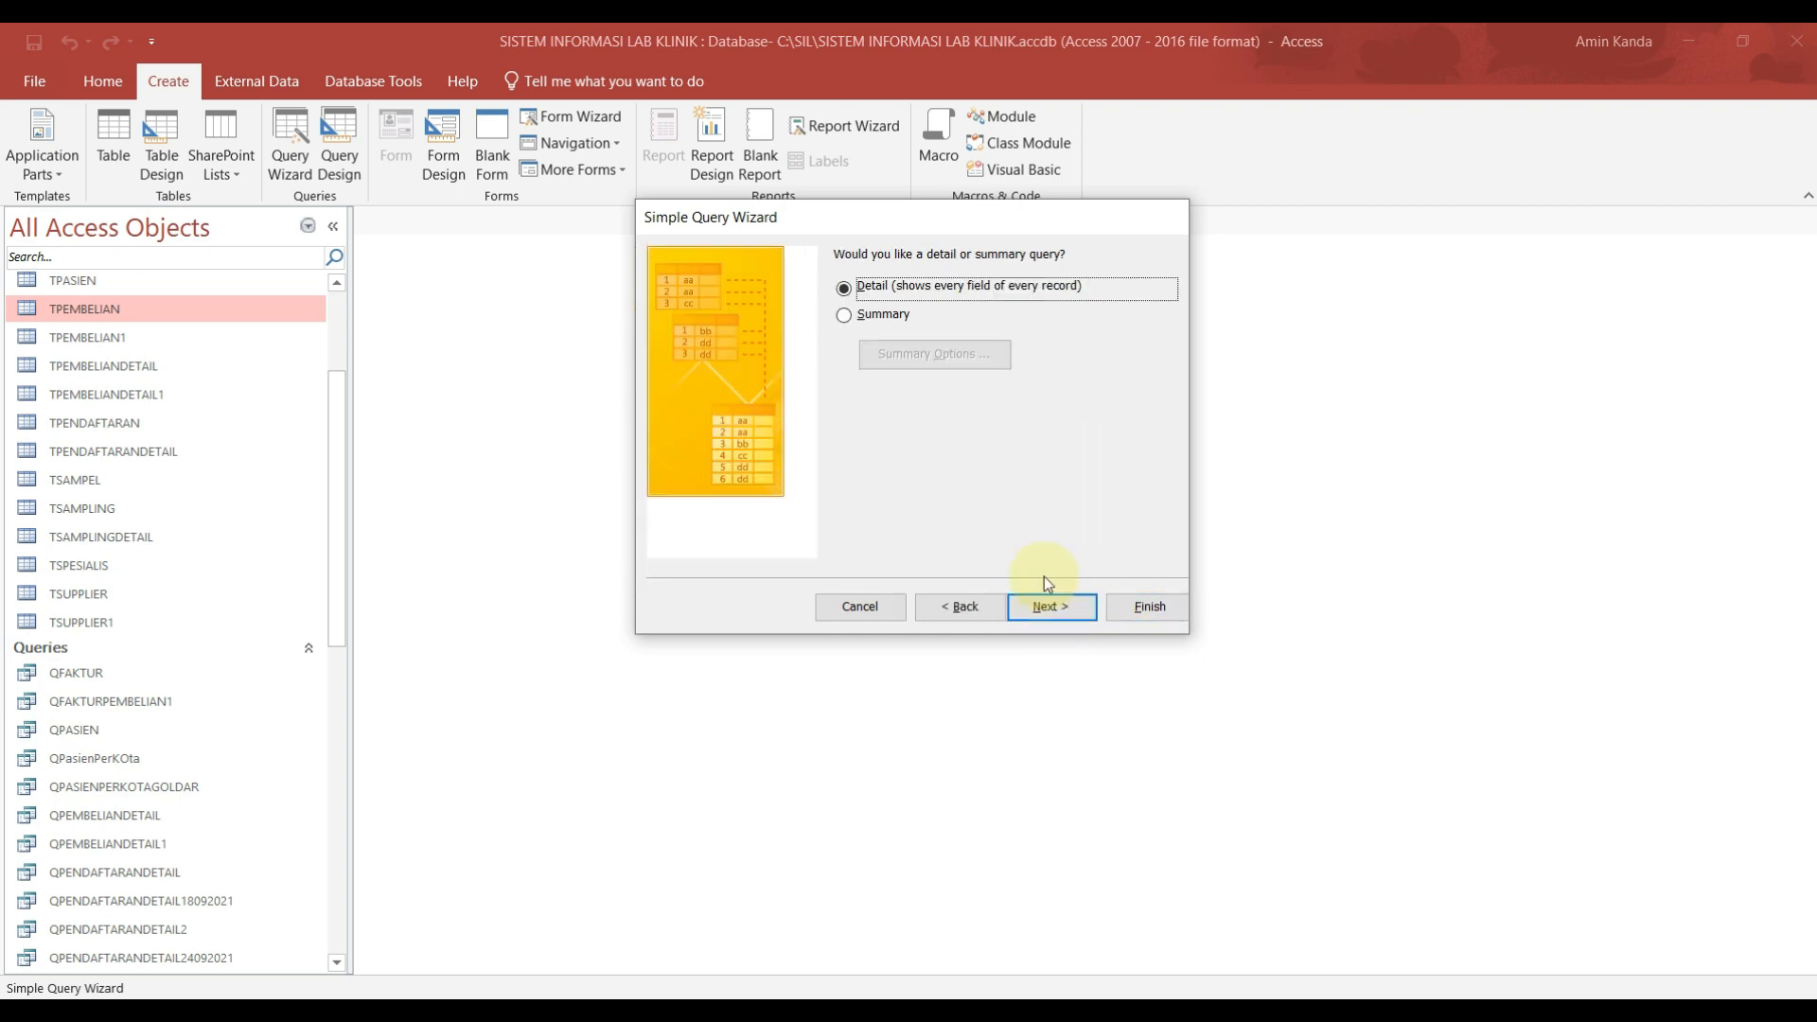
Step: Keep the query as a detail query, title it QFAKTURPEMBELIAN and finish the wizard, opening the query to view information
{"action": "left_click", "coordinate": [1065, 606]}
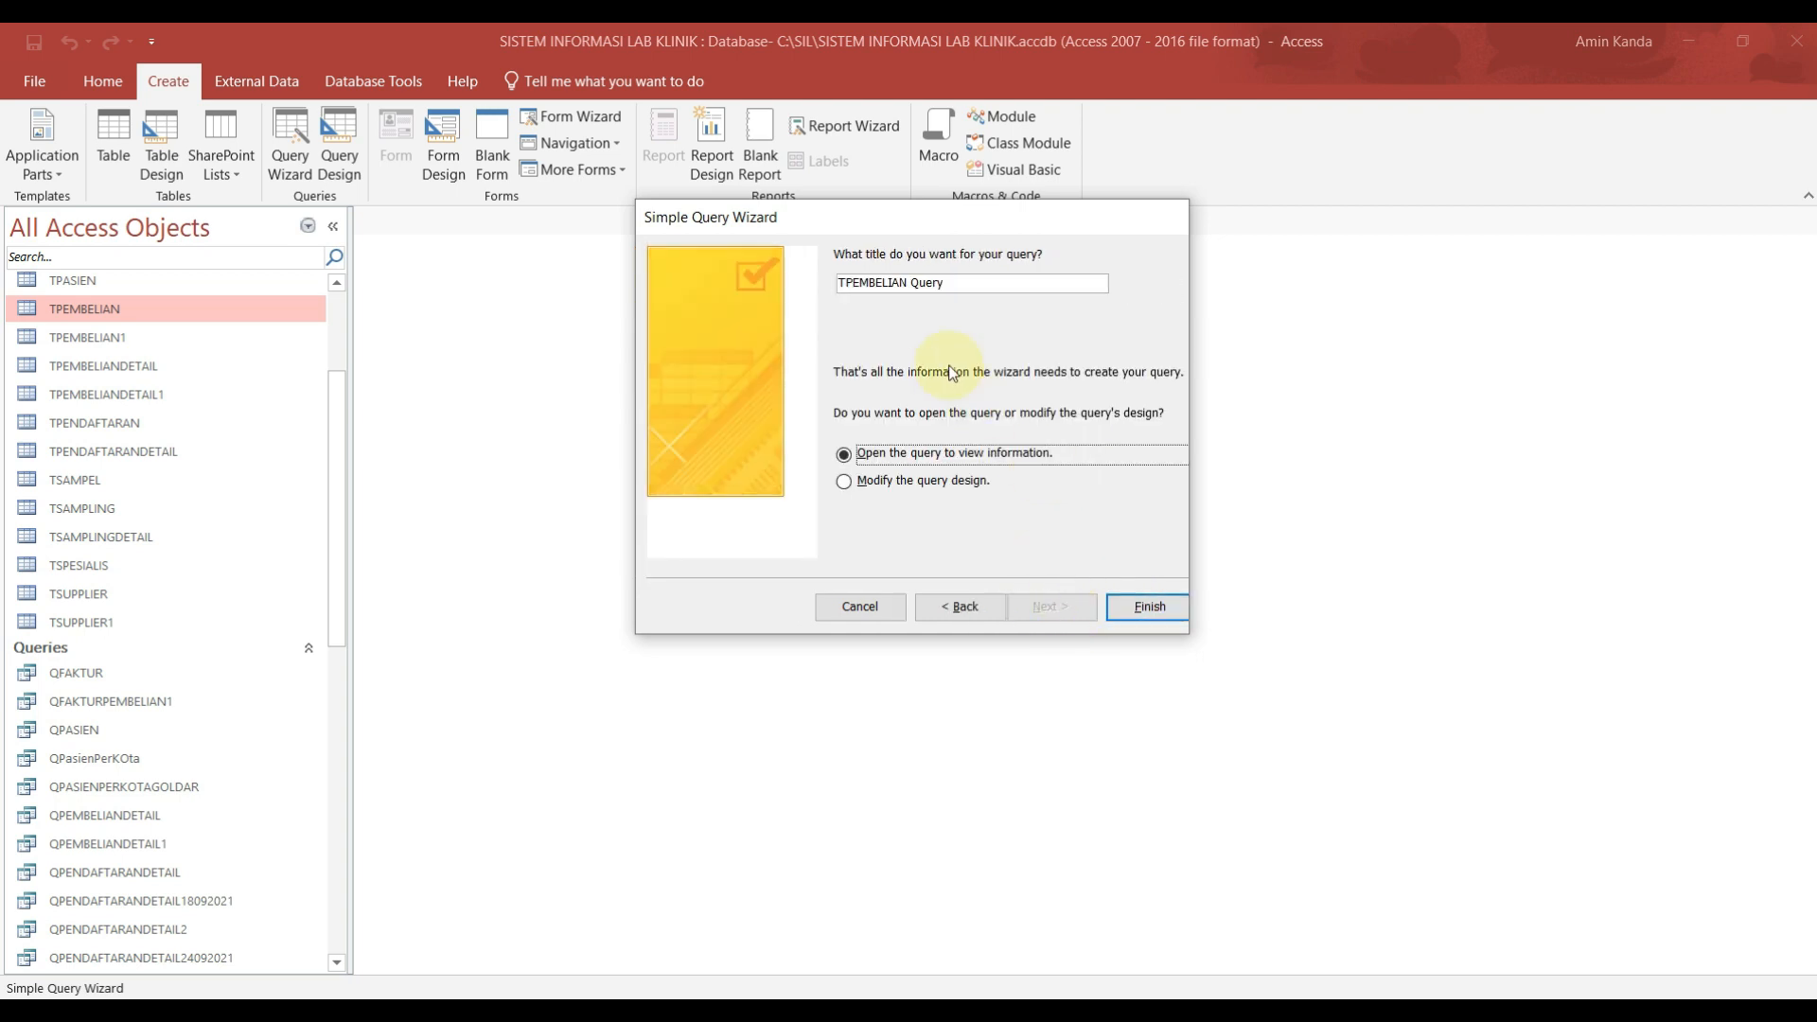
{"action": "left_click_drag", "start_coordinate": [961, 284], "coordinate": [827, 284]}
{"action": "left_click", "coordinate": [846, 283]}
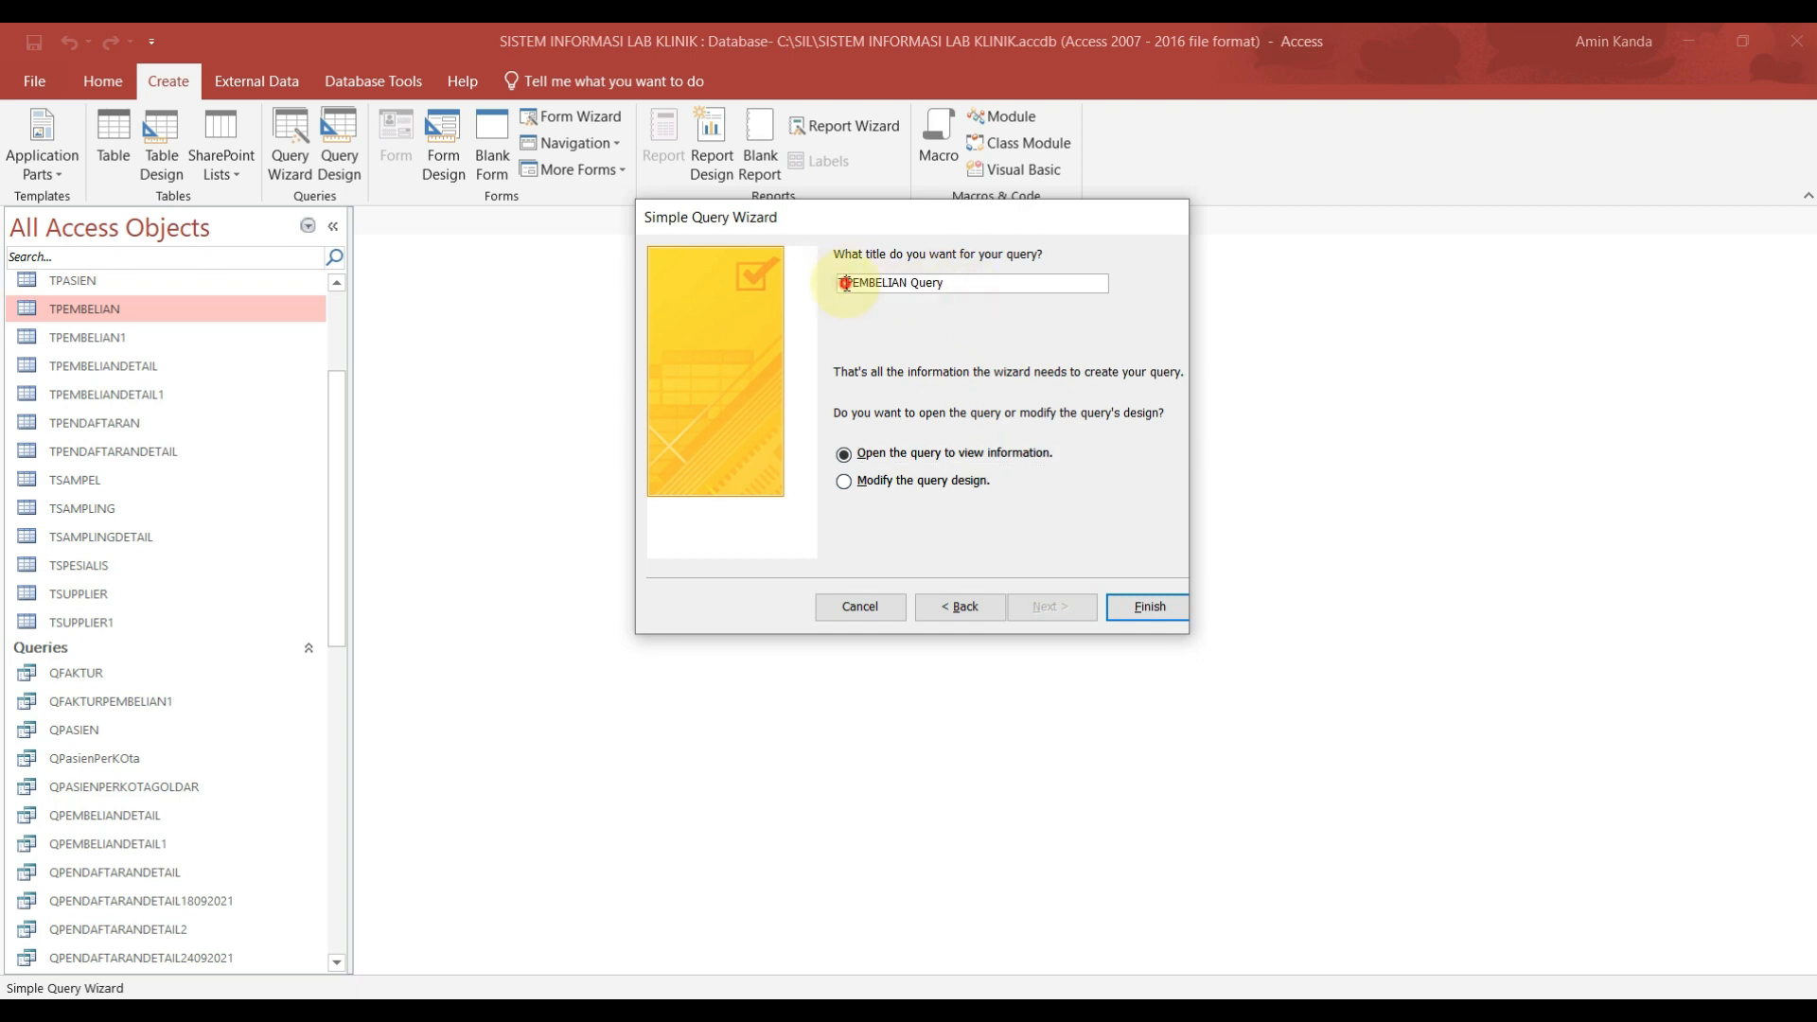
{"action": "key", "text": "BackSpace"}
{"action": "type", "text": "QFA"}
{"action": "type", "text": "KTU"}
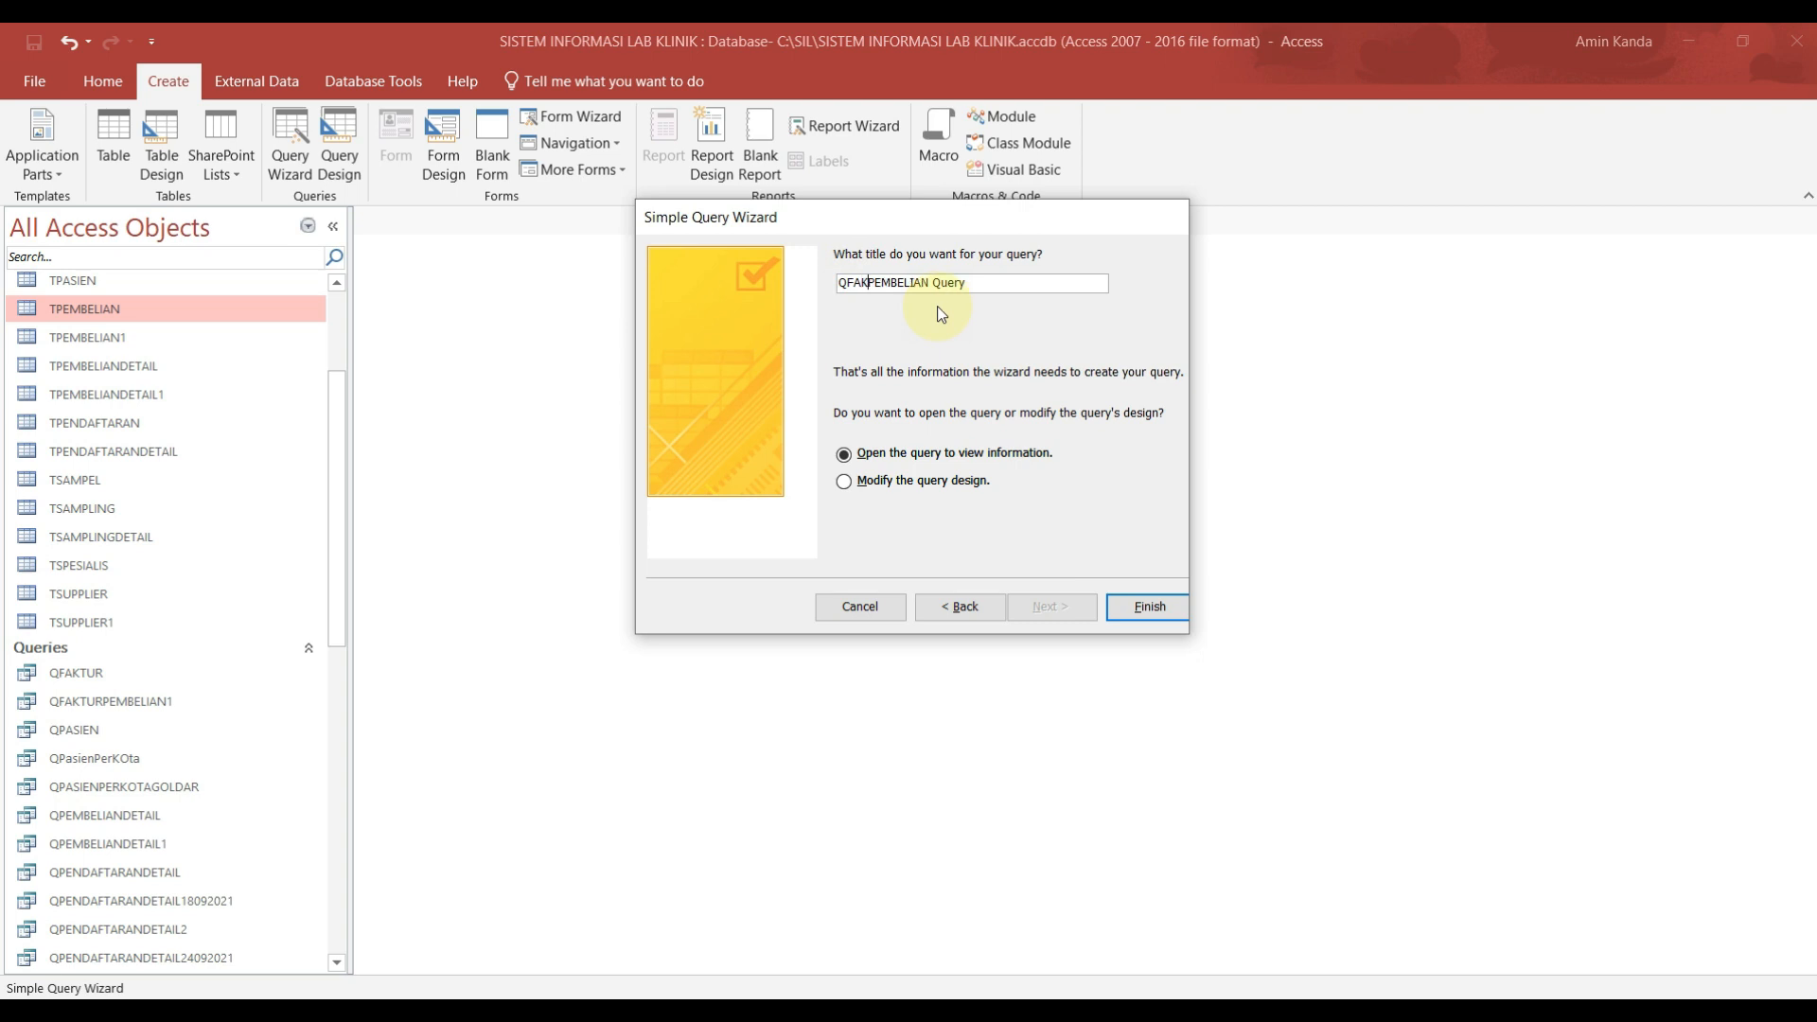
{"action": "type", "text": "R"}
{"action": "left_click", "coordinate": [988, 283]}
{"action": "double_click", "coordinate": [988, 283]}
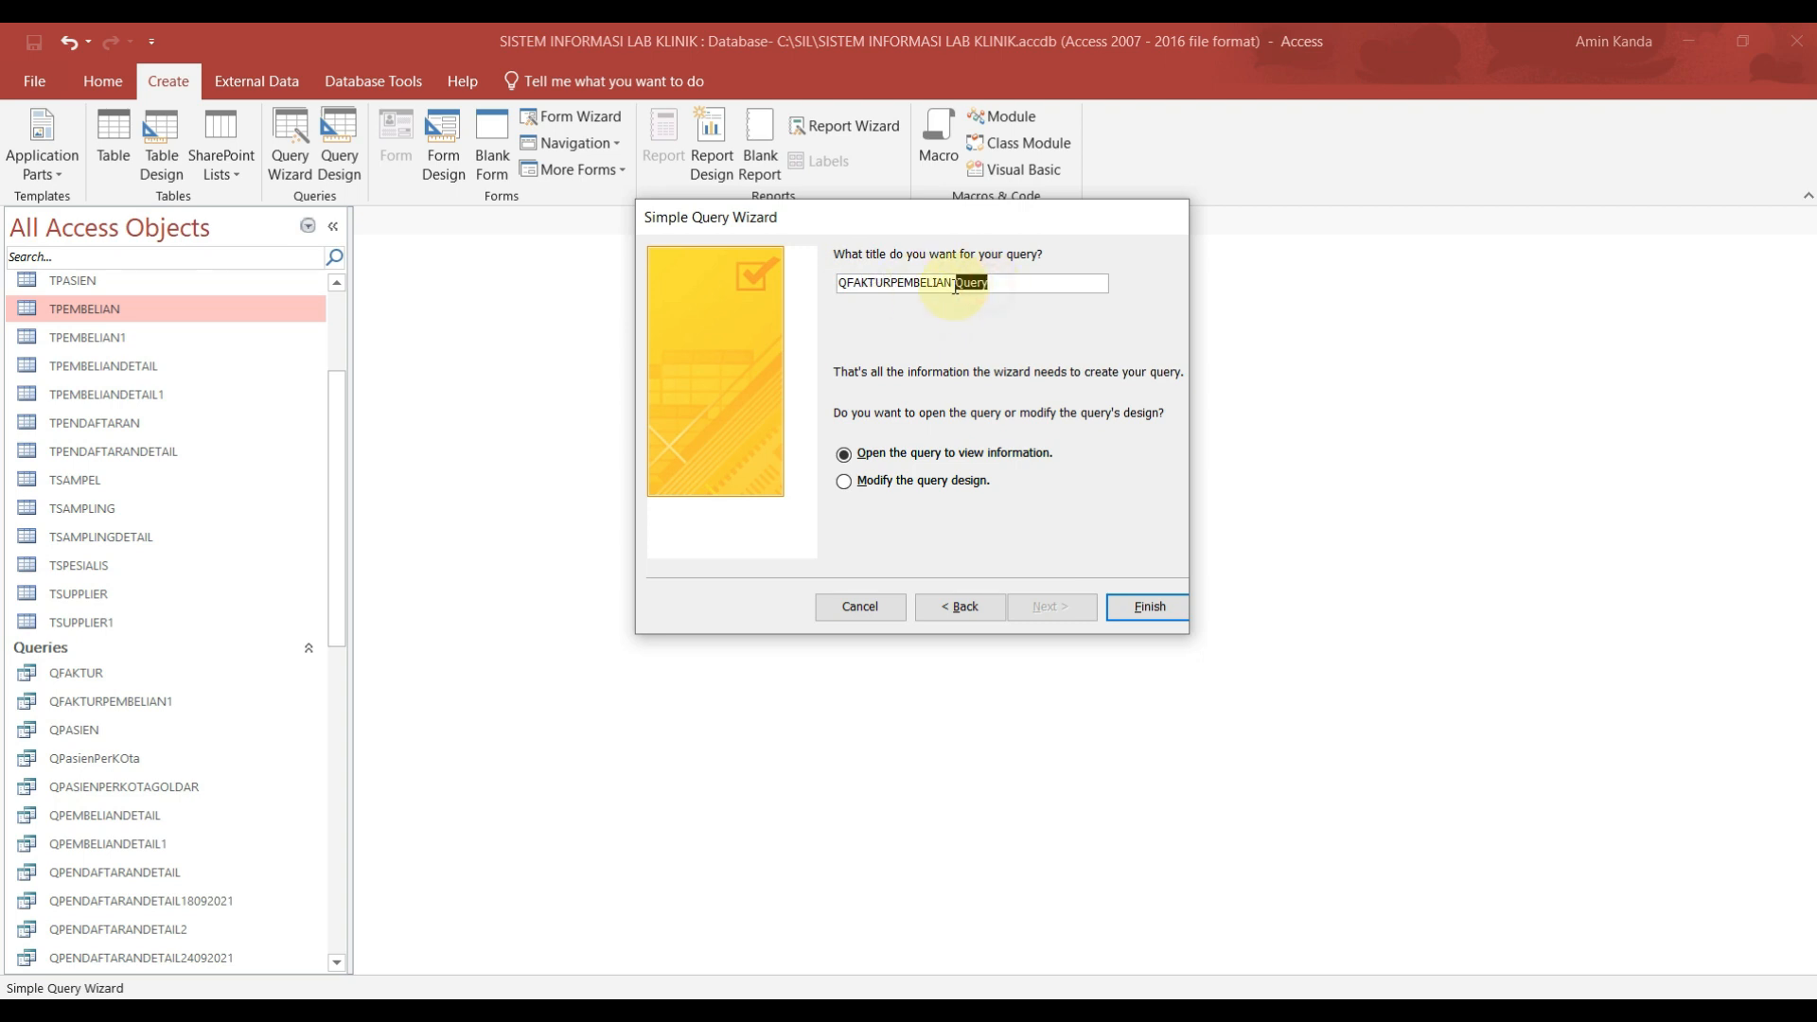
{"action": "key", "text": "BackSpace"}
{"action": "key", "text": "BackSpace"}
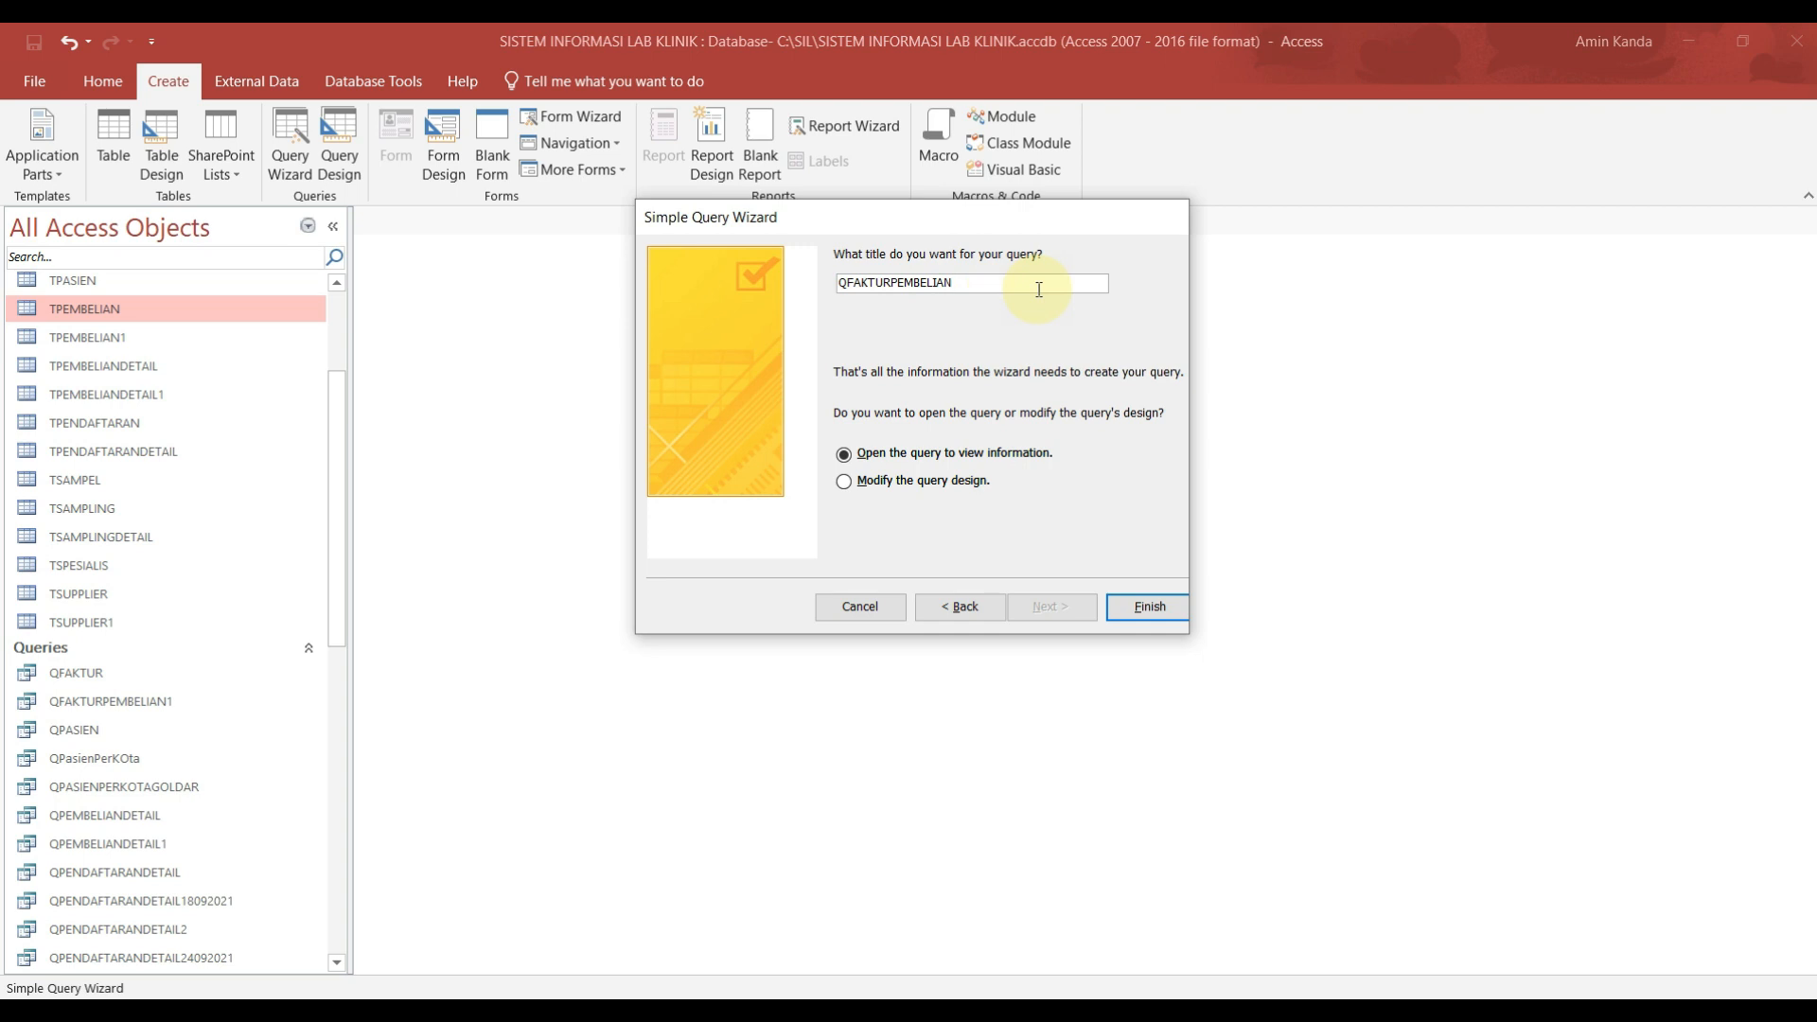
{"action": "left_click", "coordinate": [1150, 607]}
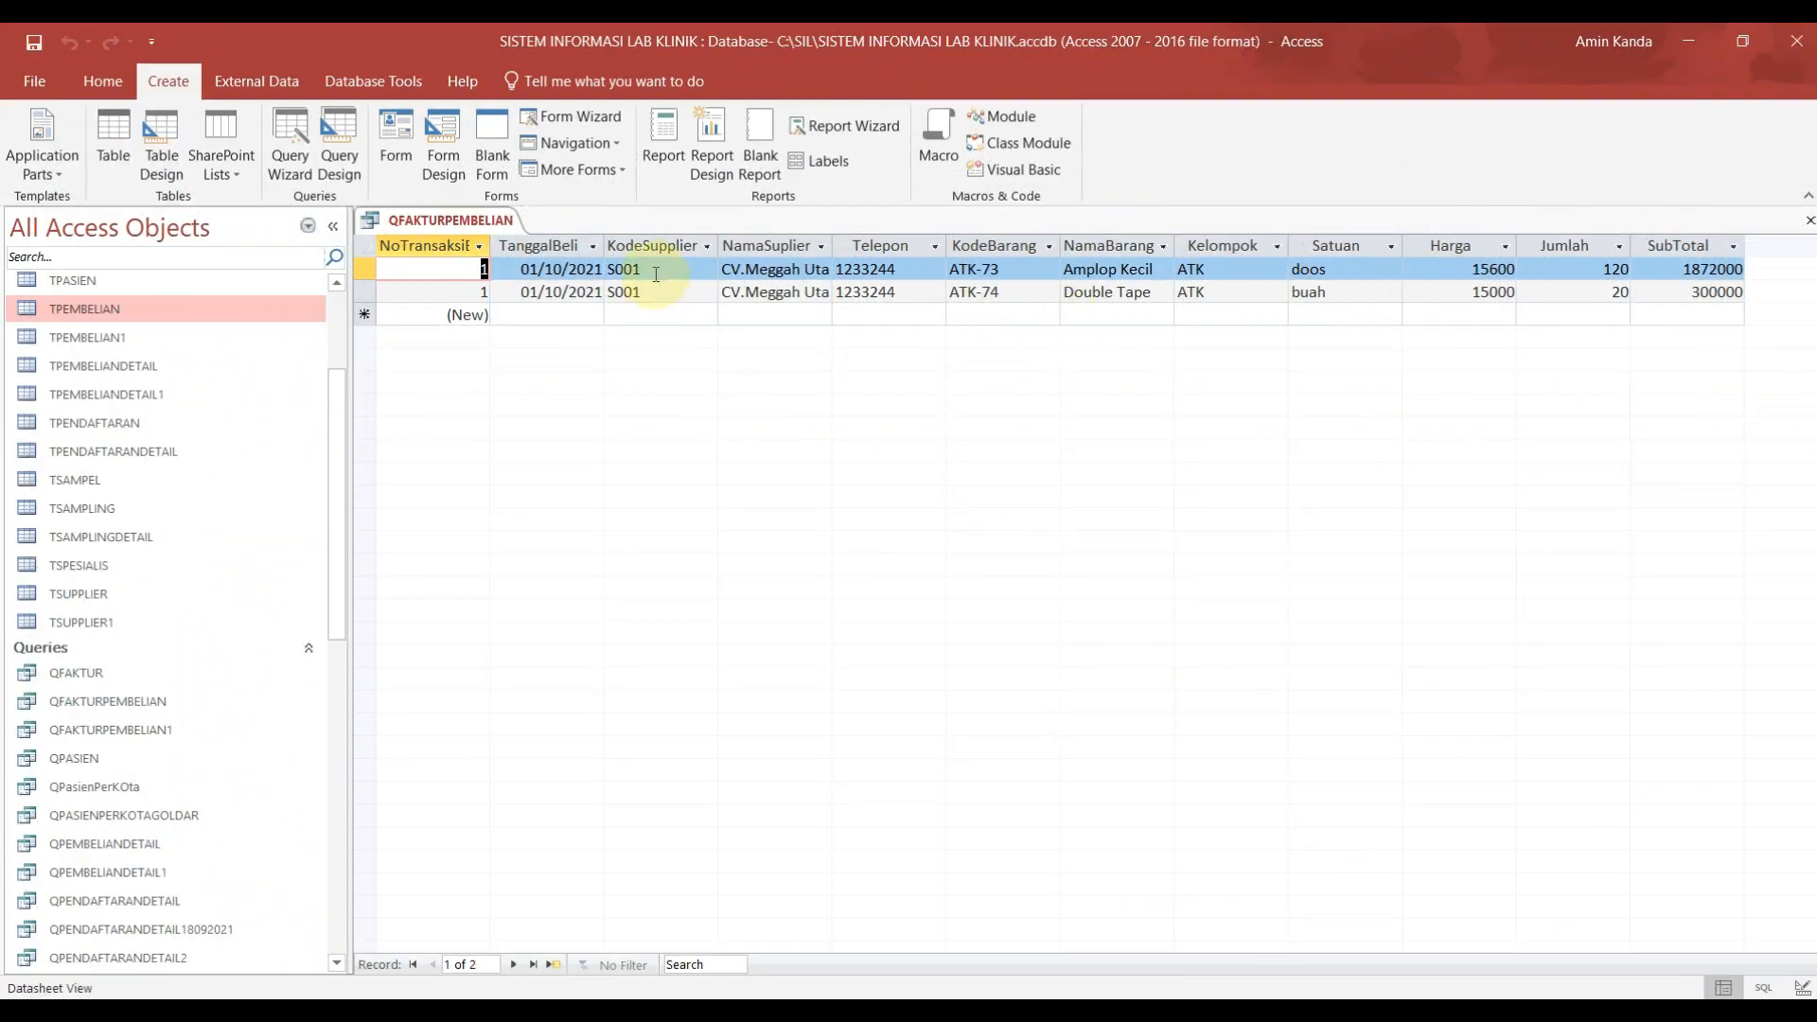
Step: Close the QFAKTURPEMBELIAN datasheet and create a report based on that query
{"action": "right_click", "coordinate": [499, 220]}
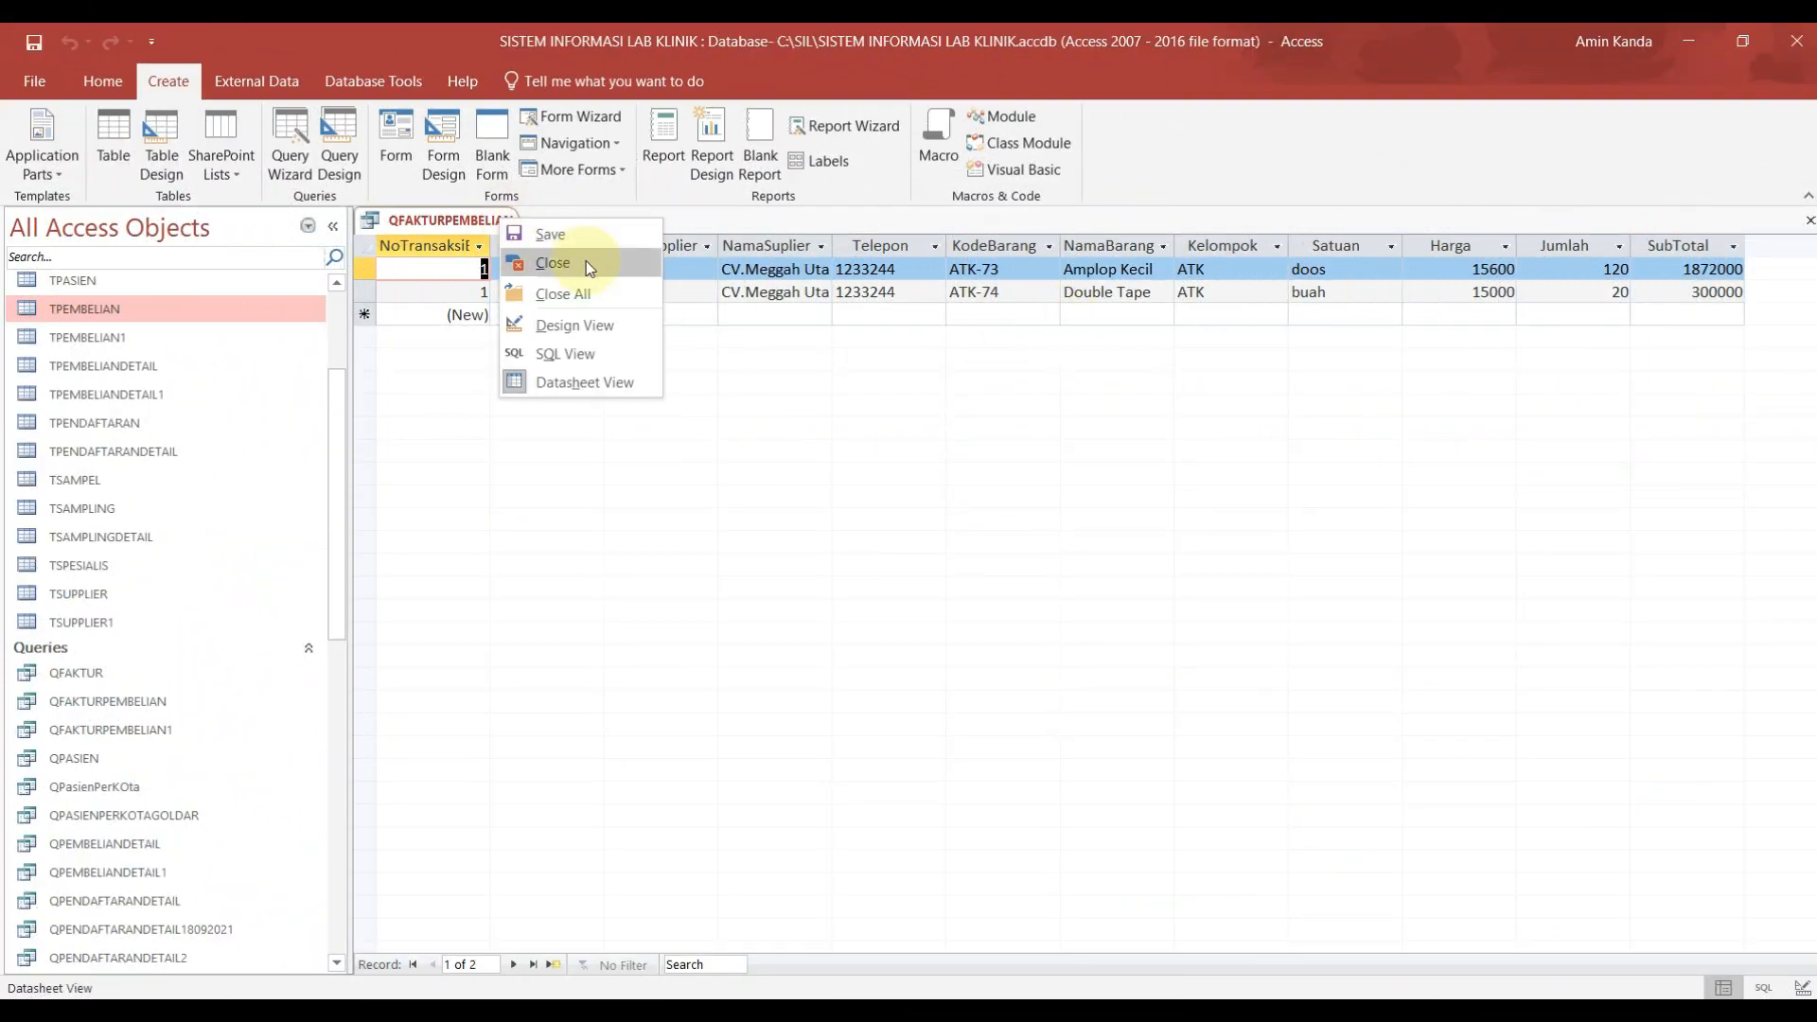
{"action": "left_click", "coordinate": [558, 263]}
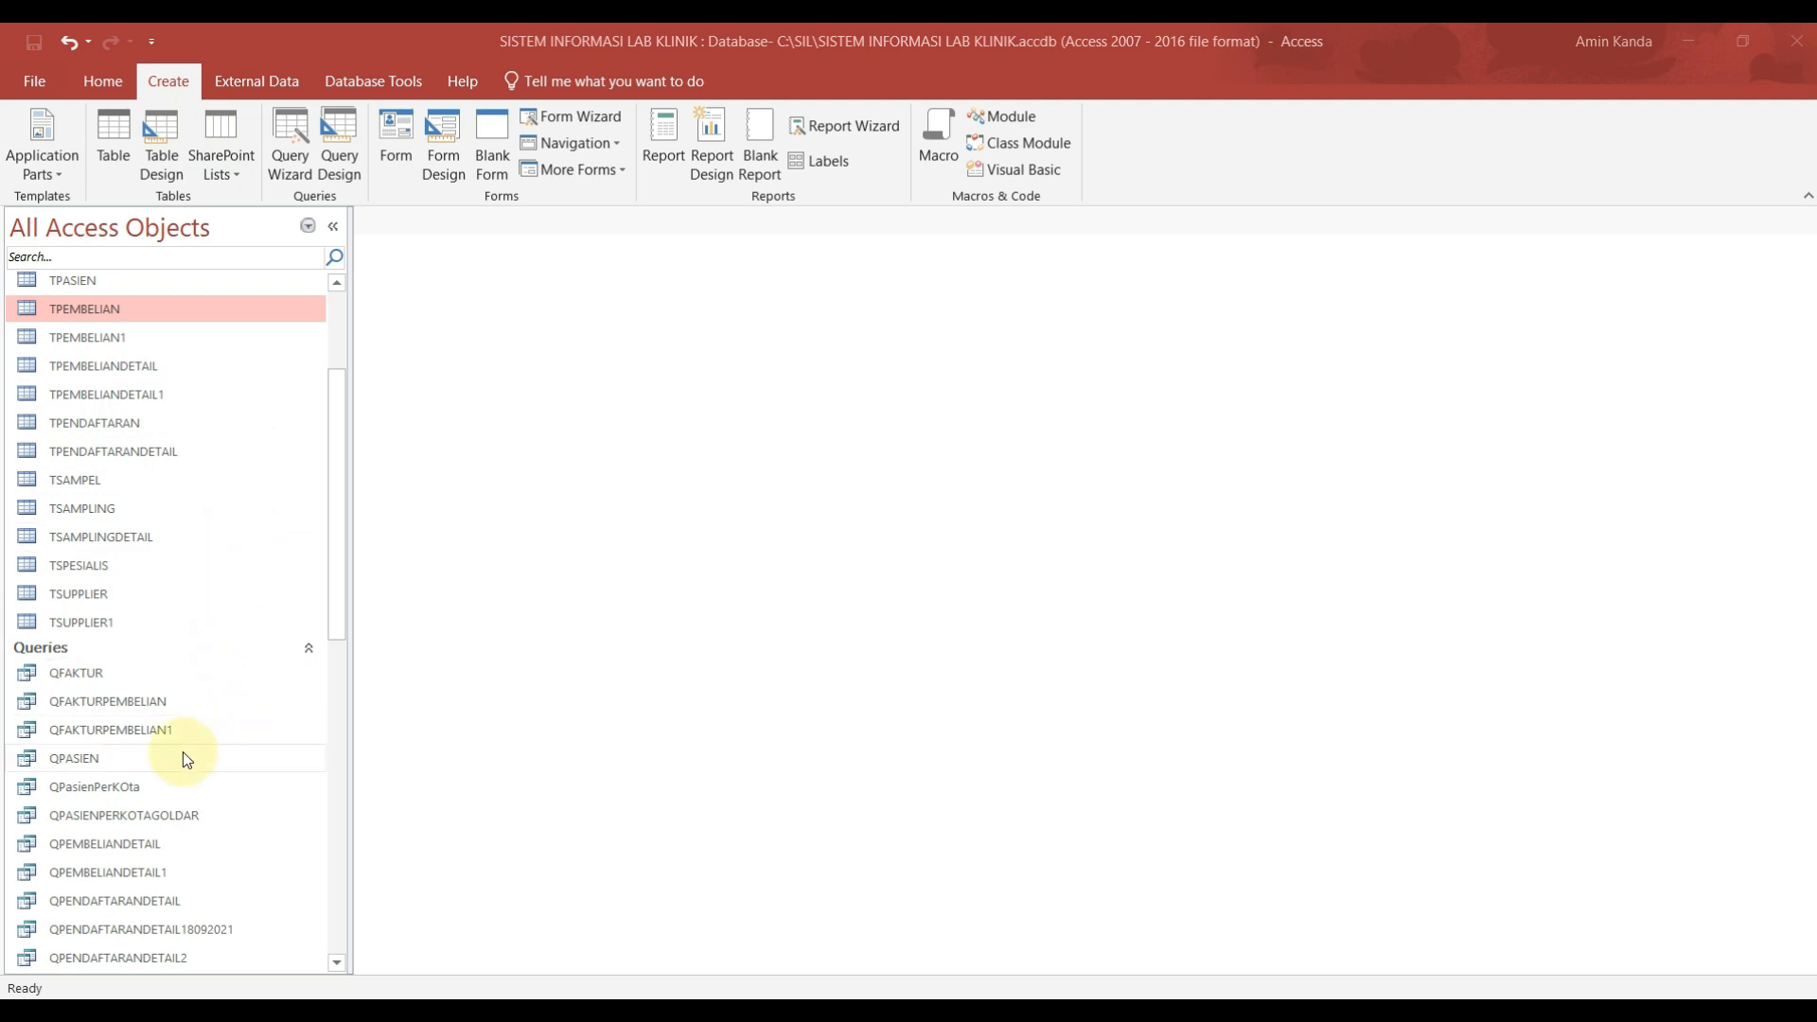
{"action": "left_click", "coordinate": [128, 700]}
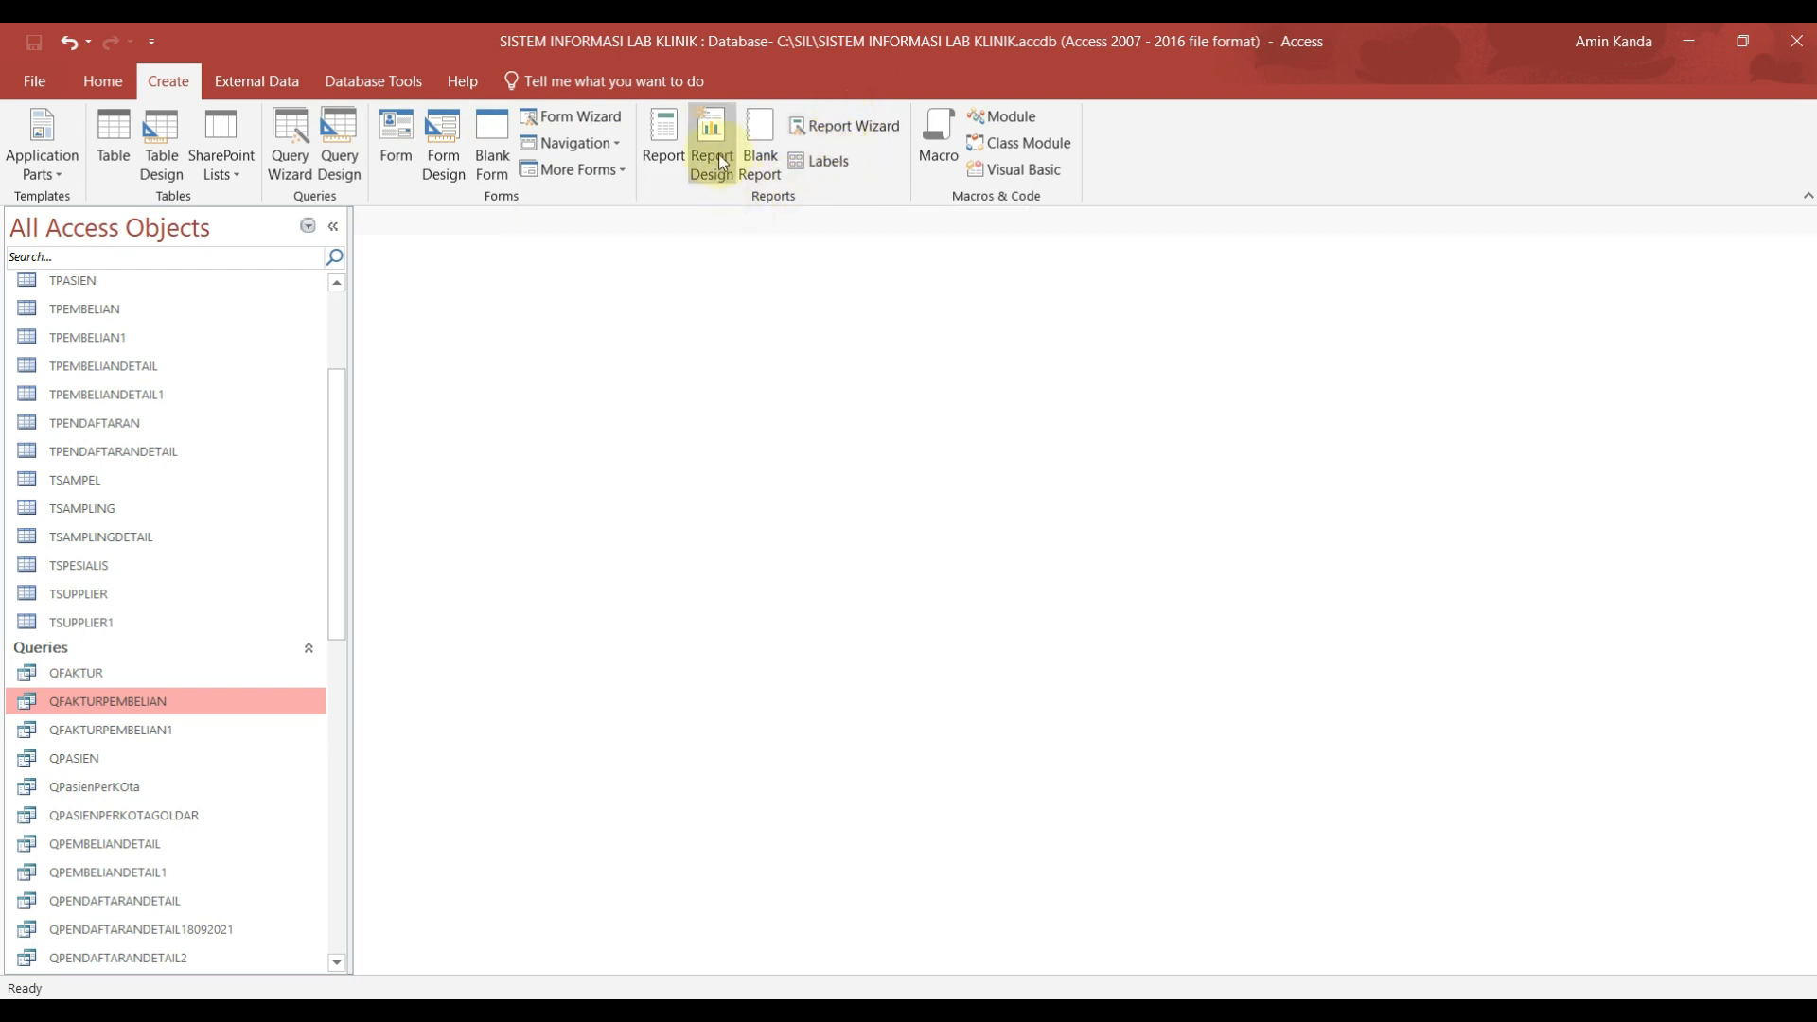
{"action": "left_click", "coordinate": [668, 135]}
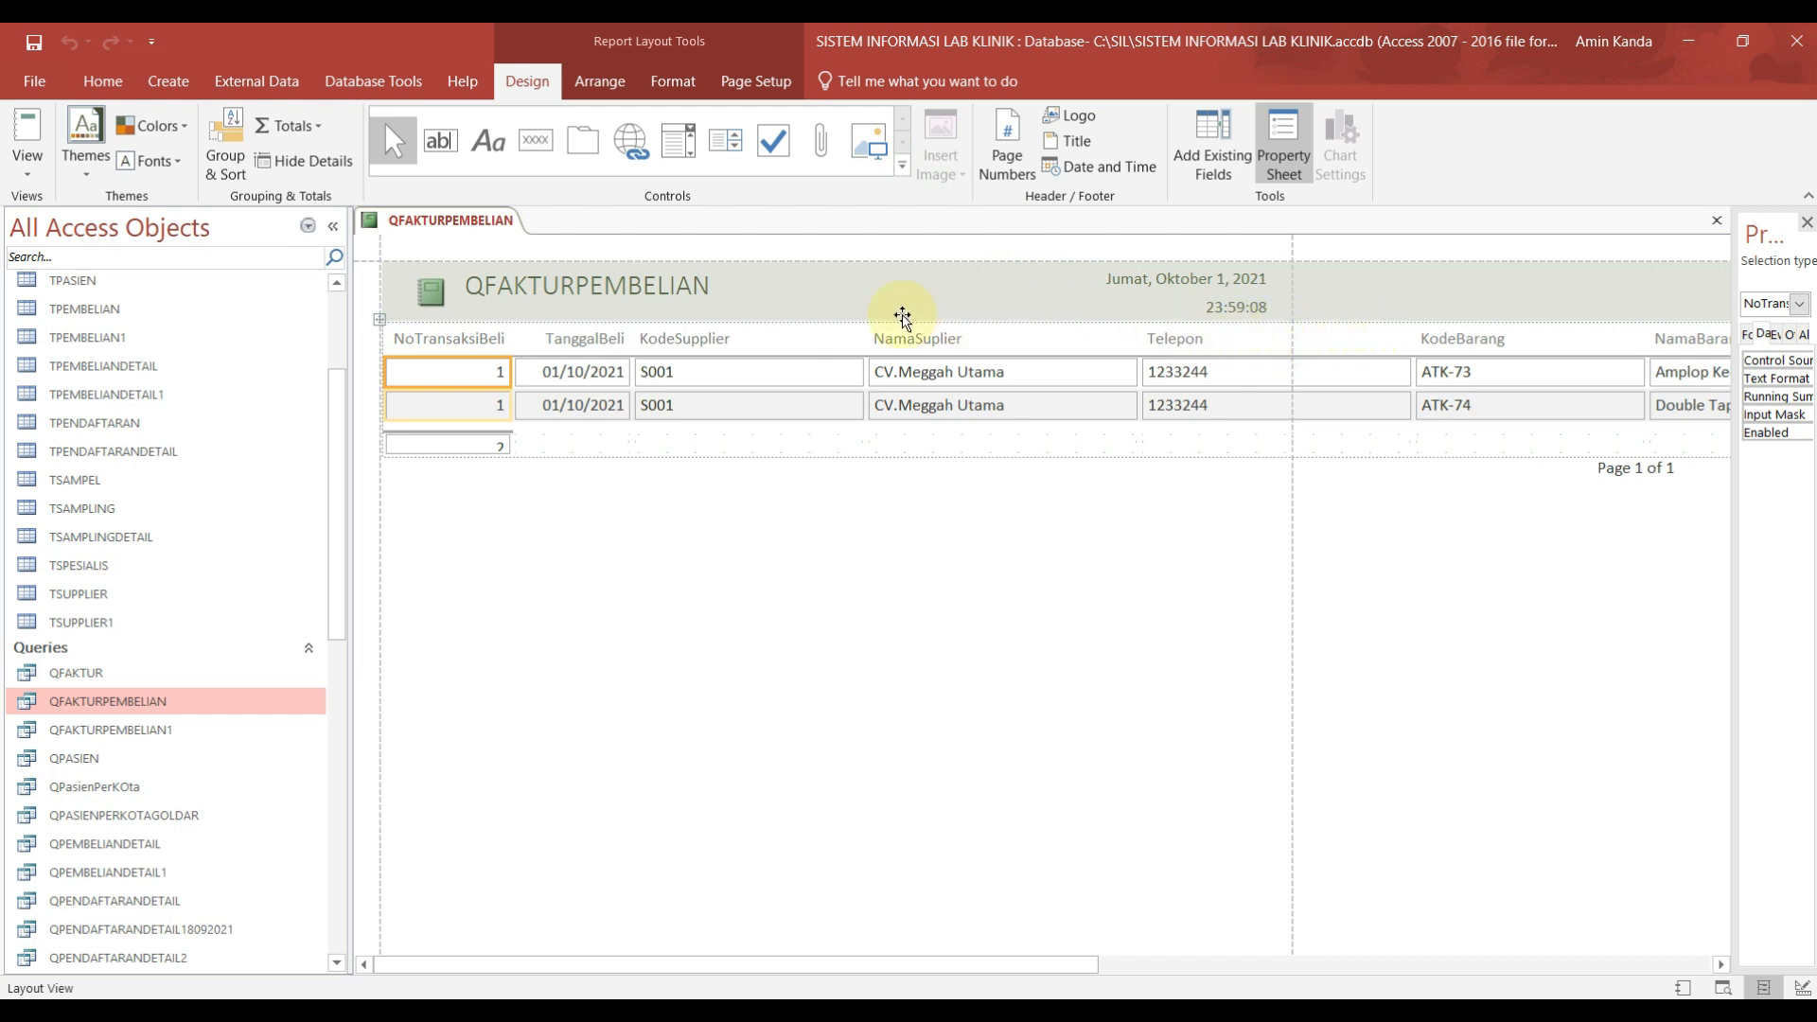
Step: Switch the report to Design View and increase the heights of the Report Footer and Page Header sections
{"action": "right_click", "coordinate": [477, 224]}
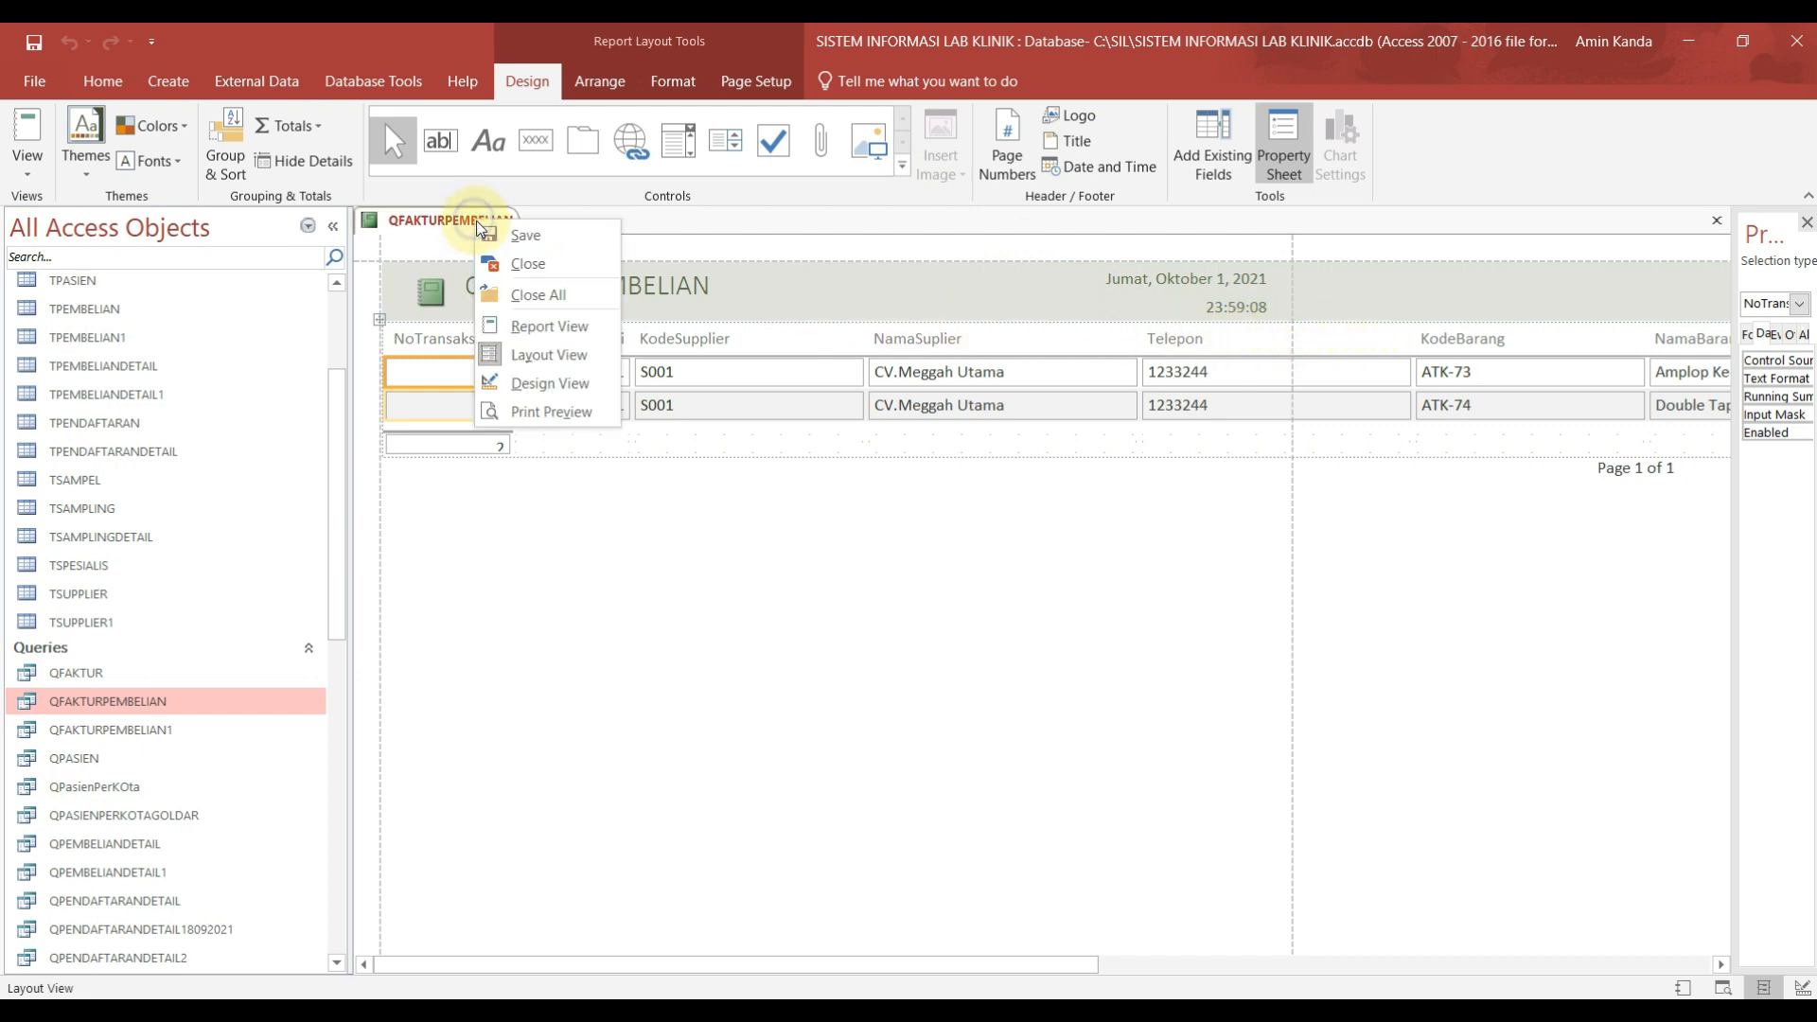
{"action": "left_click", "coordinate": [588, 386]}
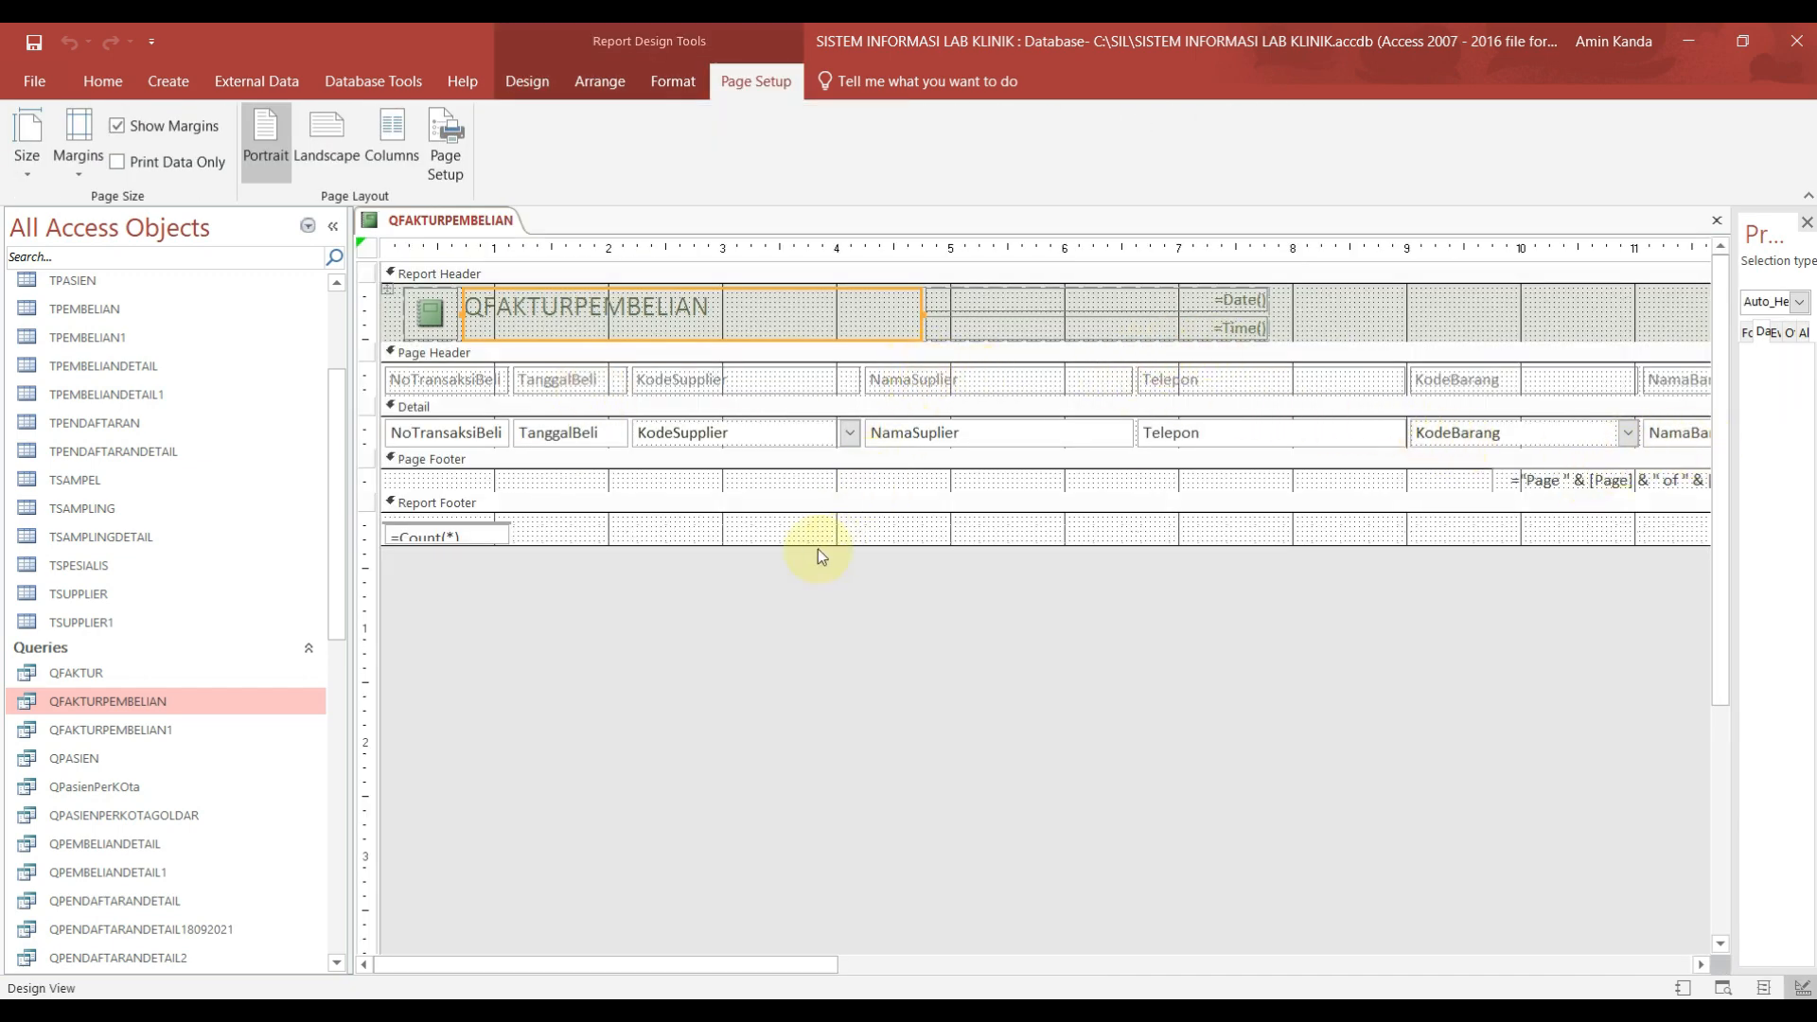
{"action": "left_click_drag", "start_coordinate": [818, 545], "coordinate": [818, 584]}
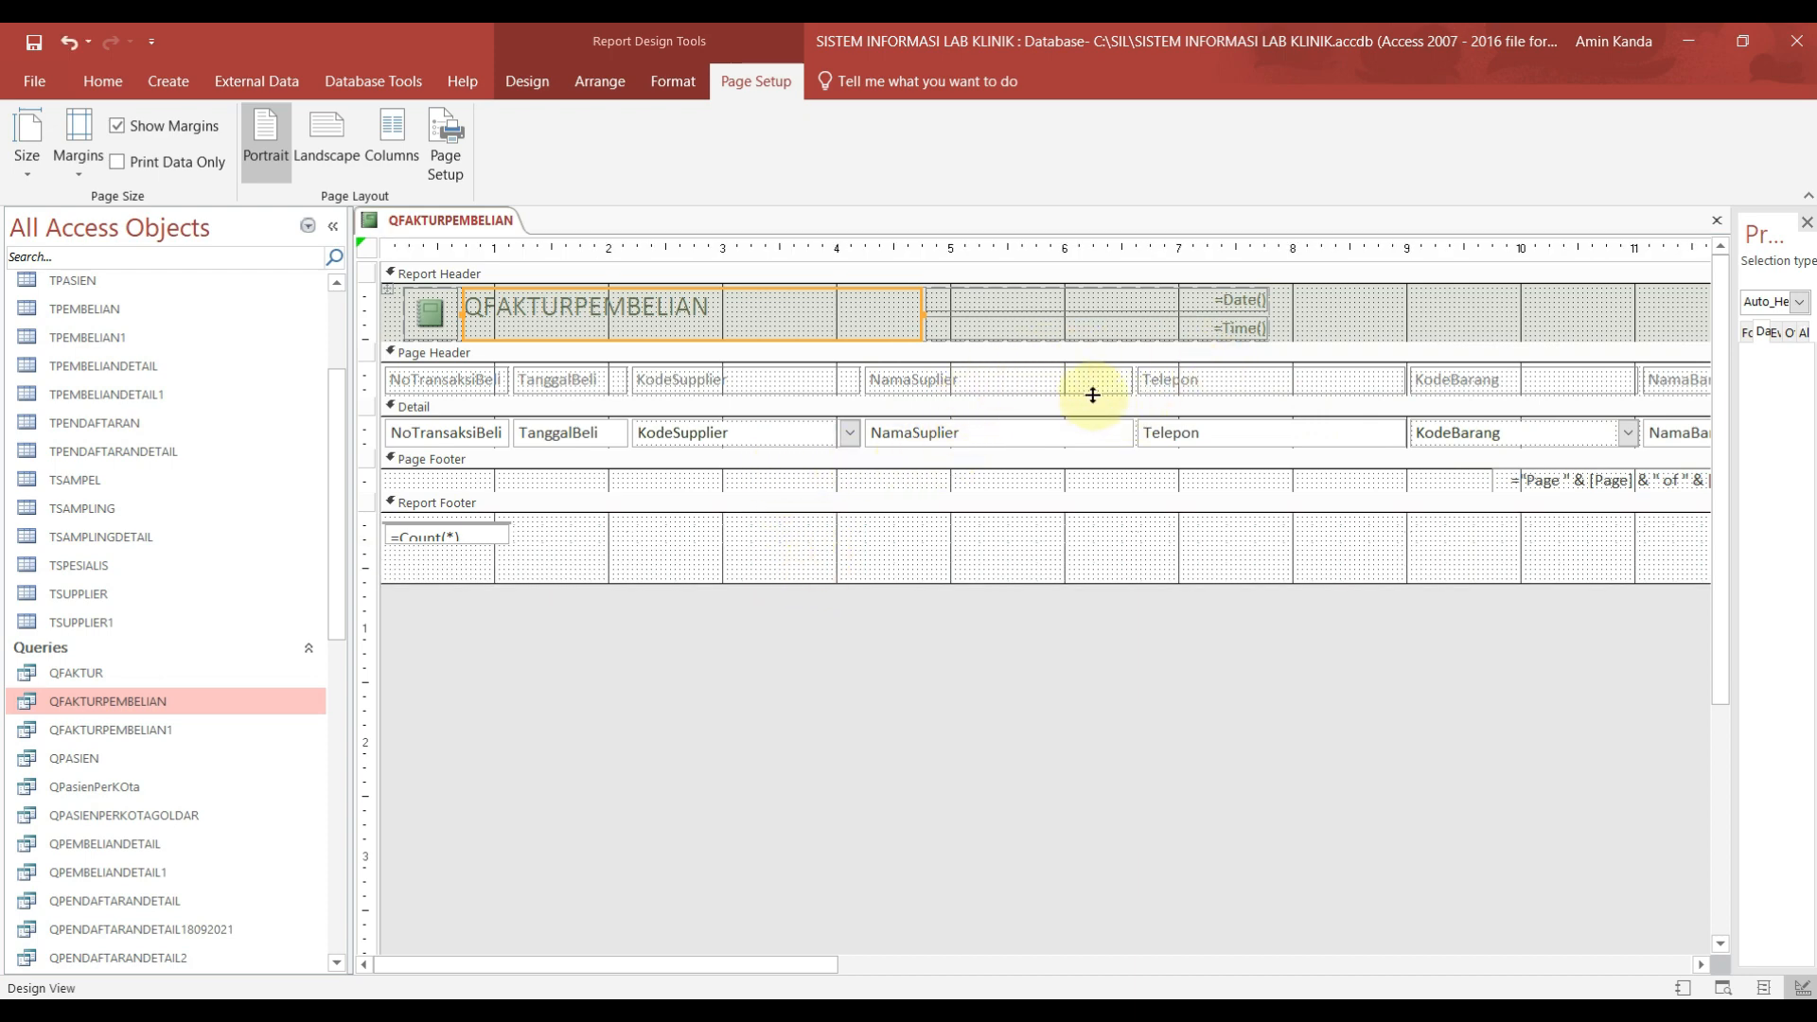
{"action": "left_click_drag", "start_coordinate": [1094, 394], "coordinate": [1103, 480]}
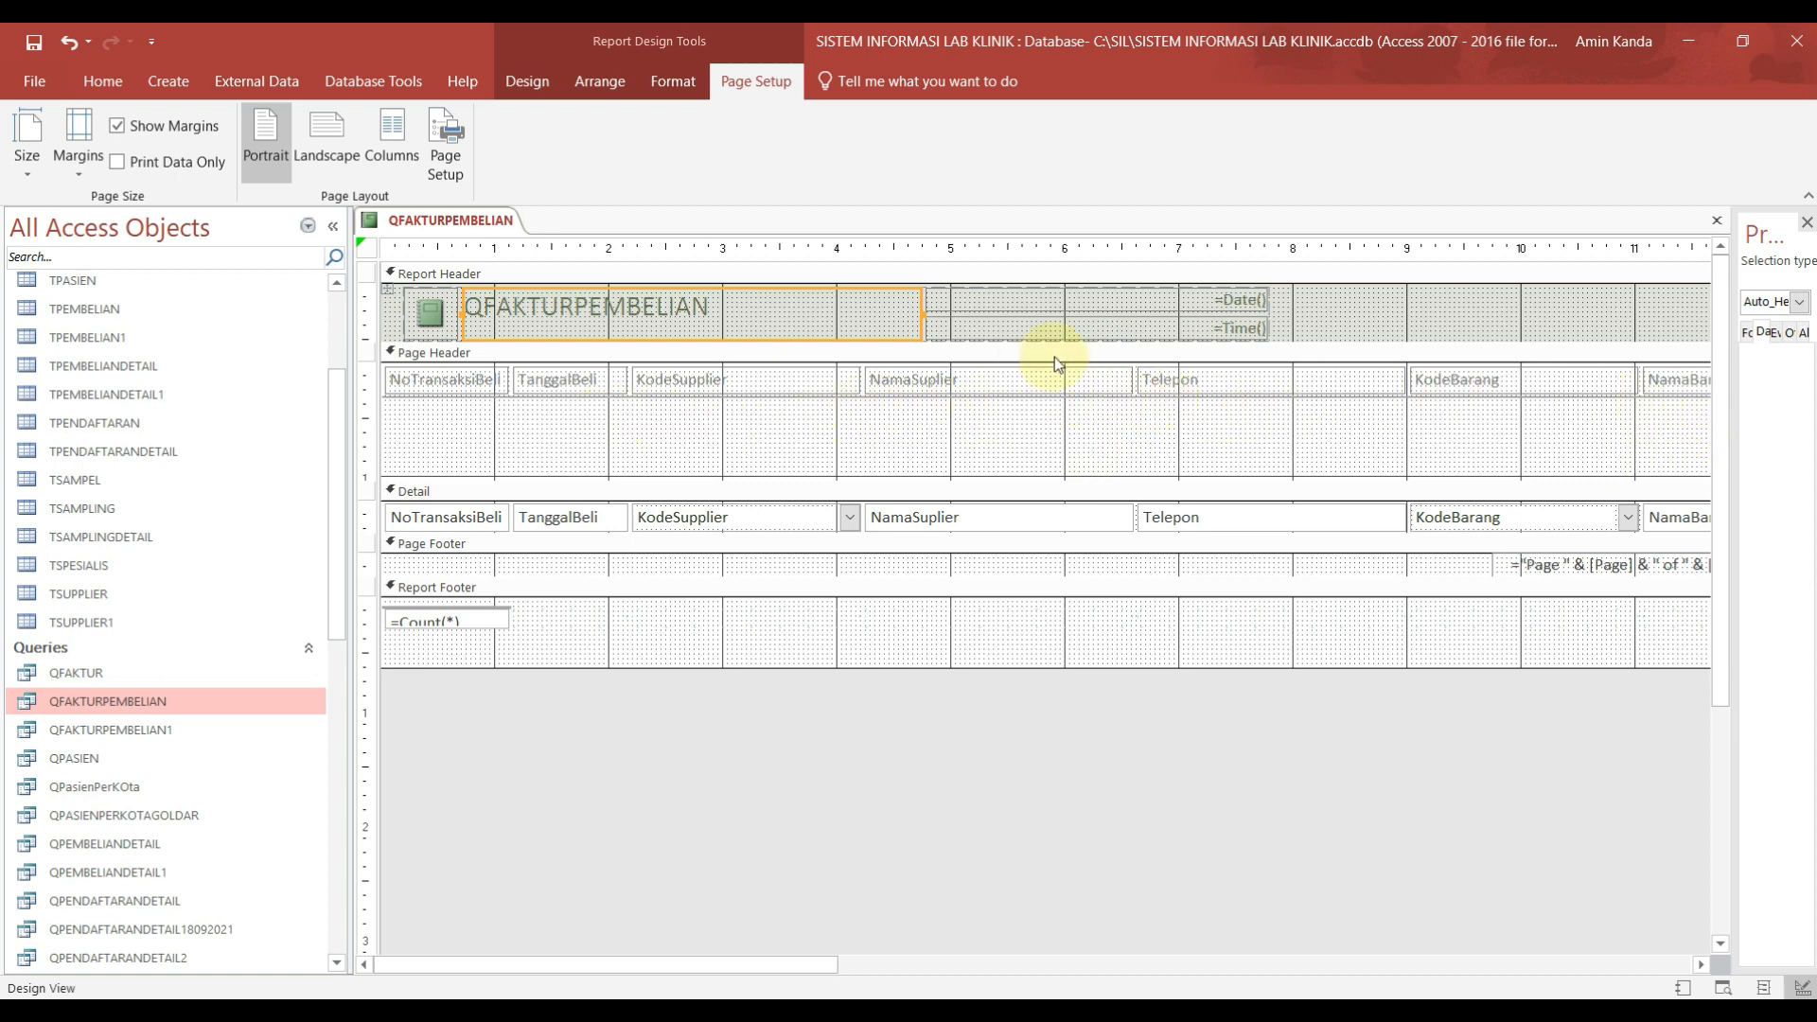
Step: Make the Page Footer section taller and move the date and time controls from the Report Header into it
{"action": "left_click", "coordinate": [824, 328]}
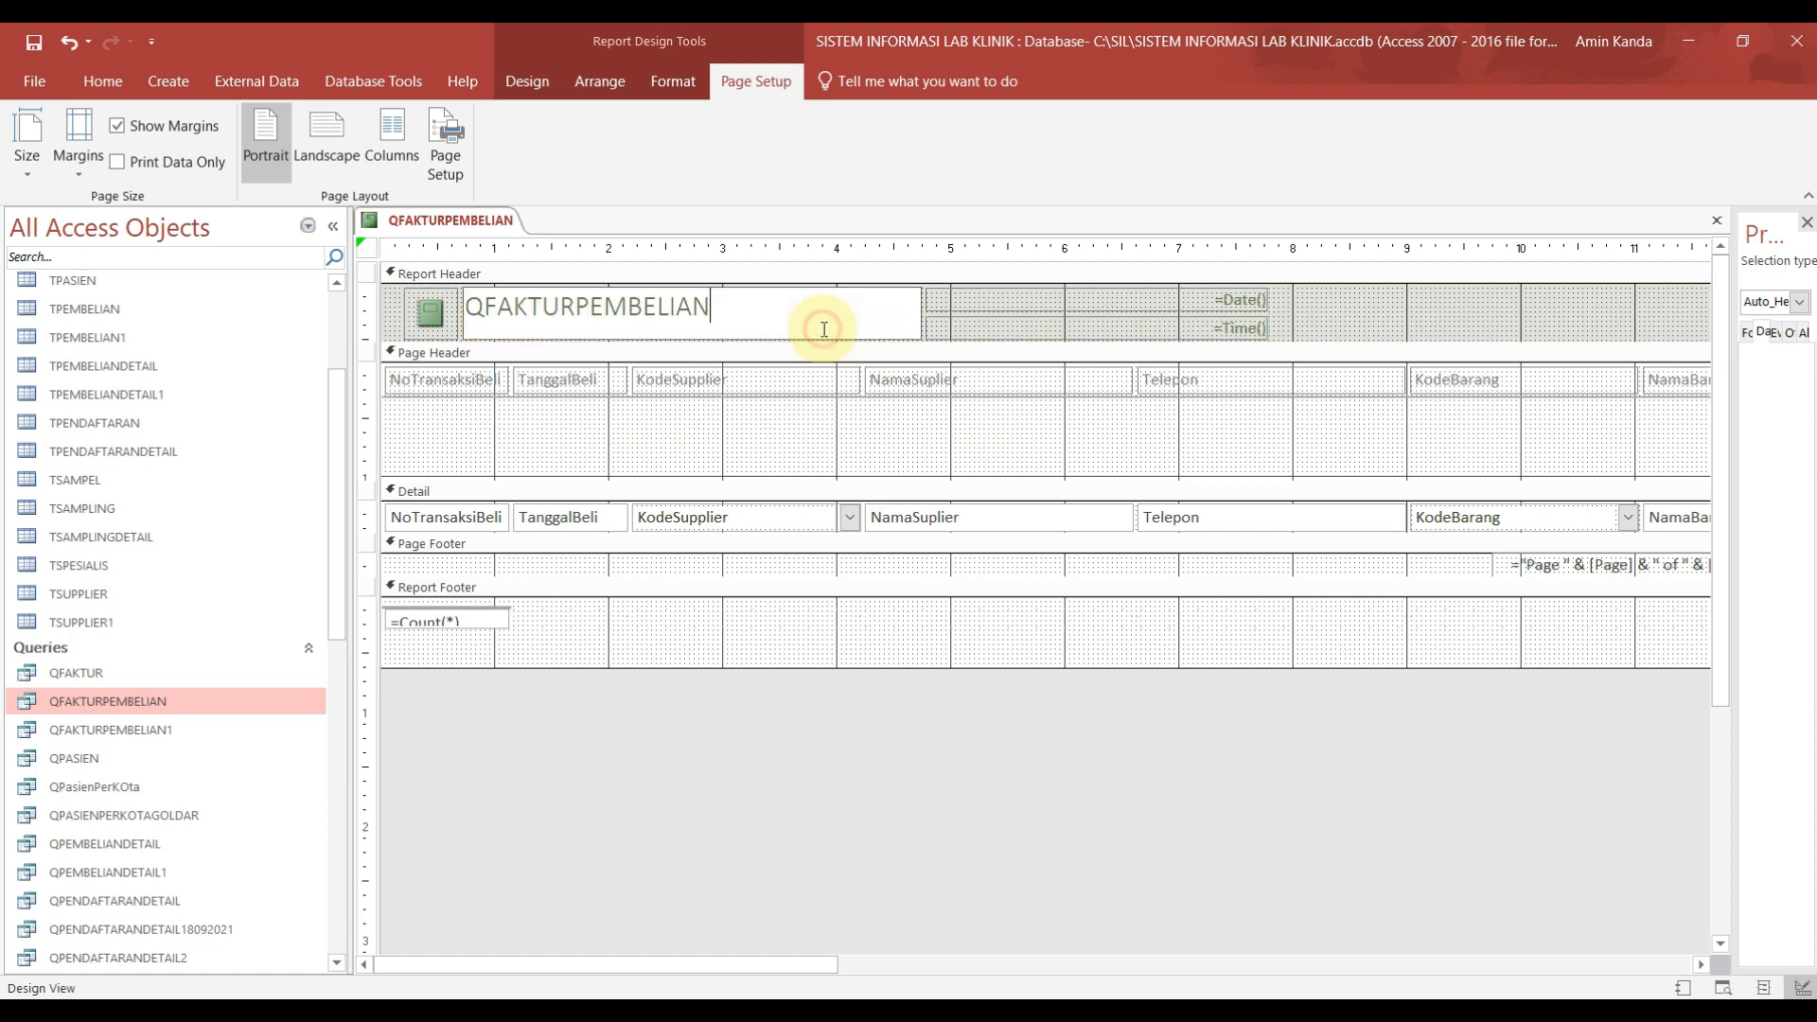
{"action": "left_click", "coordinate": [1320, 308]}
{"action": "left_click", "coordinate": [1165, 302]}
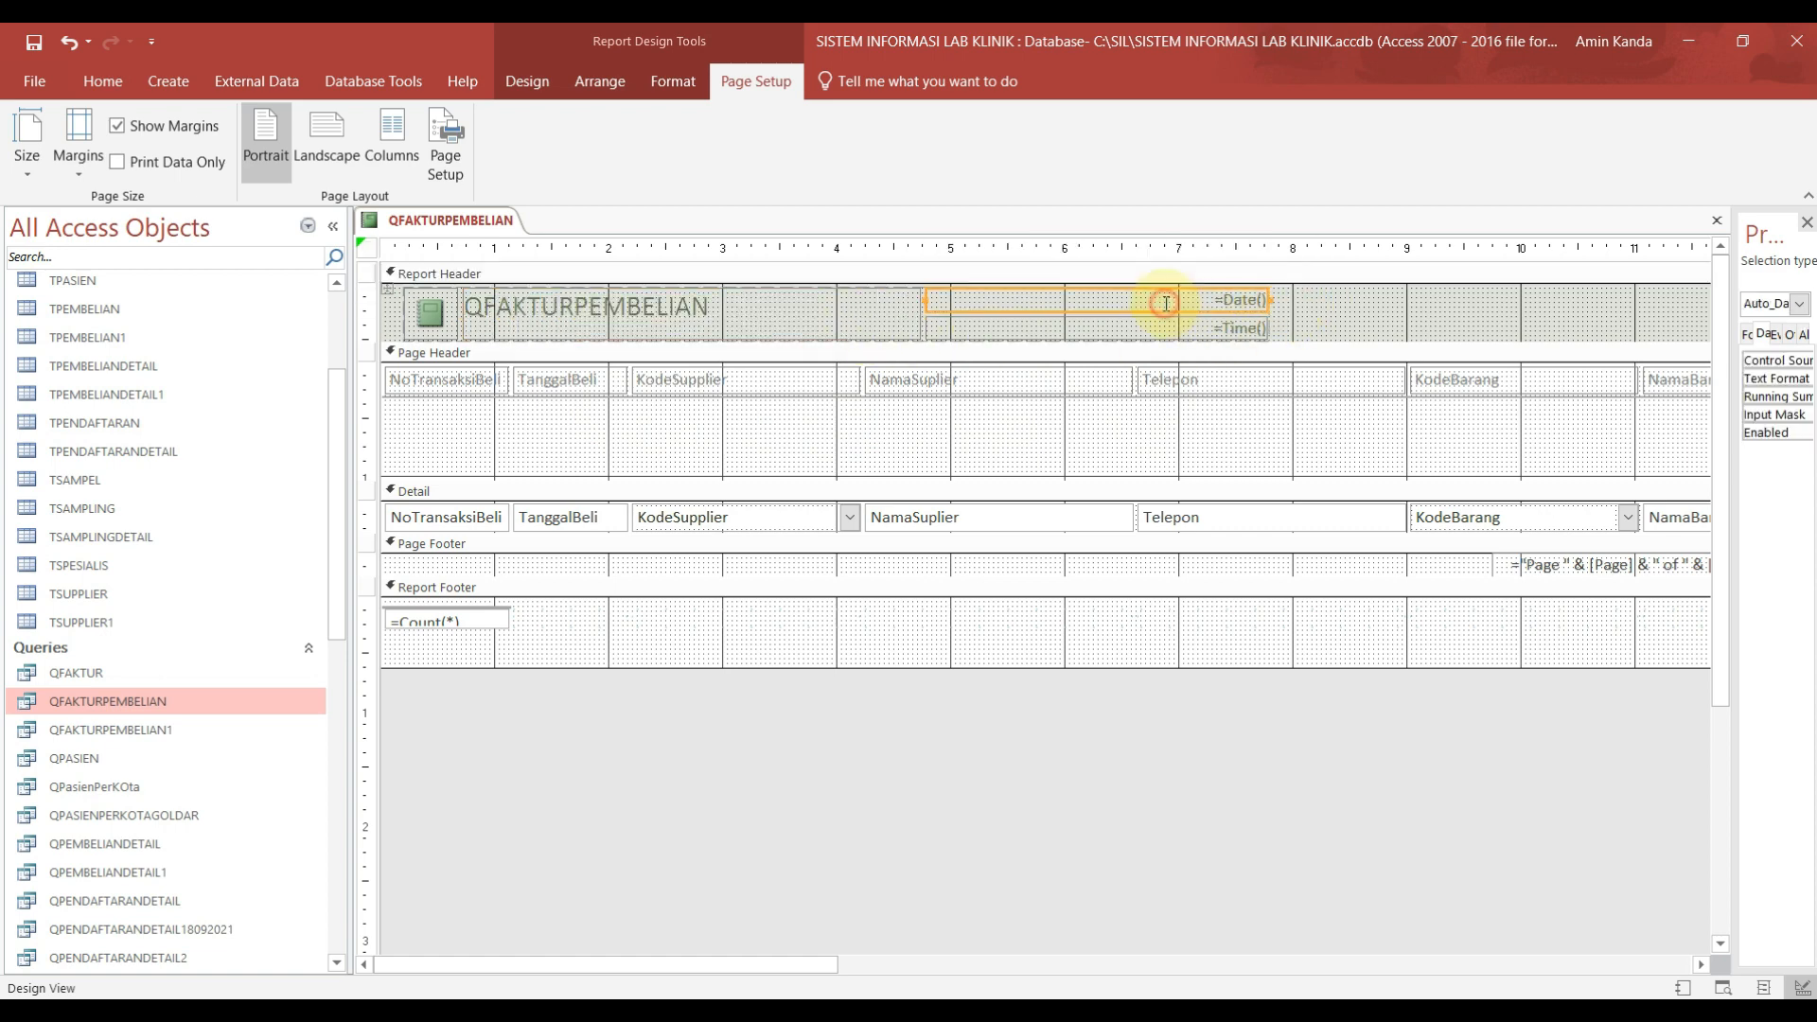
{"action": "left_click", "coordinate": [1170, 322], "text": "shift"}
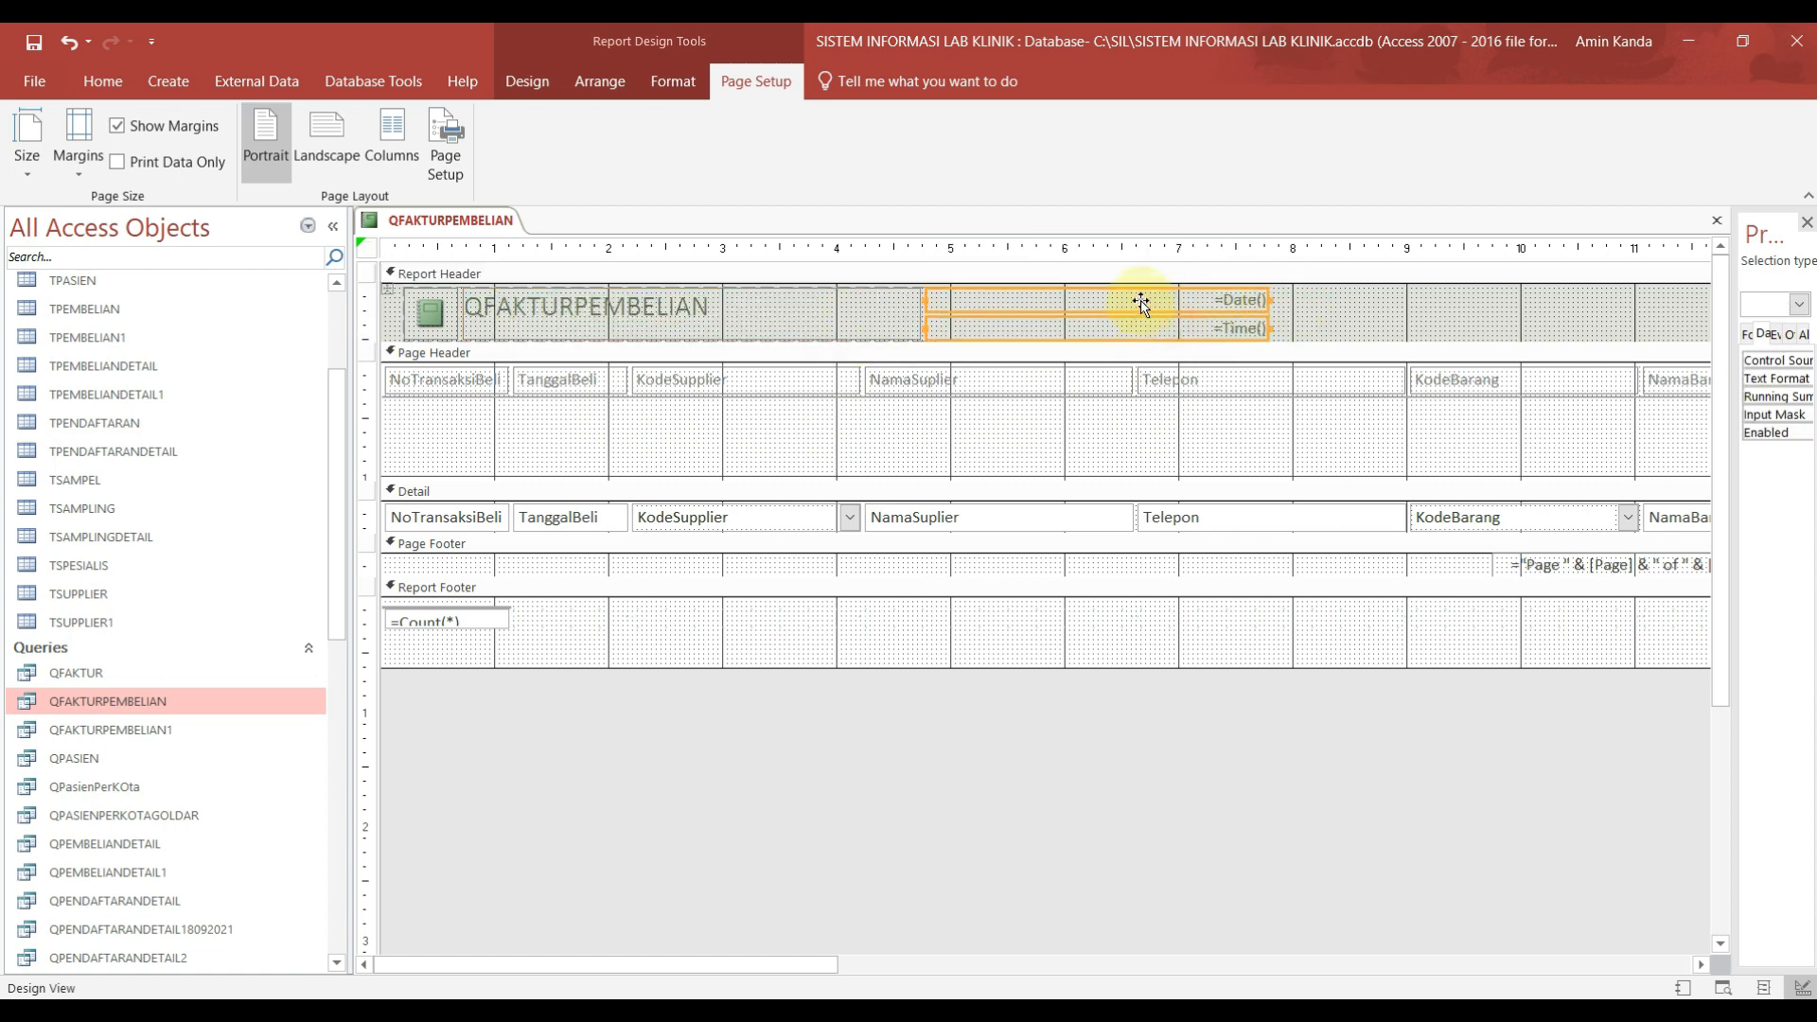
{"action": "left_click_drag", "start_coordinate": [1141, 303], "coordinate": [799, 628]}
{"action": "left_click", "coordinate": [794, 547]}
{"action": "left_click", "coordinate": [1013, 310]}
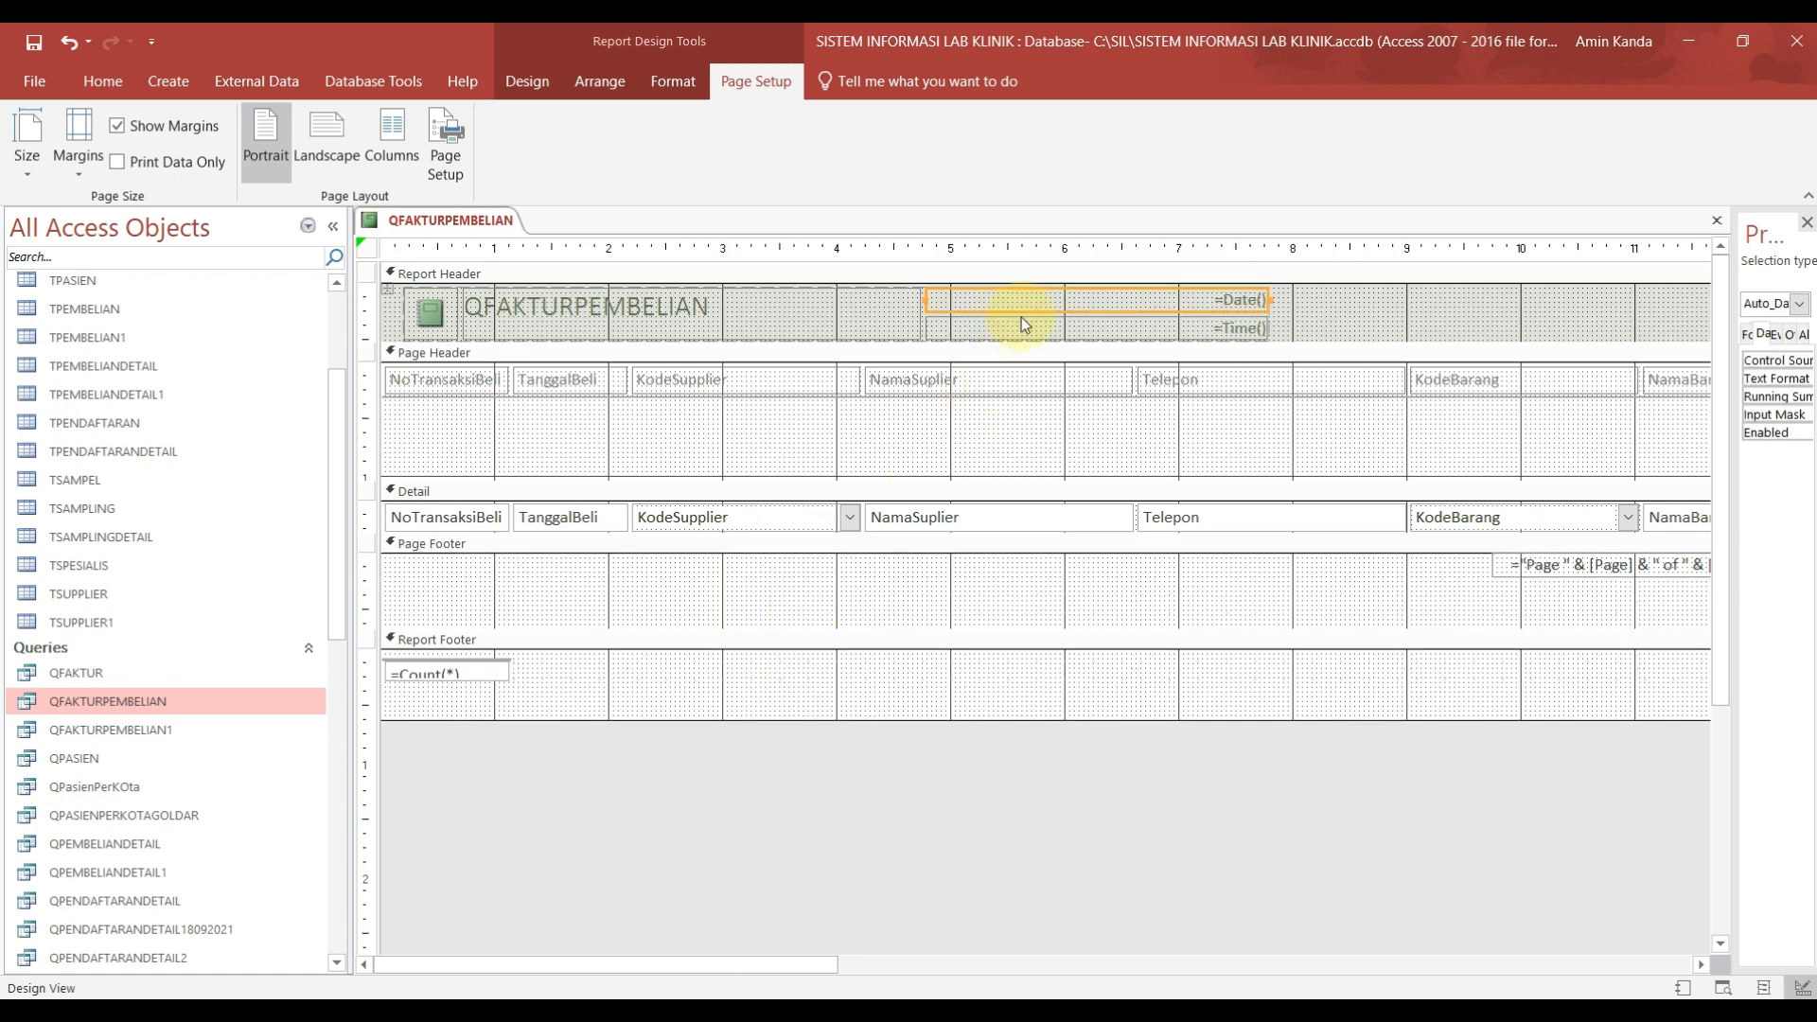
{"action": "left_click", "coordinate": [1022, 331], "text": "shift"}
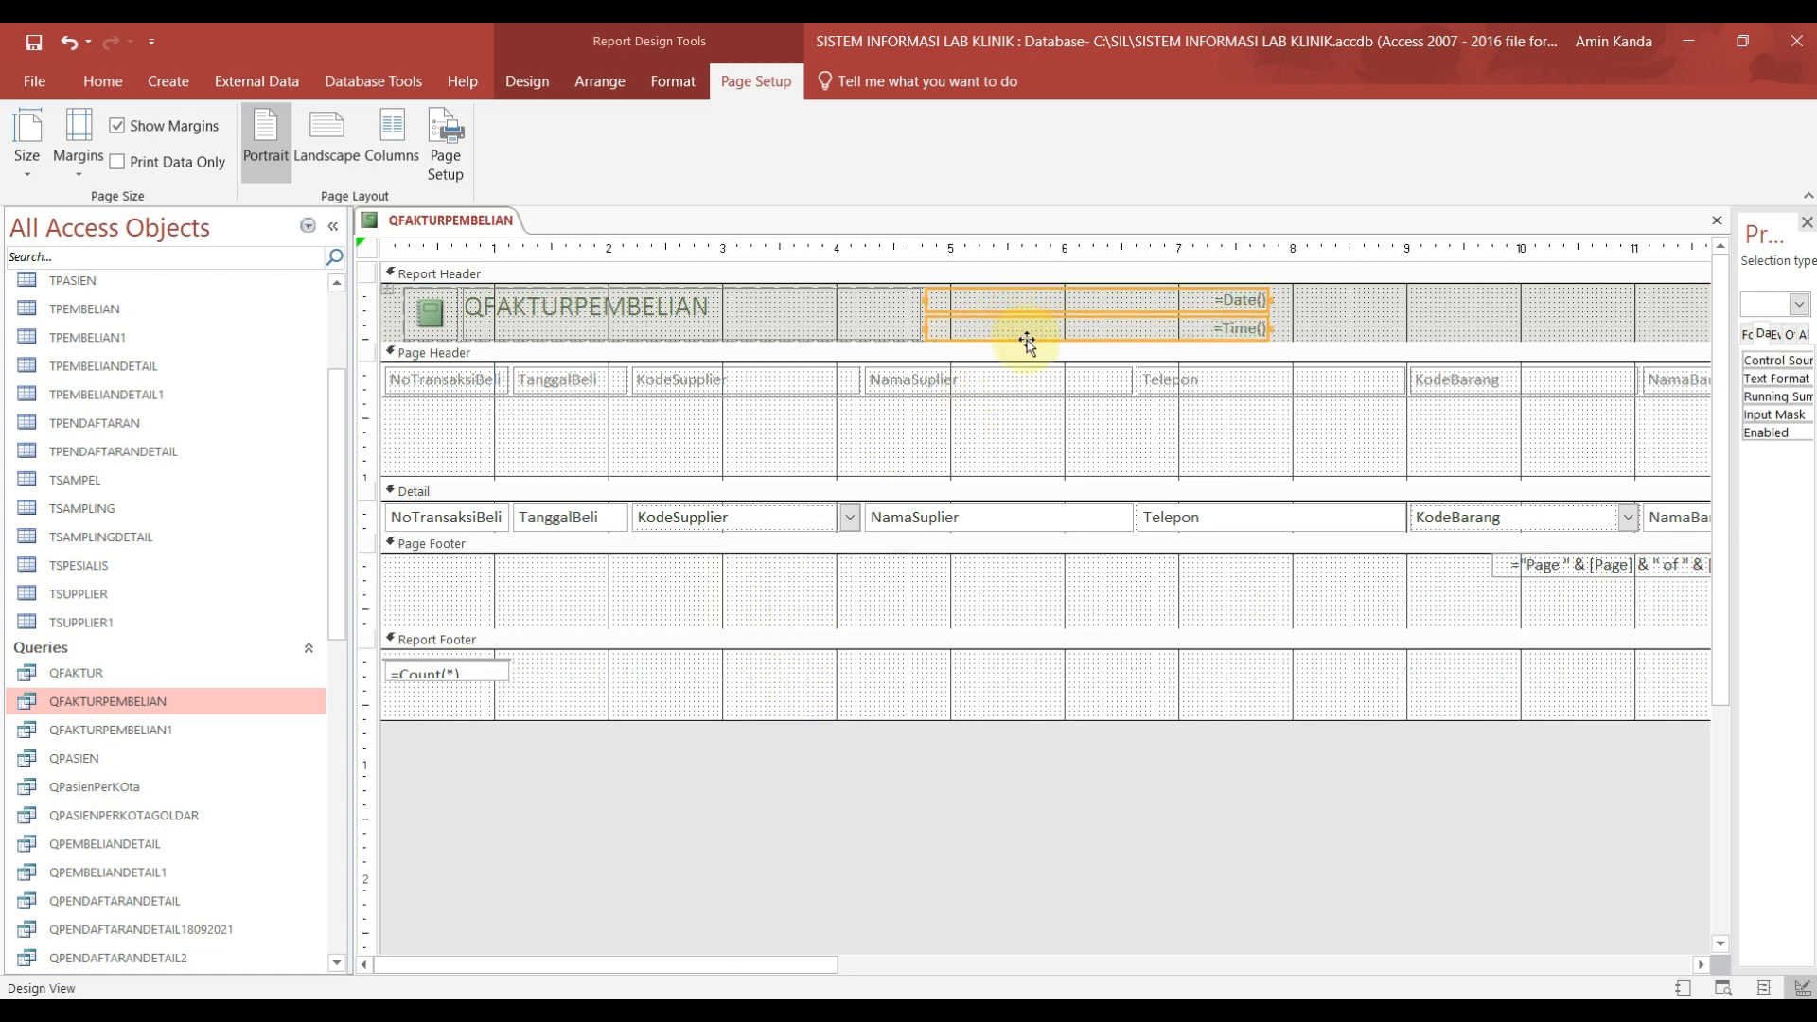
{"action": "key", "text": "Delete"}
{"action": "left_click", "coordinate": [651, 549]}
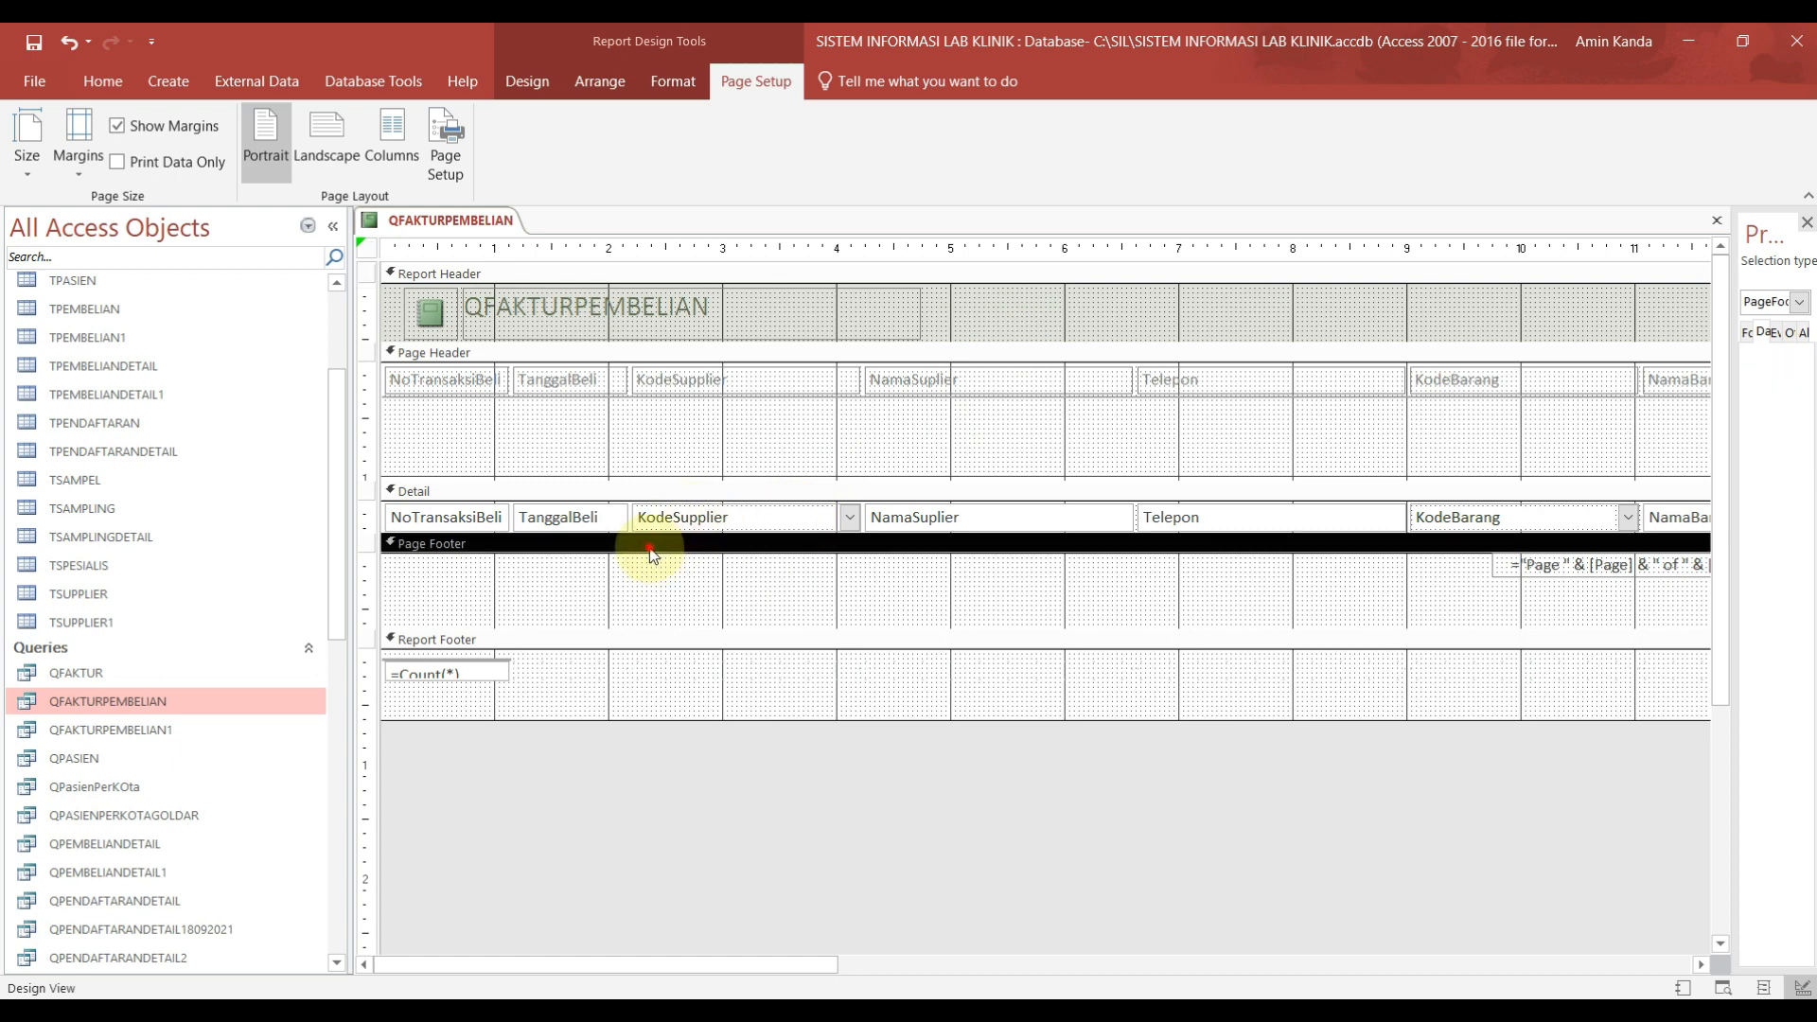
{"action": "key", "text": "ctrl+v"}
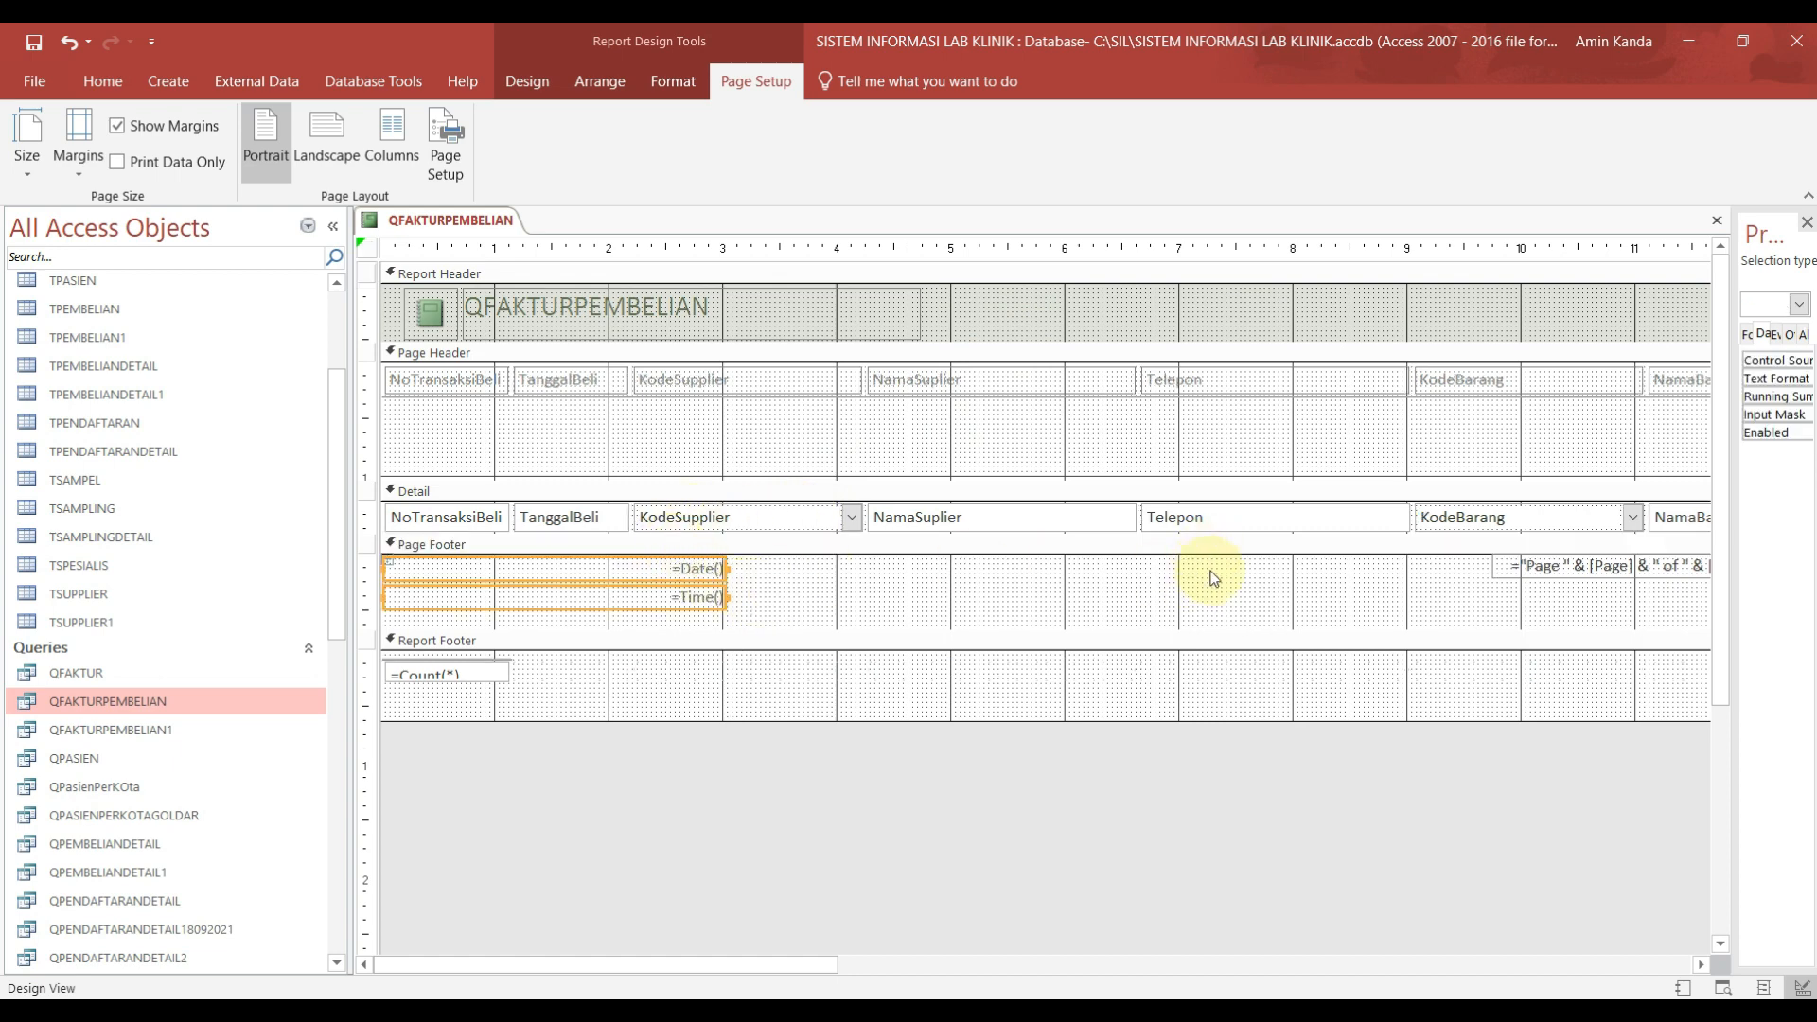
Step: Reduce the Page Footer section's height to fit closely around the date and time controls
{"action": "left_click", "coordinate": [804, 592]}
{"action": "left_click", "coordinate": [689, 595]}
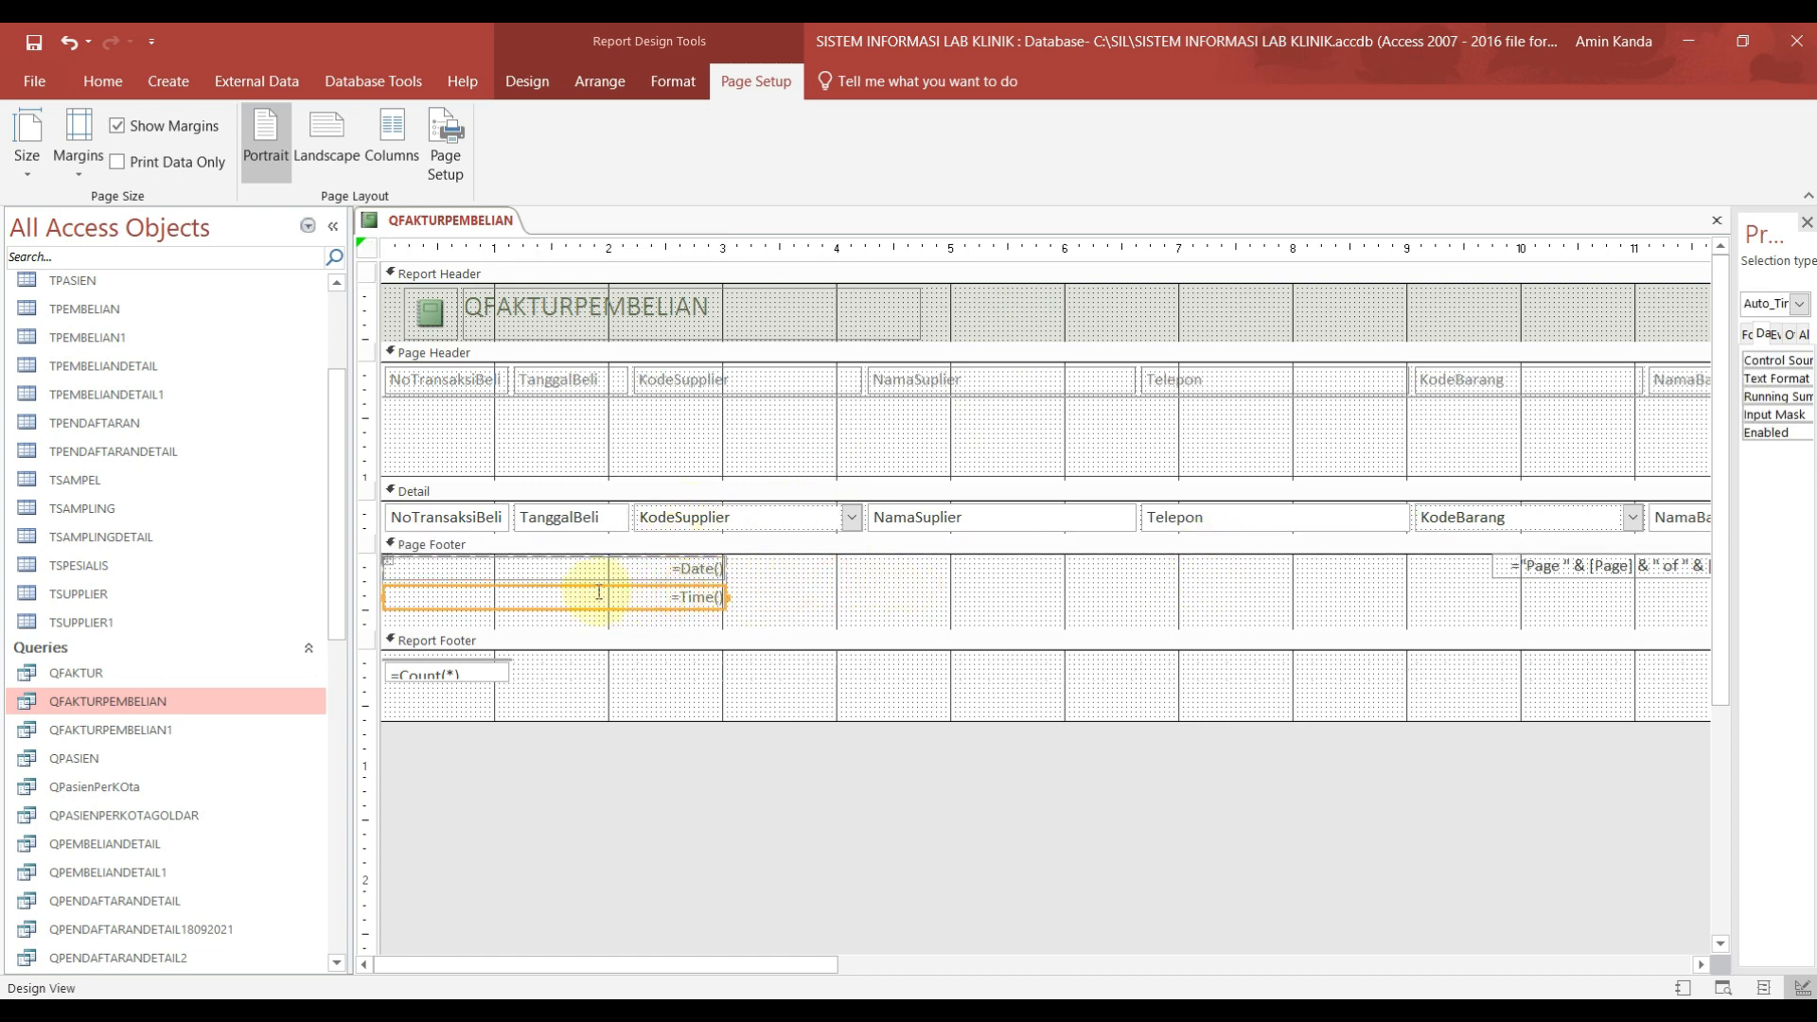
{"action": "left_click_drag", "start_coordinate": [606, 587], "coordinate": [773, 583]}
{"action": "left_click", "coordinate": [431, 572], "text": "shift"}
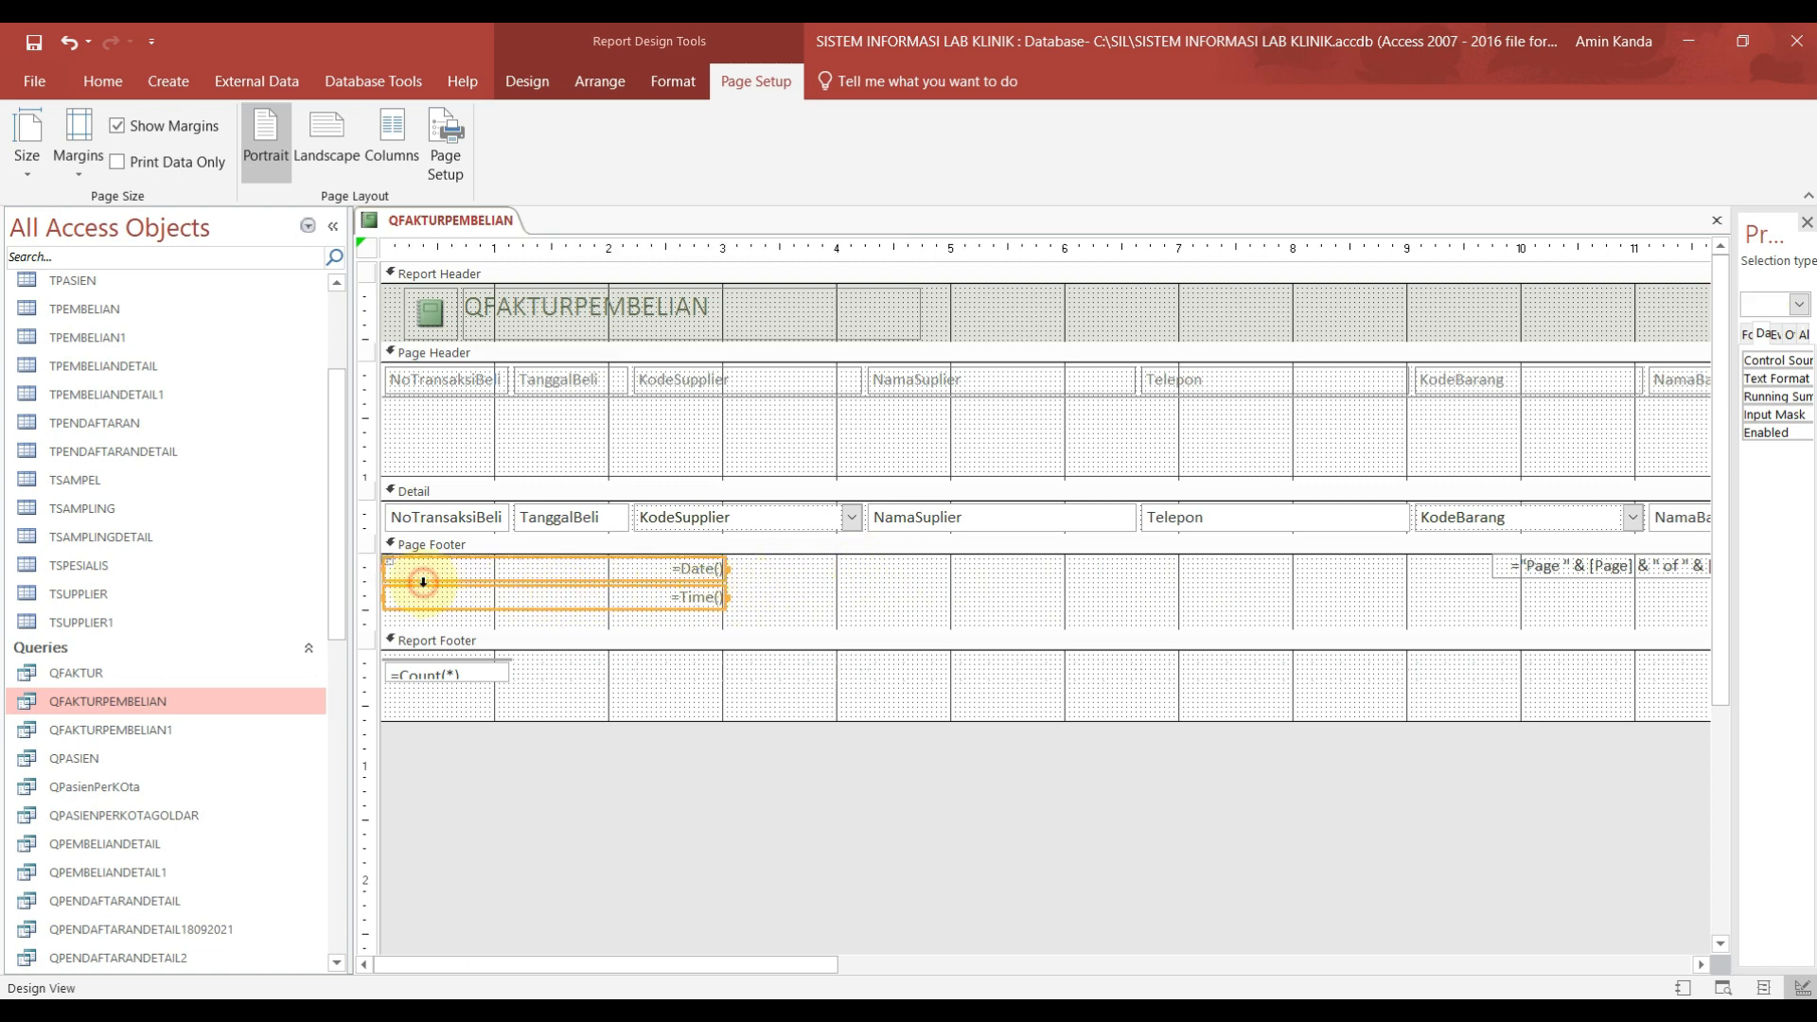
{"action": "left_click", "coordinate": [769, 592]}
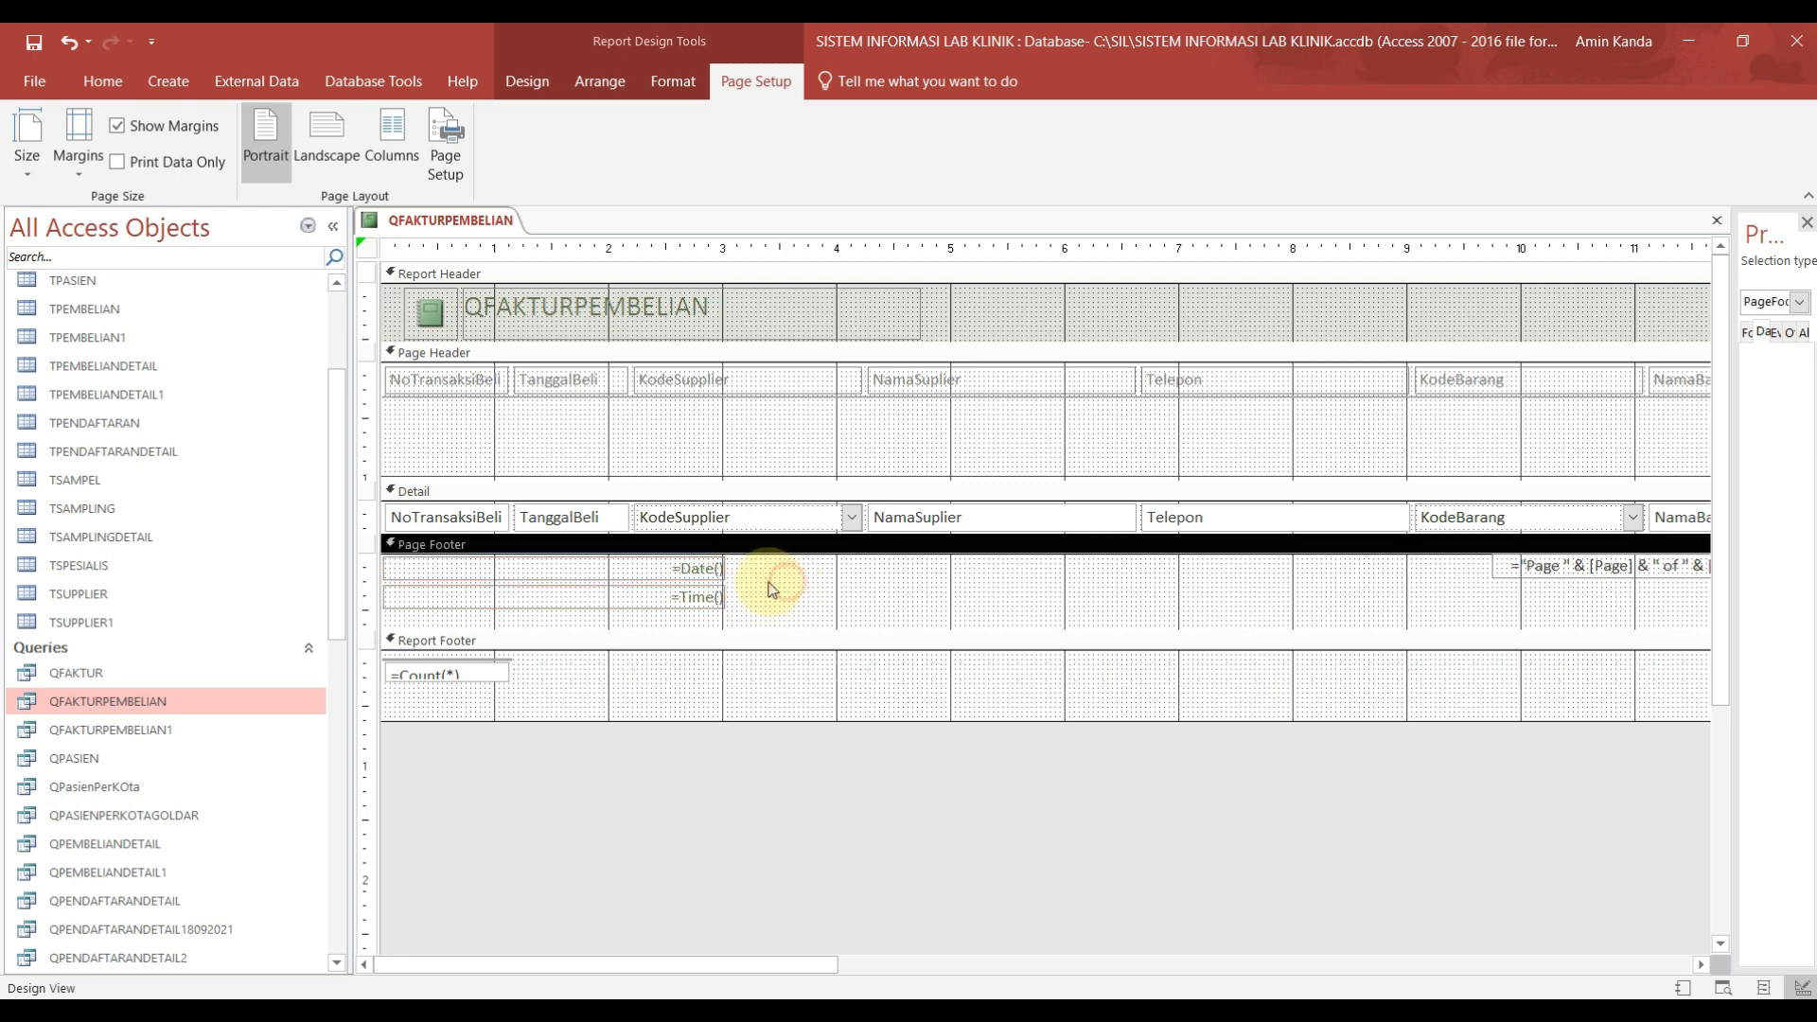
{"action": "left_click_drag", "start_coordinate": [797, 630], "coordinate": [807, 613]}
Step: Delete the =Count(*) control and the leftover layout cells and line from the Report Footer
{"action": "left_click", "coordinate": [476, 660]}
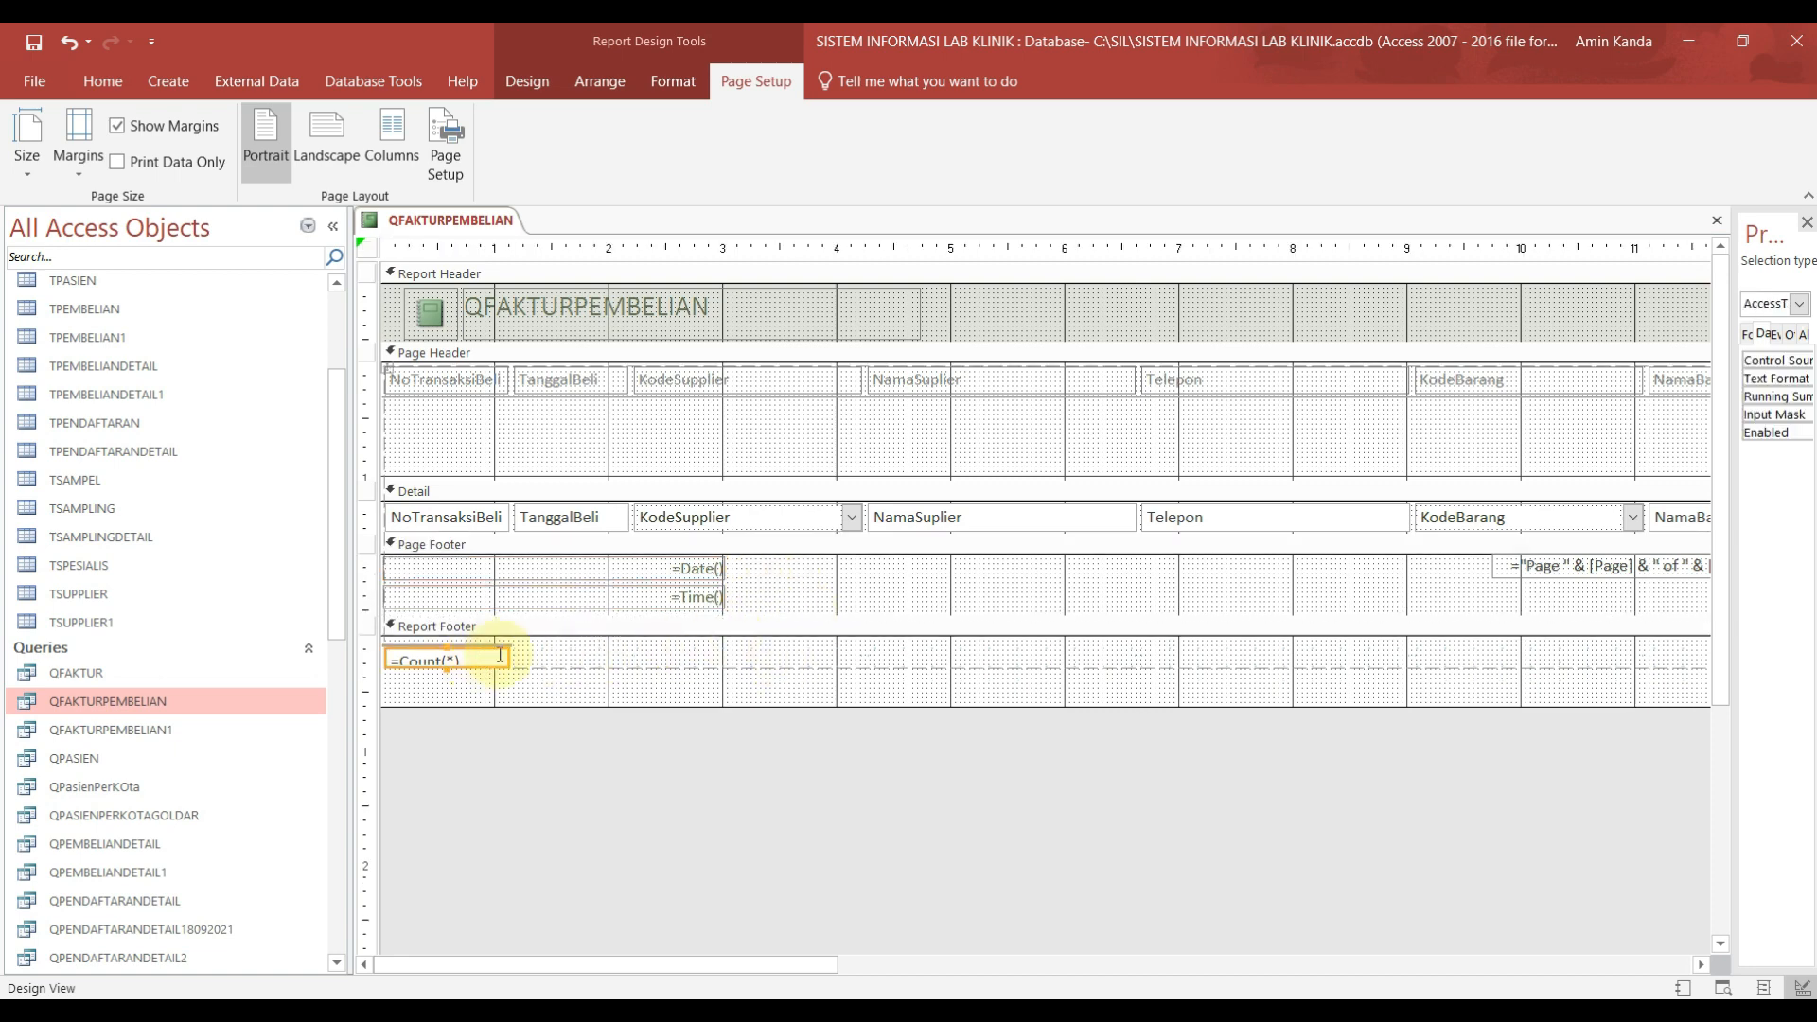
{"action": "key", "text": "Delete"}
{"action": "left_click", "coordinate": [811, 602]}
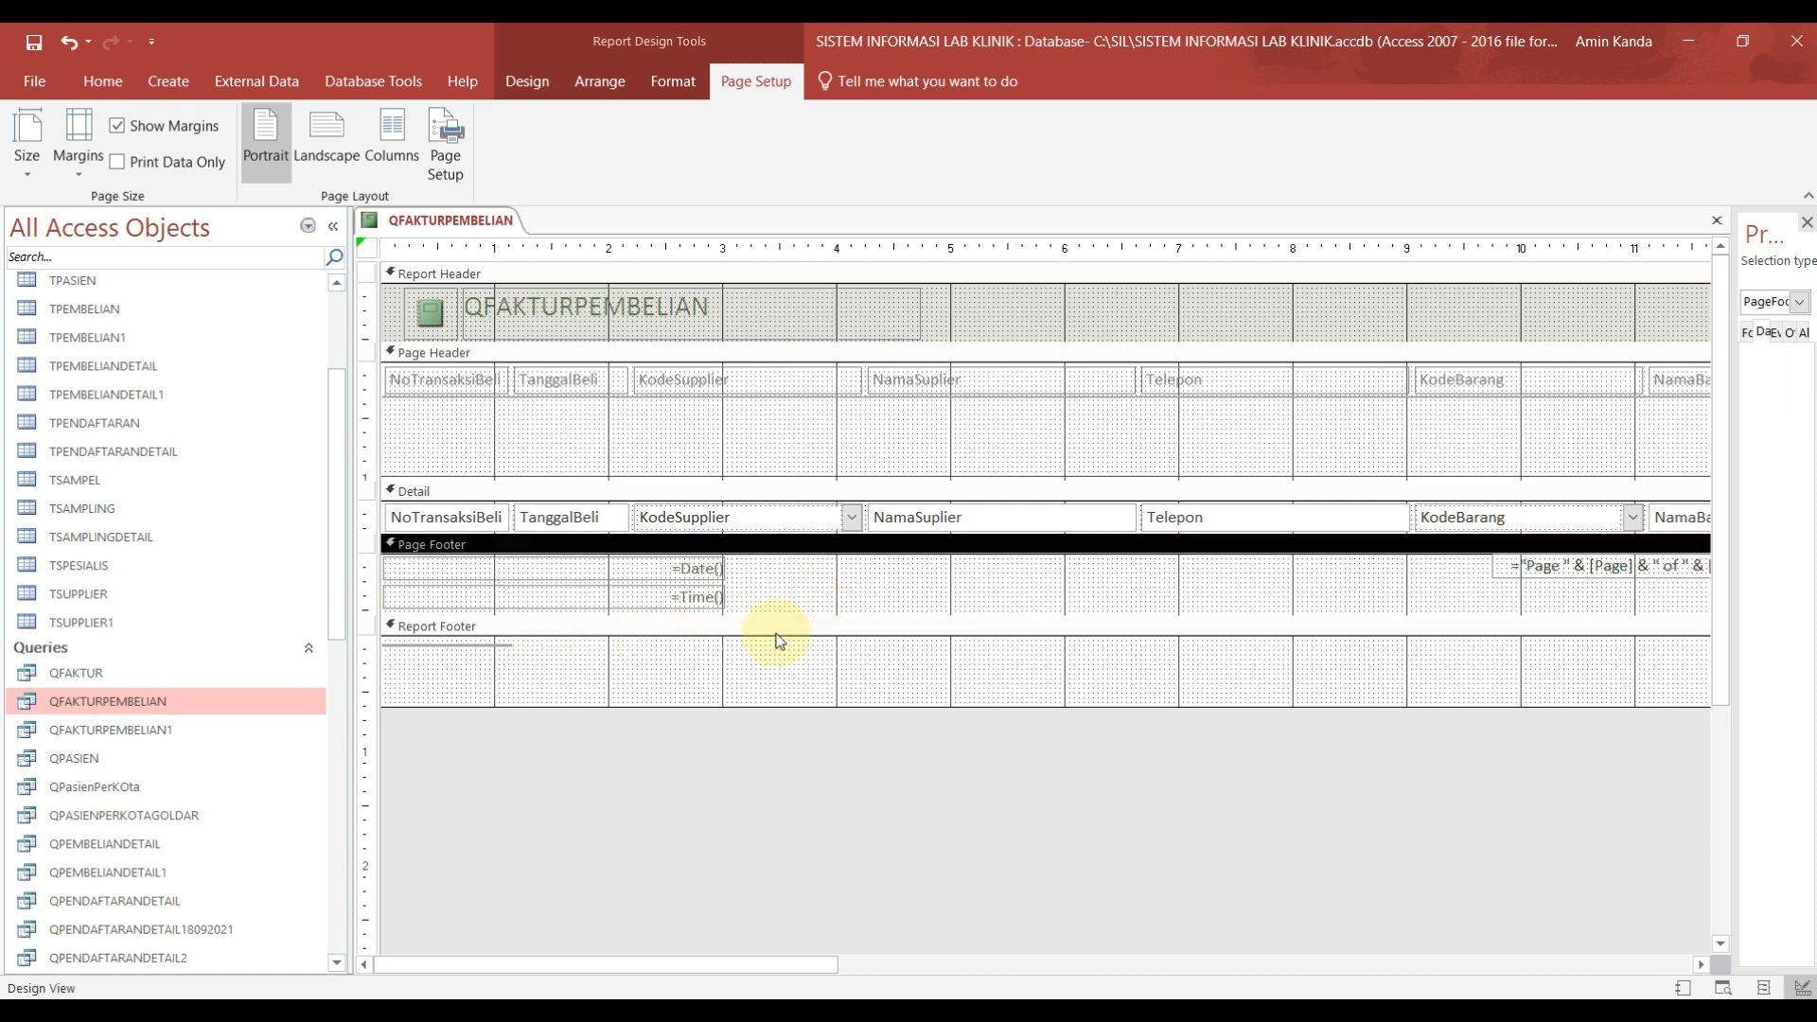
{"action": "left_click", "coordinate": [659, 661]}
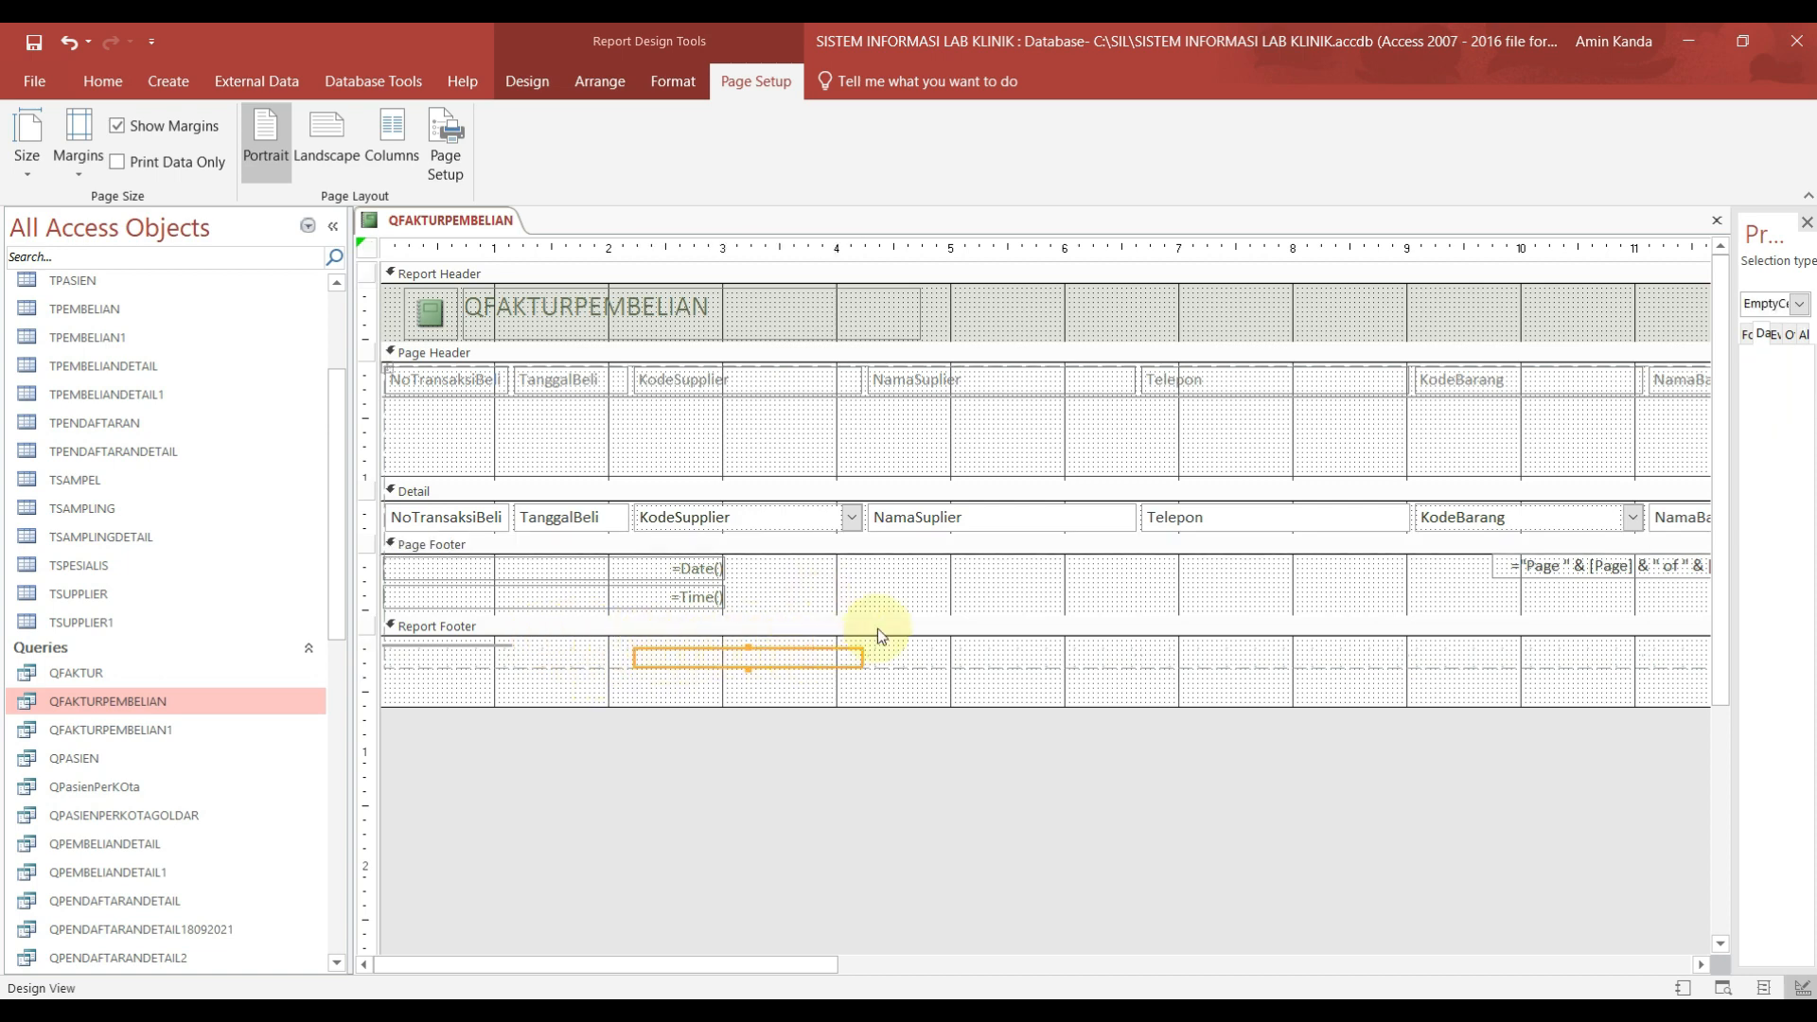
{"action": "key", "text": "Delete"}
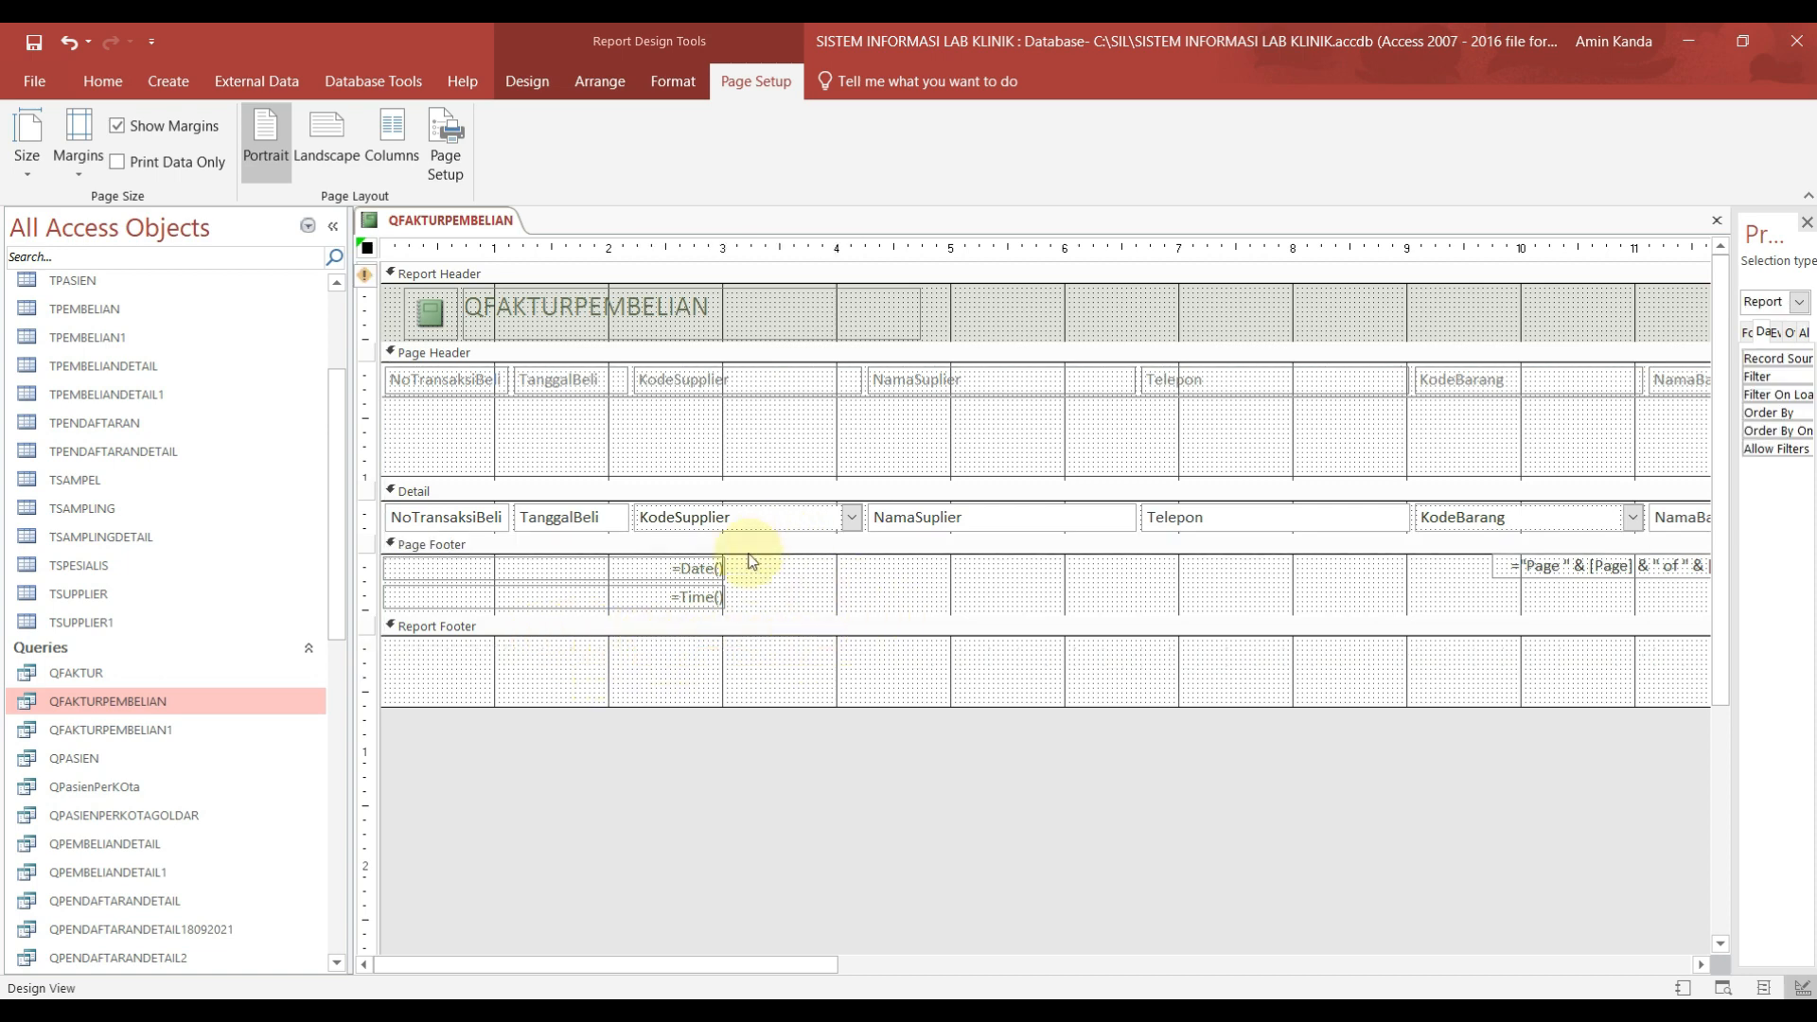
Step: Make the Report Header section taller and delete its QFAKTURPEMBELIAN title and logo
{"action": "left_click_drag", "start_coordinate": [712, 340], "coordinate": [712, 377]}
{"action": "left_click", "coordinate": [754, 314]}
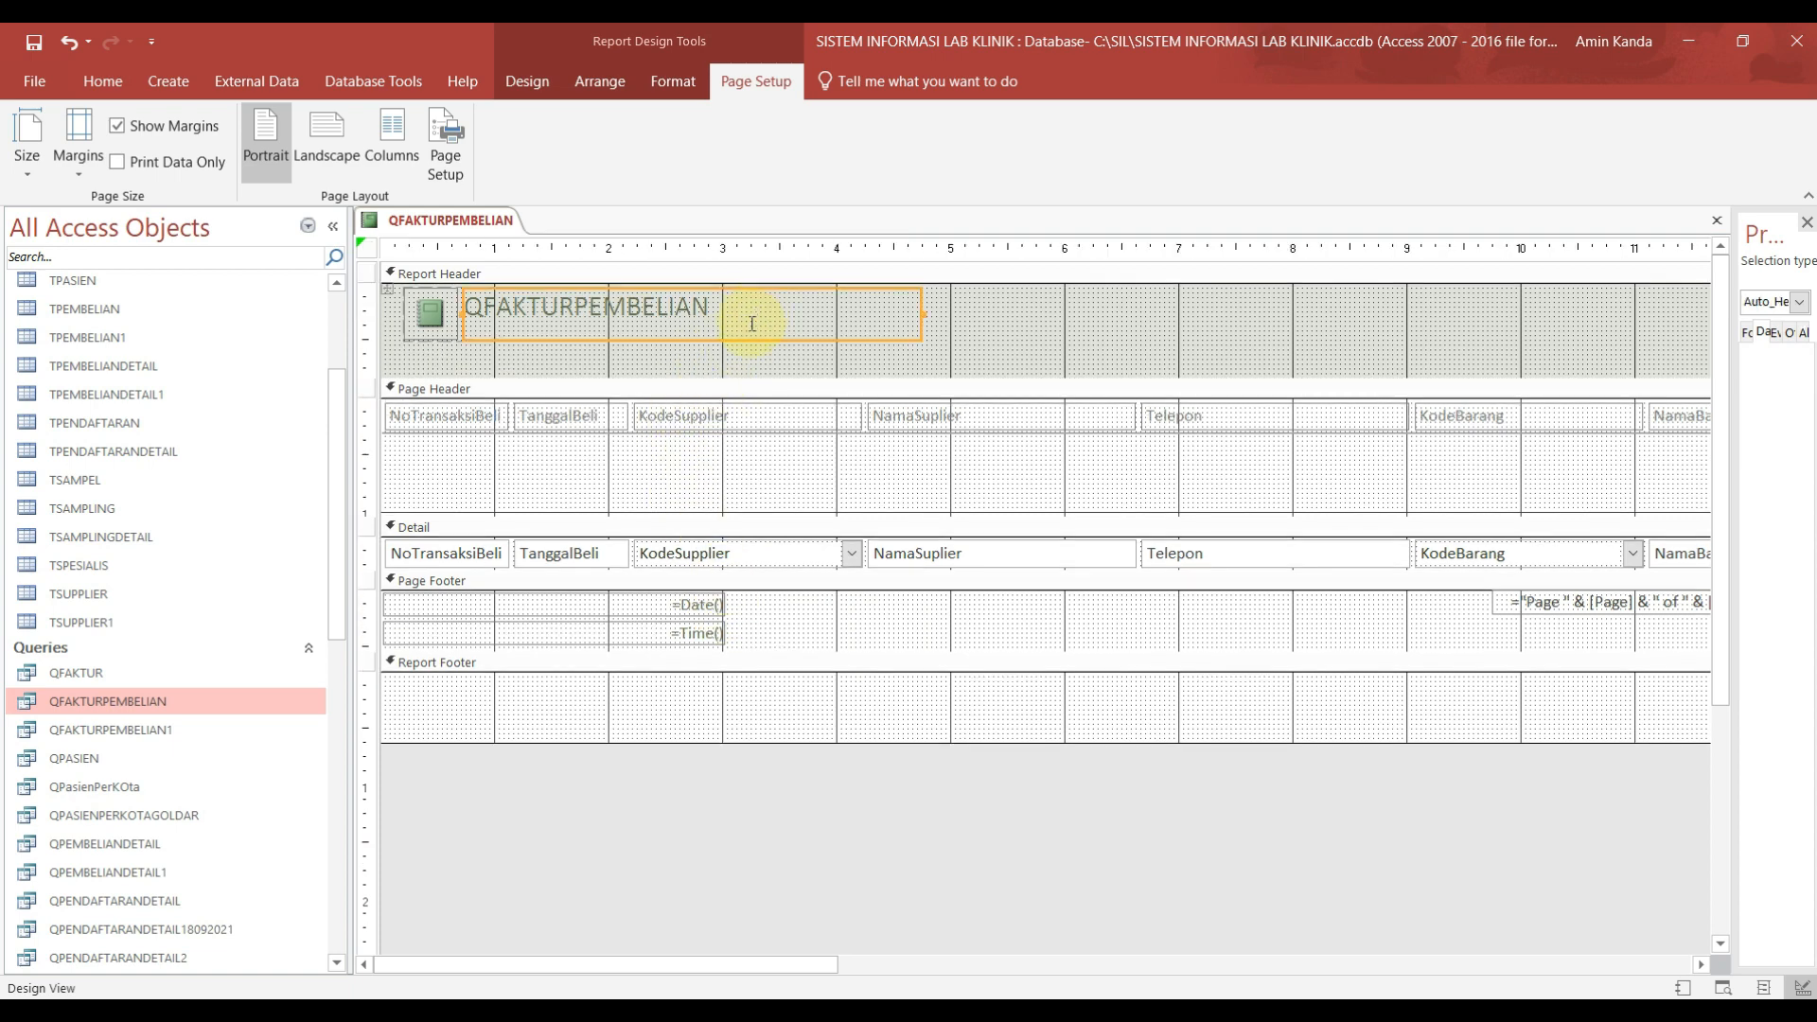
{"action": "key", "text": "Delete"}
{"action": "left_click", "coordinate": [431, 333]}
{"action": "key", "text": "Delete"}
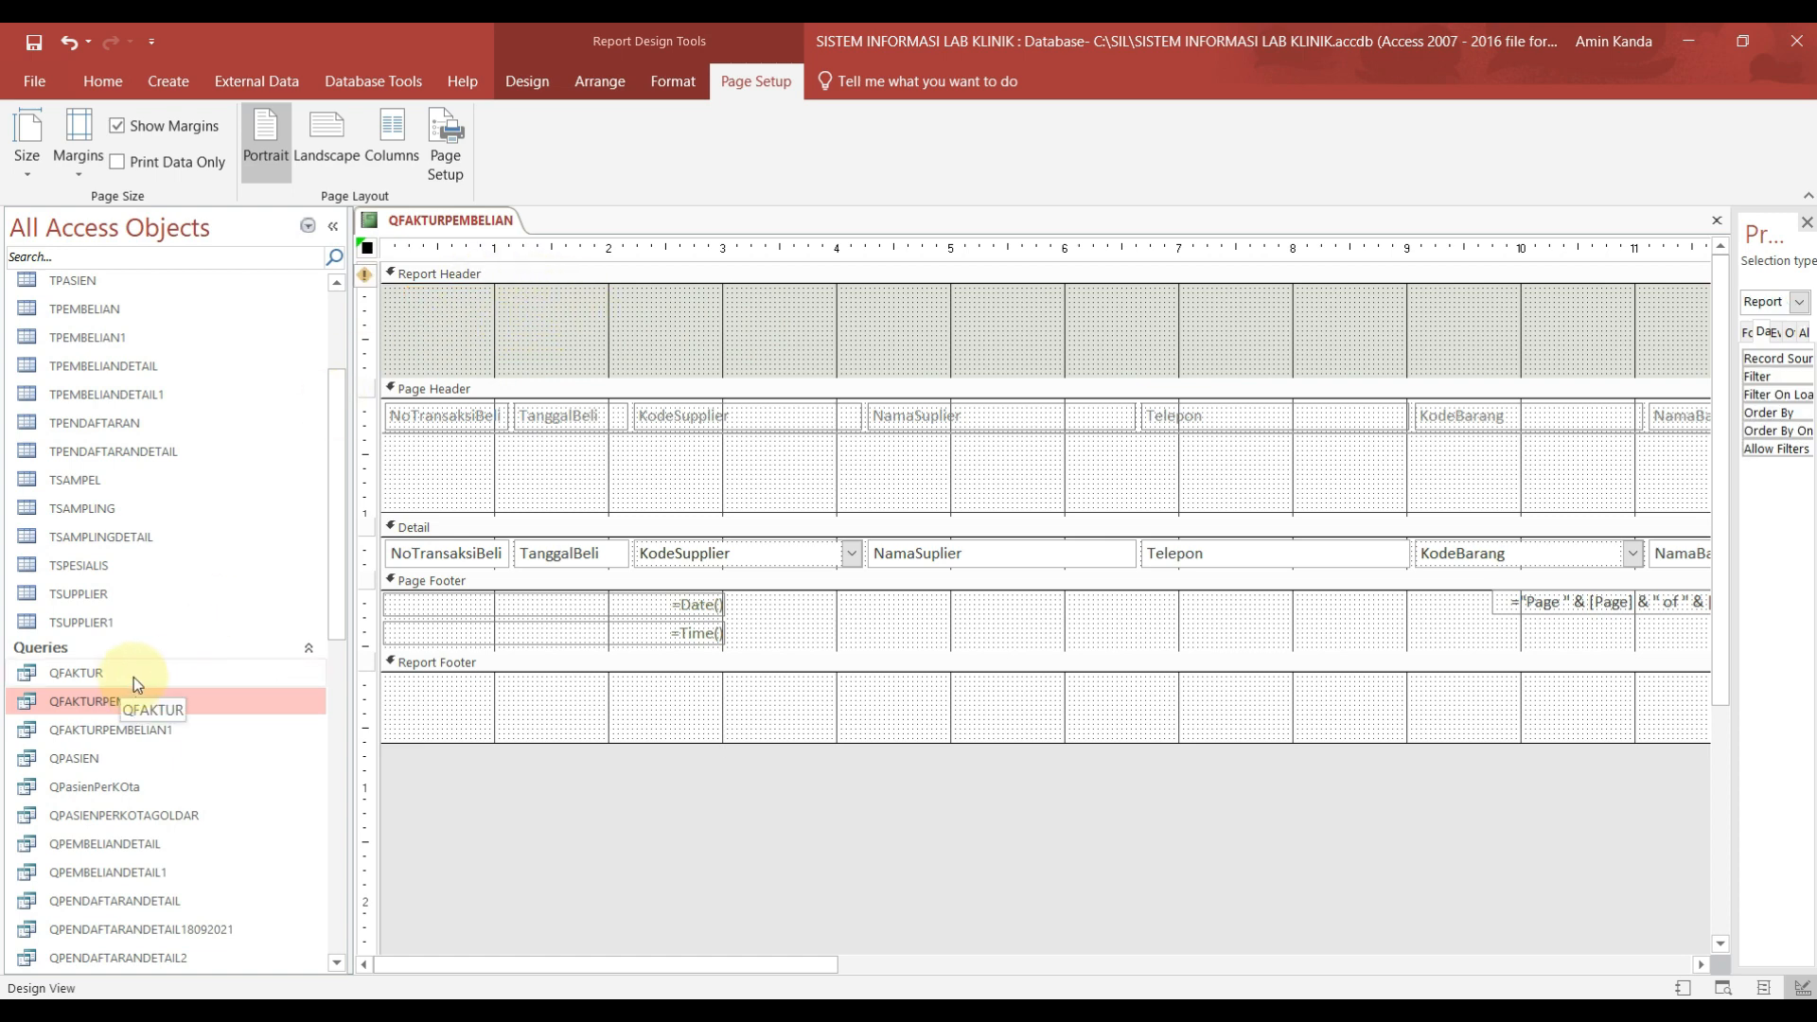
Step: Open the FKOTA form in Design View
{"action": "scroll", "coordinate": [200, 435], "scroll_direction": "up", "scroll_amount": 2}
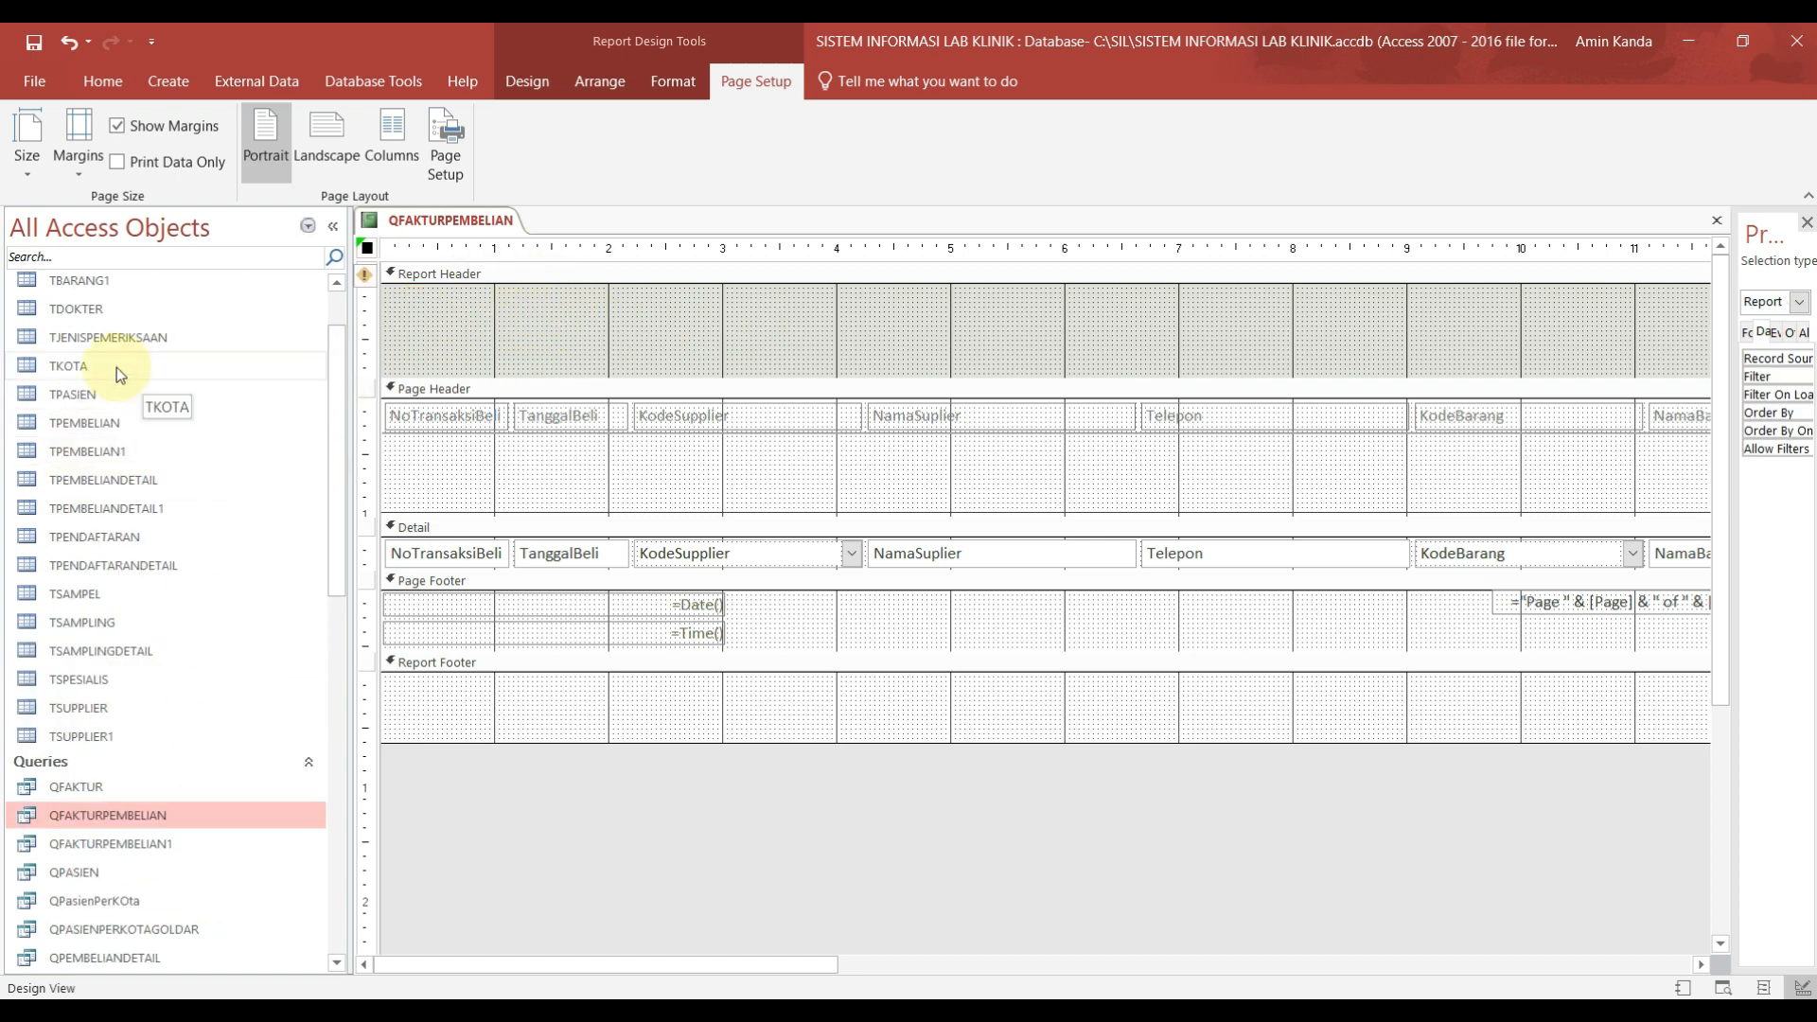
{"action": "scroll", "coordinate": [132, 407], "scroll_direction": "down", "scroll_amount": 10}
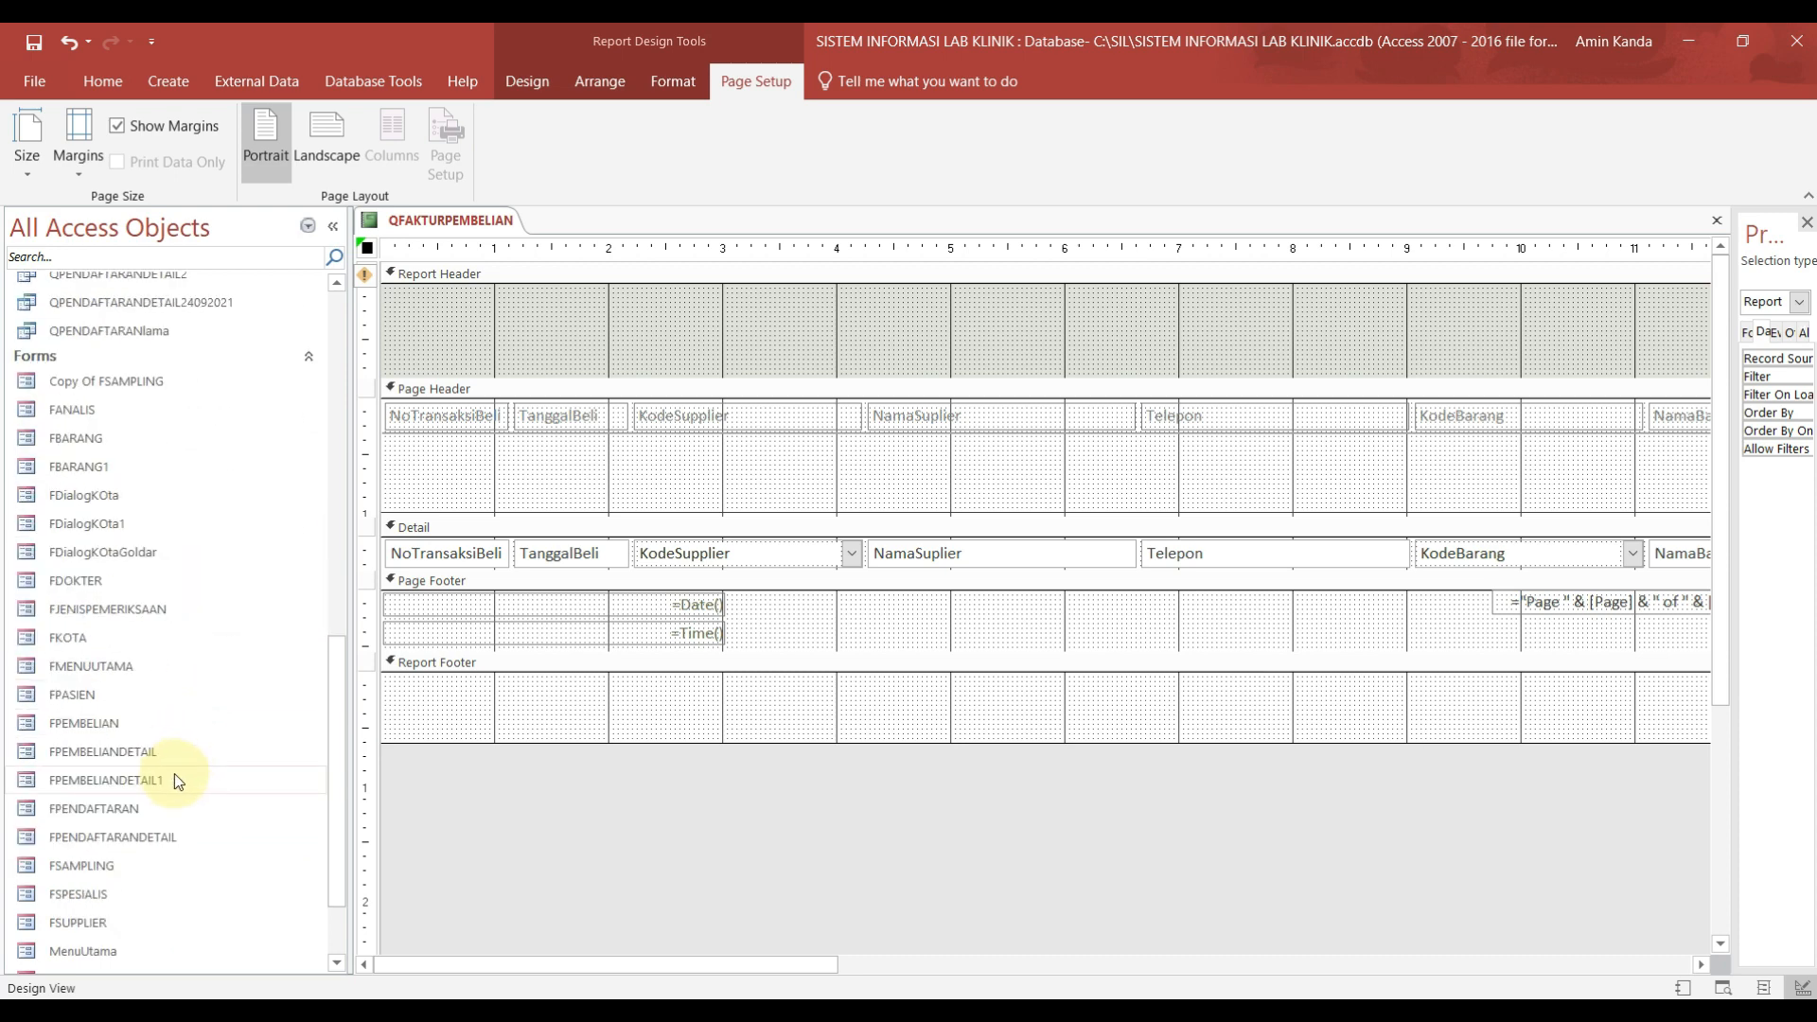
{"action": "right_click", "coordinate": [95, 639]}
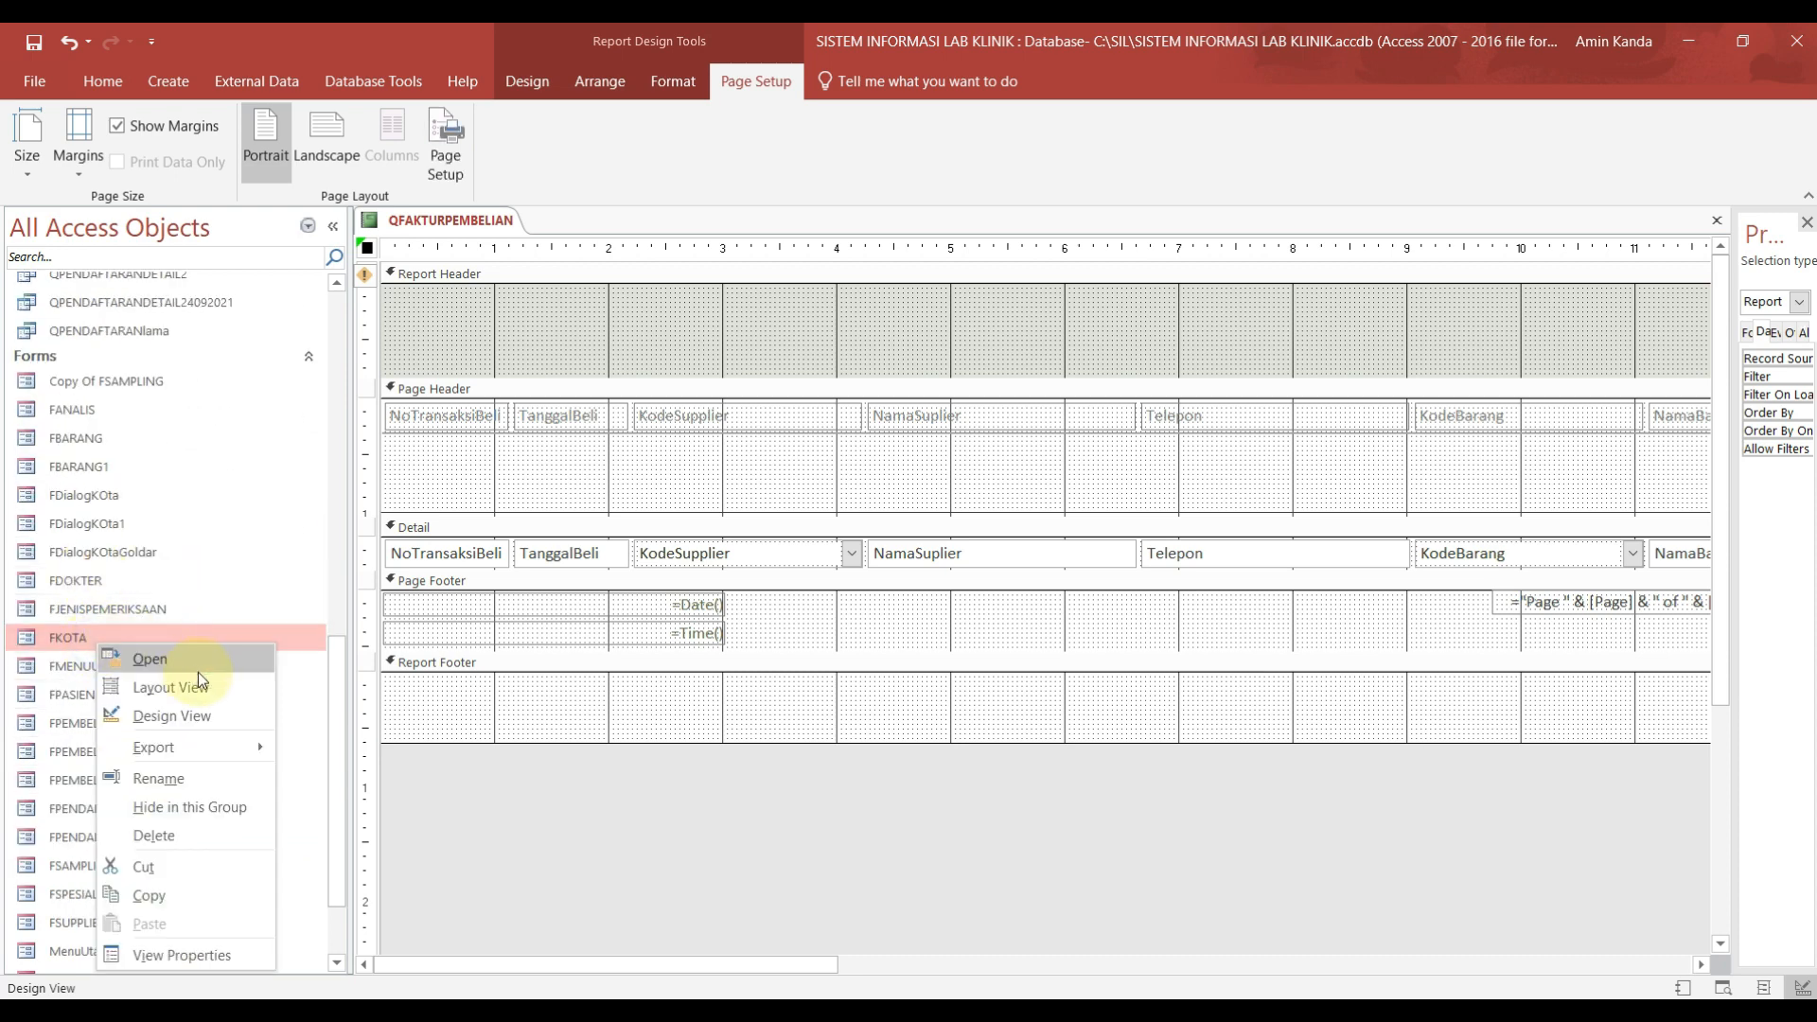
{"action": "left_click", "coordinate": [185, 716]}
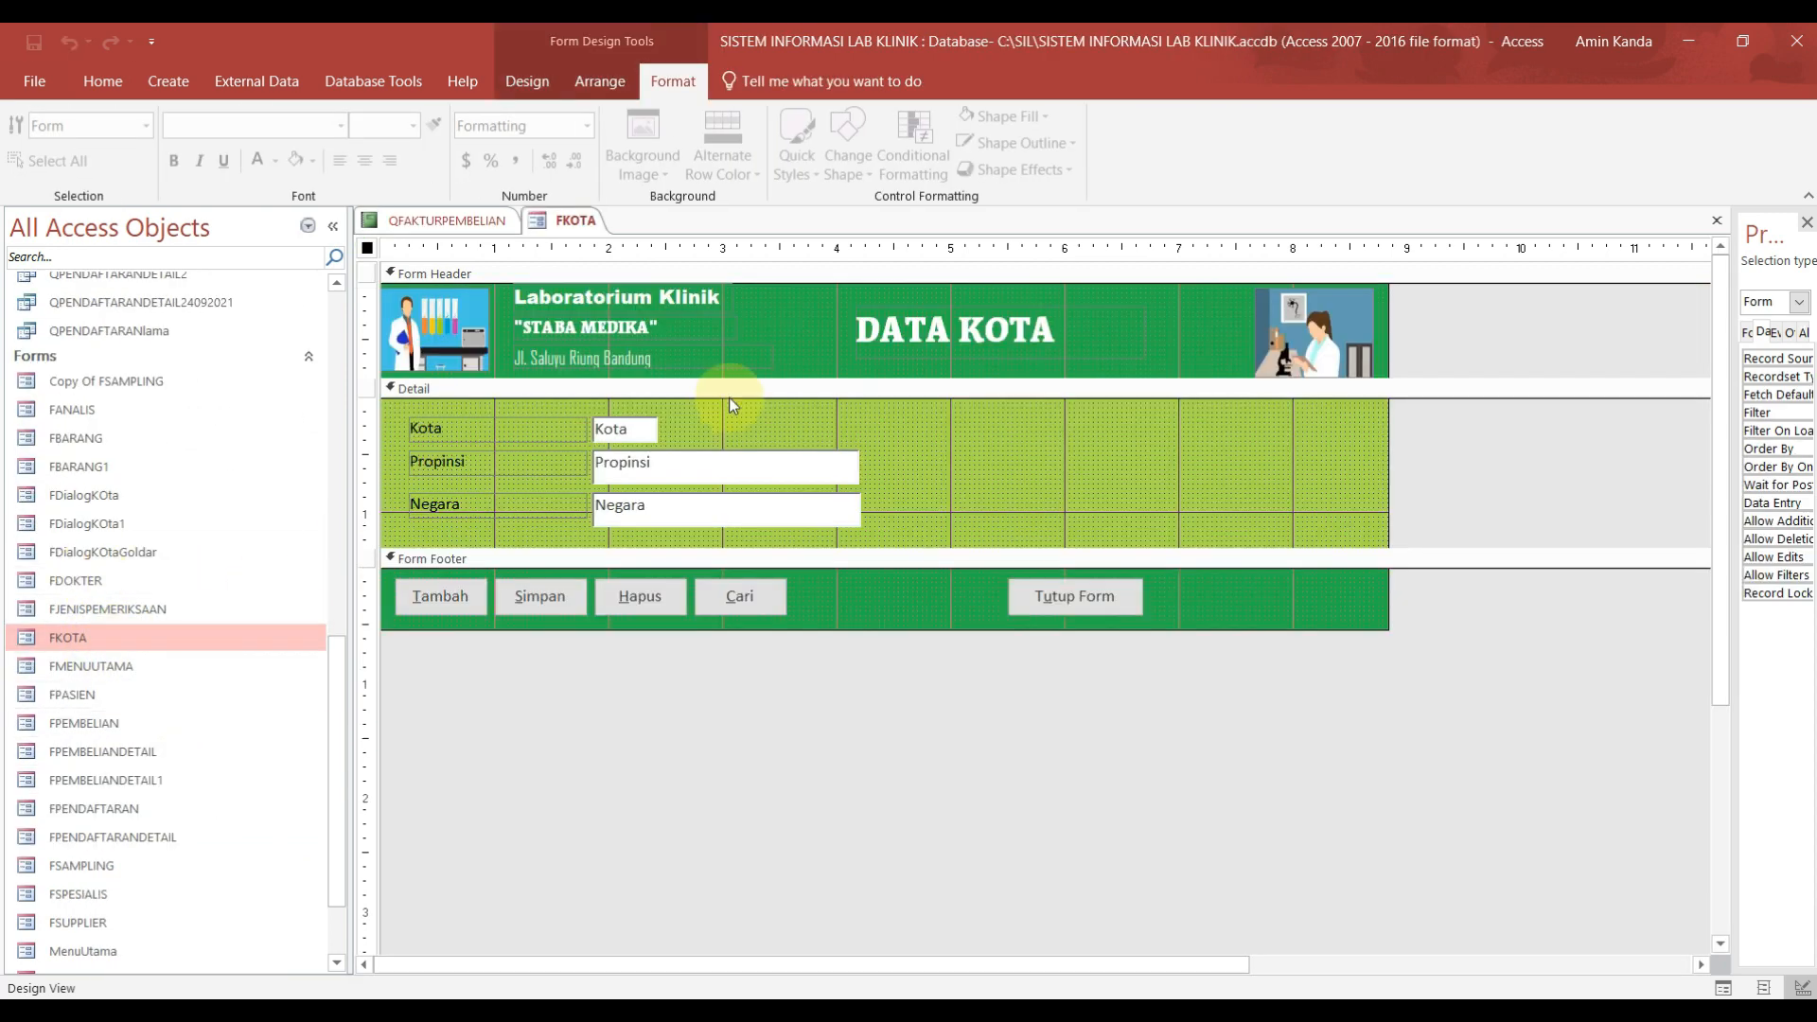
Step: Copy the logo, the three clinic header labels and the DATA KOTA title from the FKOTA form header into the report's Report Header
{"action": "left_click", "coordinate": [613, 303]}
{"action": "left_click", "coordinate": [610, 325], "text": "shift"}
{"action": "left_click", "coordinate": [606, 358], "text": "shift"}
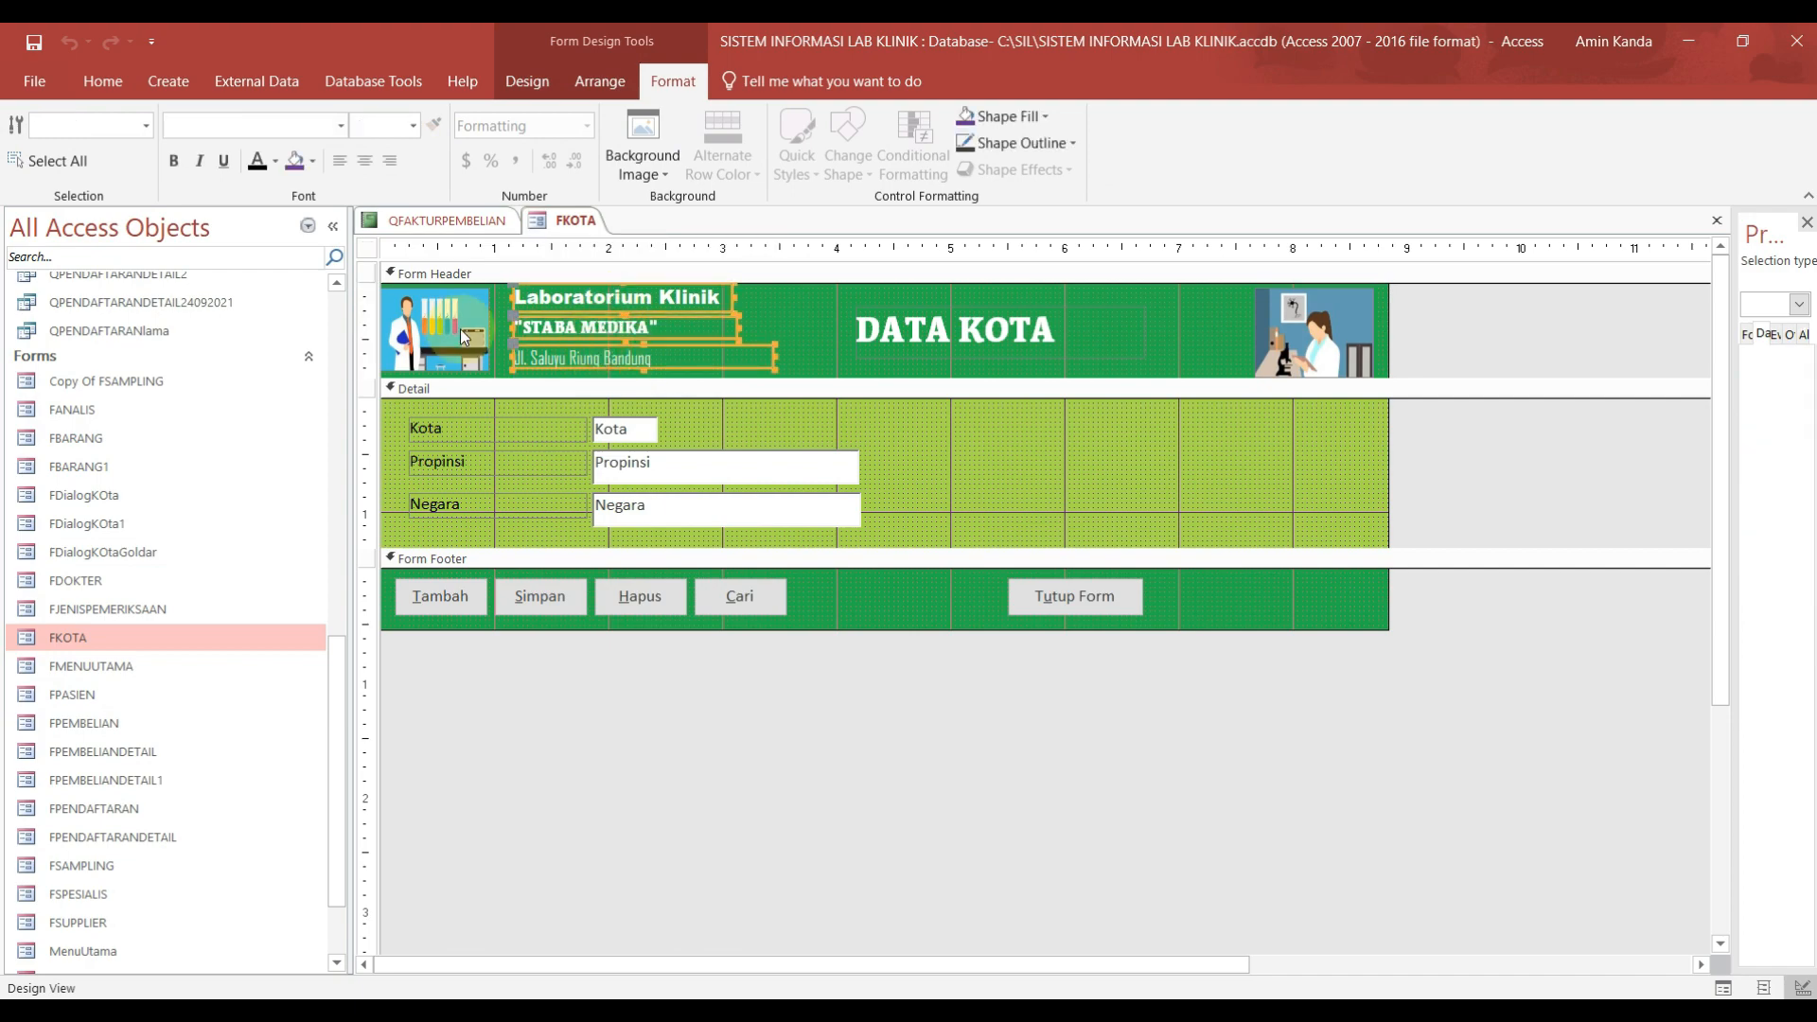
{"action": "left_click", "coordinate": [460, 328], "text": "shift"}
{"action": "left_click", "coordinate": [946, 333], "text": "shift"}
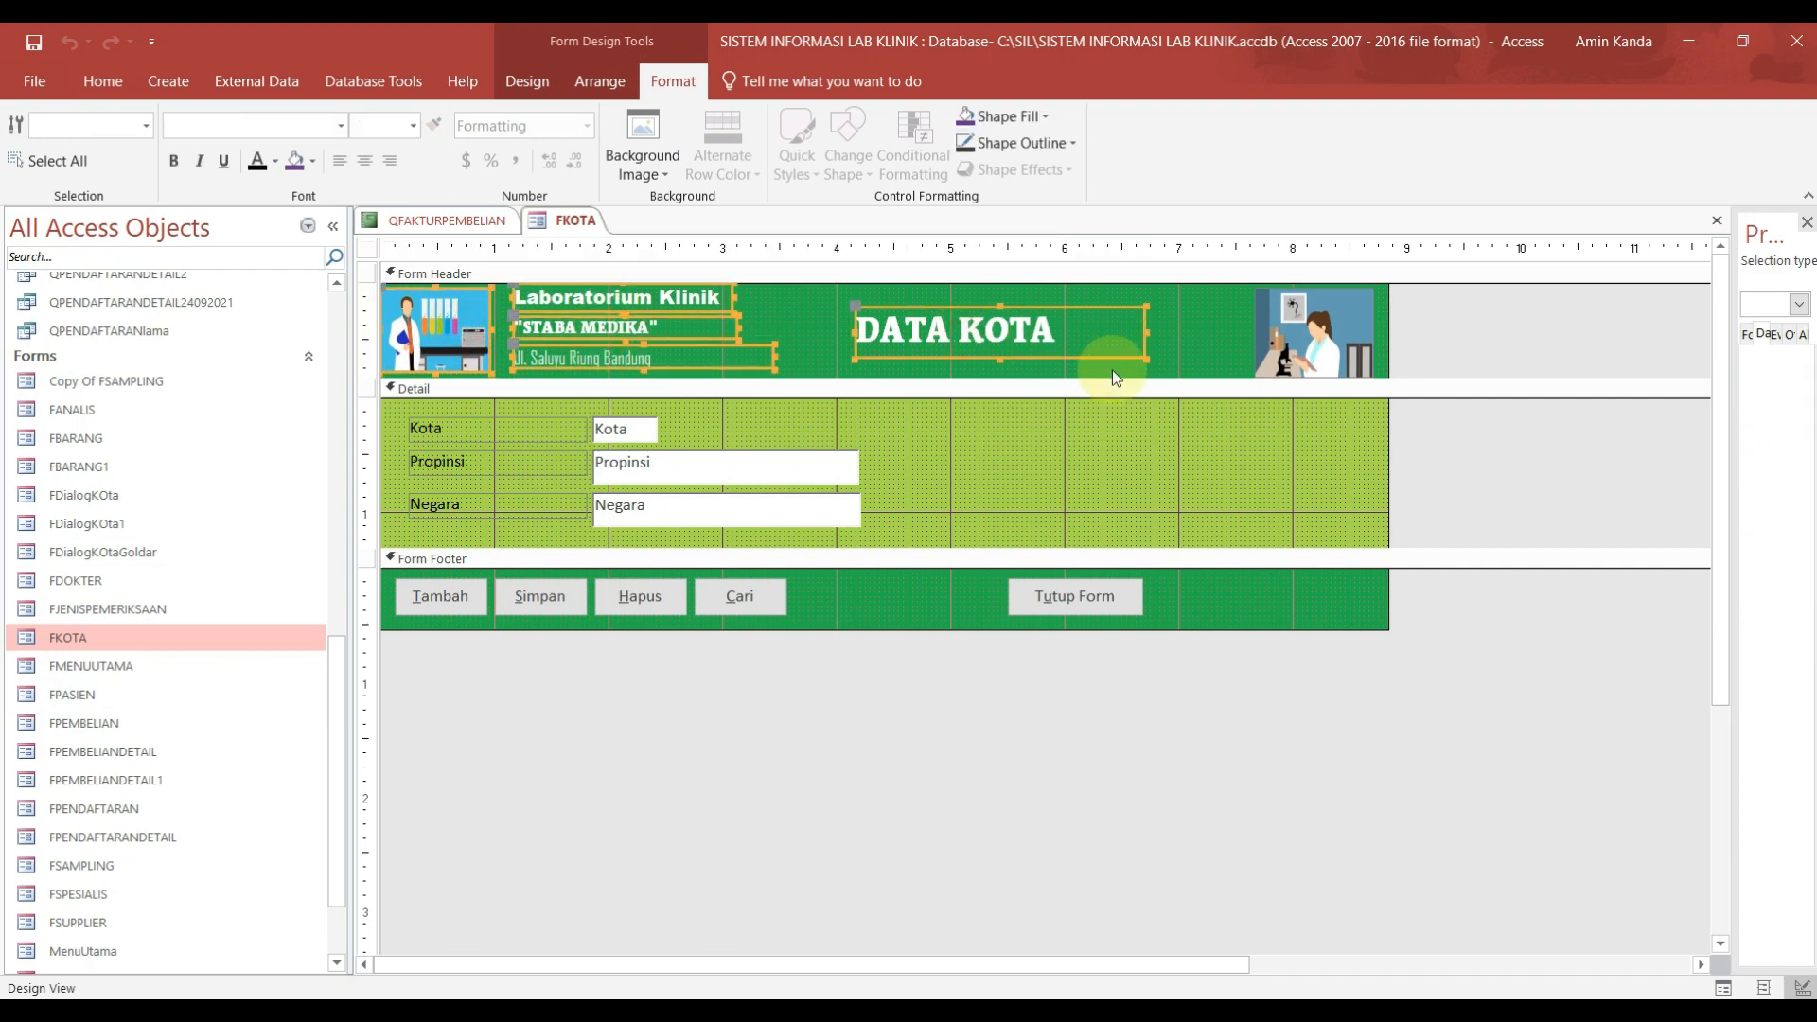
{"action": "left_click", "coordinate": [447, 220]}
{"action": "left_click", "coordinate": [613, 306]}
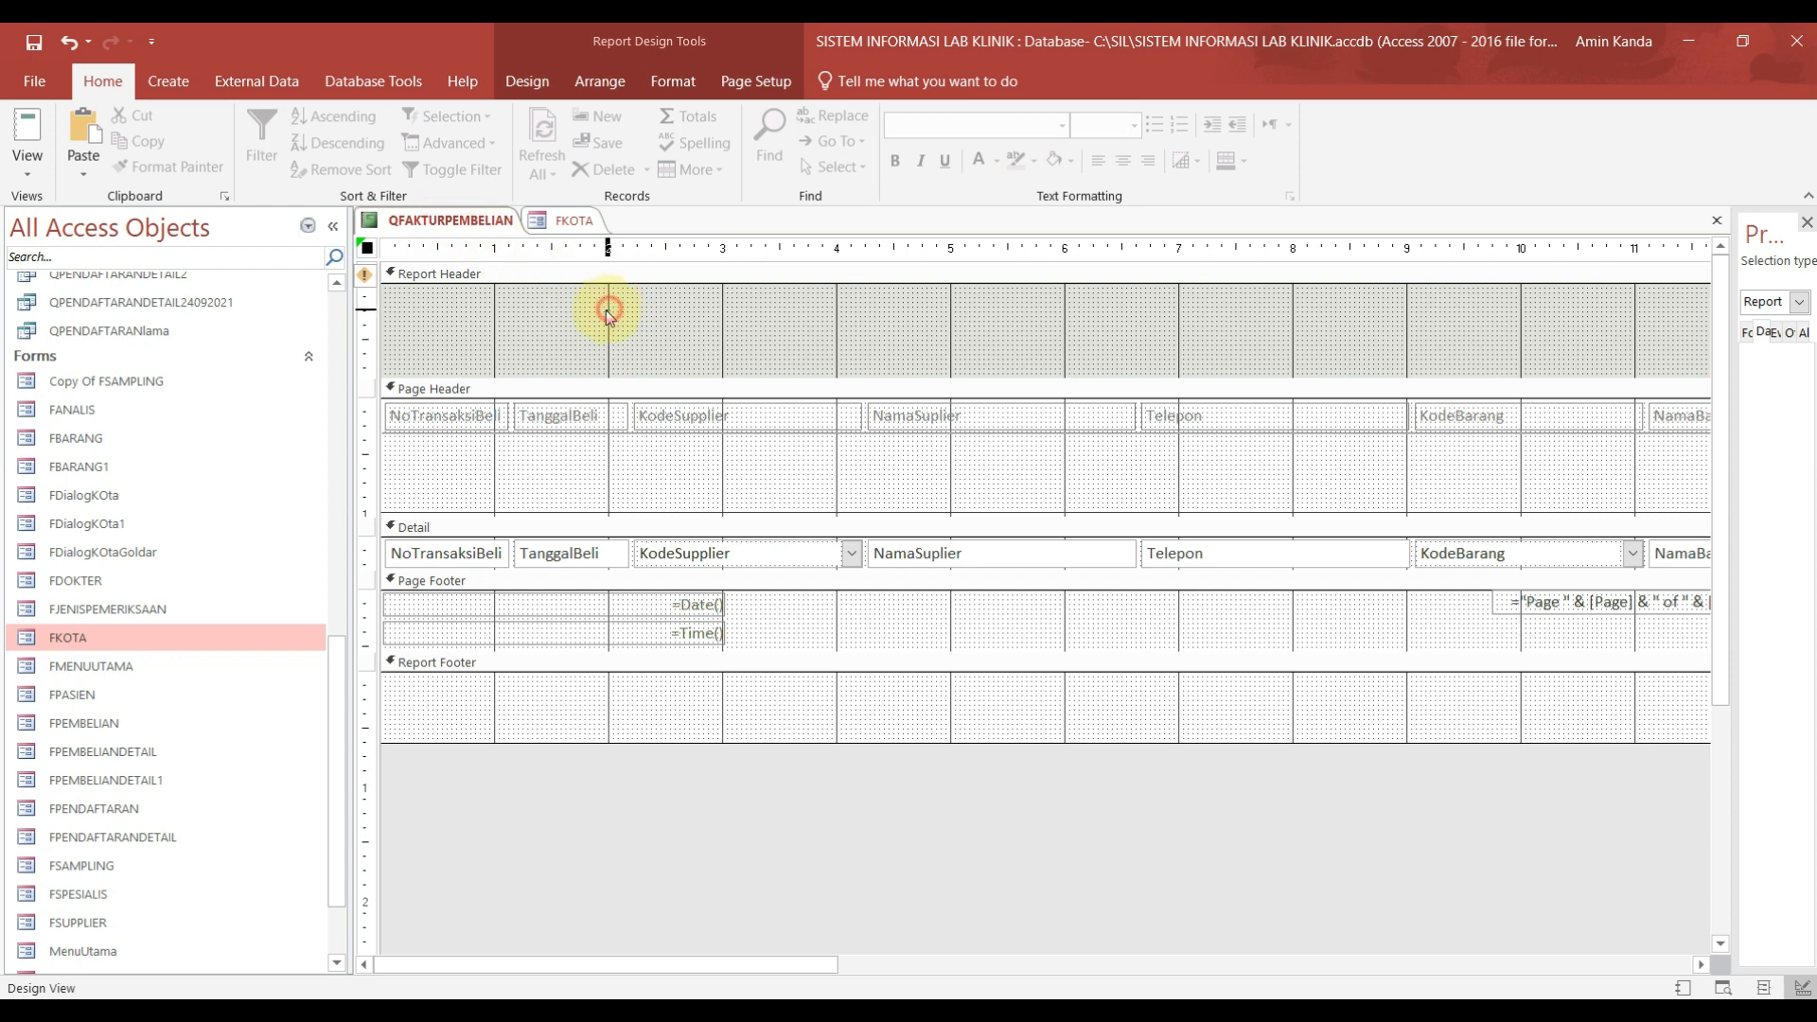
{"action": "key", "text": "ctrl+v"}
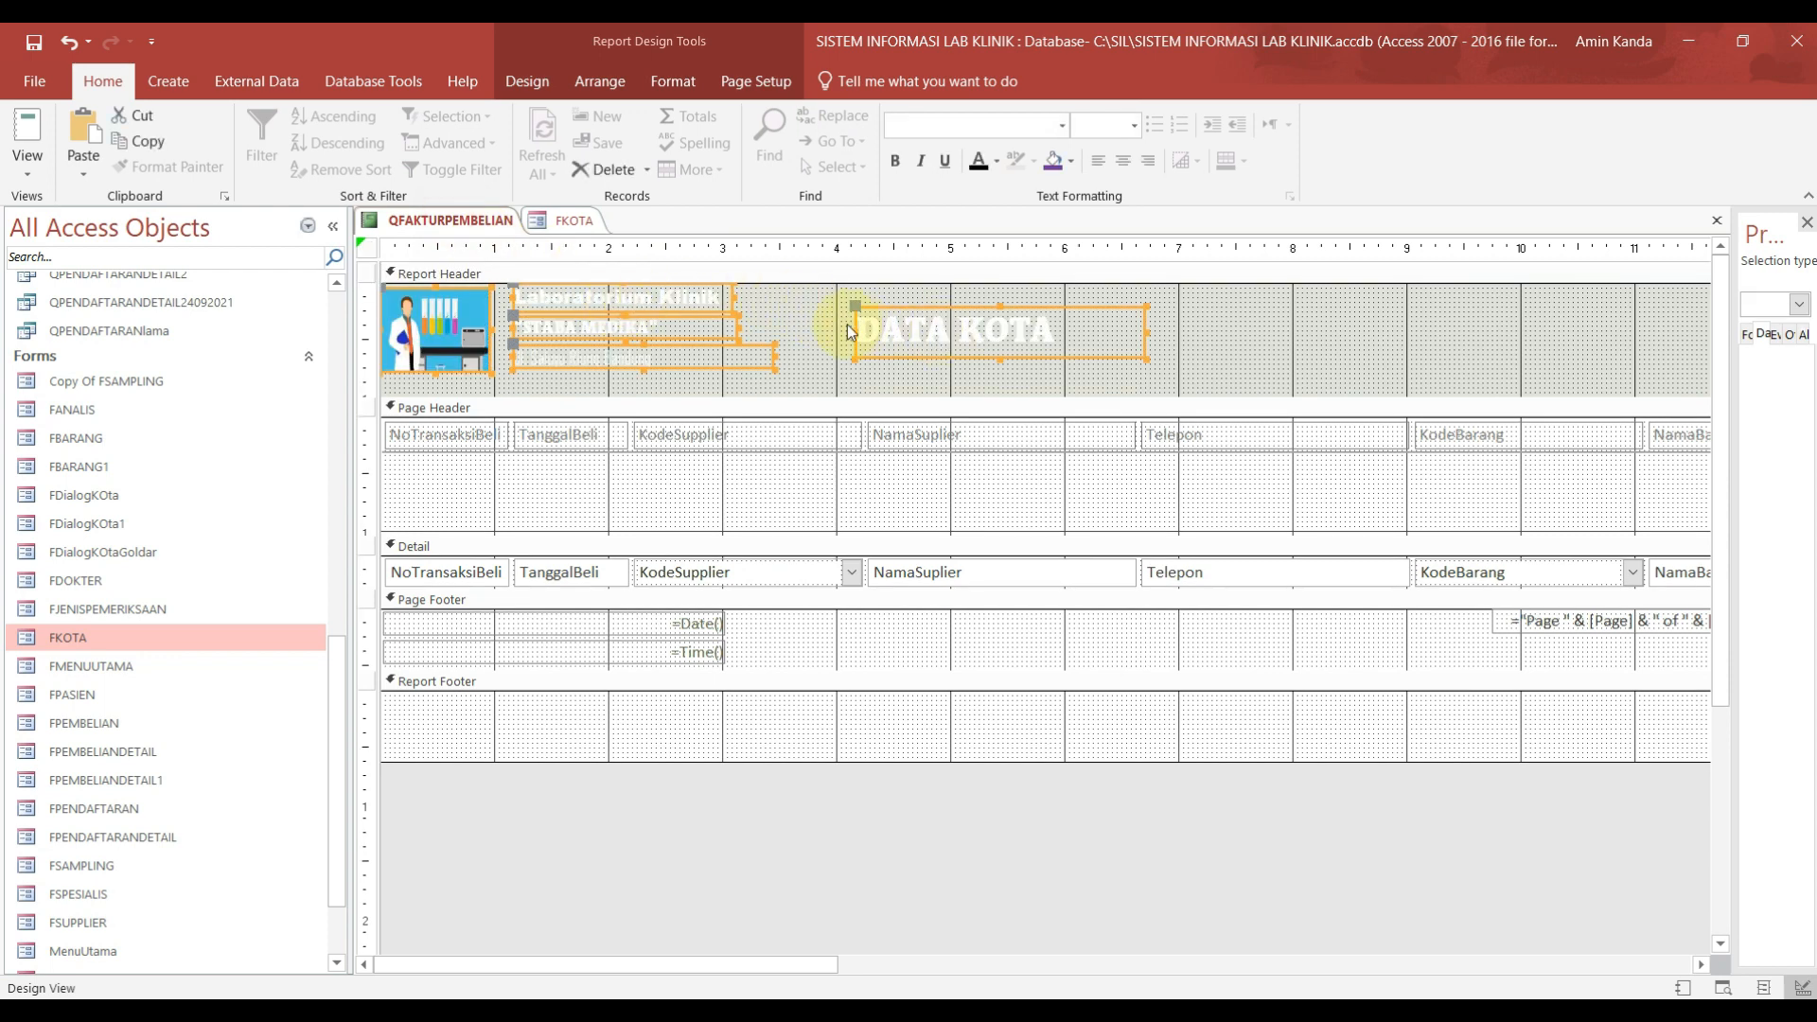
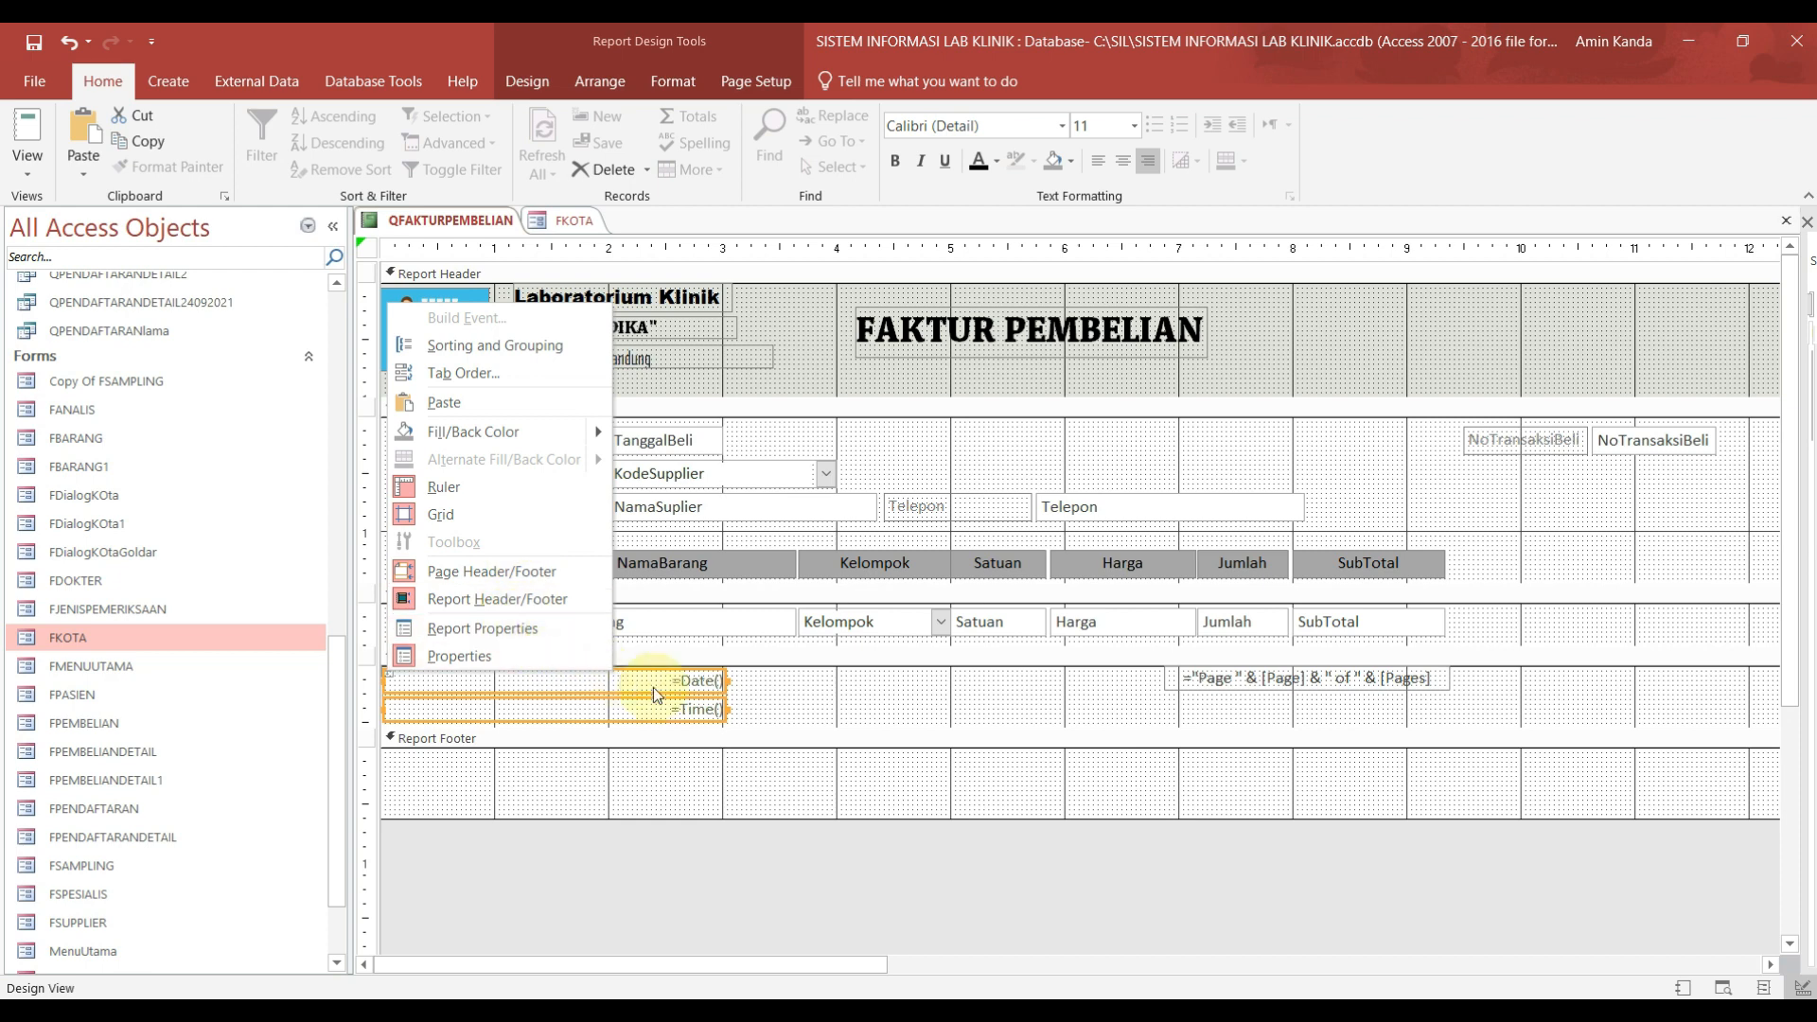
Step: Shift the date and time controls slightly to the right within the Page Footer
{"action": "left_click", "coordinate": [758, 710]}
{"action": "left_click", "coordinate": [573, 681]}
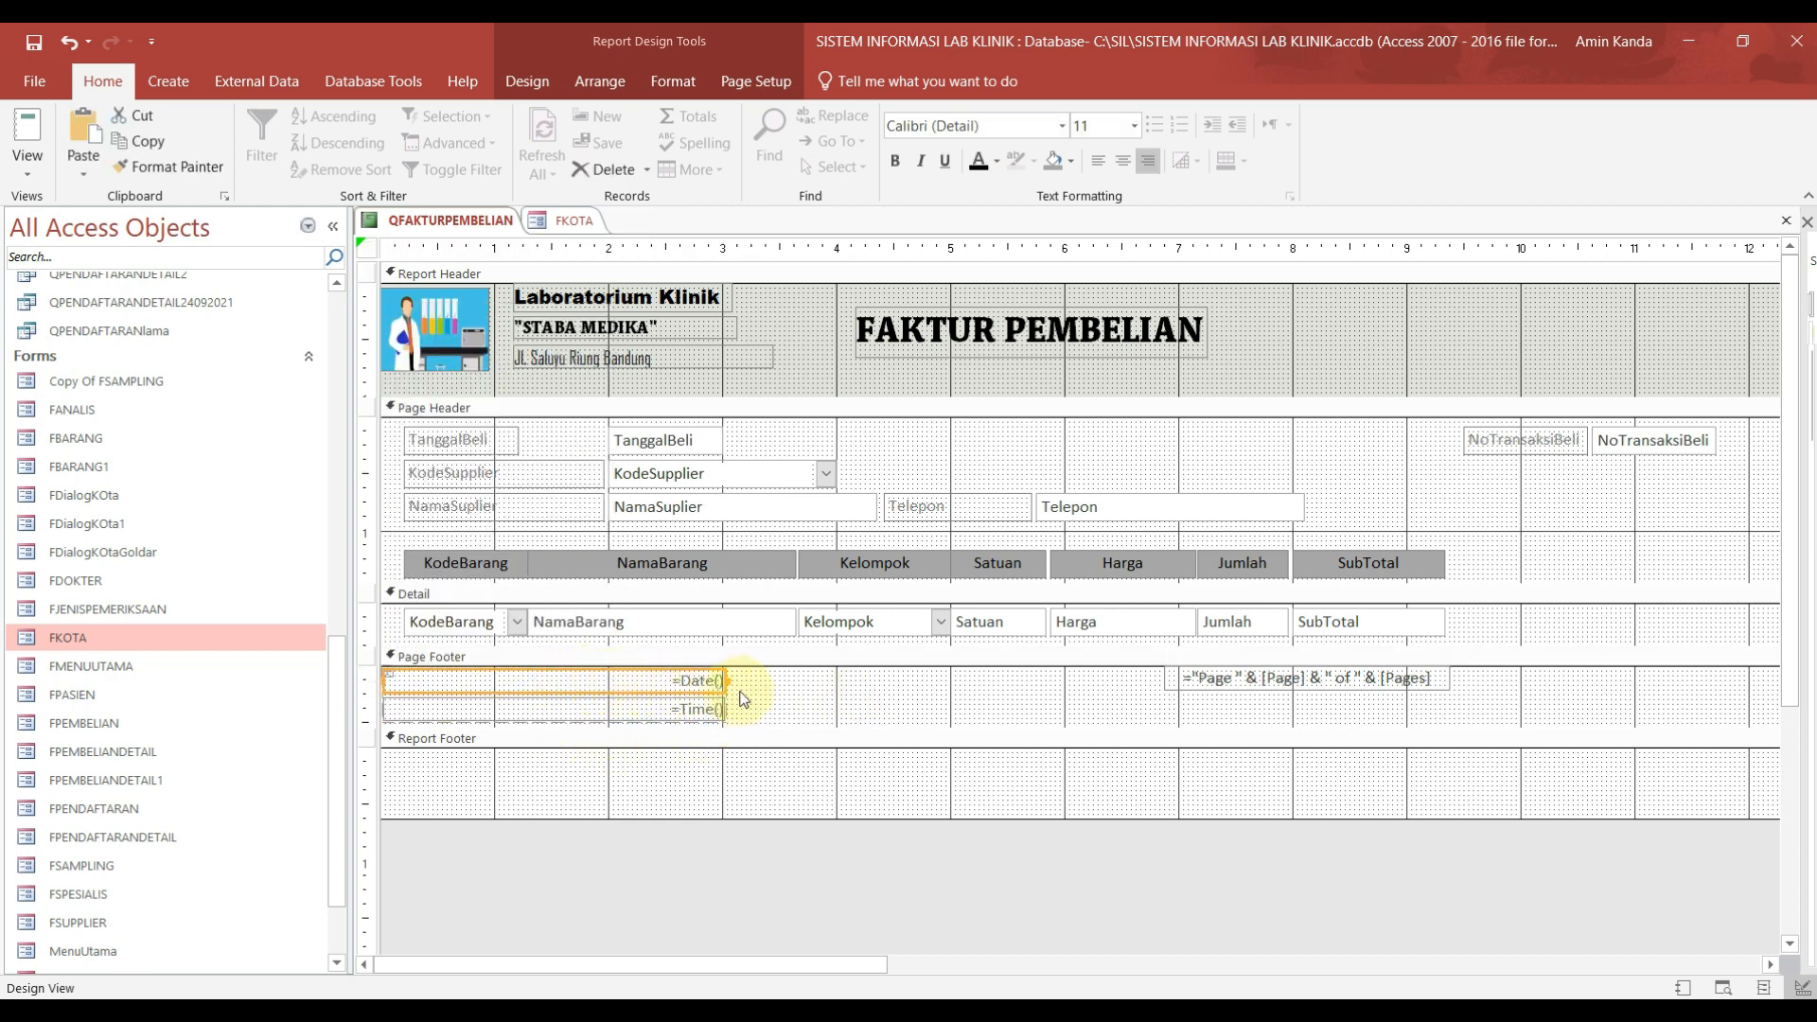
{"action": "left_click", "coordinate": [790, 690]}
{"action": "left_click", "coordinate": [683, 716]}
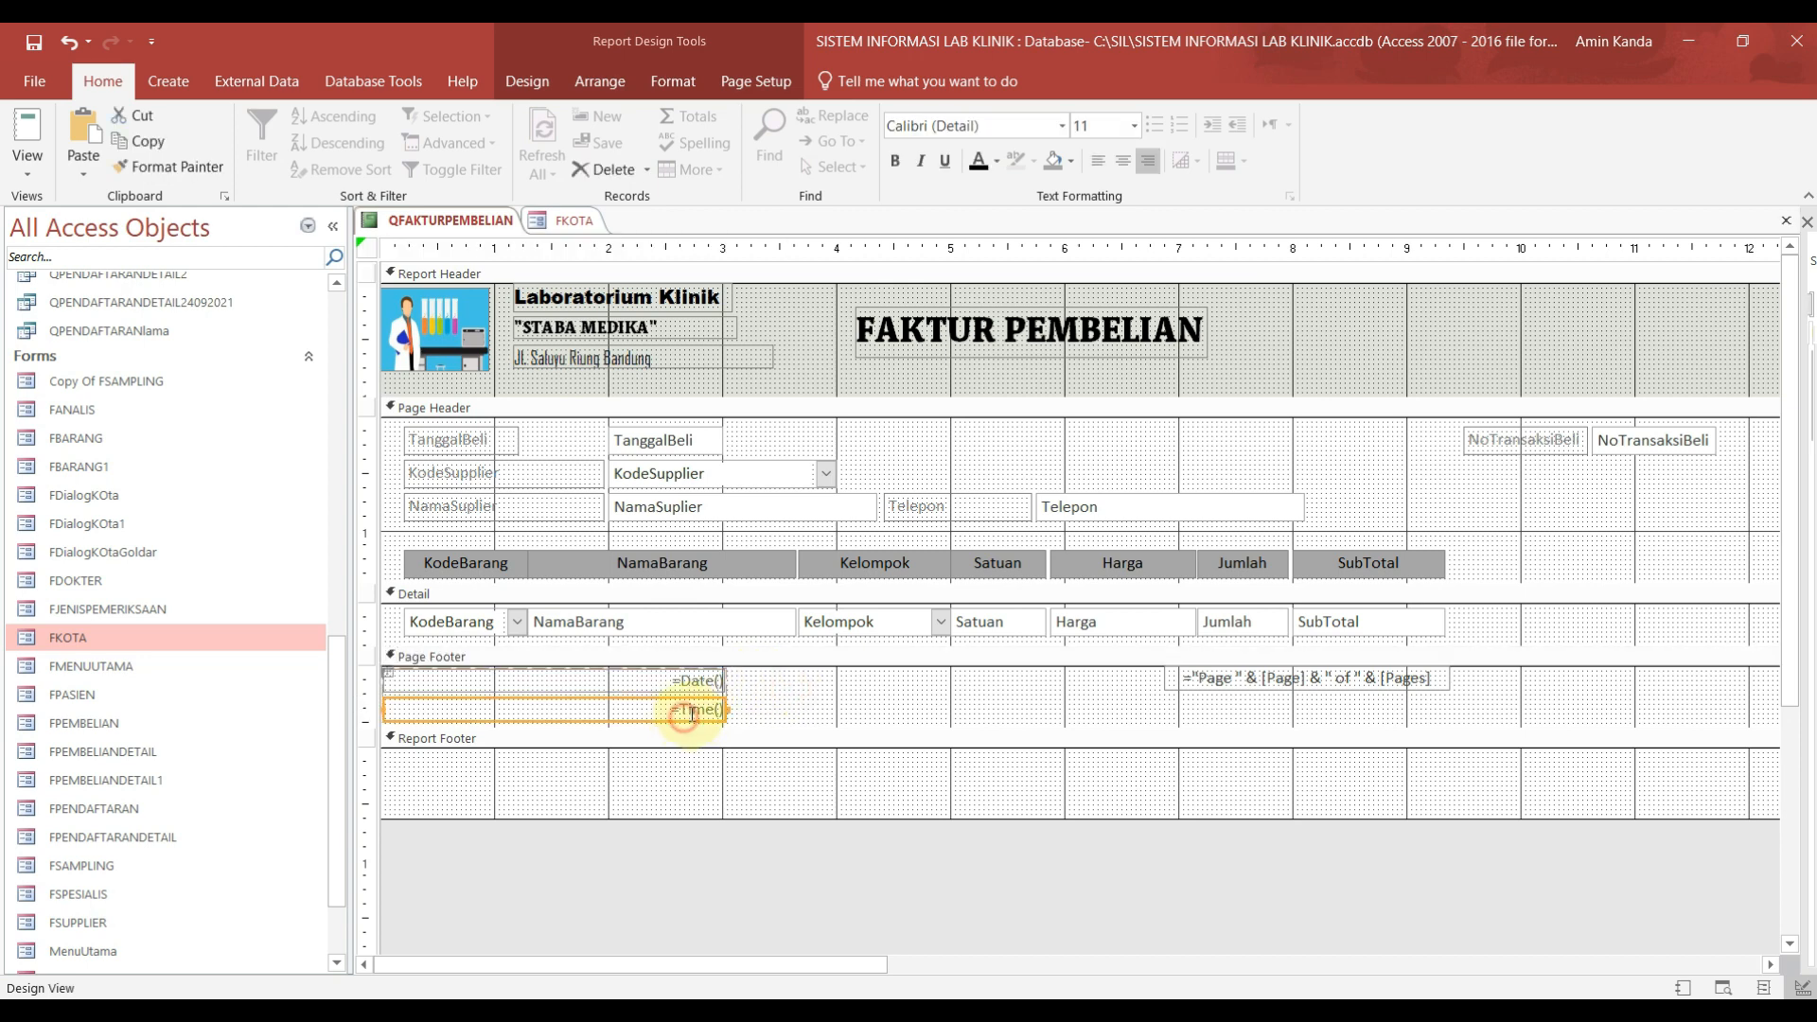
{"action": "left_click", "coordinate": [672, 688]}
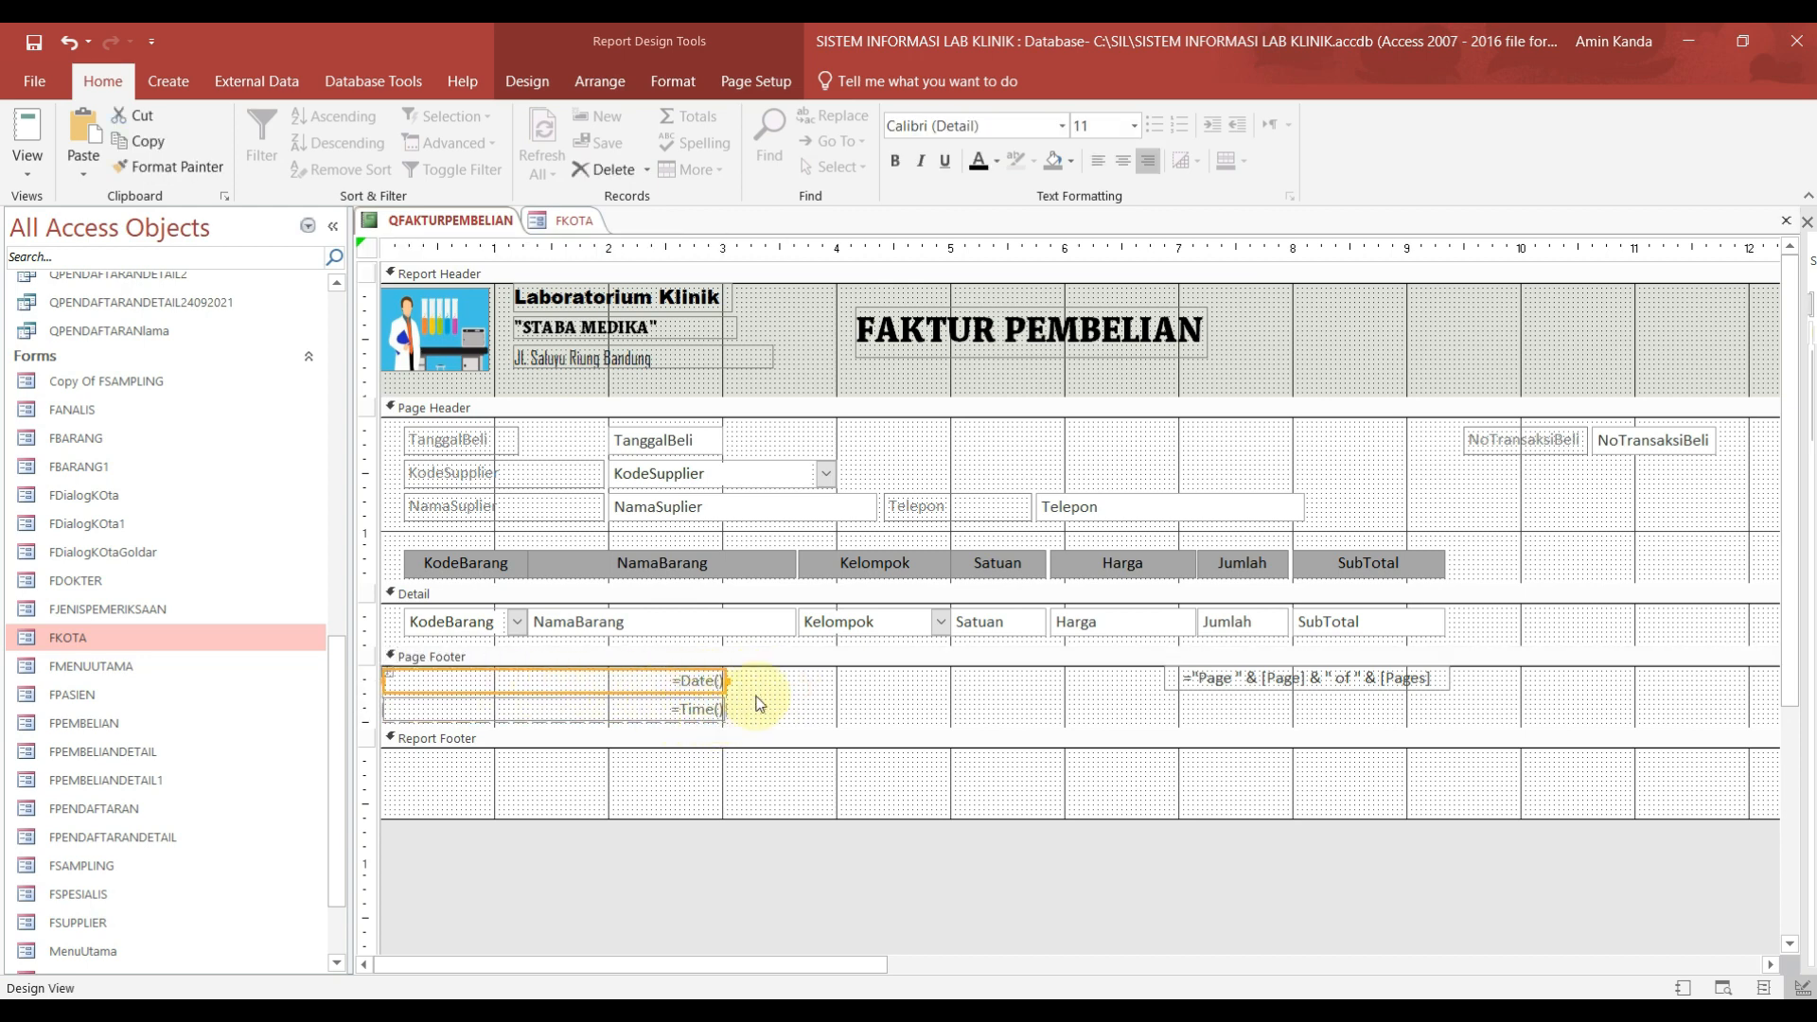
{"action": "left_click_drag", "start_coordinate": [757, 702], "coordinate": [723, 688]}
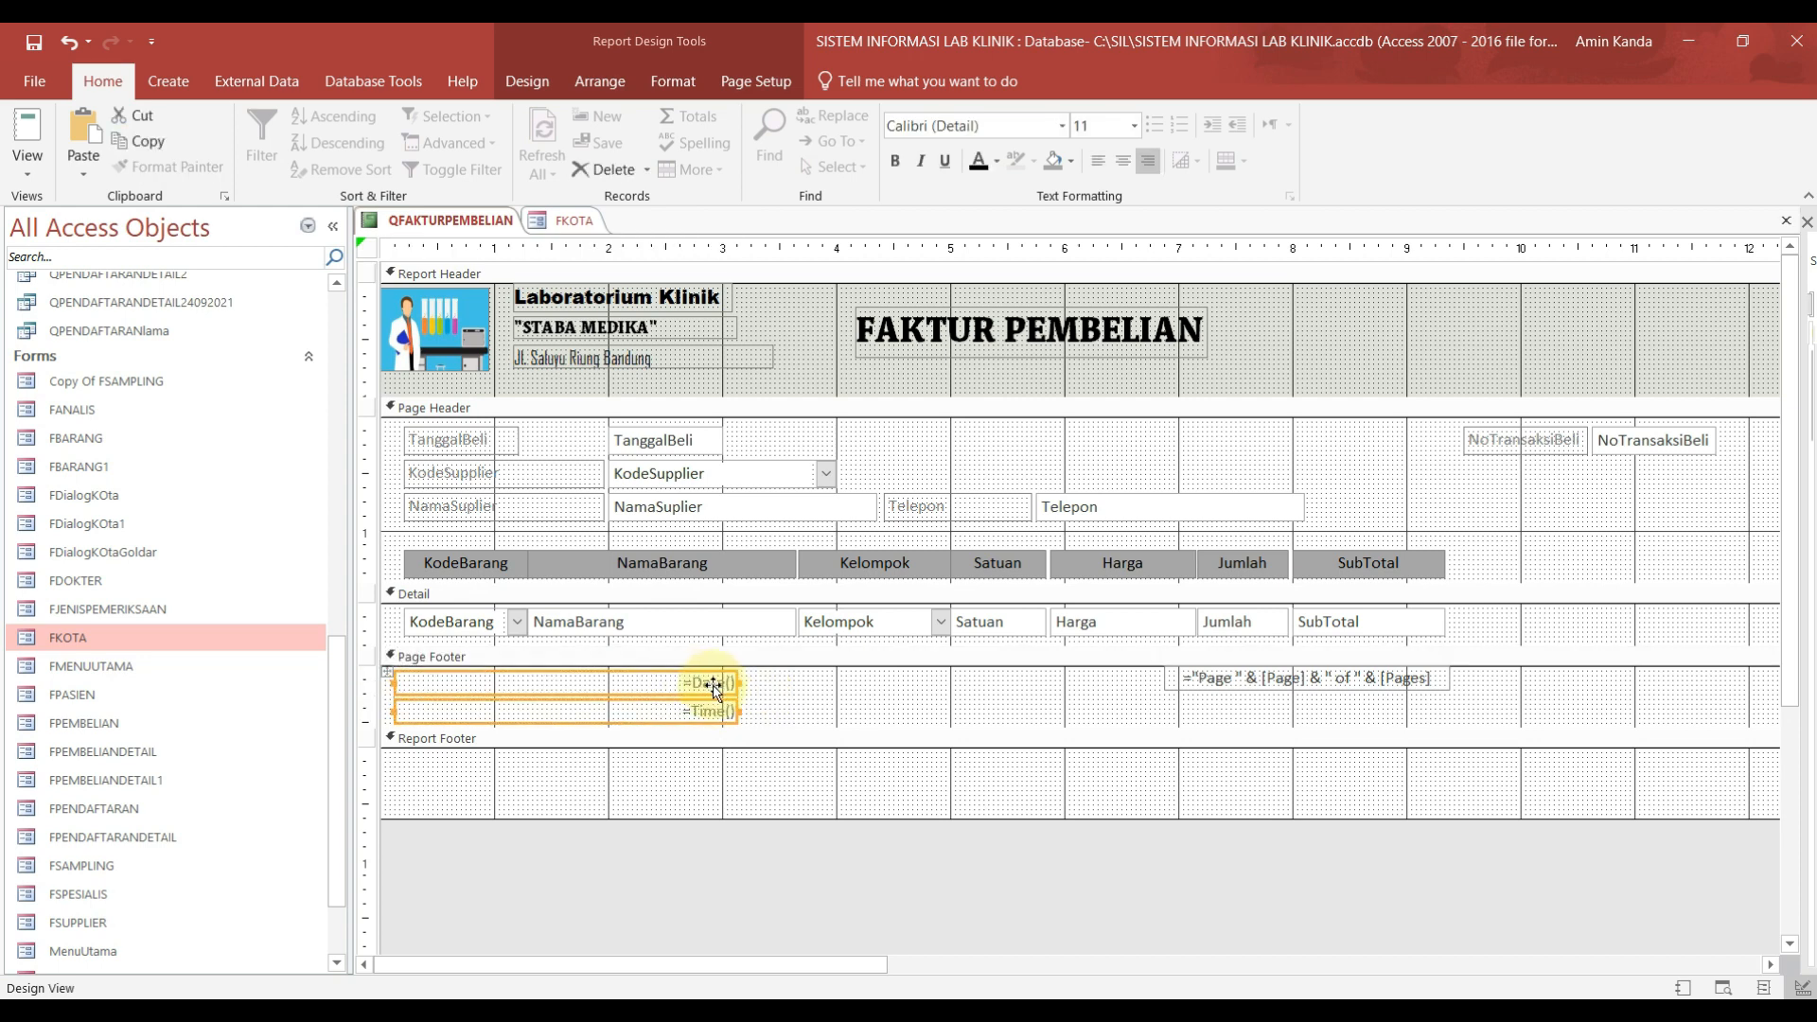
{"action": "left_click", "coordinate": [857, 708]}
{"action": "left_click", "coordinate": [495, 688]}
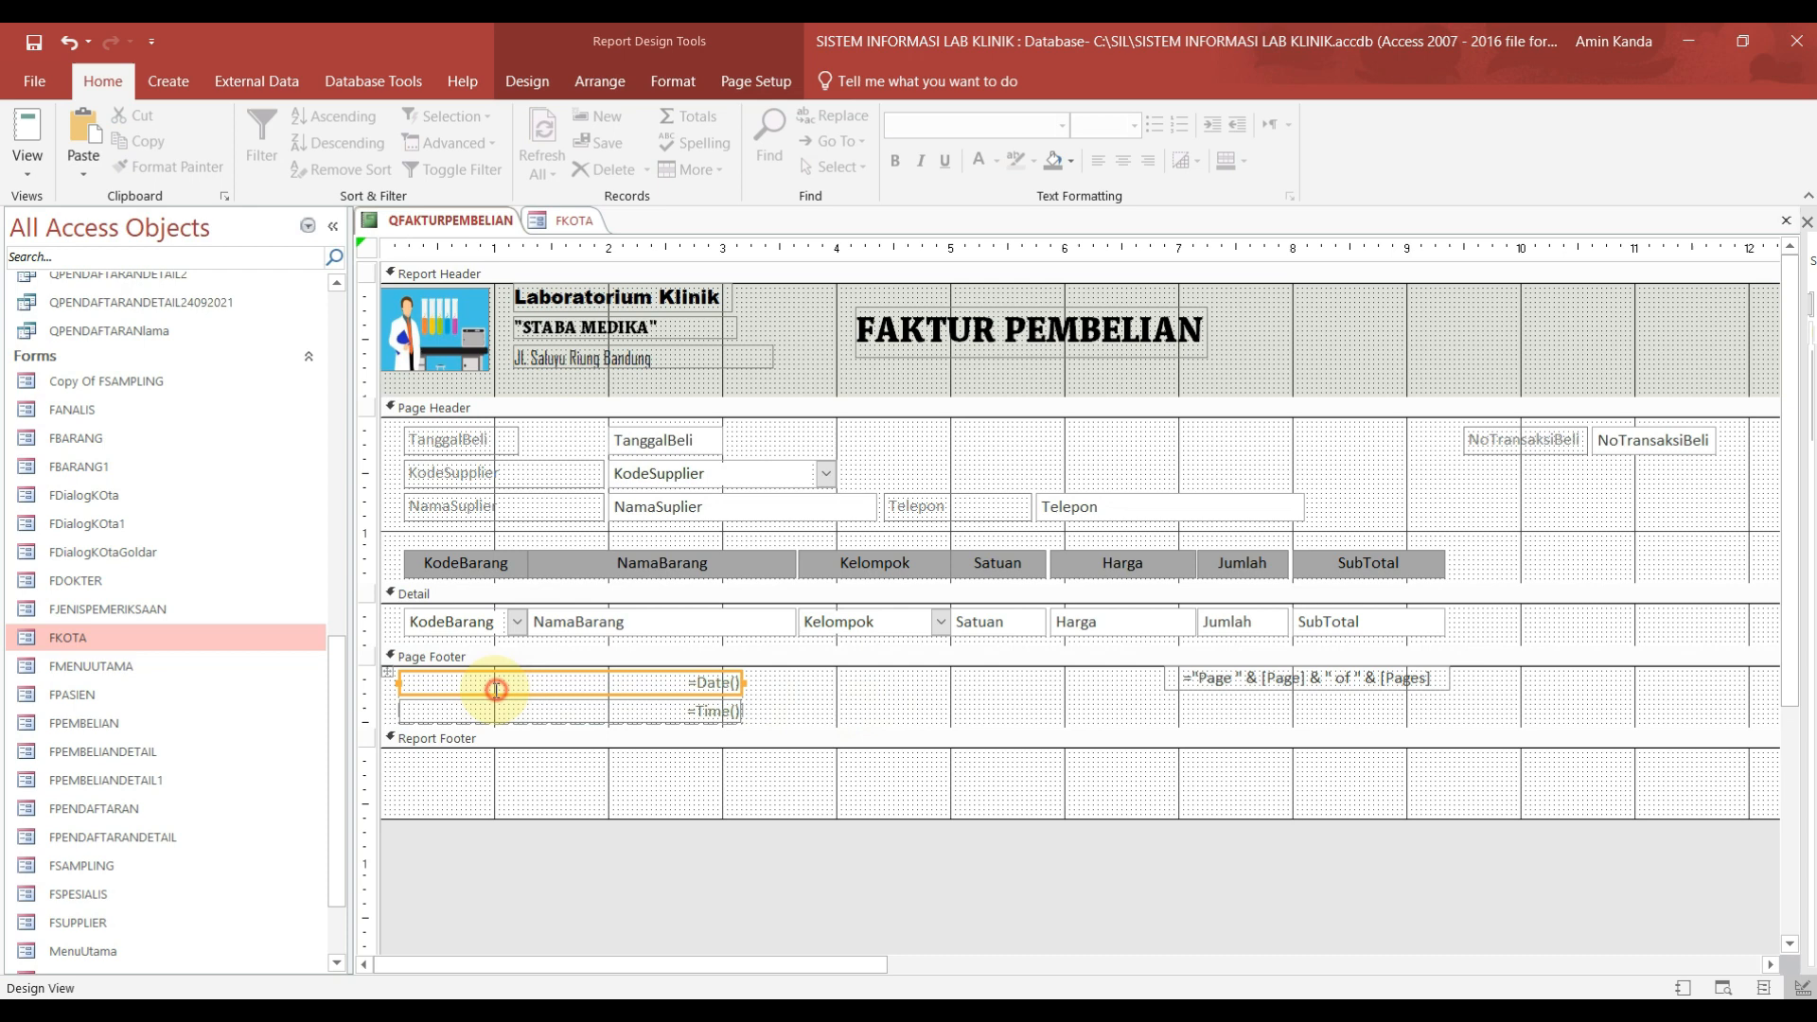
Step: Remove the layout that groups the date and time controls in the Page Footer
{"action": "left_click", "coordinate": [388, 672]}
{"action": "right_click", "coordinate": [427, 683]}
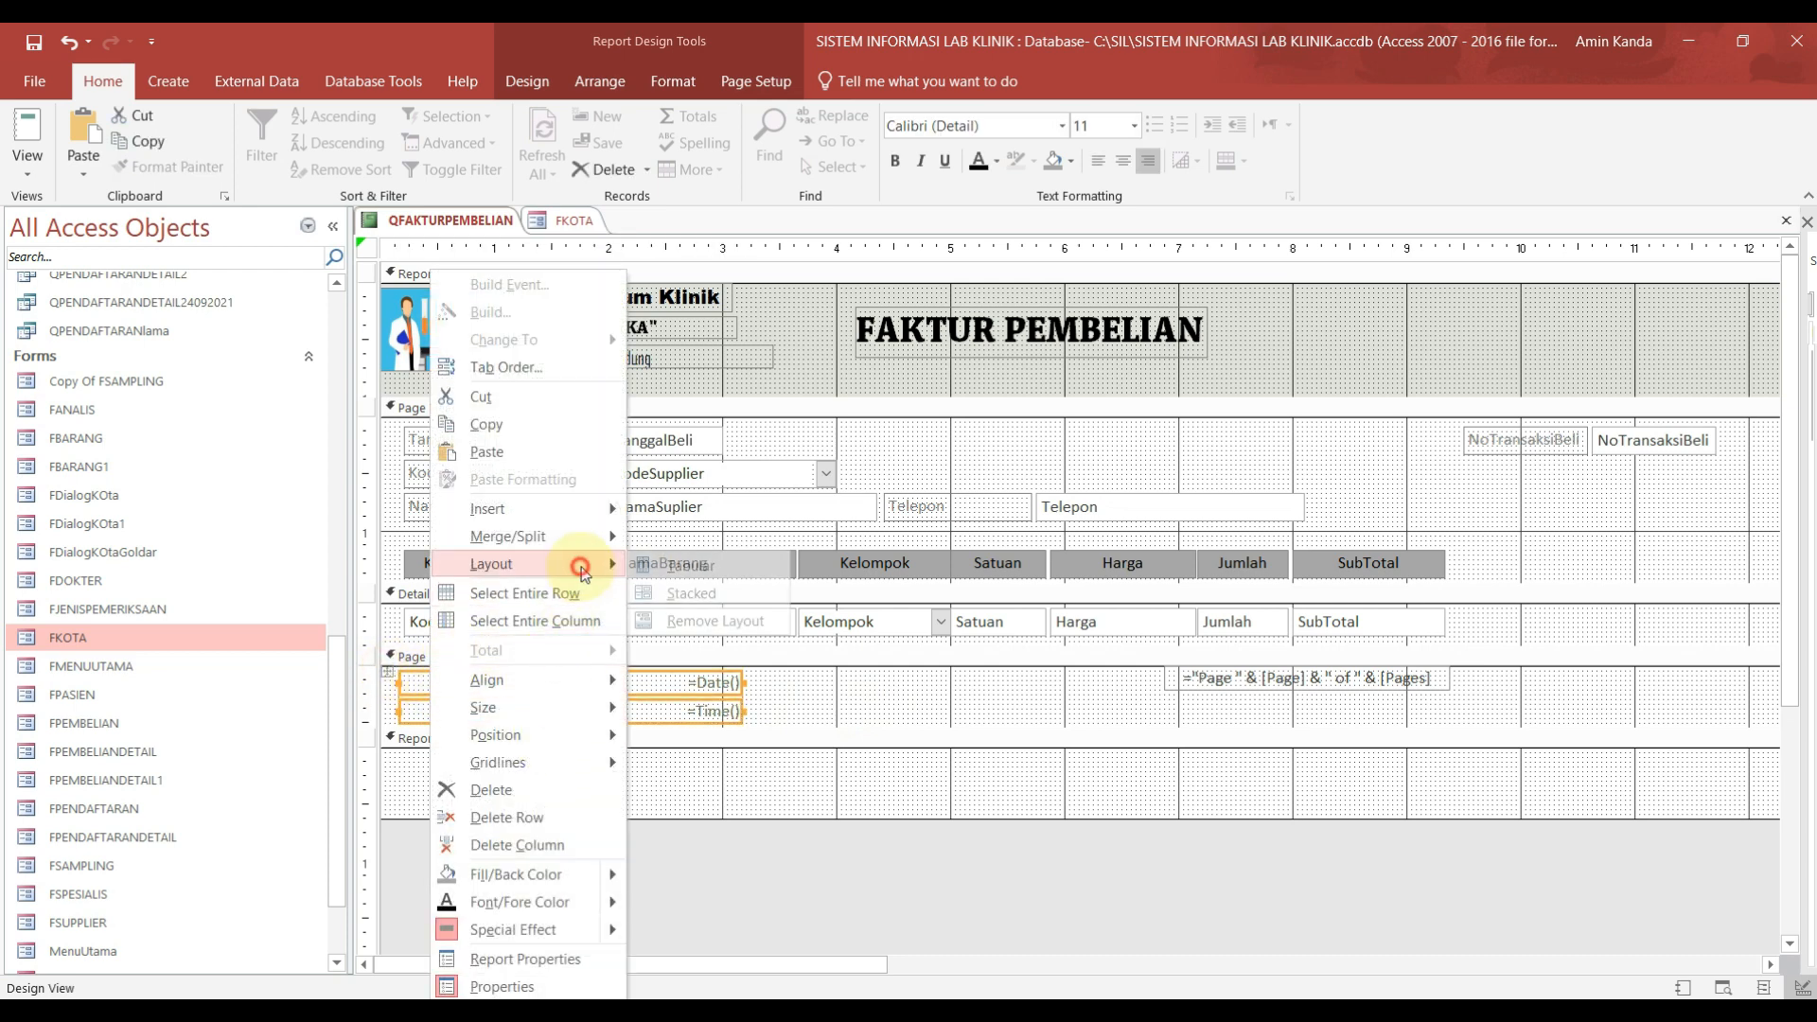
{"action": "mouse_move", "coordinate": [578, 564]}
{"action": "left_click", "coordinate": [721, 629]}
{"action": "left_click", "coordinate": [807, 706]}
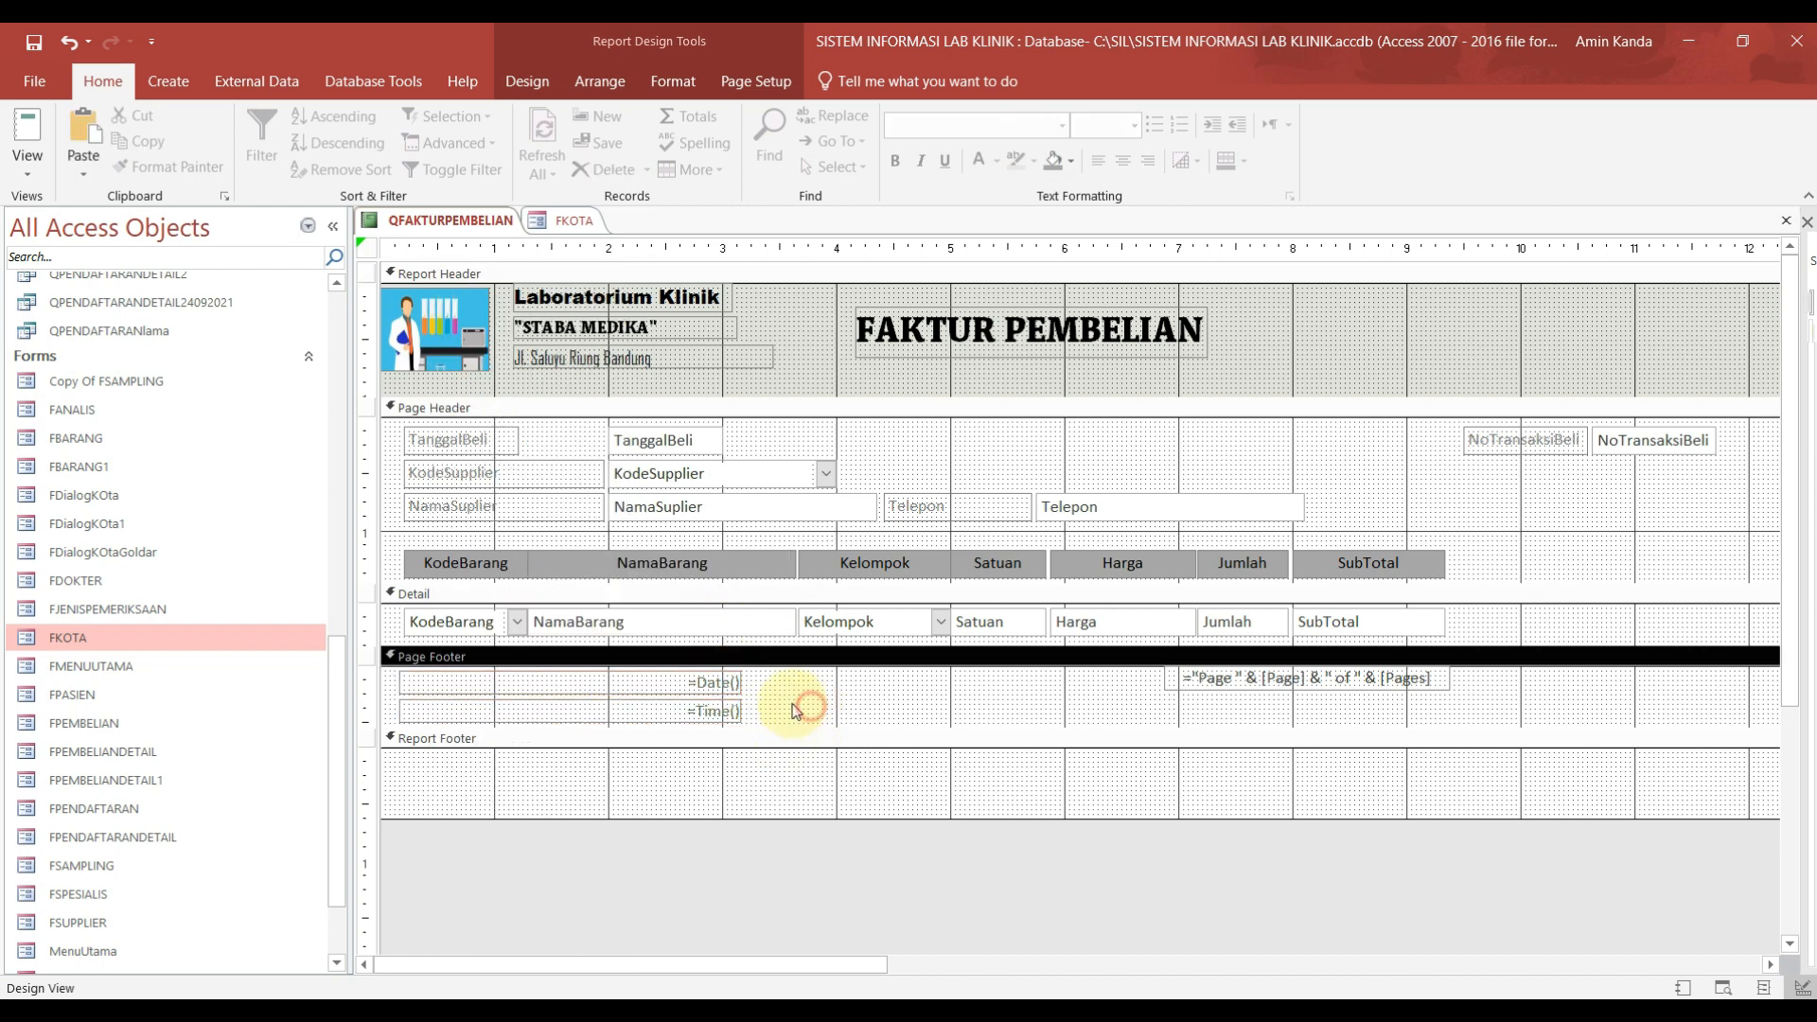
Step: Narrow the =Date() control to end at the 2-inch mark and place the =Time() control directly beside it
{"action": "left_click", "coordinate": [717, 691]}
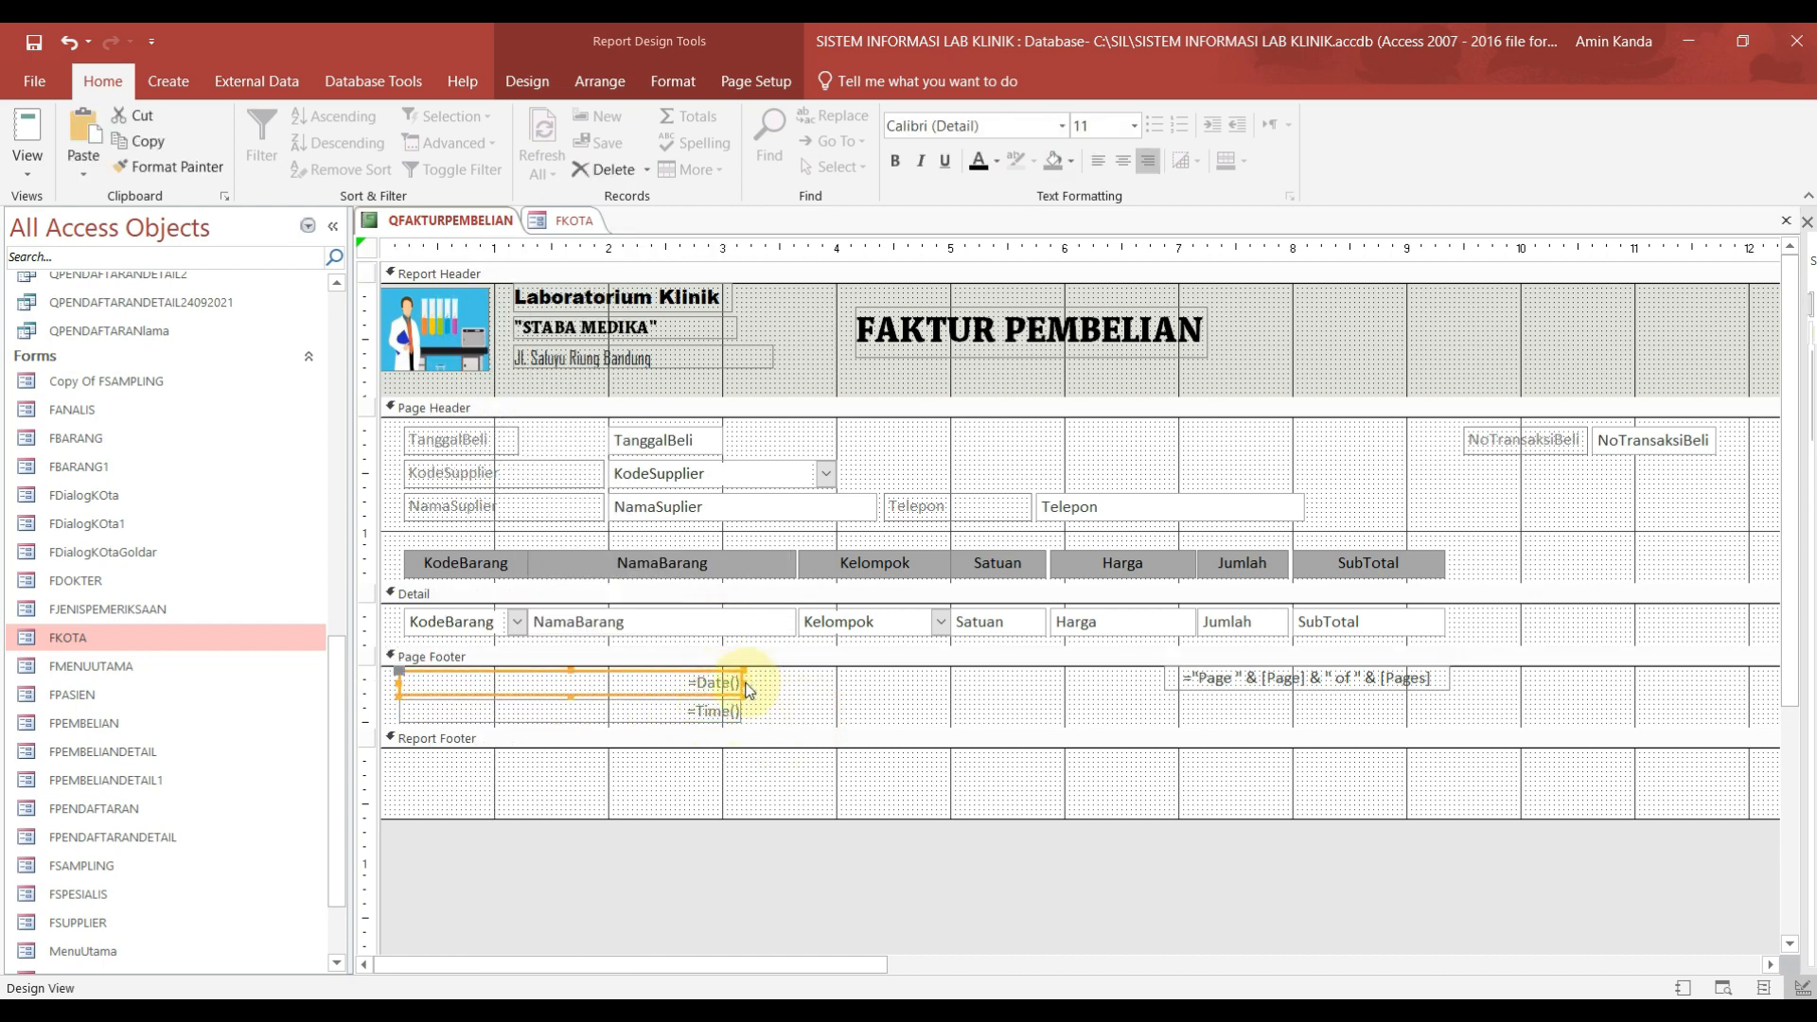
{"action": "left_click_drag", "start_coordinate": [741, 683], "coordinate": [607, 683]}
{"action": "left_click", "coordinate": [585, 712]}
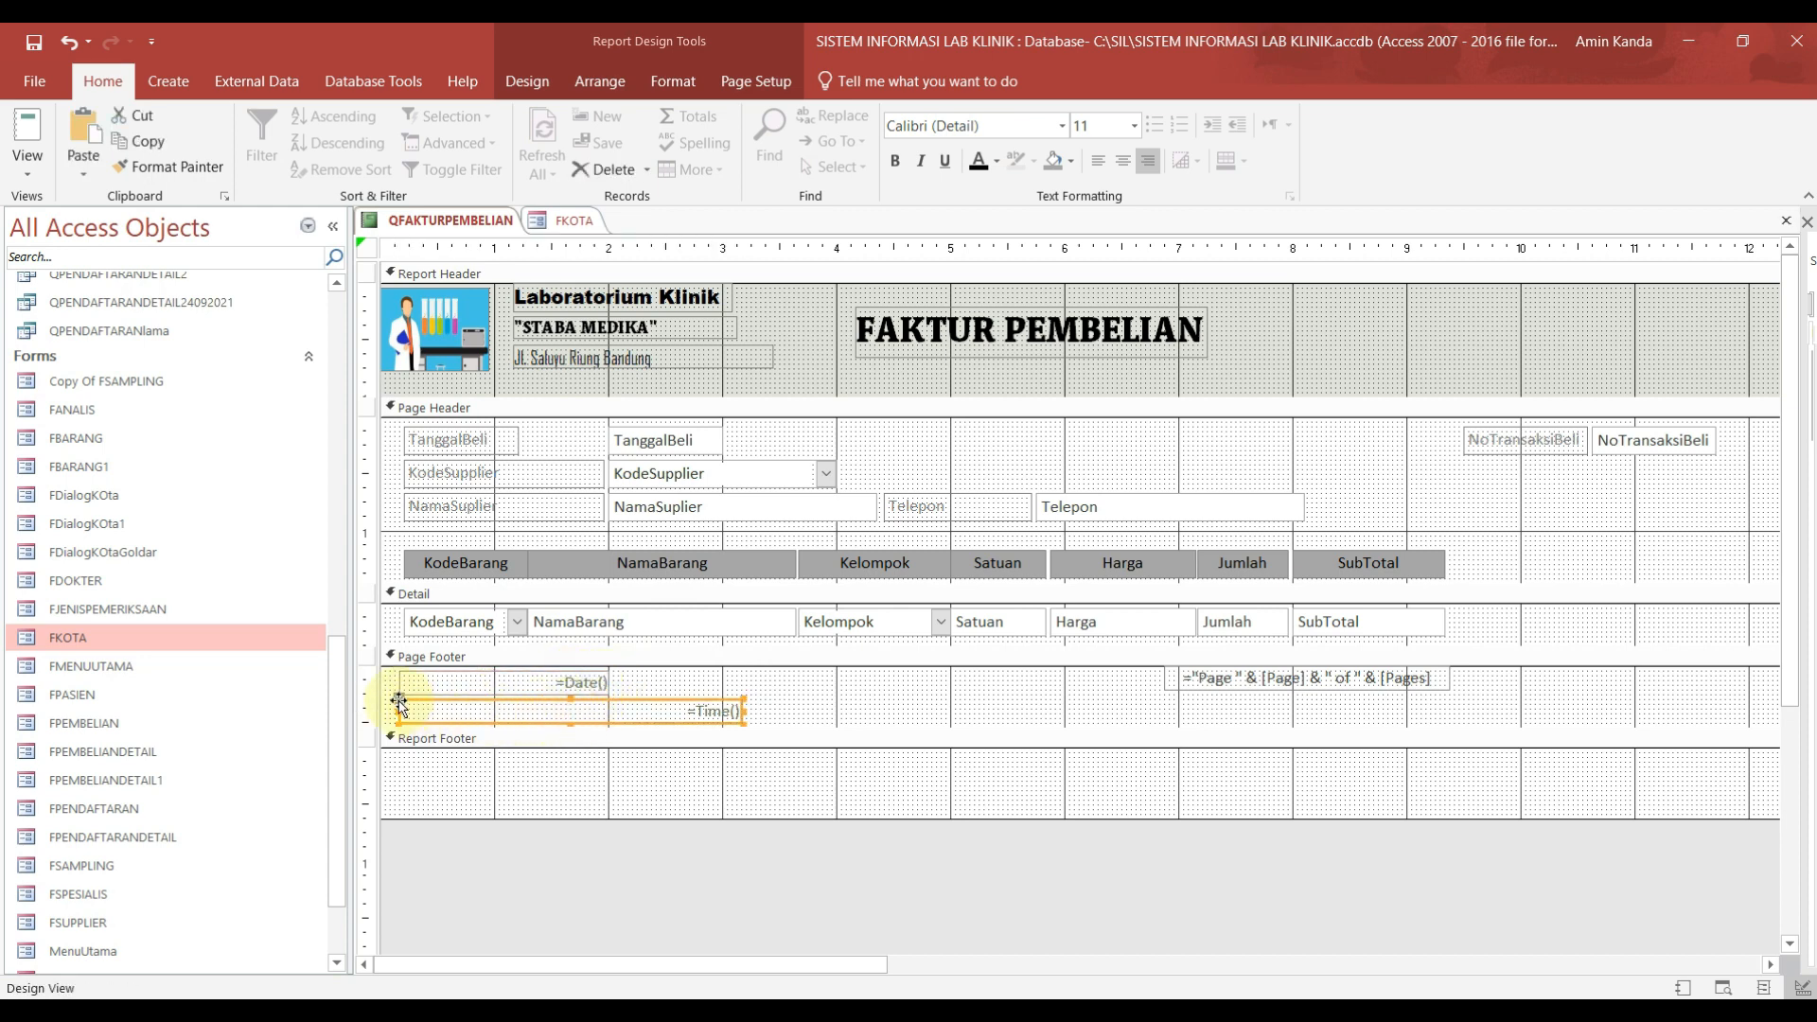
{"action": "mouse_move", "coordinate": [399, 705]}
{"action": "left_mouse_down"}
{"action": "mouse_move", "coordinate": [651, 705]}
{"action": "mouse_move", "coordinate": [613, 680]}
{"action": "left_mouse_up"}
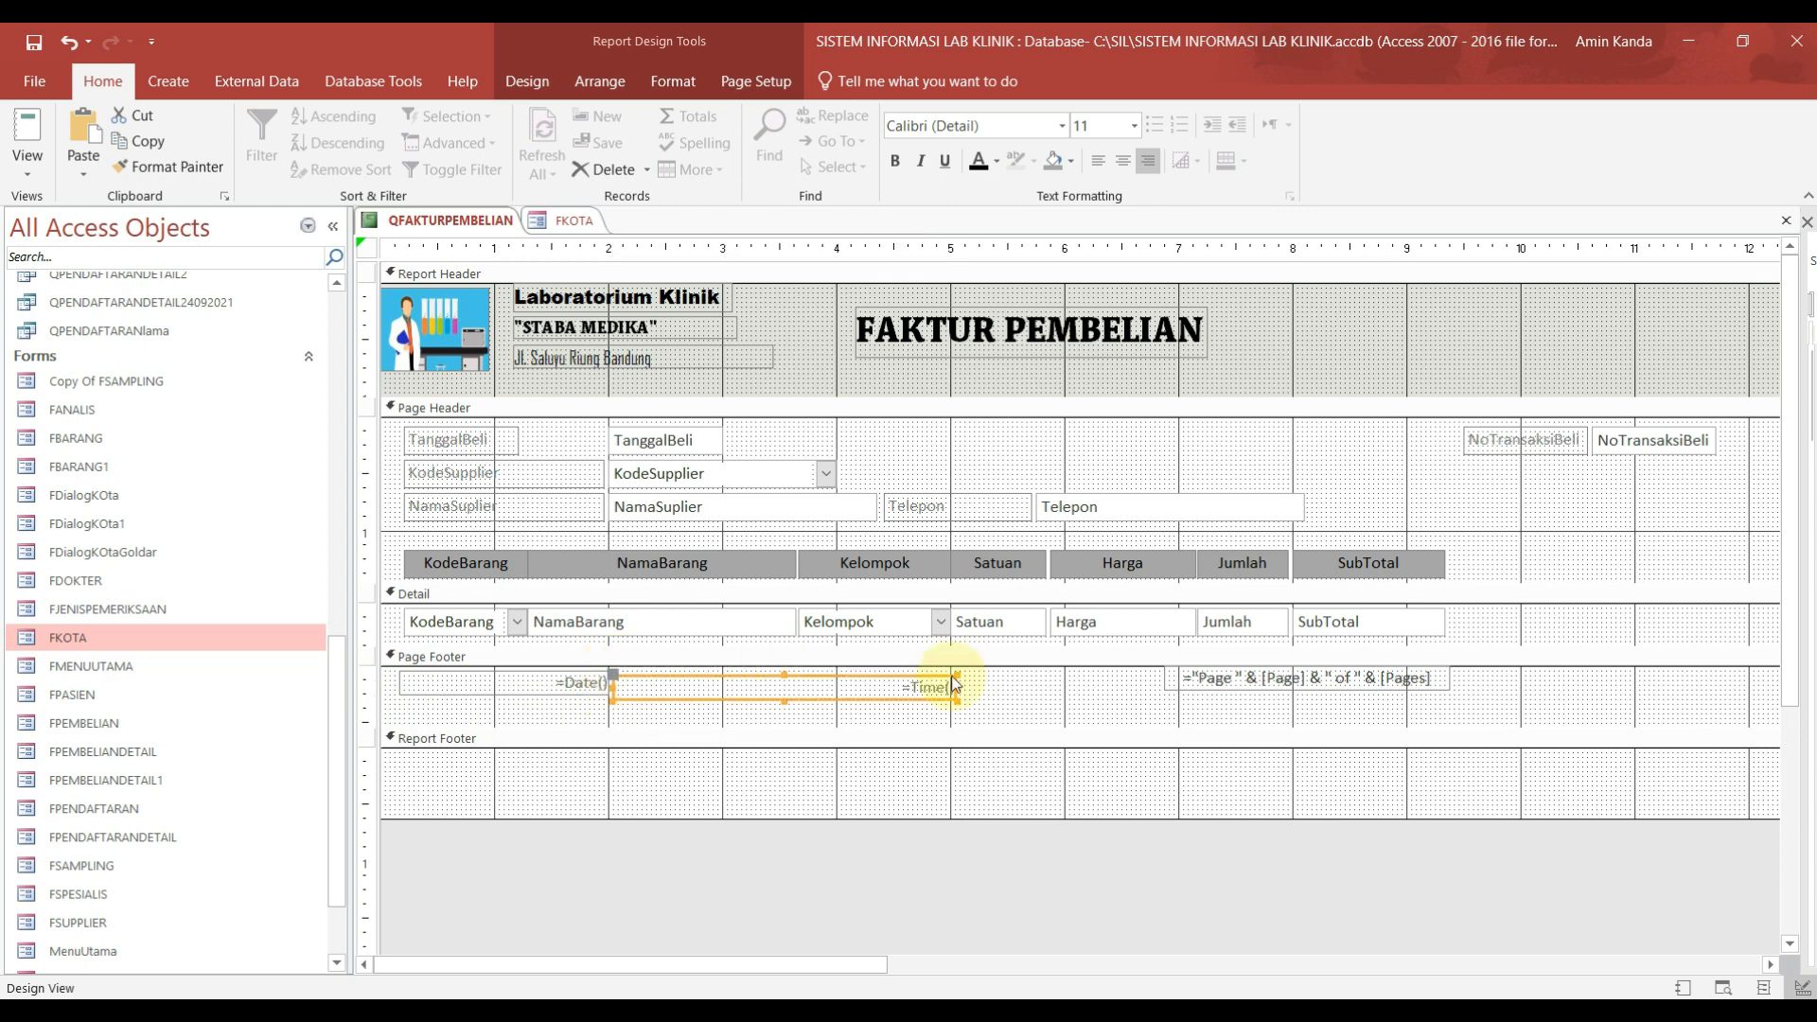
{"action": "key", "text": "Up"}
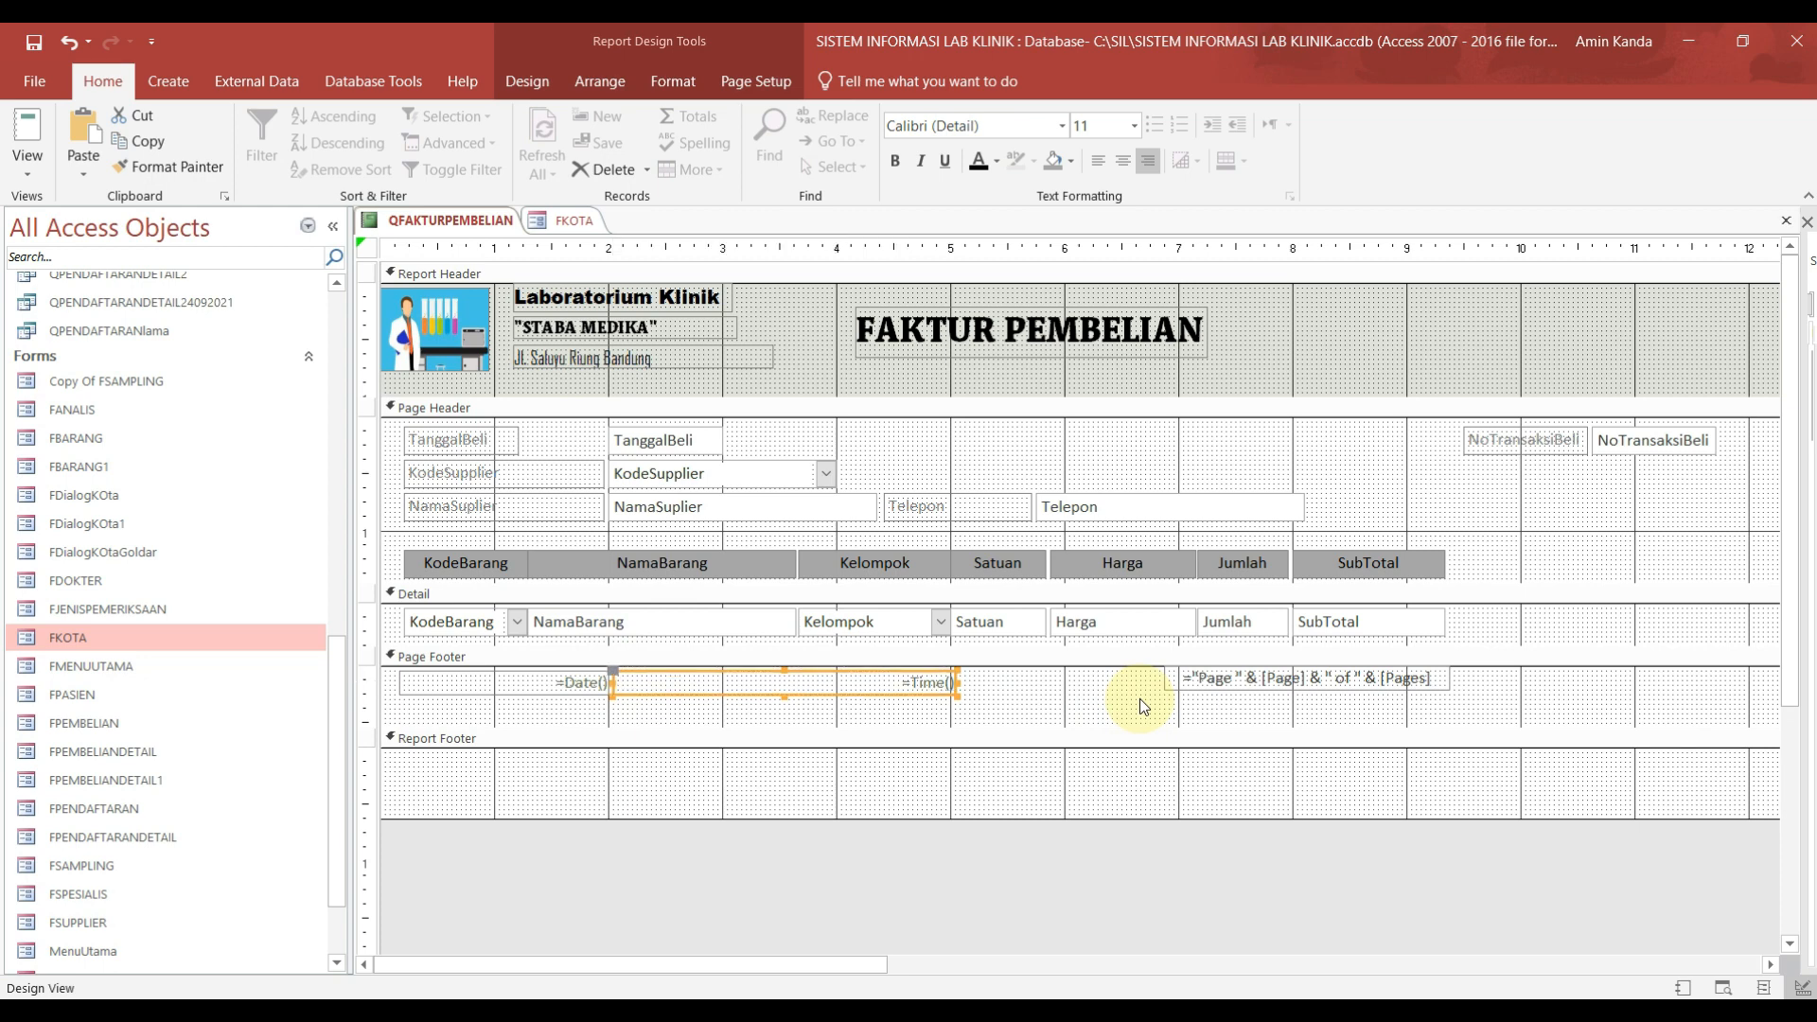
Step: Left-align the =Time() control's text and reduce the Page Footer's height
{"action": "left_click", "coordinate": [1097, 165]}
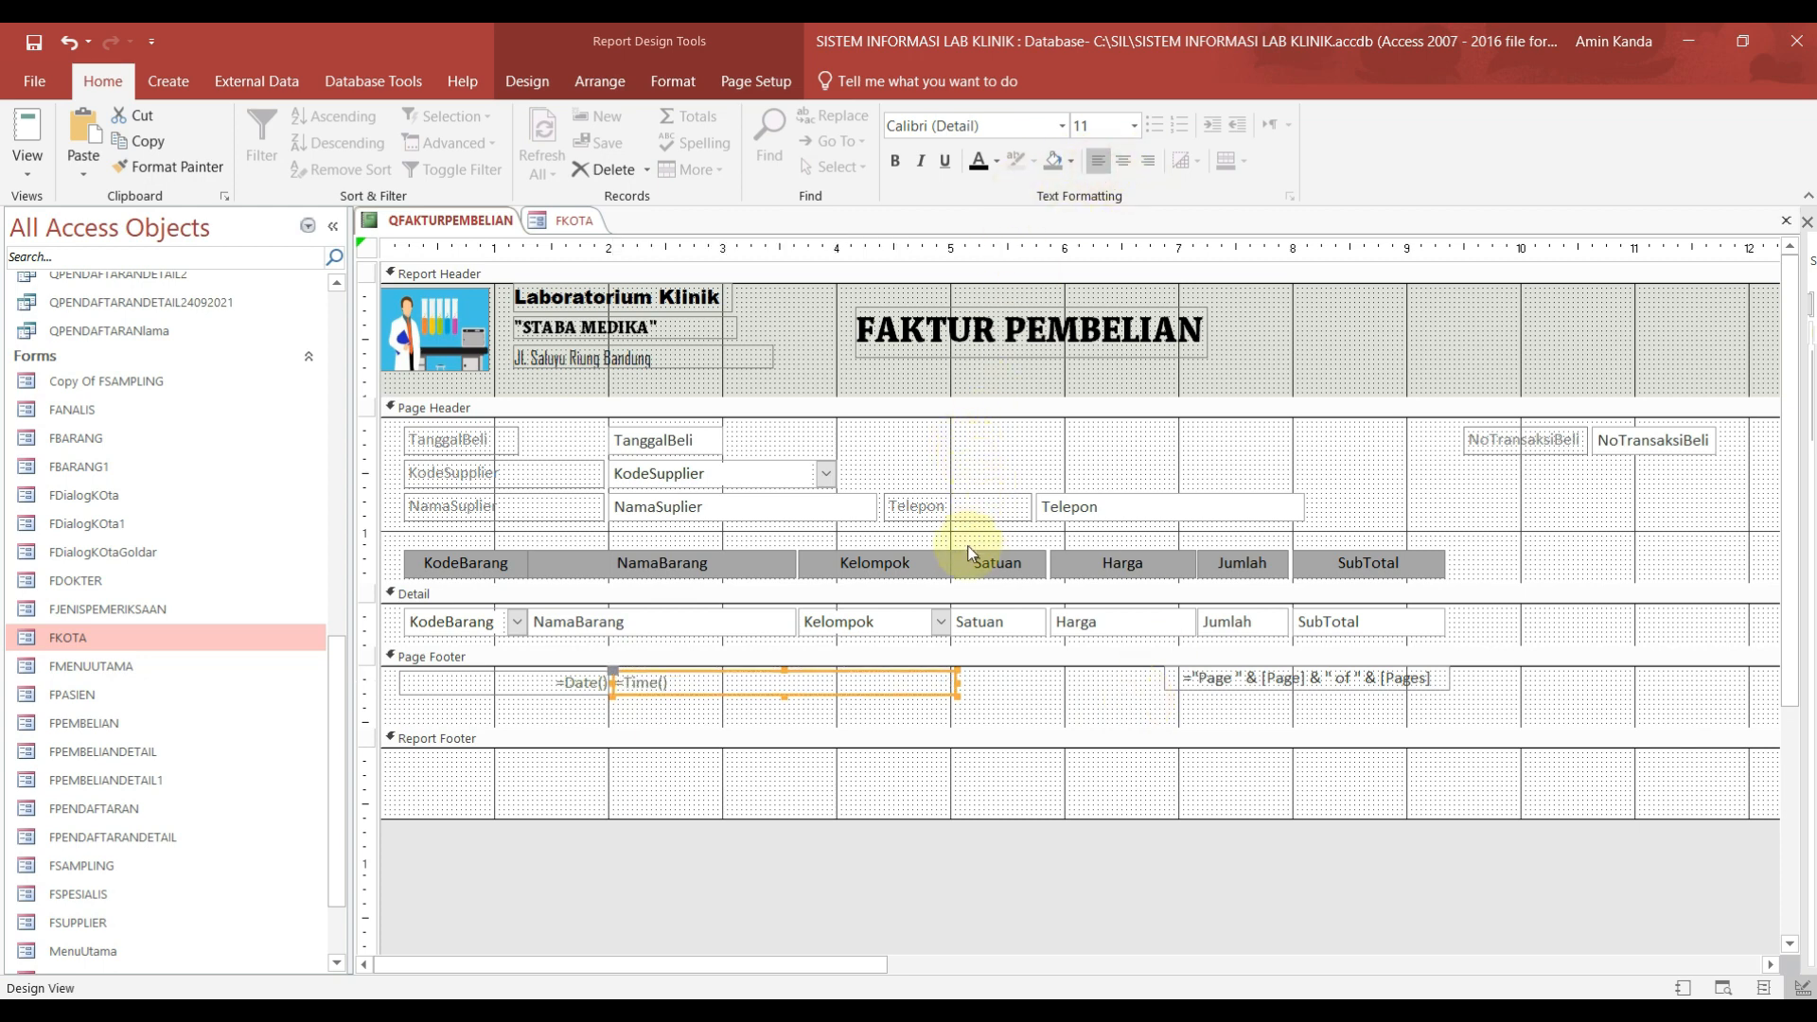
{"action": "left_click", "coordinate": [576, 688]}
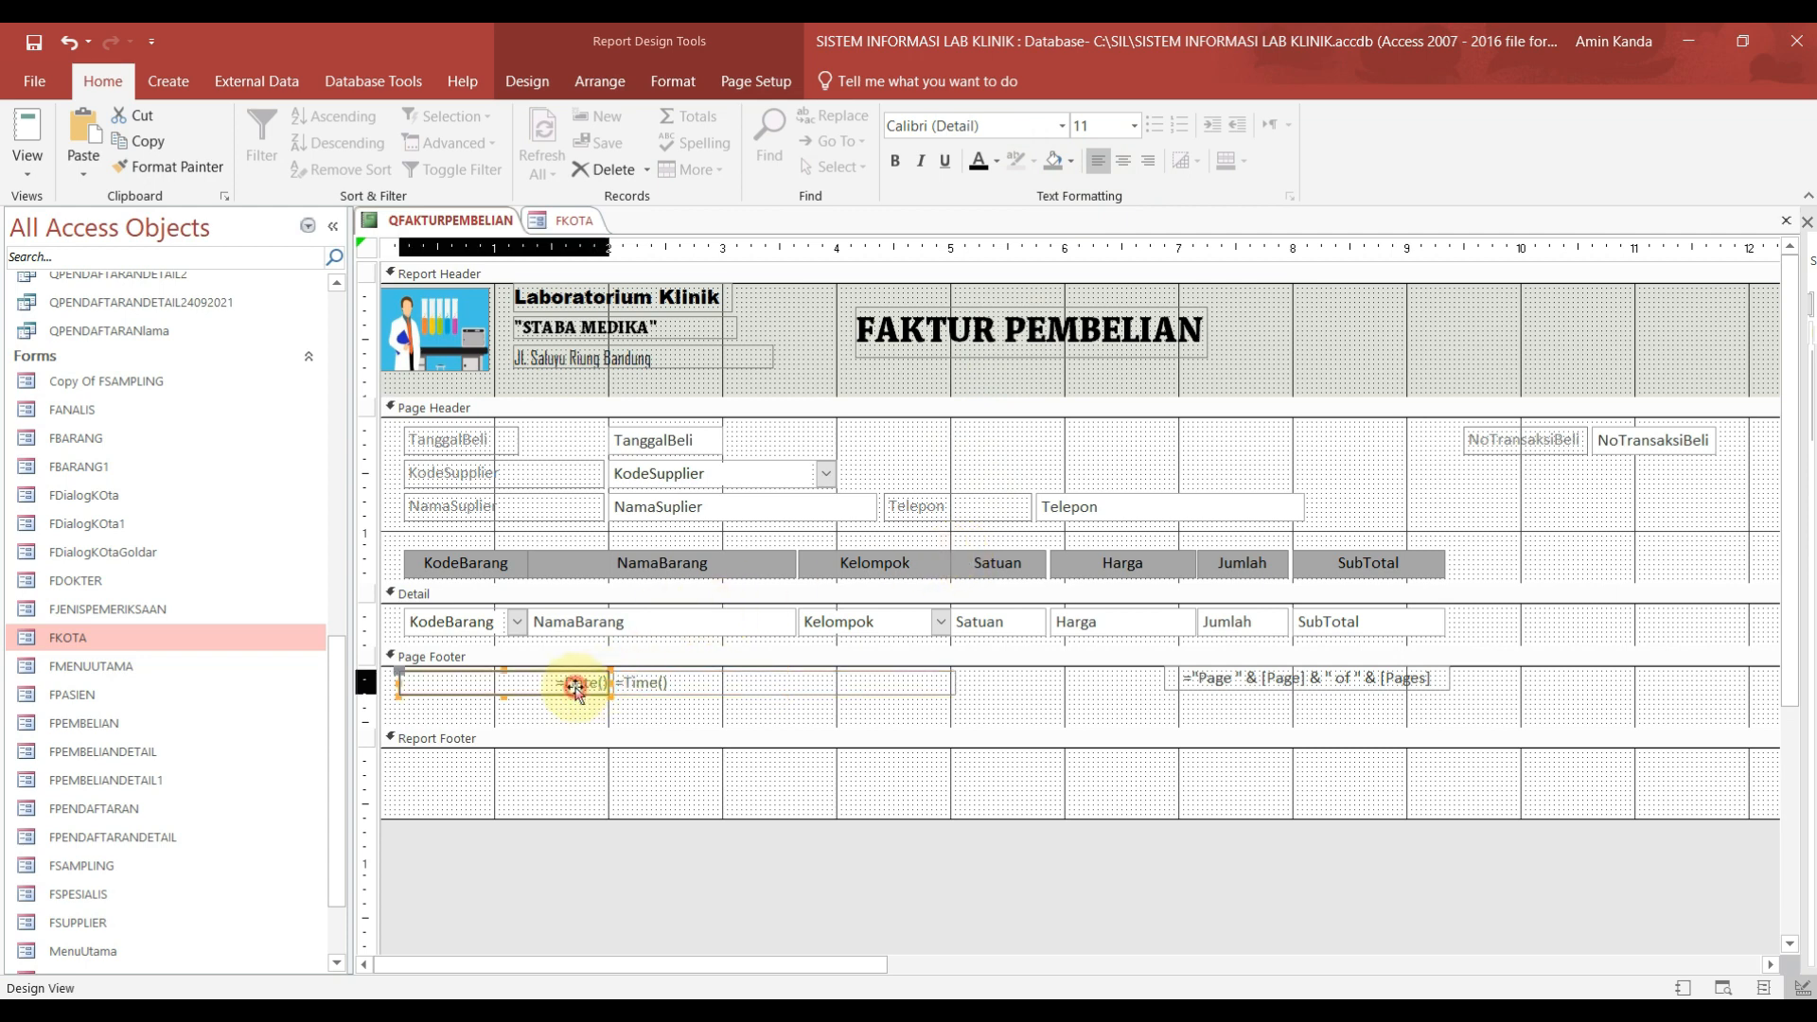
{"action": "left_click", "coordinate": [672, 685]}
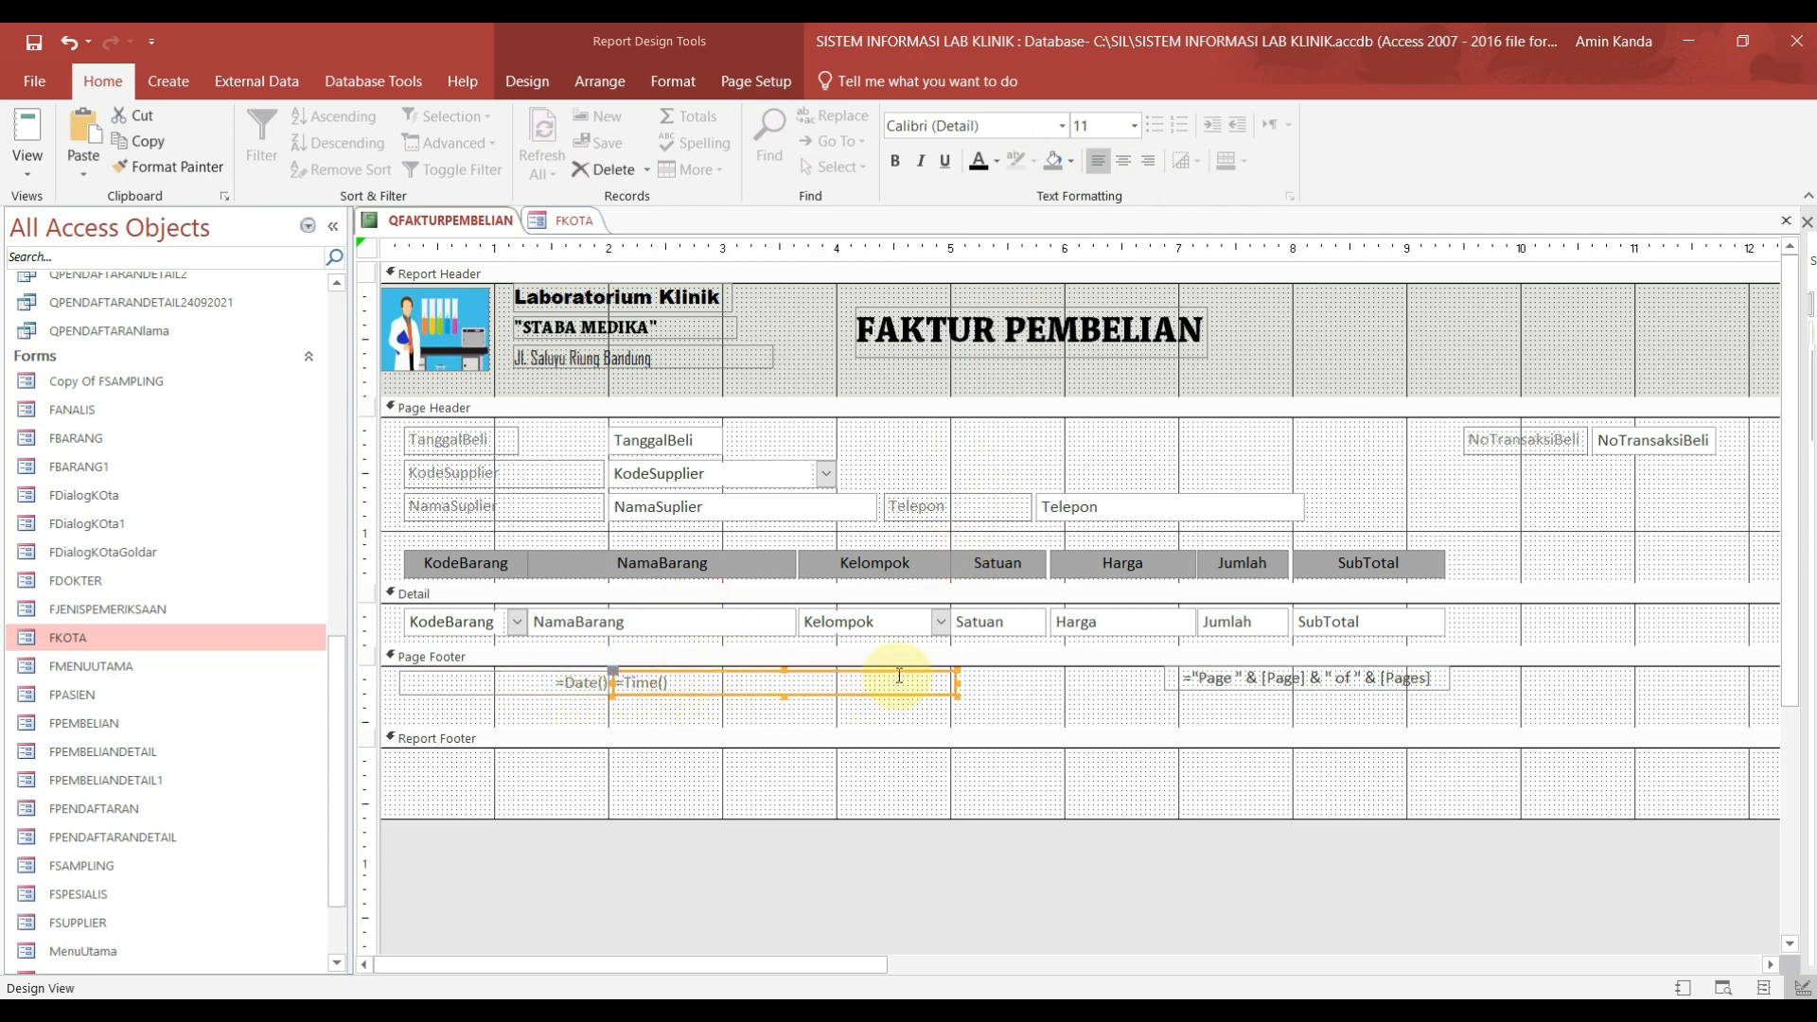
{"action": "left_click_drag", "start_coordinate": [681, 730], "coordinate": [693, 706]}
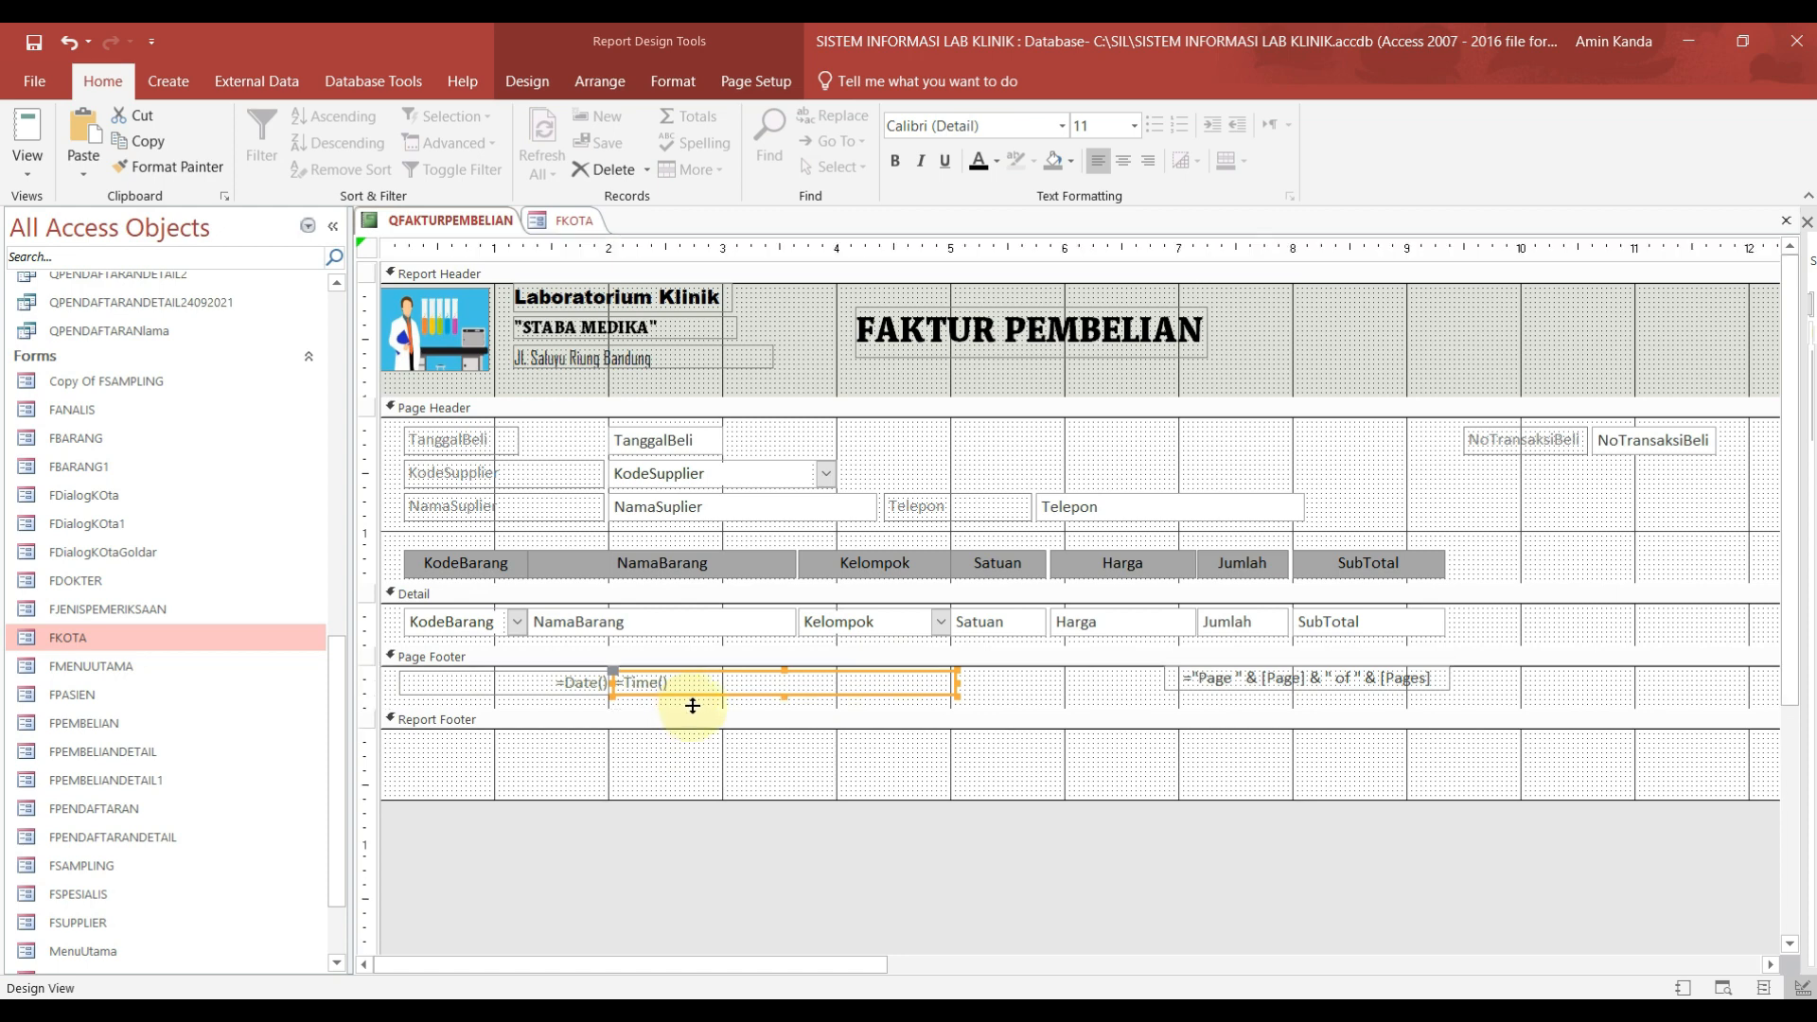
Step: Move the NoTransaksiBeli field and its label left so the field ends in line with the SubTotal column
{"action": "left_click", "coordinate": [1558, 440]}
{"action": "left_click_drag", "start_coordinate": [1622, 442], "coordinate": [1332, 431]}
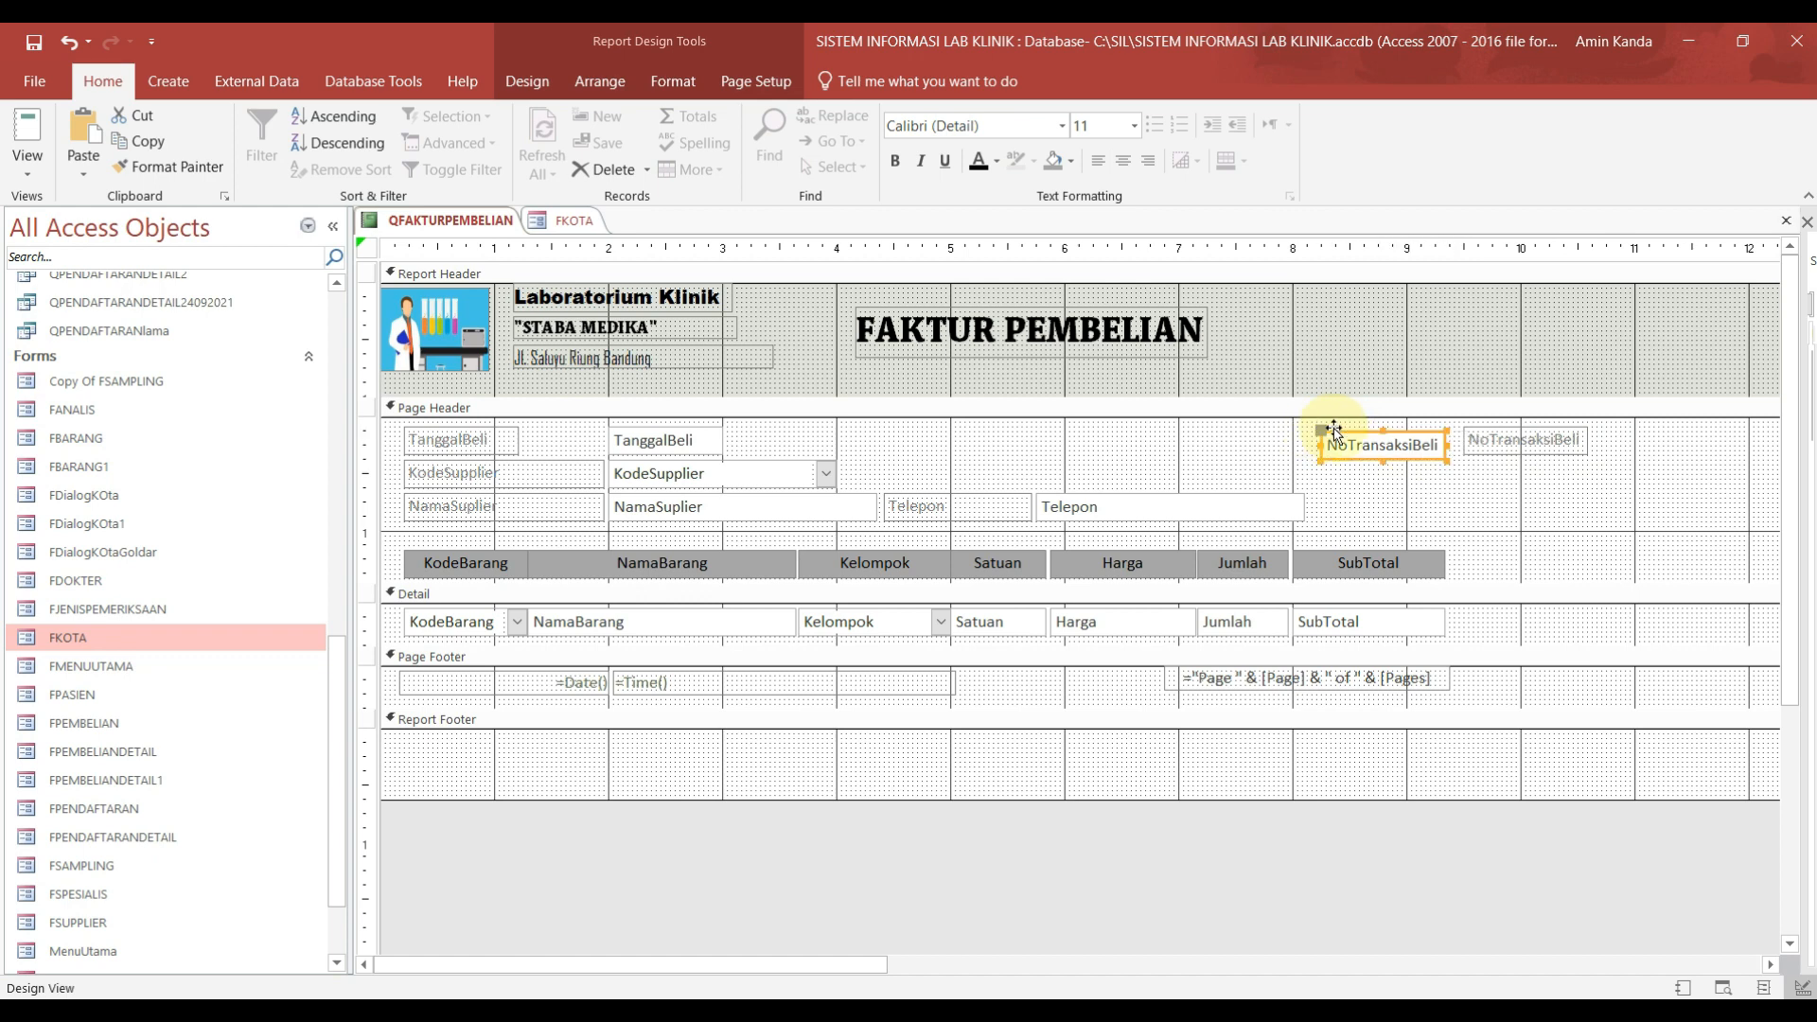
{"action": "left_click", "coordinate": [1500, 437]}
{"action": "left_click_drag", "start_coordinate": [1467, 431], "coordinate": [1191, 437]}
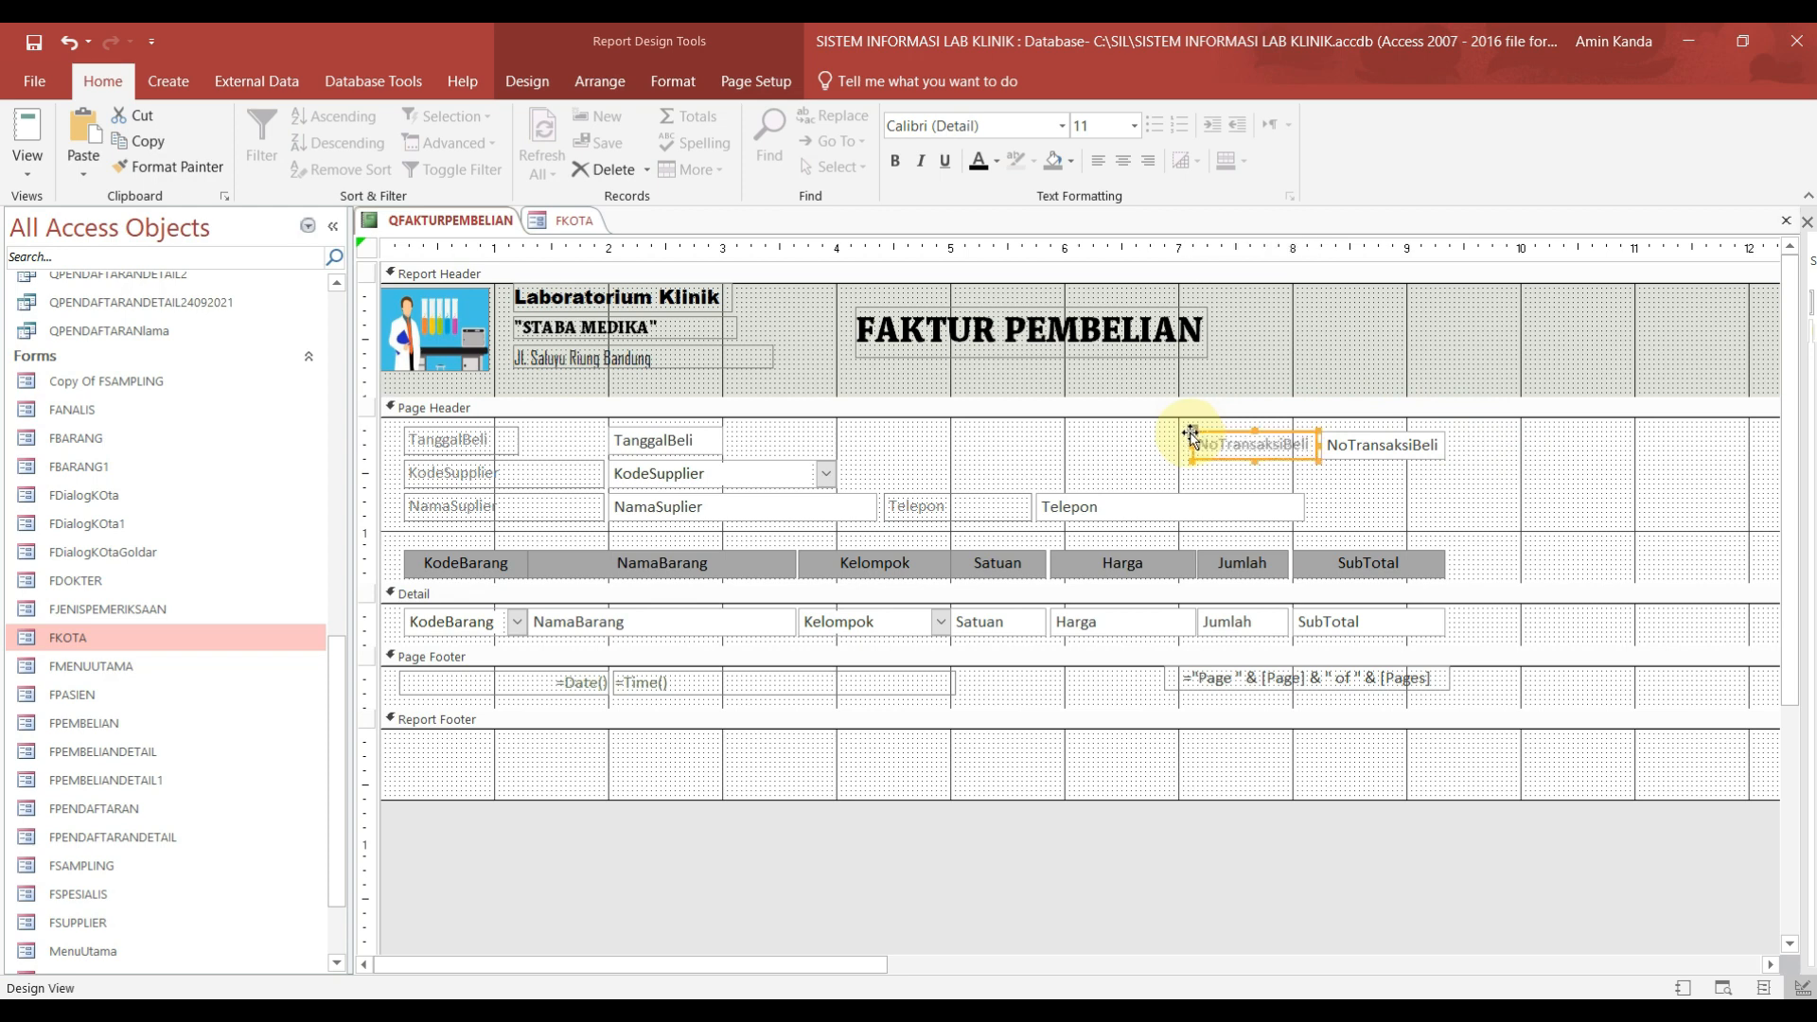
{"action": "left_click", "coordinate": [1485, 482]}
Step: Set the font colour of the NoTransaksiBeli, TanggalBeli, KodeSupplier and NamaSuplier labels in the Page Header to black
{"action": "left_click", "coordinate": [1257, 447]}
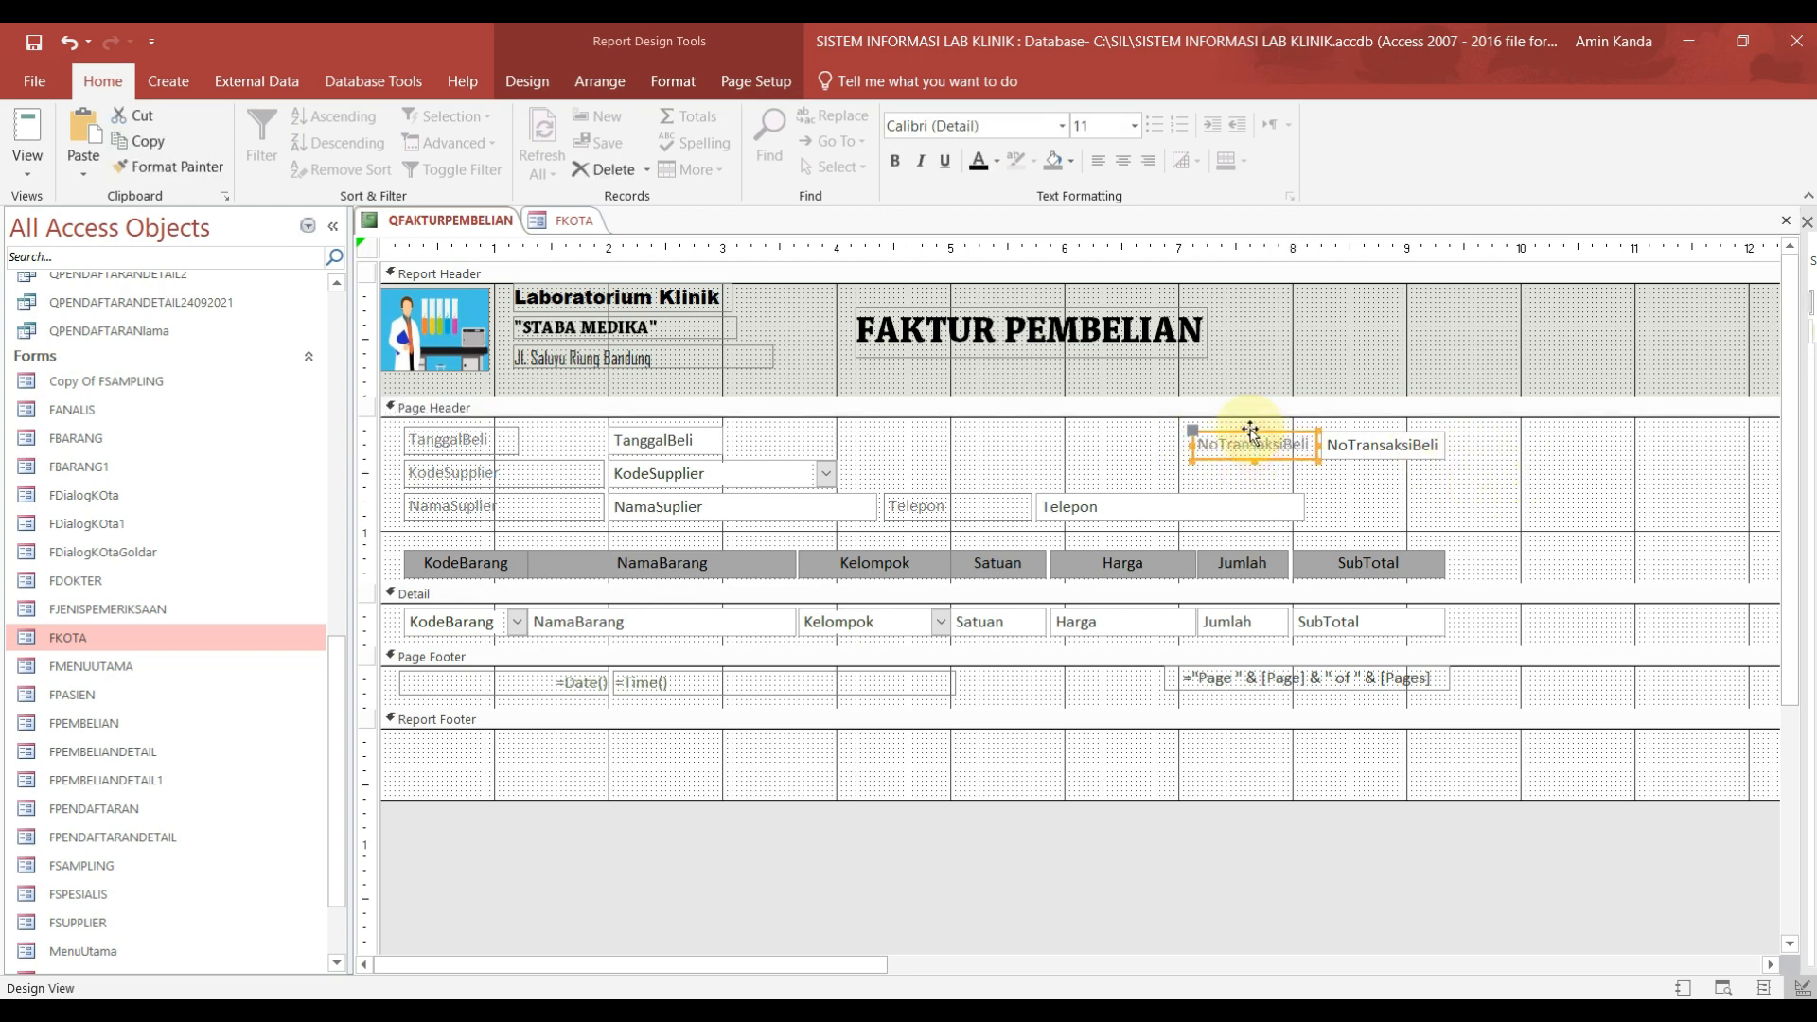
{"action": "left_click", "coordinate": [978, 161]}
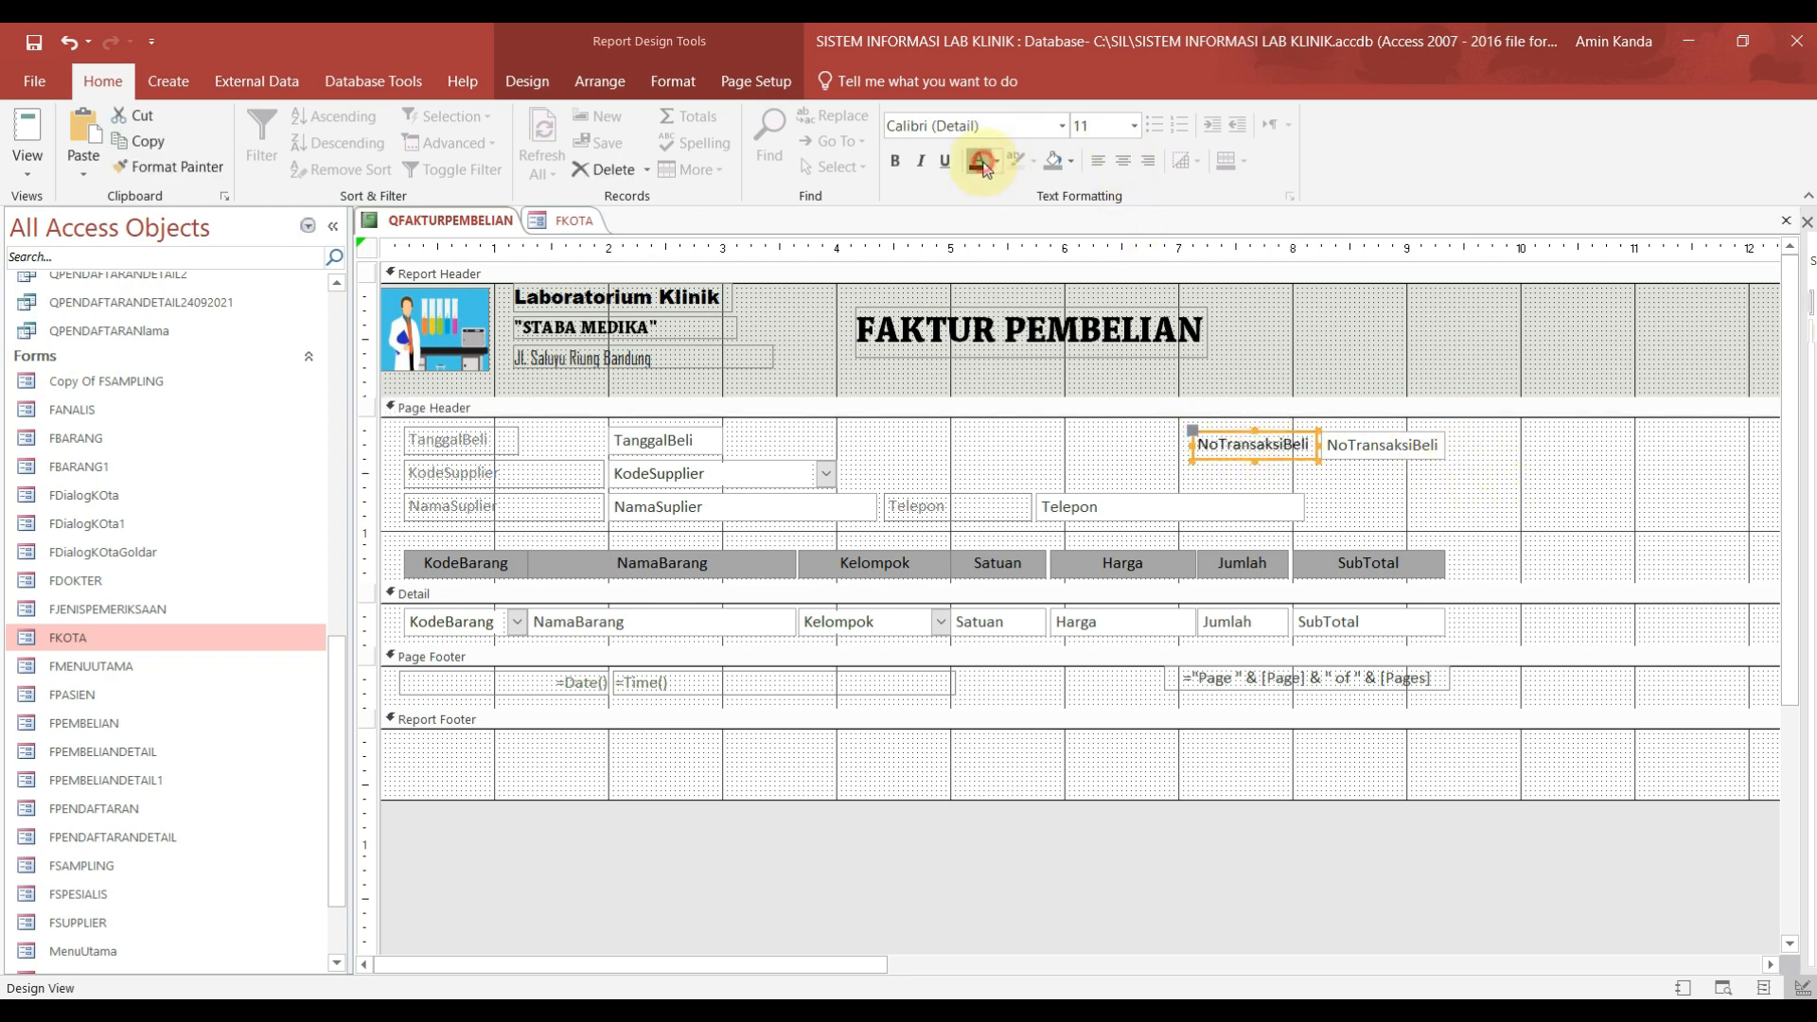
{"action": "left_click", "coordinate": [523, 442]}
{"action": "left_click", "coordinate": [526, 504], "text": "shift"}
{"action": "left_click", "coordinate": [530, 474], "text": "shift"}
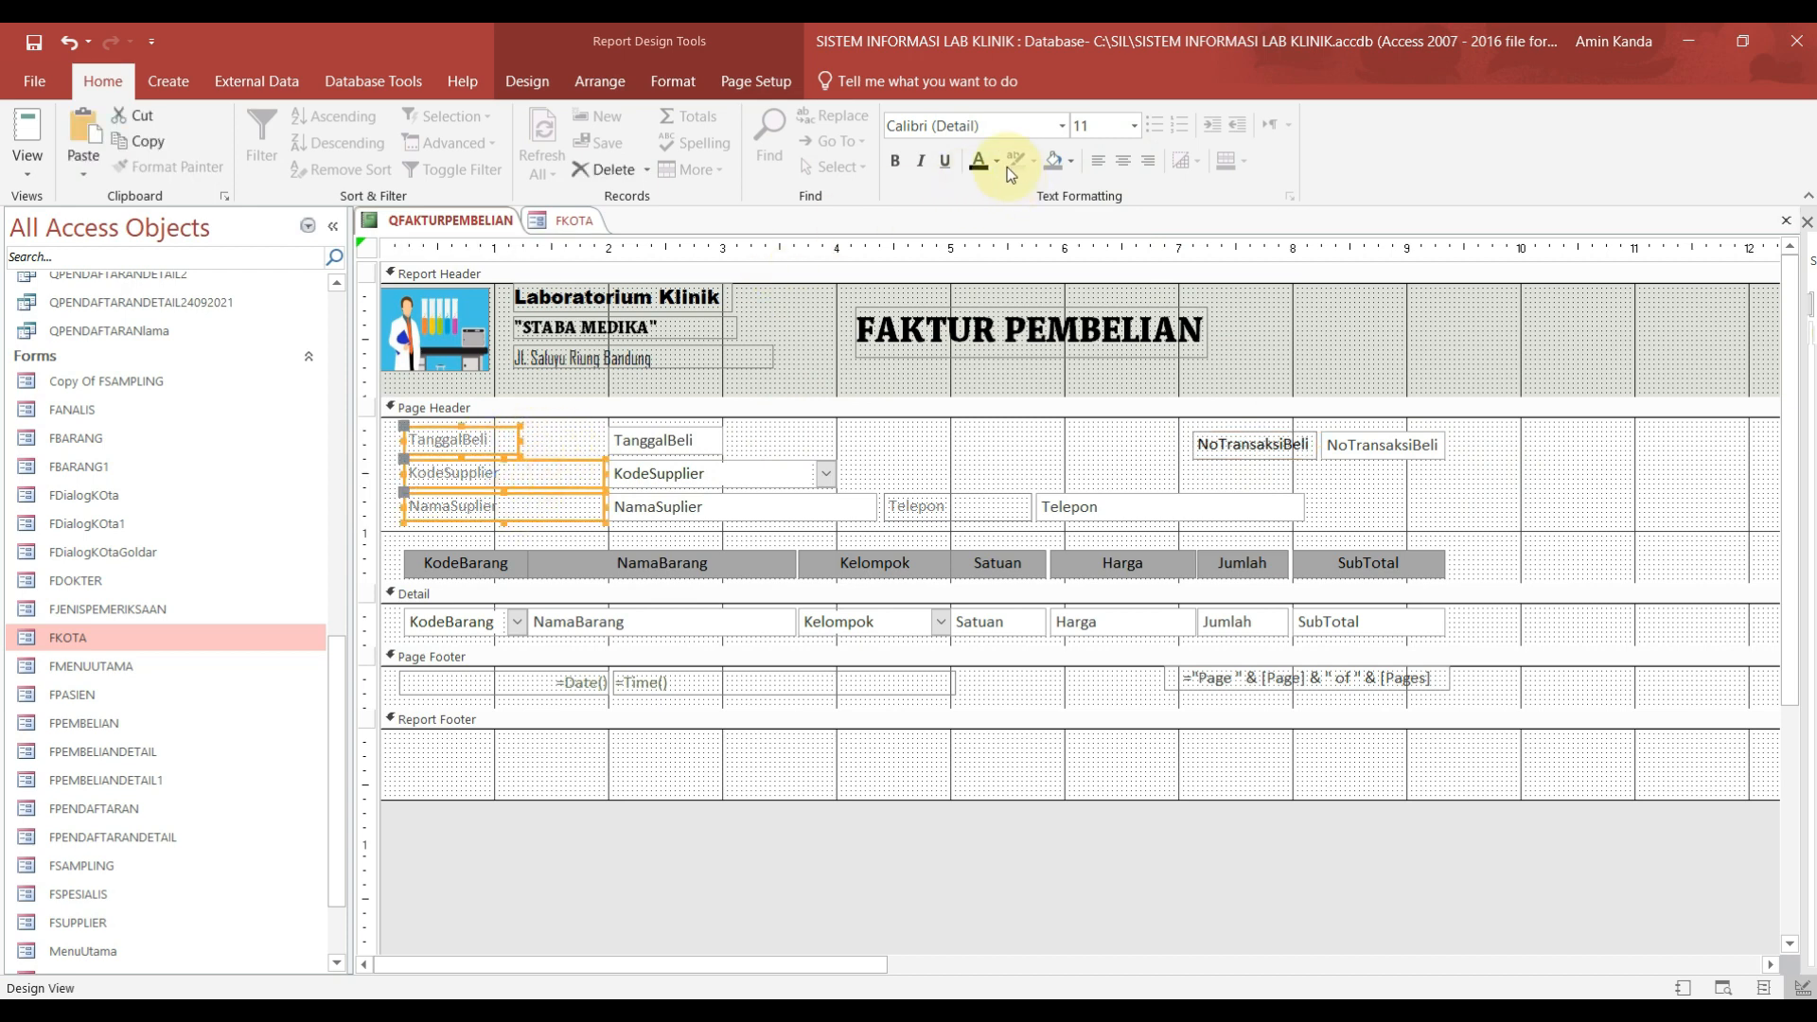
{"action": "left_click", "coordinate": [978, 161]}
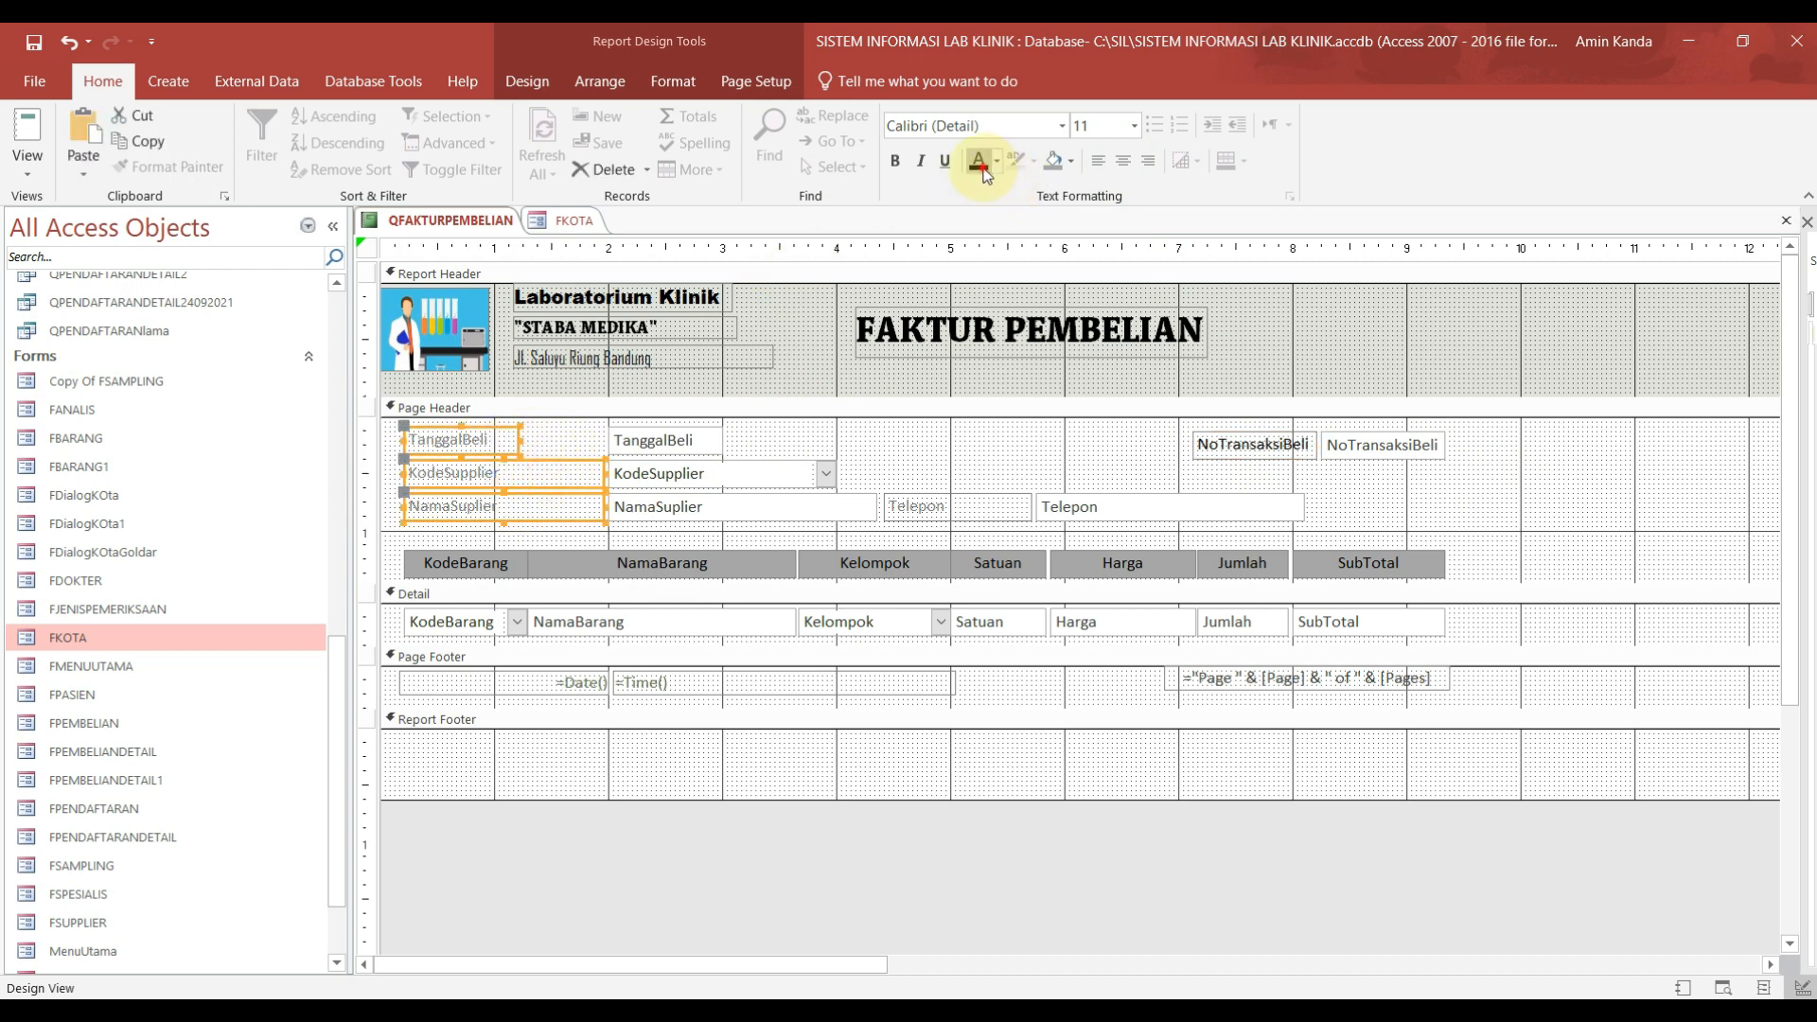
Step: Widen the TanggalBeli label to match the width of the labels below it
{"action": "left_click", "coordinate": [545, 442]}
{"action": "left_click", "coordinate": [517, 443]}
{"action": "left_click_drag", "start_coordinate": [519, 440], "coordinate": [606, 441]}
{"action": "left_click", "coordinate": [791, 421]}
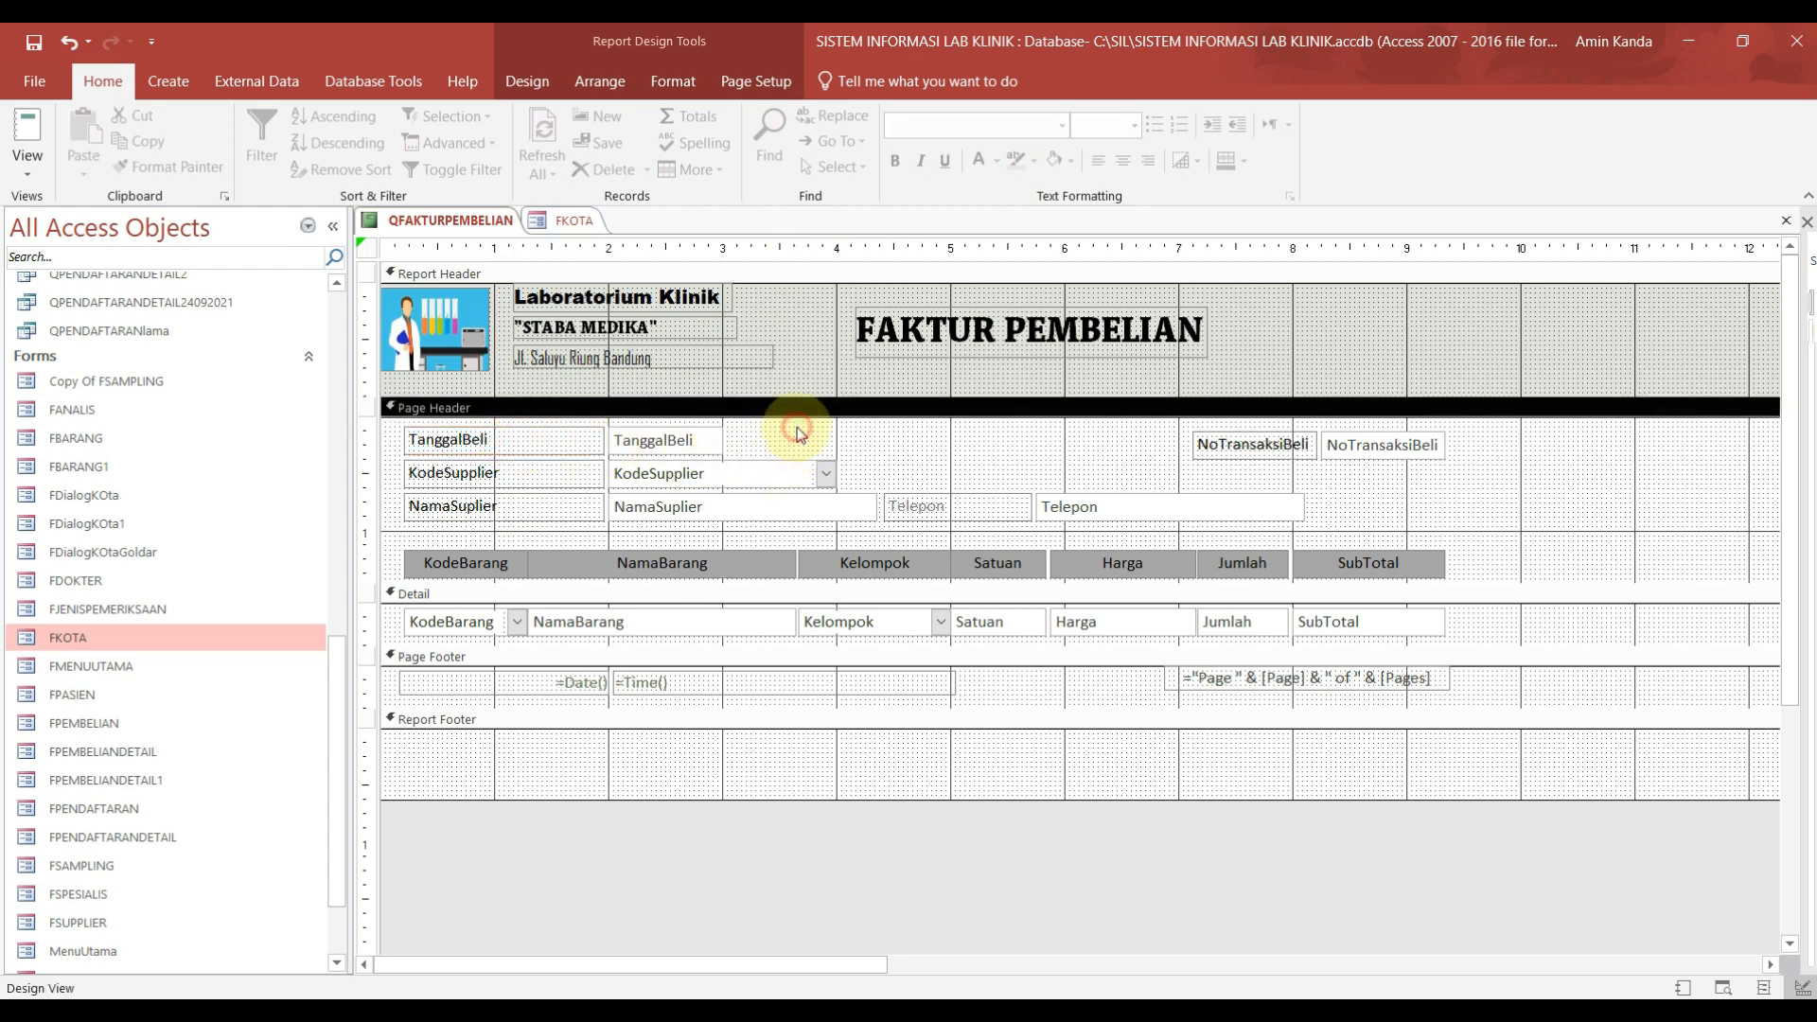
Step: Change the KodeSupplier combo box in the Page Header to a text box
{"action": "left_click", "coordinate": [774, 476]}
{"action": "right_click", "coordinate": [779, 477]}
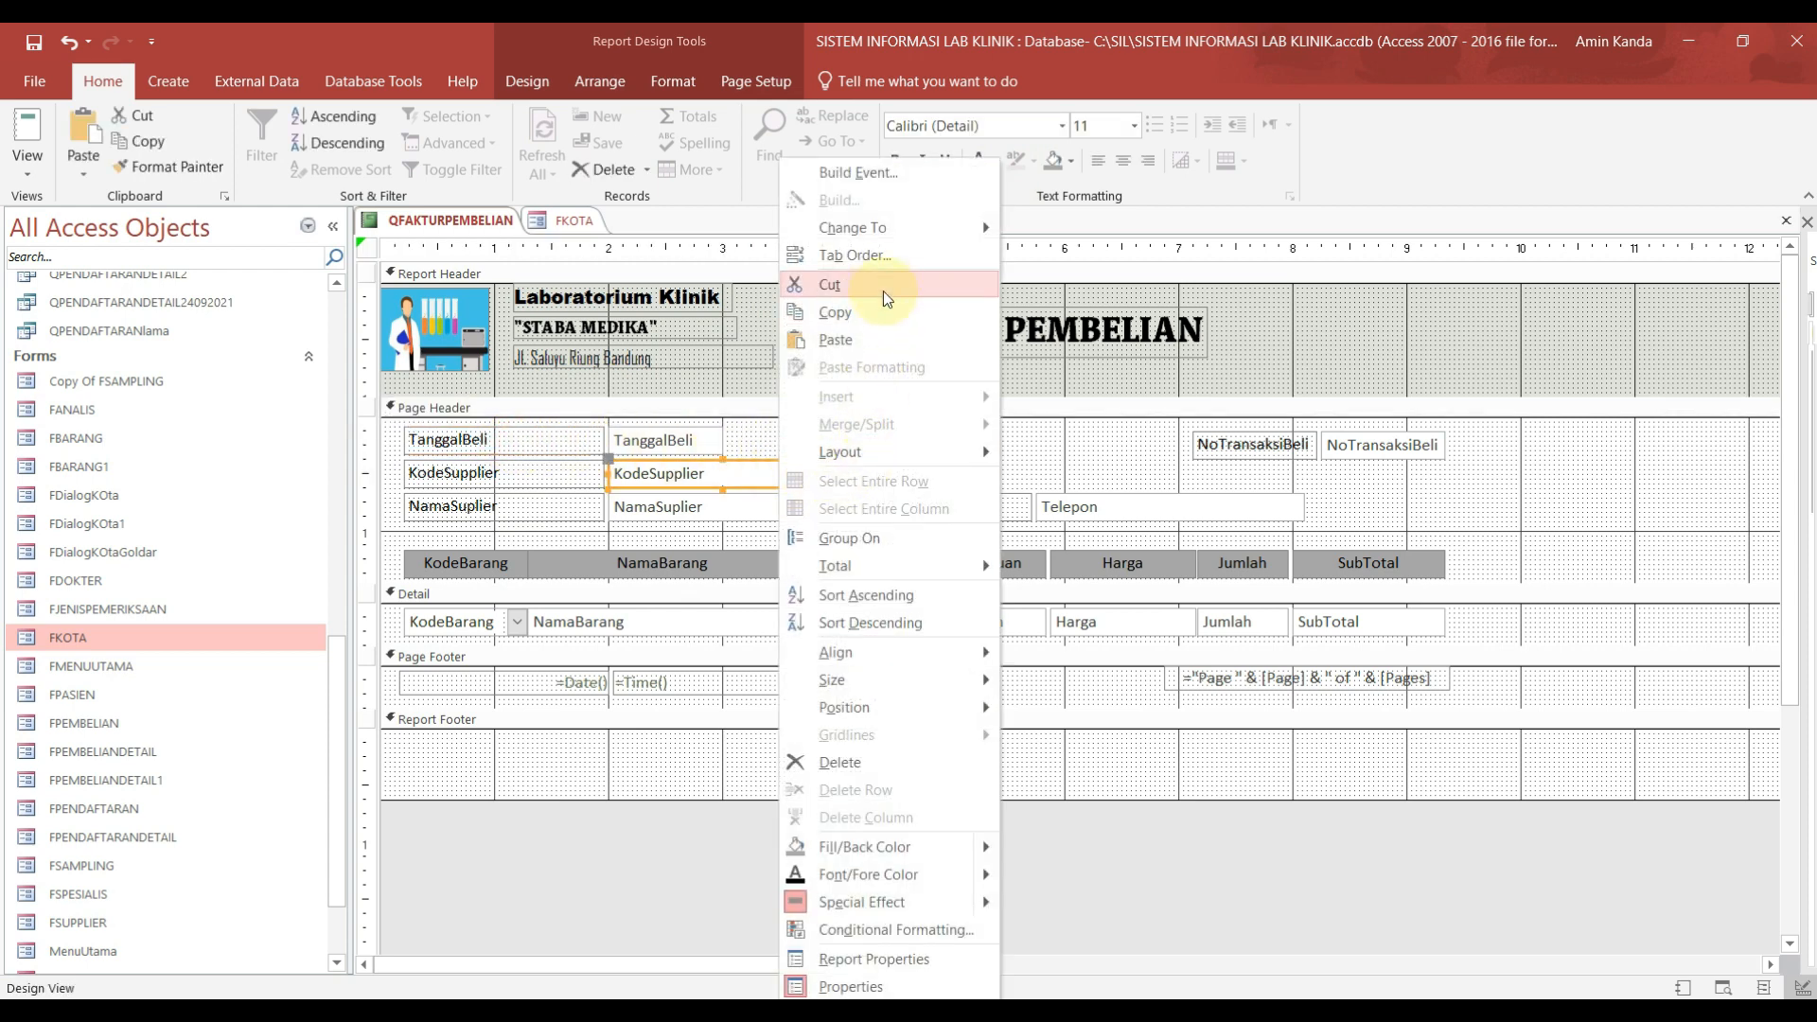
{"action": "mouse_move", "coordinate": [913, 231]}
{"action": "left_click", "coordinate": [1097, 236]}
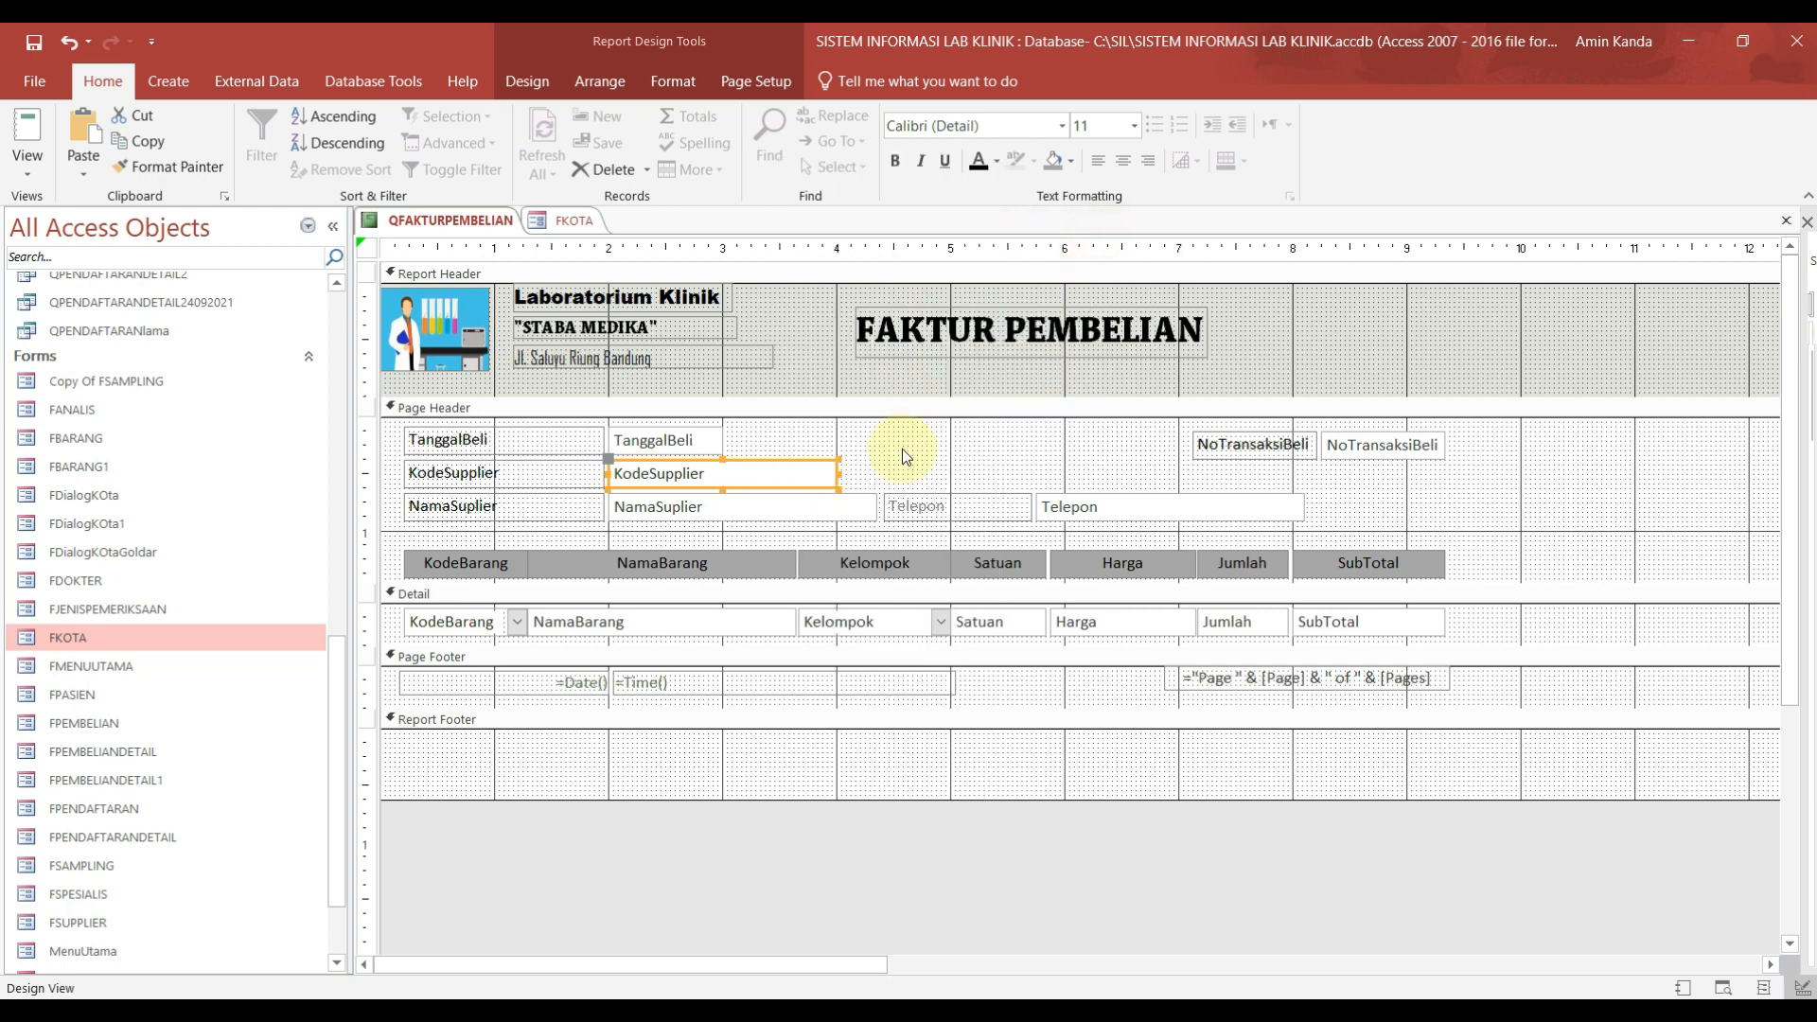
{"action": "left_click", "coordinate": [904, 451]}
Step: Change the KodeBarang and Kelompok combo boxes in the Detail section to text boxes
{"action": "left_click", "coordinate": [598, 628]}
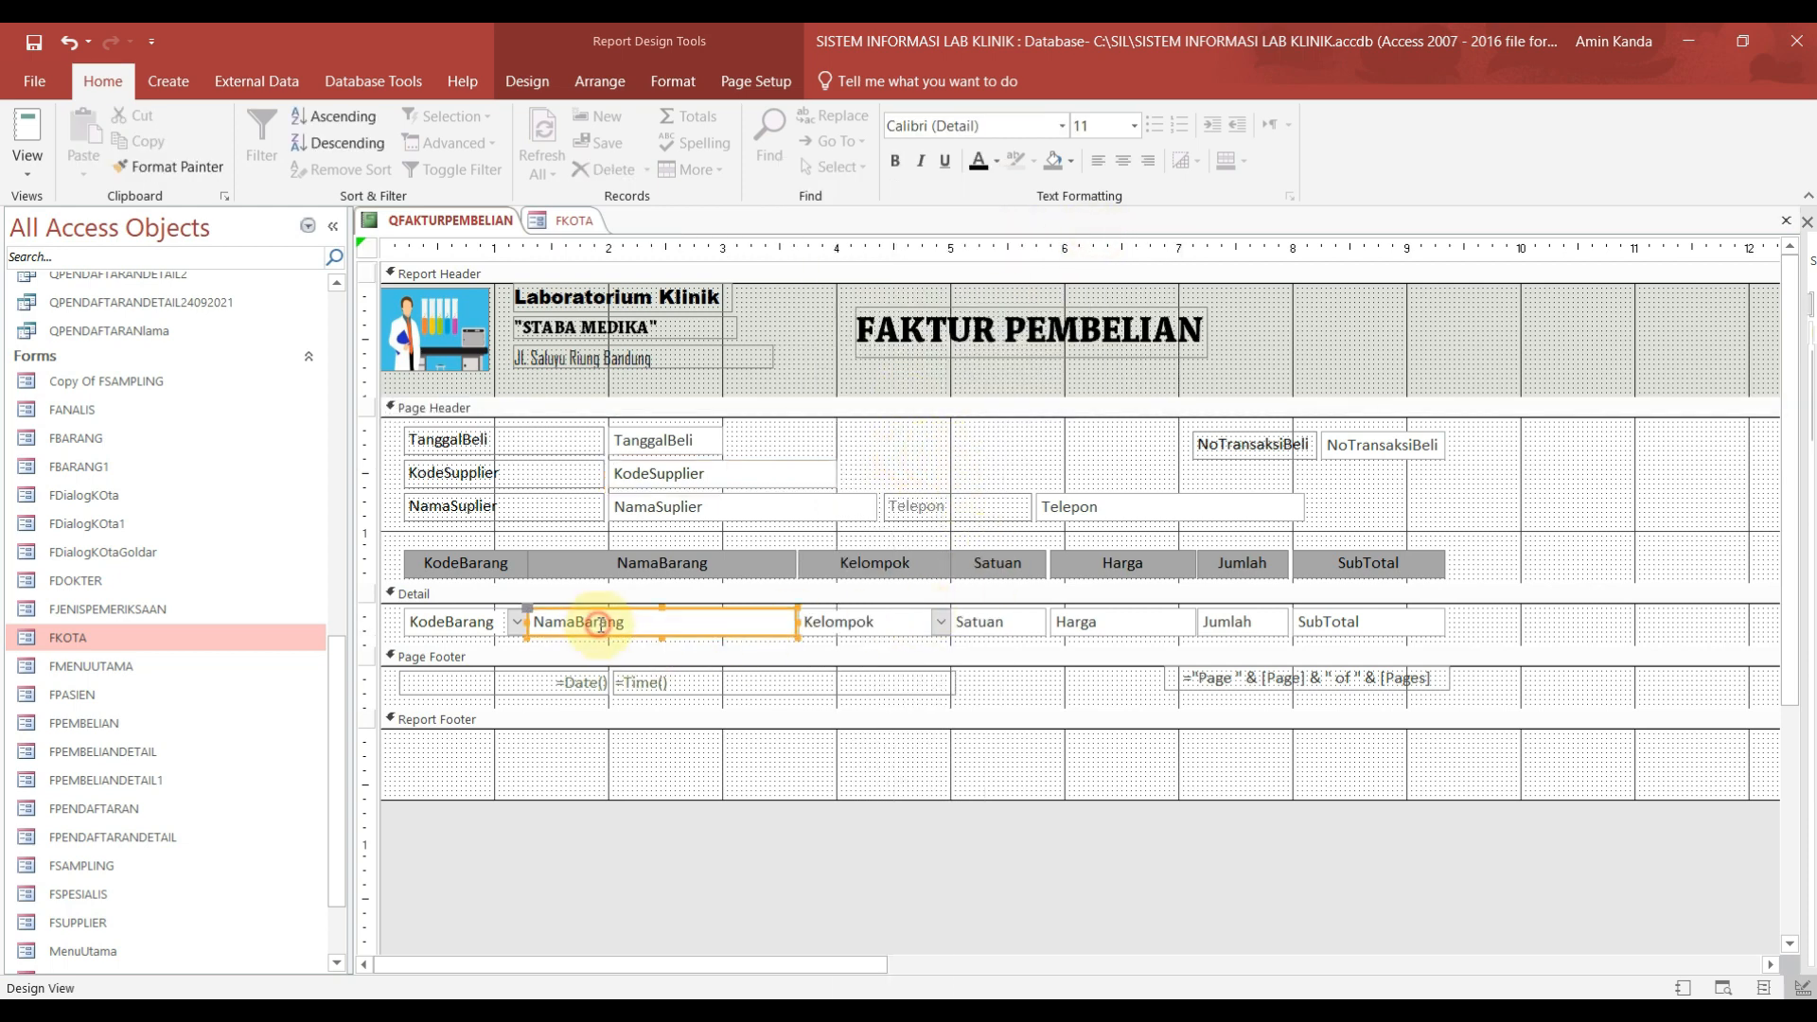
{"action": "left_click", "coordinate": [458, 620]}
{"action": "right_click", "coordinate": [475, 625]}
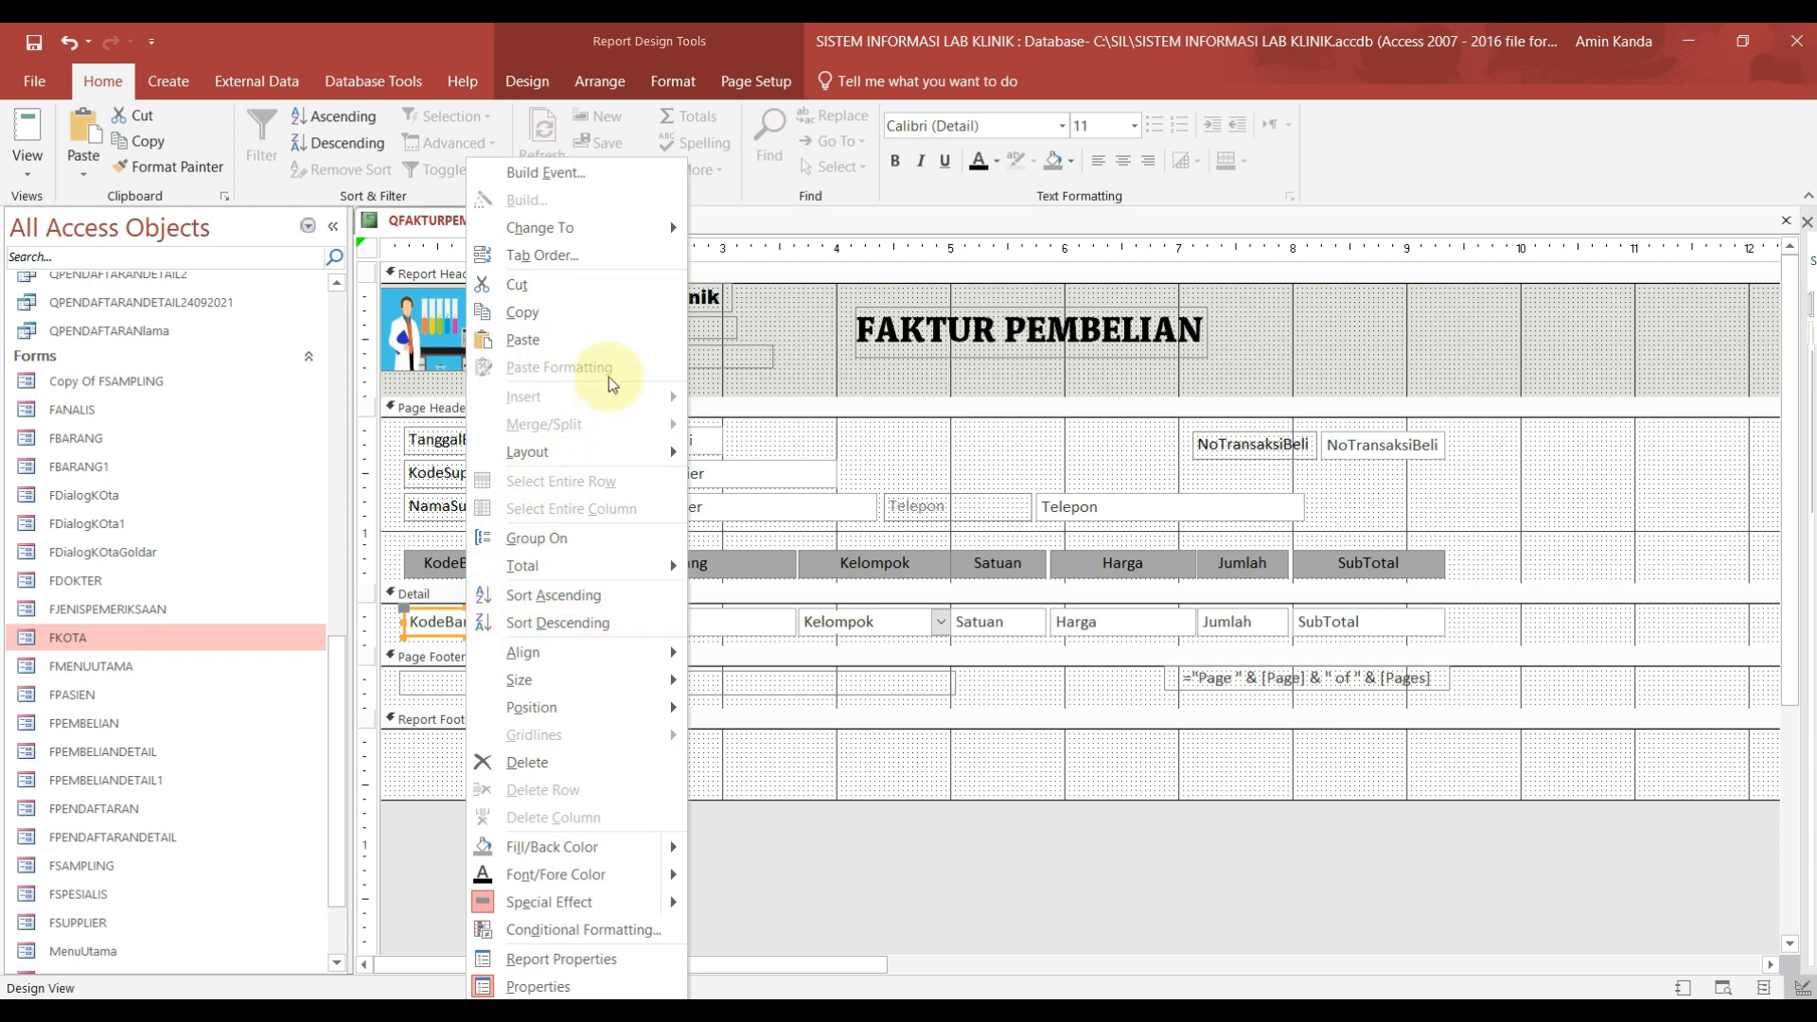
{"action": "mouse_move", "coordinate": [657, 227]}
{"action": "left_click", "coordinate": [779, 246]}
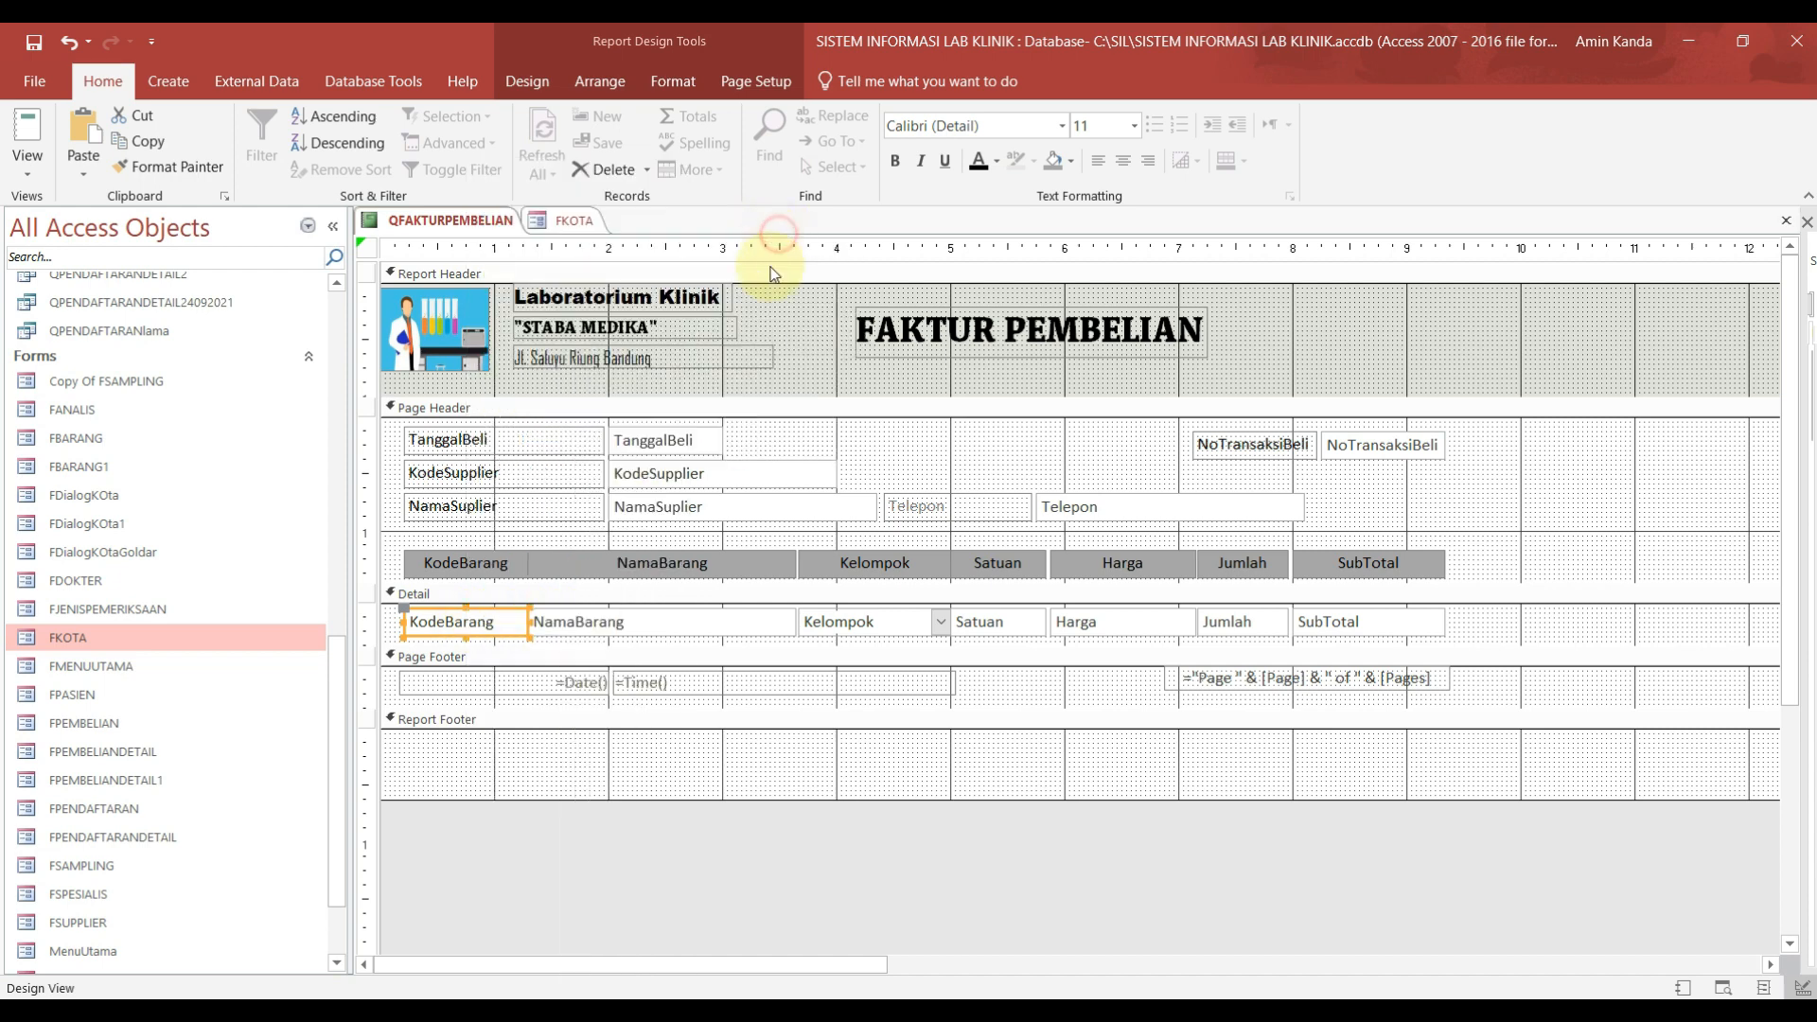
{"action": "left_click", "coordinate": [877, 627]}
{"action": "right_click", "coordinate": [888, 627]}
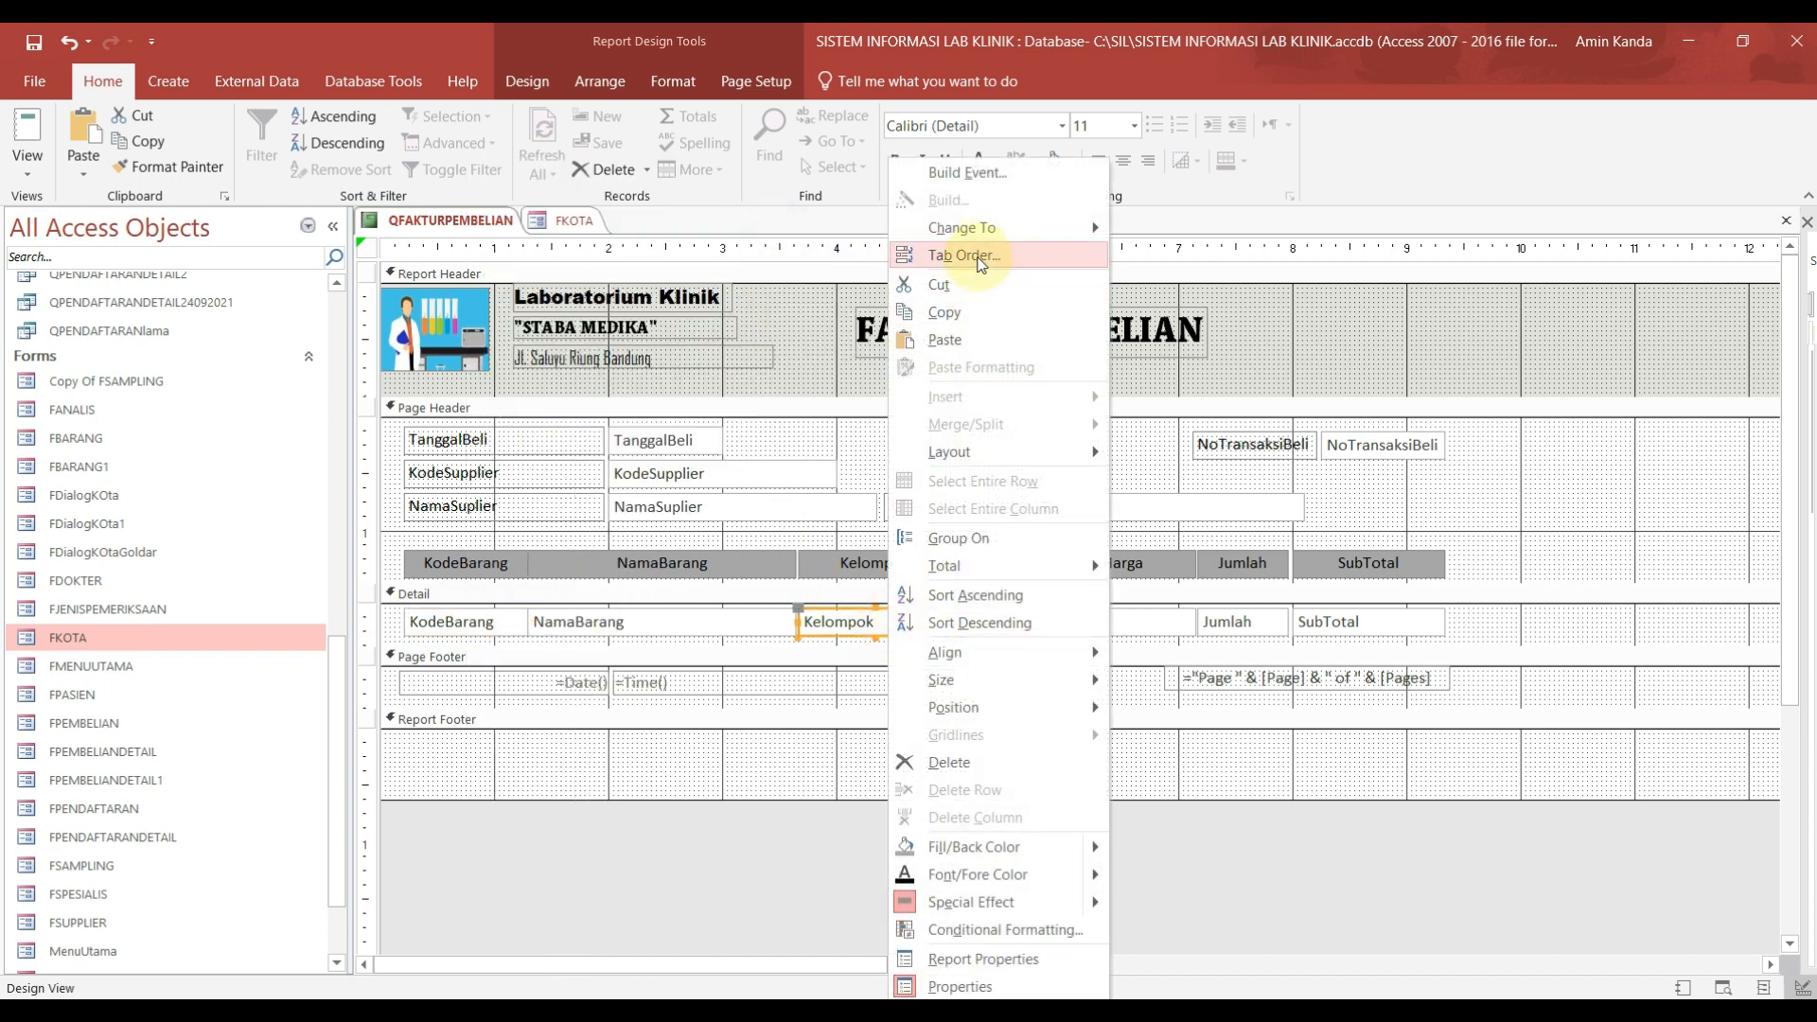
{"action": "mouse_move", "coordinate": [1011, 229]}
{"action": "left_click", "coordinate": [1164, 232]}
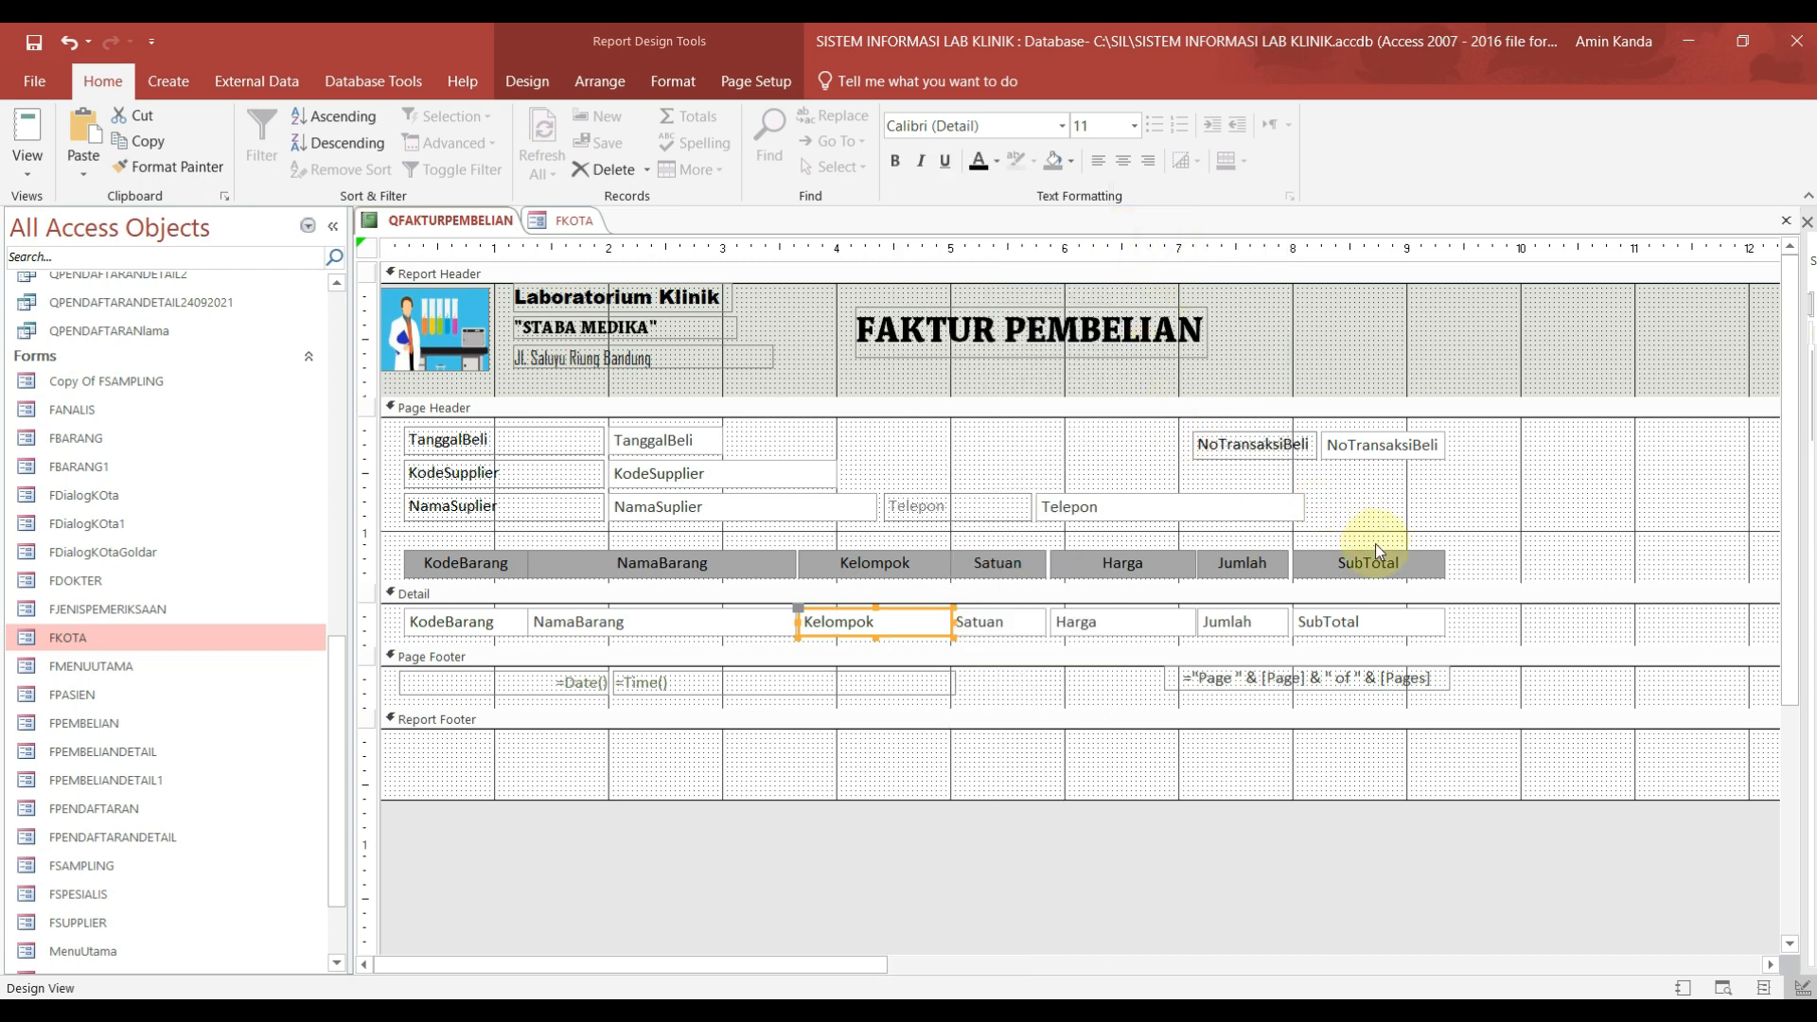
{"action": "left_click", "coordinate": [1533, 629]}
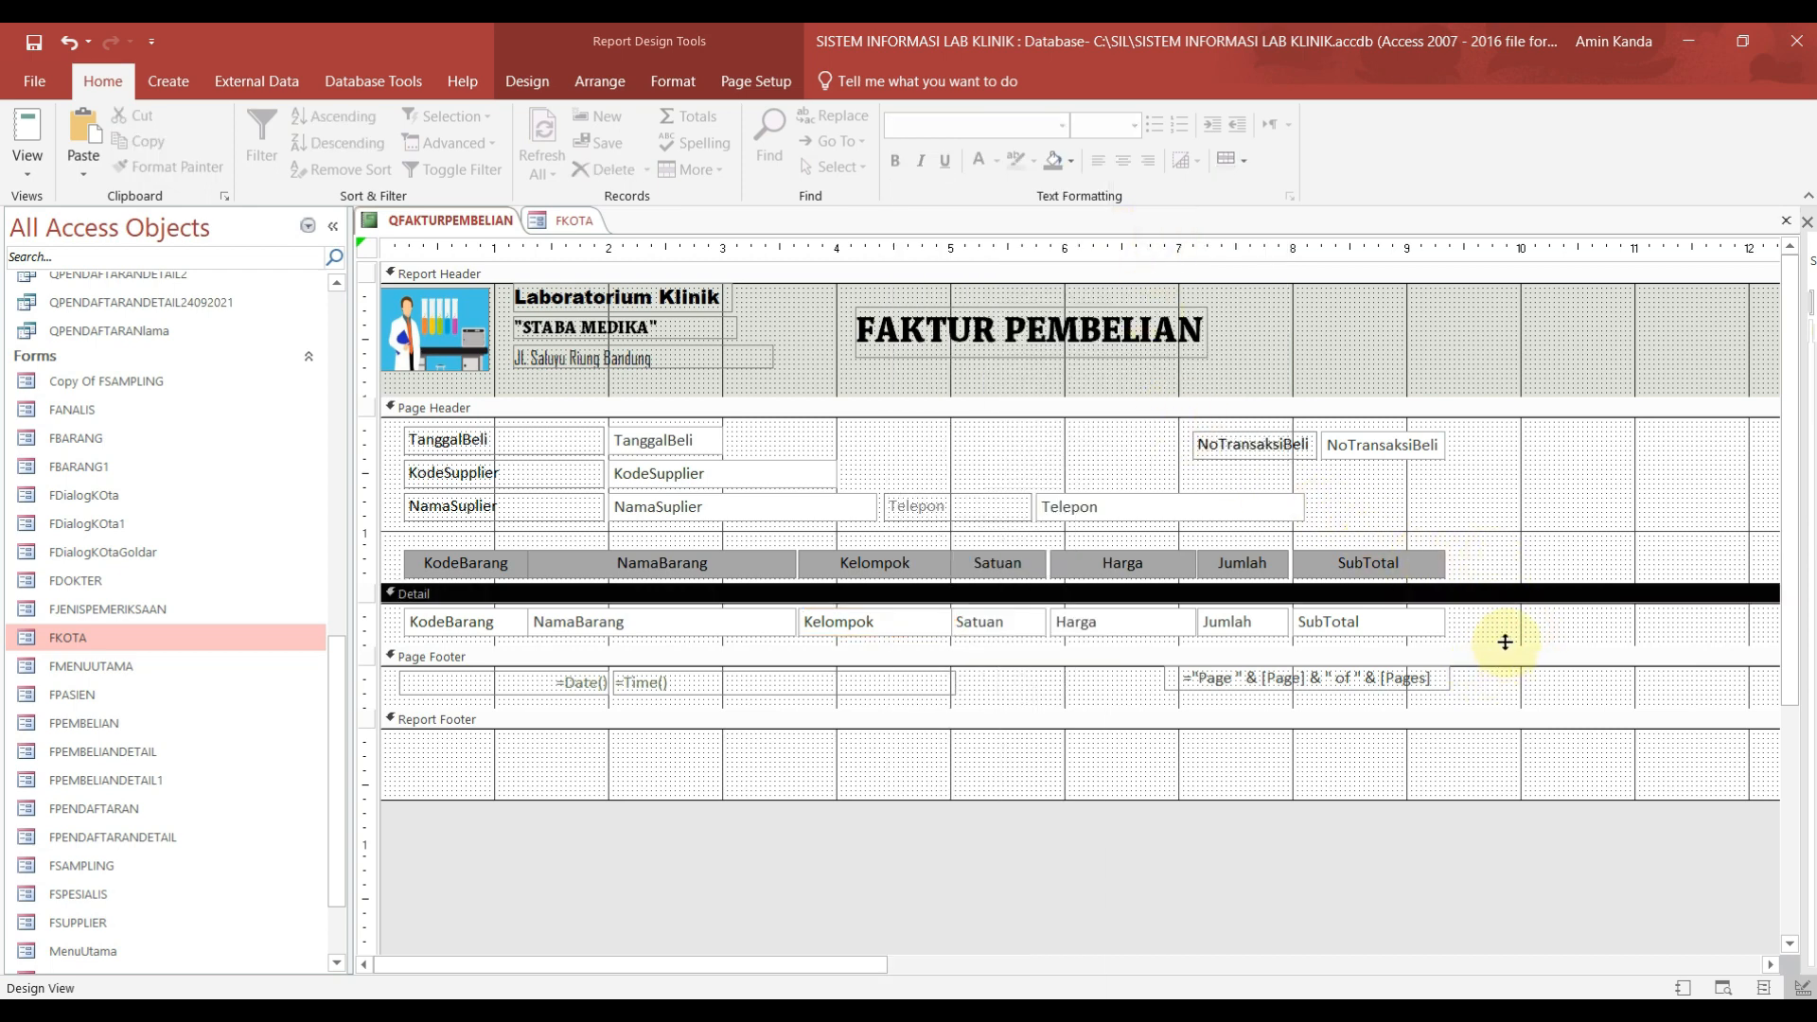
Step: Shorten the Detail section slightly and narrow the report to about 9.54 inches, just beyond the SubTotal column
{"action": "left_click_drag", "start_coordinate": [1504, 642], "coordinate": [1506, 642]}
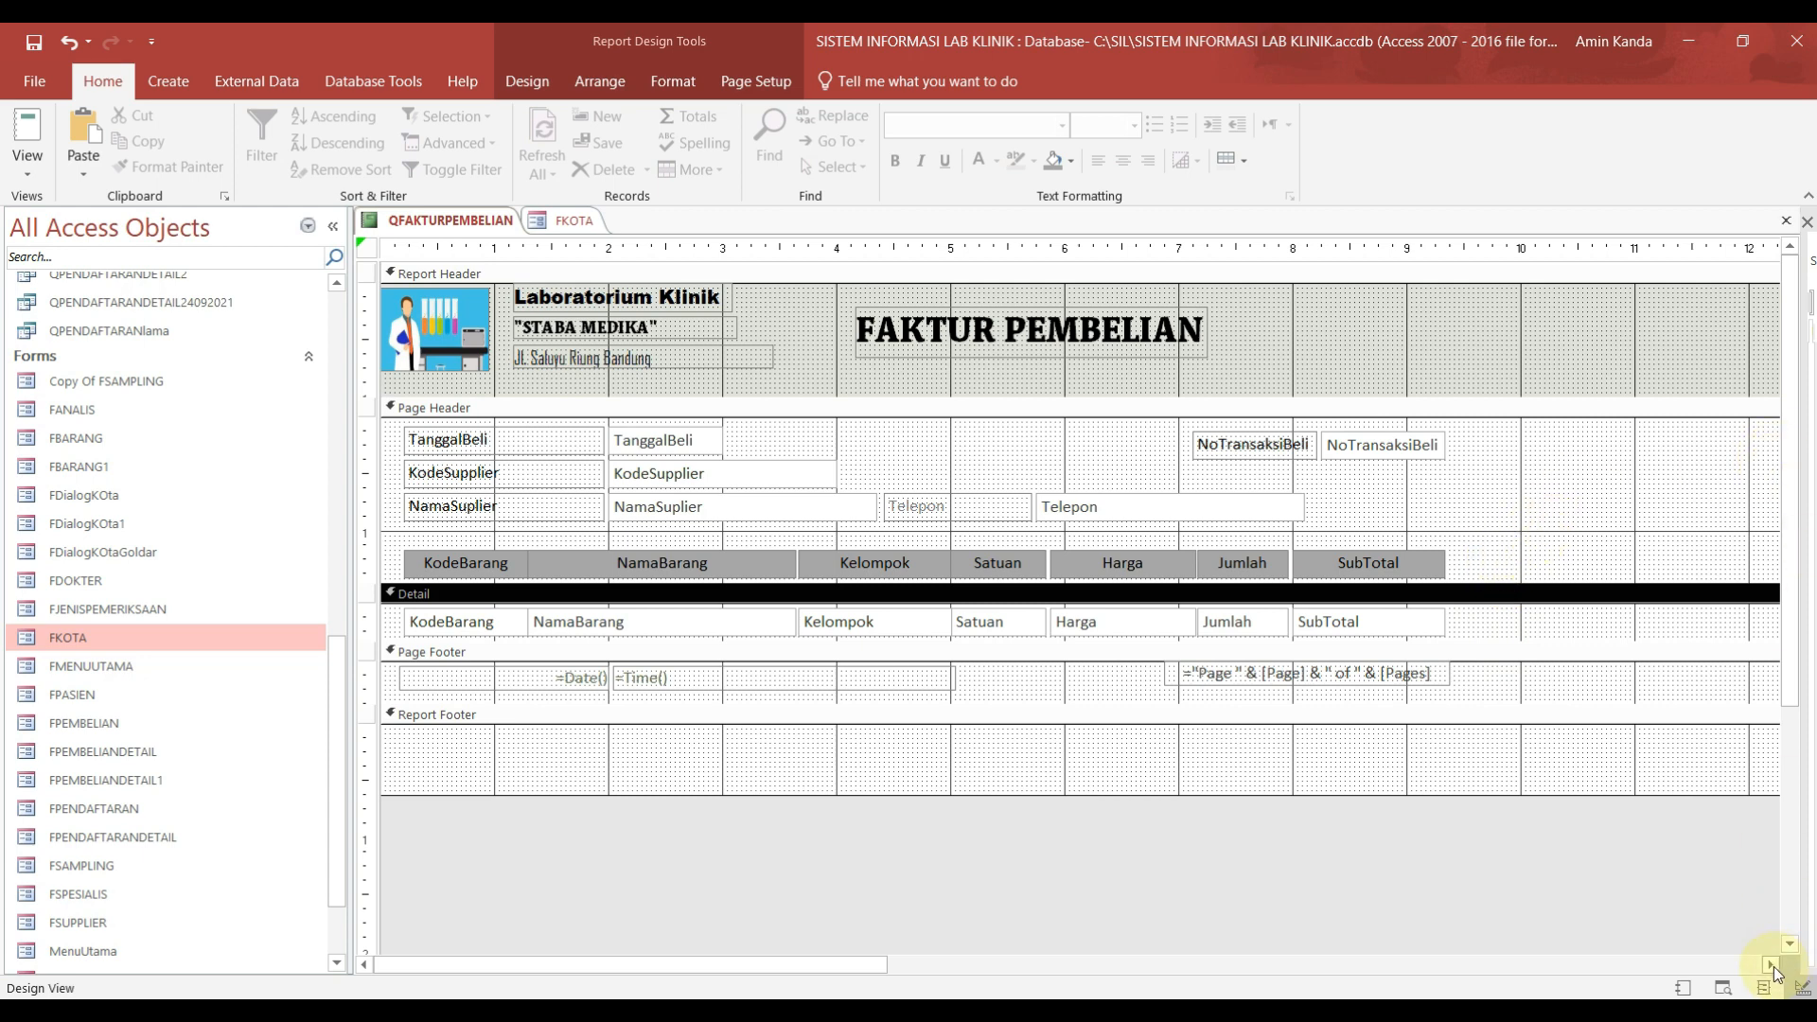
{"action": "left_click_drag", "start_coordinate": [1771, 965], "coordinate": [1745, 963]}
{"action": "left_click", "coordinate": [1745, 964]}
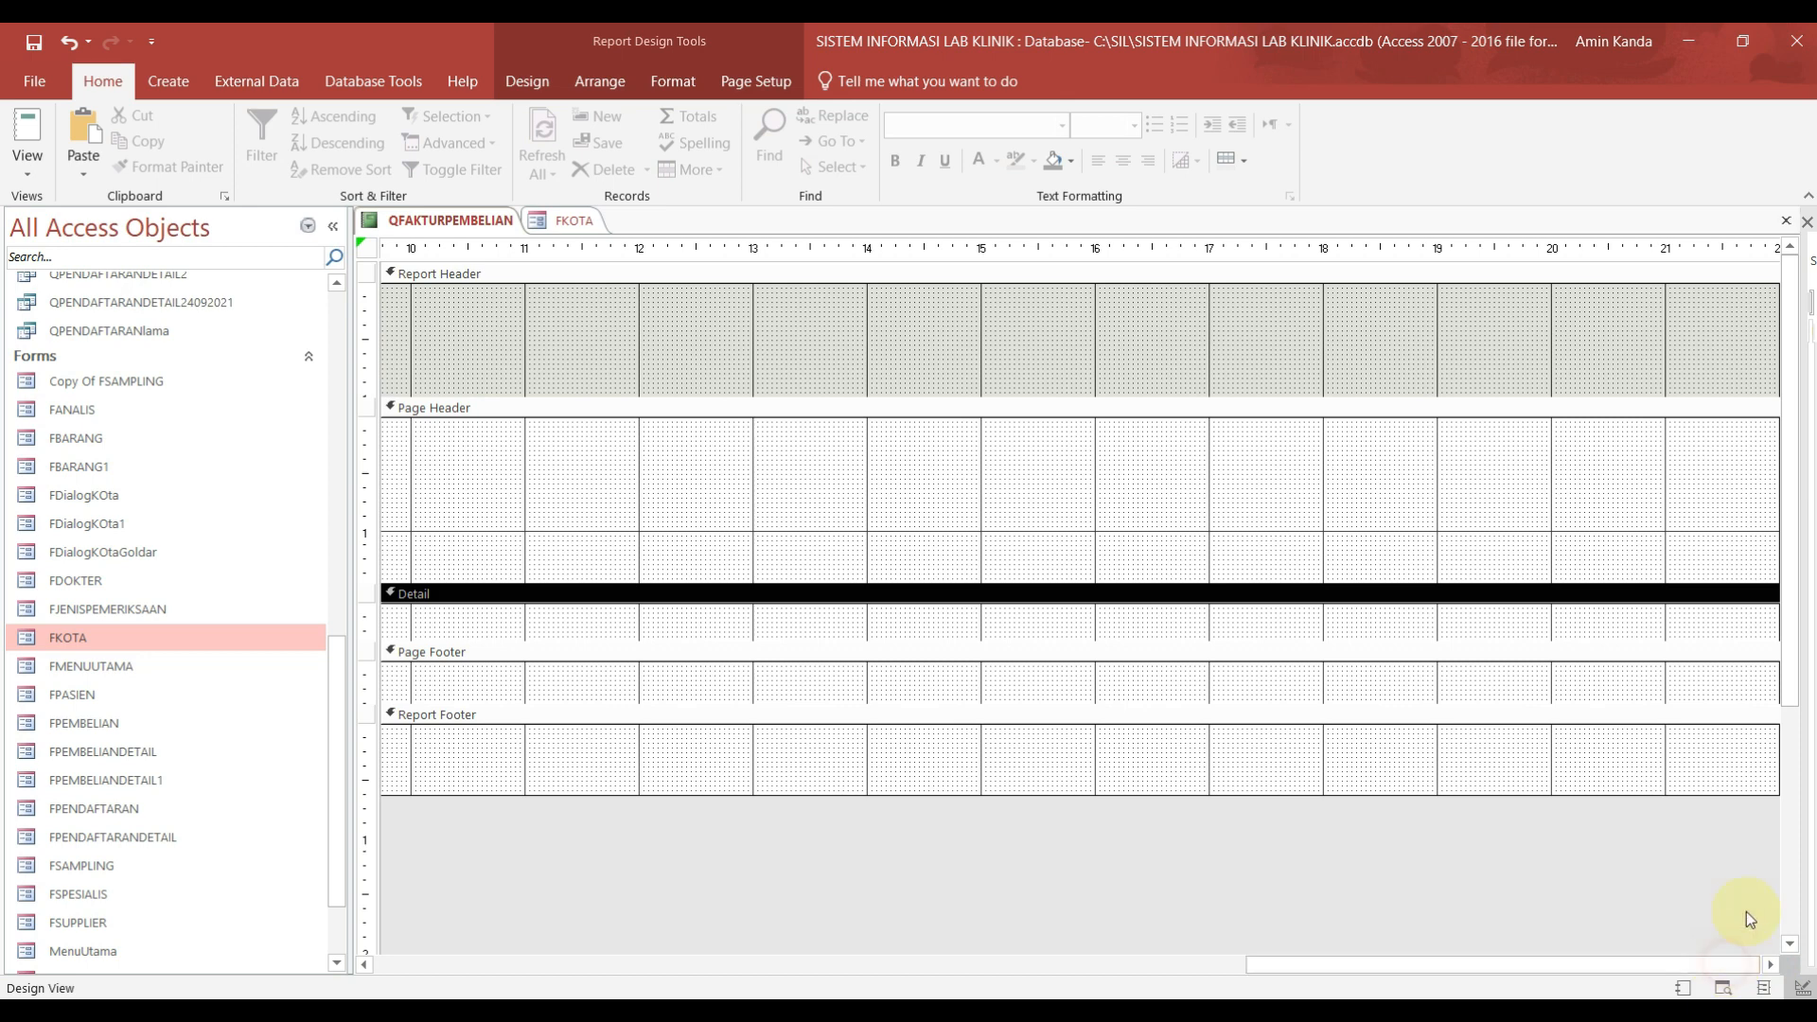
{"action": "left_click_drag", "start_coordinate": [1776, 769], "coordinate": [496, 748]}
{"action": "left_click", "coordinate": [1079, 963]}
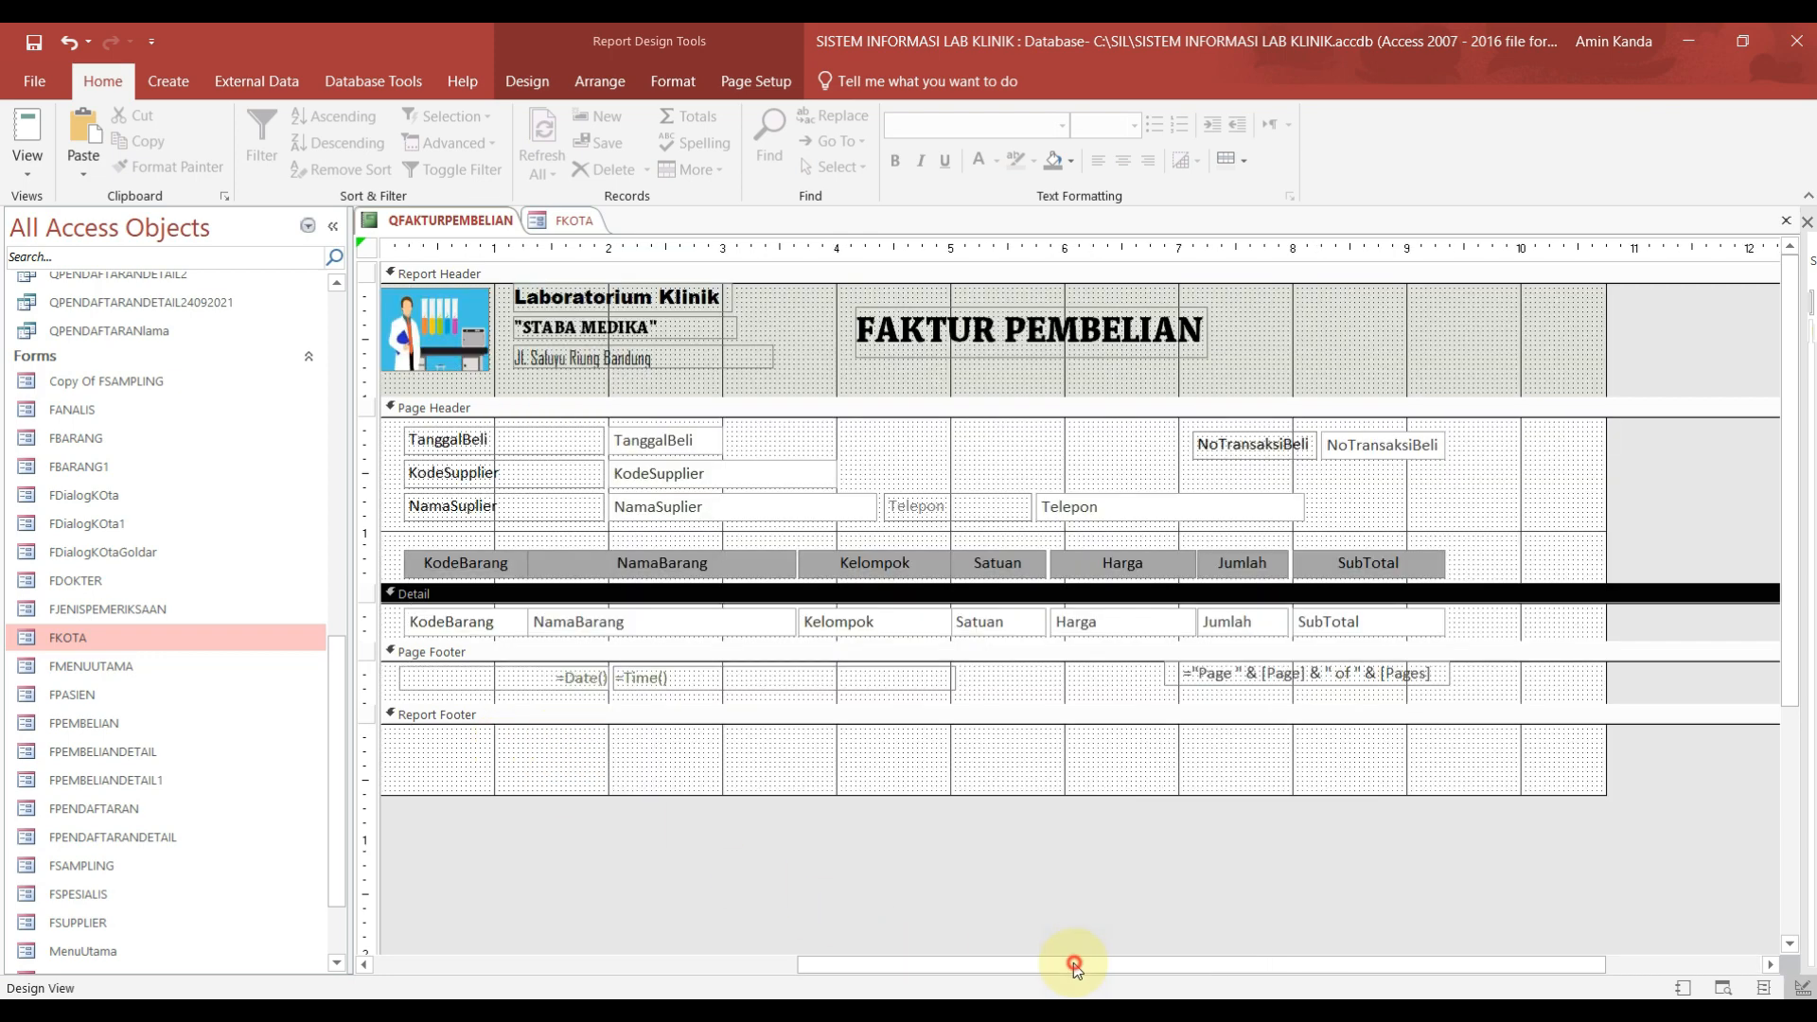
{"action": "left_click_drag", "start_coordinate": [1602, 623], "coordinate": [1471, 624]}
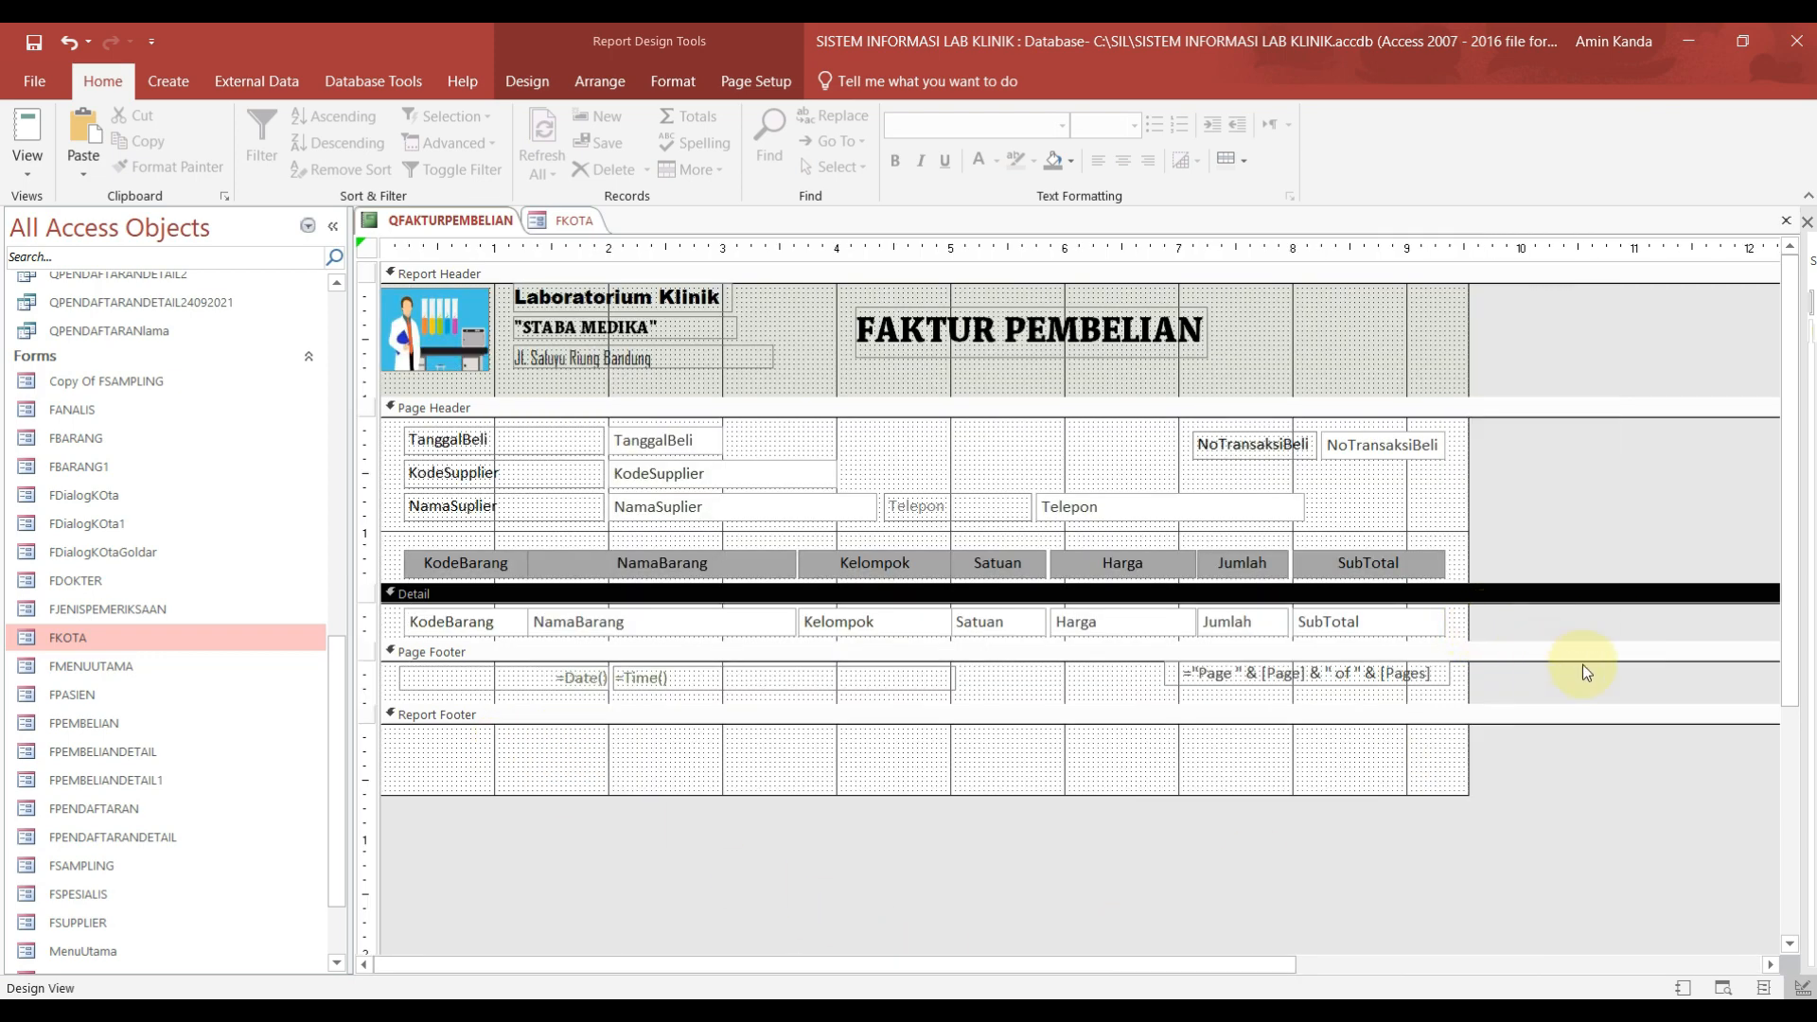
Step: Move the FAKTUR PEMBELIAN title in the Report Header about one inch to the right
{"action": "left_click", "coordinate": [1176, 352]}
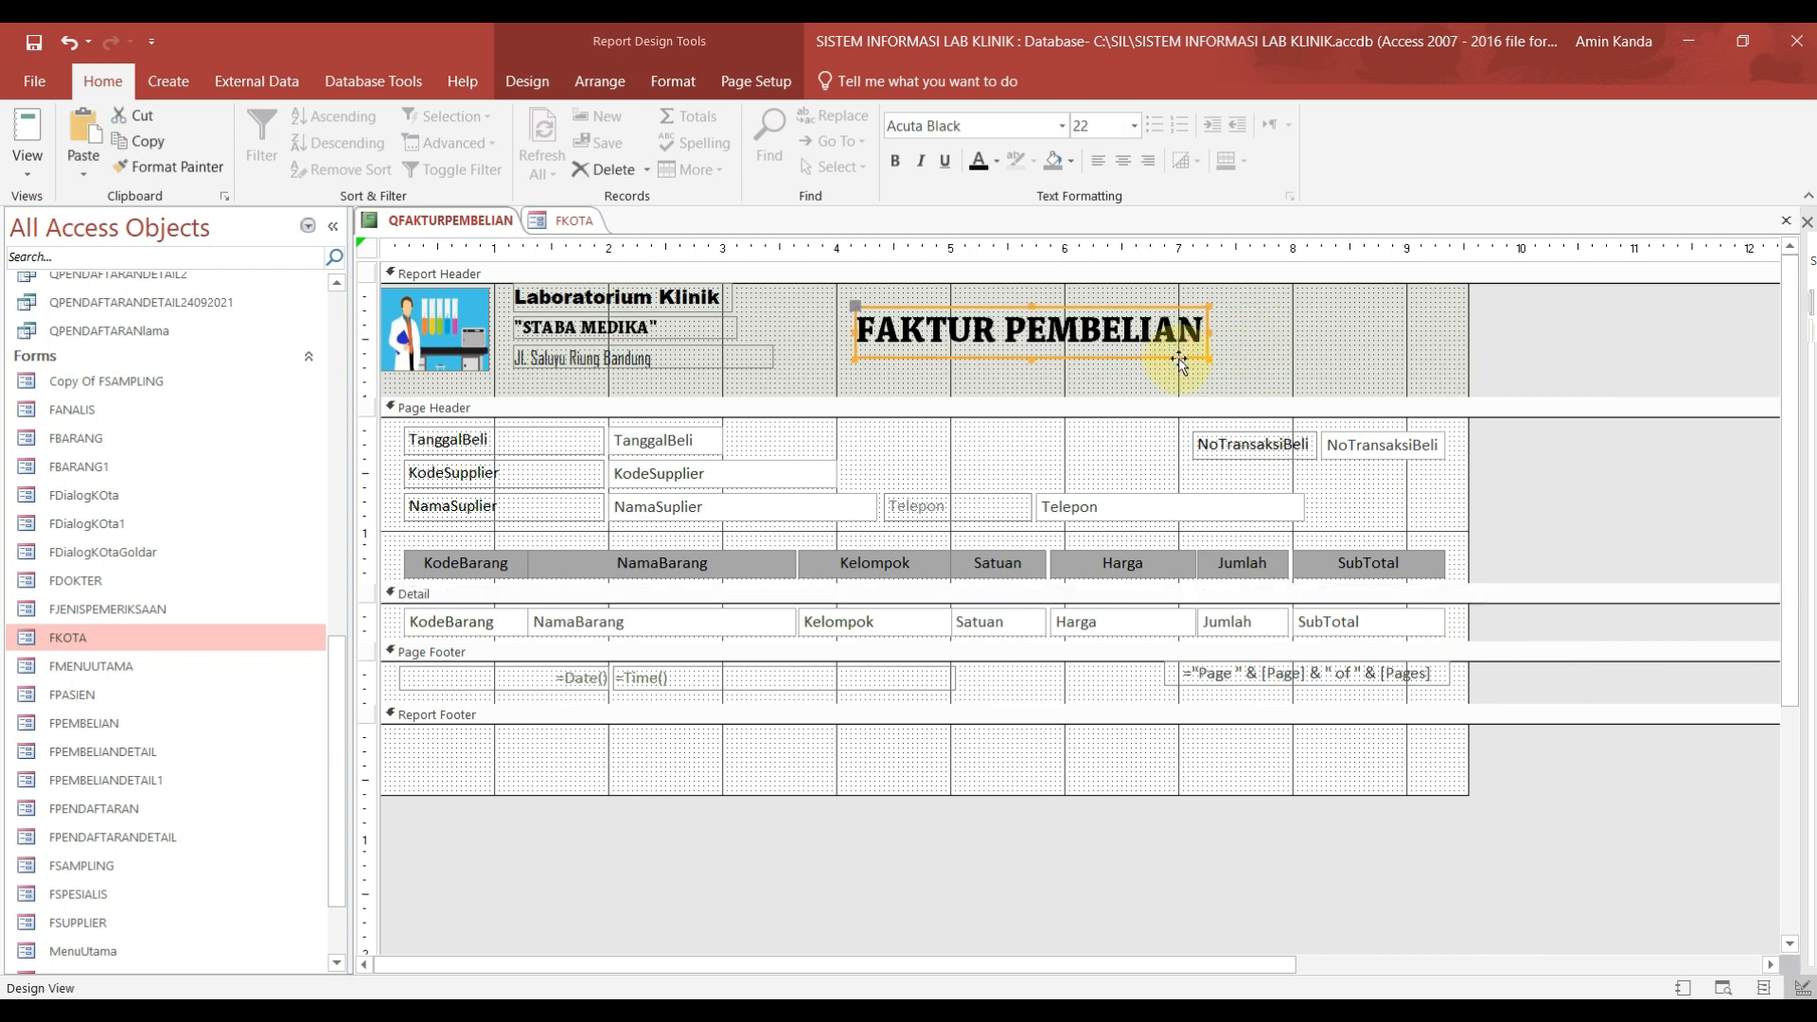
{"action": "left_click_drag", "start_coordinate": [1179, 358], "coordinate": [1306, 358]}
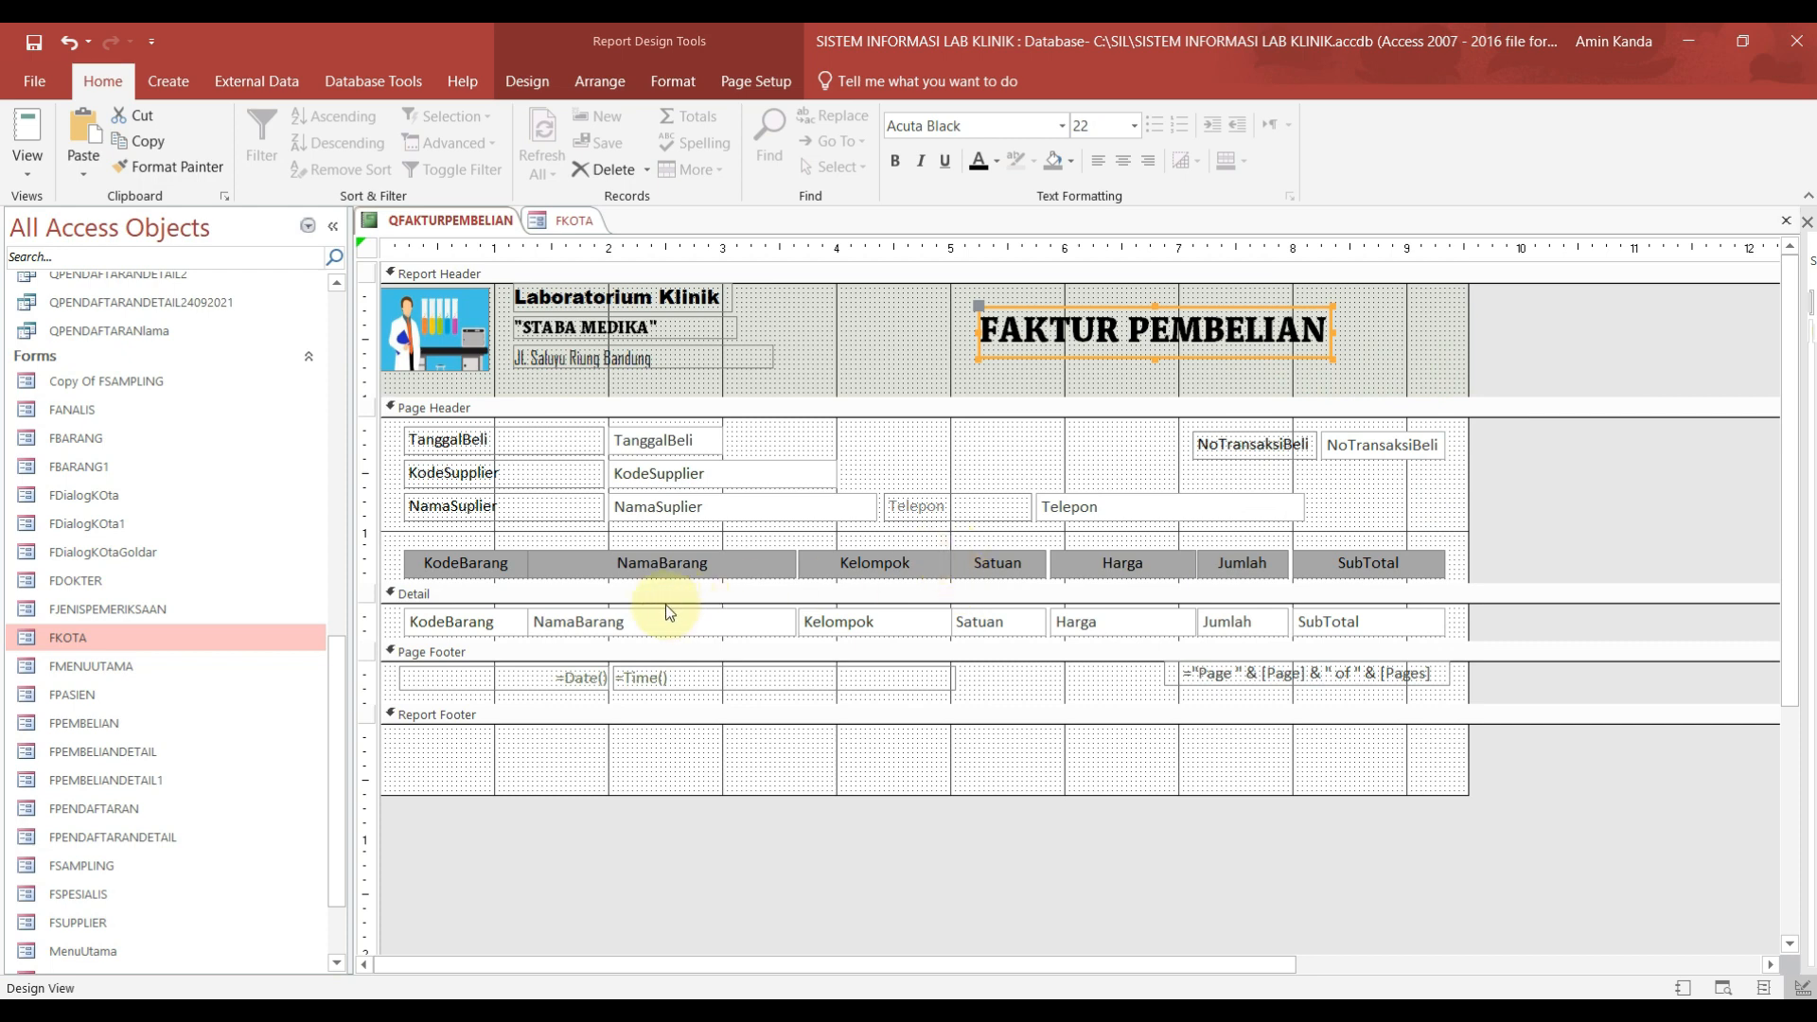
Step: Set the report's Pop Up and Modal properties to Yes
{"action": "left_click", "coordinate": [367, 246]}
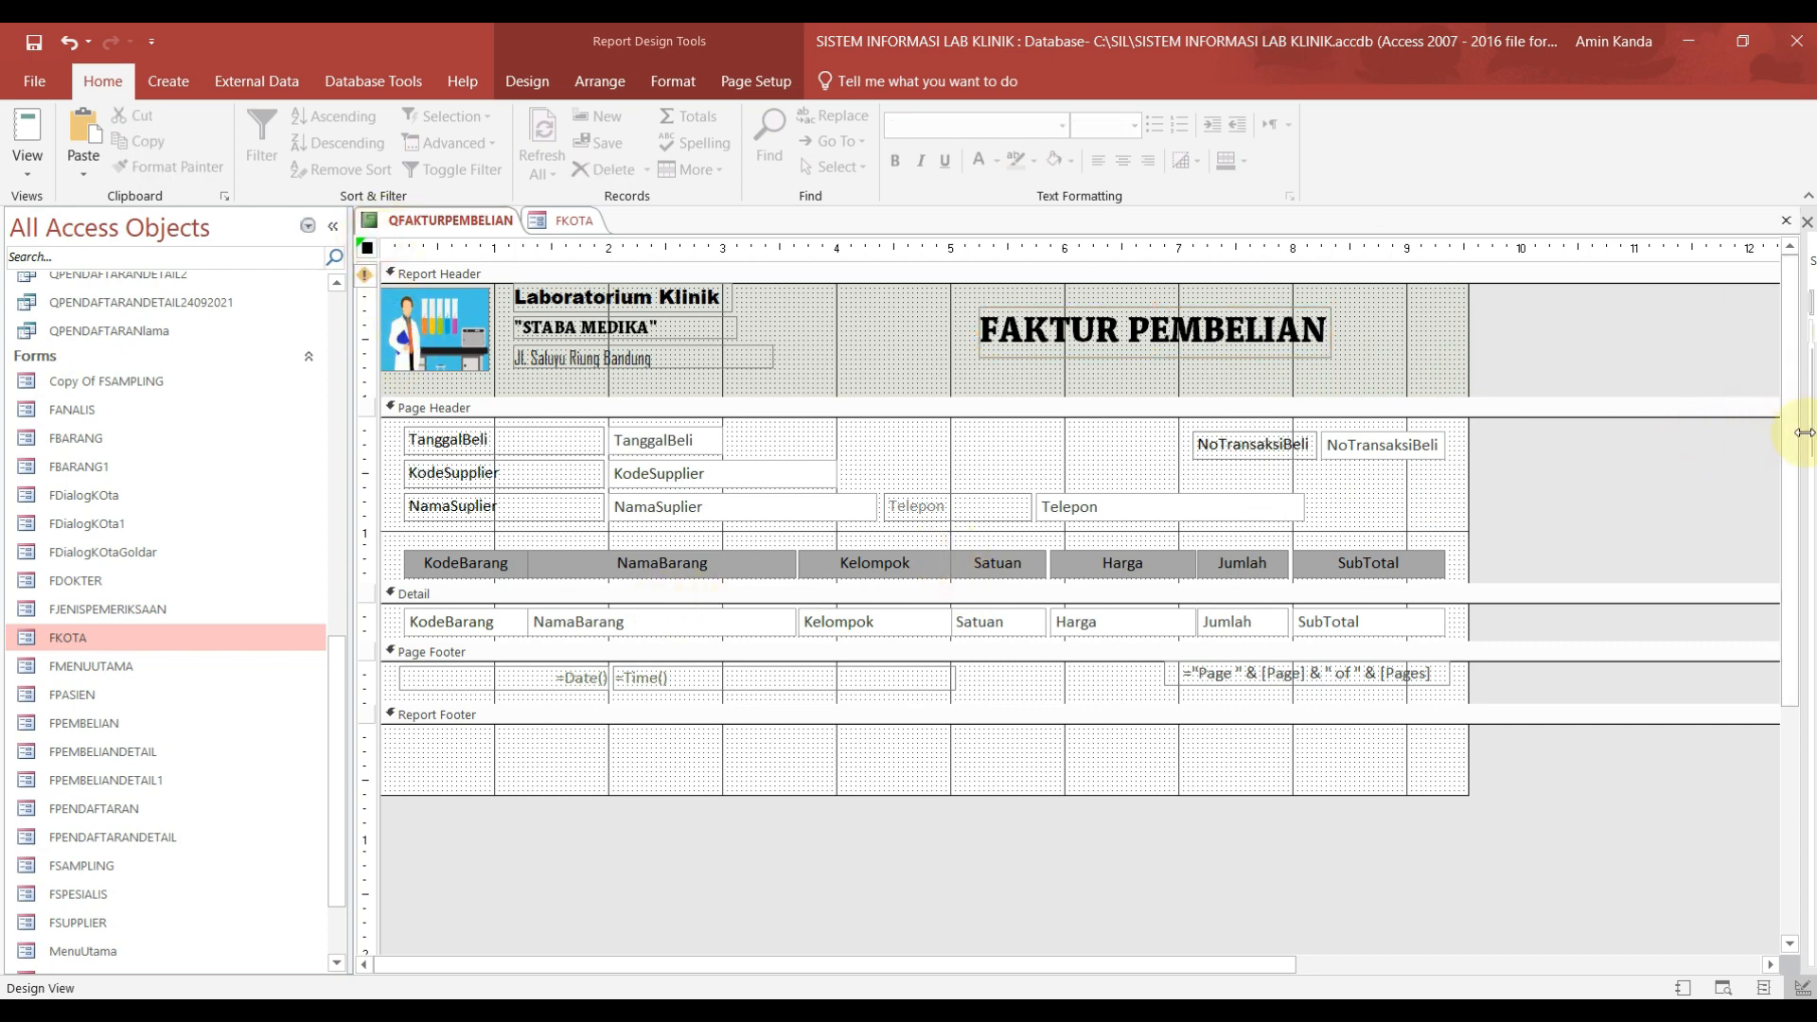
{"action": "key", "text": "F4"}
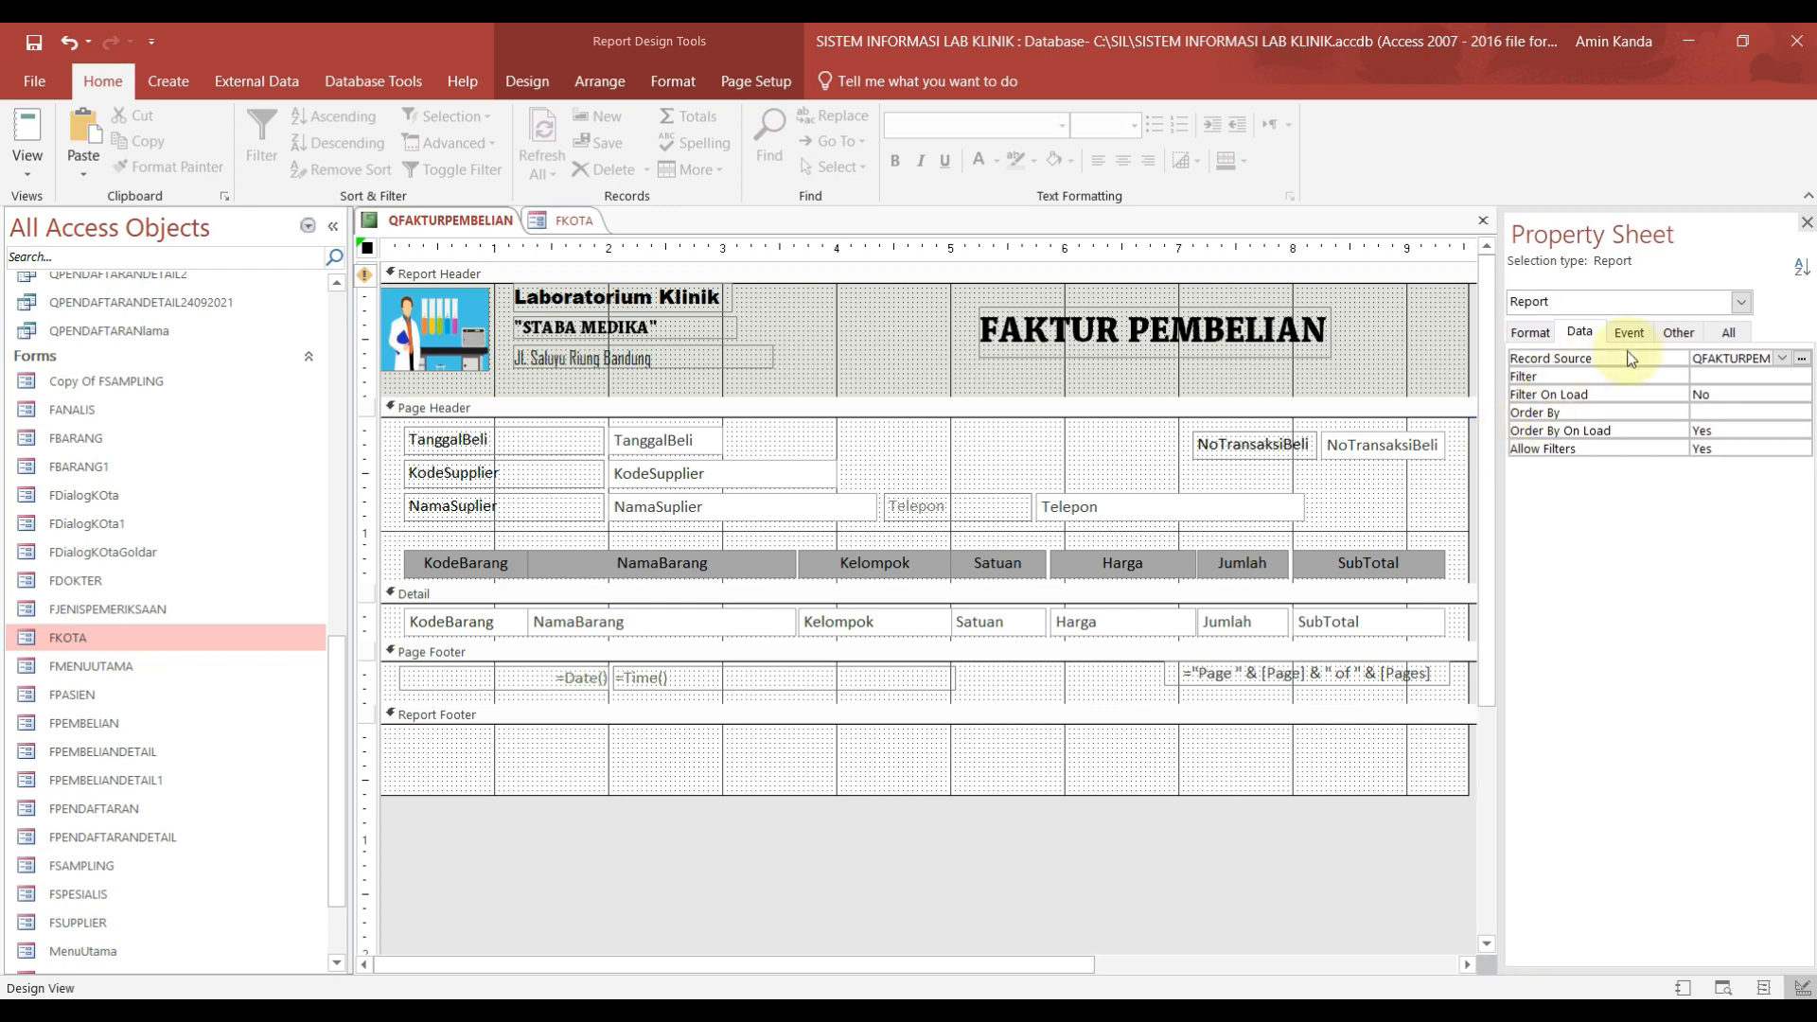
{"action": "left_click", "coordinate": [1678, 332]}
{"action": "left_click", "coordinate": [1801, 358]}
{"action": "left_click", "coordinate": [1799, 376]}
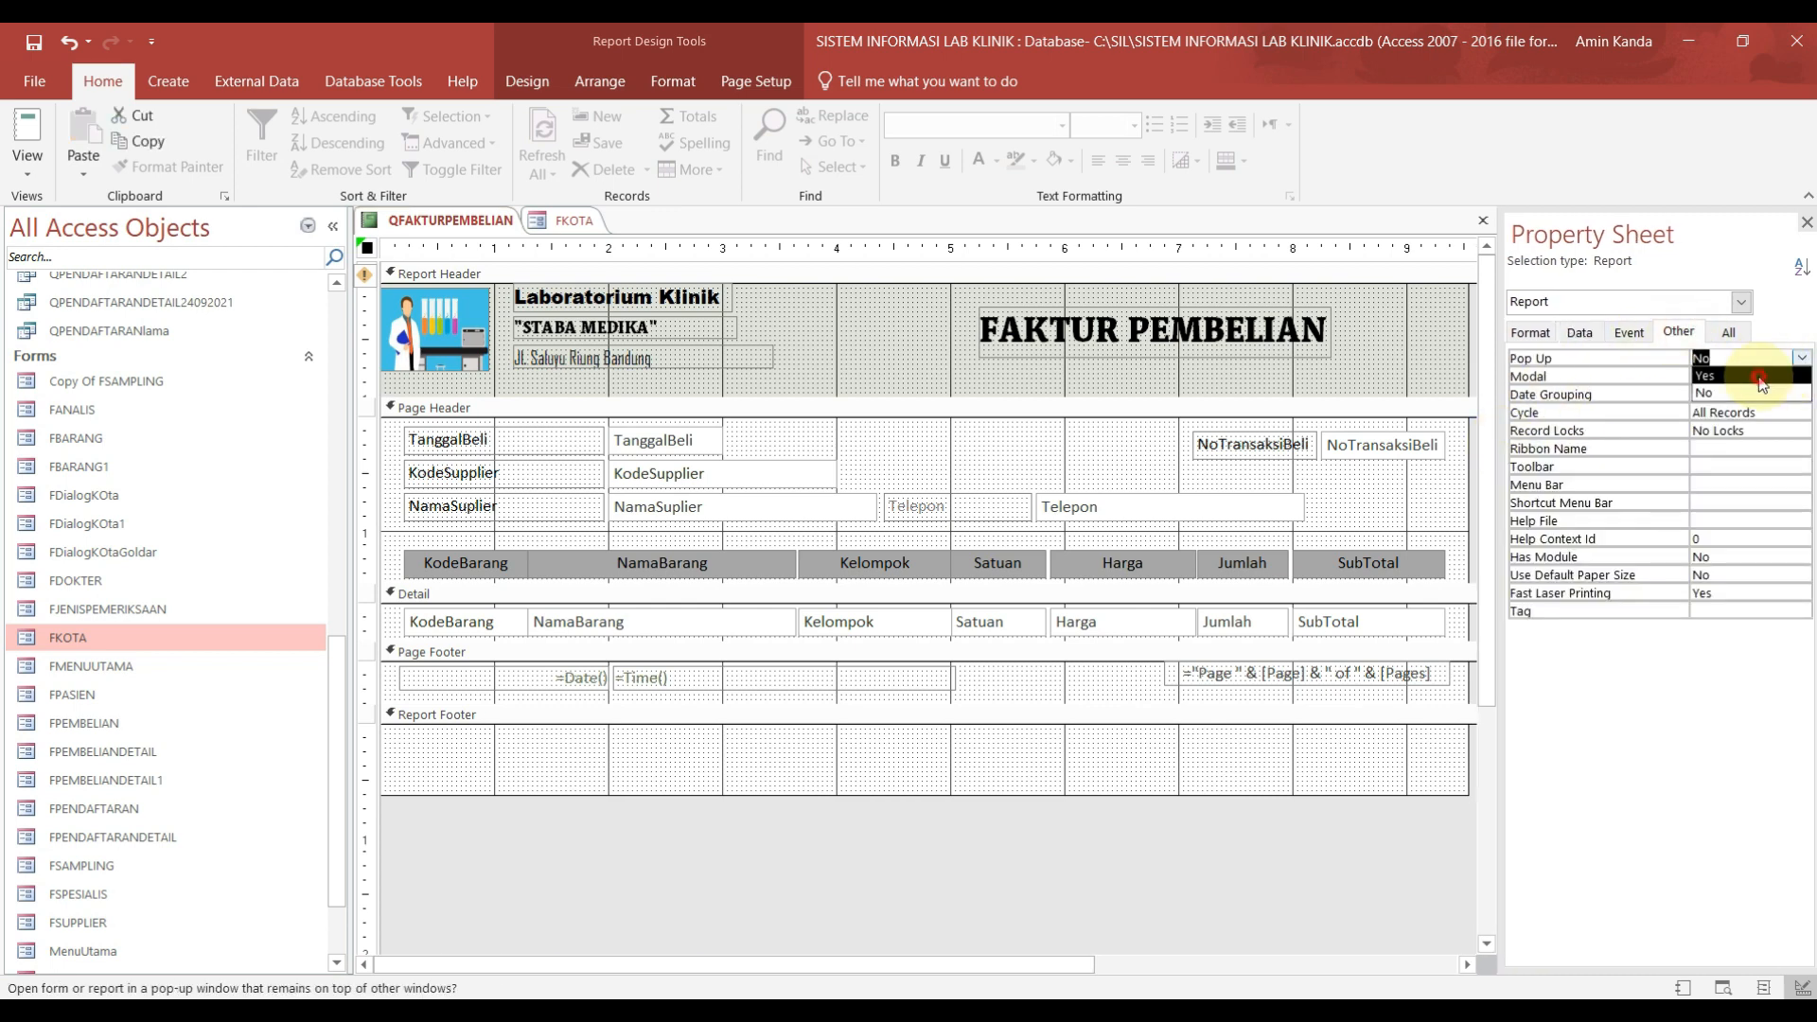
{"action": "left_click", "coordinate": [1801, 375]}
{"action": "left_click", "coordinate": [1760, 397]}
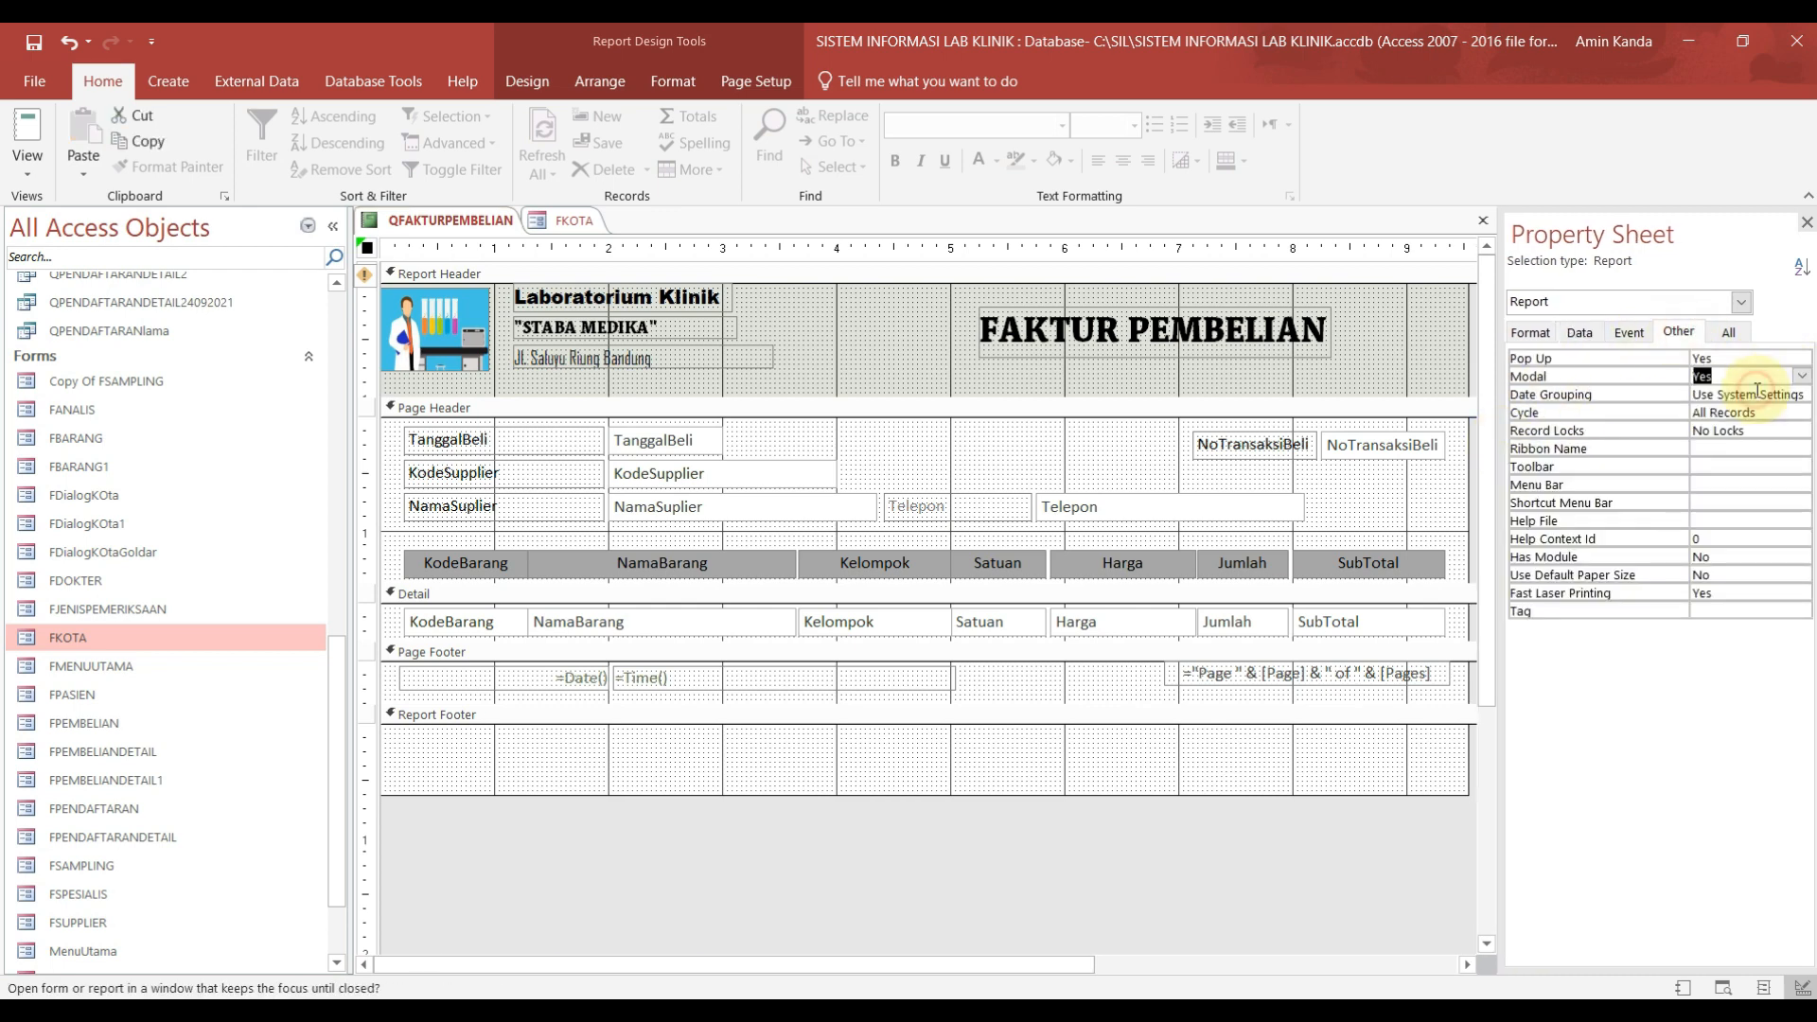
Step: Set the report's Min Max Buttons property to None and its Close Button property to No
{"action": "left_click", "coordinate": [1528, 333]}
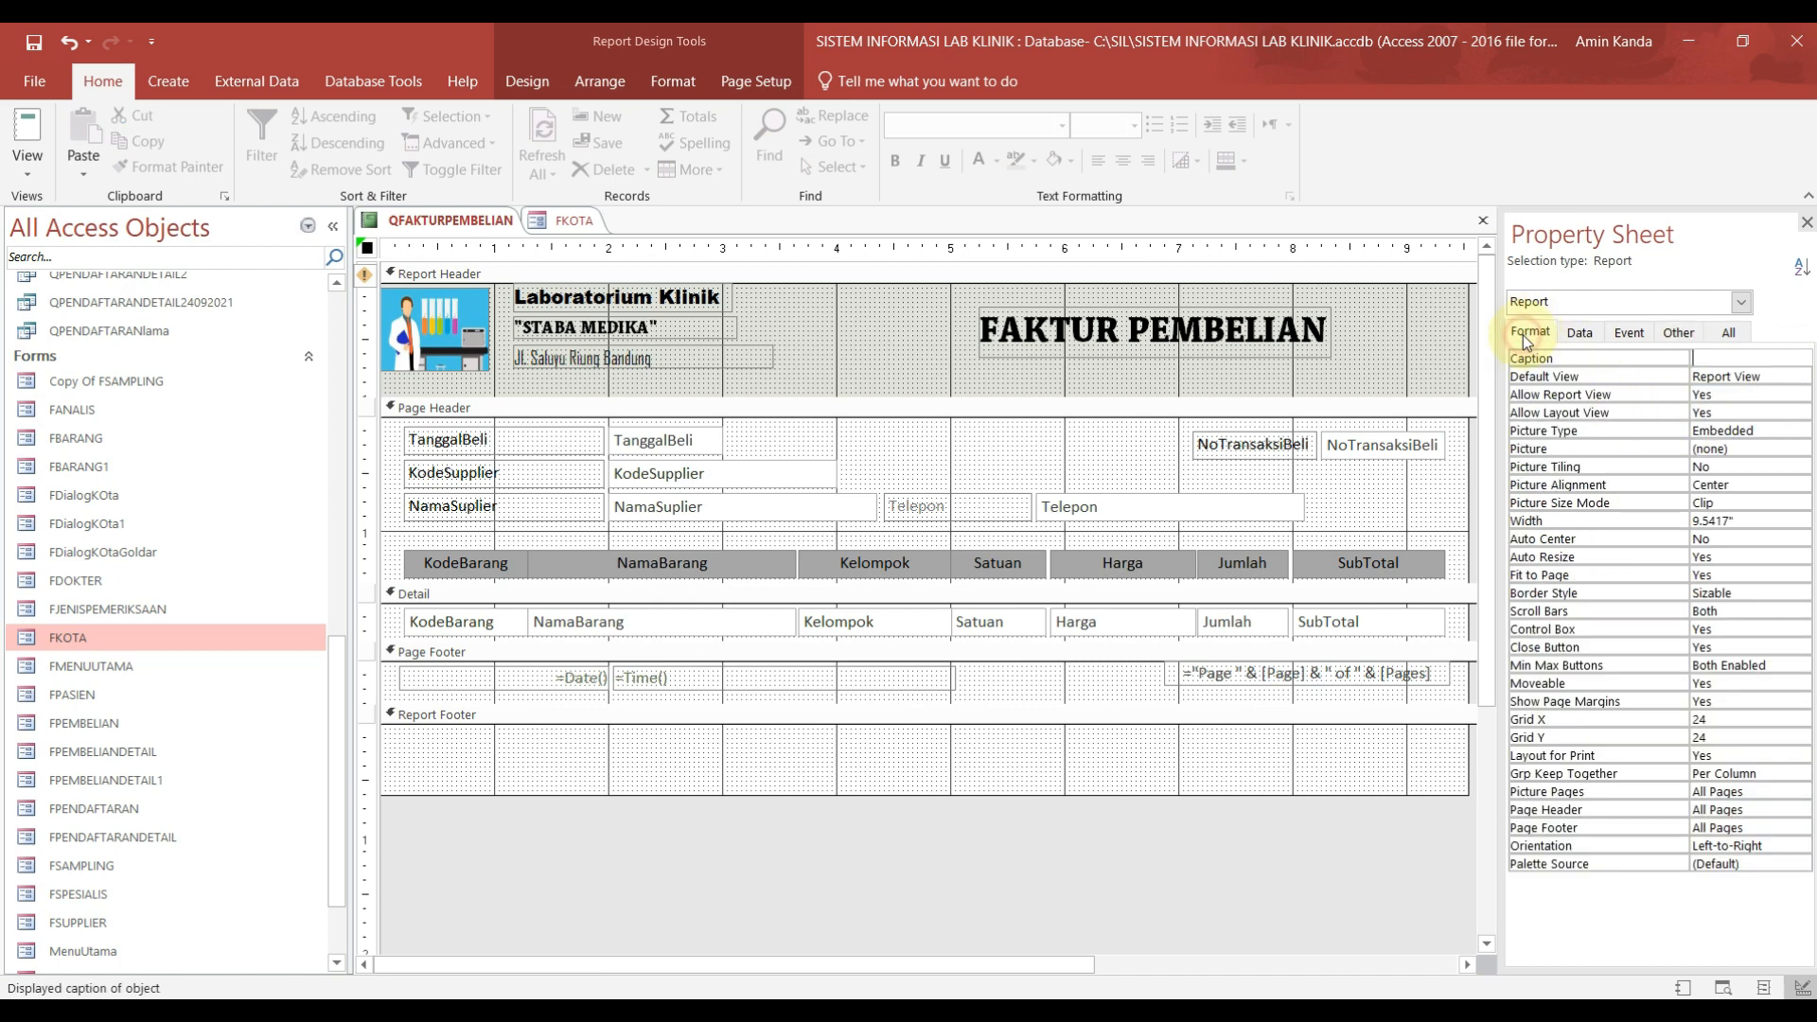
{"action": "left_click", "coordinate": [1775, 667]}
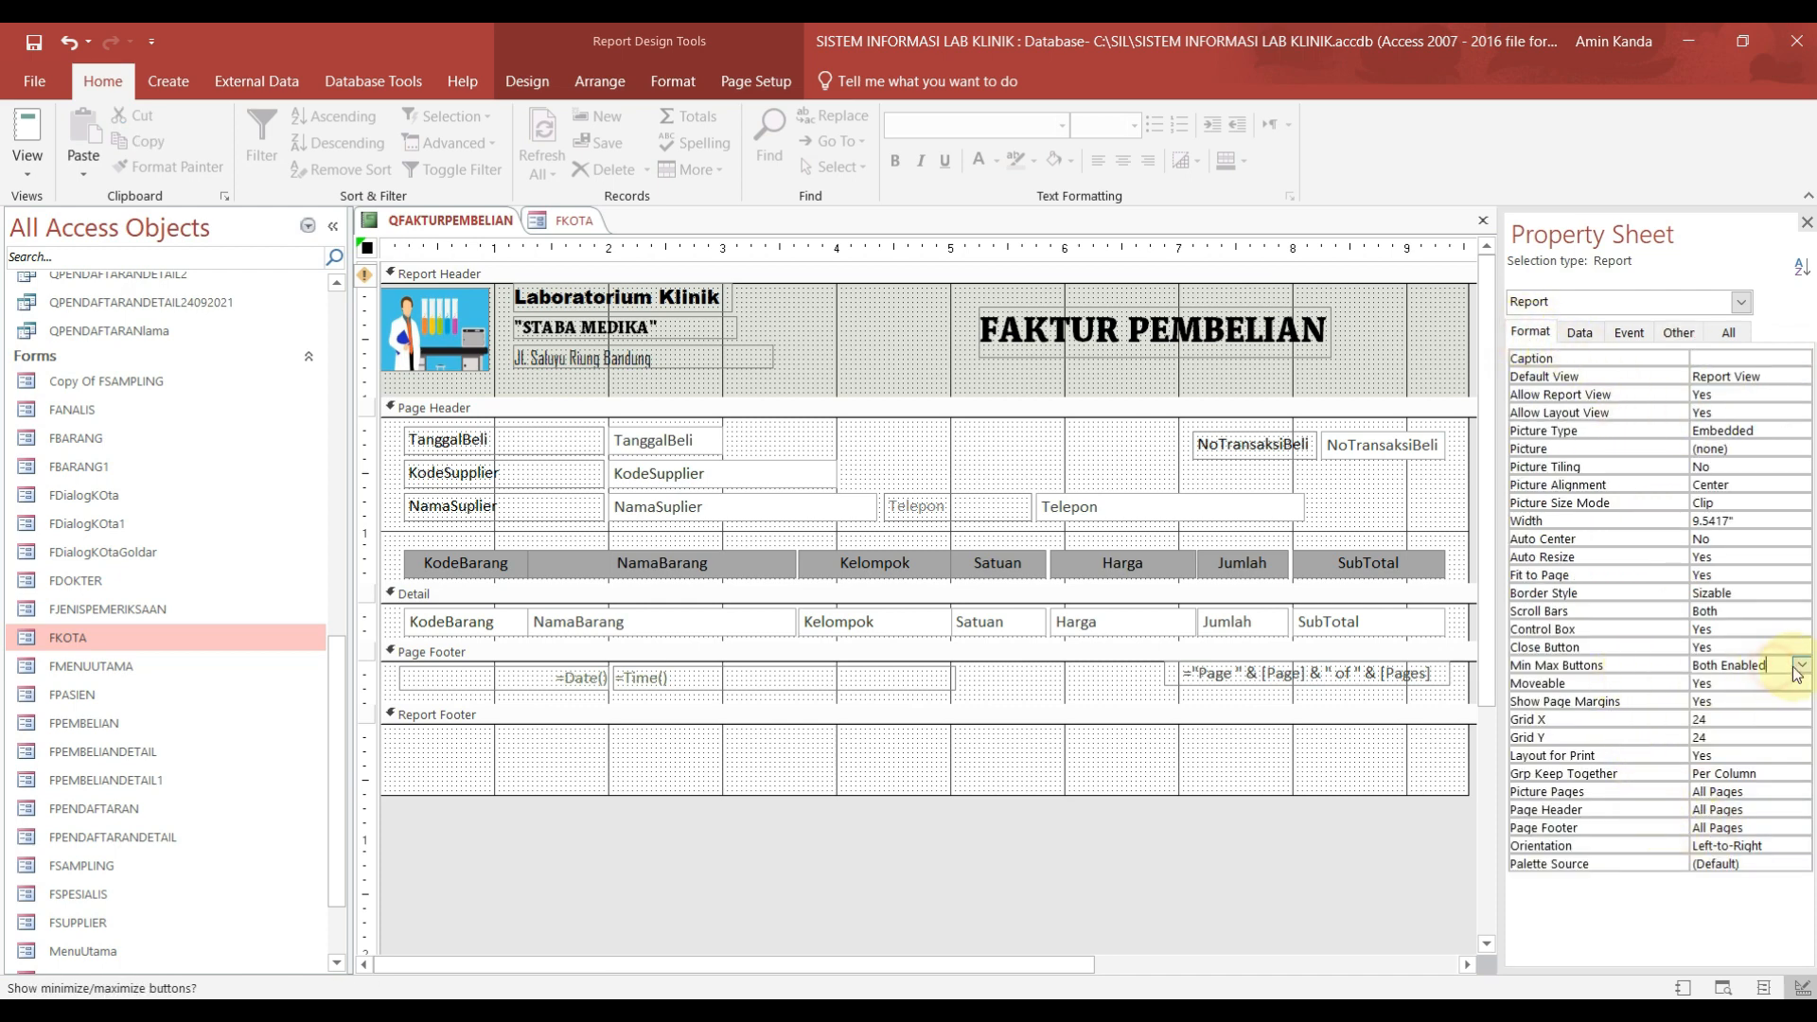
{"action": "left_click", "coordinate": [1801, 665]}
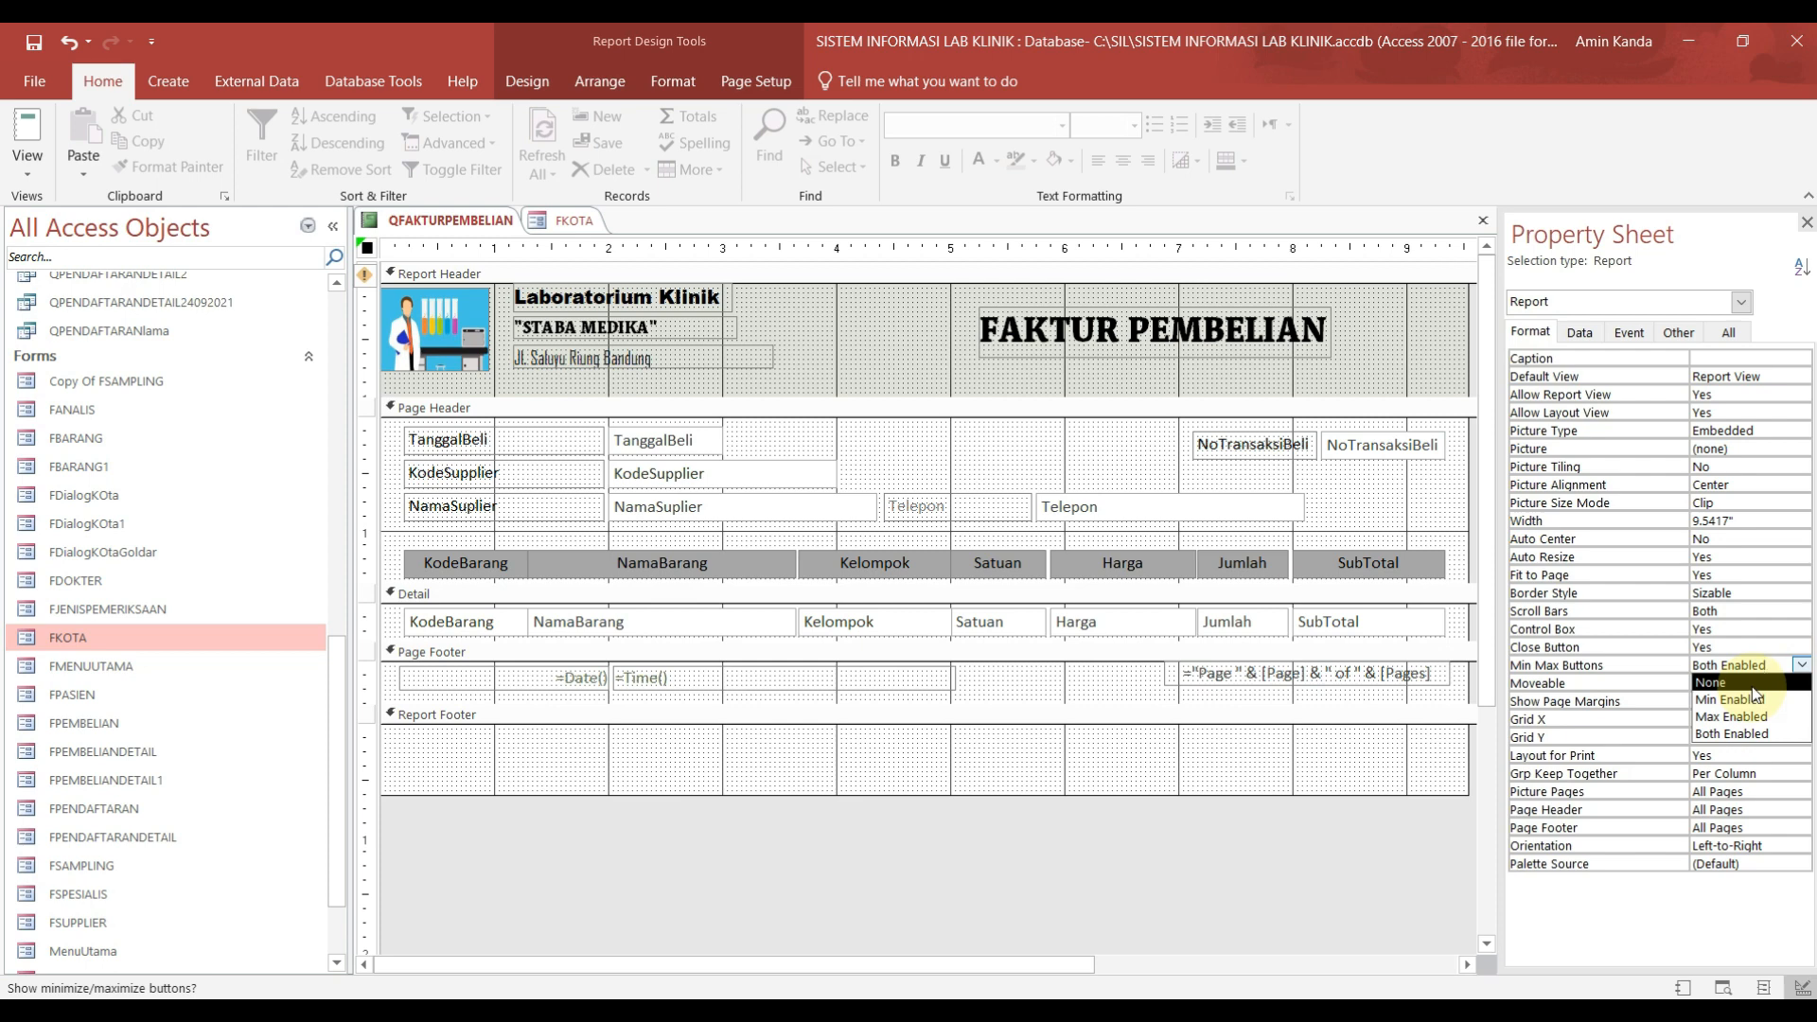
{"action": "left_click", "coordinate": [1756, 697]}
{"action": "left_click", "coordinate": [1753, 649]}
{"action": "left_click", "coordinate": [1801, 647]}
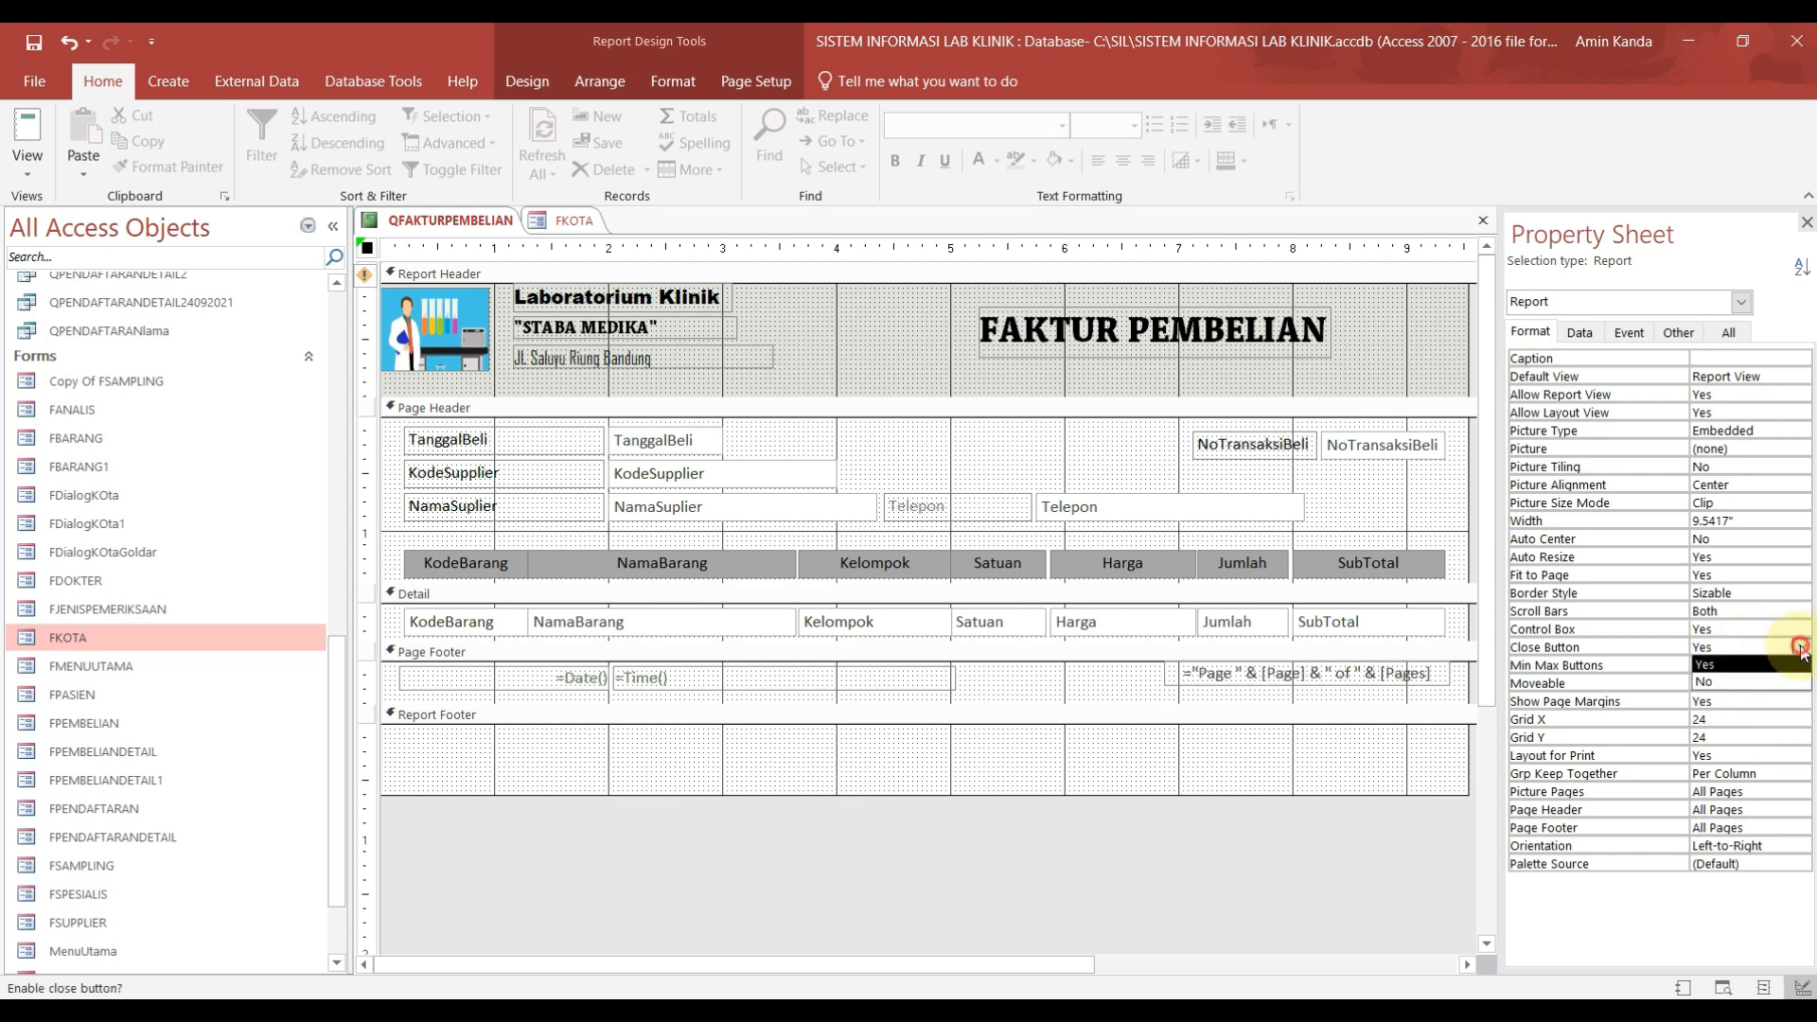
{"action": "left_click", "coordinate": [1753, 682]}
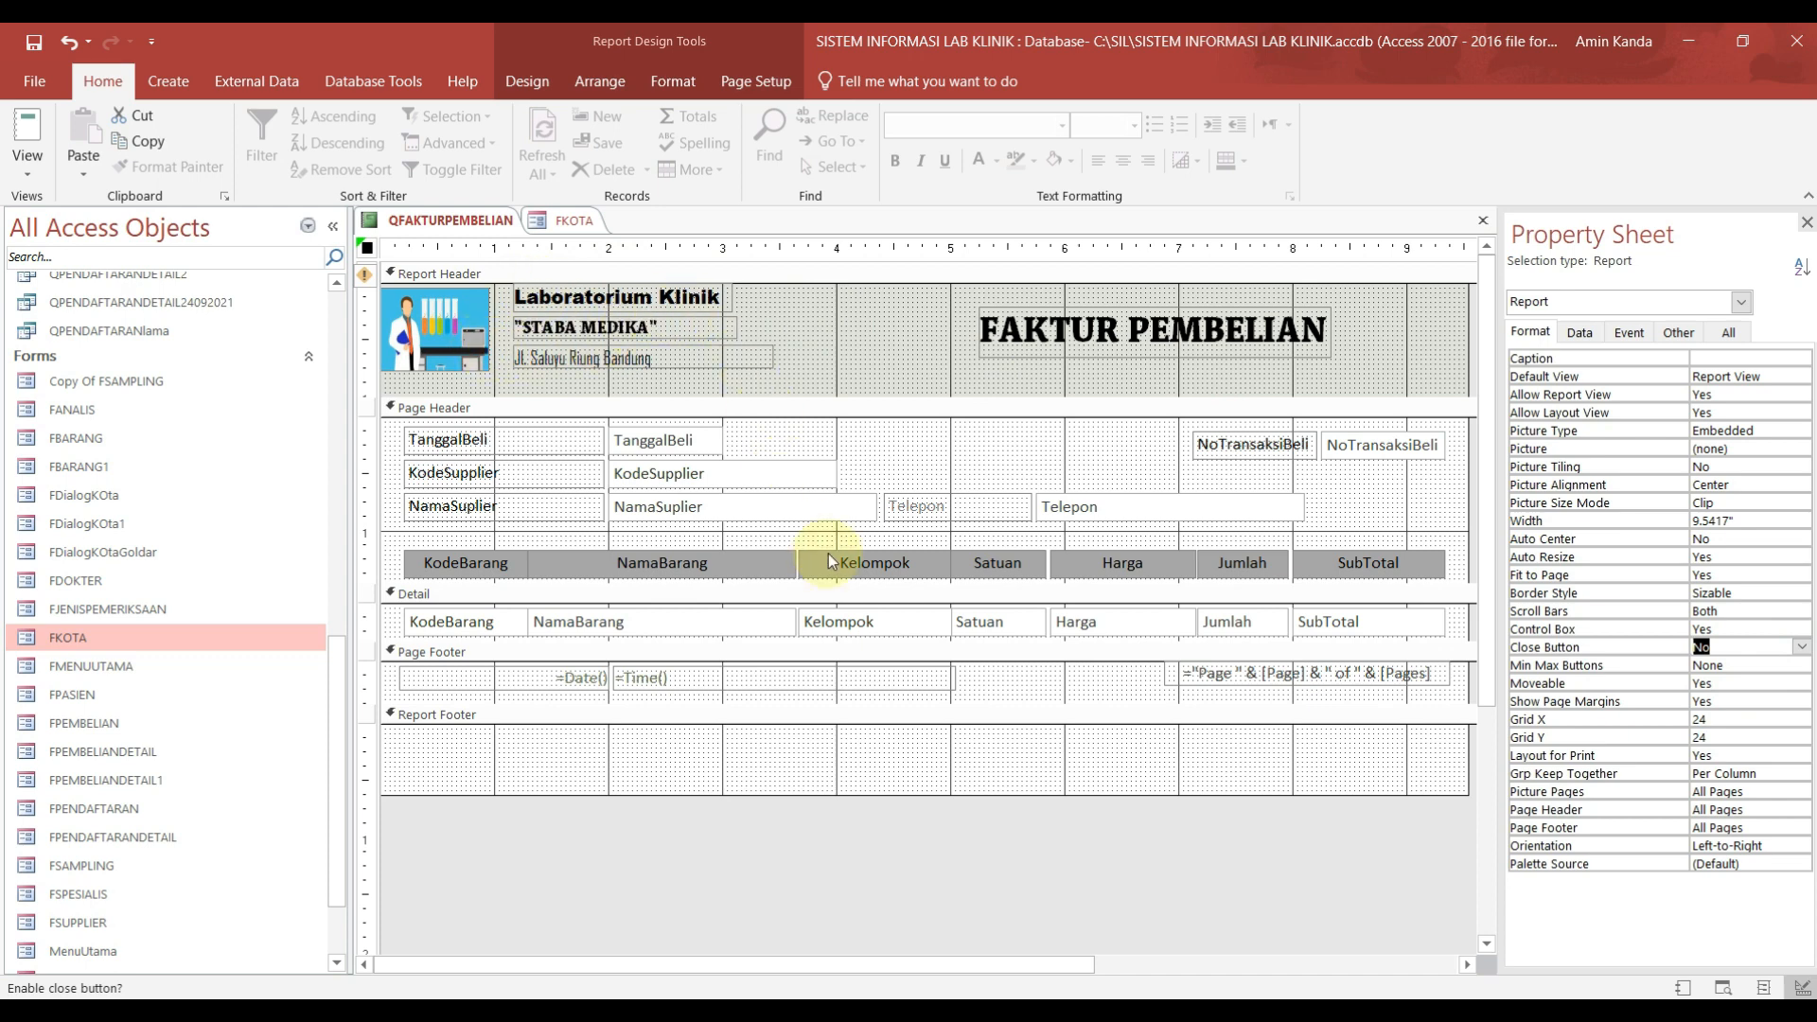
Step: Display the purchase invoice in Report View and reposition its pop-up window to check the layout
{"action": "left_click", "coordinate": [483, 221]}
{"action": "right_click", "coordinate": [484, 221]}
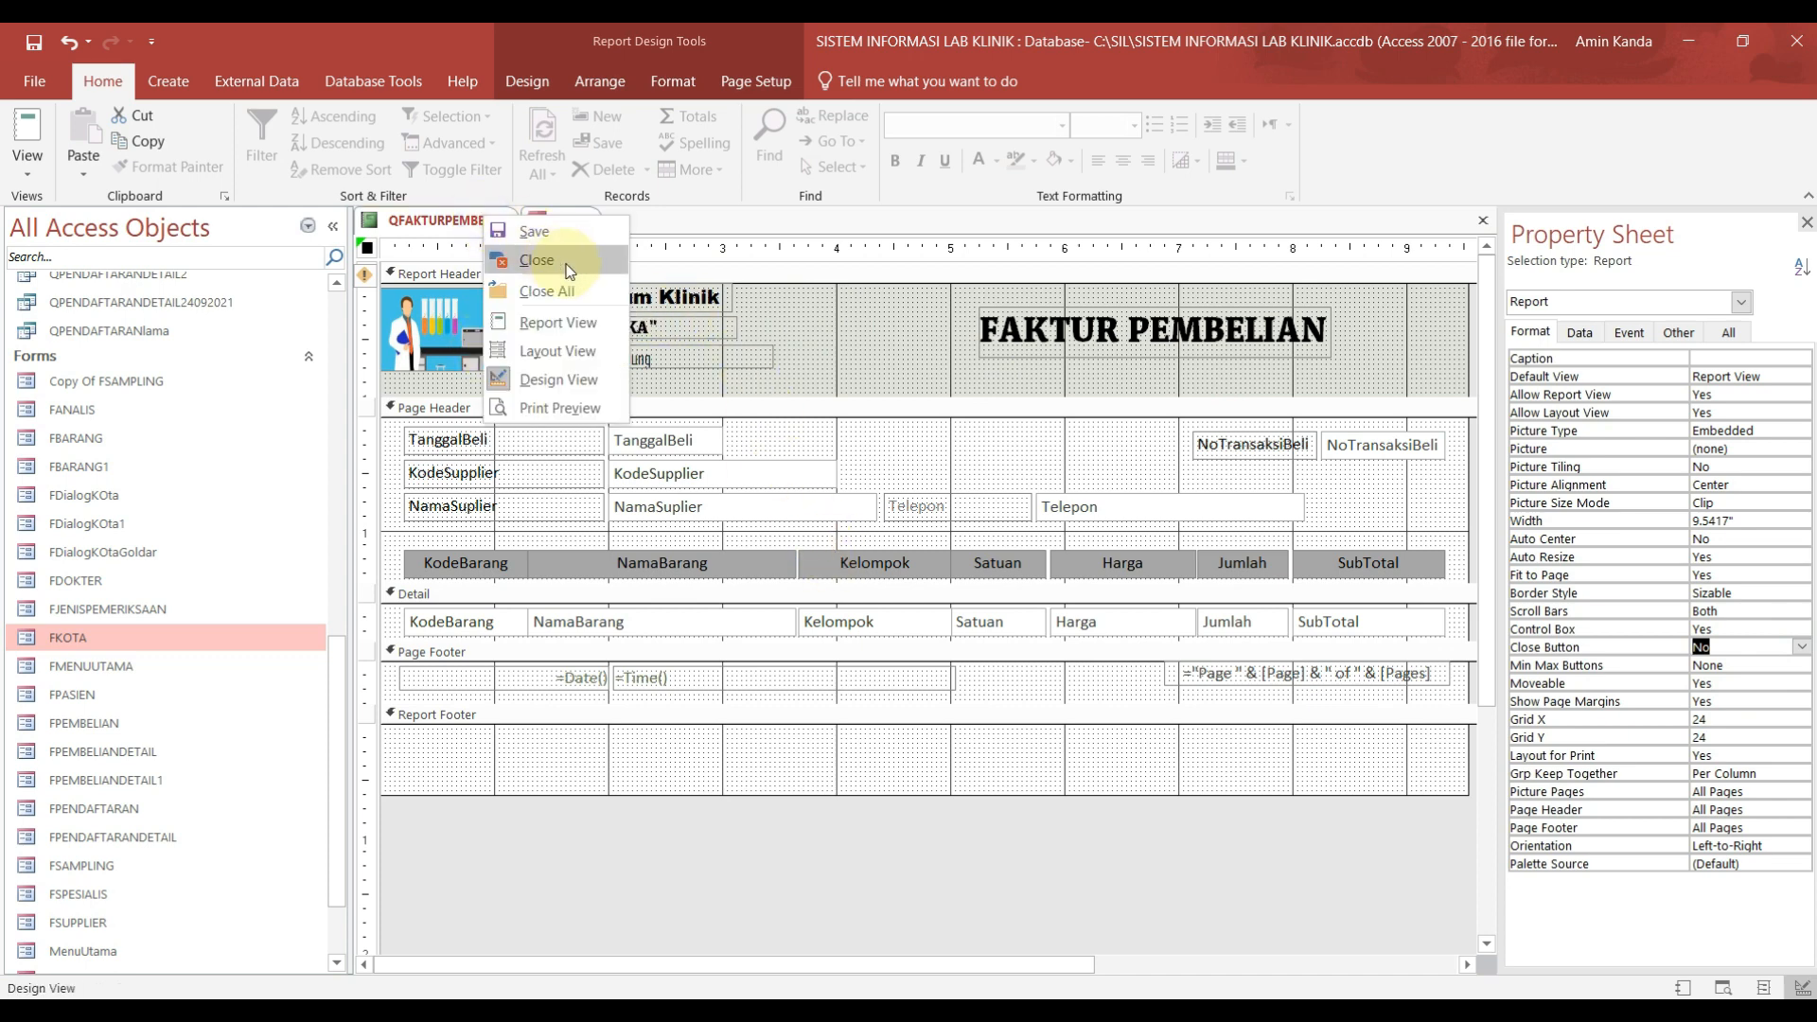
{"action": "left_click", "coordinate": [581, 324]}
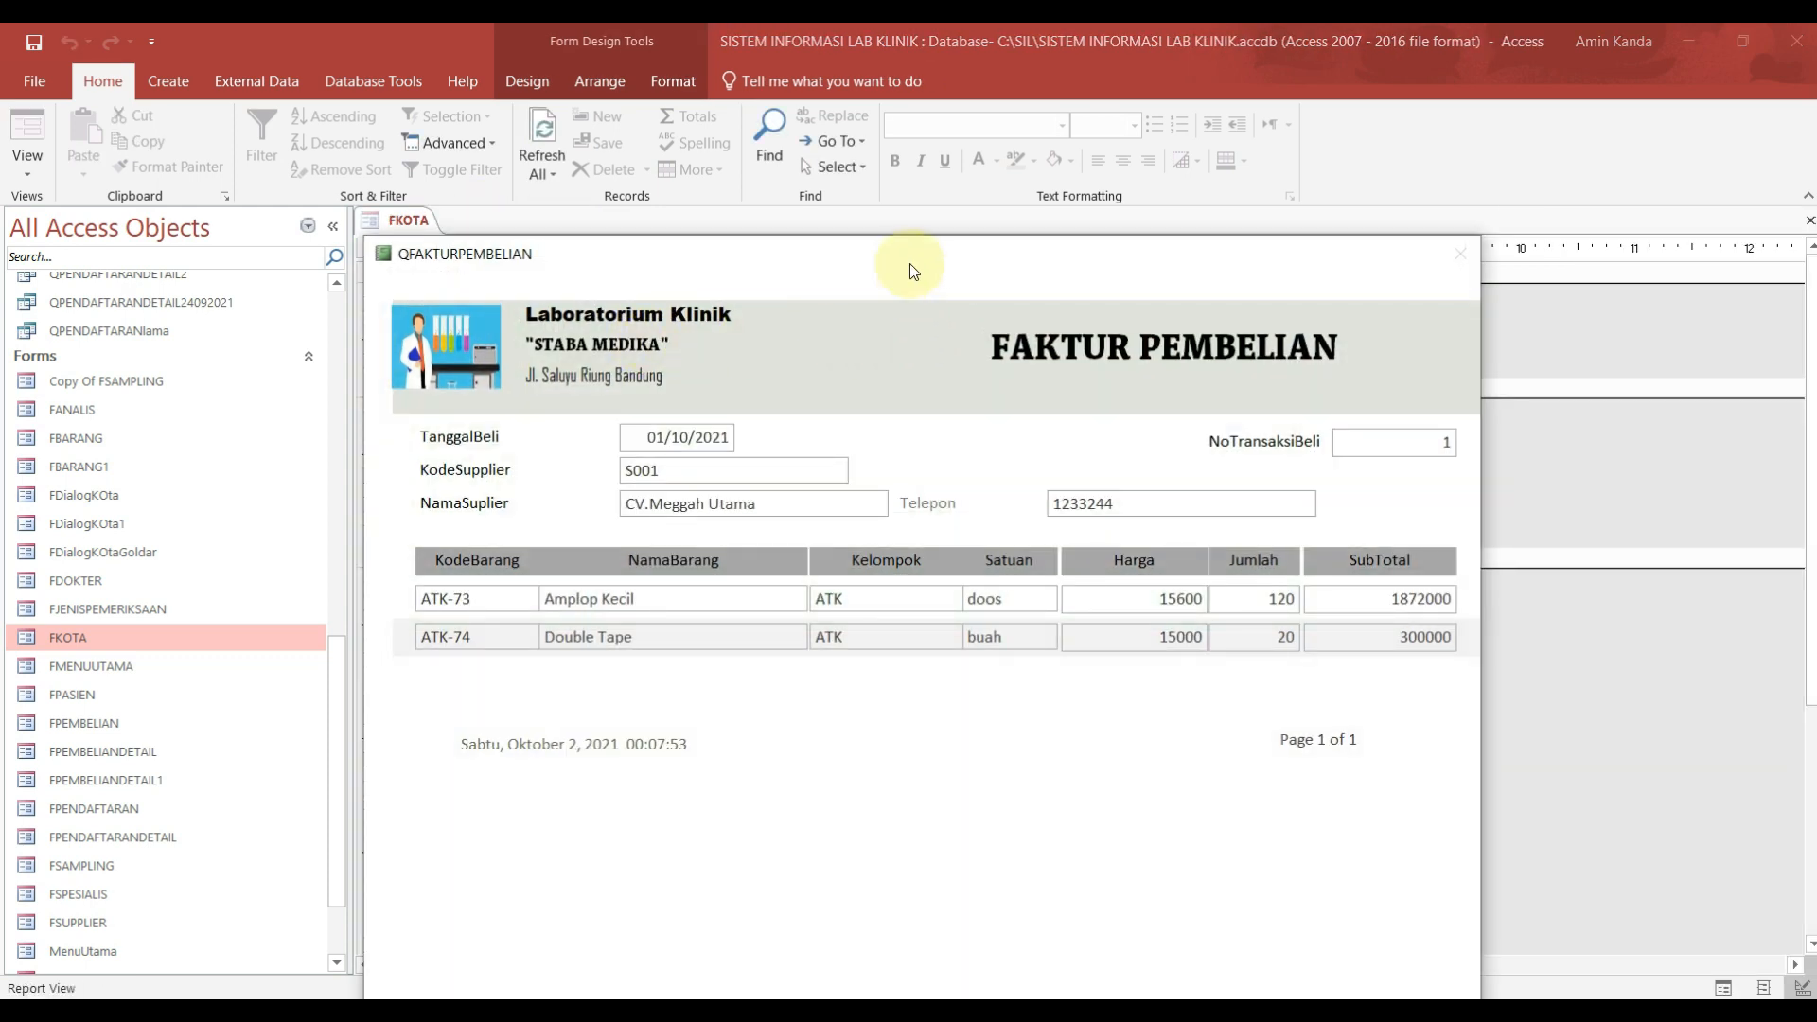
{"action": "left_click_drag", "start_coordinate": [911, 263], "coordinate": [810, 199]}
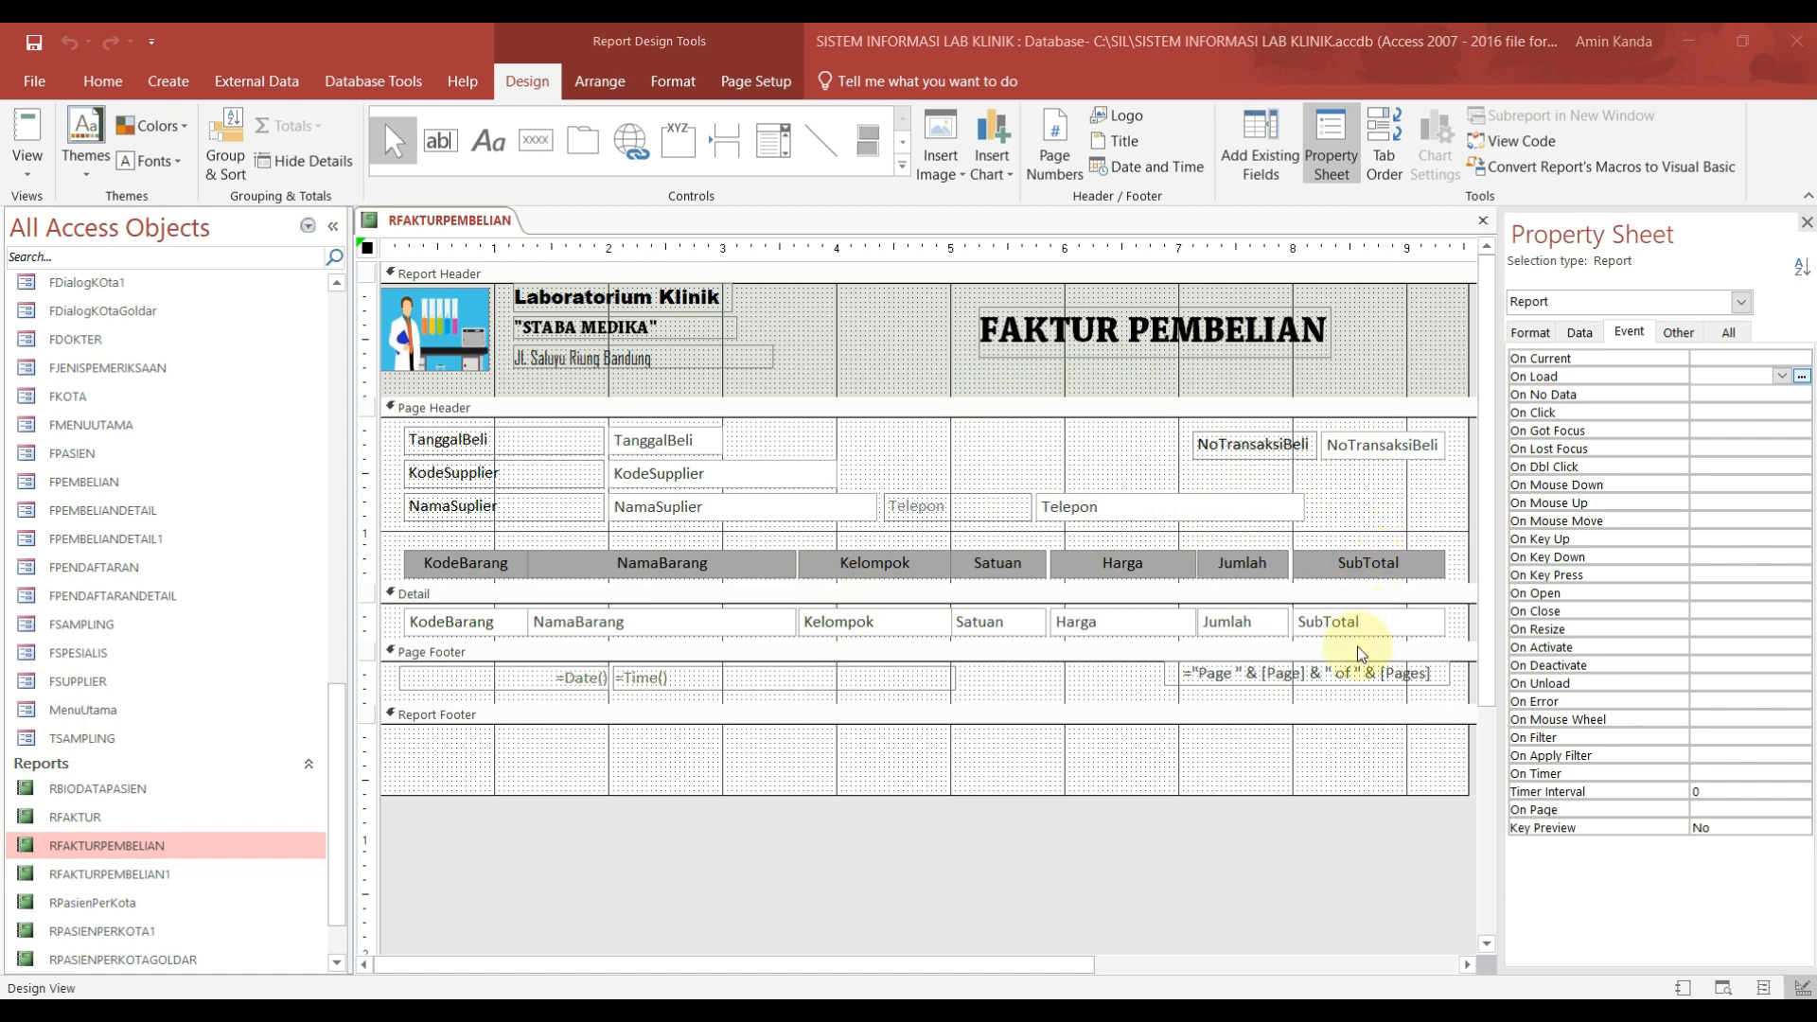
Step: Add a text box to the Report Footer below the Jumlah column and caption its label TOTAL
{"action": "left_click", "coordinate": [641, 728]}
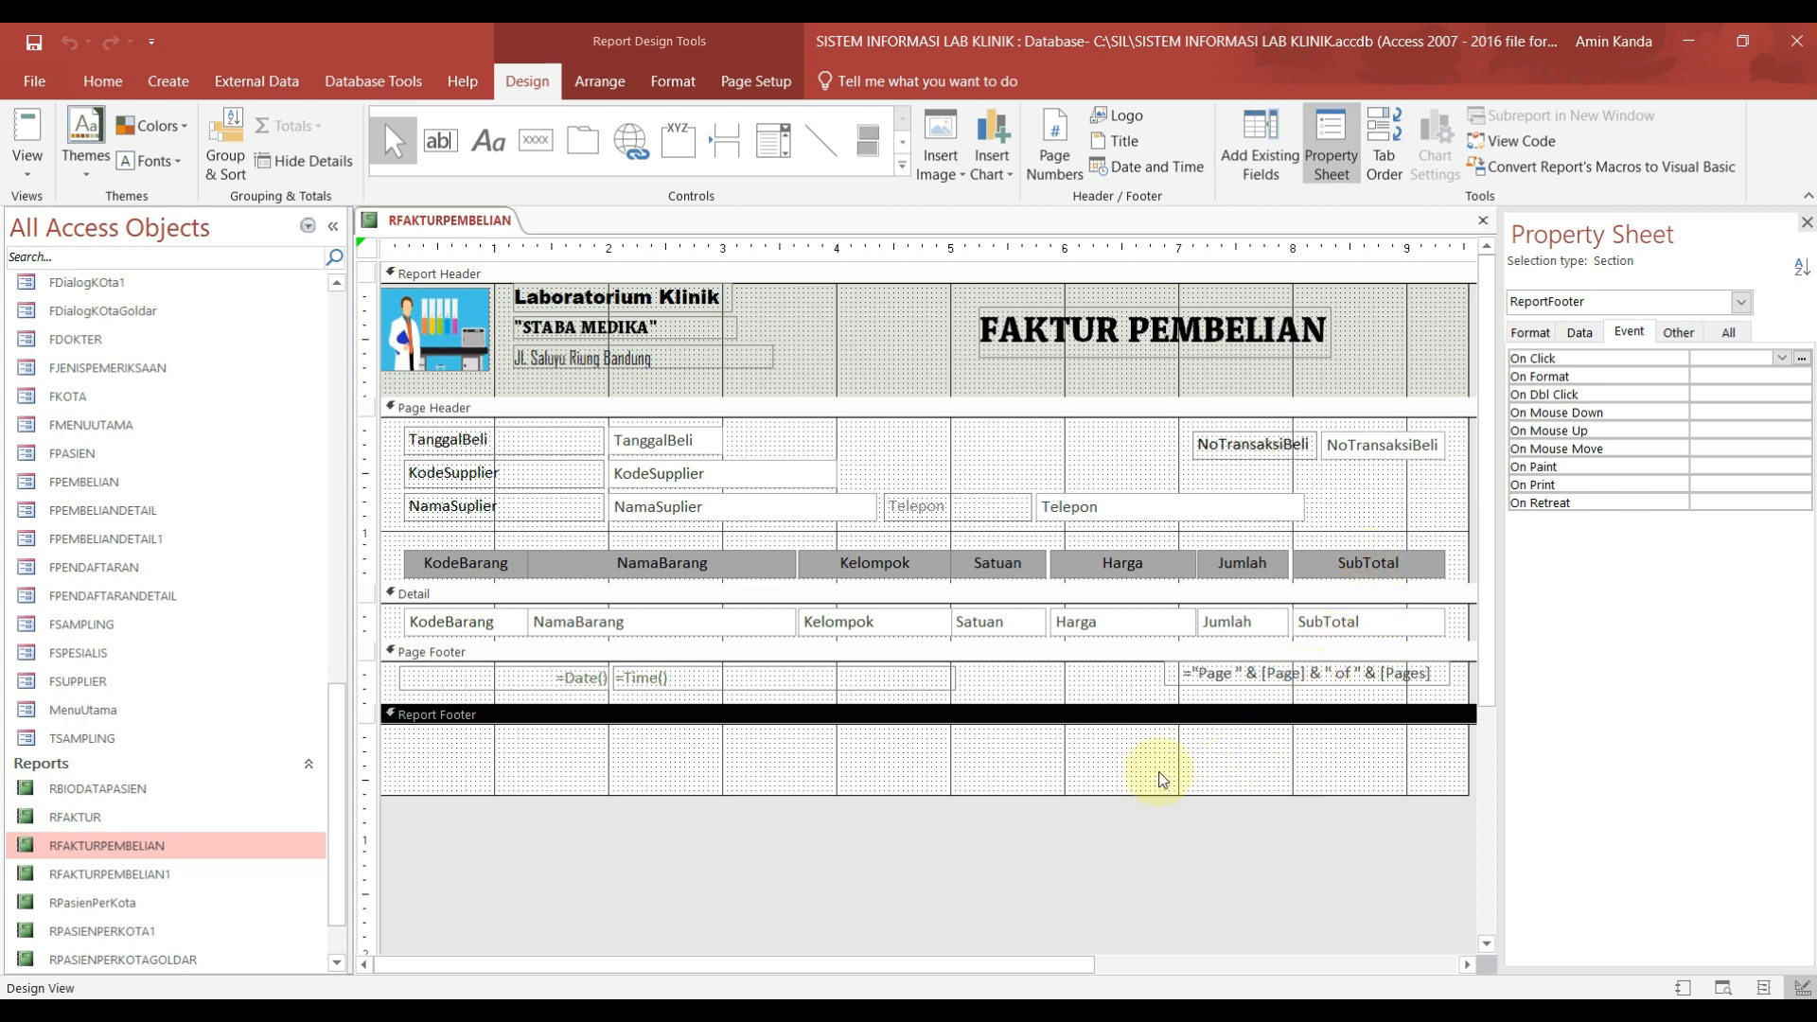
{"action": "left_click", "coordinate": [441, 140]}
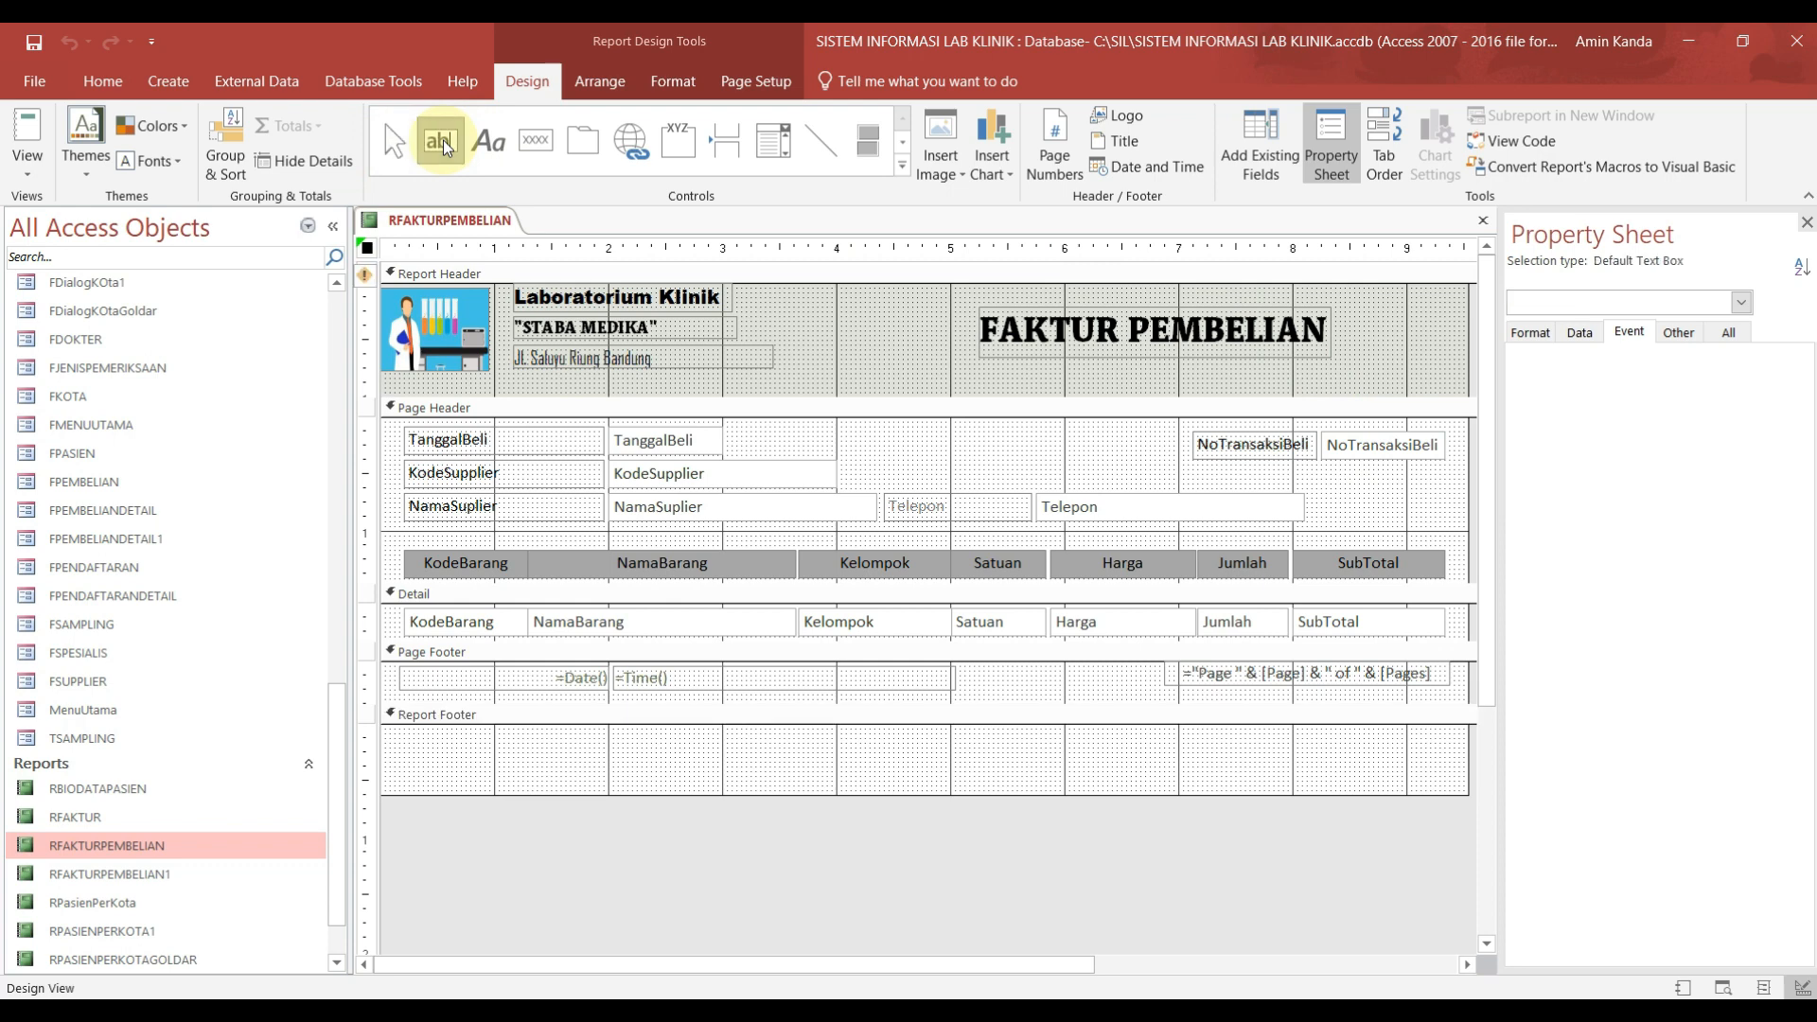
{"action": "left_click", "coordinate": [1198, 745]}
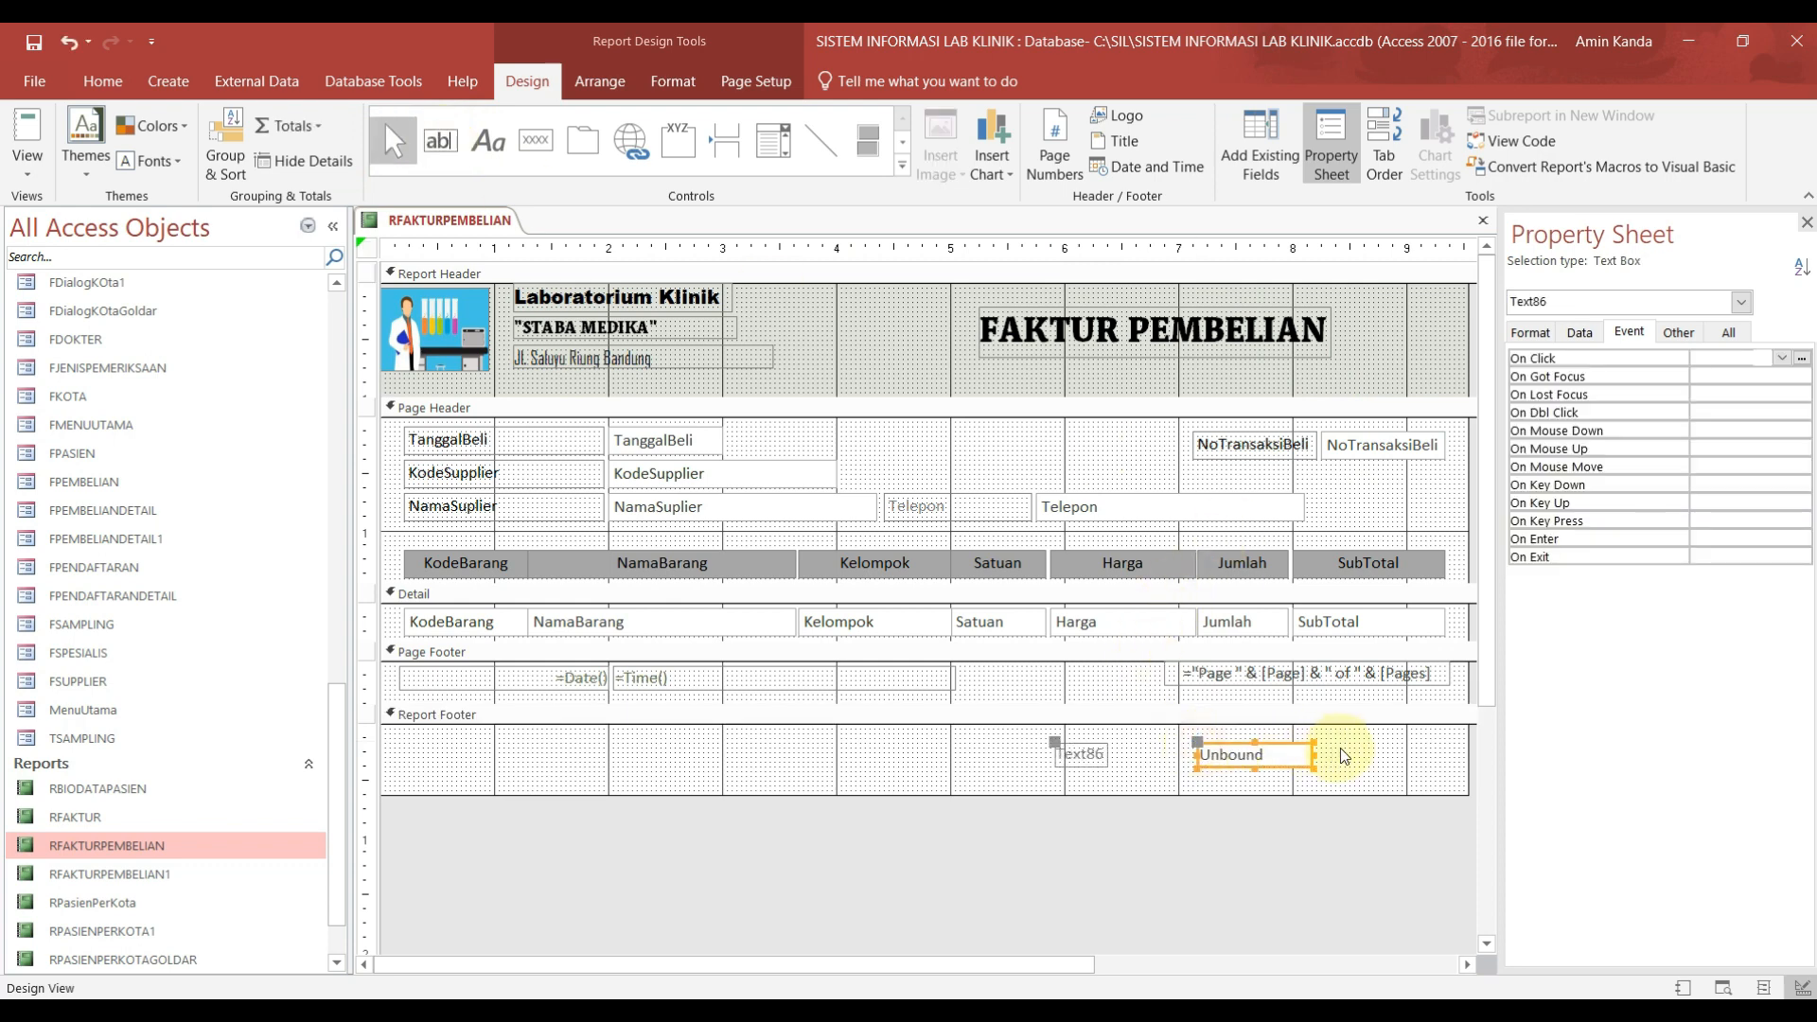
{"action": "left_click", "coordinate": [1088, 755]}
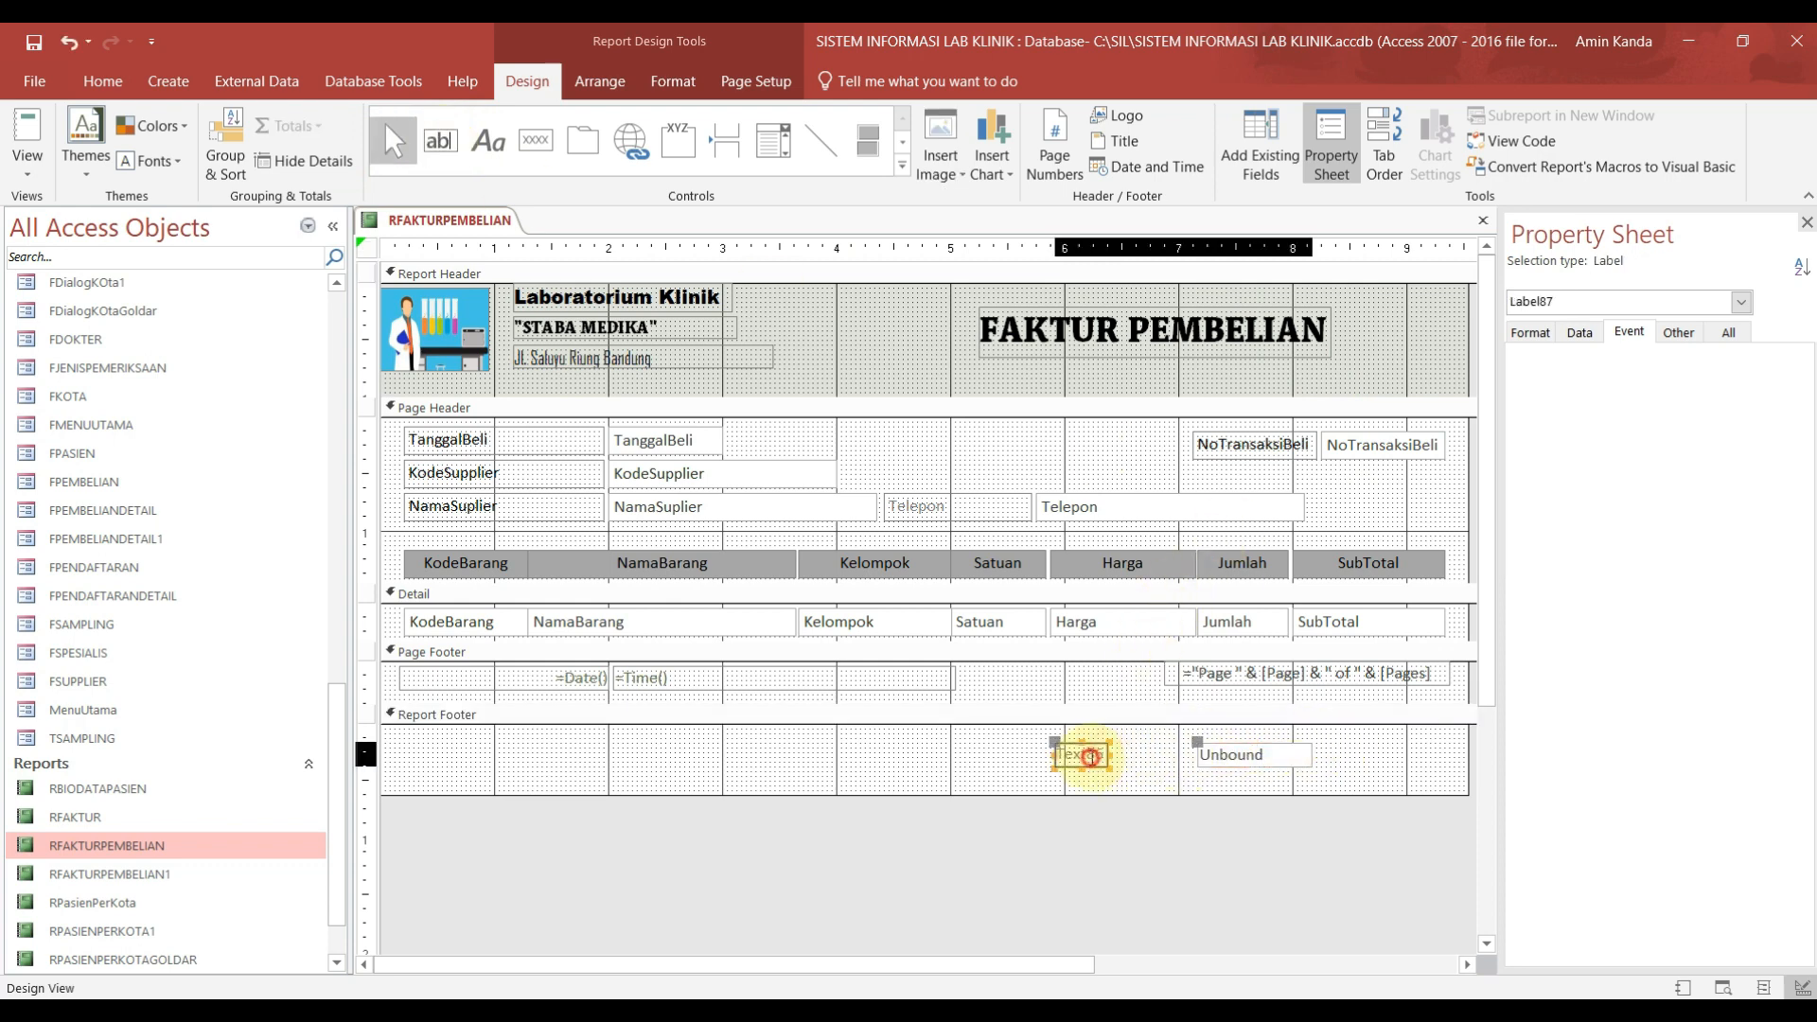
{"action": "double_click", "coordinate": [1083, 755]}
{"action": "type", "text": "TOTAL"}
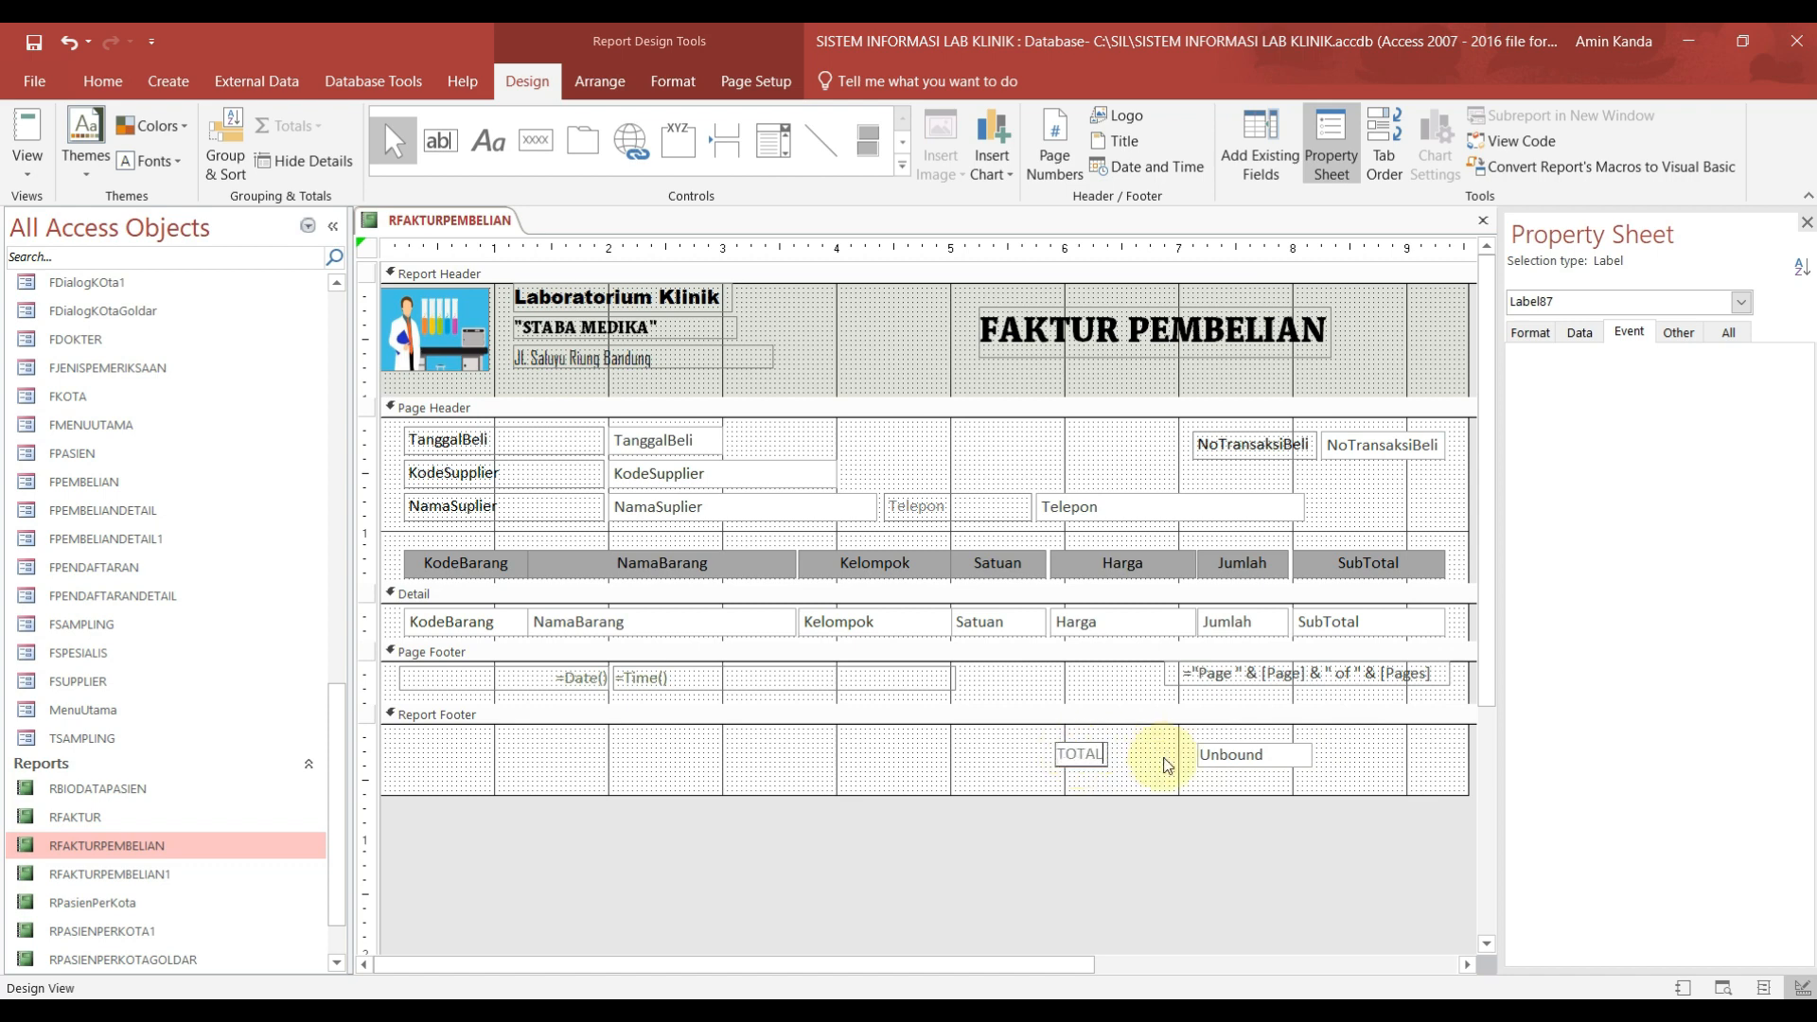
Step: Enlarge the Report Footer text box to about 1.9 inches wide and move its TOTAL label closer to it
{"action": "left_click", "coordinate": [1235, 754]}
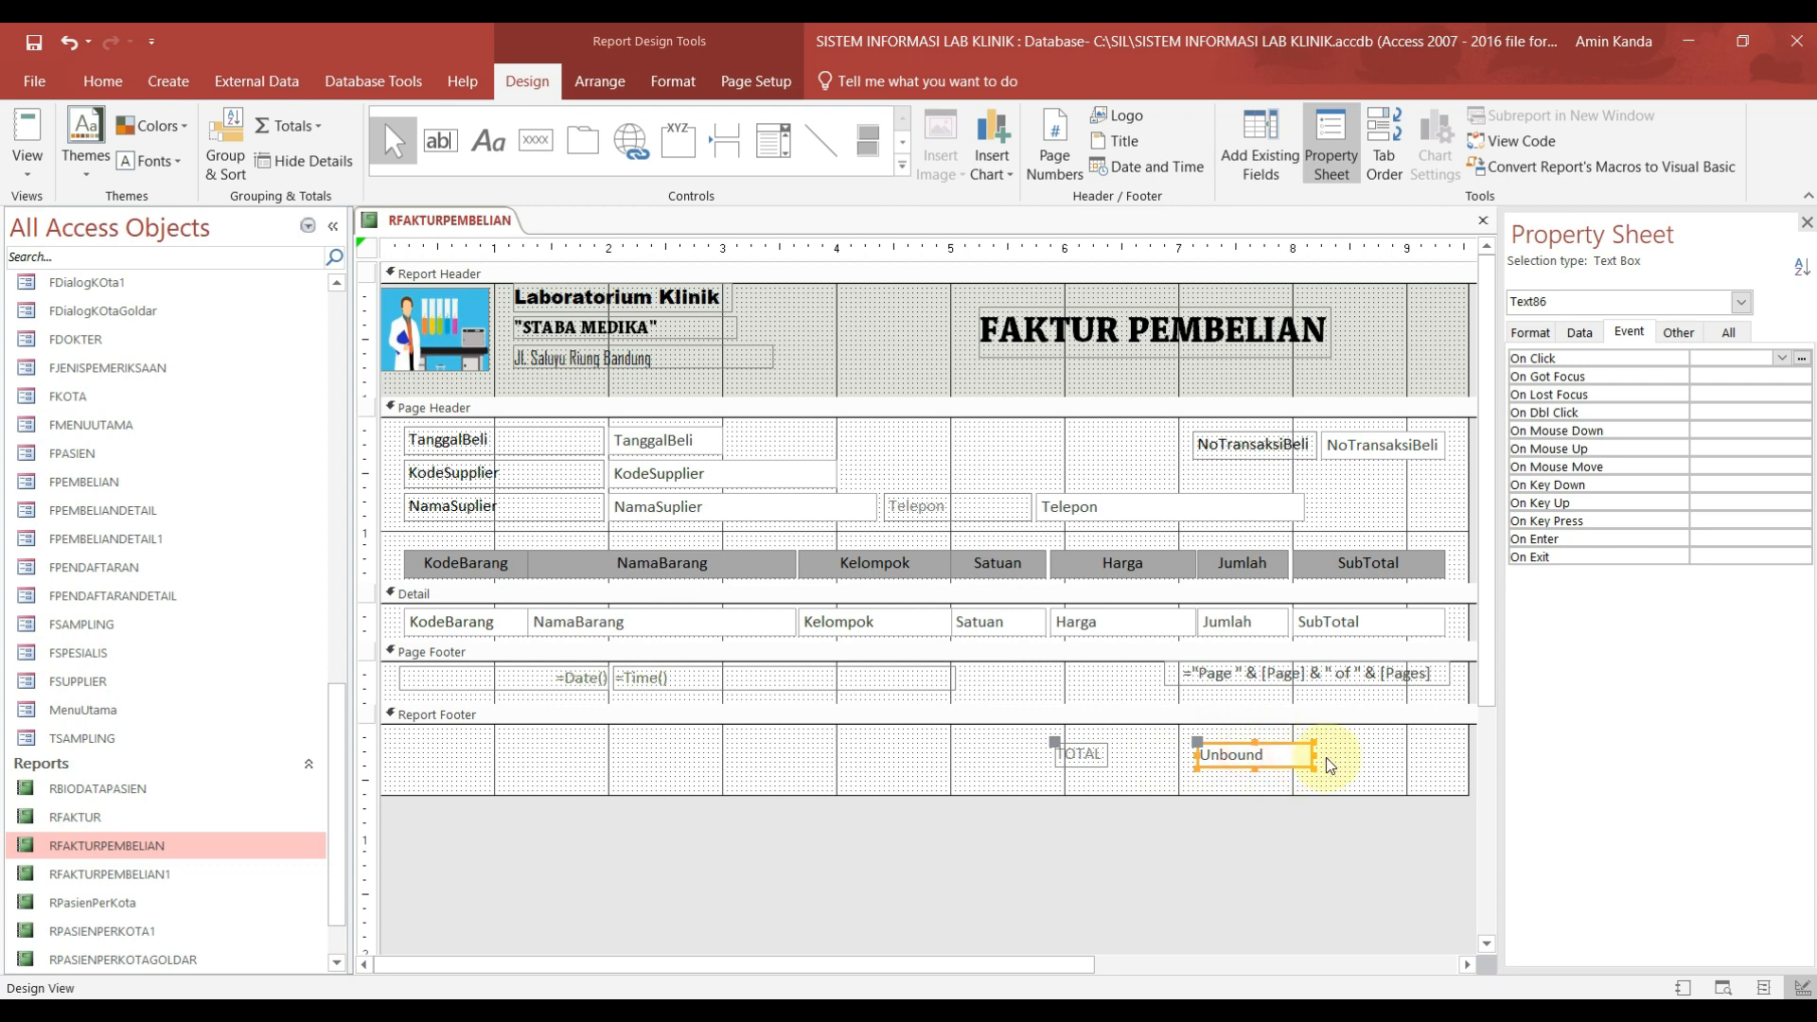
{"action": "left_click_drag", "start_coordinate": [1312, 755], "coordinate": [1413, 754]}
{"action": "left_click_drag", "start_coordinate": [1304, 769], "coordinate": [1334, 740]}
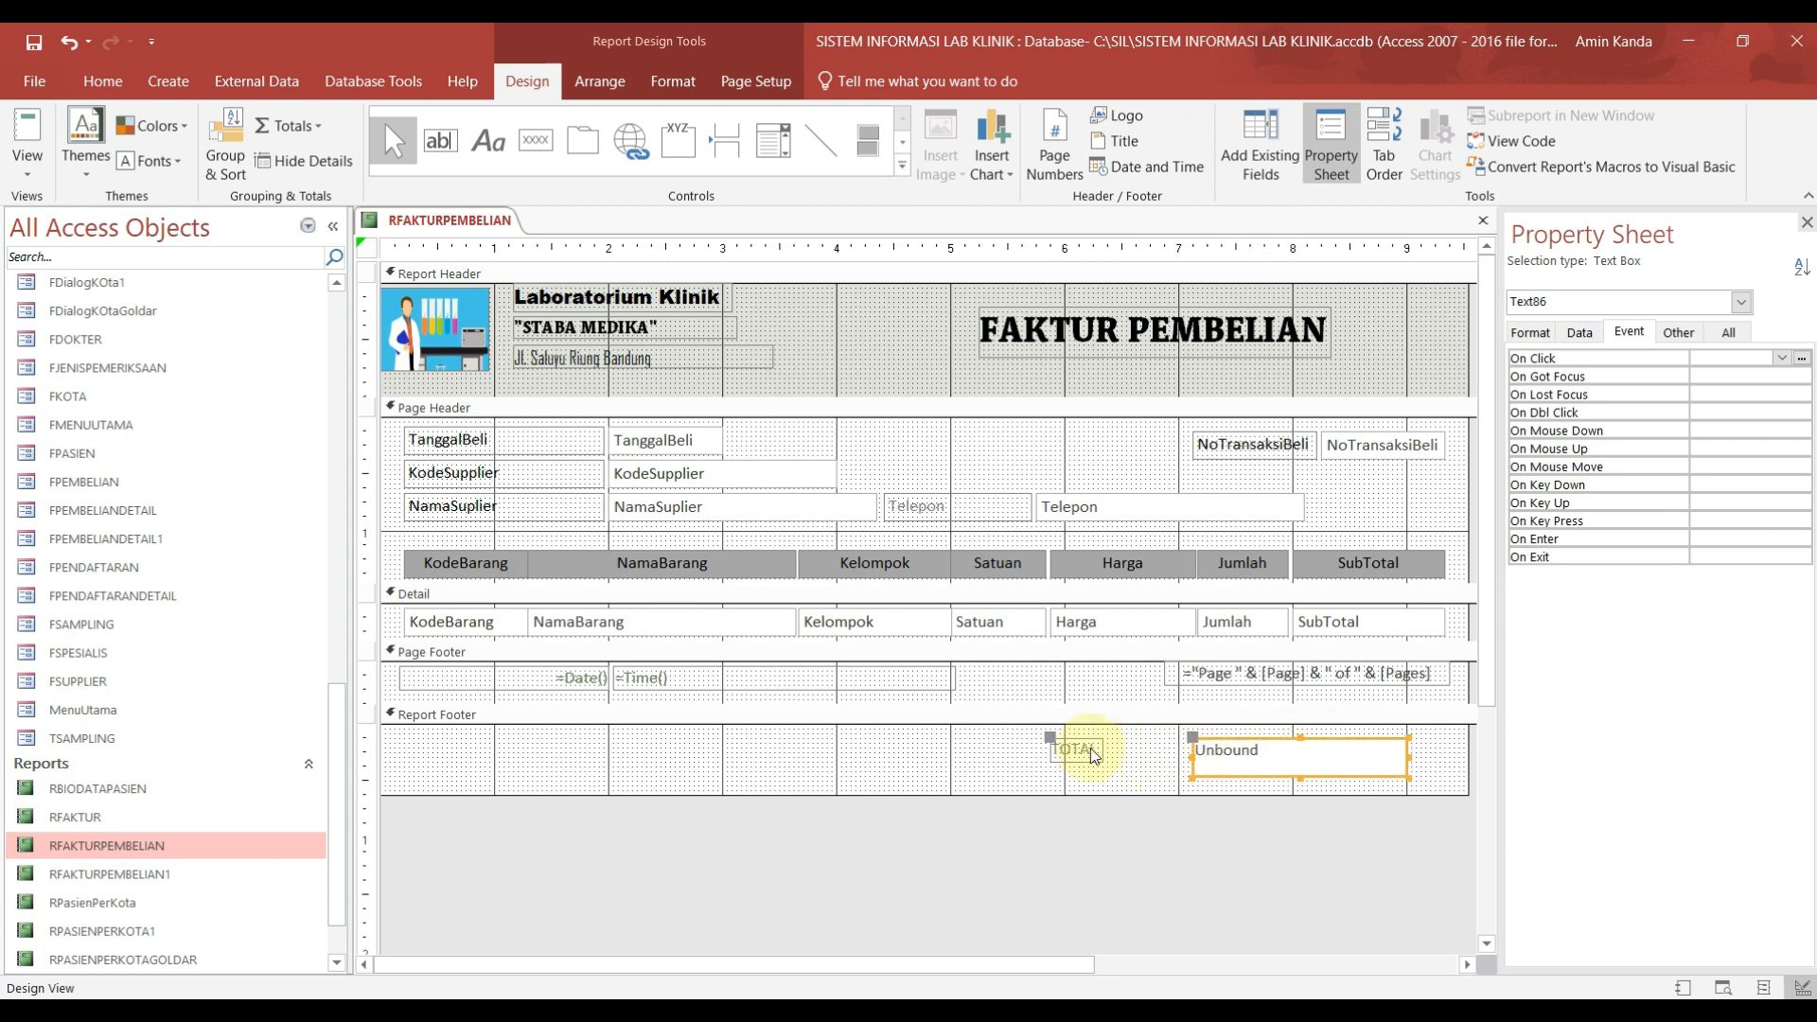
{"action": "left_click_drag", "start_coordinate": [1063, 749], "coordinate": [1102, 747]}
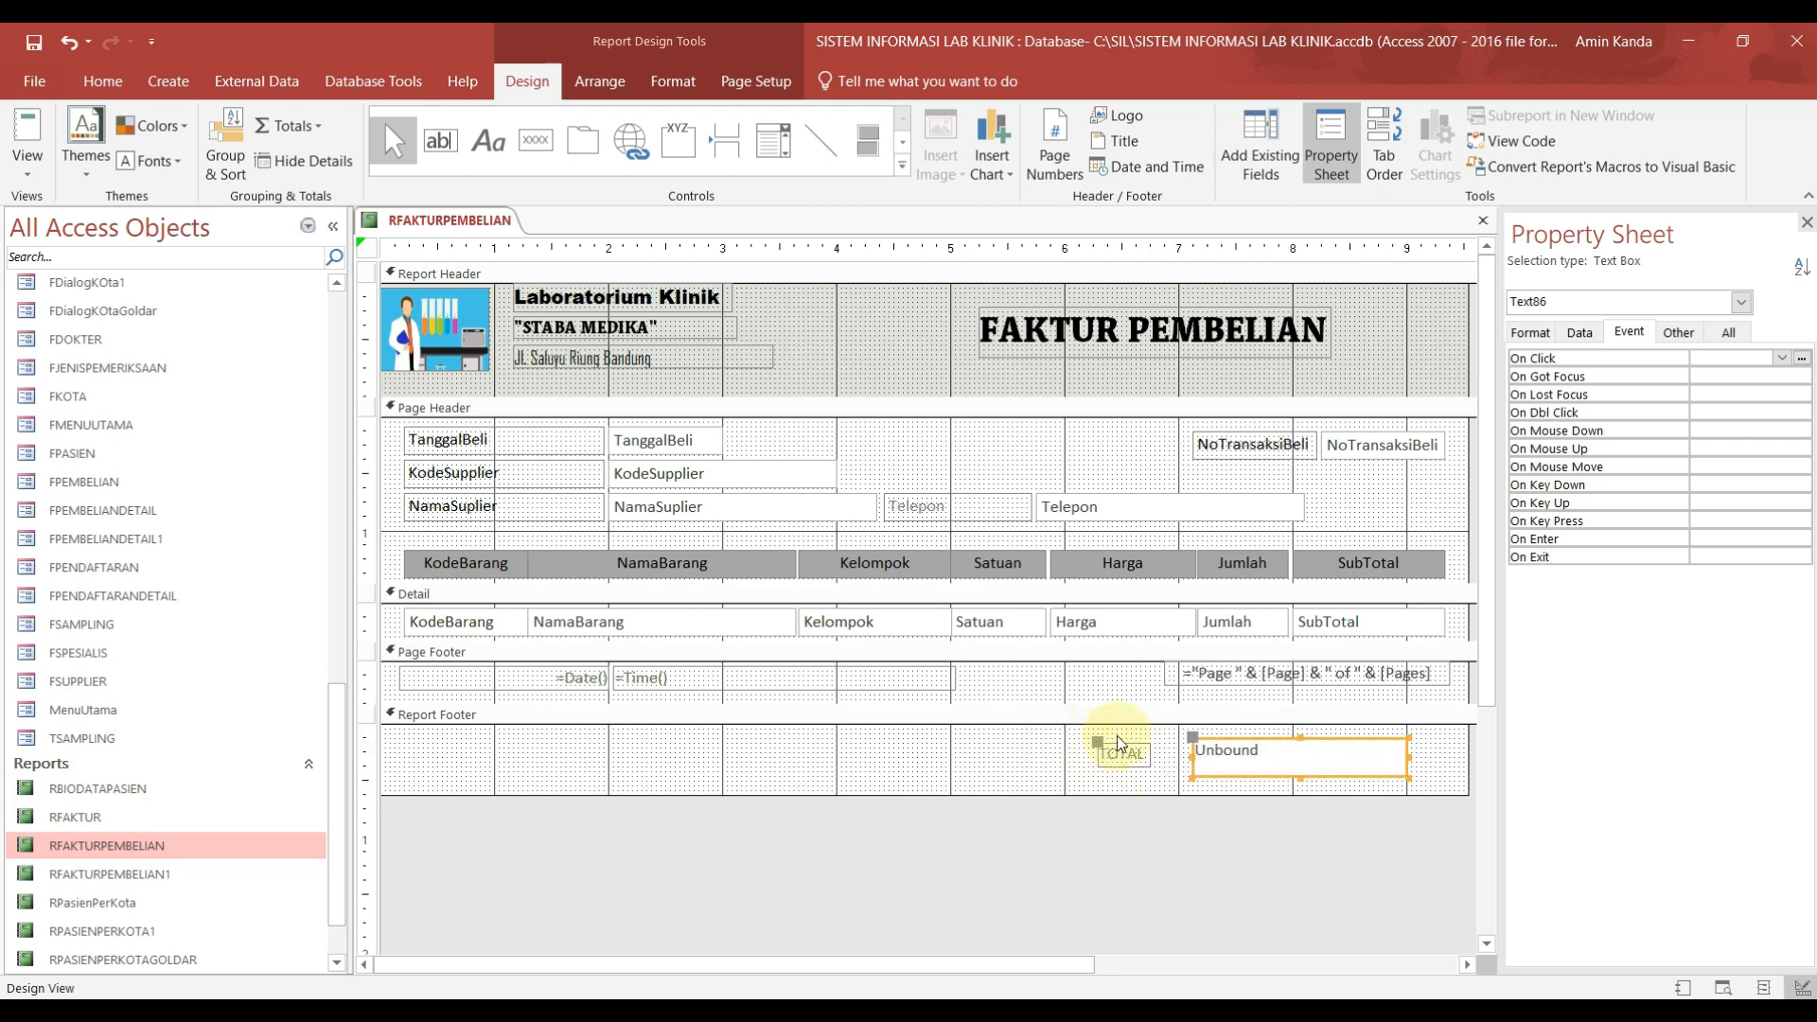
Step: Start a Control Source expression for the Report Footer text box with the built-in SQL Aggregate function Sum
{"action": "left_click", "coordinate": [1431, 755]}
{"action": "left_click", "coordinate": [1384, 758]}
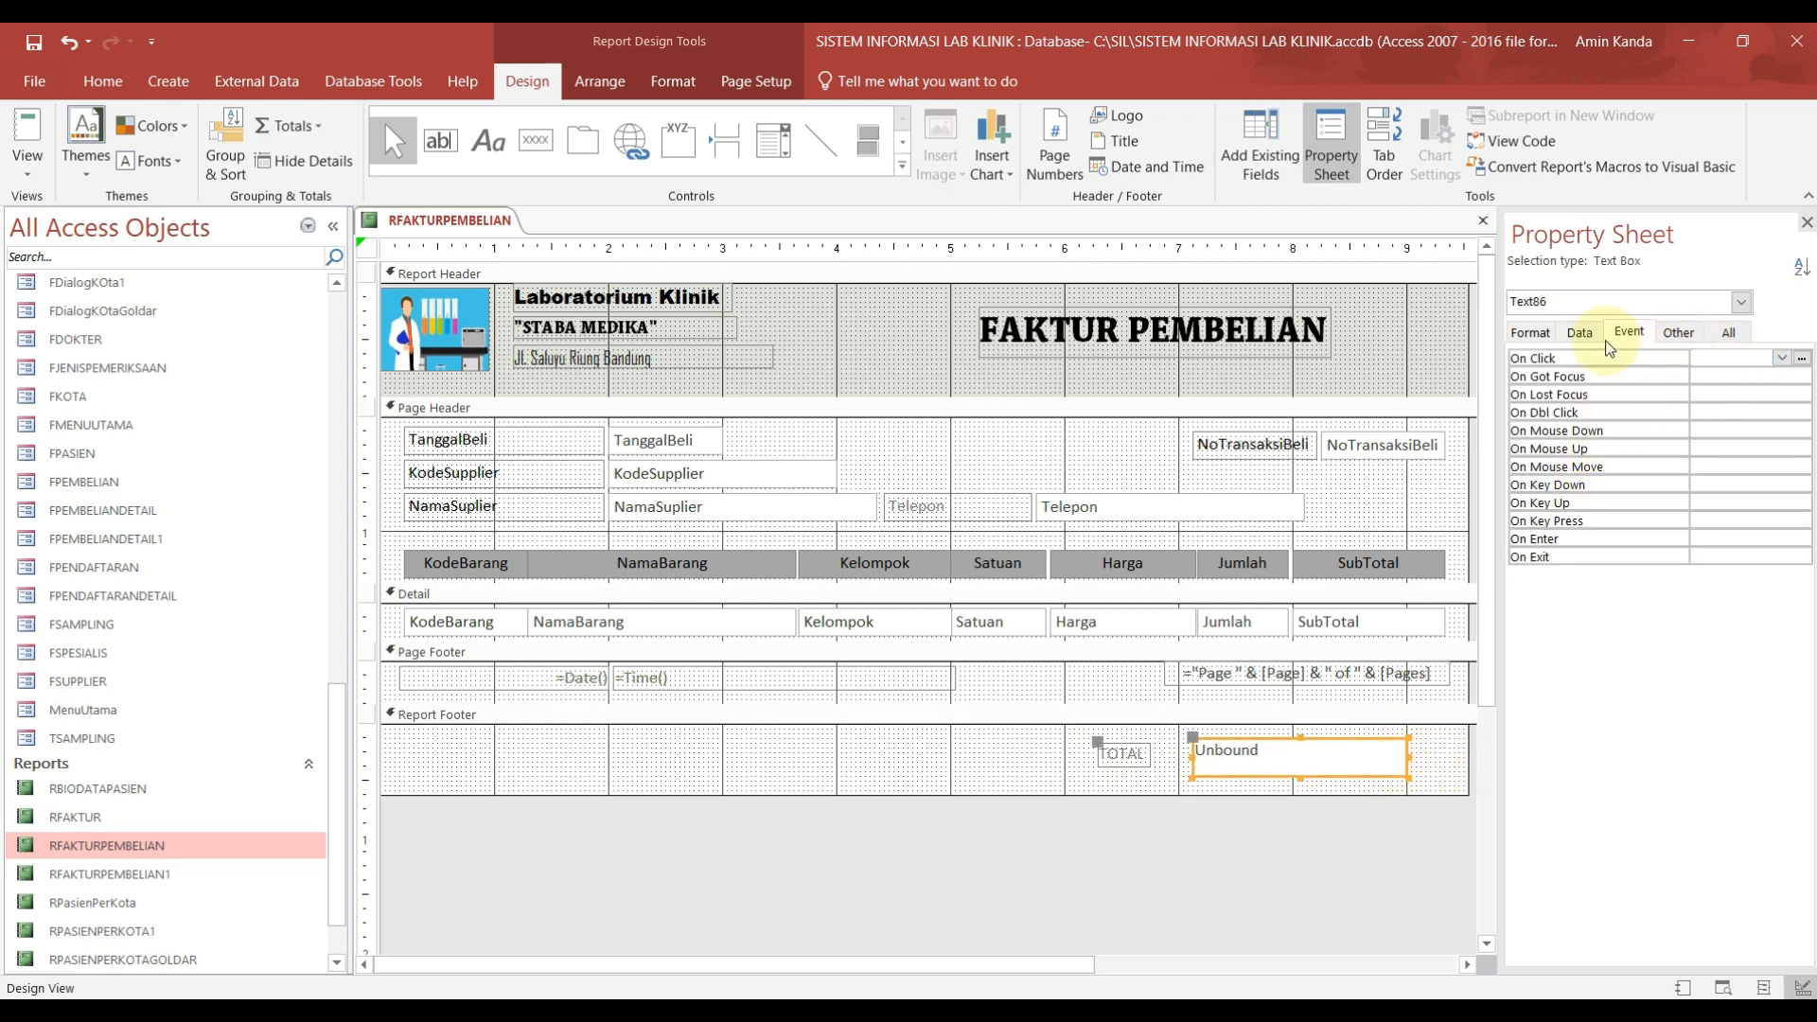
{"action": "left_click", "coordinate": [1580, 332]}
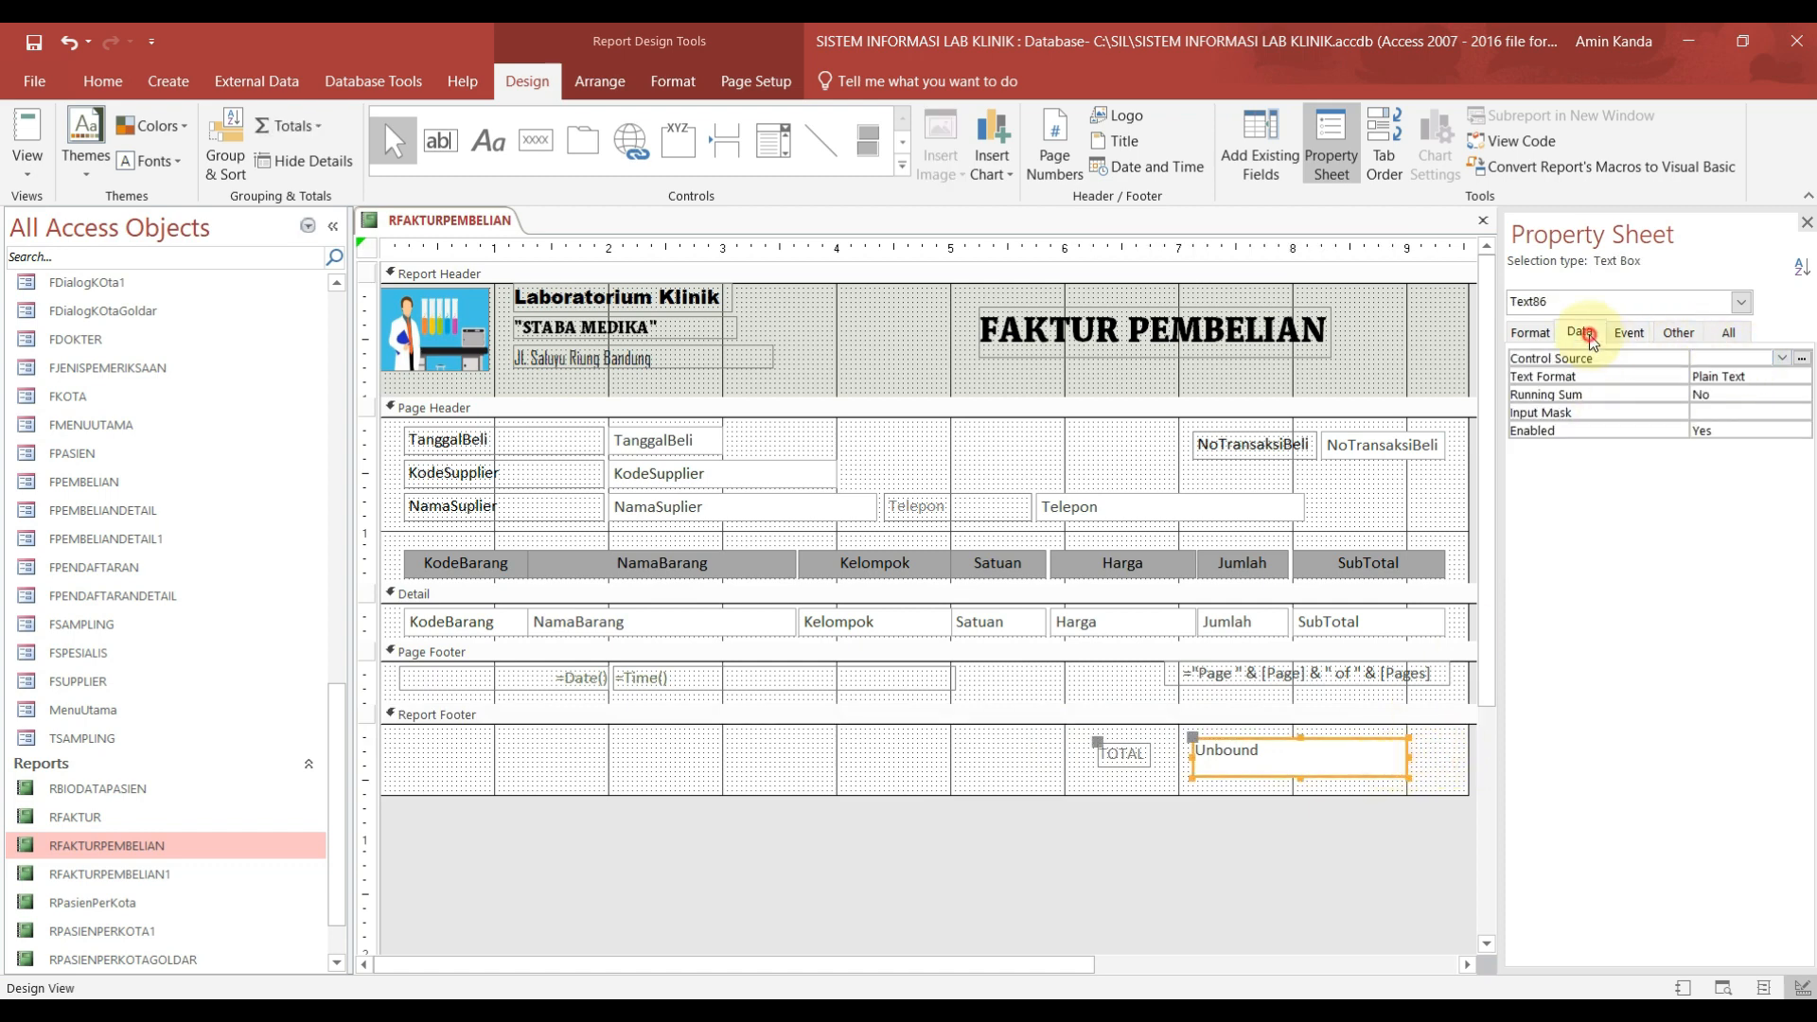
{"action": "left_click", "coordinate": [1803, 359]}
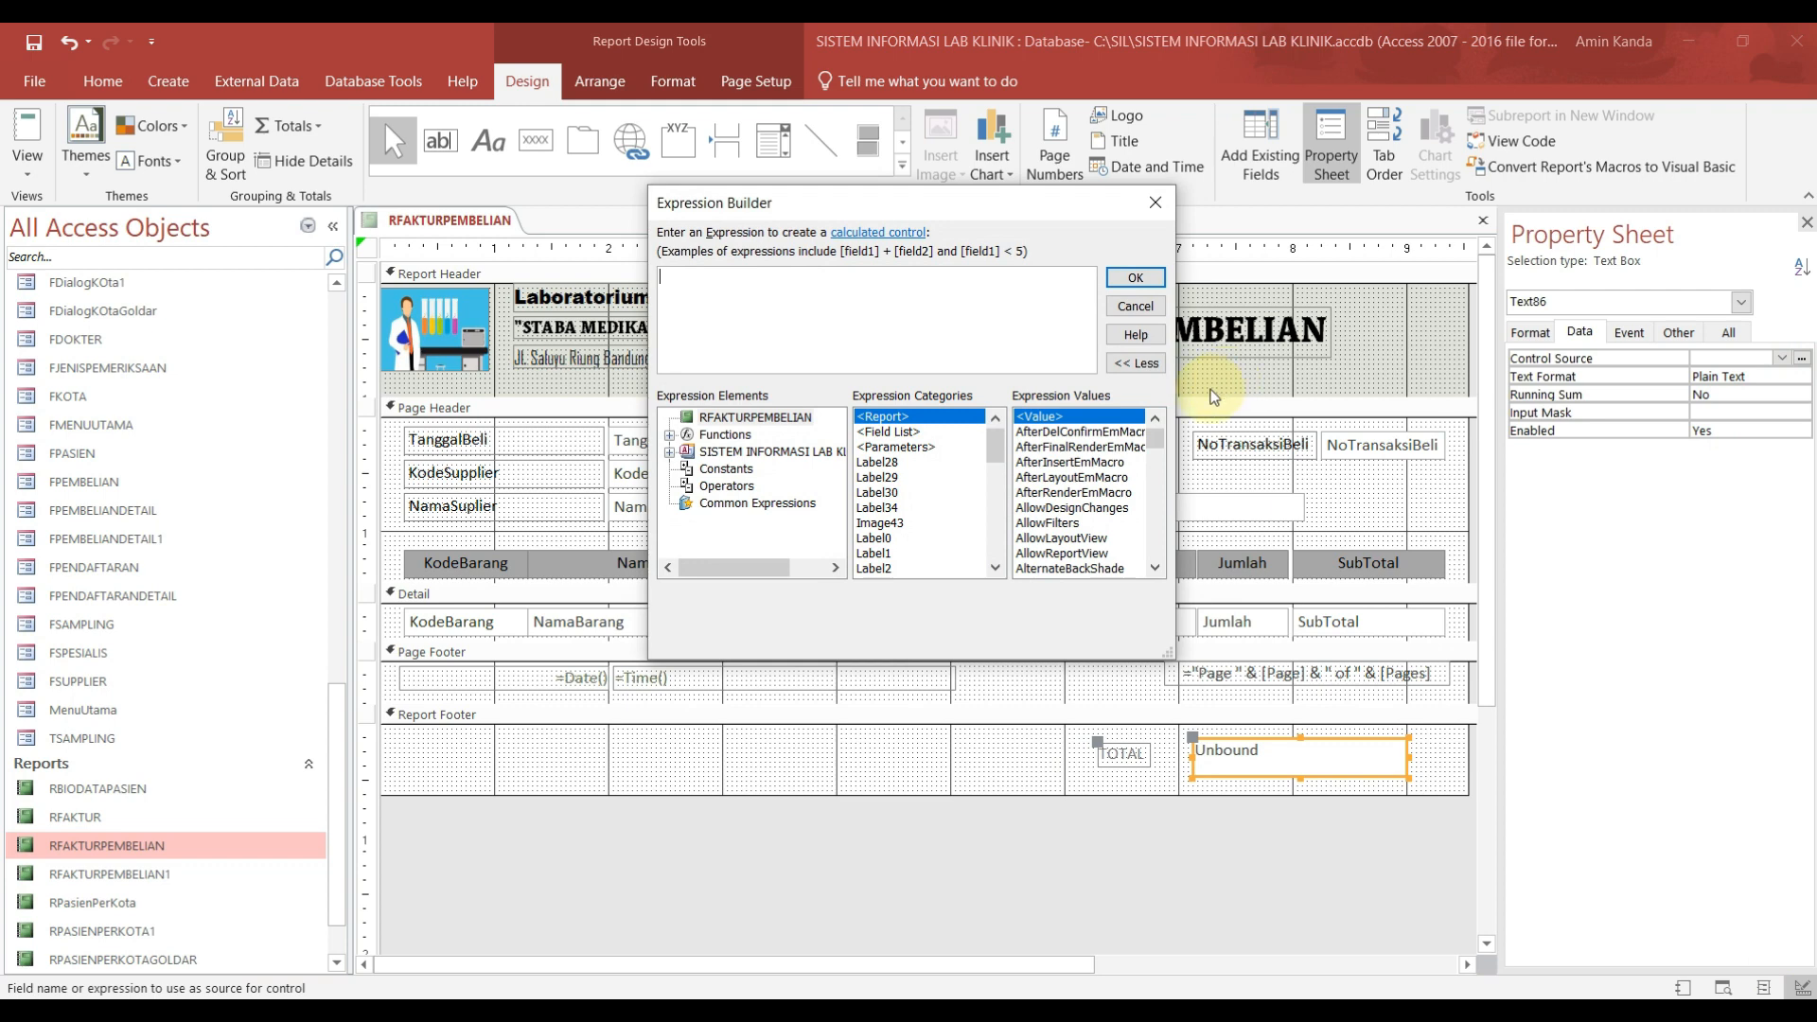
{"action": "left_click", "coordinate": [669, 436]}
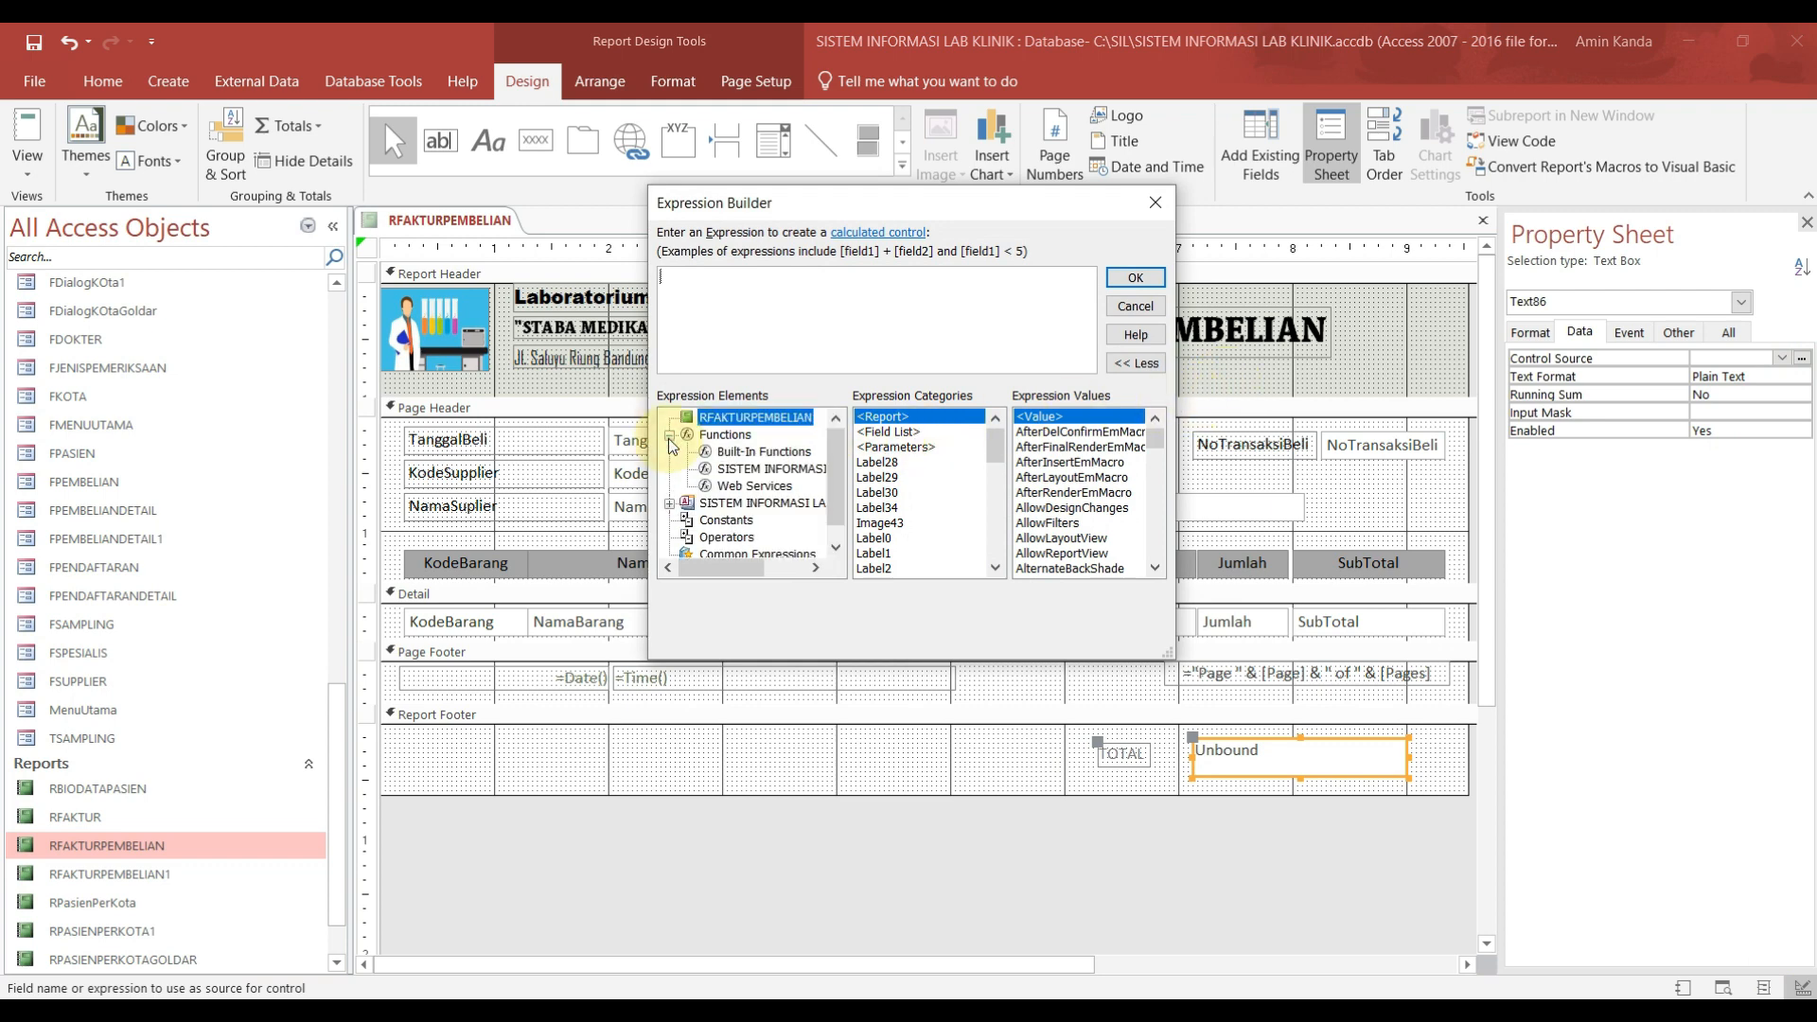
{"action": "left_click", "coordinate": [782, 452]}
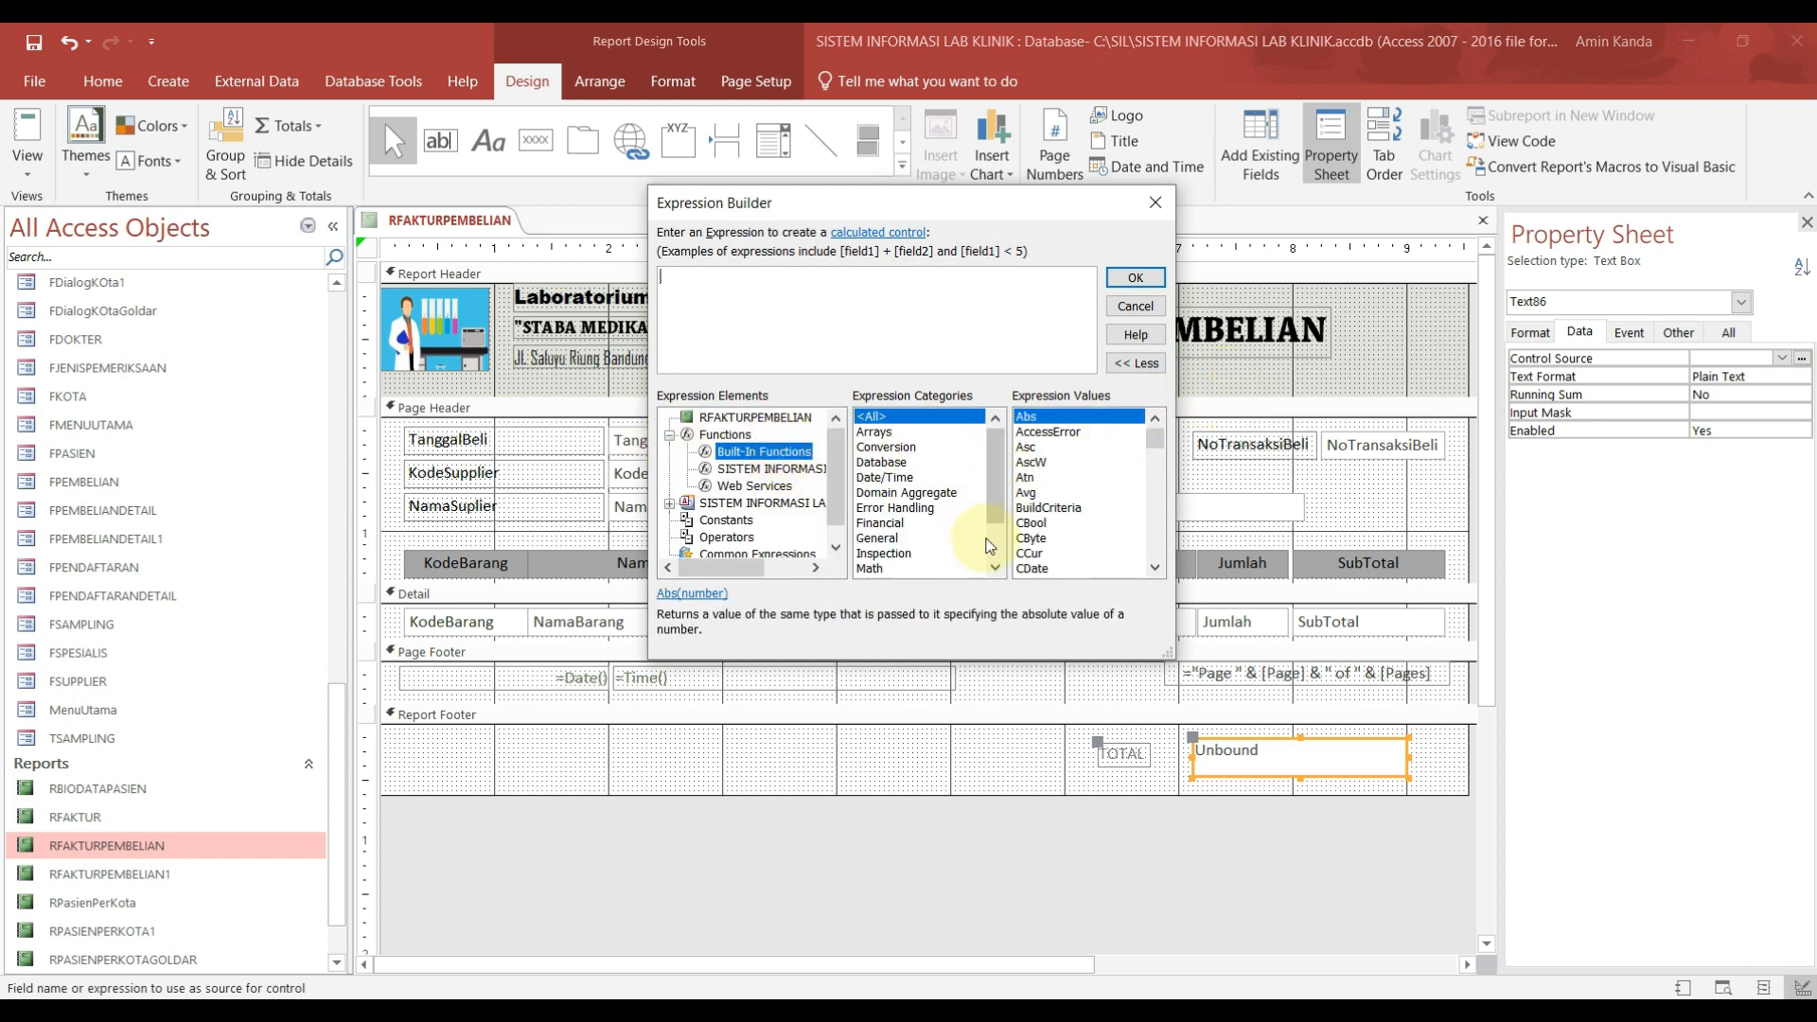
{"action": "scroll", "coordinate": [960, 501], "scroll_direction": "down", "scroll_amount": 2}
{"action": "left_click", "coordinate": [925, 555]}
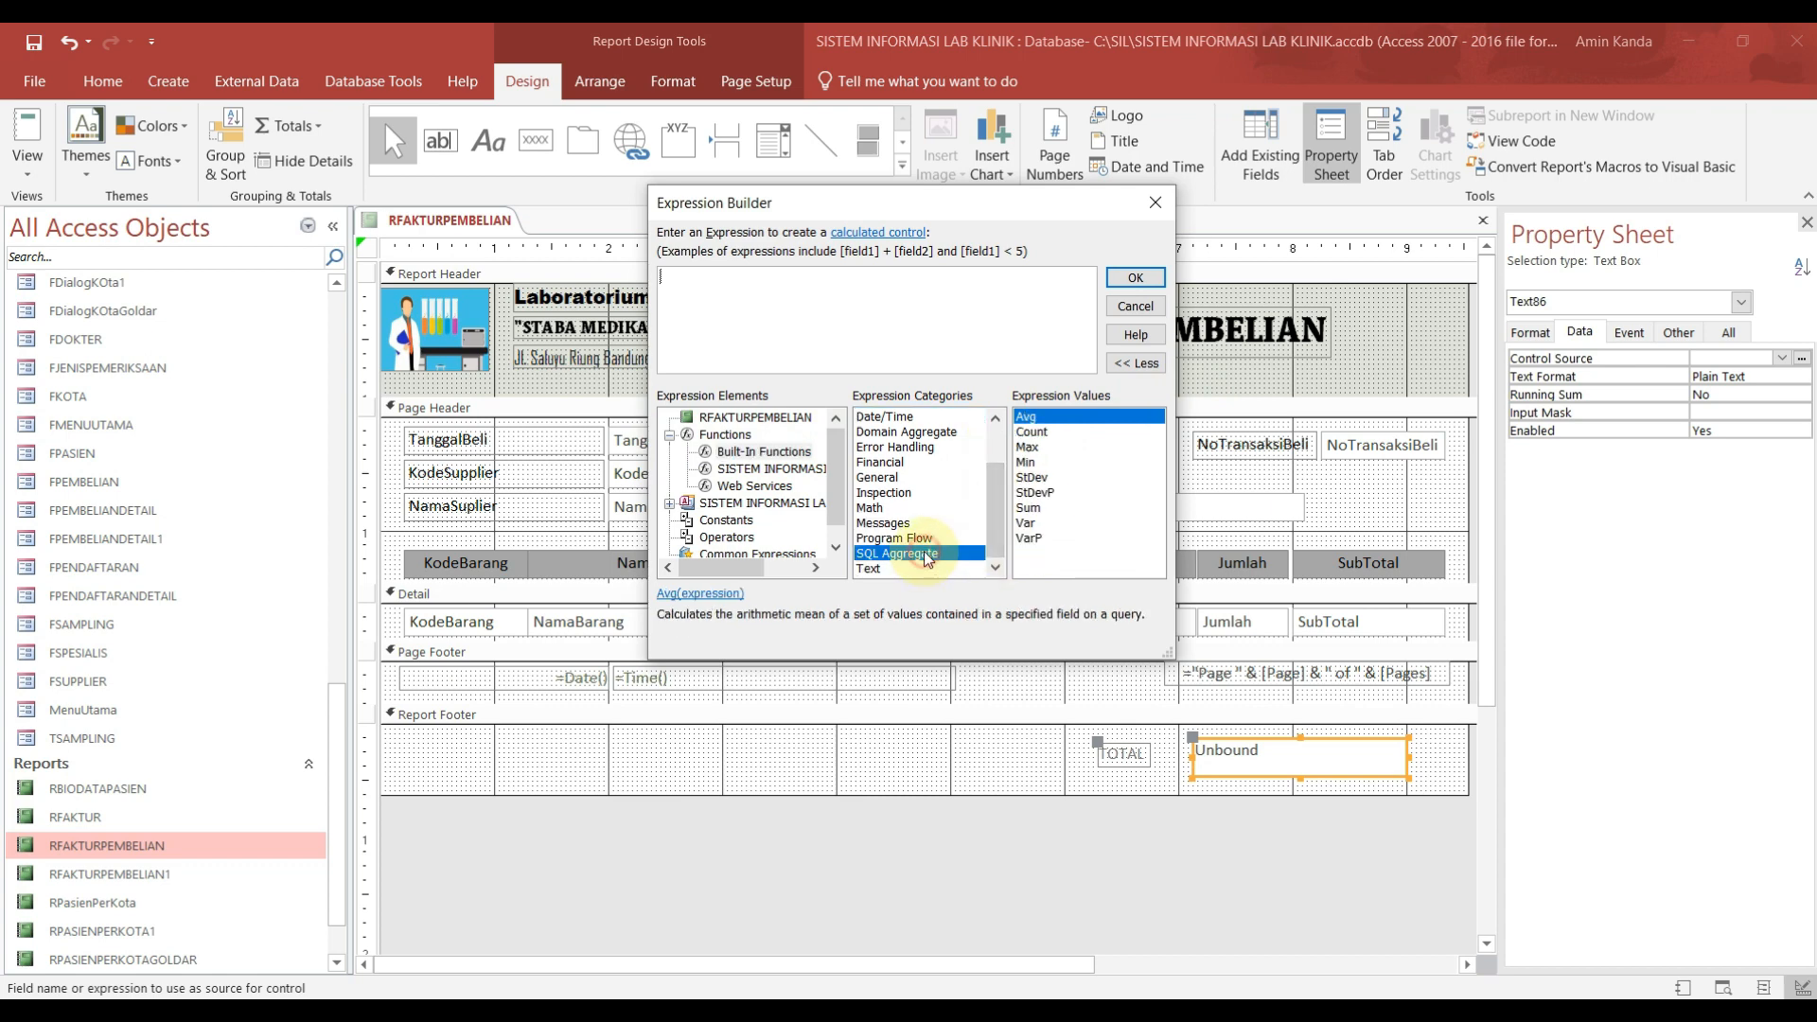
{"action": "double_click", "coordinate": [1046, 507]}
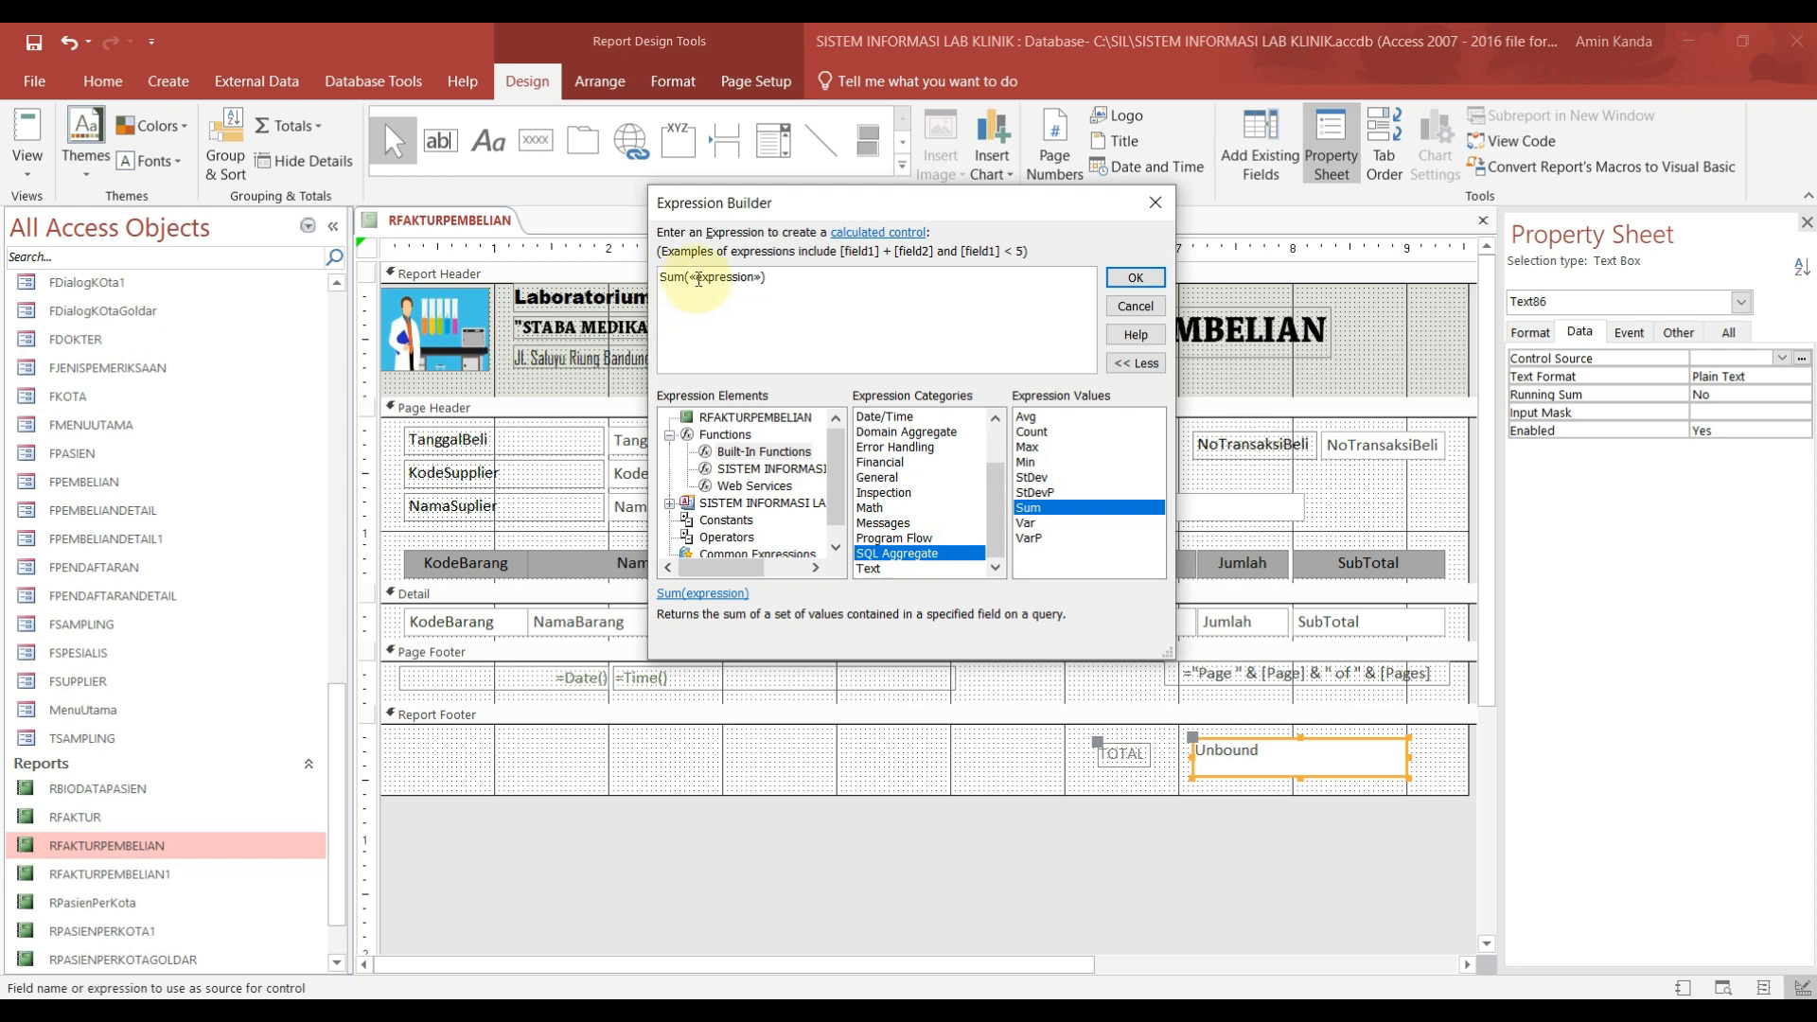
Step: Replace the Sum function's expression placeholder with SubTotal so the expression reads Sum([SubTotal])
{"action": "left_click", "coordinate": [701, 277]}
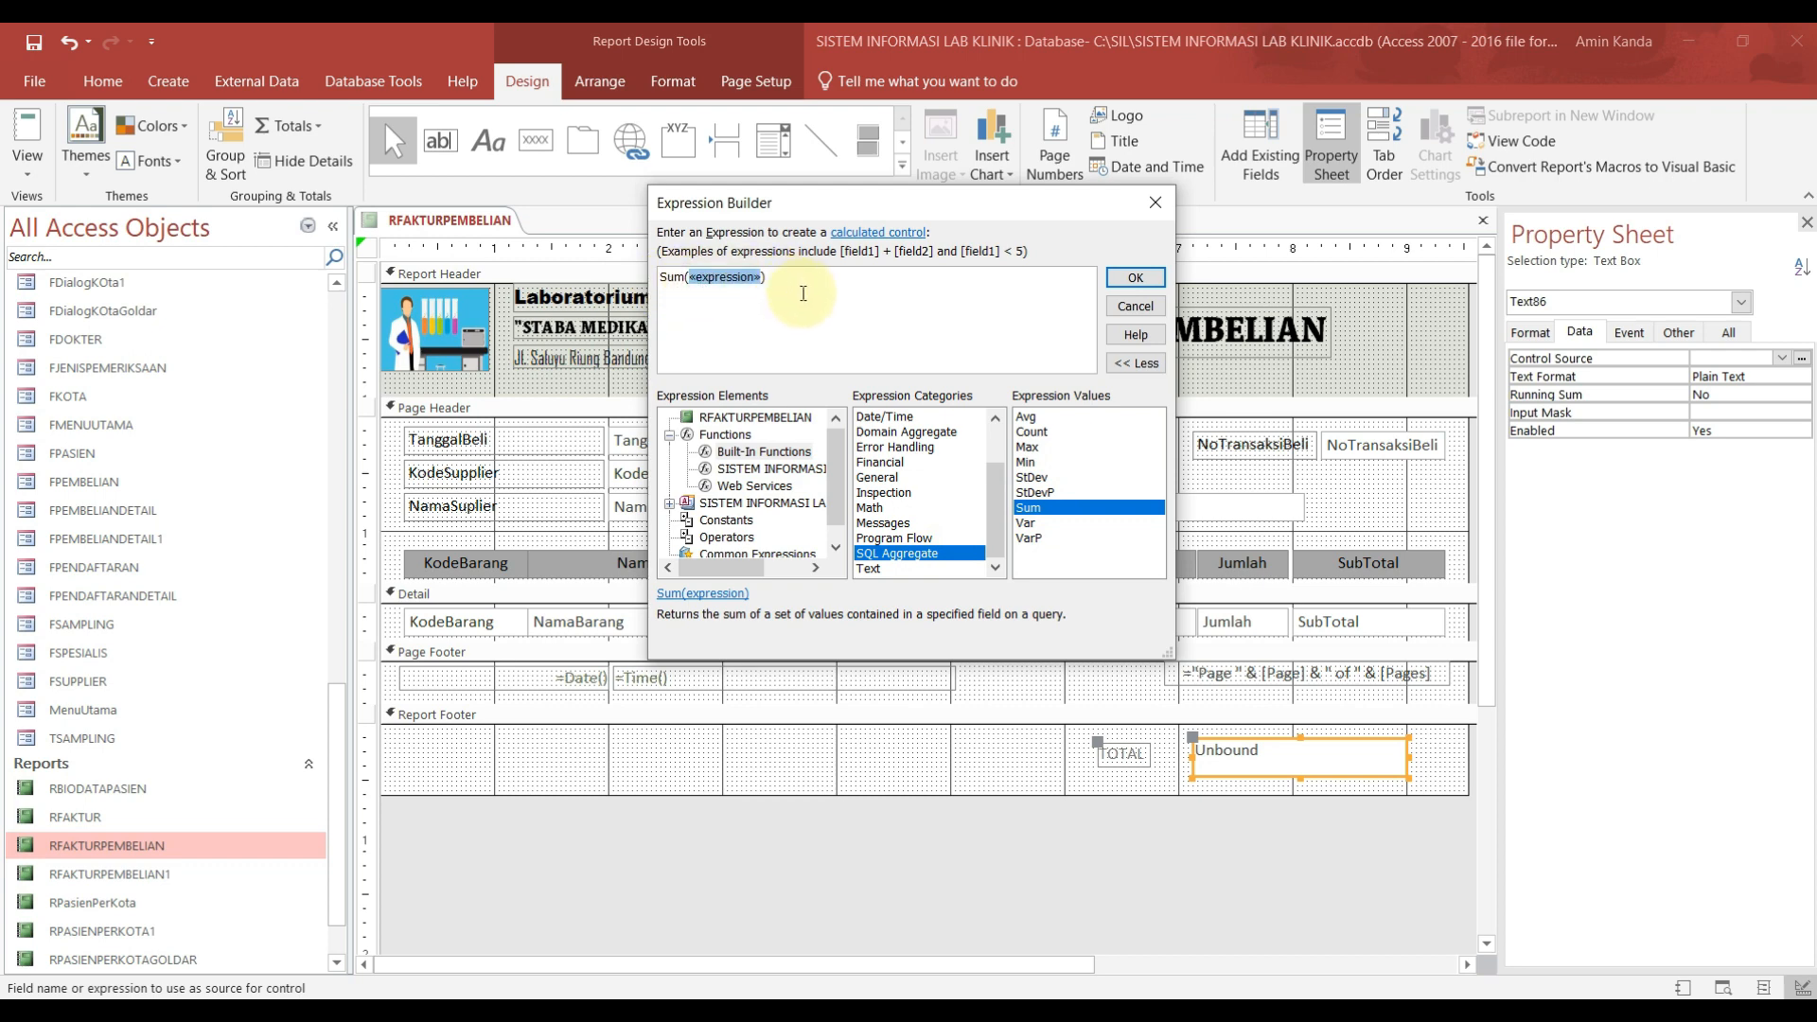
{"action": "type", "text": "su"}
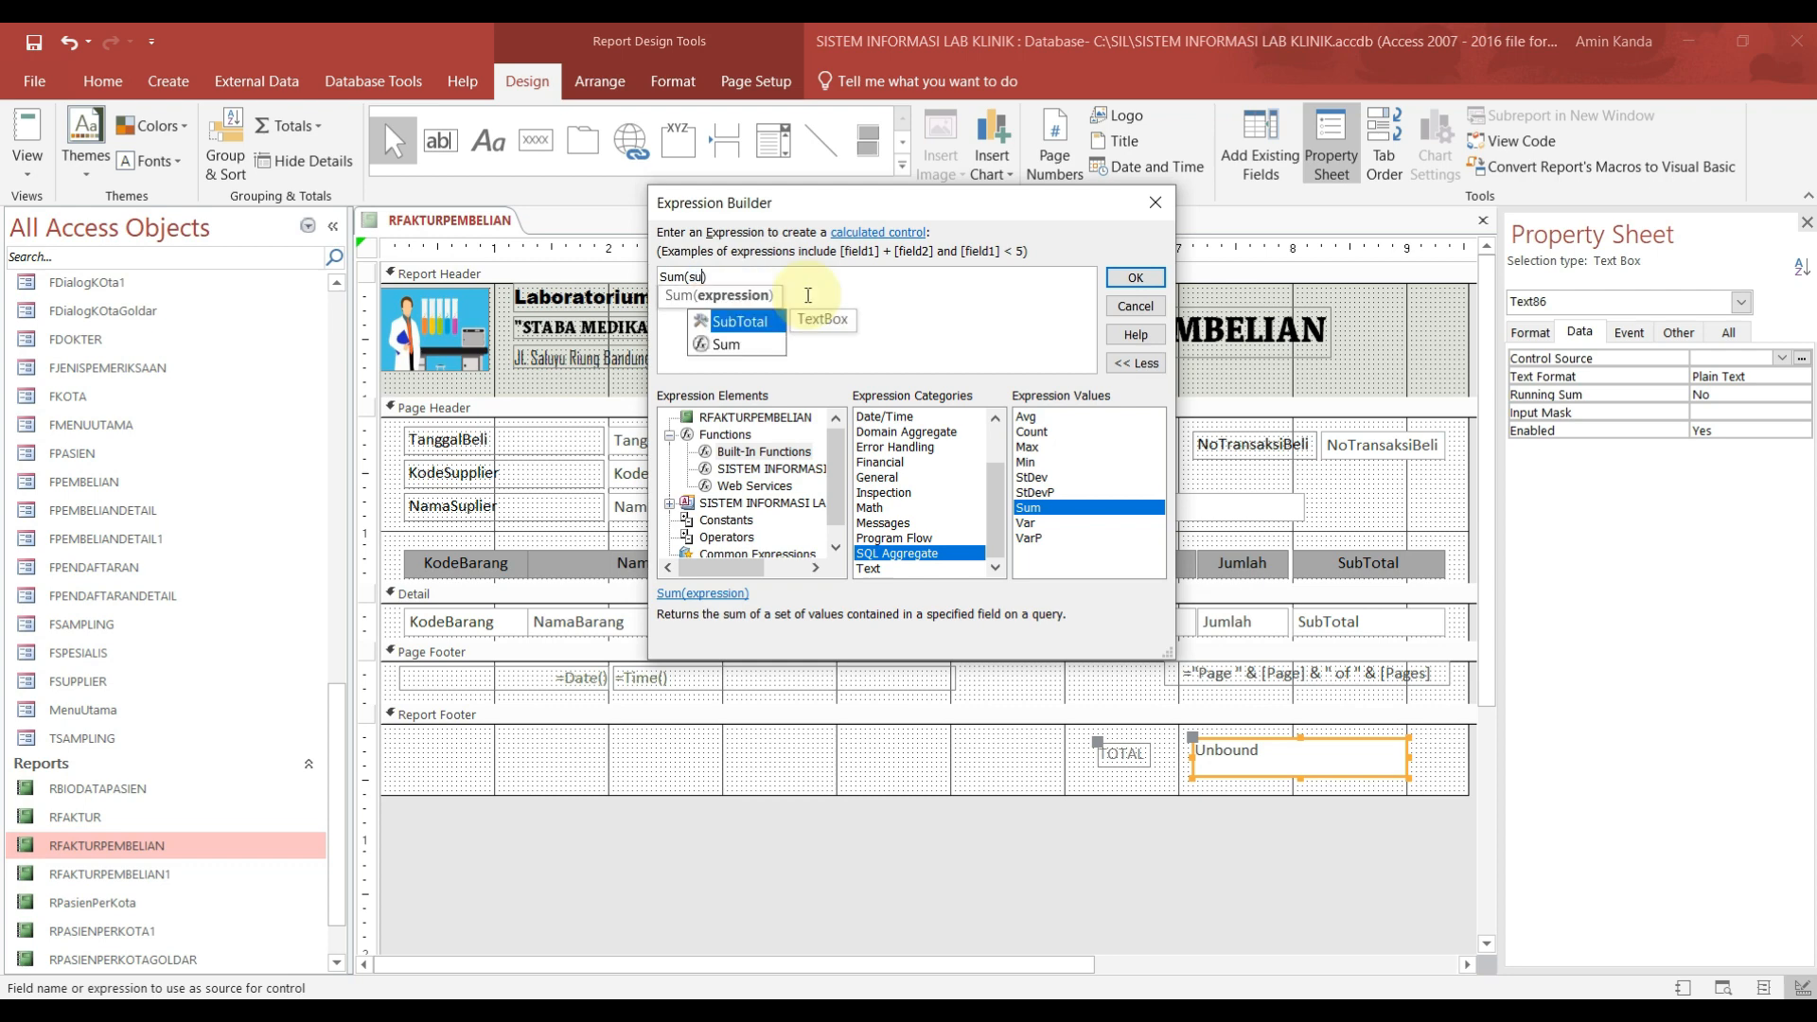
{"action": "double_click", "coordinate": [765, 320]}
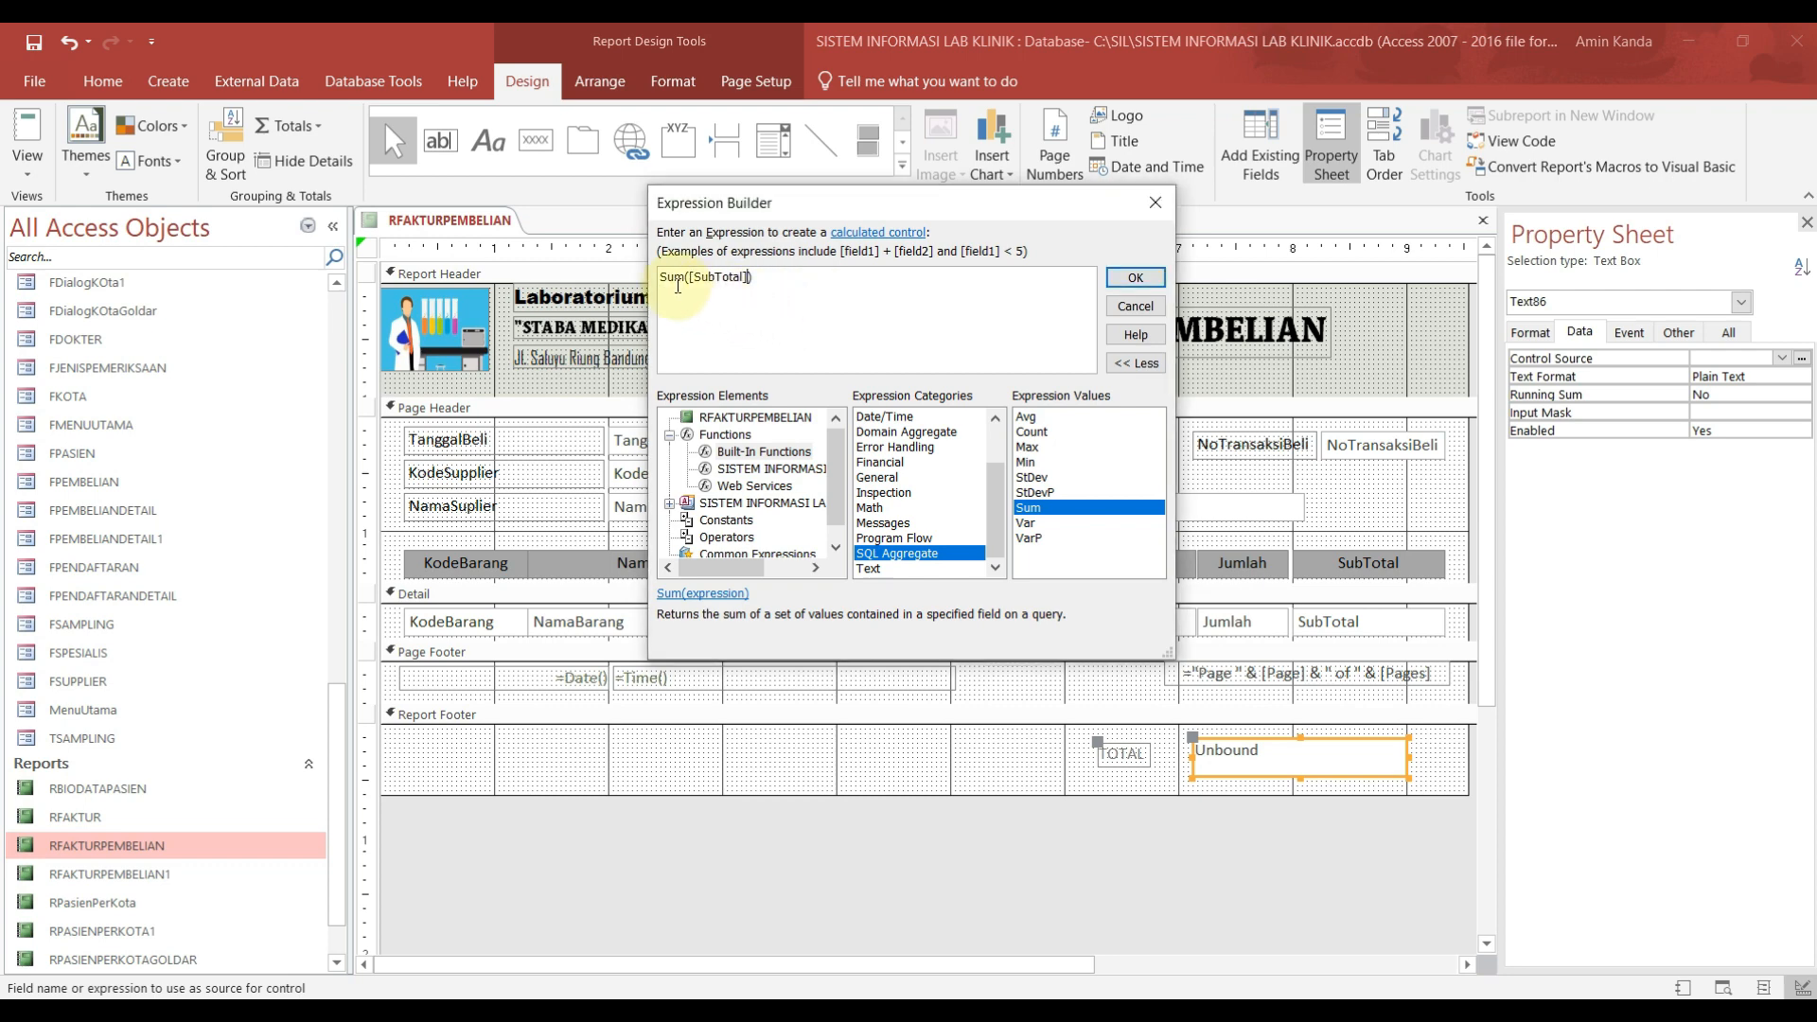
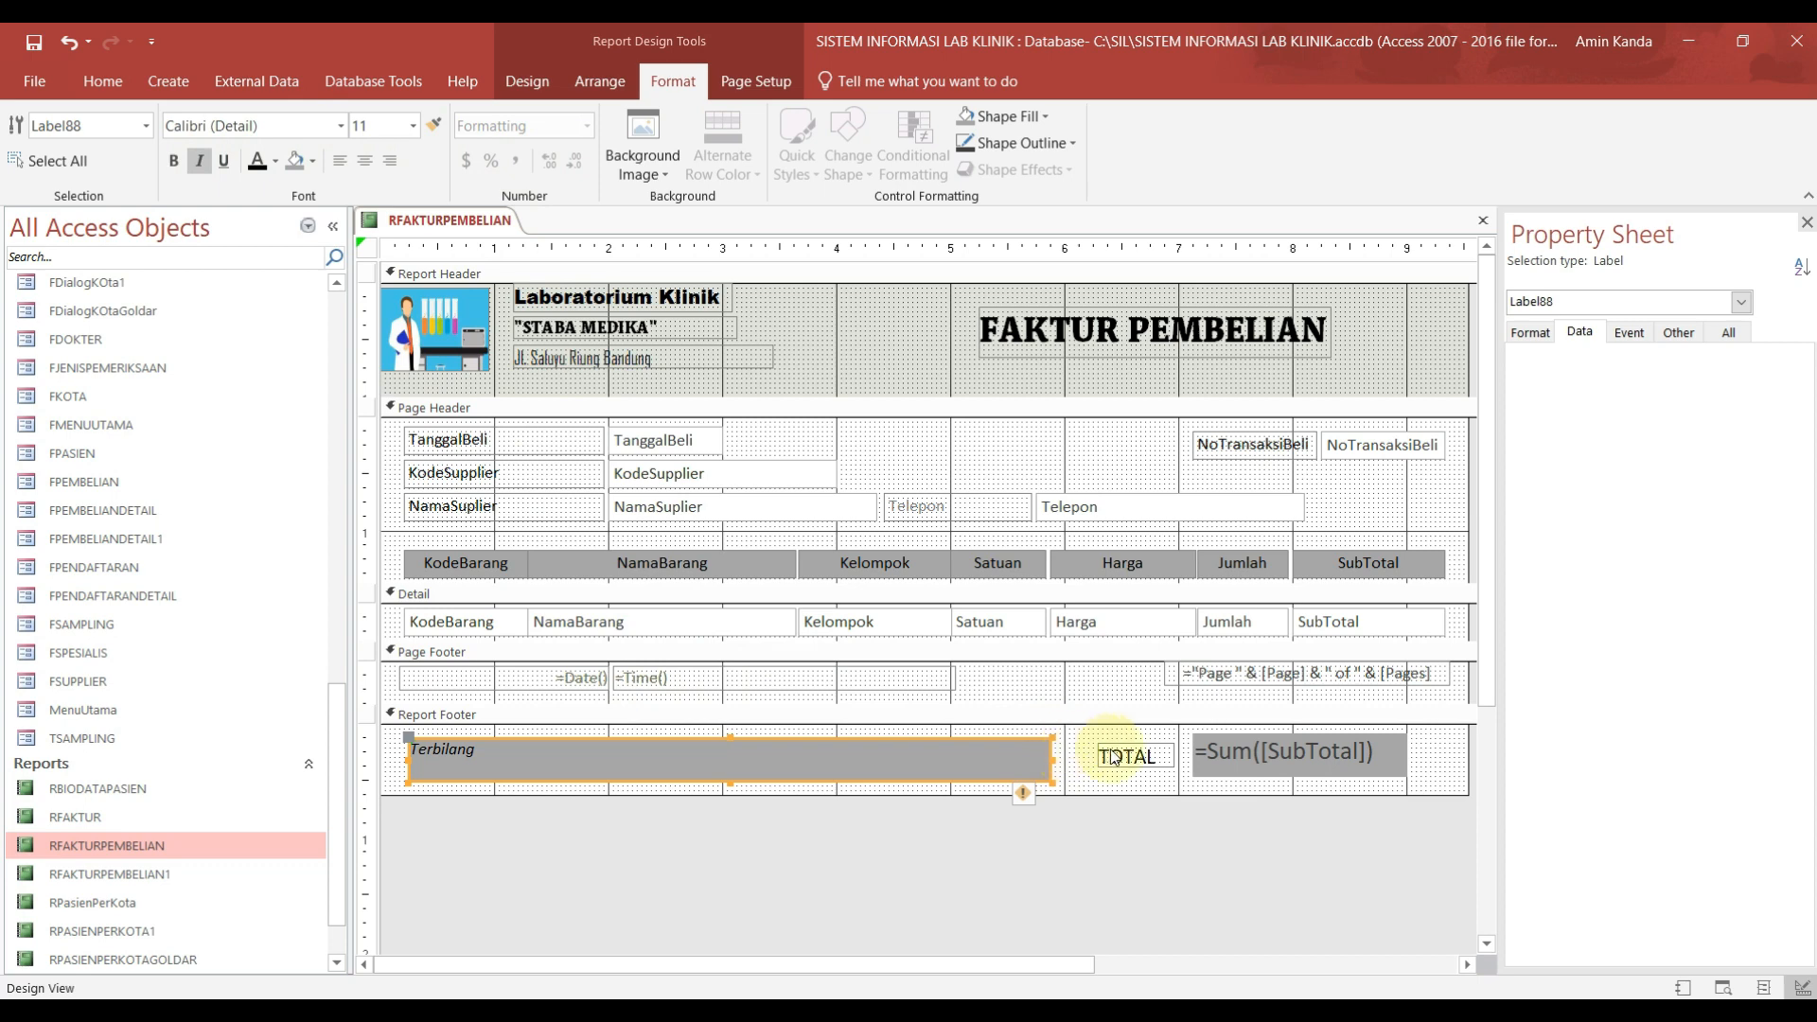
Step: Set the Name property of the Terbilang label in the Report Footer to LblTerbilang
{"action": "left_click", "coordinate": [1063, 755]}
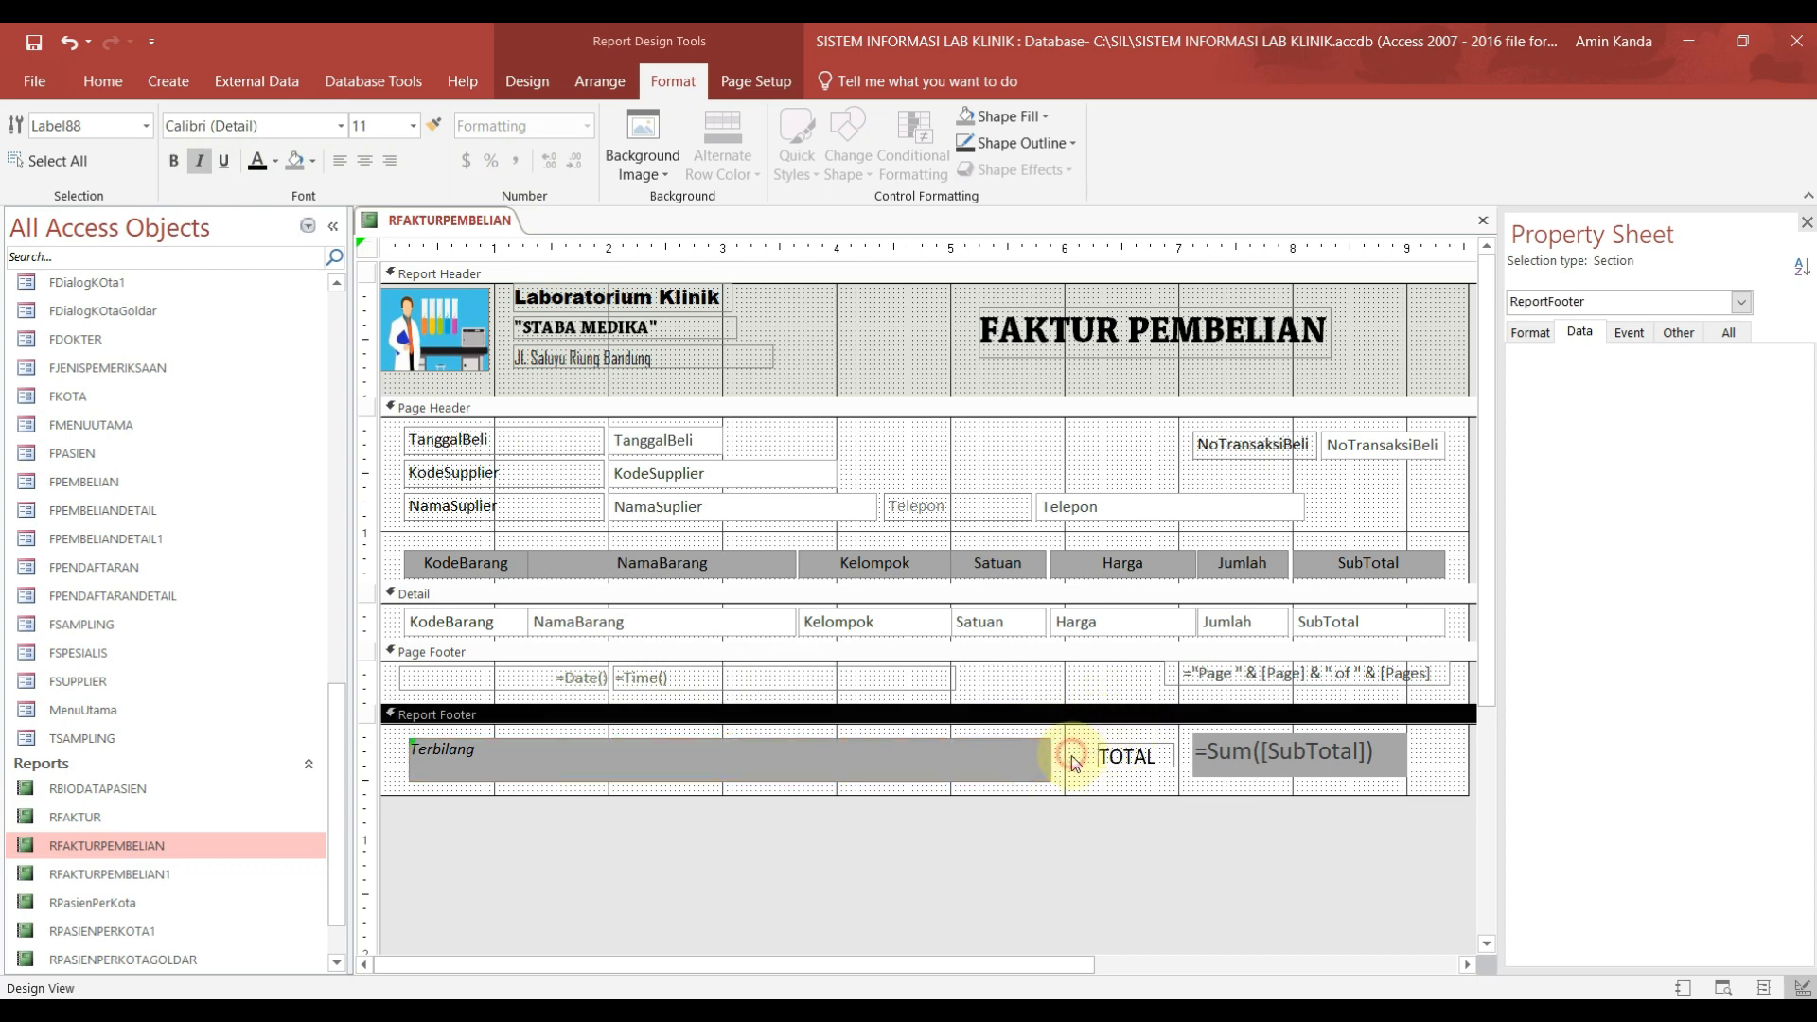
{"action": "left_click", "coordinate": [971, 770]}
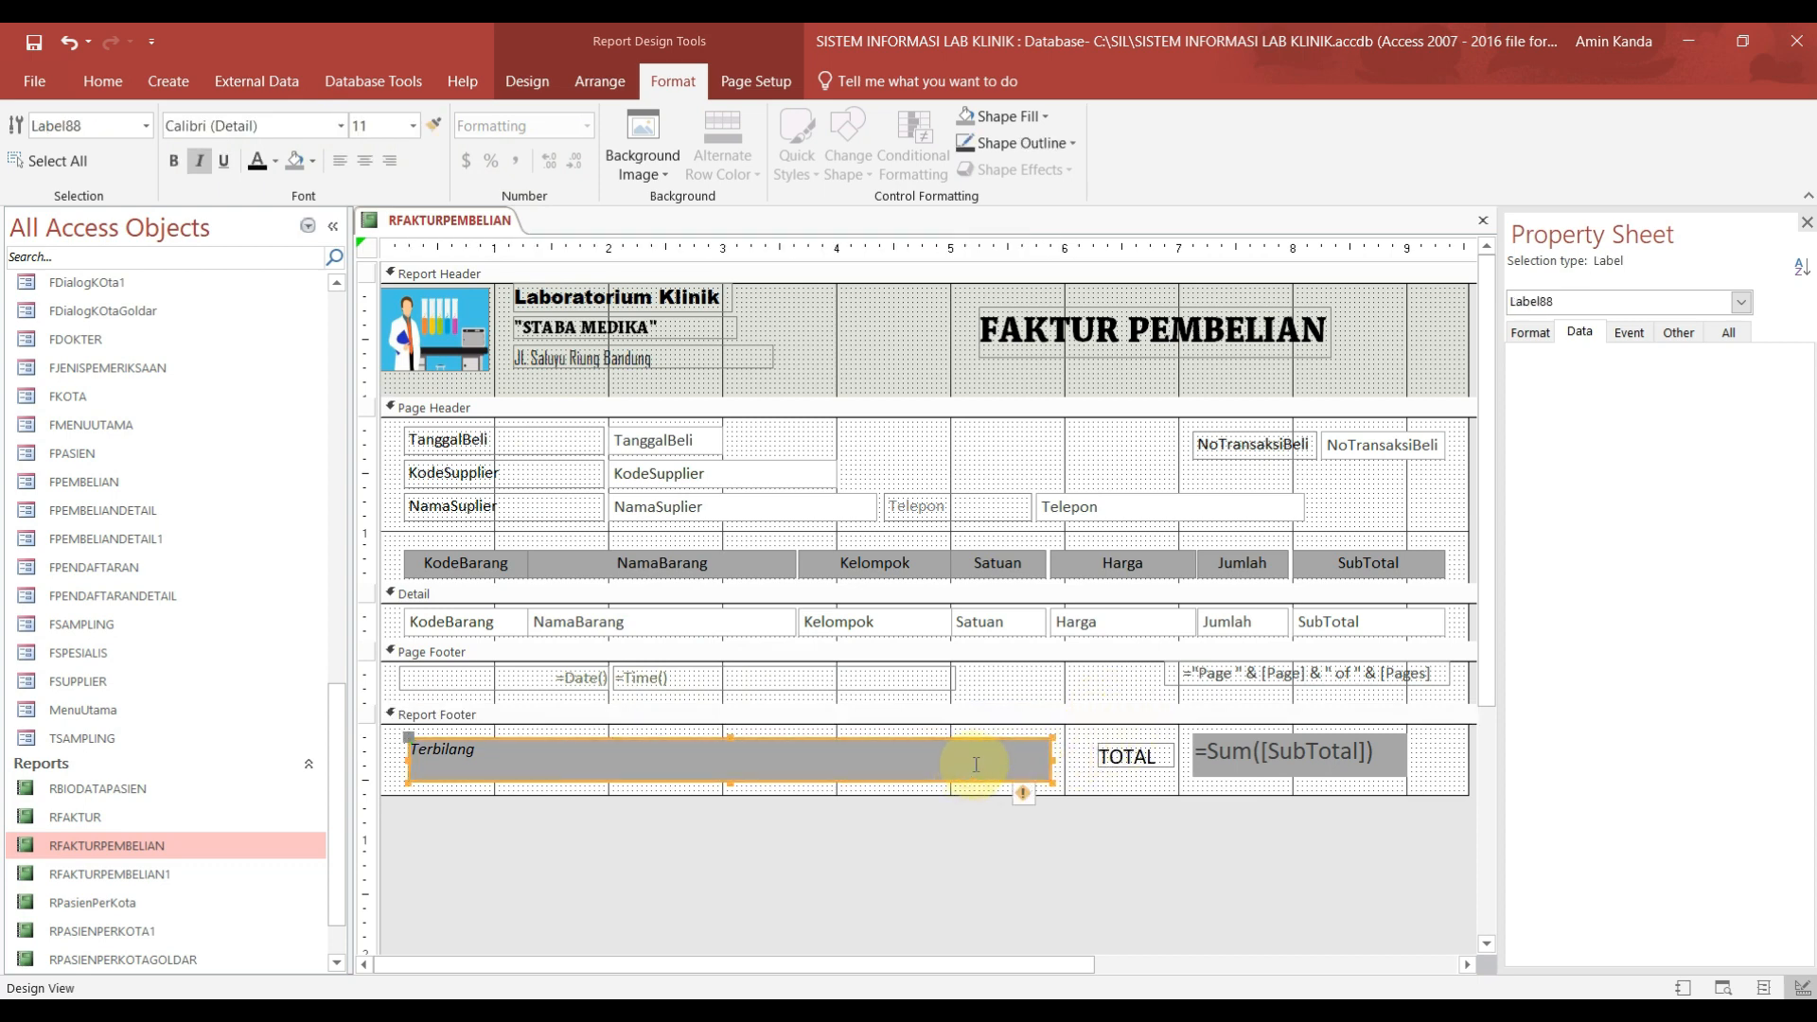
{"action": "left_click", "coordinate": [1677, 333]}
{"action": "left_click", "coordinate": [1666, 363]}
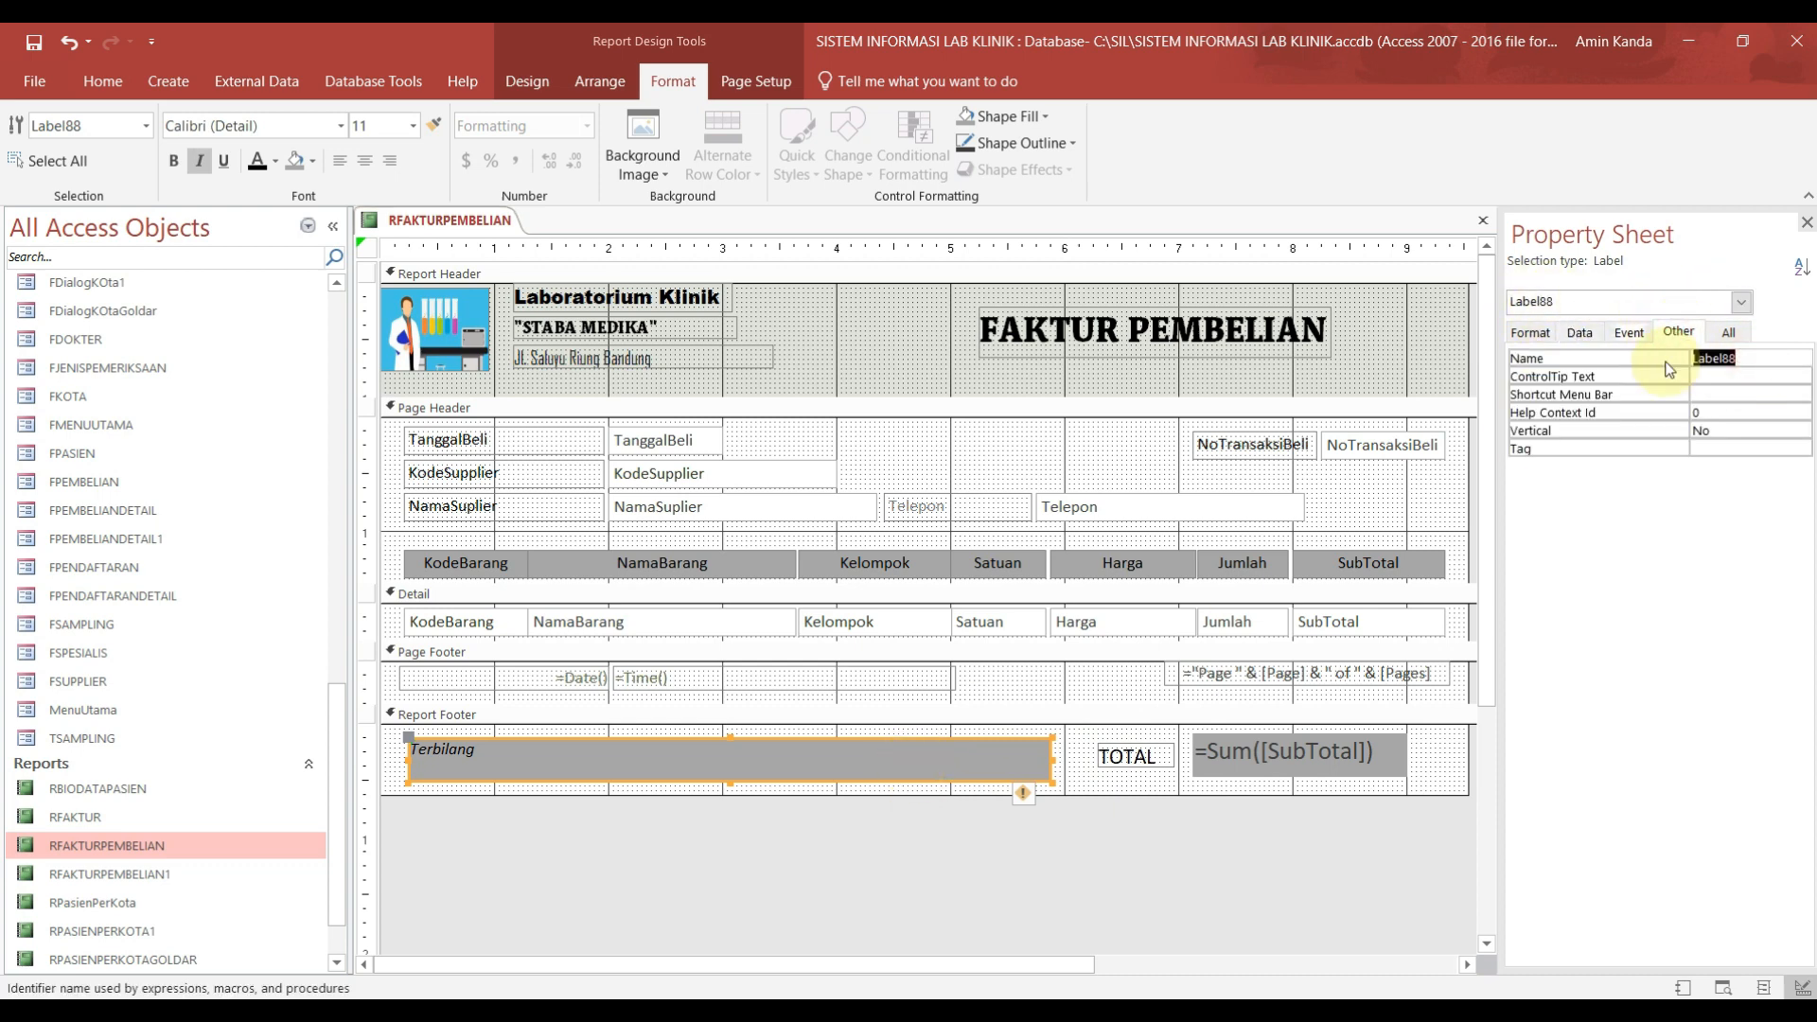
{"action": "type", "text": "LblTerbilang"}
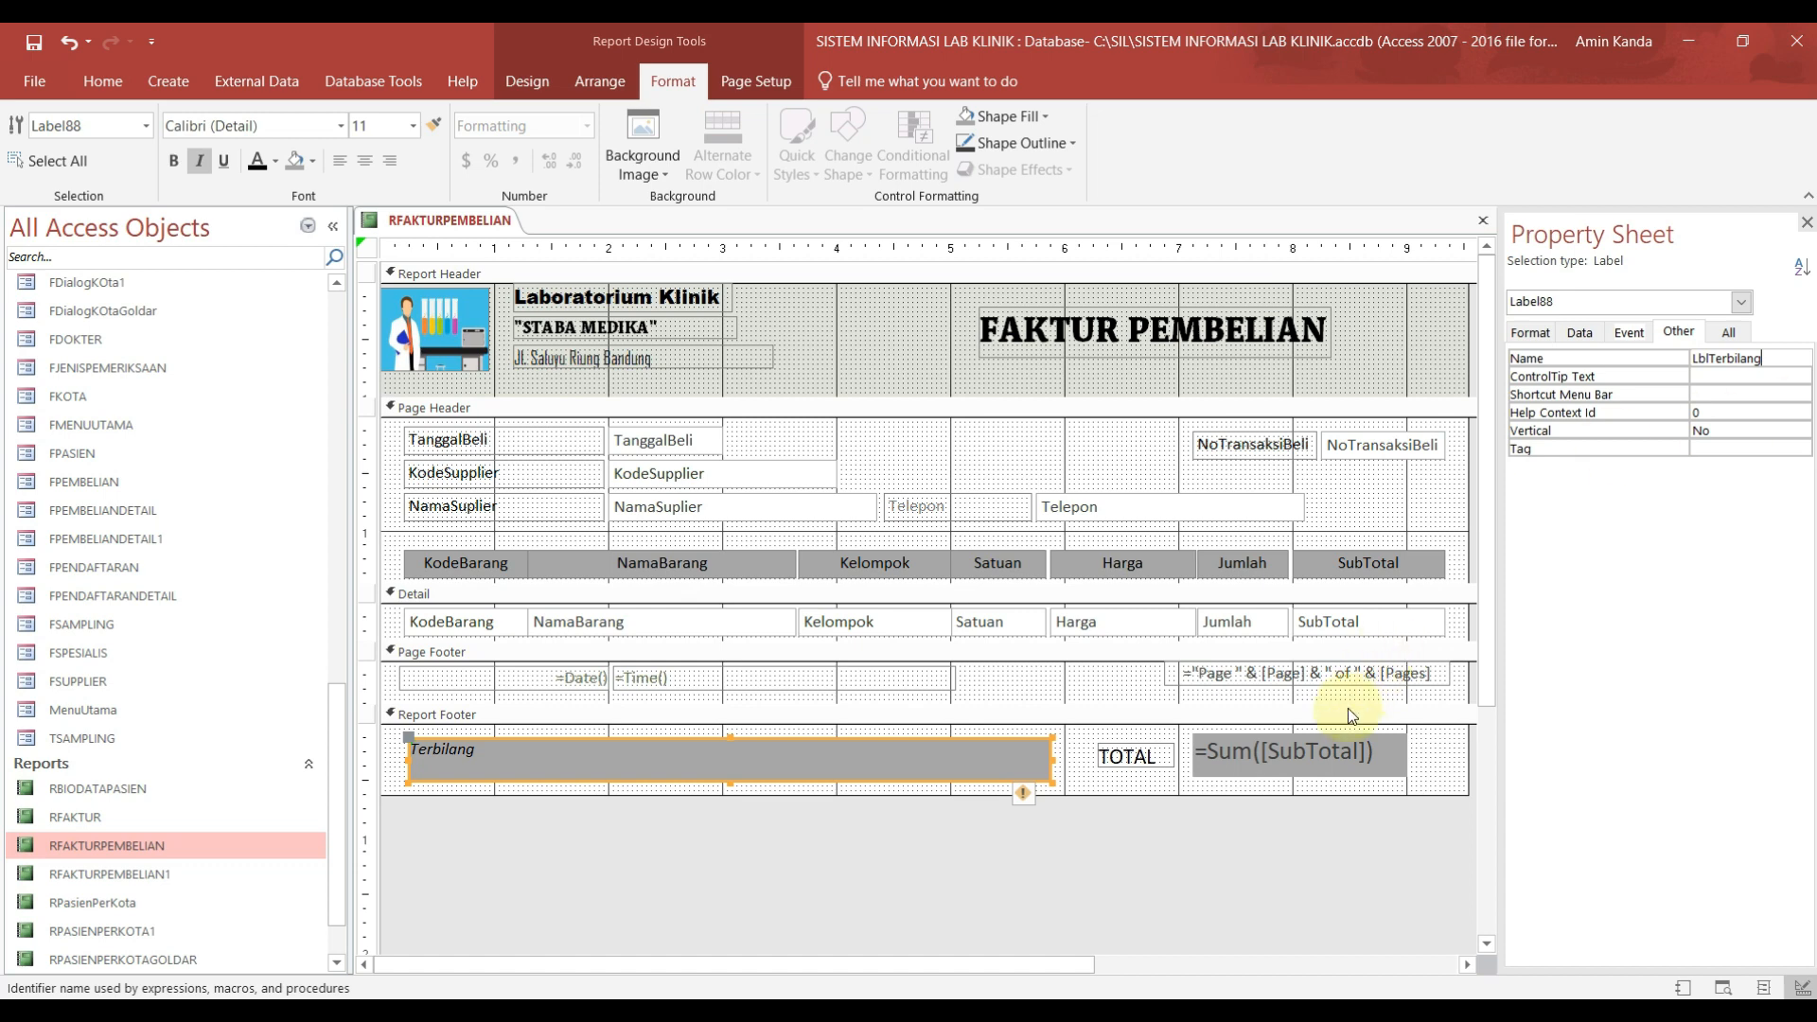
Step: Set the Name property of the Report Footer's Sum([SubTotal]) text box to Total
{"action": "left_click", "coordinate": [1263, 774]}
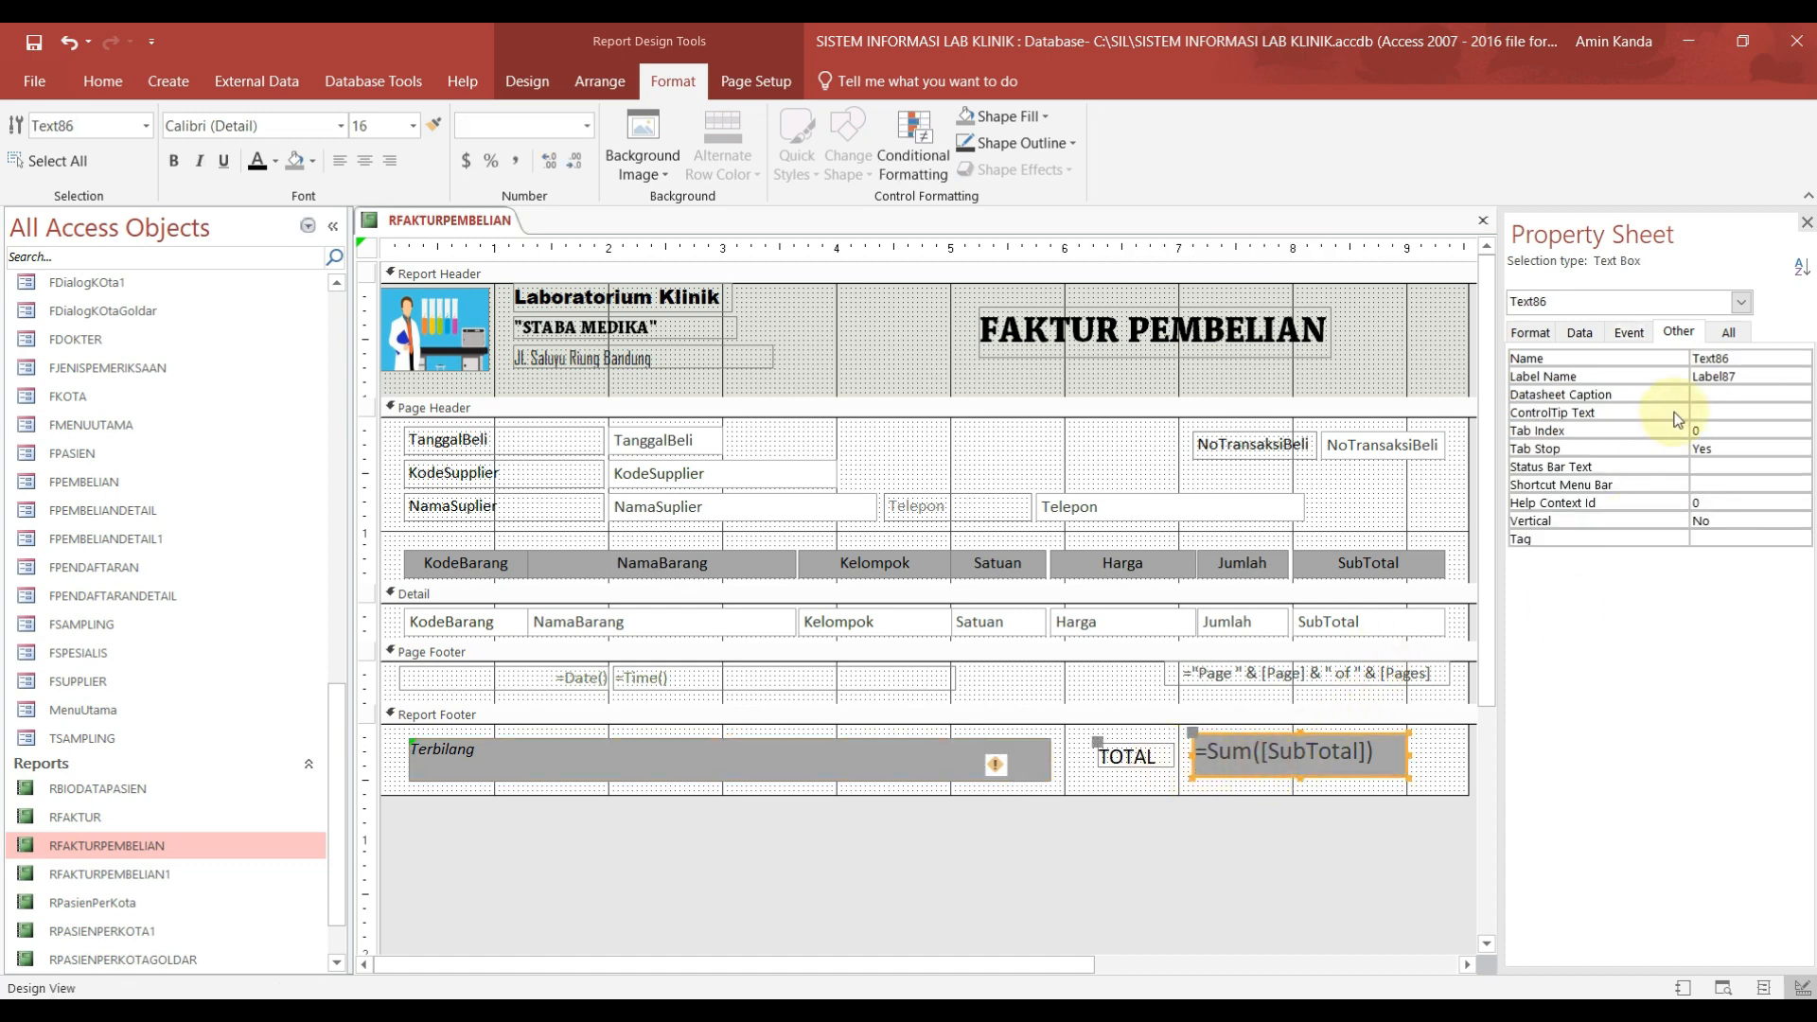
{"action": "left_click_drag", "start_coordinate": [1738, 360], "coordinate": [1690, 356]}
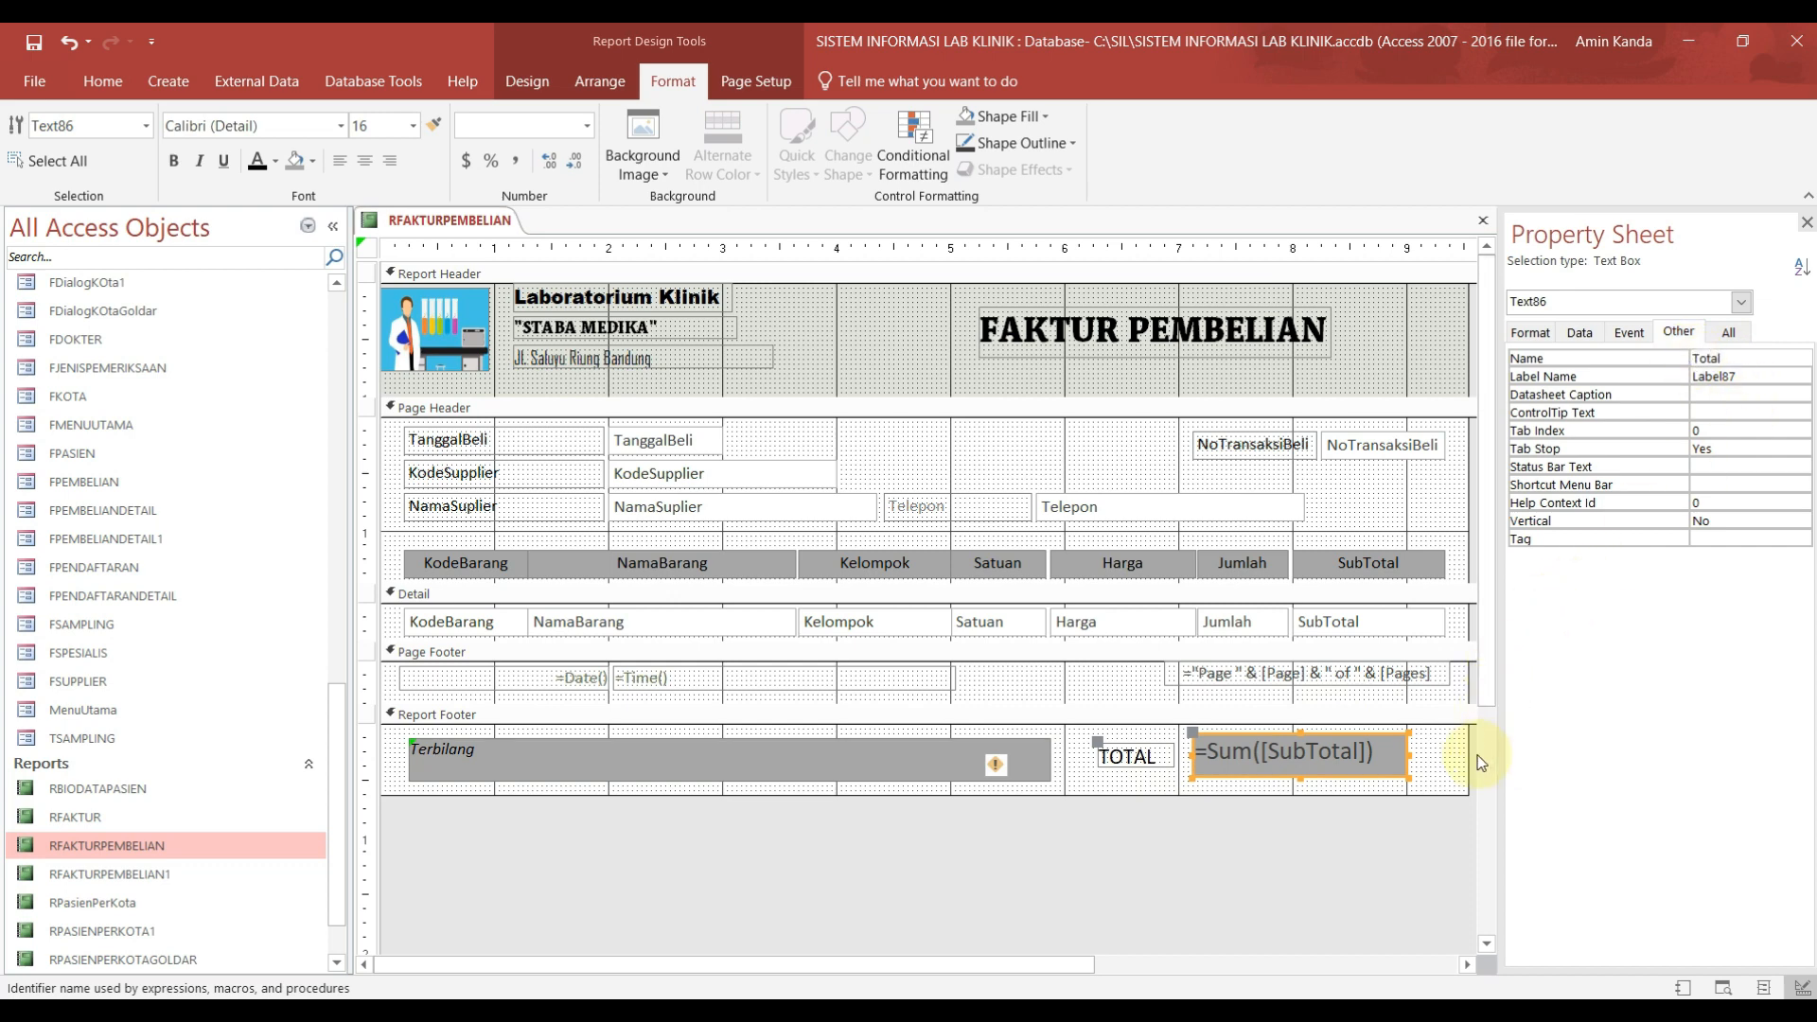
{"action": "left_click", "coordinate": [1453, 766]}
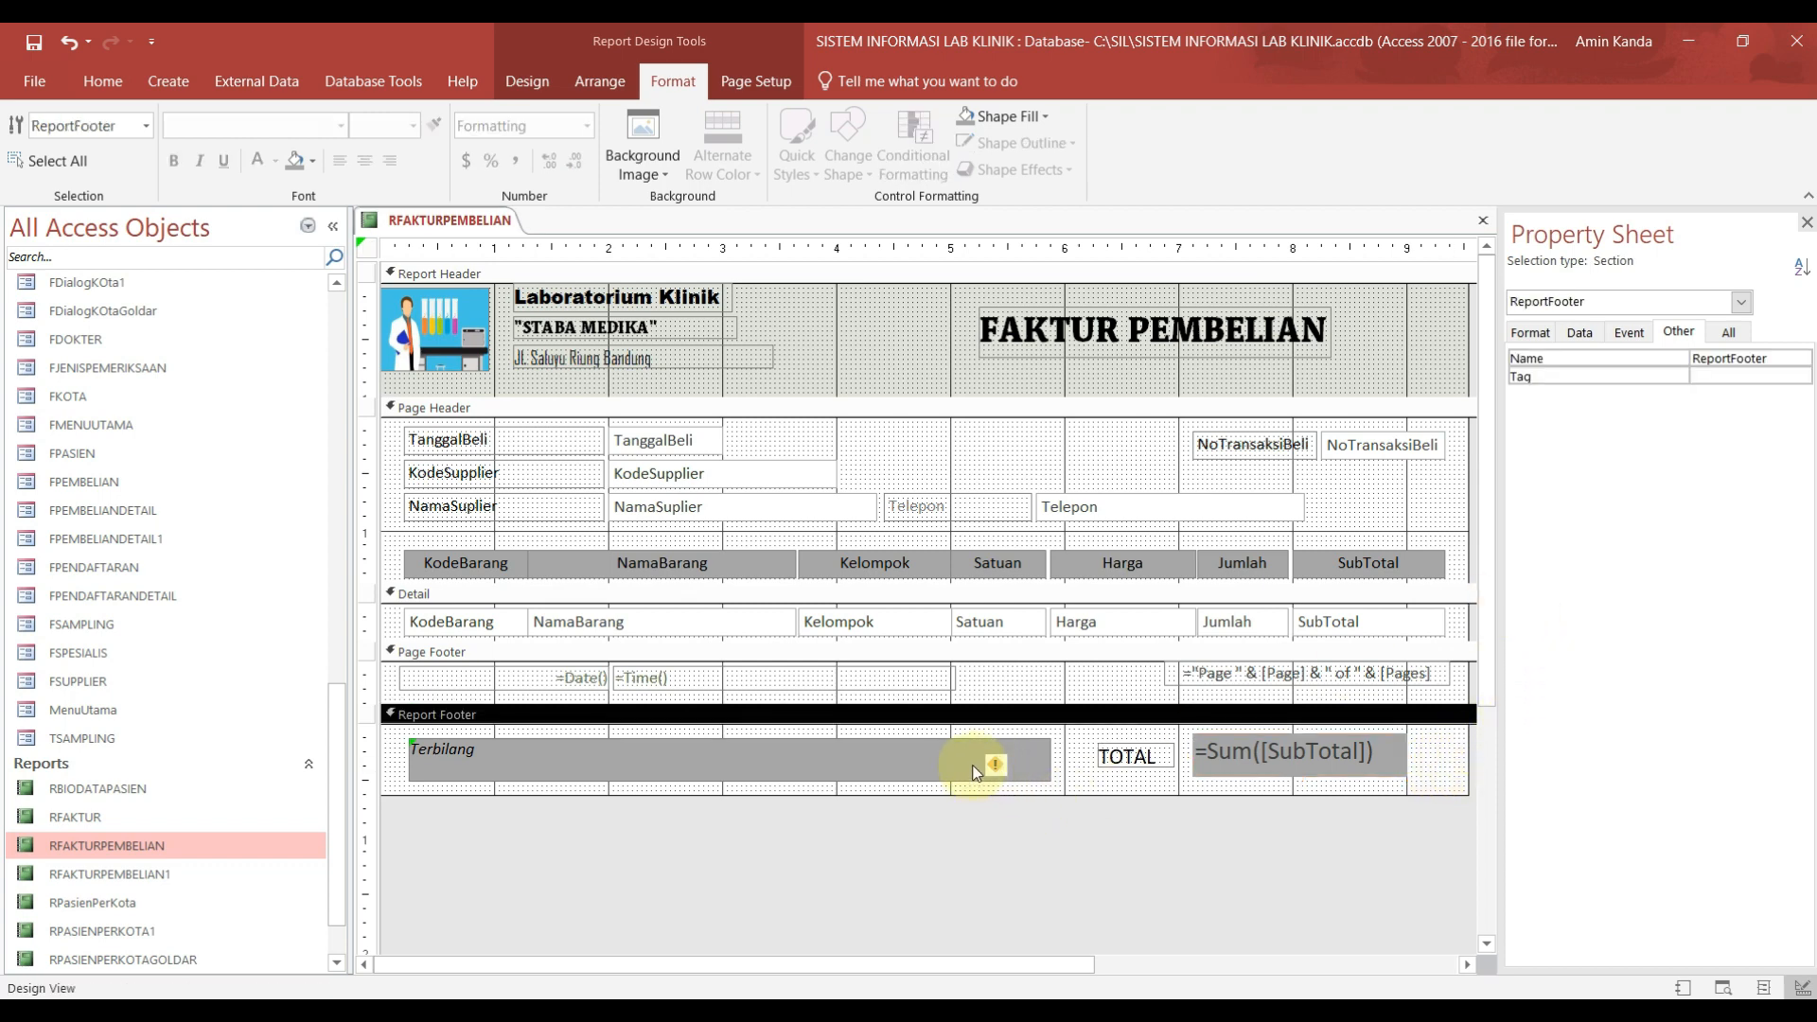
Step: Shift the Terbilang label slightly left and widen it to about 5.8 inches
{"action": "left_click_drag", "start_coordinate": [533, 757], "coordinate": [524, 757]}
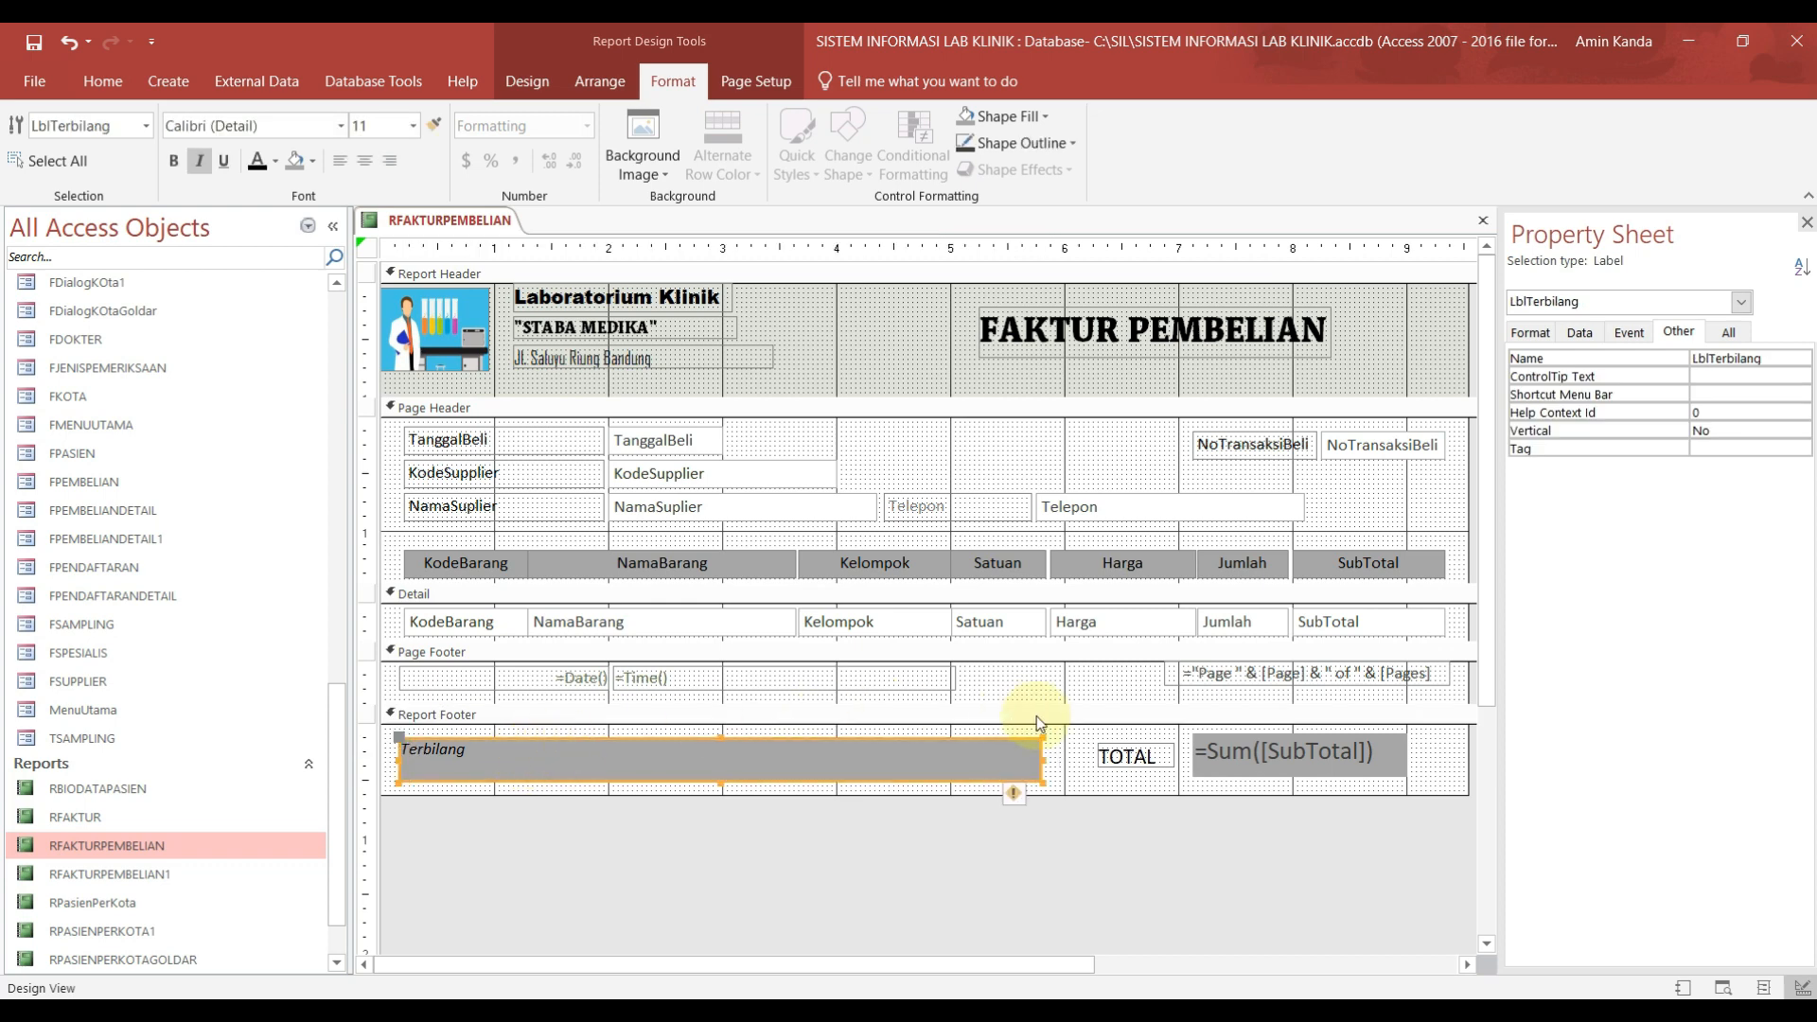
{"action": "left_click_drag", "start_coordinate": [1042, 758], "coordinate": [1070, 739]}
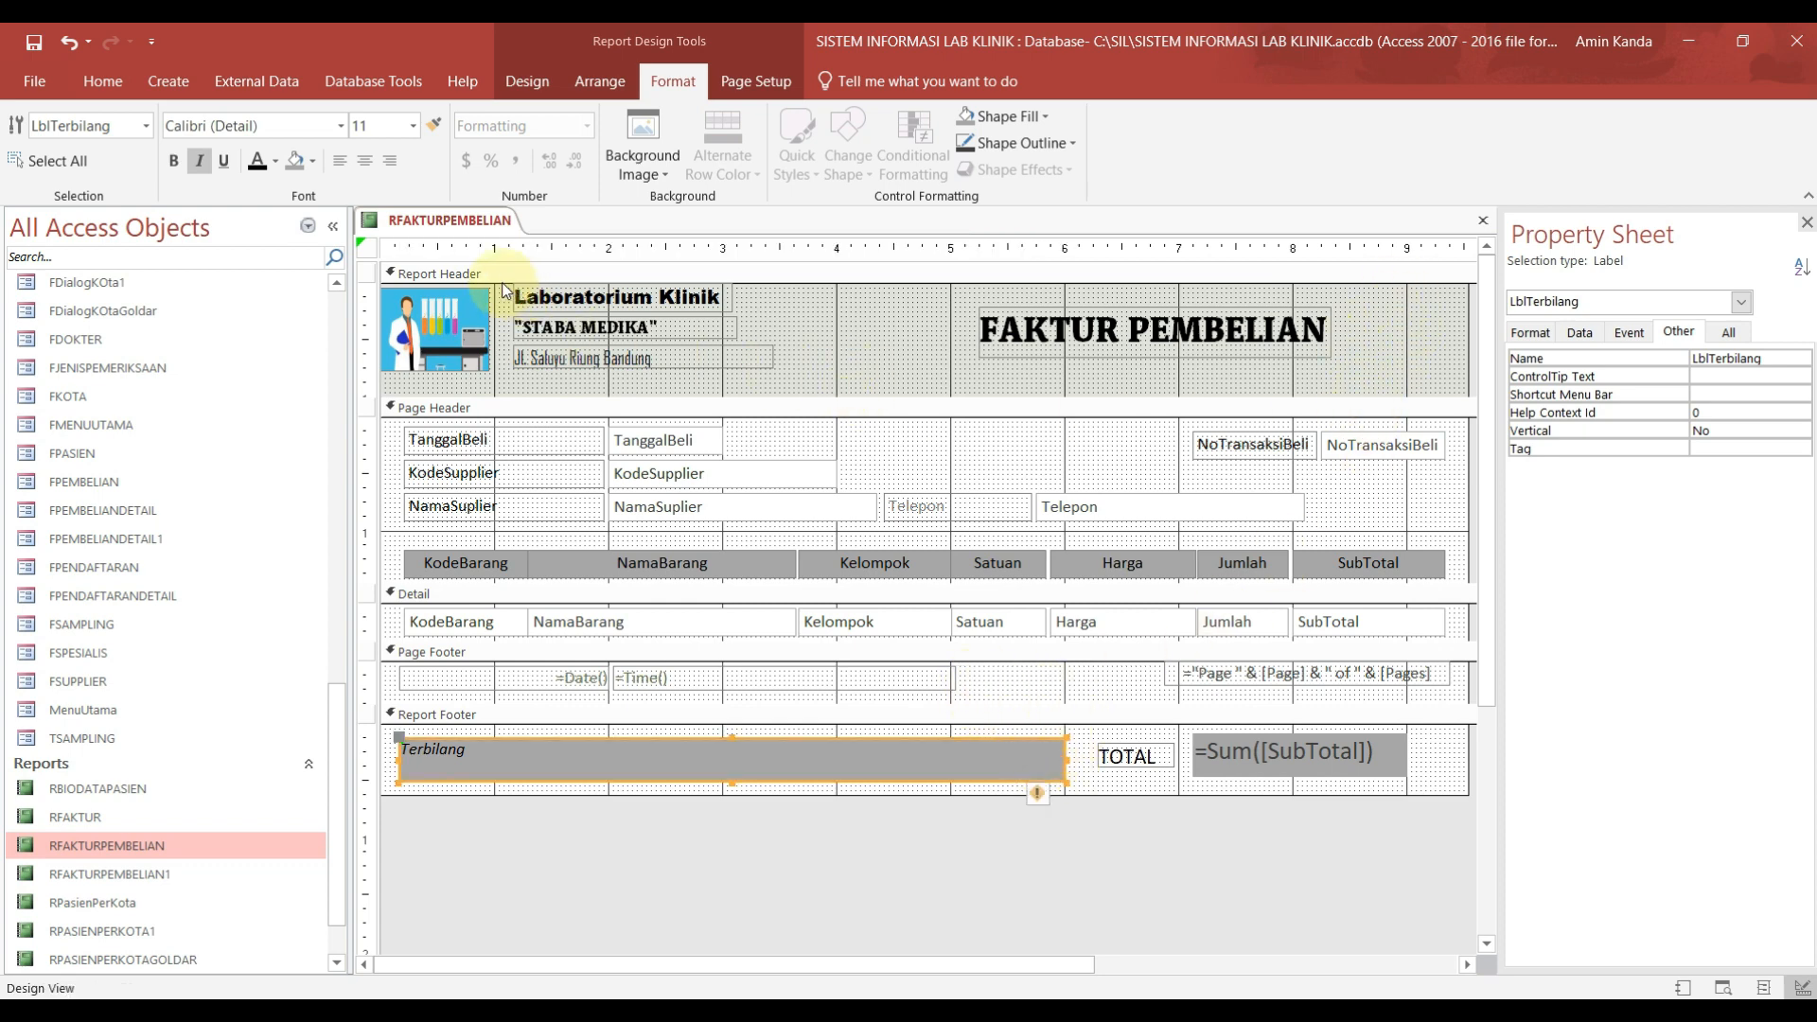
Step: Create an On Load event procedure for the report with the Code Builder
{"action": "left_click", "coordinate": [368, 250]}
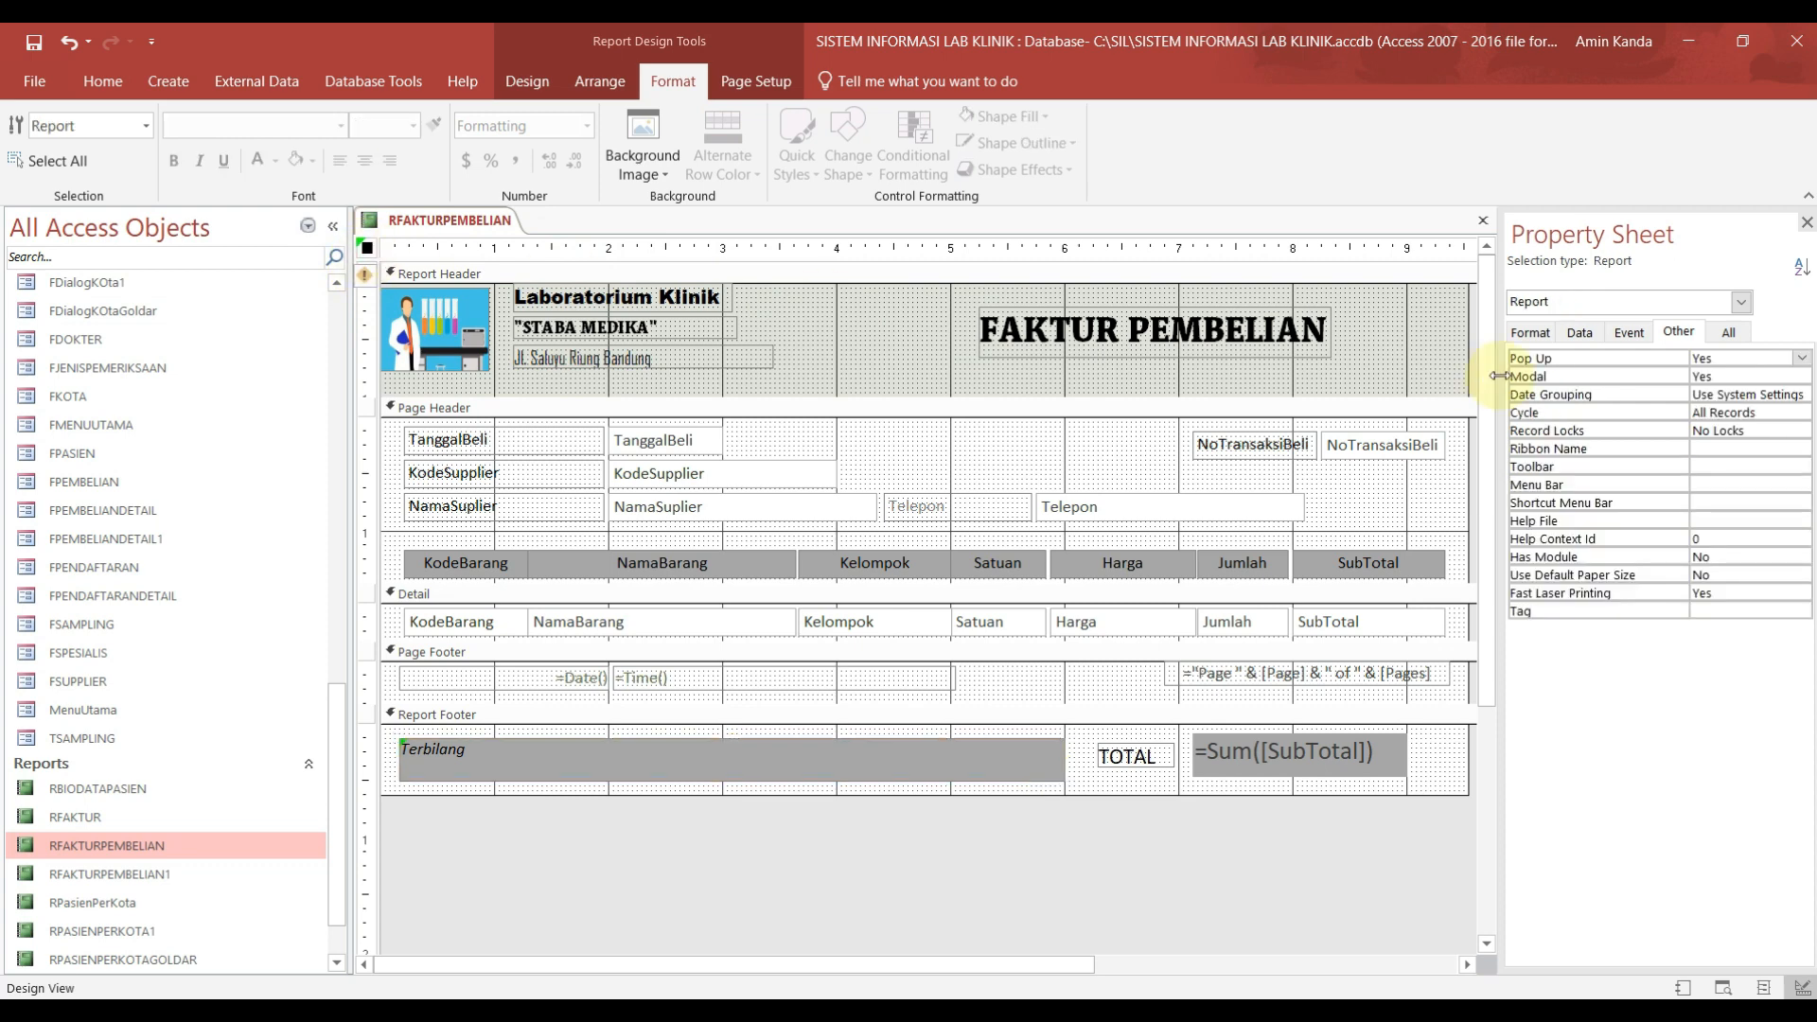
{"action": "left_click", "coordinate": [1629, 333]}
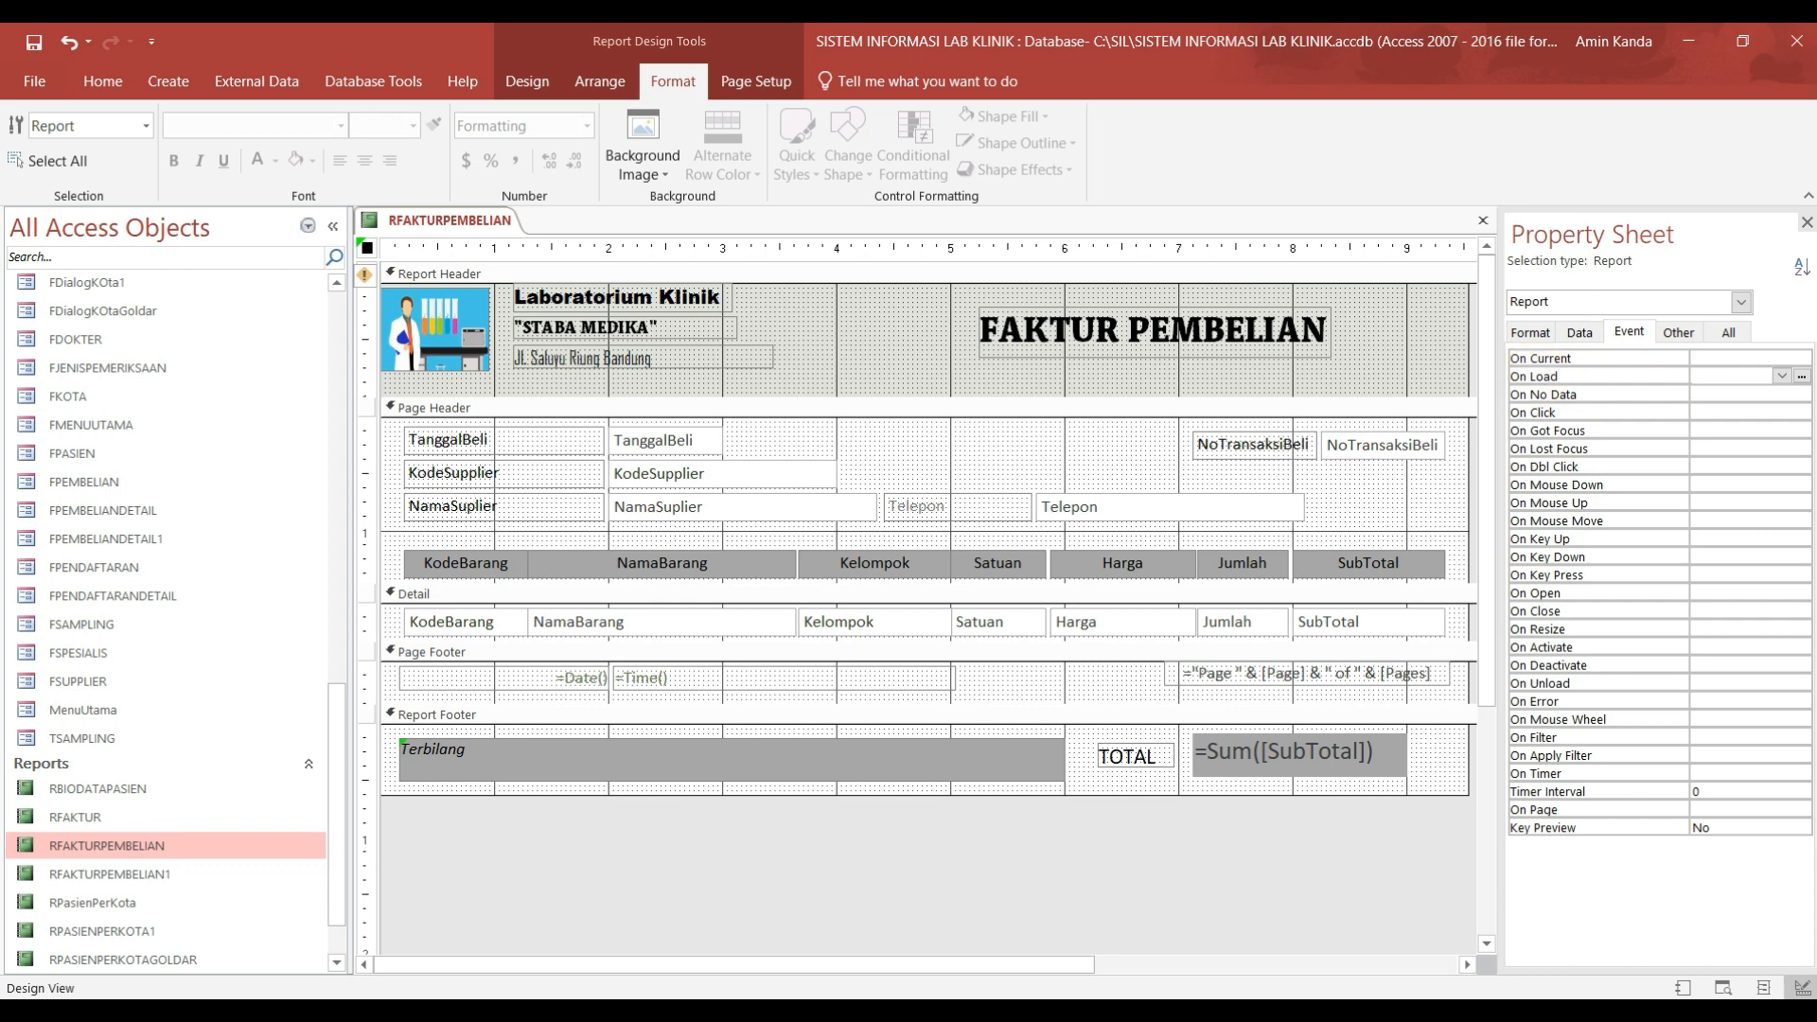
{"action": "left_click", "coordinate": [1802, 377]}
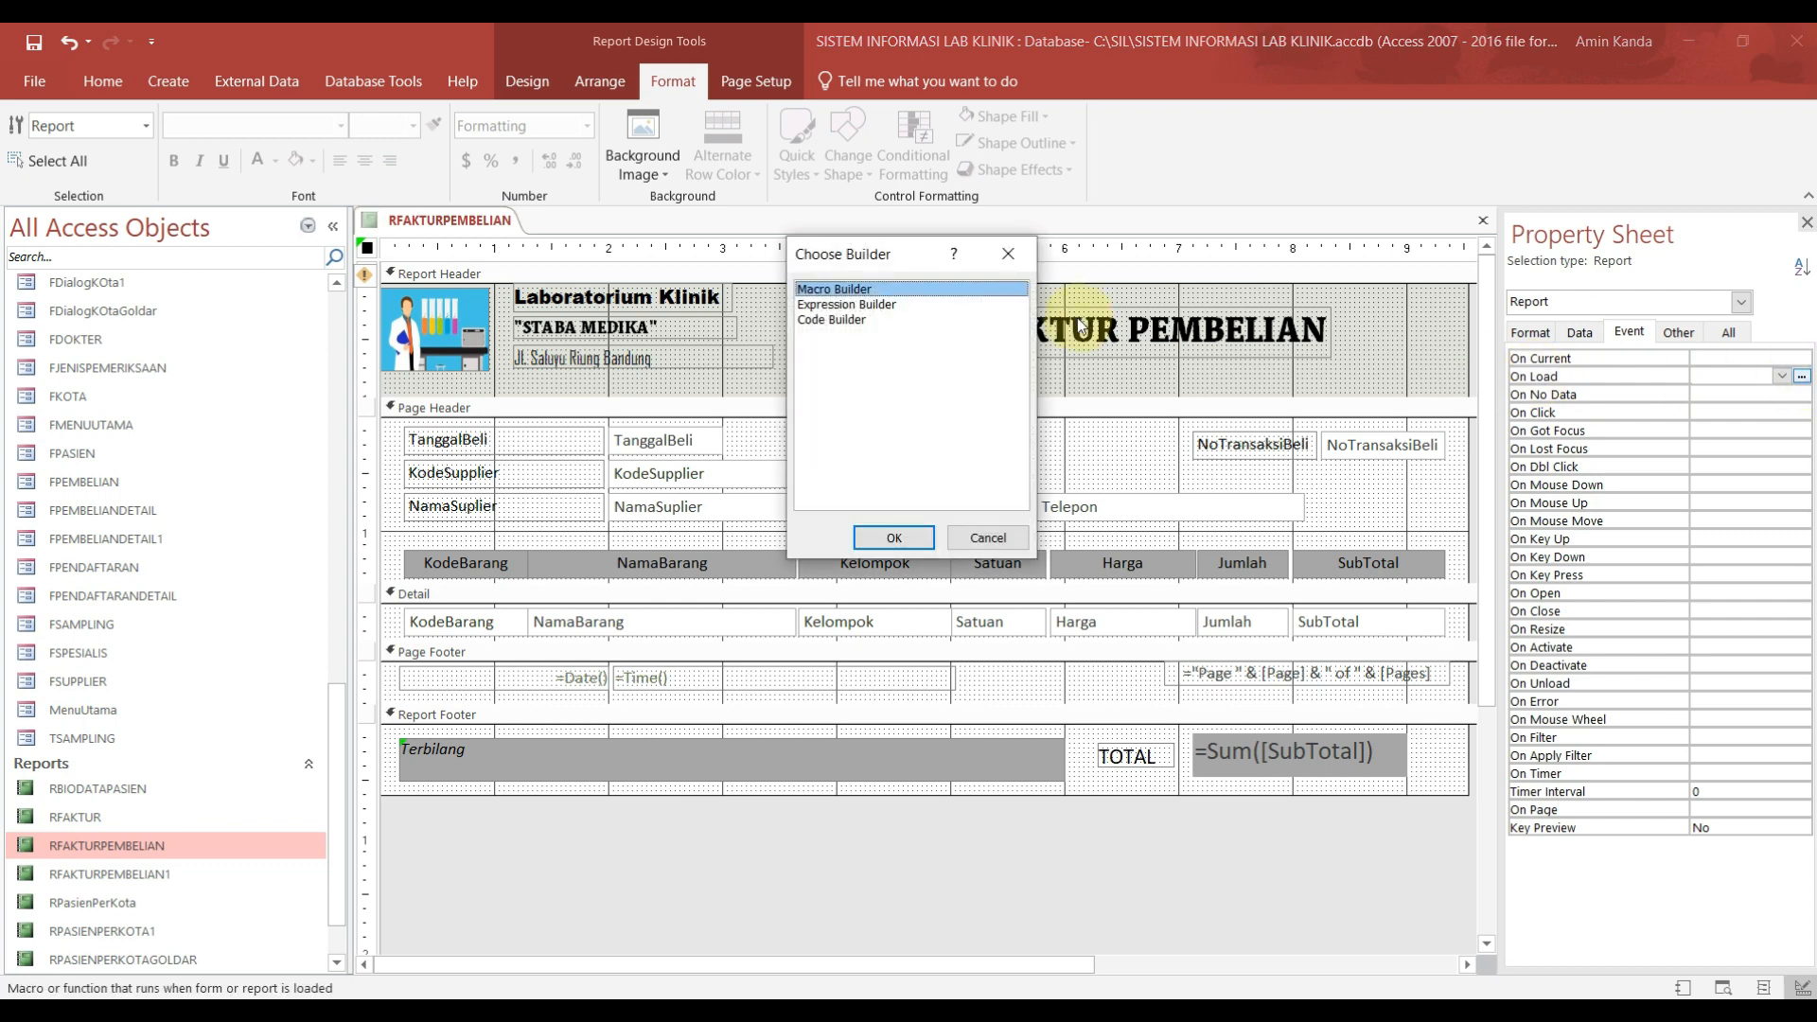
{"action": "left_click", "coordinate": [833, 320]}
{"action": "left_click", "coordinate": [893, 537]}
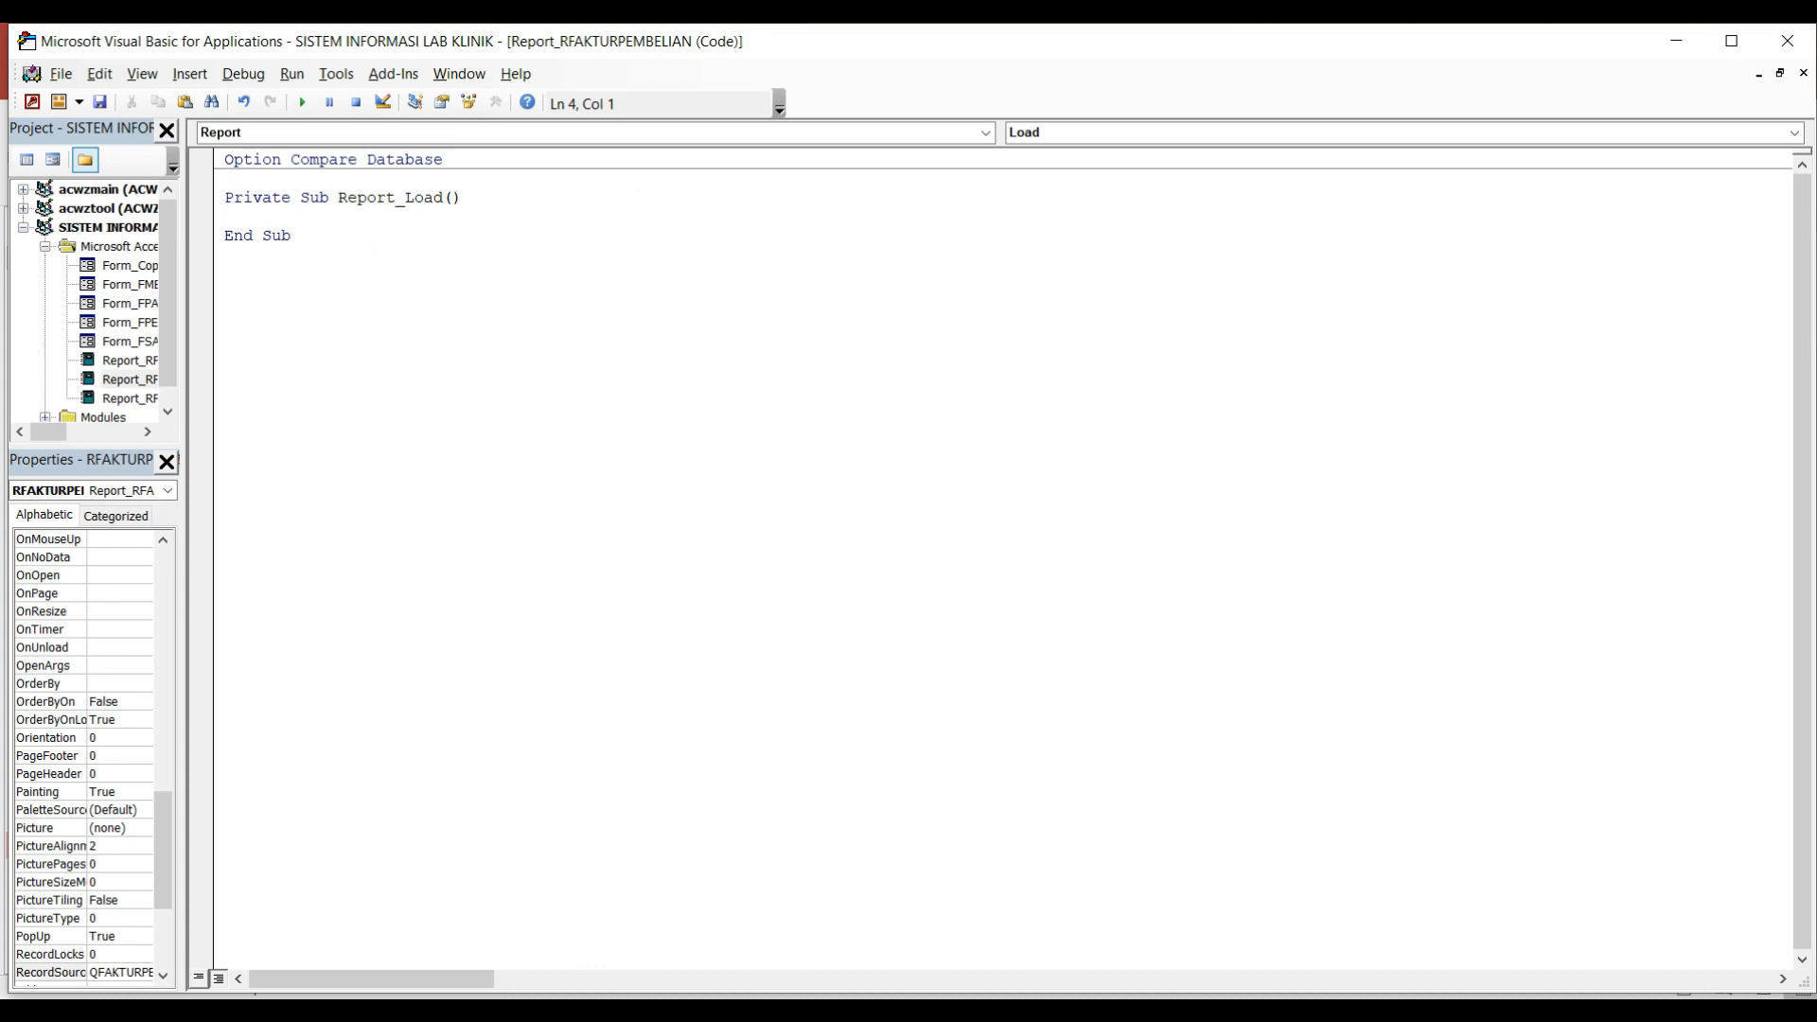
Step: Fill Report_Load with code that sets LblTerbilang's caption to "Terbilang : " & Terbilang(Jumlah, Matauang), using Me.Total.Value and "IDR", and return to the report design
{"action": "key", "text": "alt+Tab"}
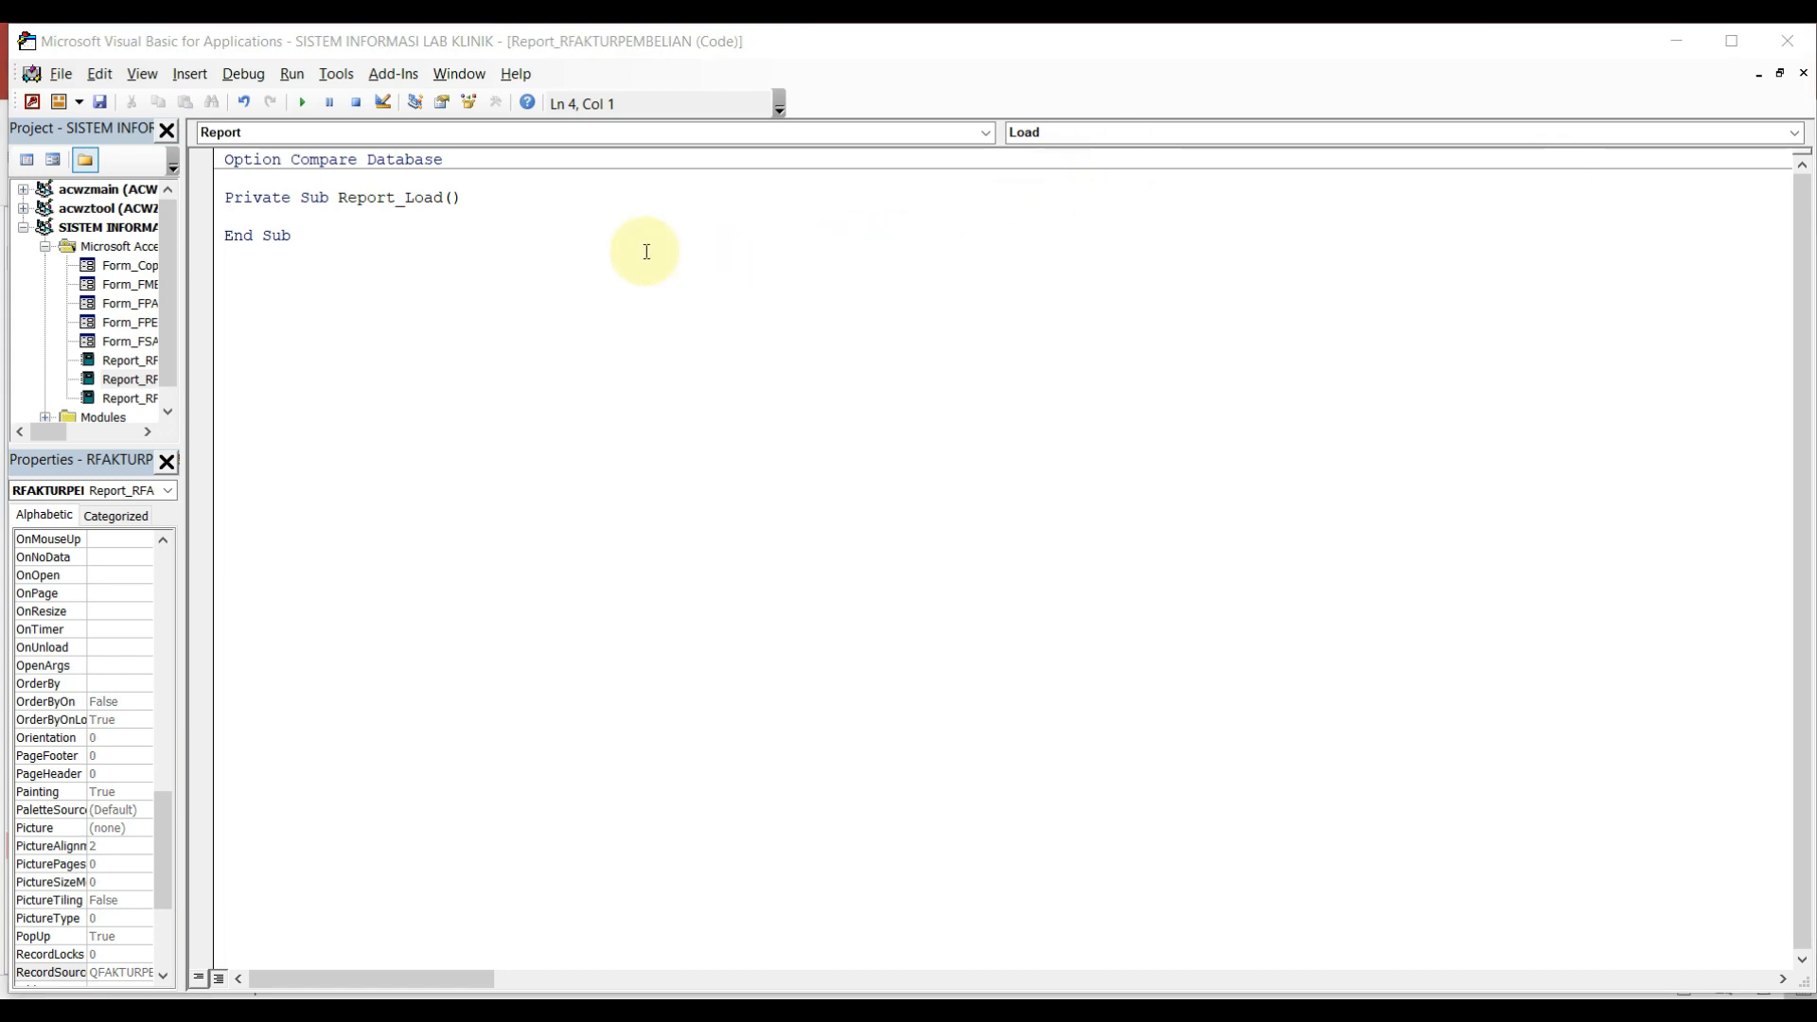
{"action": "left_click", "coordinate": [252, 219]}
{"action": "type", "text": "Dim Jumlah As Double Dim Matauang As String Jumlah = Me.Total.Value Matauang = \"IDR\" Me.LblTerbilang.Caption = \"Terbilang : \" & Terbilang(Jumlah, Matauang) 'MsgBox Jumlah & \"=\" & Me.LblTerbilang.Caption, vbInformation, \"Terbilang\""}
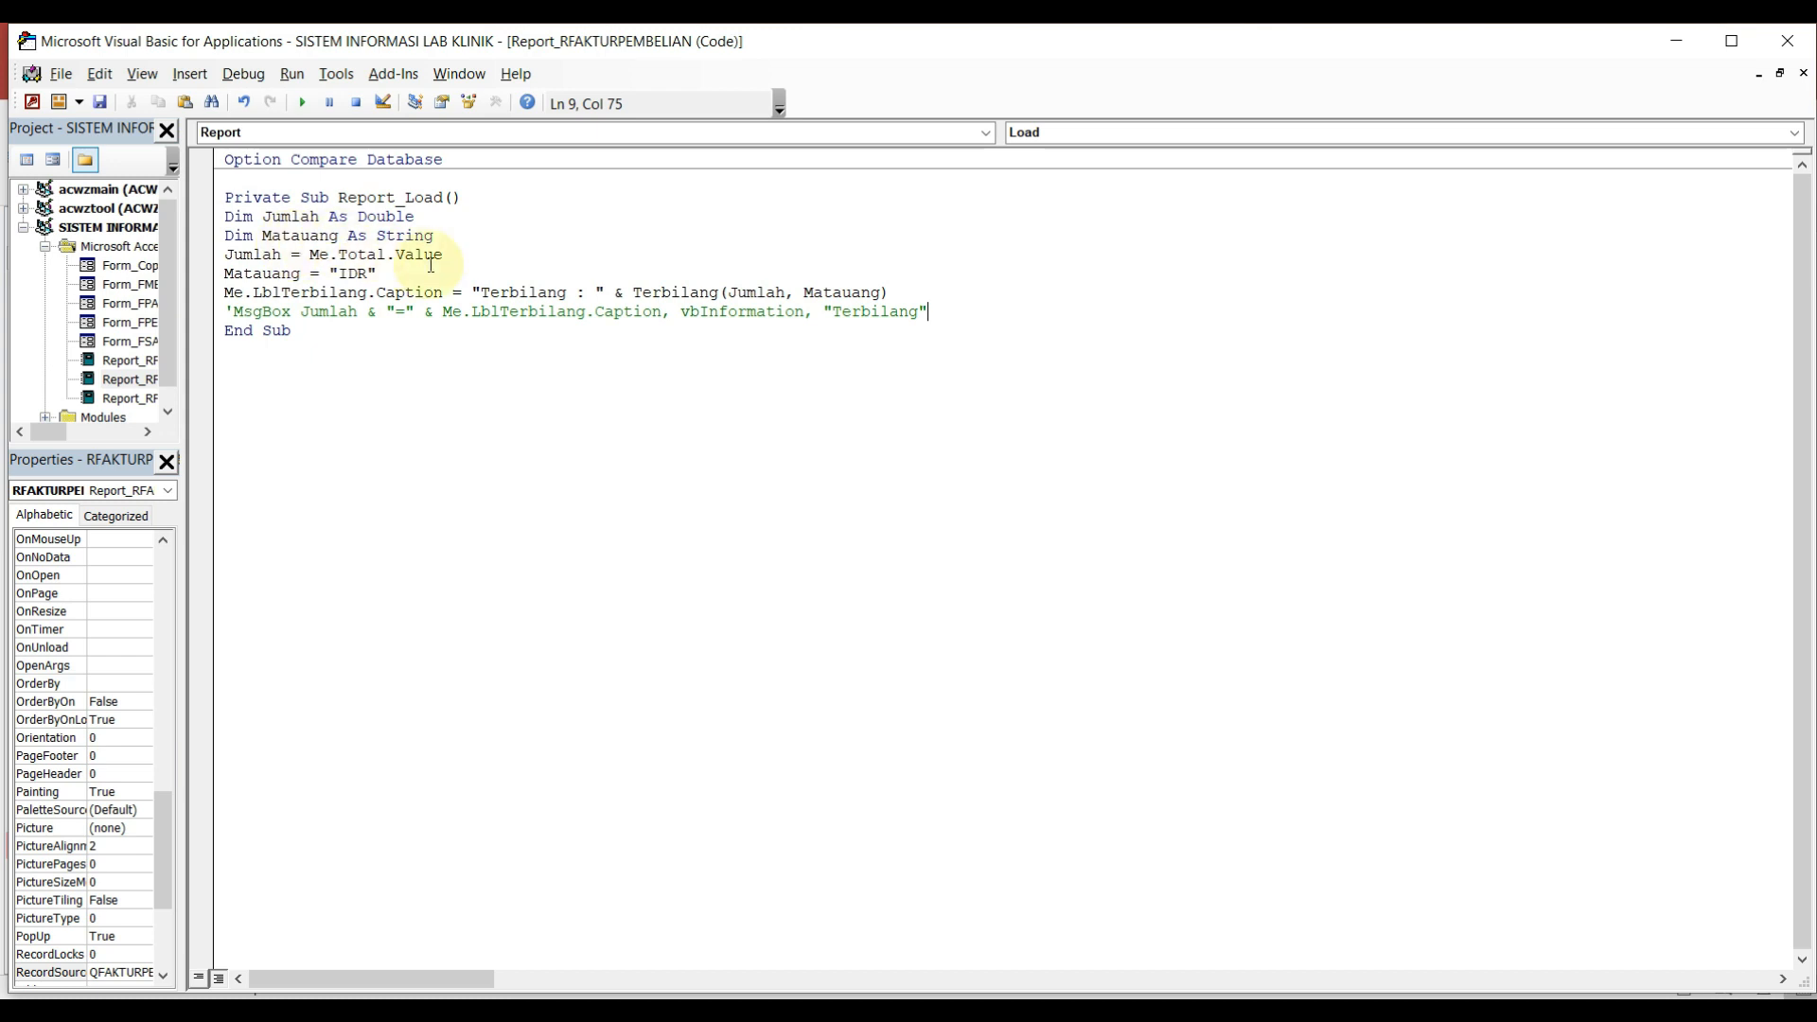
{"action": "double_click", "coordinate": [350, 253]}
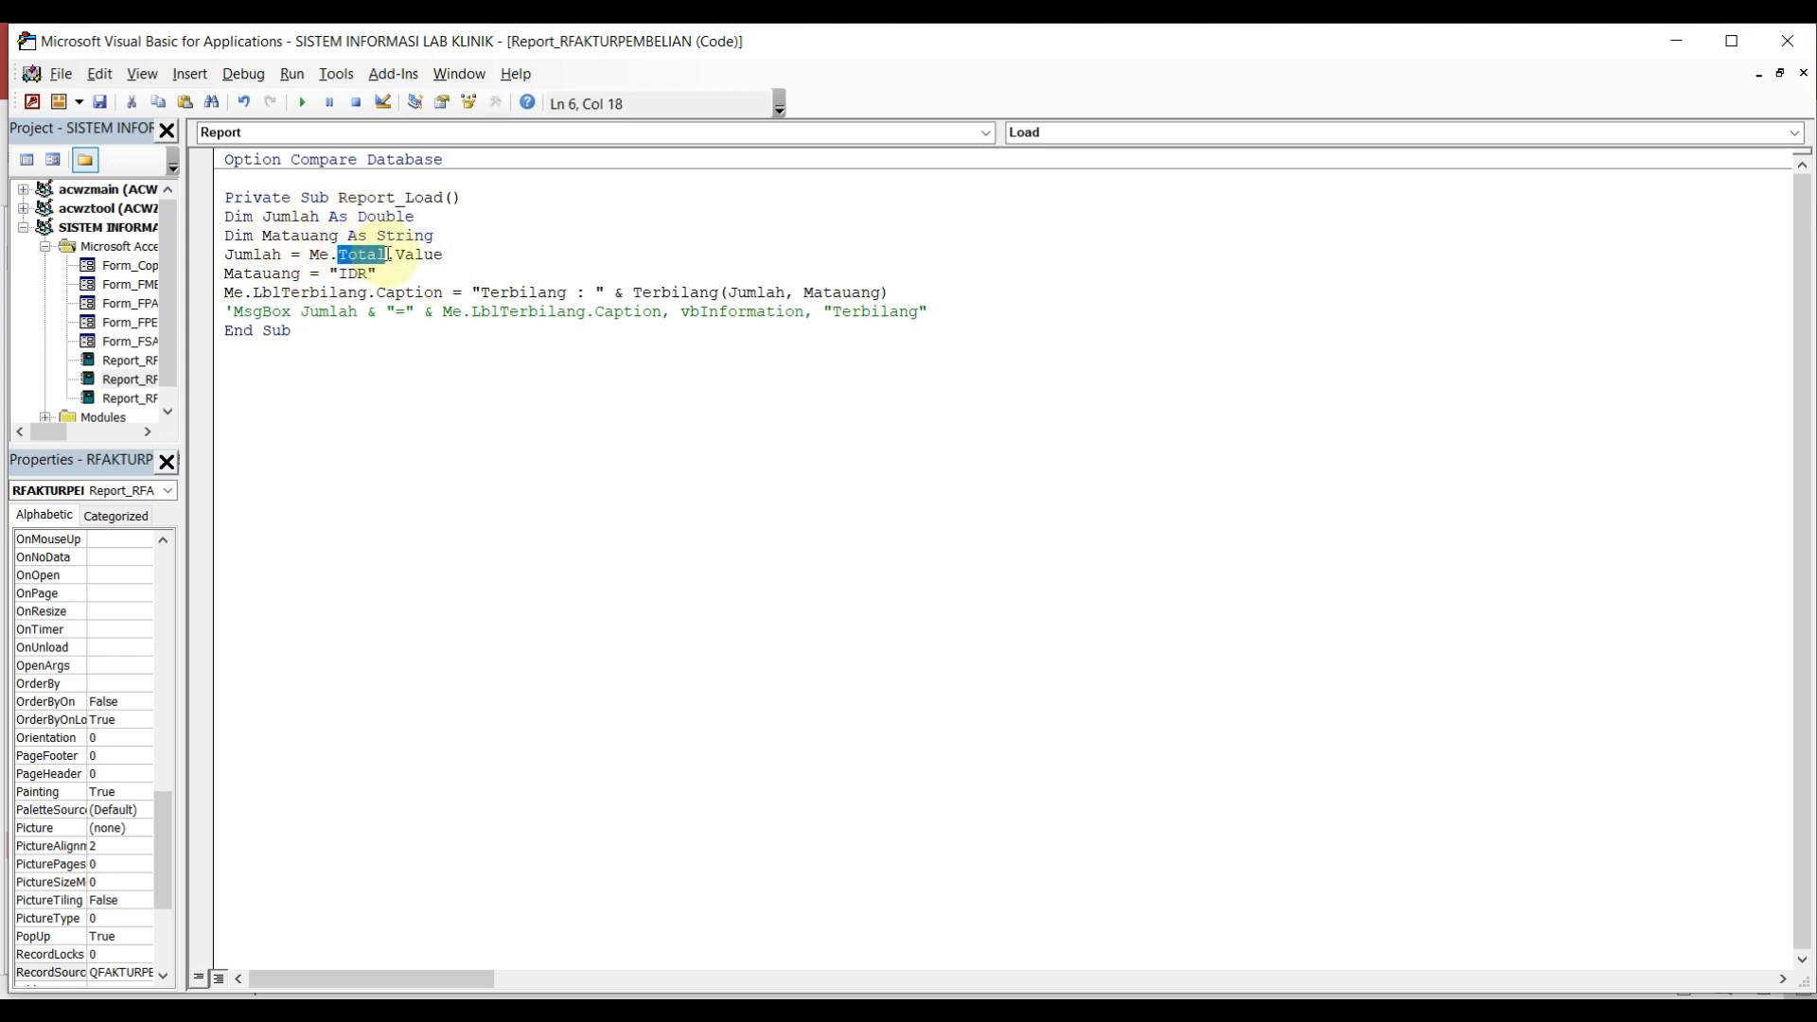
{"action": "left_click_drag", "start_coordinate": [254, 292], "coordinate": [362, 292]}
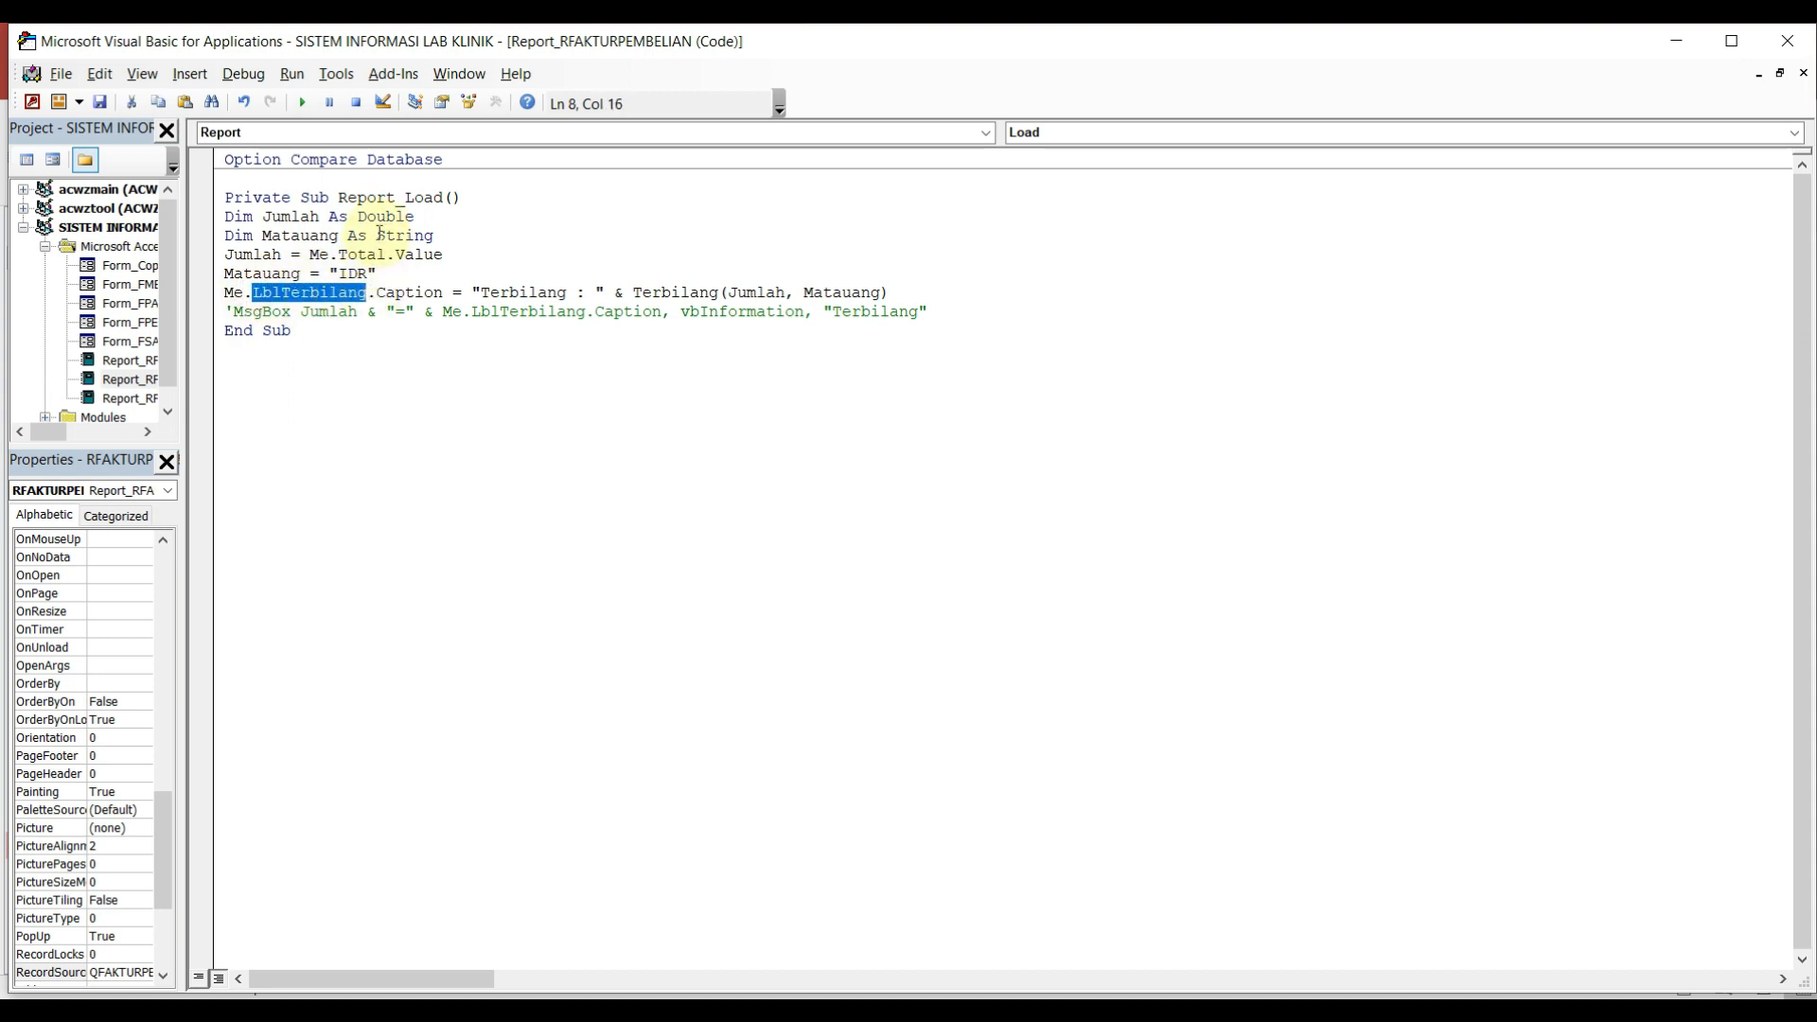
{"action": "left_click", "coordinate": [61, 74]}
{"action": "left_click", "coordinate": [147, 237]}
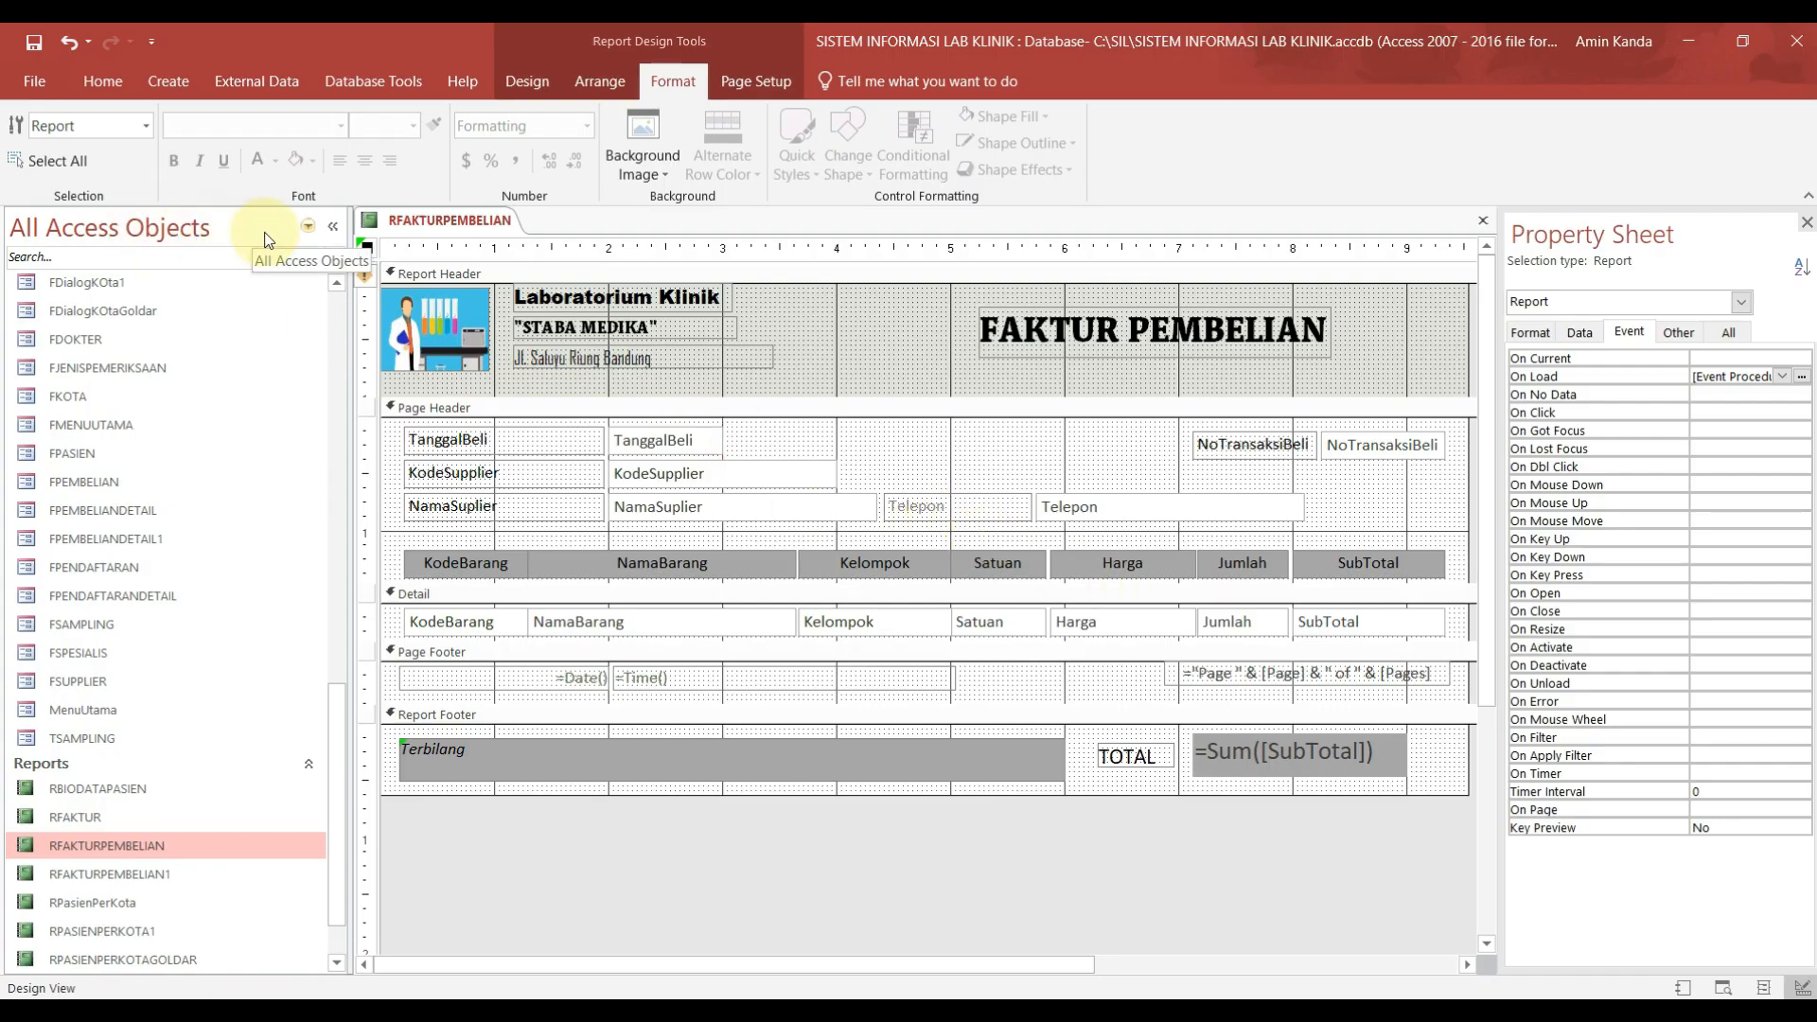
Step: Display the purchase invoice in Report View to check its total and spelled-out amount, and return to Design View
{"action": "right_click", "coordinate": [460, 220]}
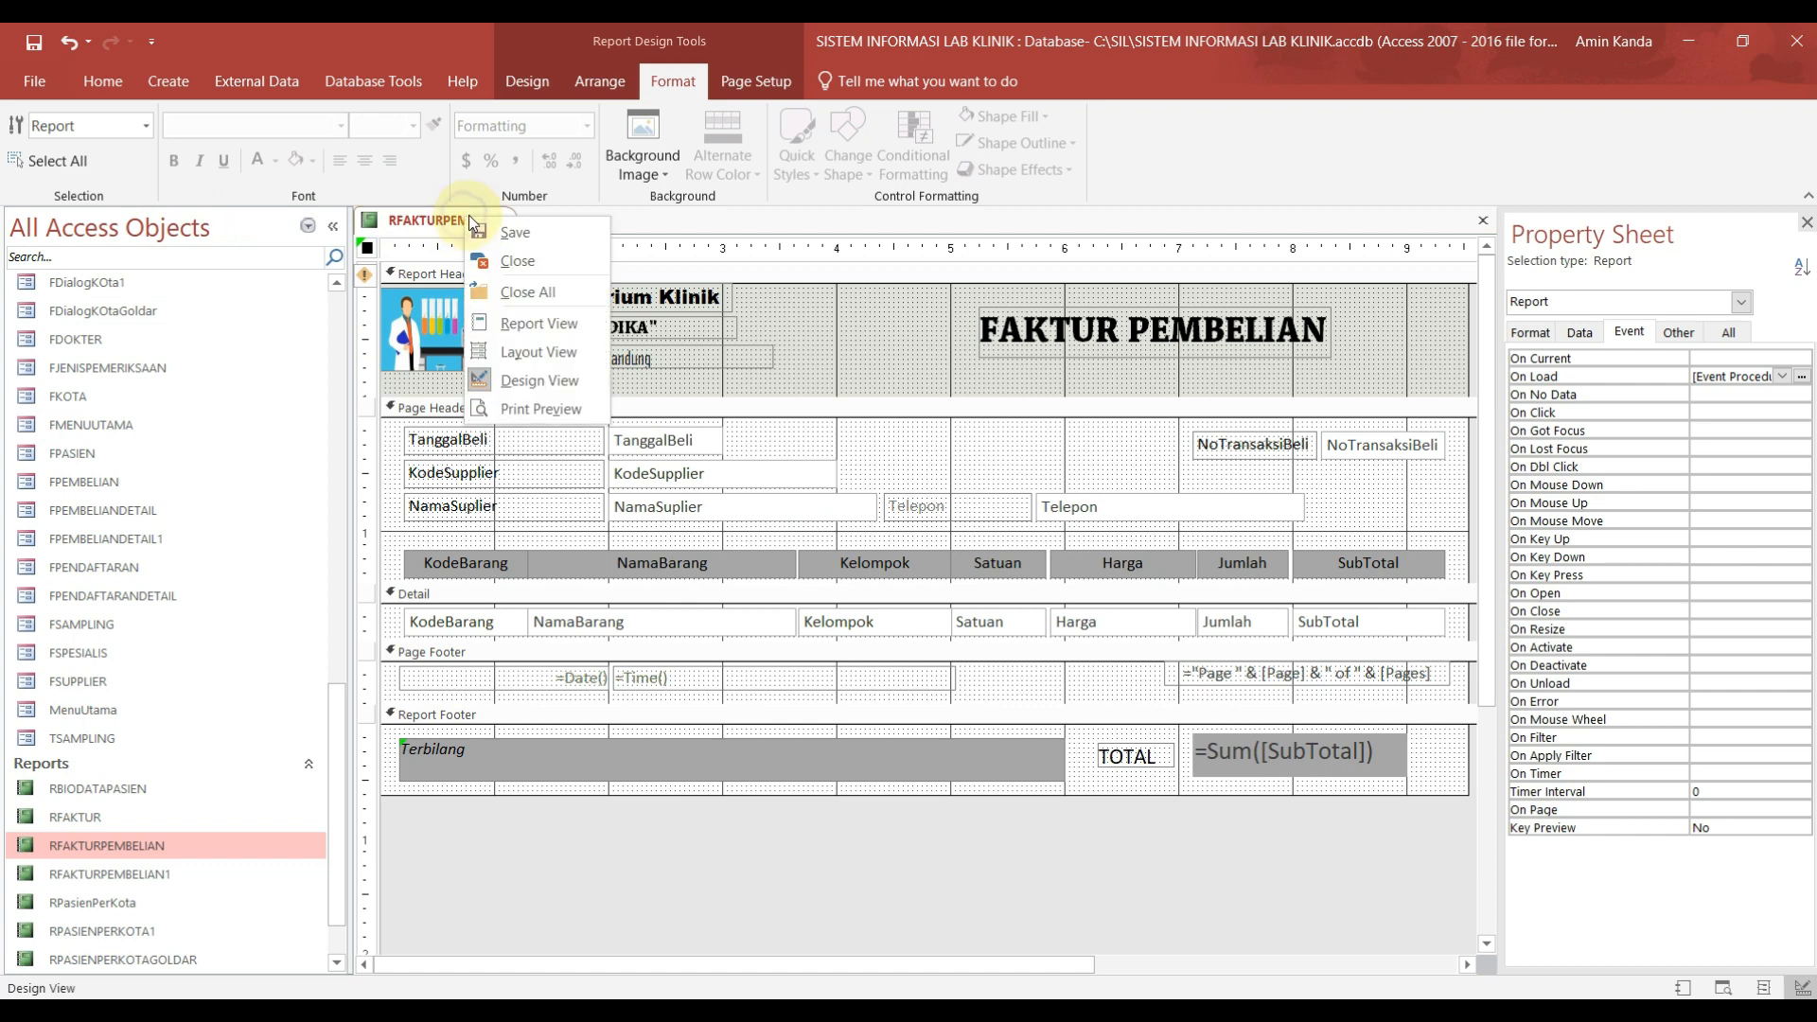
{"action": "left_click", "coordinate": [568, 331]}
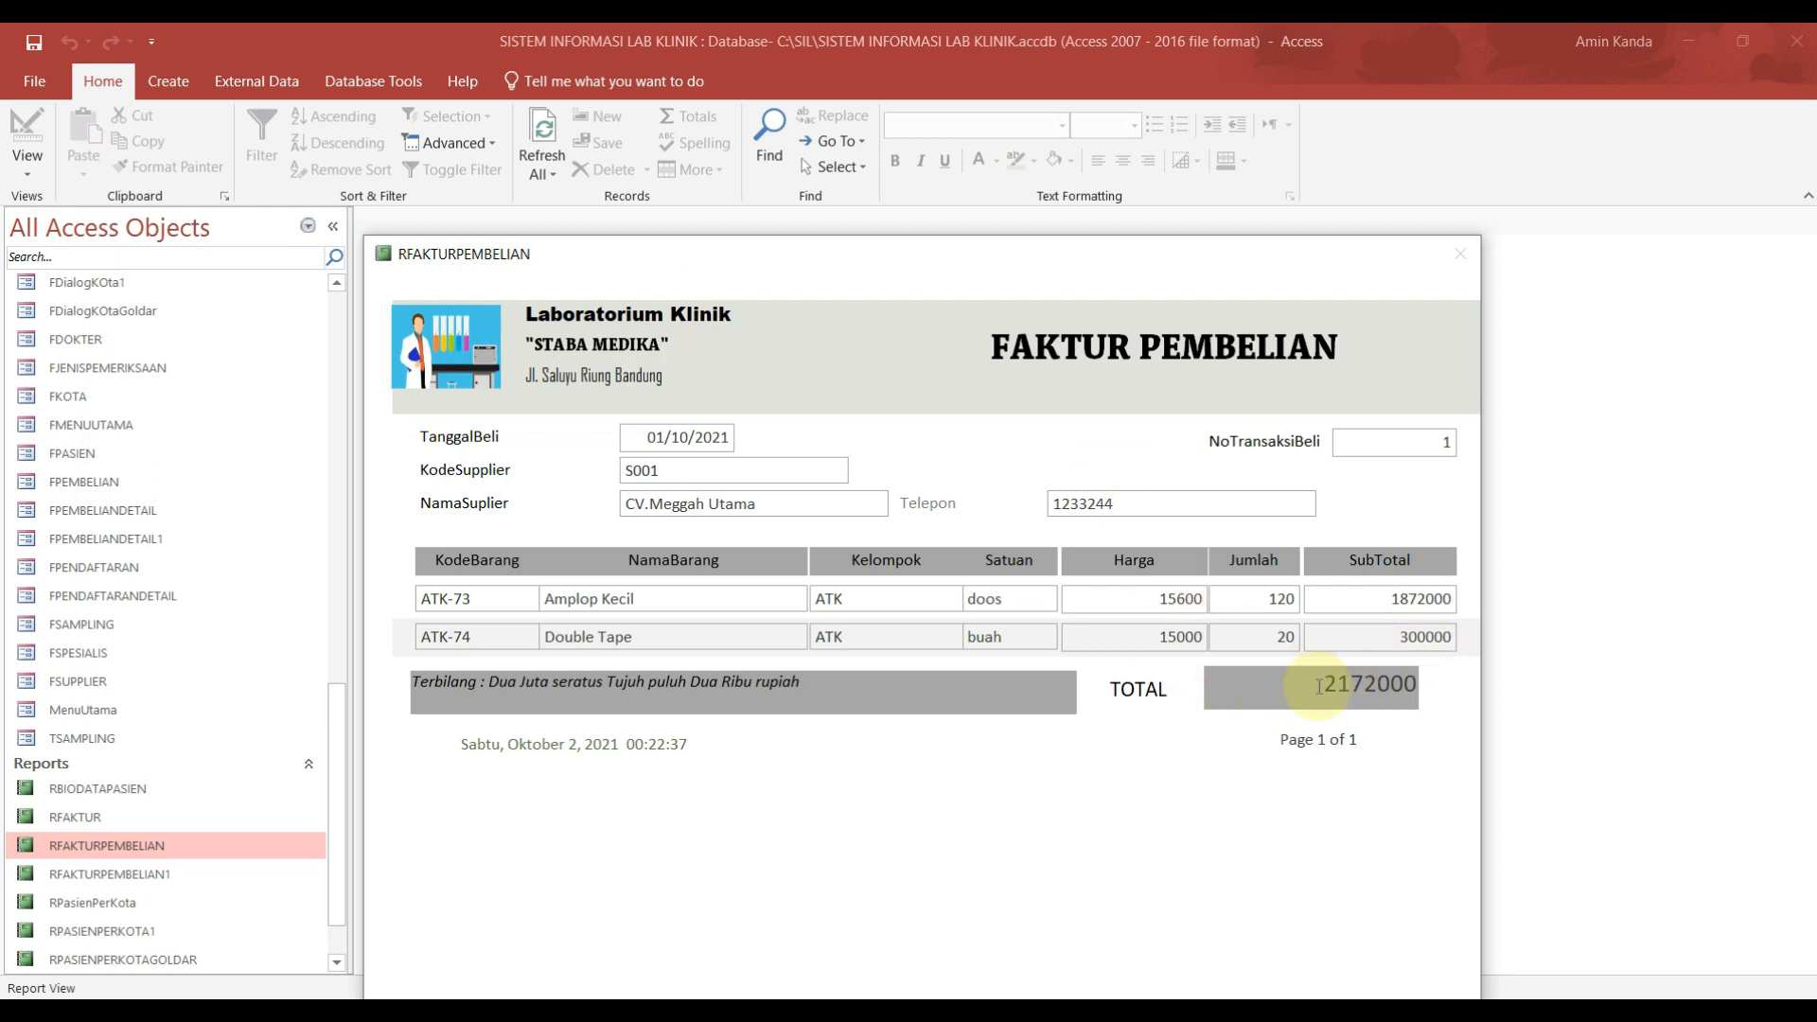
{"action": "right_click", "coordinate": [499, 252]}
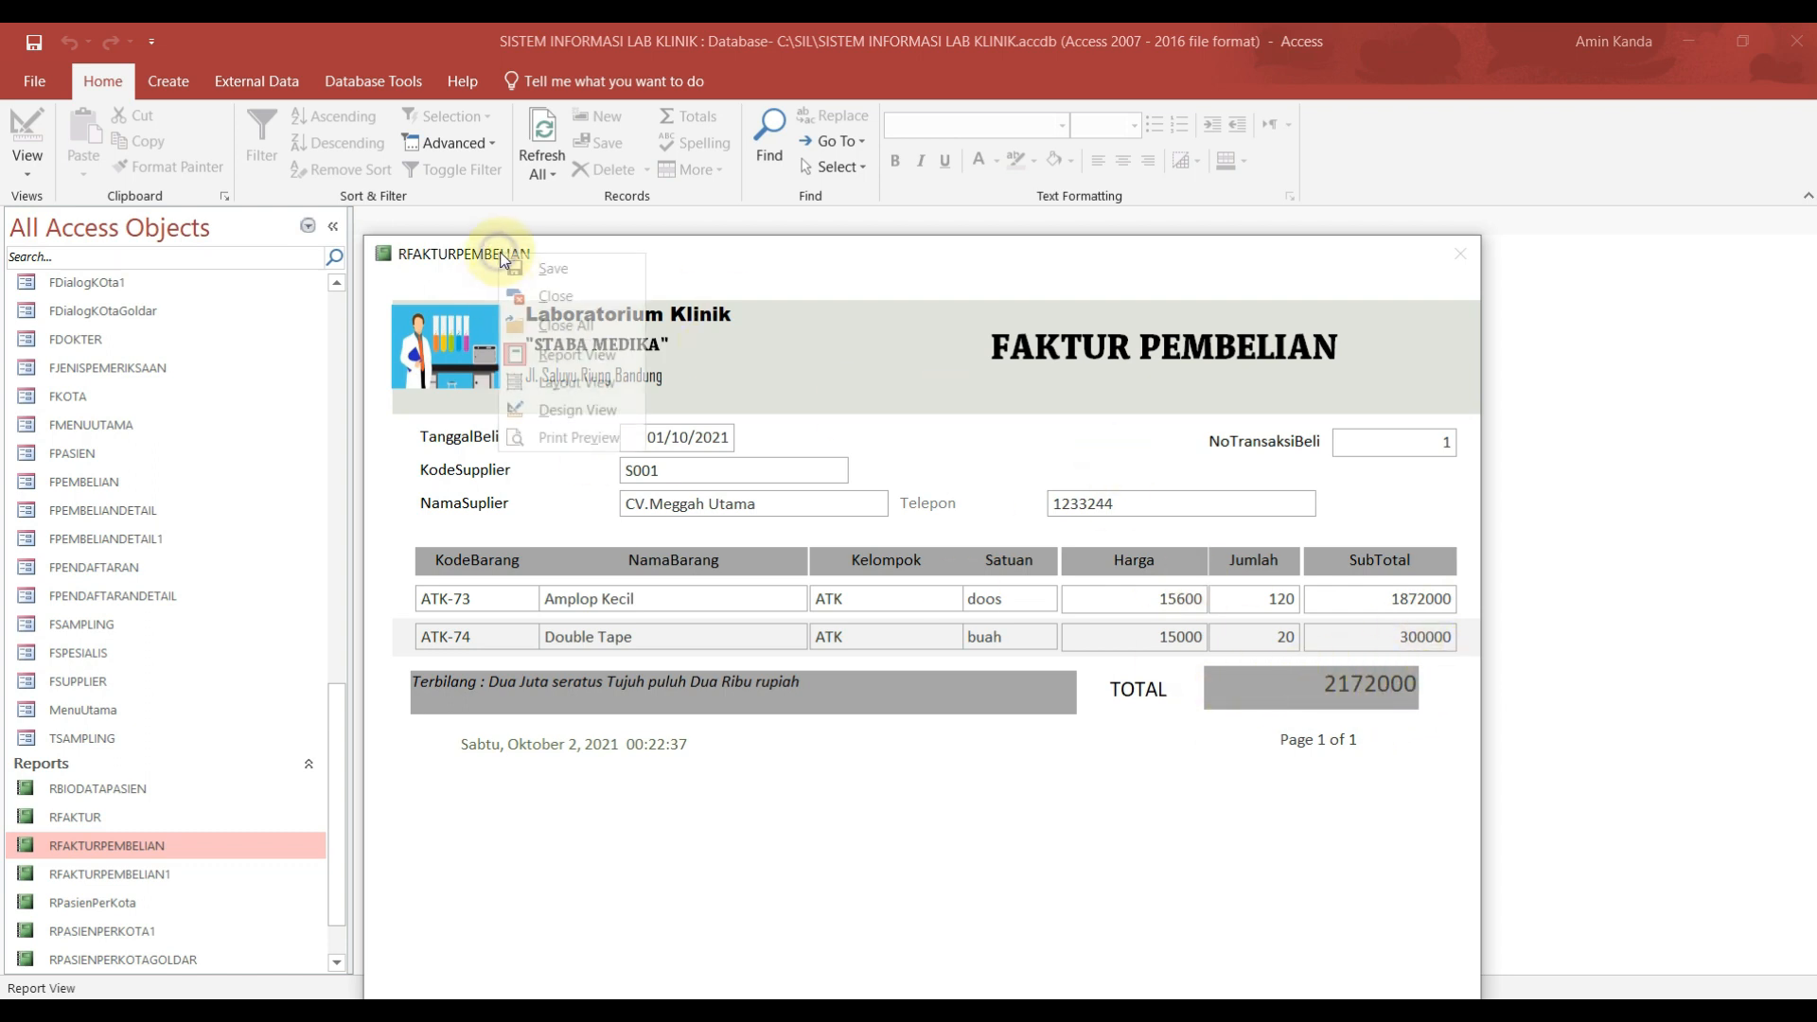
{"action": "left_click", "coordinate": [578, 409]}
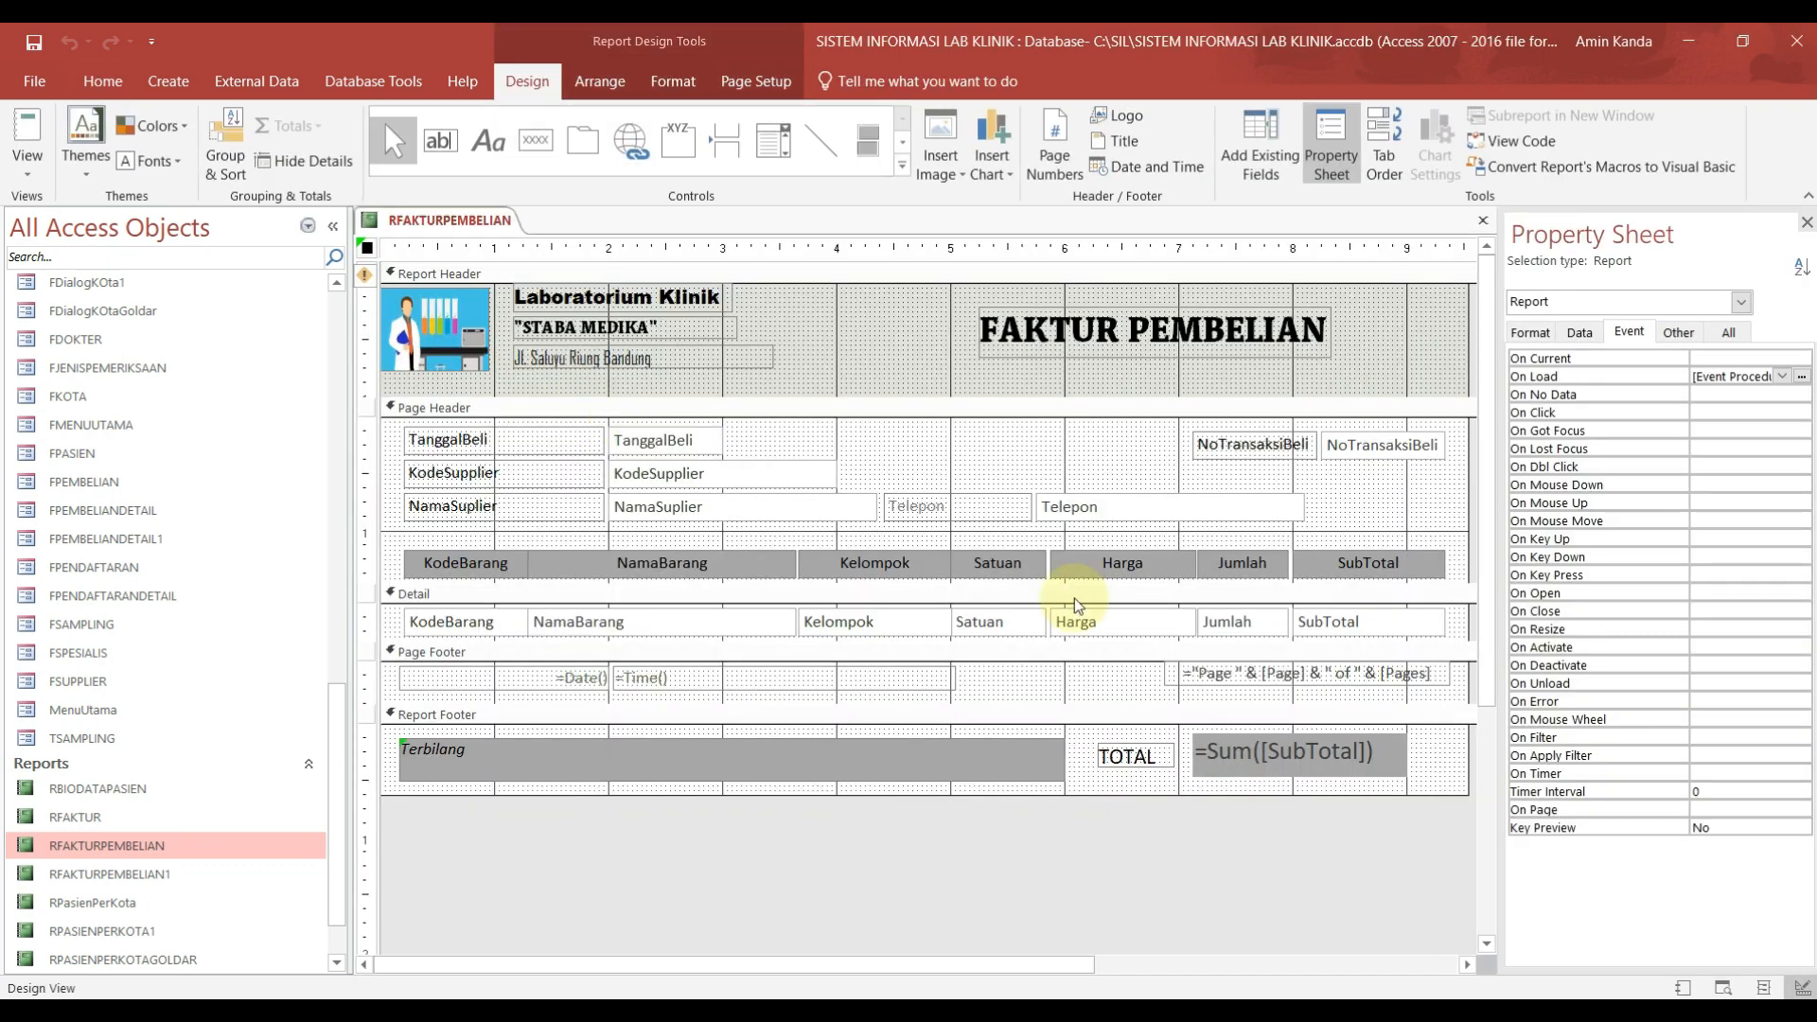
Step: Set the number format of the Harga, SubTotal and =Sum([SubTotal]) text boxes to Standard
{"action": "left_click", "coordinate": [1133, 631]}
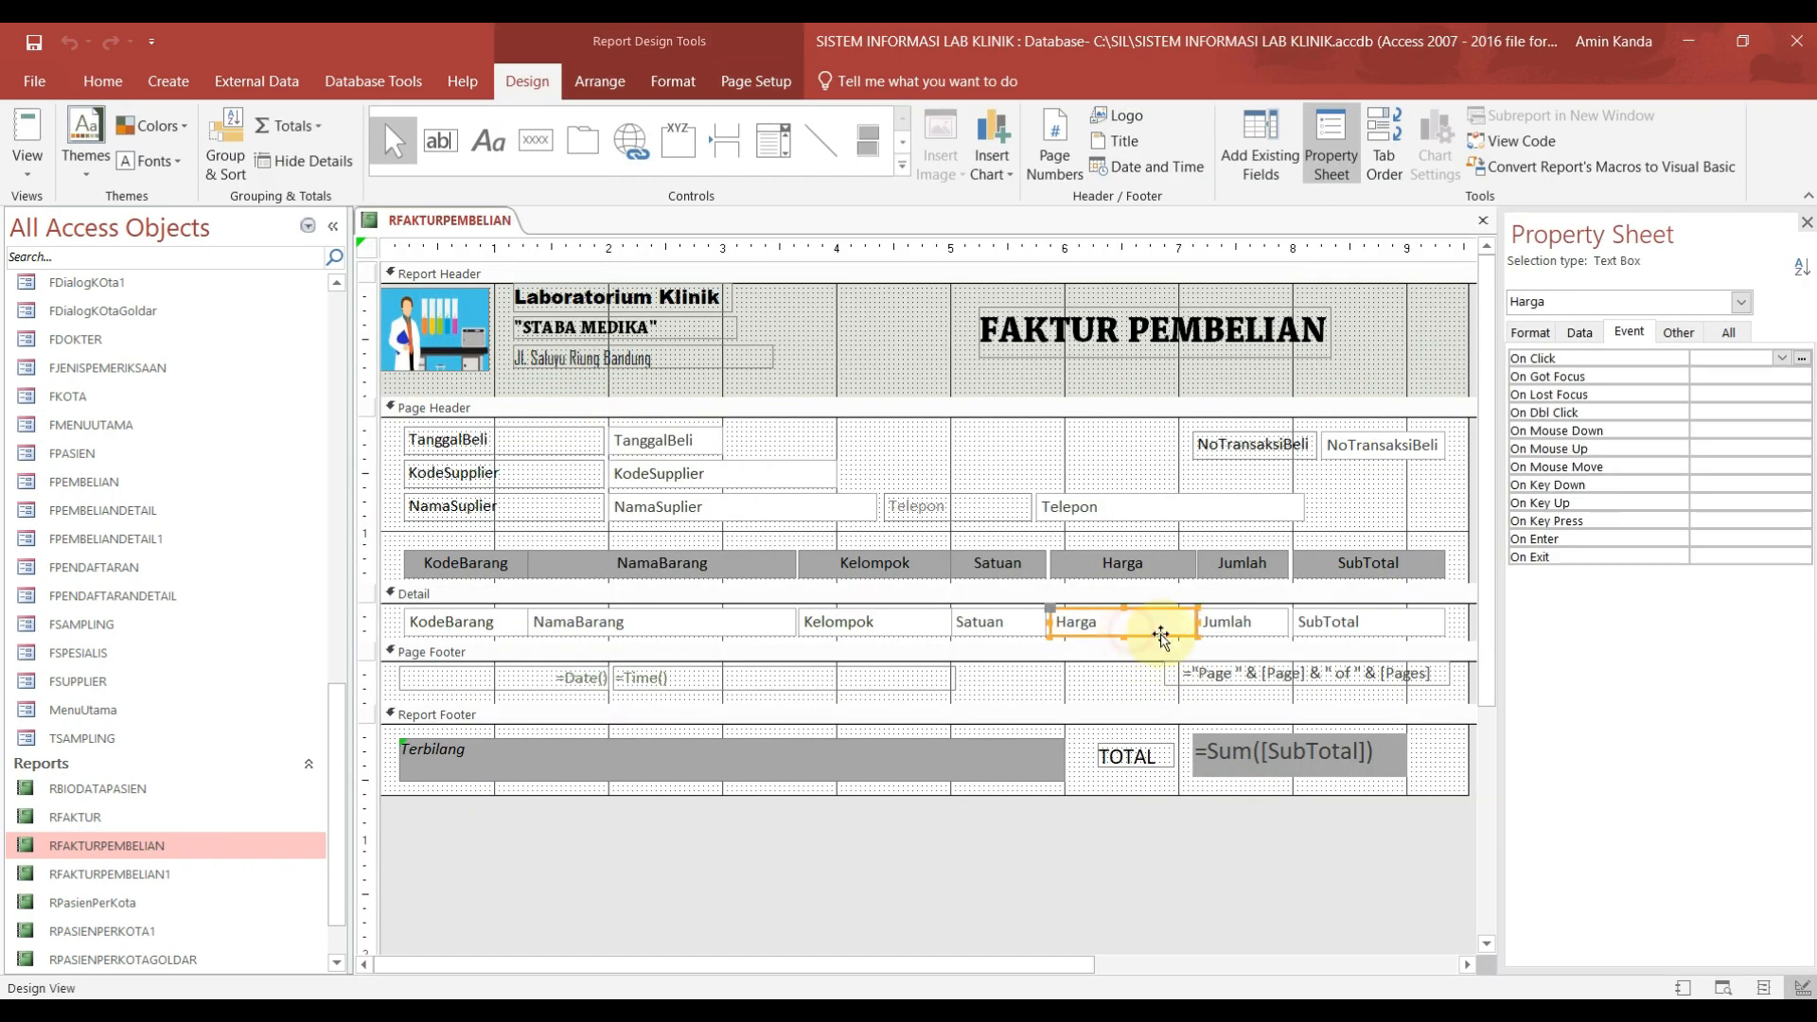
{"action": "left_click", "coordinate": [1372, 630], "text": "shift"}
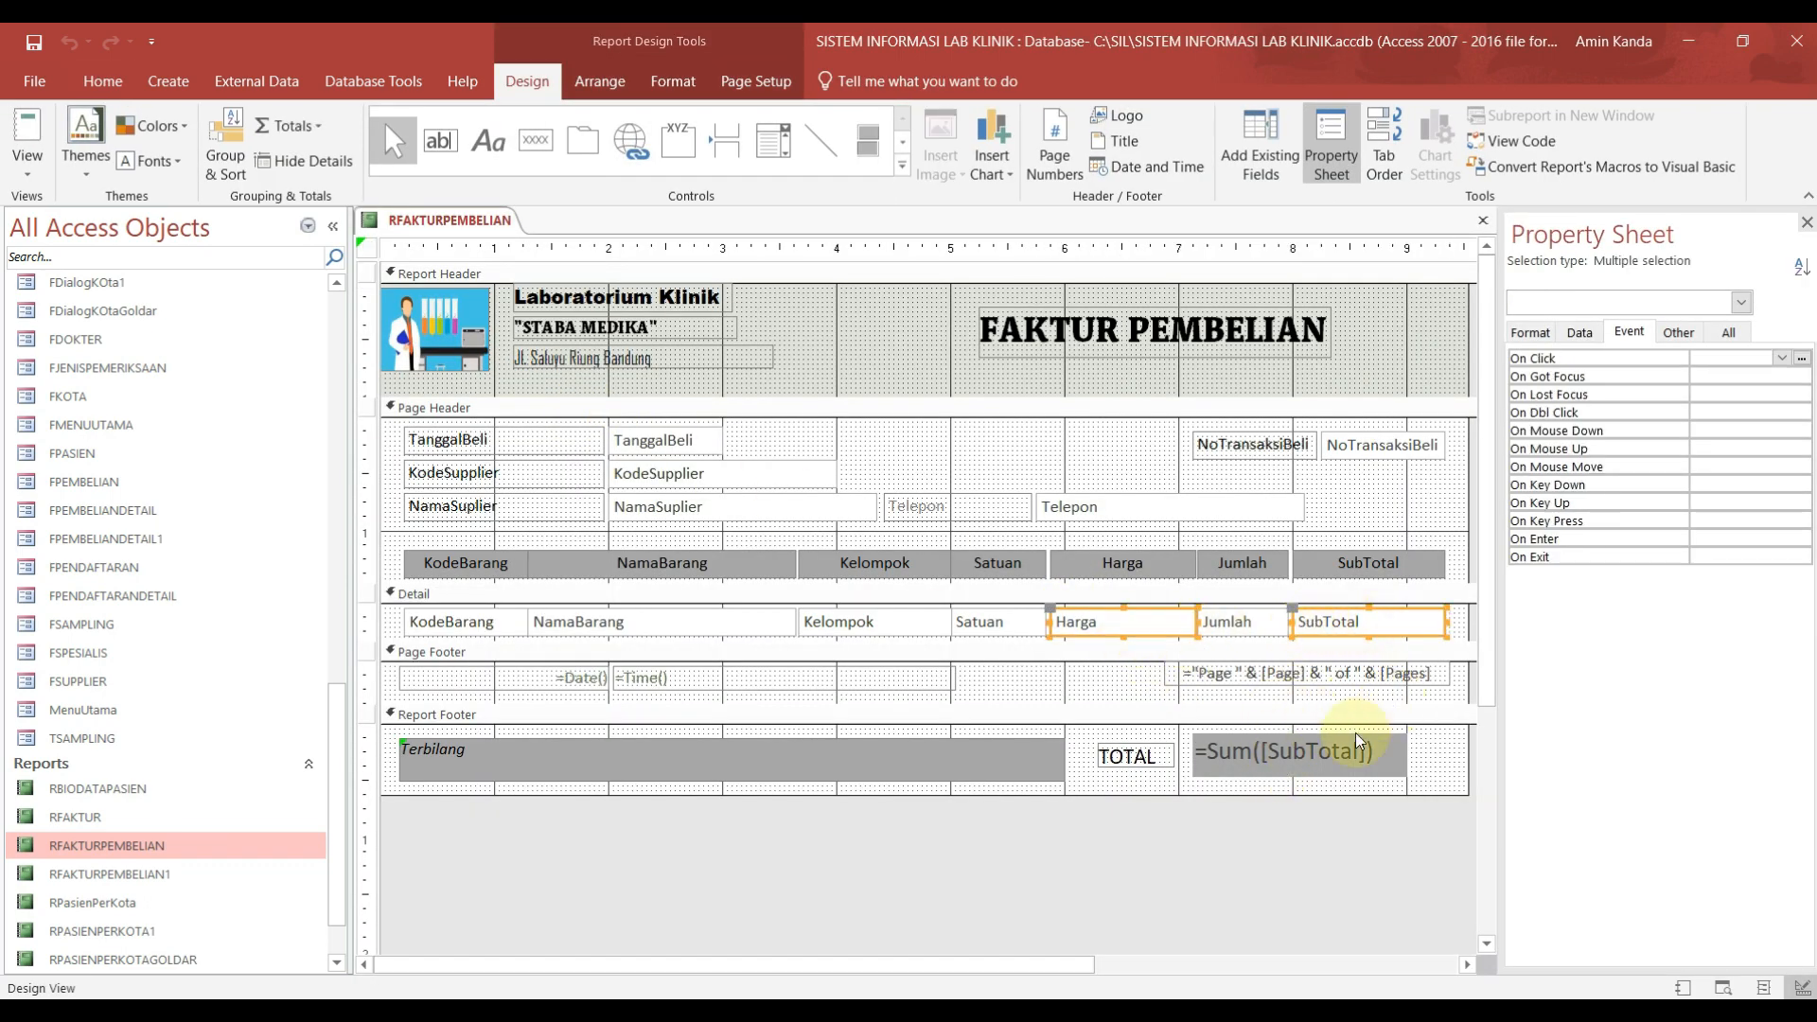
{"action": "left_click", "coordinate": [1298, 757], "text": "shift"}
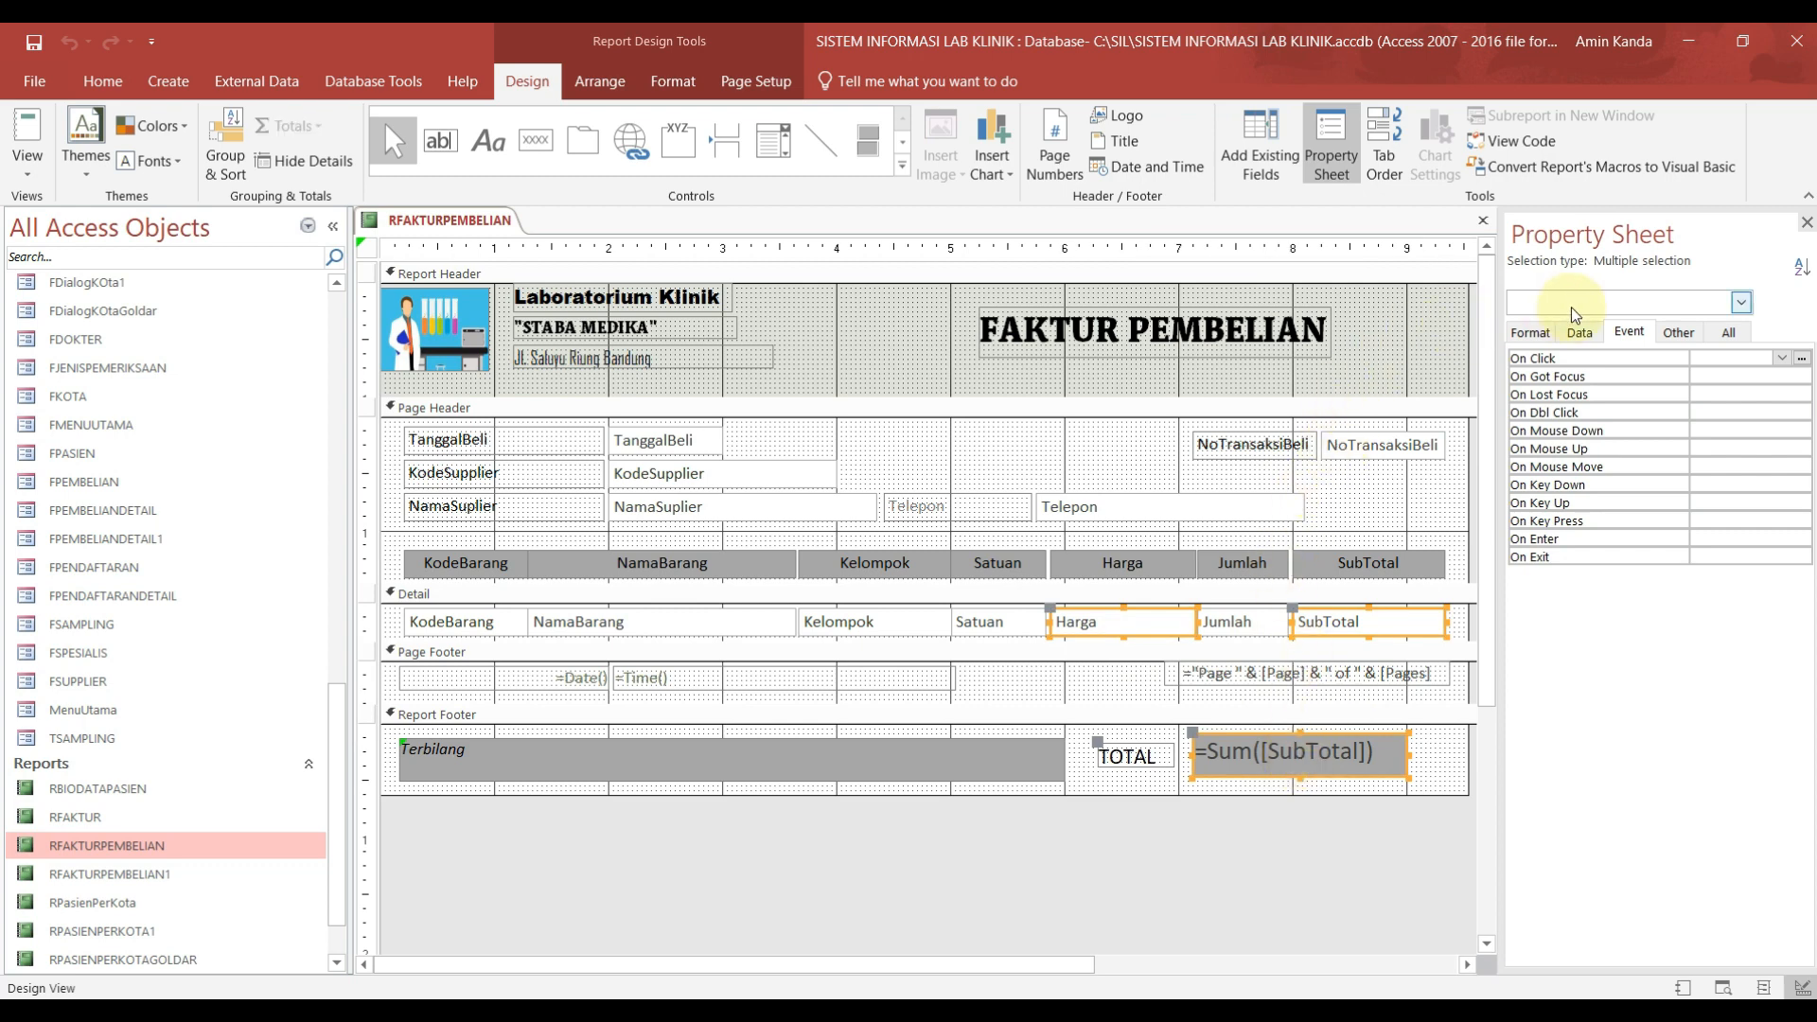
{"action": "left_click", "coordinate": [1529, 332]}
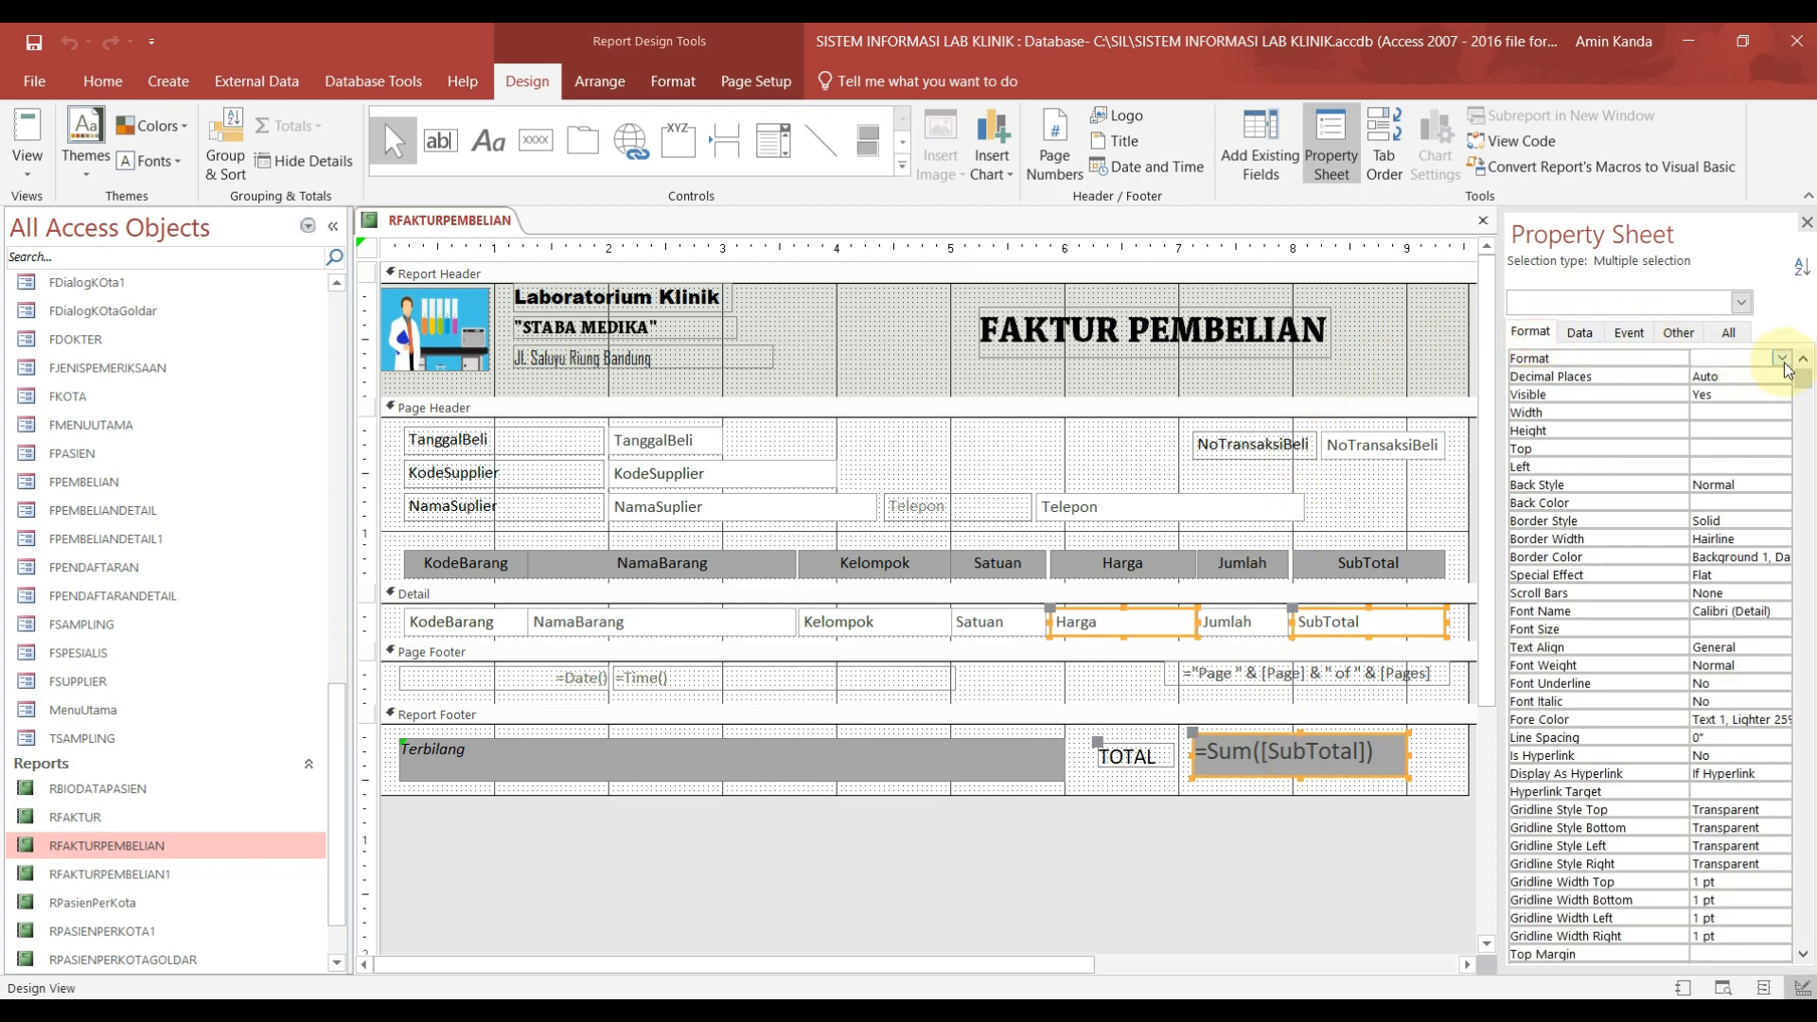
{"action": "left_click", "coordinate": [1783, 359]}
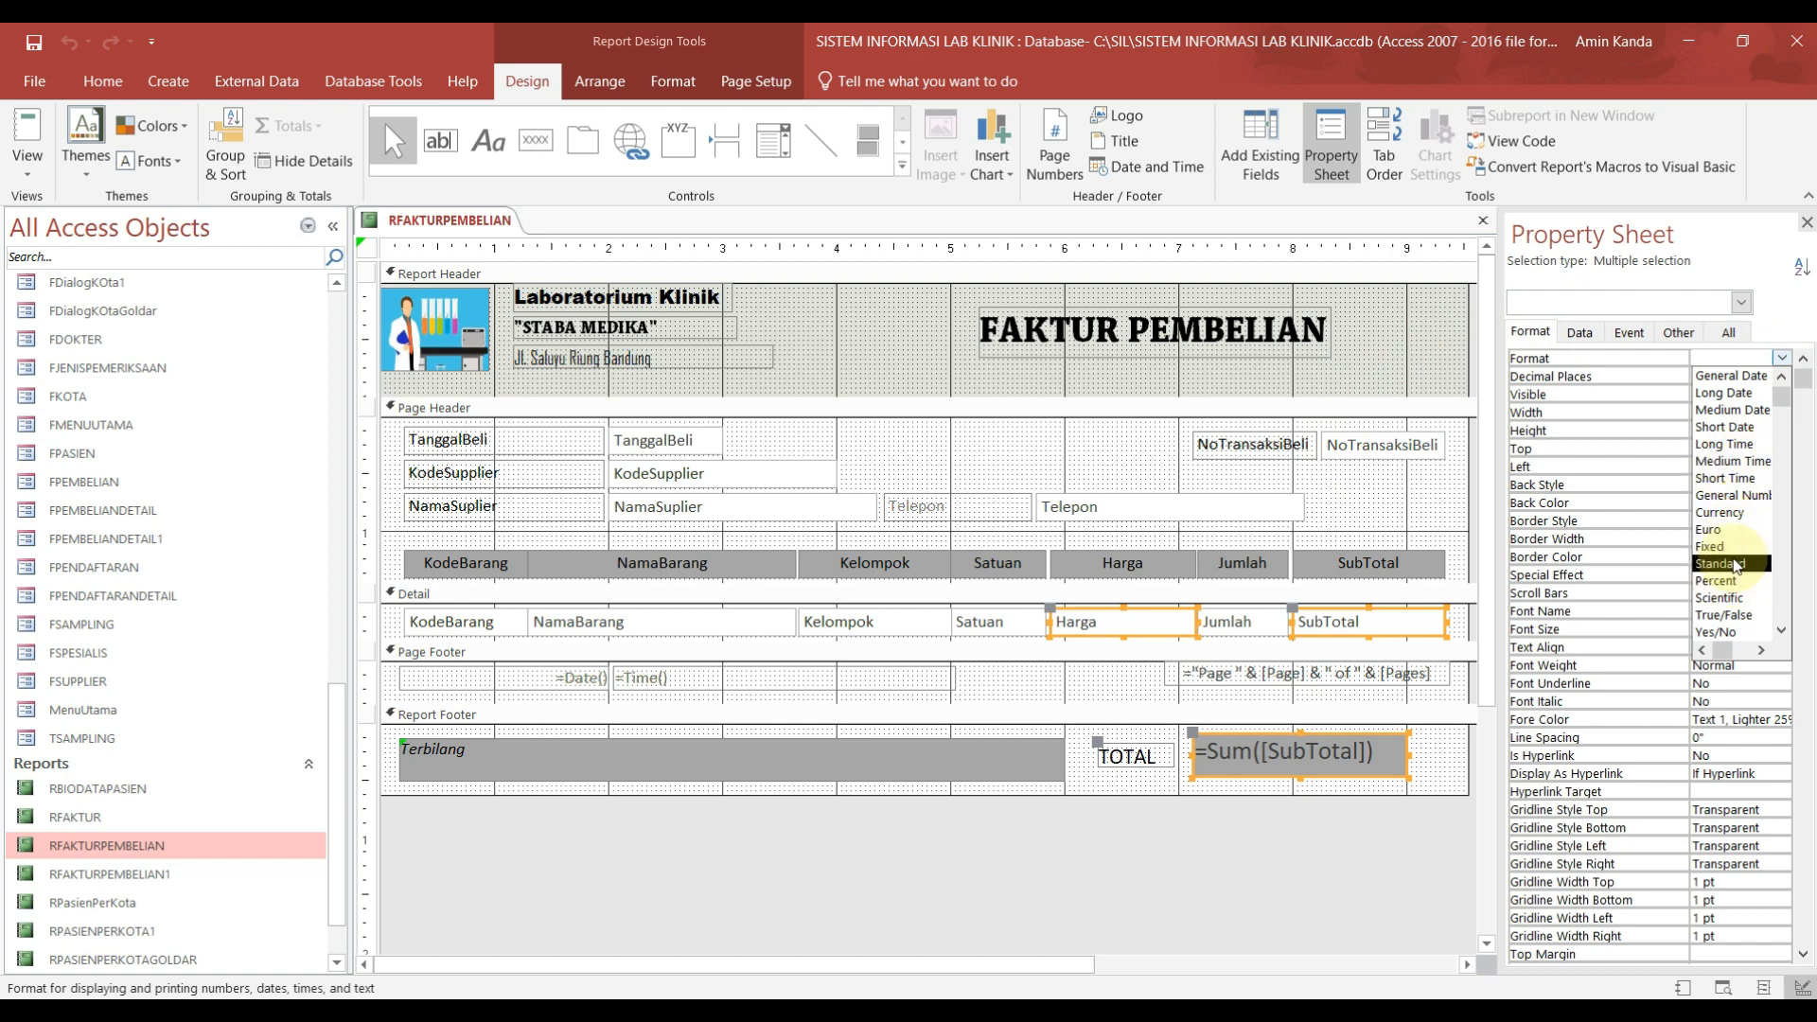
{"action": "left_click", "coordinate": [1723, 564]}
Step: Check the purchase invoice in Report View, then close the report and save its design changes
{"action": "right_click", "coordinate": [478, 217]}
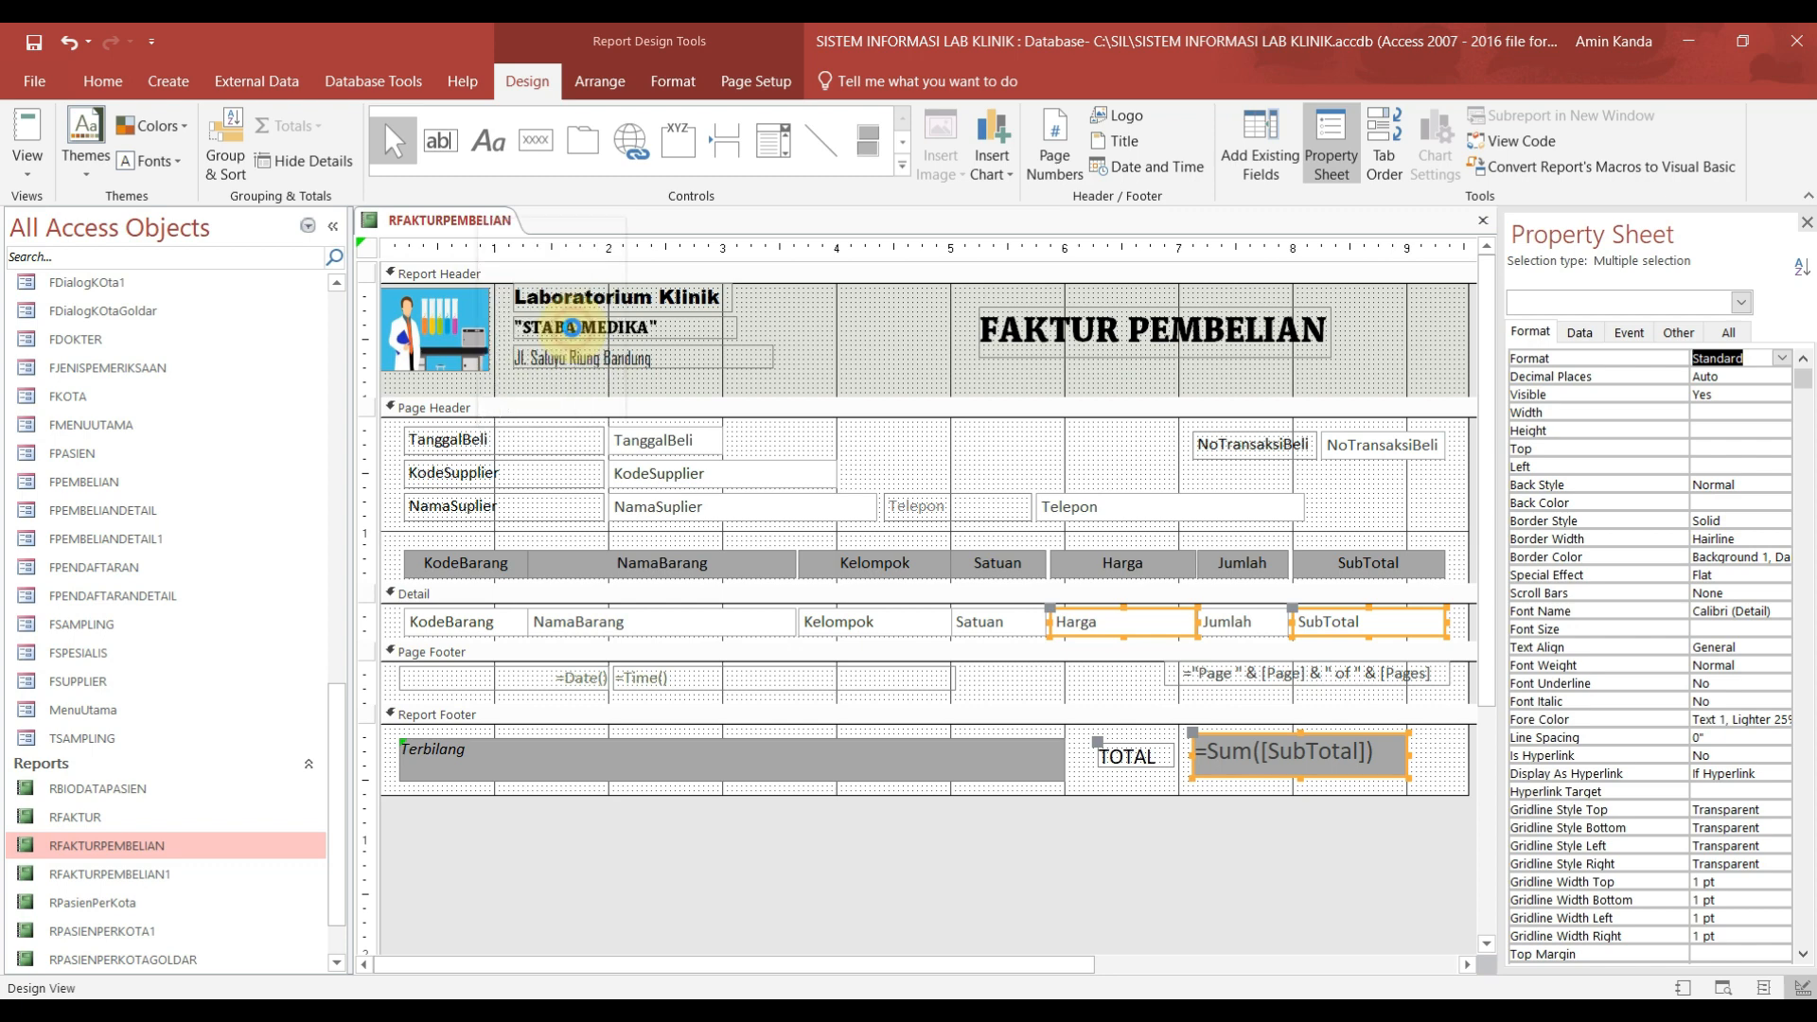
{"action": "left_click", "coordinate": [560, 326]}
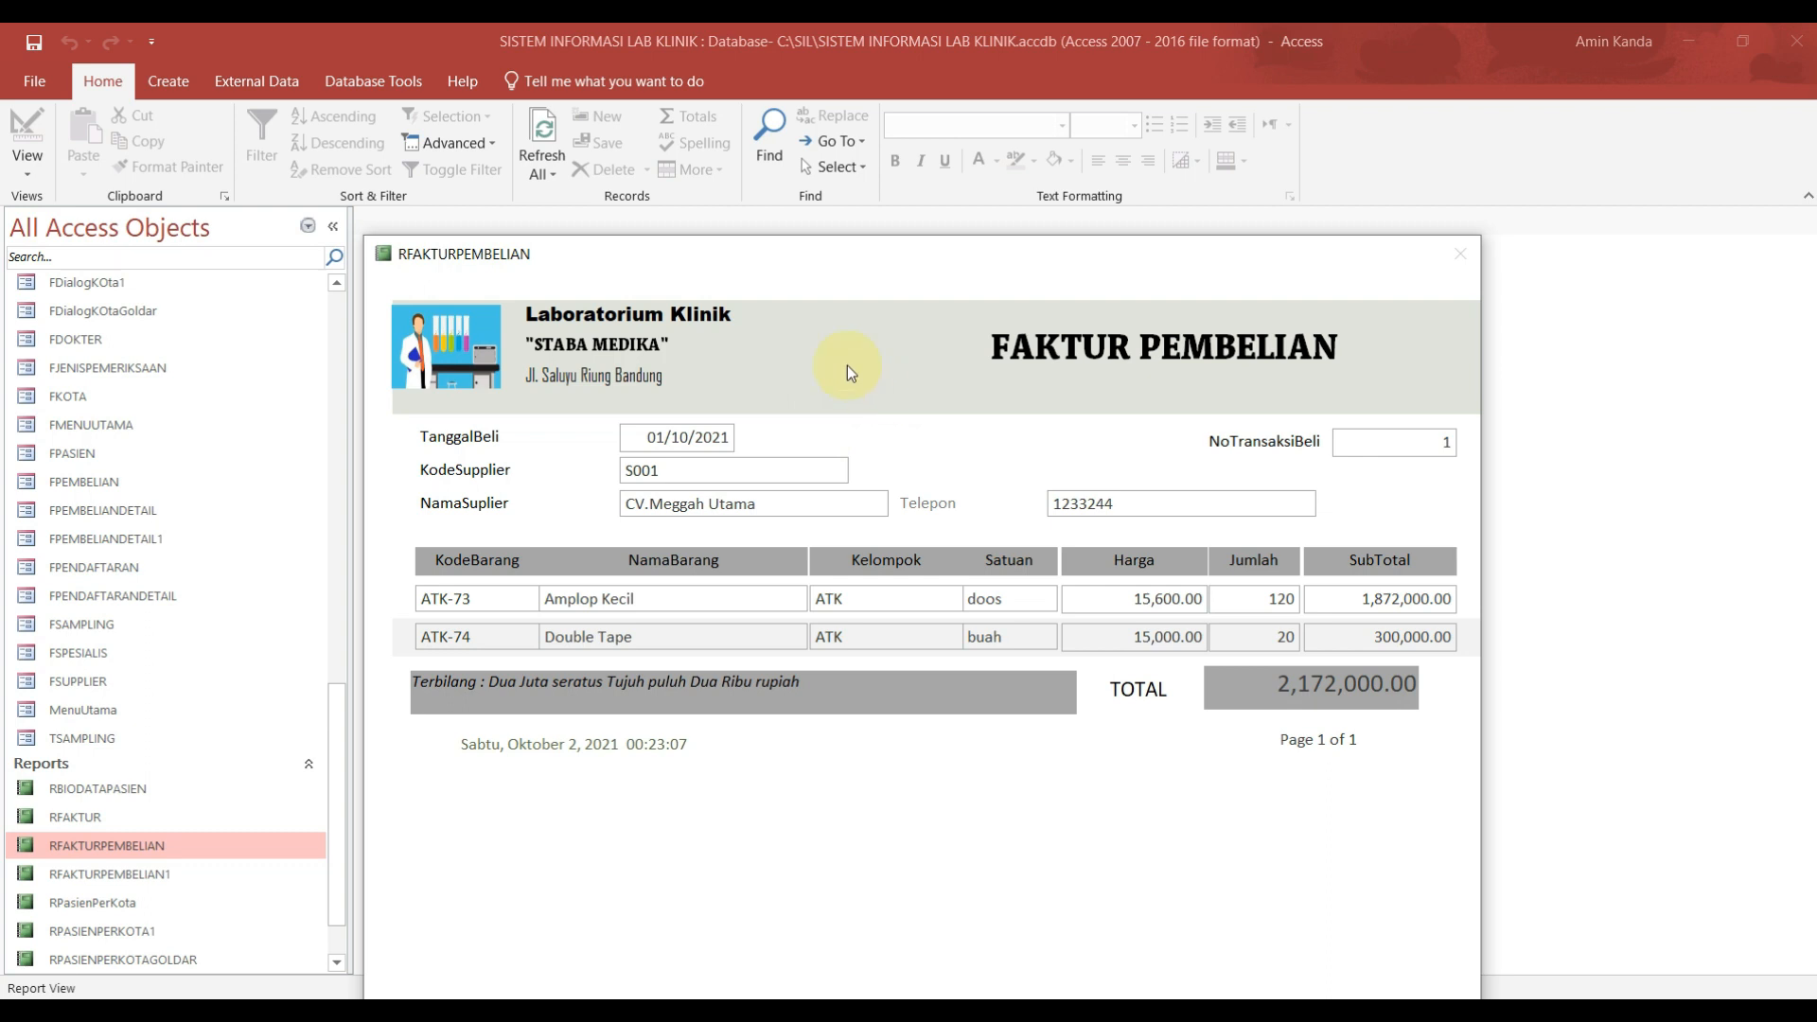
{"action": "right_click", "coordinate": [823, 256]}
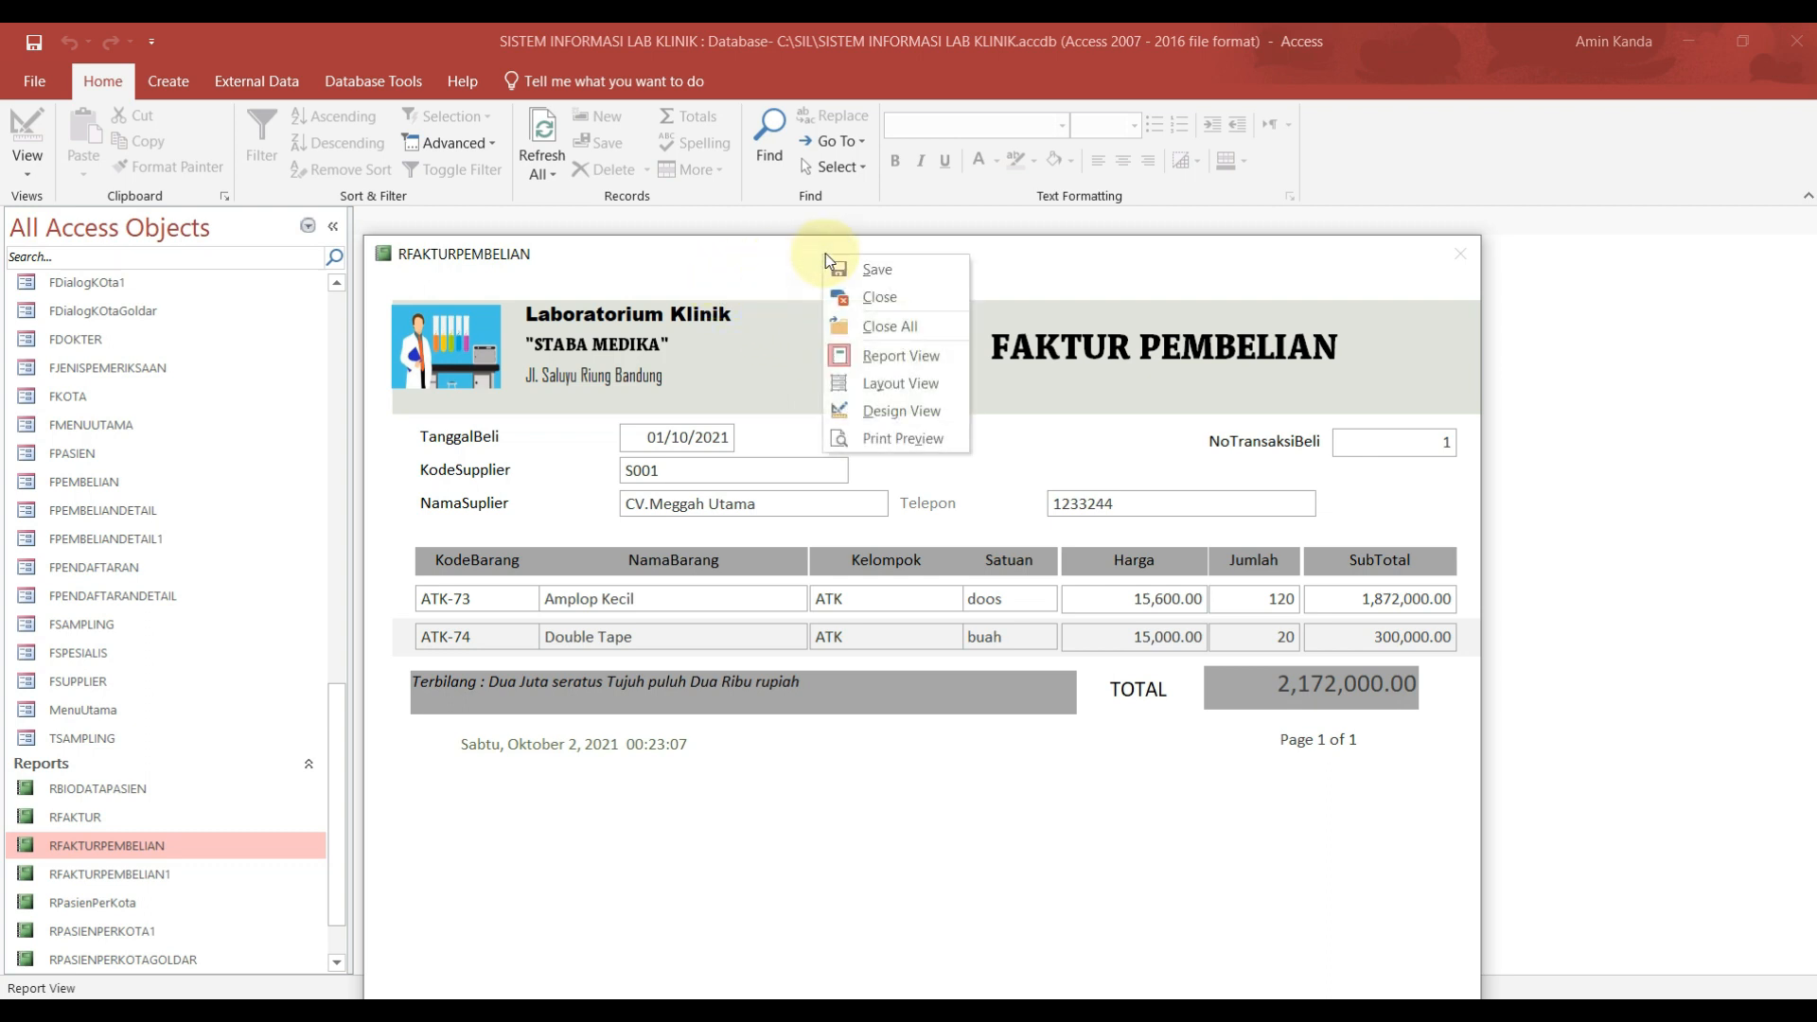
{"action": "left_click", "coordinate": [918, 303]}
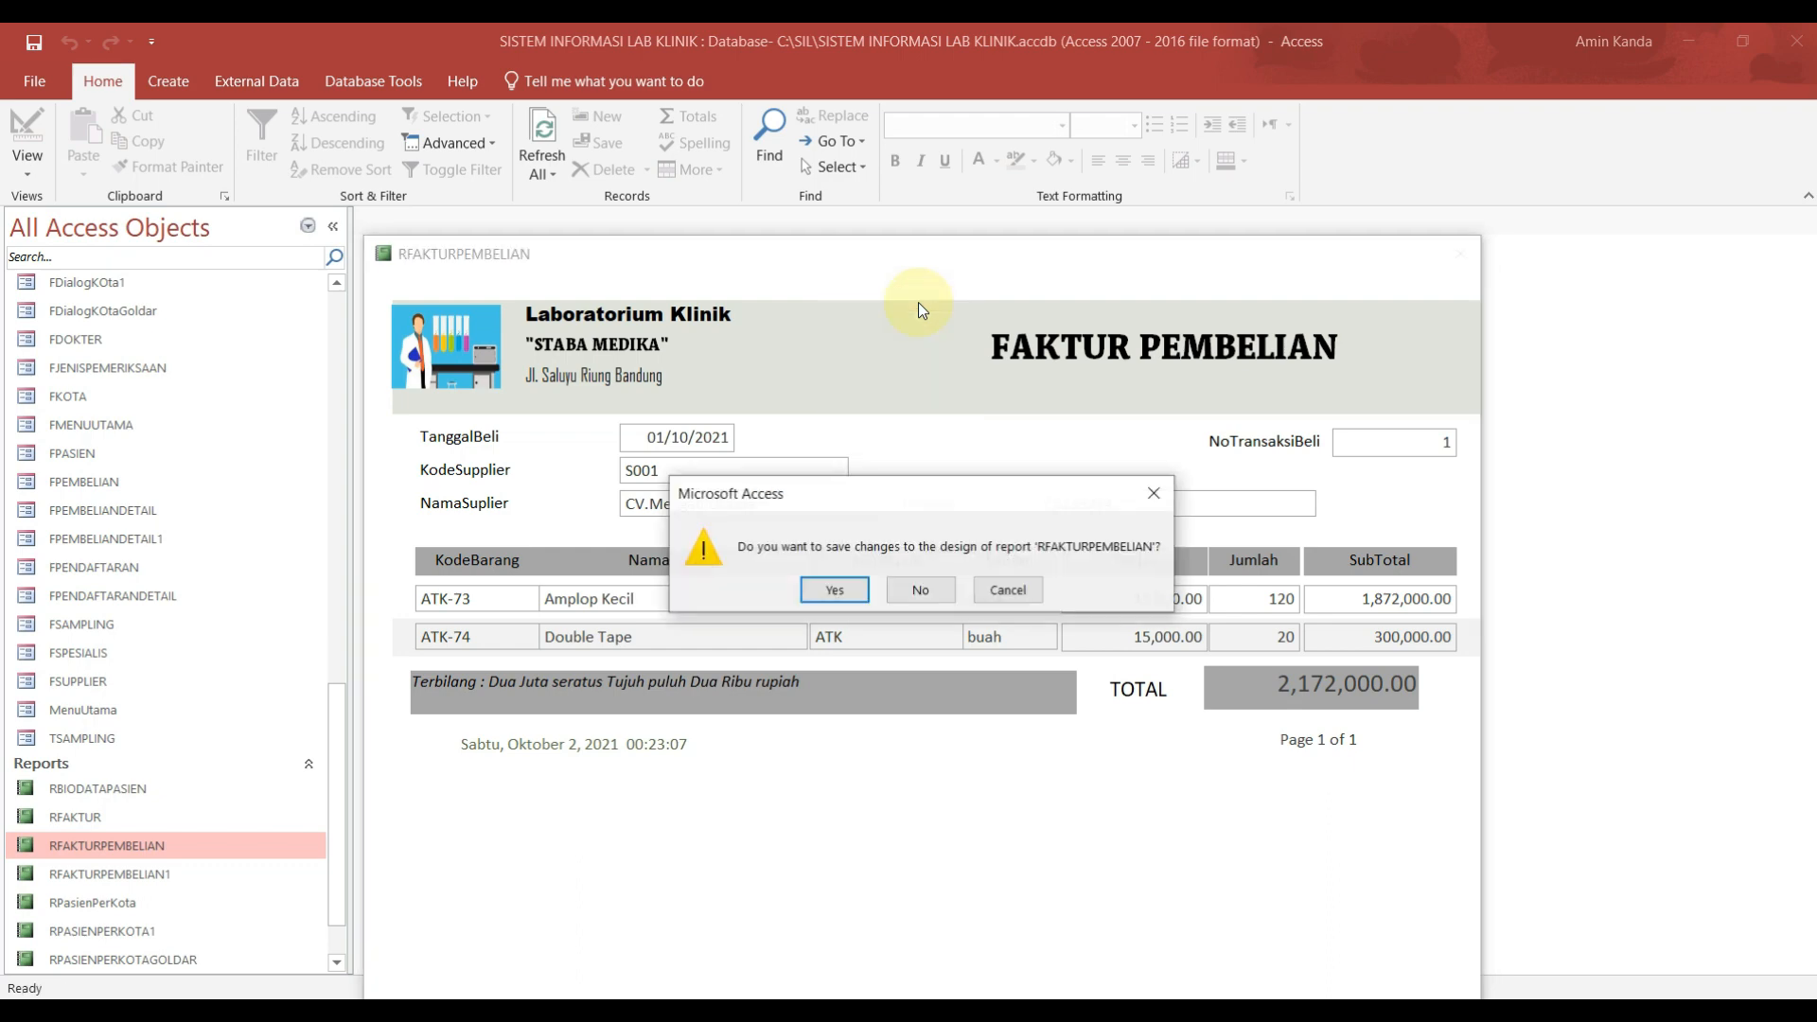
{"action": "left_click", "coordinate": [849, 593]}
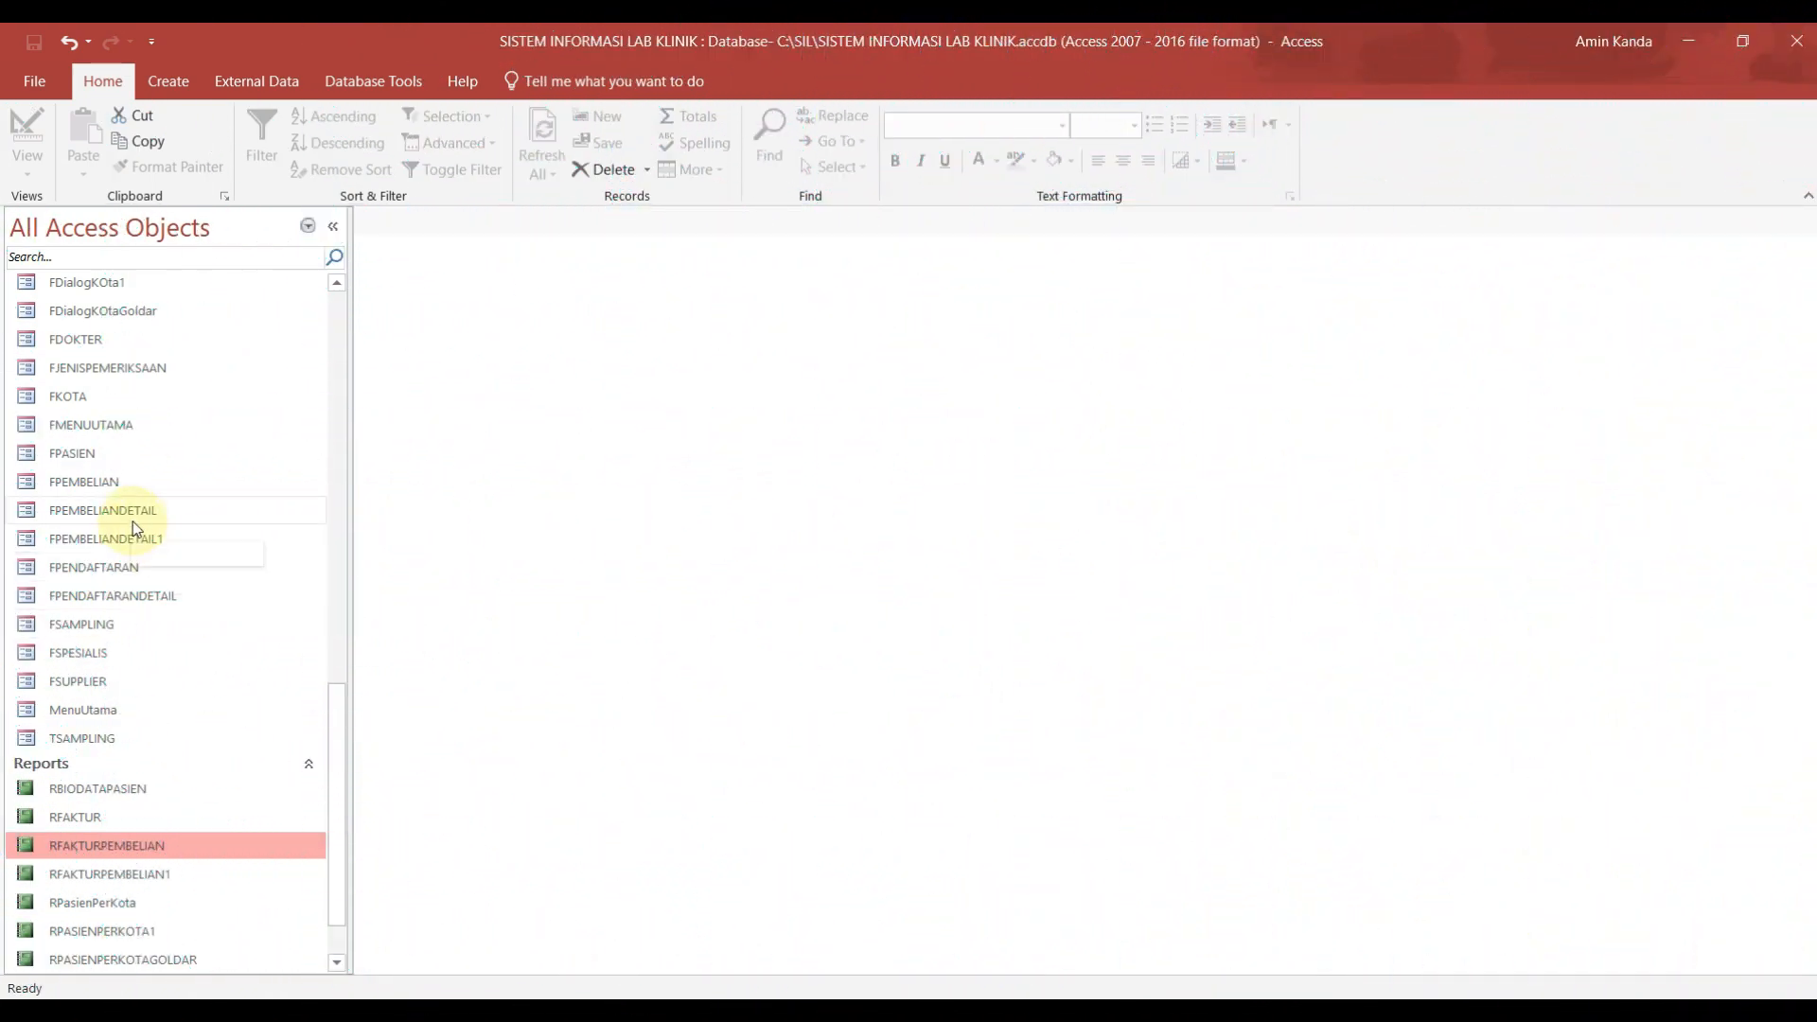
Step: Open the FPEMBELIAN form and switch it to Design View
{"action": "double_click", "coordinate": [102, 481]}
{"action": "left_click_drag", "start_coordinate": [838, 117], "coordinate": [887, 178]}
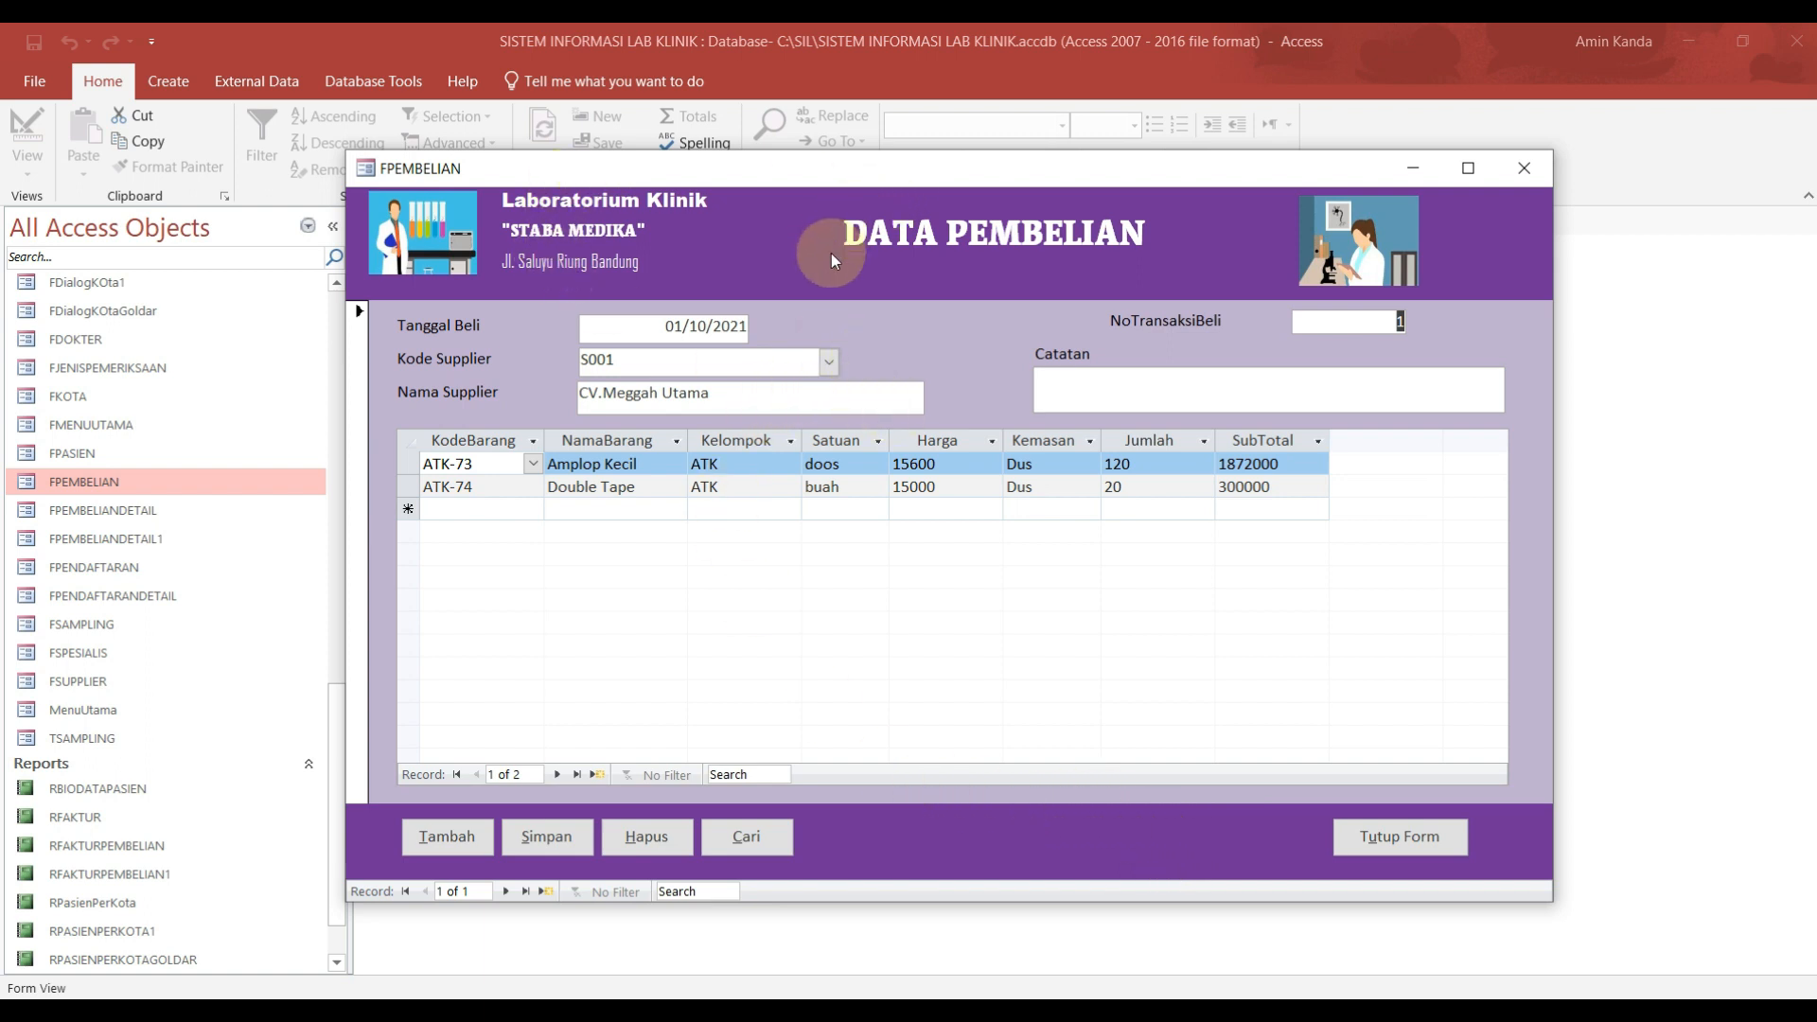
{"action": "right_click", "coordinate": [771, 175]}
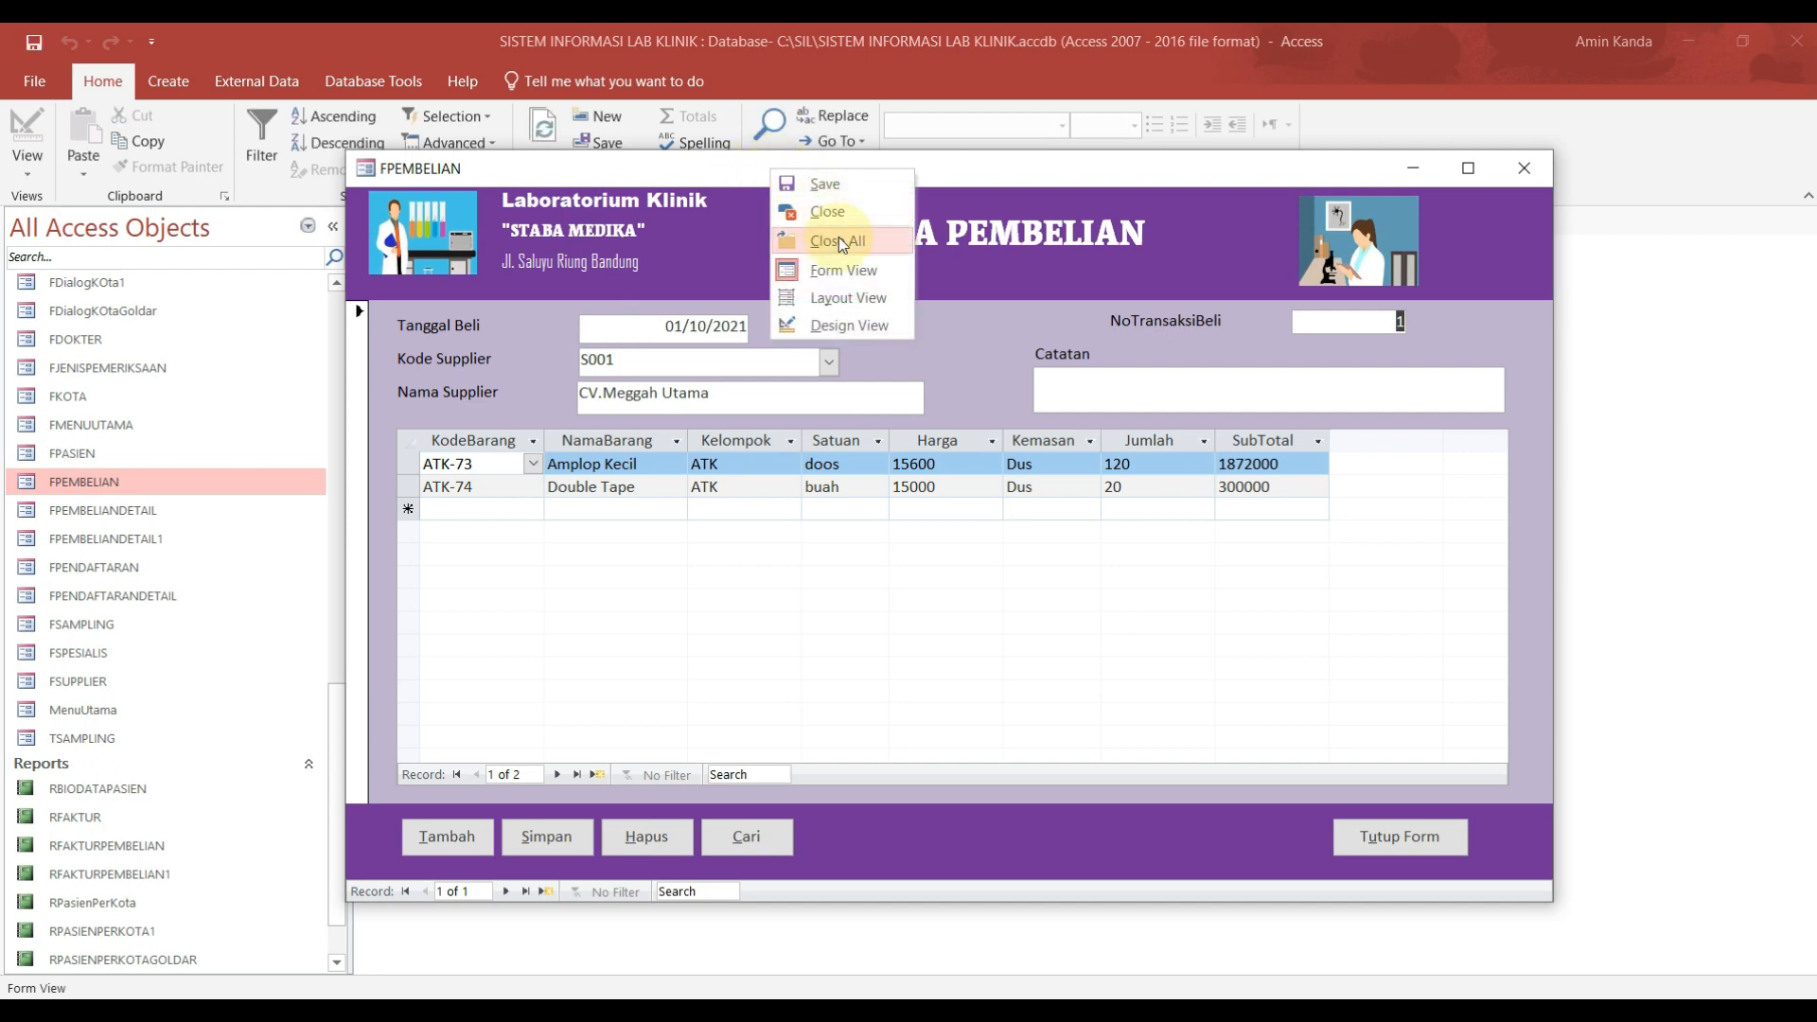
{"action": "left_click", "coordinate": [888, 333]}
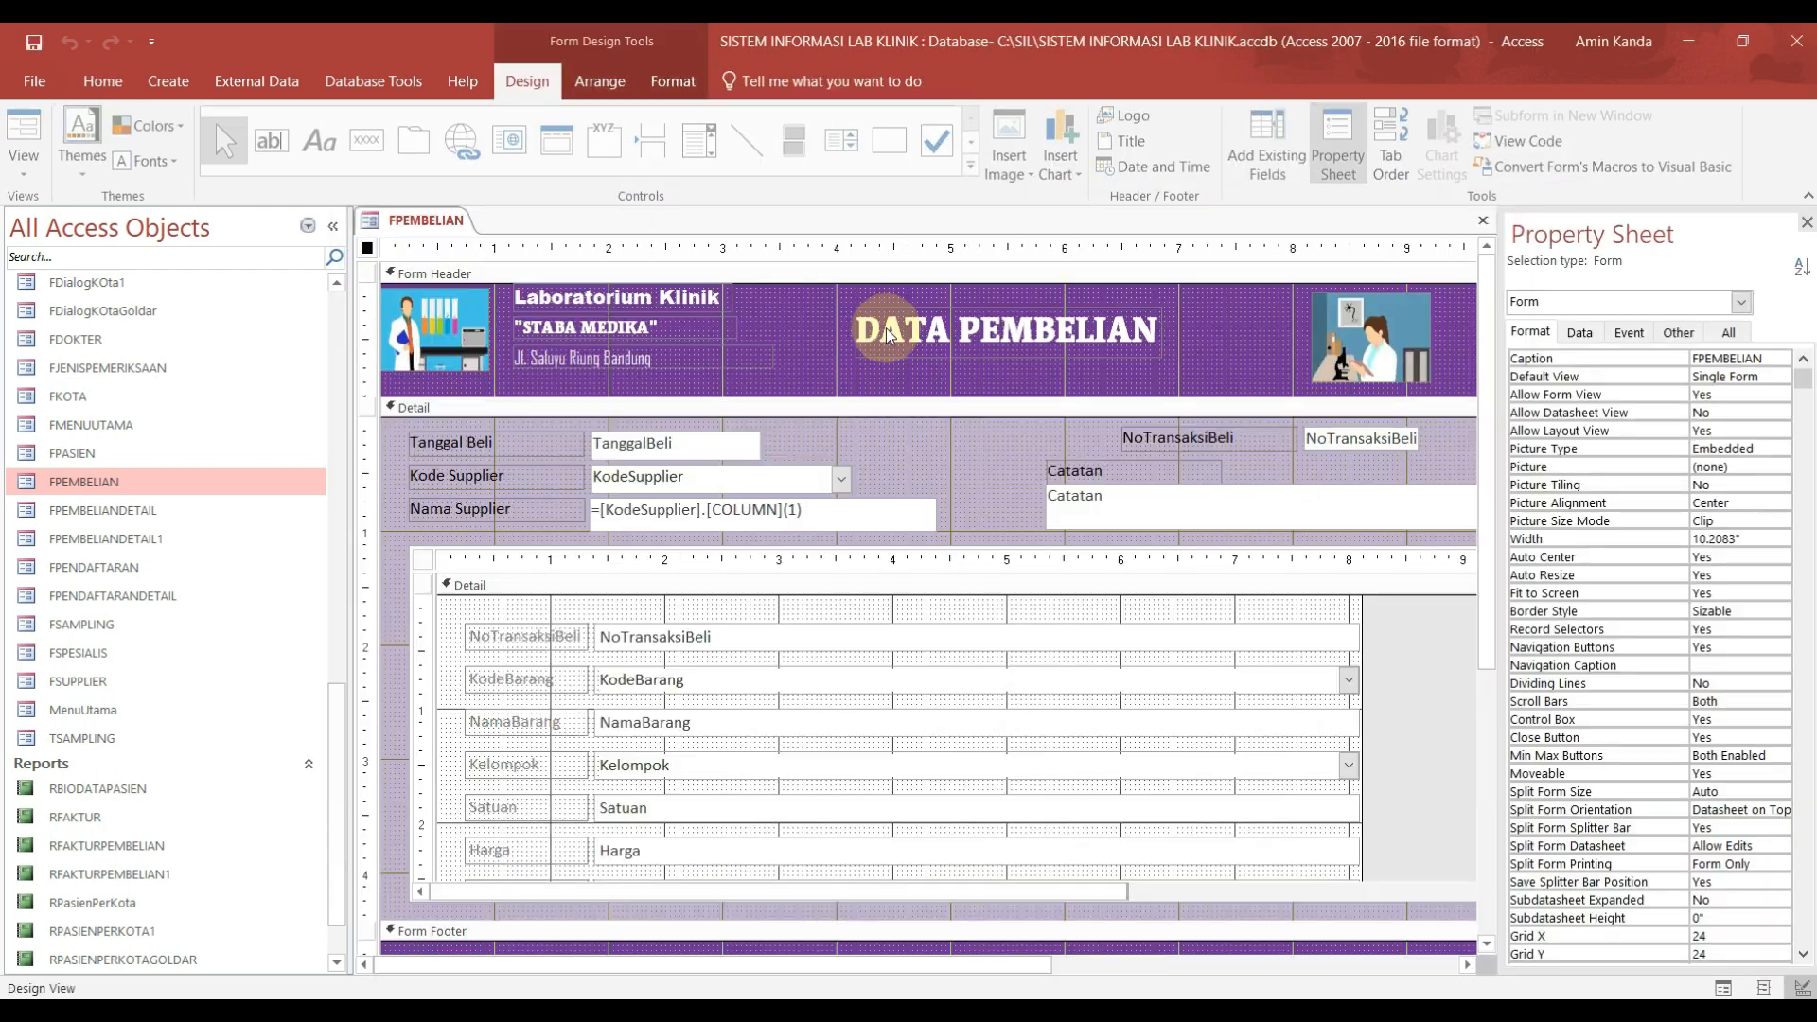
Step: Add a command button between Cari and Tutup Form in the form footer, with the Open Report action for RFAKTURPEMBELIAN
{"action": "left_click", "coordinate": [1483, 871]}
{"action": "left_click", "coordinate": [1489, 256]}
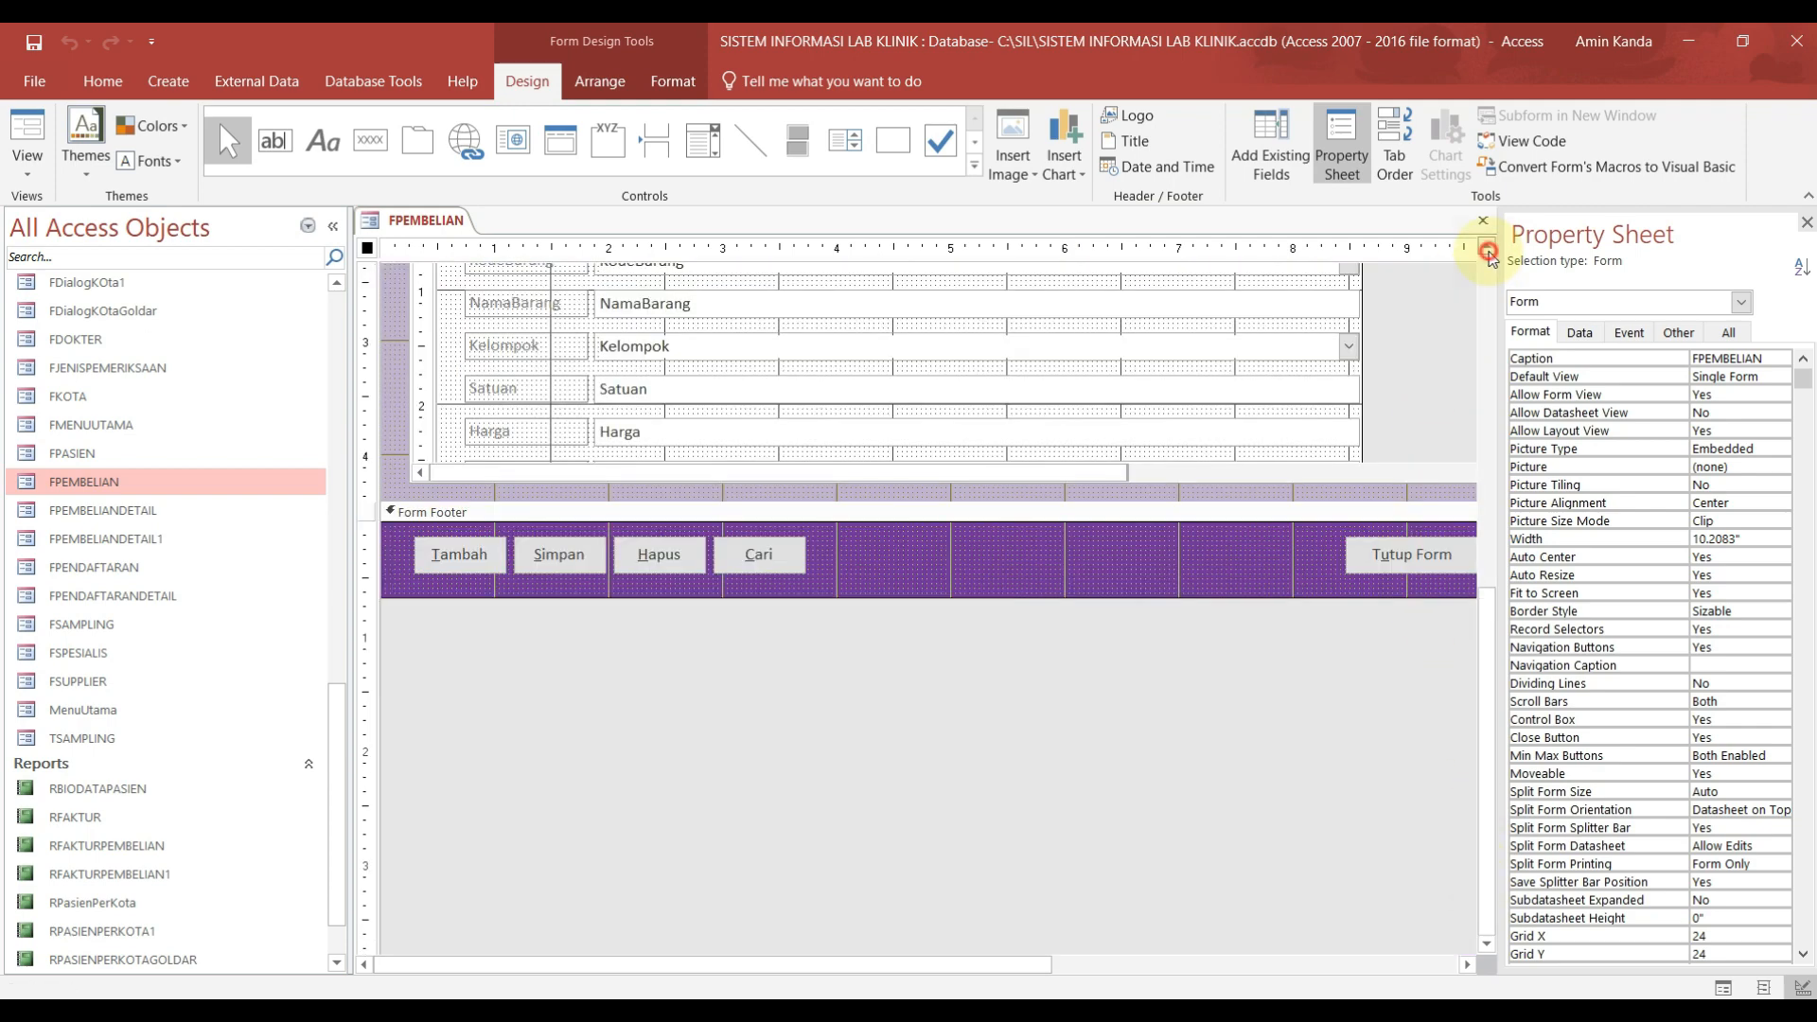
{"action": "left_click", "coordinate": [370, 140]}
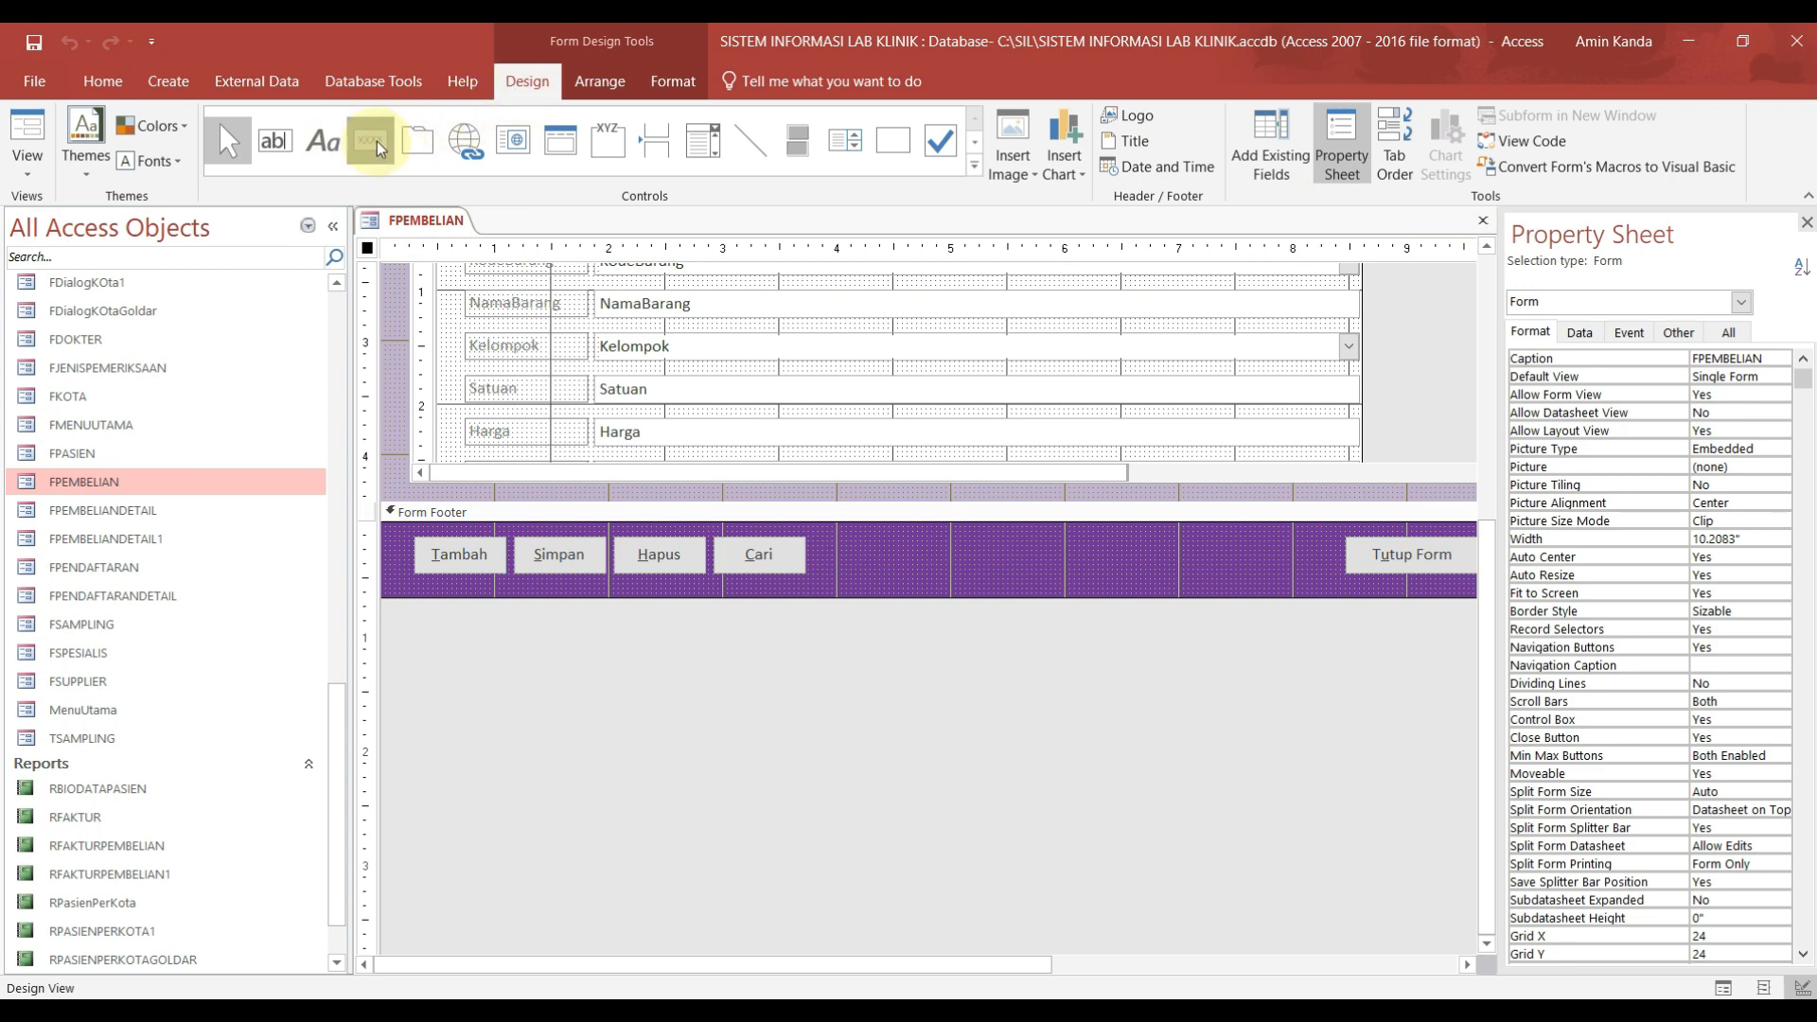
{"action": "left_click", "coordinate": [1032, 547]}
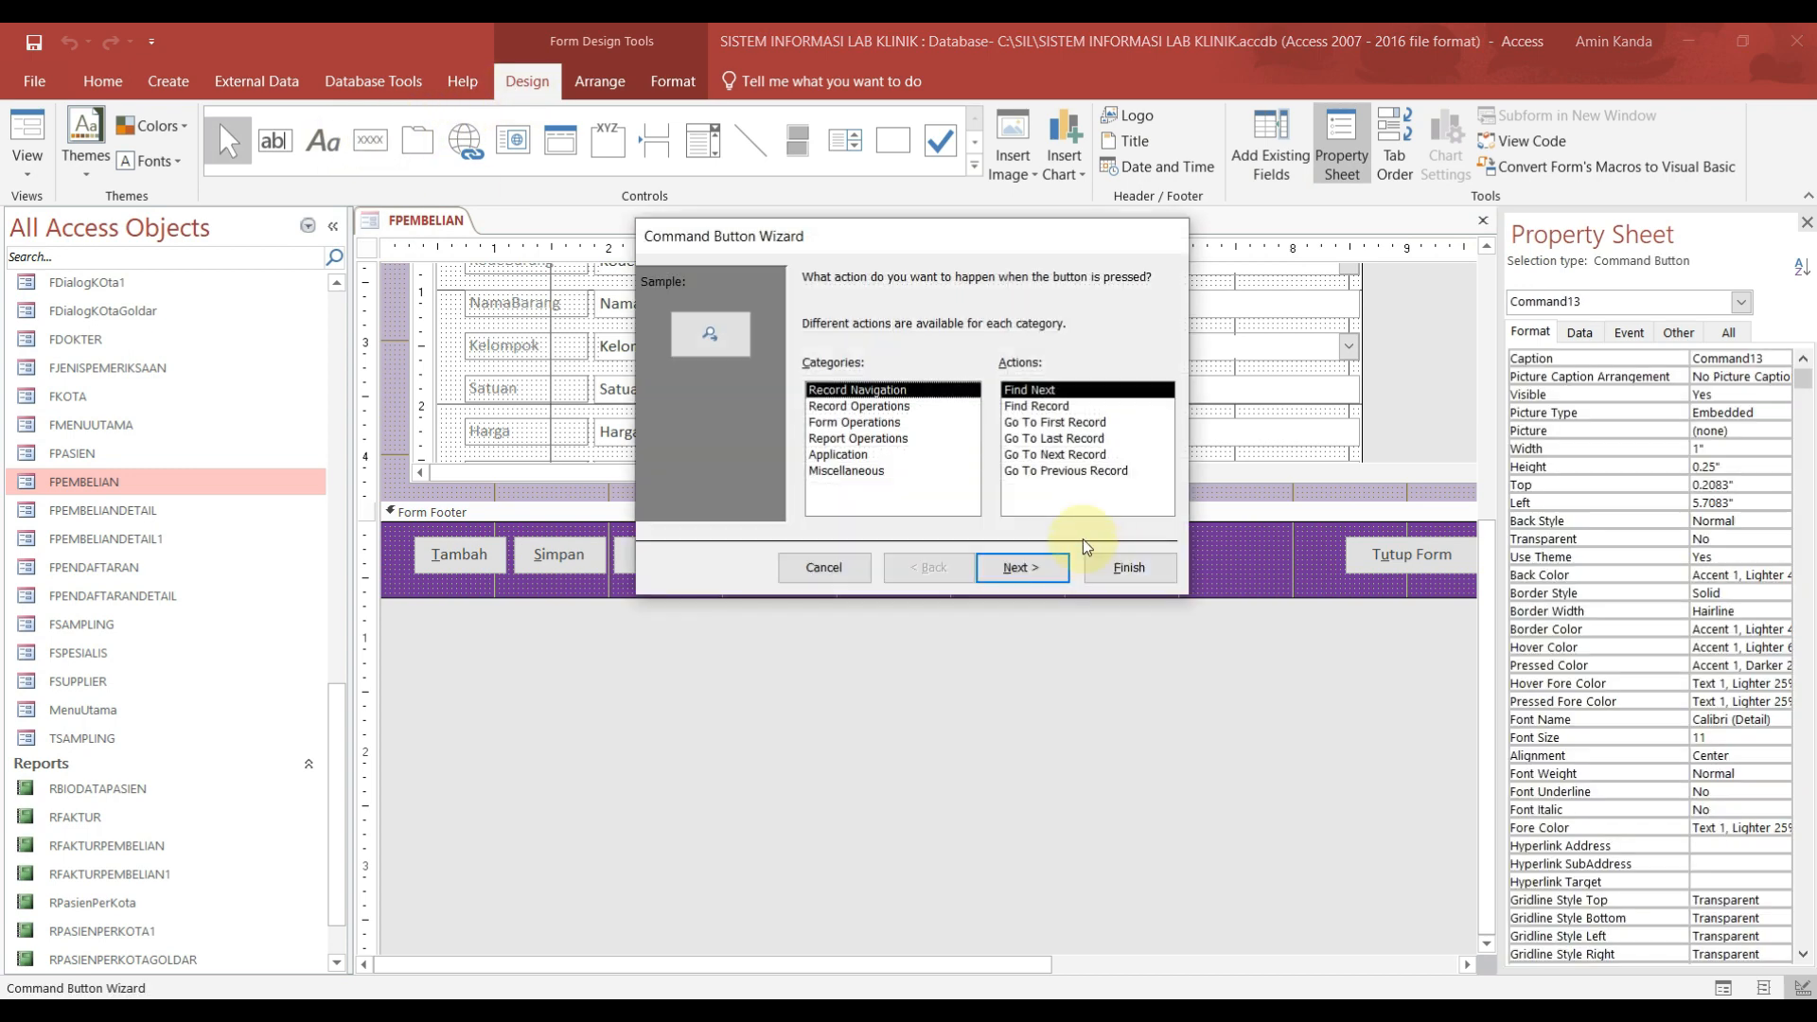
{"action": "left_click", "coordinate": [871, 438]}
{"action": "left_click", "coordinate": [1068, 407]}
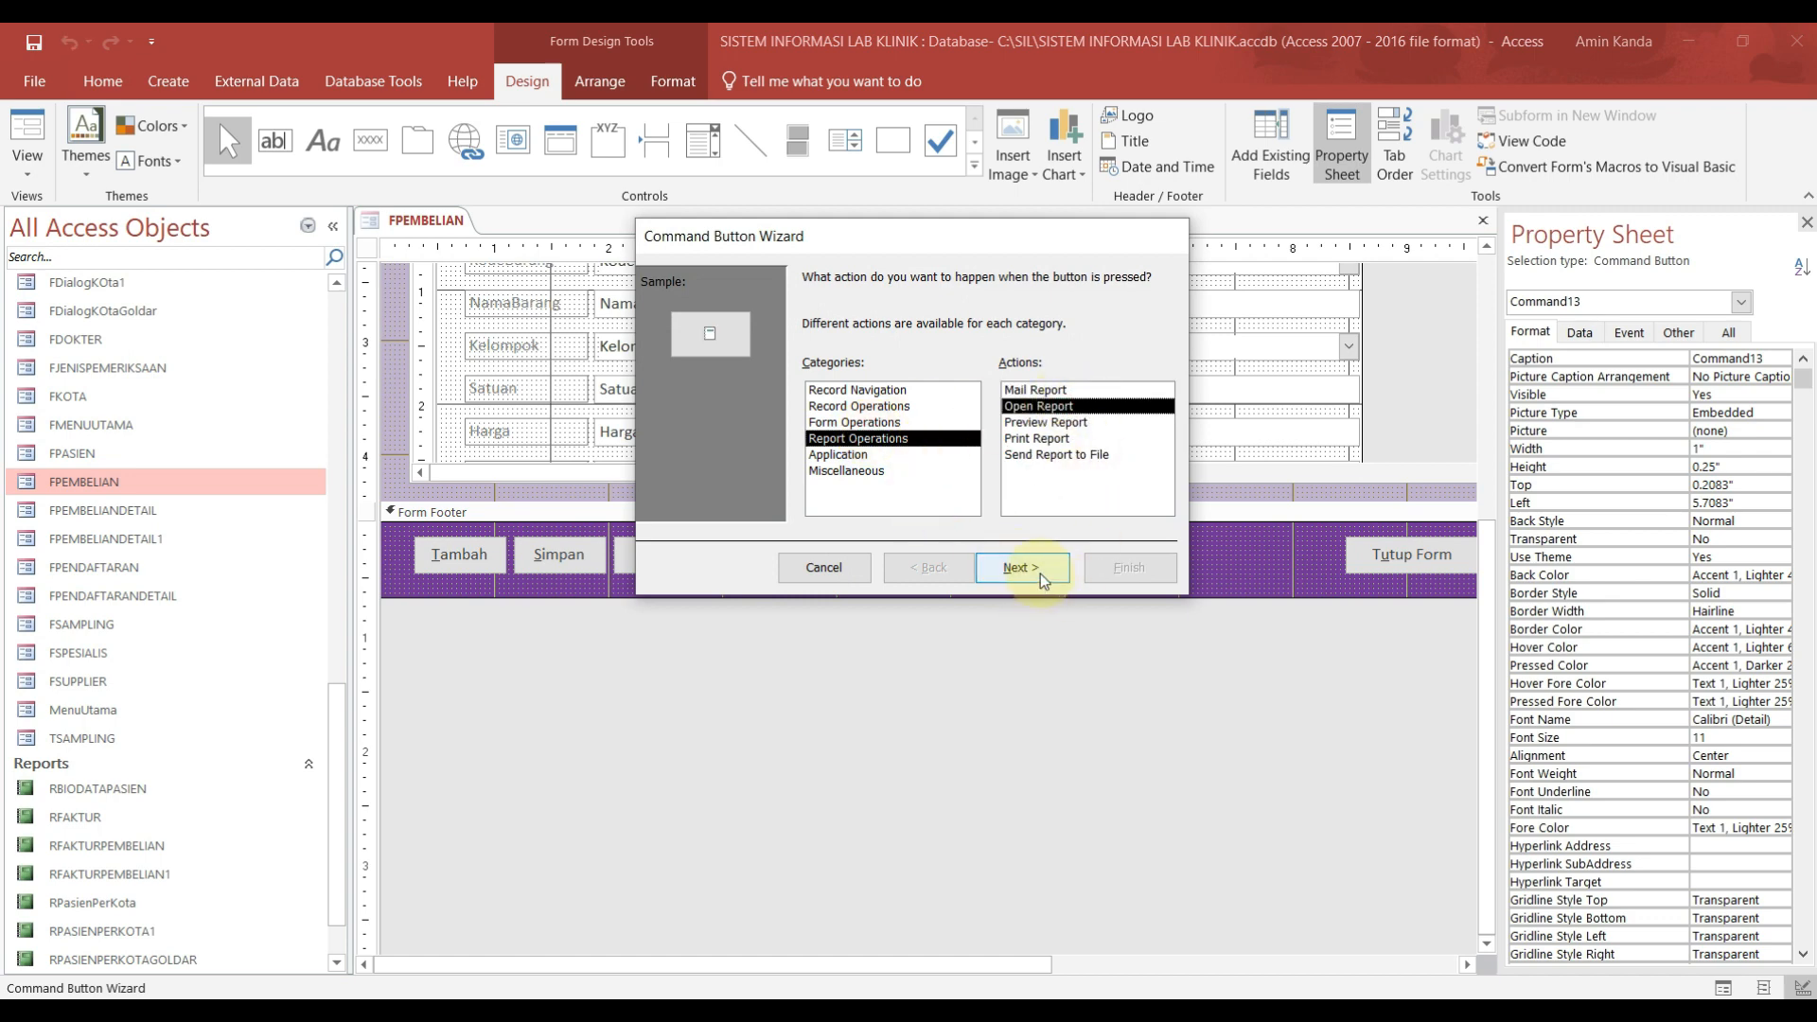
{"action": "left_click", "coordinate": [1041, 567]}
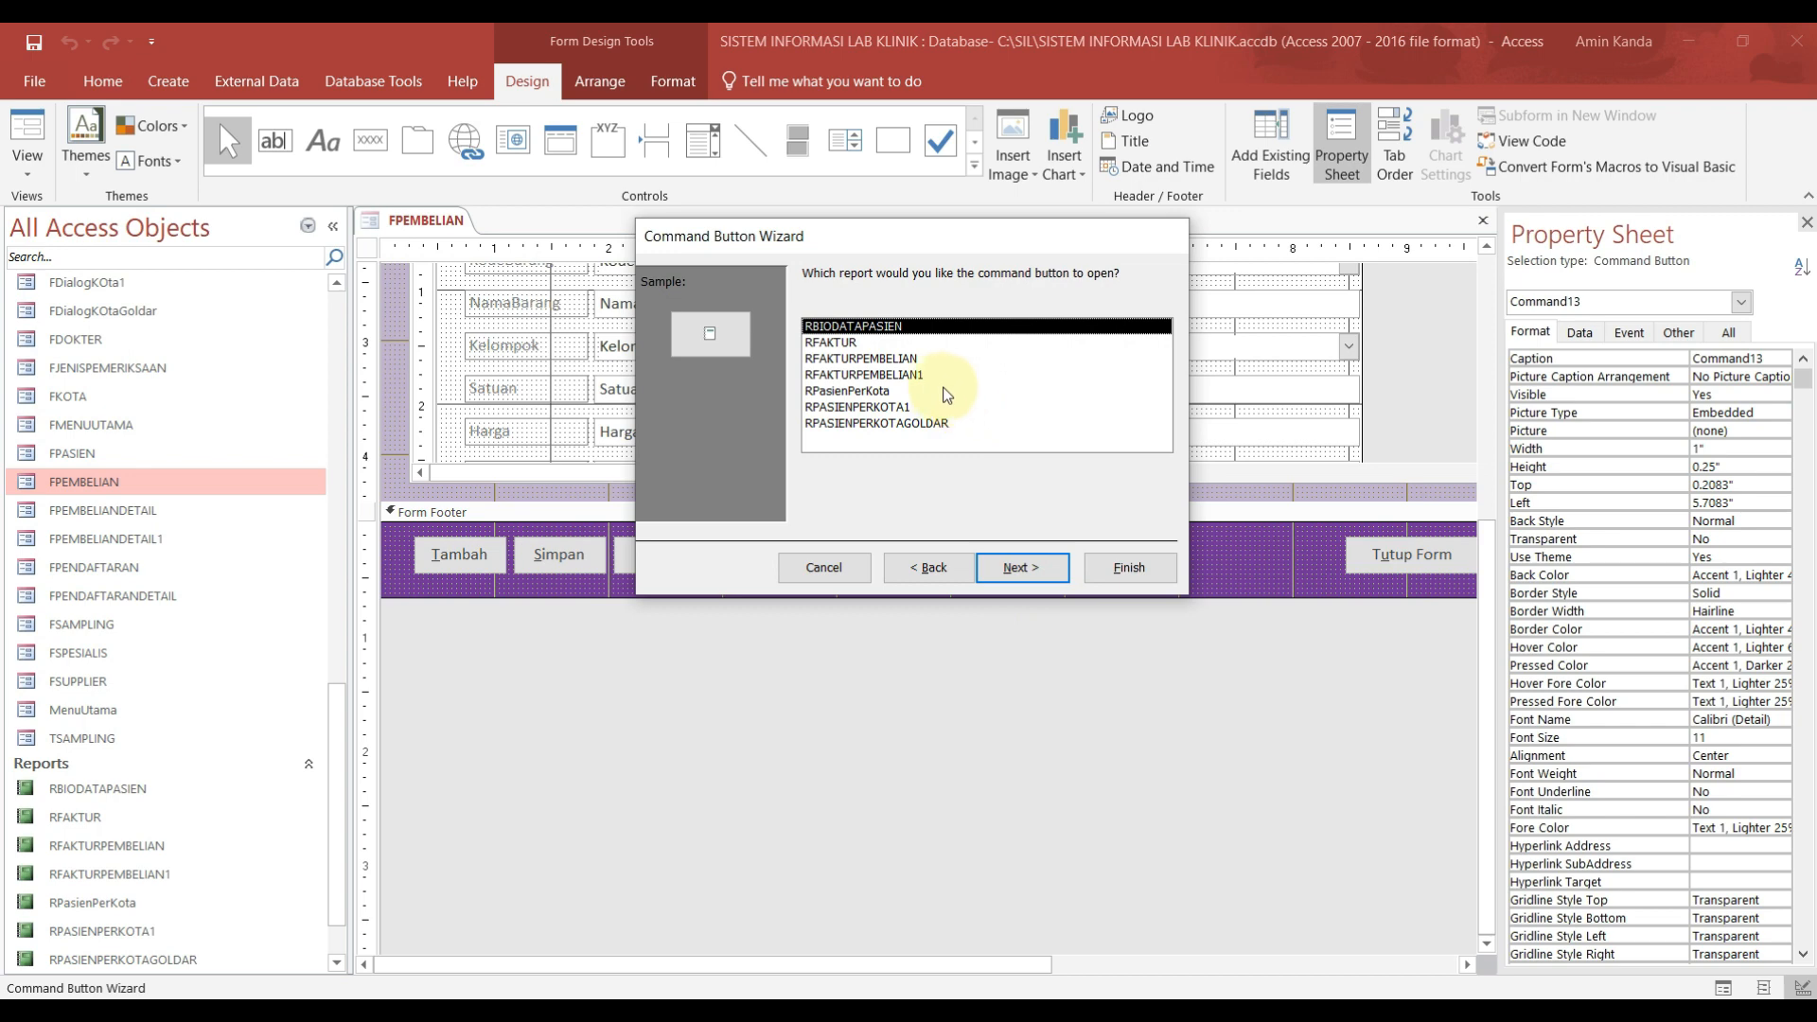
{"action": "left_click", "coordinate": [903, 359]}
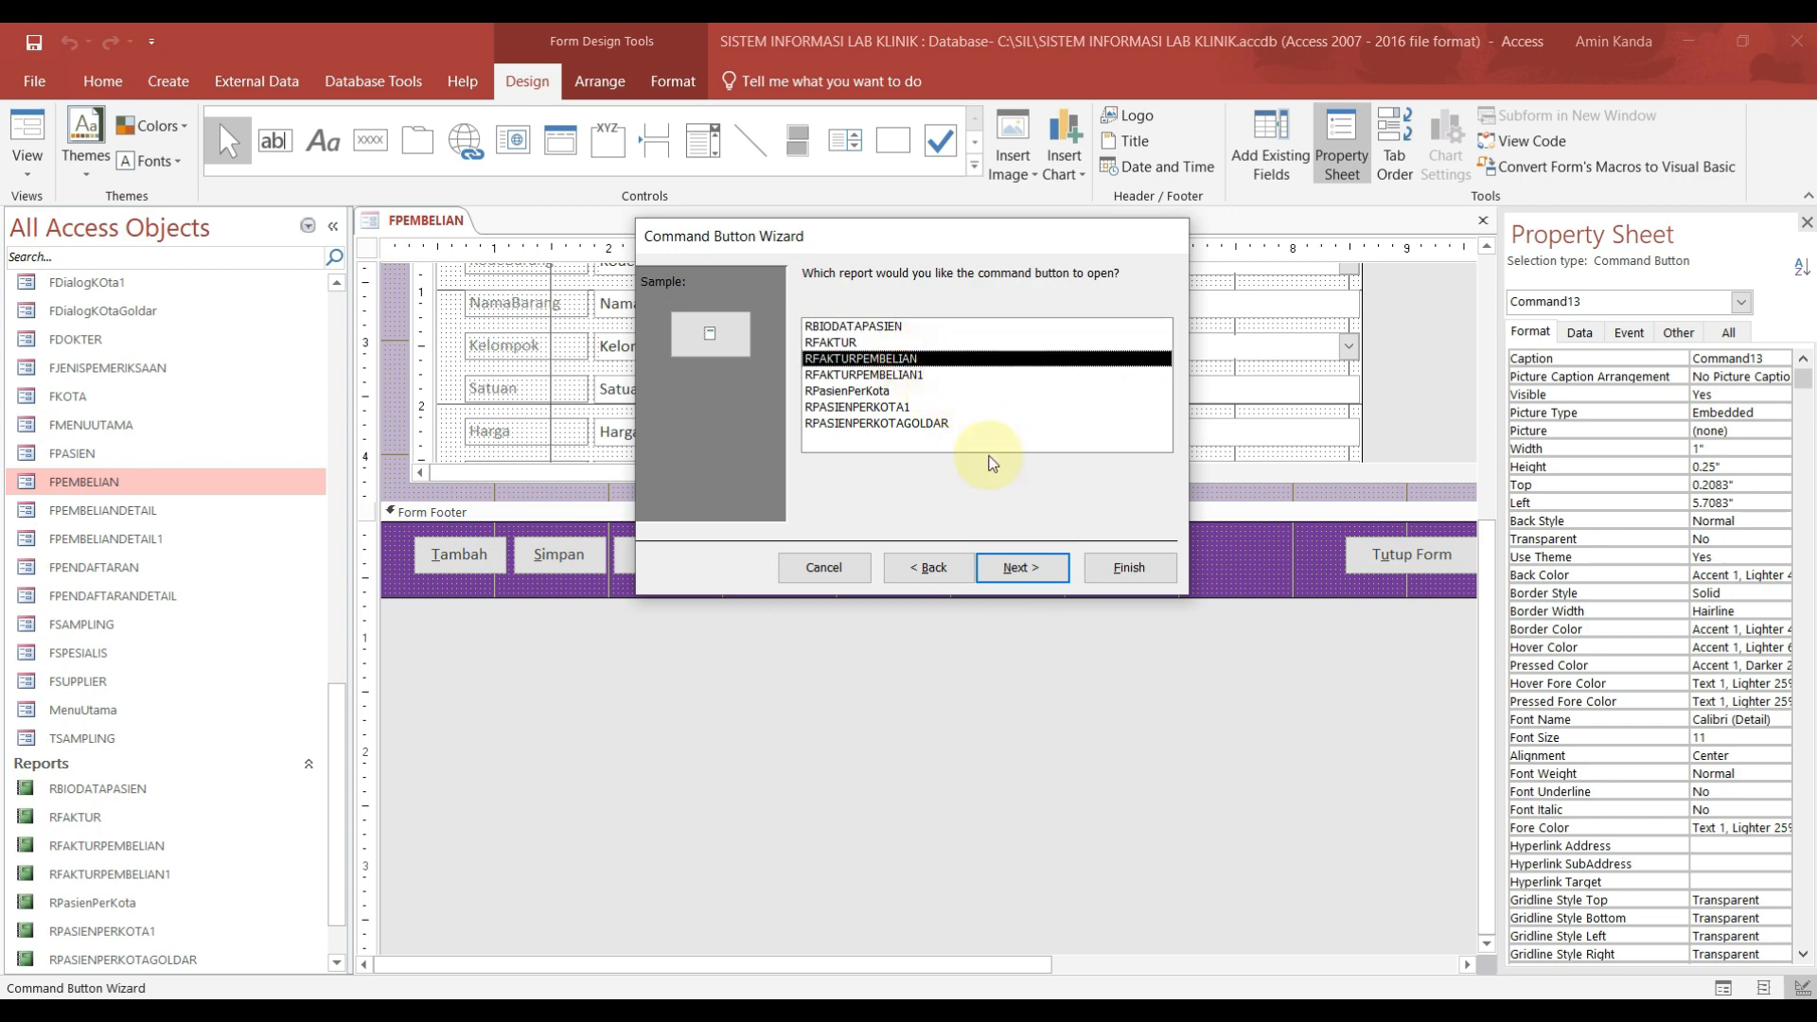
{"action": "left_click", "coordinate": [1029, 566]}
Step: Give the new command button the text "Faktur Pembelian" and finish the wizard with the default button name
{"action": "left_click", "coordinate": [837, 377]}
{"action": "left_click_drag", "start_coordinate": [1065, 373], "coordinate": [898, 425]}
{"action": "type", "text": "Faktur Pembelian"}
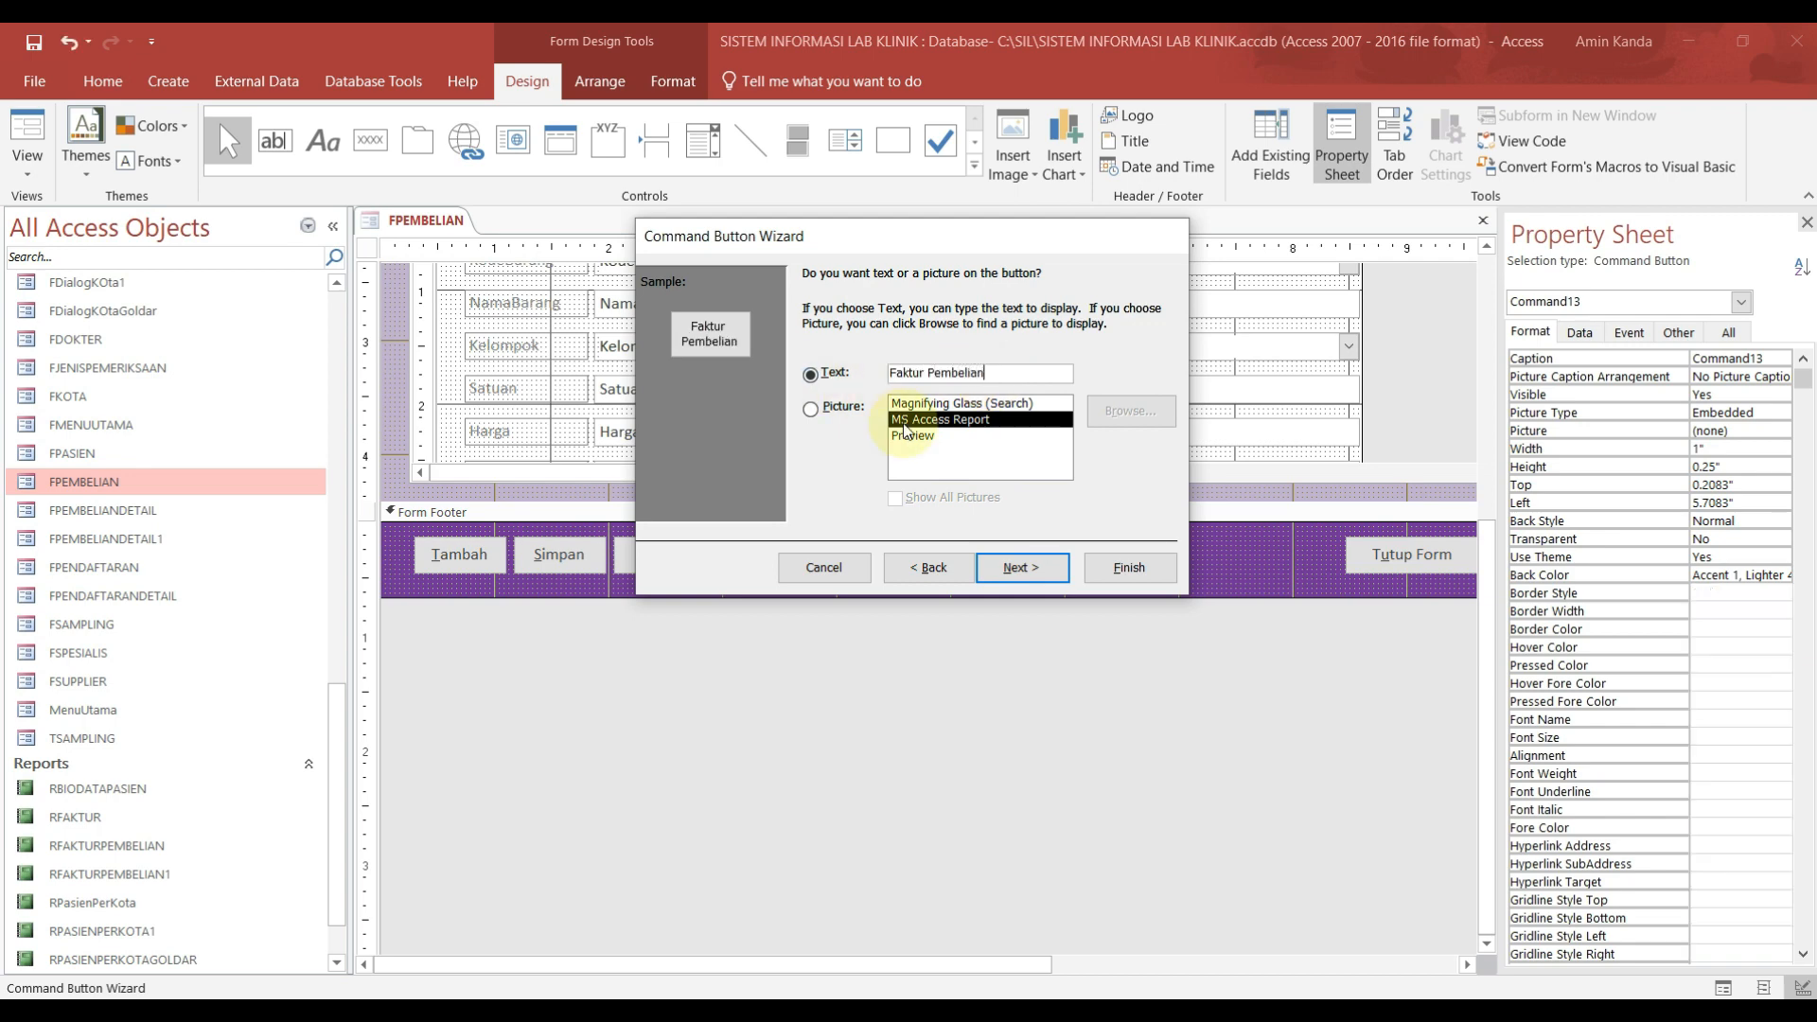
{"action": "left_click", "coordinate": [1018, 568]}
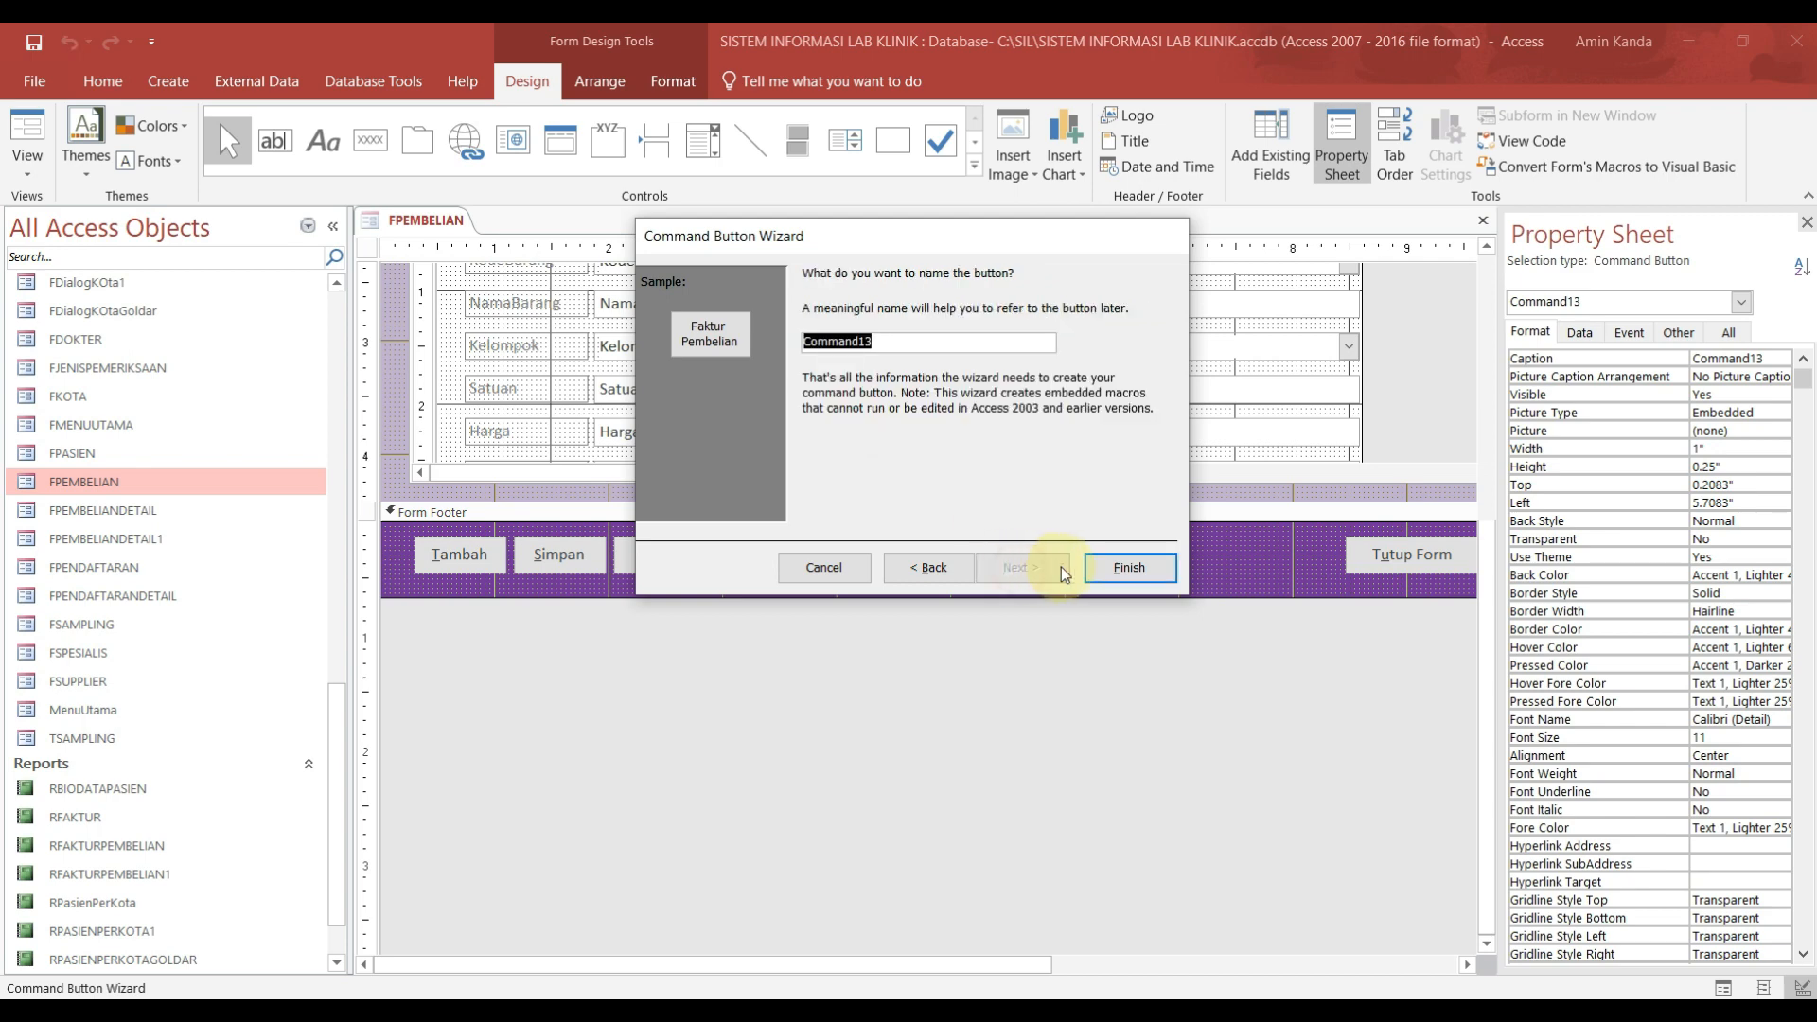
{"action": "left_click", "coordinate": [1130, 570]}
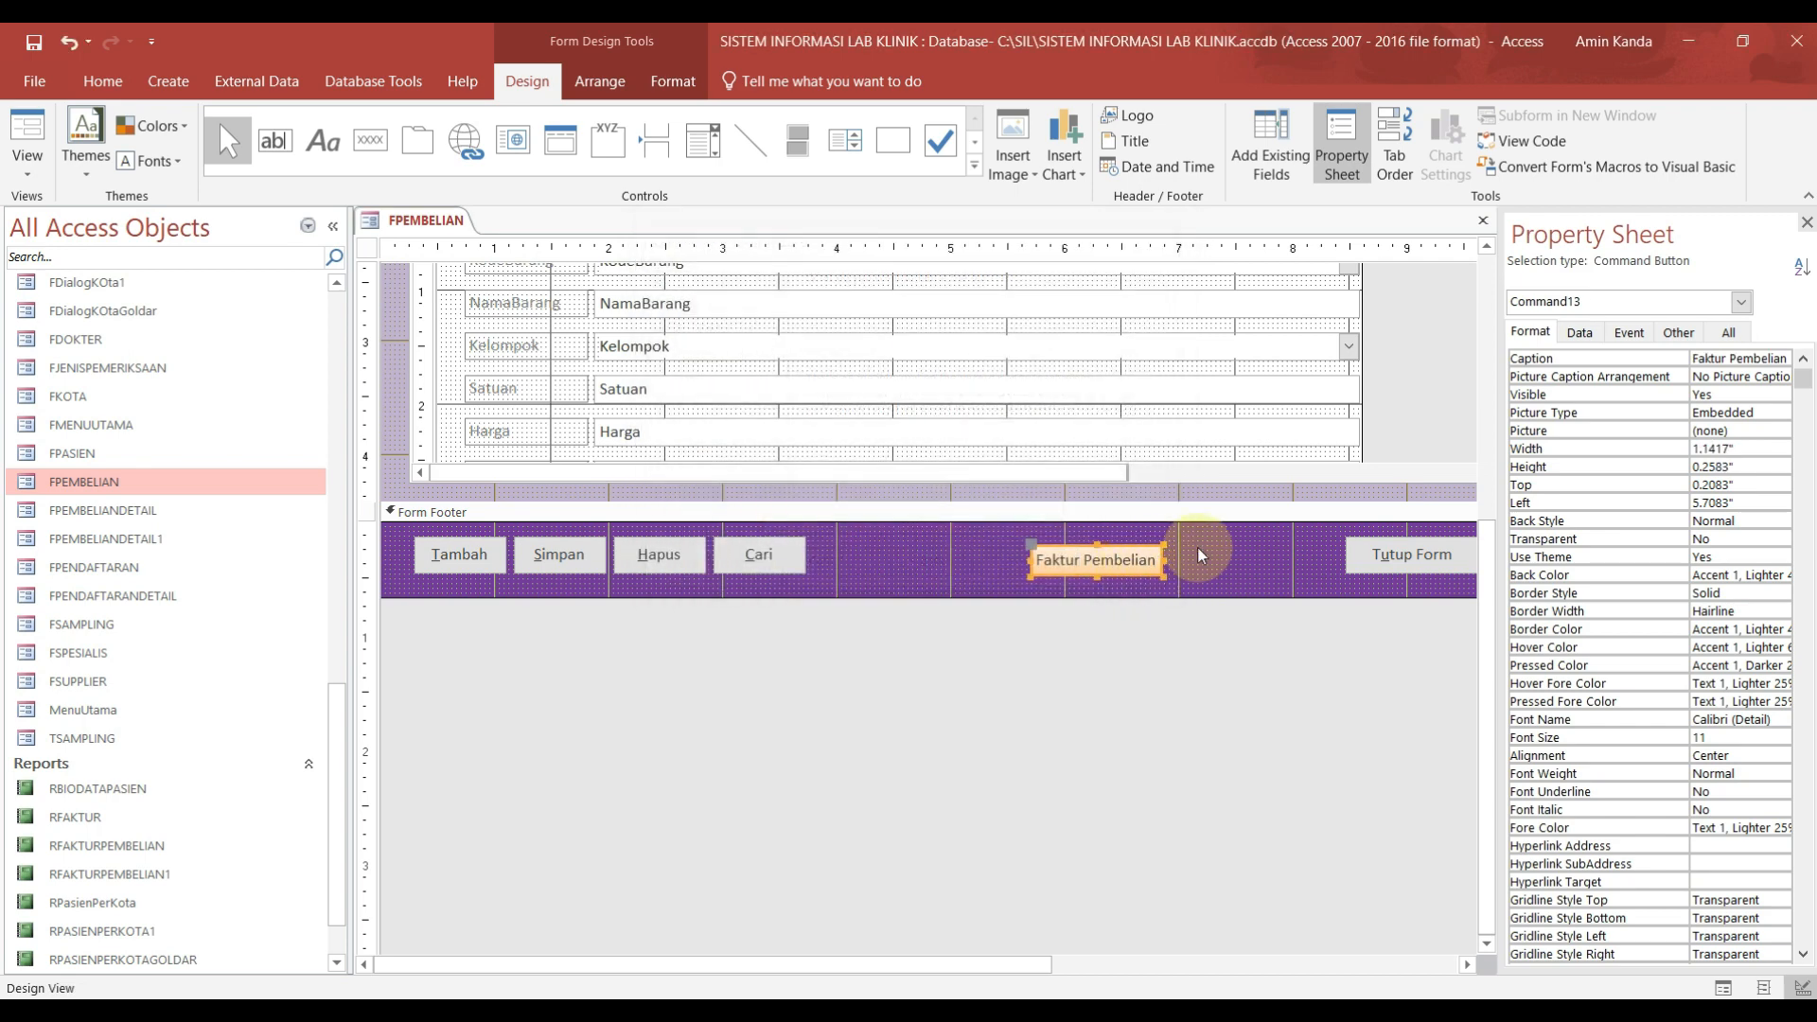
Step: Enlarge the Faktur Pembelian button to about 1.33 by 0.34 inches, aligning it with the other footer buttons
{"action": "left_click", "coordinate": [1140, 566]}
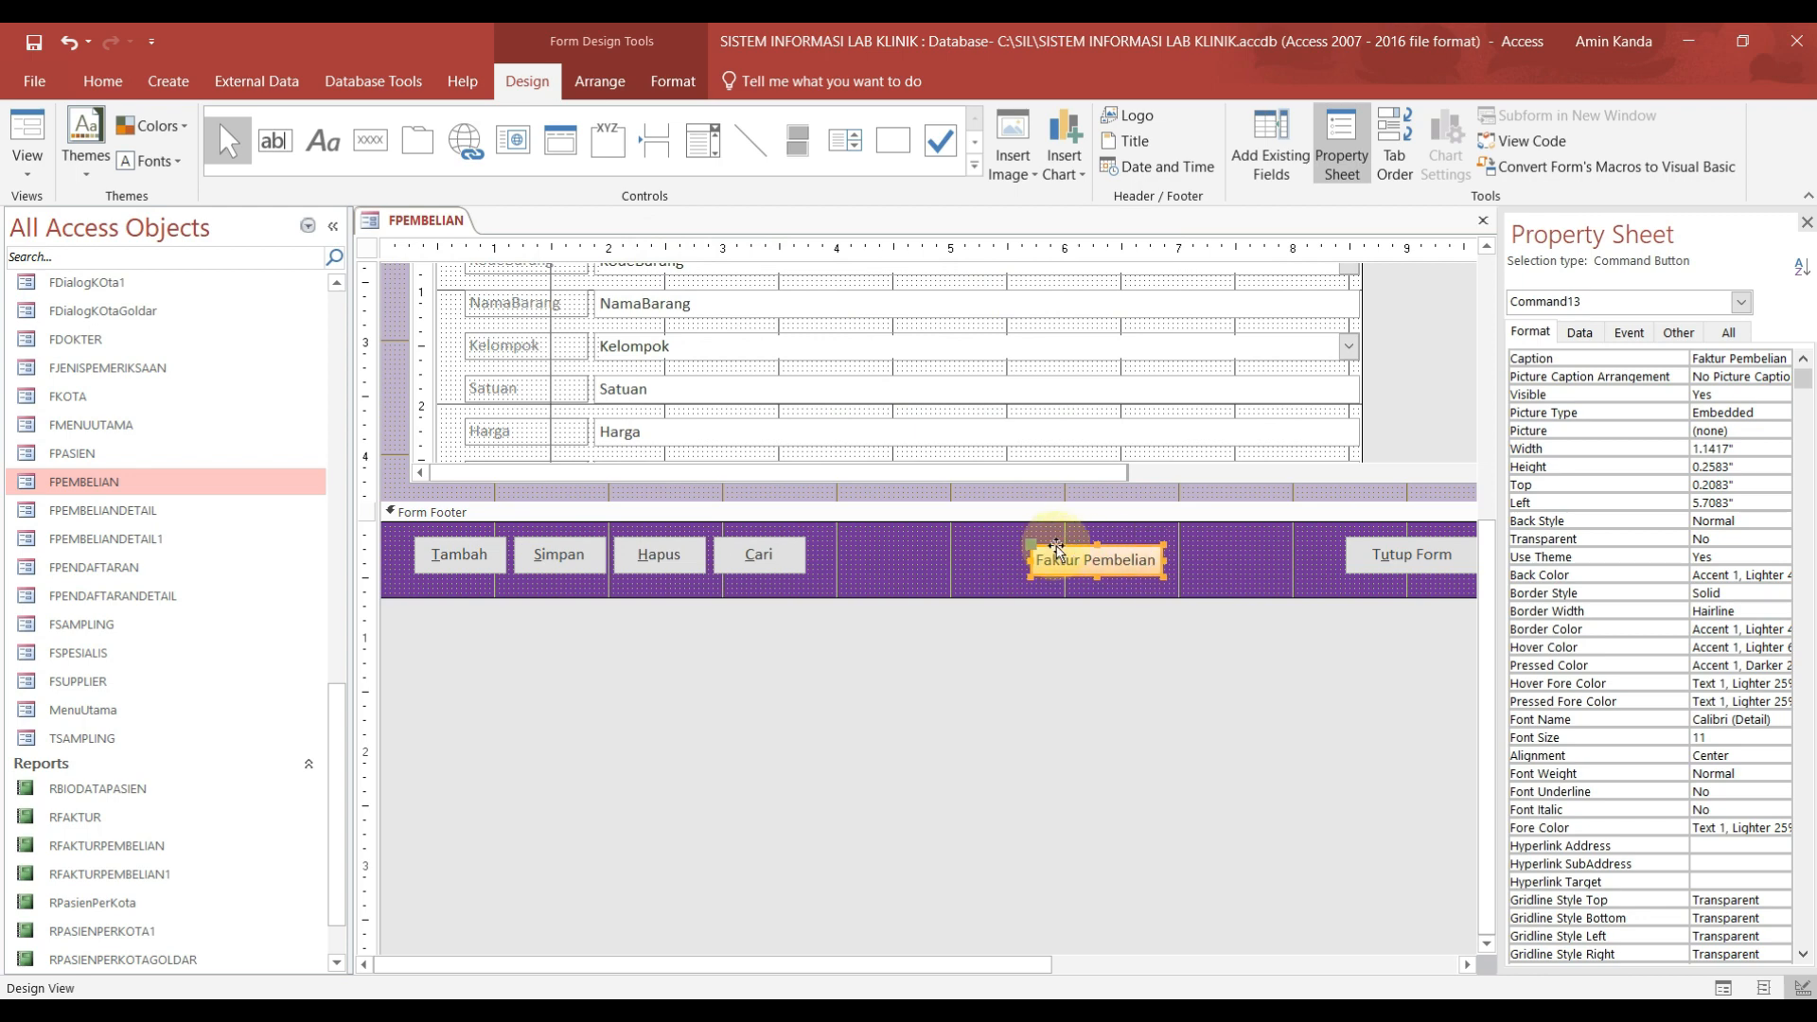
{"action": "left_click_drag", "start_coordinate": [1095, 545], "coordinate": [1183, 557]}
{"action": "left_click", "coordinate": [1230, 560]}
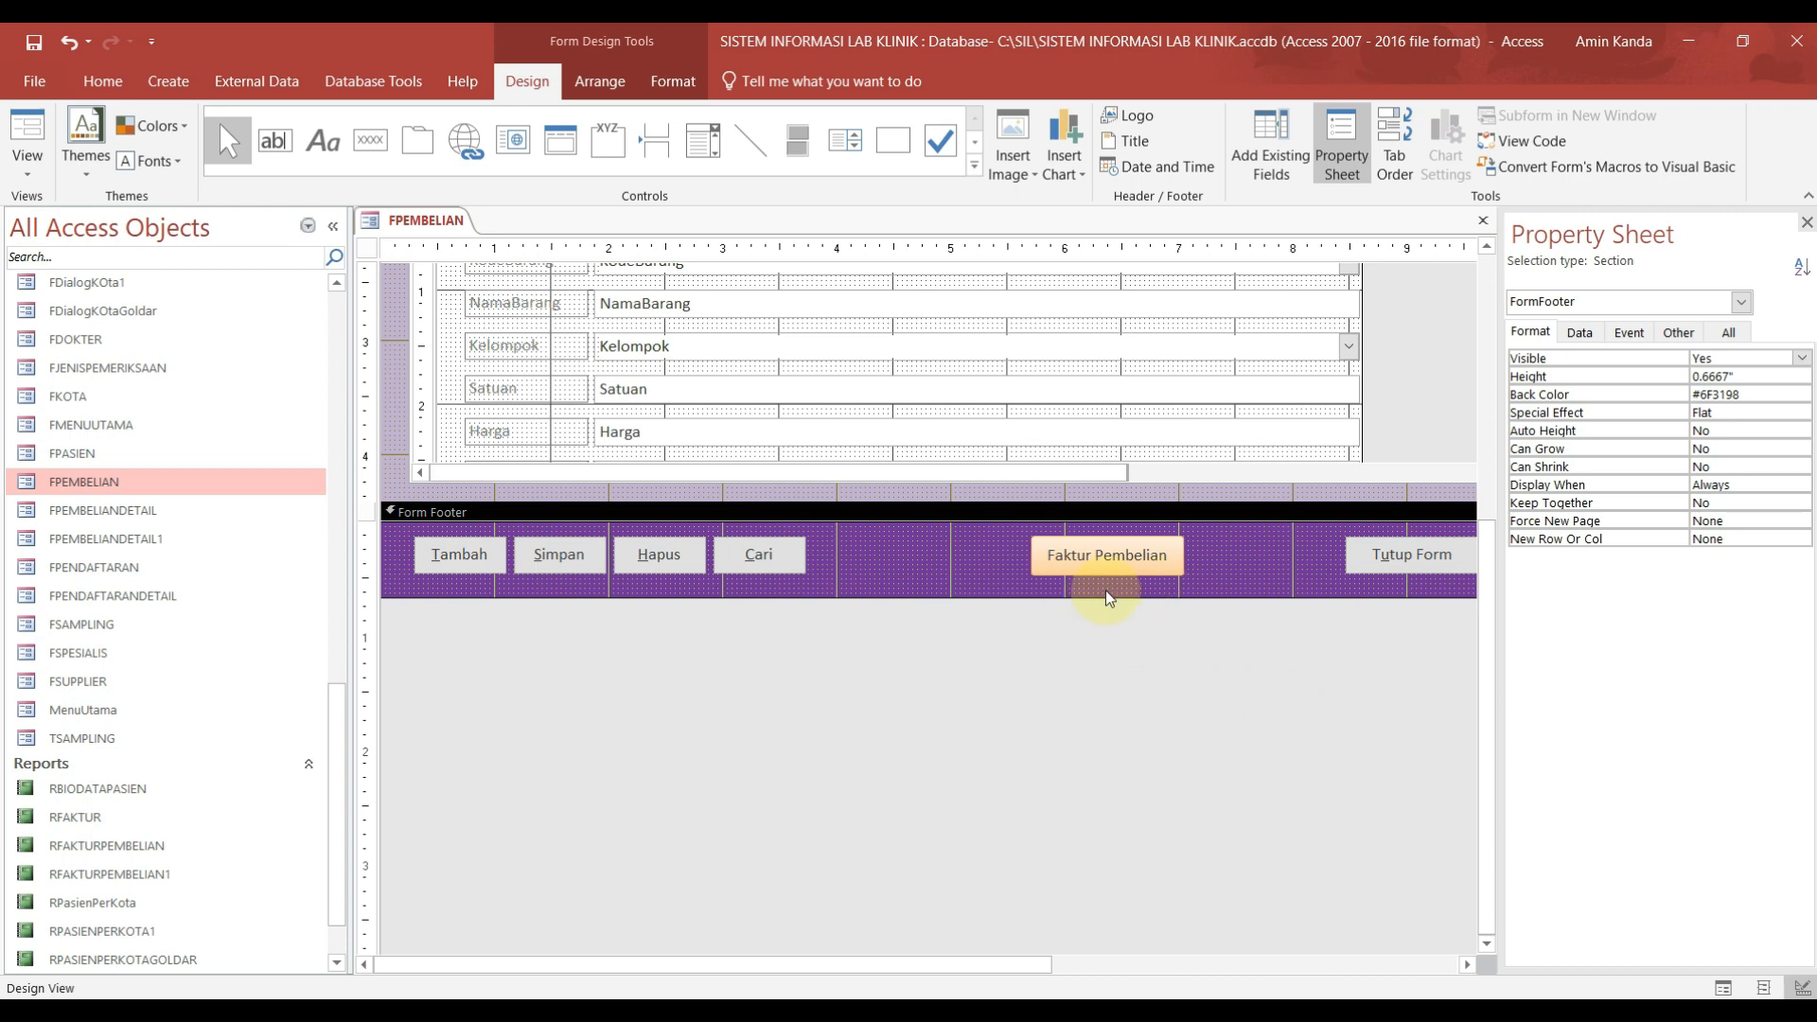
{"action": "left_click", "coordinate": [1094, 568]}
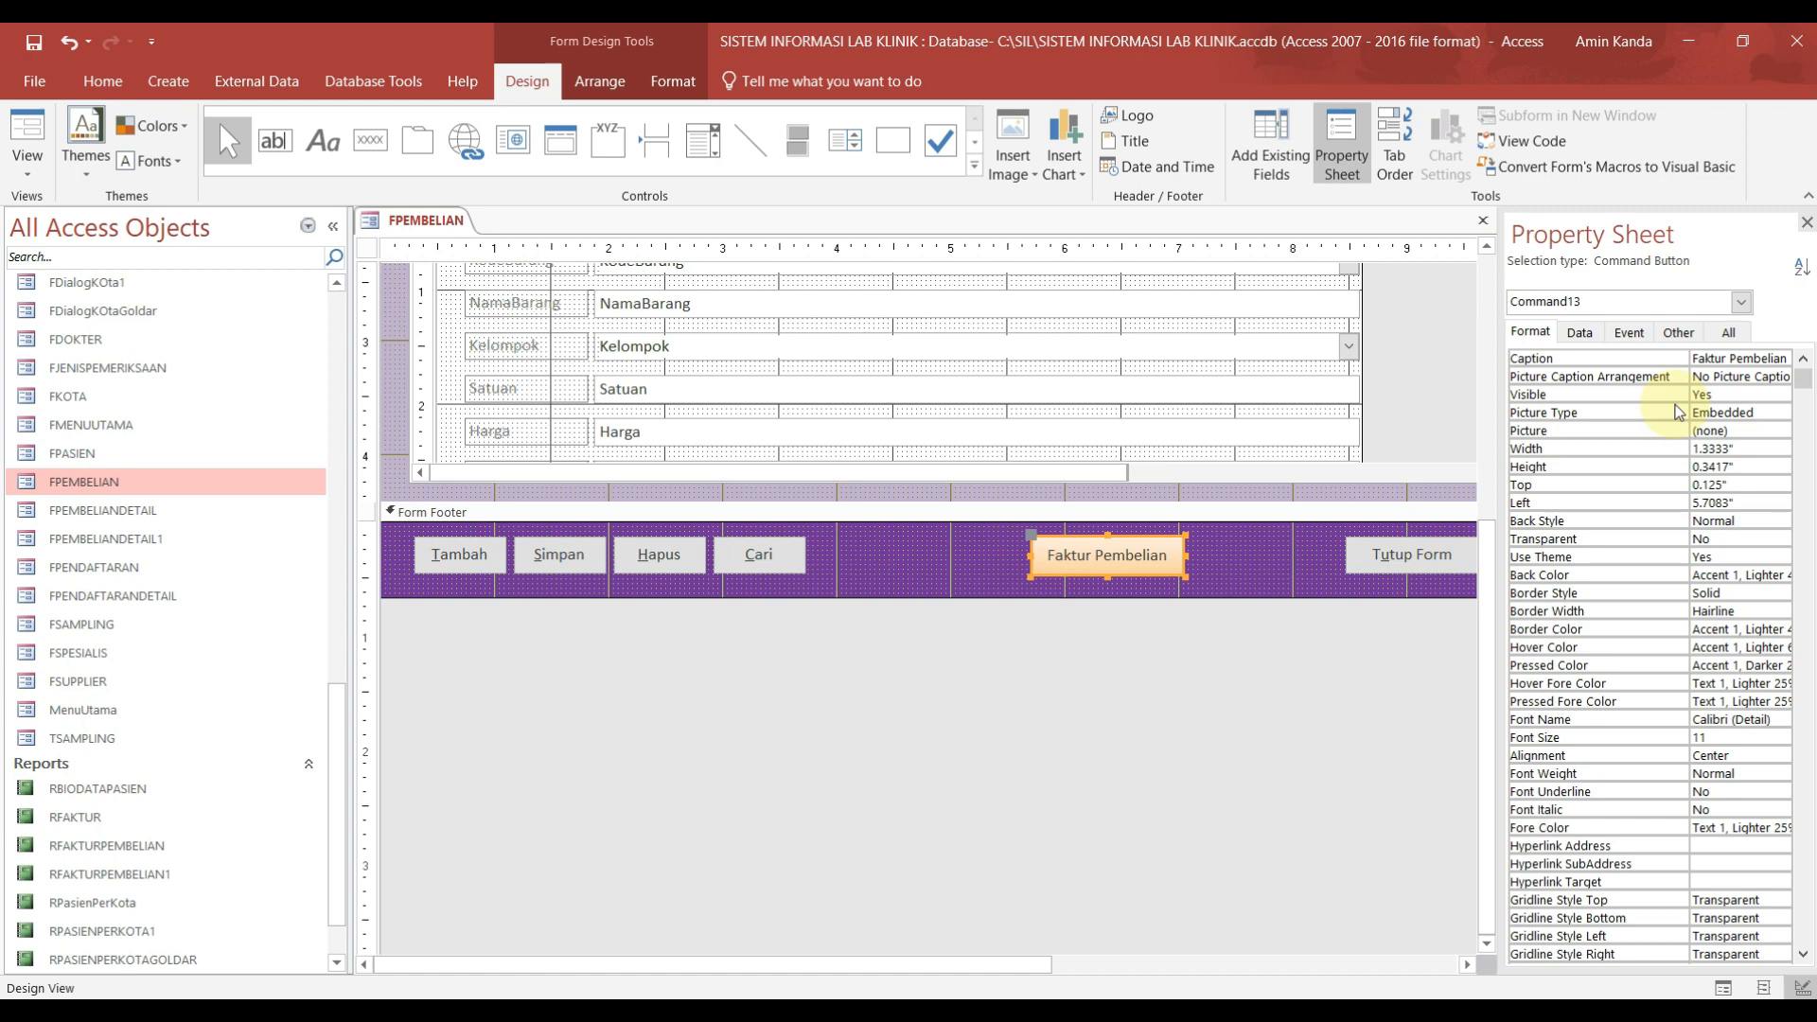
{"action": "left_click", "coordinate": [1301, 556]}
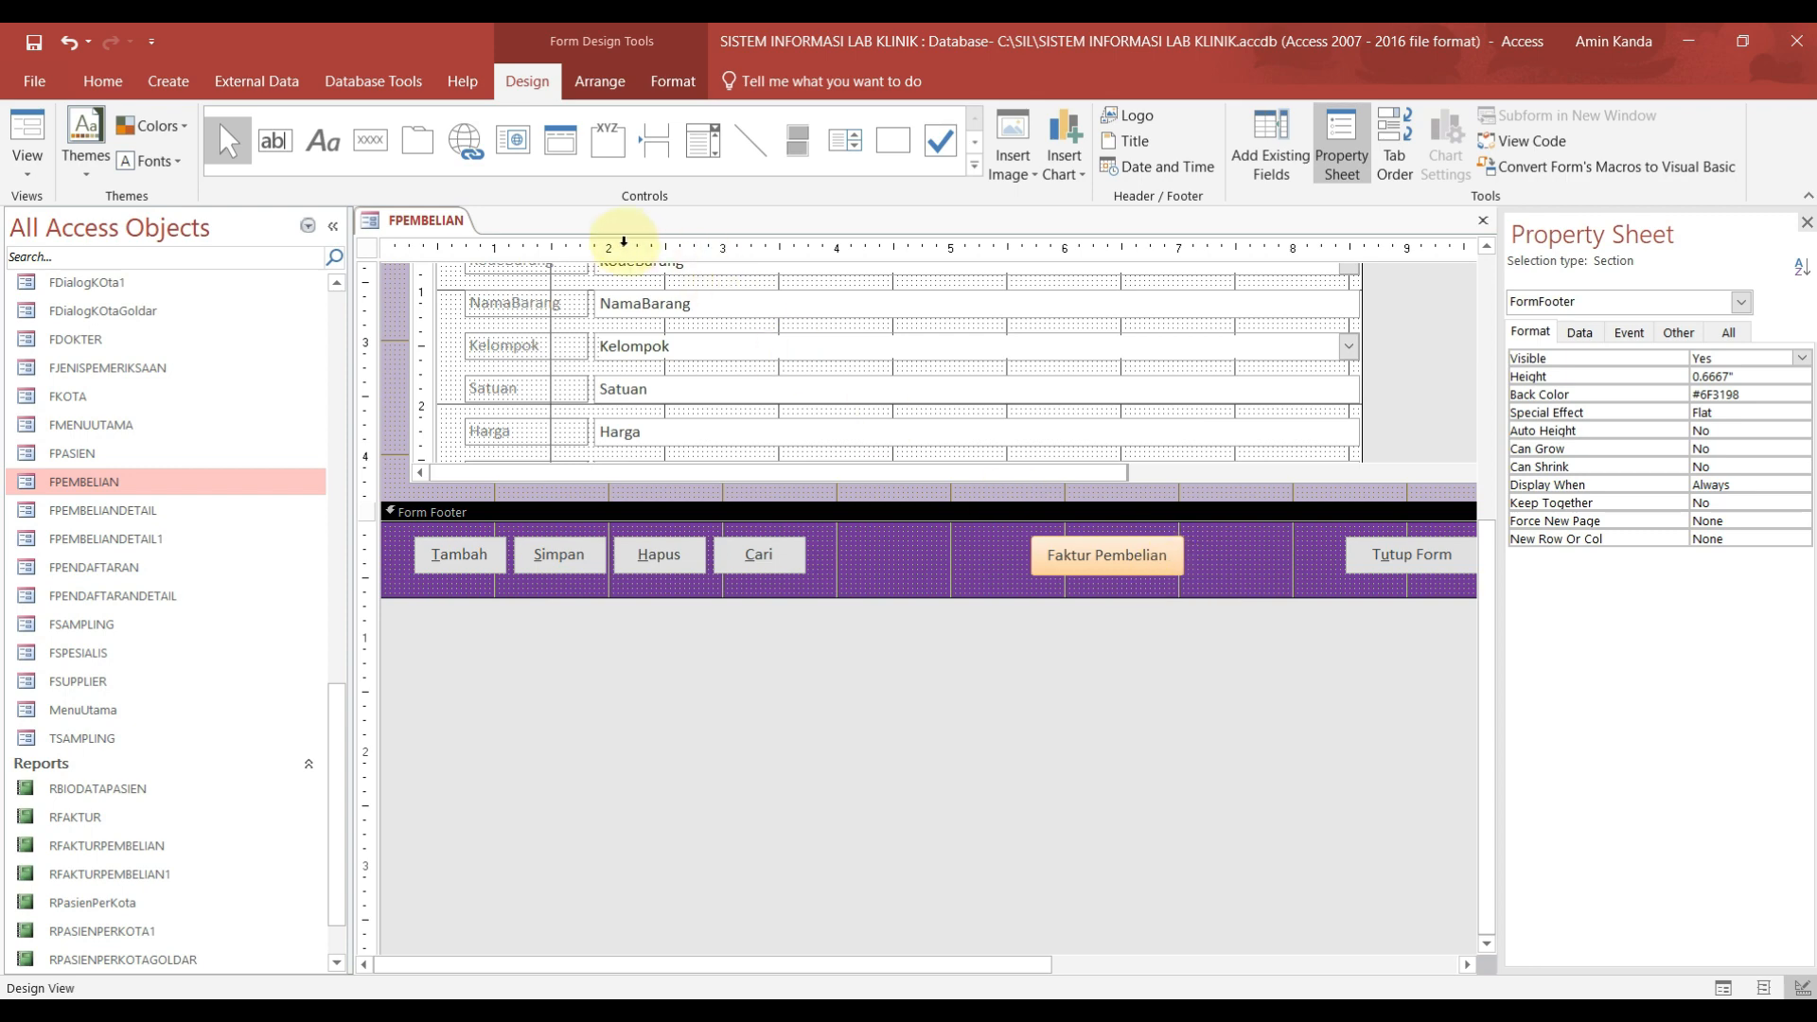
Step: Display the form in Form View, open the invoice through the Faktur Pembelian button to check it, and close the report
{"action": "right_click", "coordinate": [452, 220]}
{"action": "left_click", "coordinate": [552, 319]}
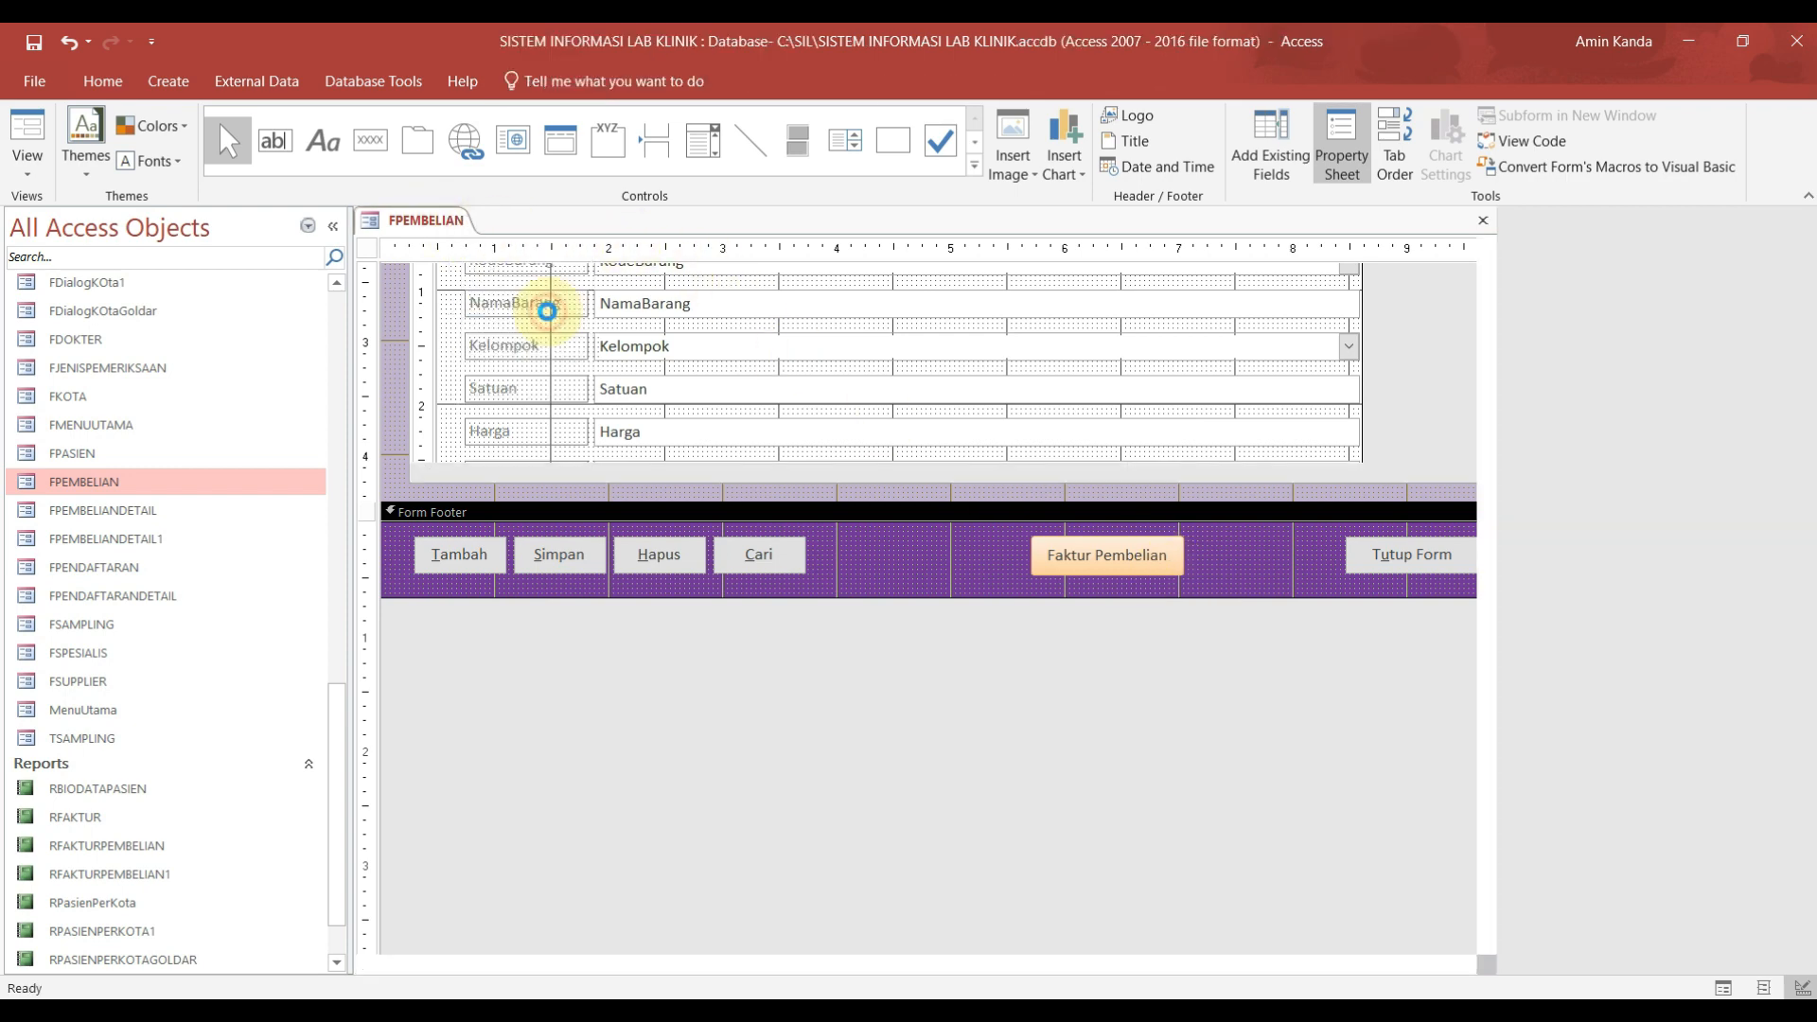
{"action": "left_click", "coordinate": [1149, 923]}
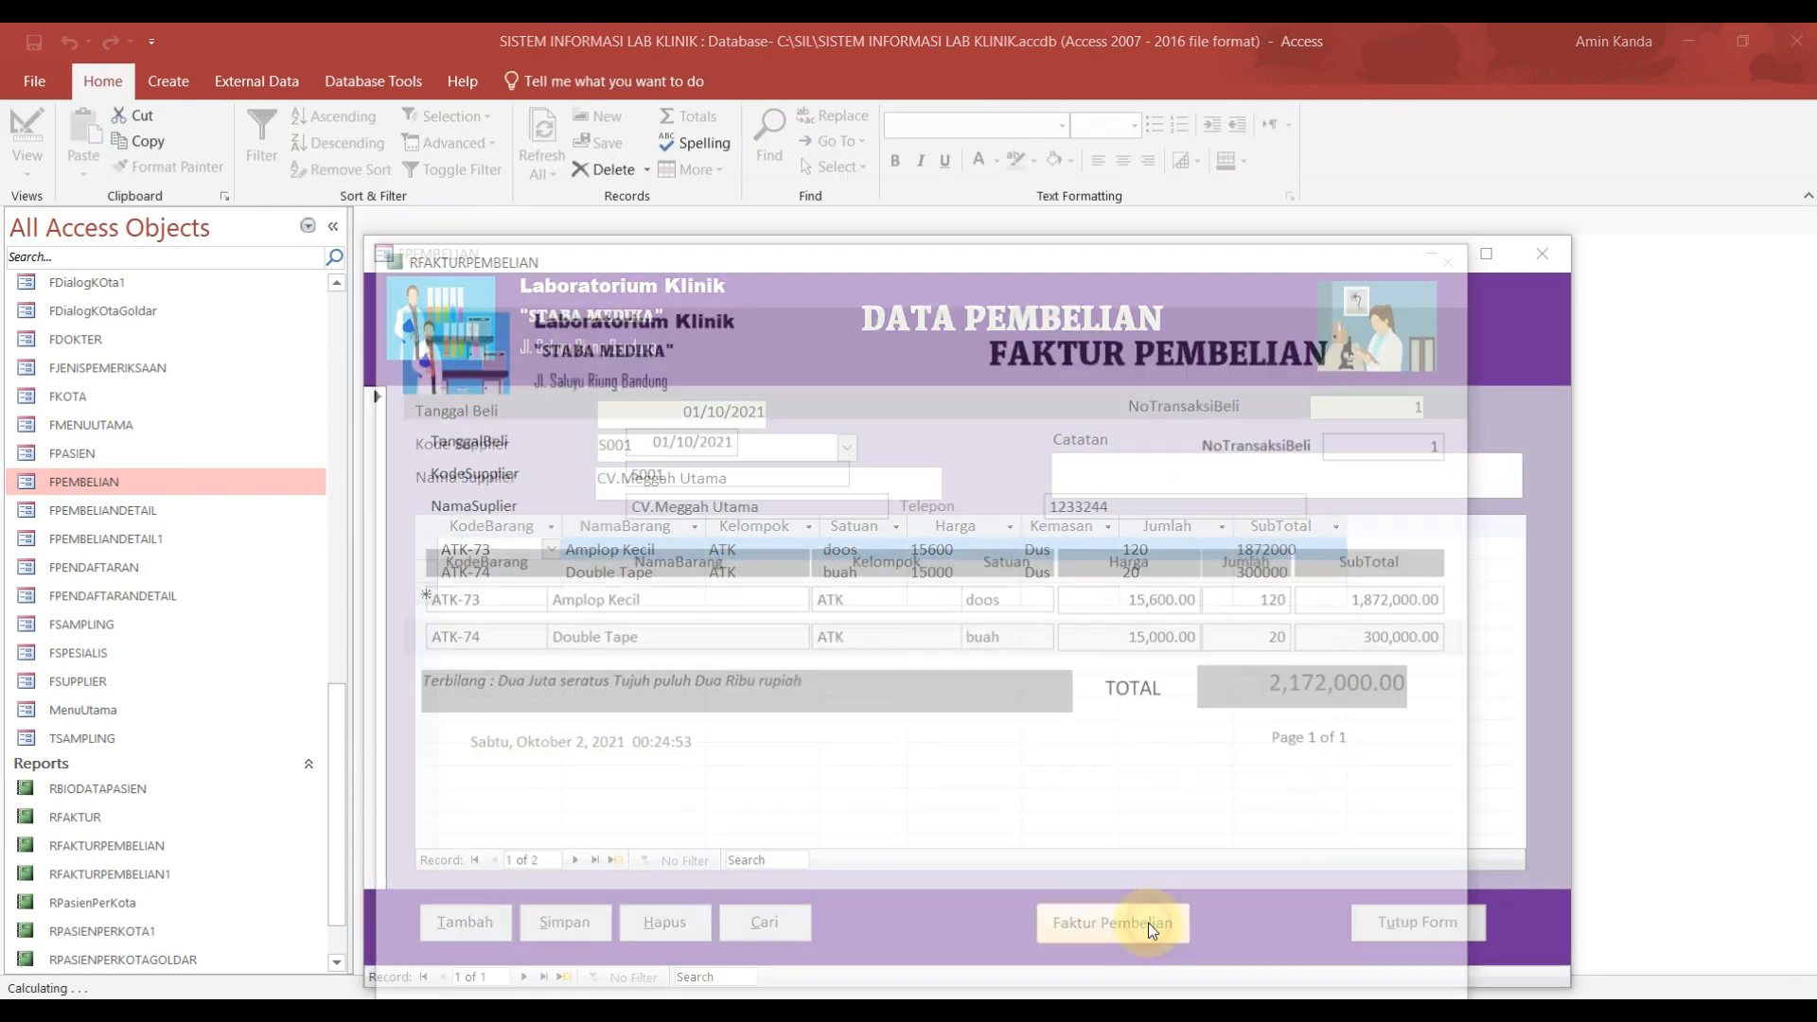
{"action": "left_click_drag", "start_coordinate": [974, 270], "coordinate": [774, 344]}
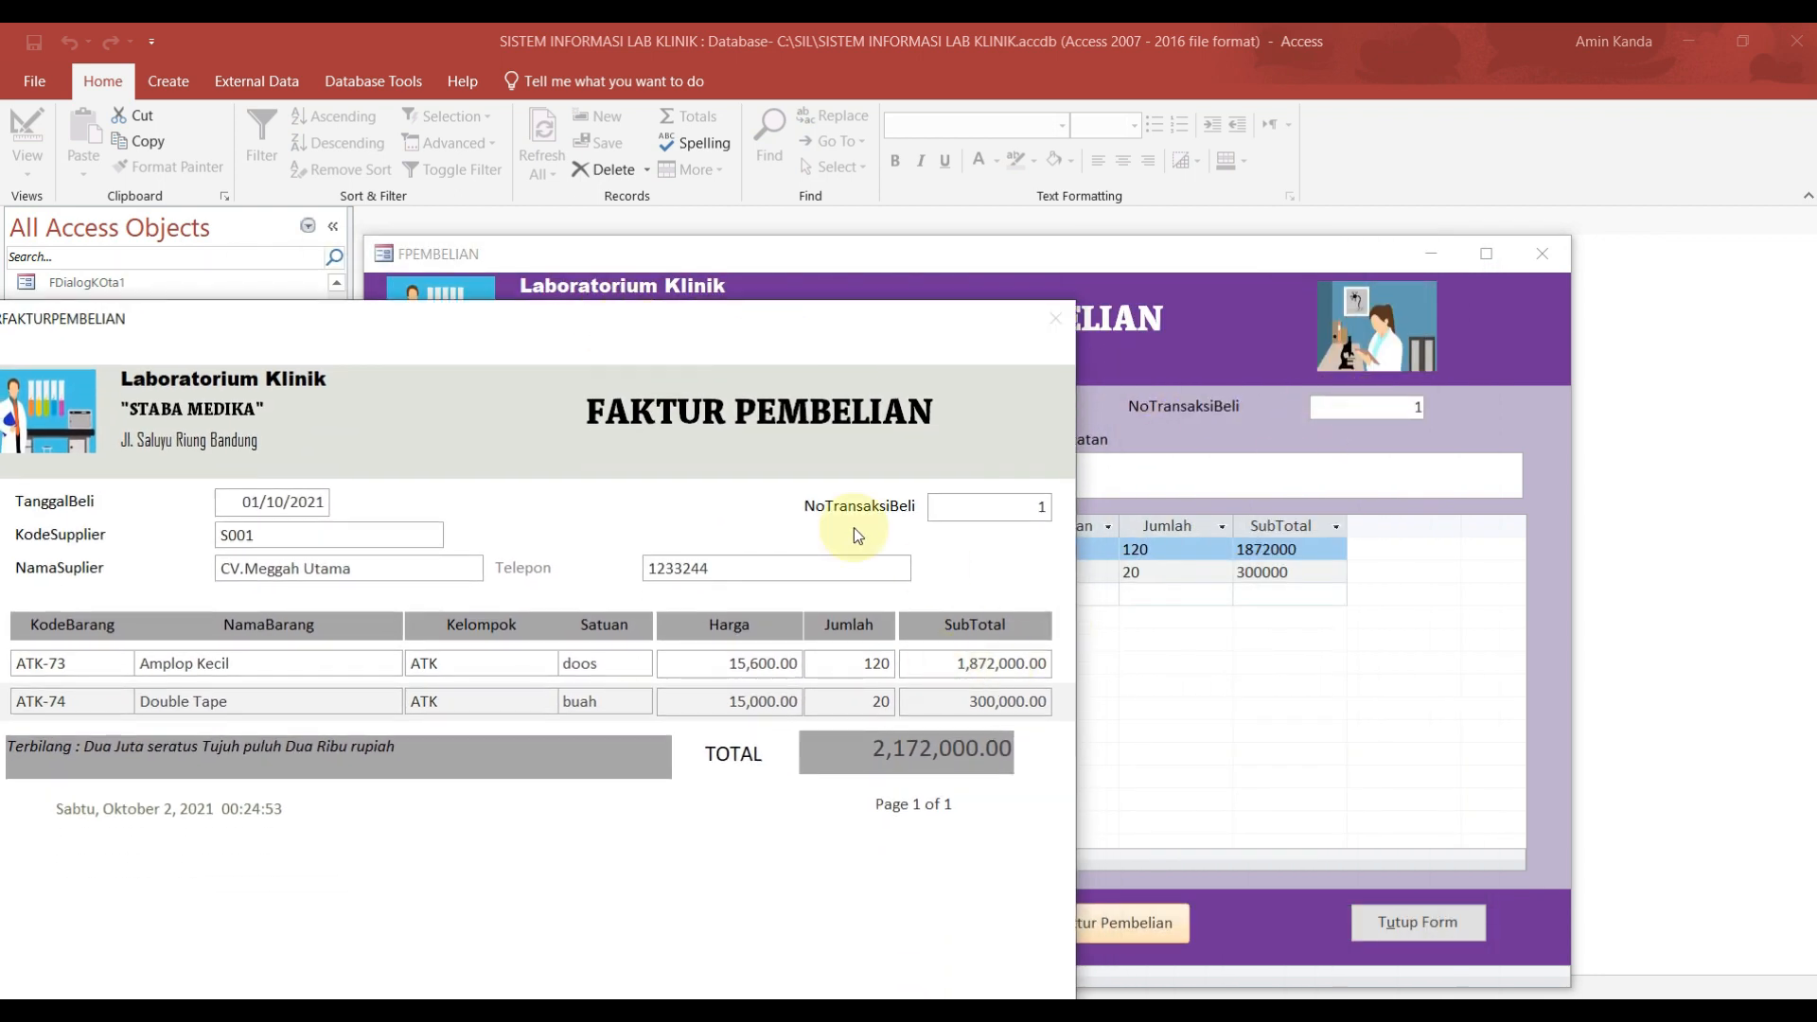
{"action": "left_click_drag", "start_coordinate": [885, 326], "coordinate": [1344, 263]}
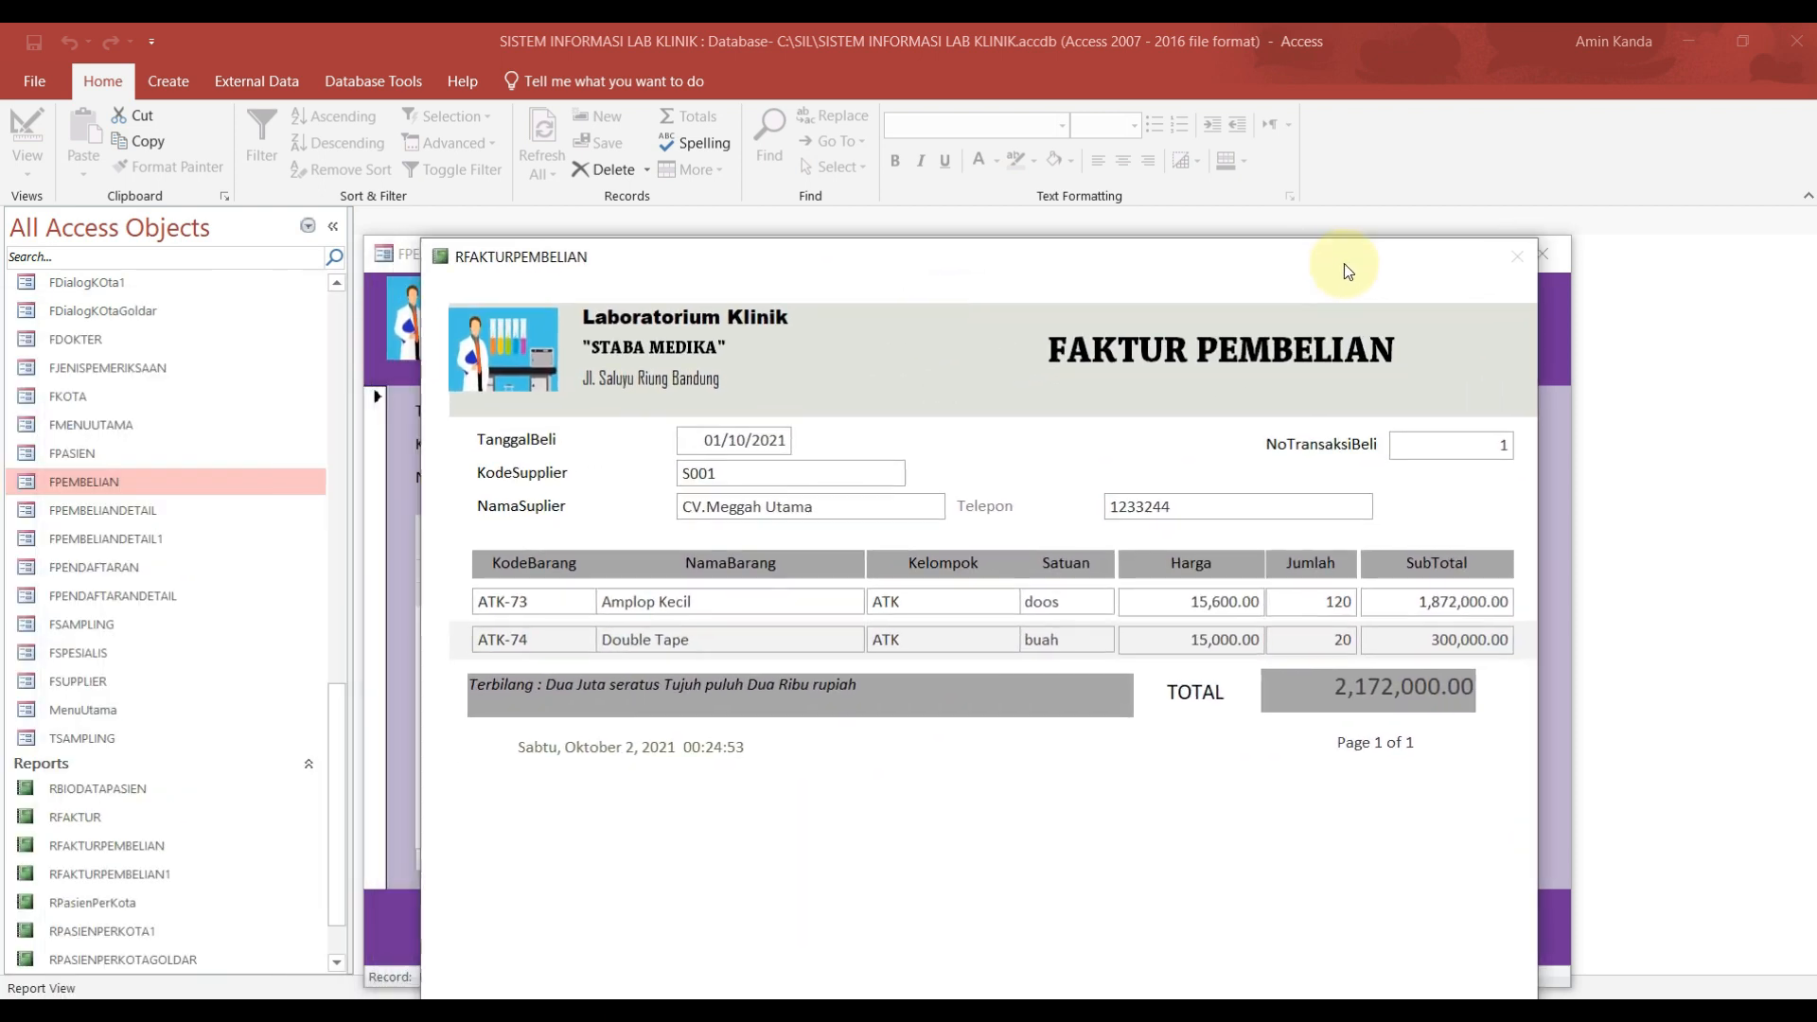
{"action": "right_click", "coordinate": [1090, 261]}
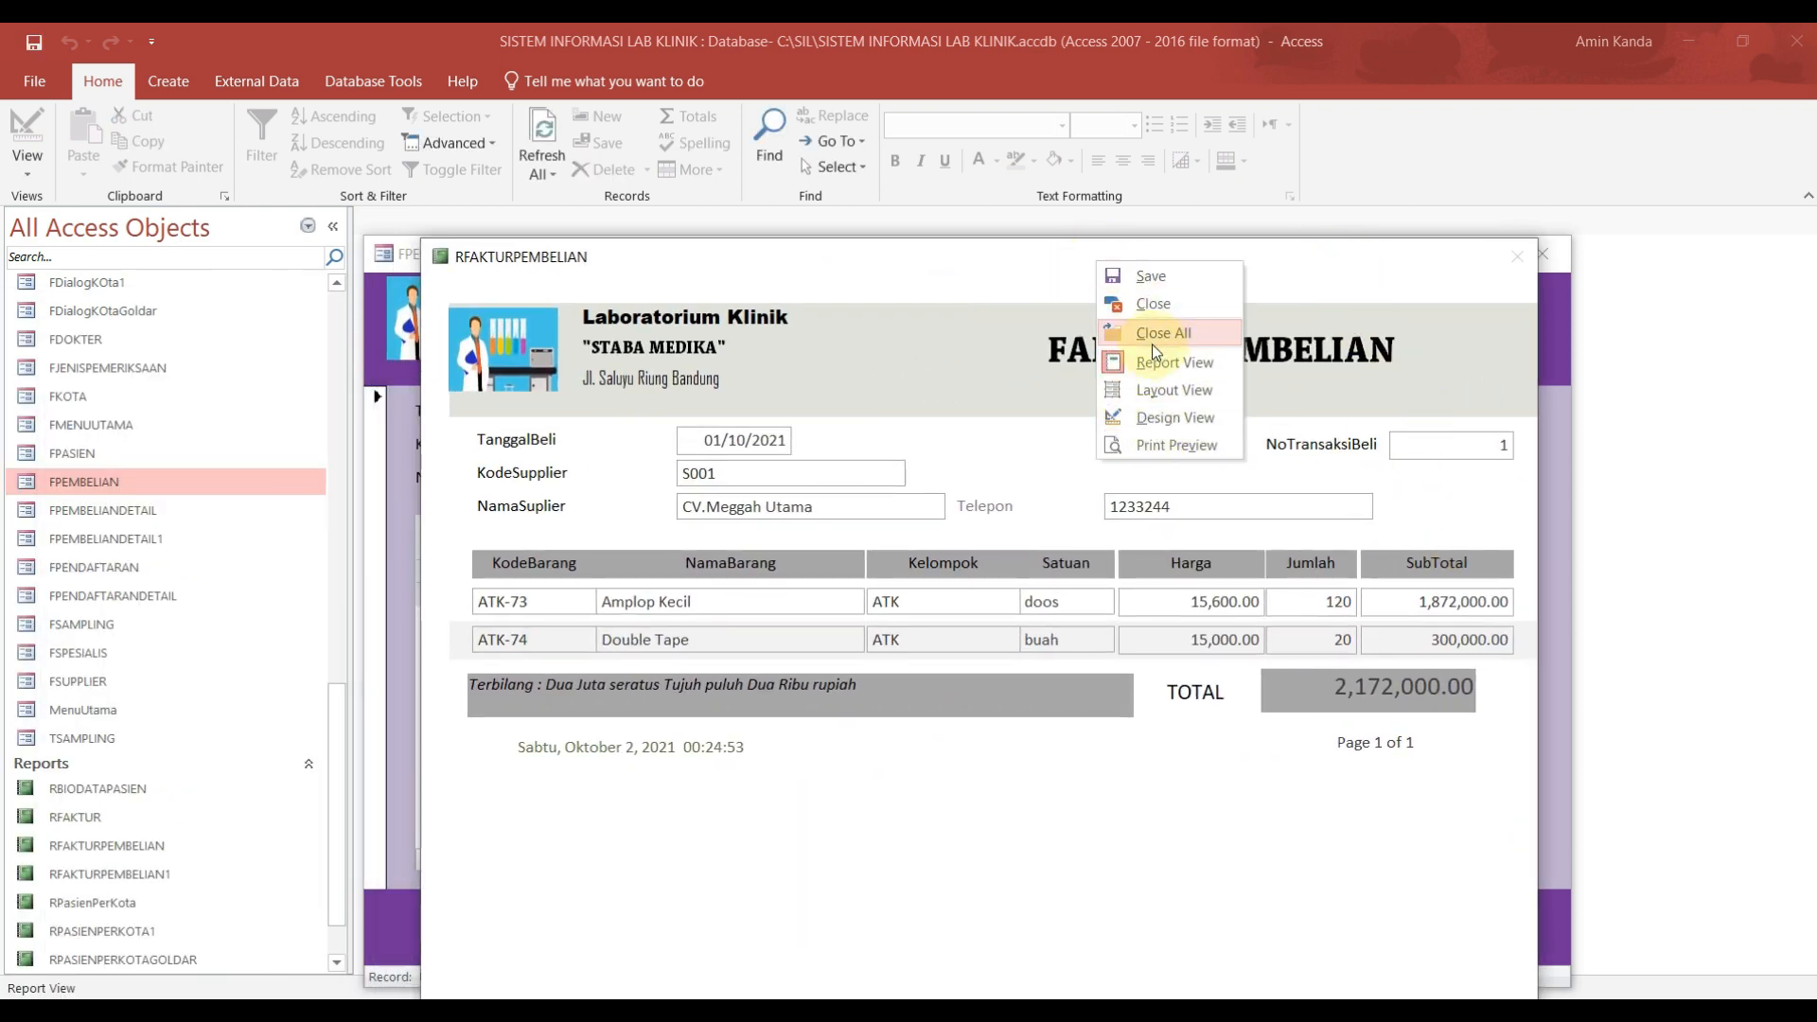
{"action": "left_click", "coordinate": [1176, 308]}
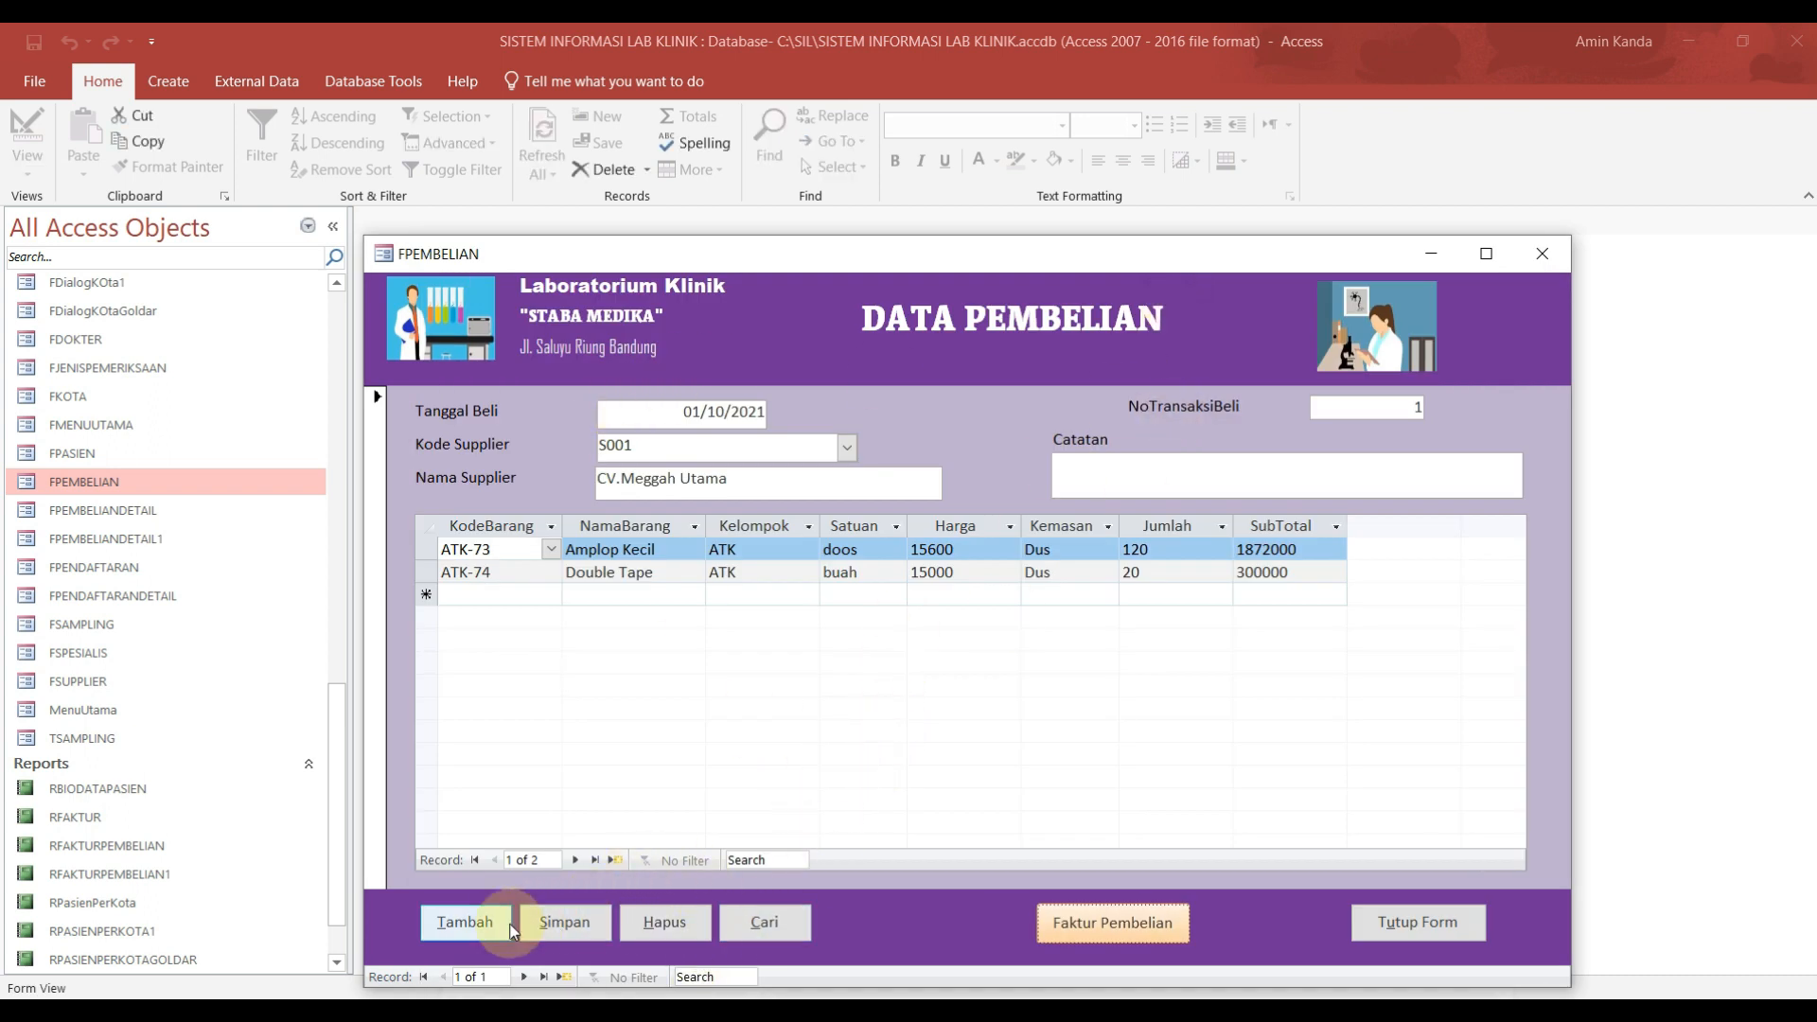
Step: Add a new purchase record dated 17/09/2021 from supplier S002 with the note "aaaa"
{"action": "left_click", "coordinate": [466, 921]}
{"action": "left_click", "coordinate": [747, 410]}
{"action": "left_click", "coordinate": [779, 409]}
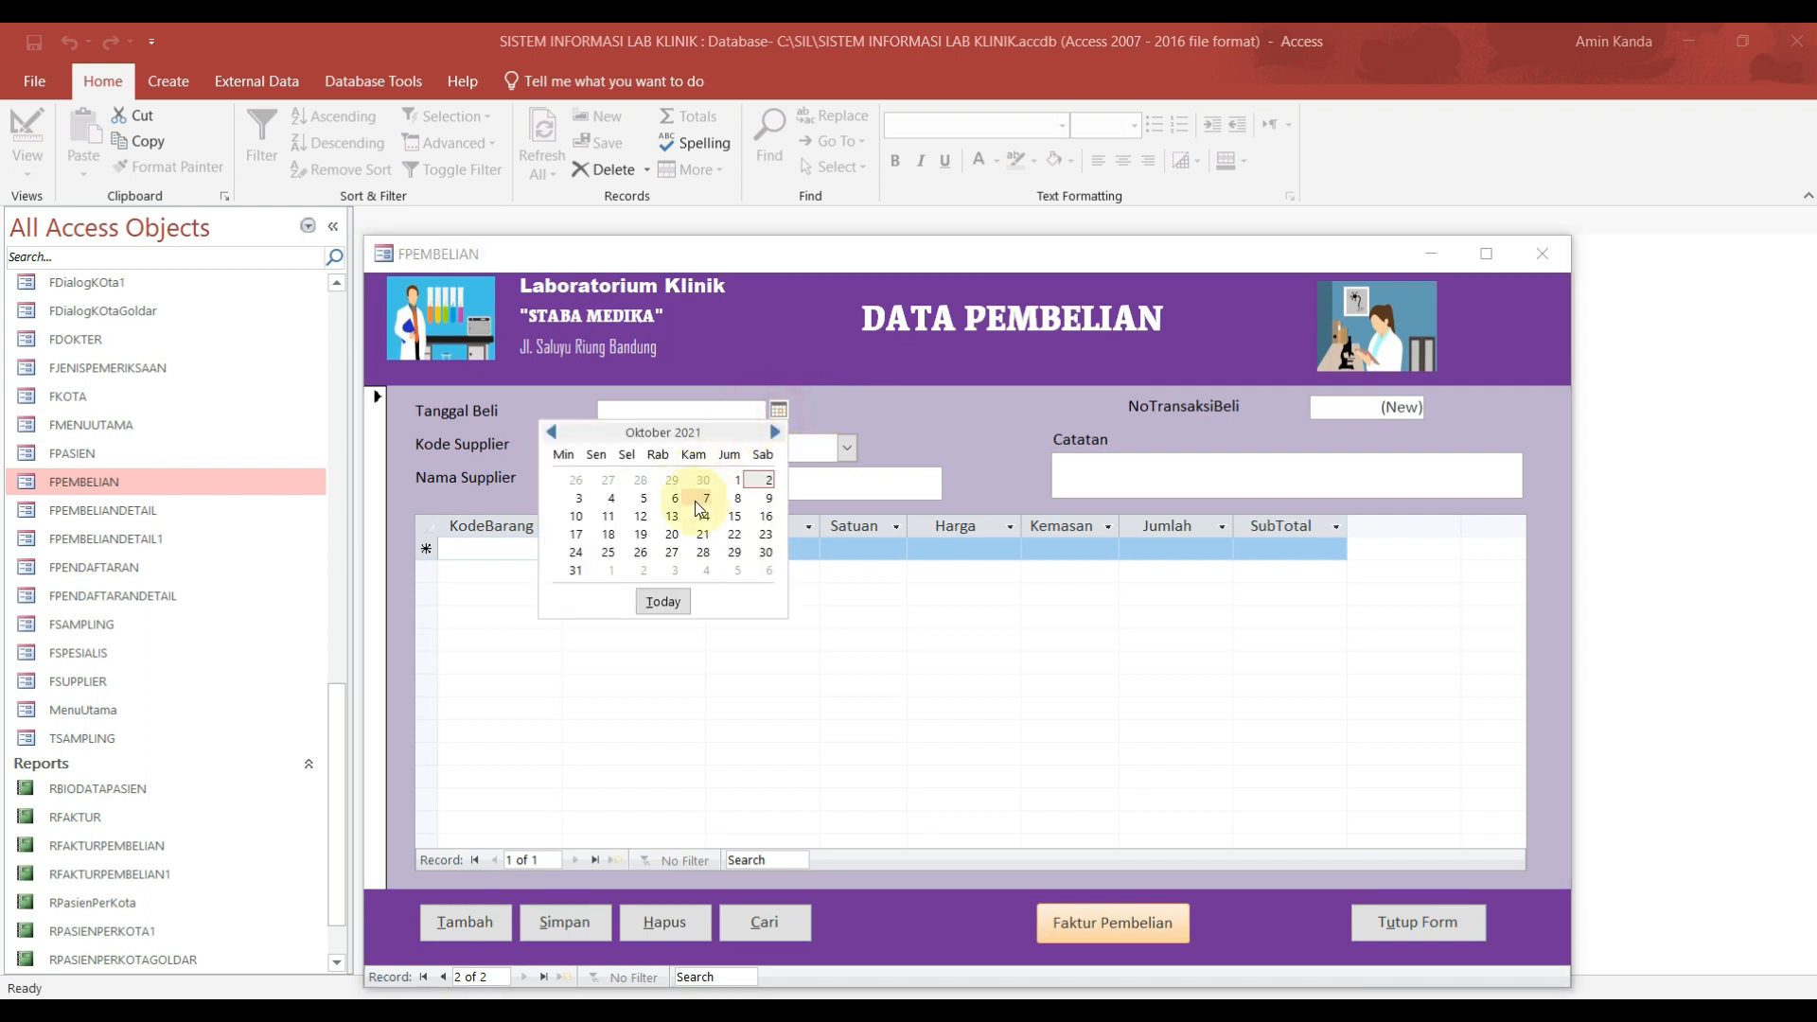
{"action": "left_click", "coordinate": [548, 431]}
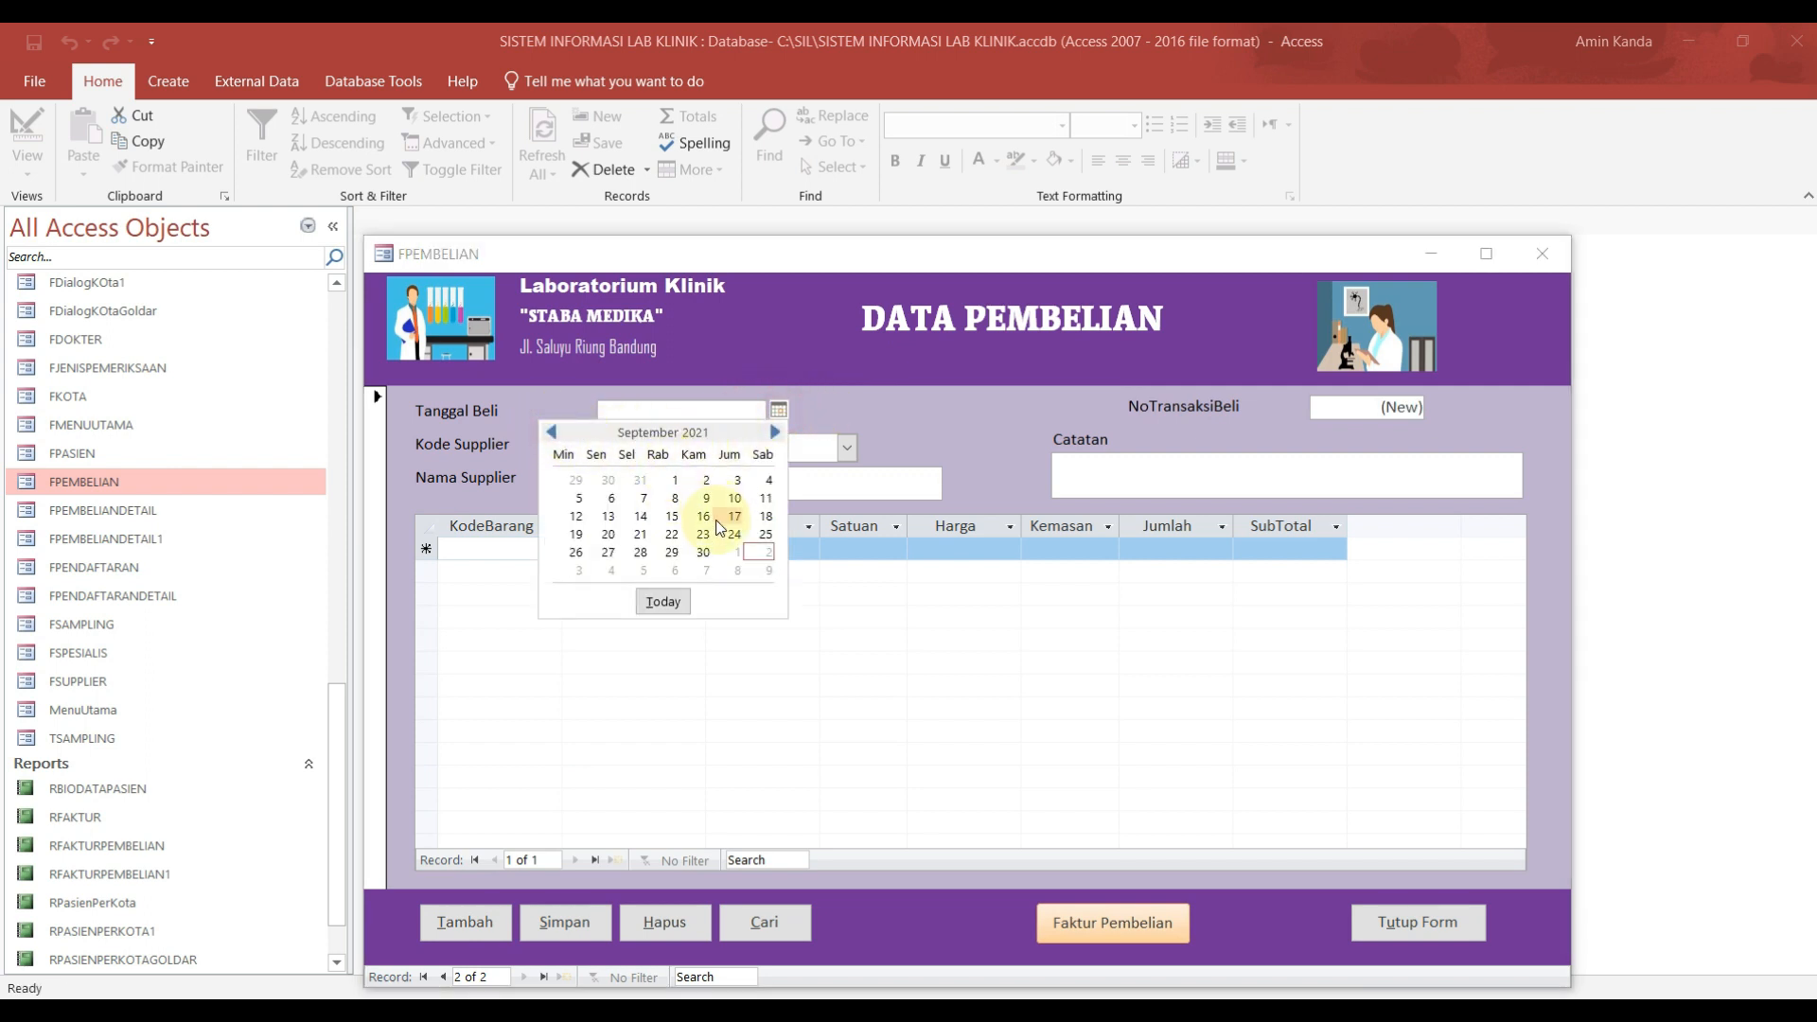
{"action": "left_click", "coordinate": [730, 516]}
{"action": "left_click", "coordinate": [799, 439]}
{"action": "left_click", "coordinate": [845, 447]}
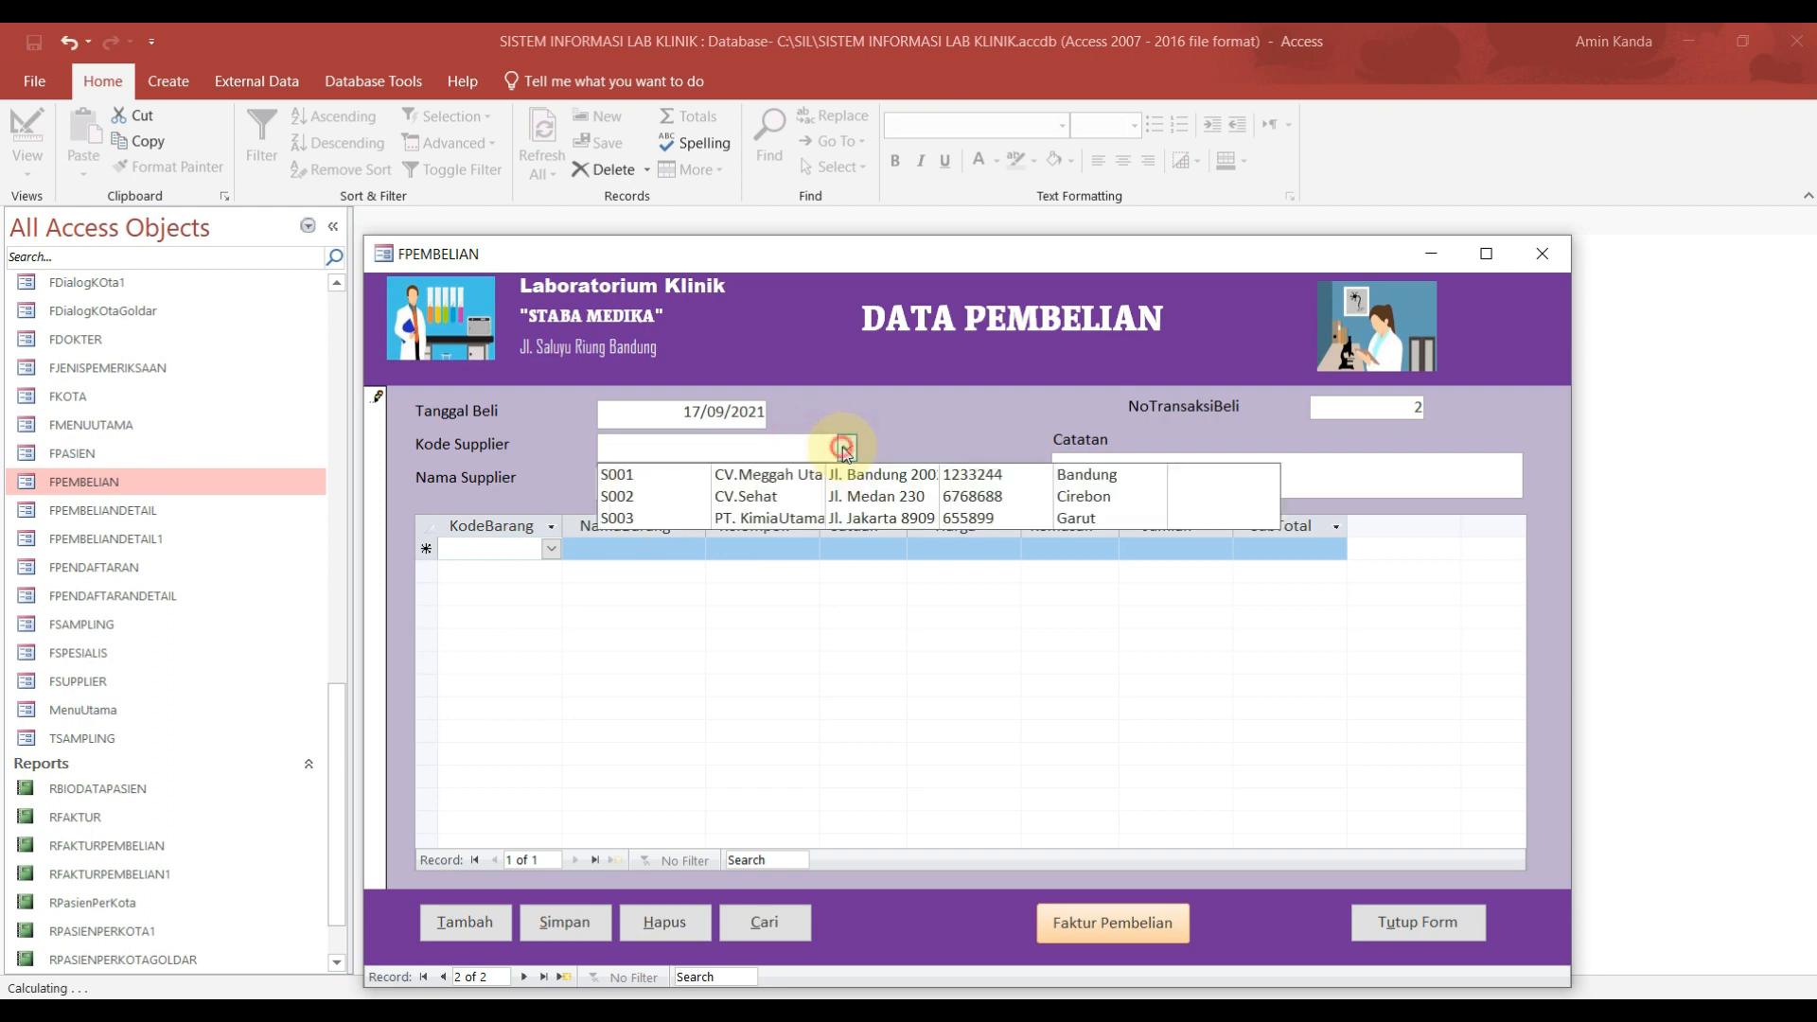
{"action": "left_click", "coordinate": [768, 498]}
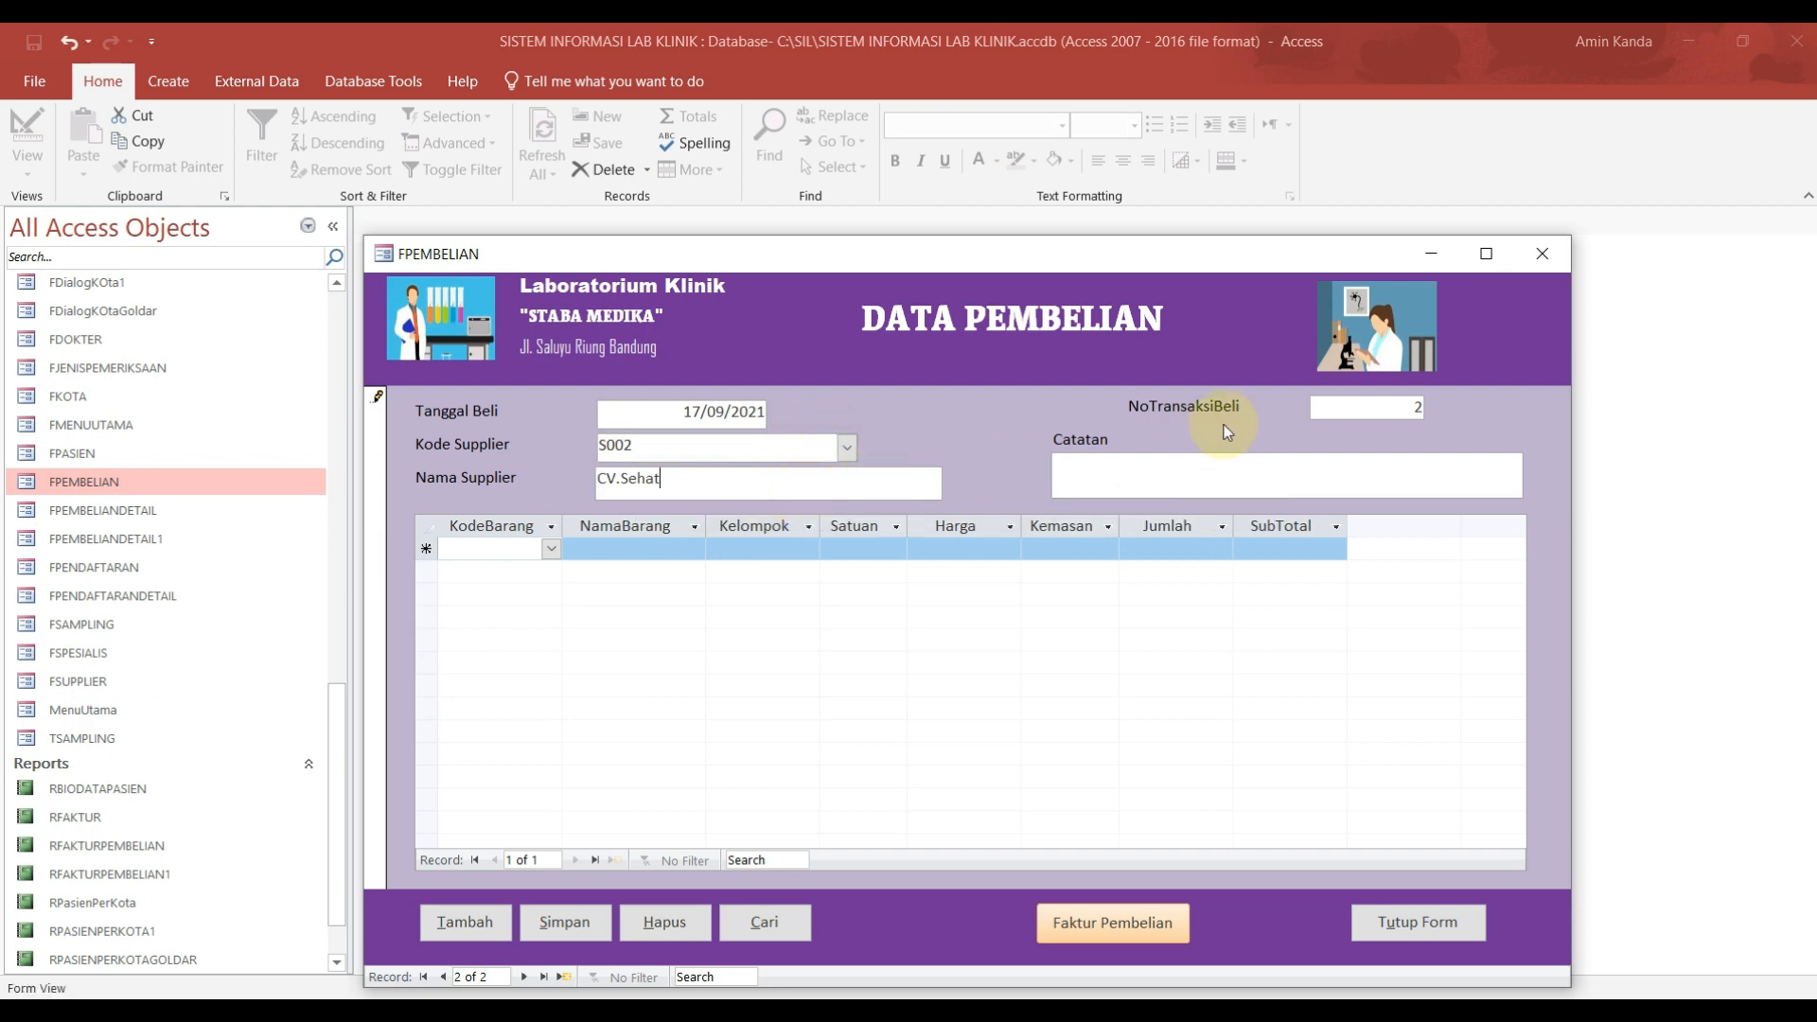
{"action": "left_click", "coordinate": [1160, 477]}
{"action": "type", "text": "aaaa"}
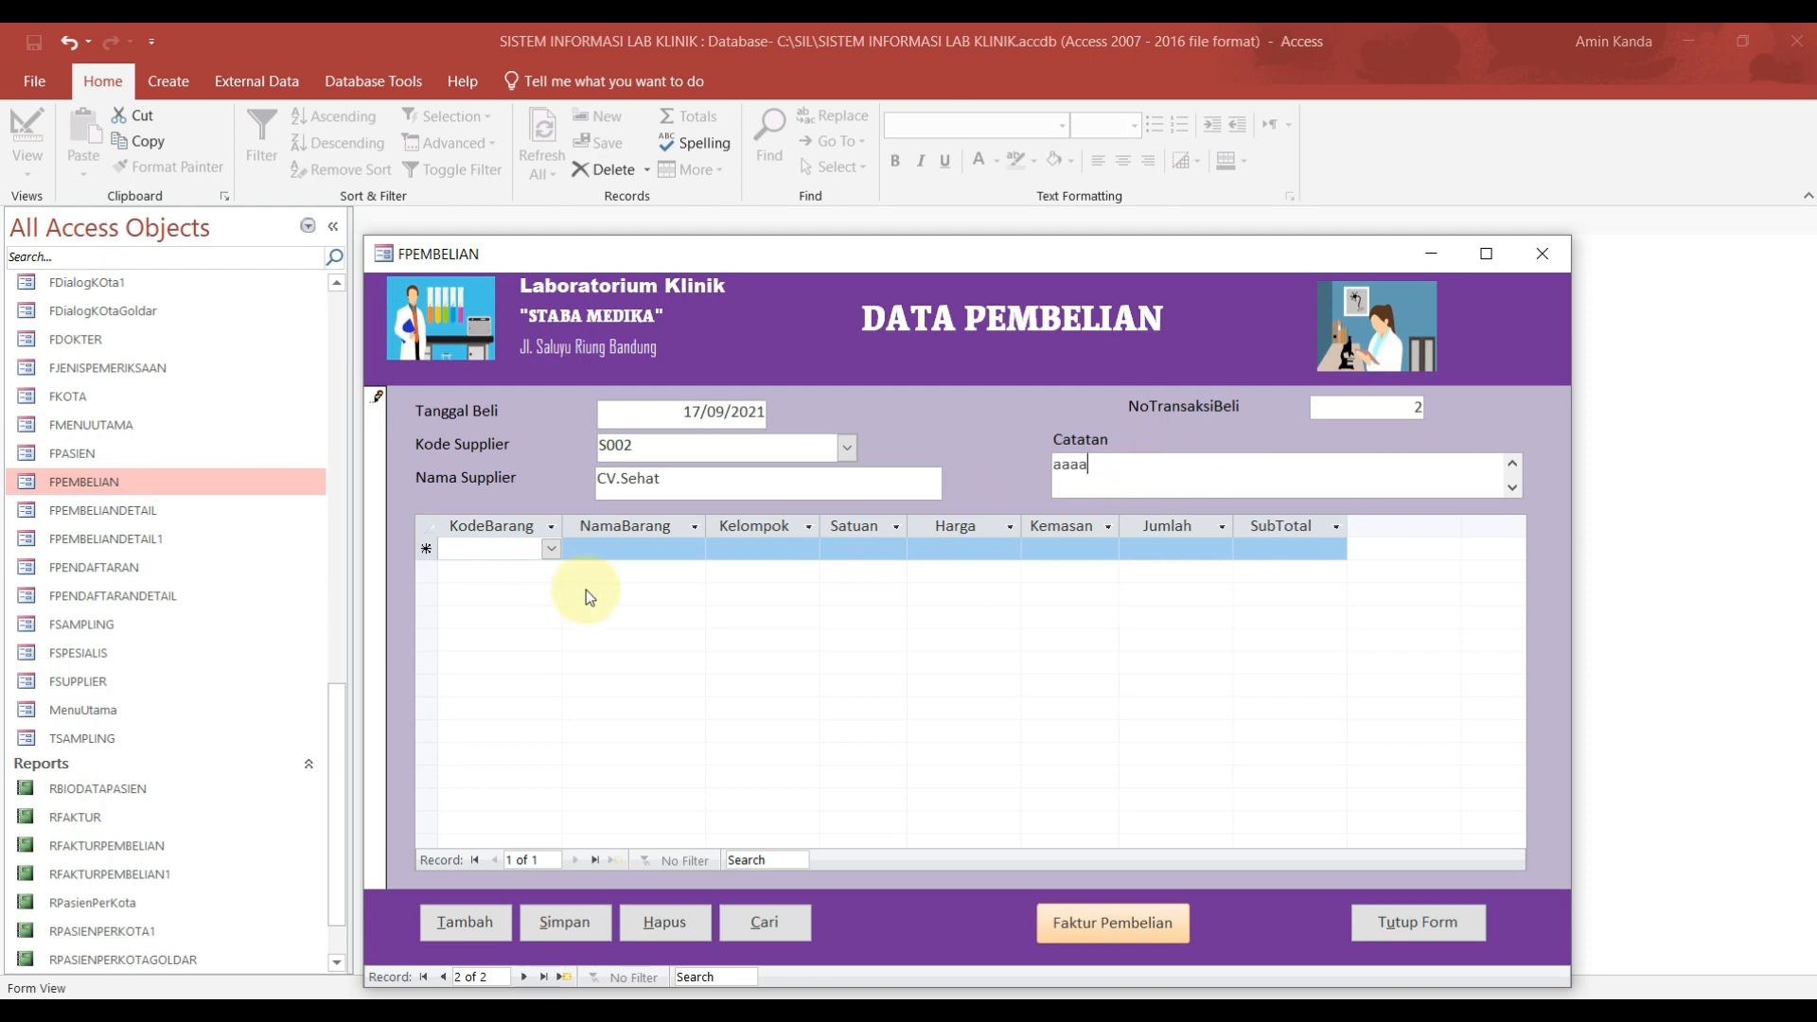
Step: Enter item ATK-73 as the first detail line, with packaging "dus" and quantity 100
{"action": "left_click", "coordinate": [552, 550]}
{"action": "left_click", "coordinate": [531, 596]}
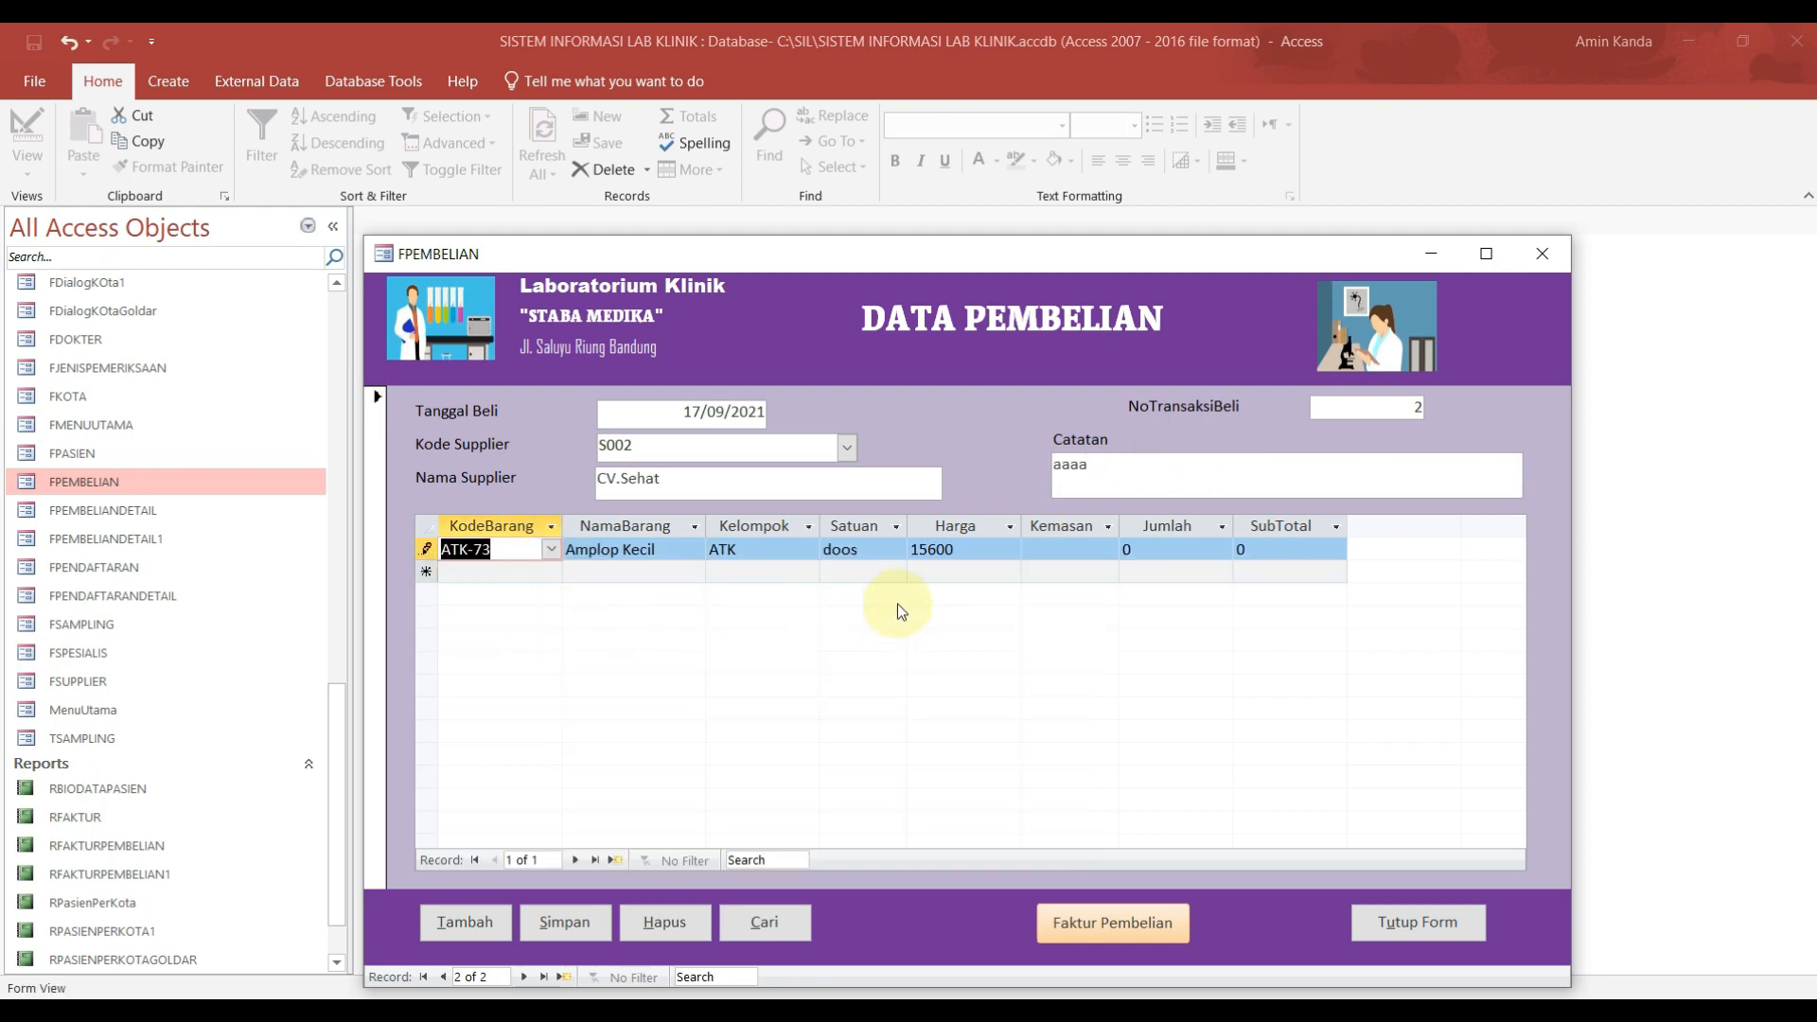
{"action": "left_click", "coordinate": [1047, 555]}
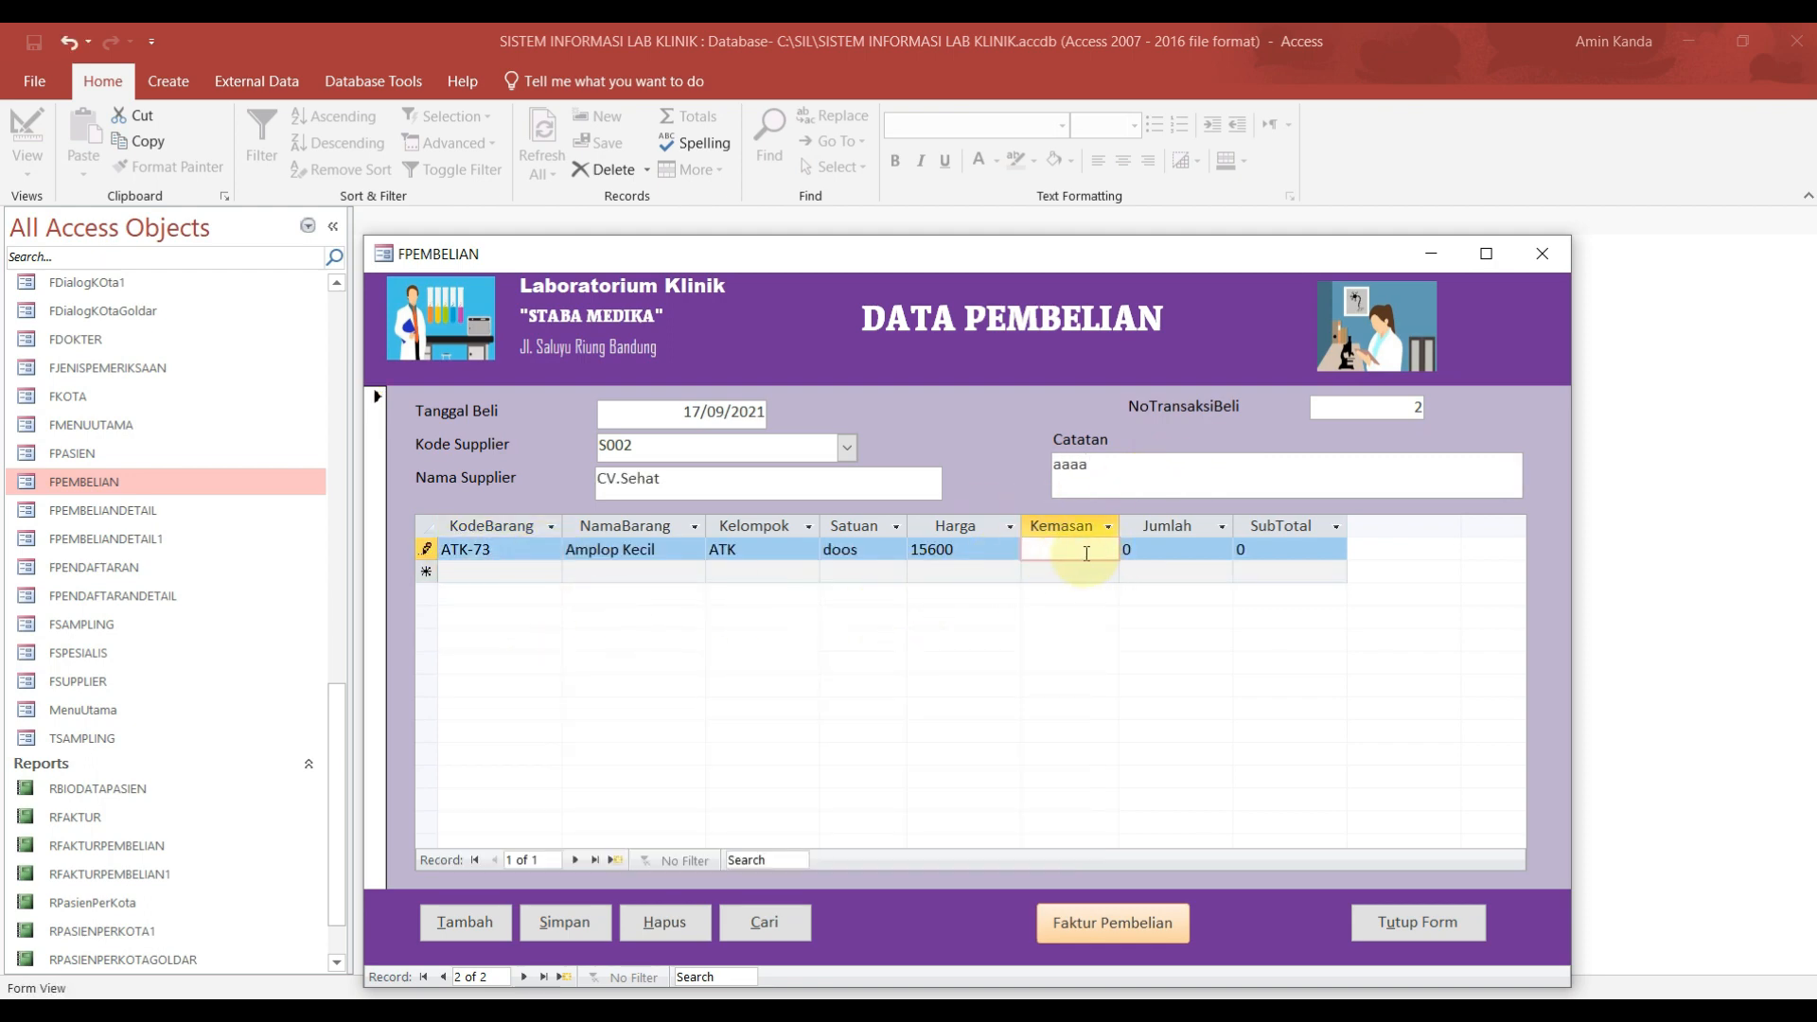
{"action": "type", "text": "dus"}
{"action": "key", "text": "Tab"}
{"action": "type", "text": "100"}
Step: Enter item KIT-2 as the second detail line, with packaging "Dus" and quantity 20
{"action": "left_click", "coordinate": [537, 576]}
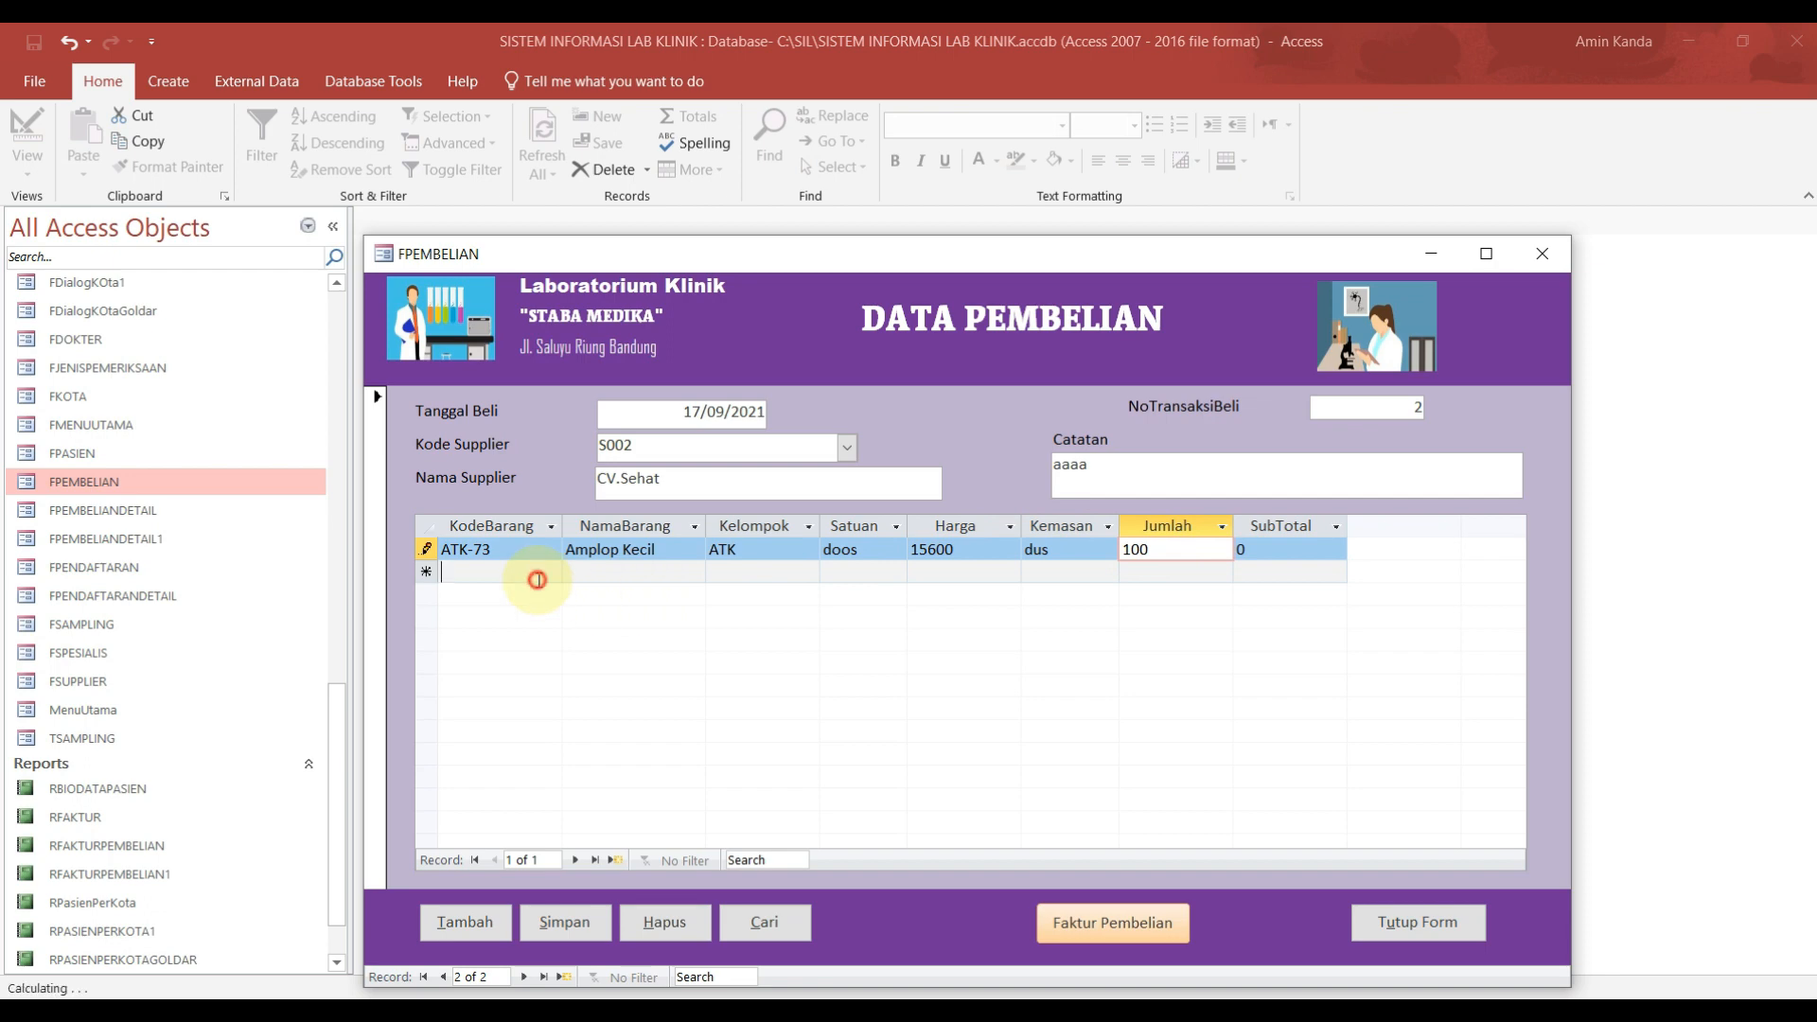
{"action": "left_click", "coordinate": [550, 571]}
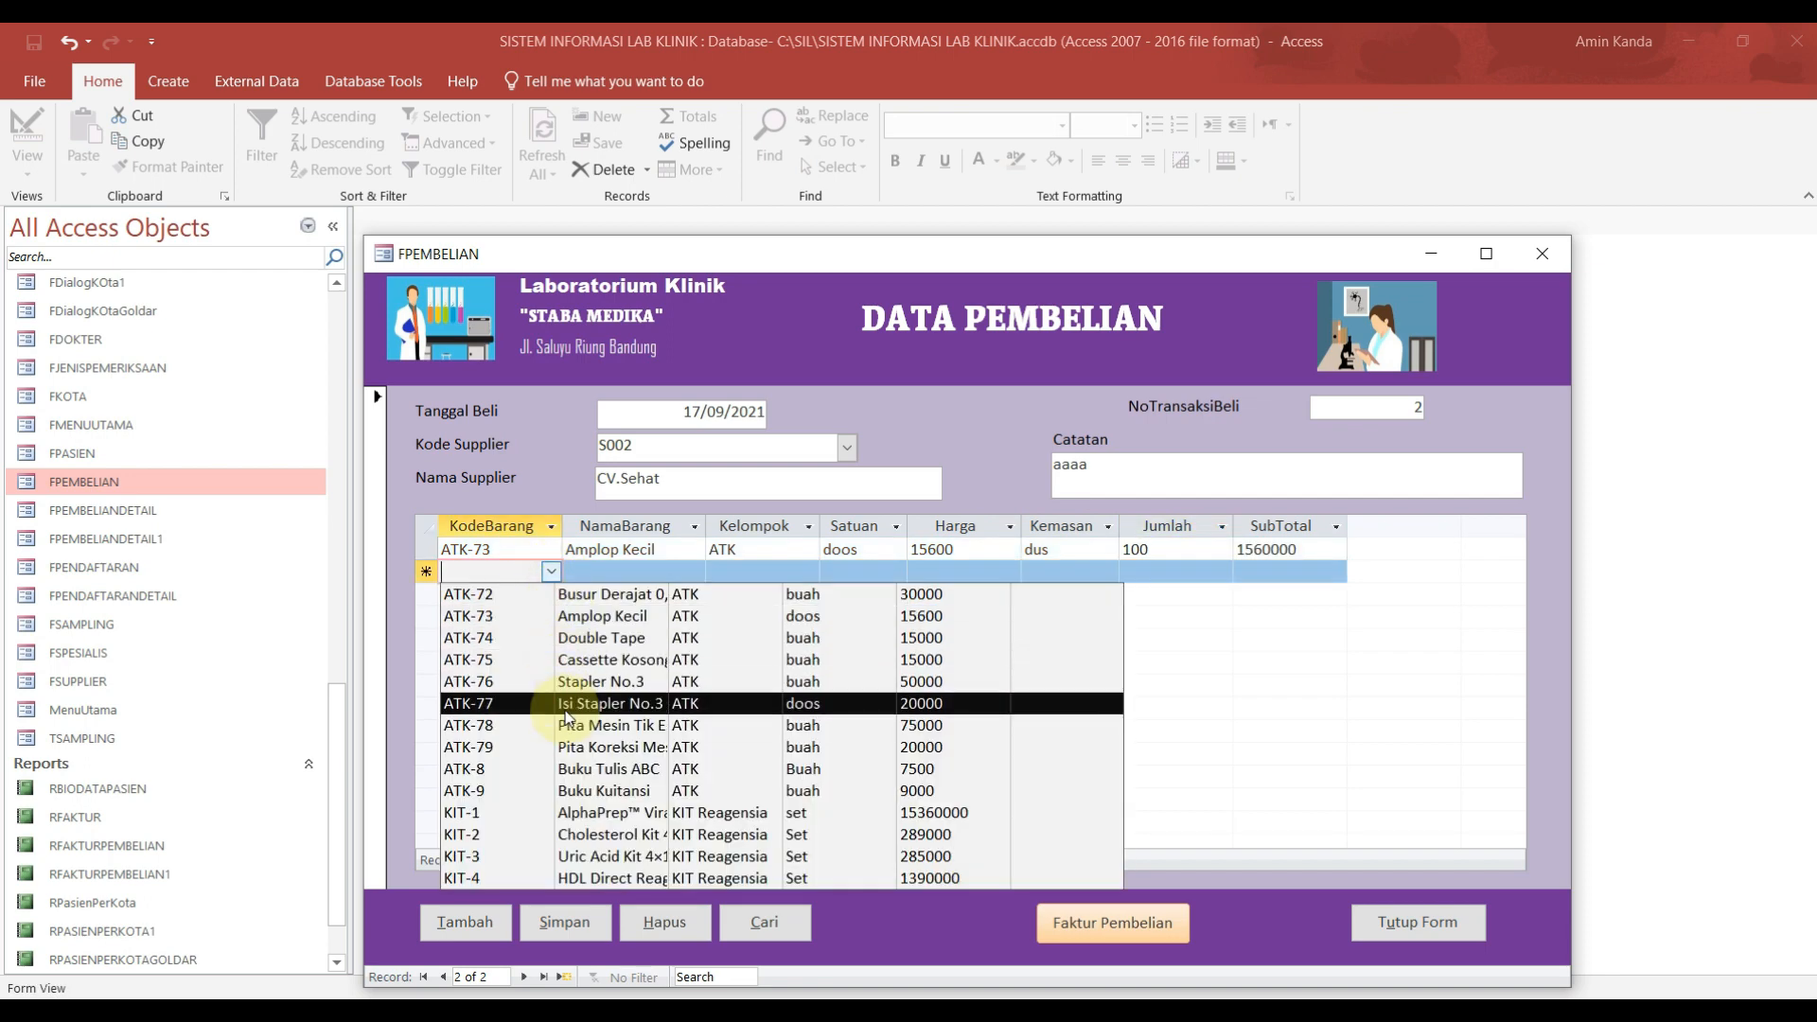
{"action": "left_click", "coordinate": [582, 834]}
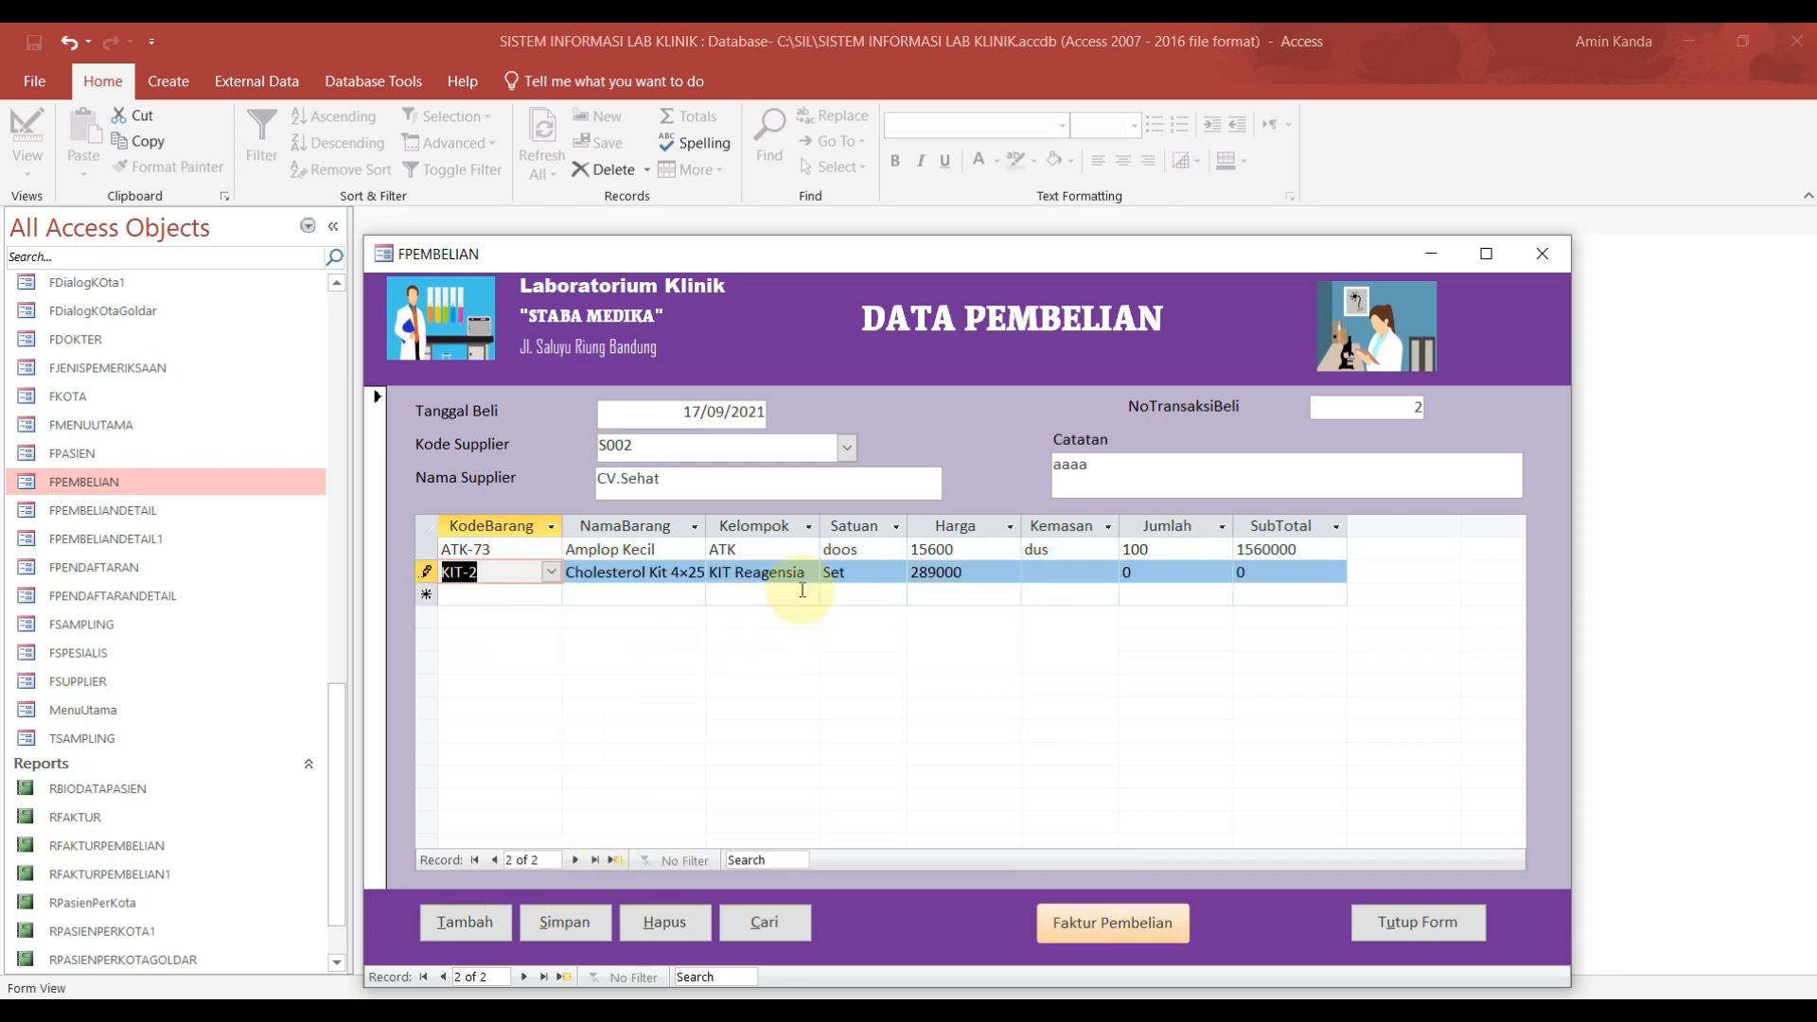
{"action": "left_click", "coordinate": [874, 575]}
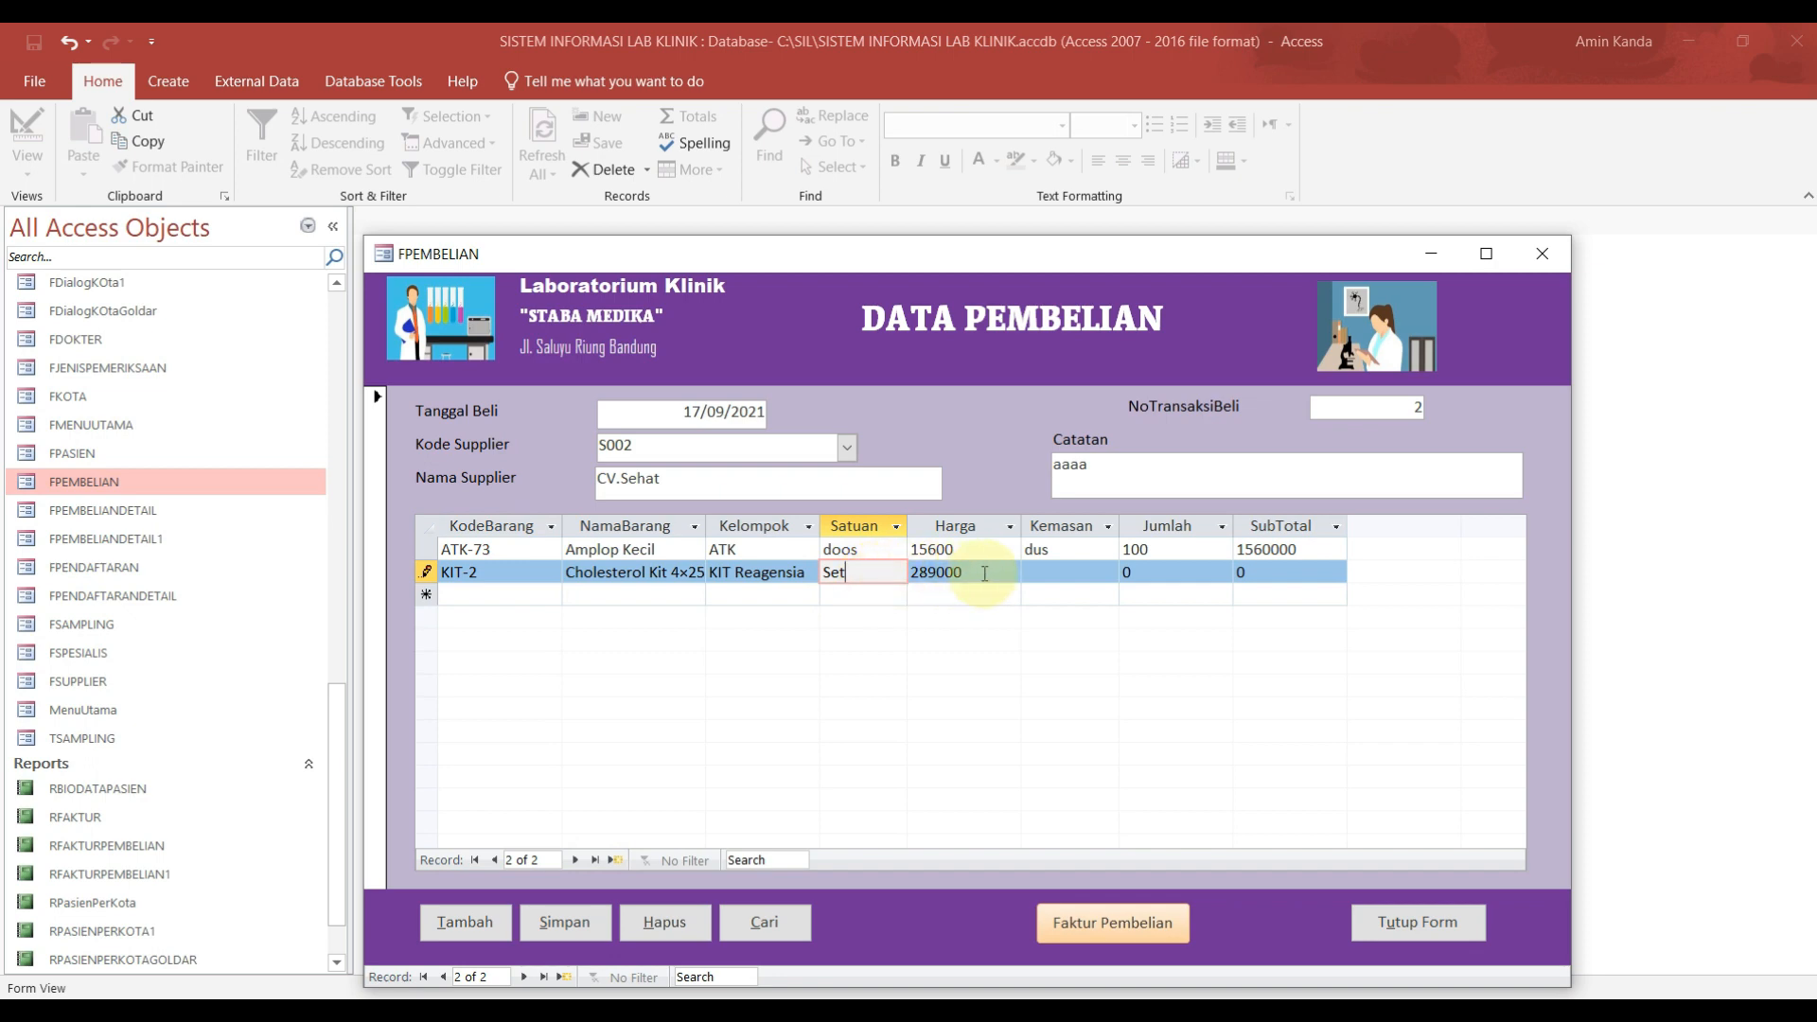
{"action": "left_click", "coordinate": [1095, 570]}
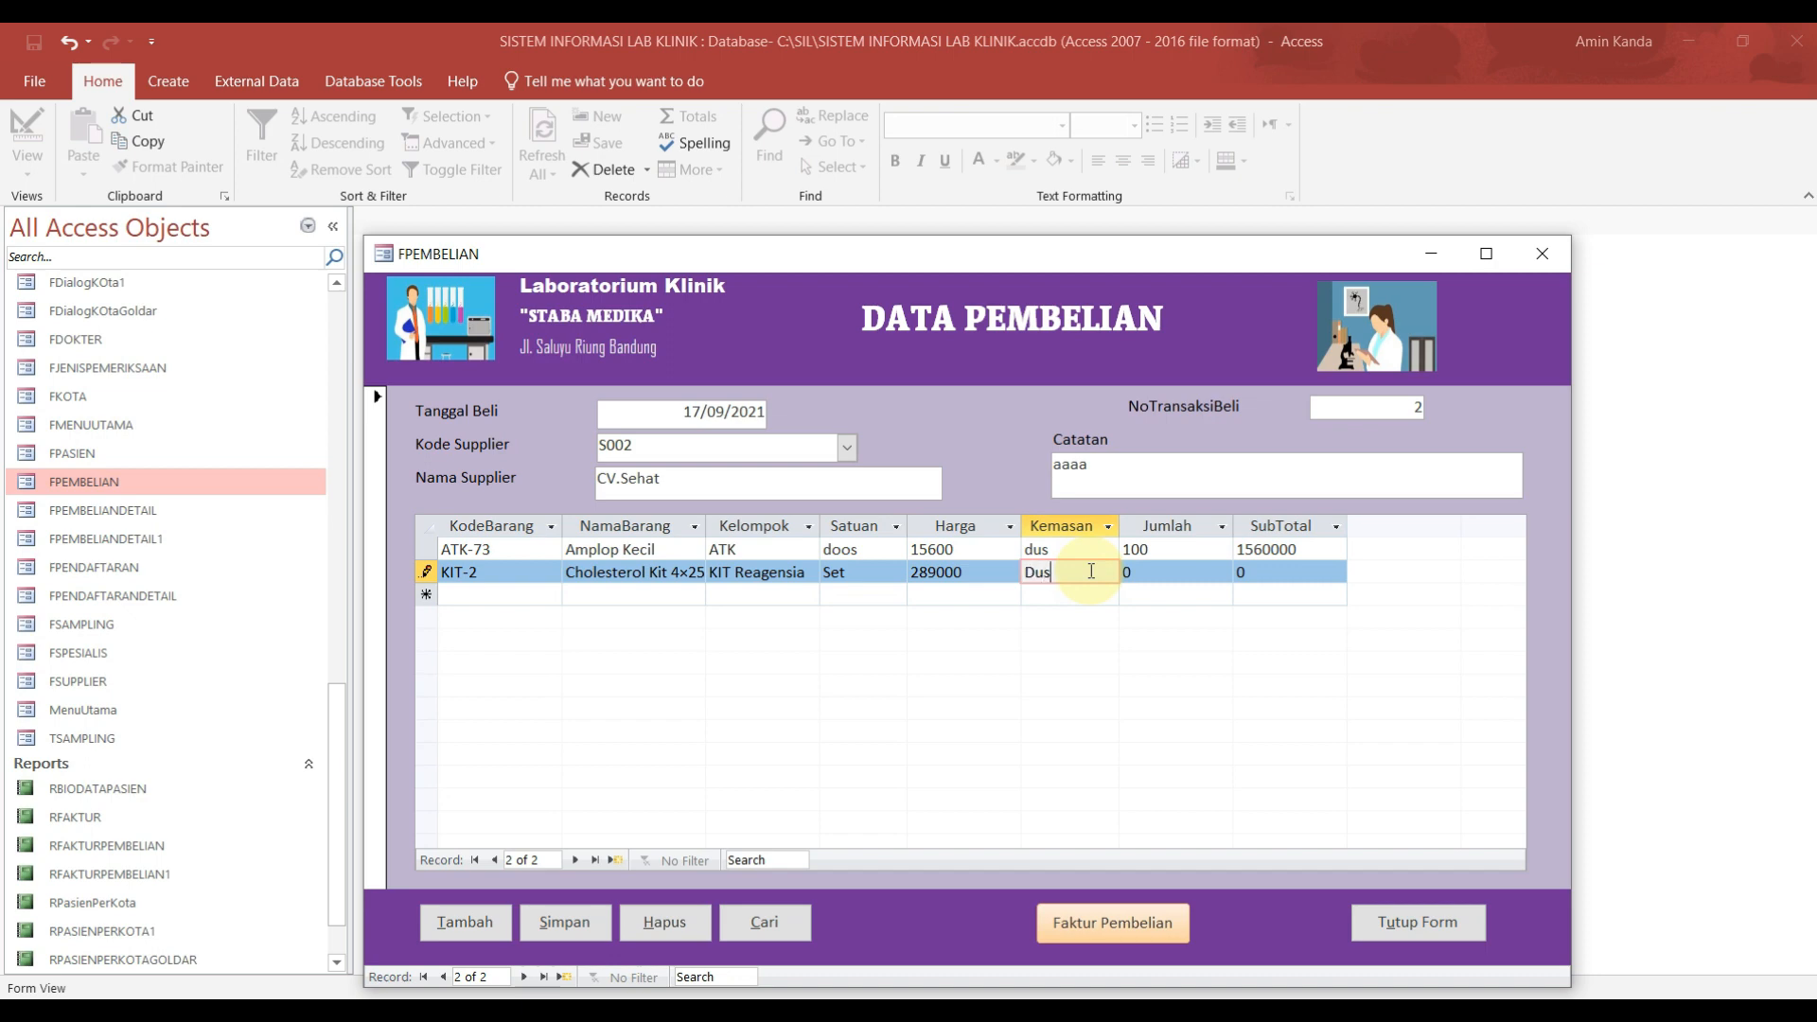
{"action": "left_click", "coordinate": [1133, 571]}
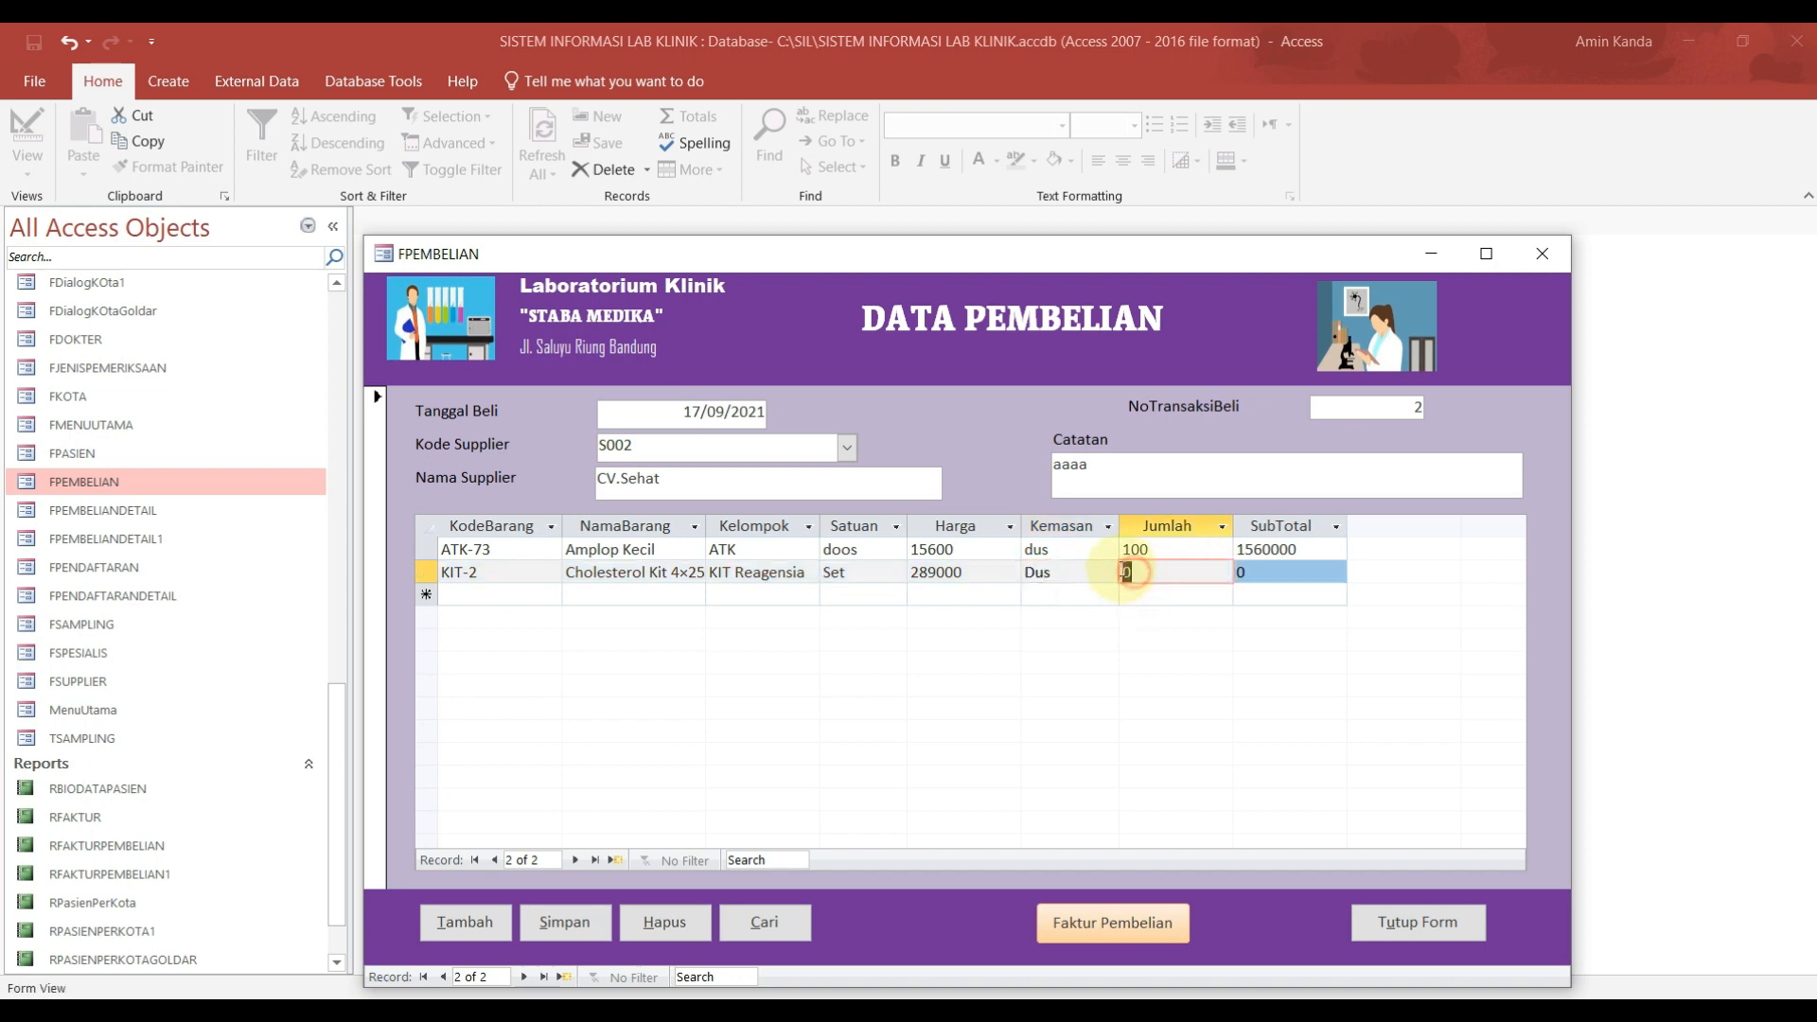
{"action": "left_click", "coordinate": [1263, 572]}
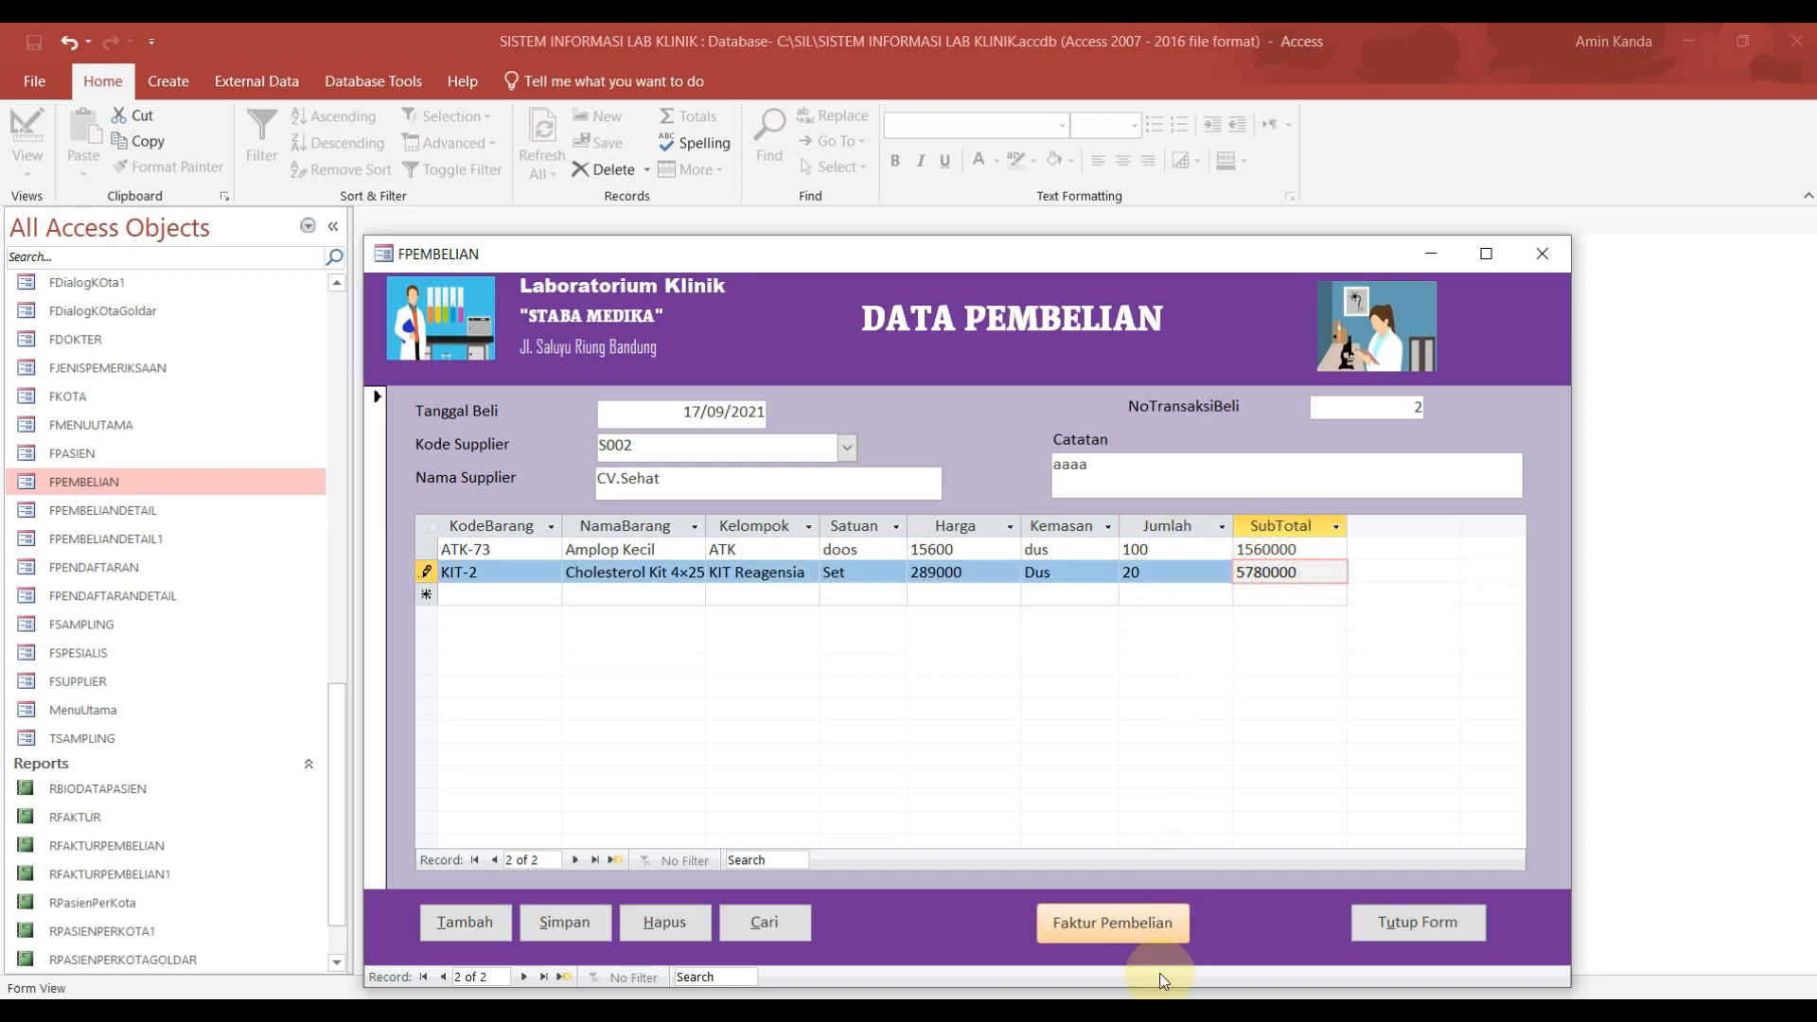
Step: Open the purchase invoice from the form, compare its transaction number and items with the current record, and close the report
{"action": "left_click", "coordinate": [1135, 930]}
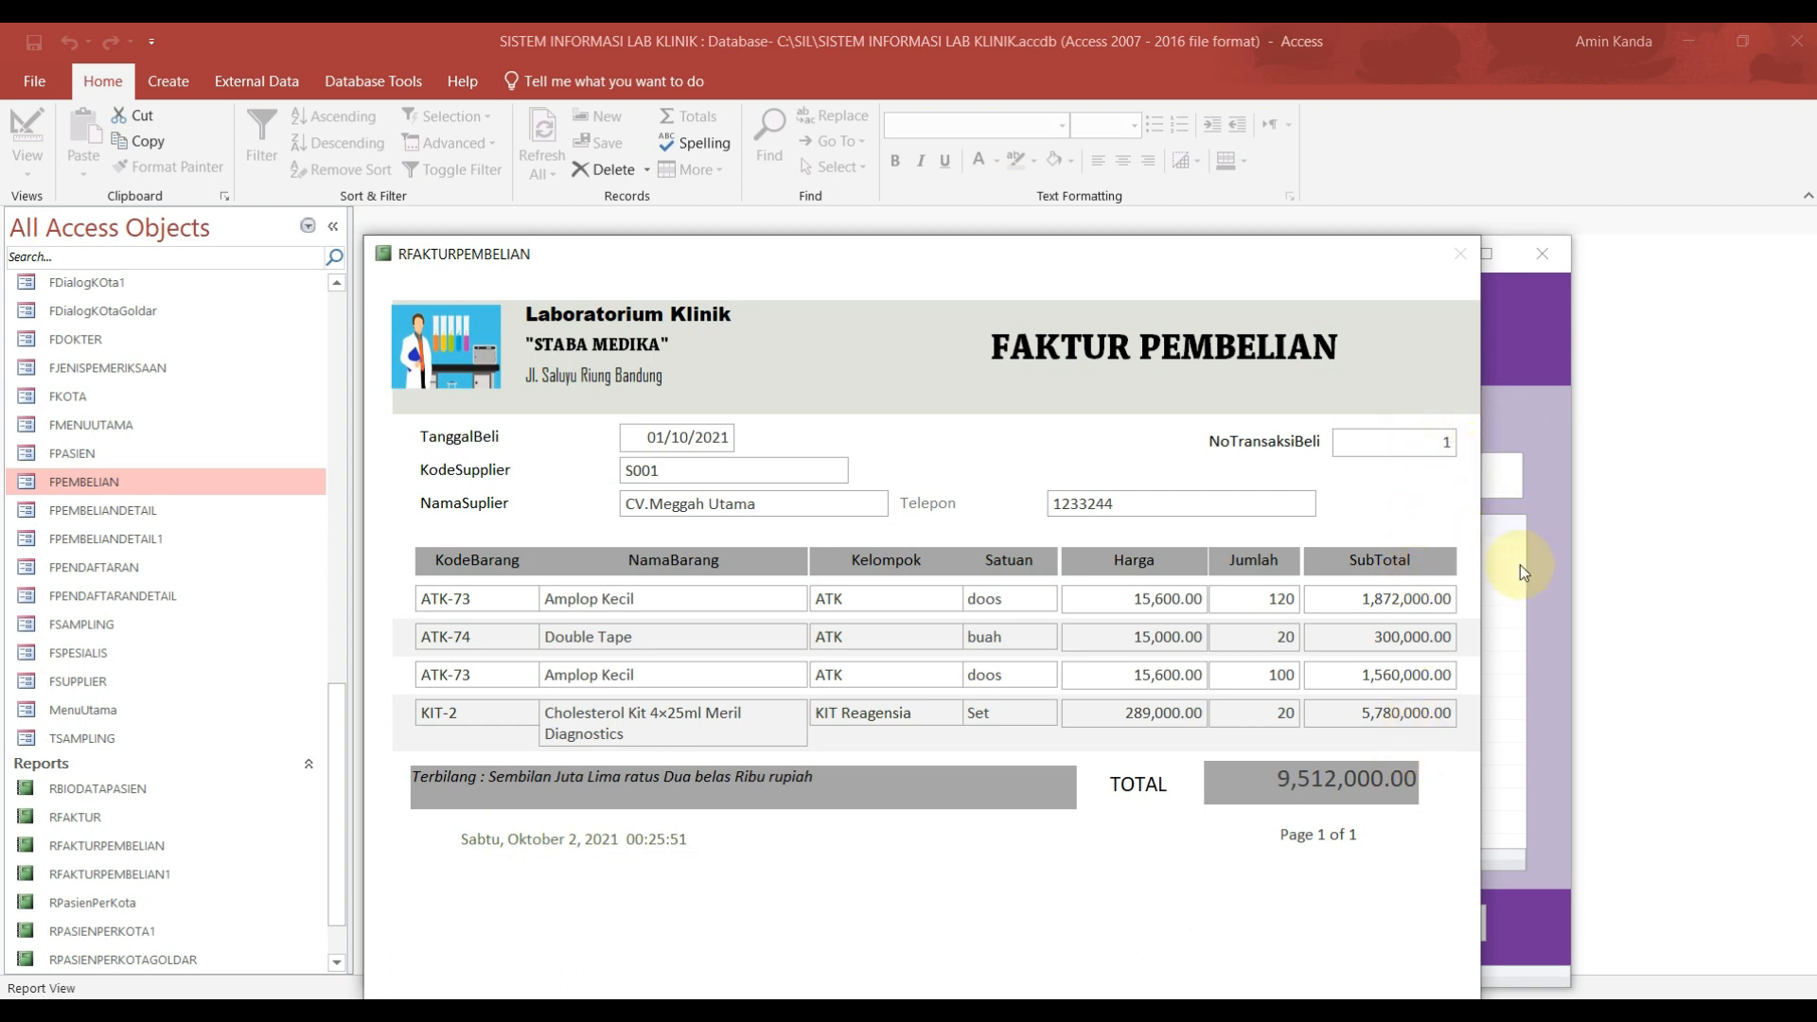
{"action": "double_click", "coordinate": [1438, 442]}
{"action": "left_click_drag", "start_coordinate": [1350, 256], "coordinate": [1149, 278]}
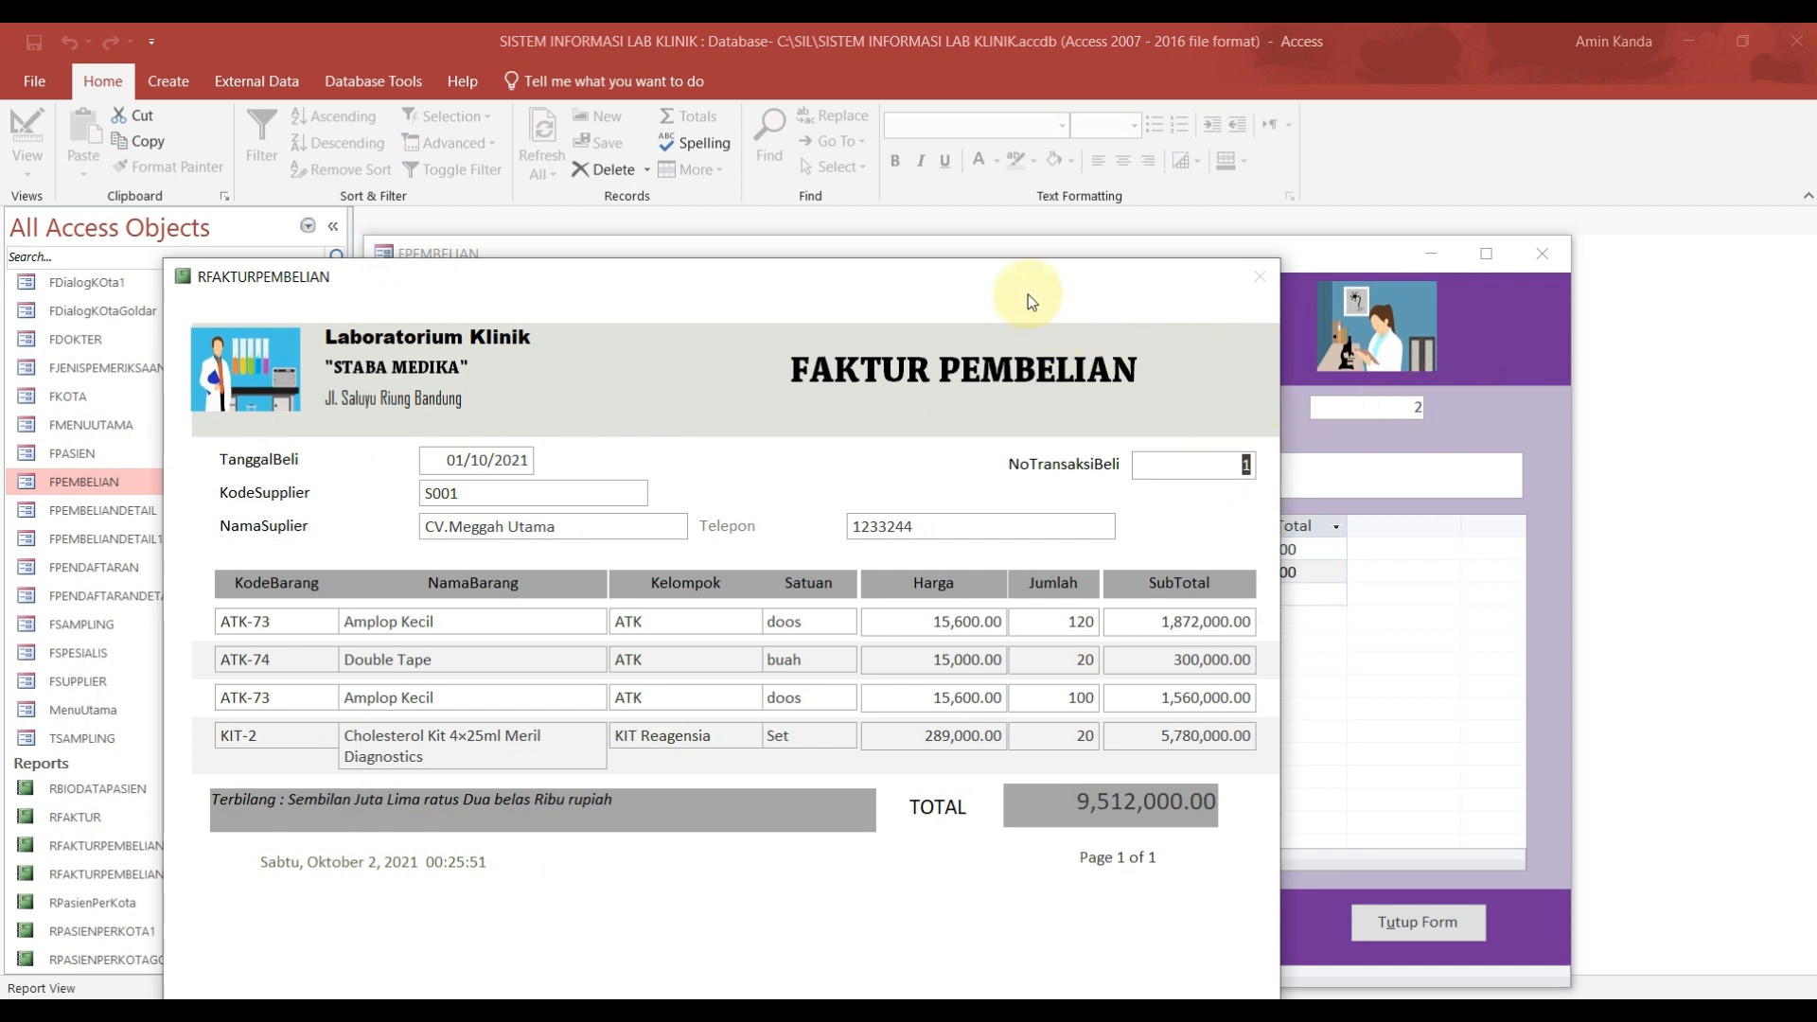
{"action": "left_click_drag", "start_coordinate": [918, 301], "coordinate": [1083, 306]}
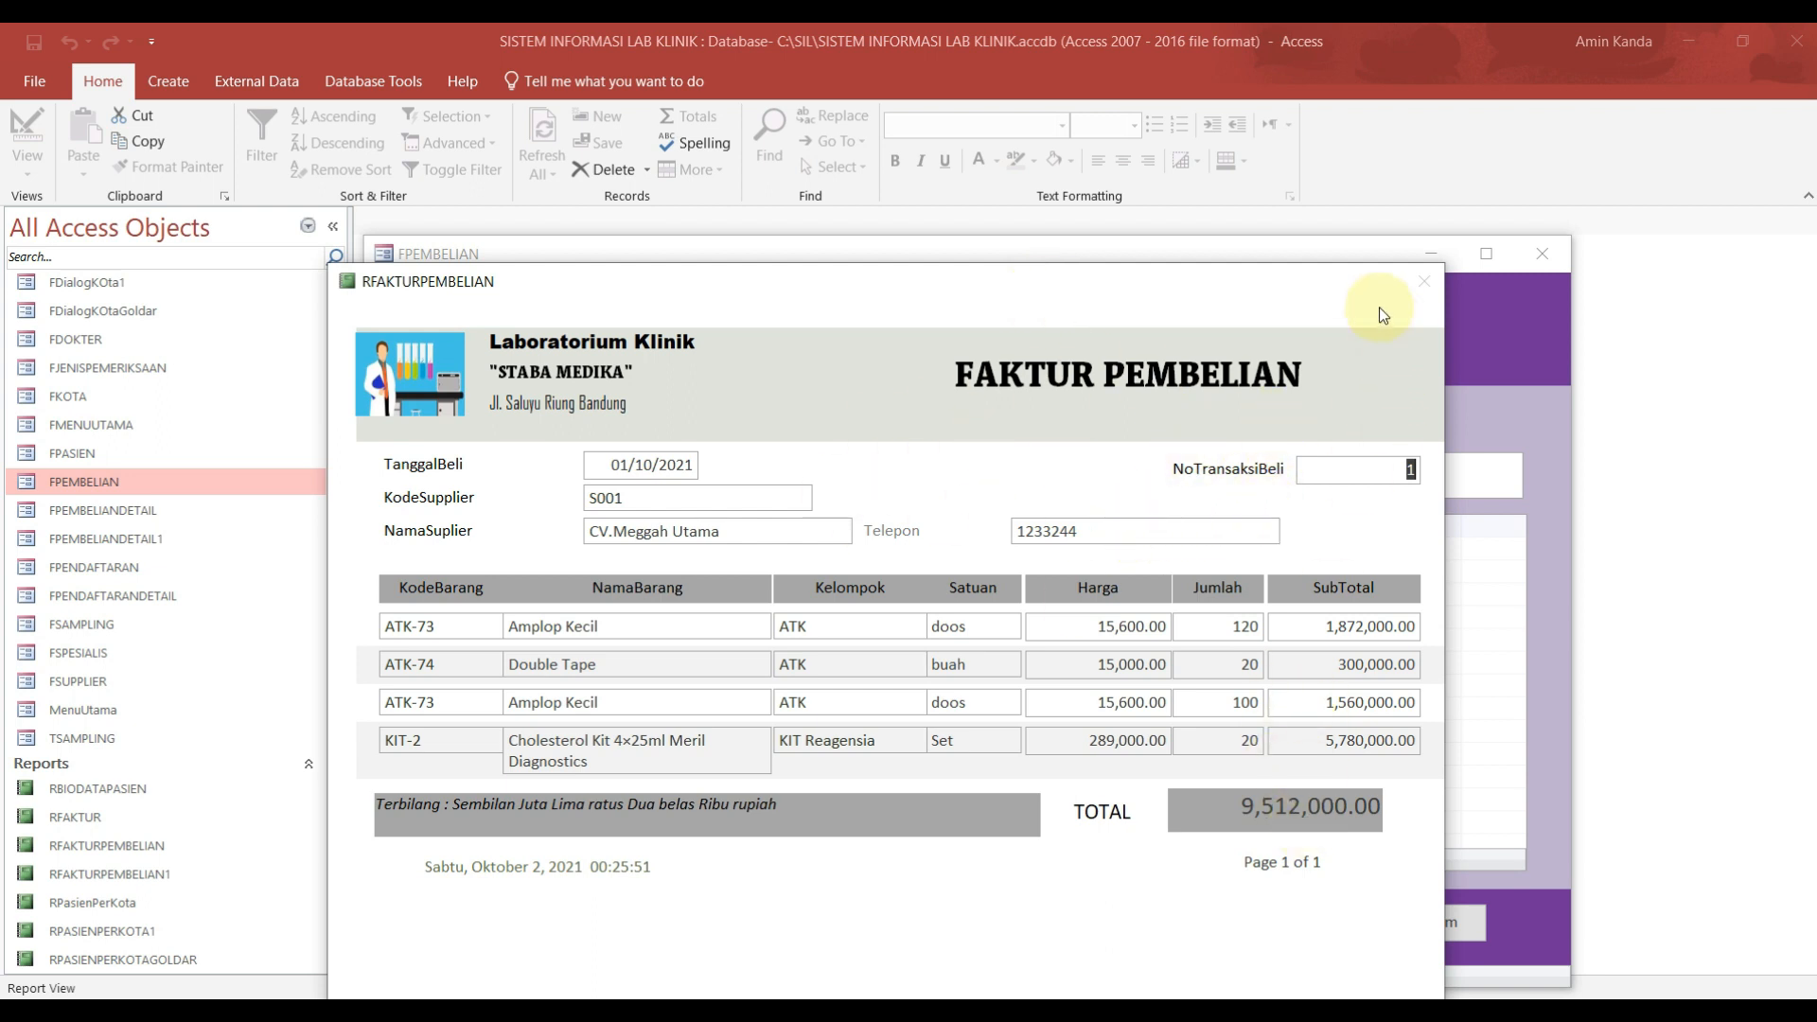
{"action": "left_click_drag", "start_coordinate": [1389, 290], "coordinate": [1146, 386]}
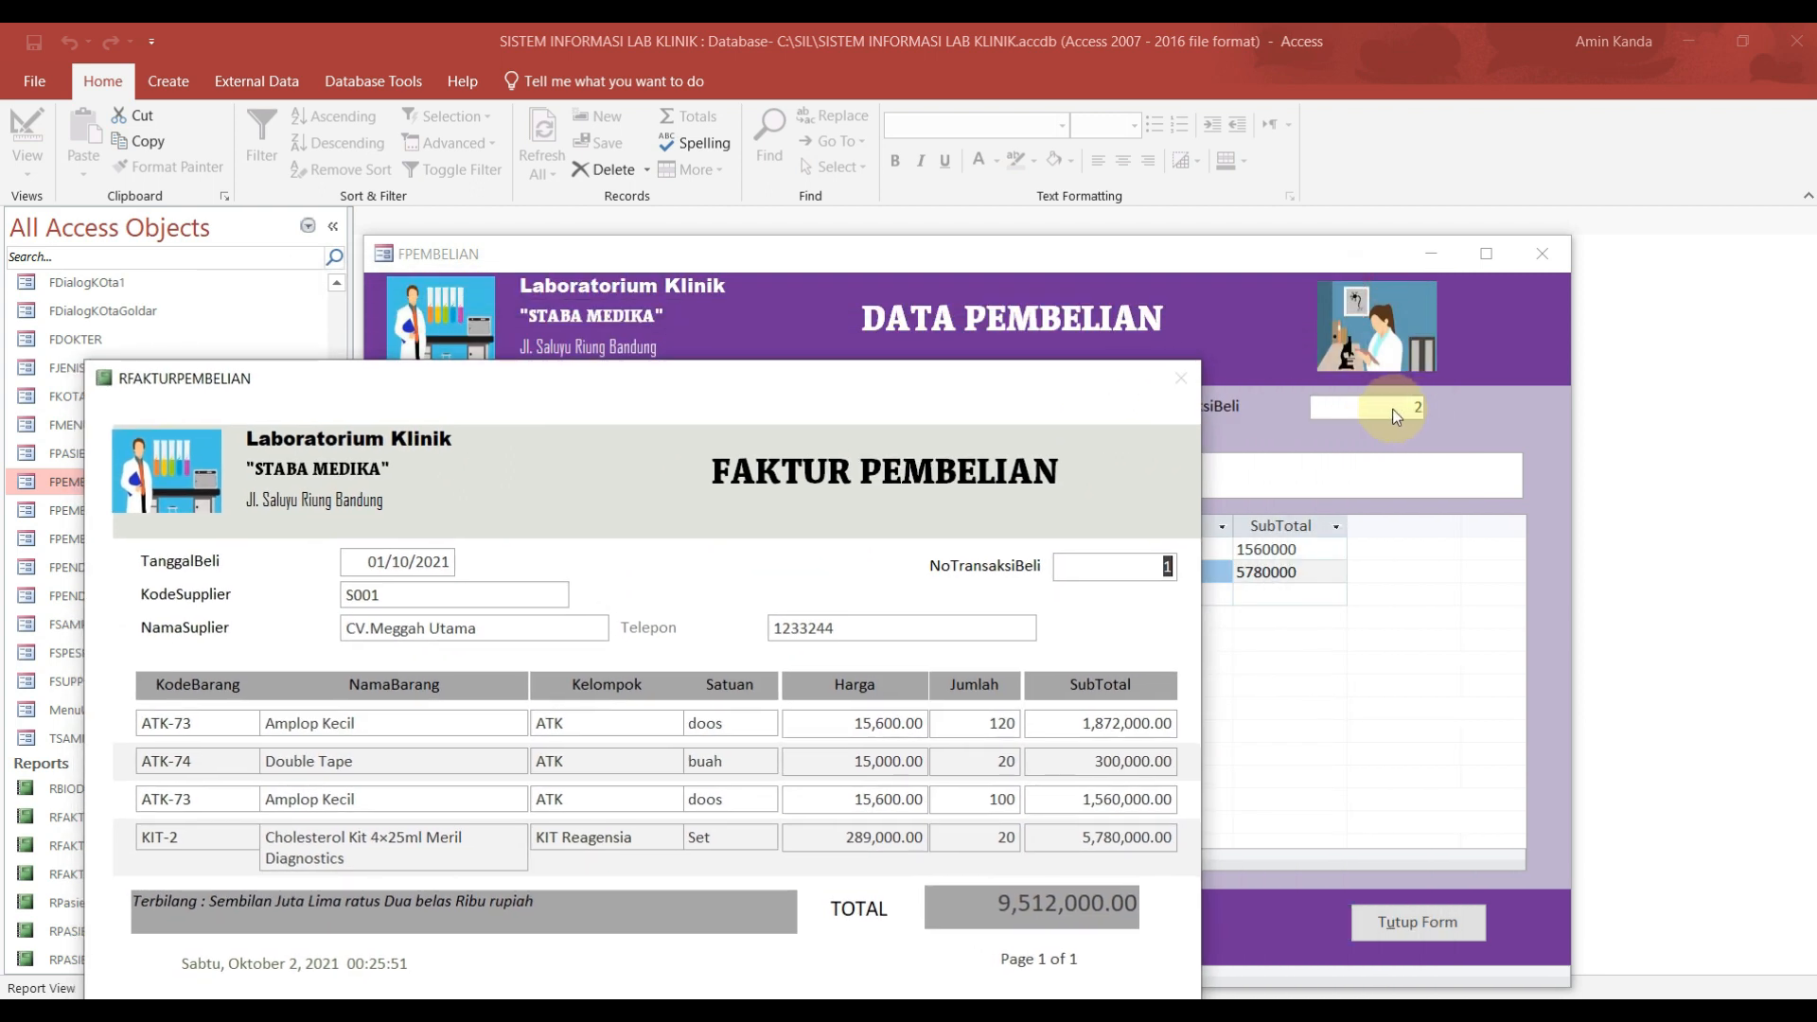
{"action": "right_click", "coordinate": [989, 383]}
{"action": "left_click", "coordinate": [1030, 421]}
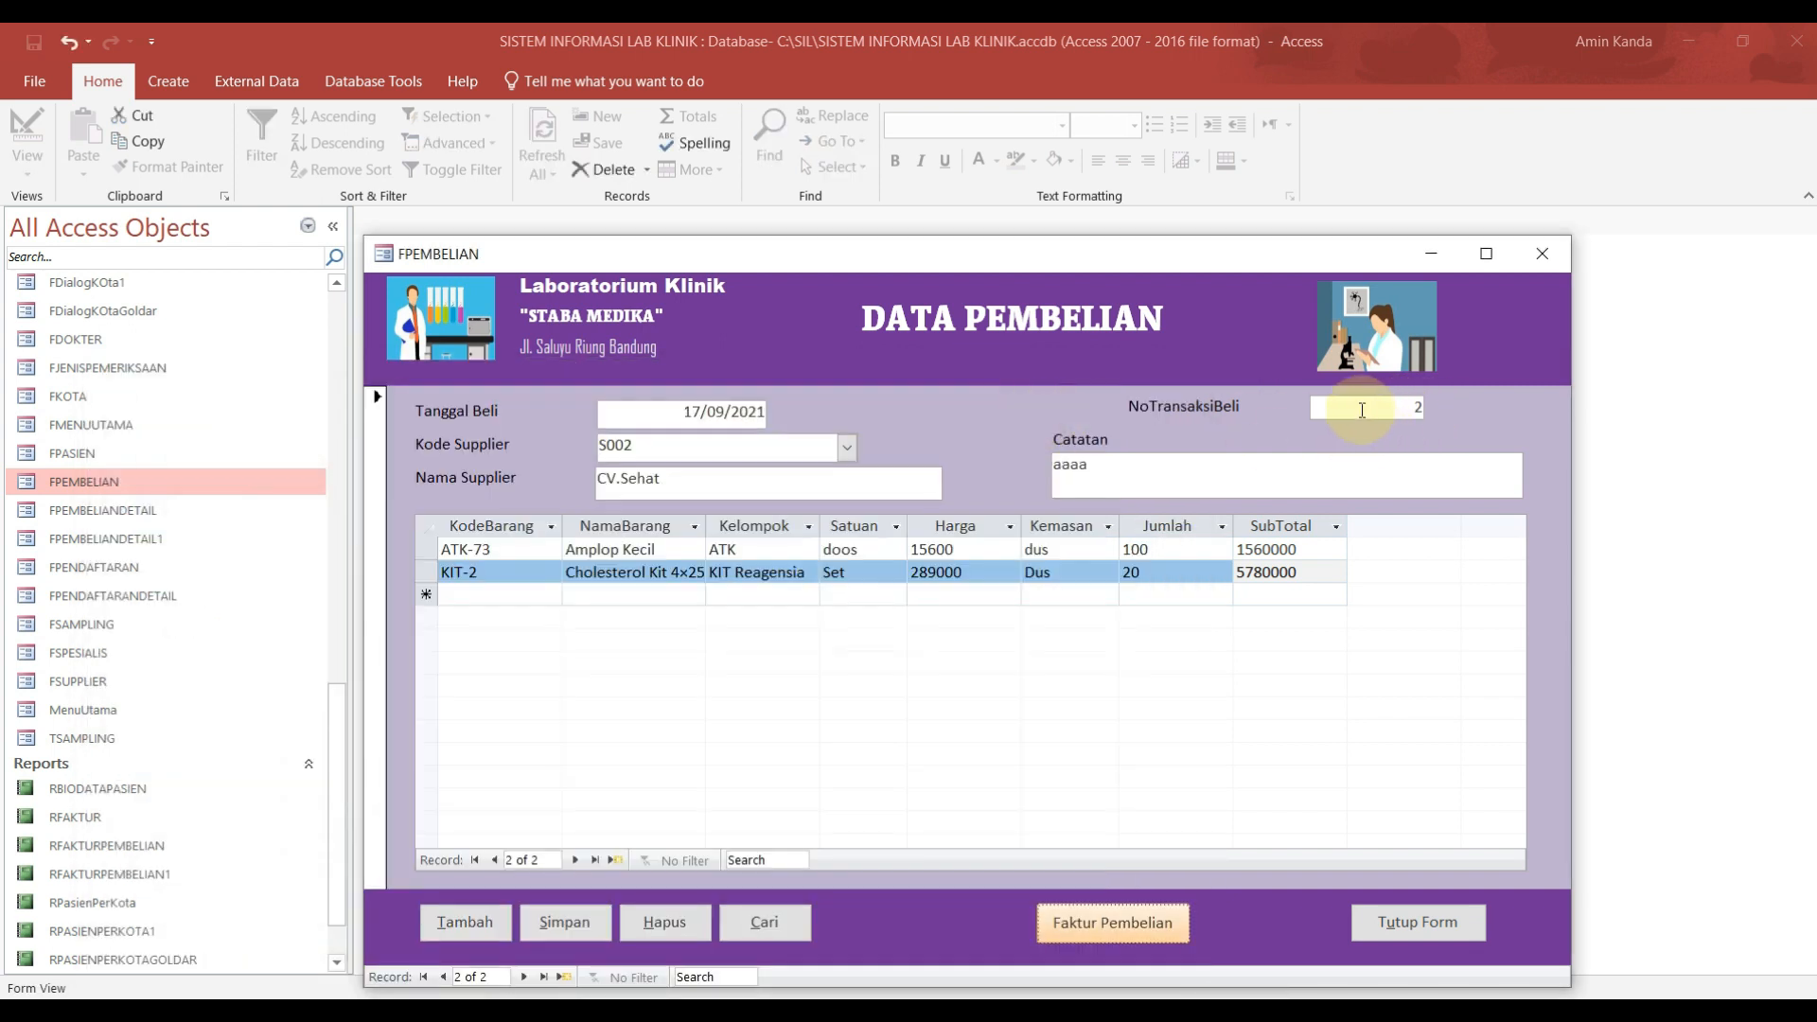
{"action": "left_click_drag", "start_coordinate": [1366, 410], "coordinate": [1446, 410]}
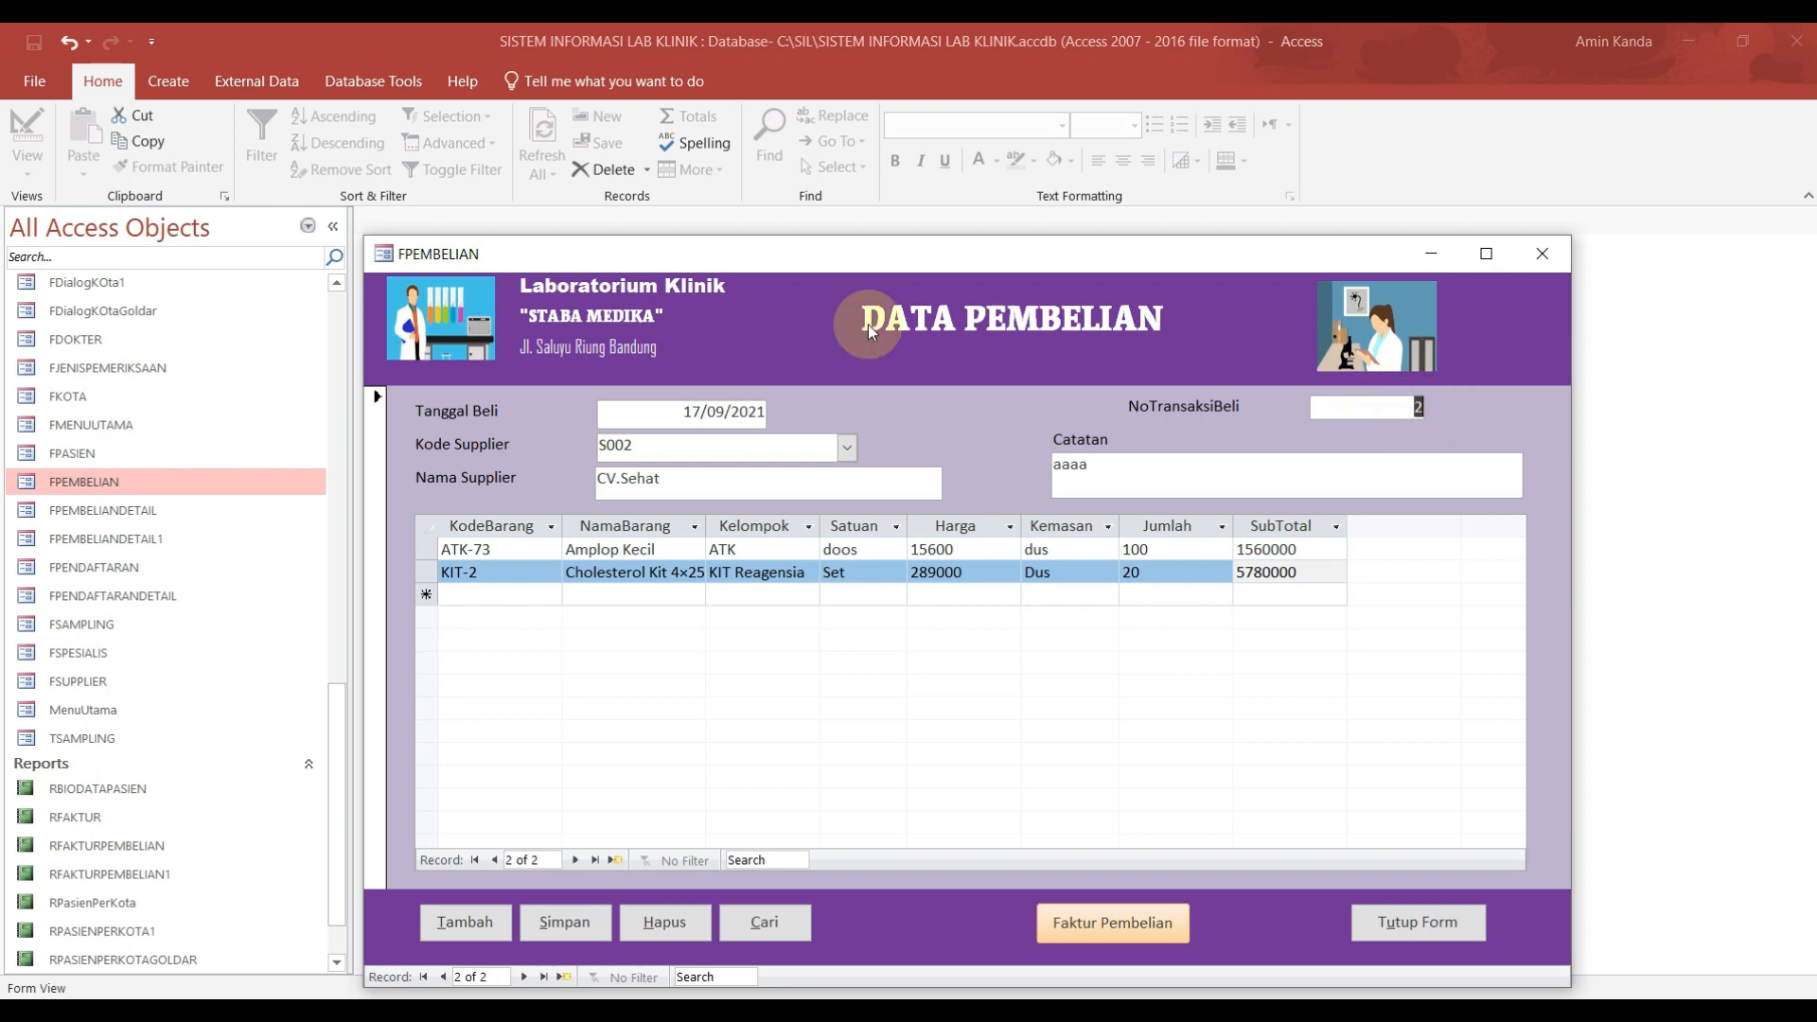
Step: Switch the FPEMBELIAN form to Design View, widen the NoTransaksiBeli text box slightly, and display its Name property
{"action": "right_click", "coordinate": [531, 257]}
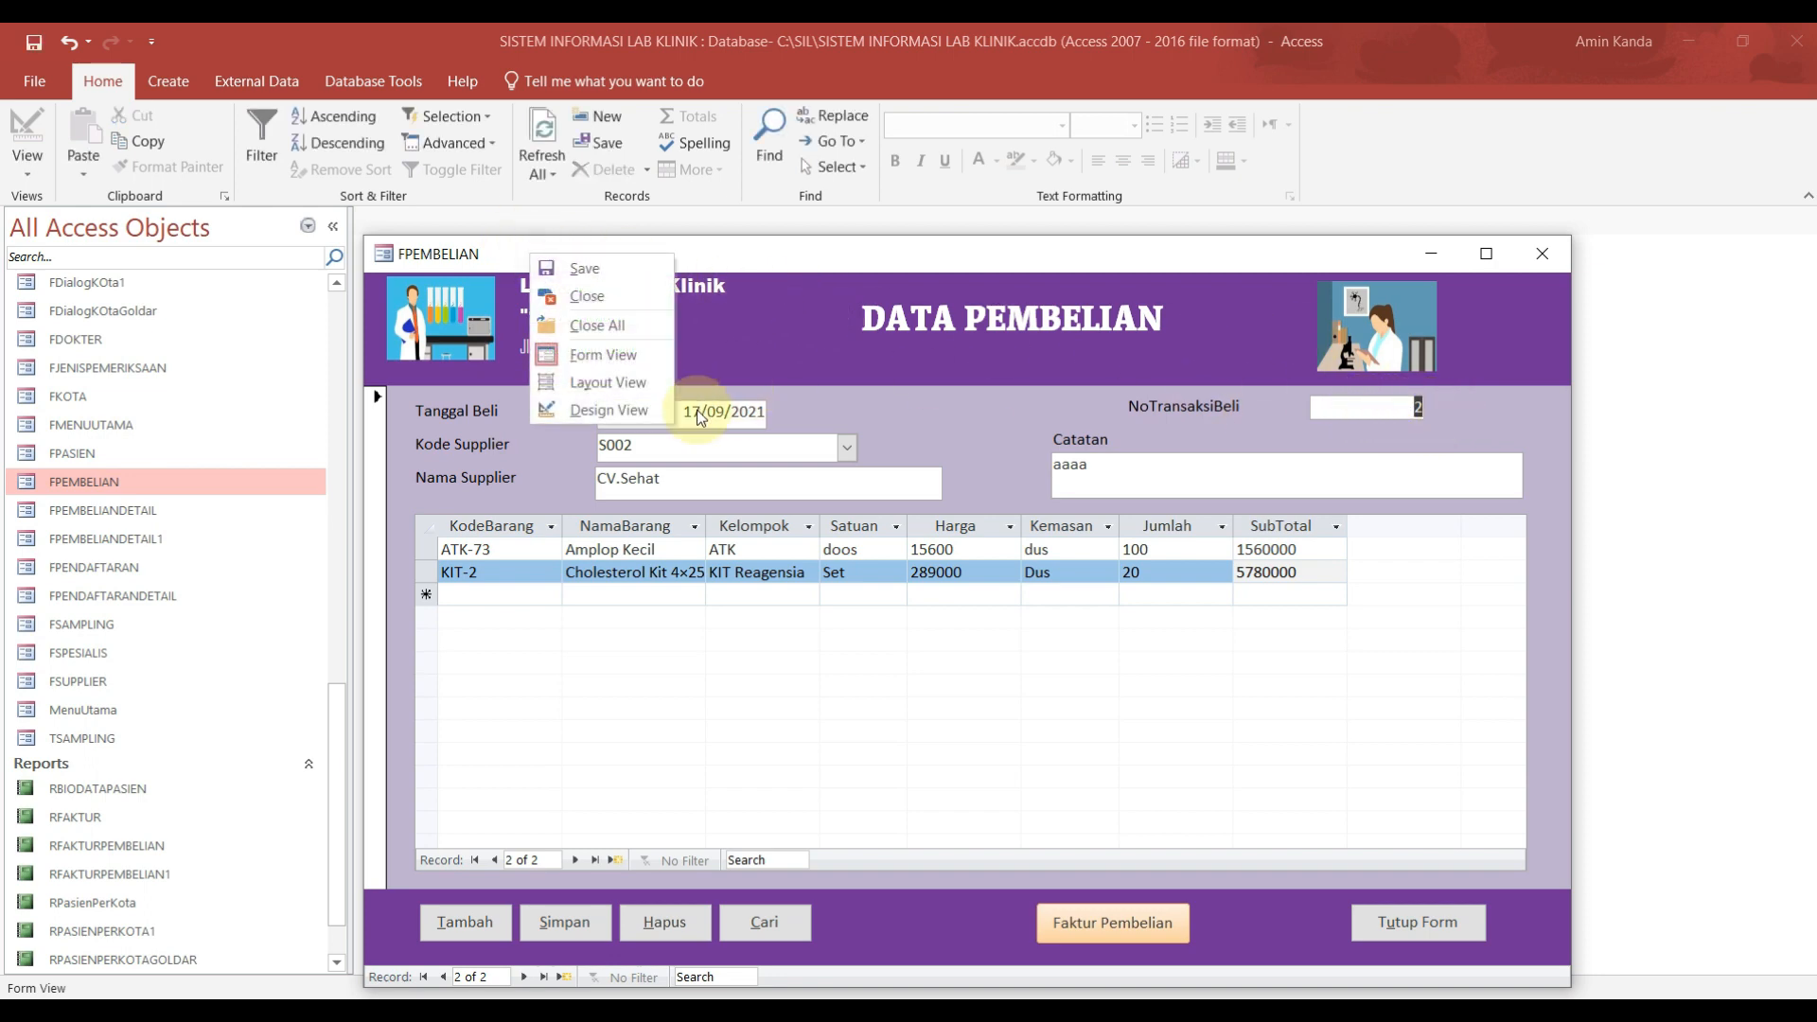
{"action": "left_click", "coordinate": [585, 407]}
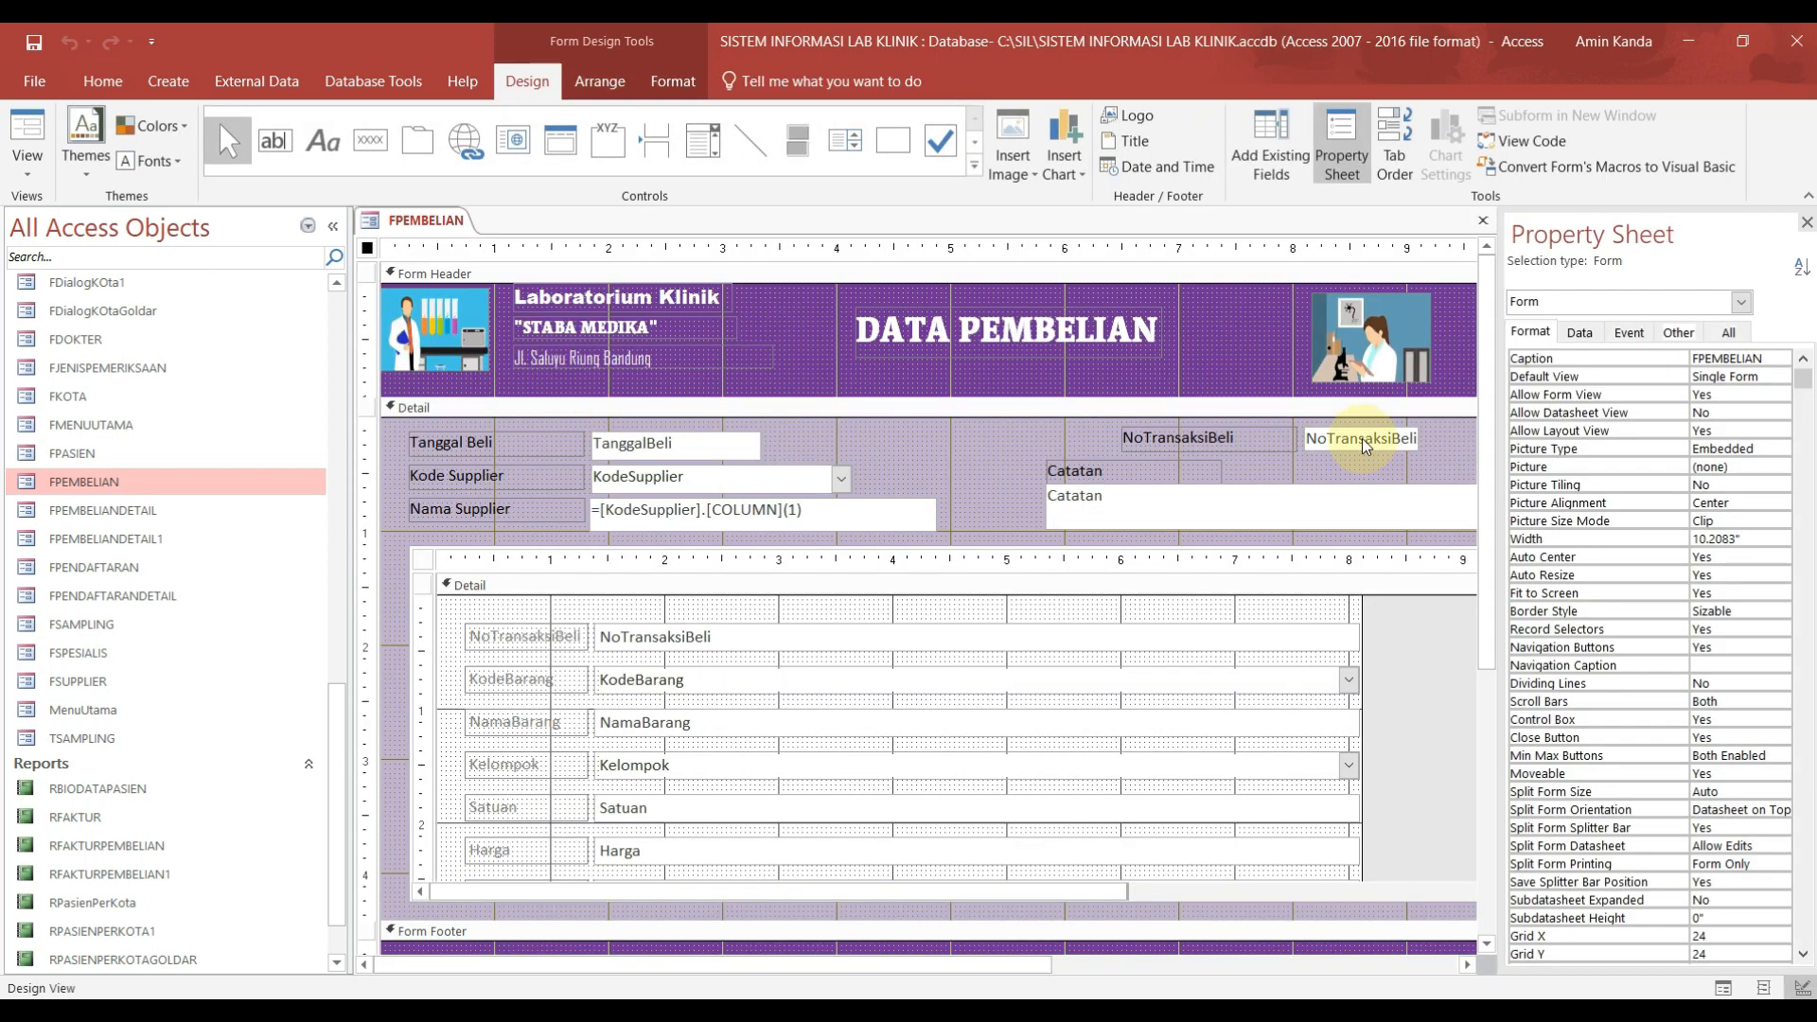
{"action": "left_click", "coordinate": [1424, 441]}
{"action": "left_click_drag", "start_coordinate": [1420, 438], "coordinate": [1441, 438]}
{"action": "left_click", "coordinate": [1683, 336]}
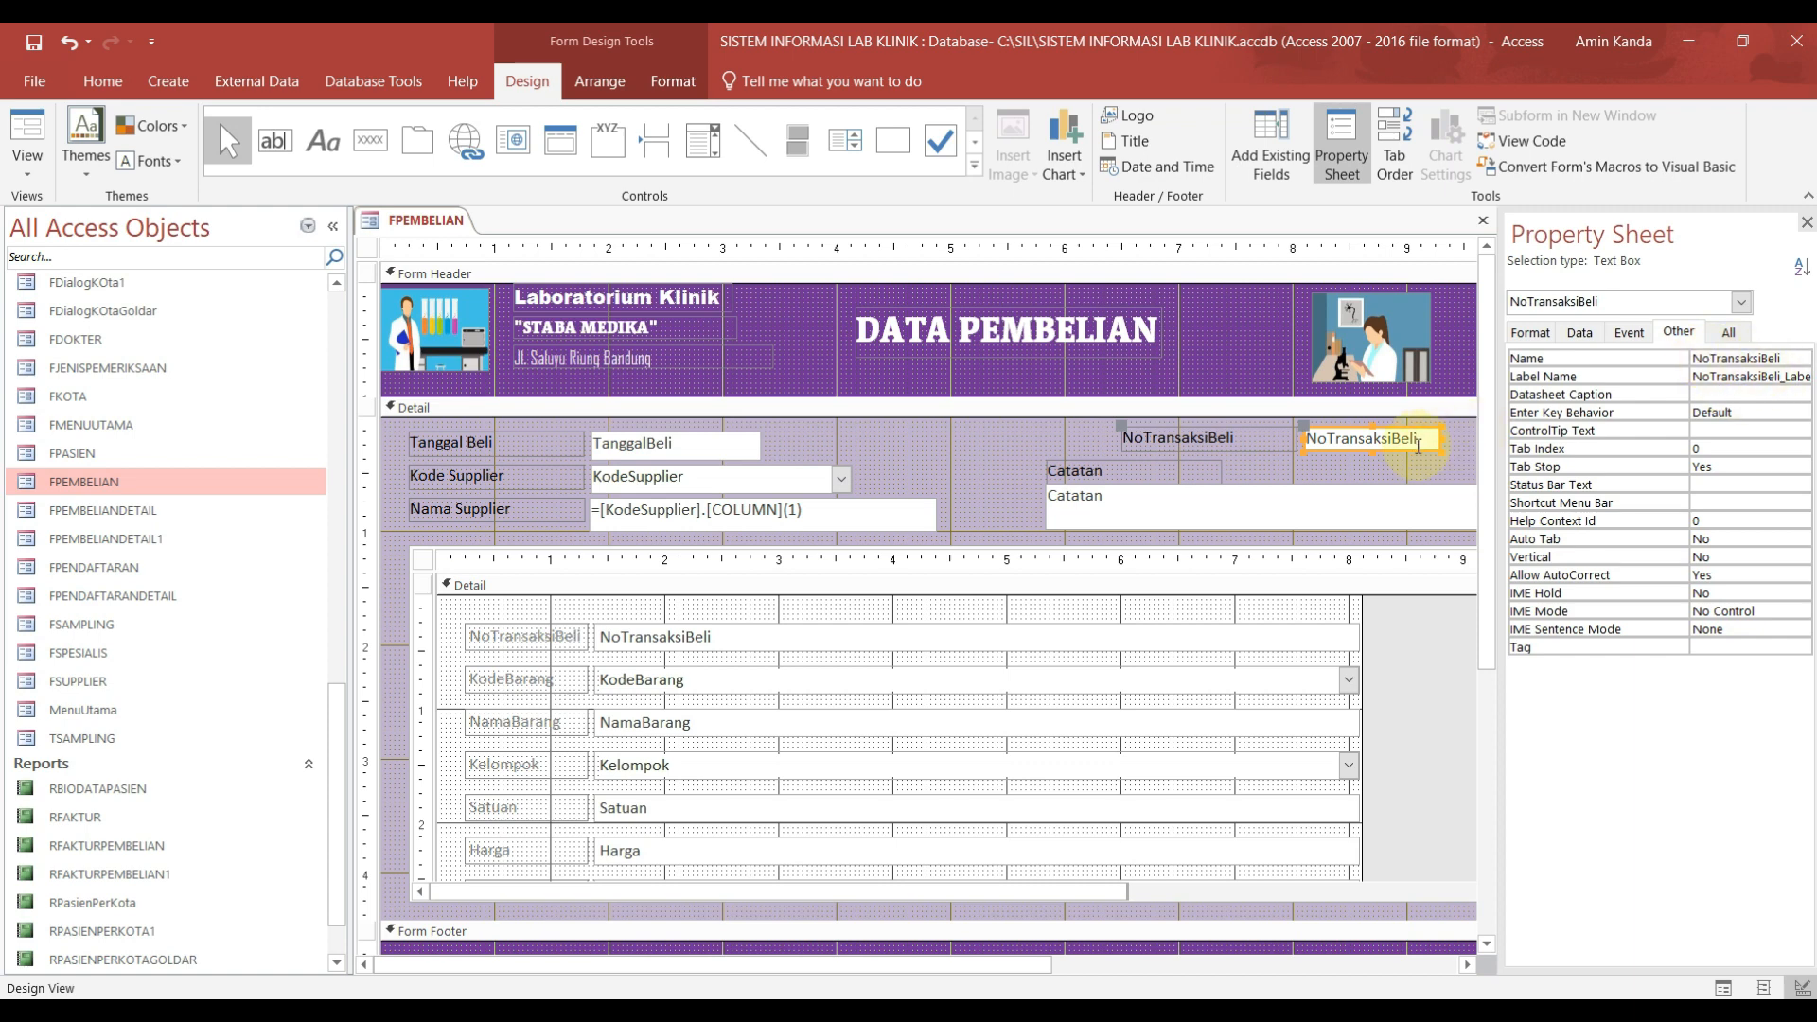
Step: Nudge the NoTransaksiBeli text box and its label slightly upward in the Detail section
{"action": "left_click", "coordinate": [1373, 453]}
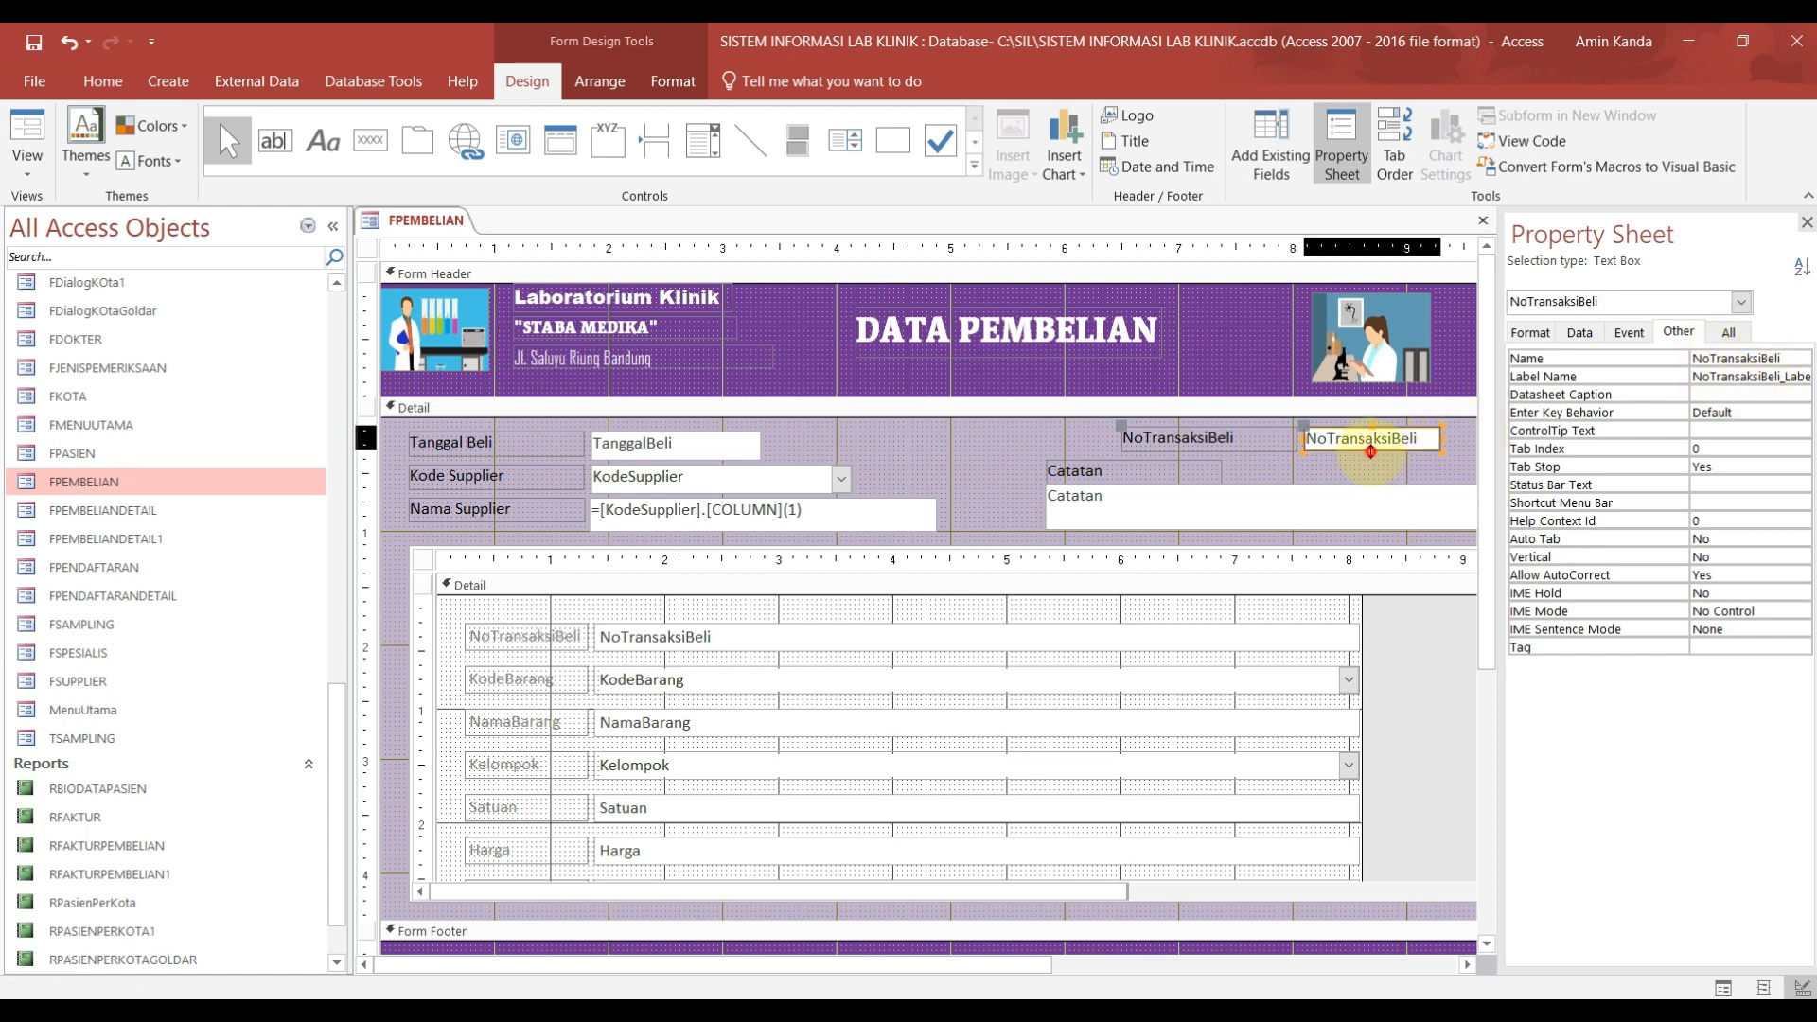
{"action": "key", "text": "Escape"}
{"action": "left_click", "coordinate": [1388, 430]}
{"action": "left_click", "coordinate": [1457, 447]}
{"action": "left_click", "coordinate": [1431, 452]}
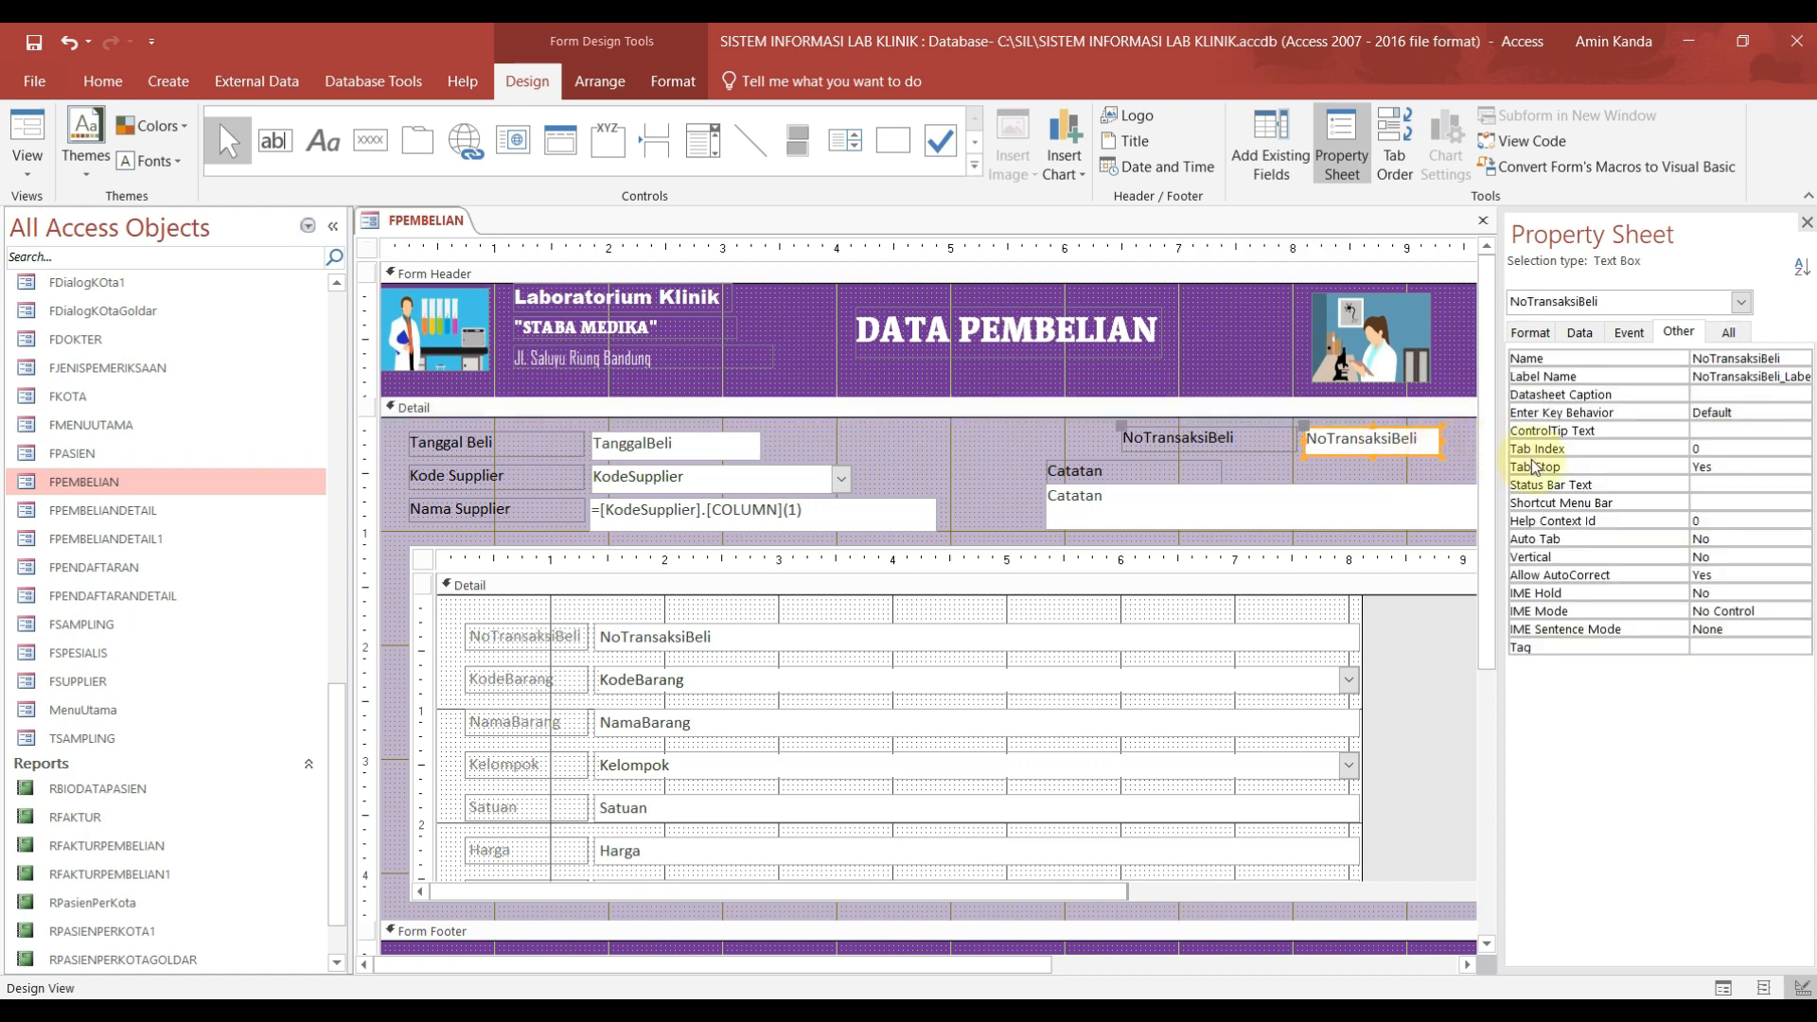
{"action": "key", "text": "Up"}
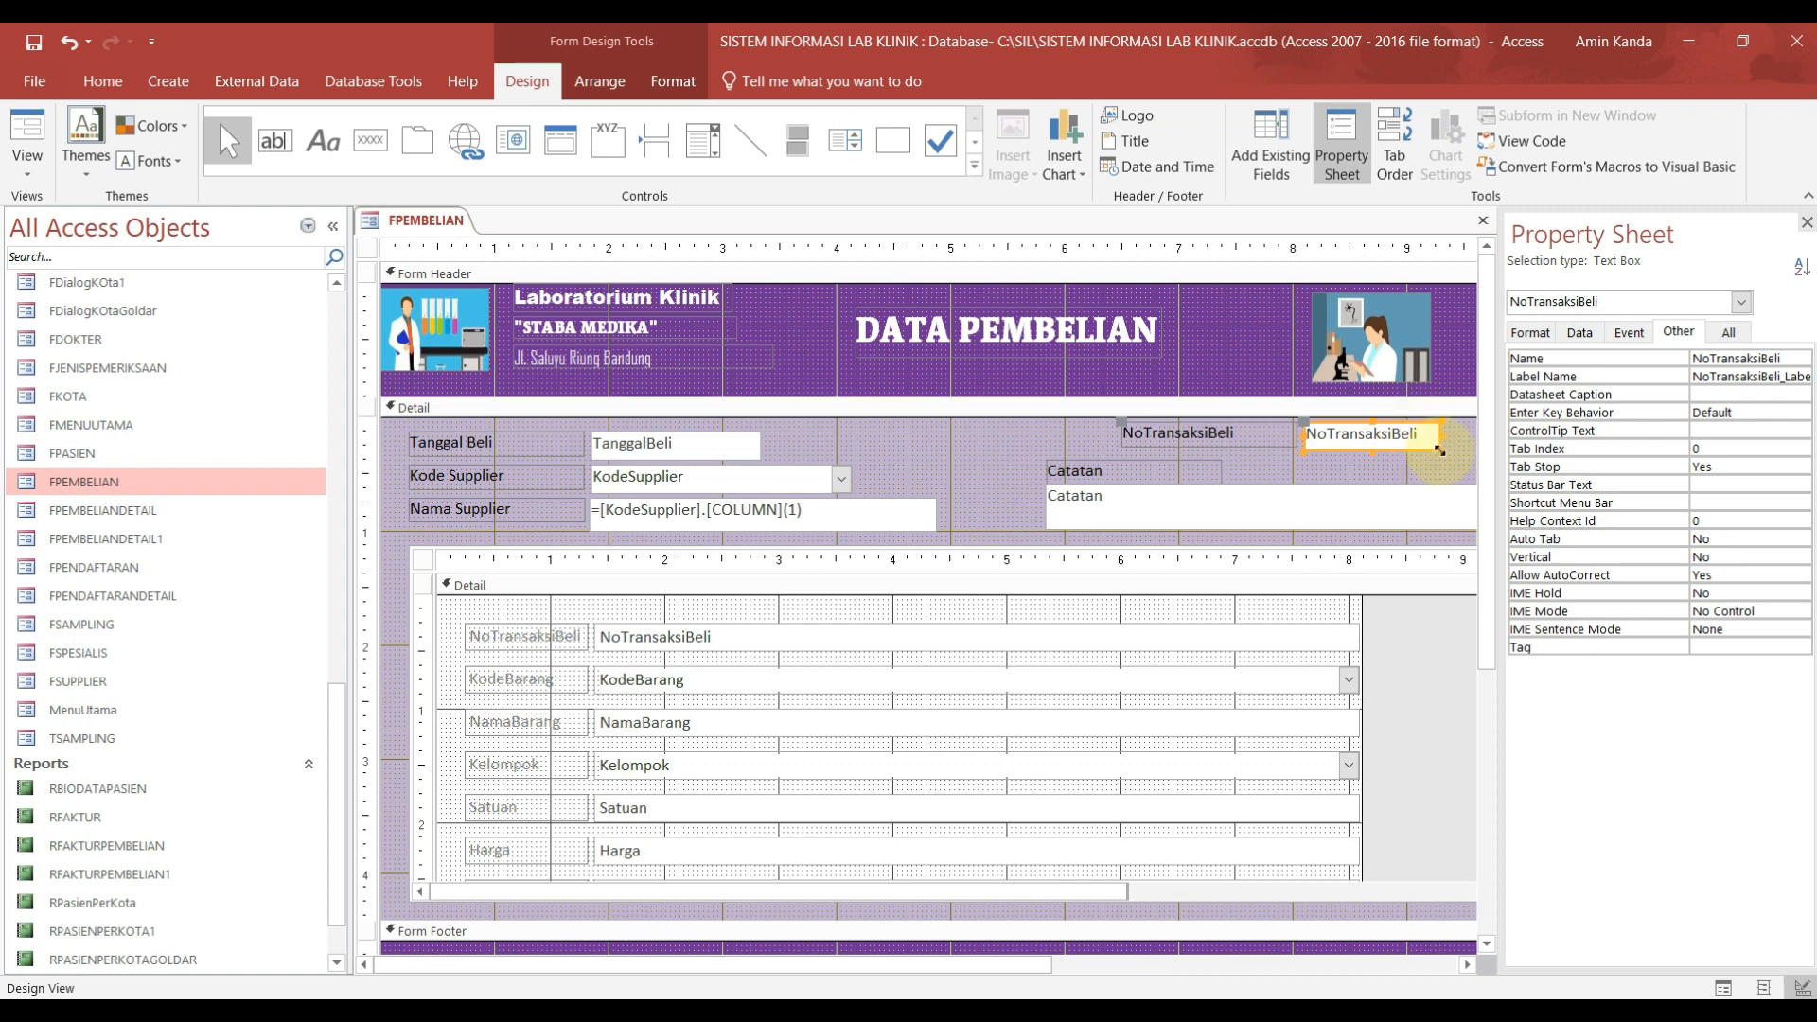
{"action": "left_click", "coordinate": [1456, 461]}
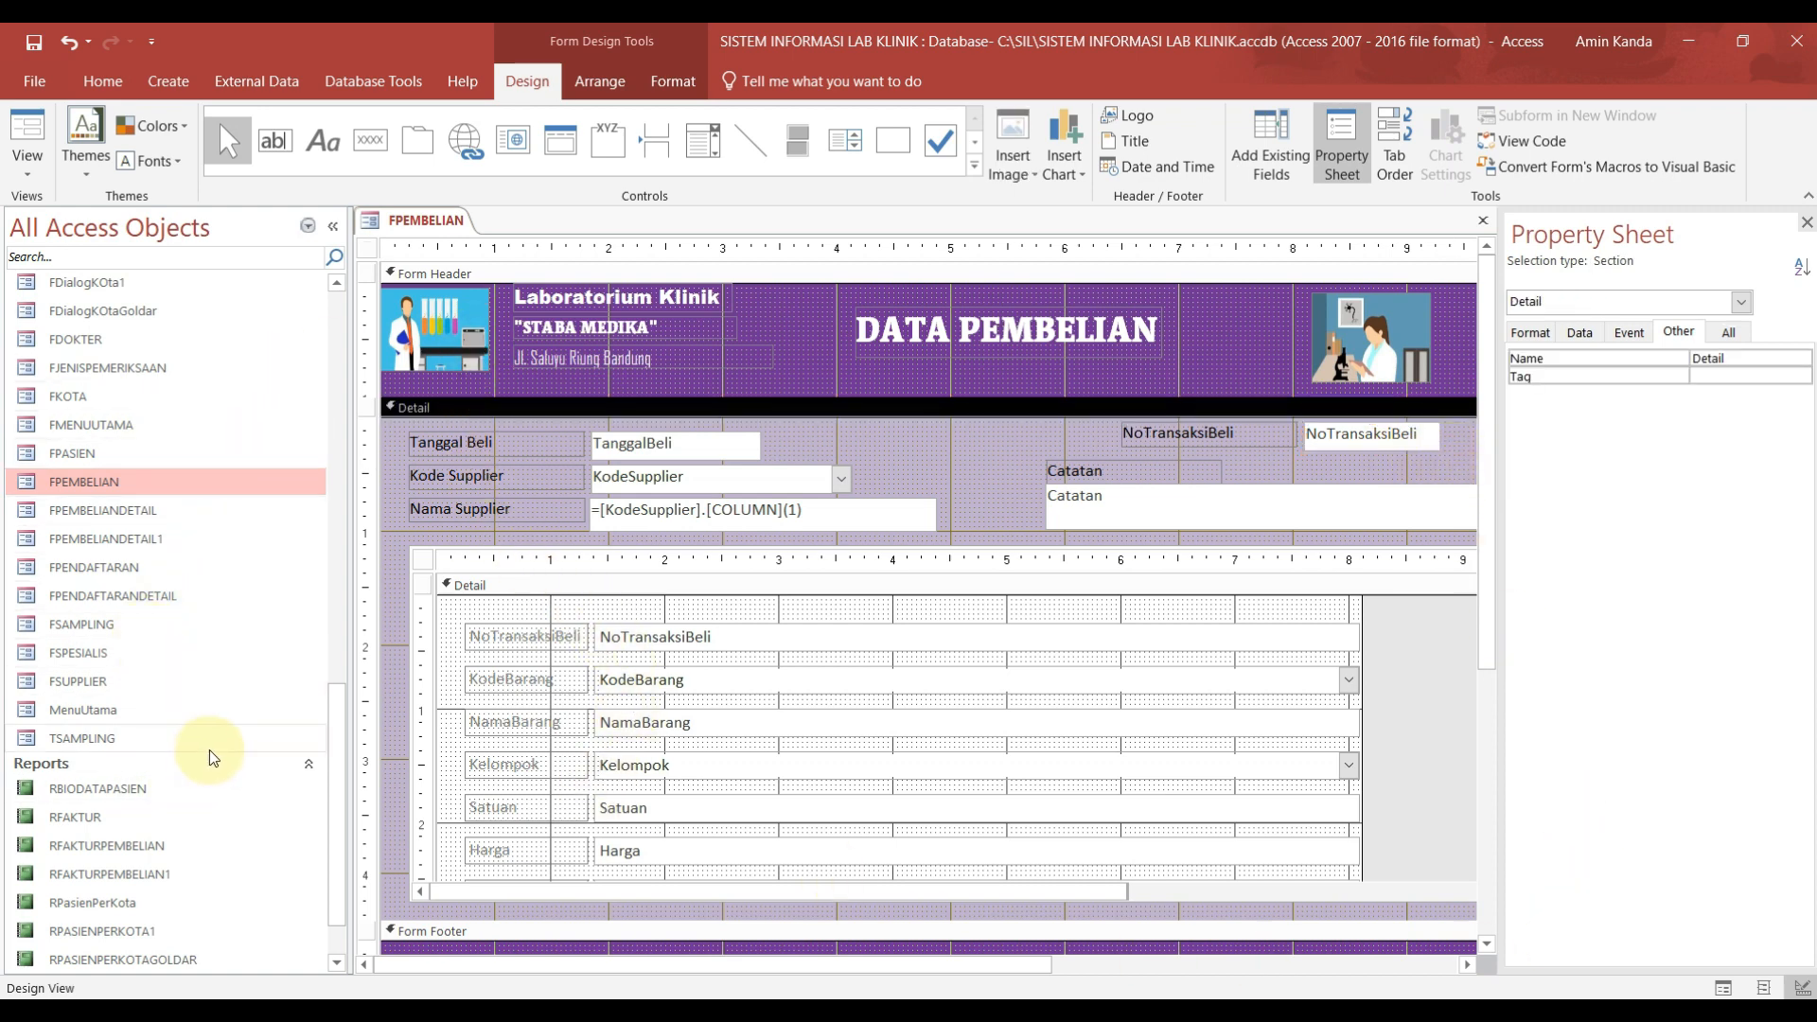
Step: Open the QFAKTURPEMBELIAN query in Design View
{"action": "left_click_drag", "start_coordinate": [337, 714], "coordinate": [349, 515]}
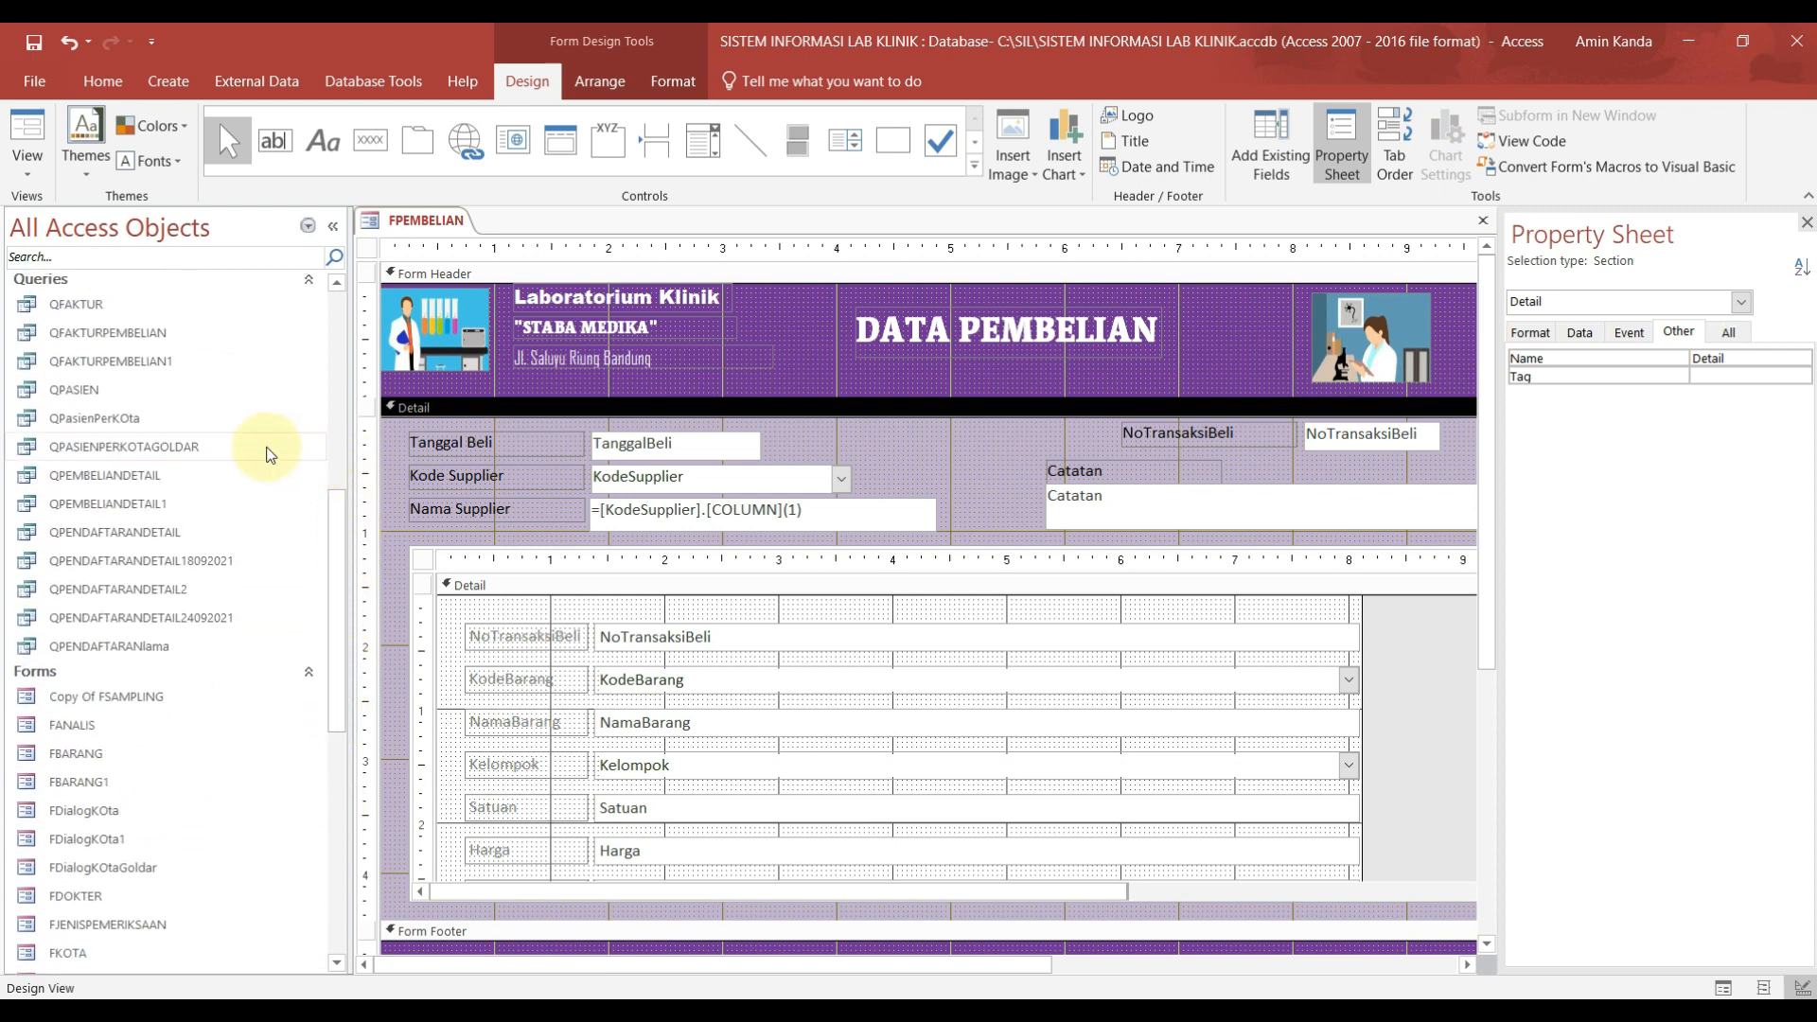
{"action": "left_click", "coordinate": [179, 482]}
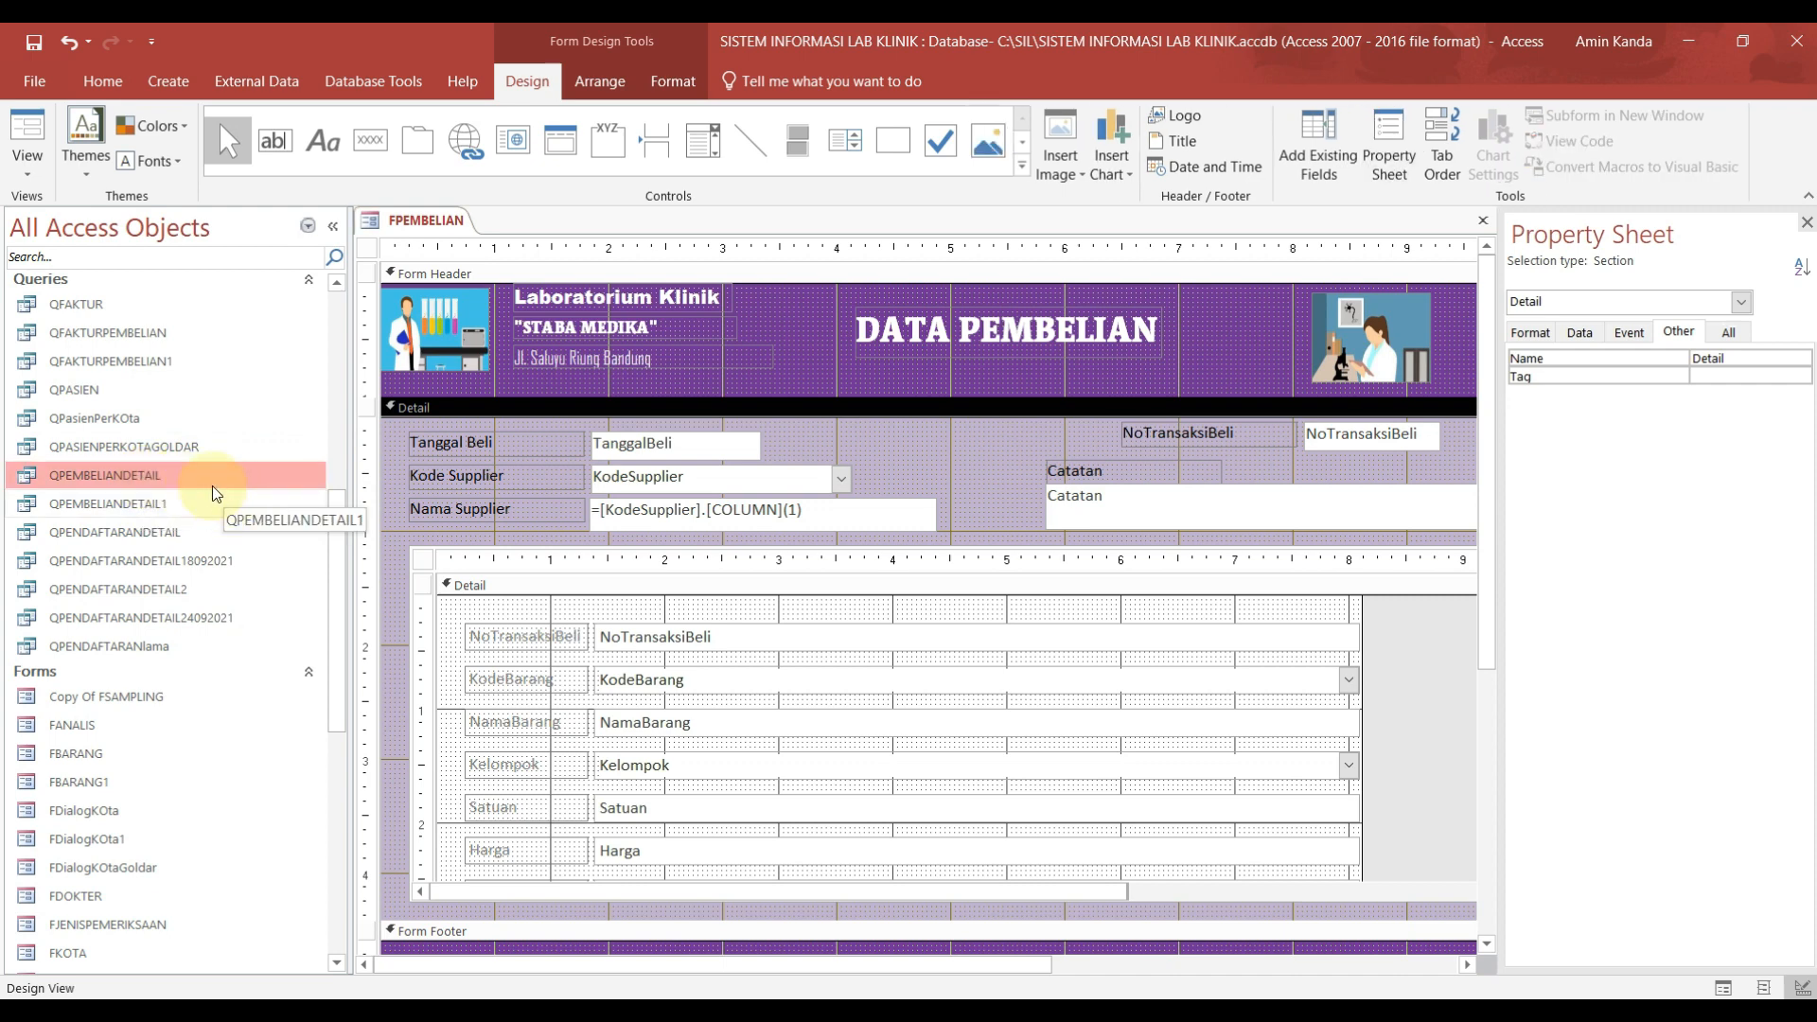
{"action": "left_click", "coordinate": [152, 334]}
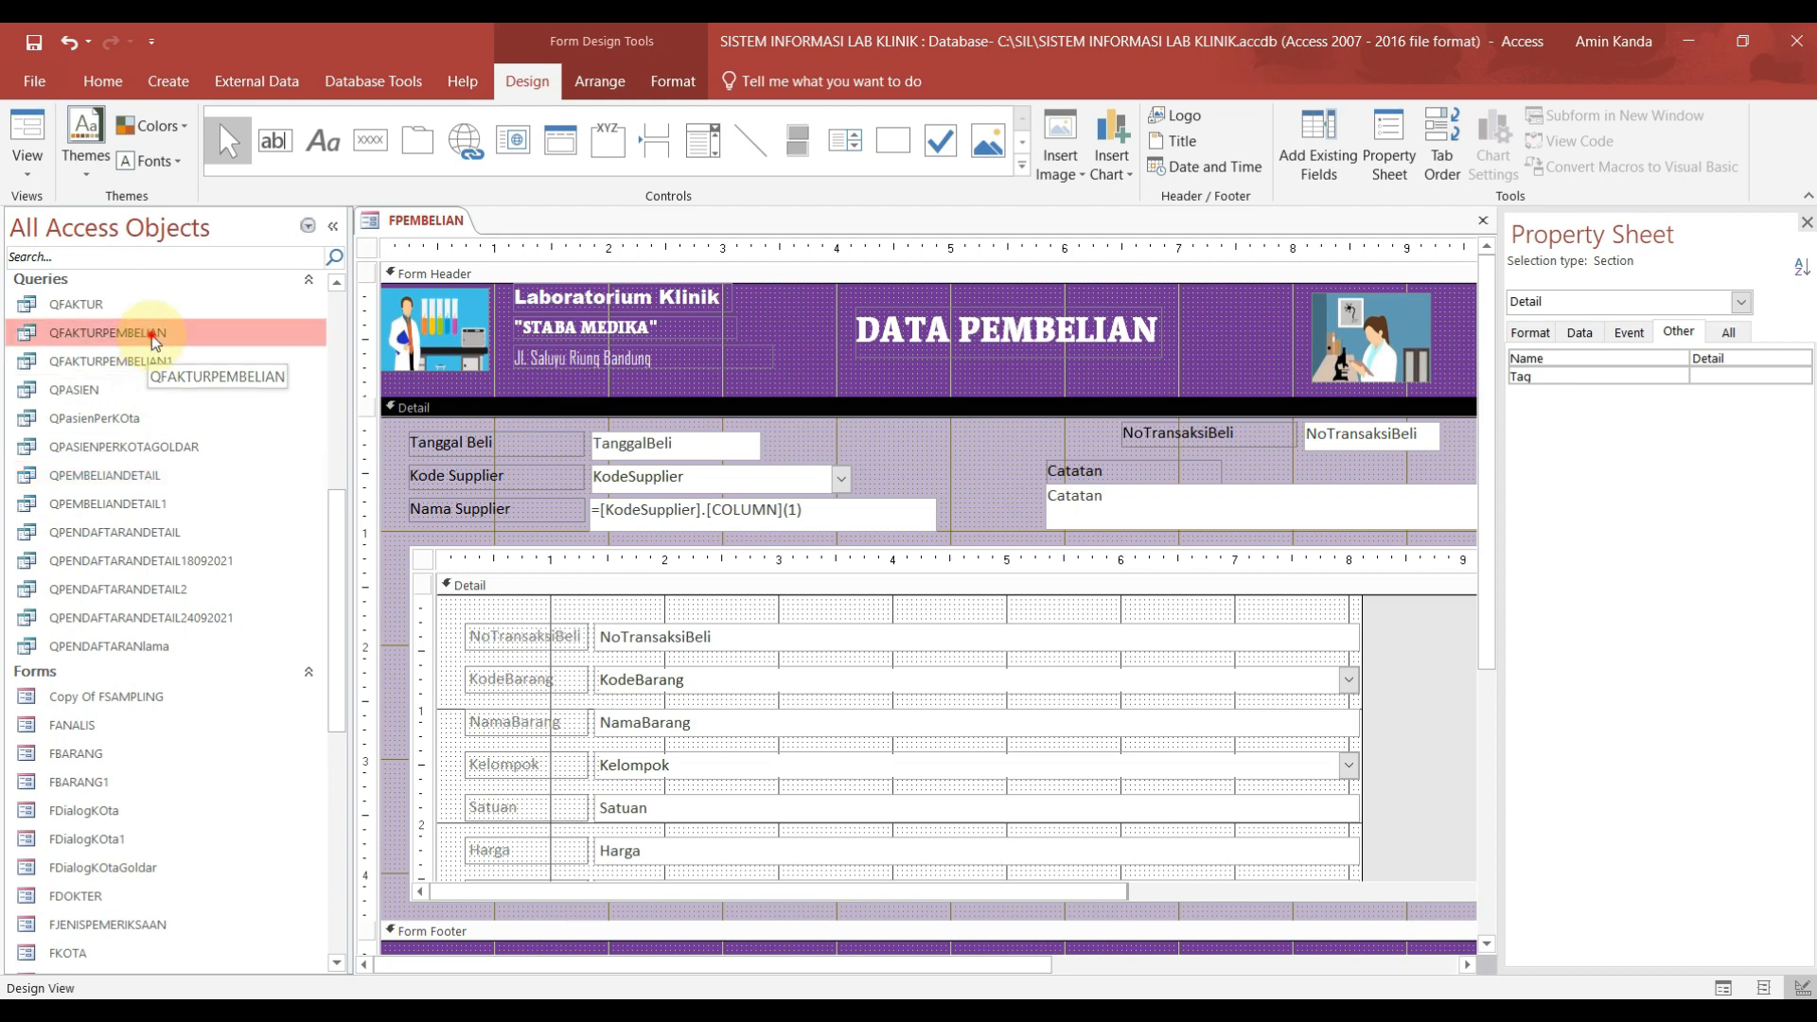
{"action": "right_click", "coordinate": [202, 335]}
{"action": "left_click", "coordinate": [284, 385]}
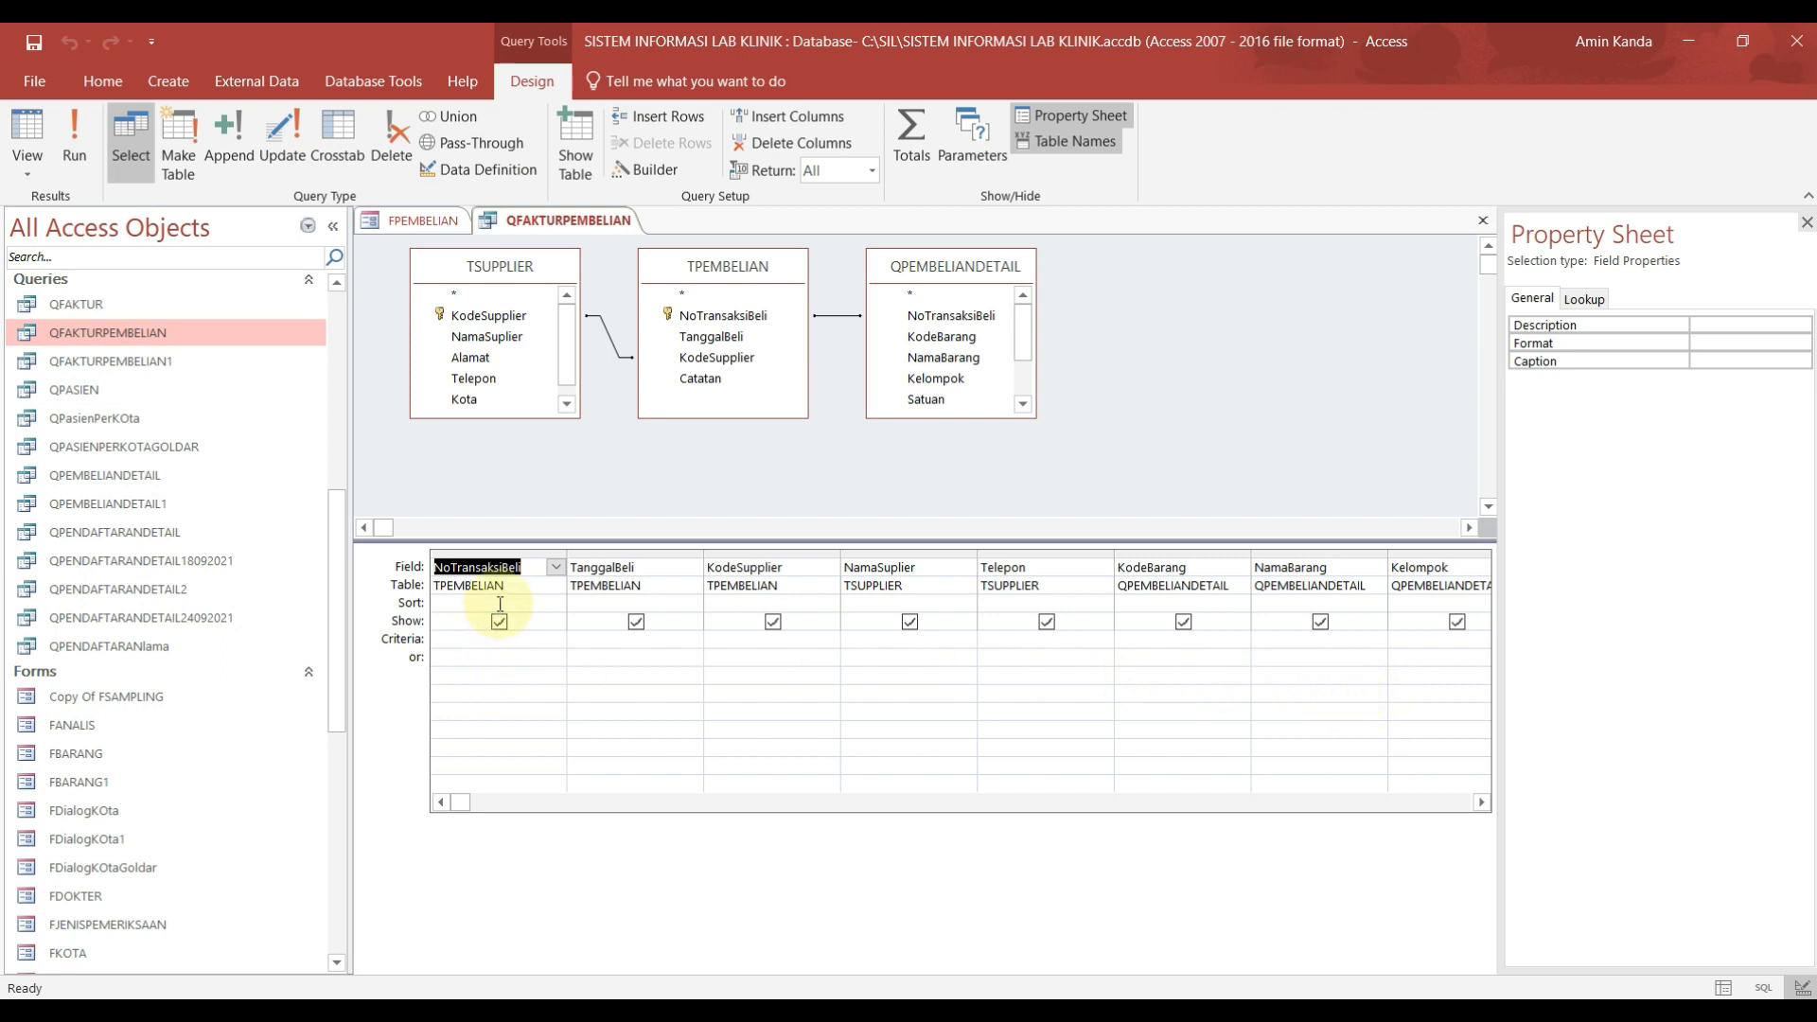
Step: Start the NoTransaksiBeli criteria of QFAKTURPEMBELIAN in the Expression Builder with a reference to the purchase form, [Forms]![FPEMBELIAN]
{"action": "left_click", "coordinate": [466, 645]}
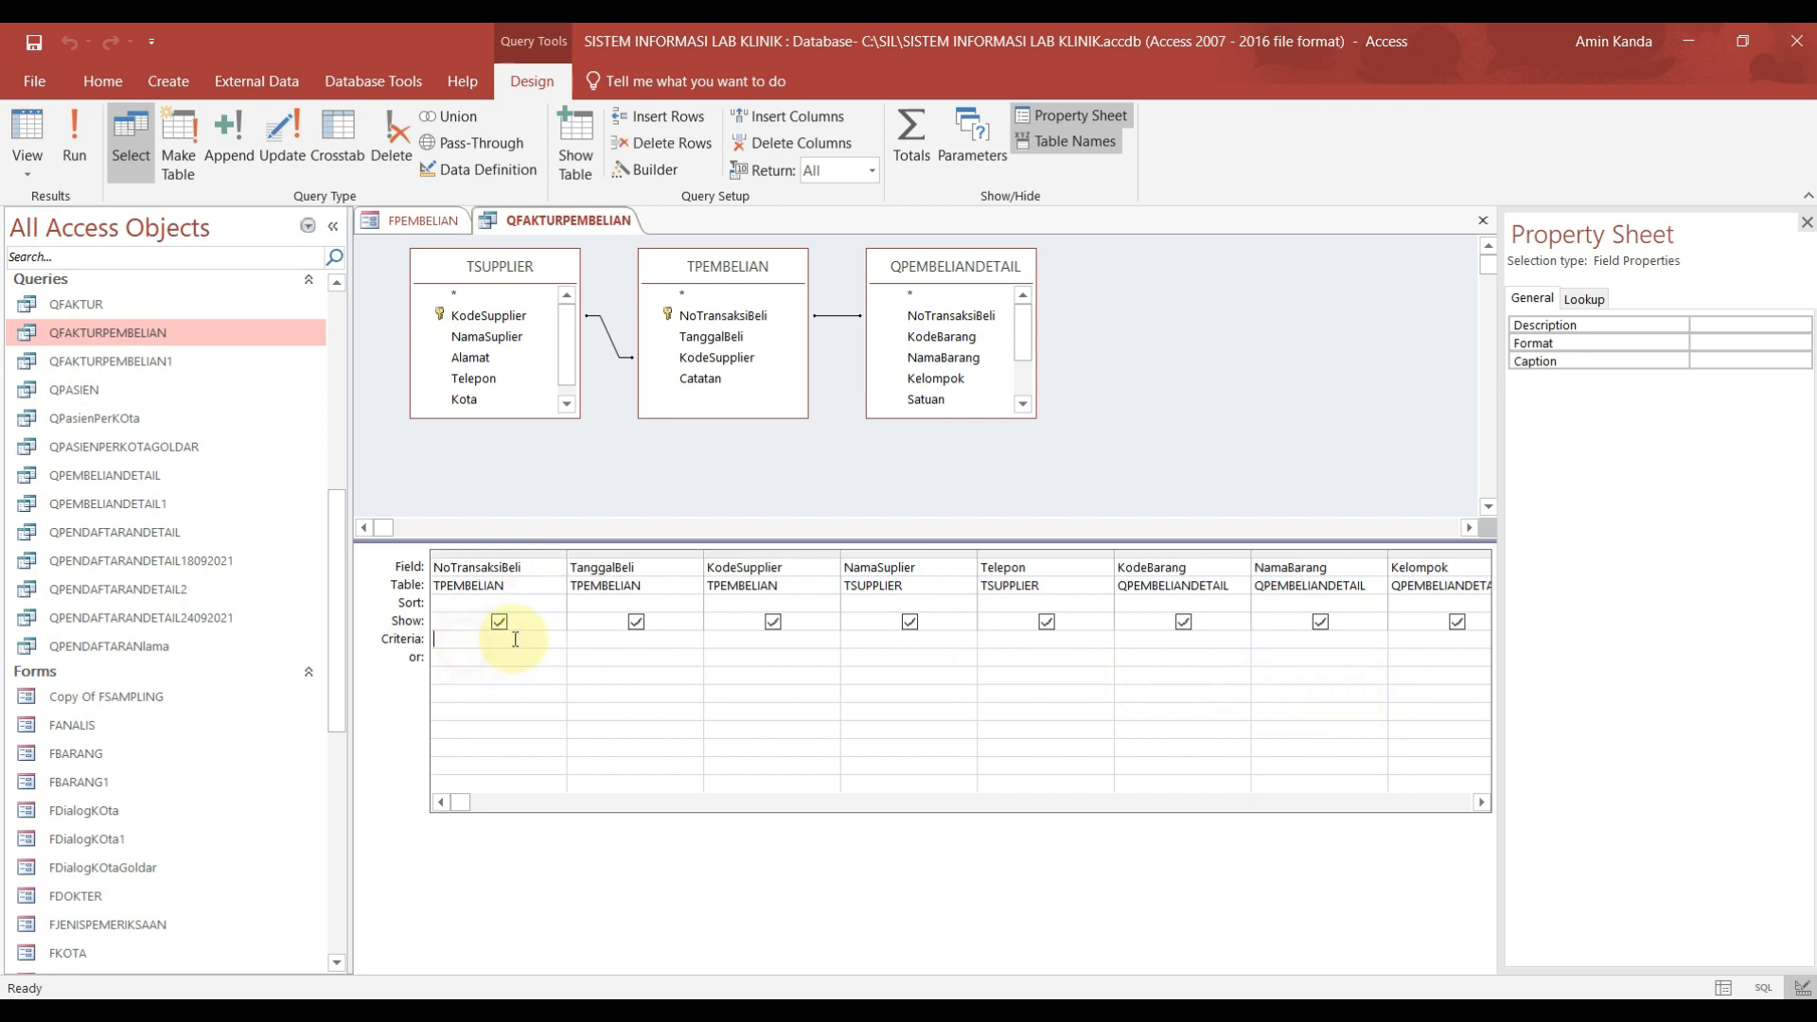
{"action": "right_click", "coordinate": [539, 639]}
{"action": "left_click", "coordinate": [611, 795]}
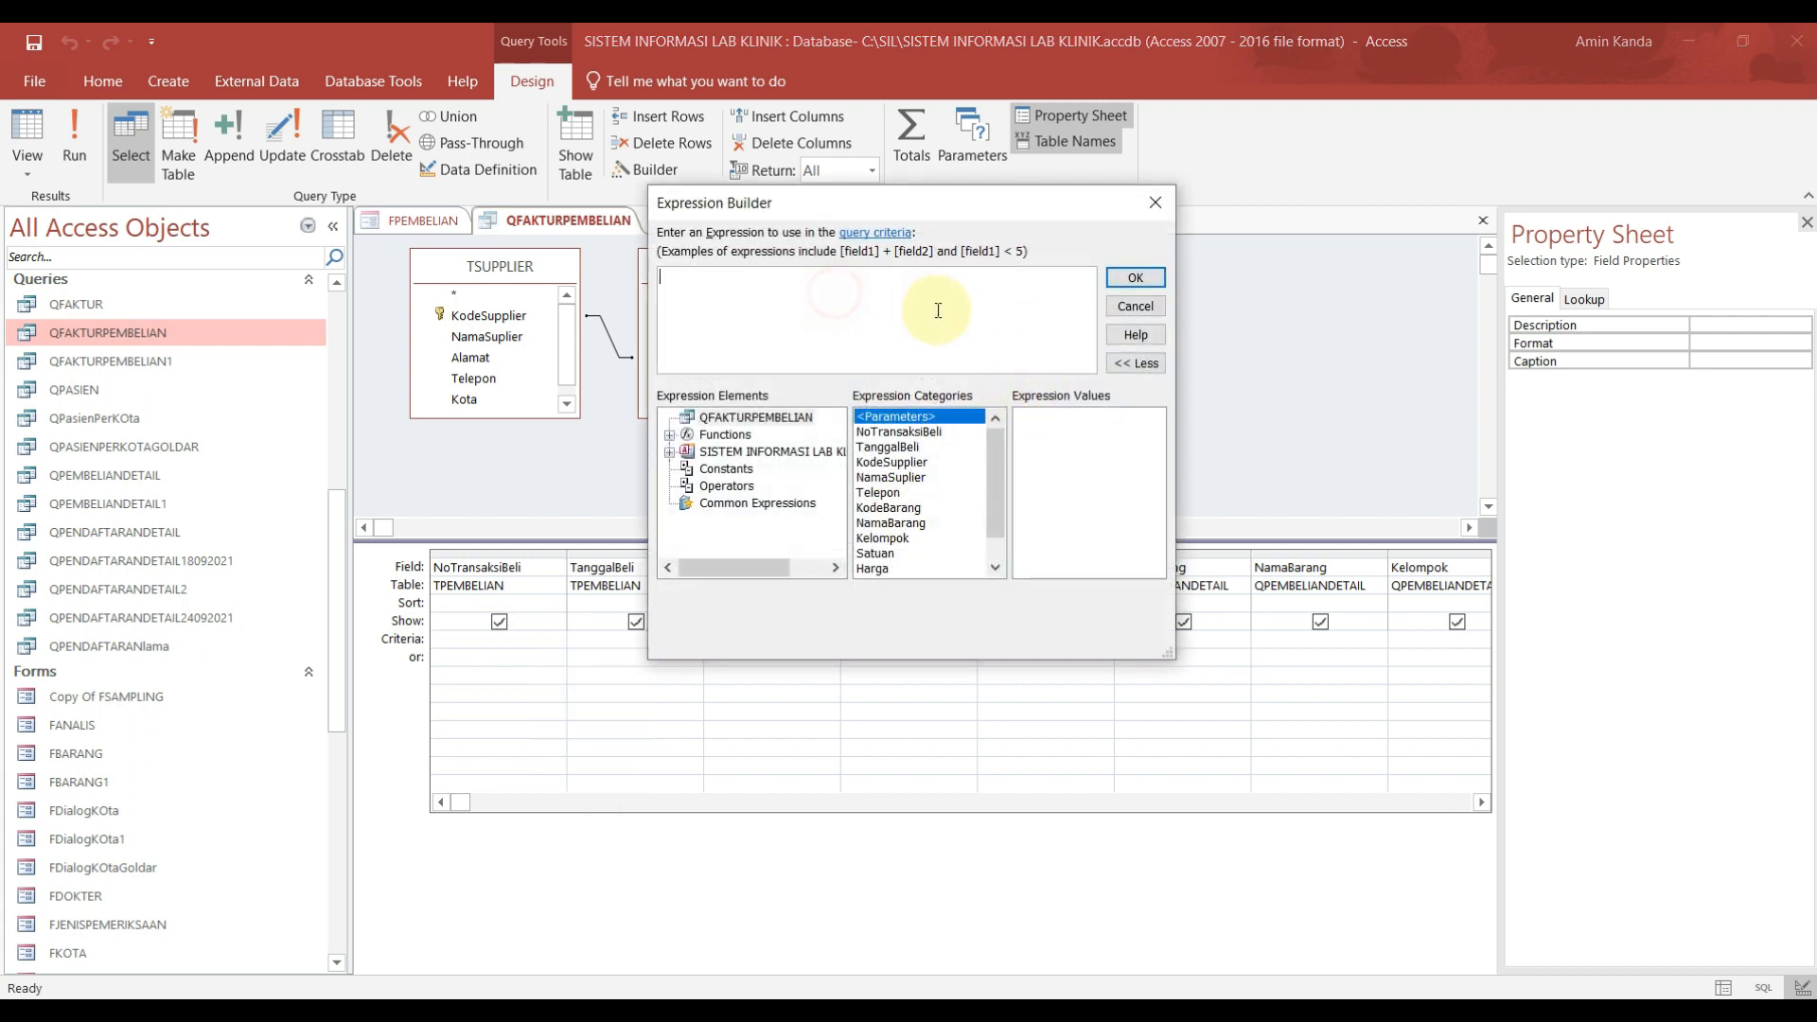
{"action": "type", "text": "form"}
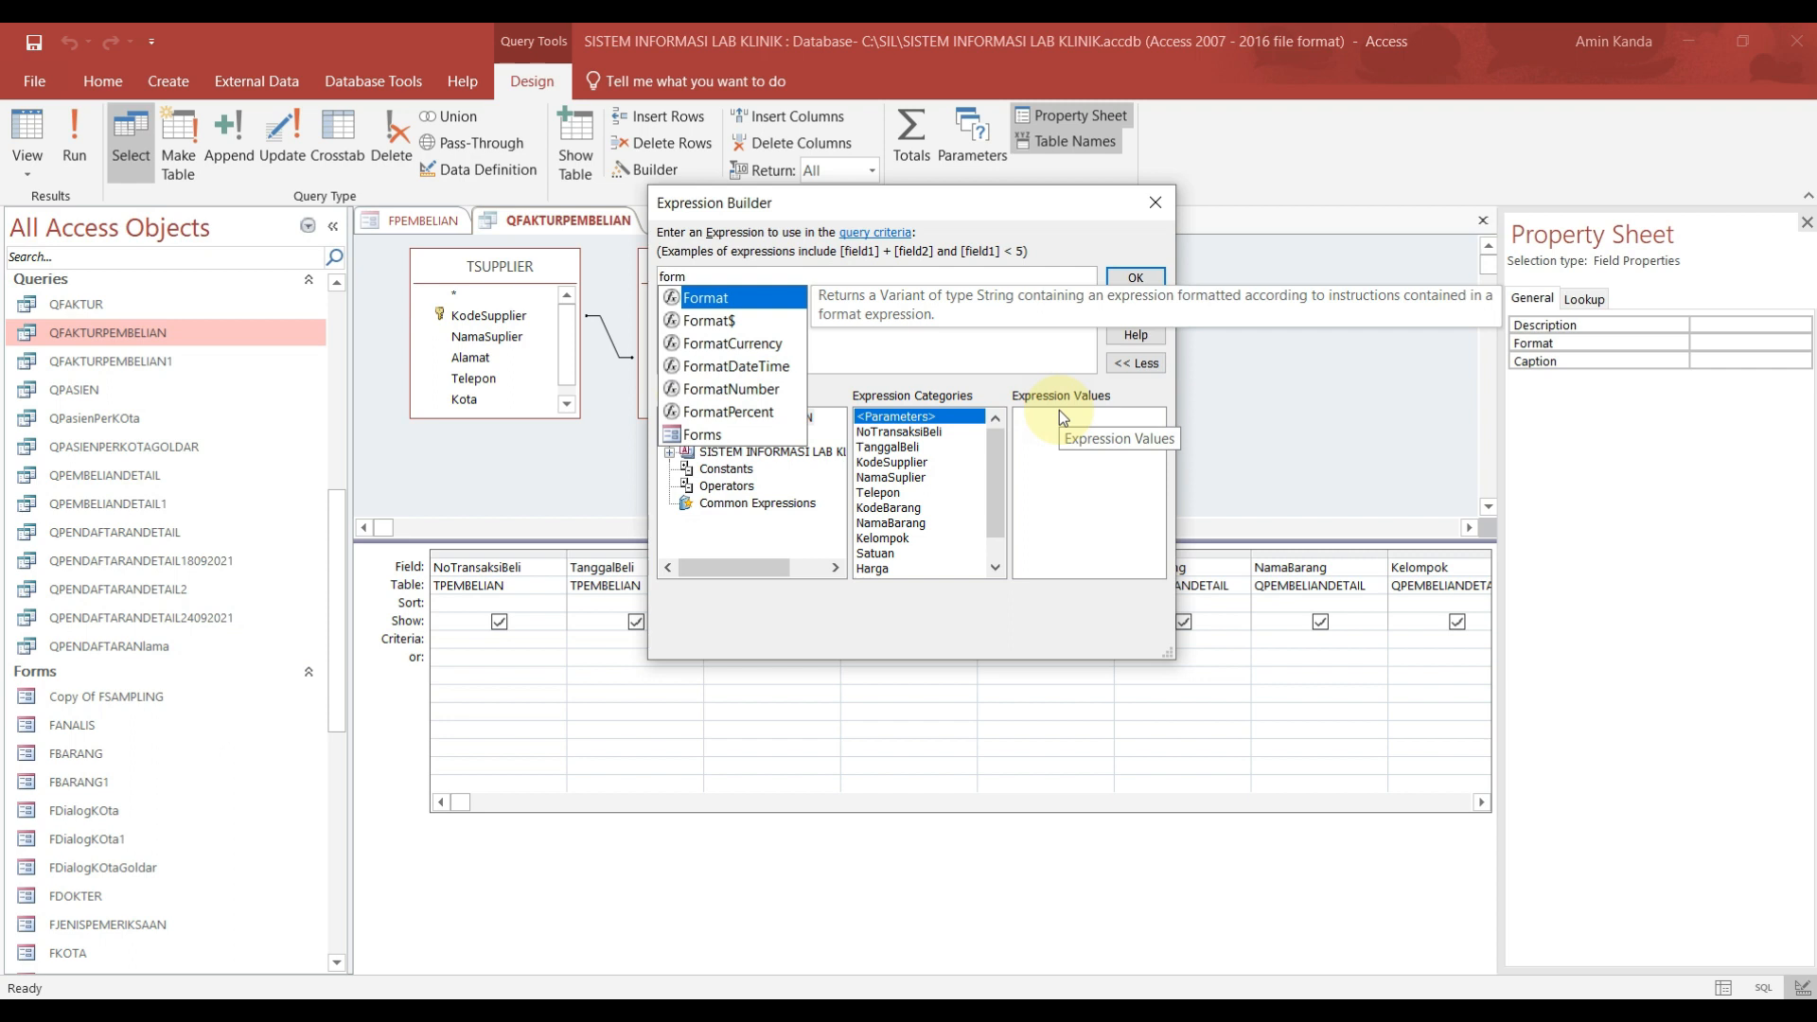
{"action": "double_click", "coordinate": [729, 434]}
{"action": "type", "text": "!"}
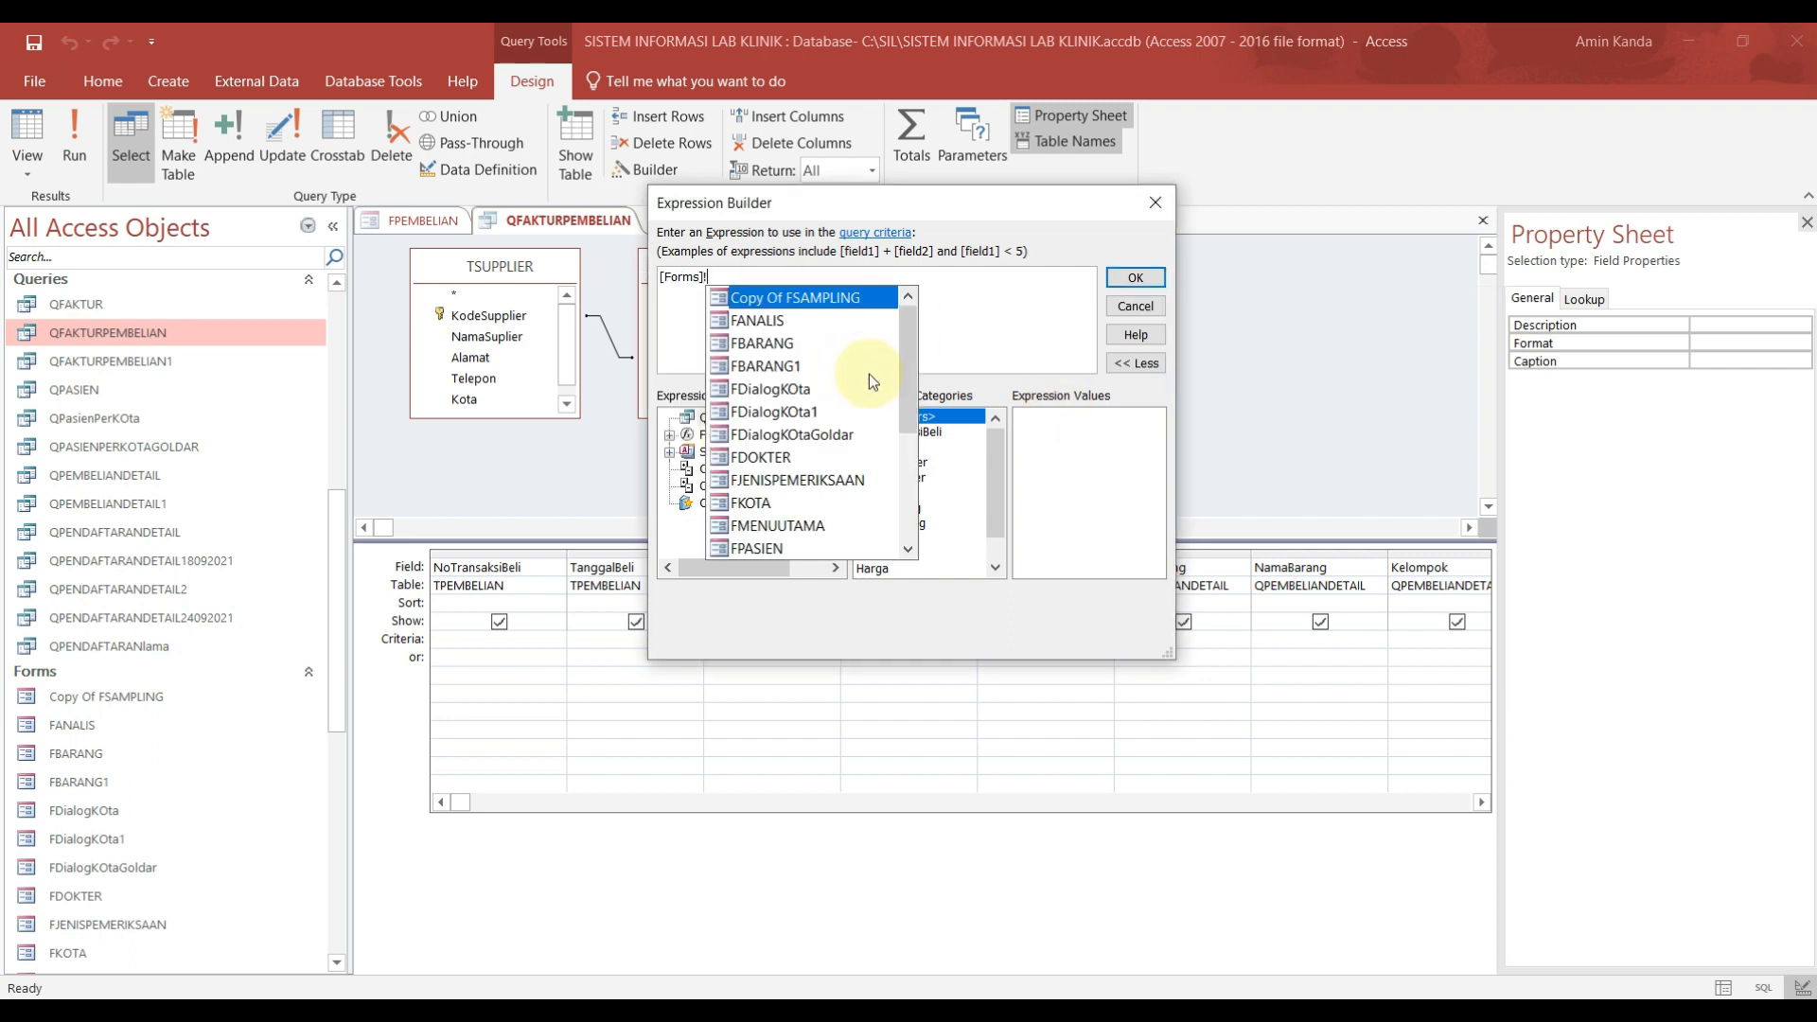
{"action": "scroll", "coordinate": [880, 439], "scroll_direction": "down", "scroll_amount": 2}
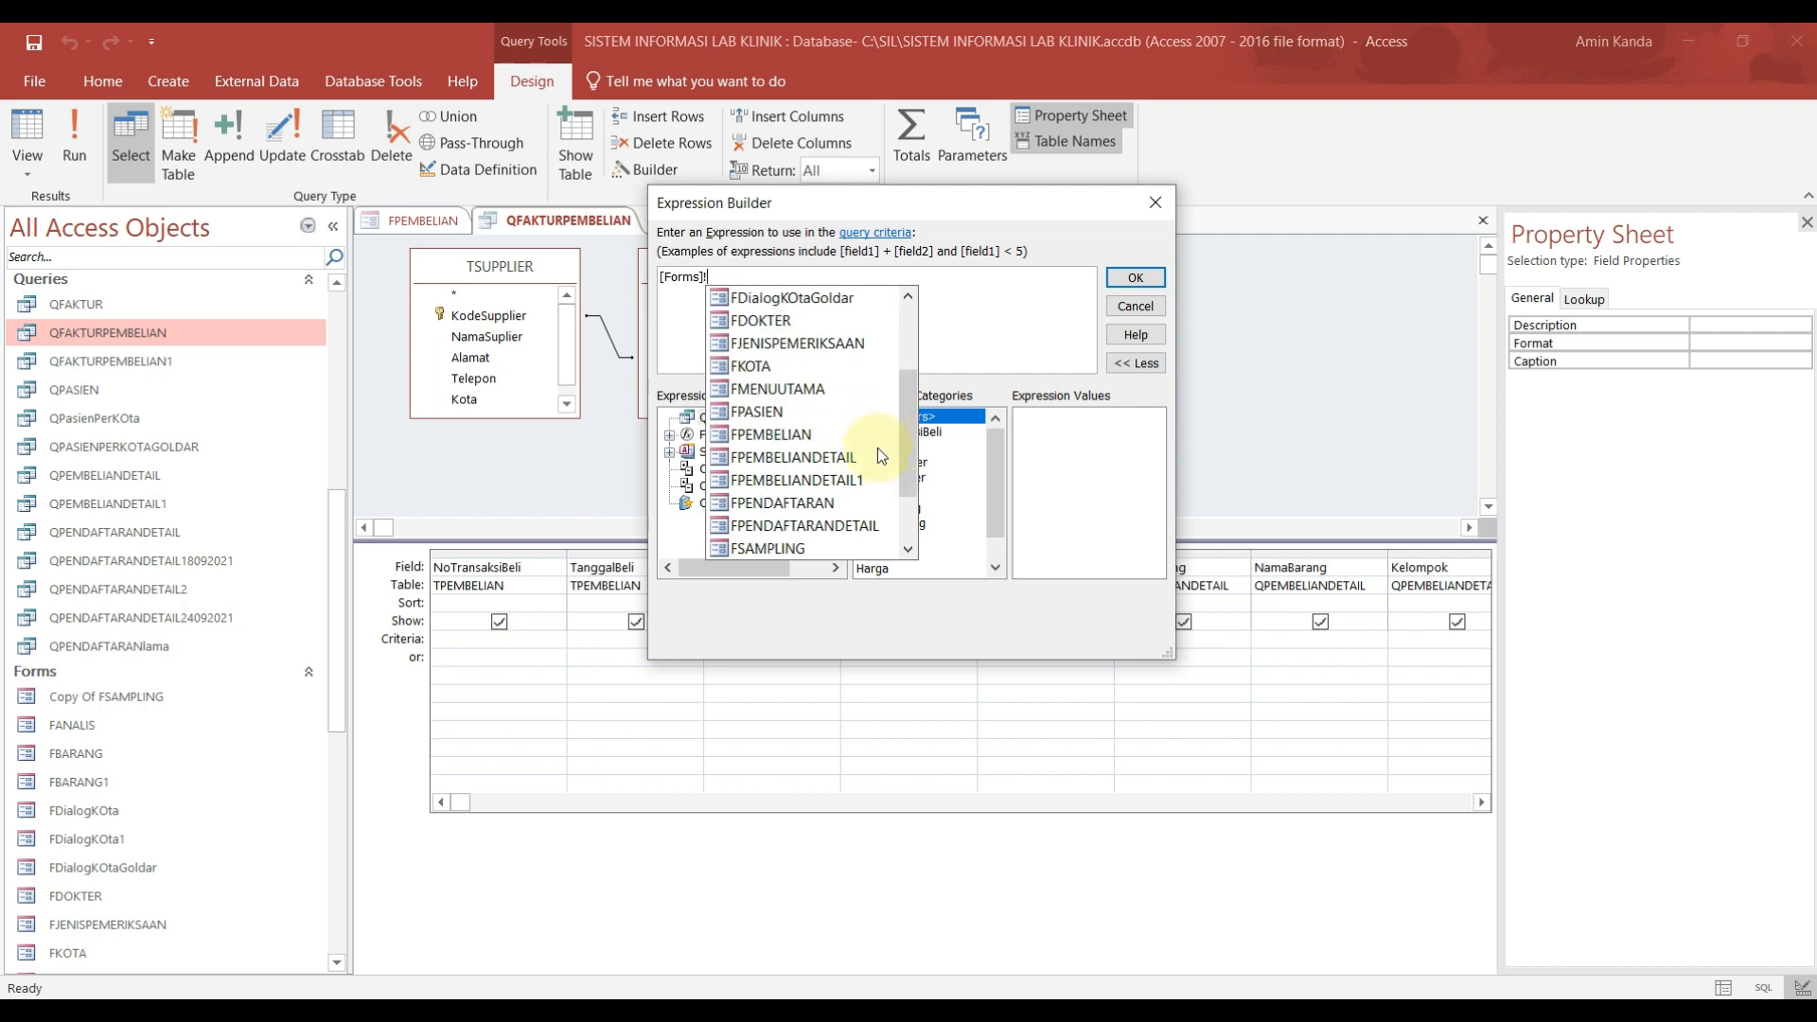
{"action": "left_click", "coordinate": [785, 436]}
{"action": "double_click", "coordinate": [786, 435]}
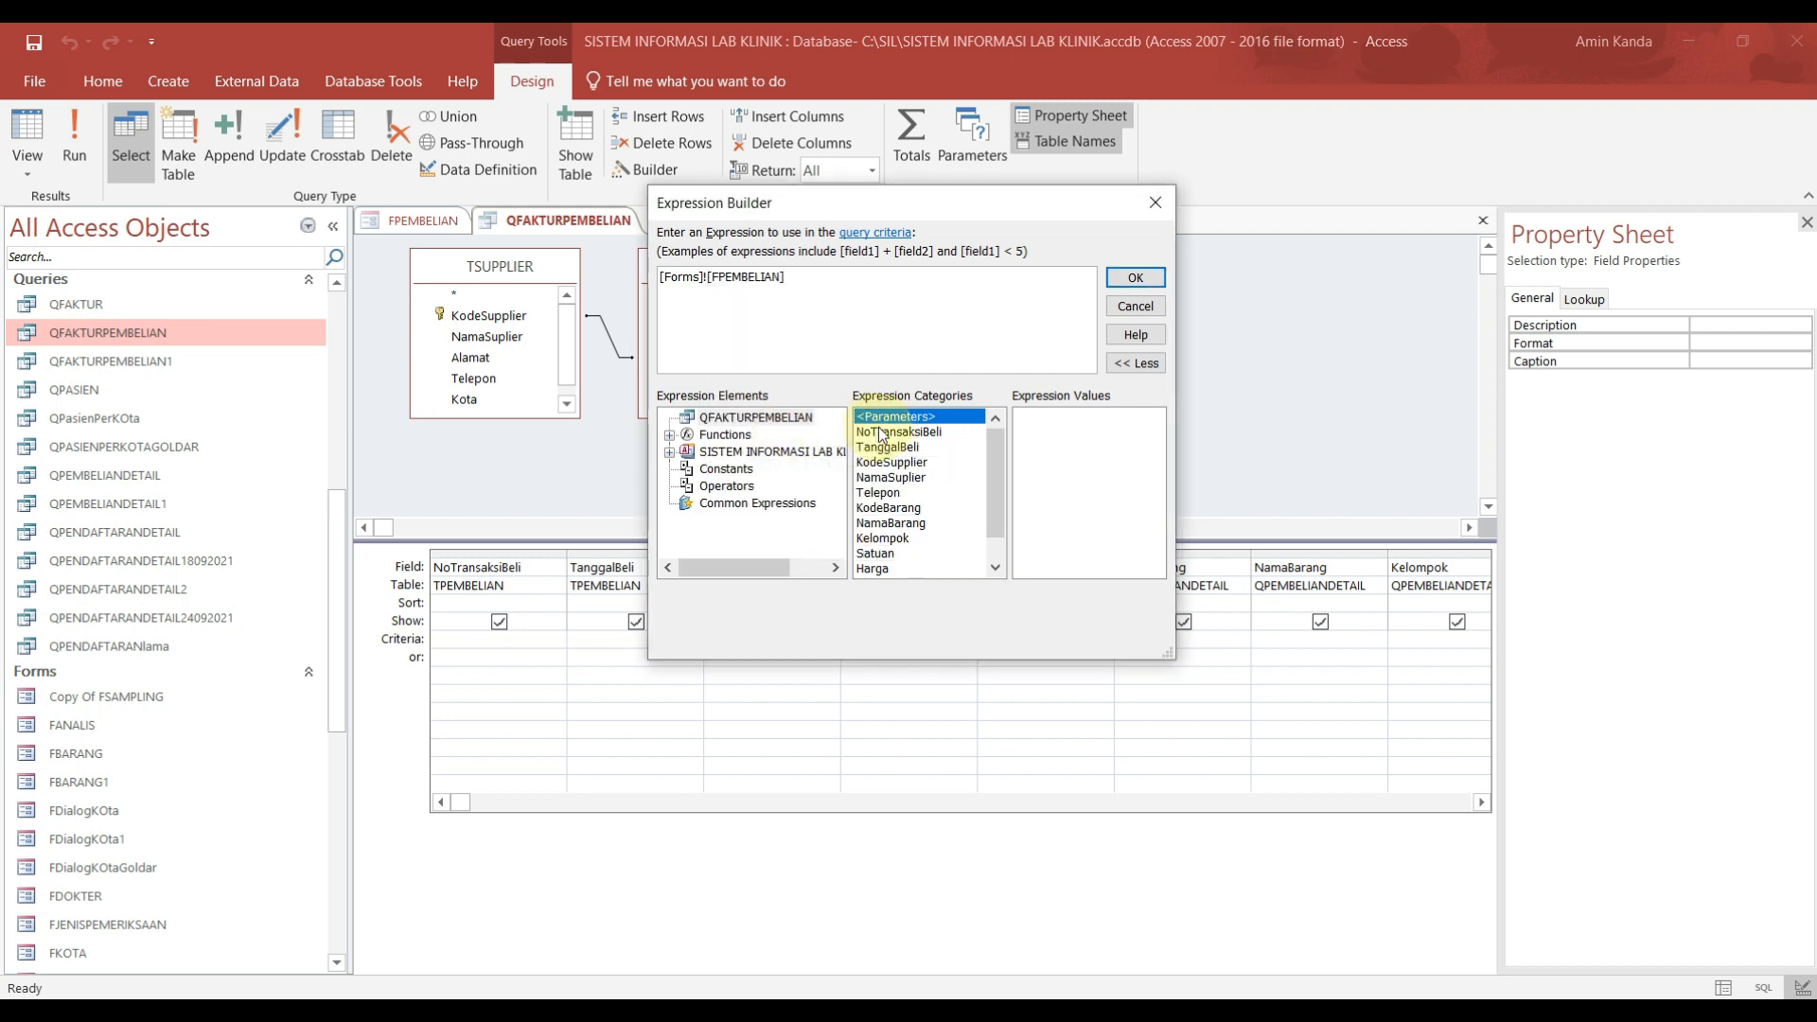
Step: Complete the criteria expression as [Forms]![FPEMBELIAN]![NoTransaksiBeli], apply it, and save the query
{"action": "type", "text": "!"}
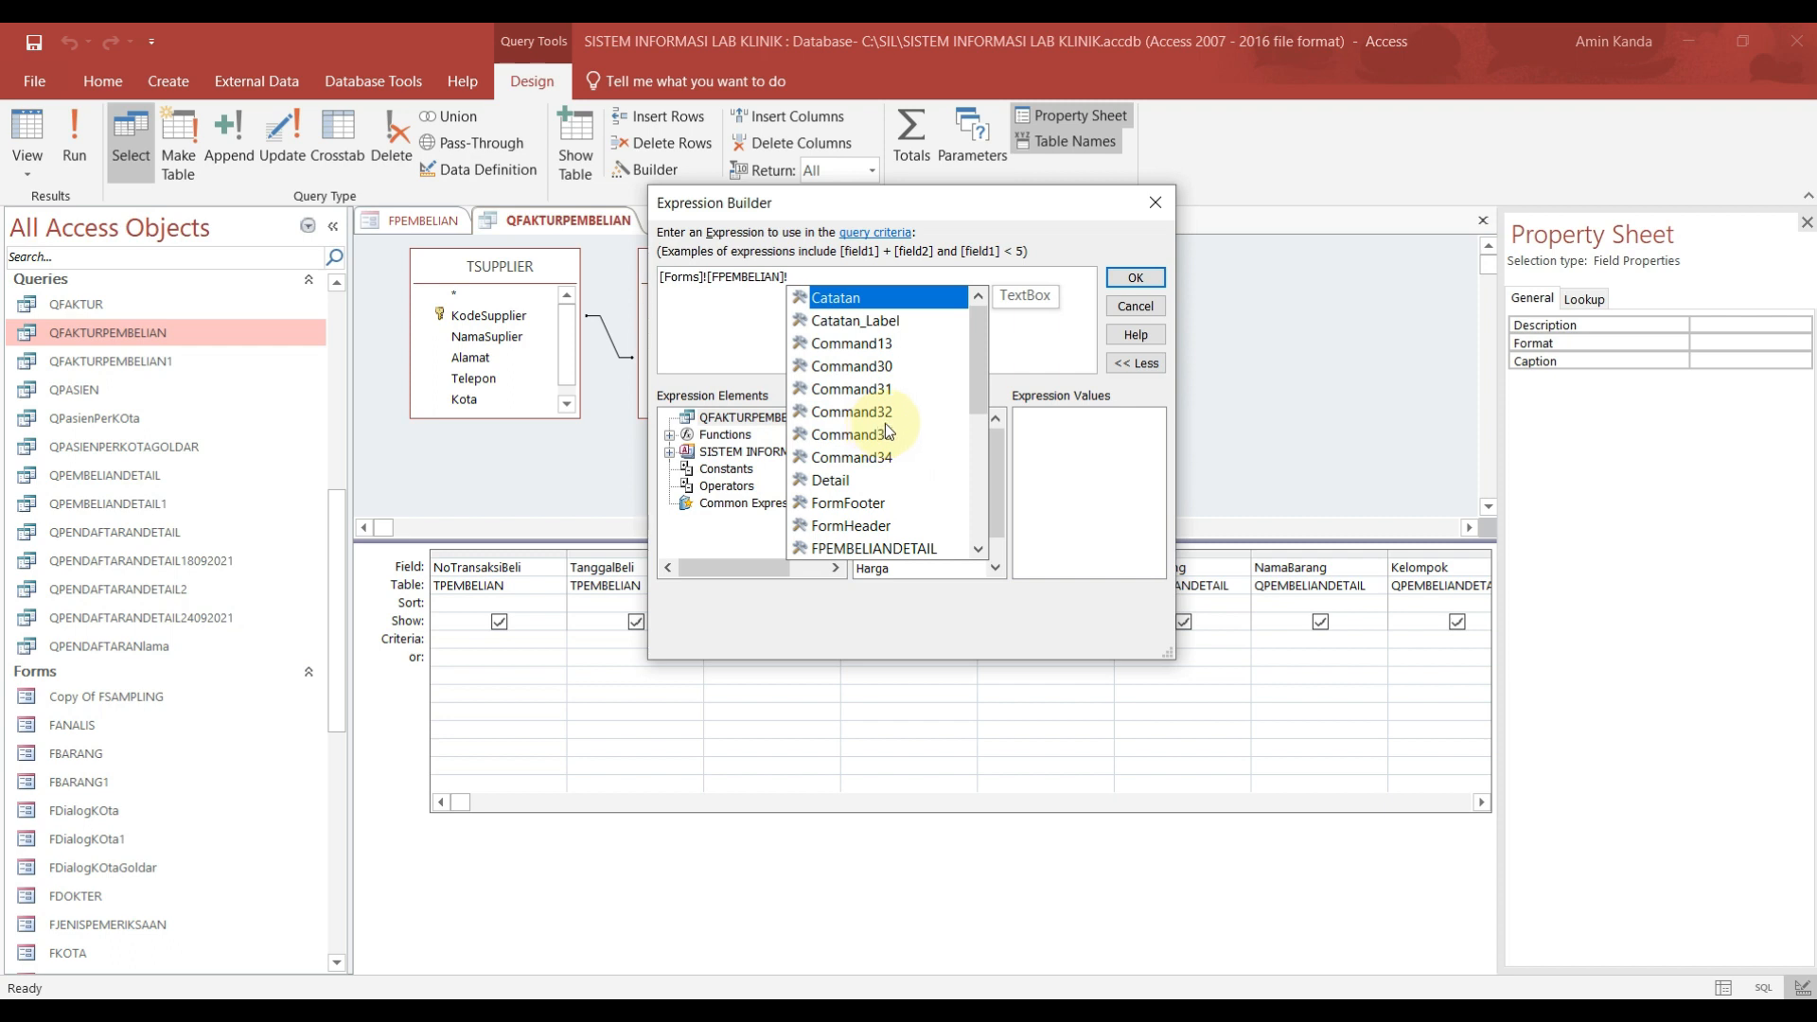
{"action": "type", "text": "no"}
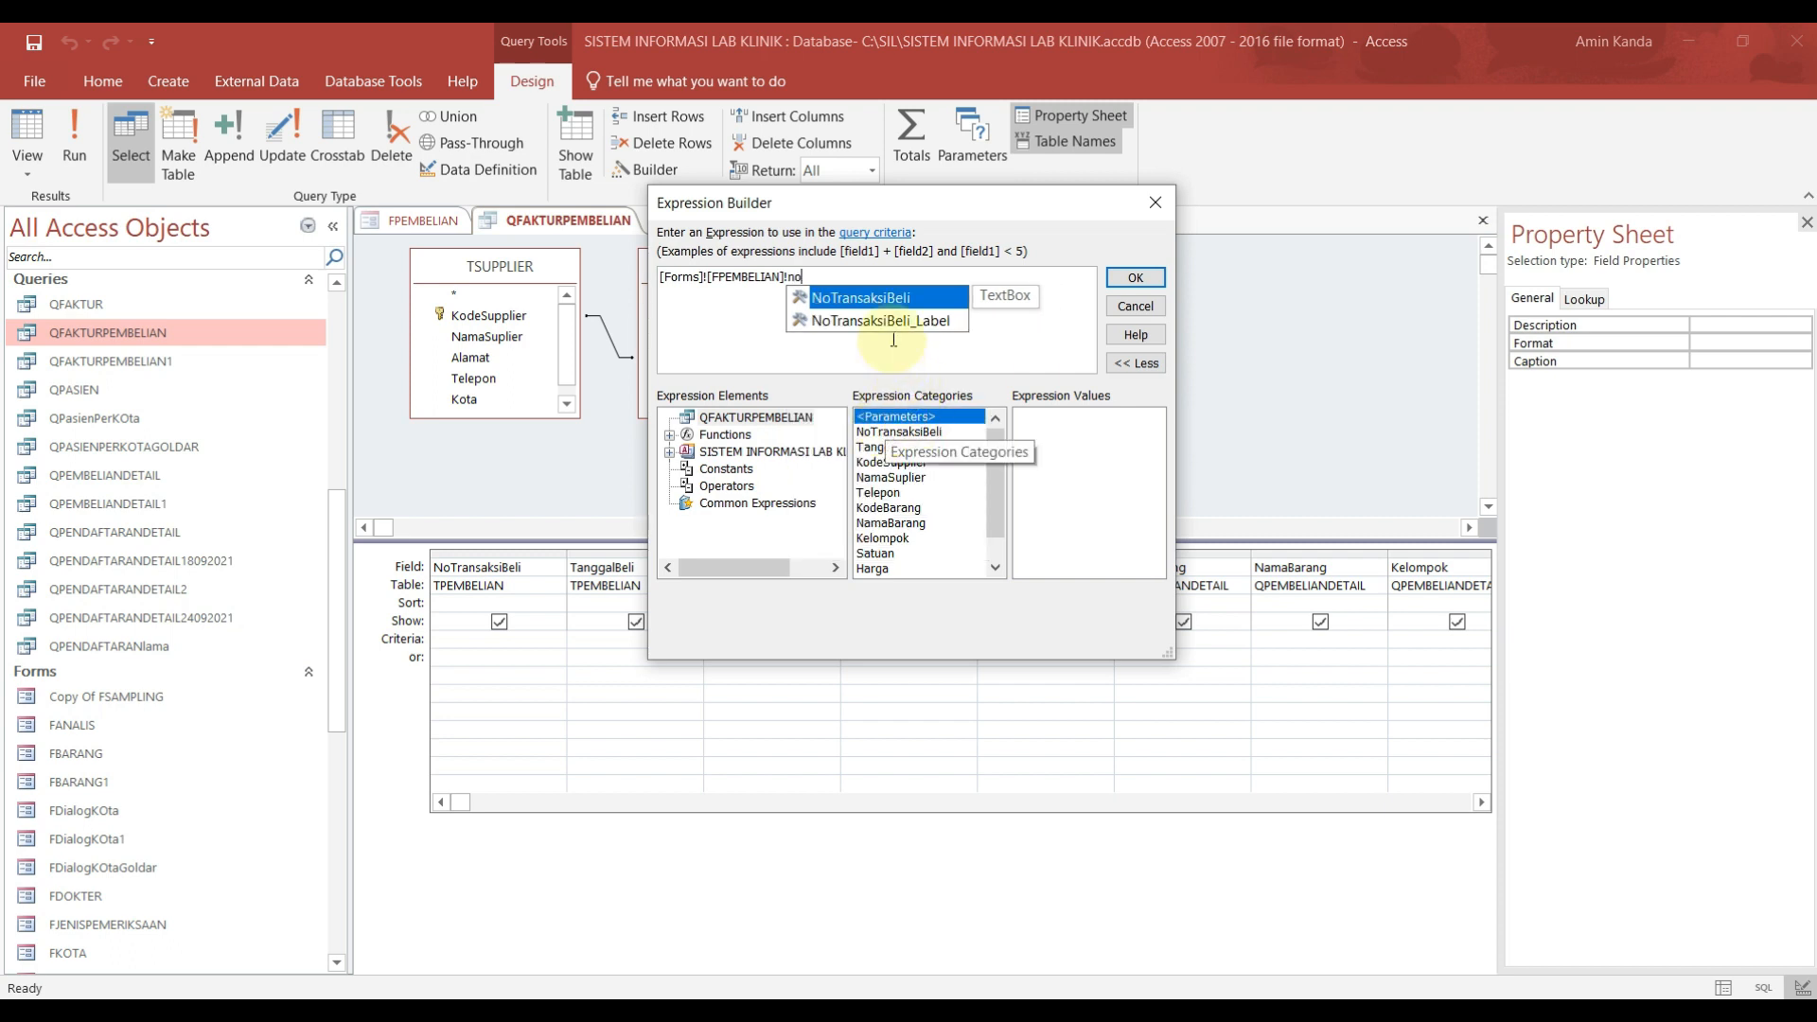
{"action": "double_click", "coordinate": [902, 299]}
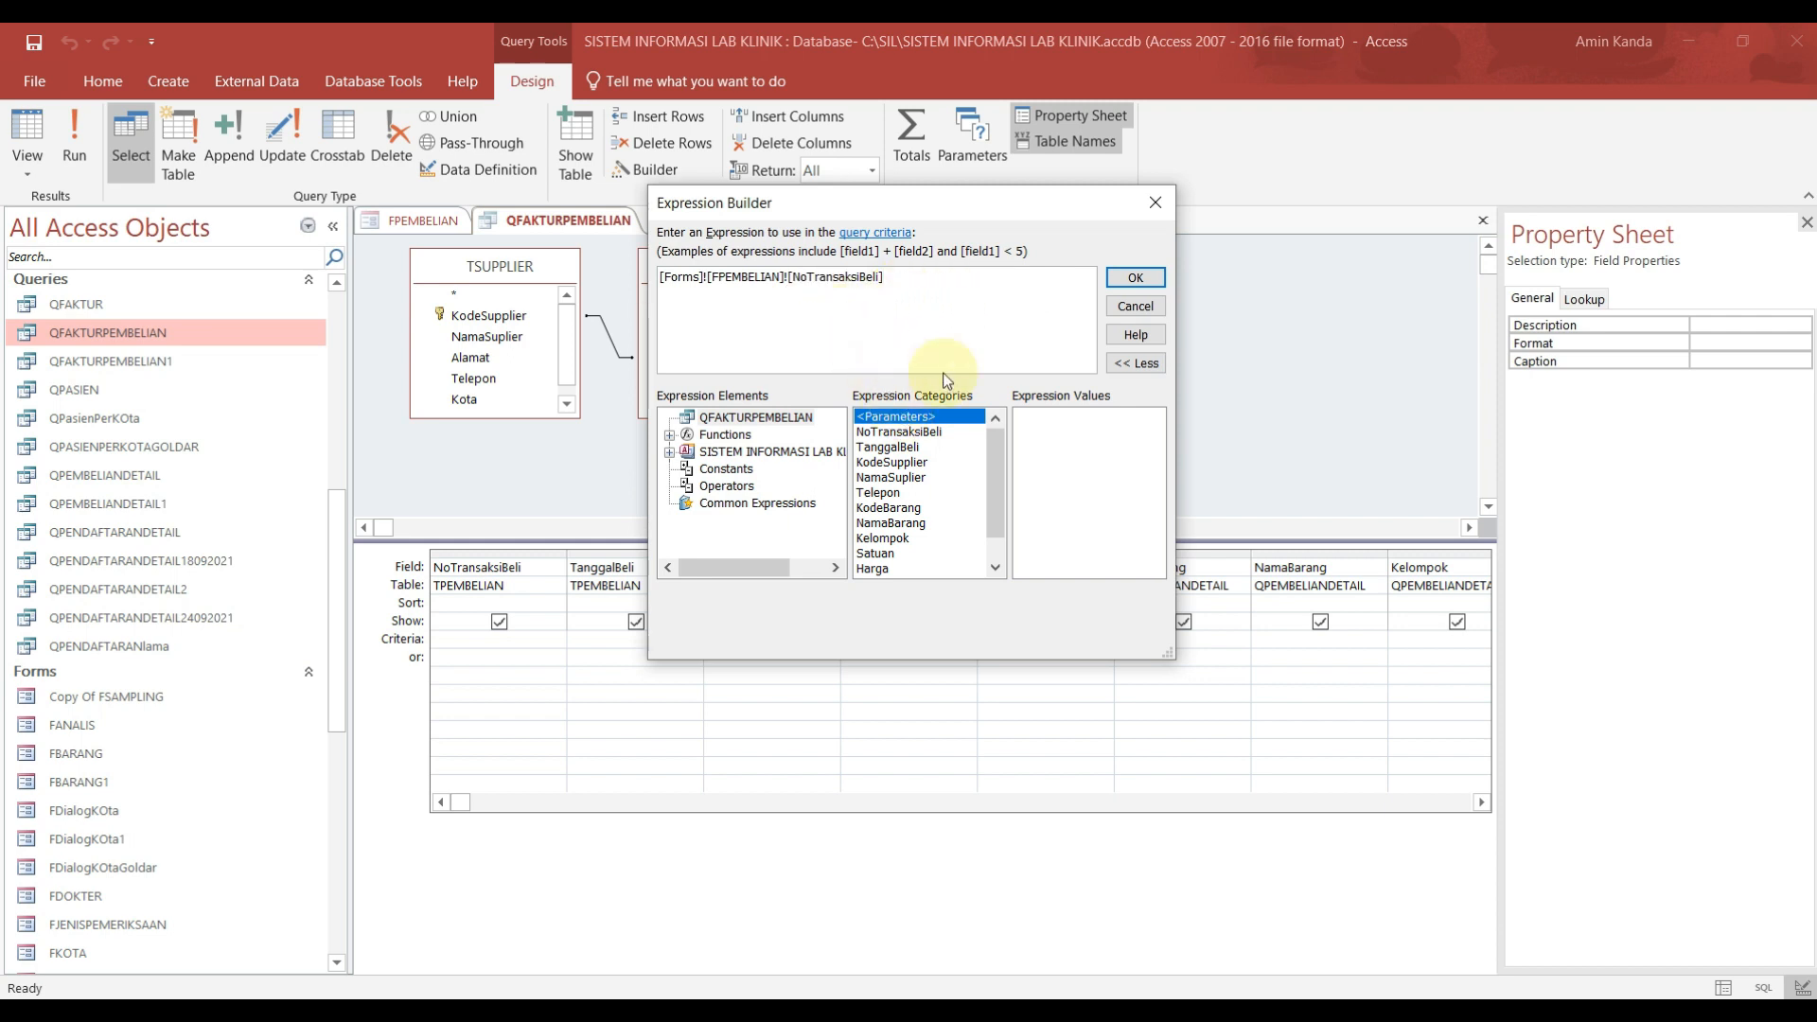
{"action": "left_click", "coordinate": [1133, 278]}
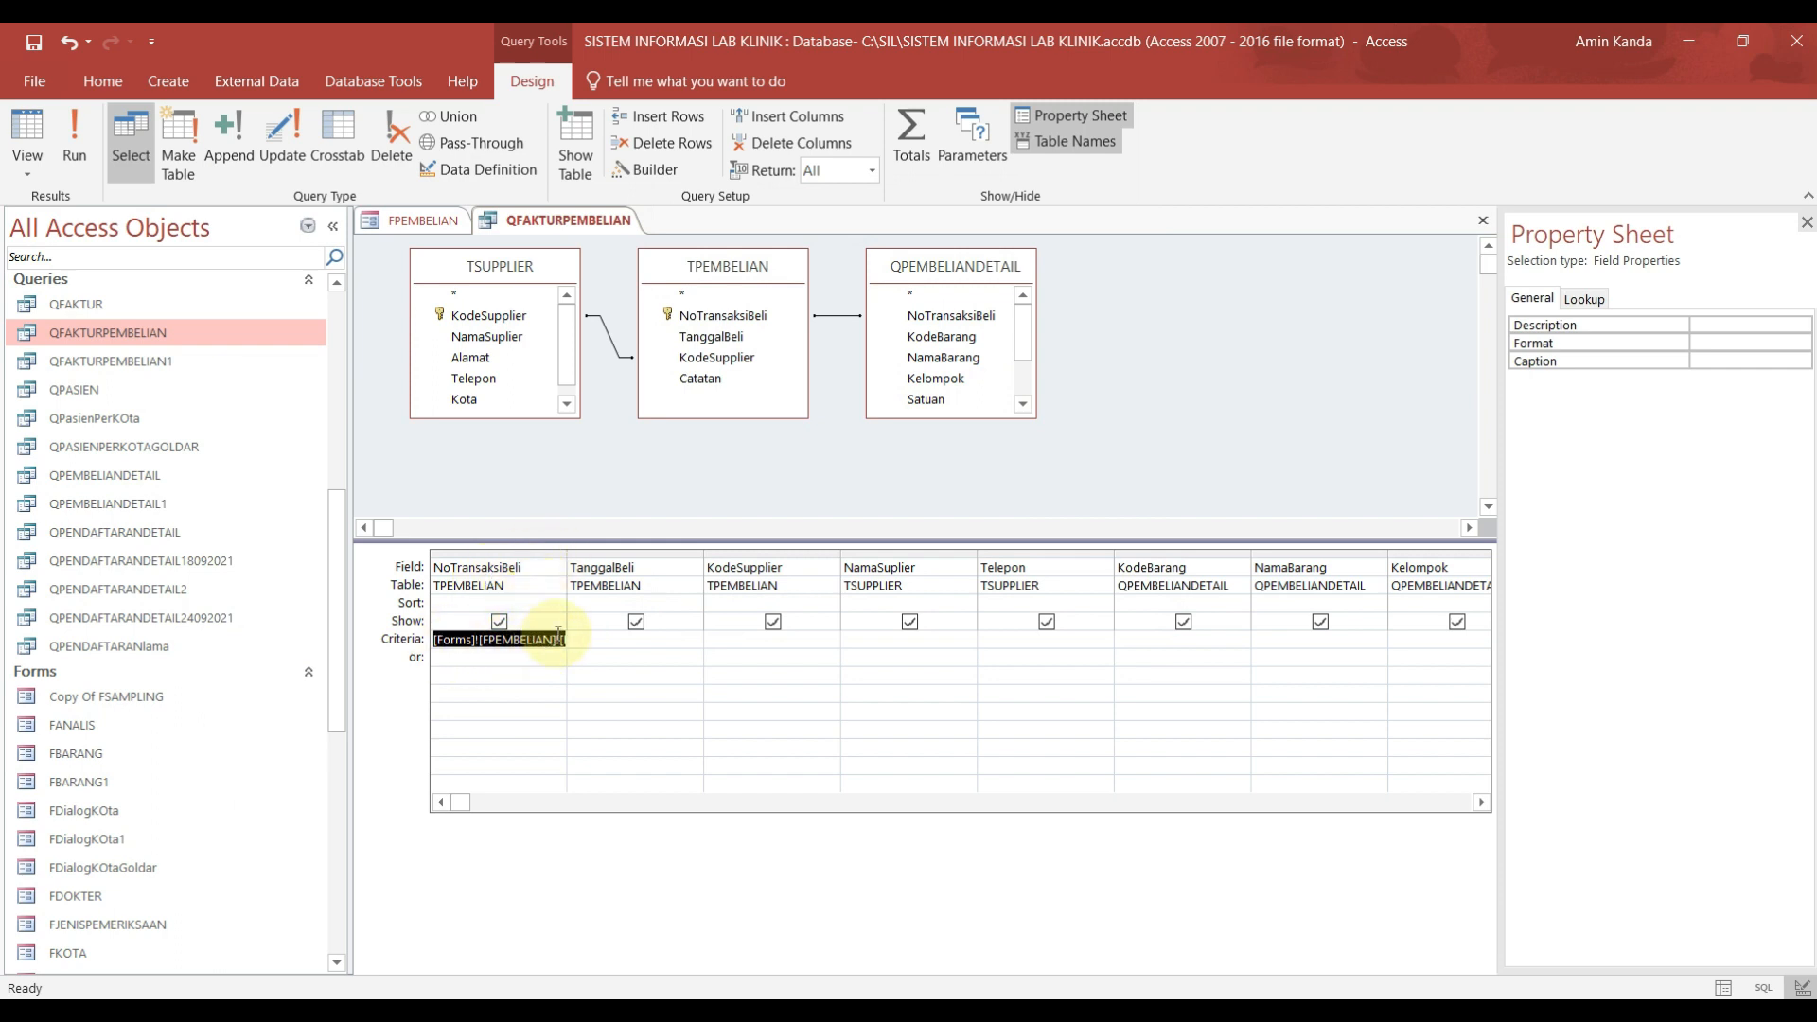
{"action": "right_click", "coordinate": [565, 225]}
{"action": "left_click", "coordinate": [622, 231]}
Step: Run the QFAKTURPEMBELIAN query to check its filtered records, and close it
{"action": "right_click", "coordinate": [599, 229]}
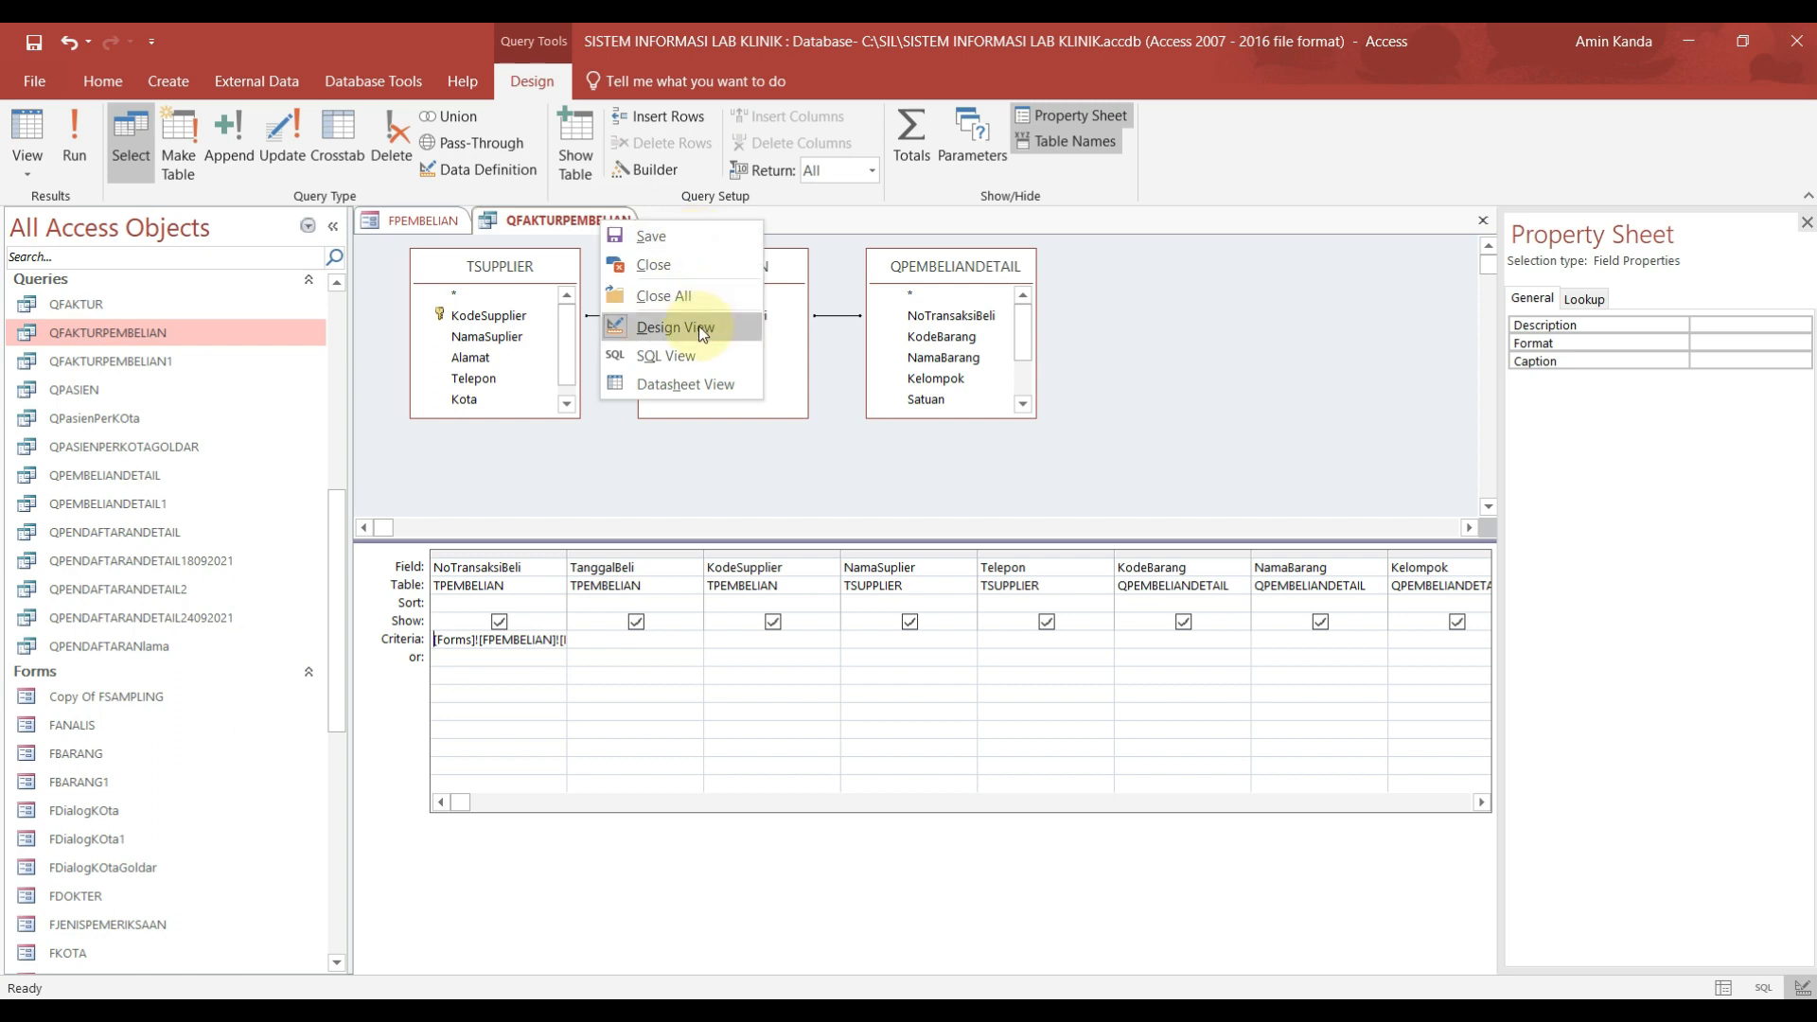
{"action": "left_click", "coordinate": [85, 154]}
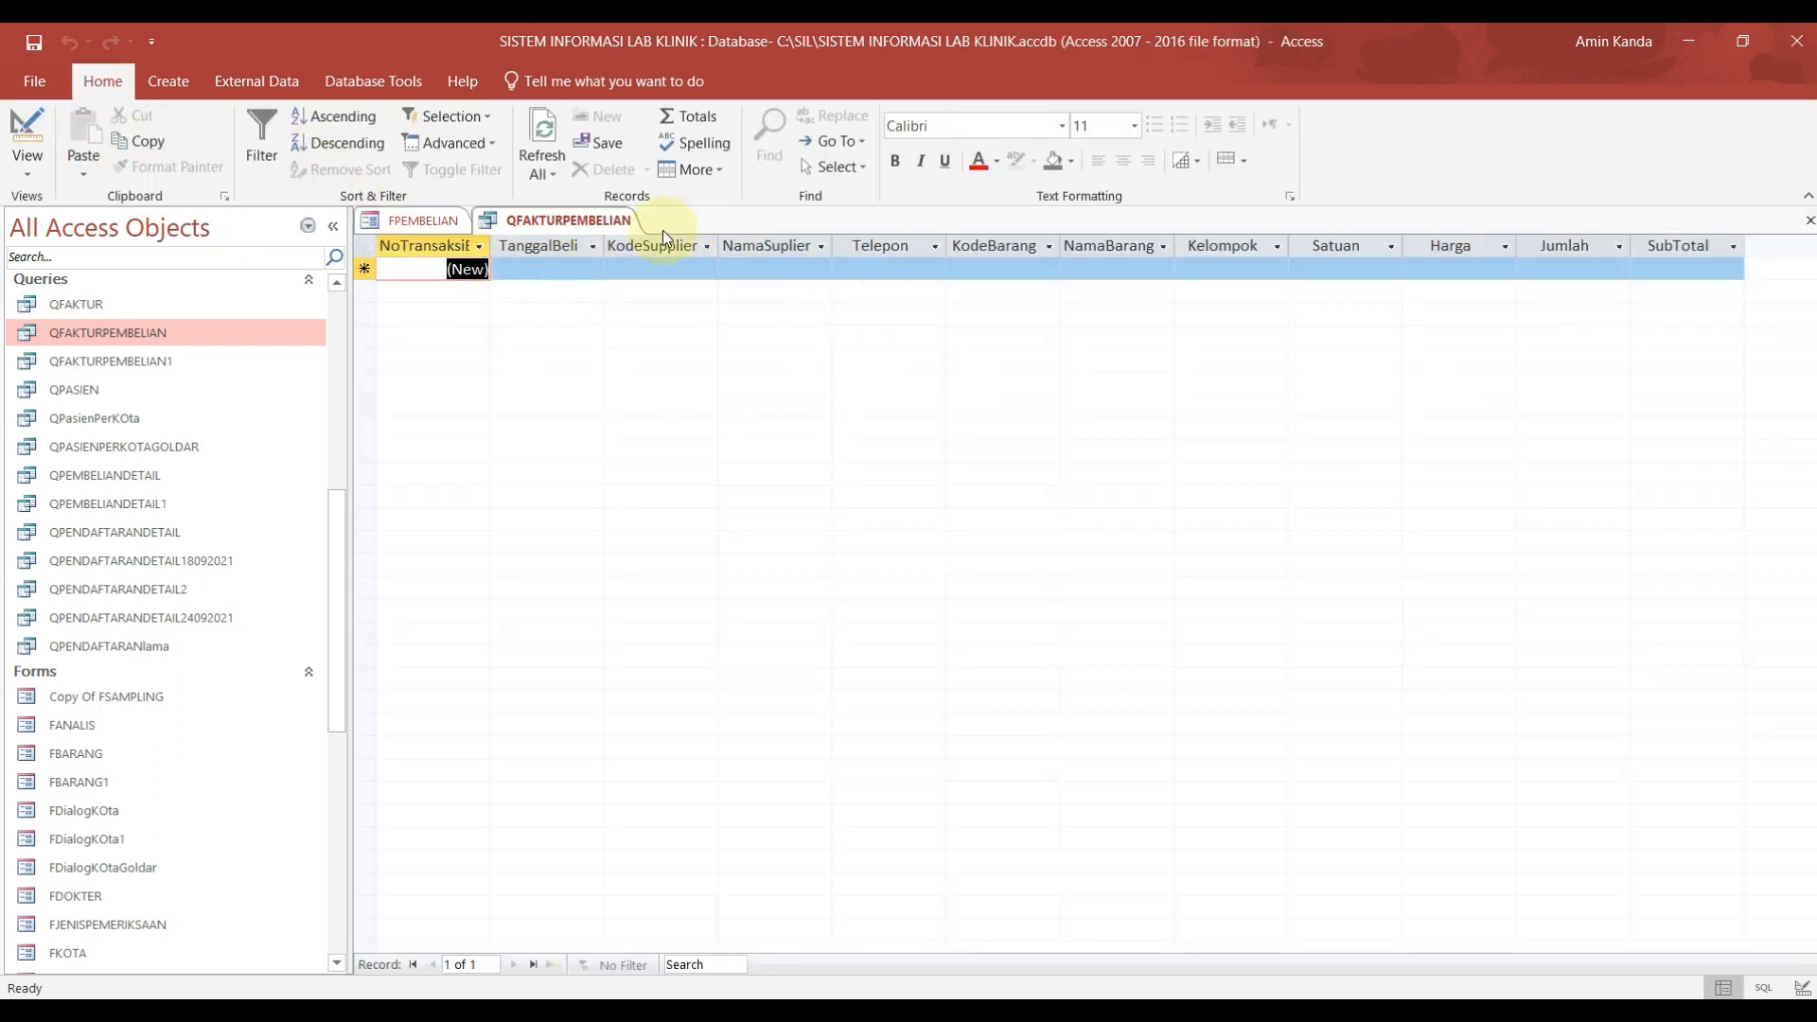
{"action": "right_click", "coordinate": [611, 225]}
{"action": "left_click", "coordinate": [701, 275]}
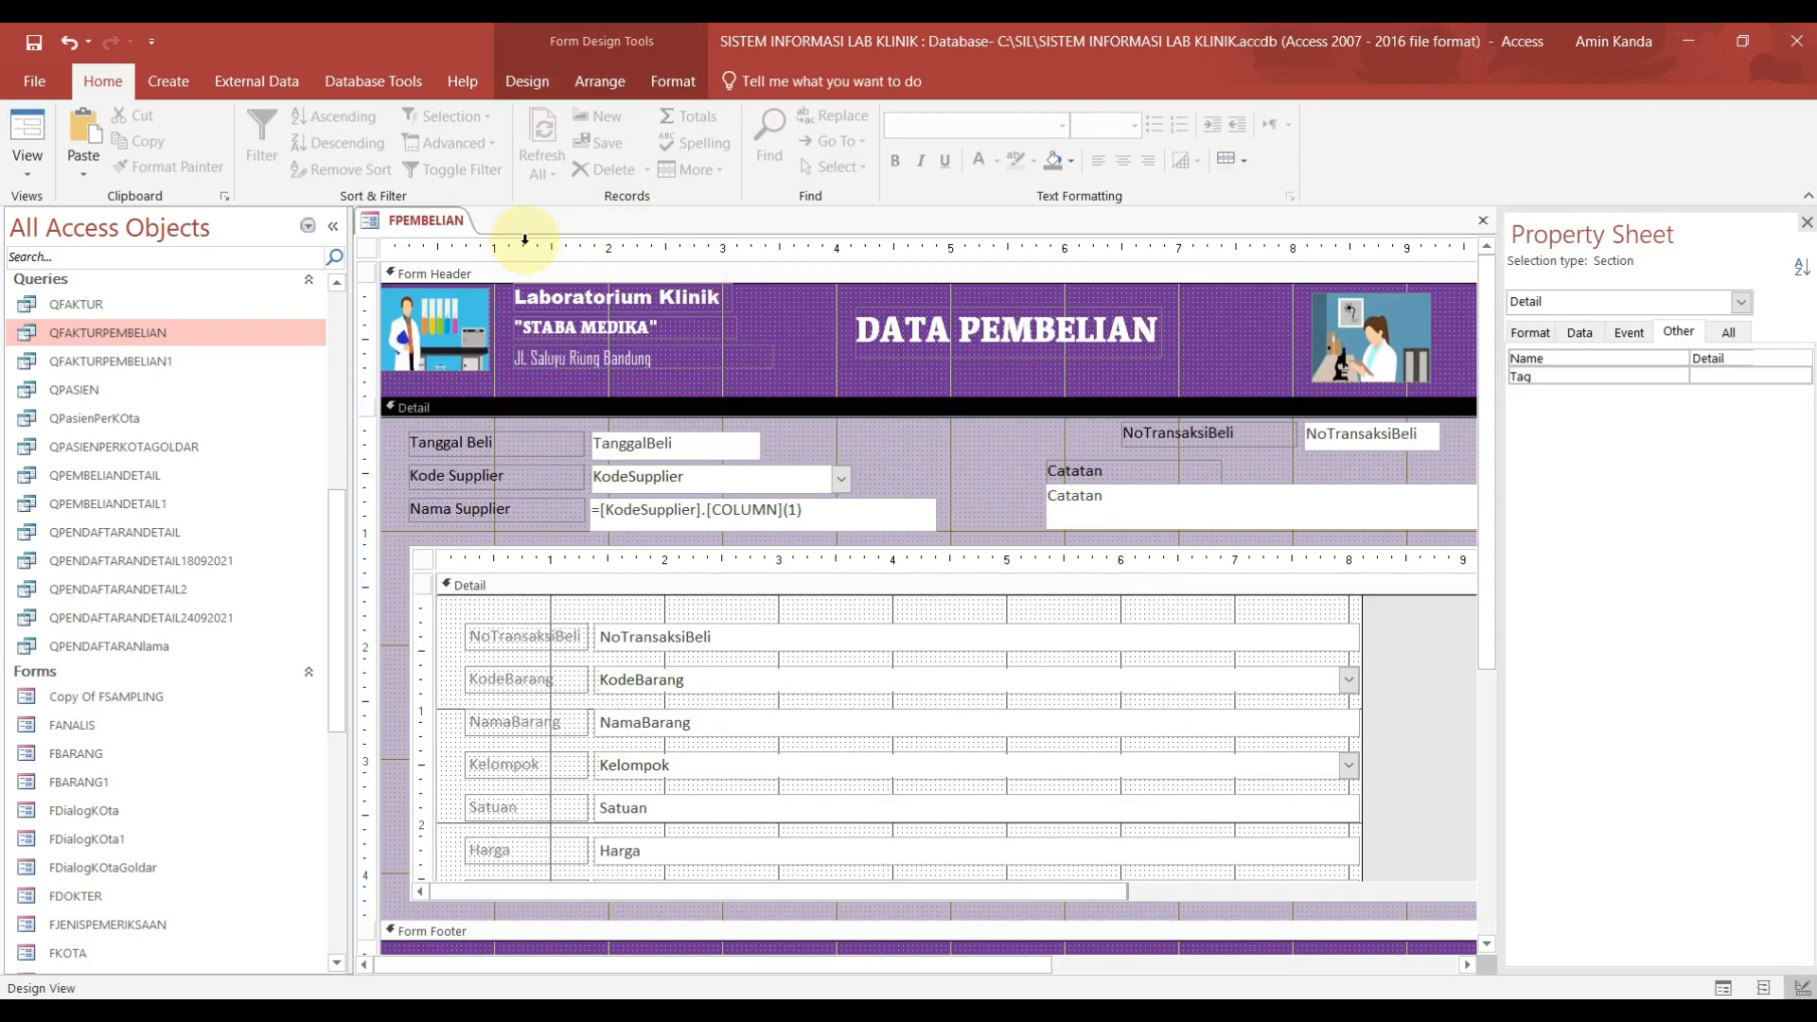
Step: Switch the FPEMBELIAN form to Form View and move its window higher on the screen
{"action": "right_click", "coordinate": [443, 225]}
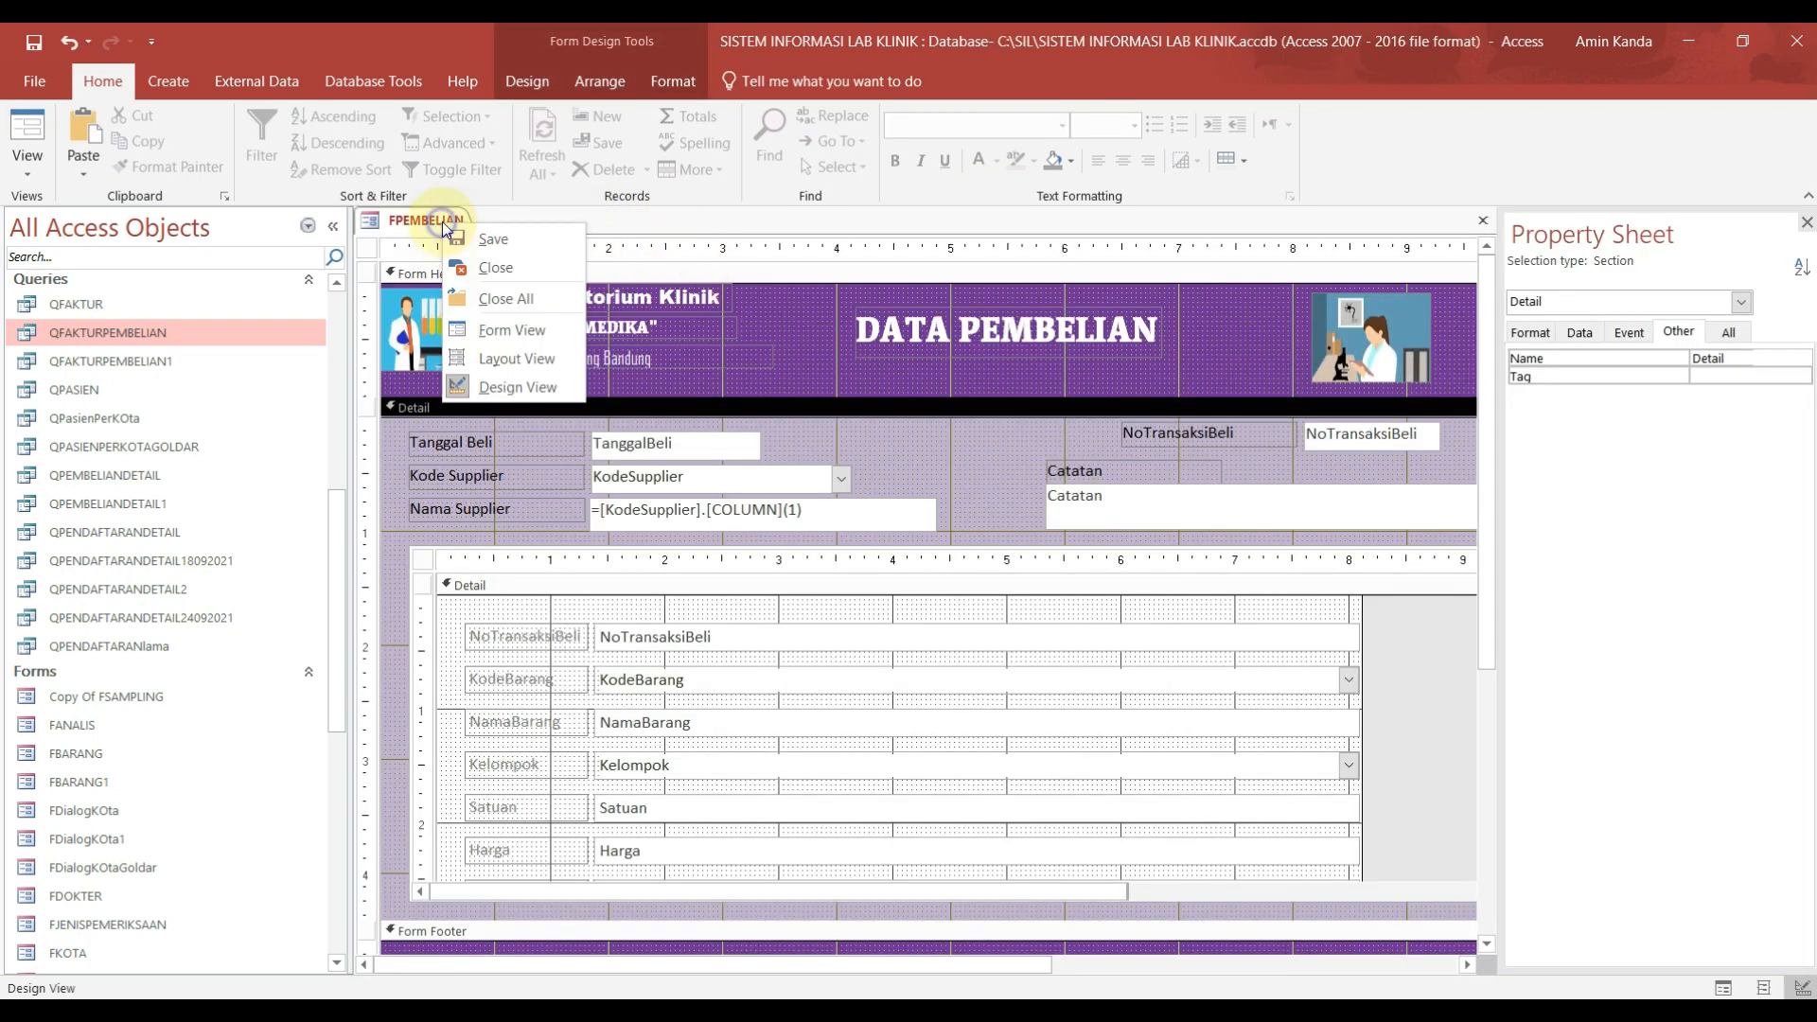
{"action": "left_click", "coordinate": [541, 330]}
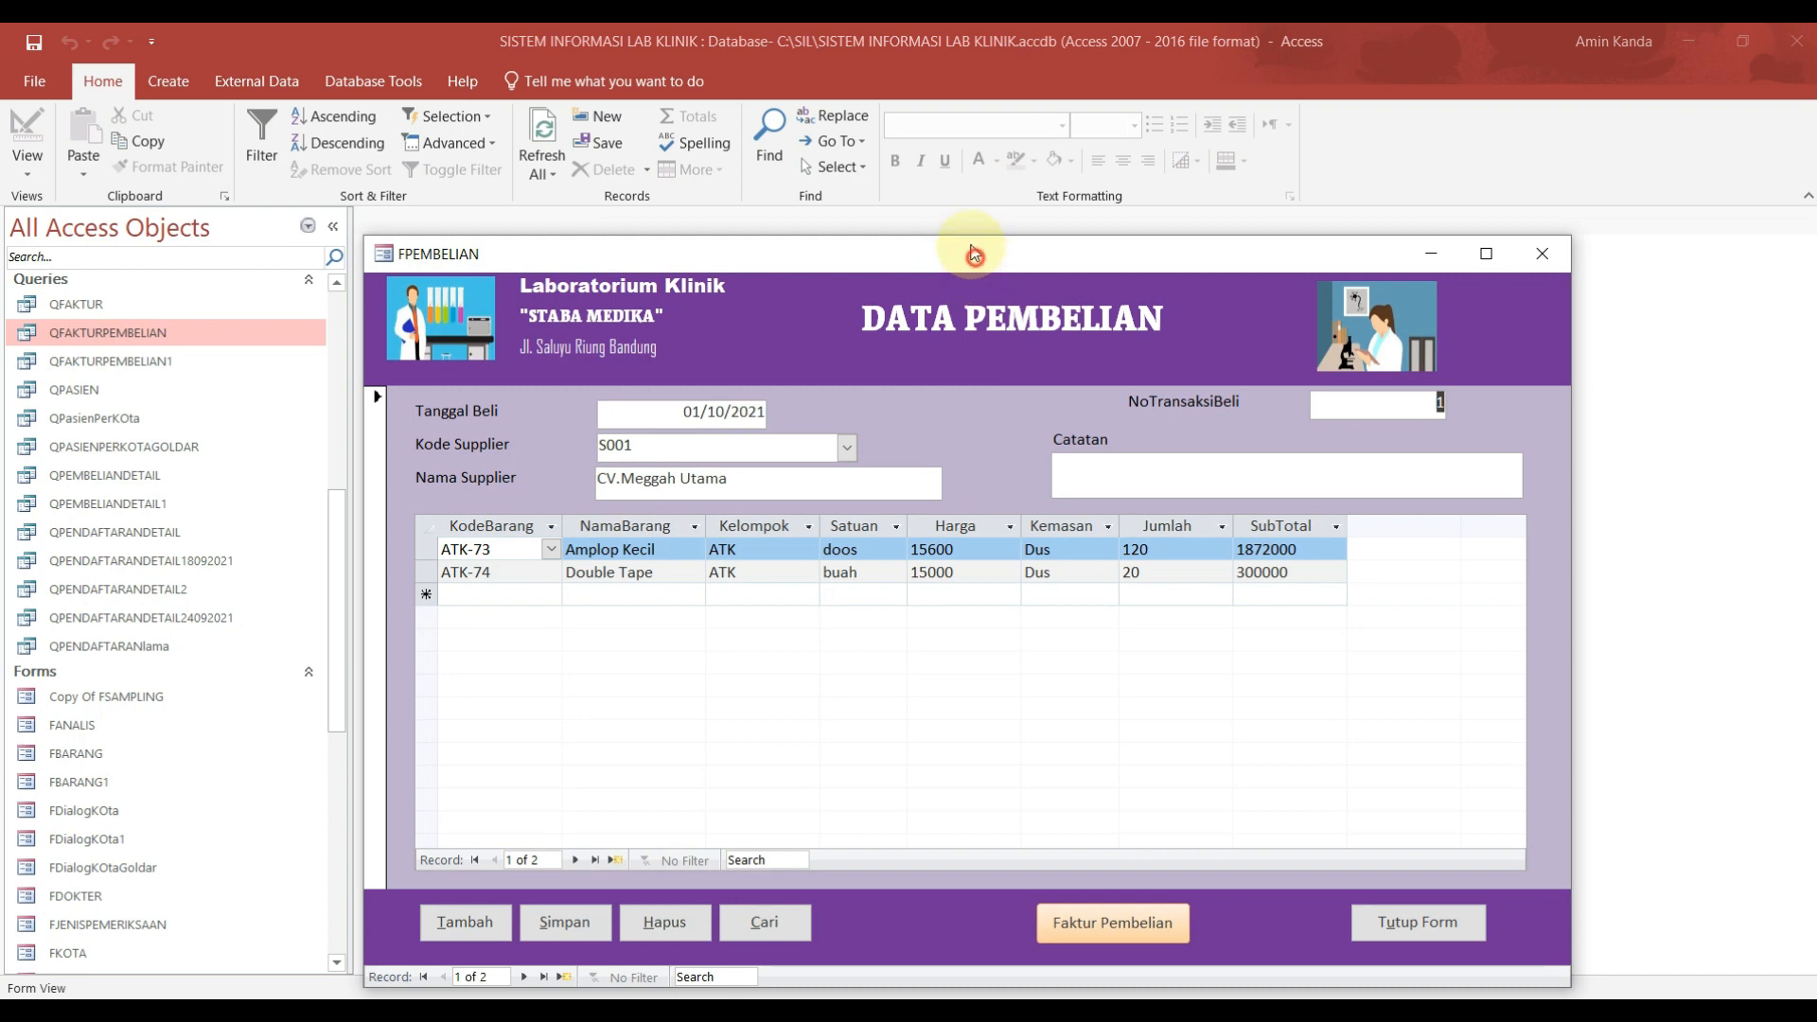
{"action": "left_click_drag", "start_coordinate": [973, 252], "coordinate": [960, 154]}
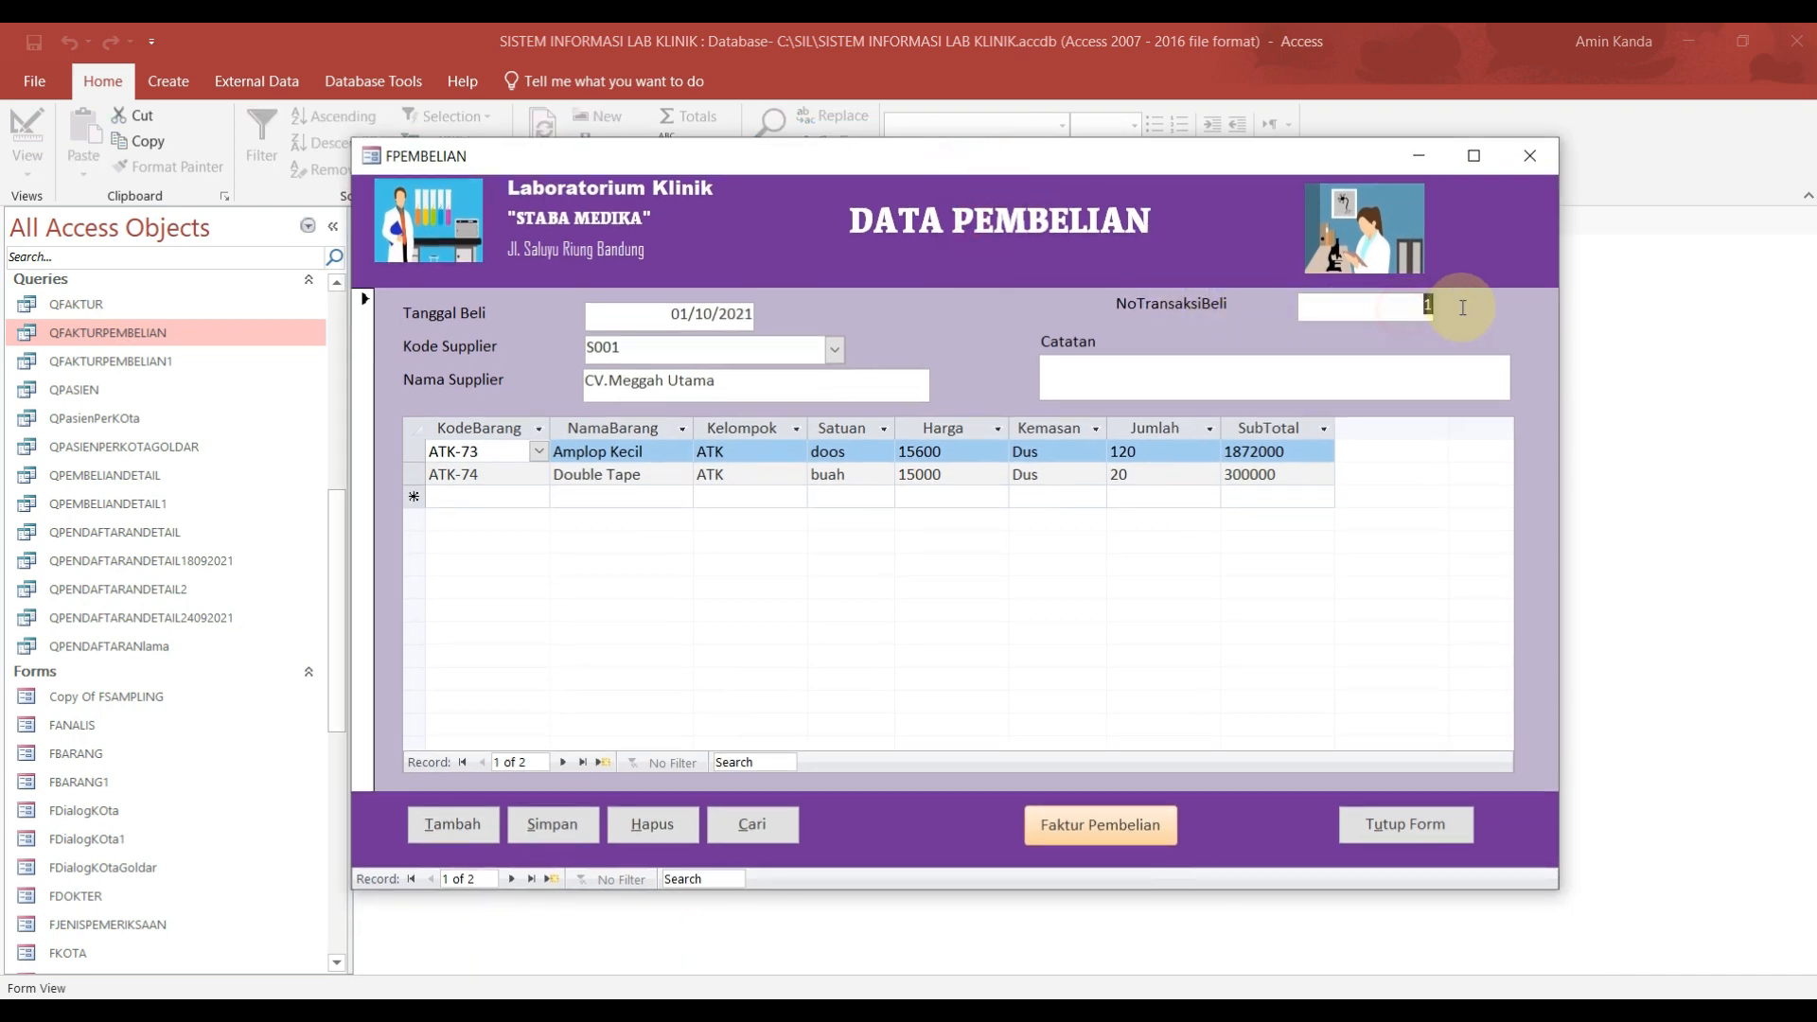
Step: Open the purchase invoice for the first purchase record, compare it with the form, and close the report
{"action": "left_click", "coordinate": [1121, 830]}
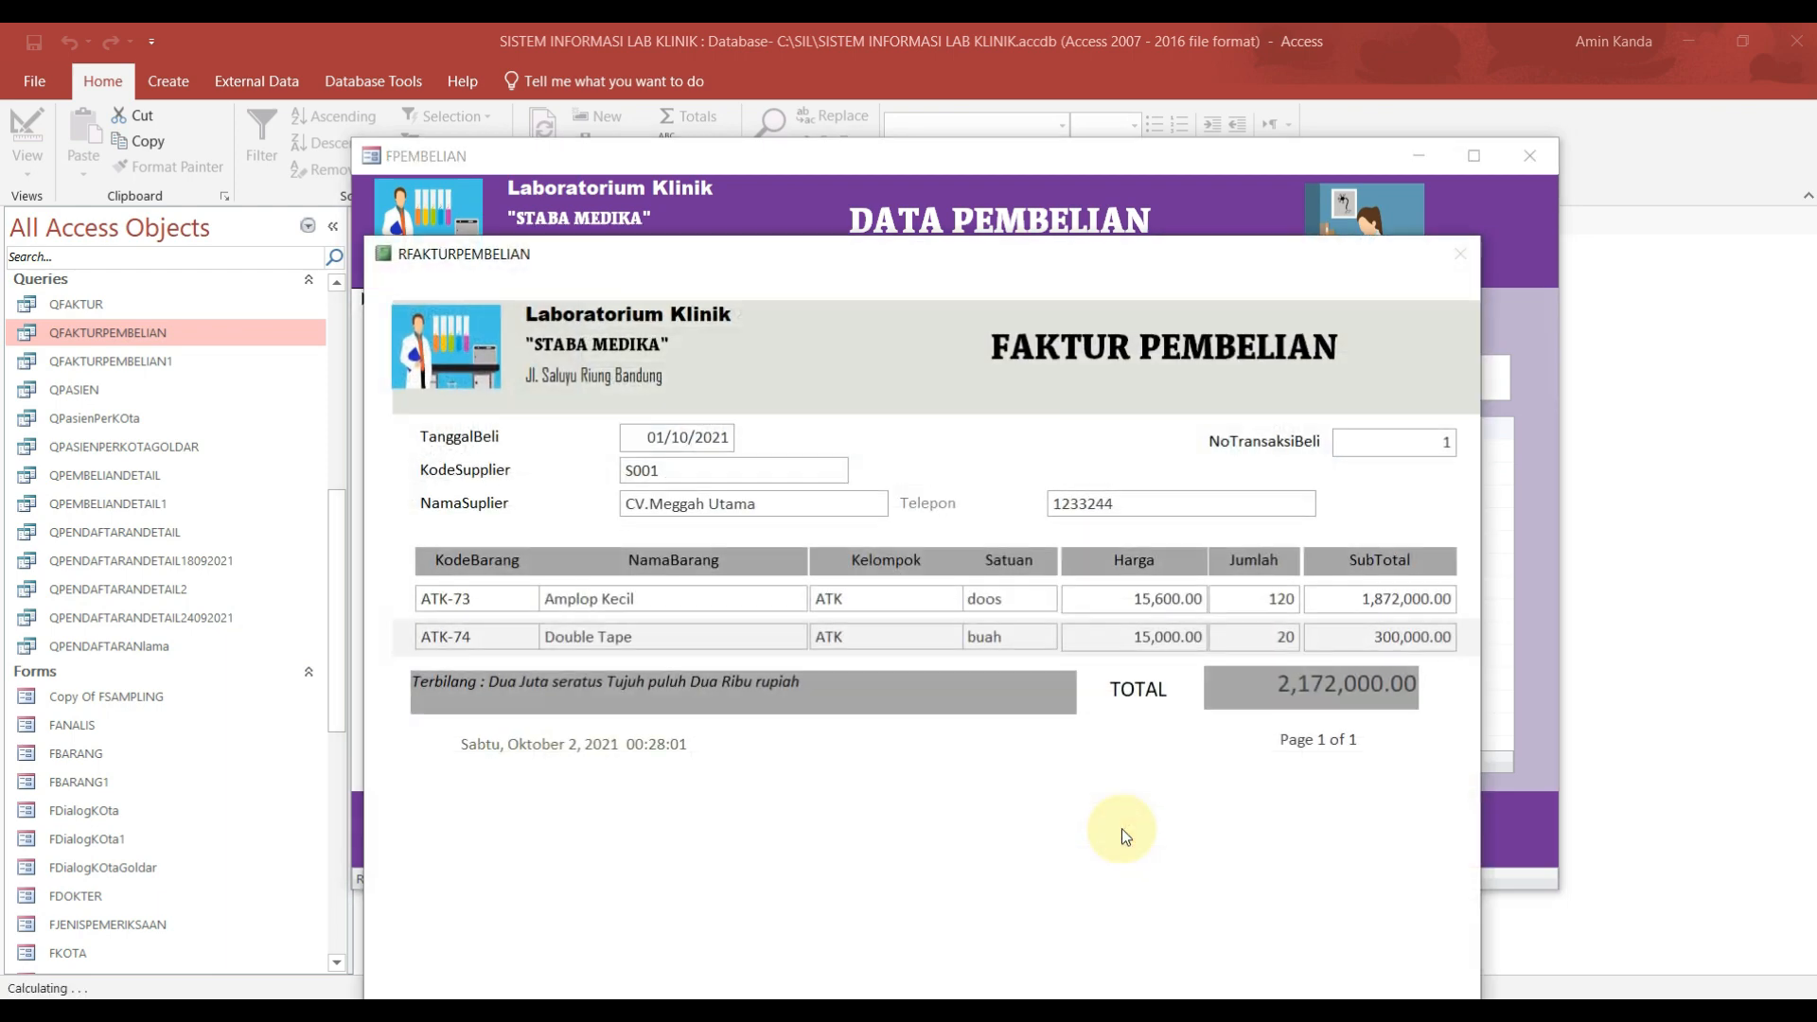
{"action": "left_click_drag", "start_coordinate": [1281, 263], "coordinate": [1075, 221]}
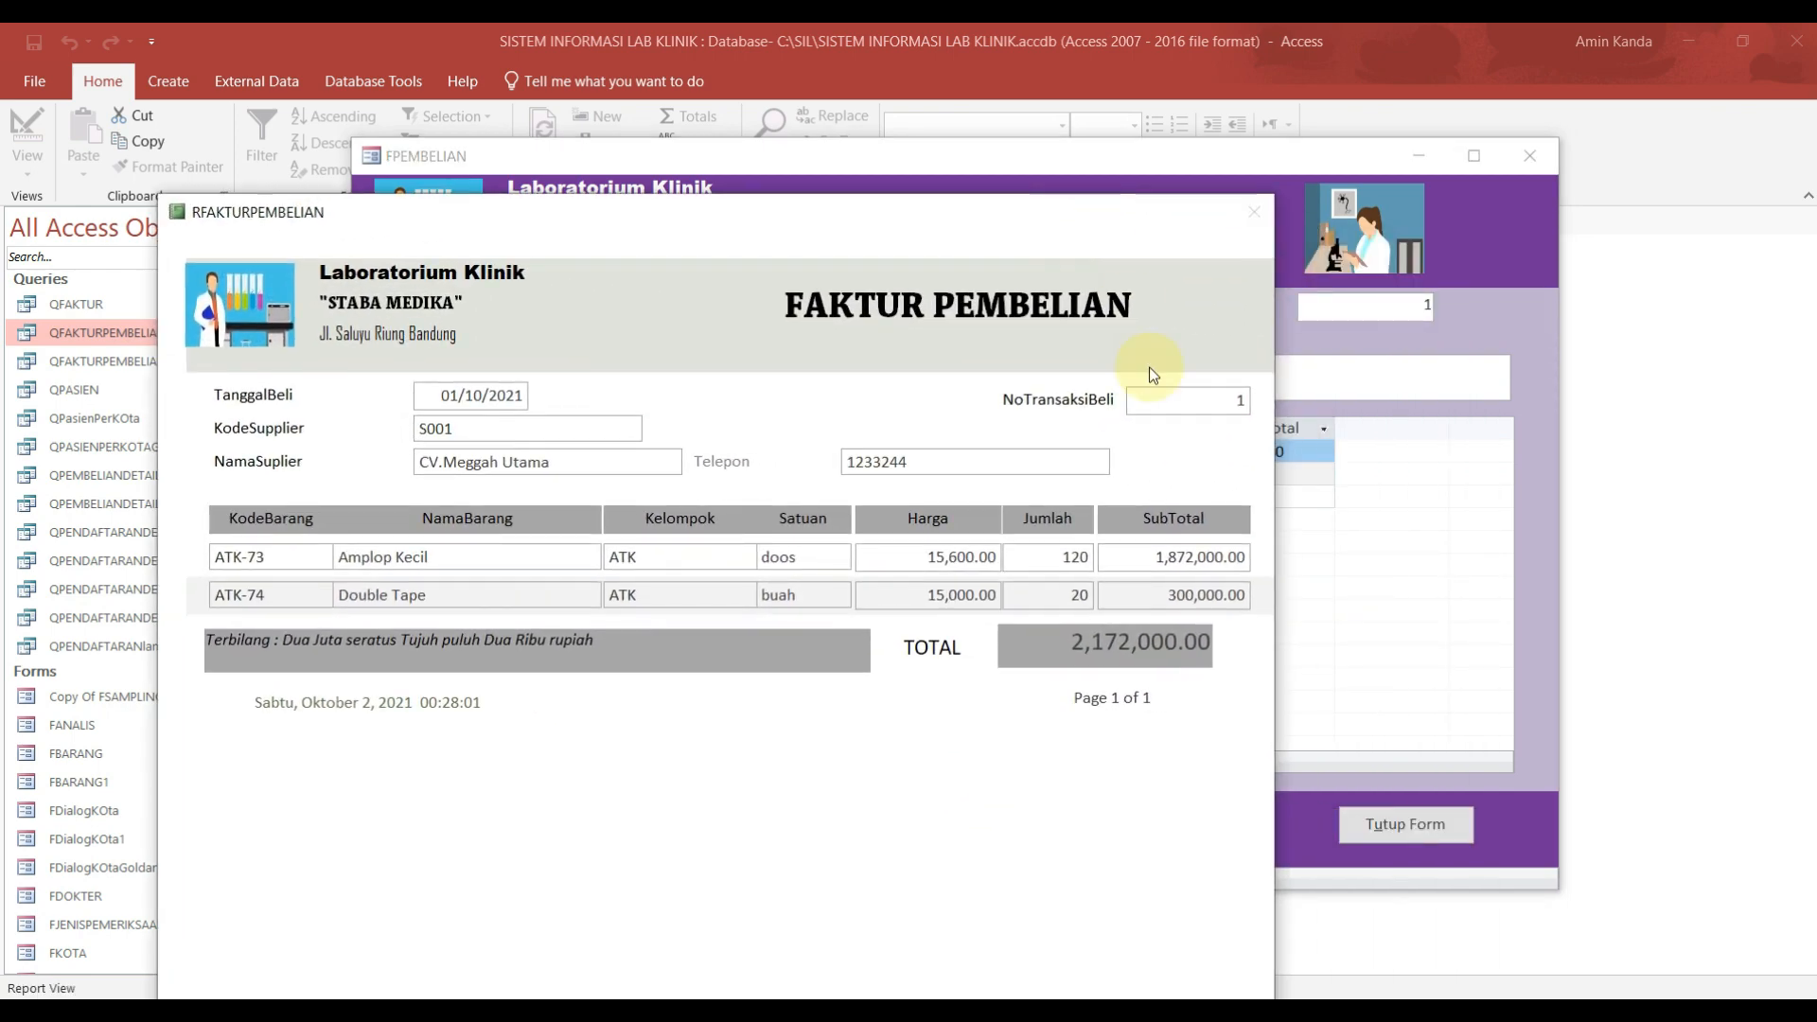
{"action": "right_click", "coordinate": [1157, 229]}
{"action": "left_click", "coordinate": [1213, 268]}
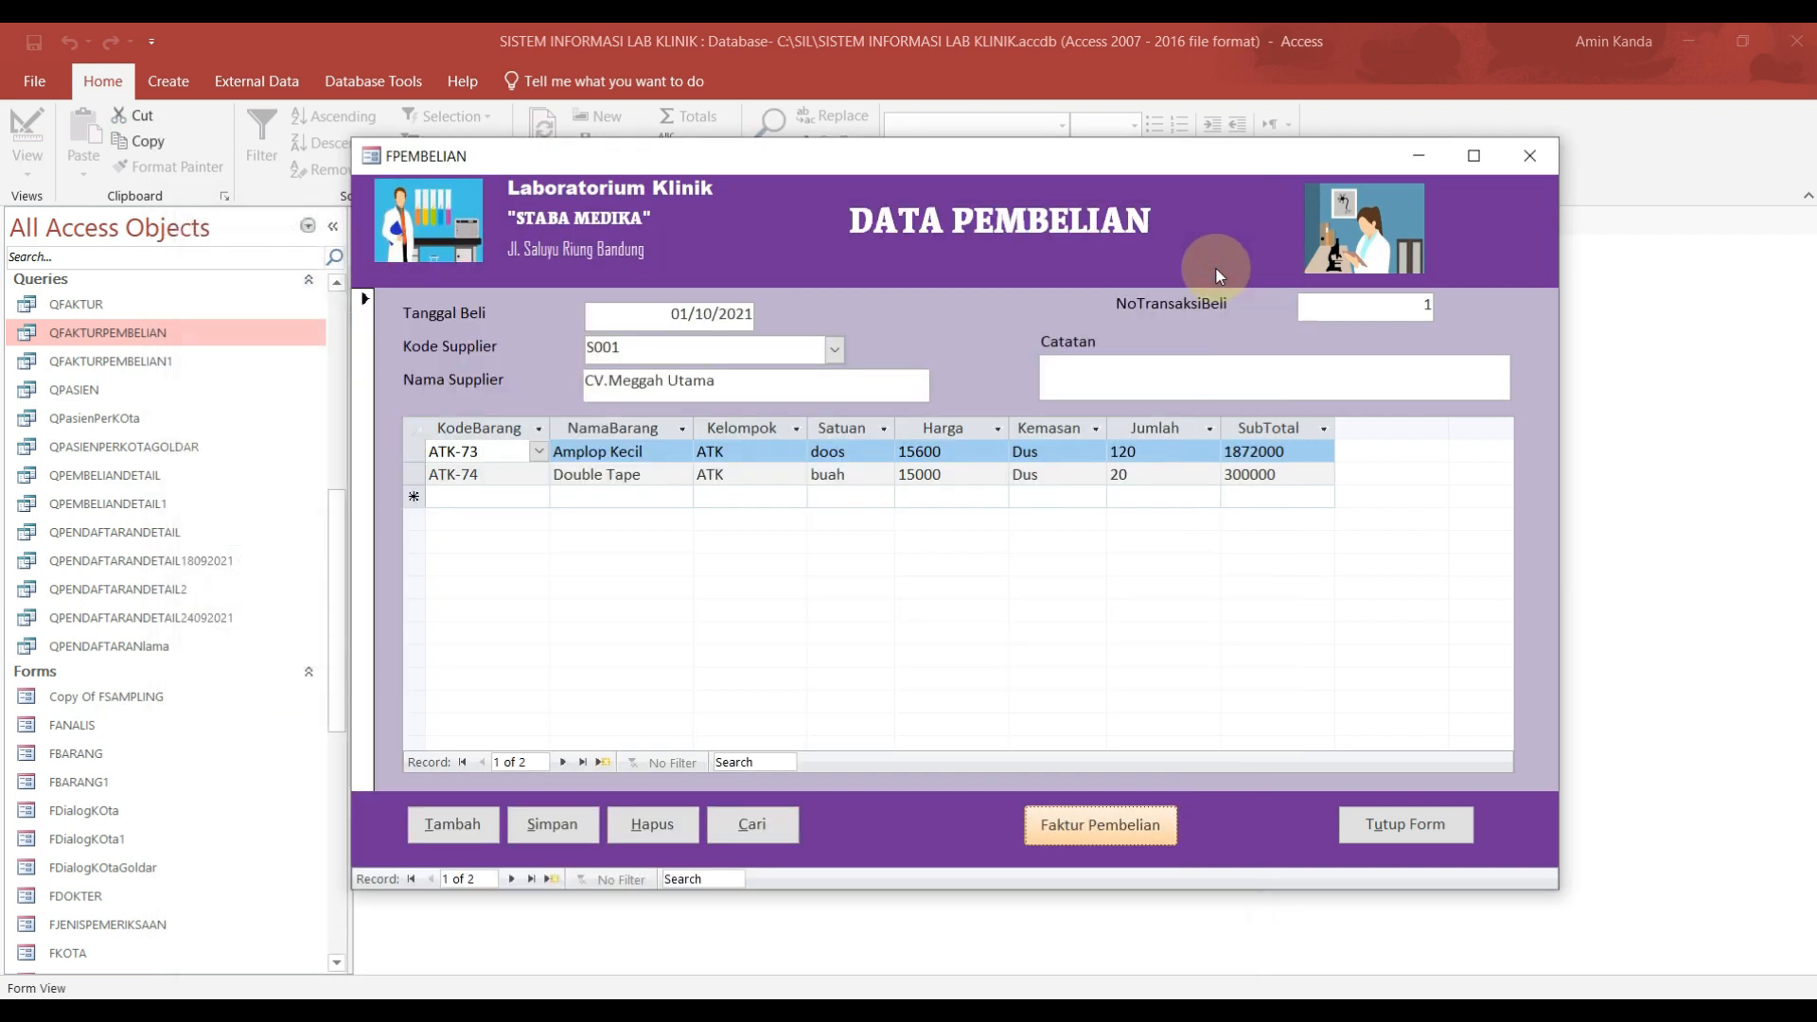
Step: Go to the second purchase record, open its invoice to compare the items and subtotals with the form, and close the report
{"action": "left_click", "coordinate": [508, 880]}
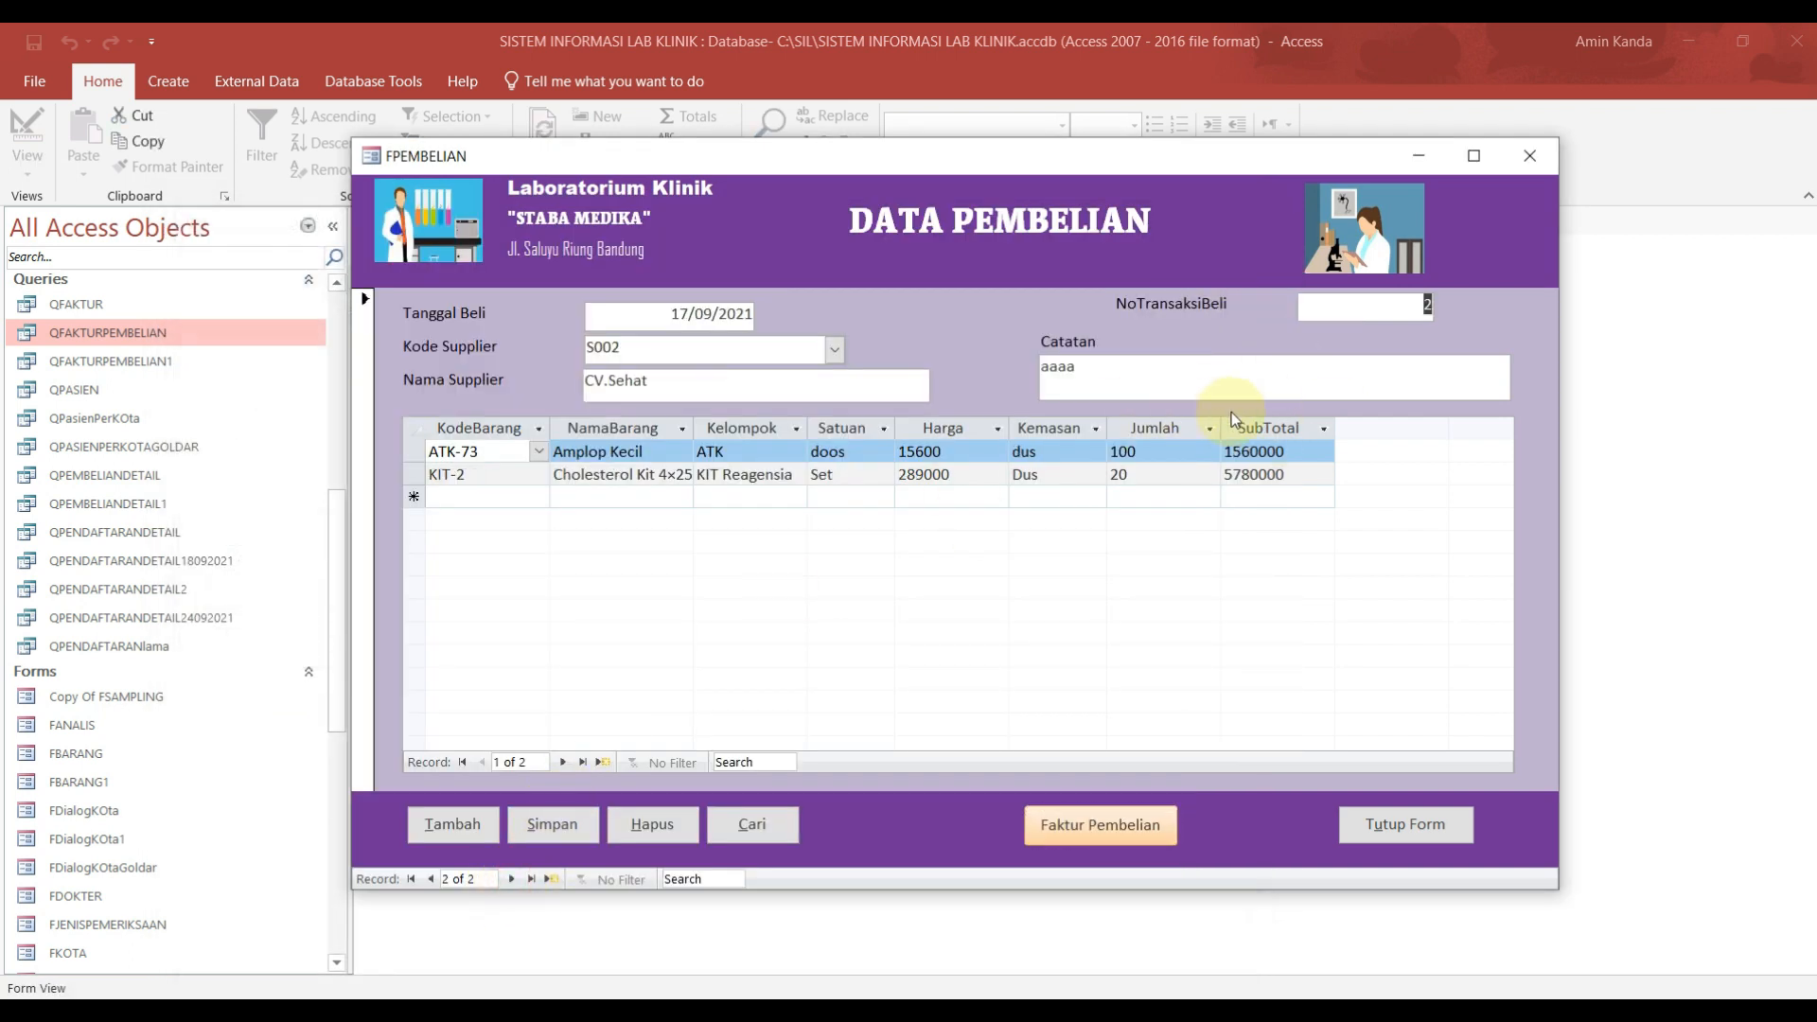
{"action": "left_click", "coordinate": [1100, 826]}
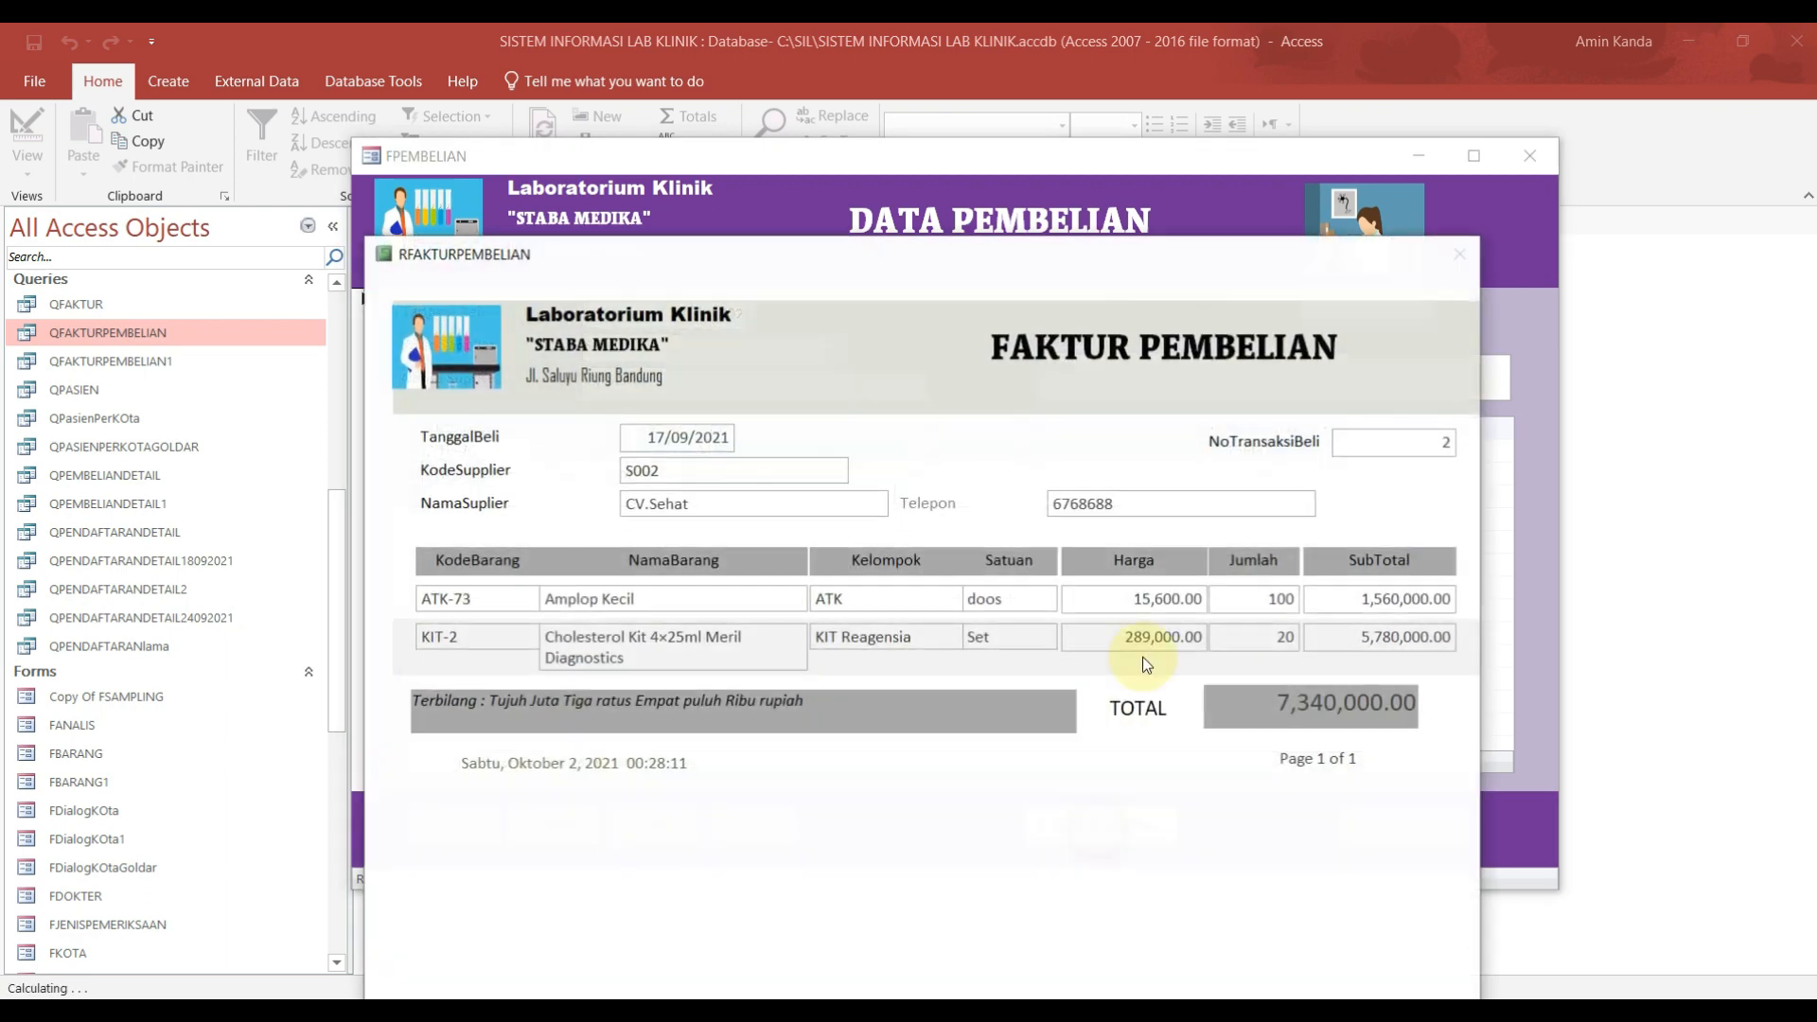
{"action": "left_click_drag", "start_coordinate": [1329, 262], "coordinate": [1058, 213]}
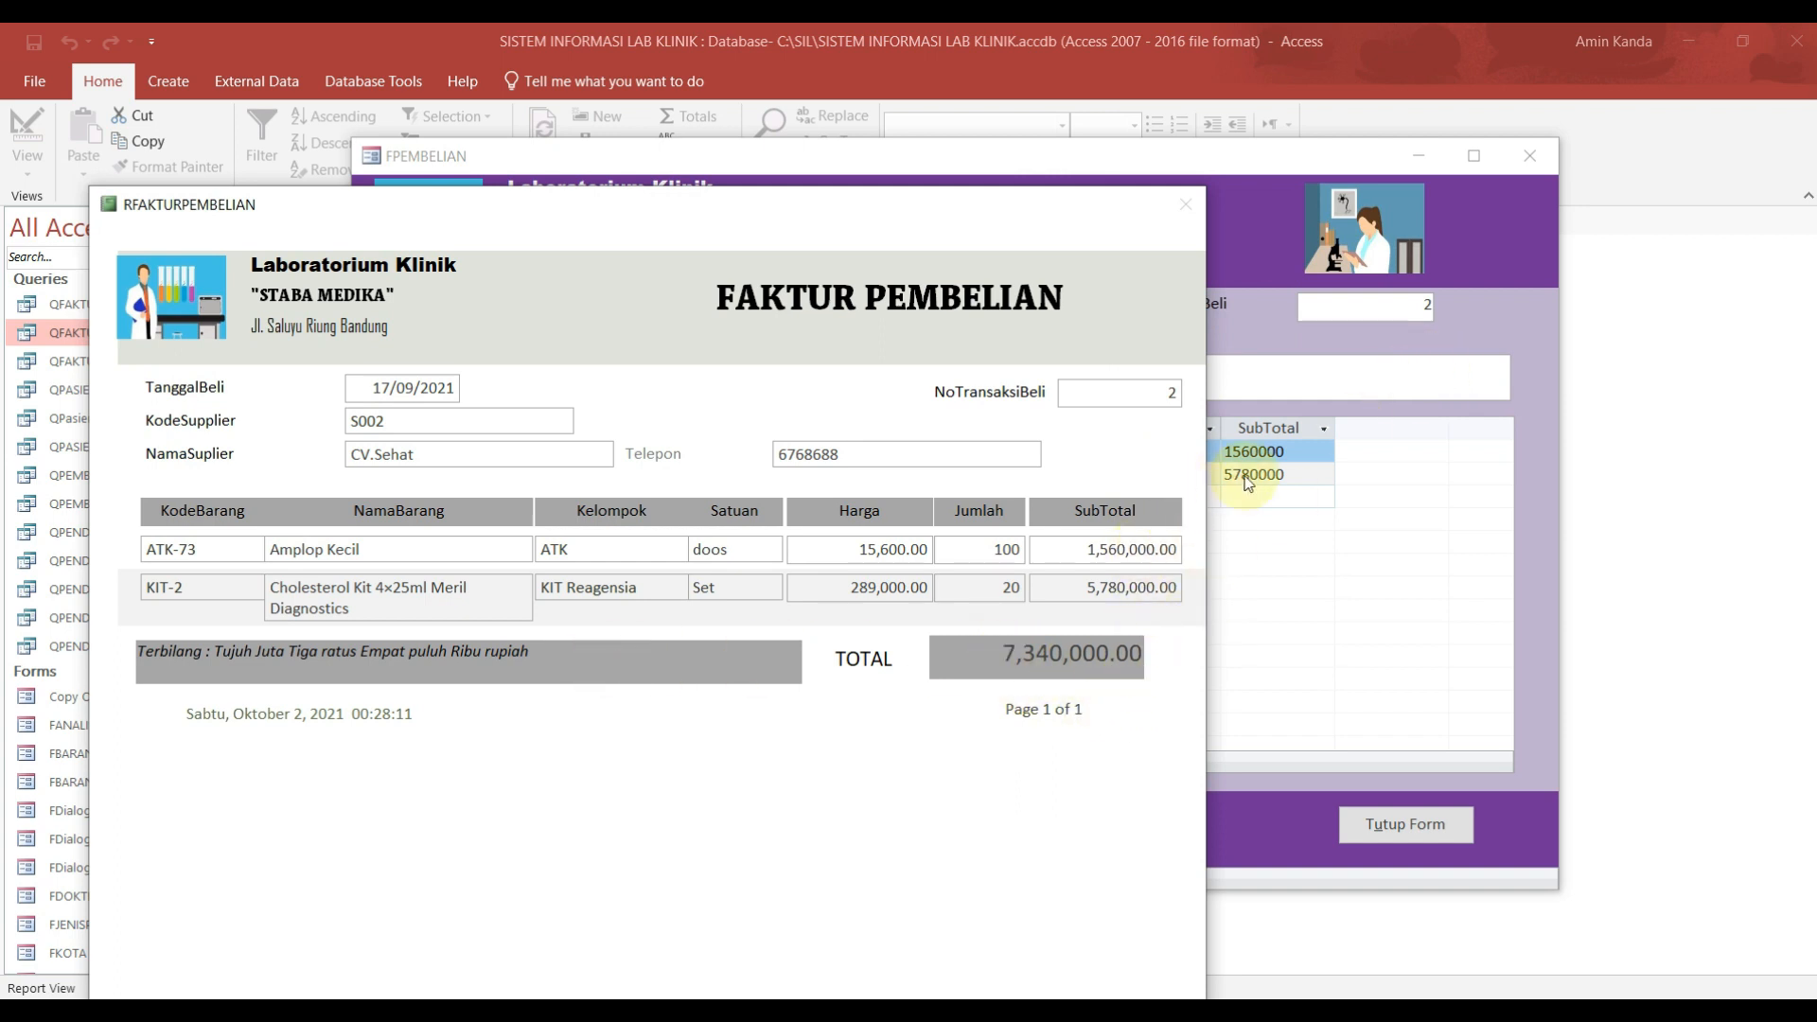
{"action": "left_click_drag", "start_coordinate": [824, 204], "coordinate": [1190, 181]}
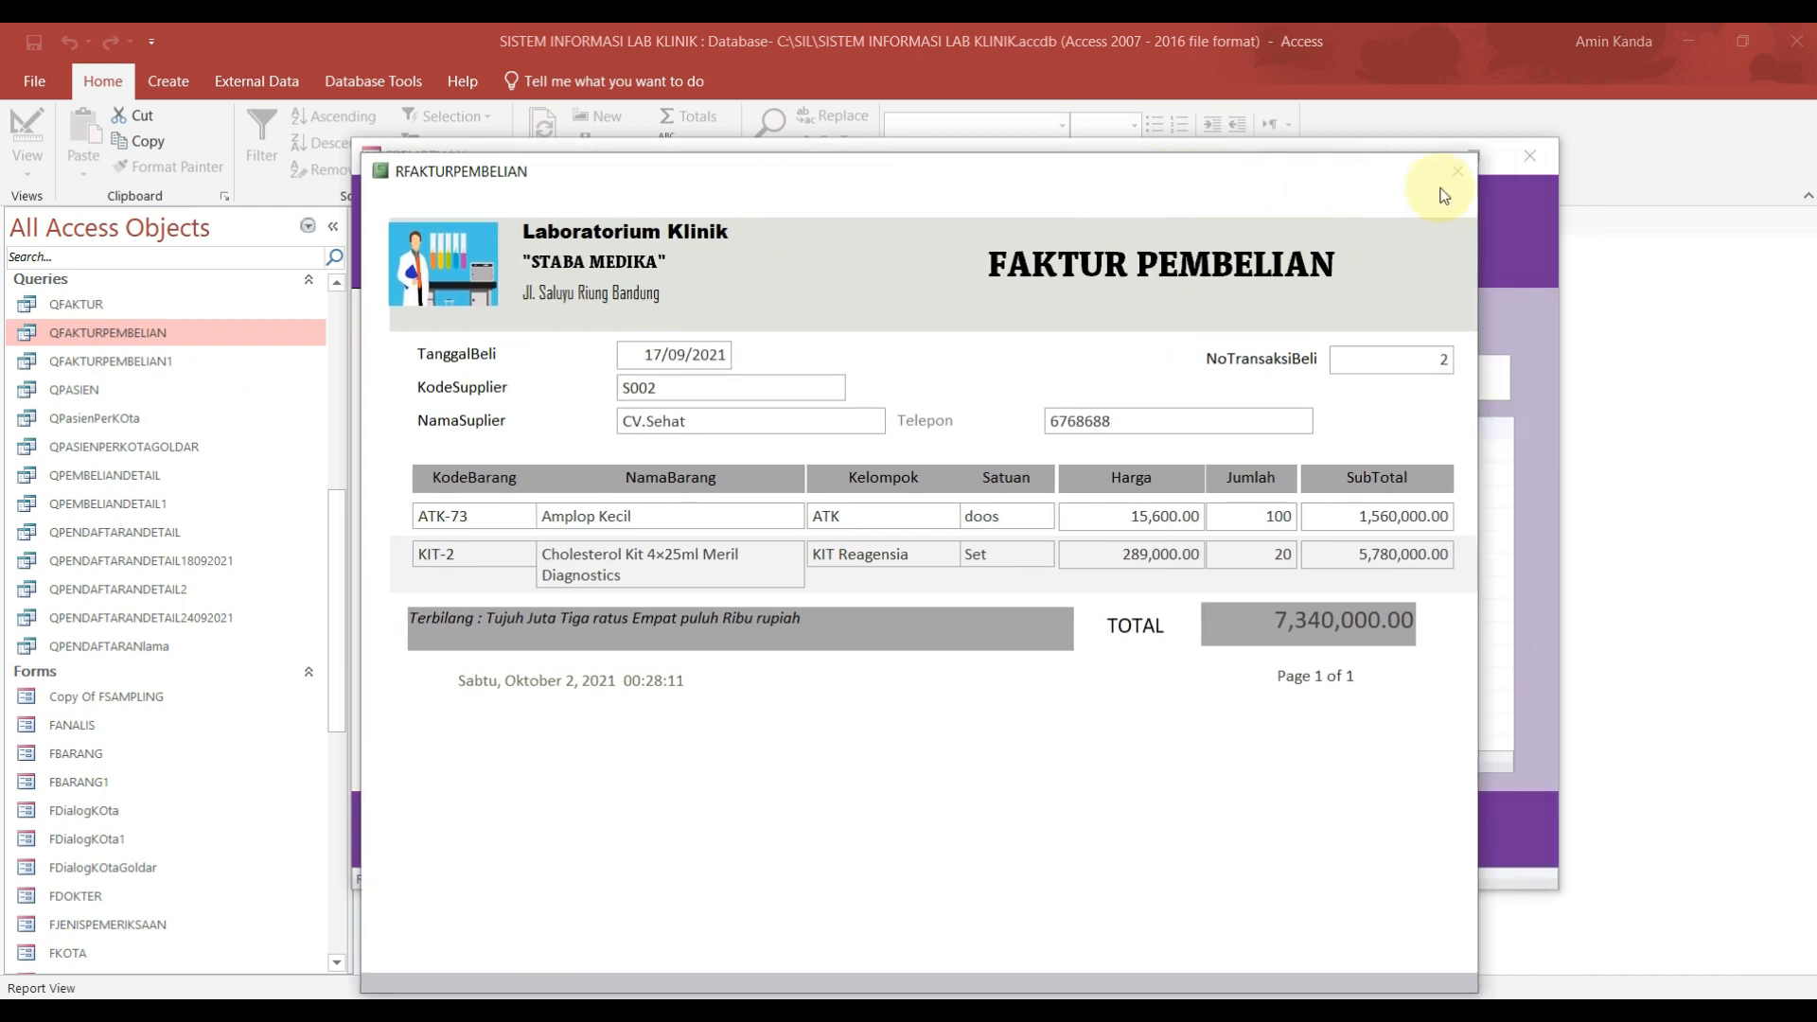
{"action": "right_click", "coordinate": [1264, 170]}
{"action": "left_click", "coordinate": [1337, 193]}
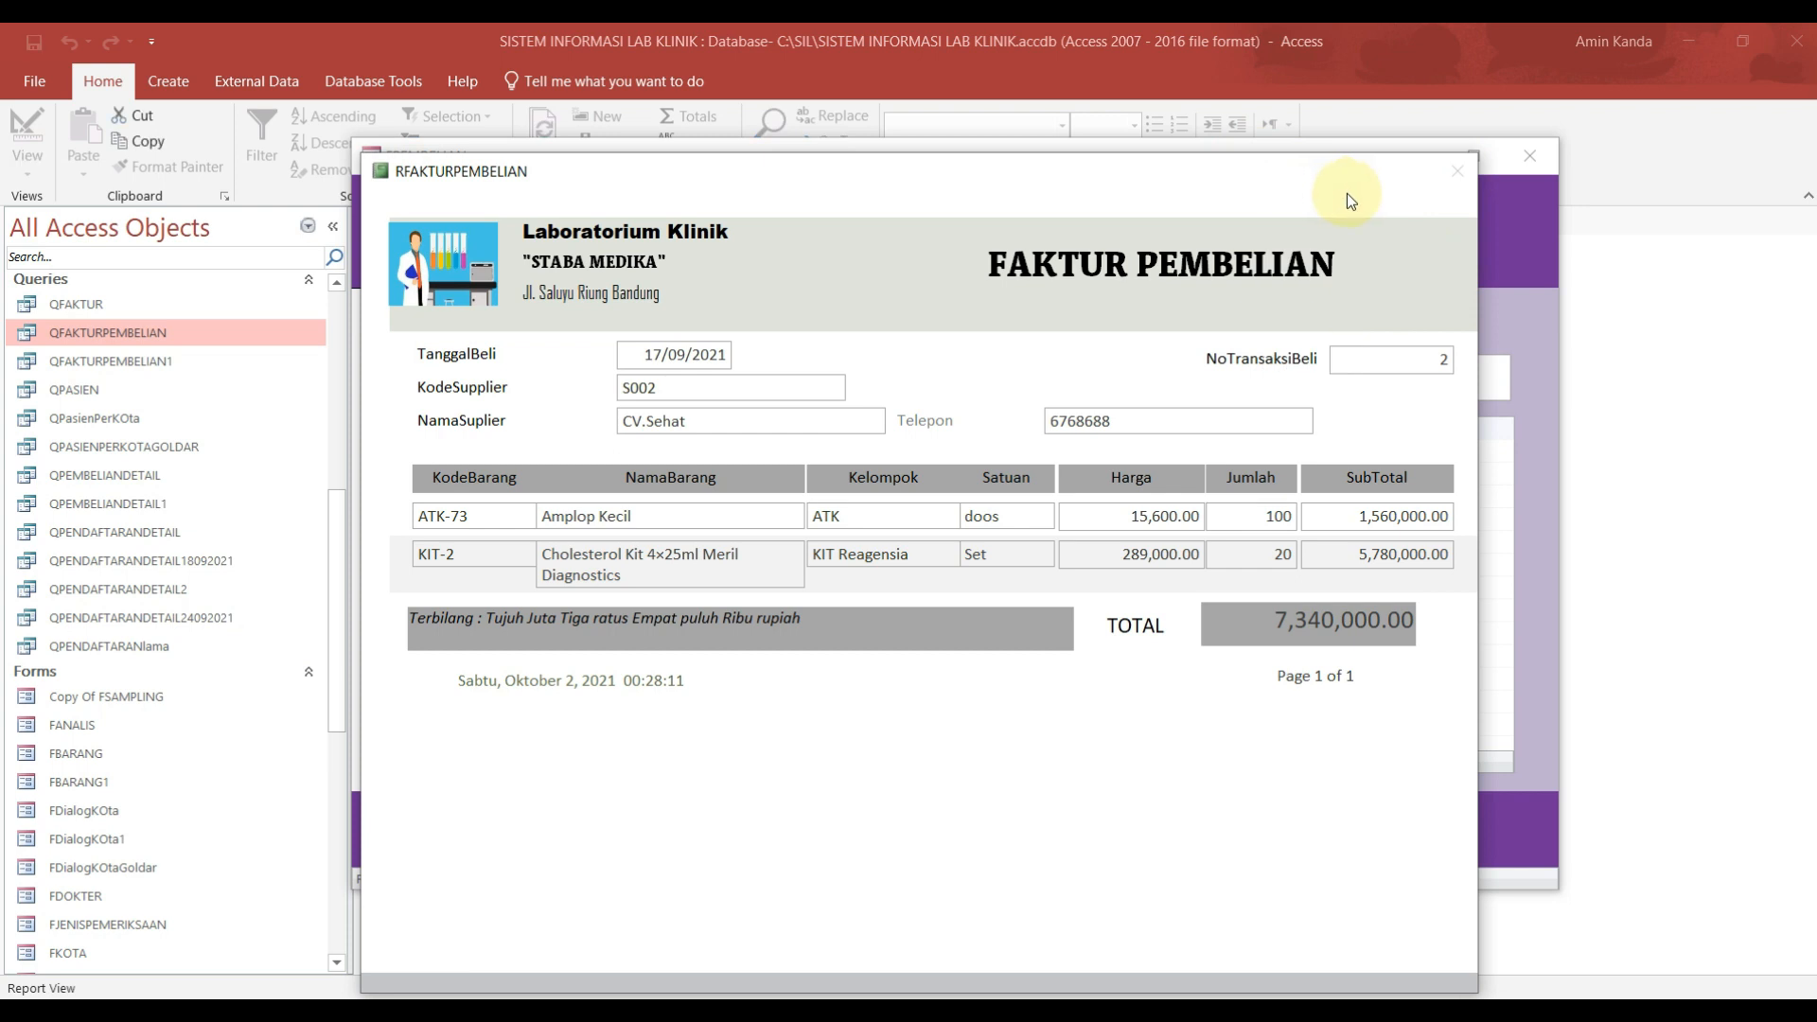
{"action": "right_click", "coordinate": [1333, 169]}
{"action": "left_click", "coordinate": [1386, 214]}
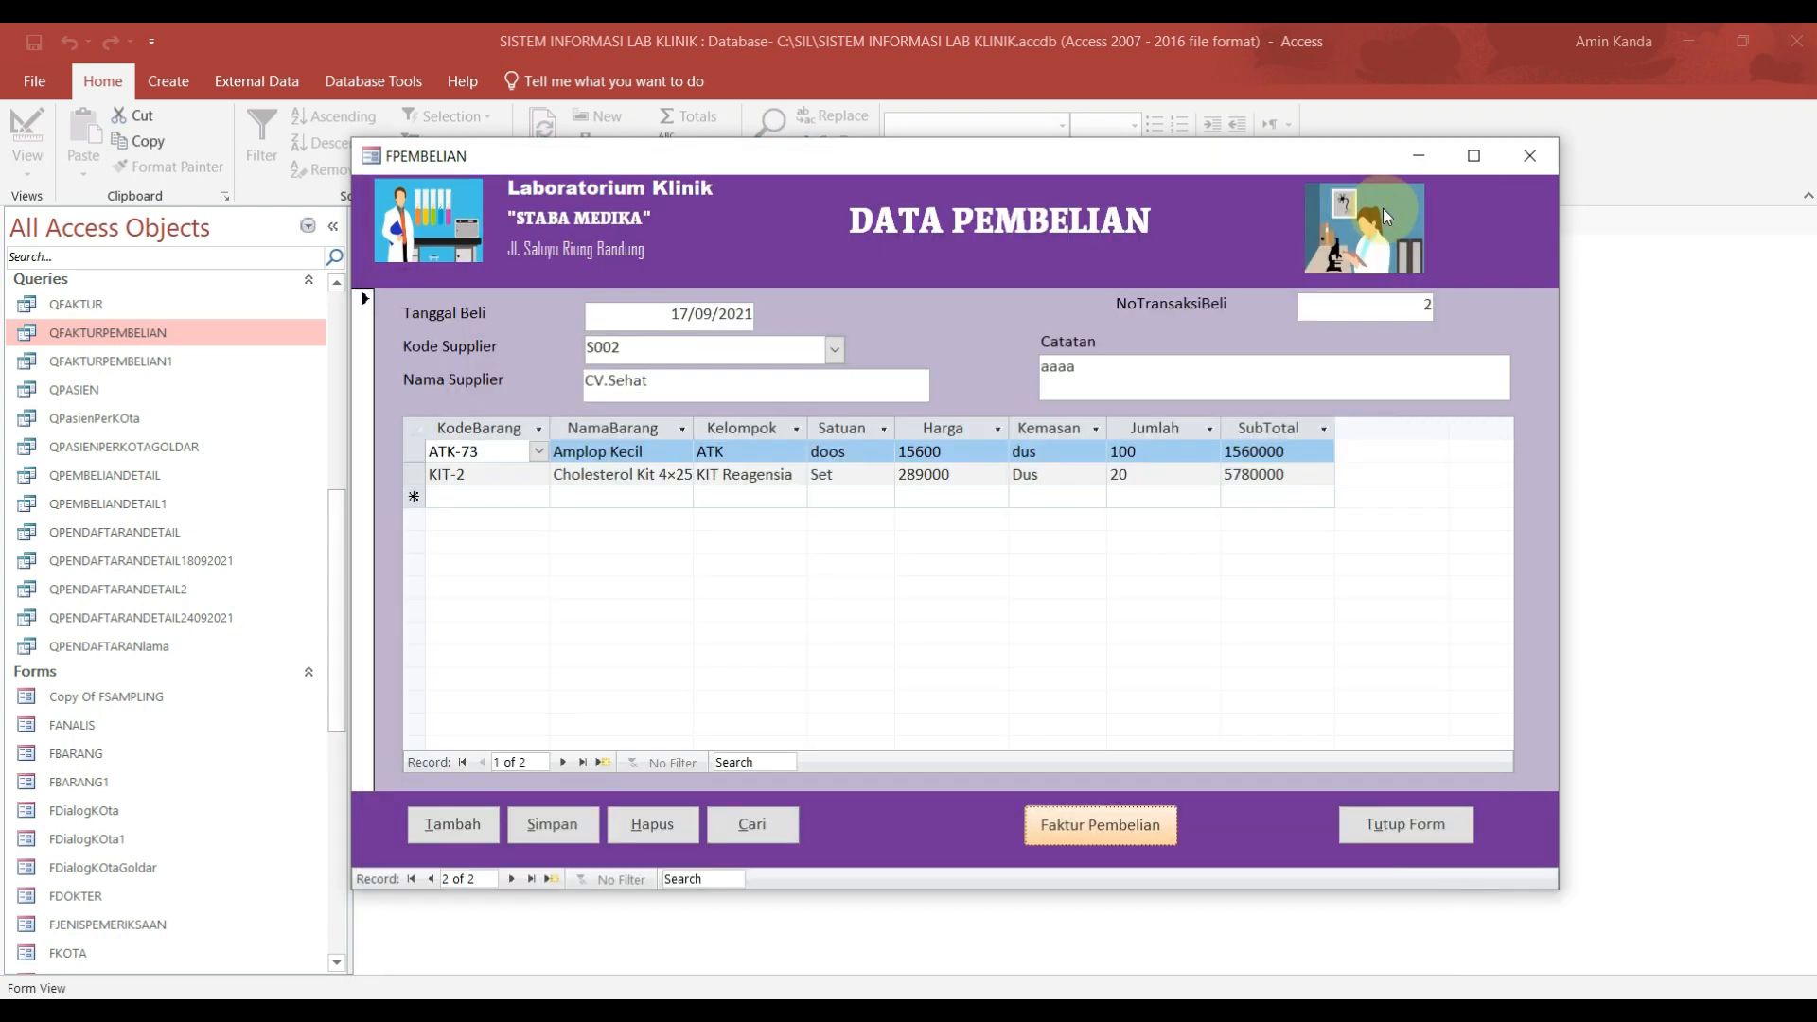